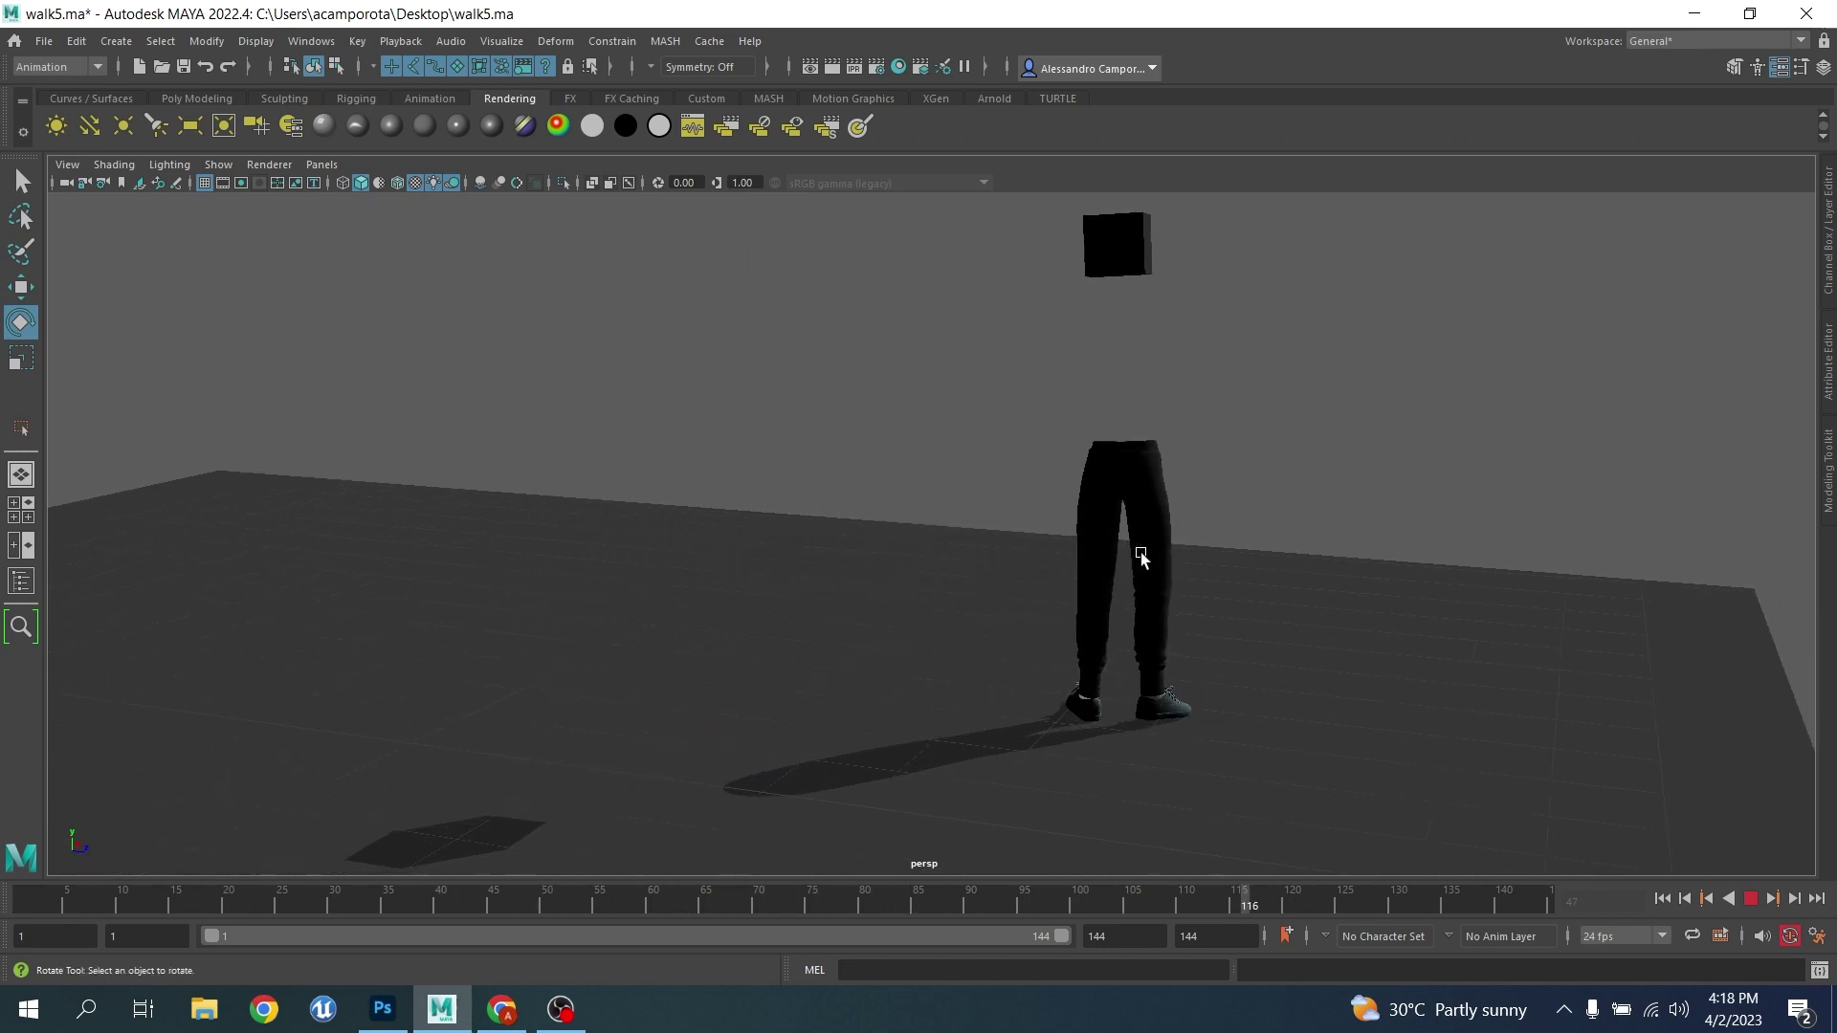
Examine the walk animation of the legs from several angles while it plays back
left_click_drag(1132, 553, 865, 620, "alt")
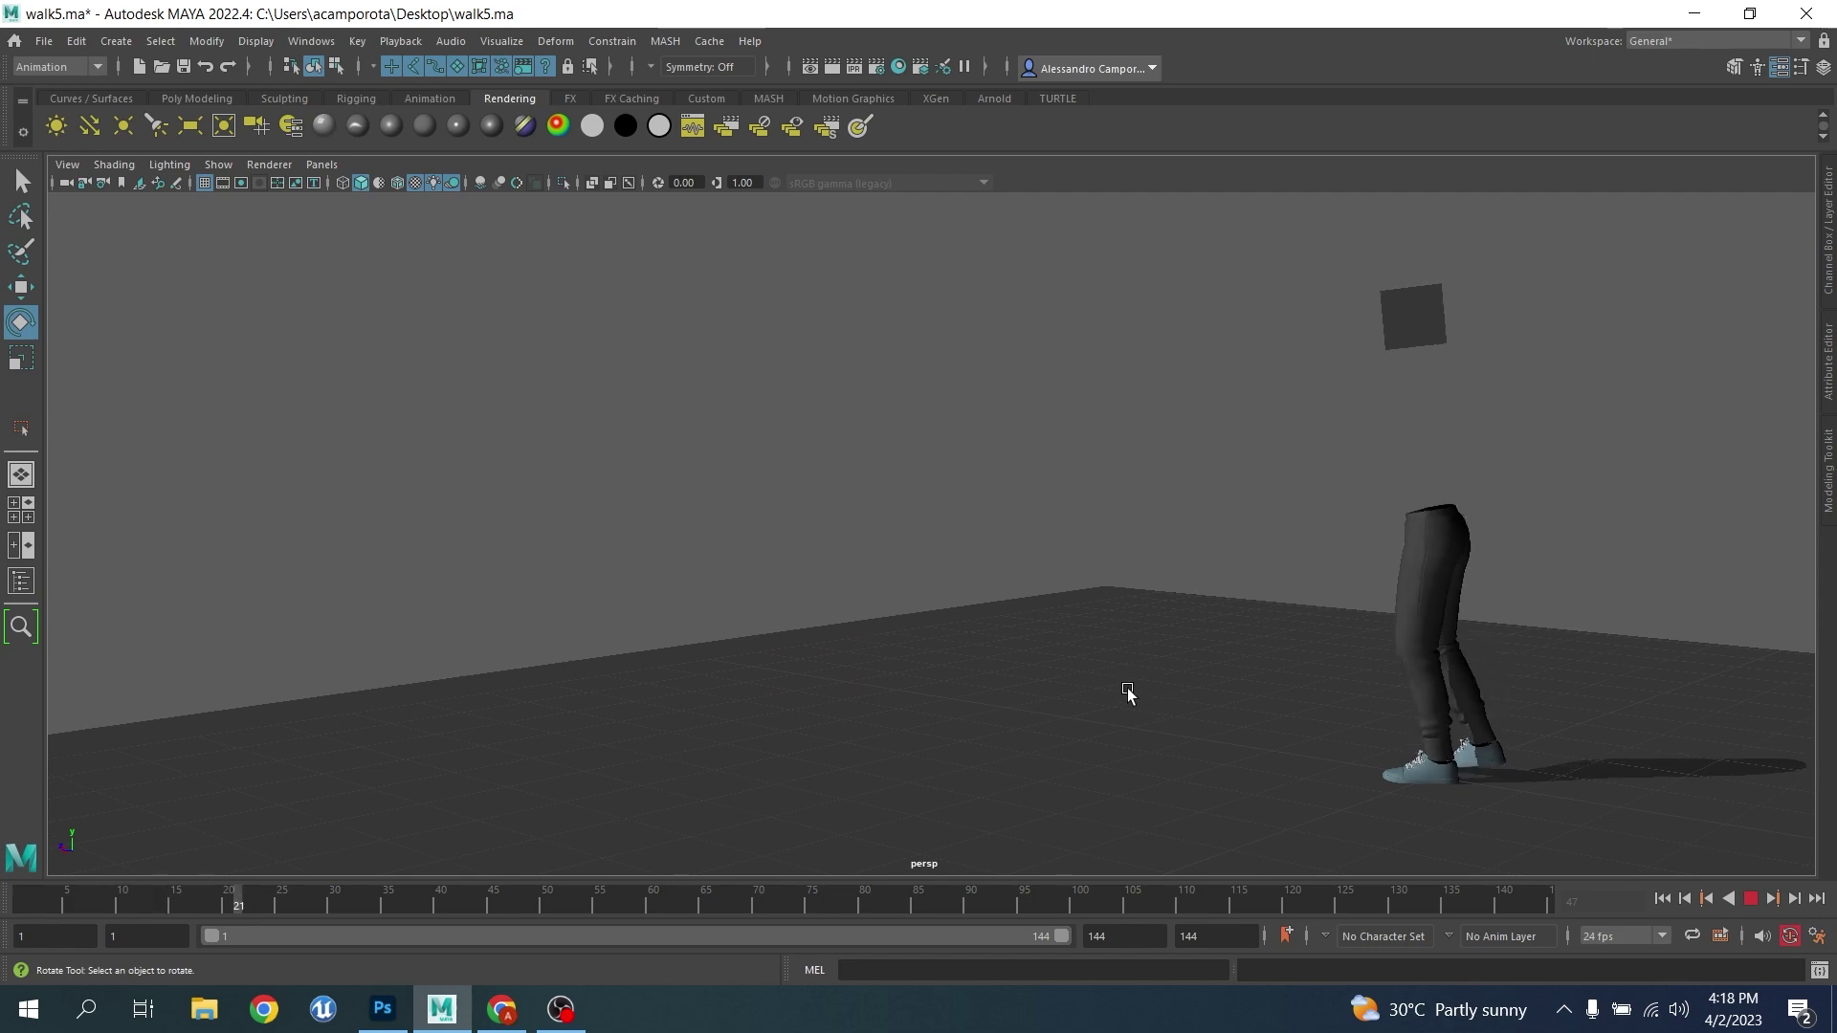
left_click_drag(1127, 690, 1167, 688, "alt")
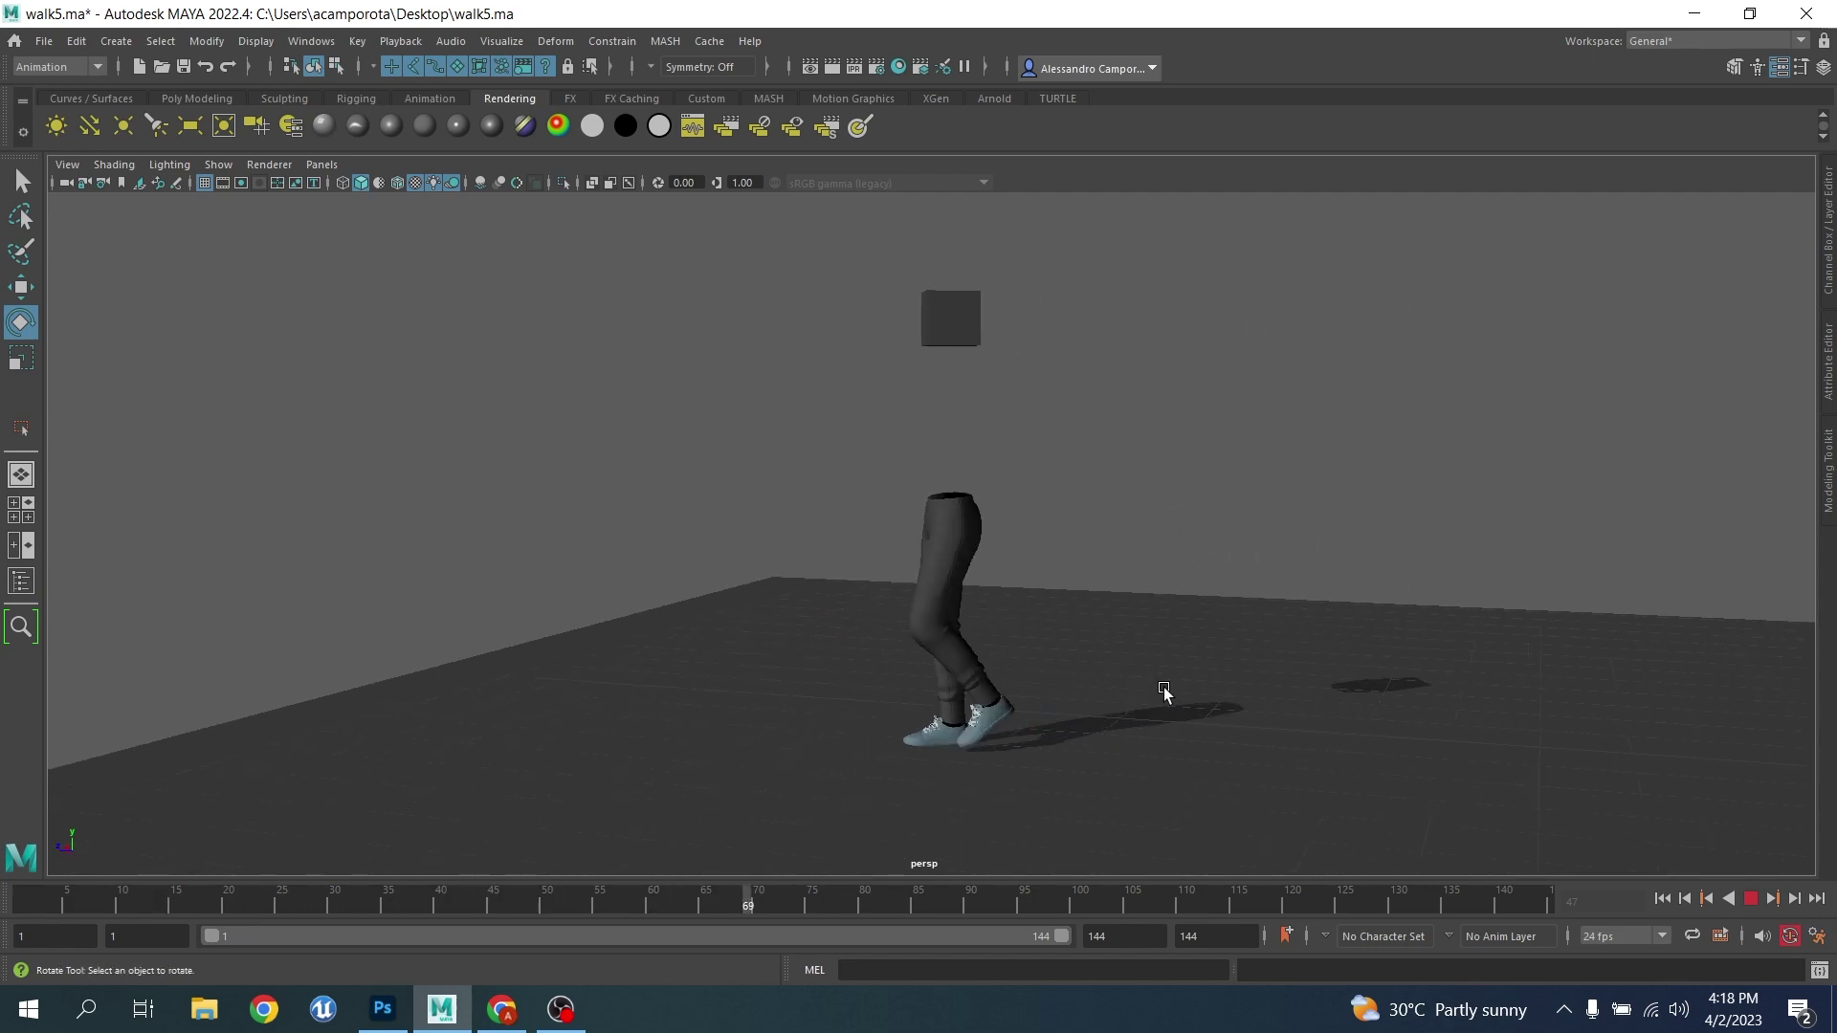
left_click_drag(1279, 664, 1075, 672, "alt")
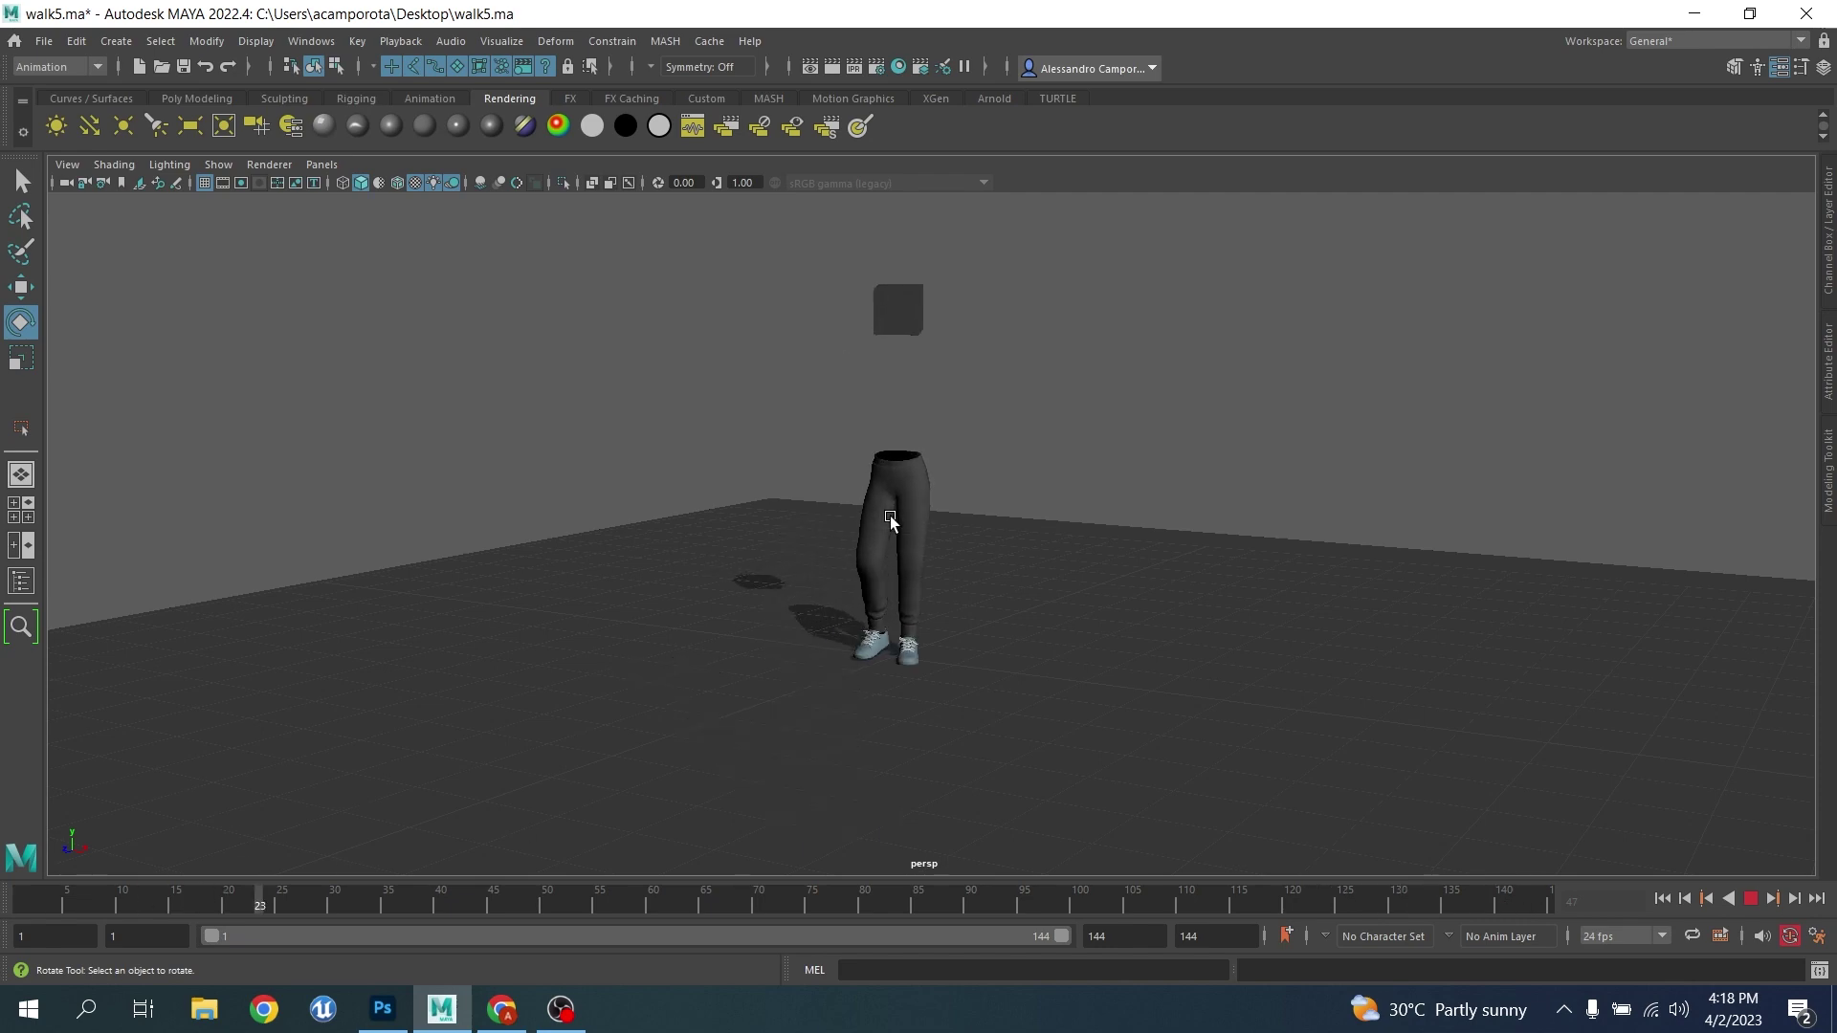
left_click_drag(930, 518, 750, 509, "alt")
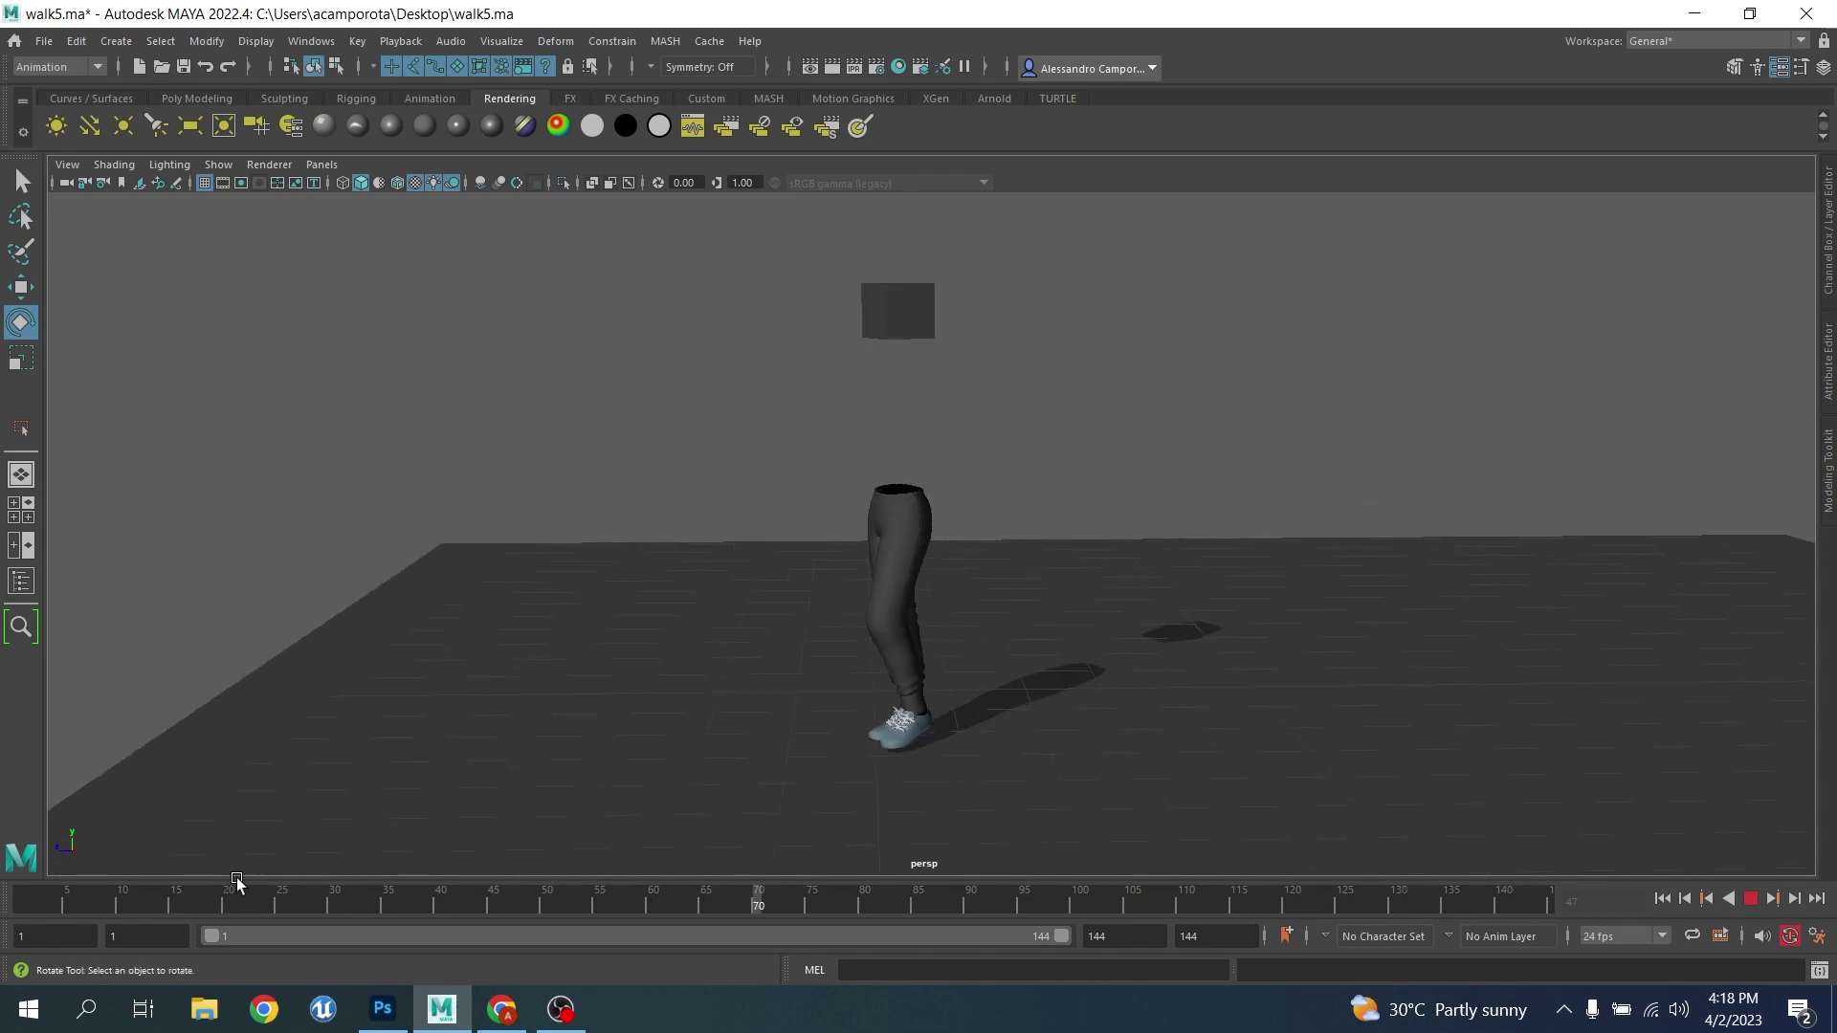
left_click_drag(237, 882, 0, 900)
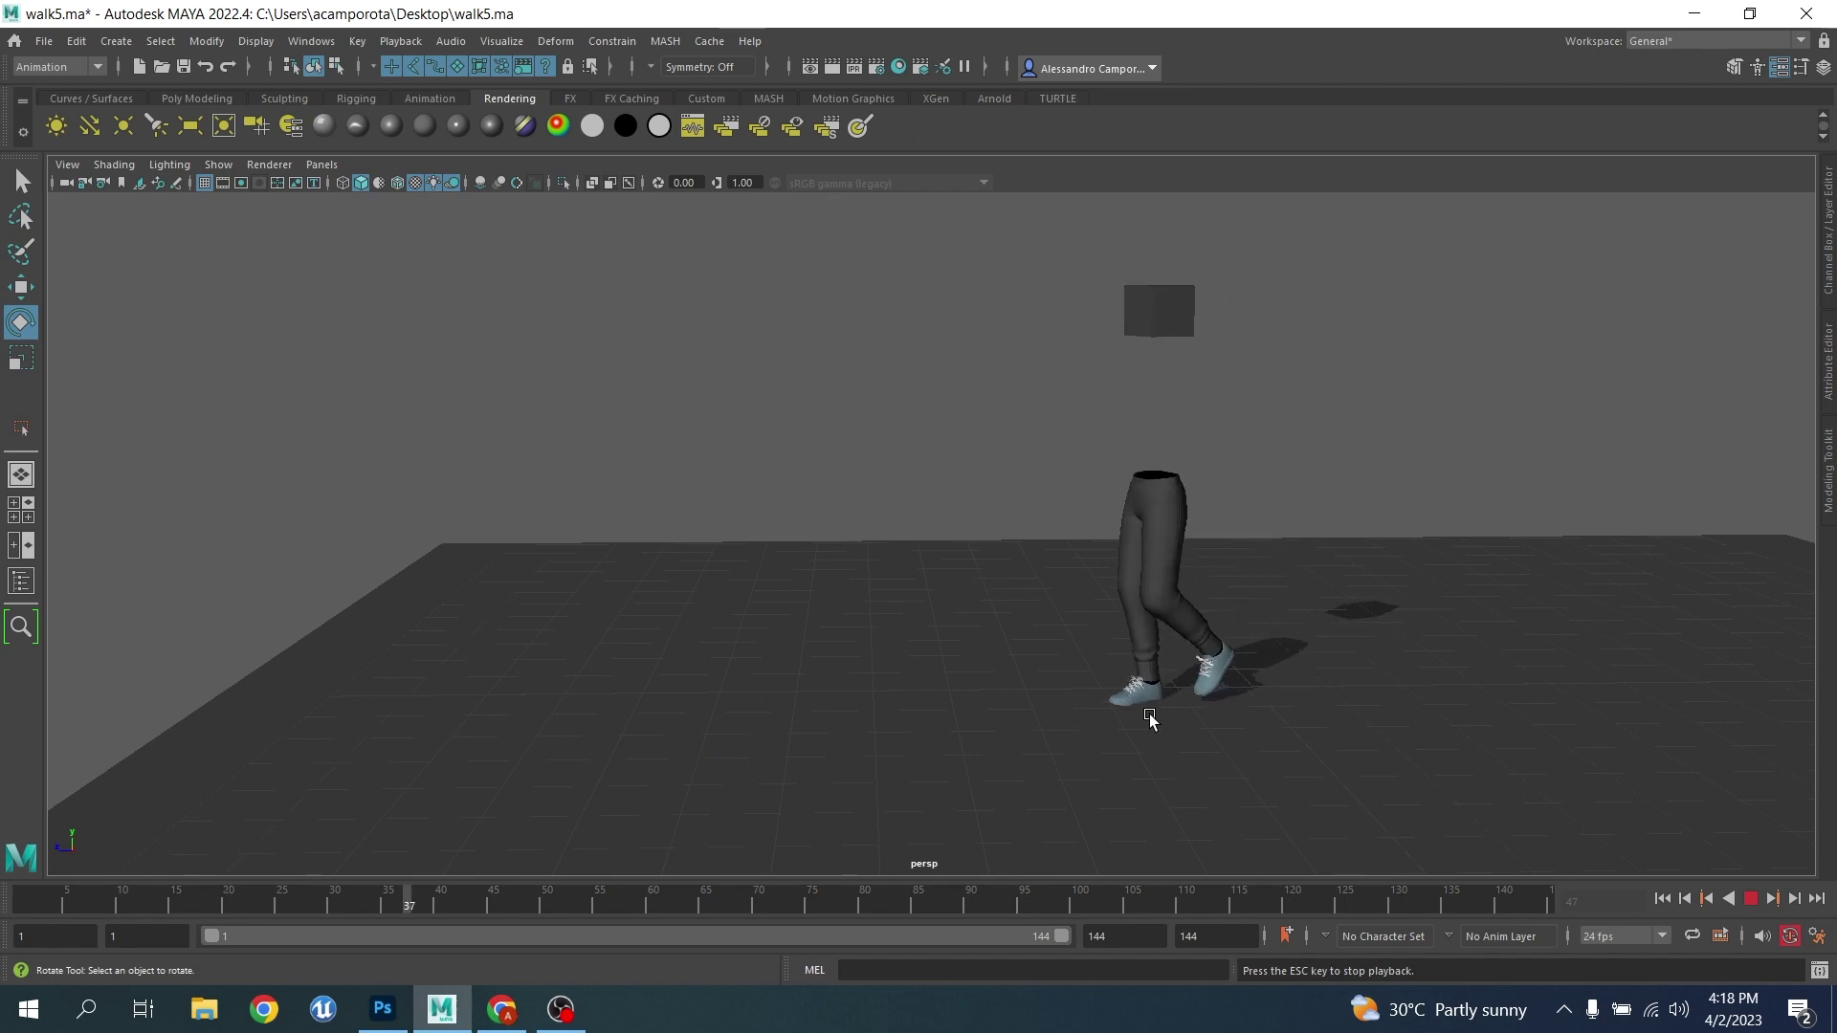
Apply auto tangents to all keys of the rig controls in the Graph Editor, and close the editor
mouse_move(362, 176)
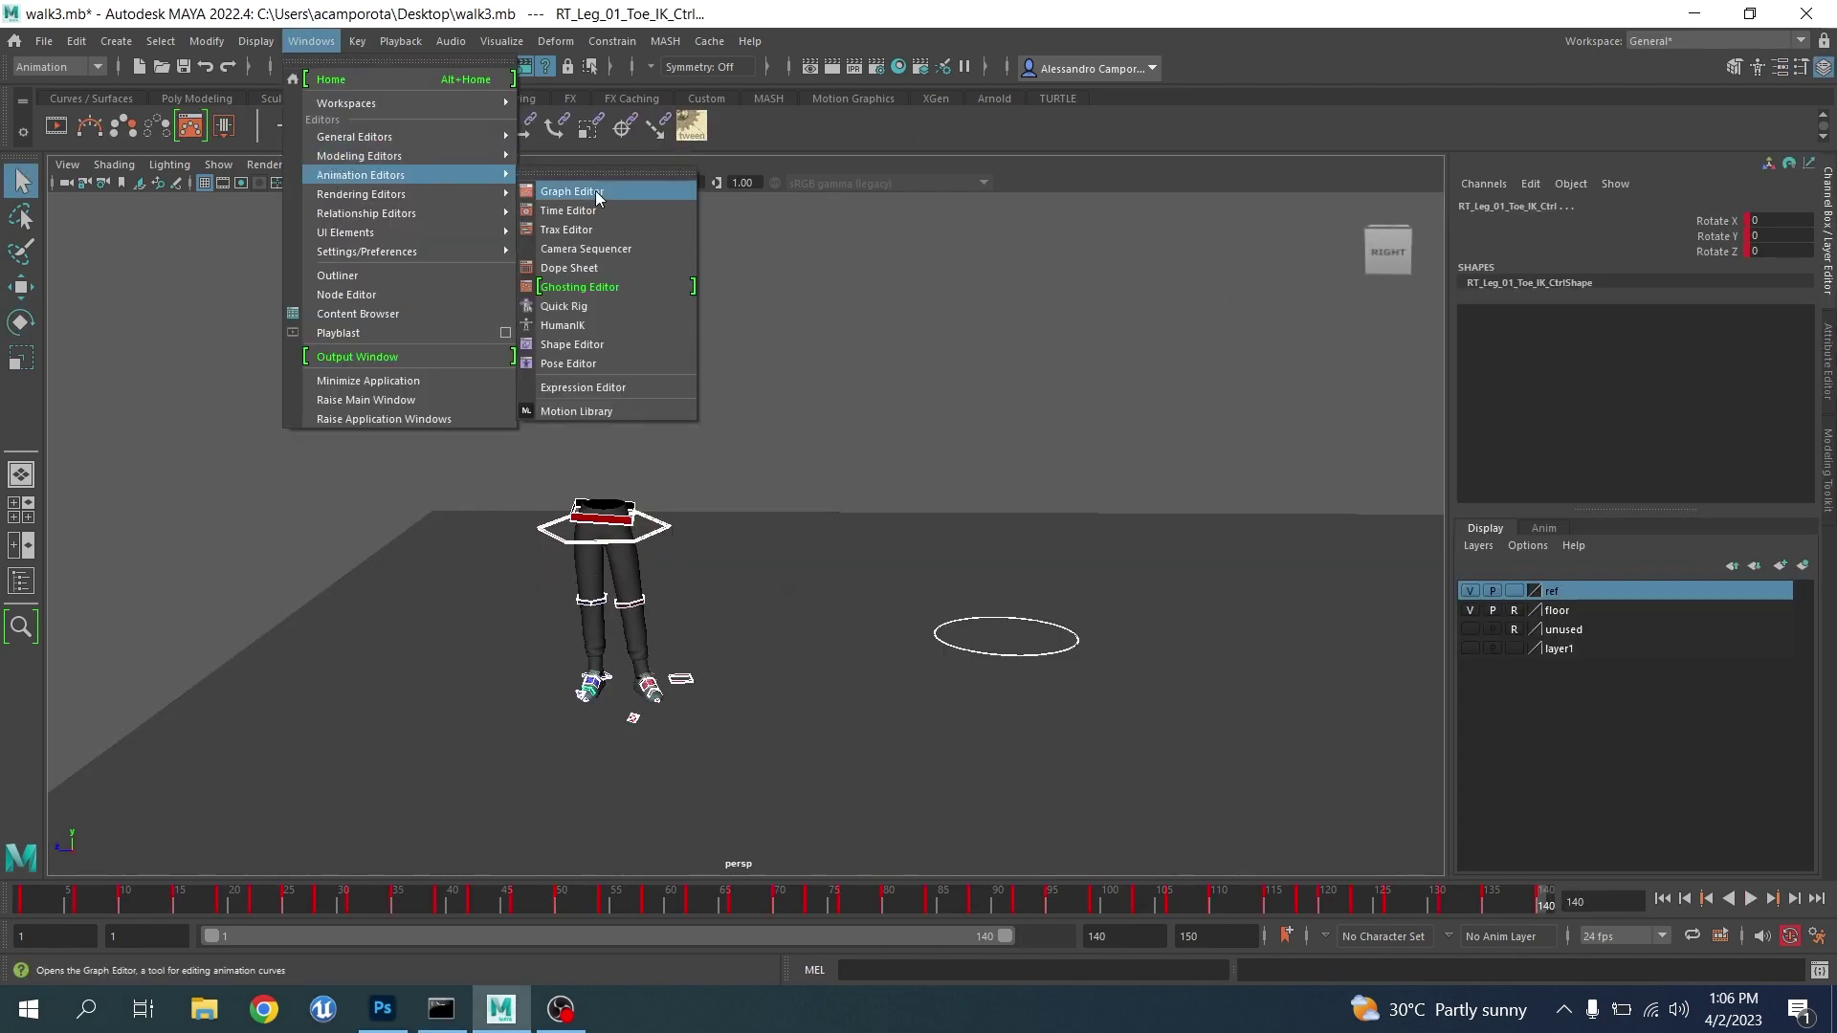
left_click(596, 198)
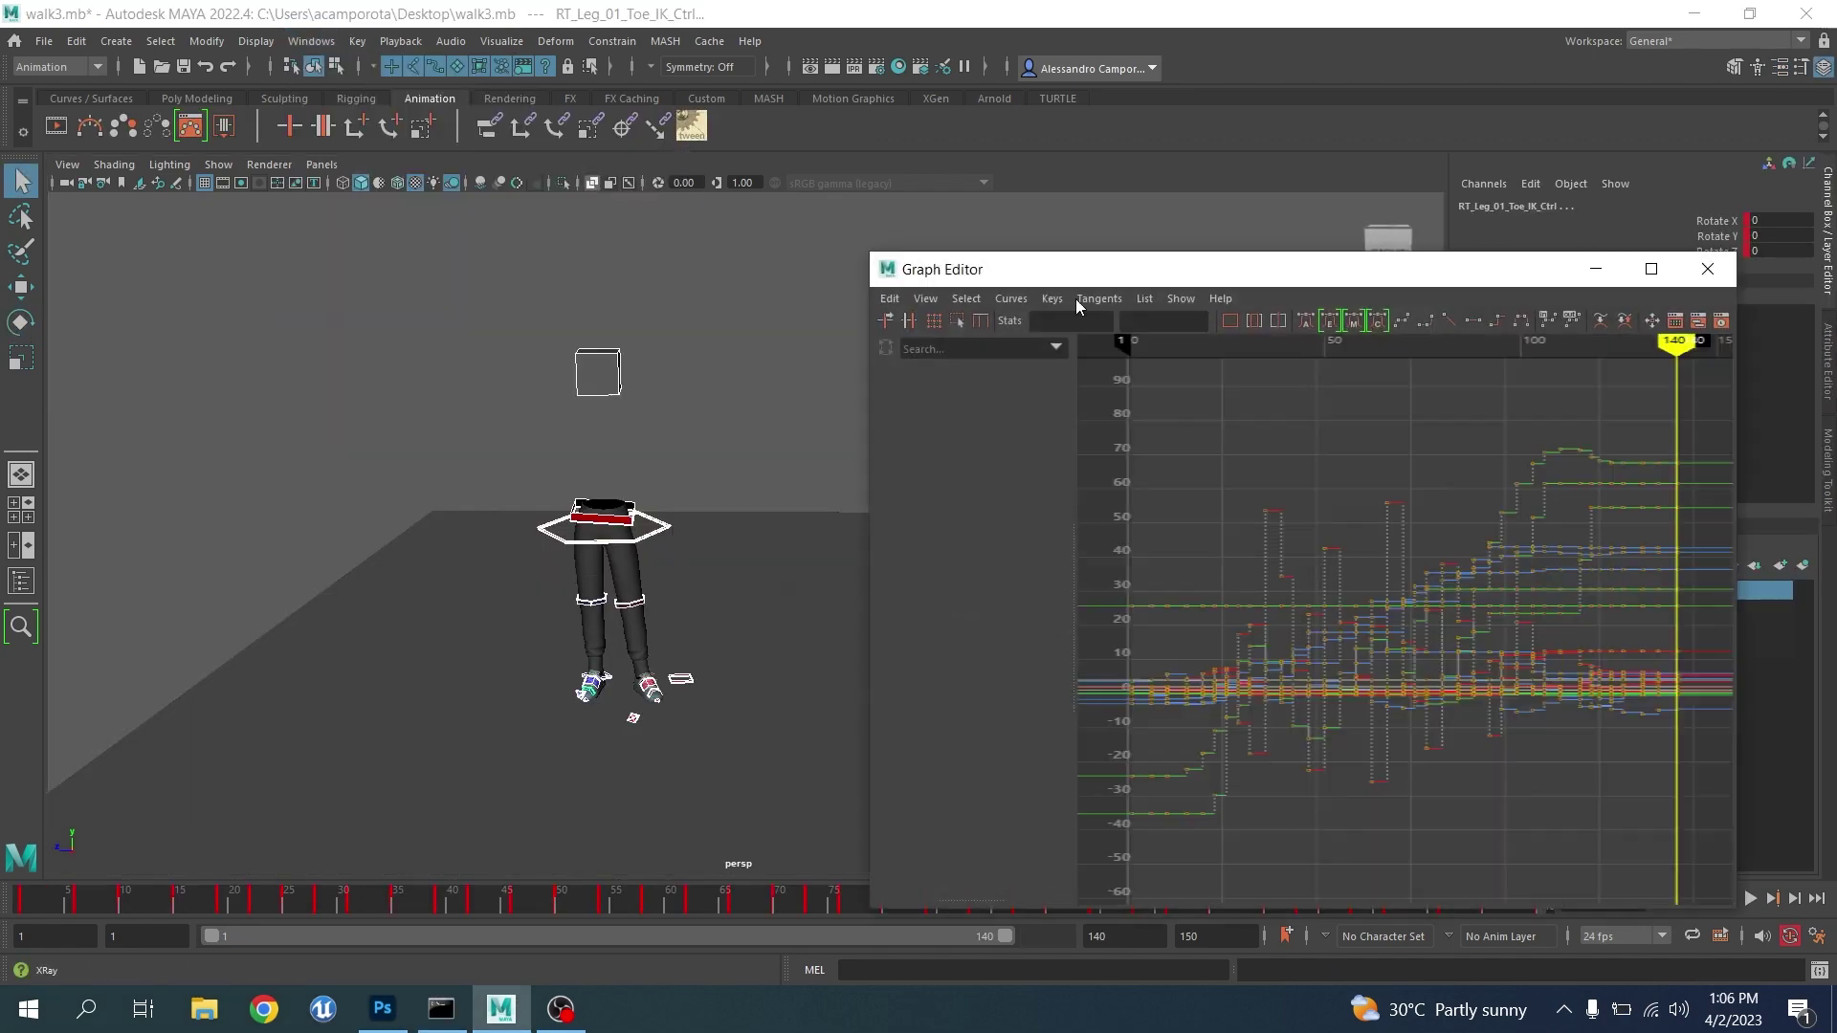
scroll(1299, 559, "down", 5)
left_click_drag(1249, 510, 1754, 901)
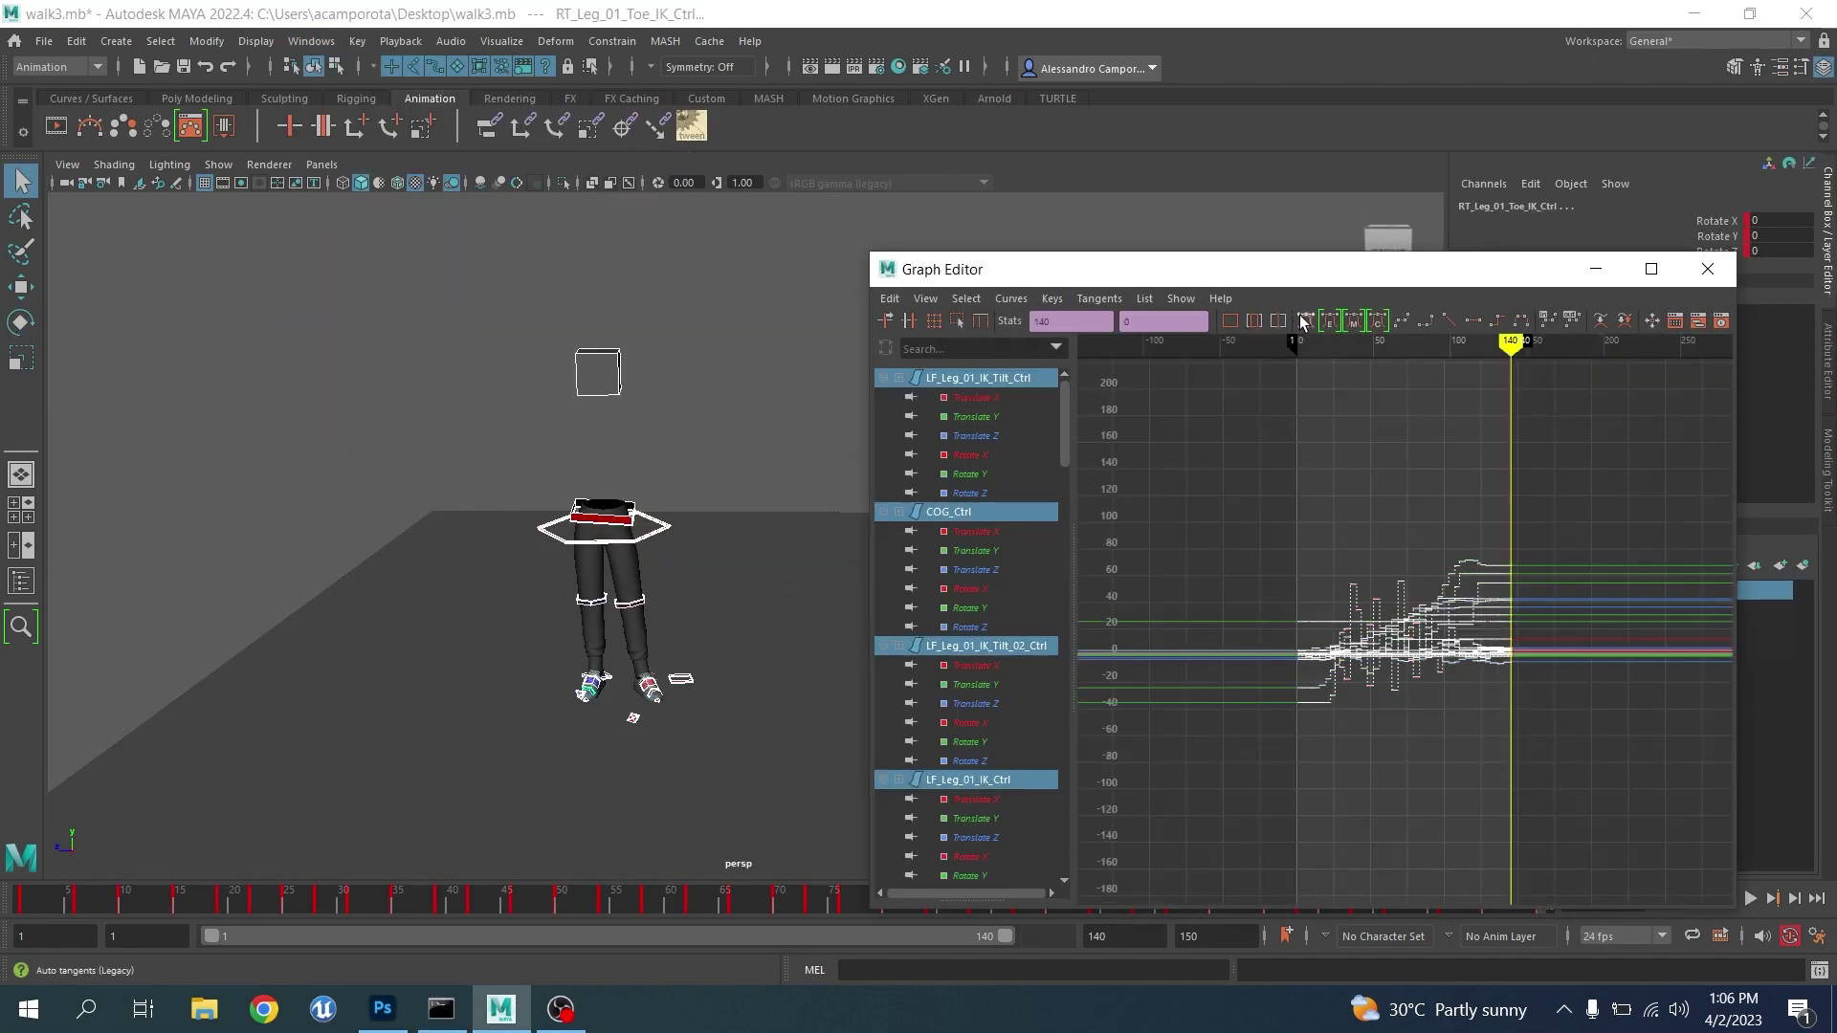
left_click(1304, 322)
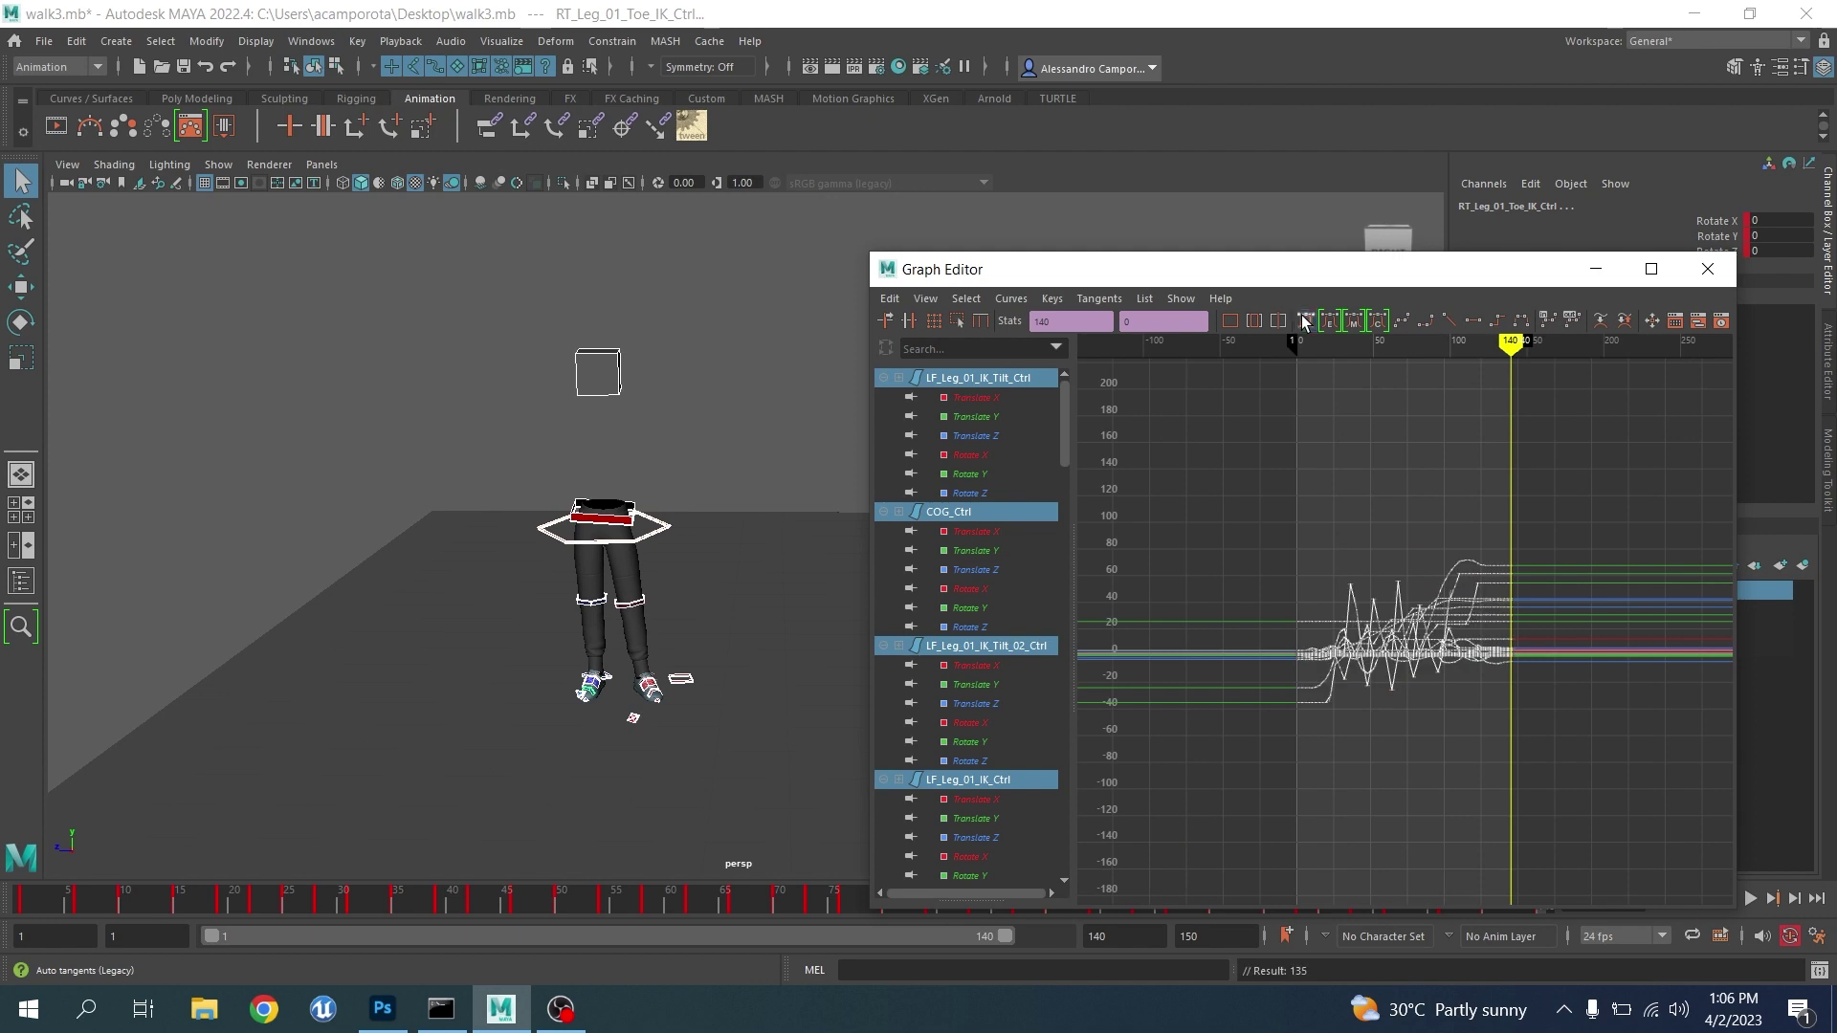
left_click(1711, 276)
Scrub the animation to frame 46 and set the playback range to end at frame 46
scroll(842, 574, "up", 2)
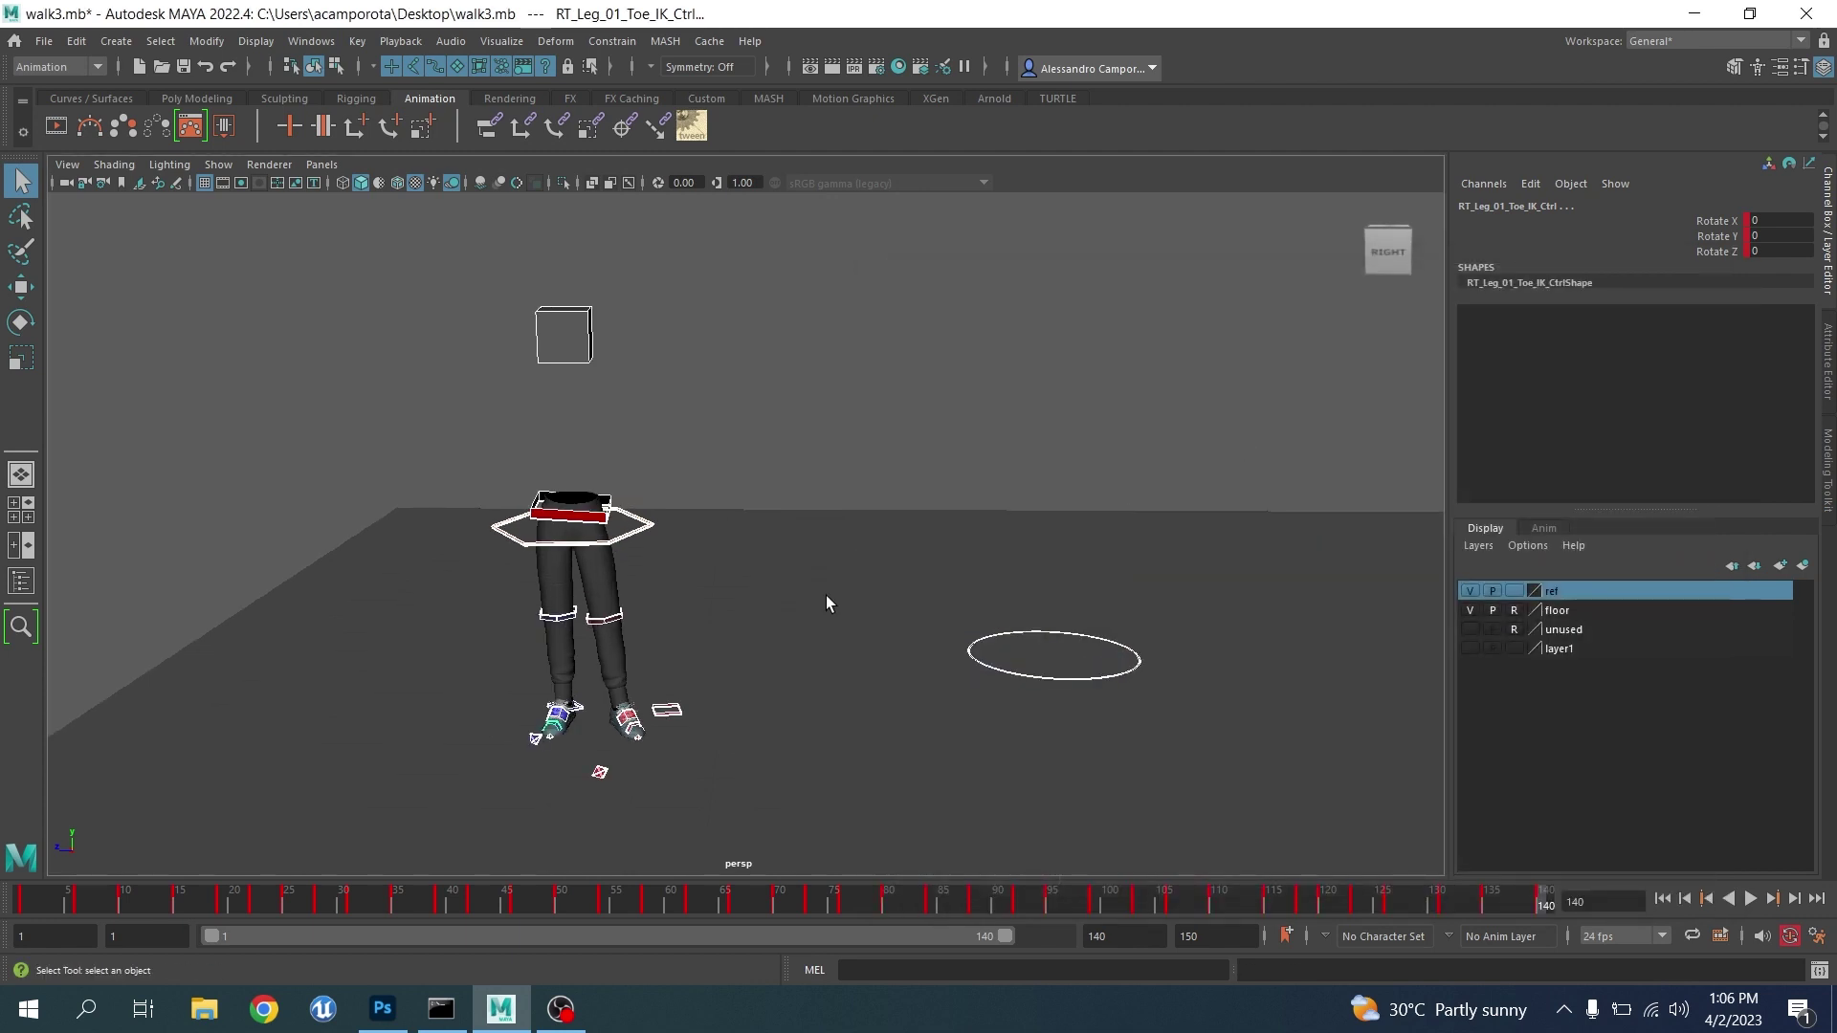
left_click_drag(38, 897, 516, 912)
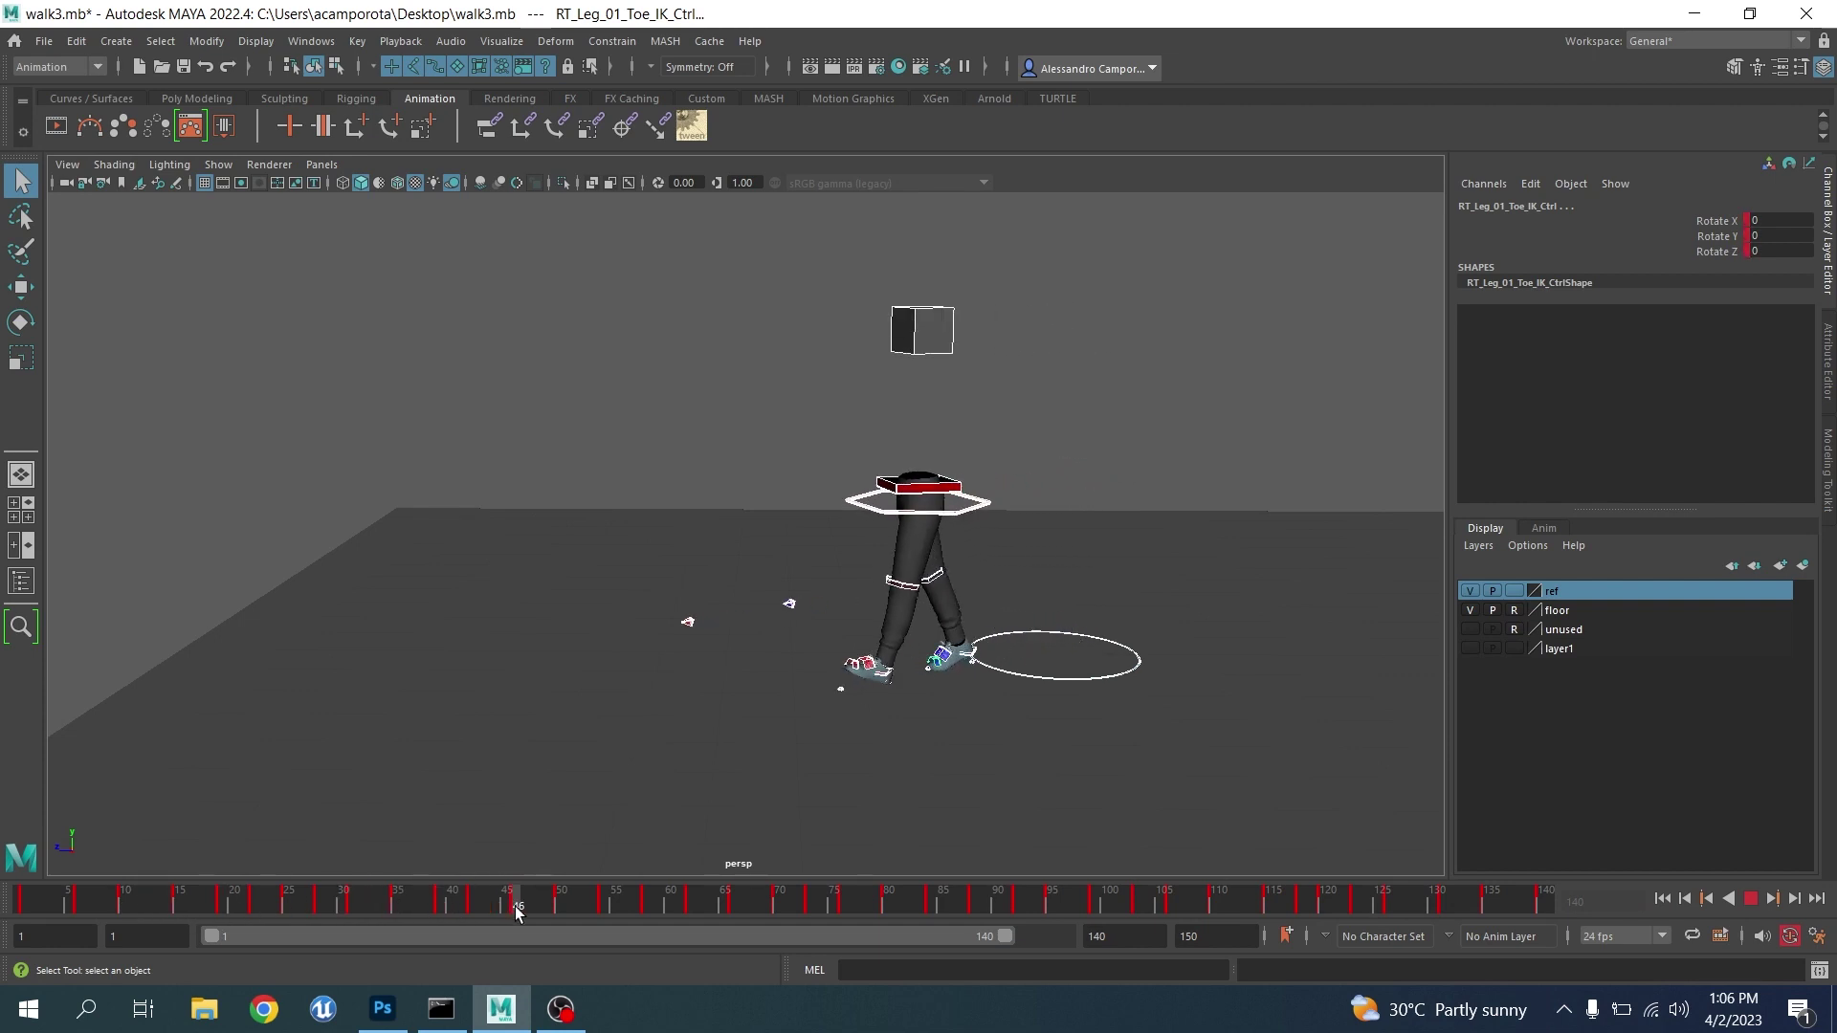
scroll(564, 650, "up", 5)
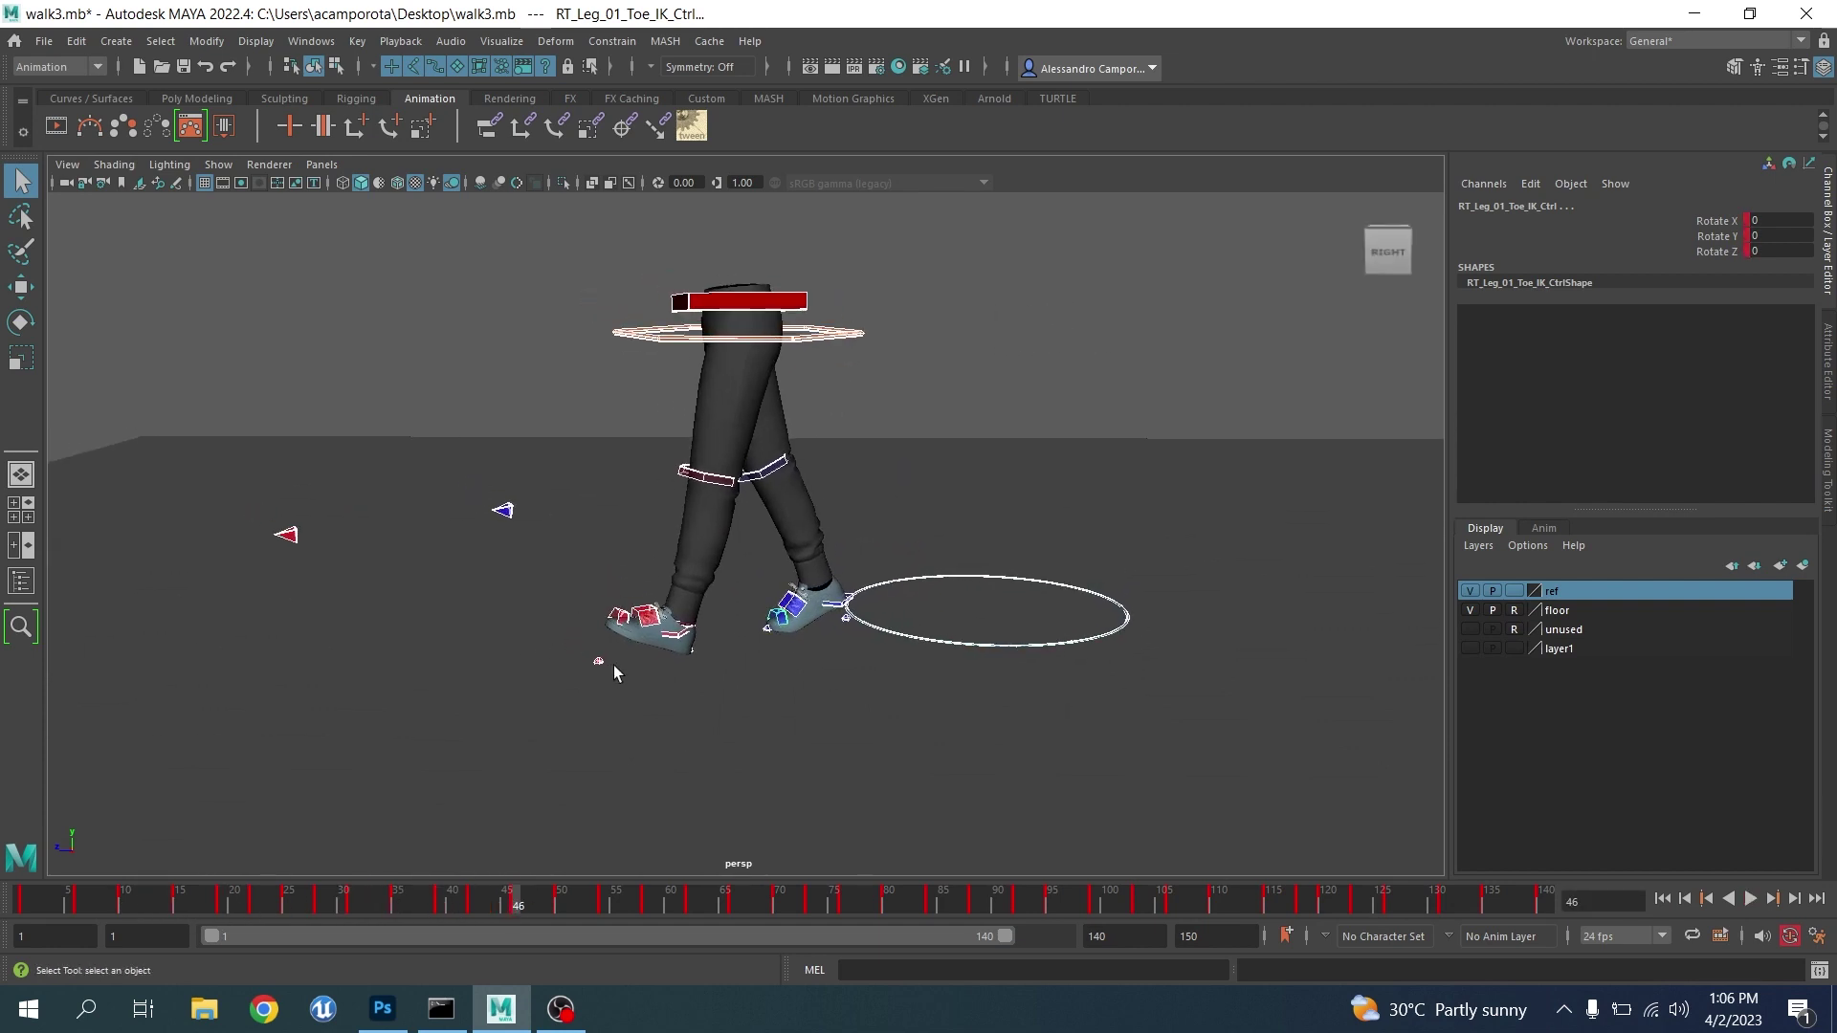
left_click_drag(1005, 939, 455, 918)
scroll(498, 654, "down", 5)
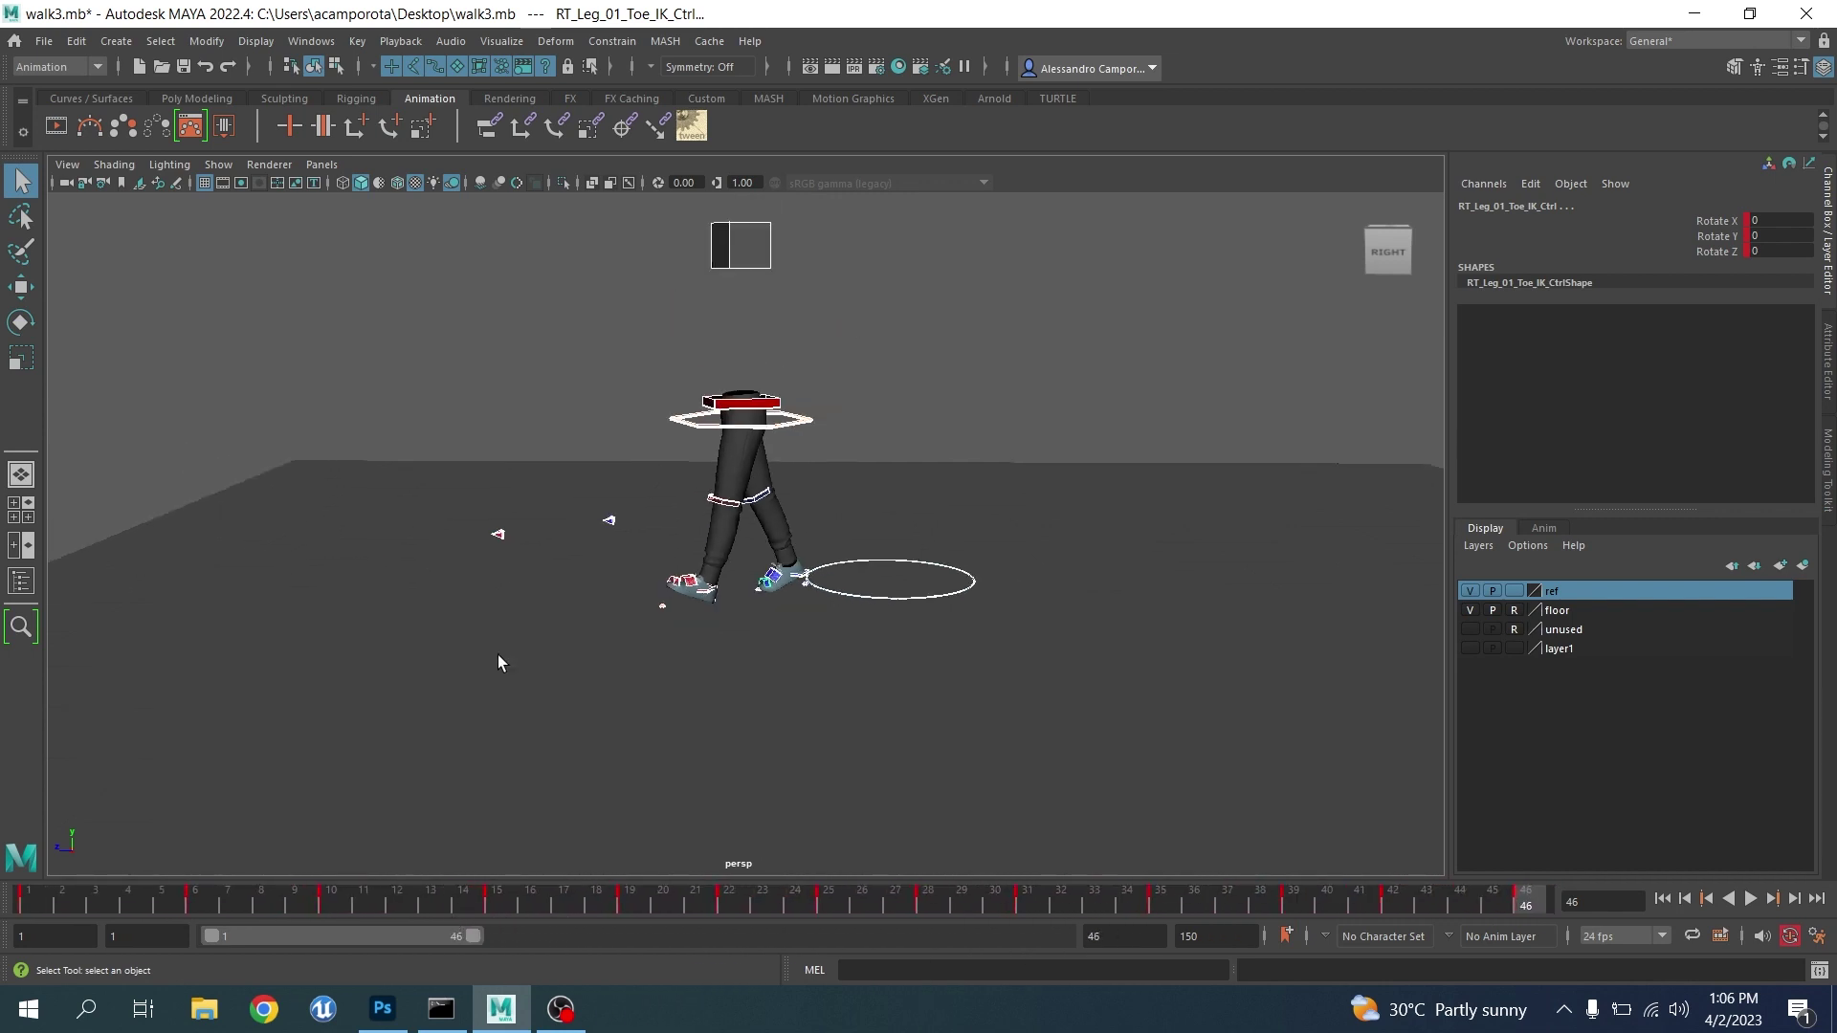
Clear the selection of rig controls and select only the COG control around the hips
left_click_drag(497, 654, 484, 708, "alt")
scroll(484, 709, "up", 3)
left_click(917, 532)
scroll(875, 537, "down", 5)
left_click_drag(876, 546, 780, 548, "alt")
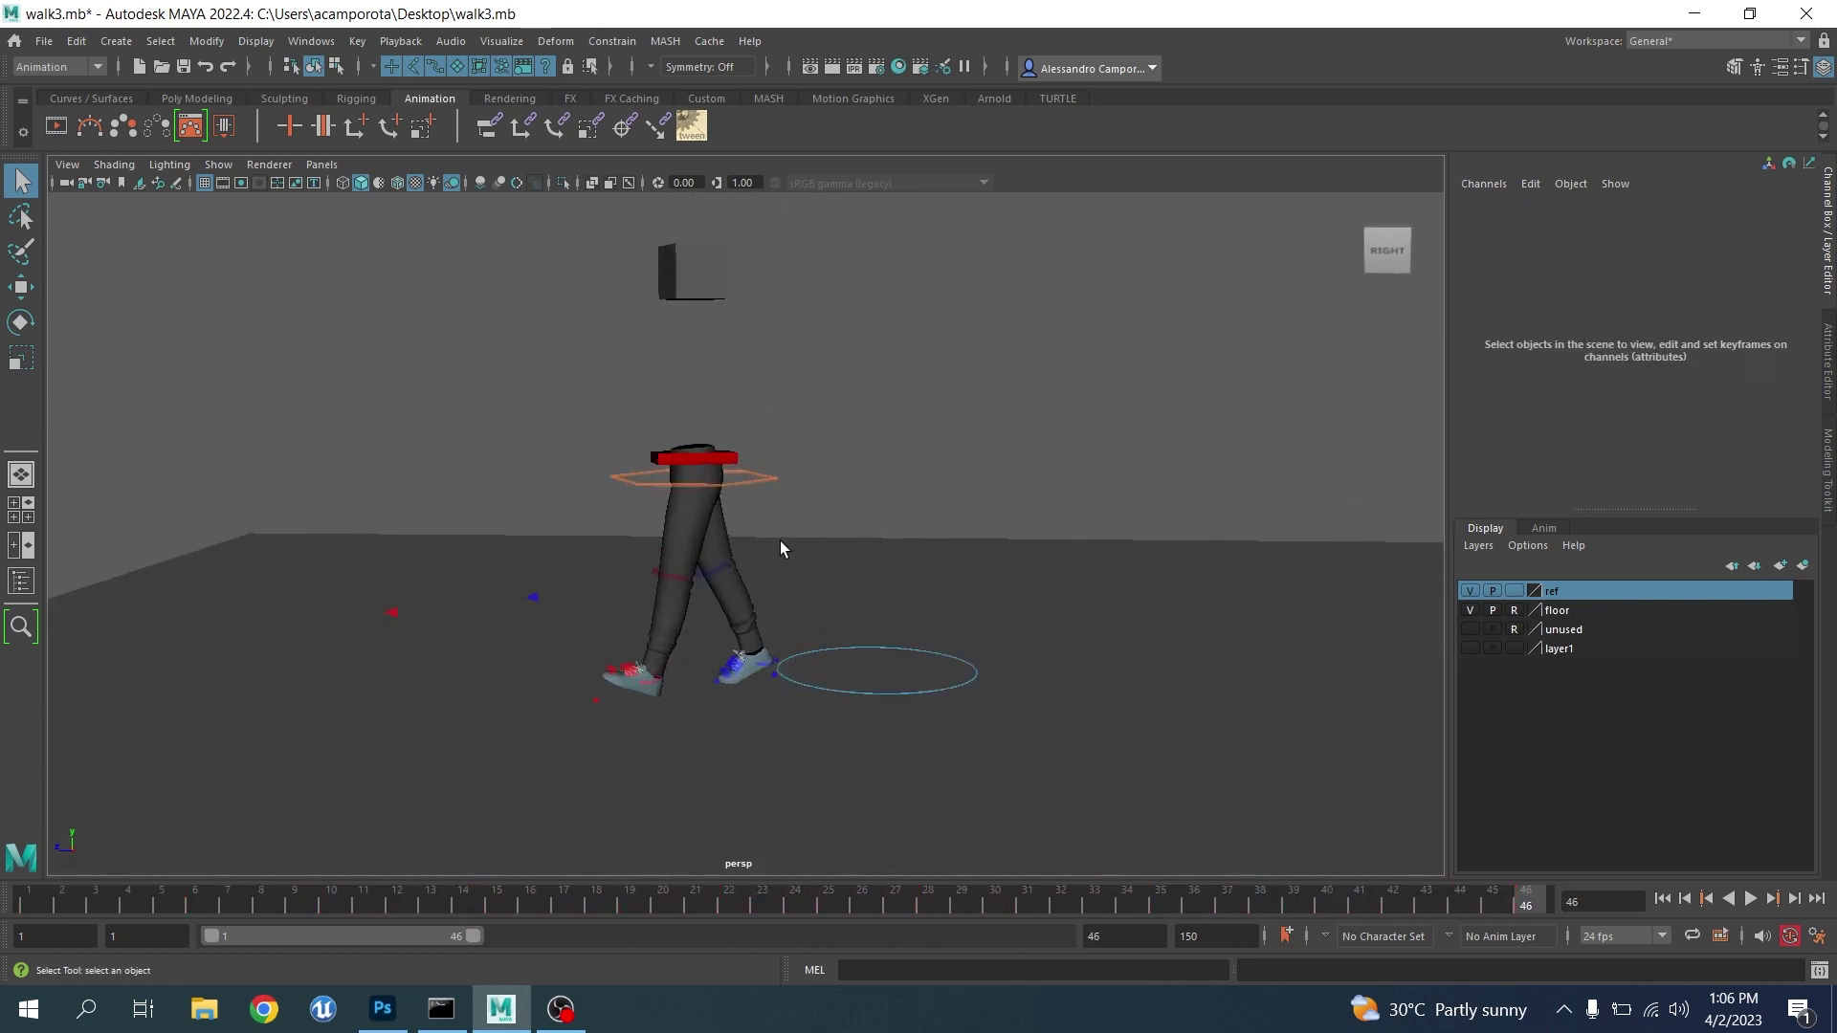
left_click_drag(505, 563, 1048, 683)
left_click(804, 503)
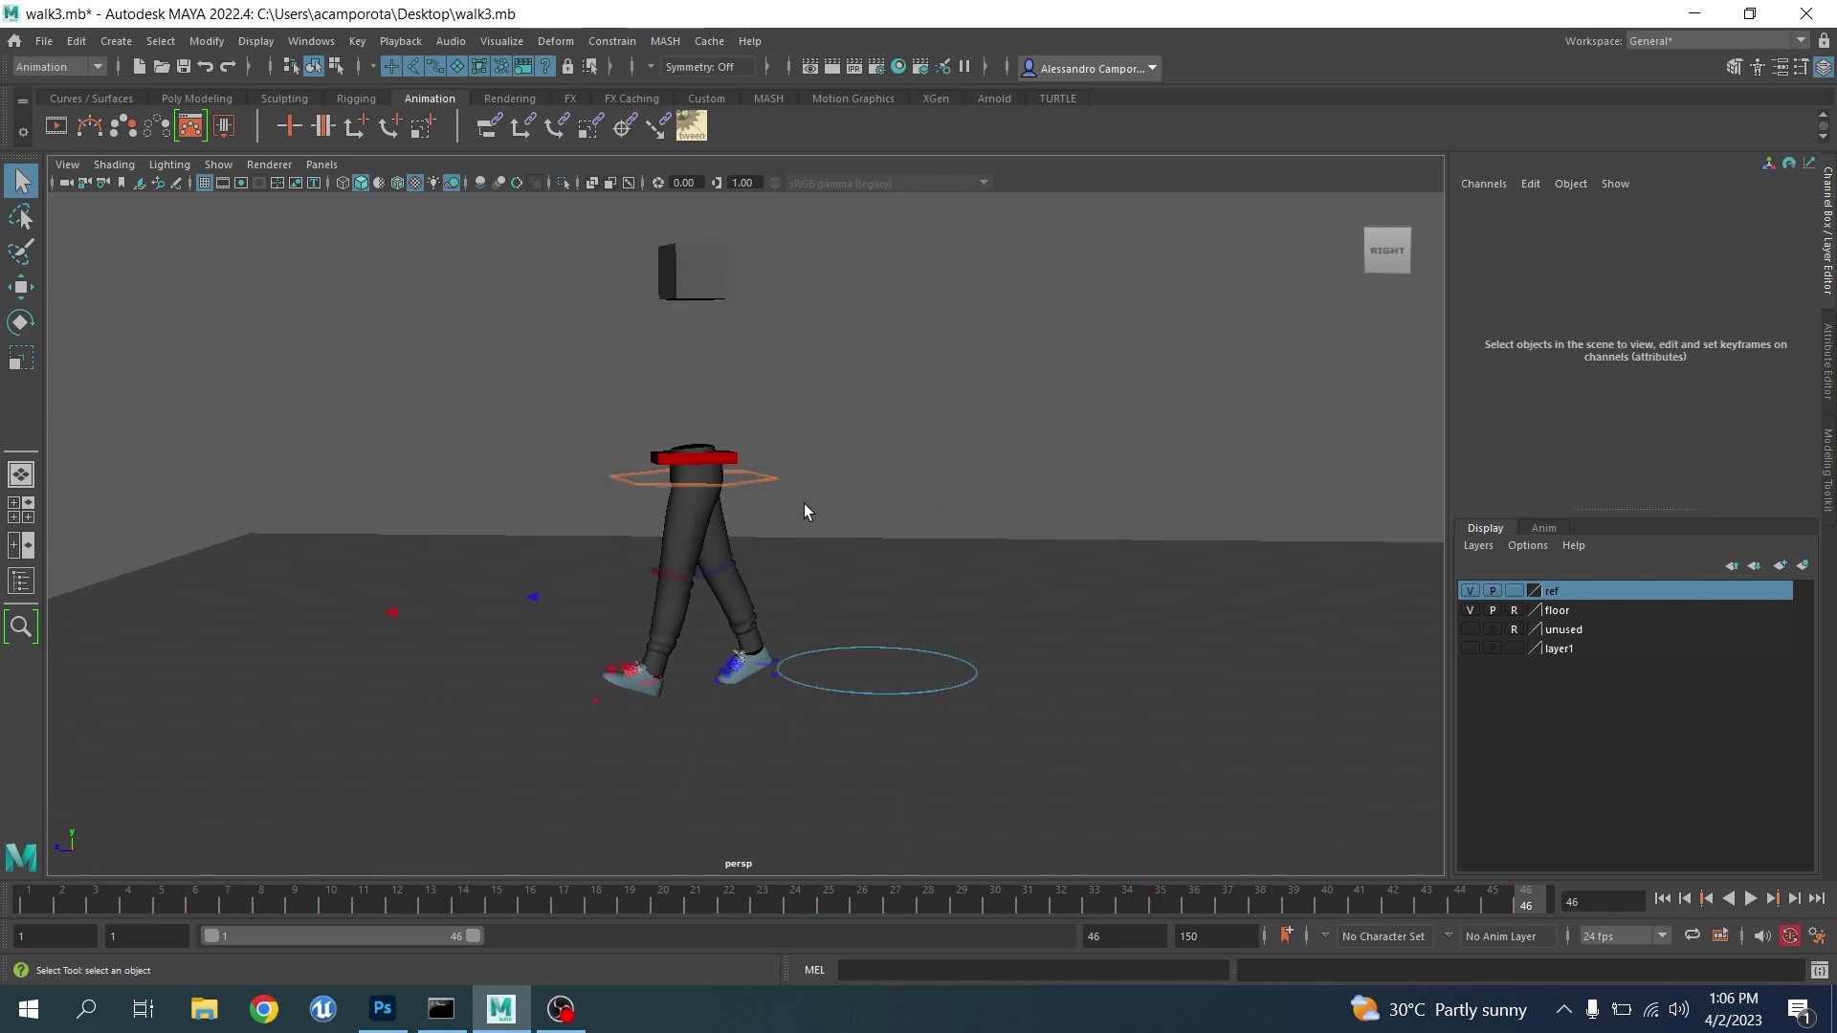
left_click(750, 468)
Play the shortened frame range, watch the legs from a closer angle, and stop playback at frame 19
left_click(1729, 899)
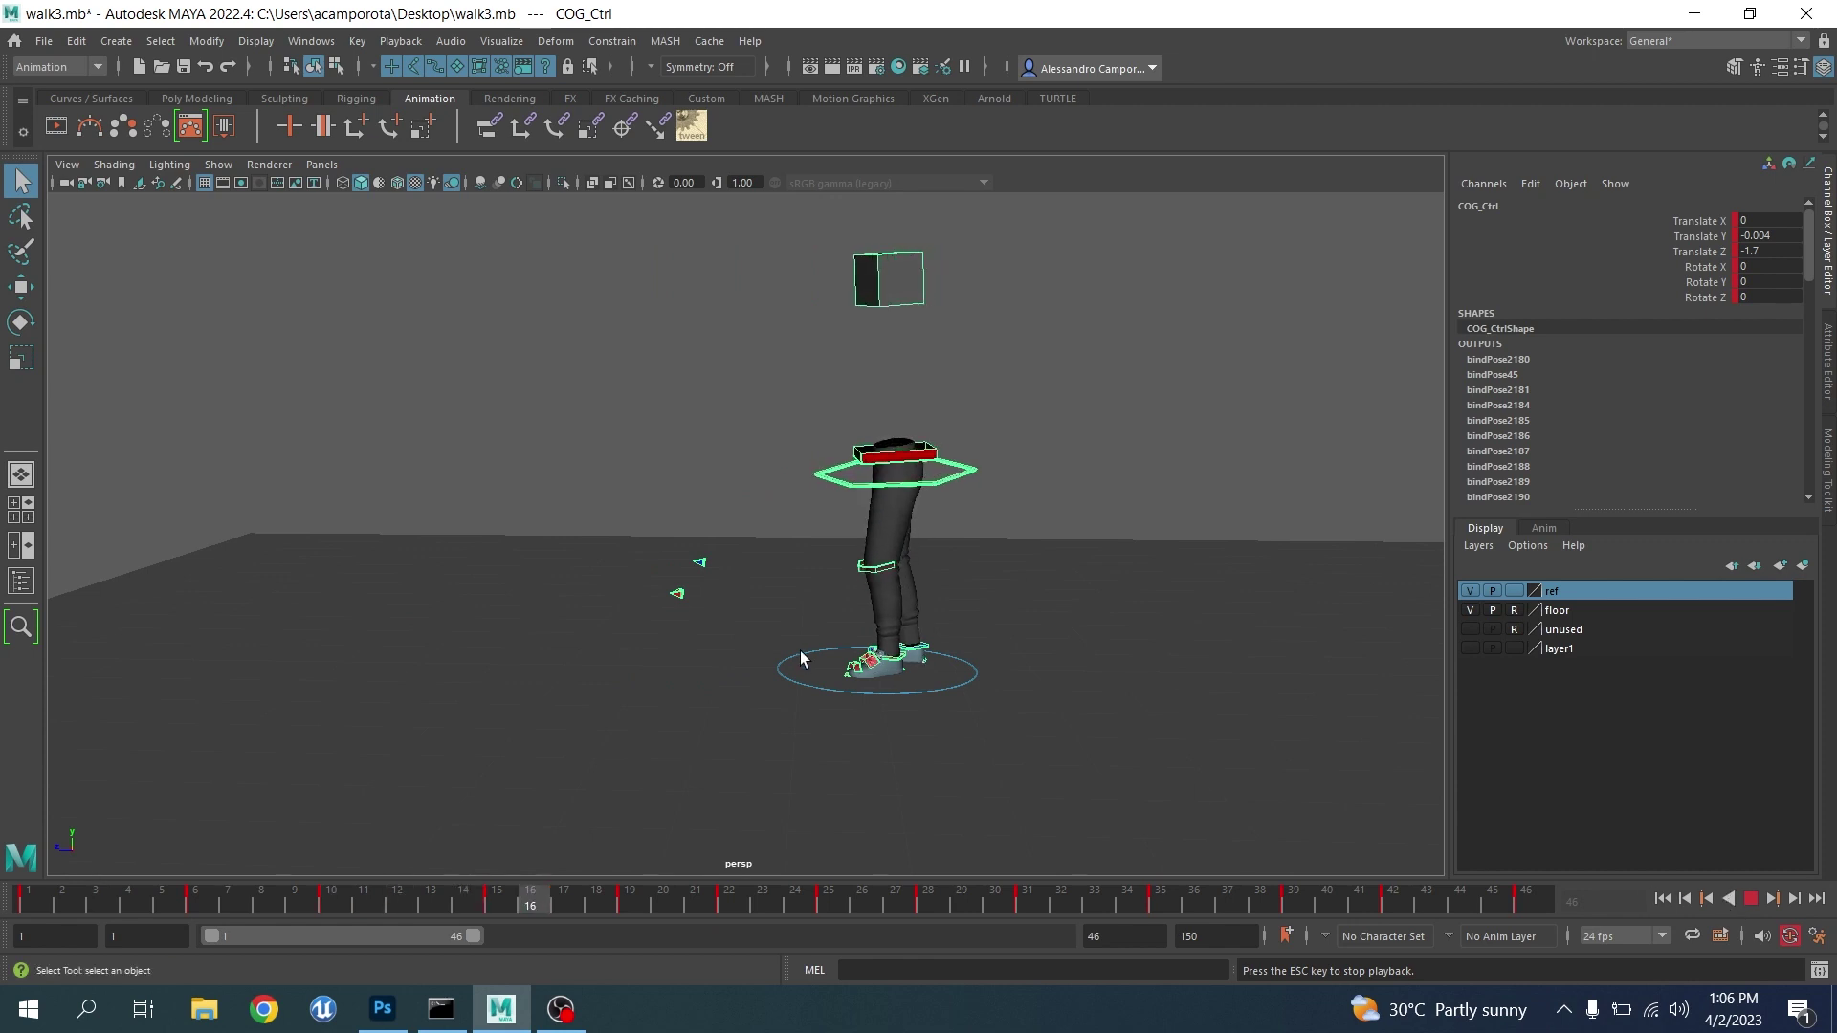
left_click_drag(802, 654, 777, 649, "alt")
scroll(777, 648, "up", 4)
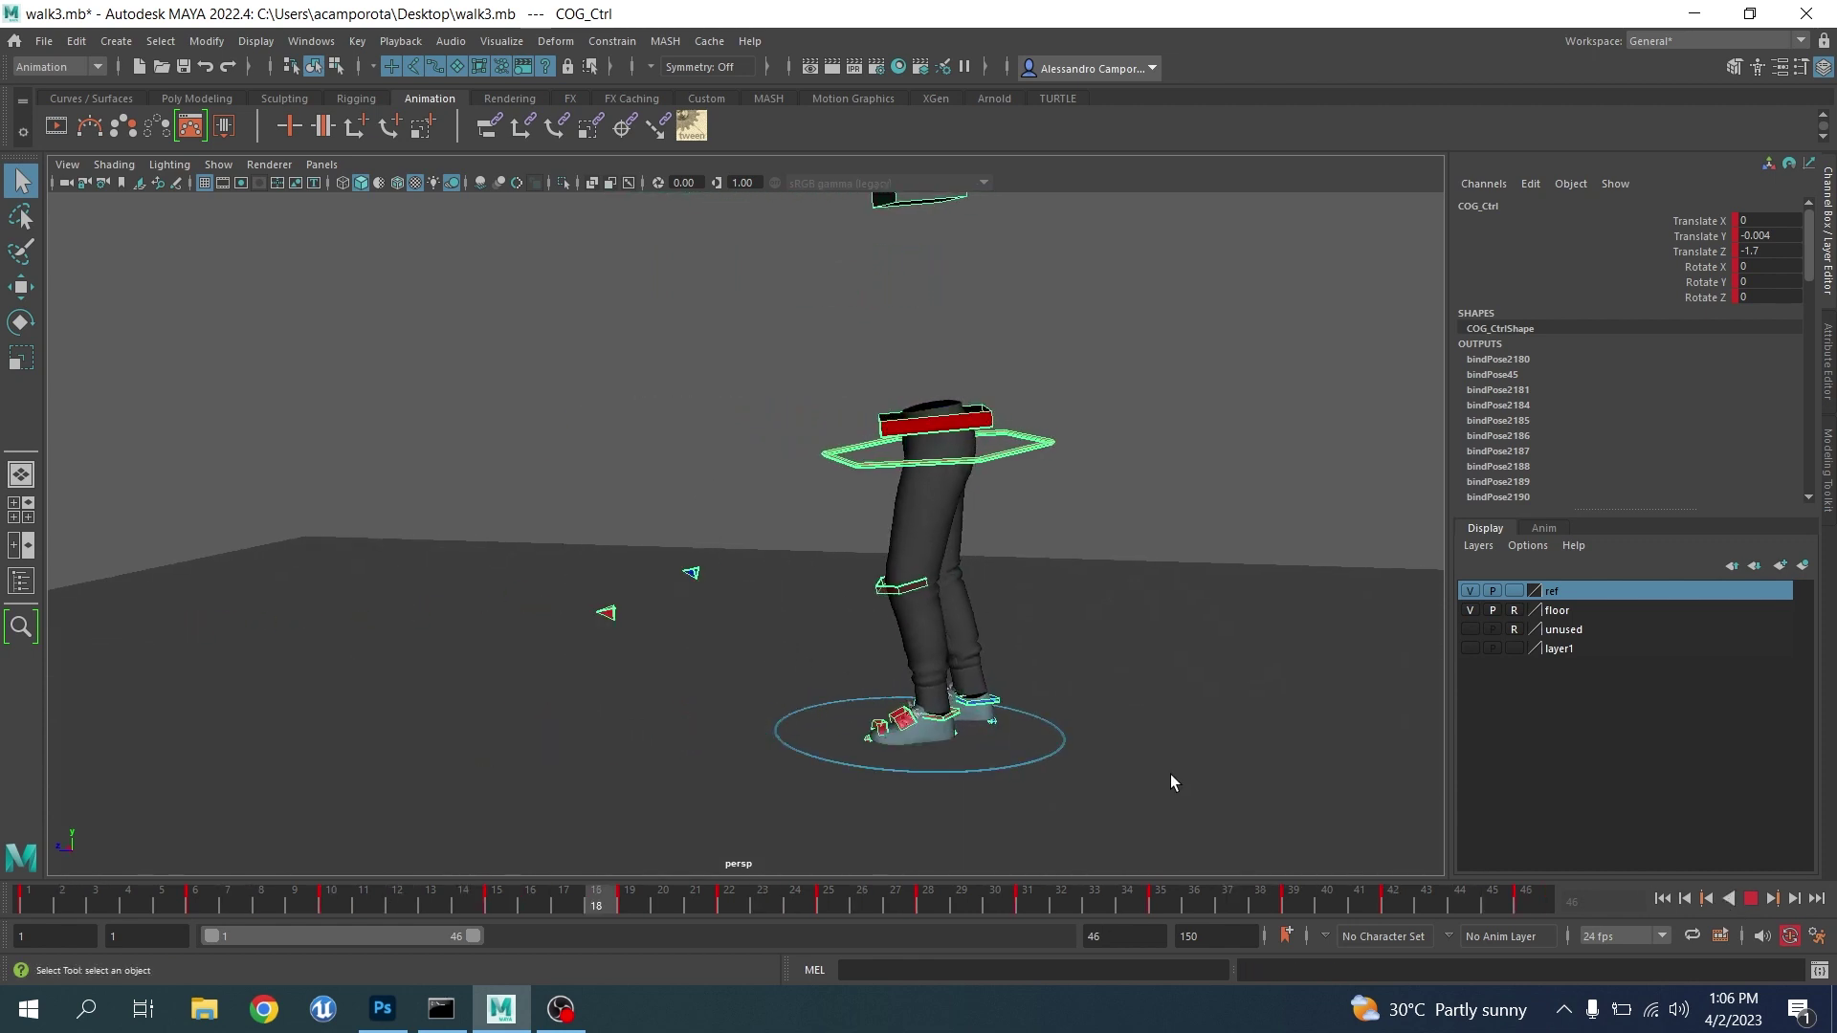
left_click(1751, 899)
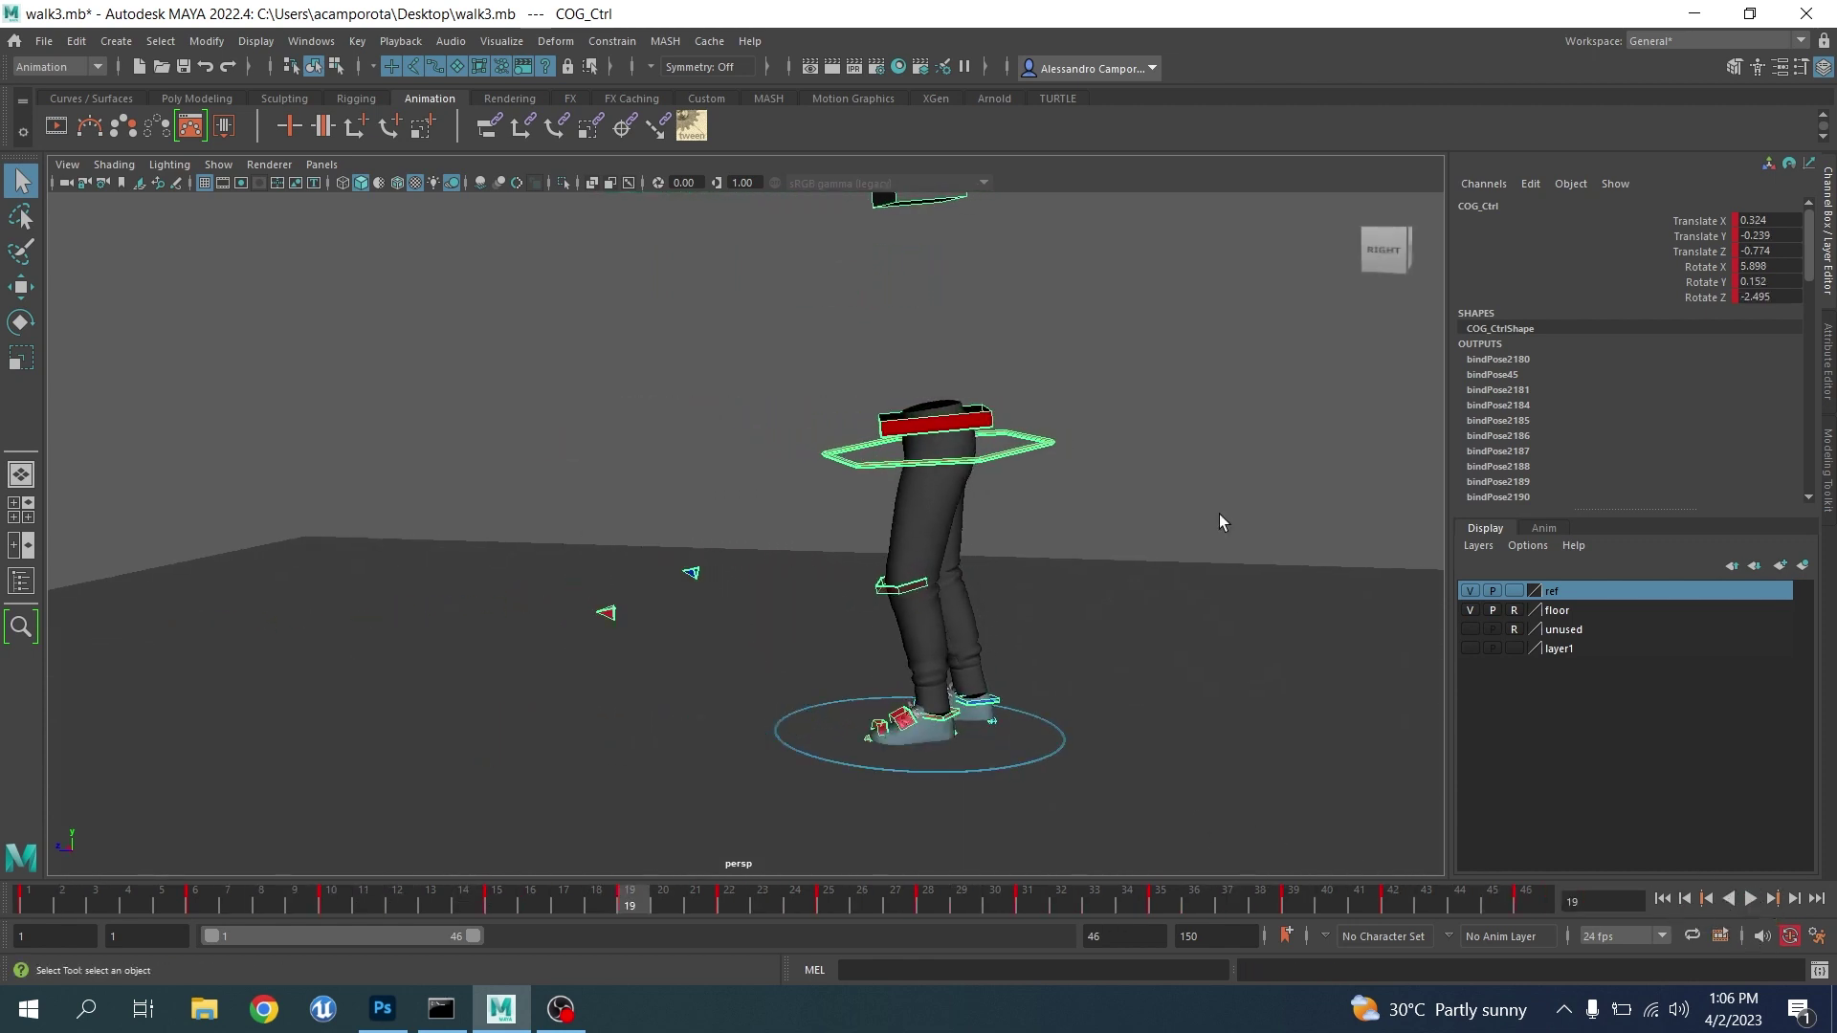
Open the Graph Editor for the COG control, isolate its Translate Y curve, and move the editor window aside from the character
left_click(1220, 516)
left_click(1055, 437)
left_click(310, 41)
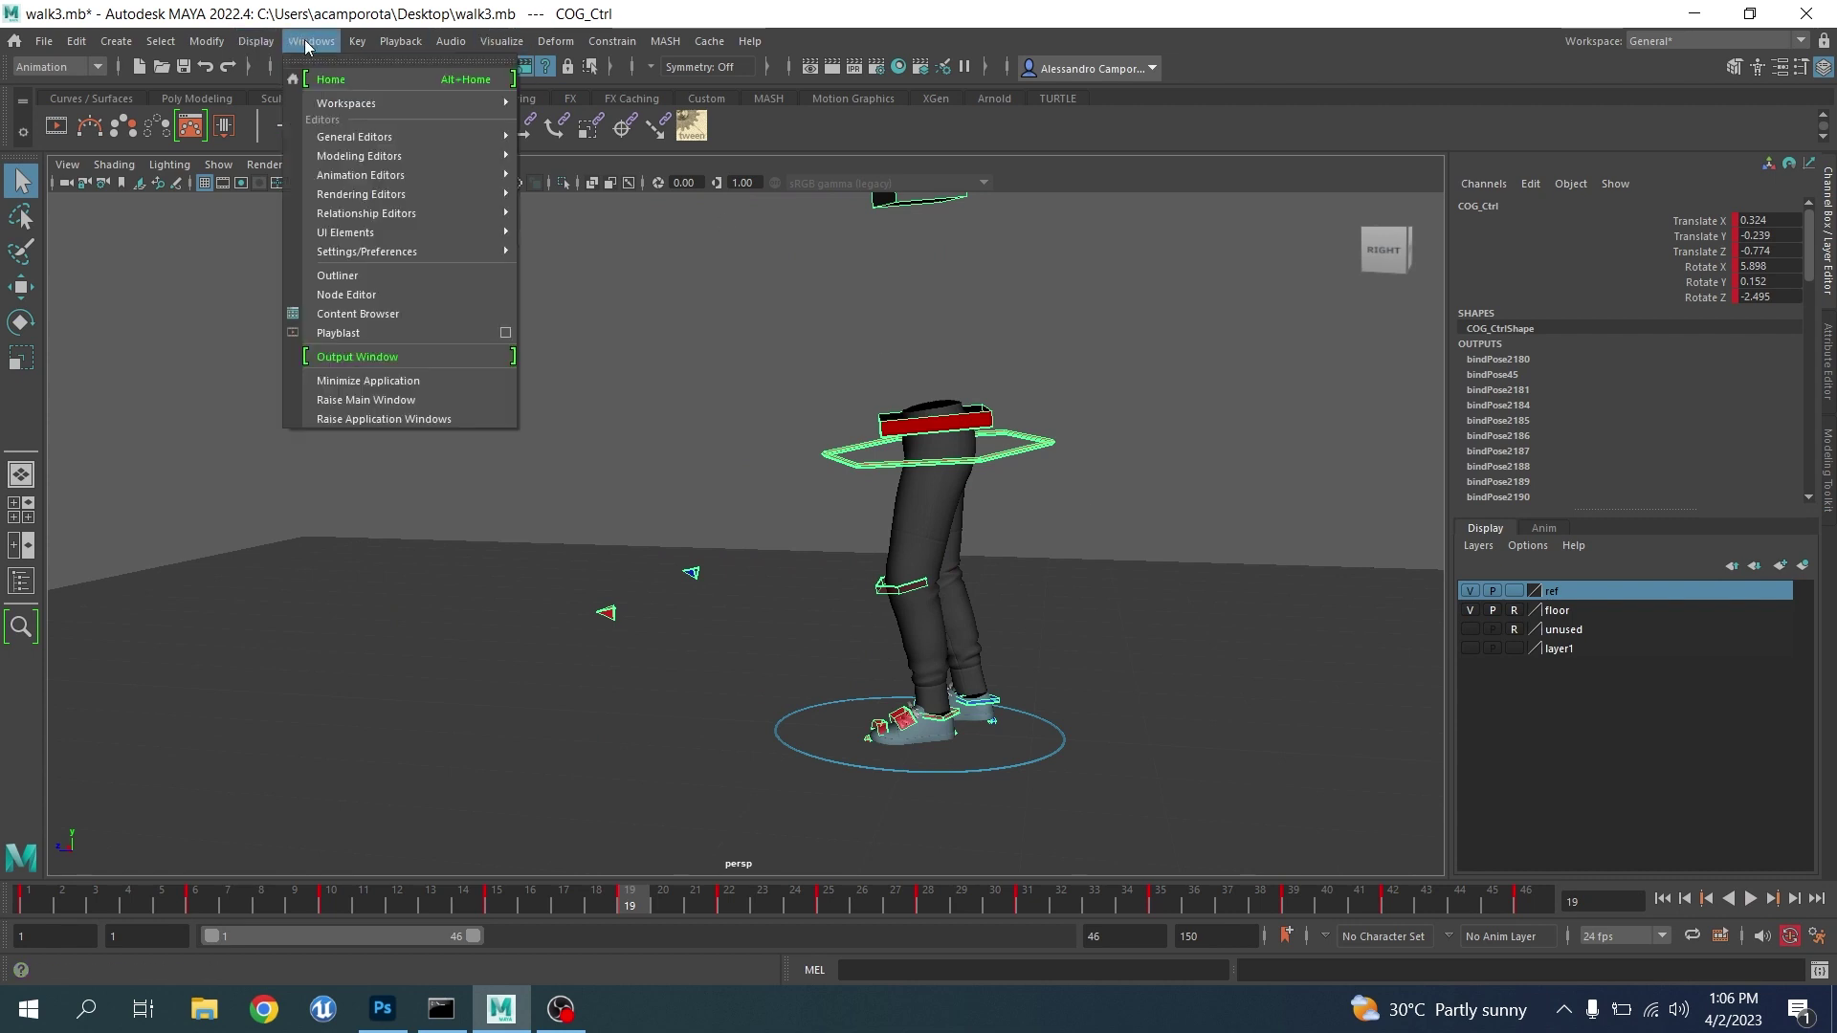
mouse_move(346, 172)
left_click(664, 178)
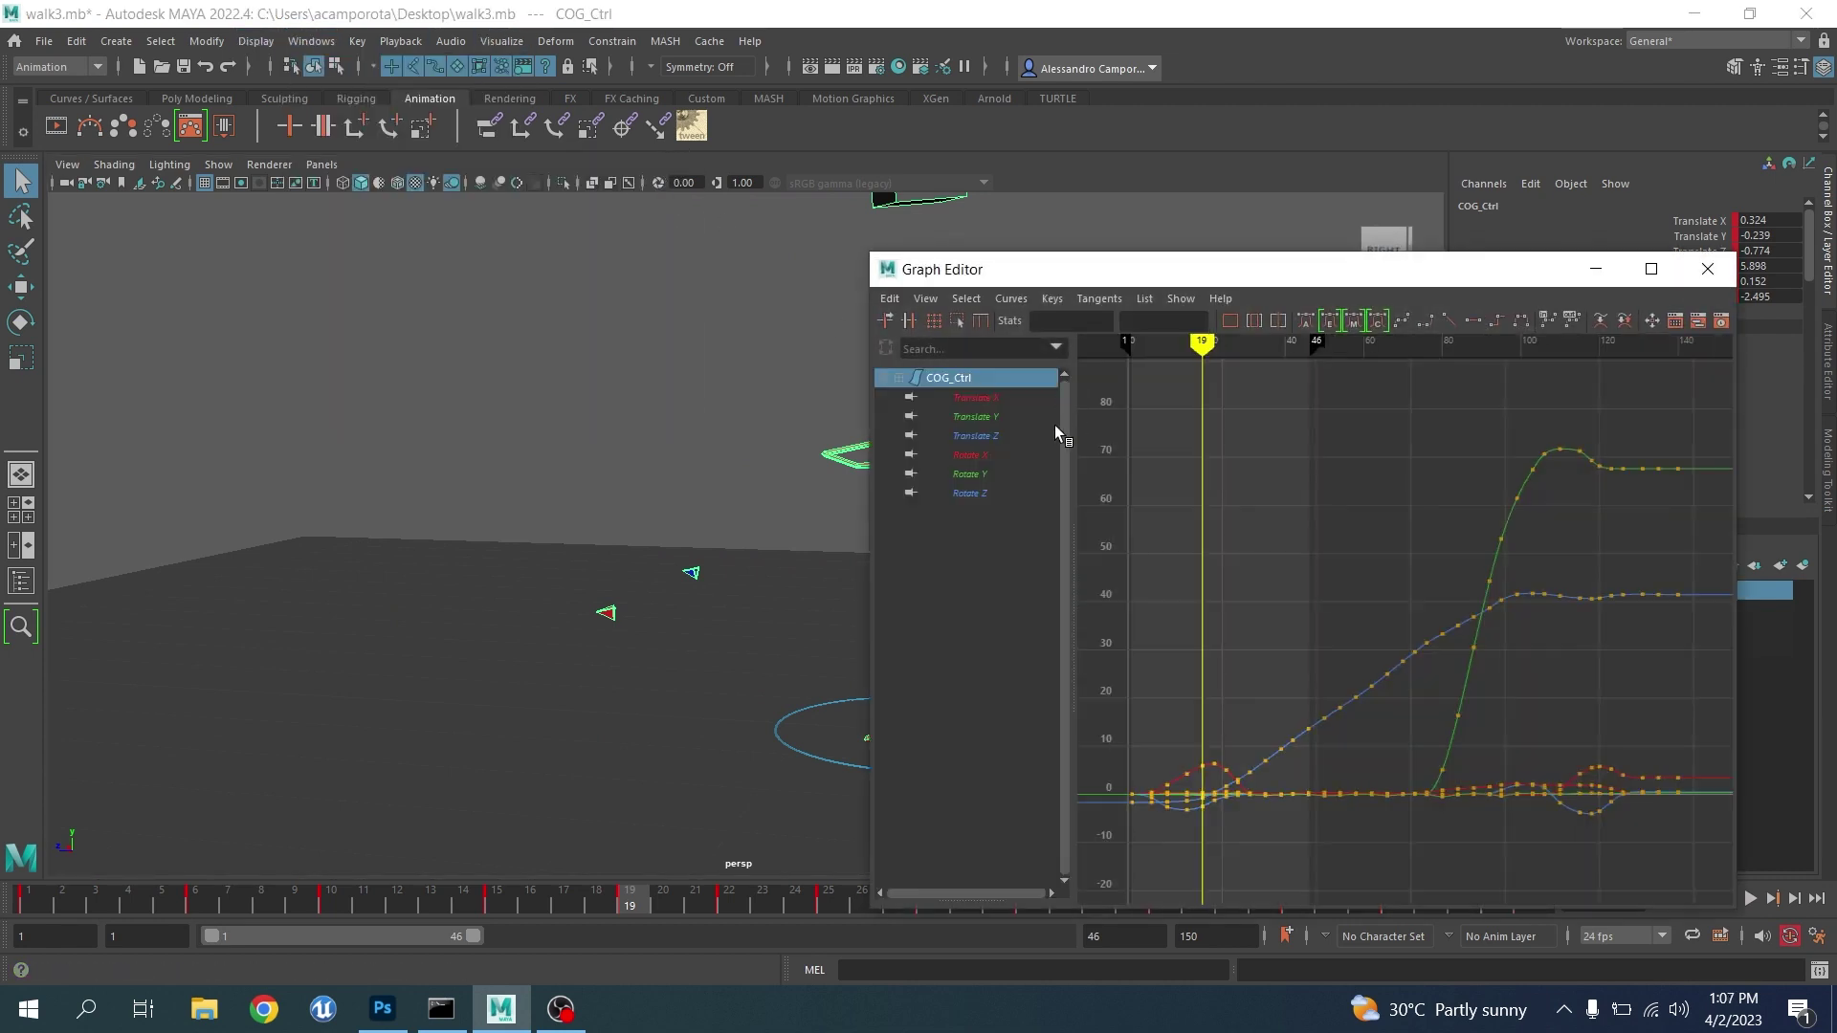
left_click(1013, 432)
left_click(1014, 418)
right_click_drag(1226, 608, 1414, 626, "alt")
left_click_drag(1244, 280, 1584, 293)
On the Translate Y curve, raise the frame 10 key slightly and the frame 15 key to -0.08, and lower the frame 19 key to -0.284
left_click_drag(1644, 683, 1646, 685)
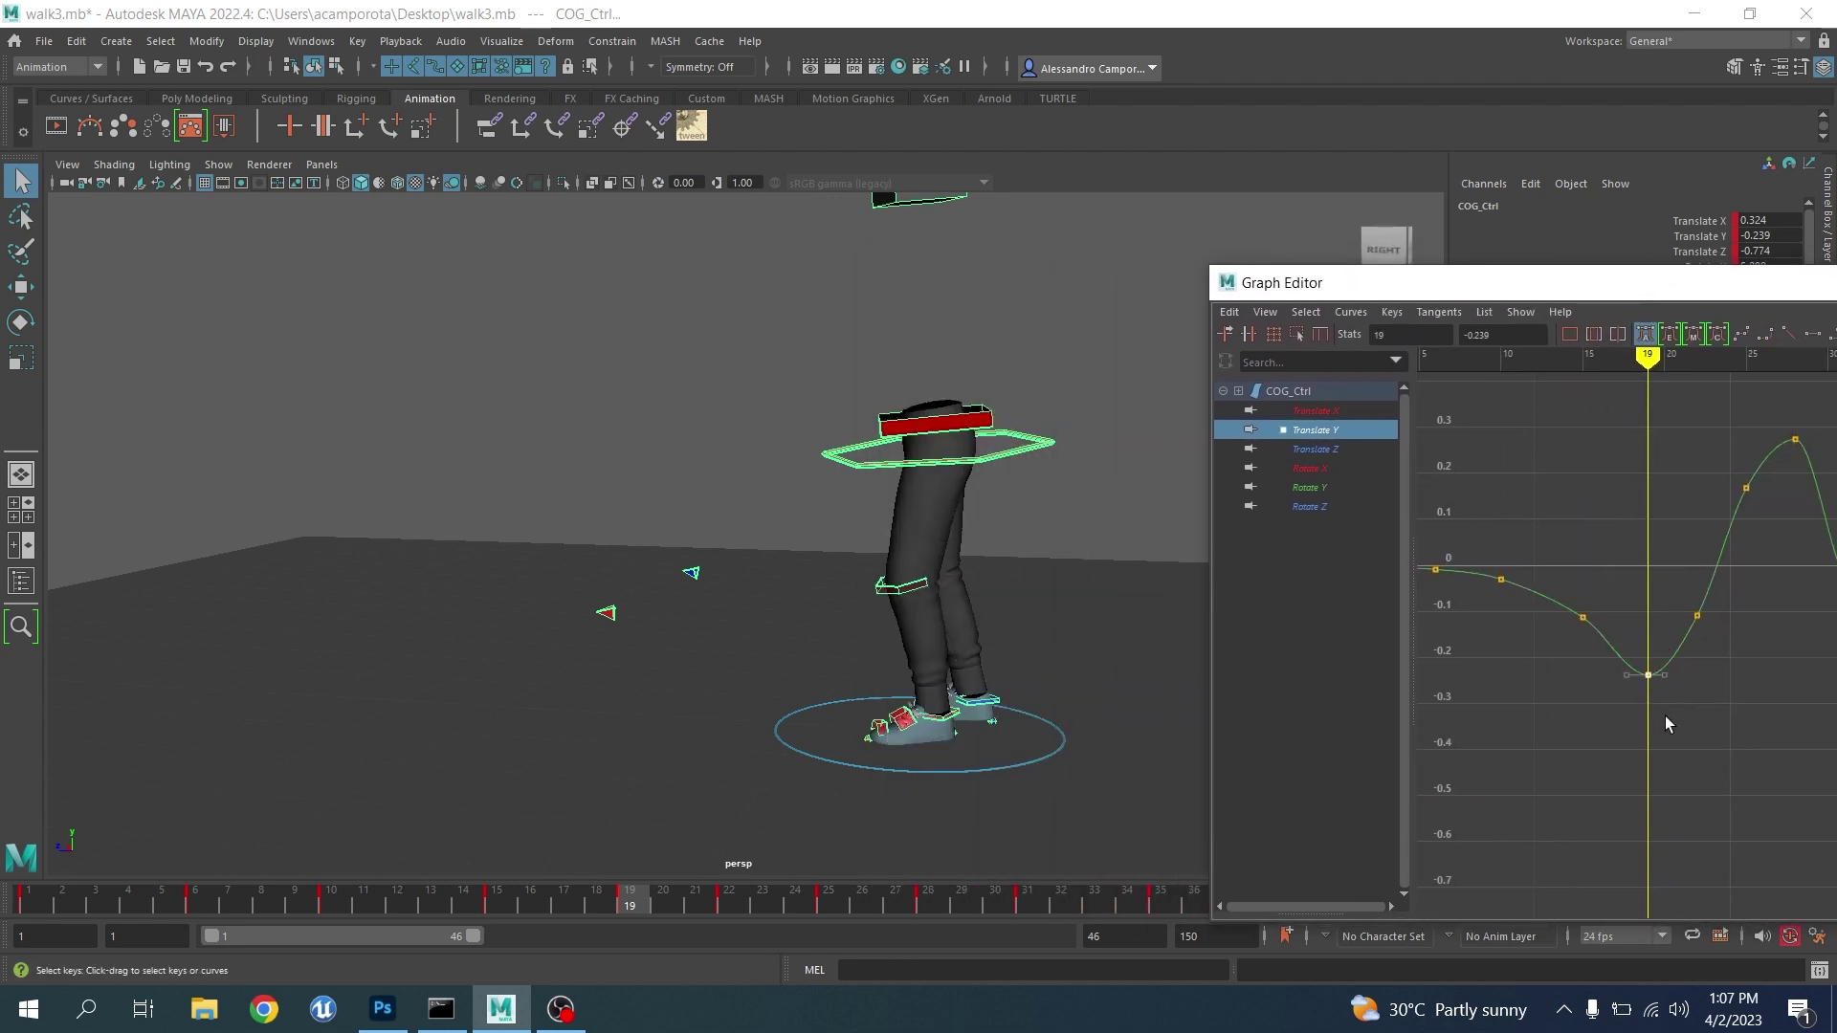
key("comma")
key("comma")
key("period")
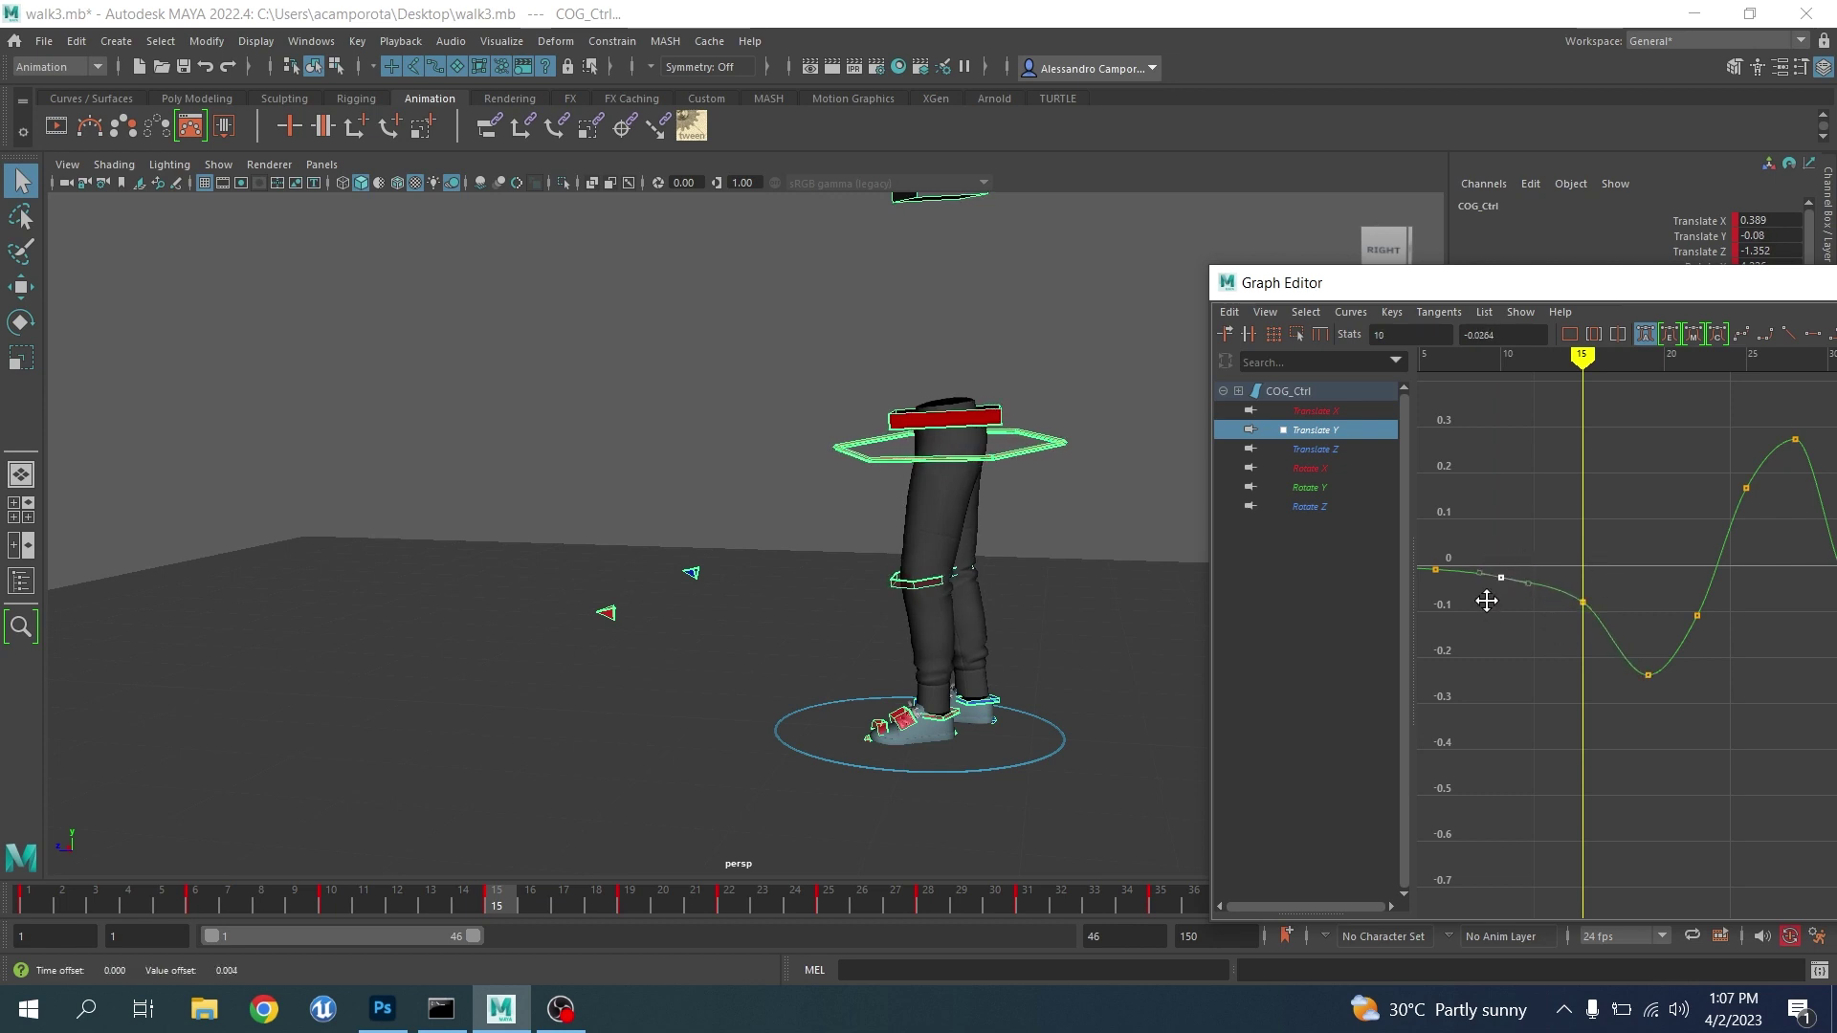
middle_click_drag(1486, 600, 1487, 595)
key("period")
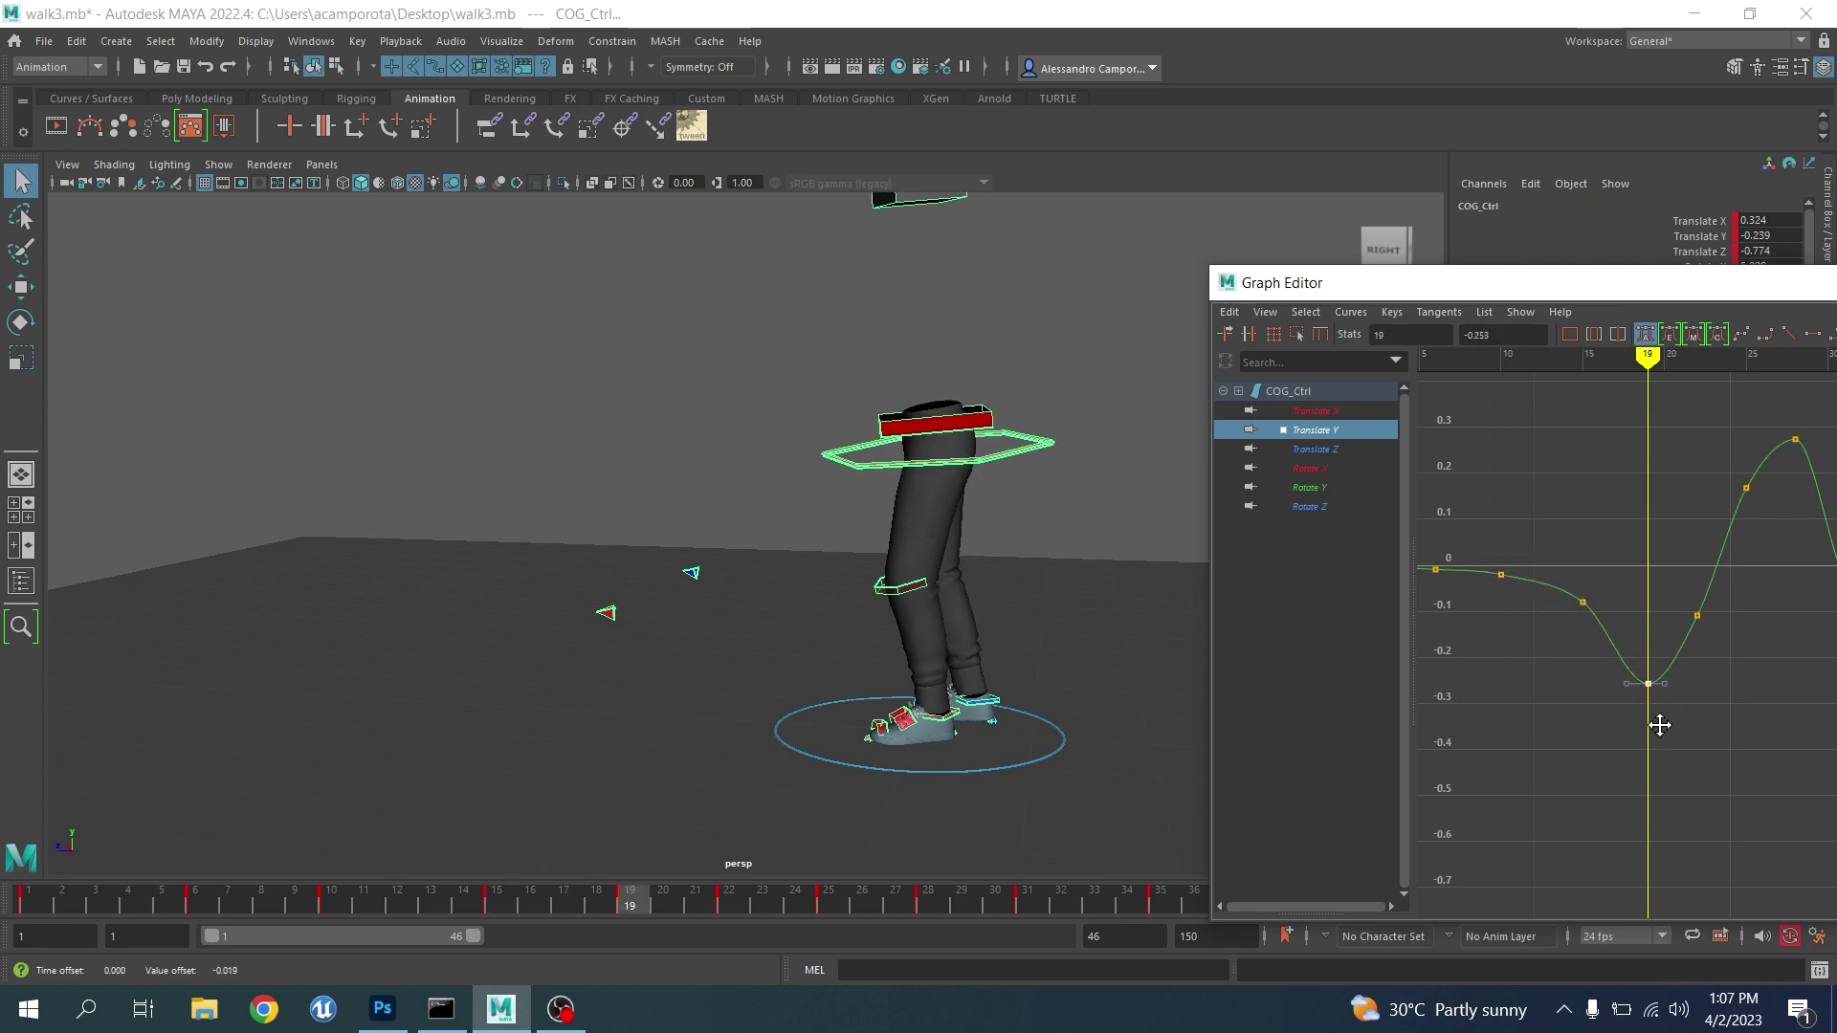
key("period")
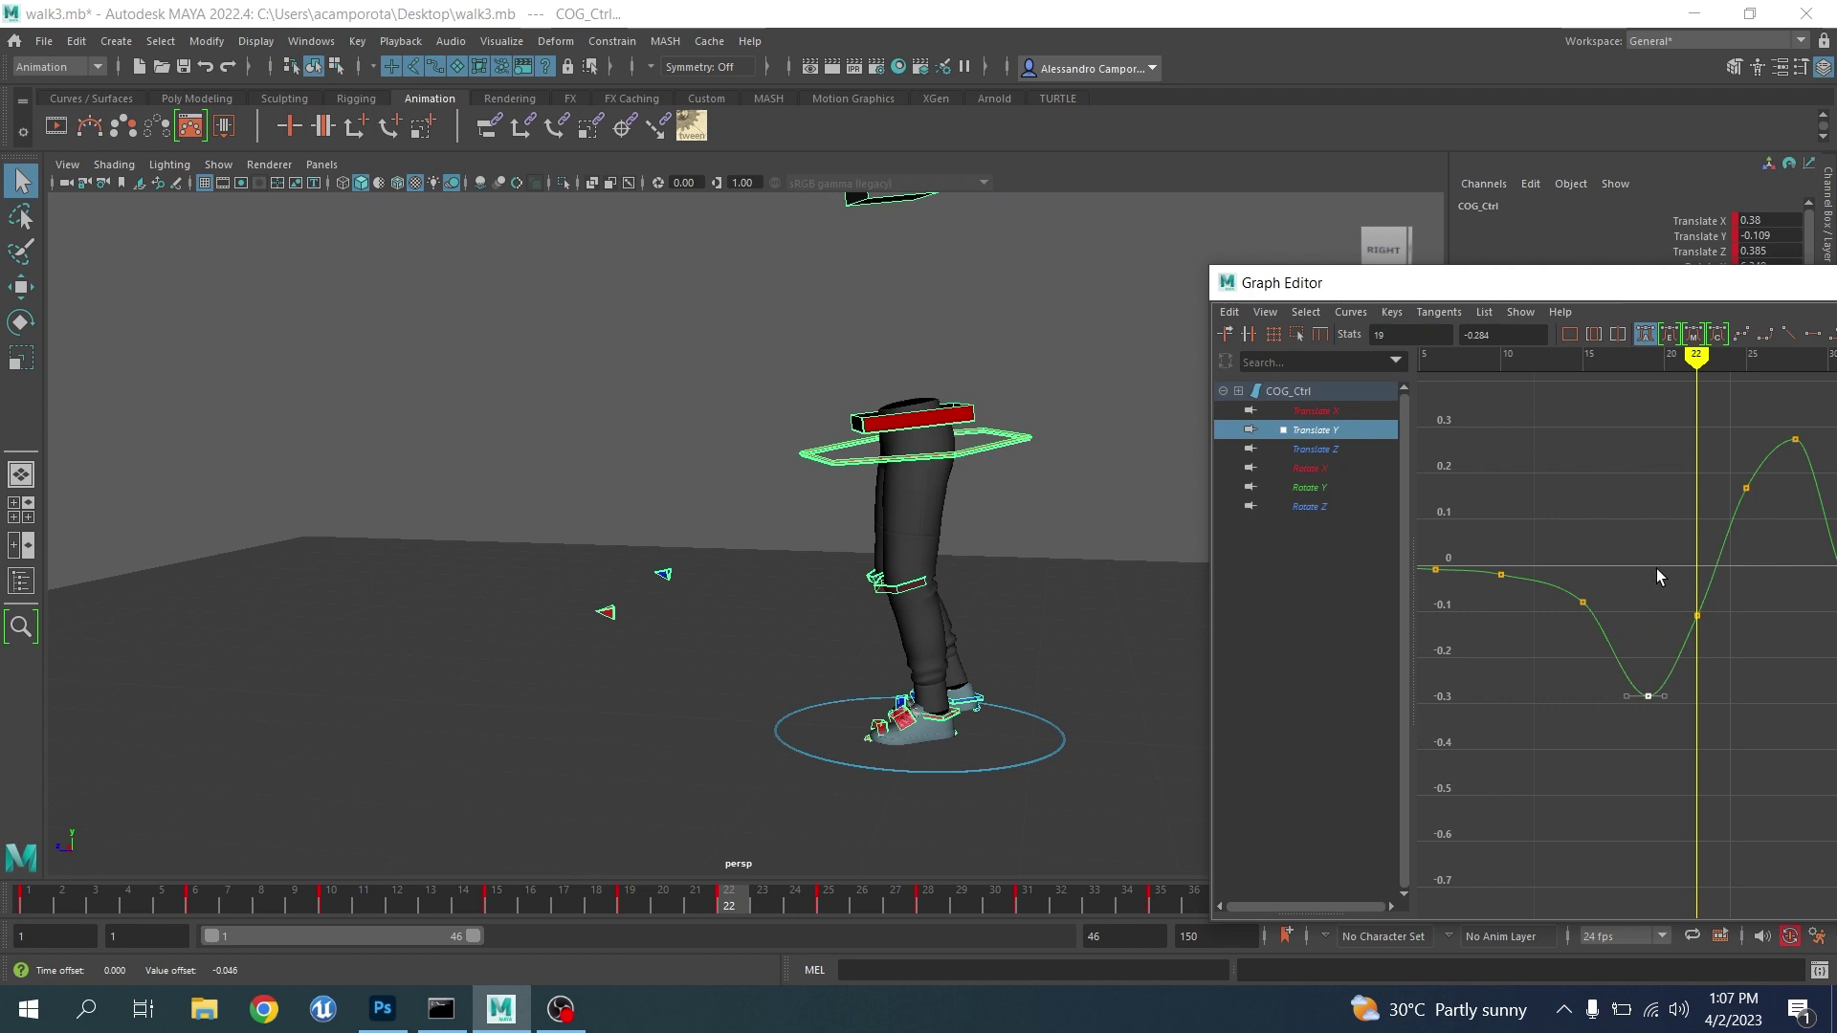
Lower the COG control's Translate Y key at frame 22 to -0.184
left_click_drag(1656, 568, 1724, 658)
middle_click_drag(1724, 658, 1719, 693)
key("period")
key("period")
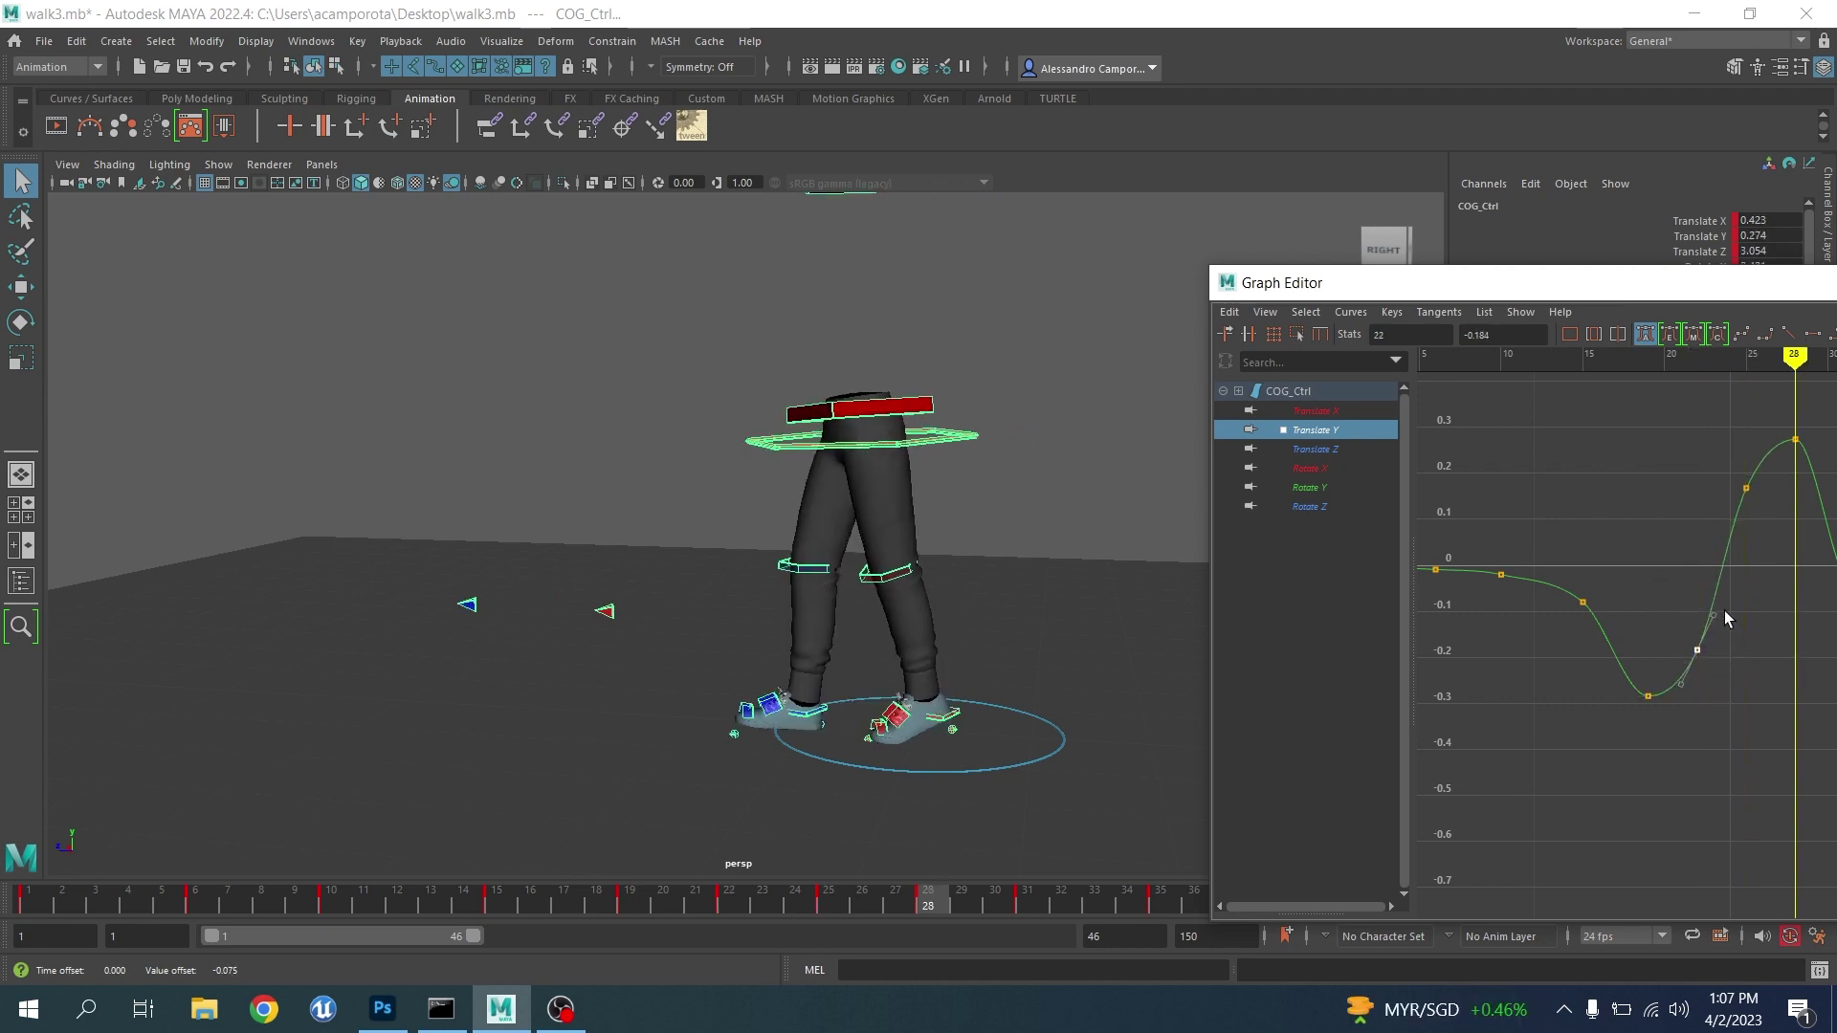
Raise the Translate Y keys at frames 25 and 28 together, bringing frame 28 to 0.309, and raise the frame 31 key to -0.0122
middle_click_drag(1734, 499, 1599, 566, "alt")
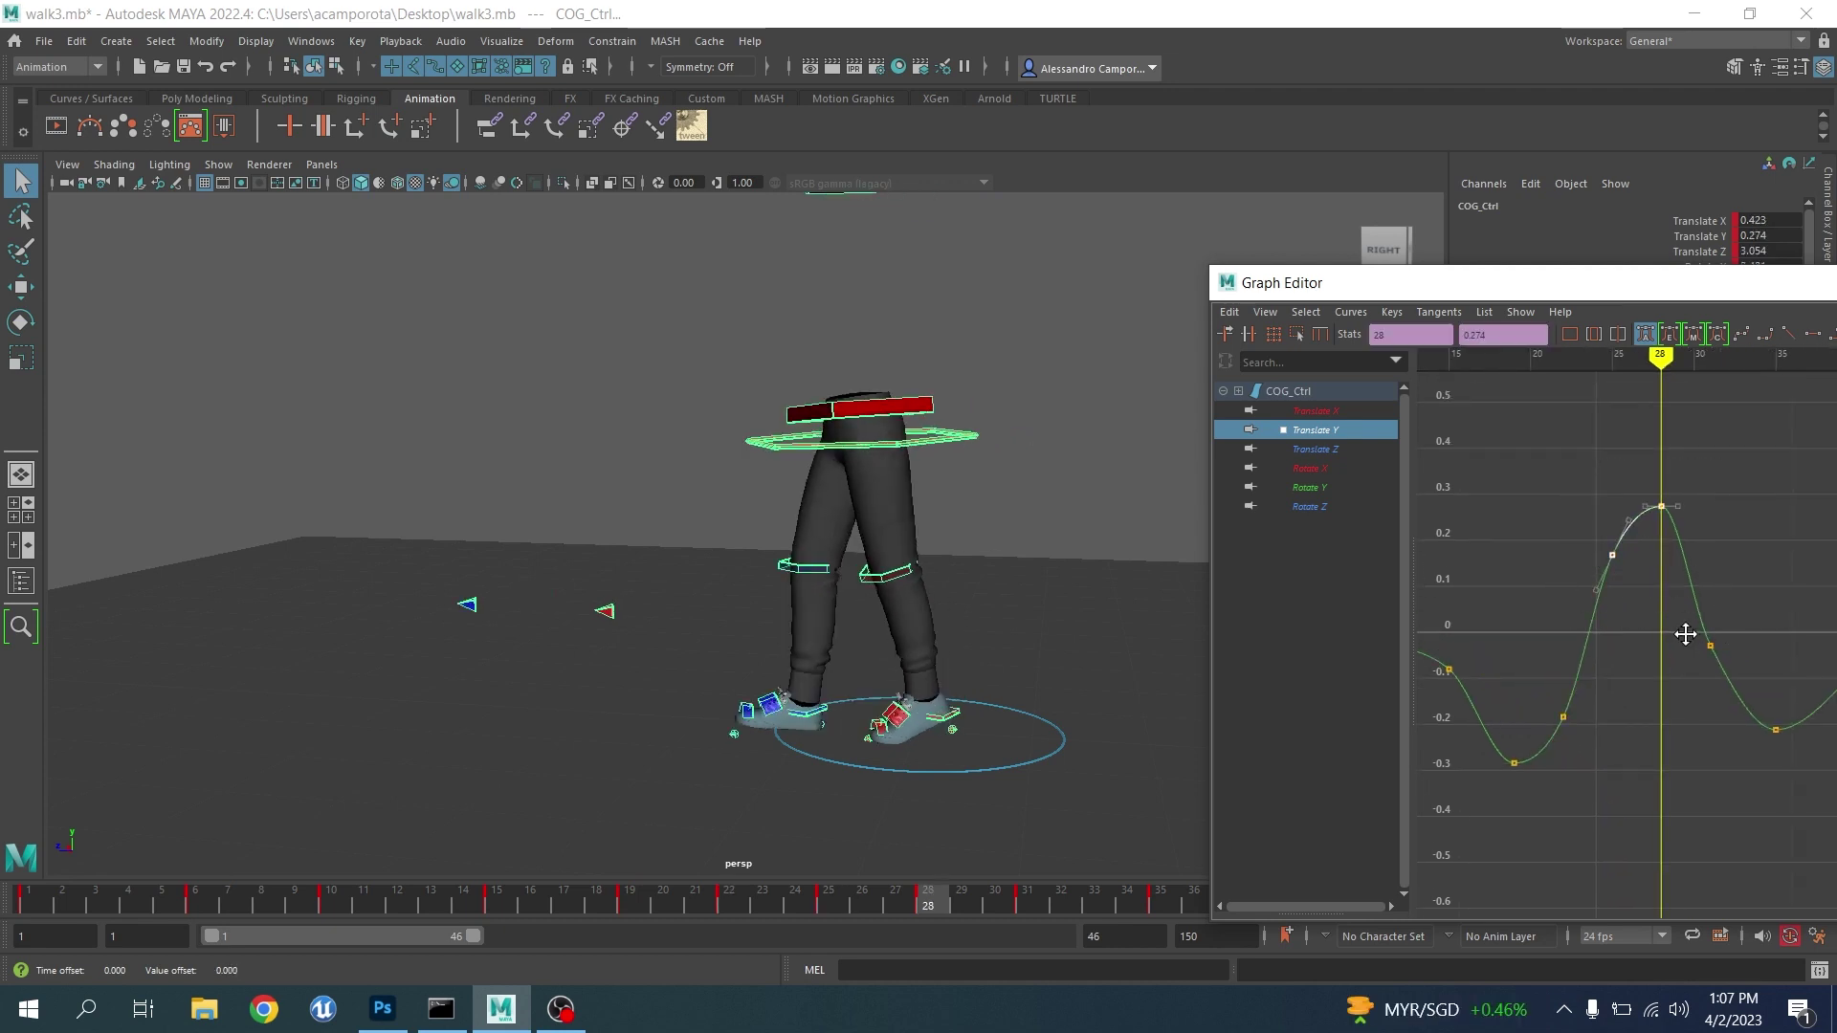
middle_click_drag(1696, 647, 1612, 594, "alt")
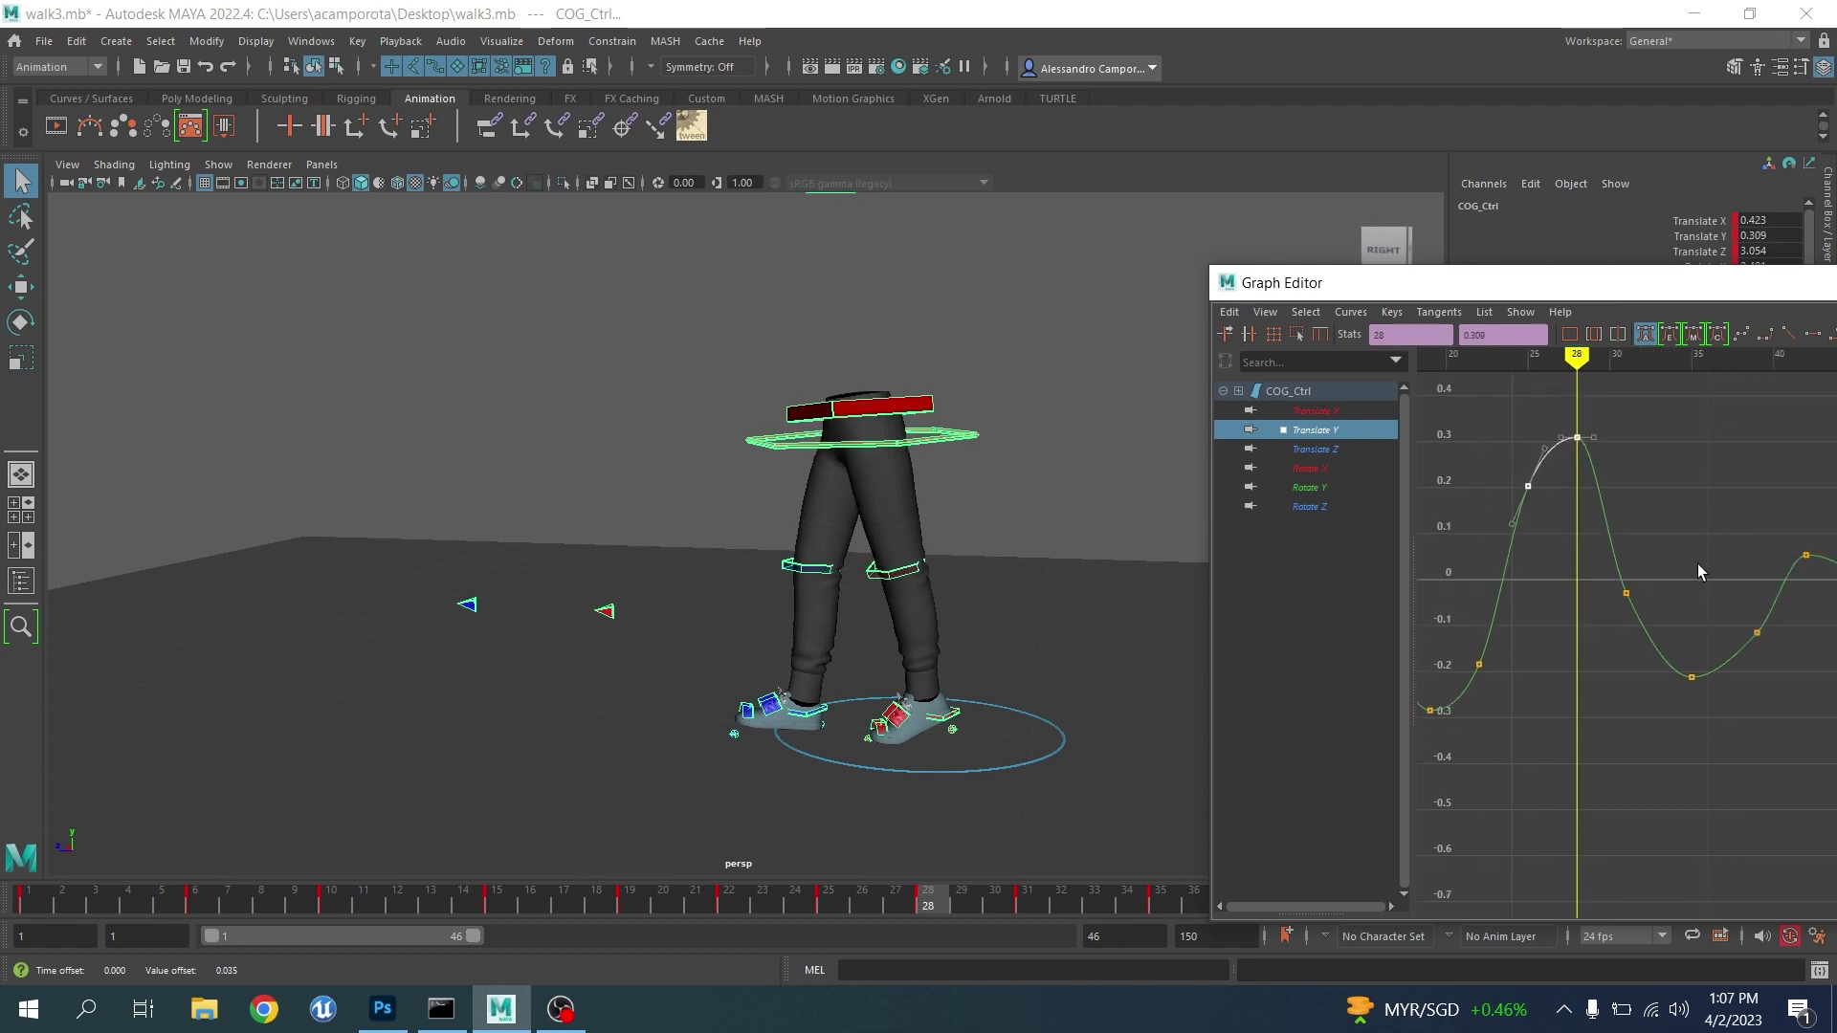
key("period")
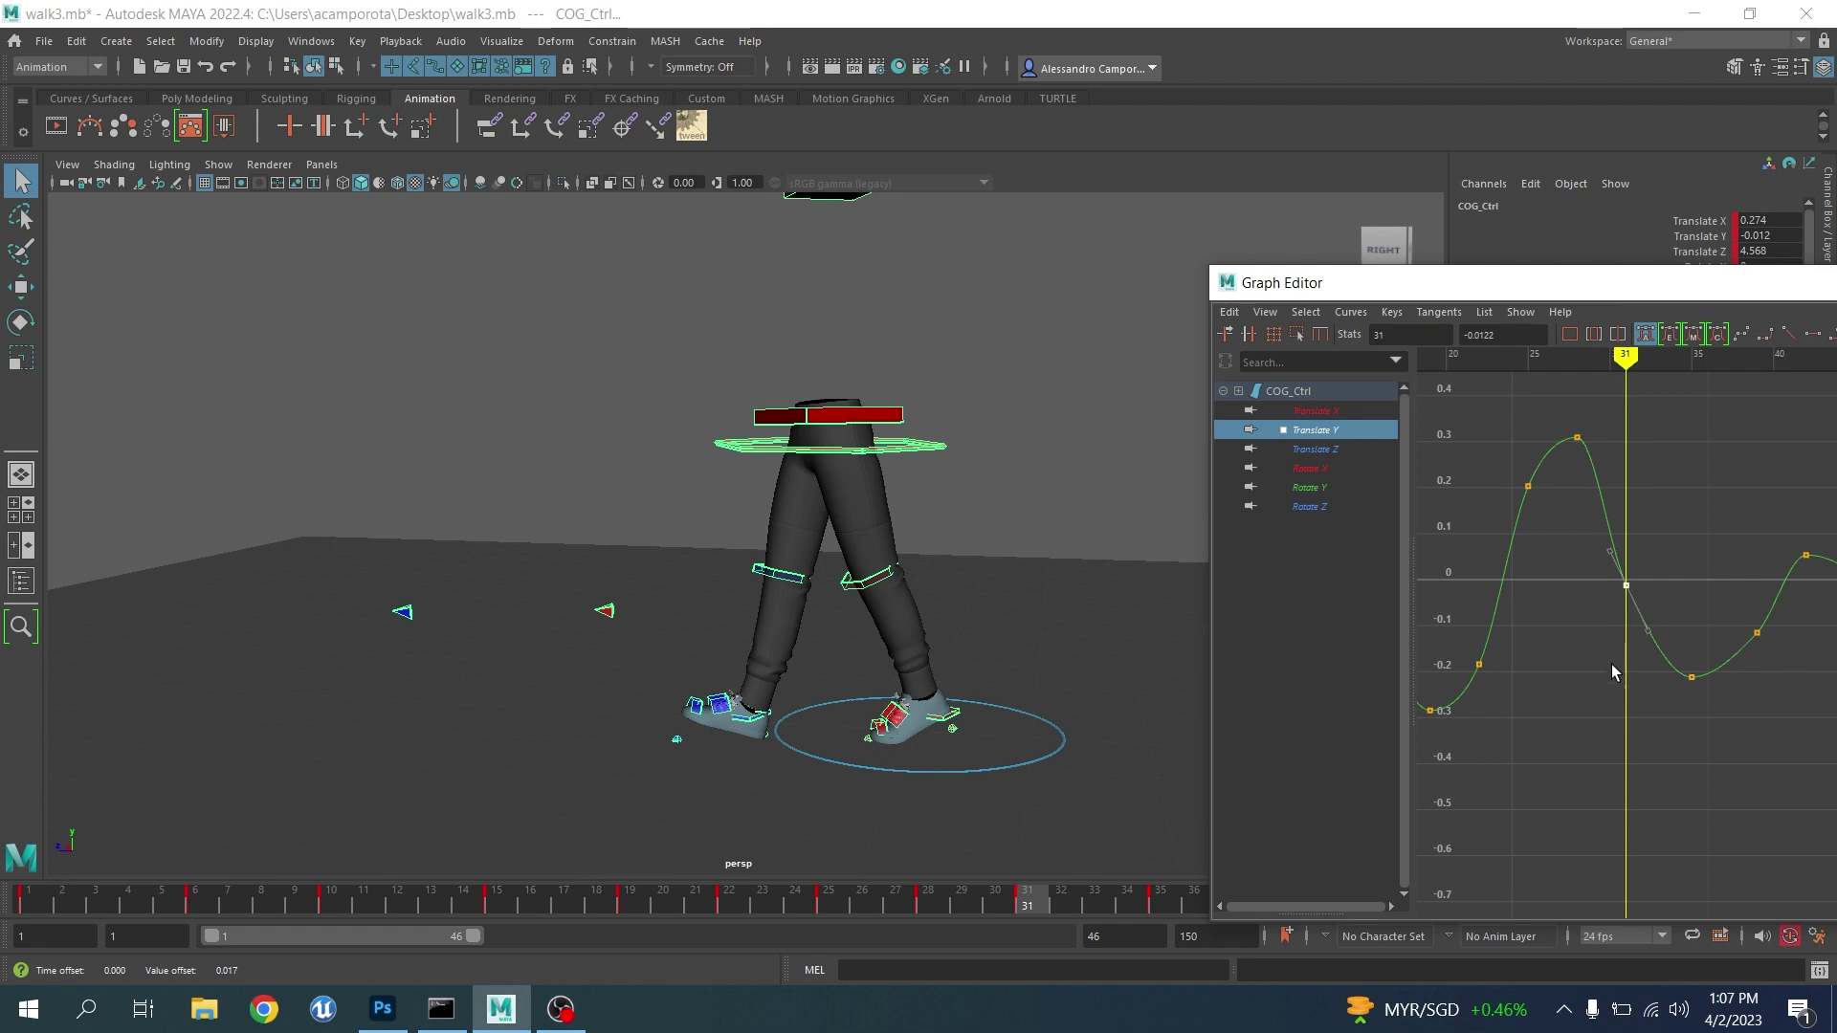
Lower the Translate Y keys at frames 35 and 39 together, bringing frame 35 to -0.403, and raise the frame 39 key slightly
key("period")
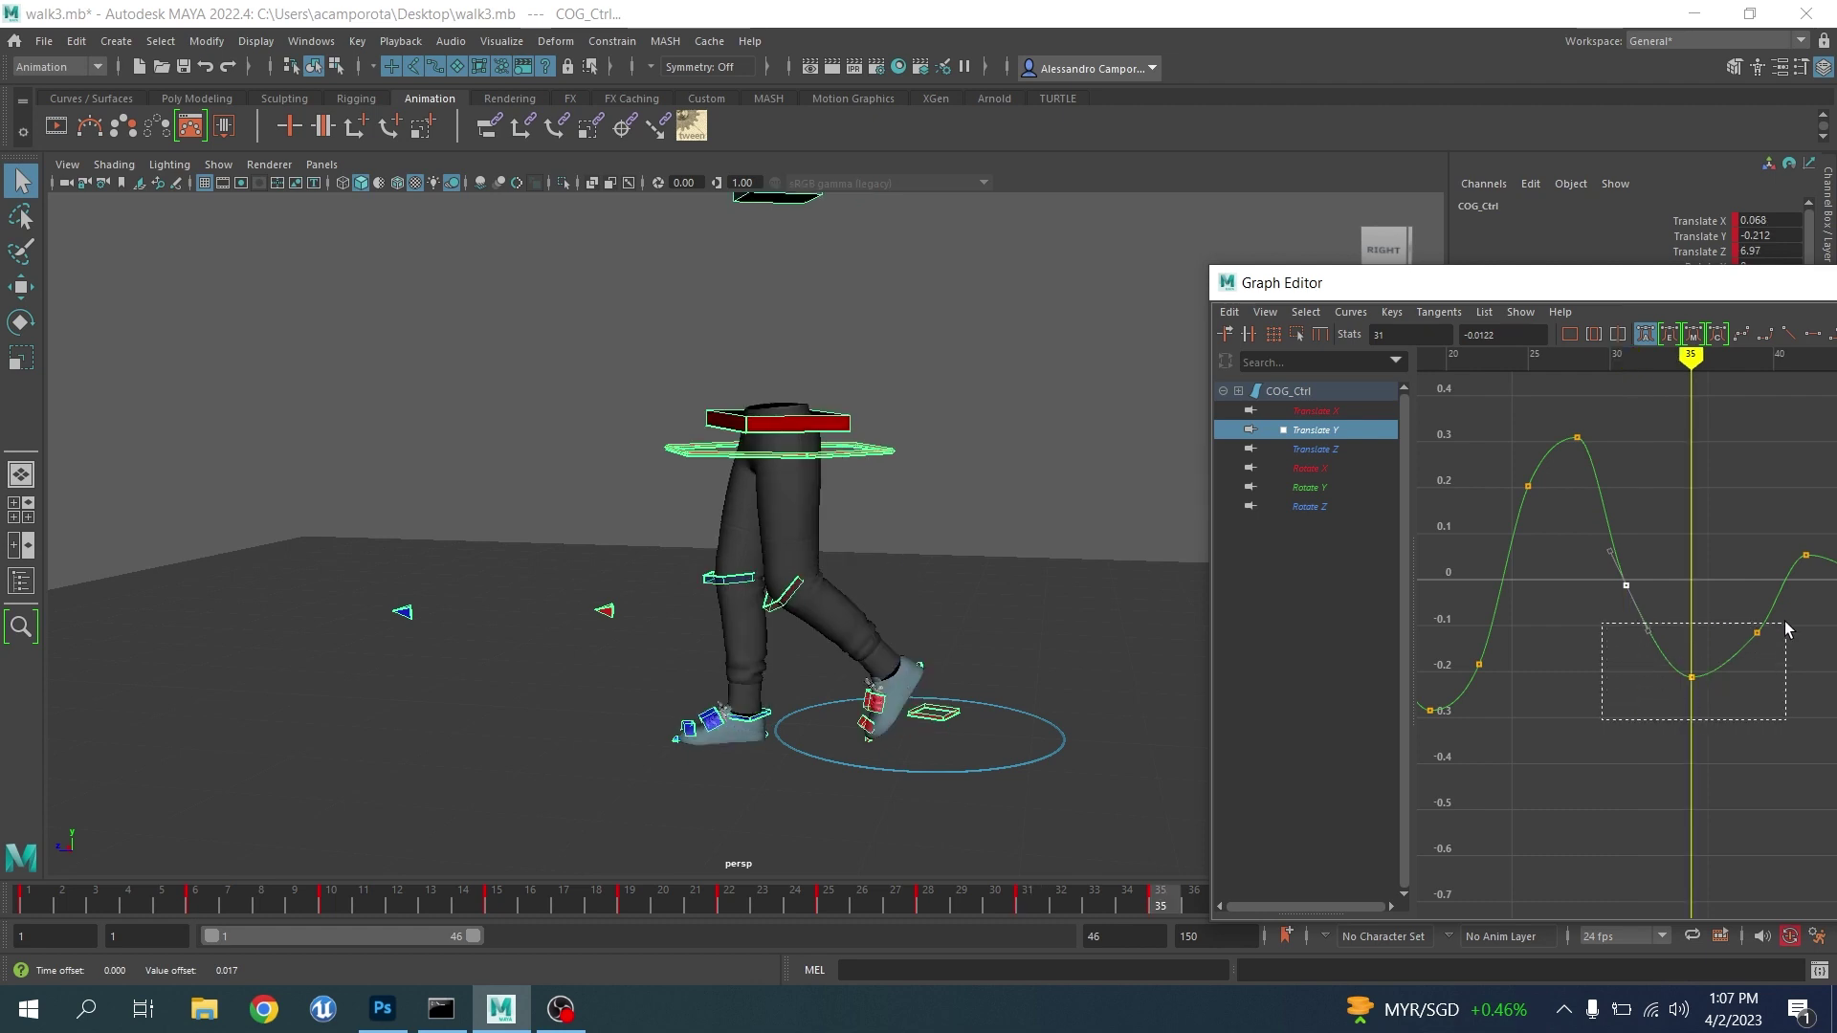
middle_click_drag(1690, 703, 1681, 787)
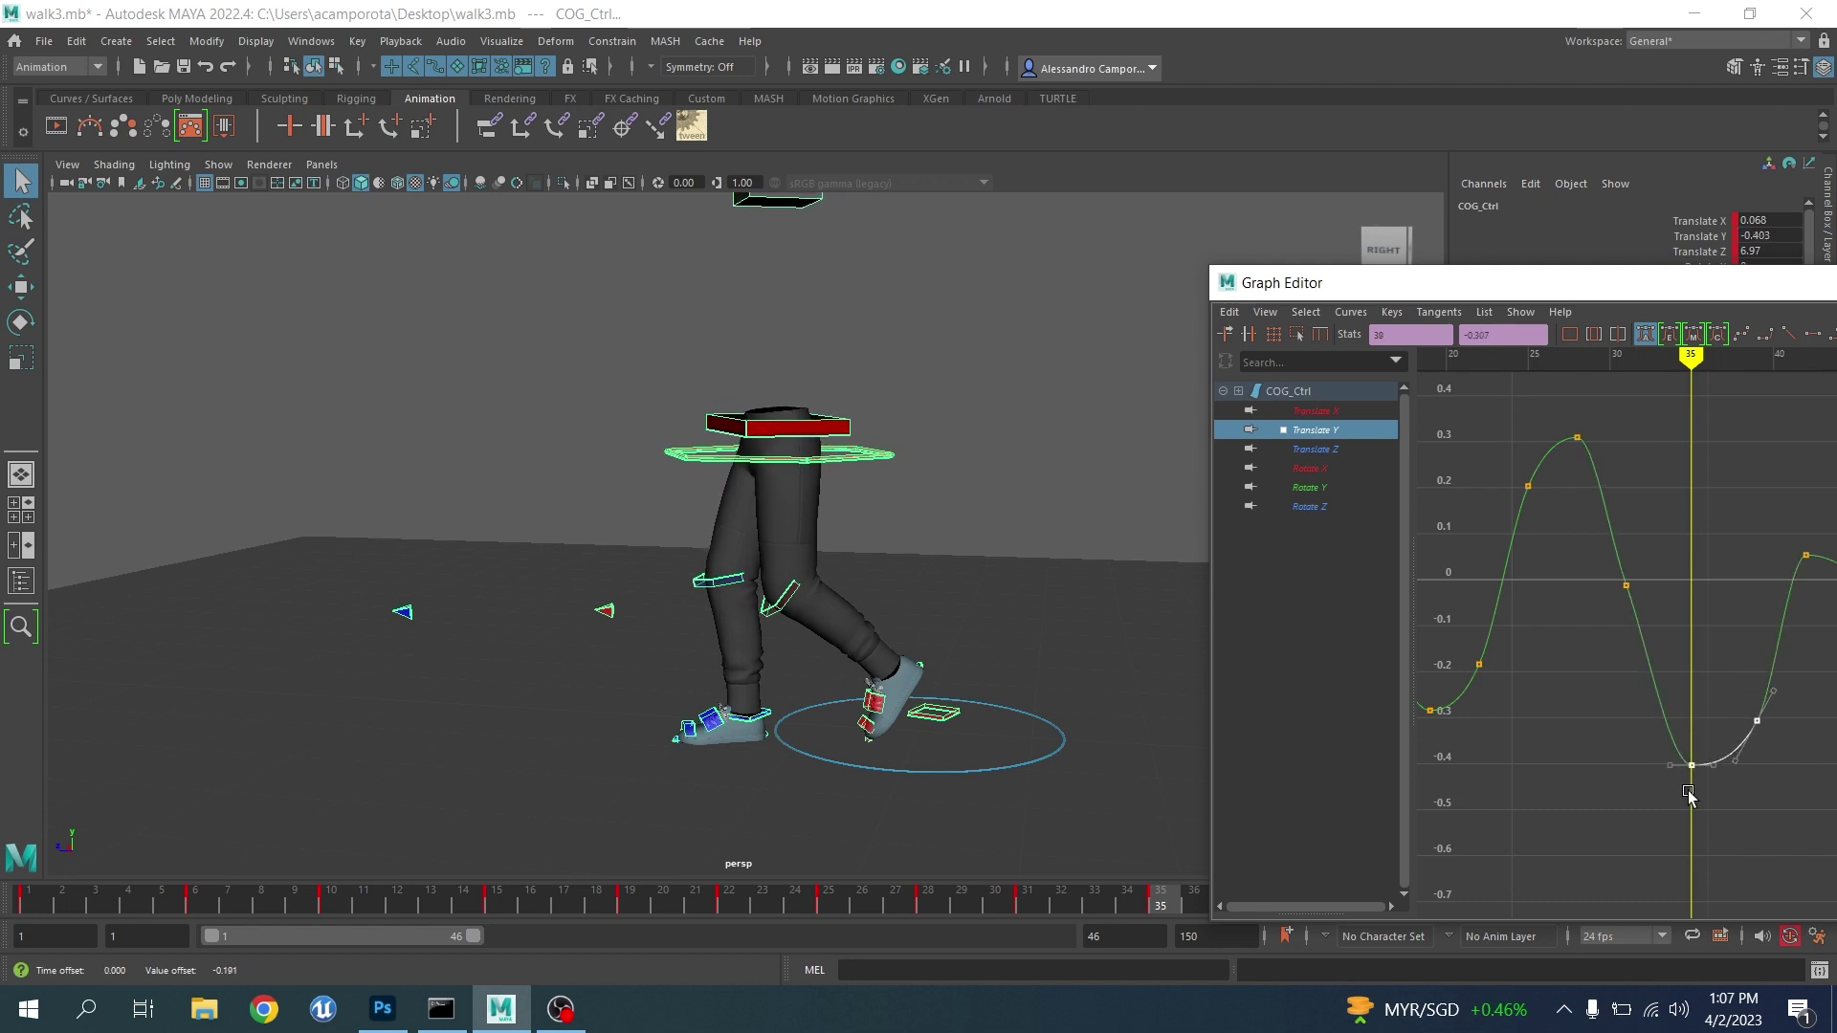
key("comma")
key("period")
key("comma")
key("period")
key("period")
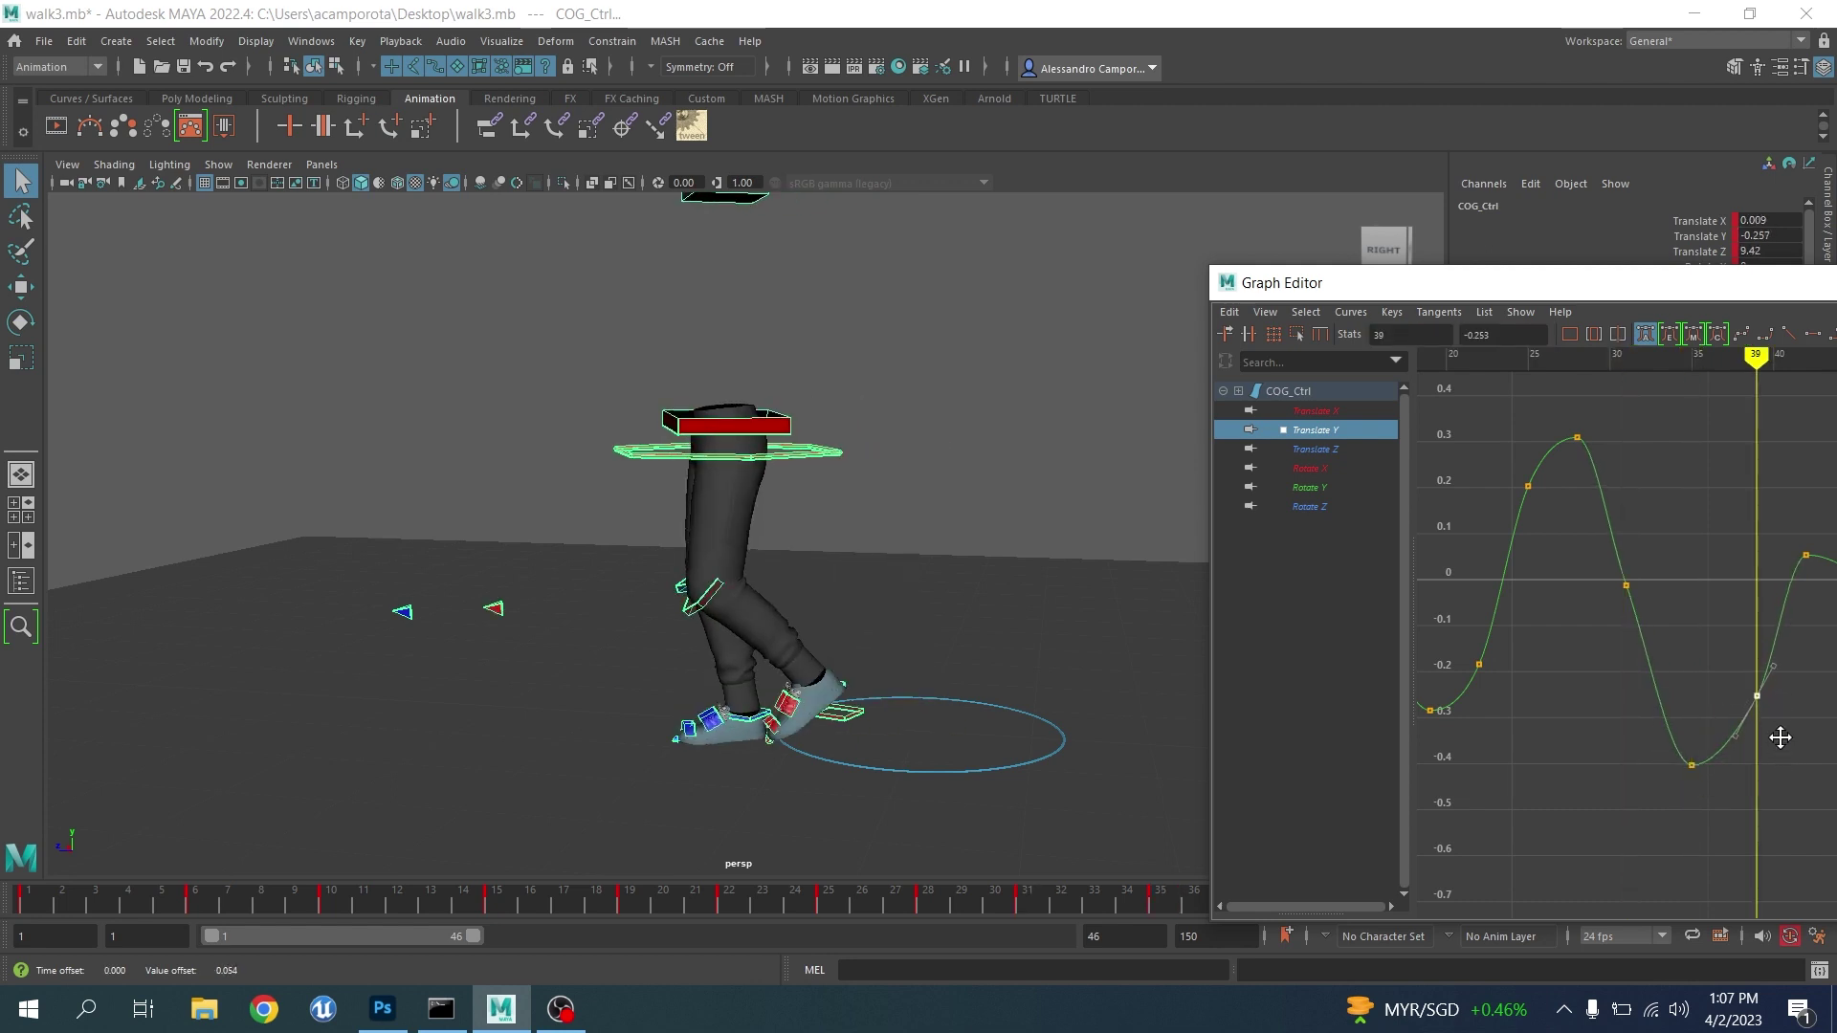
key("a")
key("period")
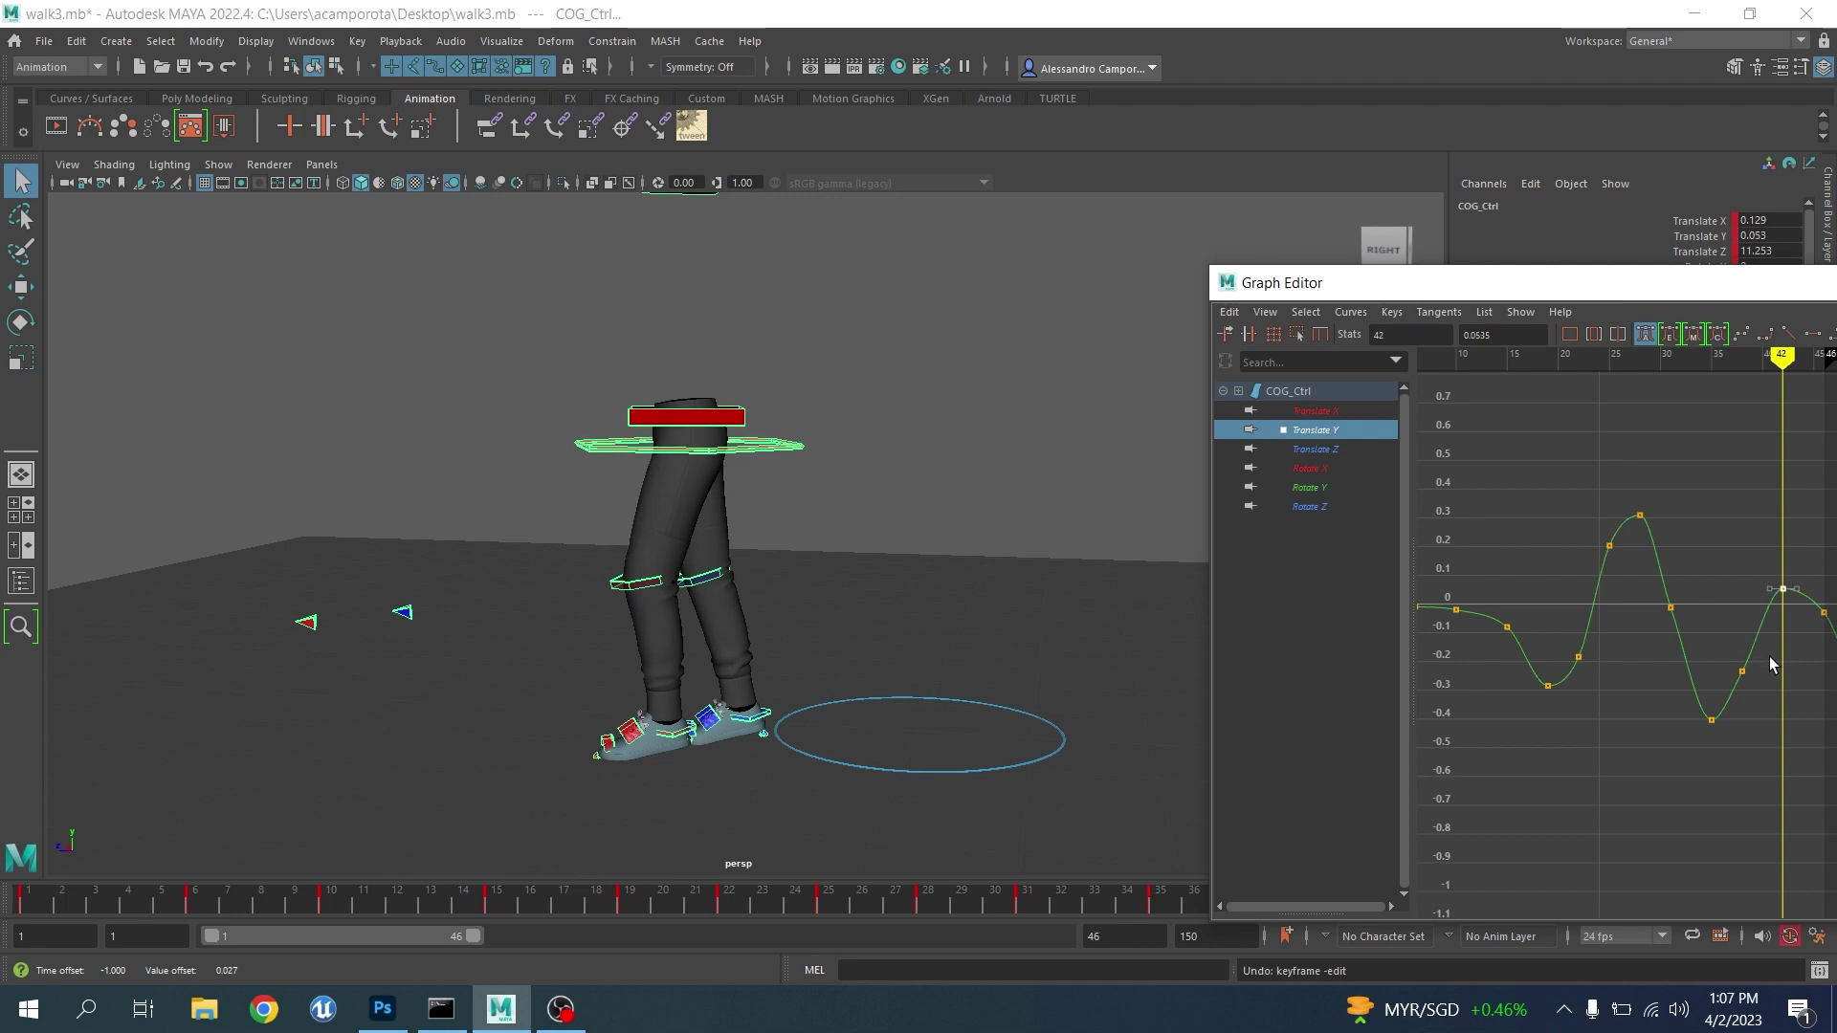
key("period")
key("comma")
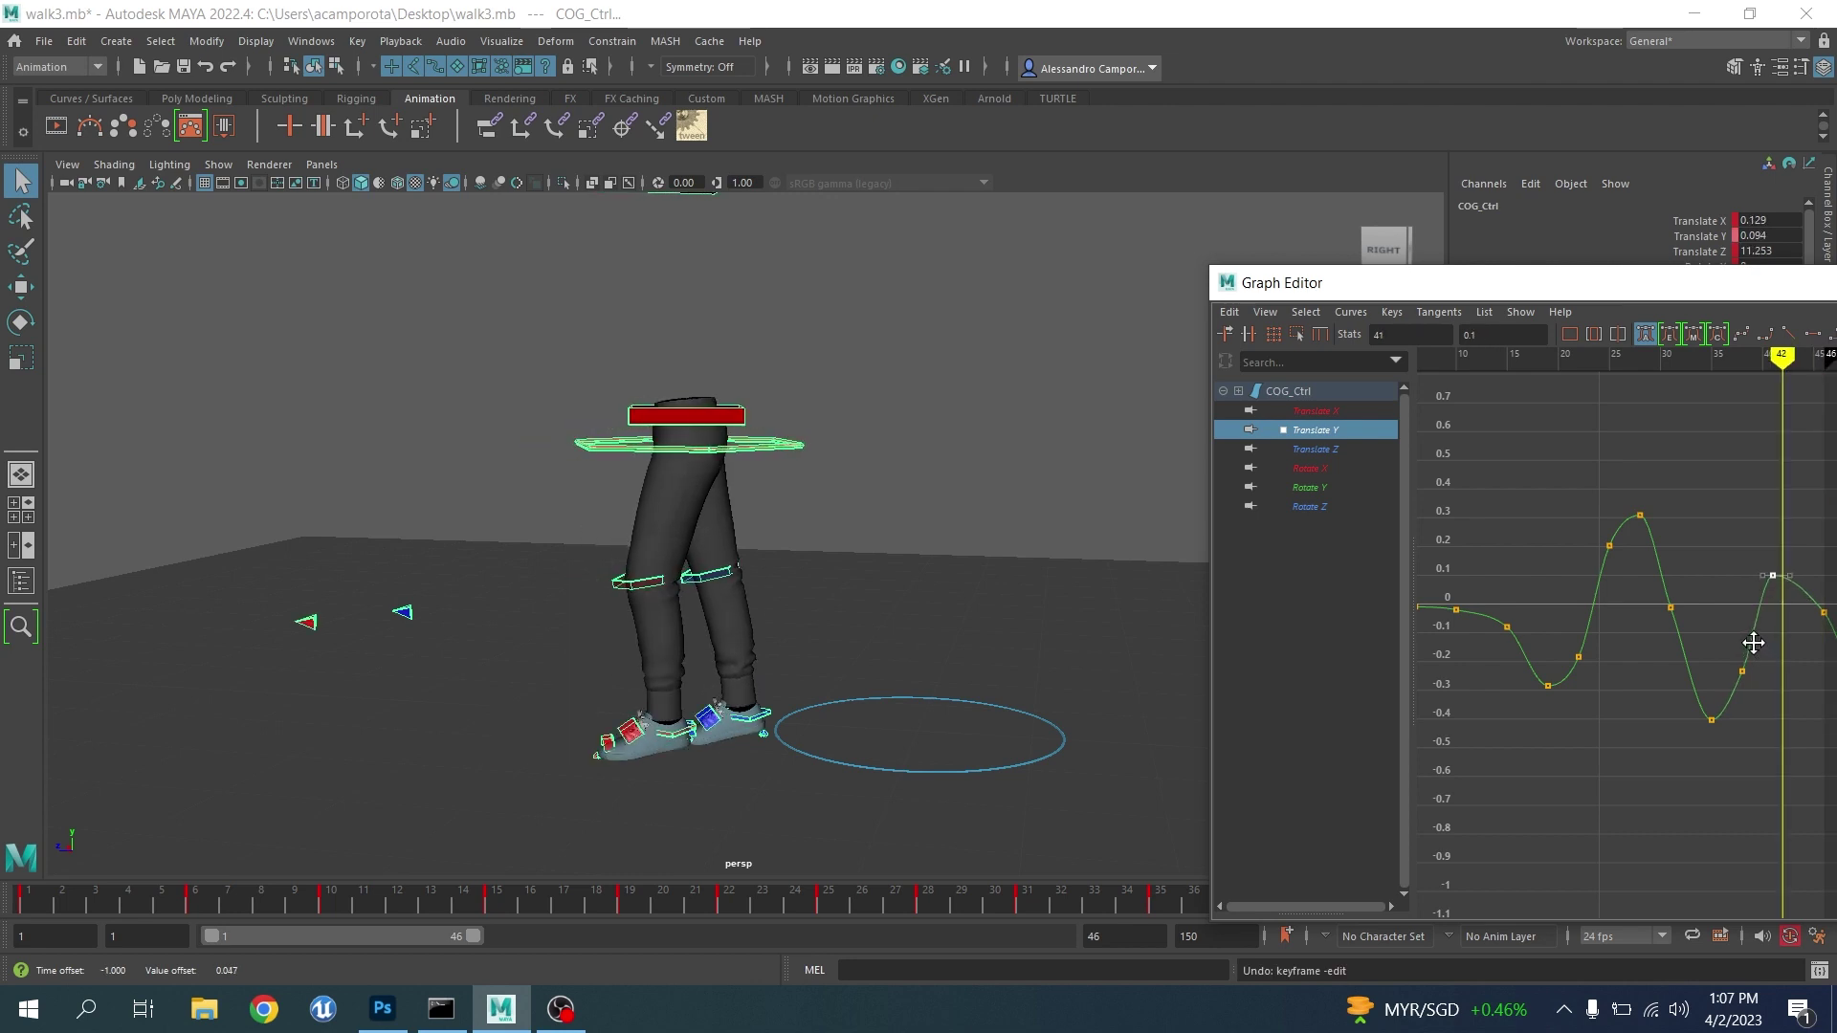
key("ctrl+z")
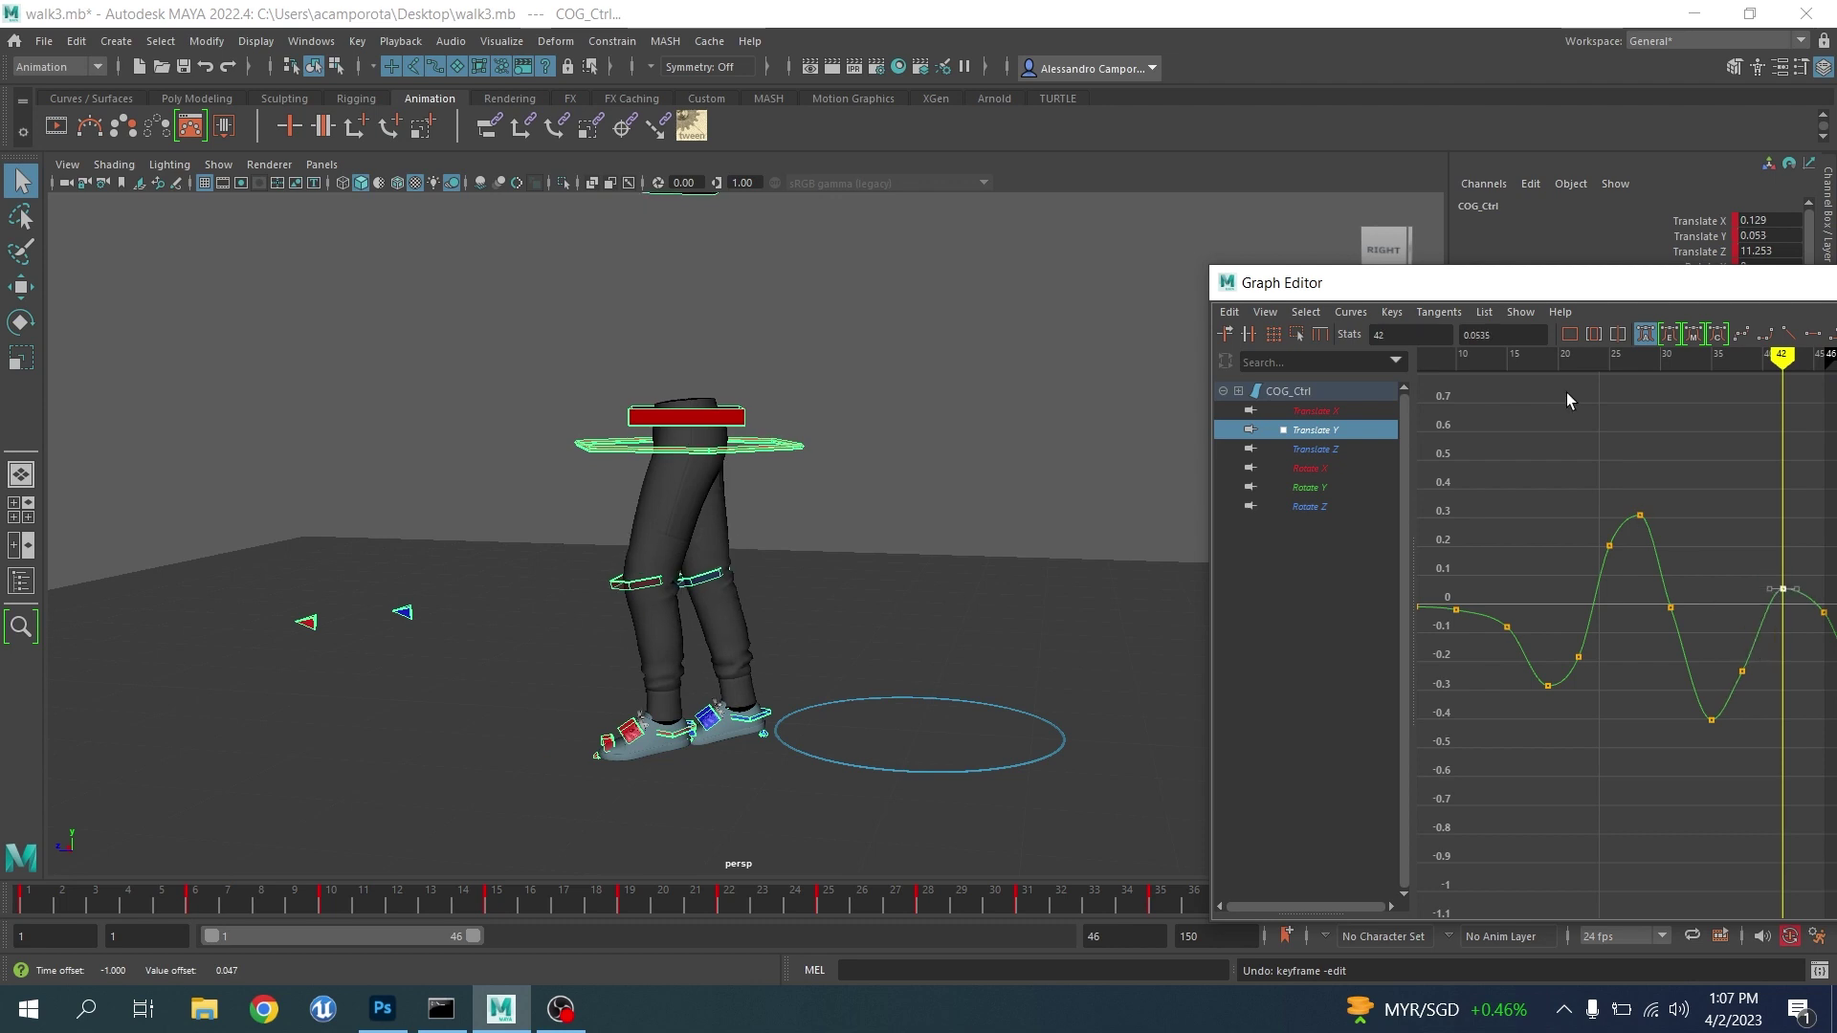
Move the Graph Editor window clear of the time slider
left_click_drag(1510, 296, 1376, 195)
scroll(1599, 590, "up", 2)
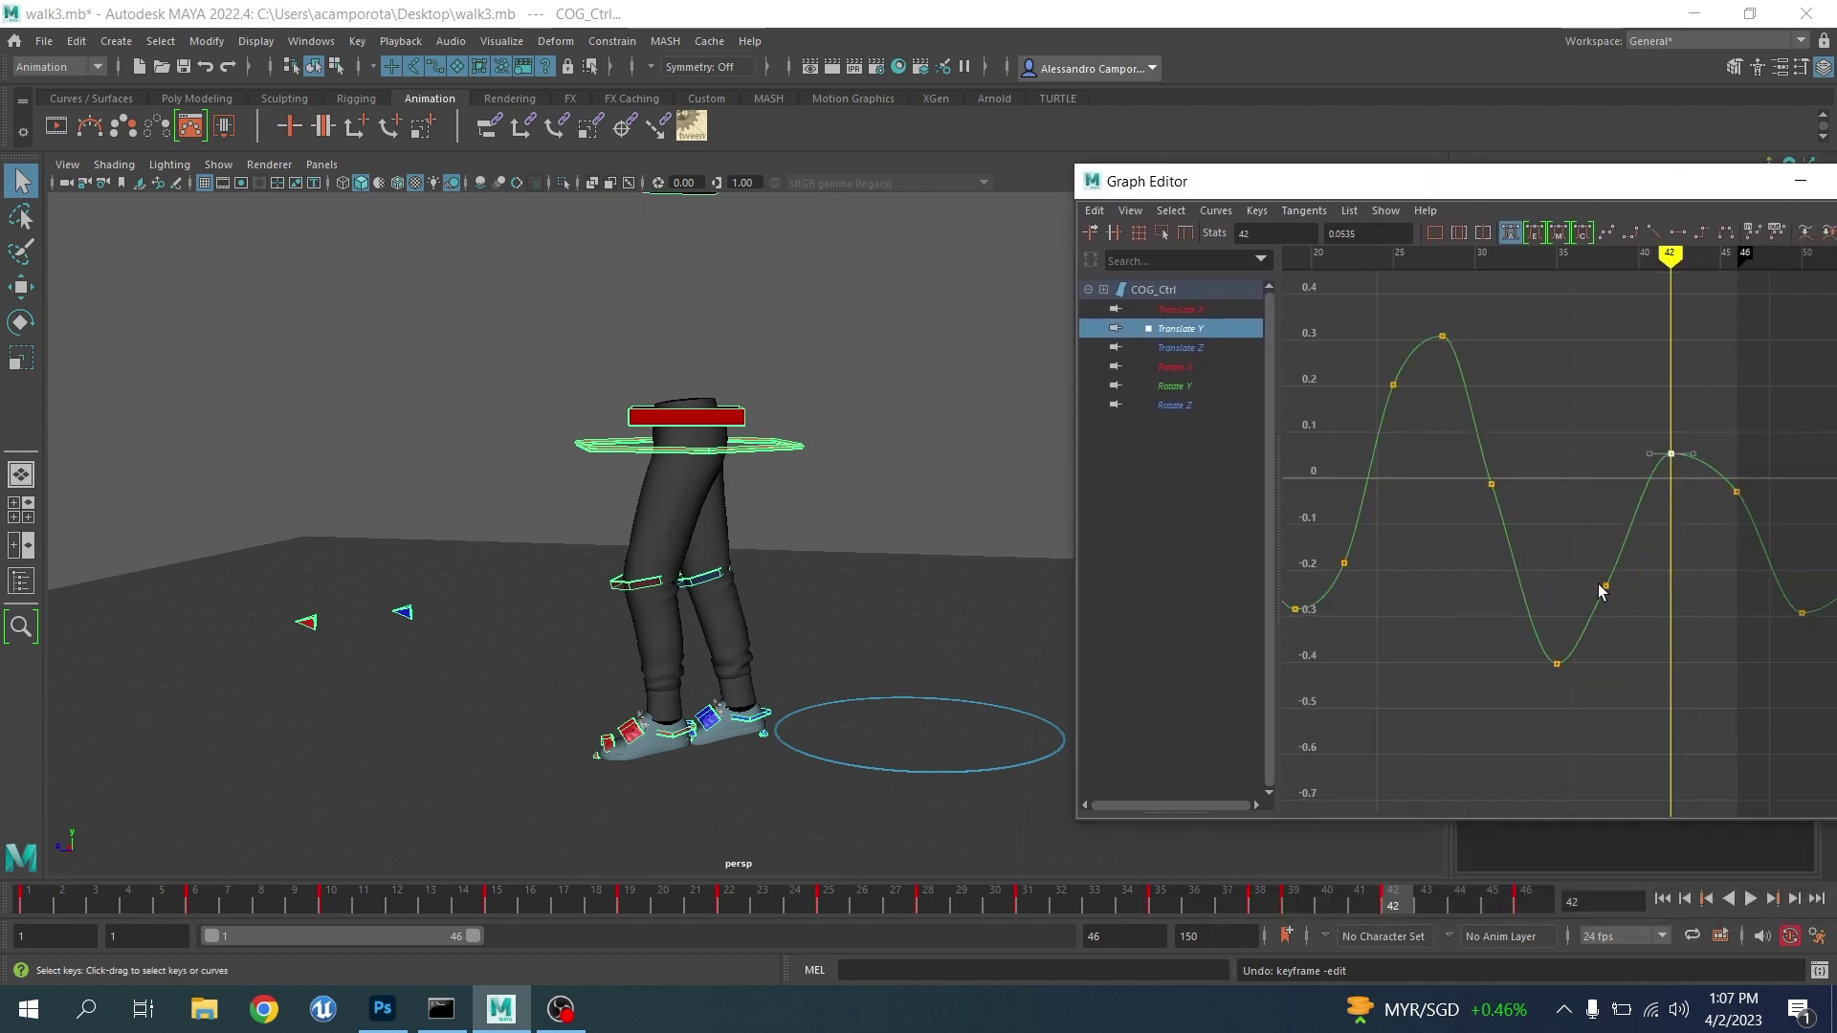
Shift the COG control's Translate Y key from frame 38 to frame 39, keeping it near -0.232
key("comma")
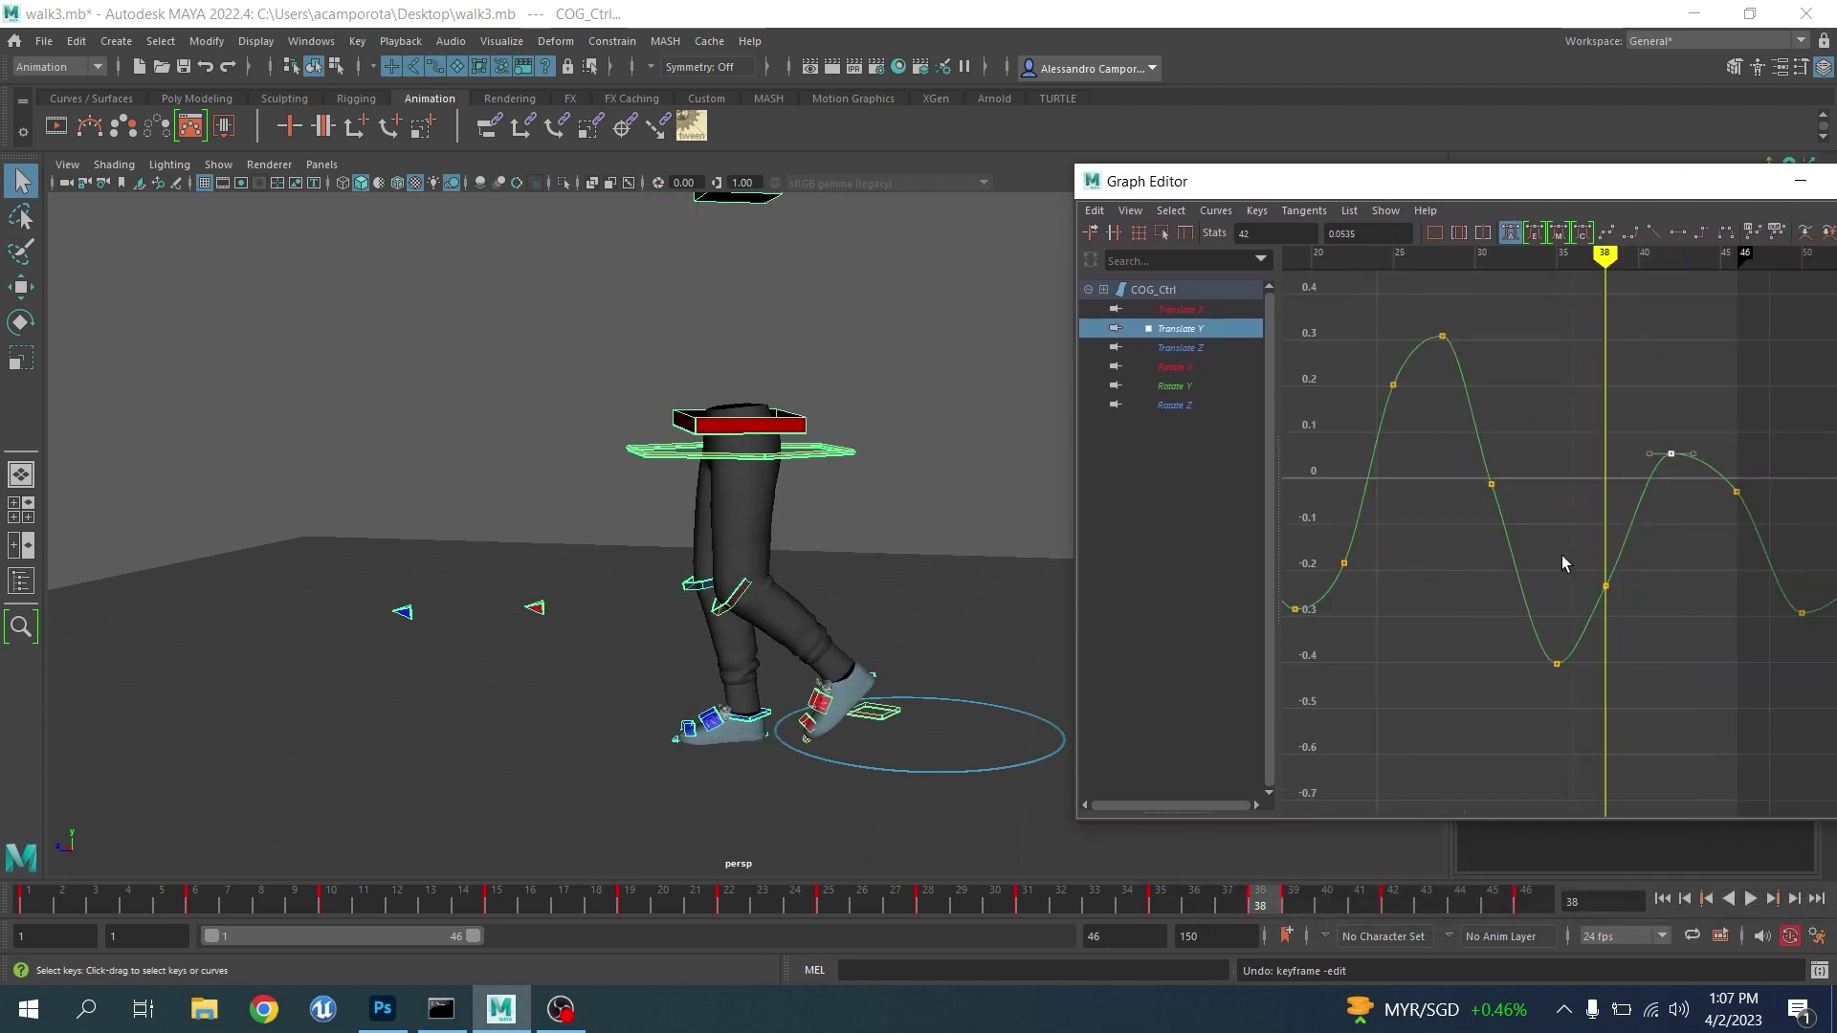
middle_click_drag(1658, 636, 1665, 633)
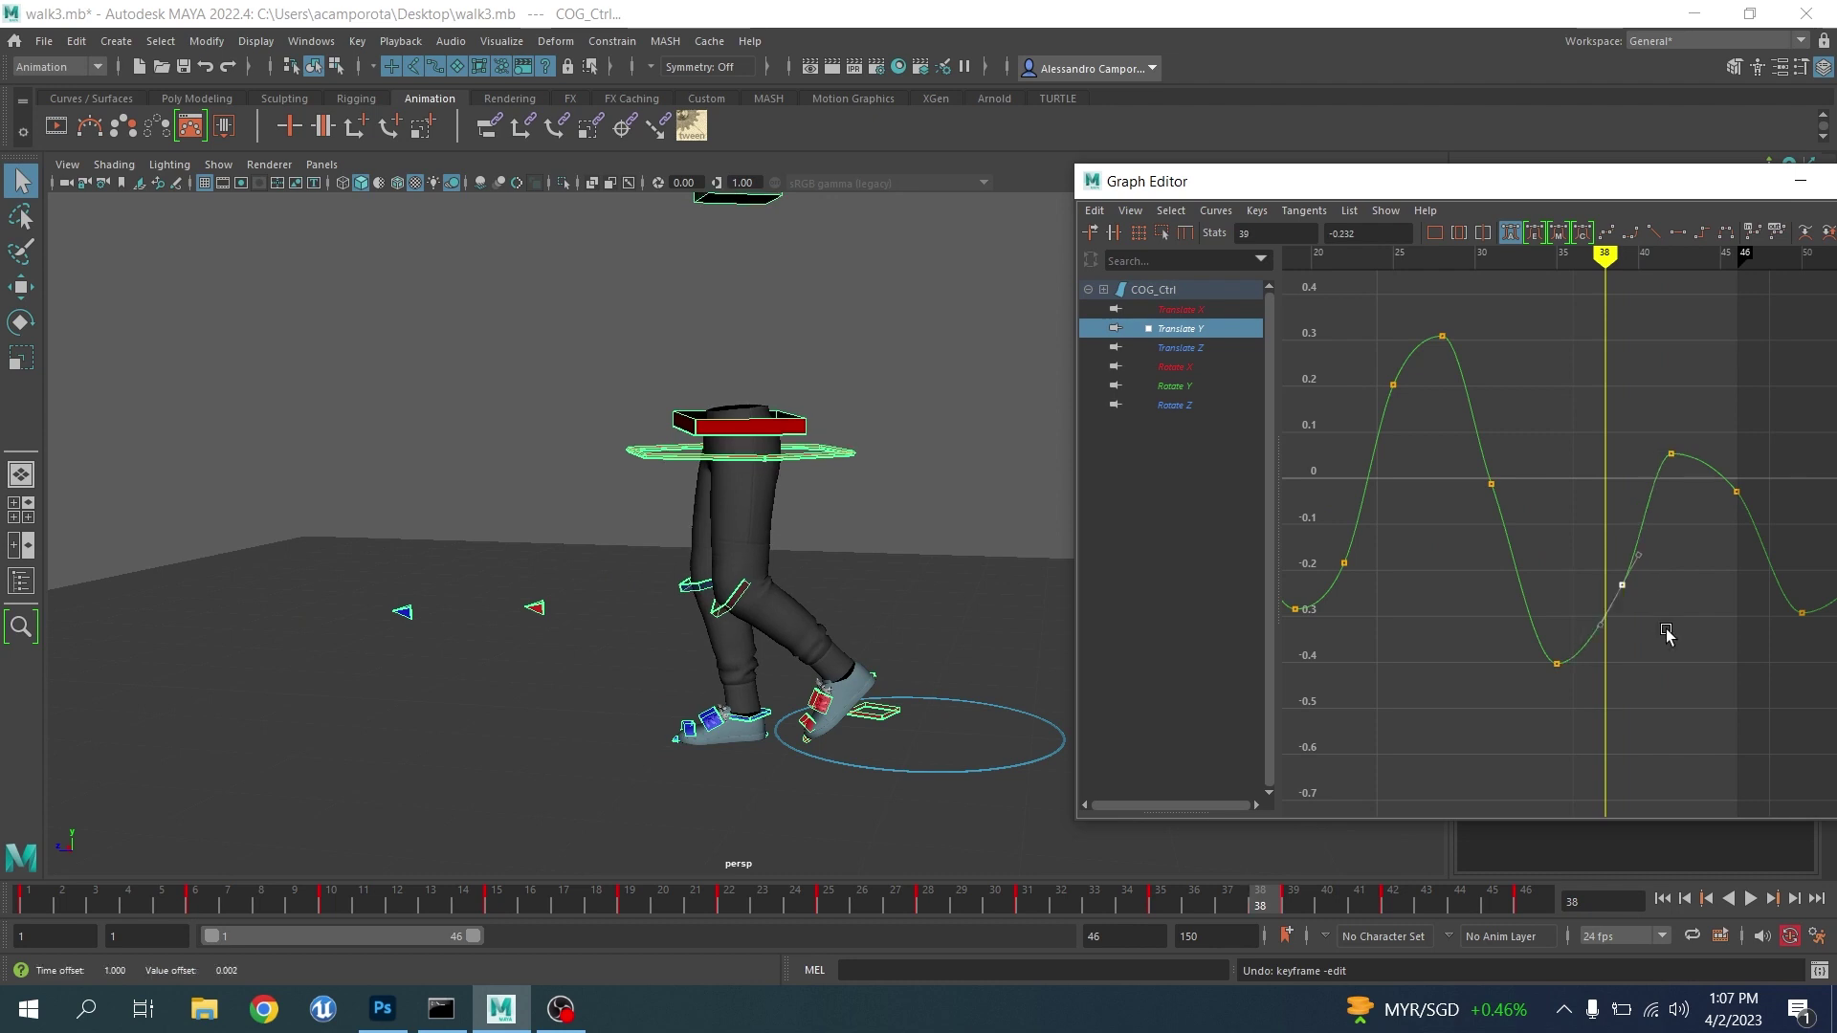
key("period")
left_click_drag(330, 287, 995, 787)
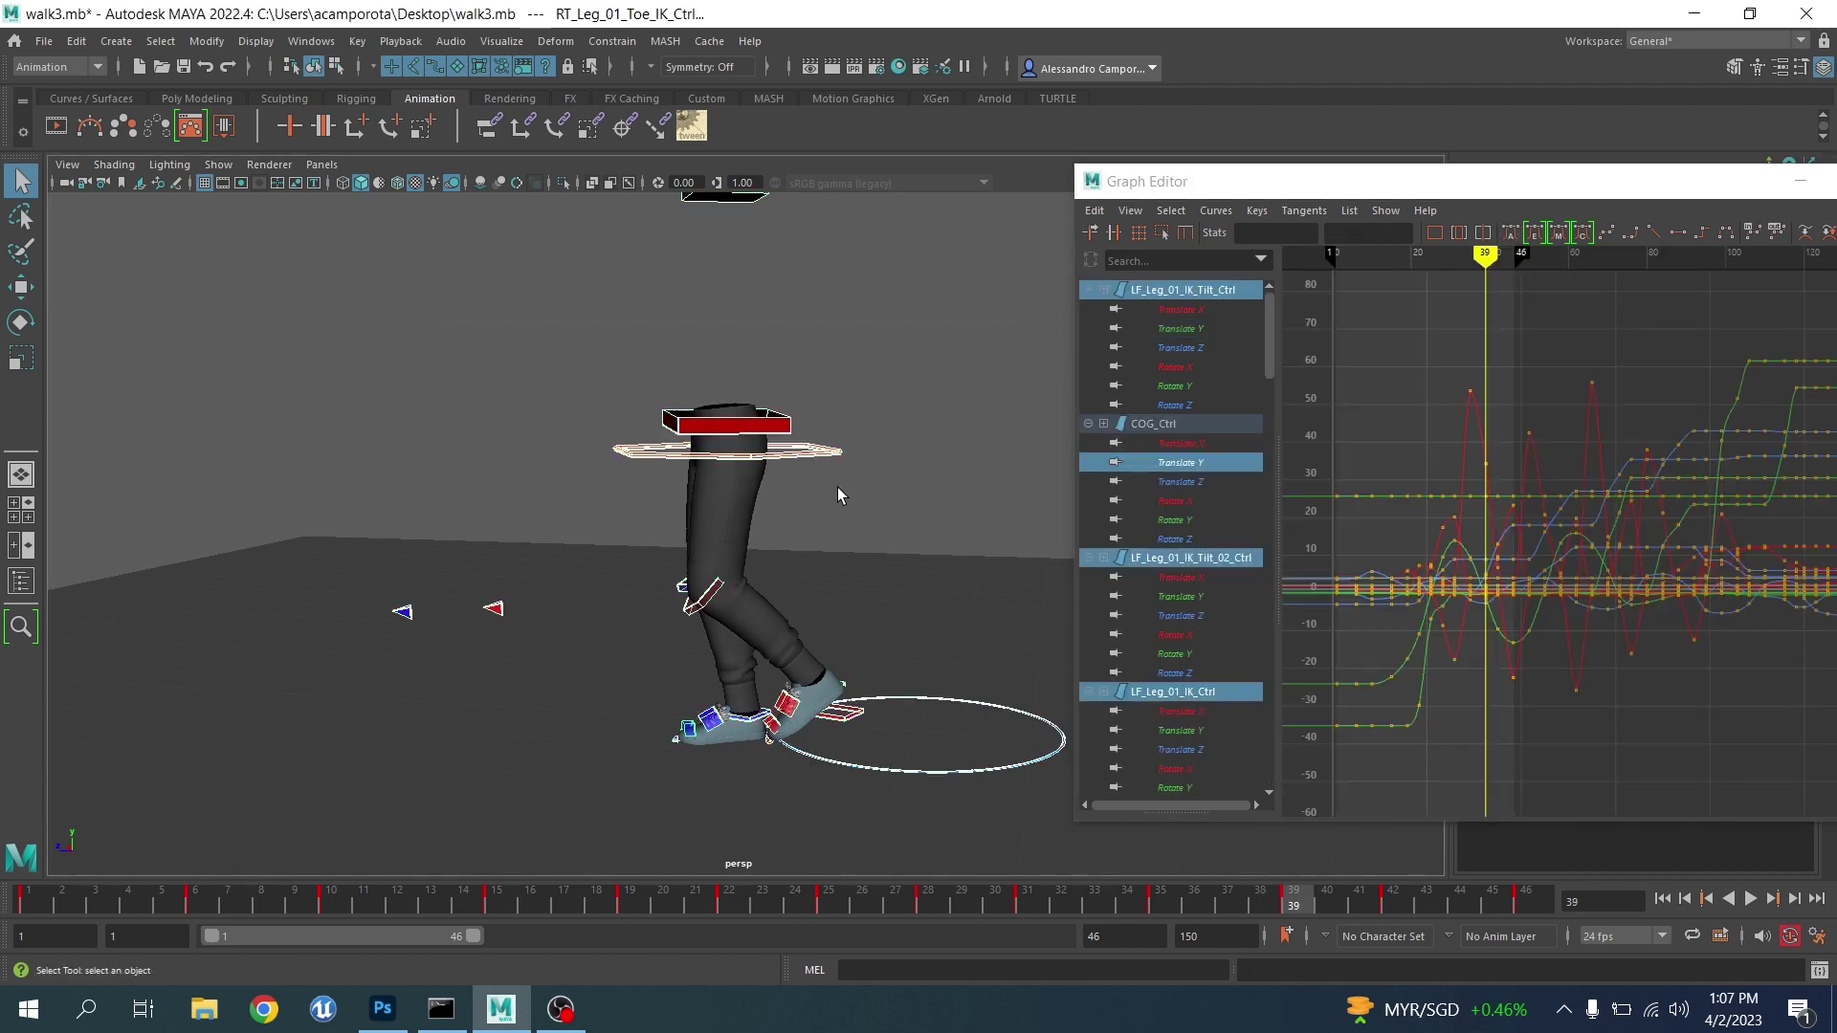
left_click(792, 456)
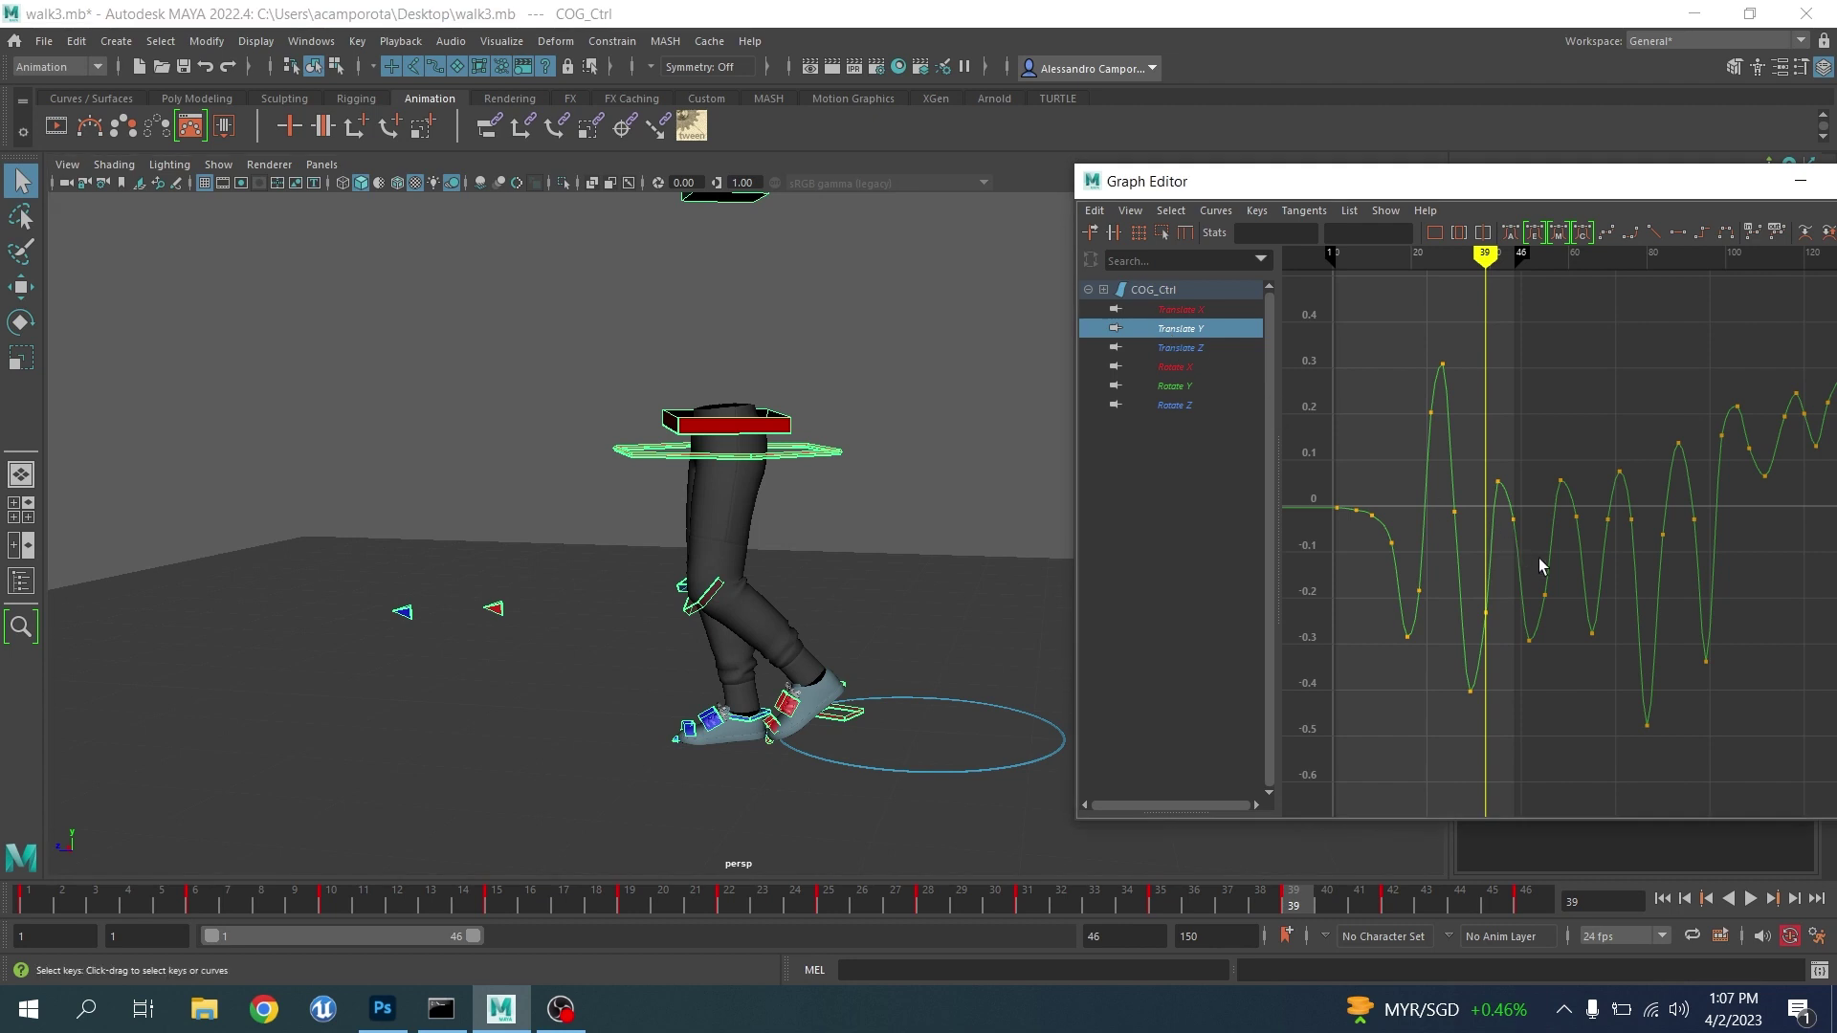
Raise the COG control's Translate Y key at frame 42 to 0.101
right_click_drag(1447, 549, 1664, 580, "alt+shift")
middle_click_drag(1665, 580, 1828, 619, "alt")
middle_click_drag(1346, 596, 1591, 609, "alt")
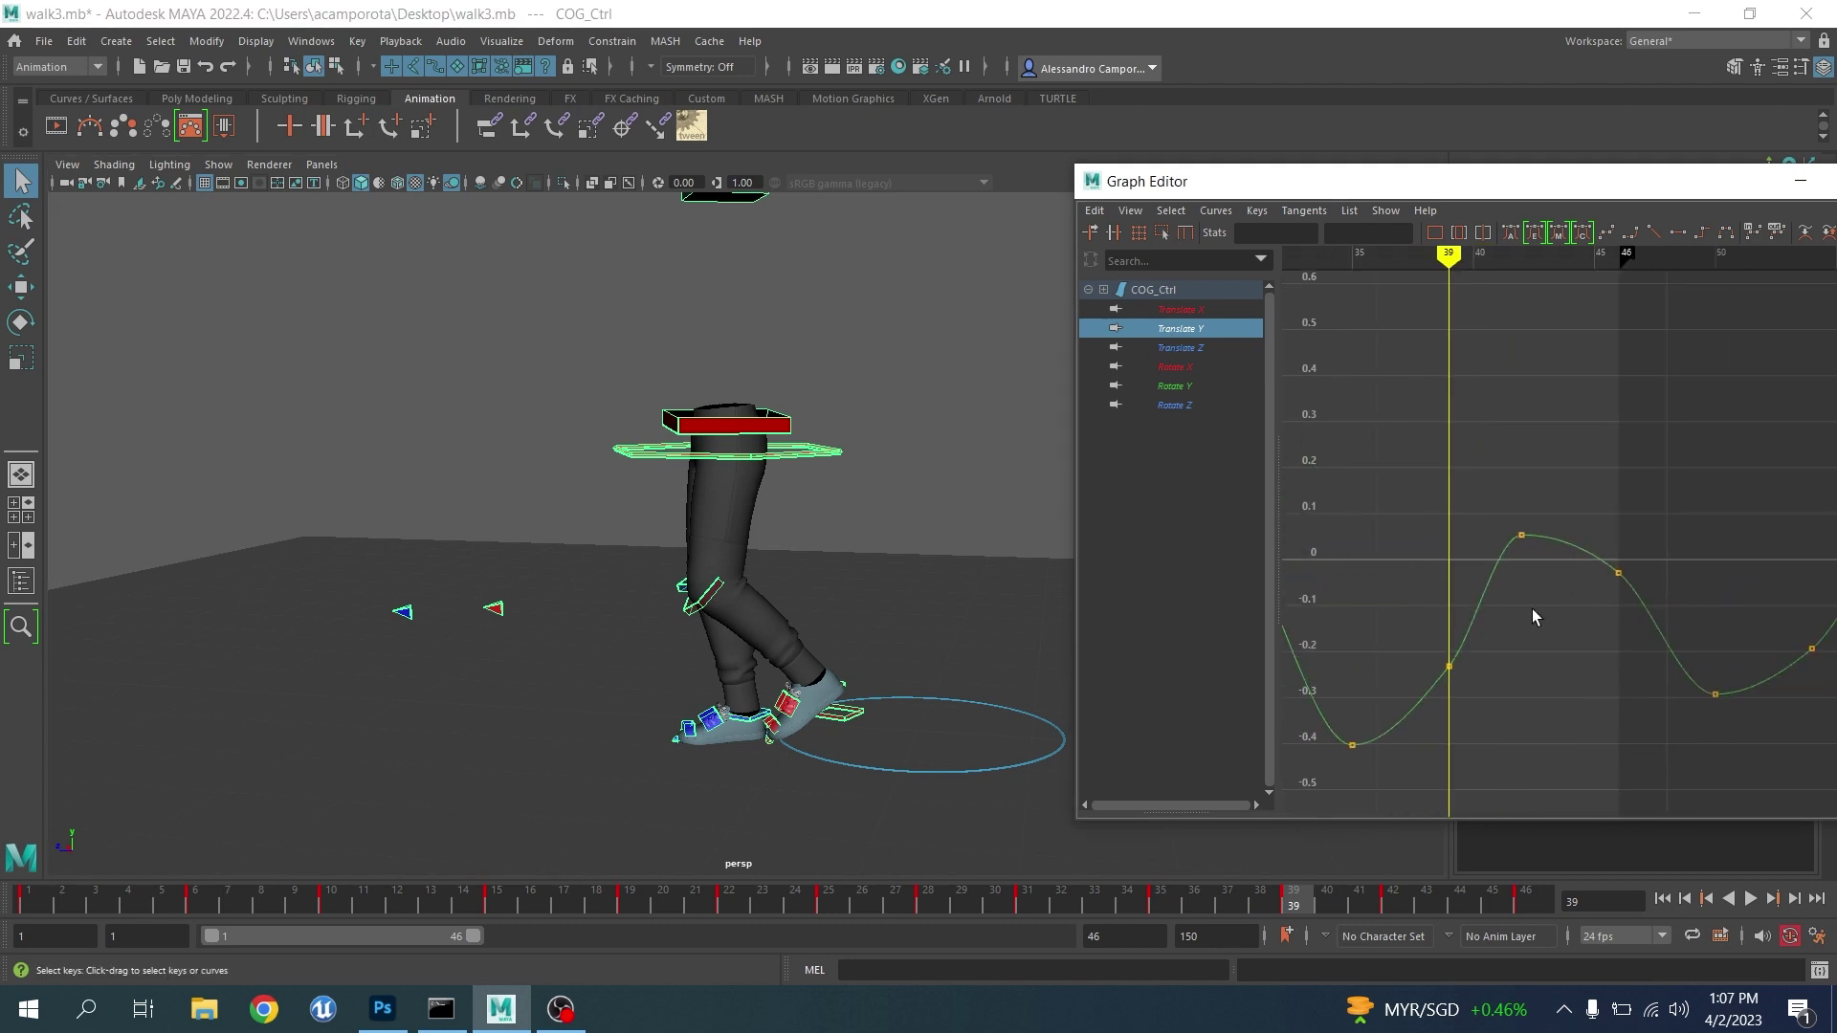
key("period")
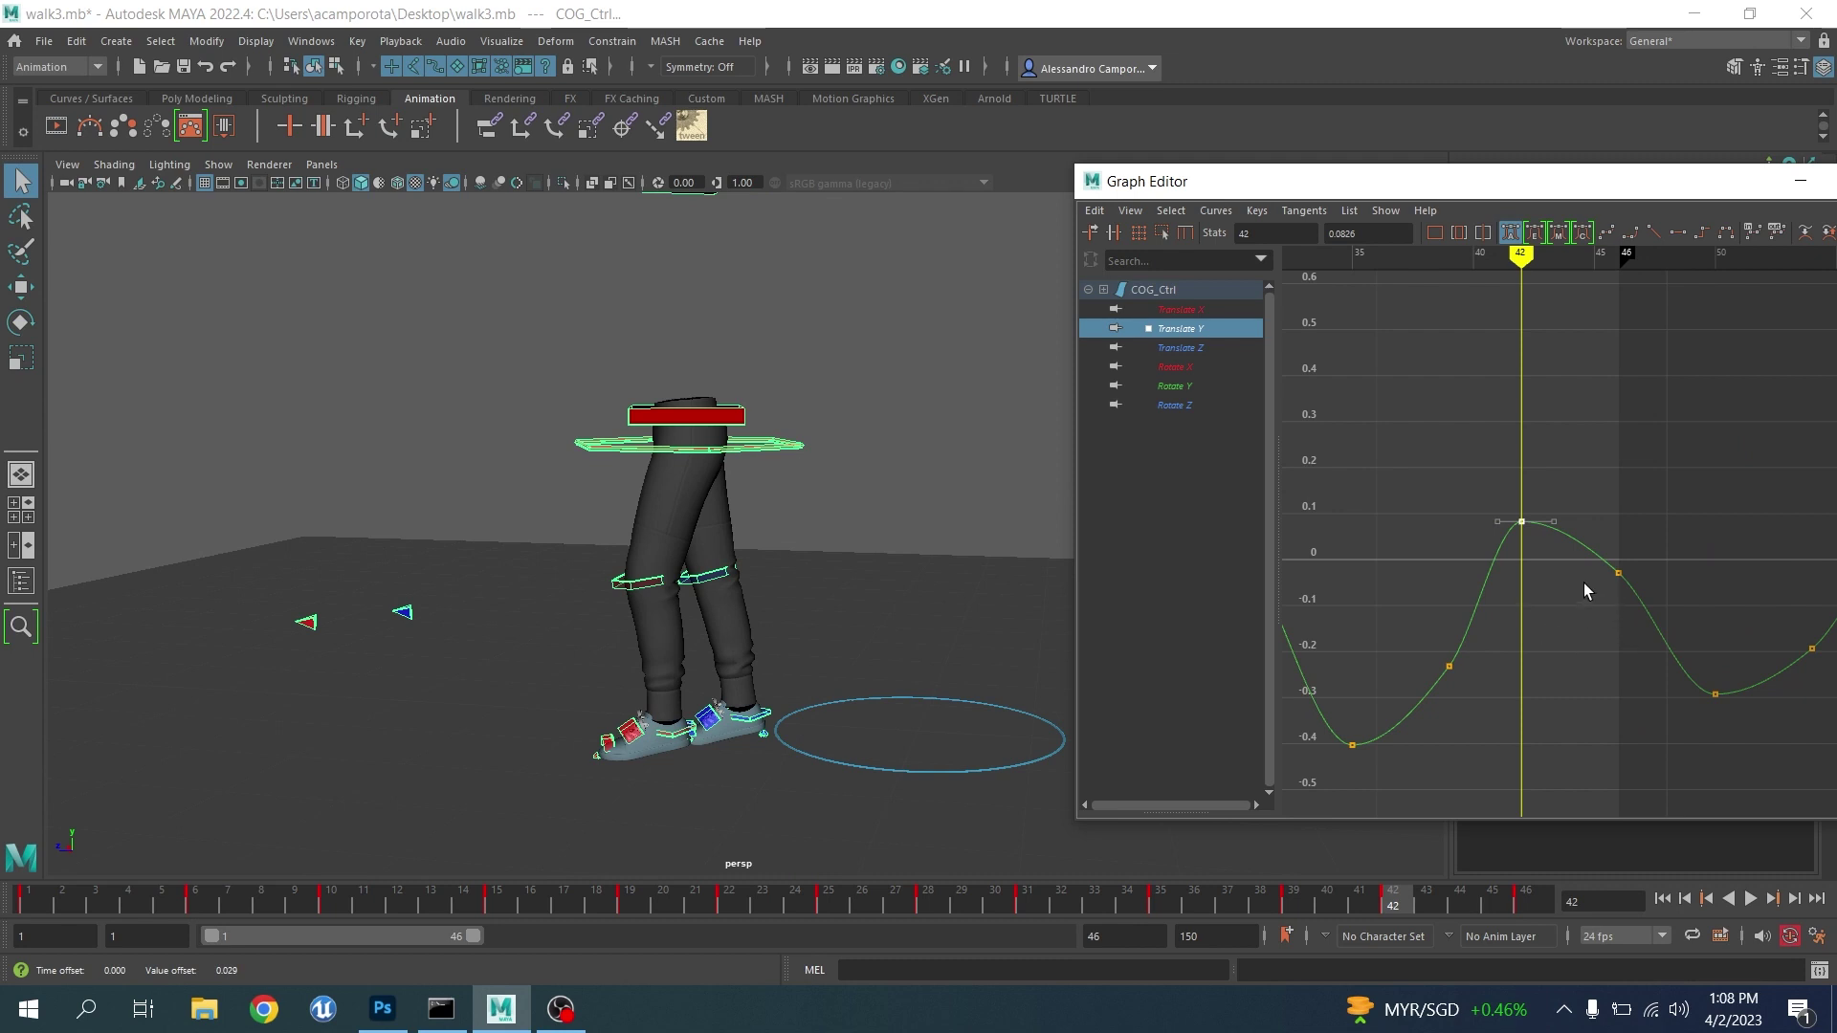
middle_click_drag(1583, 581, 1559, 575)
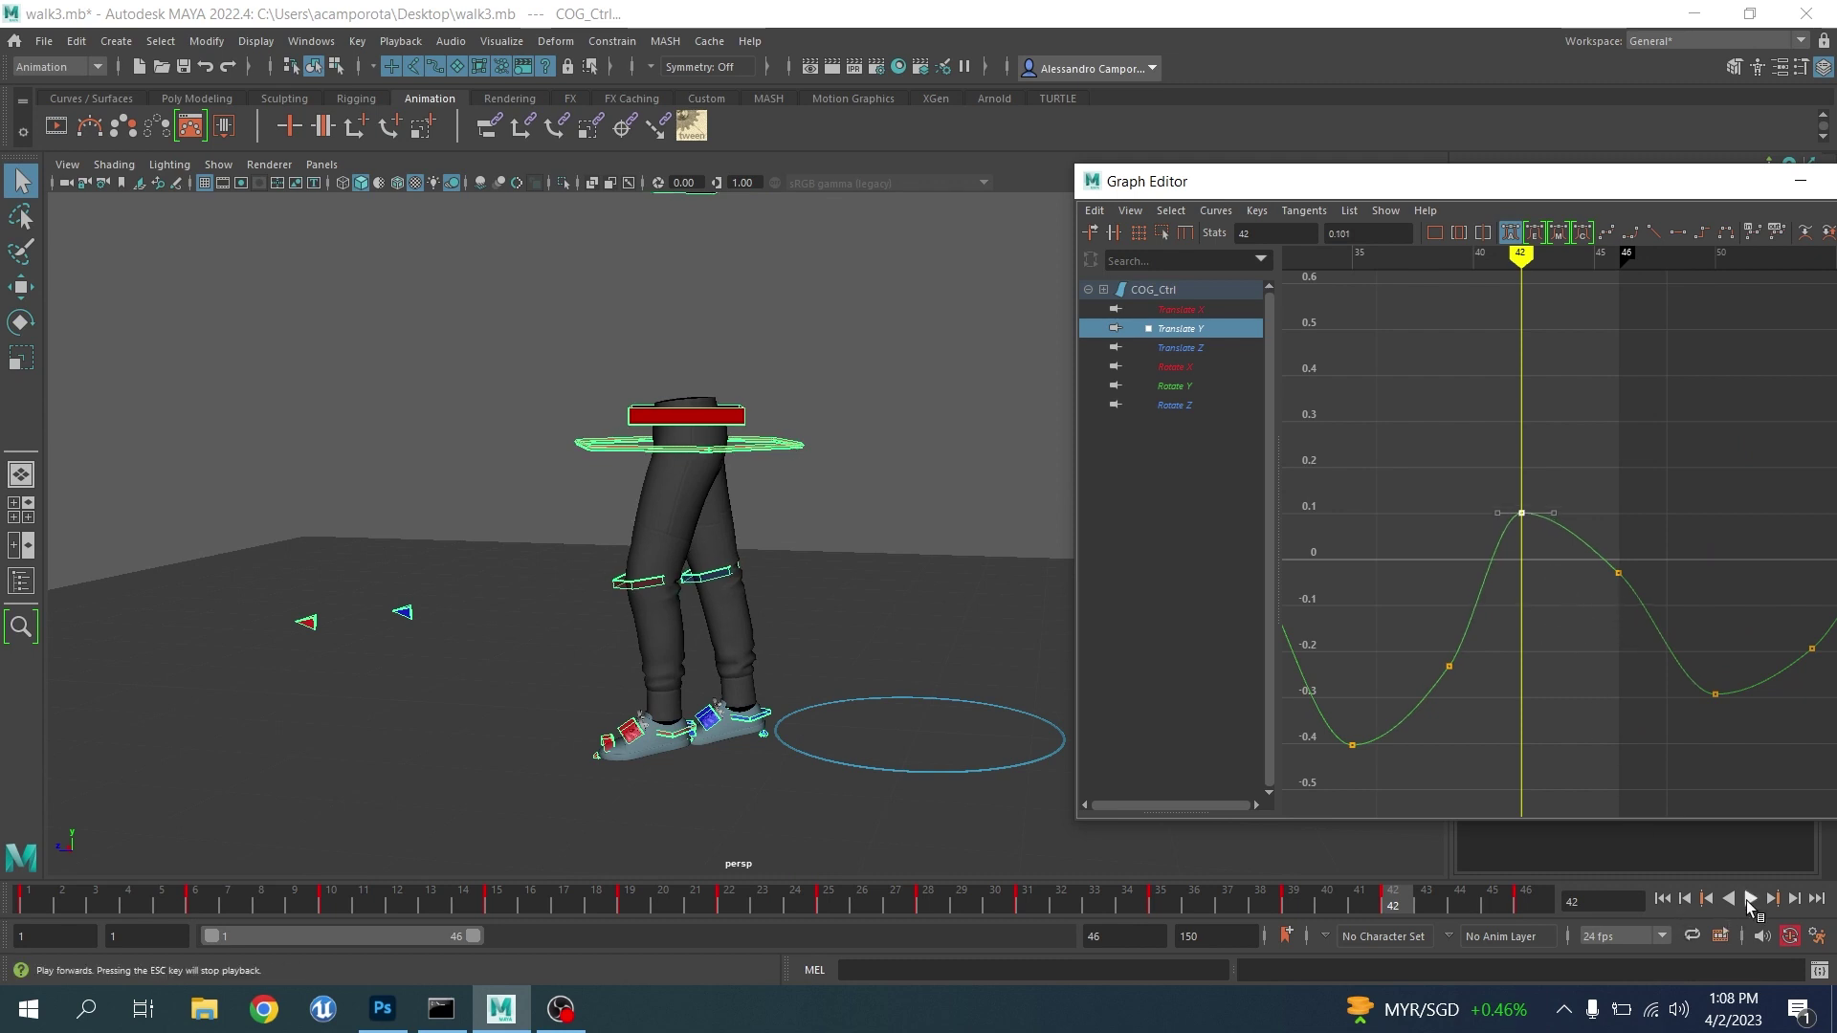
Start playback and raise the Translate Y key at frame 31 to 0.101 while the walk loops
left_click(1750, 900)
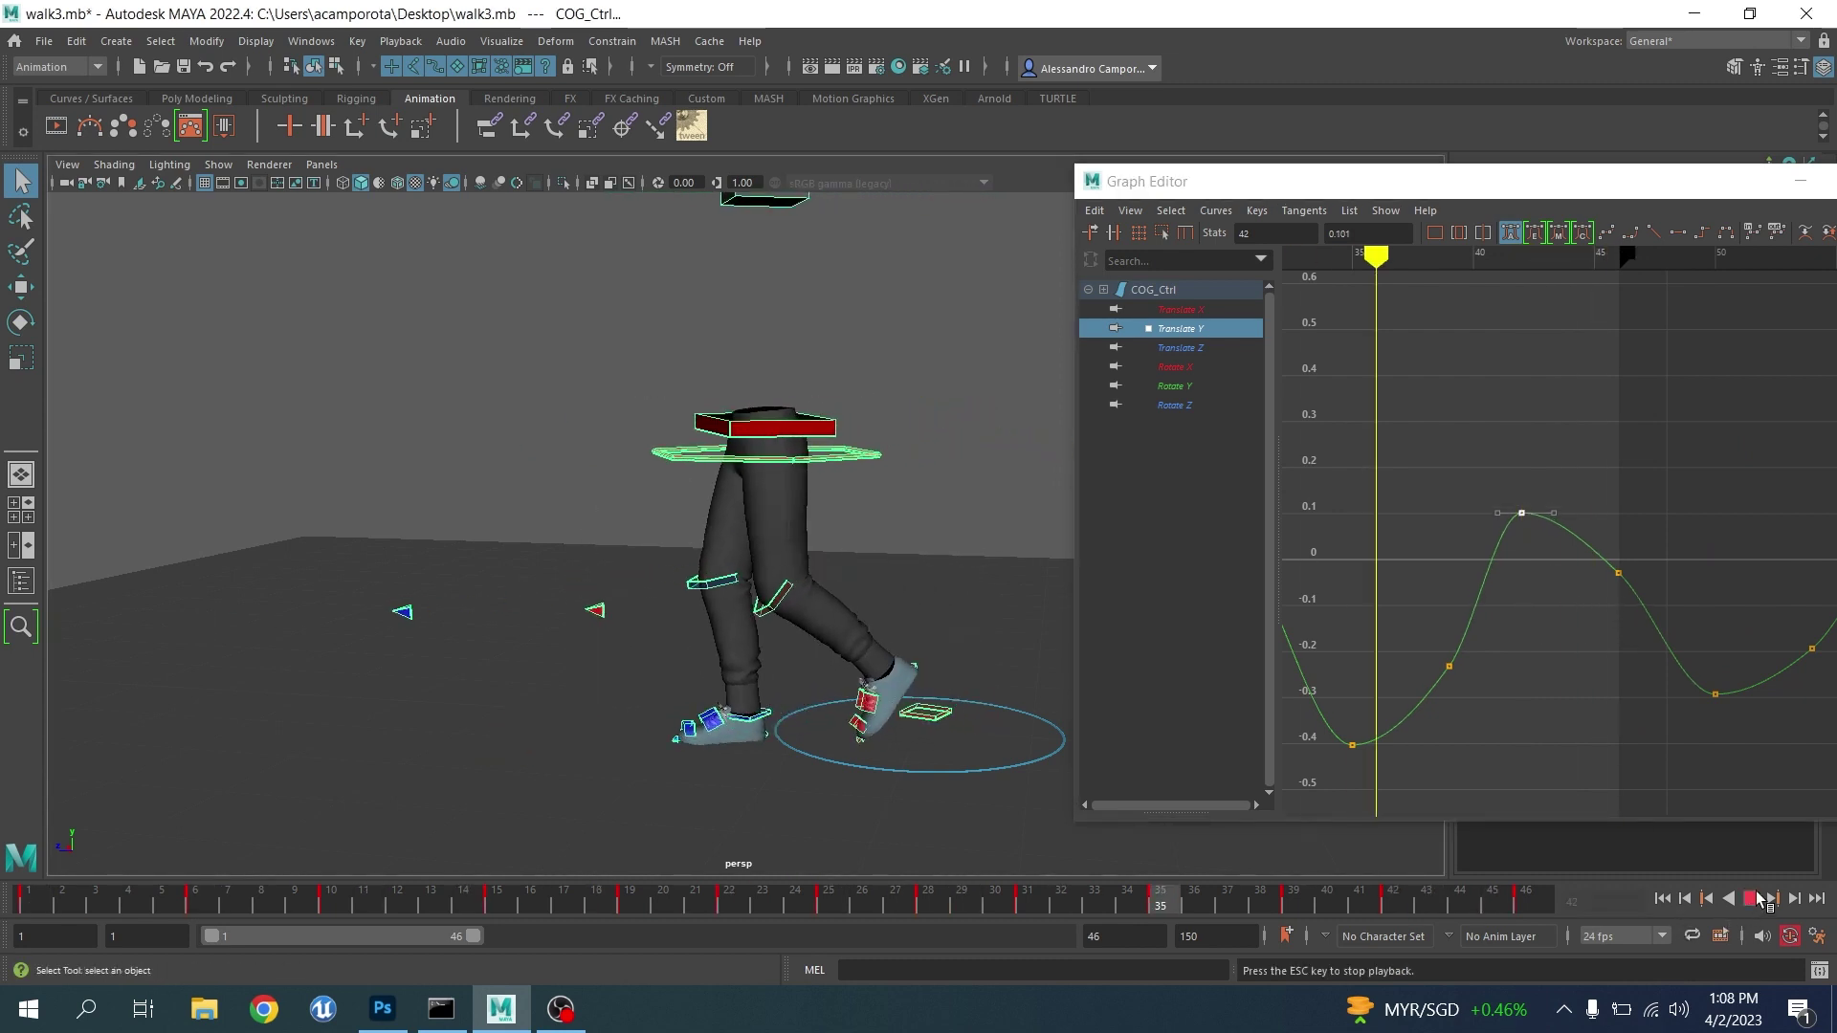
scroll(1442, 703, "down", 3)
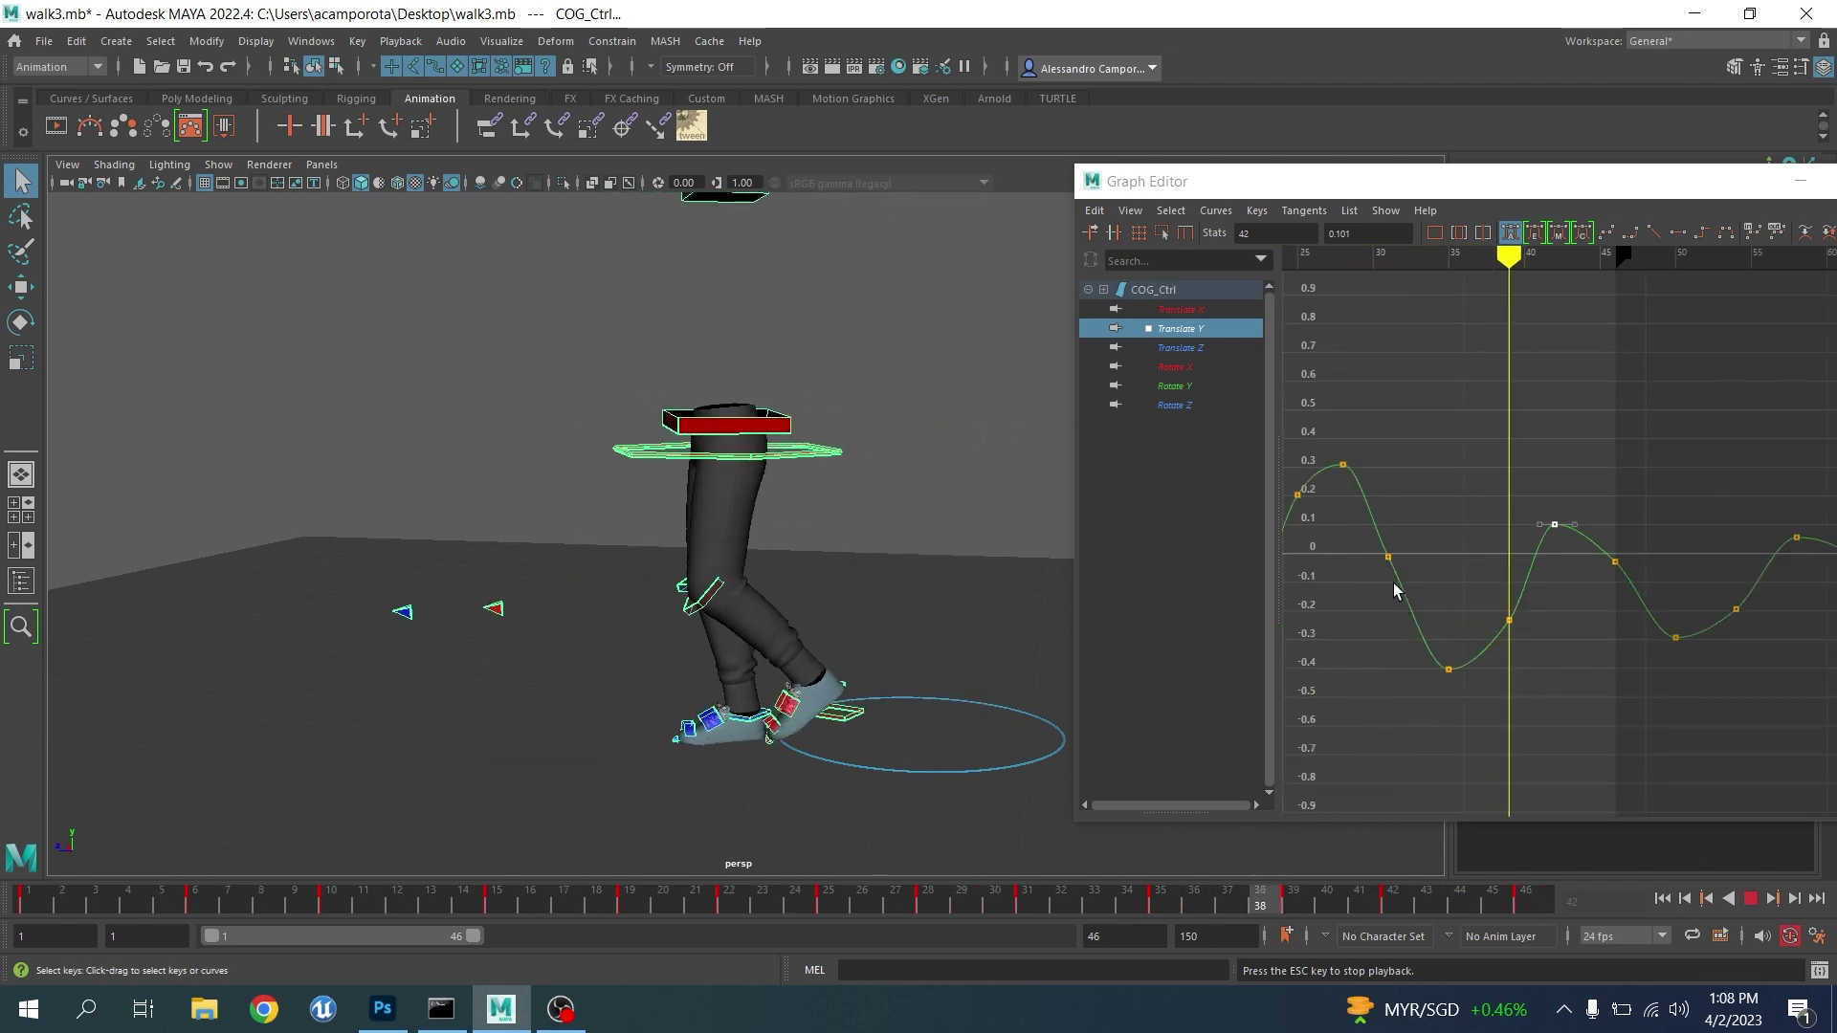
middle_click_drag(1394, 583, 1530, 618, "alt")
left_click_drag(1535, 612, 1500, 576)
middle_click_drag(1476, 618, 1476, 603)
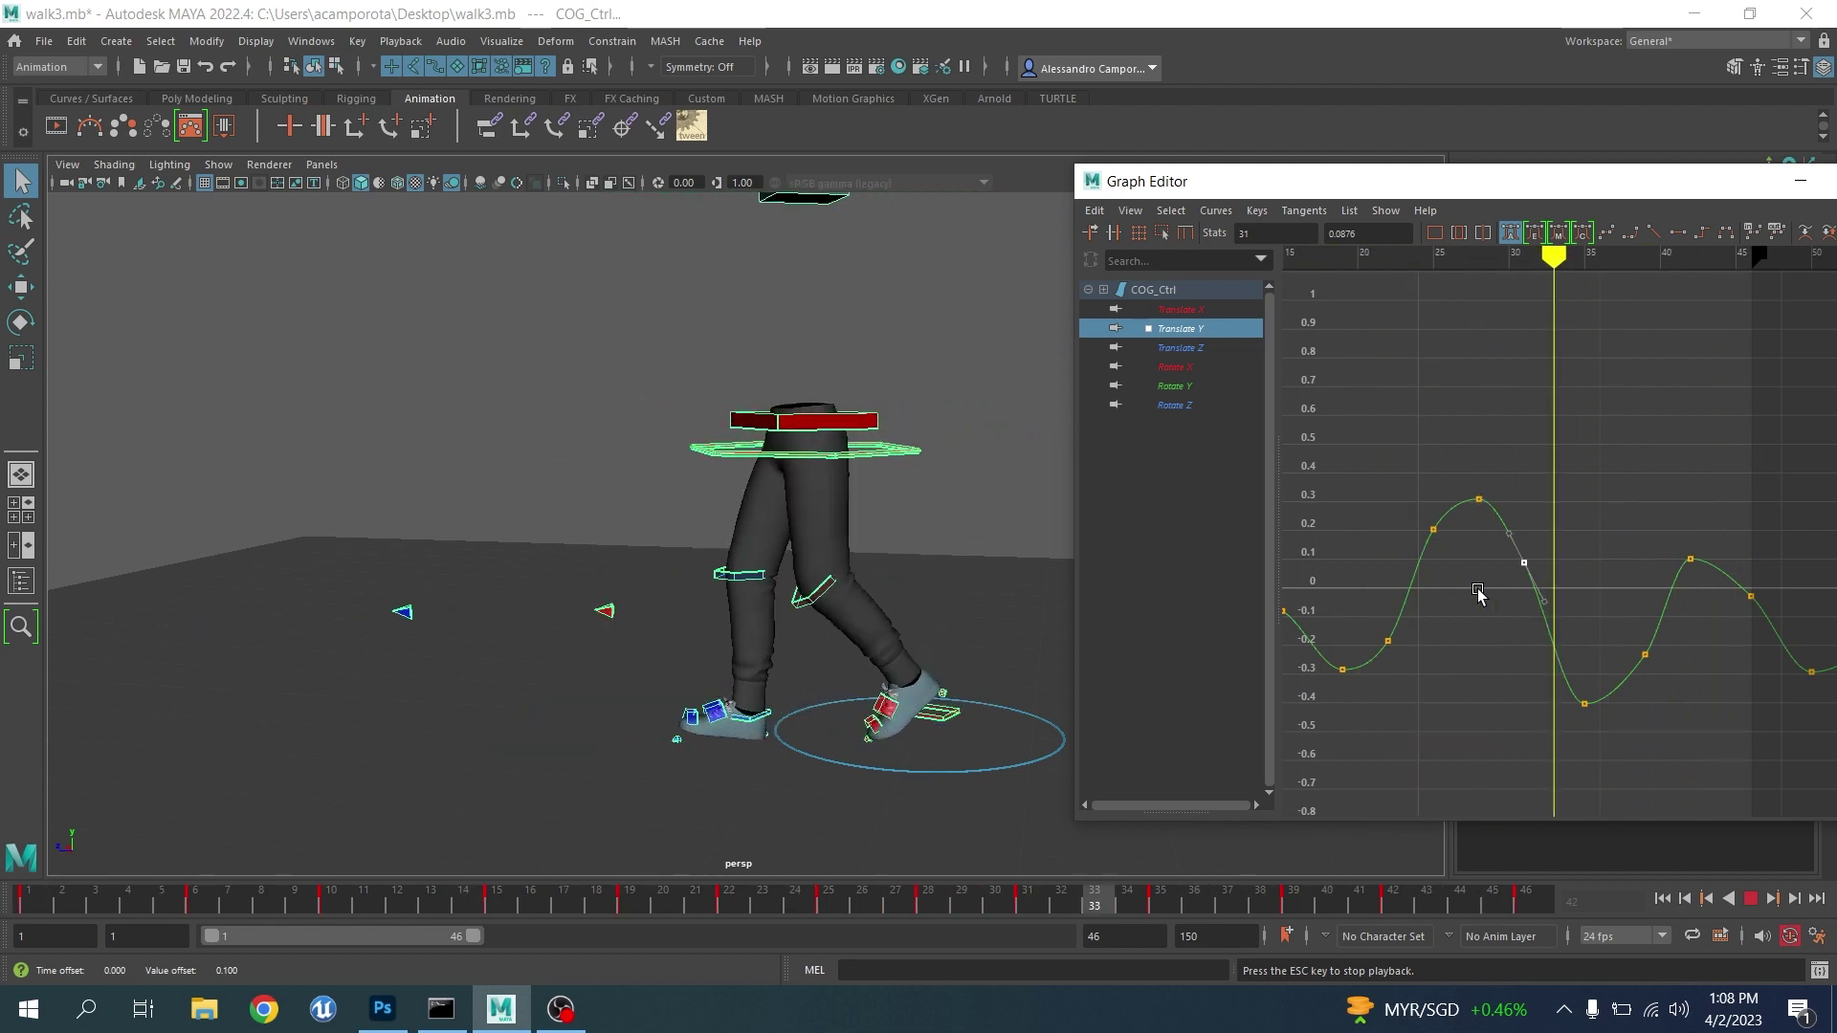
middle_click_drag(1500, 589, 1500, 585)
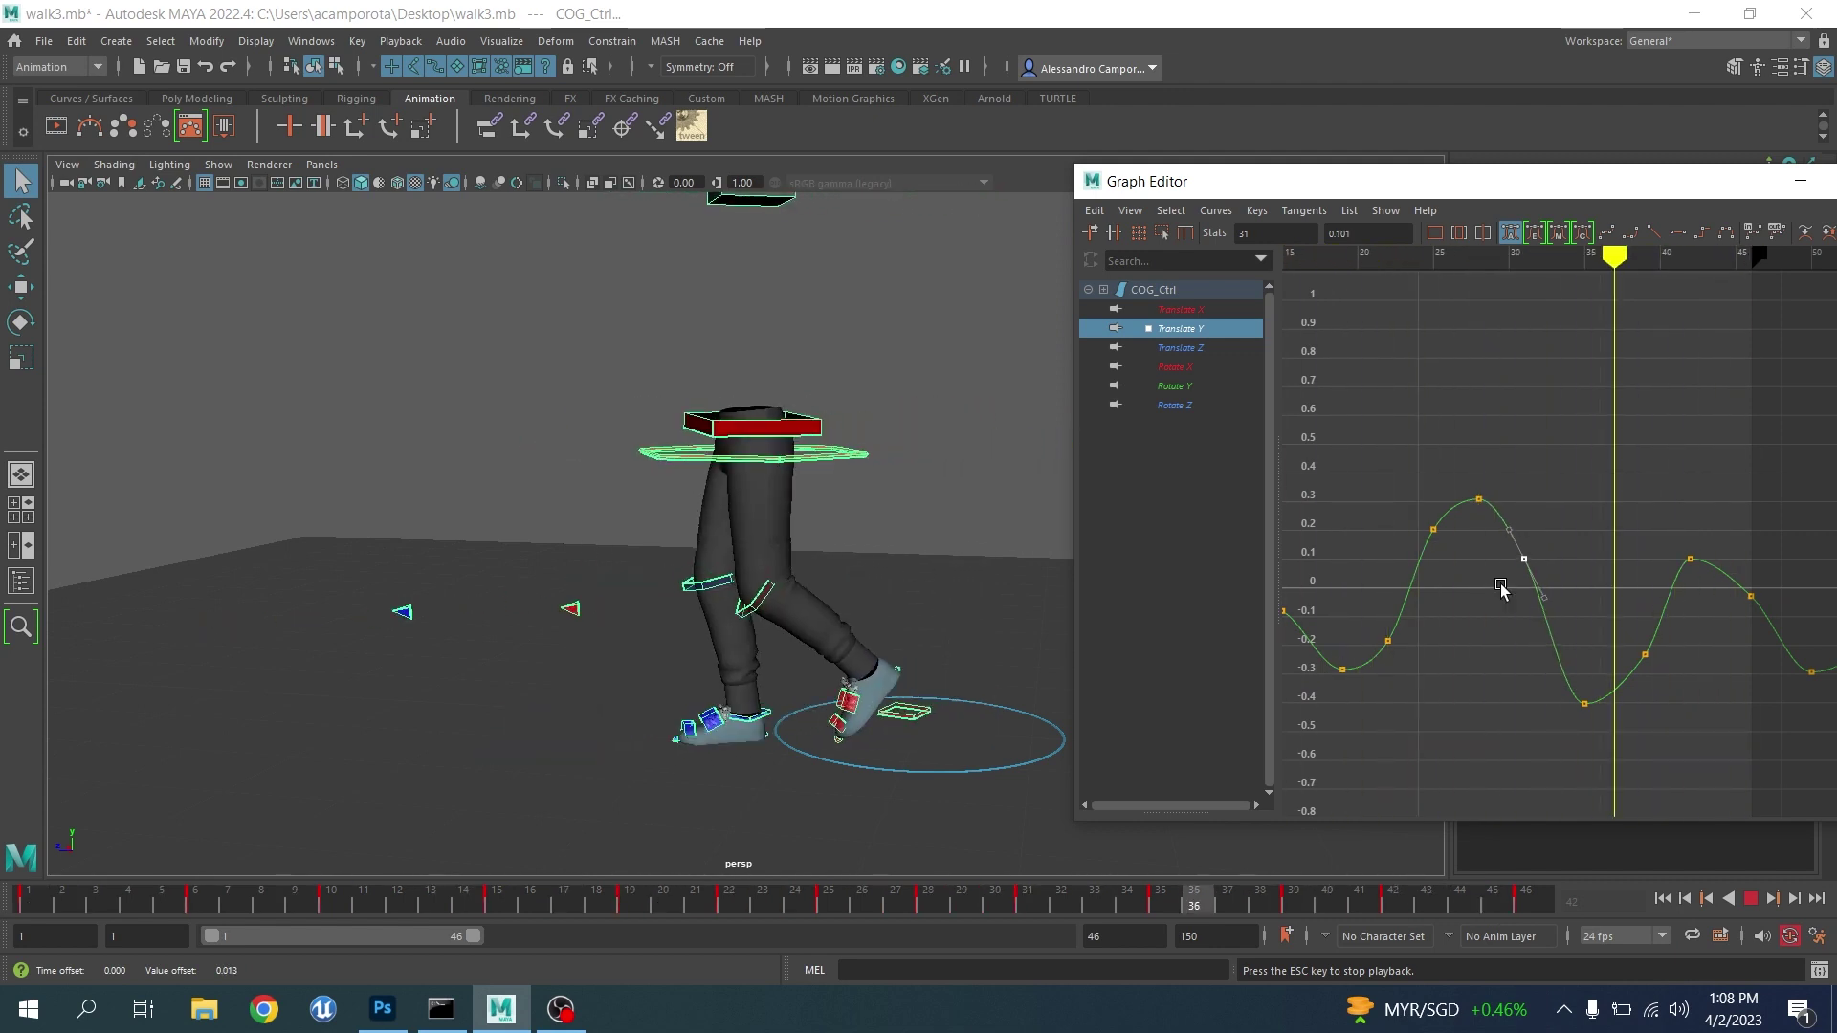
Lower the Translate Y keys at frames 19 and 22 together, and lower the frame 15 key to -0.117
middle_click_drag(1400, 615, 1538, 574, "alt")
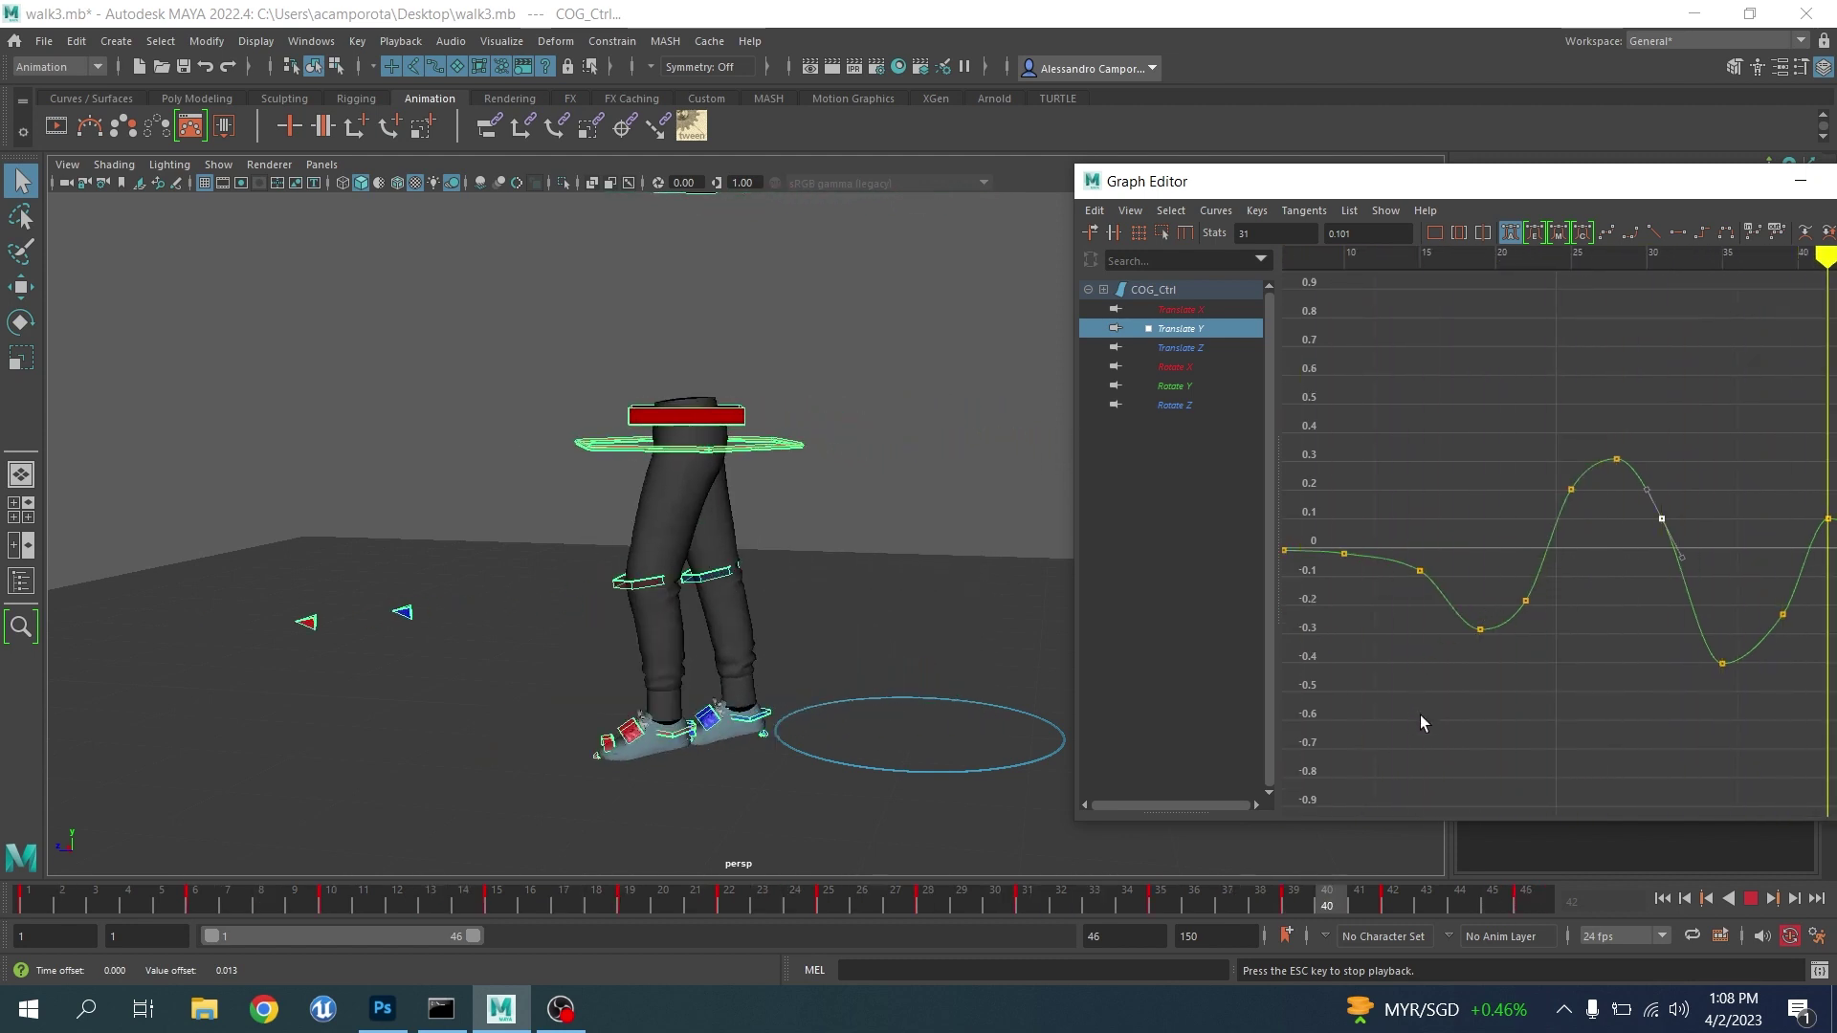
left_click_drag(1419, 715, 1550, 595)
mouse_move(1511, 663)
middle_mouse_down()
mouse_move(1510, 696)
mouse_move(1512, 681)
middle_mouse_up()
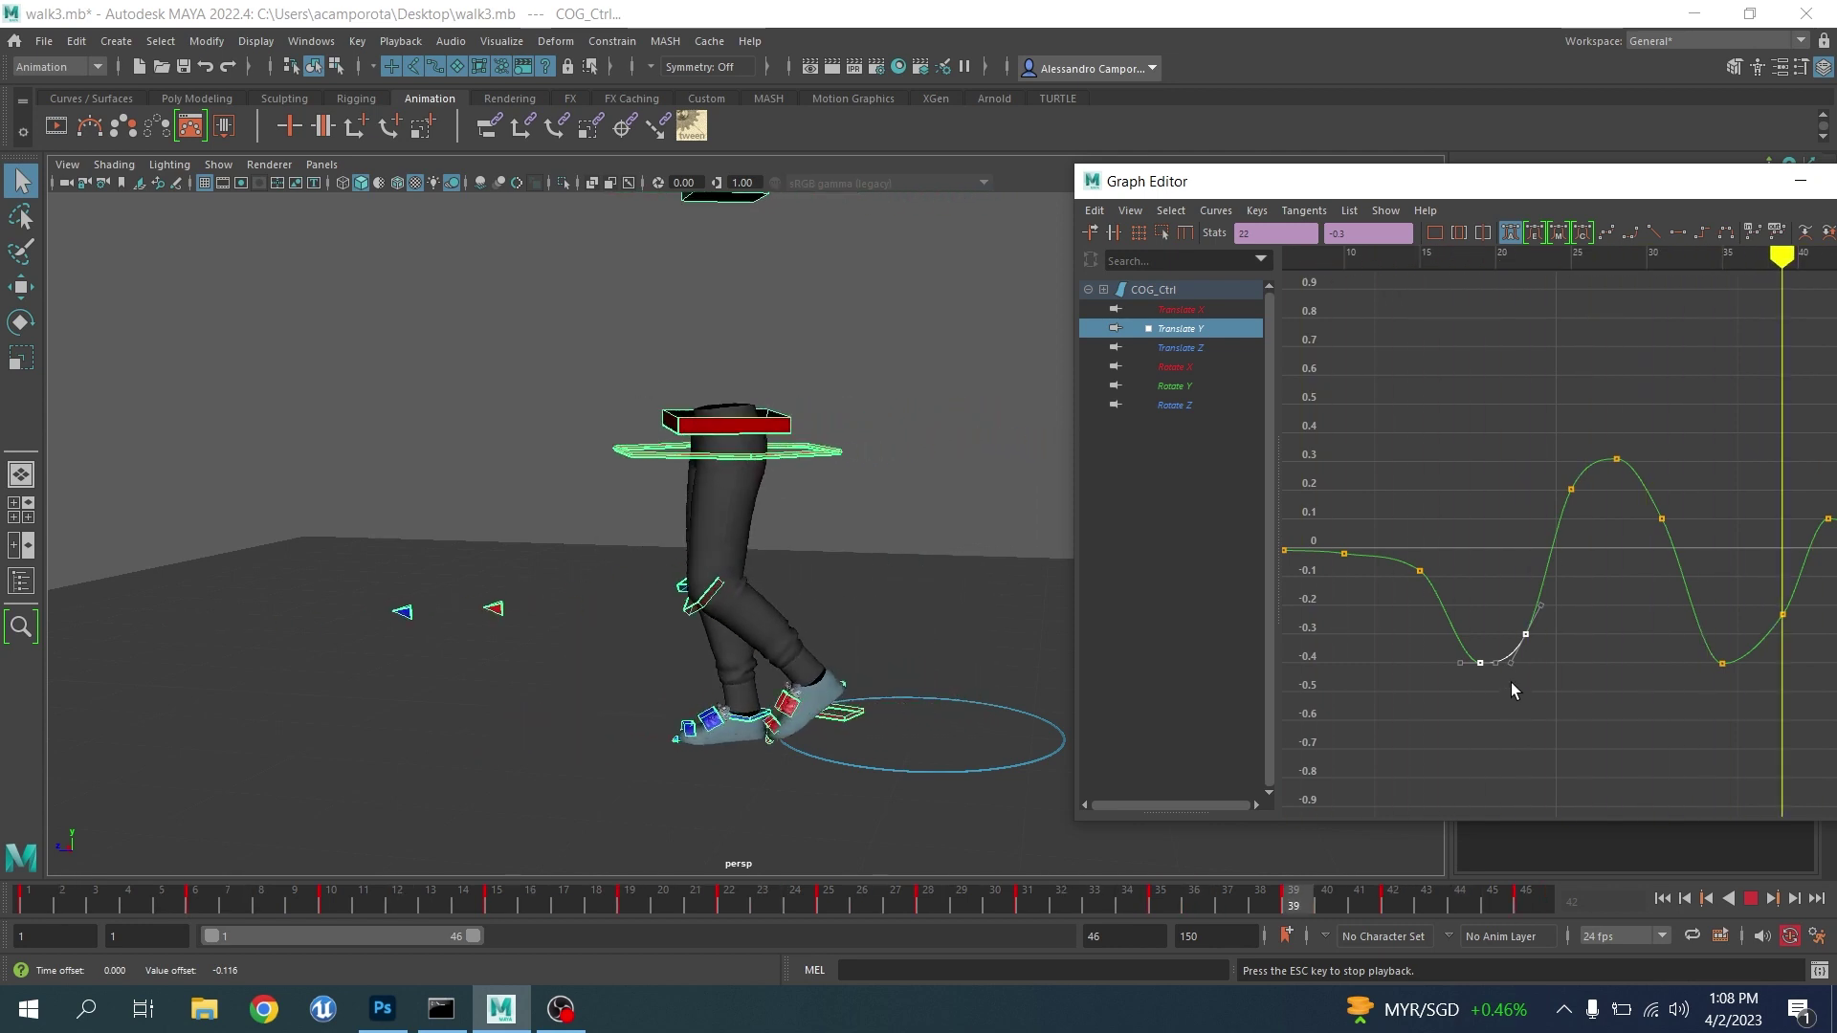
left_click_drag(1474, 548, 1383, 616)
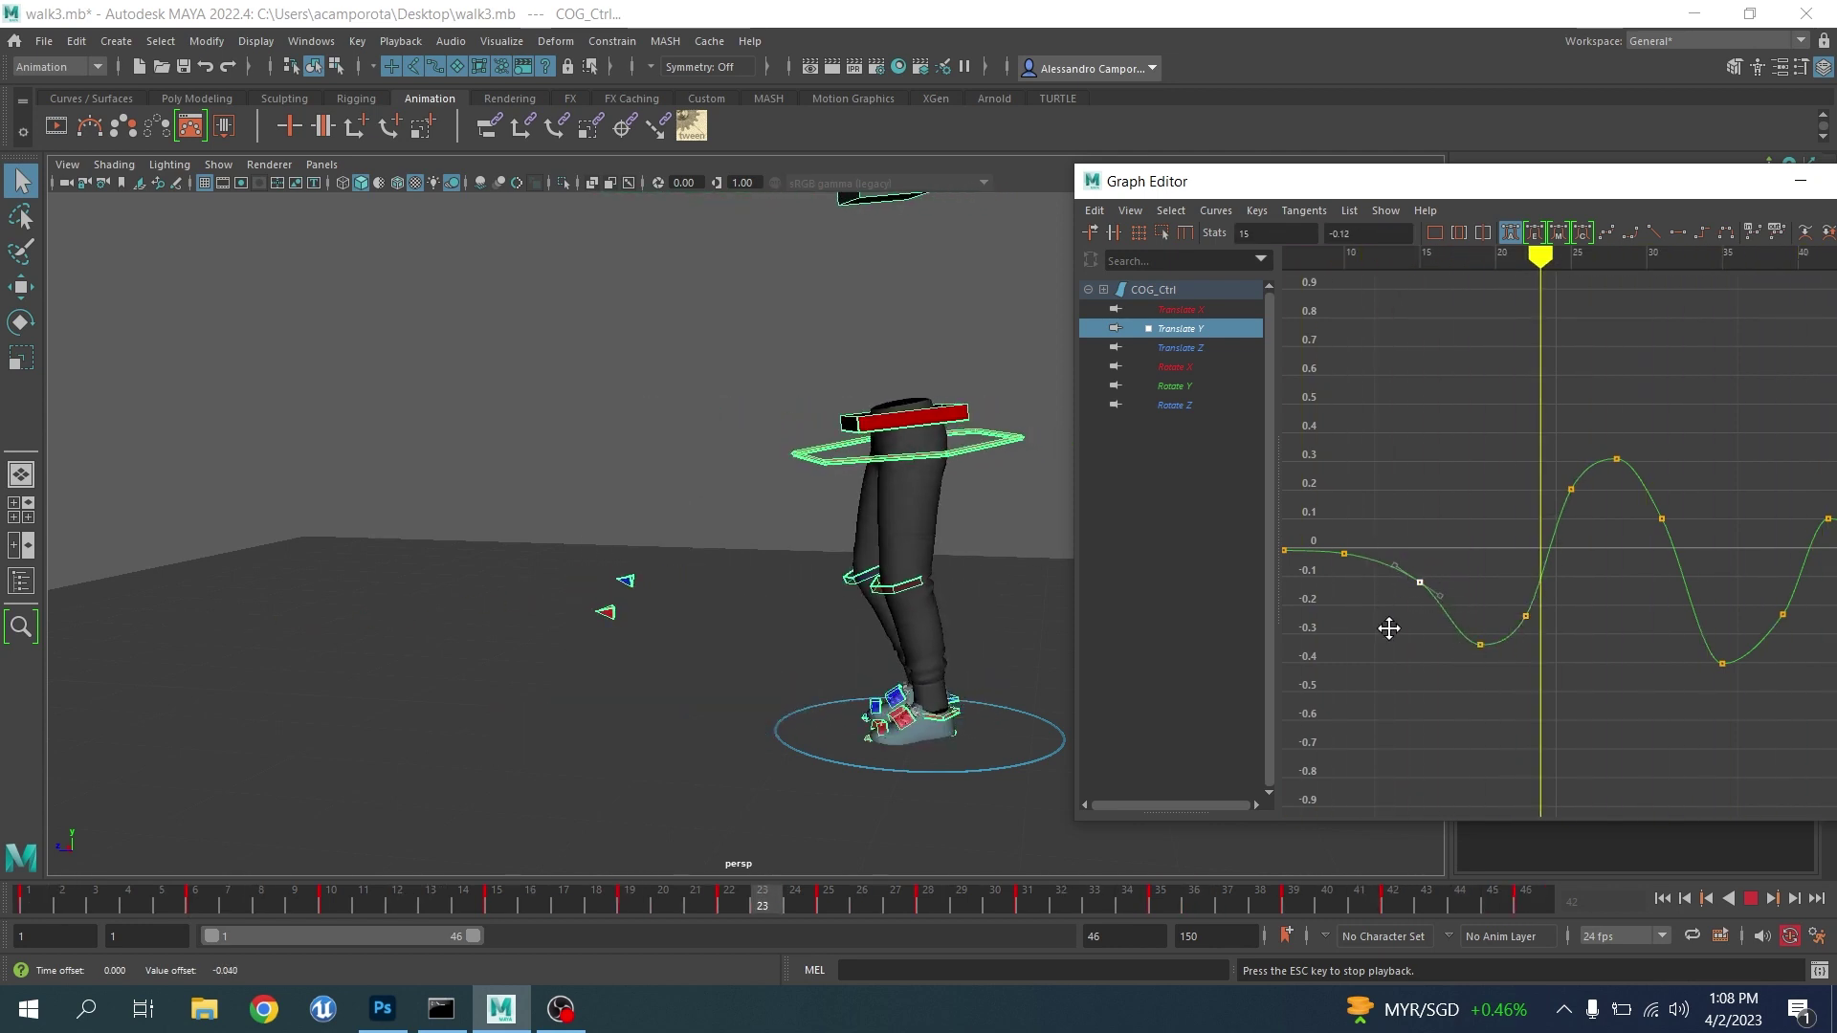
middle_click_drag(1387, 624, 1420, 628)
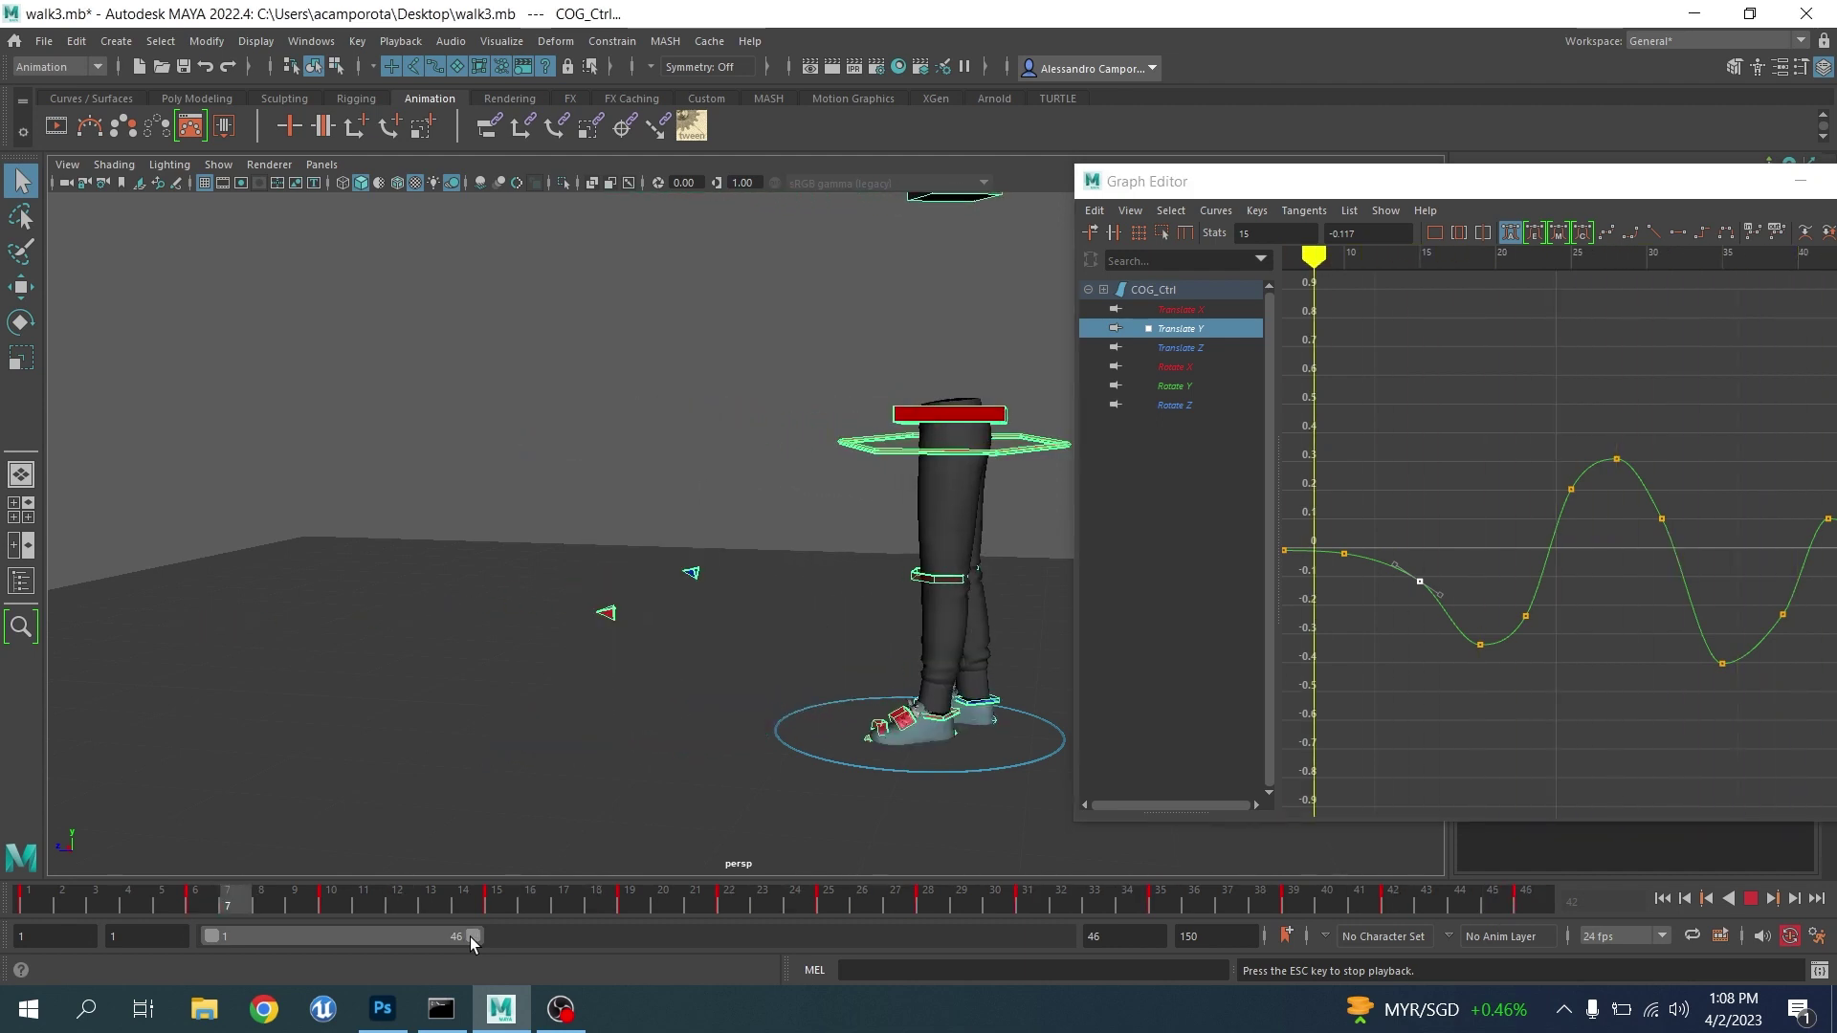
Stop playback, return to frame 1 and display only the COG control's Translate Z curve
left_click(1746, 899)
middle_click_drag(1659, 678, 1480, 677, "alt")
left_click(27, 904)
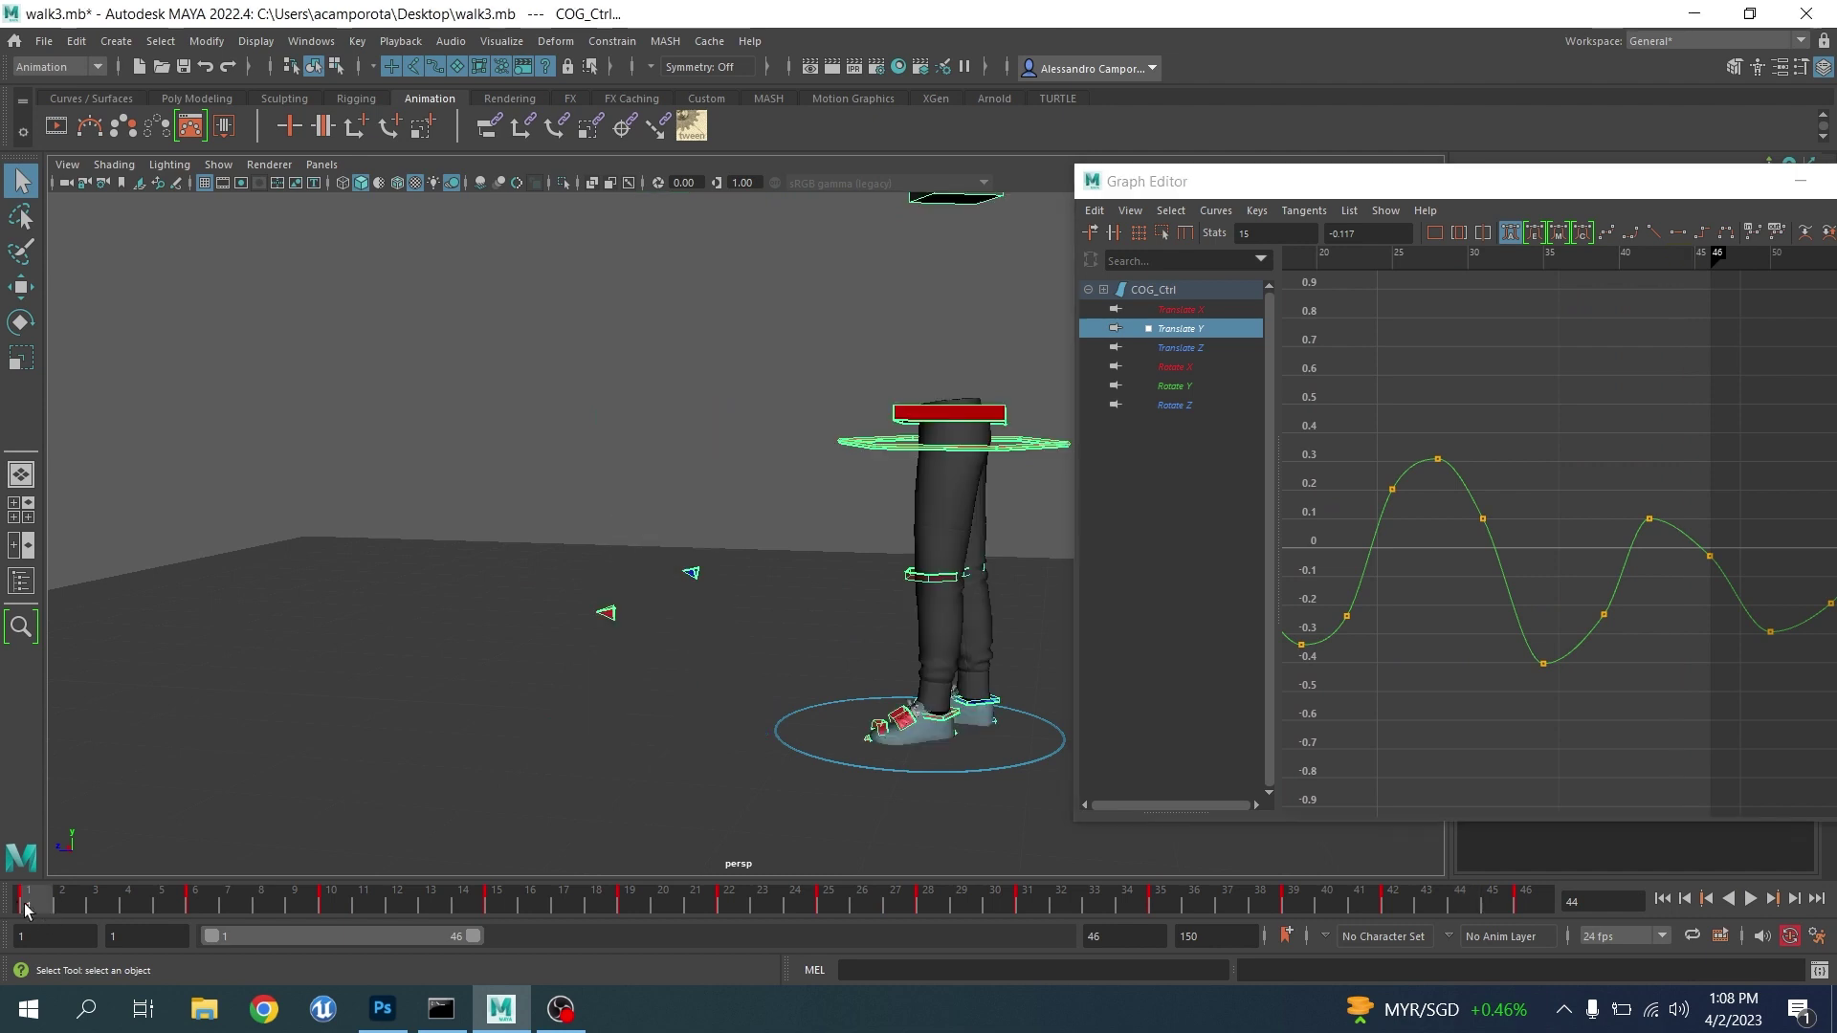
left_click(1198, 360)
left_click(1197, 351)
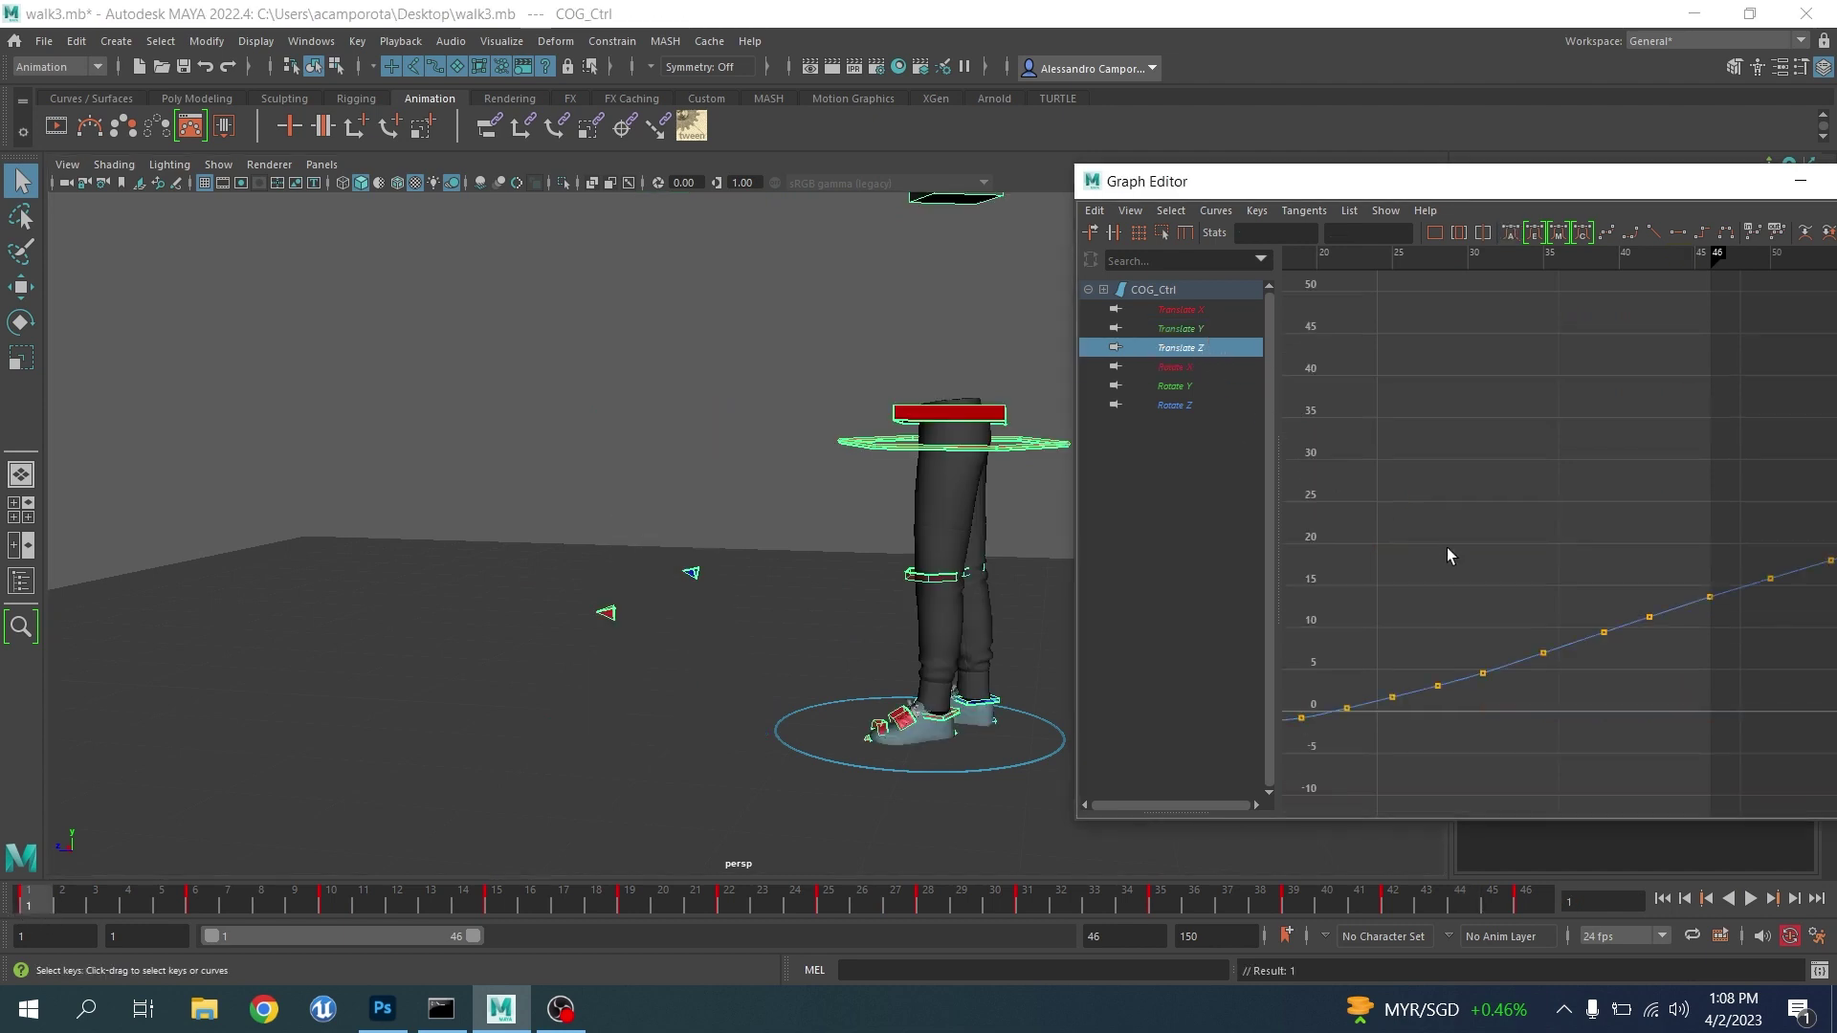
Delete the COG control's Translate Z keys at frames 6 and 10
right_click_drag(1447, 547, 1544, 602, "alt")
middle_click_drag(1544, 602, 1558, 436, "alt")
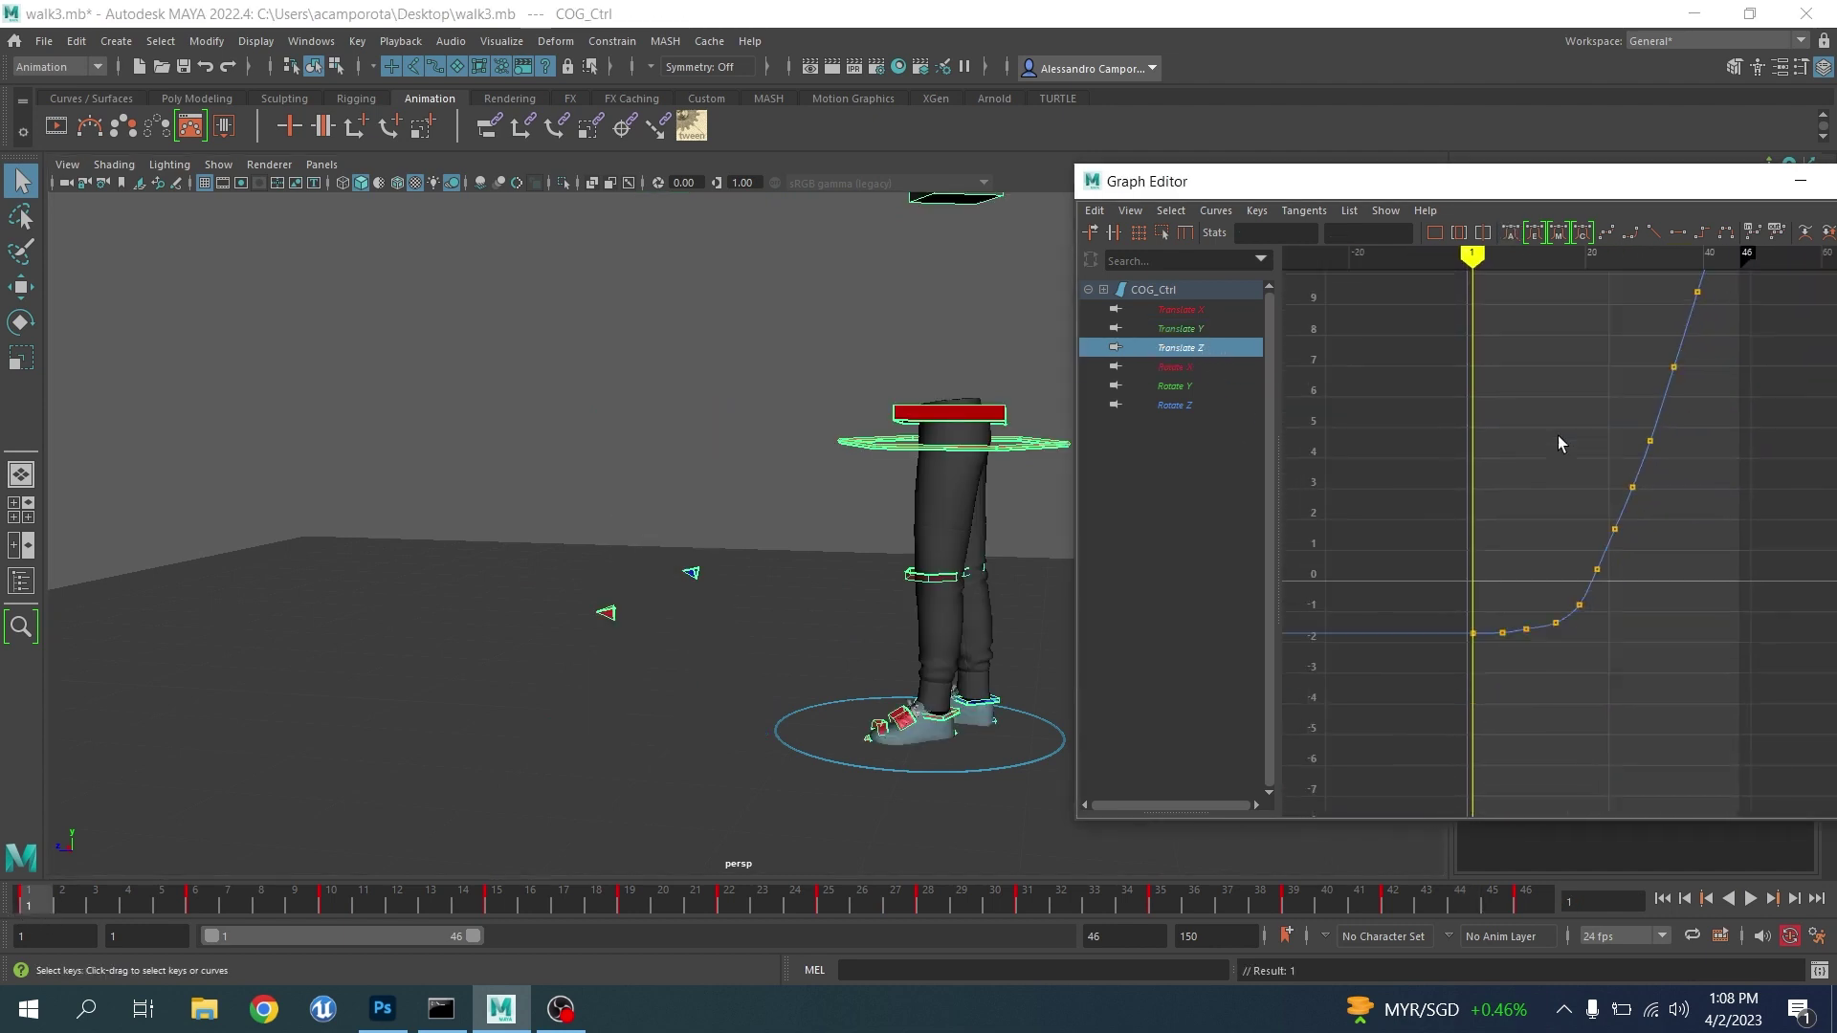
right_click_drag(1558, 435, 1595, 469, "alt")
middle_click_drag(1595, 469, 1664, 378, "alt")
right_click_drag(1454, 526, 1522, 529, "alt")
middle_click_drag(1408, 629, 1521, 569, "alt")
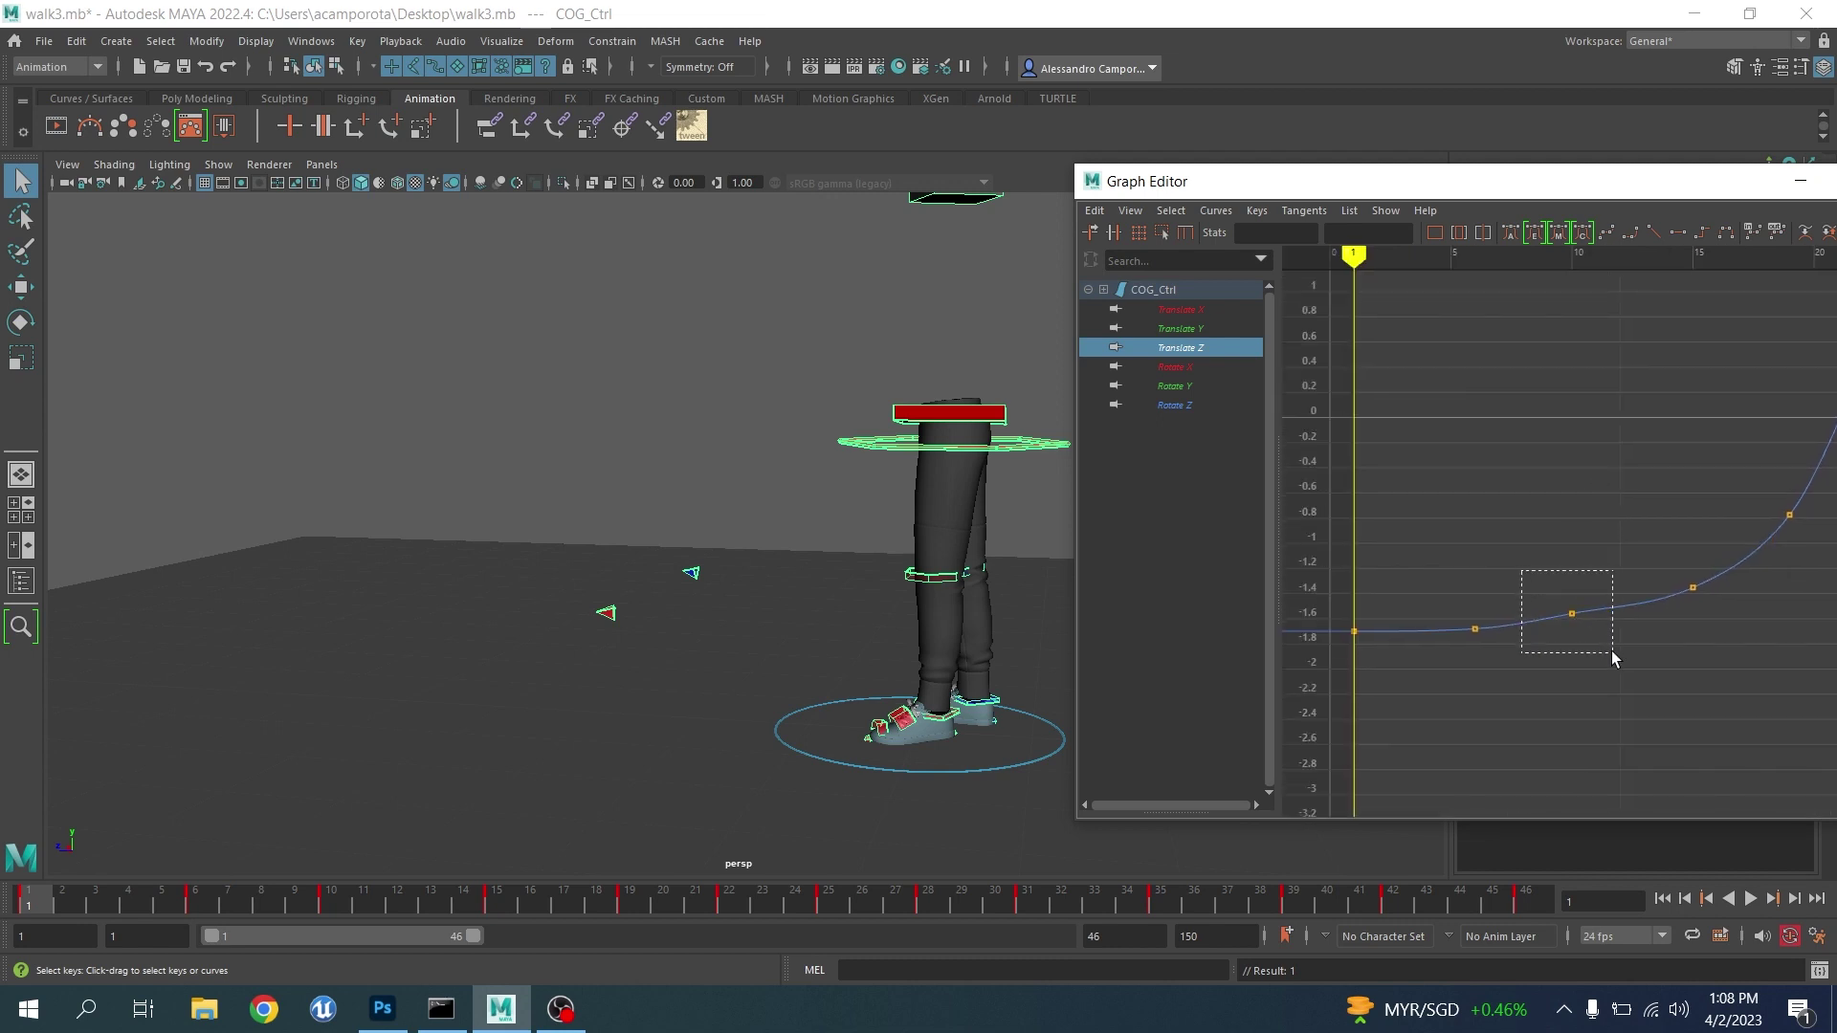
key("Delete")
key("Delete")
Delete the Translate Z key at frame 19 to smooth the forward acceleration
left_click_drag(1640, 538, 1721, 631)
right_click_drag(1669, 579, 1616, 538, "alt")
middle_click_drag(1585, 549, 1498, 596, "alt")
left_click(1541, 521)
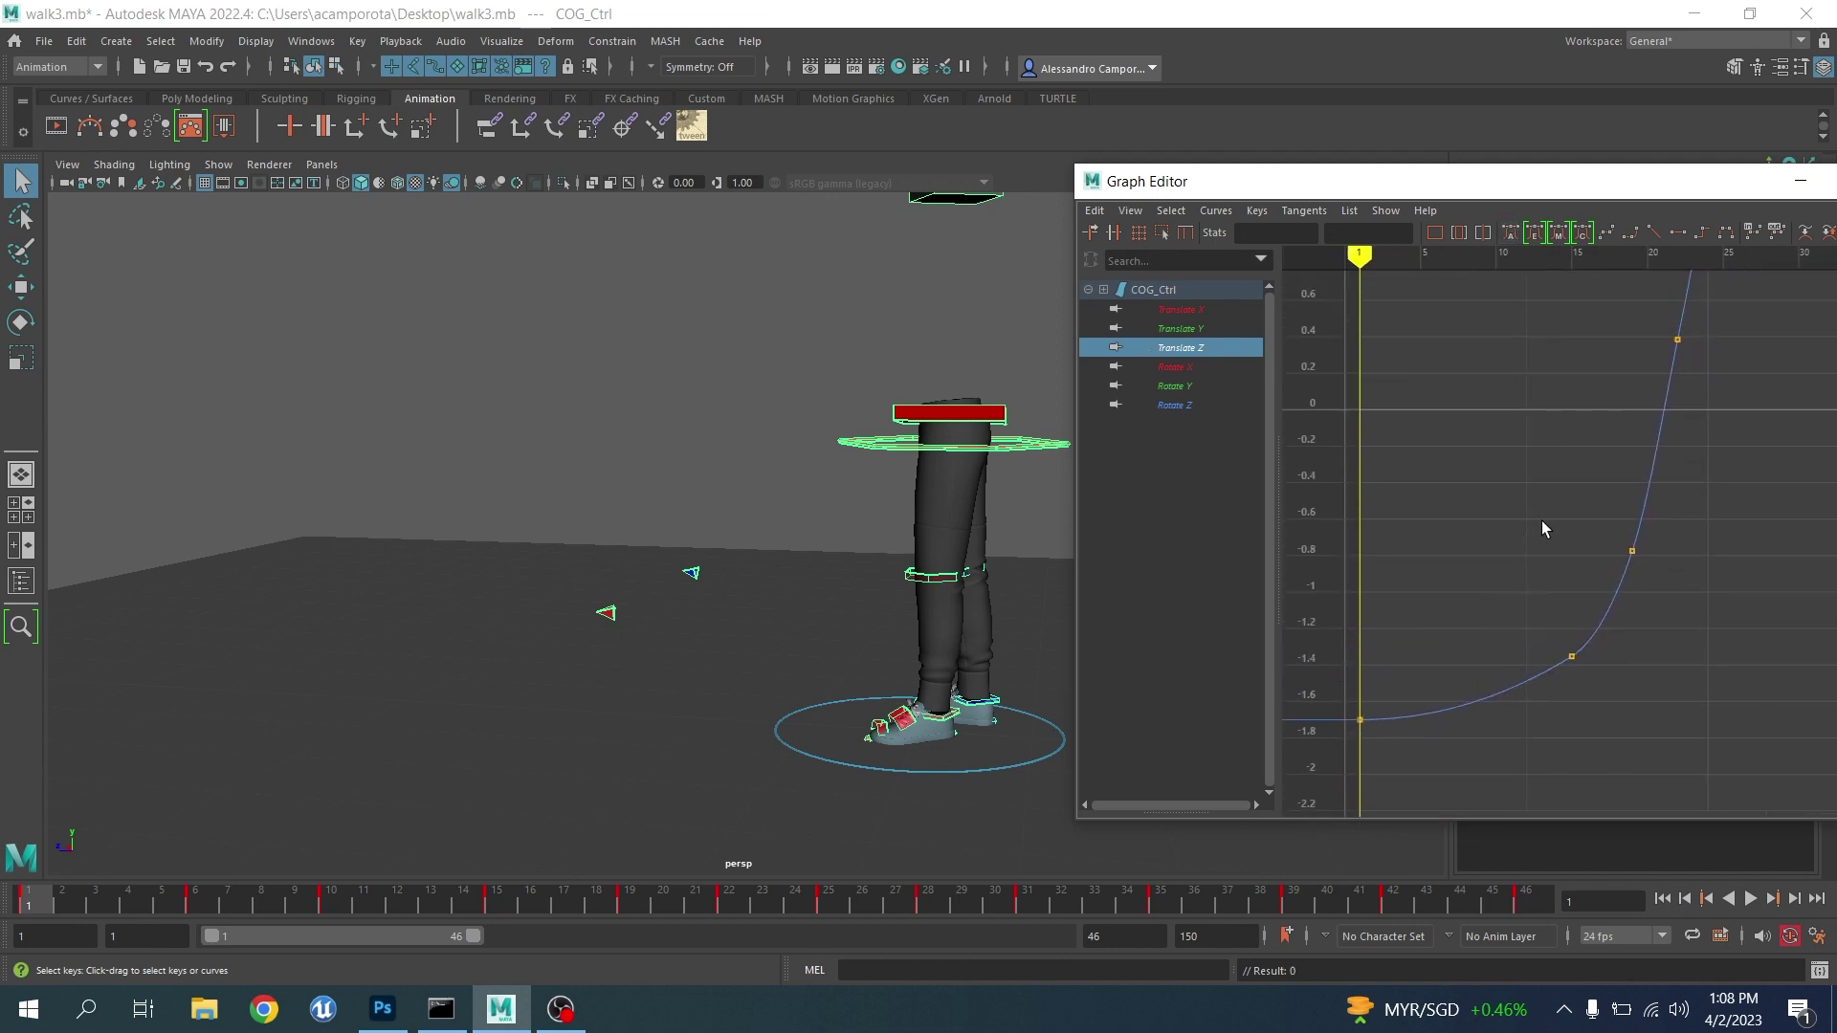
middle_click_drag(1599, 517, 1554, 542, "alt")
right_click_drag(1514, 542, 1552, 538, "alt+shift")
key("Delete")
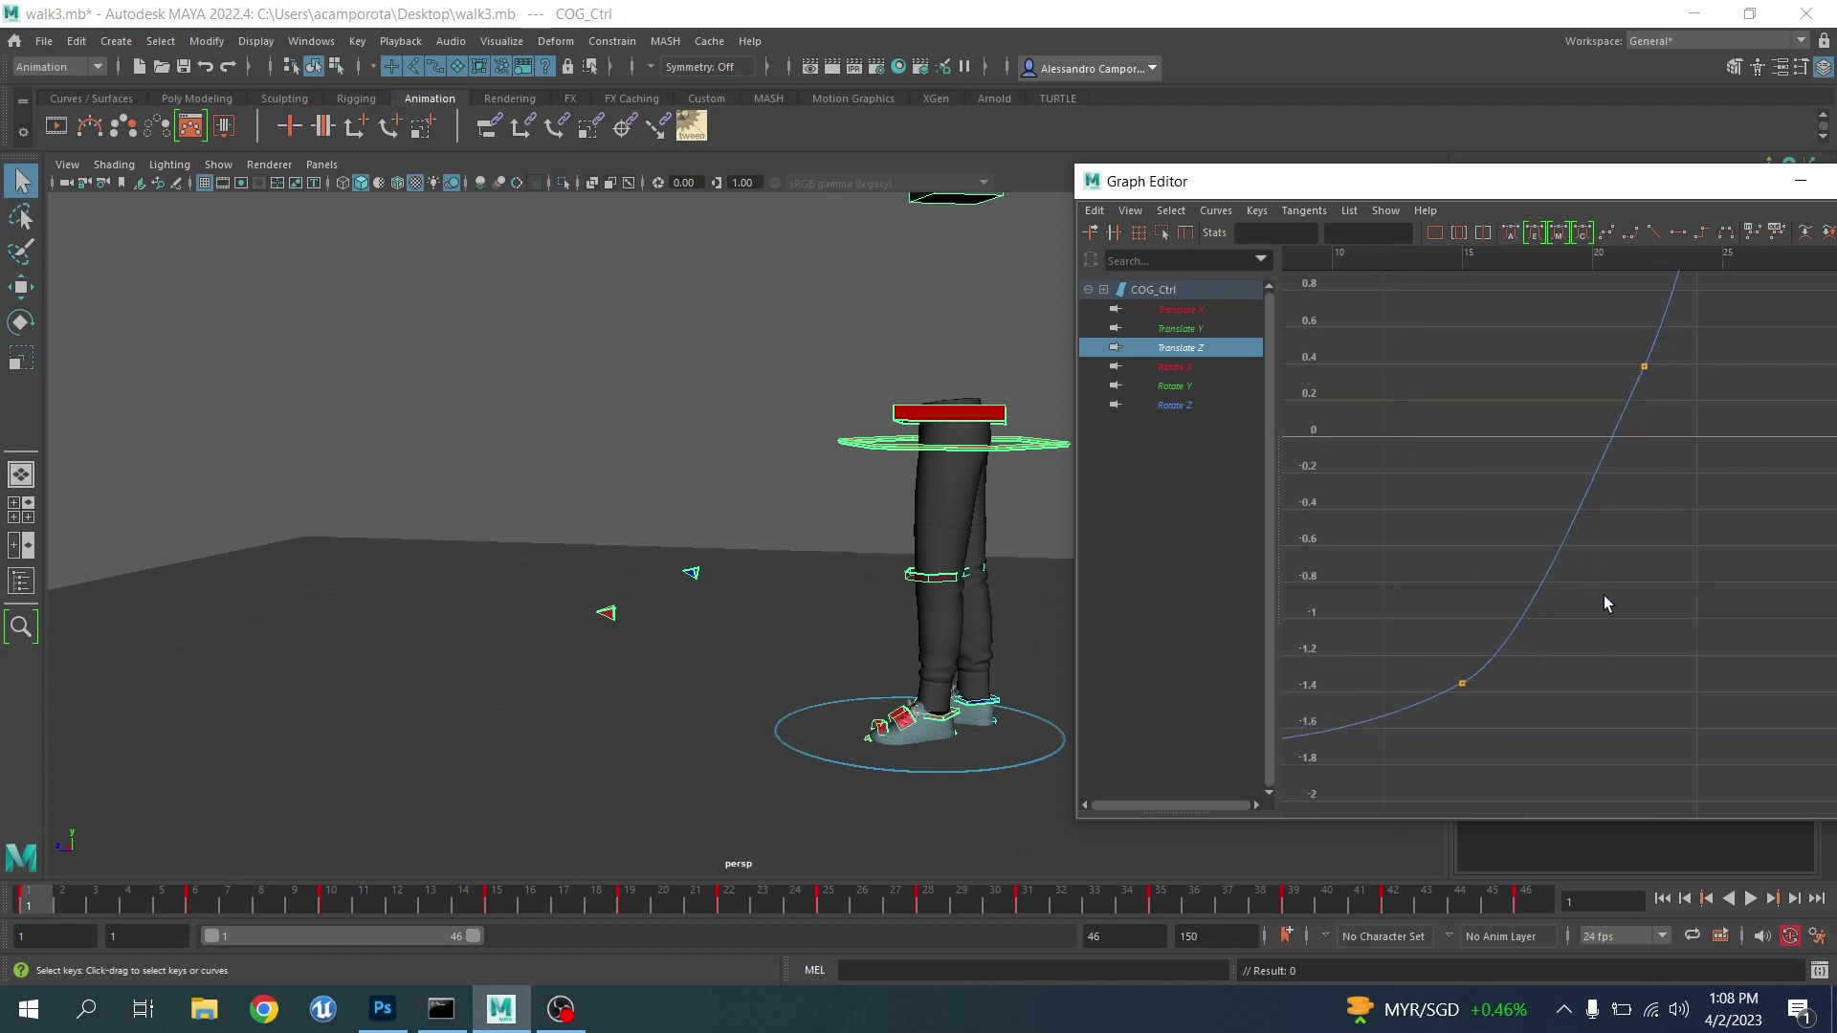
Scrub the walk from frame 10 to 31 and delete the Translate Z key at frame 28
scroll(1598, 589, "down", 5)
middle_click_drag(1562, 538, 1514, 627, "alt")
right_click_drag(1514, 628, 1552, 615, "alt+shift")
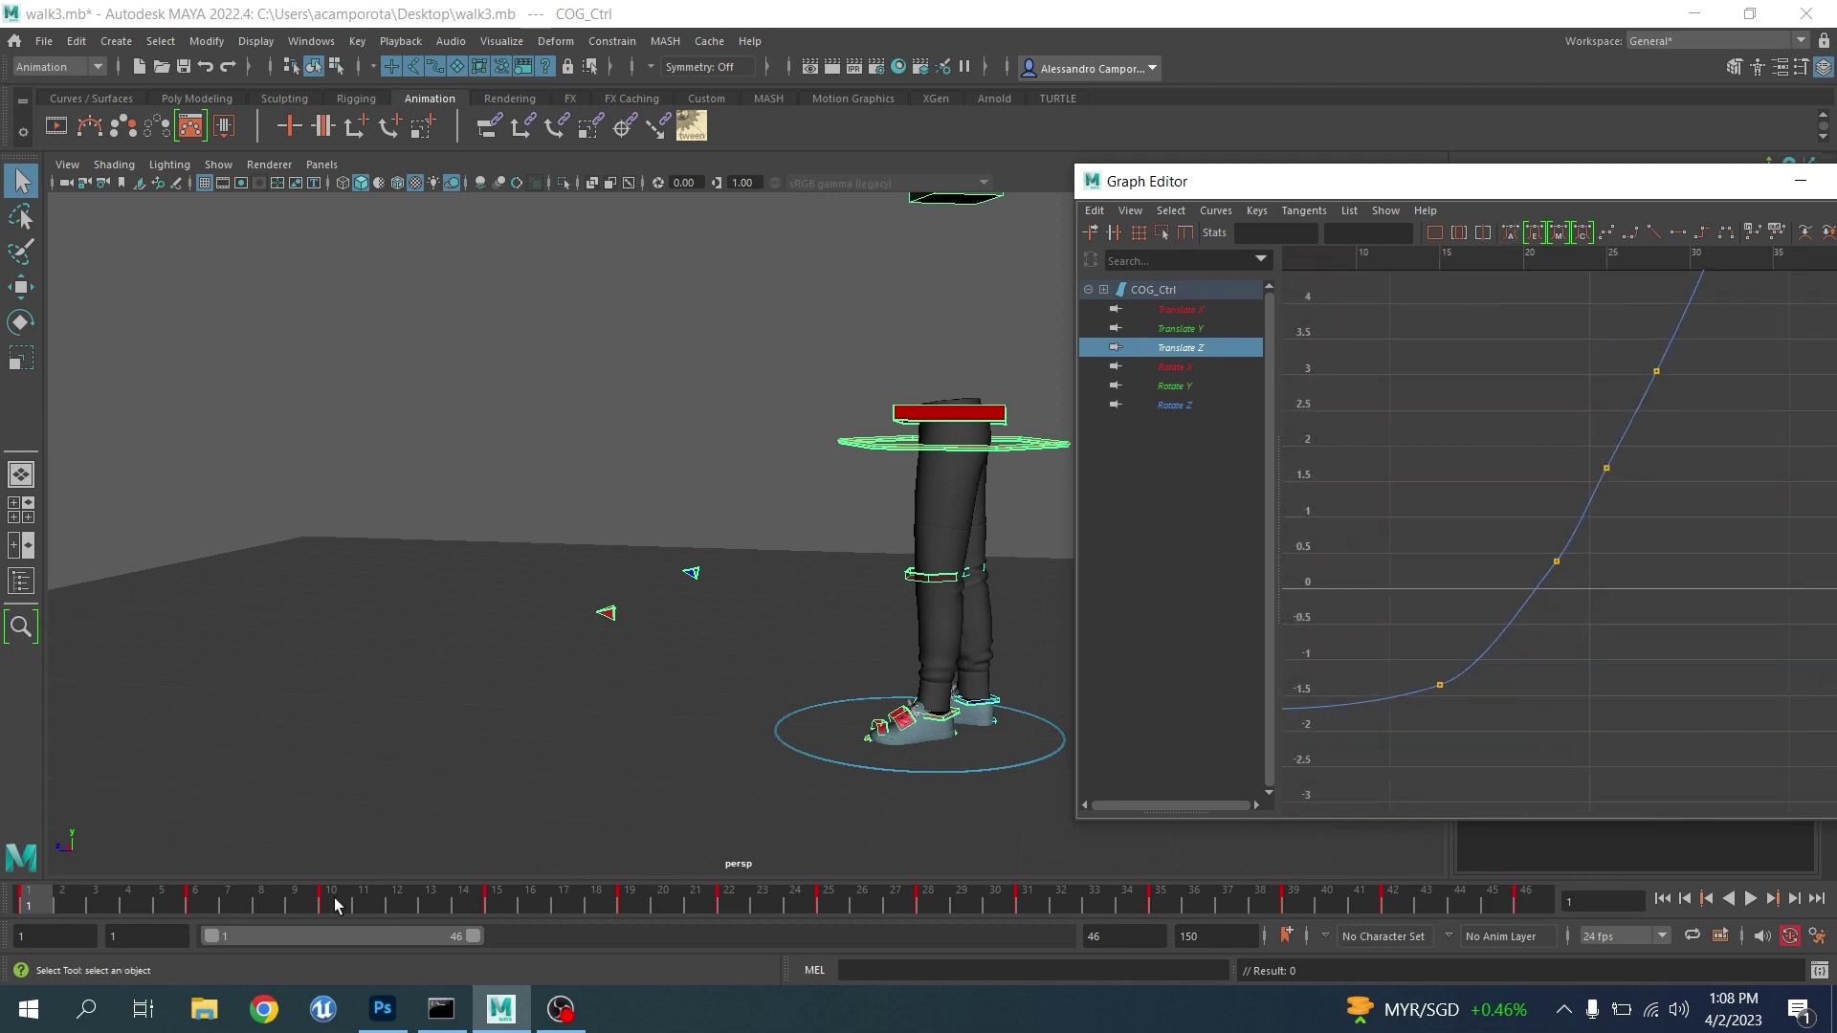
left_click_drag(334, 905, 732, 915)
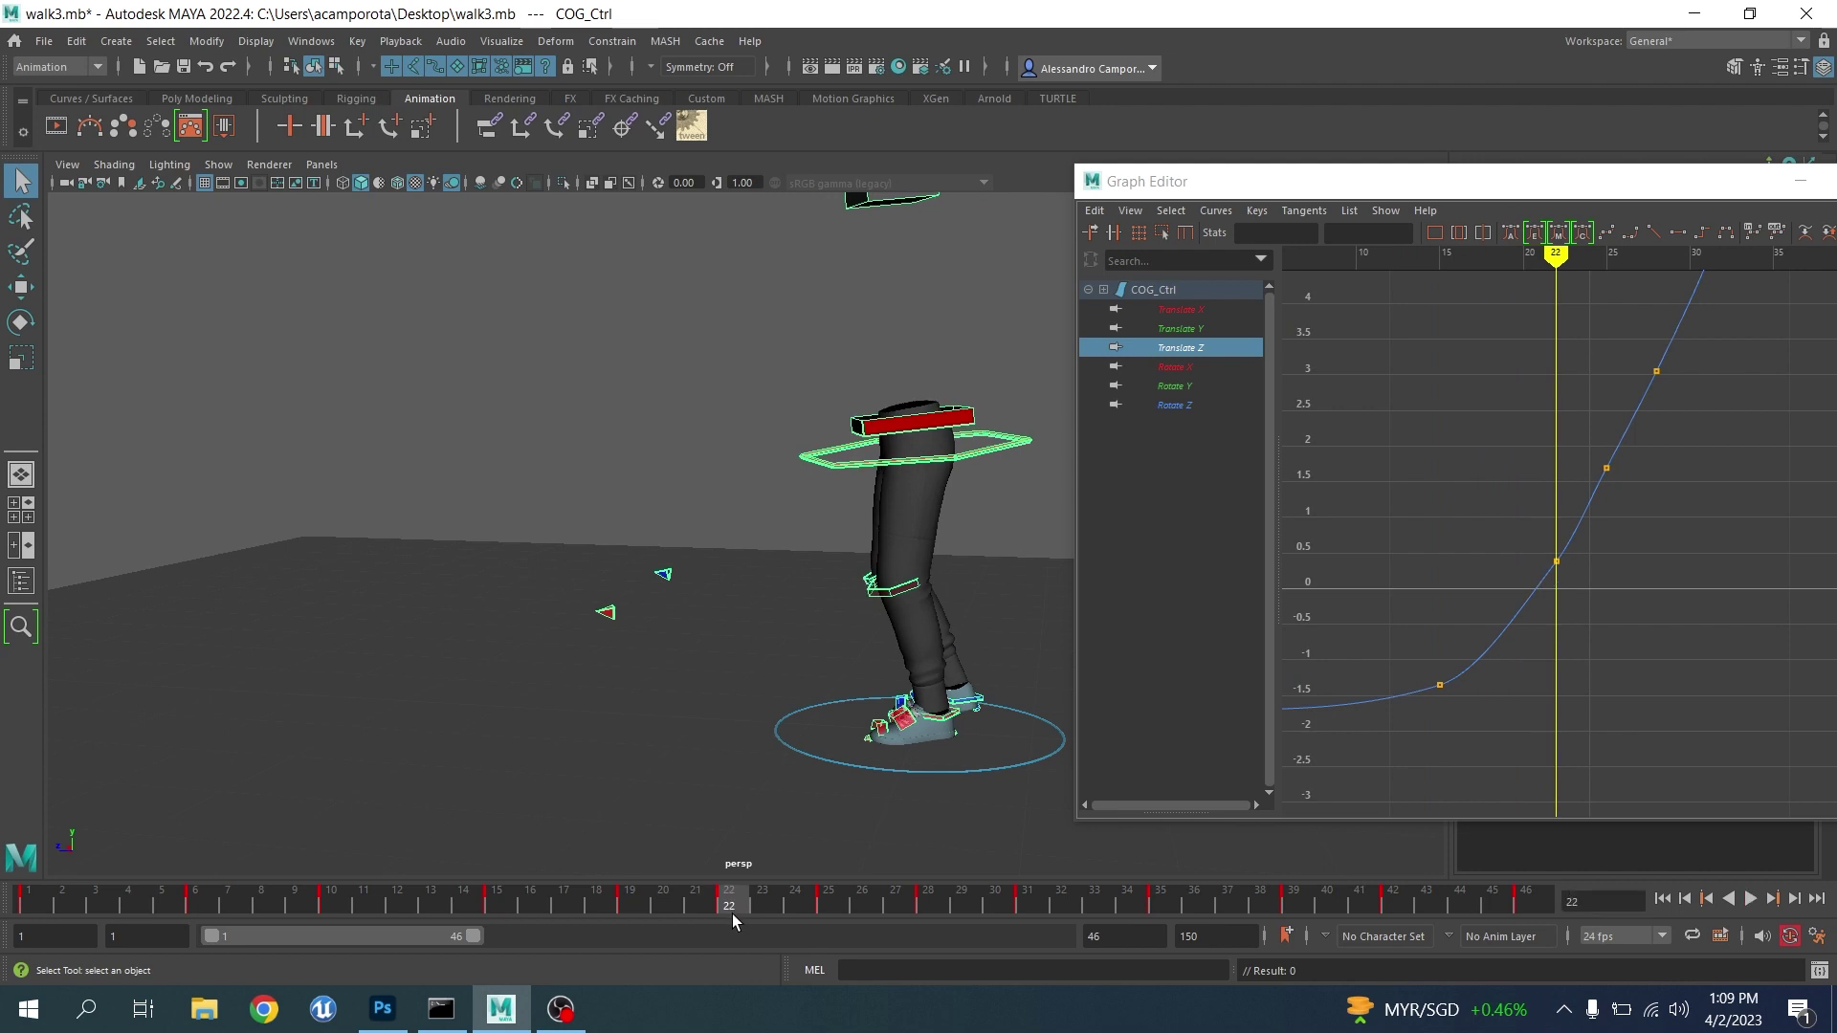
middle_click_drag(1631, 514, 1563, 652, "alt")
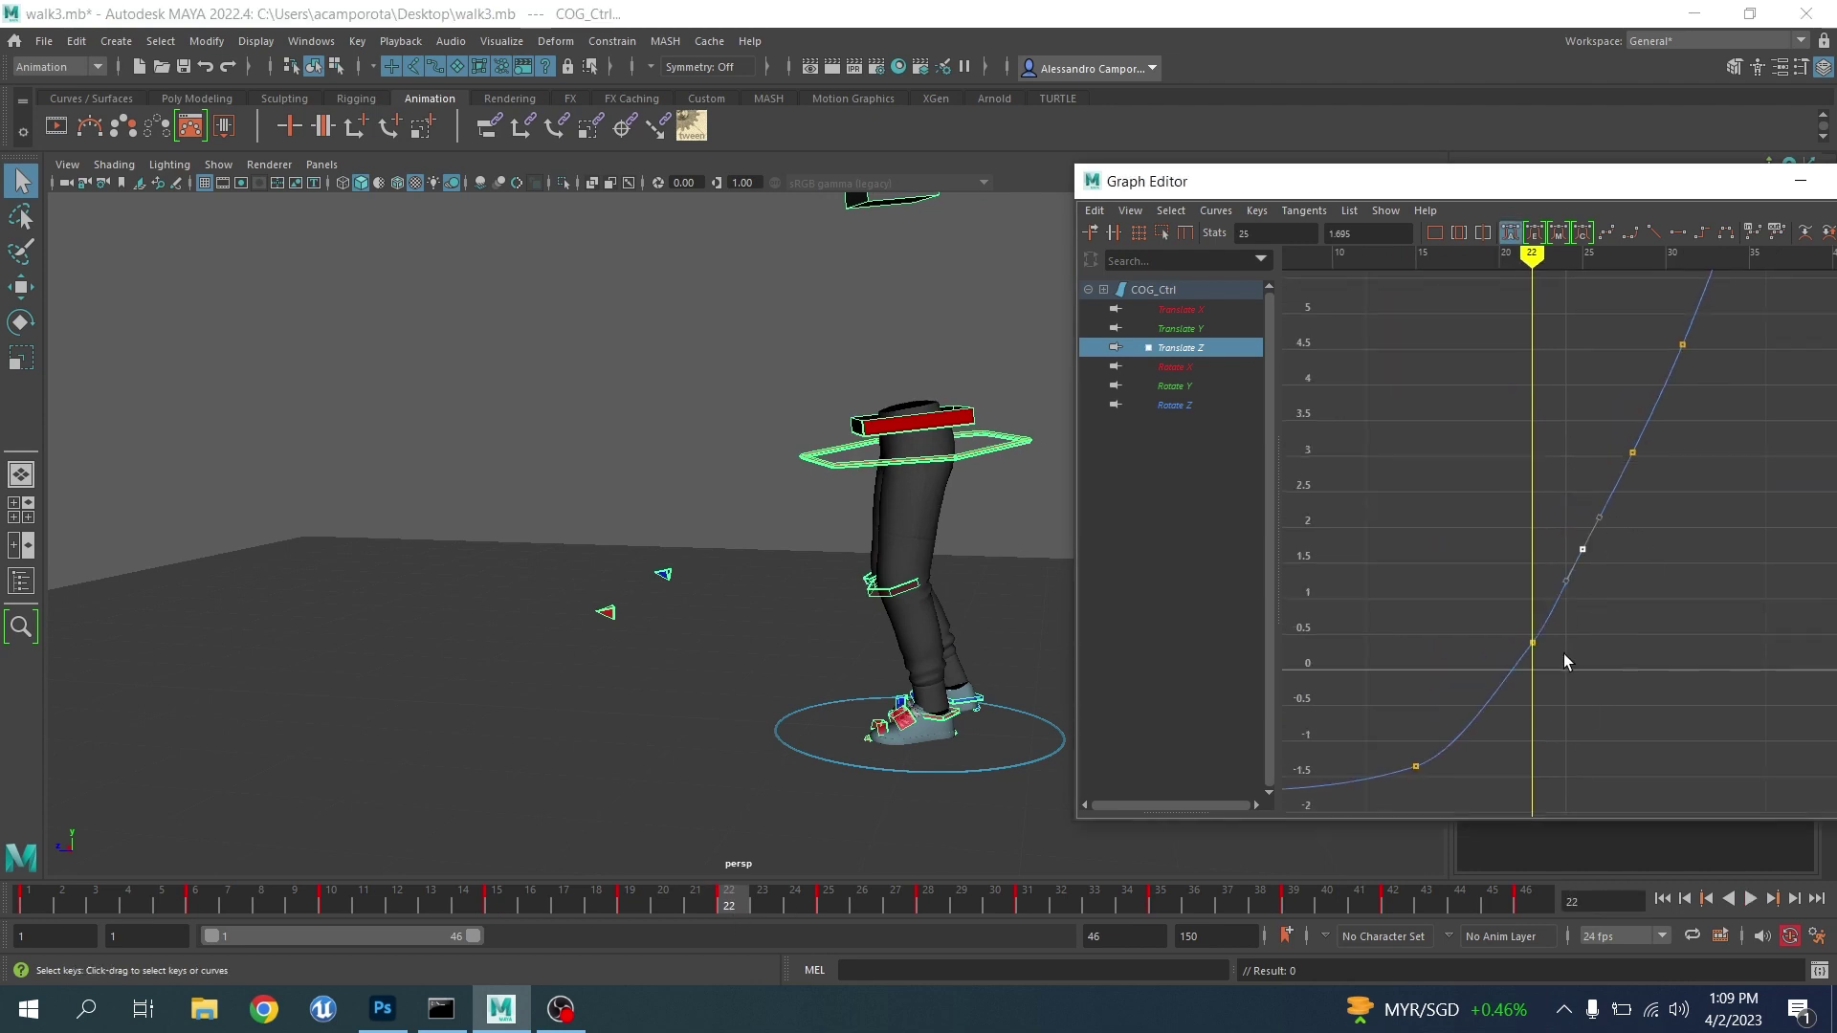
left_click_drag(764, 922, 1031, 921)
middle_click_drag(1754, 561, 1644, 559, "alt")
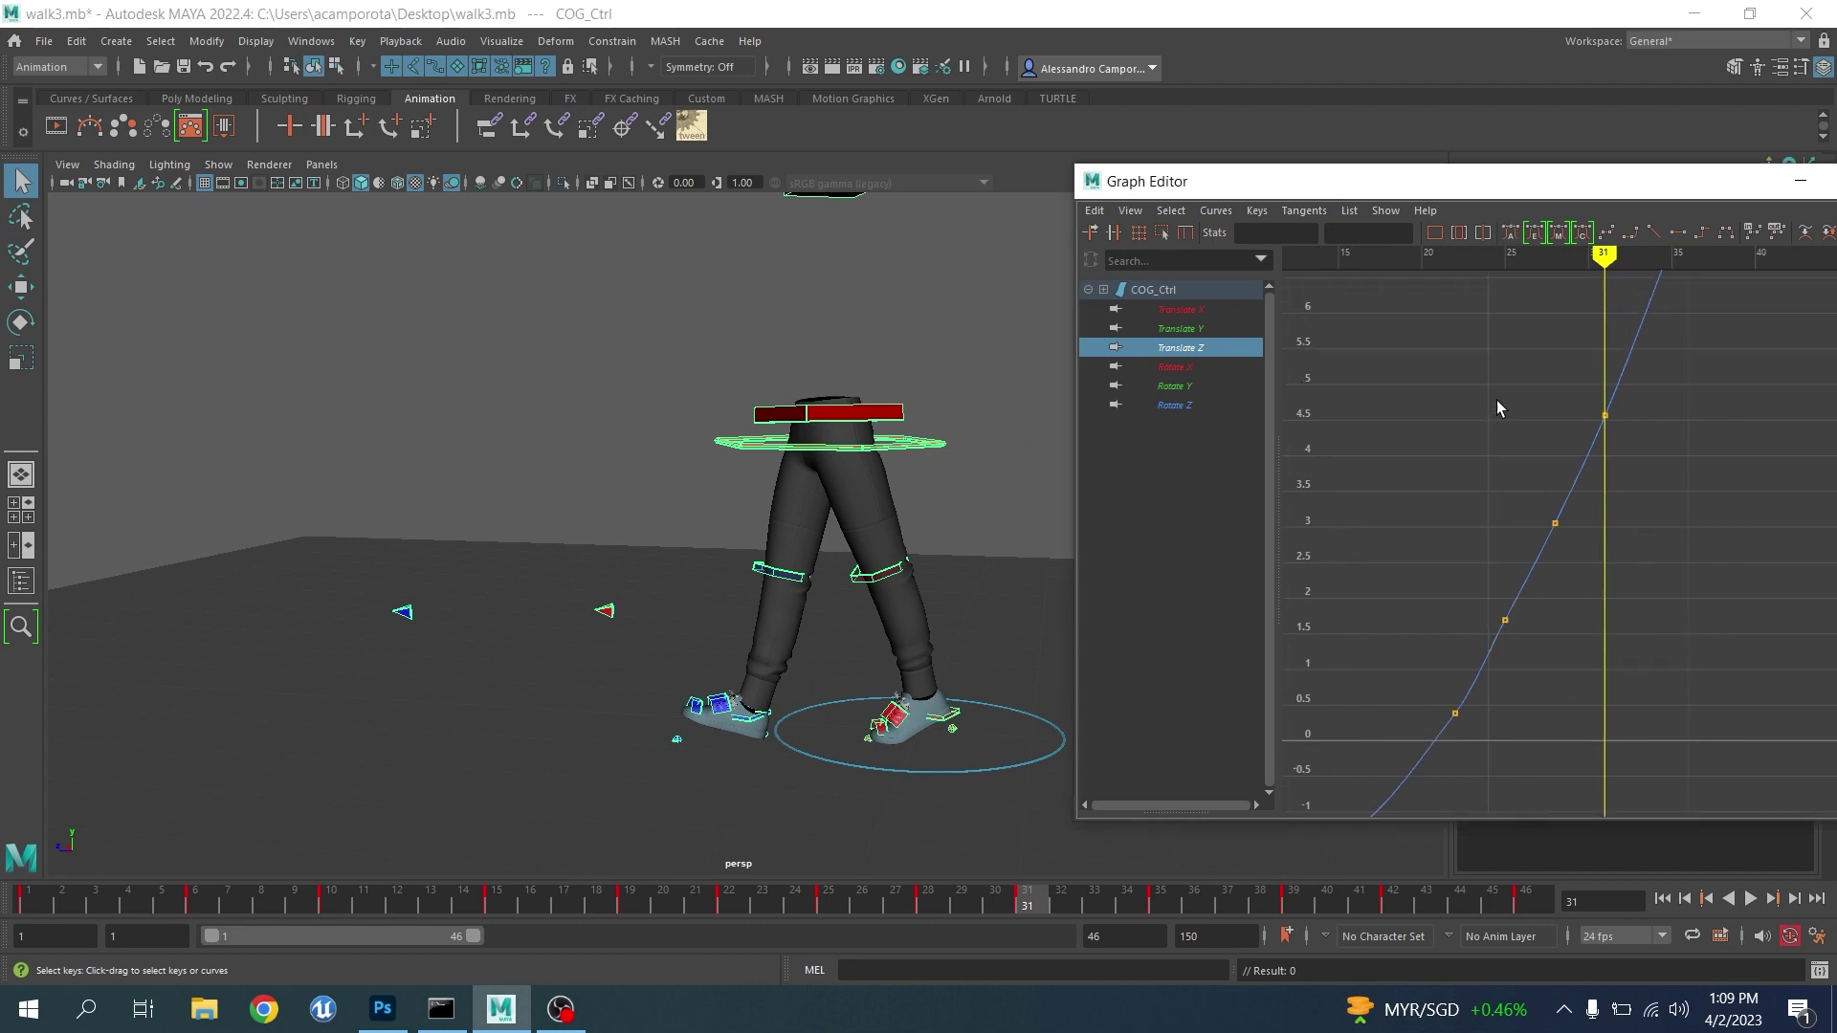
key("Delete")
Scrub ahead to frame 46 and delete the Translate Z keys at frames 35 and 42
middle_click_drag(1597, 478, 1481, 668, "alt")
right_click_drag(1481, 668, 1569, 639, "alt")
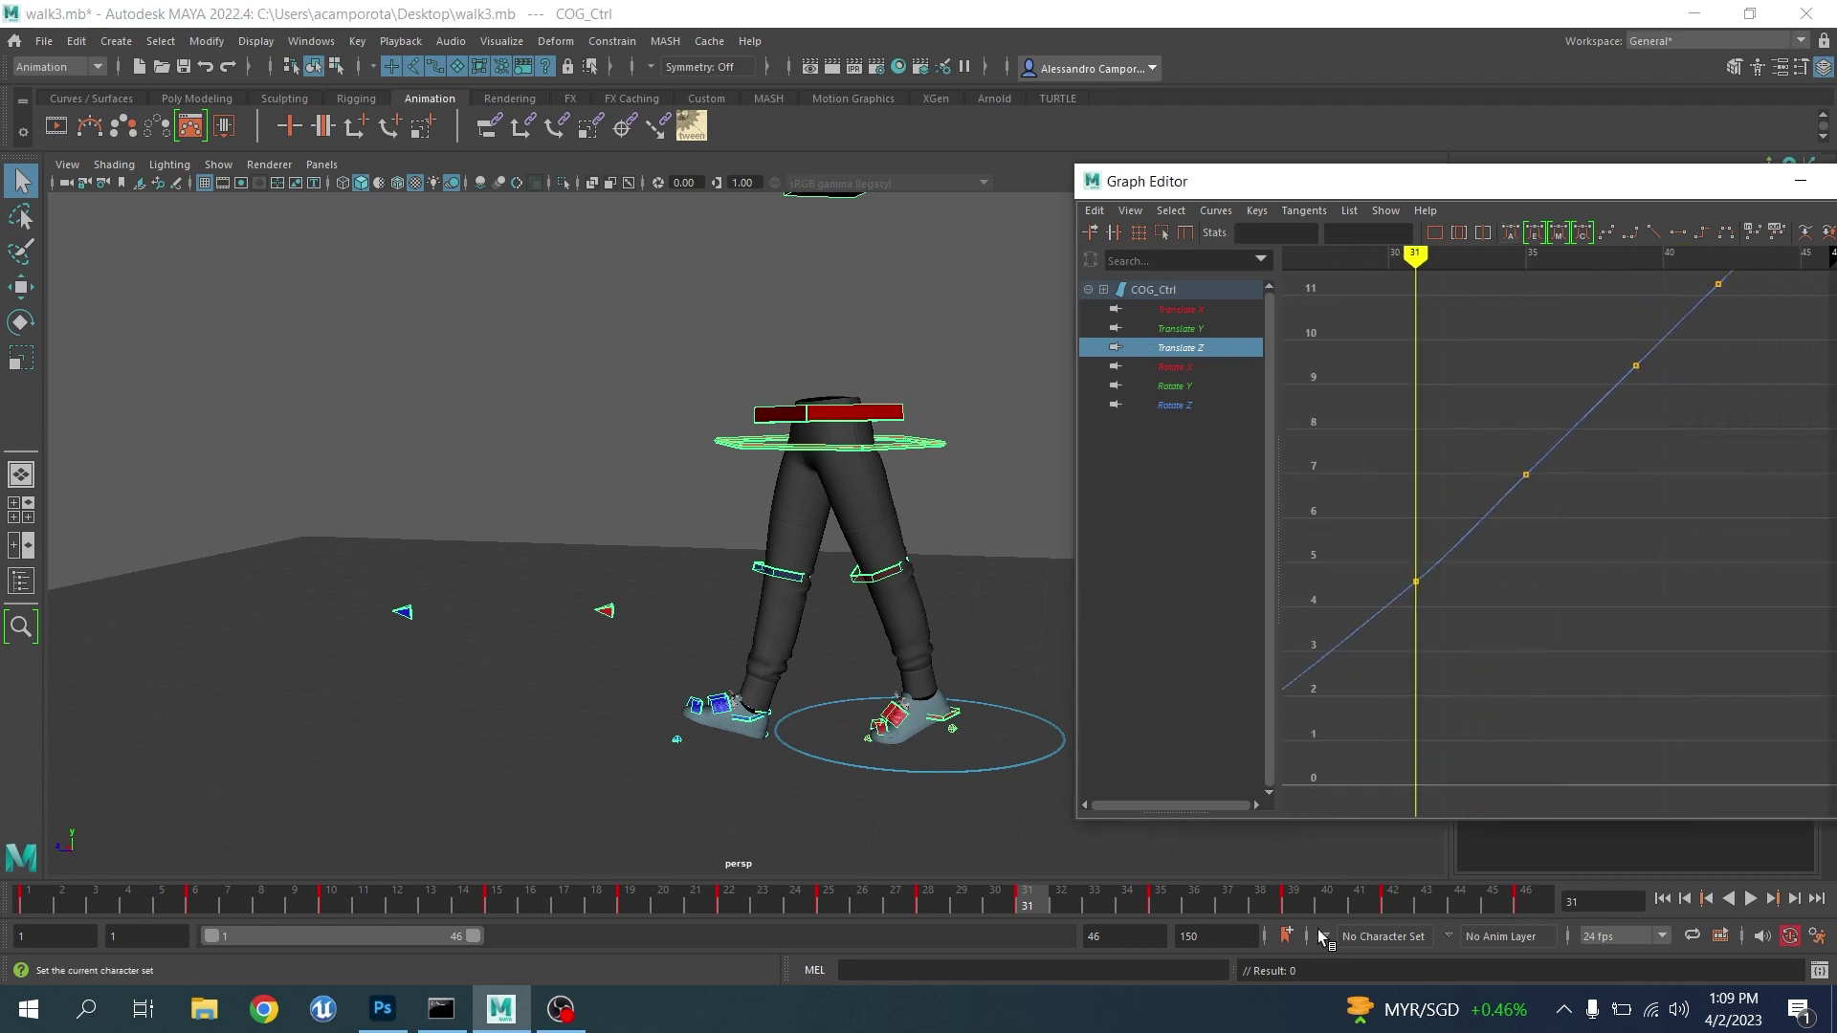
left_click_drag(1351, 903, 1542, 897)
middle_click_drag(1668, 492, 1617, 594, "alt")
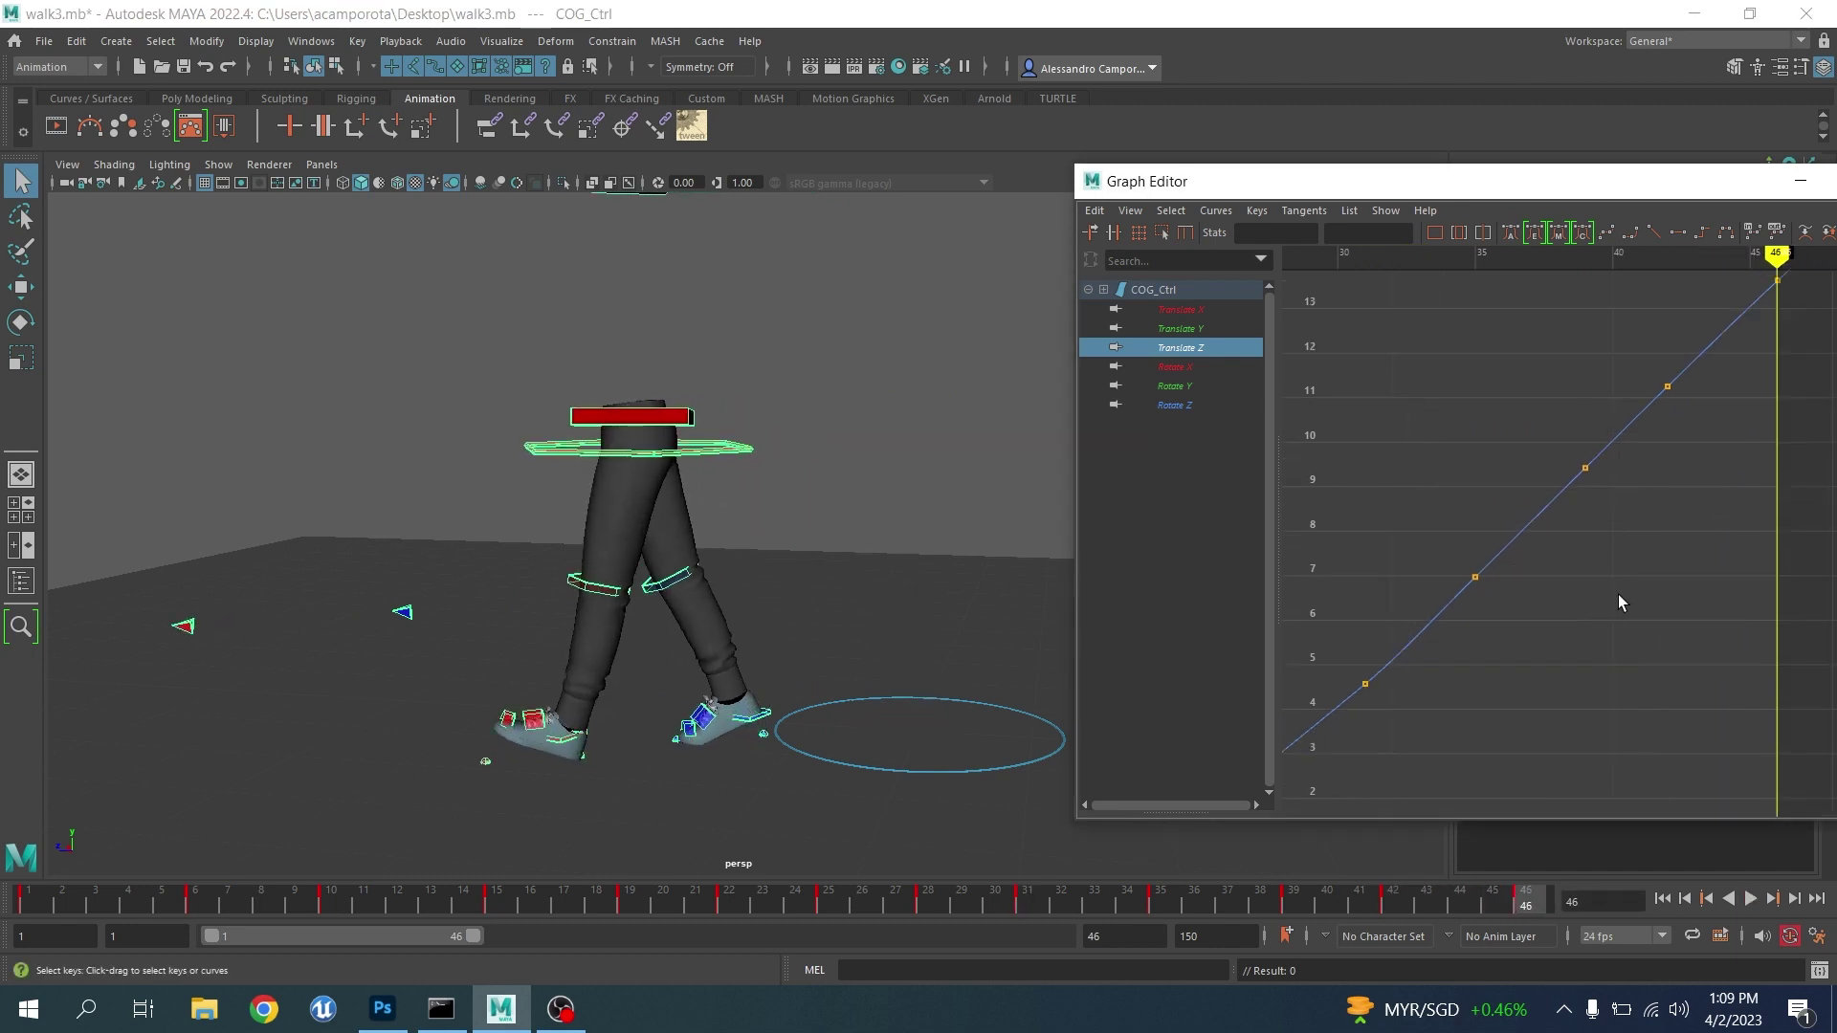
middle_click_drag(1572, 516, 1570, 591, "alt")
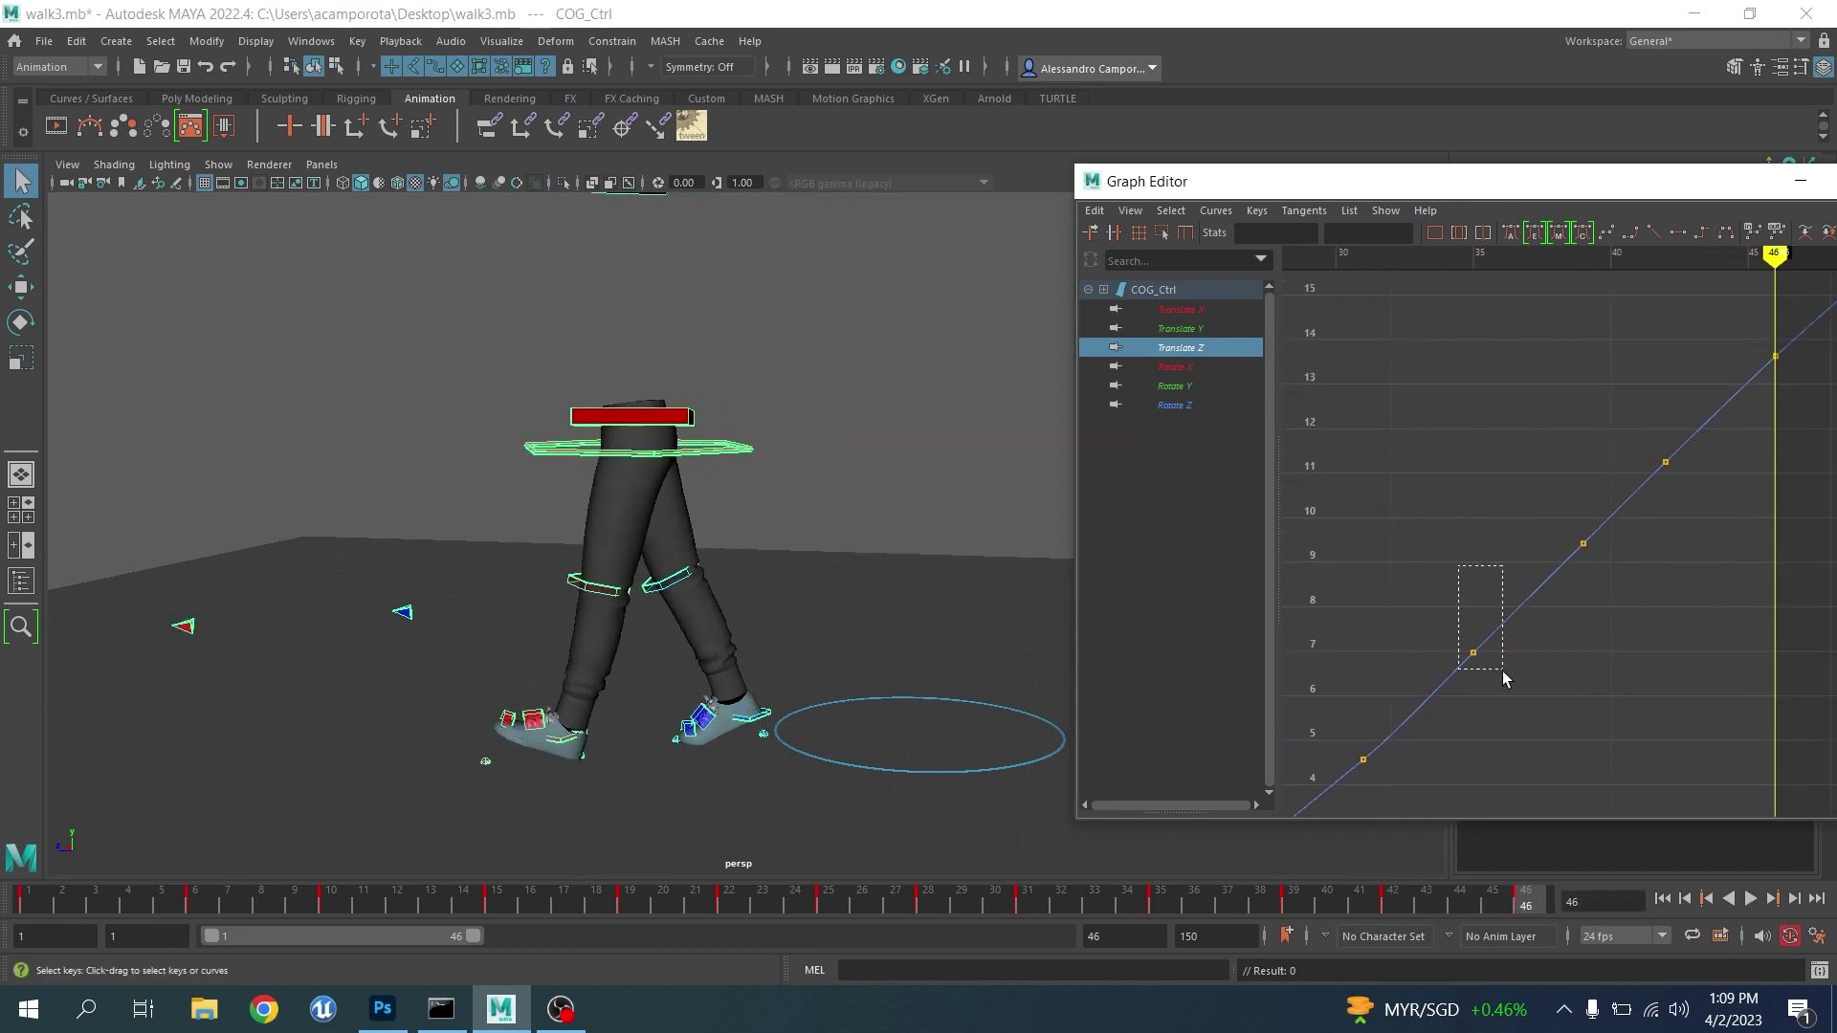
Lower the Translate Z key at frame 39 to 9.291 and play back the walk to check it
left_click(1583, 543)
middle_click_drag(1628, 617, 1629, 624)
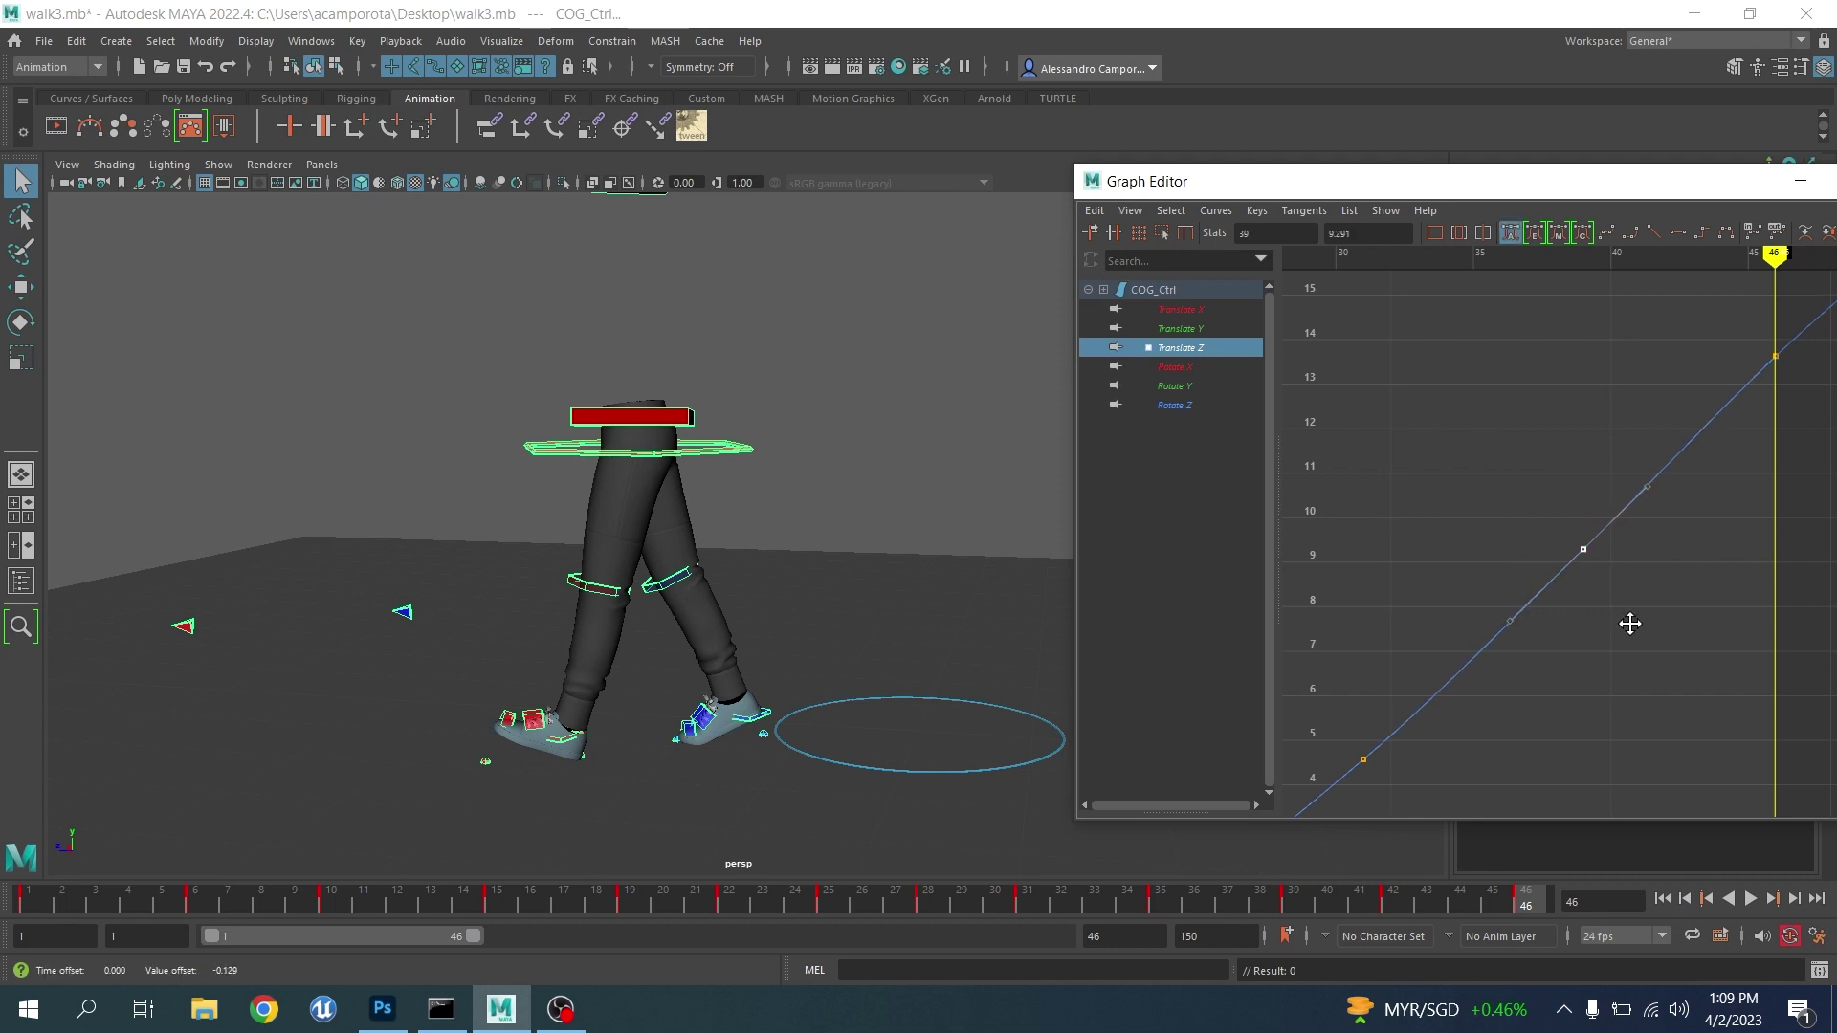
left_click(1751, 899)
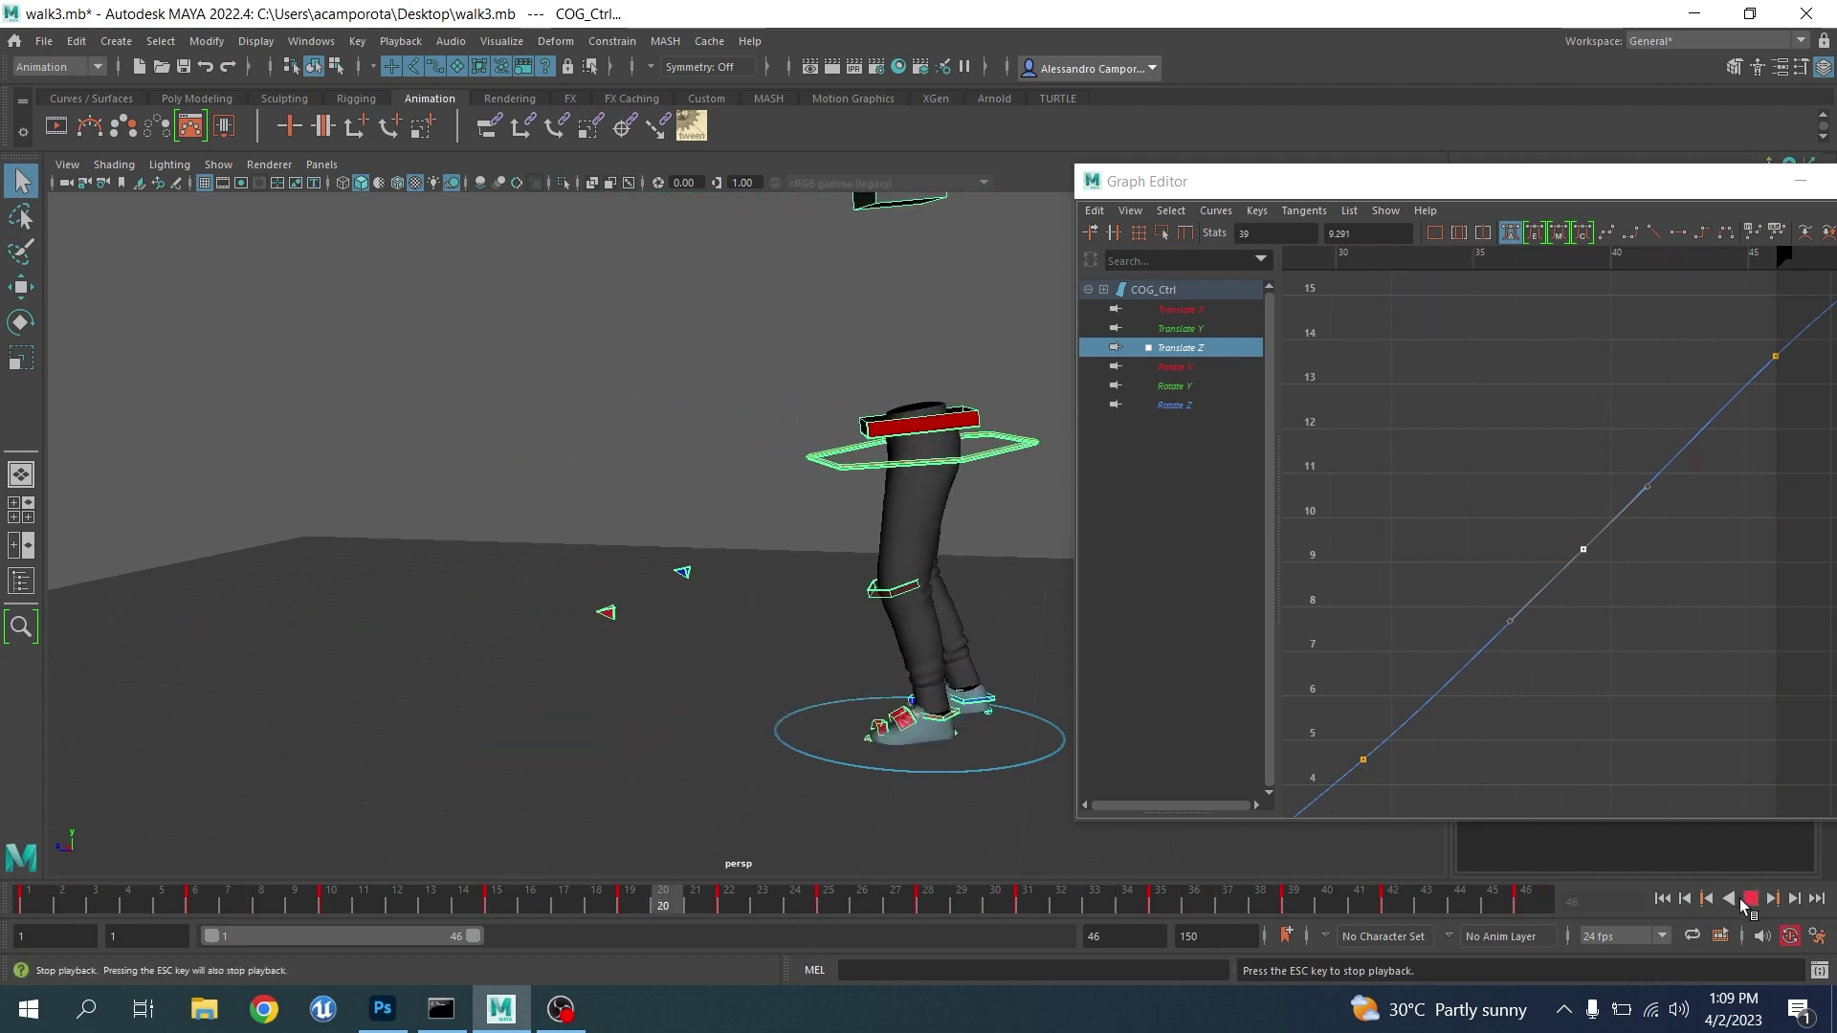
left_click(1747, 899)
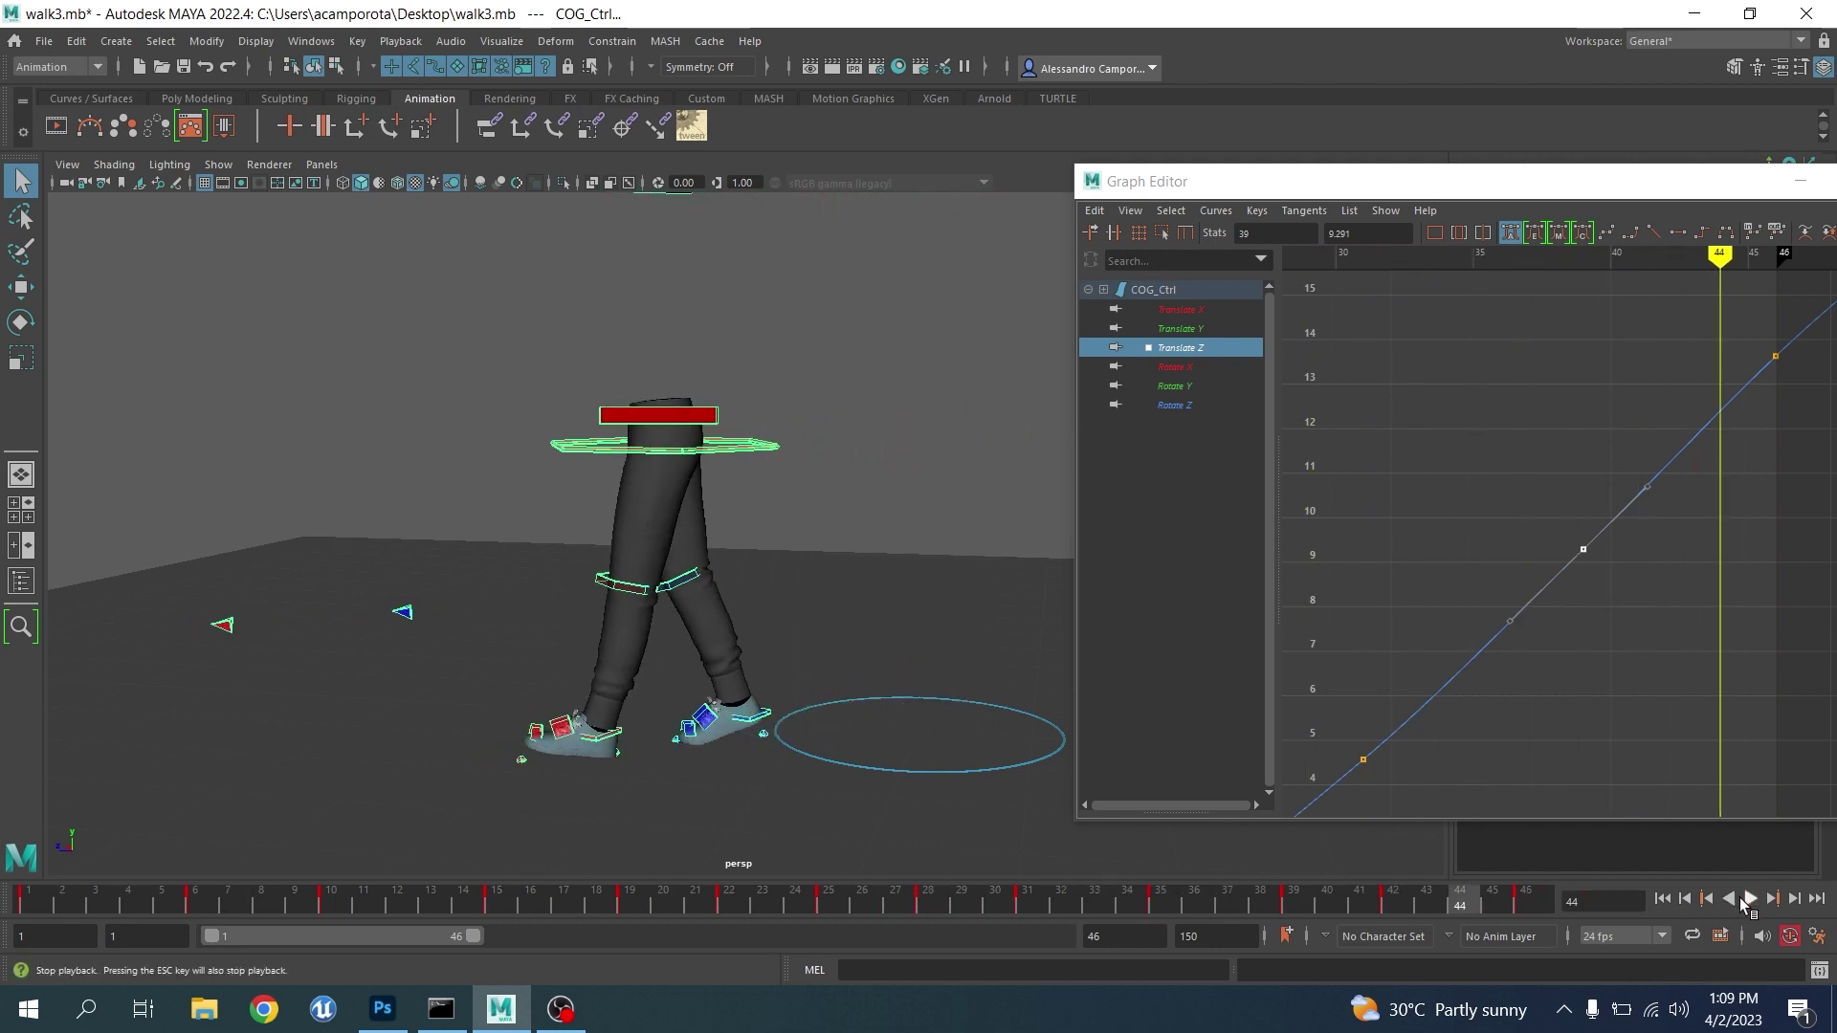
Display the COG control's Translate X curve and play the walk from frame 1 in an angled front view to examine the side-to-side motion
left_click(1200, 312)
right_click_drag(1536, 614, 1389, 614, "alt")
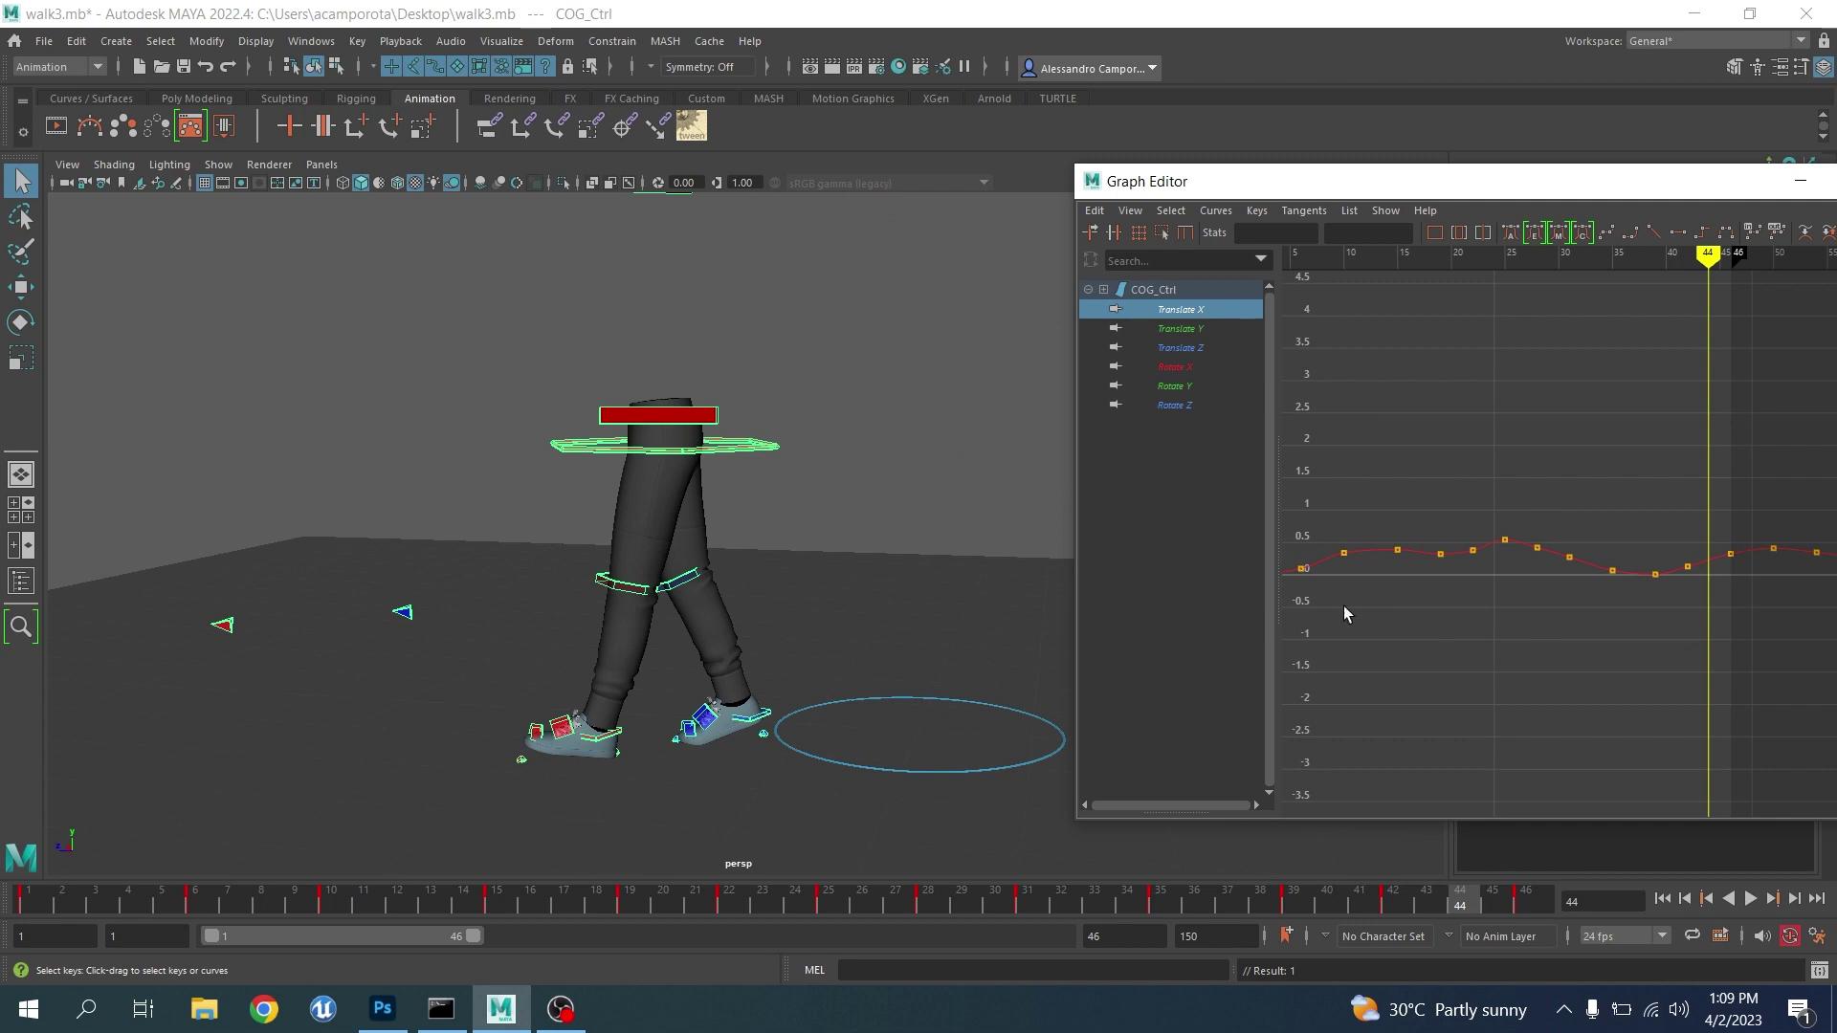
left_click_drag(464, 690, 564, 729, "alt")
left_click(47, 905)
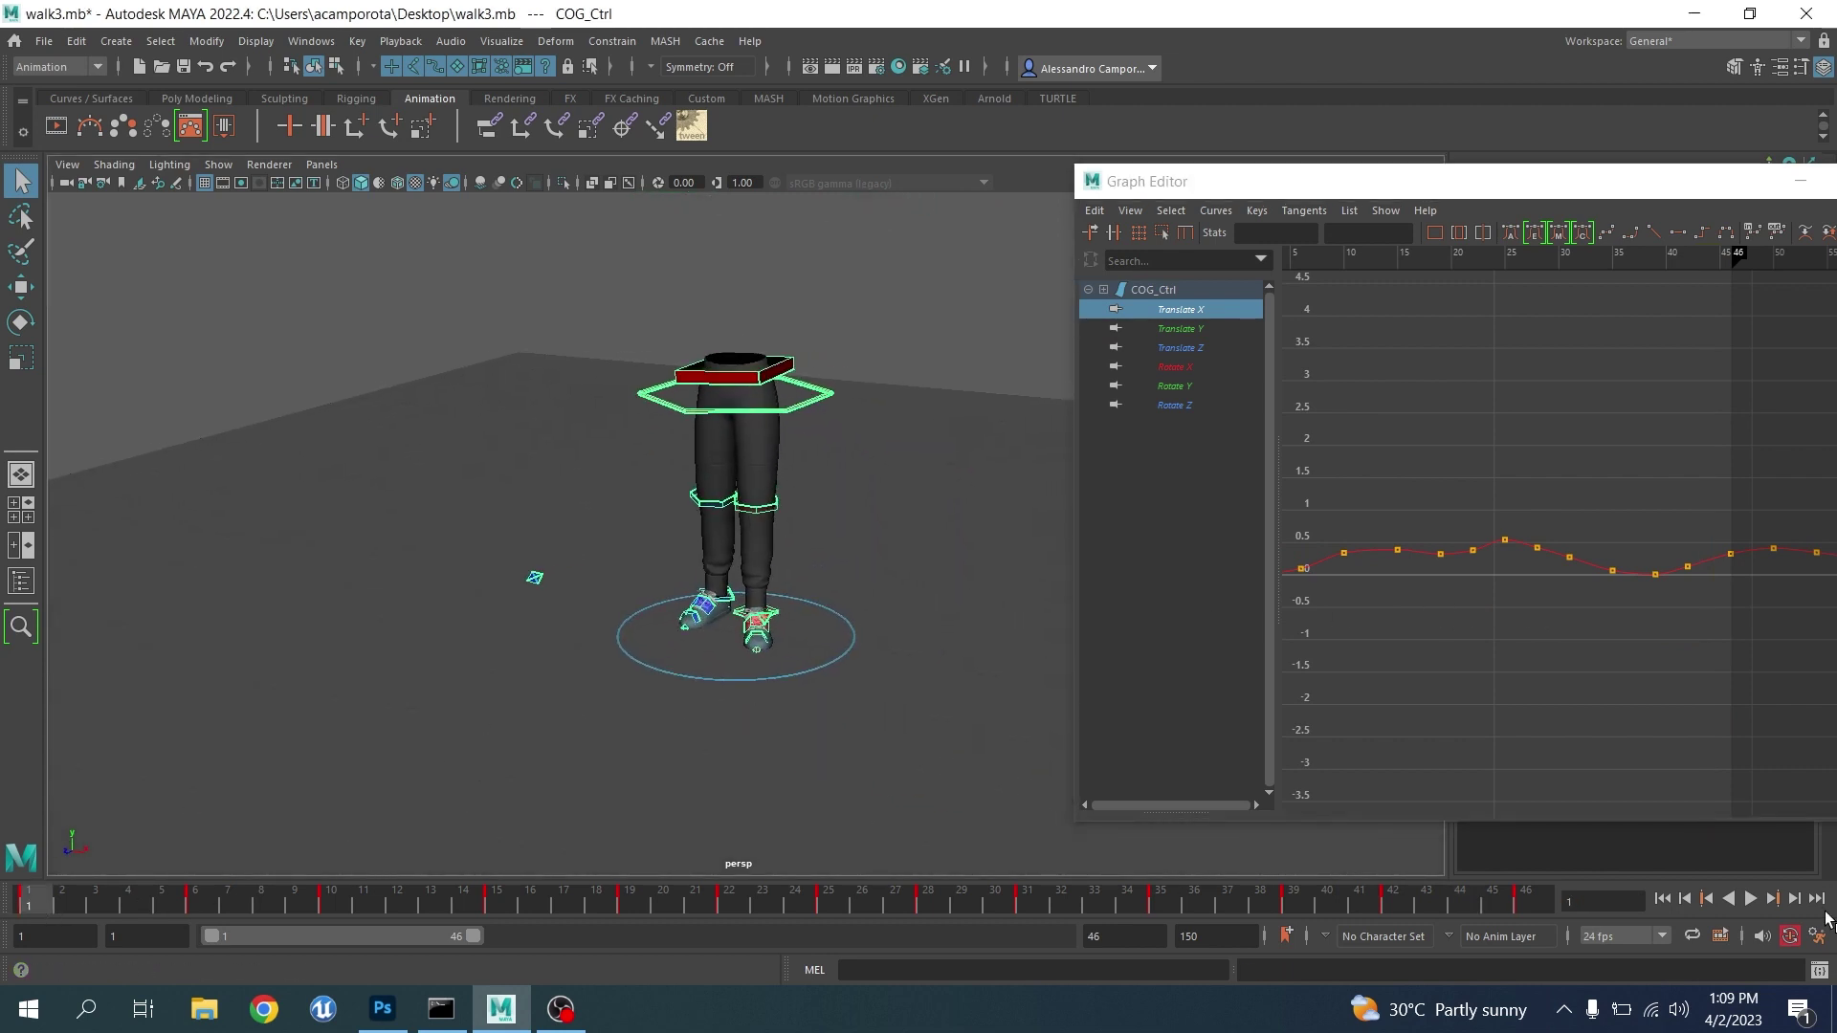
left_click(1750, 899)
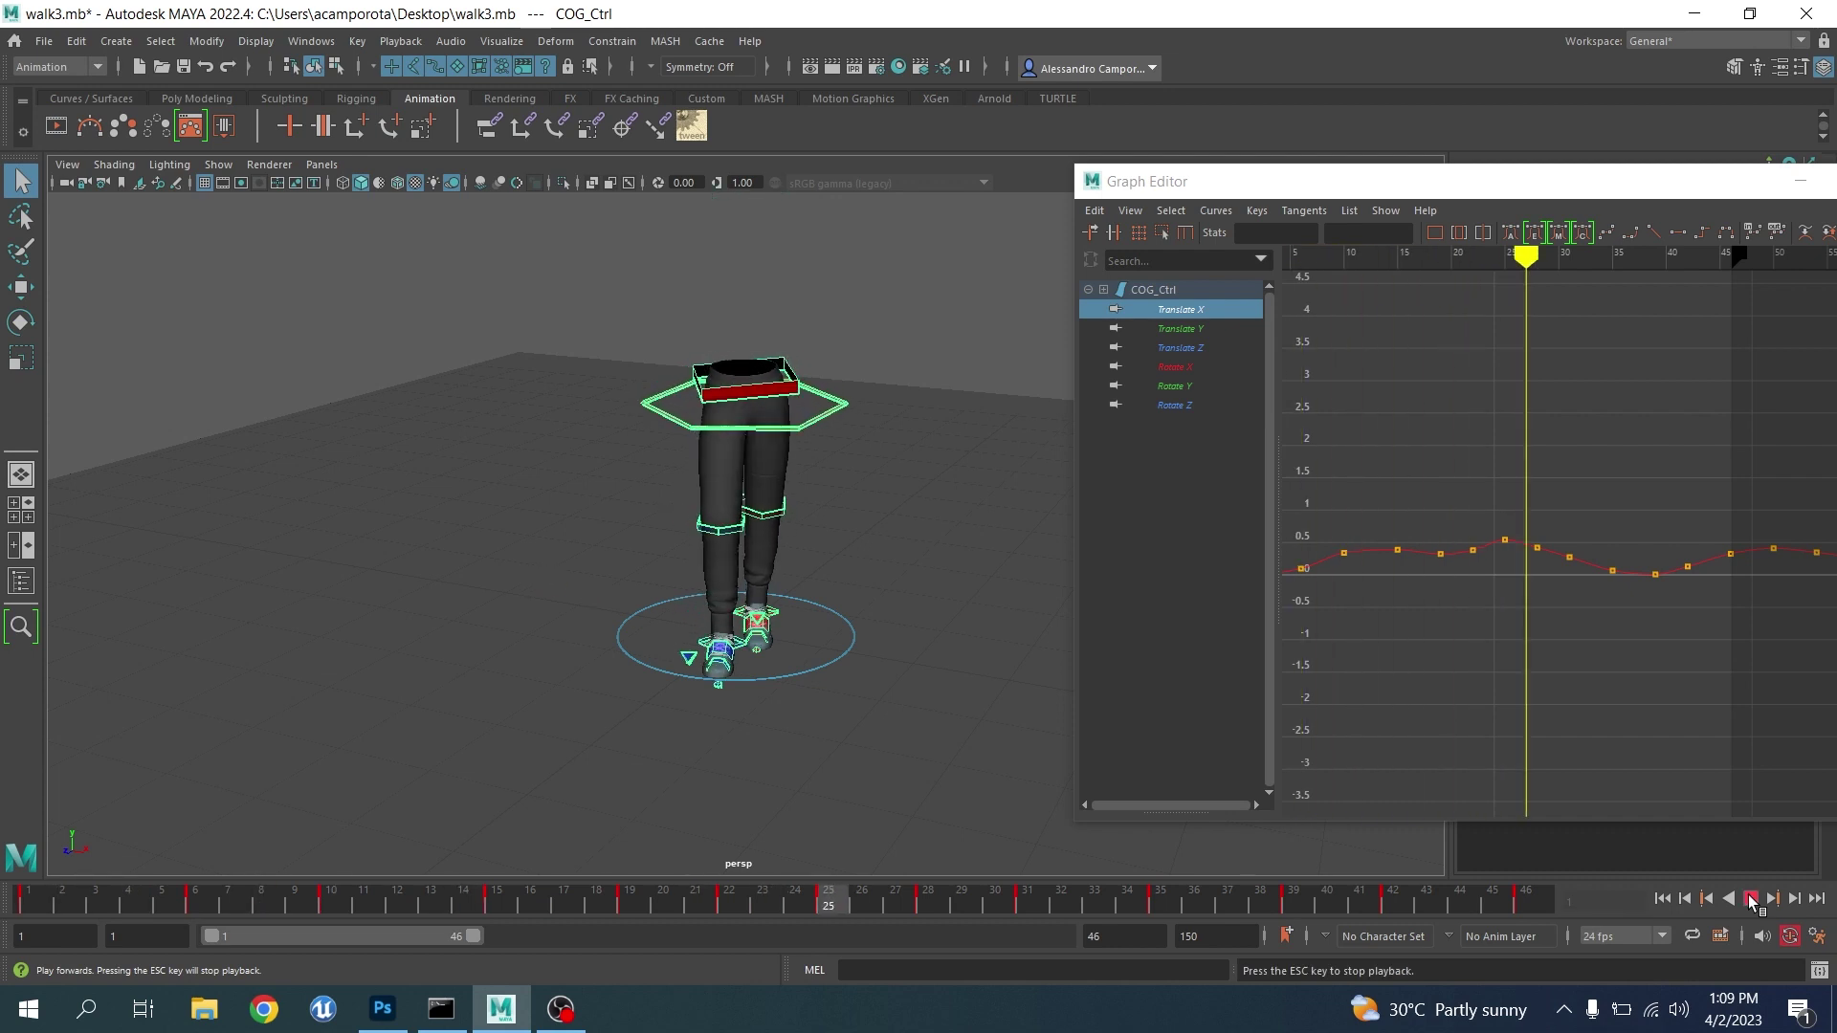
left_click(1750, 901)
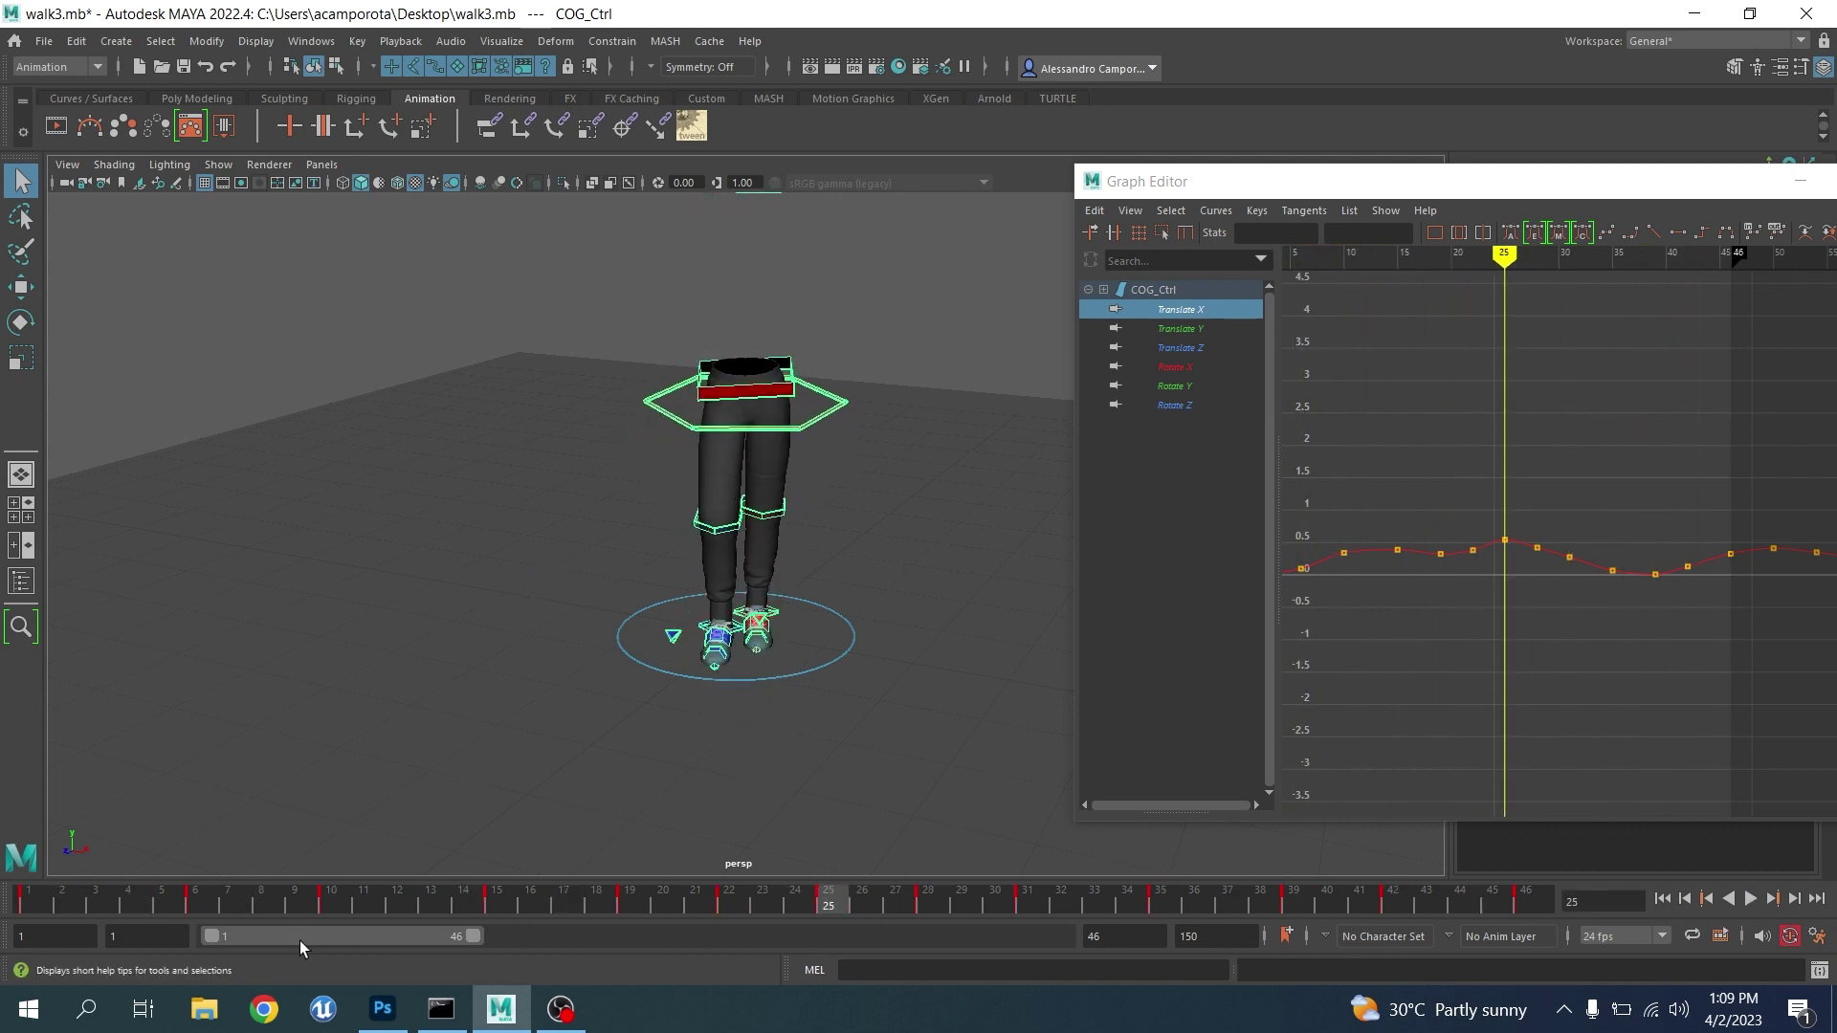
Frame the COG control's Translate X curve, go to frame 19 and raise its key there to about 0.44
left_click_drag(55, 893, 294, 900)
key("a")
middle_click_drag(1523, 690, 1579, 701, "alt")
right_click_drag(1531, 702, 1495, 569, "alt+shift")
middle_click_drag(1533, 742, 1467, 398, "alt")
mouse_move(1517, 579)
middle_mouse_down("alt")
mouse_move(1578, 593)
mouse_move(1546, 591)
middle_mouse_up("alt")
scroll(1579, 593, "up", 3)
key("period")
key("period")
key("period")
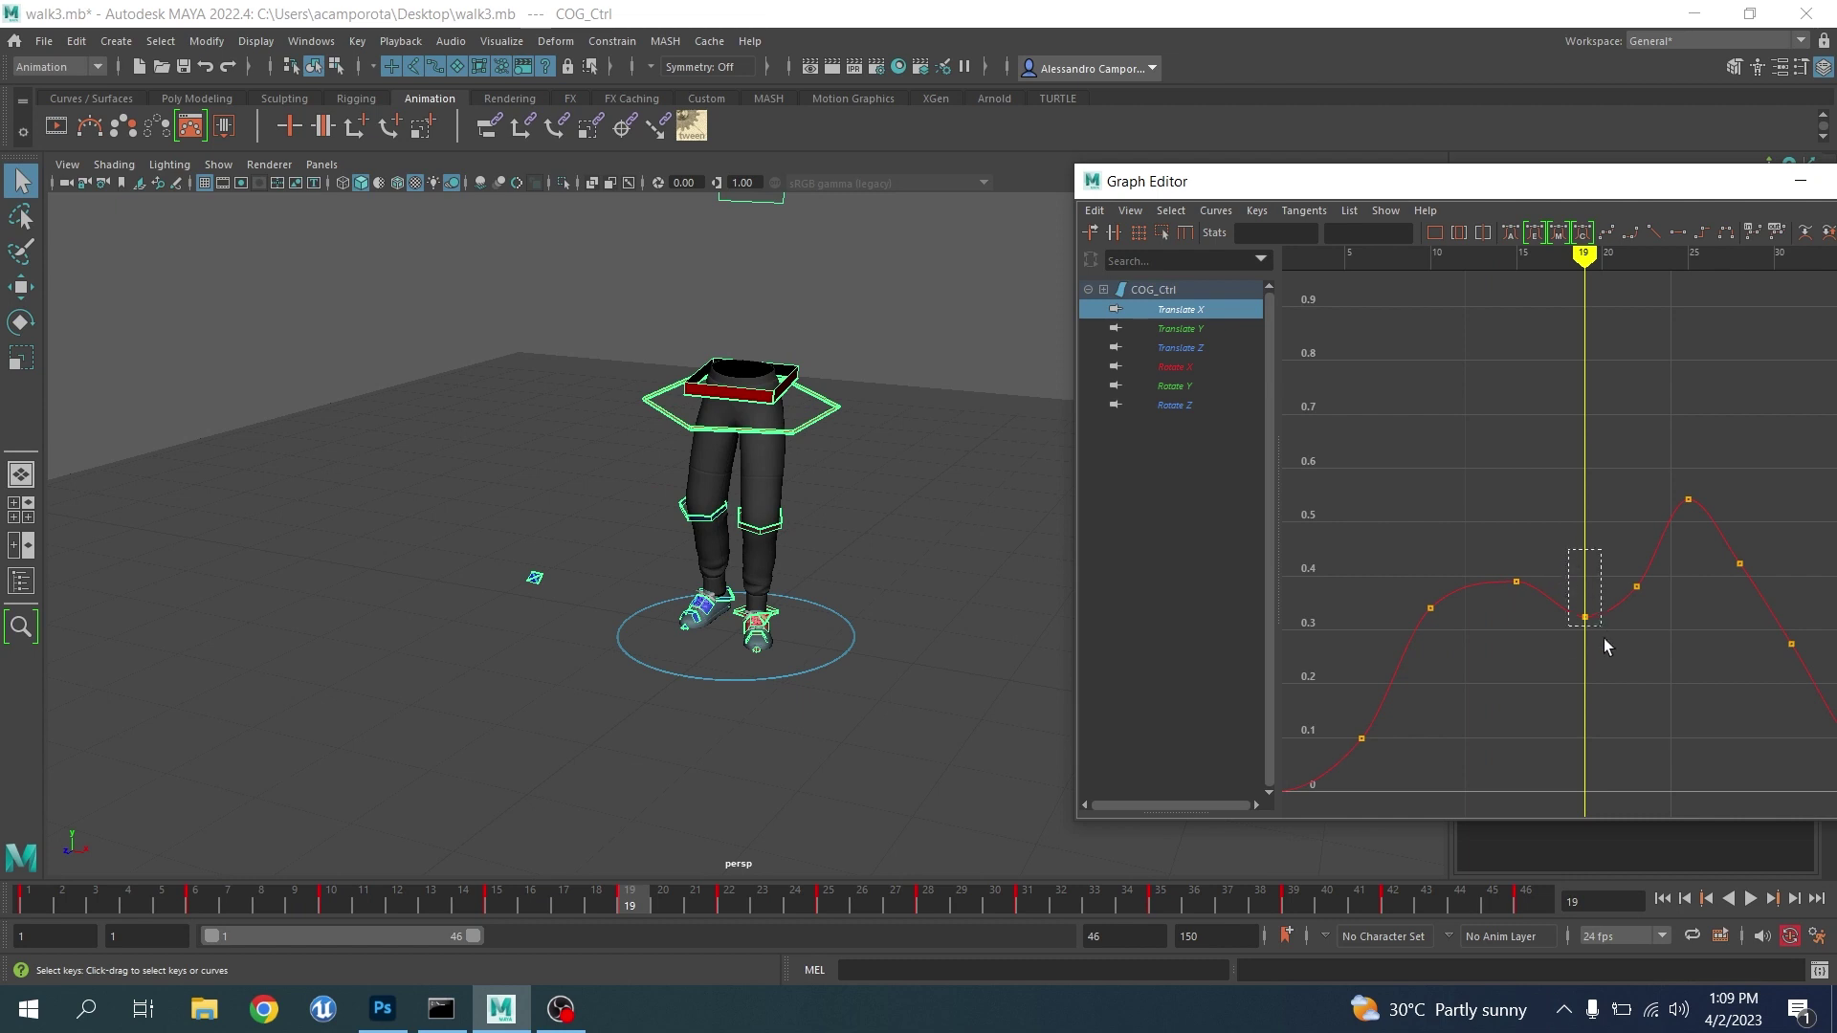
left_click_drag(1604, 641, 1604, 643)
middle_click_drag(1605, 643, 1607, 629)
Advance to frame 22 and raise the Translate X key there to about 0.51
key("period")
left_click_drag(1611, 542, 1652, 644)
middle_click_drag(1651, 645, 1653, 574)
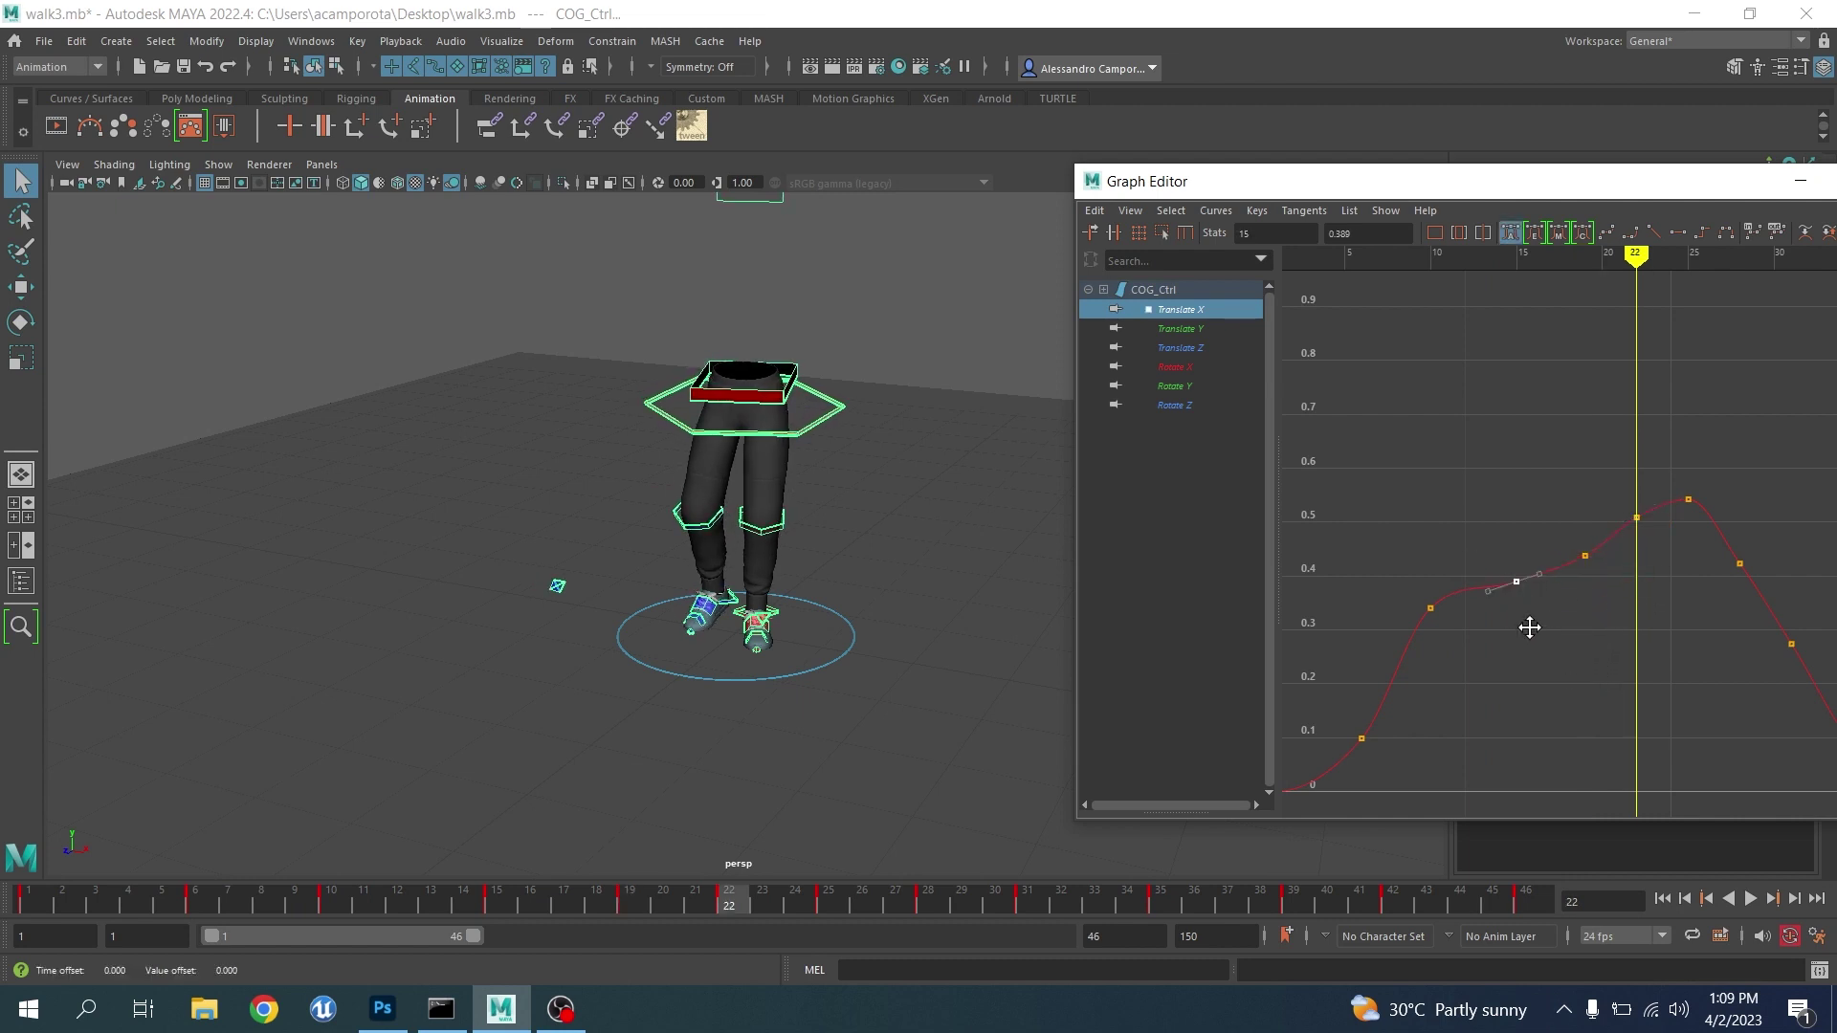
Try deleting the Translate X key at frame 19 to smooth the rise between frames 15 and 22
key("comma")
key("comma")
key("comma")
key("period")
key("period")
left_click_drag(1557, 517, 1608, 590)
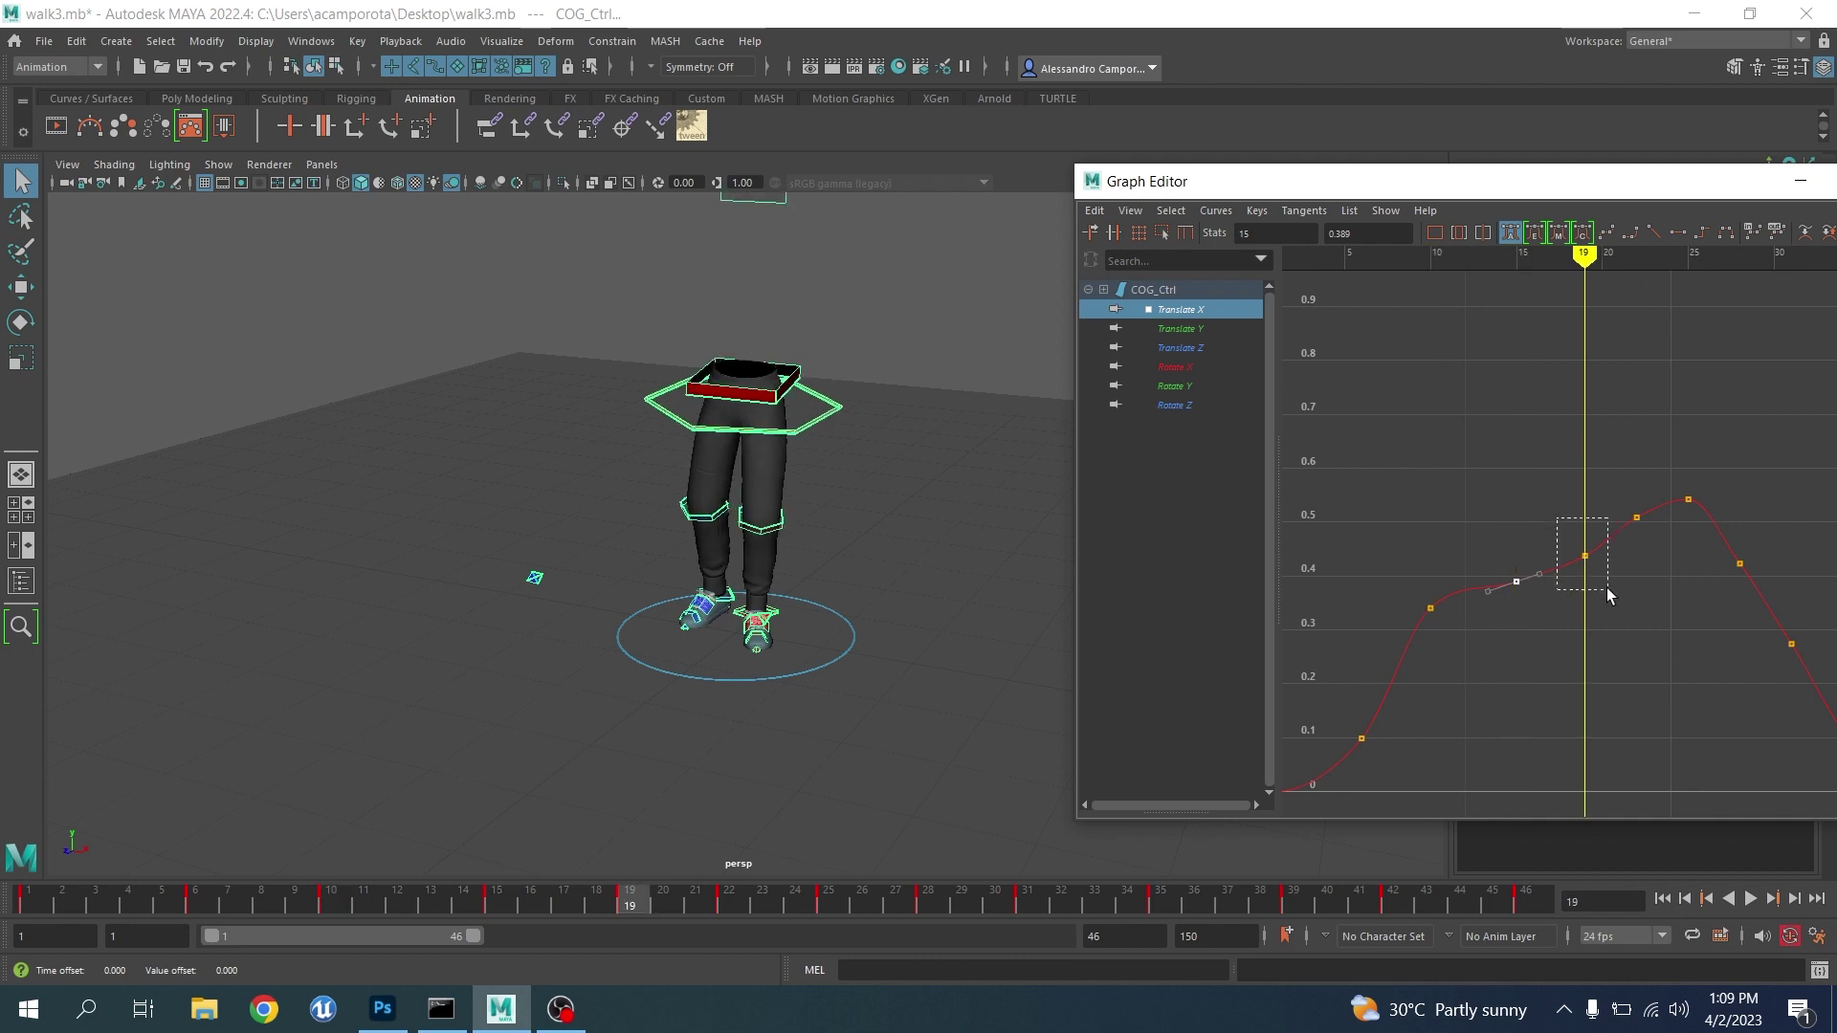
key("Delete")
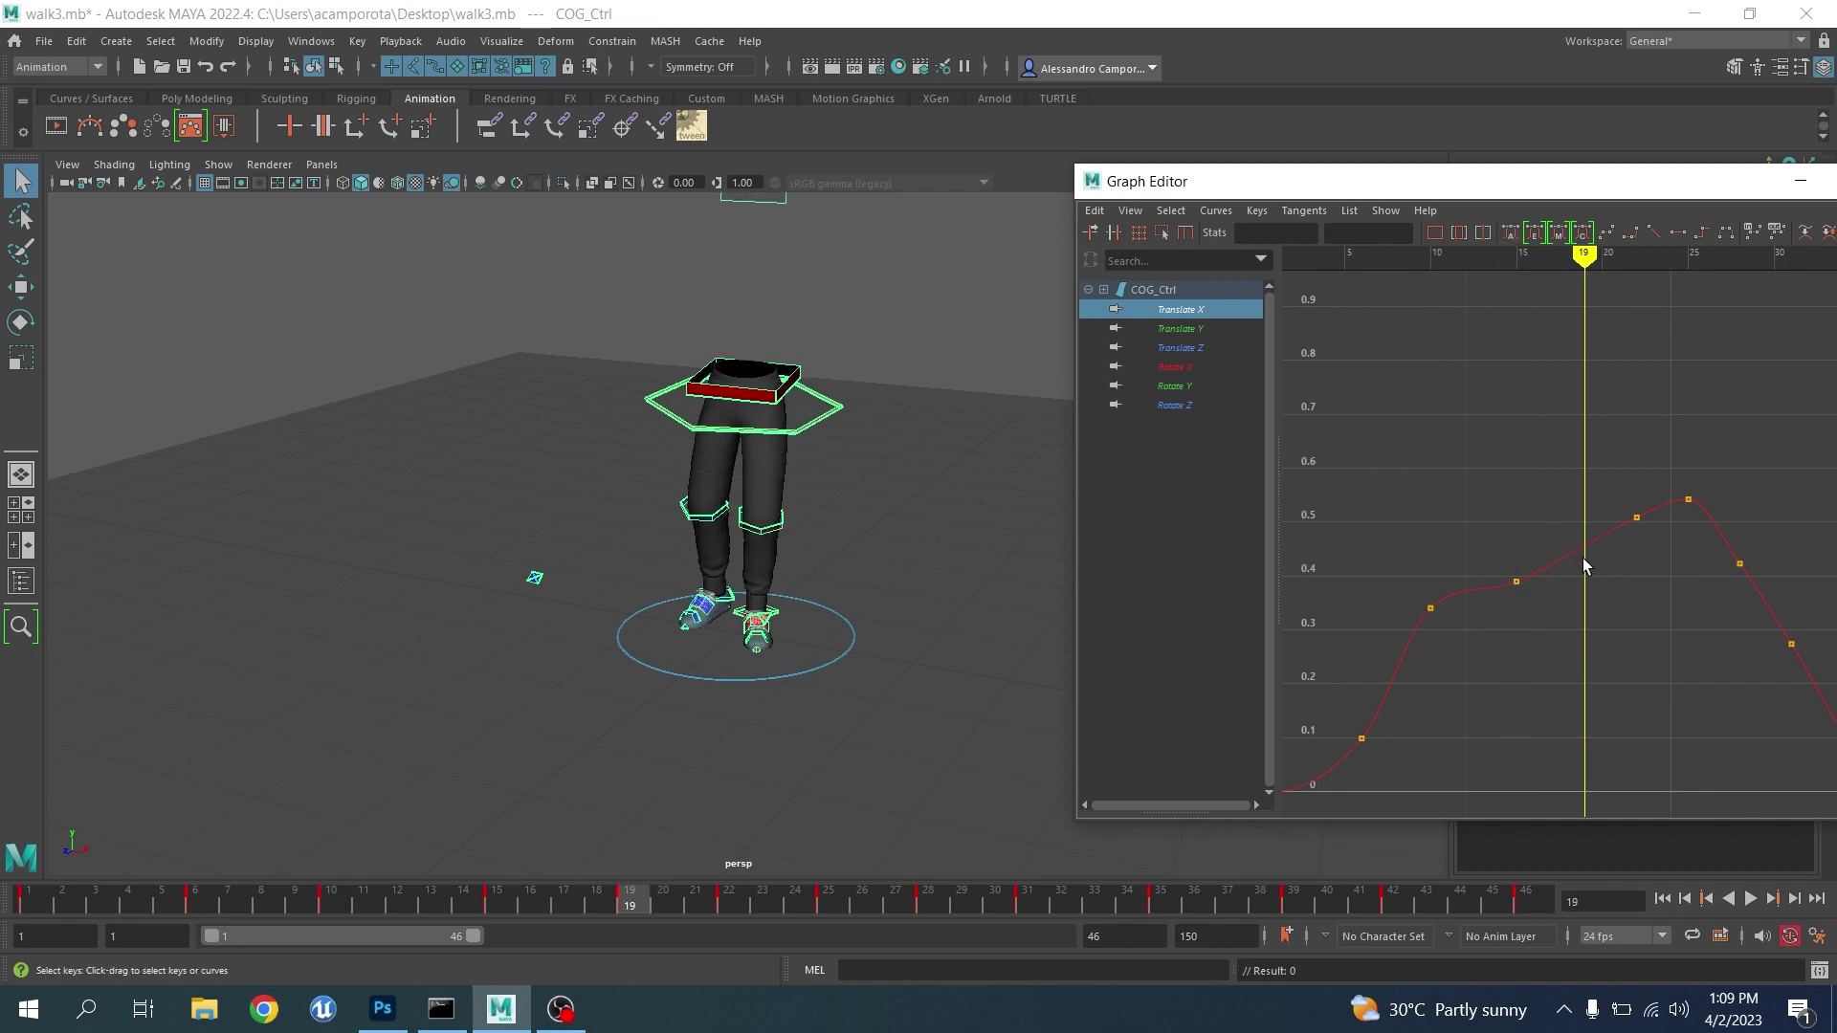
Lower the Translate X key at frame 15 to 0.383 and raise the key at frame 28 to about 0.49
scroll(1552, 584, "up", 3)
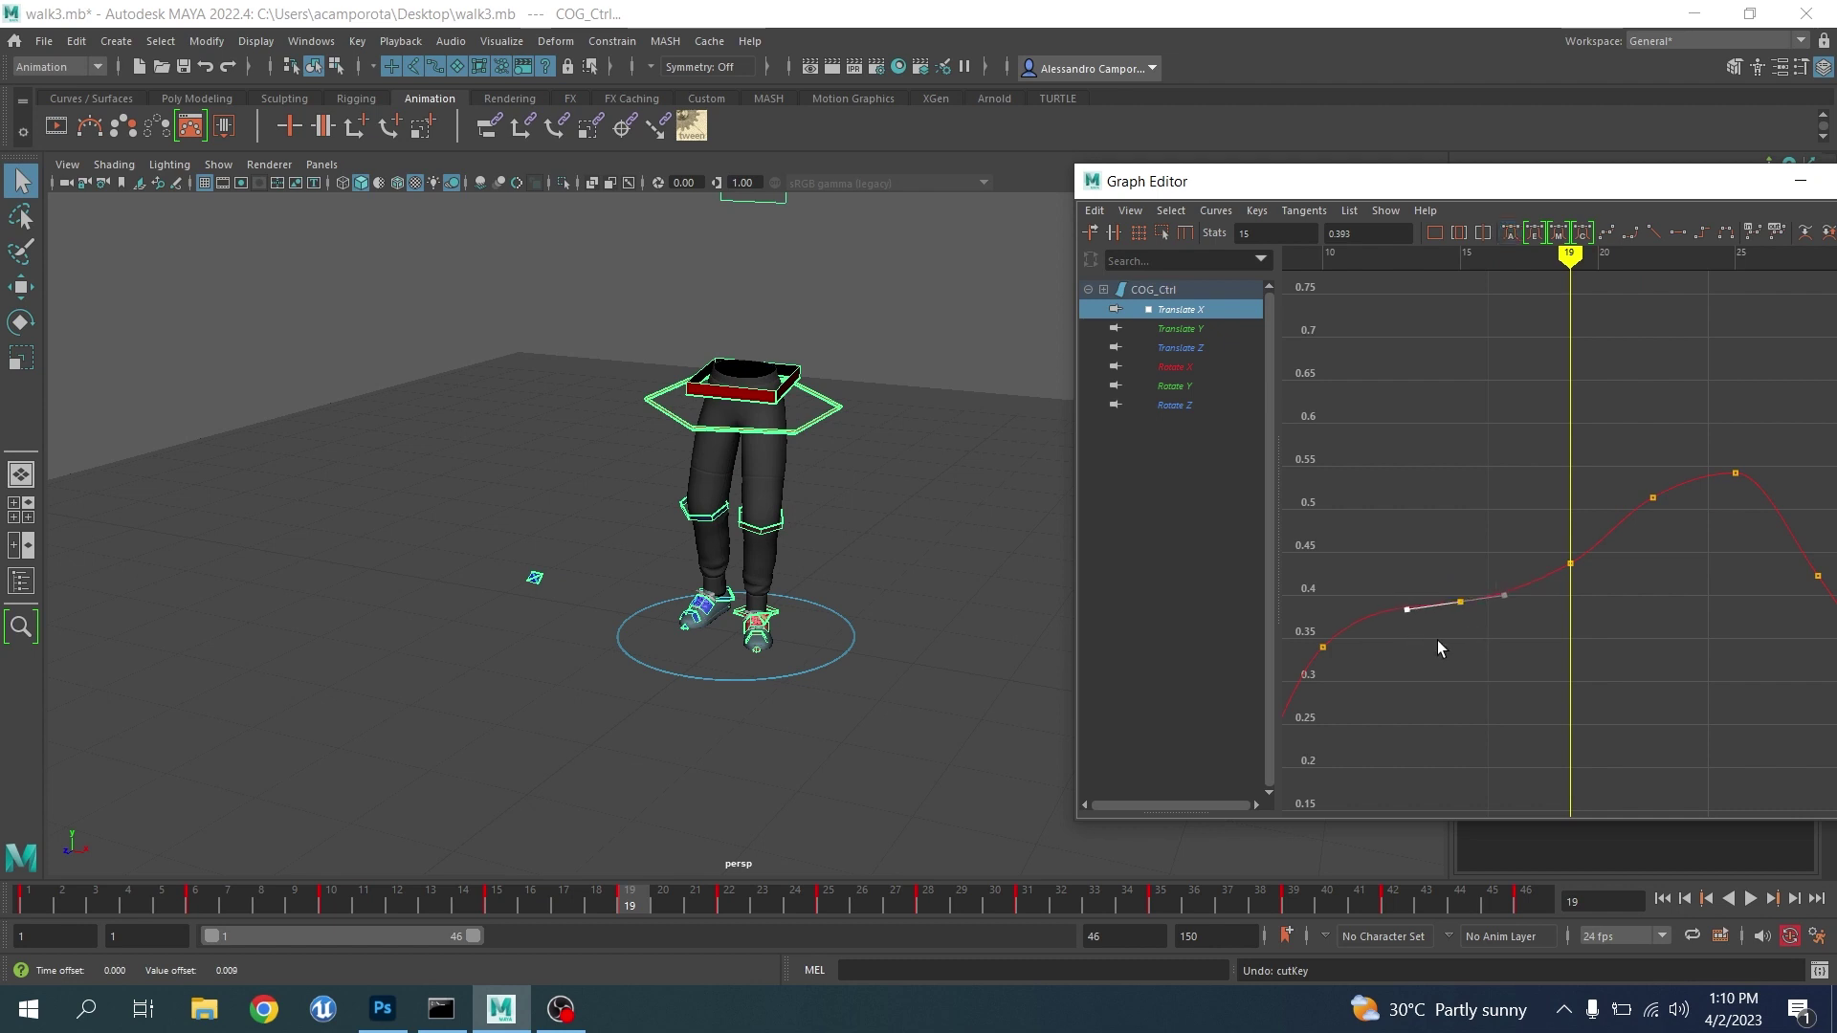
scroll(1477, 652, "down", 3)
left_click_drag(1622, 622, 1590, 623)
key("period")
key("period")
key("period")
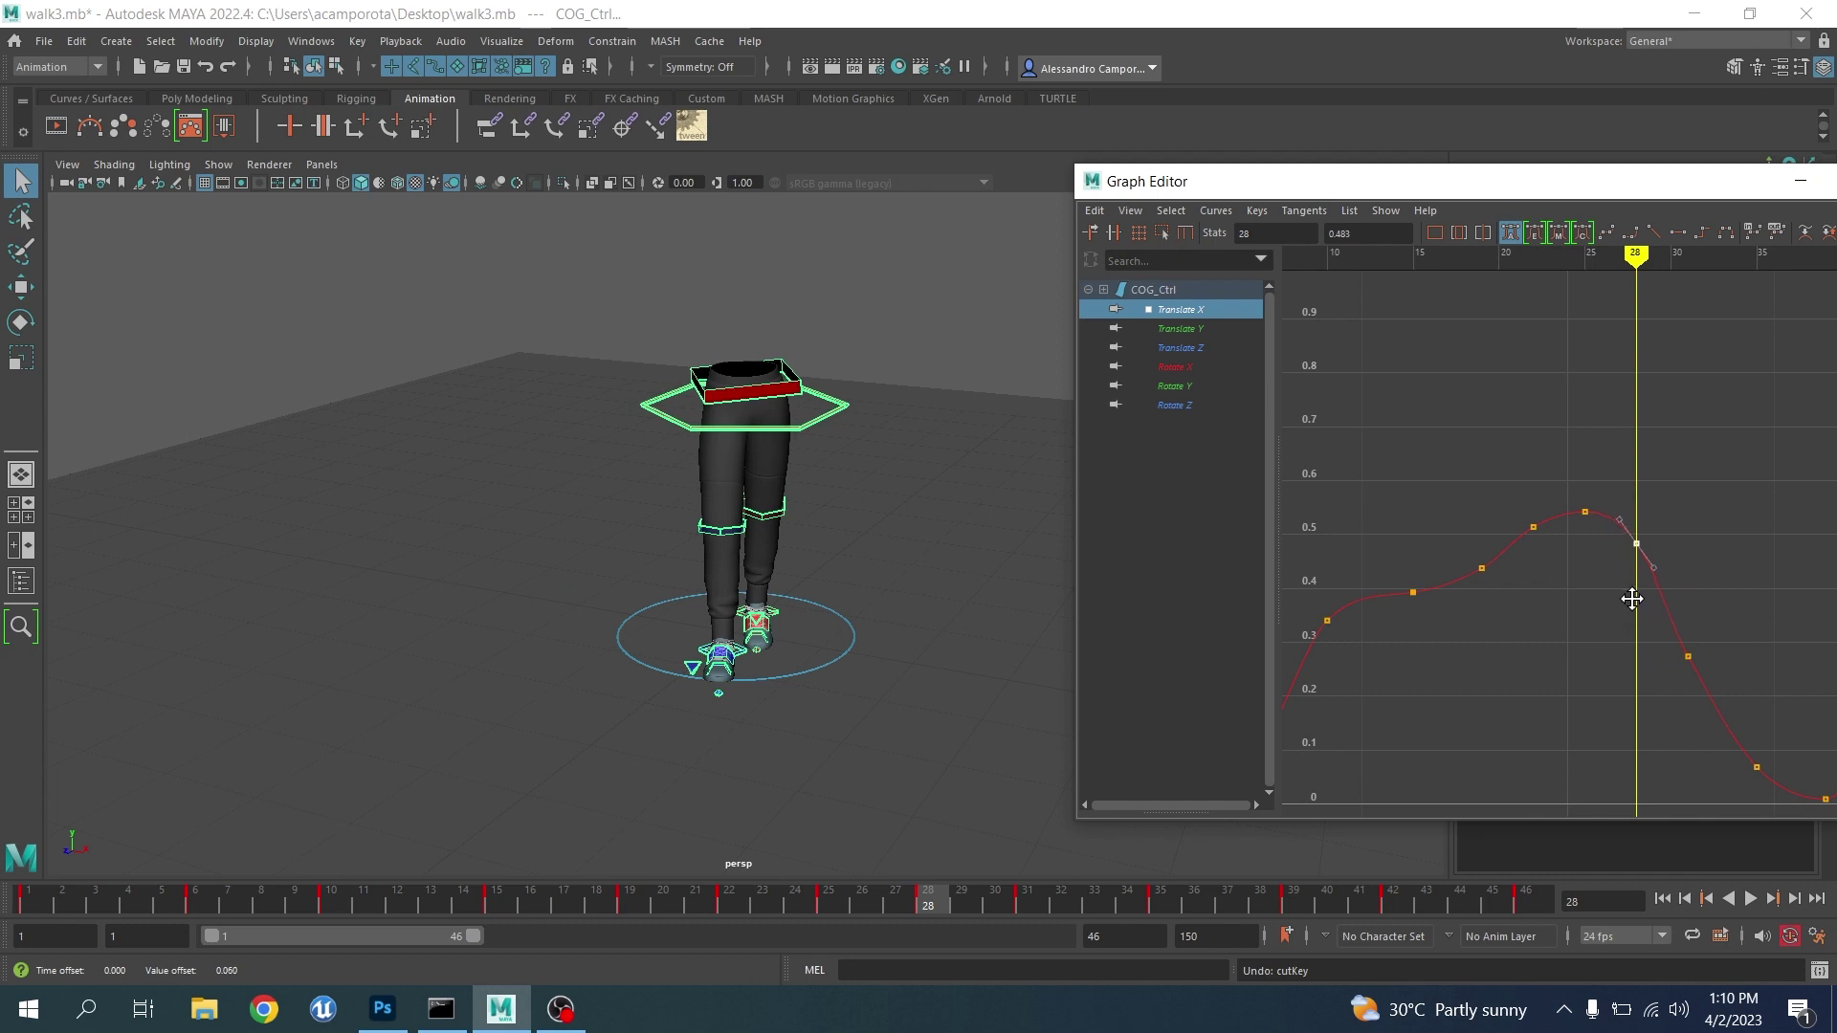
Raise the Translate X key at frame 31 to 0.302
middle_click_drag(1658, 654, 1442, 542, "alt")
left_click_drag(1579, 605, 1503, 679)
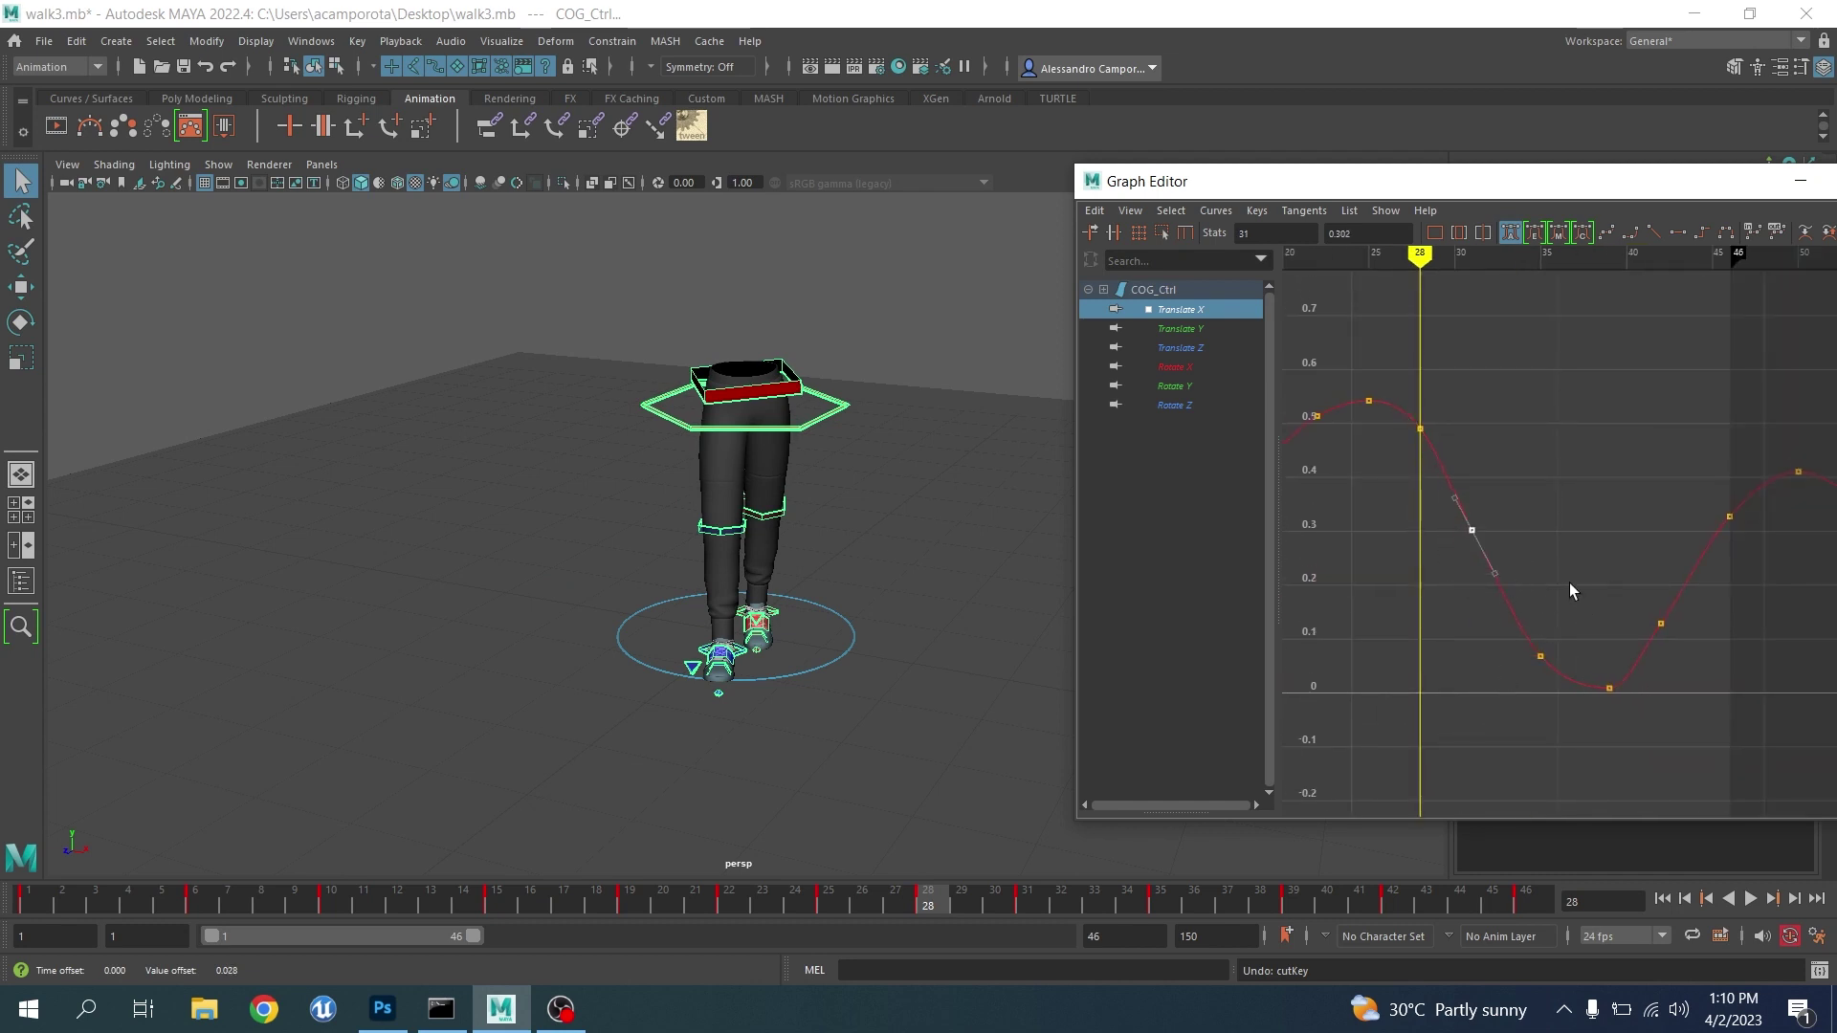
middle_click_drag(1569, 582, 1518, 600, "alt")
Go to frame 42 and lower the Translate X key there to 0.0654
left_click_drag(1546, 605, 1611, 666)
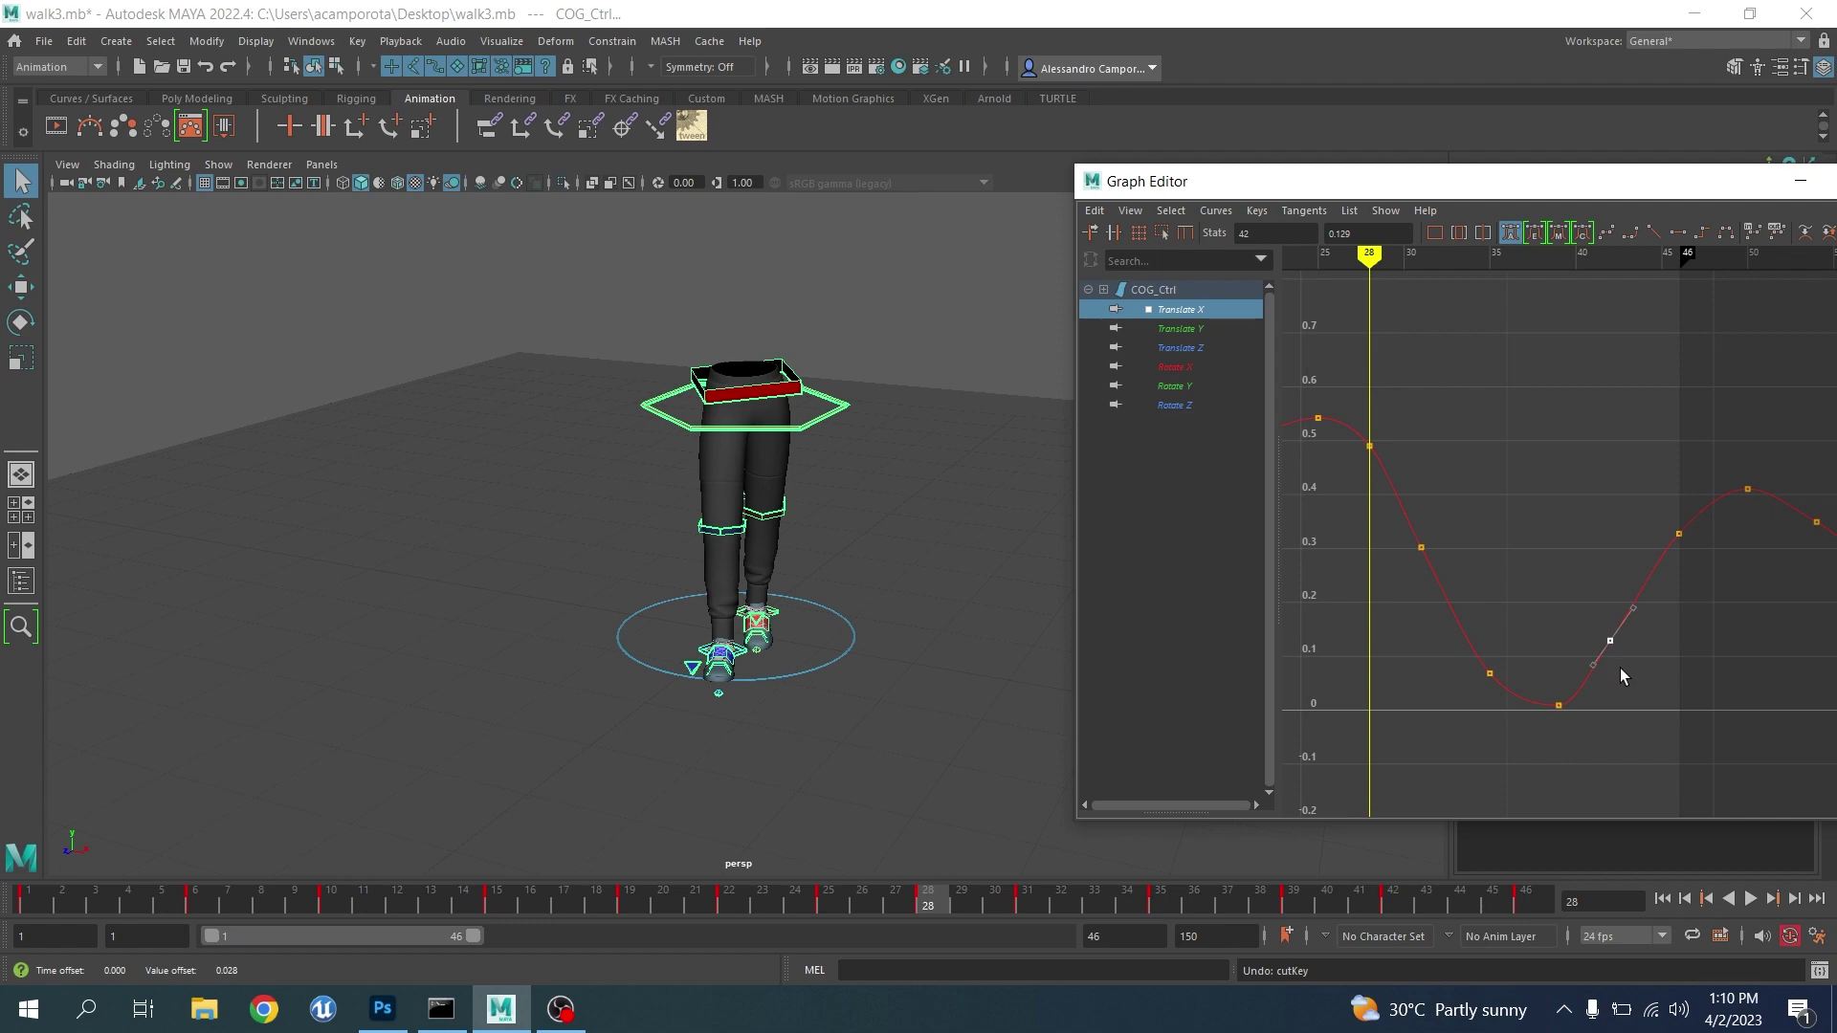
key("period")
key("period")
key("period")
key("period")
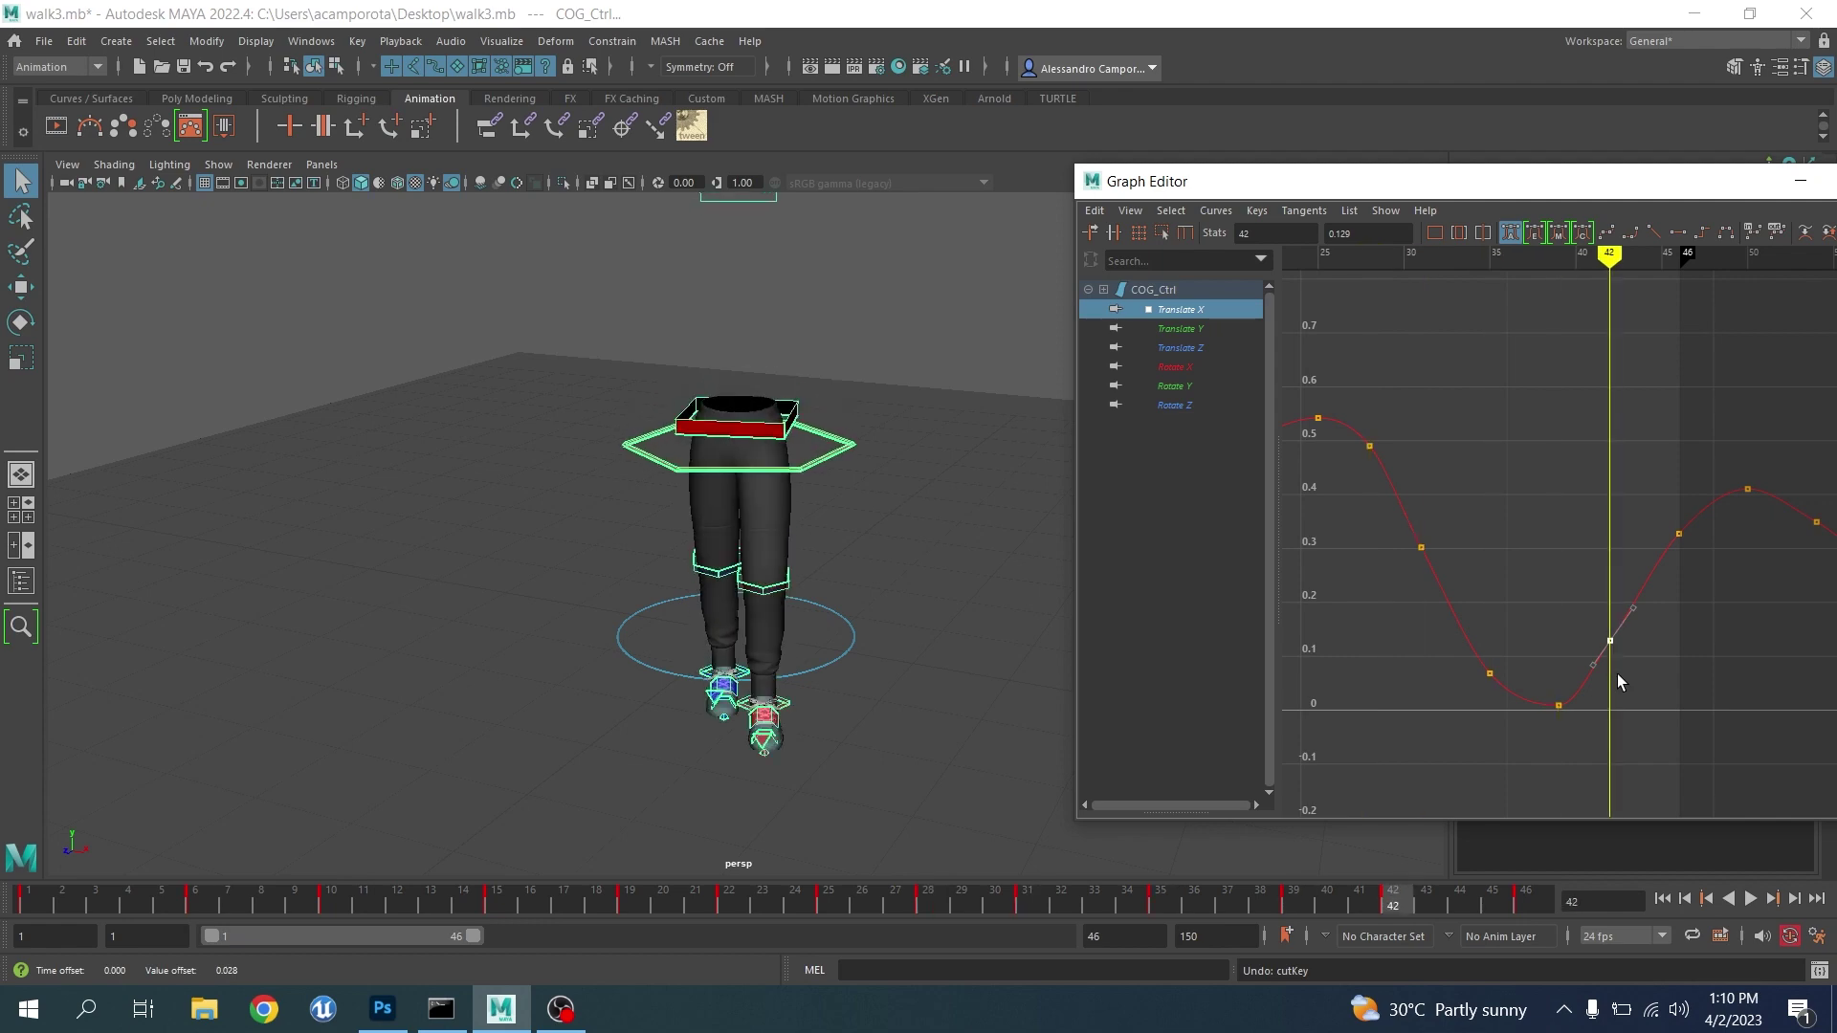
middle_click_drag(1617, 681, 1617, 708)
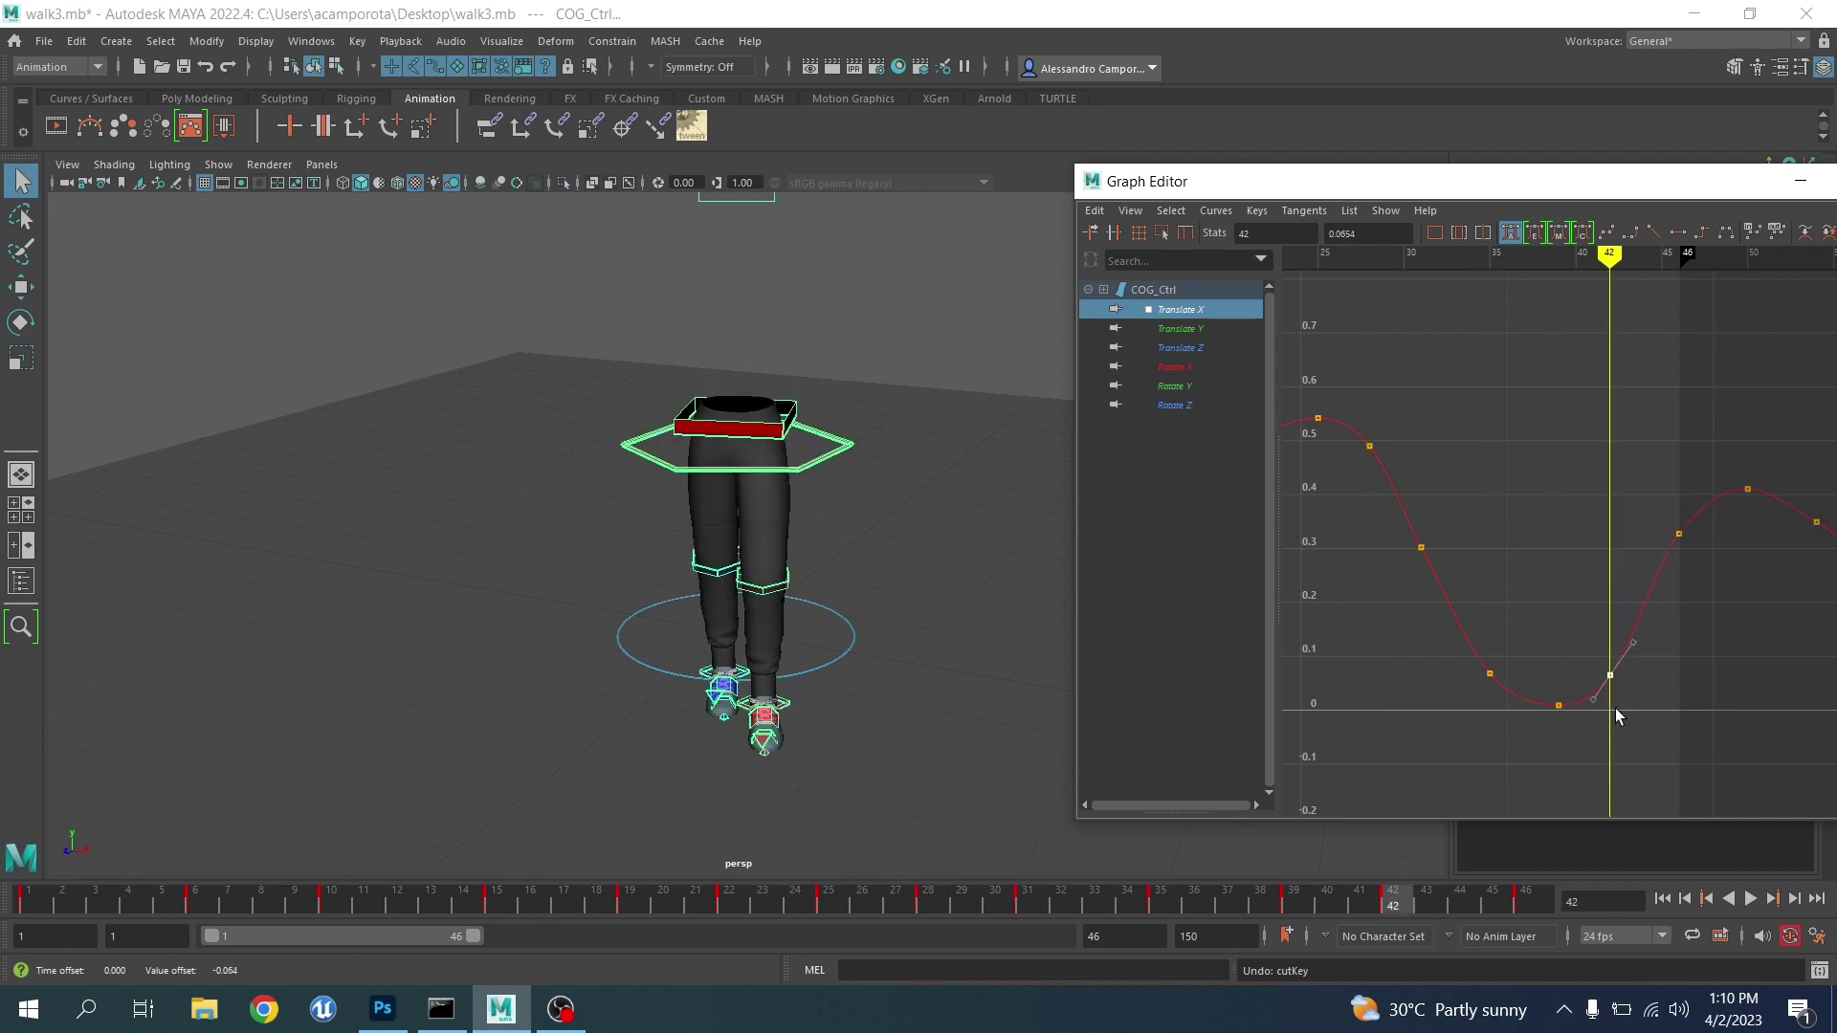
Lower the Translate X key at frame 46 to 0.241 and play back the walk to check it
key("period")
left_click_drag(1699, 600, 1700, 603)
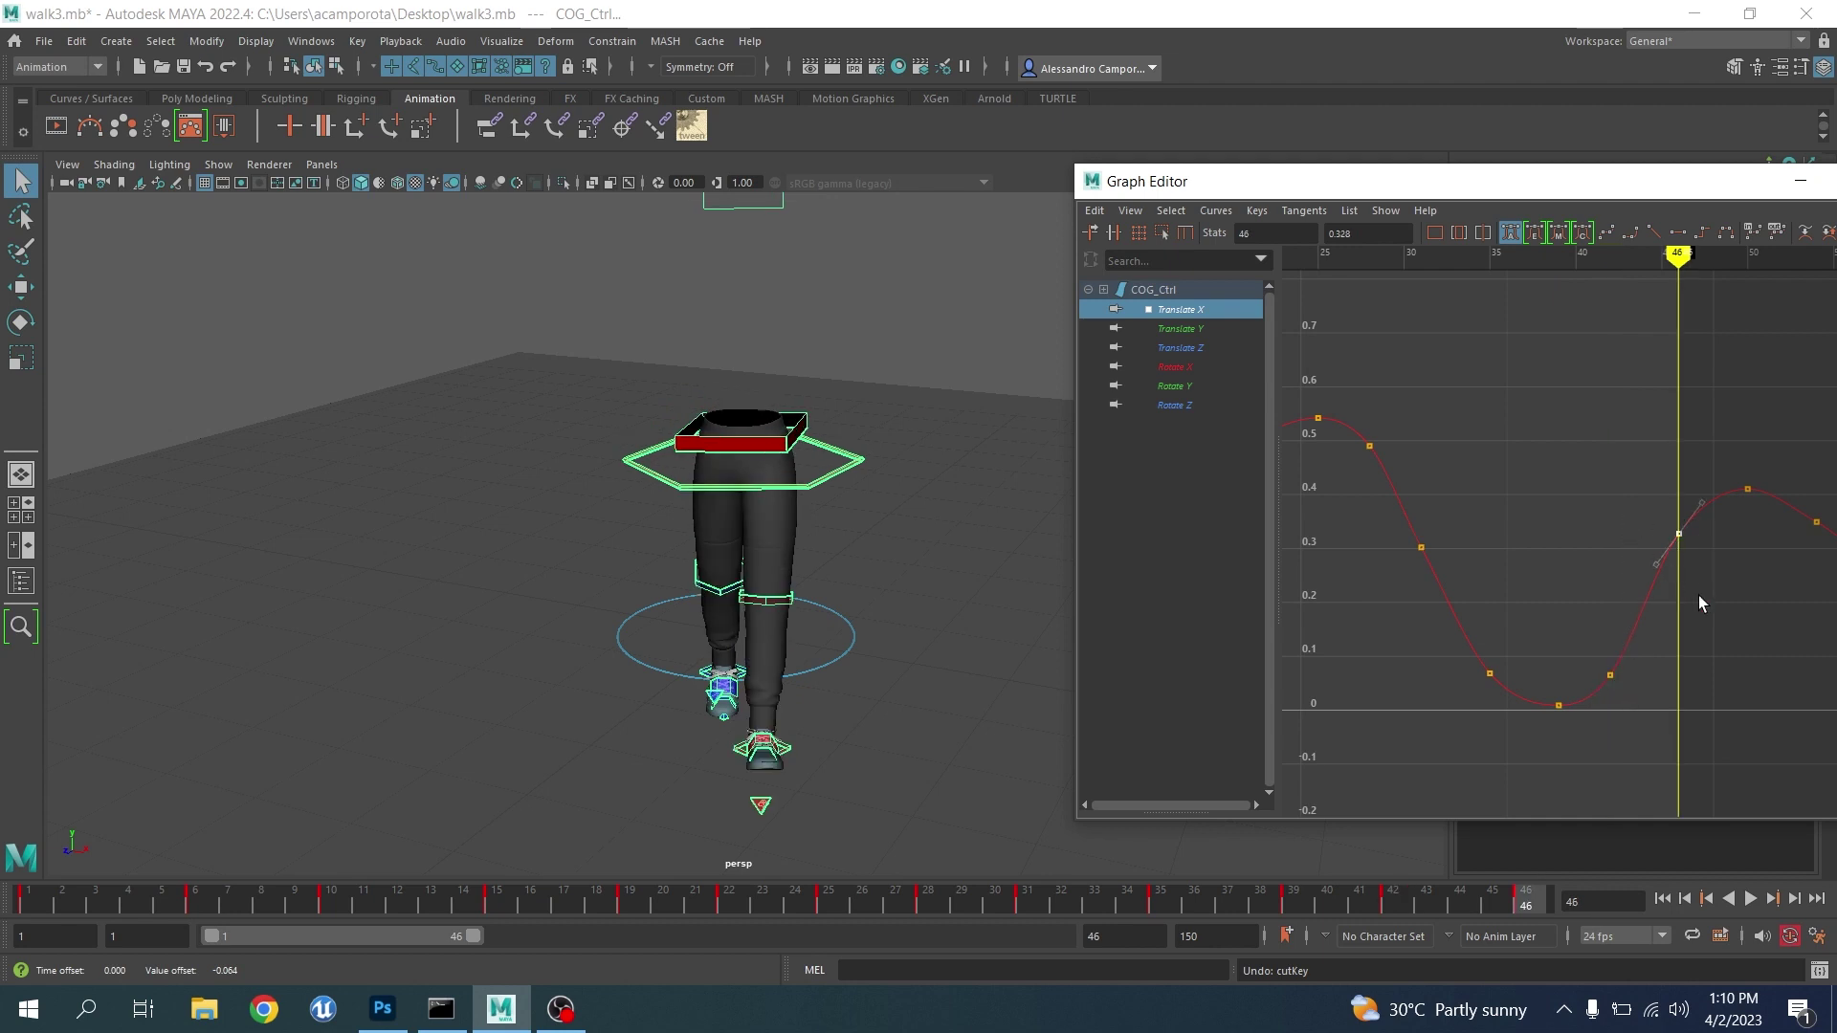
middle_click_drag(1699, 603, 1697, 637)
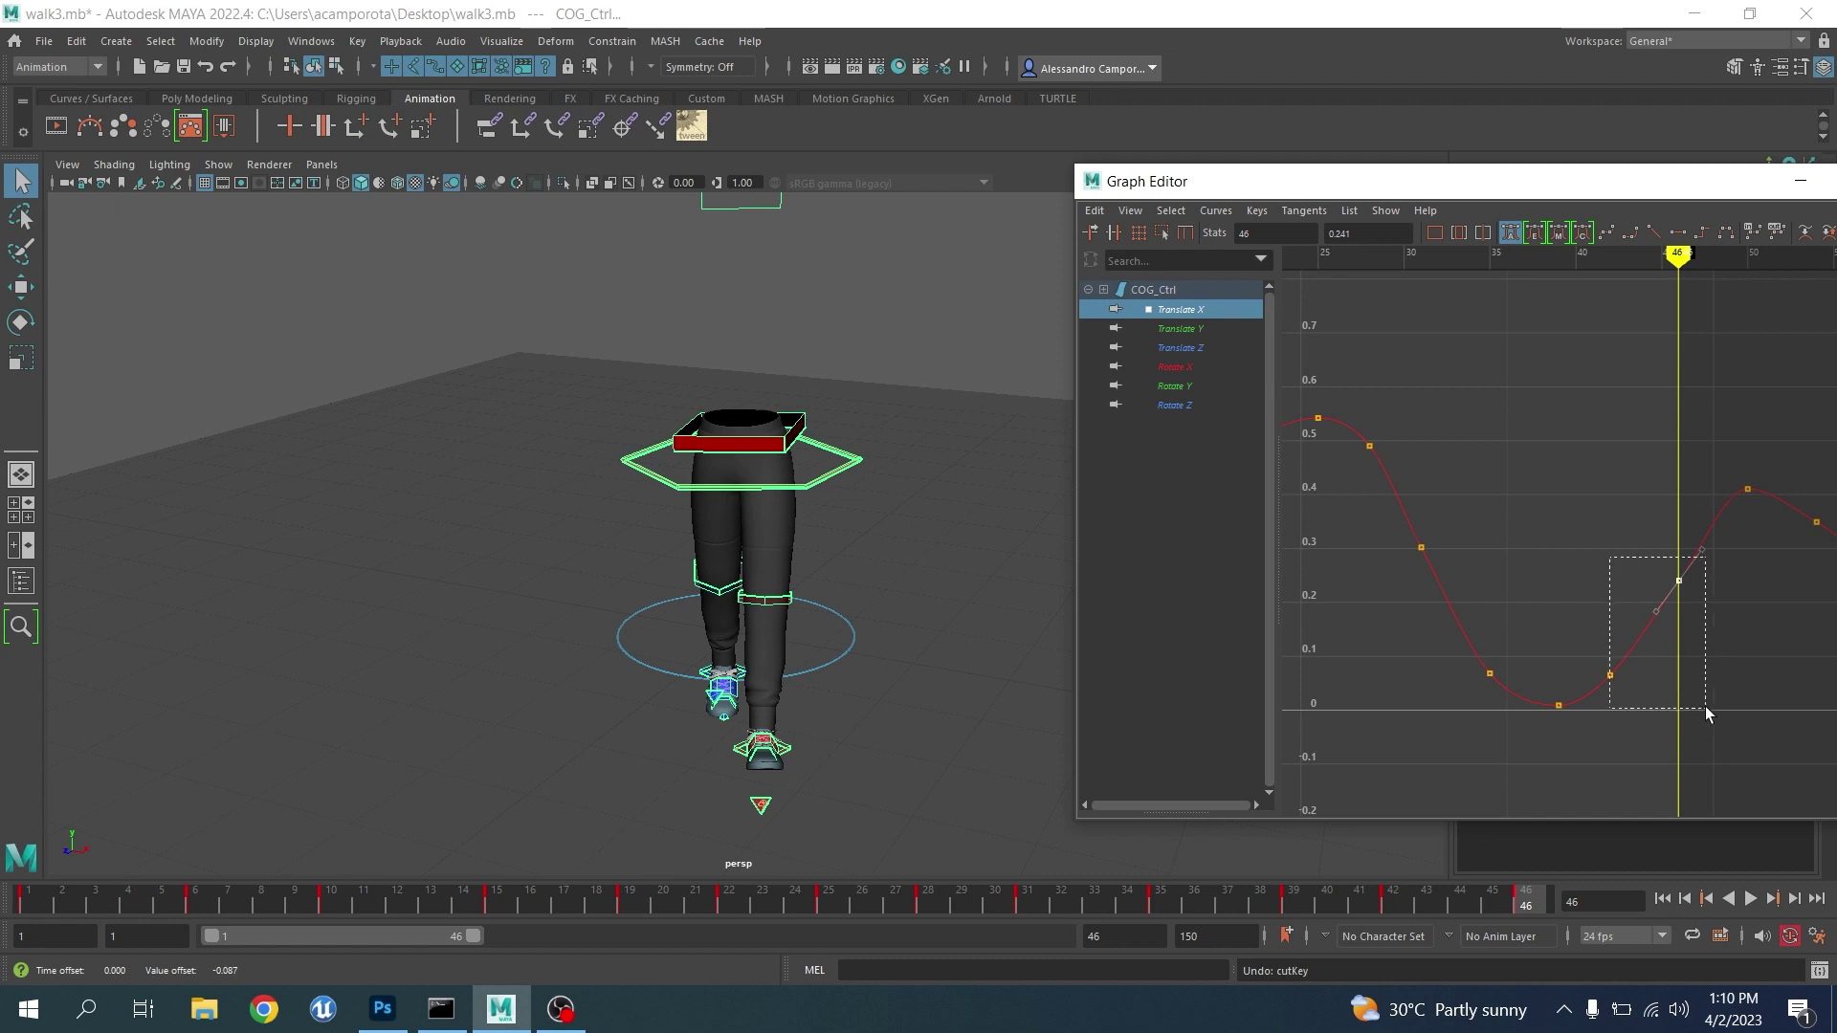
left_click_drag(1705, 707, 1708, 708)
left_click(1727, 898)
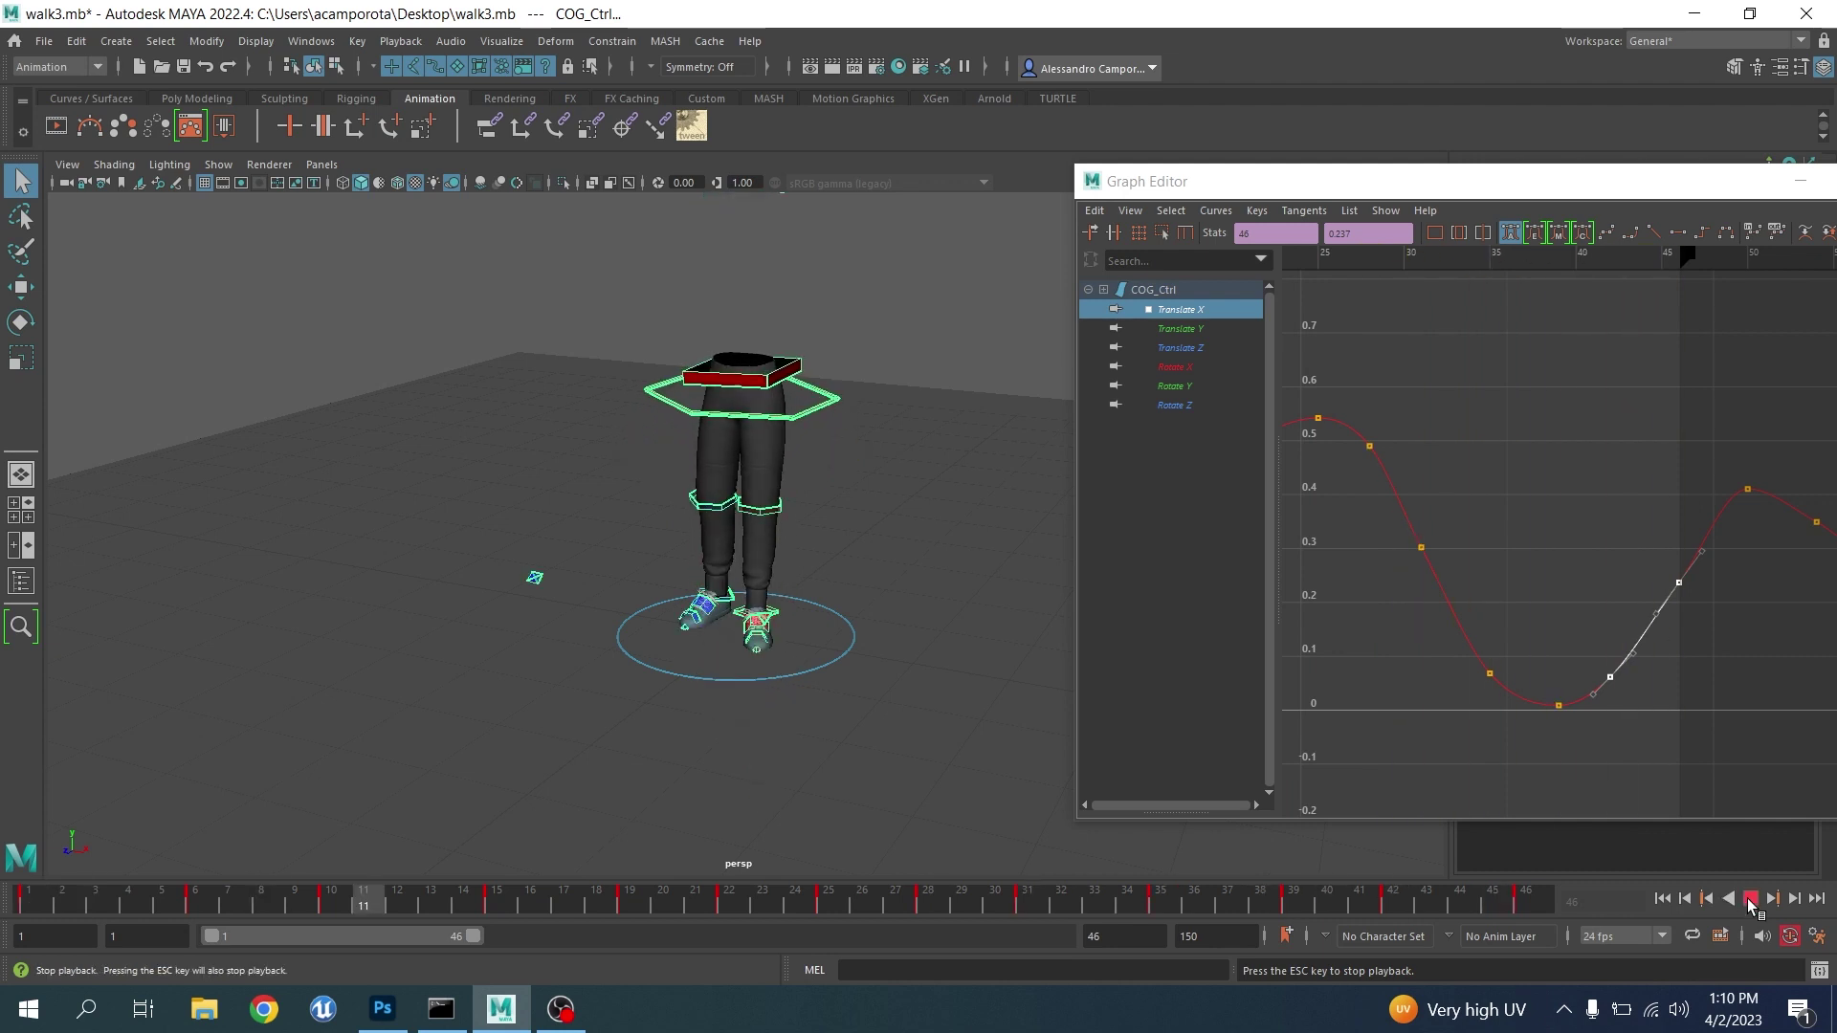
left_click(1750, 898)
Display the COG control's Rotate X curve and raise its key at frame 31 to about 0.4
left_click(1186, 347)
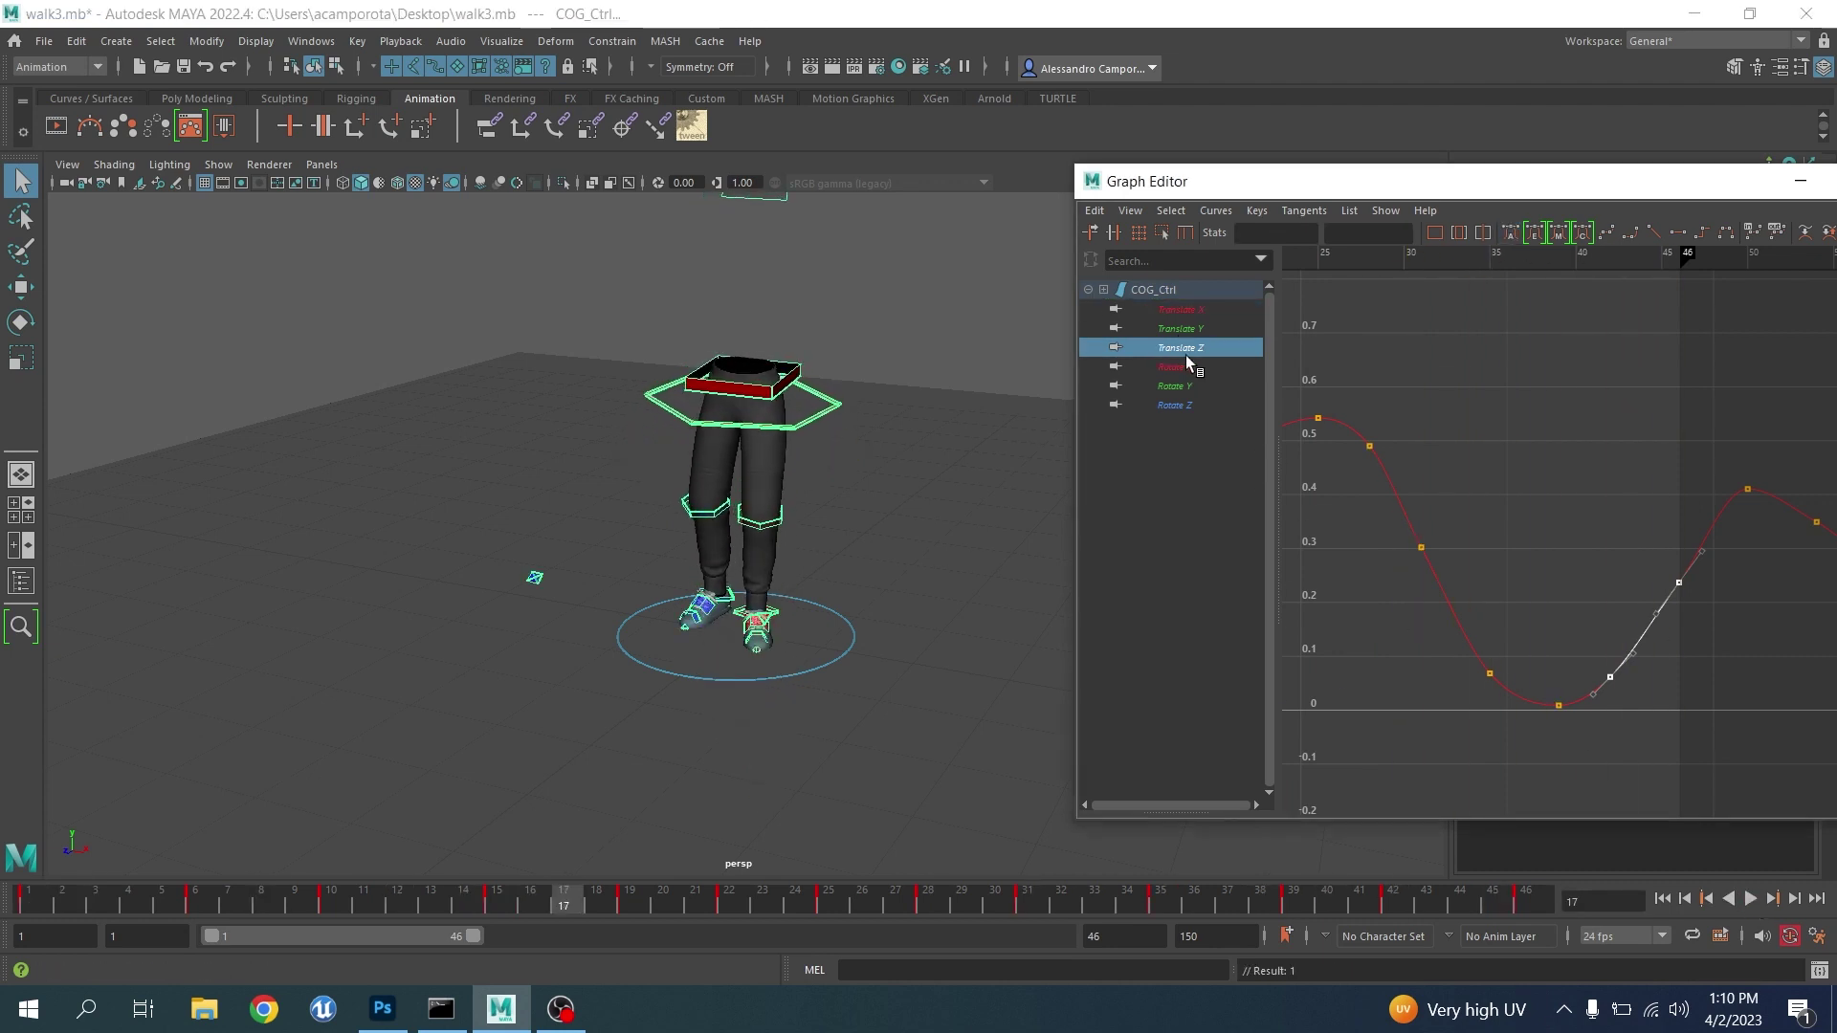
key("f")
left_click(1182, 367)
key("f")
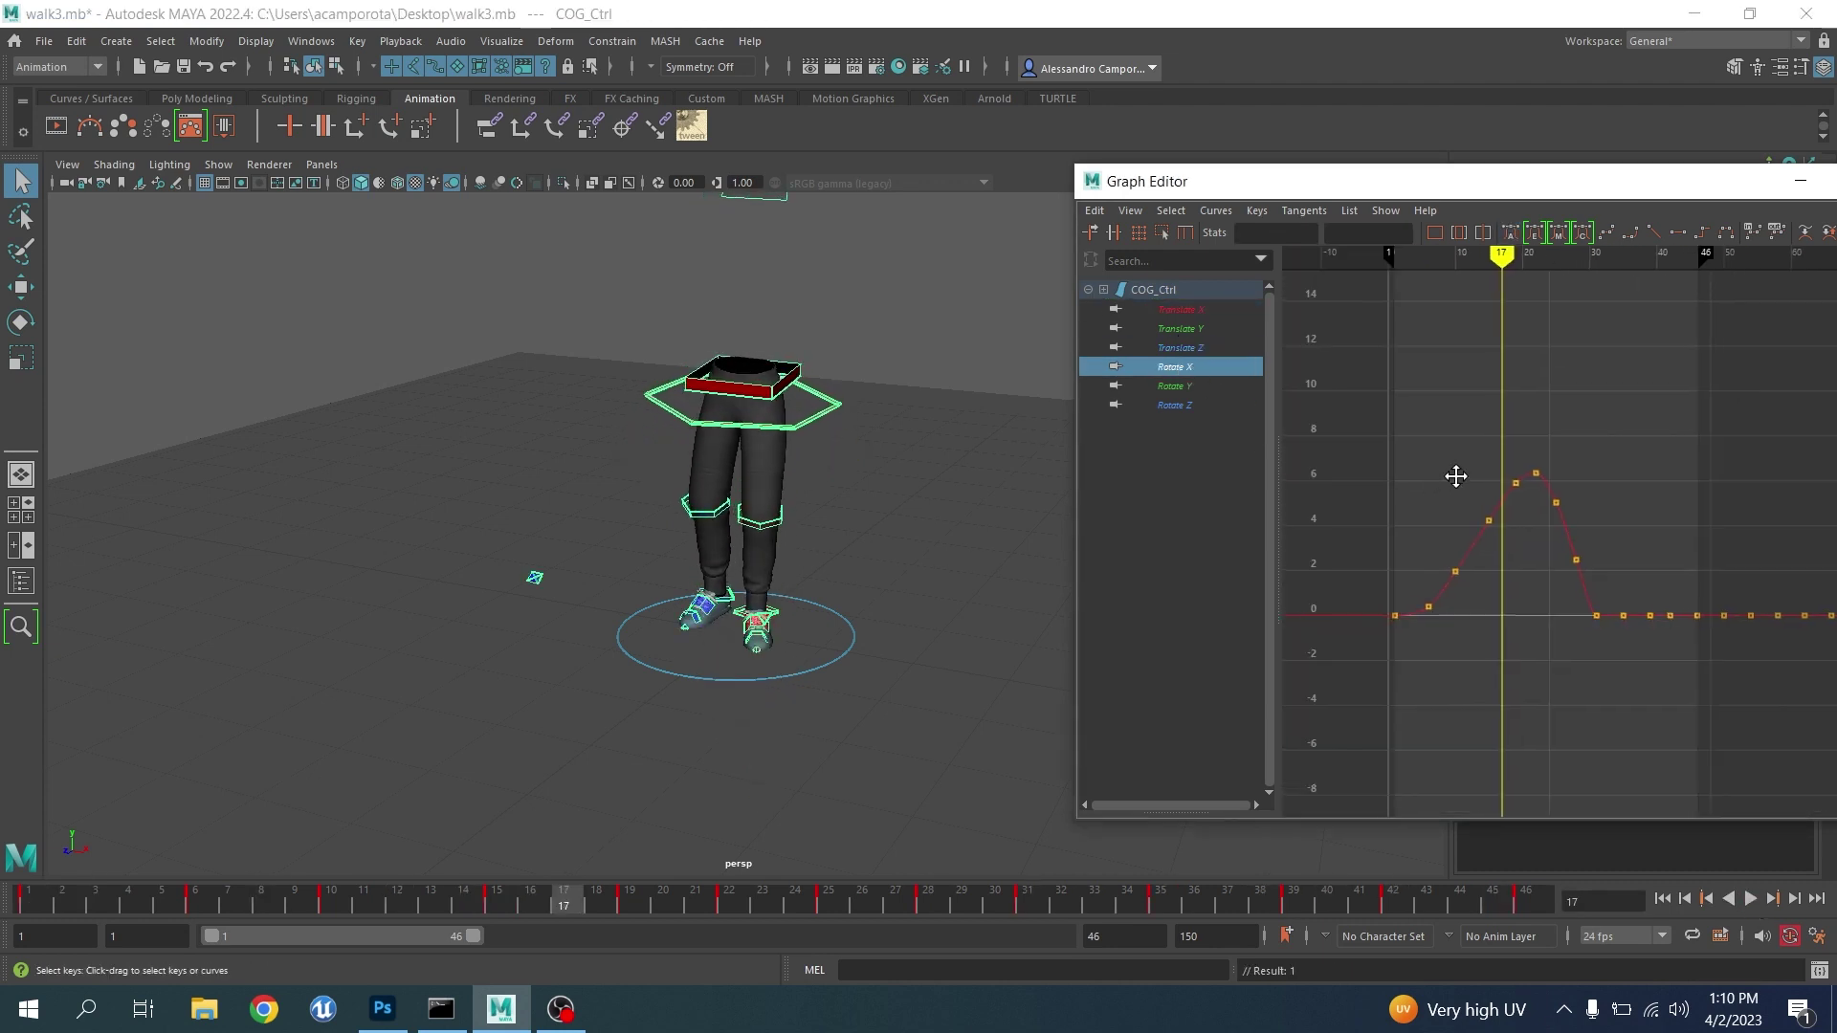
key("e")
middle_click_drag(1505, 512, 1541, 542, "alt")
right_click_drag(1542, 541, 1509, 549, "alt+shift")
middle_click_drag(1618, 650, 1453, 484, "alt")
scroll(1453, 483, "up", 3)
left_click_drag(1630, 643, 1549, 705)
middle_click_drag(1548, 702, 1550, 668)
Raise the Rotate X key at frame 25 to 5.647 and undo a trial rotation of the COG control
middle_click_drag(1524, 530, 1606, 672, "alt")
left_click_drag(1640, 595, 1557, 674)
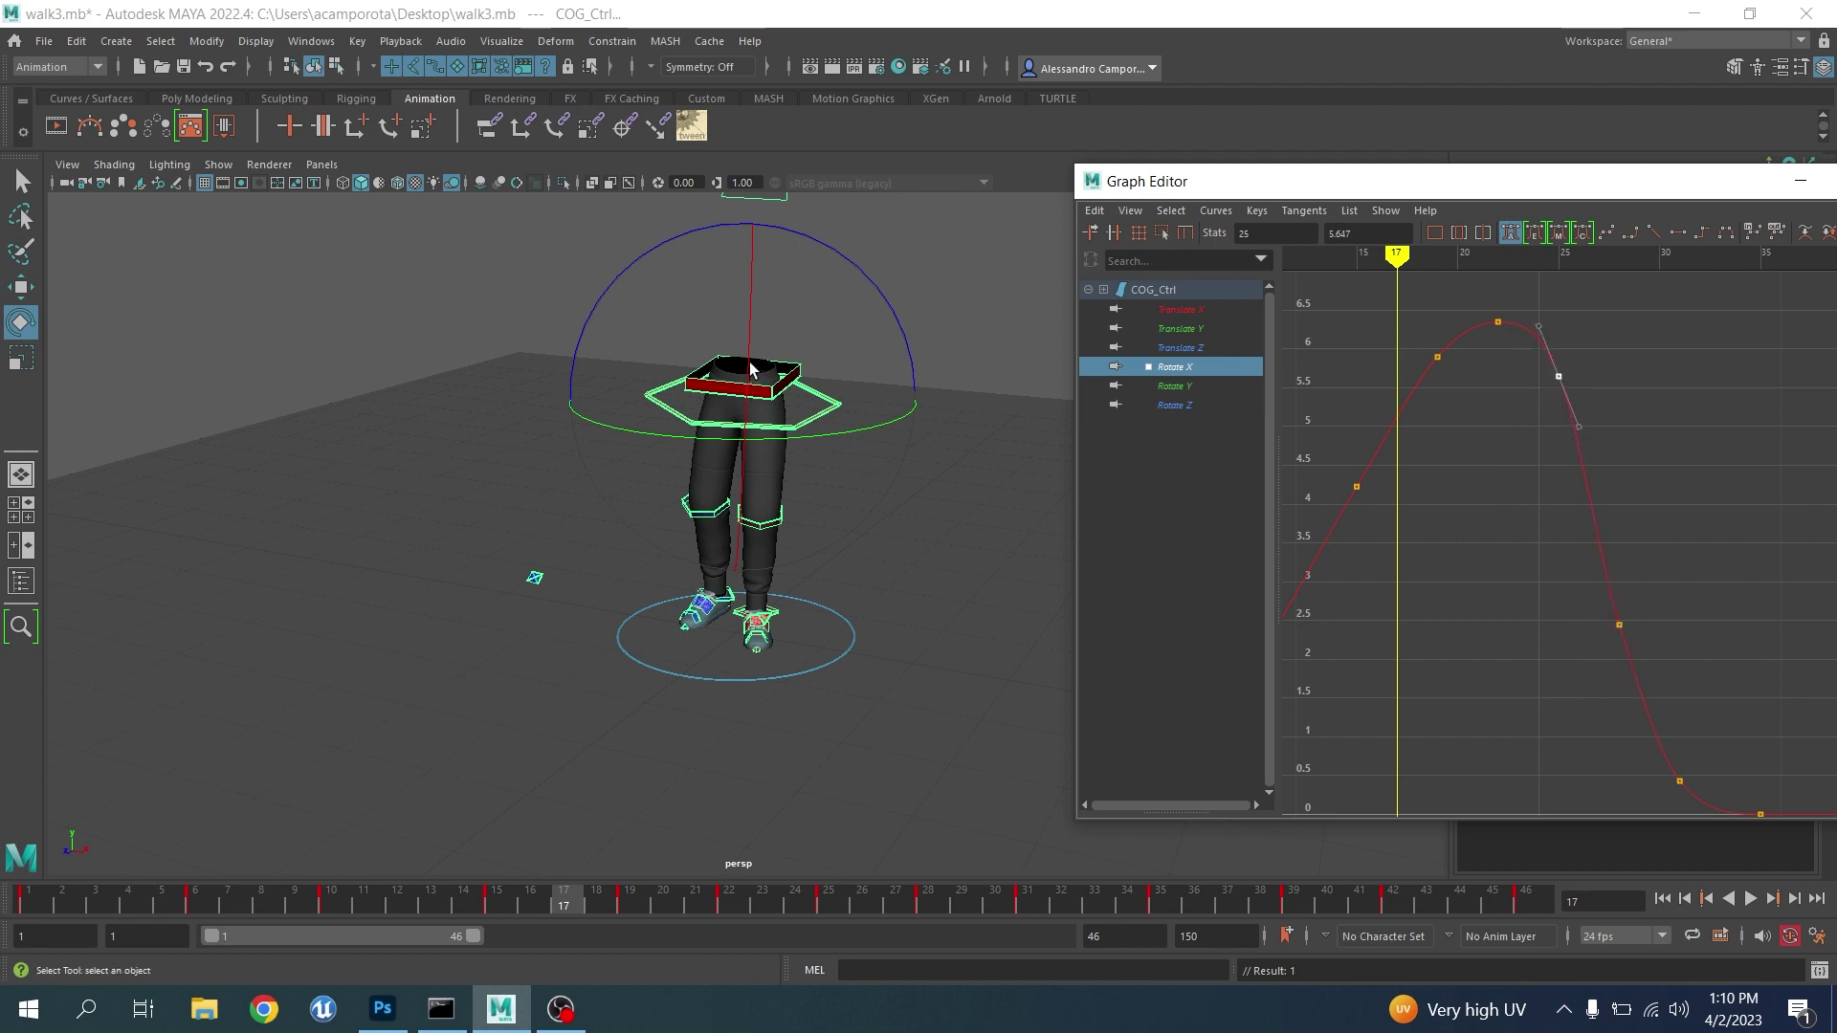
left_click_drag(749, 362, 755, 404)
key("ctrl+z")
Look through the COG control's Rotate Y curve, display its Rotate Z curve and delete the key at frame 28
left_click(1187, 386)
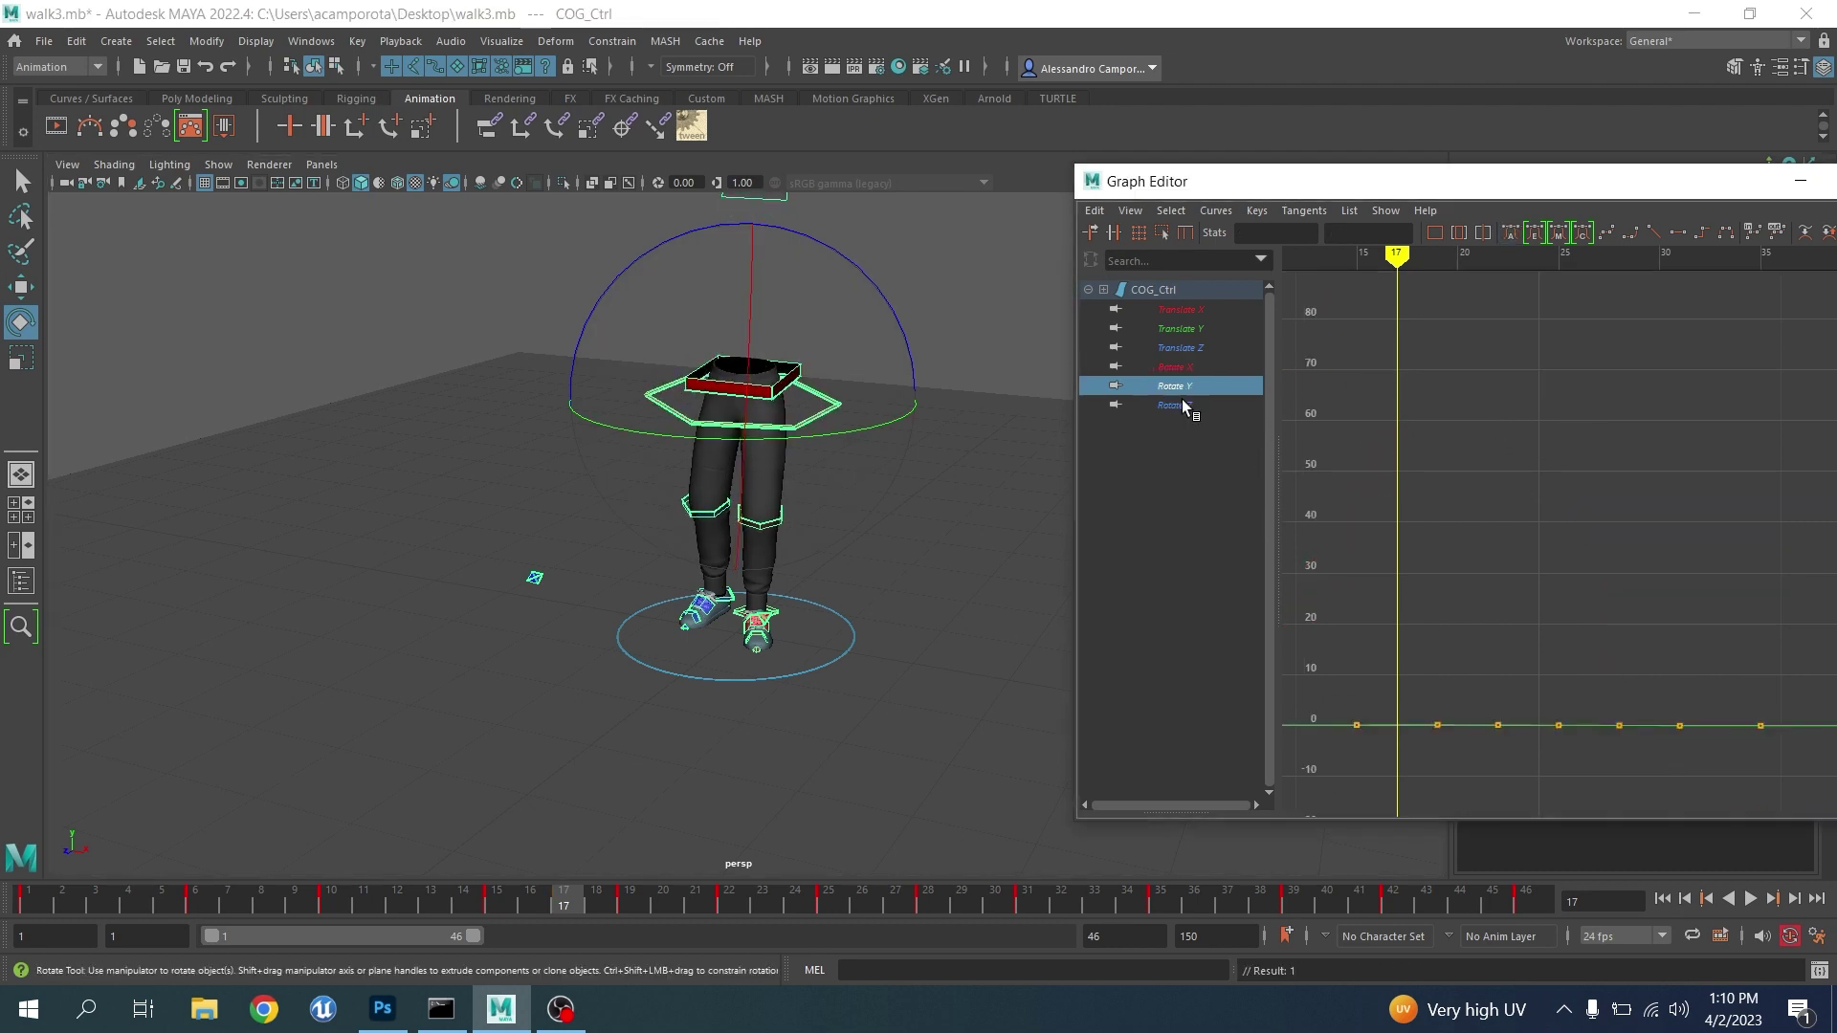
key("f")
left_click(1191, 404)
key("f")
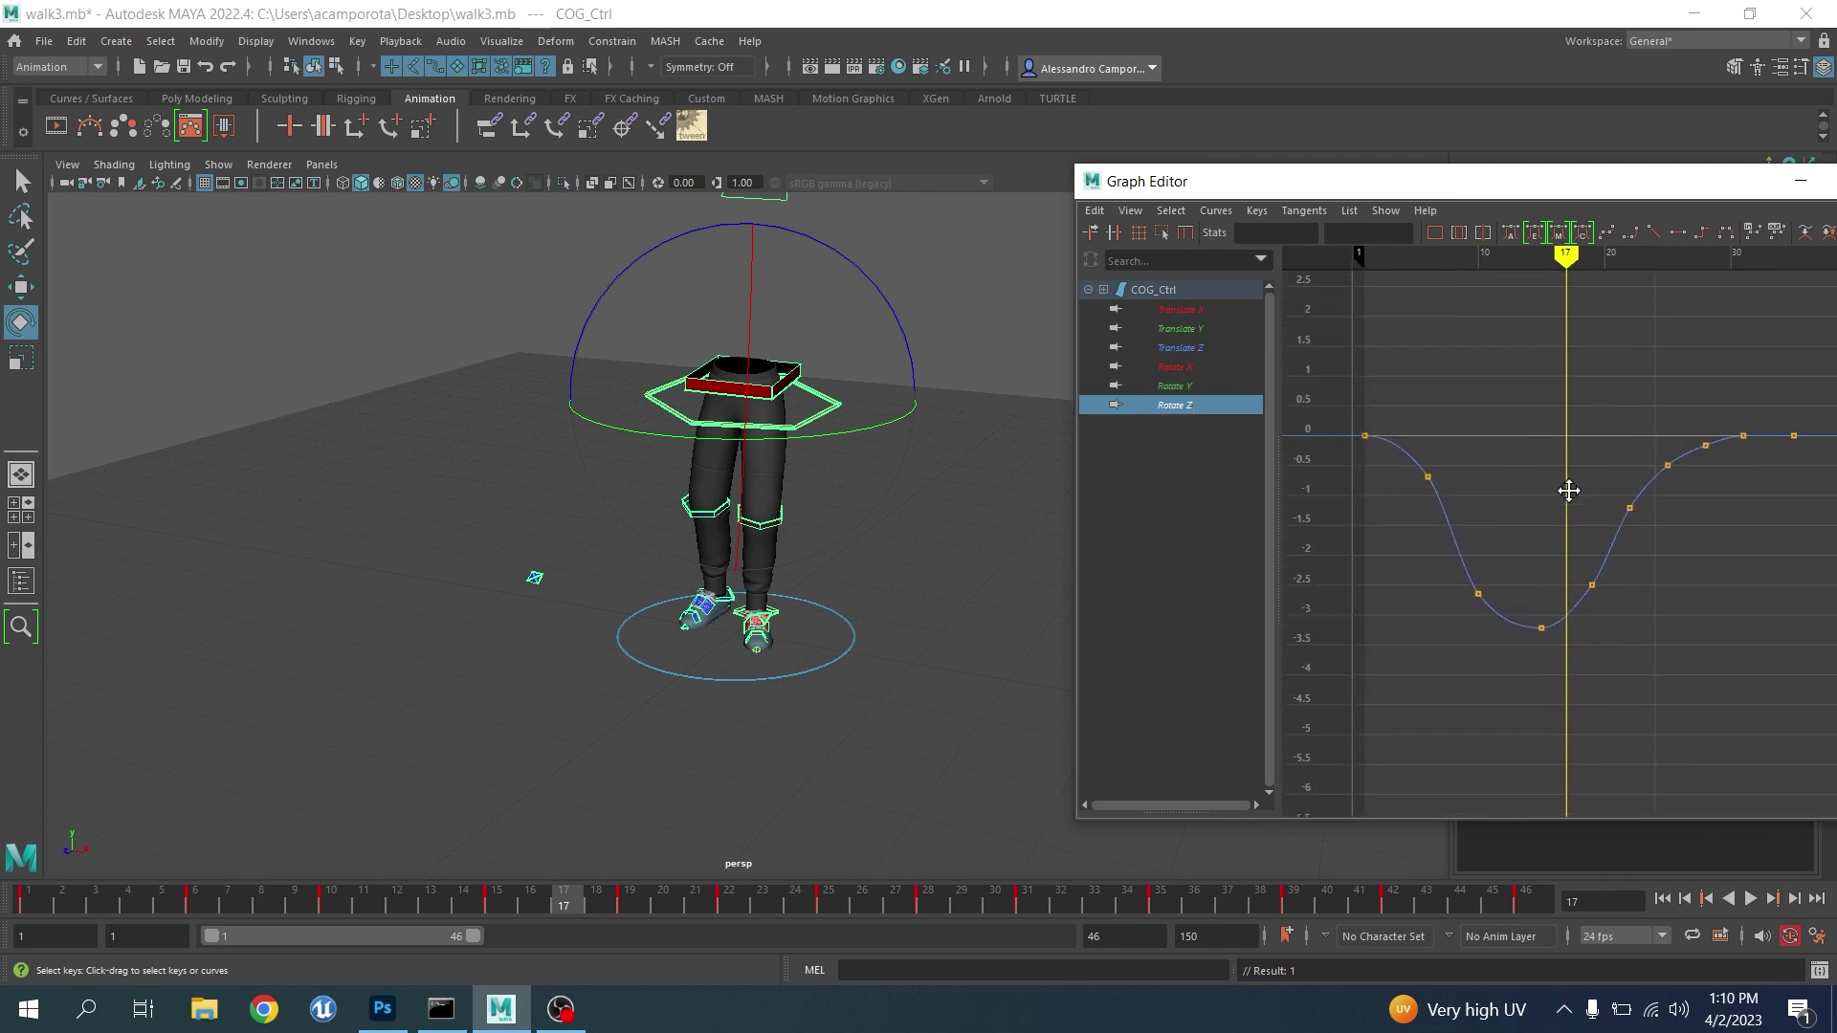
middle_click_drag(1566, 488, 1483, 626, "alt")
scroll(1463, 581, "up", 3)
scroll(1526, 605, "up", 3)
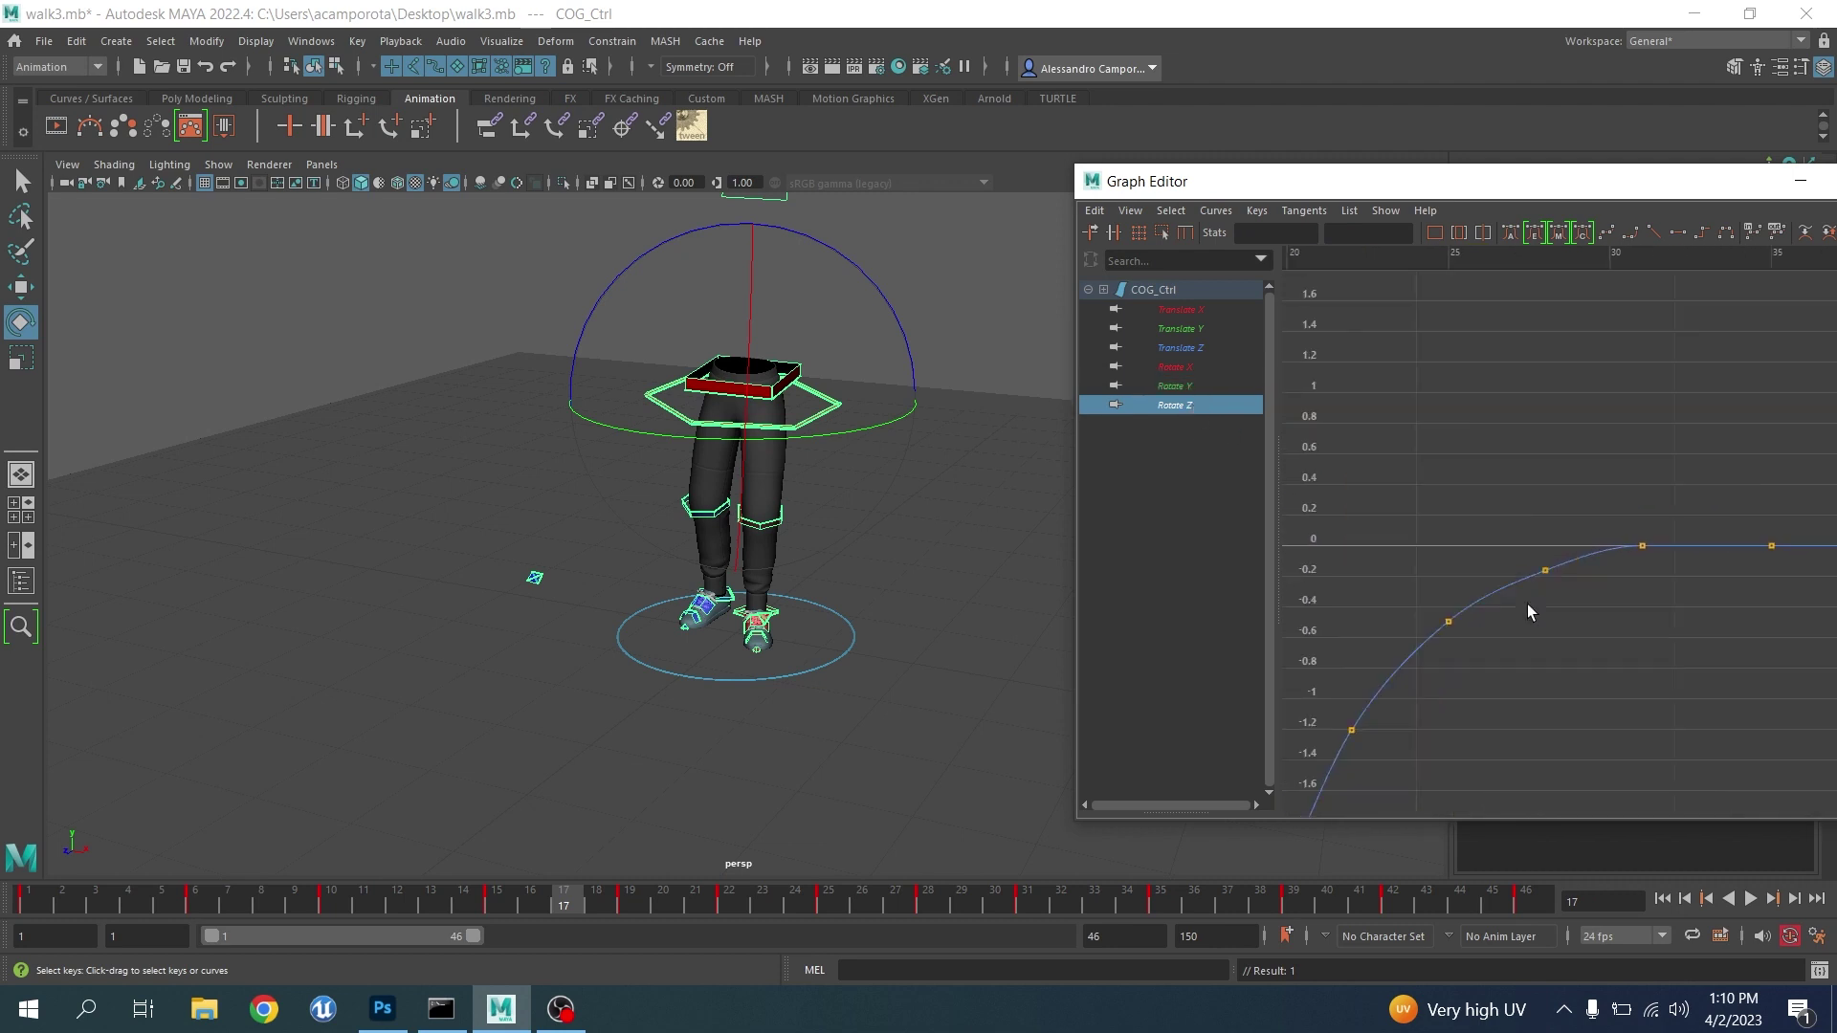
key("Delete")
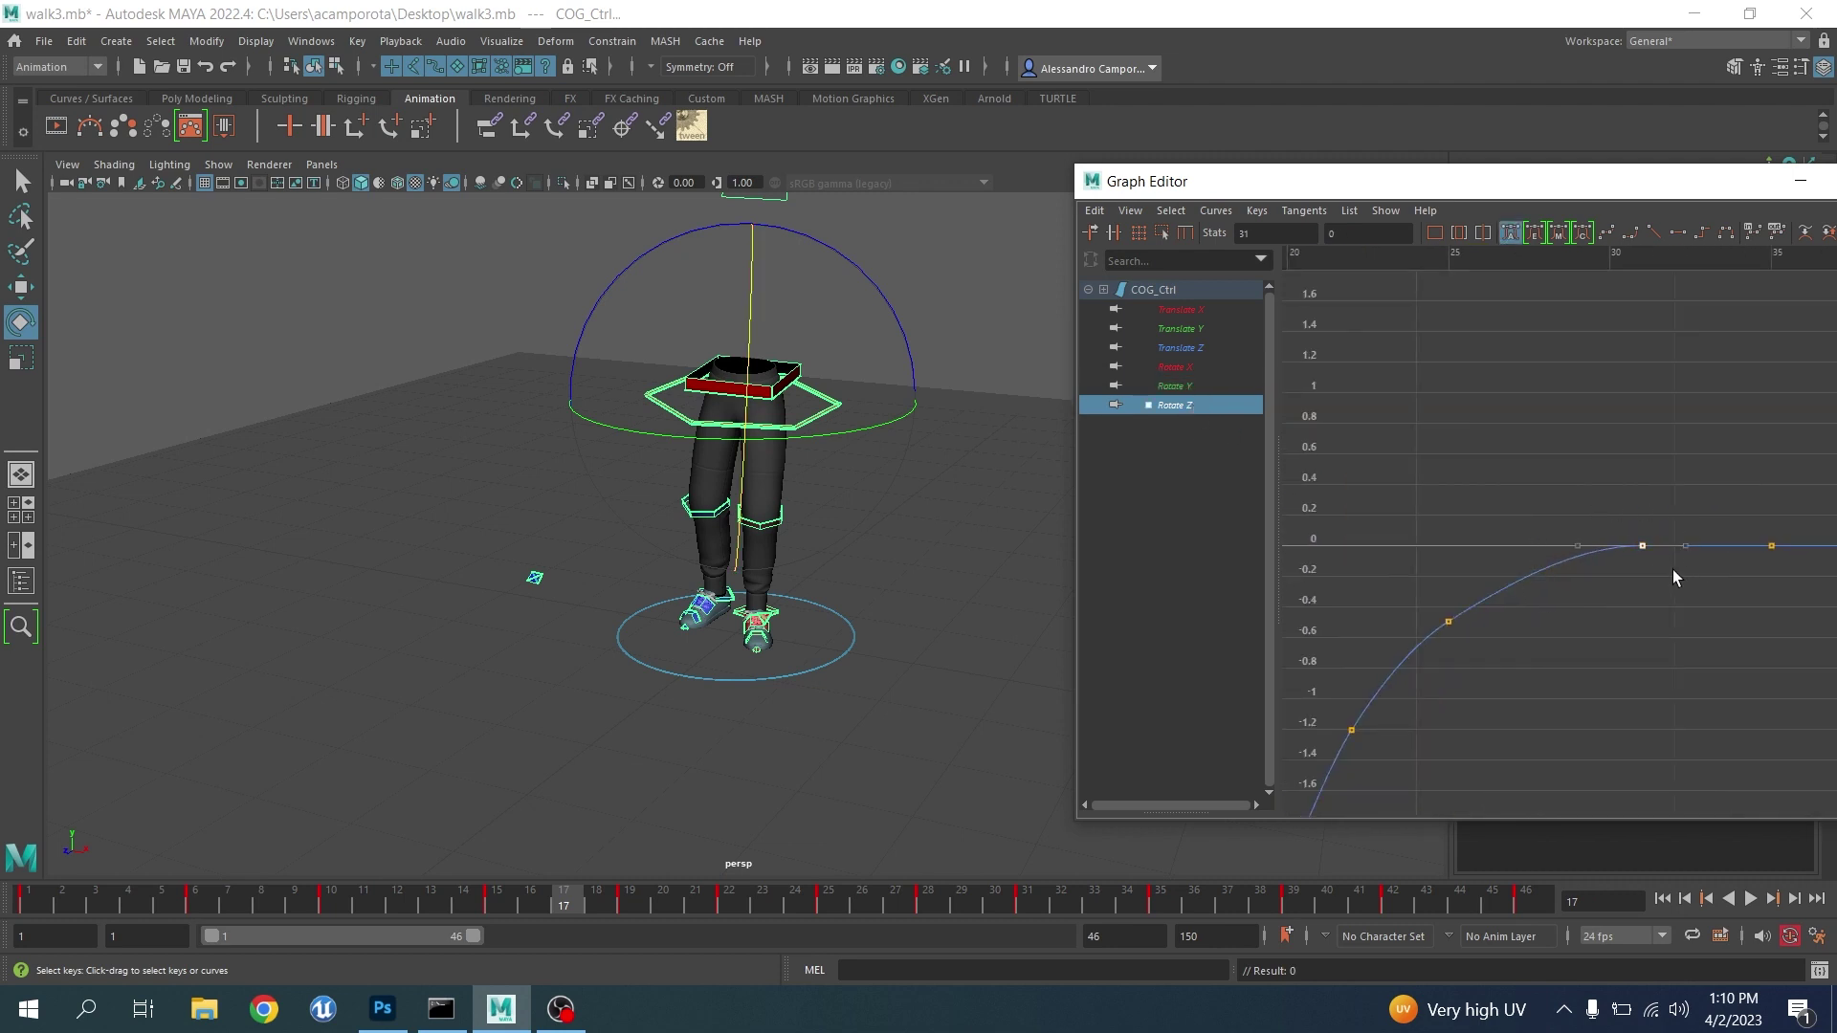
Lower the Rotate Z key at frame 31 to -0.0583 and the key at frame 19 to -2.665
middle_click_drag(1673, 570, 1671, 579)
scroll(1552, 568, "down", 5)
middle_click_drag(1496, 619, 1555, 440, "alt")
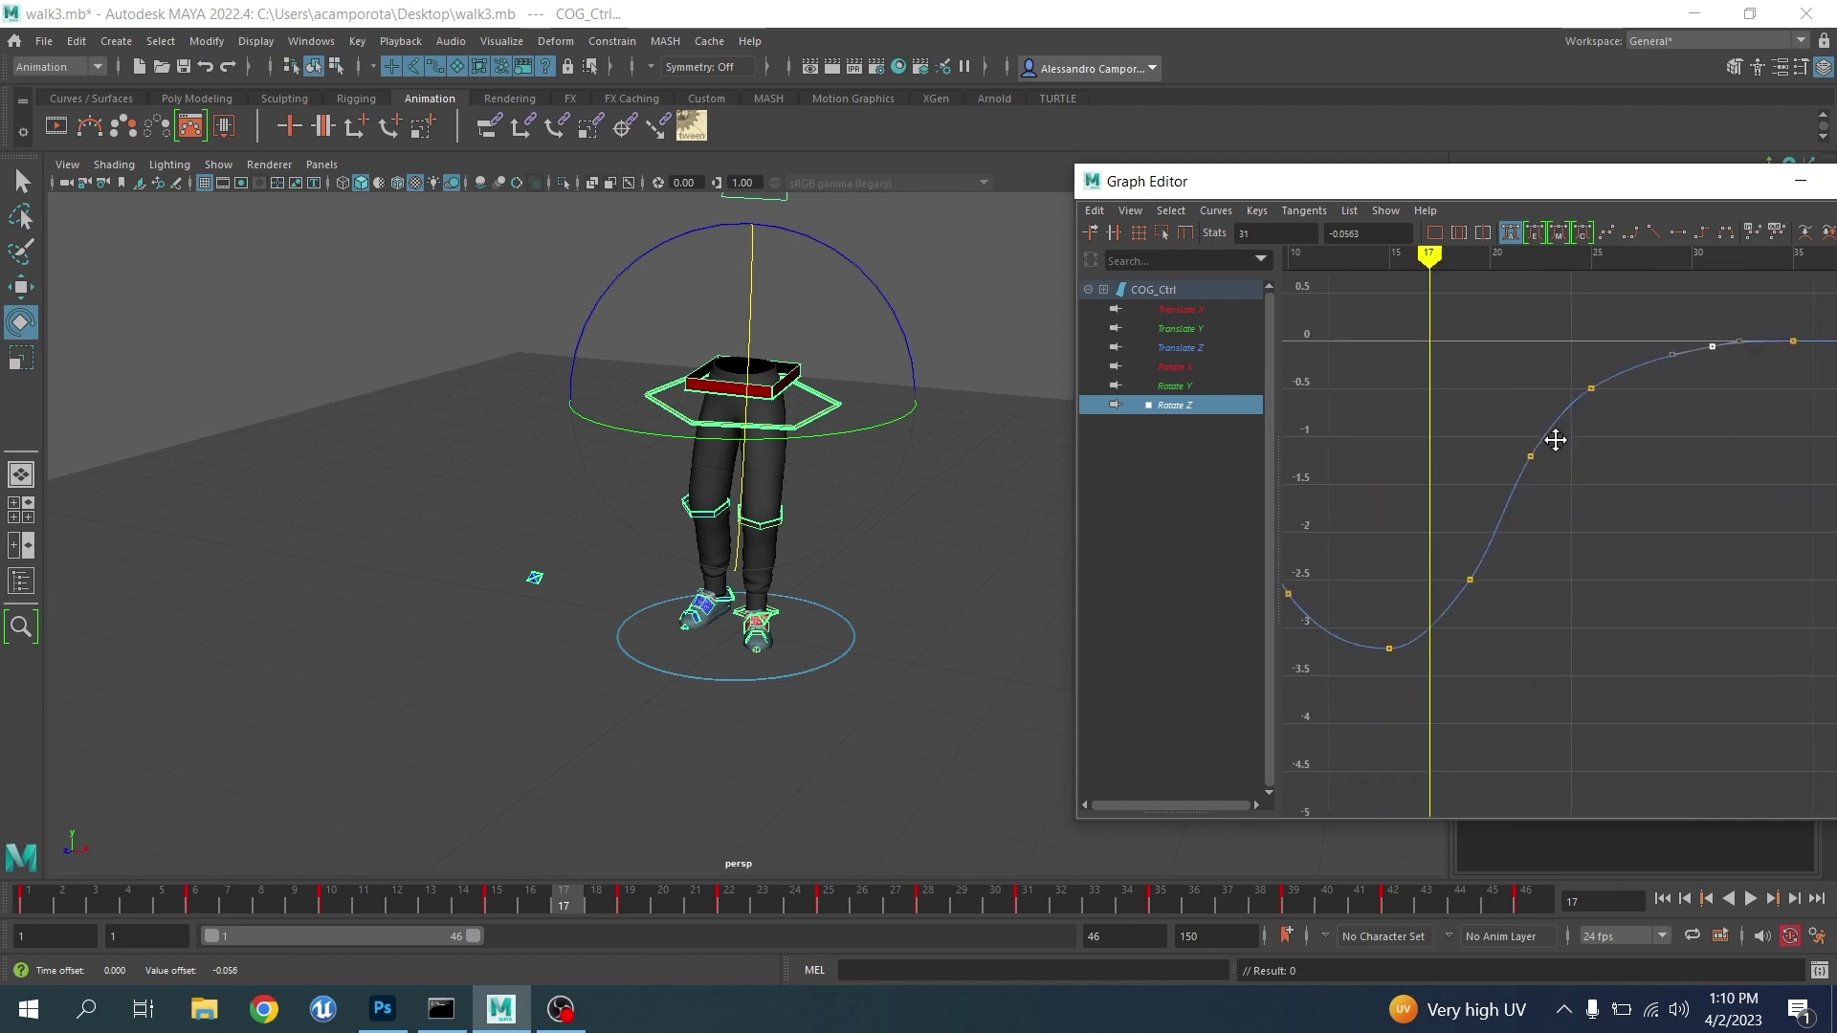
left_click_drag(1512, 606, 1531, 642)
middle_click_drag(1531, 644, 1664, 644)
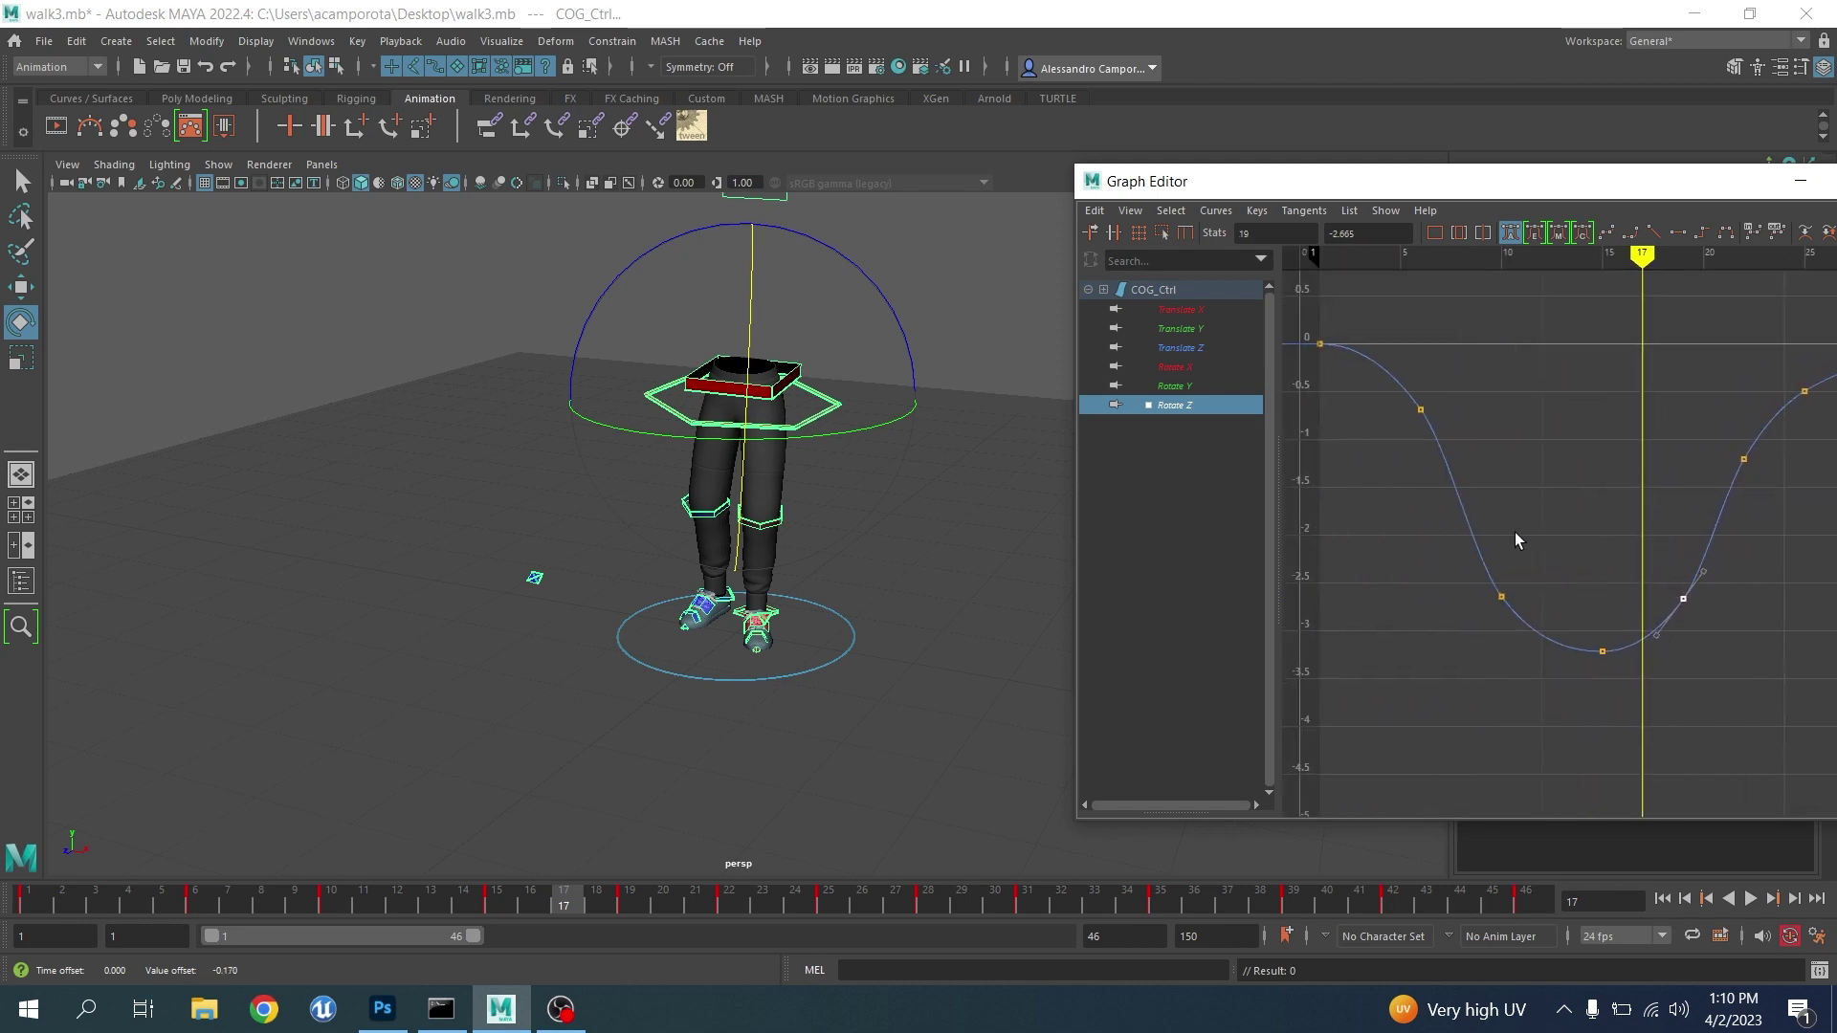
Lower the Rotate Z key at frame 10 to -2.742 and play back the walk to check it
left_click_drag(1515, 533, 1451, 667)
middle_click_drag(1446, 677, 1450, 685)
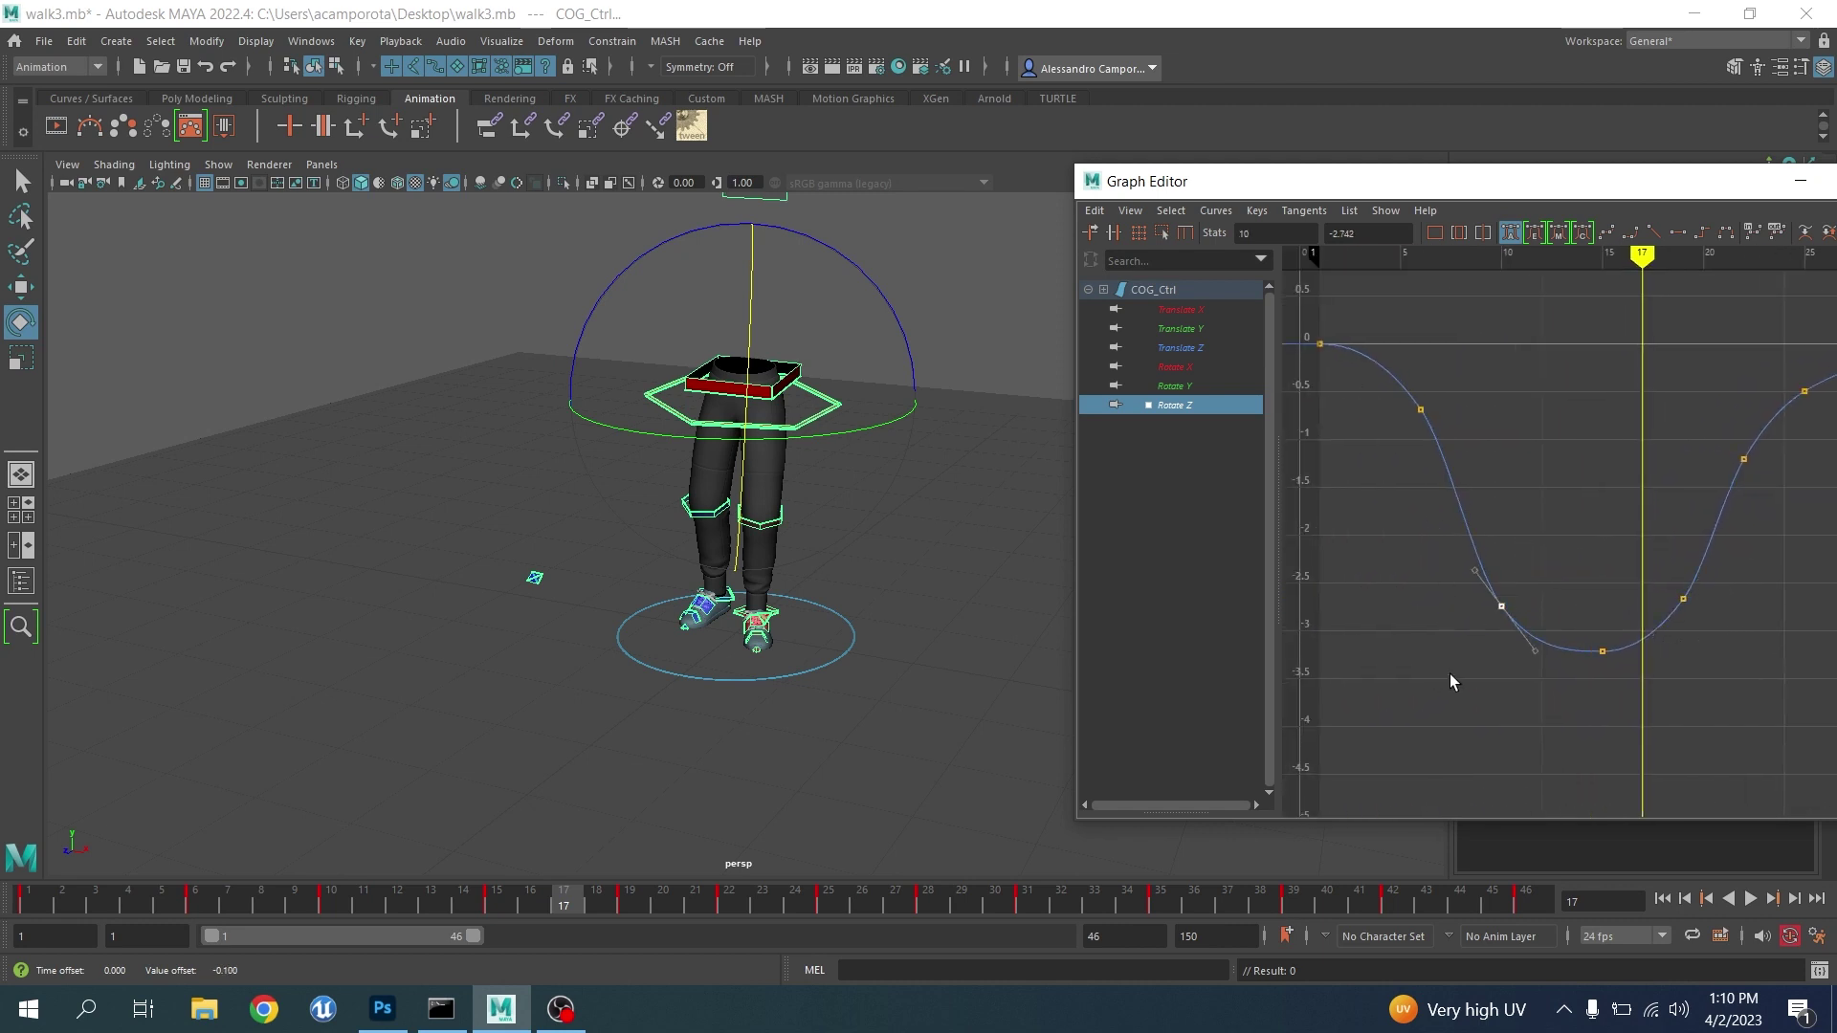
left_click(1749, 898)
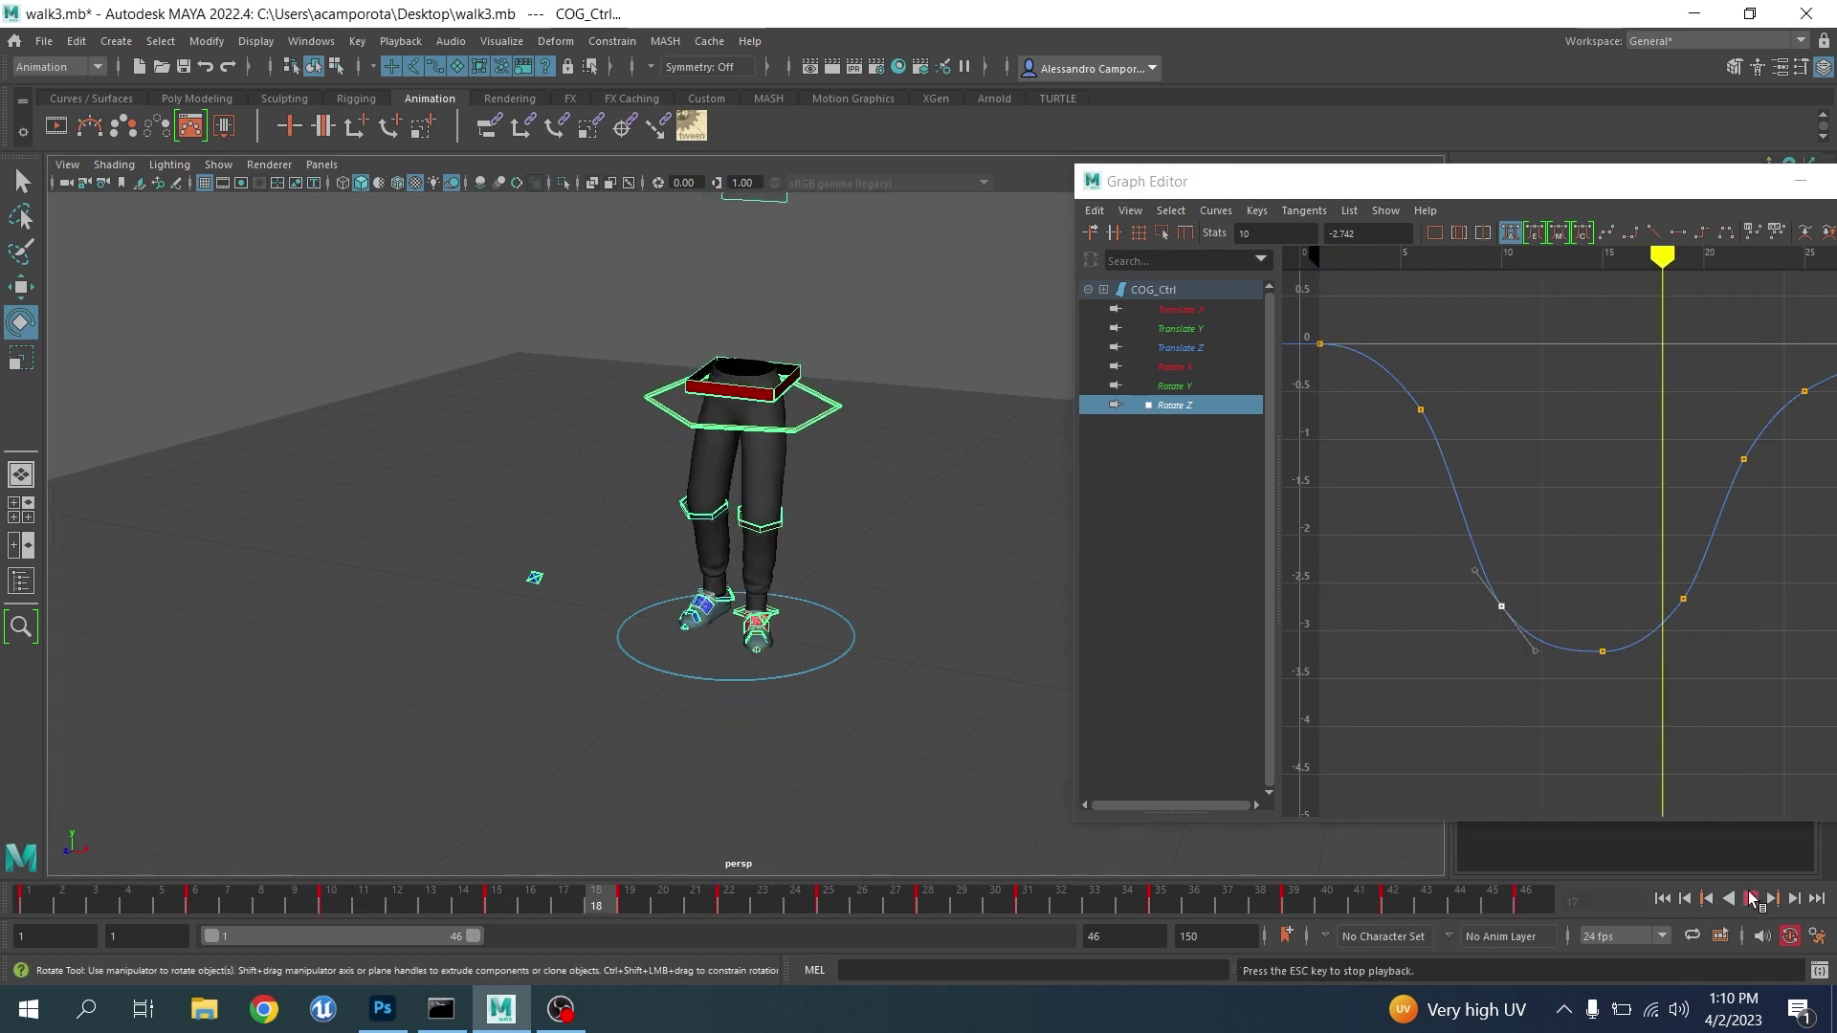
left_click(1750, 897)
Display the Rotate Y curve of MD_Torso_01_Hip_Ctrl and scrub the walk up to frame 22 to examine the hip twist
left_click(763, 397)
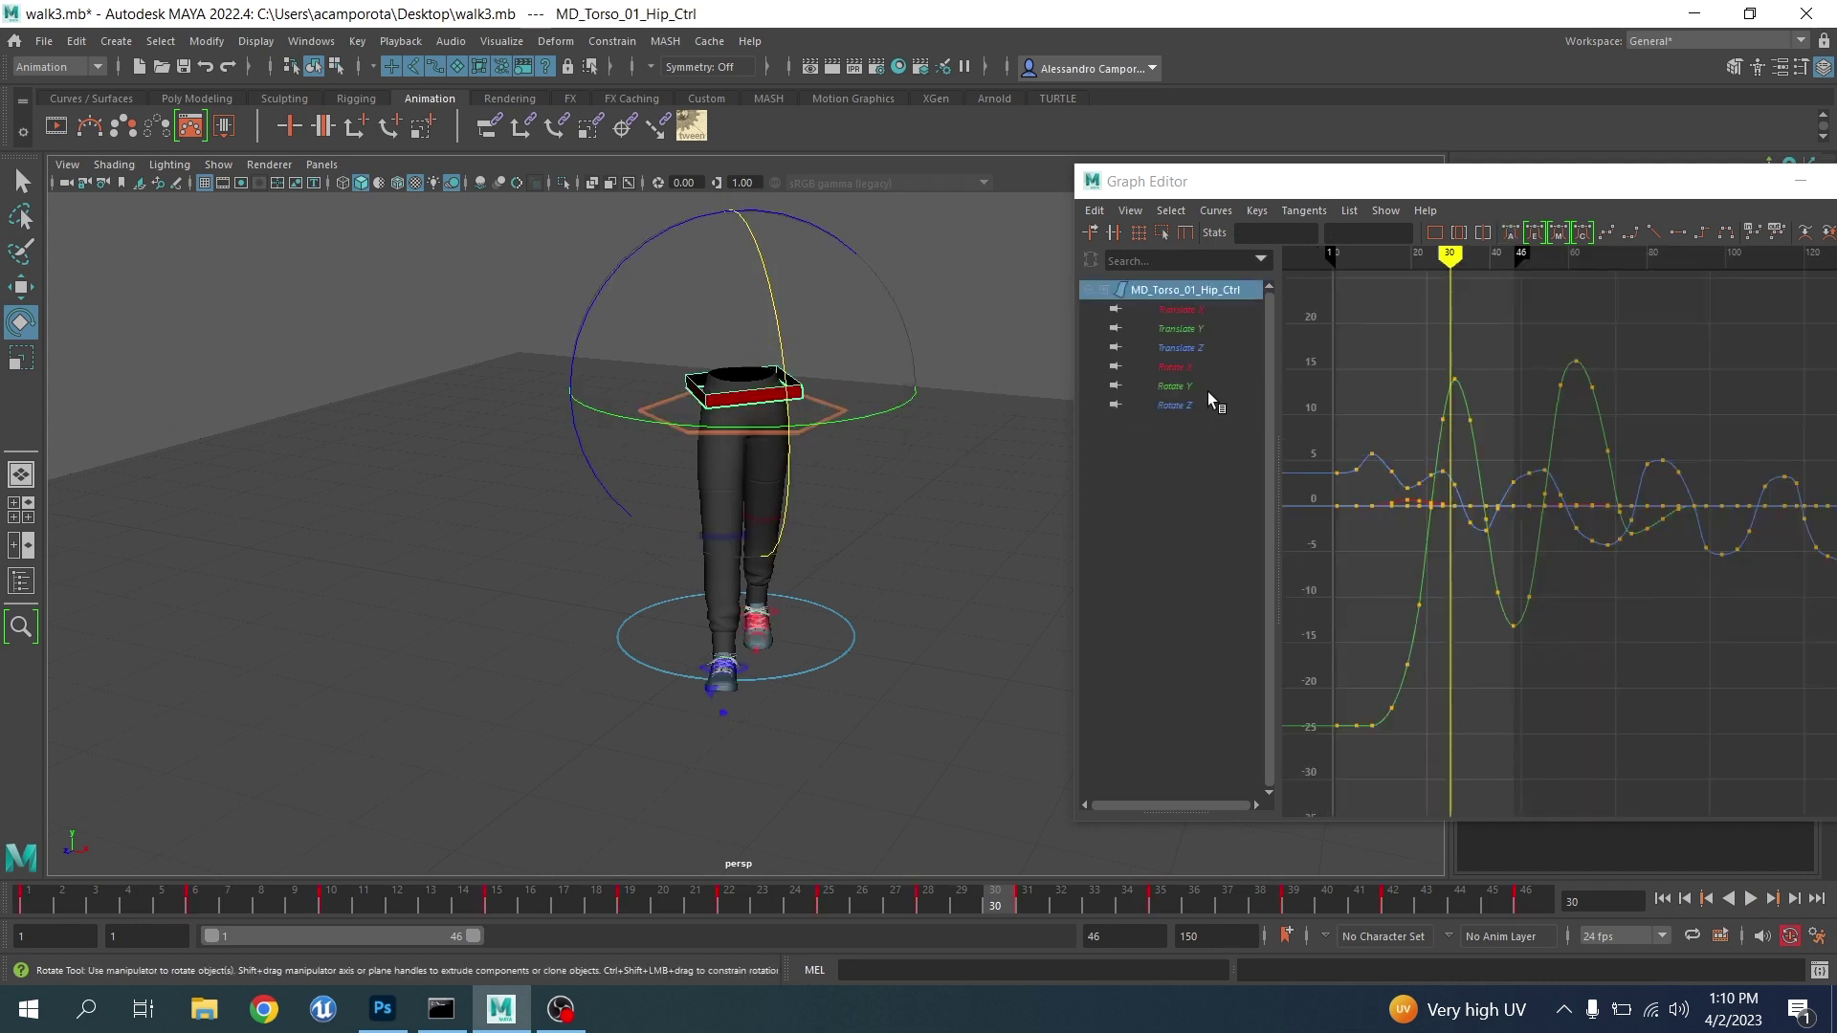
left_click(1187, 329)
left_click(1188, 386)
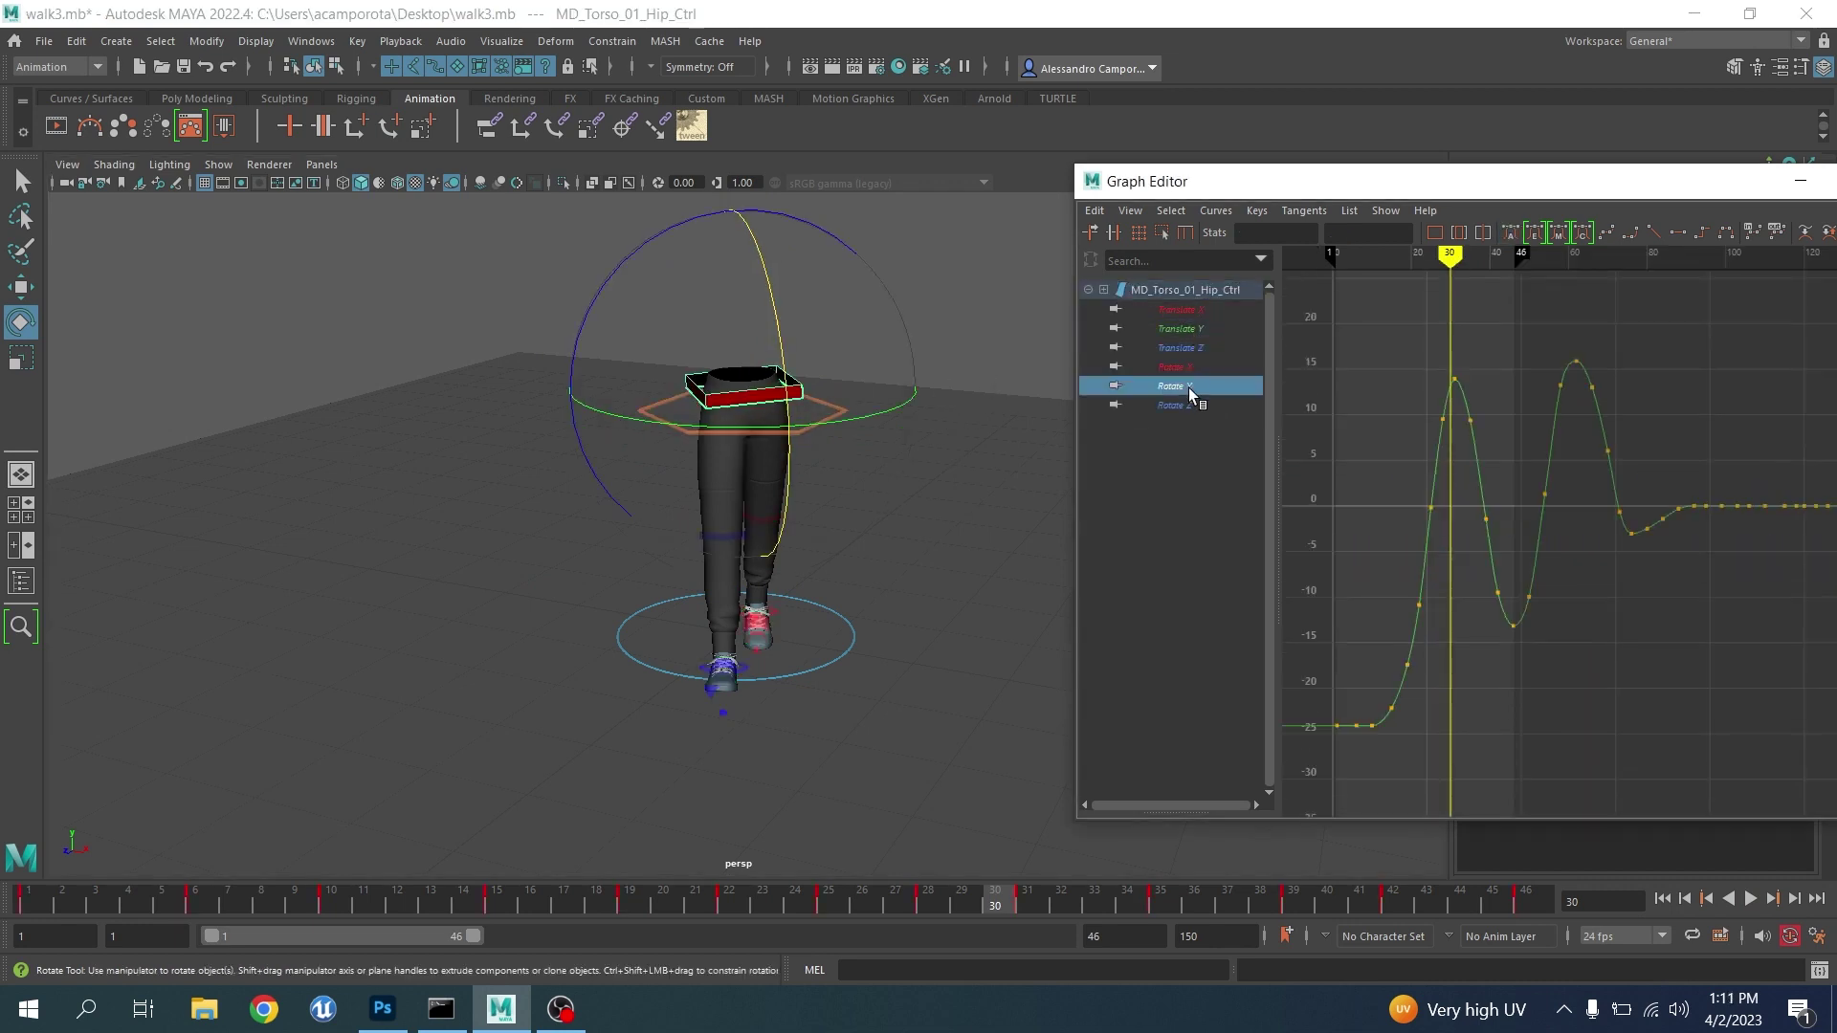
middle_click_drag(1433, 532, 1491, 463, "alt")
right_click_drag(1490, 463, 1508, 495, "alt+shift")
middle_click_drag(1356, 598, 1506, 659, "alt")
left_click(160, 905)
left_click_drag(161, 905, 736, 970)
middle_click_drag(1481, 638, 1538, 599, "alt")
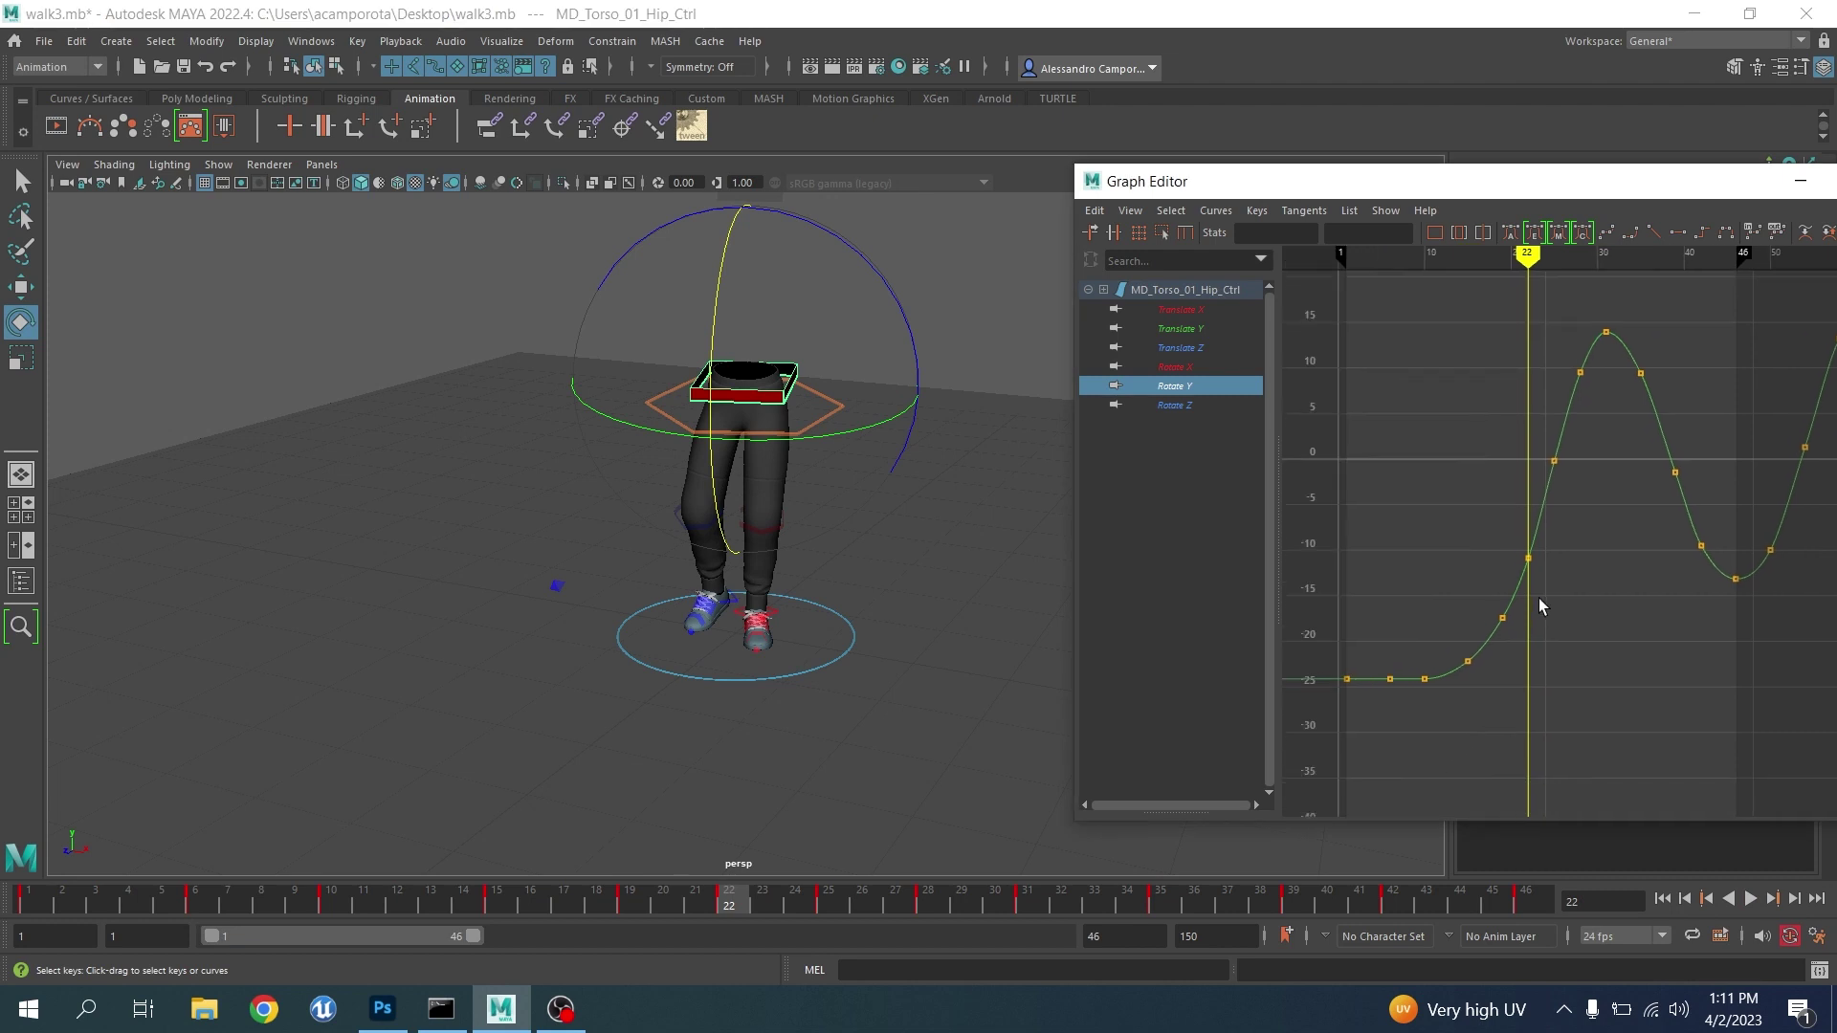
Delete the hip control's Rotate Y key at frame 19 and lower the key at frame 22 to about -14
left_click_drag(1349, 729, 1349, 727)
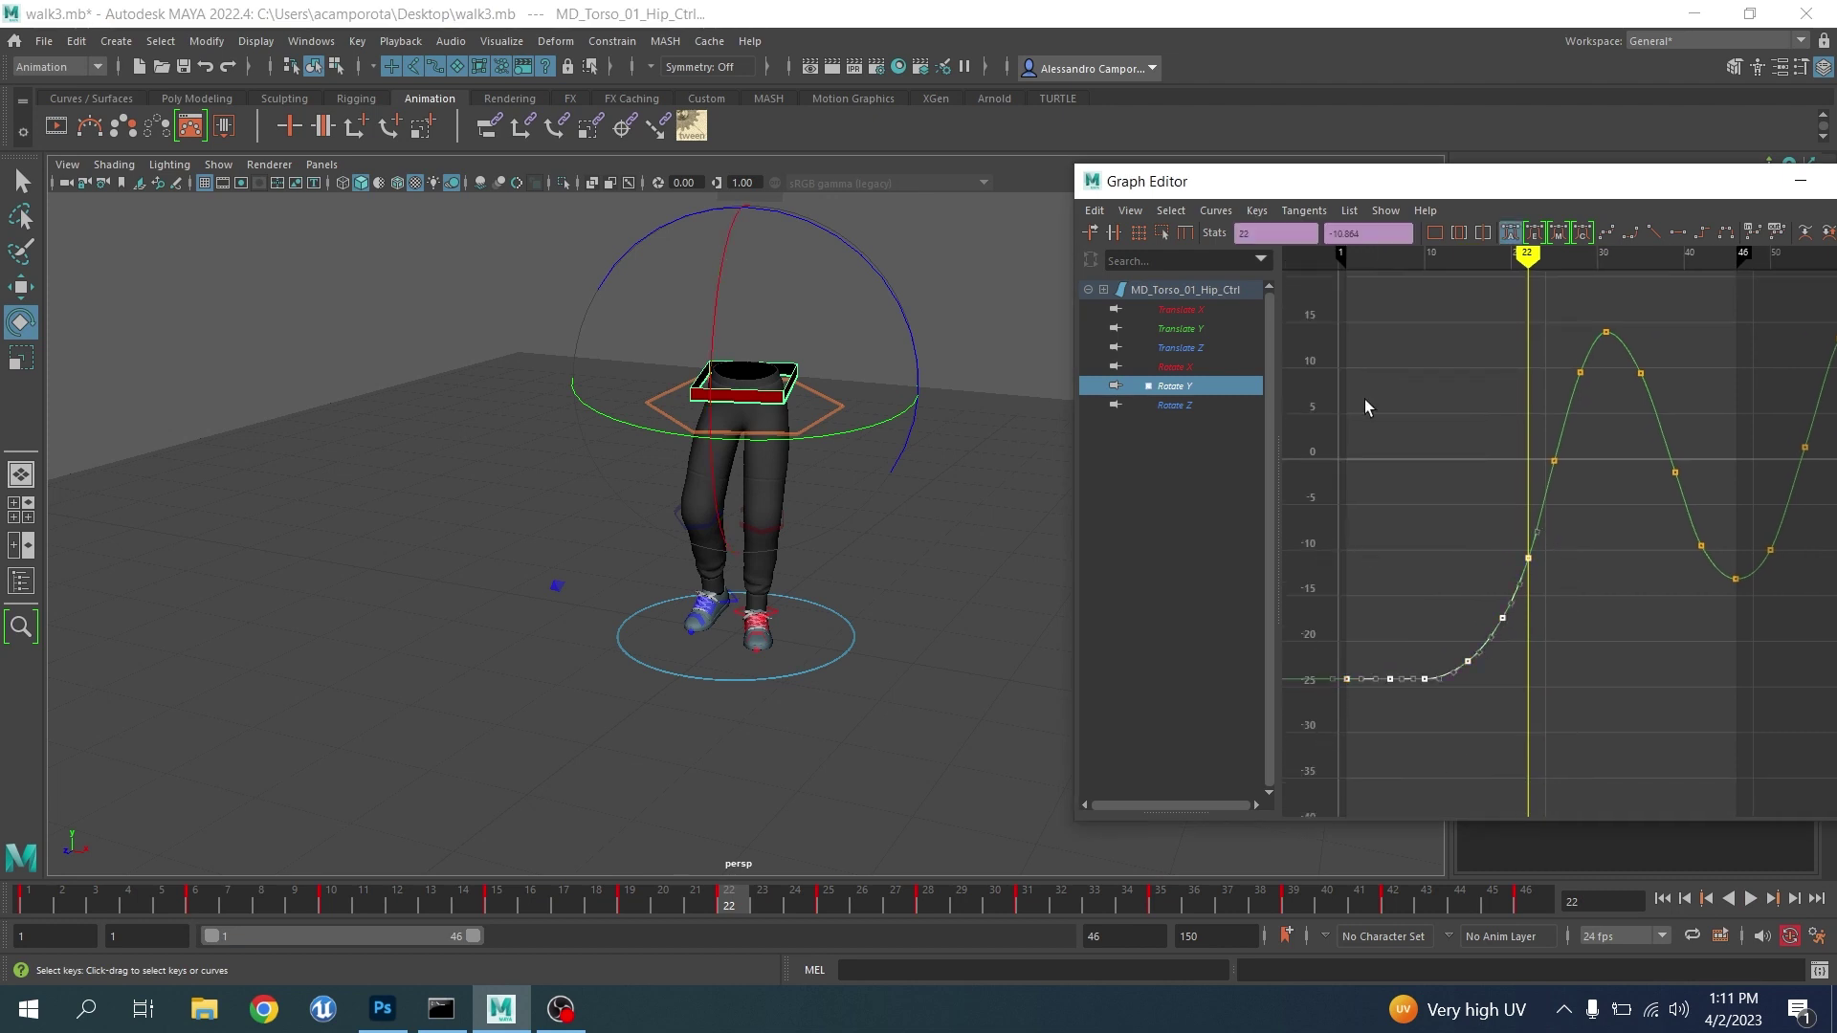
left_click(1164, 233)
left_click_drag(1437, 552, 1437, 572)
left_click(1624, 663)
scroll(1497, 541, "up", 3)
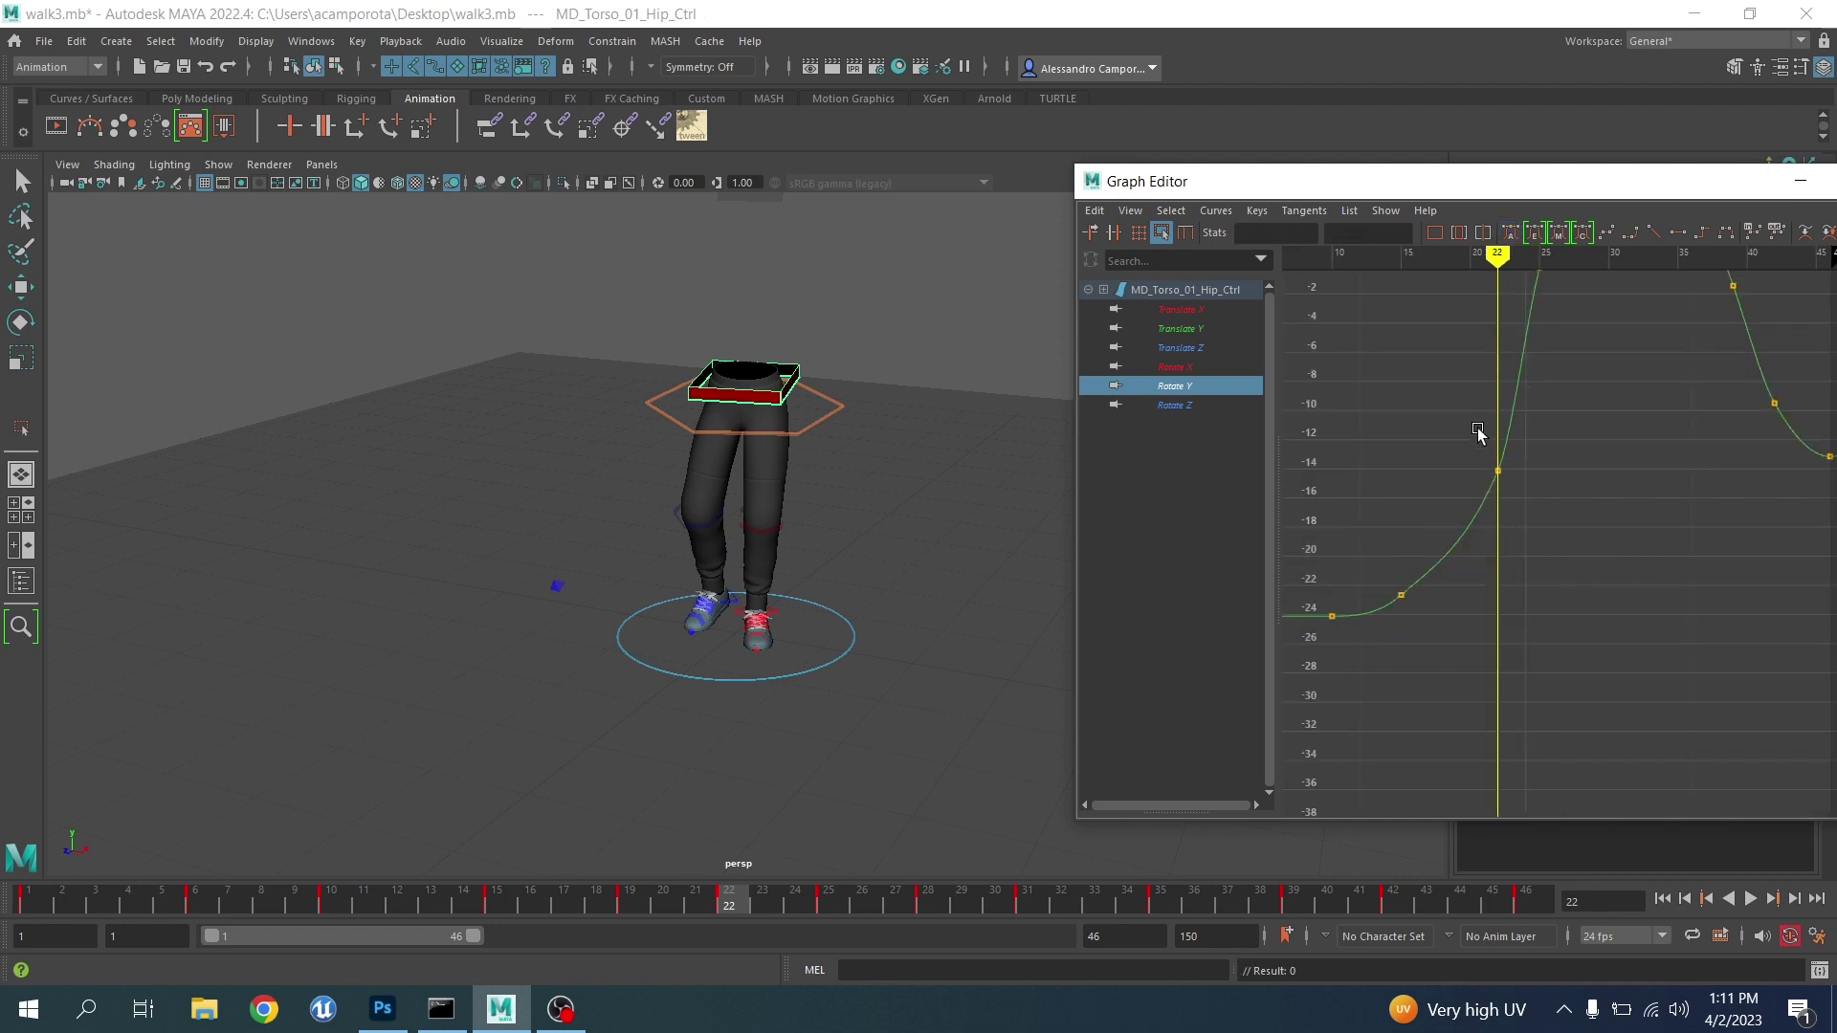
Go to frame 25 and lower the hip control's Rotate Y key there to -3.786
middle_click_drag(1480, 431, 1455, 641, "alt")
left_click_drag(1468, 451, 1574, 543)
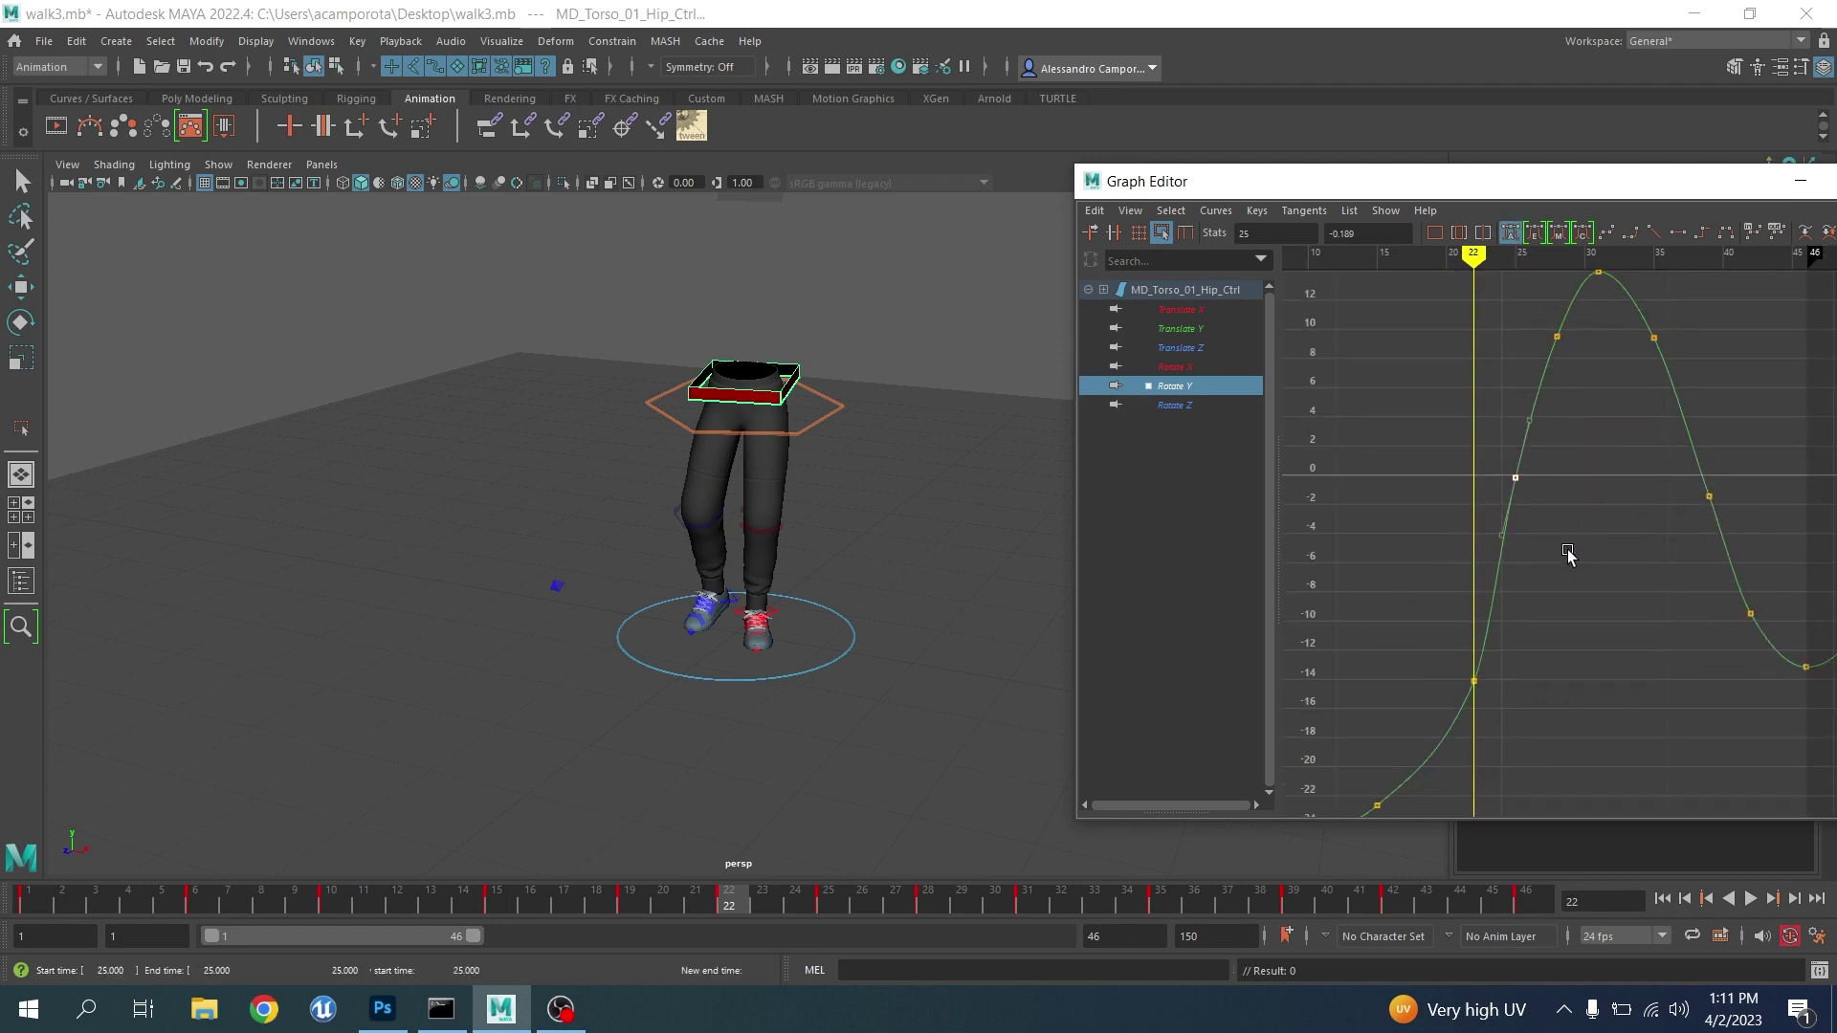
key("period")
middle_click_drag(1555, 554, 1558, 605)
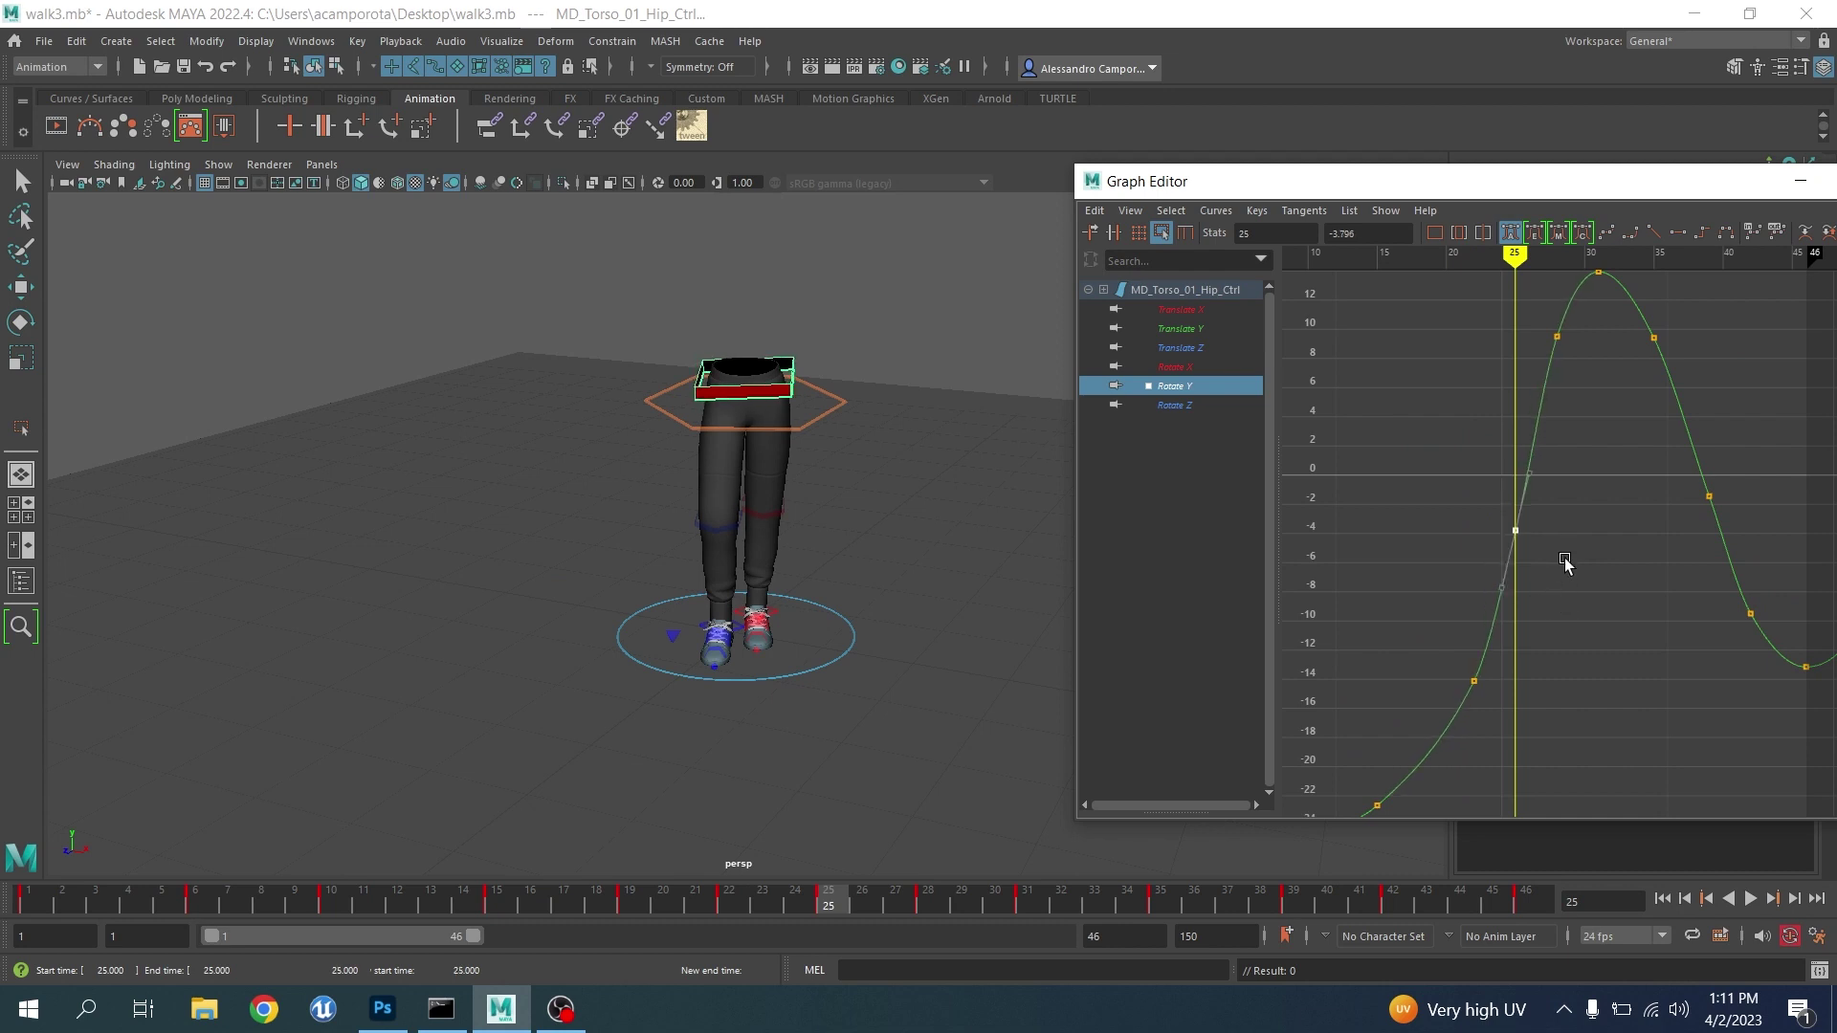
Raise the hip control's Rotate Y keys at frame 28 to 11.404 and at frame 35 to 11.498
key("period")
left_click_drag(1501, 326, 1603, 405)
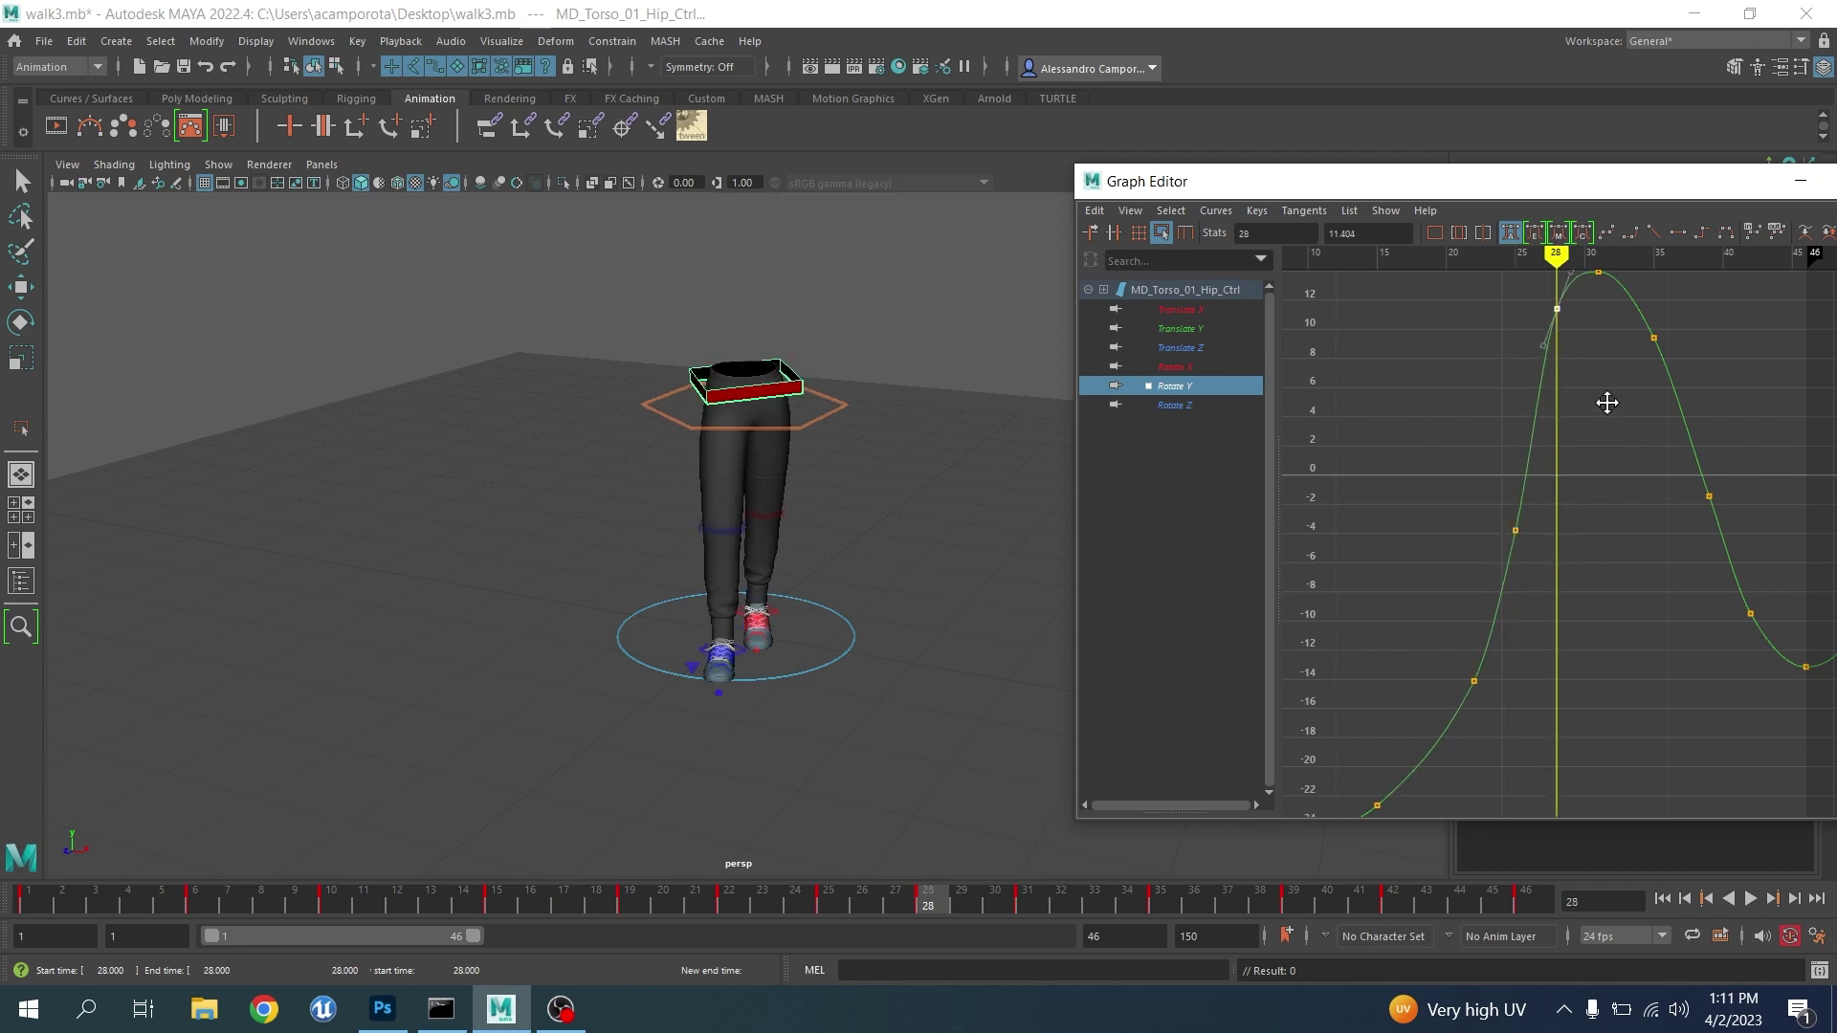
key("period")
key("period")
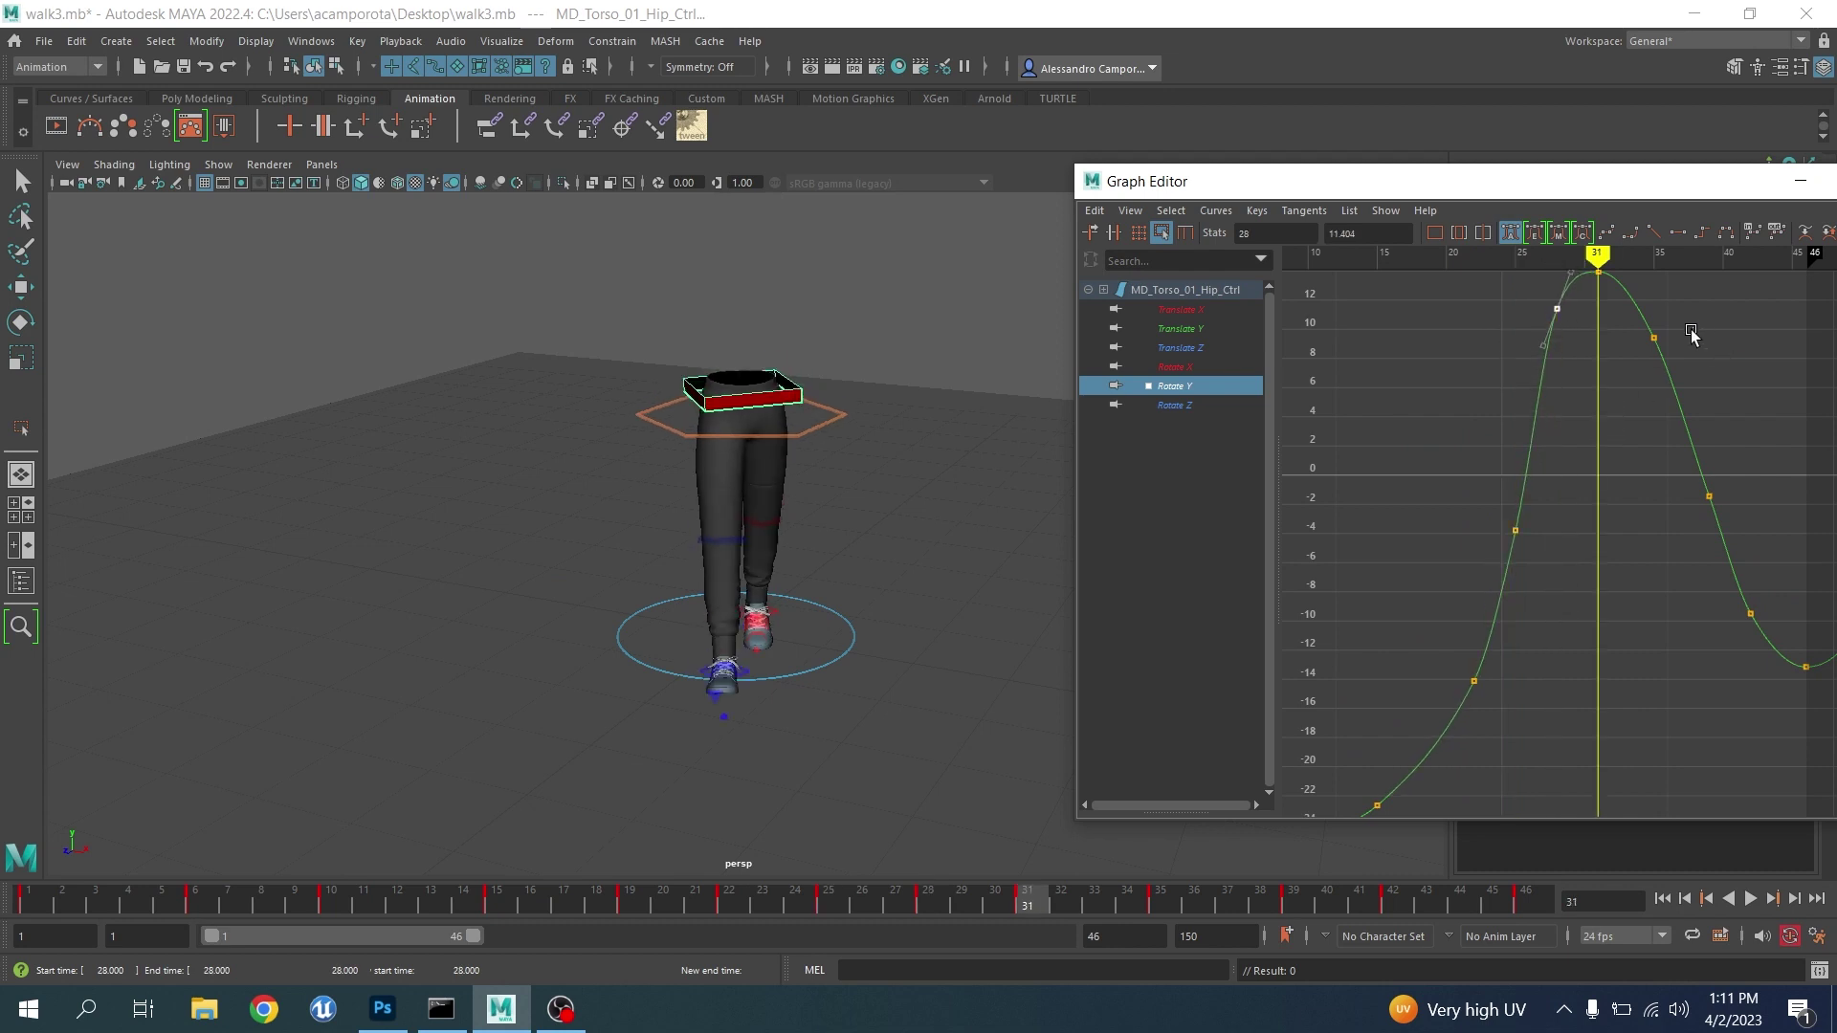
left_click_drag(1686, 324, 1622, 395)
middle_click_drag(1624, 399, 1625, 374)
Raise the hip control's Rotate Y key at frame 39 to about 2 and set the key at frame 42 to -9.831
key("period")
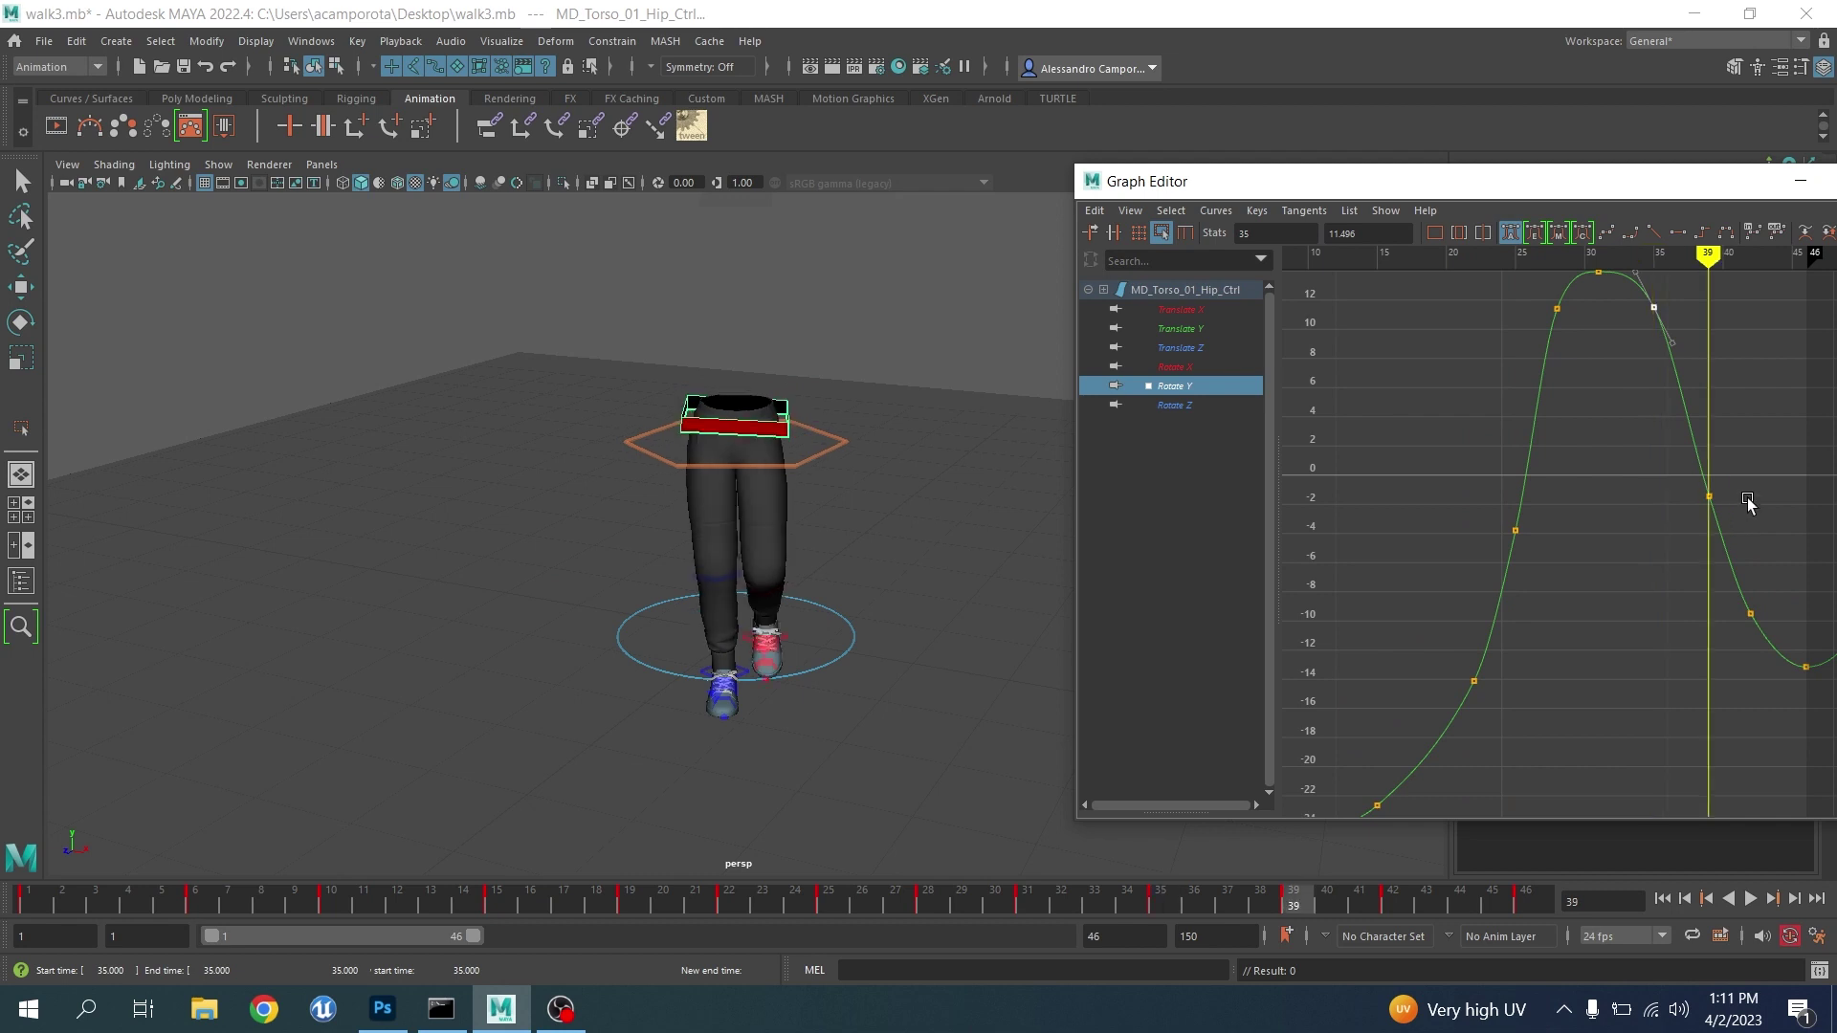
left_click_drag(1748, 499, 1665, 544)
middle_click_drag(1665, 543, 1569, 508)
left_click_drag(1639, 533, 1575, 593)
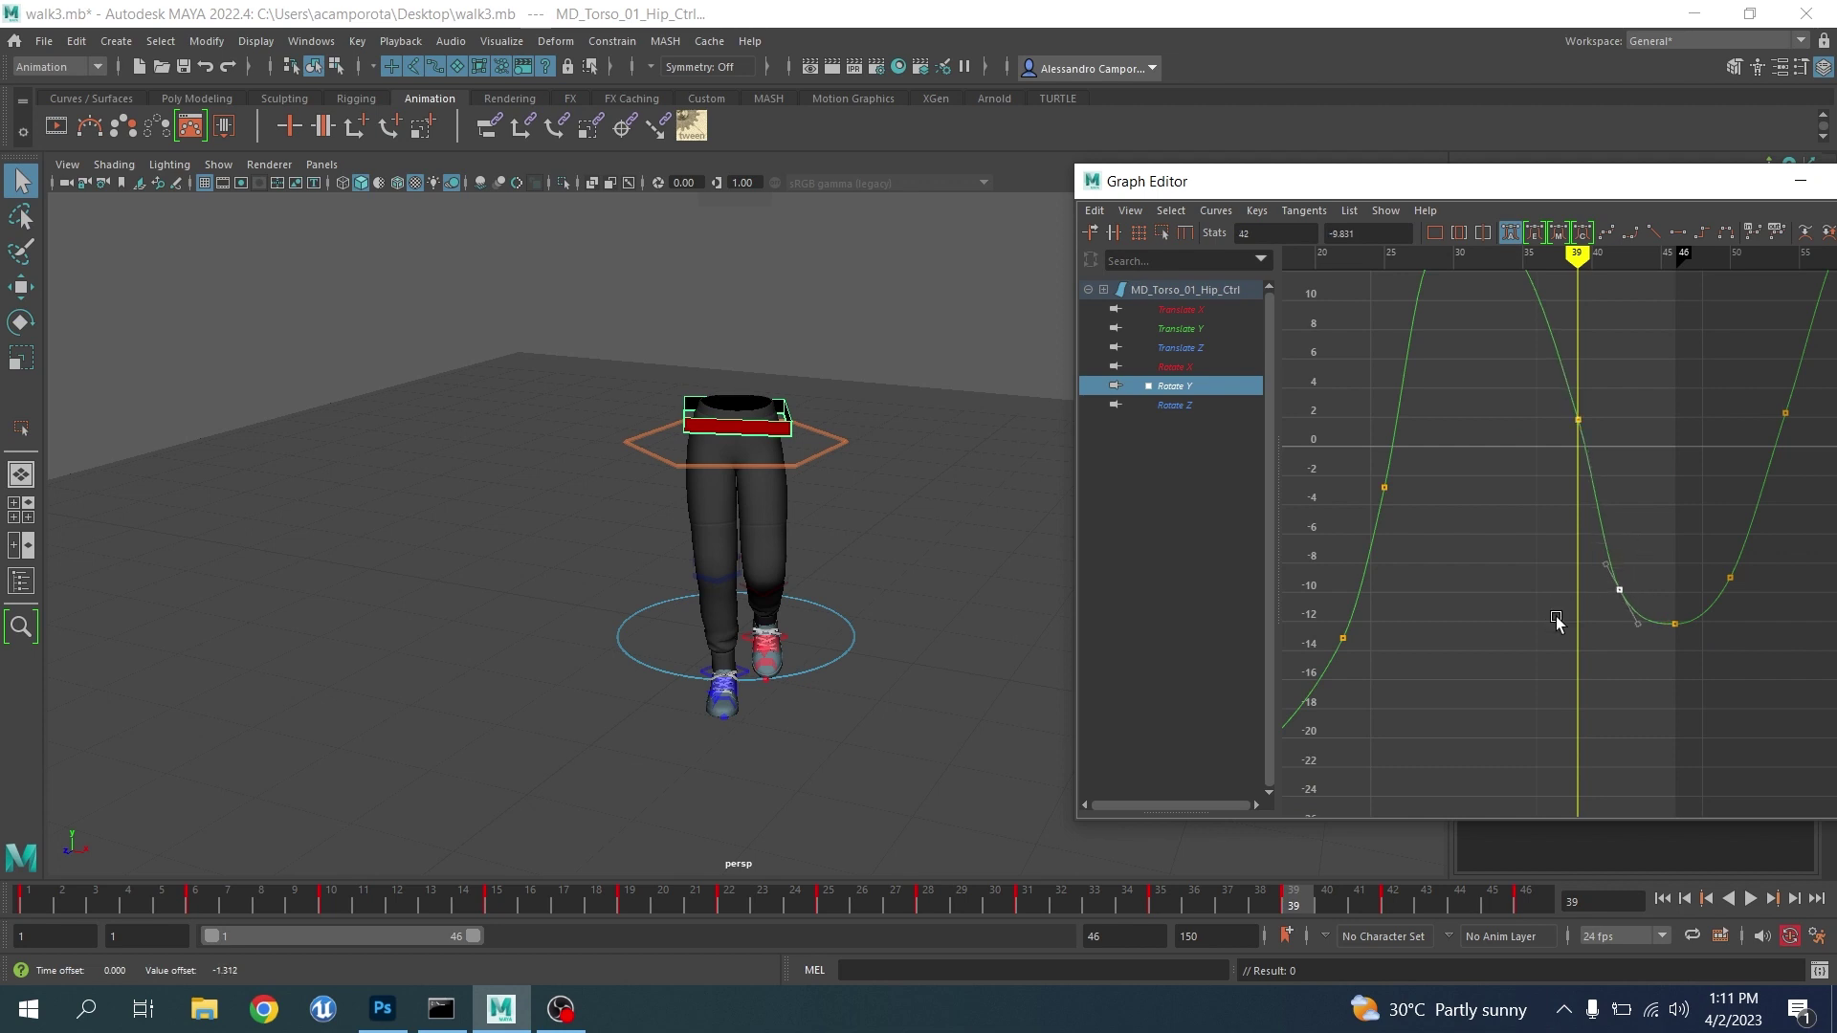
Lower the hip control's Rotate Y key at frame 31 to 14.927
middle_click_drag(1558, 478, 1561, 592, "alt")
right_click_drag(1561, 591, 1622, 566, "alt+shift")
middle_click_drag(1622, 565, 1673, 582, "alt")
left_click_drag(1643, 537, 1561, 592)
middle_click_drag(1570, 594, 1569, 632)
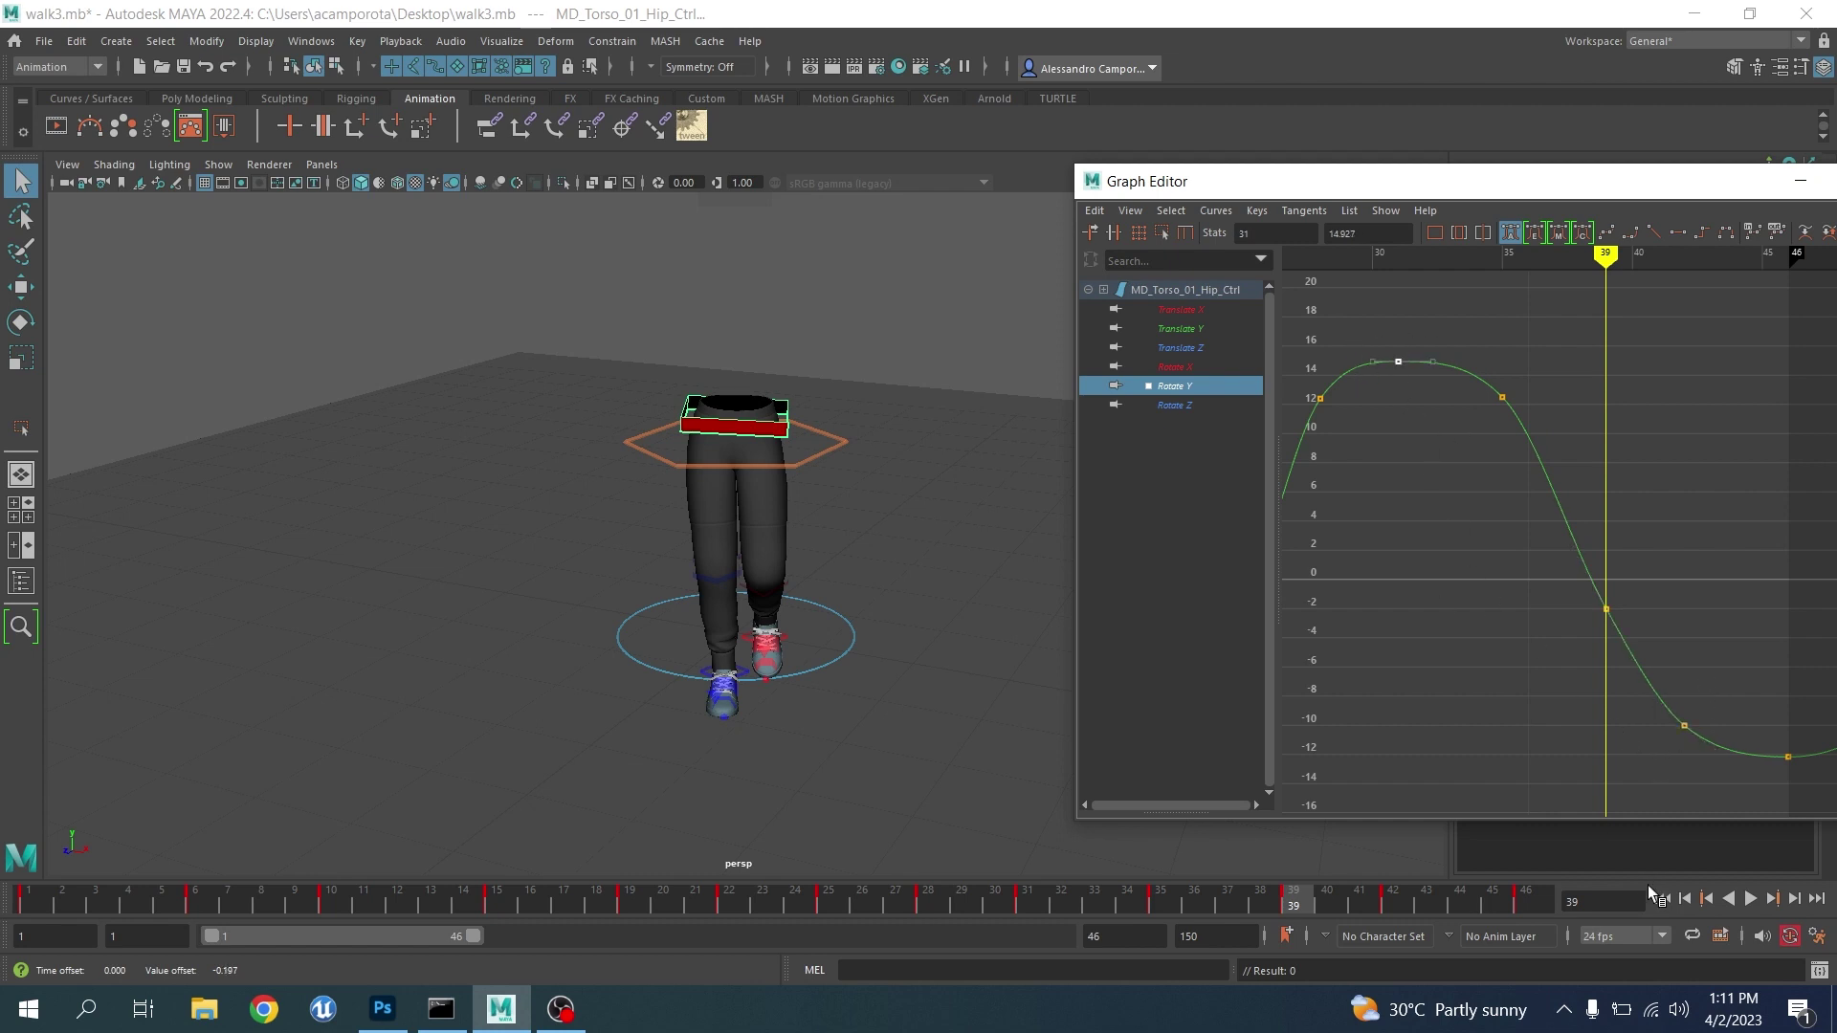
Play back the walk while orbiting to a side view and stop the playback
left_click(1753, 903)
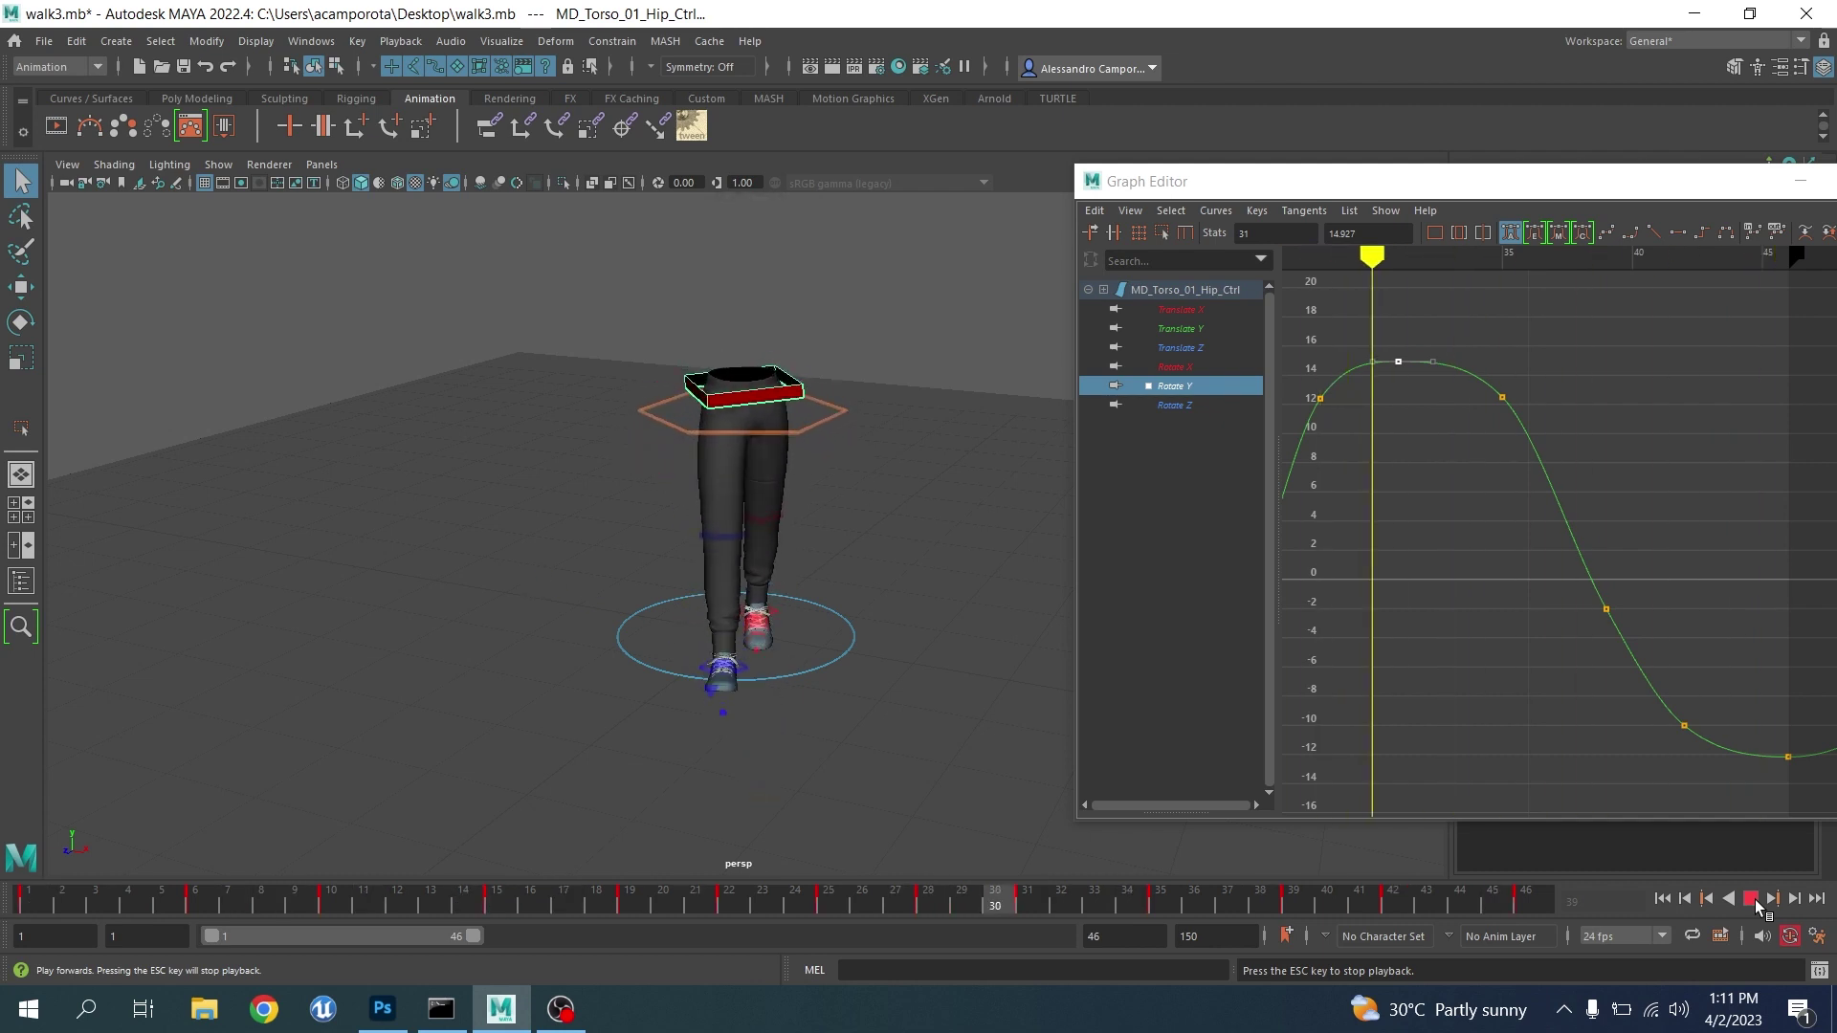
left_click_drag(710, 615, 648, 626, "alt")
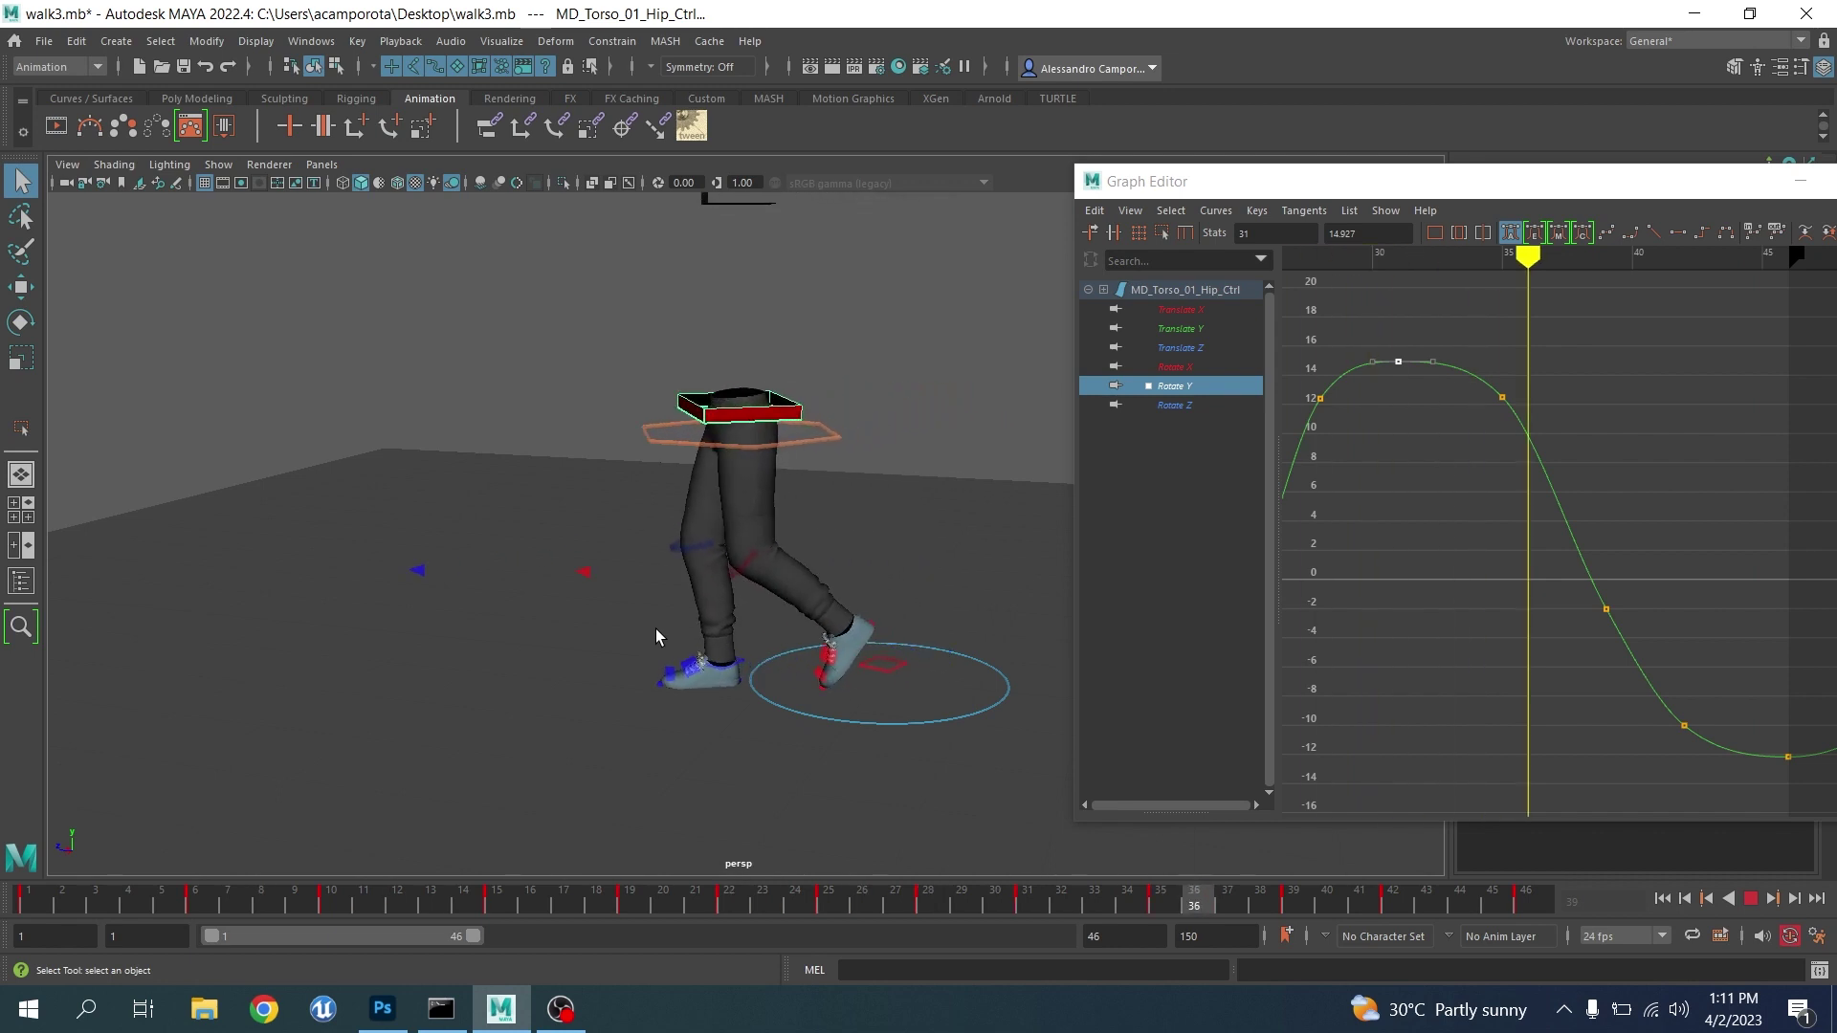
left_click(1749, 897)
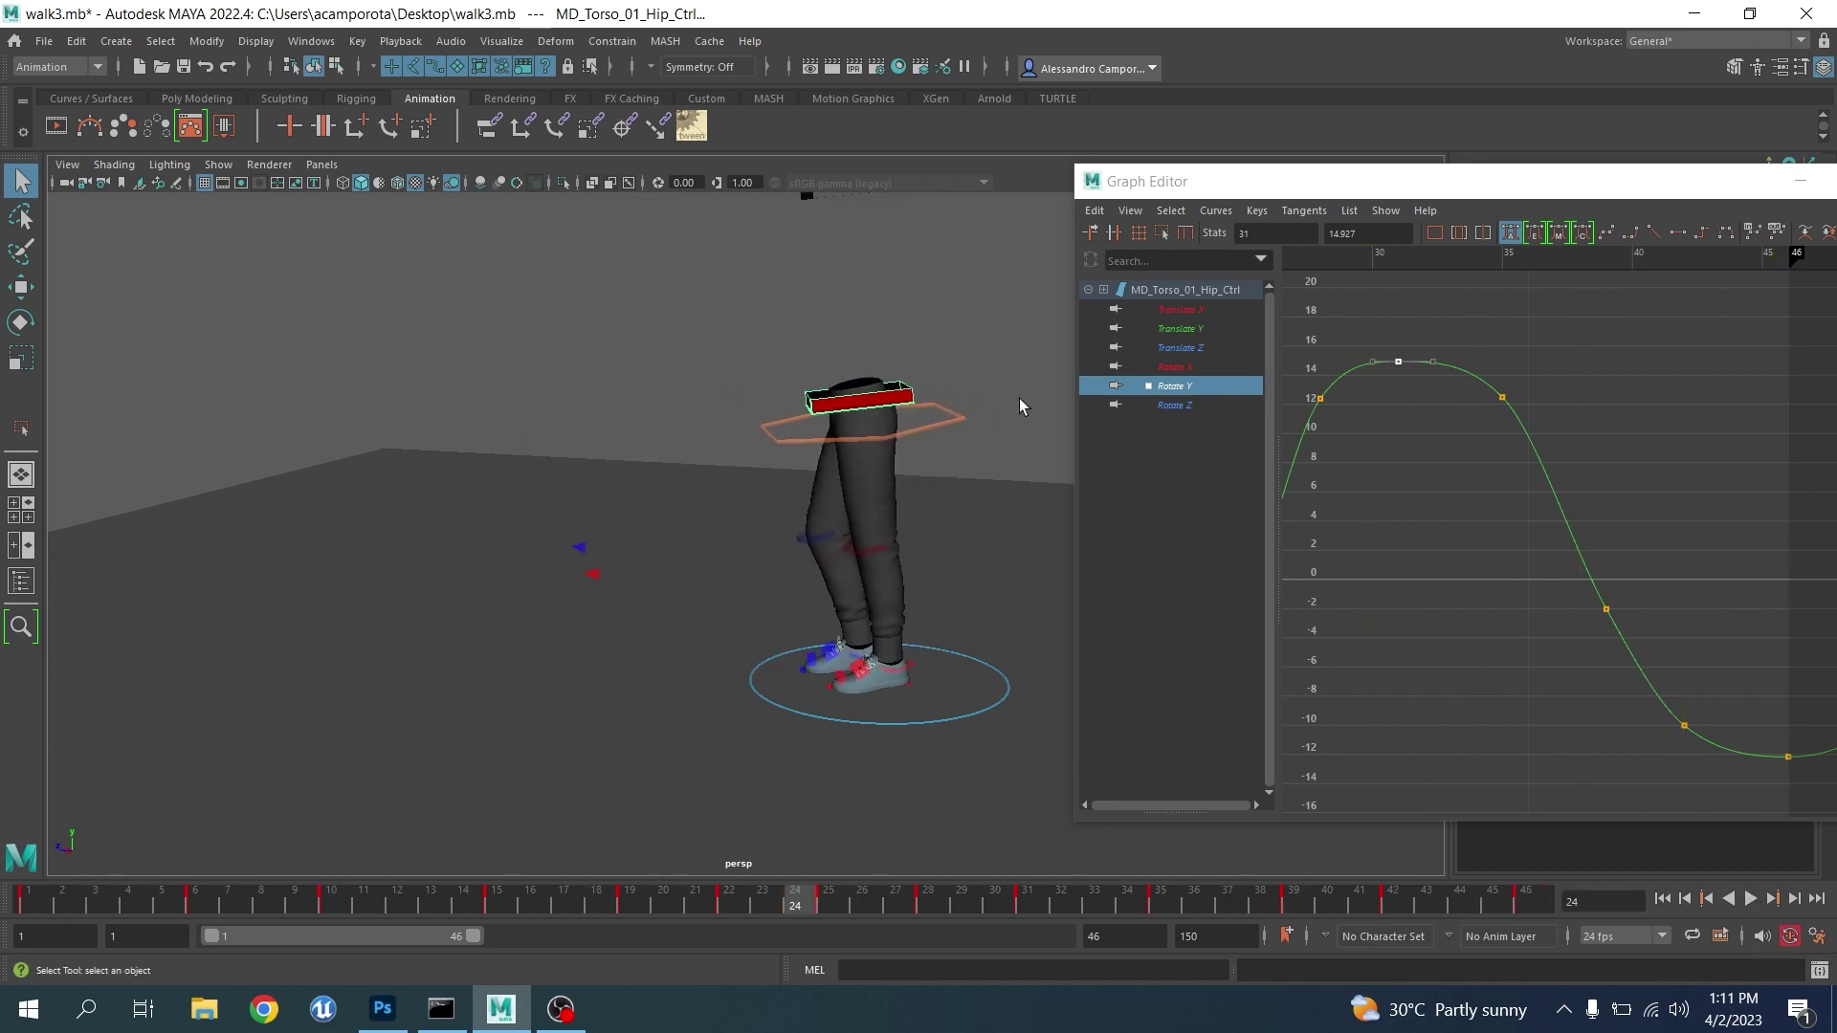
Isolate the hip control's Rotate Z curve, try rotating the control about Z at frame 24, and undo the test rotation
left_click(1185, 407)
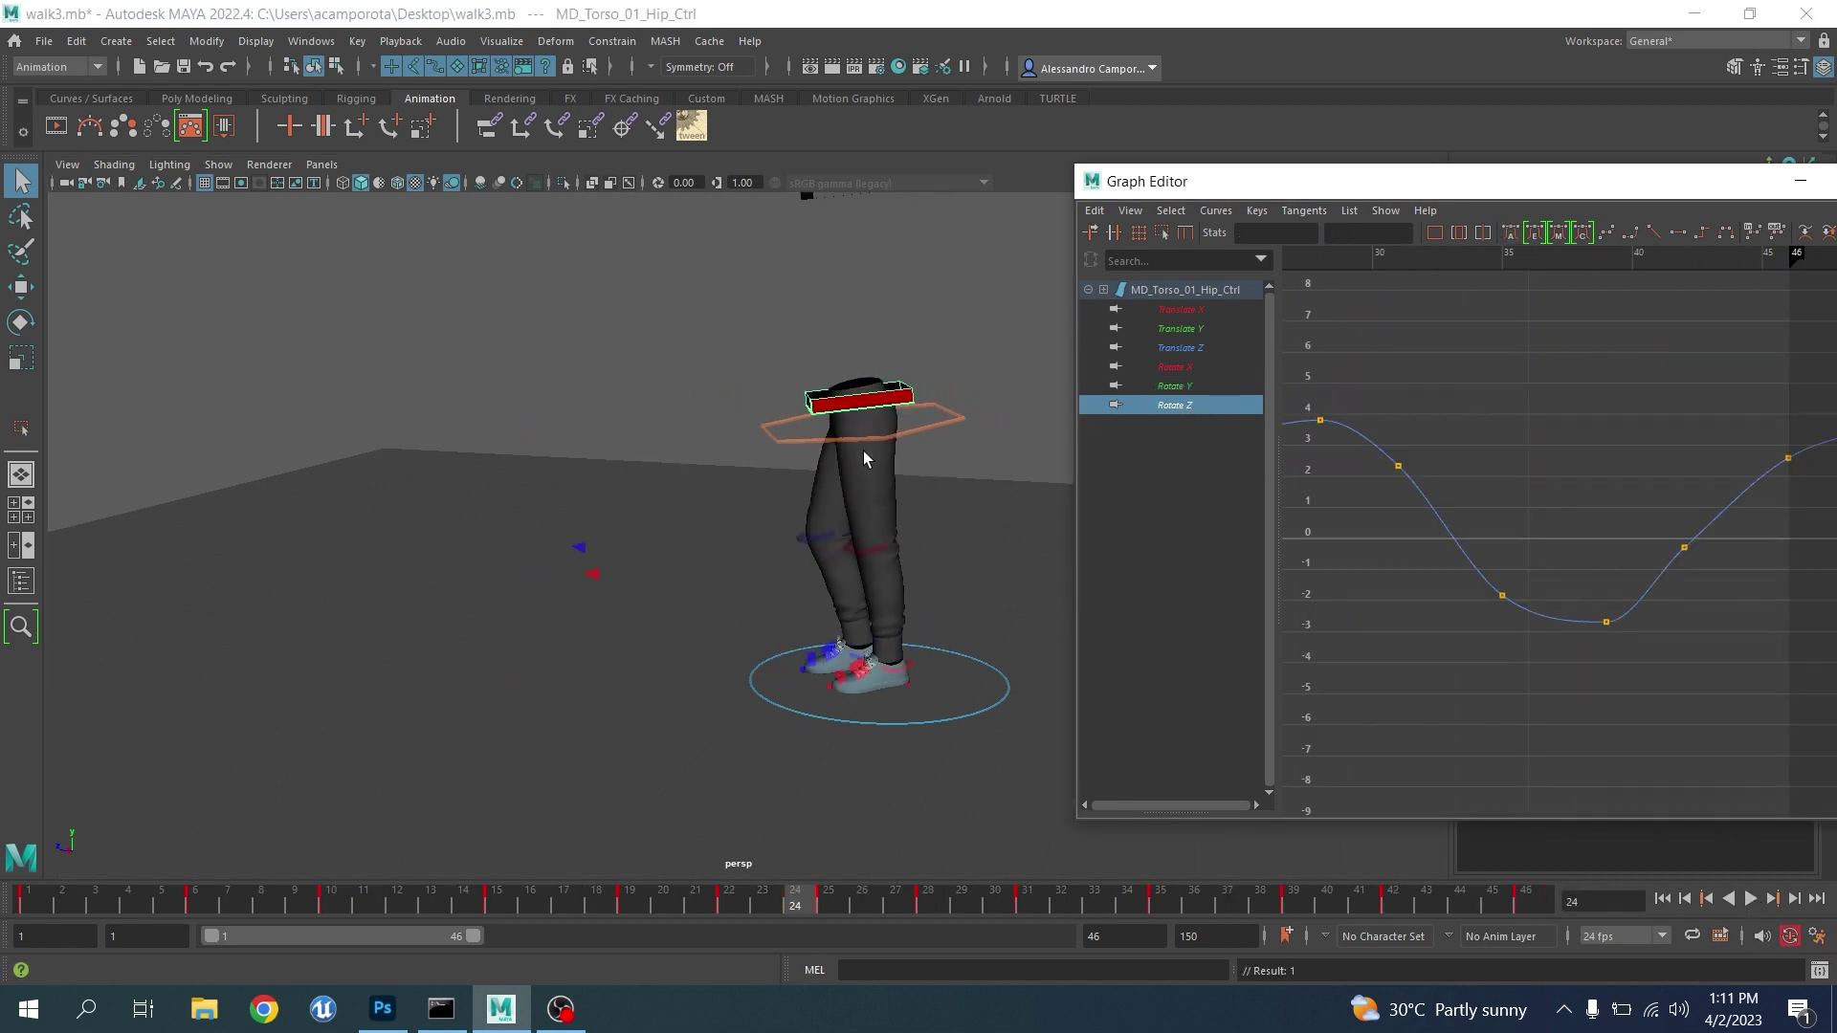
key("e")
left_click_drag(871, 371, 873, 388)
key("ctrl+z")
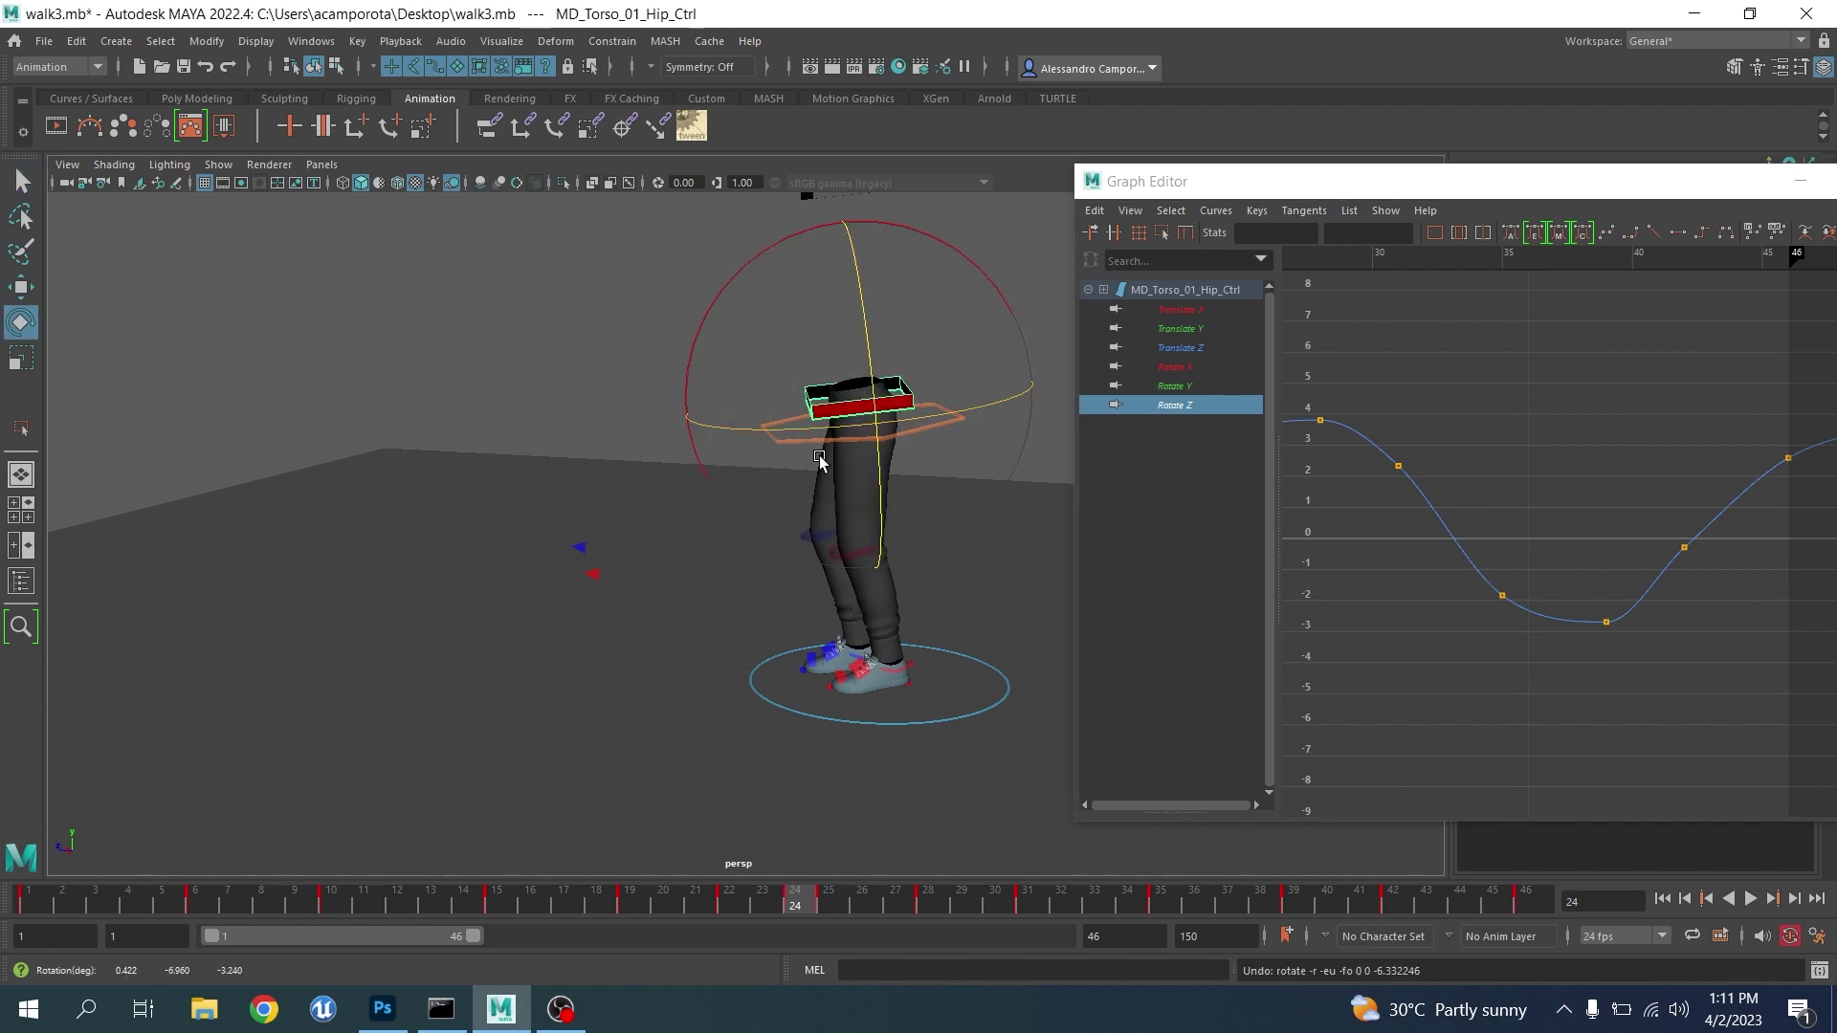
Go to frame 10, try raising the hip control's Rotate Z key there to 6.165, and undo the change
left_click_drag(820, 462, 989, 481, "alt")
middle_click_drag(1366, 394, 1552, 463, "alt")
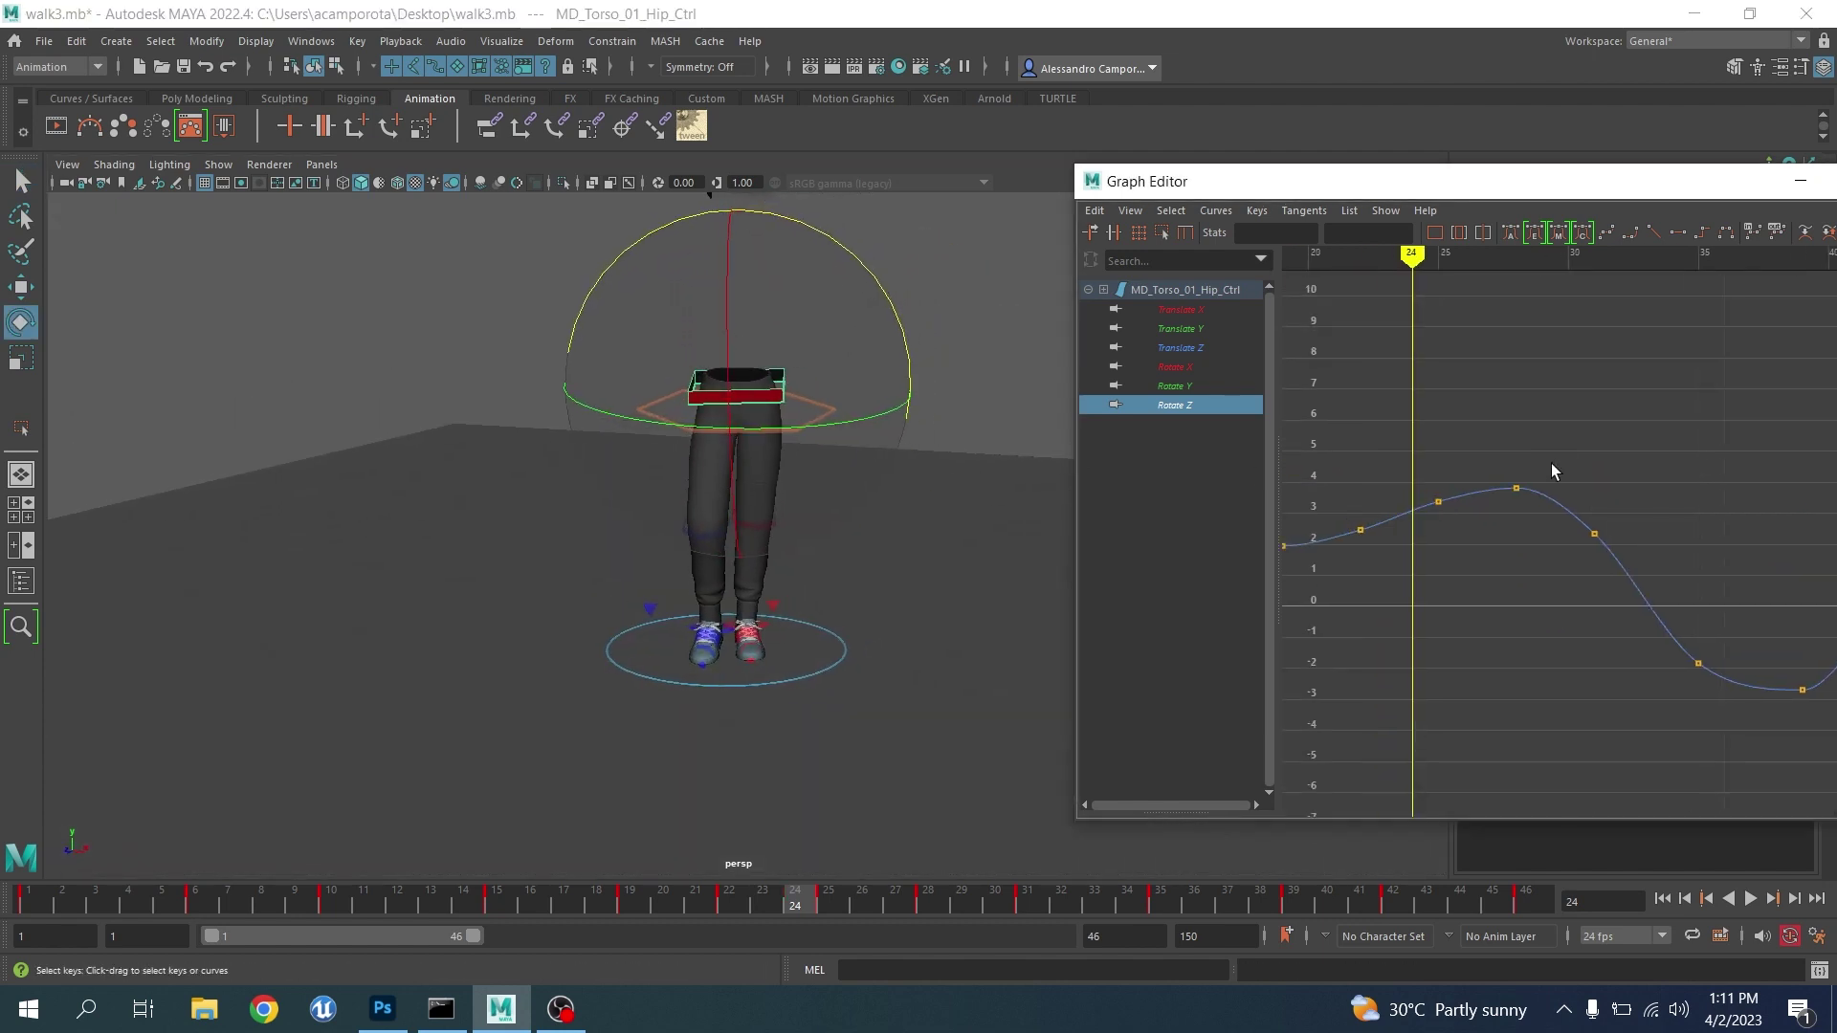
scroll(1551, 463, "down", 2)
right_click_drag(1587, 542, 1508, 530, "alt+shift")
scroll(1614, 556, "down", 2)
middle_click_drag(1521, 557, 1491, 588, "alt")
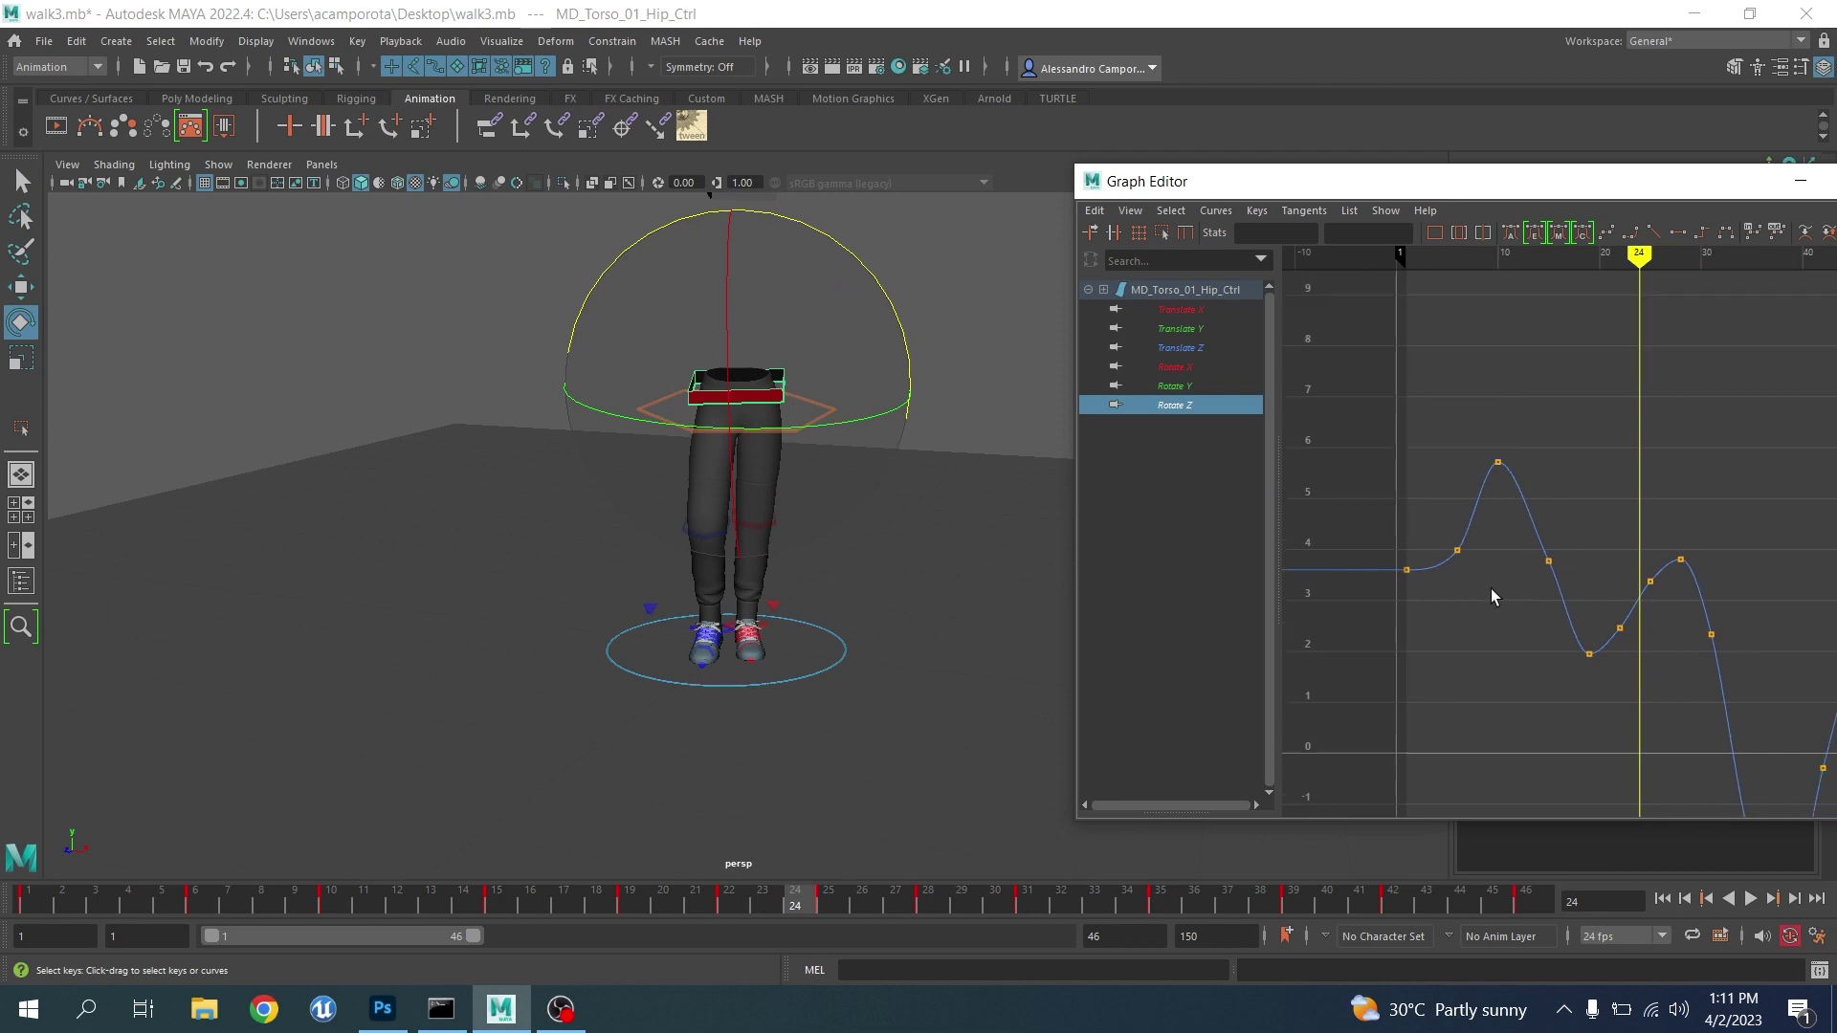
scroll(1491, 589, "up", 3)
left_click(48, 899)
key("alt+v")
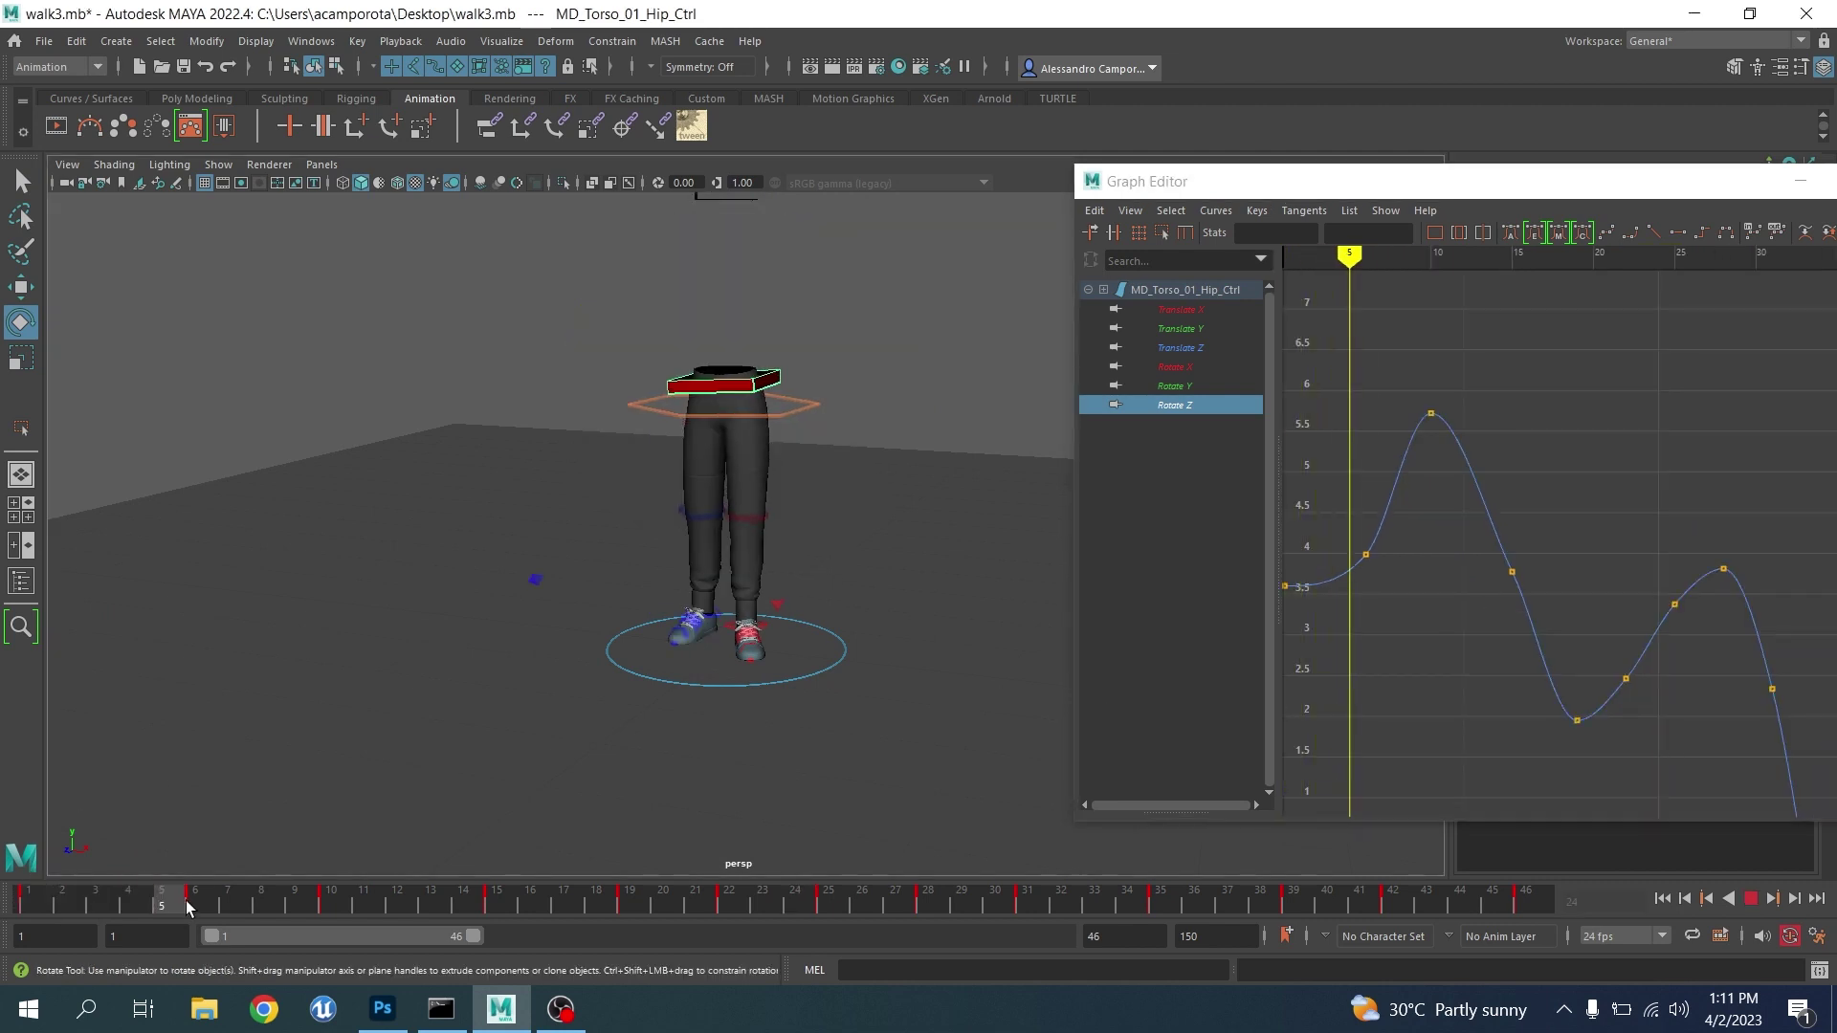
left_click_drag(188, 907, 340, 914)
left_click_drag(1406, 362, 1451, 448)
middle_click_drag(1446, 500, 1448, 464)
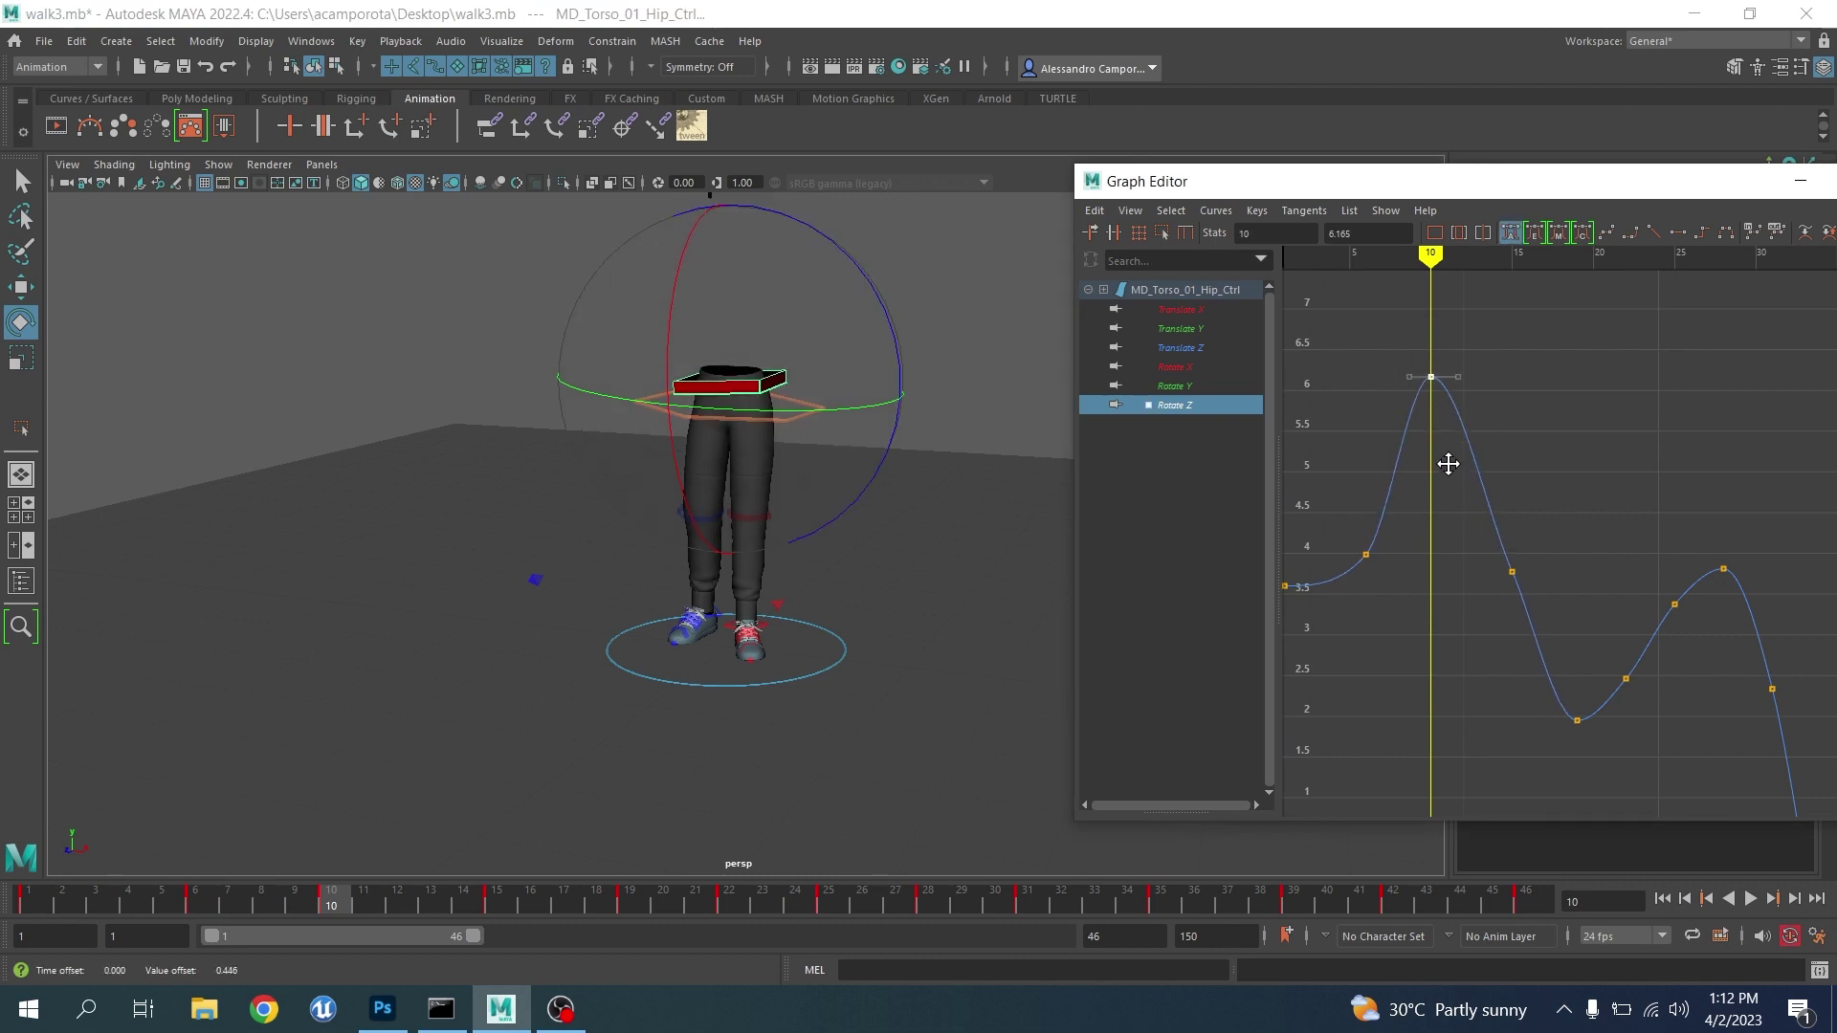
key("ctrl+z")
Shift the hip control's first two Rotate Z keys one frame earlier and lower both by about 1
middle_click_drag(1281, 451, 1343, 425, "alt")
left_click_drag(1341, 501, 1449, 617)
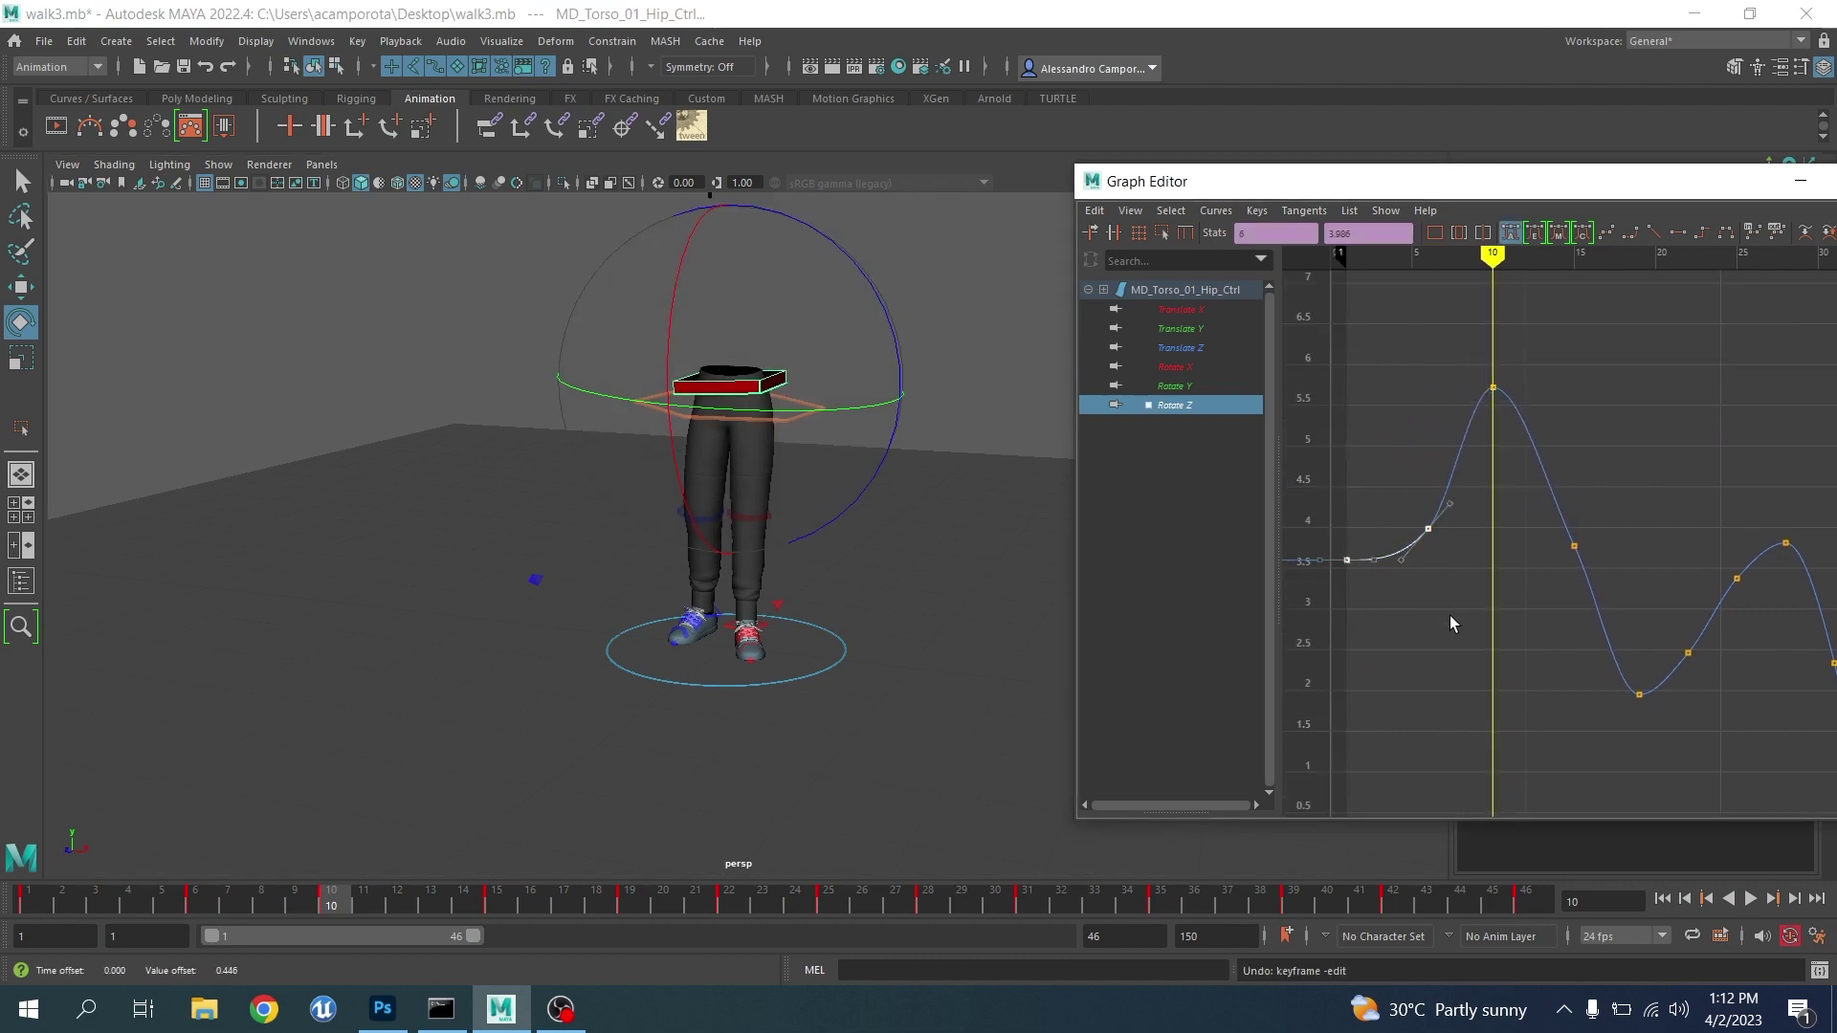
middle_click_drag(1378, 630, 1369, 705)
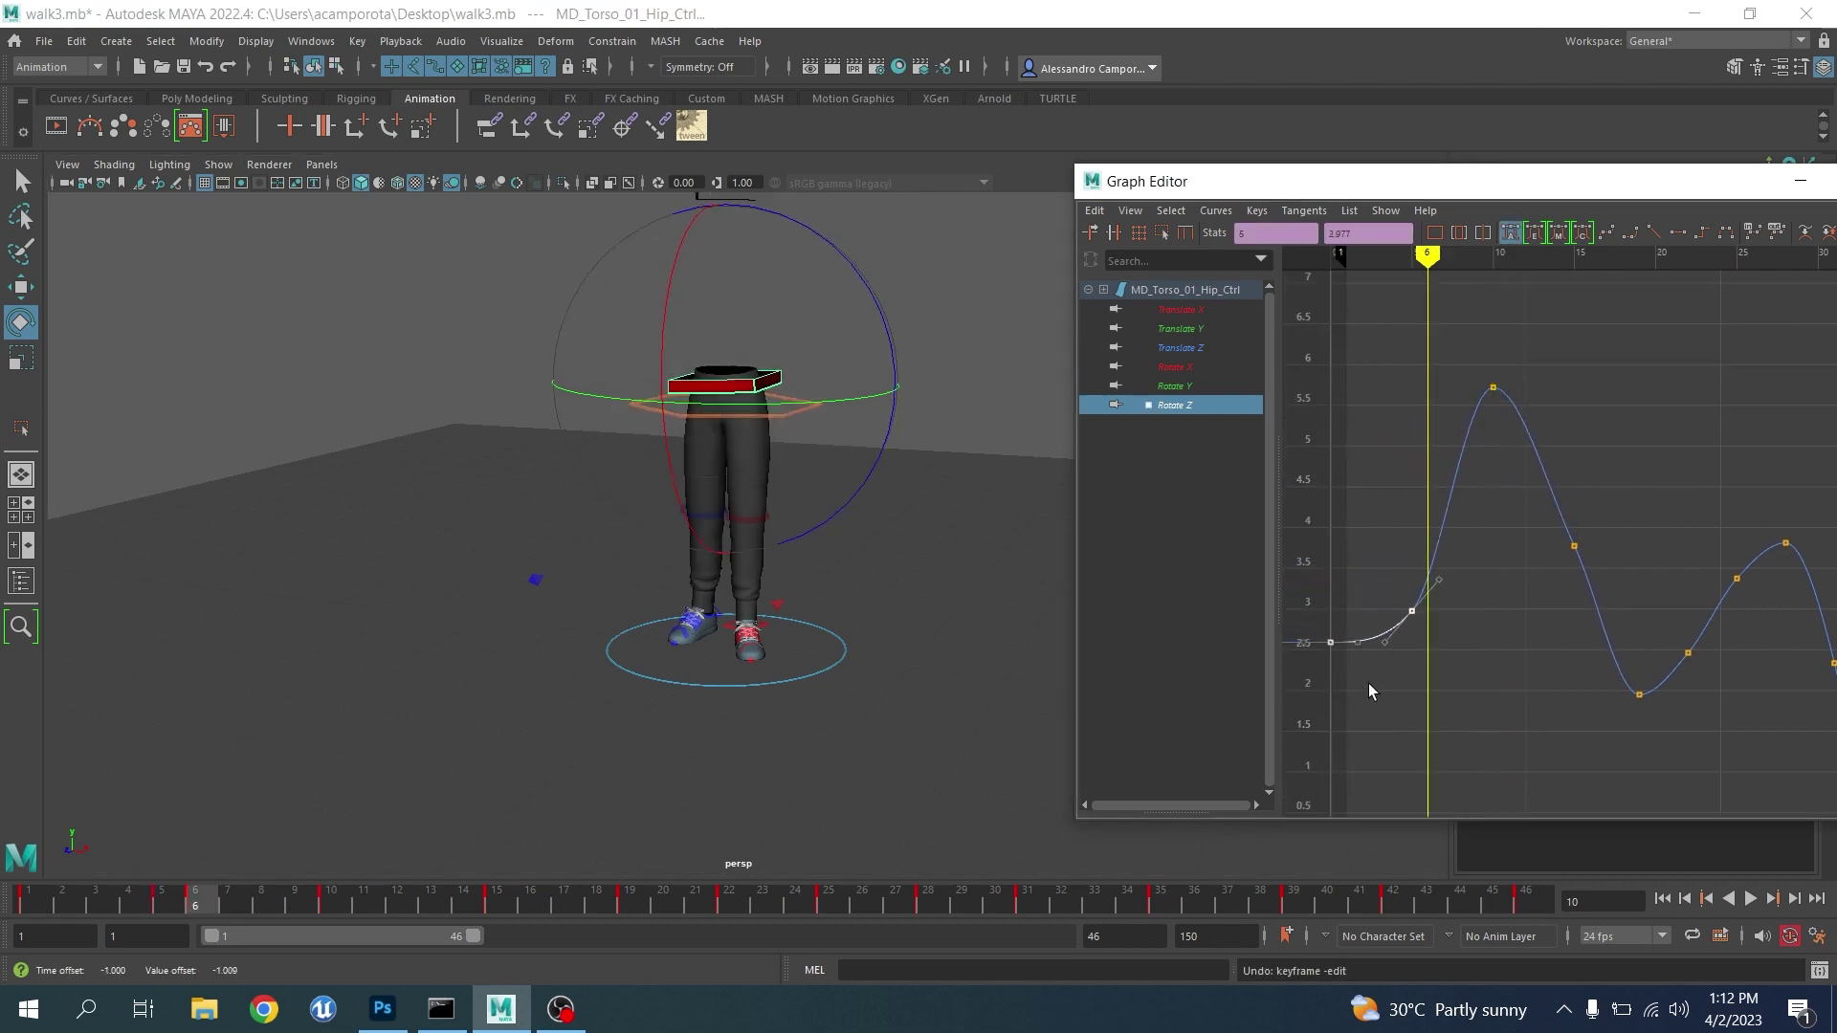
key("period")
key("period")
key("comma")
key("comma")
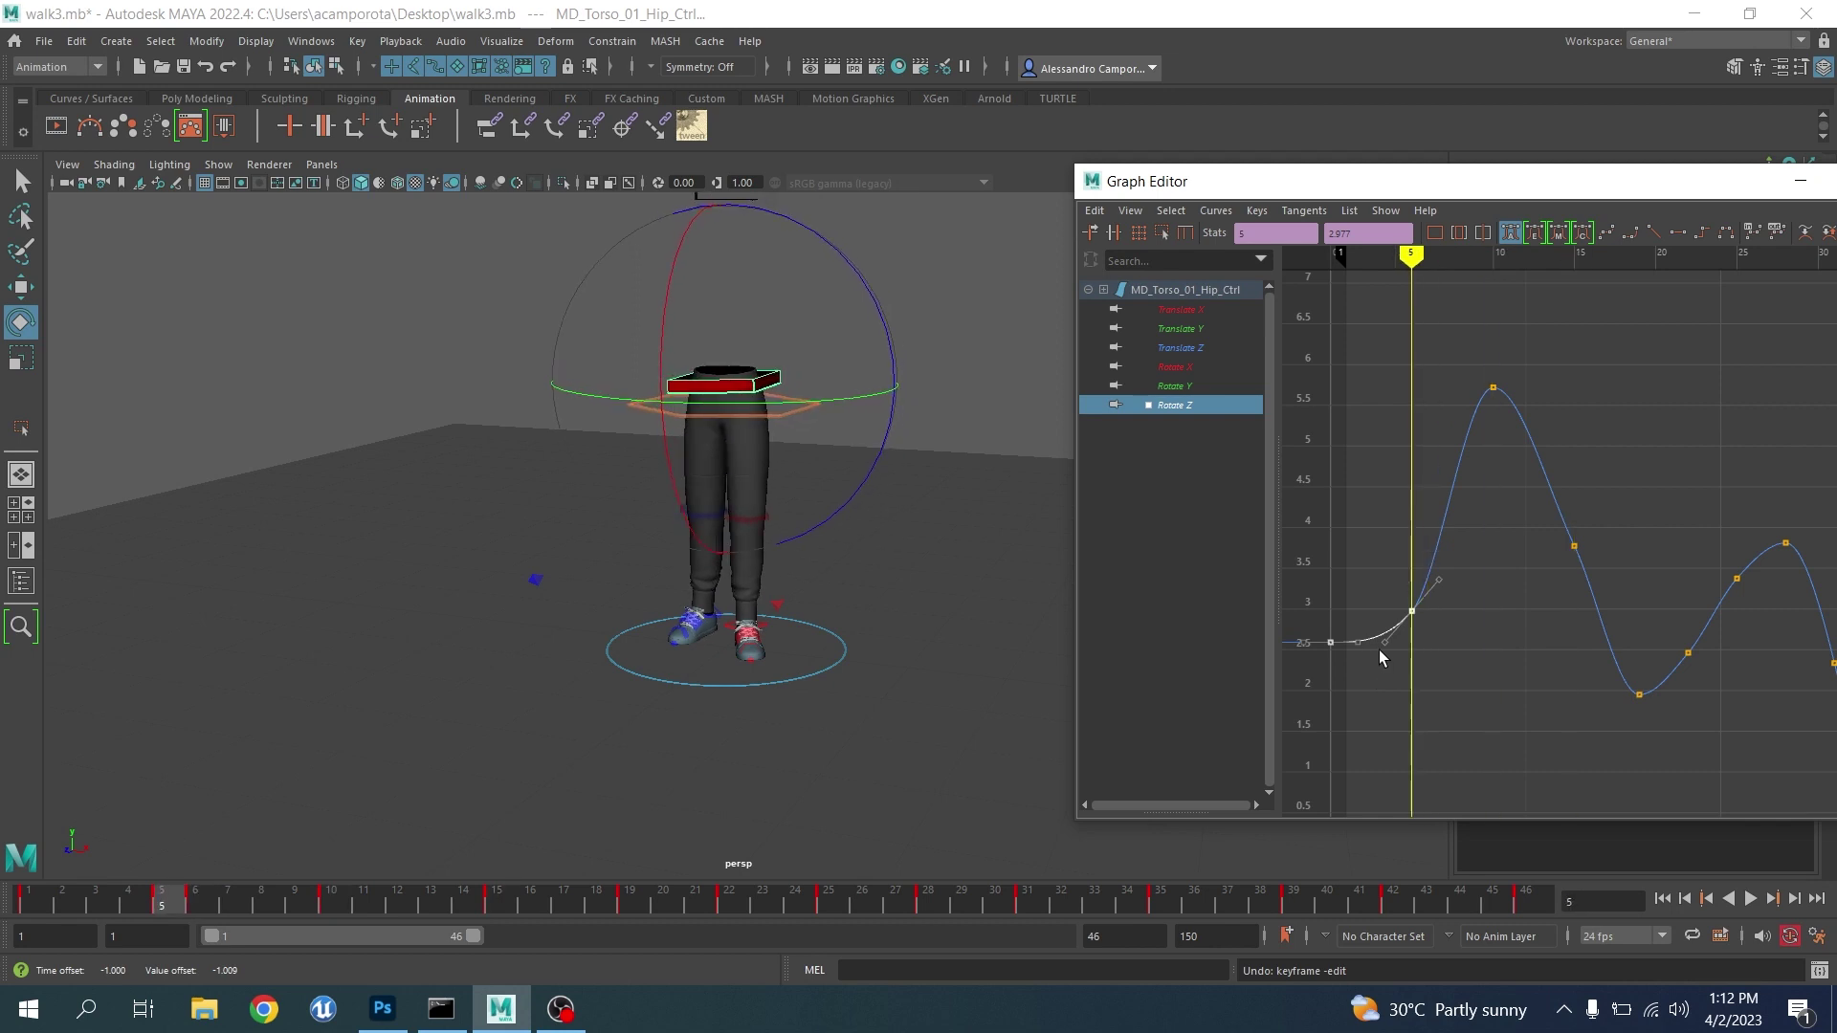
Lower the first two Rotate Z keys together so the key at frame 5 is at 0.887, stepping through neighbouring keys to check the pose
middle_click_drag(1379, 651, 1374, 821)
key("comma")
key("period")
key("period")
key("period")
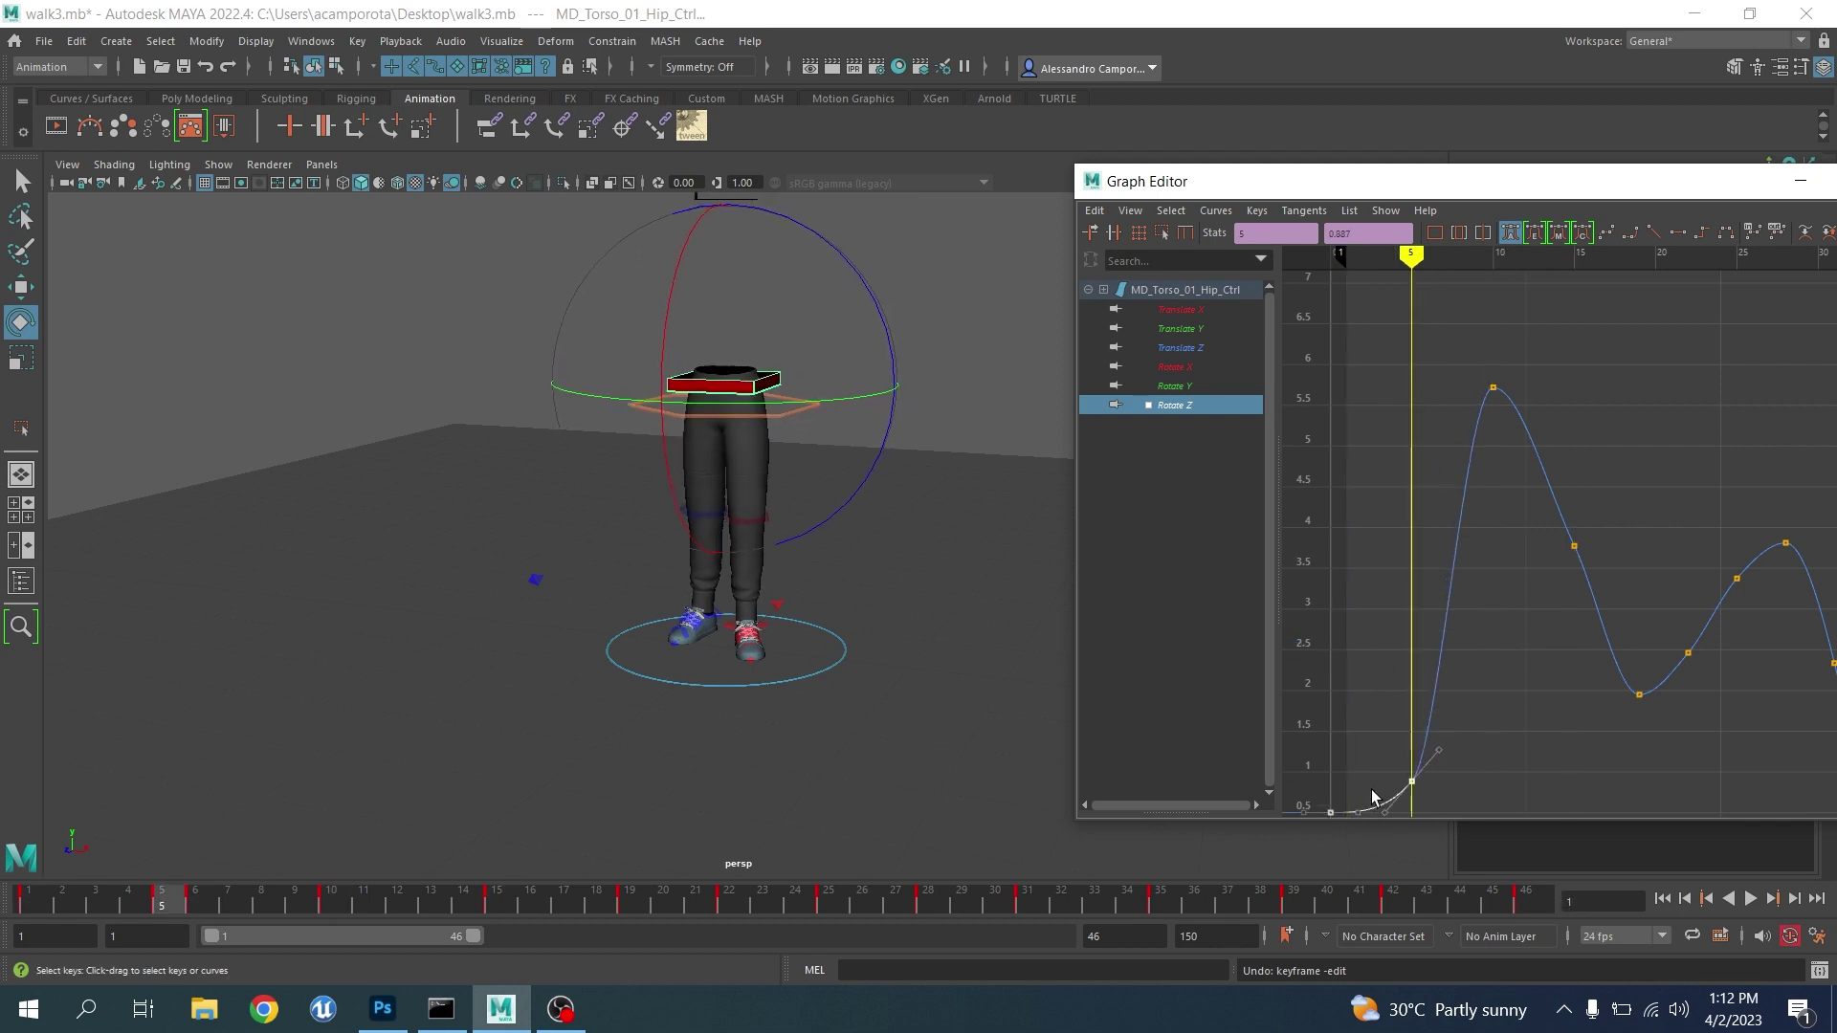
key("comma")
key("comma")
key("period")
key("period")
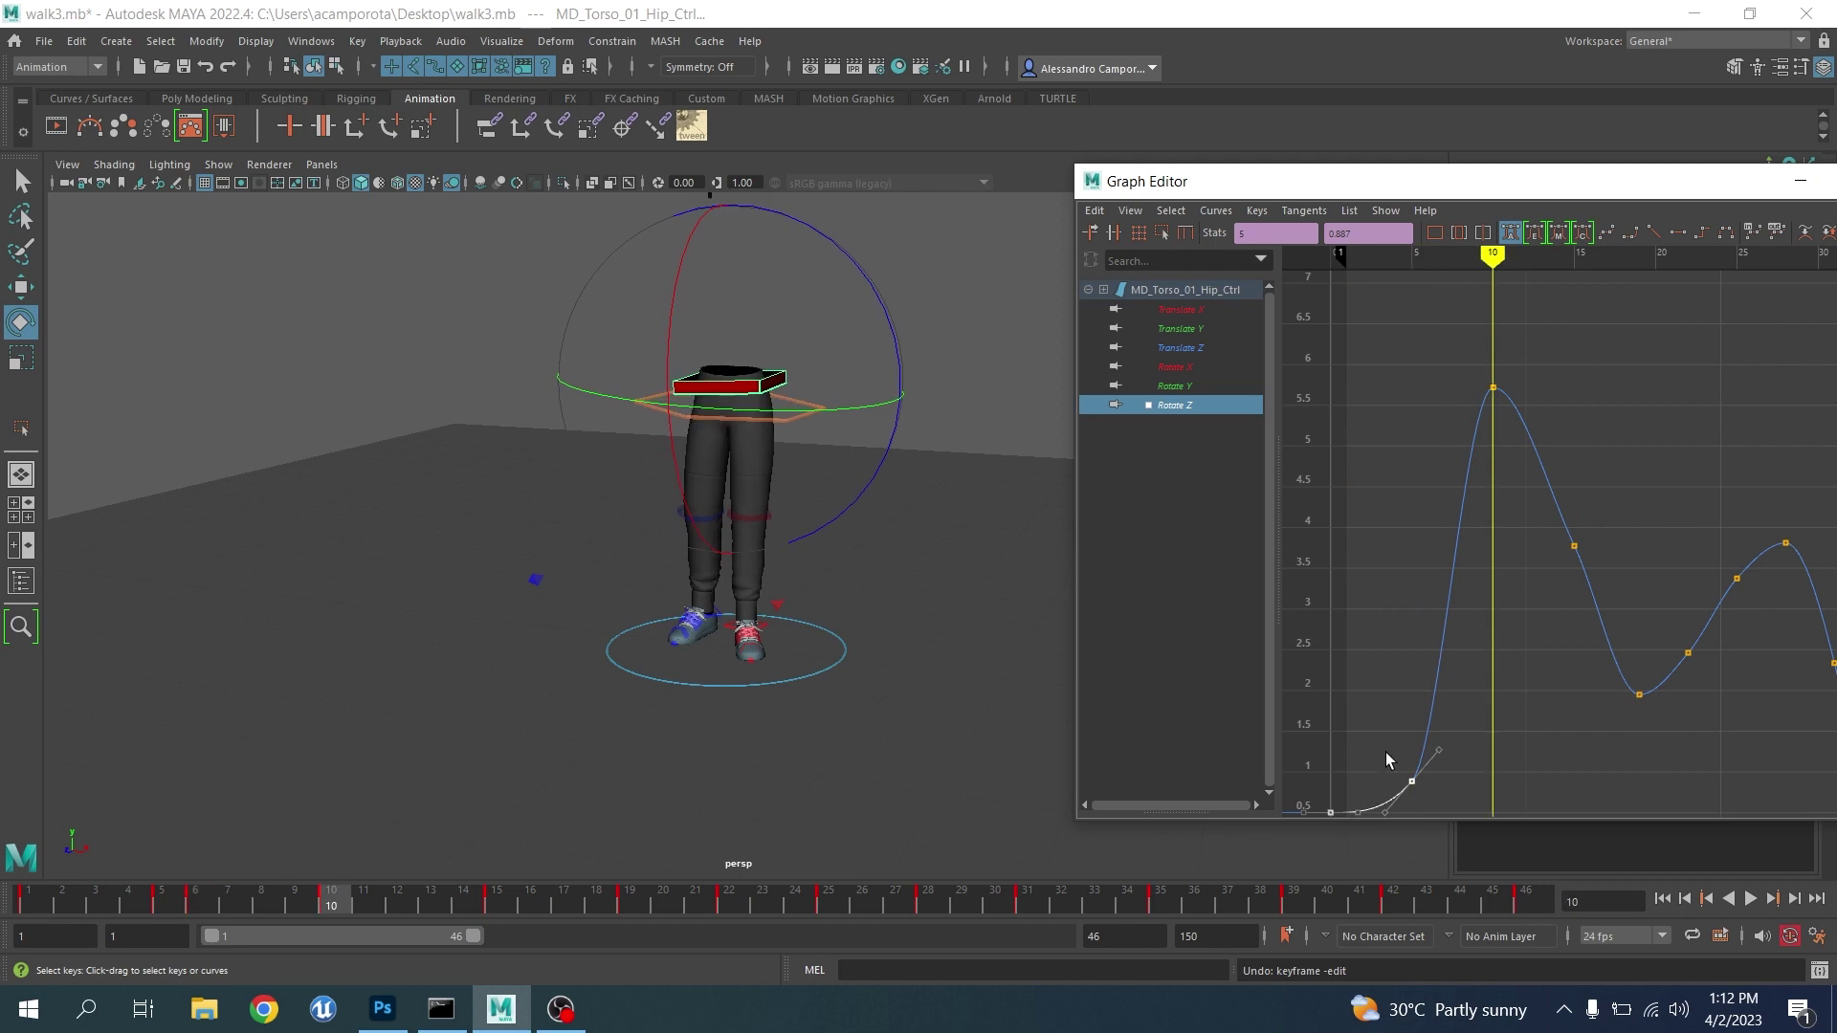
Raise the hip control's Rotate Z key at frame 15 to about 5 and lower the key at frame 10 to about 4.28
key("period")
left_click_drag(1605, 478, 1535, 612)
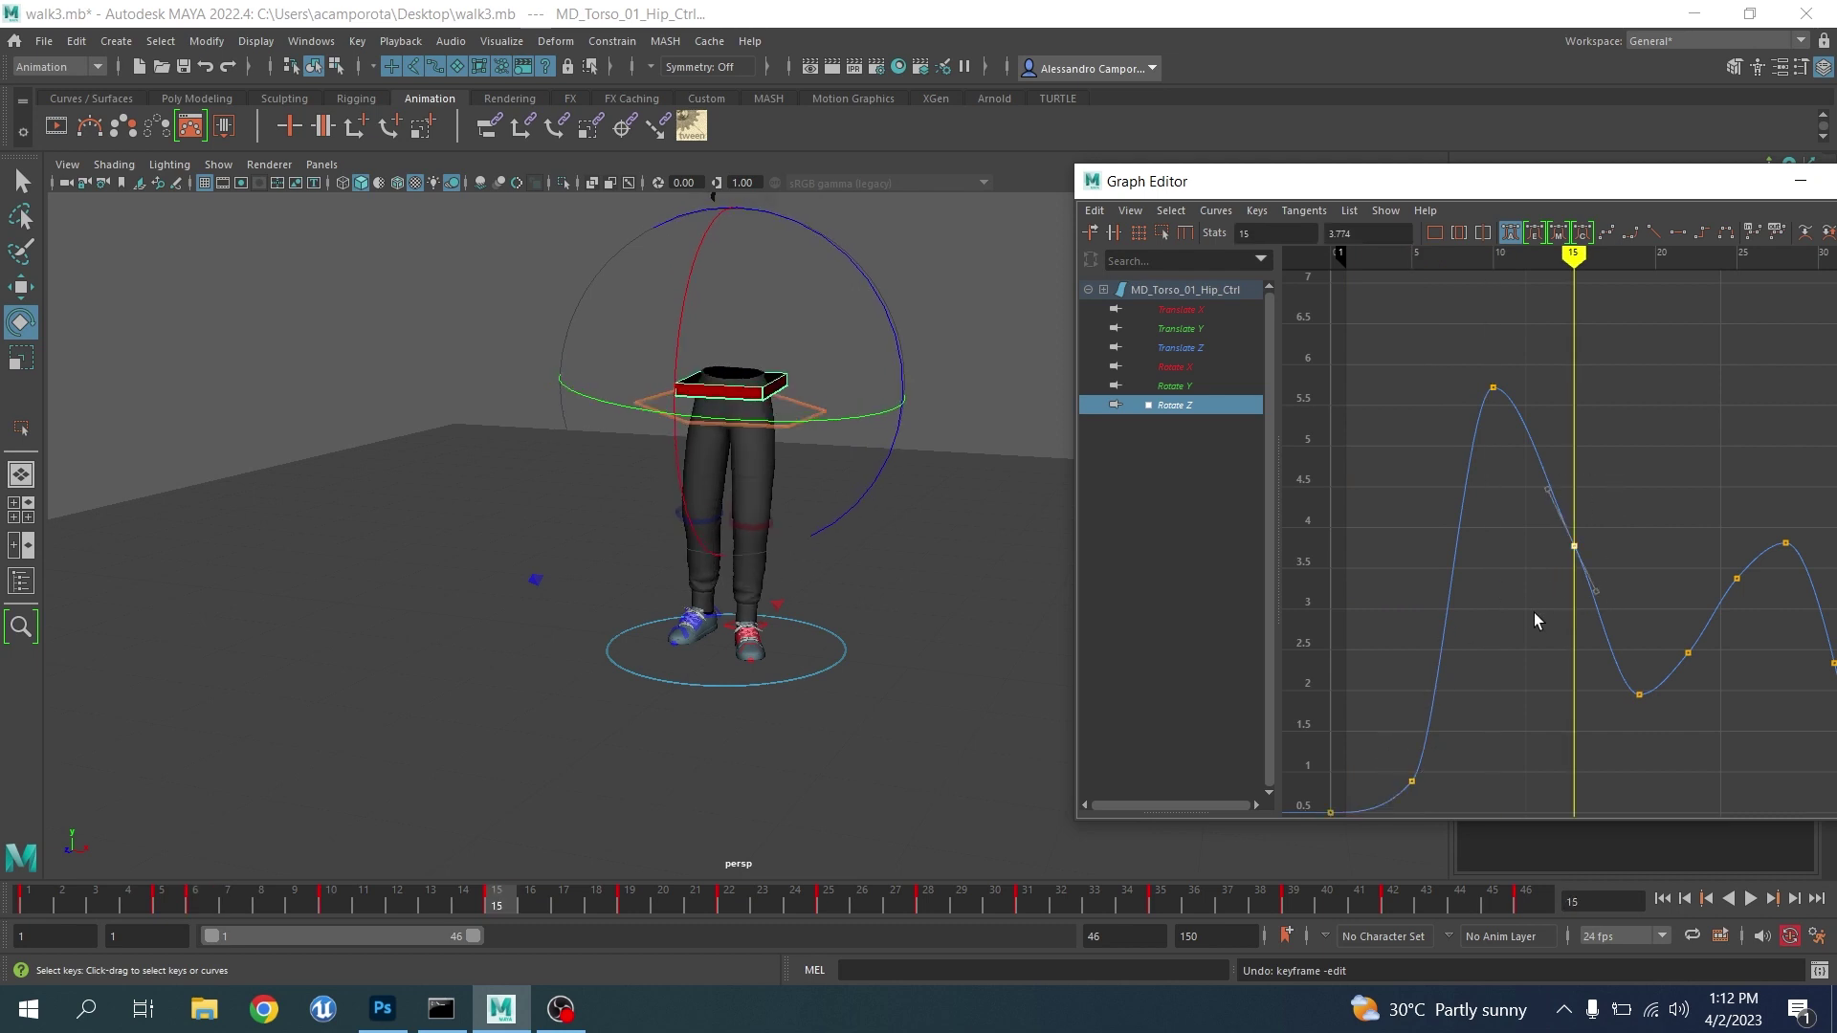
middle_click_drag(1535, 613, 1534, 523)
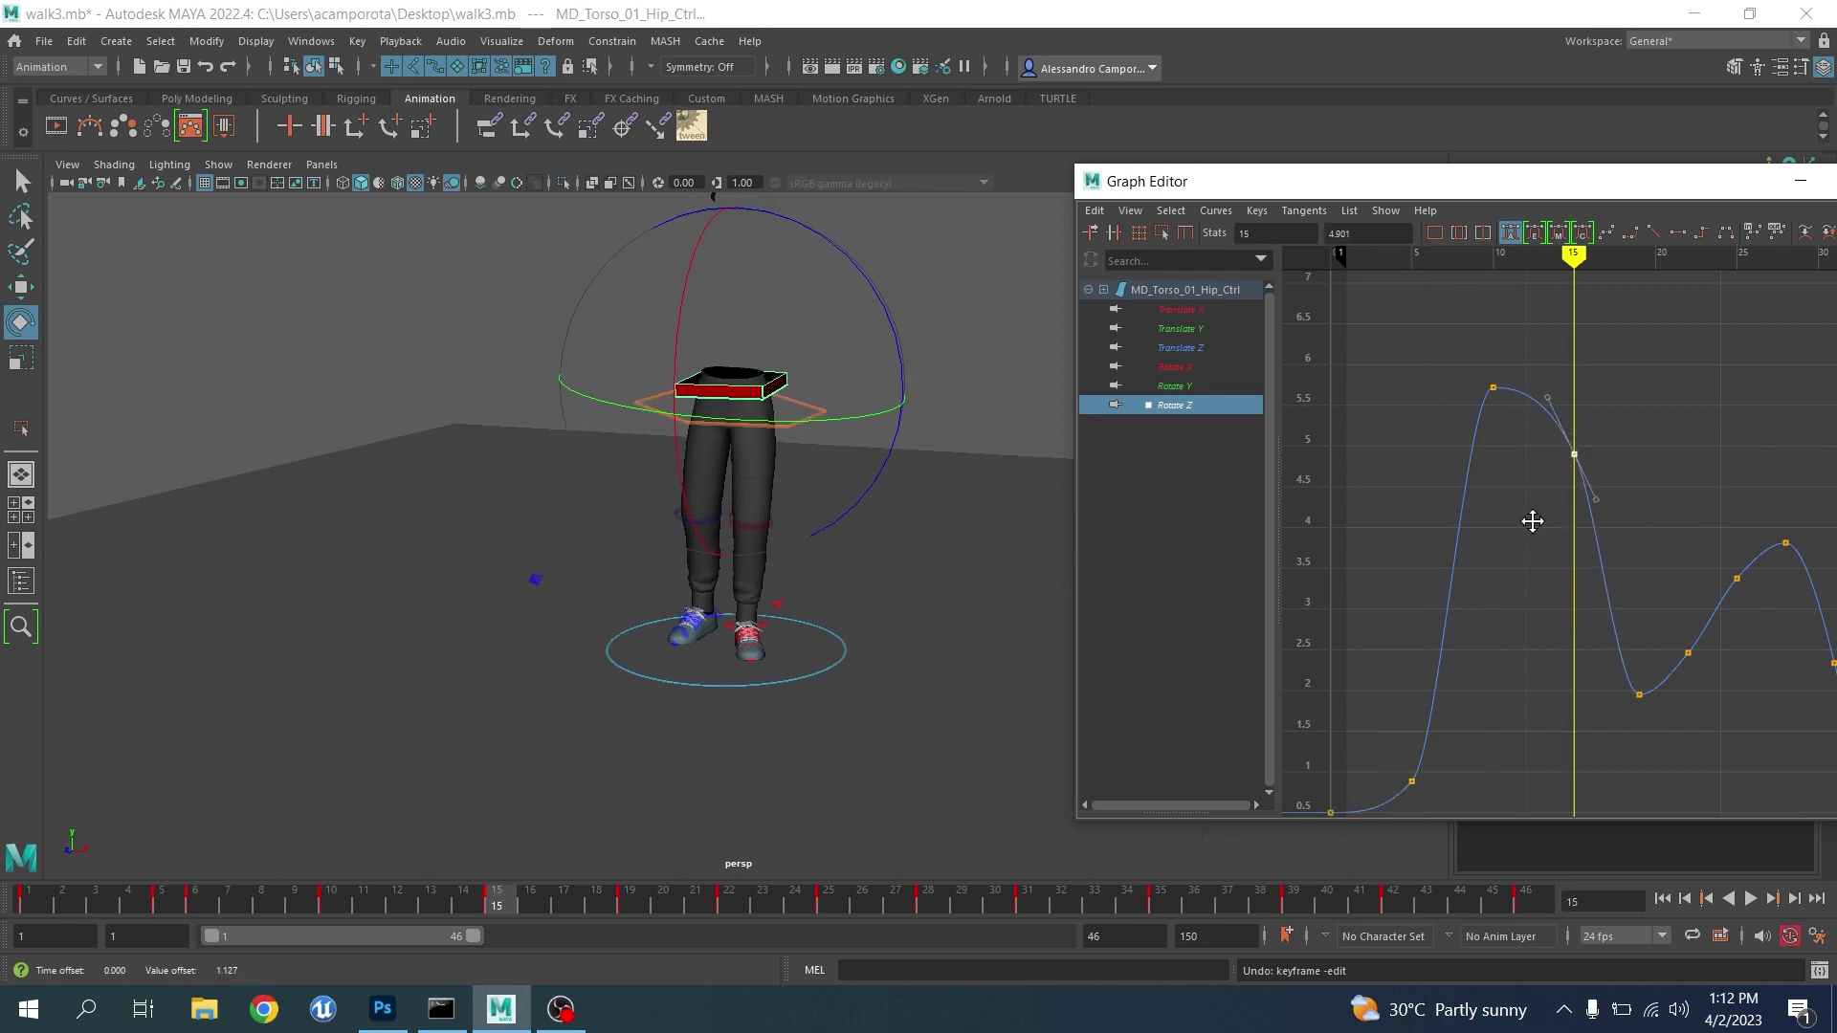
left_click_drag(1520, 453, 1502, 467)
key("comma")
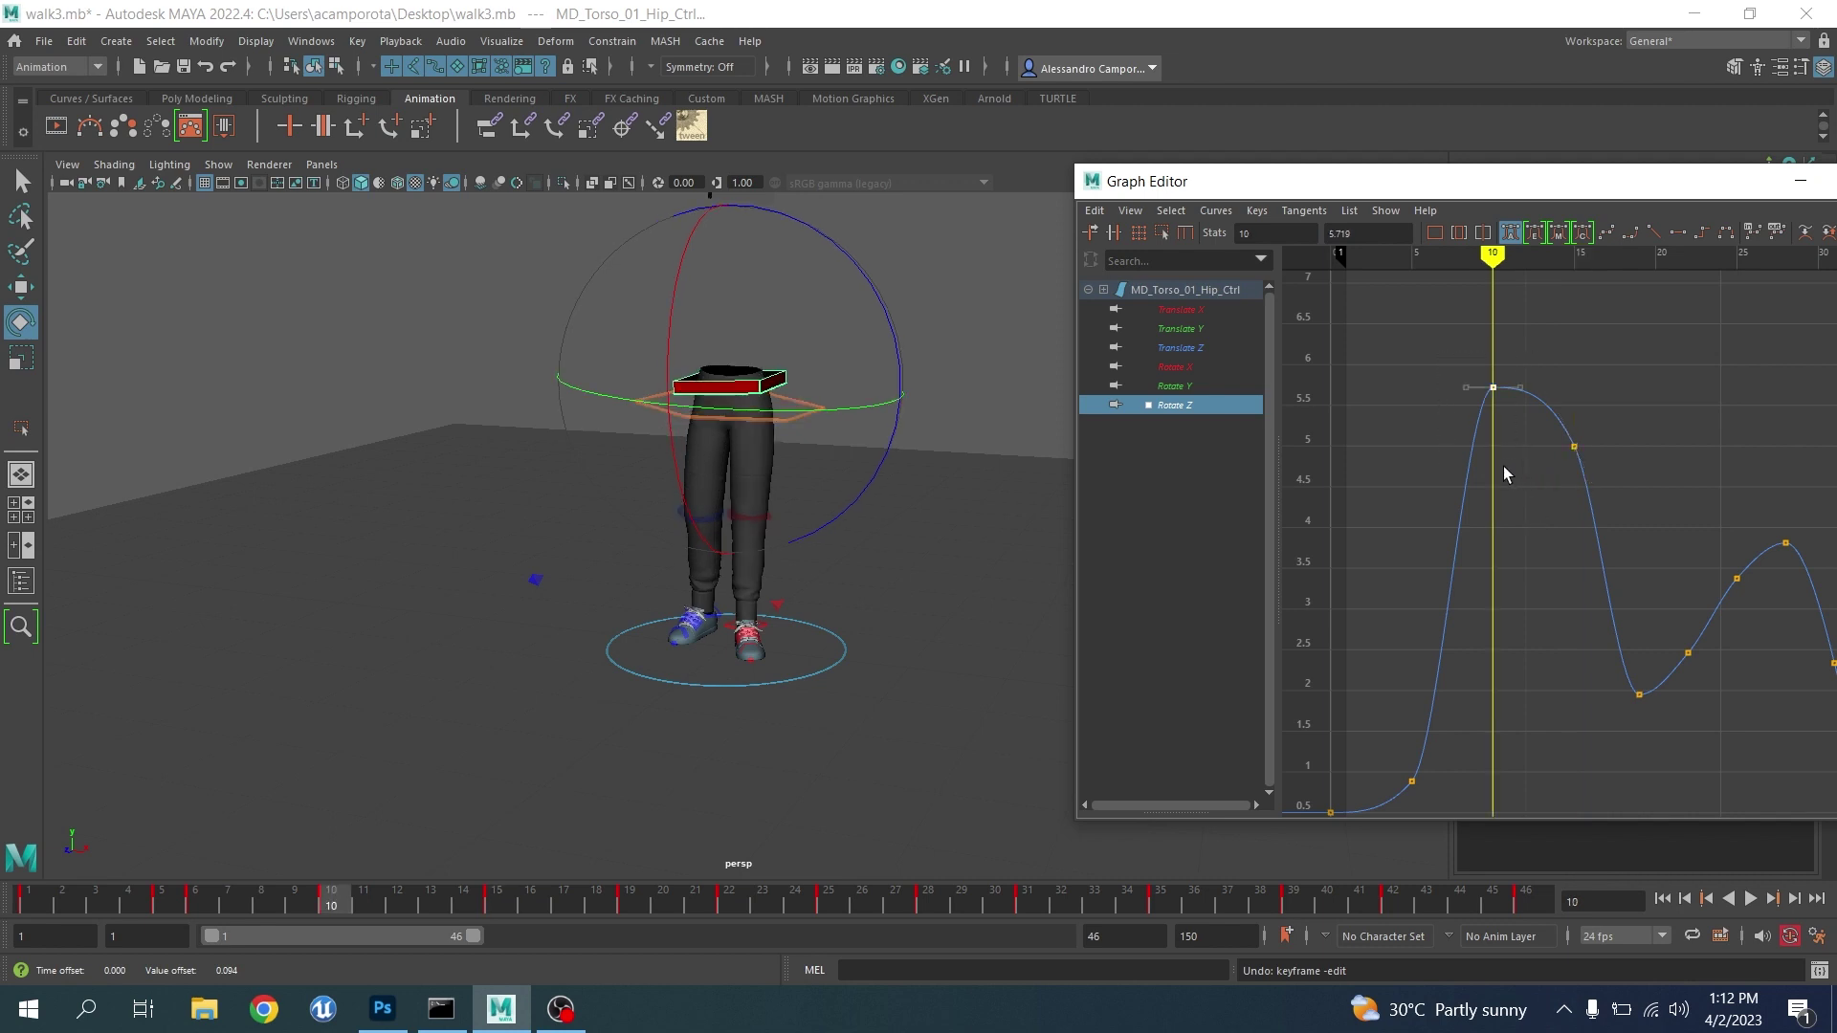
middle_click_drag(1502, 467, 1499, 578)
key("period")
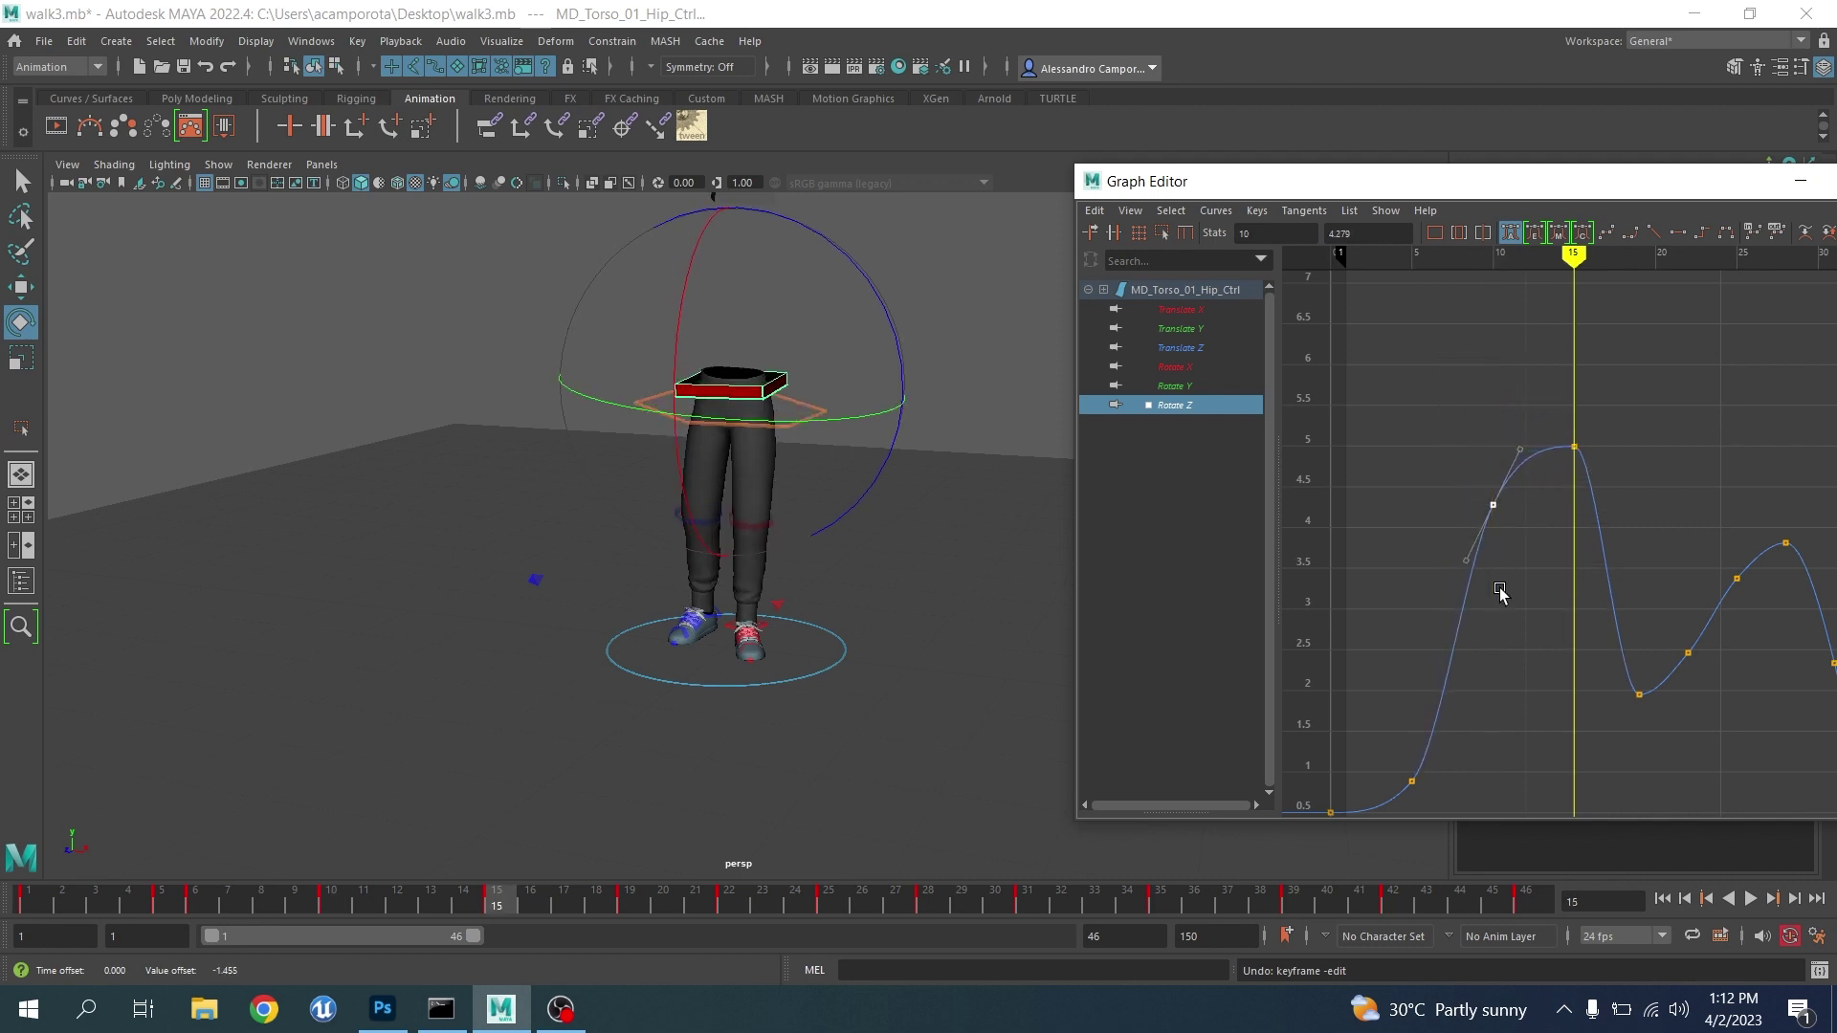
Go to frame 19 and raise the hip control's Rotate Z key there to about 4.63
key("period")
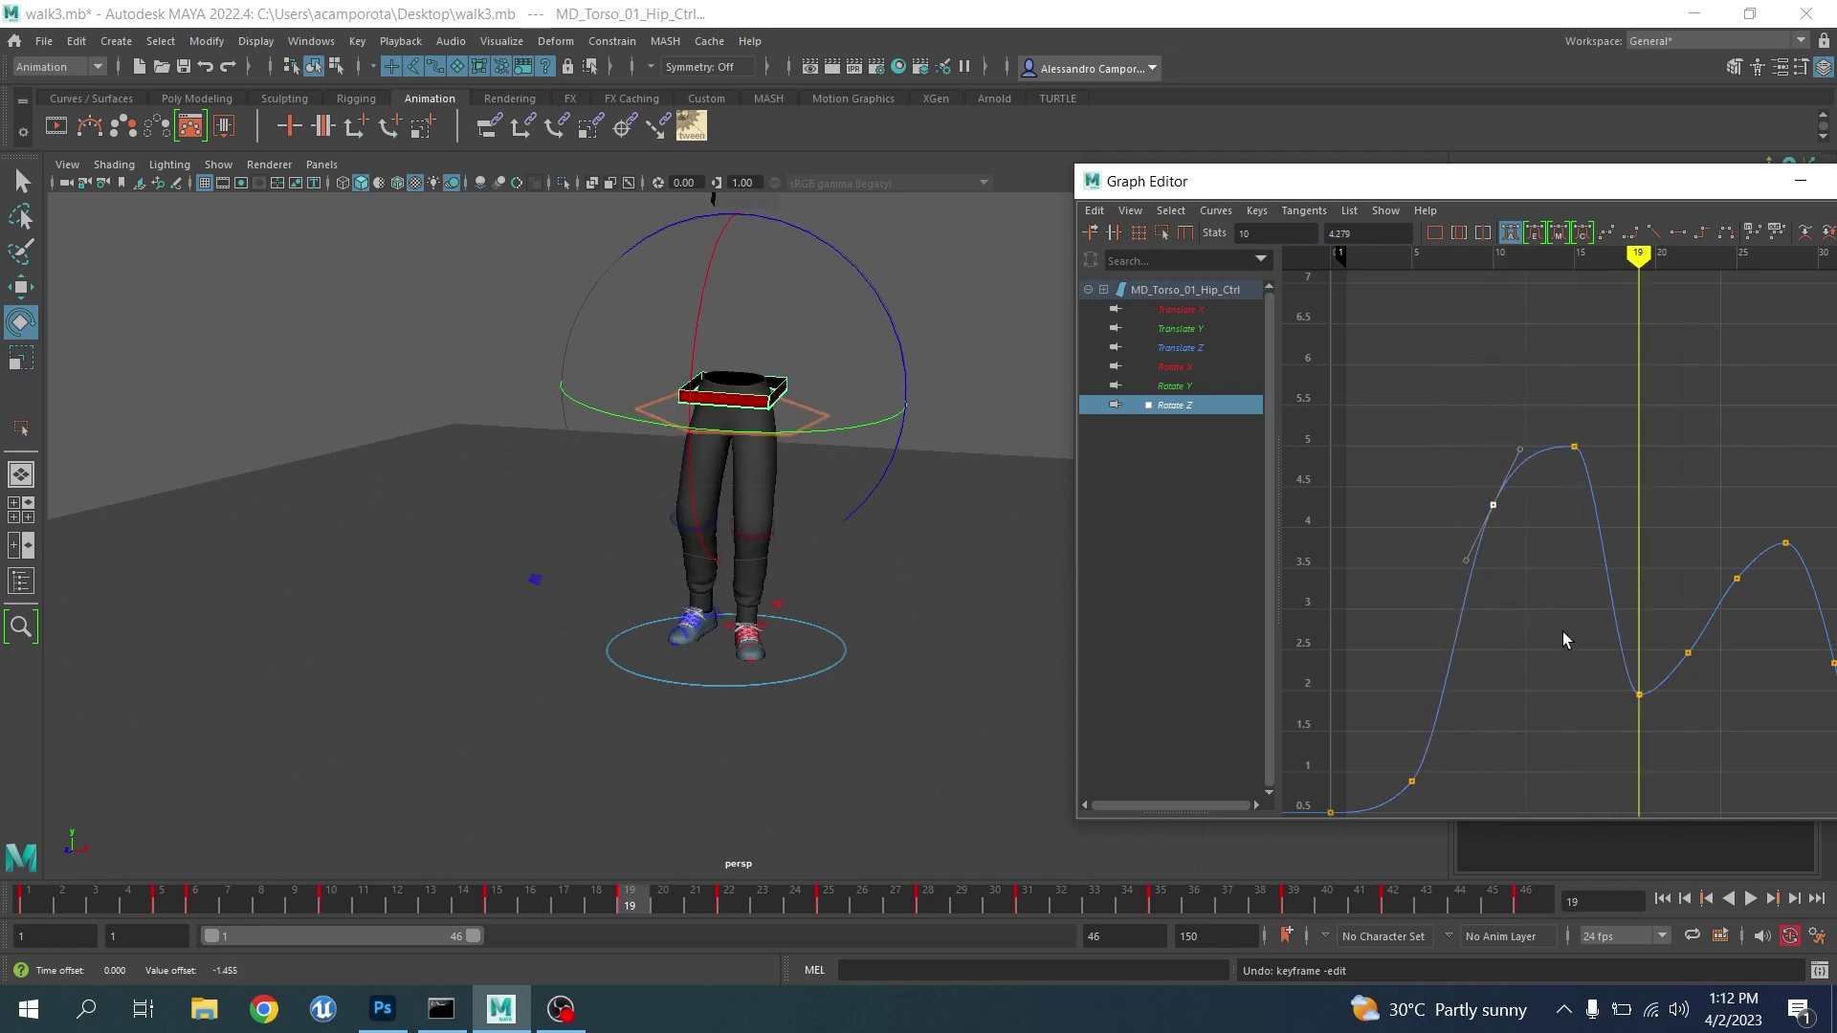
left_click_drag(1563, 631, 1640, 771)
middle_click_drag(1640, 771, 1638, 562)
Raise the hip control's Rotate Z keys at frame 22 to about 4 and frame 25 to about 3.58, and lower frame 28 to 3.341
key("period")
key("period")
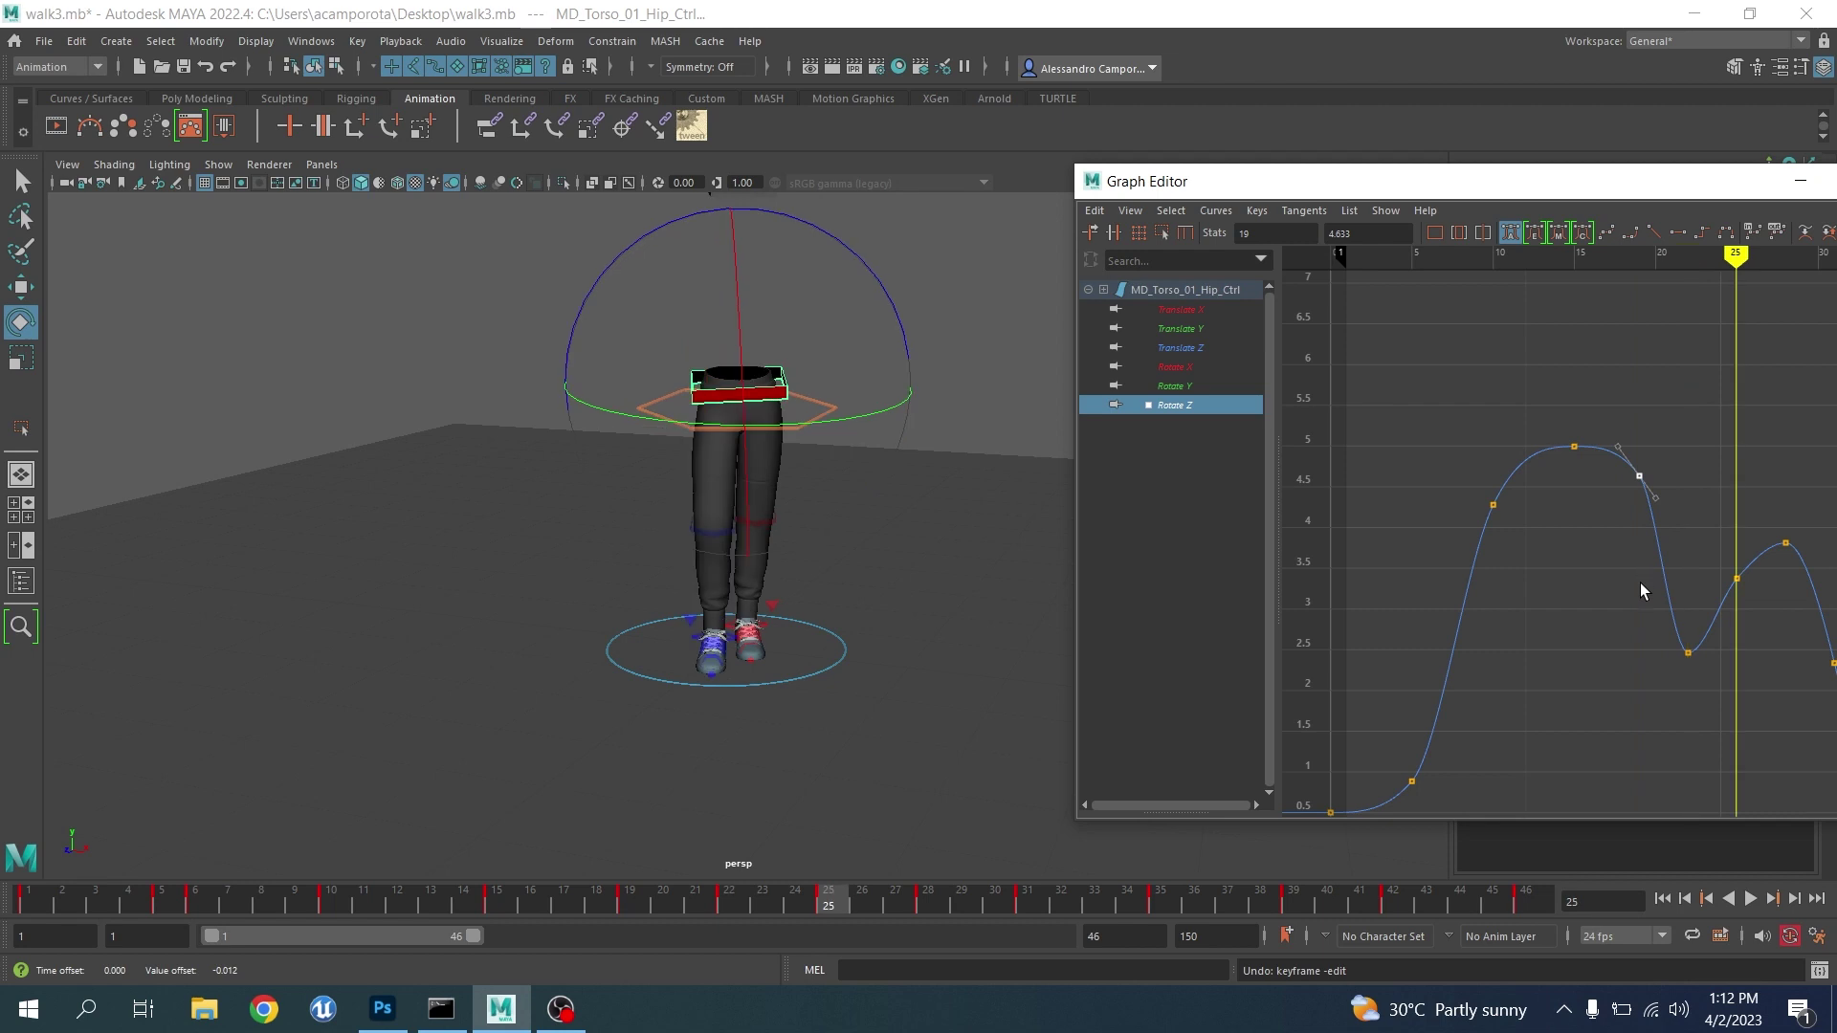
left_click_drag(1693, 715, 1694, 716)
key("comma")
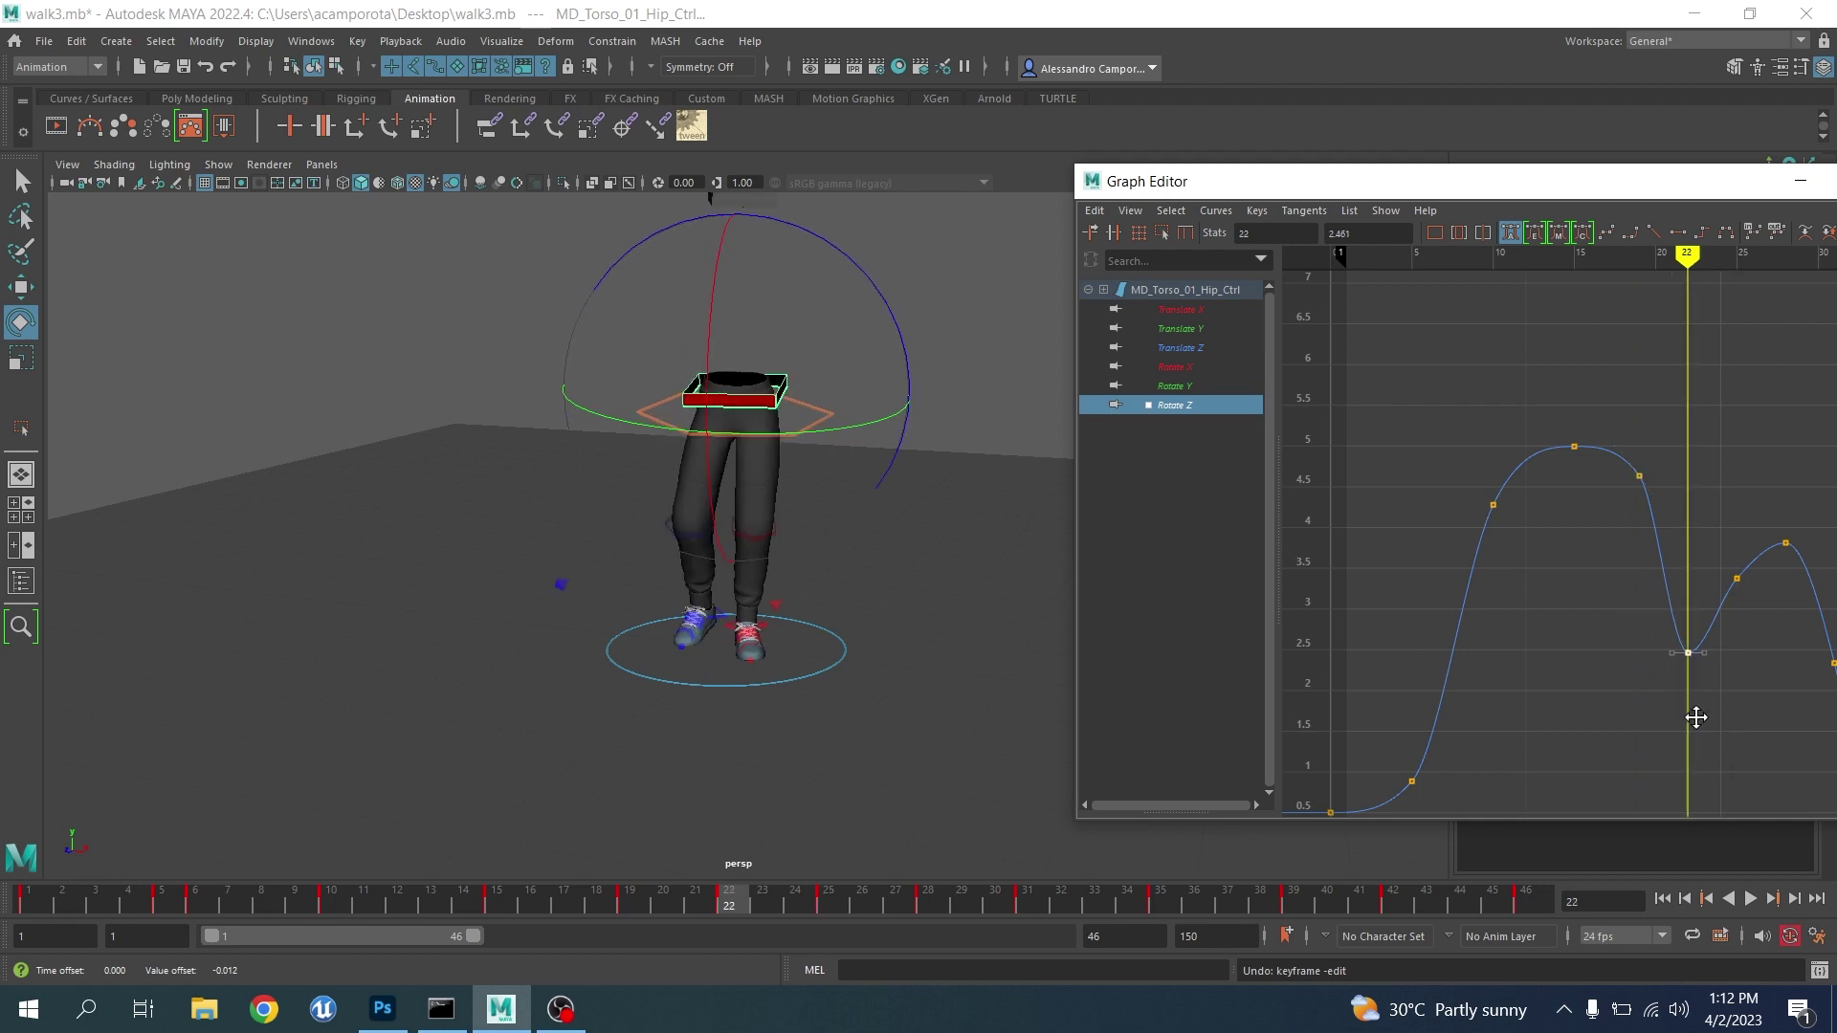
middle_click_drag(1694, 718, 1511, 502)
key("period")
key("period")
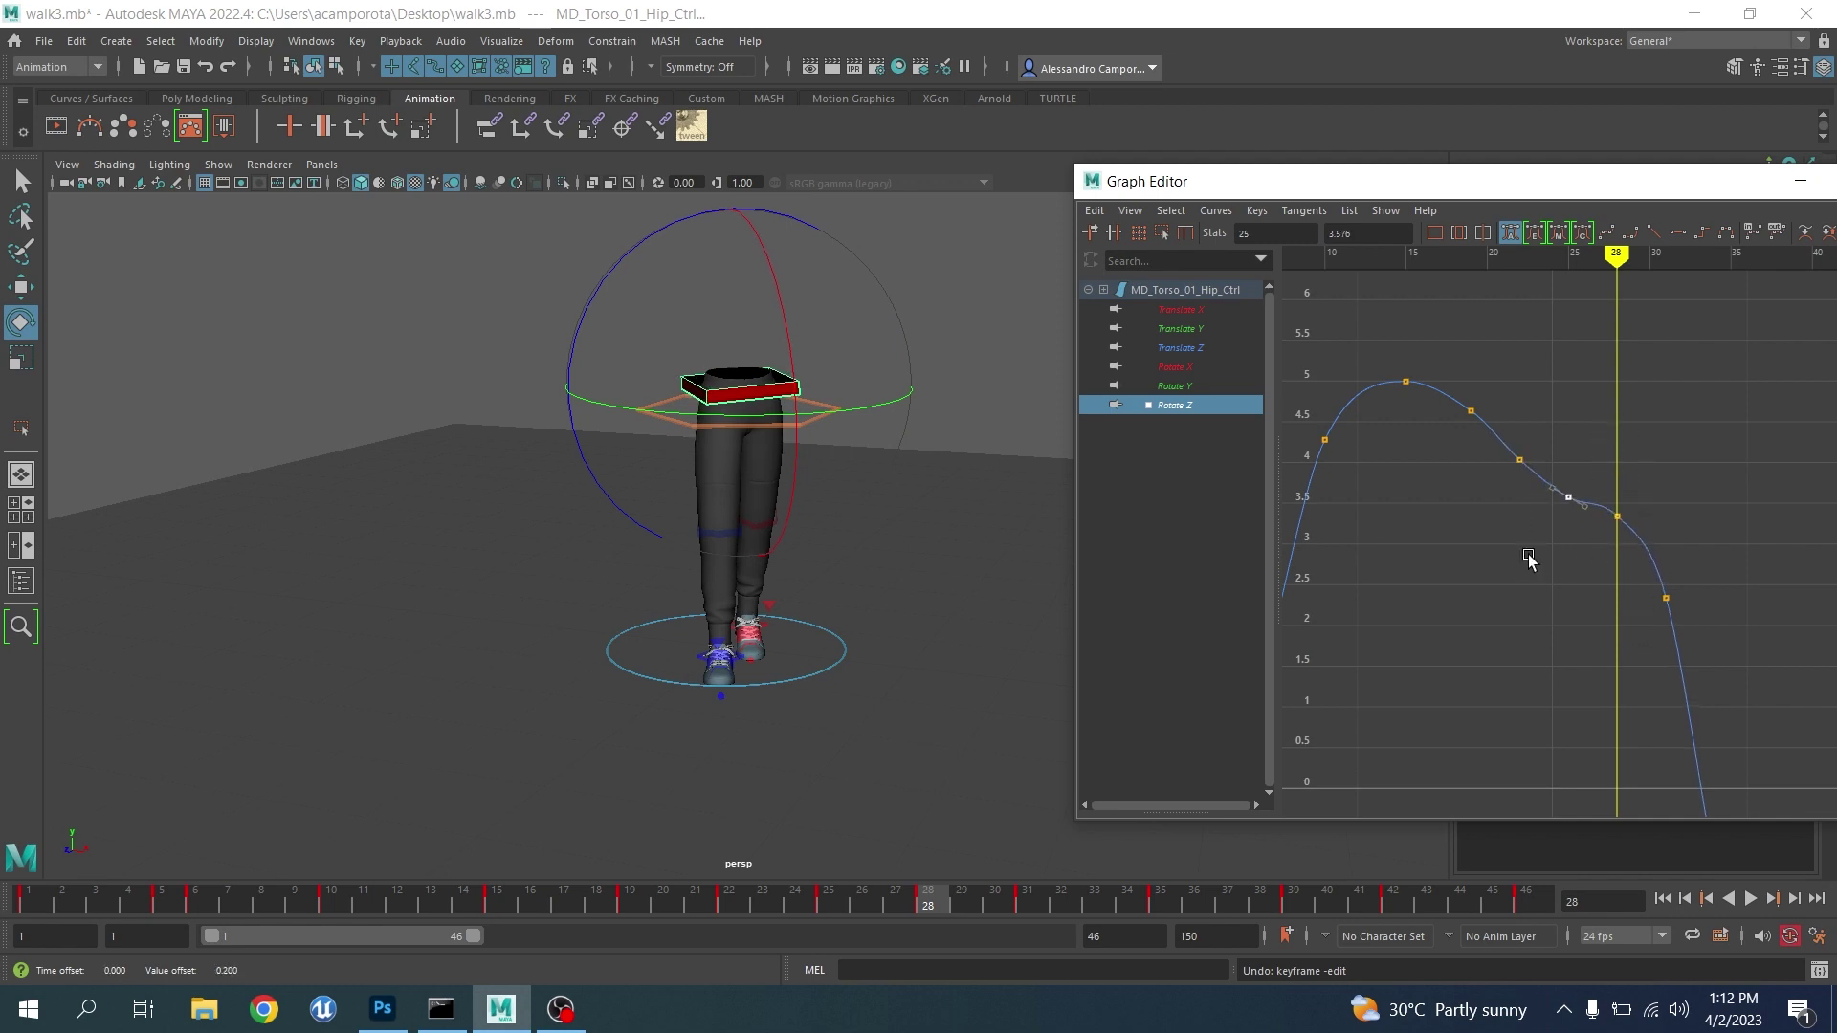
Go to frame 31 and raise the hip control's Rotate Z key there to 2.677
middle_click_drag(1528, 559, 1475, 539, "alt")
key("period")
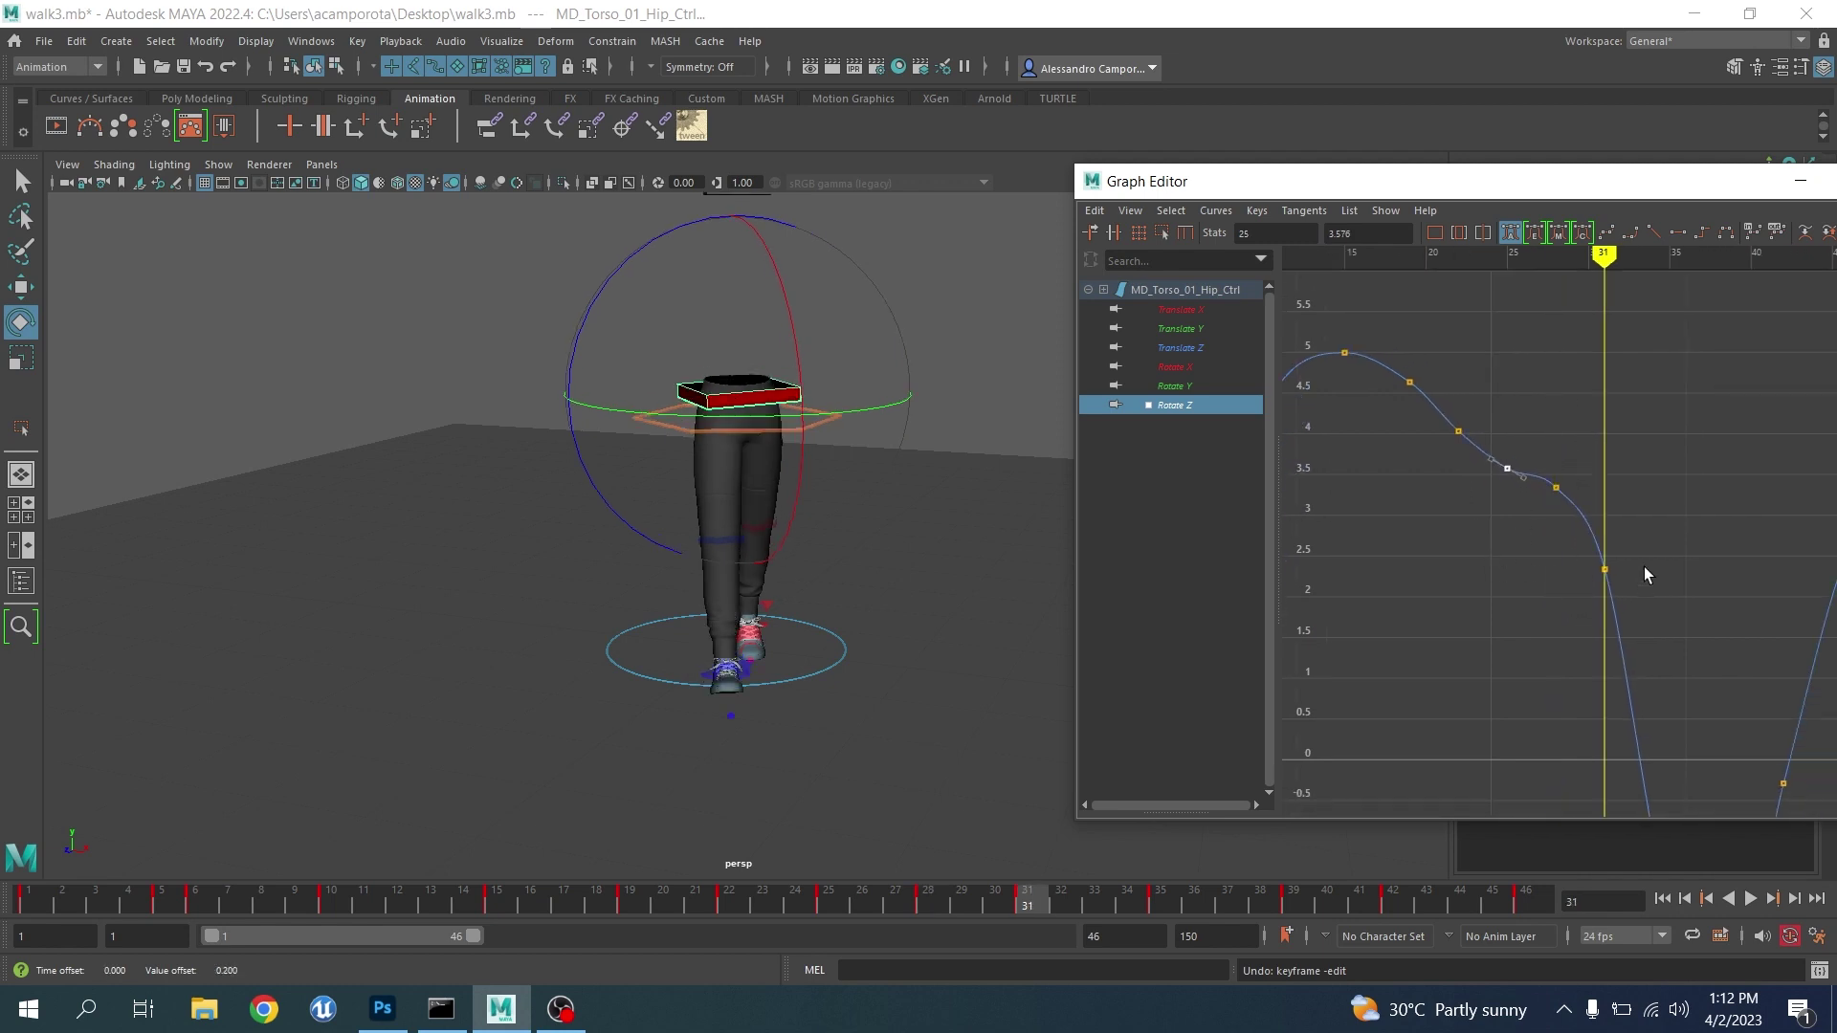
left_click_drag(1643, 567, 1530, 633)
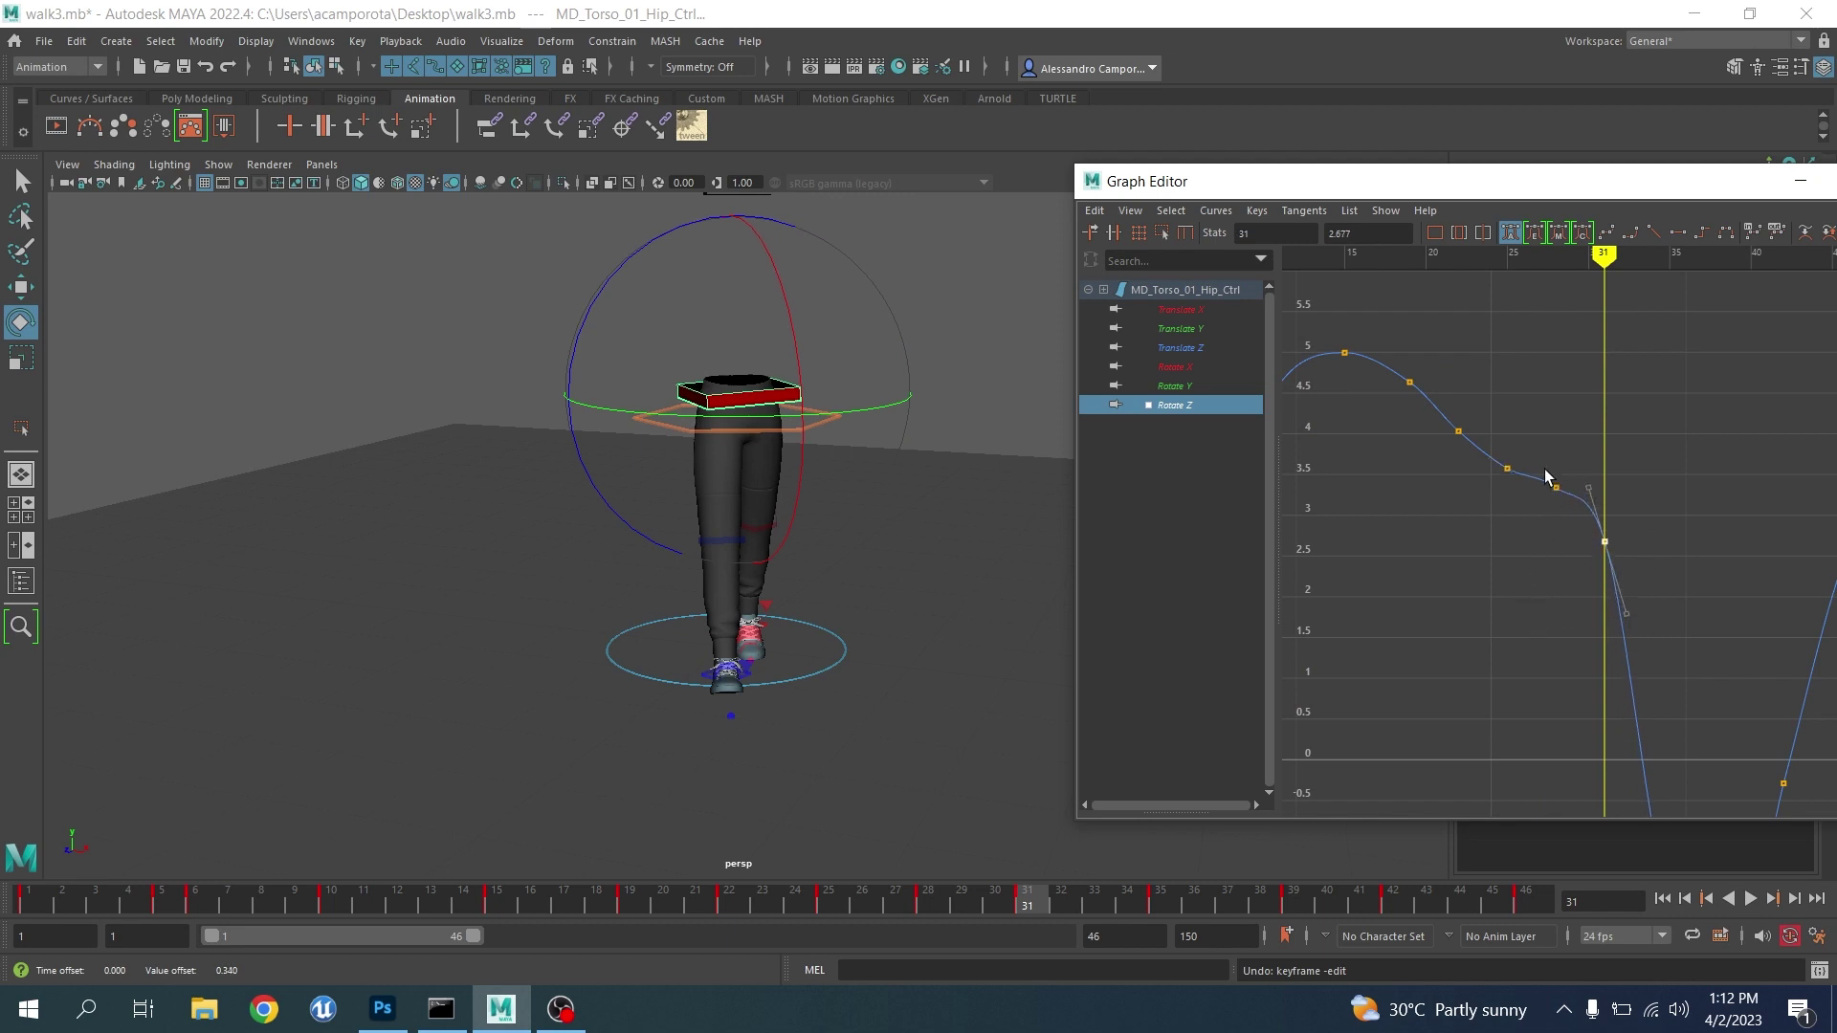
Lower the hip control's Rotate Z keys at frame 42 to about -1.85 and at frame 46 to 1.059
key("period")
mouse_move(1569, 557)
right_mouse_down("alt")
mouse_move(1558, 604)
mouse_move(1541, 529)
mouse_move(1592, 563)
right_mouse_up("alt")
key("period")
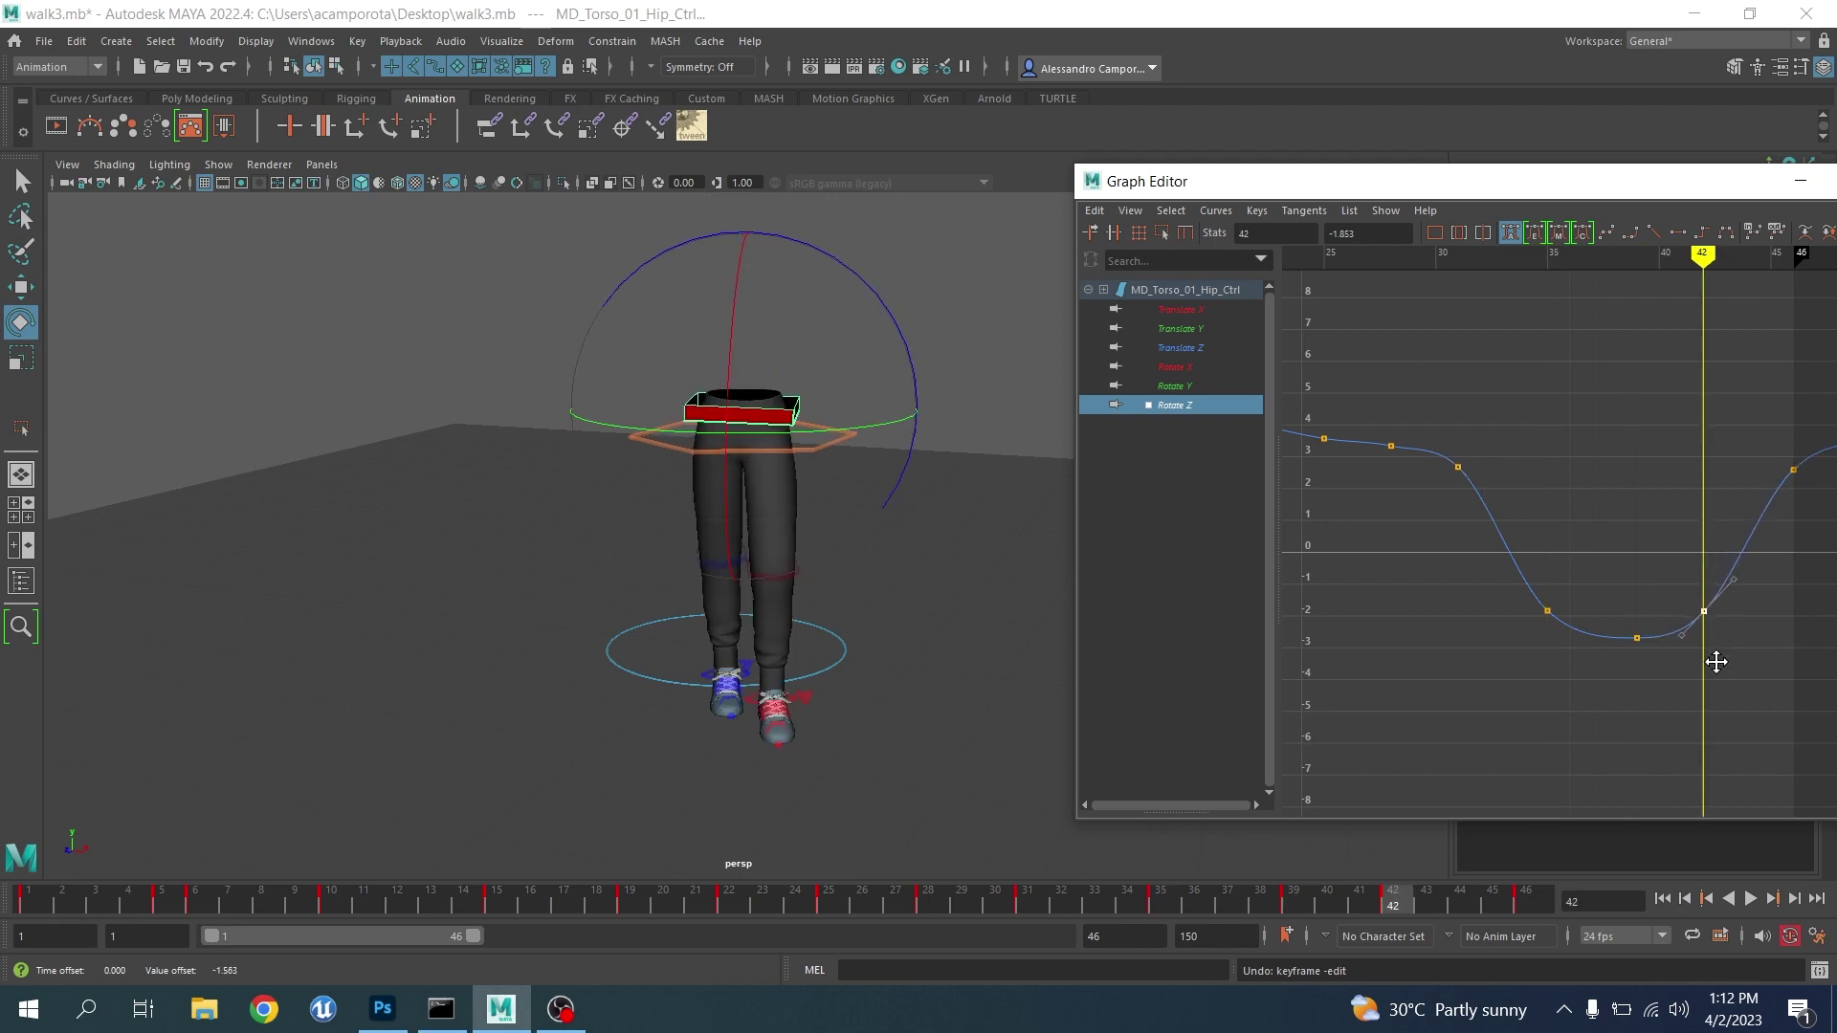
key("period")
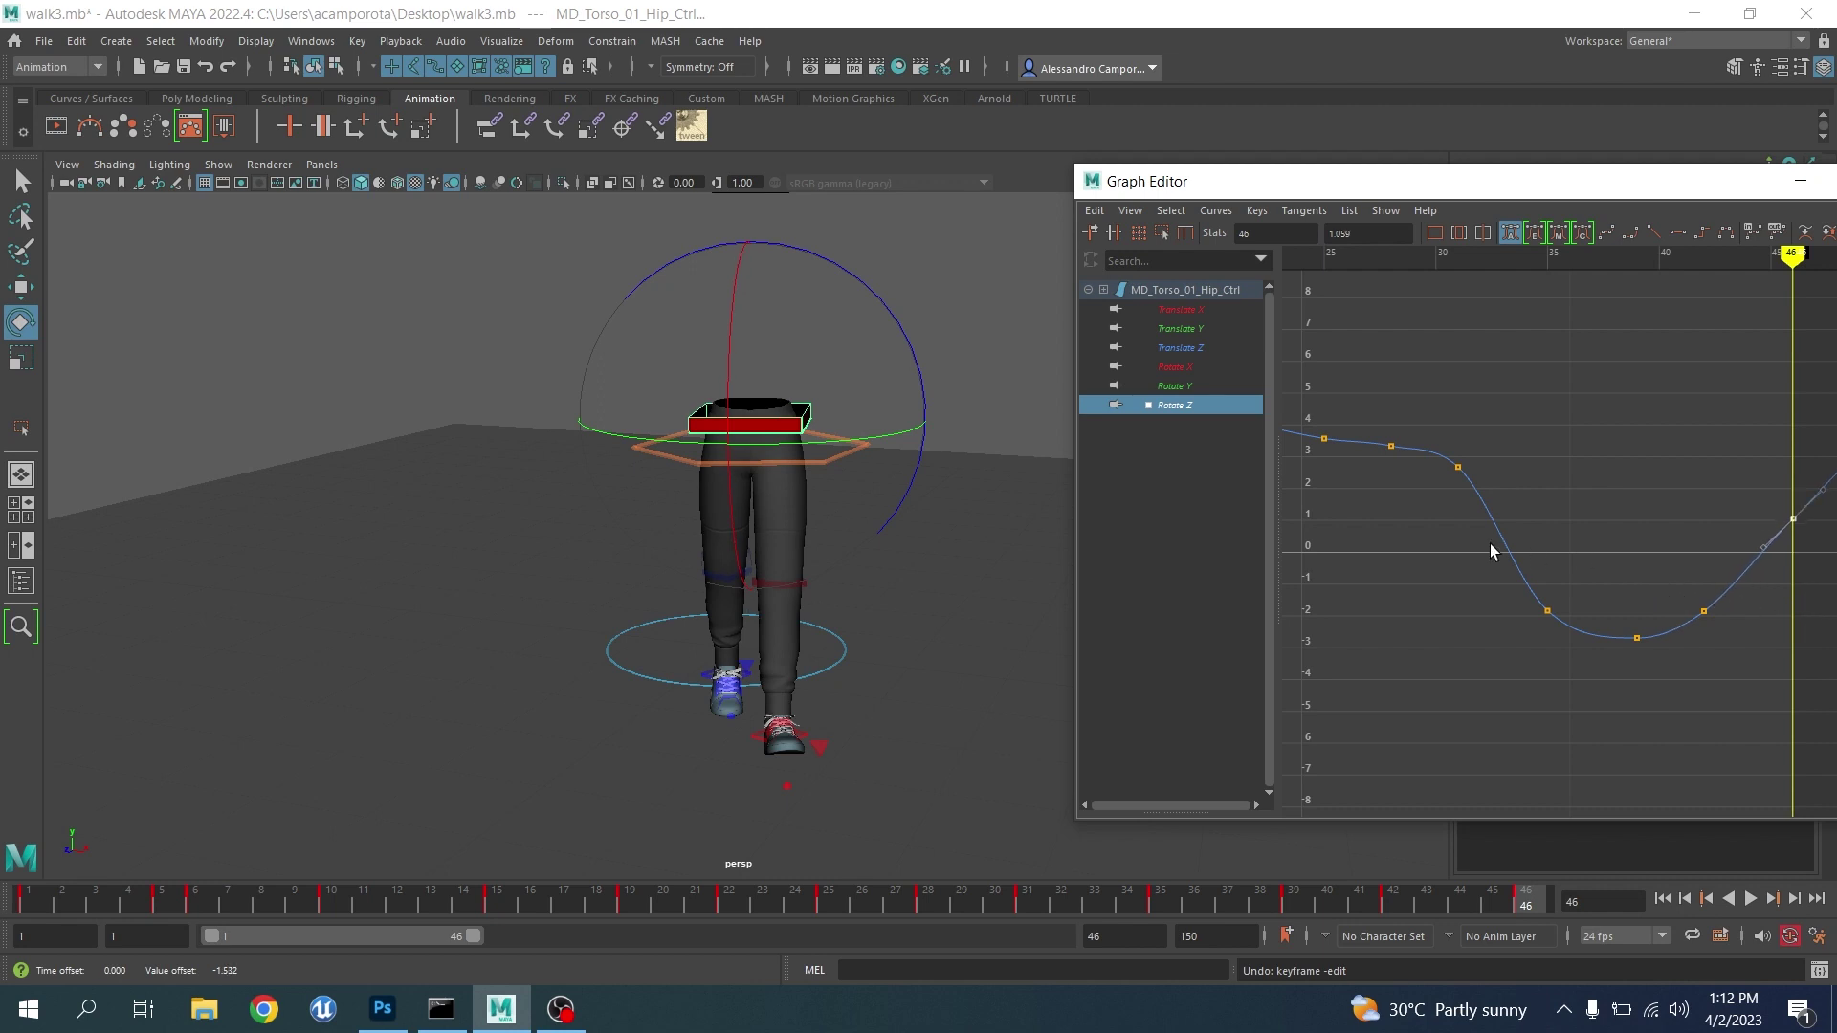
Check the Rotate Z curve around frames 15 to 31 and minimize the Graph Editor to uncover the viewport
middle_click_drag(1441, 518, 1507, 636, "alt")
right_click_drag(1508, 636, 1476, 555, "alt+shift")
middle_click_drag(1454, 561, 1642, 549, "alt")
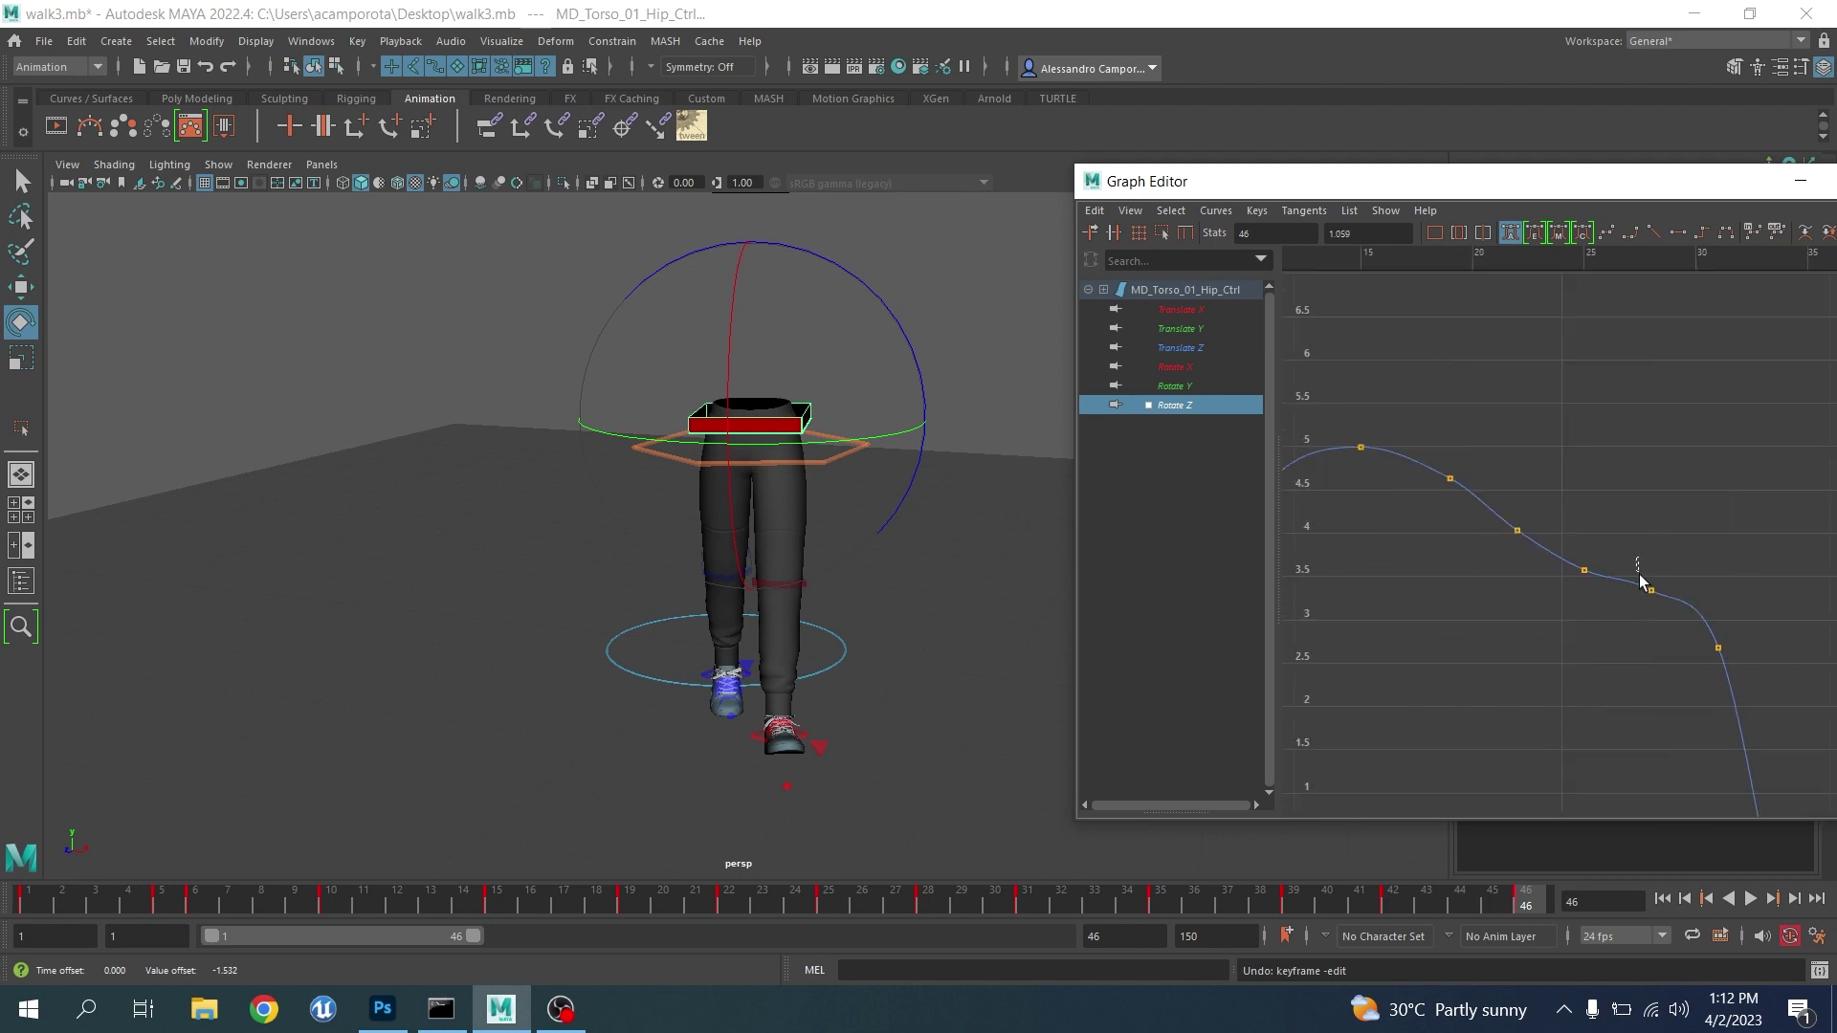
left_click_drag(1537, 198, 1291, 198)
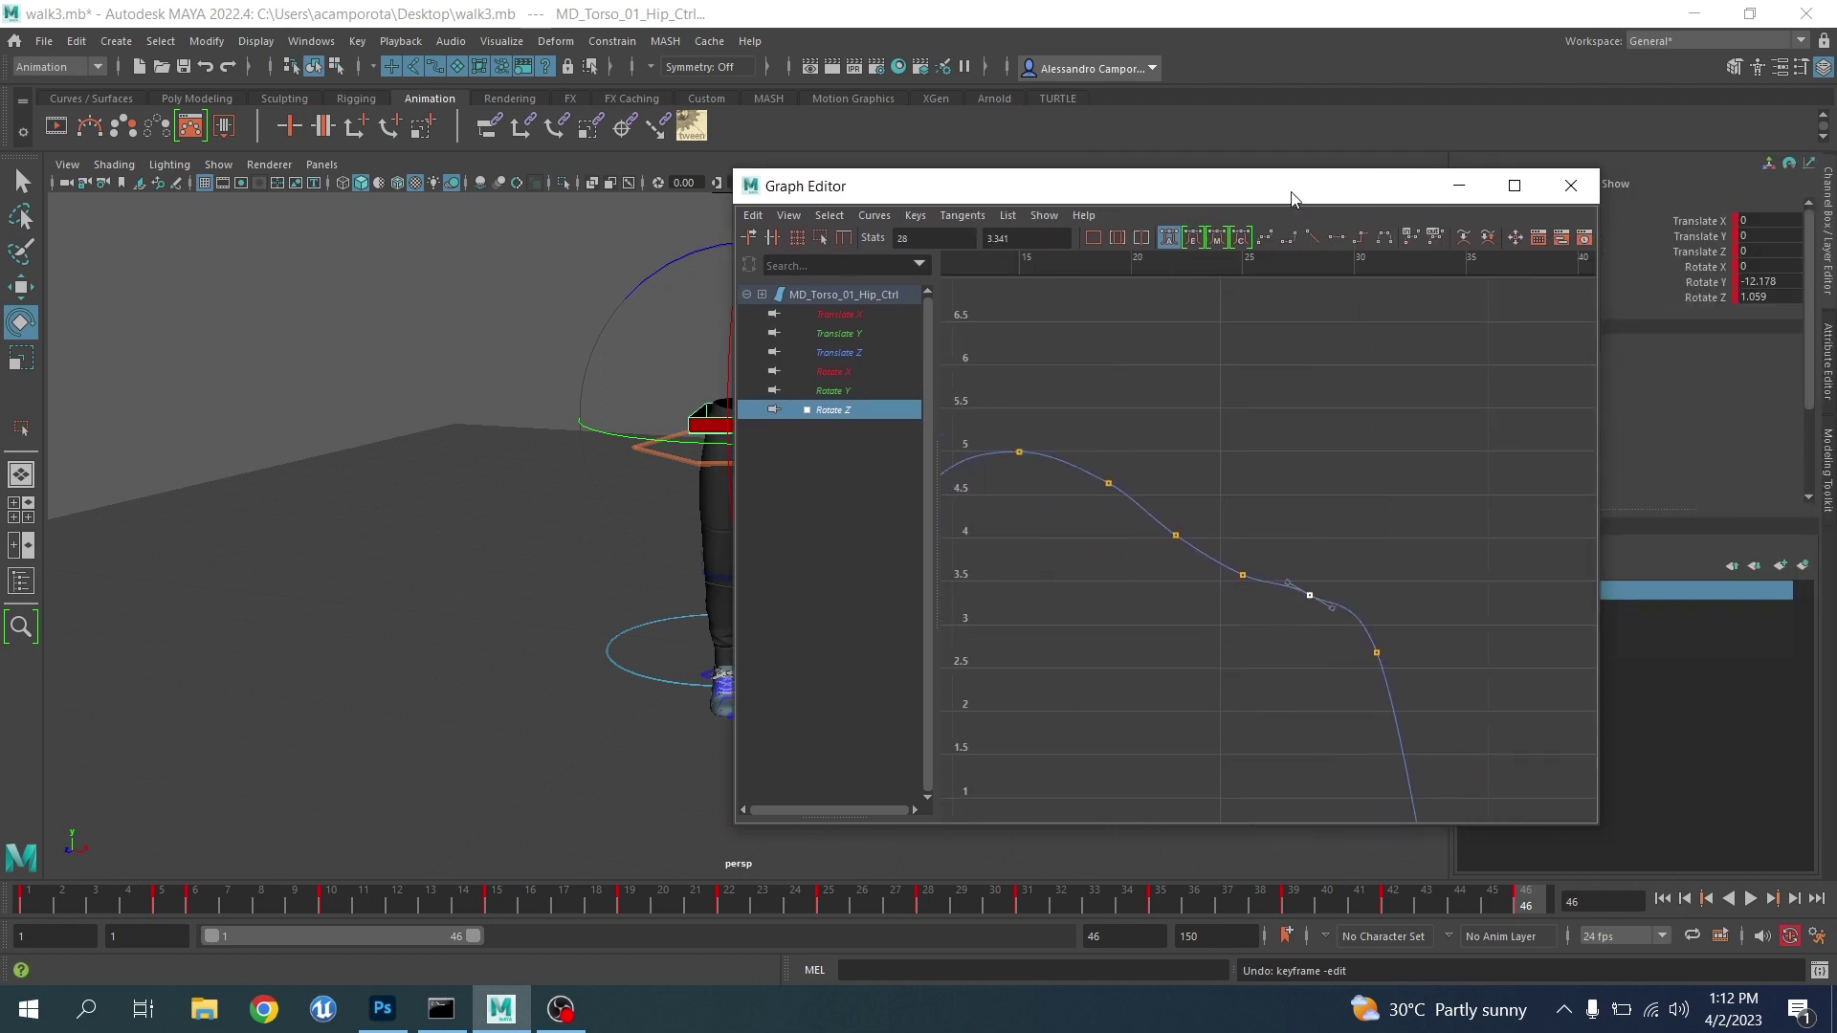
left_click(1440, 191)
Try rotating the hip control at frame 46 from a side view and undo the rotation
left_click_drag(904, 351, 739, 400, "alt")
left_click_drag(577, 321, 604, 330)
key("ctrl+z")
Play back the walk from the side and scrub through the timeline to frame 31
middle_click_drag(476, 497, 648, 472, "alt")
right_click_drag(648, 471, 897, 650, "alt")
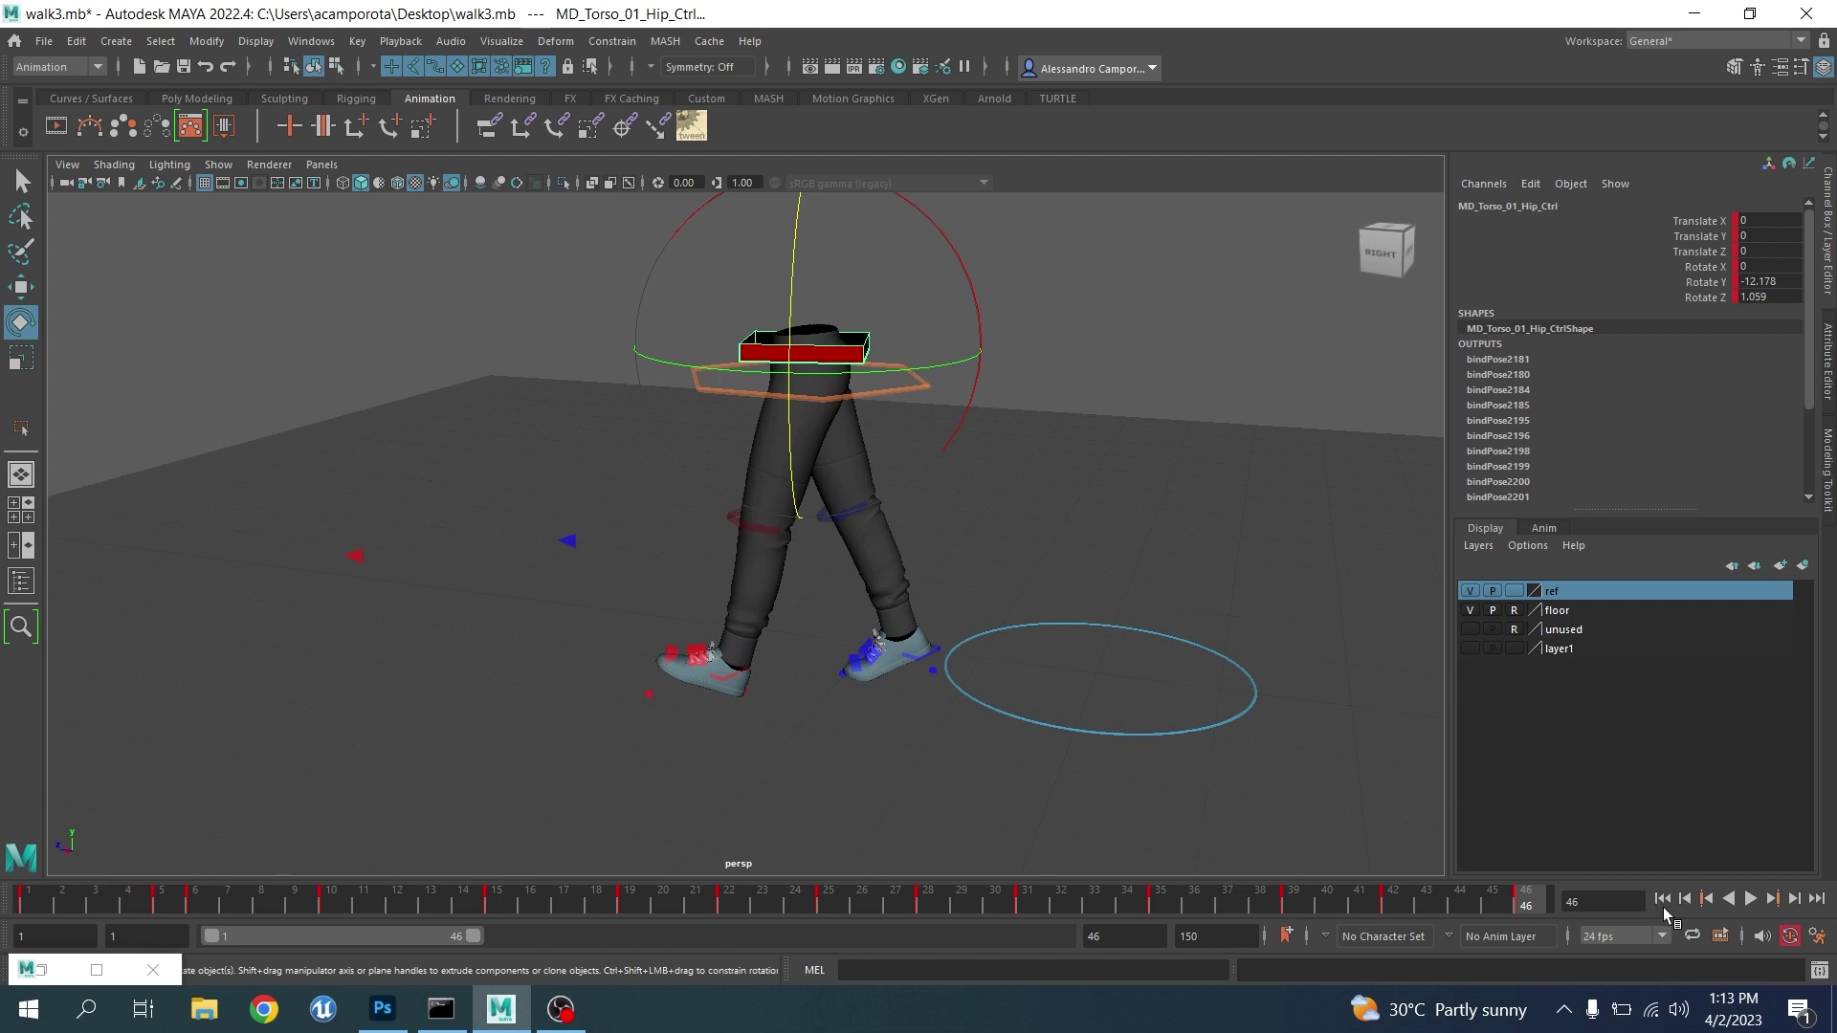
left_click(1752, 900)
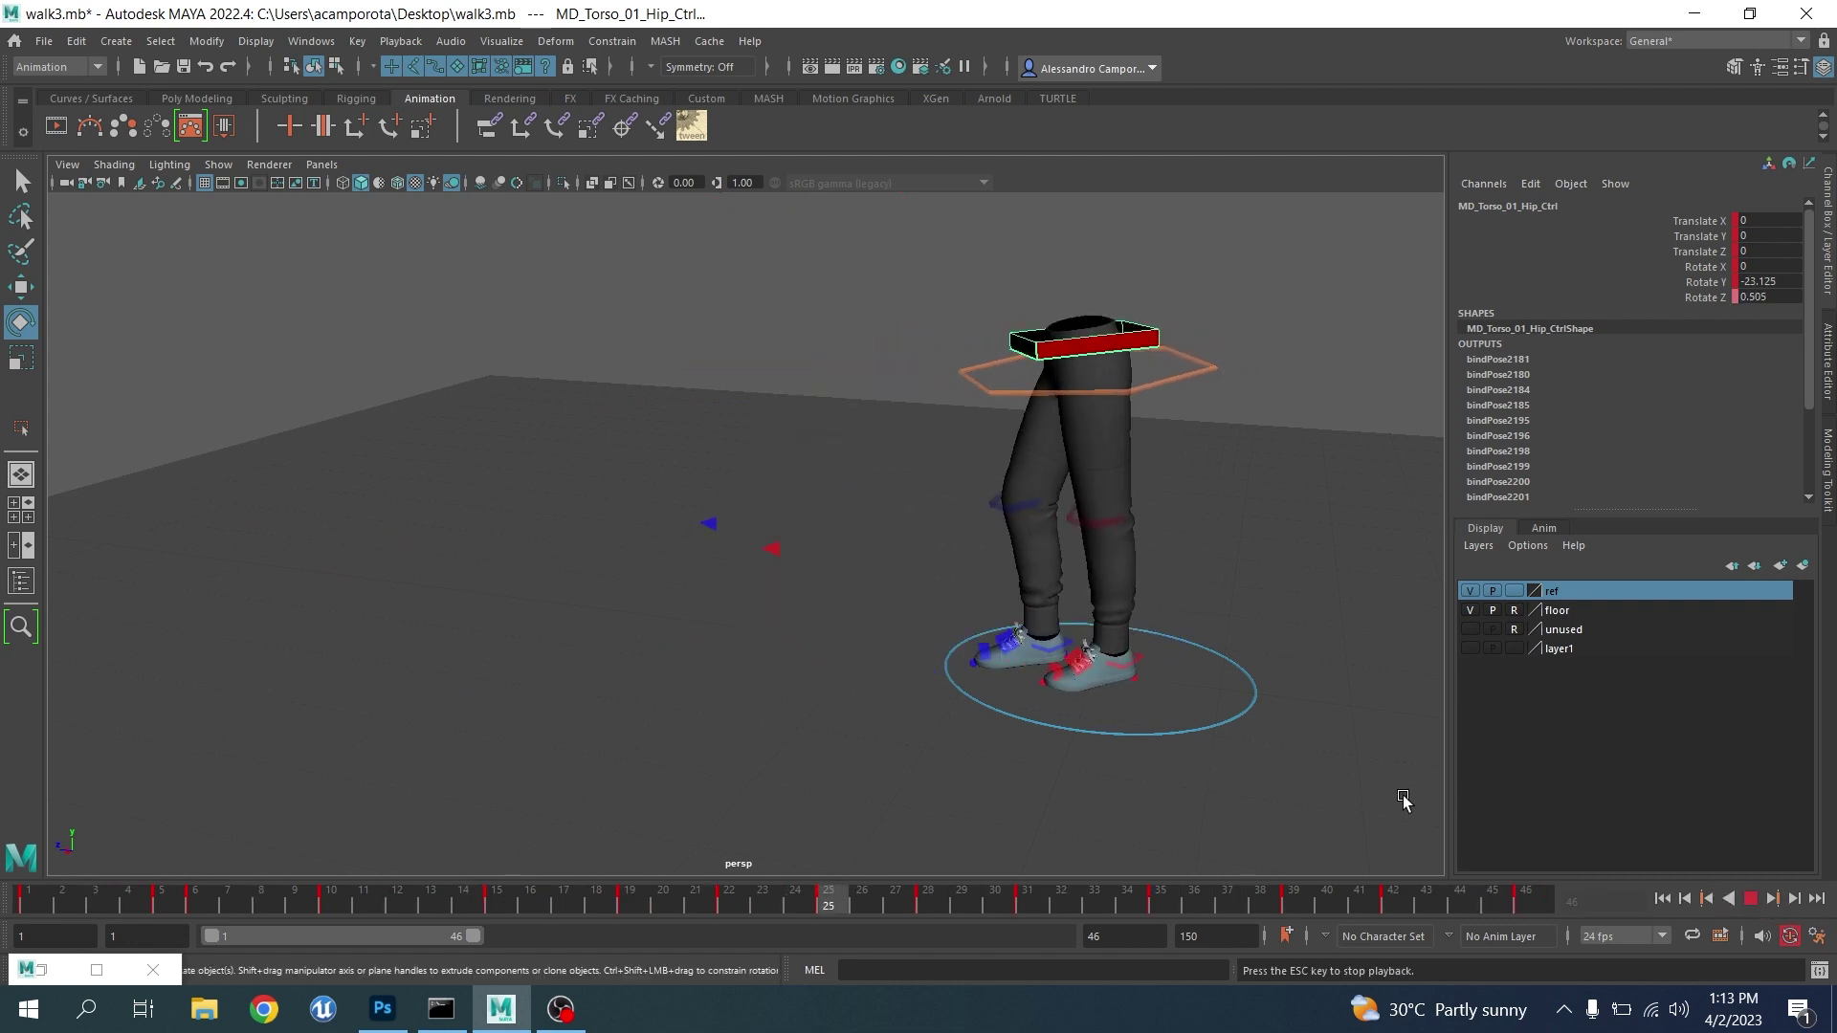
left_click_drag(335, 904, 1029, 978)
Select the COG control at frame 31, try a small vertical move on it, and undo the move
left_click_drag(1044, 873, 1050, 846, "alt")
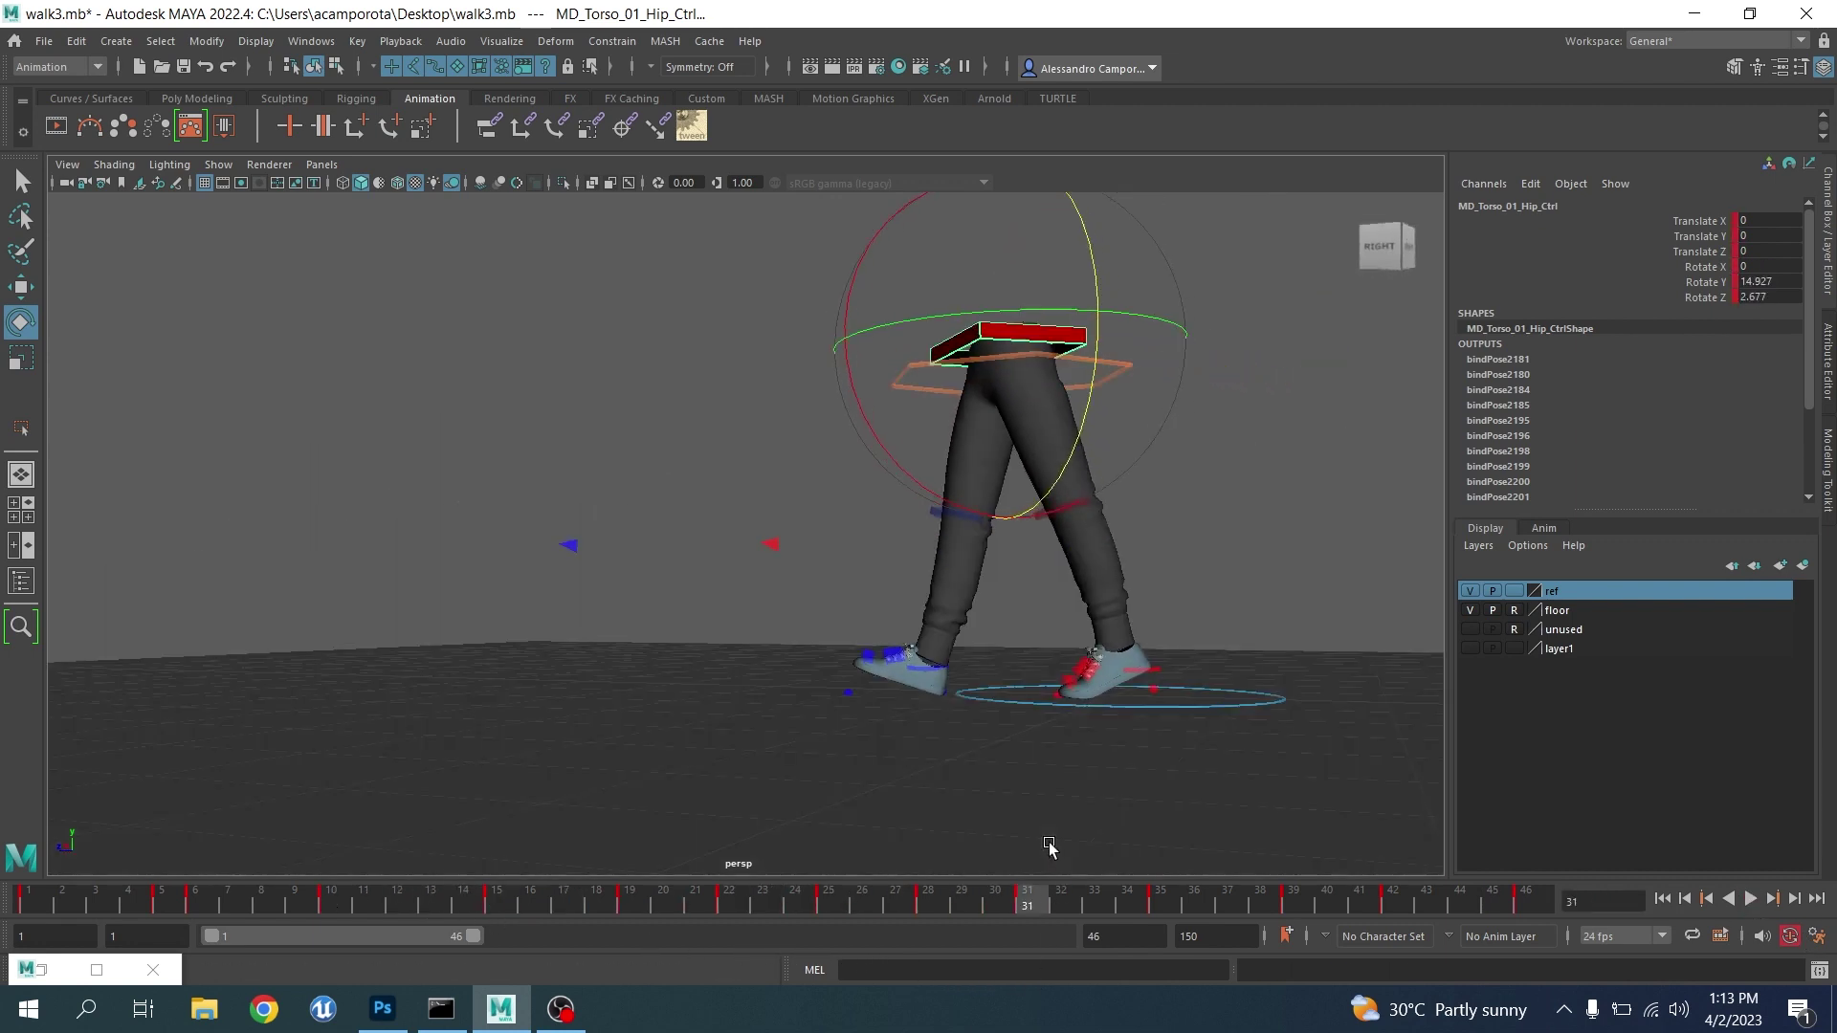
scroll(1070, 746, "up", 3)
key("q")
middle_click_drag(1154, 621, 1126, 668, "alt")
left_click_drag(1126, 666, 1201, 422, "alt")
left_click(1056, 425)
key("w")
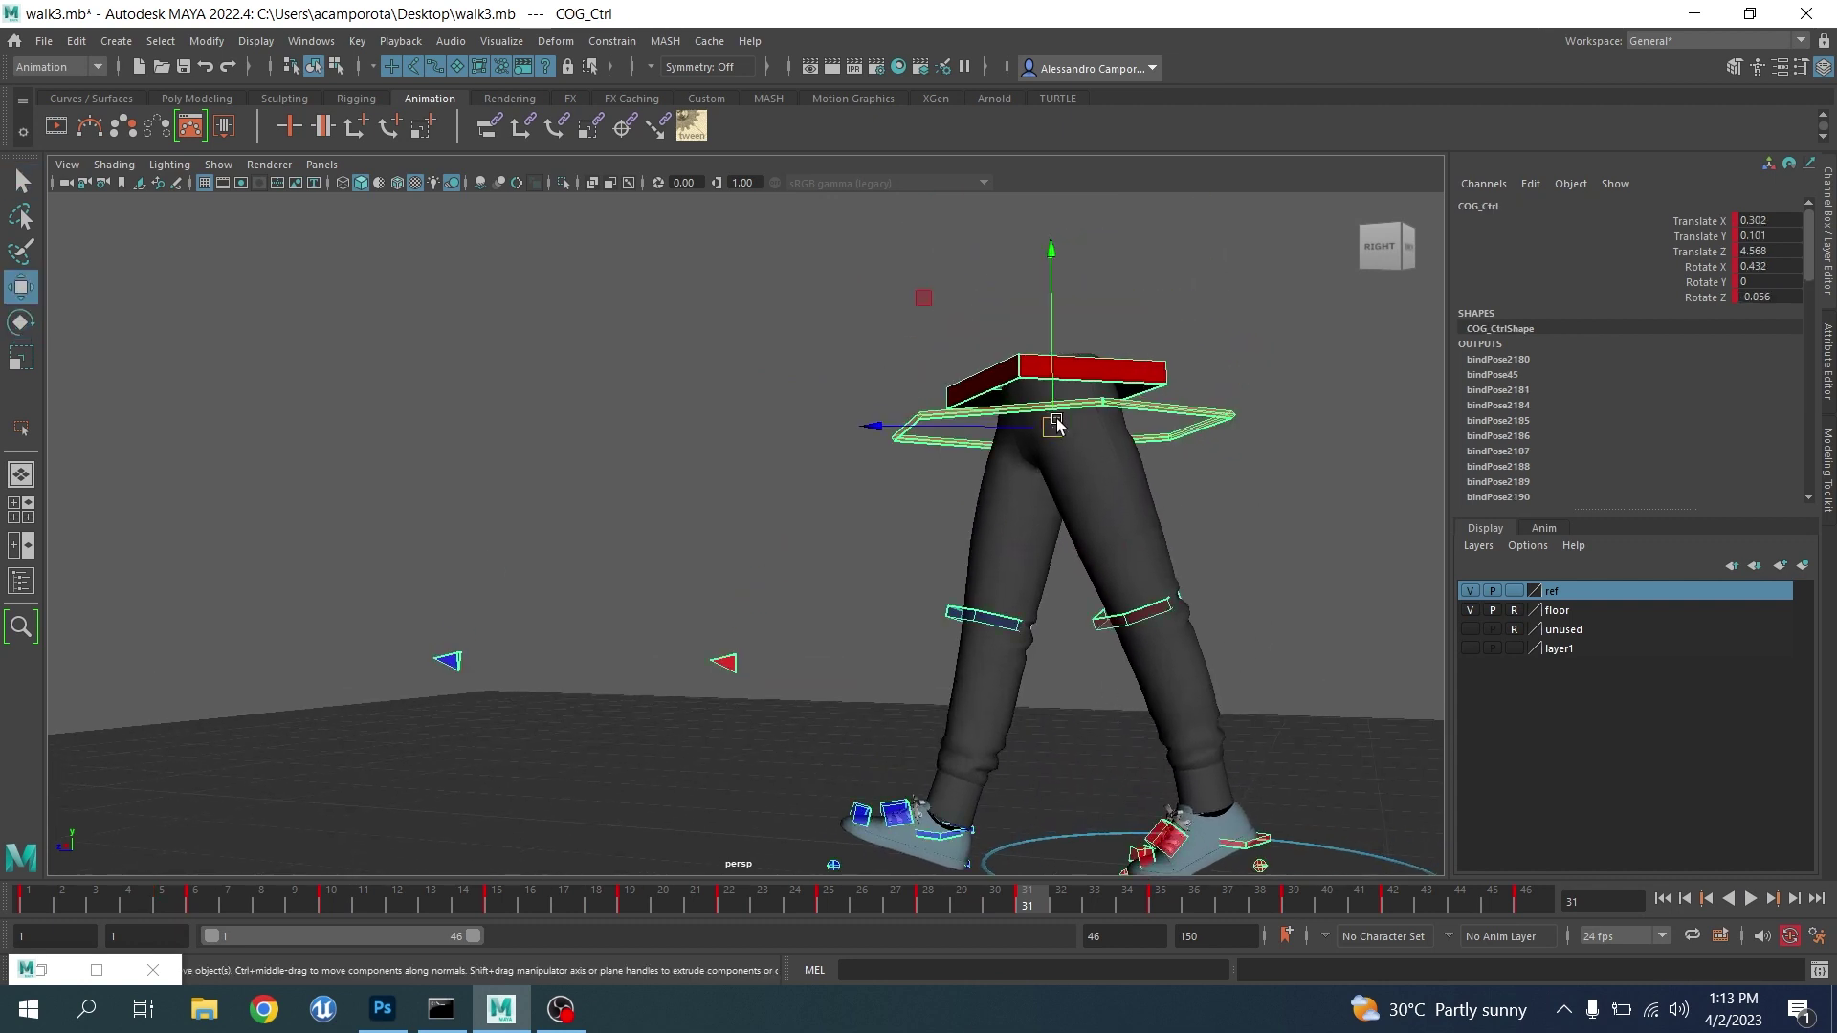
left_click_drag(1050, 366, 1053, 350)
key("ctrl+z")
key("ctrl+z")
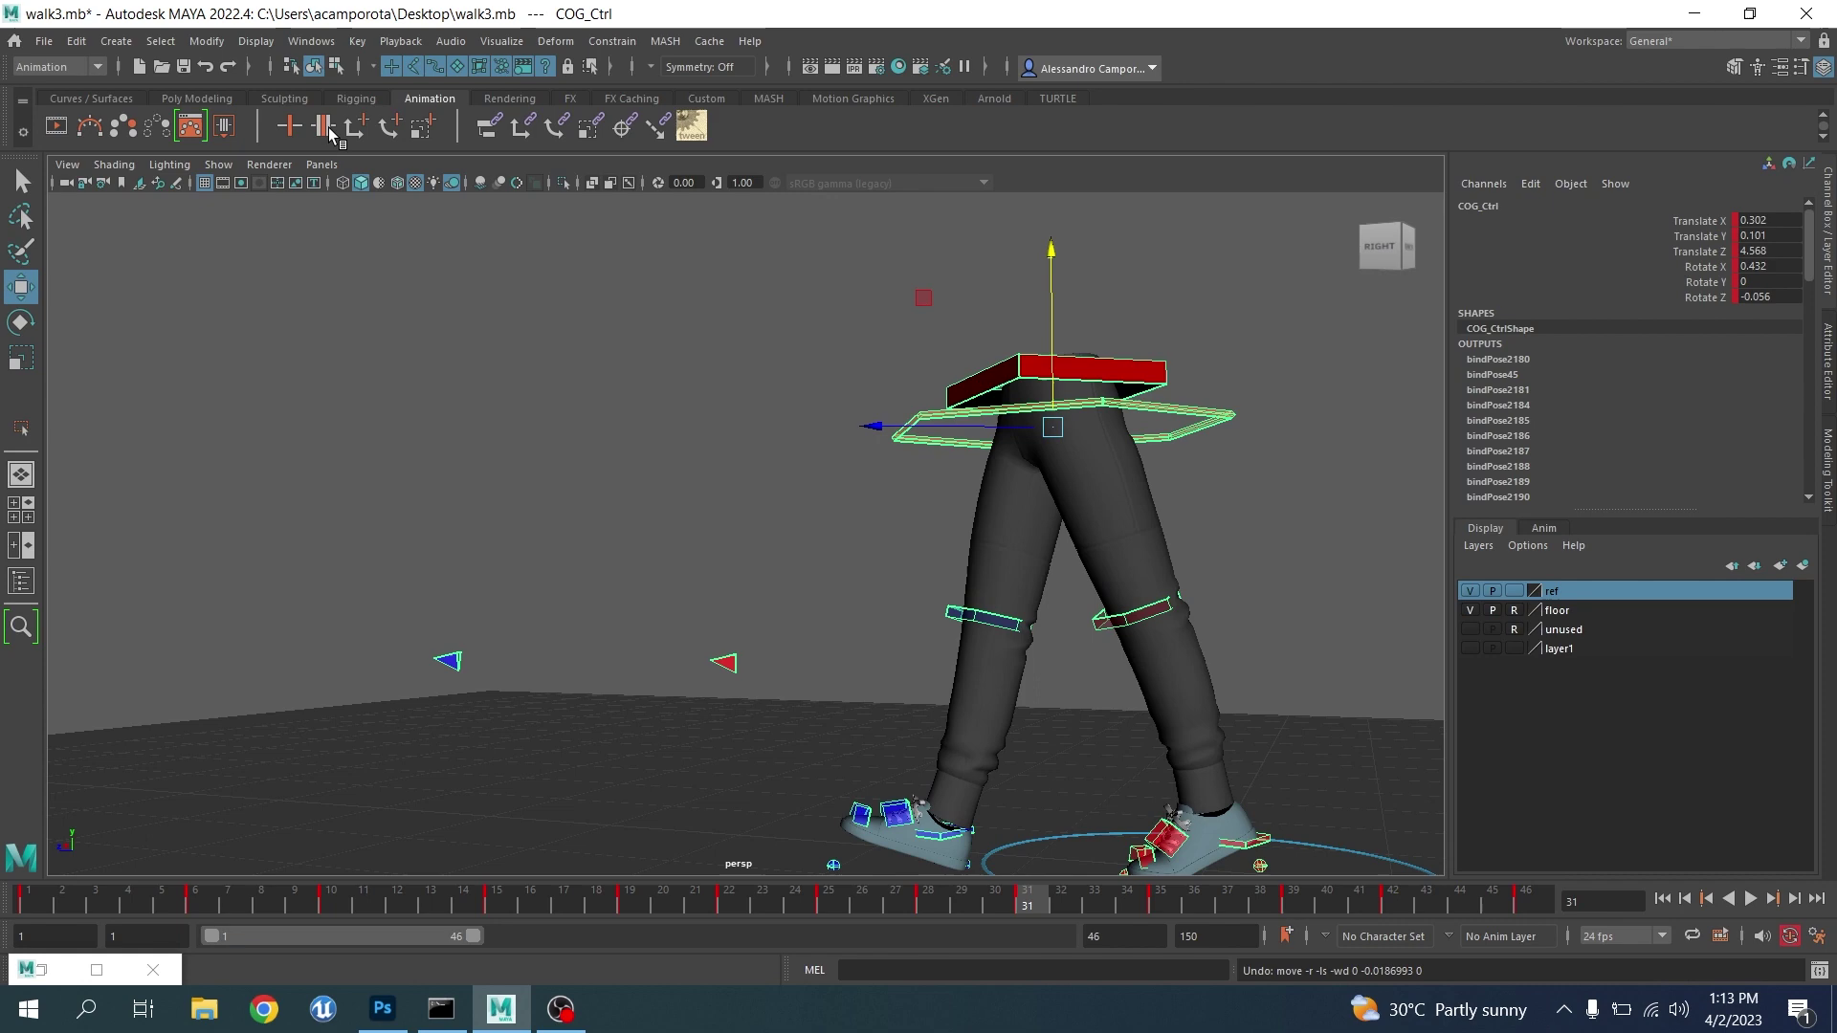
Open the Graph Editor for the COG control's animation curves
left_click(304, 41)
mouse_move(363, 172)
left_click(574, 178)
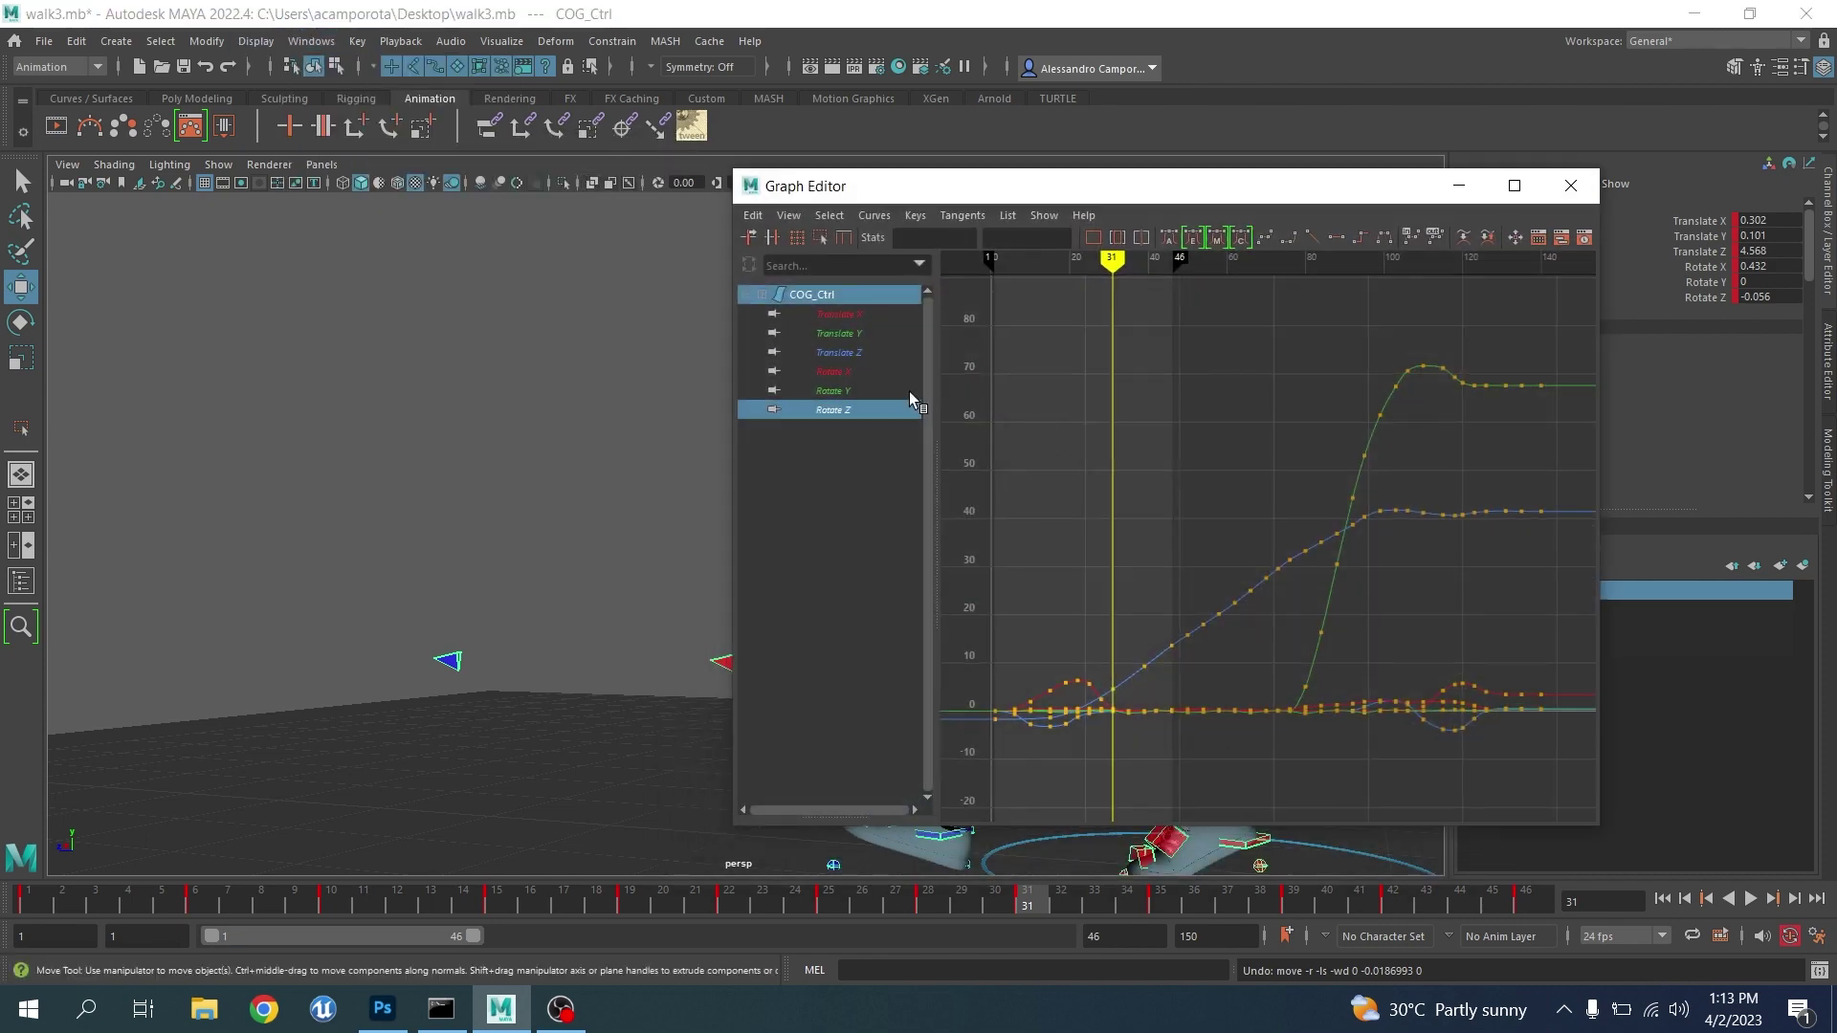
Isolate the COG control's Translate Y curve and raise its key at frame 31 to about 0.167
left_click(841, 336)
middle_click_drag(1112, 542, 1288, 533, "alt")
right_click_drag(1288, 532, 1316, 553, "alt+shift")
middle_click_drag(1316, 553, 1251, 618, "alt")
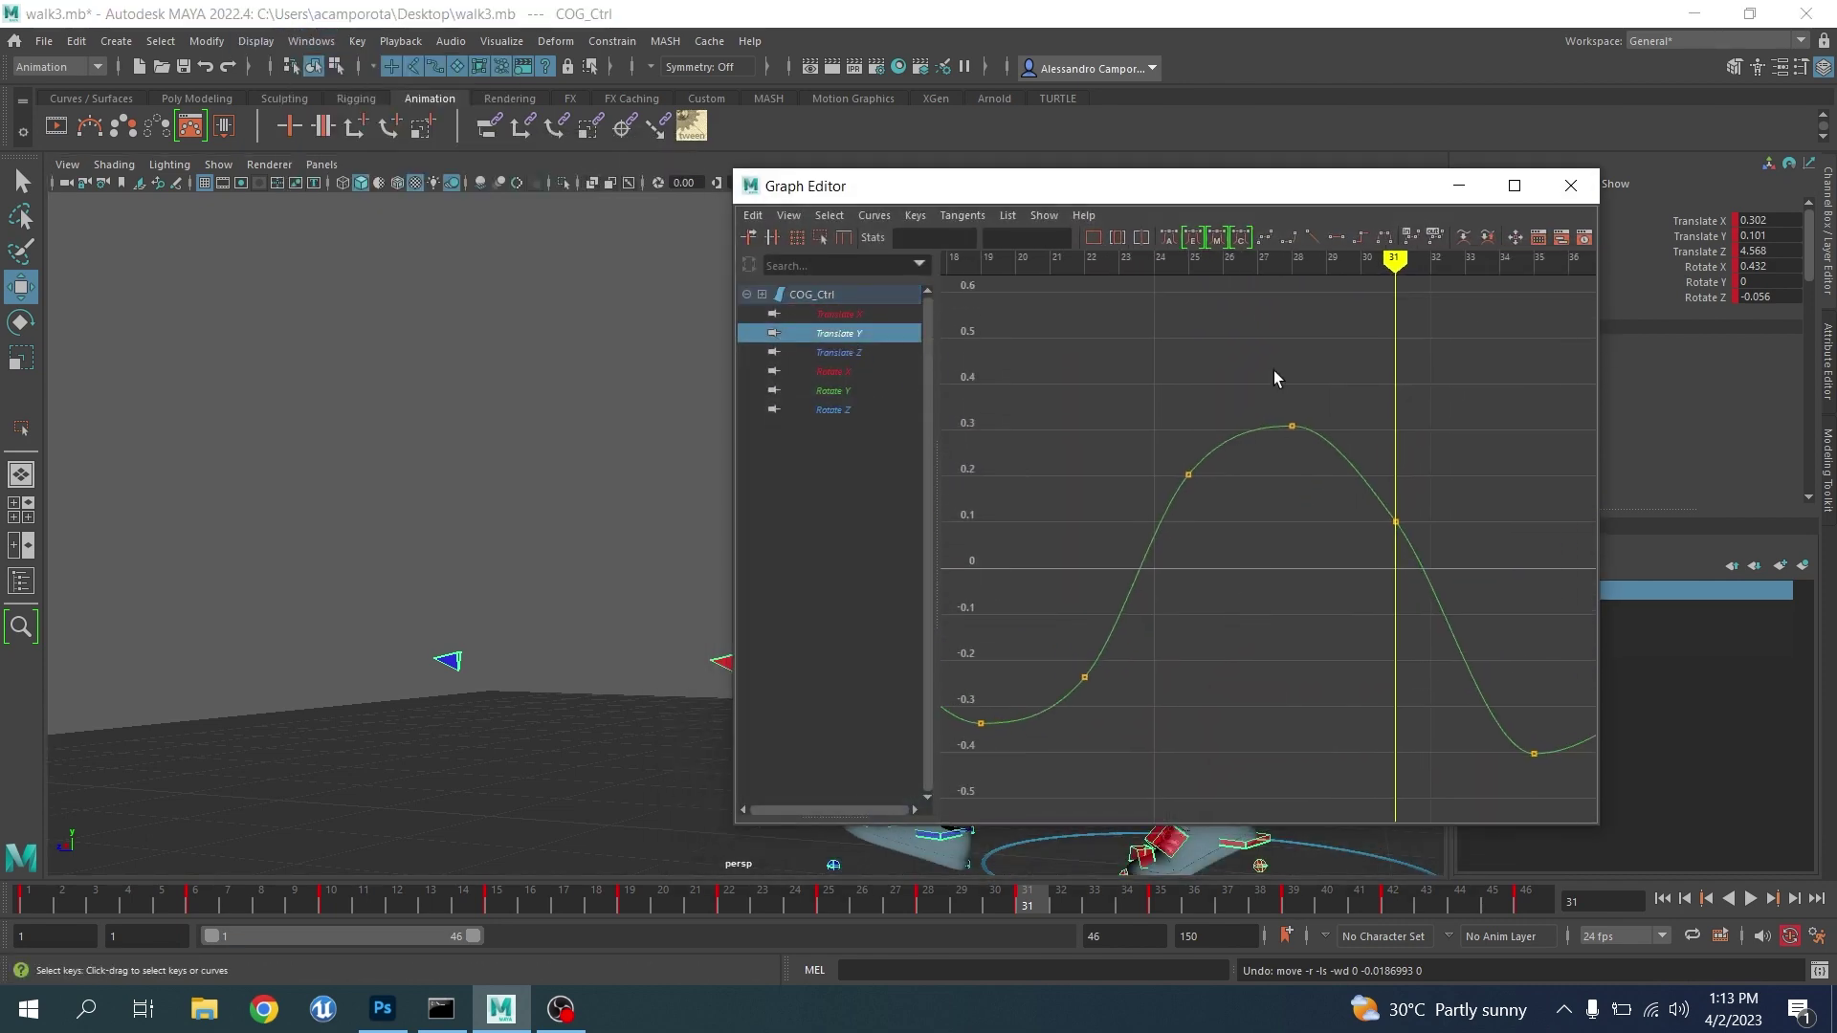
left_click_drag(1148, 191, 1550, 227)
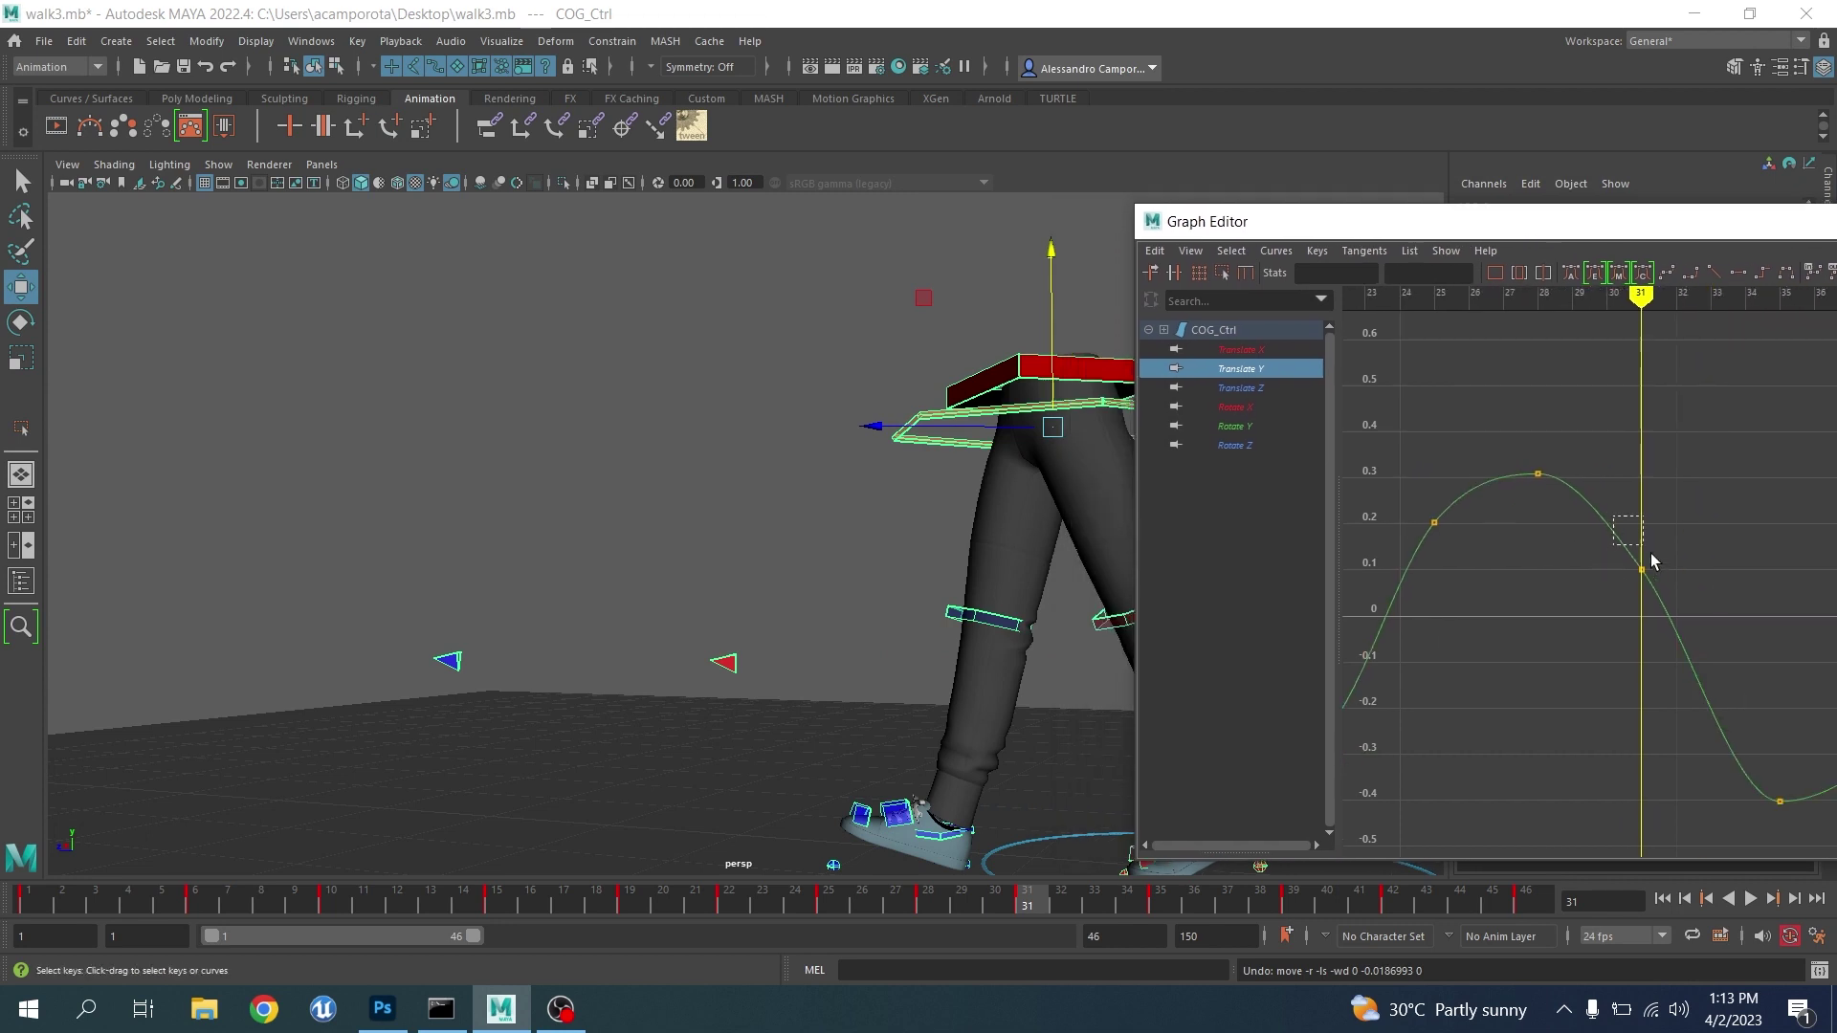
middle_click_drag(1666, 615, 1668, 590)
Lower the COG control's Translate Y keys at frames 25, 28 and 31 together by 0.17
scroll(1670, 588, "down", 3)
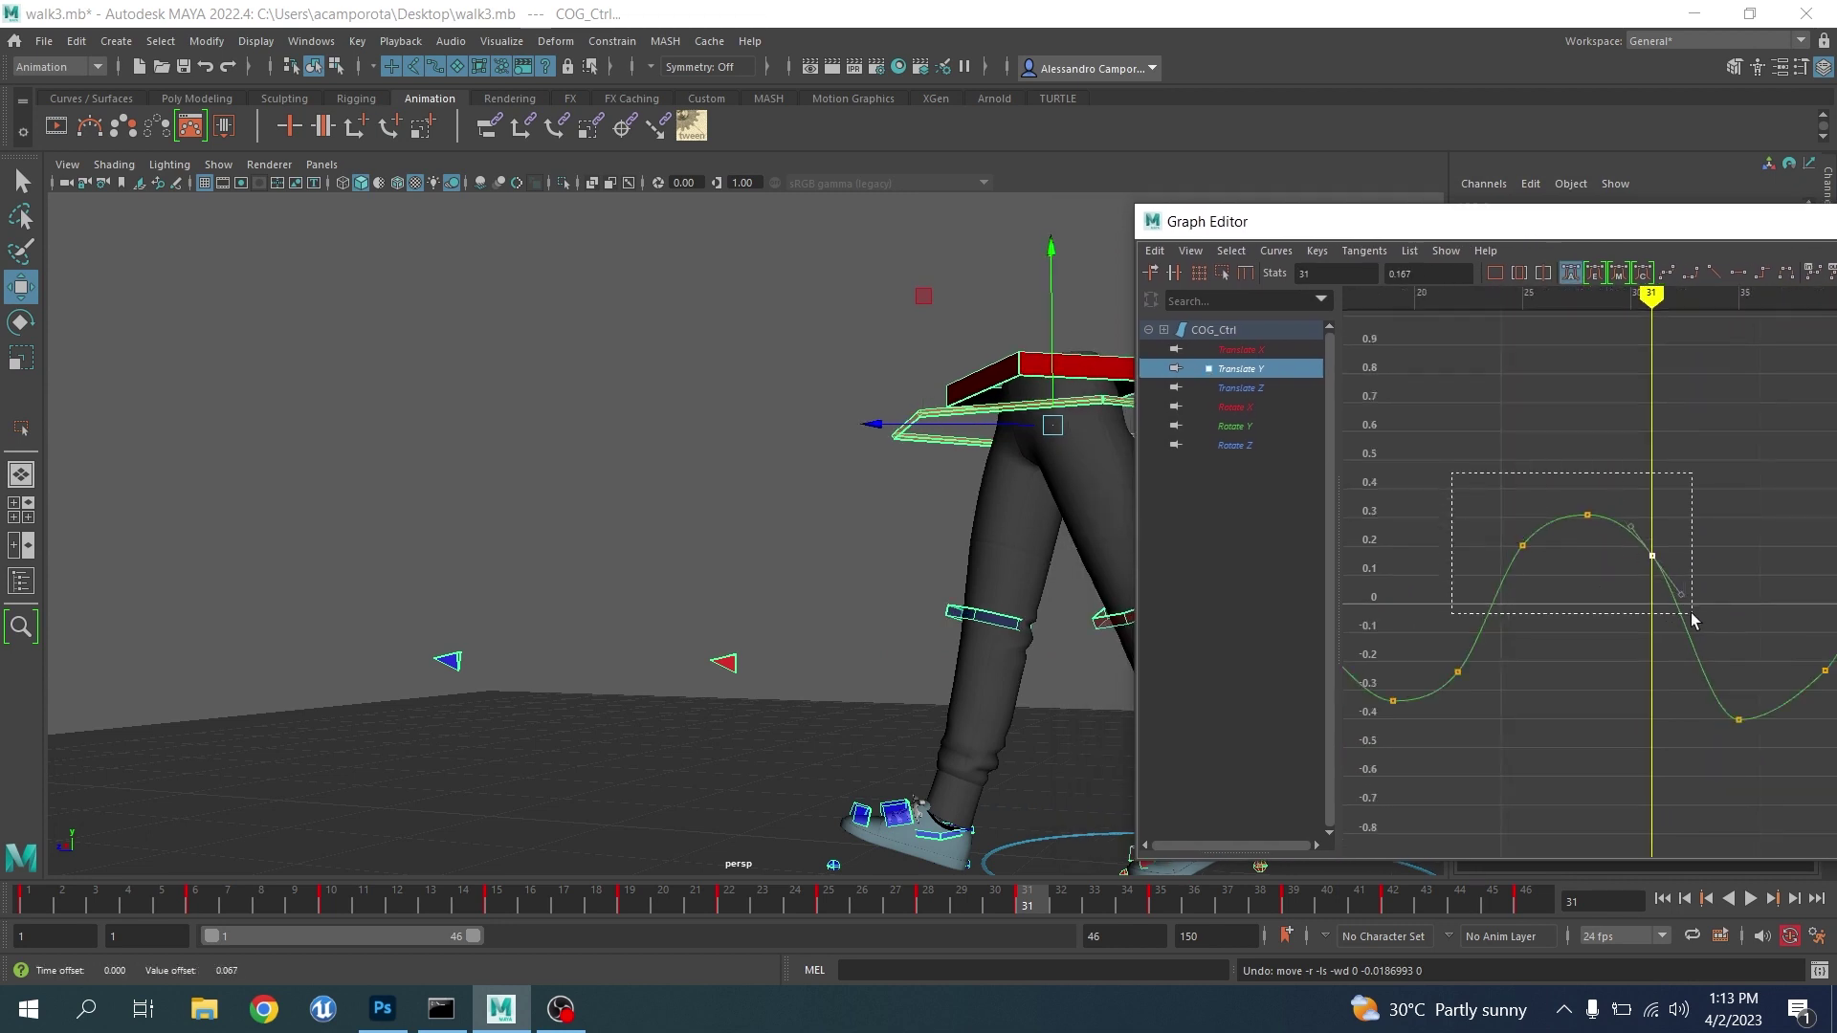
left_click_drag(1691, 620, 1691, 620)
middle_click_drag(1559, 612, 1755, 559, "alt")
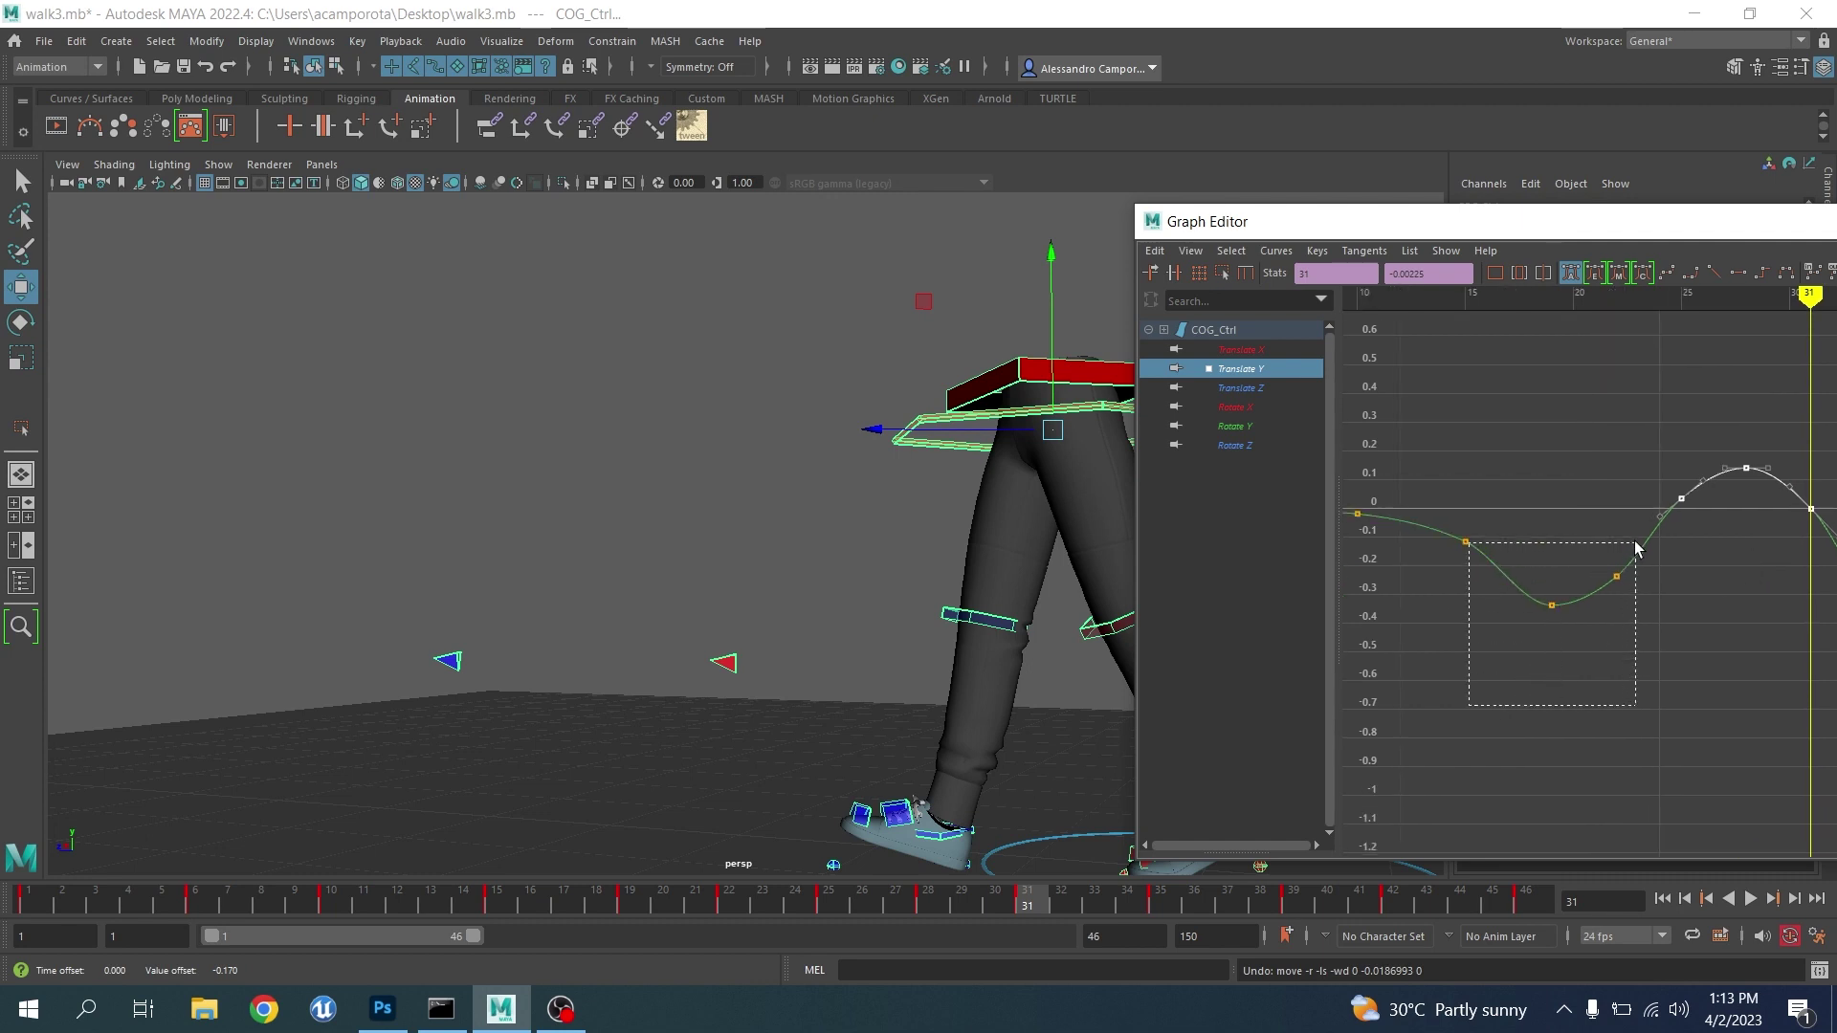
Lower the Translate Y keys at frames 19 and 22 by about 0.1 and the frame 15 key to -0.157
key("comma")
key("comma")
key("comma")
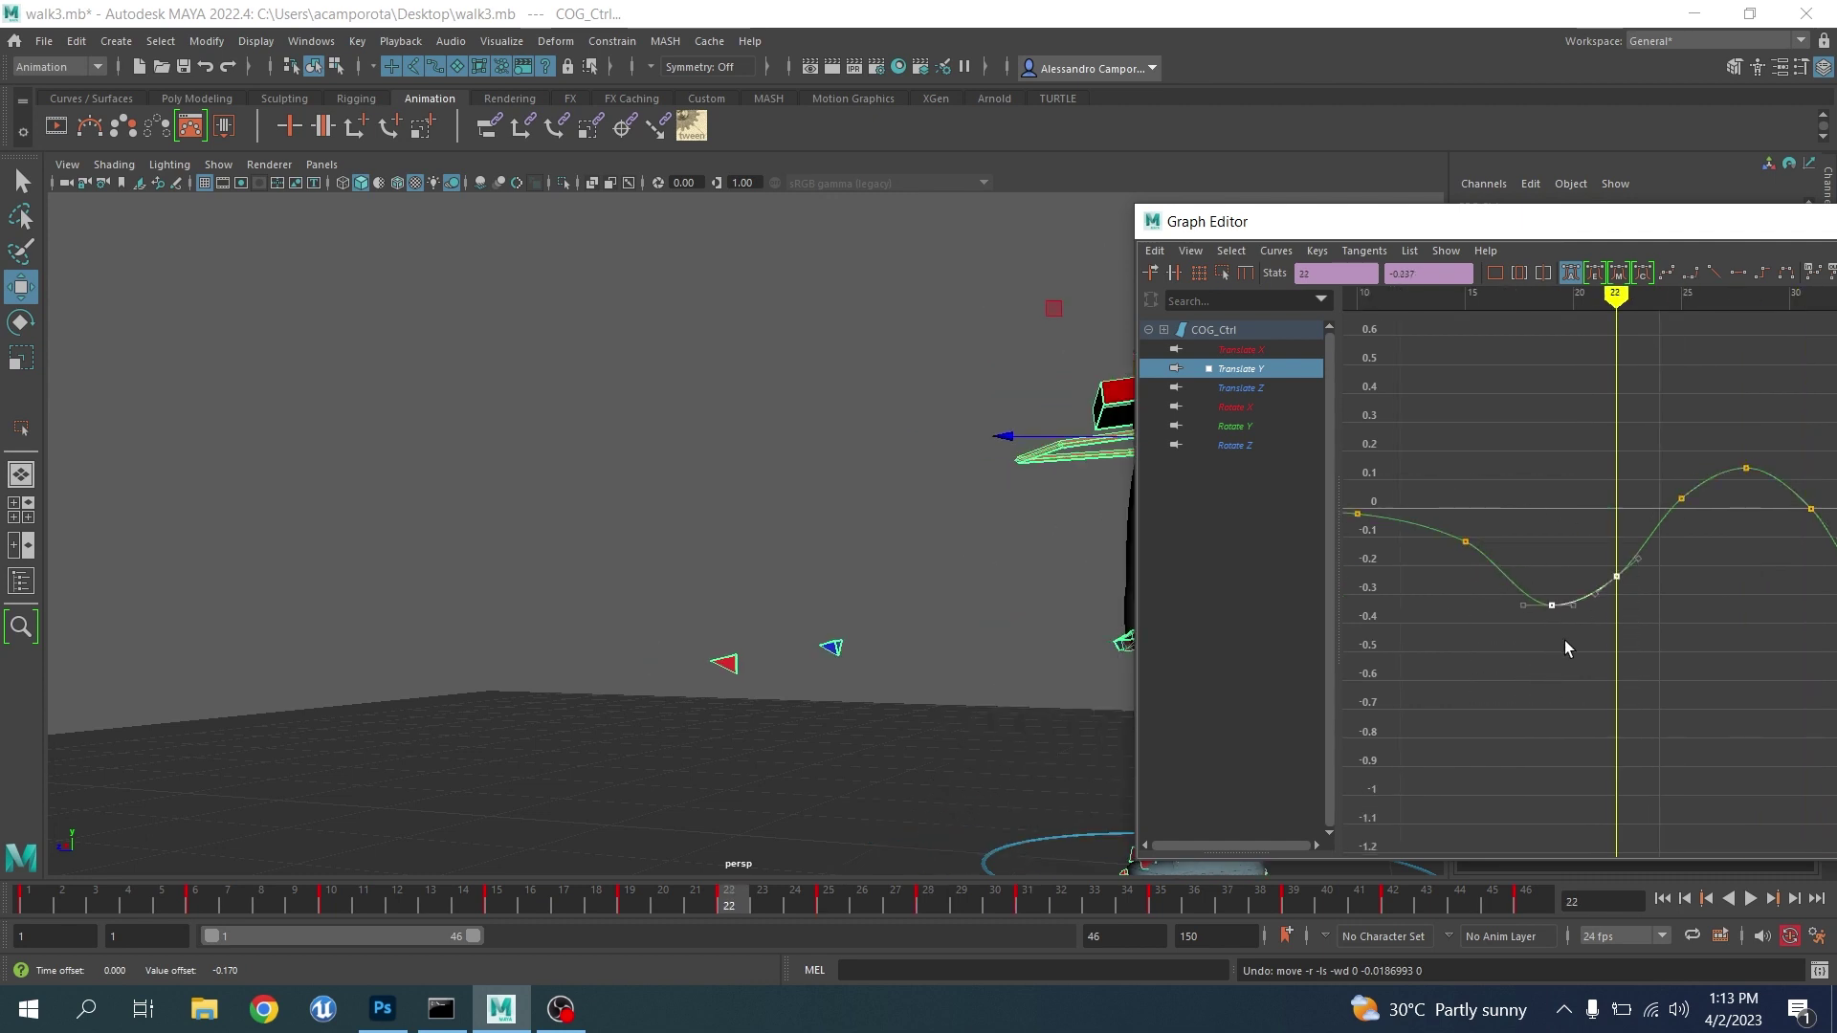
middle_click_drag(1552, 659, 1566, 674)
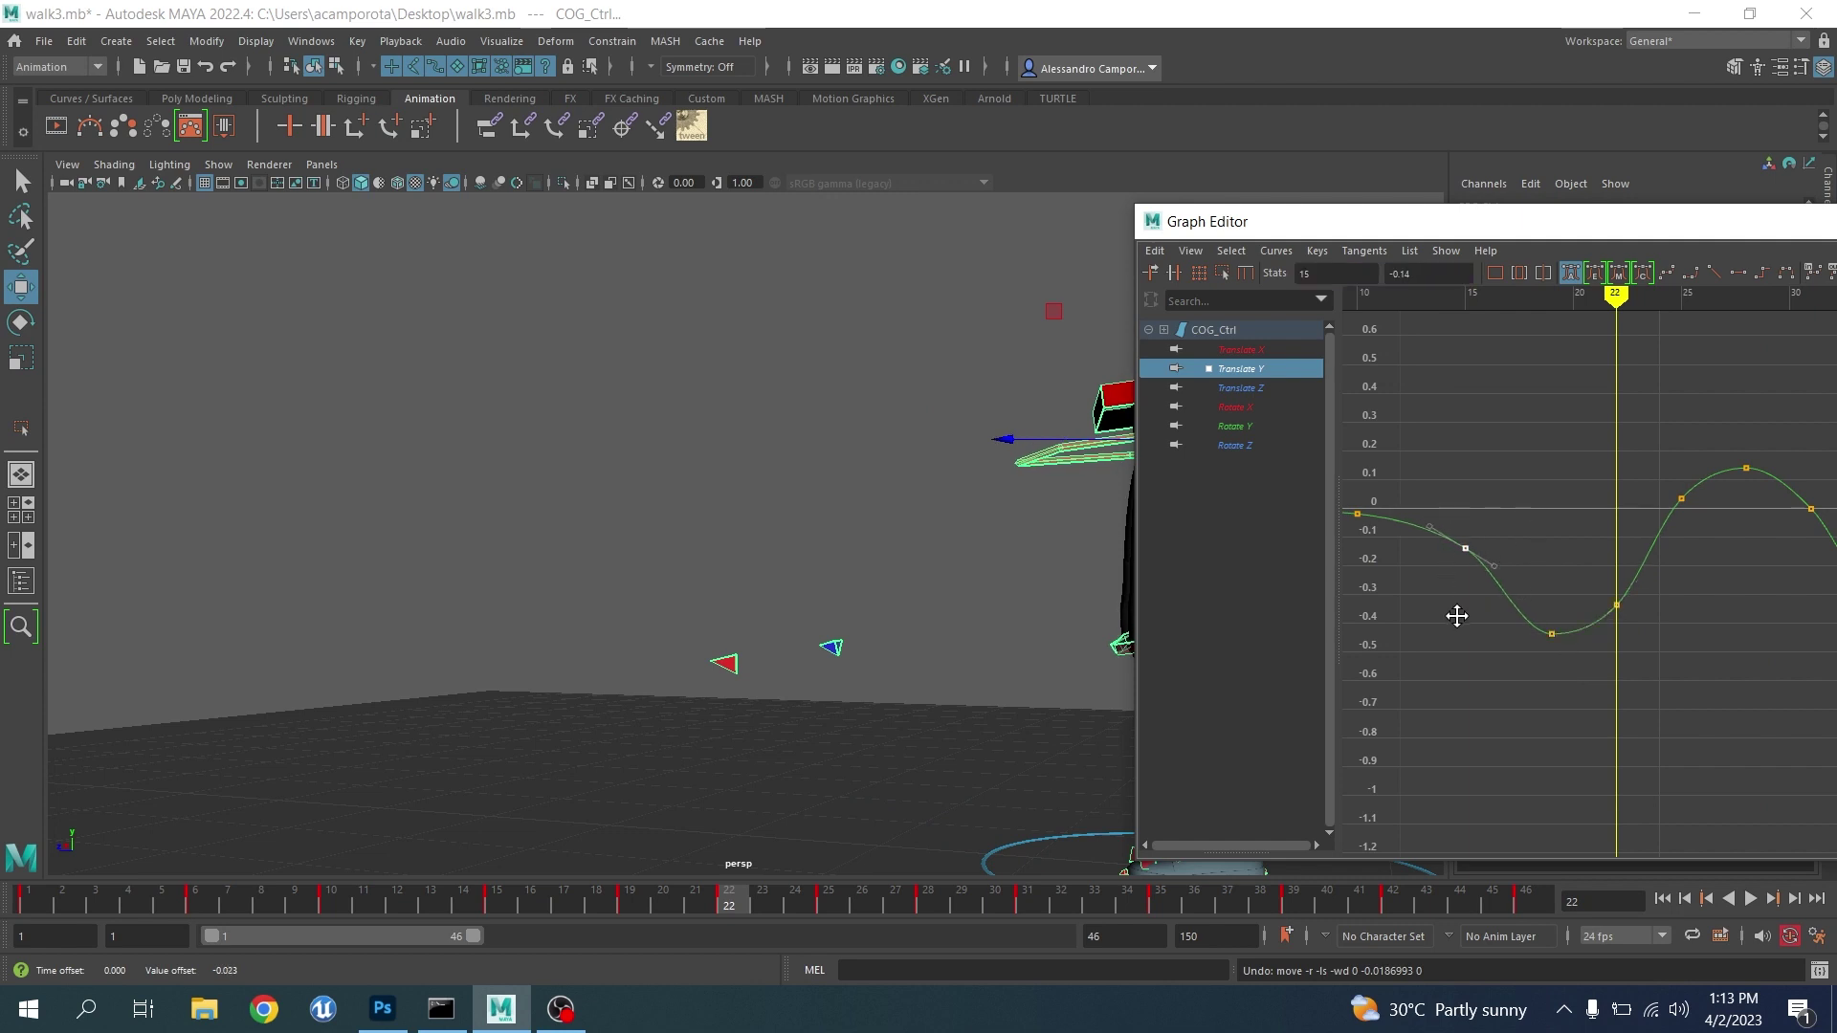
Step through the keyed poses up to frame 42 and examine the COG control's height against its Translate Y curve
key("period")
key("period")
key("comma")
key("comma")
key("period")
key("period")
key("period")
mouse_move(1624, 459)
middle_mouse_down("alt")
mouse_move(1439, 447)
mouse_move(1234, 497)
middle_mouse_up("alt")
key("period")
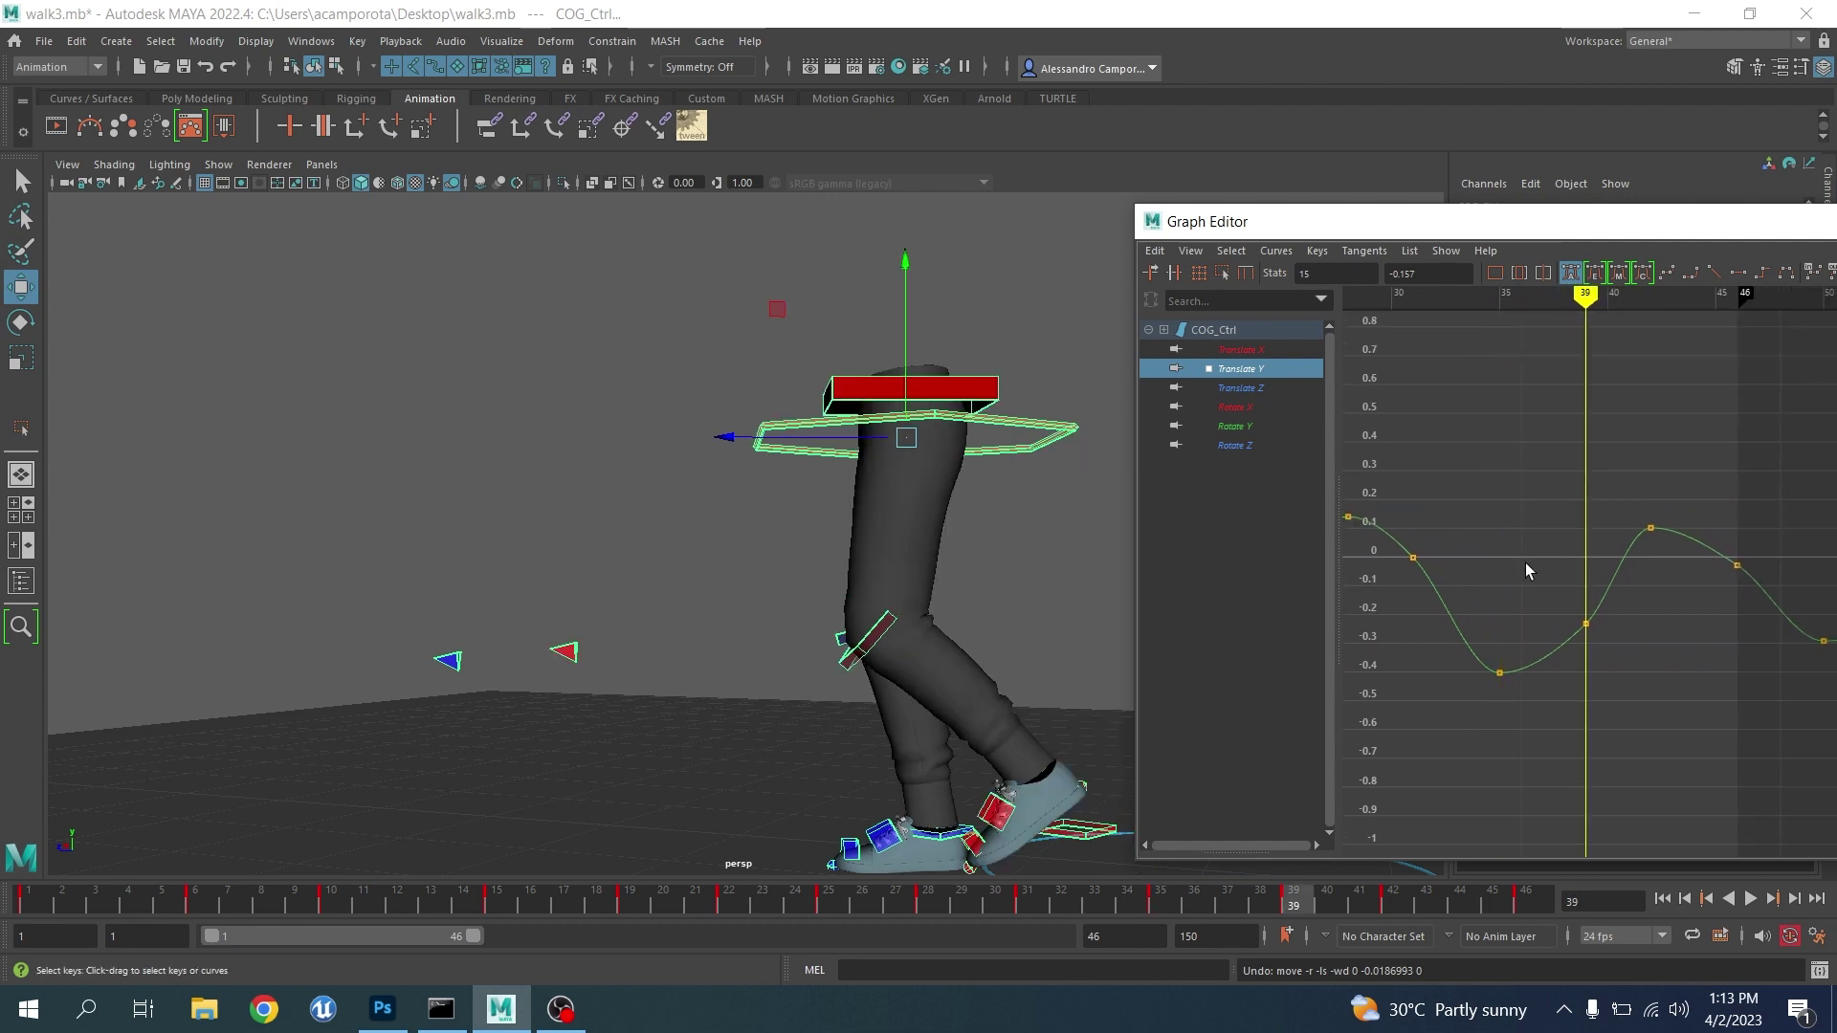
key("period")
scroll(1573, 532, "down", 3)
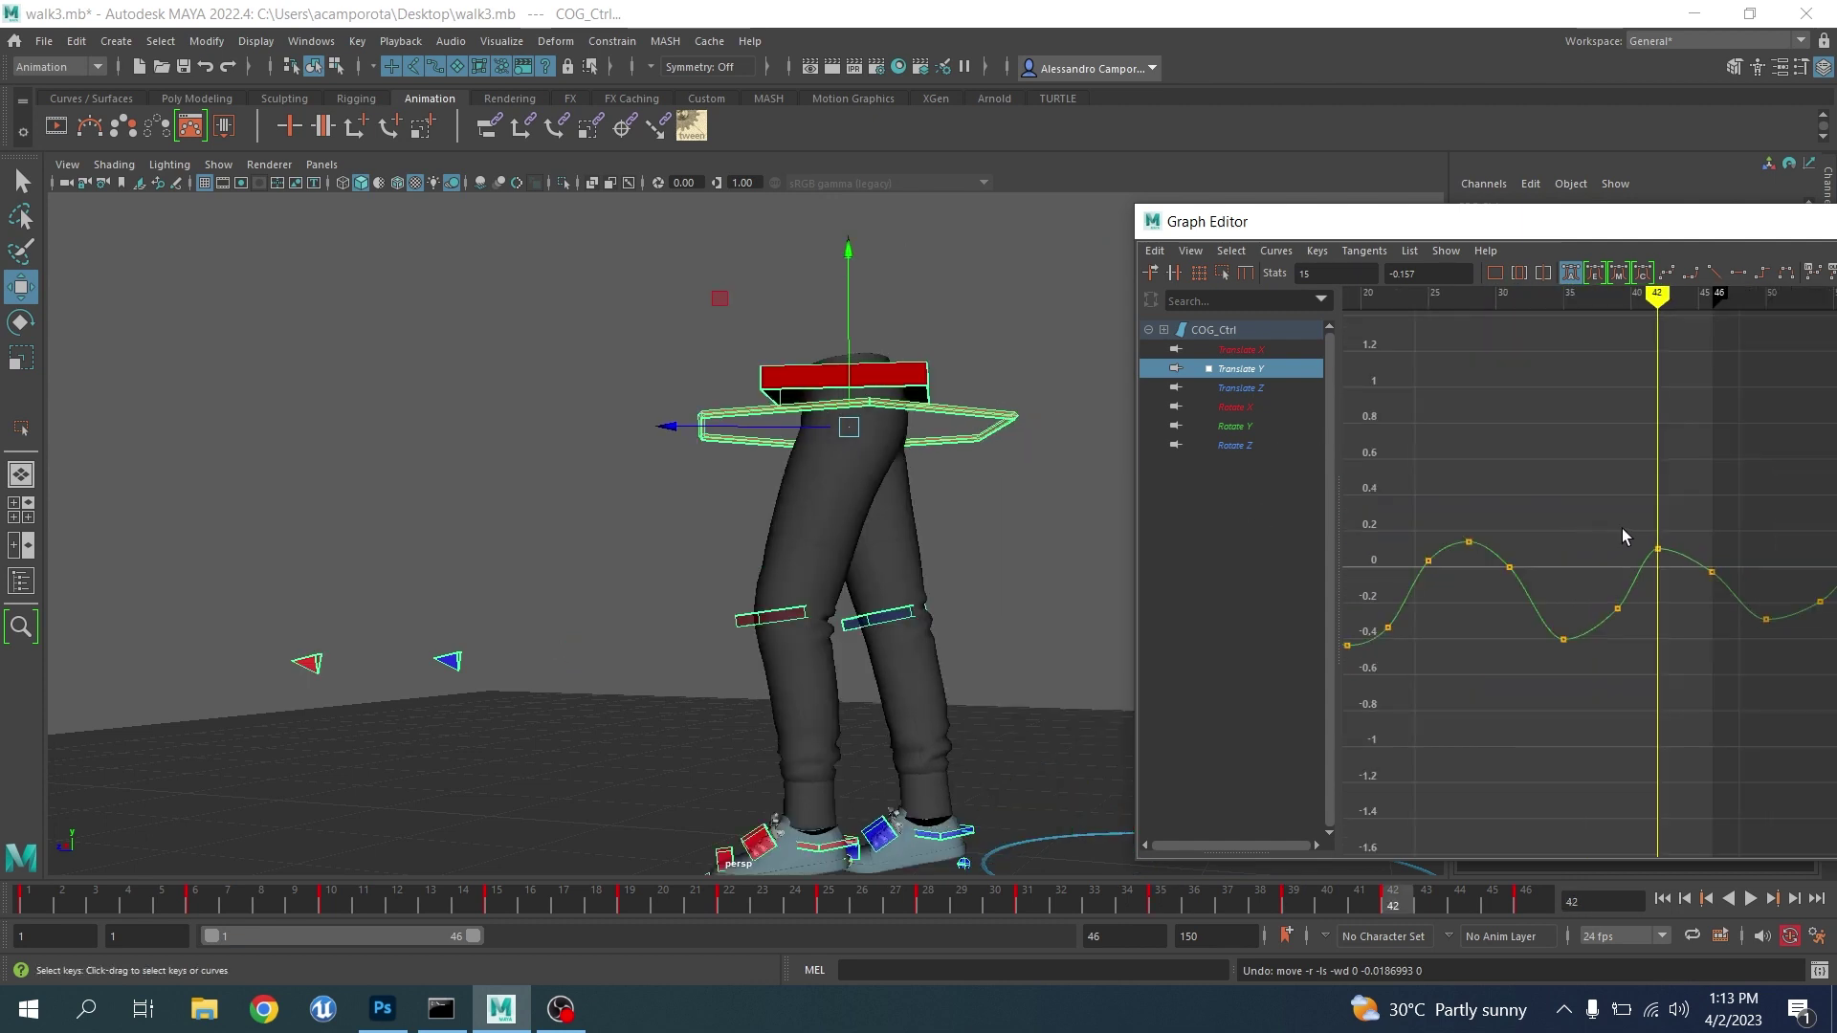
Try lowering the Translate Y keys at frames 42 and 46 slightly and undo the move
scroll(1622, 528, "up", 3)
middle_click_drag(1673, 617, 1670, 634)
key("ctrl+z")
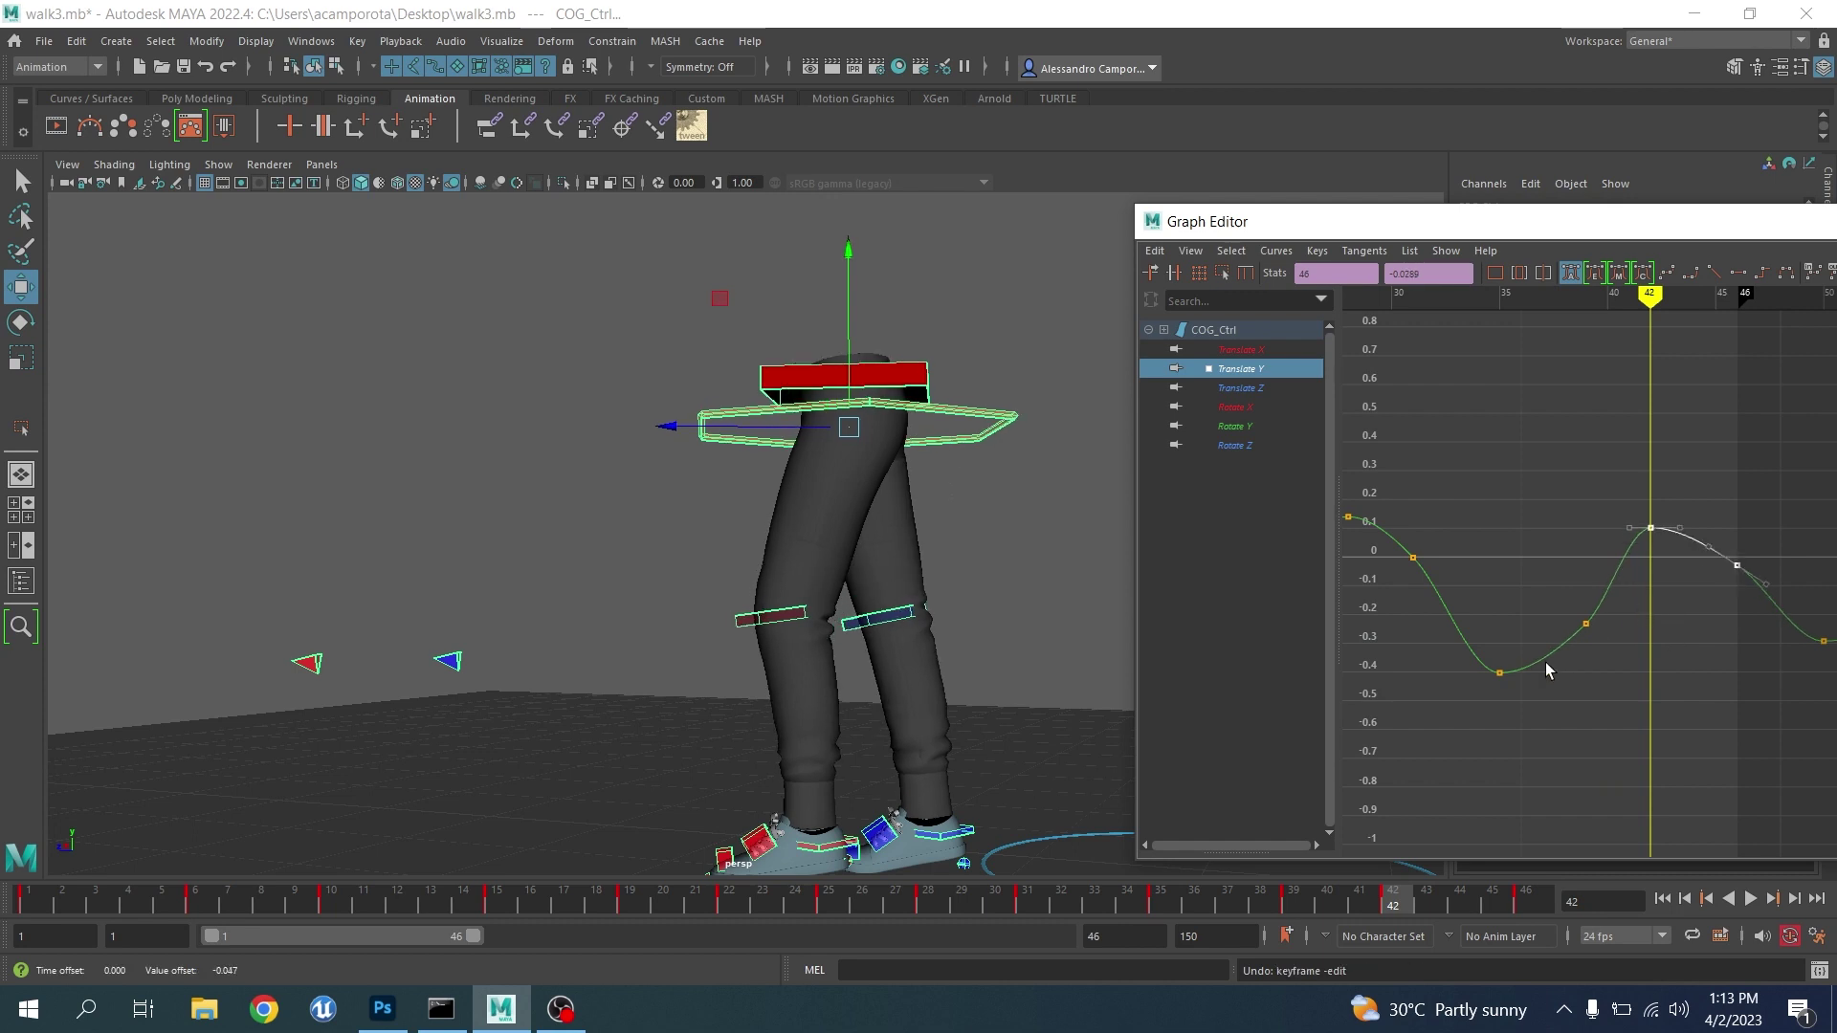
Rotate the right foot's IK control to 10.928 degrees in X at frame 42 and close the Graph Editor
left_click(897, 842)
key("e")
left_click_drag(948, 723, 944, 714)
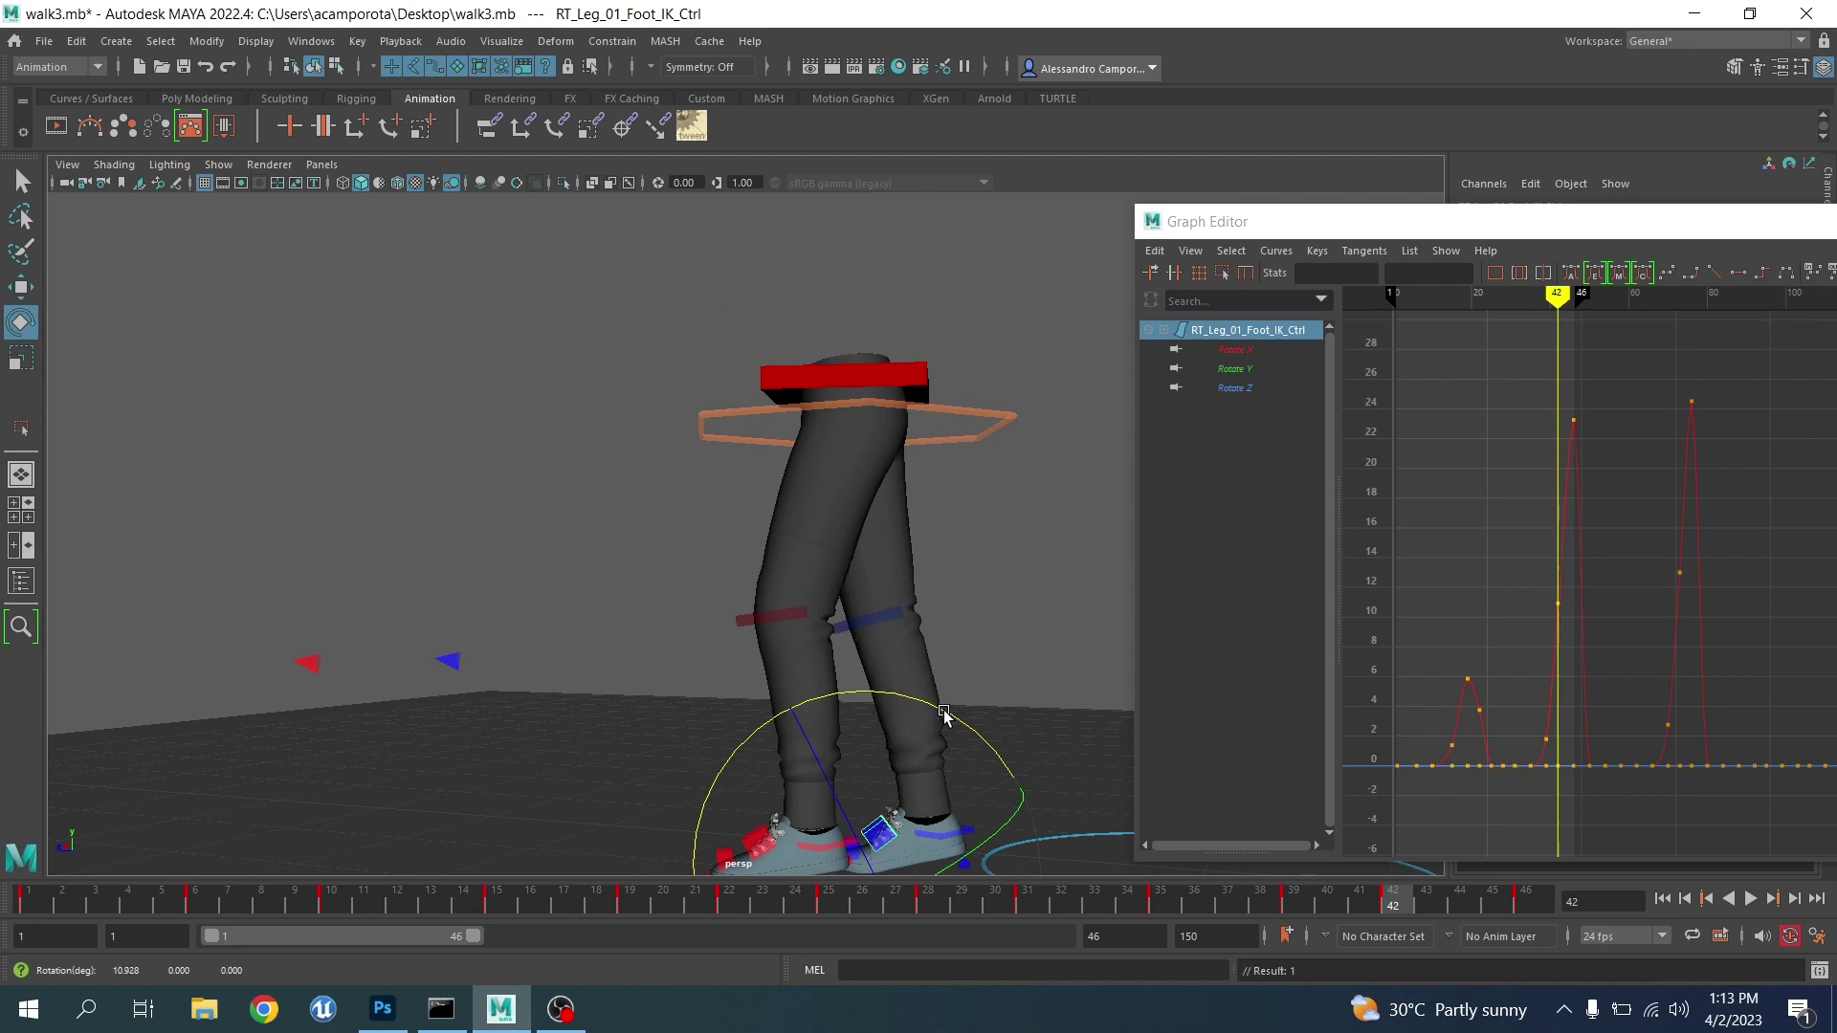
left_click_drag(1714, 225, 1127, 239)
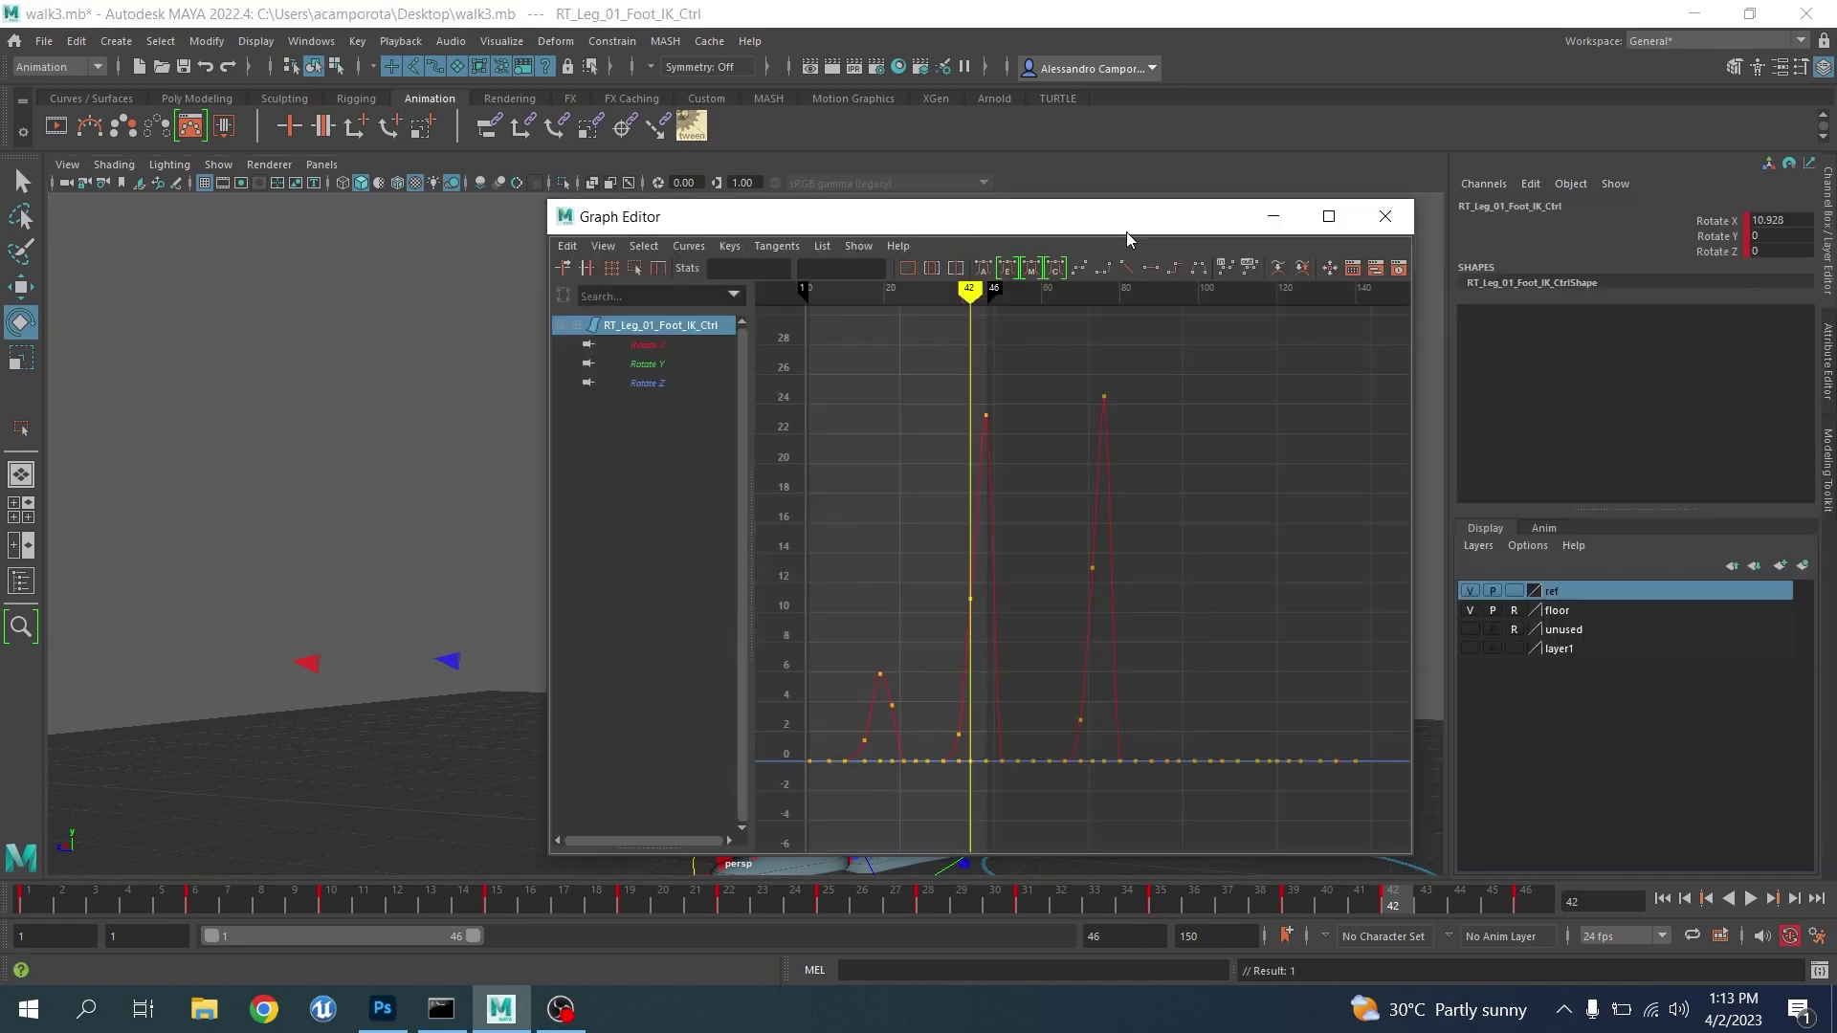
left_click(1408, 220)
Play back the walk from the front and examine the motion of the feet up close
mouse_move(955, 479)
left_mouse_down("alt")
mouse_move(865, 594)
mouse_move(943, 479)
mouse_move(965, 491)
left_mouse_up("alt")
left_click(1751, 900)
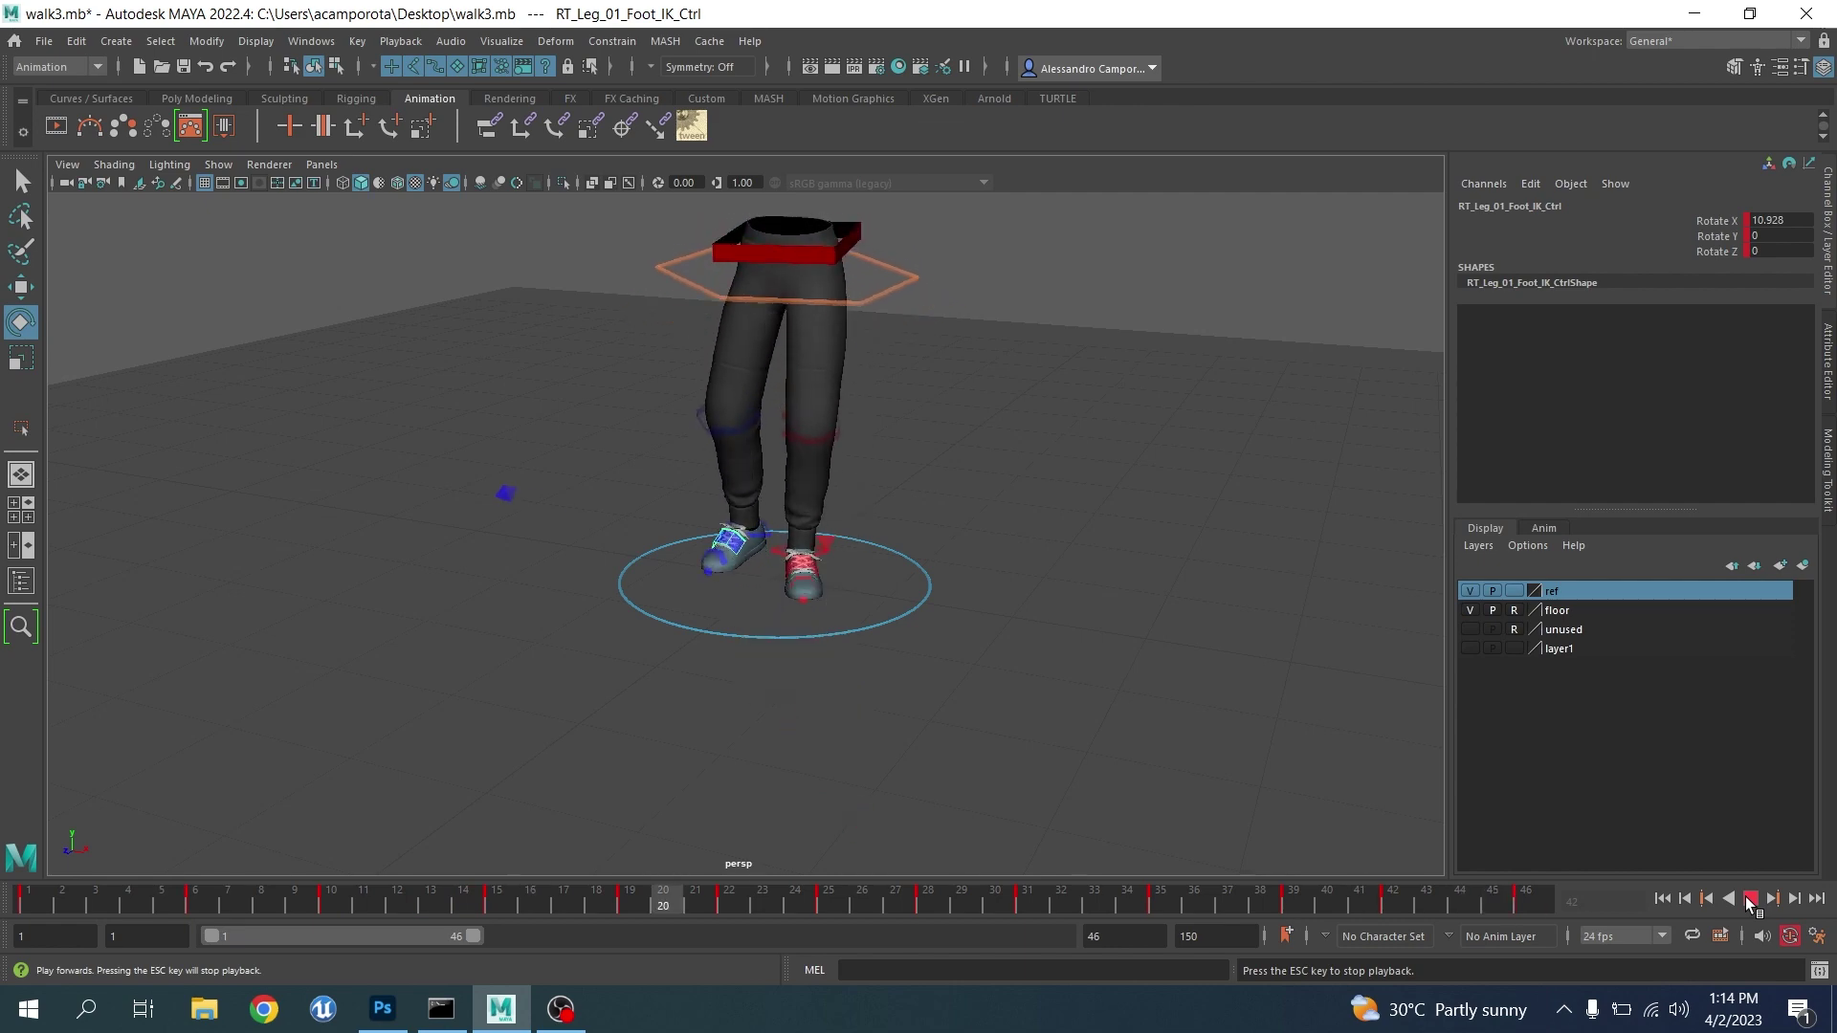
left_click(1749, 901)
left_click_drag(815, 668, 784, 626, "alt")
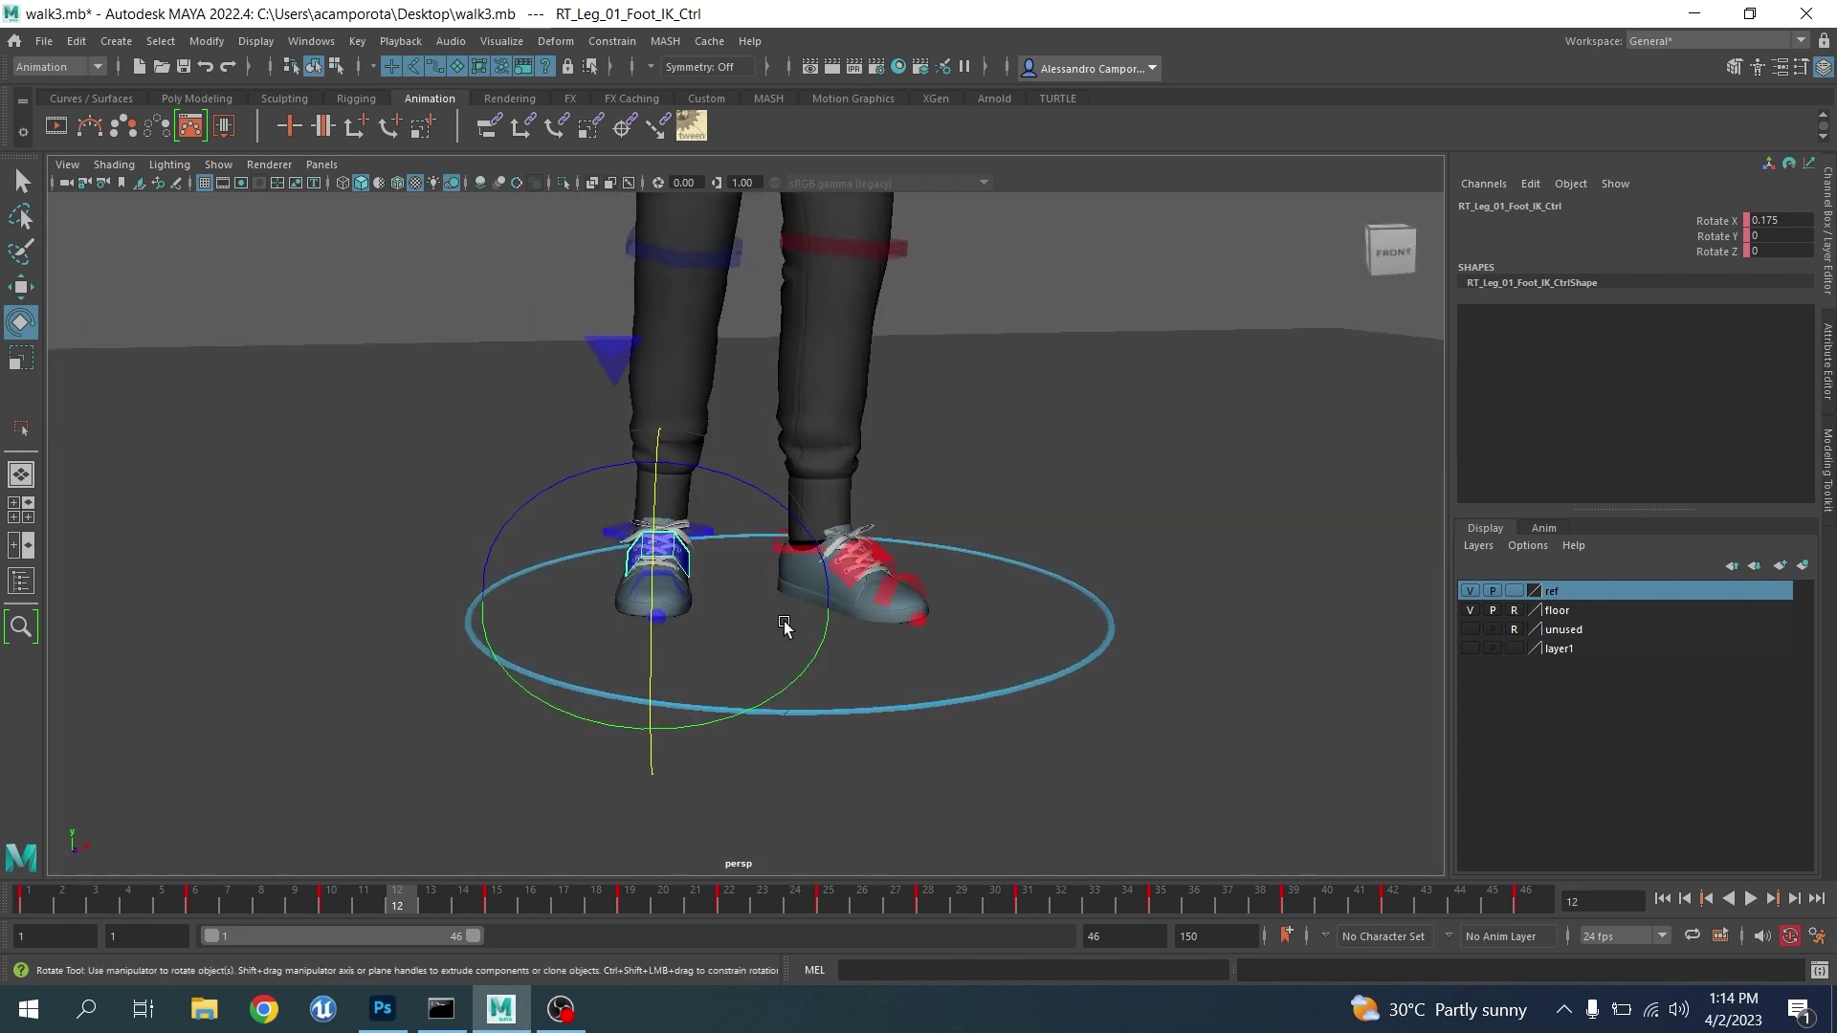
key("alt+v")
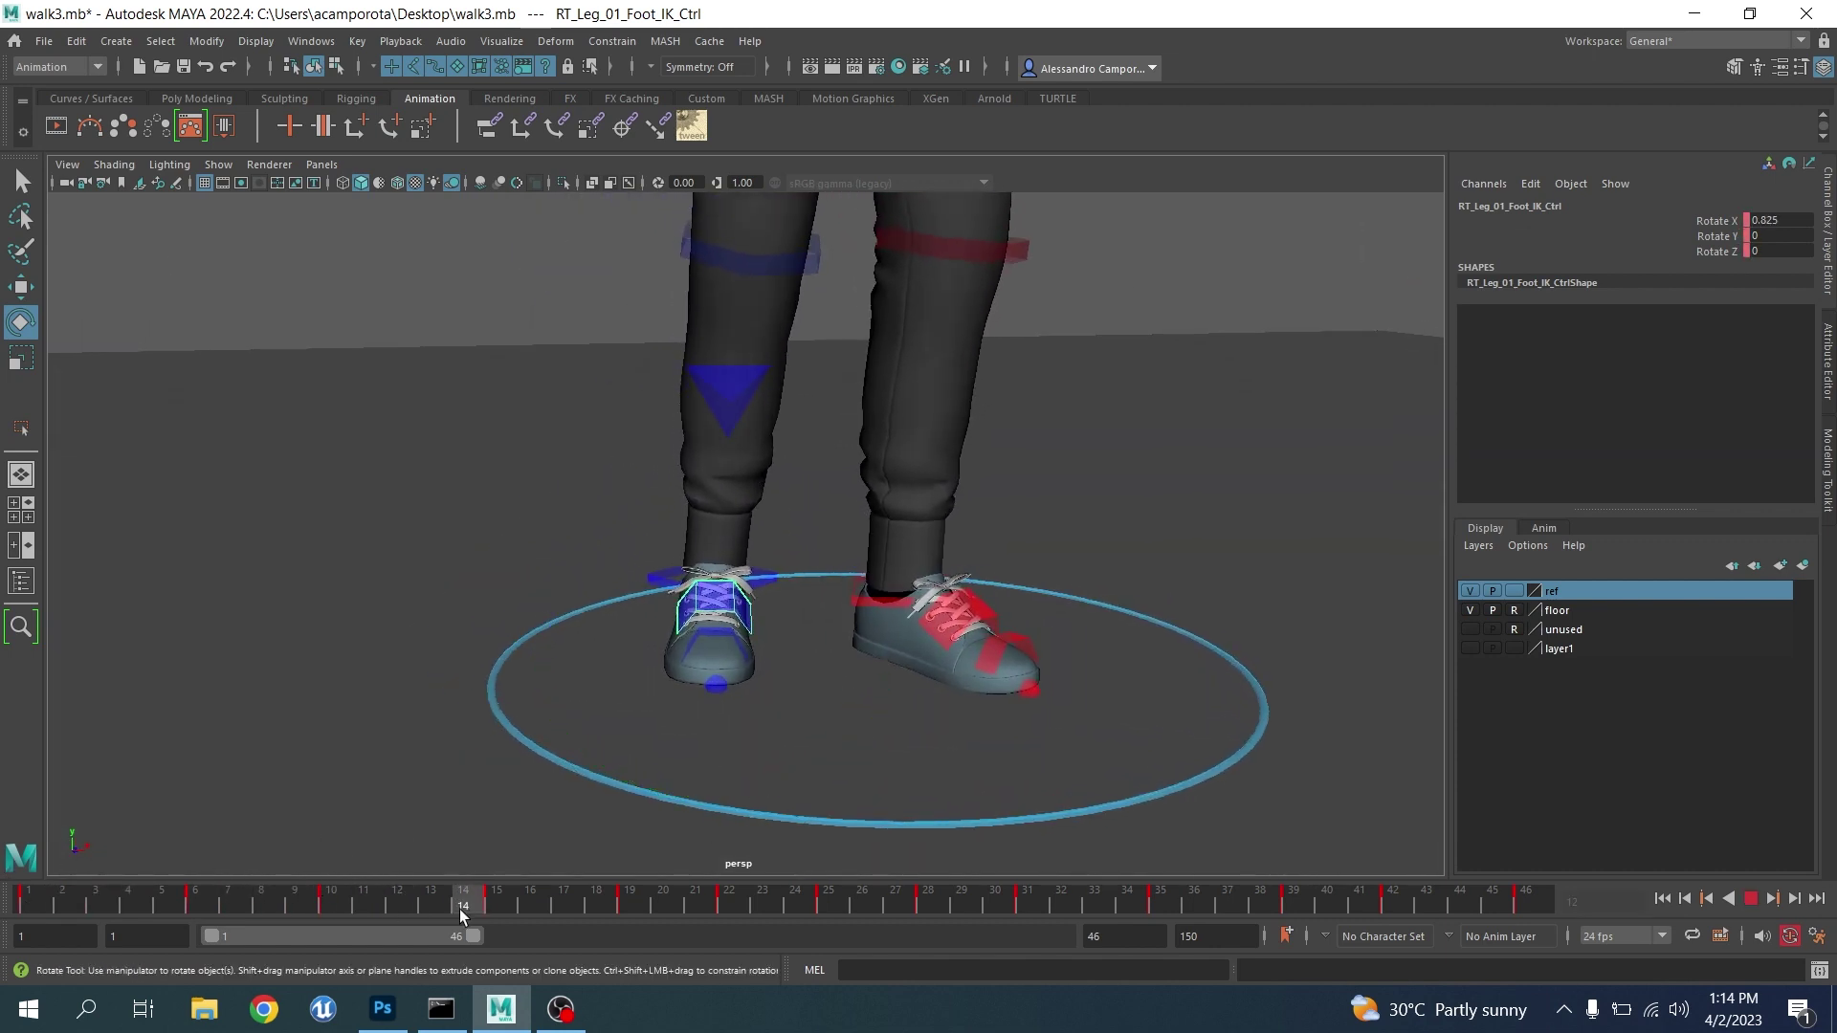
Select the right foot's IK tilt control at the toe tip at frame 15
left_click_drag(459, 909, 488, 912)
middle_click_drag(527, 780, 627, 656, "alt")
right_click_drag(627, 656, 756, 612, "alt")
key("q")
left_click(868, 547)
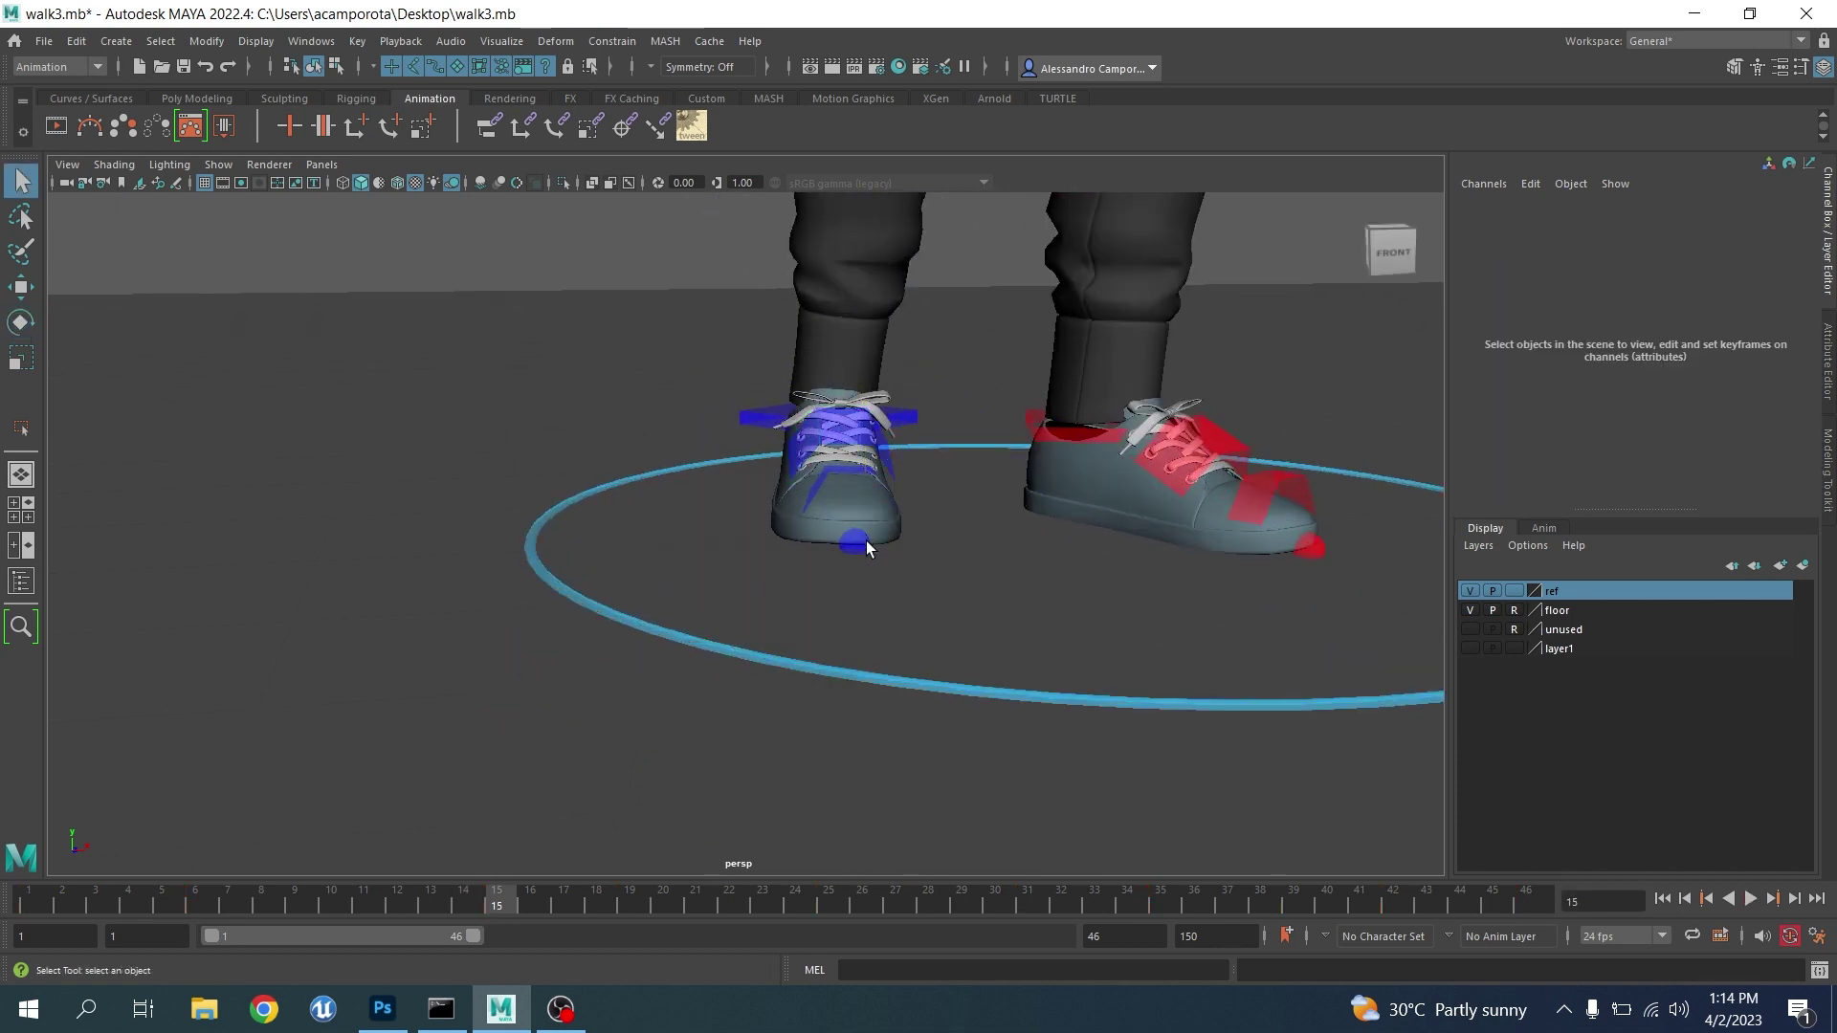
left_click_drag(865, 541, 710, 616, "alt")
Rotate the right toe tilt control at frame 19 to about 1 in X, -0.38 in Y and -4.23 in Z
key("e")
key("comma")
key("comma")
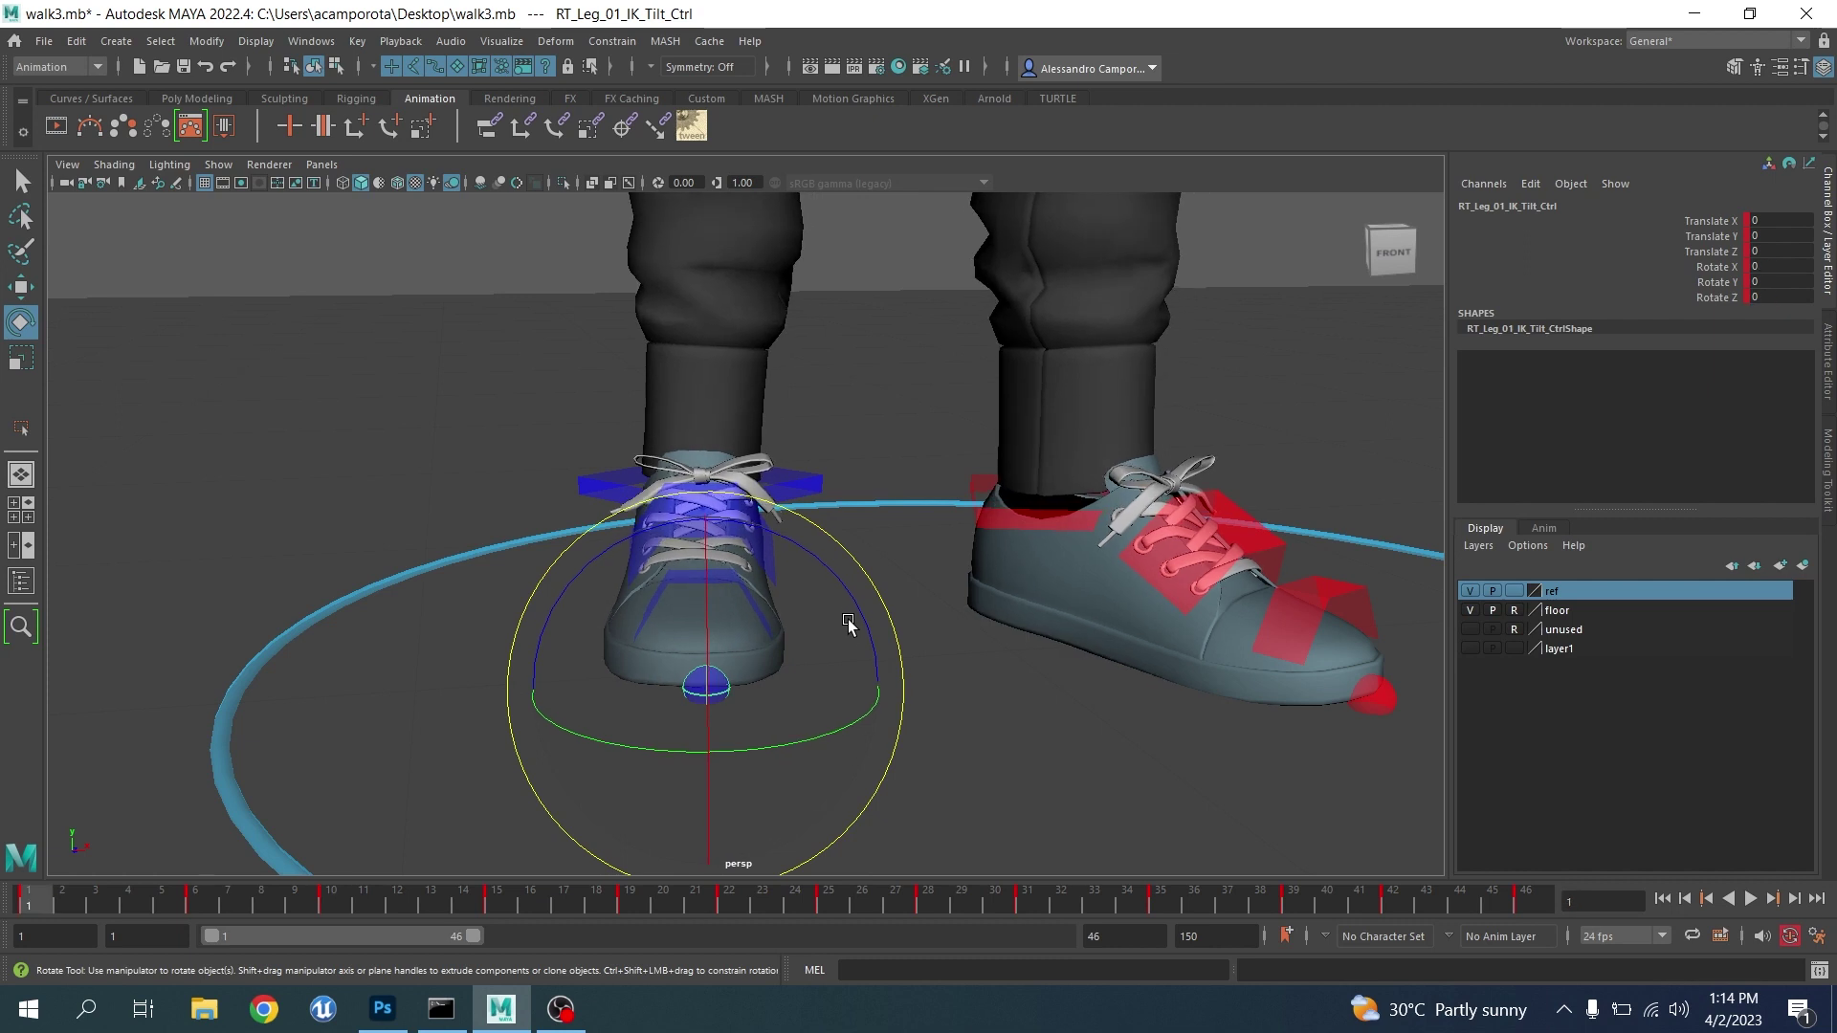
key("period")
key("period")
key("period")
key("period")
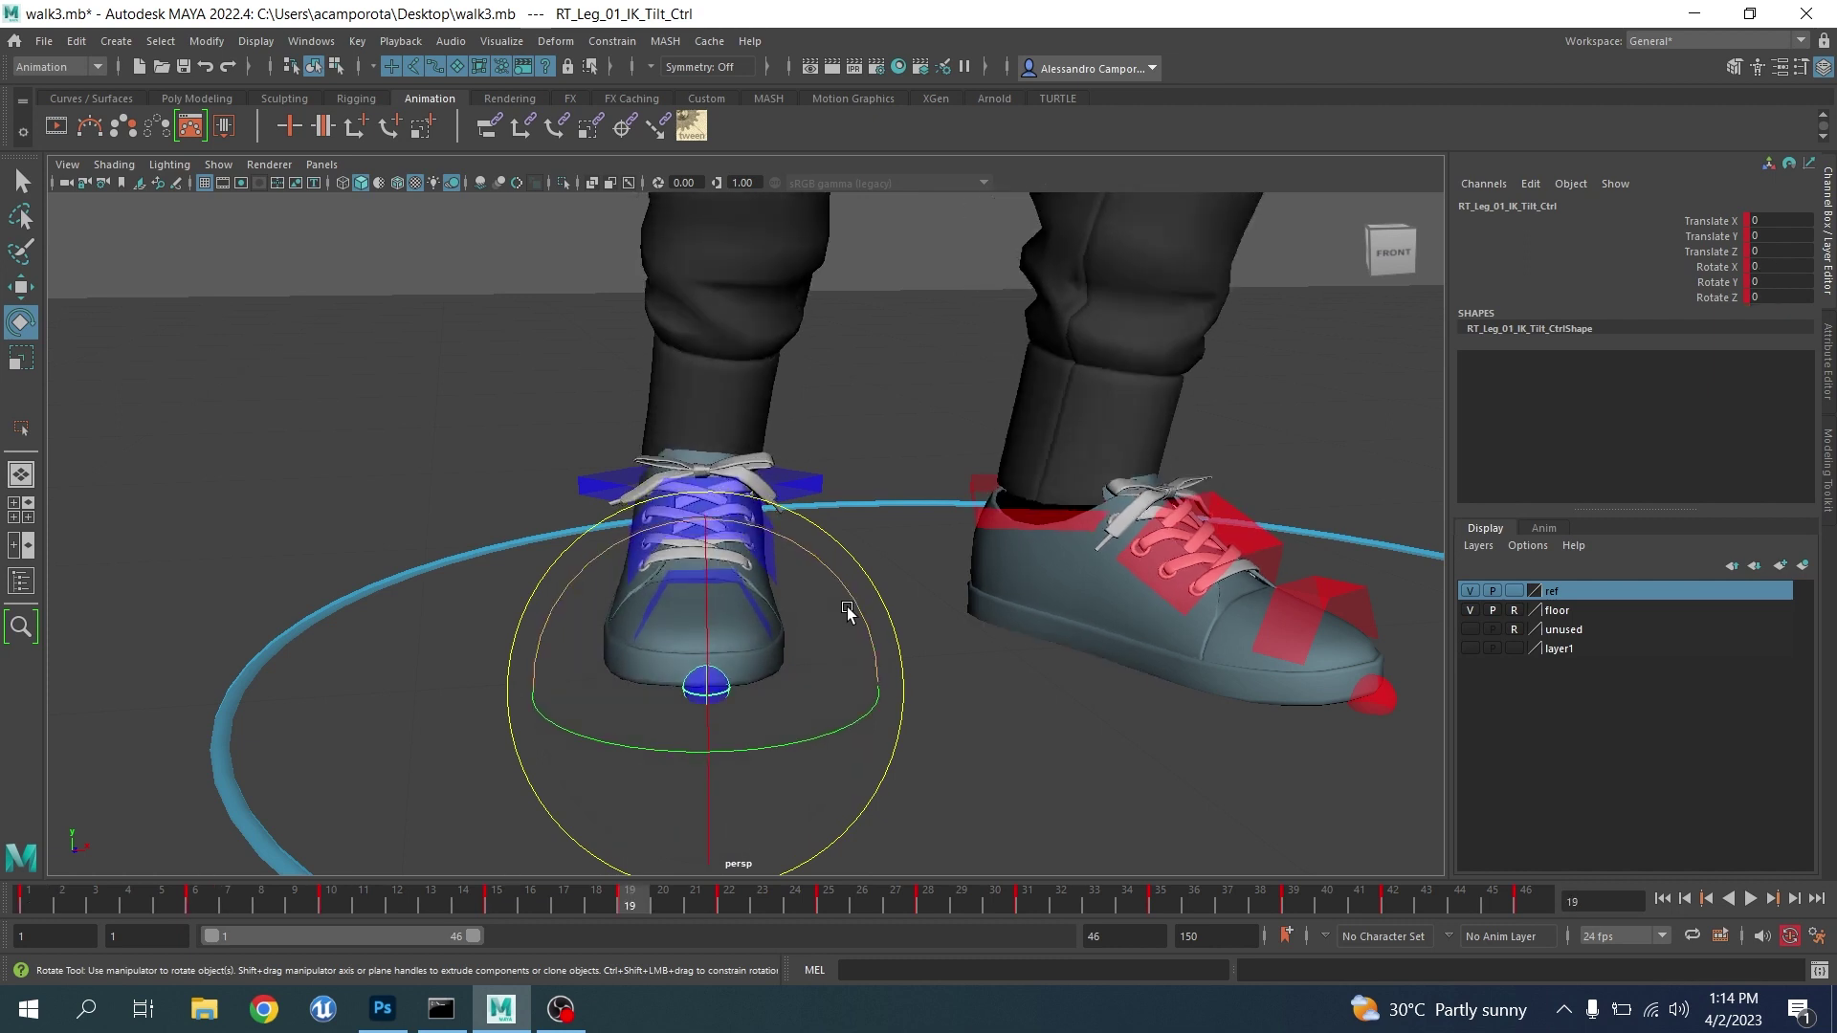
left_click_drag(847, 606, 794, 600)
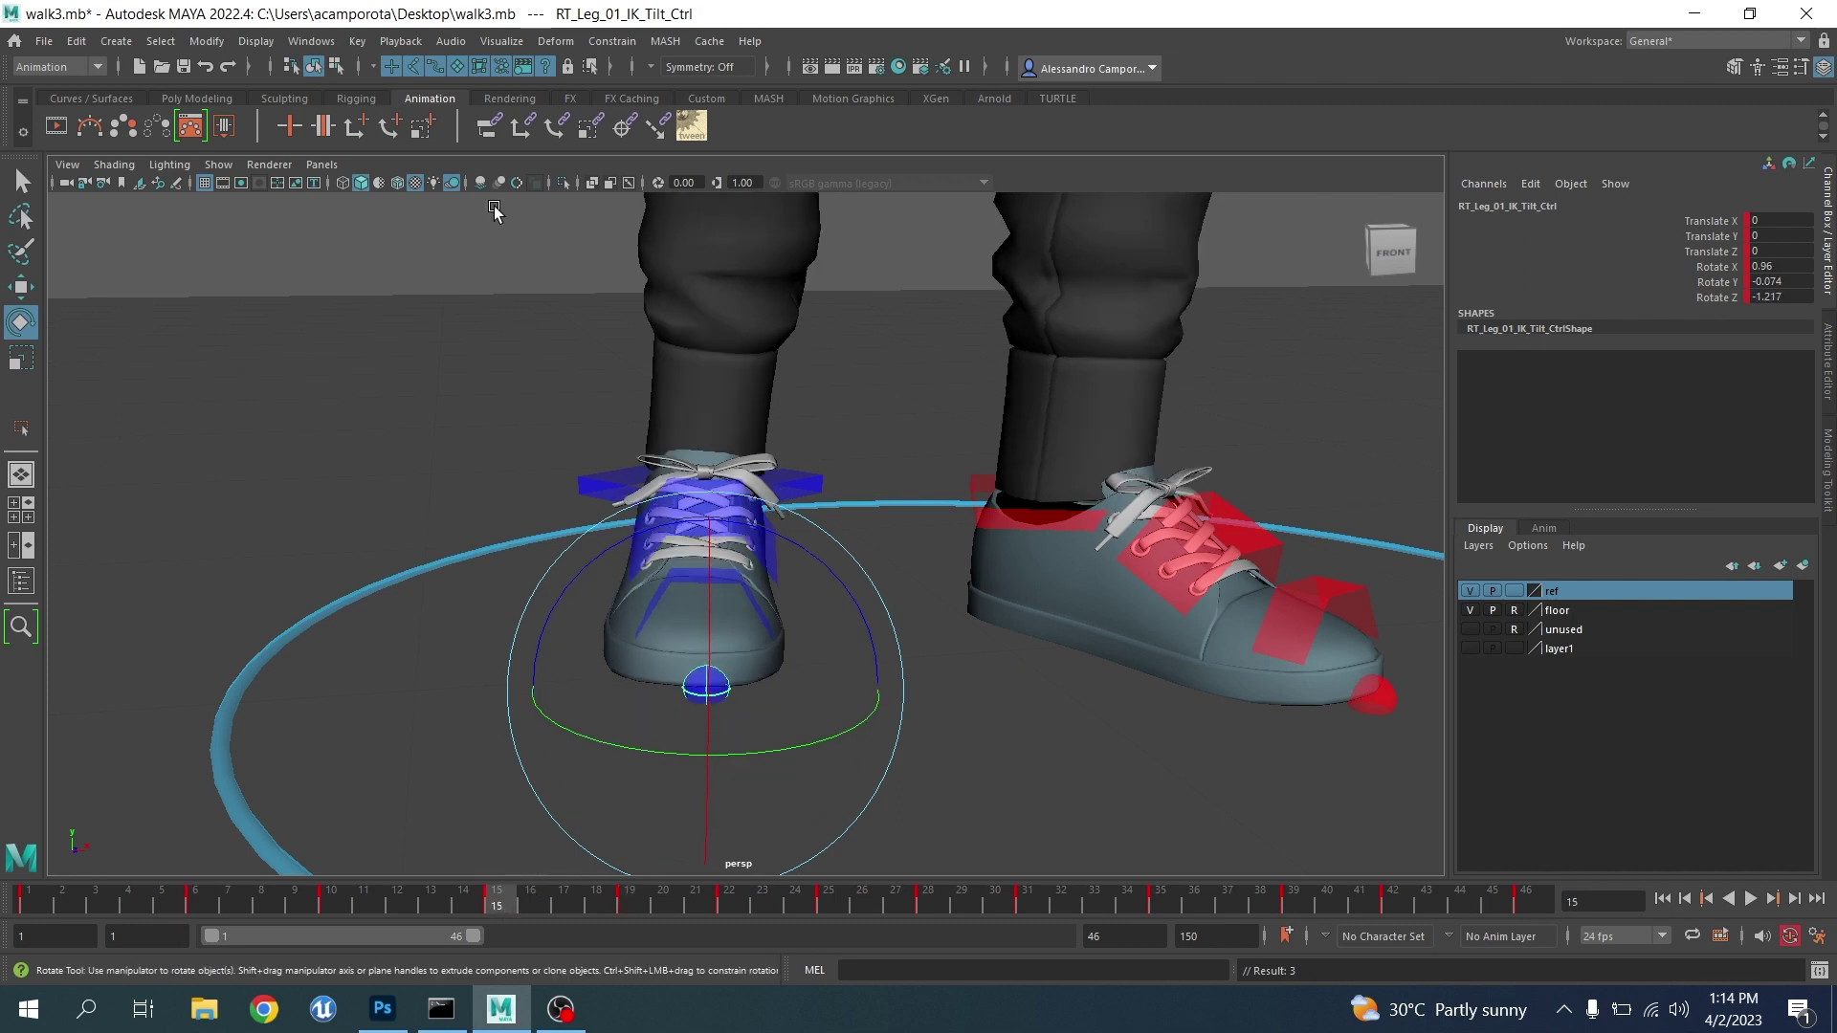
Create an in-between key for the right toe tilt control at frame 15 with tweenMachine at 59.5
left_click(692, 126)
left_click_drag(1459, 280, 1585, 287)
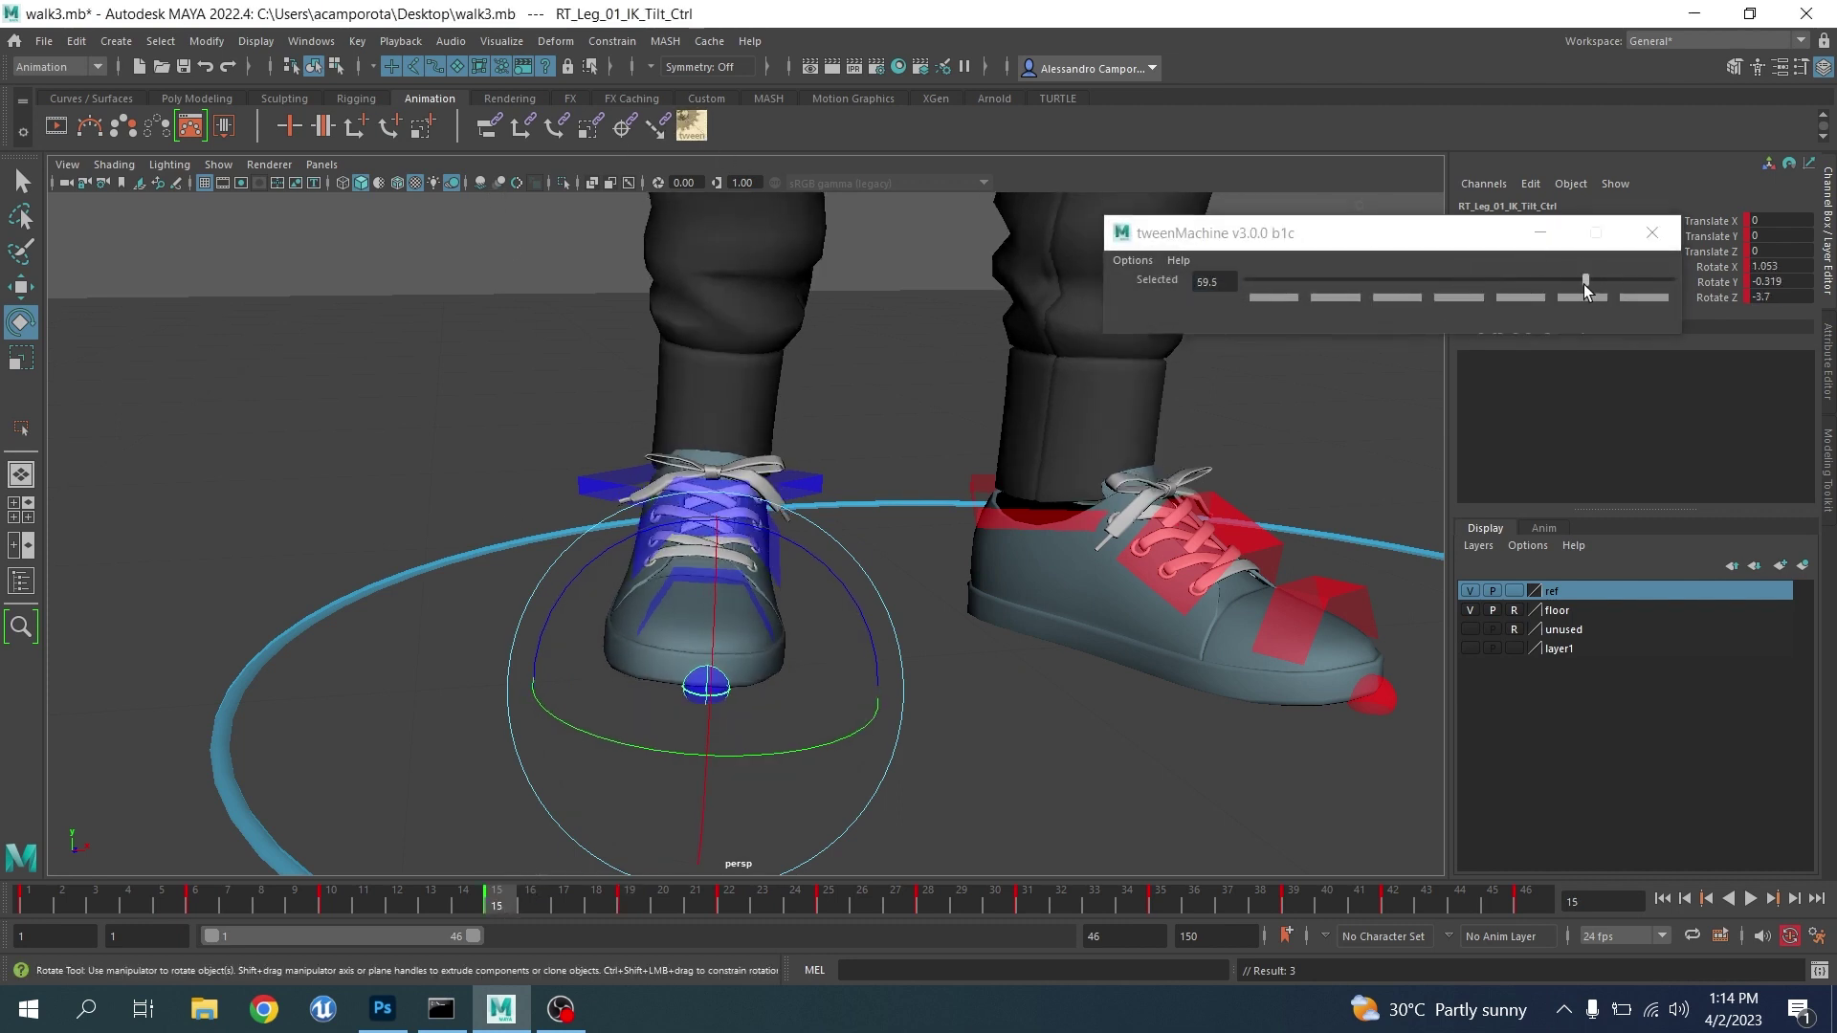
key(".")
key(".")
key(".")
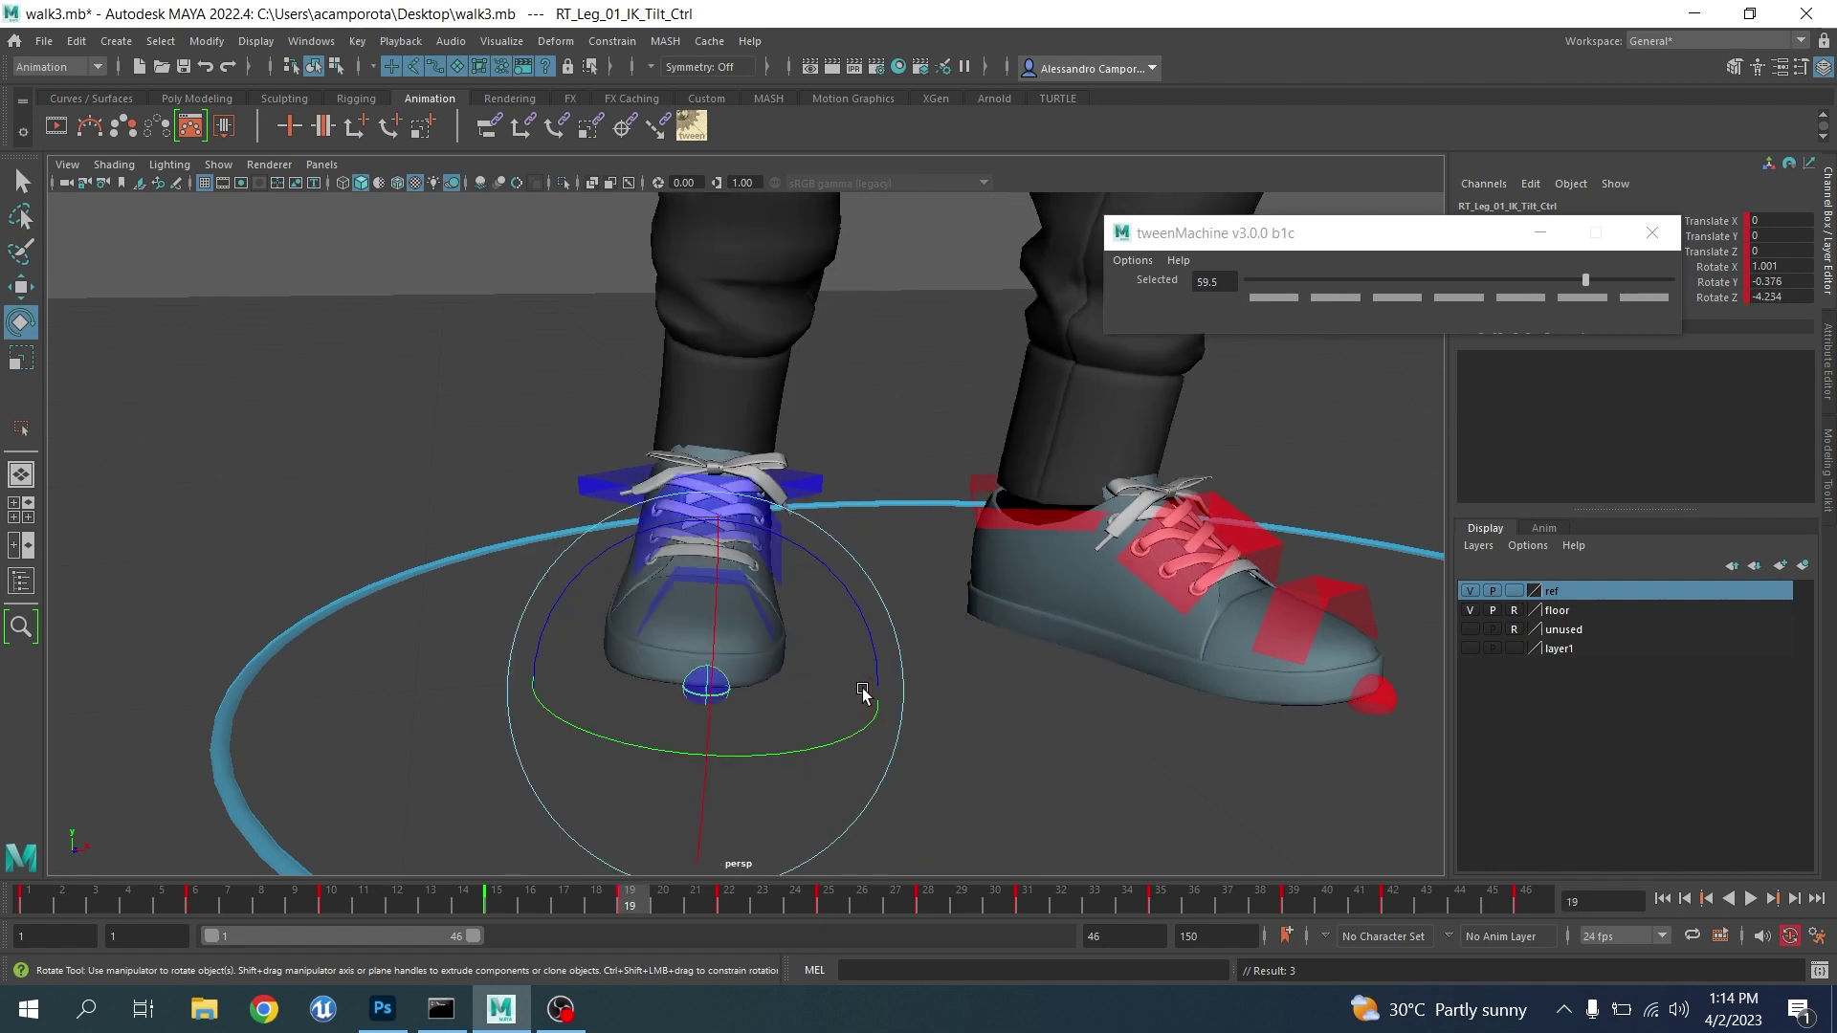
Rotate the right foot's IK control to 8.054 degrees in X from a side view and play back the result
left_click_drag(741, 623, 911, 662, "alt")
scroll(912, 612, "down", 4)
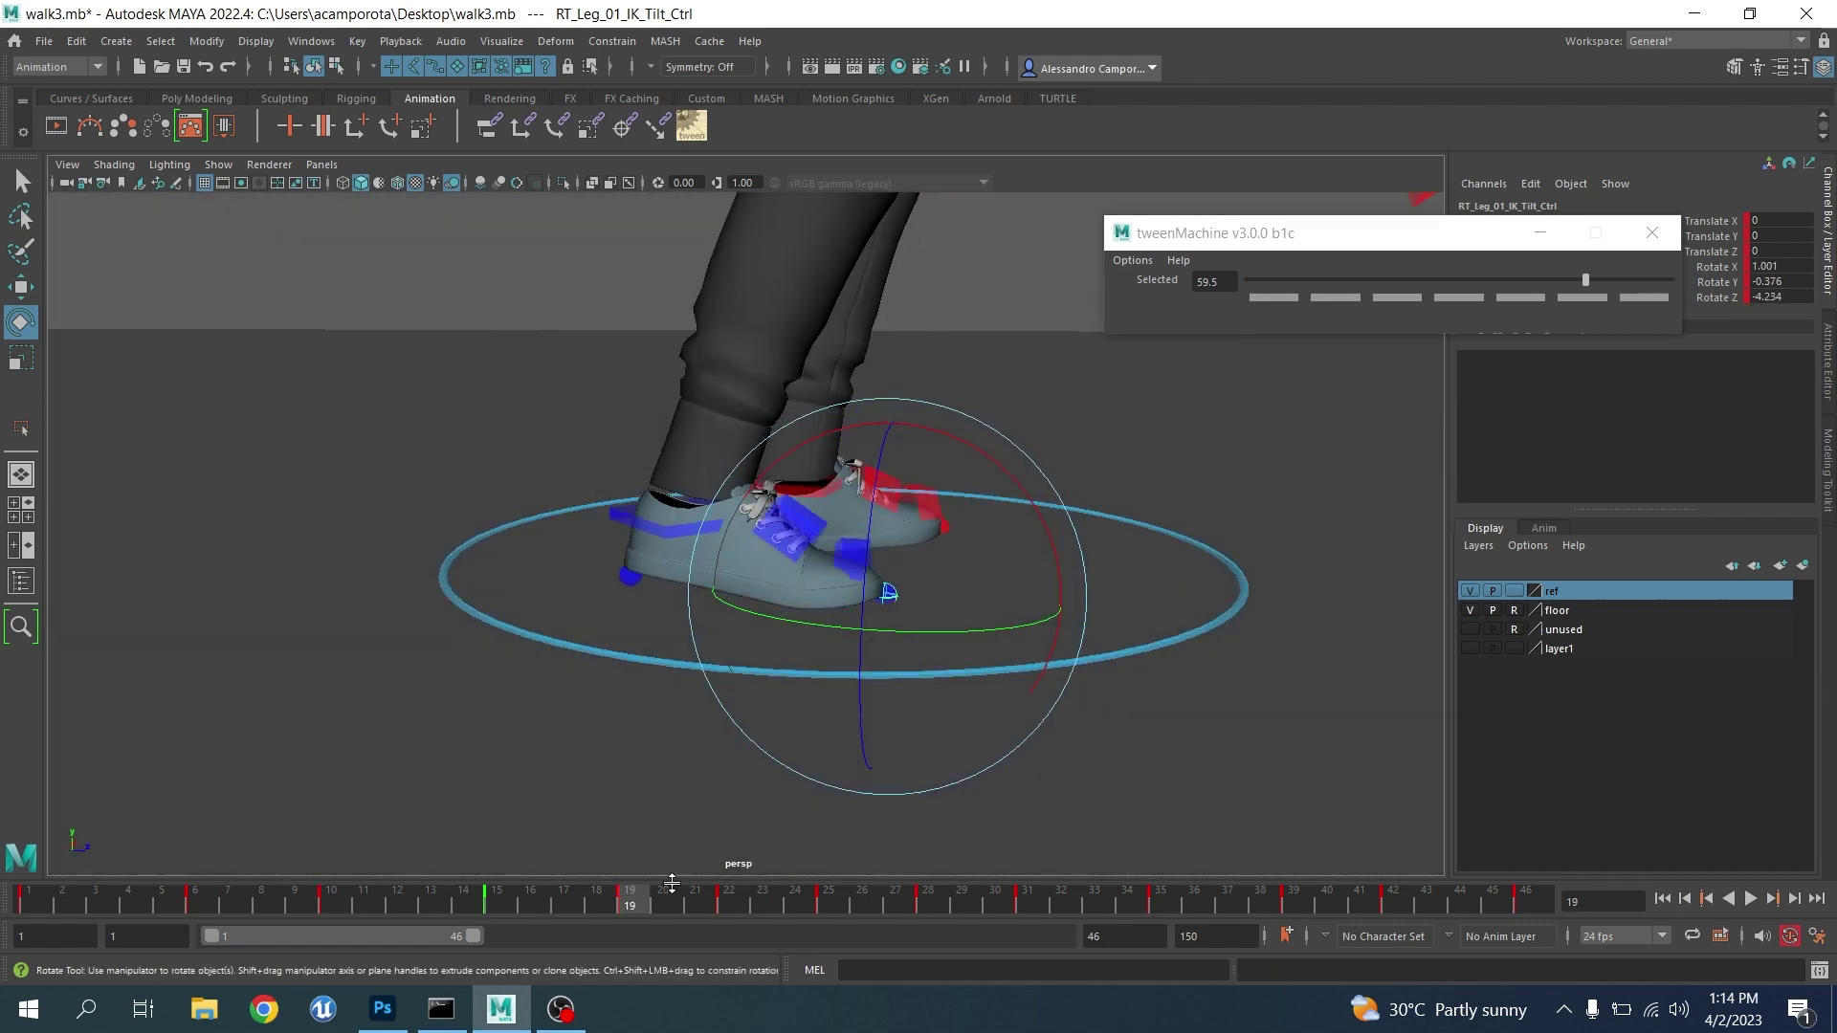
mouse_move(649, 899)
left_mouse_down()
mouse_move(727, 905)
mouse_move(628, 906)
left_mouse_up()
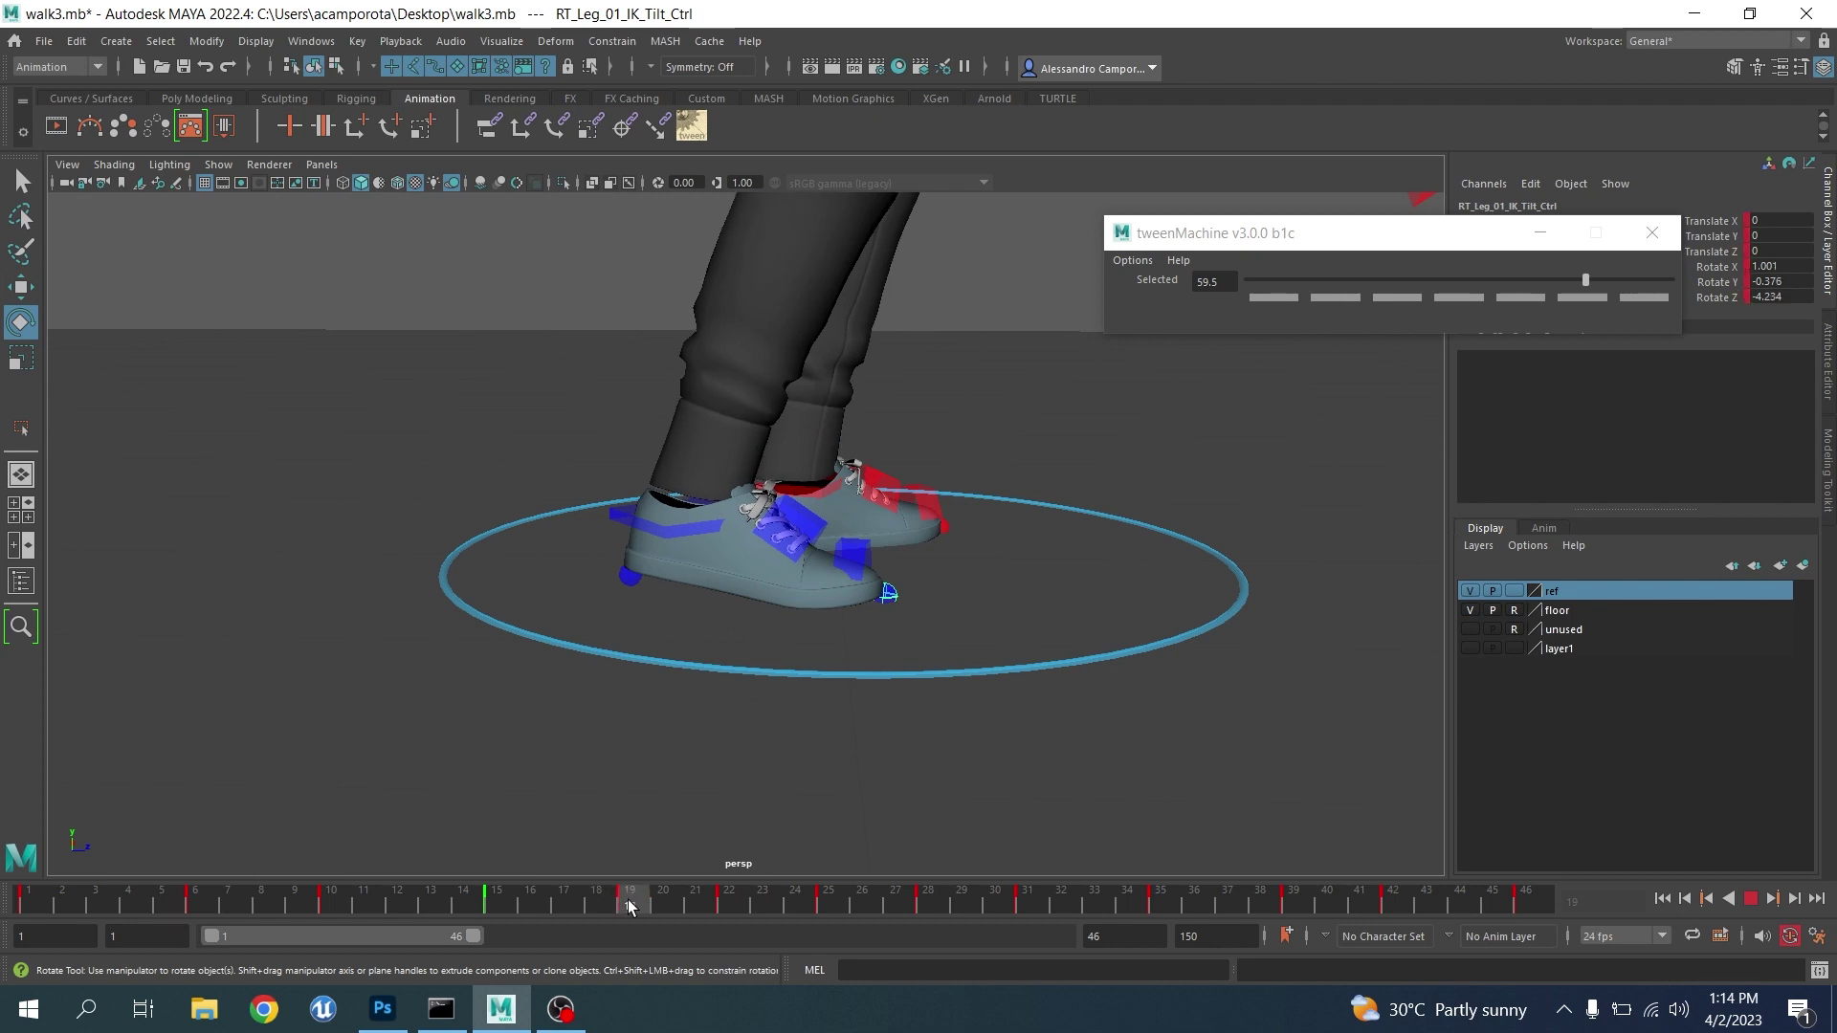
left_click_drag(995, 481, 951, 486)
key("q")
left_click(790, 537)
key("e")
key("alt+v")
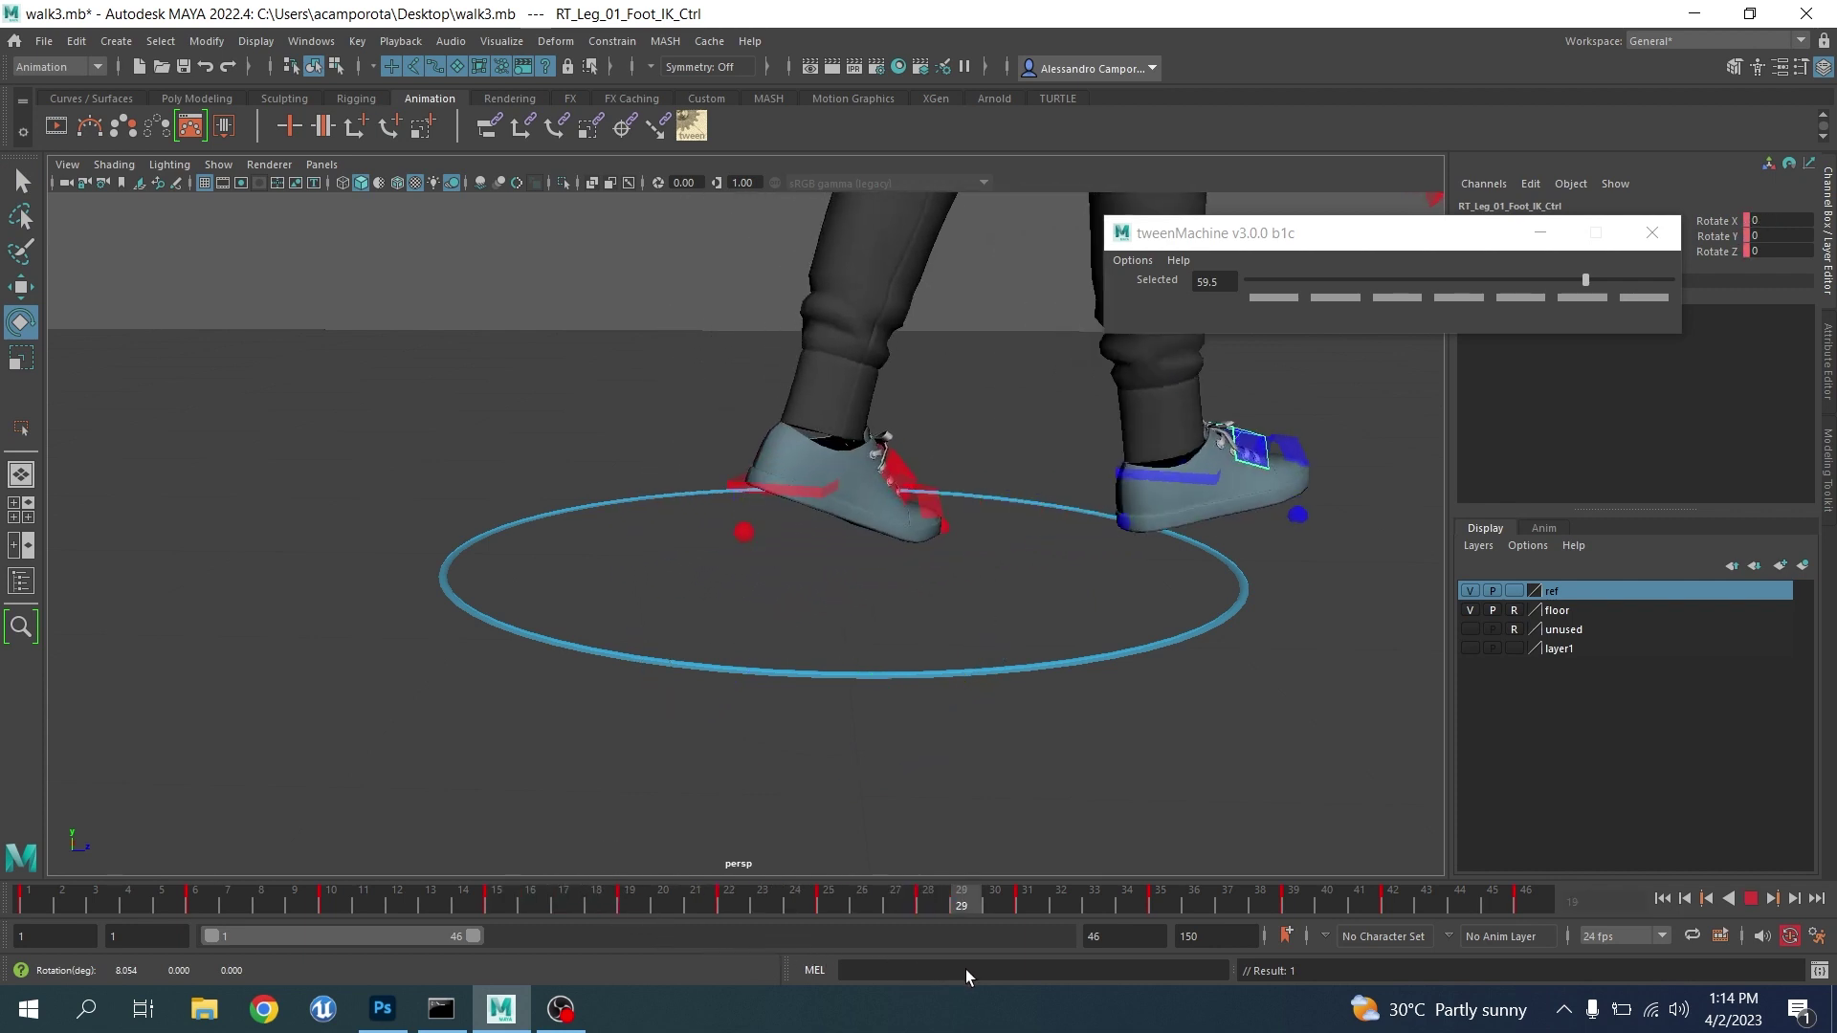
key("alt+v")
Select the right foot's heel tilt control and move its key from frame 35 to frame 33
middle_click_drag(1045, 831, 693, 859, "alt")
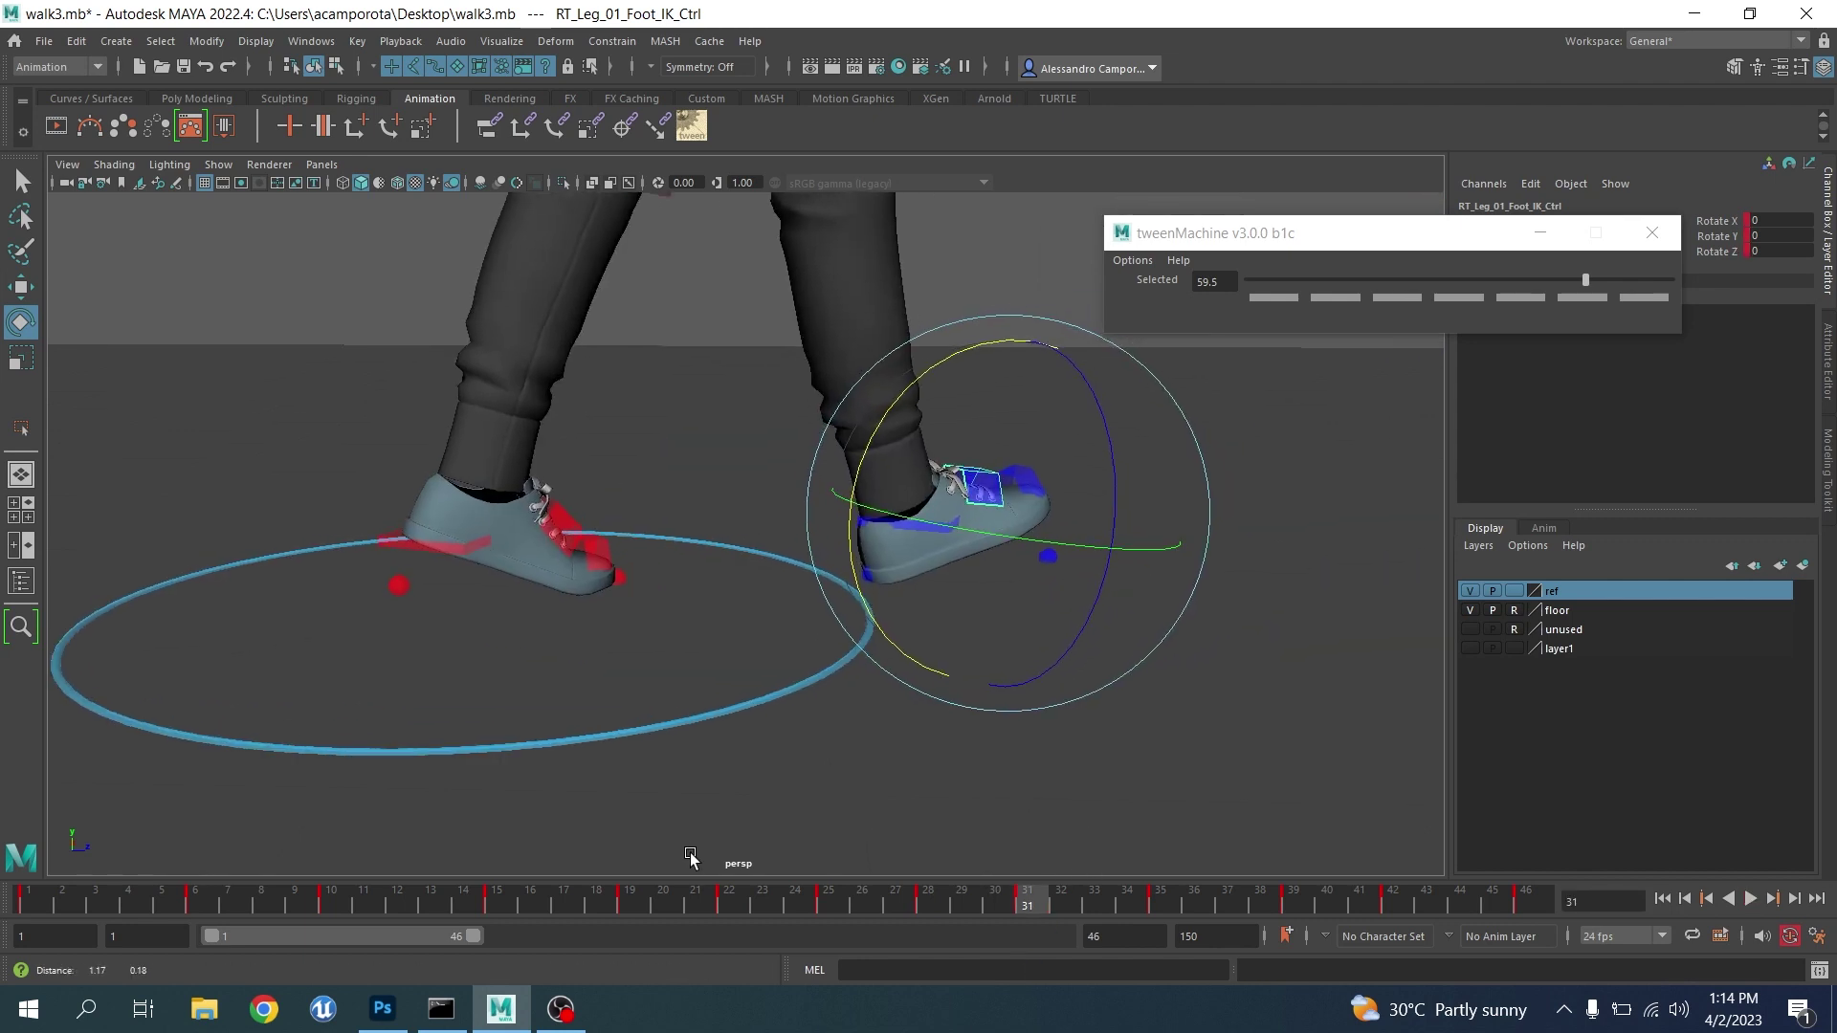
left_click_drag(696, 857, 732, 810, "alt")
scroll(732, 810, "up", 1)
key("q")
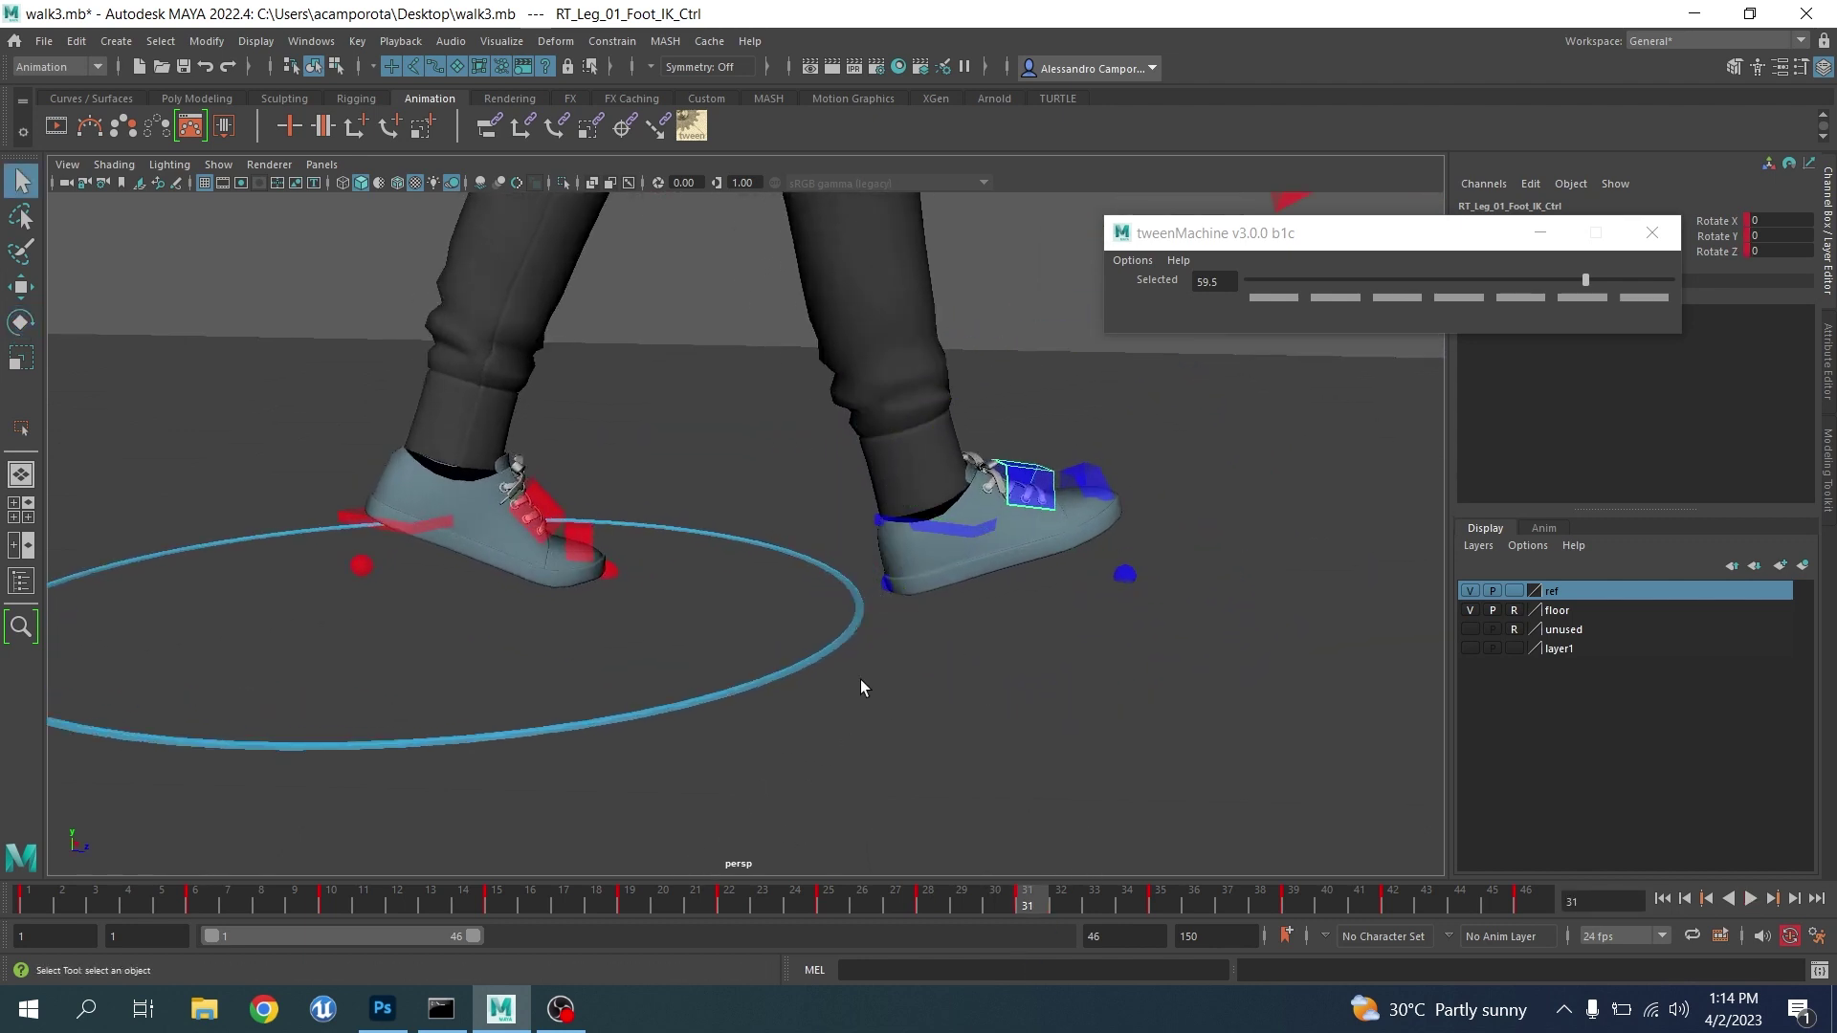
left_click(887, 586)
left_click(1167, 905, "shift")
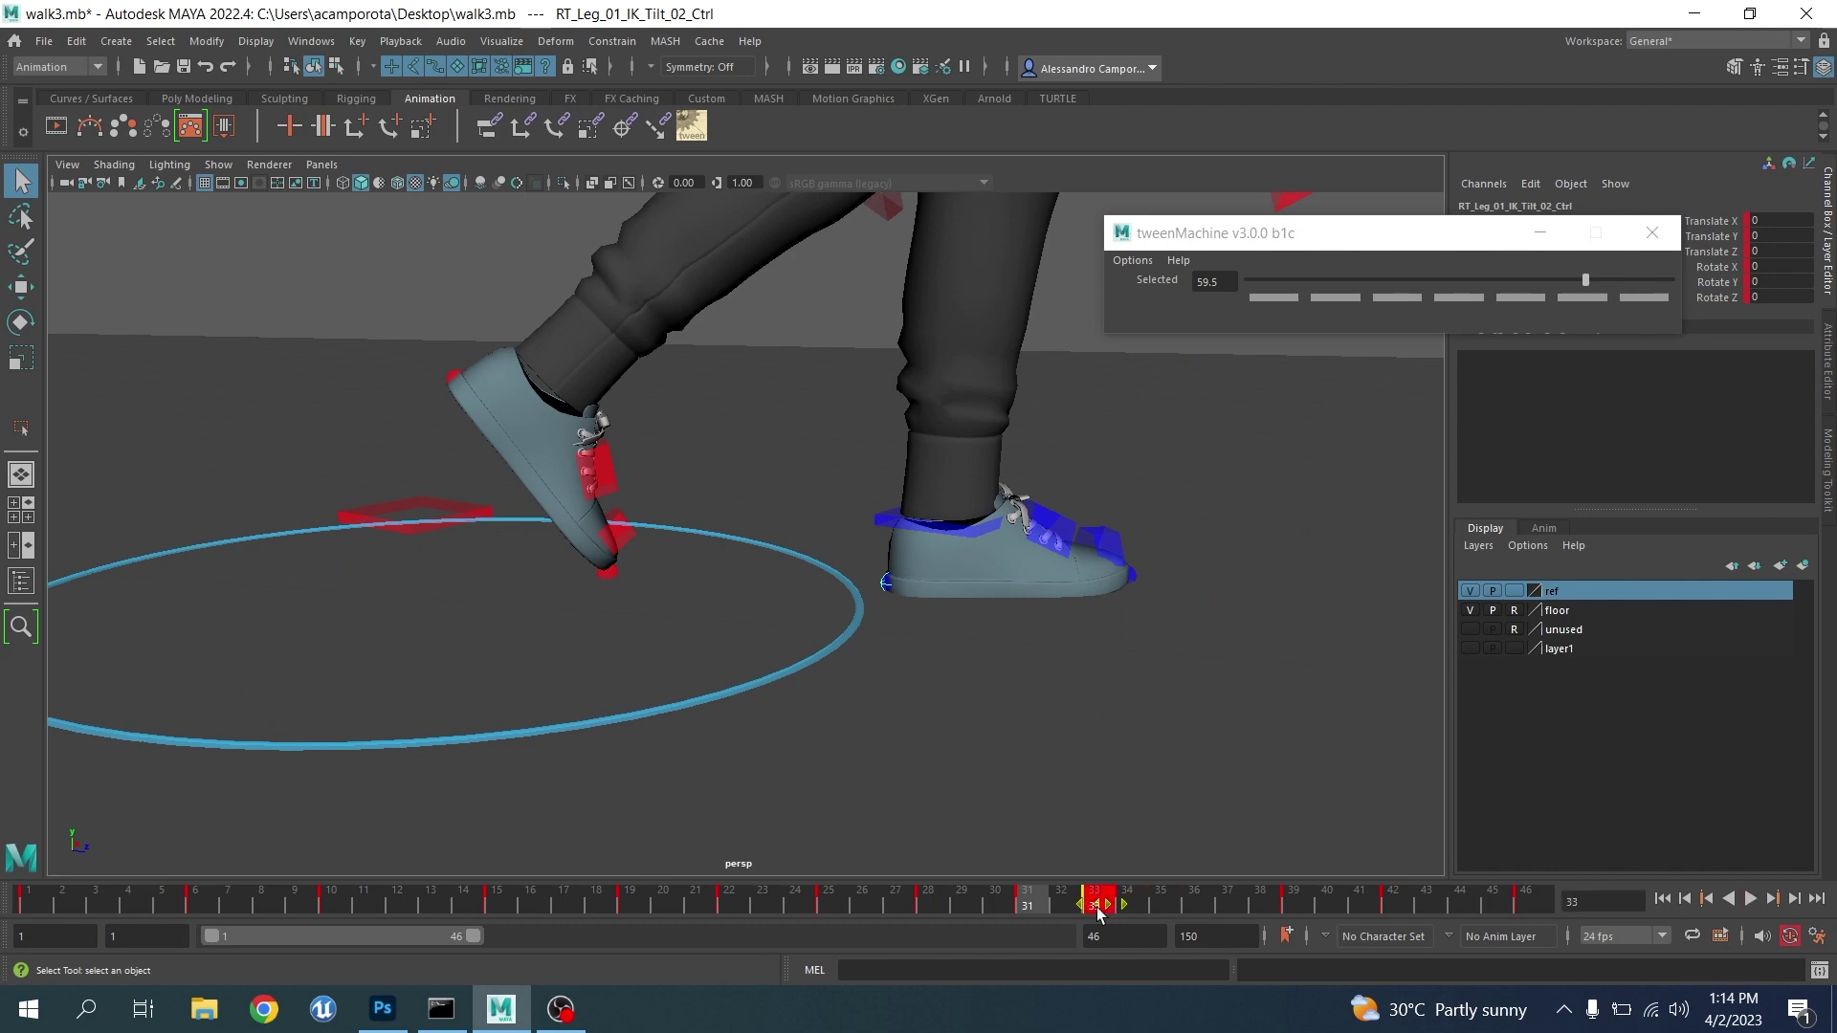
mouse_move(1098, 914)
left_mouse_down()
mouse_move(1024, 916)
mouse_move(1295, 947)
mouse_move(1110, 932)
left_mouse_up()
Key the right foot's IK control at frame 33 and move its frame 35 key to frame 36
left_click(1062, 531)
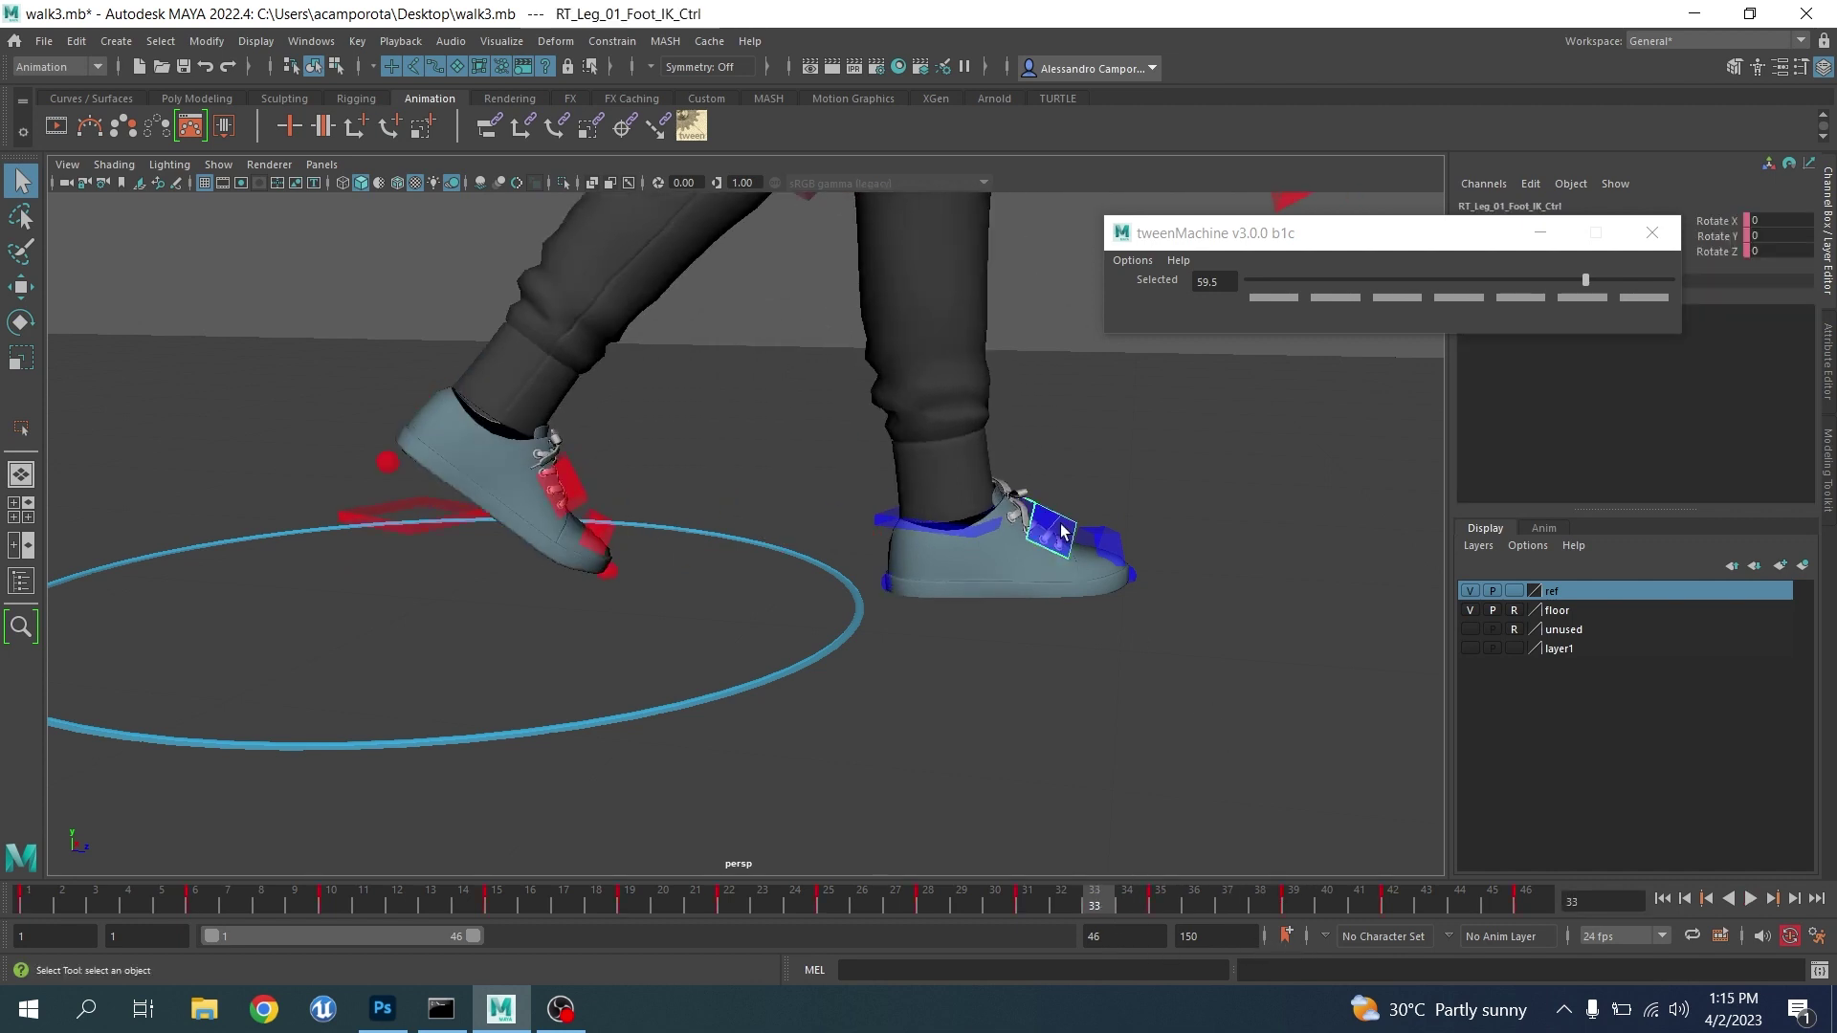
key("s")
left_click_drag(1128, 900, 1199, 903)
left_click(1162, 901, "shift")
Rotate the right foot's IK control to 1.421 degrees in X at frame 36
left_click_drag(1128, 809, 1098, 758, "alt")
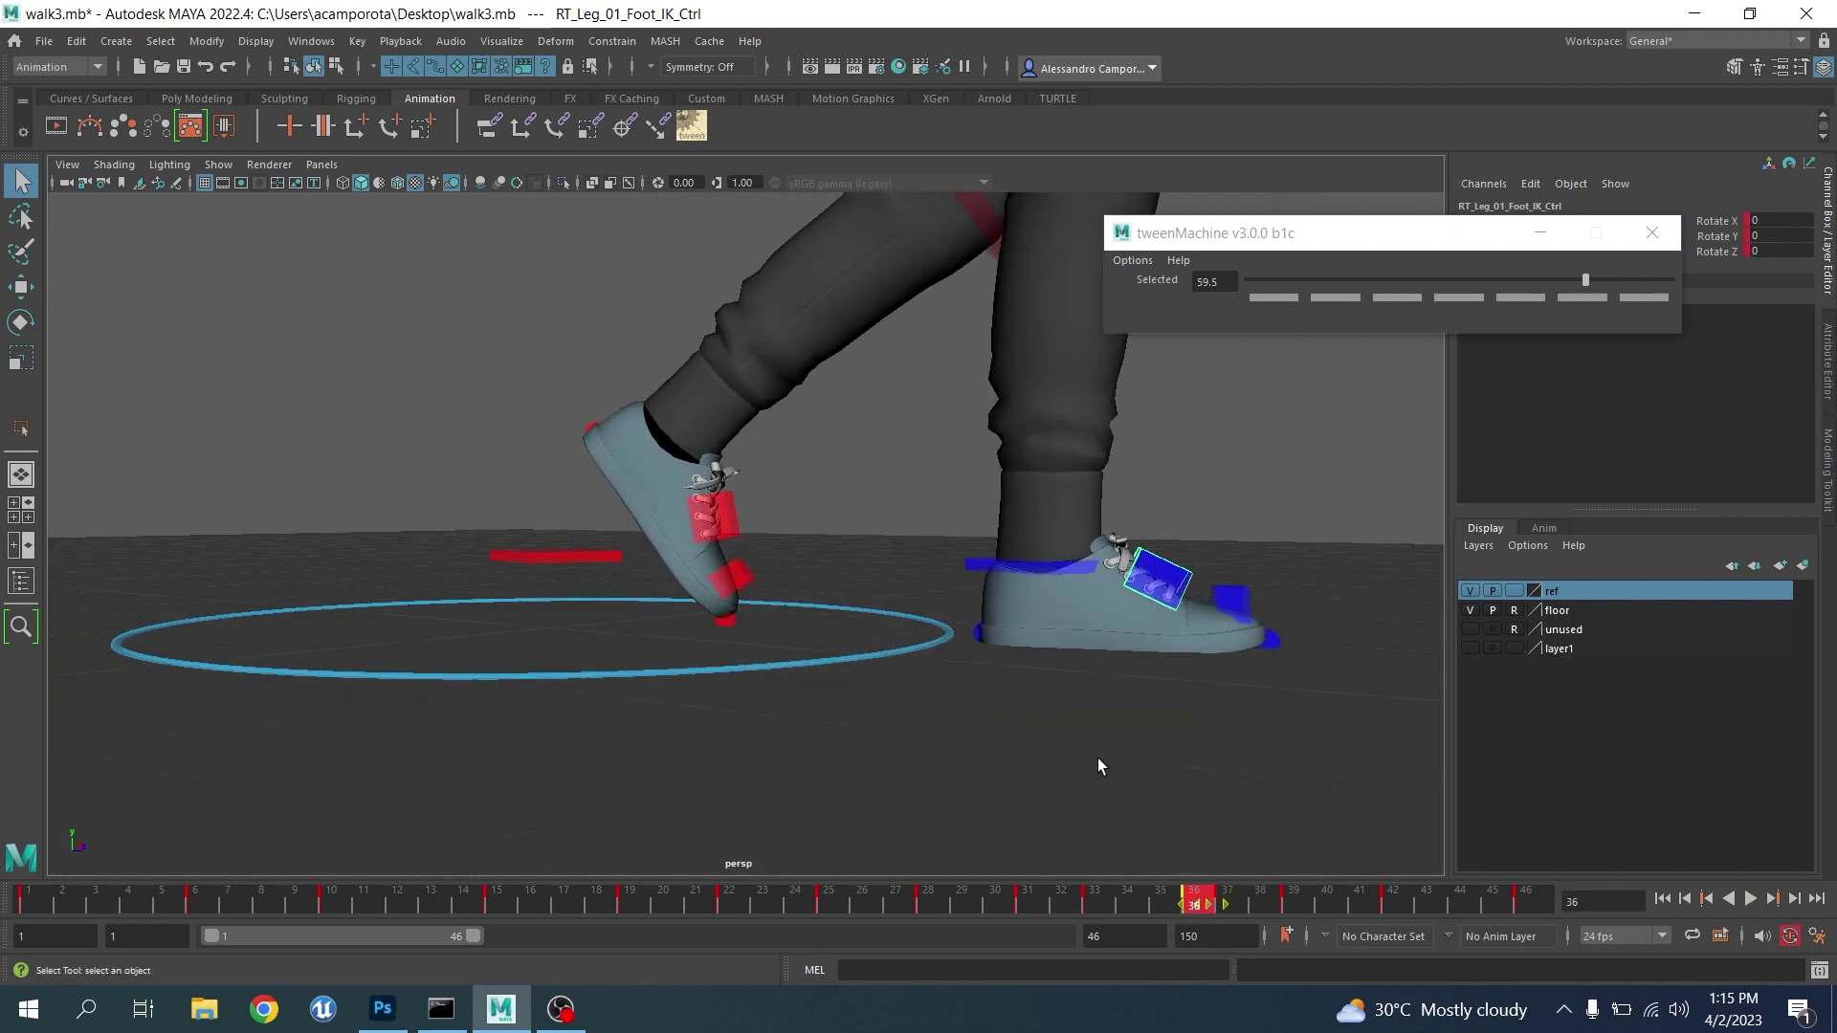
scroll(1099, 758, "up", 2)
middle_click_drag(1098, 758, 887, 813, "alt")
key("e")
left_click_drag(1175, 612, 1234, 608)
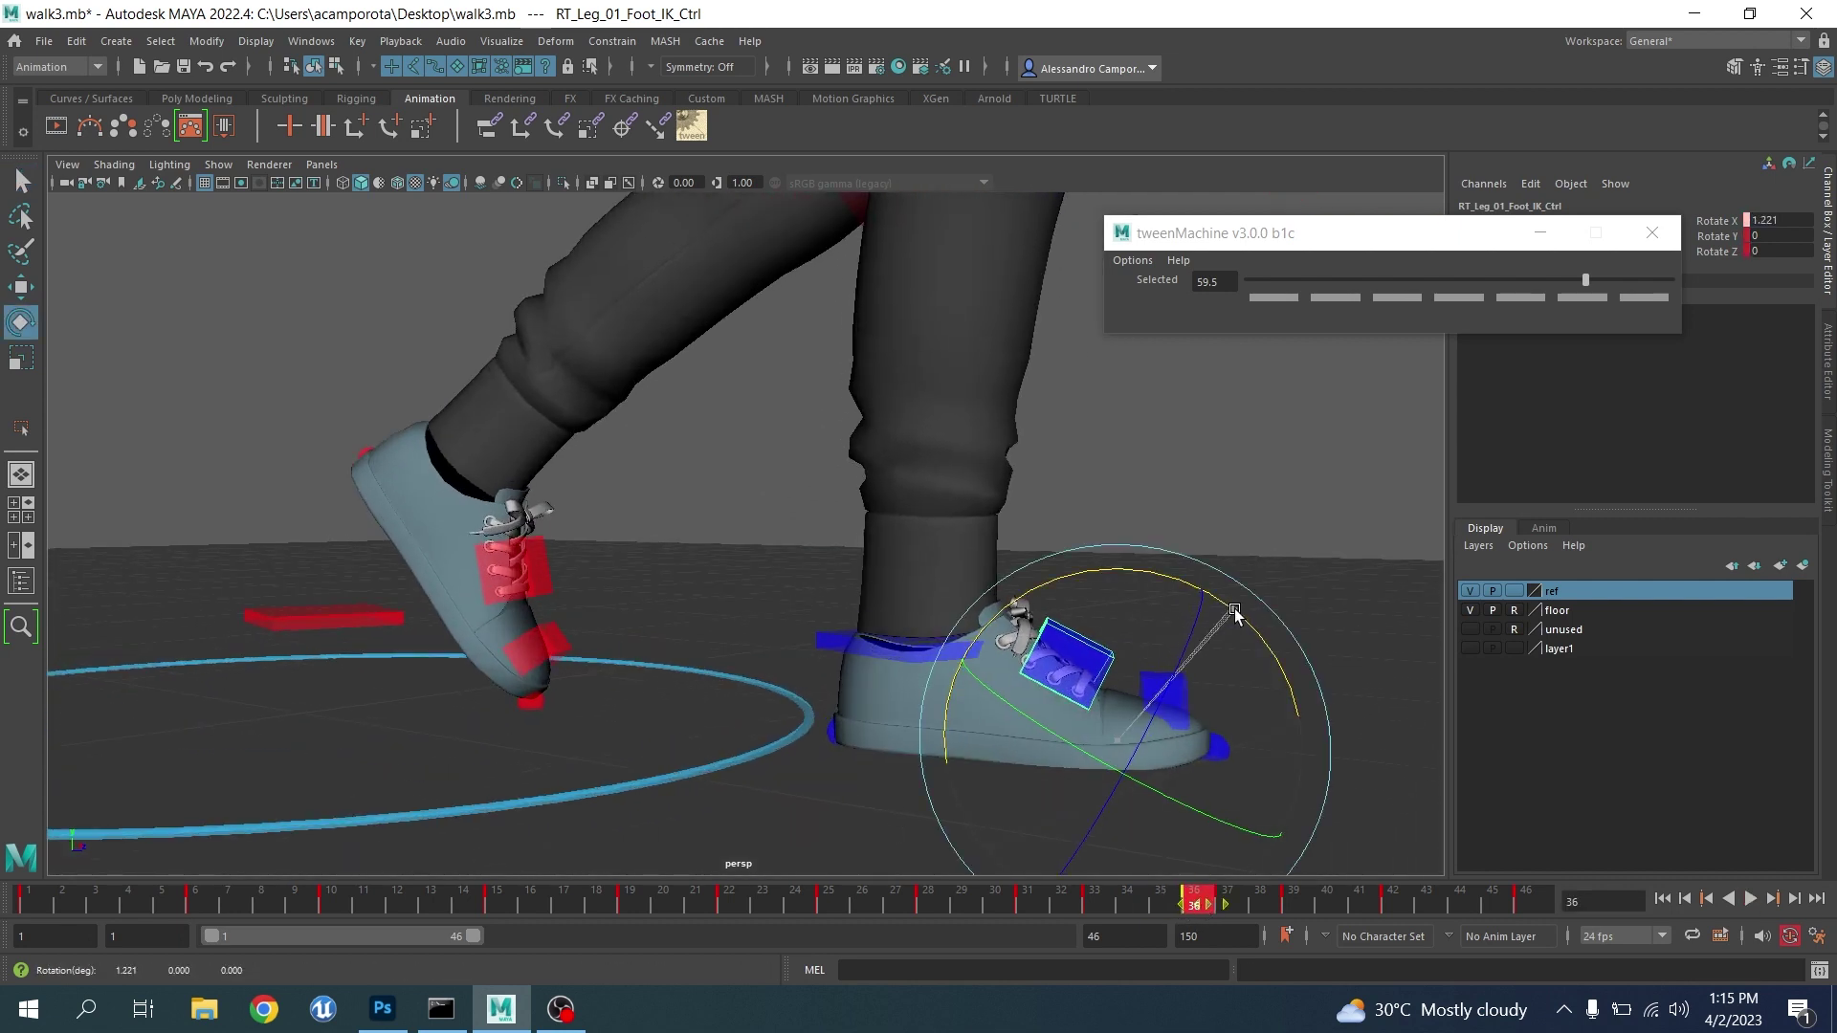
Scrub past frame 36 and adjust the right foot IK control's X rotation at frame 39
key("alt+v")
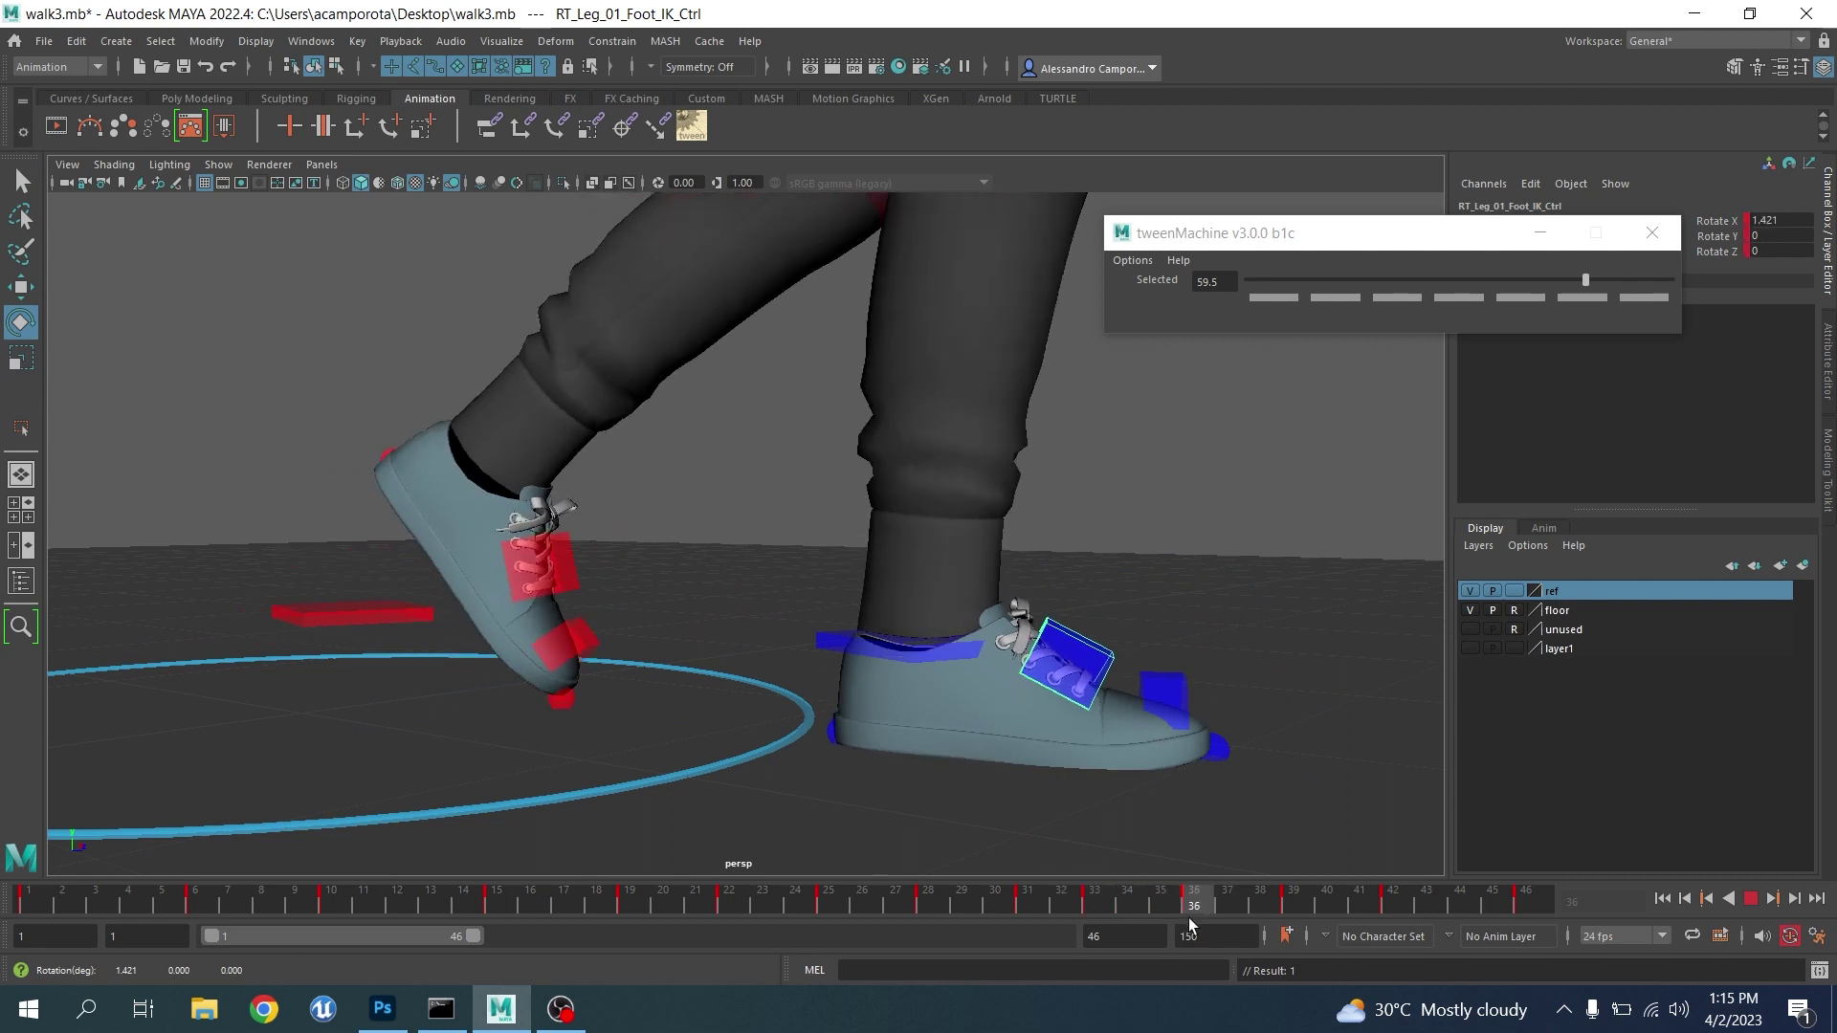
key("alt+v")
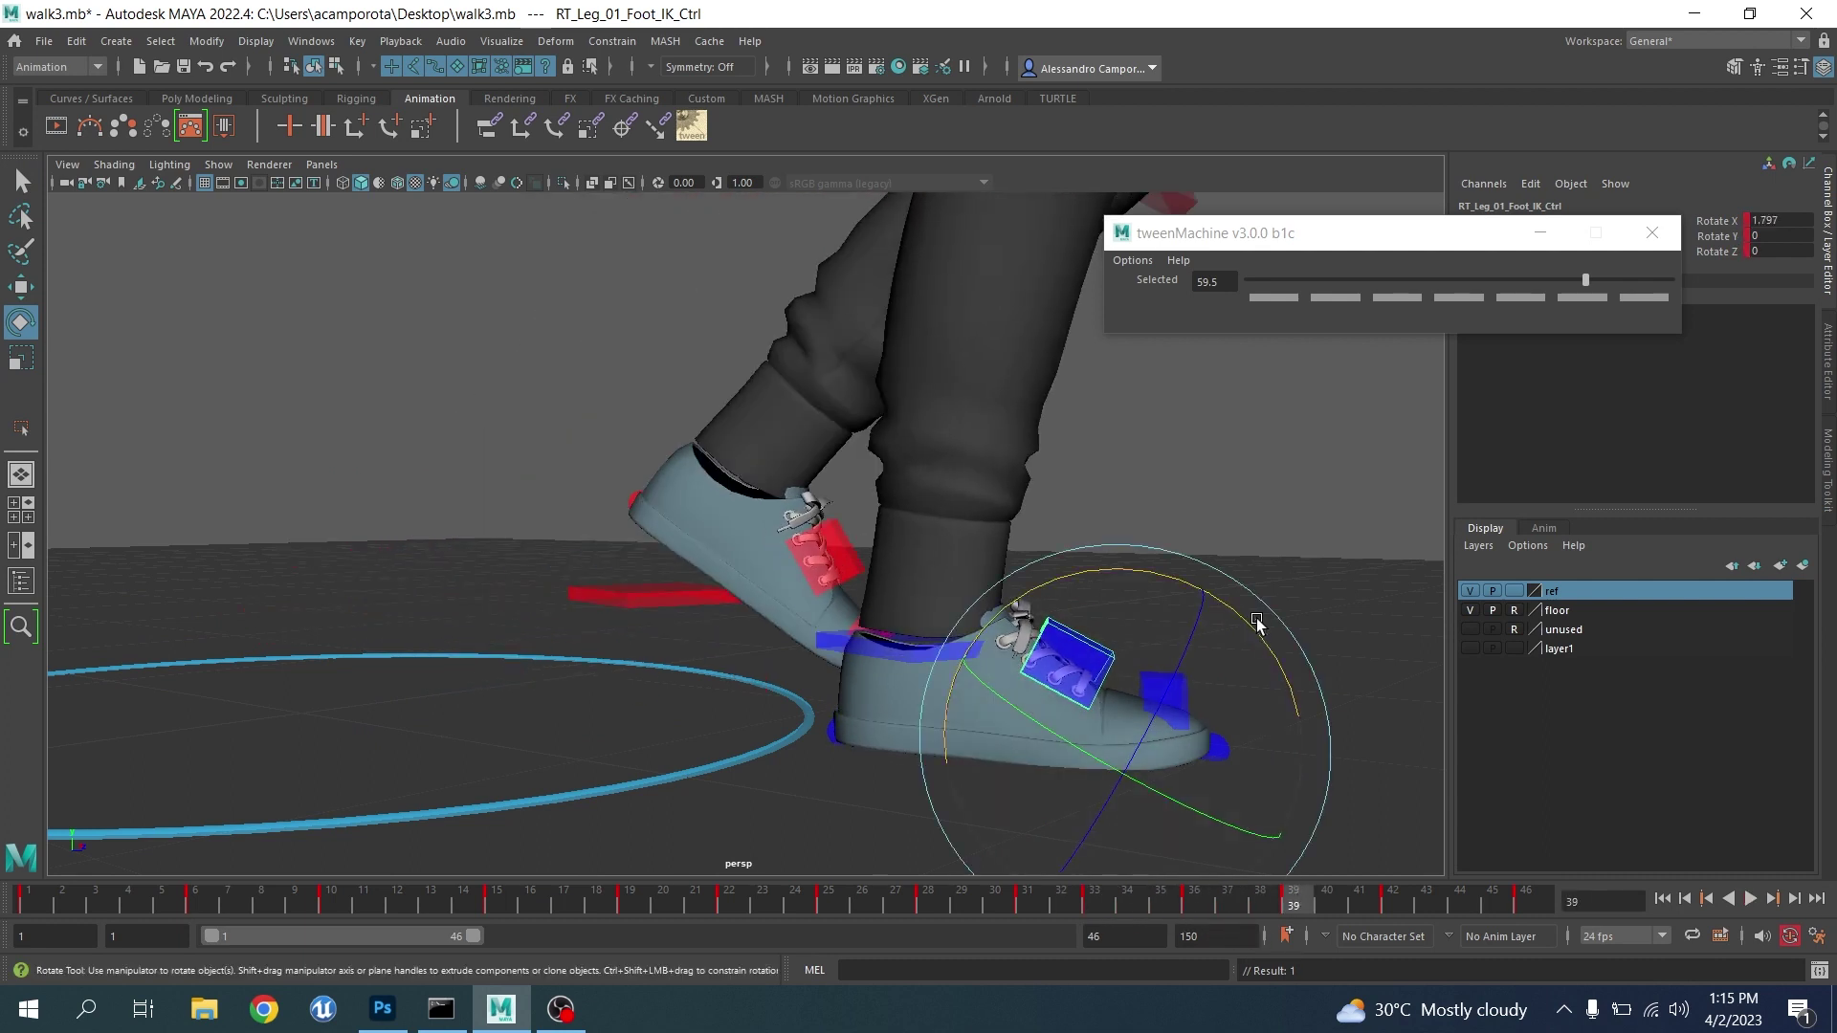
left_click_drag(1253, 624, 1257, 631)
Select the right toe tilt control at frame 42 and rotate it to 0.282 degrees in X
mouse_move(1299, 895)
left_mouse_down()
mouse_move(1112, 877)
mouse_move(1546, 949)
mouse_move(1399, 928)
left_mouse_up()
key("q")
left_click(1221, 759)
scroll(1255, 695, "down", 5)
middle_click_drag(1138, 641, 1082, 604, "alt")
scroll(1045, 649, "up", 1)
key("e")
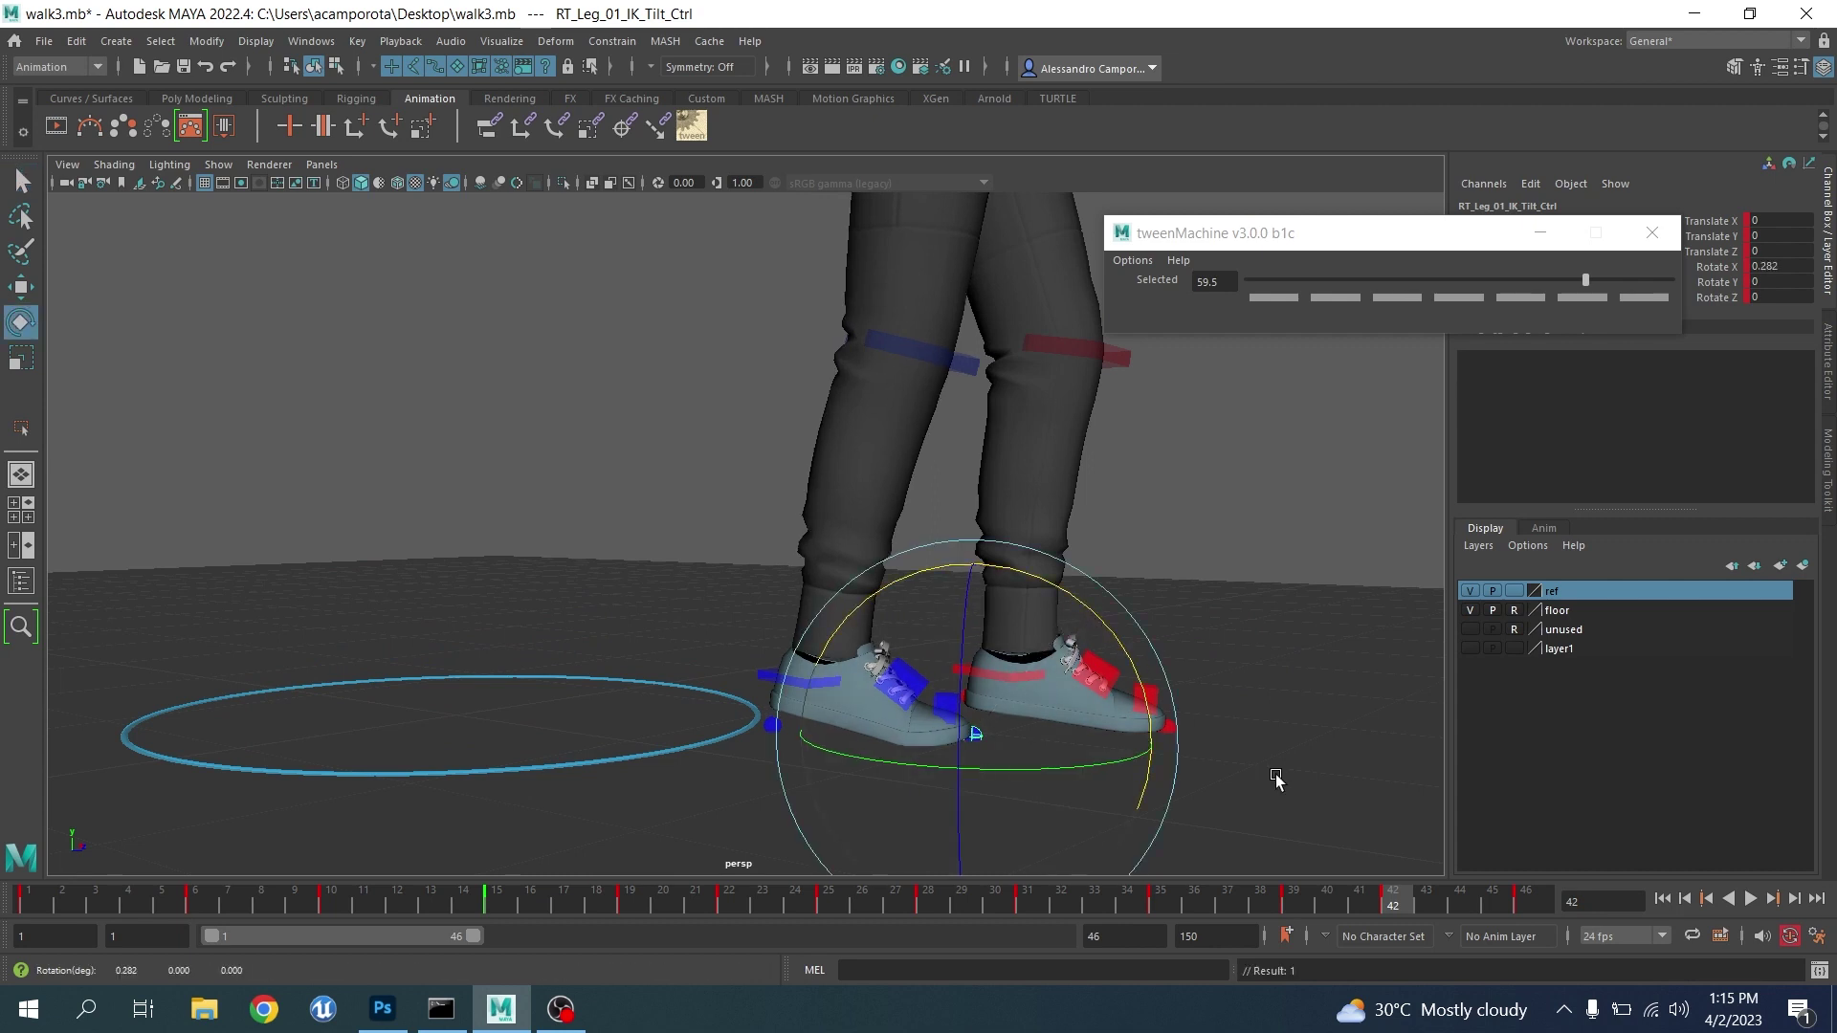
Rotate the right toe tilt control to 0.754 degrees in X at frame 46 and deselect it
left_click_drag(1365, 881, 1516, 859)
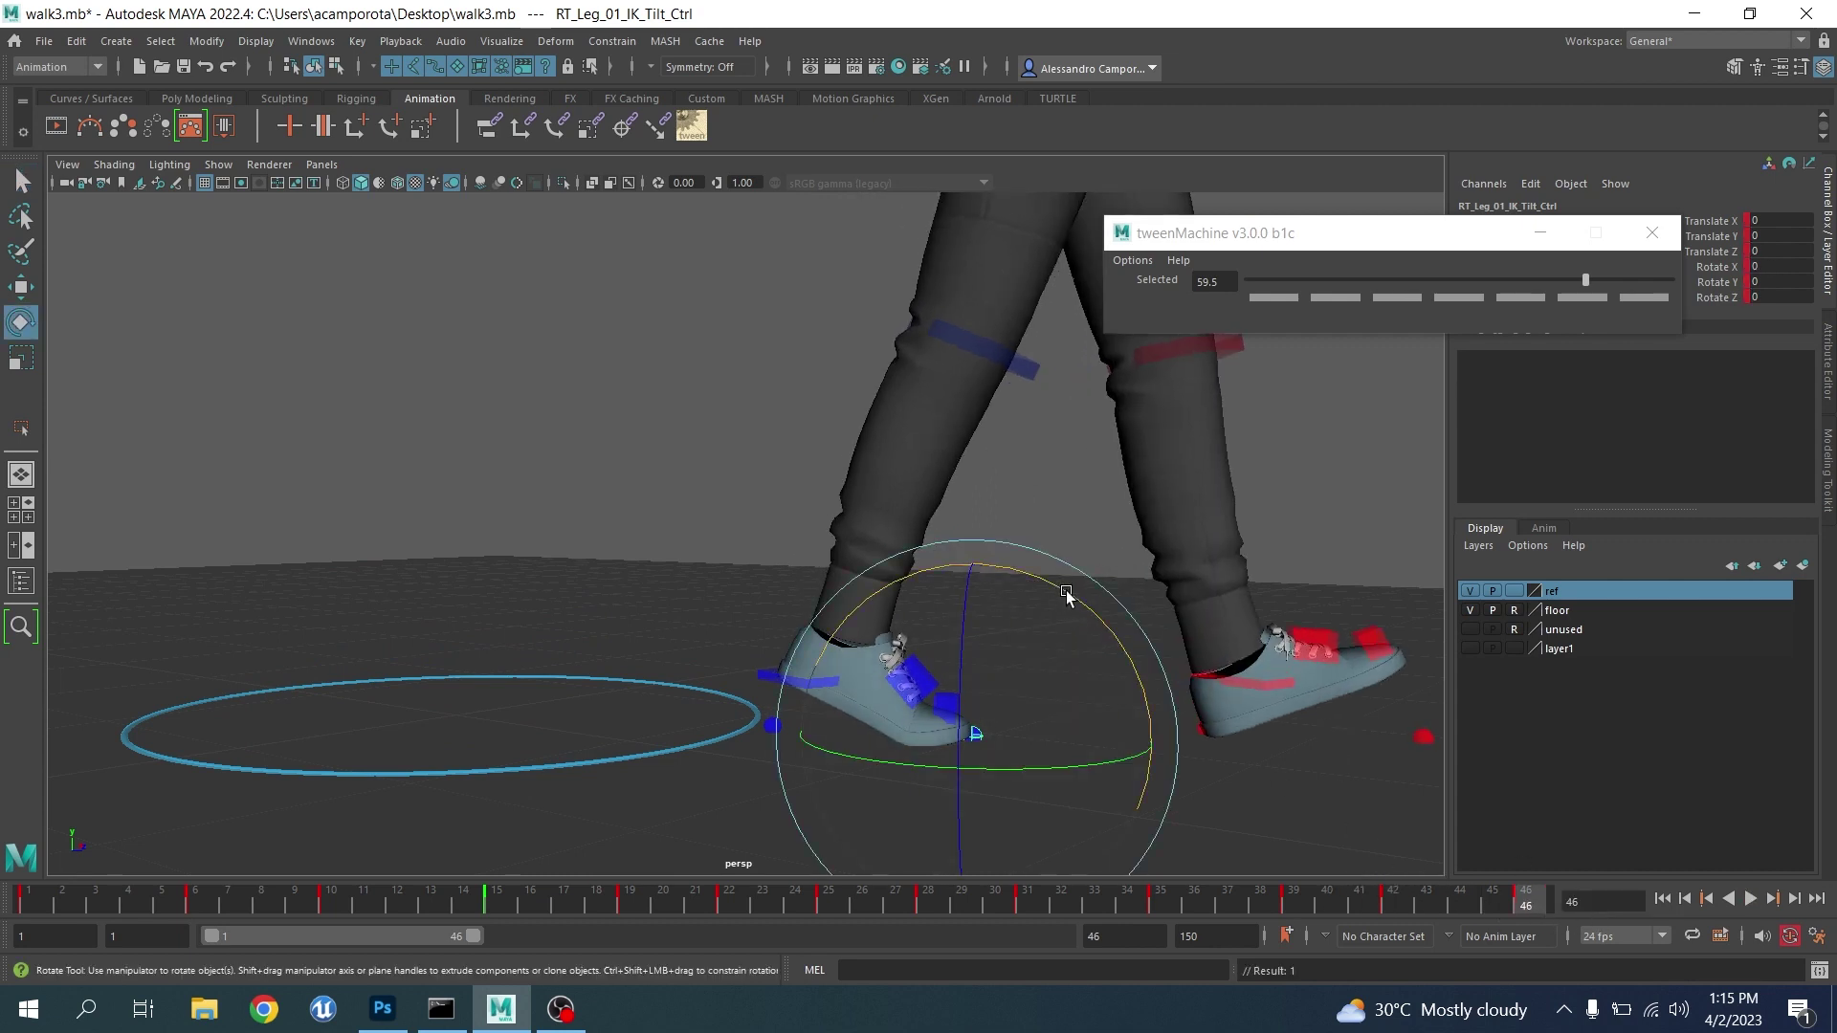
left_click_drag(1065, 589, 1071, 594)
scroll(962, 677, "down", 4)
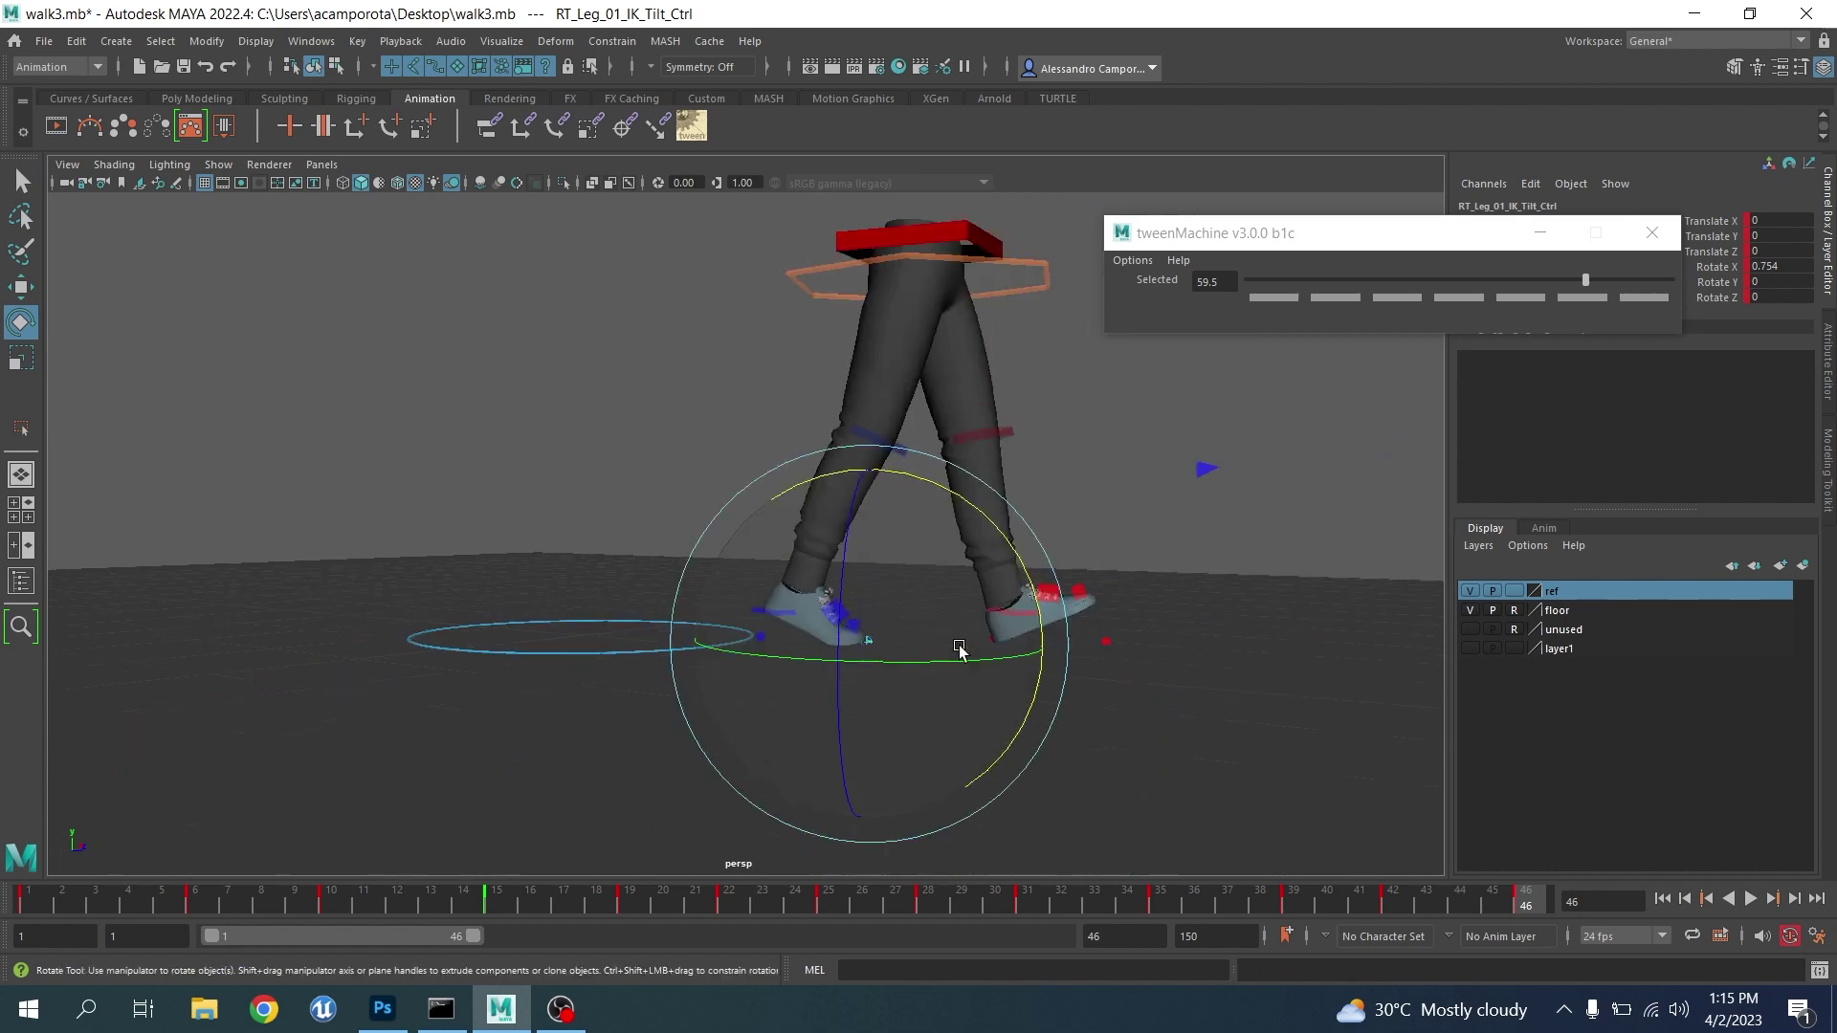
left_click_drag(961, 678, 621, 619, "alt")
scroll(657, 634, "up", 2)
left_click(960, 572)
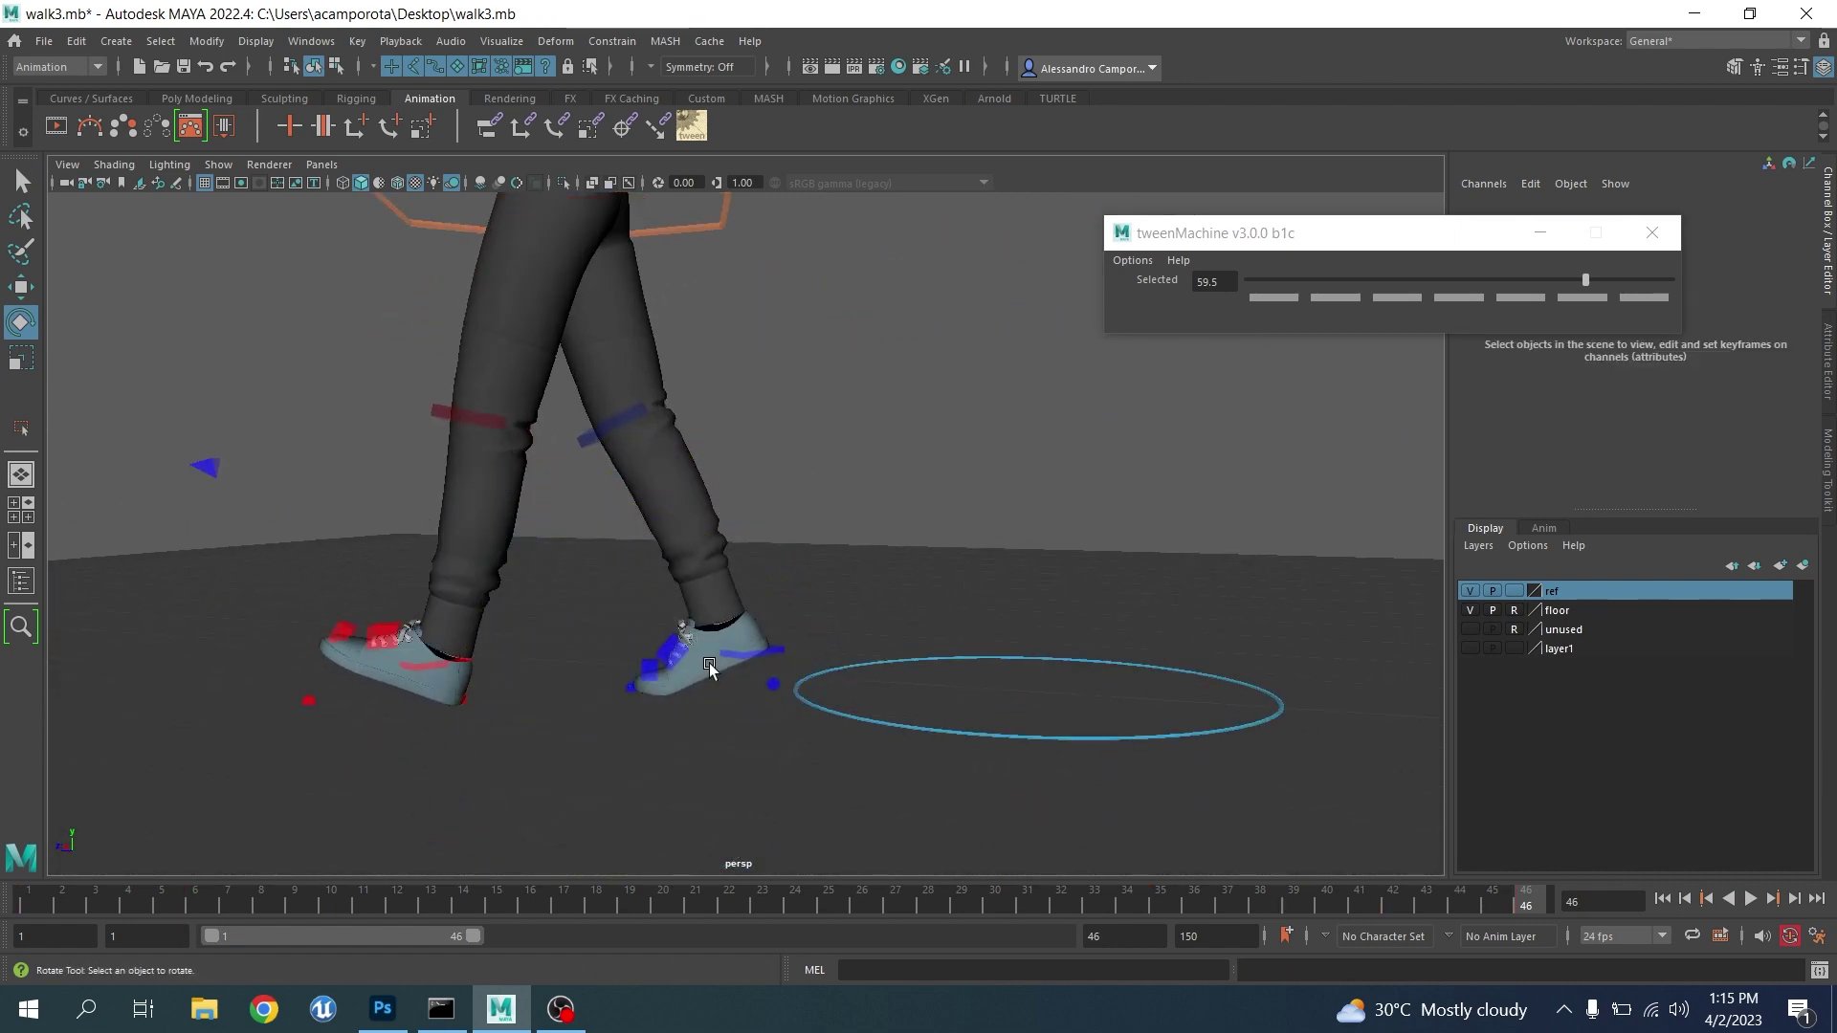
Open the Graph Editor for the right foot's IK control and isolate its Rotate X curve
left_click(699, 662)
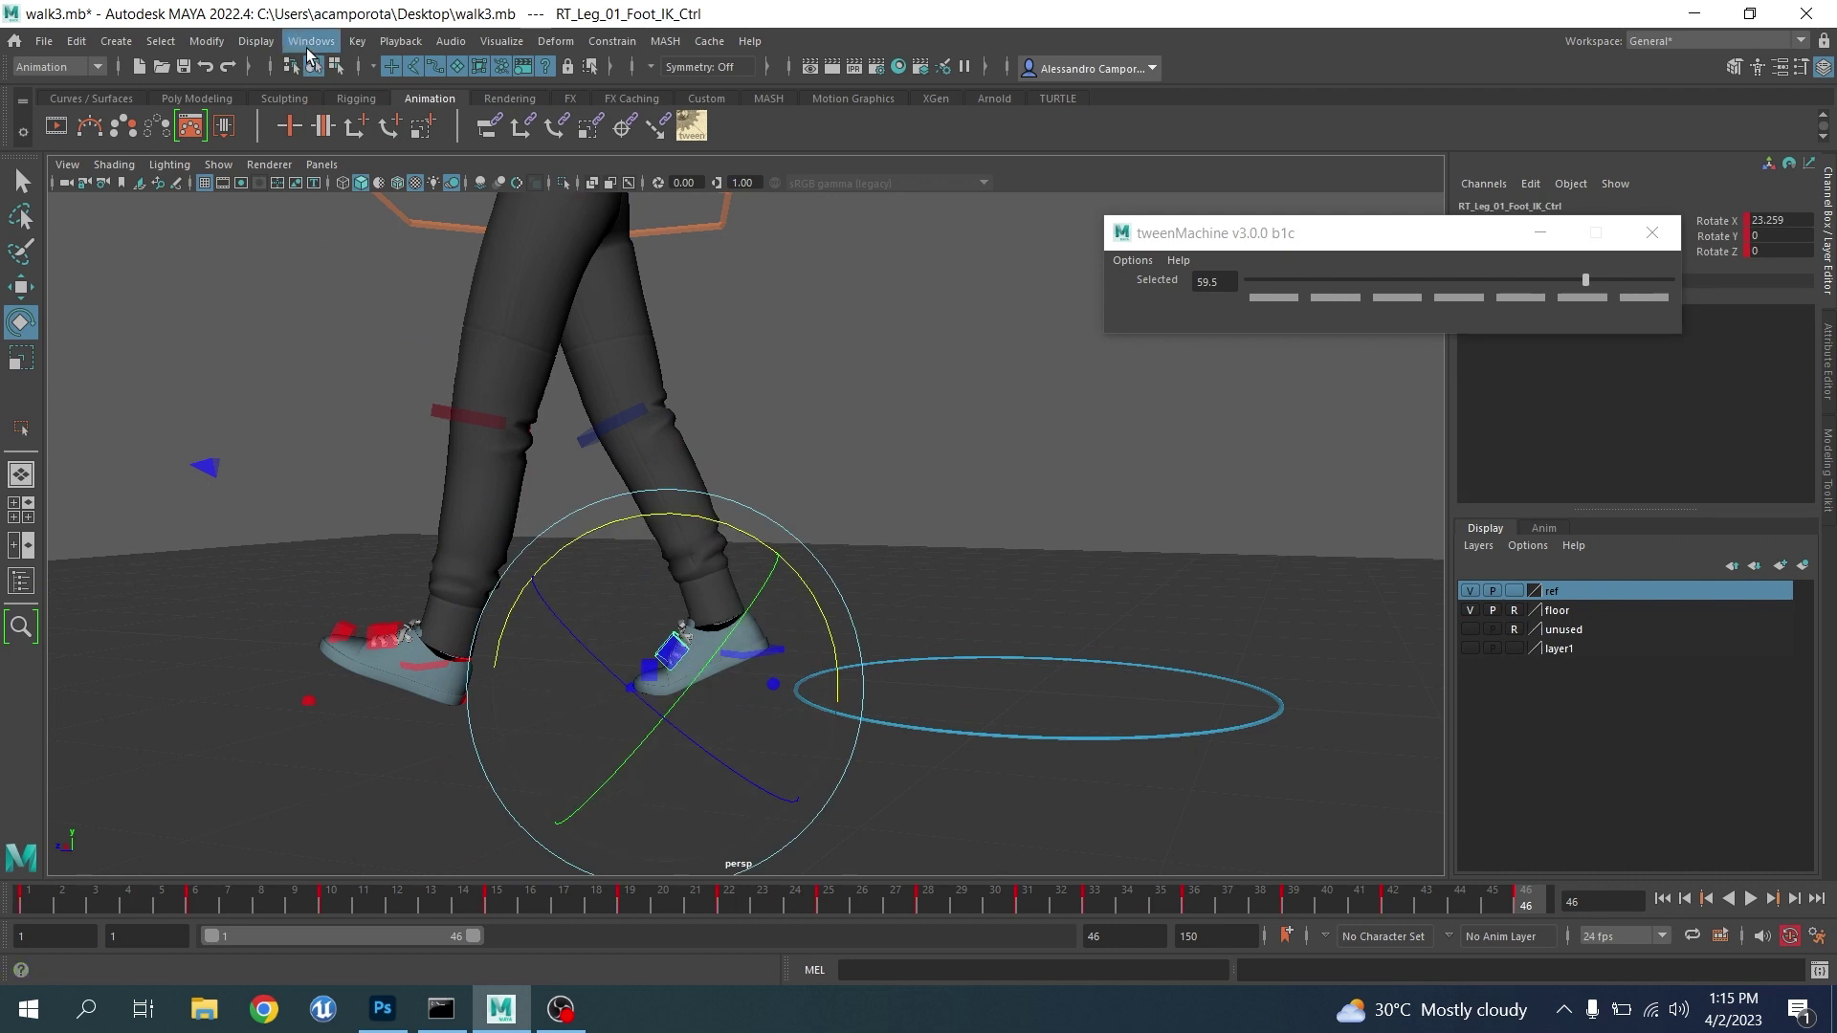
left_click(311, 41)
mouse_move(373, 176)
left_click(574, 192)
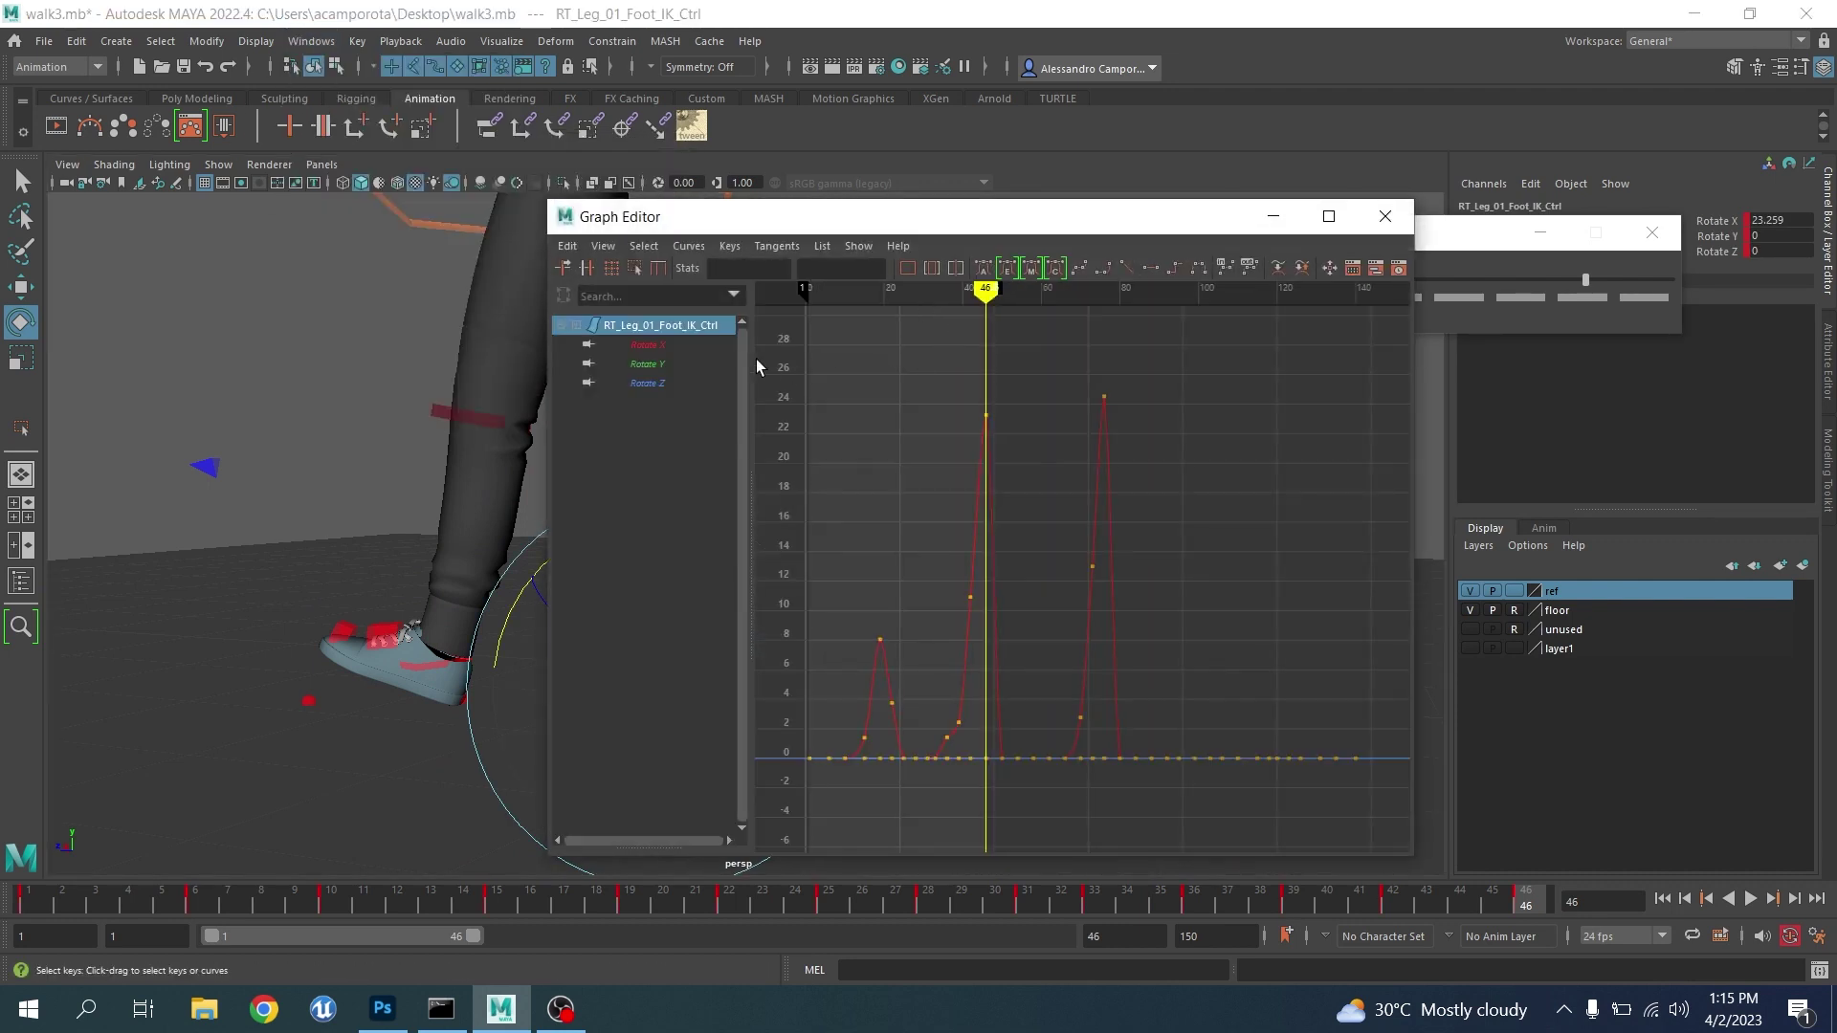
left_click(650, 350)
left_click(643, 369)
left_click(636, 349)
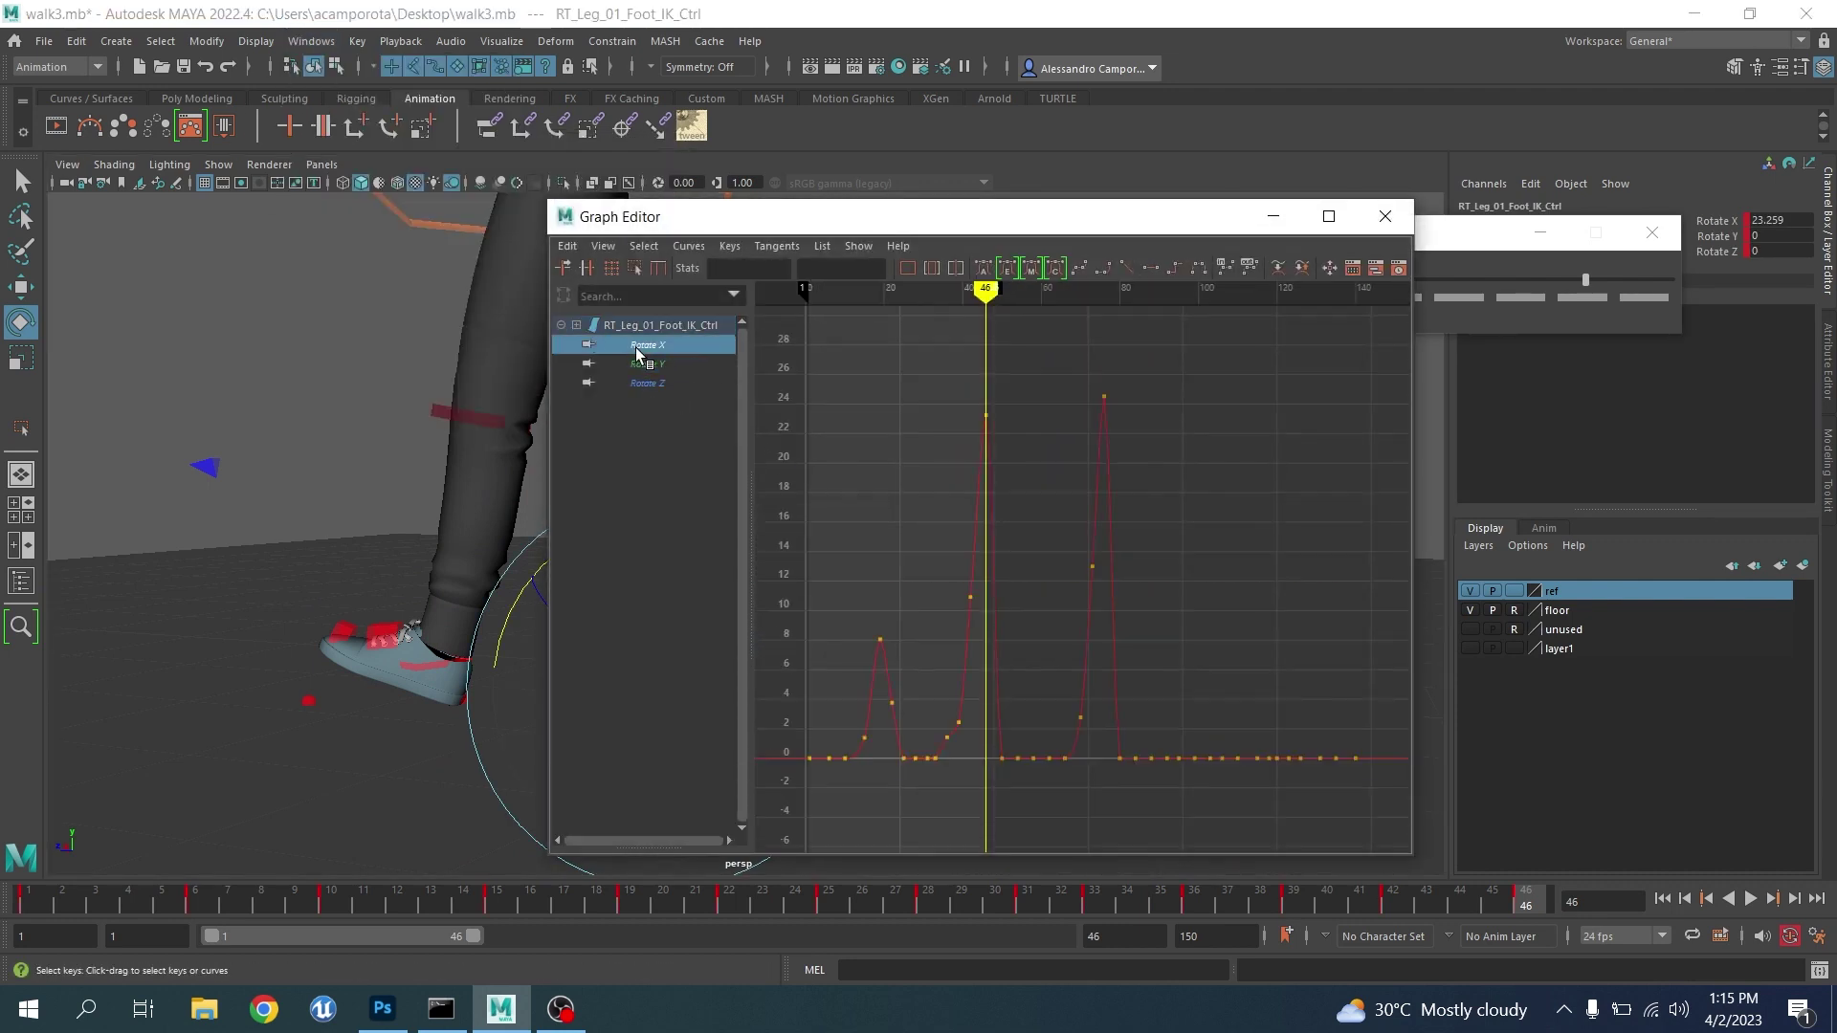
Smooth the Rotate X curve by removing the frame 36 key, raising the frame 39 key to about 4 and flattening frames 31 to 33
middle_click_drag(773, 421, 996, 418, "alt")
right_click_drag(996, 418, 1143, 507, "alt+shift")
middle_click_drag(1143, 507, 793, 438, "alt")
right_click_drag(1005, 517, 1111, 545, "alt")
middle_click_drag(1378, 622, 1133, 587, "alt")
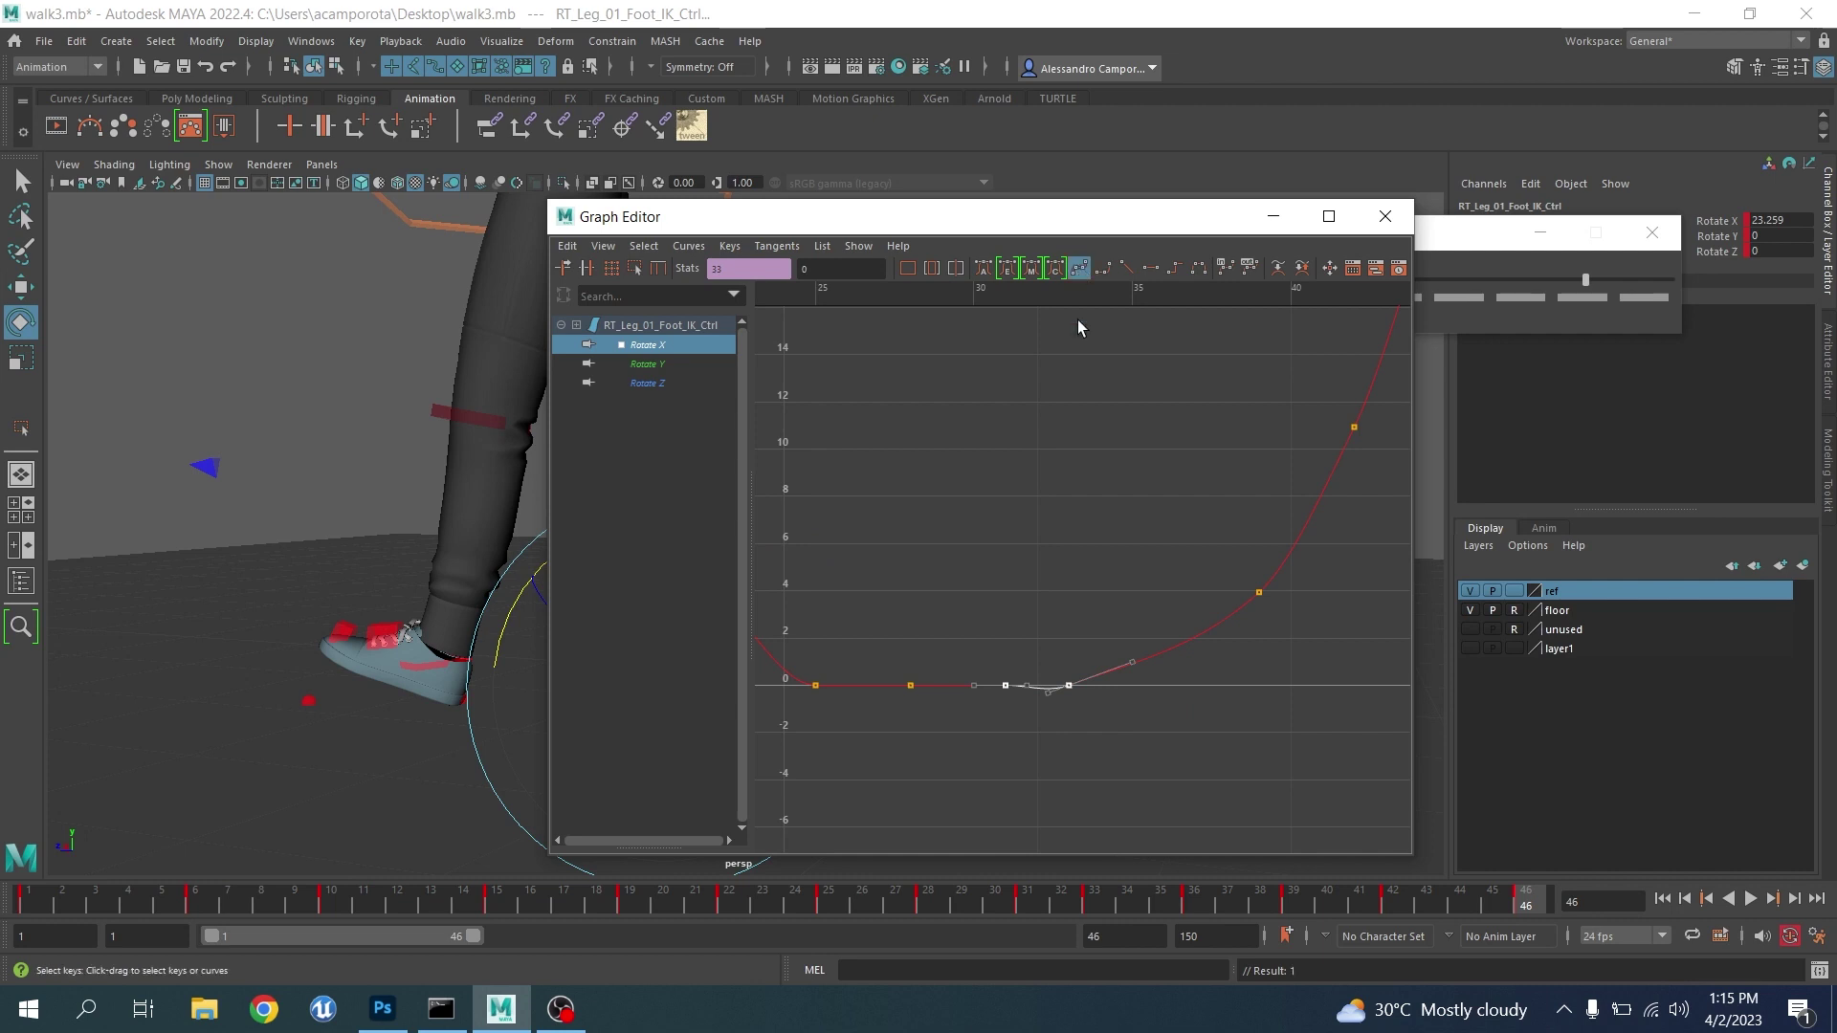
middle_click_drag(1062, 421, 857, 685, "alt")
right_click_drag(1132, 664, 1094, 571, "alt")
middle_click_drag(1094, 571, 1241, 521, "alt")
Select the right toe tilt control and raise the frame 15 key on its Rotate X curve to 1.488
left_click_drag(936, 226, 1154, 240)
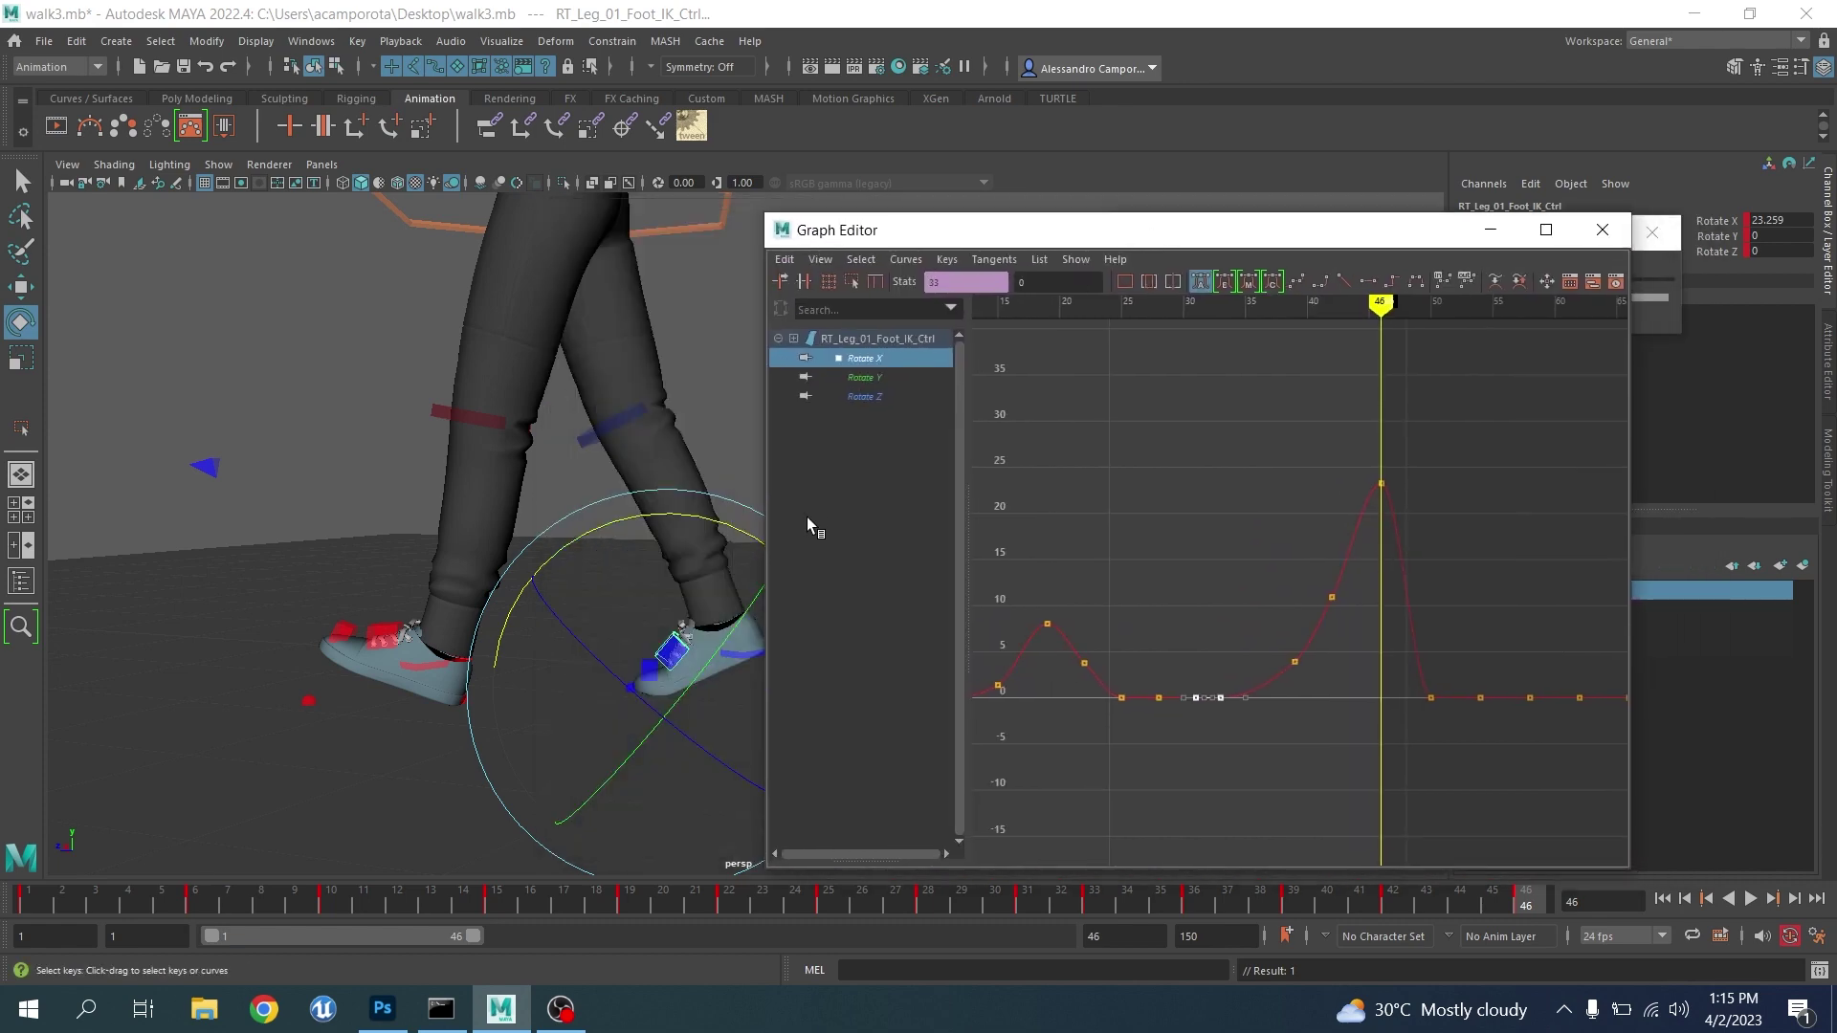
left_click_drag(705, 574, 731, 598, "alt")
left_click_drag(368, 545, 431, 574, "alt")
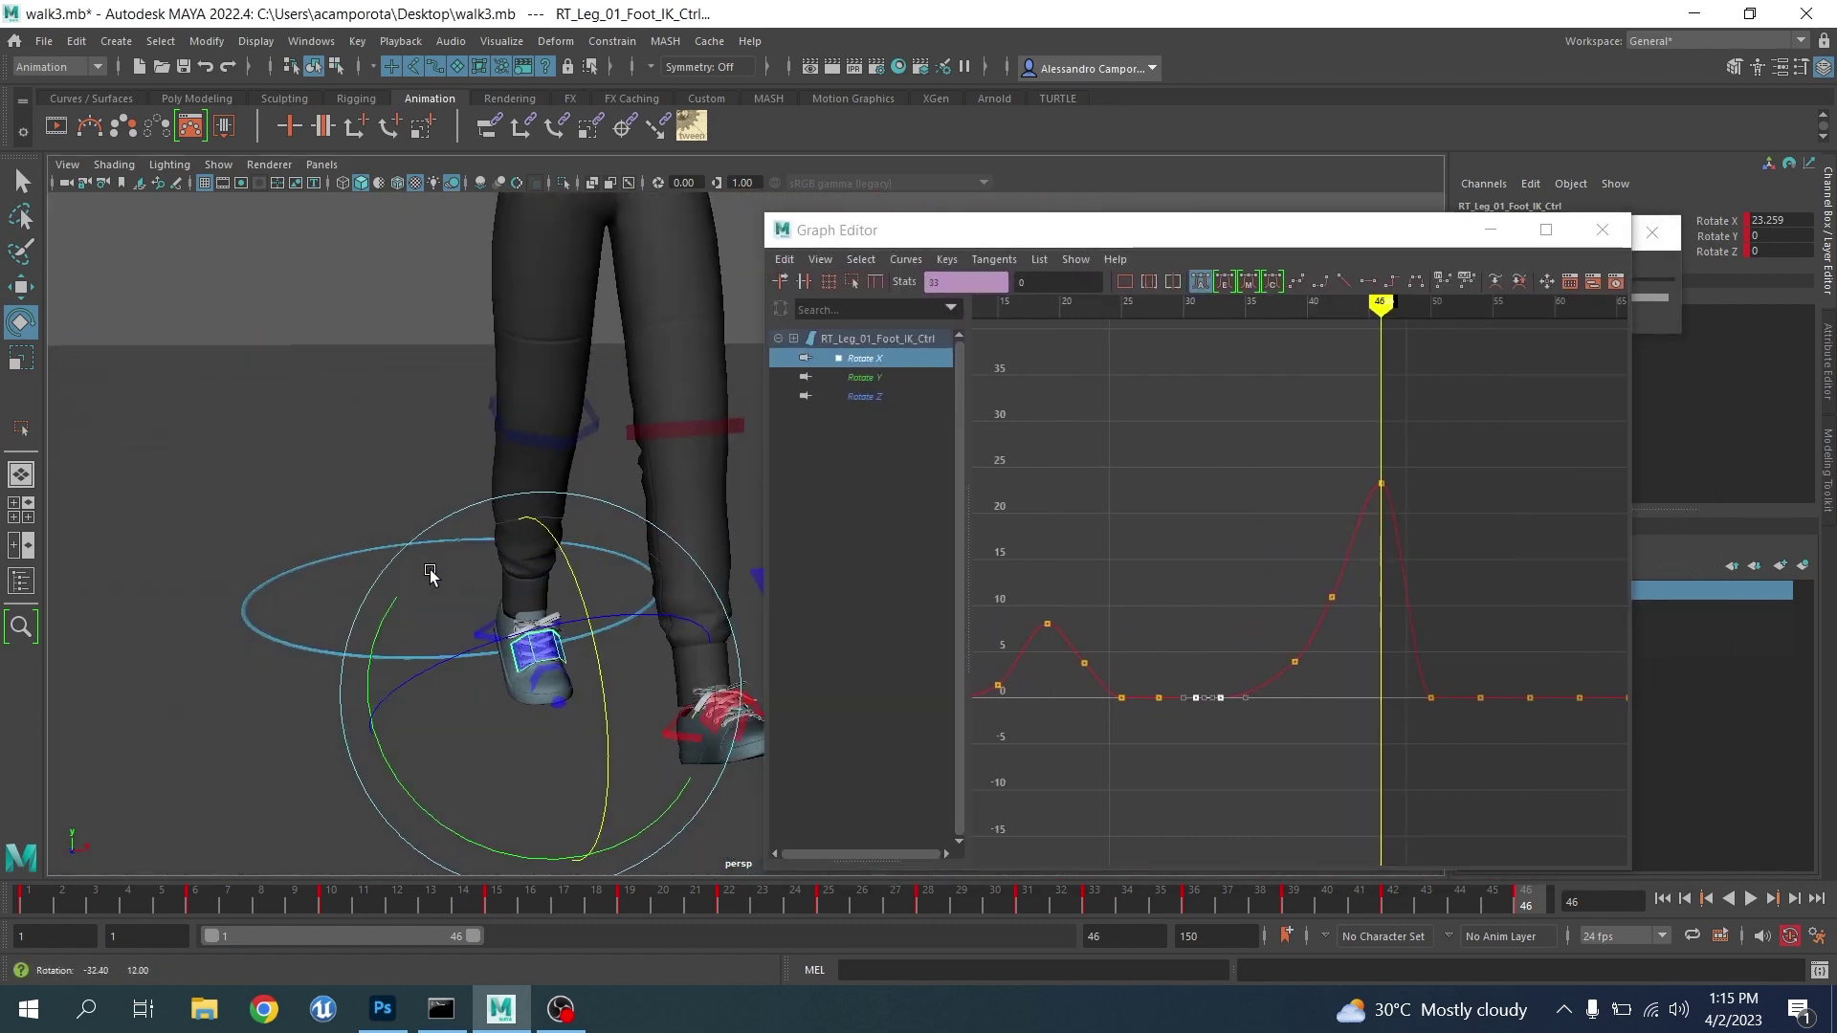
key("q")
left_click(556, 704)
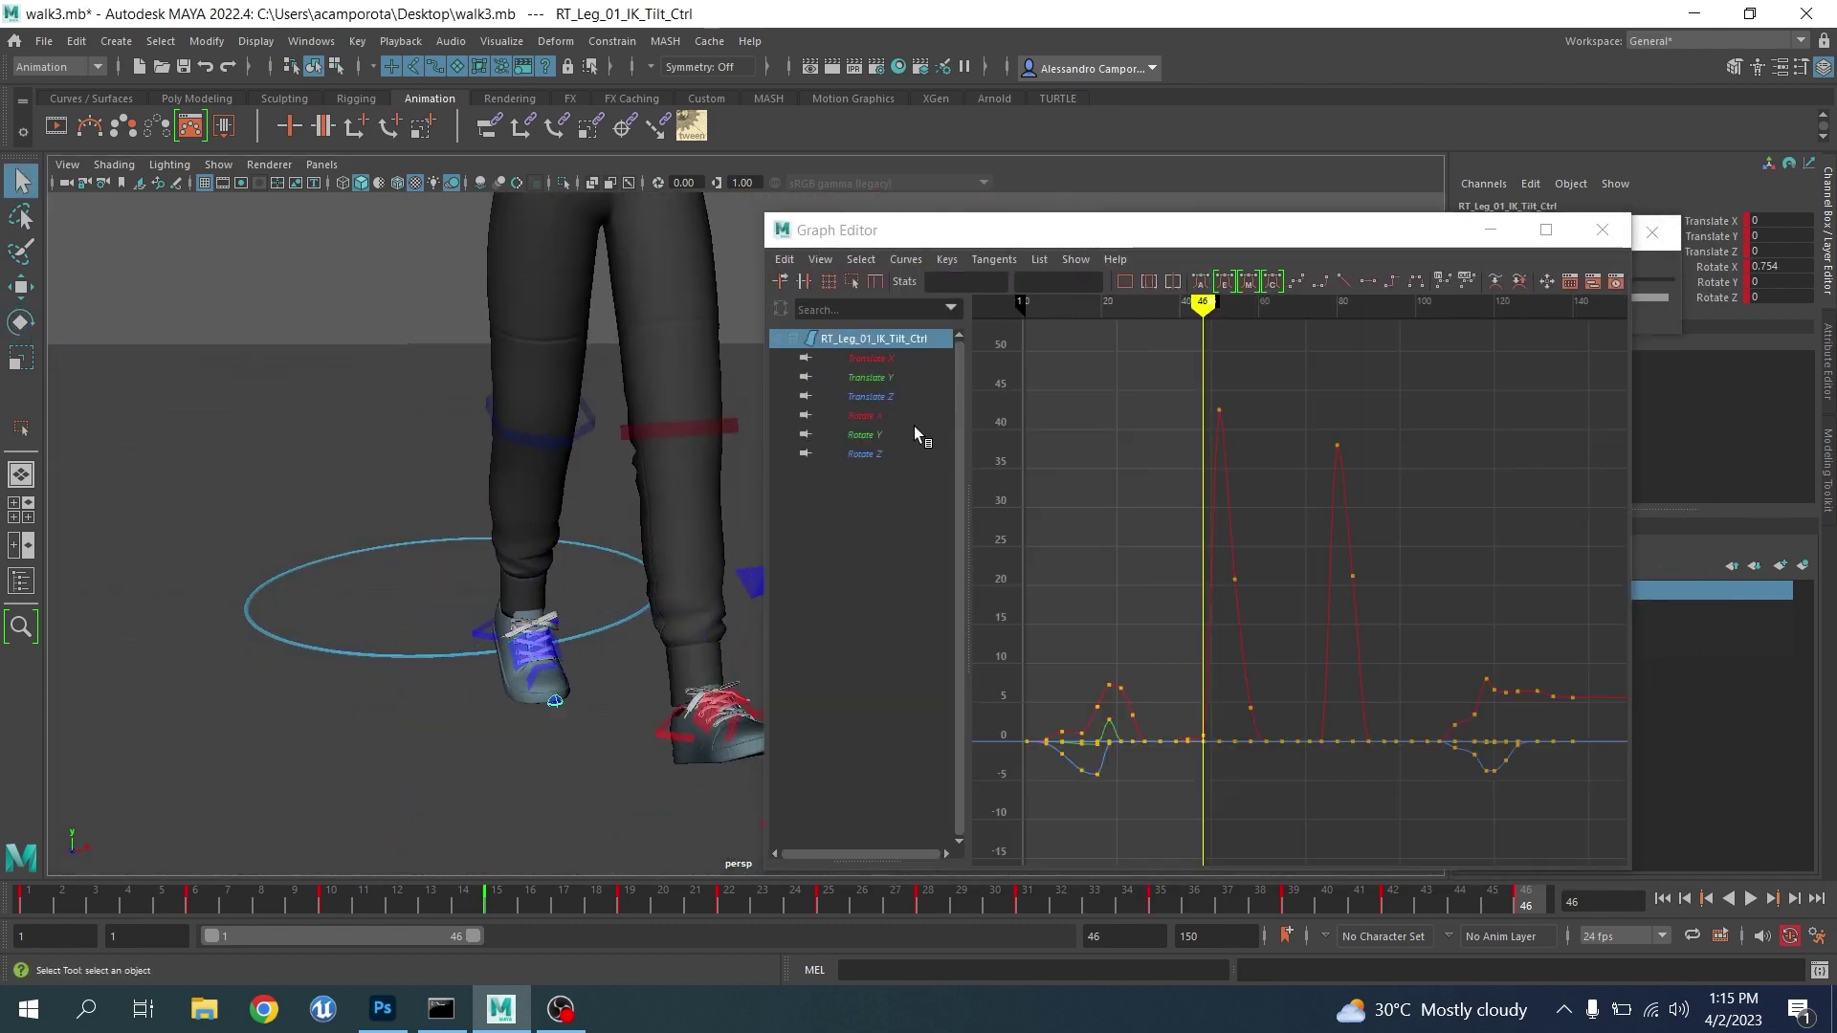
left_click(866, 419)
scroll(1188, 570, "up", 6)
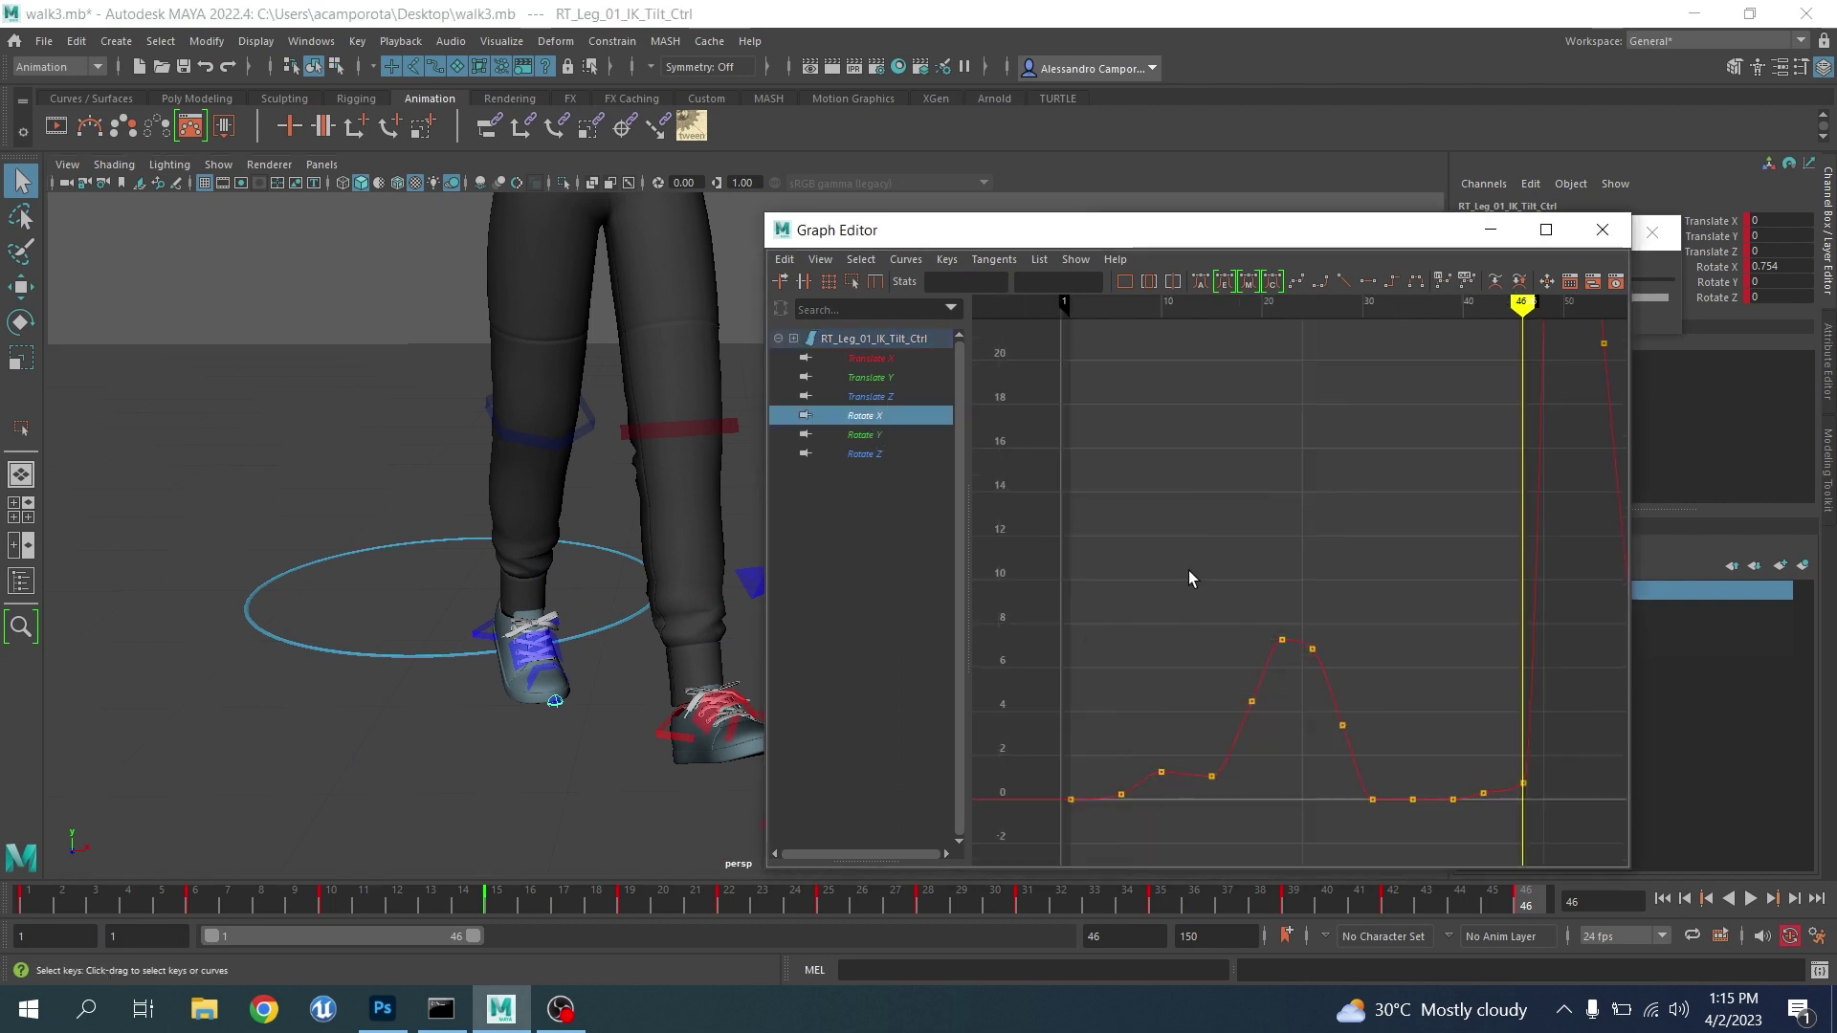
left_click_drag(1284, 627, 1336, 731)
middle_click_drag(1336, 732, 1336, 717)
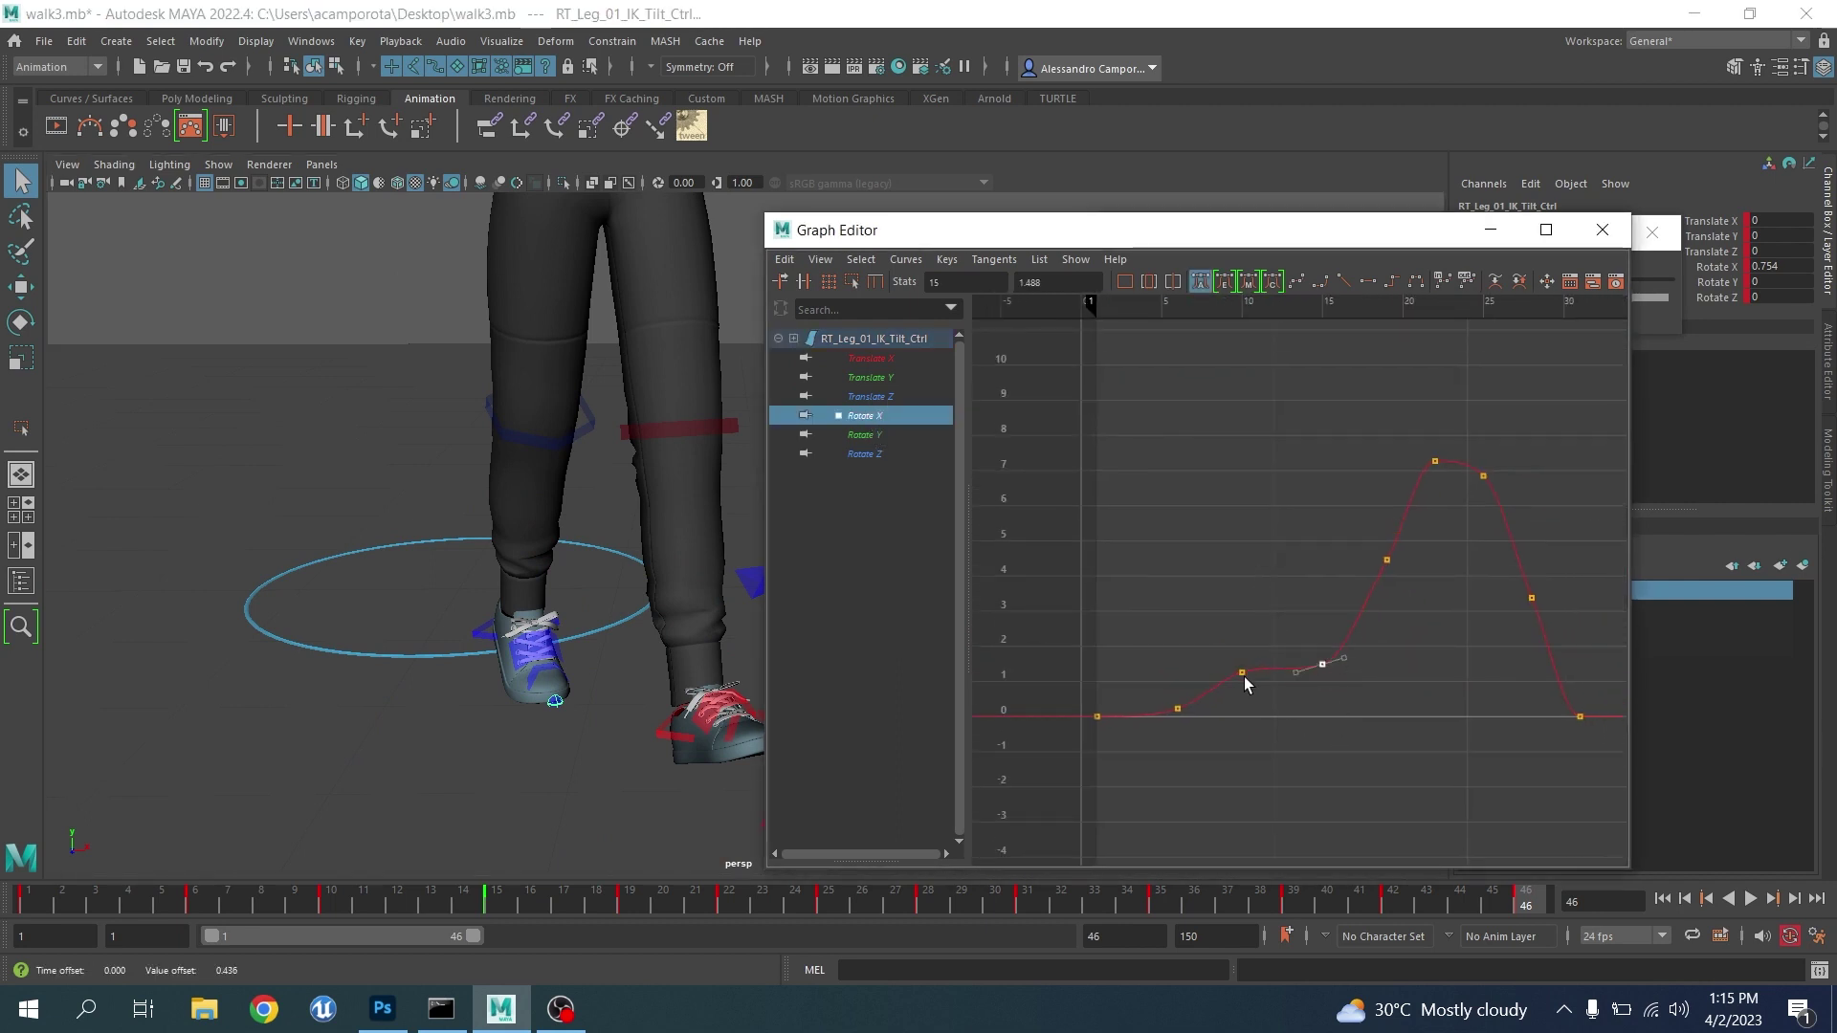
Lower the toe tilt control's Rotate X key at frame 10 to 1.066
left_click_drag(275, 904, 345, 902)
left_click_drag(189, 654, 363, 655, "alt")
middle_click_drag(364, 654, 418, 554, "alt")
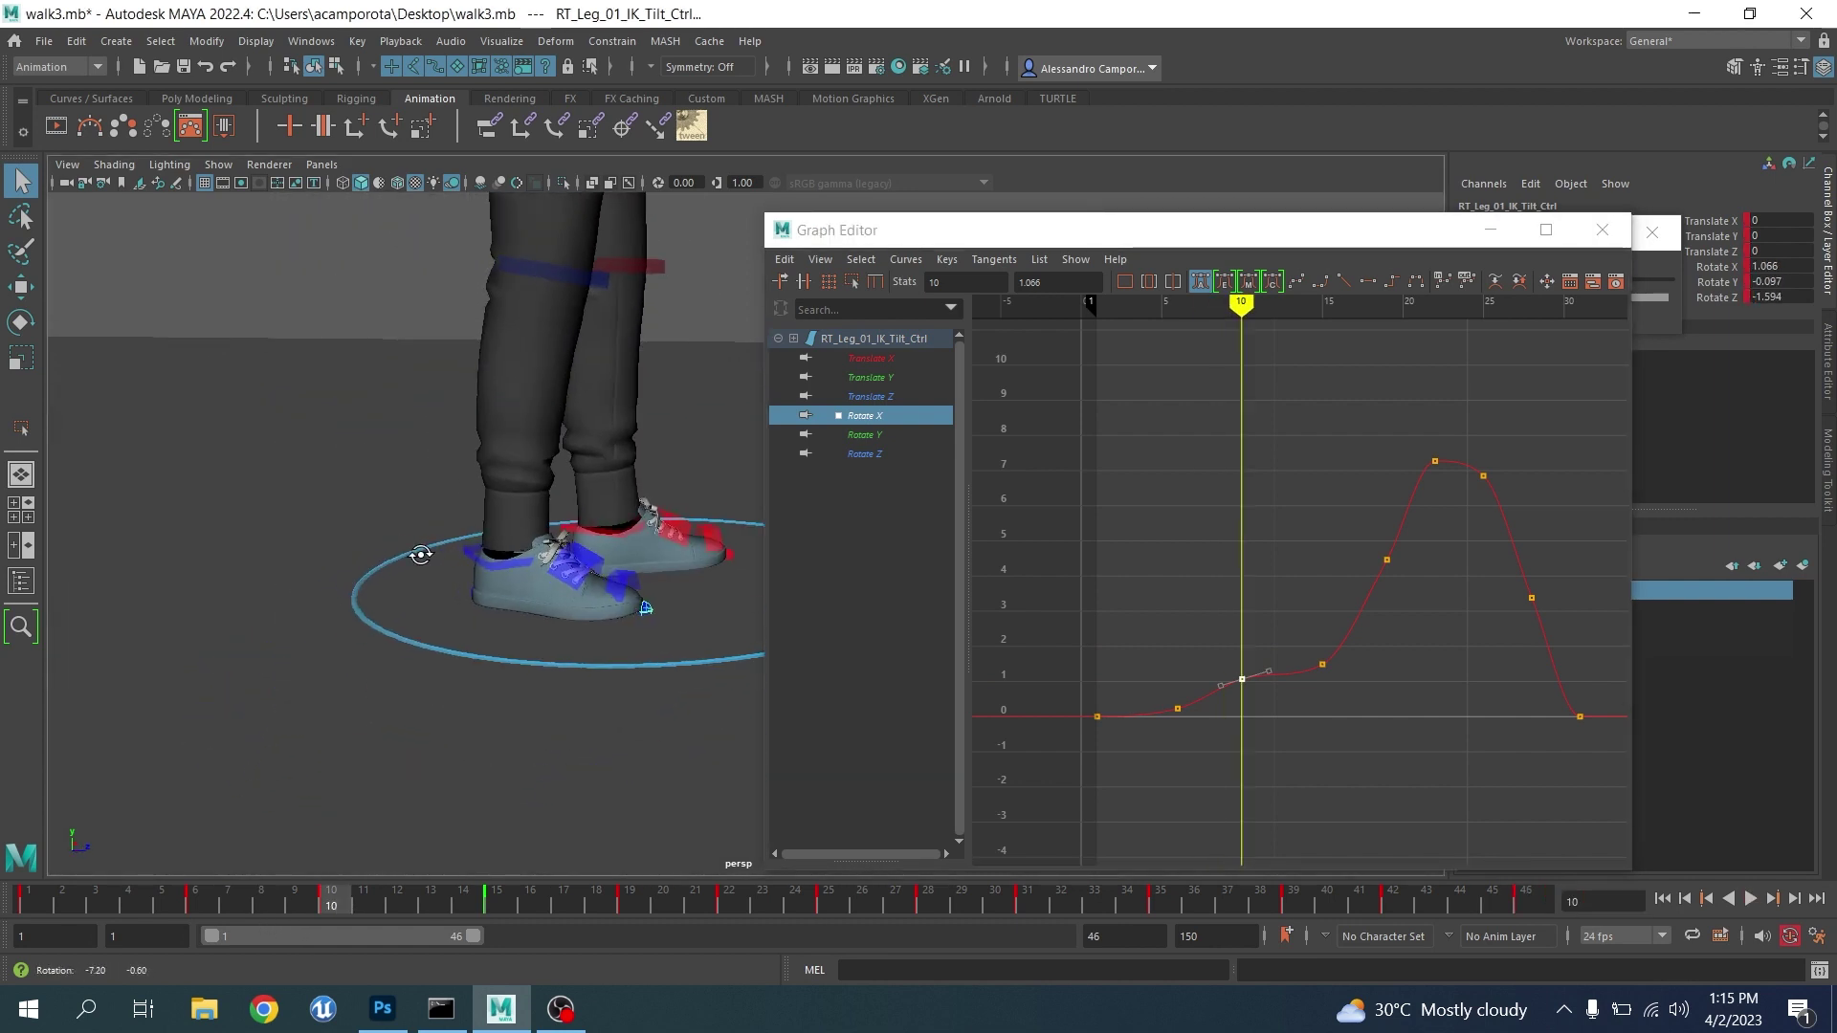
scroll(488, 703, "up", 4)
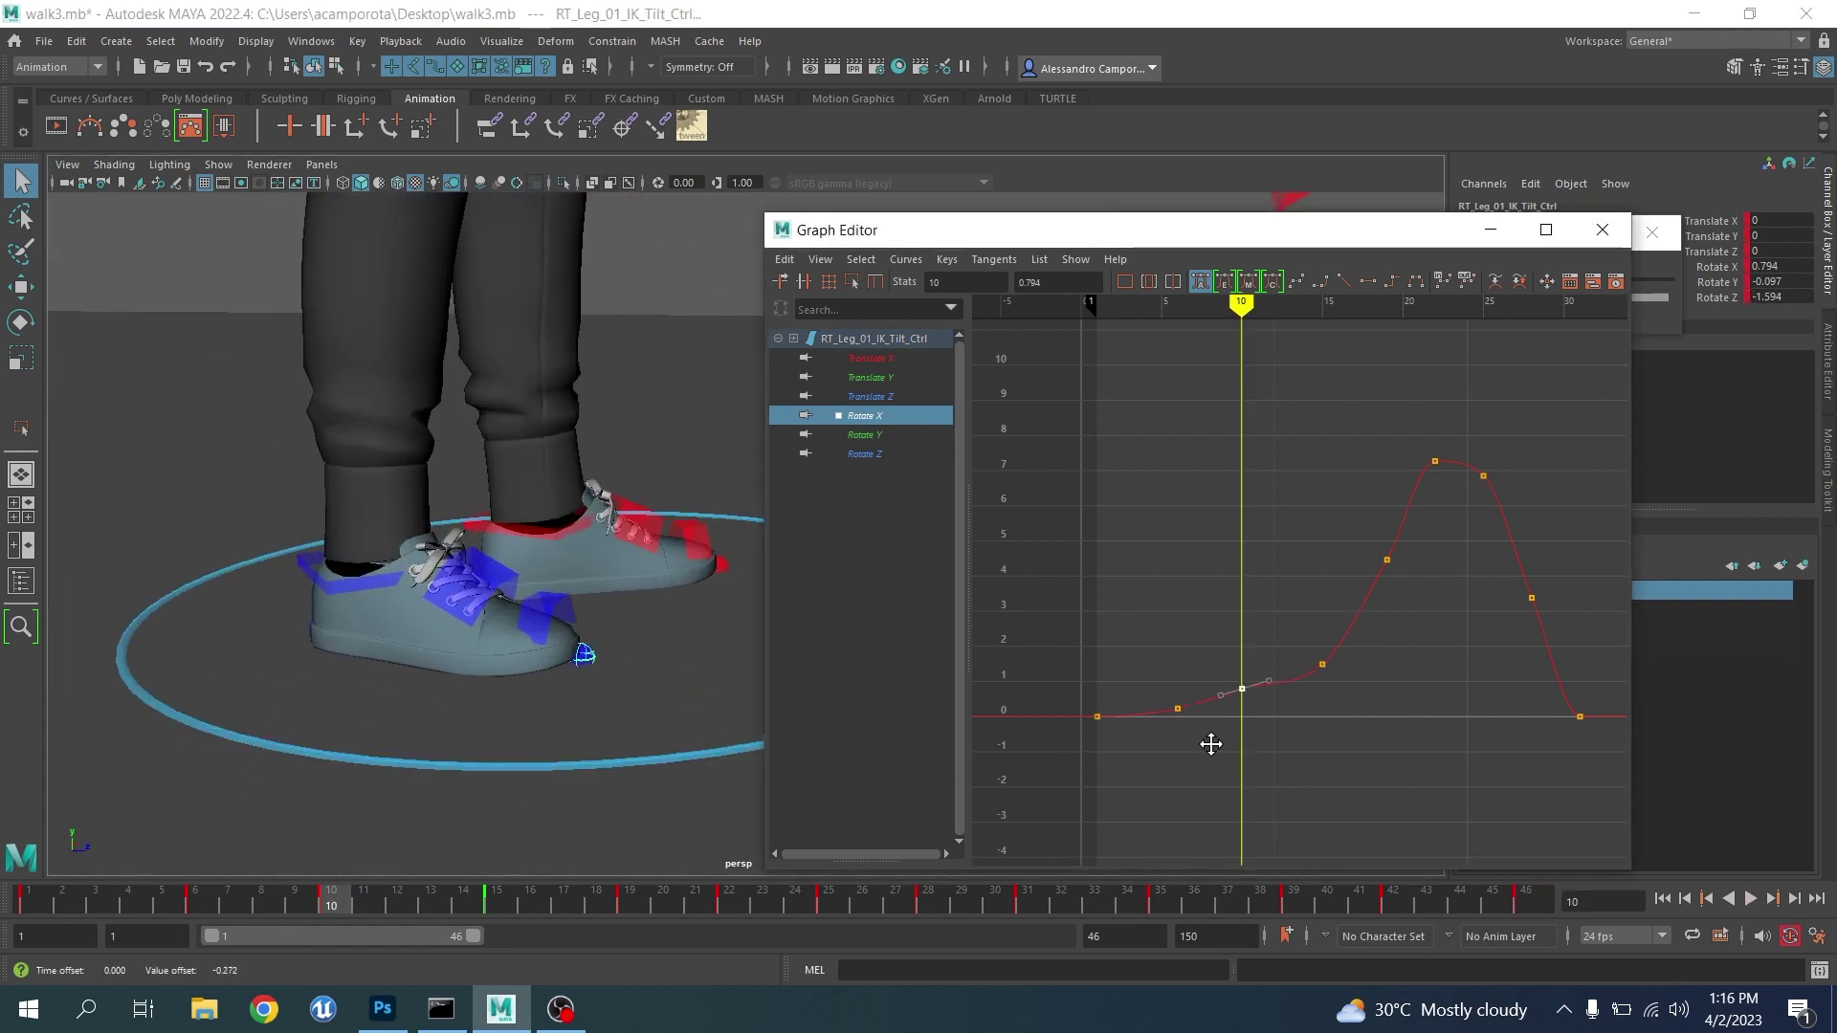
middle_click_drag(1209, 738, 1206, 739)
key("ctrl+z")
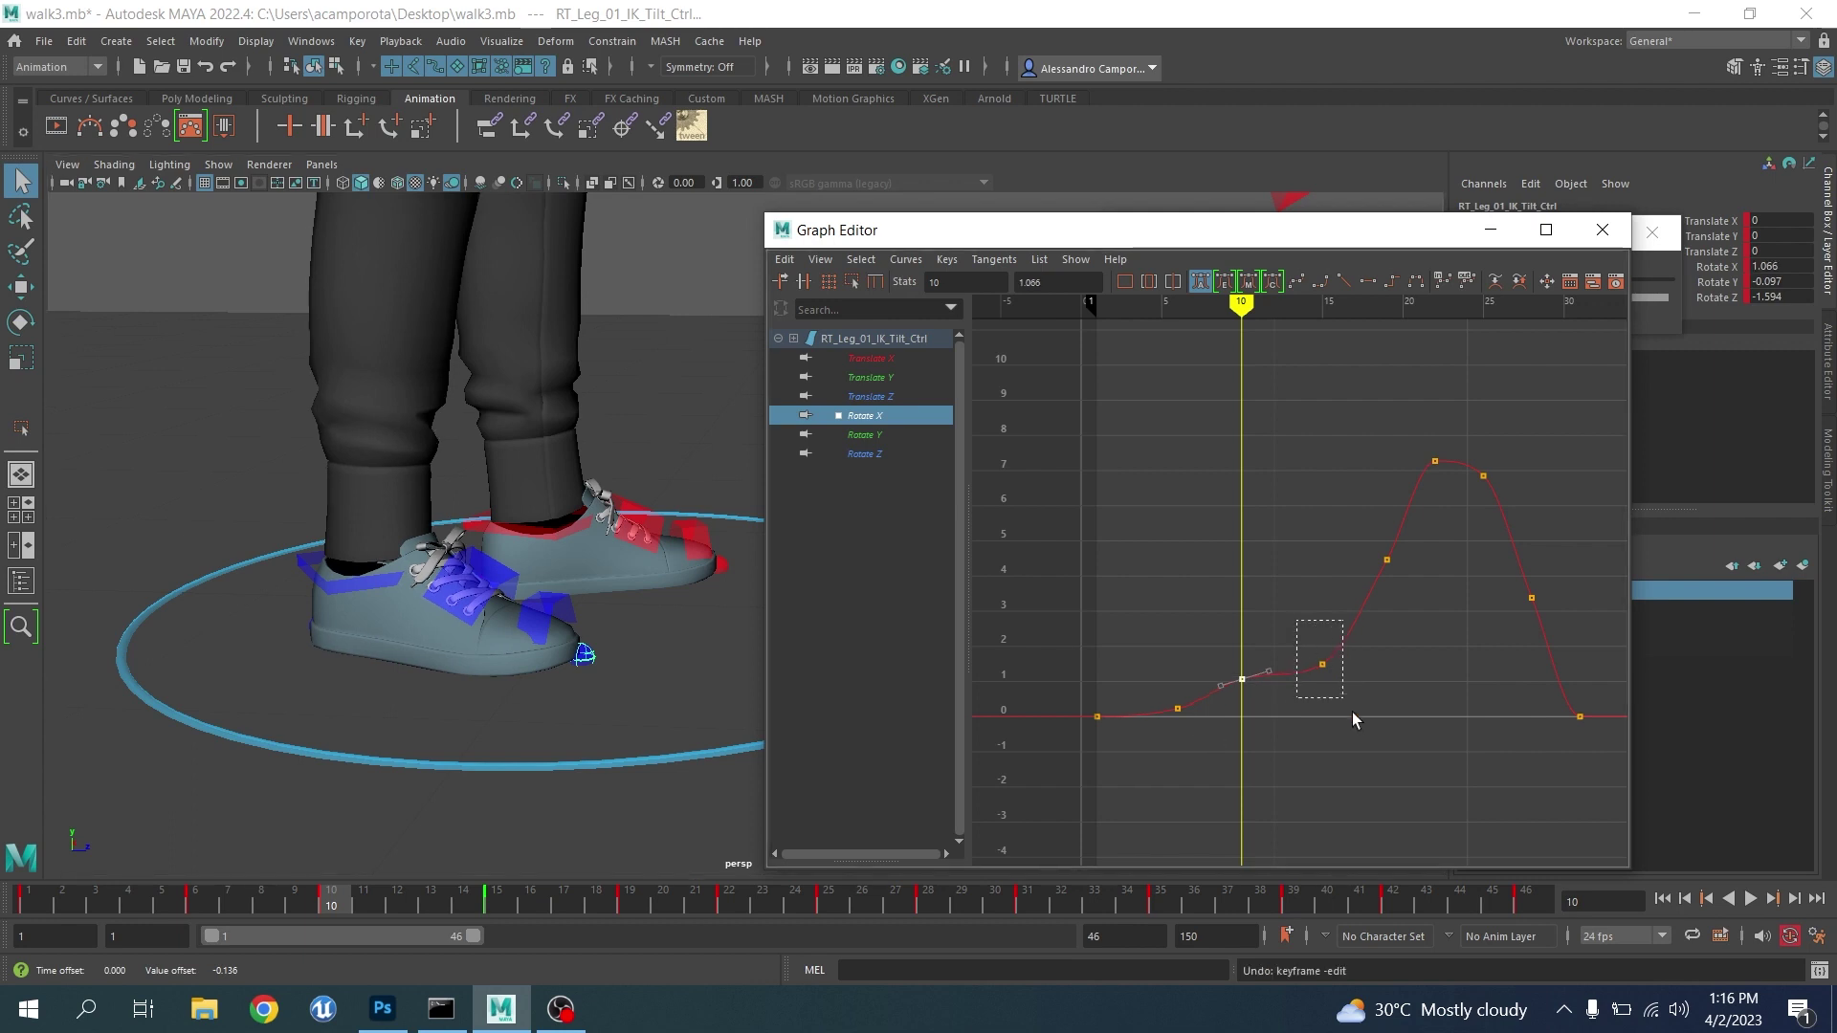
Raise the tilt control's Rotate X keys to about 1.9 at frame 15, 7.639 at frame 22 and 5.467 at frame 19
key("period")
middle_click_drag(1333, 692, 1329, 675)
key("period")
key("period")
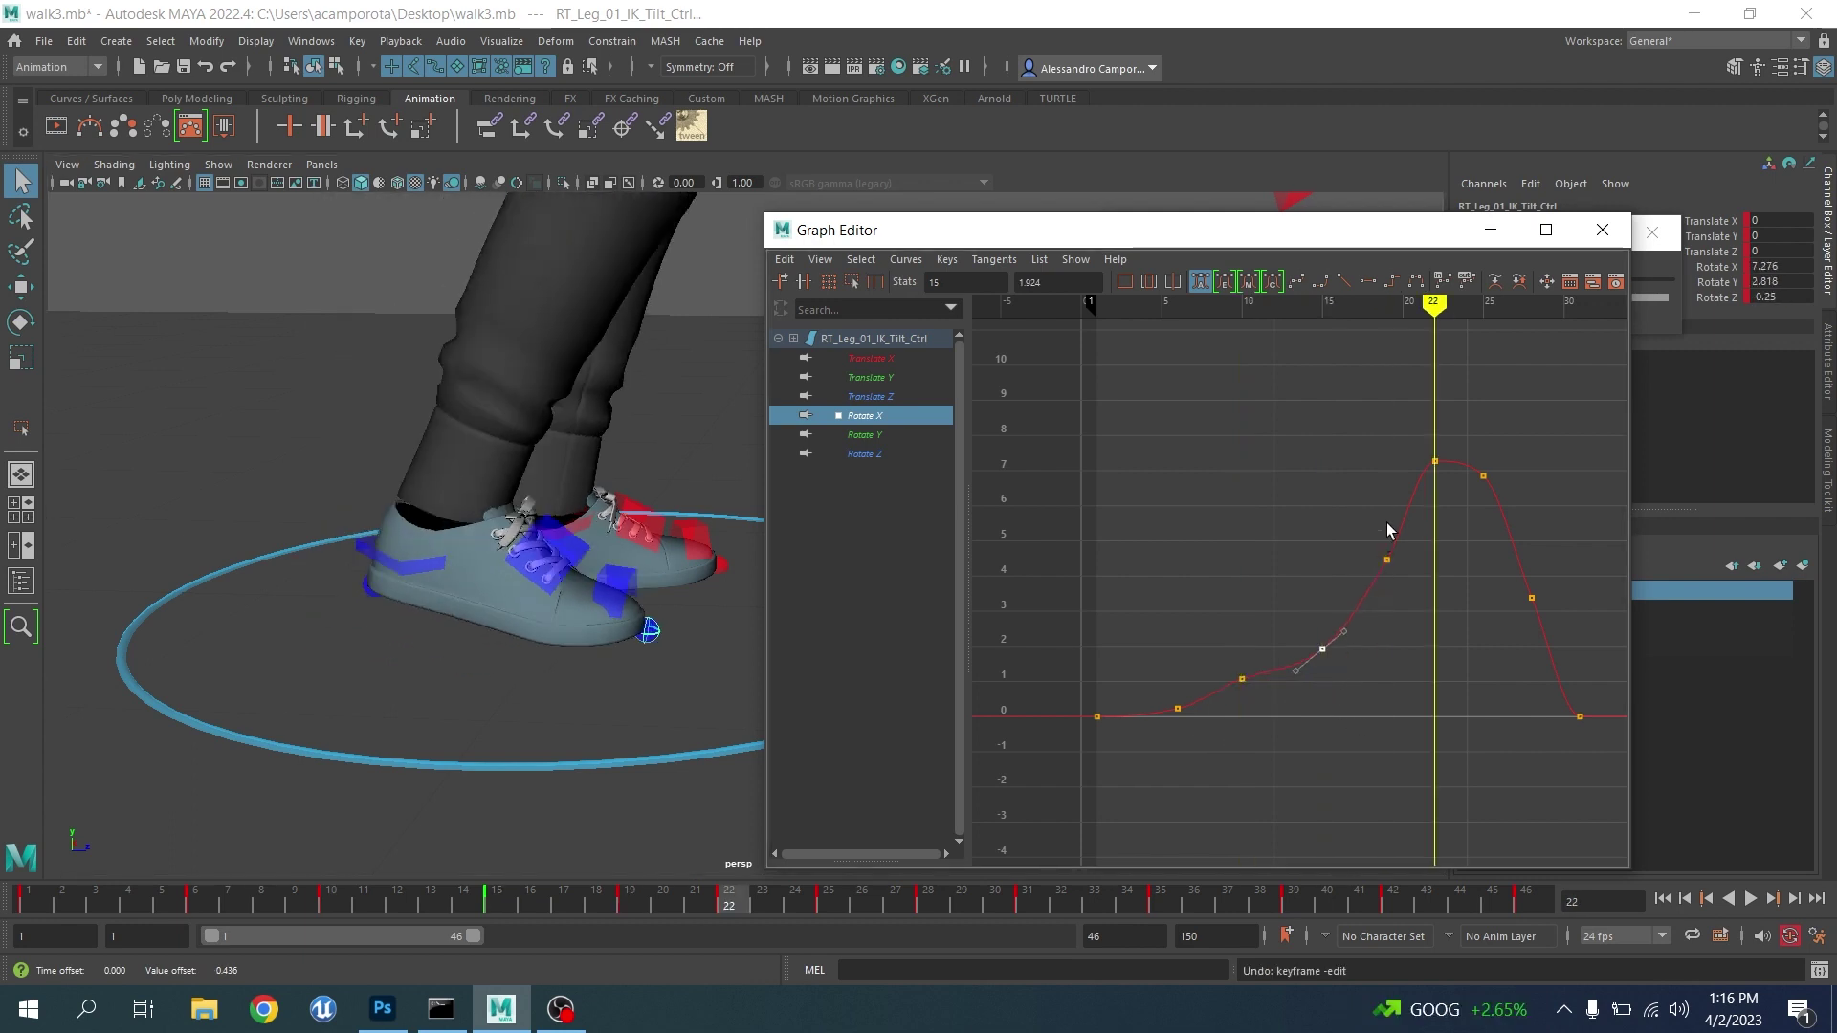
middle_click_drag(1457, 513, 1459, 495)
middle_click_drag(1426, 613, 1422, 566)
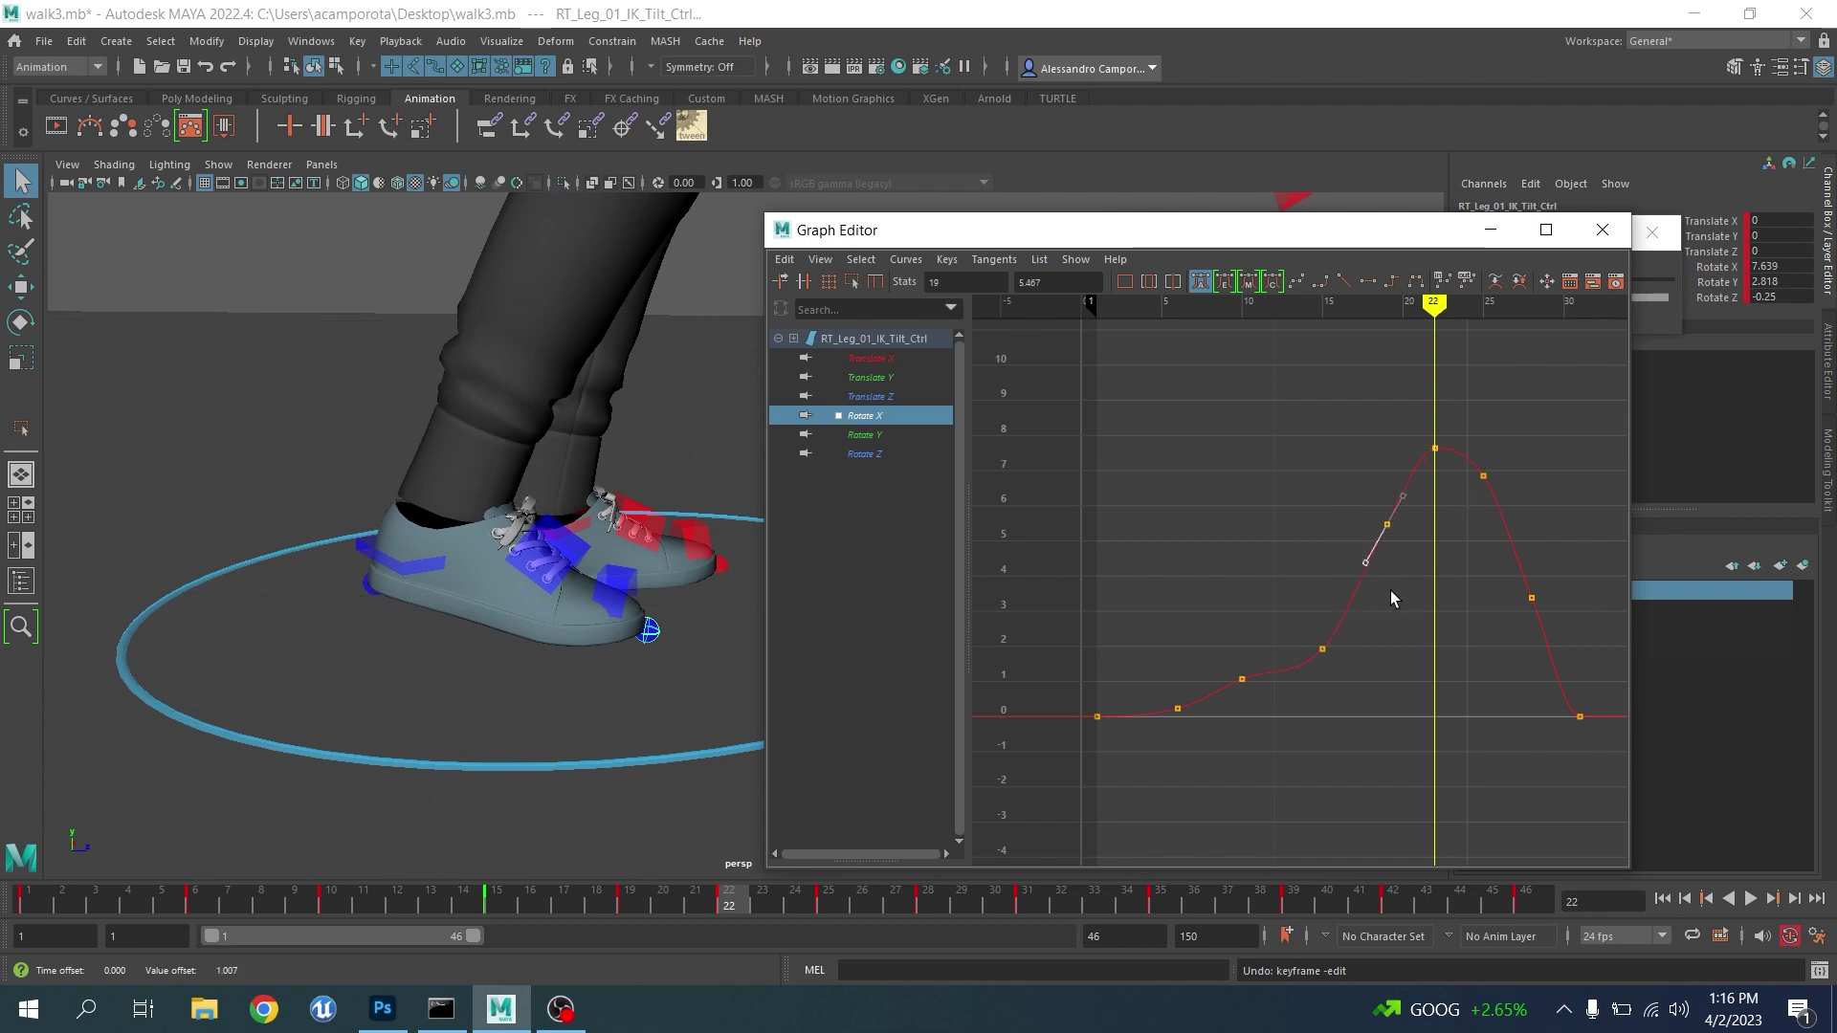
left_click_drag(1389, 606, 1344, 503)
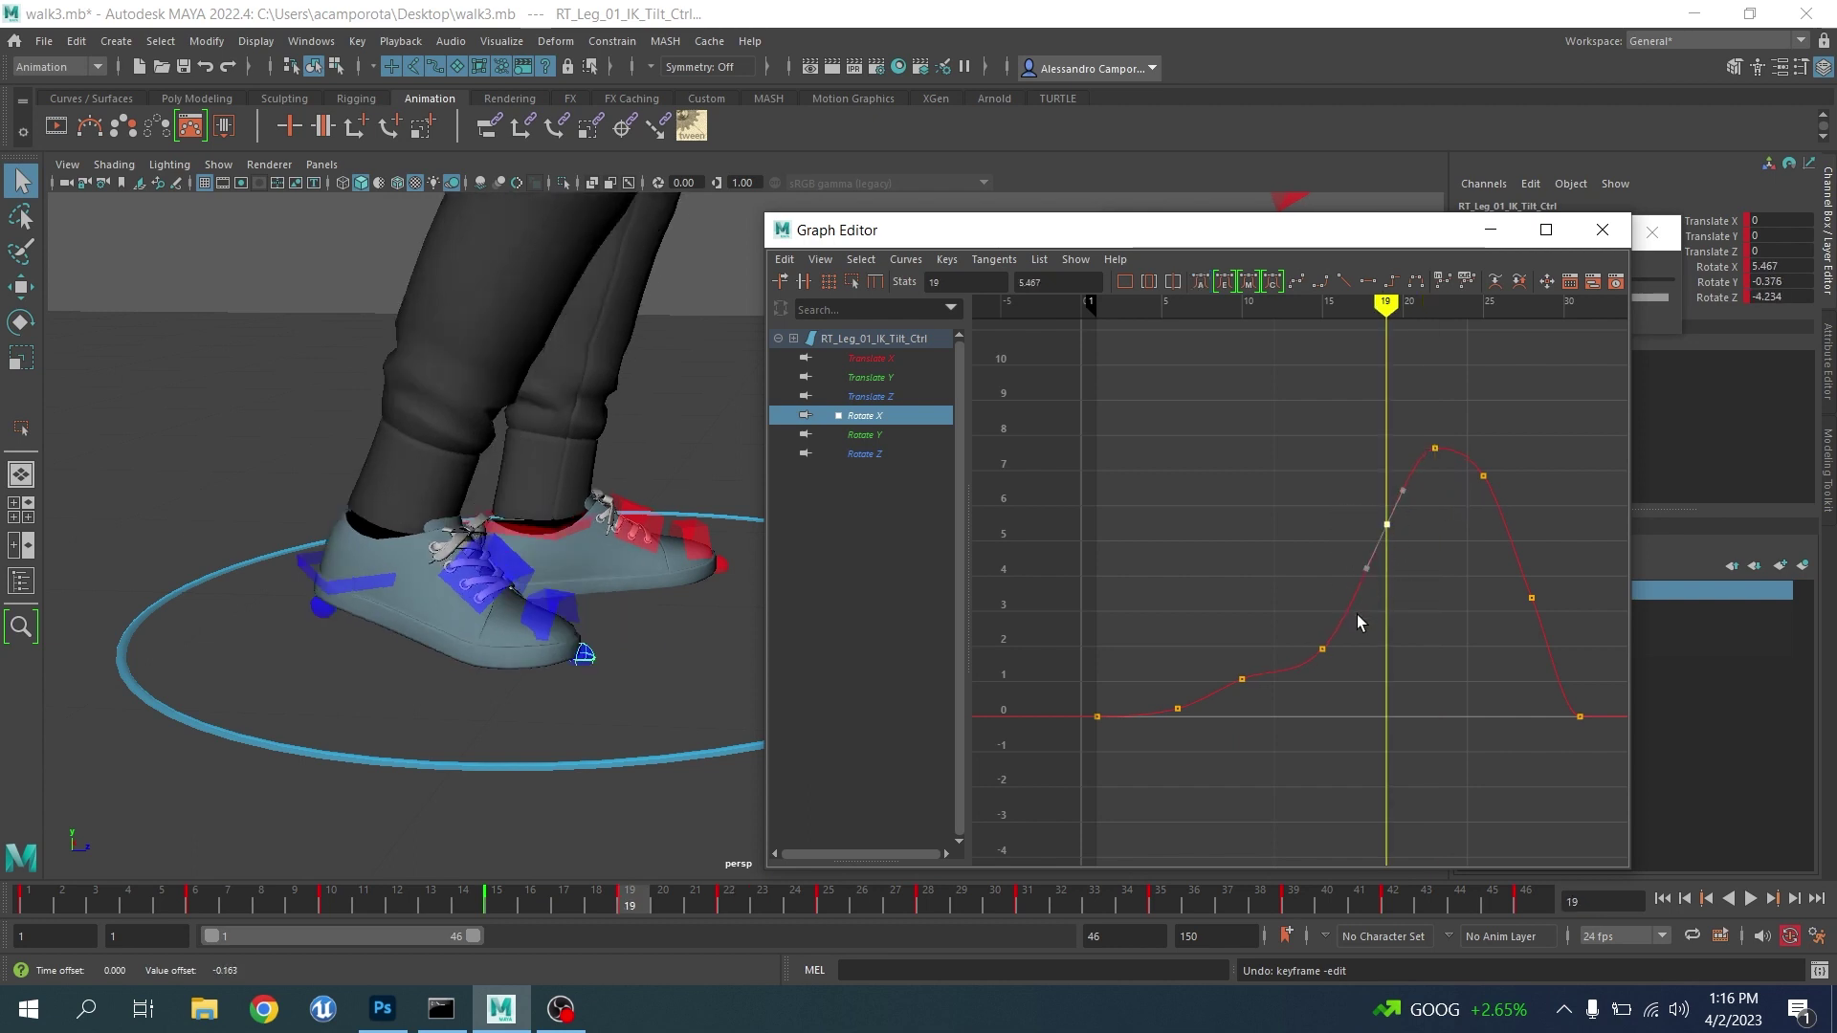
Delete the frame 42 key from the tilt control's Rotate X curve and raise the frame 46 key to 0.941
left_click_drag(1357, 614, 1530, 670)
middle_click_drag(568, 533, 115, 585, "alt")
scroll(511, 584, "down", 3)
left_click_drag(513, 586, 489, 577, "alt")
middle_click_drag(1341, 695, 1134, 692, "alt")
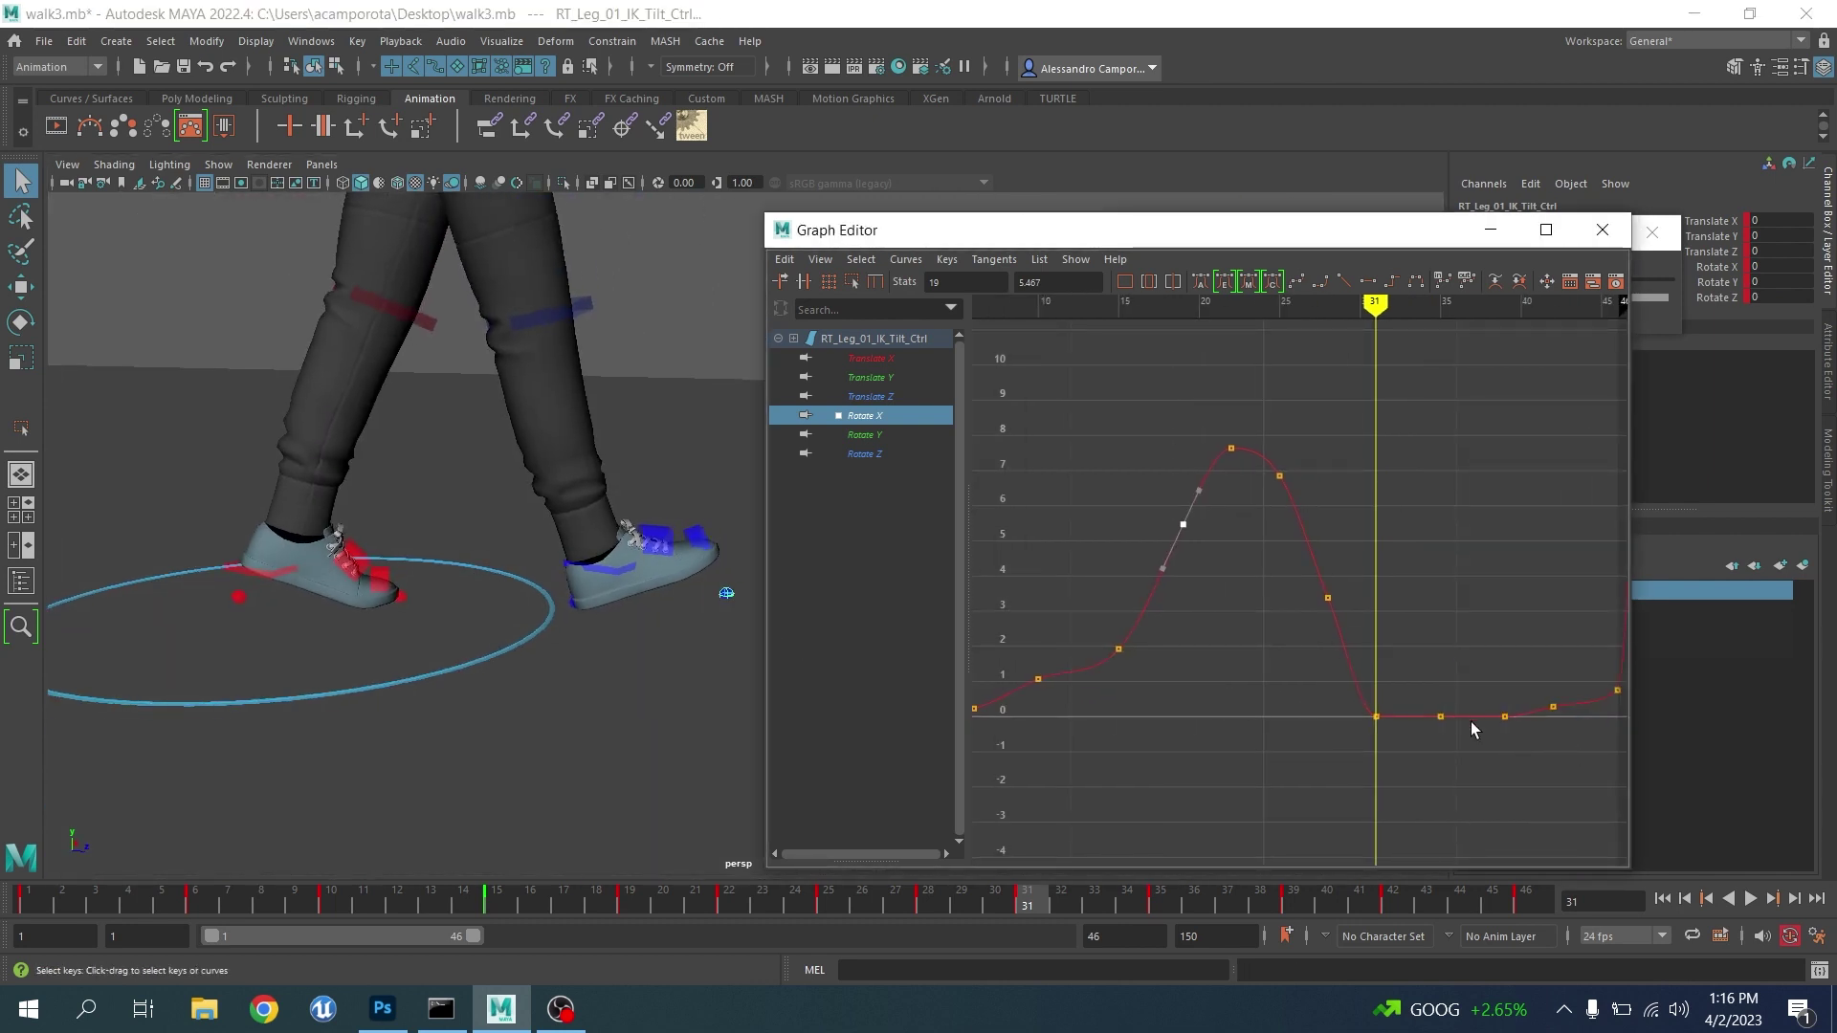
middle_click_drag(1275, 673, 1033, 623, "alt")
scroll(1316, 660, "up", 3)
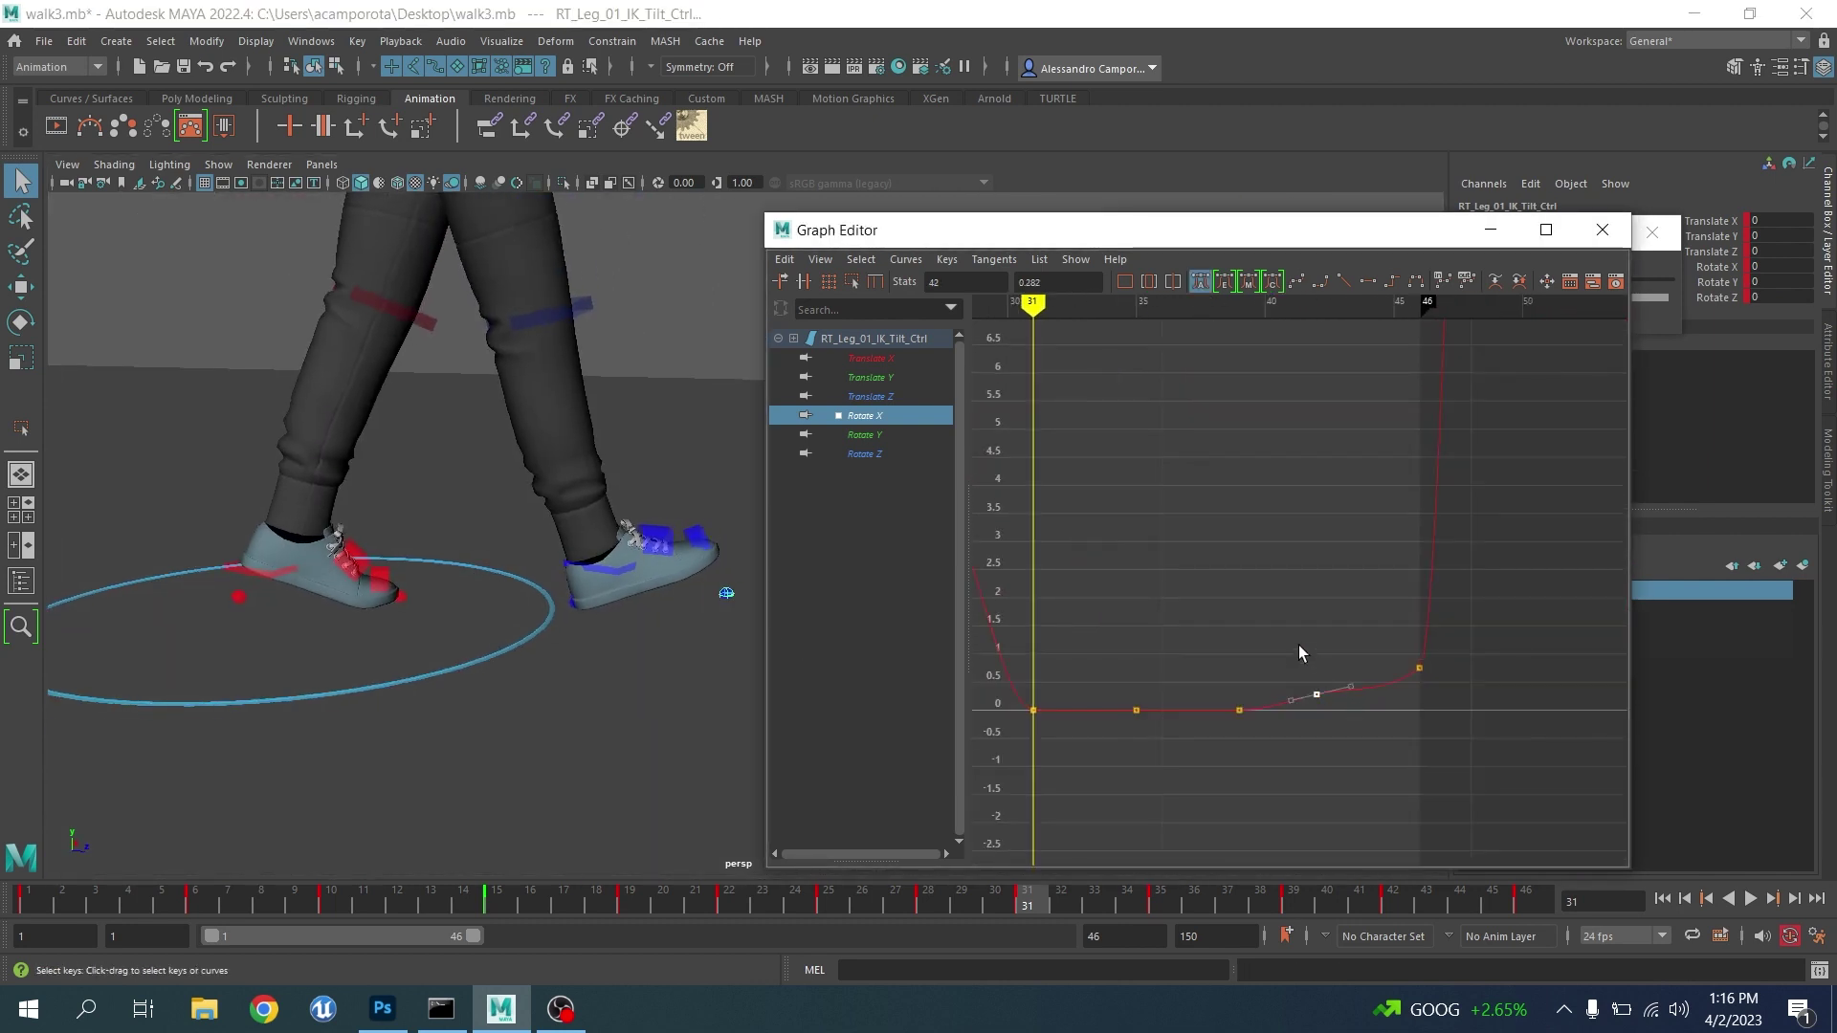
key("Delete")
left_click(1419, 667)
middle_click_drag(1463, 717, 1452, 703)
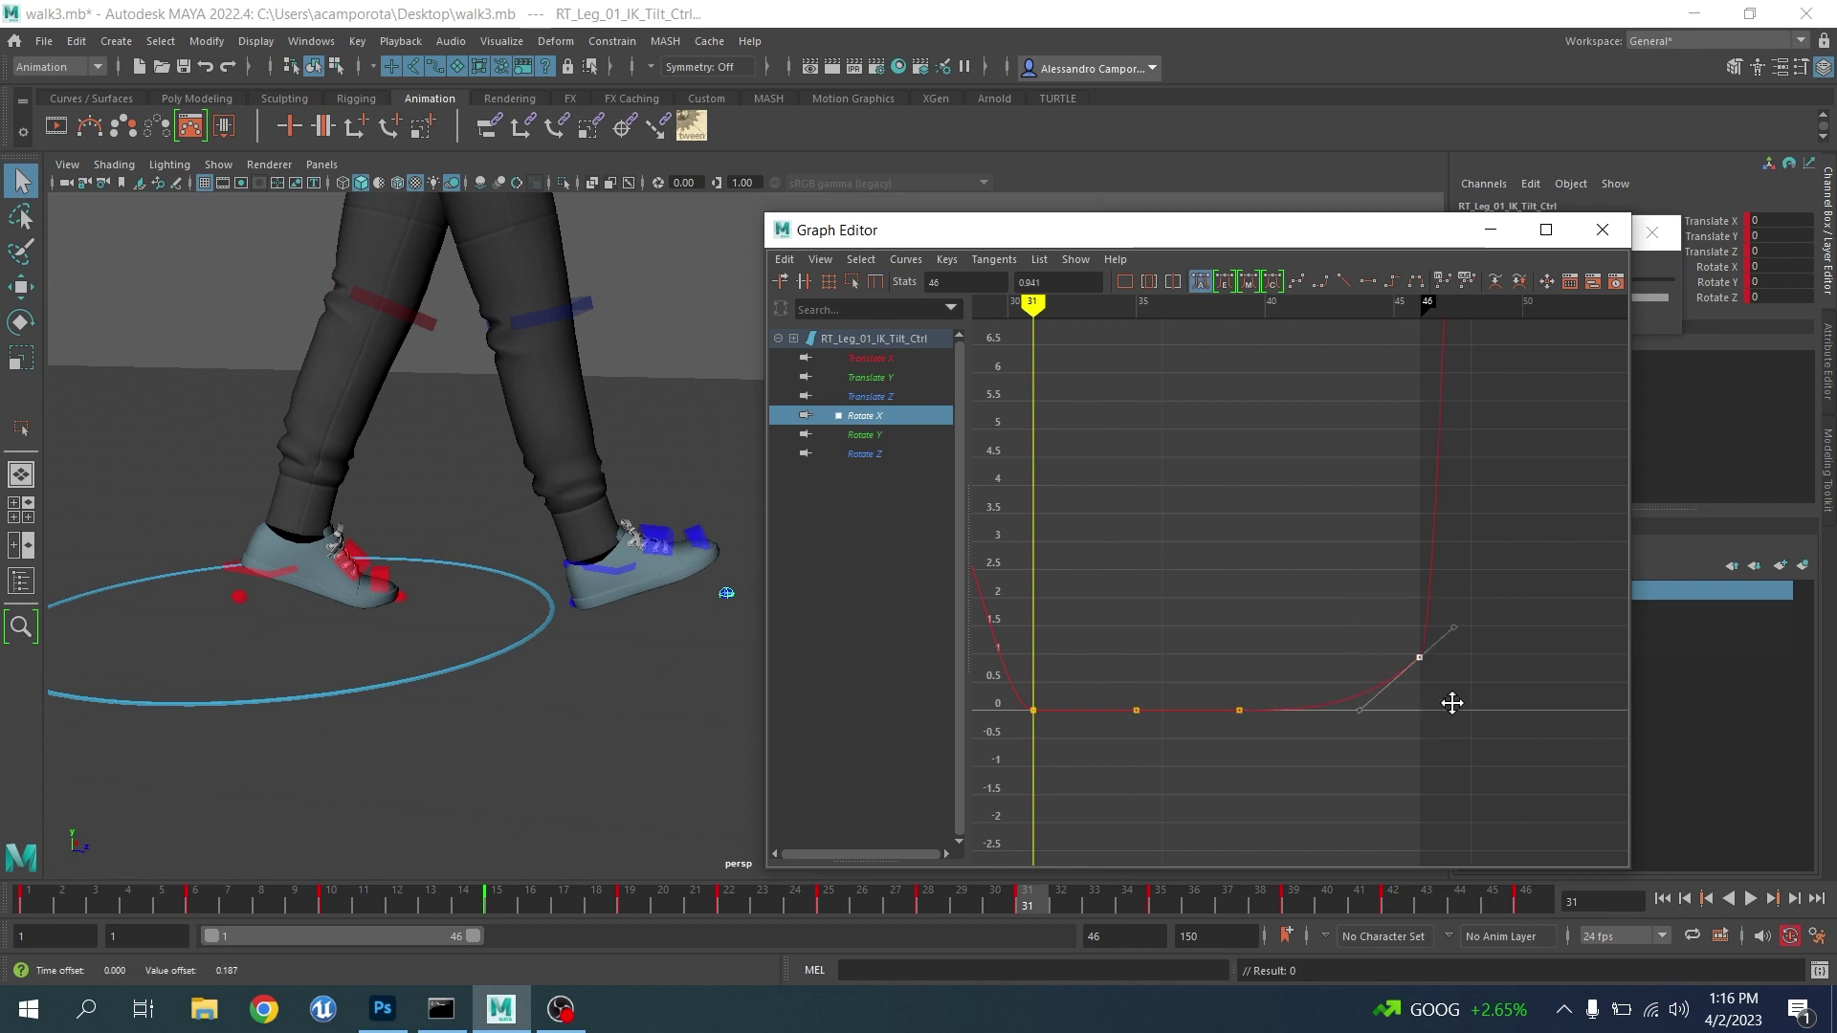
Isolate the tilt control's Rotate Y curve and raise its frame 19 key to about 0.3
left_click(882, 436)
middle_click_drag(1225, 646, 1559, 536, "alt")
right_click_drag(1560, 536, 1318, 564, "alt")
right_click_drag(1248, 641, 1243, 540, "alt")
right_click_drag(1138, 565, 1247, 584, "alt+shift")
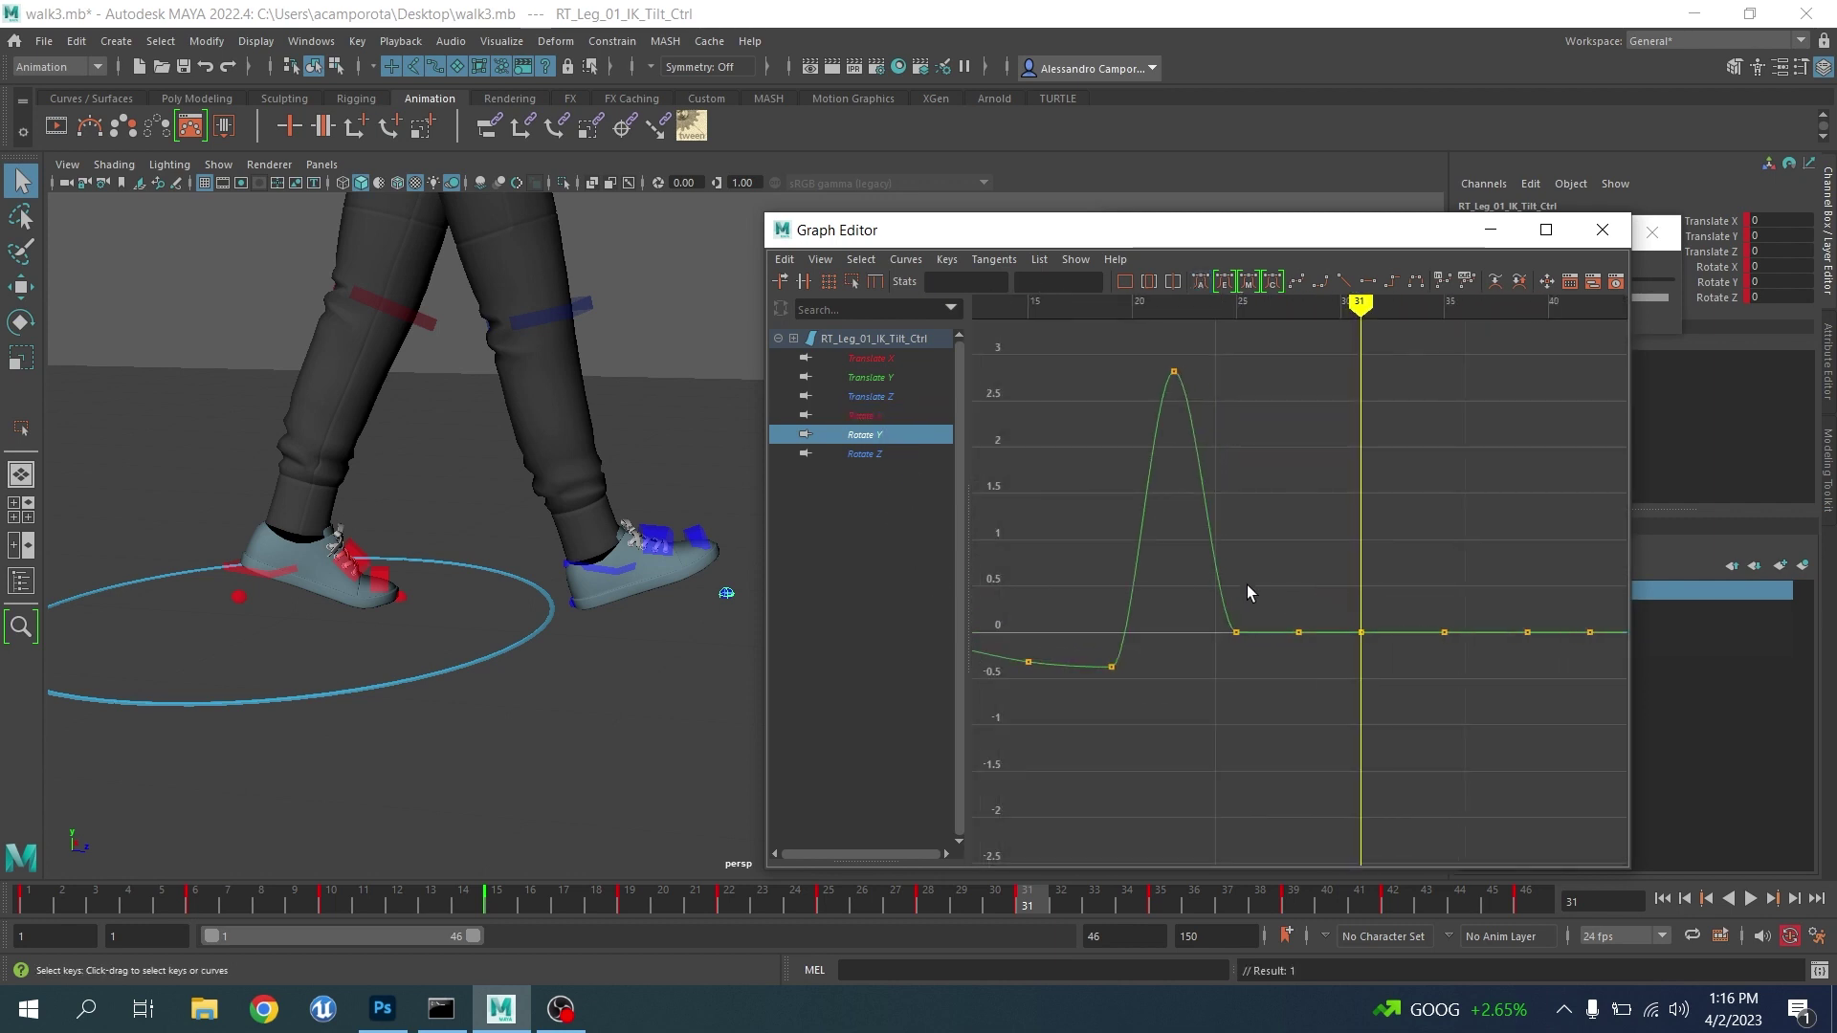
middle_click_drag(1248, 584, 1416, 615, "alt")
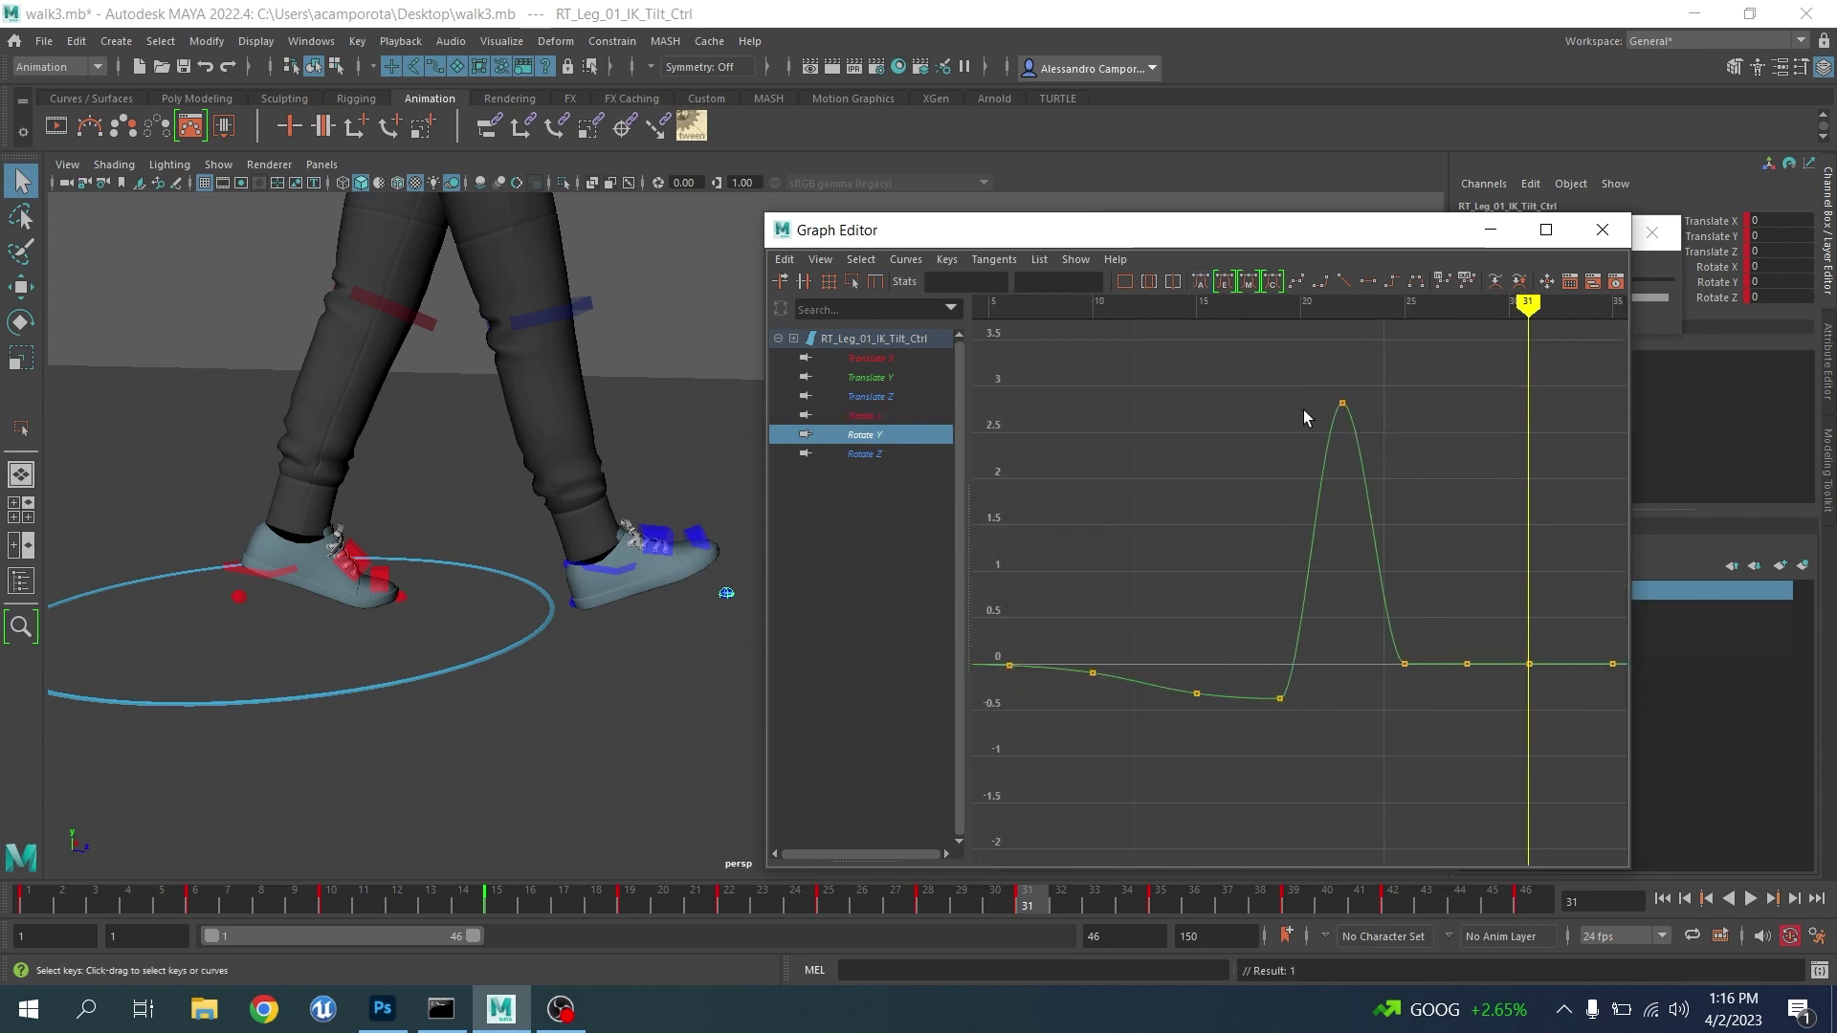
left_click_drag(1301, 375, 1435, 486)
key("comma")
key("comma")
key("comma")
key("comma")
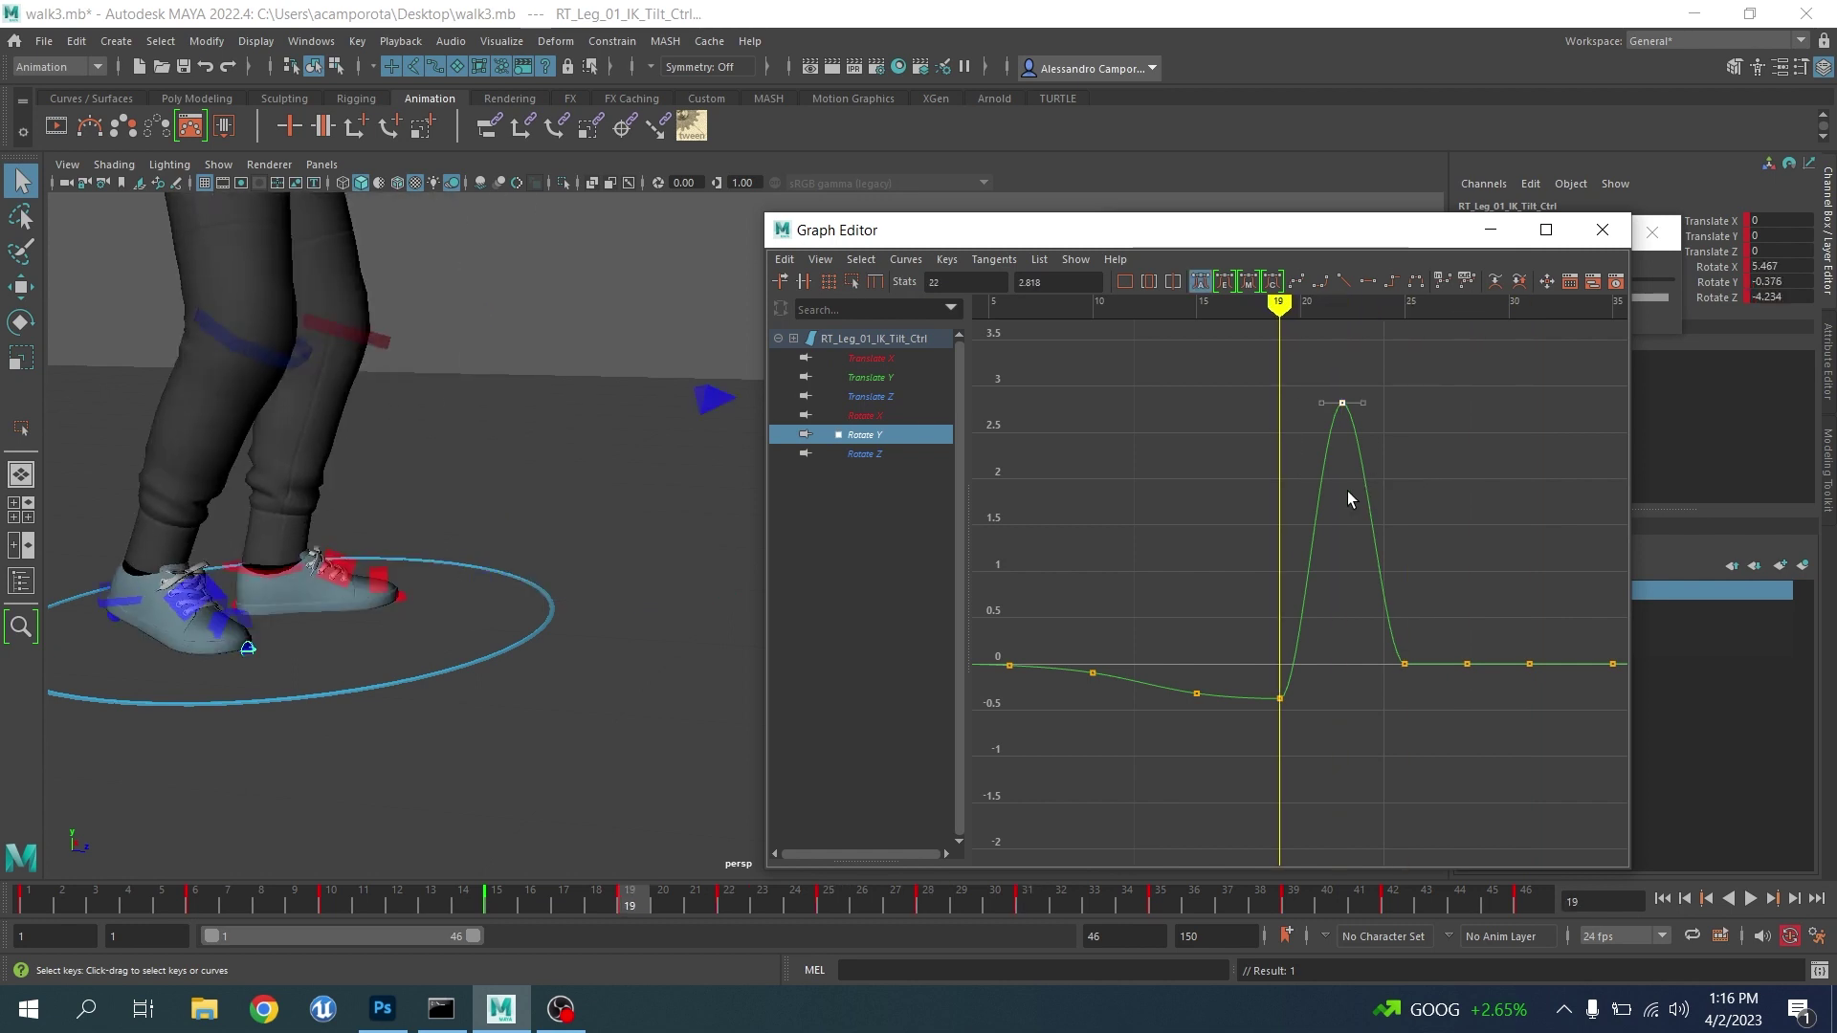
key("comma")
key("period")
left_click_drag(1294, 757, 1294, 754)
middle_click_drag(1294, 753, 1295, 689)
Lower the Rotate Y key at frame 22 to about 2.65 and raise the frame 25 key to 0.62
key("period")
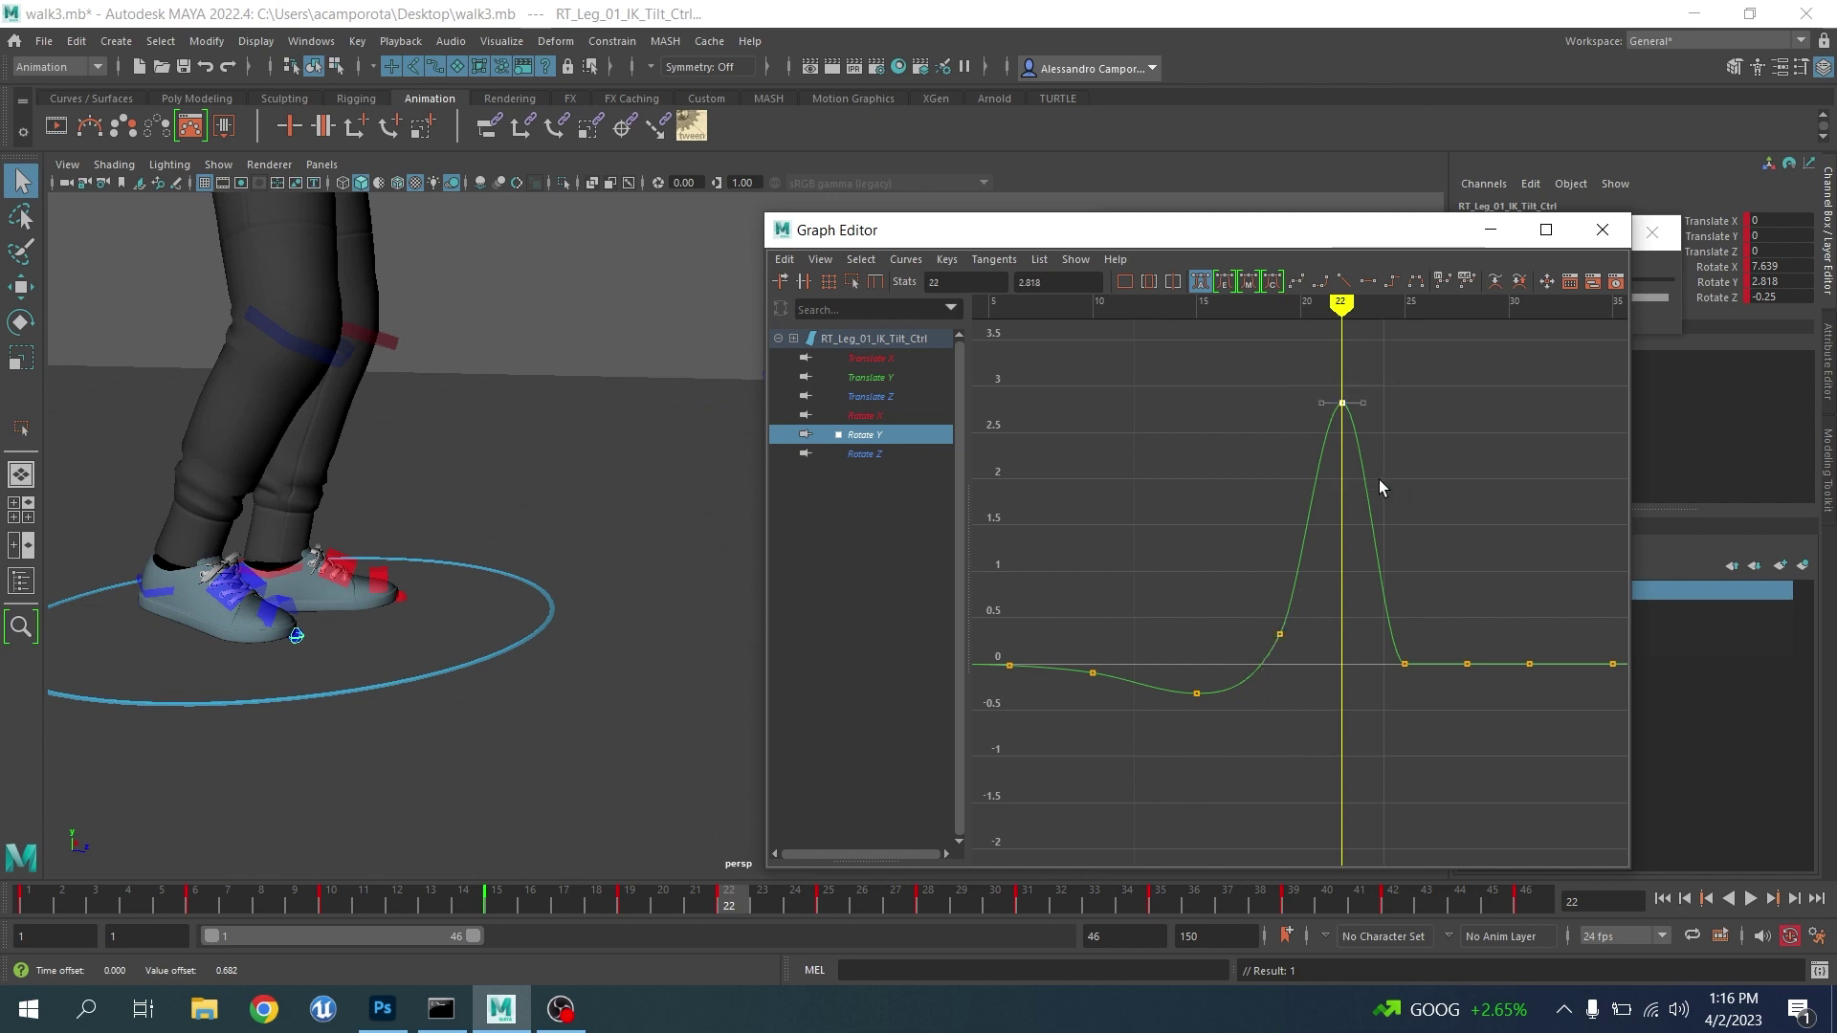
middle_click_drag(1379, 479, 1381, 492)
key("period")
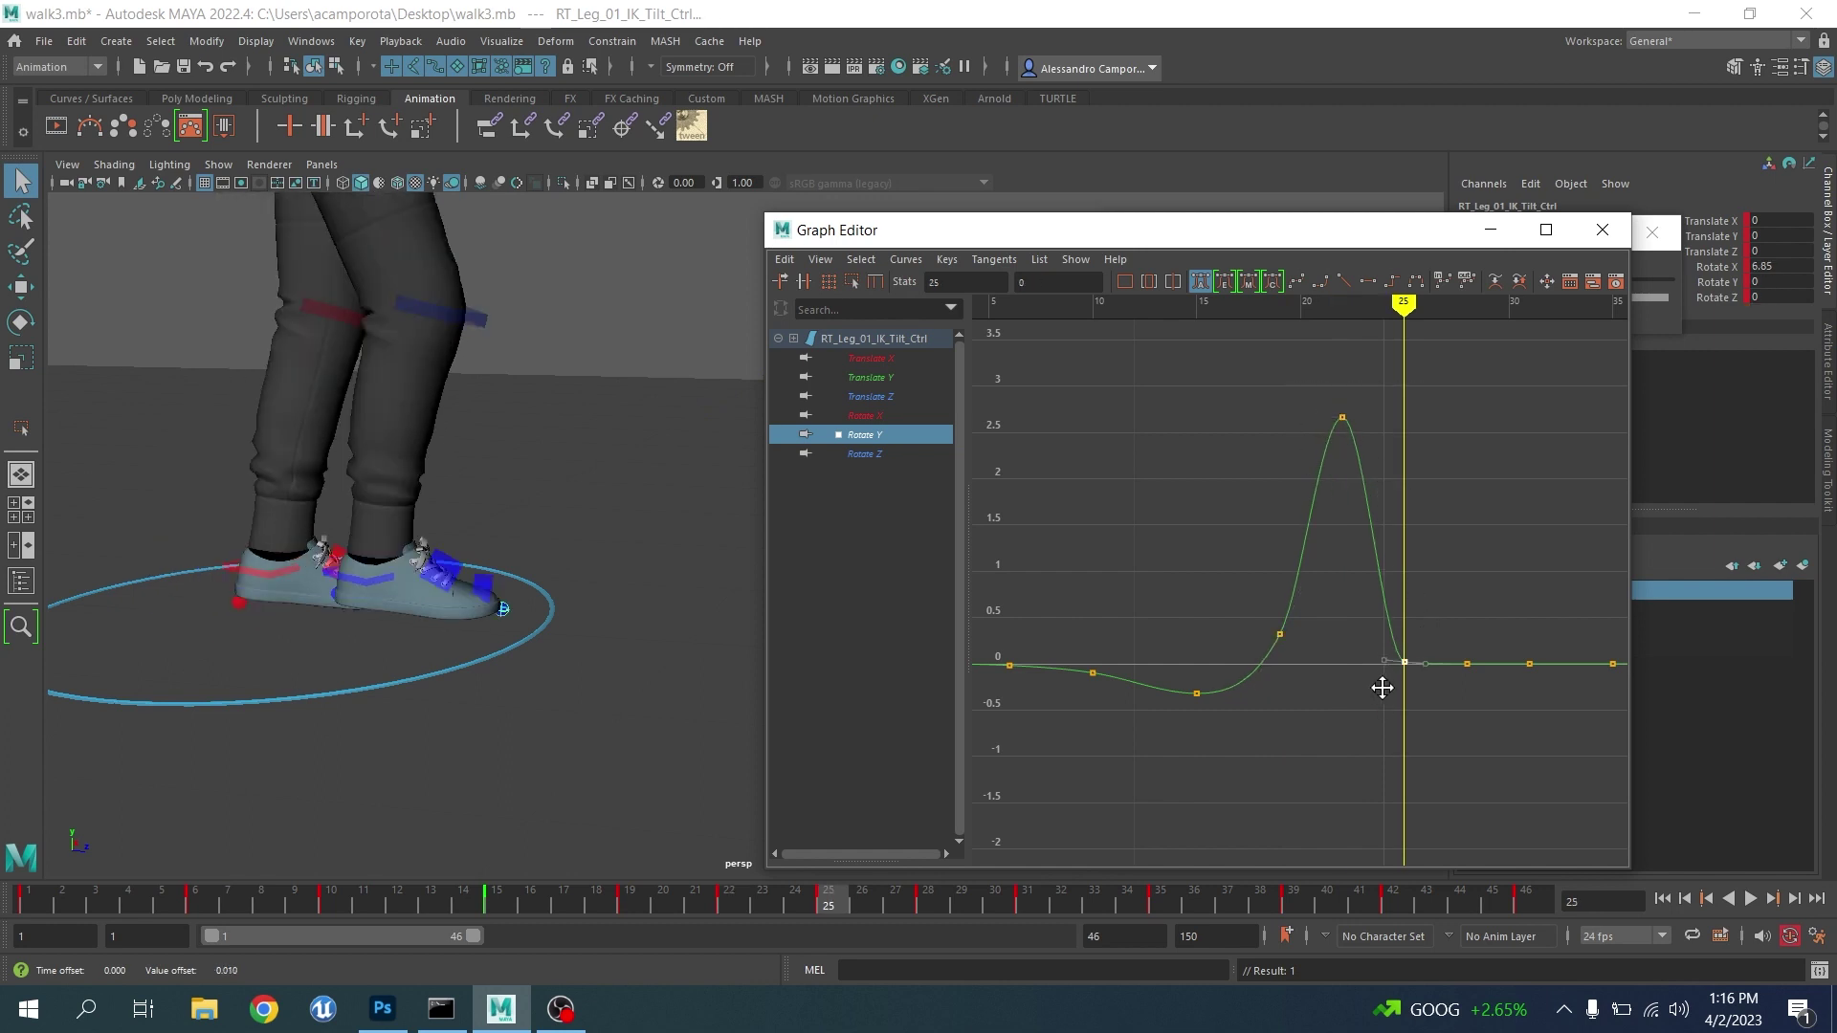
middle_click_drag(1381, 688, 1384, 637)
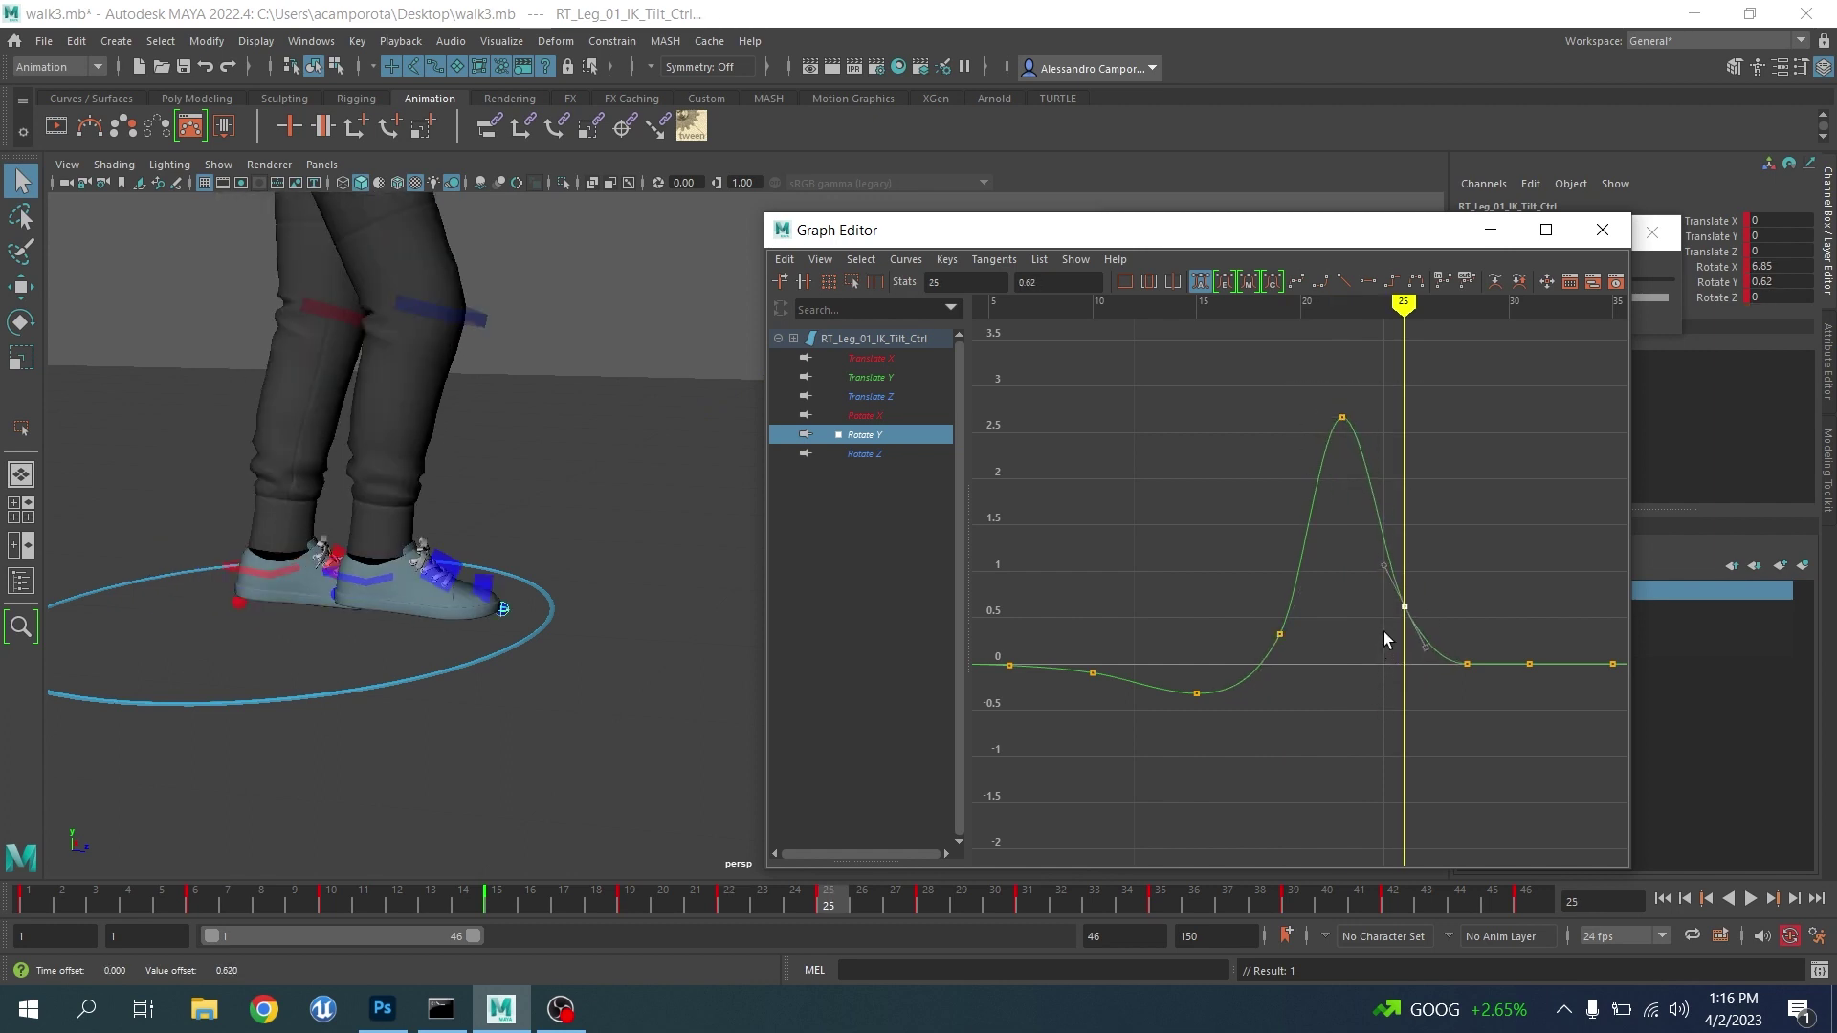
Lower the tilt control's Rotate Z key at frame 22 to -0.783 and delete the frame 25 key from that curve
left_click(865, 454)
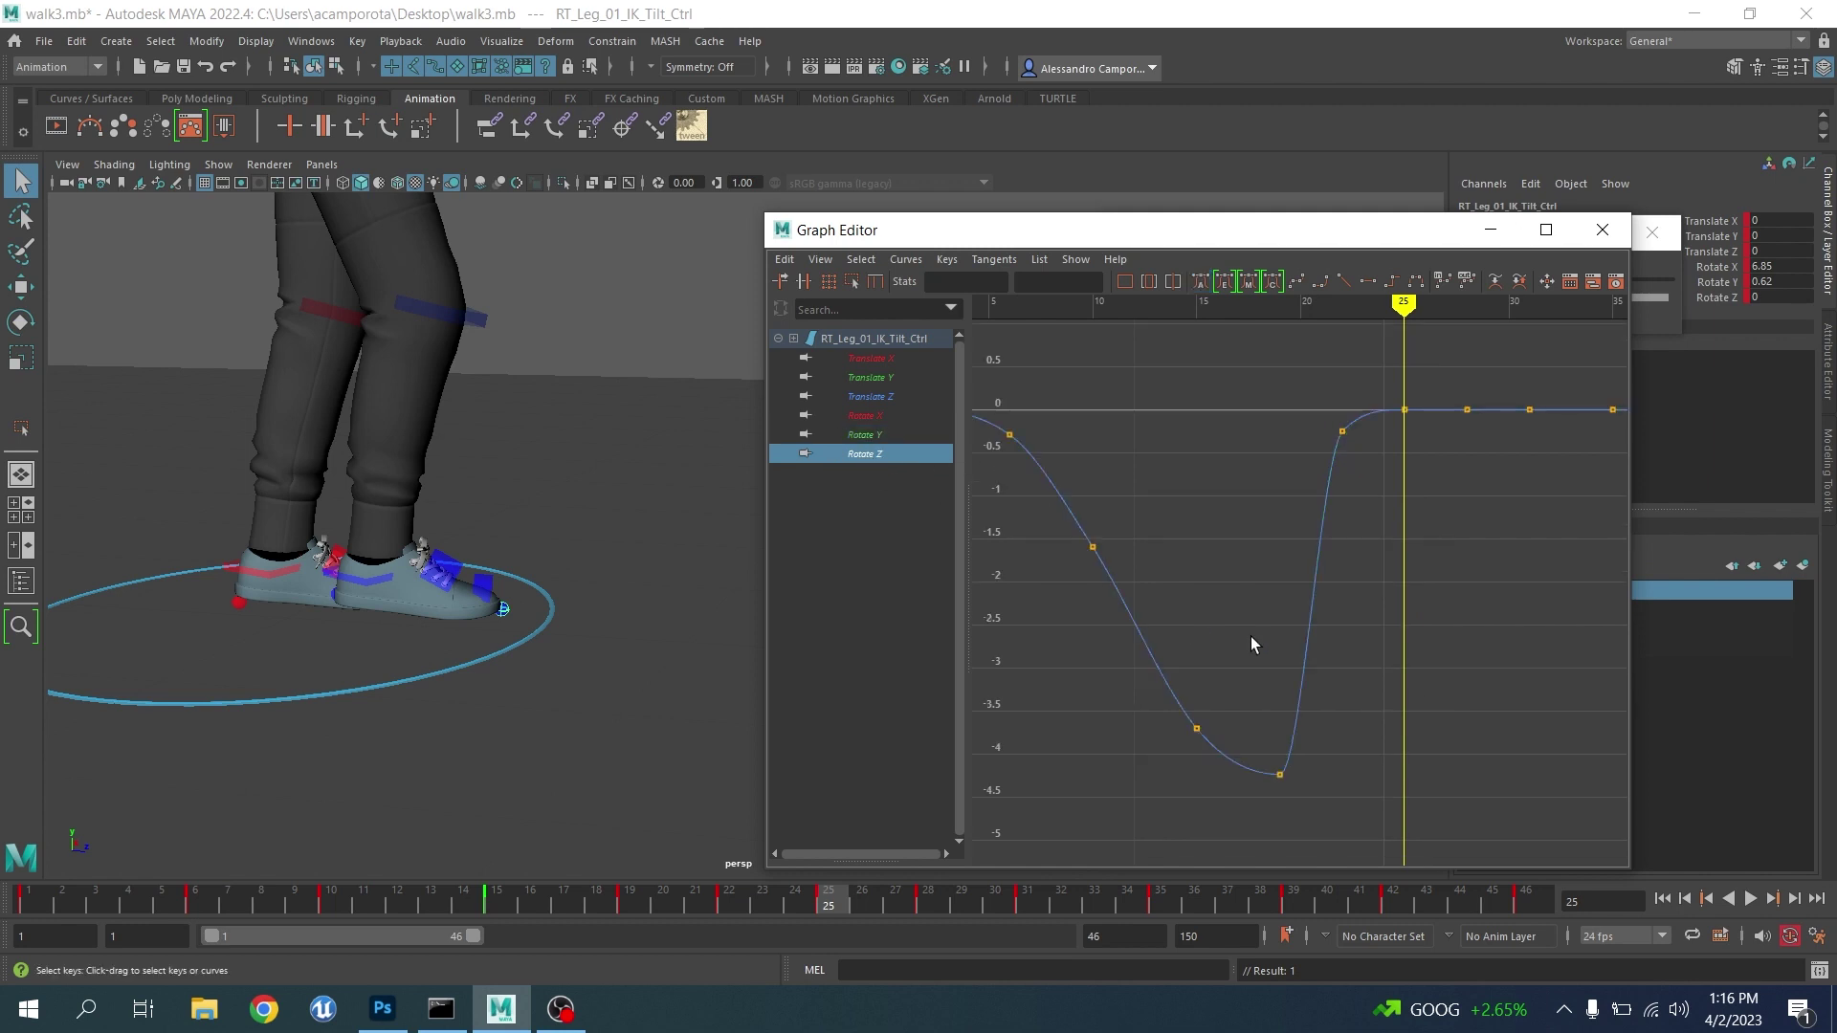
middle_click_drag(1263, 598, 1369, 615, "alt")
middle_click_drag(1477, 535, 1476, 588)
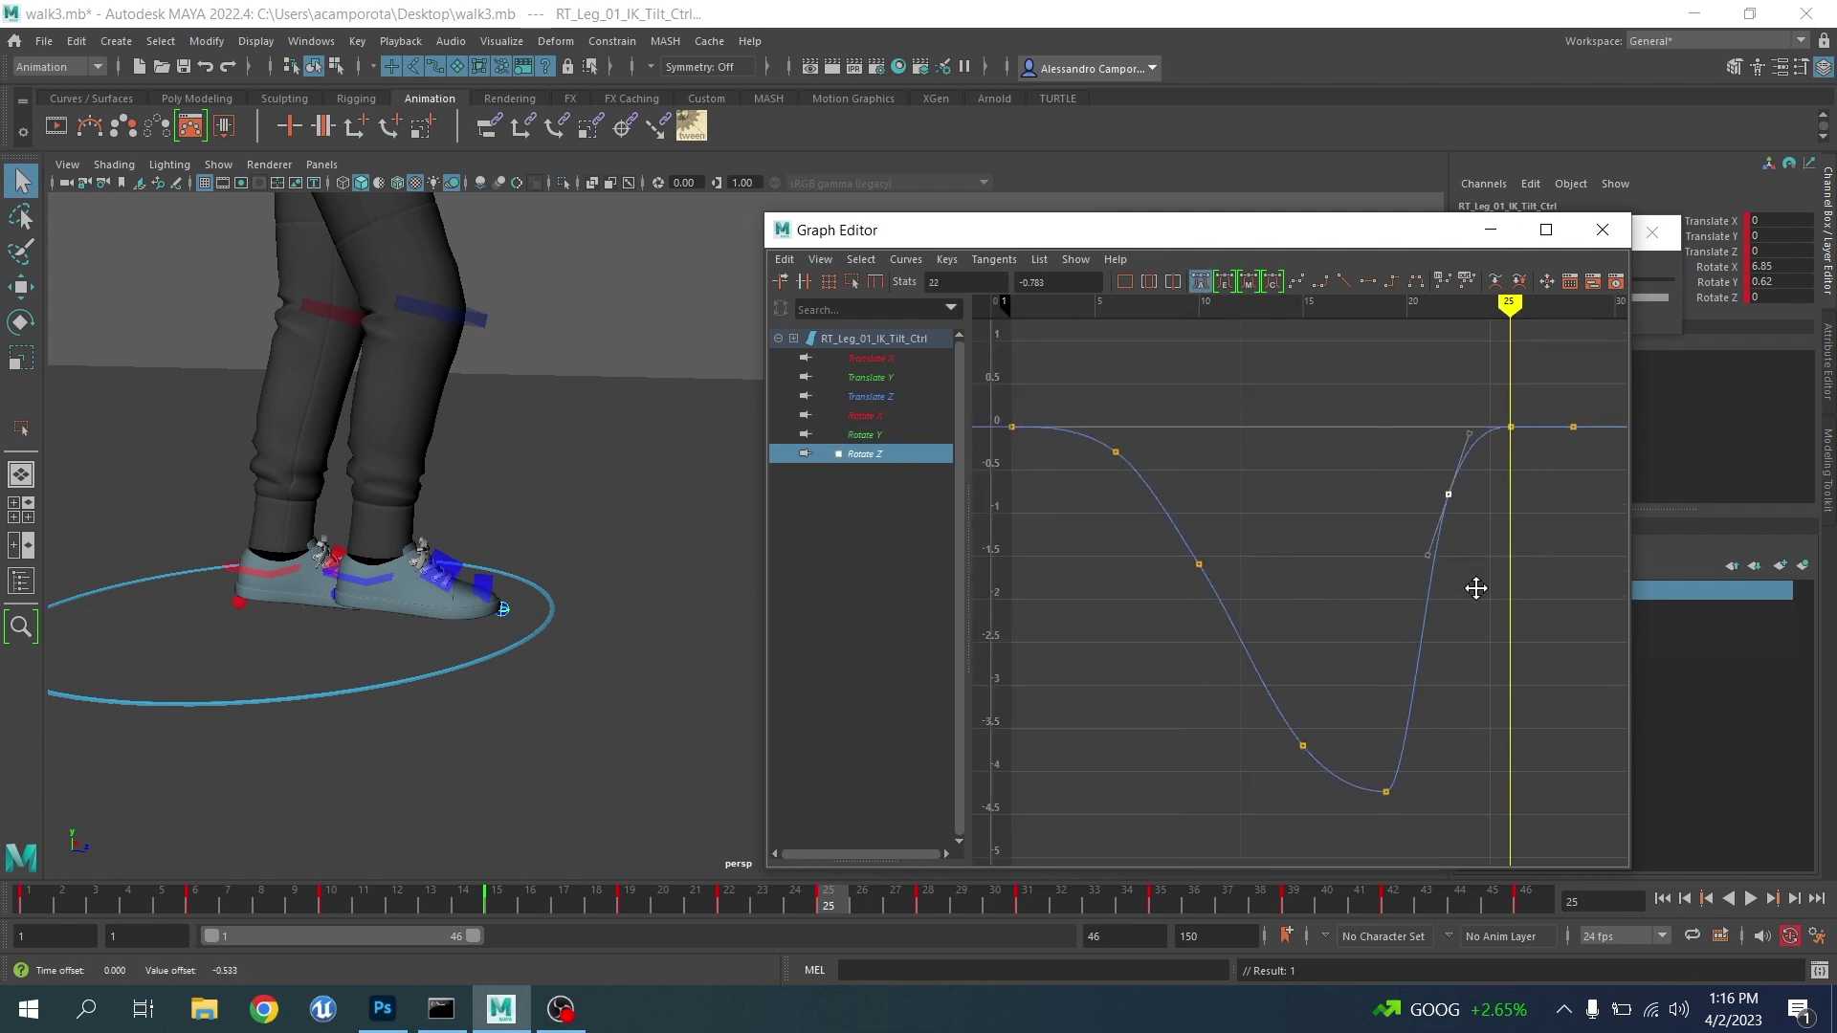
middle_click_drag(1525, 460, 1523, 483)
left_click(1535, 475)
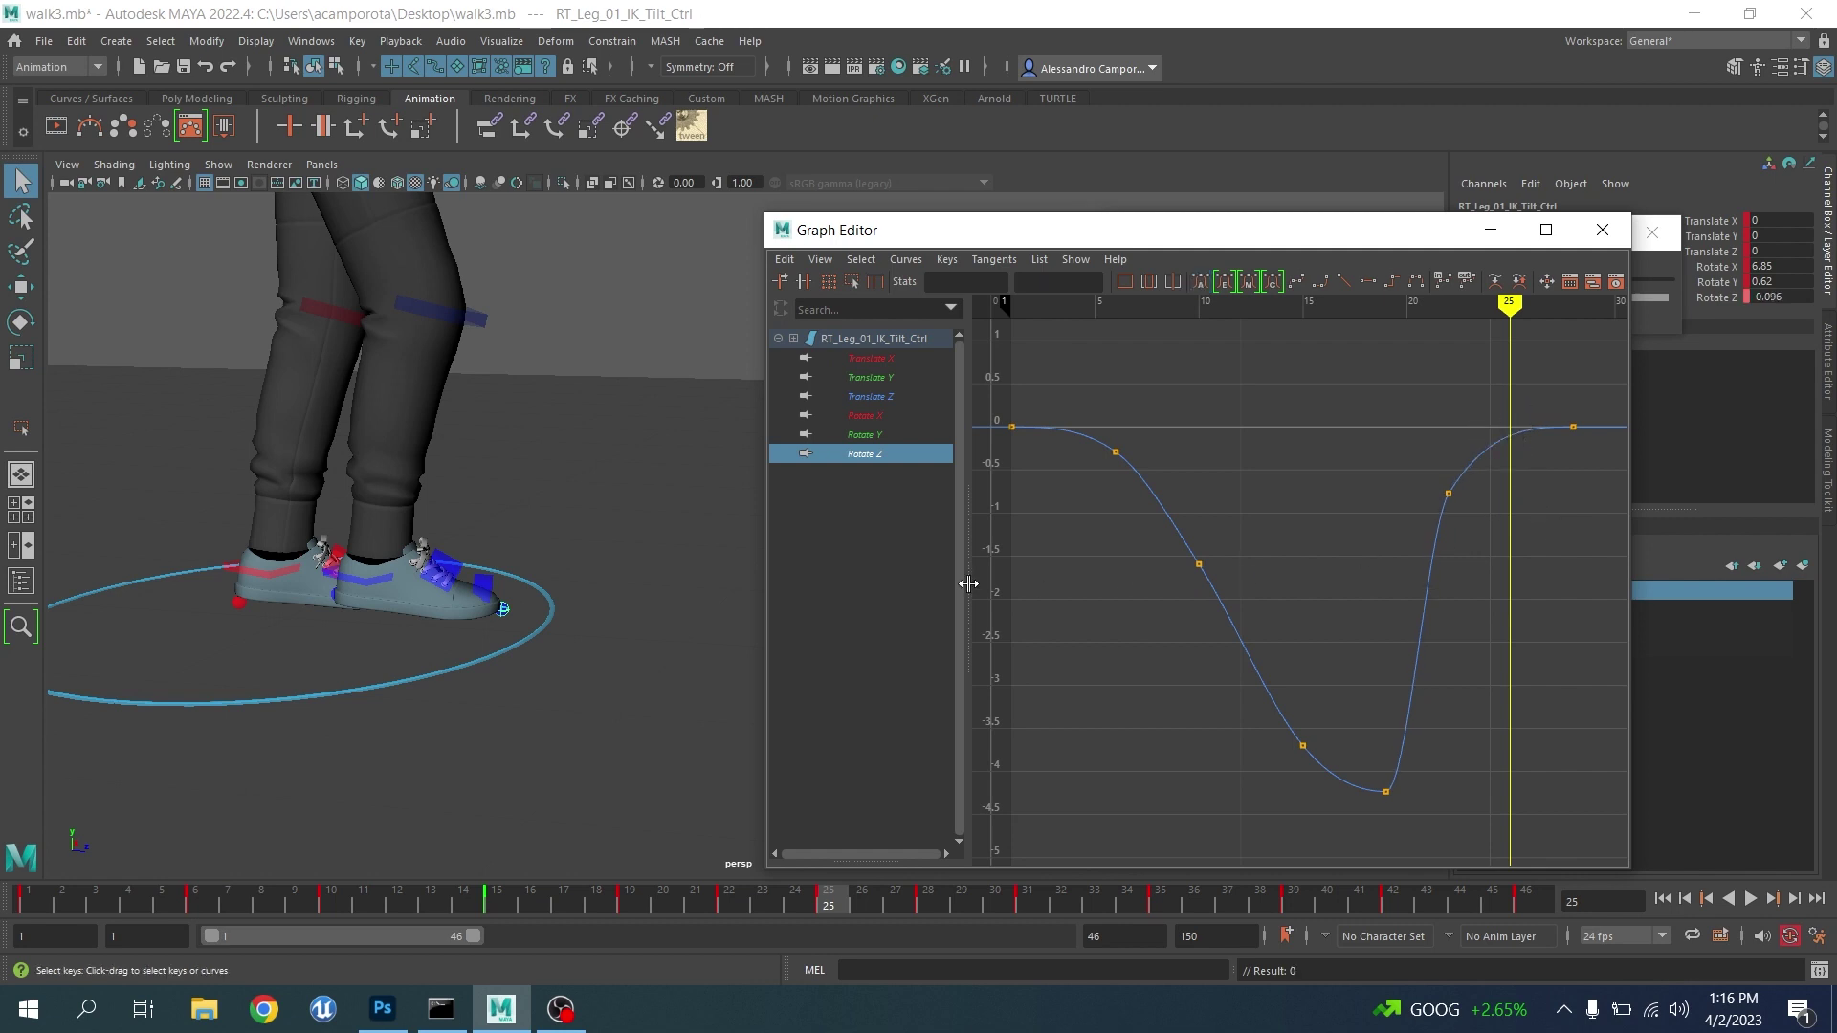
Select the right foot's second tilt control and examine its curves around frames 25 to 33
left_click(335, 595)
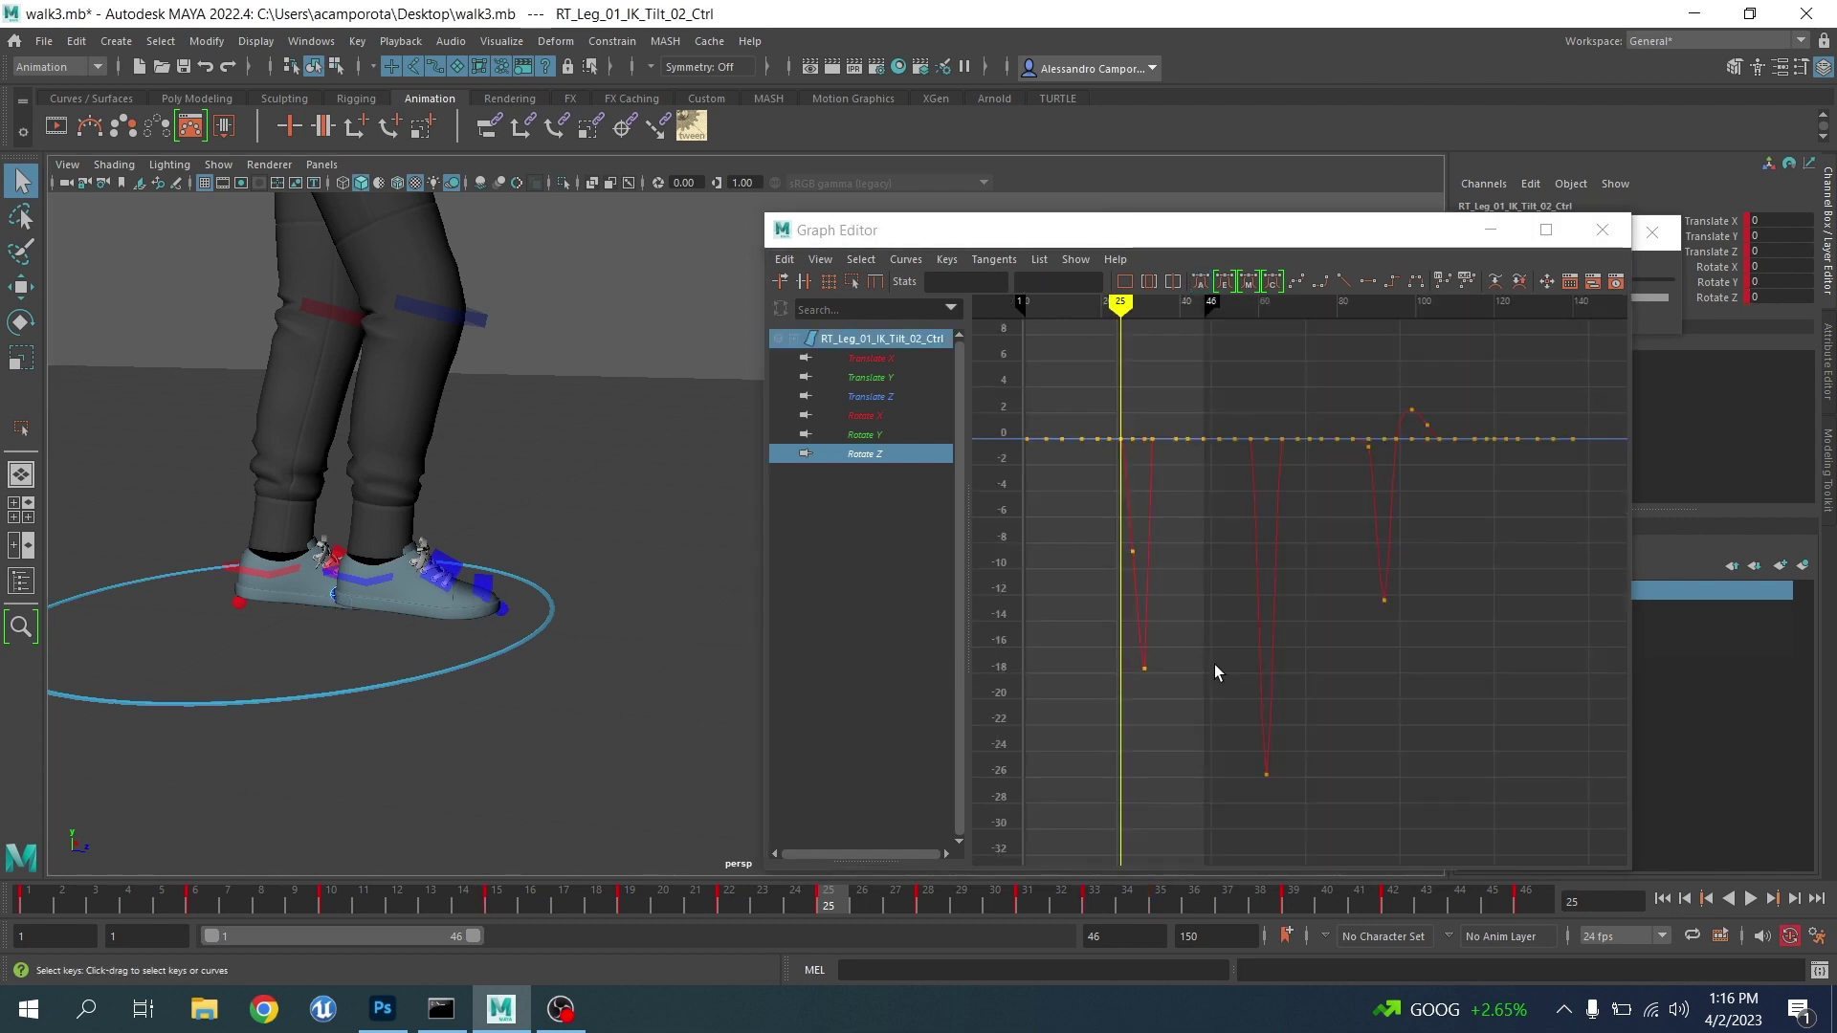
middle_click_drag(1218, 553, 1295, 565, "alt")
right_click_drag(1295, 565, 1477, 617, "alt+shift")
middle_click_drag(1080, 537, 1550, 580, "alt")
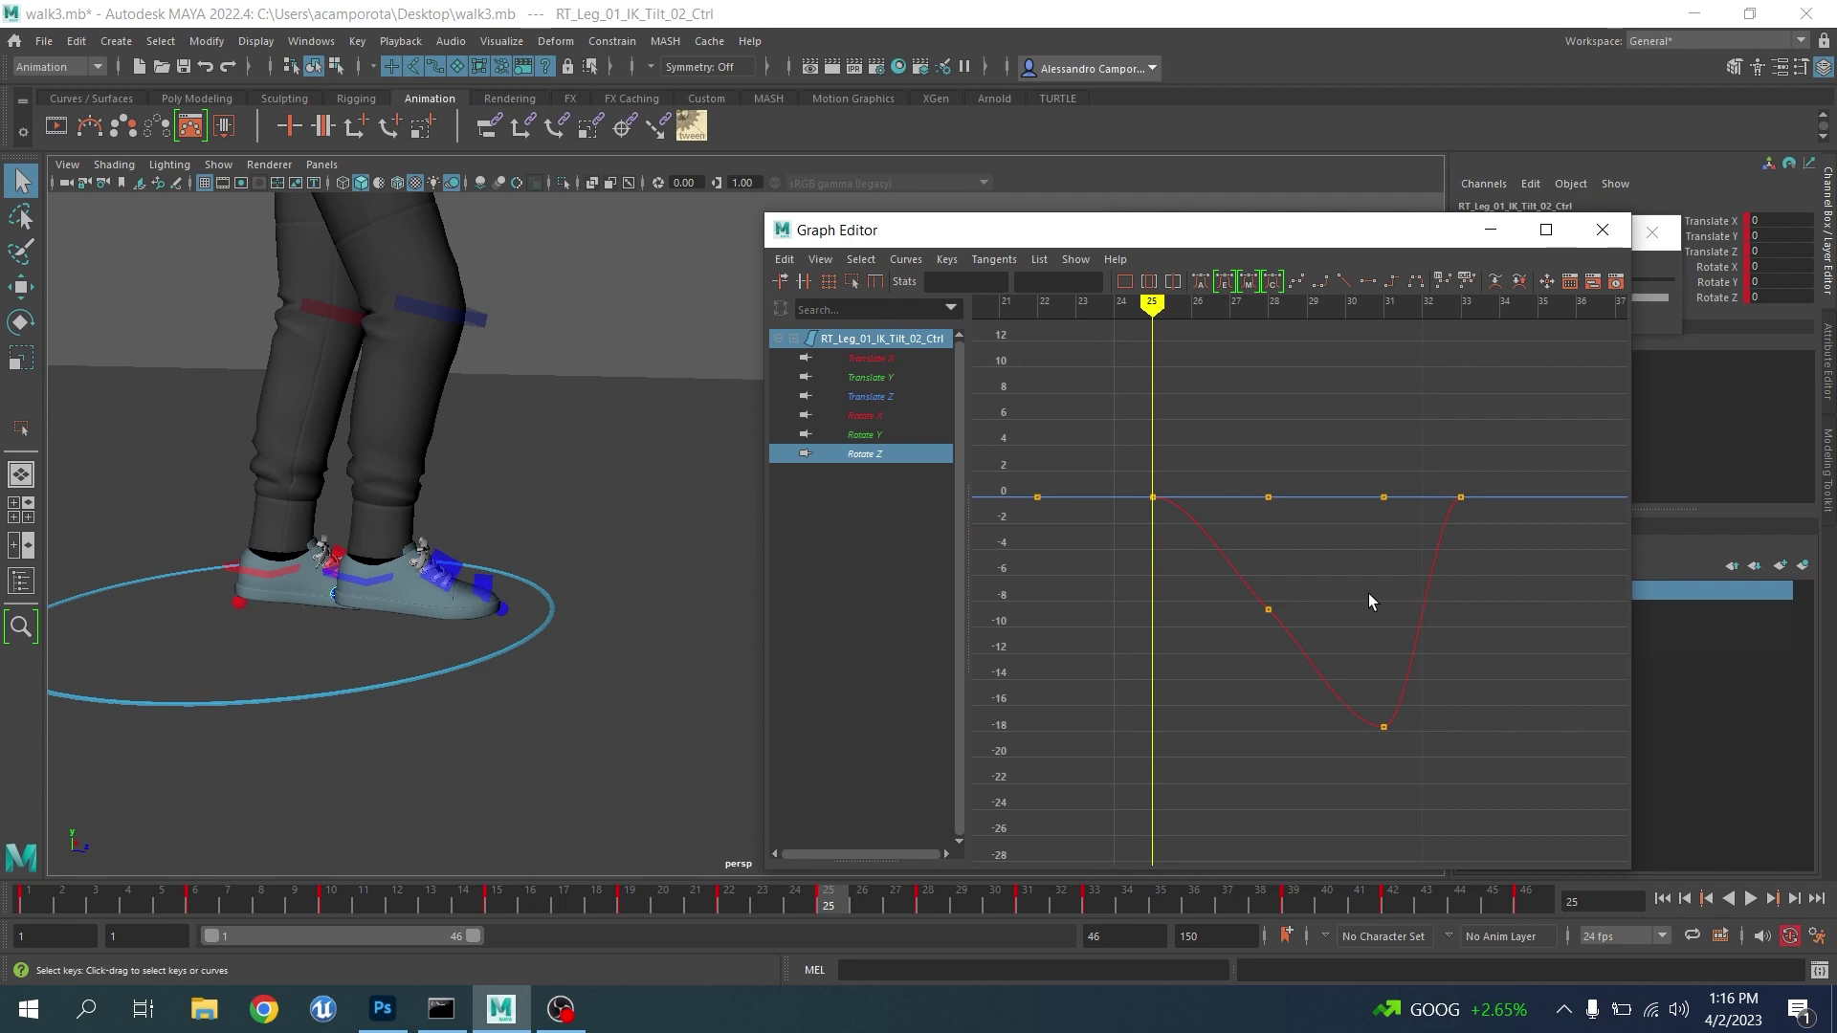
left_click_drag(704, 558, 500, 492, "alt")
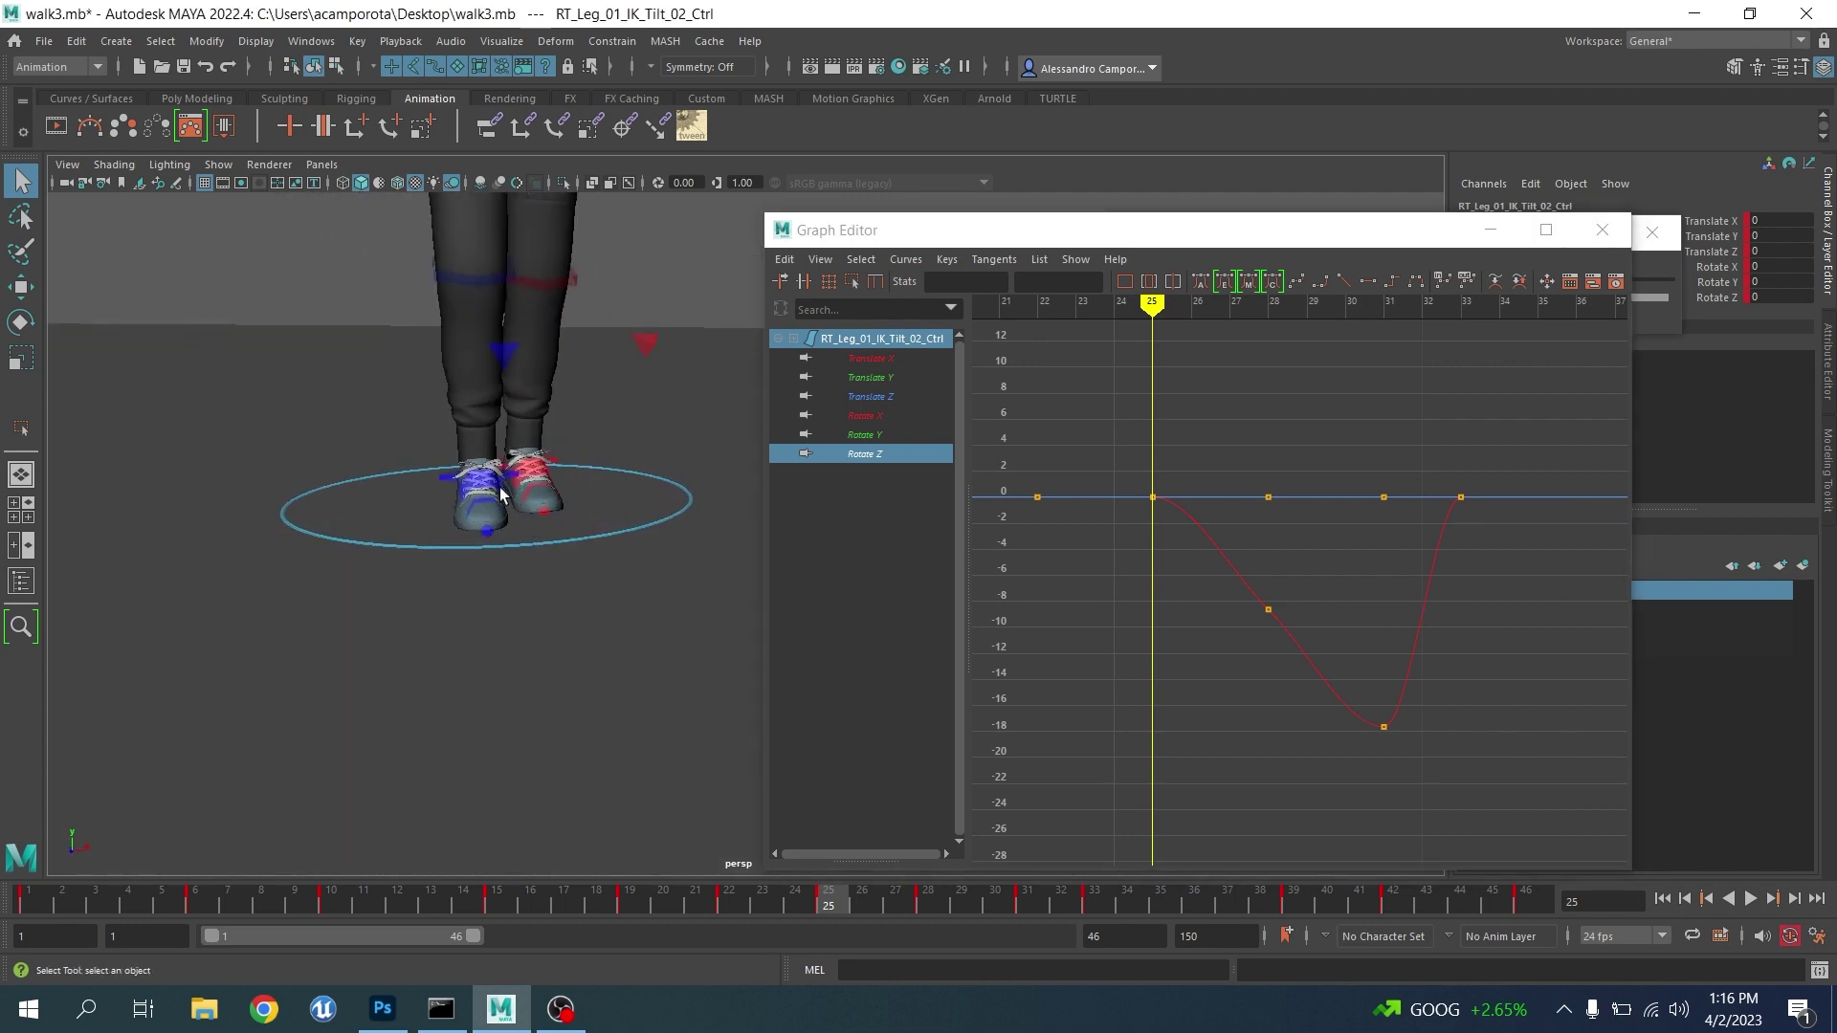
Isolate the right foot IK control's Translate Z curve and delete its key at frame 28
left_click(429, 471)
left_click(880, 396)
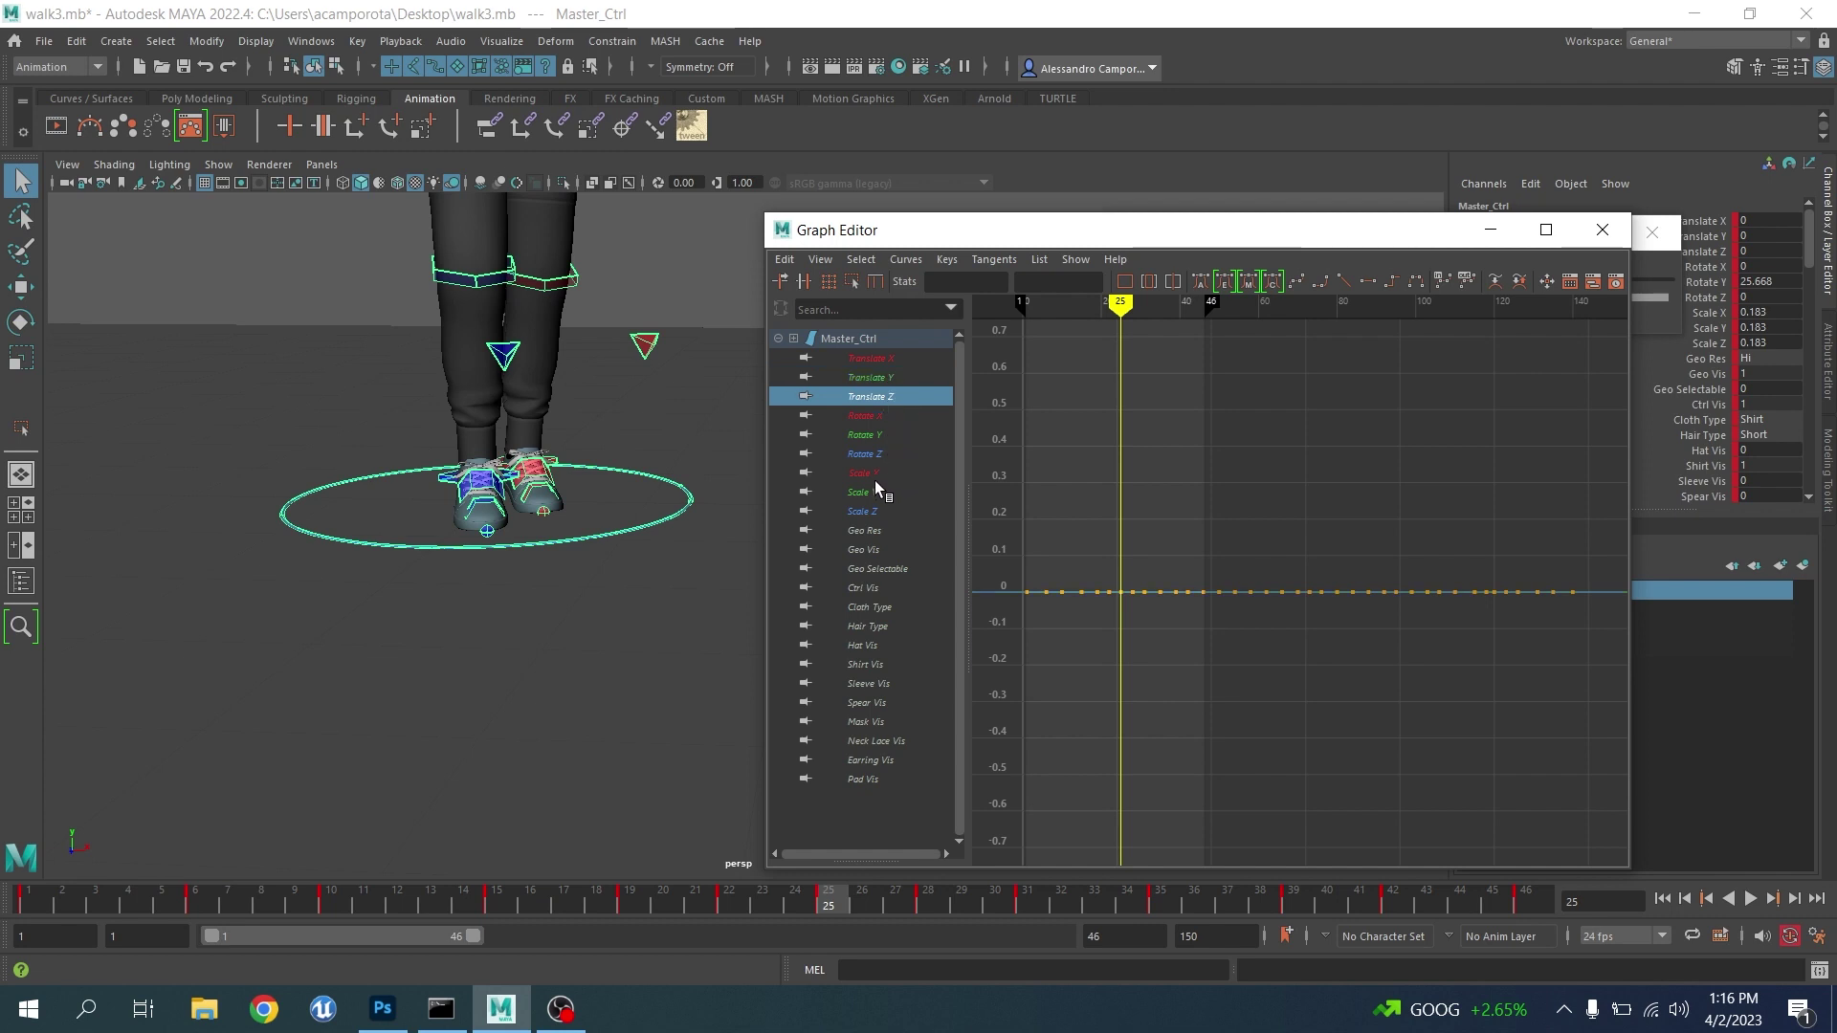
left_click_drag(584, 498, 714, 570, "alt")
left_click(714, 570)
left_click(256, 621)
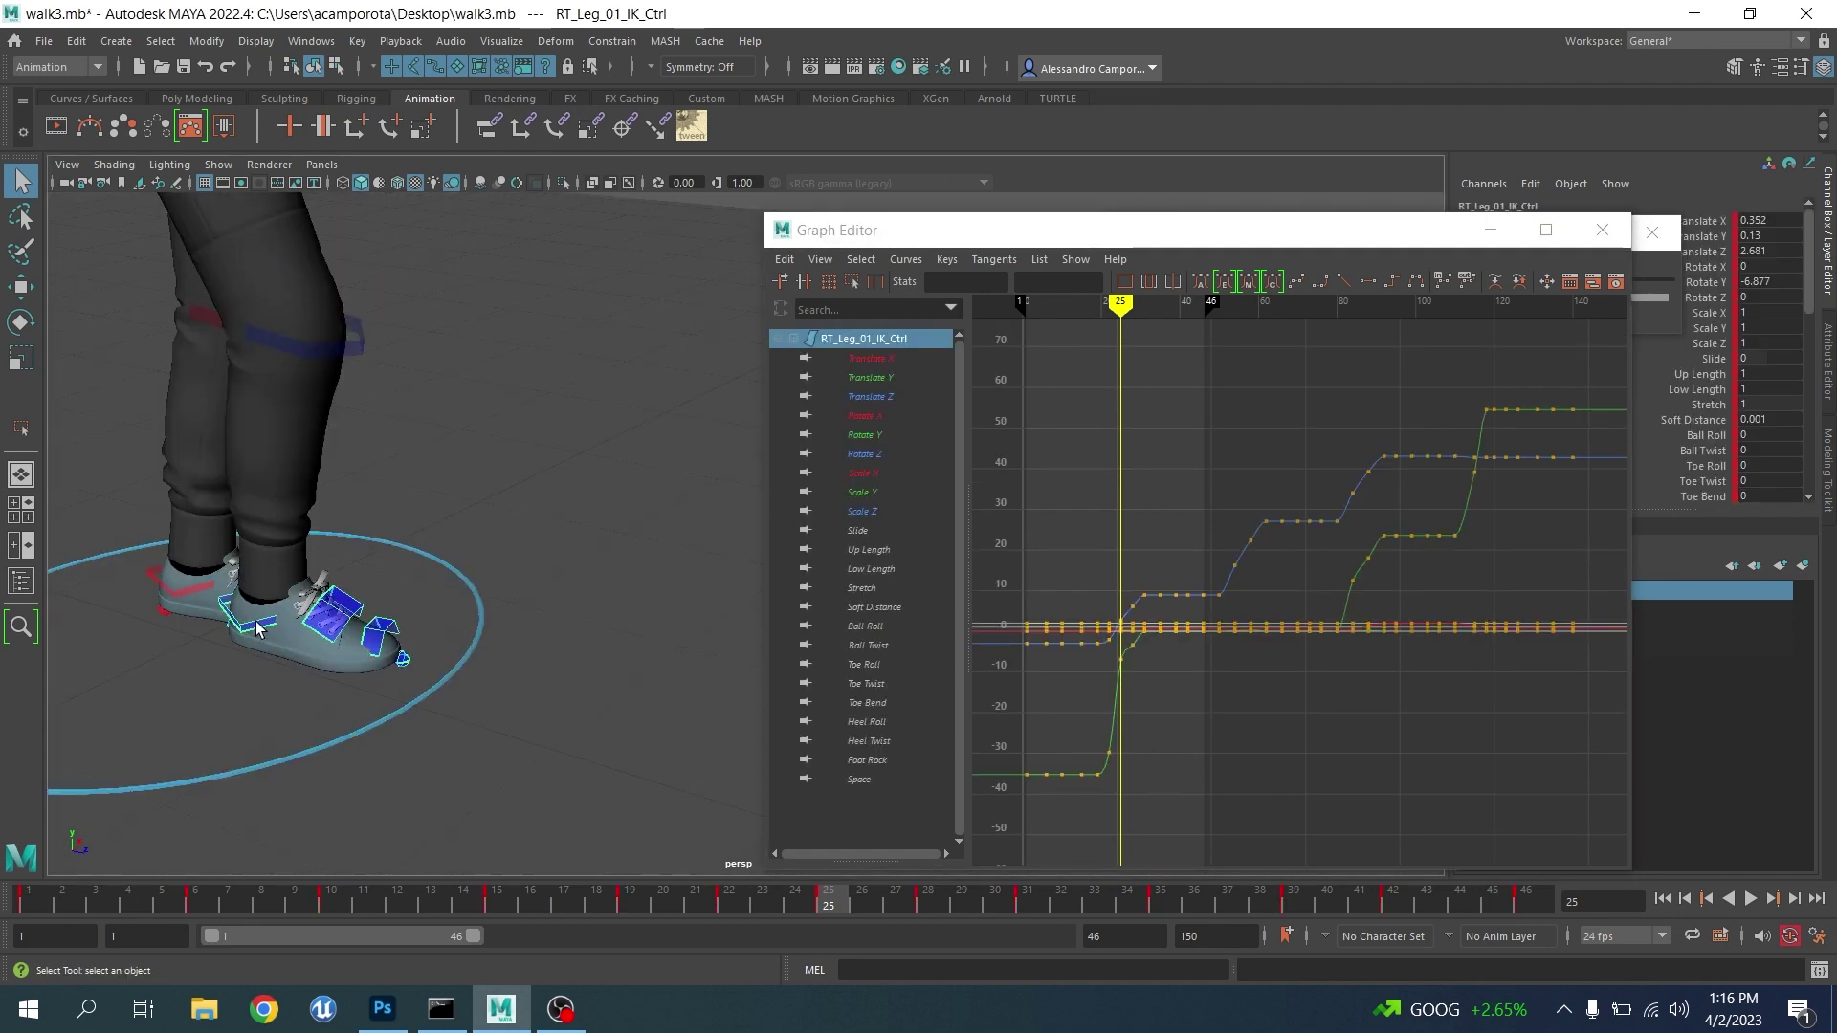
left_click(875, 397)
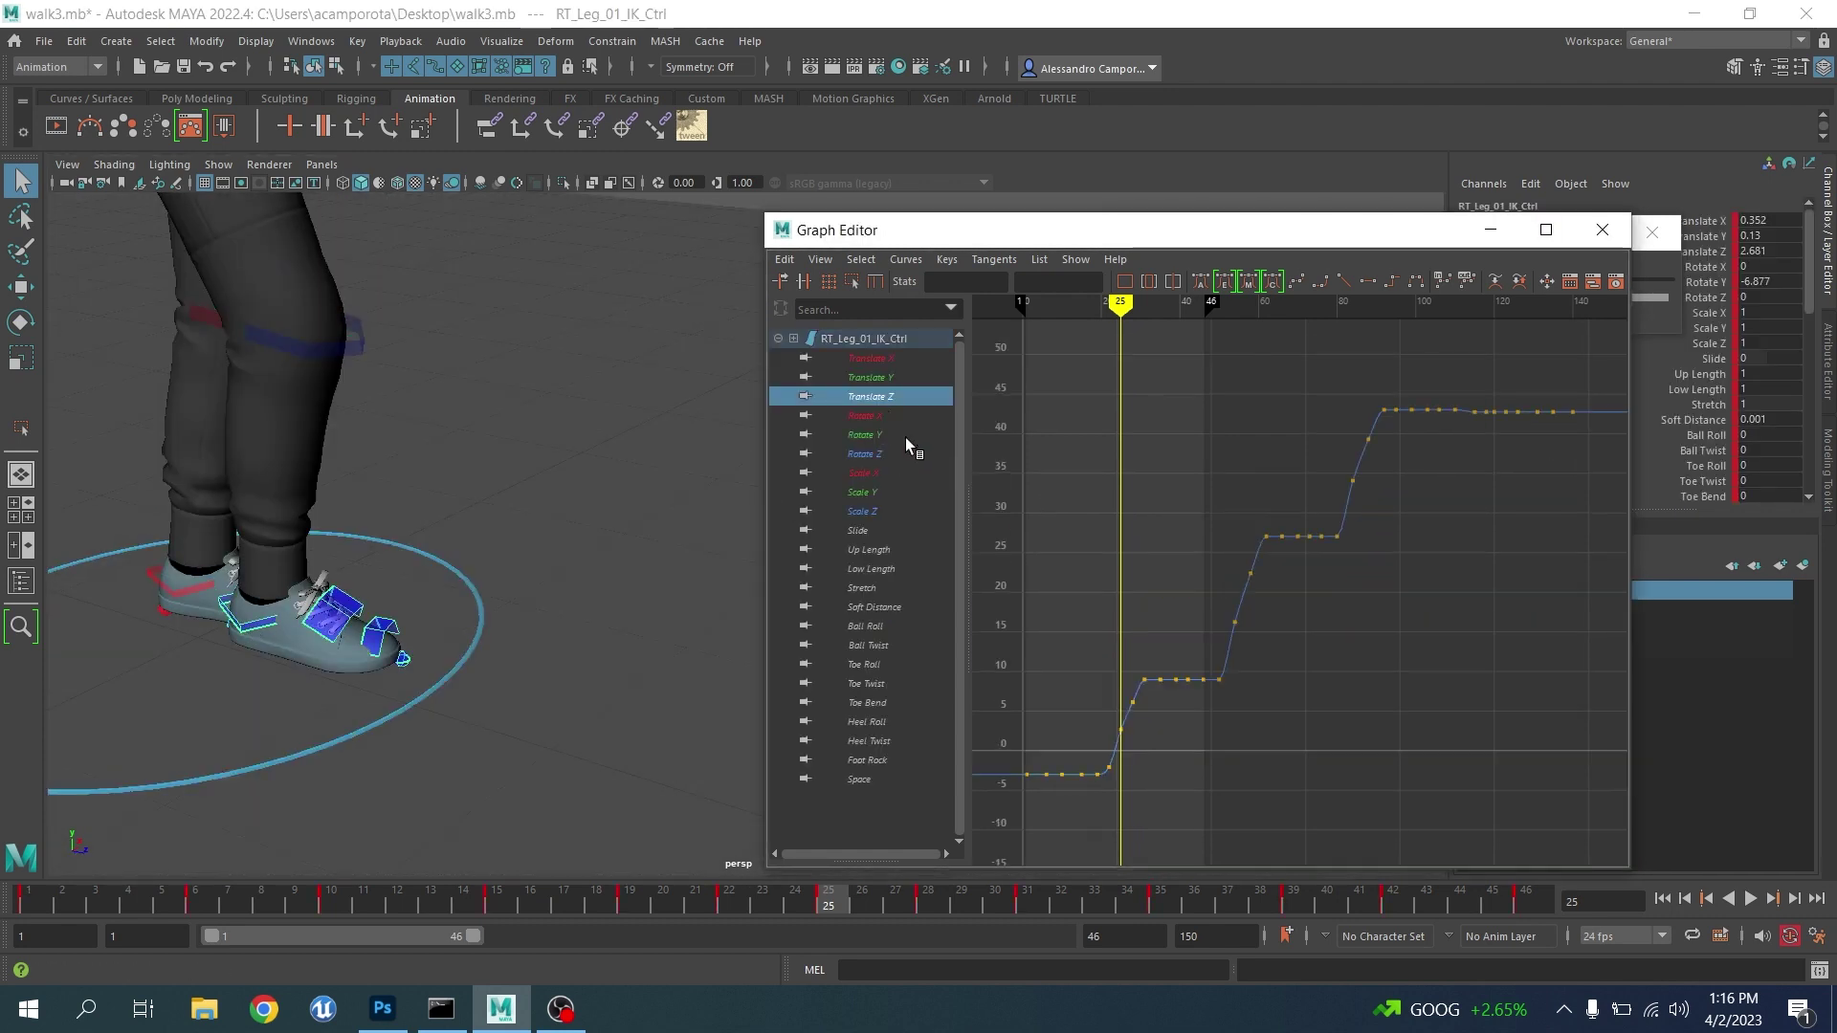
key("f")
right_click_drag(1270, 534, 1307, 652, "alt")
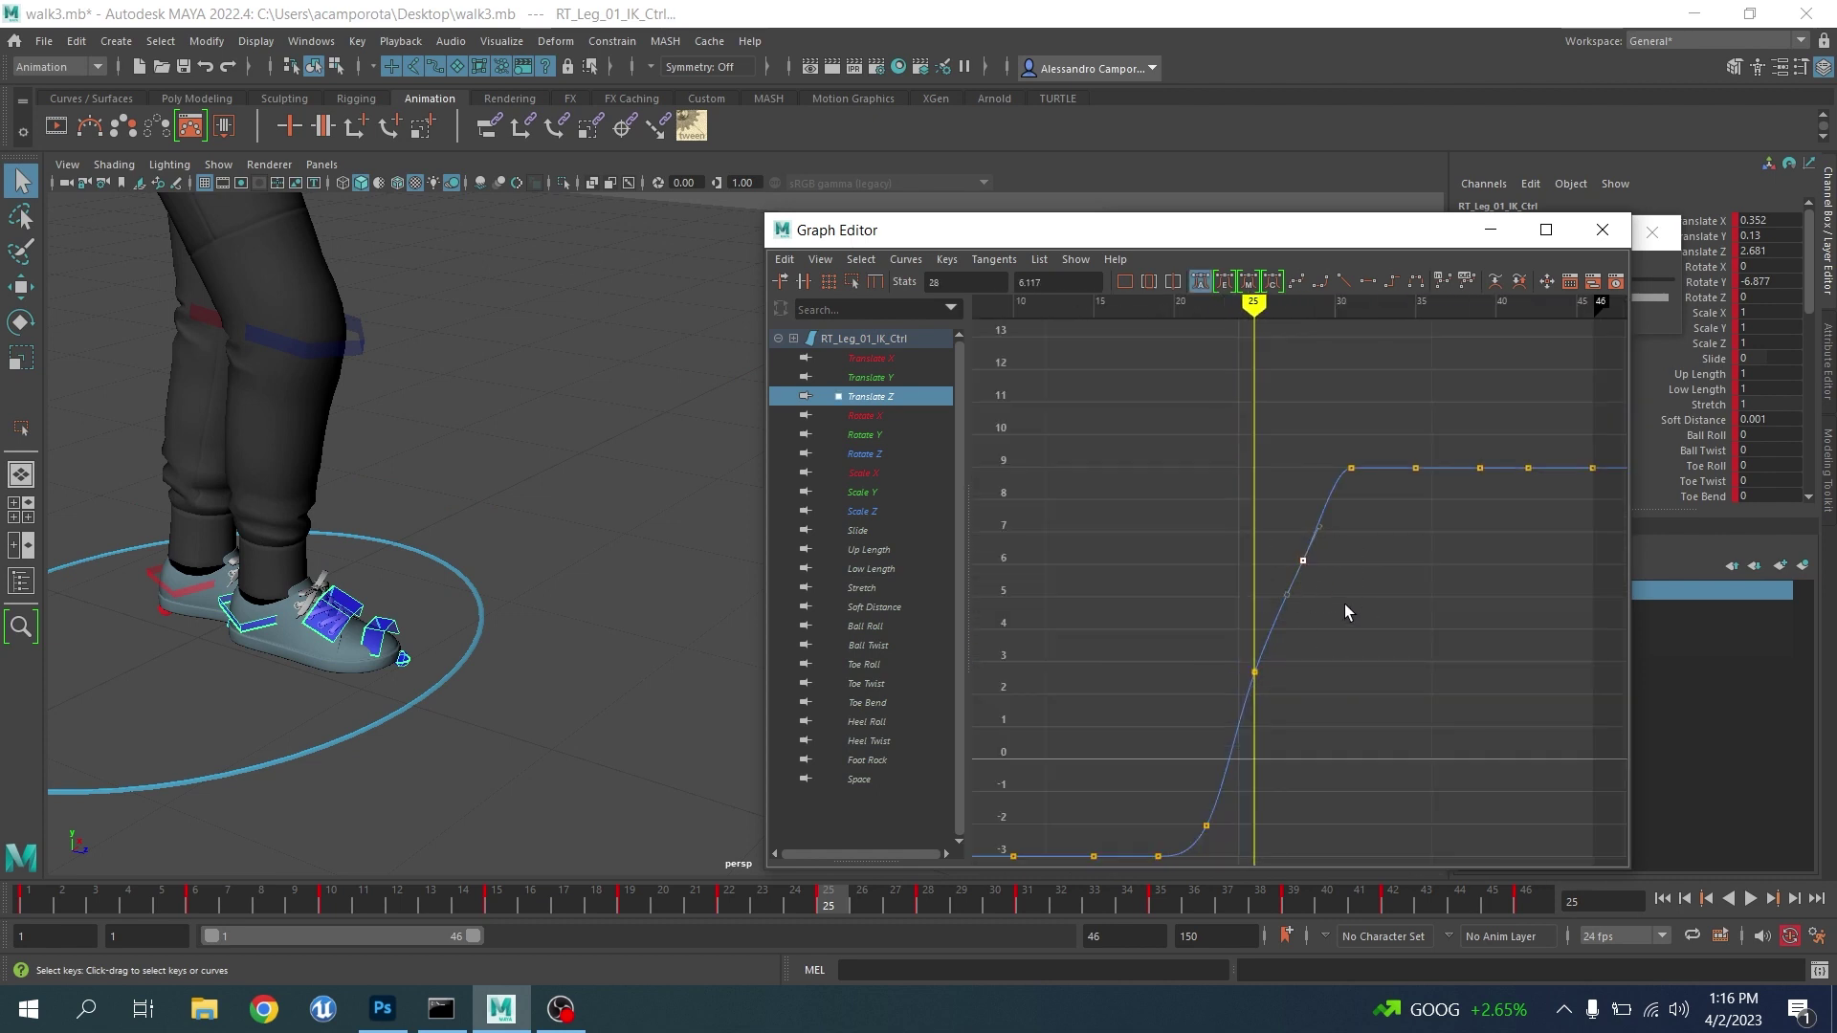
key("period")
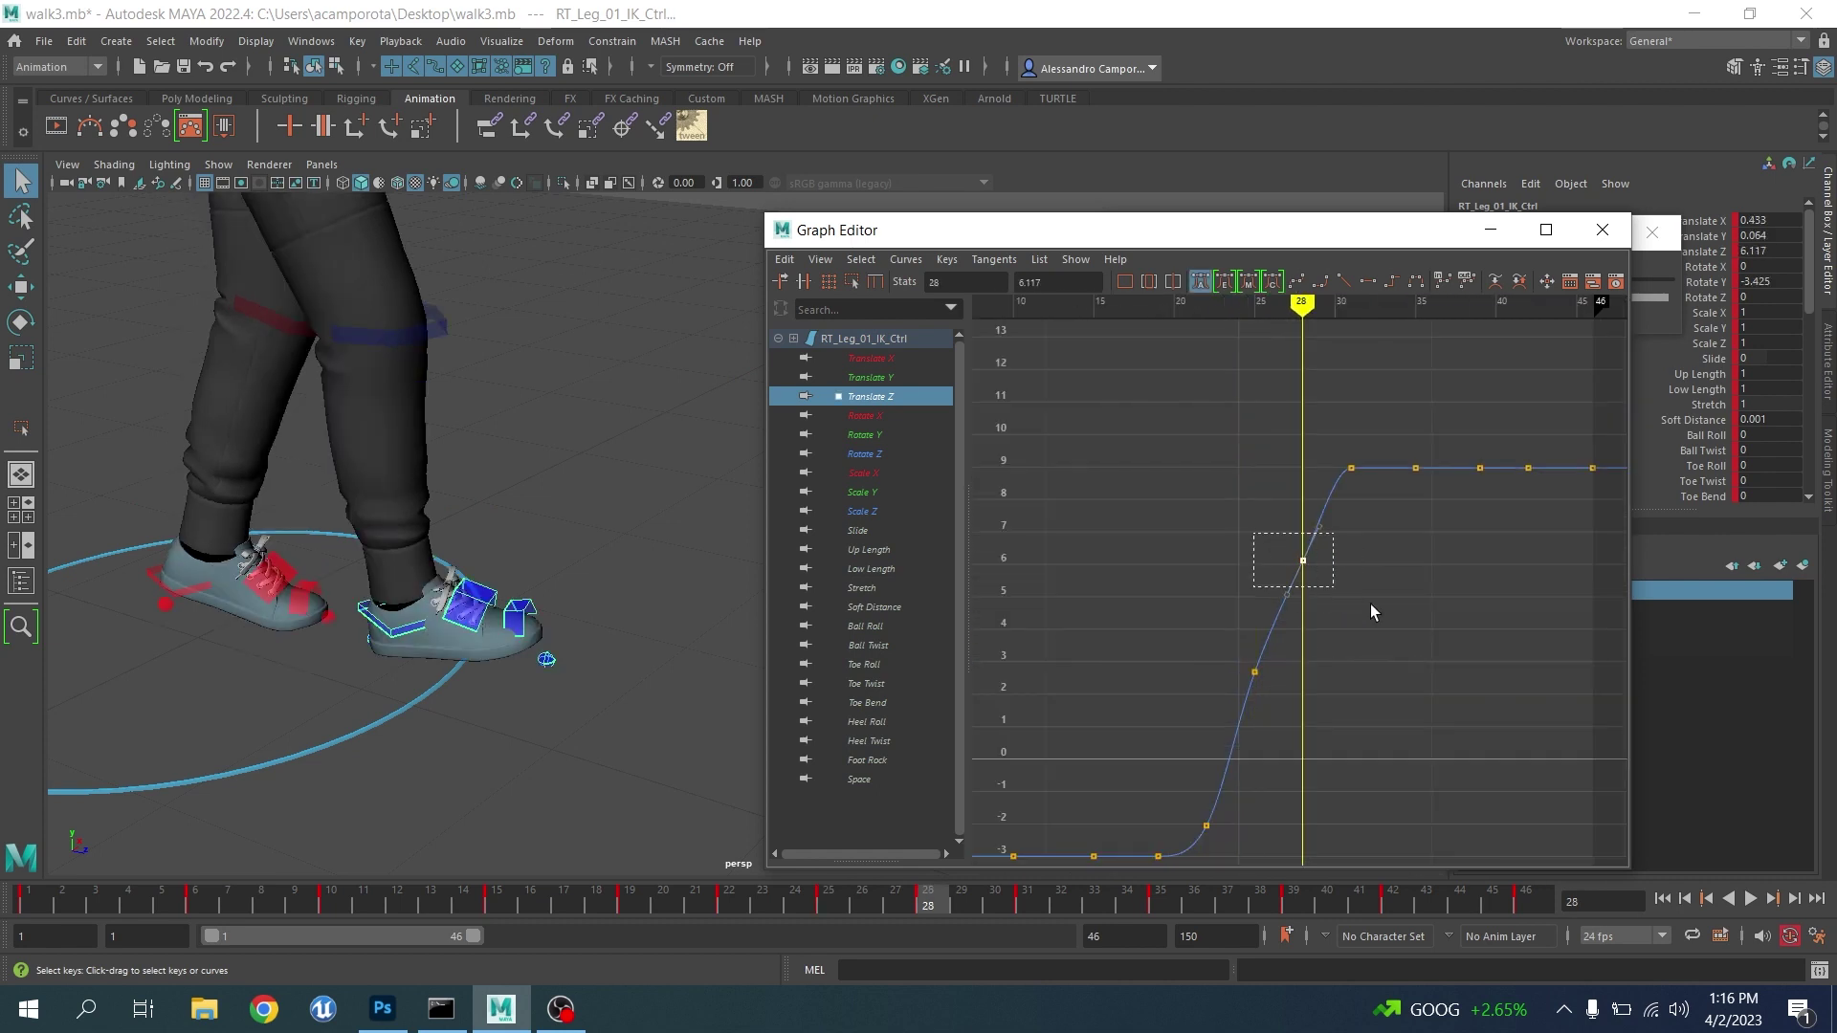
key("Delete")
Raise the outgoing tangent handle of the Translate Z key at frame 25 to steepen the curve
left_click_drag(1211, 612, 1287, 703)
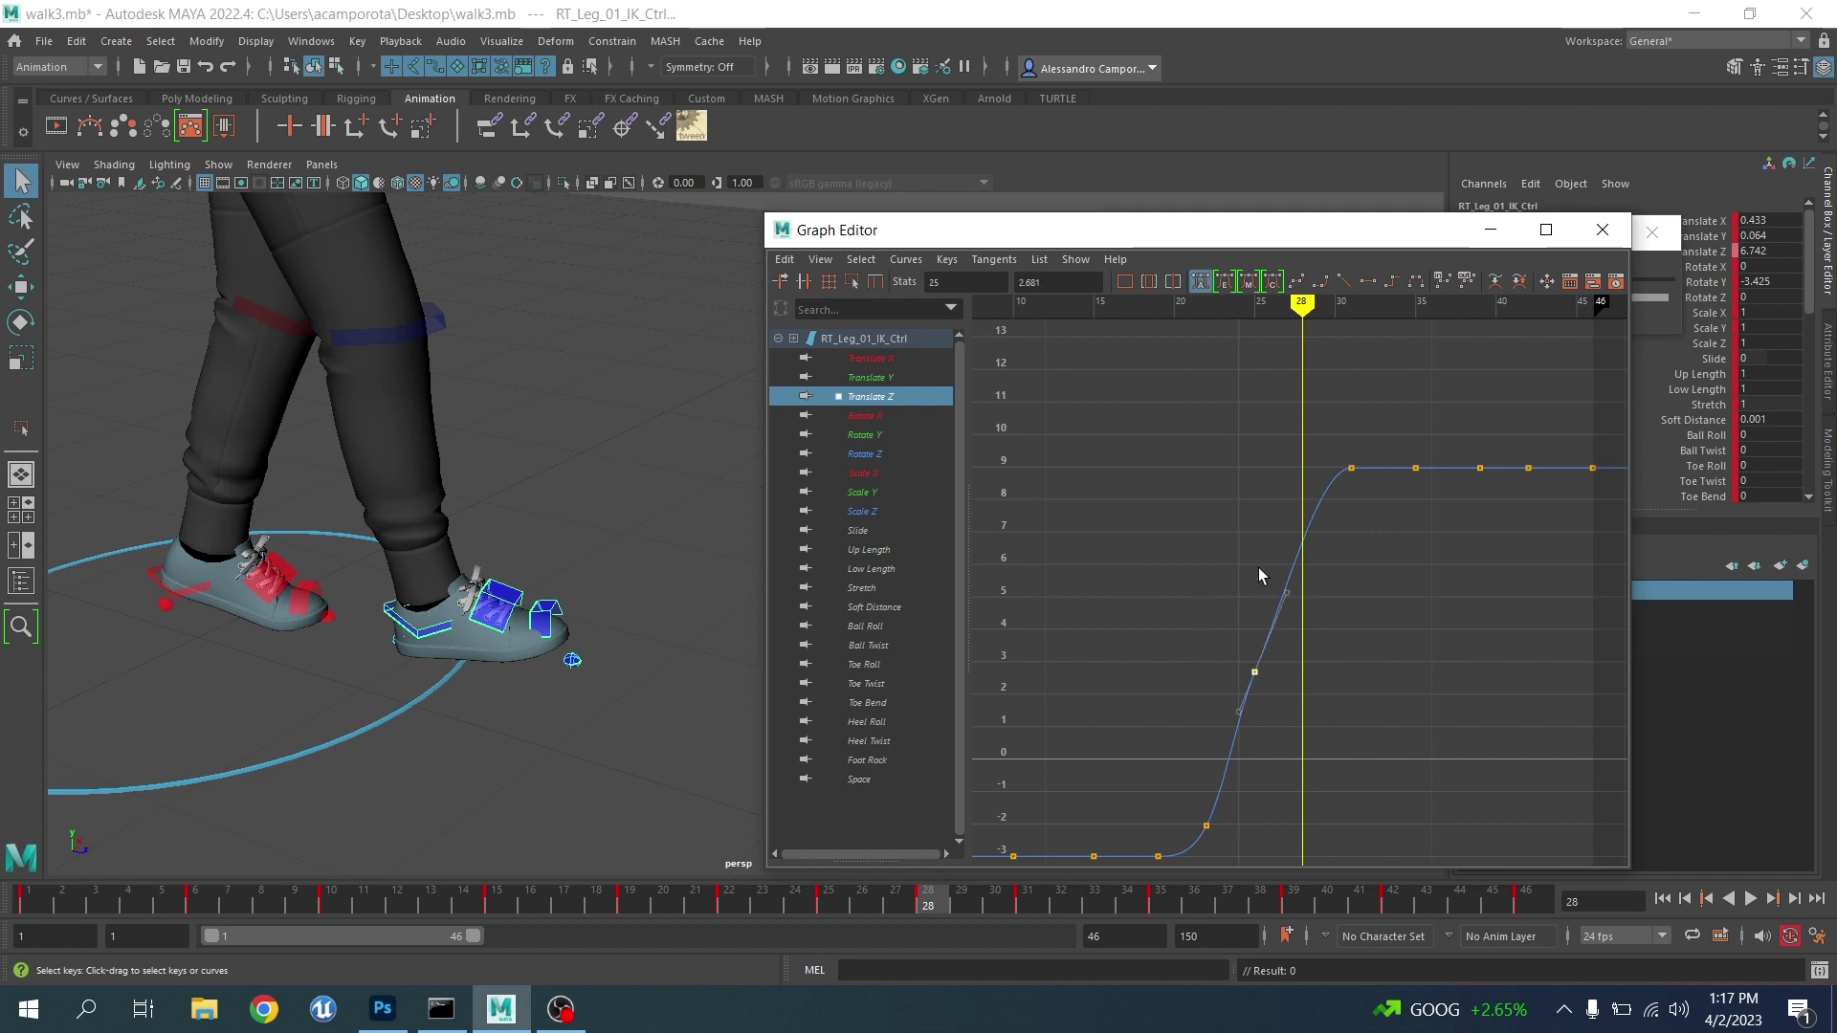
left_click_drag(1259, 568, 1306, 628)
middle_click_drag(1307, 635, 1306, 627)
right_click_drag(1305, 629, 1177, 617, "alt")
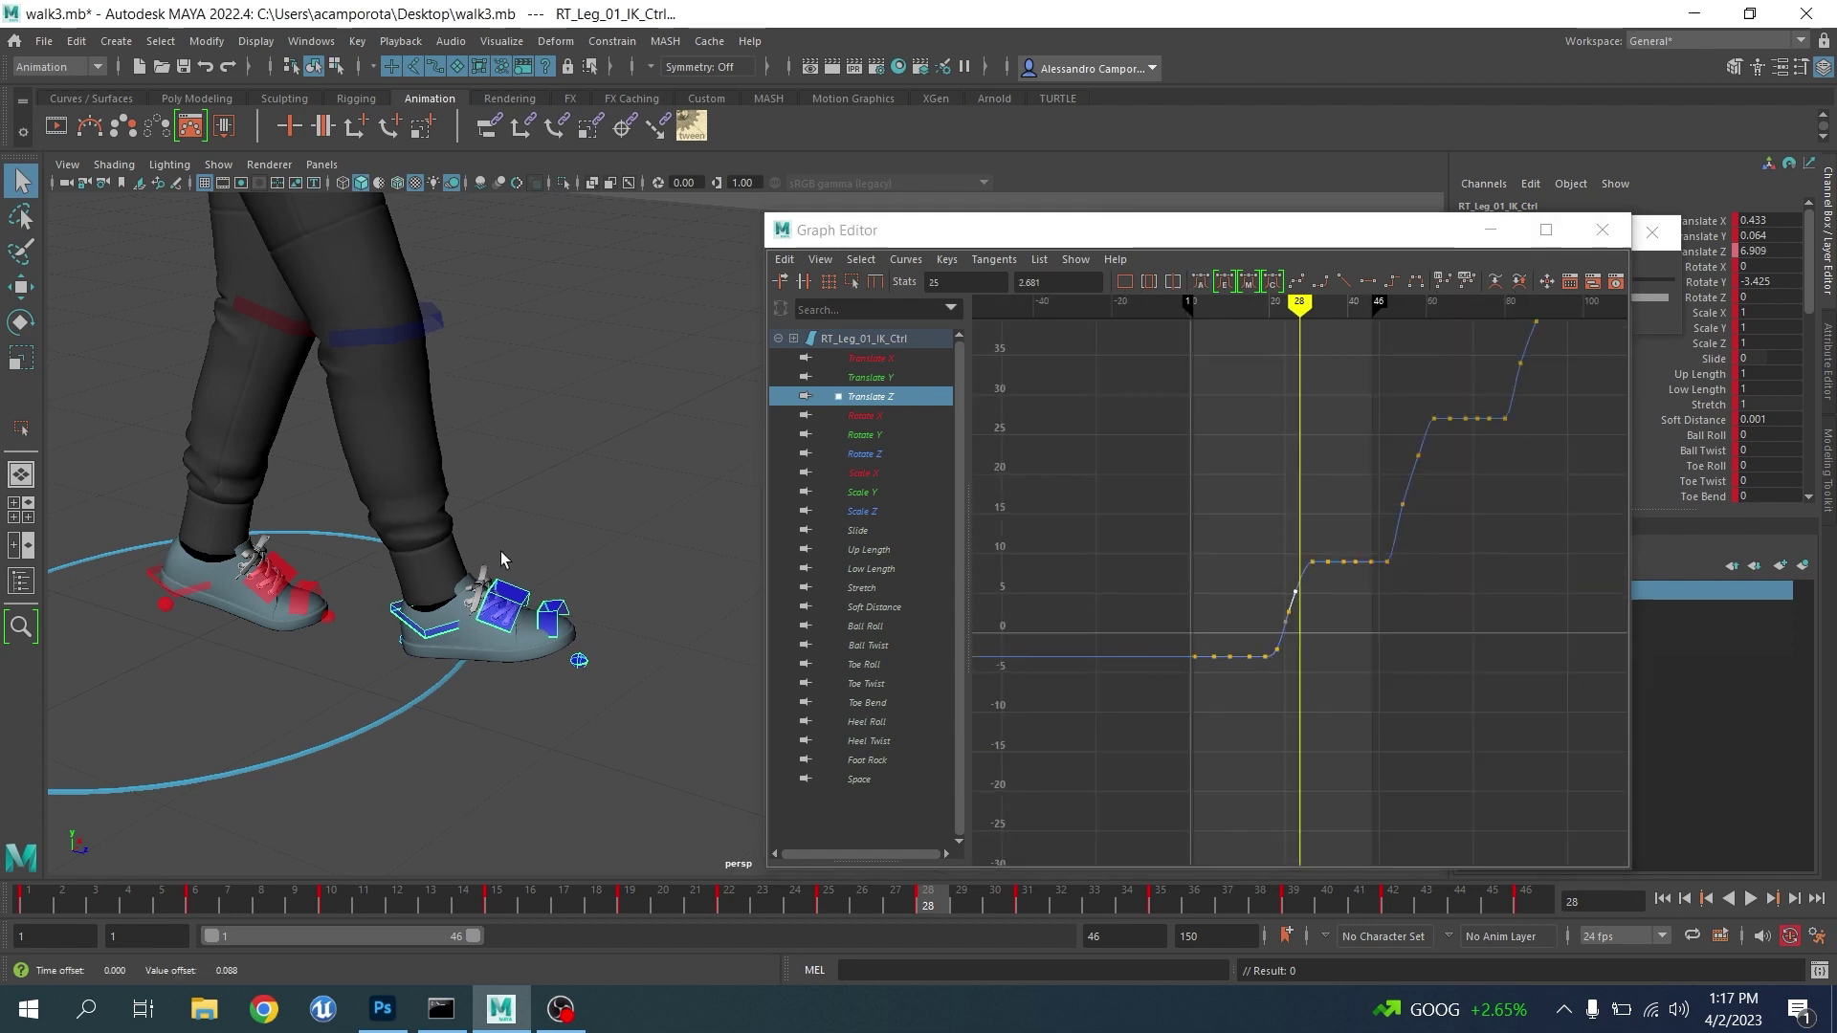
Isolate the right foot IK control's Translate Y curve and raise its frame 28 key to about 0.071
left_click_drag(500, 562, 558, 531, "alt")
middle_click_drag(558, 531, 545, 543, "alt")
left_click_drag(545, 543, 537, 549, "alt")
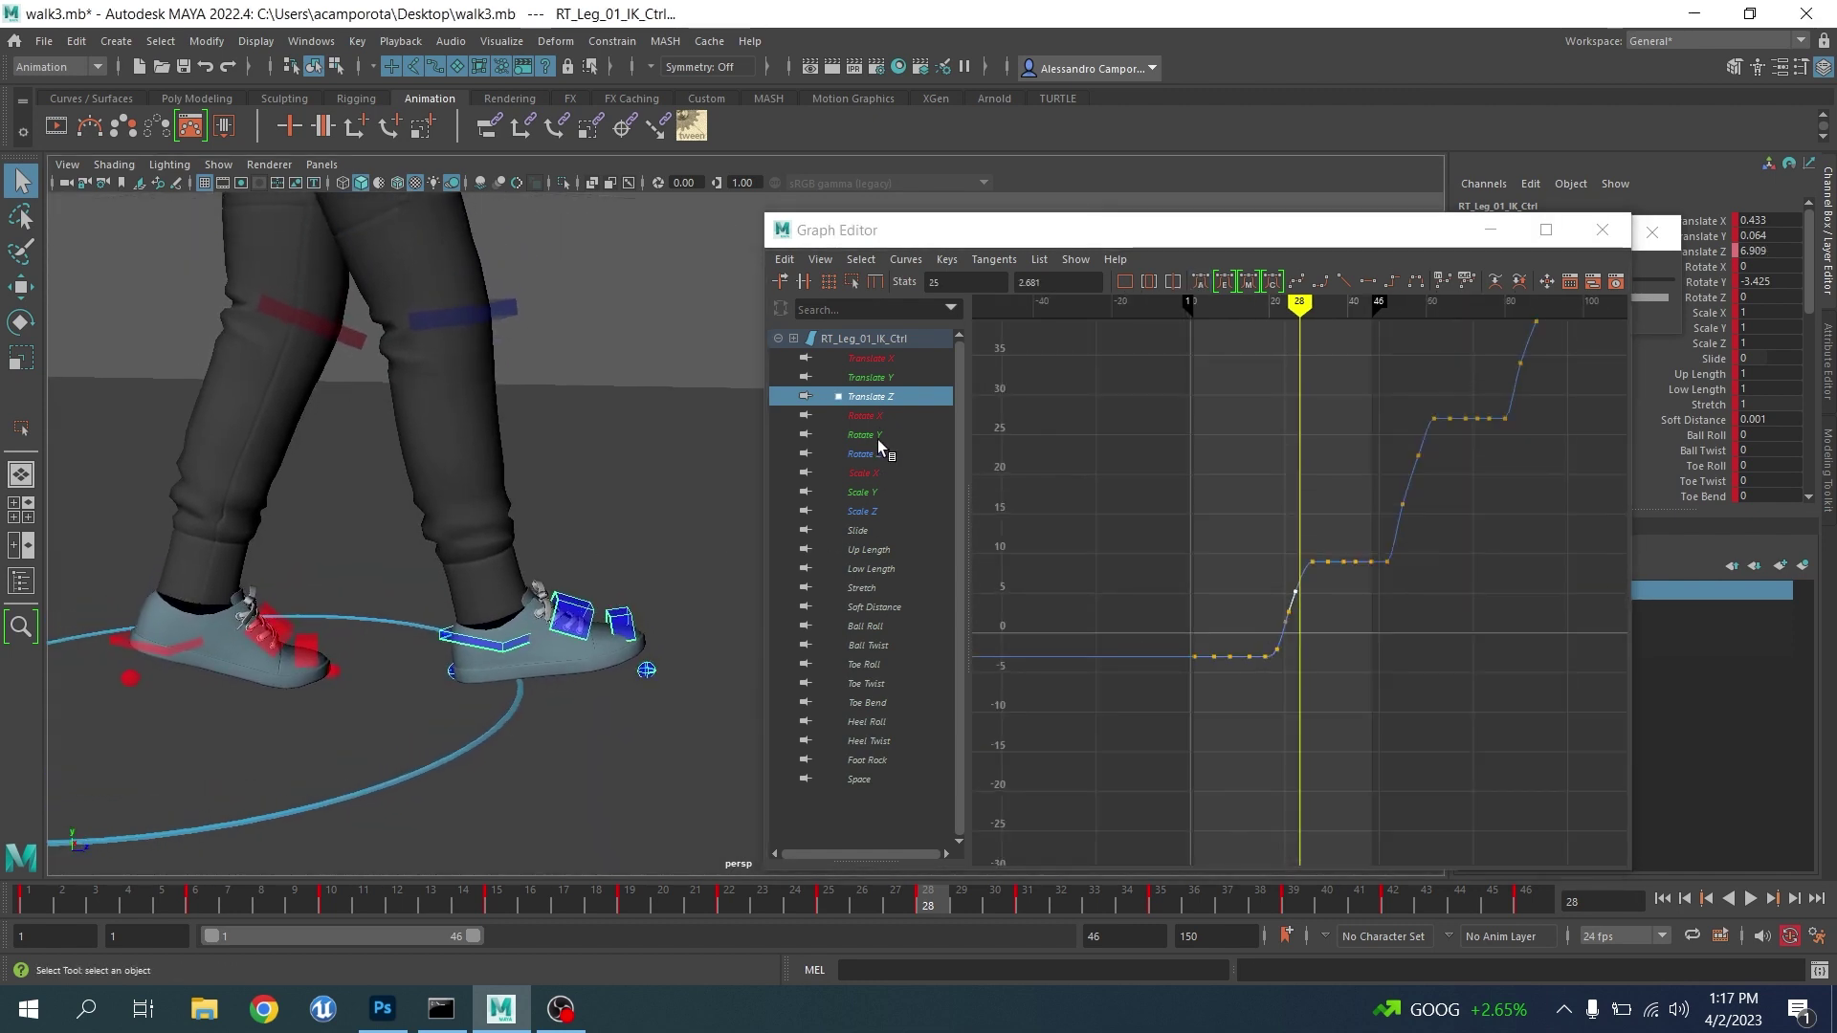
left_click(876, 376)
key("f")
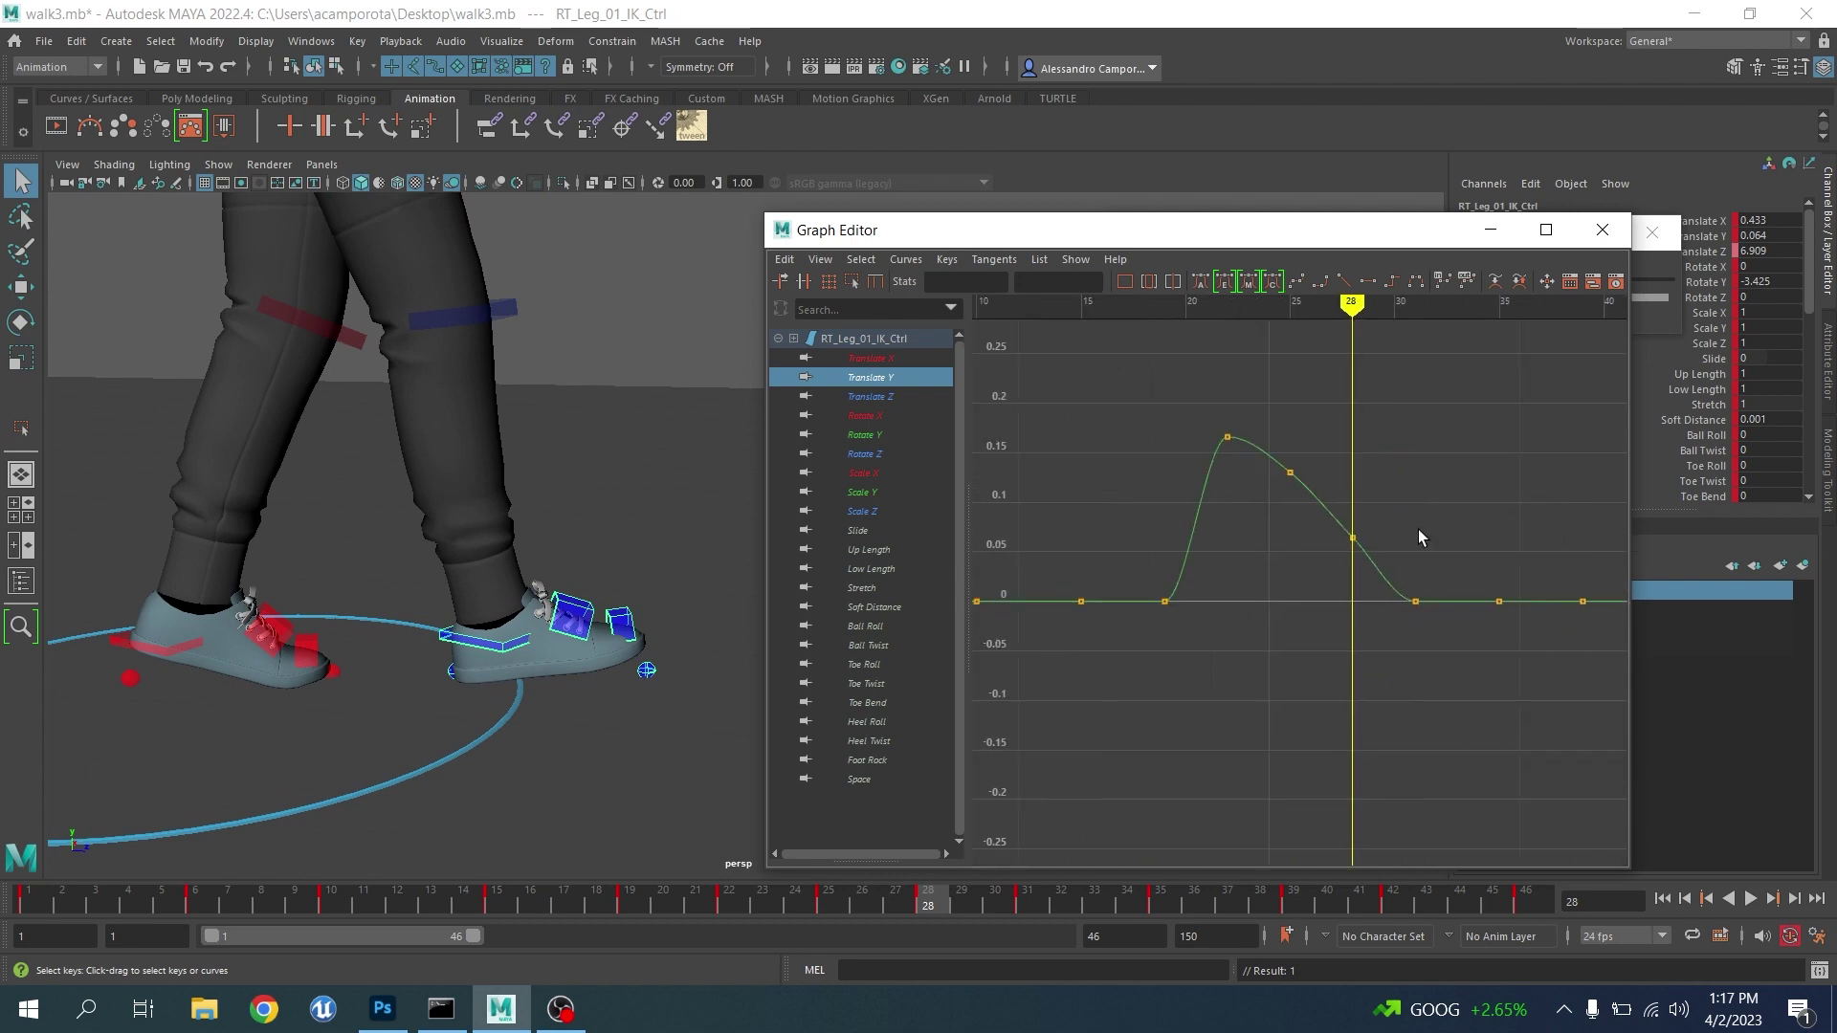
scroll(1406, 522, "up", 3)
left_click(1387, 510)
middle_click_drag(1360, 527, 1360, 519)
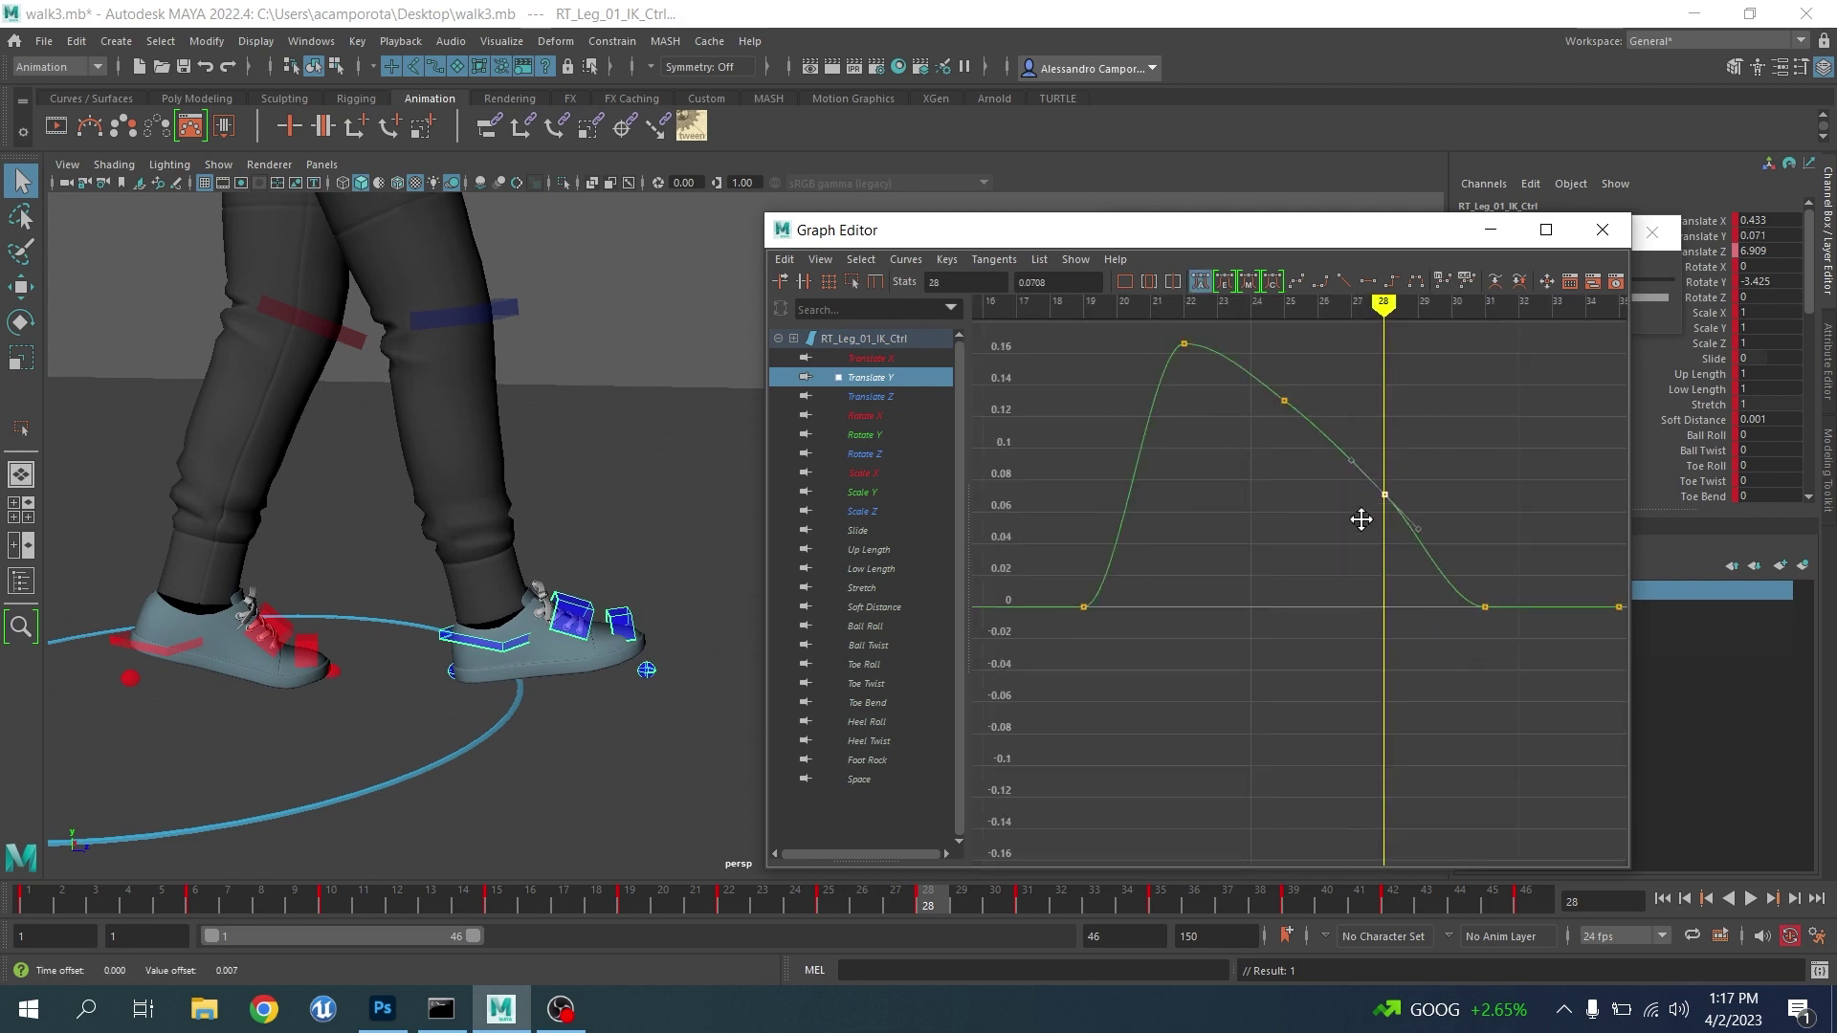
Turn on motion trail display in the viewport for checking the right foot's path at frame 31, and save the scene
left_click_drag(952, 897, 1034, 898)
left_click_drag(464, 660, 270, 671, "alt")
middle_click_drag(346, 430, 325, 475, "alt")
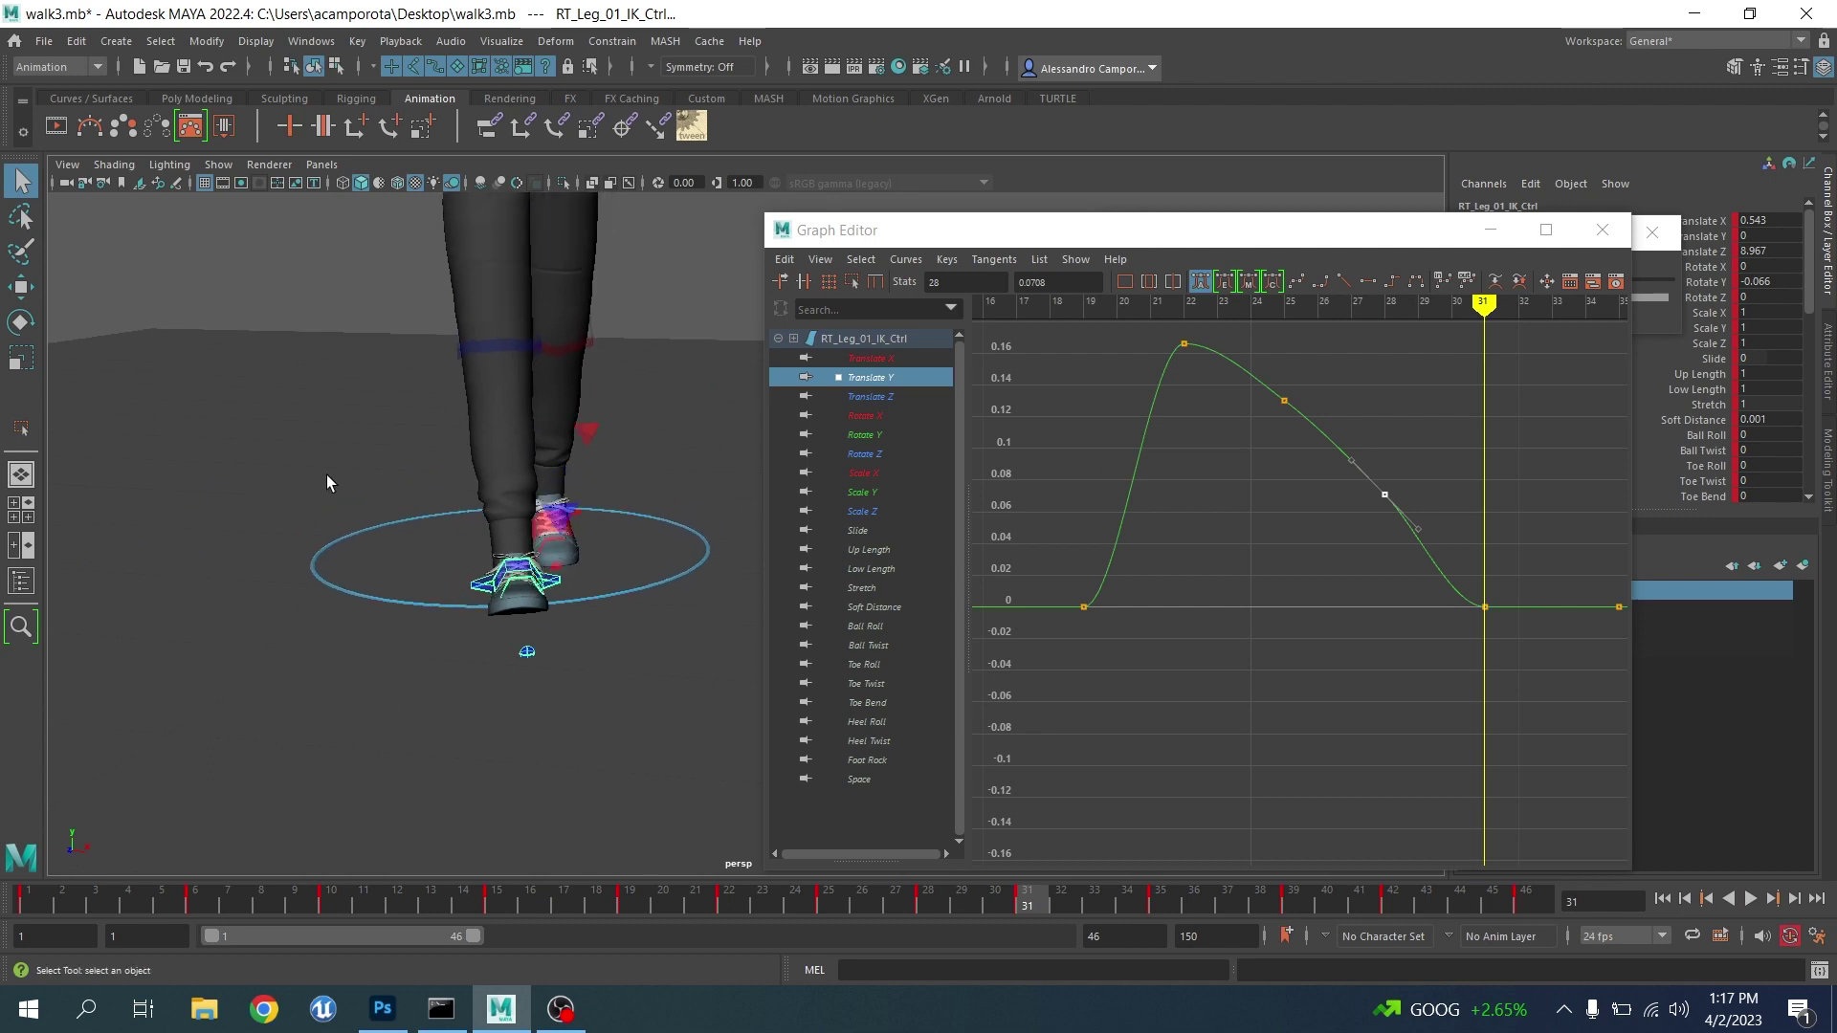
left_click(514, 572)
left_click_drag(486, 464, 501, 562, "alt")
middle_click_drag(502, 519, 500, 576, "alt")
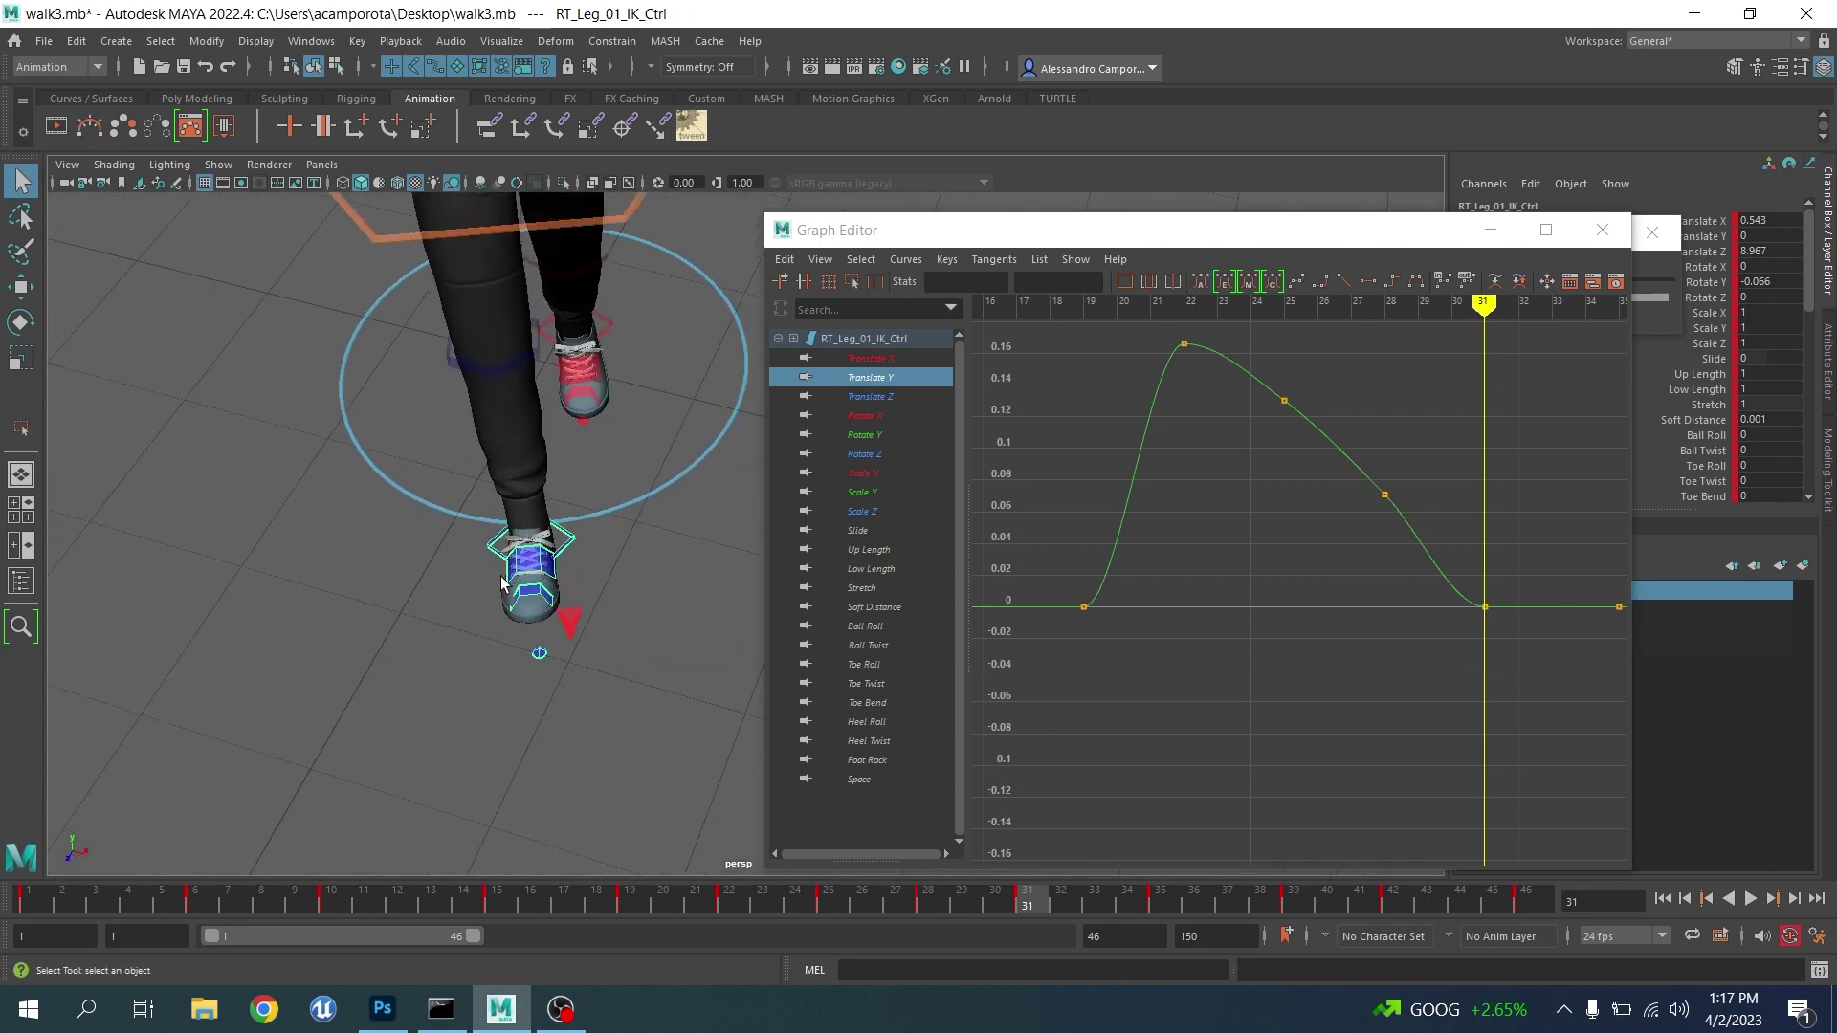
left_click(216, 164)
left_click(291, 802)
left_click(218, 165)
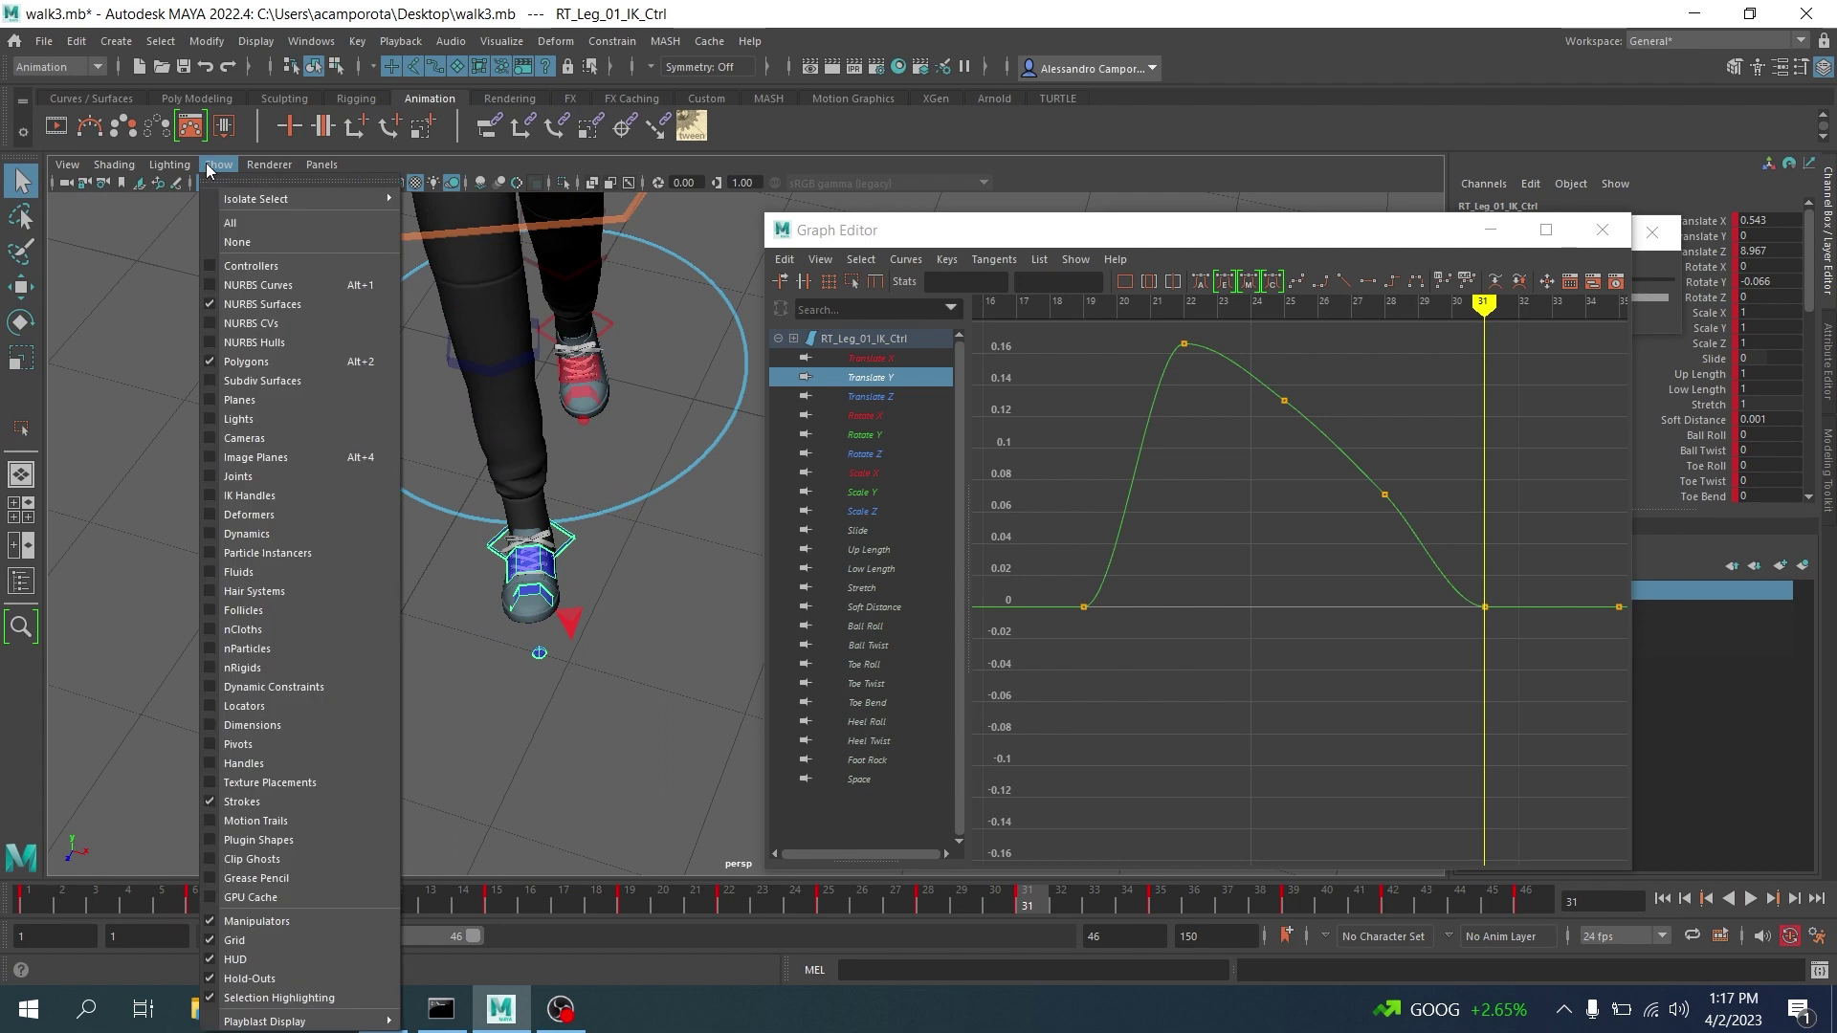
left_click(287, 820)
left_click(44, 41)
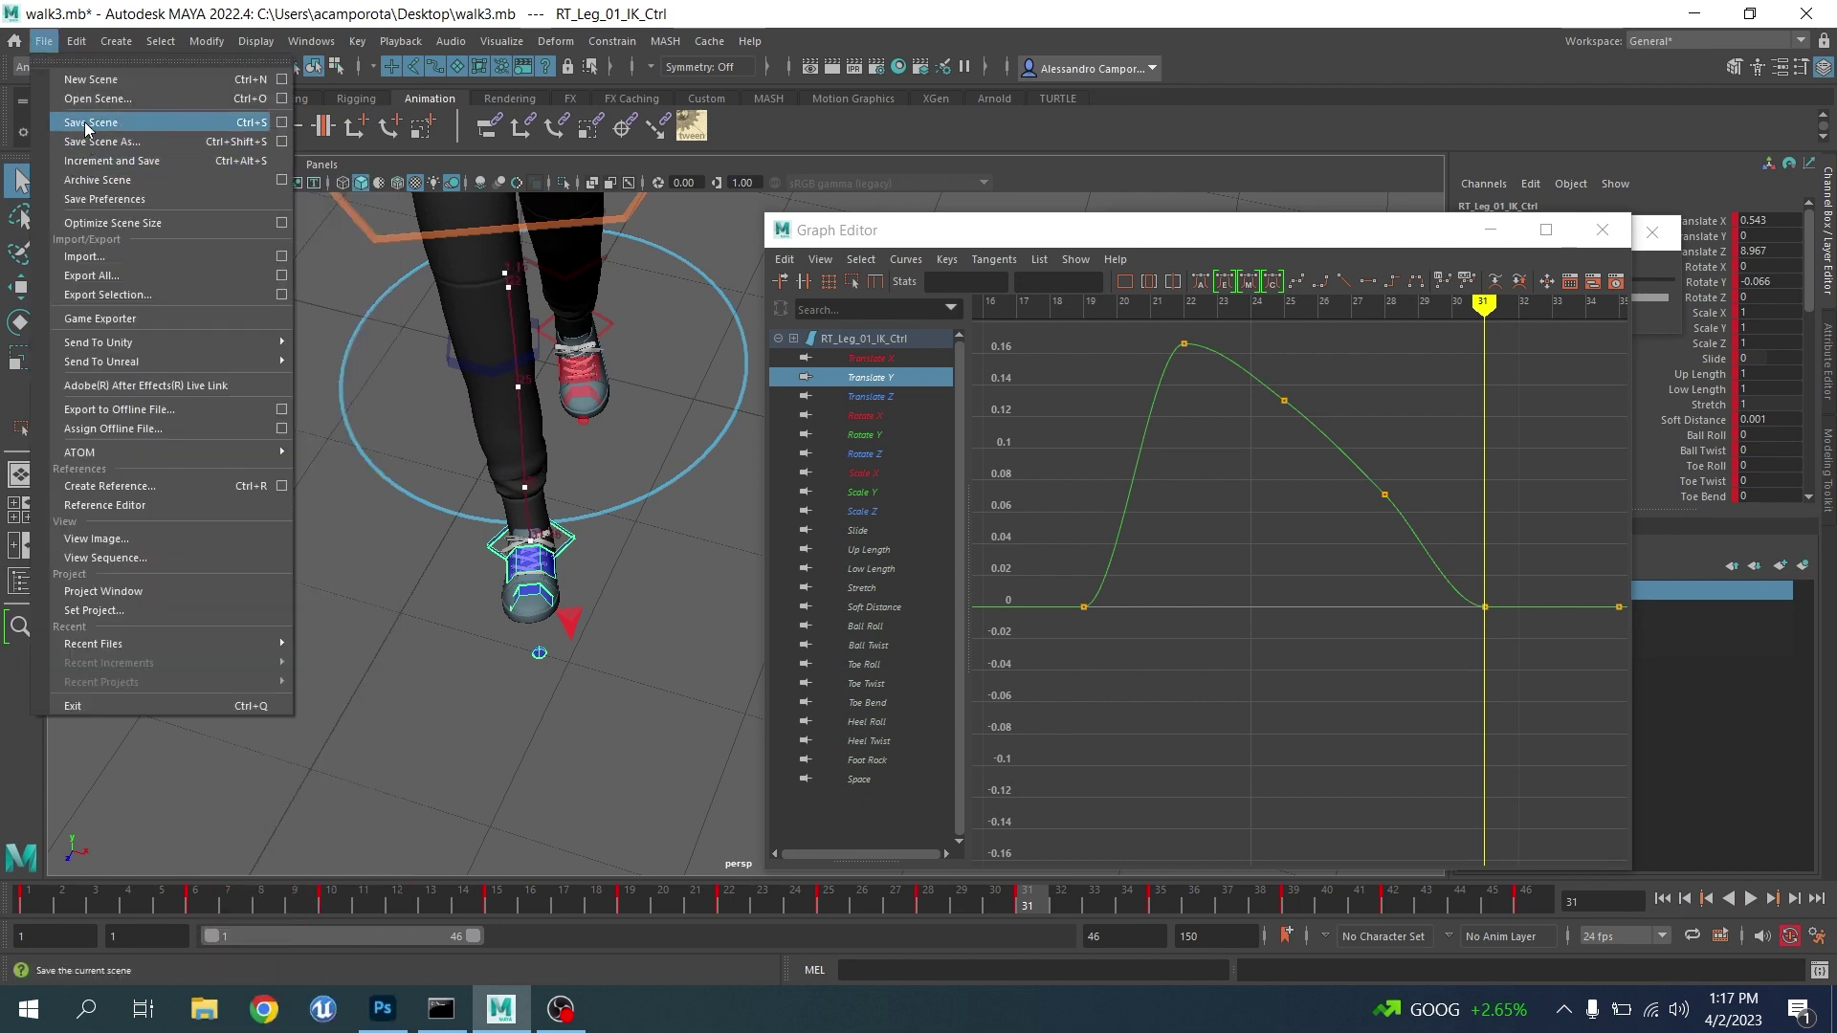
left_click(77, 113)
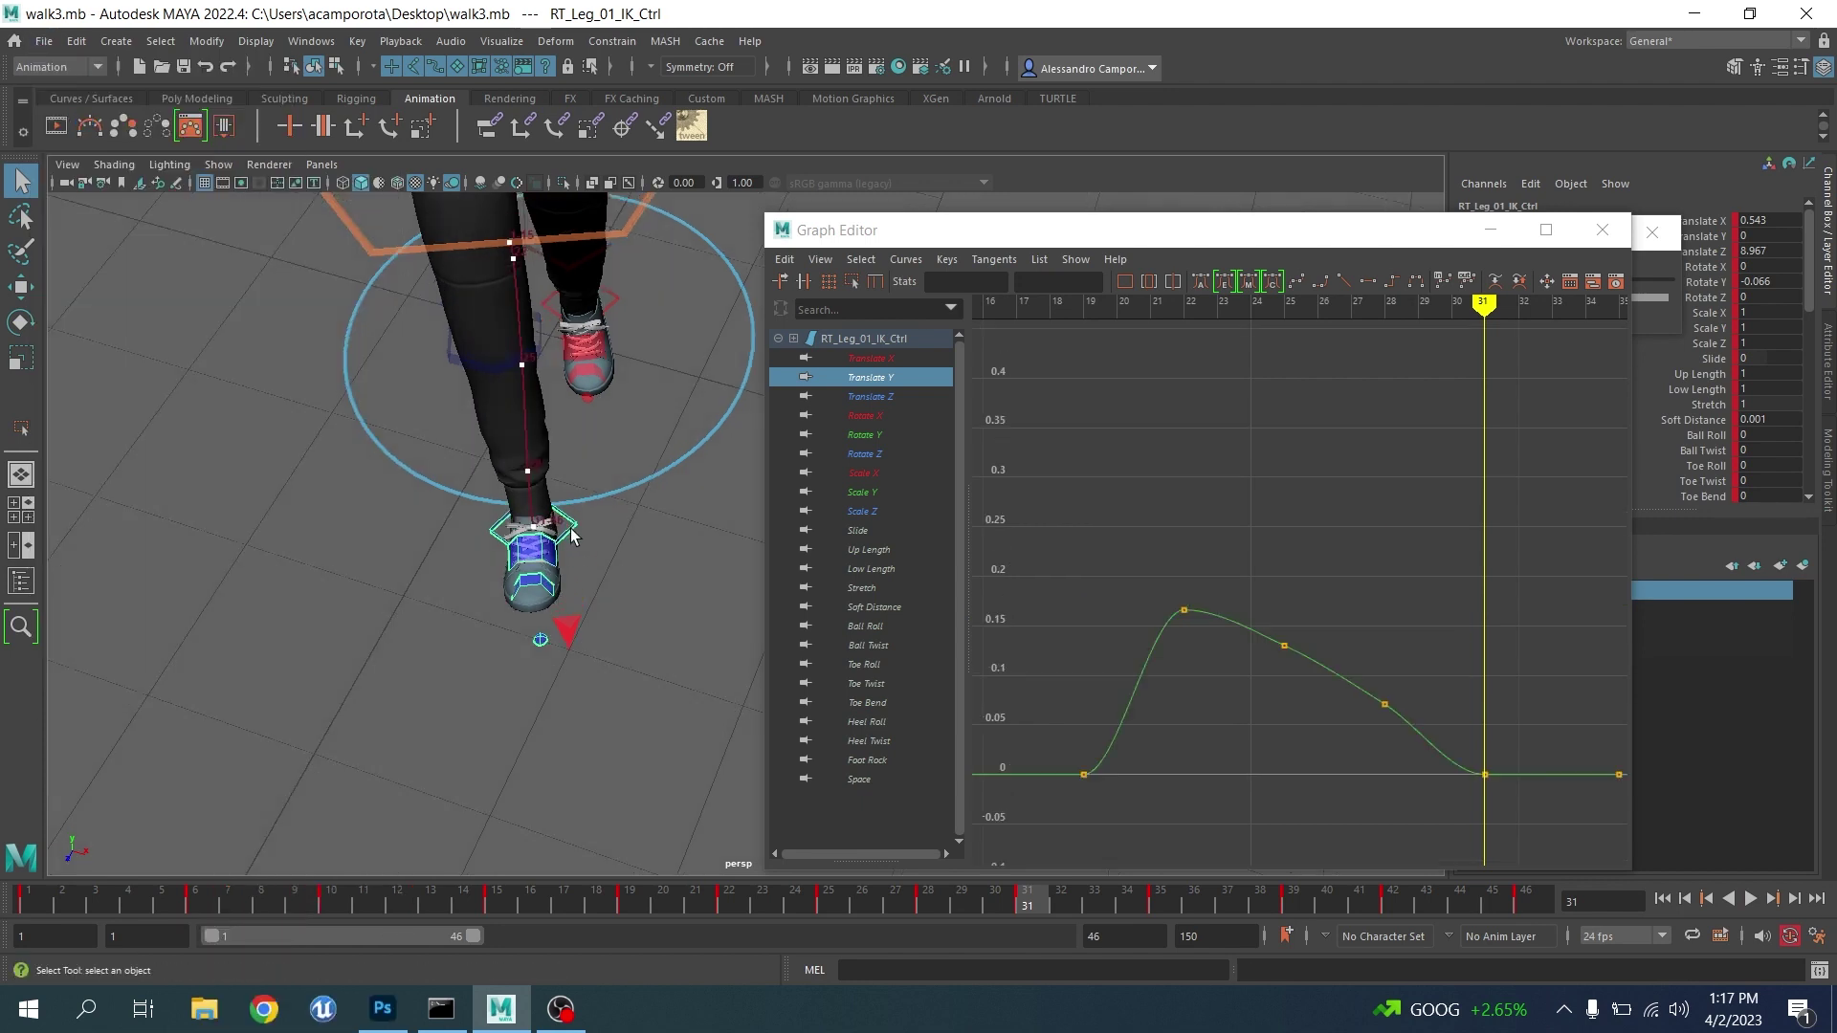
Move the right foot IK control inward along X to 0.19 at frame 25
left_click_drag(575, 542, 599, 500, "alt")
key("w")
key("comma")
key("comma")
key("comma")
key("comma")
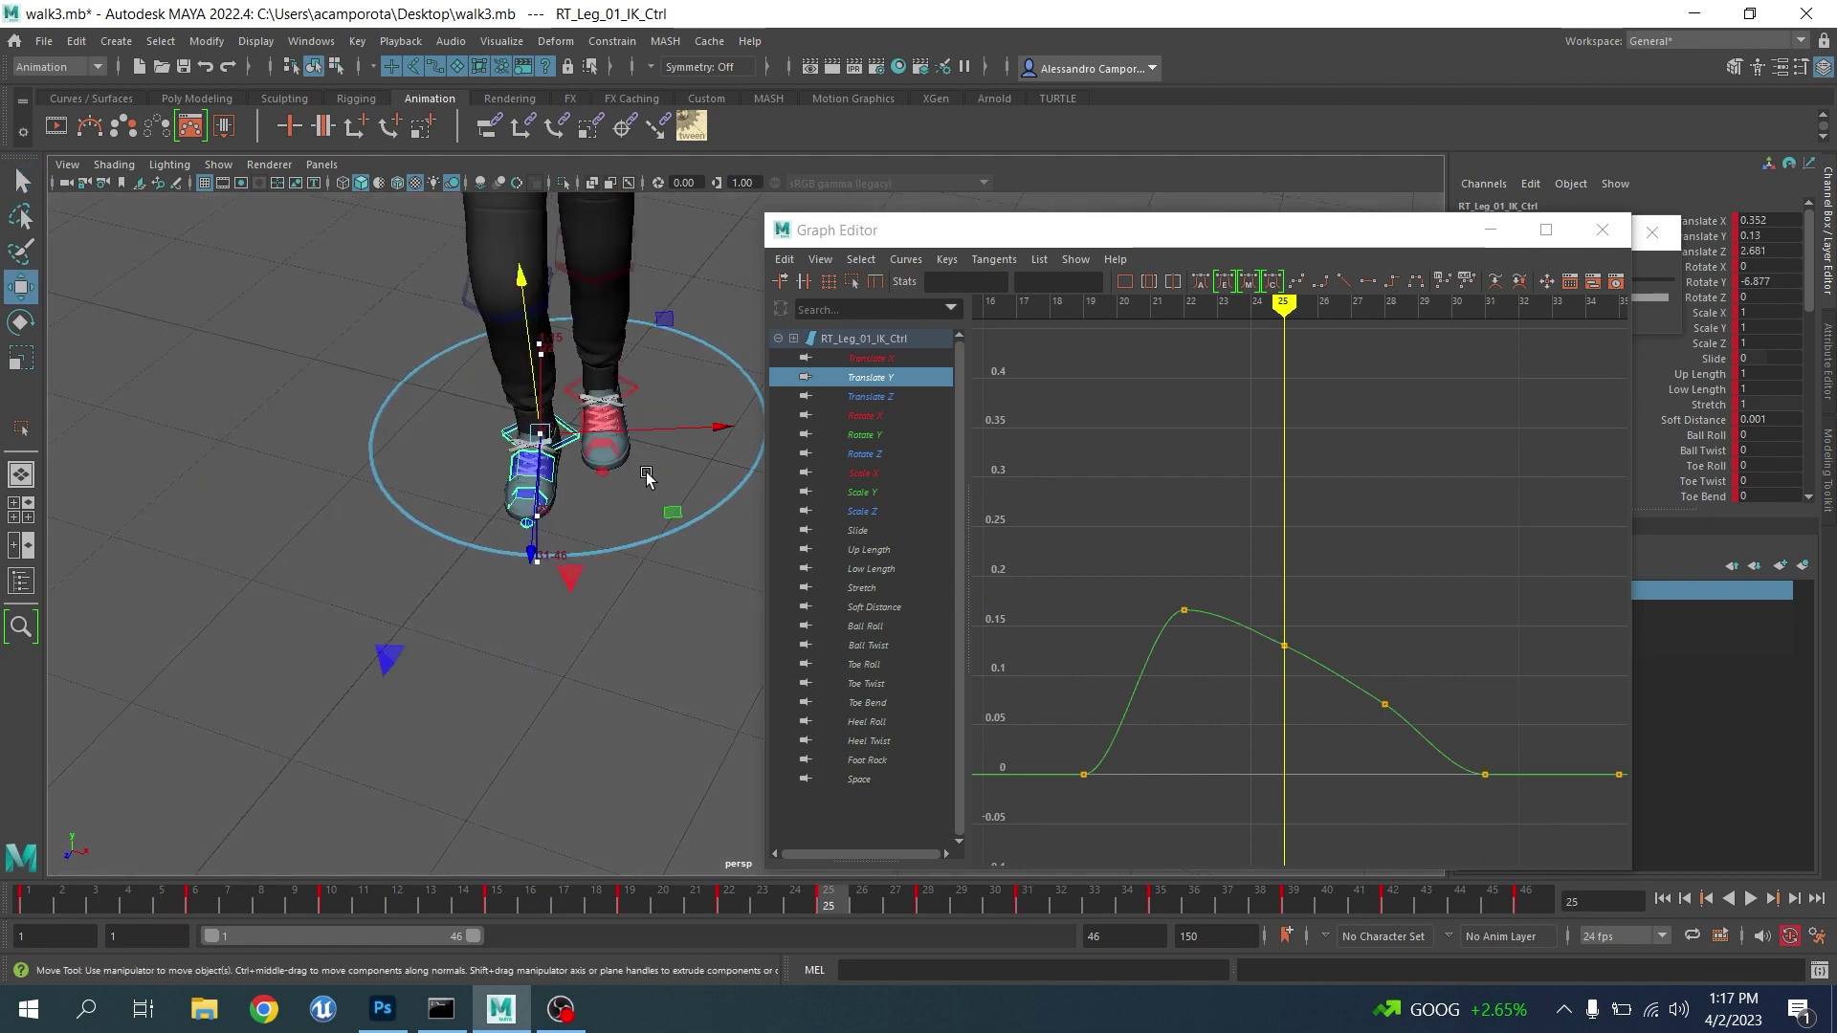
key("period")
key("period")
left_click_drag(672, 435, 663, 435)
On the Translate X curve, delete the frame 22 key and lower the keys at frames 25 and 28 to 0.082 and 0.346
left_click(880, 360)
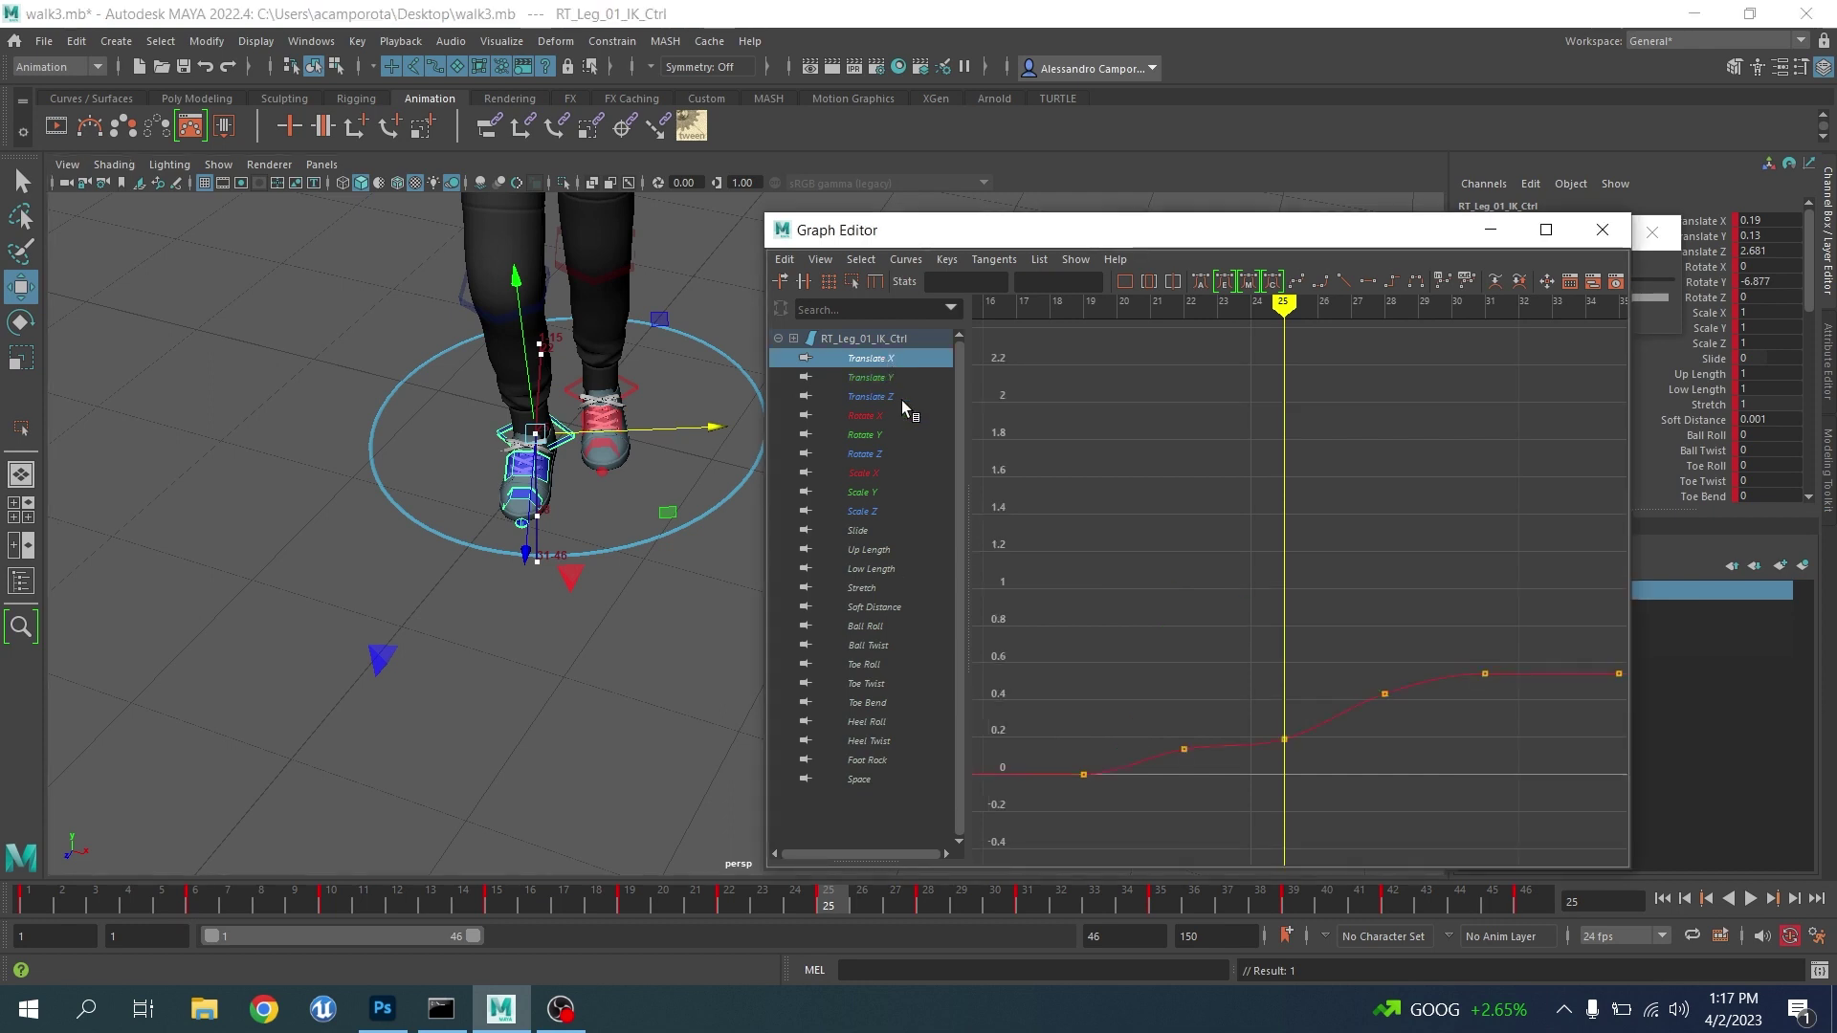
middle_click_drag(1285, 614, 1310, 541, "alt")
left_click_drag(1270, 566, 1344, 693)
mouse_move(1344, 694)
middle_mouse_down()
mouse_move(1344, 670)
mouse_move(1310, 696)
middle_mouse_up()
key("ctrl+z")
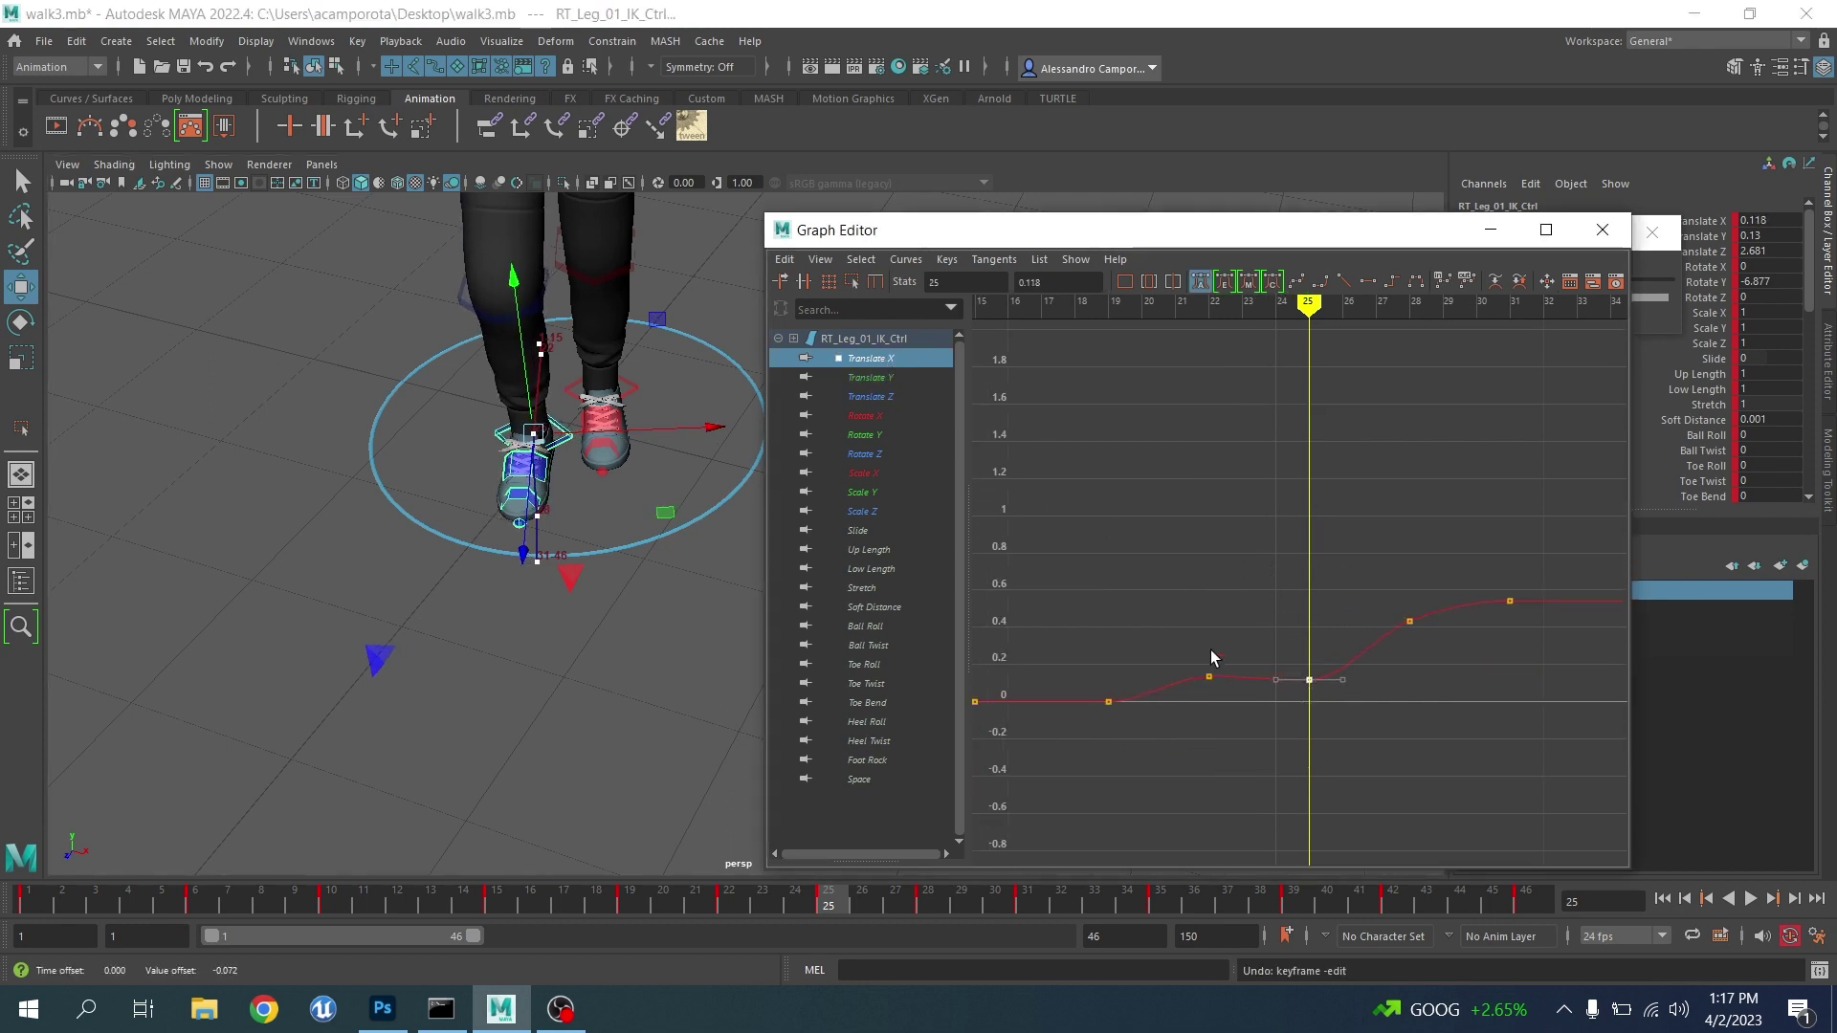
left_click_drag(1211, 708, 1311, 715)
key("Delete")
middle_click_drag(1310, 715, 1311, 723)
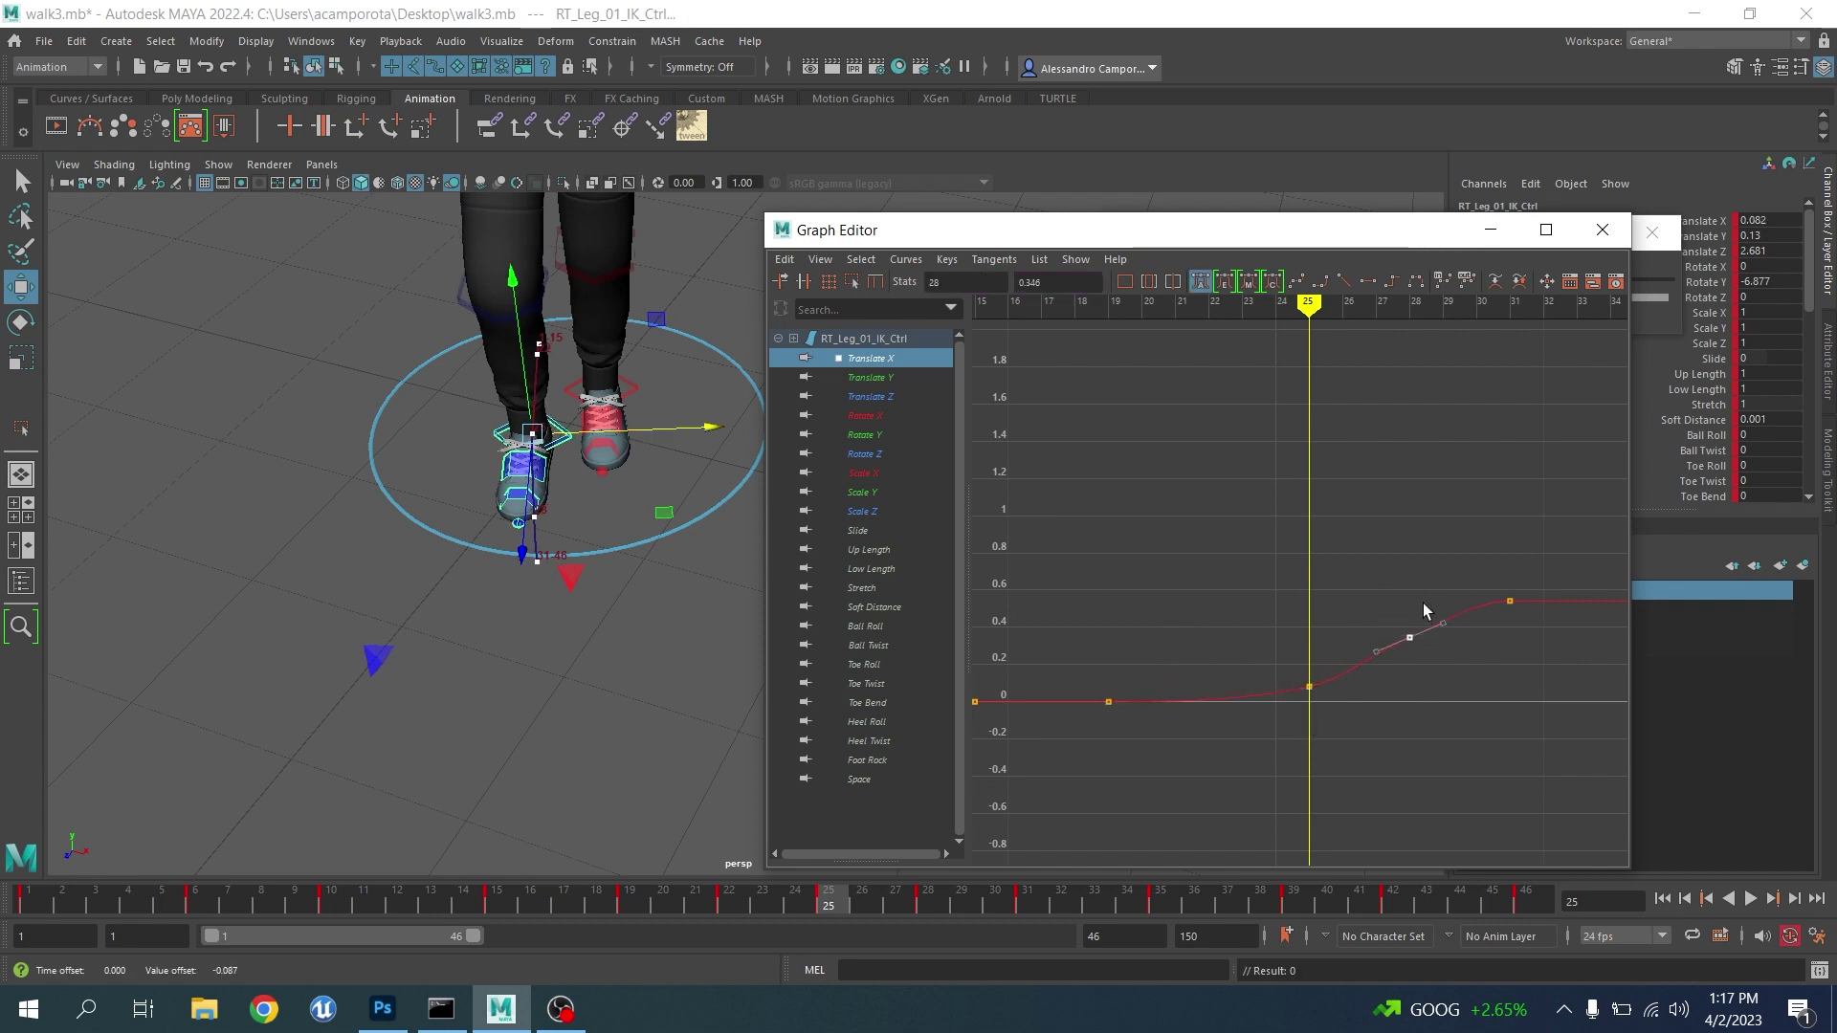
Smooth the right foot's Rotate Y curve by setting the frame 25 key to about -12.85 and the frame 28 key to about -2.25
key("e")
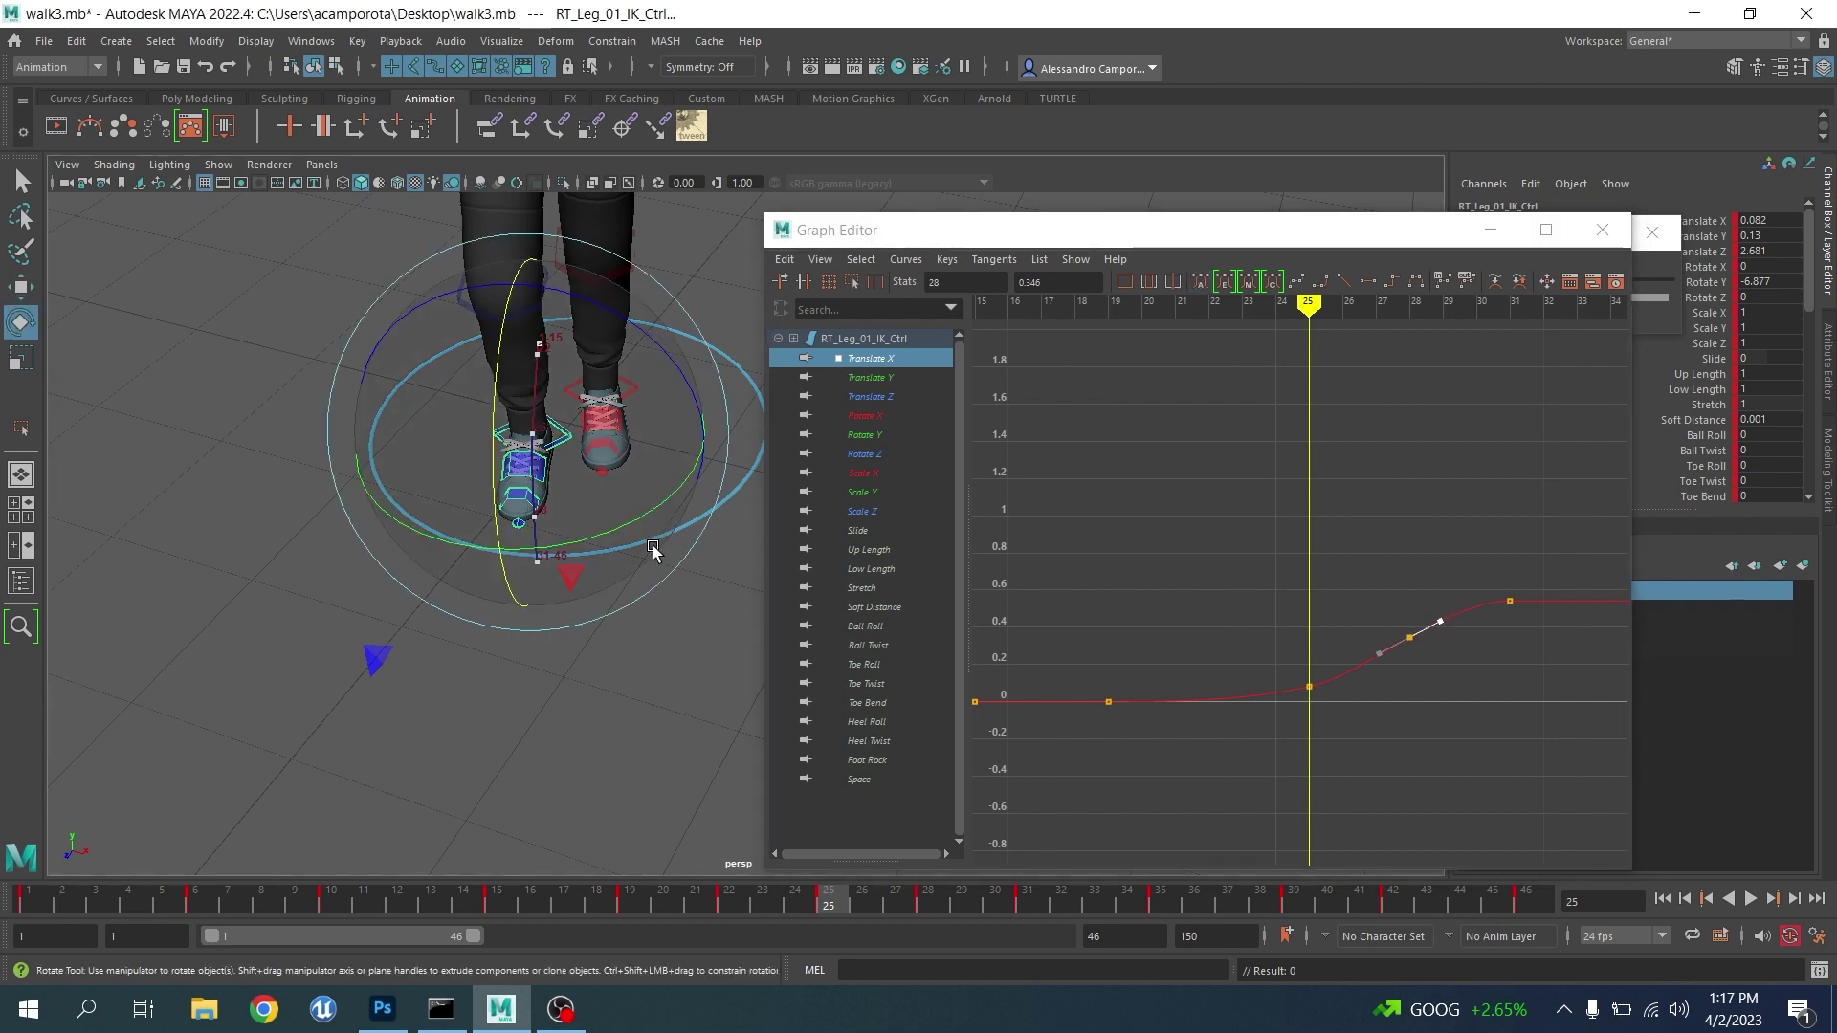
left_click(879, 436)
middle_click_drag(1229, 616, 1253, 522, "alt")
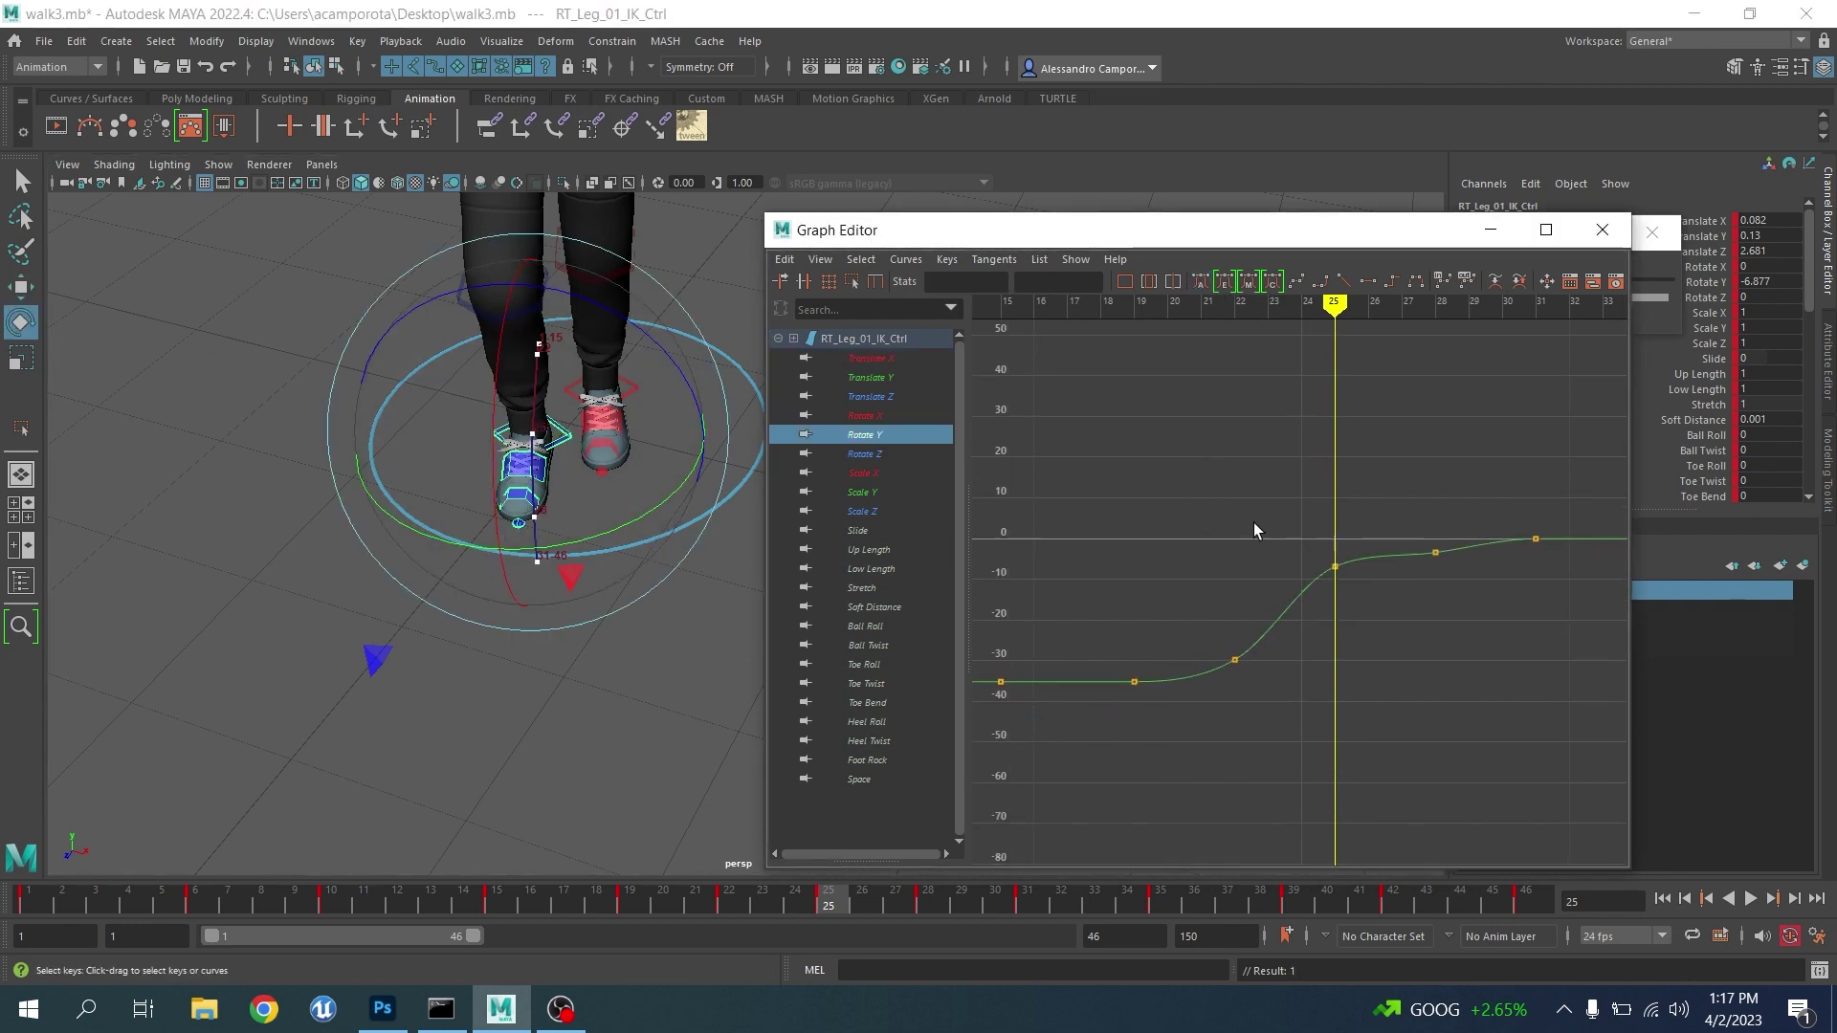
scroll(1254, 522, "up", 3)
left_click_drag(641, 513, 636, 515)
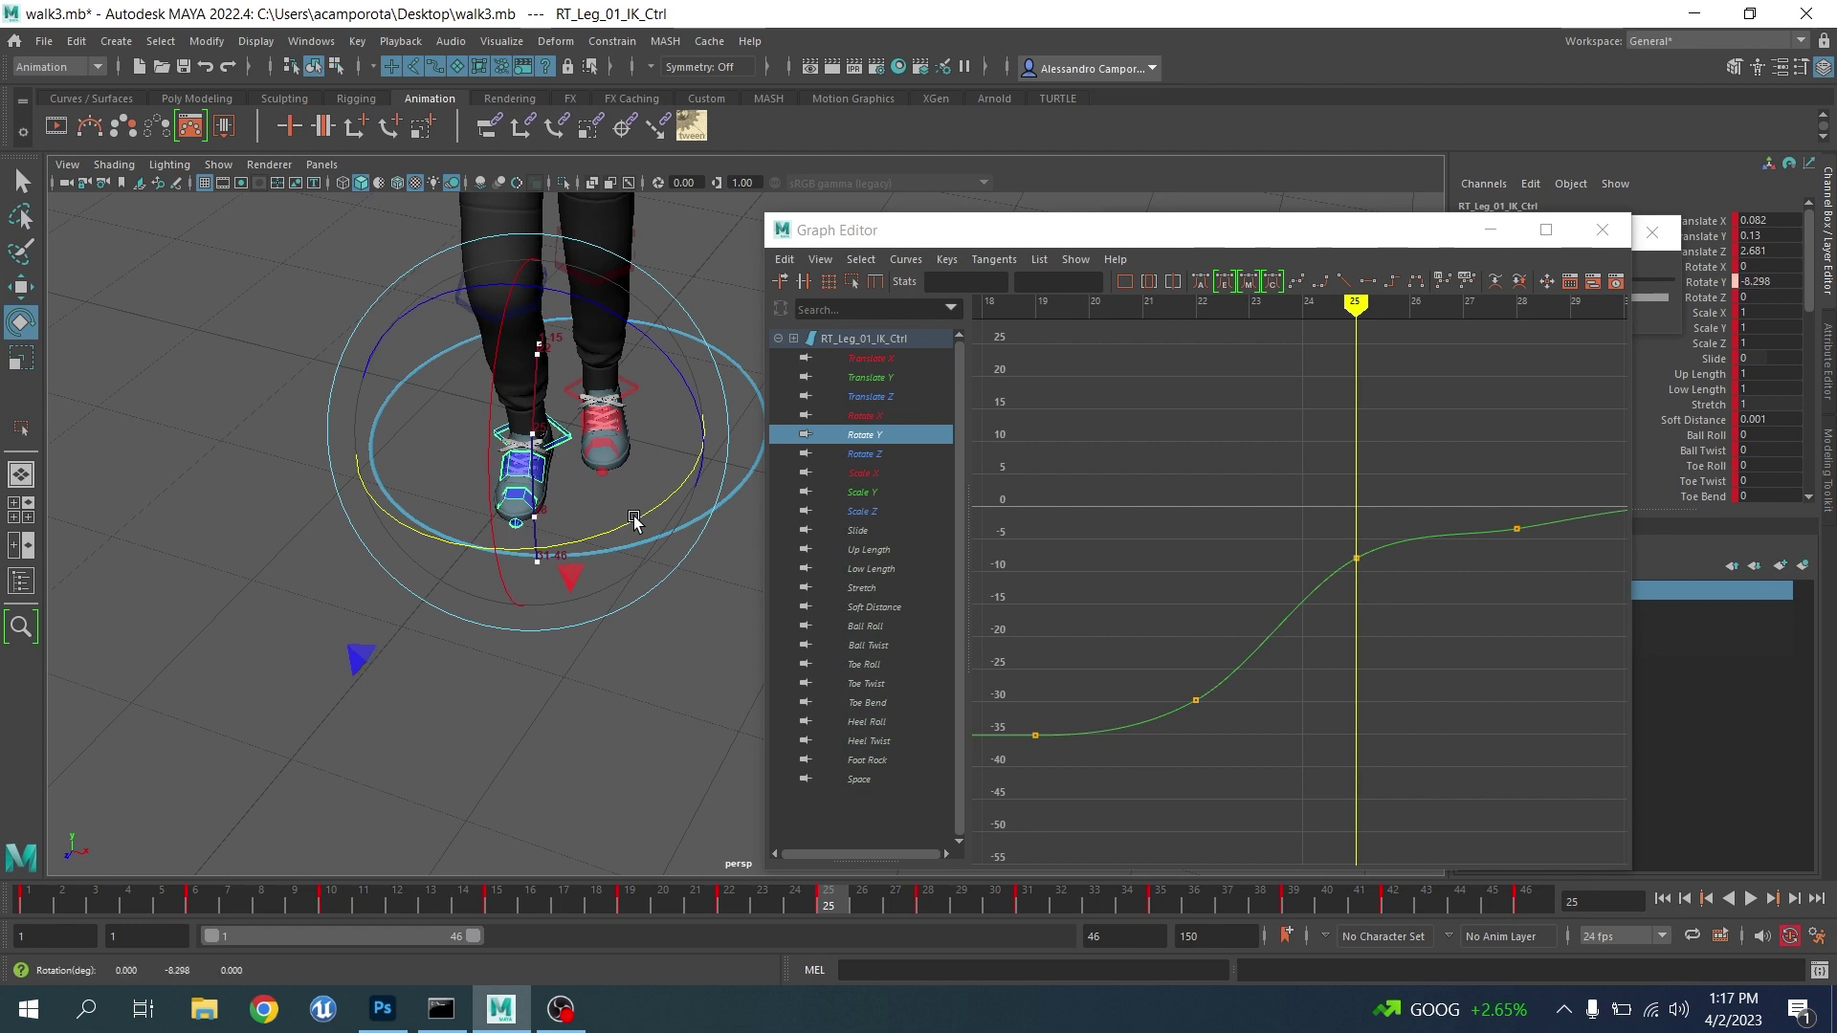
left_click(1355, 558)
middle_click_drag(1399, 595, 1217, 668)
scroll(1358, 615, "down", 5)
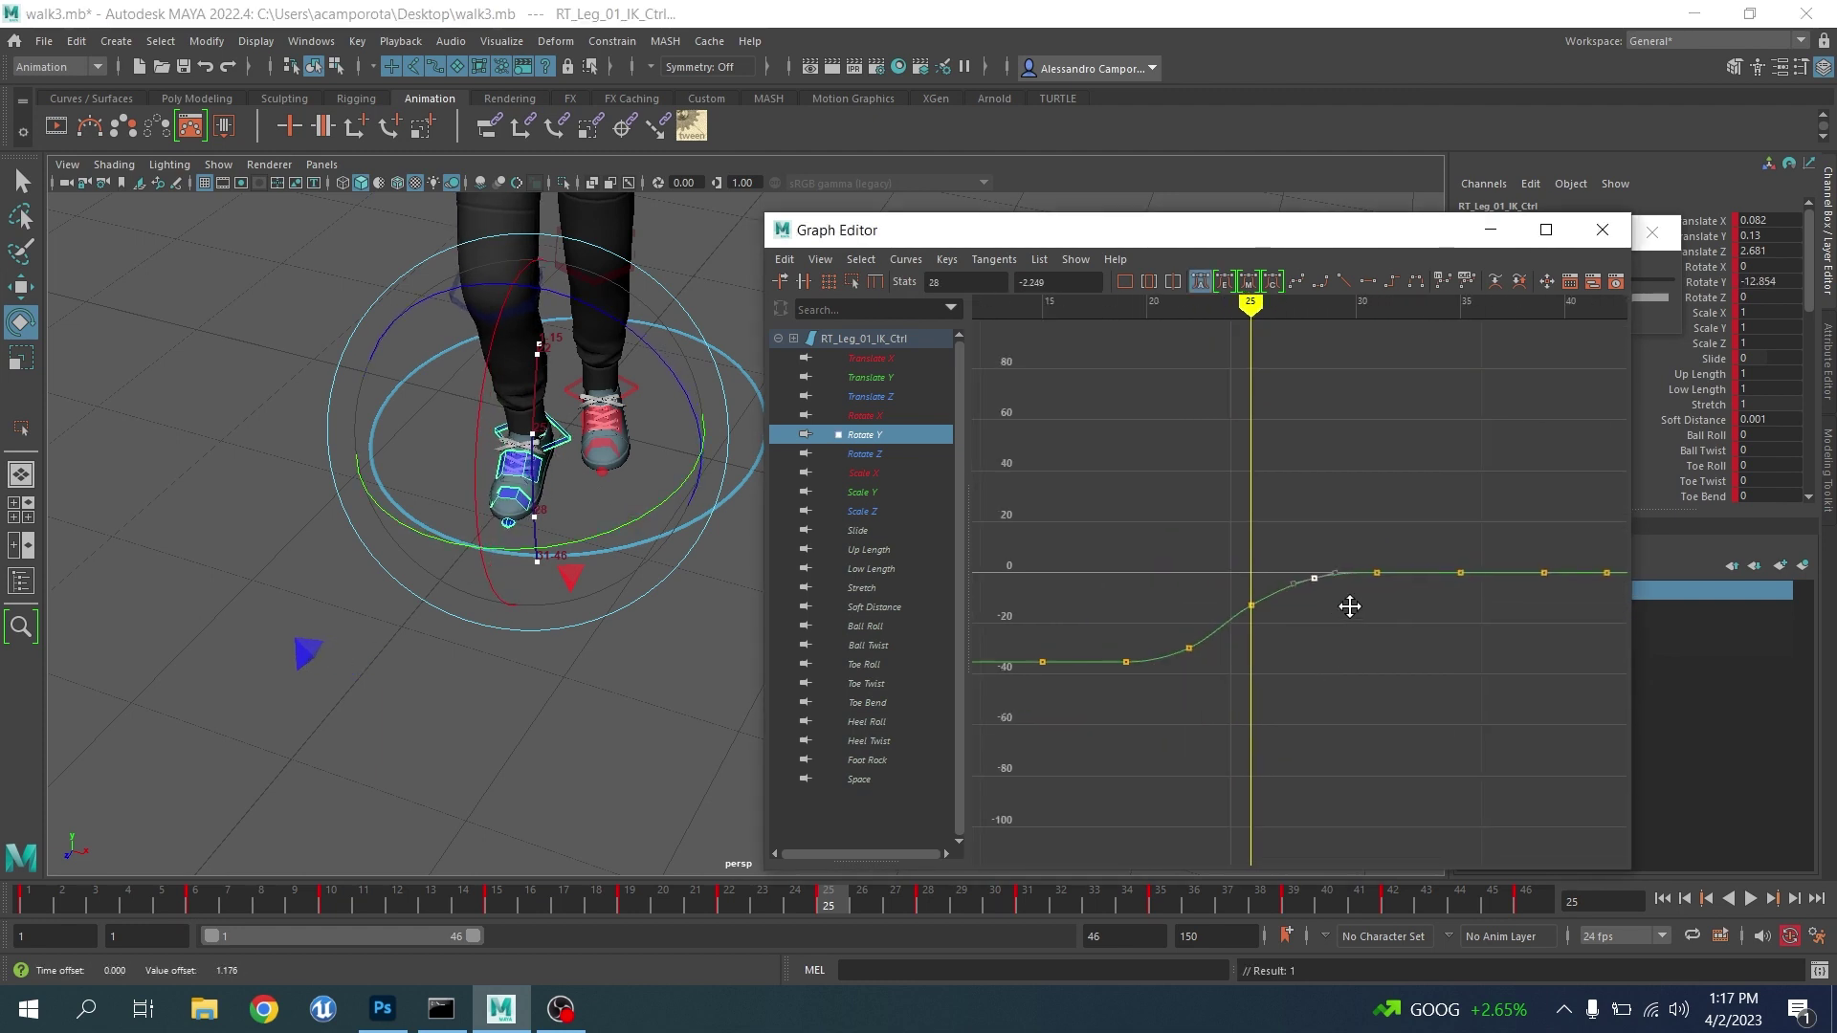
middle_click_drag(1348, 605, 1507, 555, "alt")
Minimize the Graph Editor and play back the walk, checking the right foot's motion from the front and side
left_click(1490, 231)
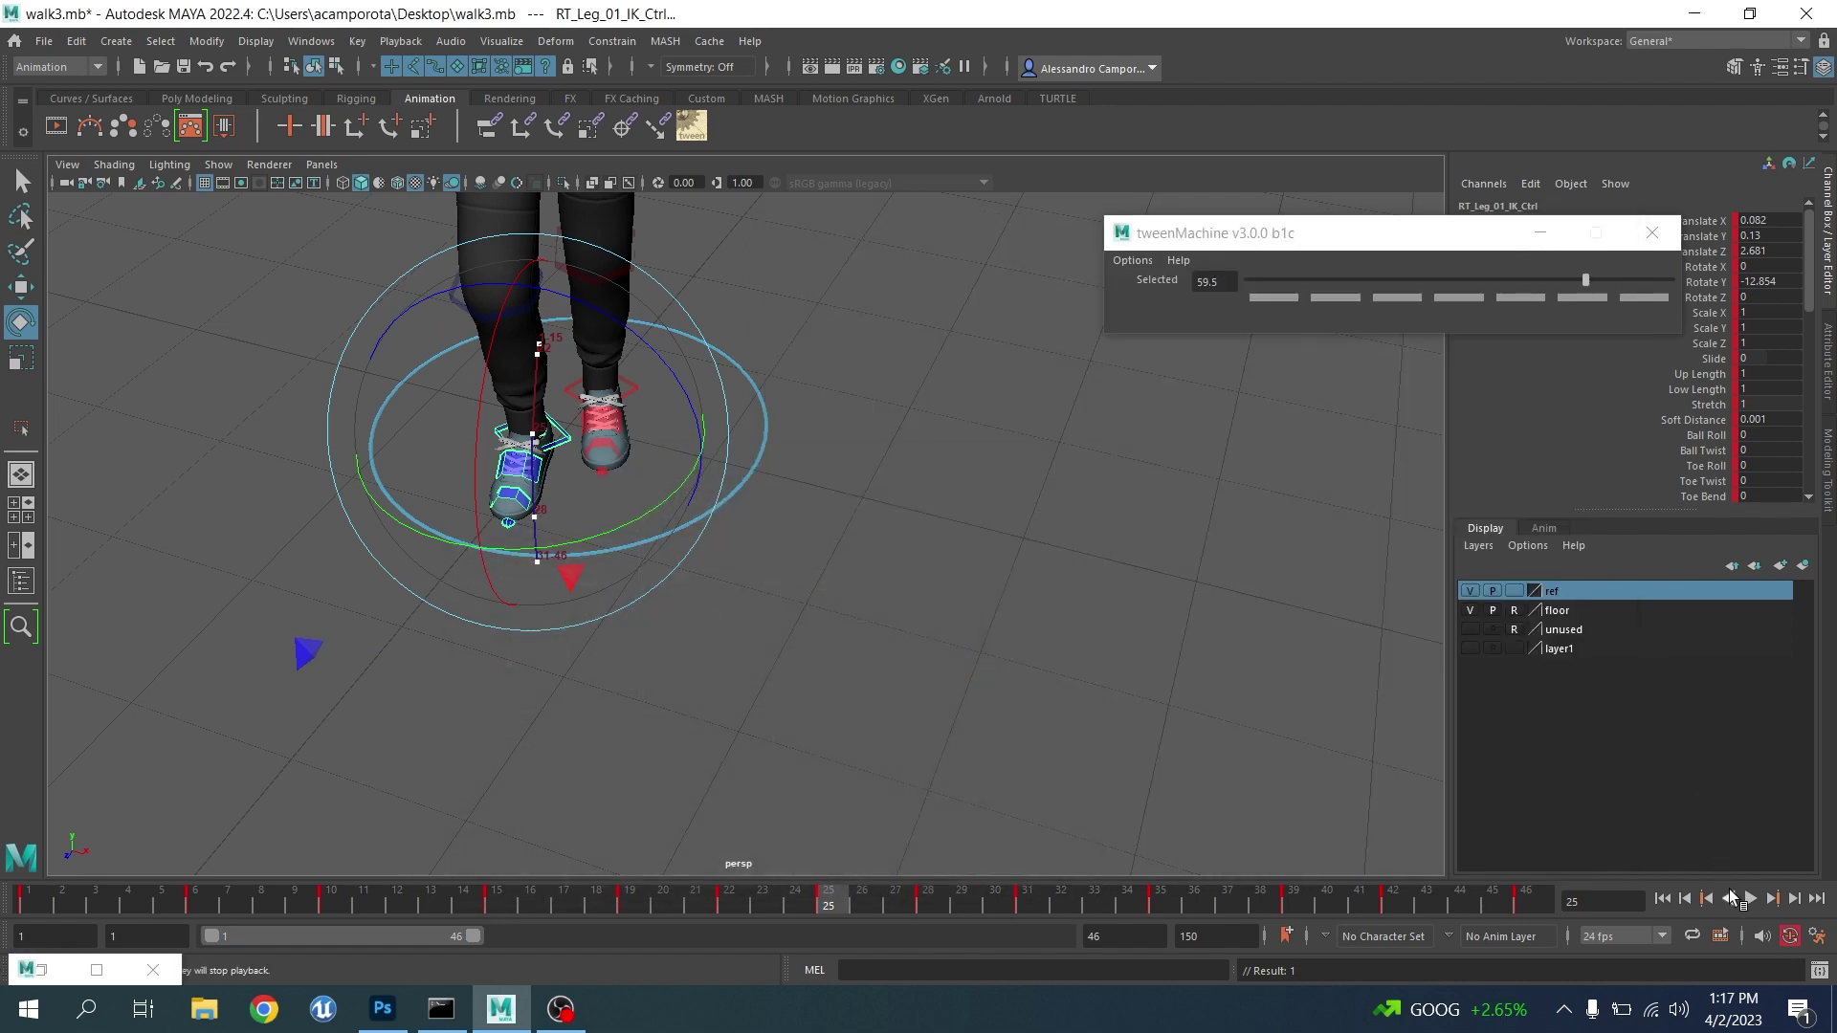
key("alt+v")
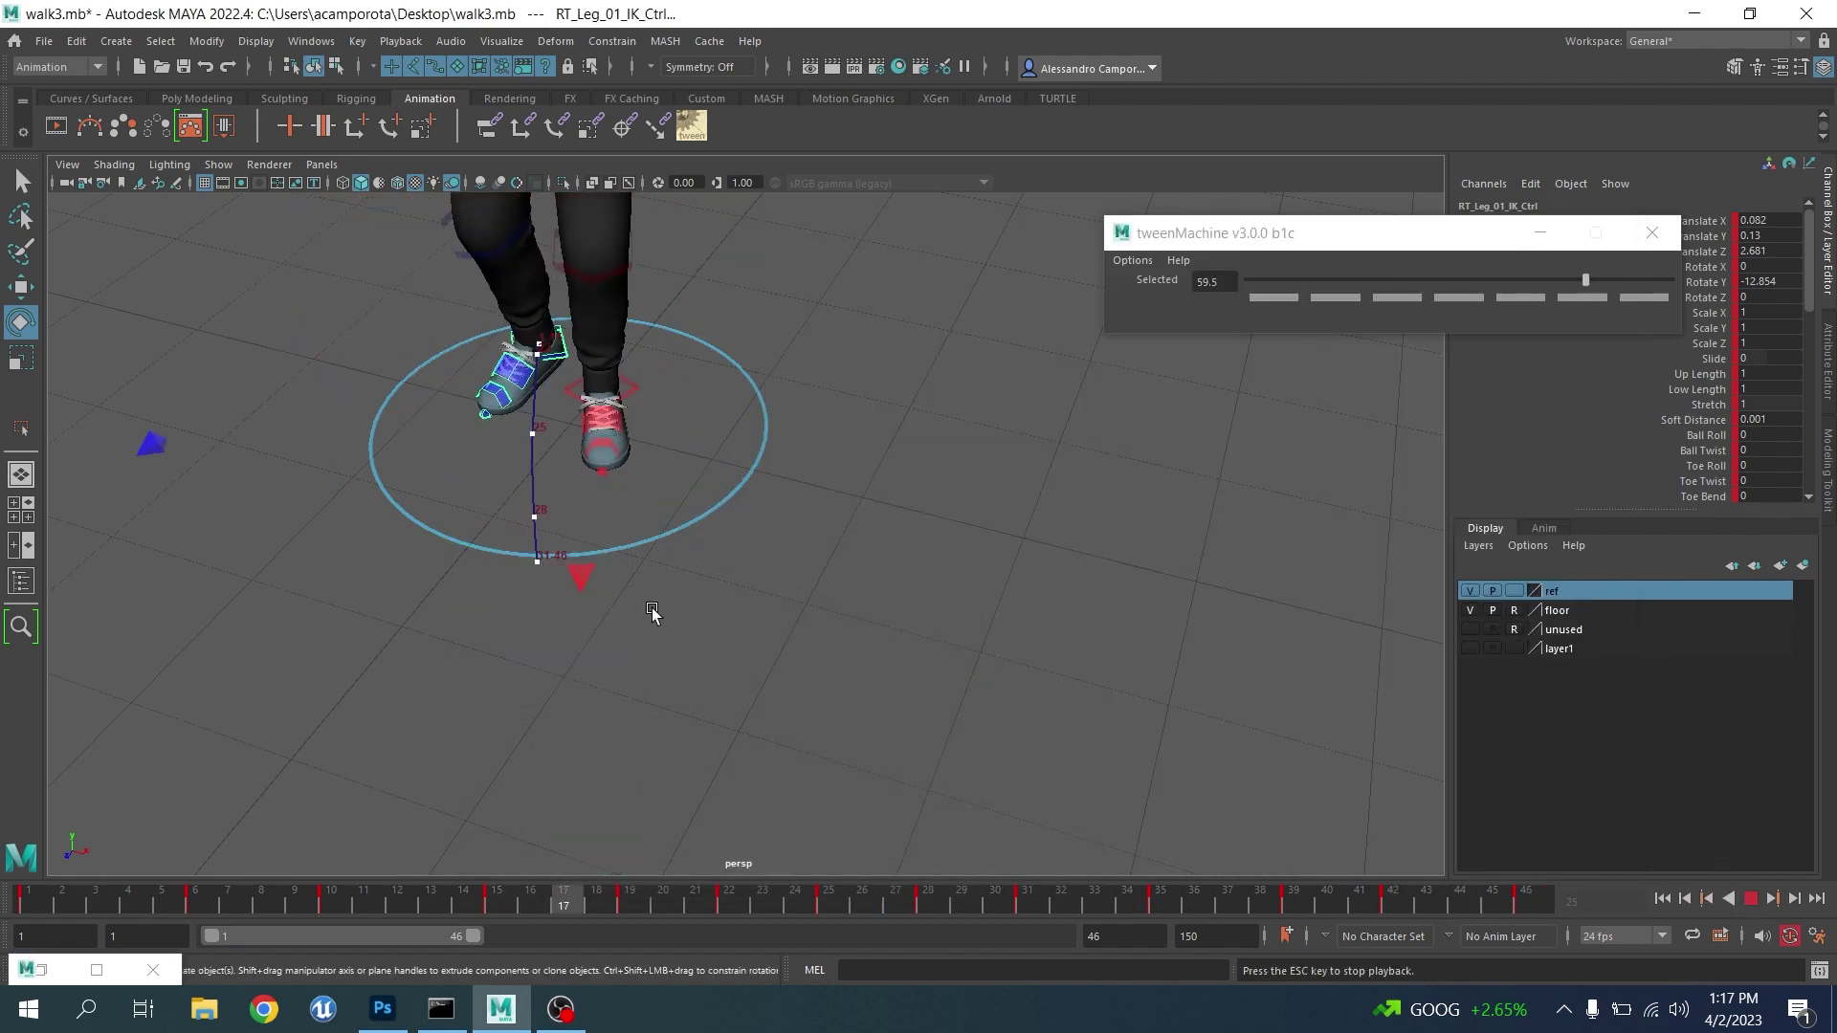
left_click_drag(657, 615, 595, 593, "alt")
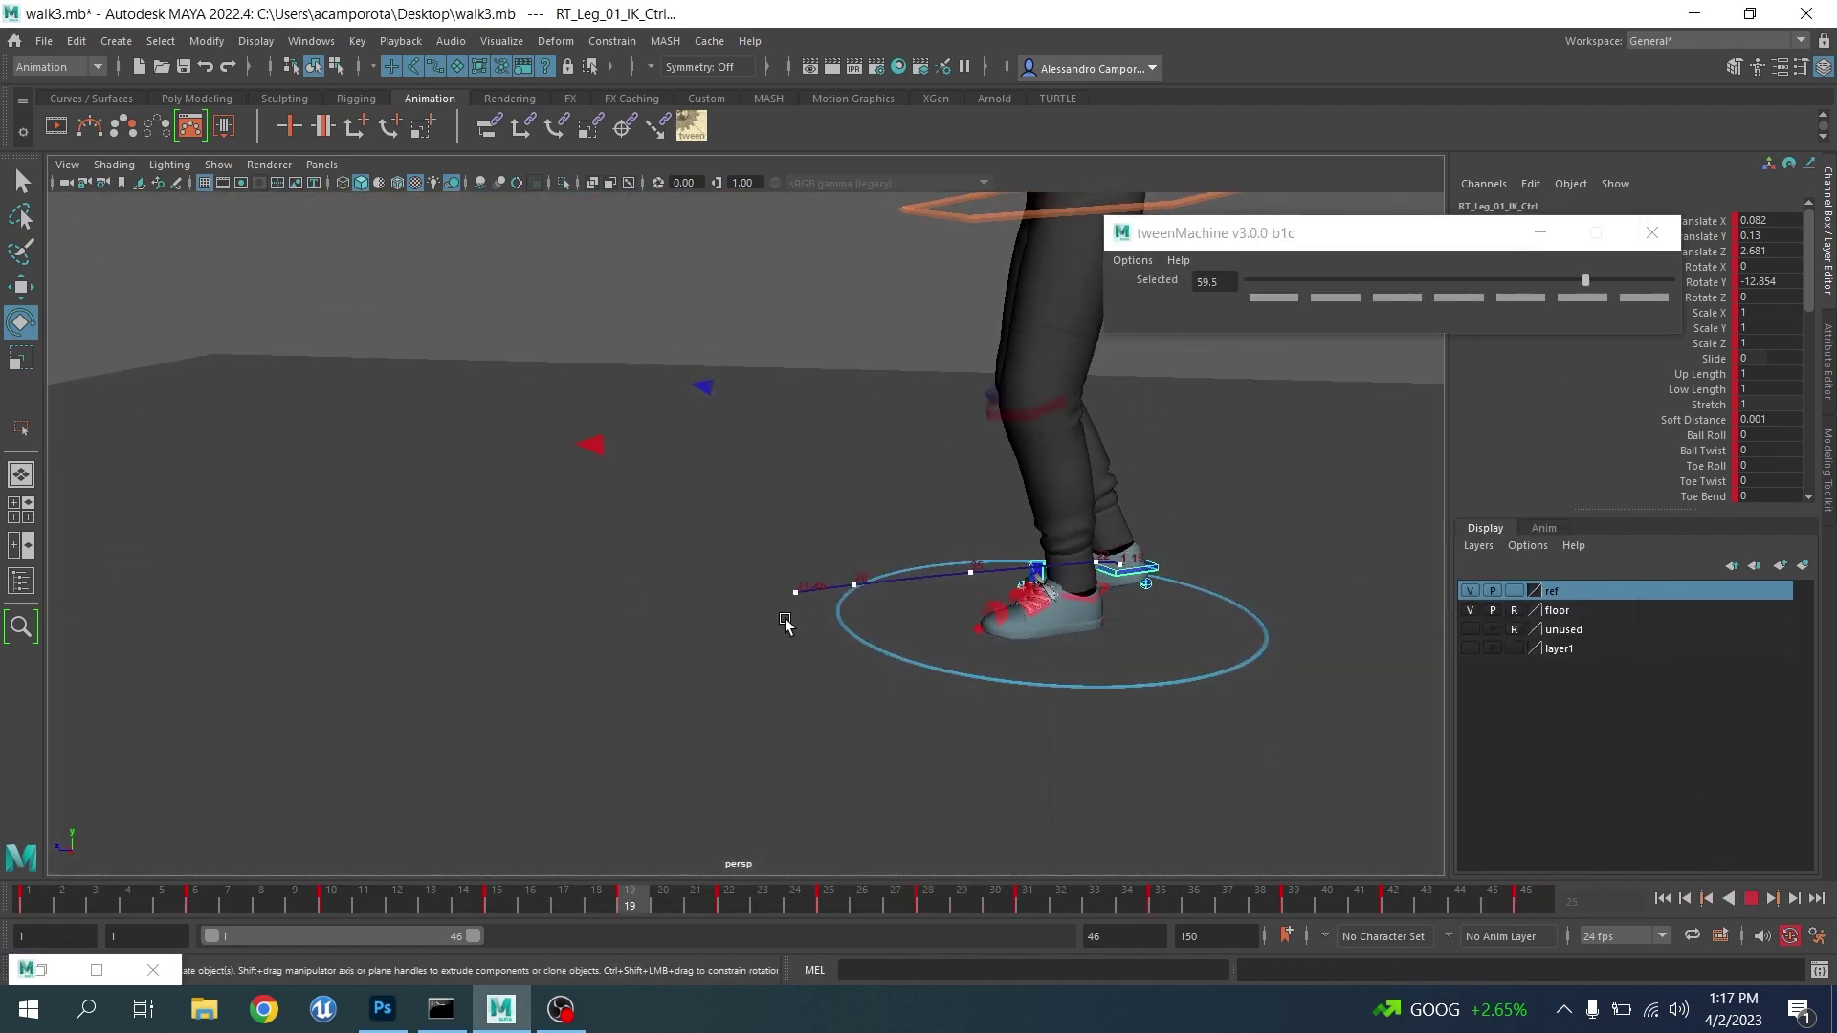
left_click_drag(790, 627, 784, 620, "alt")
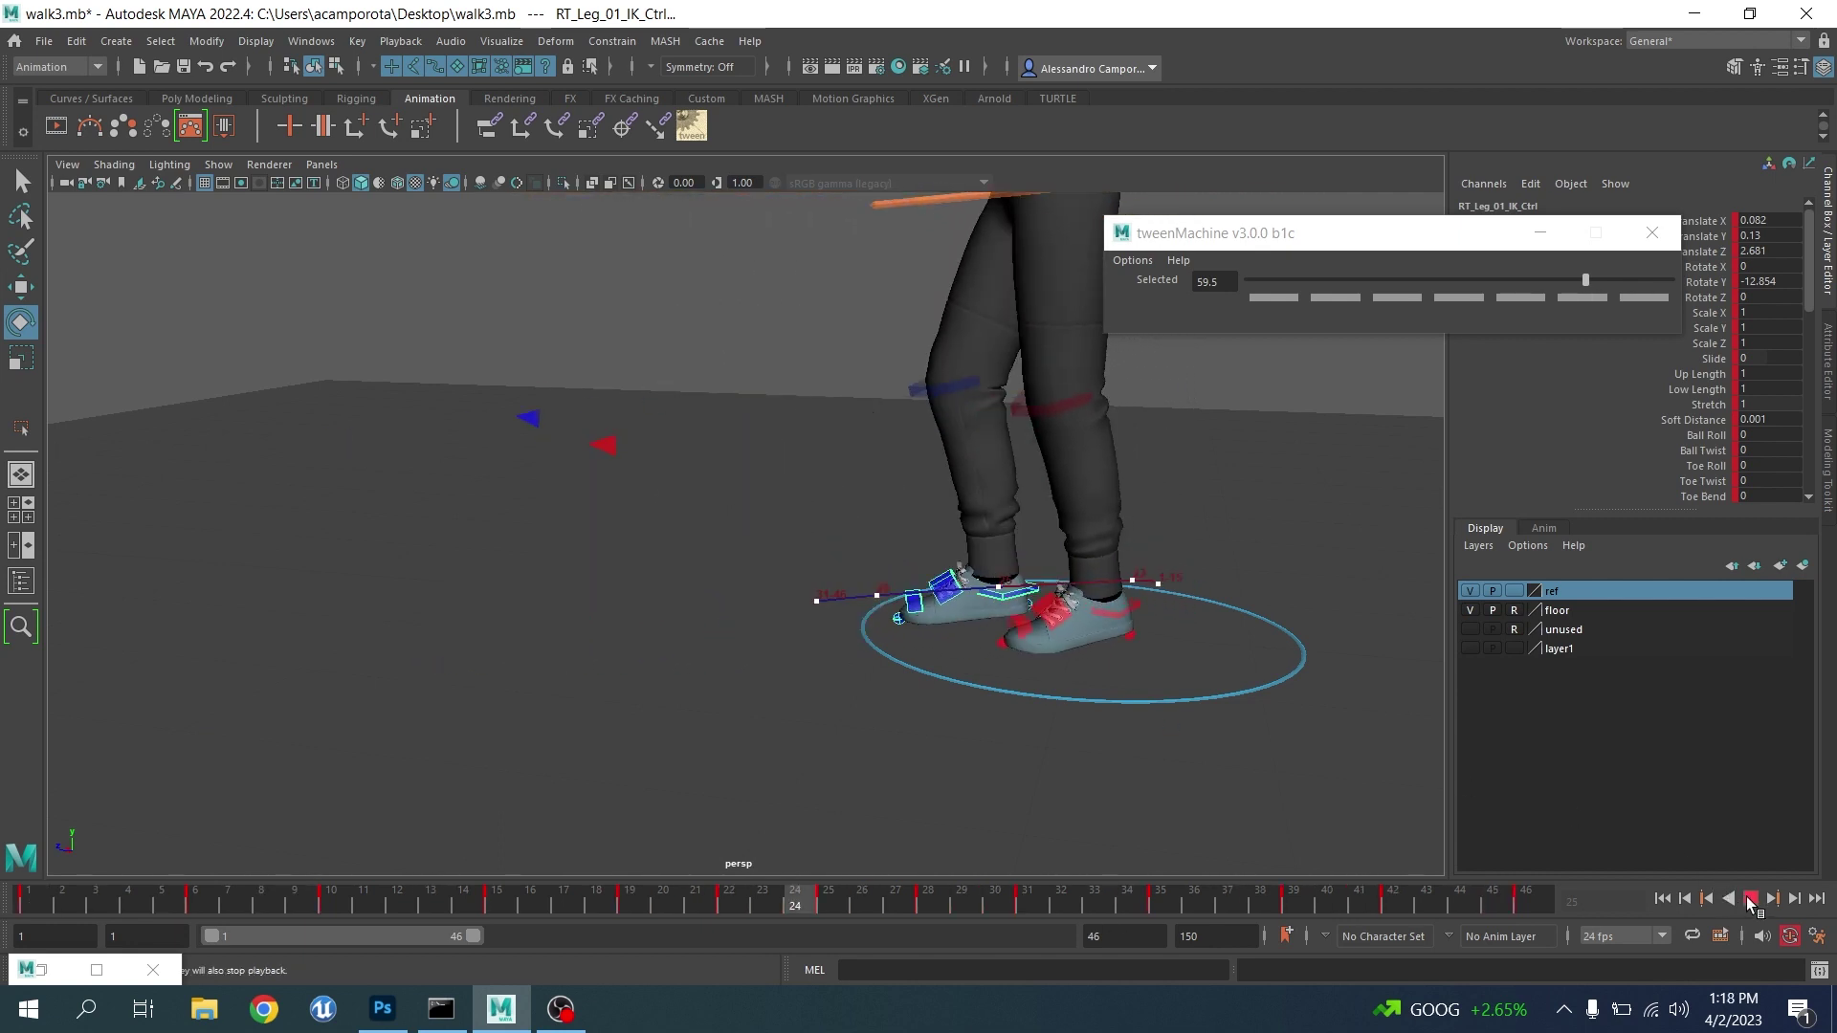
left_click(1751, 900)
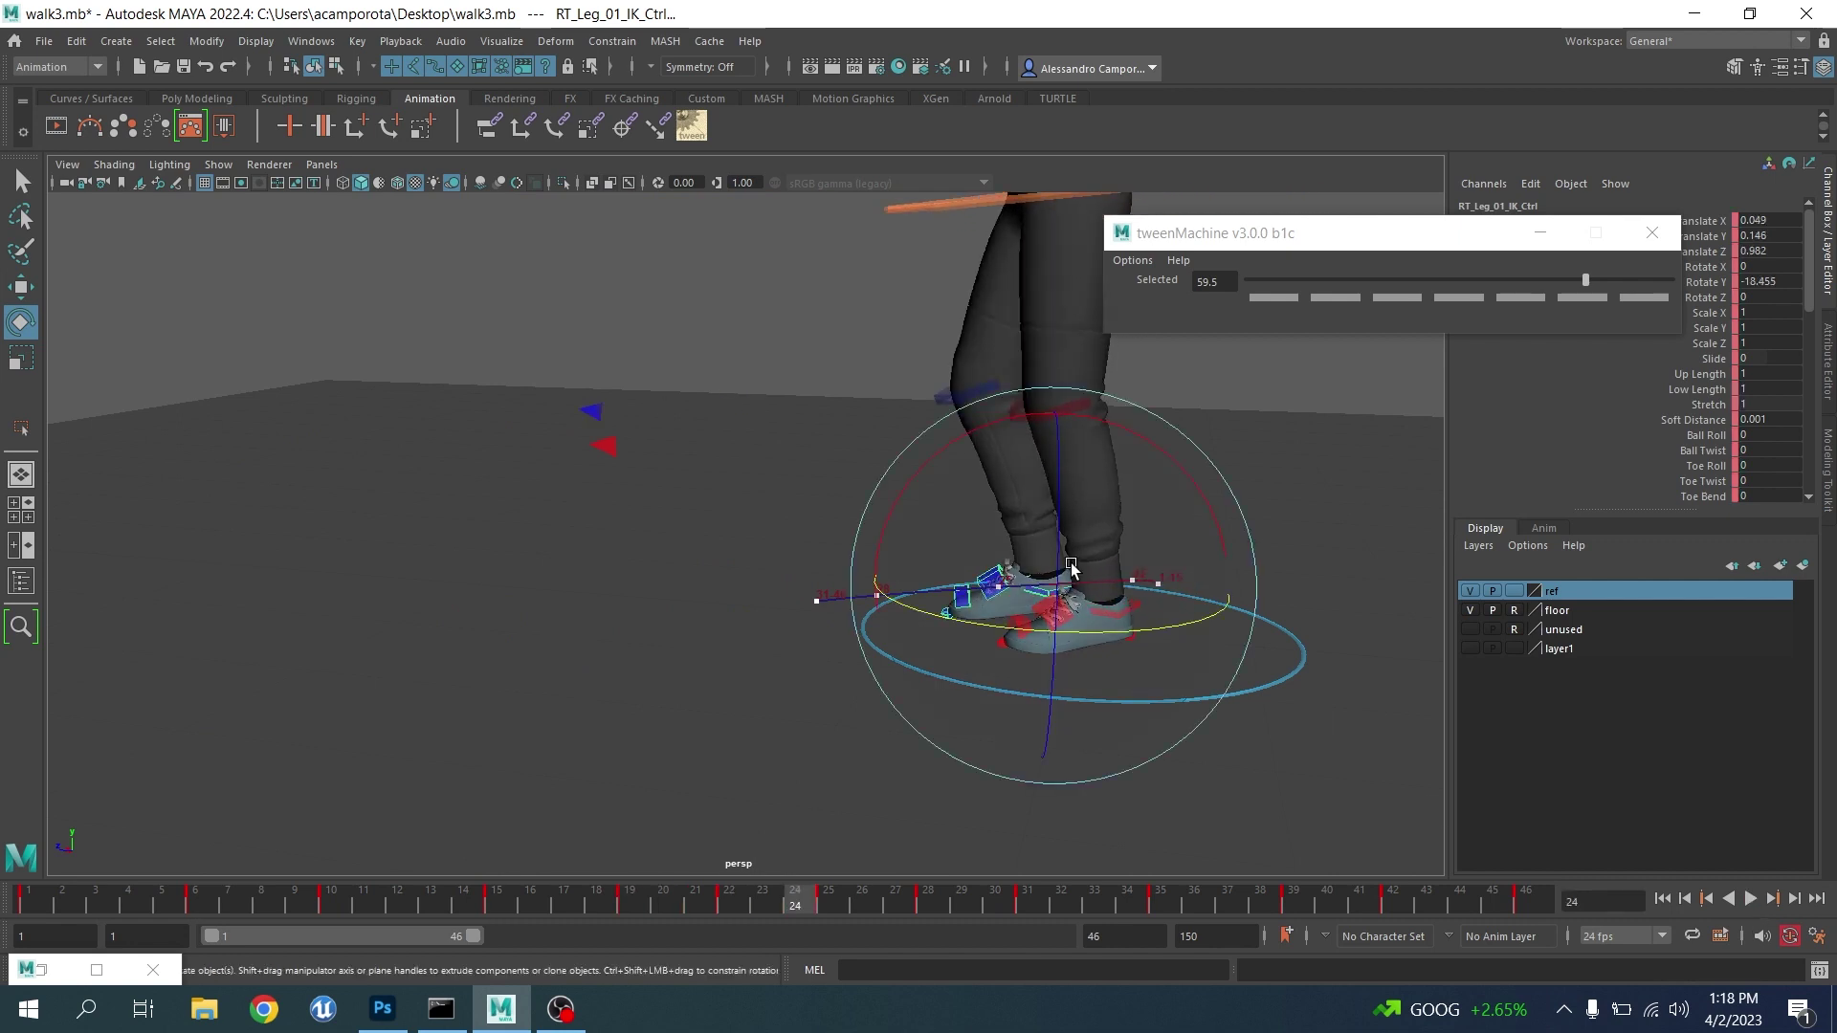
Delete the motionTrail1Handle object from the scene using the Outliner
left_click(311, 41)
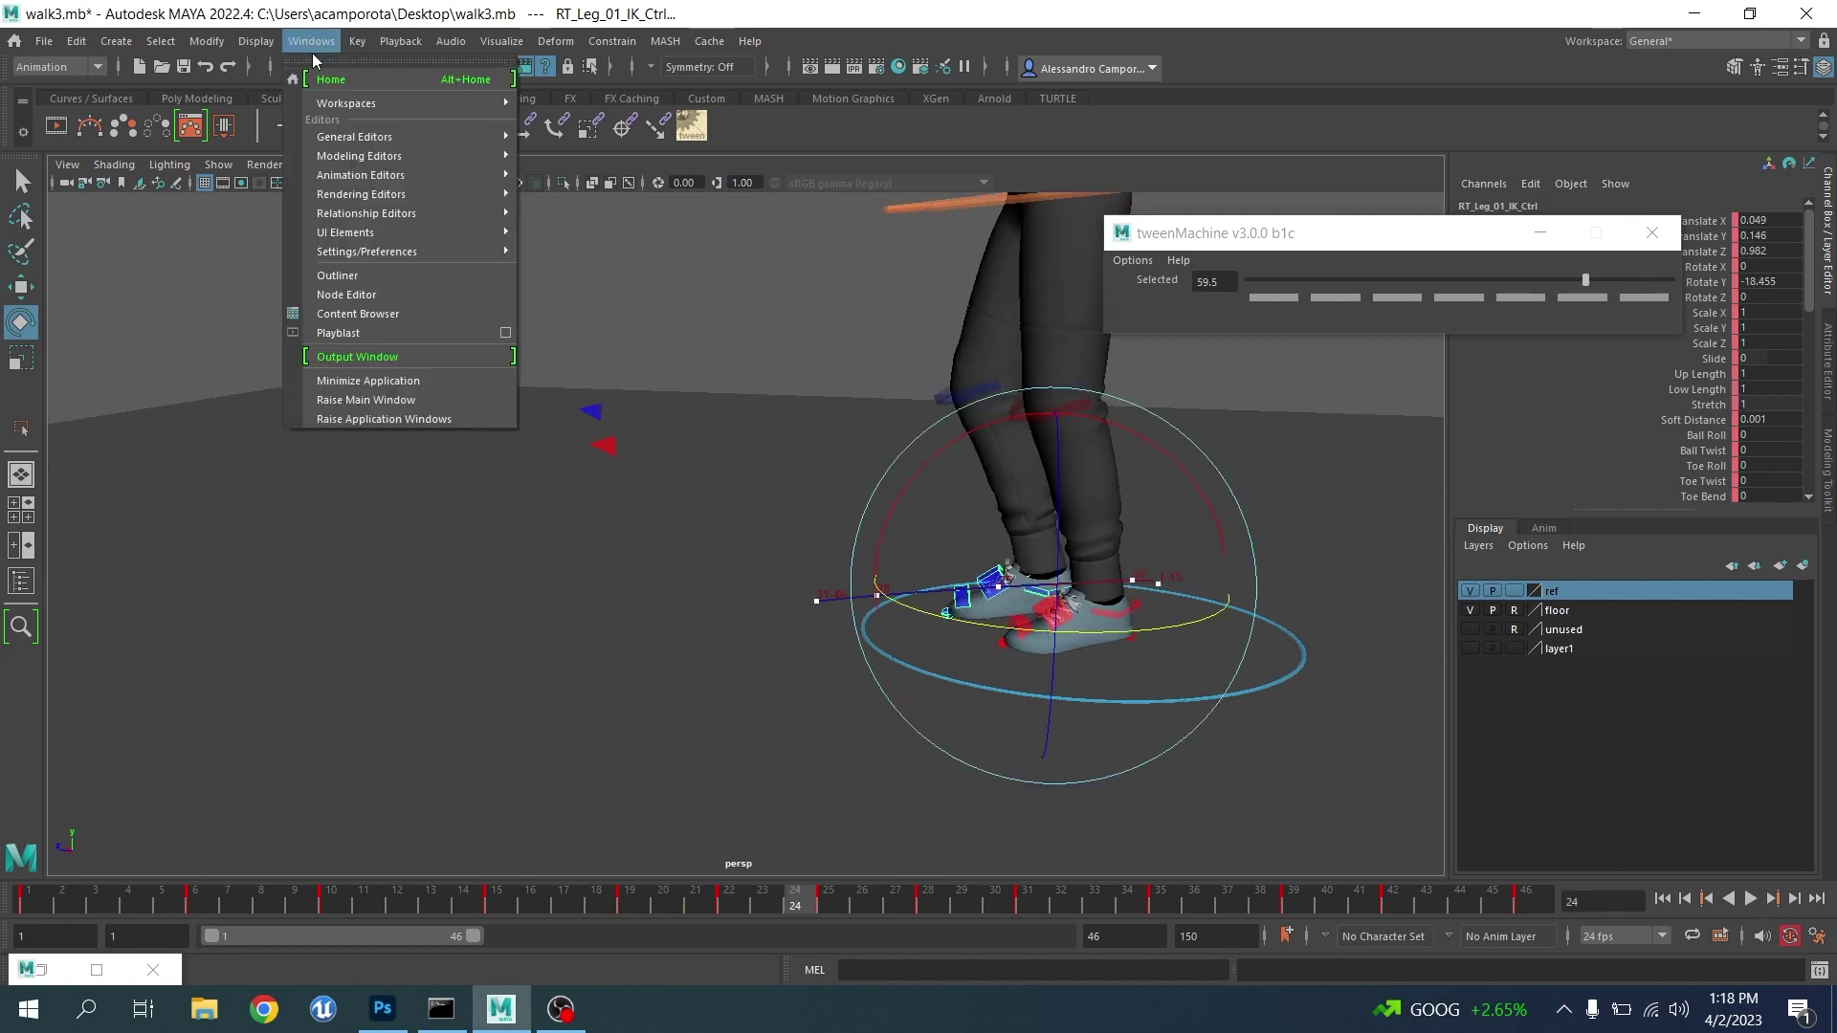
left_click(394, 277)
left_click(1127, 358)
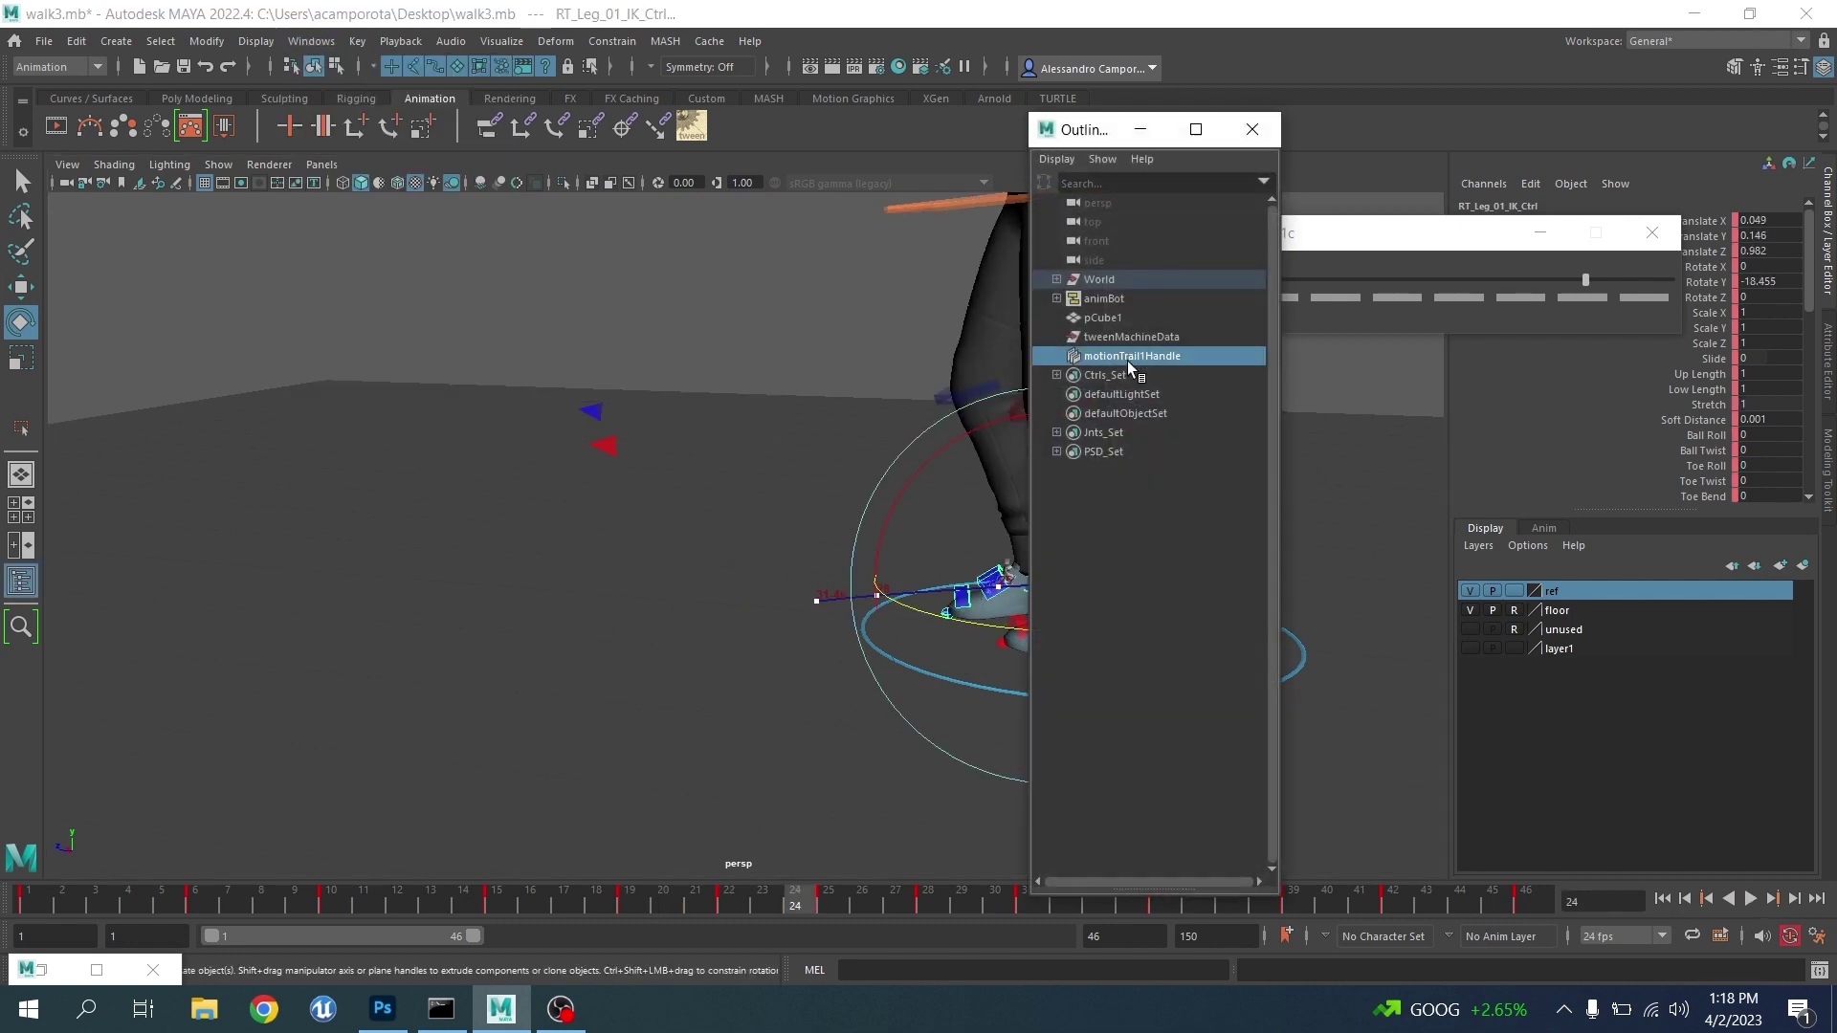
key("Delete")
left_click(1250, 130)
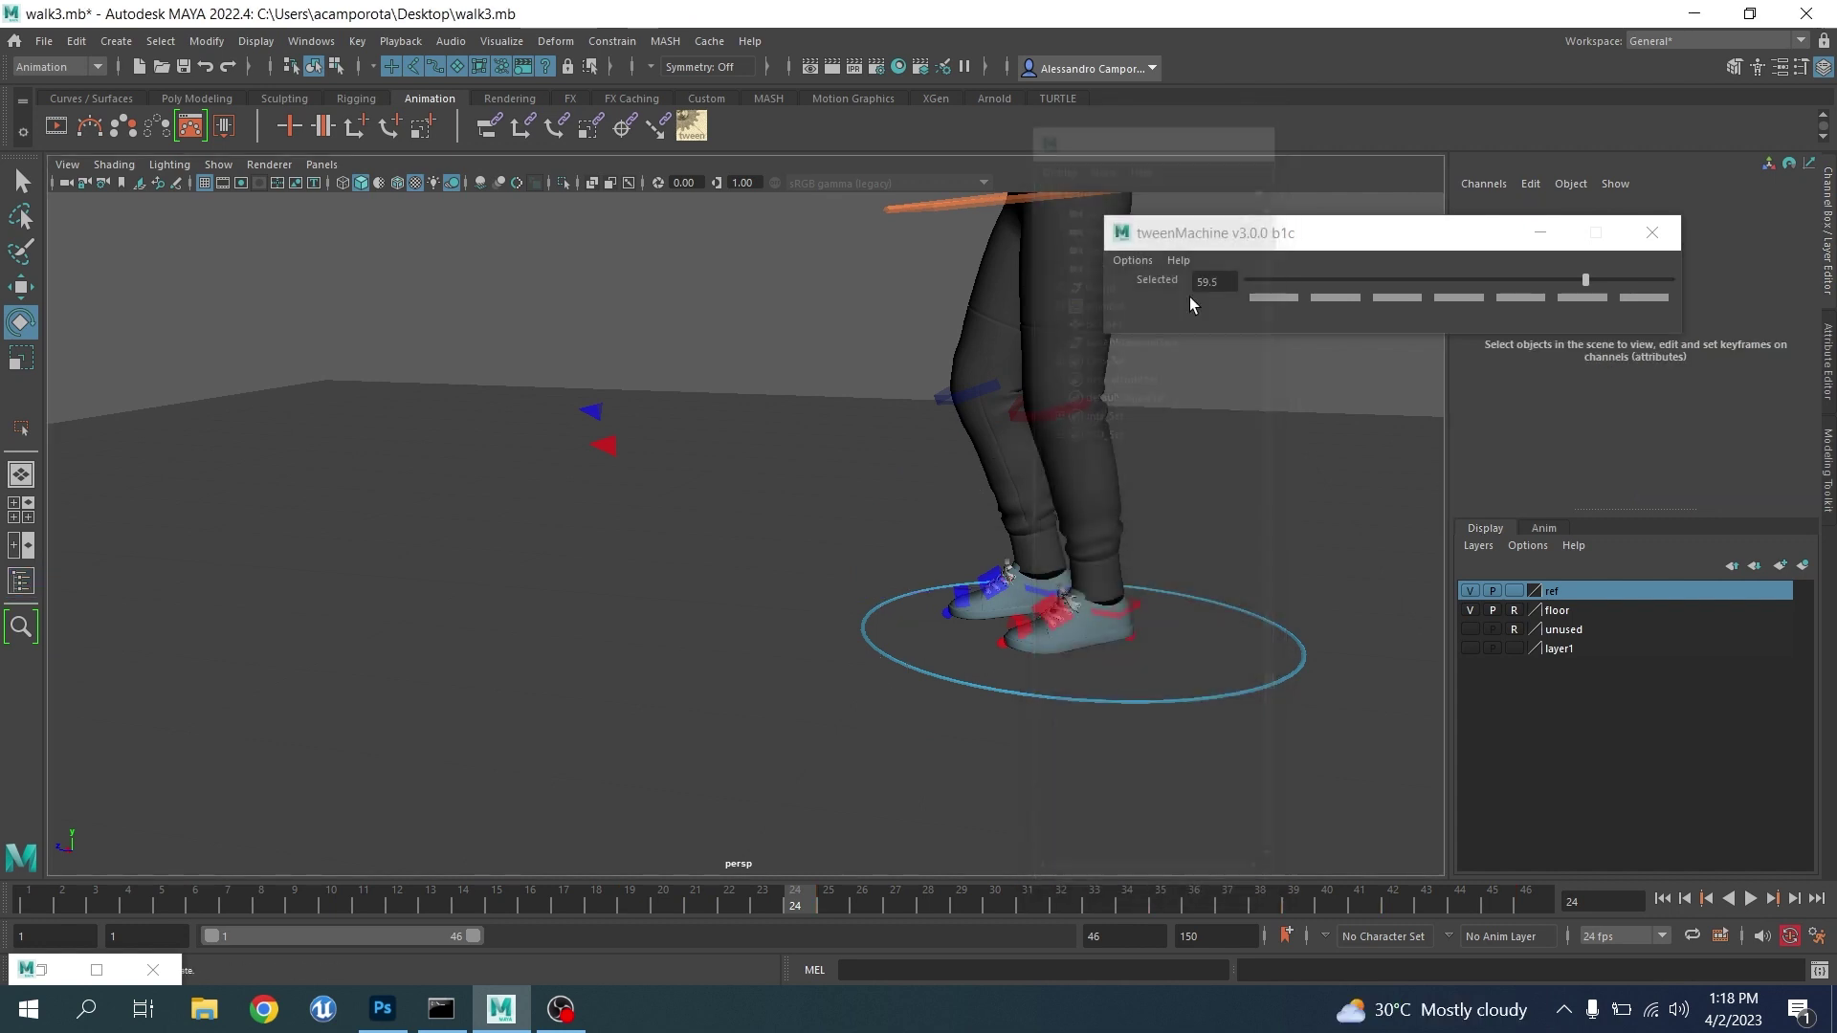
Select the left foot's tilt control, go to frame 1 and open its curves in the Graph Editor
middle_click_drag(1043, 419, 902, 414, "alt")
scroll(902, 421, "up", 3)
left_click(896, 671)
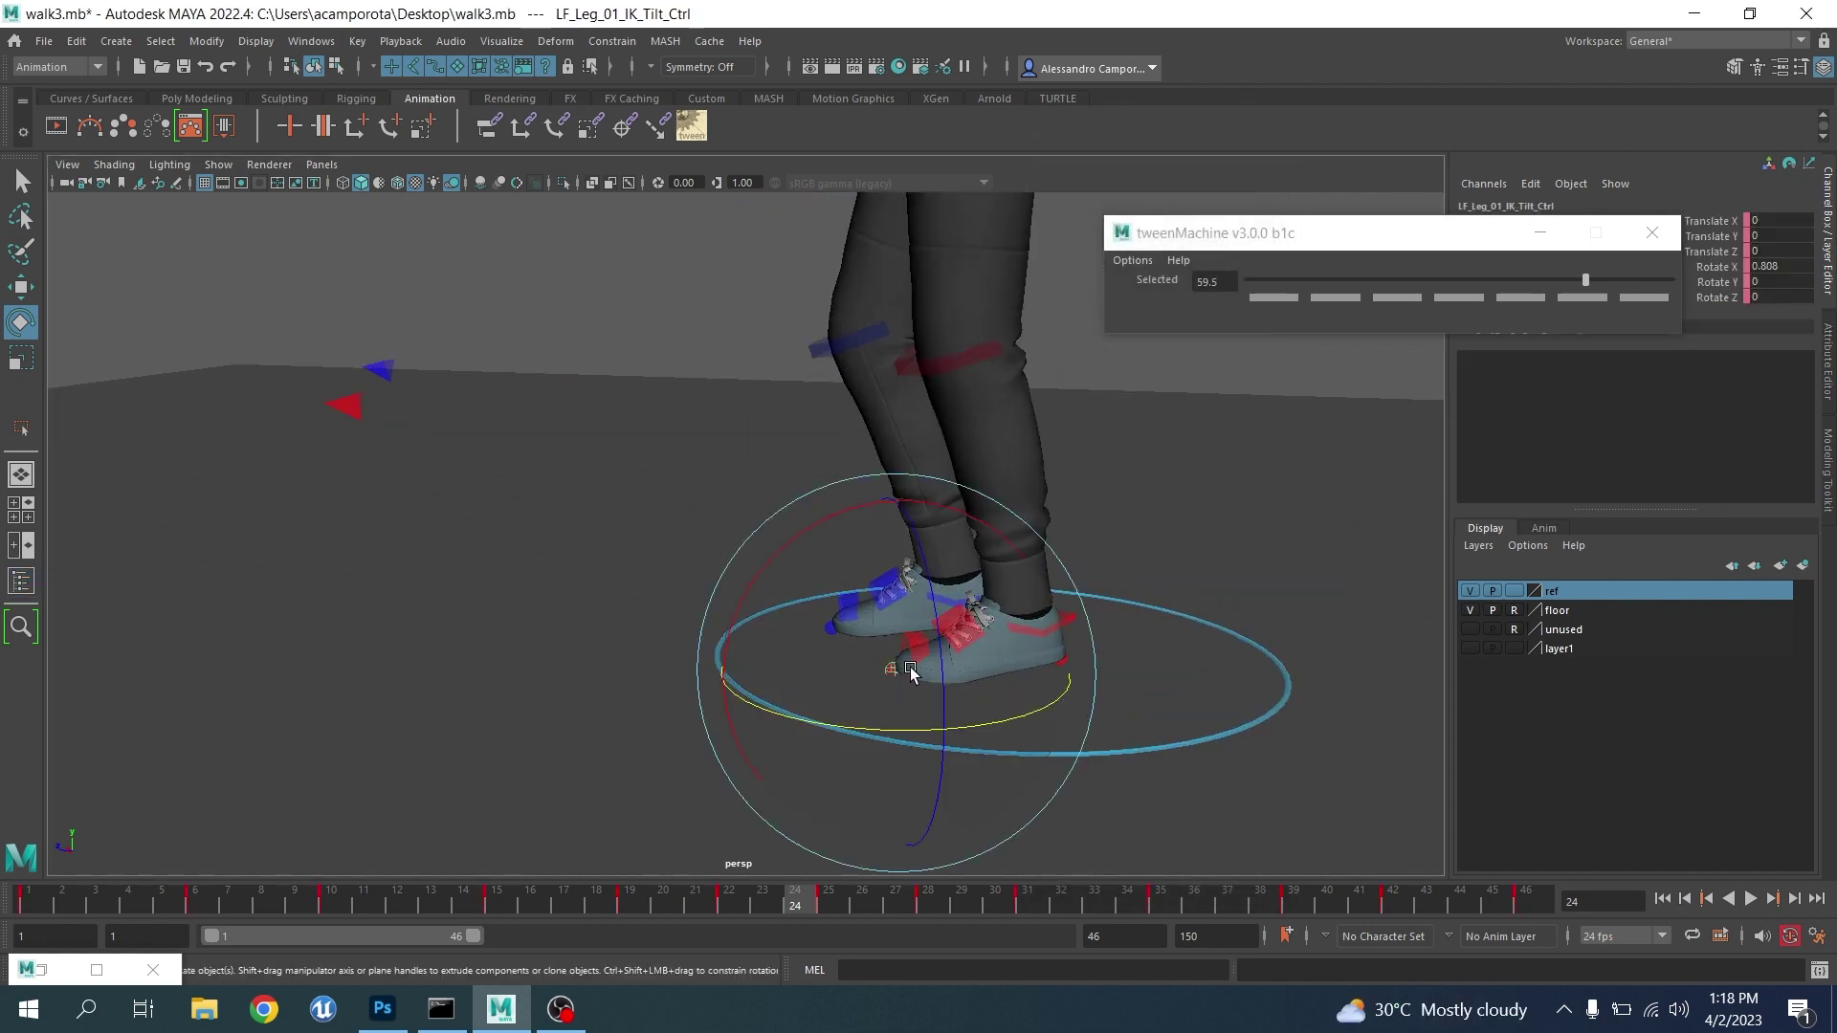
left_click(38, 904)
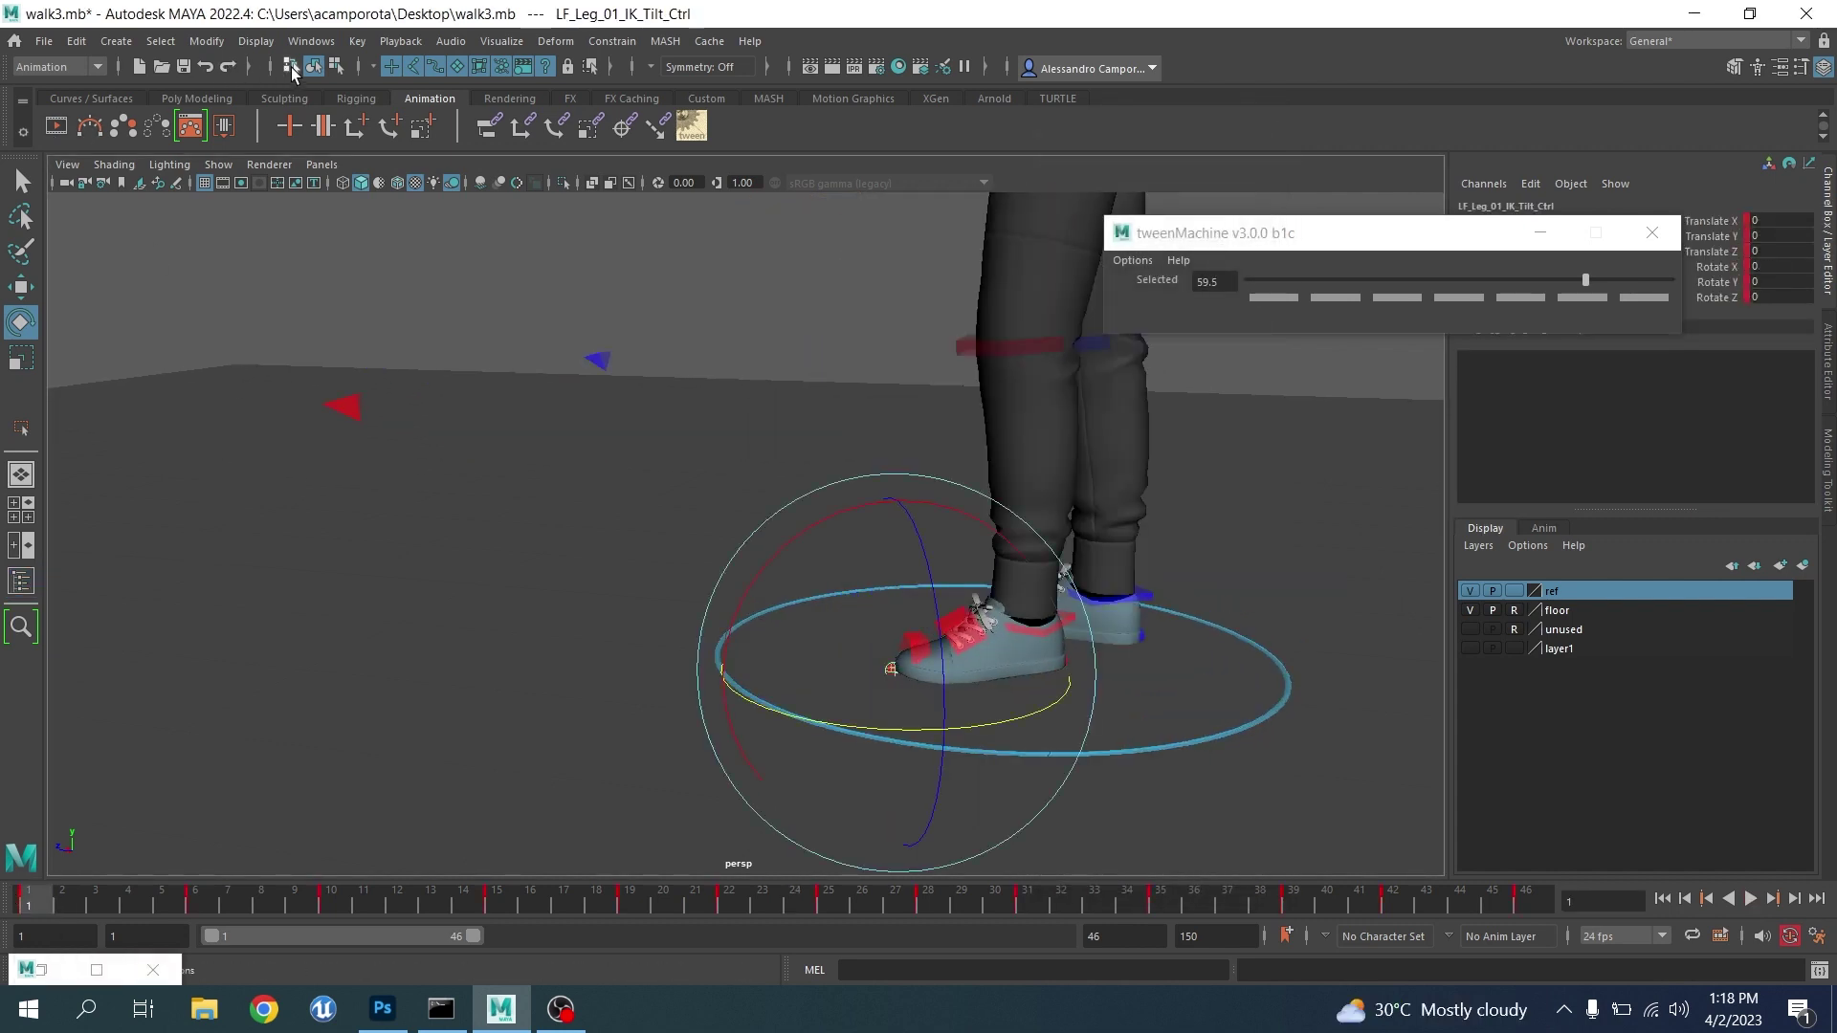
left_click(311, 40)
mouse_move(382, 176)
left_click(574, 176)
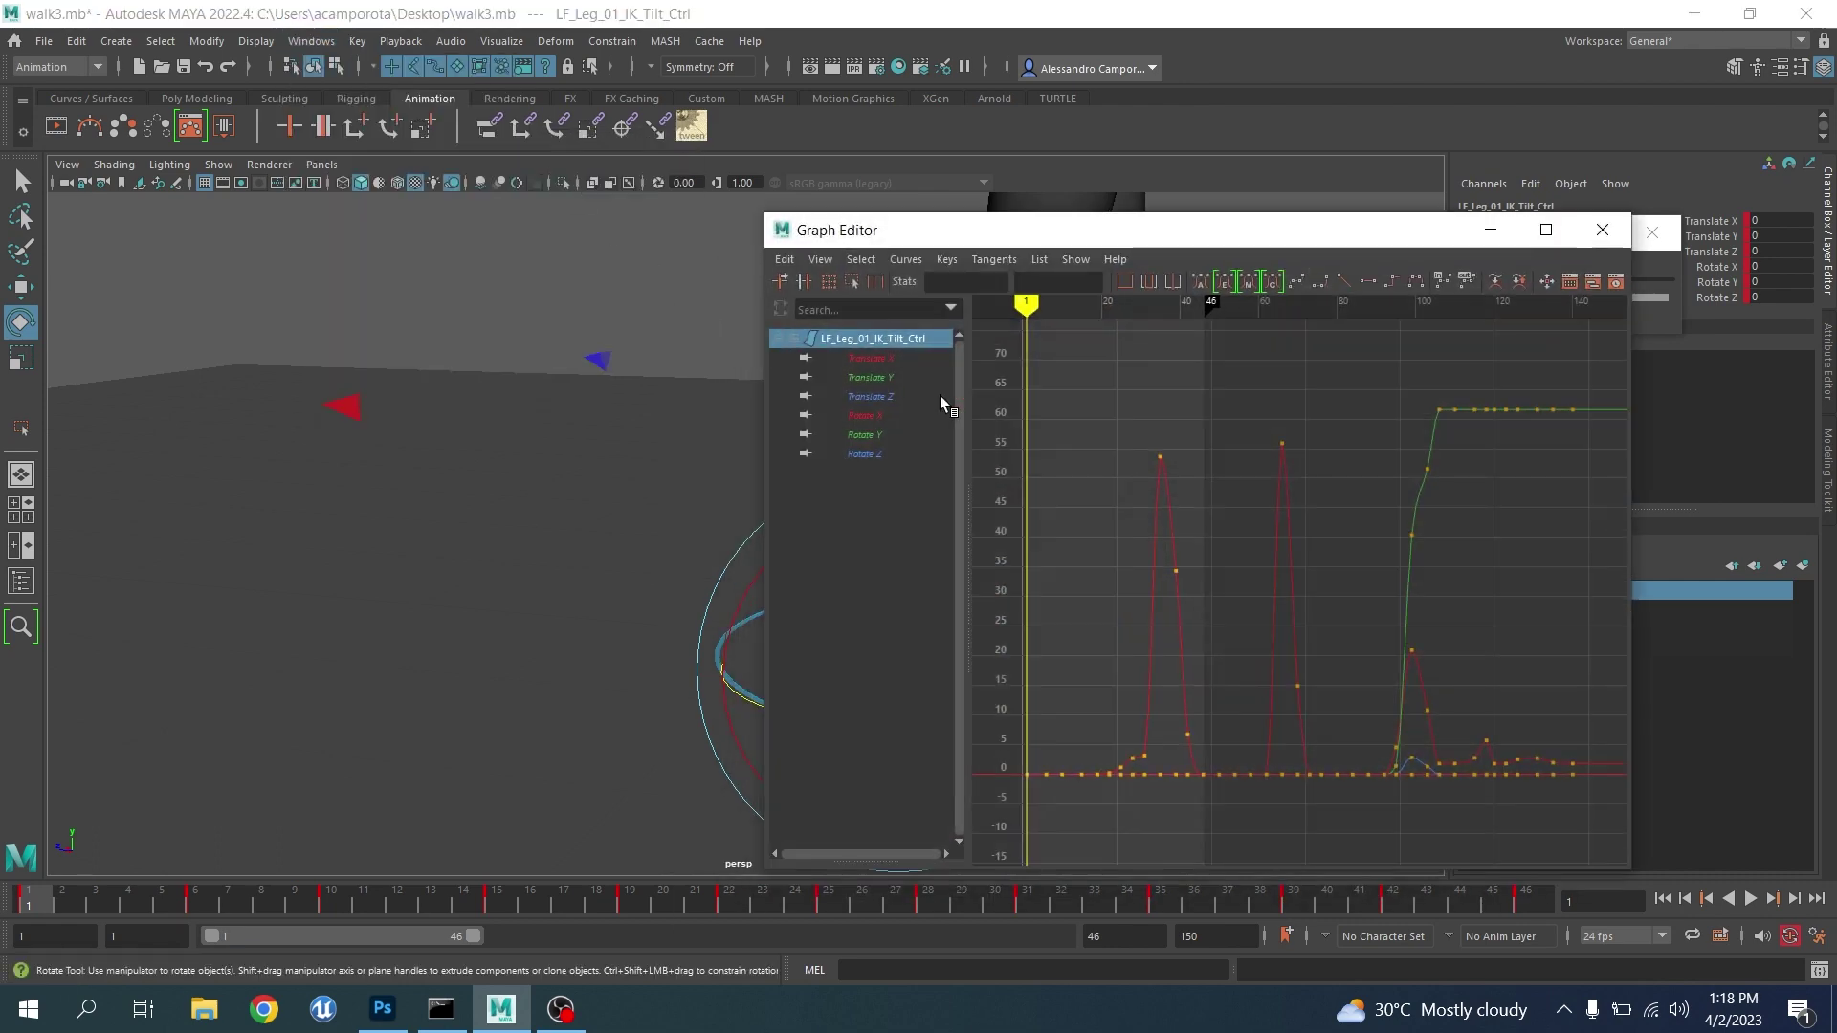
Isolate the left foot tilt control's Rotate X curve and raise its frame 31 key to about 3.5
left_click(875, 414)
scroll(1201, 507, "up", 10)
middle_click_drag(1100, 574, 1255, 402, "alt")
scroll(1234, 469, "down", 7)
middle_click_drag(1207, 557, 1217, 532, "alt")
scroll(1217, 532, "up", 2)
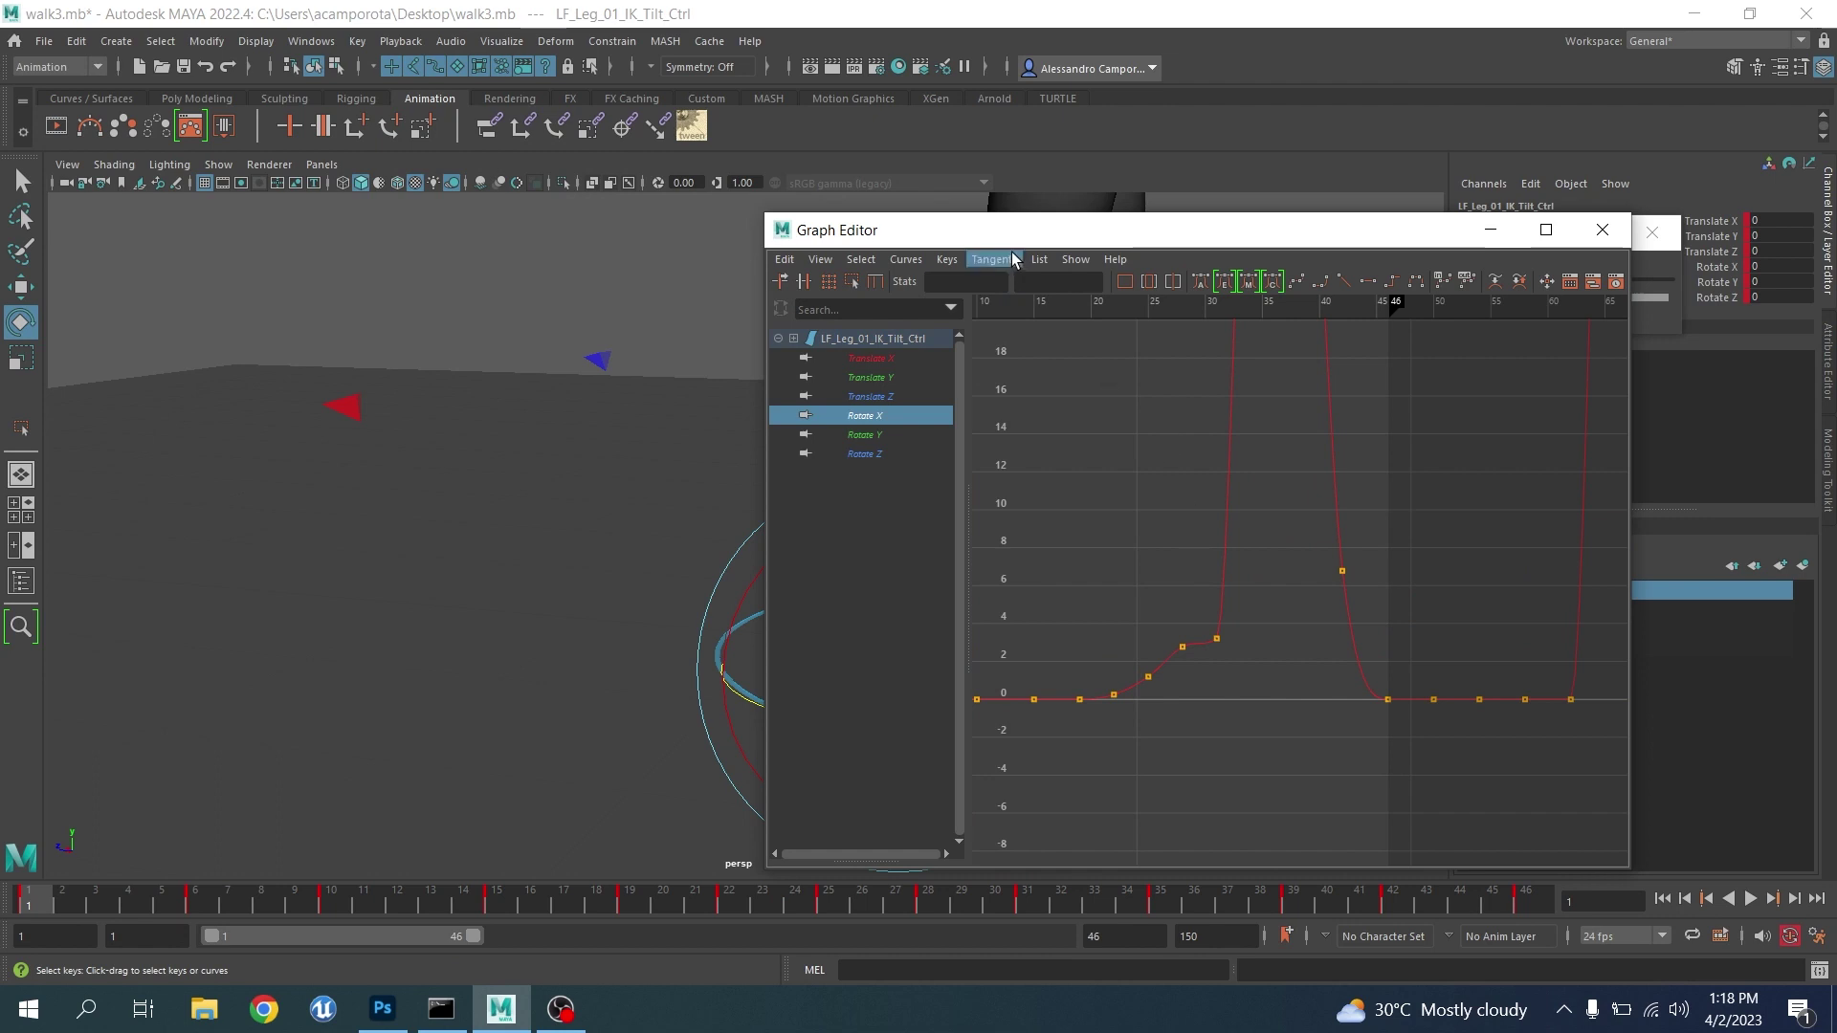
left_click_drag(1012, 230, 1345, 201)
key("alt+v")
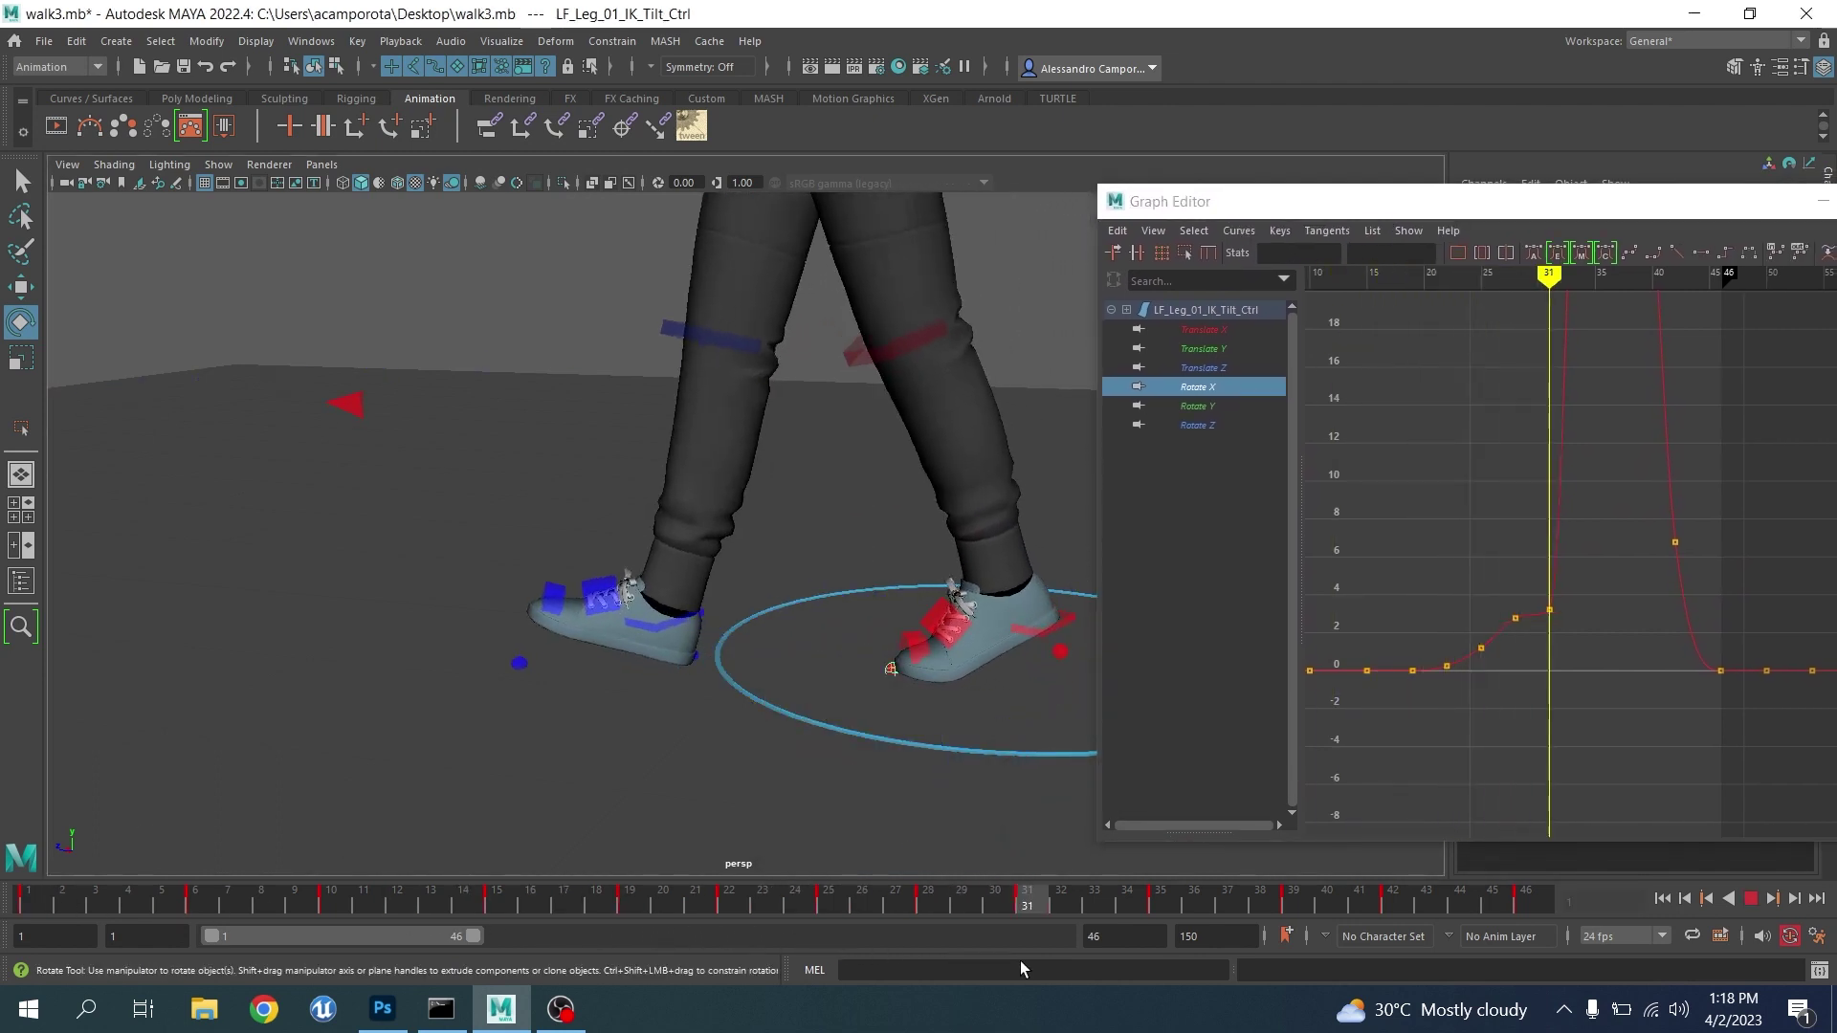
key("alt+v")
scroll(1520, 700, "up", 3)
middle_click_drag(1485, 664, 1540, 624, "alt")
left_click_drag(1542, 572, 1601, 674)
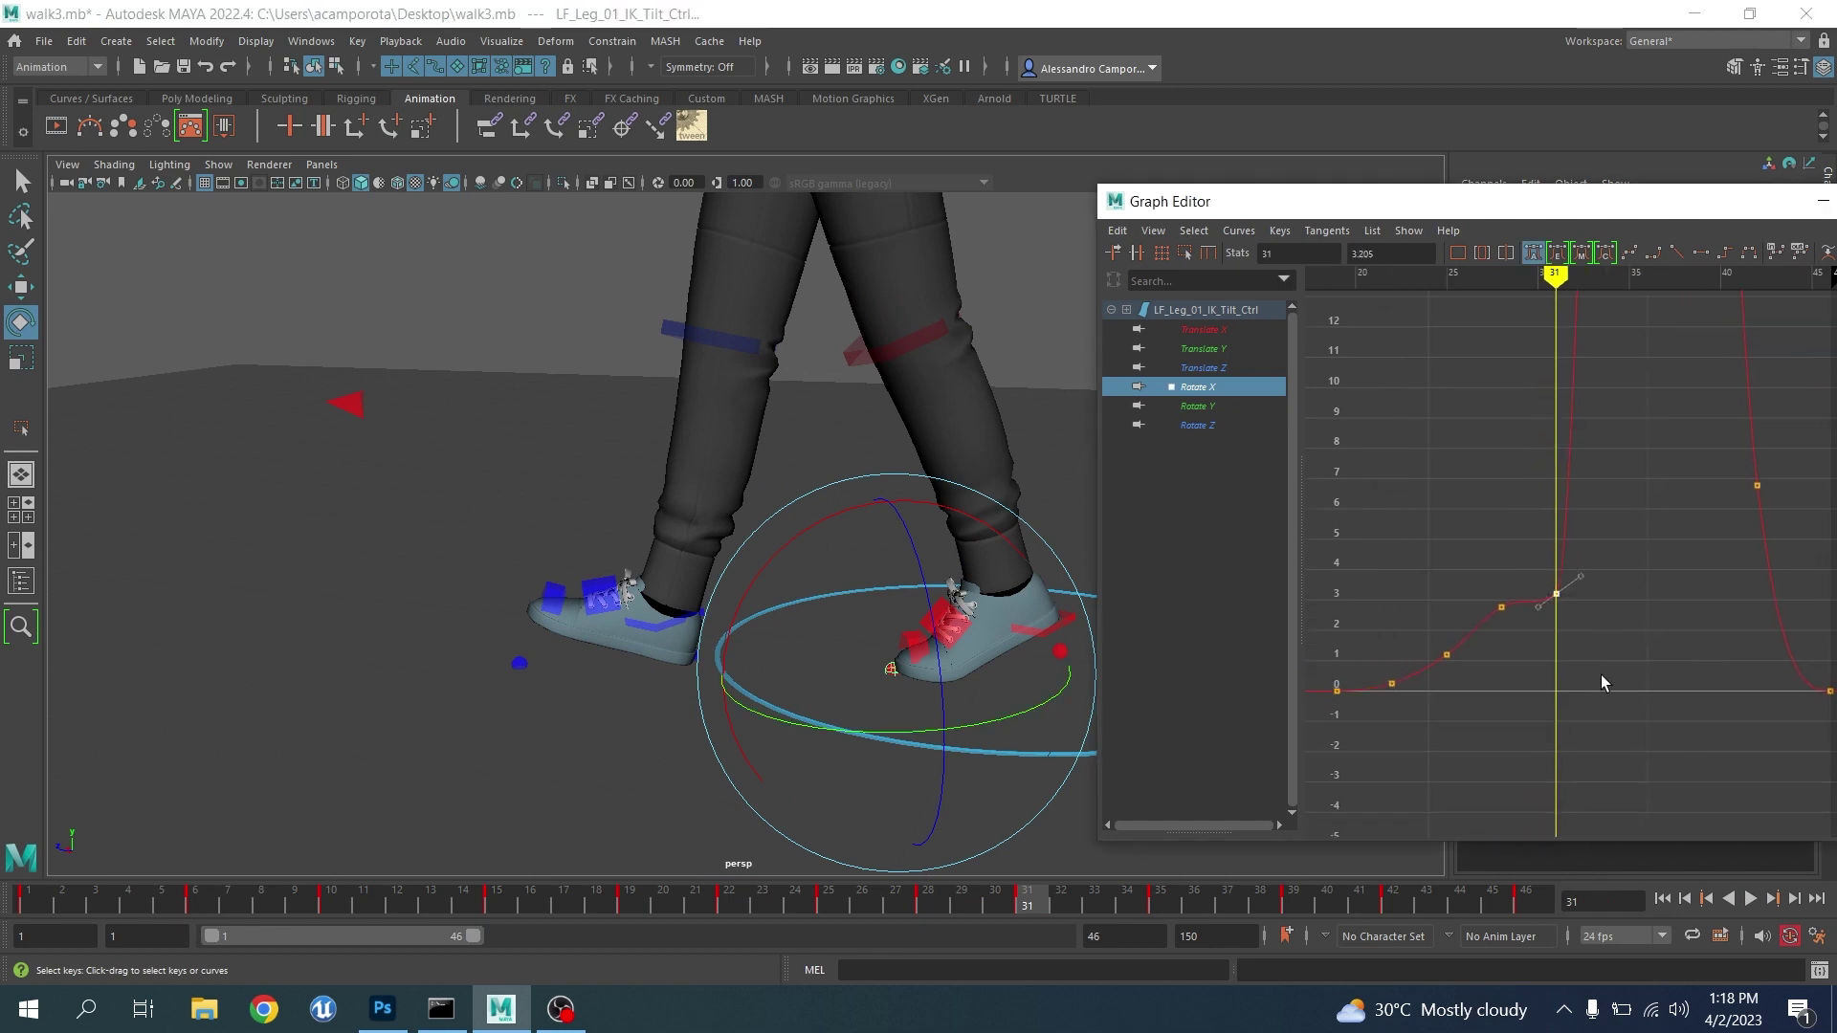
middle_click_drag(1601, 673, 1590, 662)
Delete the Rotate X keys at frames 28, 25 and 22, and scrub the walk to check the heel lift
left_click_drag(1469, 587, 1523, 647)
key("Delete")
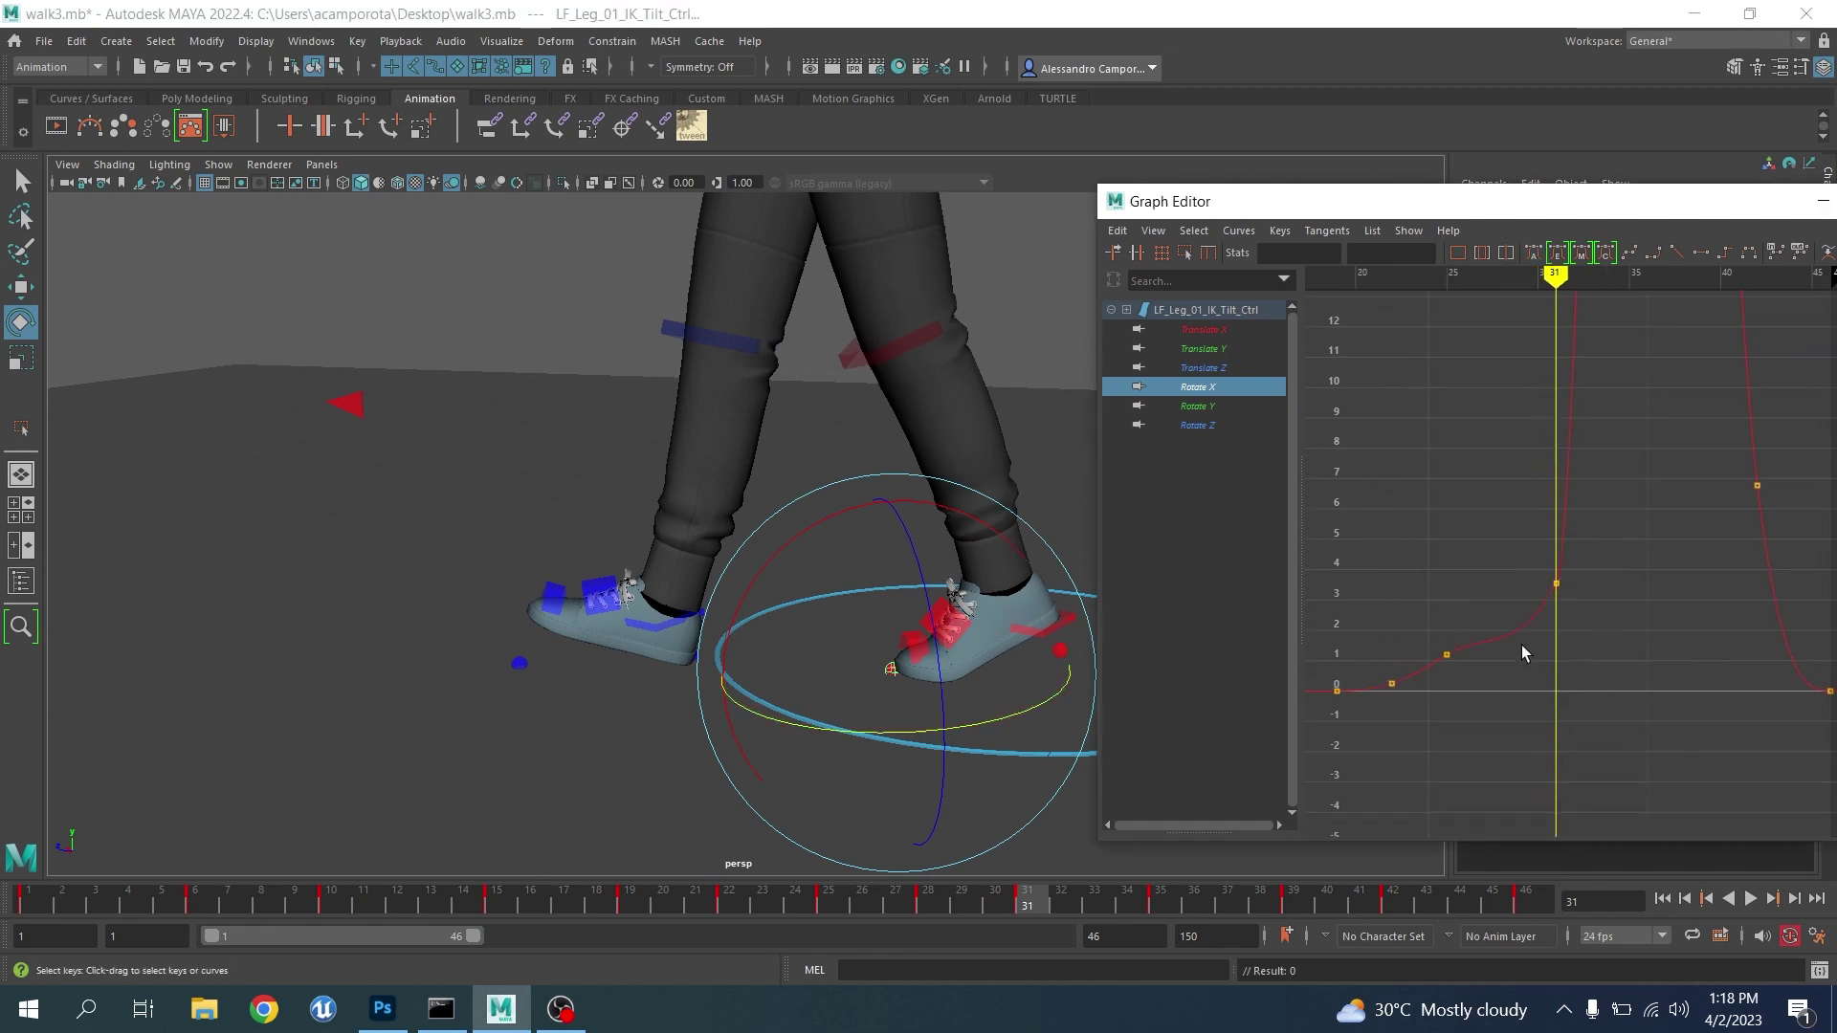
left_click_drag(1420, 610, 1496, 681)
key("Delete")
left_click_drag(1379, 642, 1454, 744)
key("Delete")
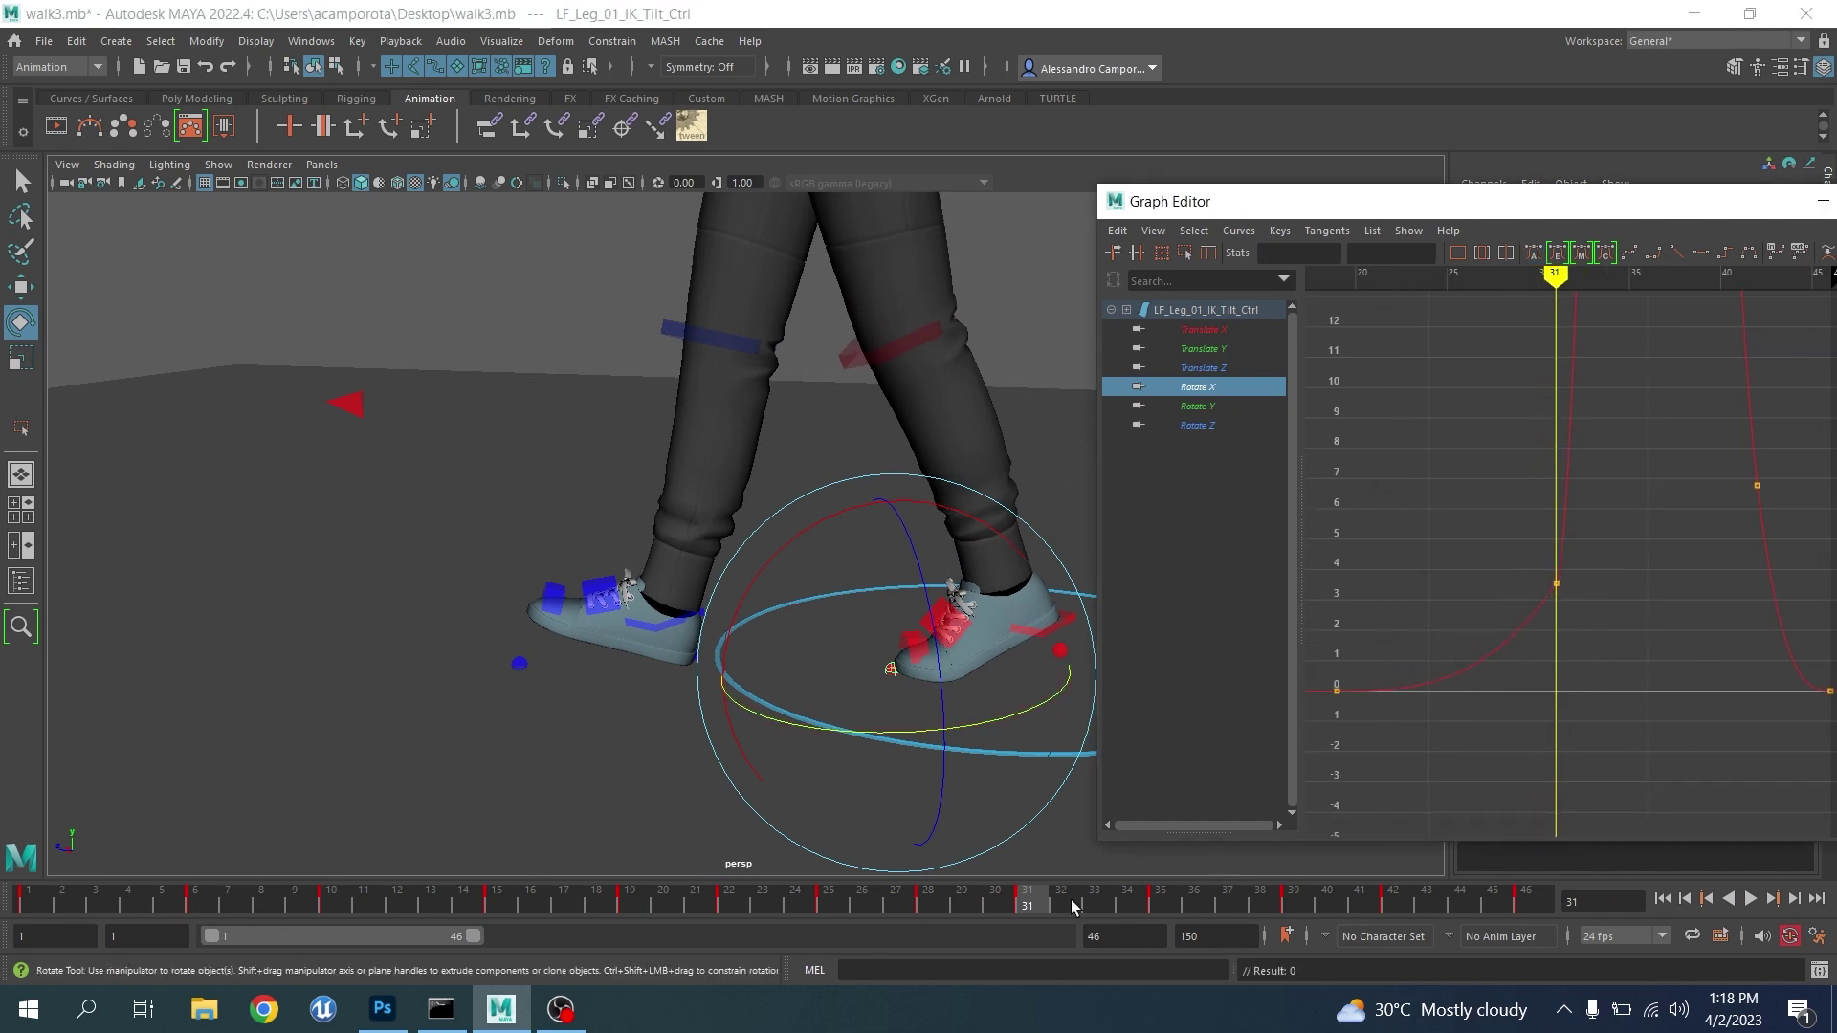
key("alt+v")
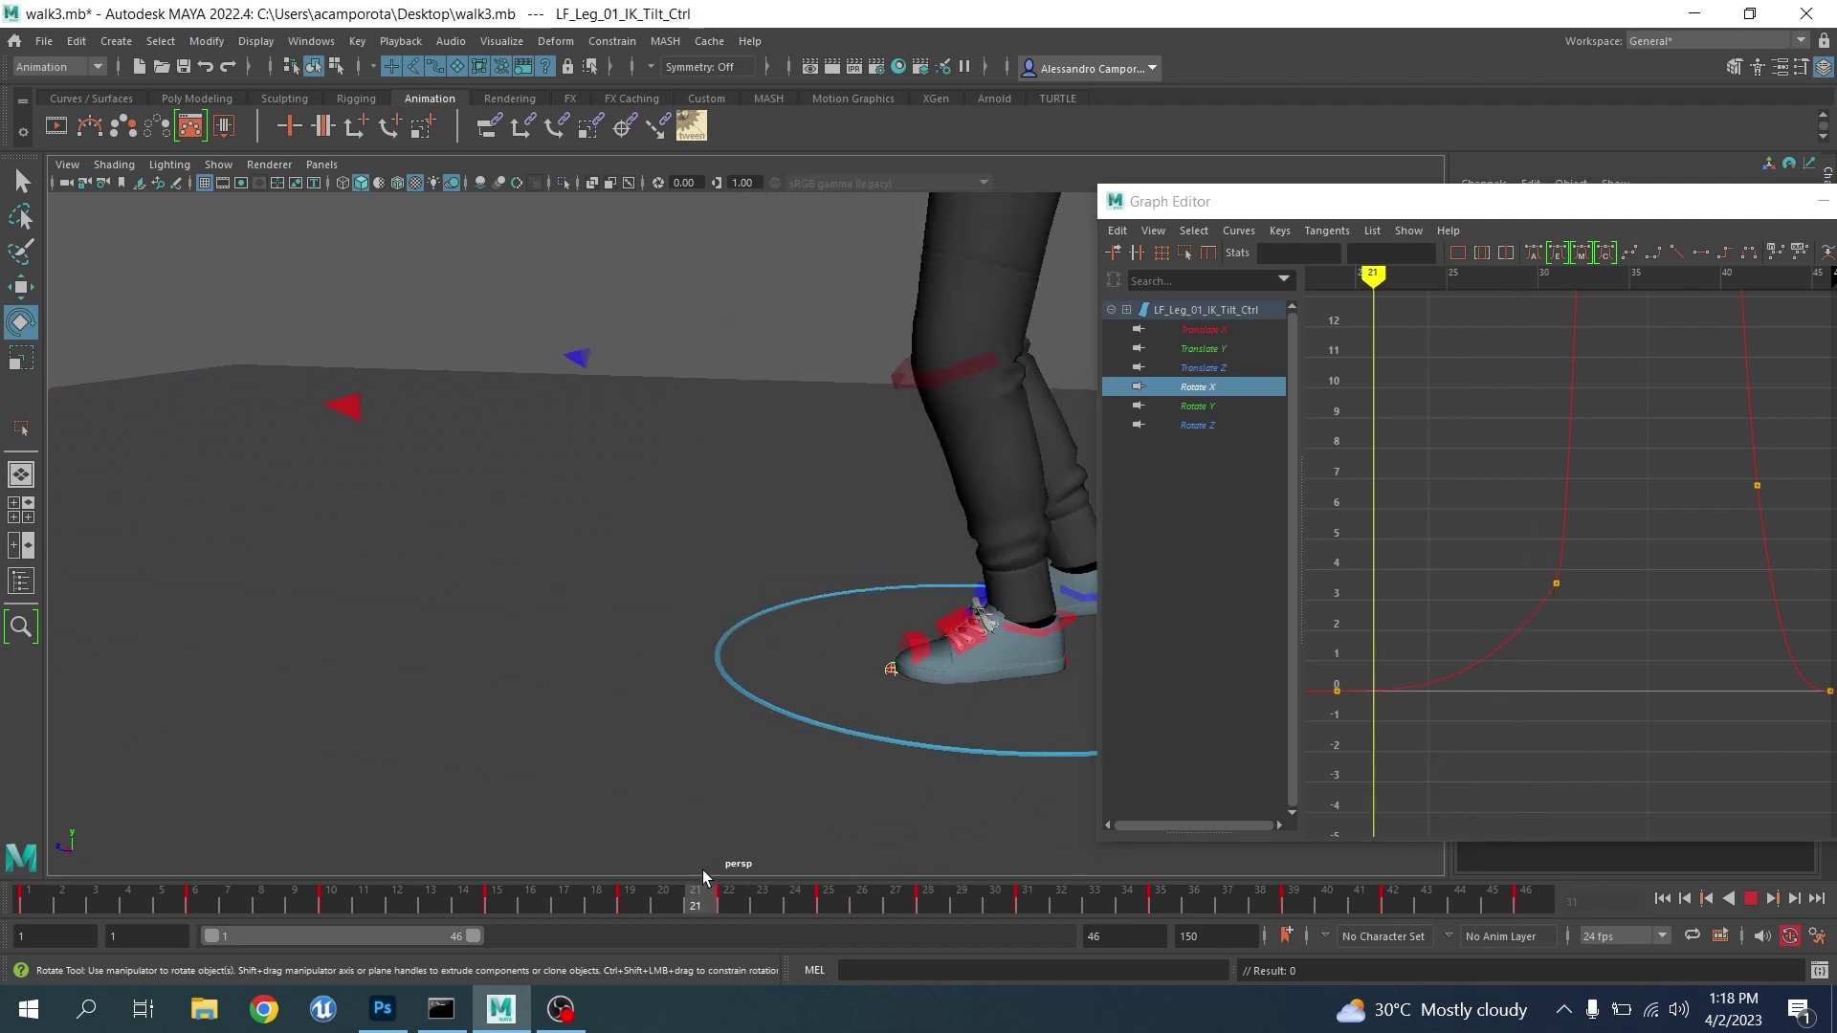
key("alt+v")
Raise the tilt control's Rotate X key at frame 39 to about 39.5 and scrub through to frame 46
scroll(1648, 666, "down", 2)
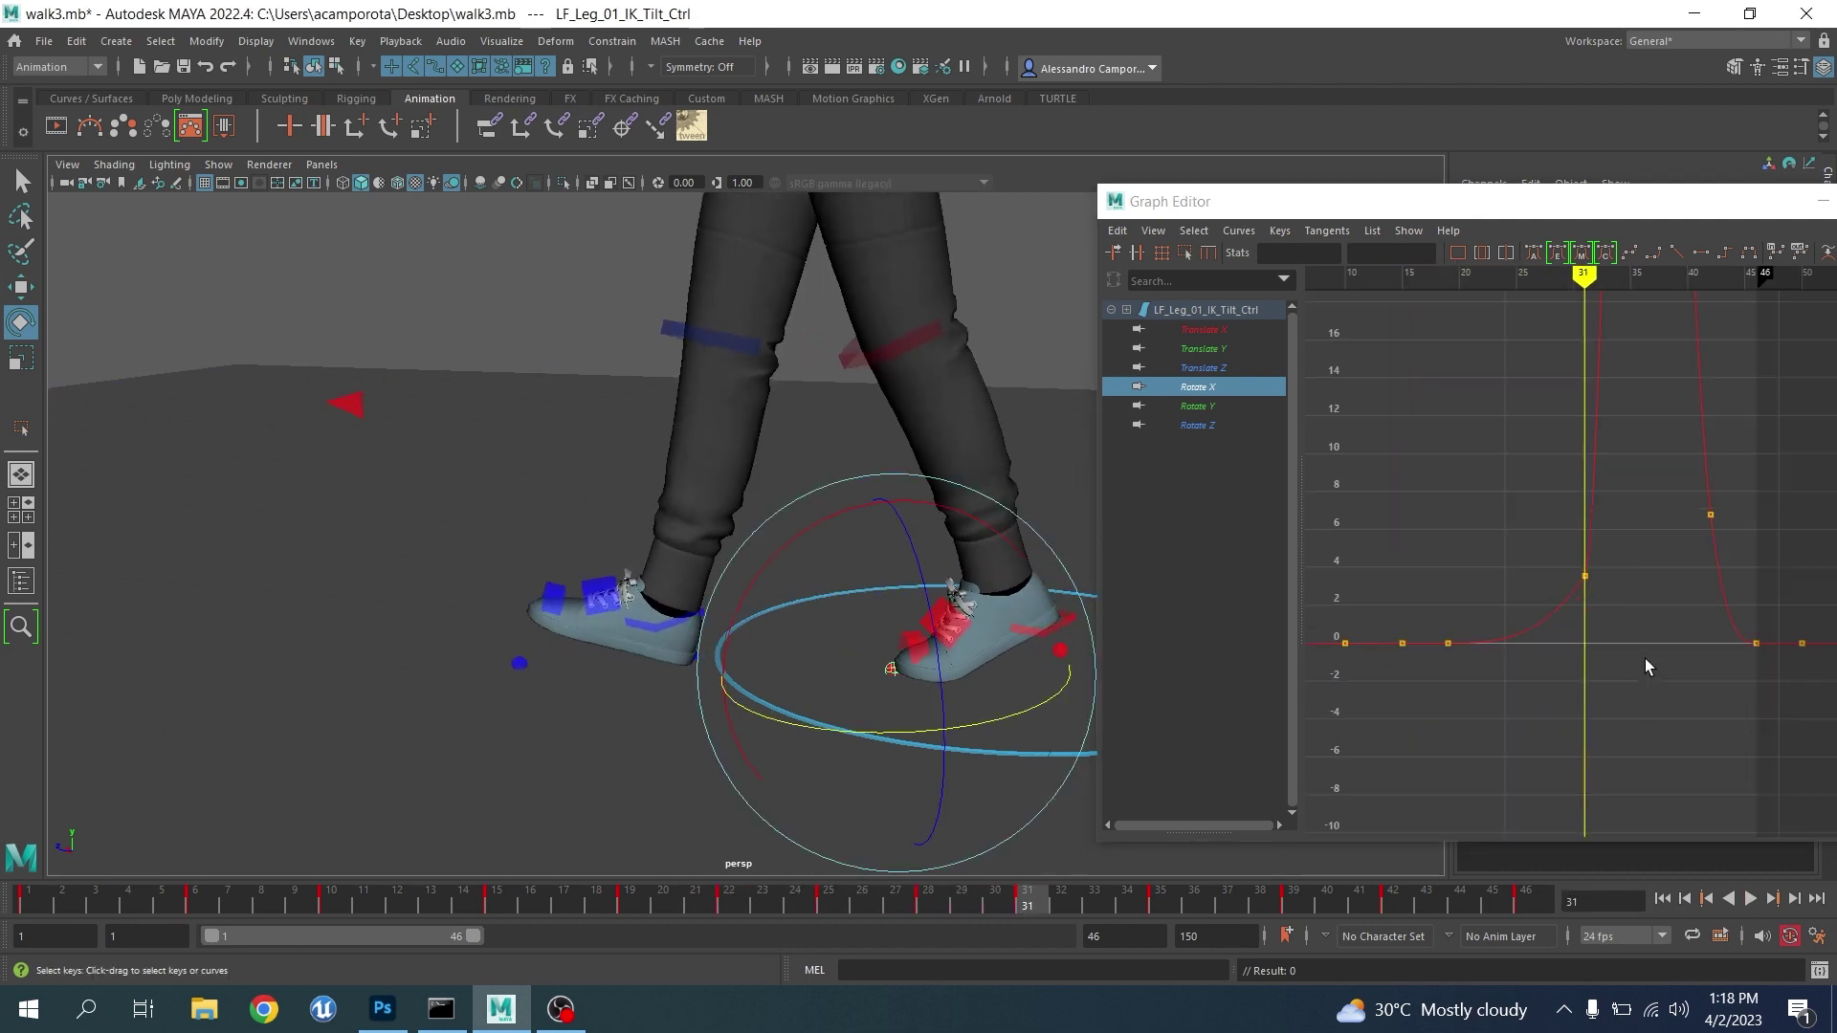
scroll(1648, 667, "down", 2)
middle_click_drag(1535, 498, 1496, 697, "alt")
right_click_drag(1497, 697, 1693, 660, "alt+shift")
scroll(1624, 640, "up", 2)
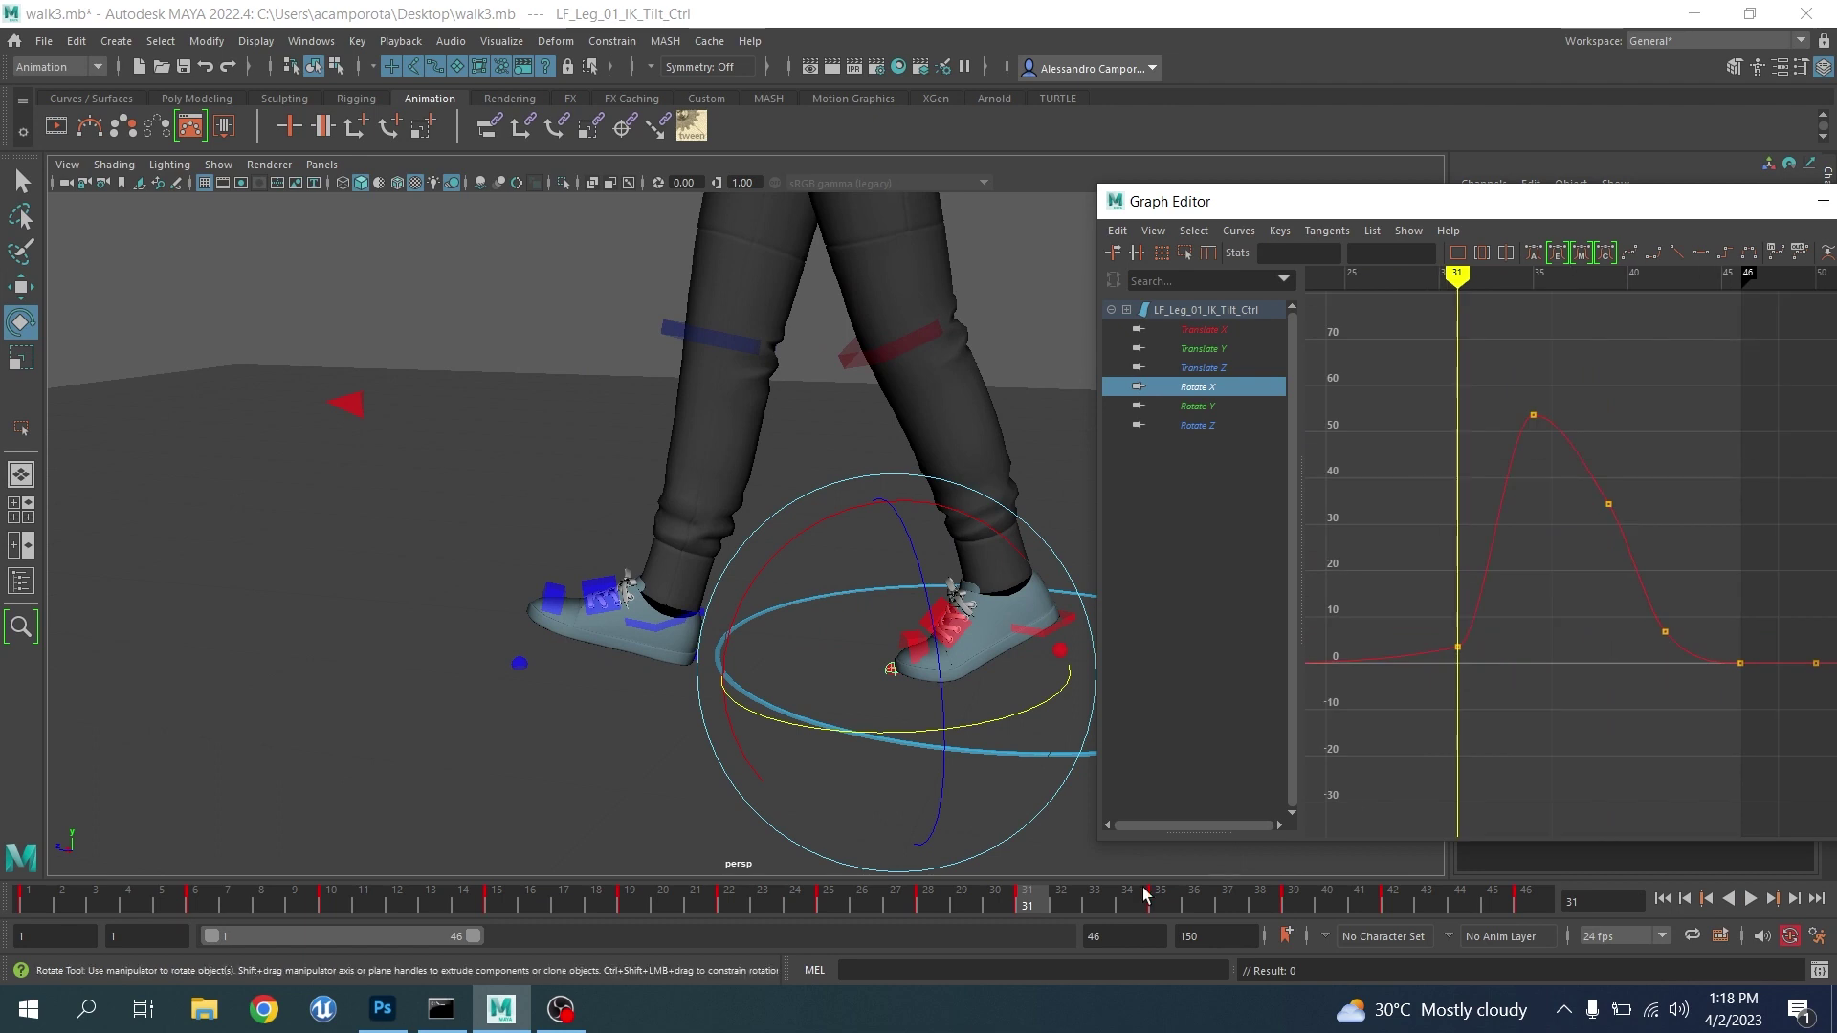
left_click_drag(1146, 895, 1294, 894)
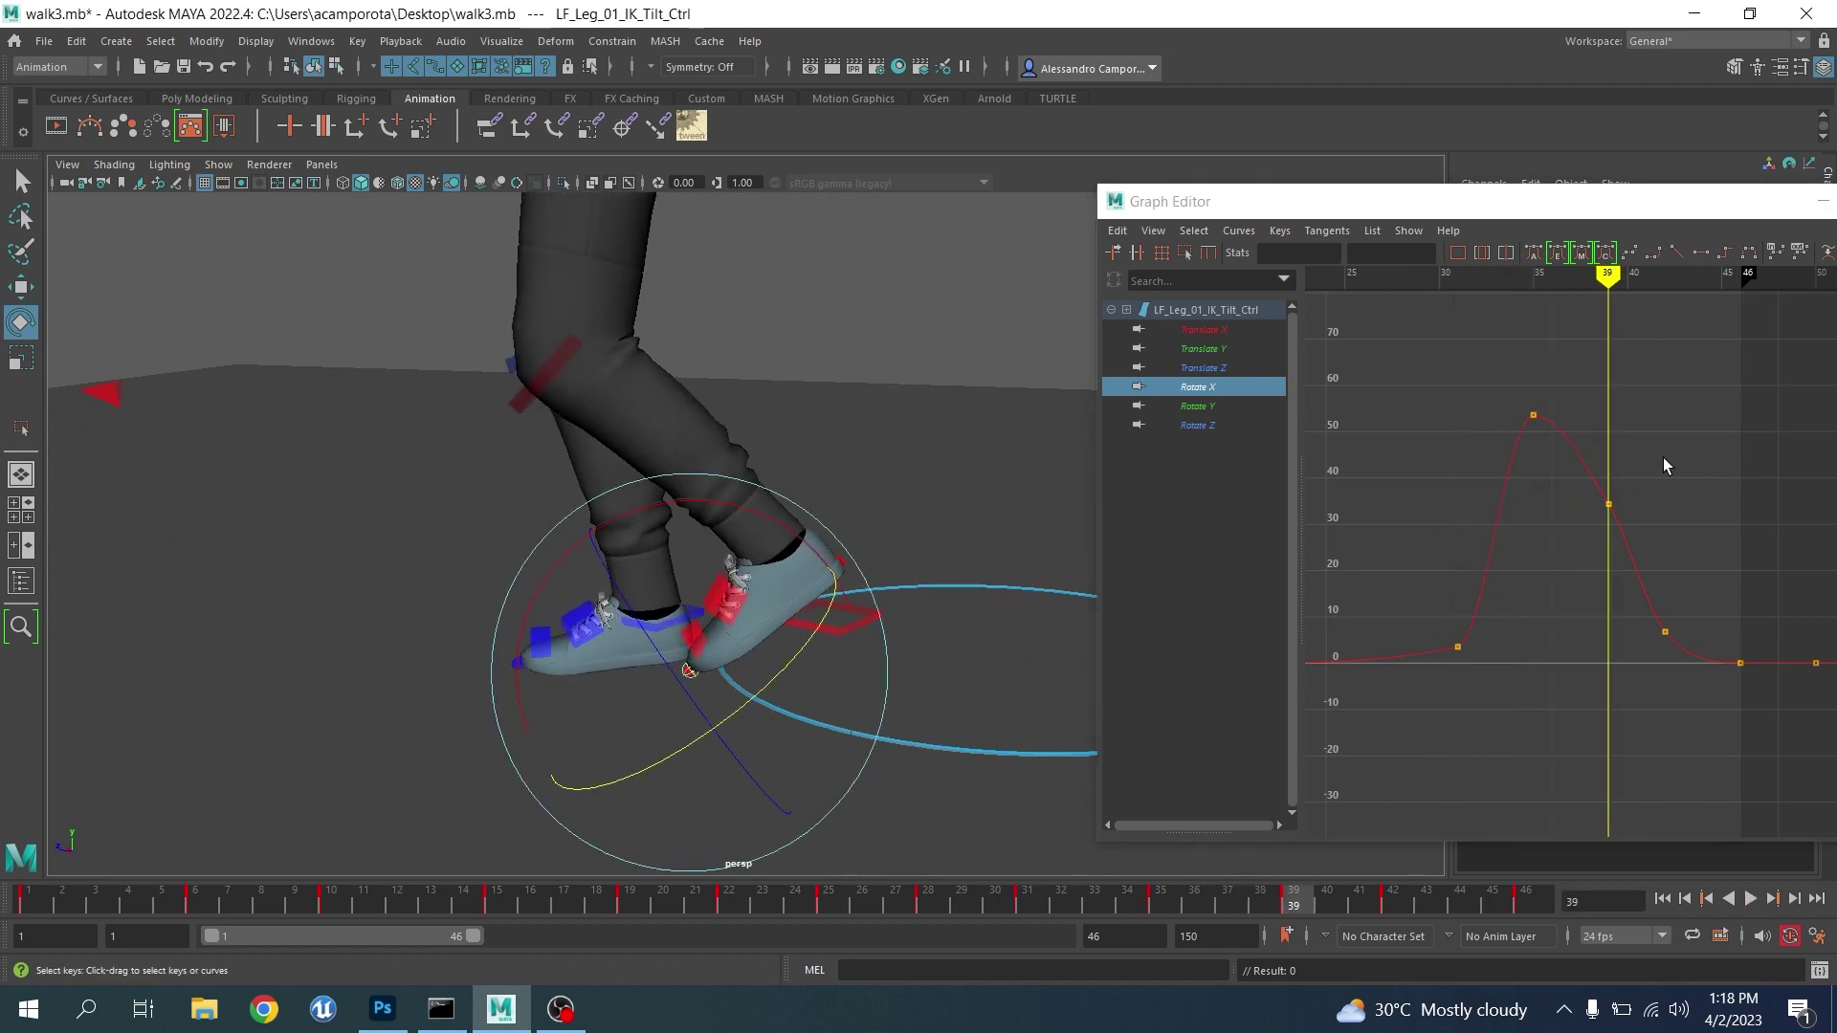
left_click_drag(1663, 459, 1582, 538)
middle_click_drag(1583, 539, 1586, 515)
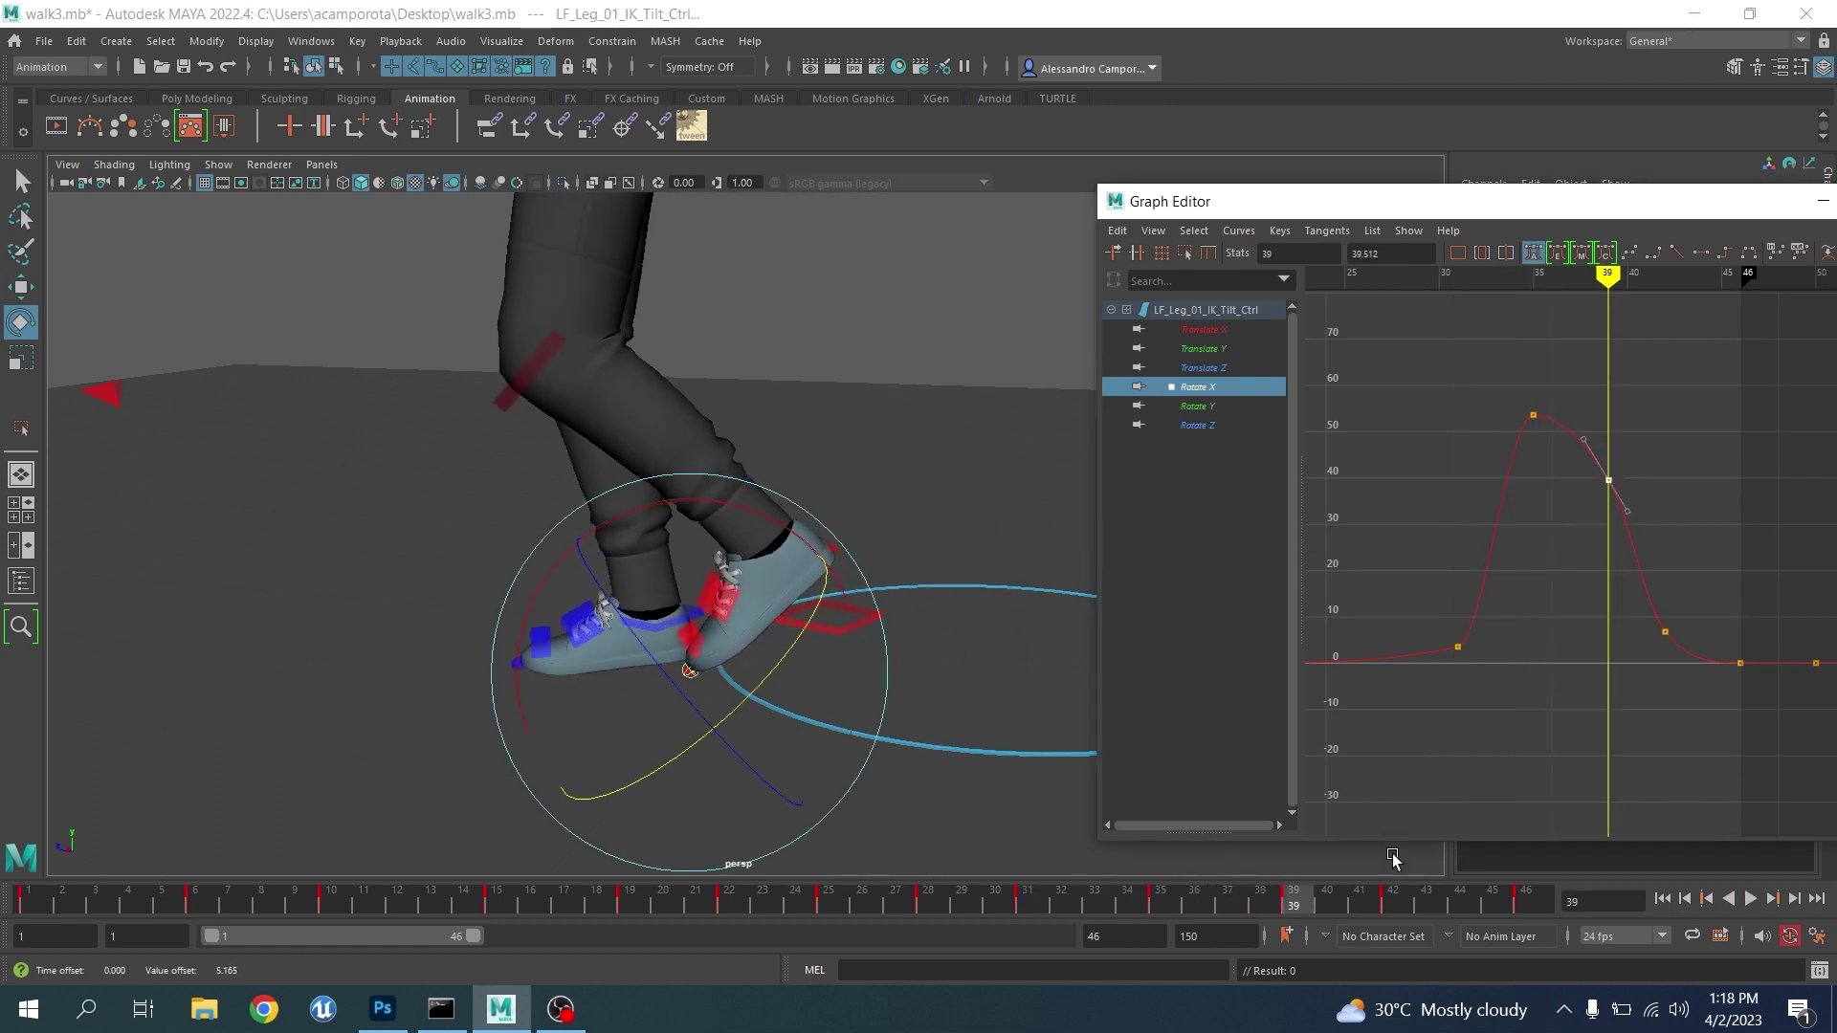
left_click_drag(1292, 900, 1528, 909)
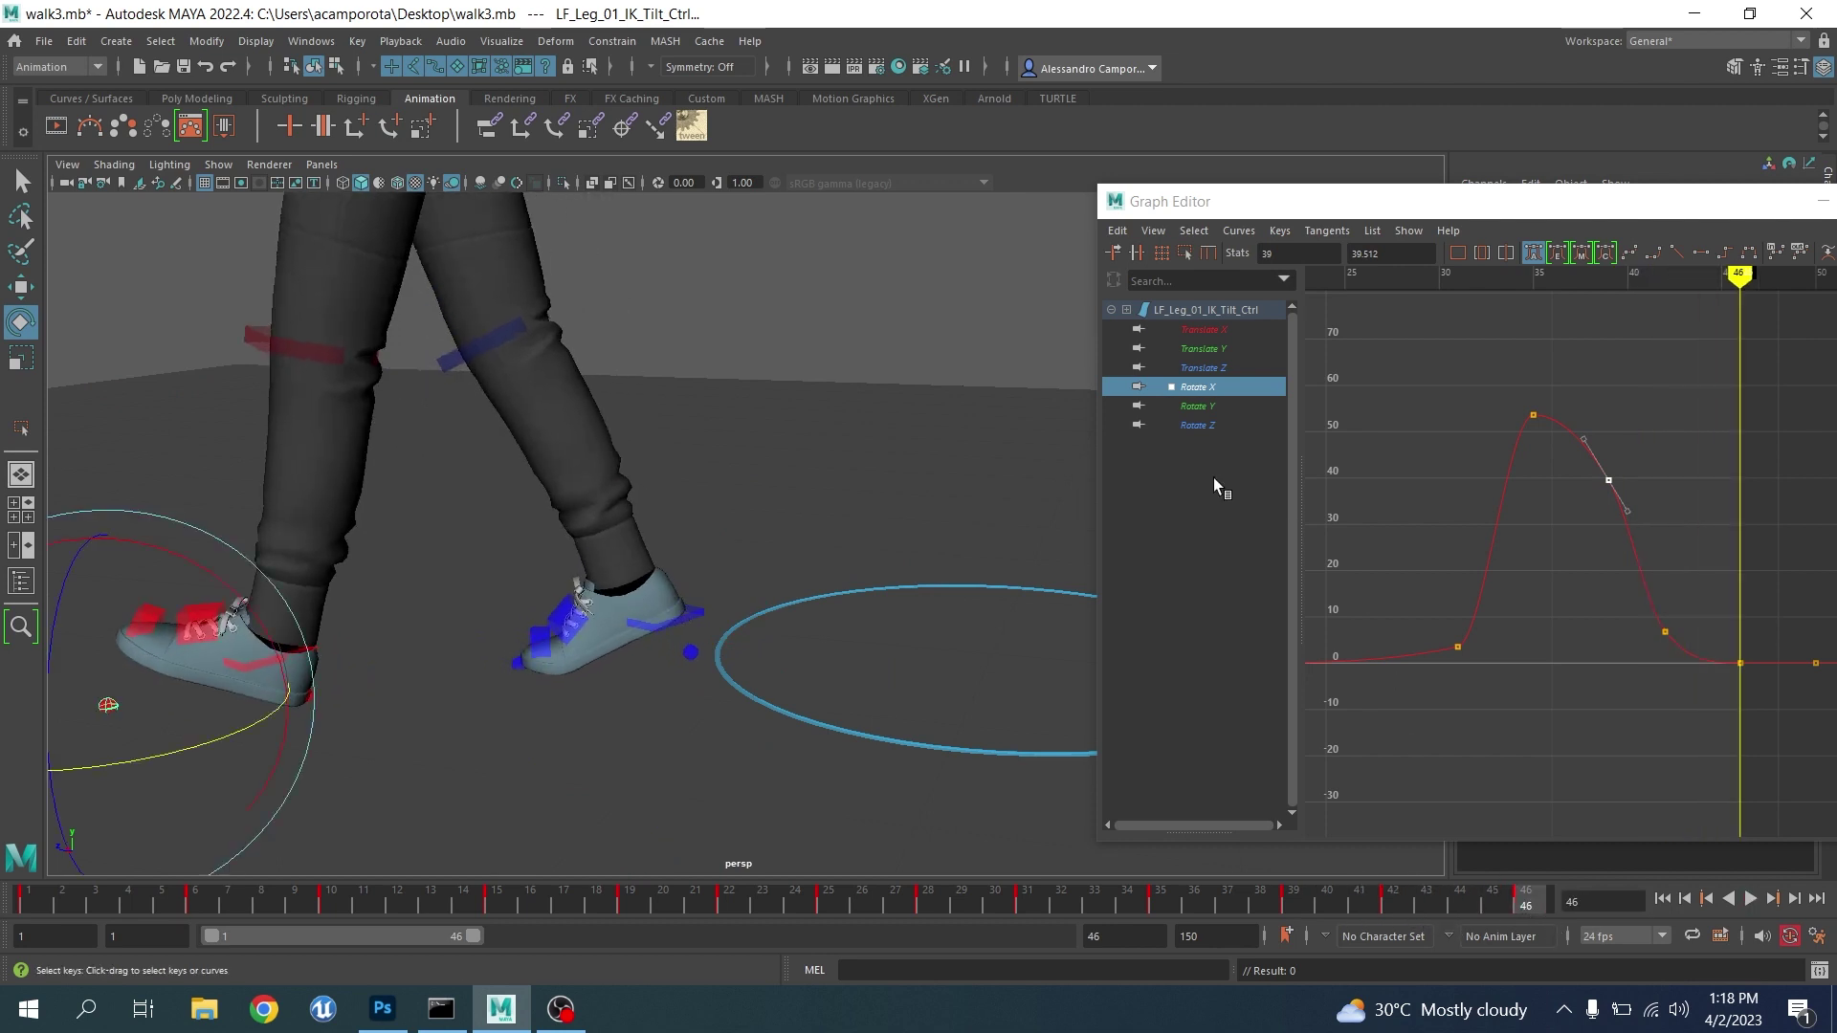
Select LF_Leg_01_Foot_IK_Ctrl, isolate its Rotate X curve and nudge the frame 22 and 25 keys up, frame 25 to about 7.72
left_click(341, 656)
left_click(300, 697)
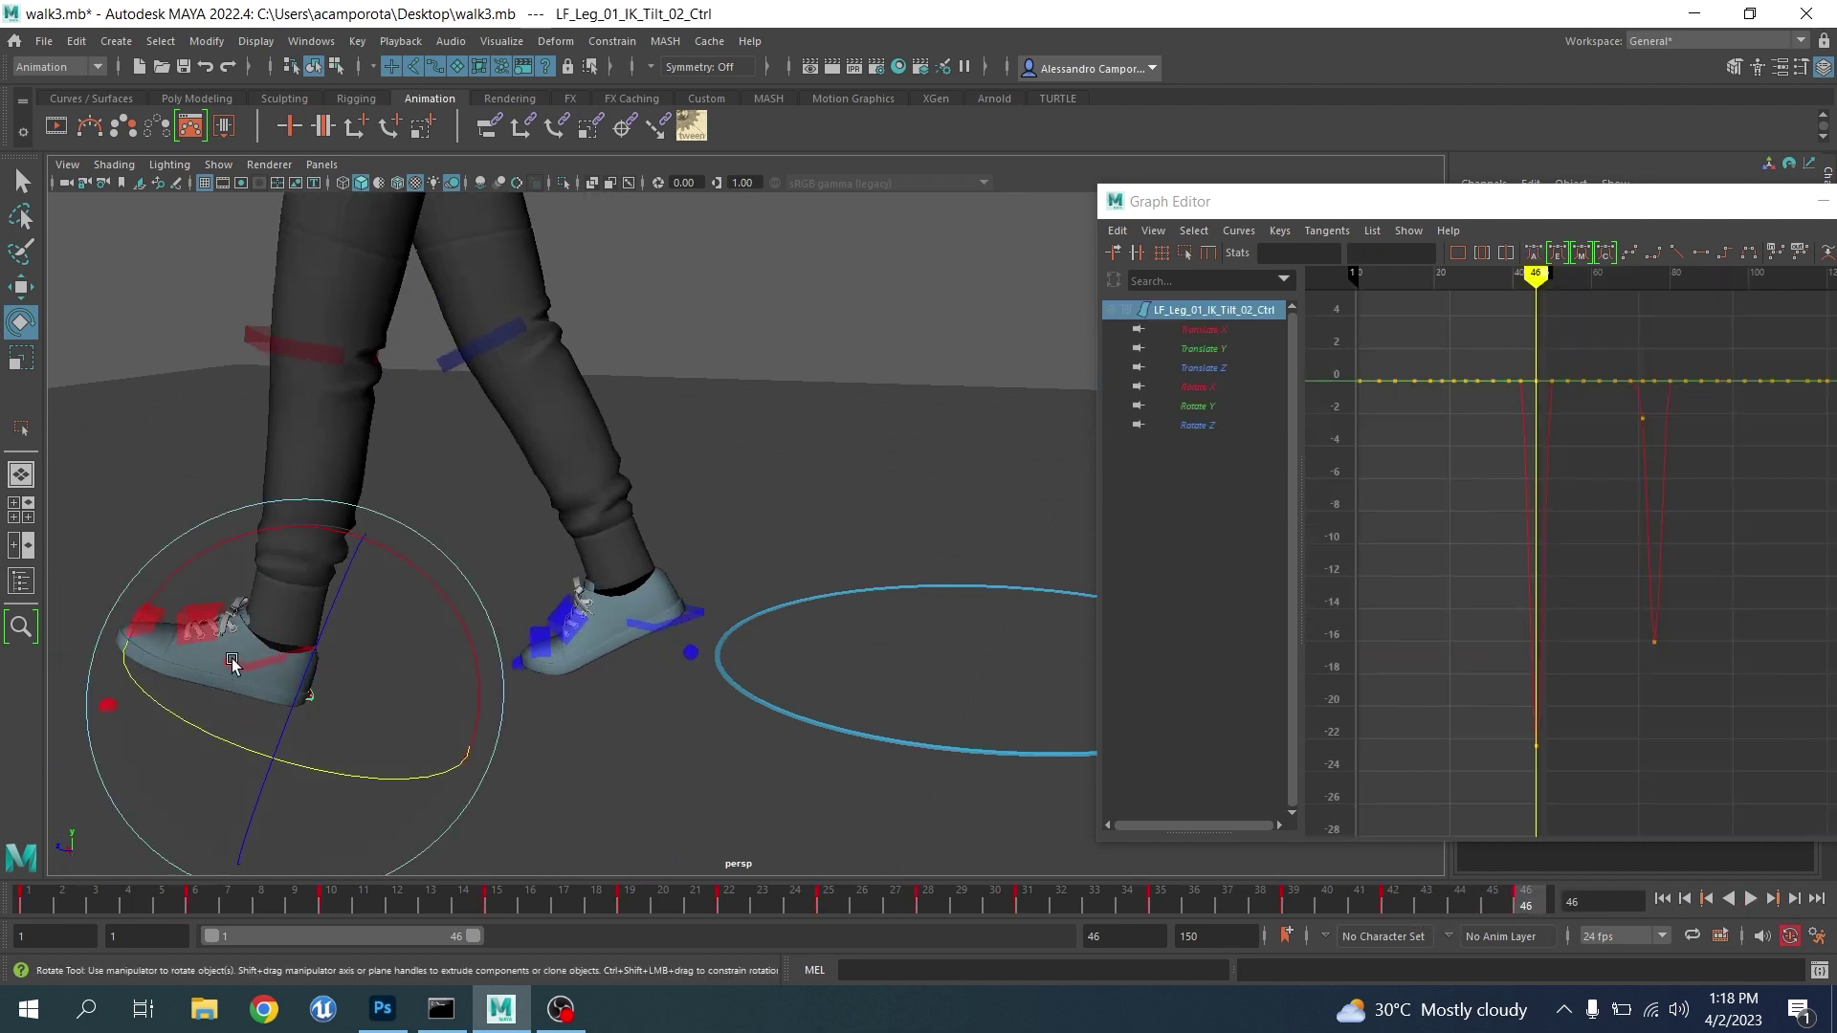
left_click(360, 560)
left_click(197, 627)
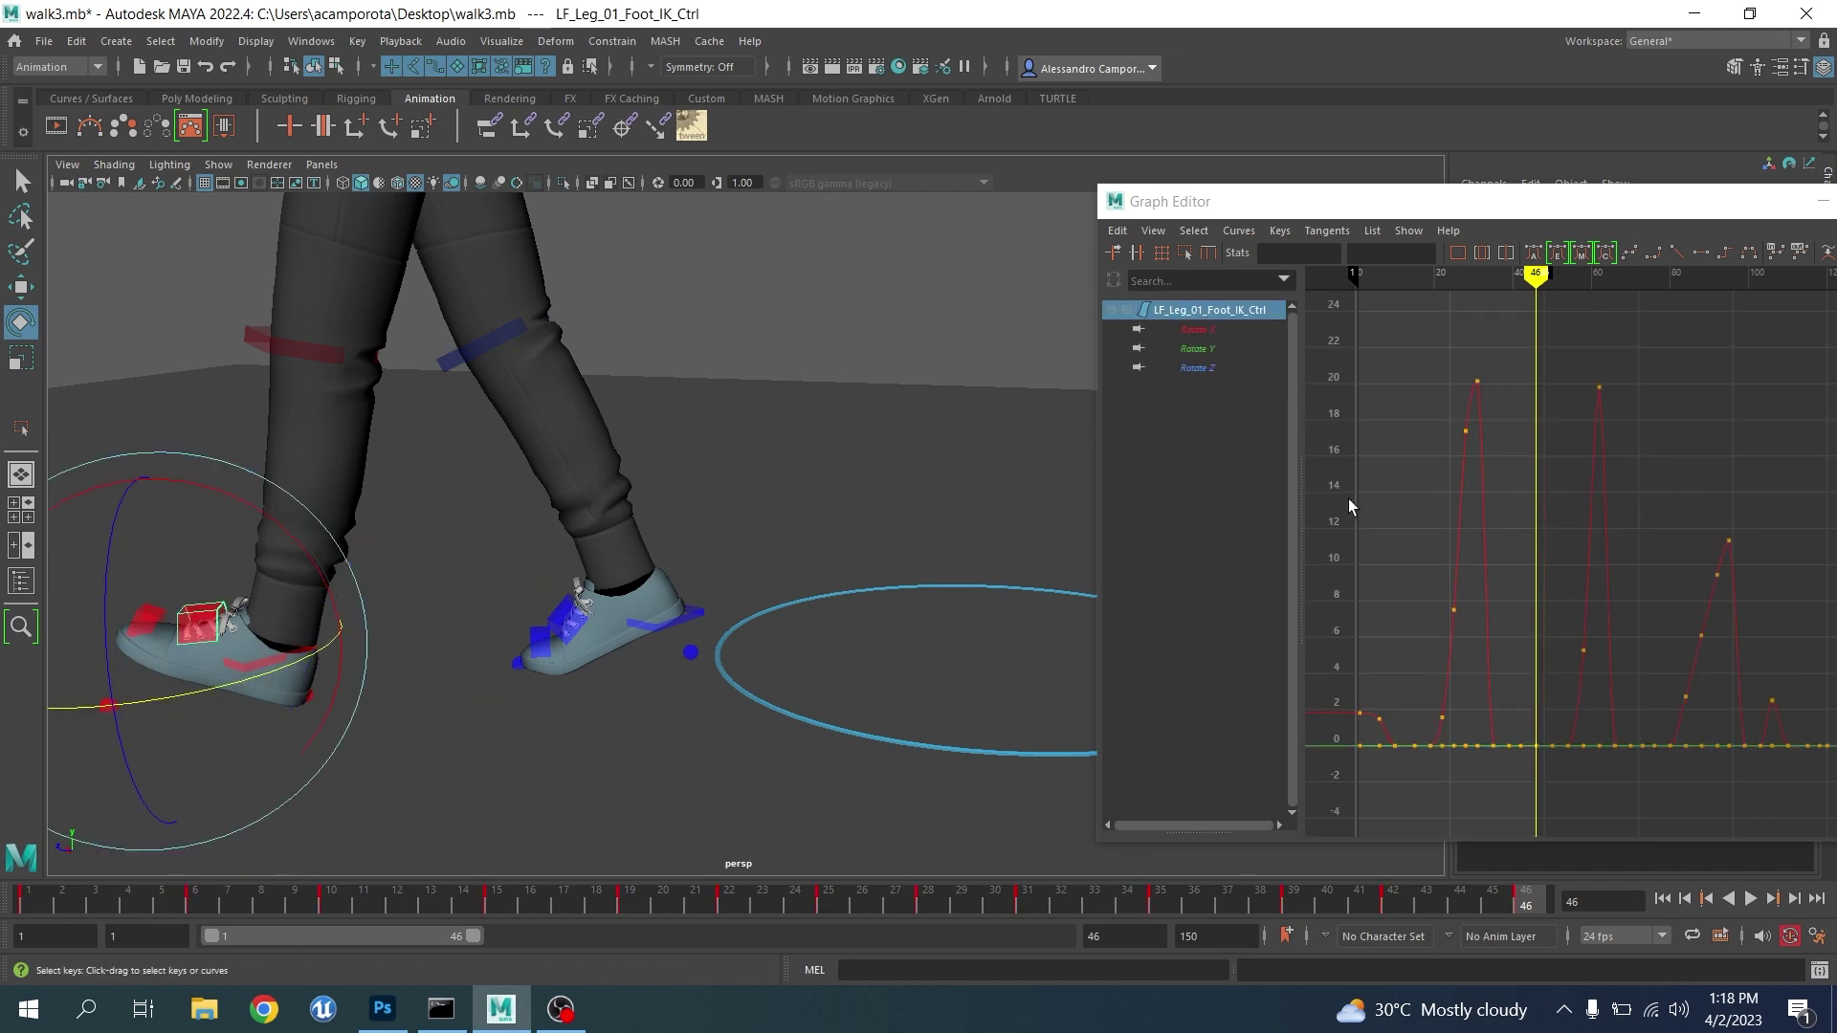
left_click(1198, 329)
key("f")
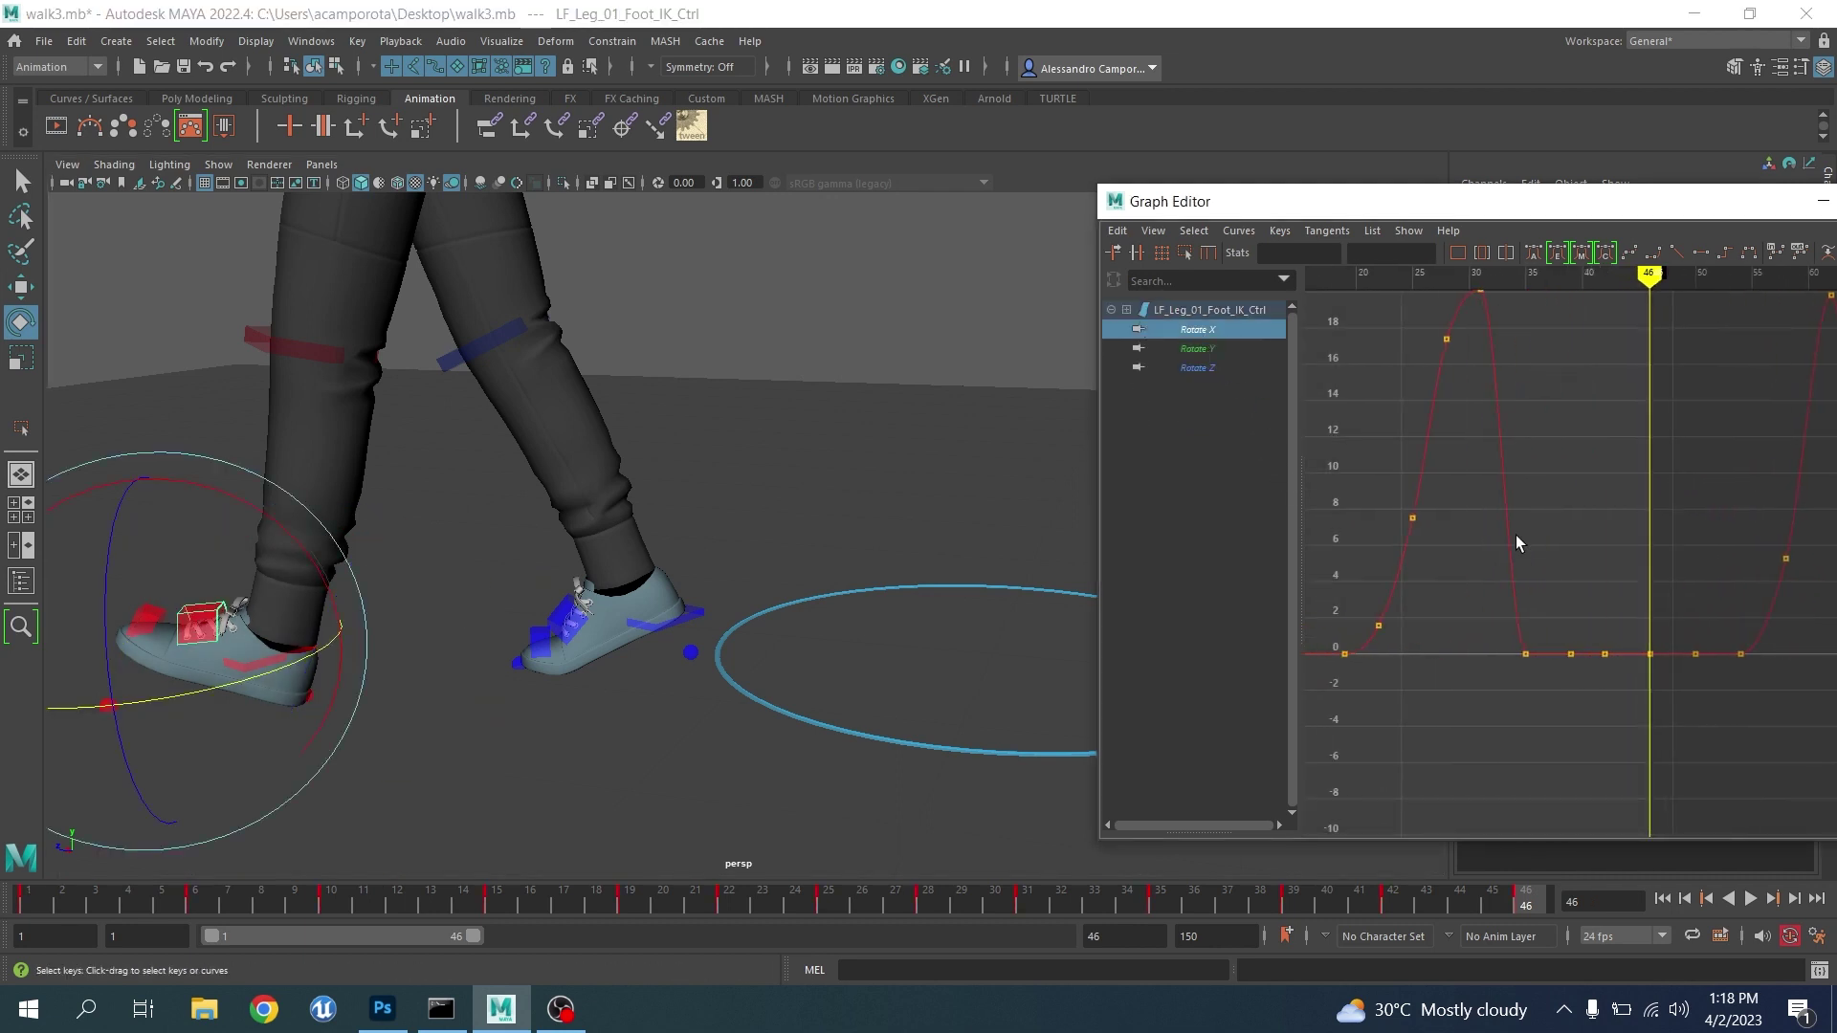
middle_click_drag(1515, 536, 1596, 613, "alt")
left_click_drag(414, 897, 629, 933)
left_click(1424, 730)
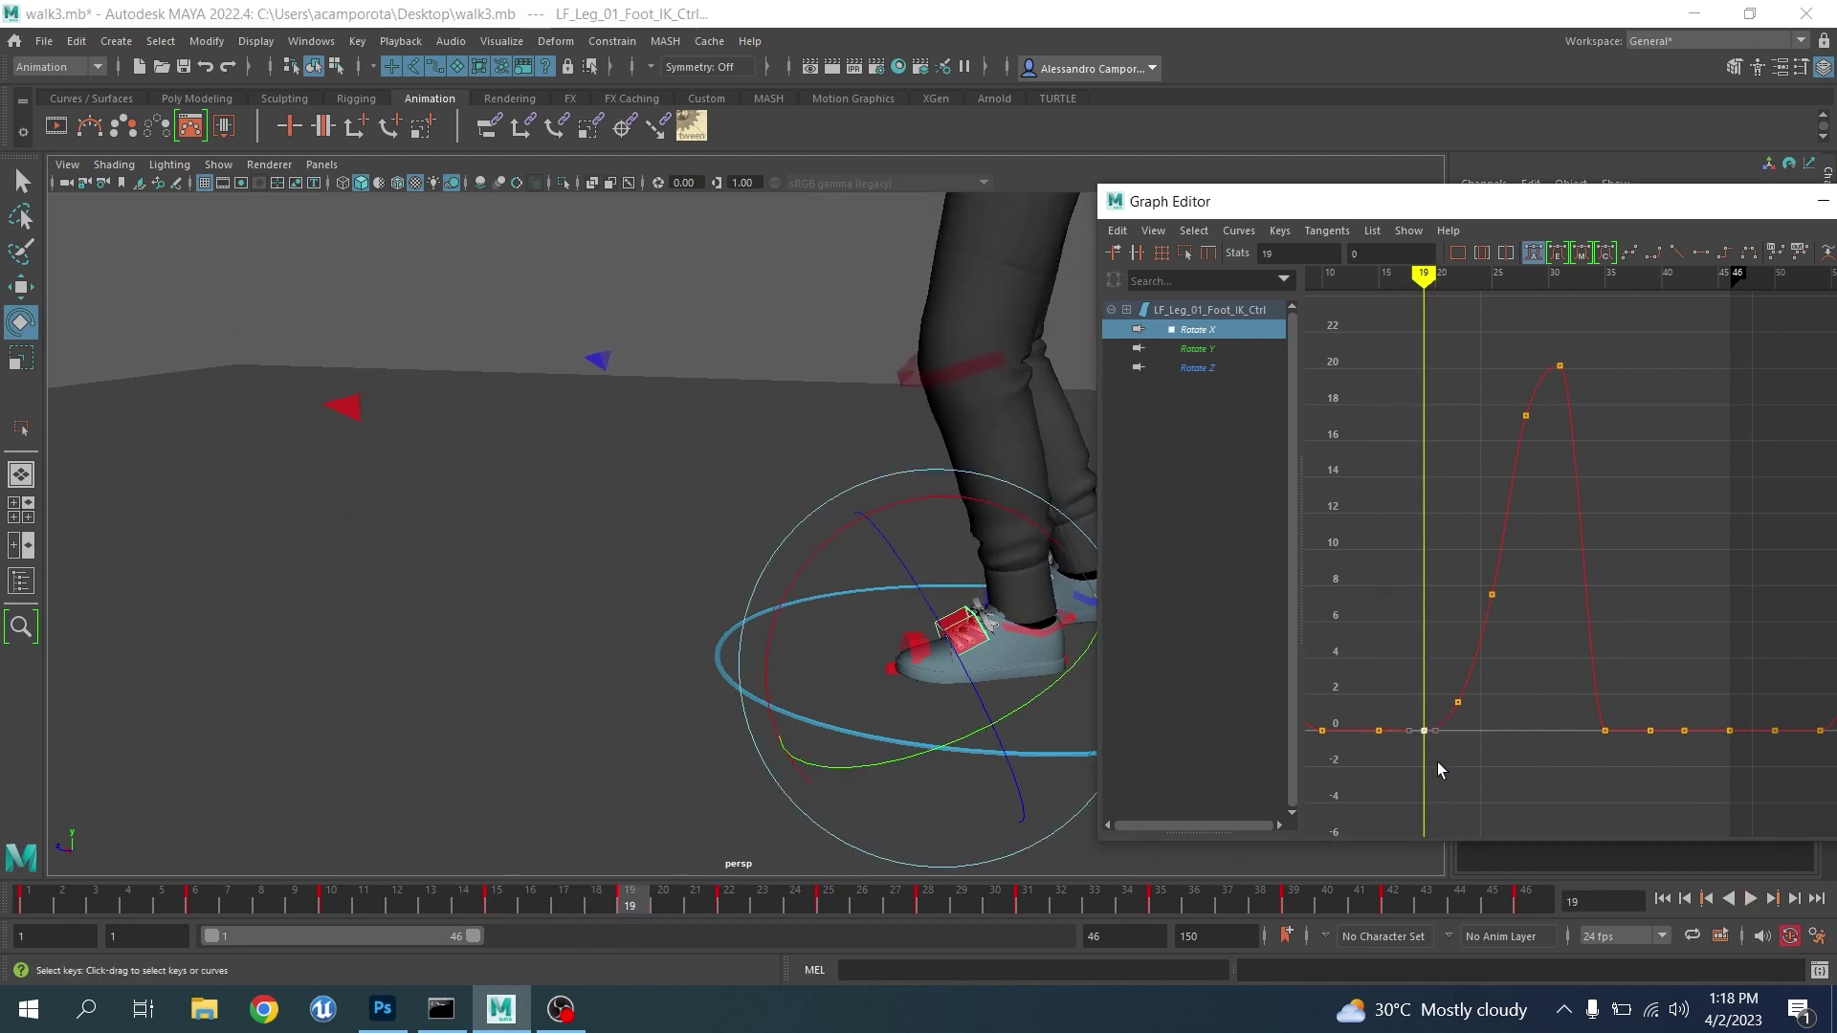
left_click(1439, 770)
left_click_drag(1461, 565, 1536, 739)
At frame 39, move LF_Leg_01_IK_Ctrl outward to Translate X of about 0.6 and turn it to Rotate Y of about 2.96
left_click_drag(583, 687, 696, 724, "alt")
left_click(695, 900)
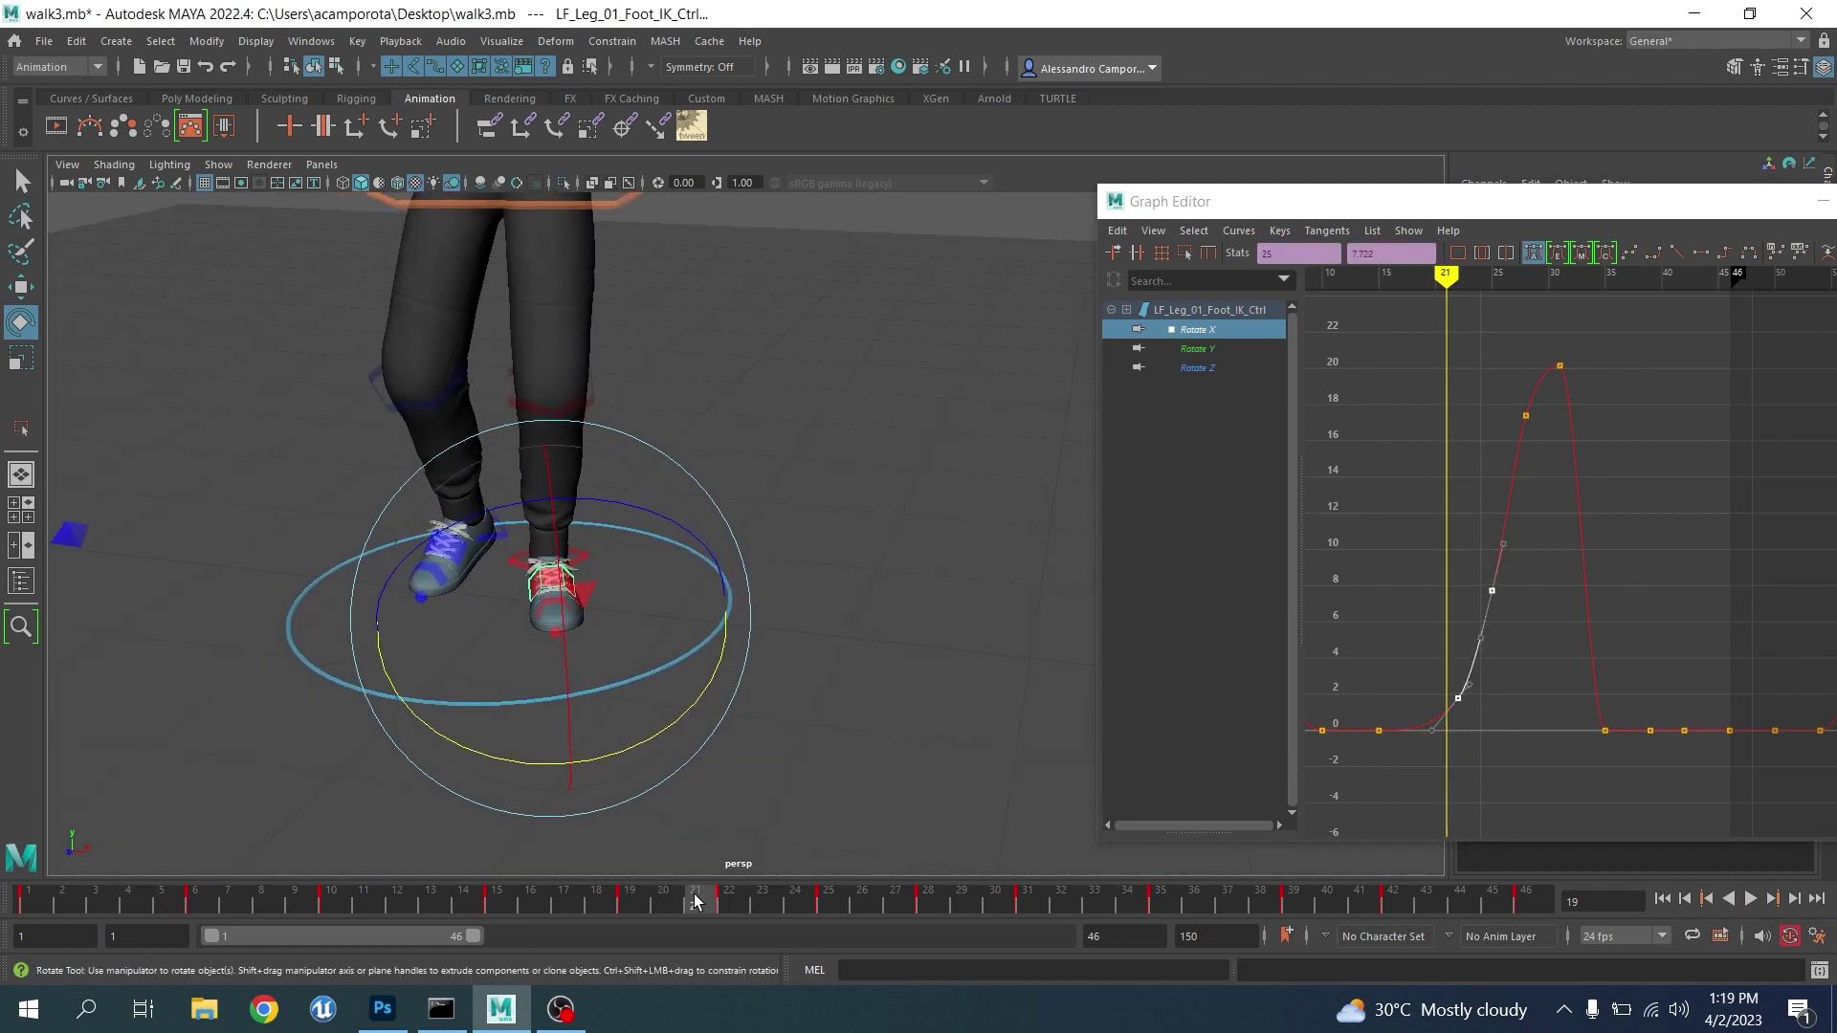
left_click_drag(695, 896, 1288, 960)
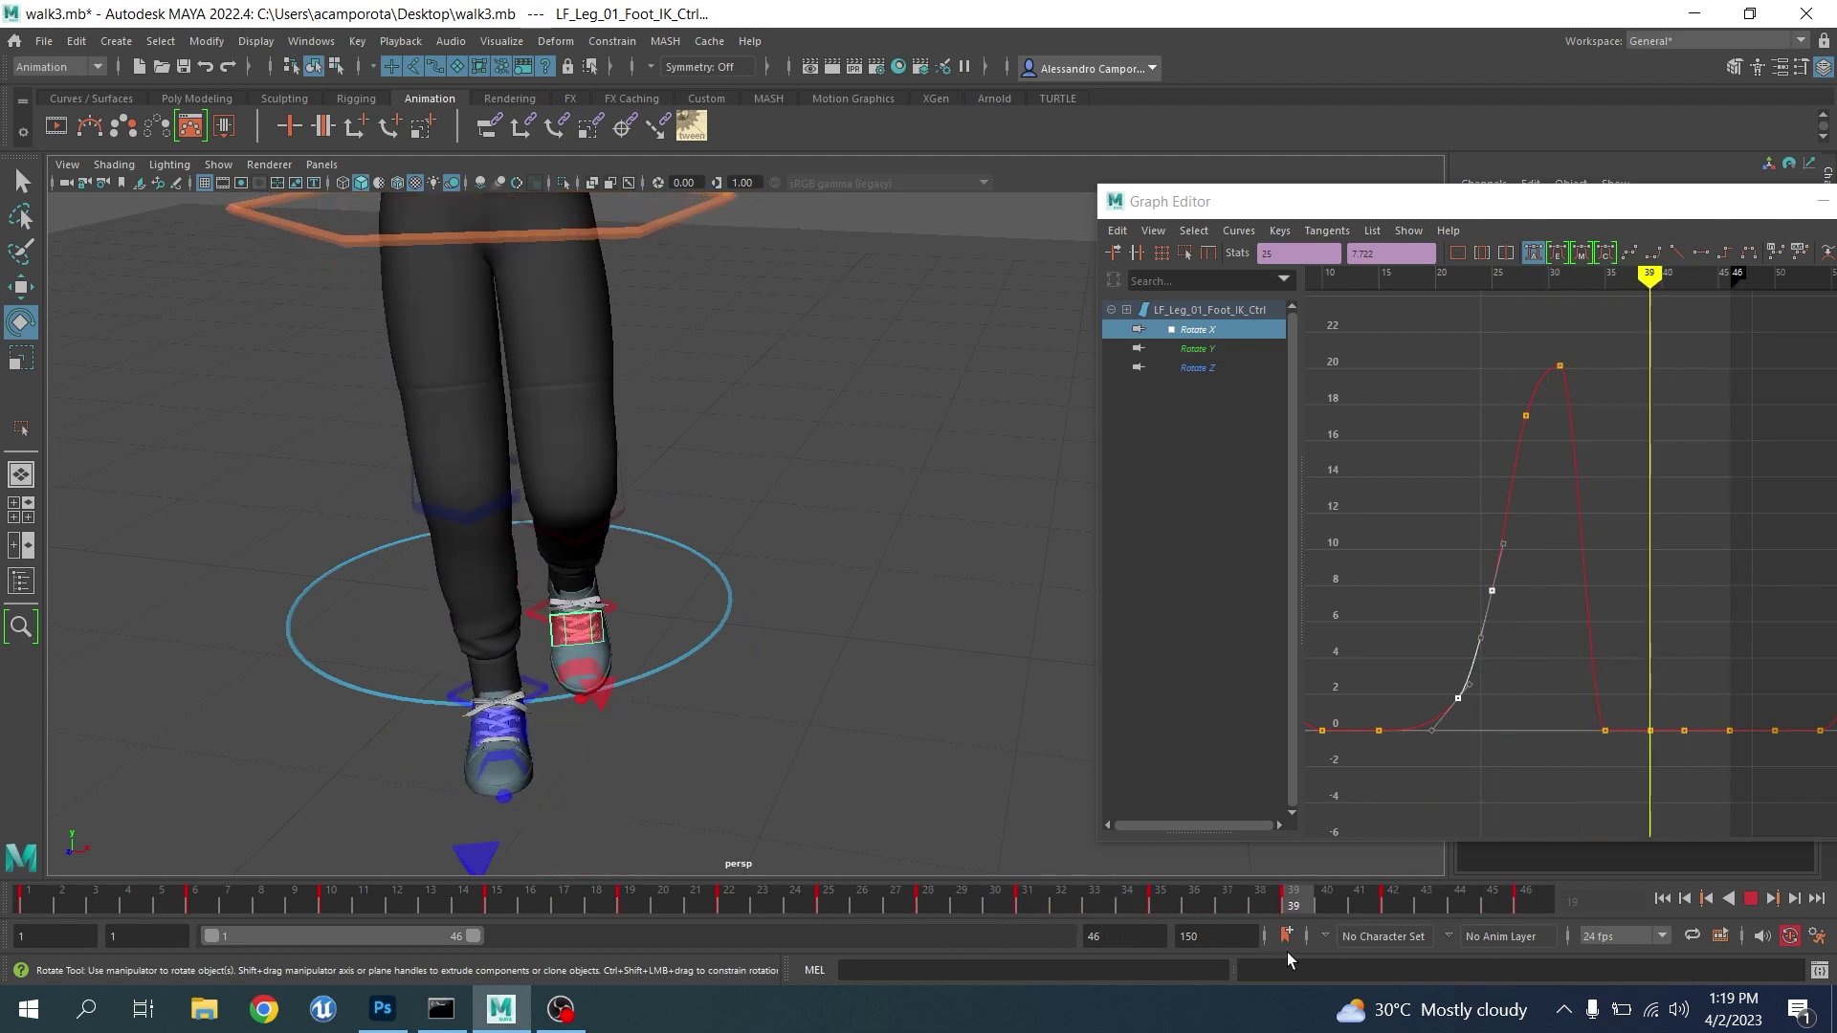
key("q")
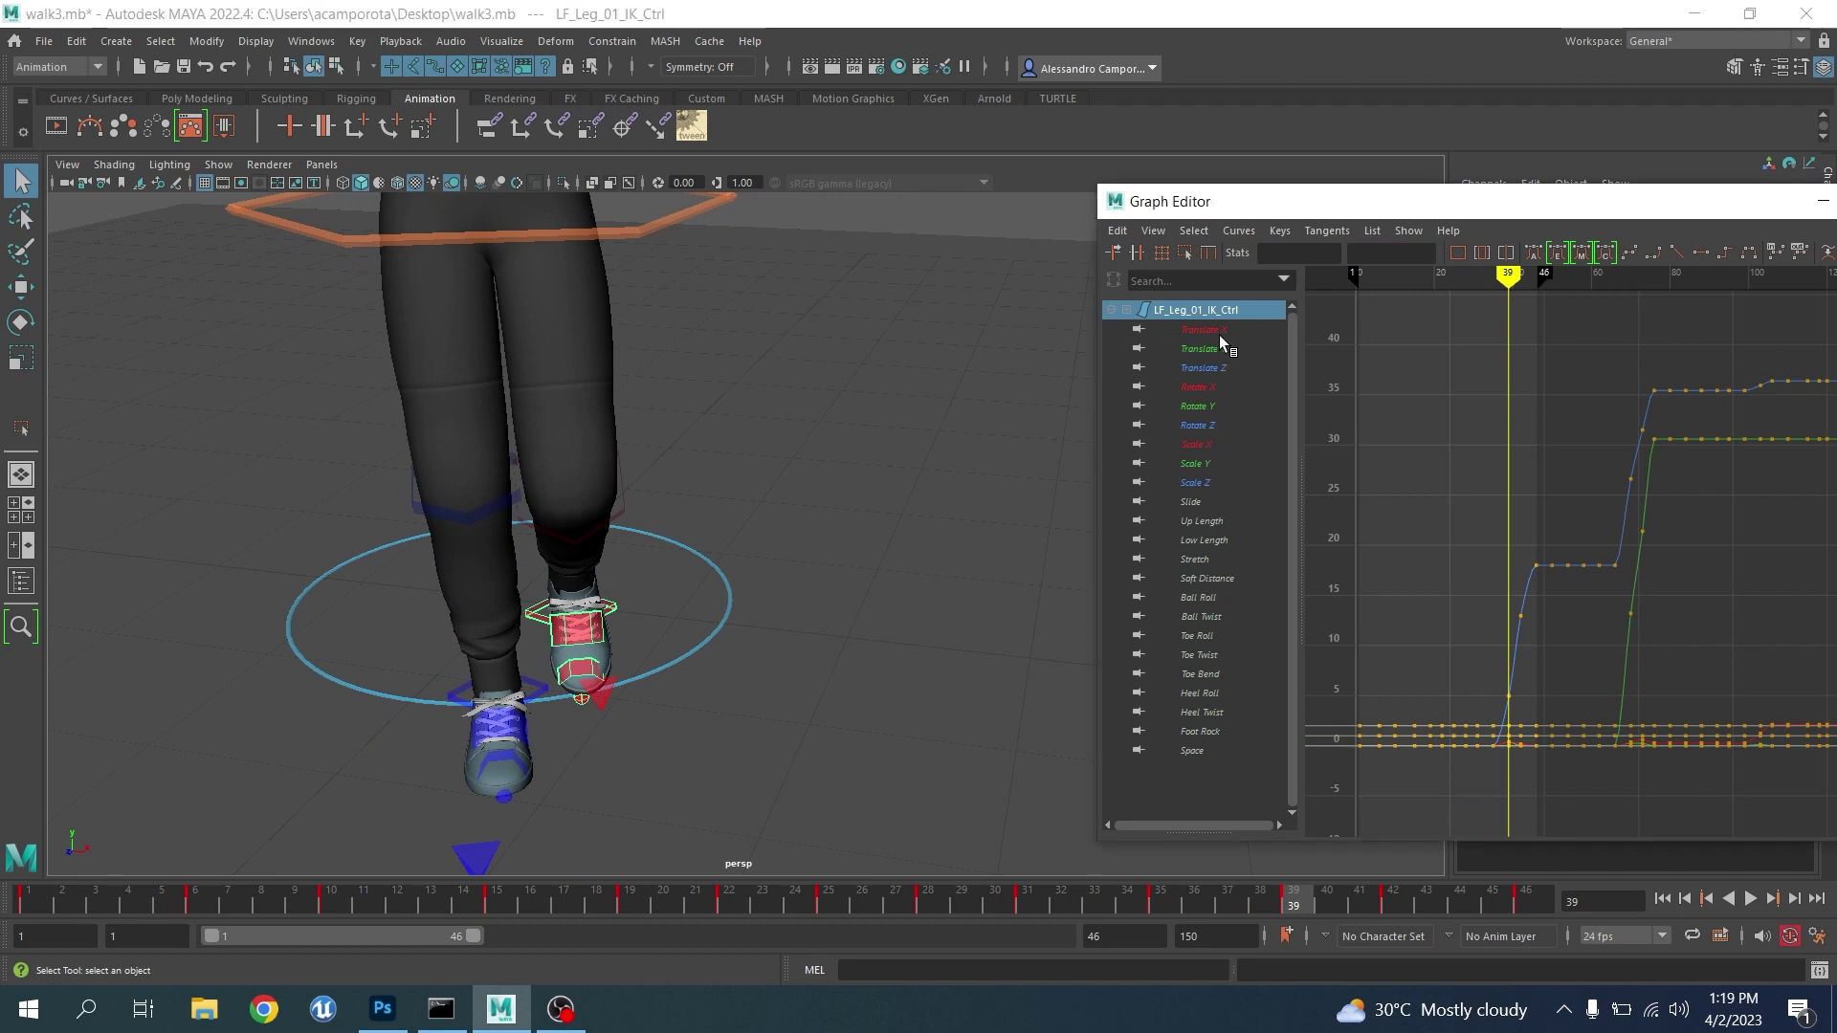
left_click(1202, 329)
key("f")
key("w")
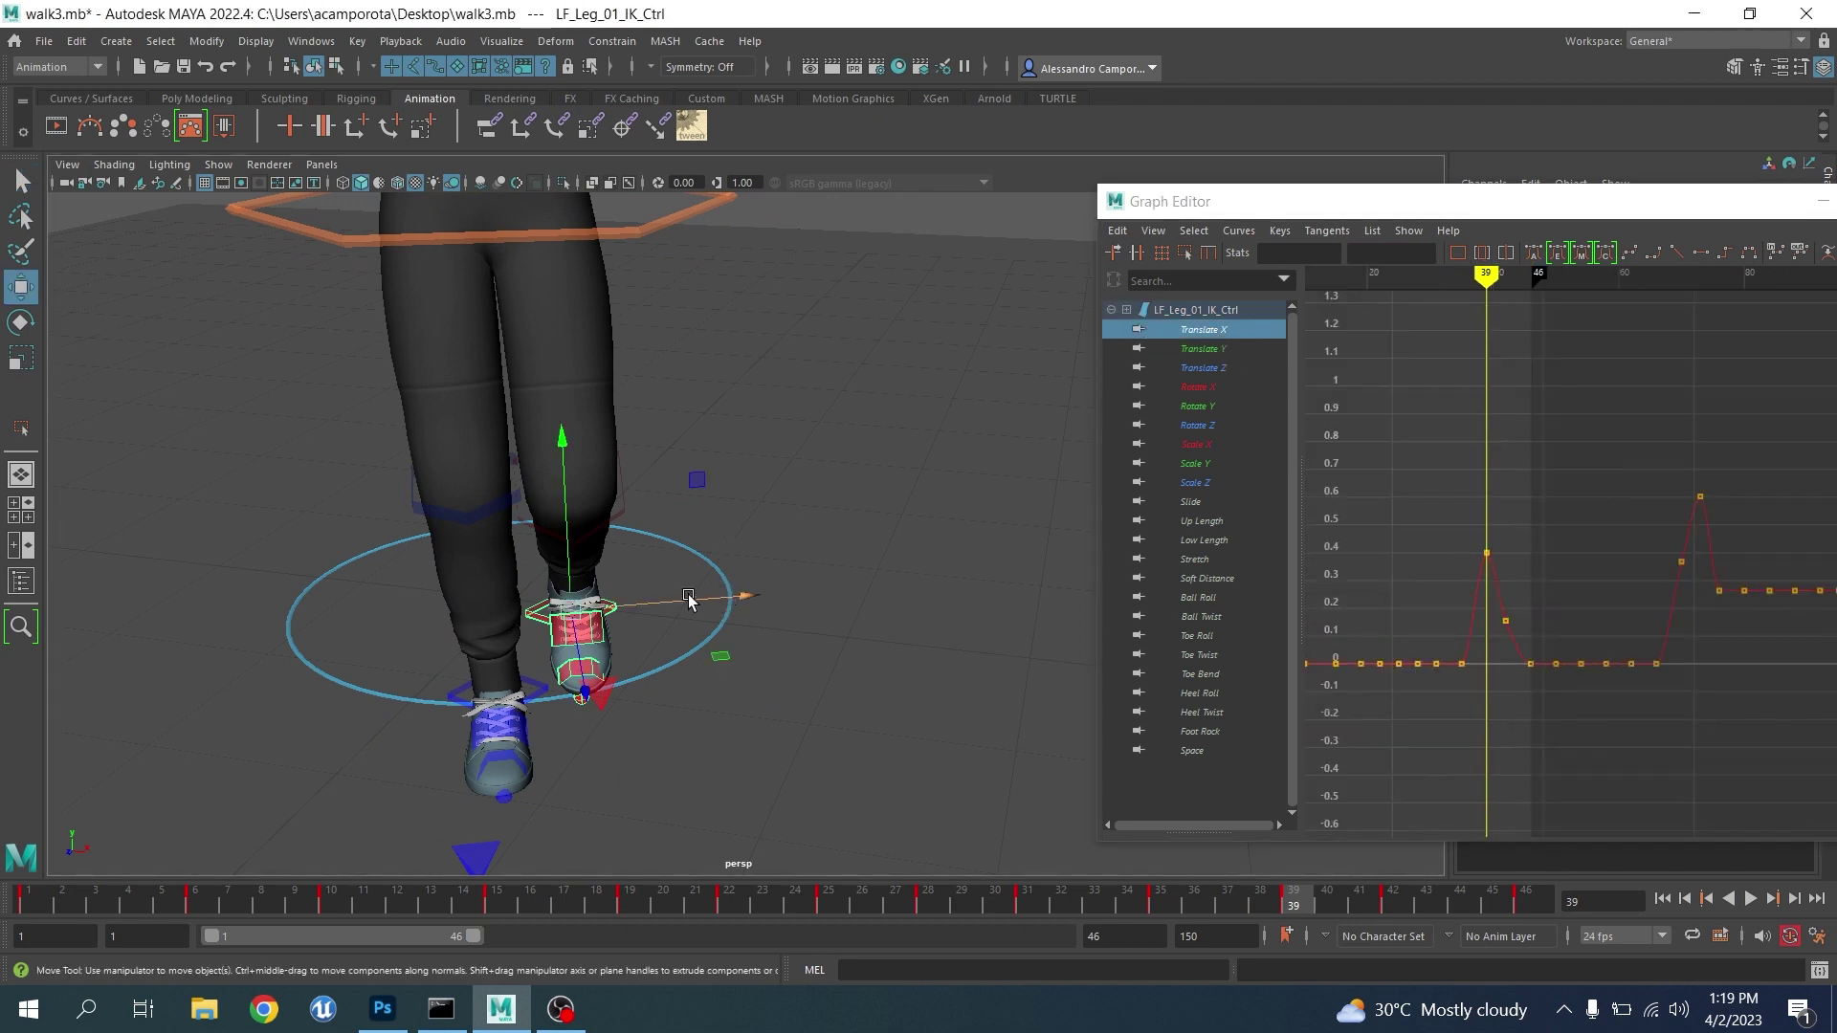
left_click_drag(689, 603, 705, 603)
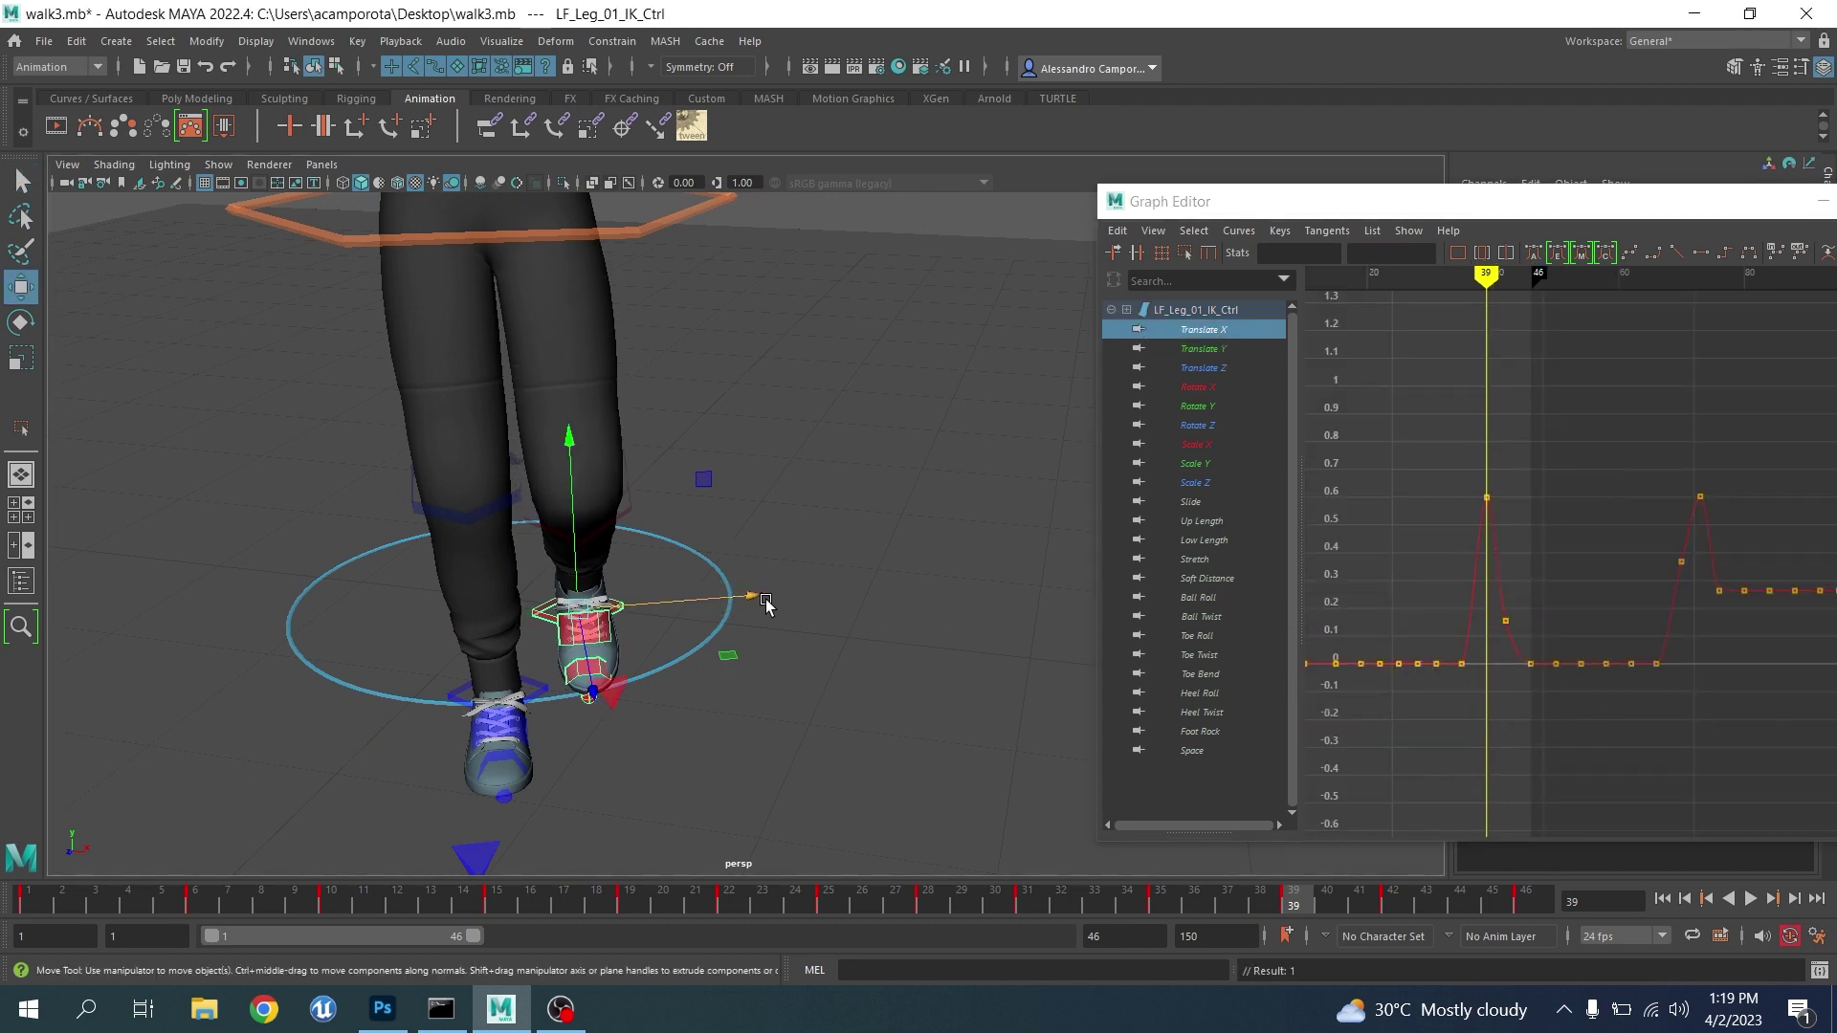
key("e")
left_click_drag(699, 662, 705, 668)
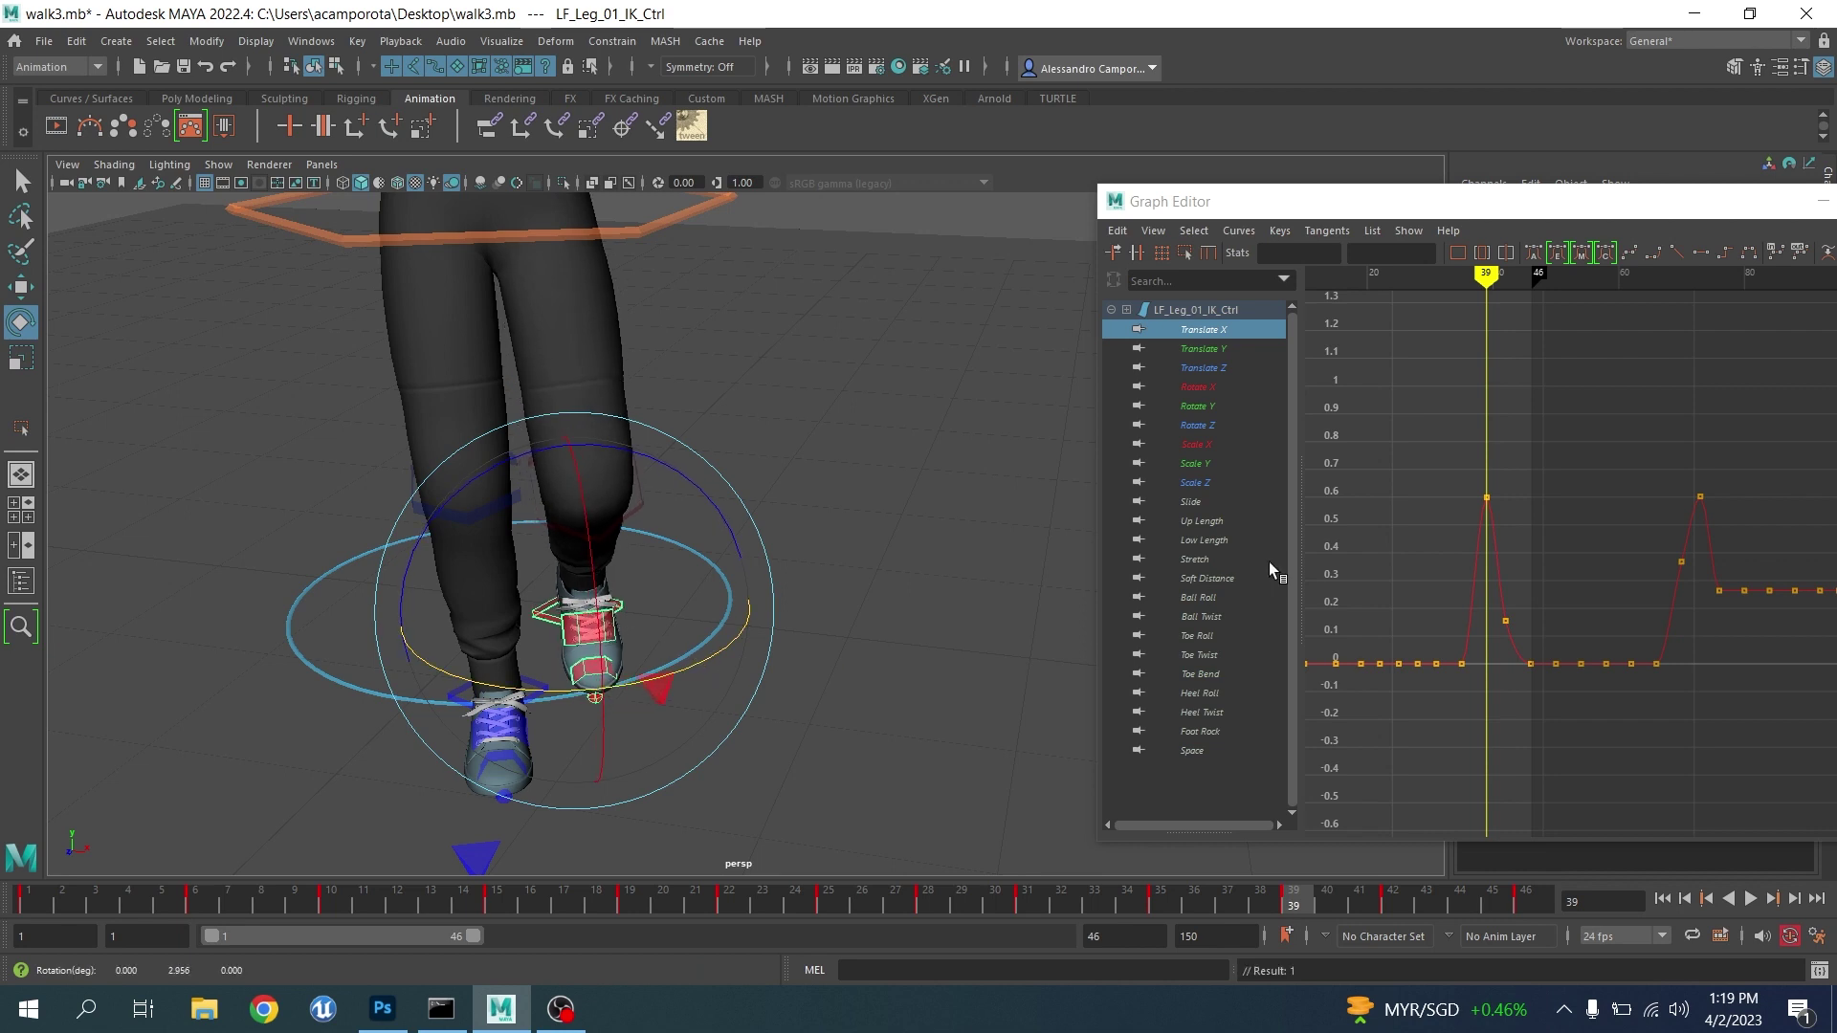
Set the left foot IK control's Rotate Y key at frame 42 to about 0.96 and play back the walk
left_click(1203, 405)
key("f")
scroll(1576, 560, "up", 5)
middle_click_drag(1504, 746, 1593, 643, "alt")
scroll(1594, 643, "up", 3)
left_click_drag(1496, 657, 1496, 659)
left_click_drag(1531, 566, 1603, 663)
middle_click_drag(1604, 665, 1592, 624)
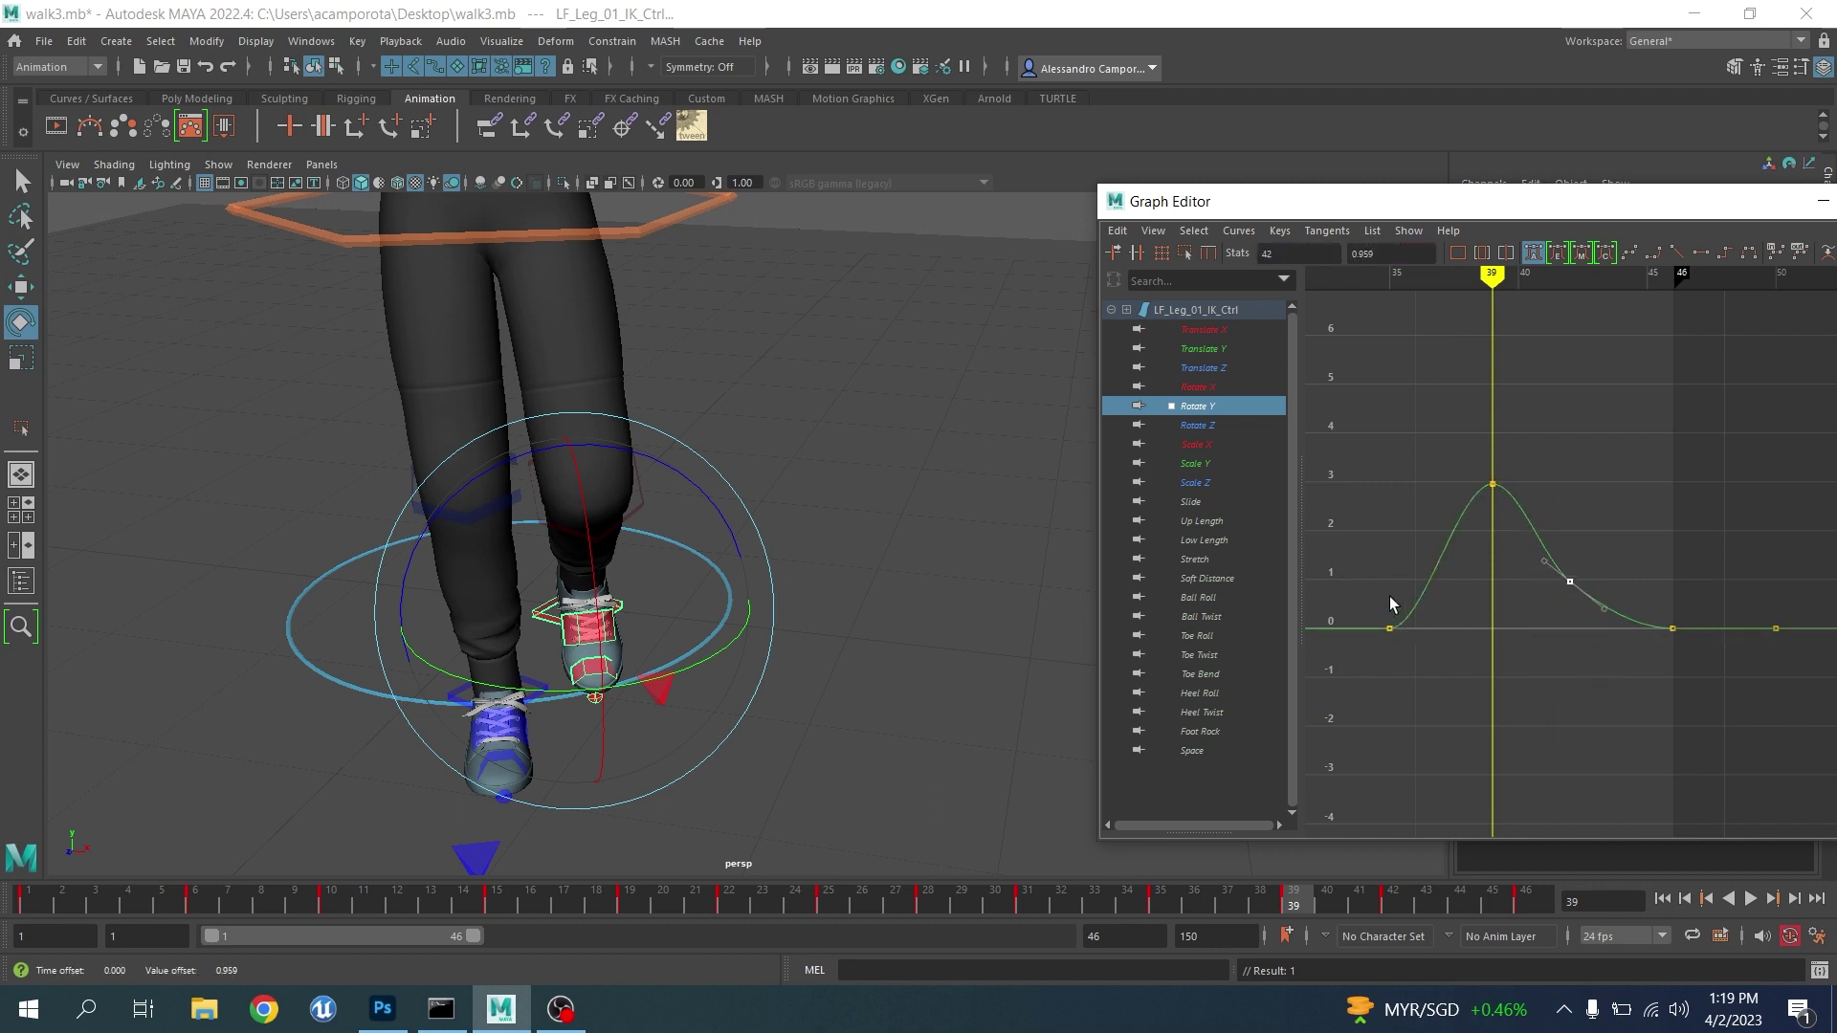
left_click(1177, 905)
key("alt+v")
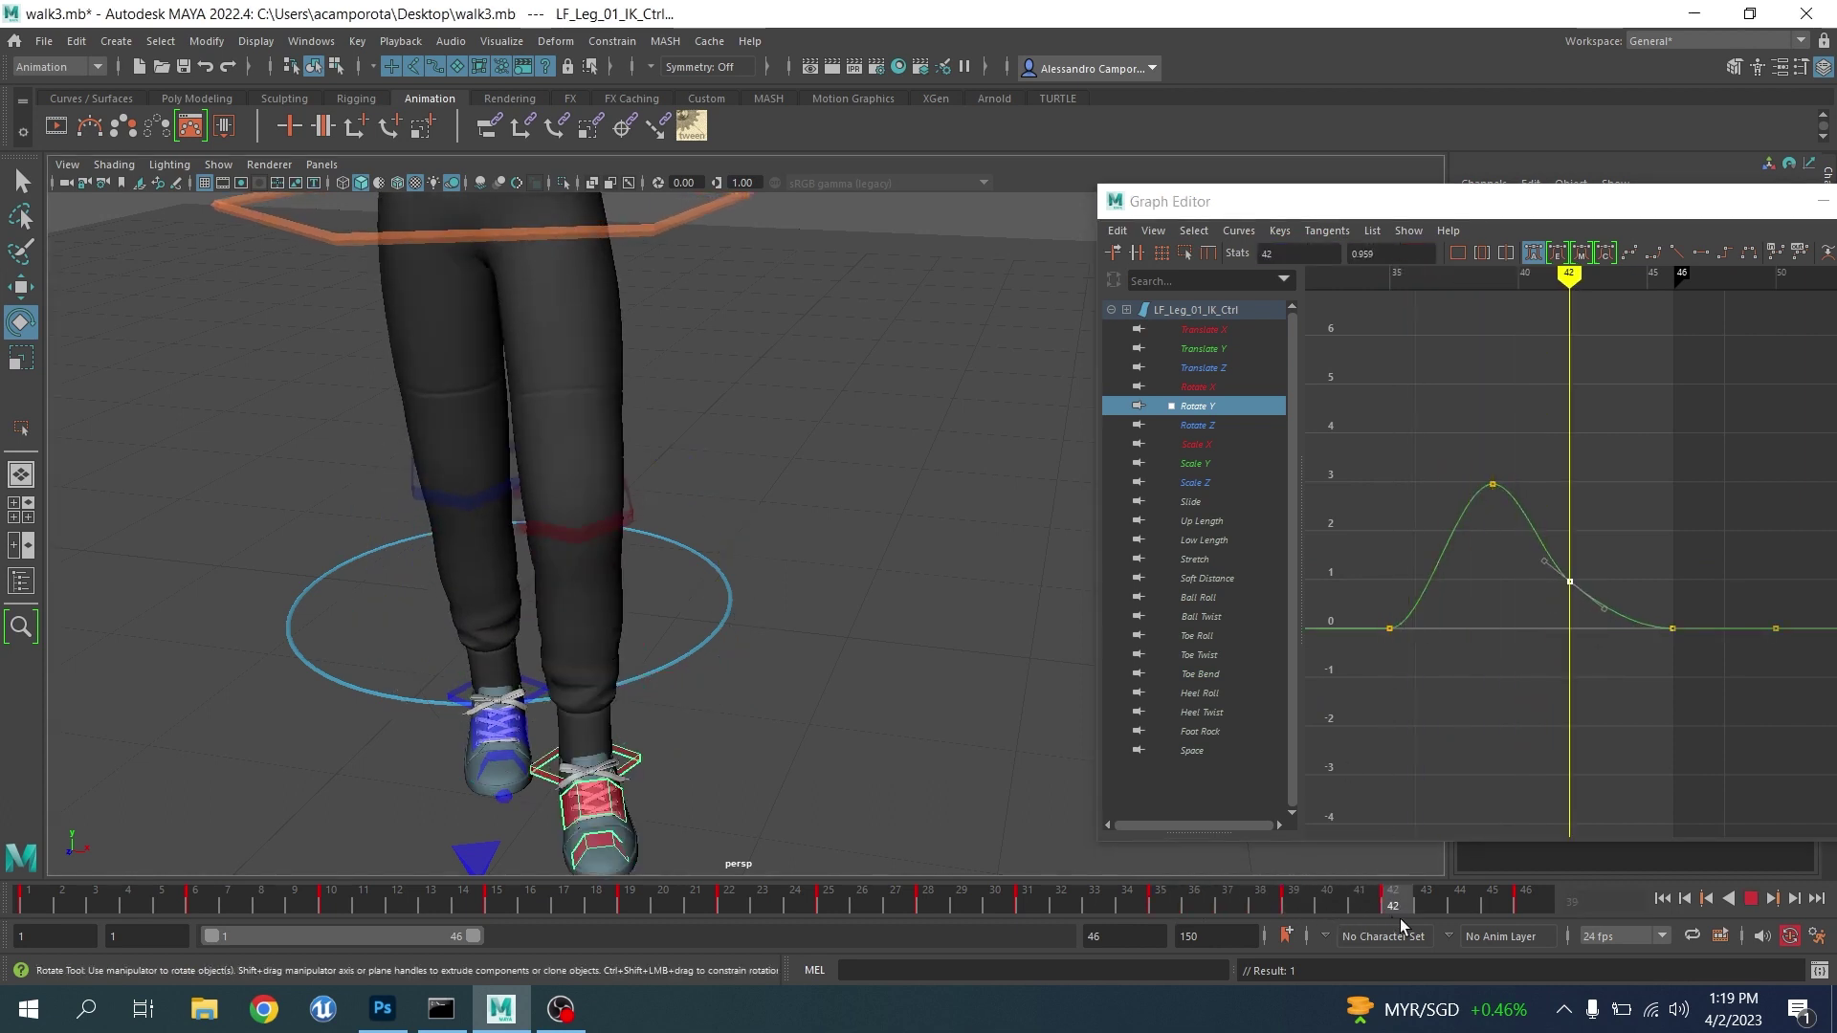
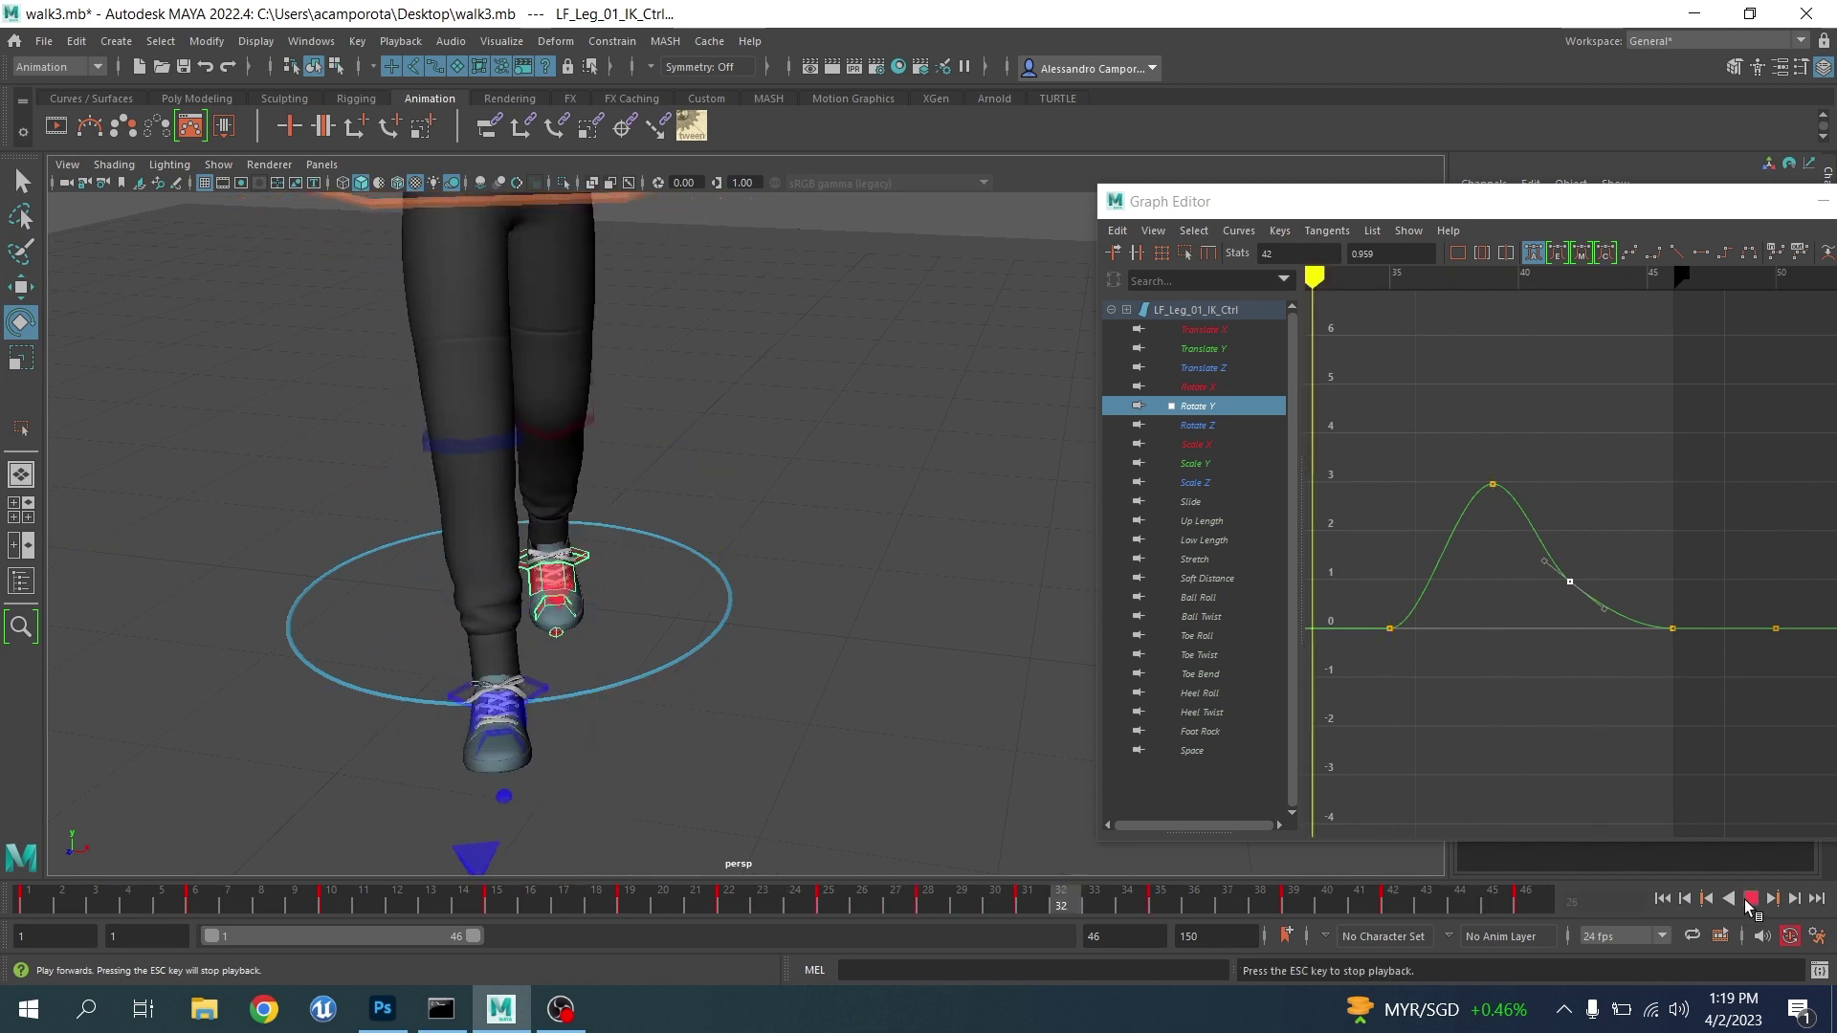
left_click(1750, 899)
Set the left foot IK control's Translate X keys to about 0.36 at frame 39 and about 0.175 at frame 42
left_click(1202, 329)
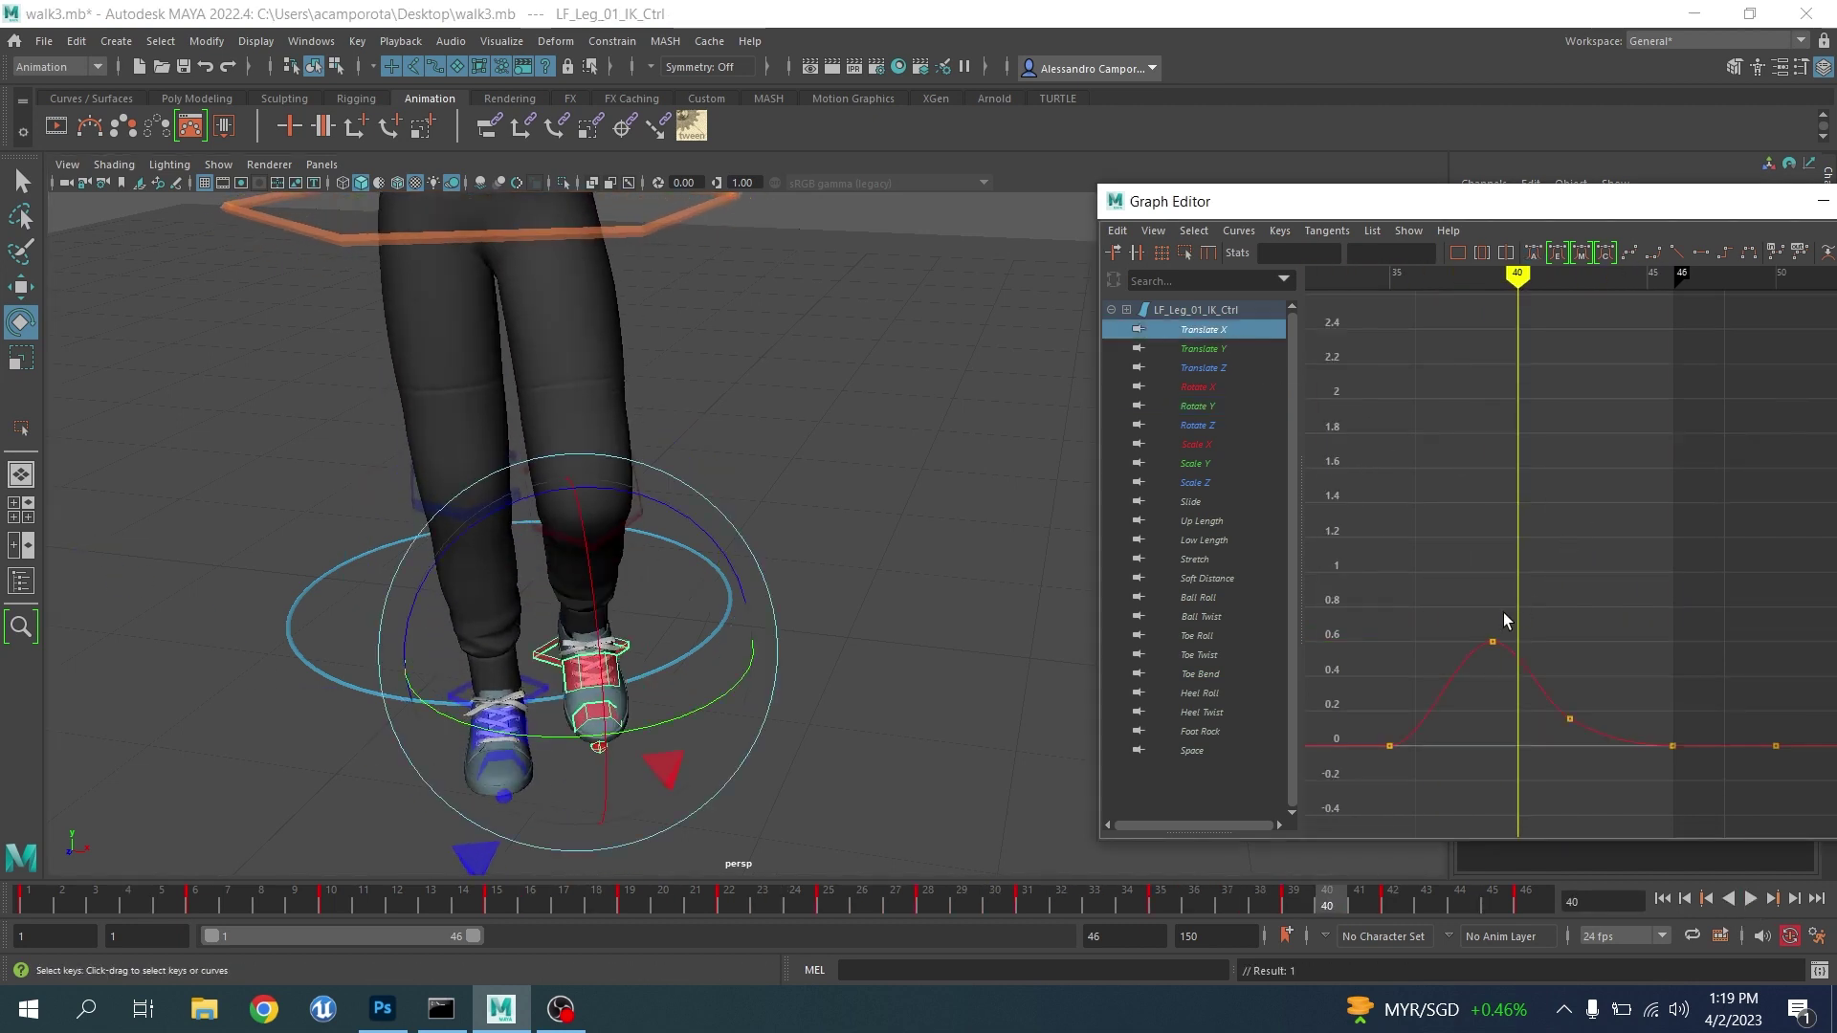
scroll(1549, 580, "up", 4)
middle_click_drag(1556, 578, 1604, 439, "alt")
left_click_drag(1473, 507, 1550, 640)
key("comma")
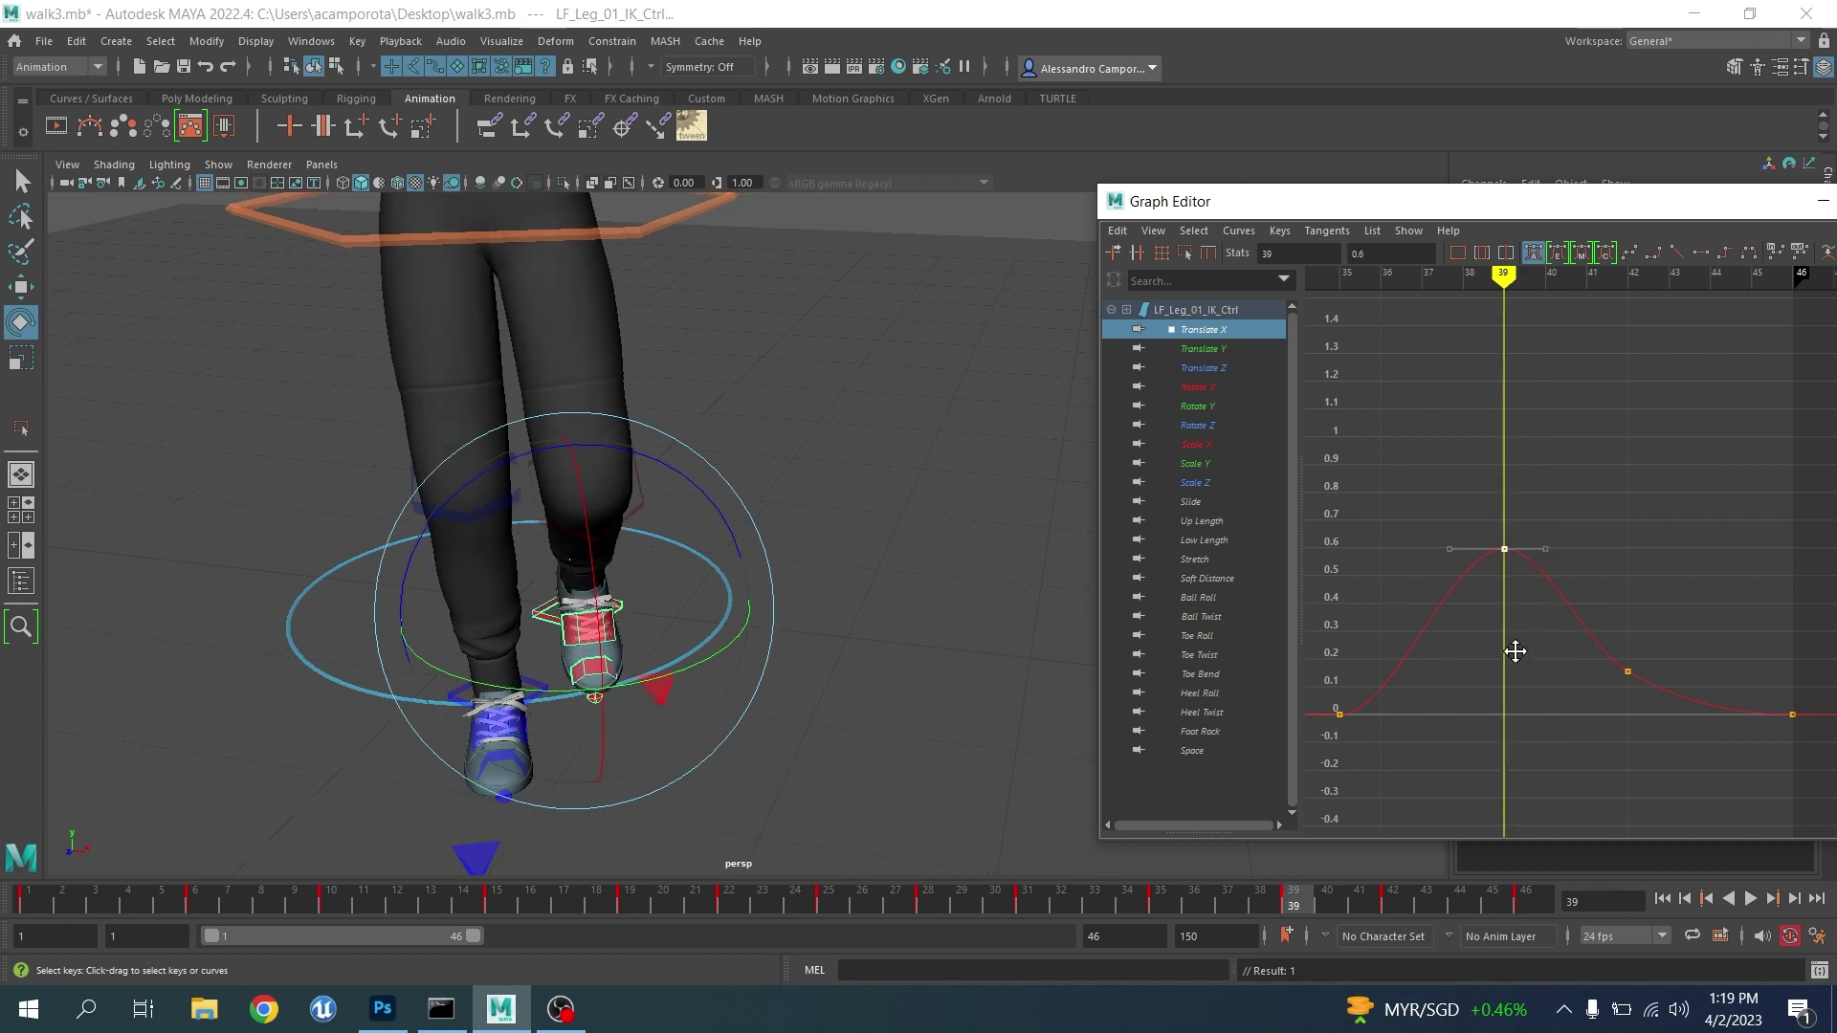
middle_click_drag(1515, 652, 1518, 694)
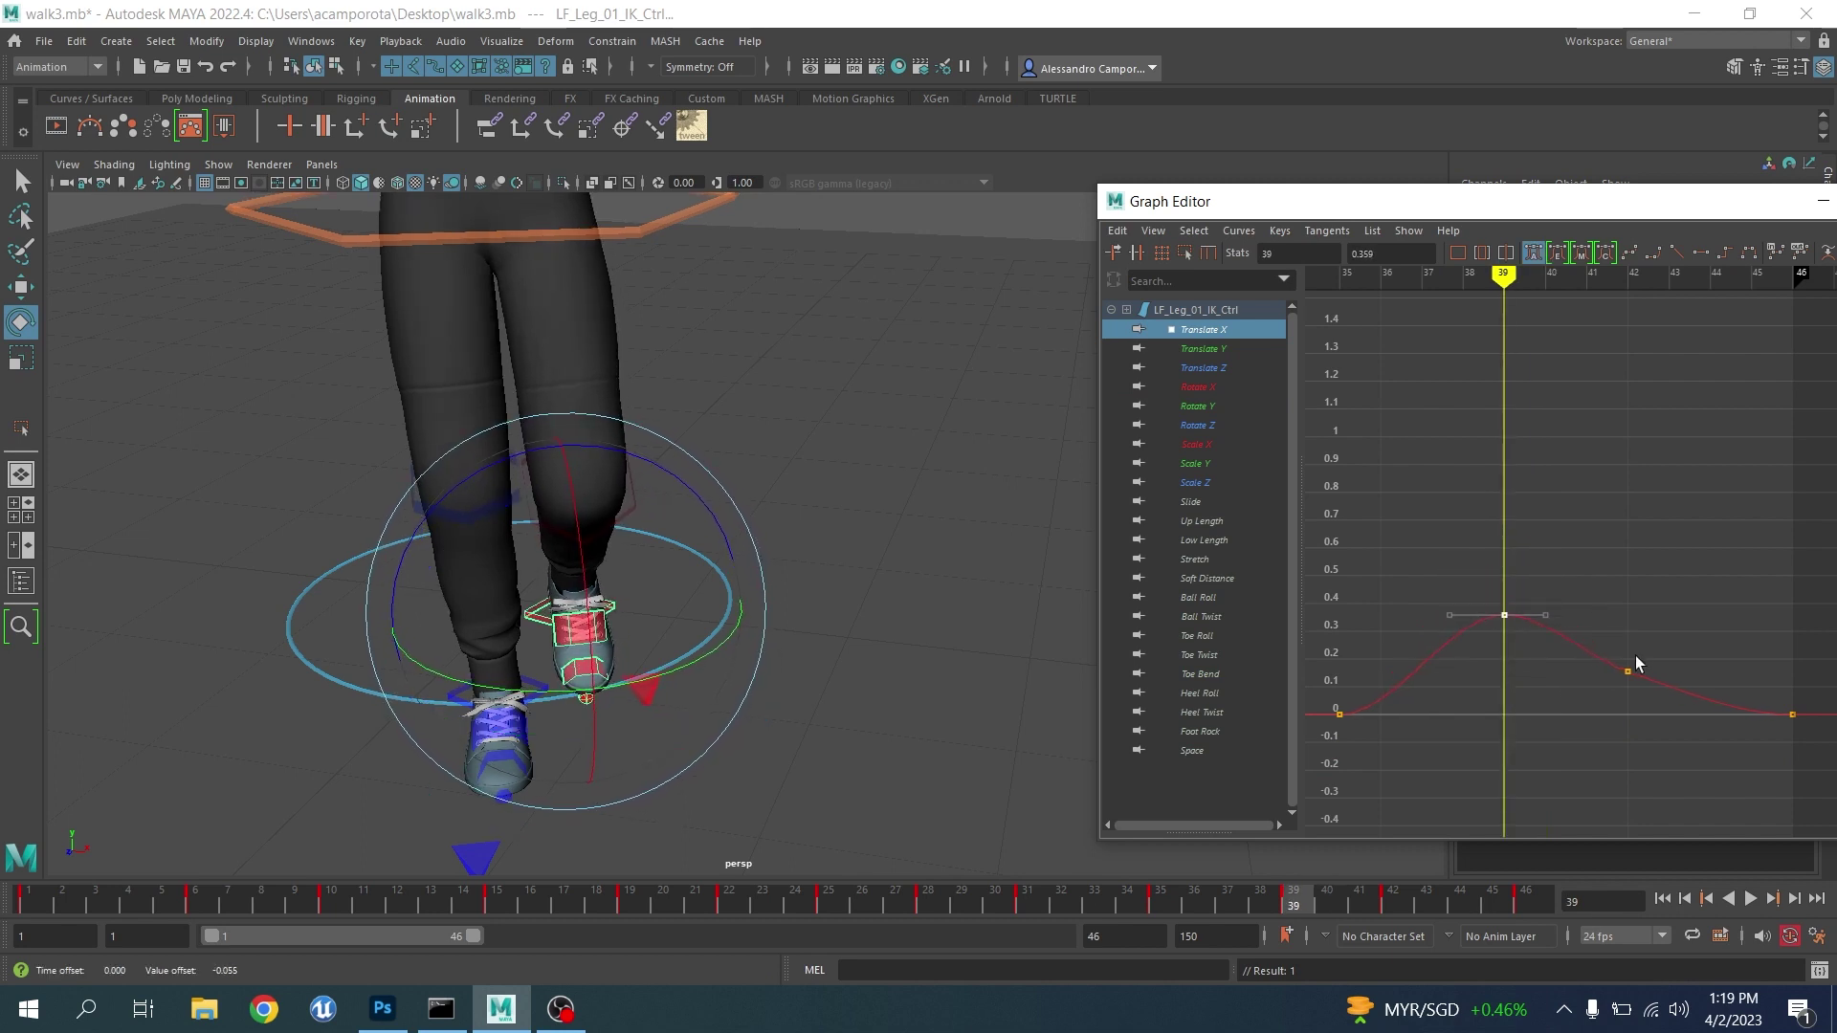
left_click(1630, 670)
middle_click_drag(1702, 731, 1701, 743)
Play back the walk, close the Graph Editor and the floating tool window, and review the legs from the side
left_click(1750, 898)
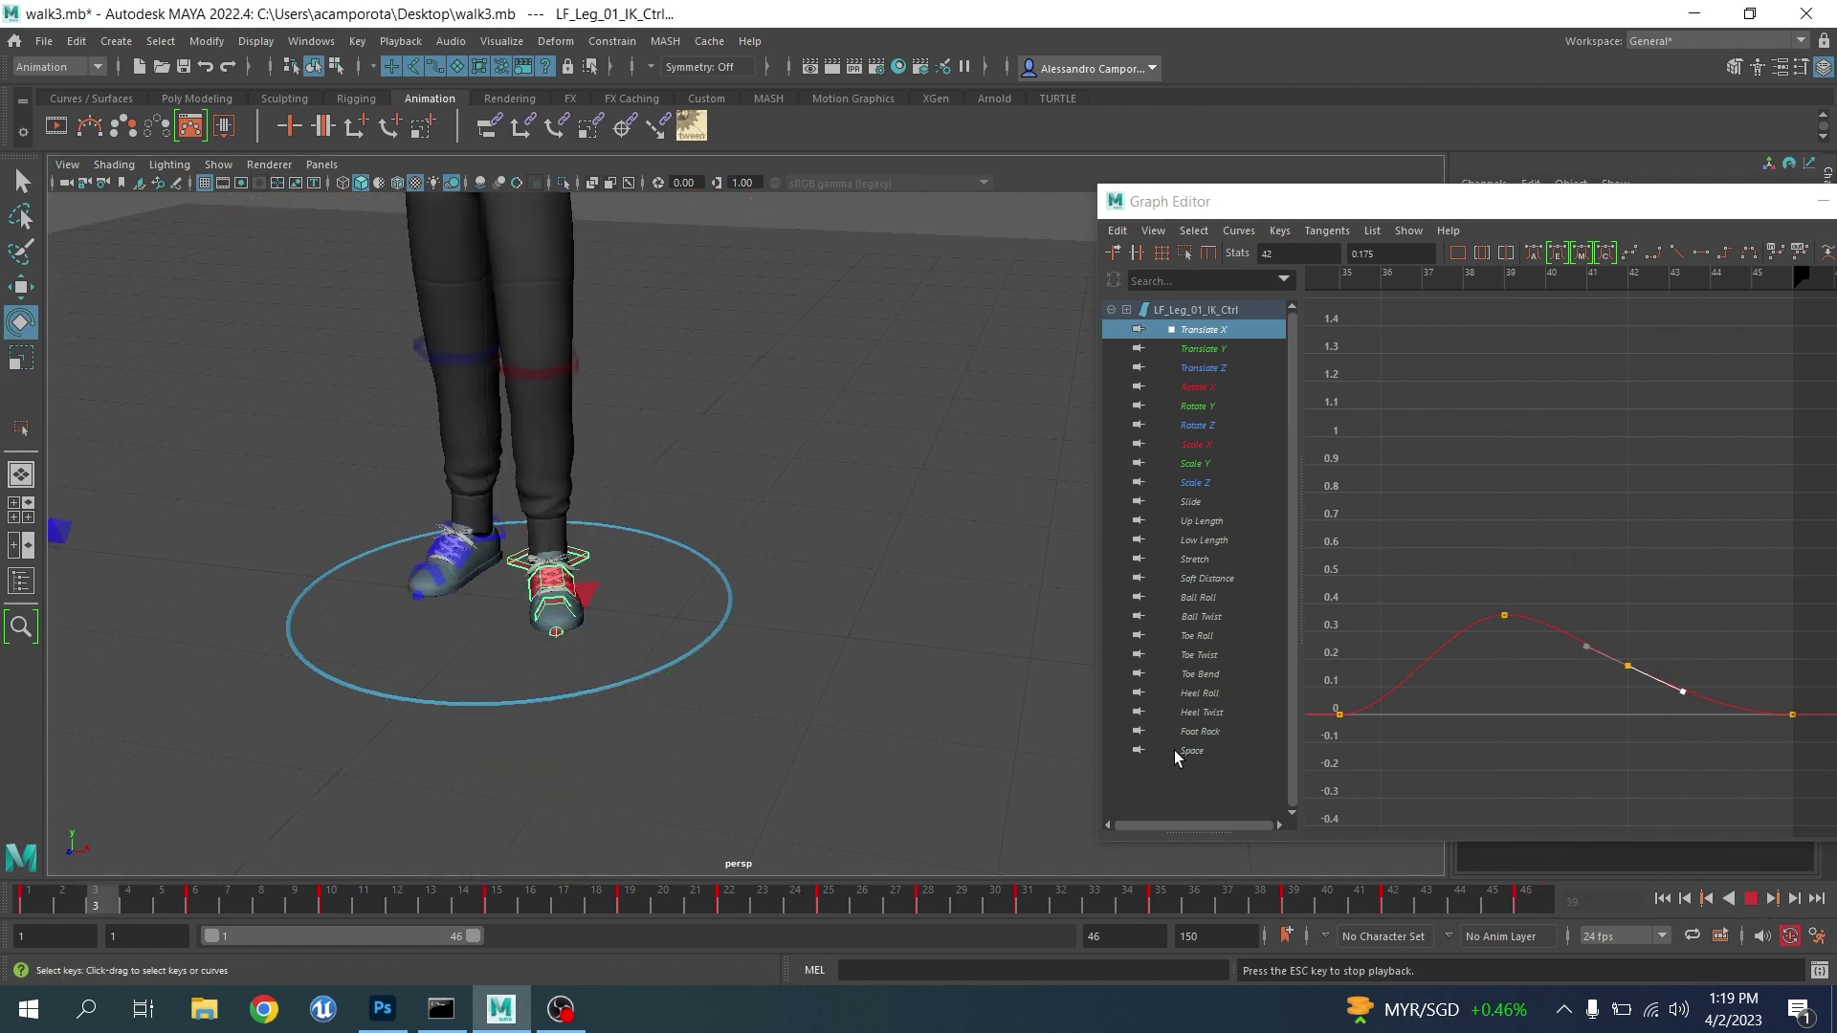
left_click_drag(1244, 201, 516, 185)
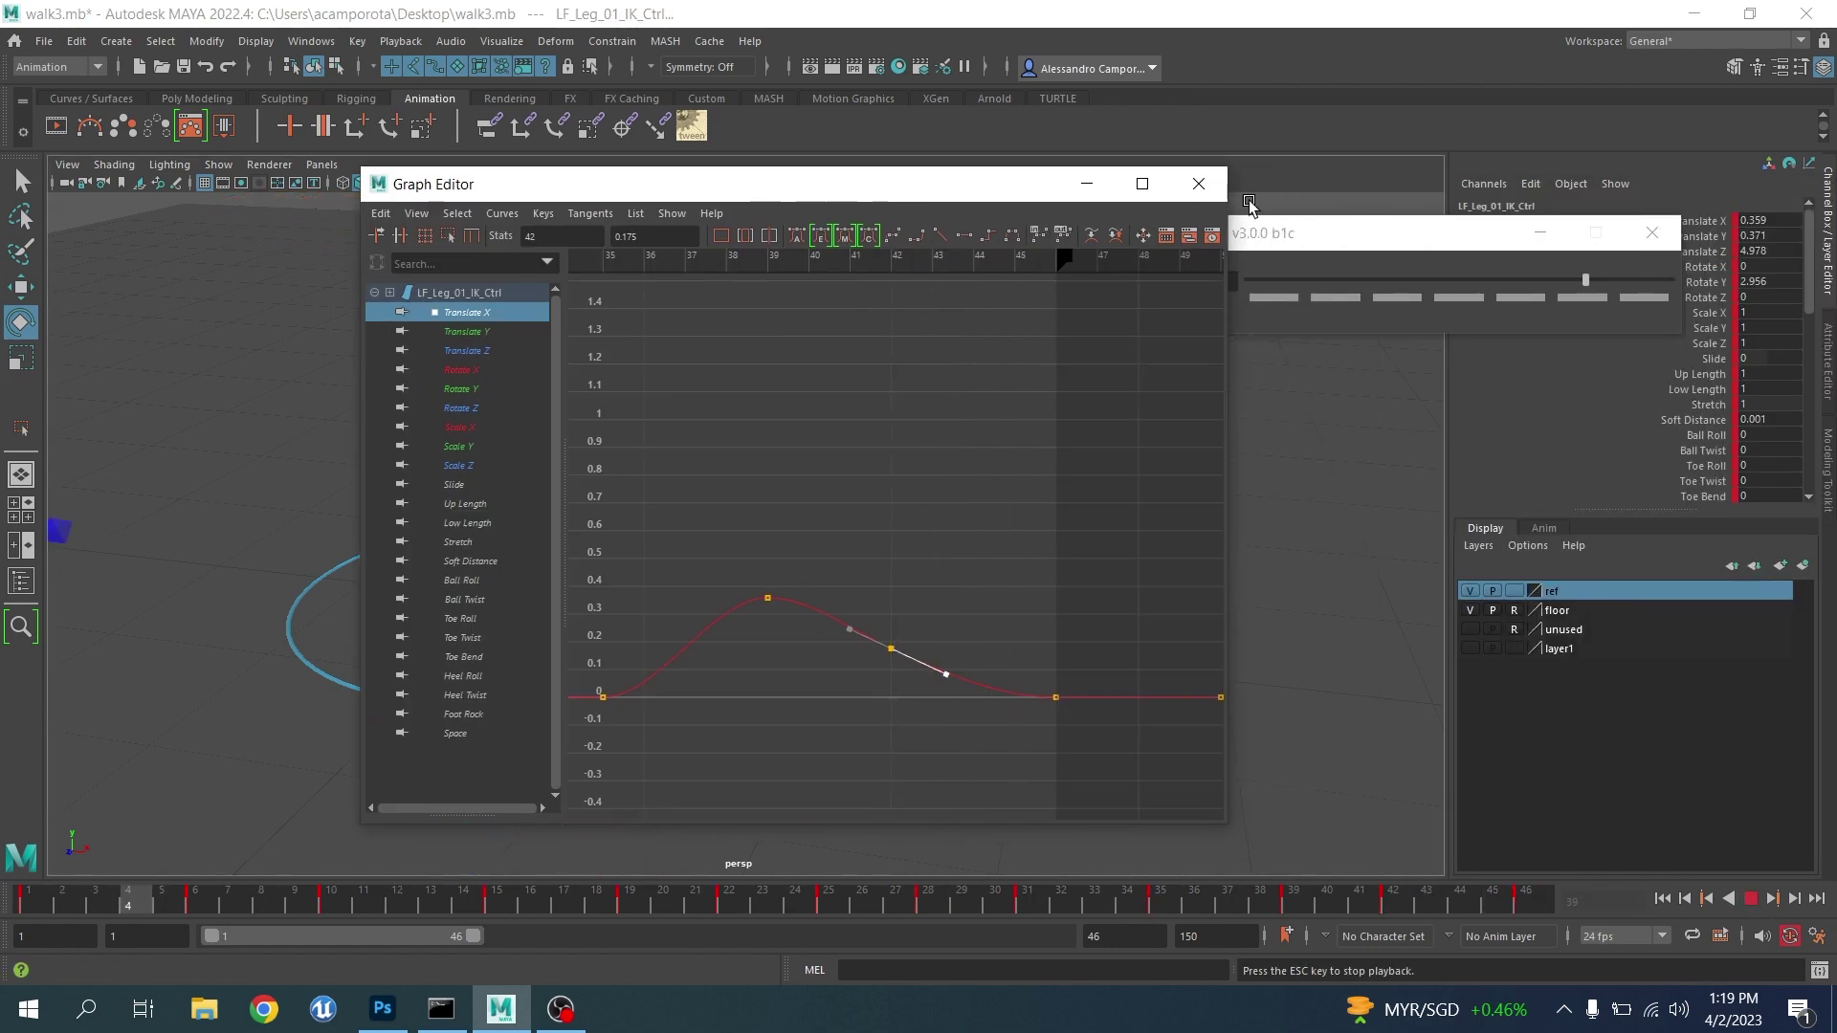
left_click(1201, 180)
left_click(1652, 232)
left_click_drag(845, 394, 1316, 795, "alt")
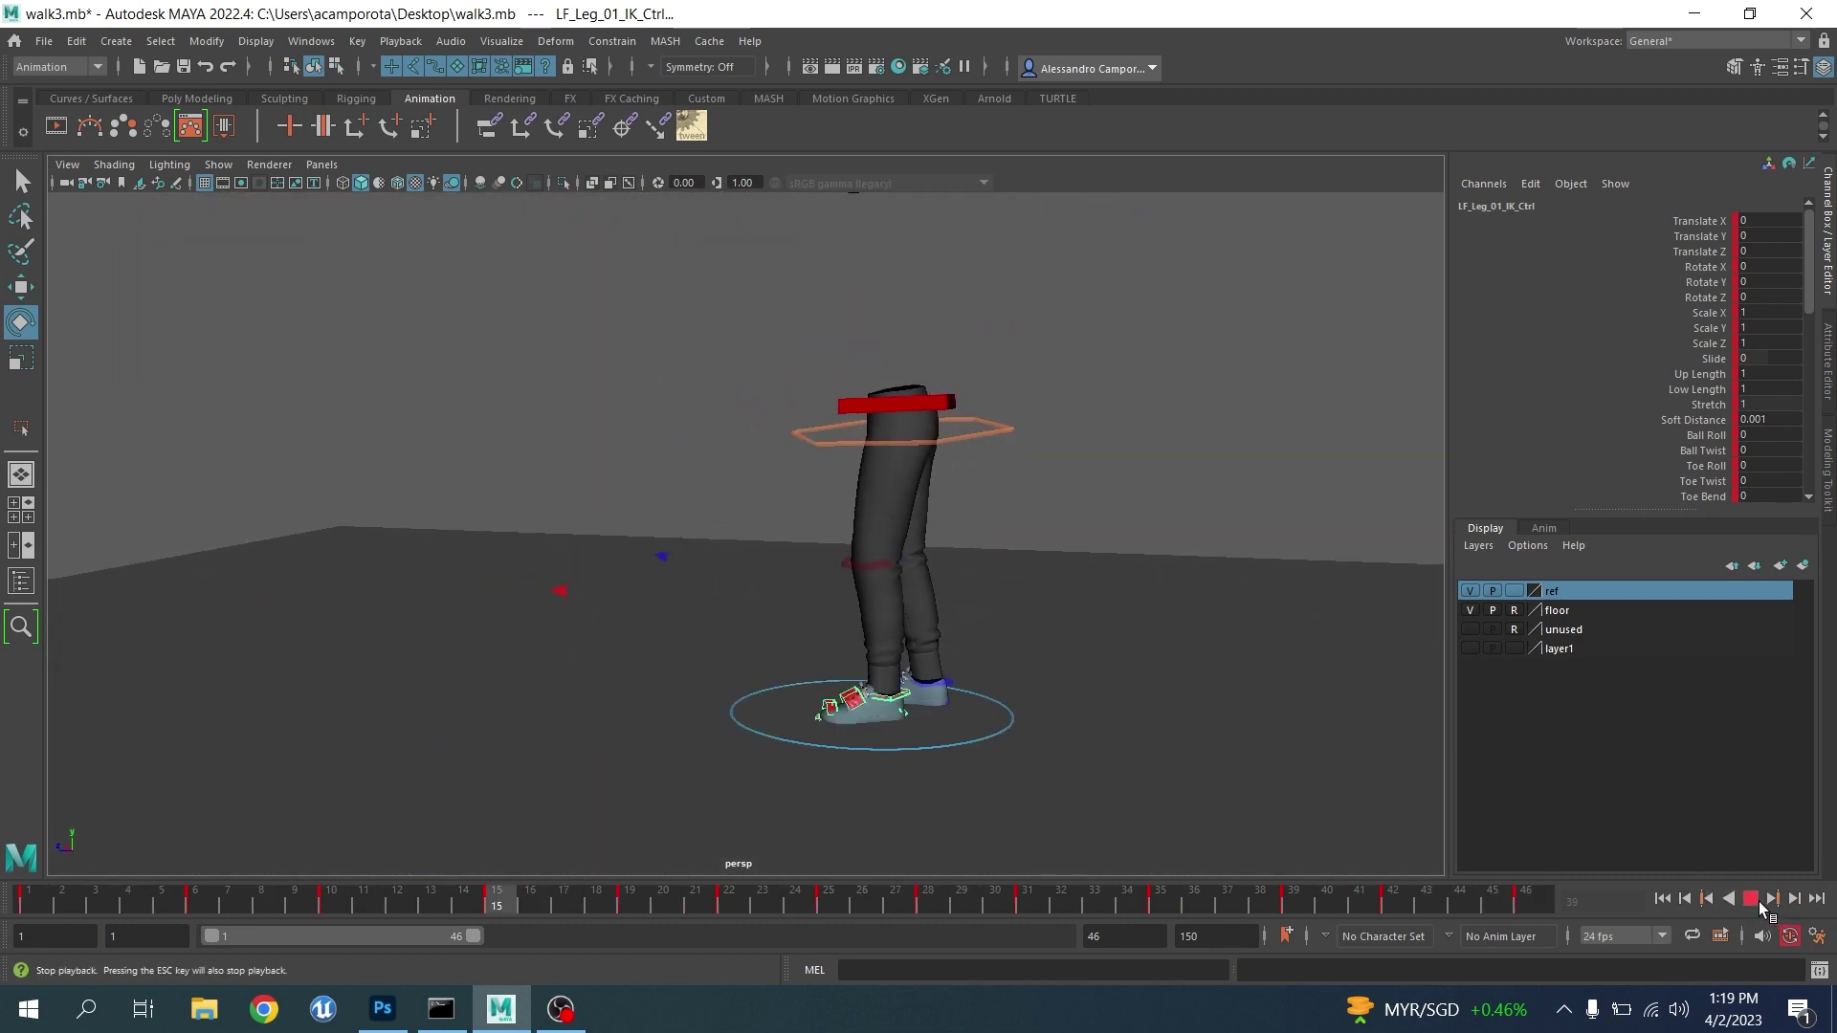
left_click(1753, 900)
Select the COG control and save the scene
left_click(740, 436)
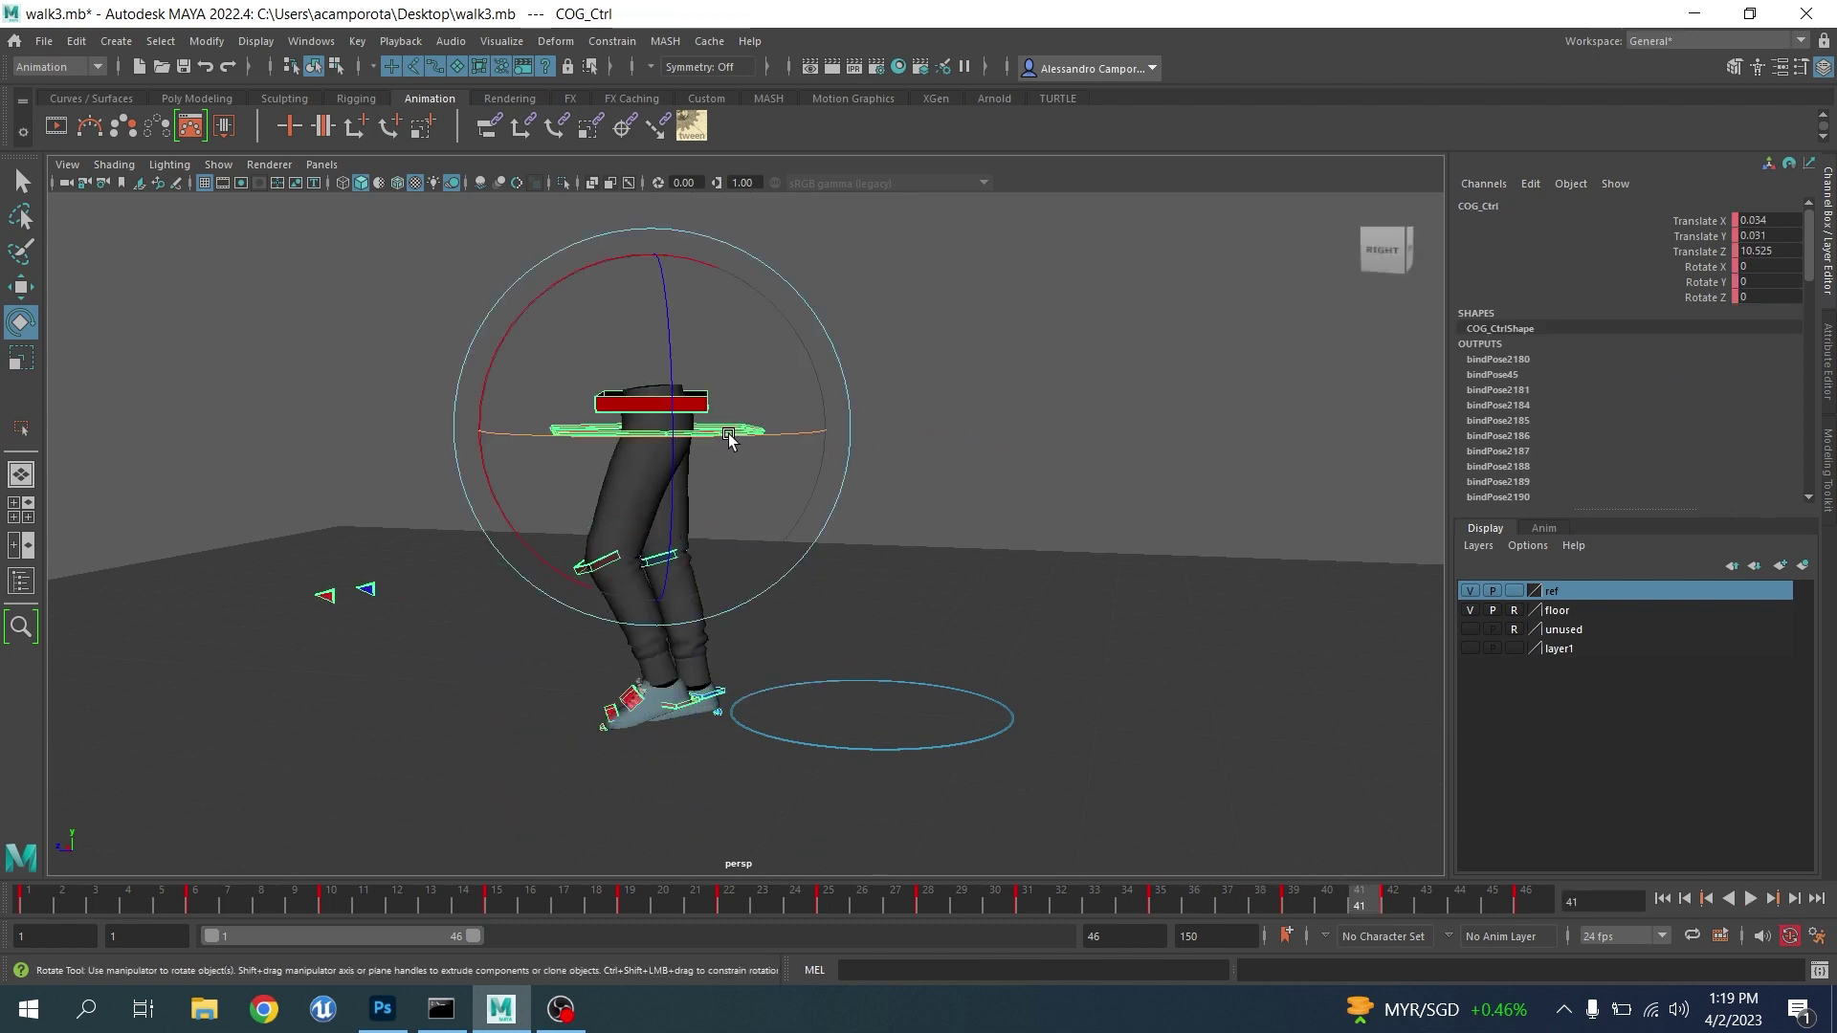
left_click(38, 45)
left_click(57, 134)
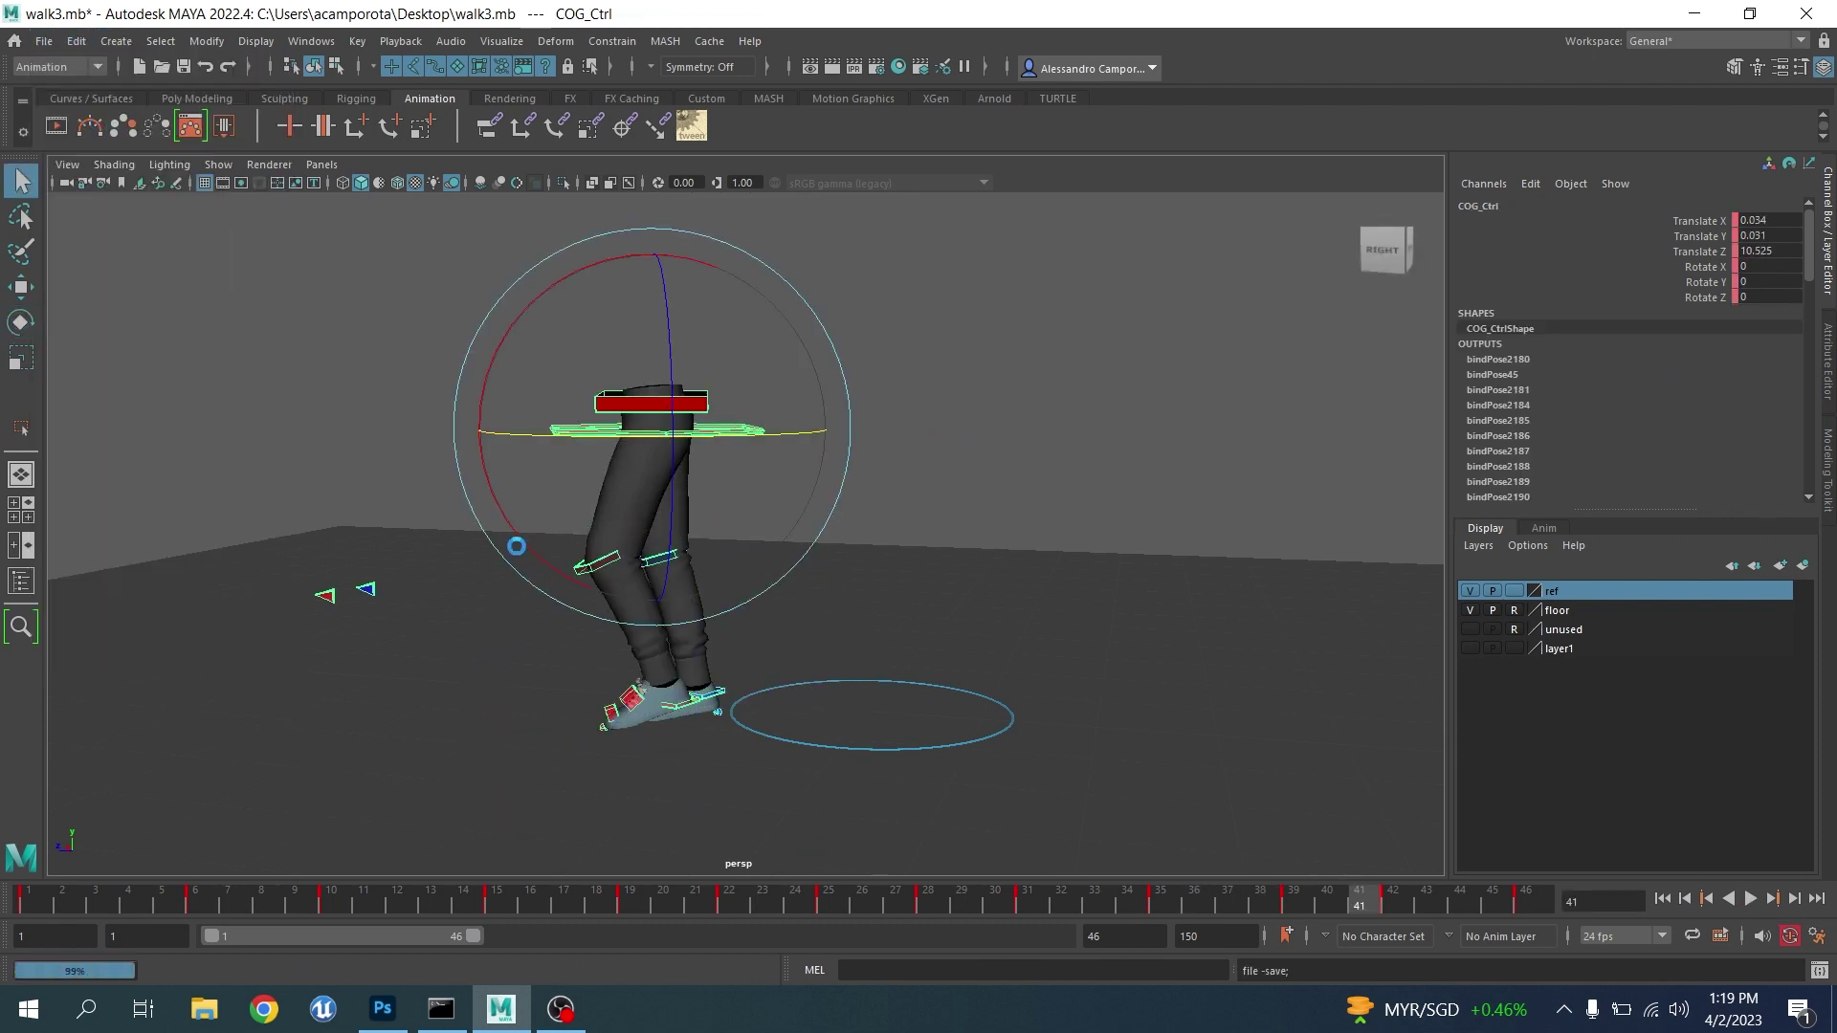
Scrub the walk, open the COG control's curves in the Graph Editor, isolate Translate Y and clear the view of the legs
left_click_drag(301, 910, 467, 910)
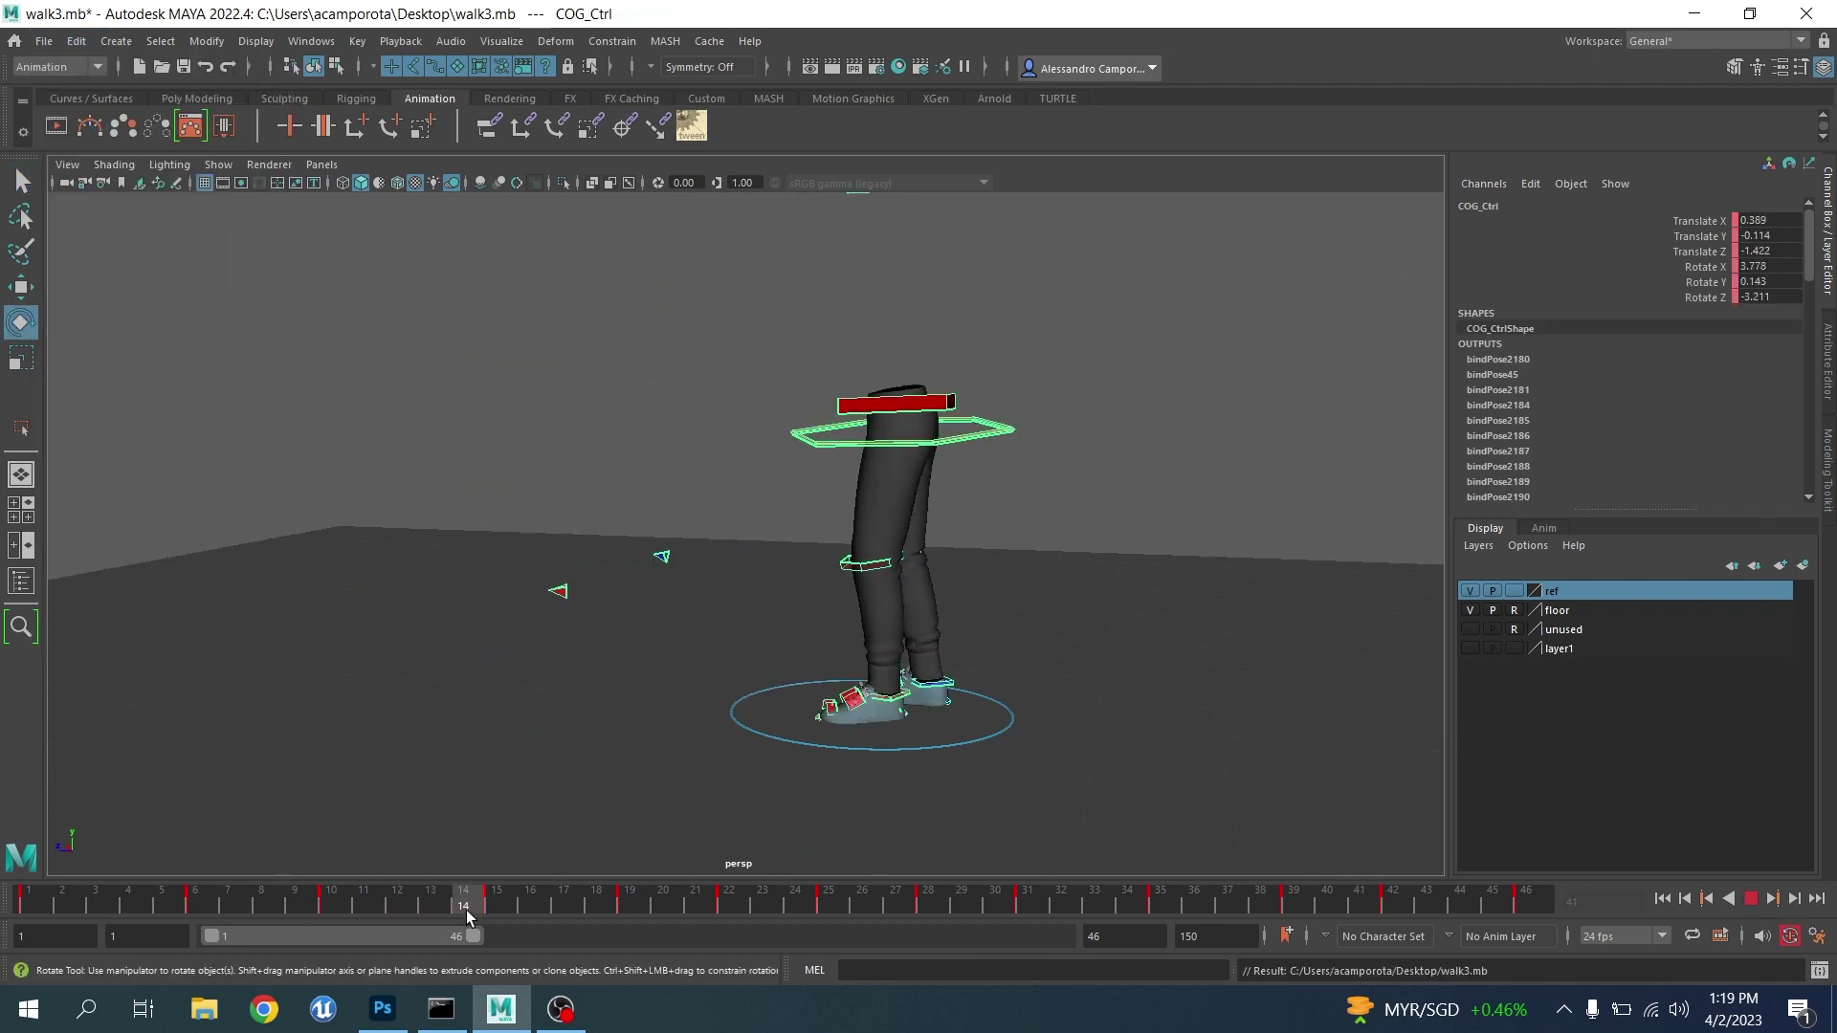
left_click(311, 41)
mouse_move(373, 175)
left_click(565, 173)
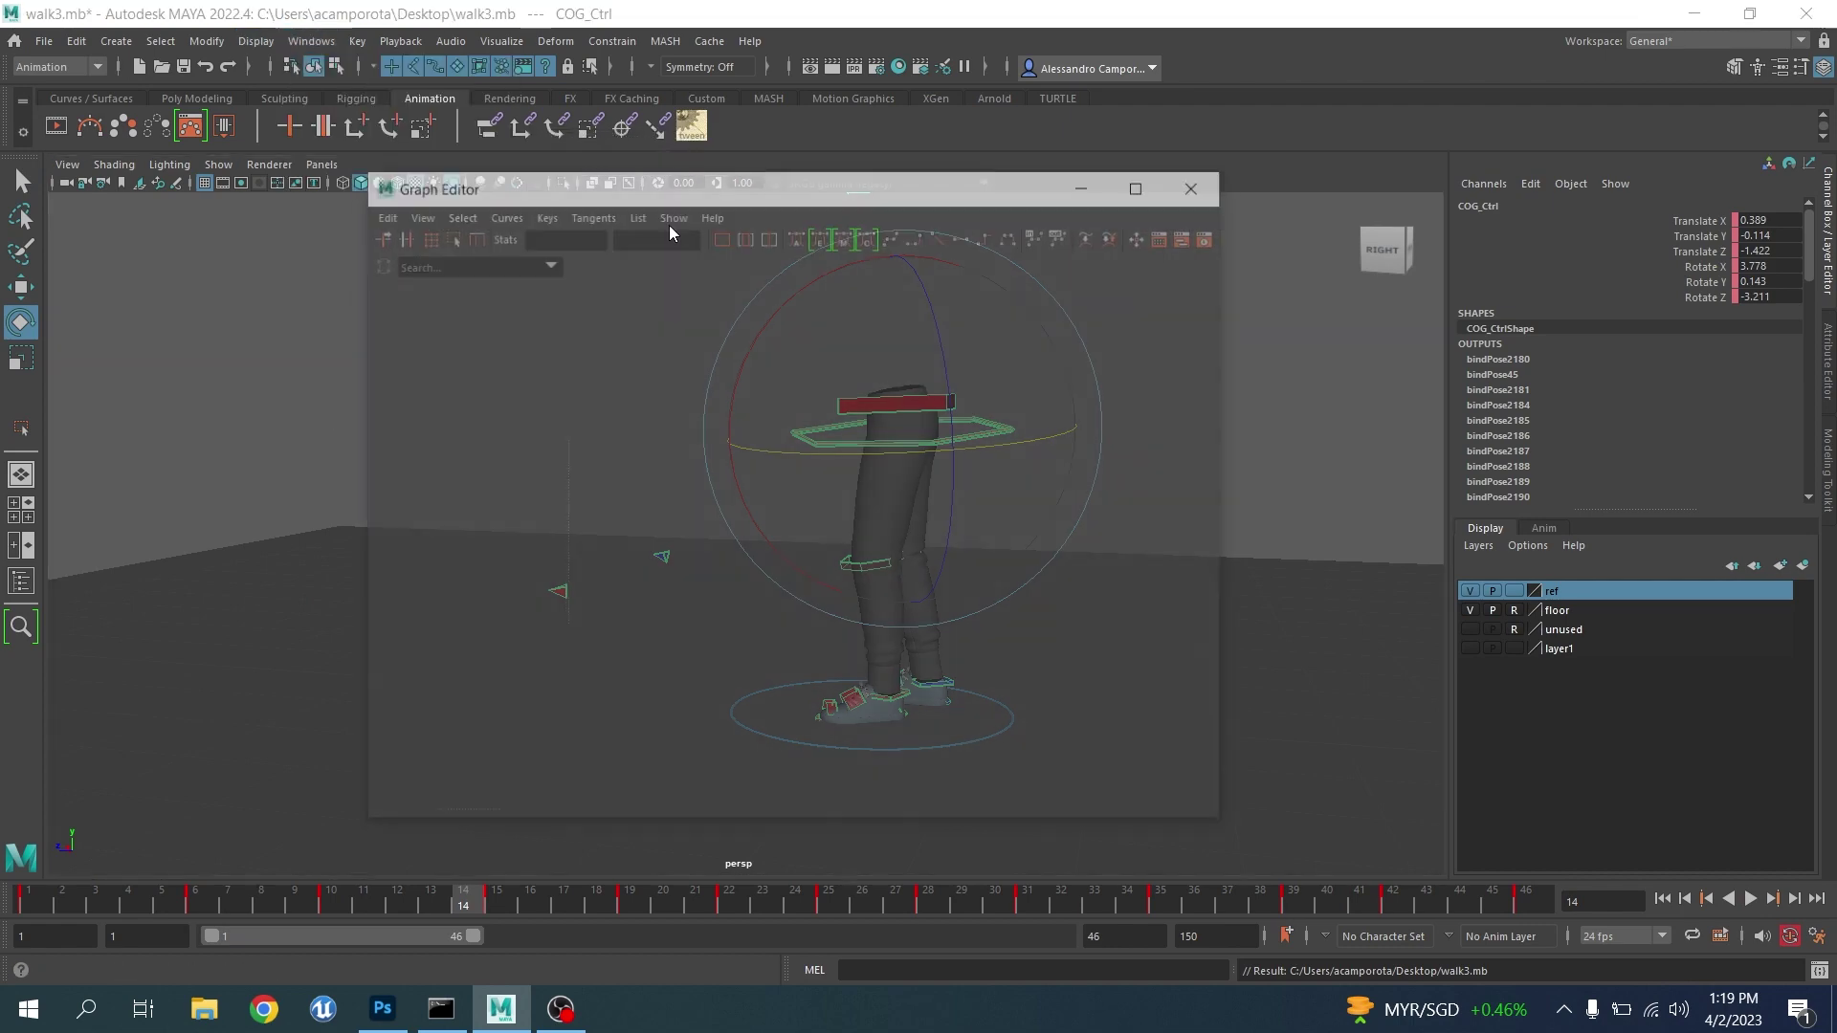
left_click(466, 331)
left_click_drag(743, 197, 1502, 185)
right_click_drag(1519, 358, 1617, 369, "alt+shift")
middle_click_drag(1455, 422, 1836, 423, "alt")
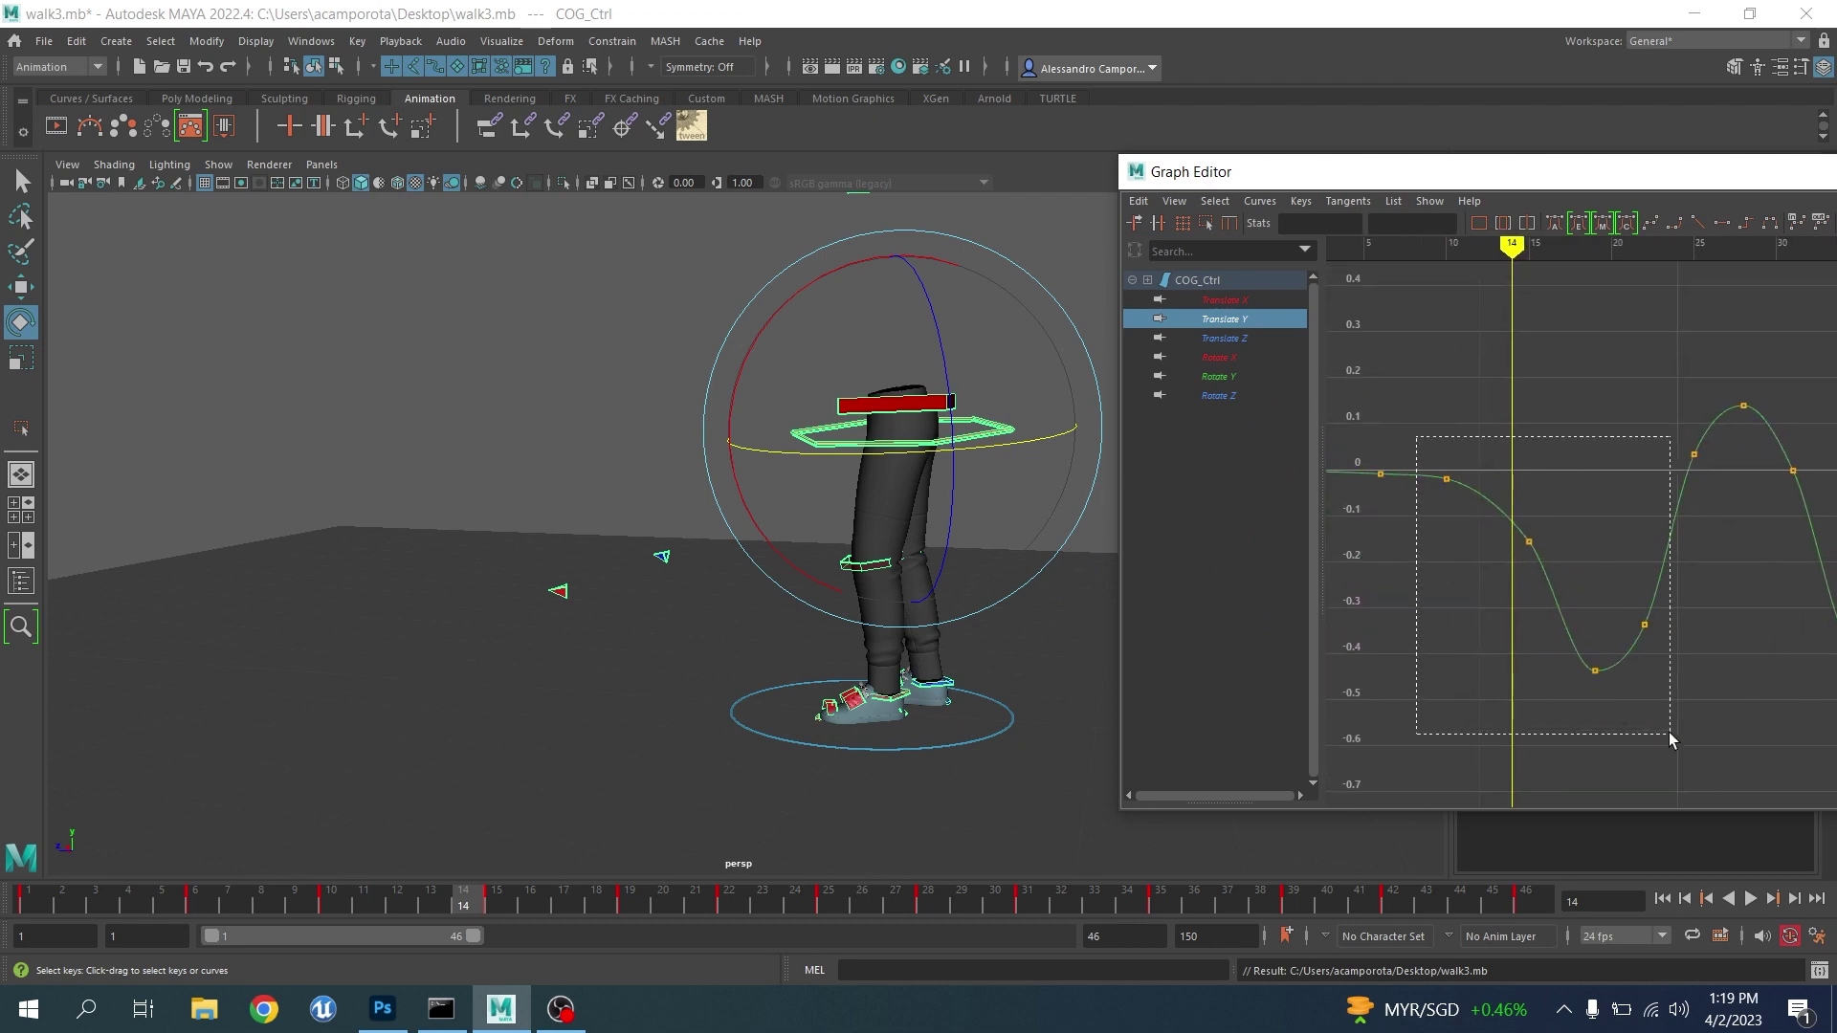
Scale down the COG's Translate Y keys from frame 10 to 22 so the frame 19 dip sits at about -0.3
left_click_drag(1669, 734, 1670, 735)
left_click(1205, 224)
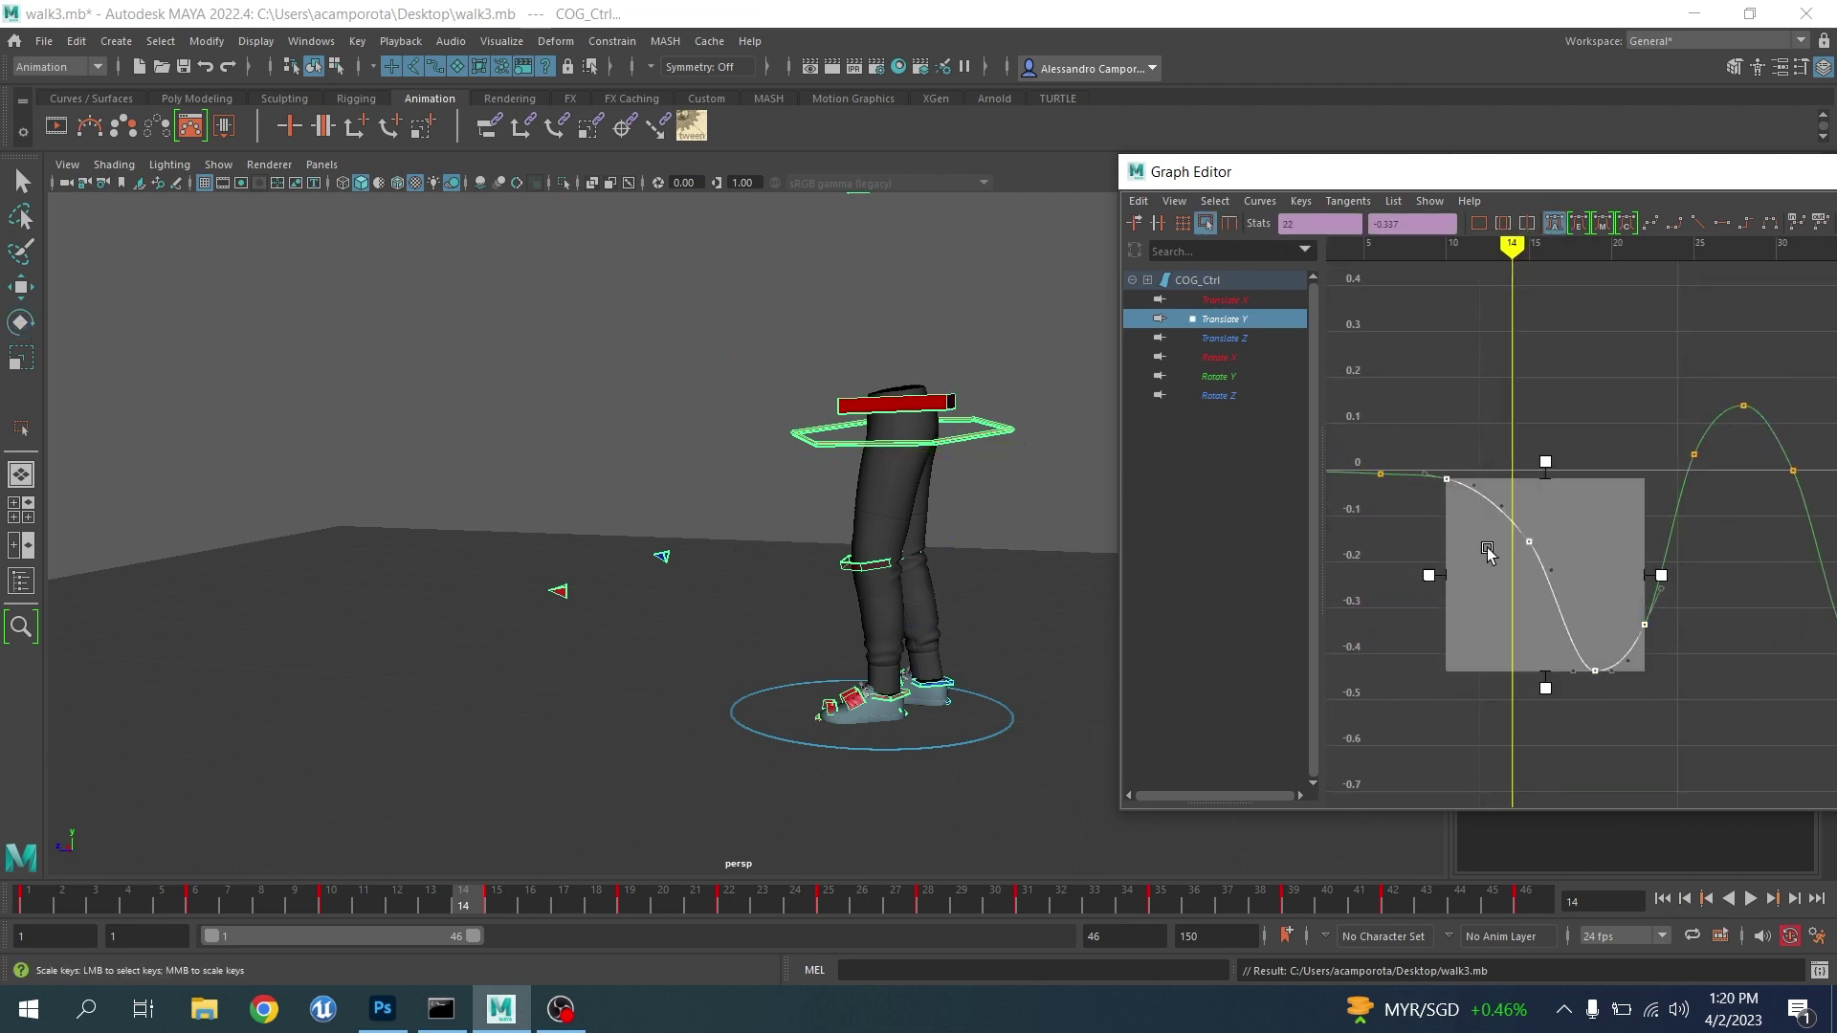
key("period")
key("period")
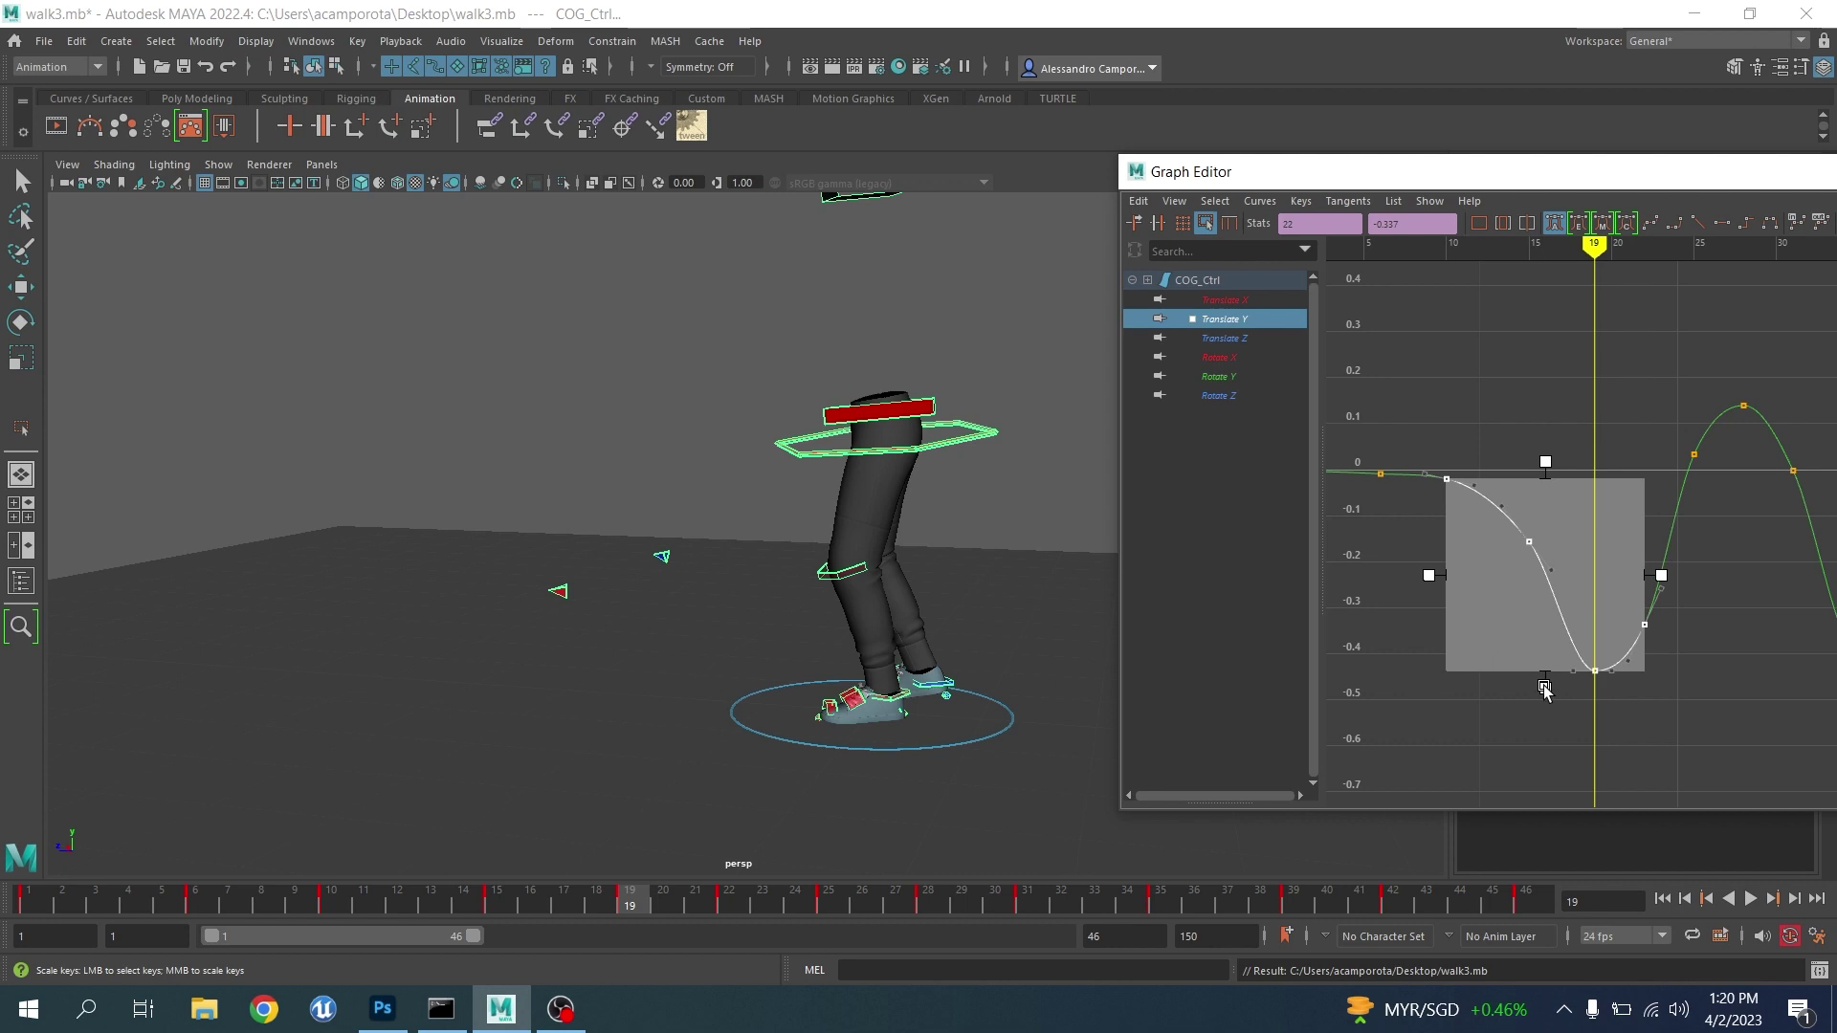
left_click_drag(1544, 687, 1536, 624)
key("comma")
key("comma")
key("period")
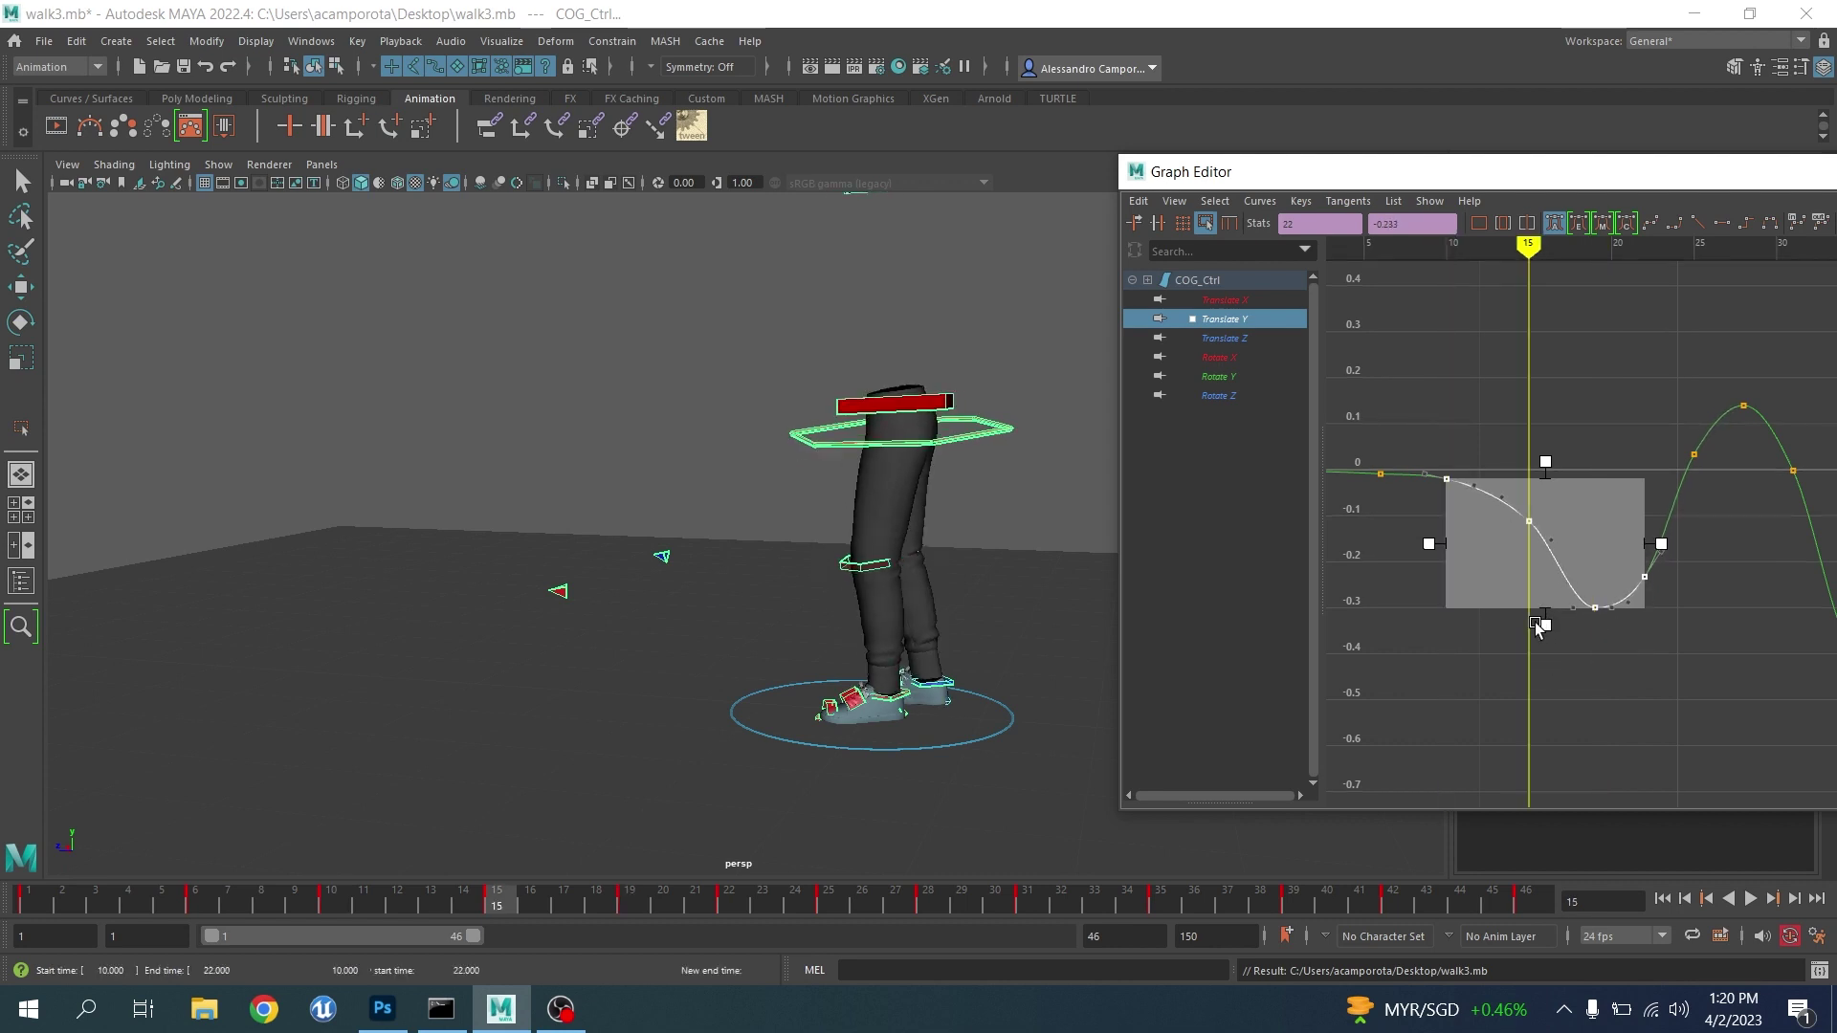
key("period")
Raise the COG's Translate Y key at frame 15 to about -0.09
left_click_drag(1569, 332, 1523, 545)
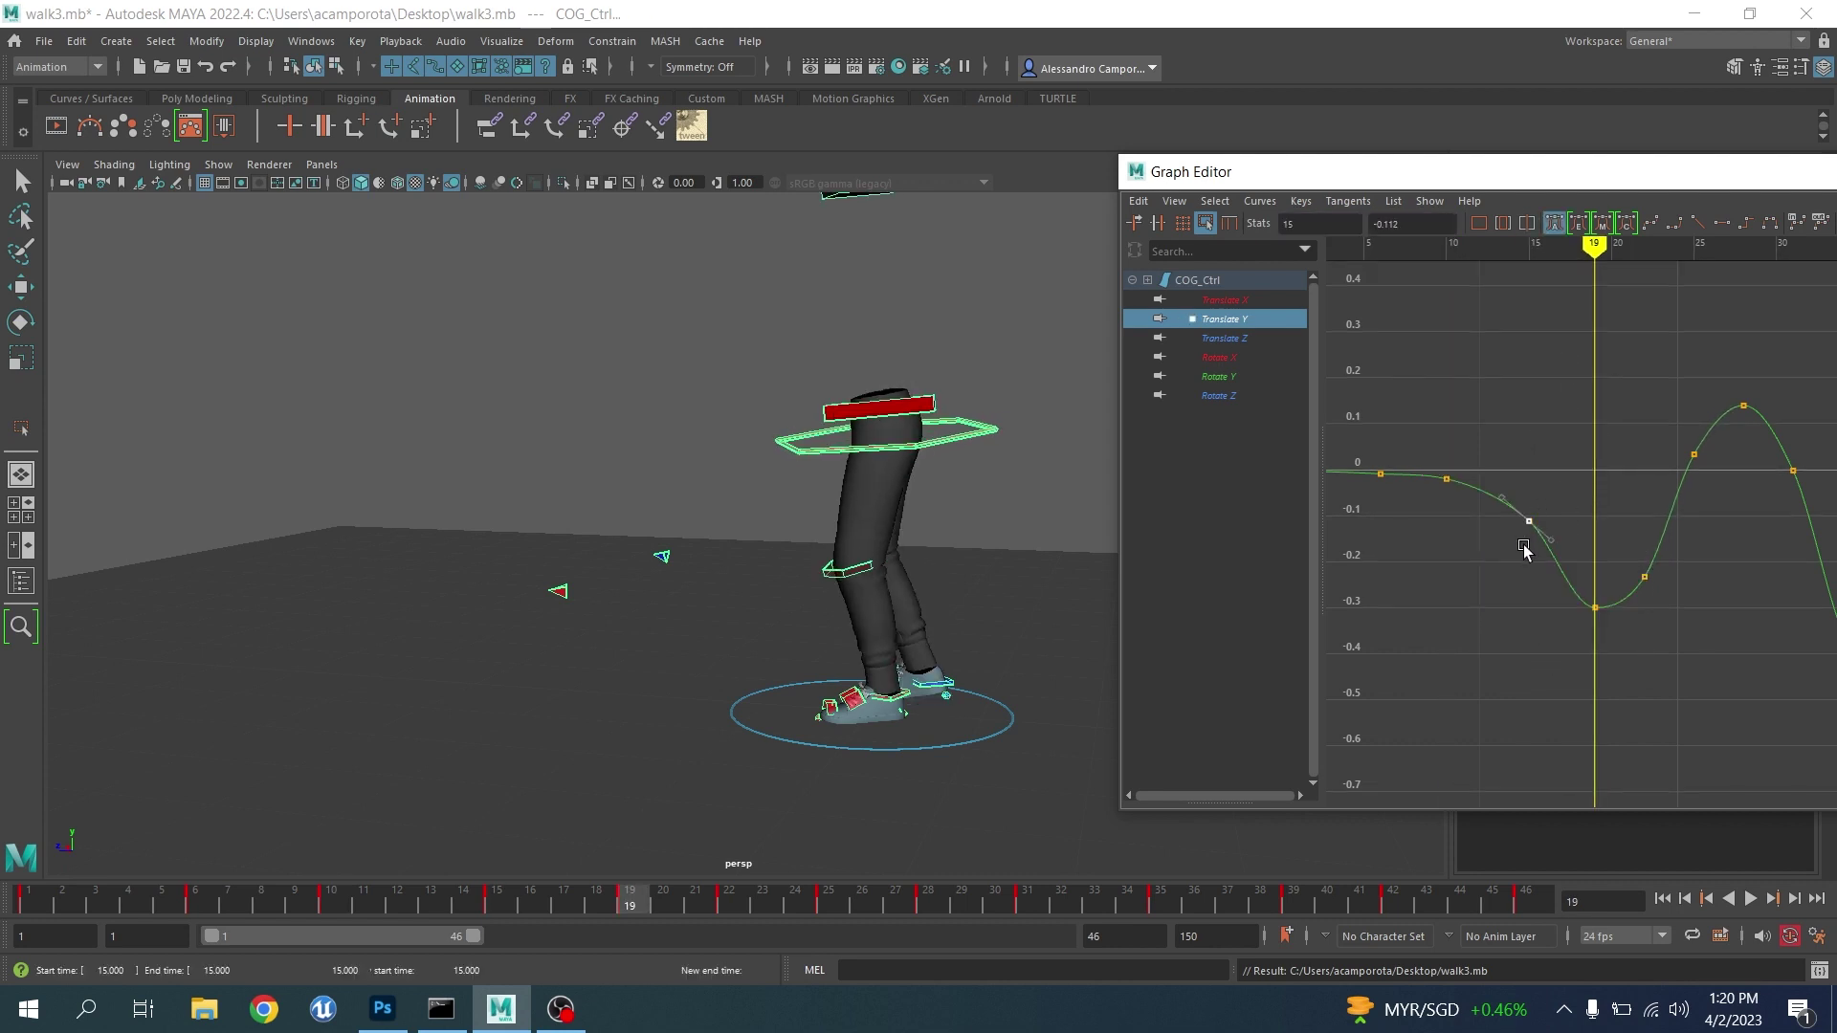
middle_click_drag(1533, 537, 1525, 534)
left_click(1443, 486)
key("period")
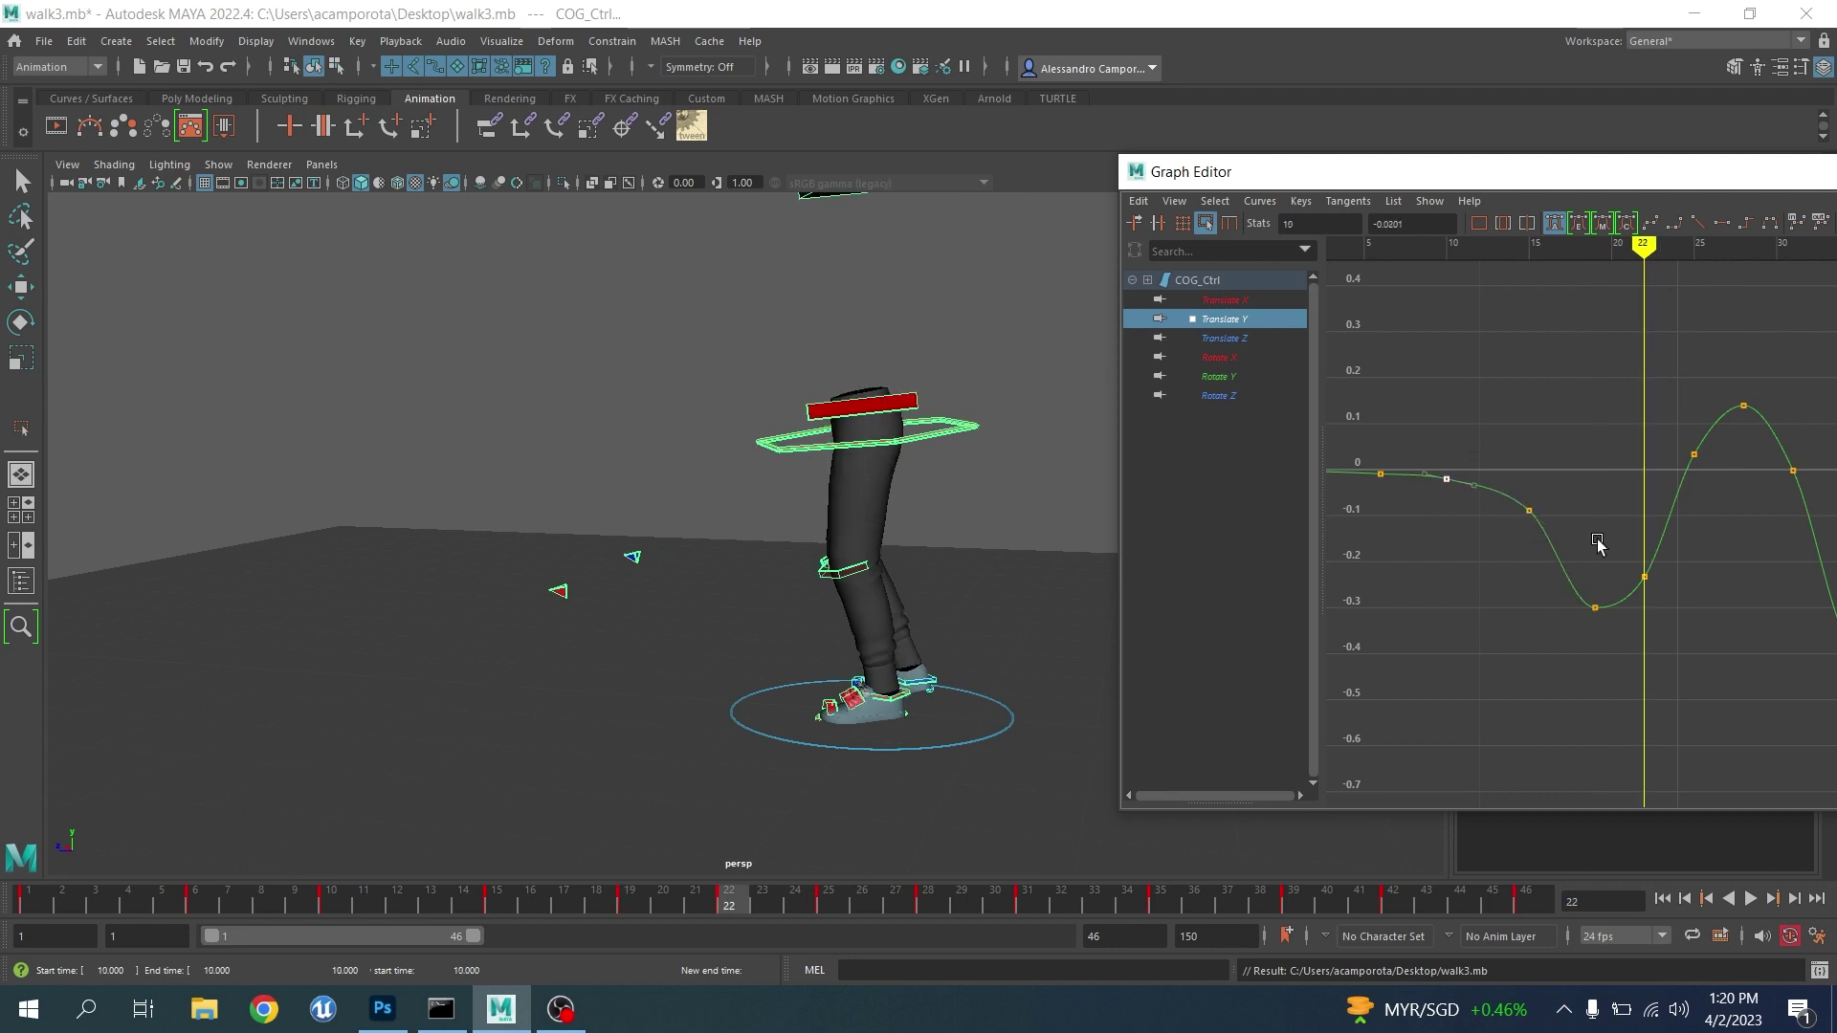
Raise the COG's Translate Y keys to about -0.17 at frame 22 and about 0.044 at frame 25
left_click_drag(1671, 606, 1671, 605)
middle_click_drag(1672, 606, 1672, 577)
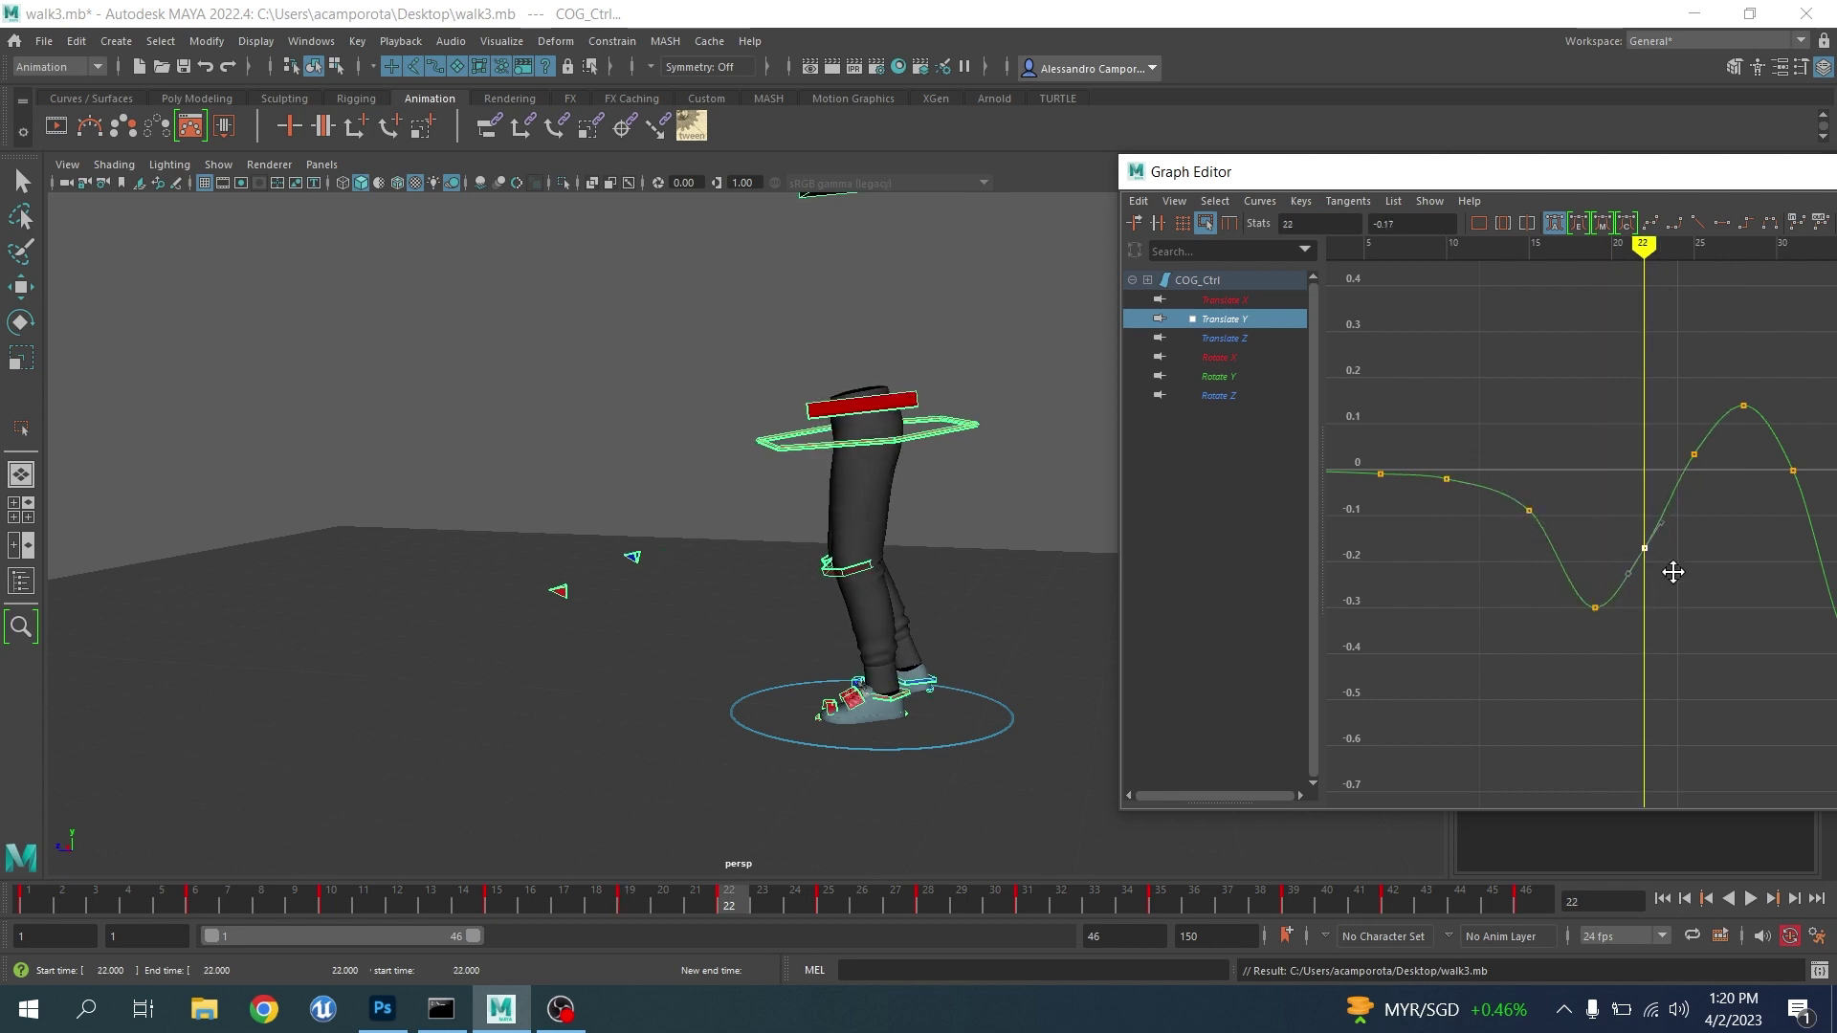
key("period")
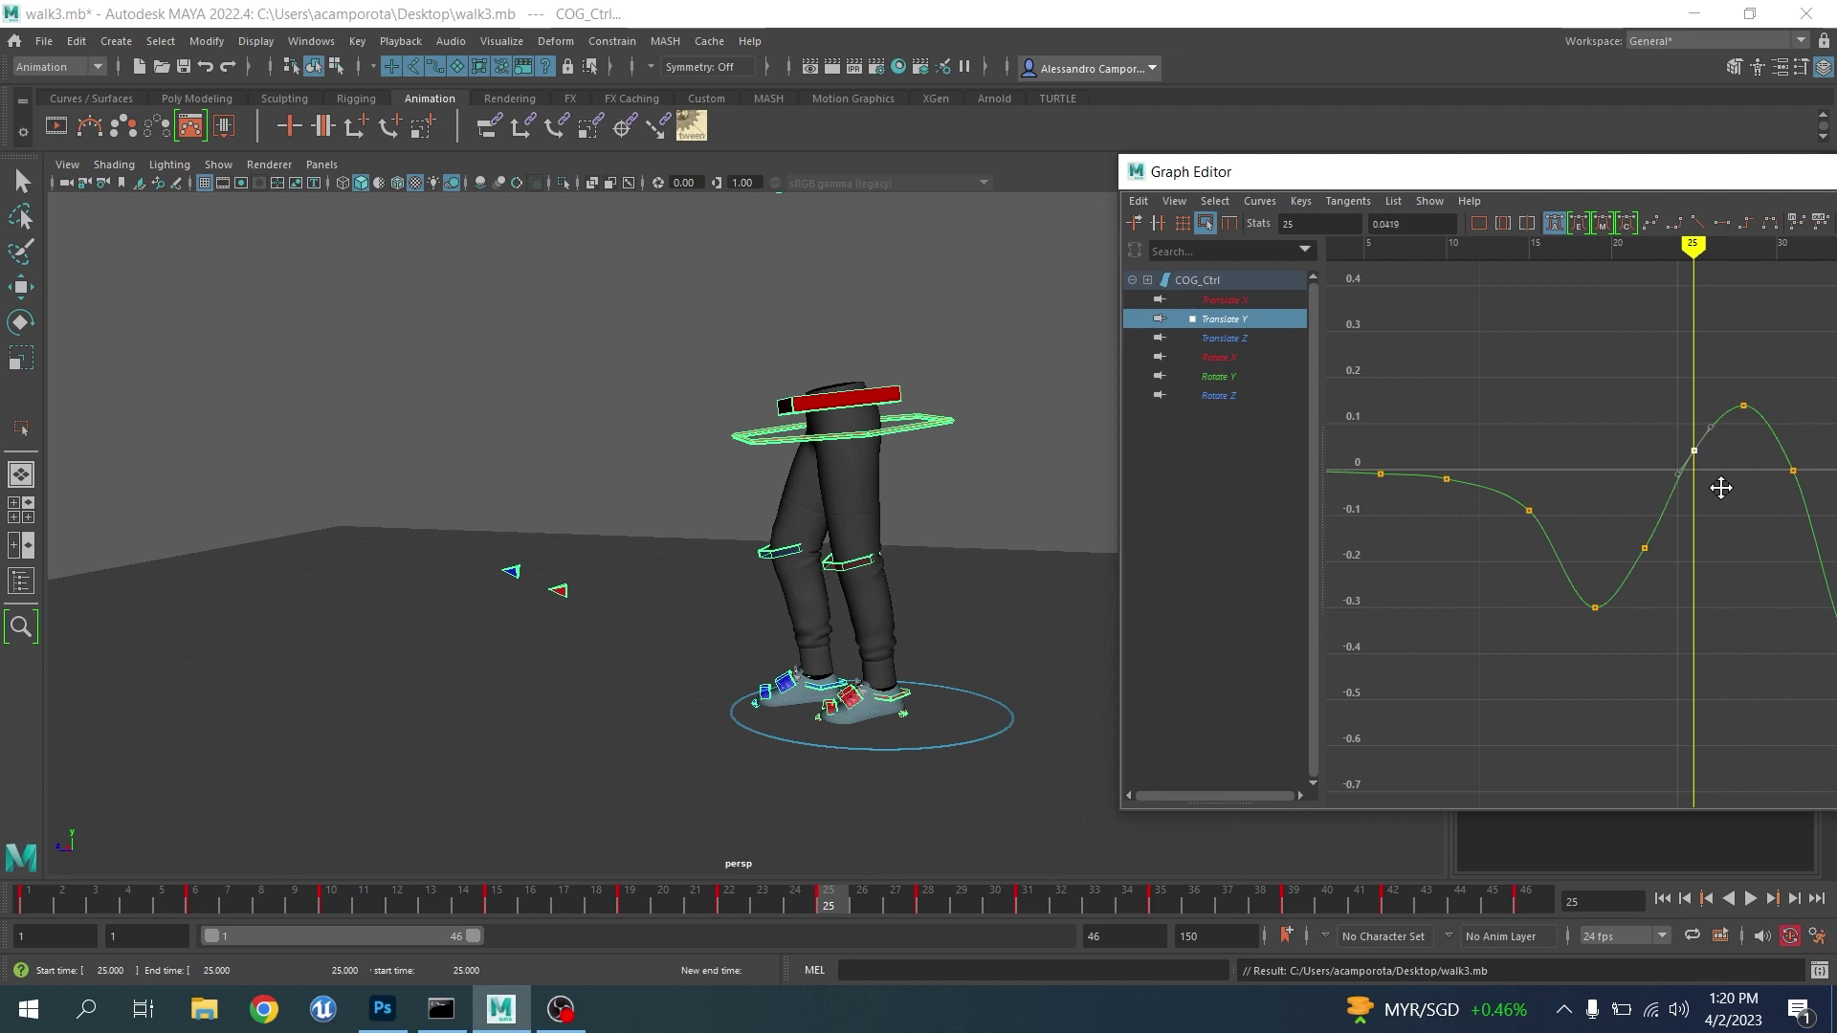
key("period")
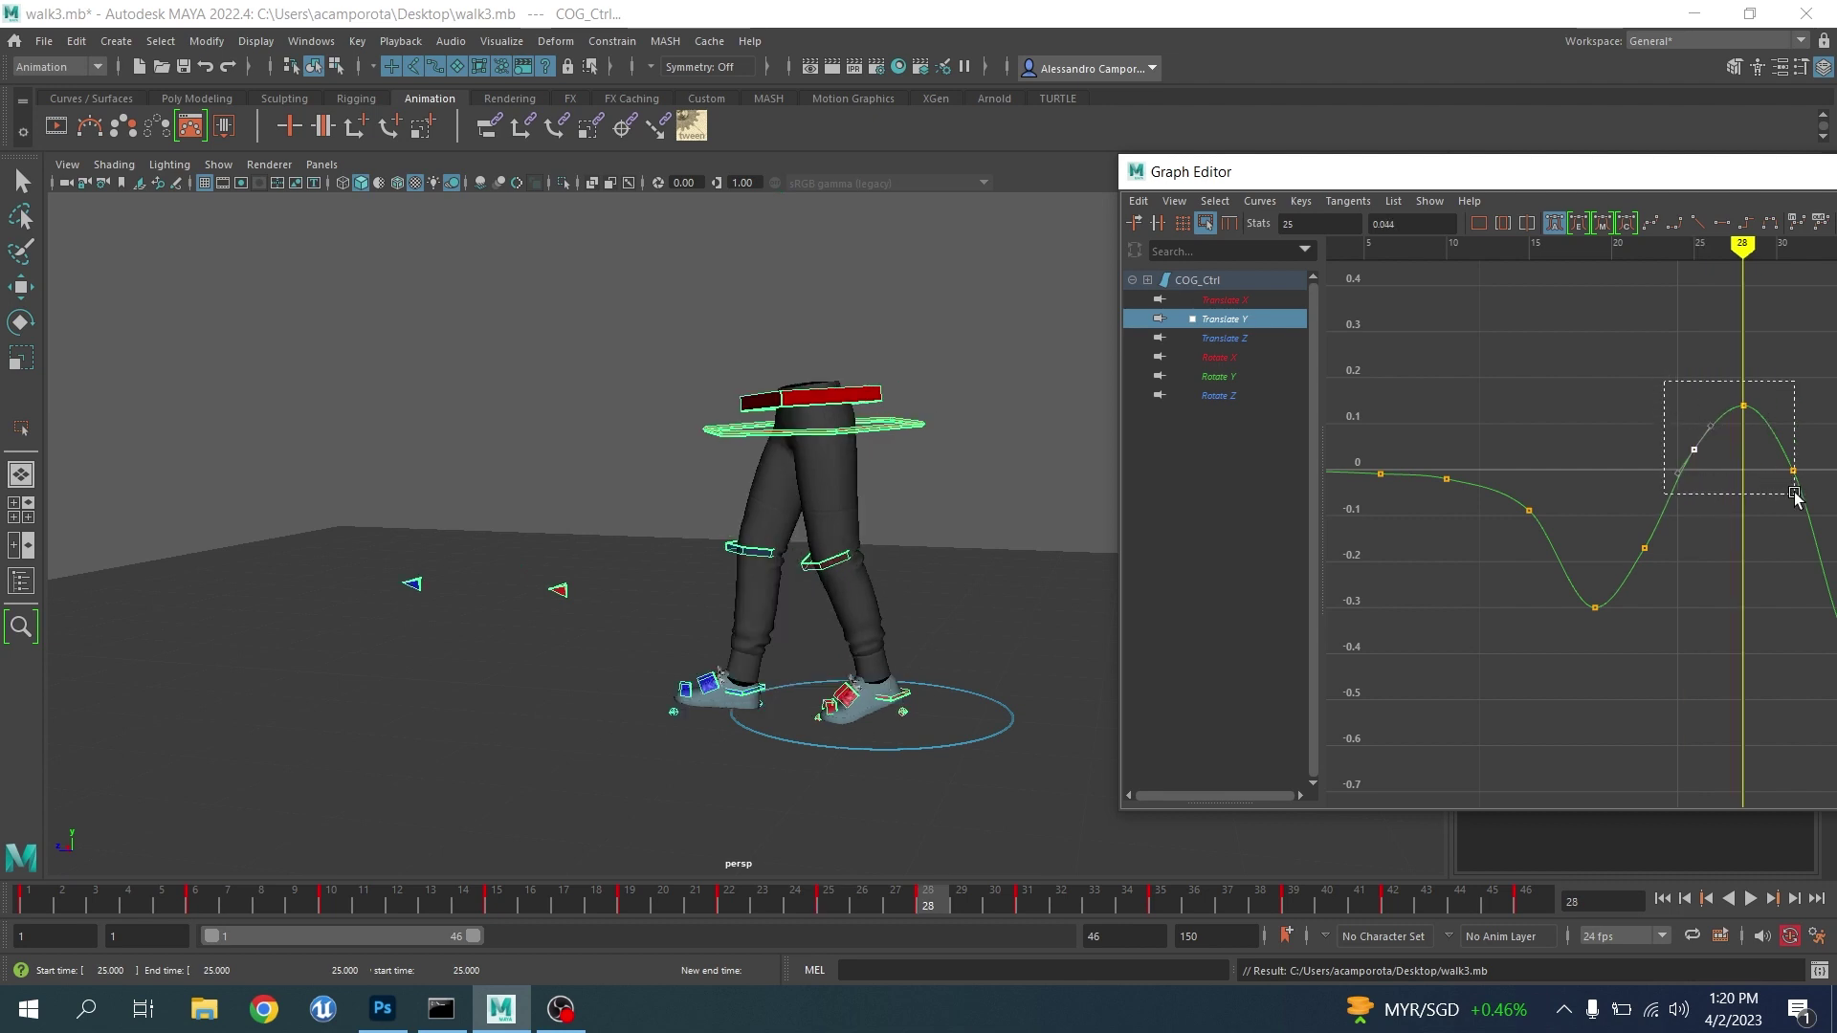
Try raising the COG's Translate Y keys from frame 25 to 31, and undo the change
left_click_drag(1767, 500, 1796, 504)
key("period")
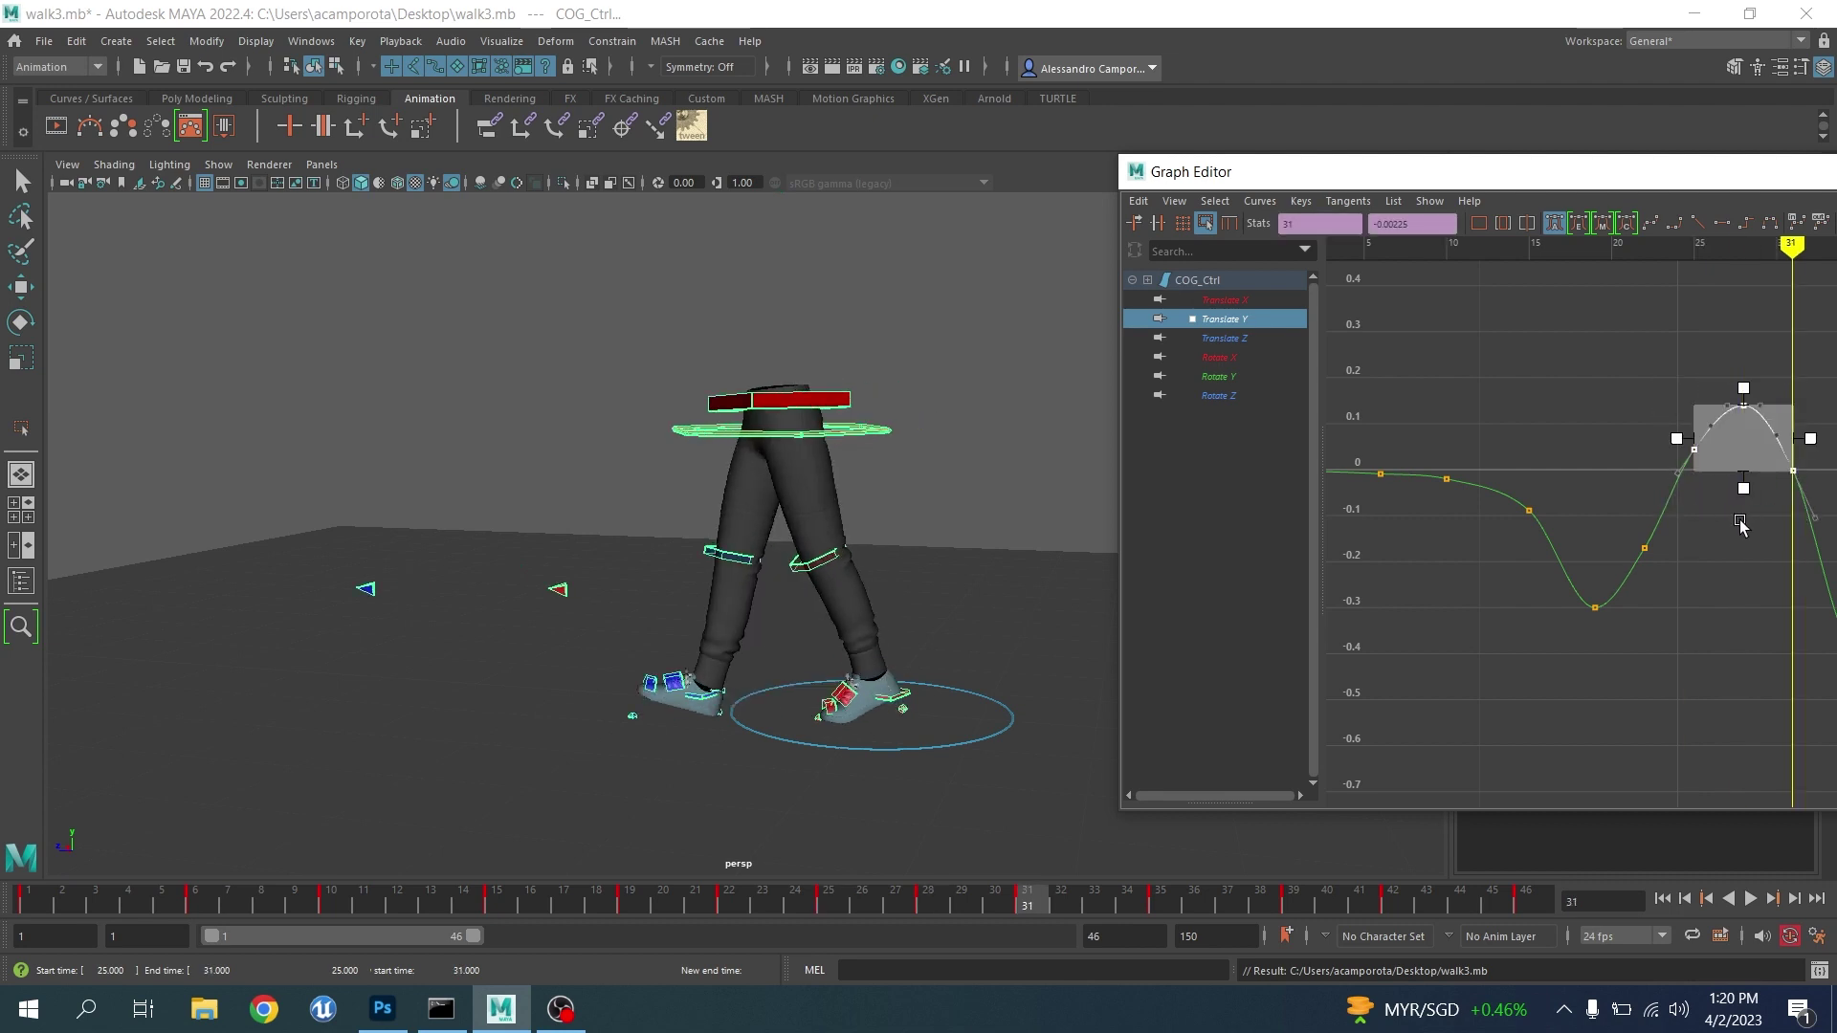
middle_click_drag(1733, 512, 1733, 506)
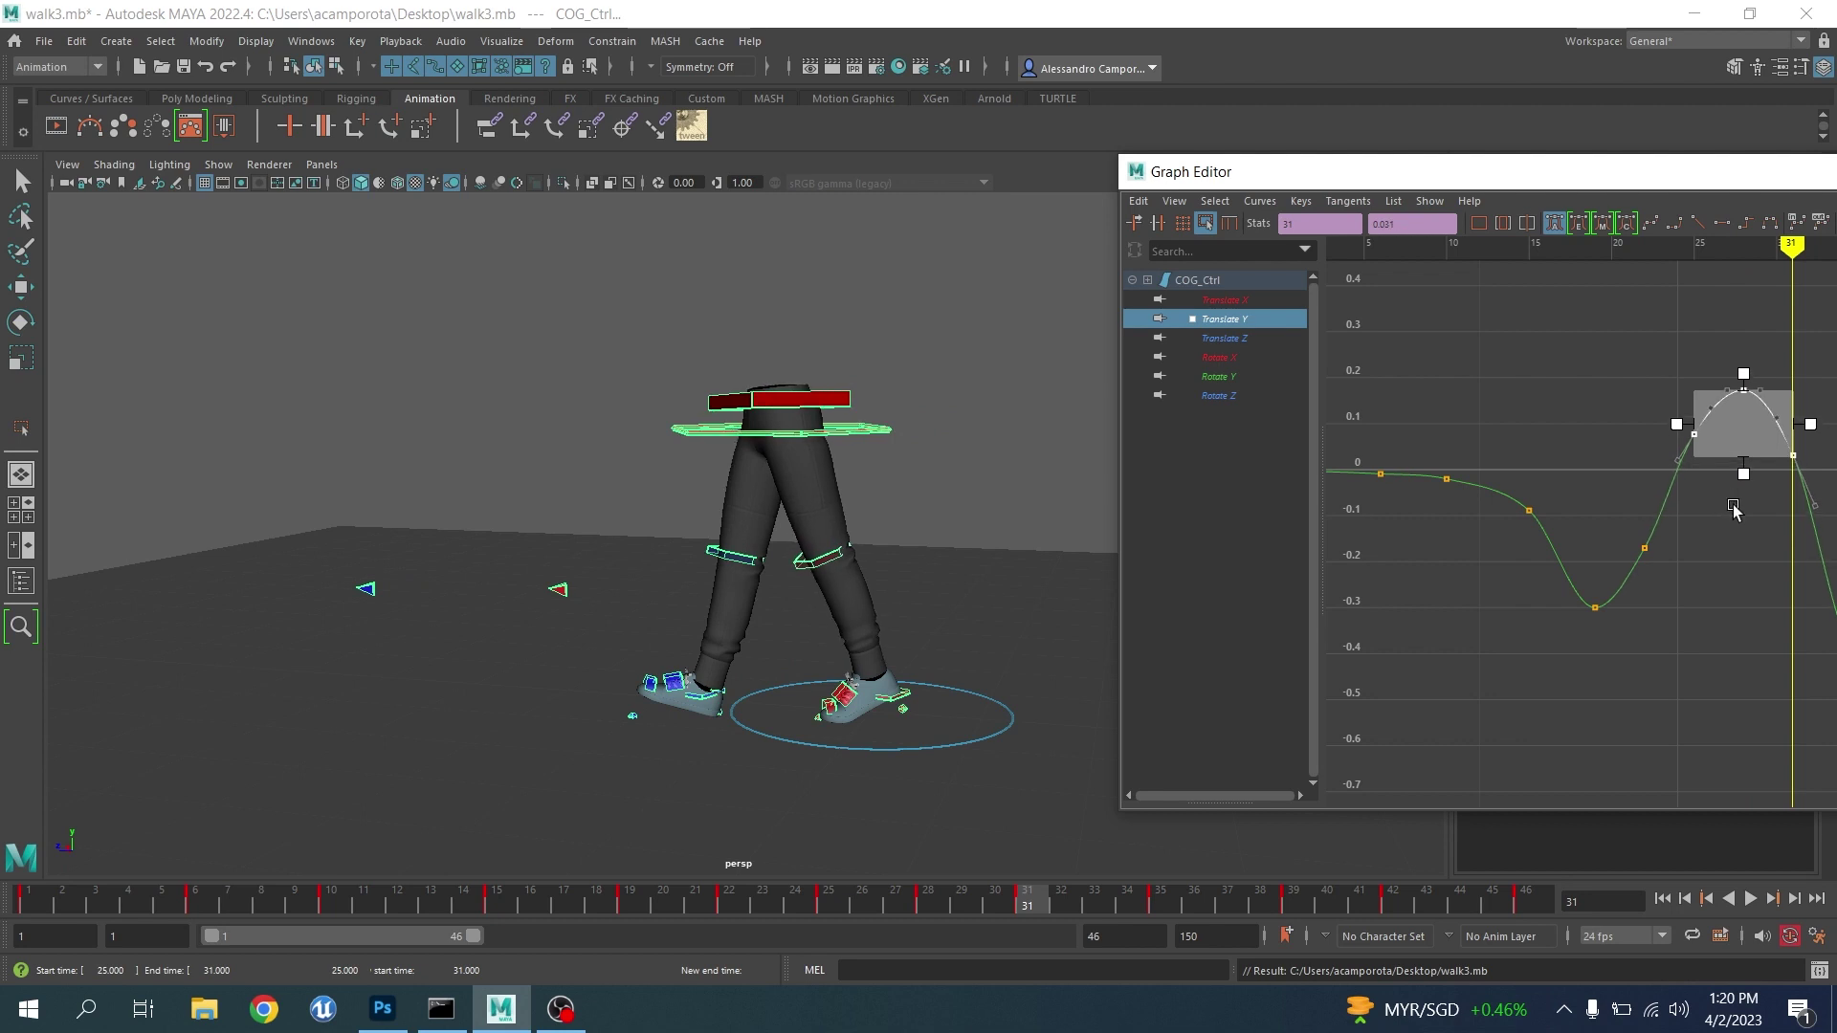
key("ctrl+z")
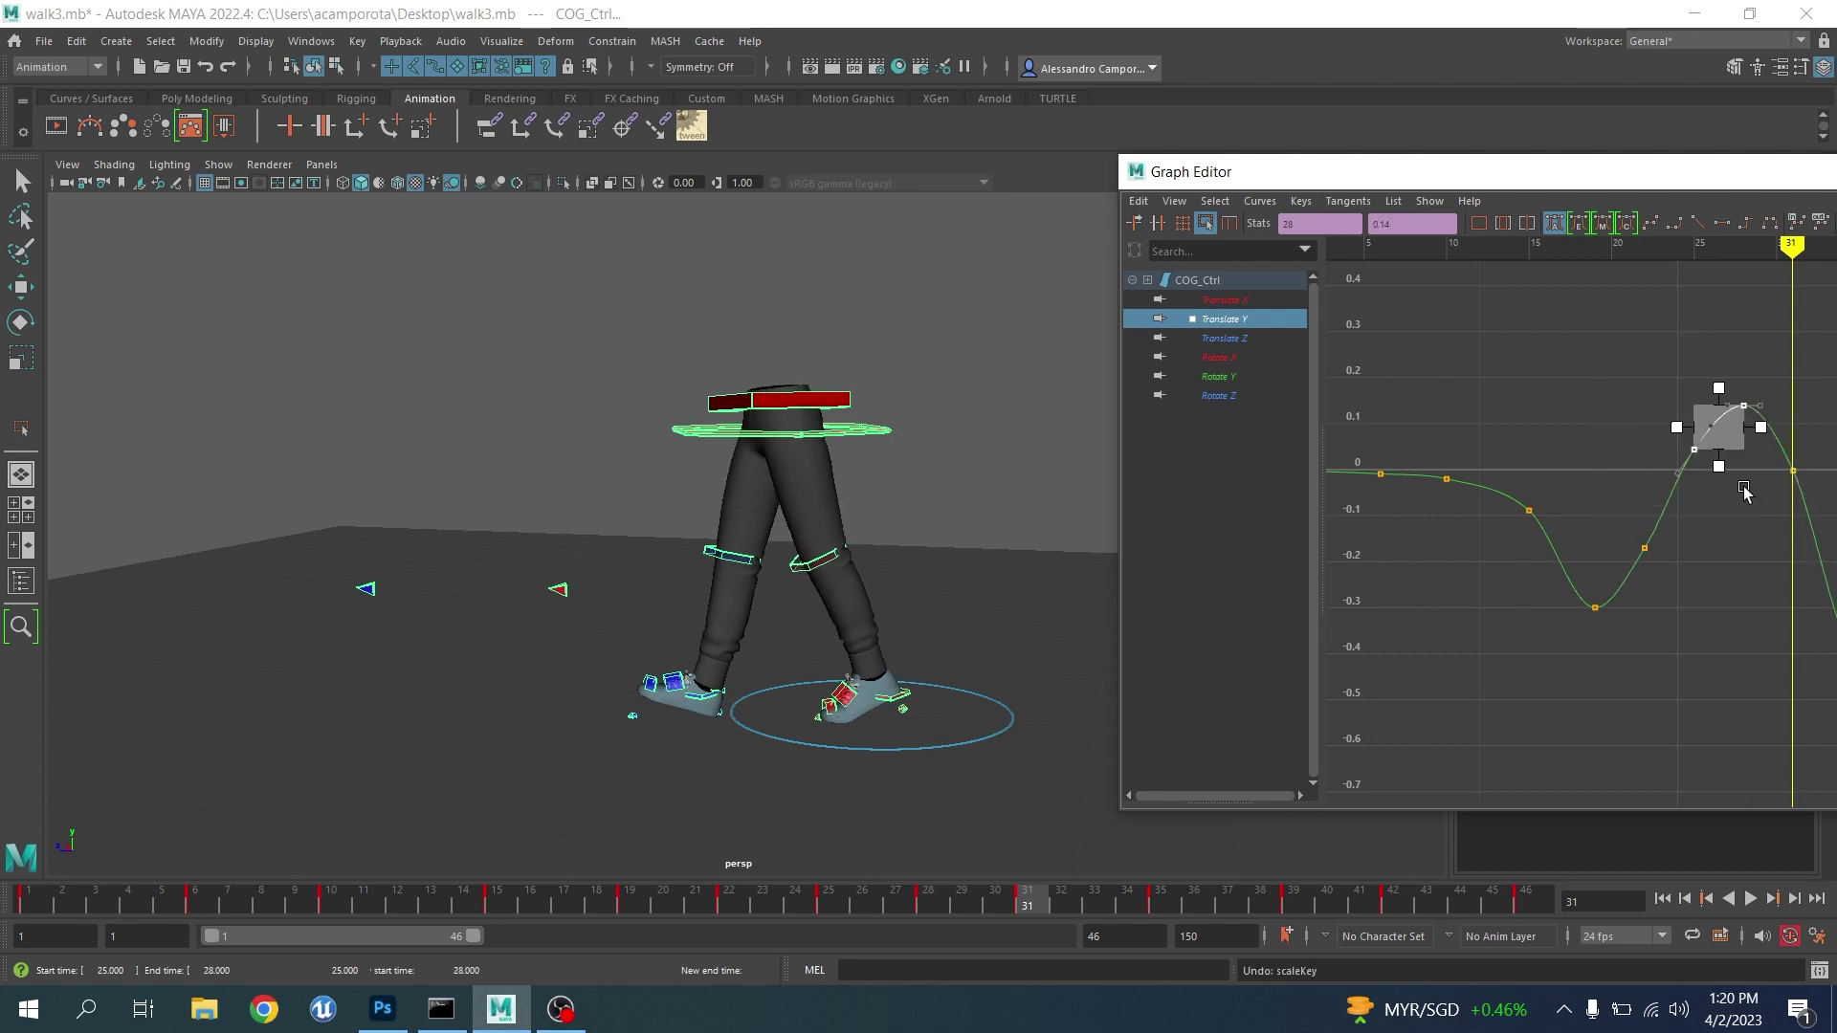
Raise the COG's Translate Y keys at frames 25 and 28 together, with the frame 28 peak at about 0.18
key("comma")
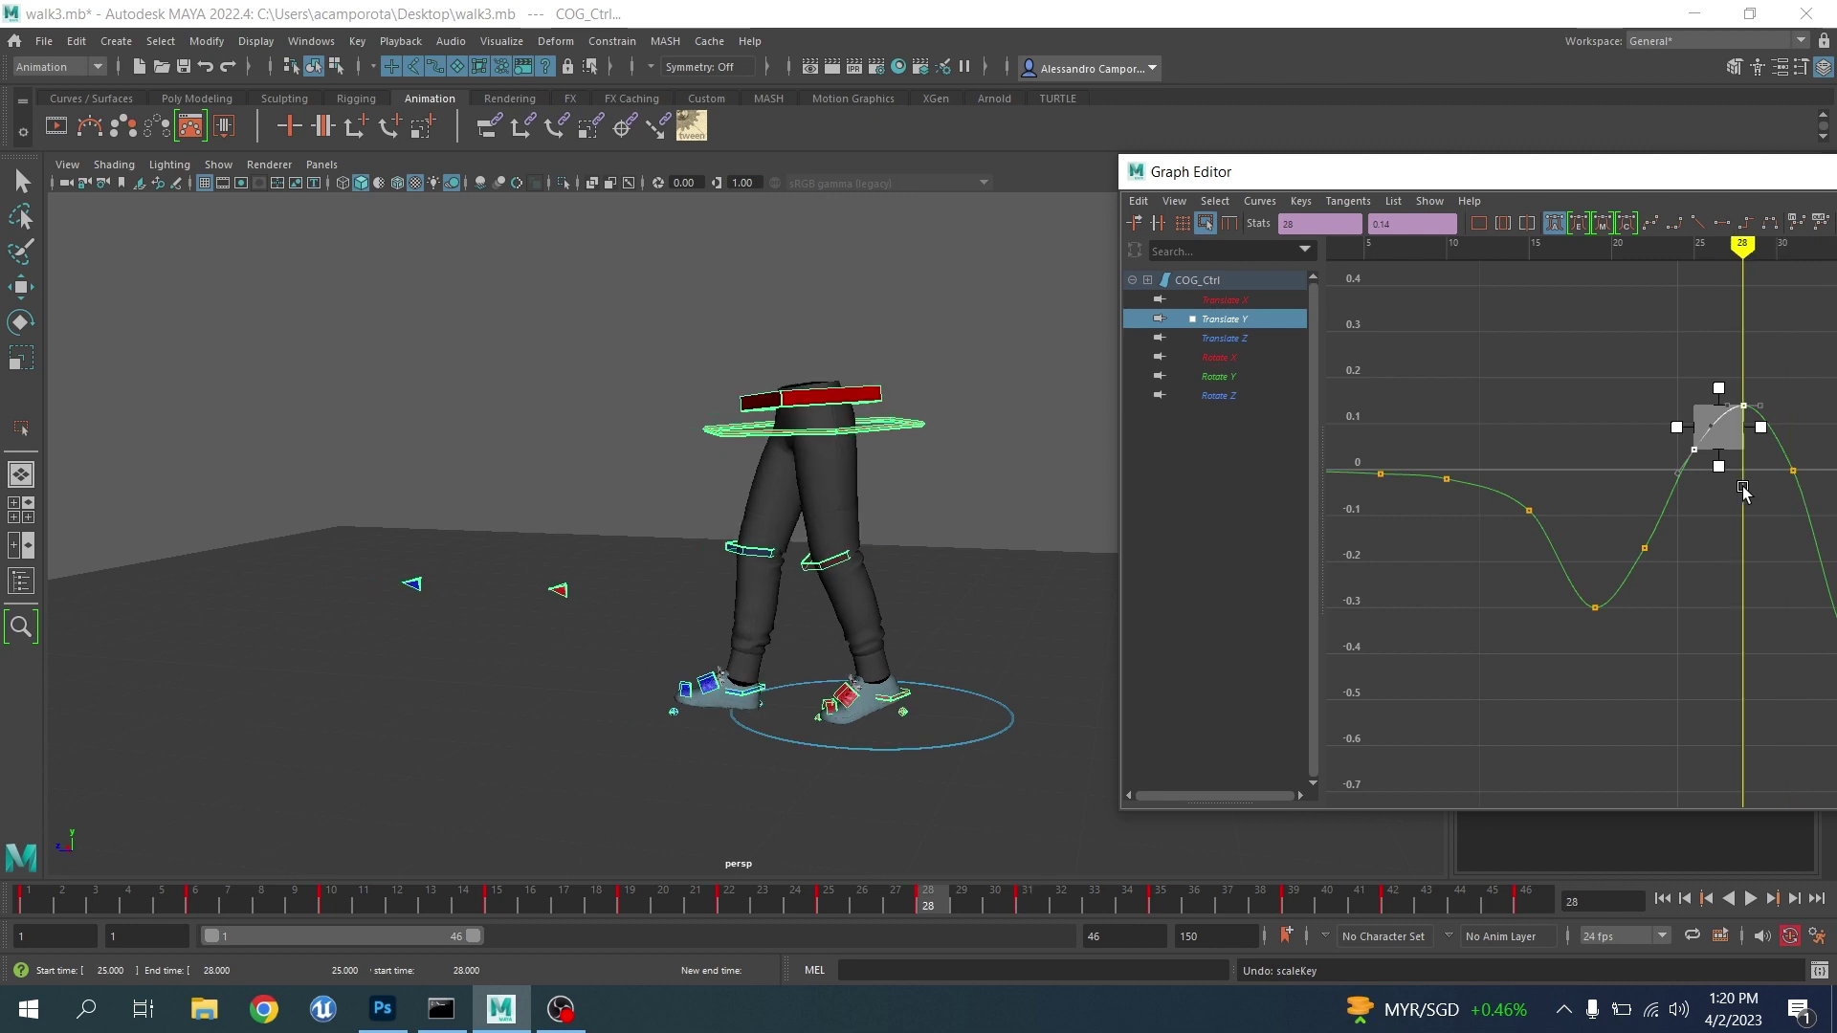
middle_click_drag(1743, 489, 1733, 445)
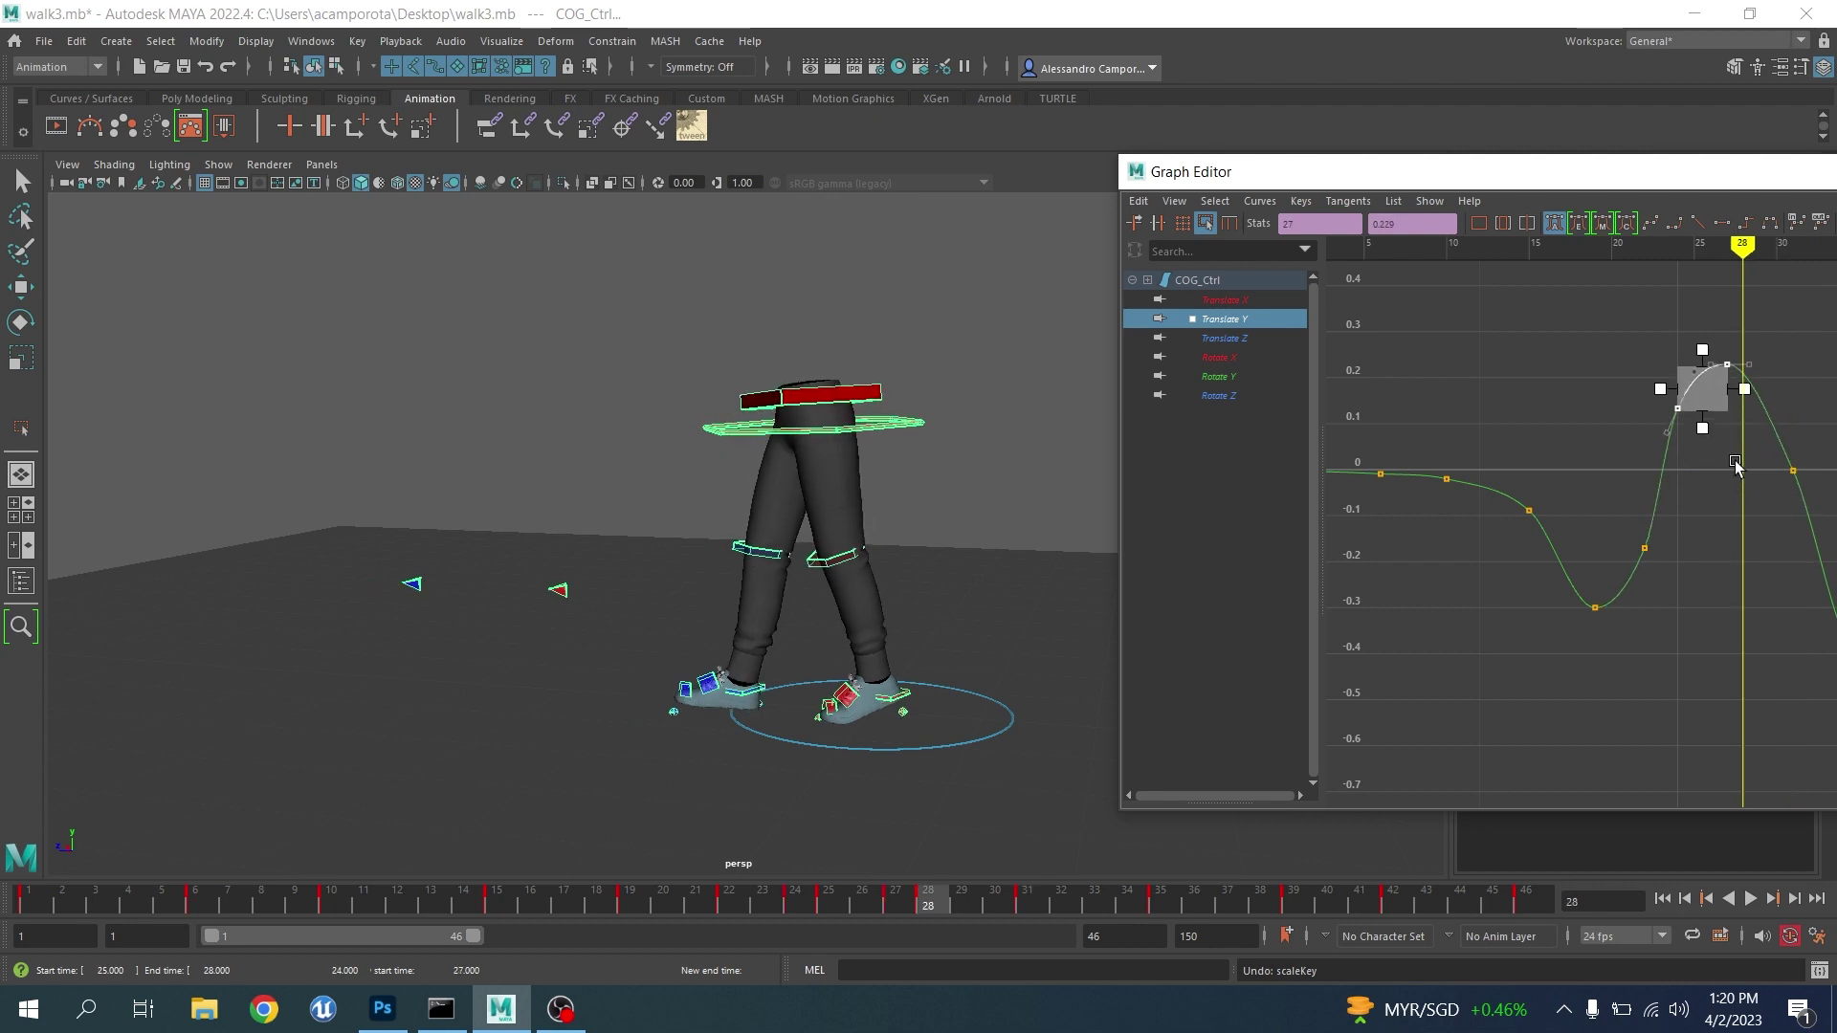
key("ctrl+z")
left_click_drag(1729, 449, 1725, 421)
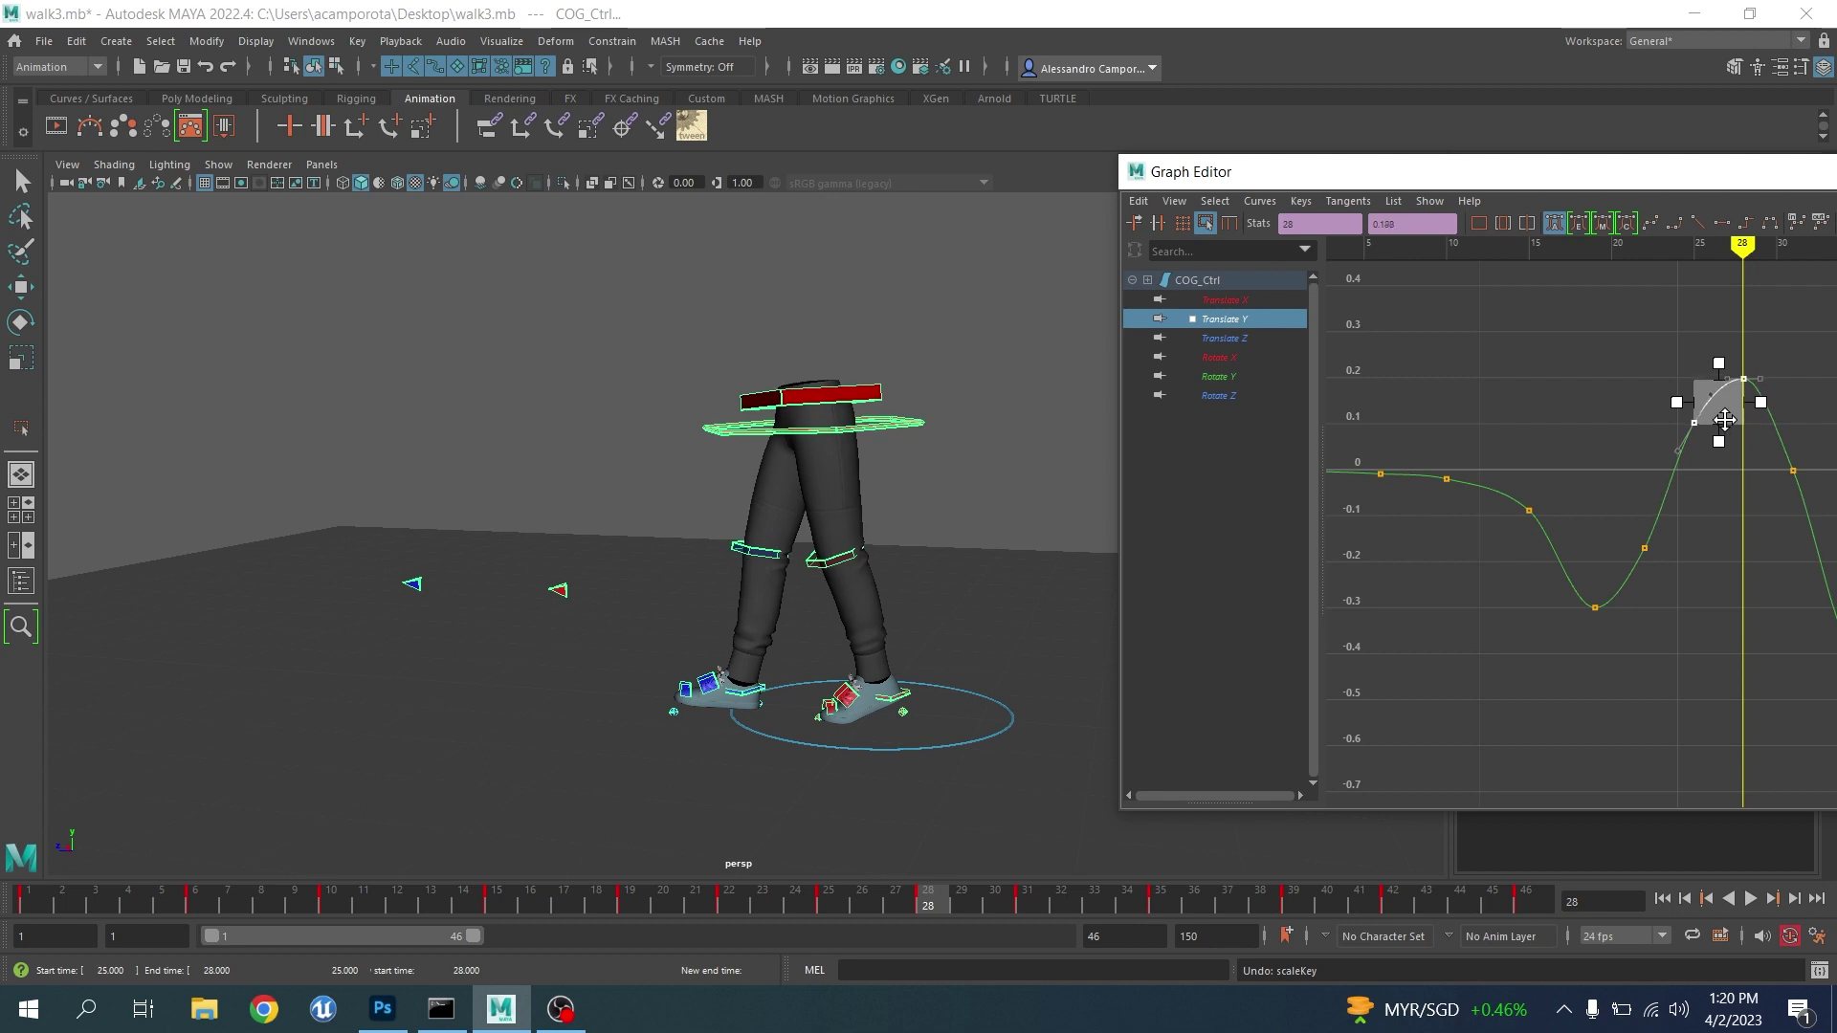
middle_click_drag(1725, 421, 1724, 430)
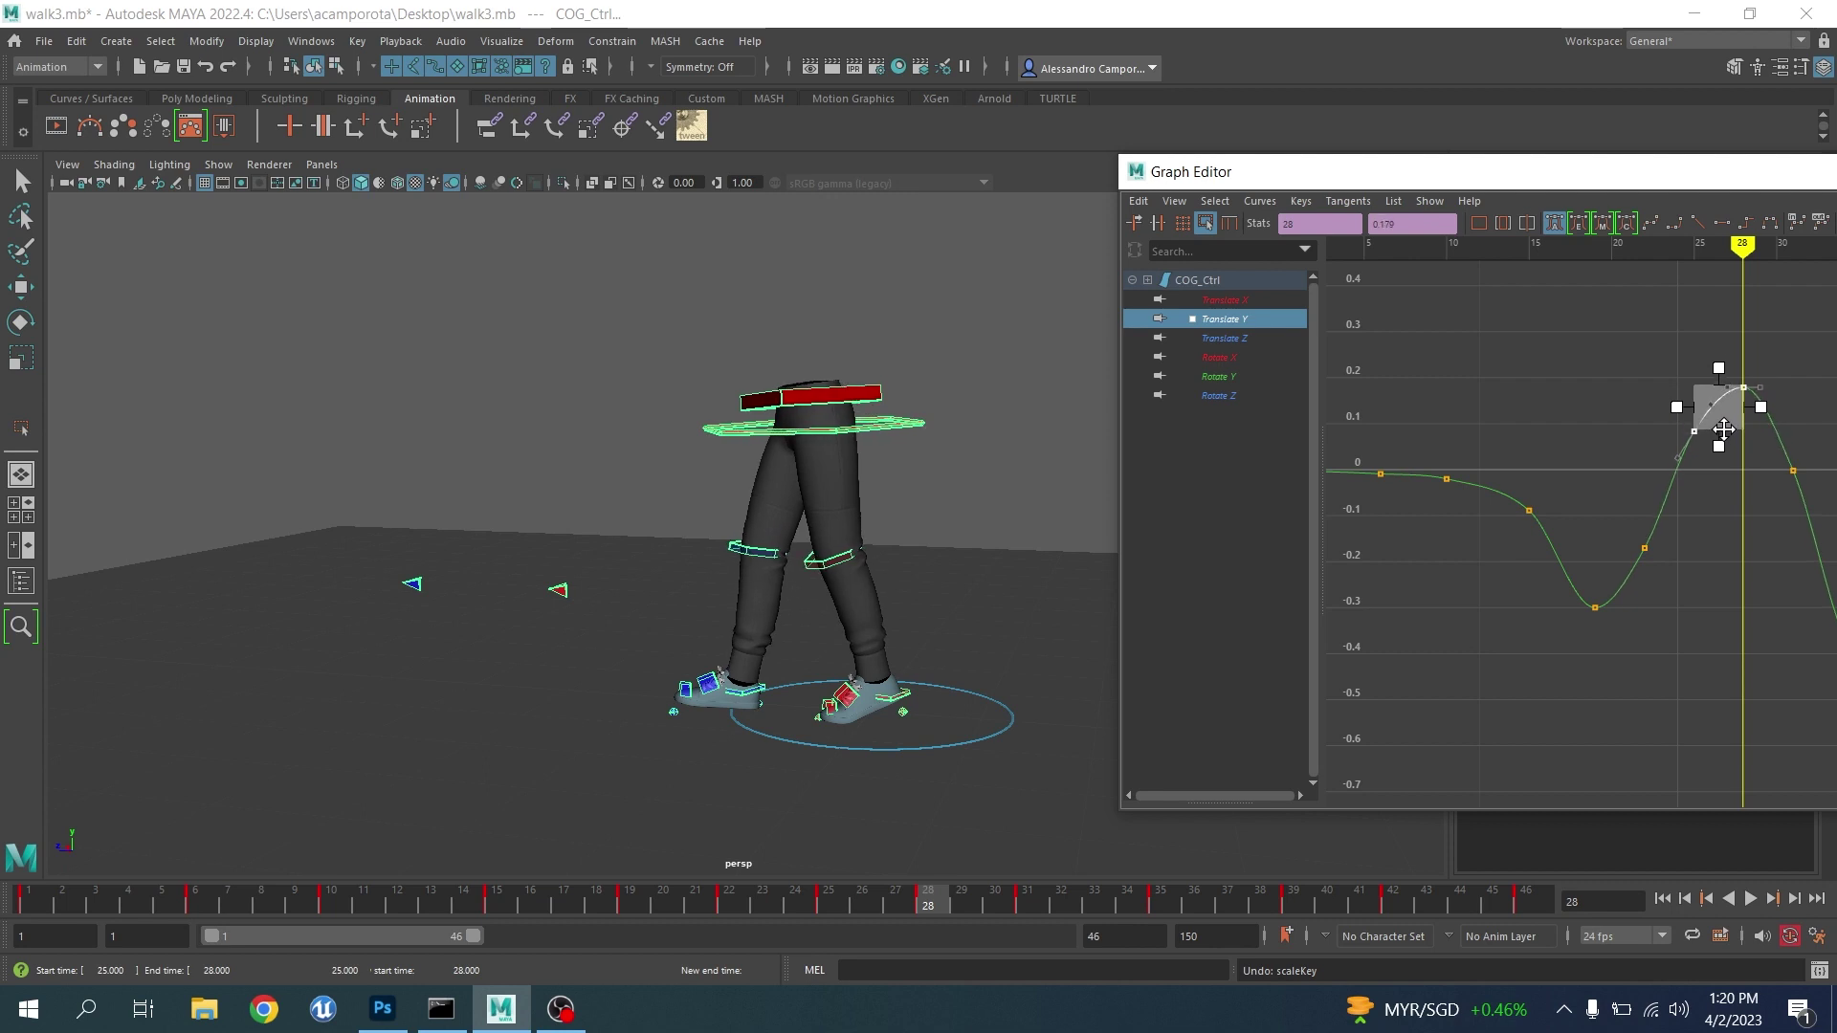
Lower the left foot IK control's Rotate X keys to about 16 at frame 28 and 19.25 at frame 31, and step through the walk
key("q")
left_click(850, 703)
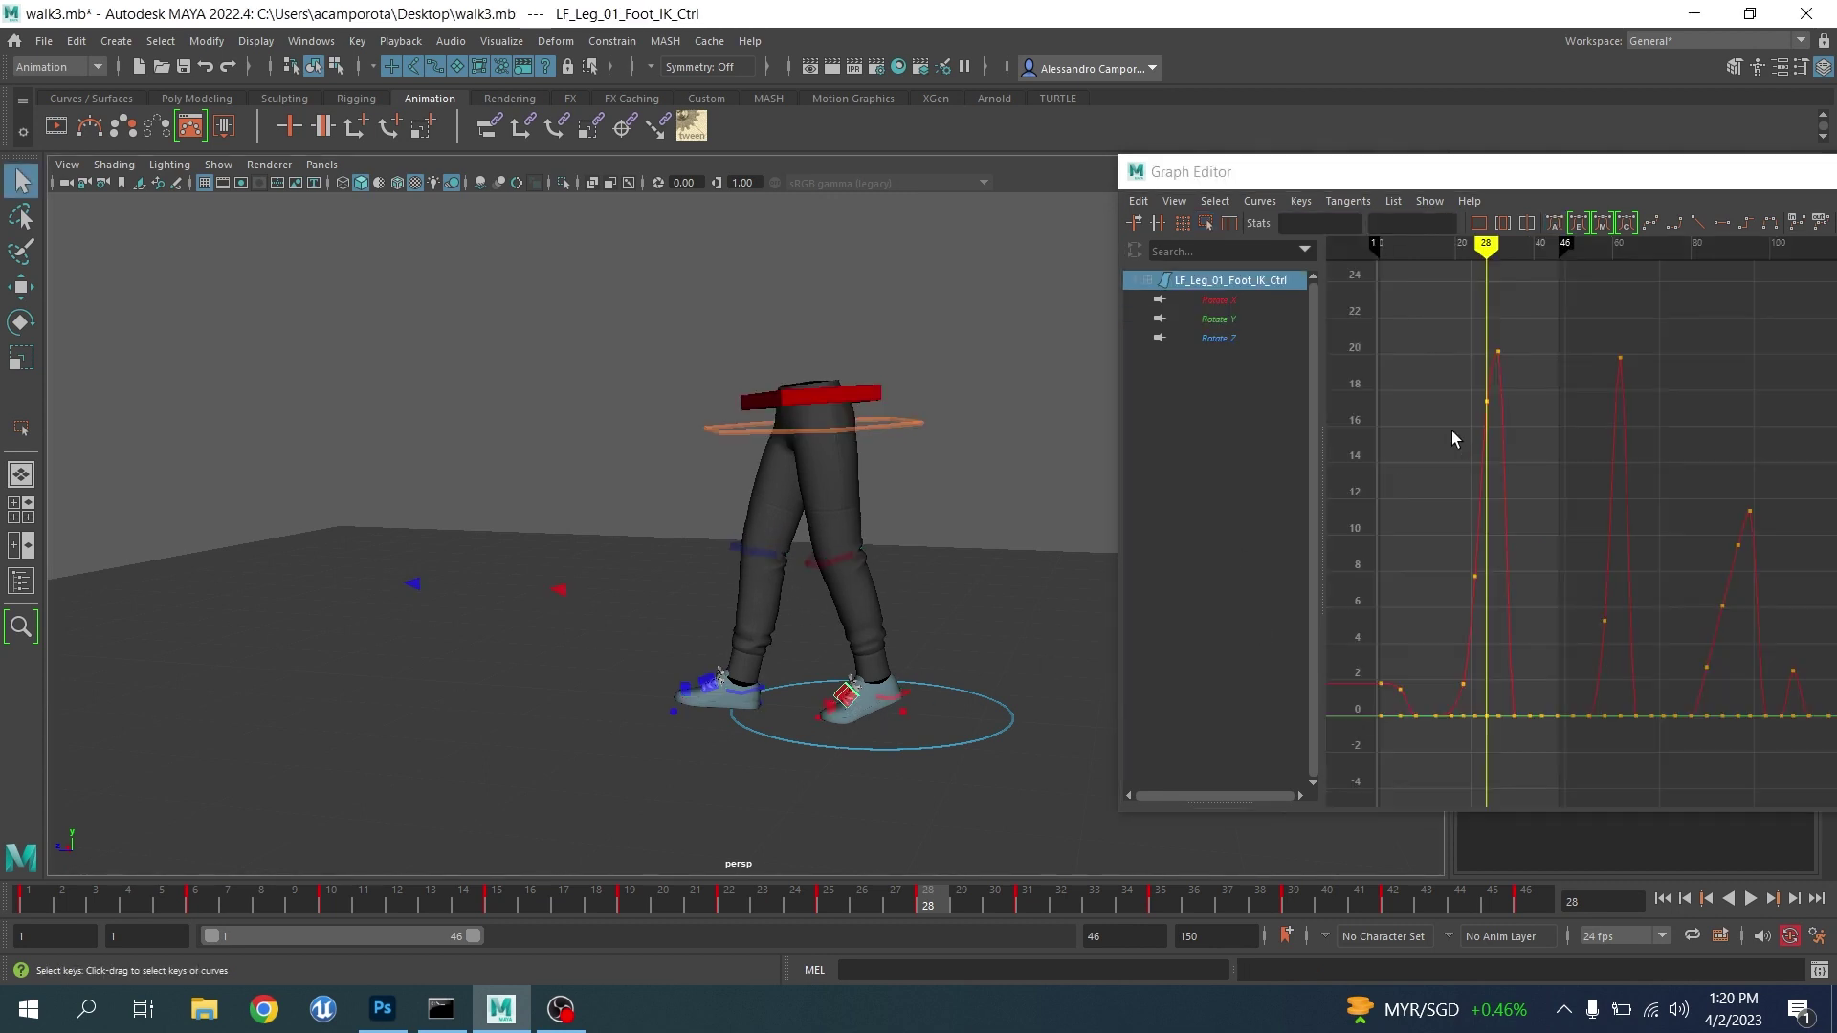
left_click(1218, 300)
key("f")
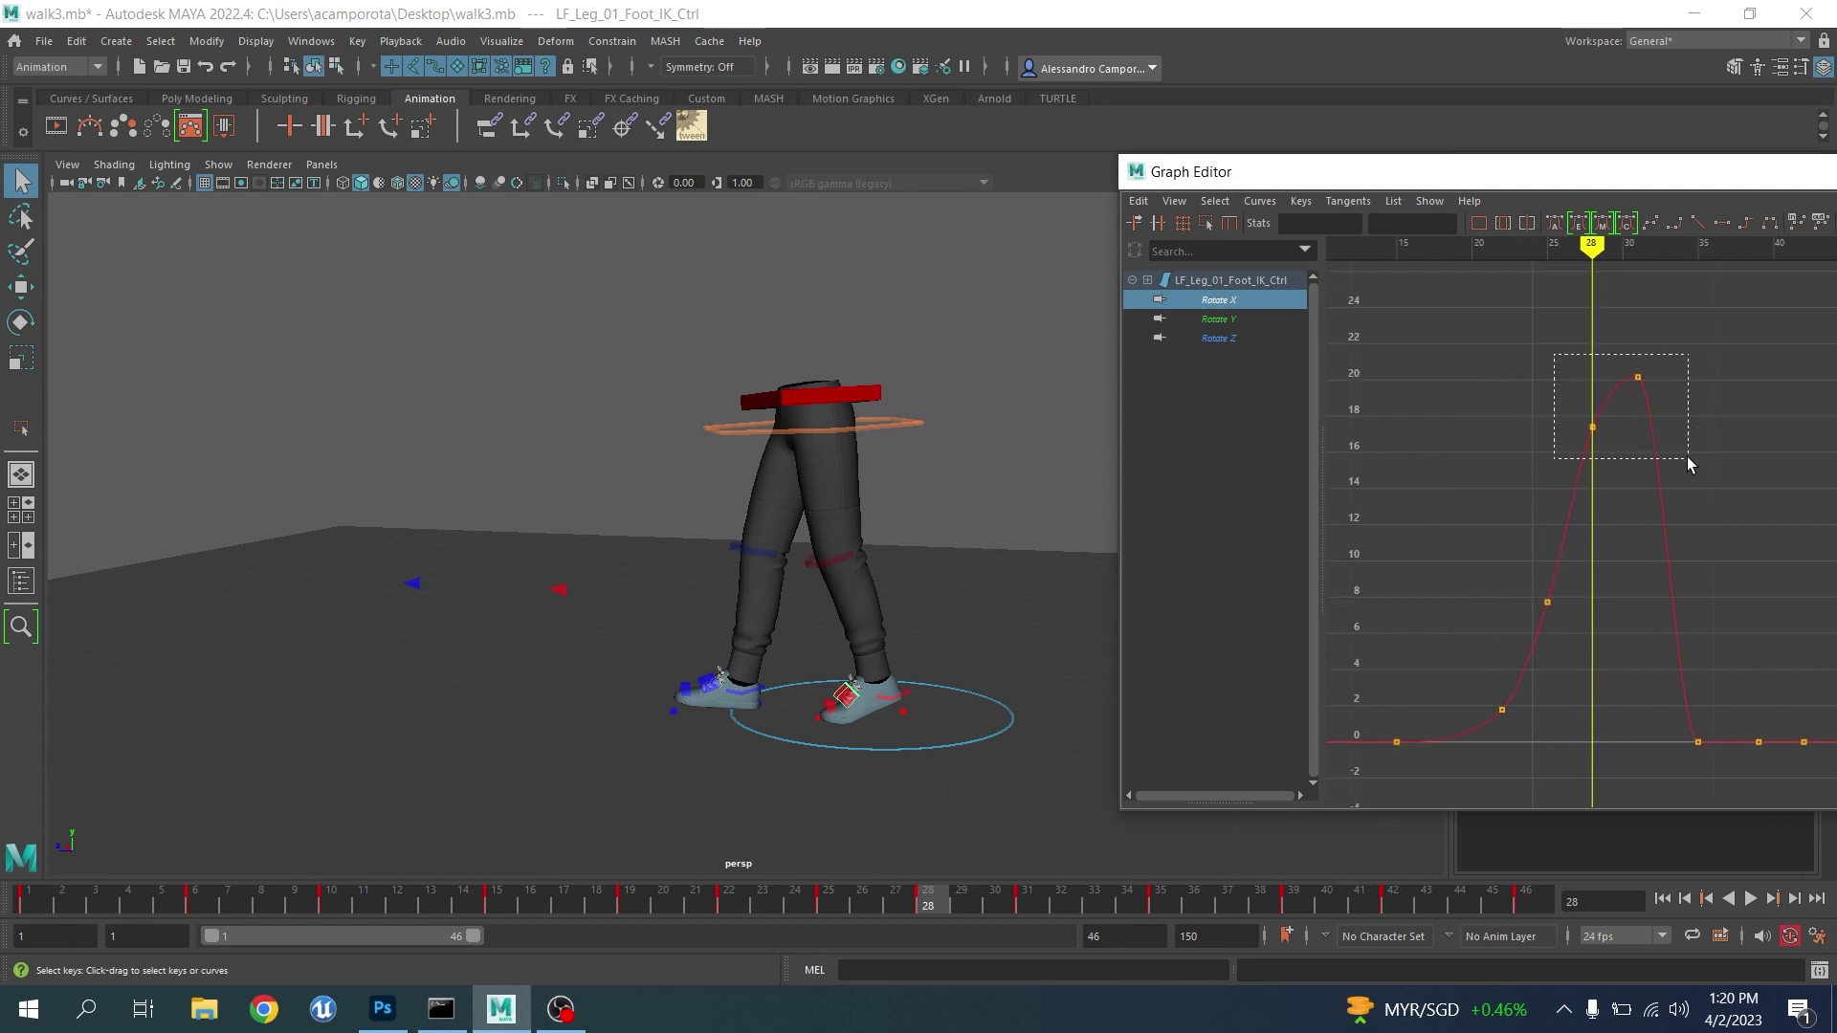
left_click_drag(1686, 456, 1650, 455)
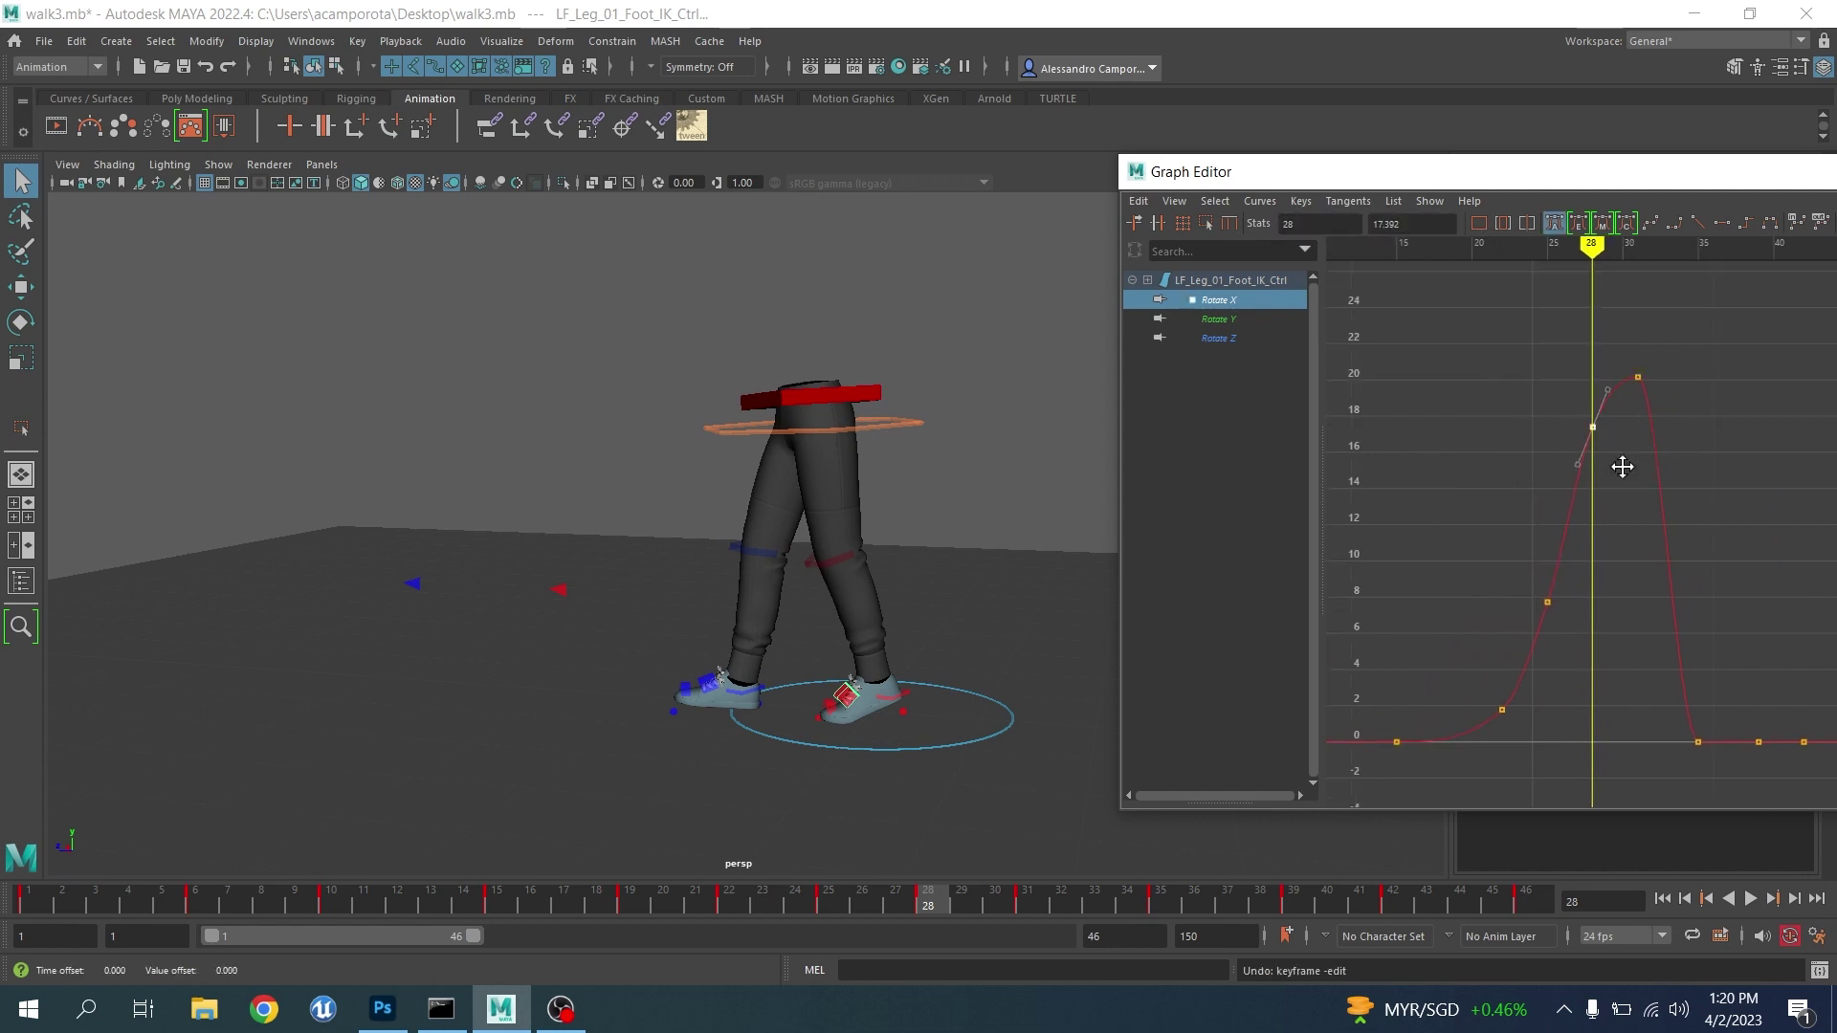
middle_click_drag(1623, 467, 1625, 491)
key("period")
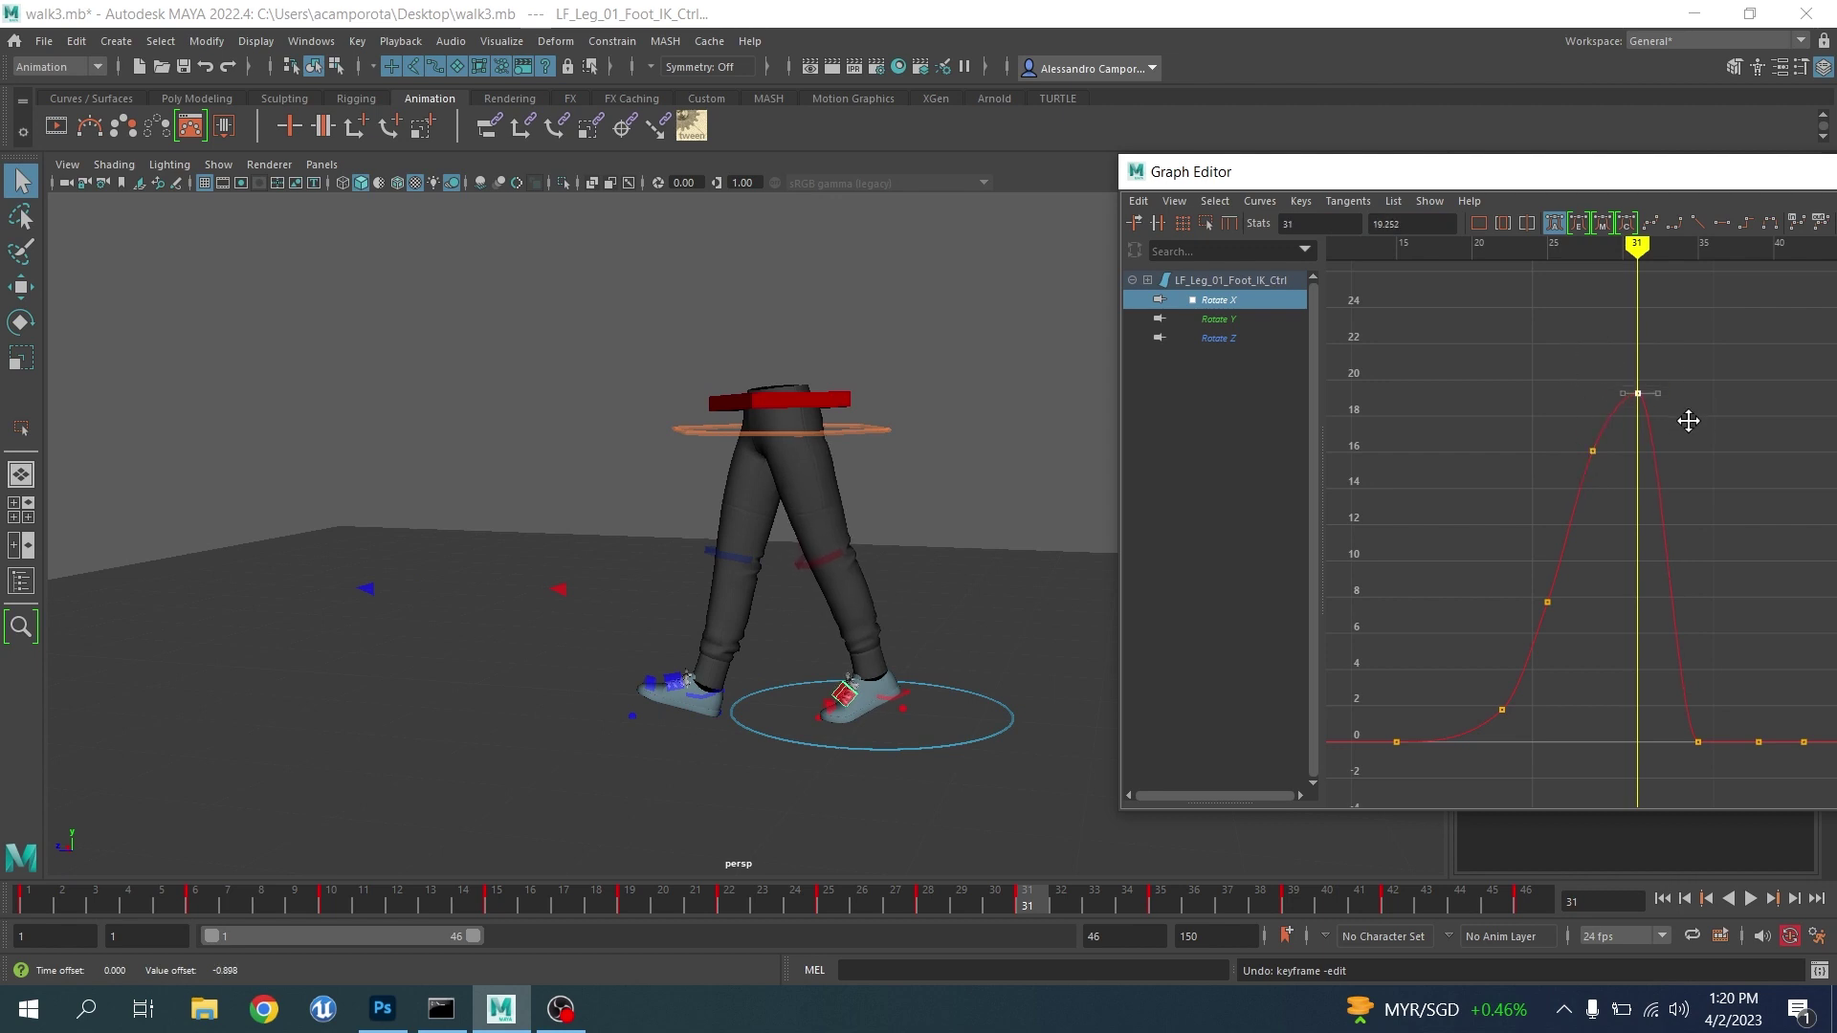
key("period")
key("period")
key("period")
key("period")
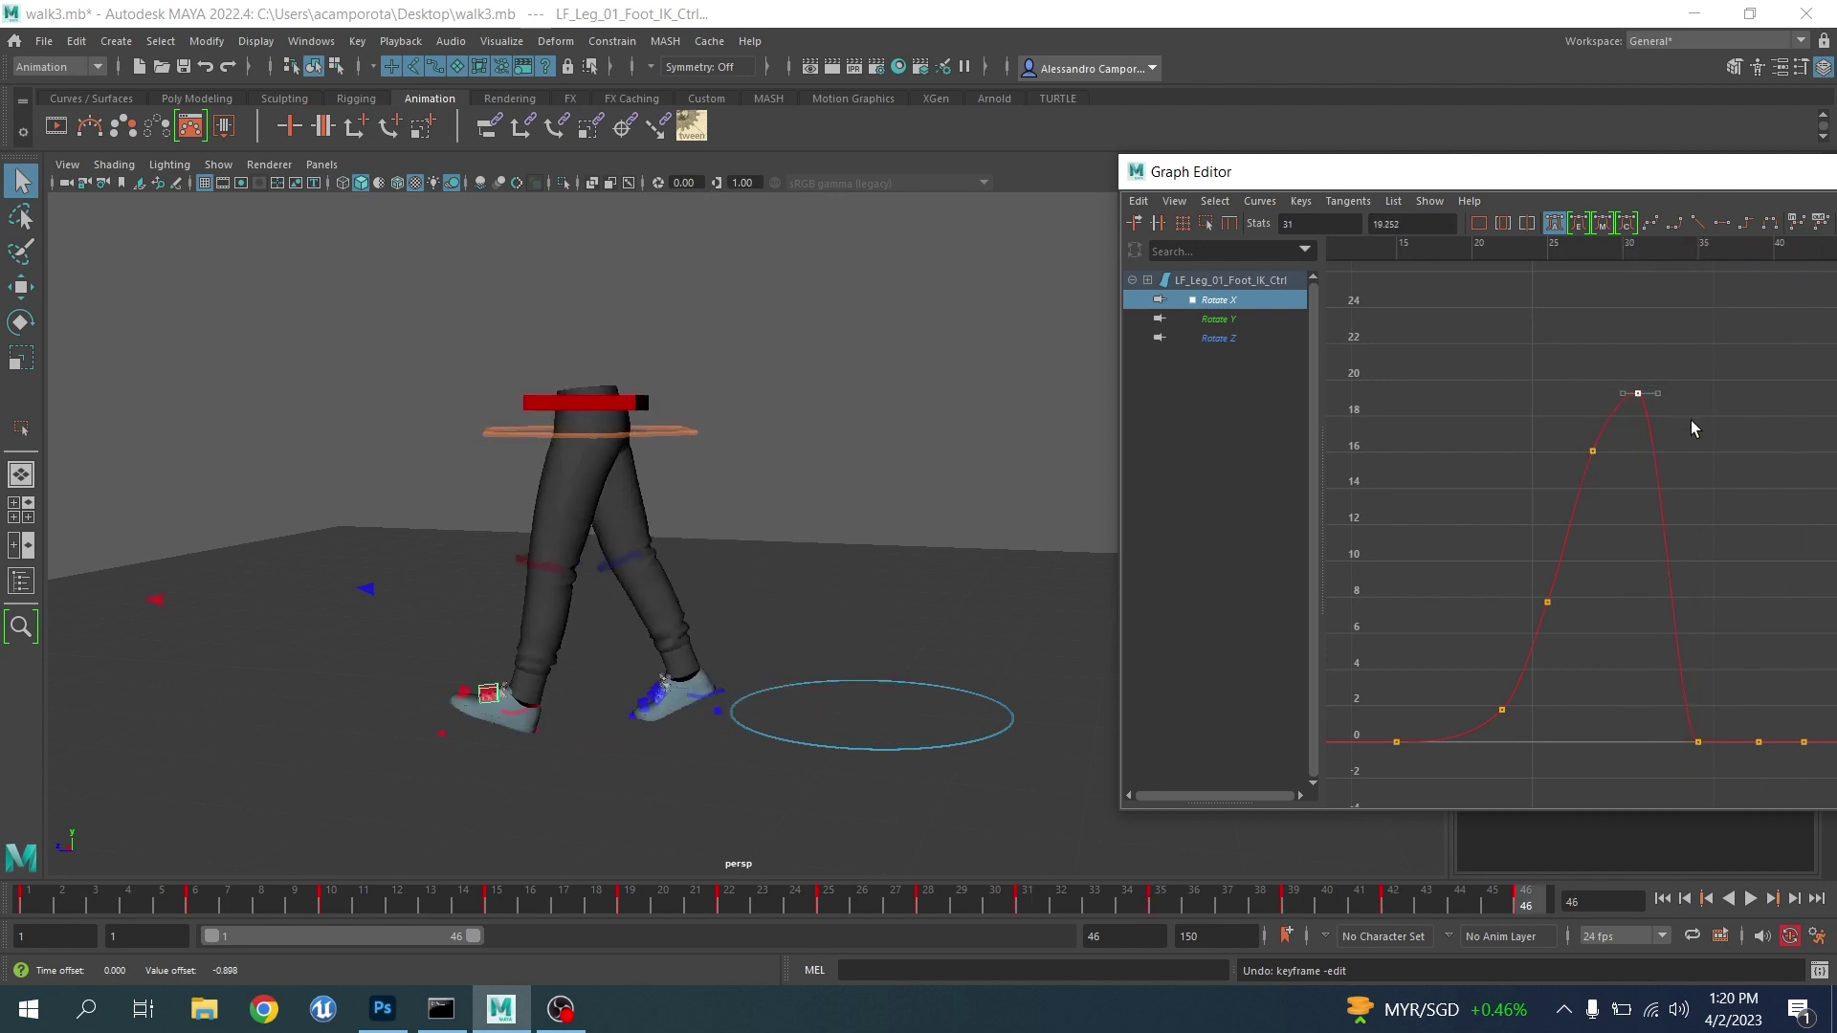
Close the Graph Editor and save the scene
left_click_drag(1604, 174, 1046, 178)
left_click(1387, 169)
middle_click_drag(857, 324, 895, 307, "alt")
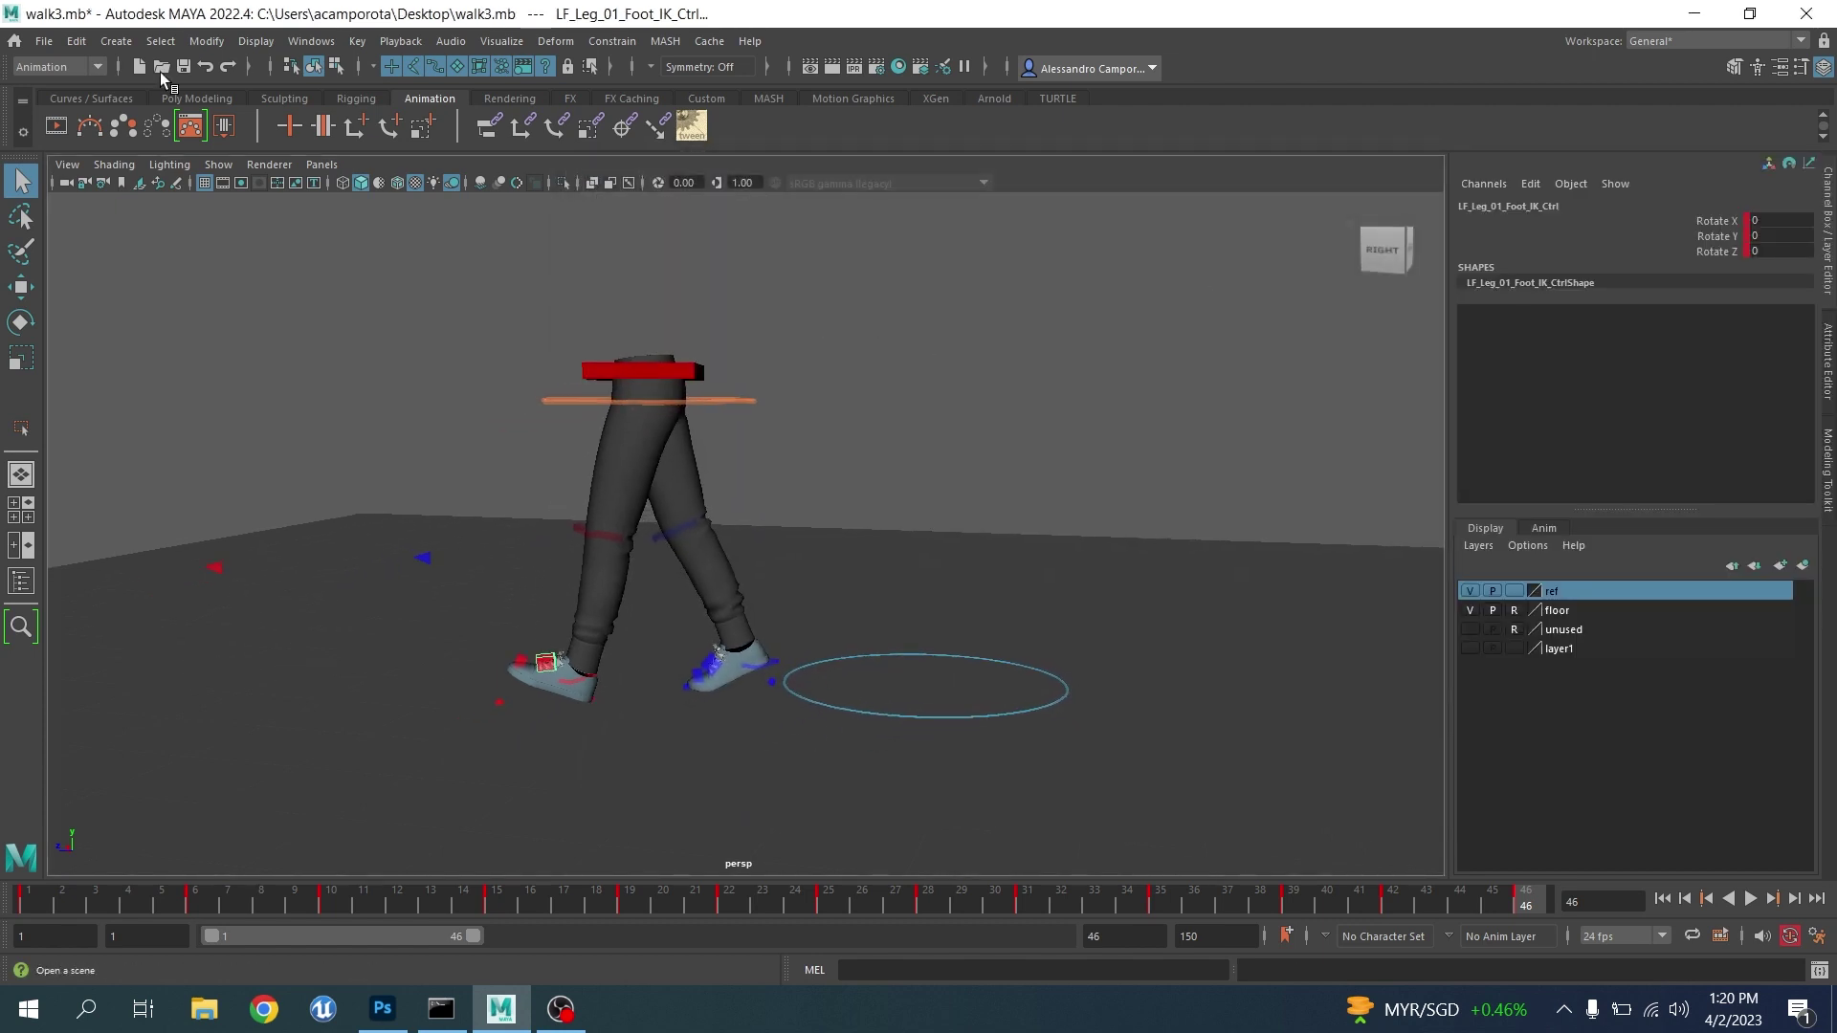
left_click(43, 41)
left_click(69, 124)
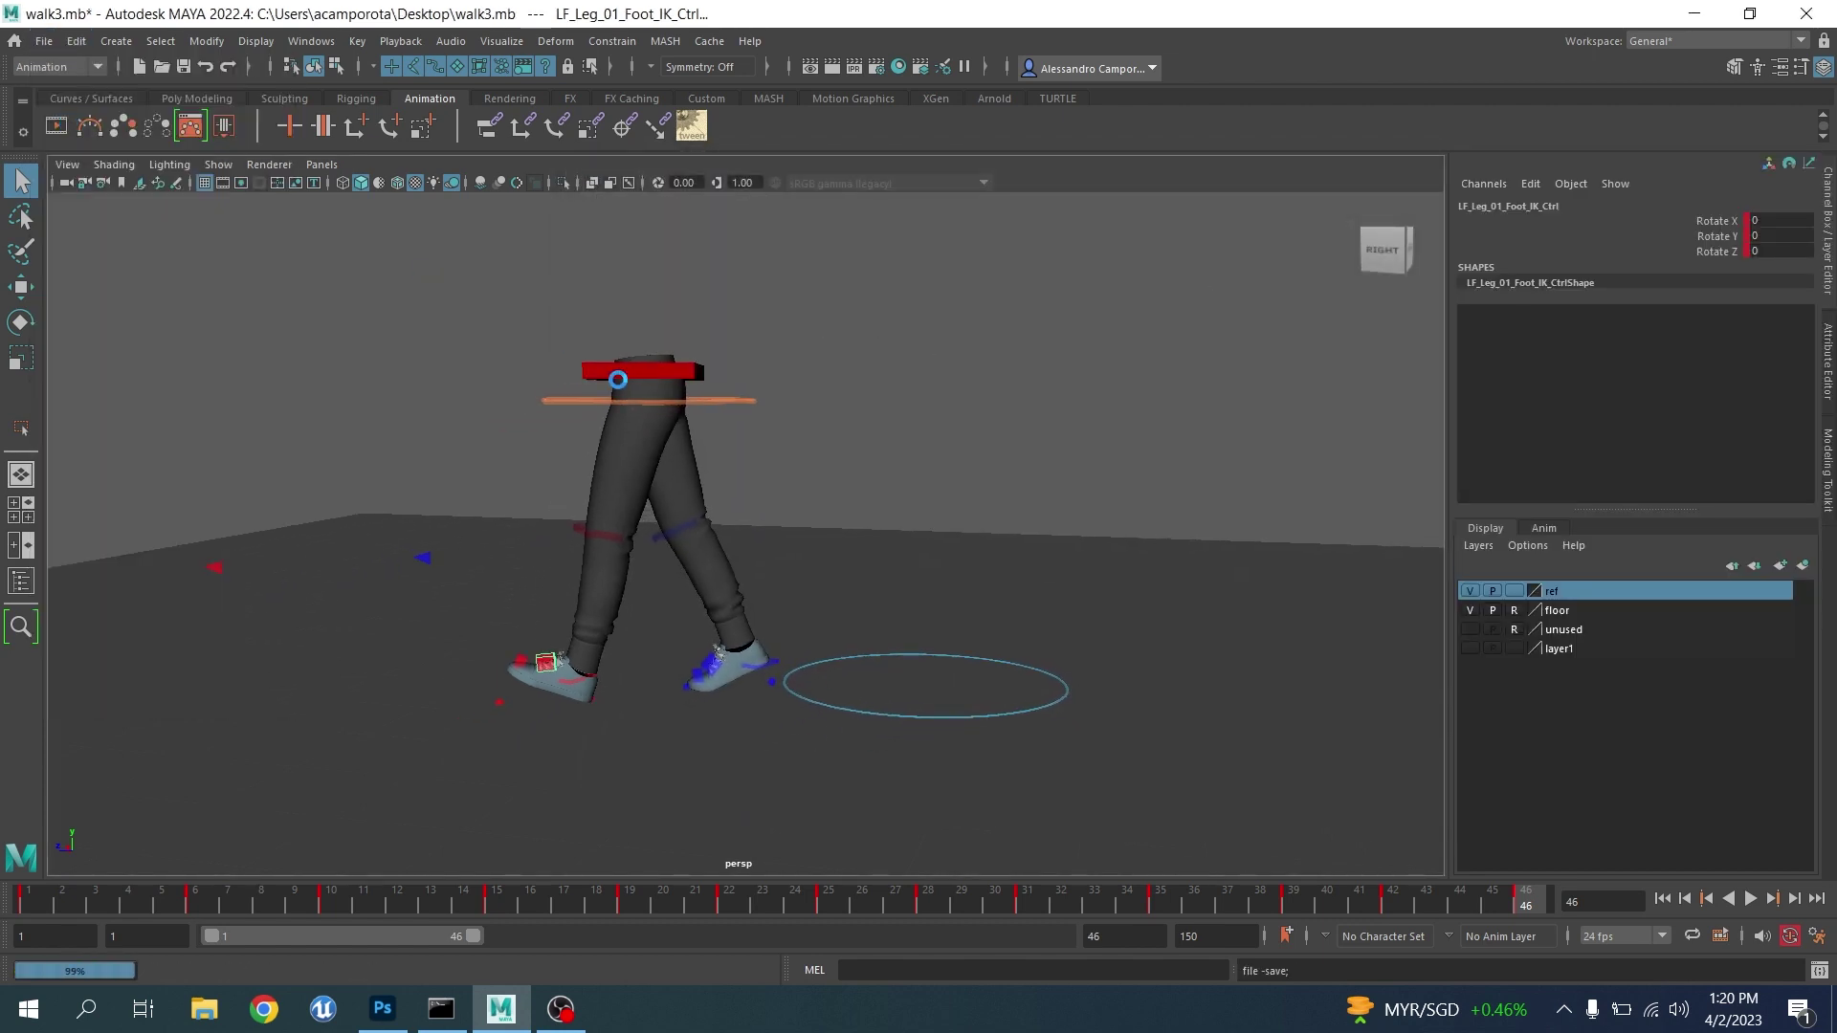
Select the left knee's mid control and push it forward to about 0.068 in Translate Z at frame 10
left_click(600, 534)
key("w")
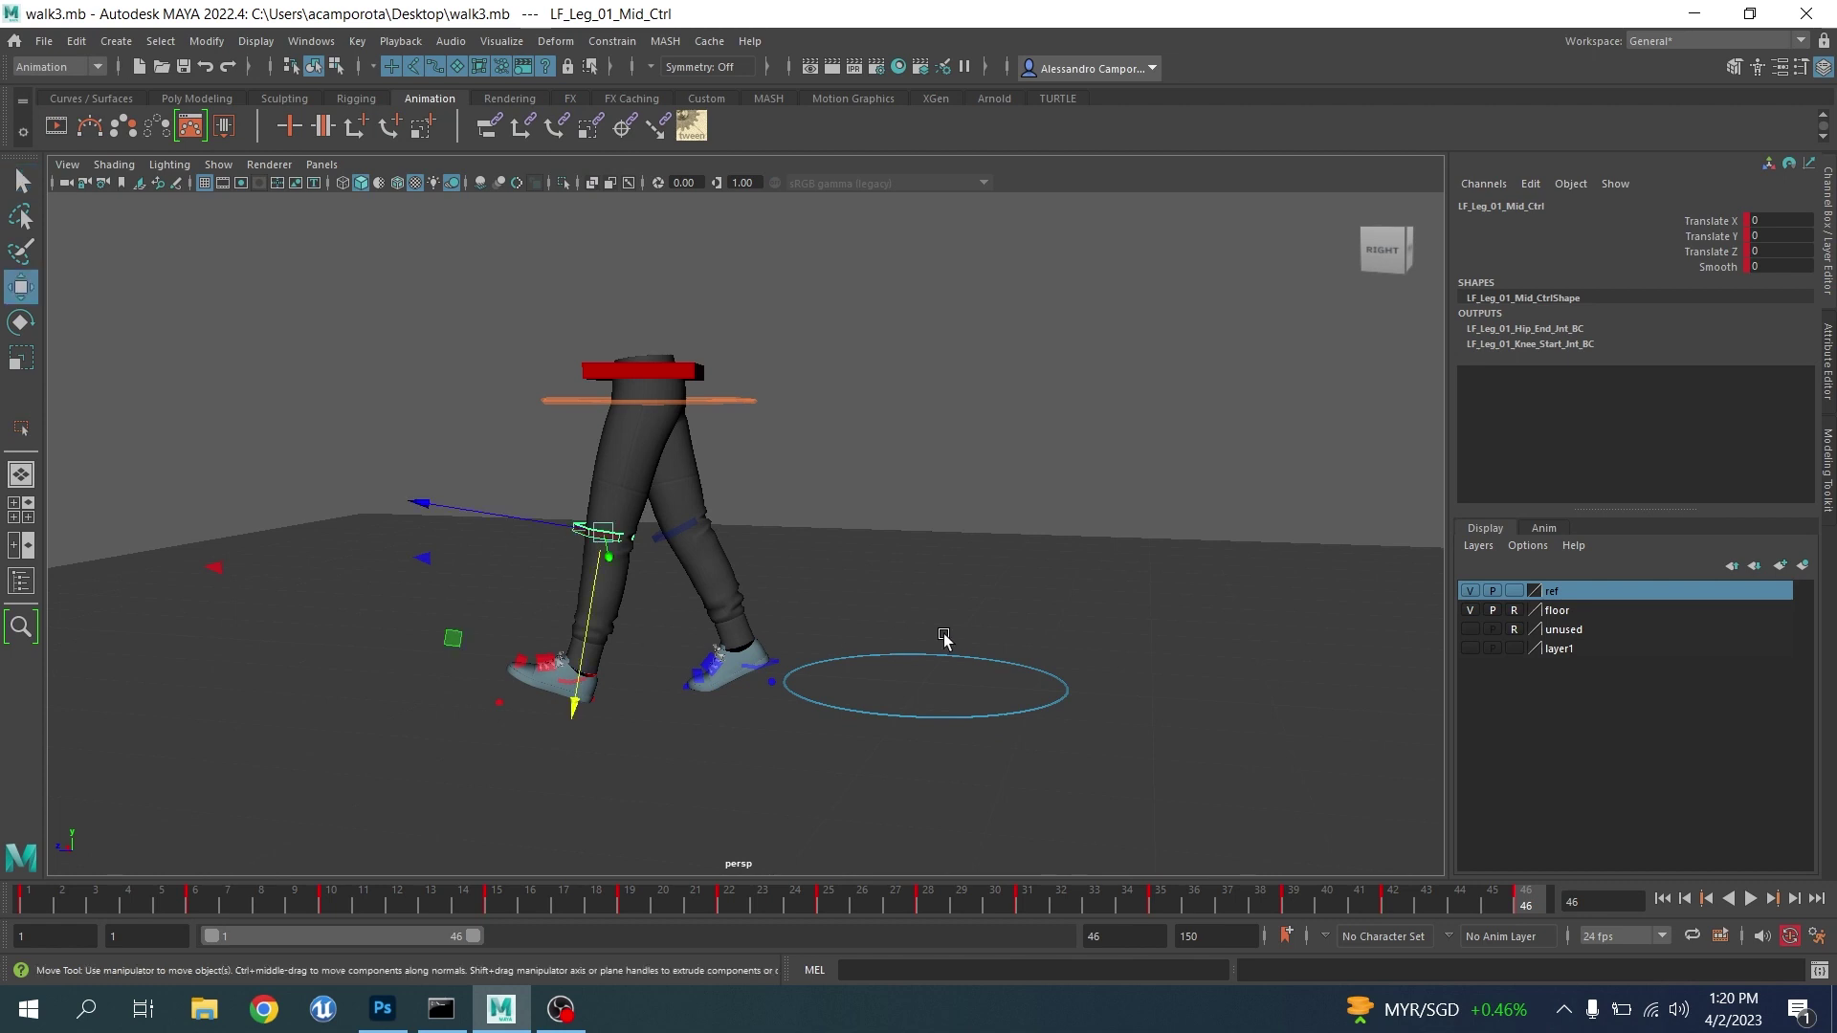
key("period")
key("period")
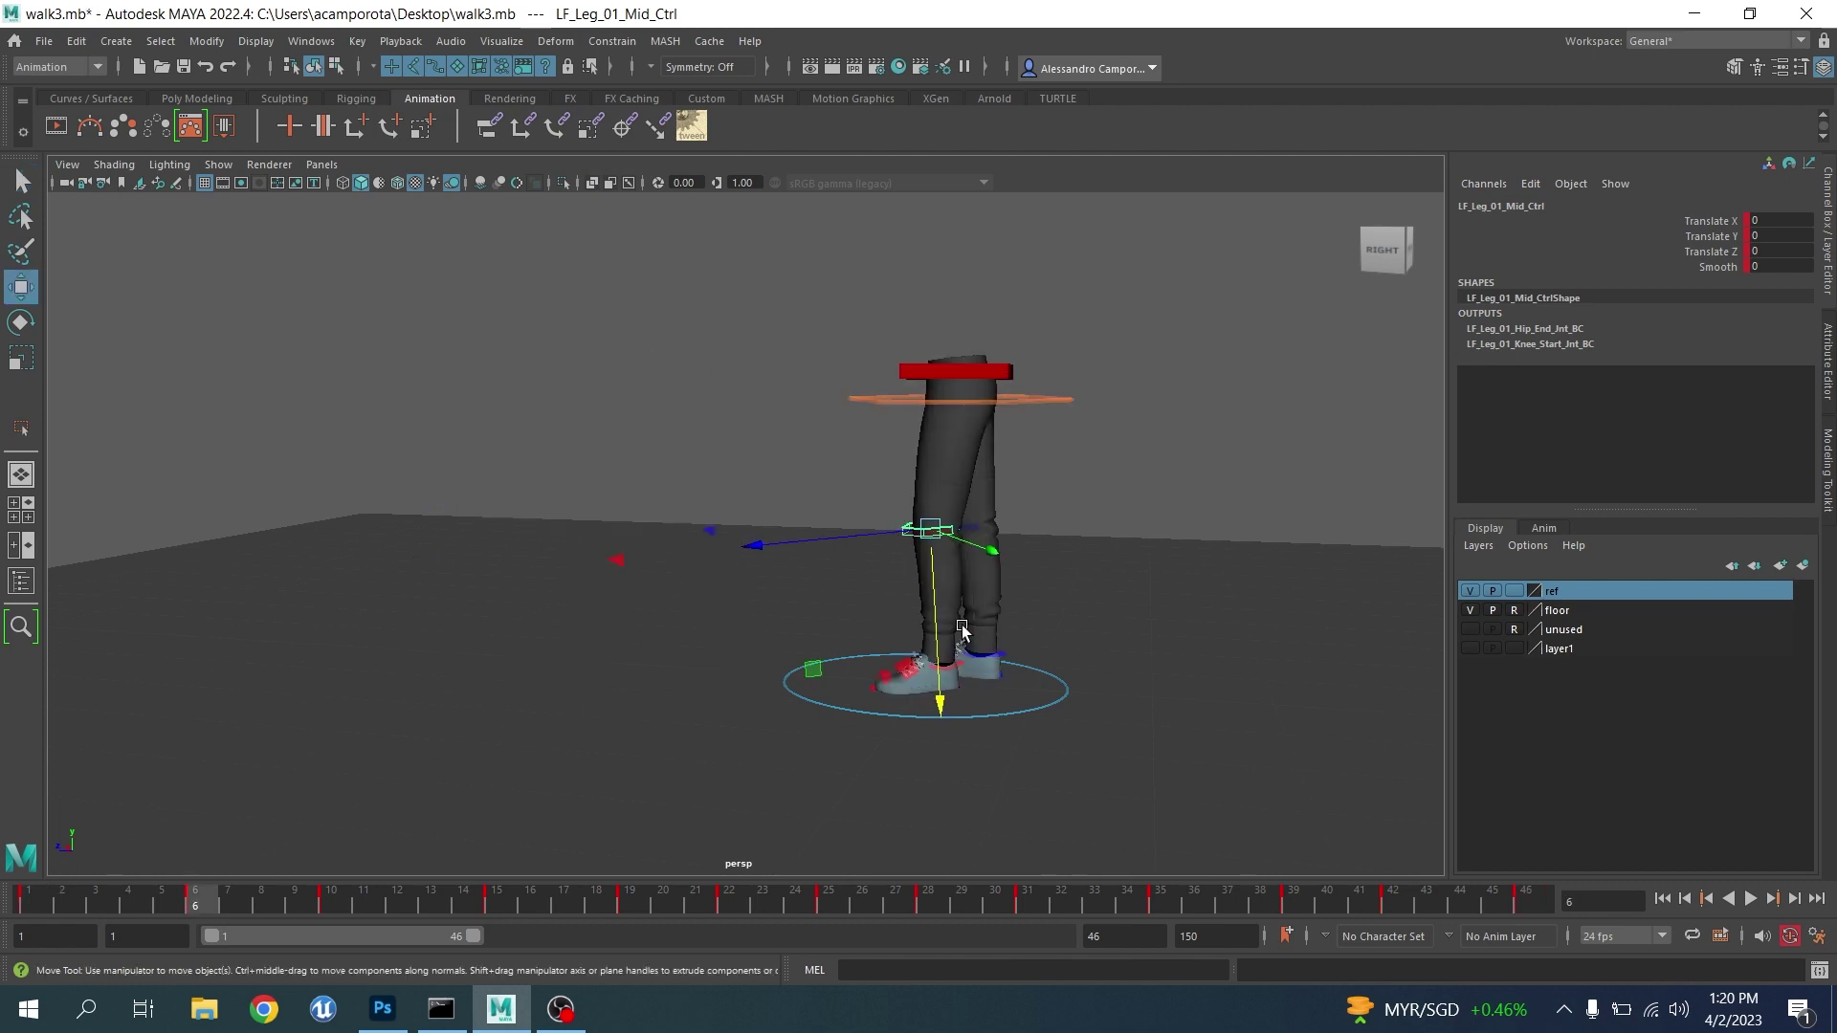
scroll(976, 630, "up", 2)
key("period")
left_click_drag(896, 542, 894, 538)
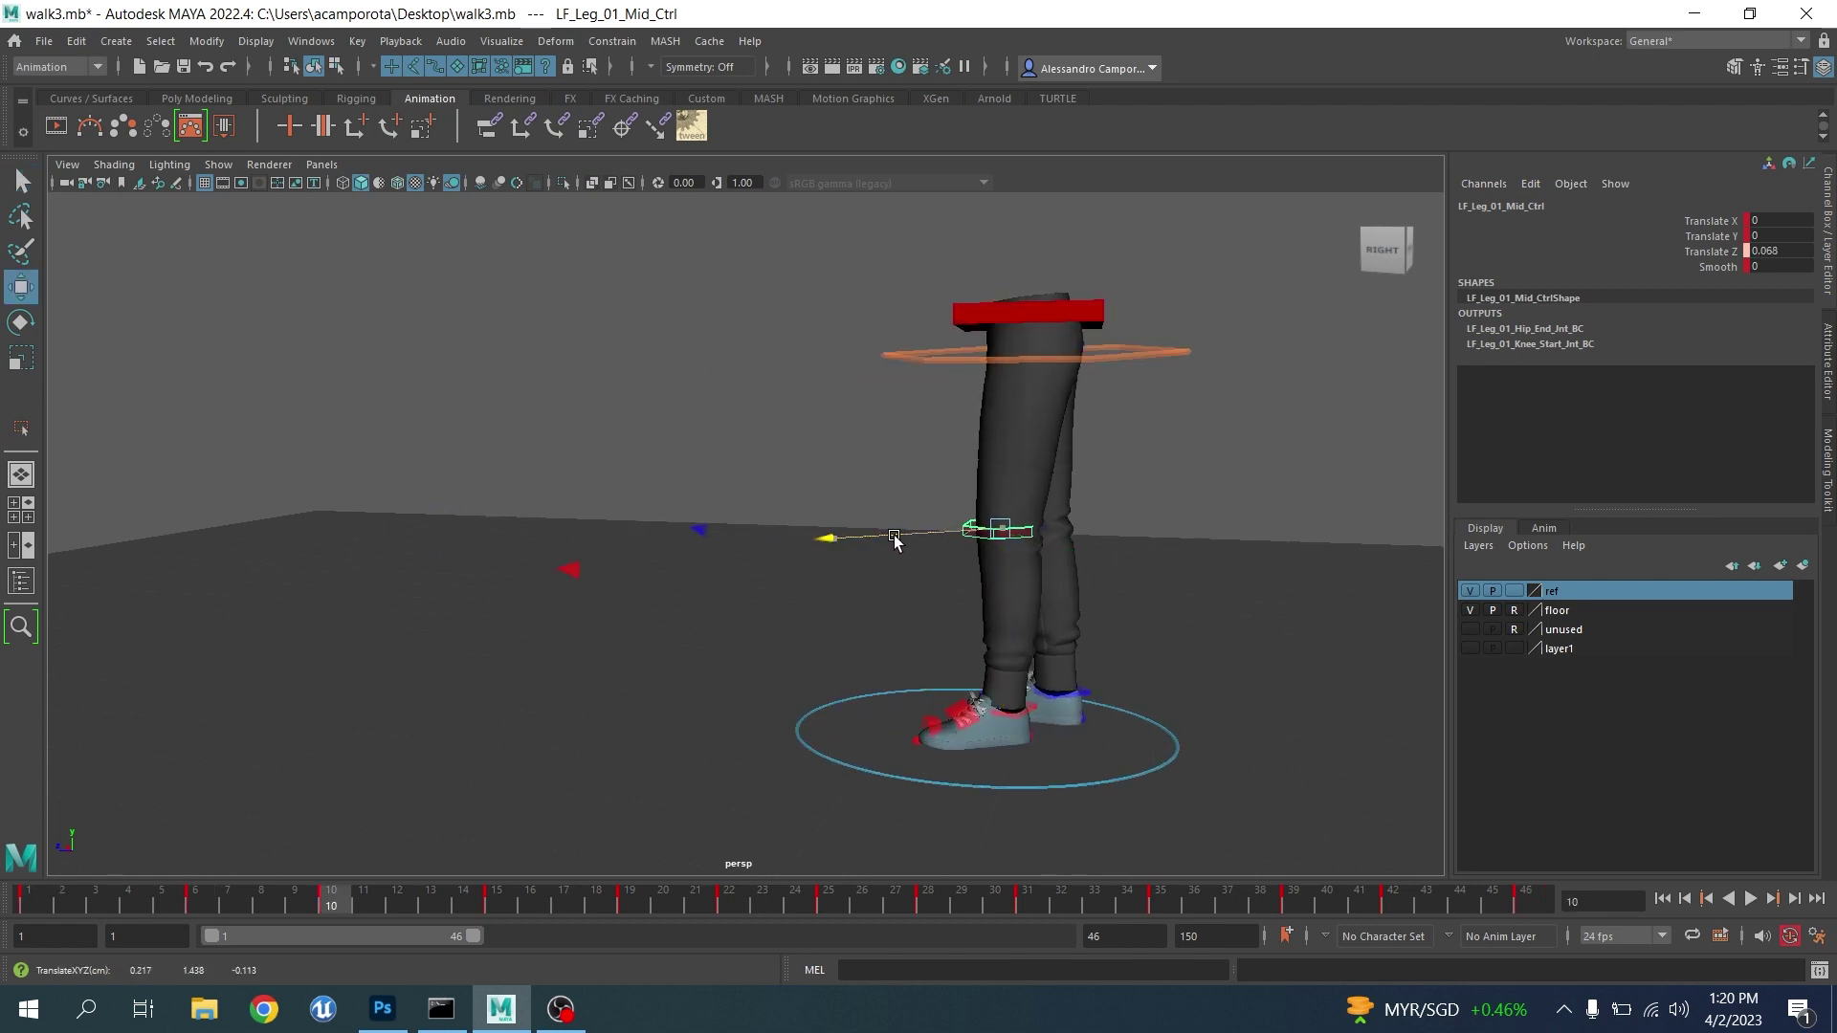
Set the left knee mid control's Translate Z to about 0.035 at frame 6 and 0.138 at frame 10
key("comma")
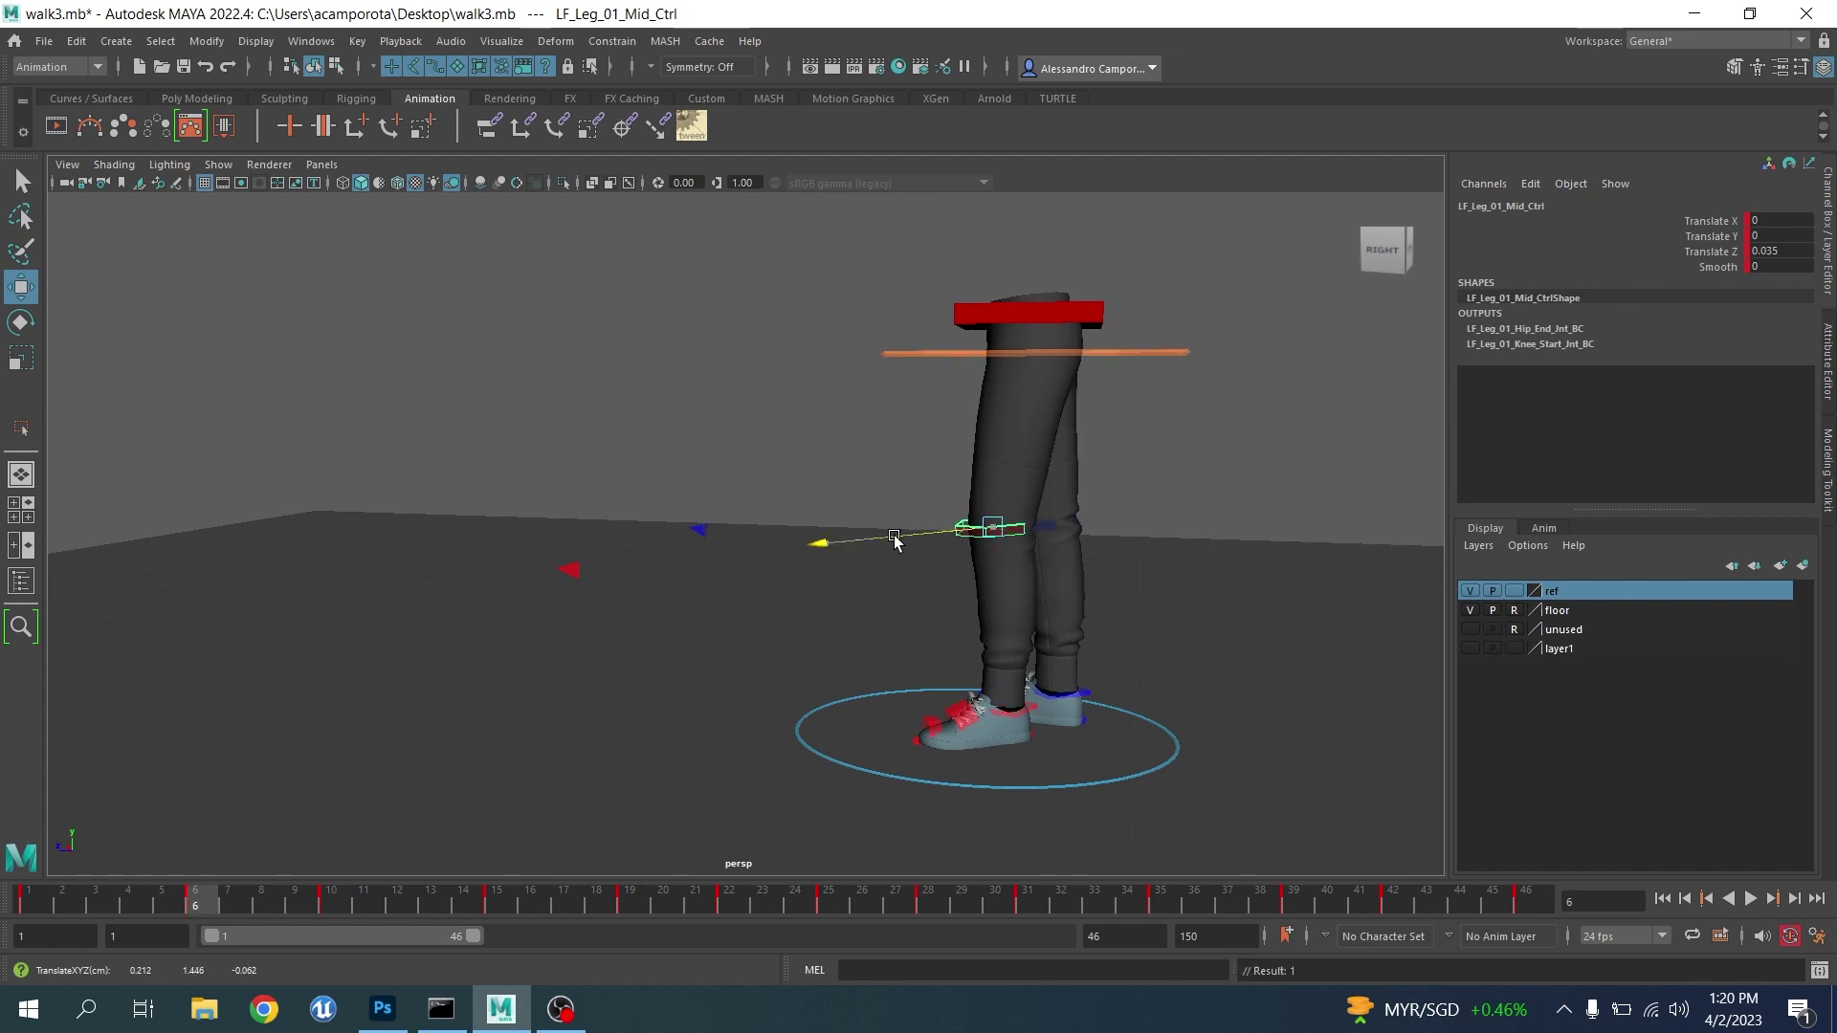
key("period")
key("period")
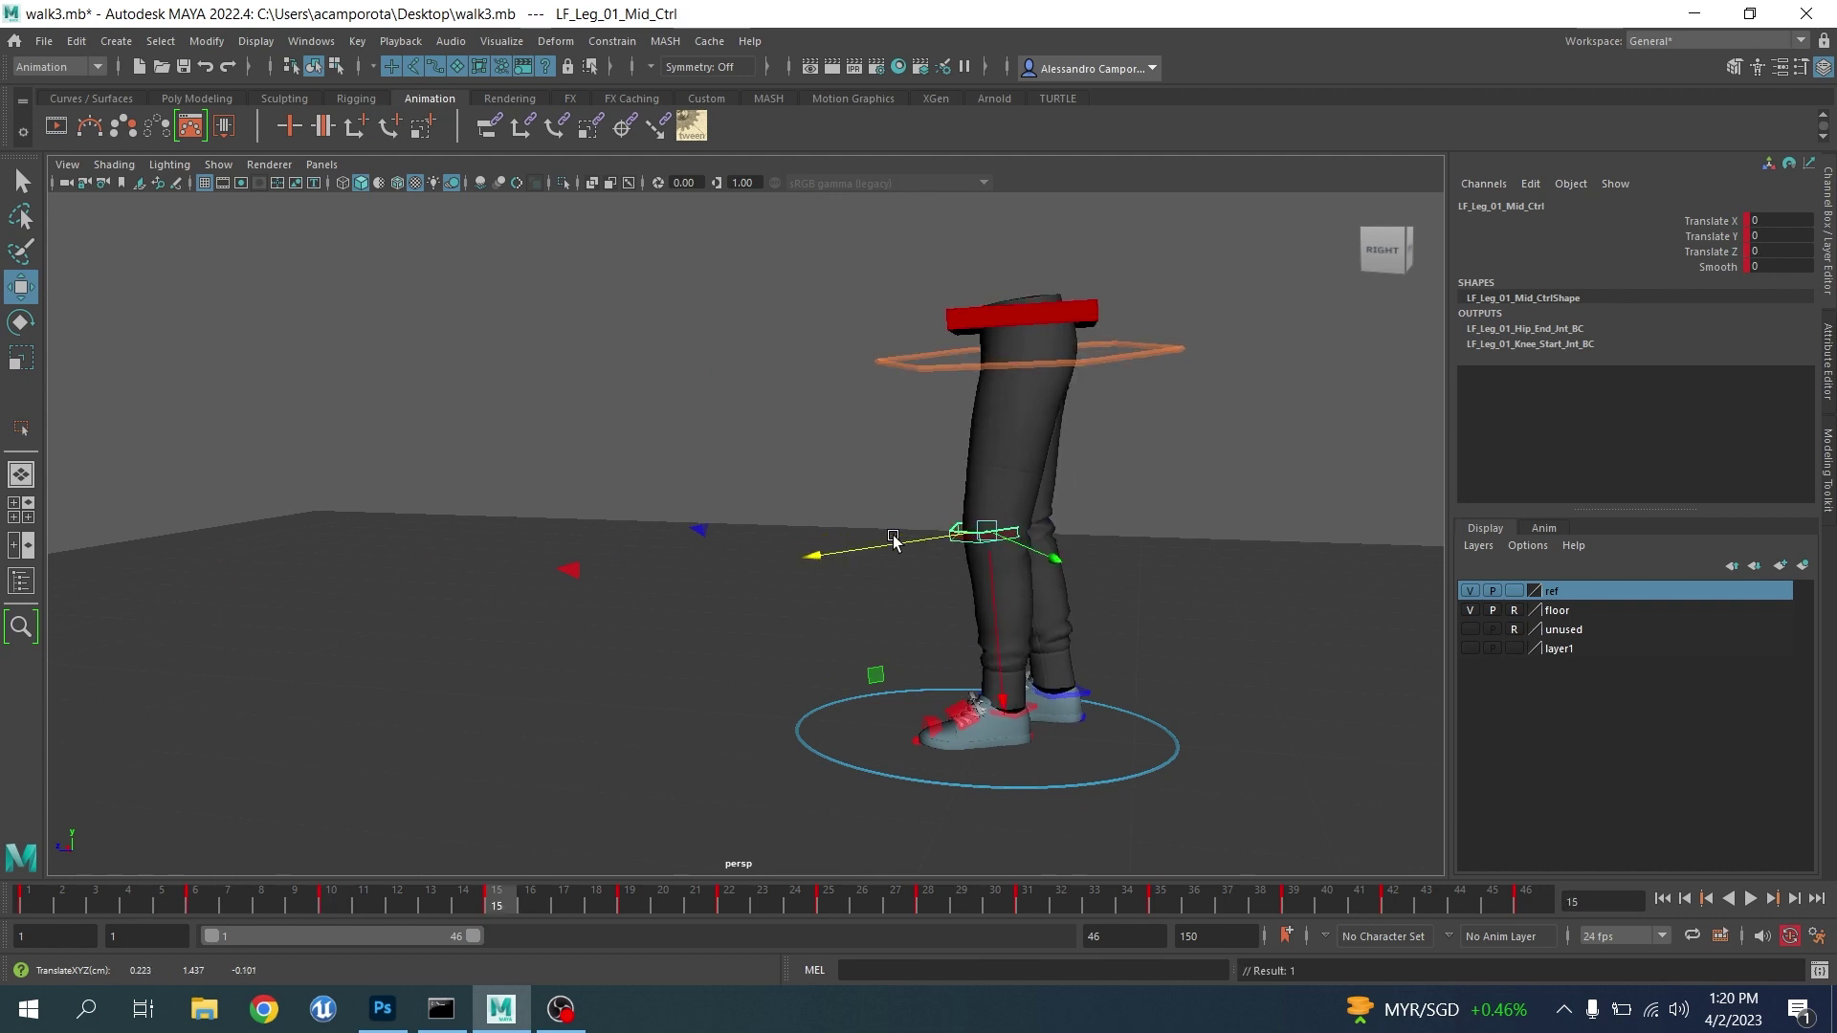
key("comma")
key("comma")
key("period")
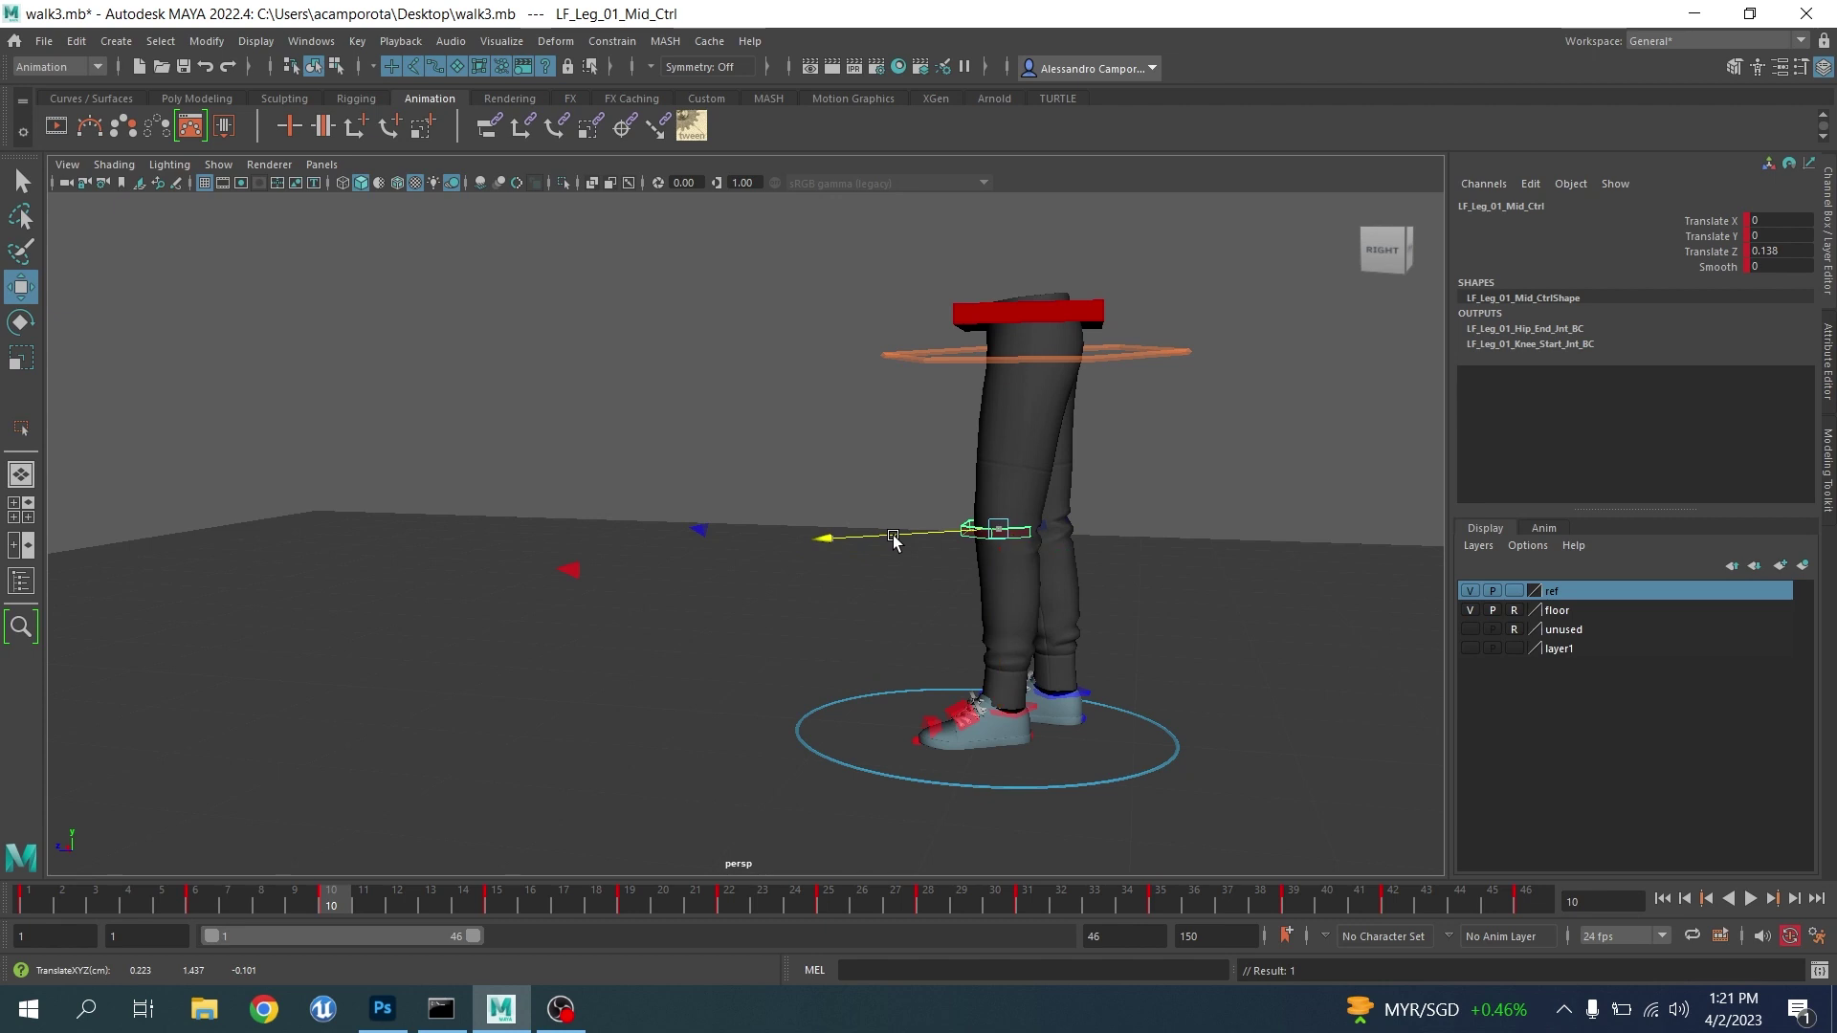
Push the left knee mid control forward along Z at frame 25, comparing it with frame 22
key("period")
key("period")
key("period")
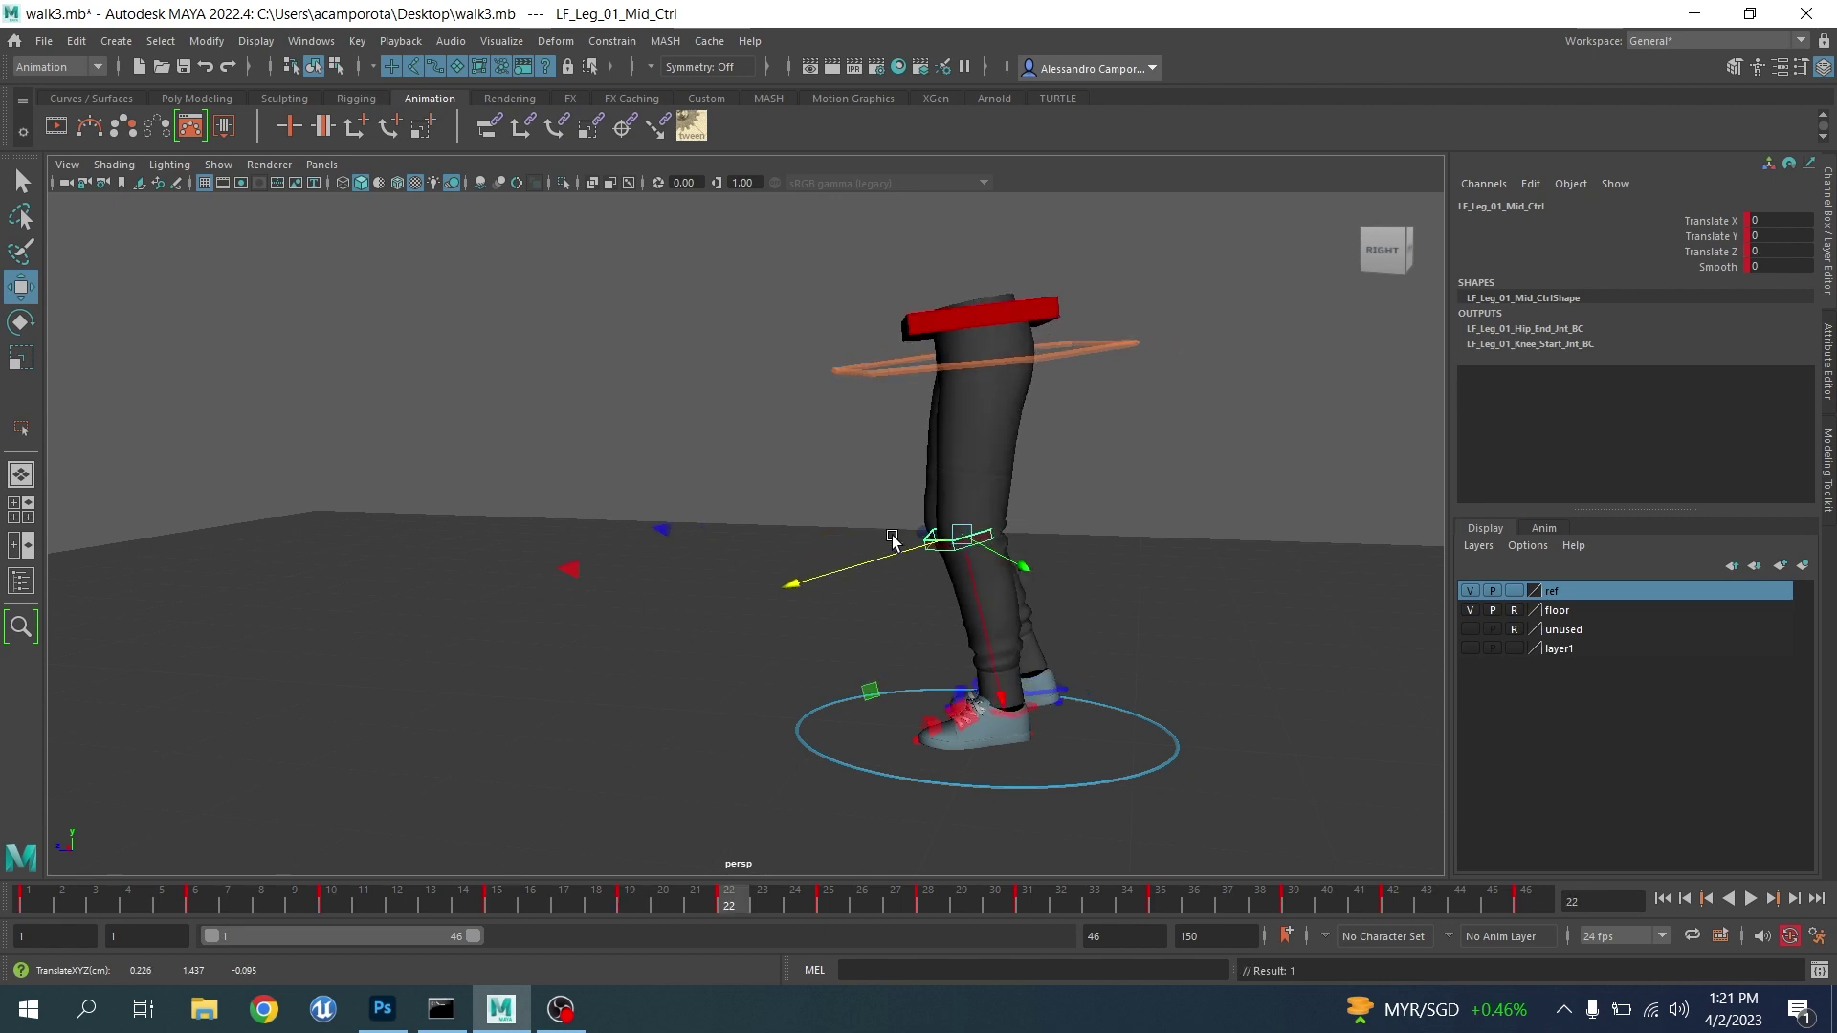
key("period")
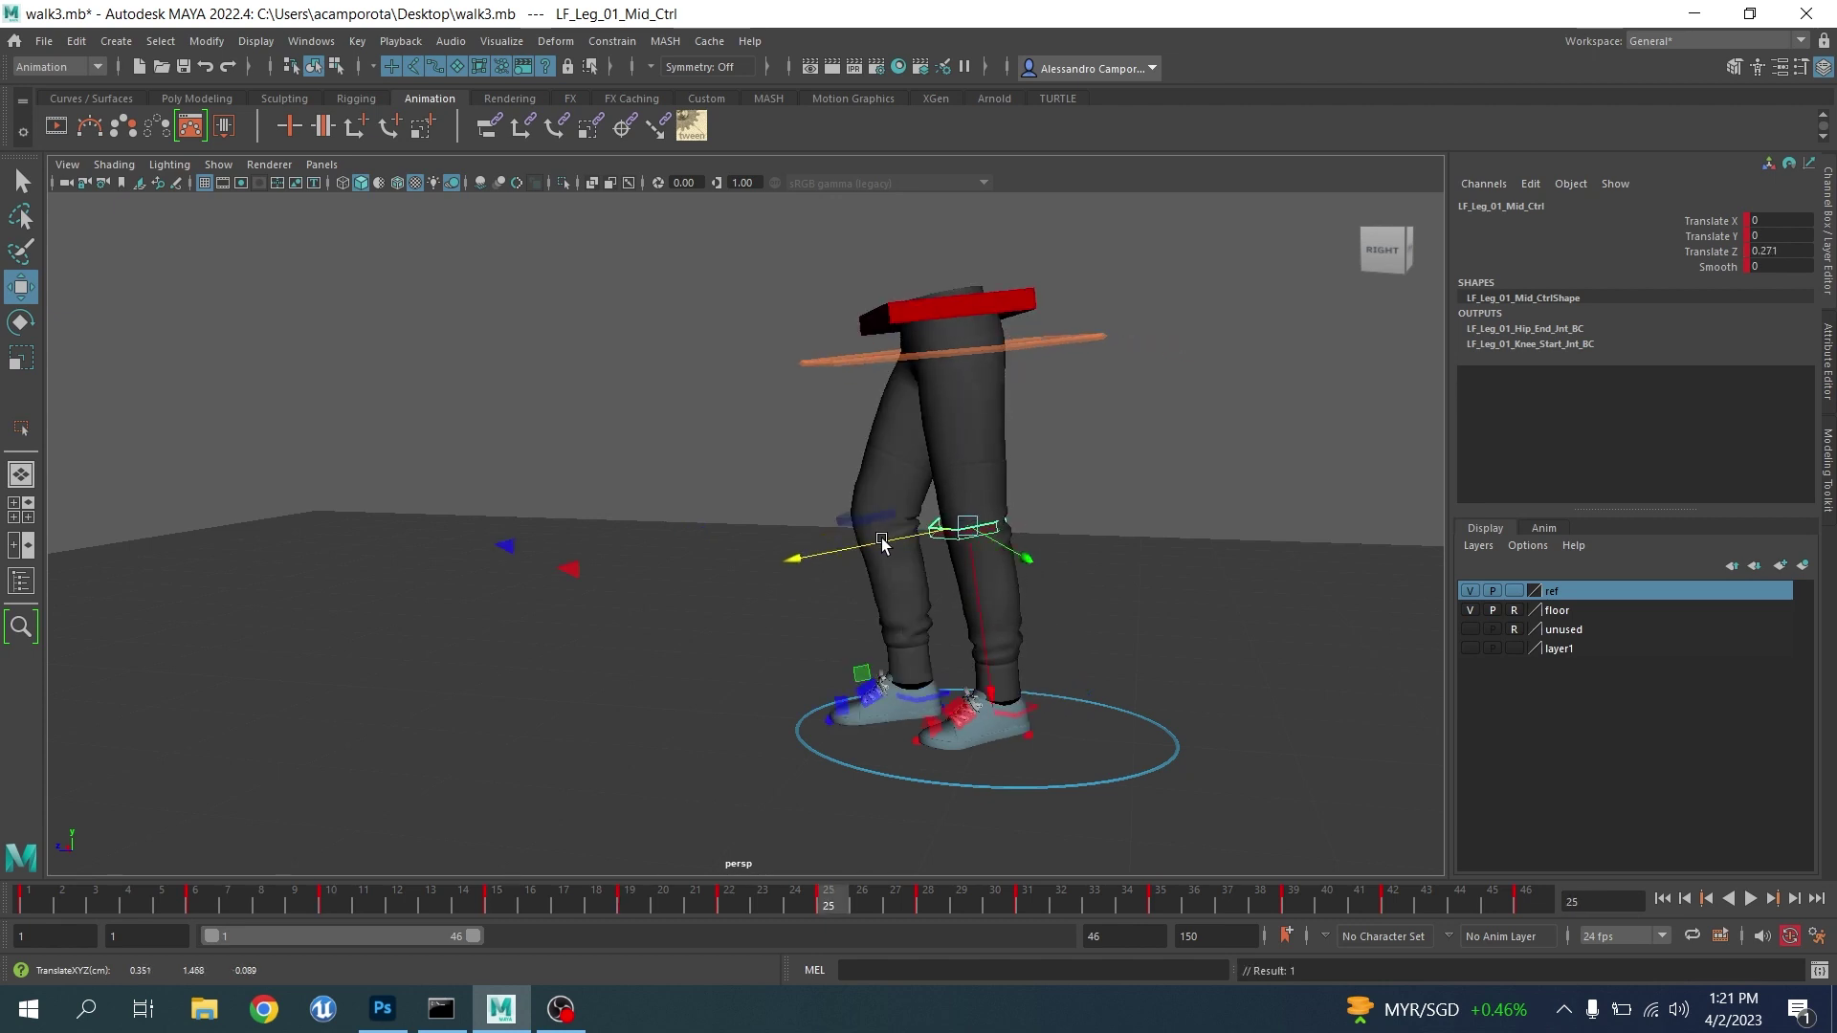
key("comma")
key("period")
left_click_drag(881, 539, 874, 539)
key("comma")
key("period")
Push the left knee mid control forward to about 0.063 in Translate Z at frame 31
key("period")
key("period")
key("period")
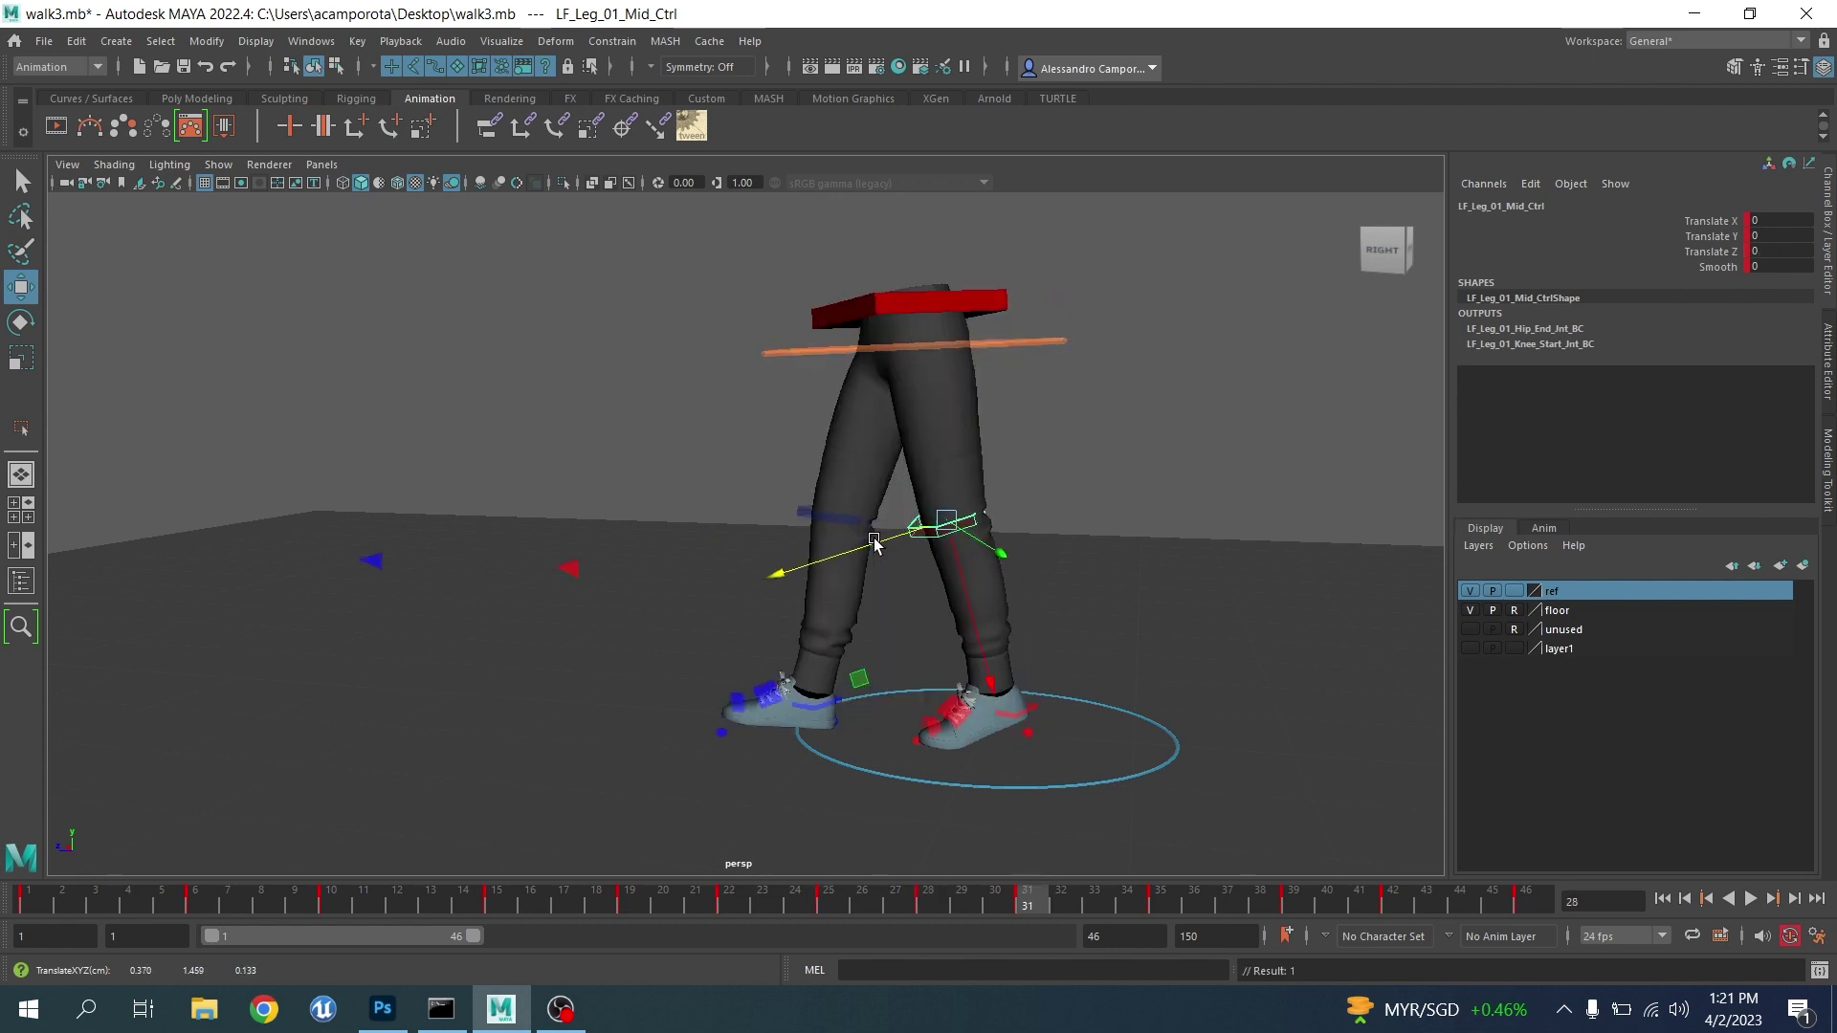
key("comma")
left_click_drag(857, 552, 855, 551)
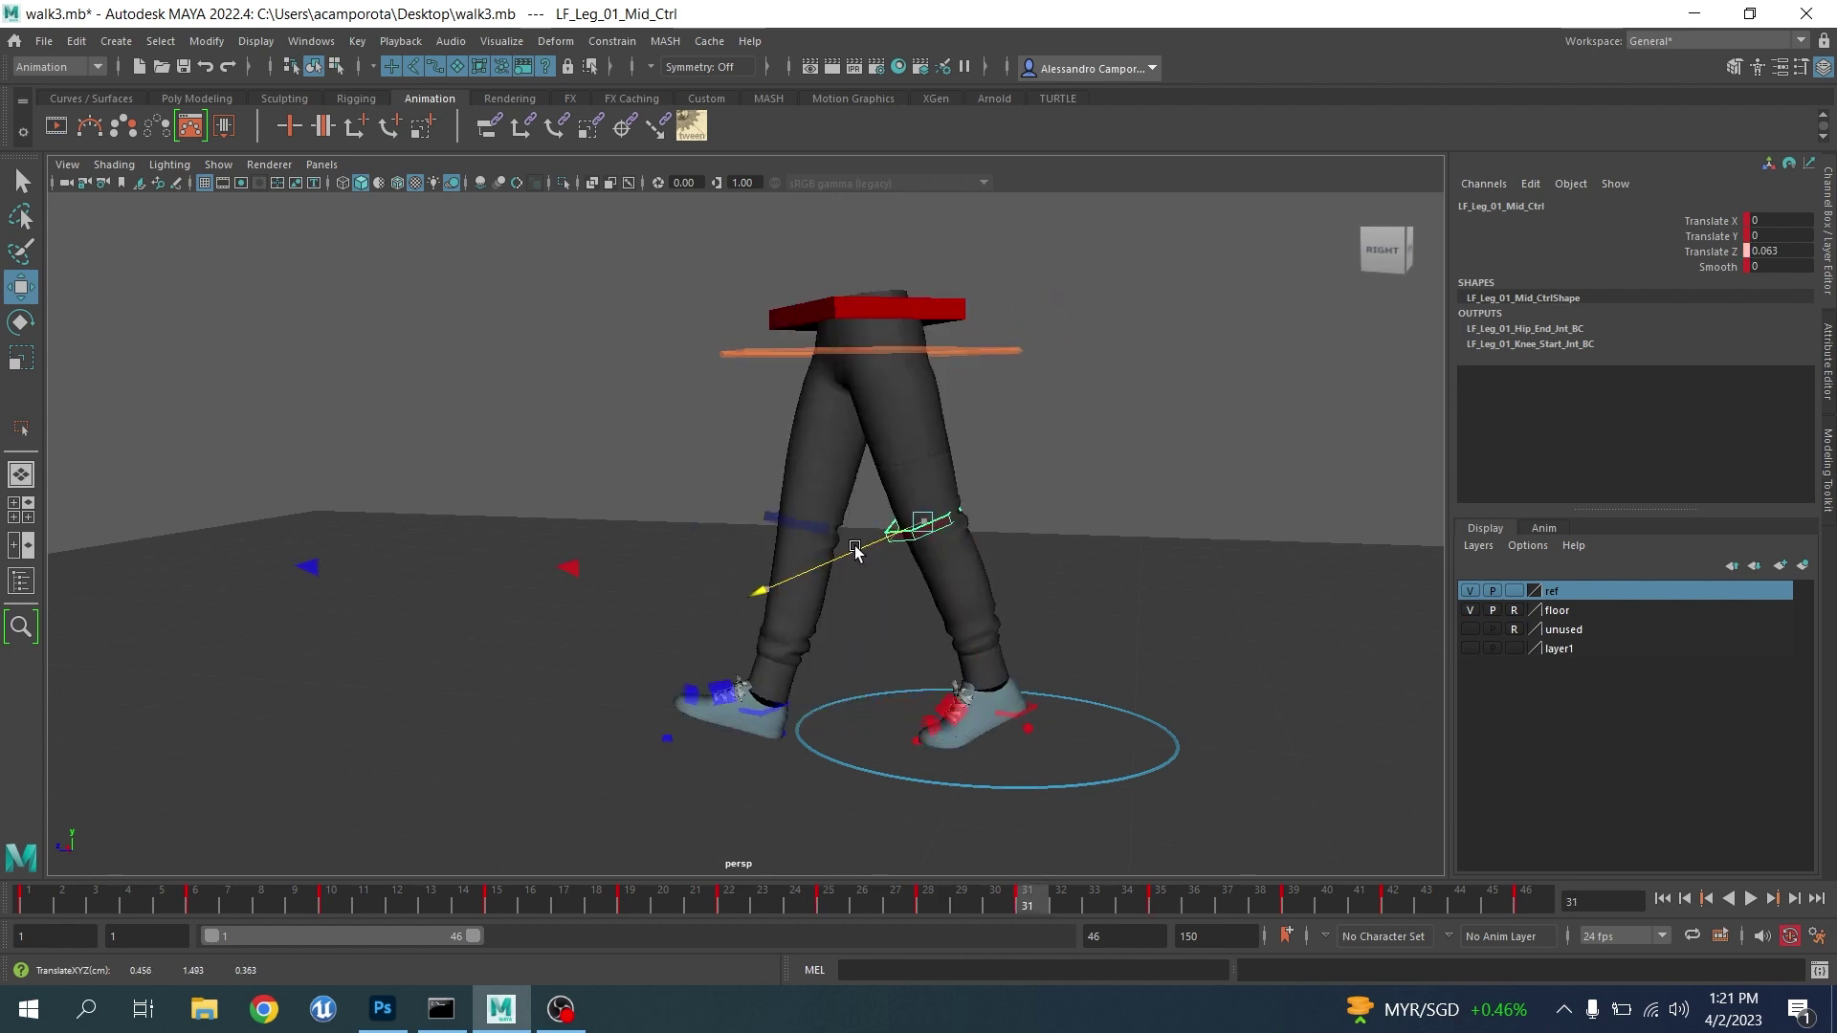
Set the left knee mid control's Translate Z to about 0.167 at frame 46
key("period")
key("period")
key("period")
key("period")
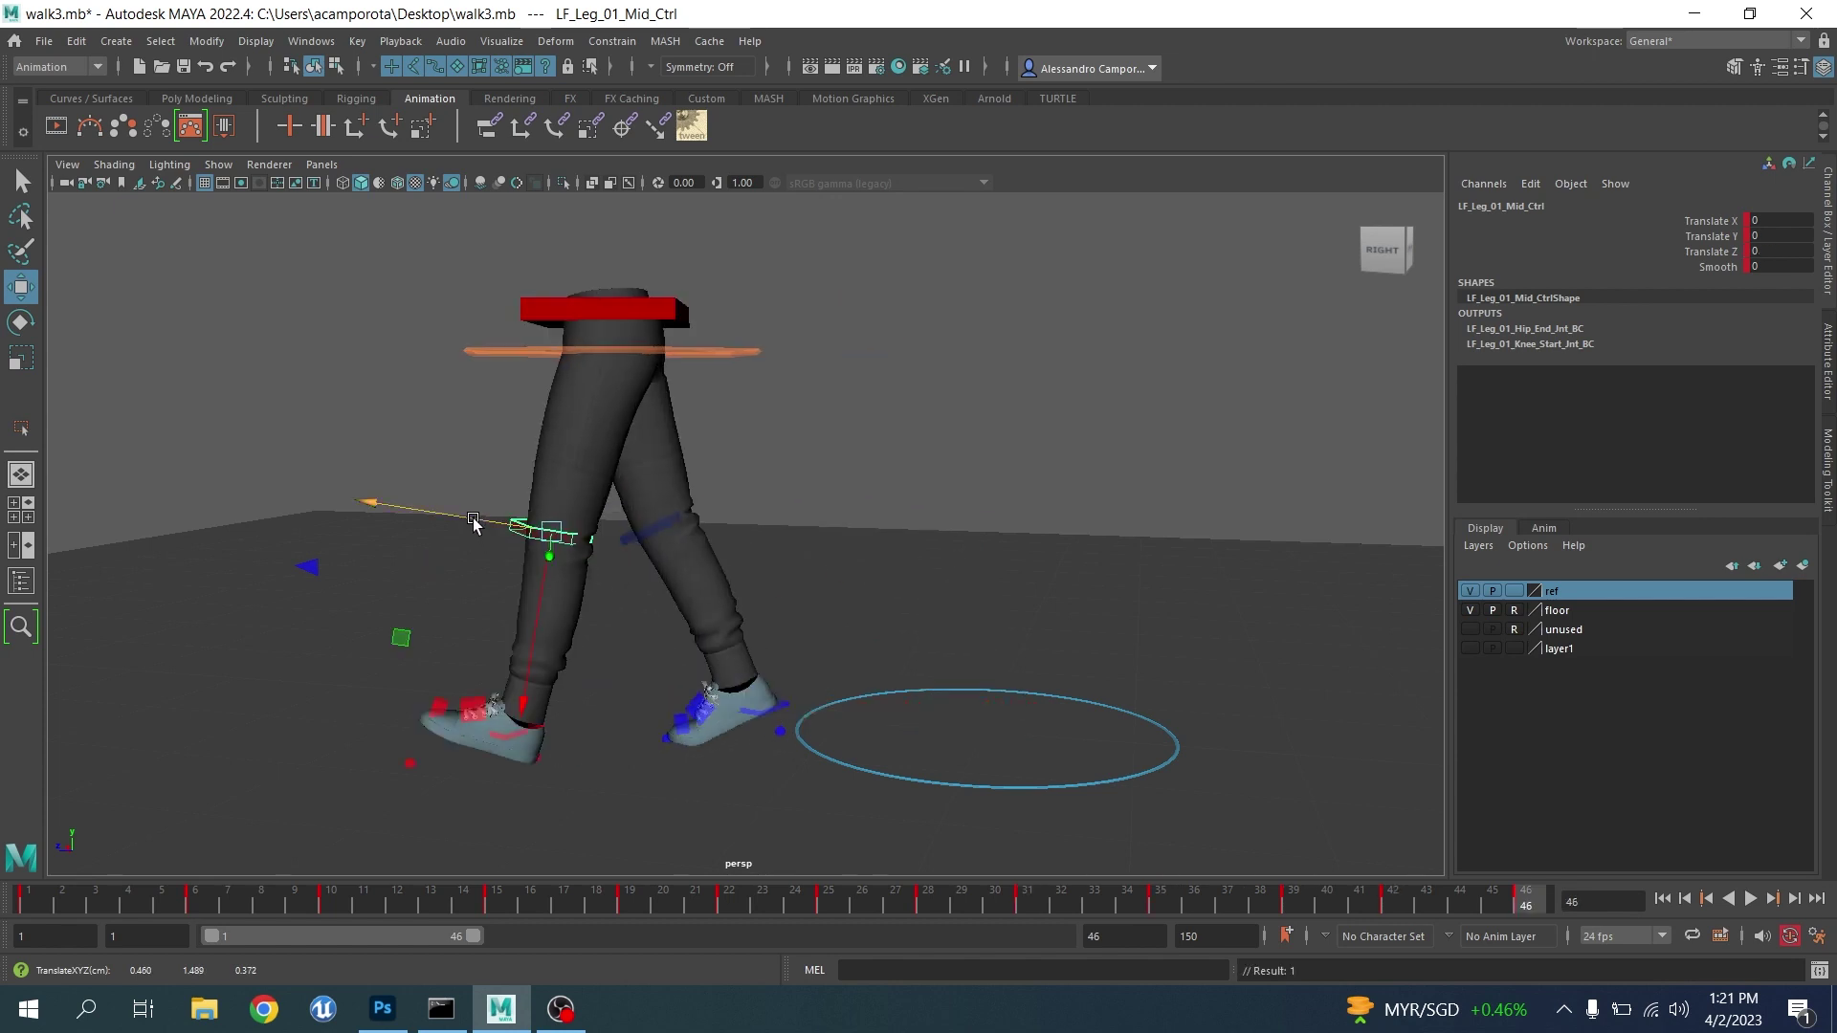
left_click_drag(471, 517, 466, 516)
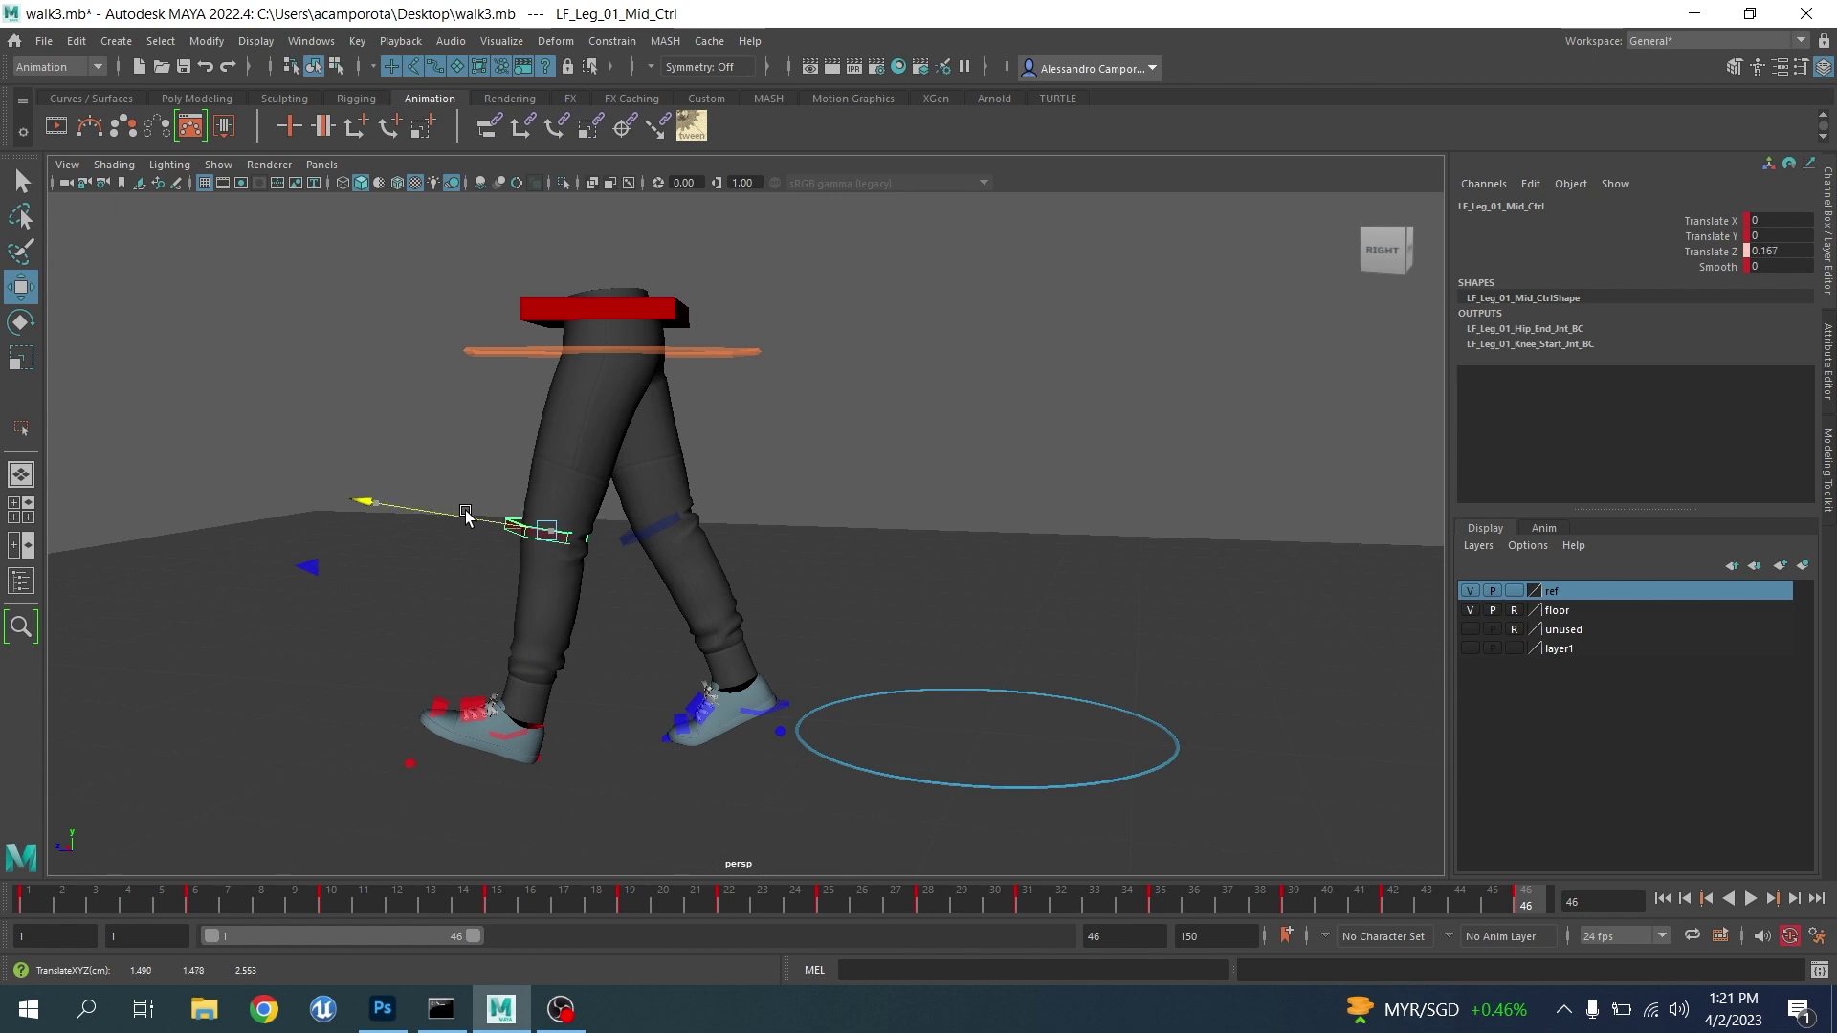
Reselect the left knee mid control and bake its animation so every frame from 1 to 46 is keyed
left_click(671, 529)
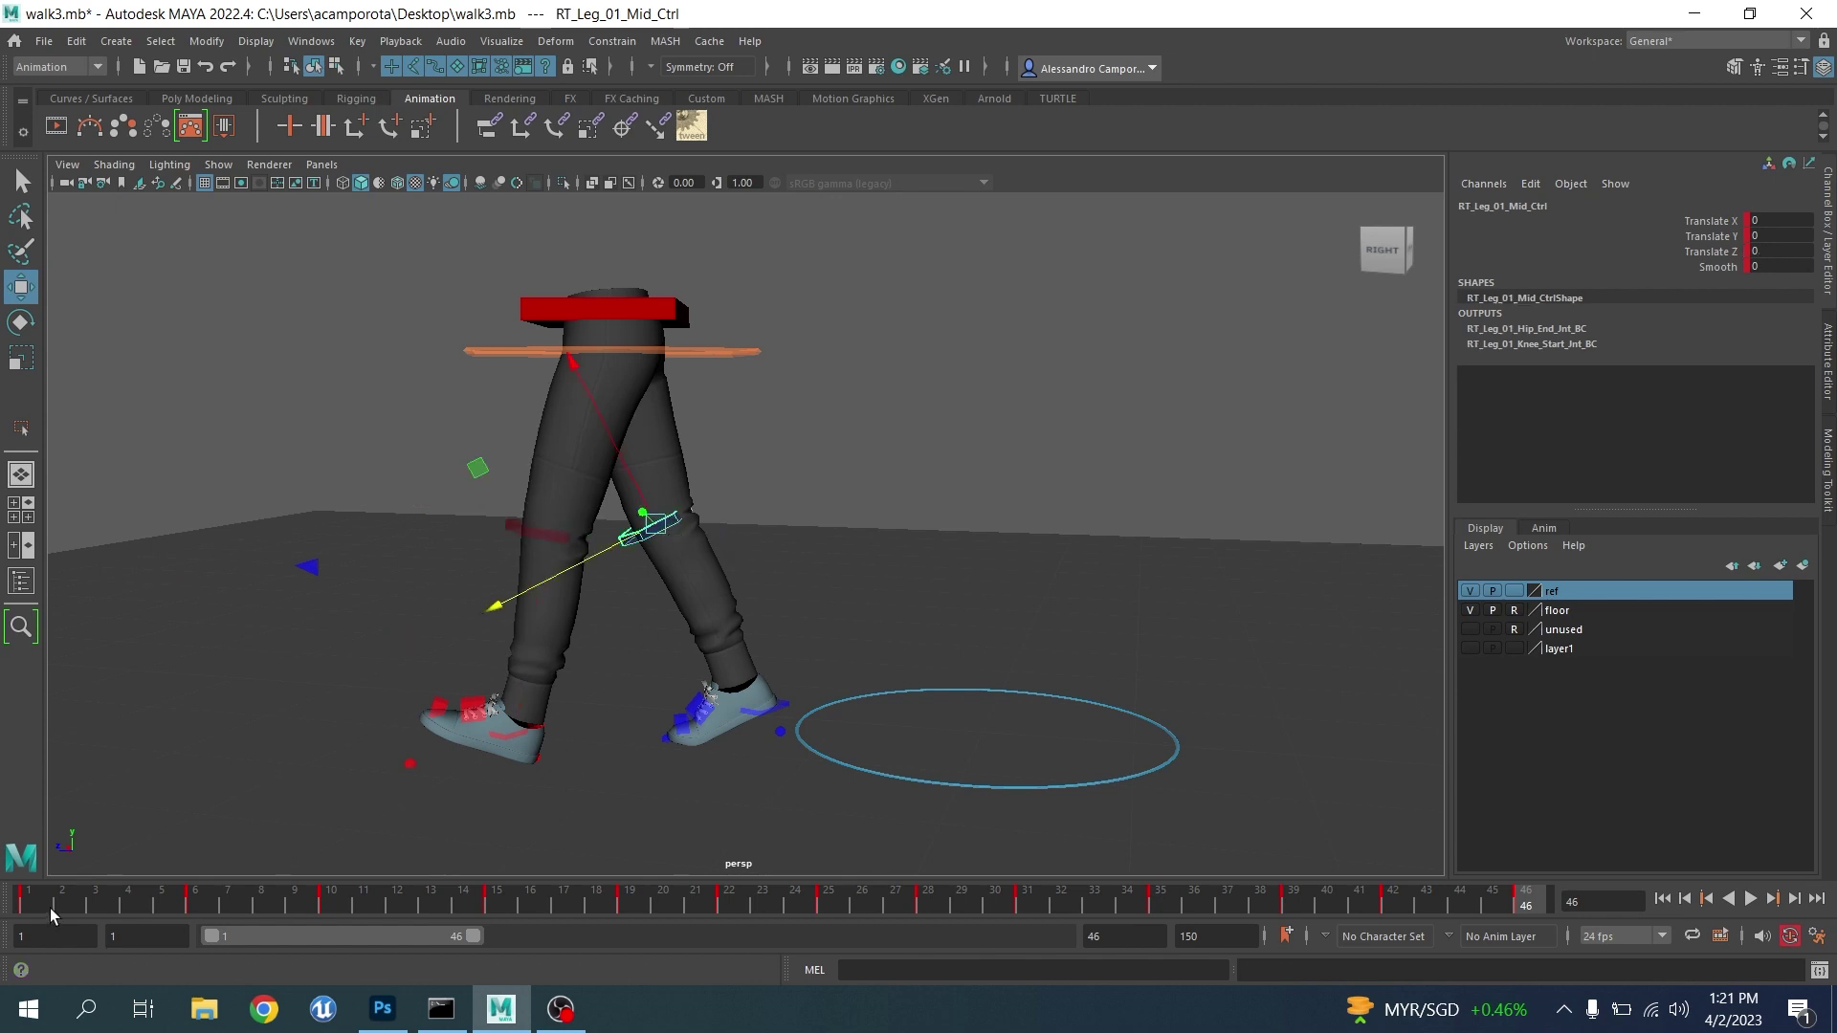
left_click(540, 526)
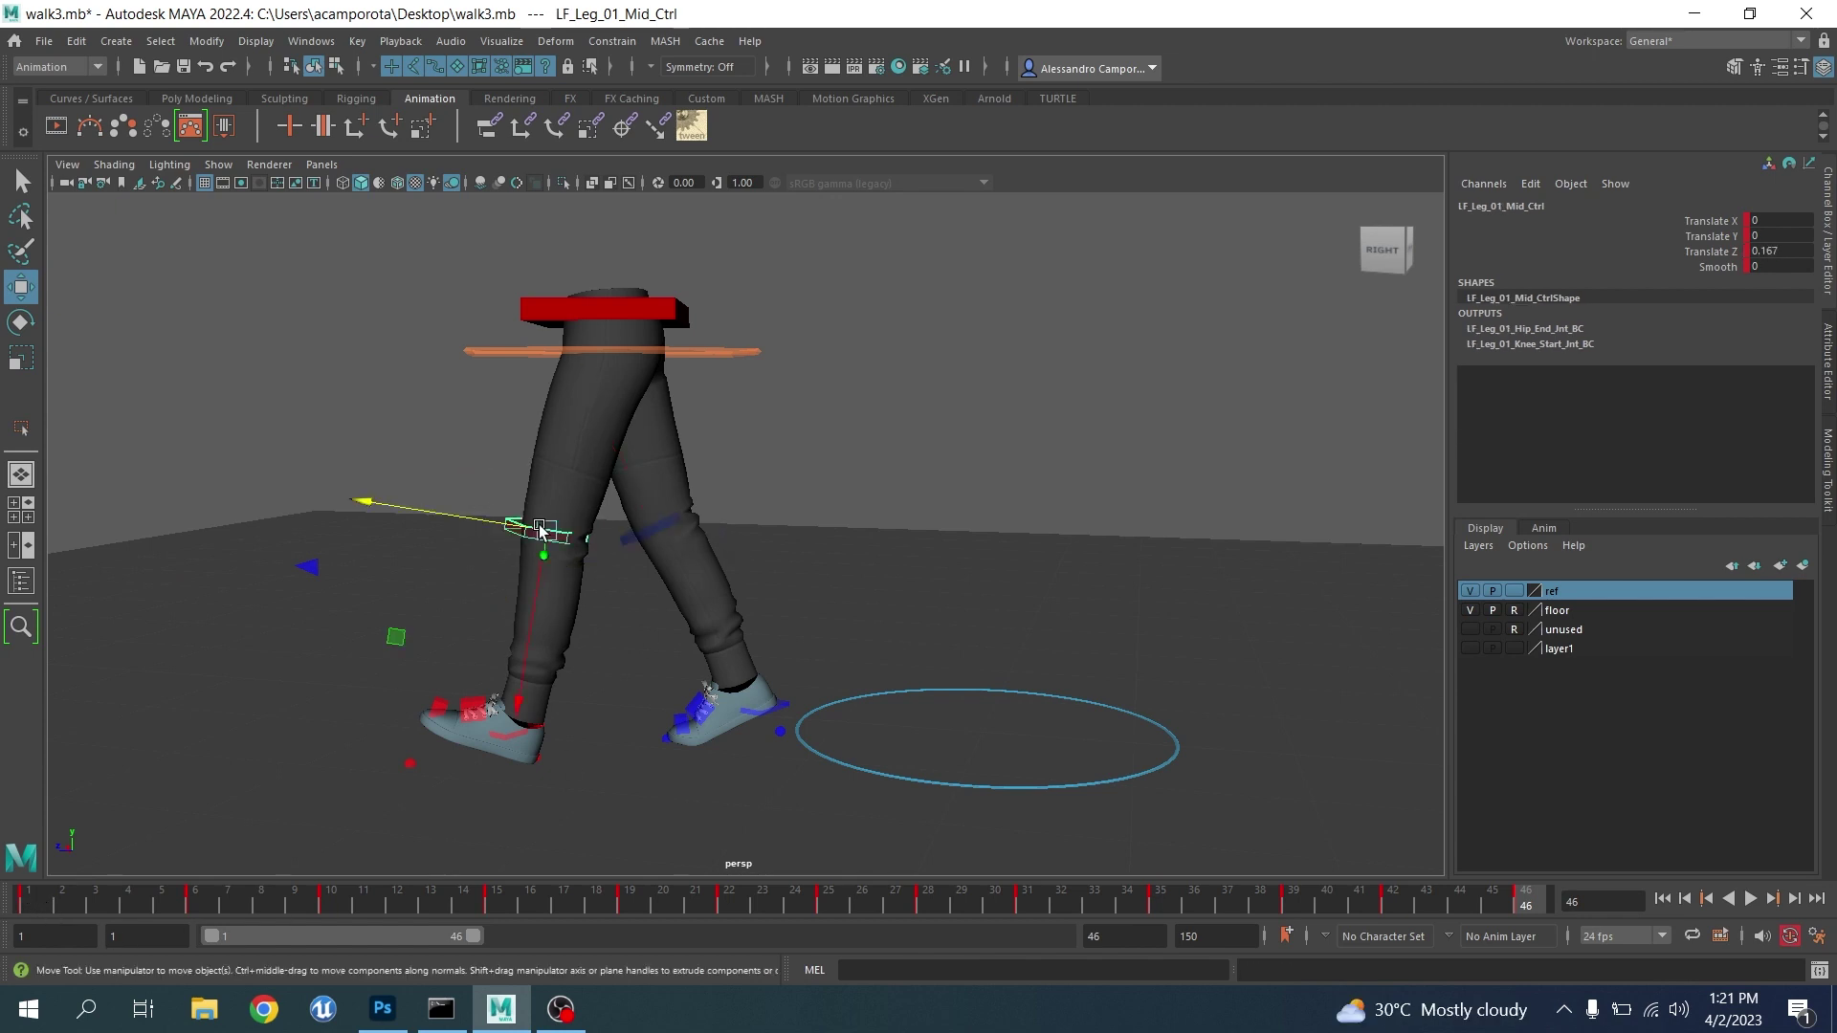
scroll(542, 525, "down", 2)
left_click_drag(541, 530, 328, 348, "alt")
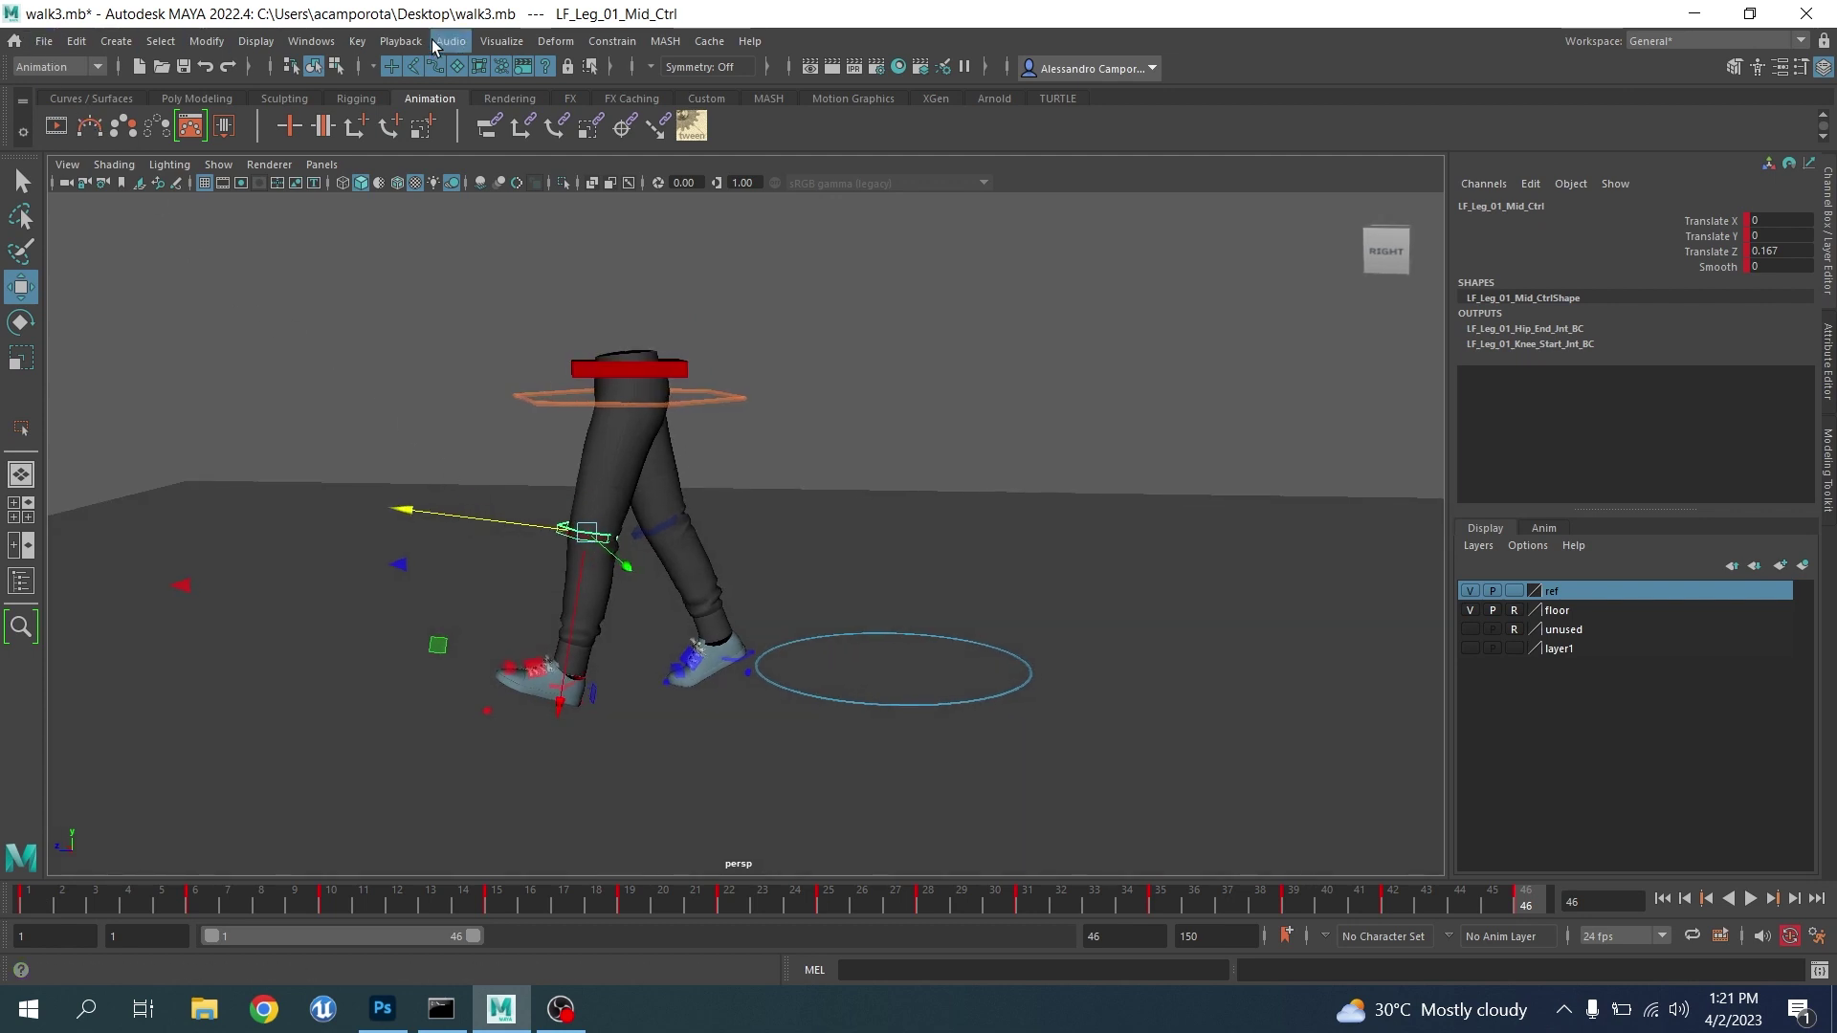
left_click(357, 41)
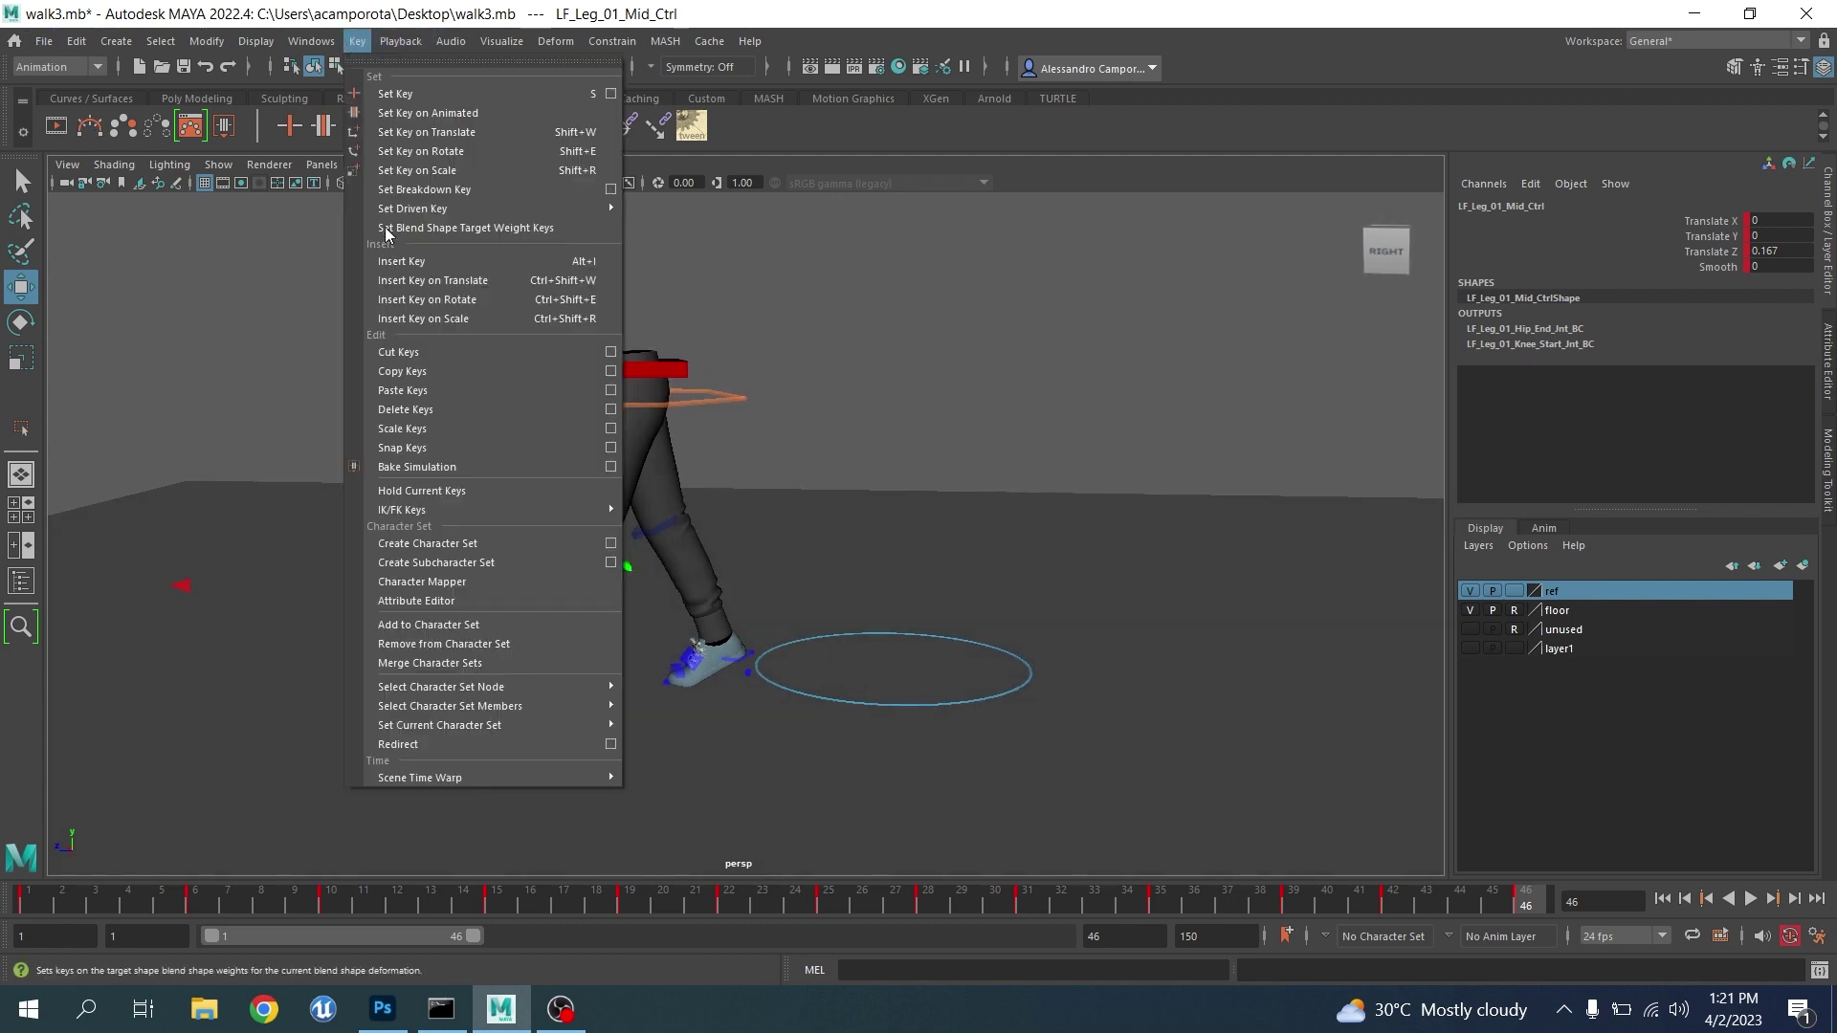
left_click(396, 467)
Create a motion trail for the left knee mid control and inspect it up close from frame 1
mouse_move(440, 440)
left_mouse_down("alt")
mouse_move(404, 455)
mouse_move(441, 421)
mouse_move(454, 445)
left_mouse_up("alt")
scroll(402, 412, "up", 3)
left_click_drag(357, 384, 339, 352, "alt")
left_click(89, 126)
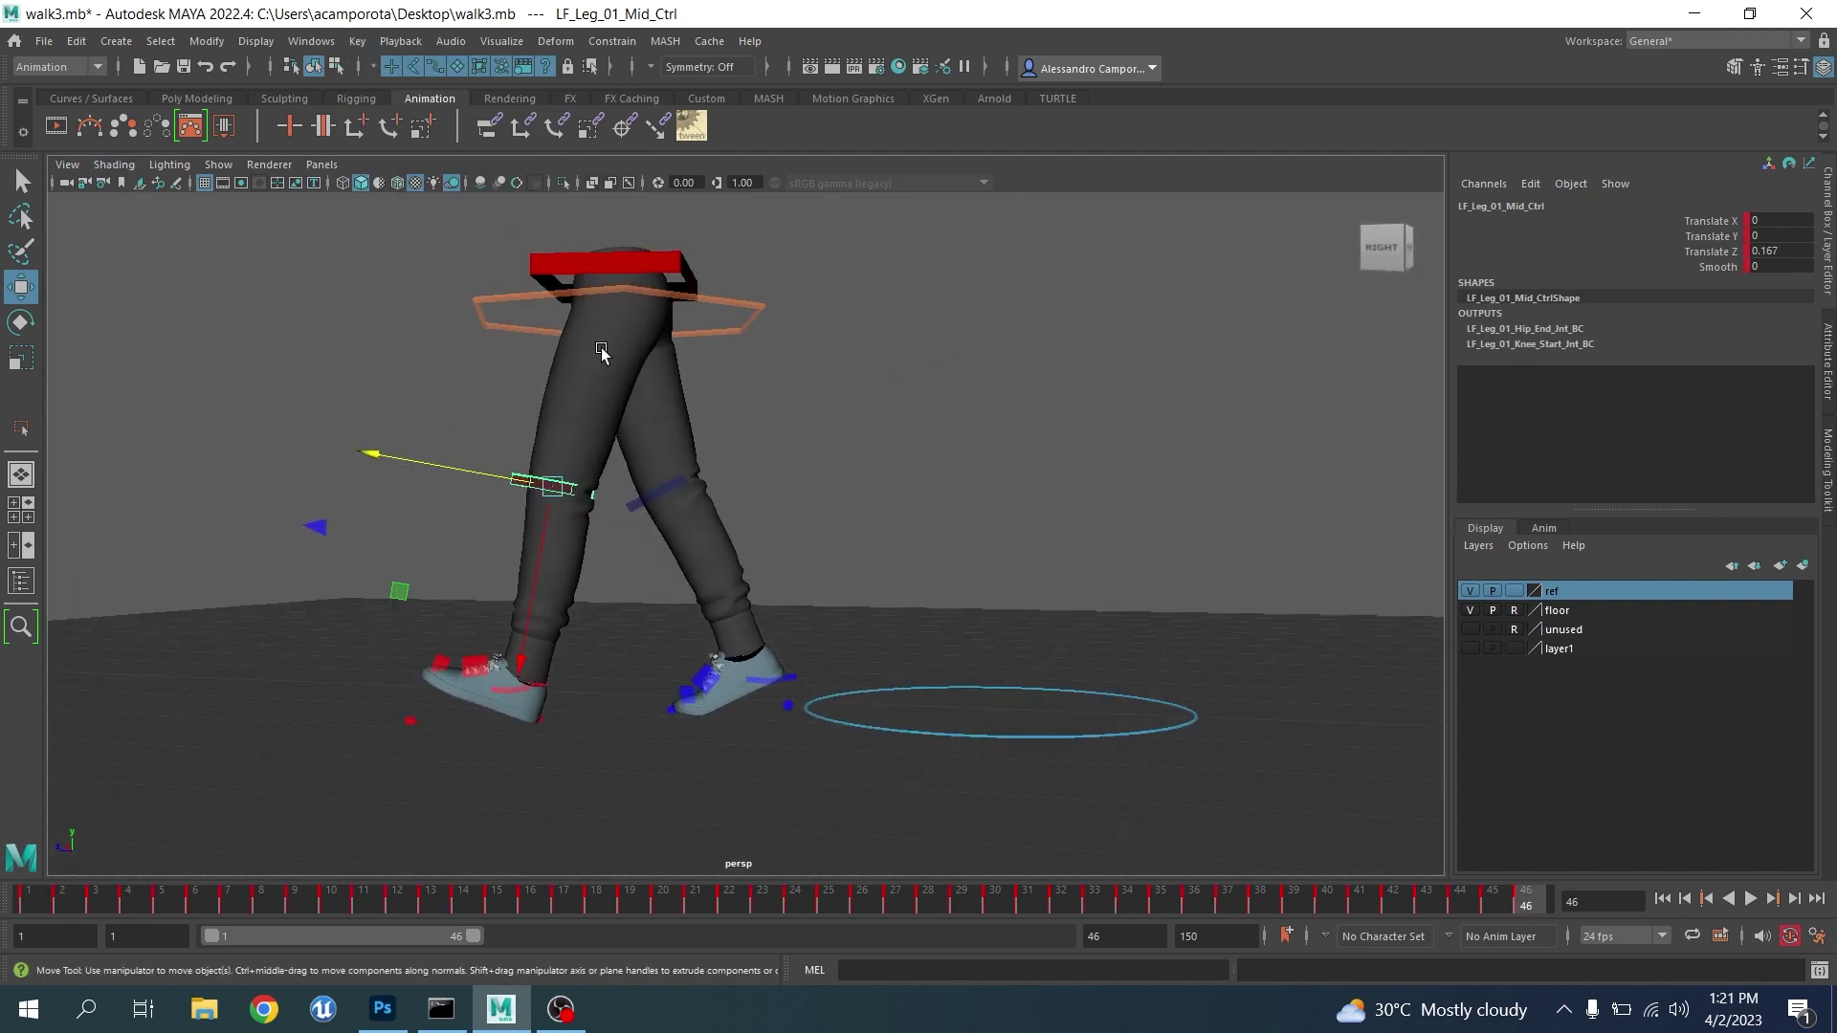
left_click_drag(136, 909, 0, 861)
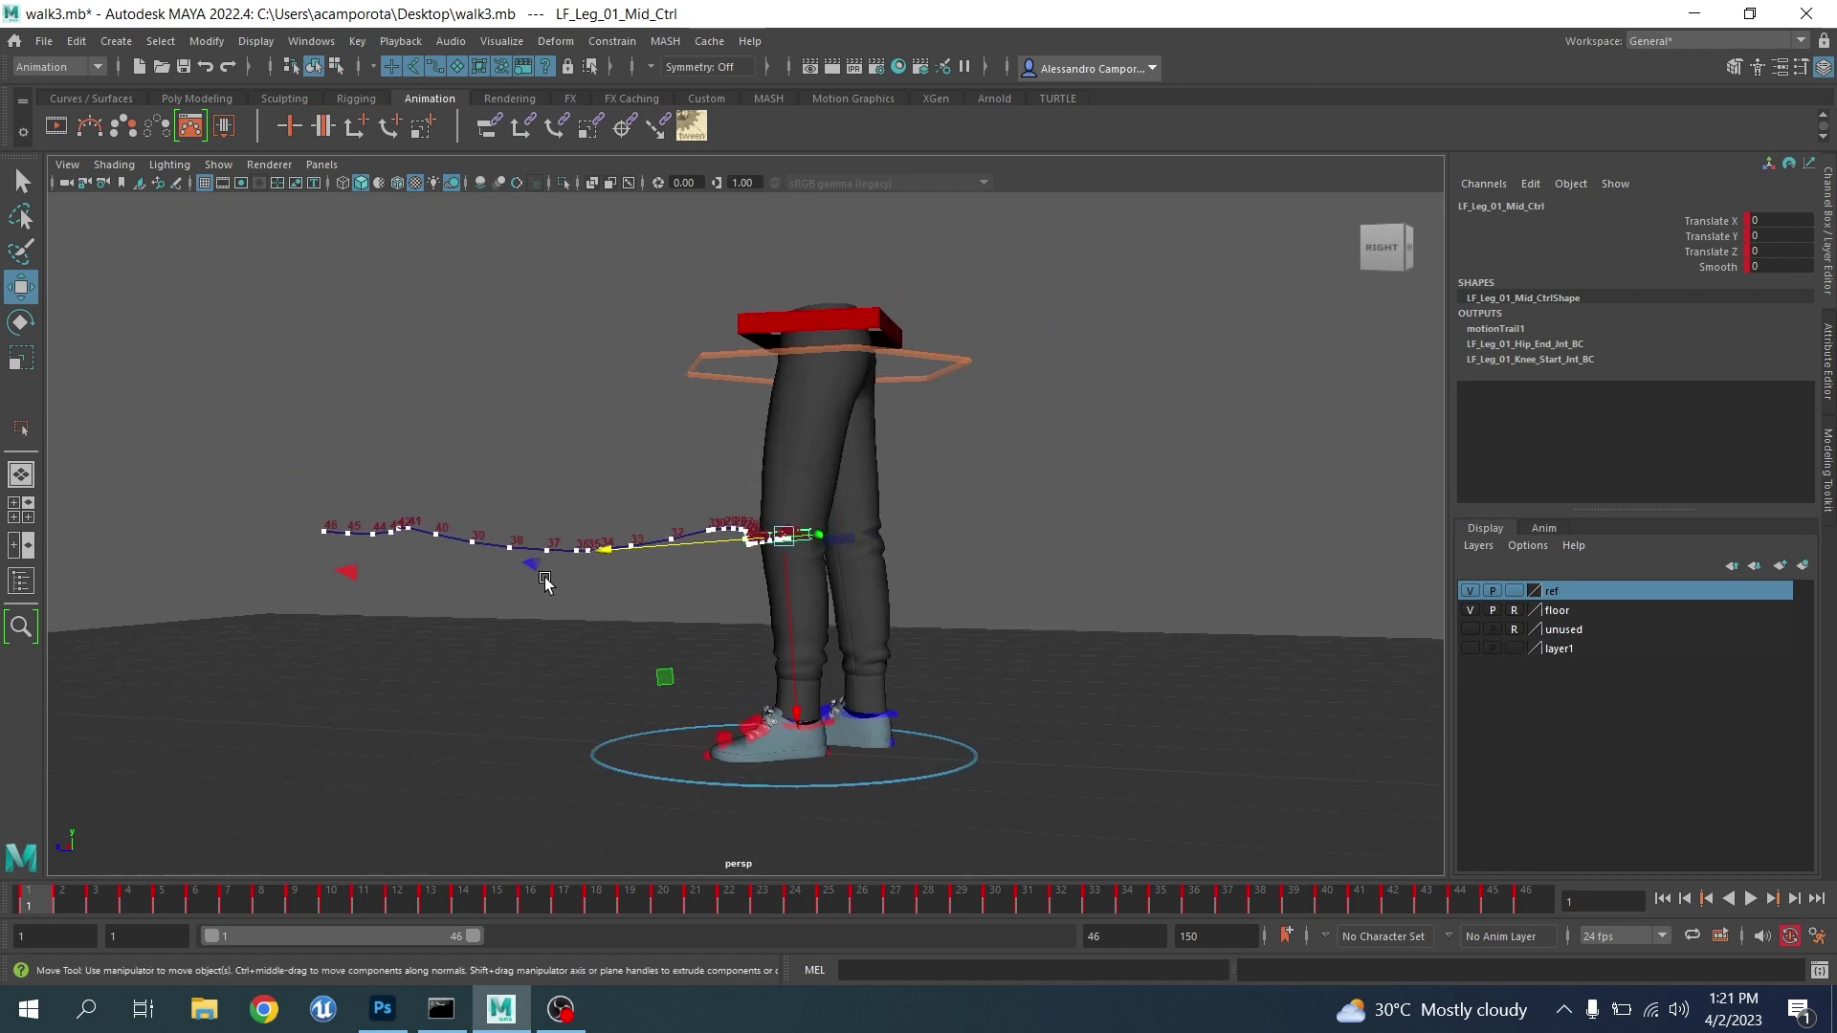
scroll(1037, 546, "up", 8)
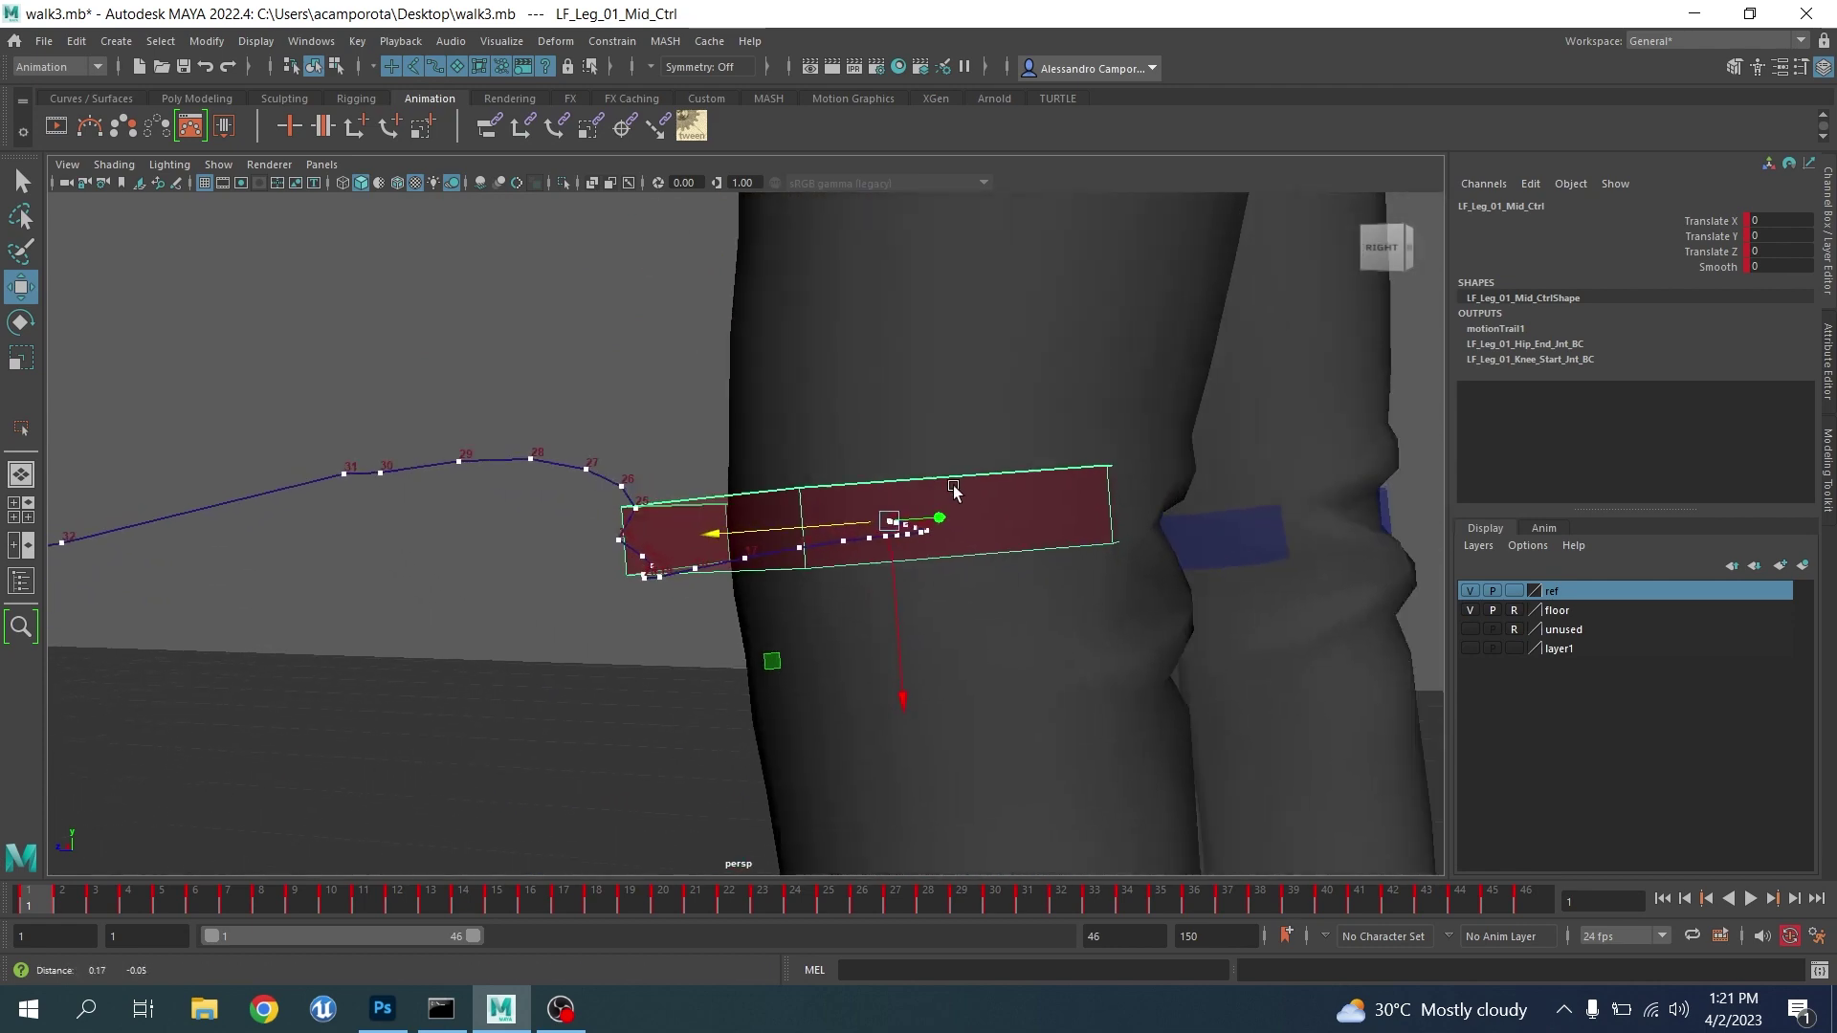
scroll(954, 491, "up", 5)
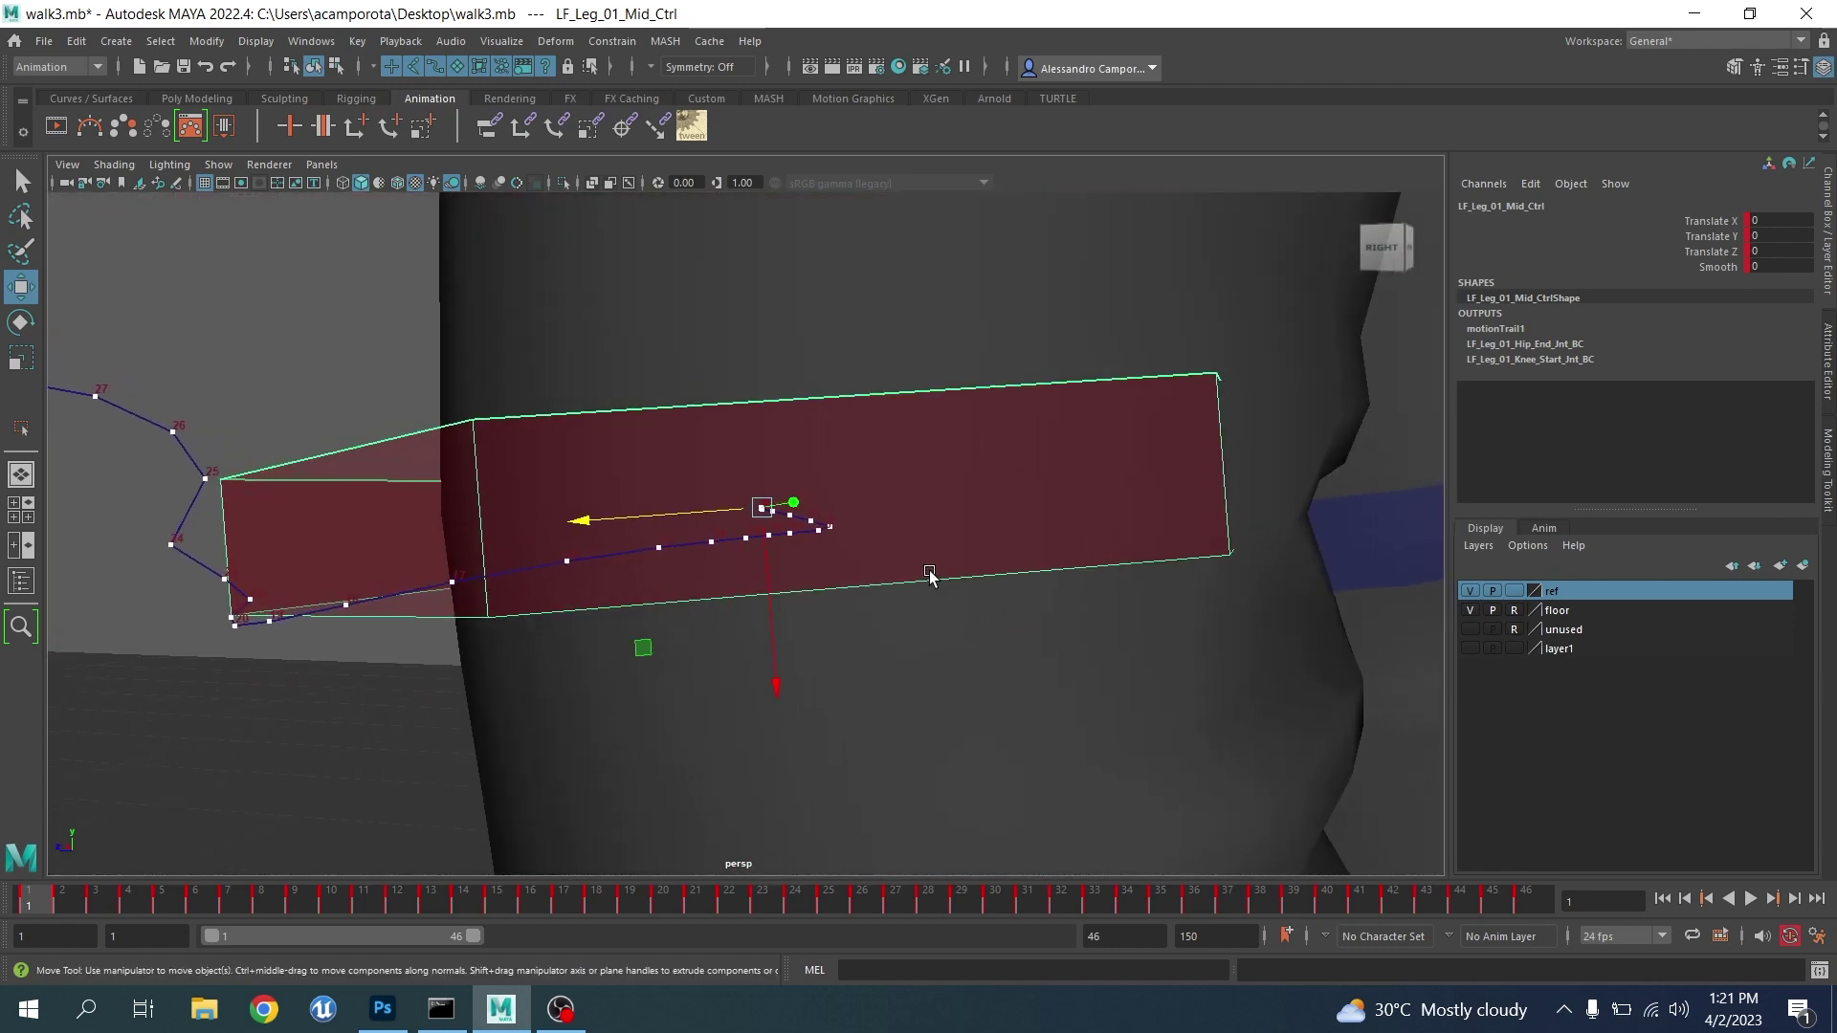
scroll(928, 576, "down", 2)
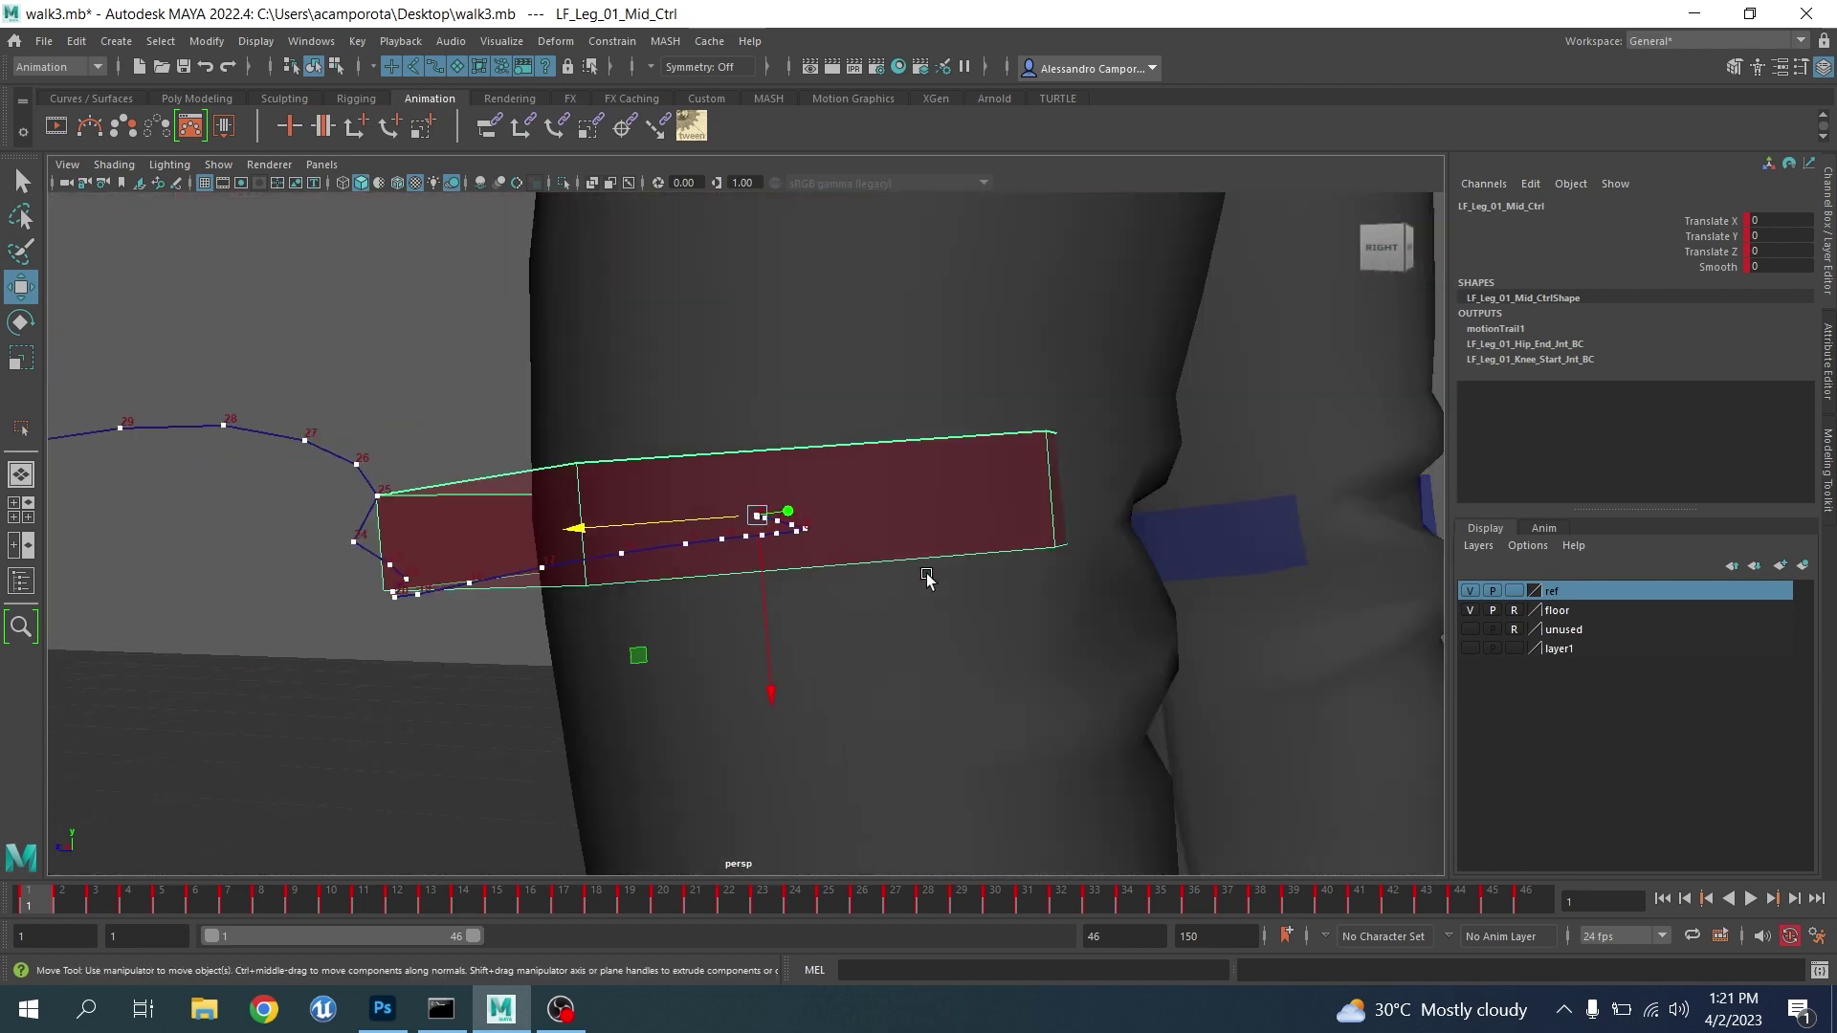
Move the left knee mid control forward and slightly up at frames 9 and 8 to smooth the trail's rear bend
key("period")
key("period")
key("period")
key("period")
key("period")
key("period")
key("period")
key("period")
key("period")
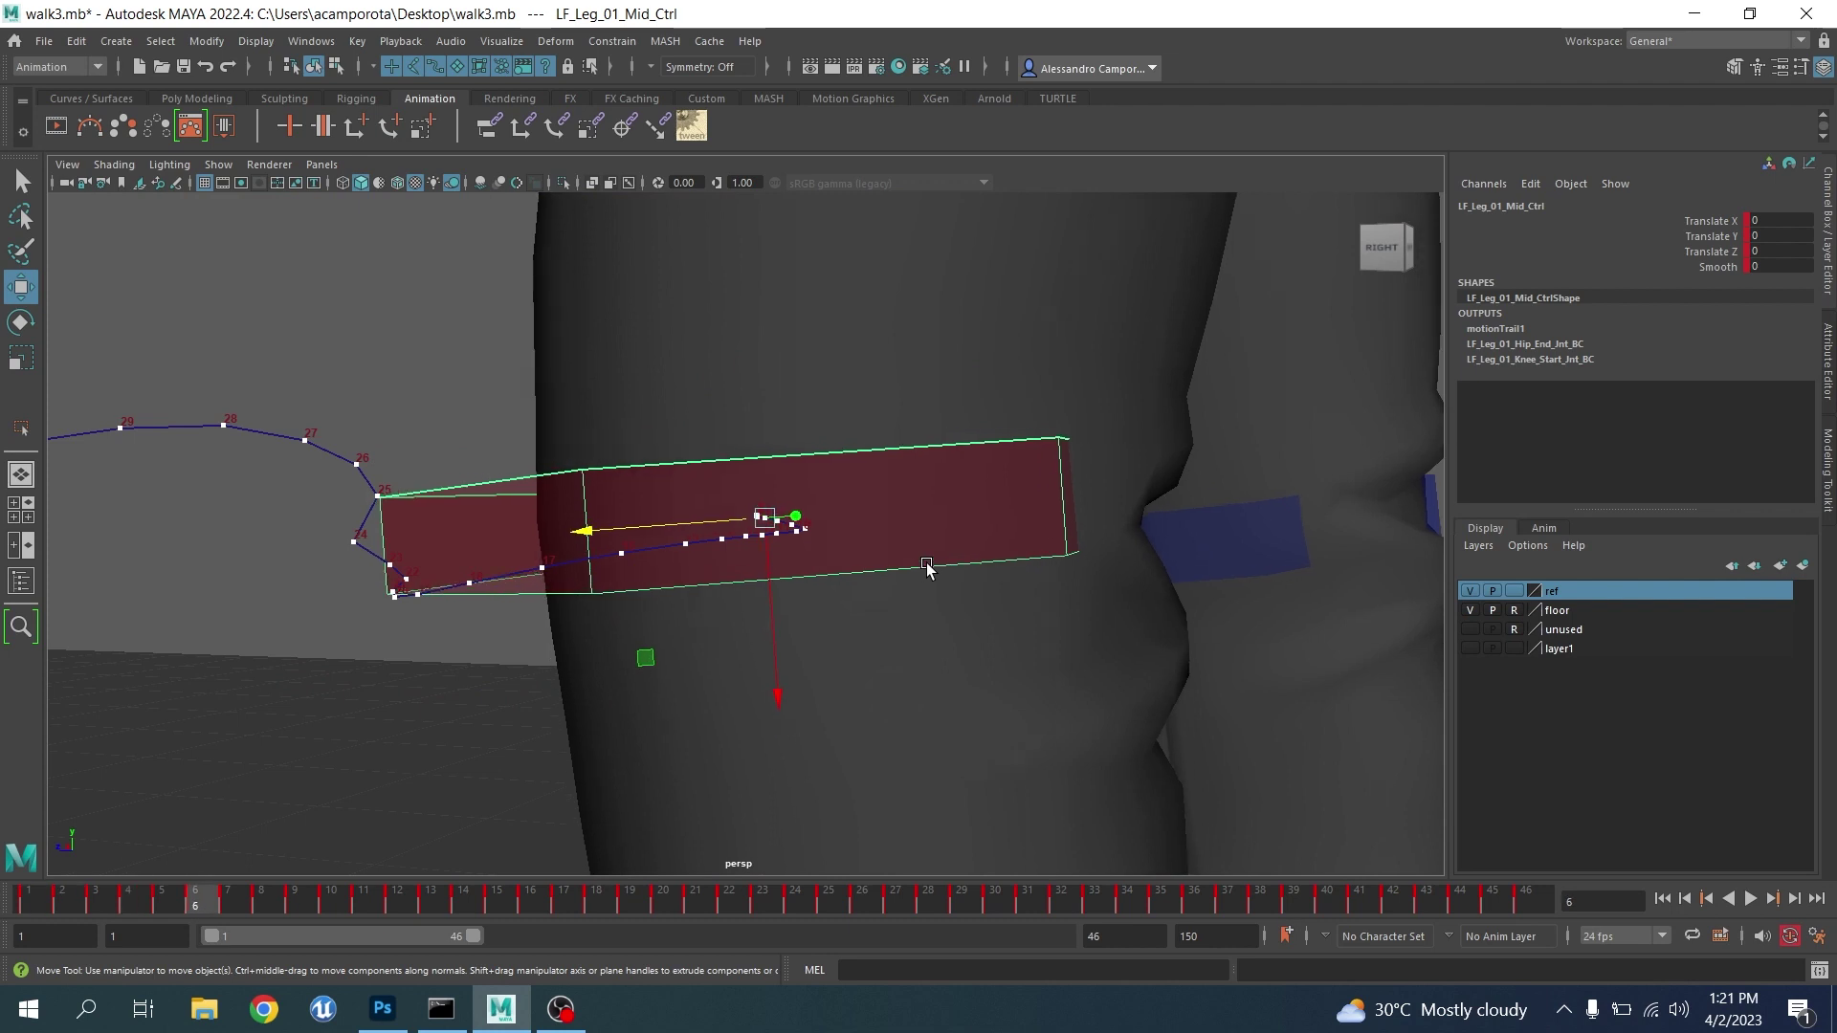
scroll(926, 567, "up", 4)
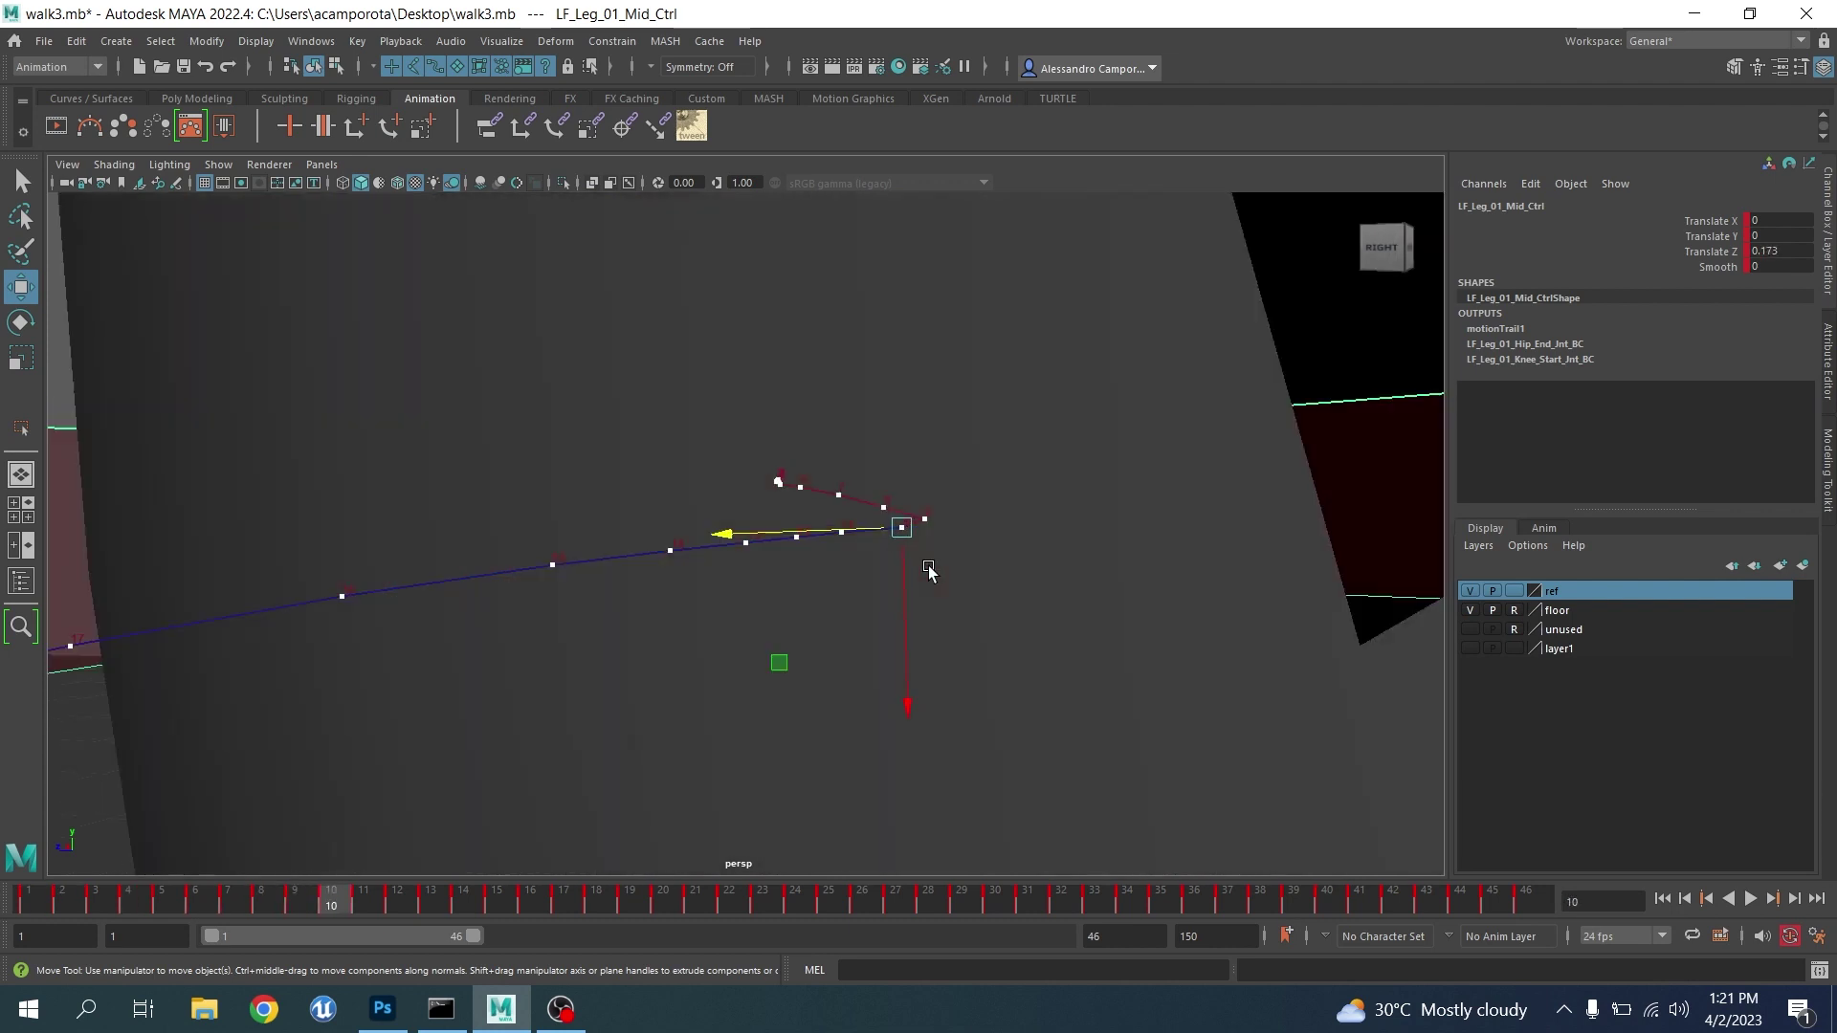
key("alt+comma")
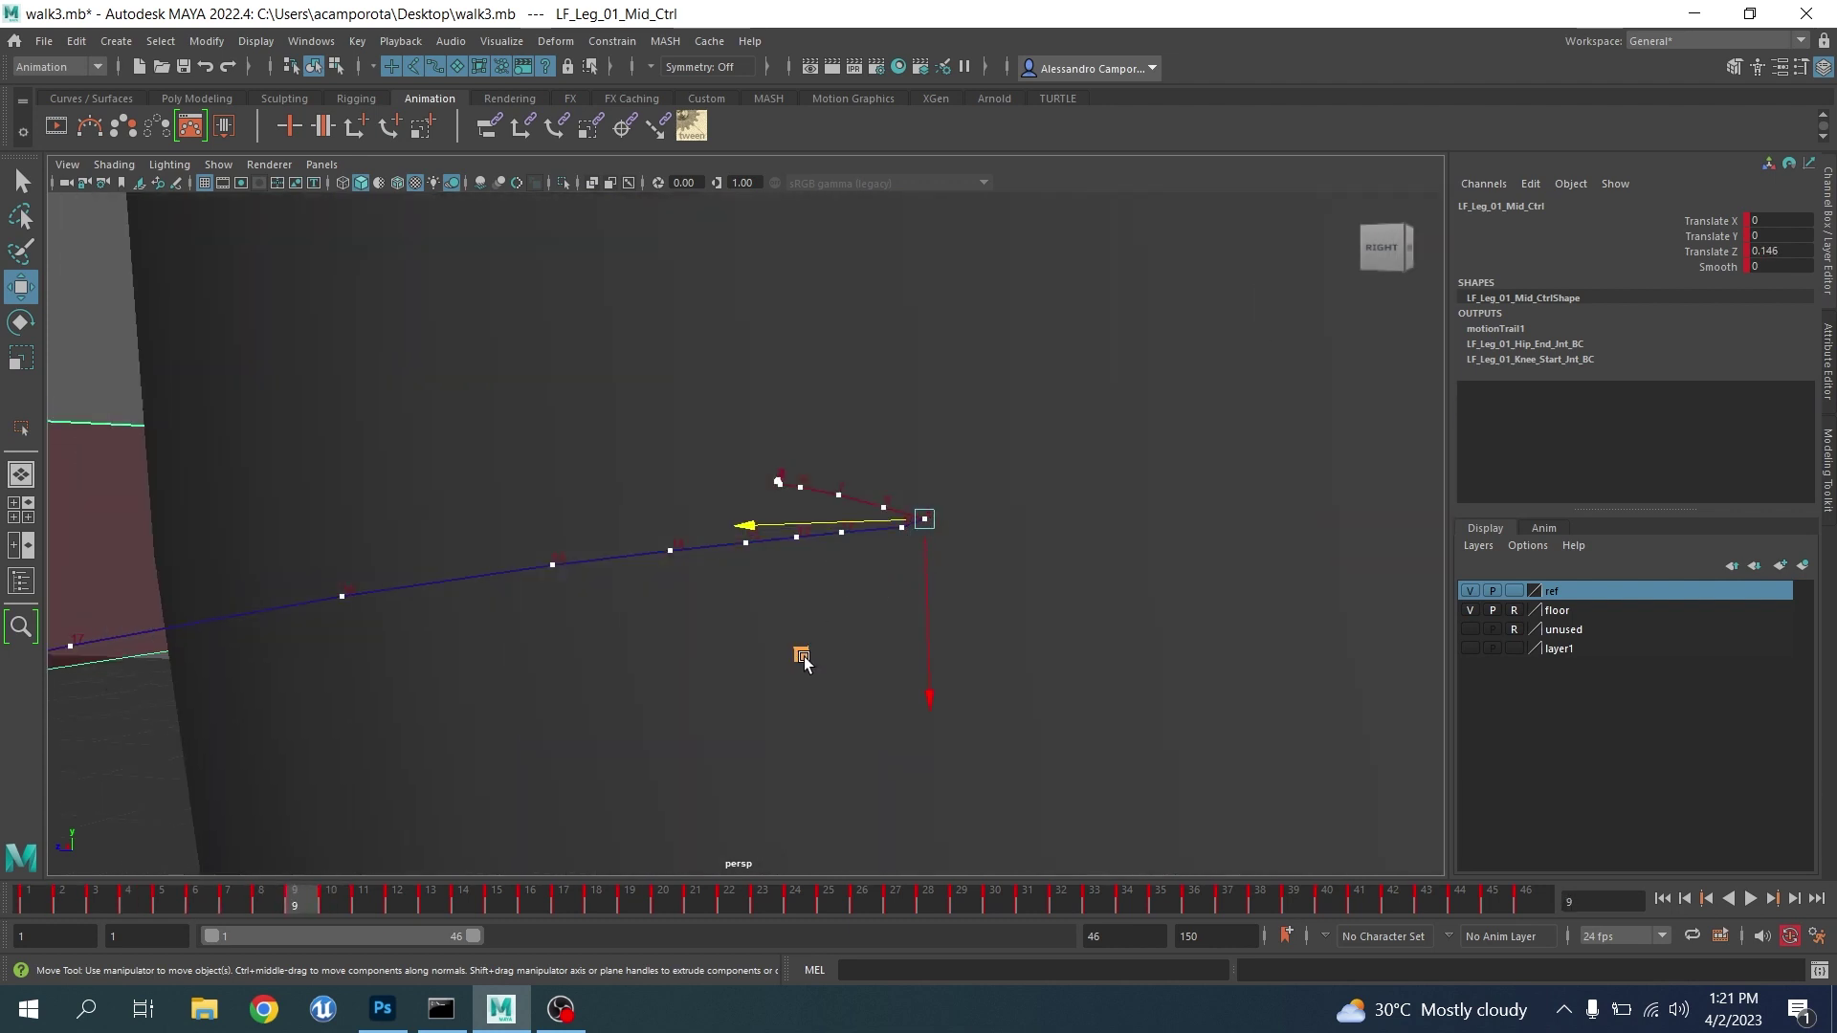
middle_click_drag(802, 657, 738, 638)
key("alt+comma")
key("alt+comma")
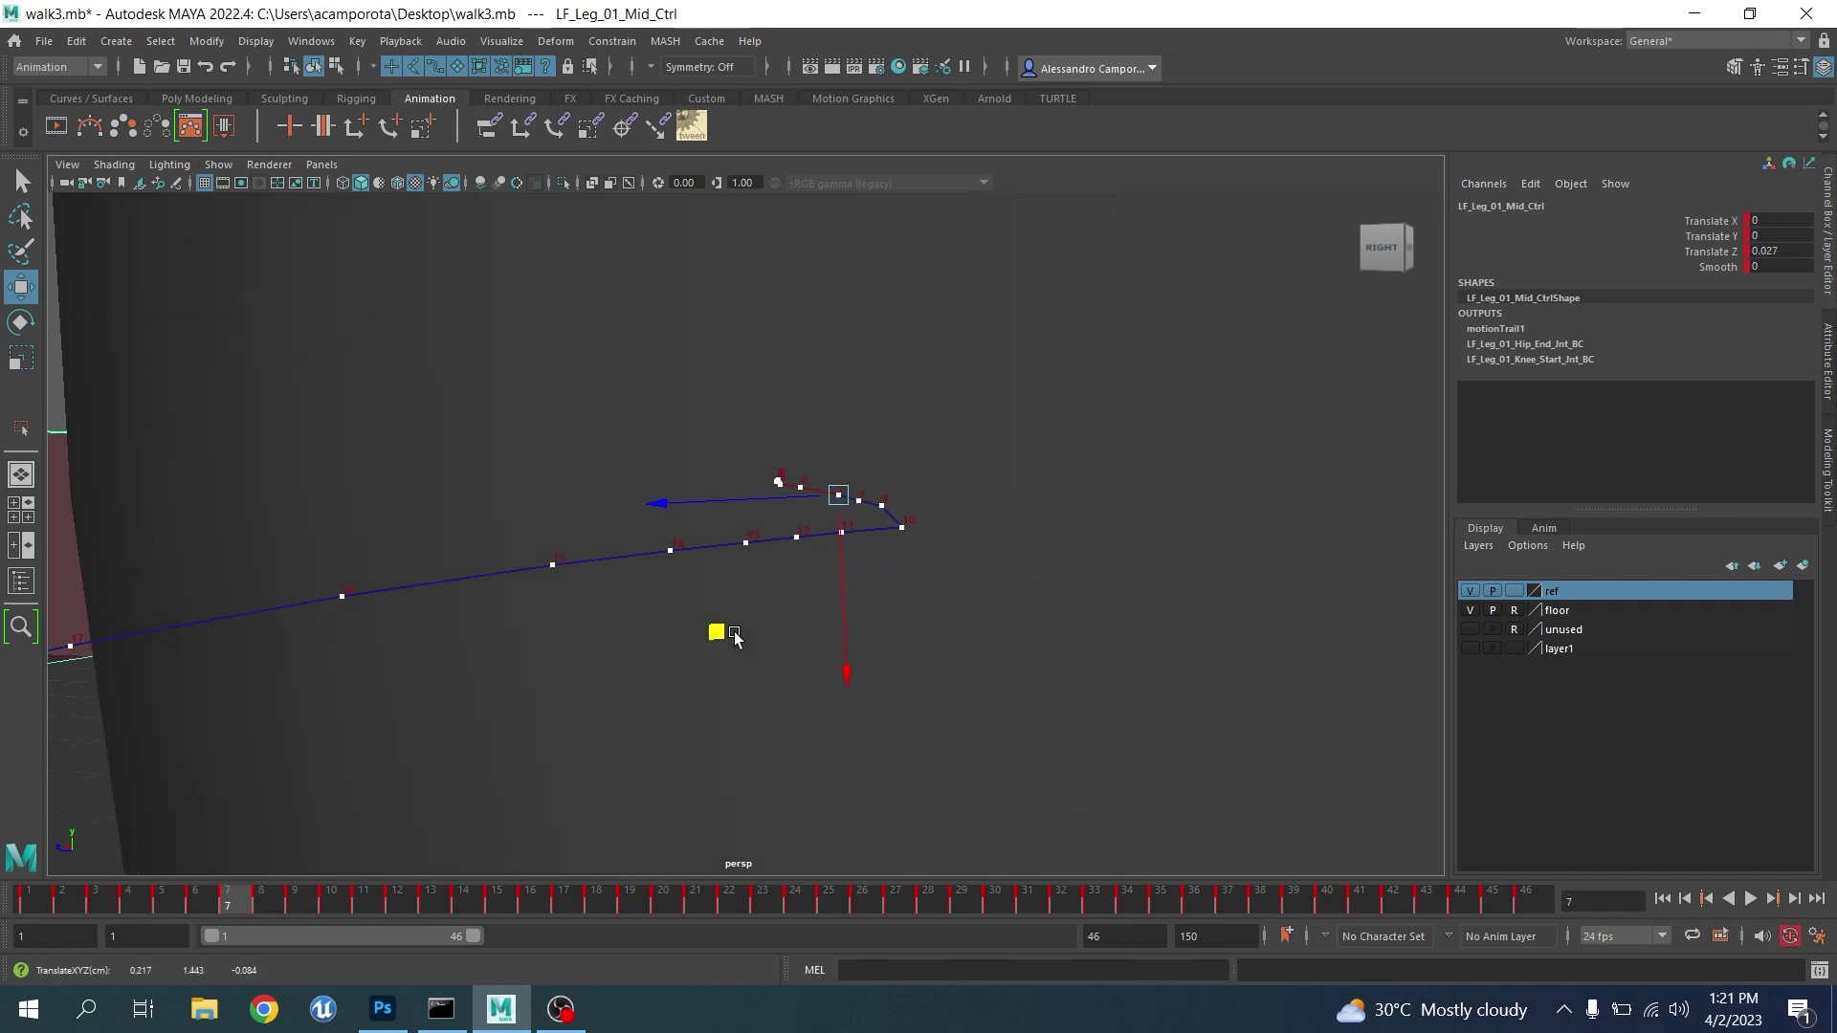
Nudge the left knee mid control at frames 7, 10 and 11 to even out the spacing of its trail points
left_click_drag(717, 631, 747, 656)
key("alt+period")
key("alt+period")
key("alt+period")
key("alt+period")
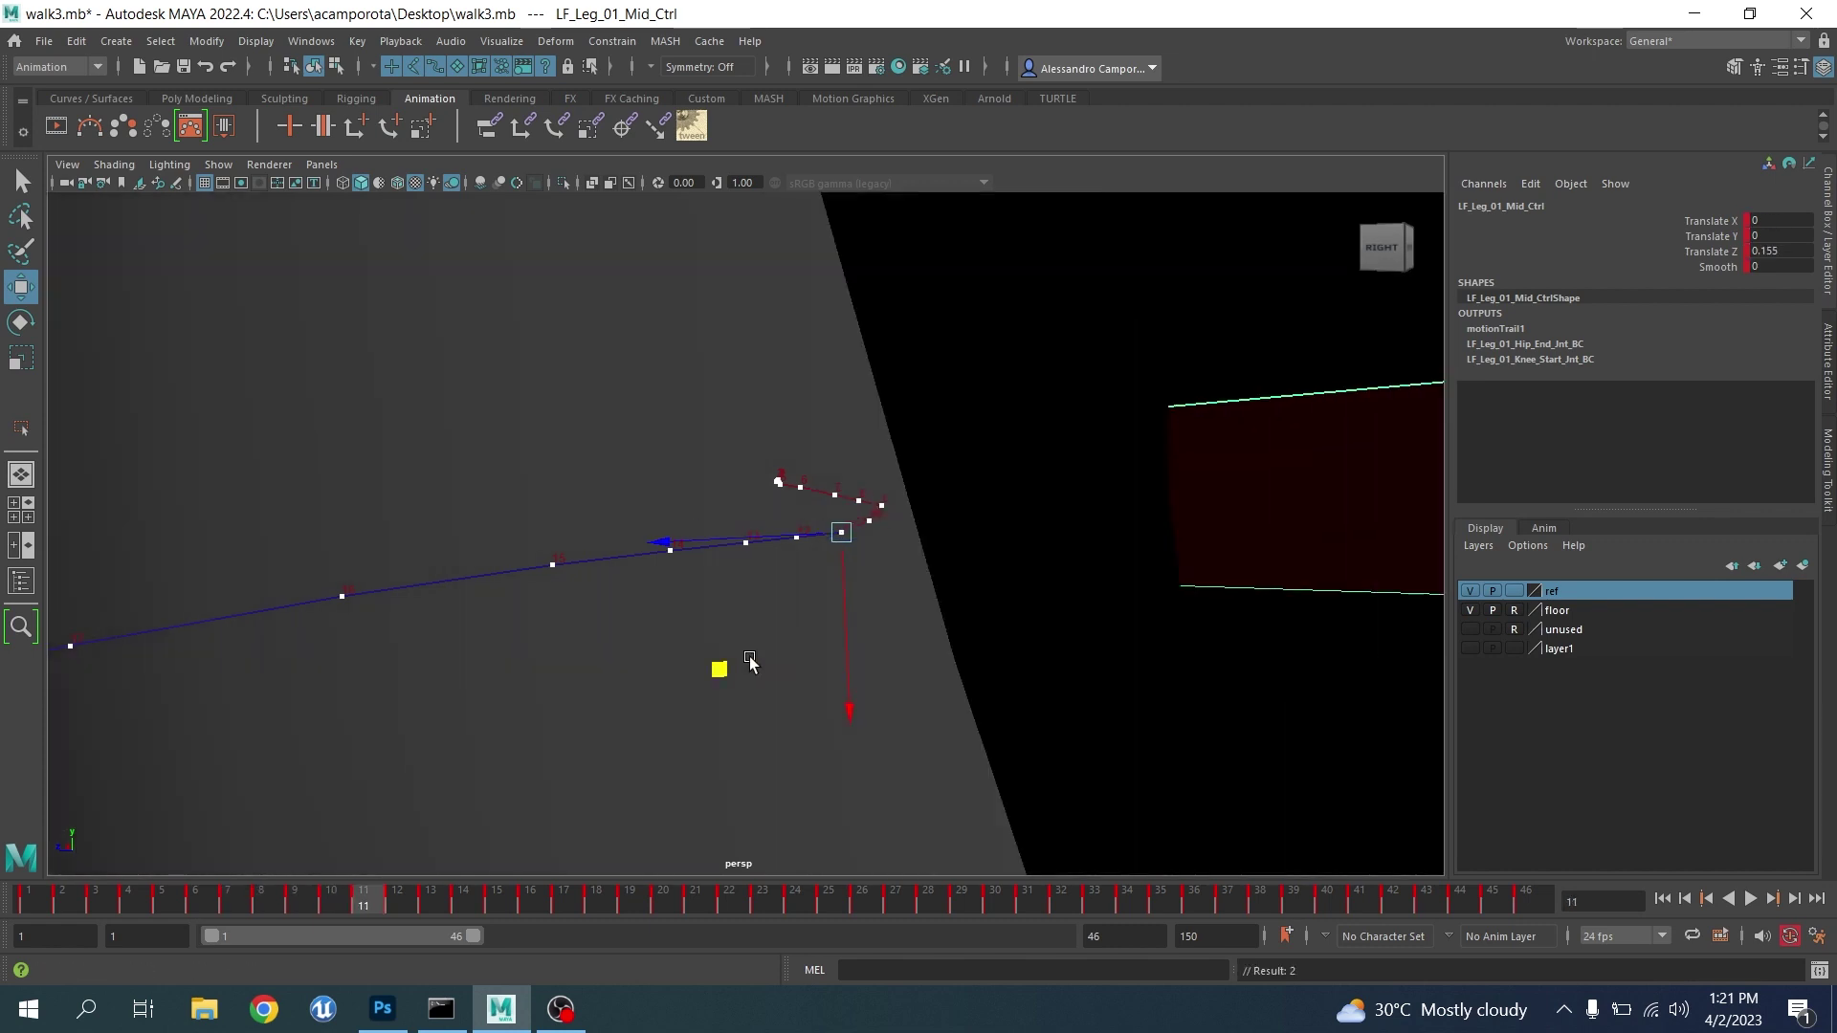
middle_click_drag(847, 672, 850, 665)
Return to frame 9 and set the left knee mid control's Translate Z to about 0.207
key("alt+comma")
key("alt+comma")
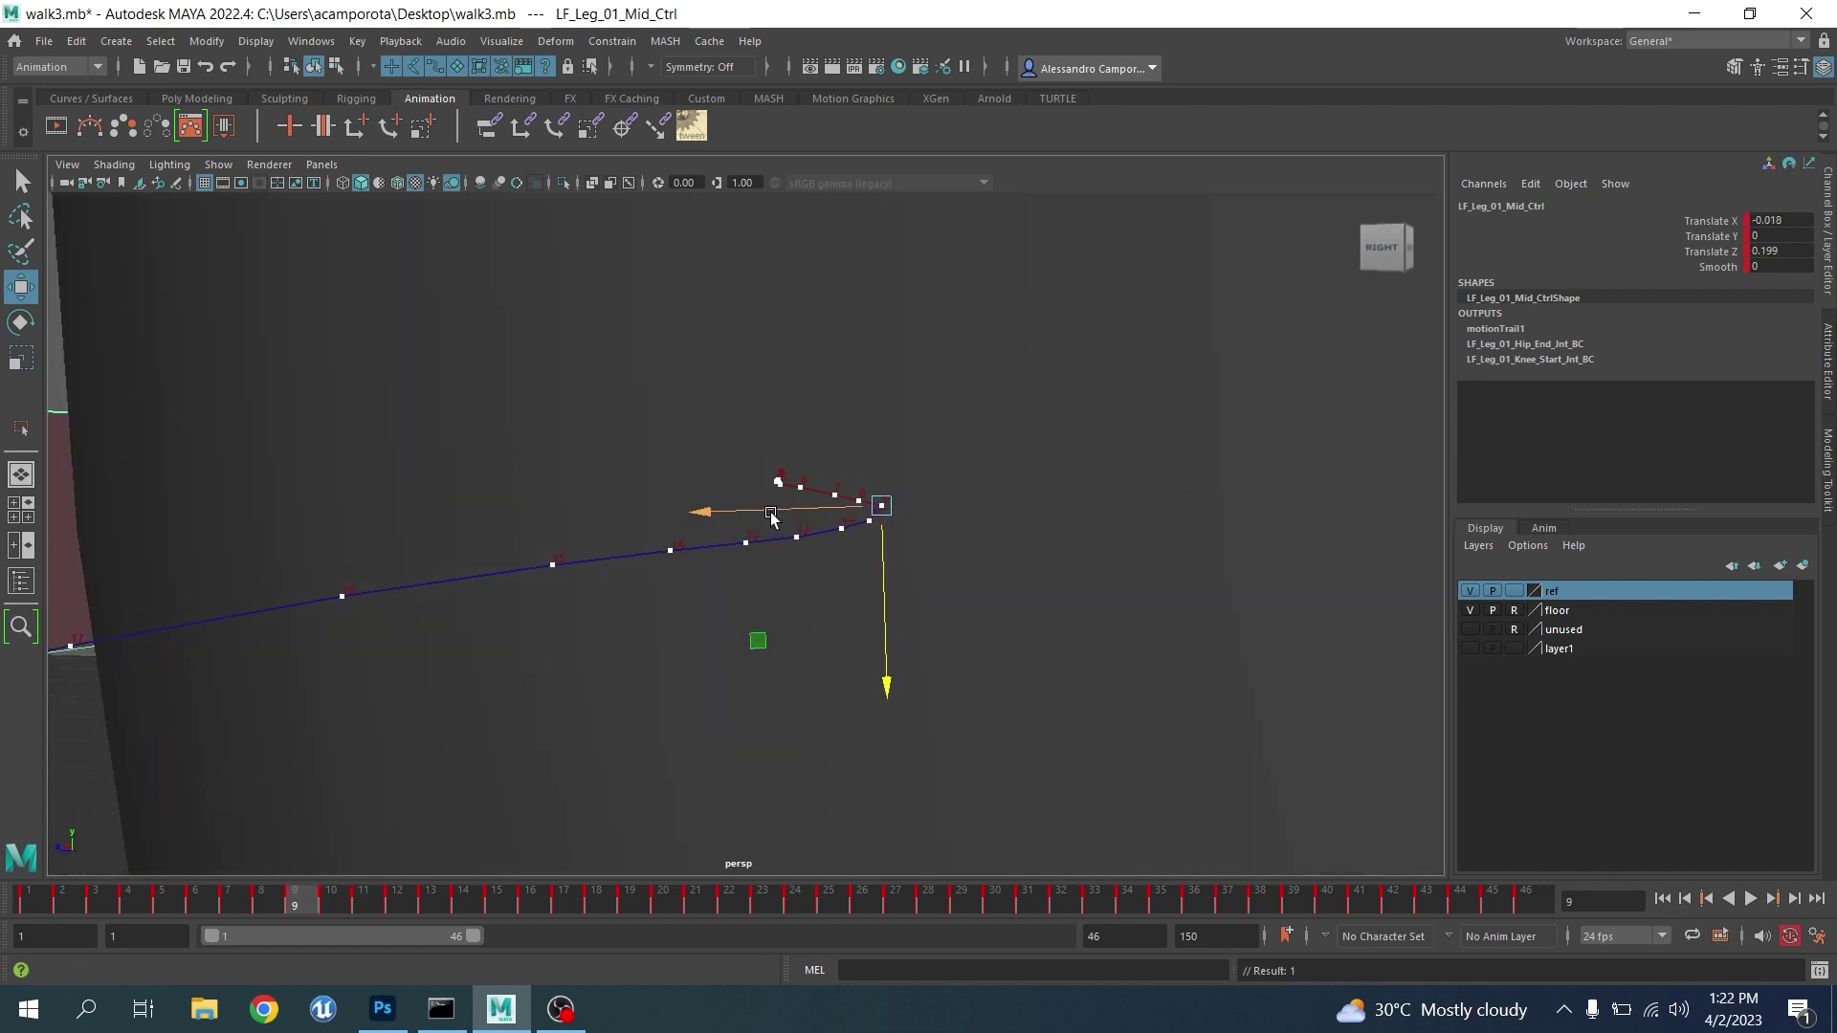
left_click_drag(771, 517, 765, 517)
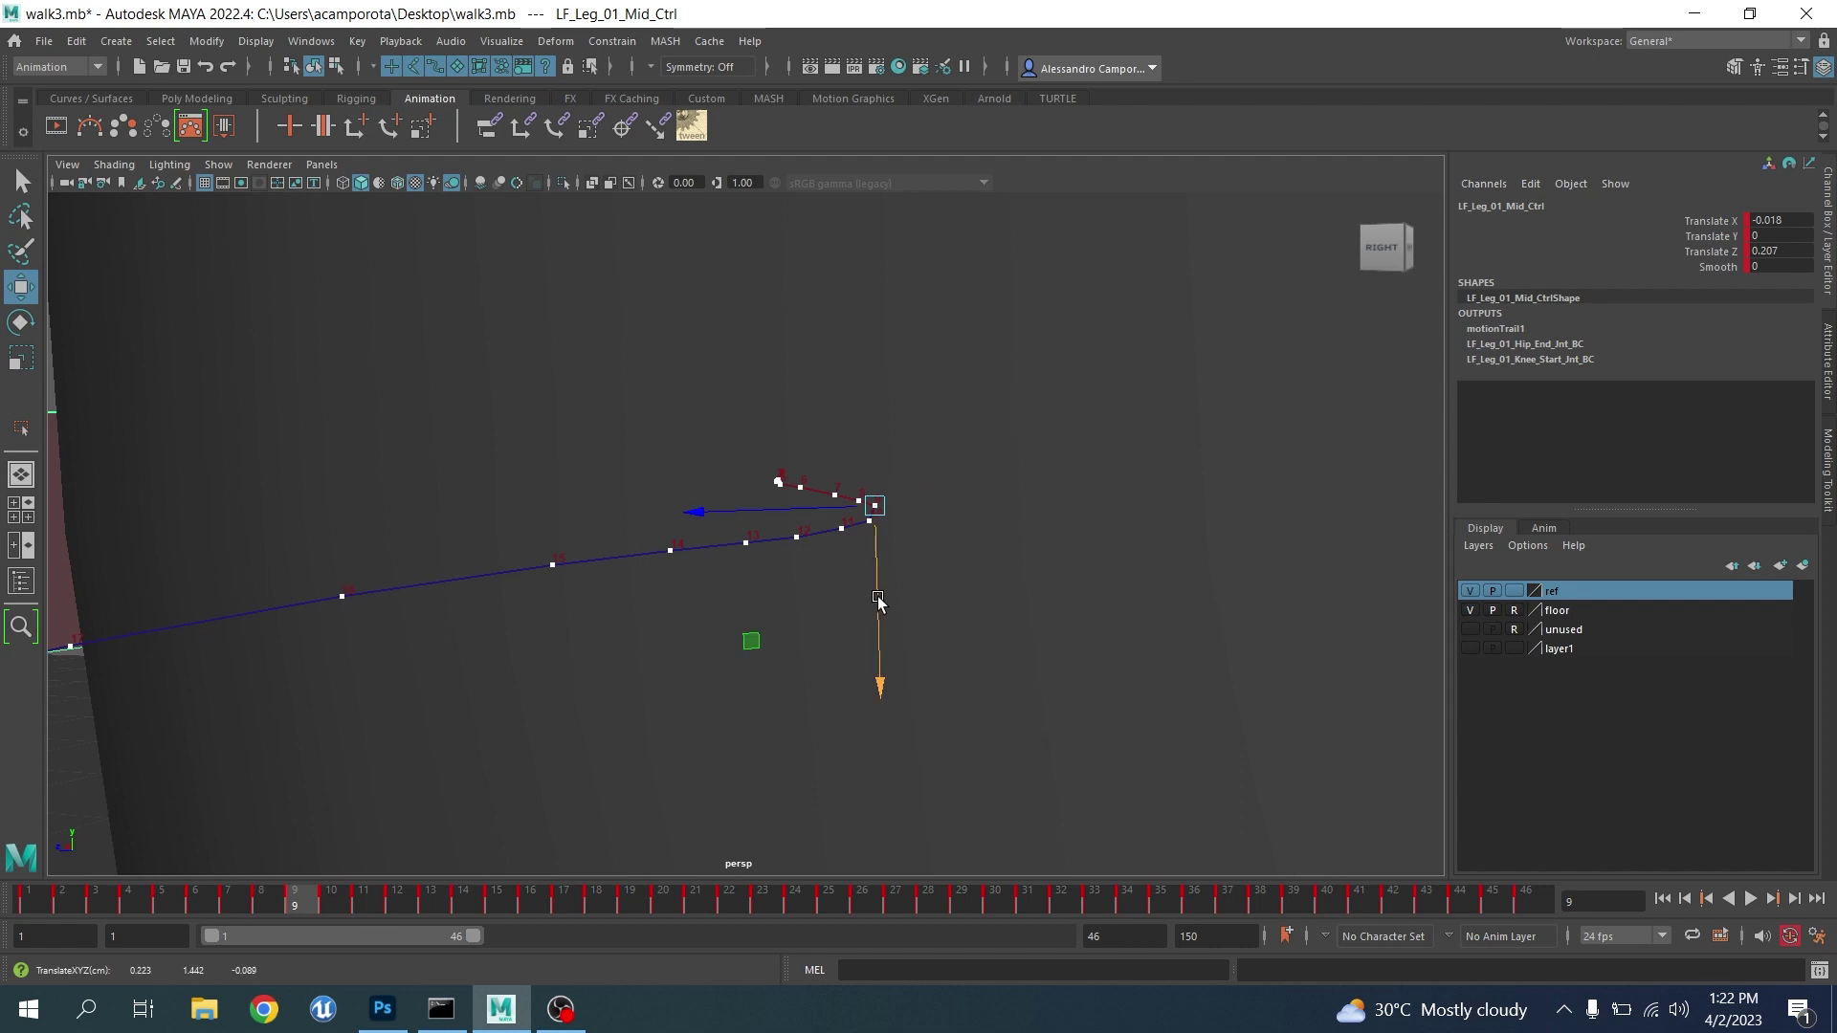
Shift the left knee mid control slightly back and up at frame 19 to smooth its motion trail
key("alt+period")
key("alt+period")
key("alt+period")
key("alt+period")
key("alt+period")
key("alt+period")
key("alt+period")
key("alt+period")
key("alt+period")
key("alt+period")
key("alt+period")
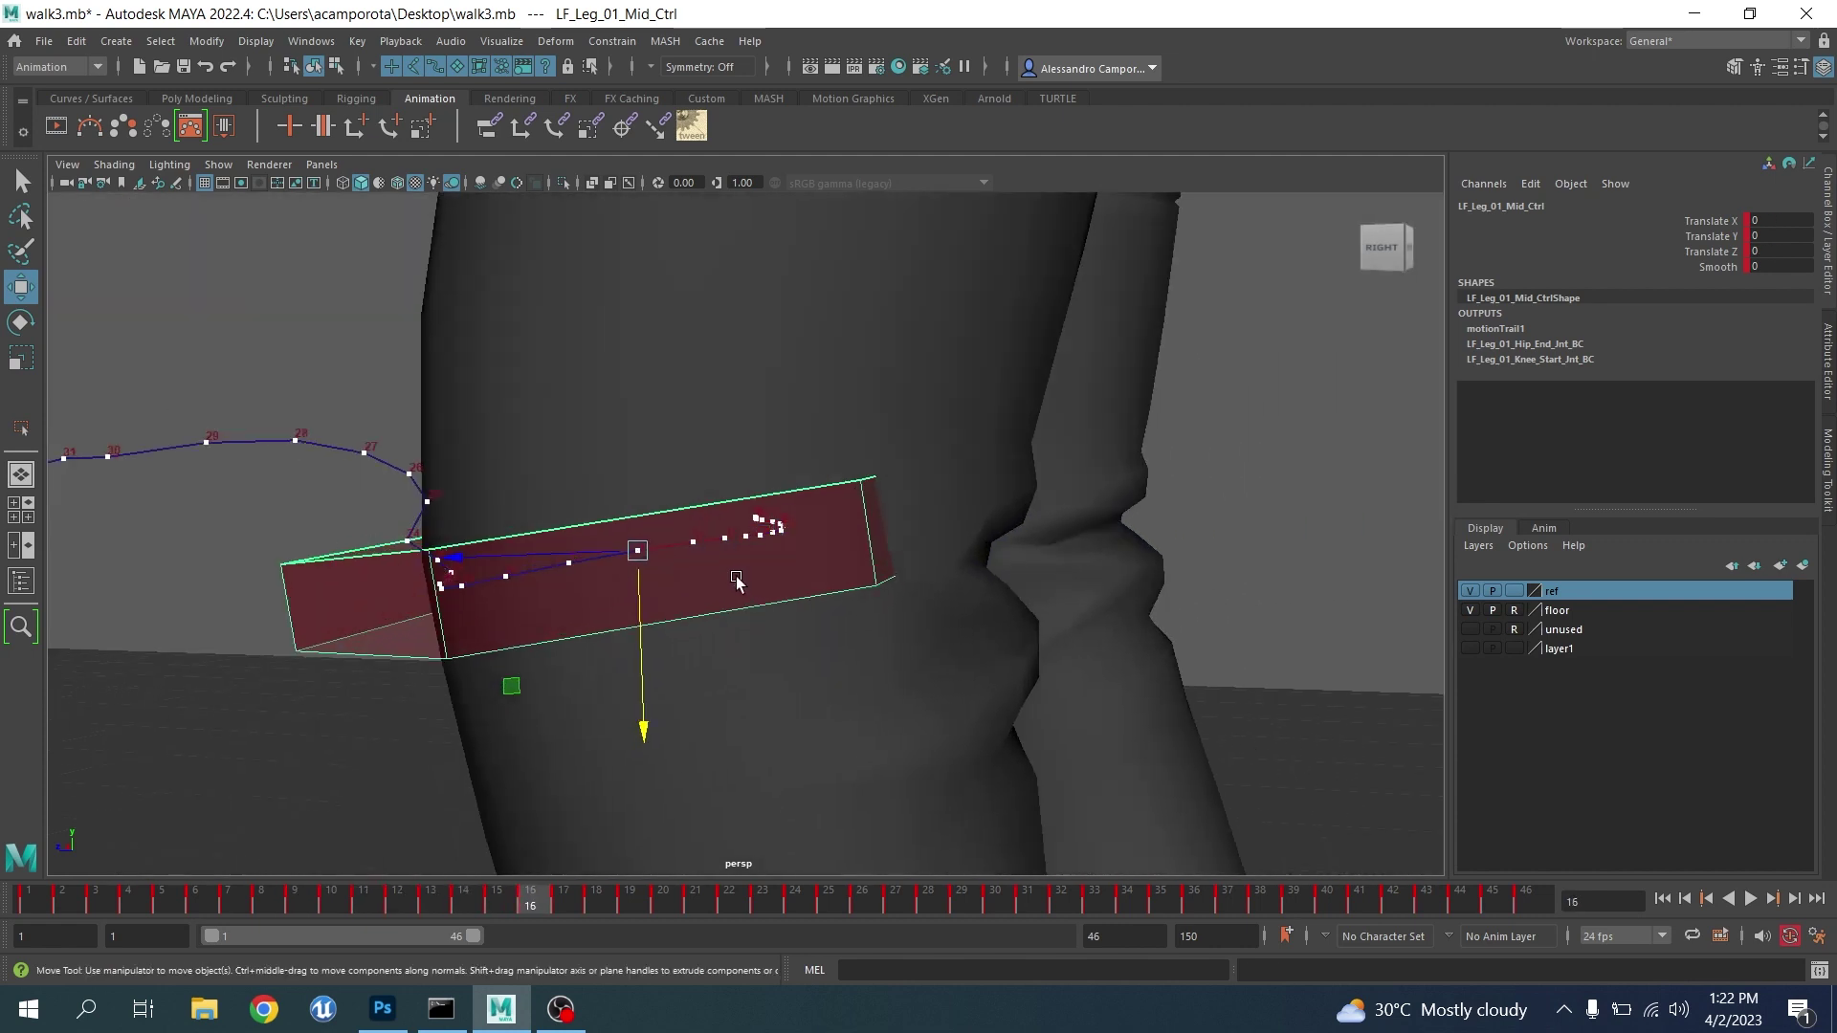
middle_click_drag(576, 522, 716, 503, "alt")
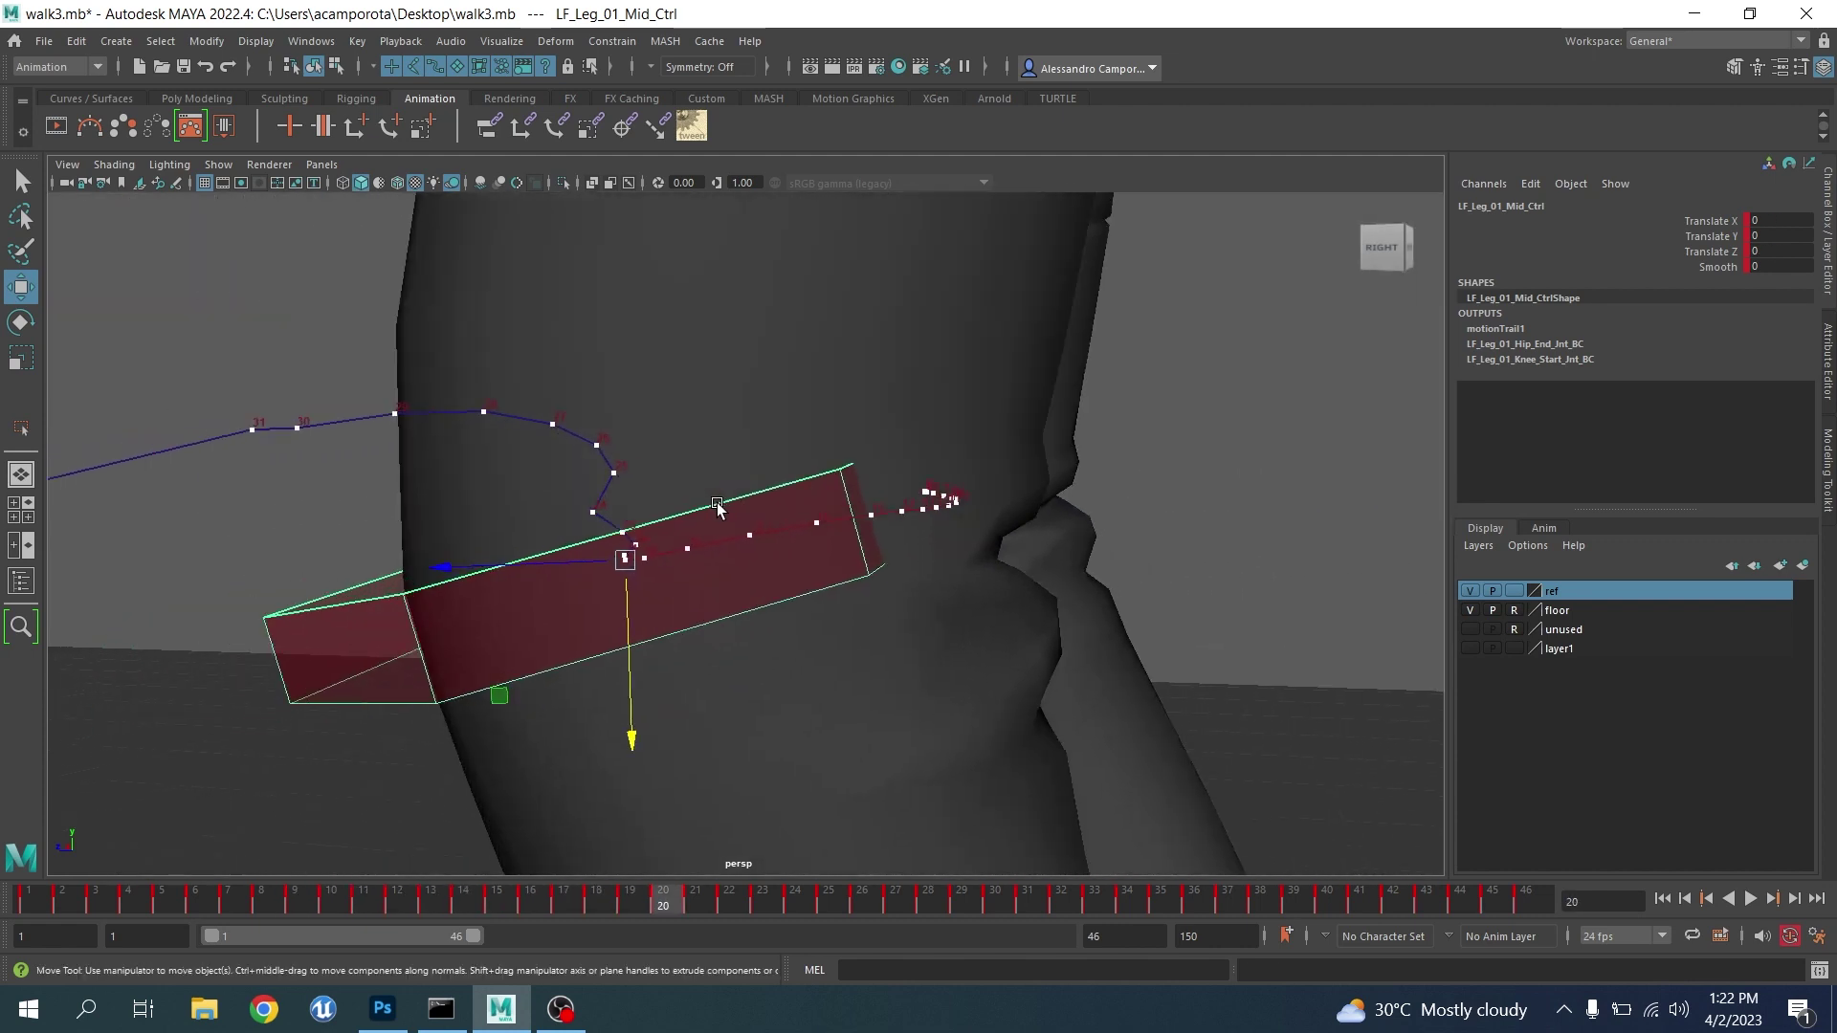
scroll(715, 503, "up", 3)
key("alt+comma")
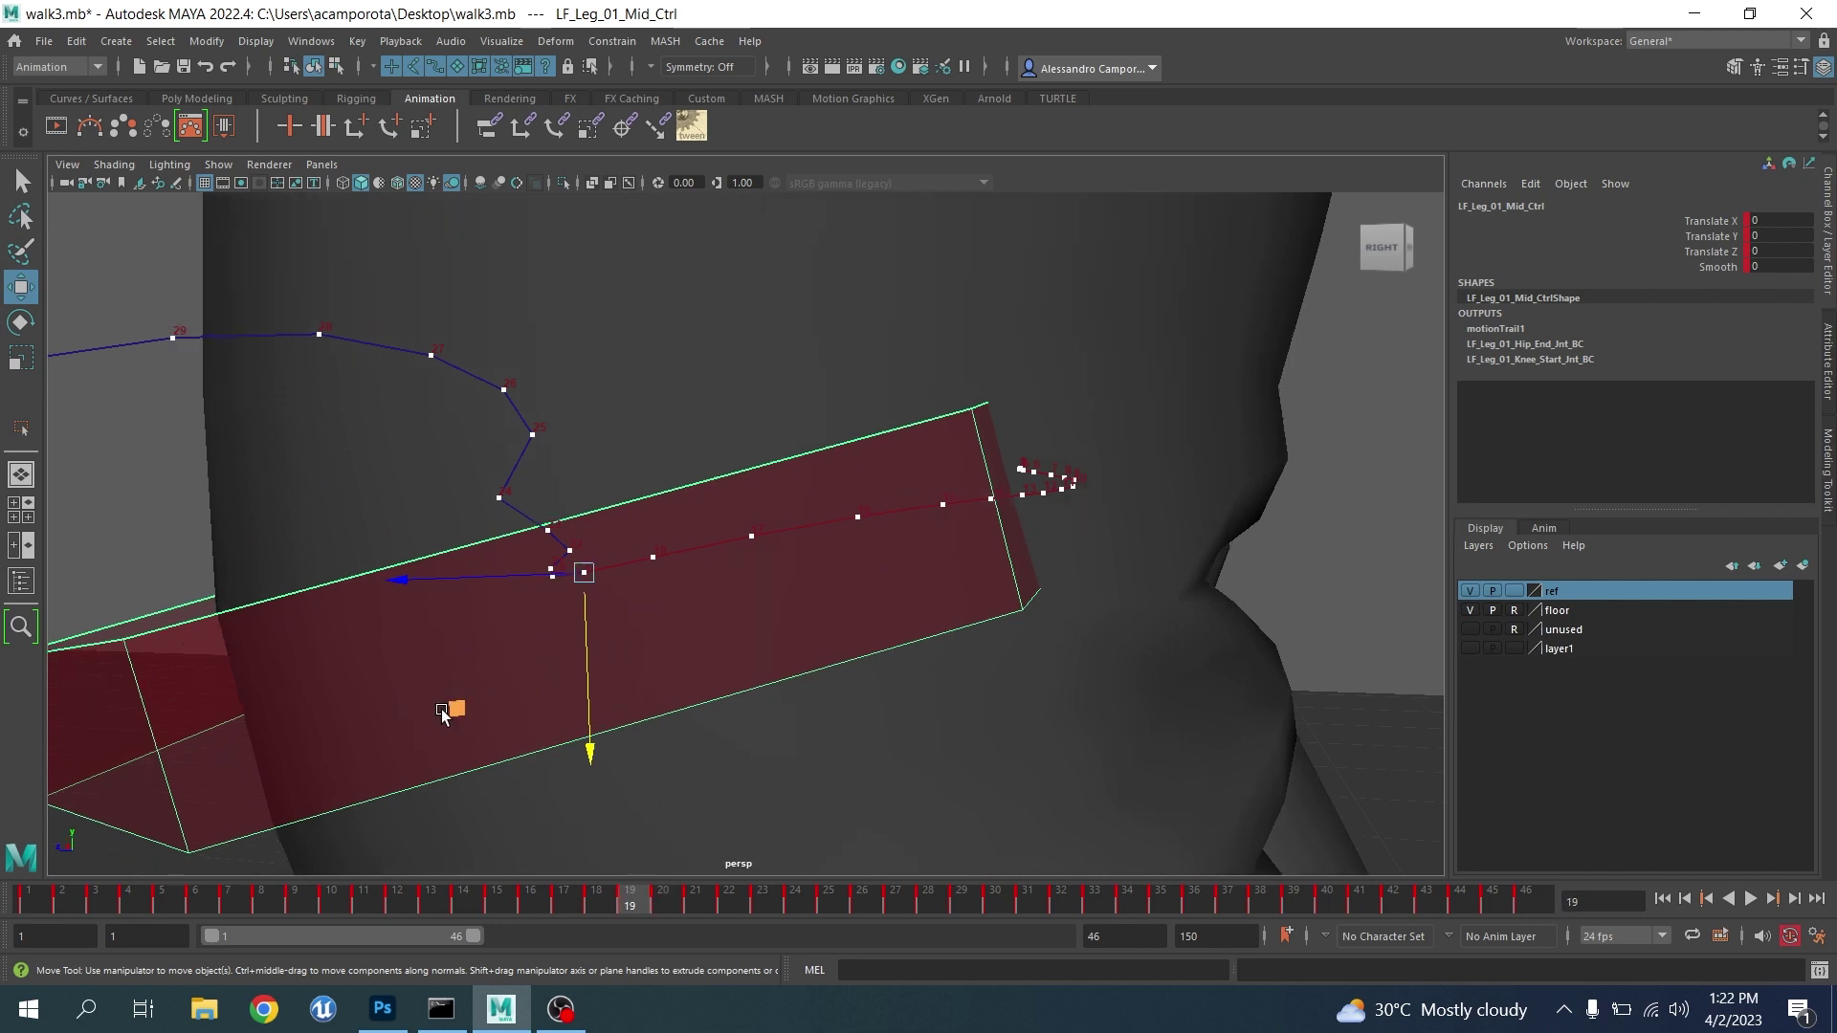
key("alt+period")
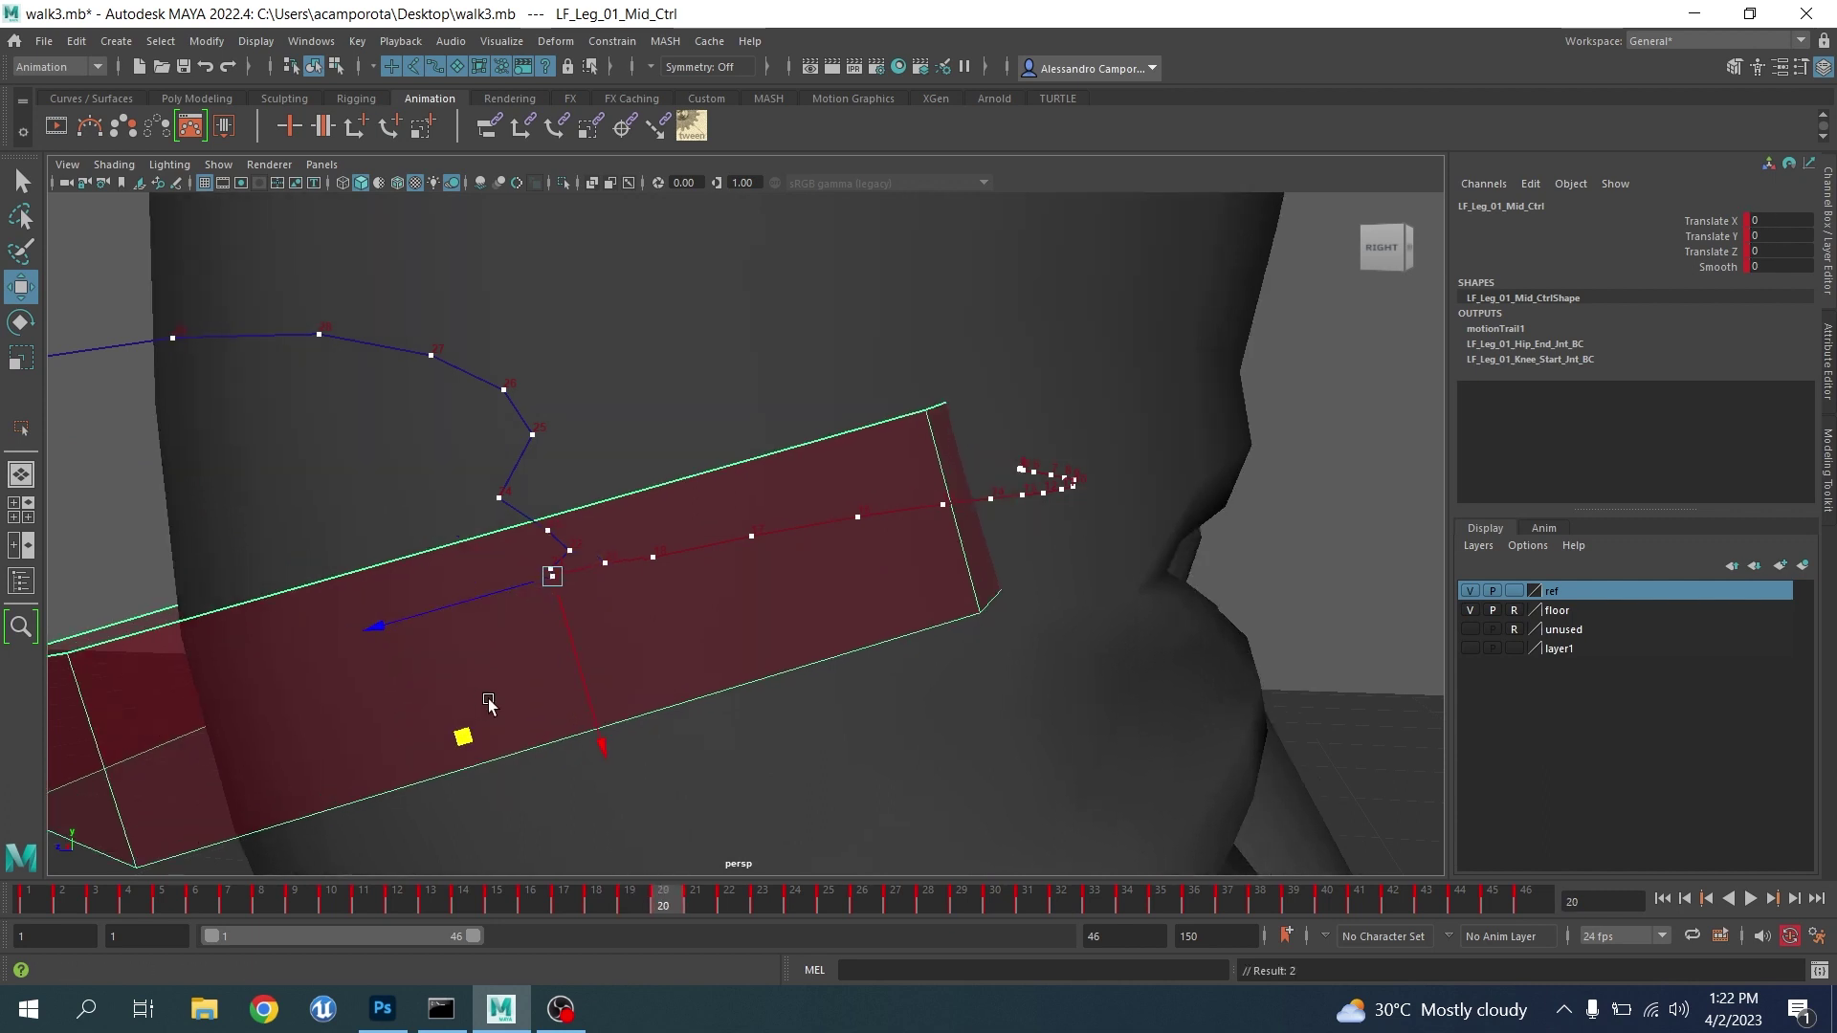
Round out the trail's bend by repositioning the left knee mid control at frames 20 to 24, with frame 20 at -0.026 X and -0.091 Z
left_click_drag(463, 738, 440, 636)
key("alt+period")
key("alt+period")
key("alt+period")
key("alt+period")
key("alt+comma")
key("alt+comma")
key("alt+comma")
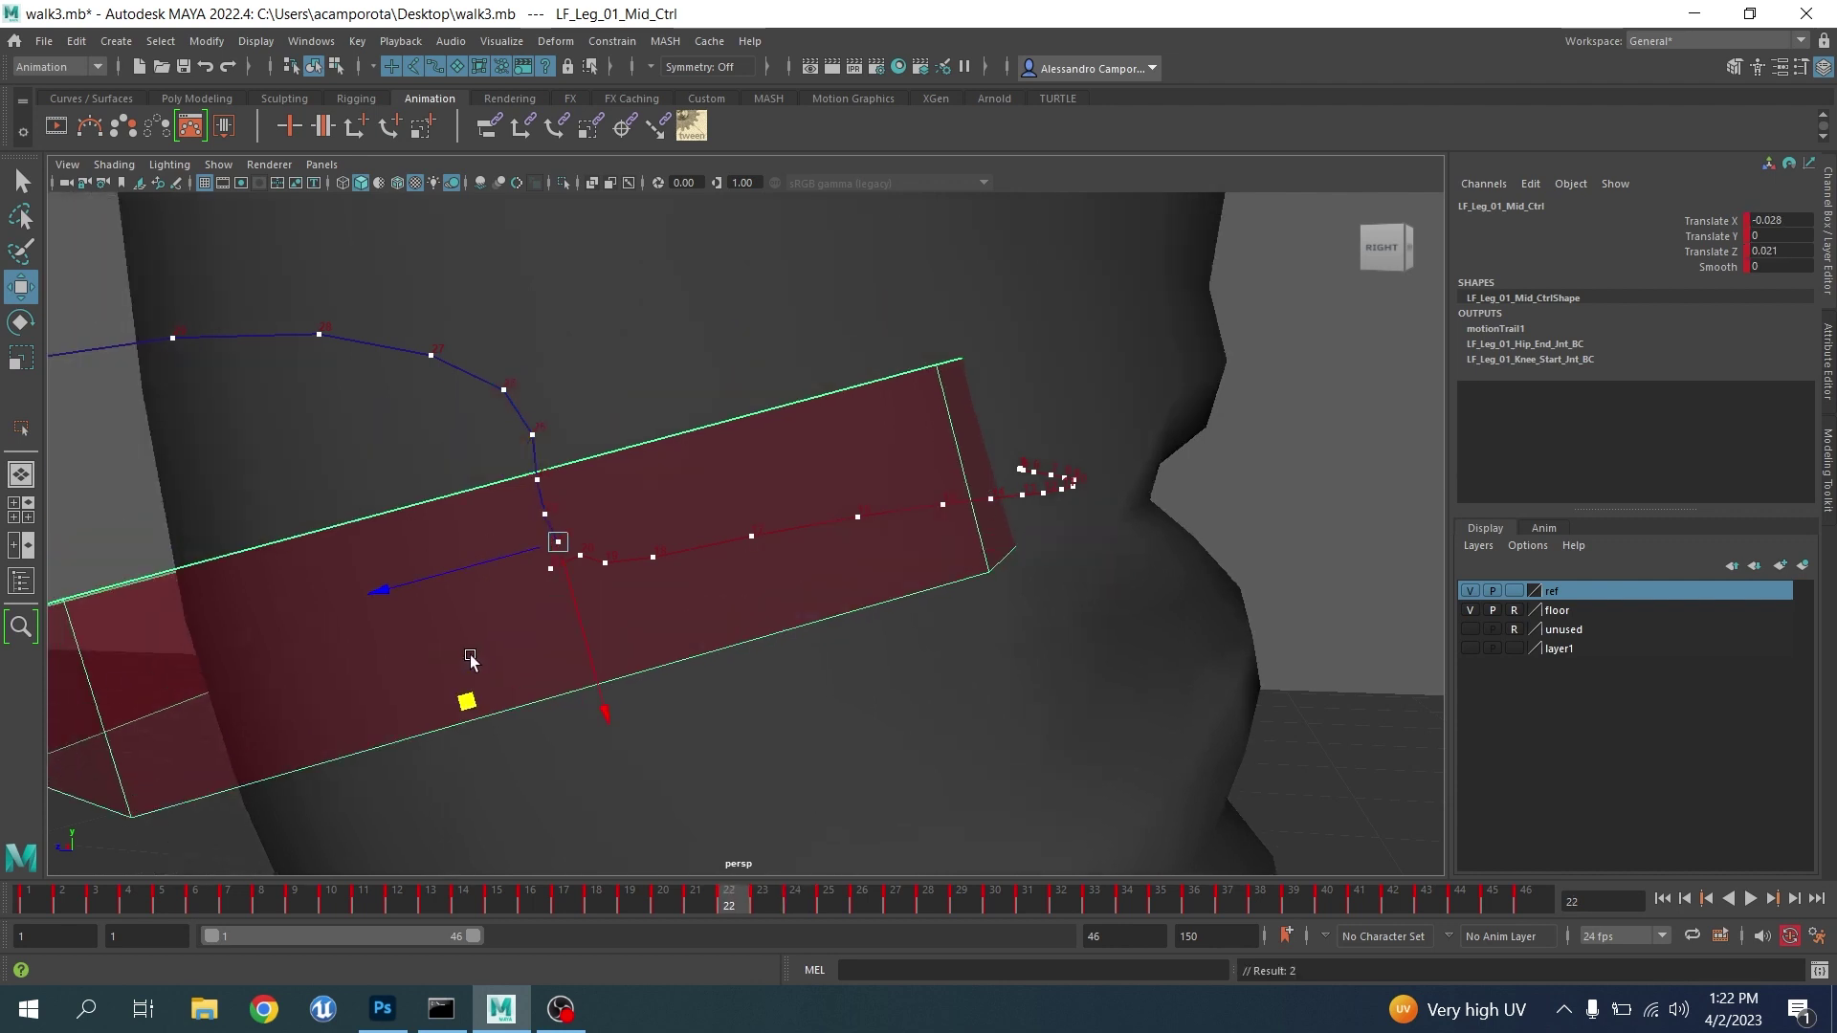
left_click_drag(472, 715, 494, 717)
key("alt+comma")
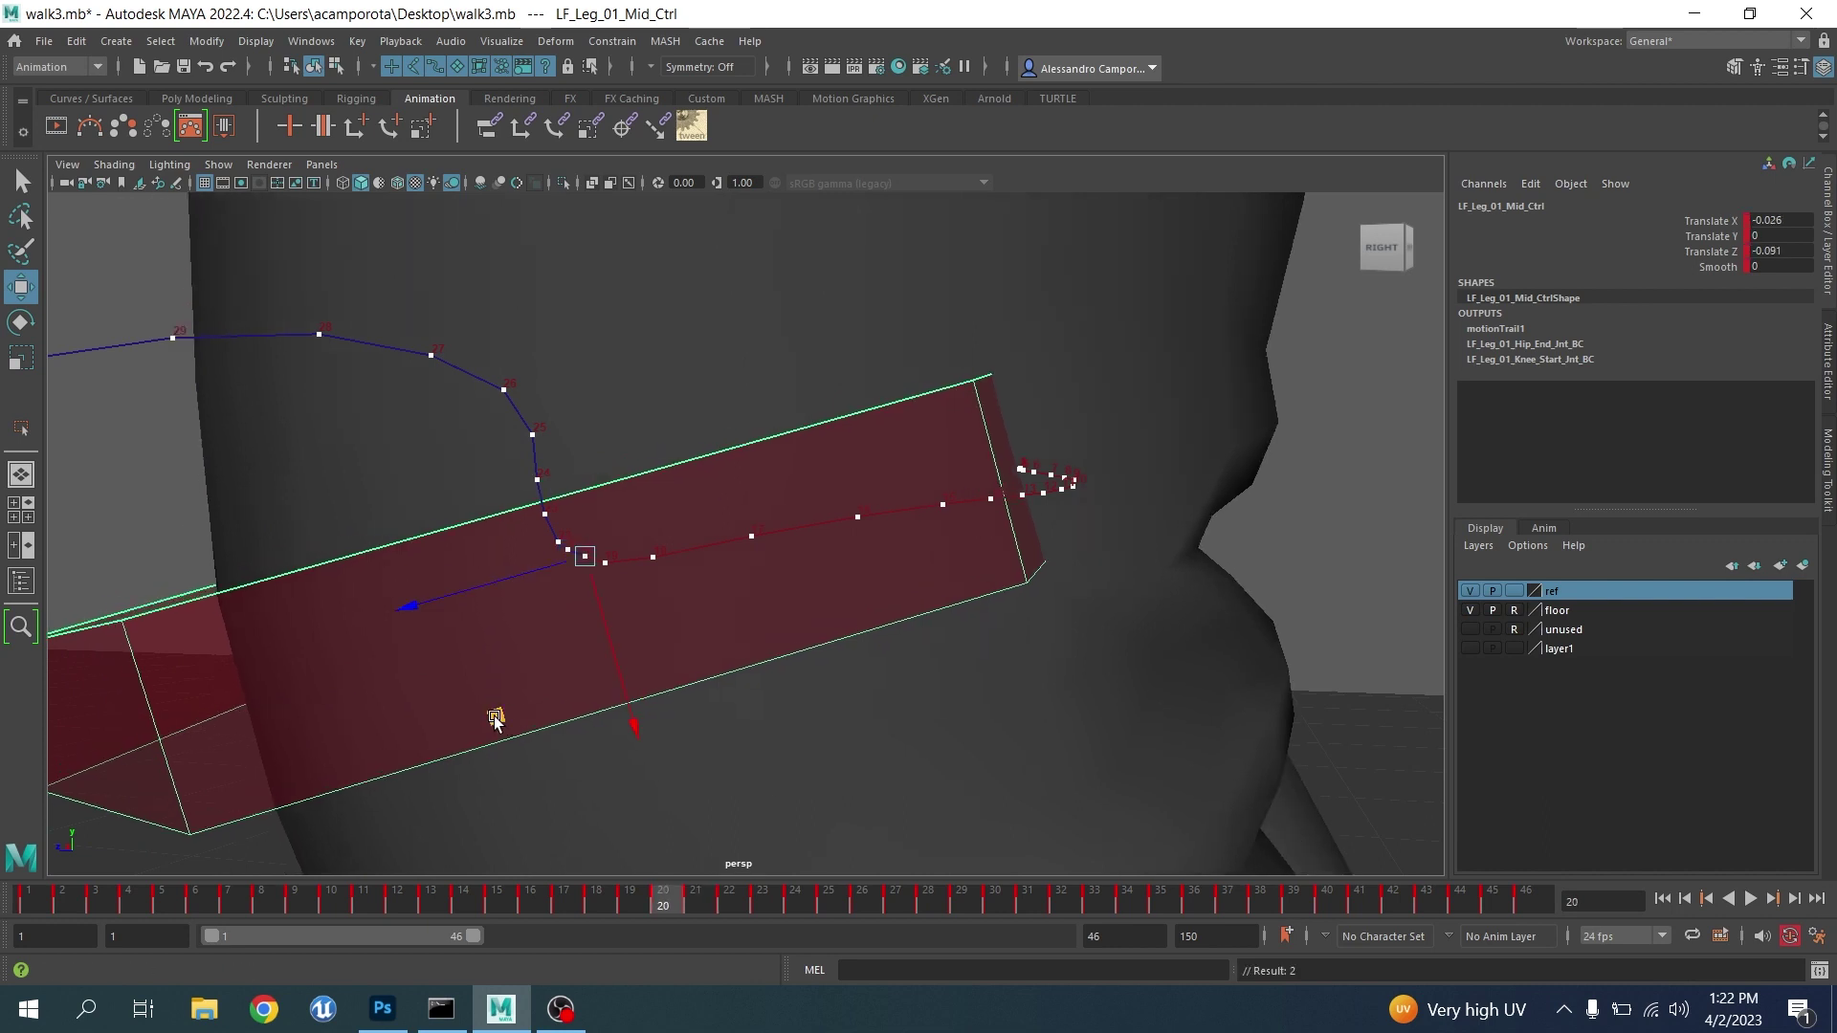
Move the left knee mid control forward at frame 31 to even out the trail spacing between frames 30 and 32
scroll(434, 675, "down", 5)
middle_click_drag(363, 614, 947, 633, "alt")
middle_click_drag(583, 635, 726, 622, "alt")
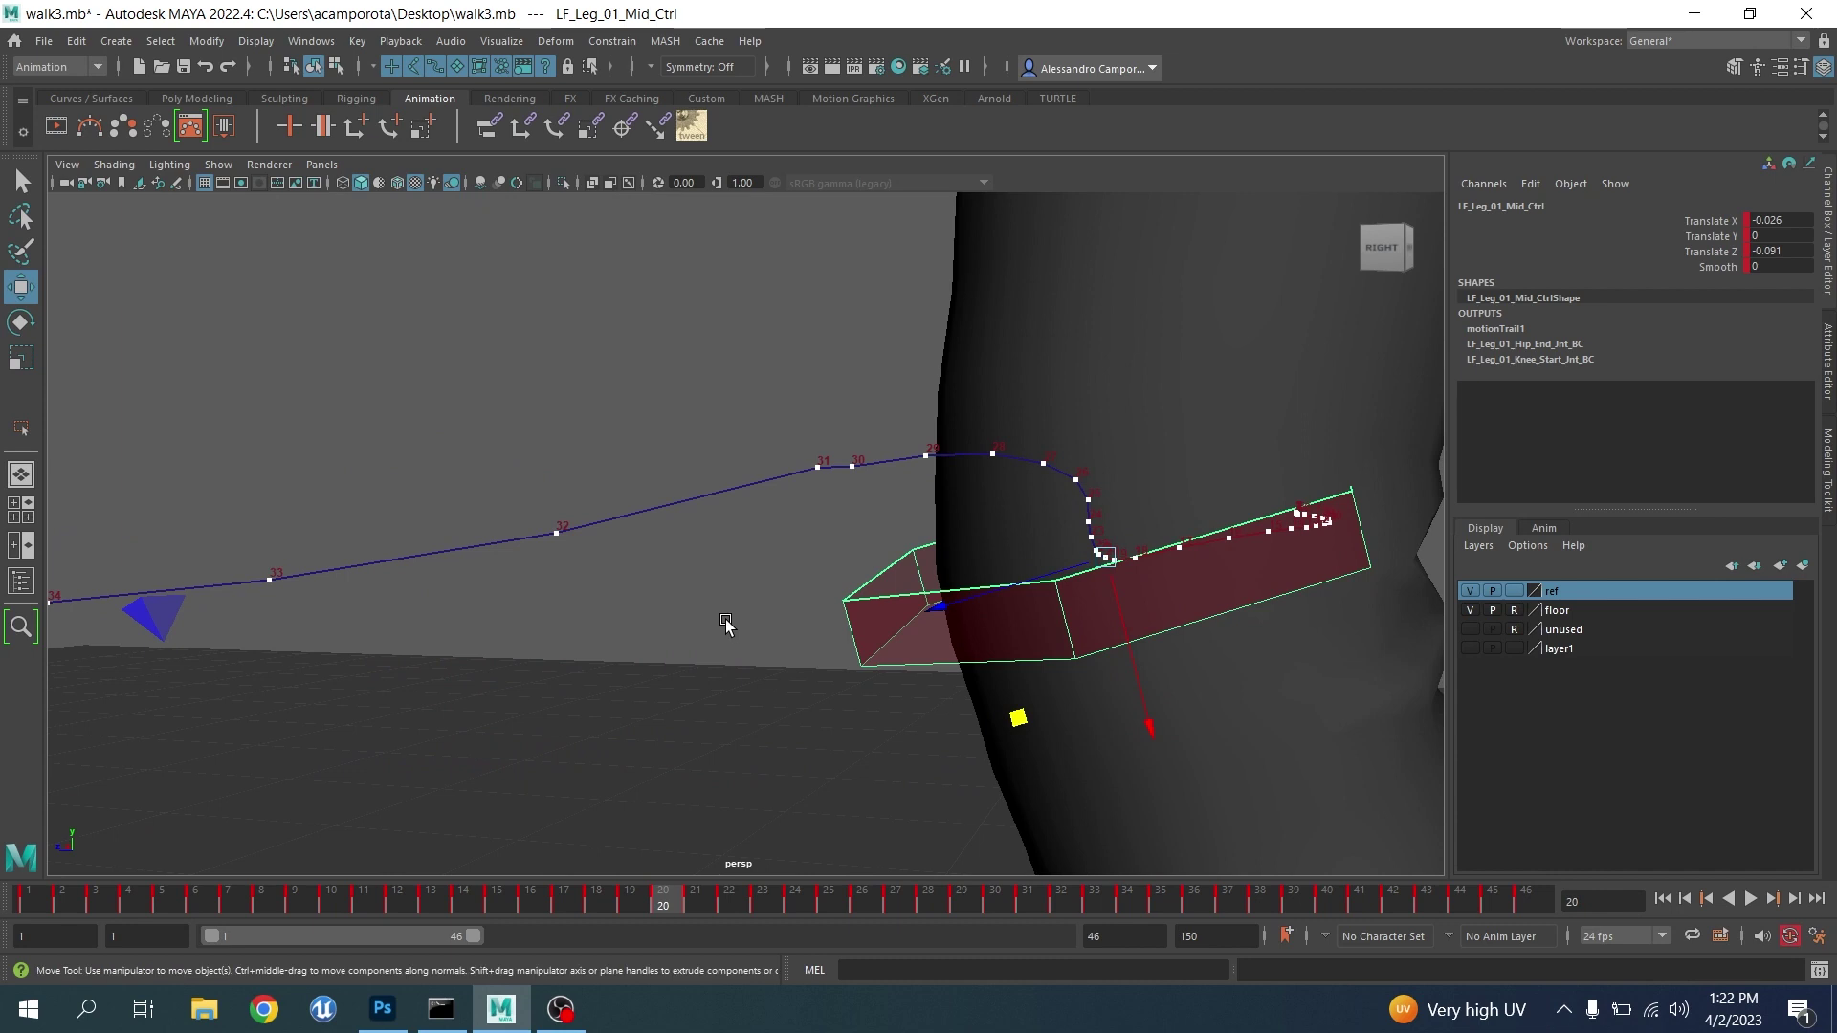
key("alt+period")
key("alt+period")
key("alt+period")
key("alt+period")
key("alt+period")
key("alt+period")
key("alt+period")
key("alt+period")
key("alt+period")
key("alt+period")
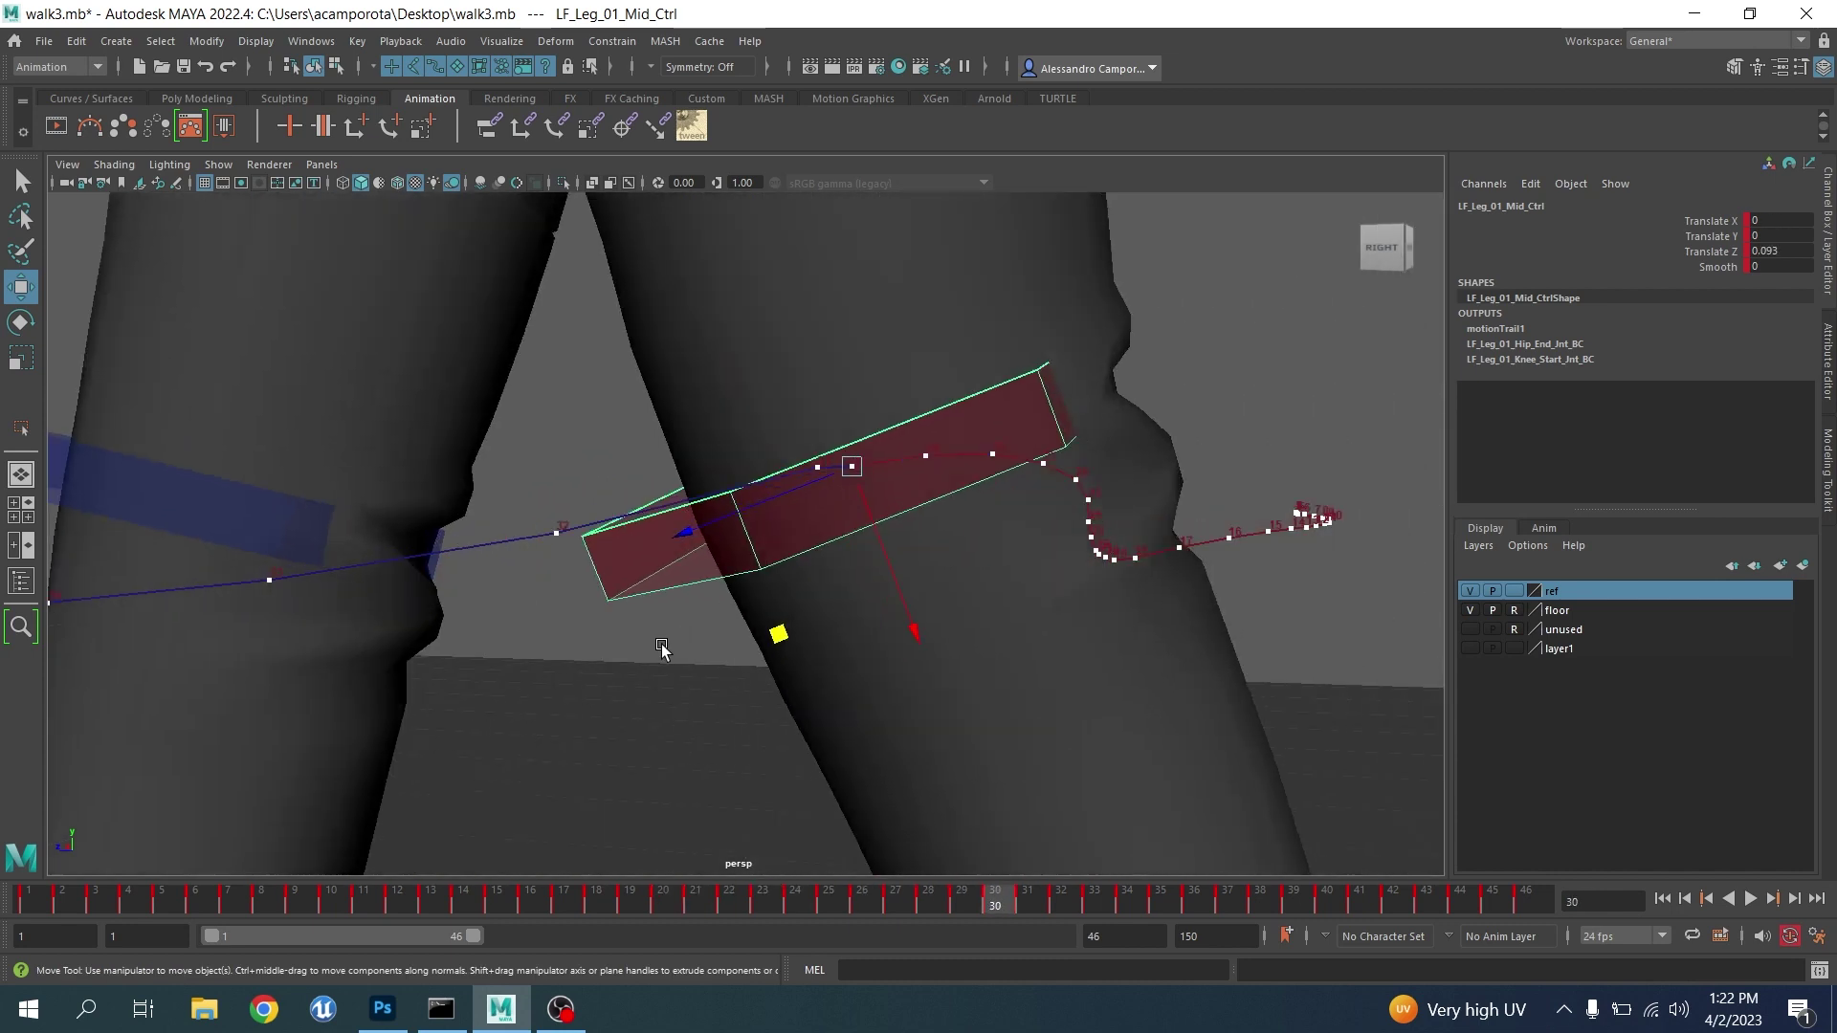
key("alt+period")
middle_click_drag(746, 639, 696, 649)
Move the left knee mid control back to about 0.05 in Translate X and -0.056 in Translate Z at frame 34
right_click_drag(697, 646, 444, 584, "alt")
middle_click_drag(276, 568, 778, 588, "alt")
key("alt+period")
key("alt+period")
key("alt+period")
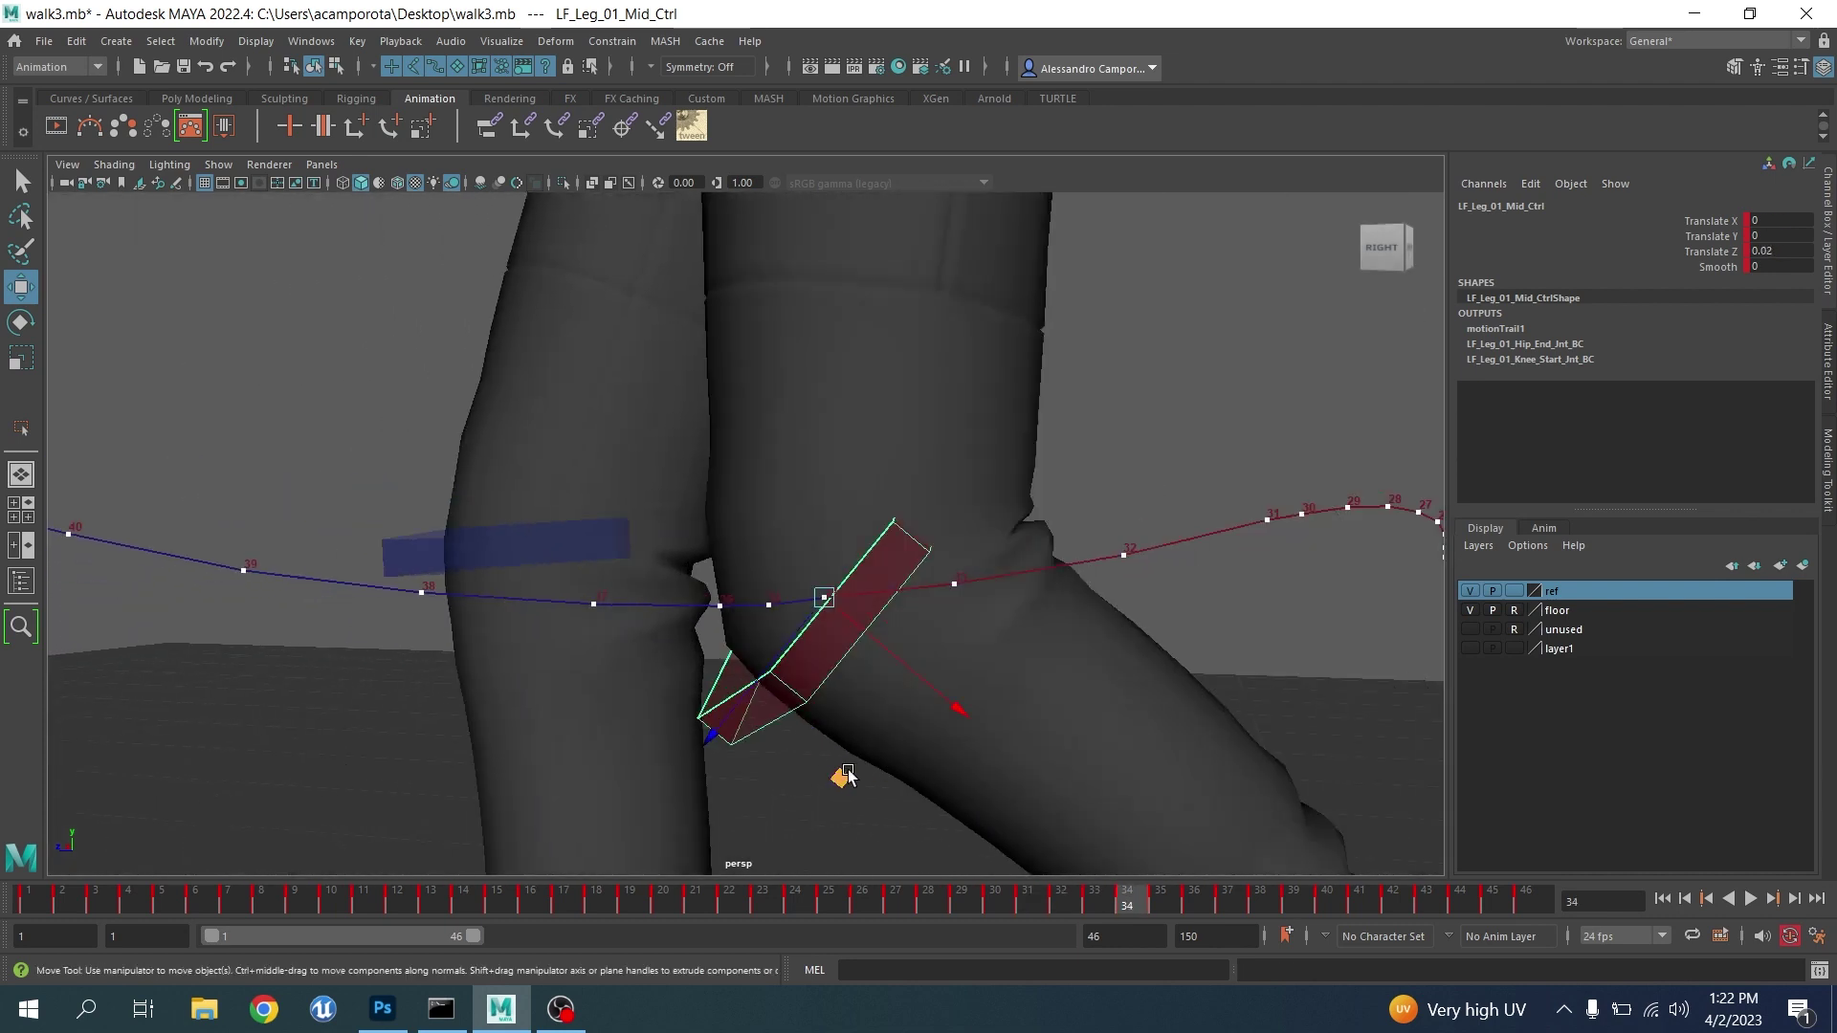
middle_click_drag(848, 775, 855, 775)
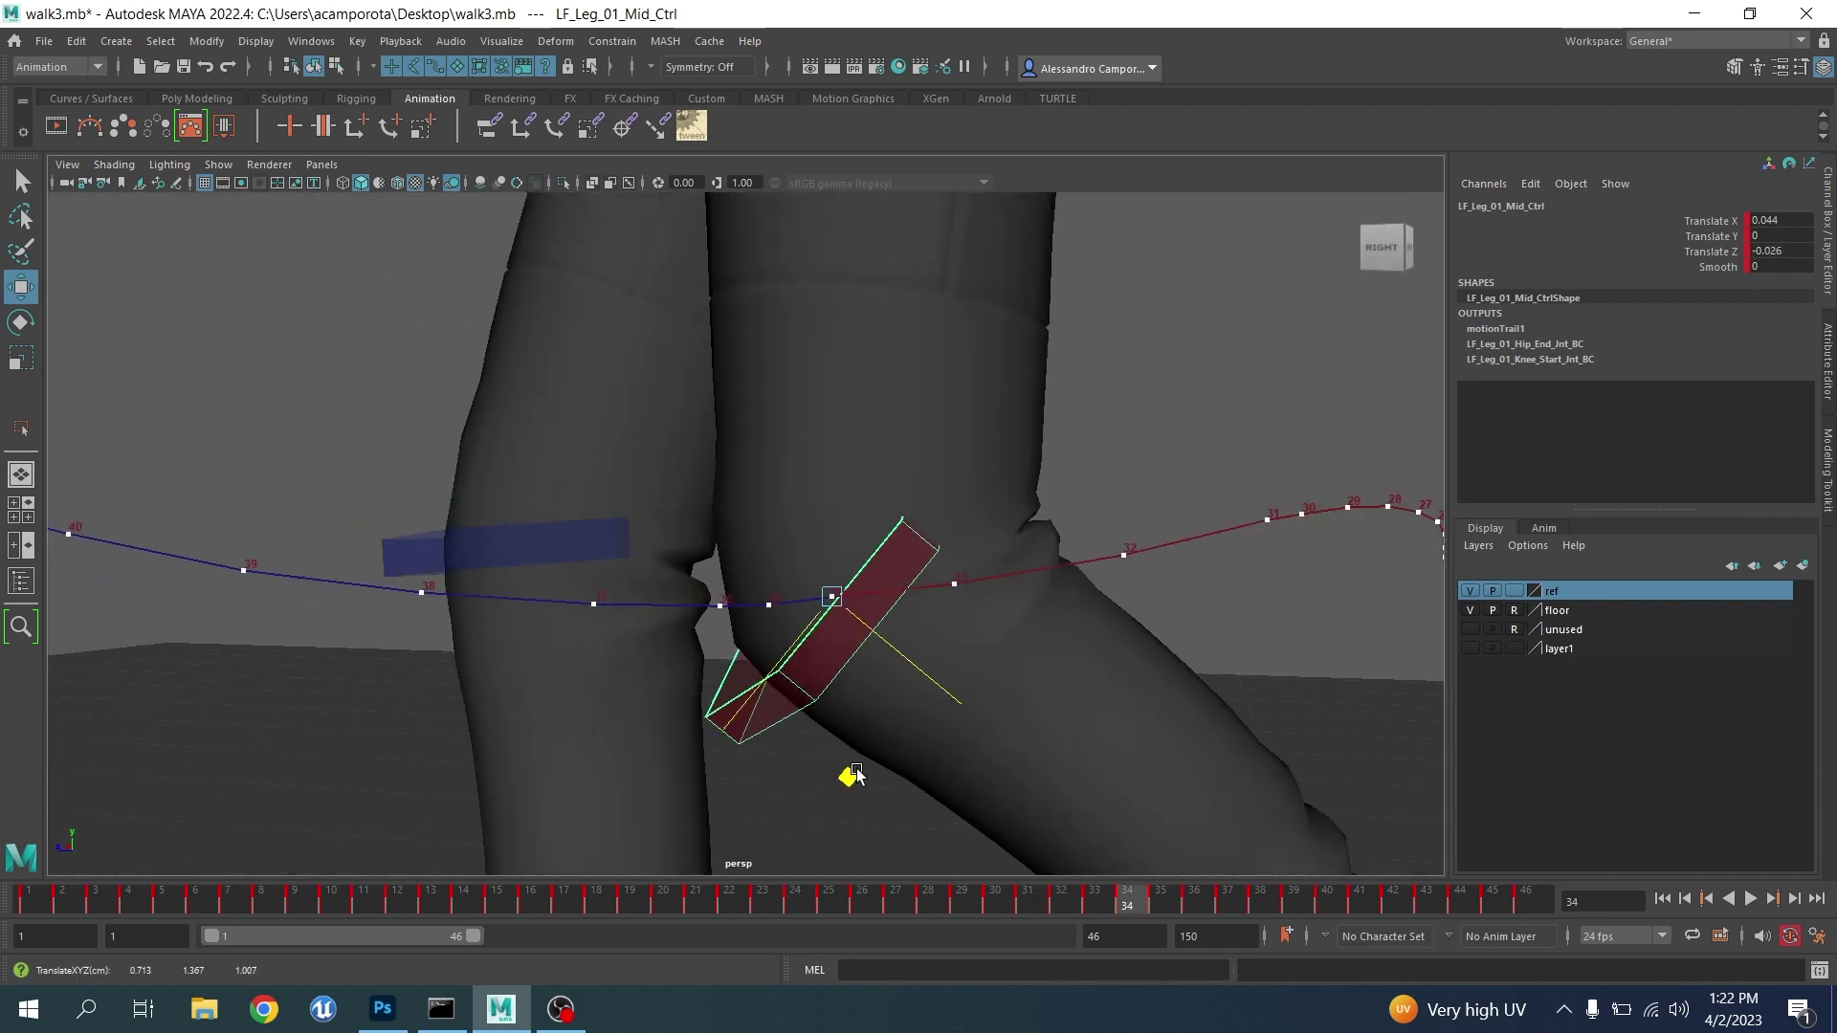
left_click_drag(856, 770, 859, 769)
middle_click_drag(859, 773, 865, 774)
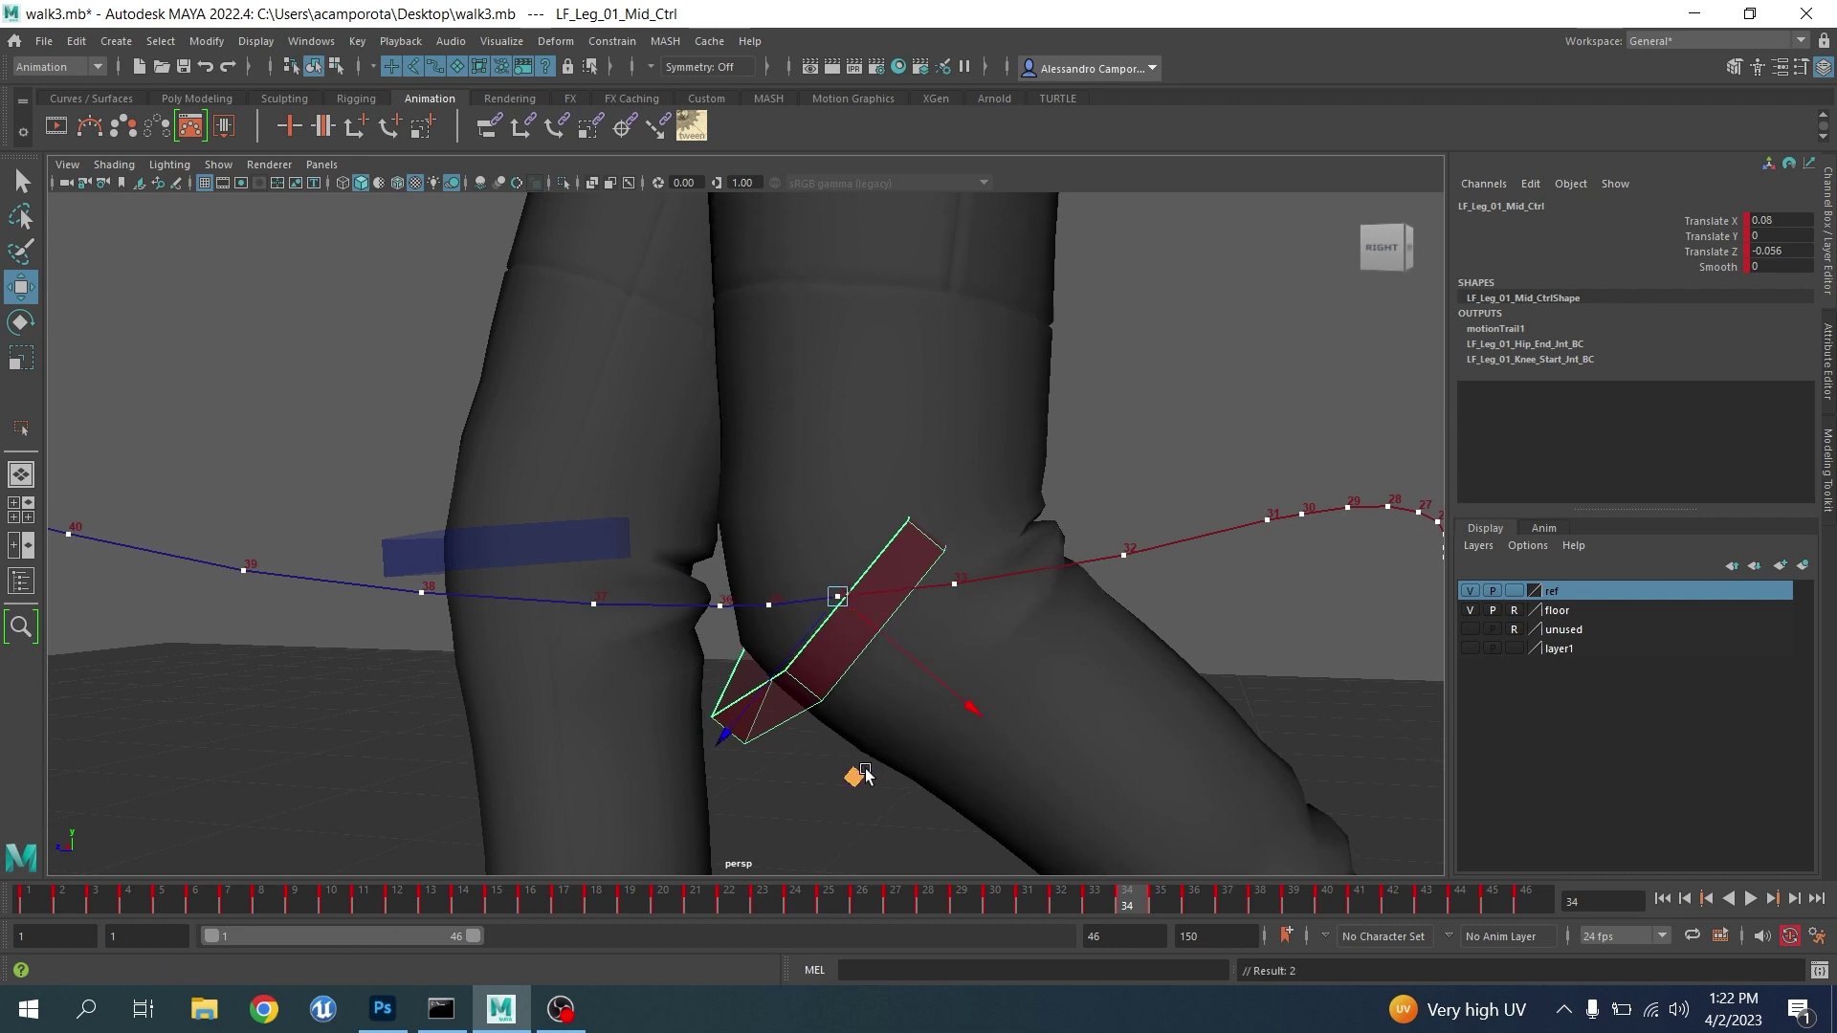
Move the left knee mid control to about -0.057 in Translate X and 0.014 in Translate Z at frame 36
key("alt+period")
key("alt+period")
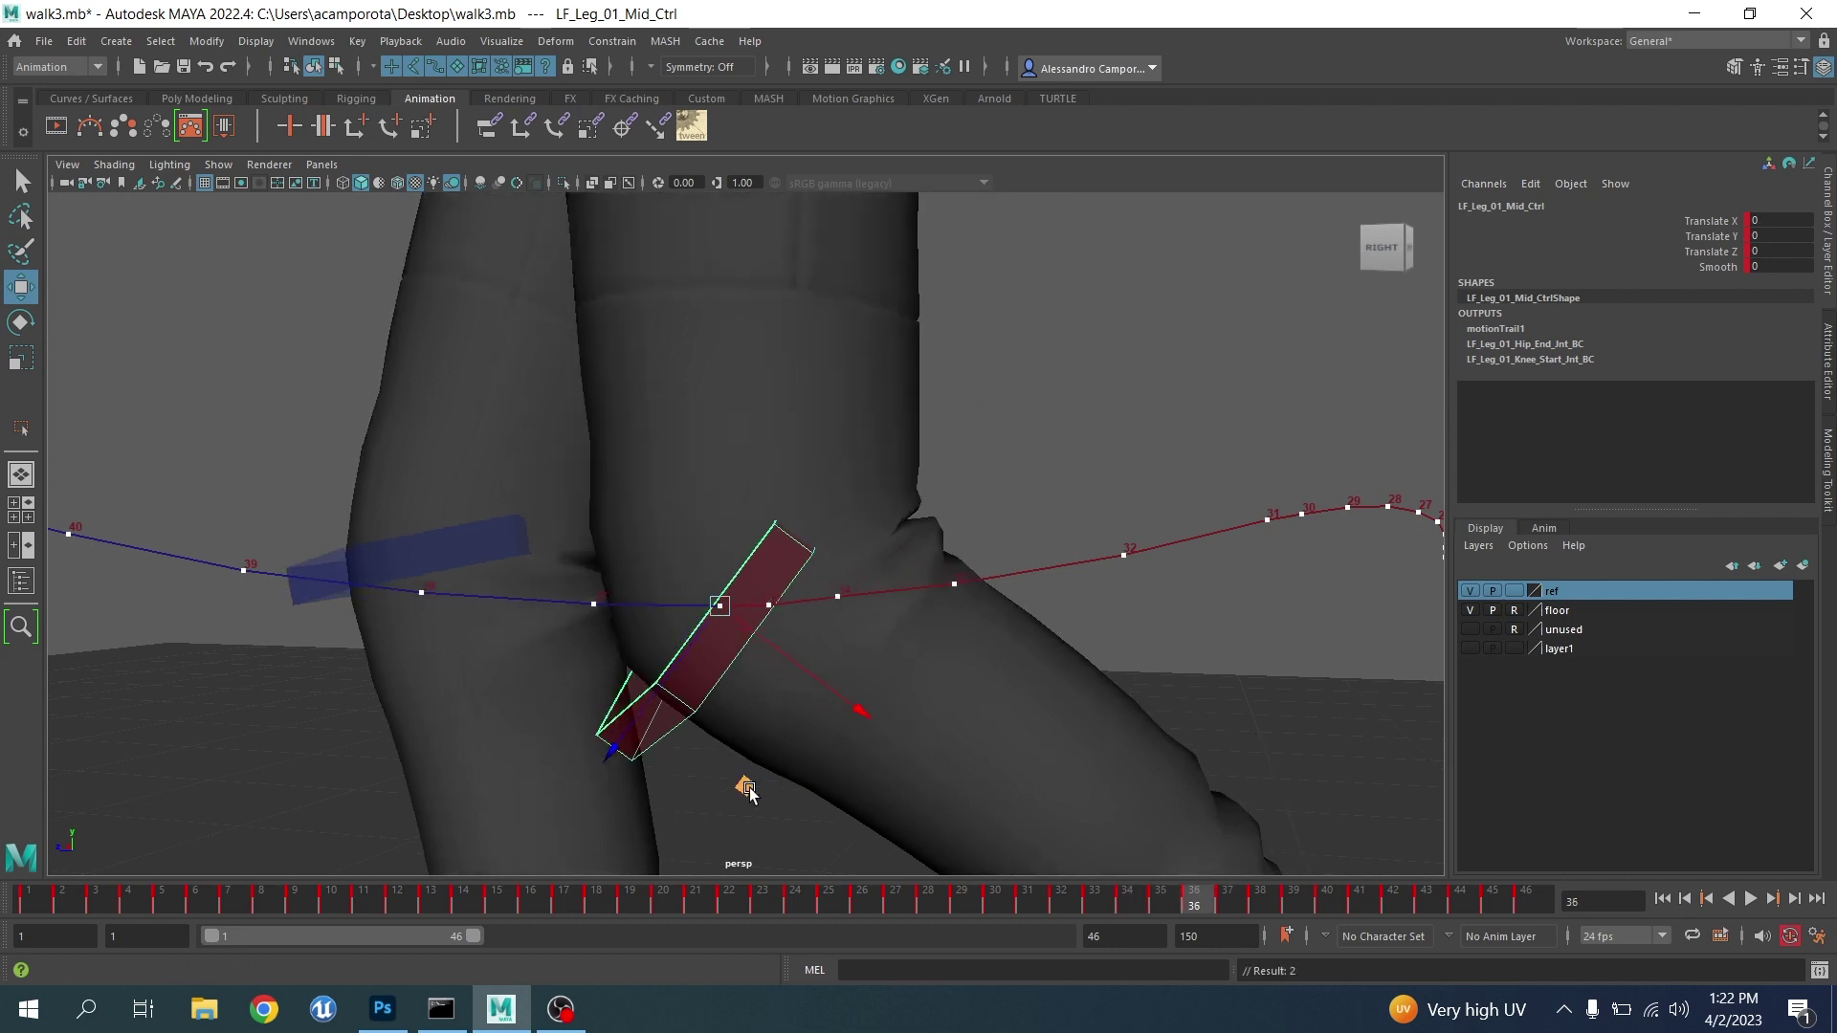
middle_click_drag(748, 790, 733, 784)
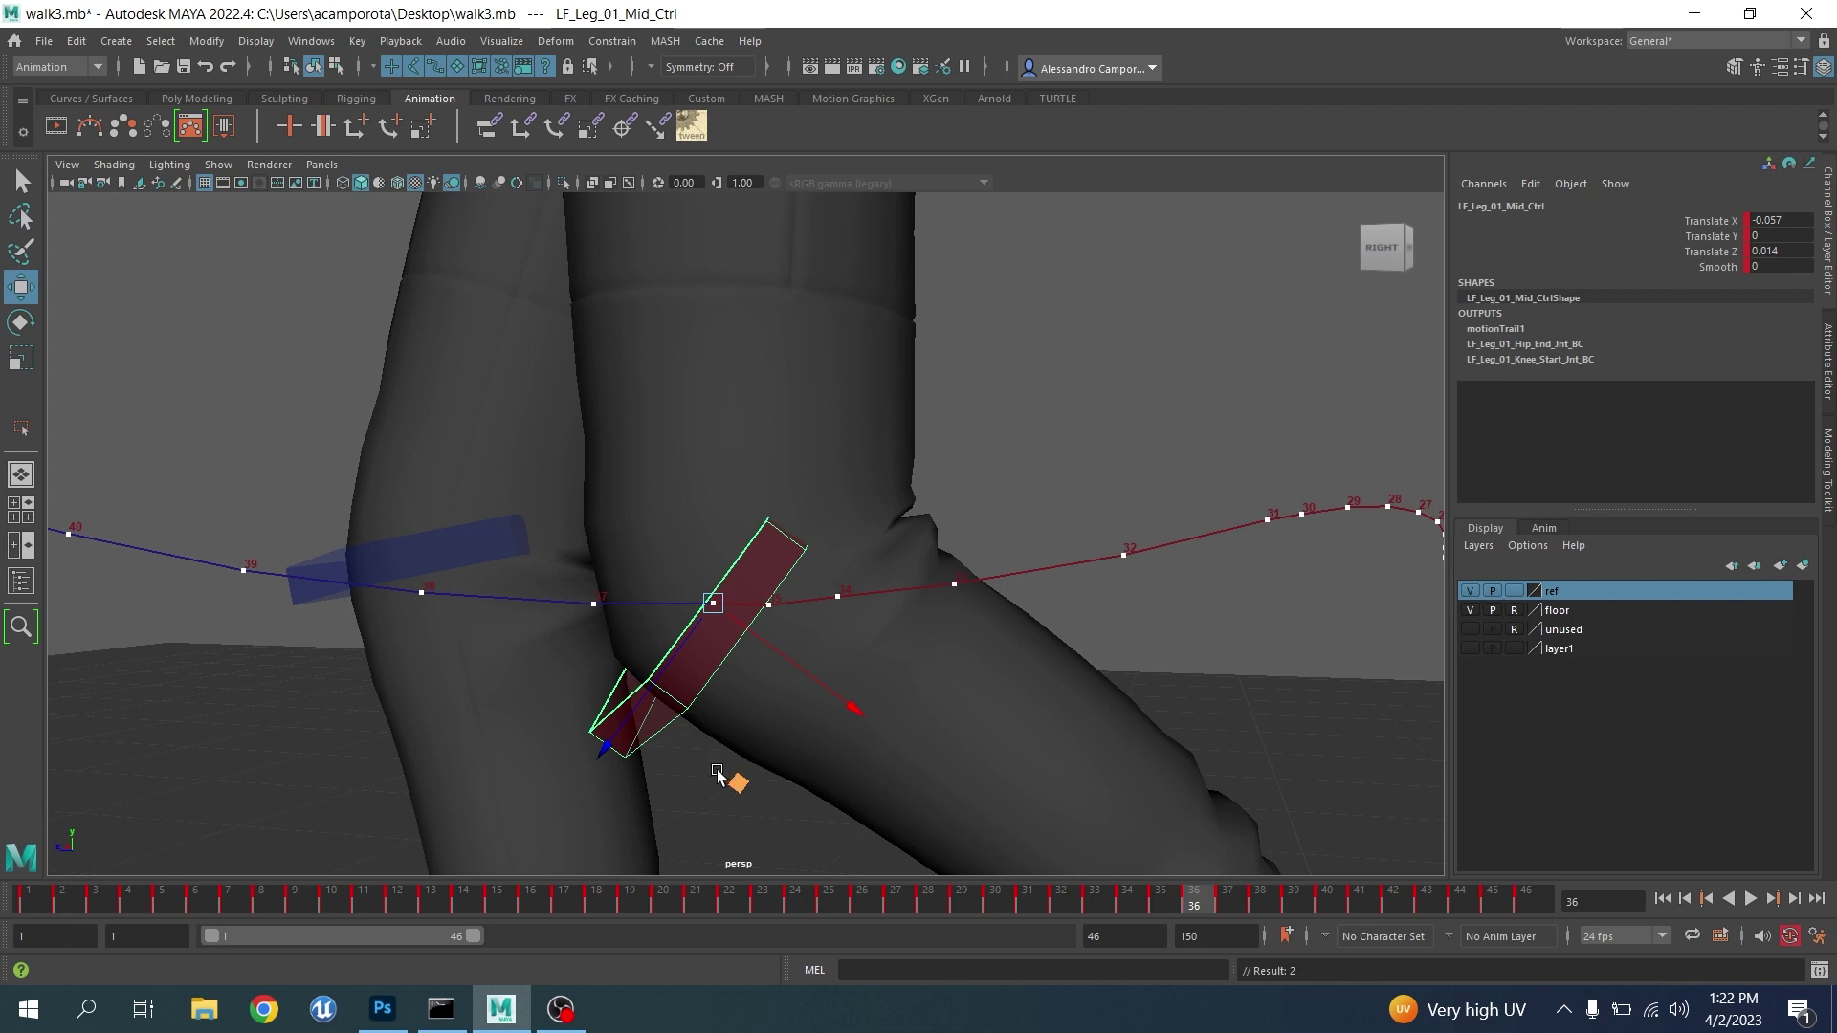
Set the left knee mid control to about 0.134 X and -0.19 Z at frame 41, and shift it back slightly at frame 42
key("alt+period")
key("alt+period")
key("alt+period")
key("alt+period")
key("alt+period")
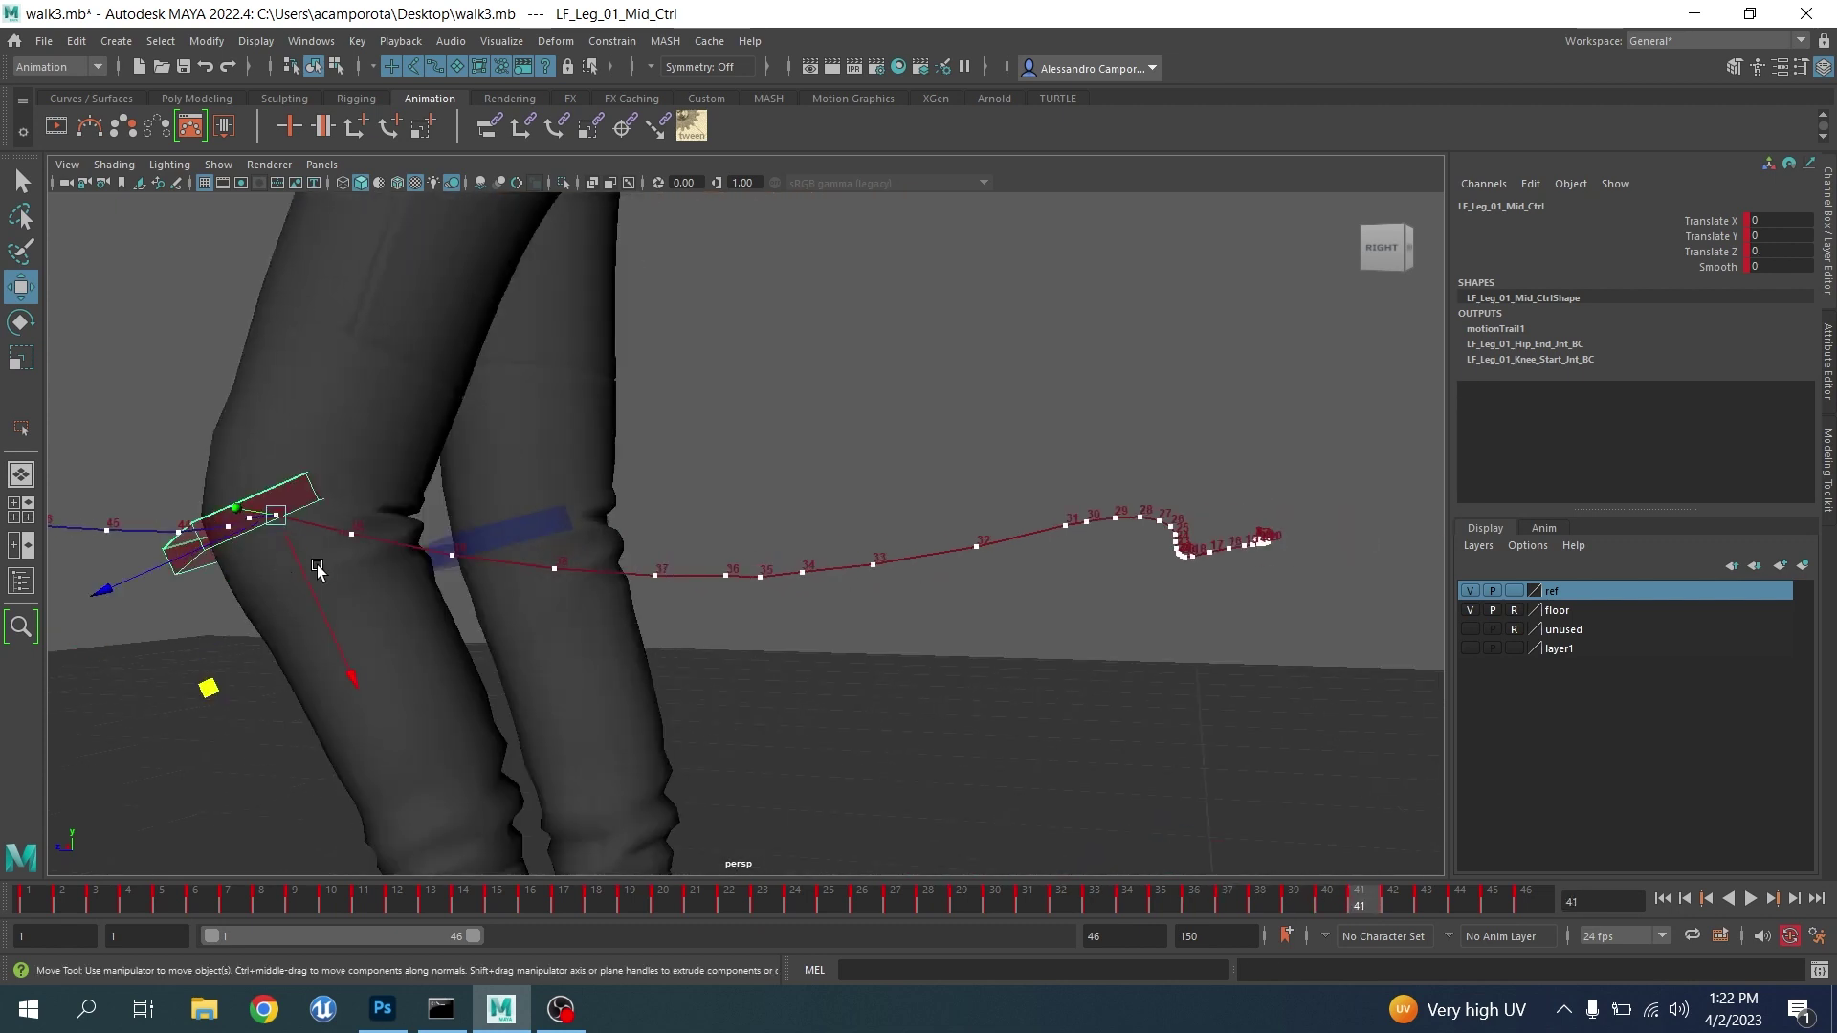
key("f")
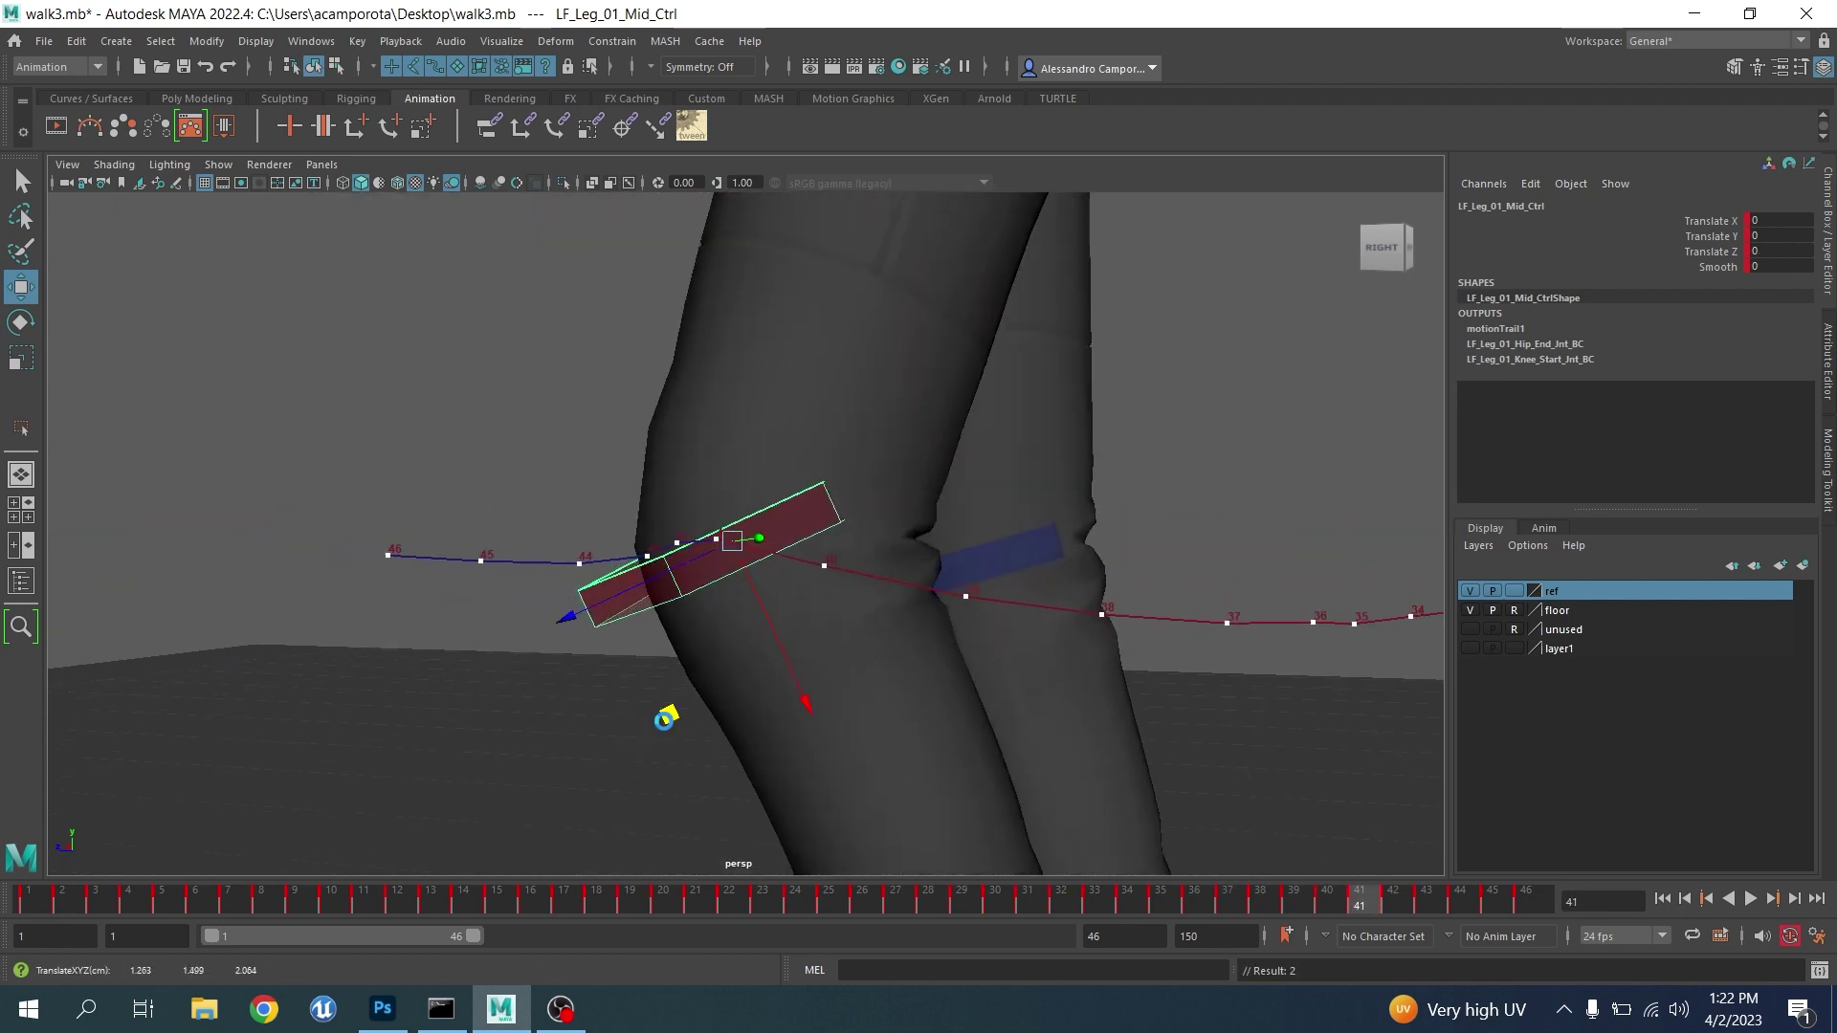
mouse_move(664, 724)
middle_mouse_down()
mouse_move(584, 696)
mouse_move(681, 718)
middle_mouse_up()
key("alt+period")
key("alt+comma")
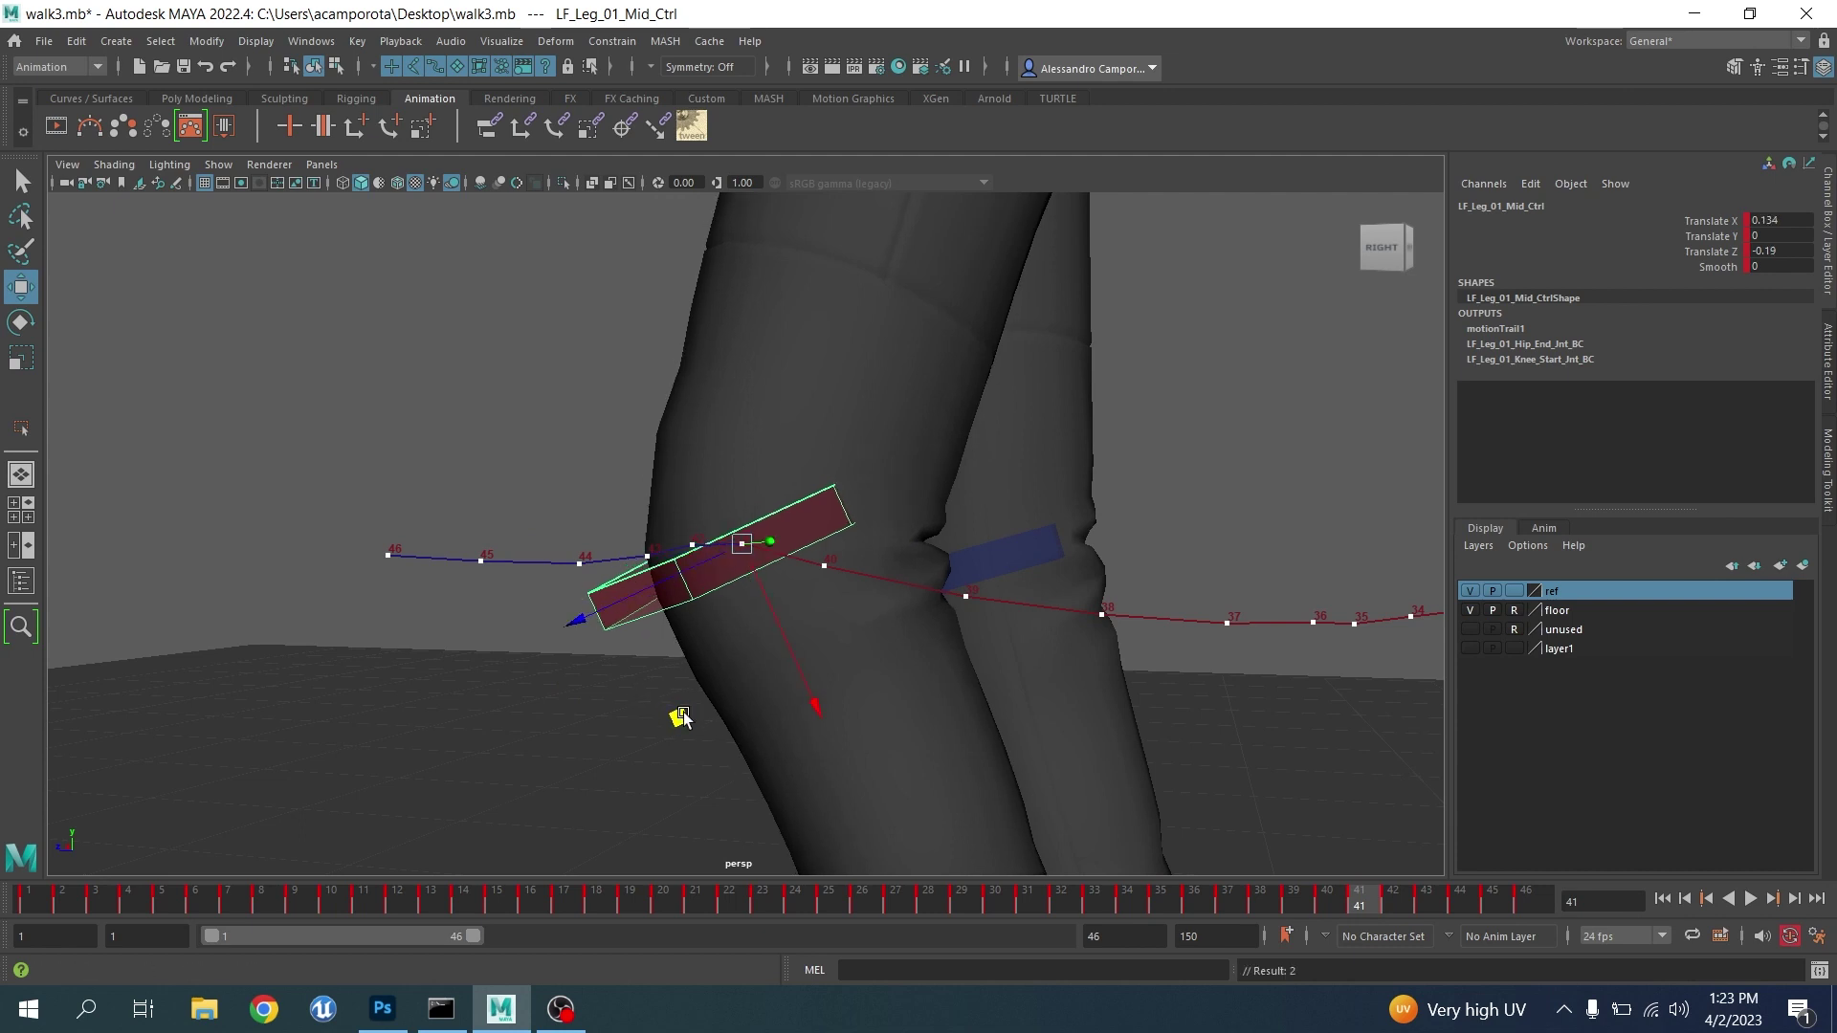
Move the left knee mid control to about -0.043 in Translate X and -0.015 in Translate Z at frame 40
key("alt+comma")
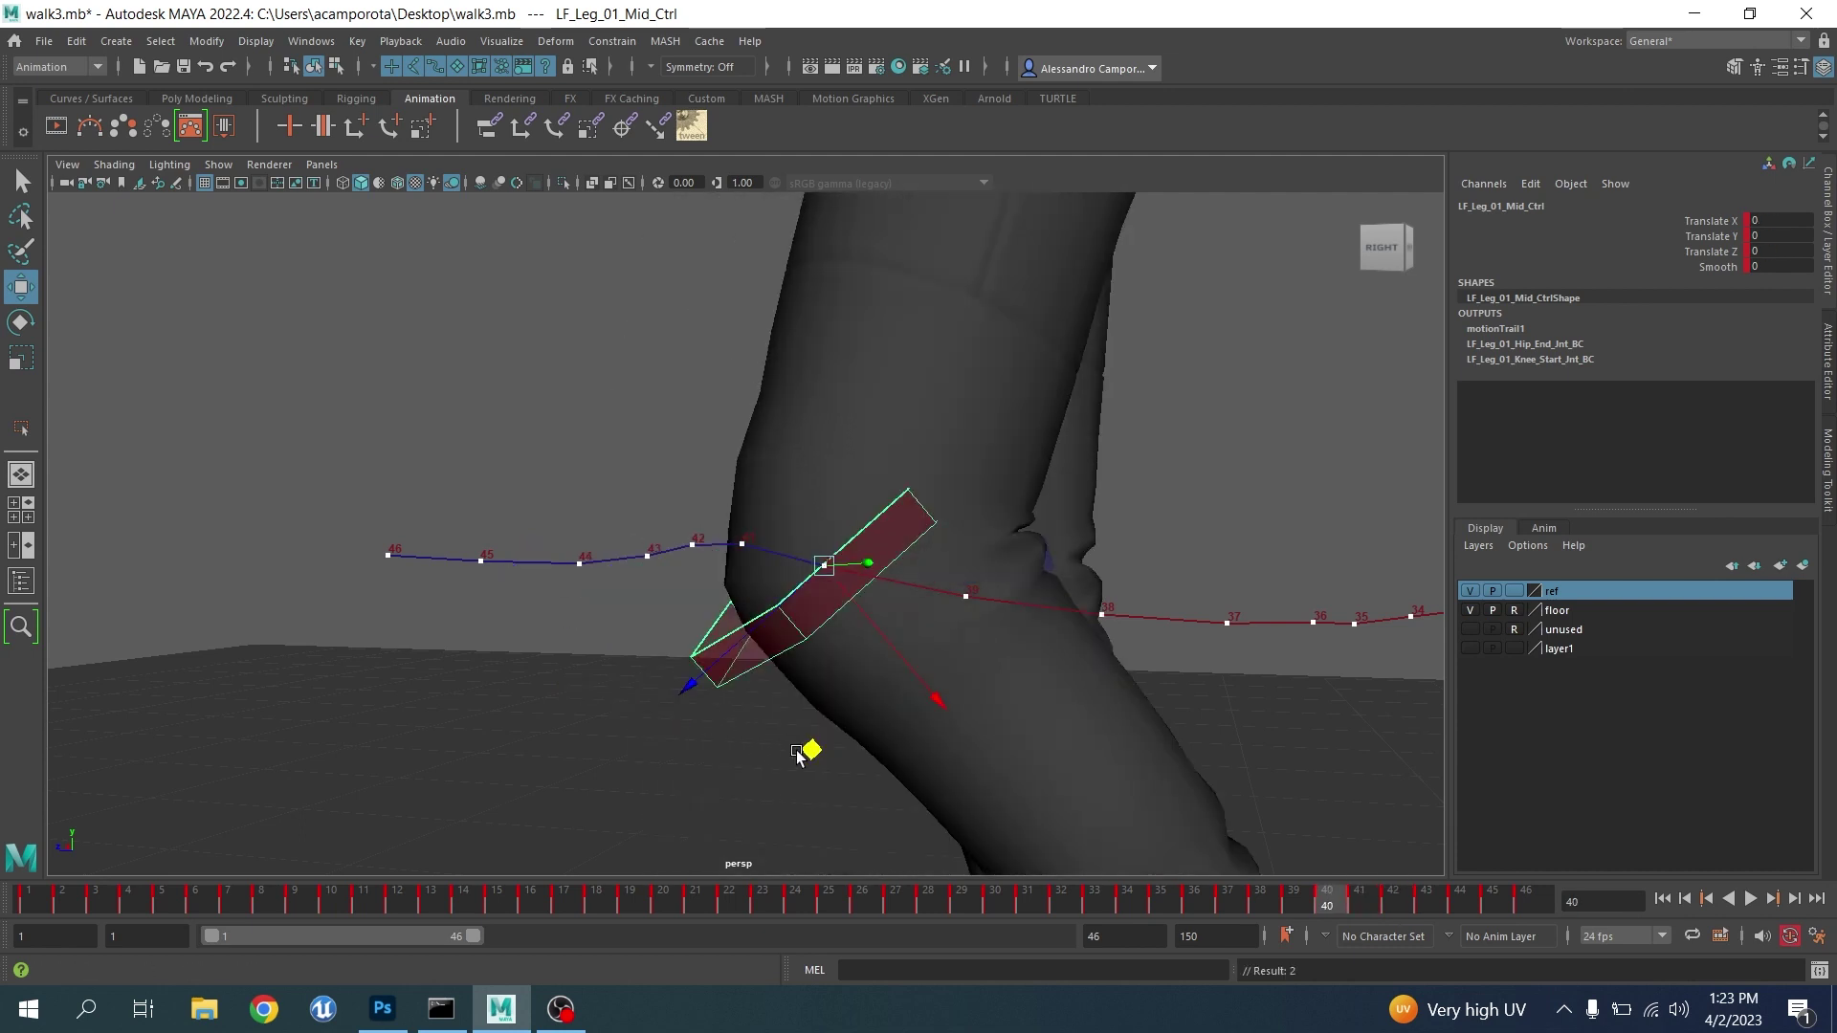
left_click_drag(812, 749, 808, 740)
scroll(811, 731, "down", 4)
middle_click_drag(1014, 679, 766, 659, "alt")
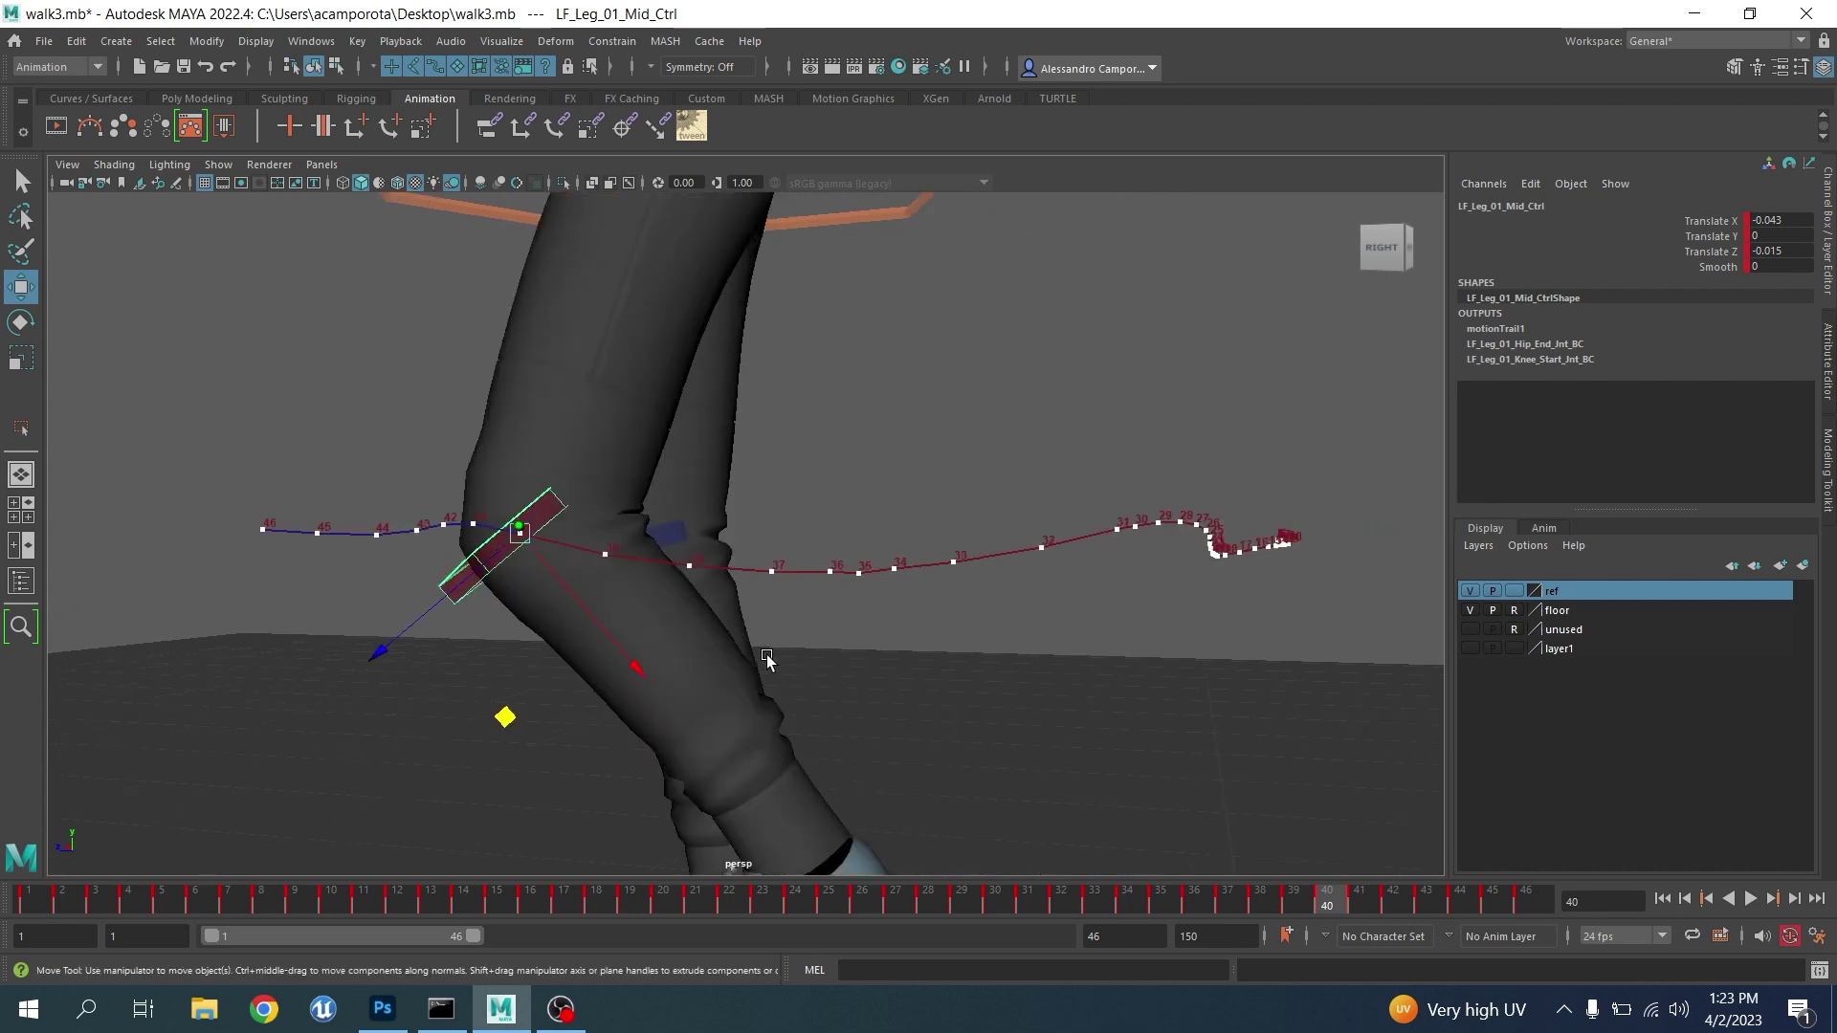
Raise the left knee mid control slightly at frame 36 to refine the low part of its motion trail
scroll(766, 660, "up", 3)
key("alt+comma")
key("alt+comma")
key("alt+comma")
key("alt+comma")
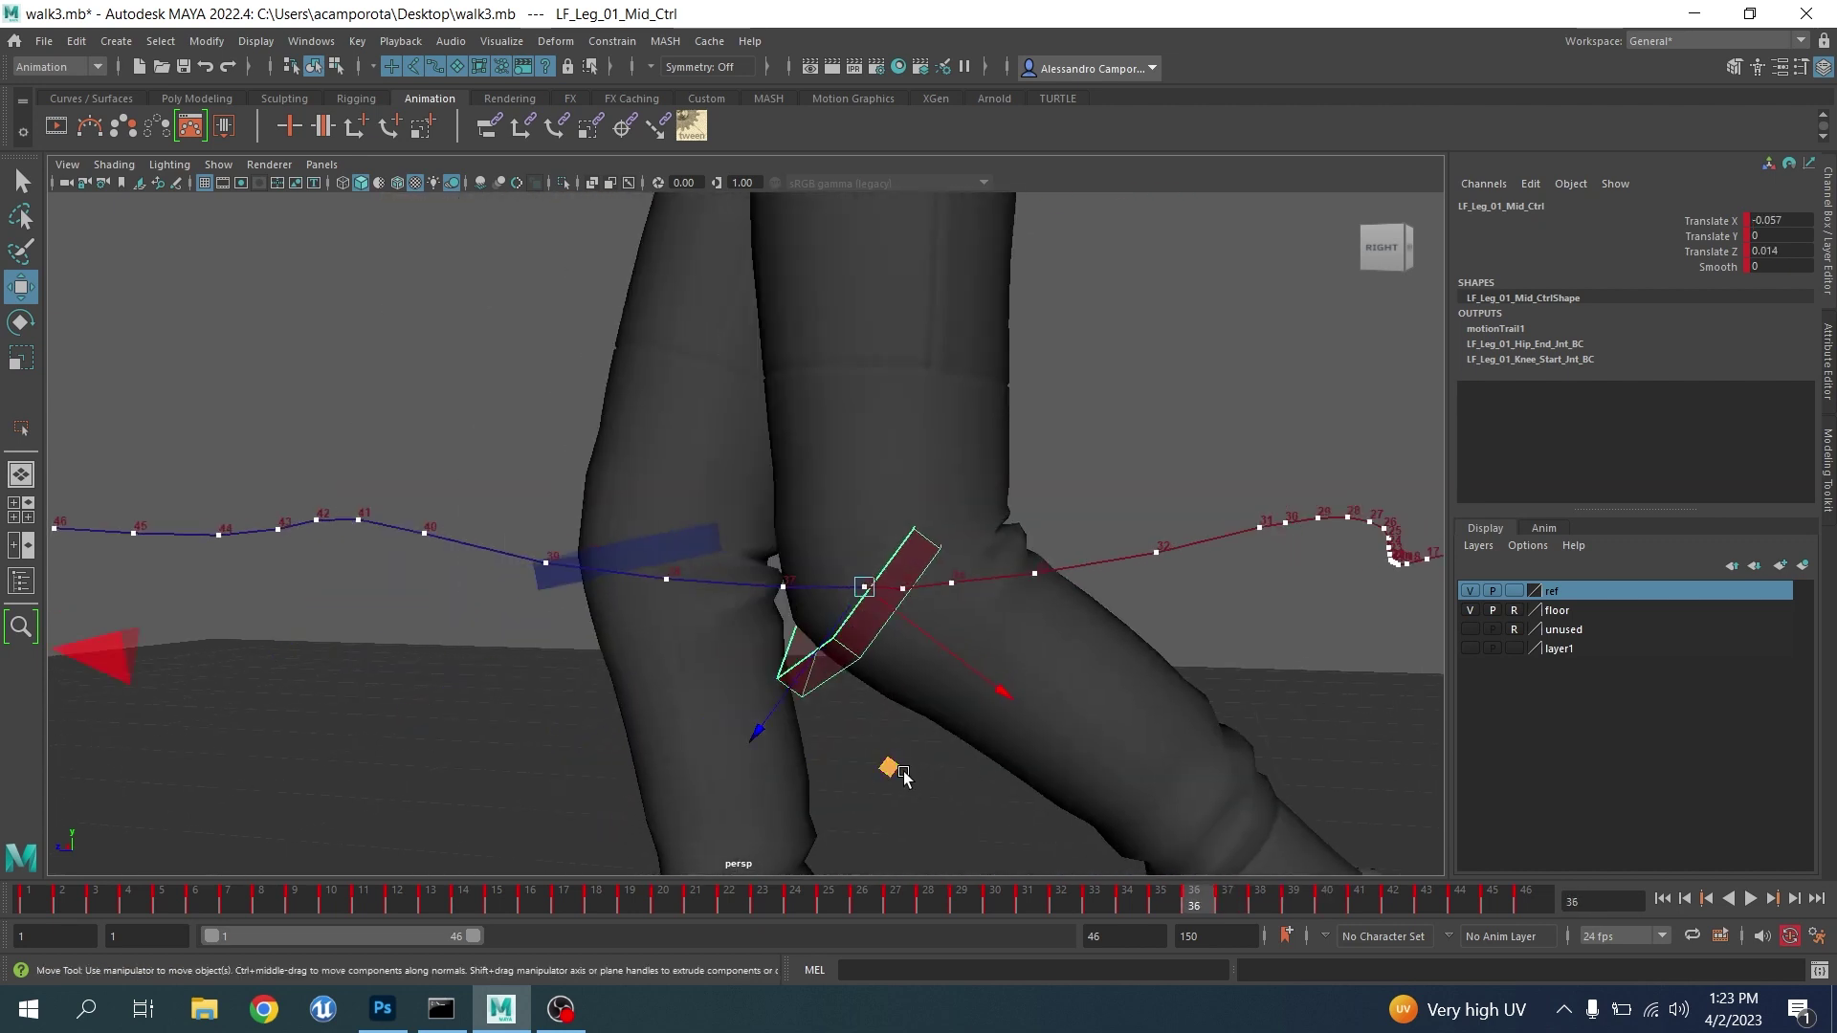
middle_click_drag(882, 763, 880, 733)
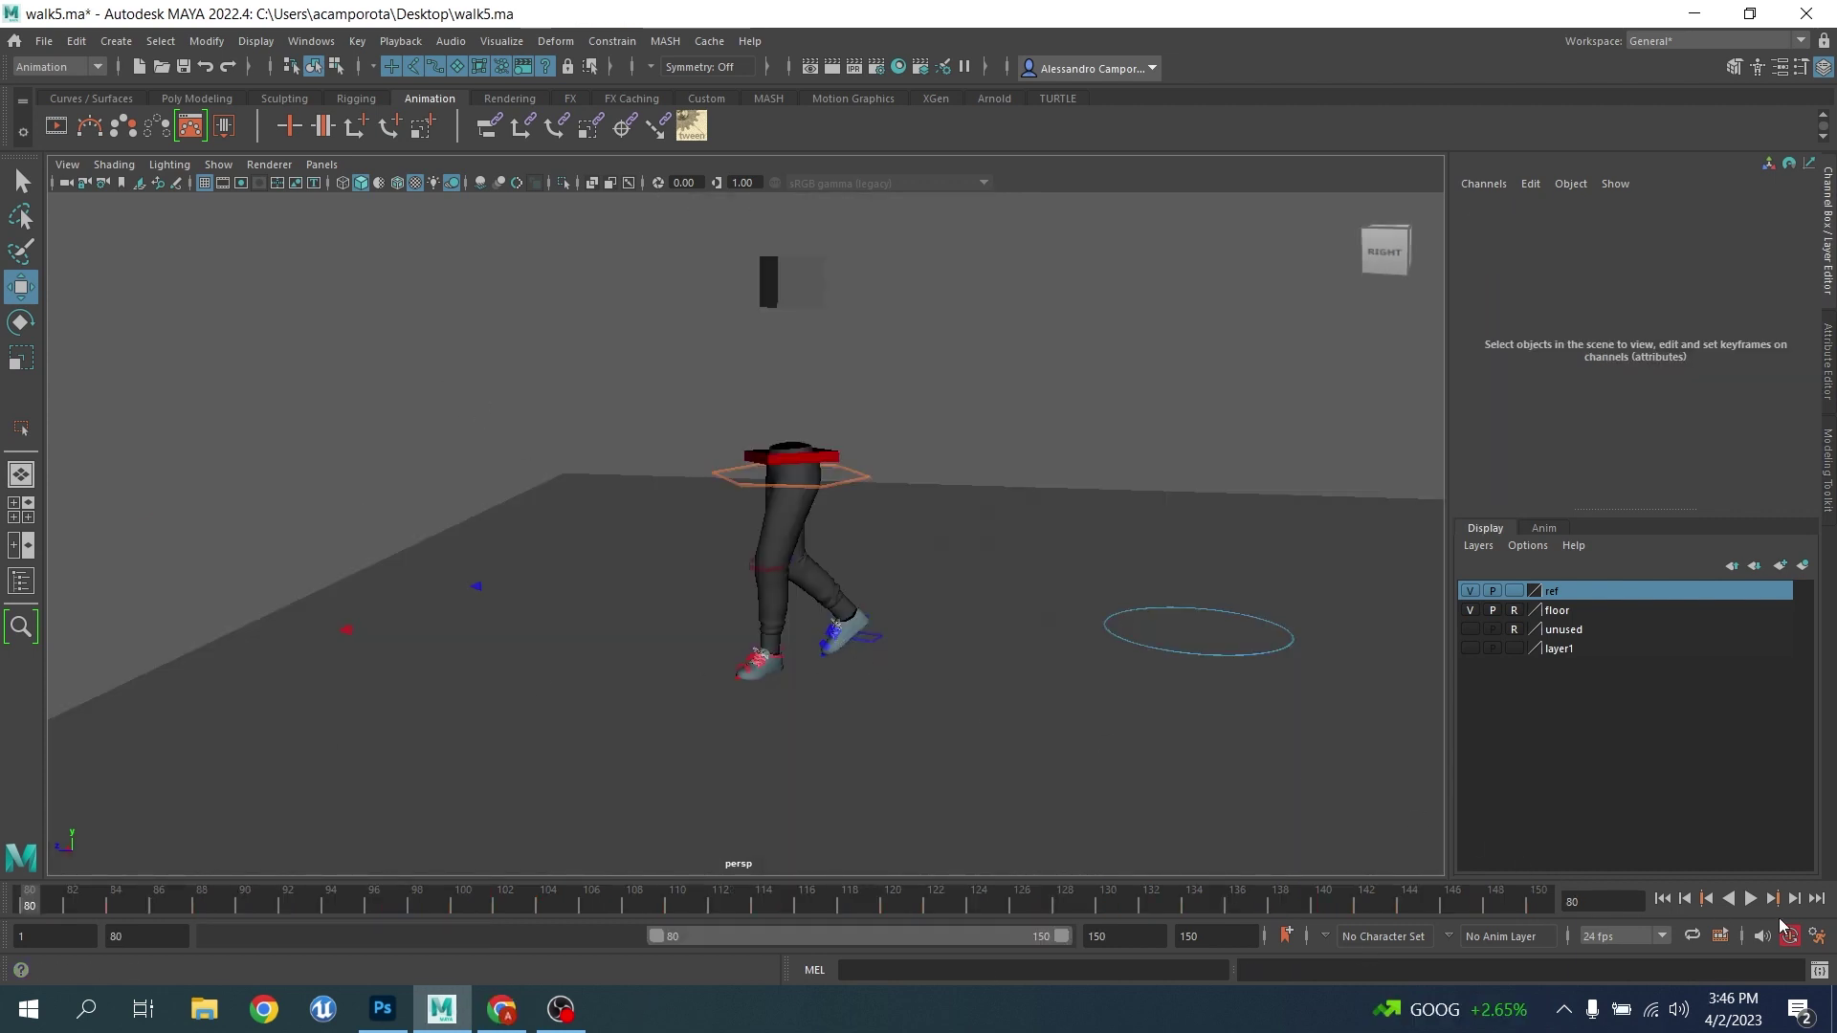
Select all the body and leg rig controls and play the walk animation from frame 80
left_click(1751, 899)
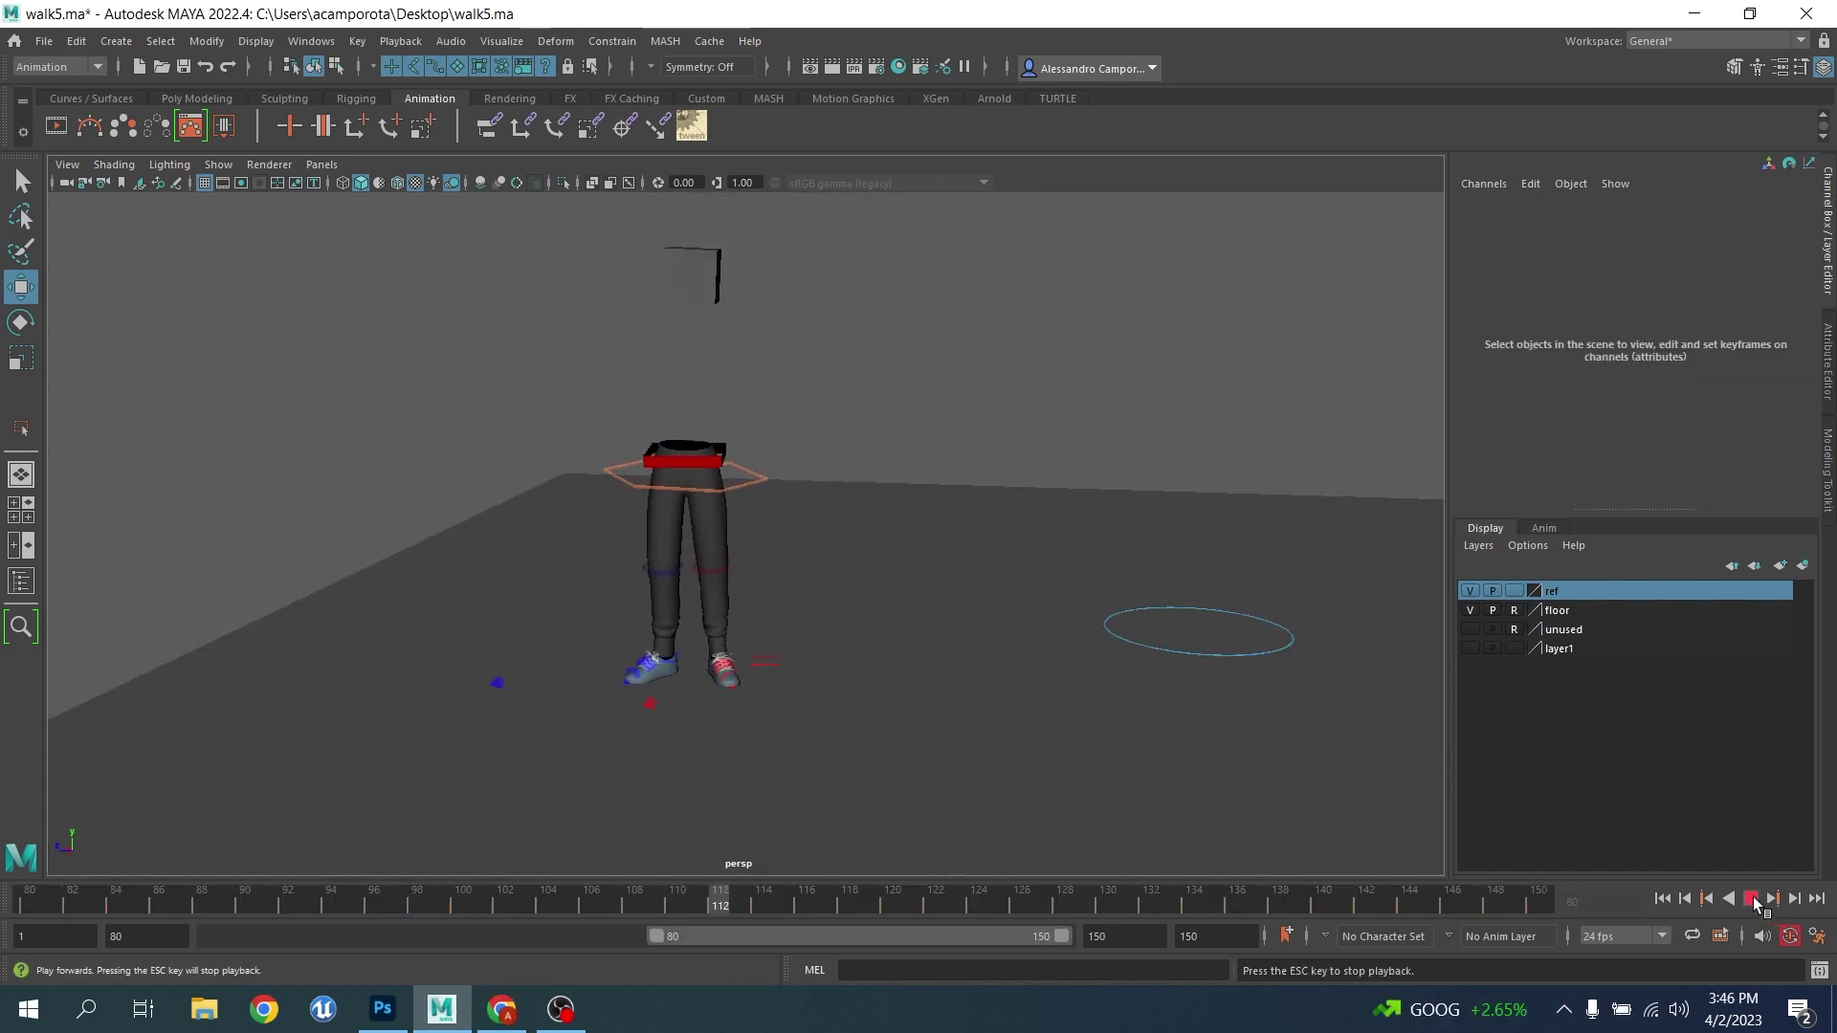
left_click(1751, 899)
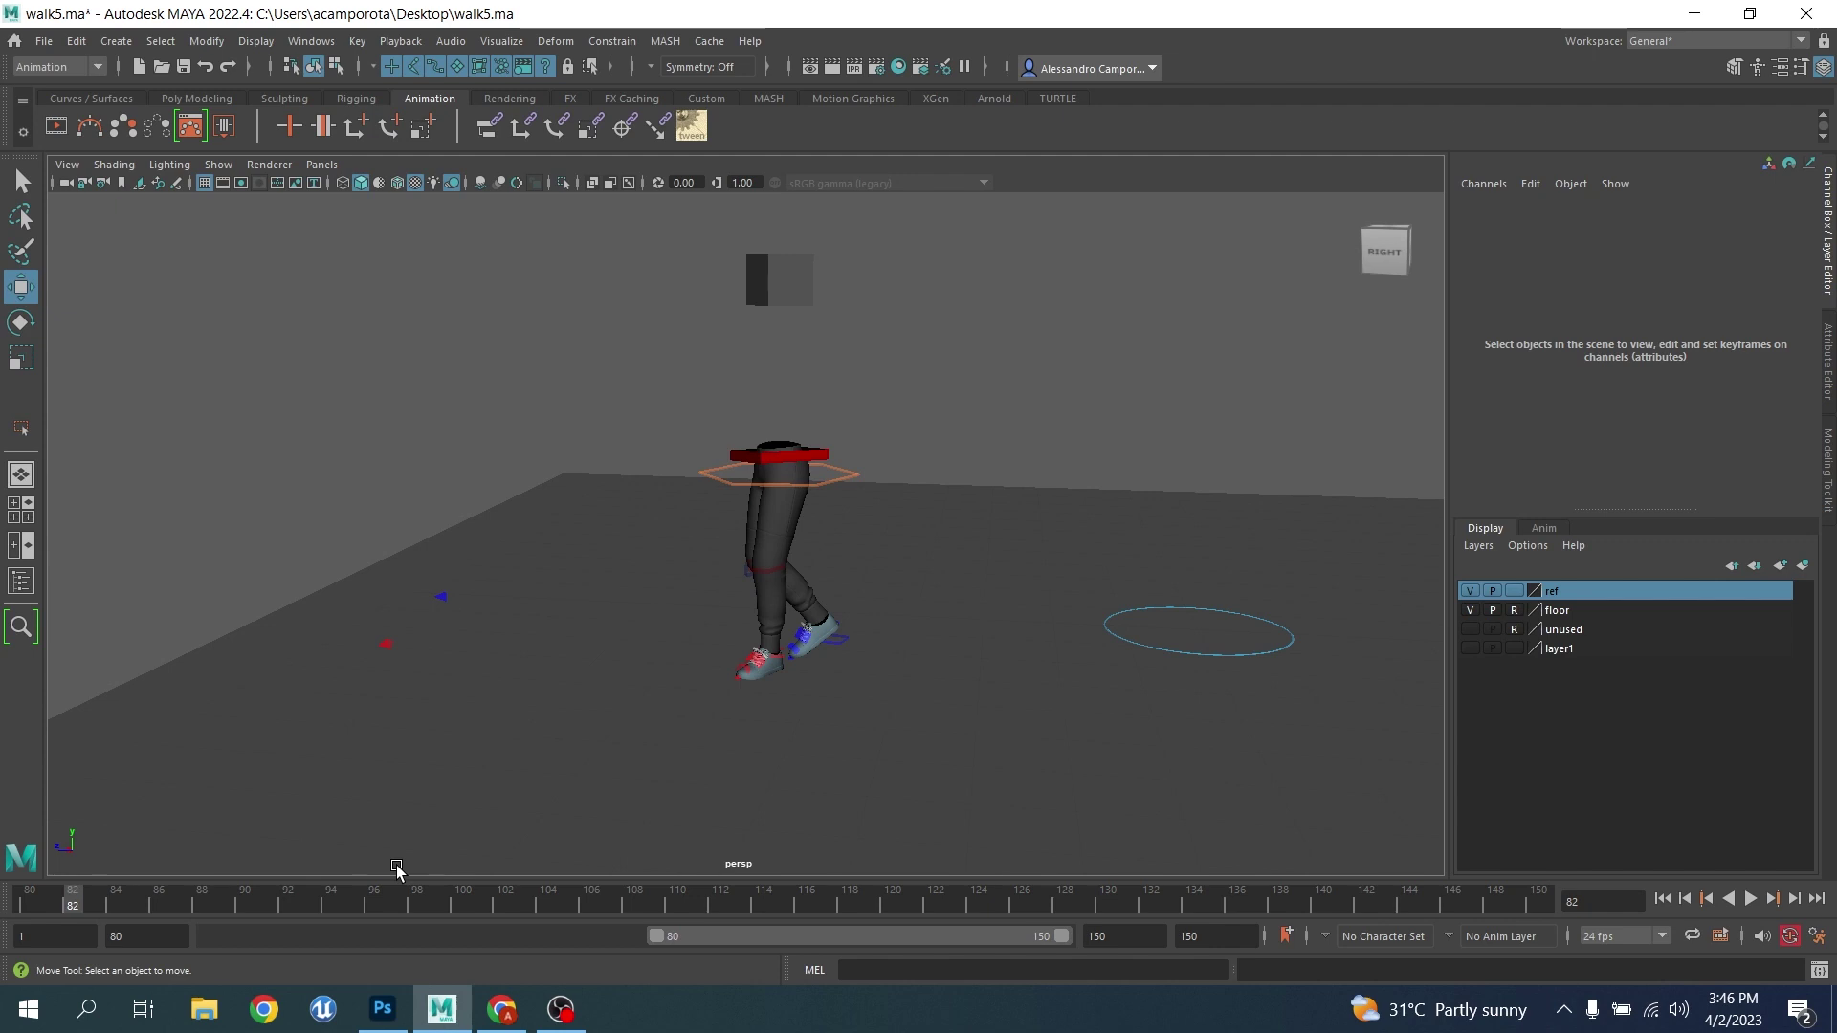
left_click_drag(360, 808, 1336, 398)
left_click(29, 902)
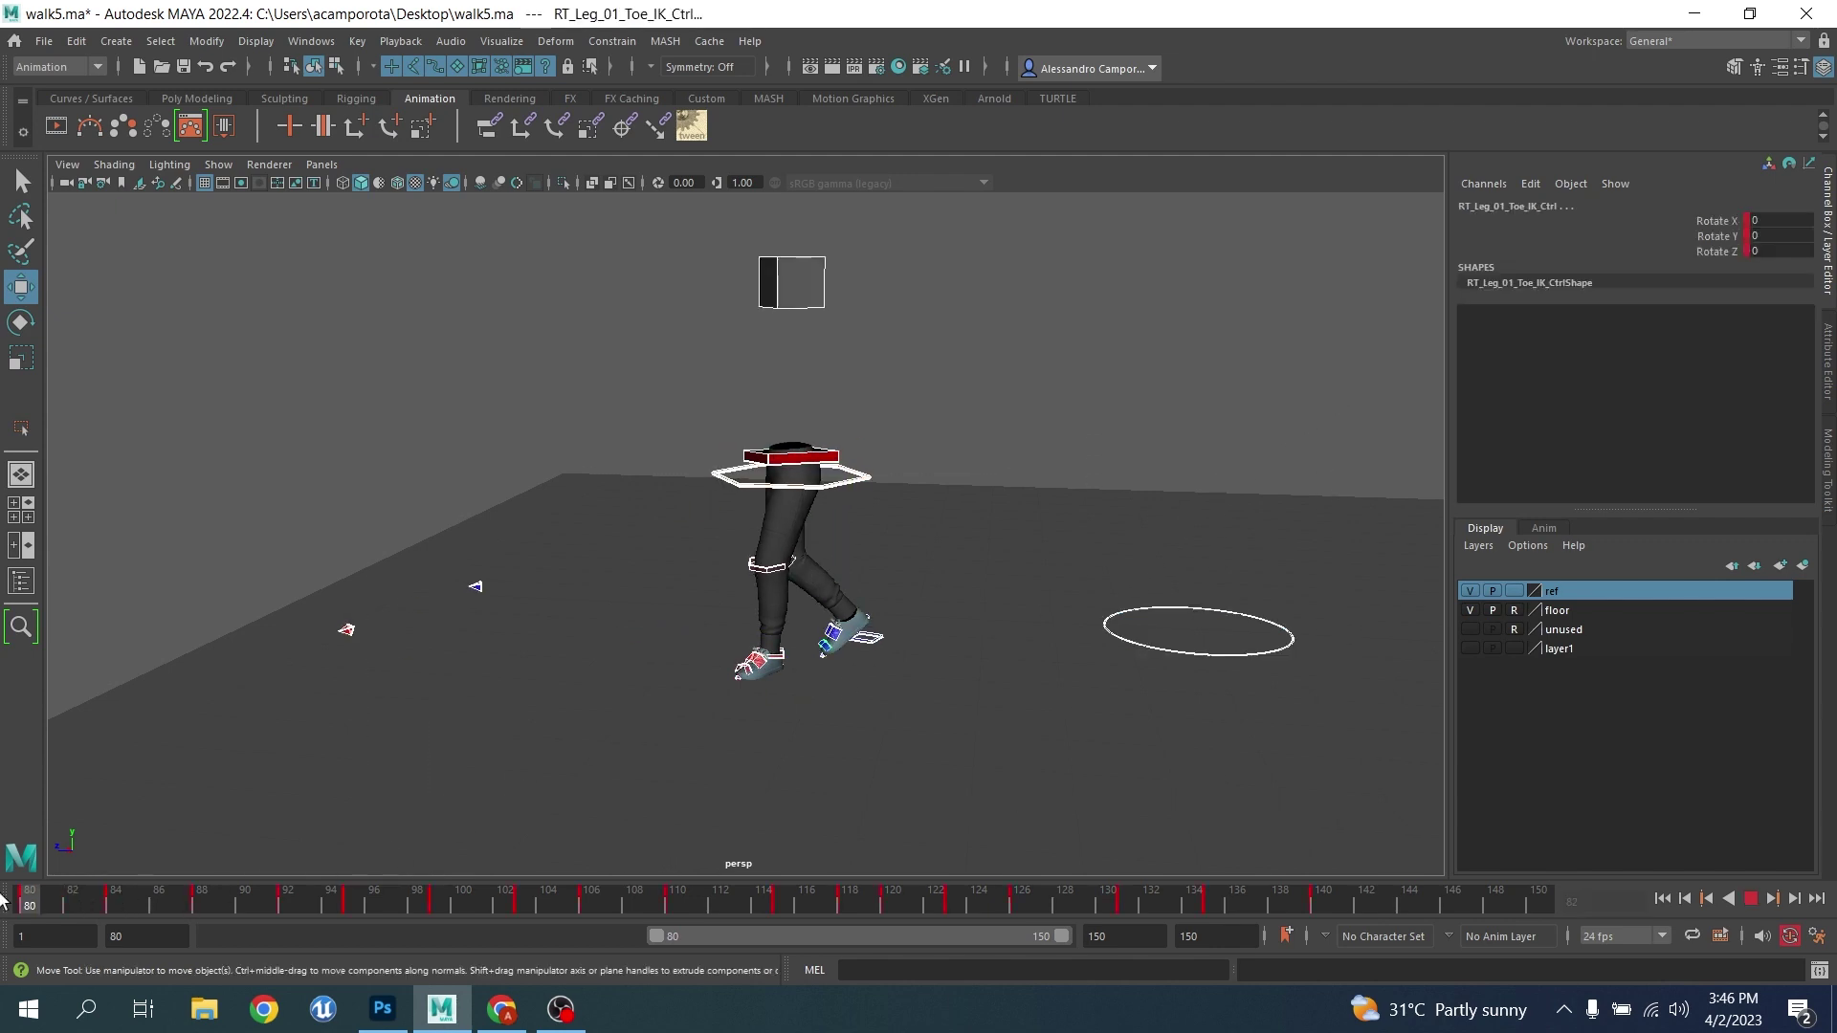
left_click(1751, 899)
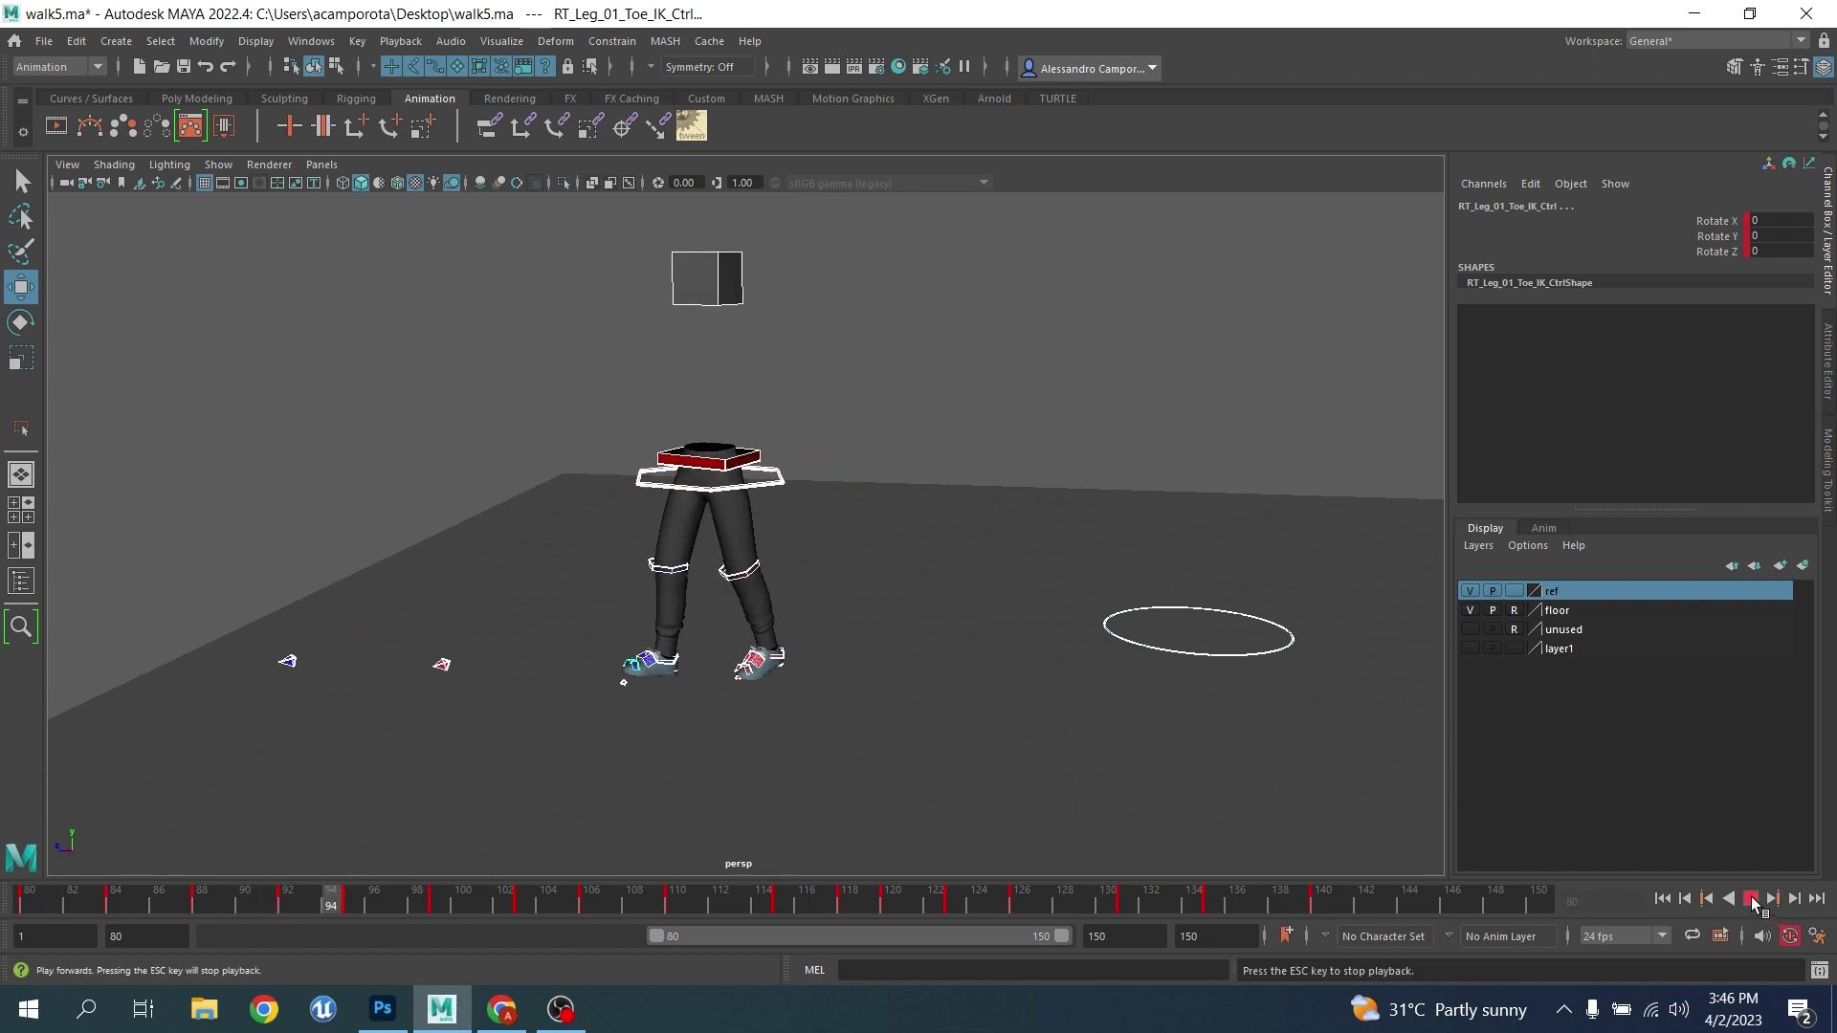
left_click(1751, 900)
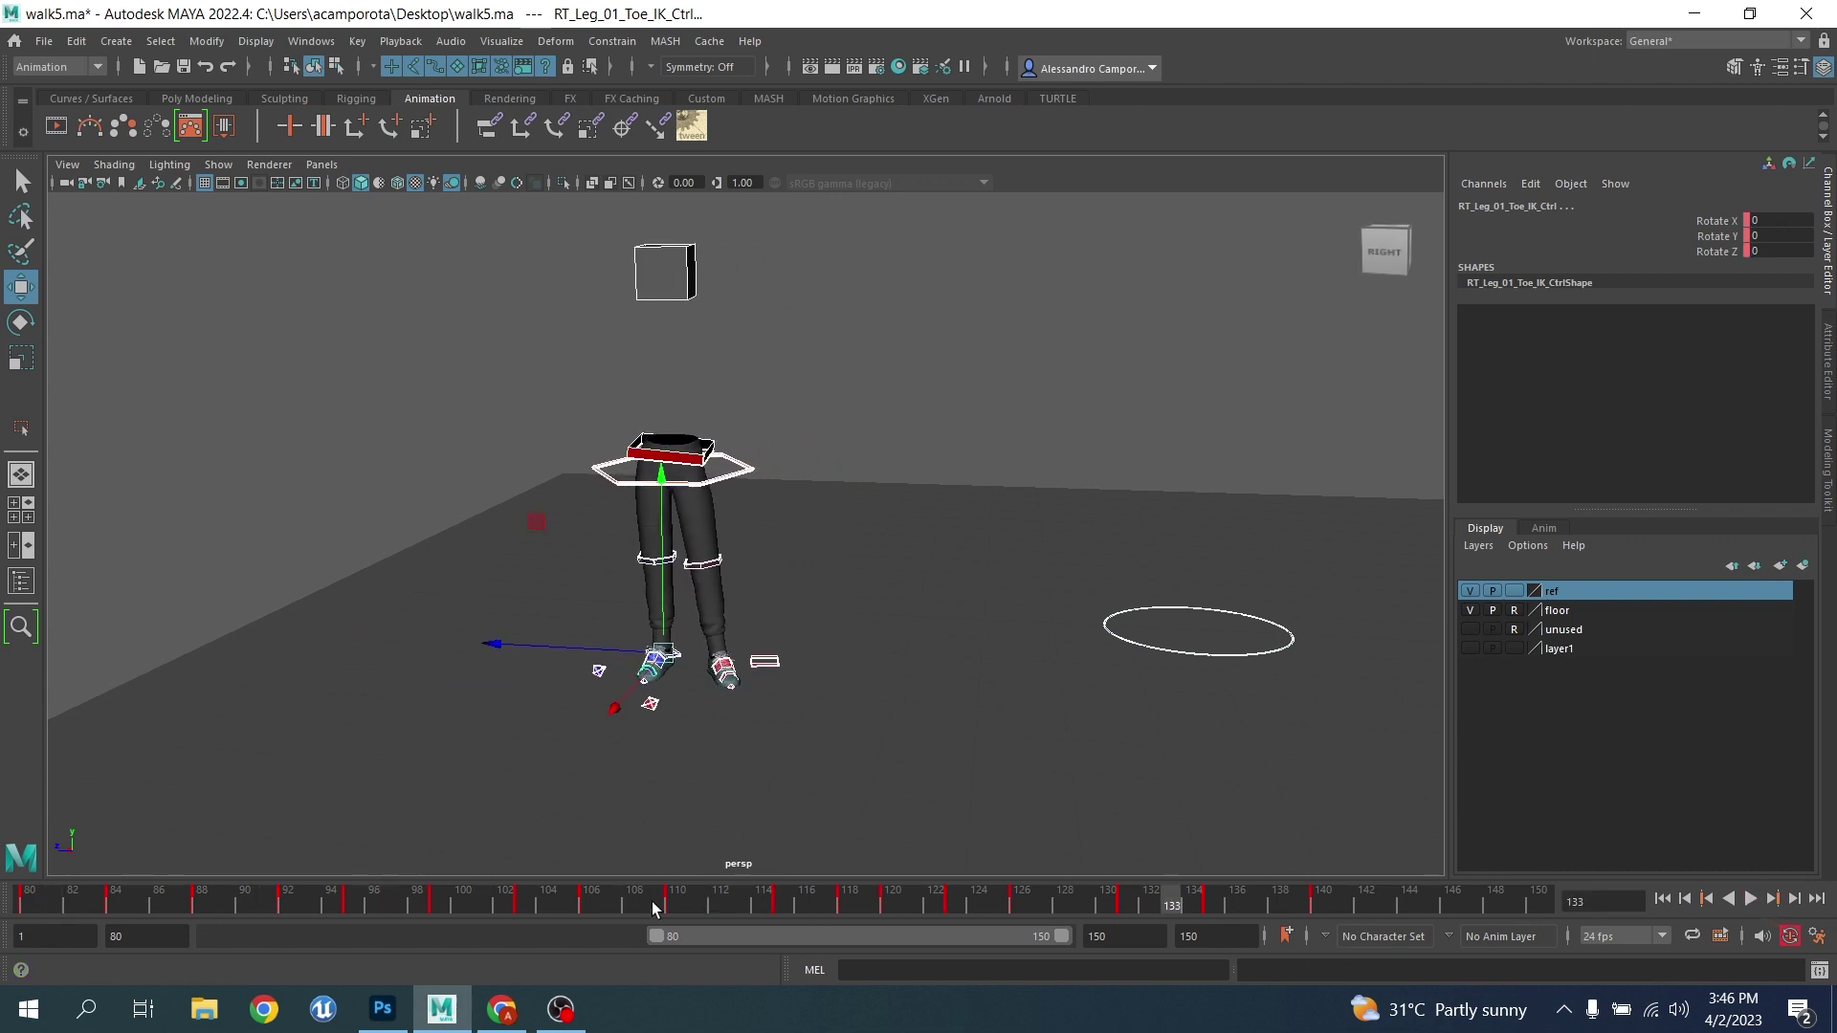
Shift all the selected controls' keys from frame 120 through 142 one frame forward in time
left_click_drag(658, 907, 892, 909)
left_click(326, 350)
left_click_drag(312, 270, 909, 632)
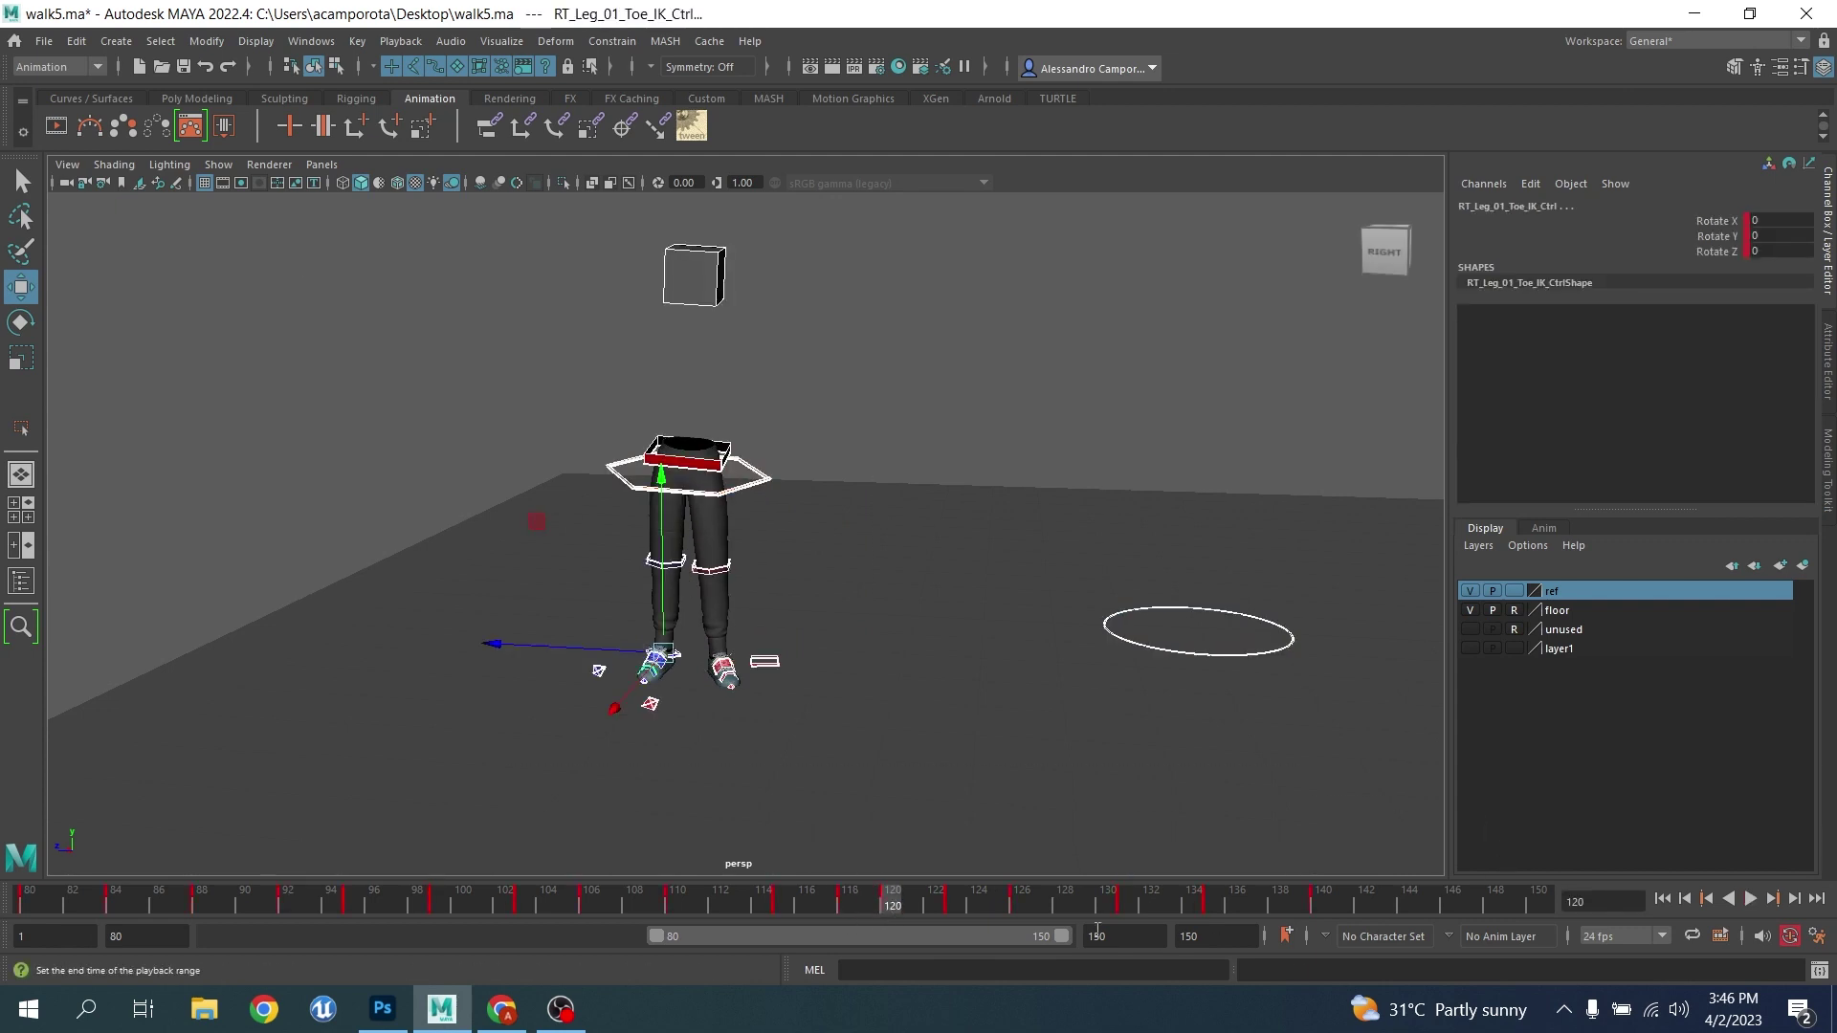
left_click_drag(895, 902, 1368, 907, "shift")
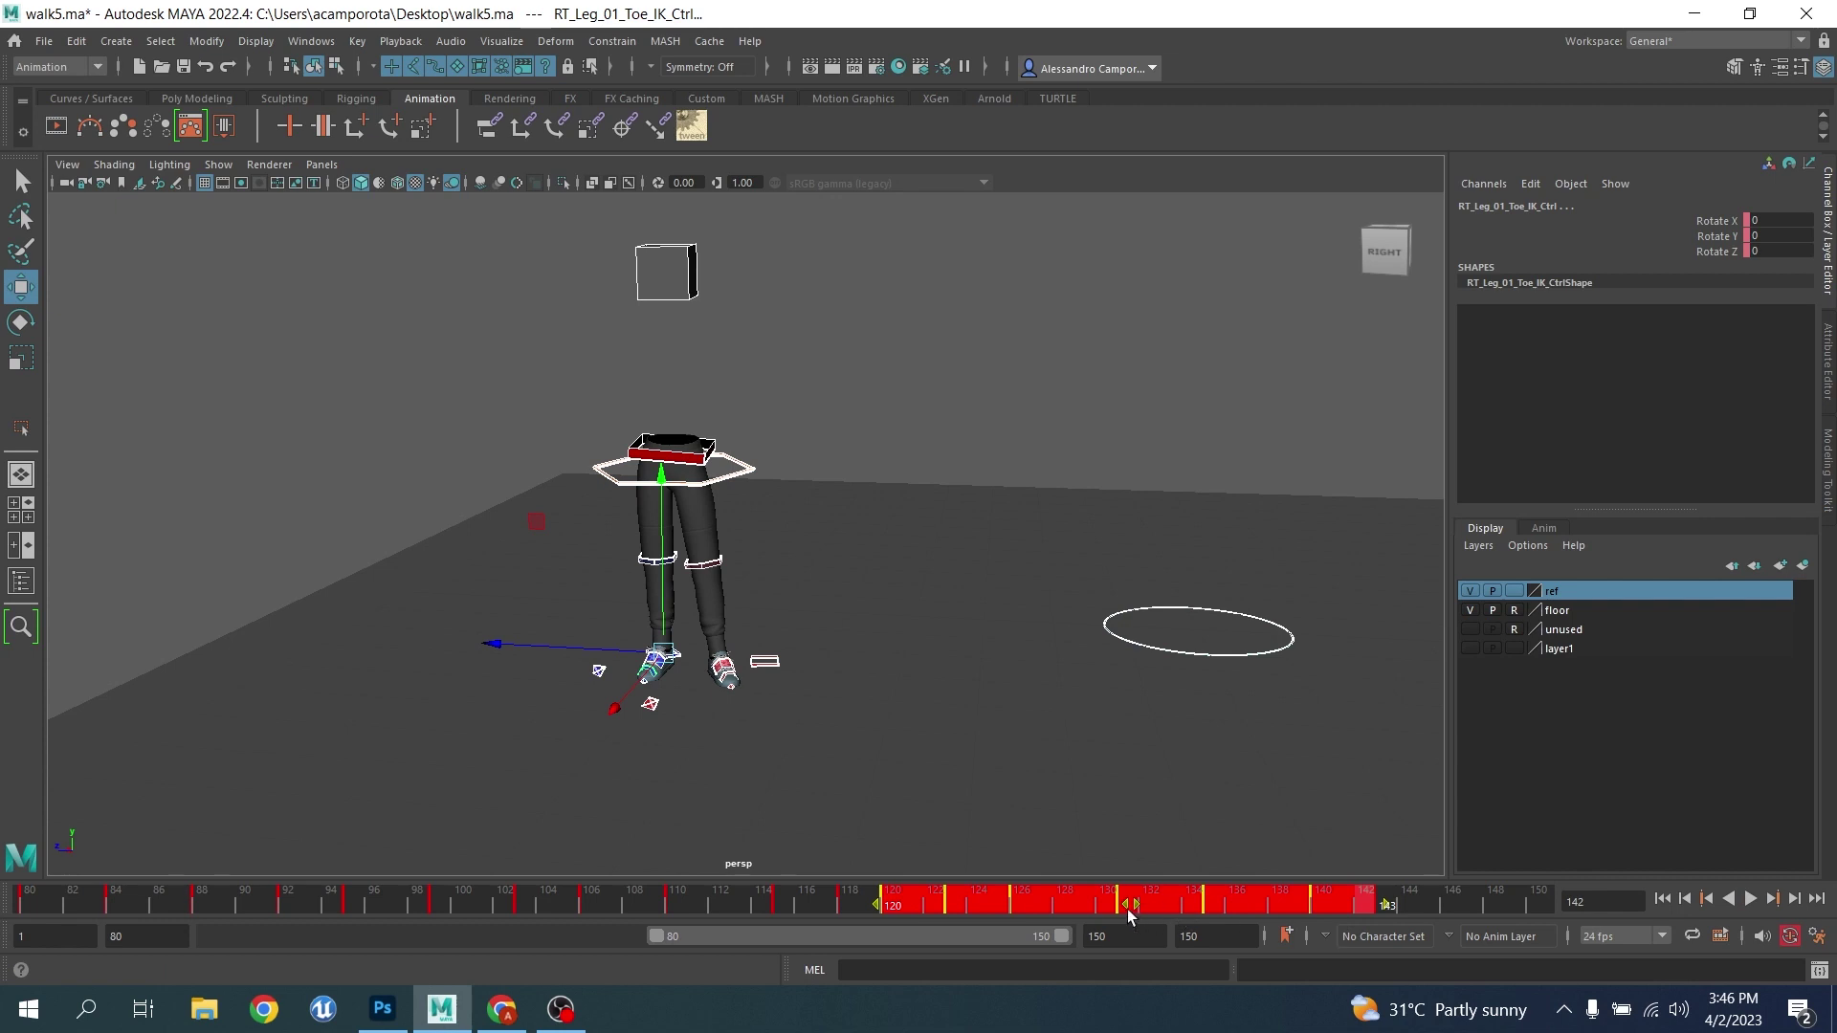
left_click_drag(1132, 912, 1143, 914)
Shift the keys from frame 124 onward one frame forward in time and play back the animation
left_click_drag(834, 903, 958, 922)
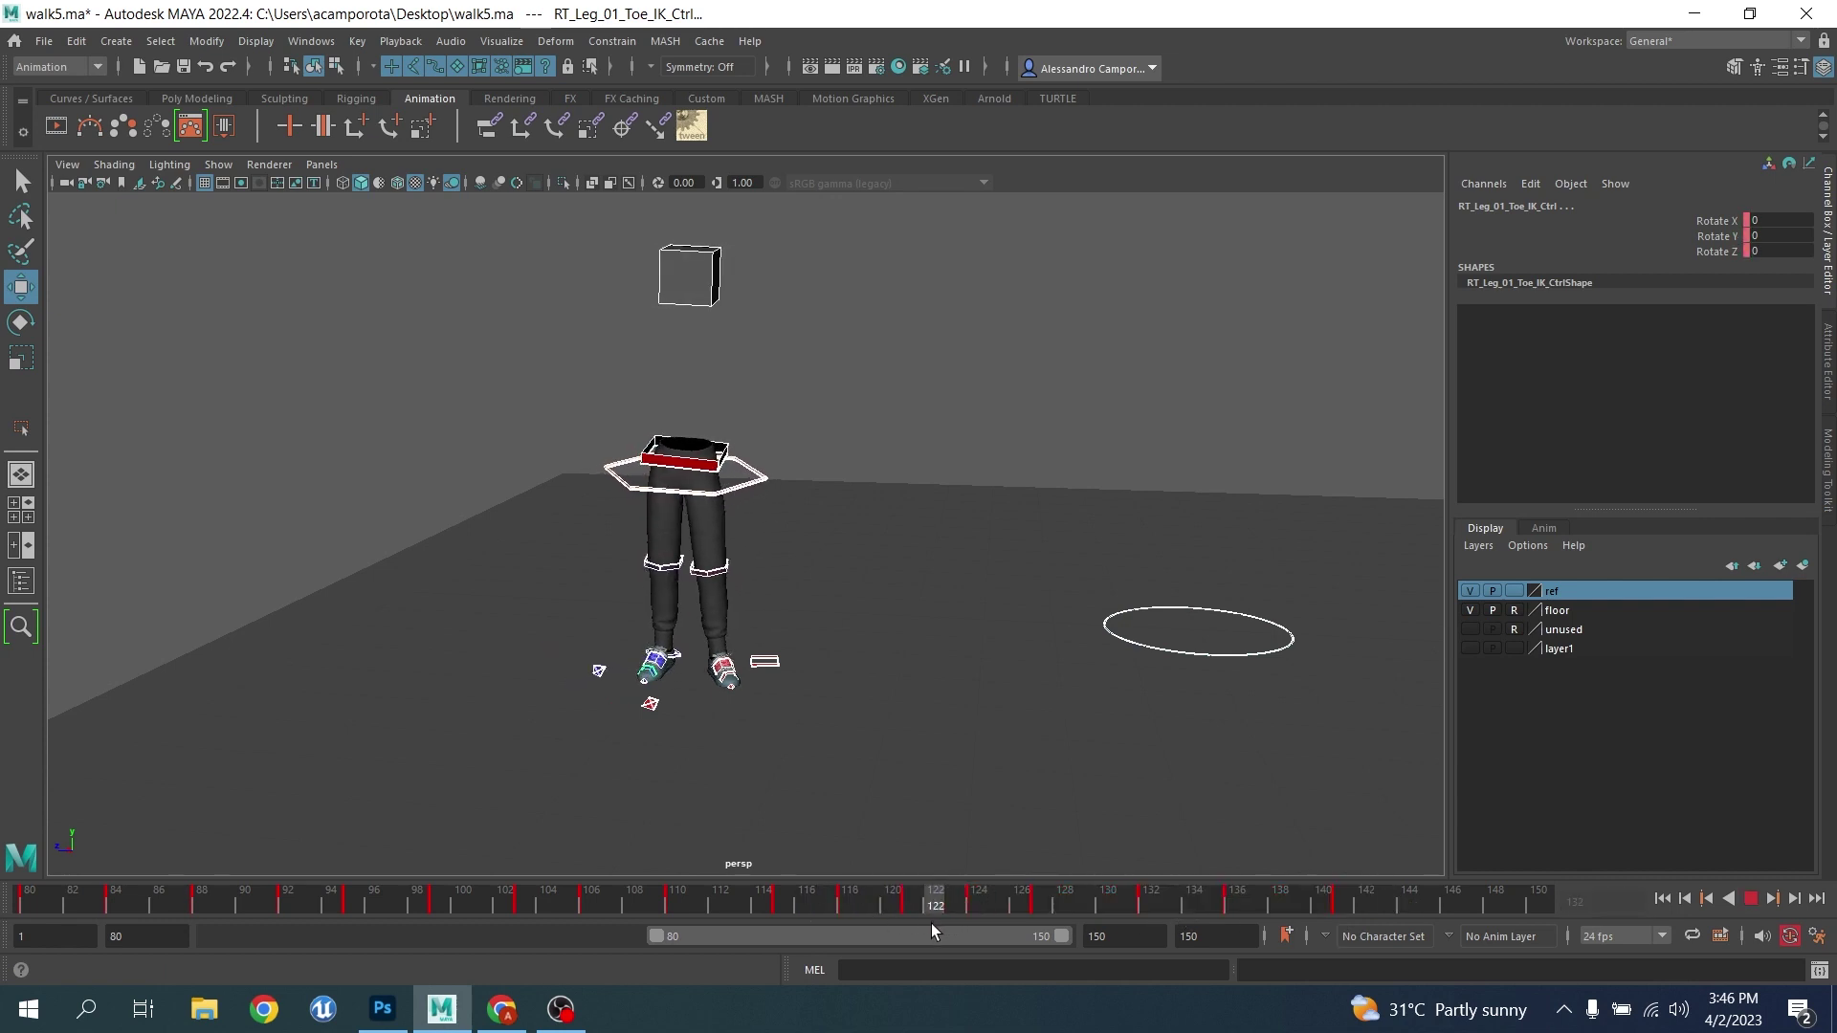
left_click(995, 904)
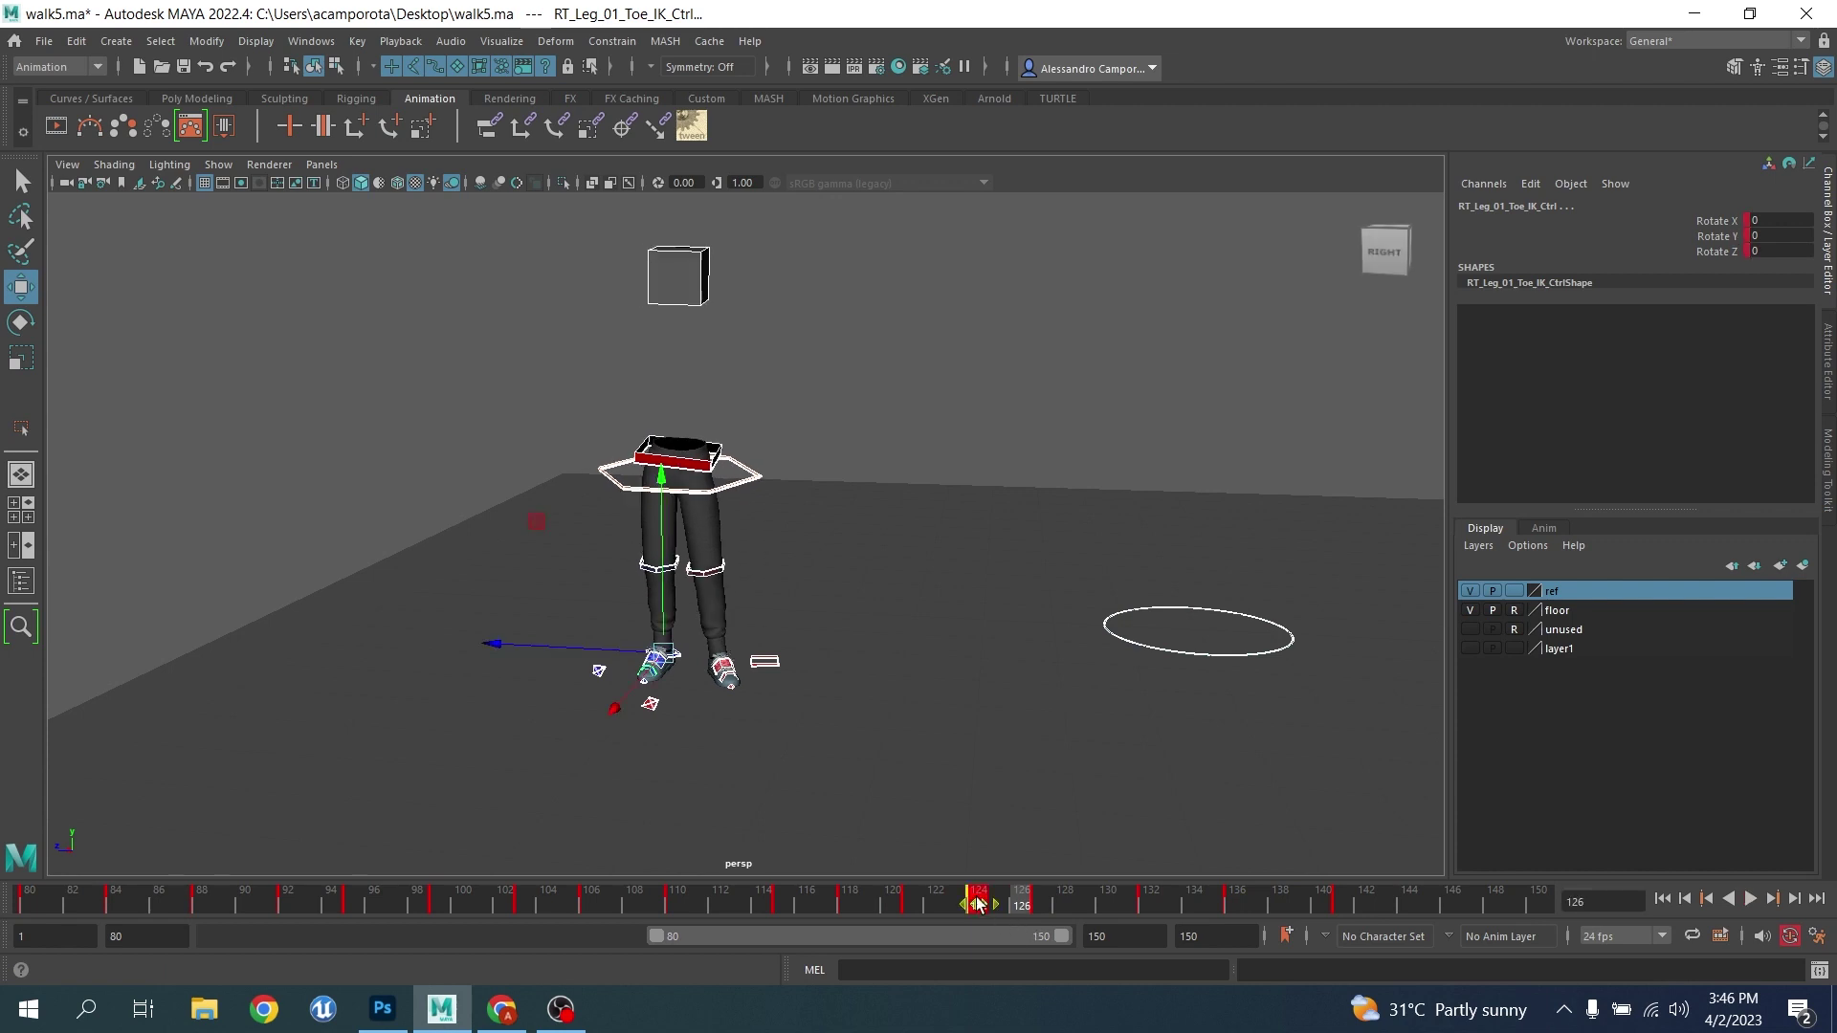
left_click_drag(995, 904, 1356, 910, "shift")
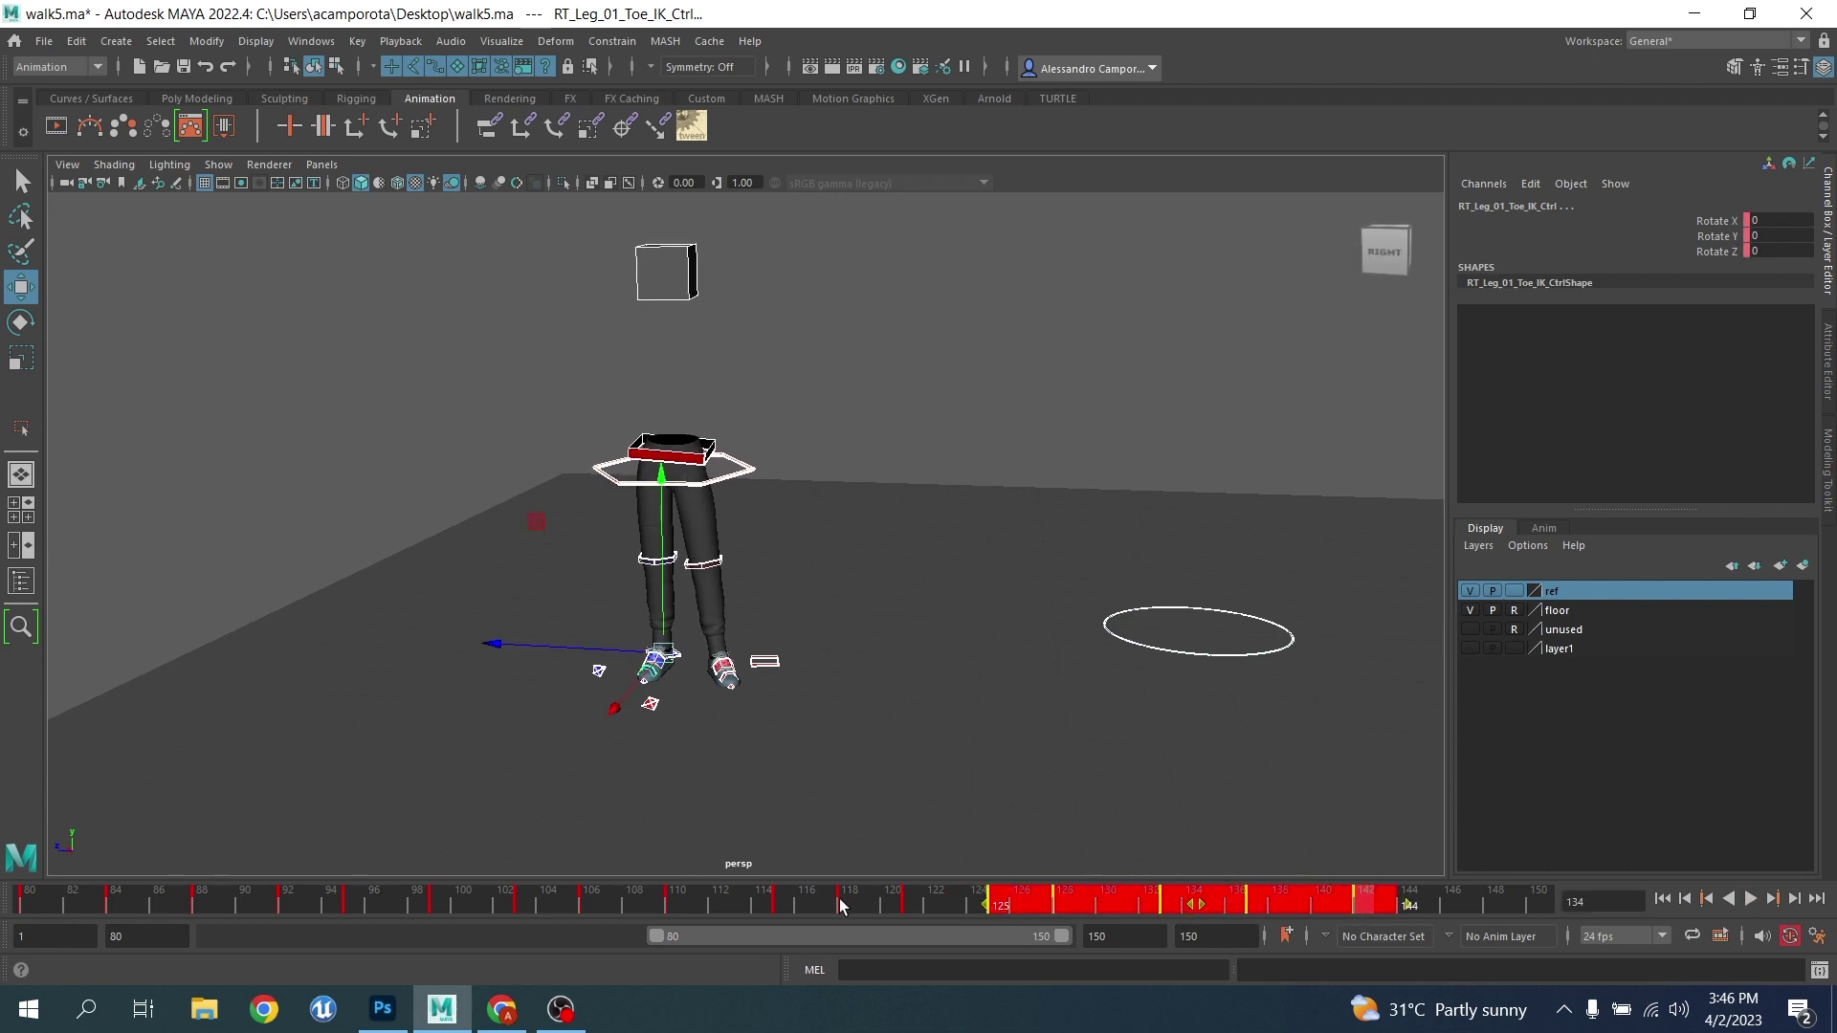
left_click(418, 904)
left_click(1748, 901)
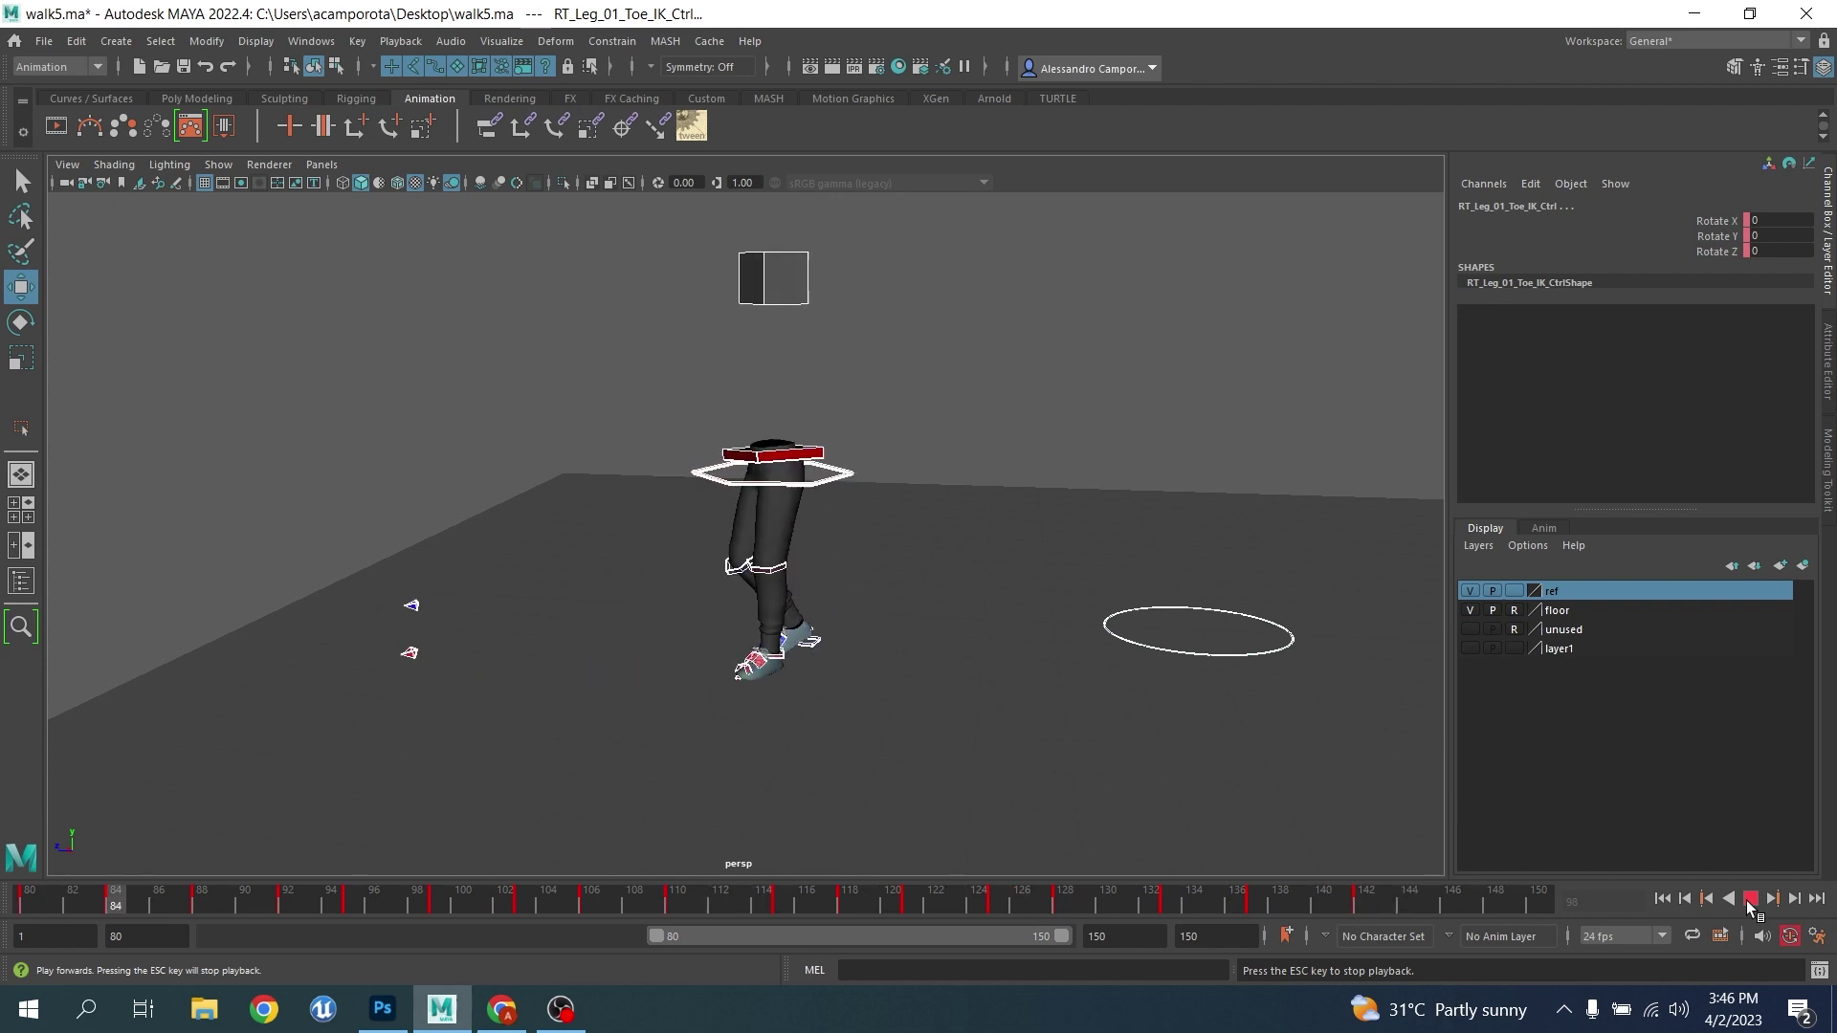
left_click(1747, 900)
Delay the last two sets of keys to frames 138 and 144 and play back the new timing
left_click(1221, 903)
mouse_move(1278, 909)
left_mouse_down()
mouse_move(1044, 897)
mouse_move(1397, 905)
left_mouse_up()
left_click(1151, 897)
left_click(1391, 904, "shift")
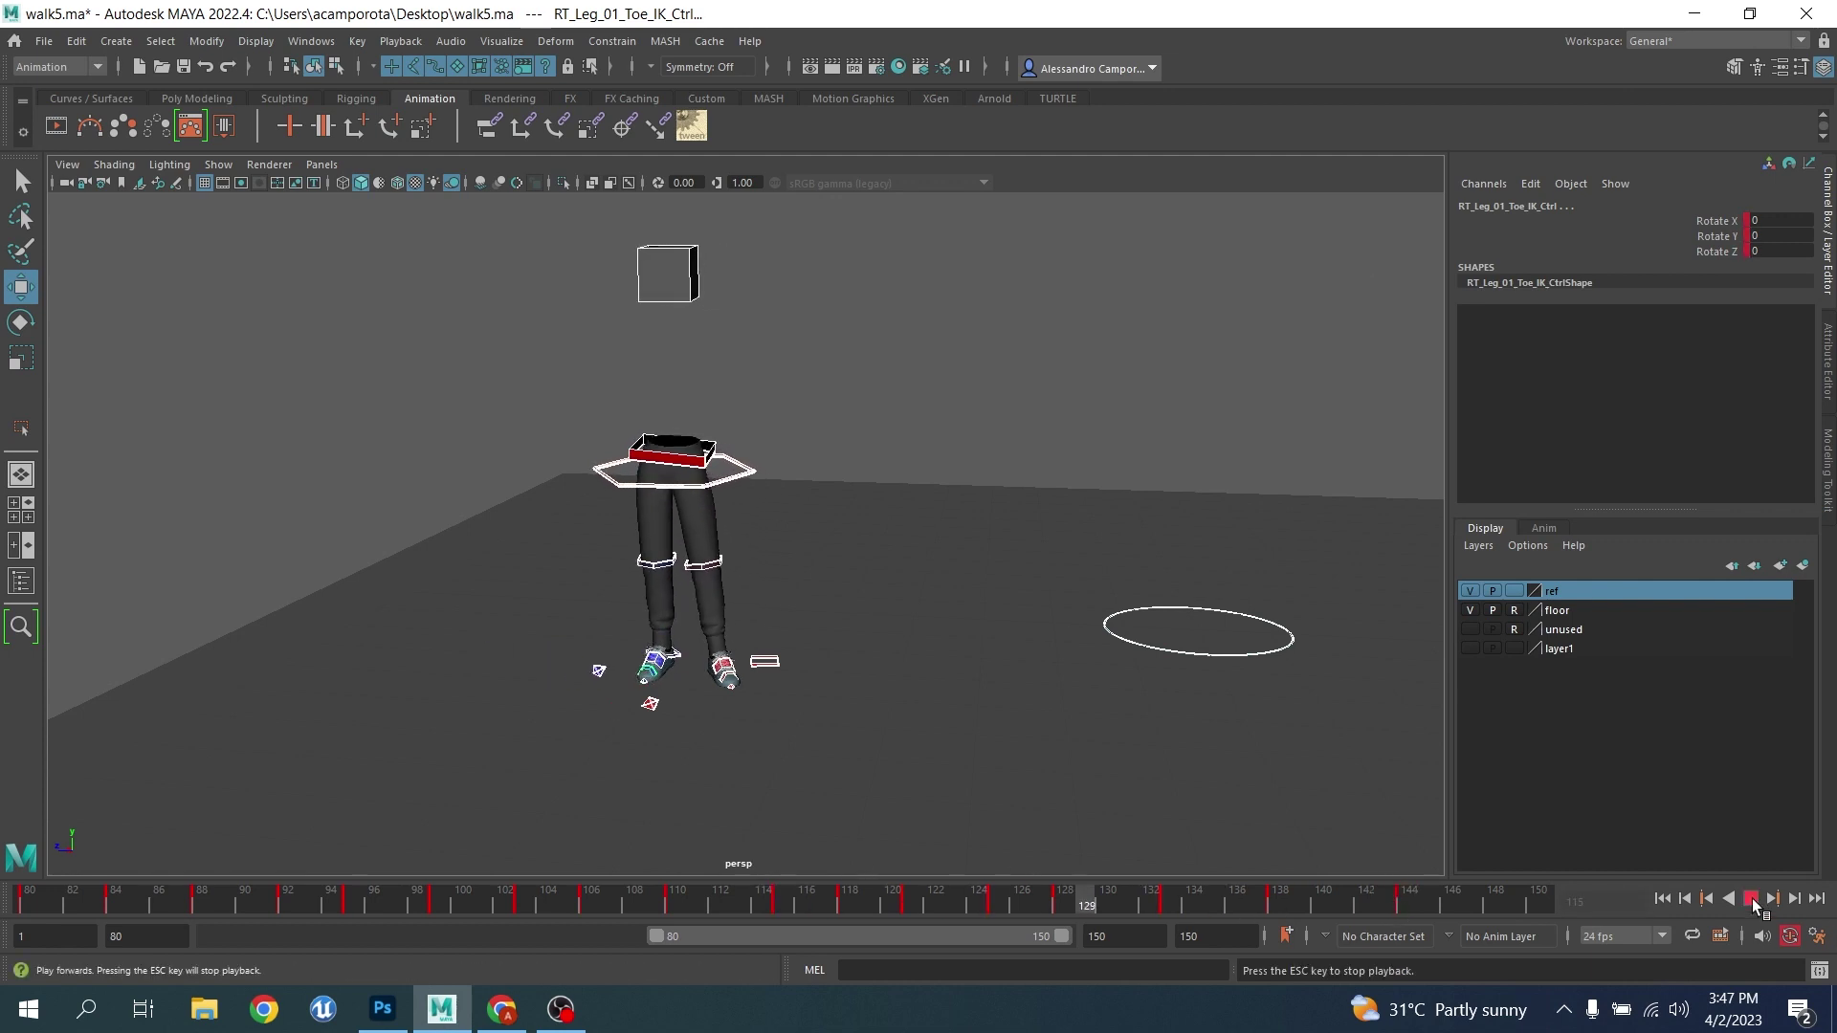
key("Escape")
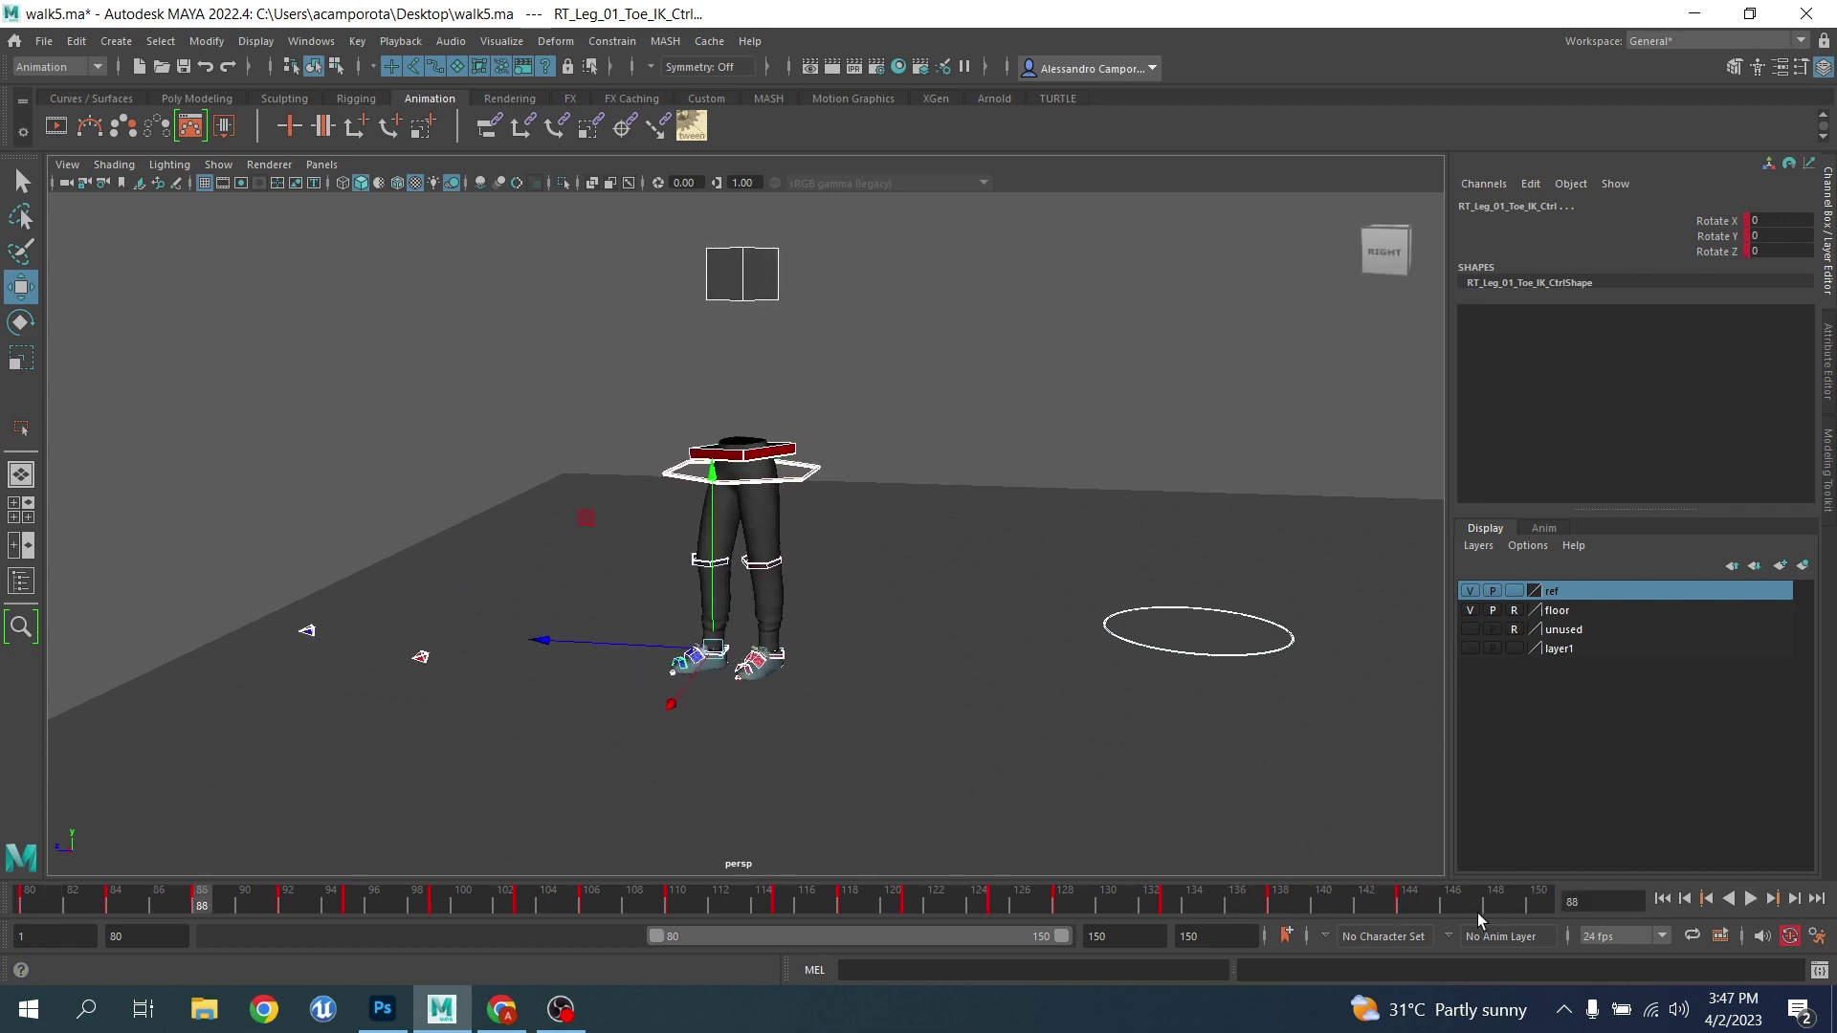
Set the animation's end frame to 144 to match the last key
left_click(1407, 907)
type("14")
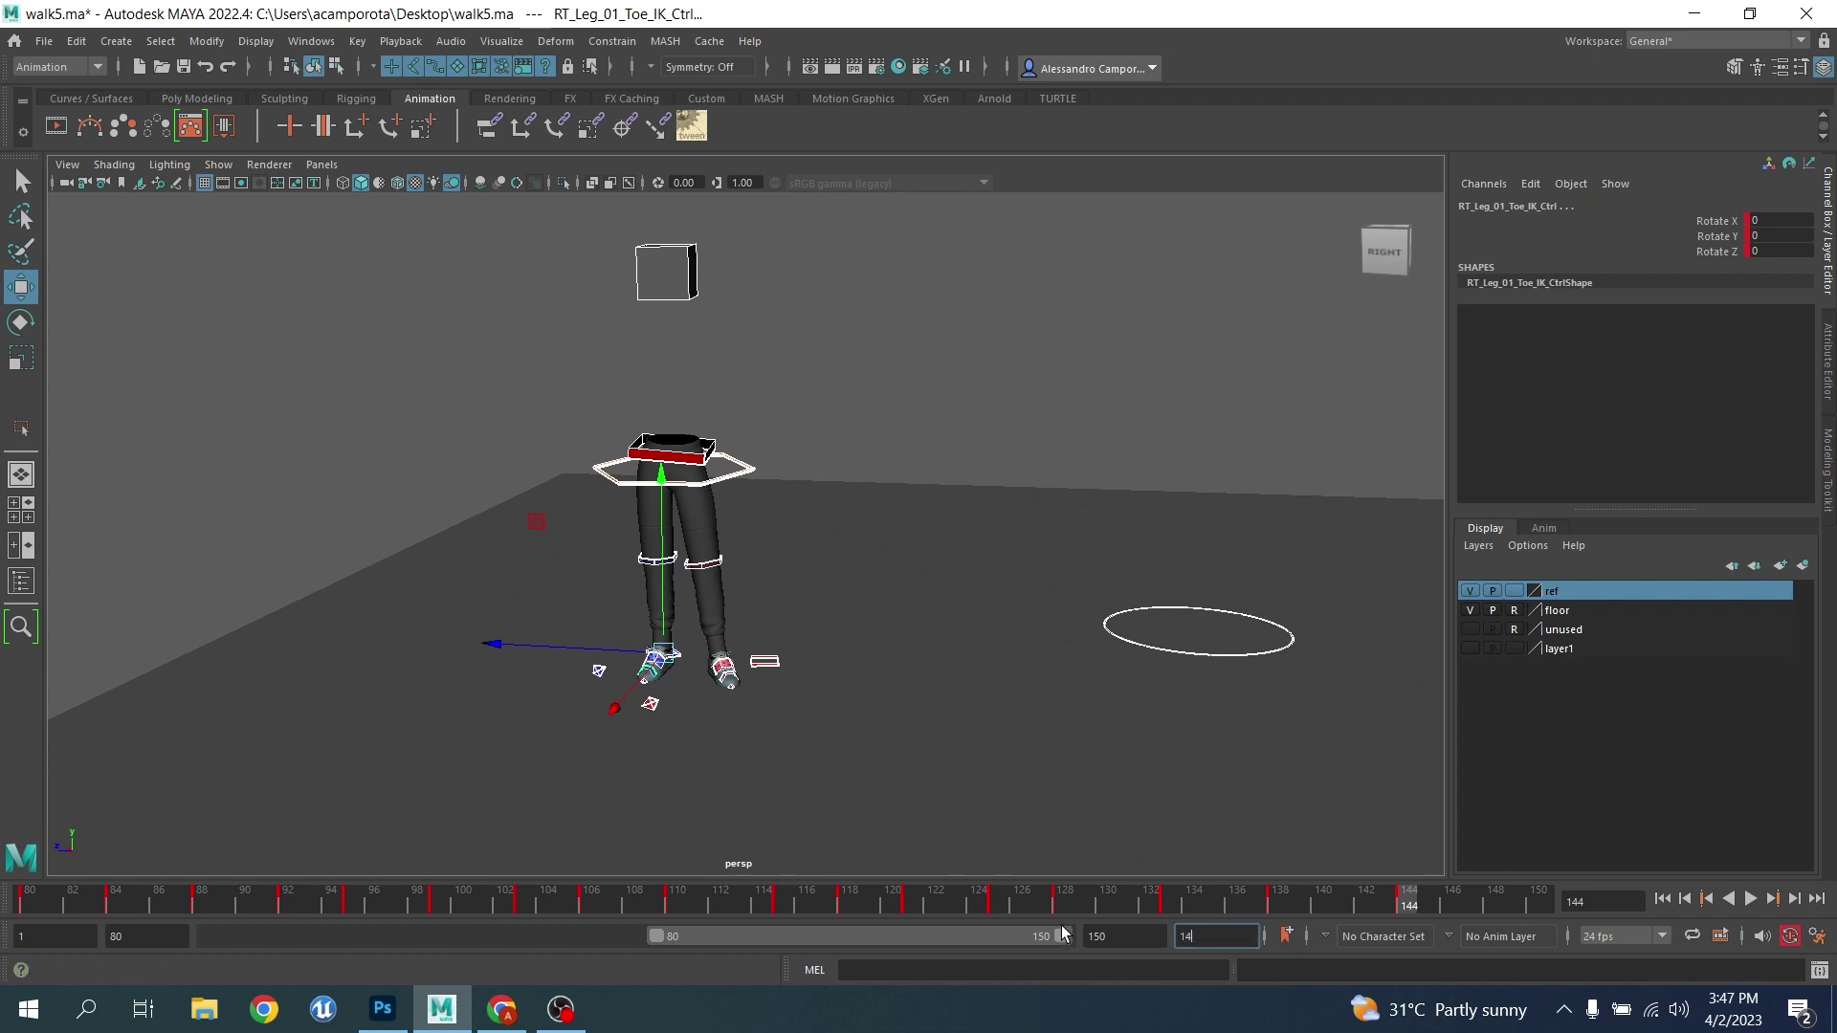
type("4")
key("Return")
Select the COG_Ctrl hip control and play the shortened animation from frame 80
left_click(755, 498)
left_click(735, 463)
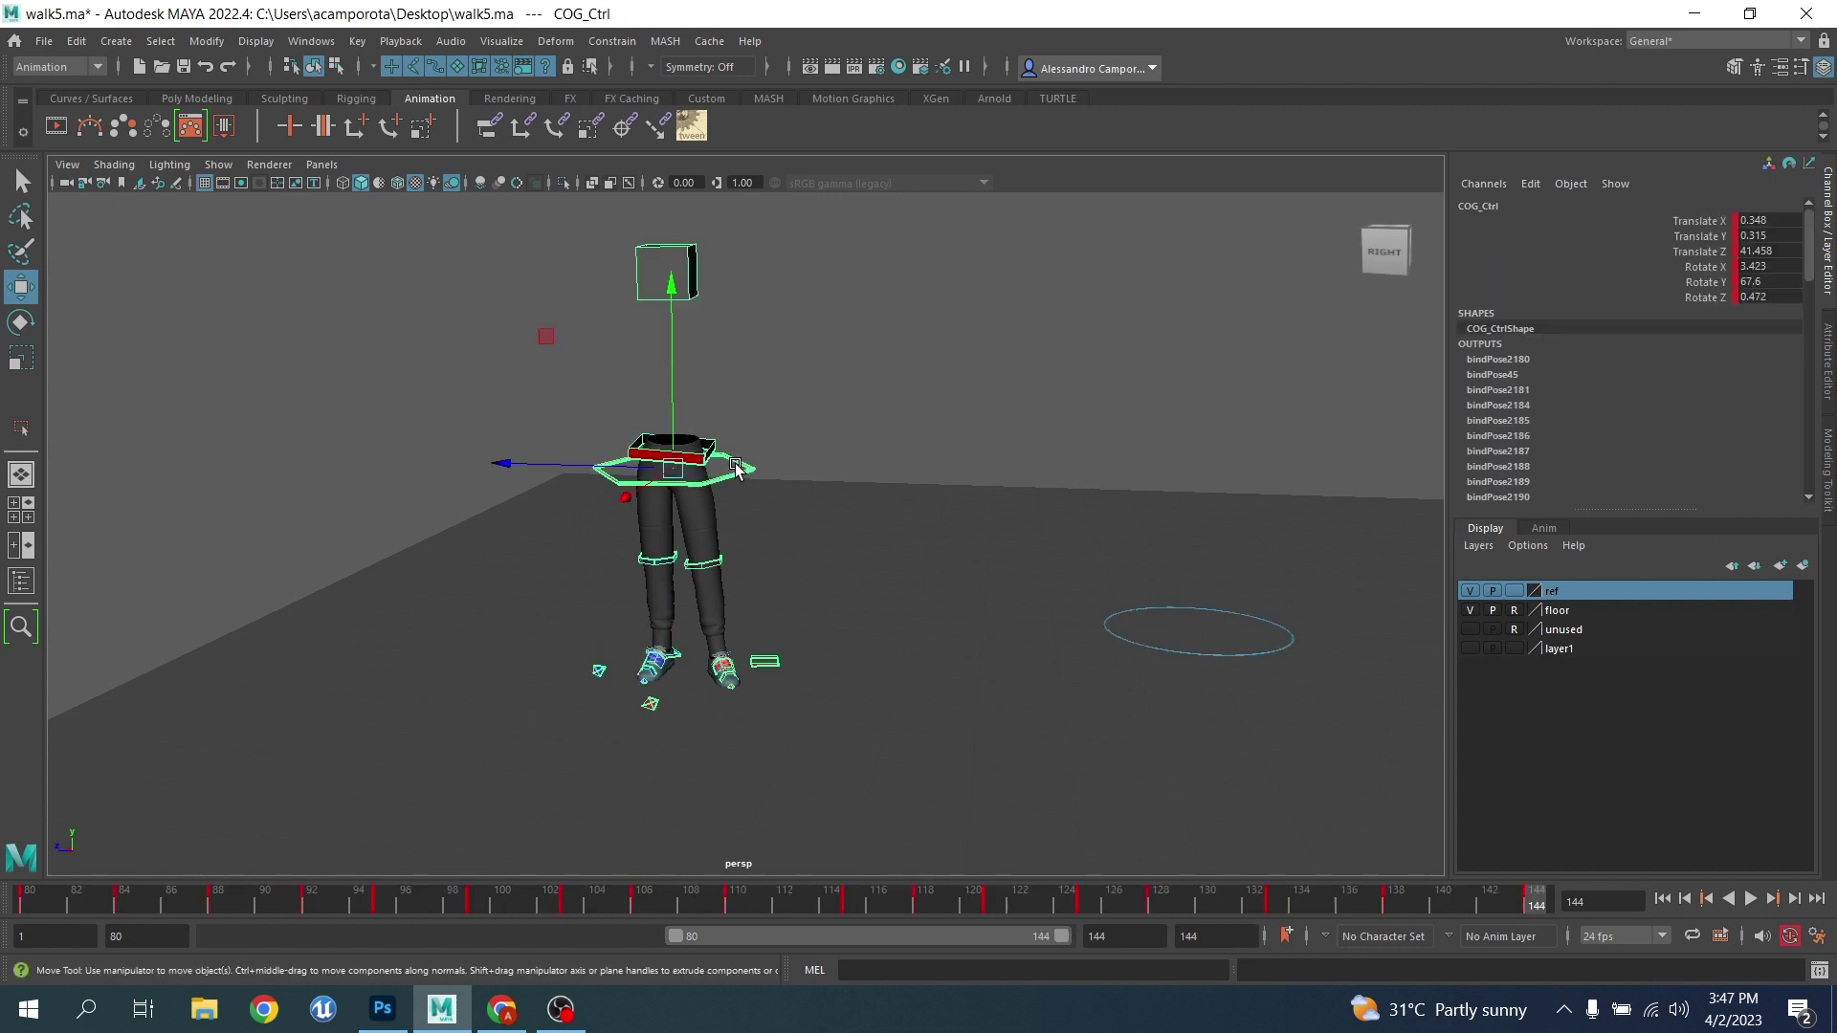
left_click_drag(84, 906, 28, 902)
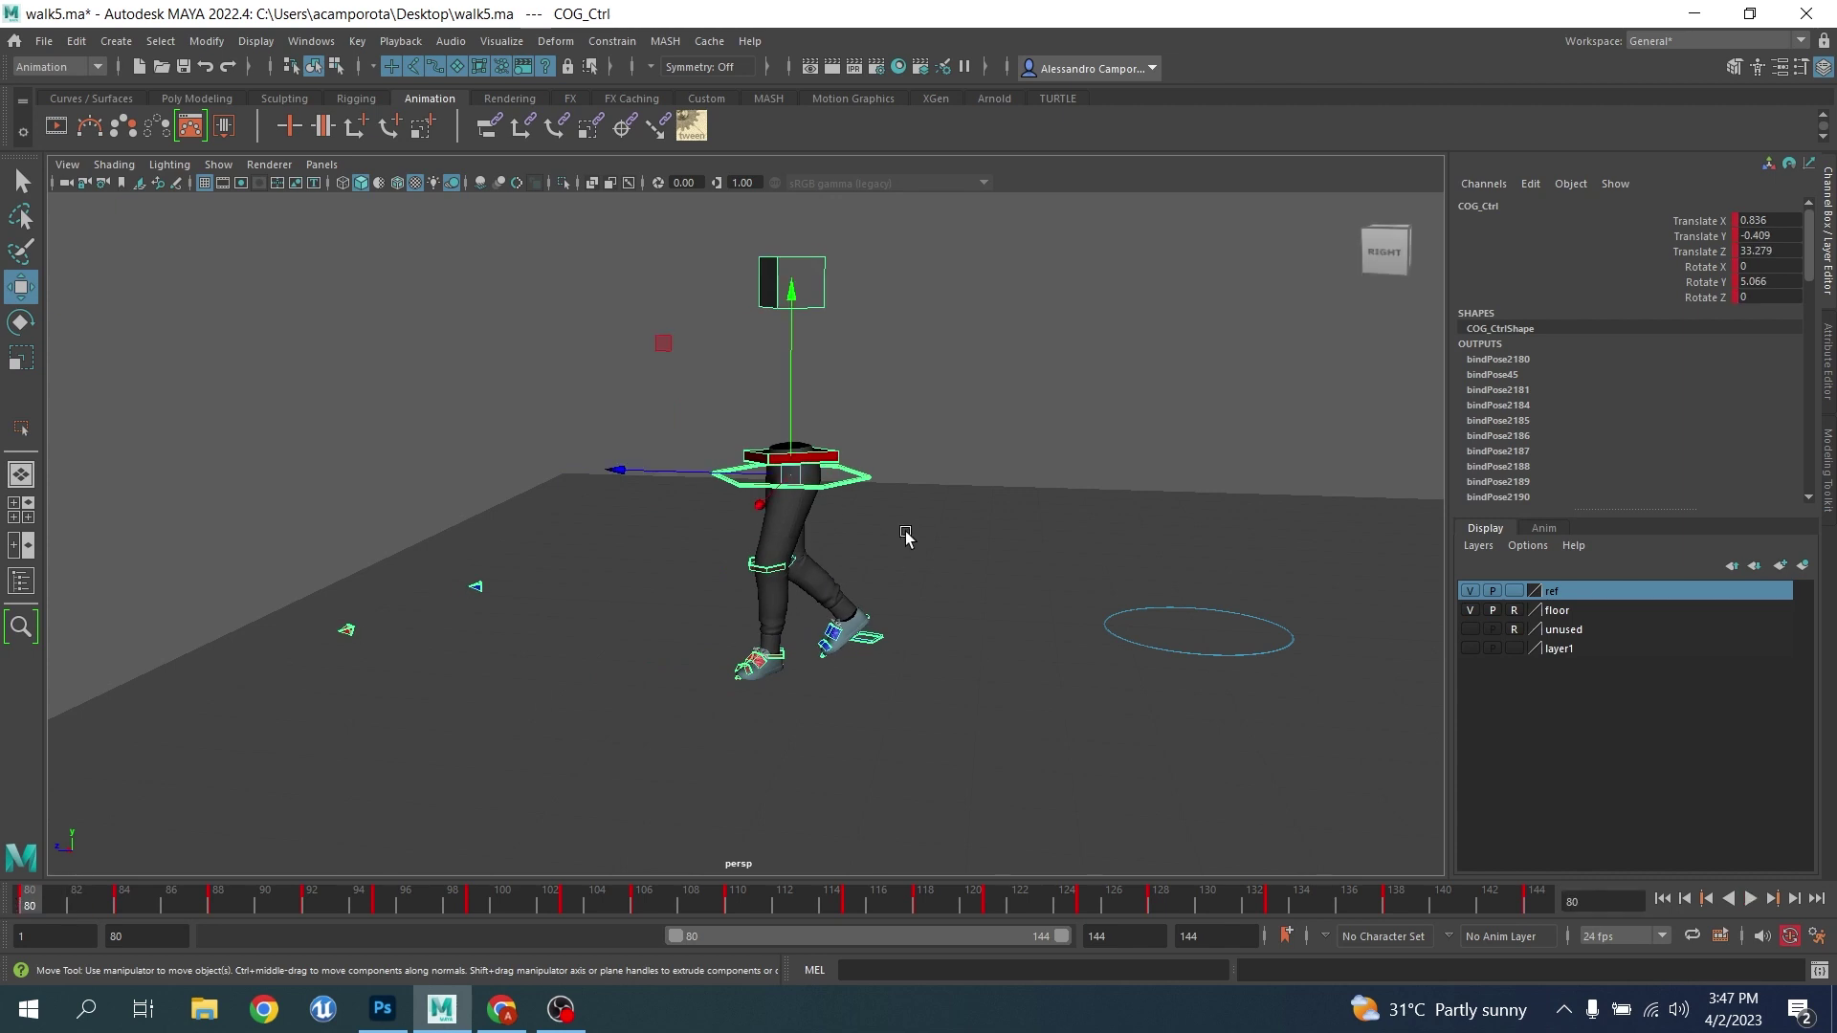
scroll(905, 561, "up", 3)
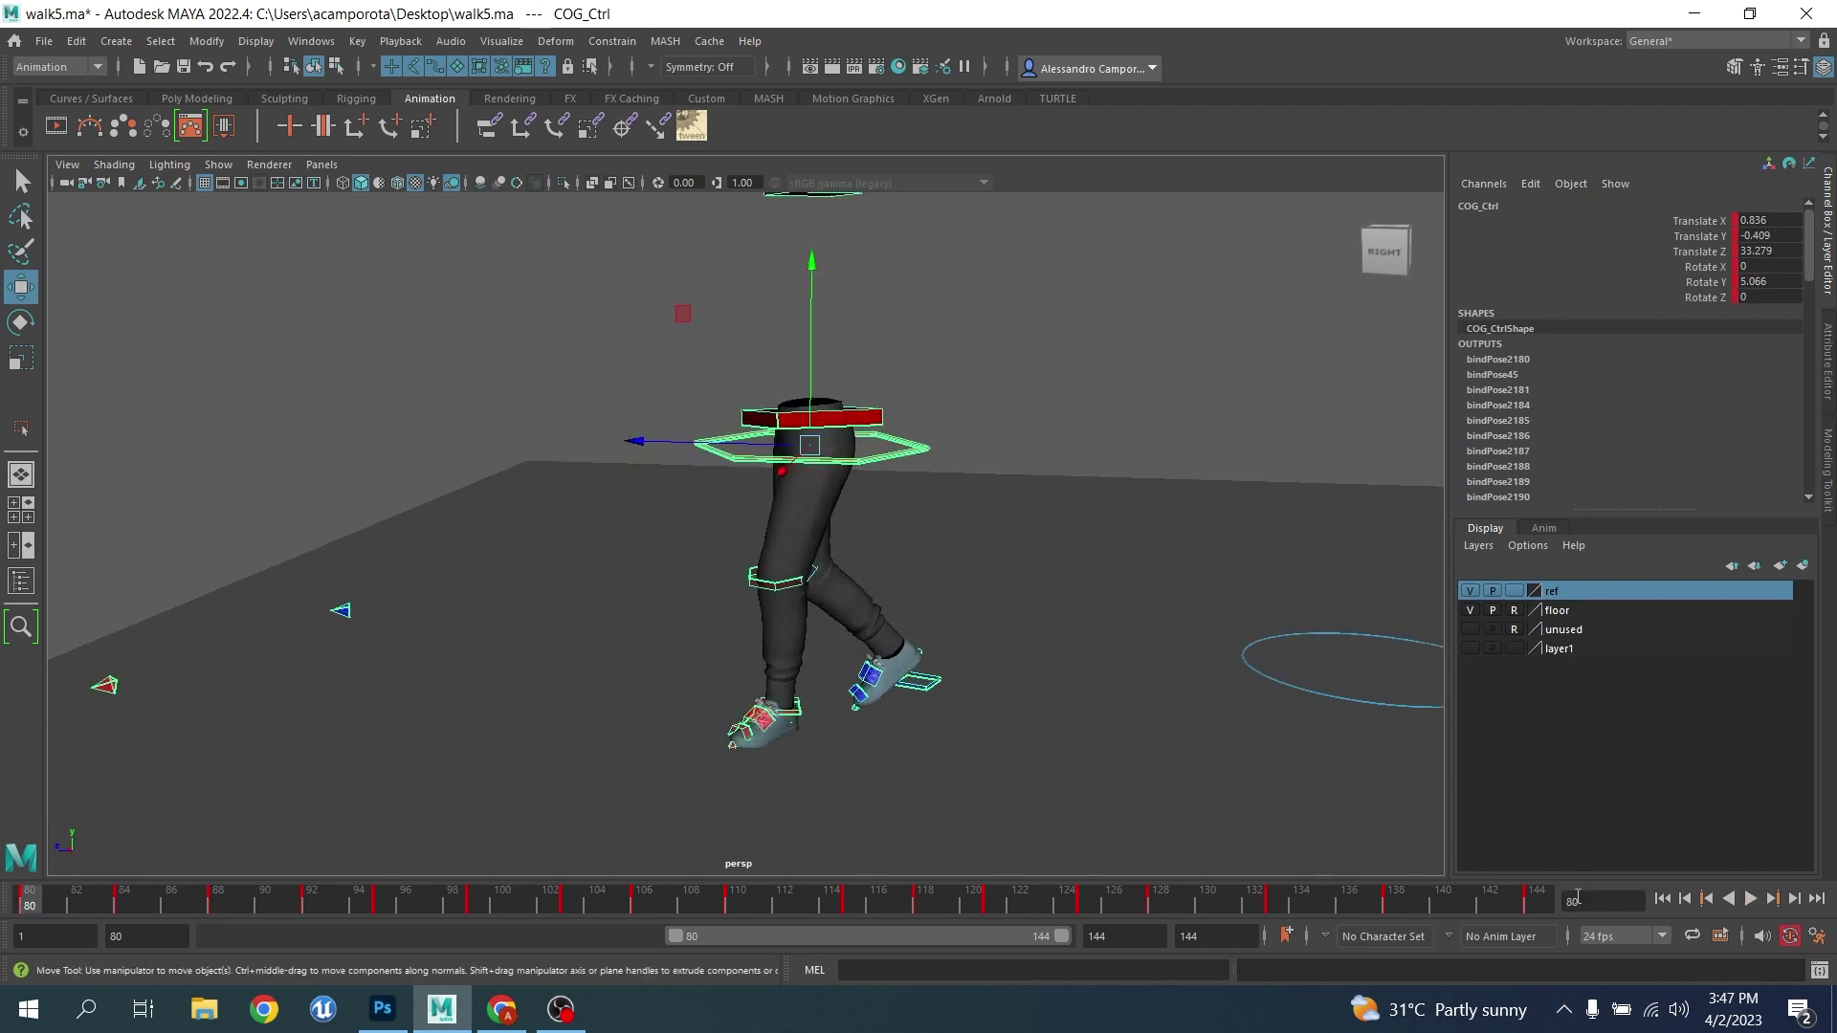
left_click(1751, 899)
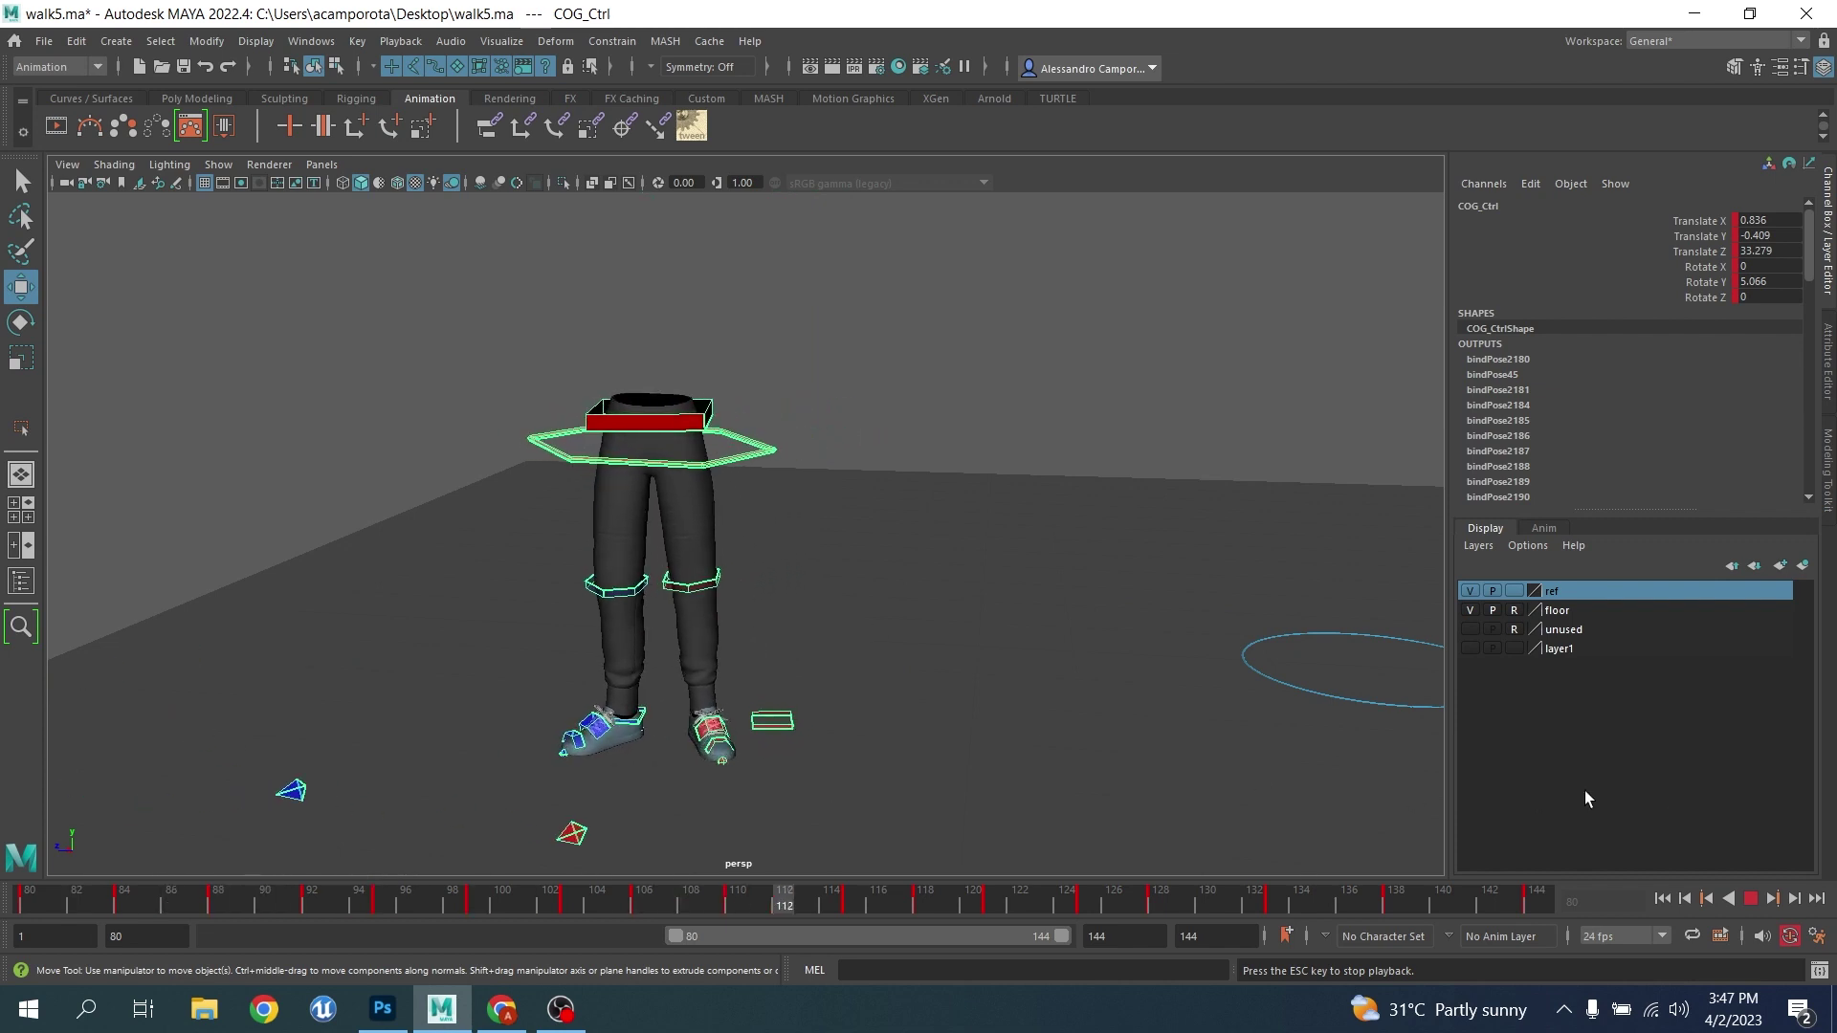
left_click(1750, 899)
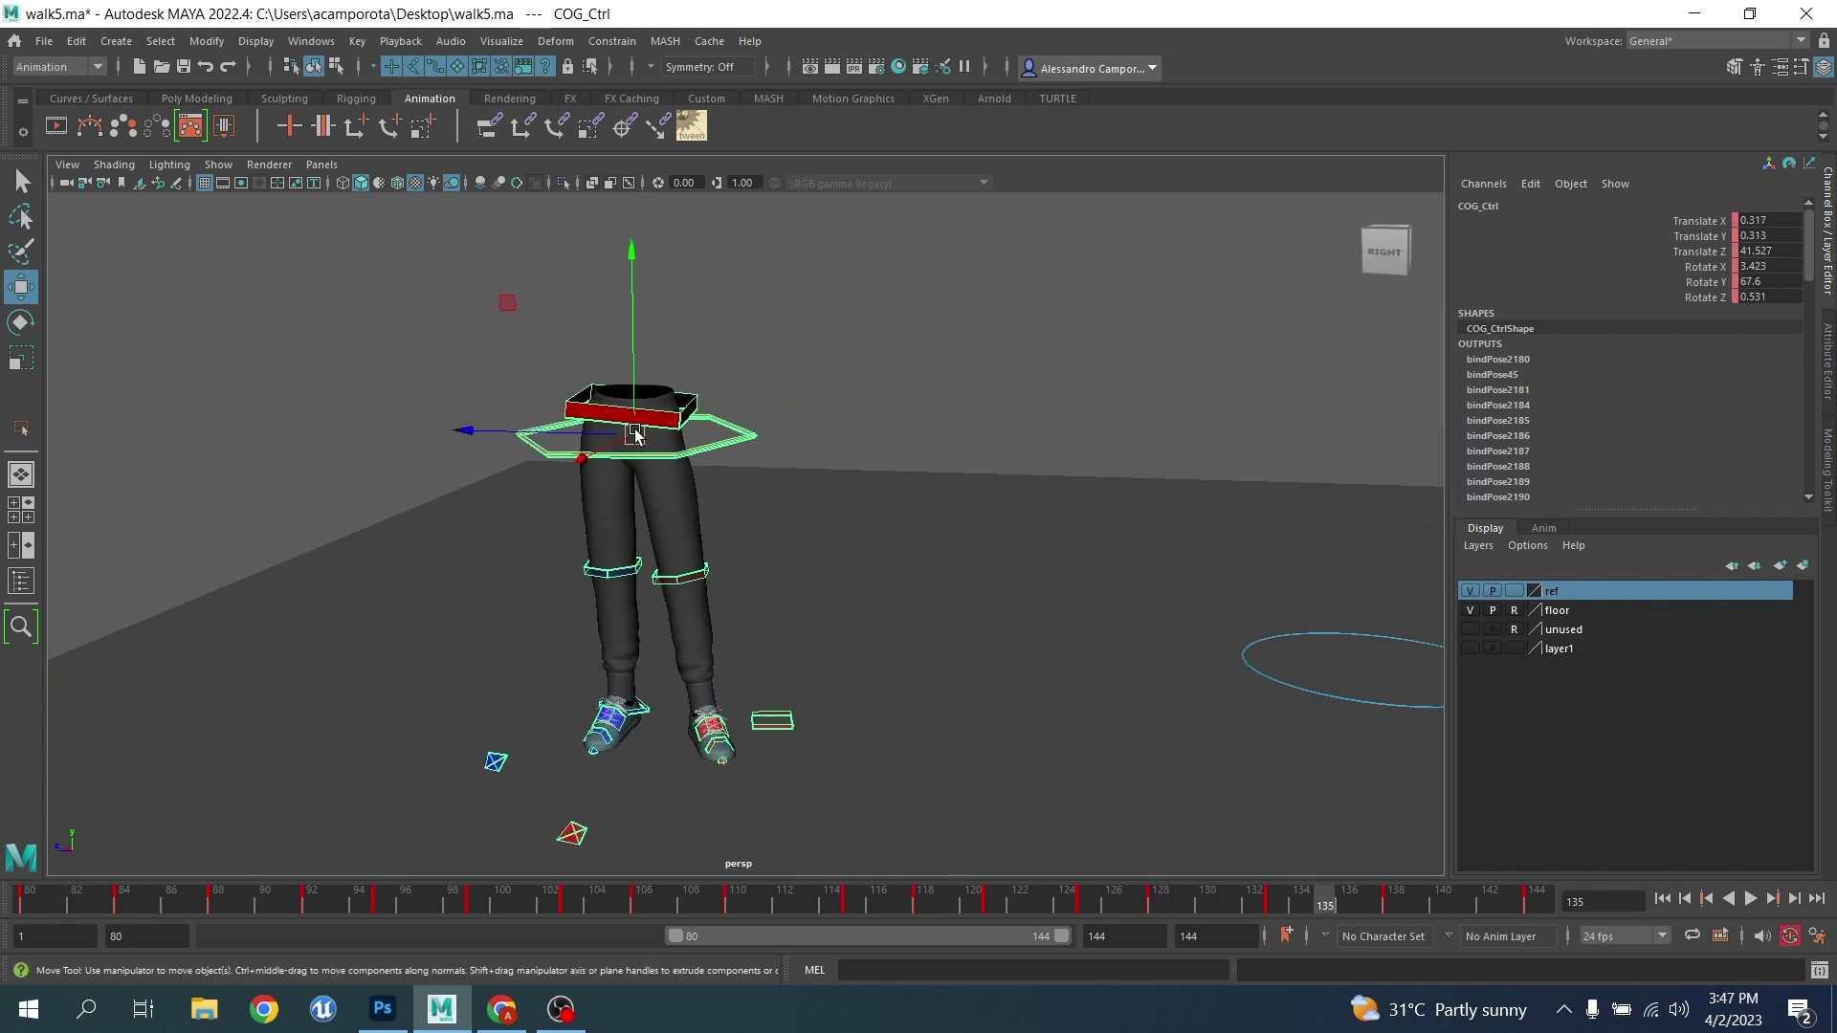
Change the Move tool's axis orientation for COG_Ctrl and save the scene
key("w")
left_click_drag(636, 430, 514, 463)
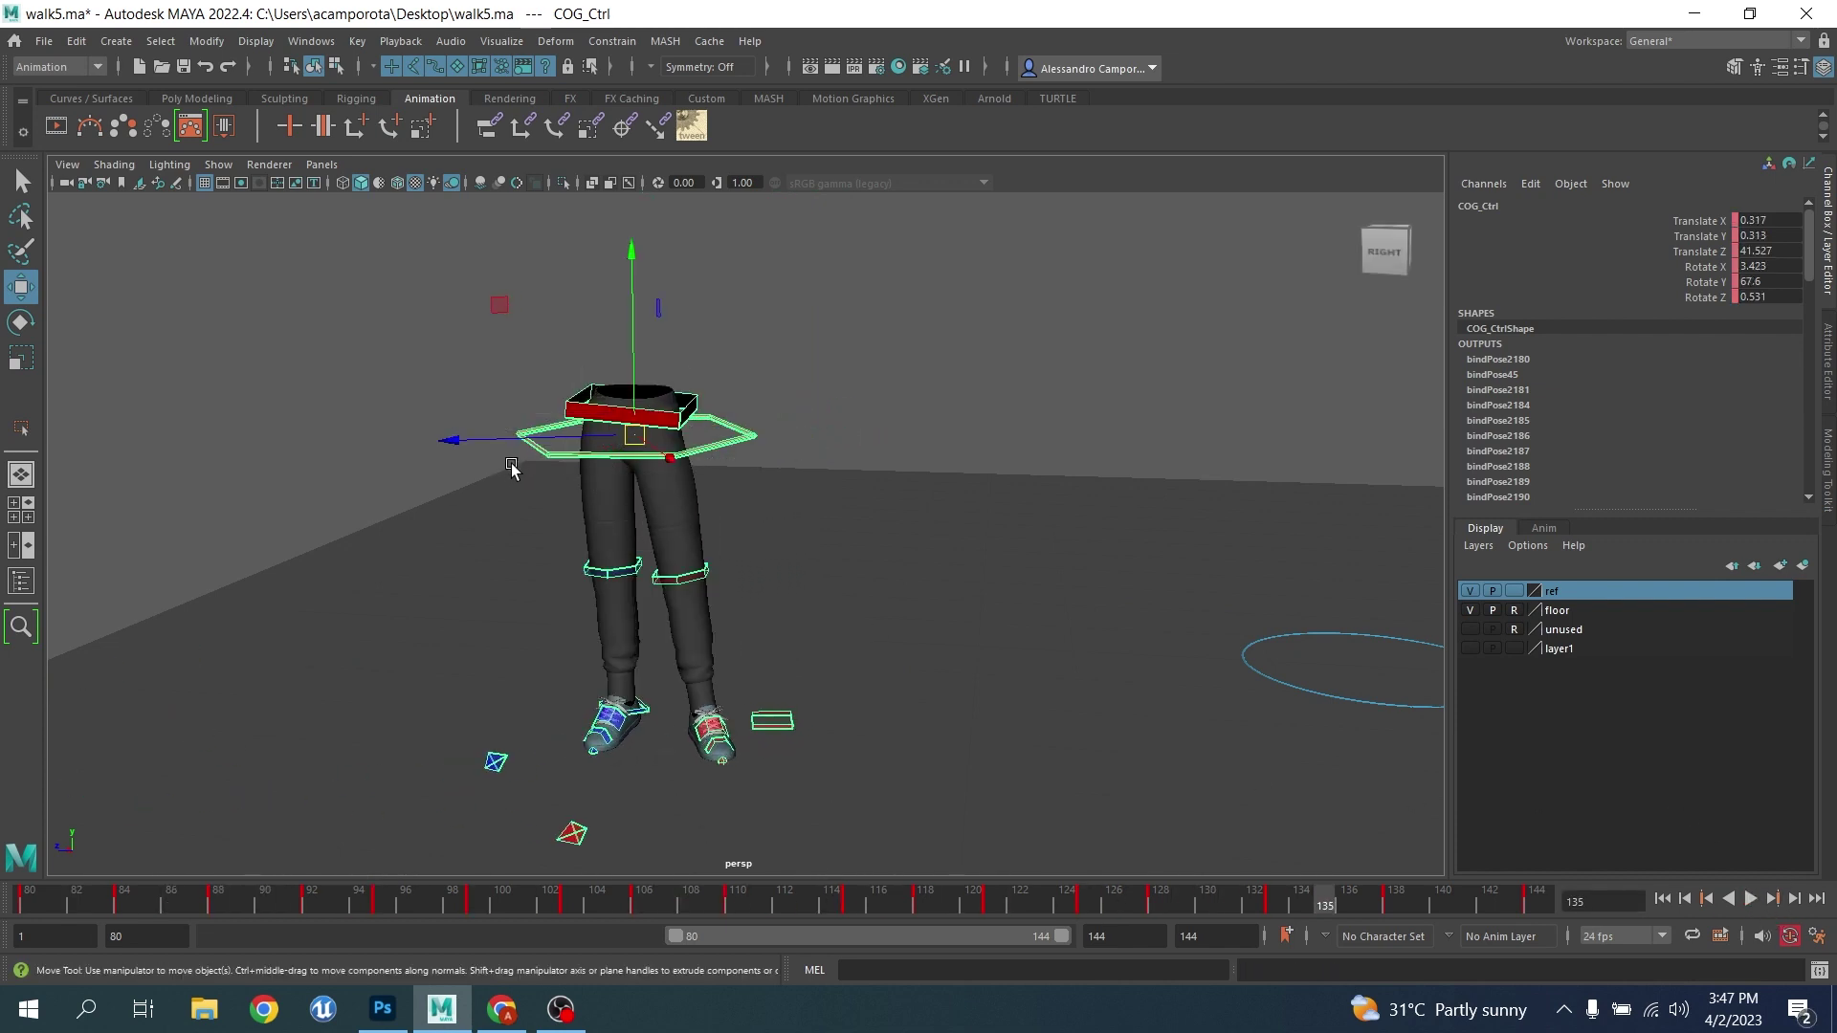
left_click(36, 46)
left_click(105, 116)
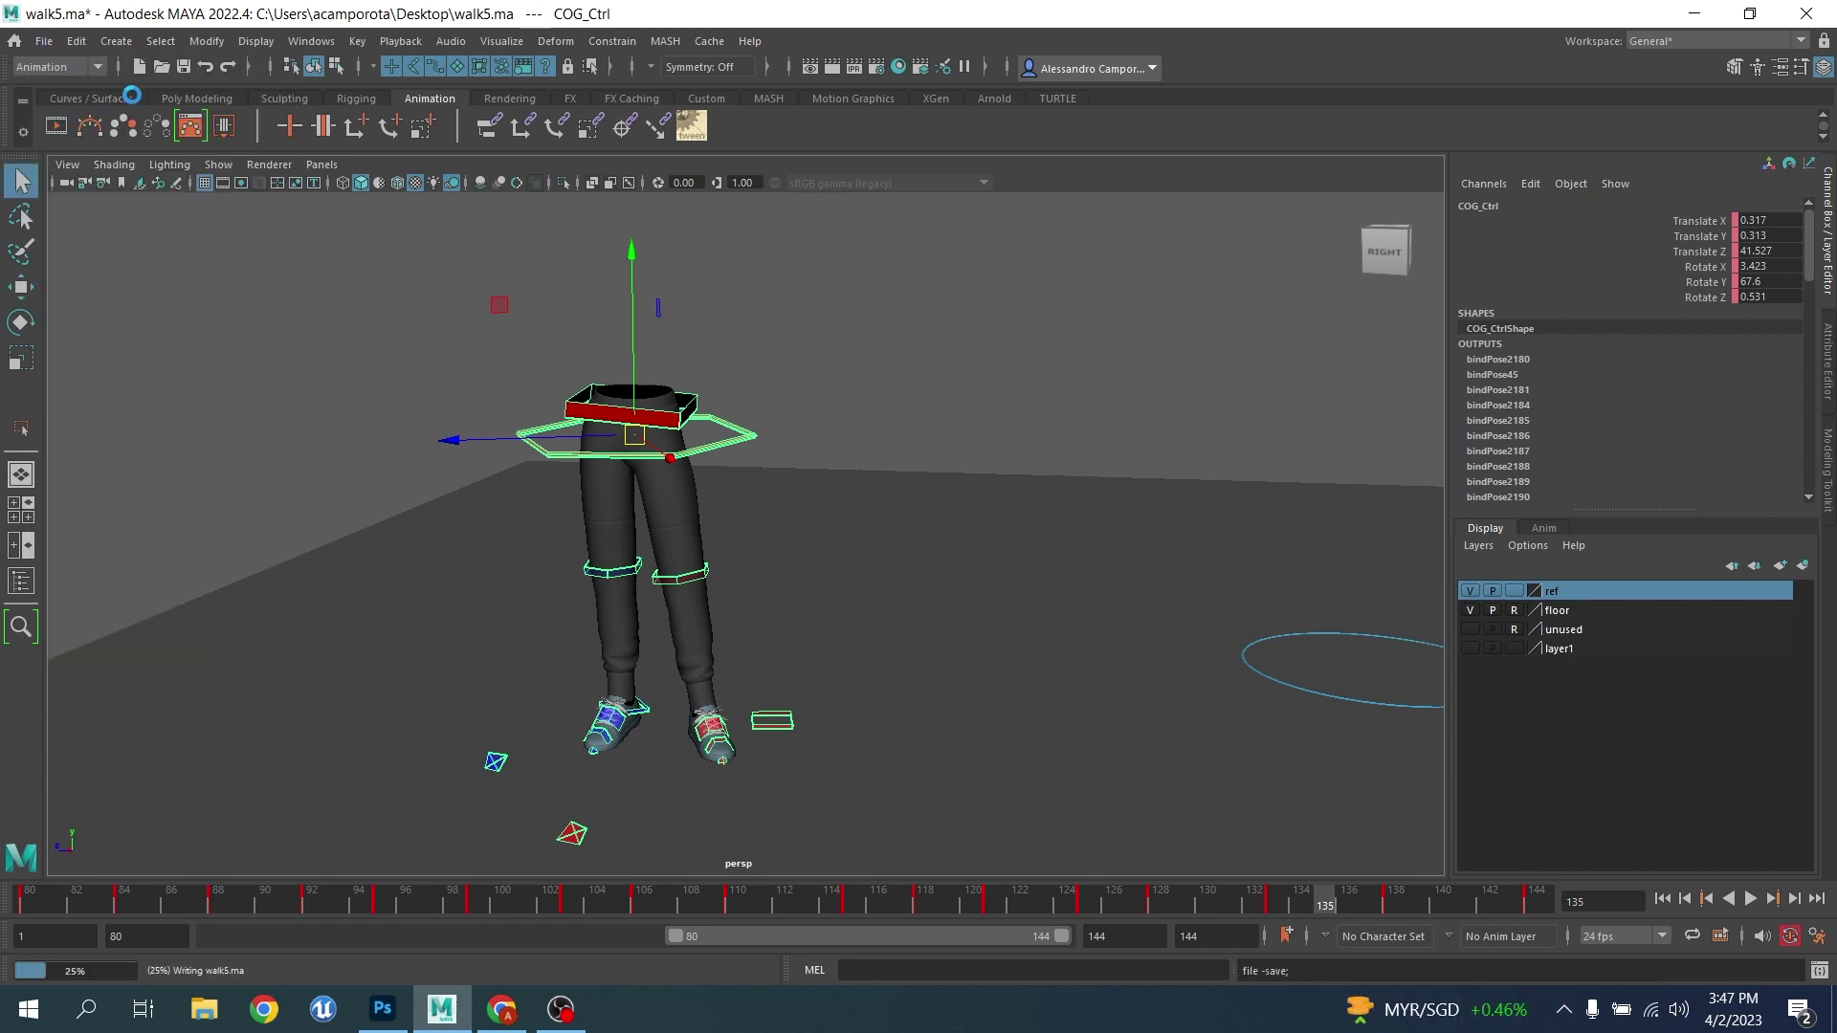
Open the Graph Editor and isolate COG_Ctrl's Translate Z curve from frame 80 onward
left_click(319, 40)
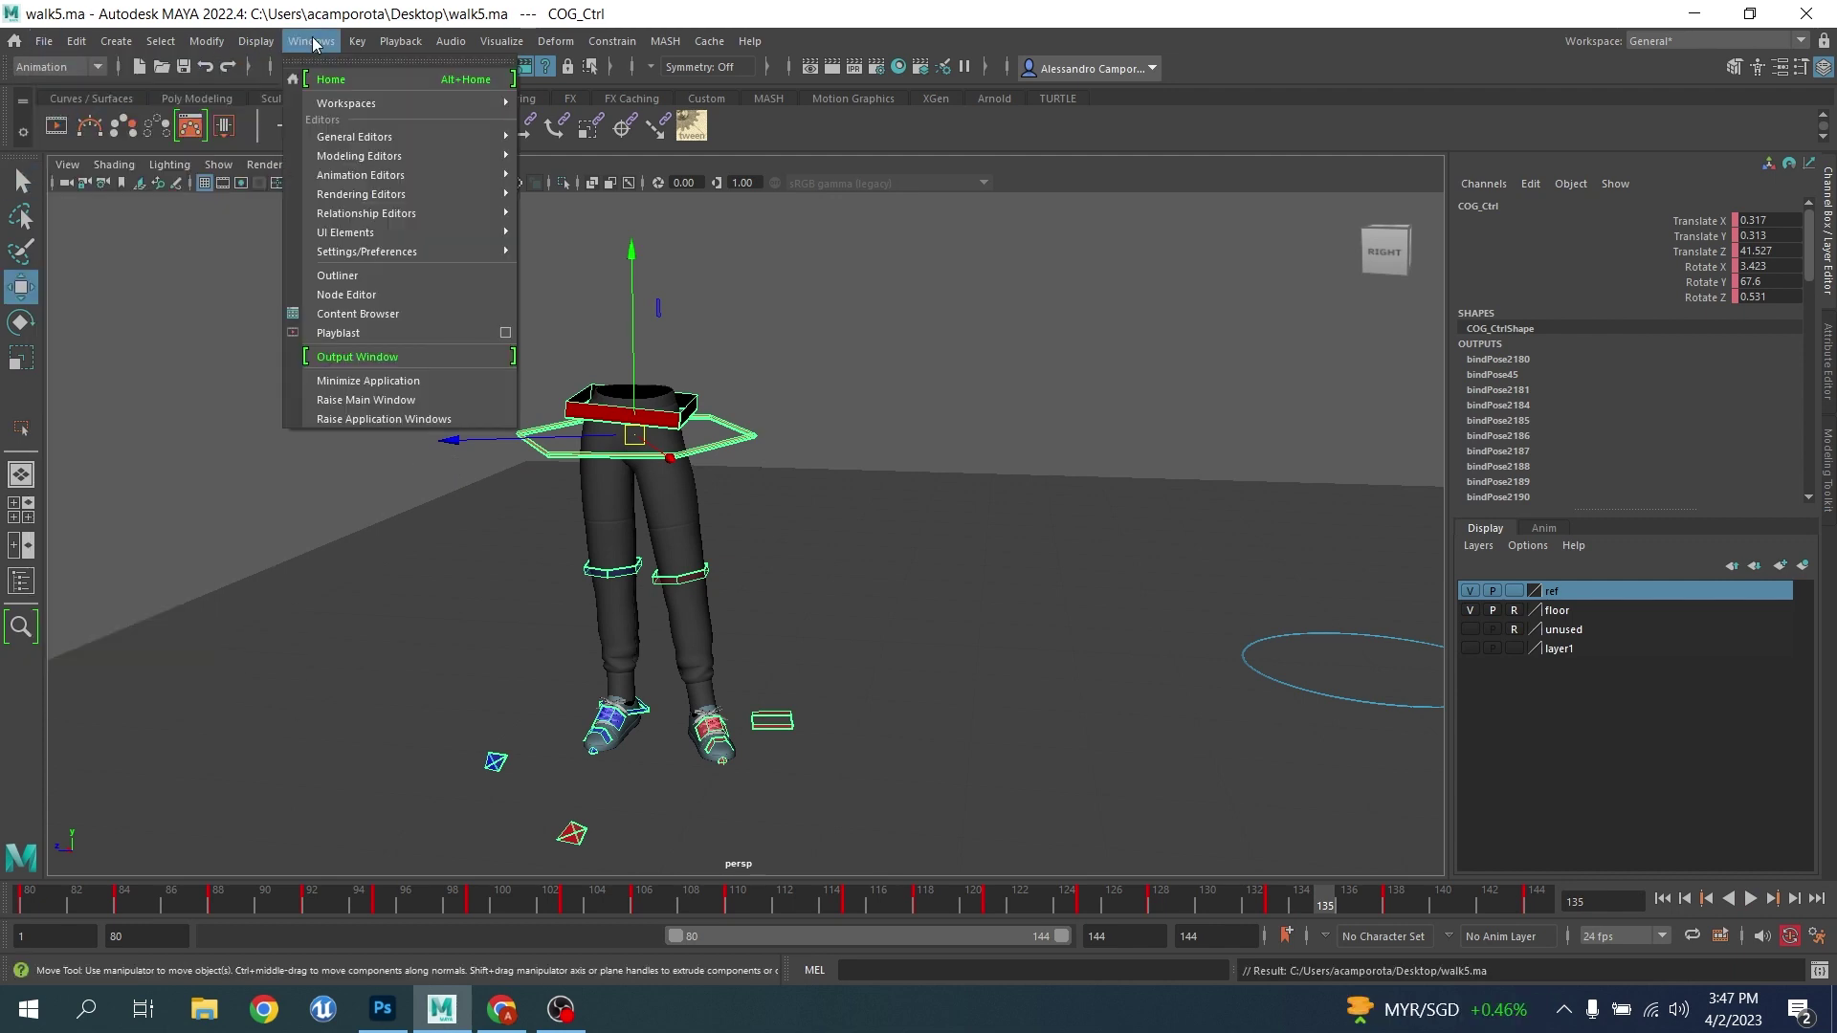
mouse_move(360, 175)
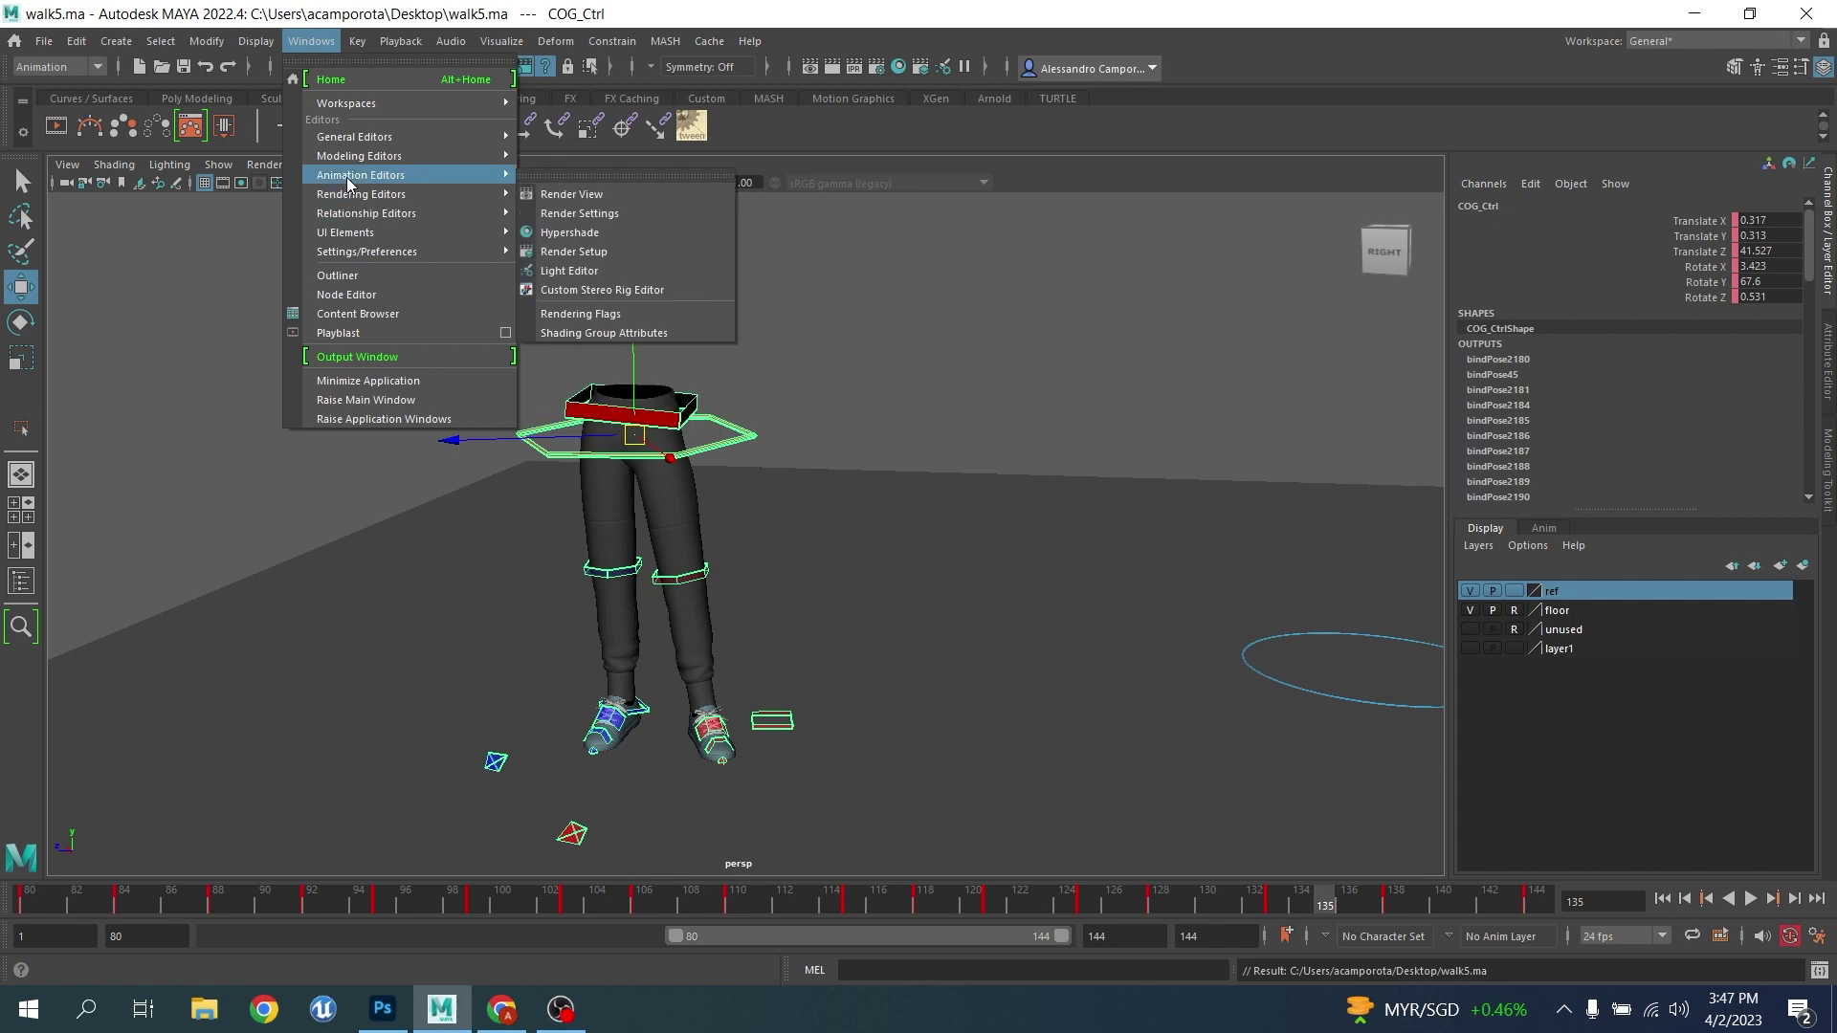
left_click(566, 176)
left_click(1064, 351)
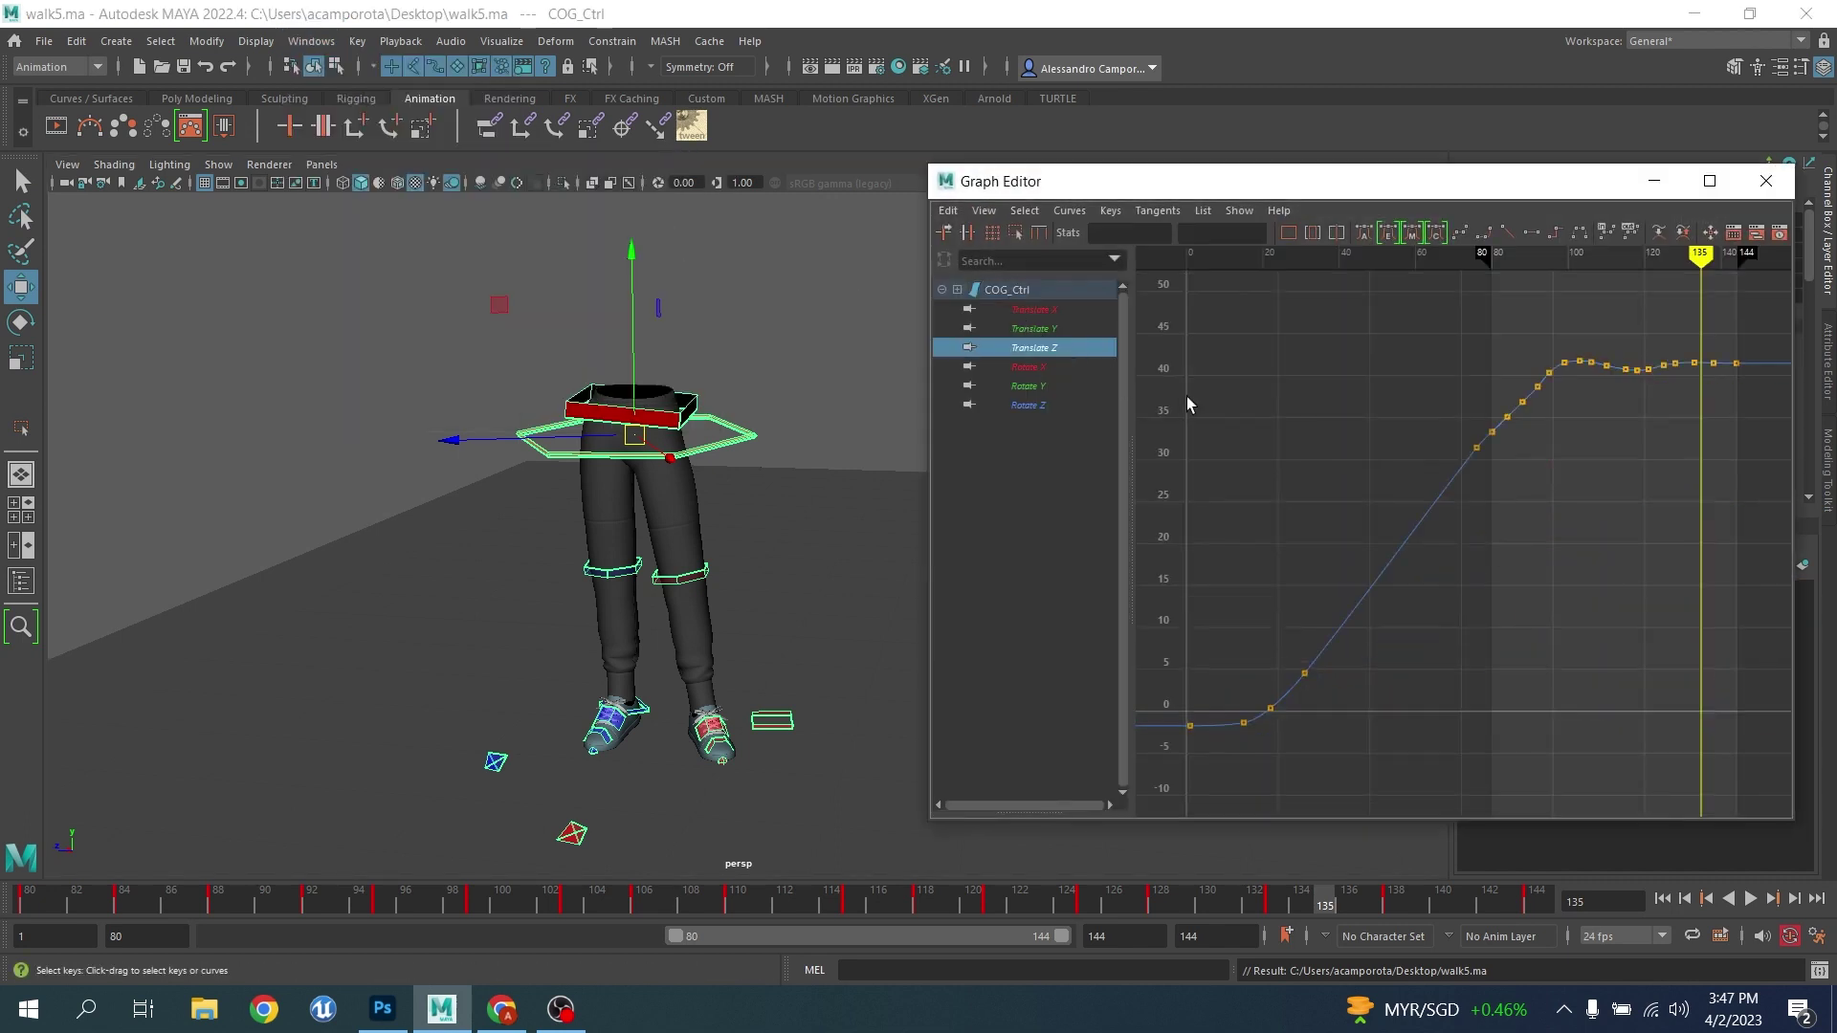
middle_click_drag(1634, 509, 1376, 683, "alt")
scroll(1375, 669, "up", 3)
middle_click_drag(1344, 618, 1550, 565, "alt")
scroll(1393, 584, "up", 3)
middle_click_drag(1395, 590, 1447, 550, "alt")
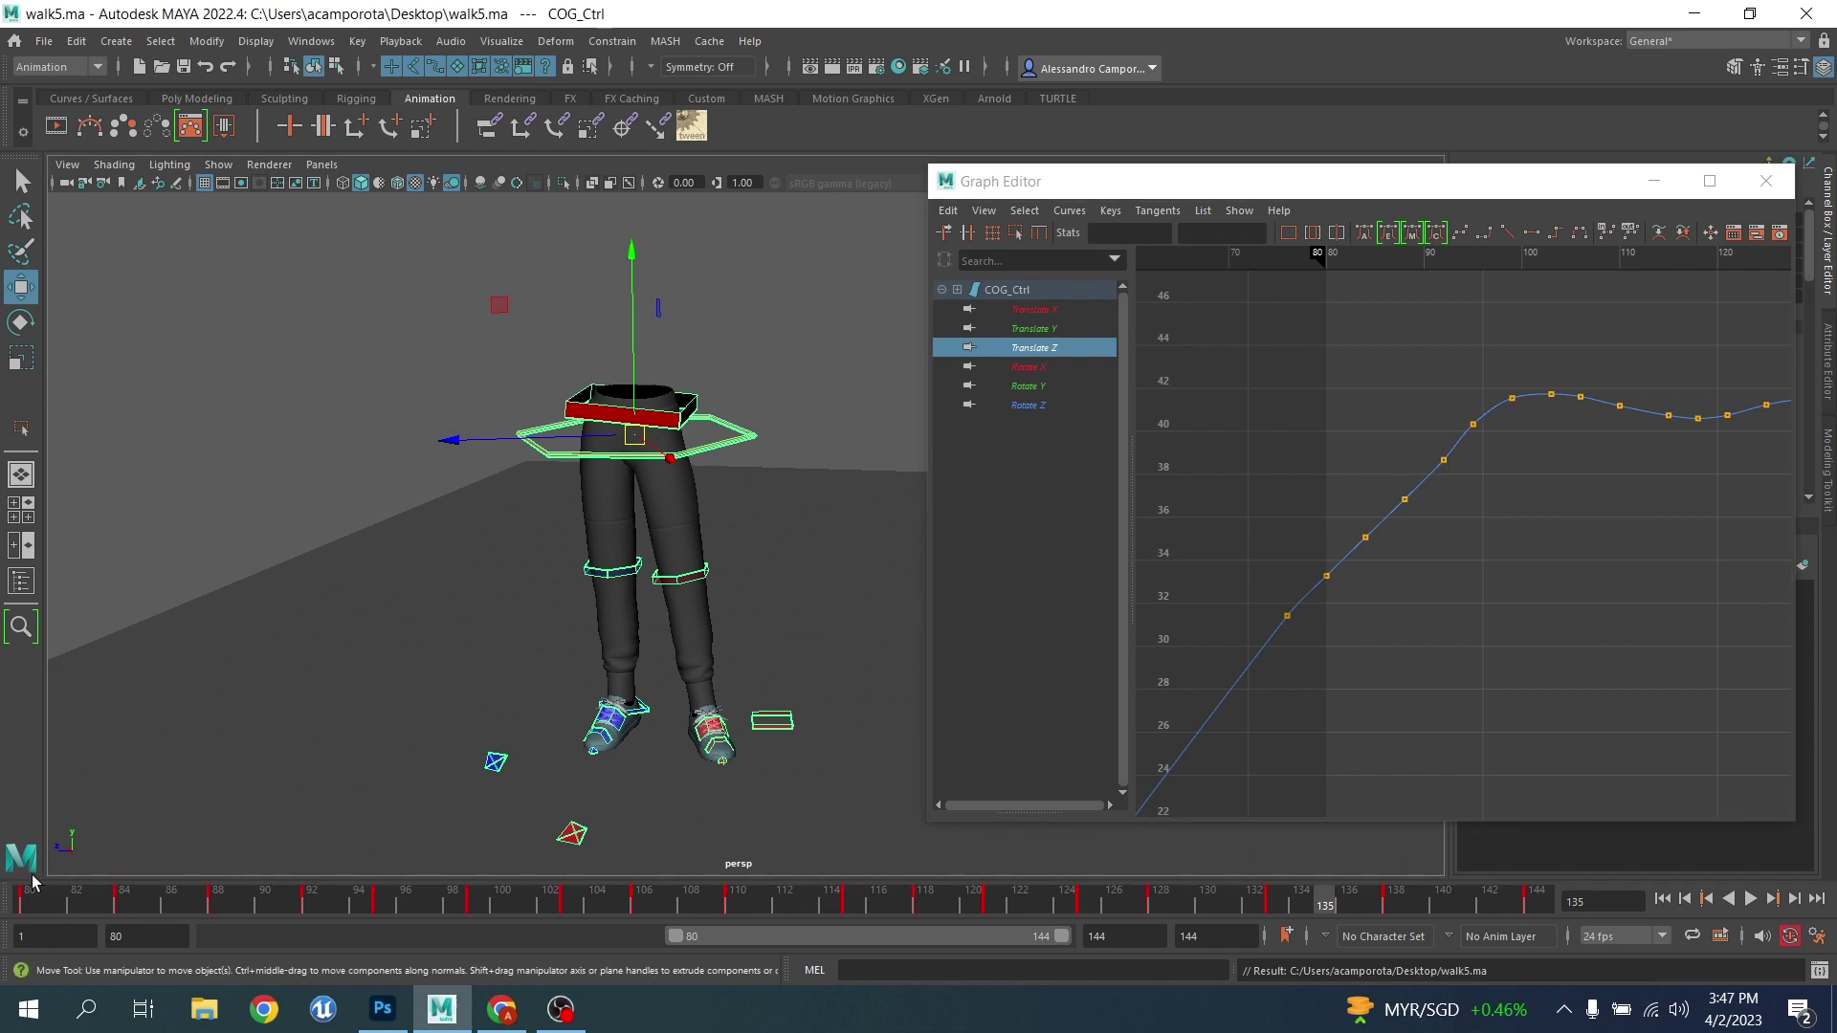
Delete the Translate Z key at frame 84 to smooth the hips' forward motion
left_click(29, 900)
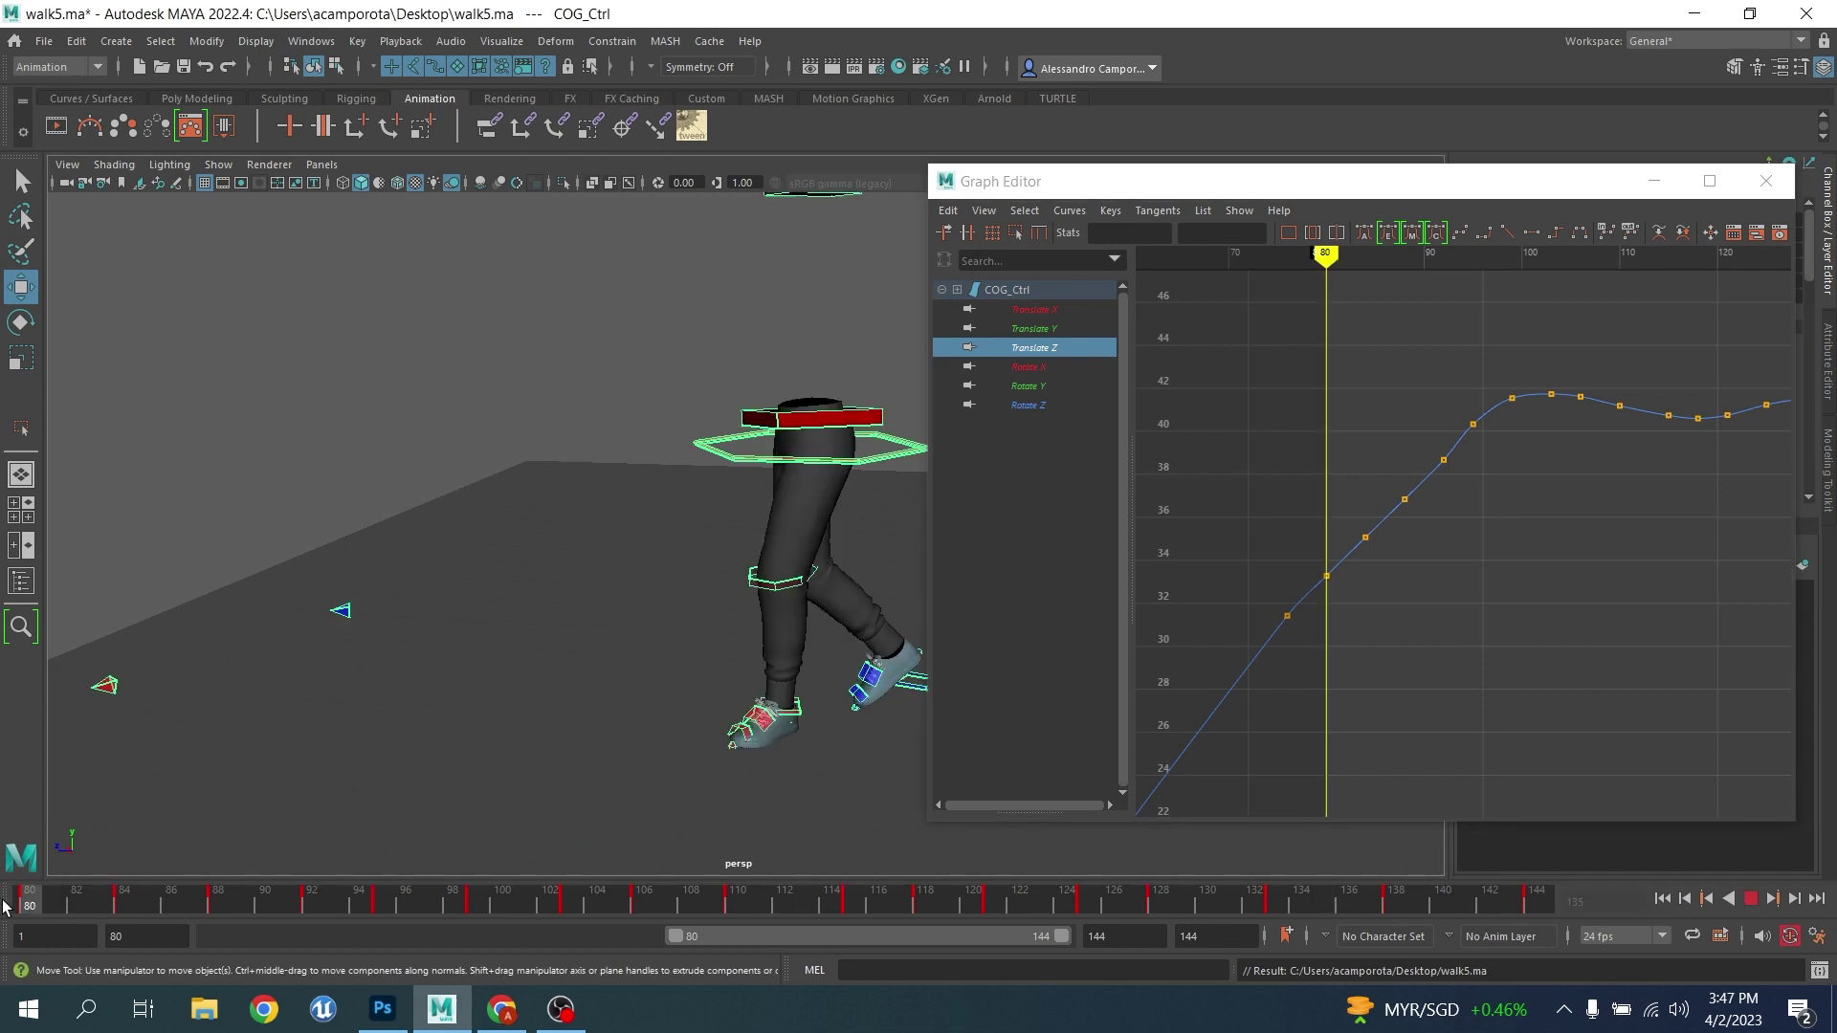
middle_click_drag(1585, 511, 1641, 588, "alt")
scroll(1559, 606, "up", 3)
middle_click_drag(1426, 605, 1467, 569, "alt")
scroll(1468, 568, "up", 3)
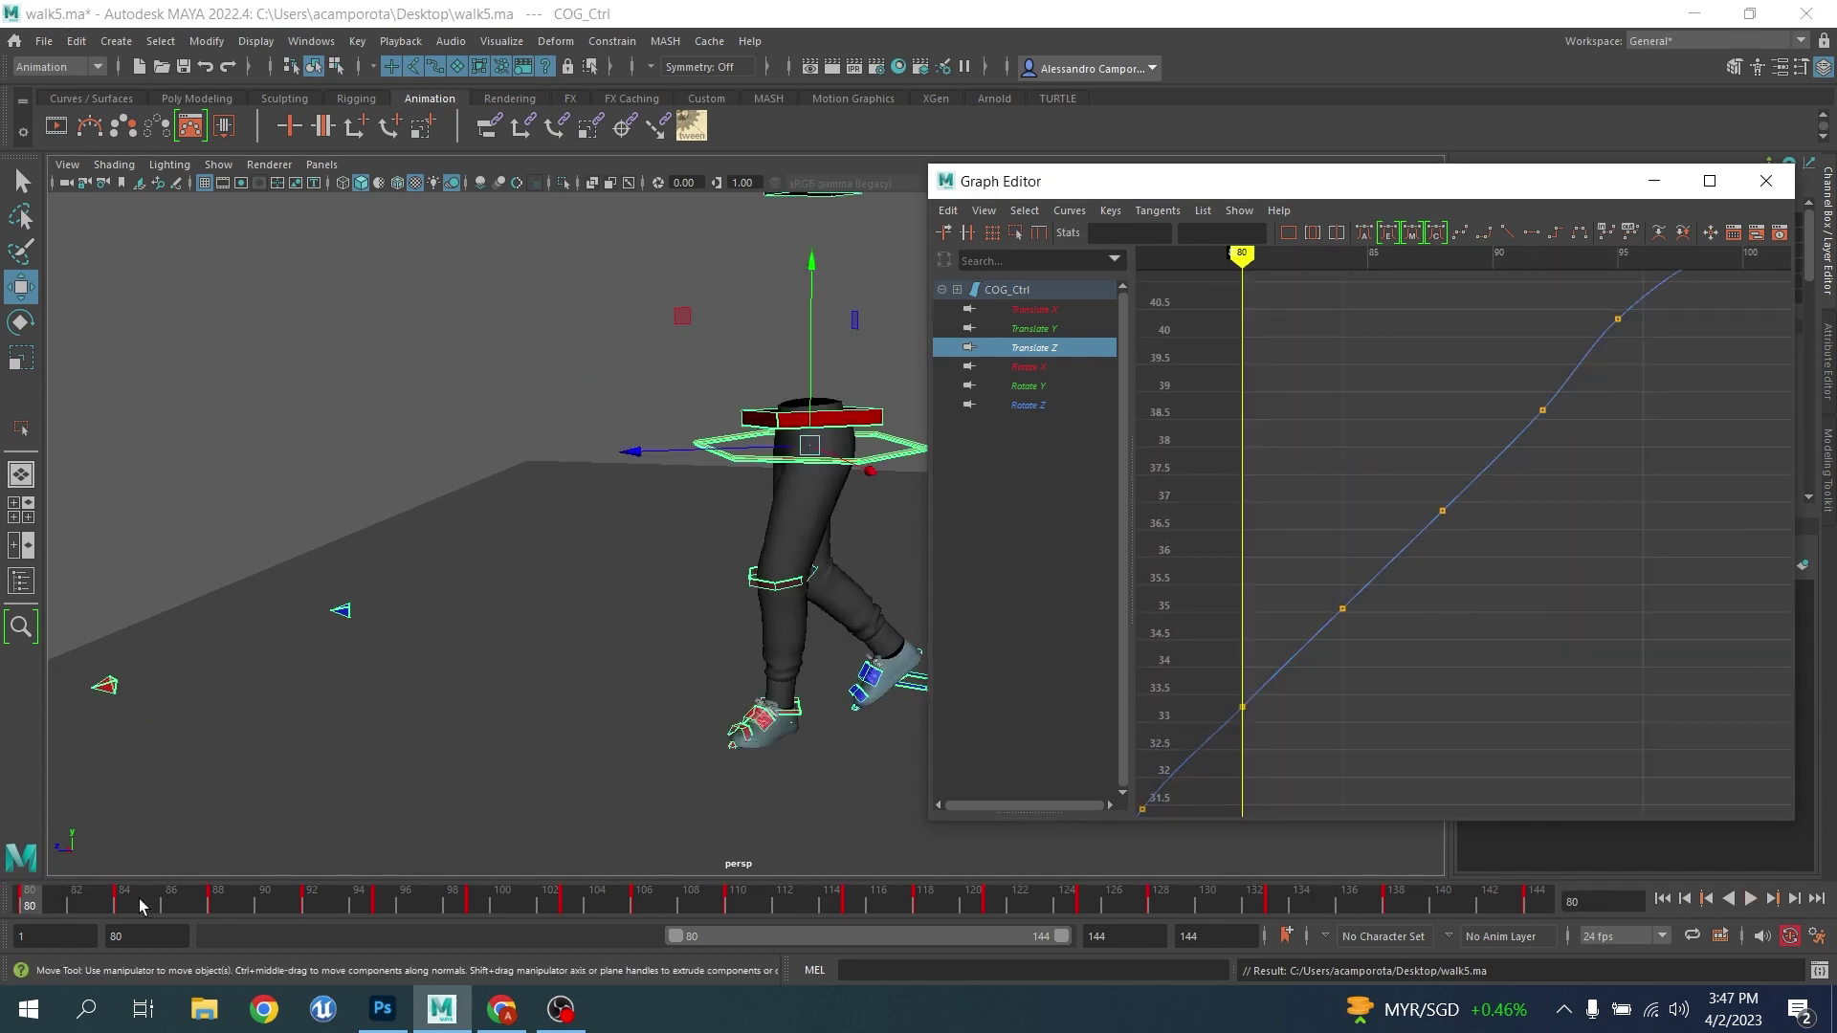
left_click(120, 892)
left_click_drag(1295, 490, 1361, 582)
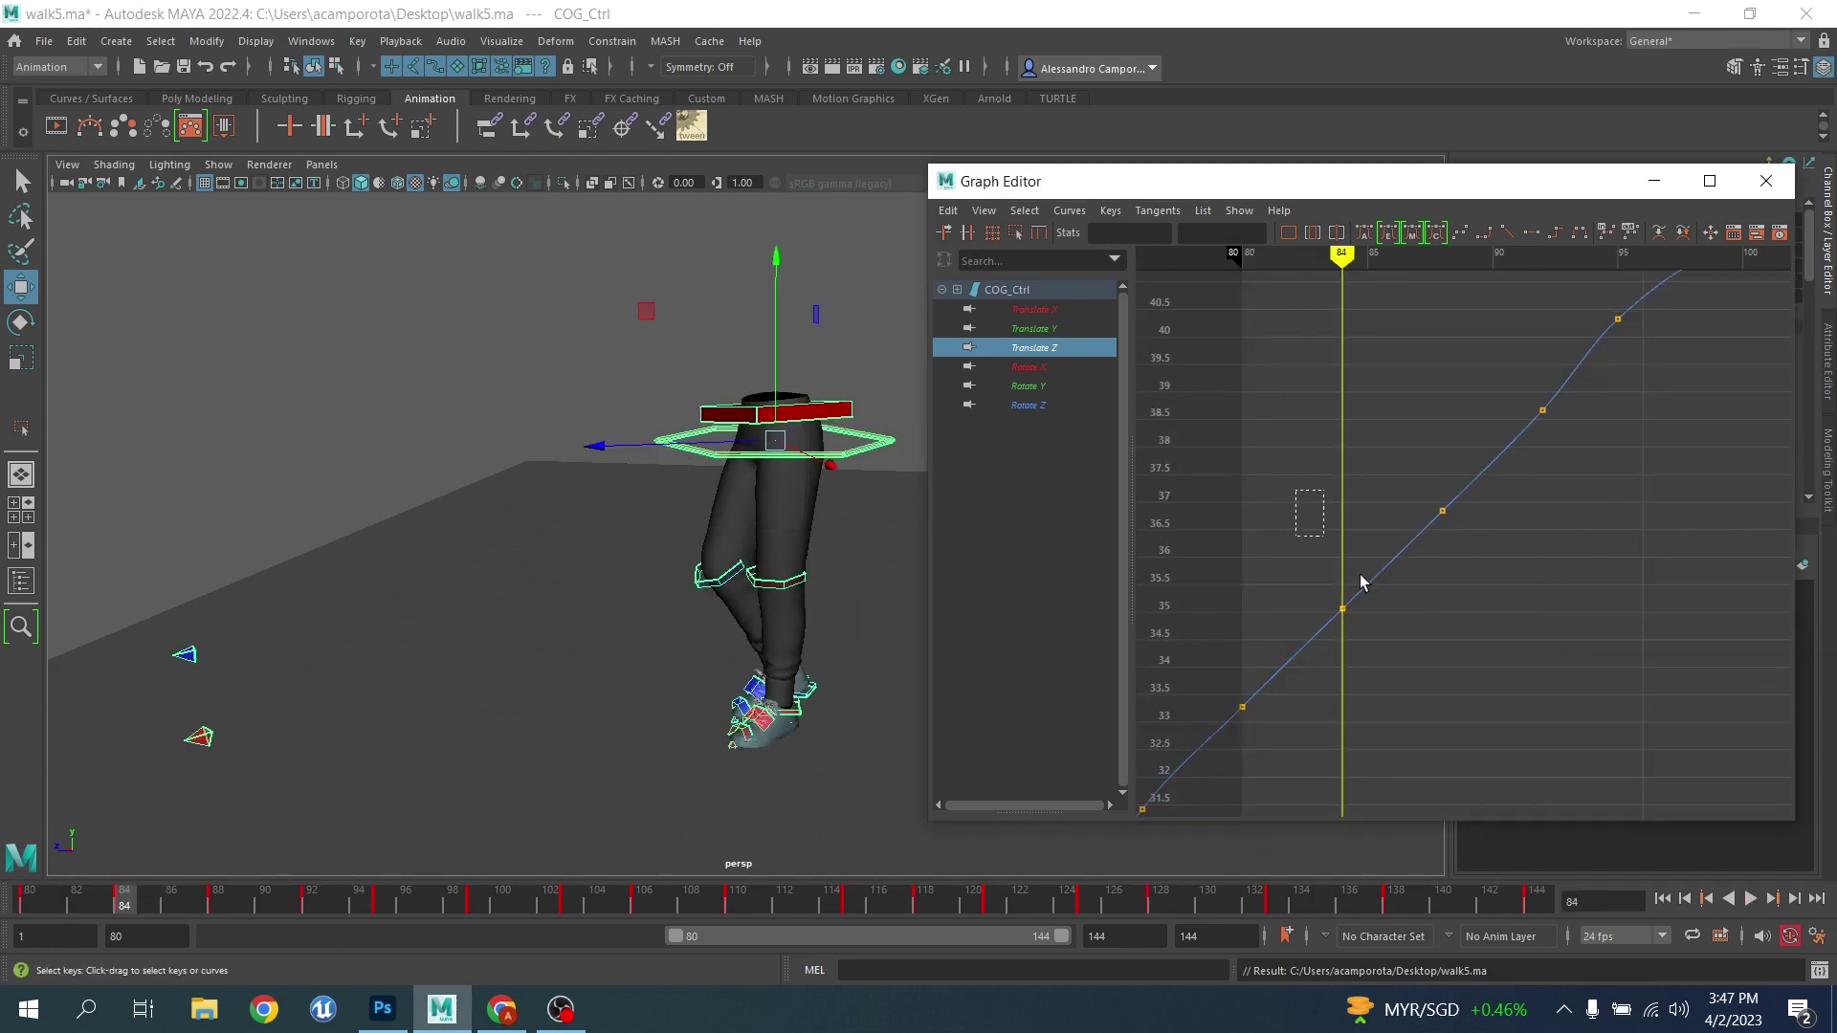
key("Delete")
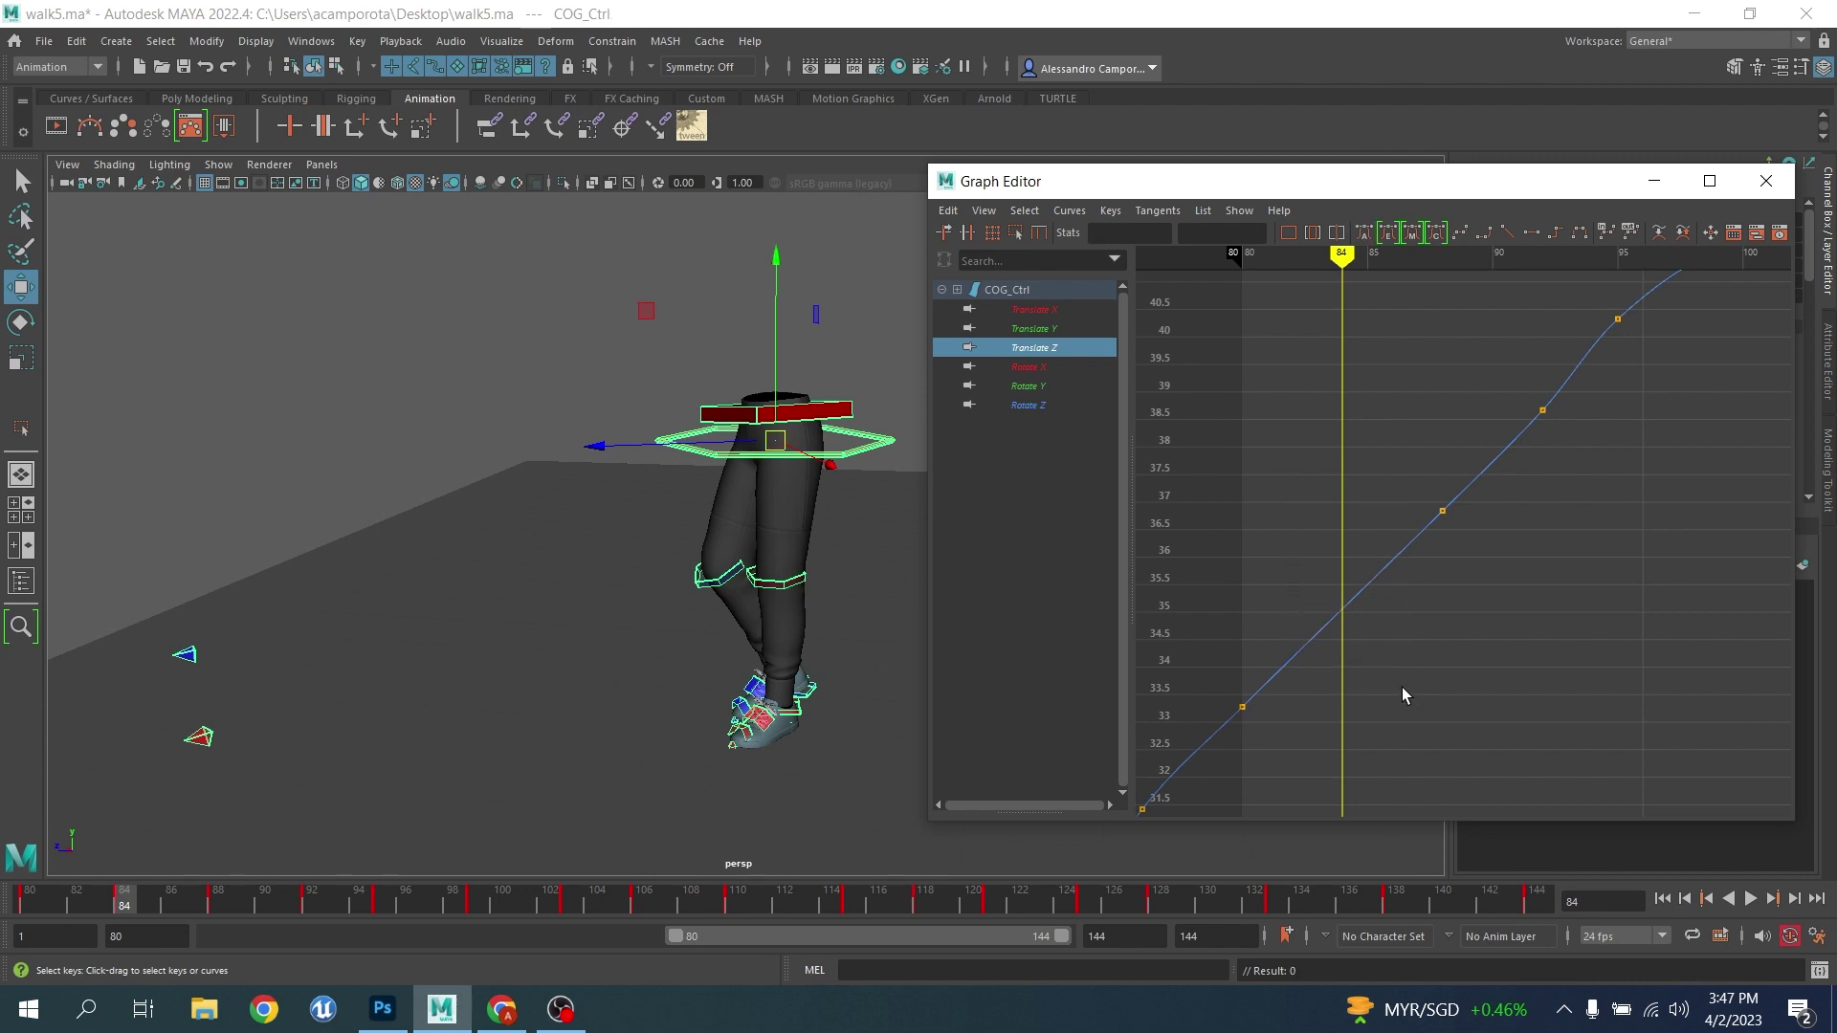
Delete the Translate Z key at frame 88 and lower the frame 92 key by about 0.017
key("period")
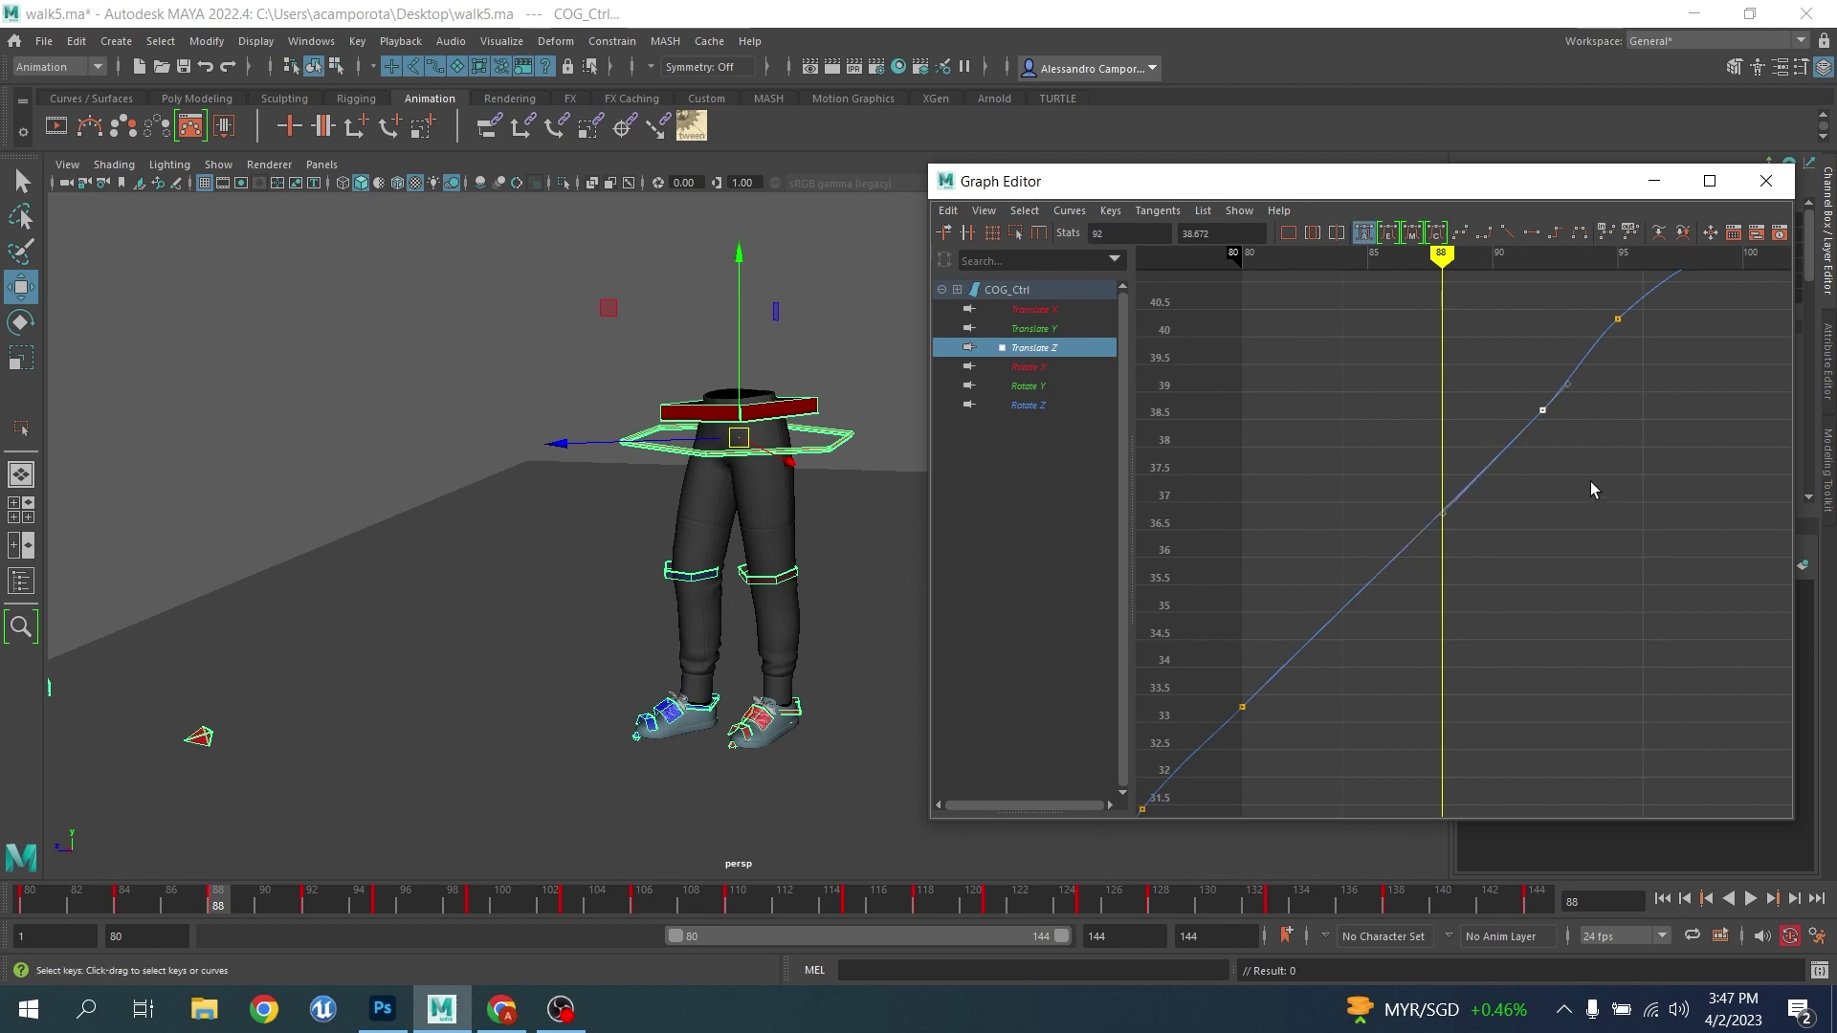
key("period")
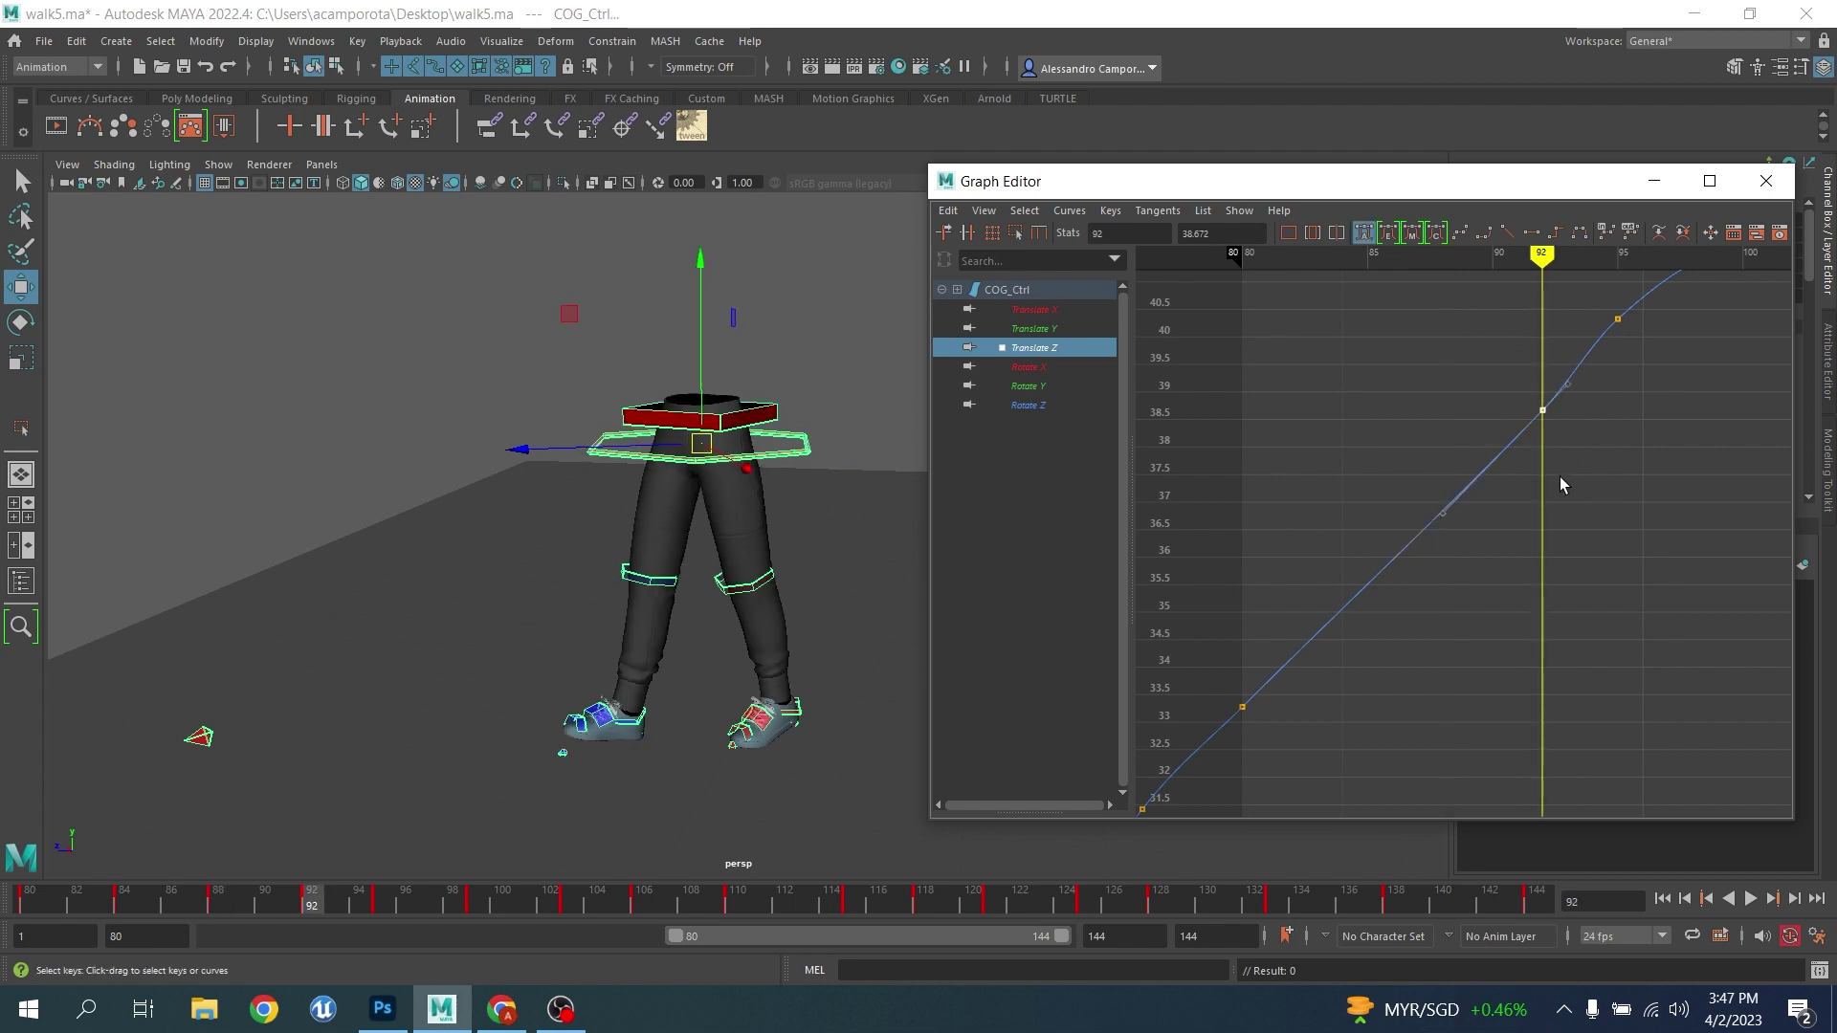
key("w")
middle_click_drag(1559, 483, 1558, 478)
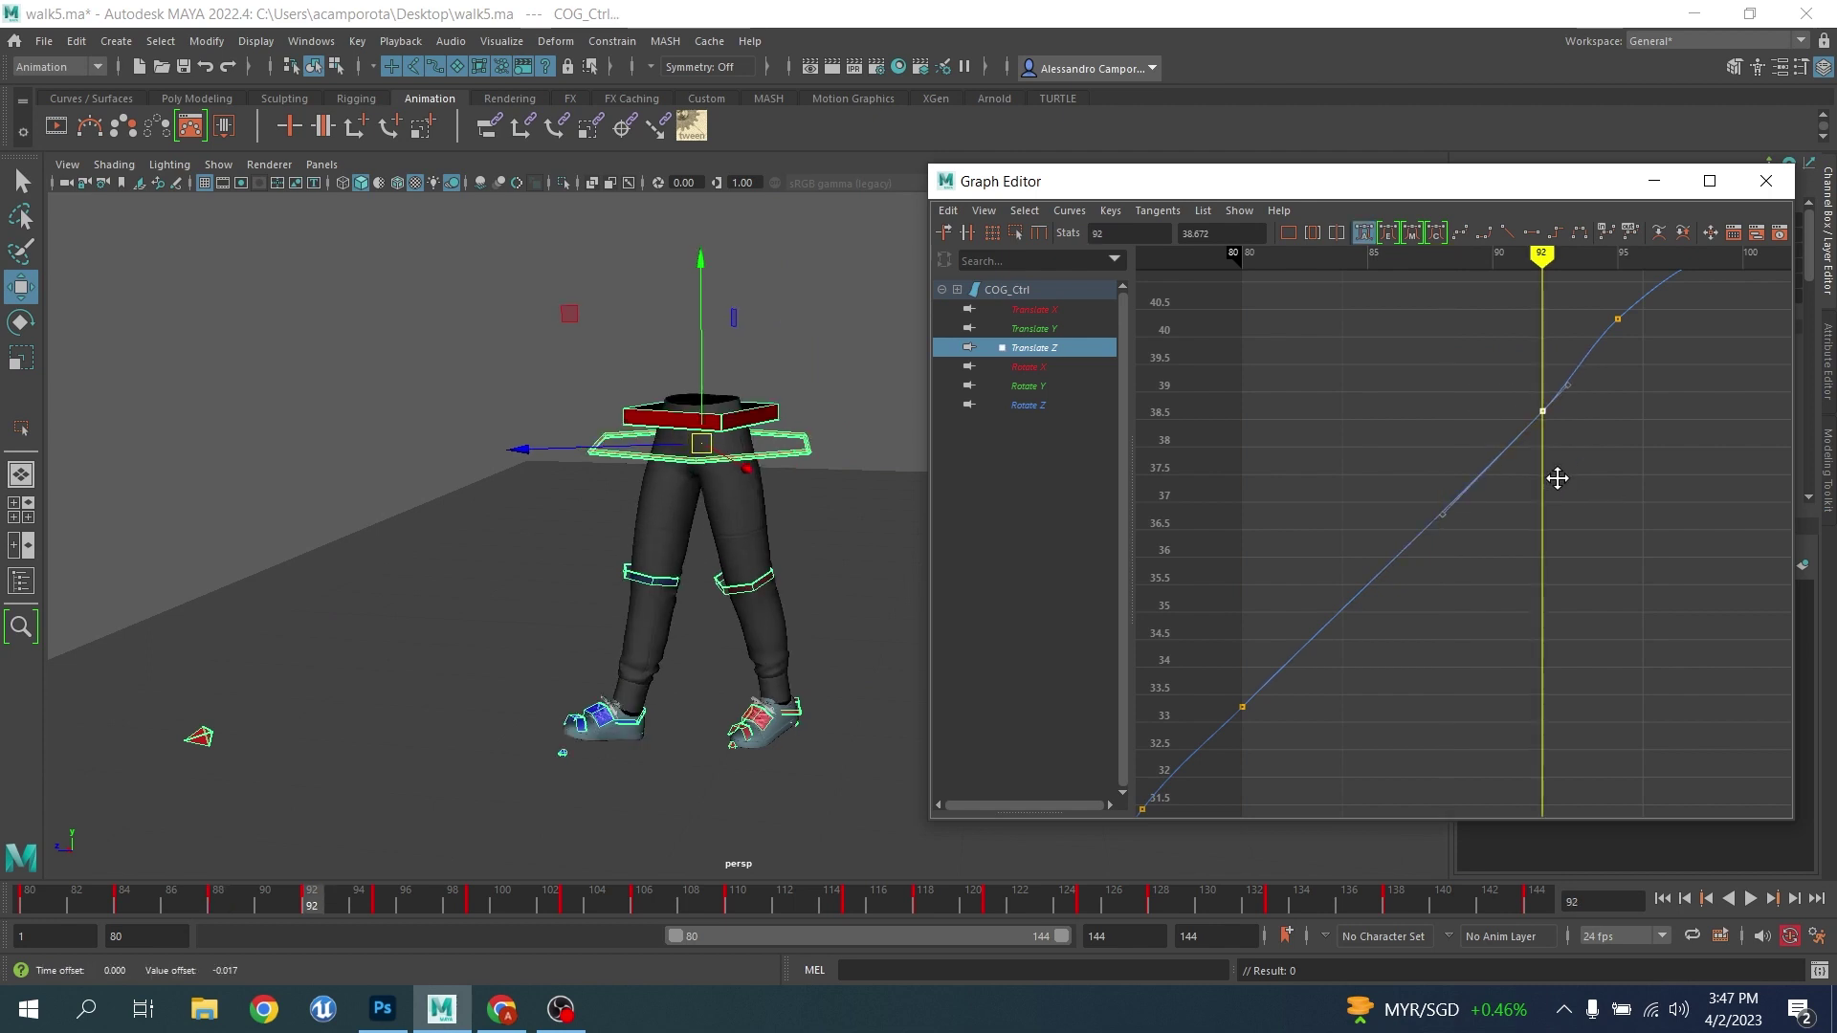
Steepen the tangent of the Translate Z key at frame 95 slightly to smooth the curve up to frame 99
middle_click_drag(1577, 402, 1427, 557, "alt")
scroll(1423, 550, "up", 3)
left_click_drag(1389, 489, 1449, 543)
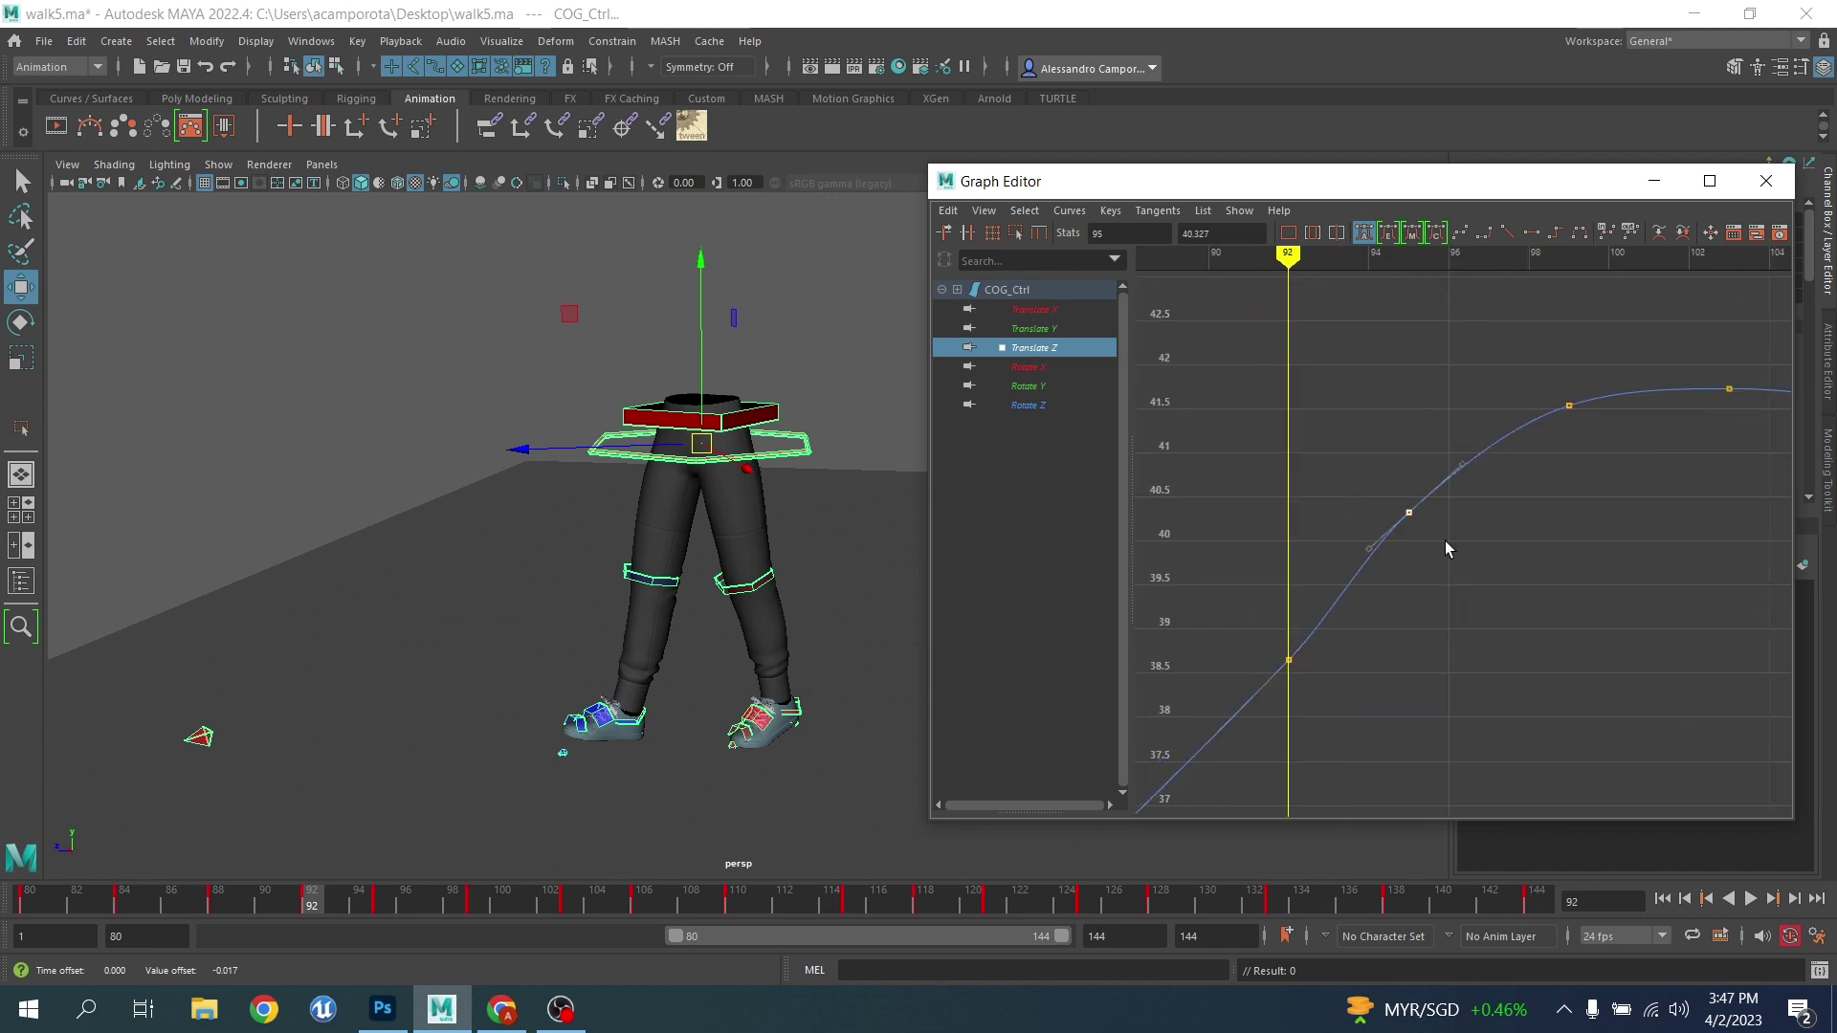
key("period")
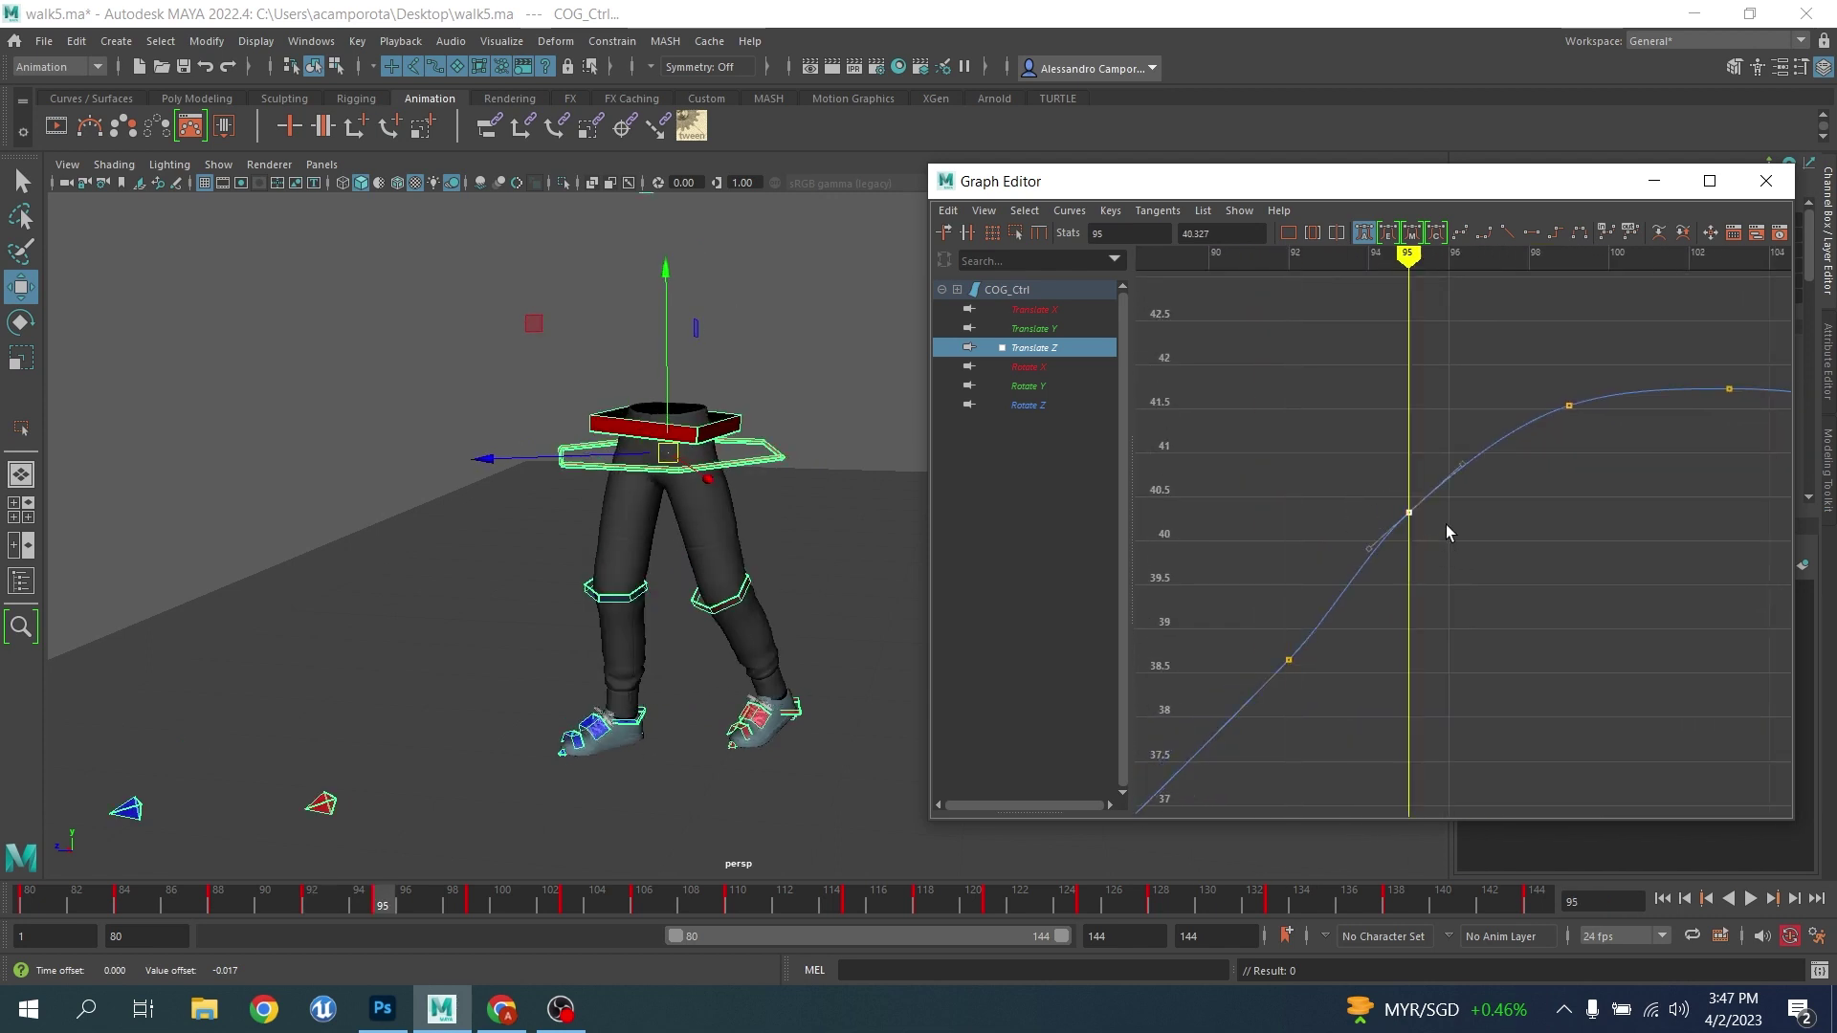
key("period")
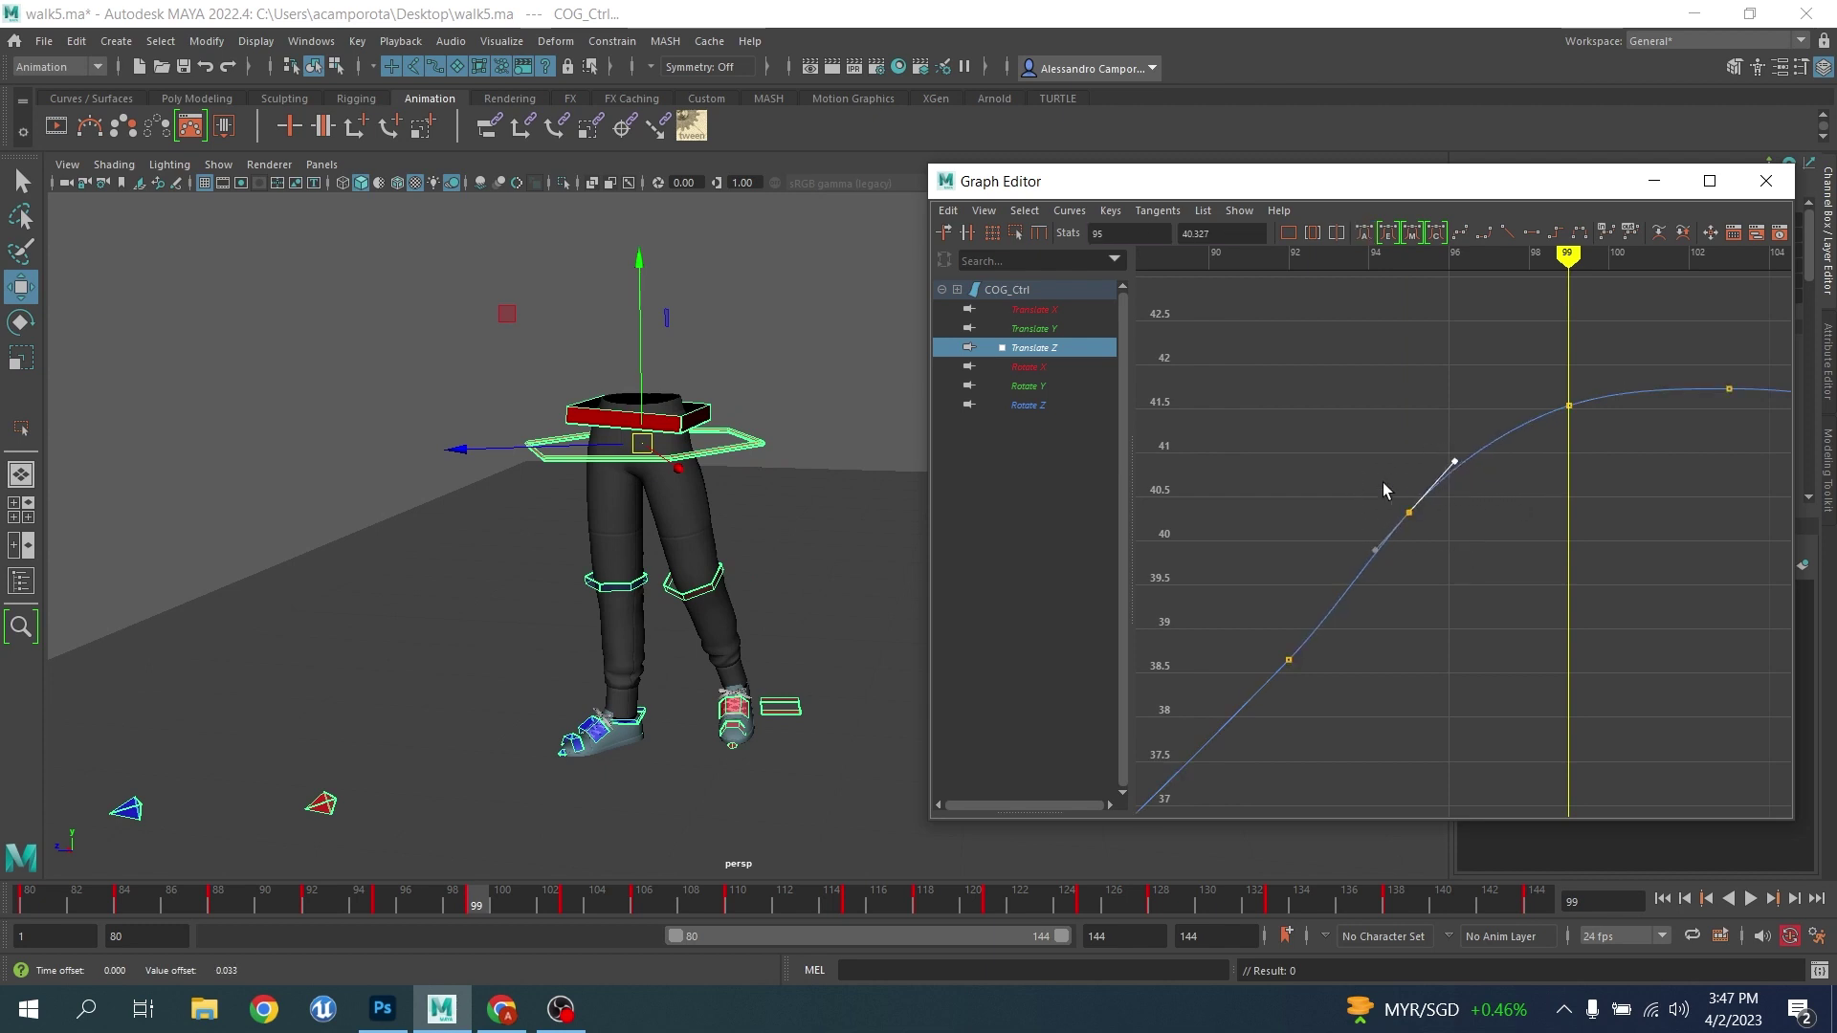
Raise COG_Ctrl's Translate Z keys at frame 103 to about 41.78 and at frame 106 to about 41.63
middle_click_drag(1577, 456, 1320, 561, "alt")
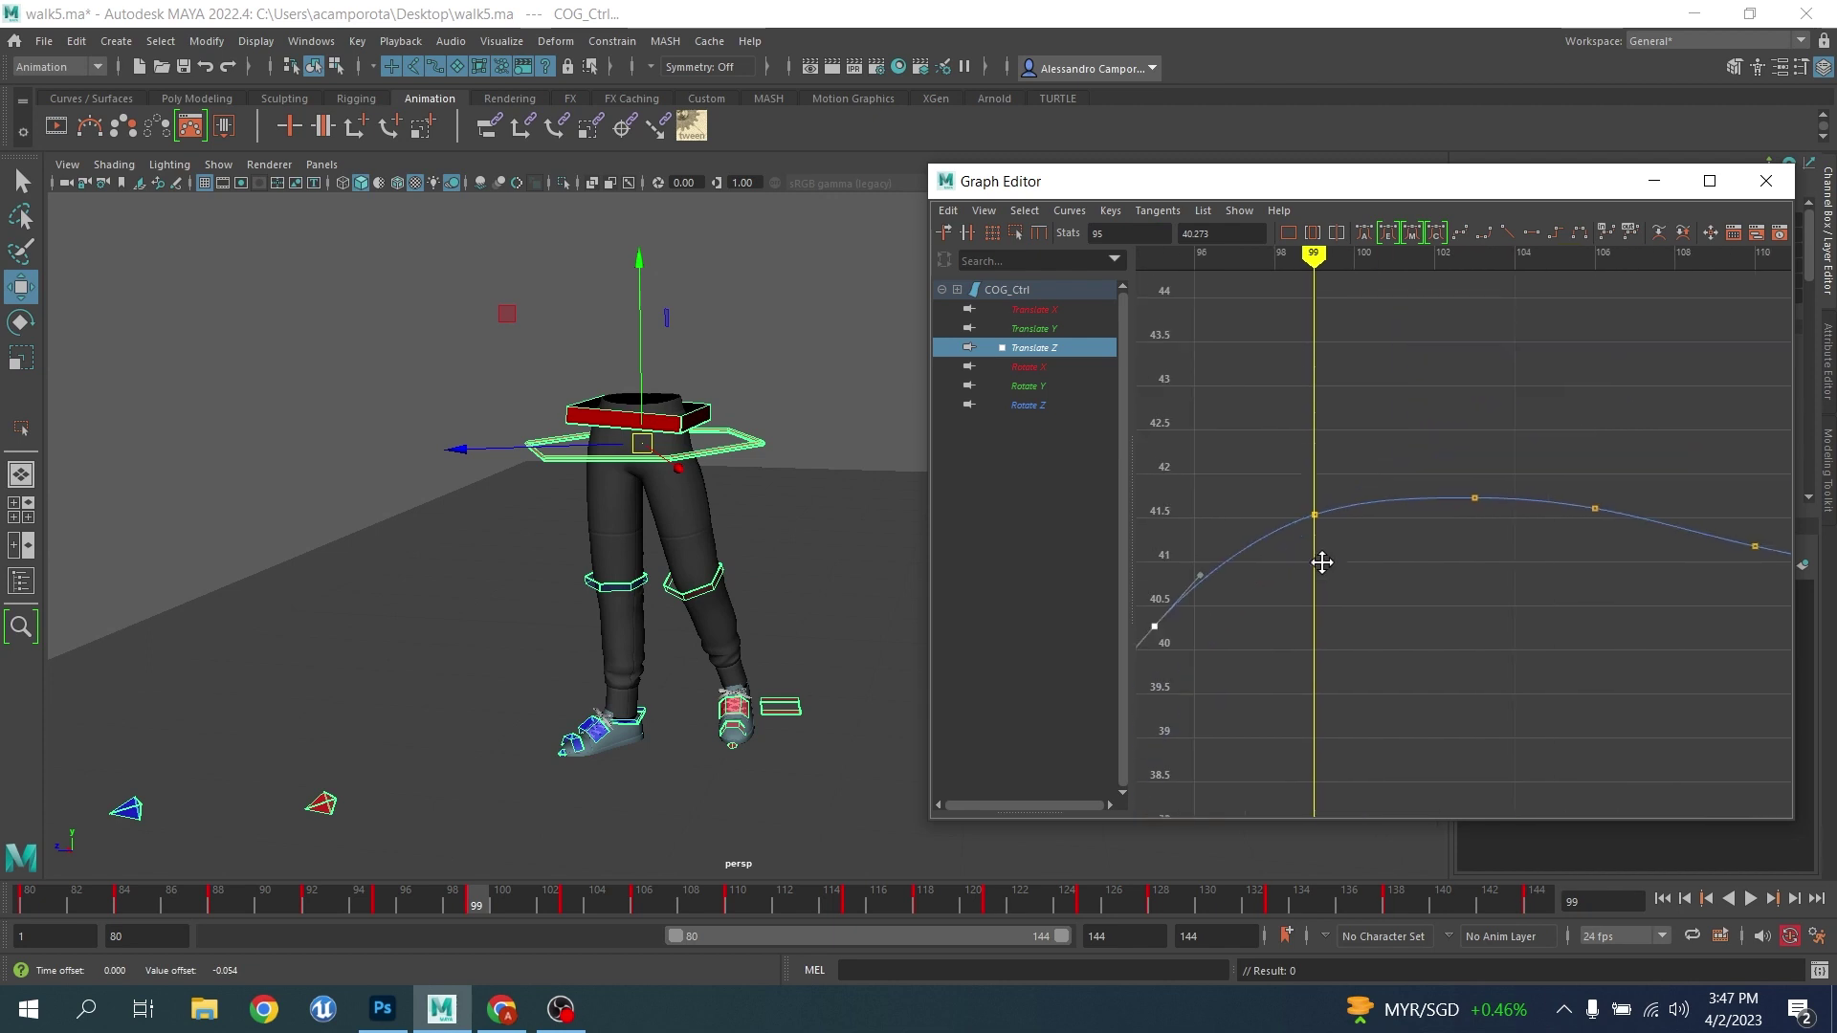
right_click_drag(1320, 562, 1324, 496, "alt+shift")
middle_click_drag(1324, 497, 1316, 528, "alt")
left_click_drag(1480, 429, 1443, 508)
key("period")
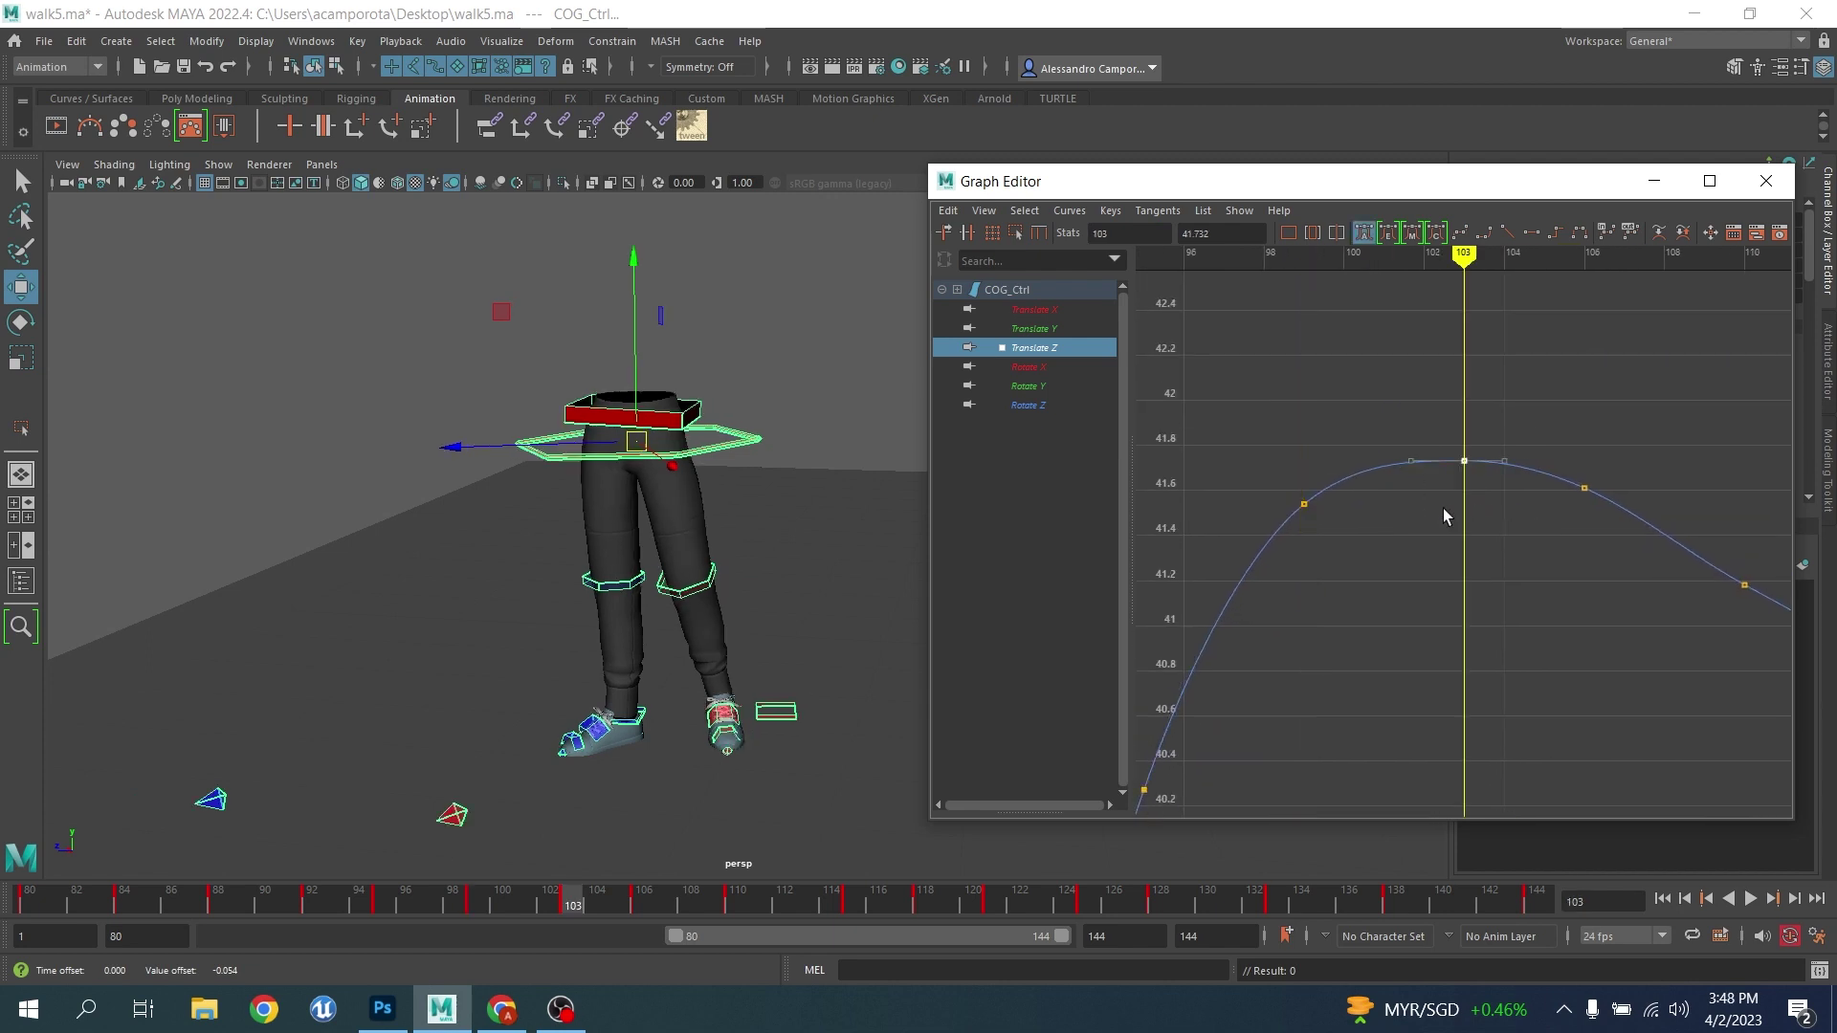
middle_click_drag(1440, 505, 1438, 498)
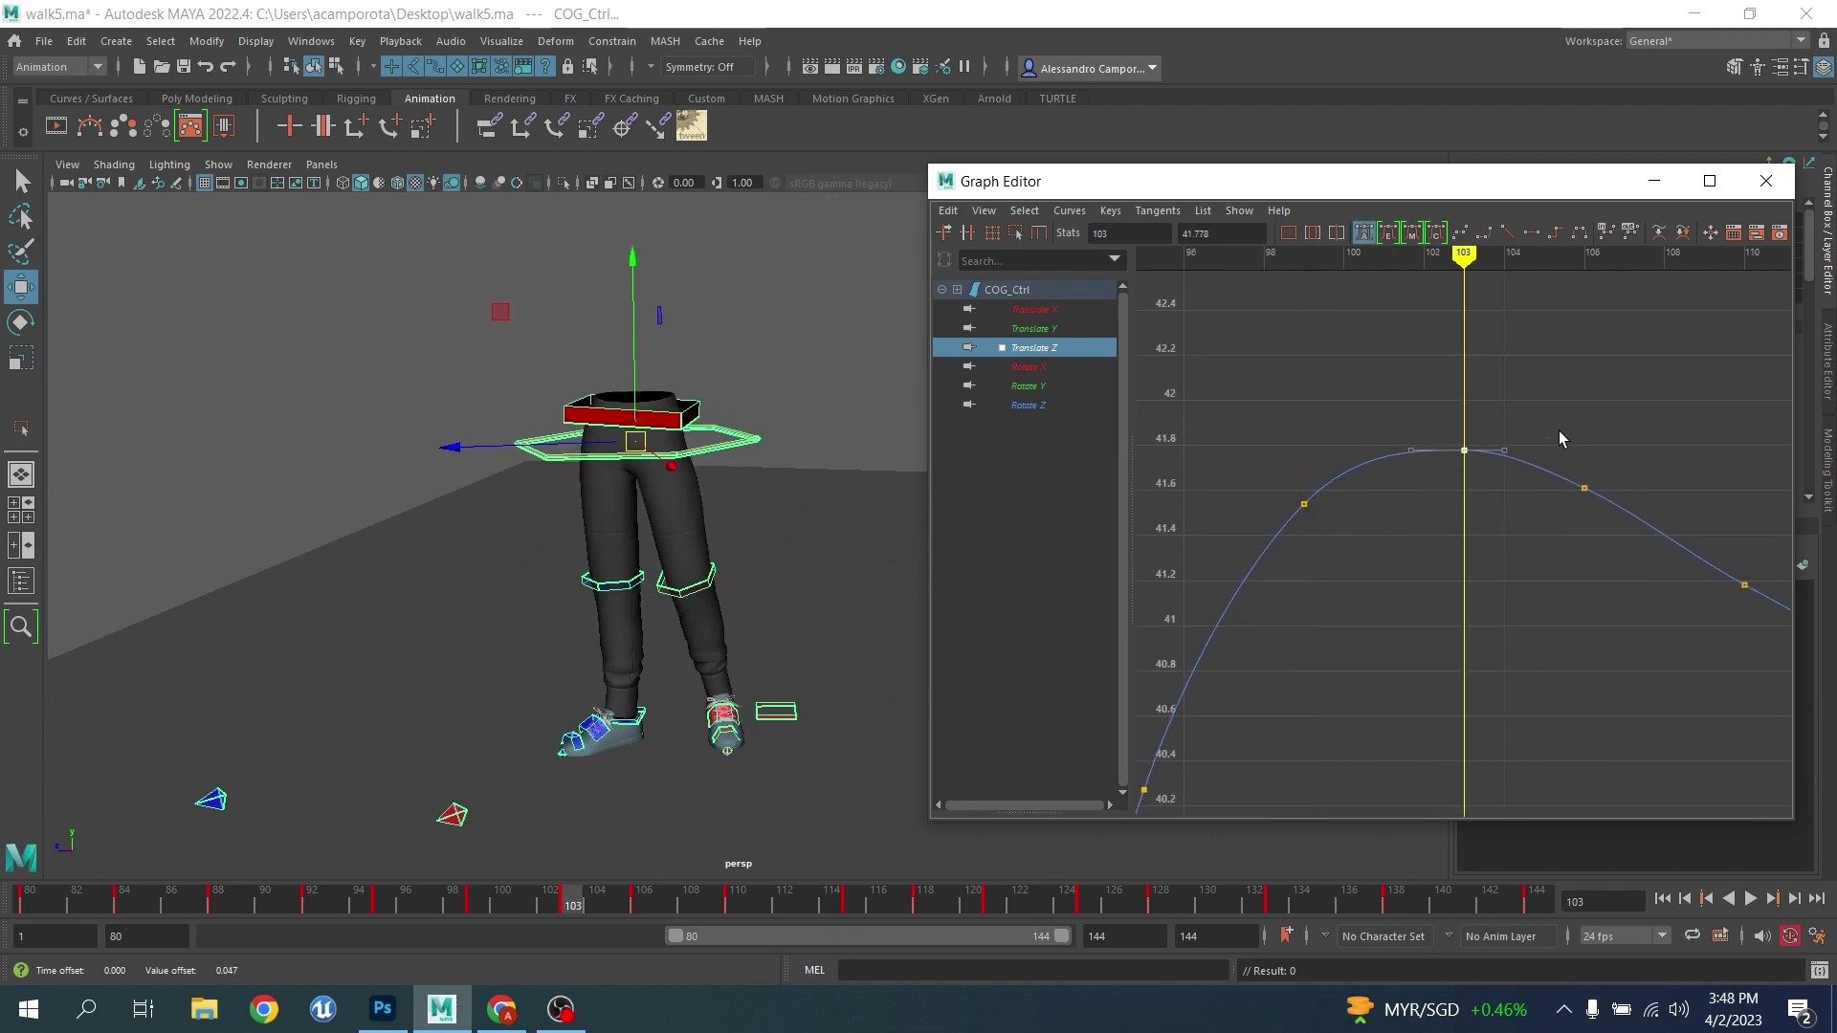
left_click_drag(1558, 431, 1615, 555)
key("period")
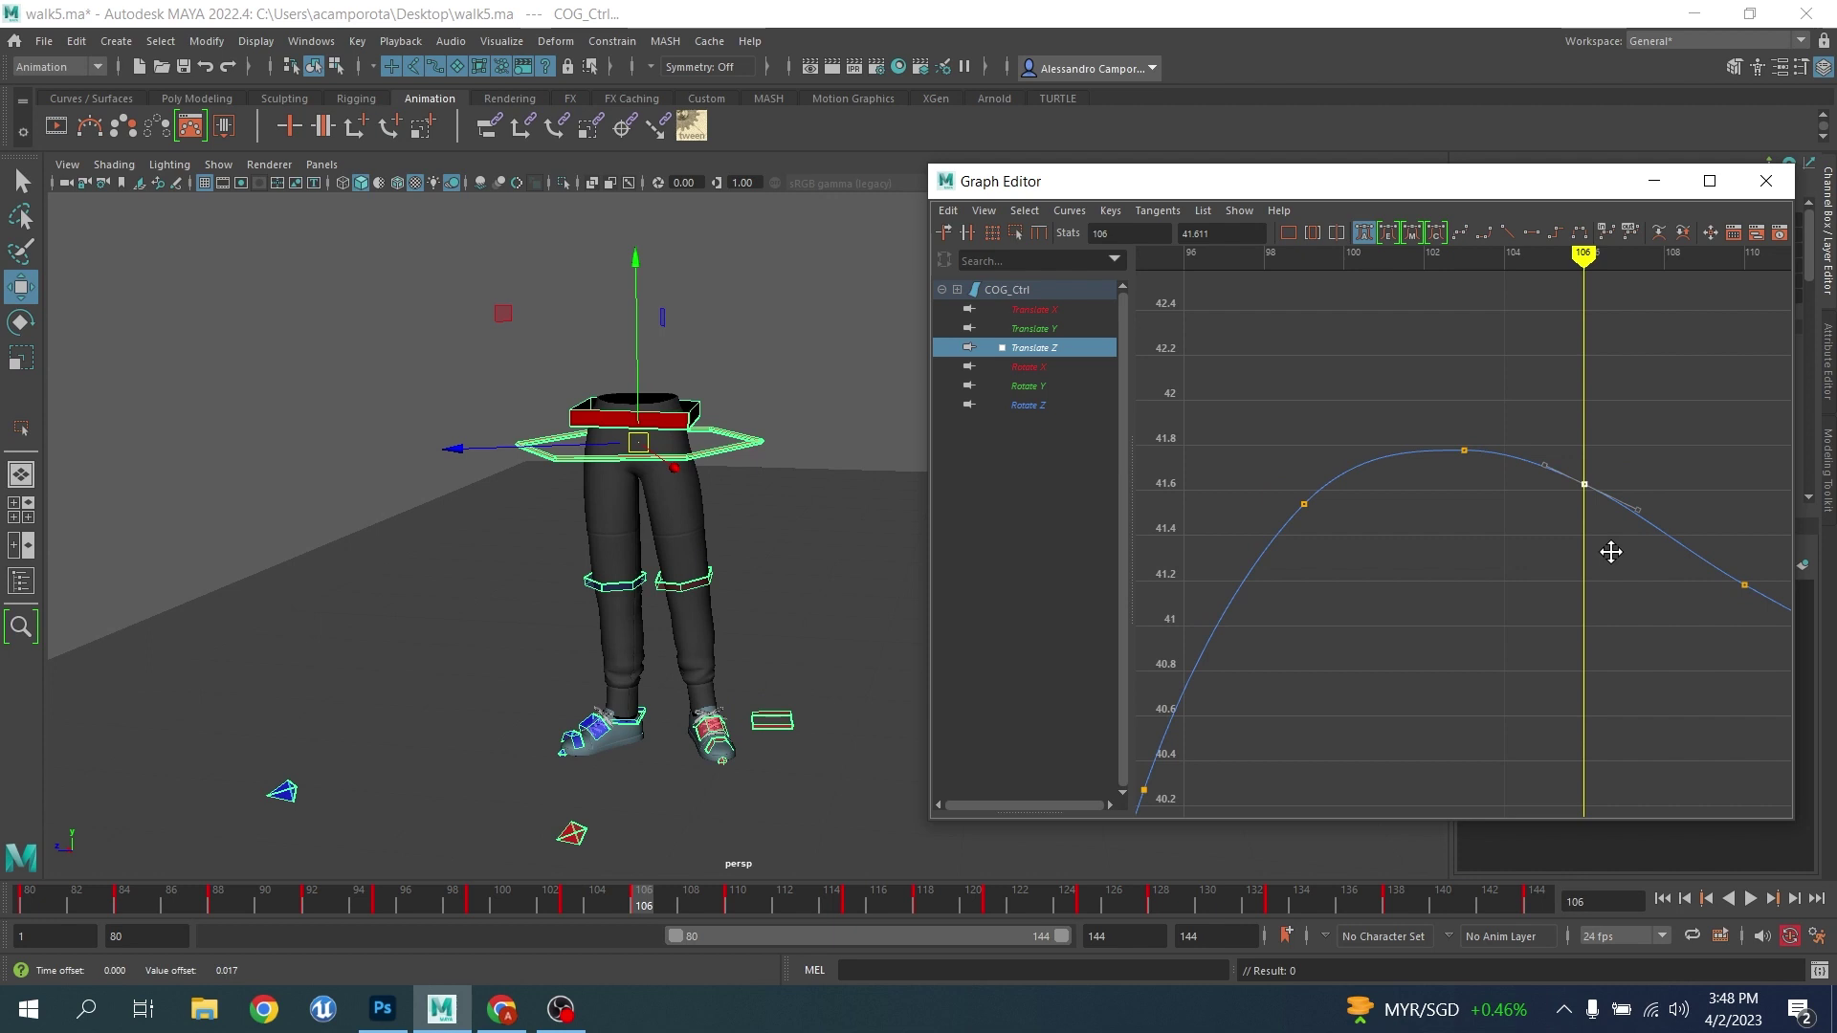
Raise the Translate Z key at frame 110 to about 41.22 and lower the frame 115 key to about 40.72
scroll(1630, 558, "down", 4)
middle_click_drag(1632, 558, 1452, 490, "alt")
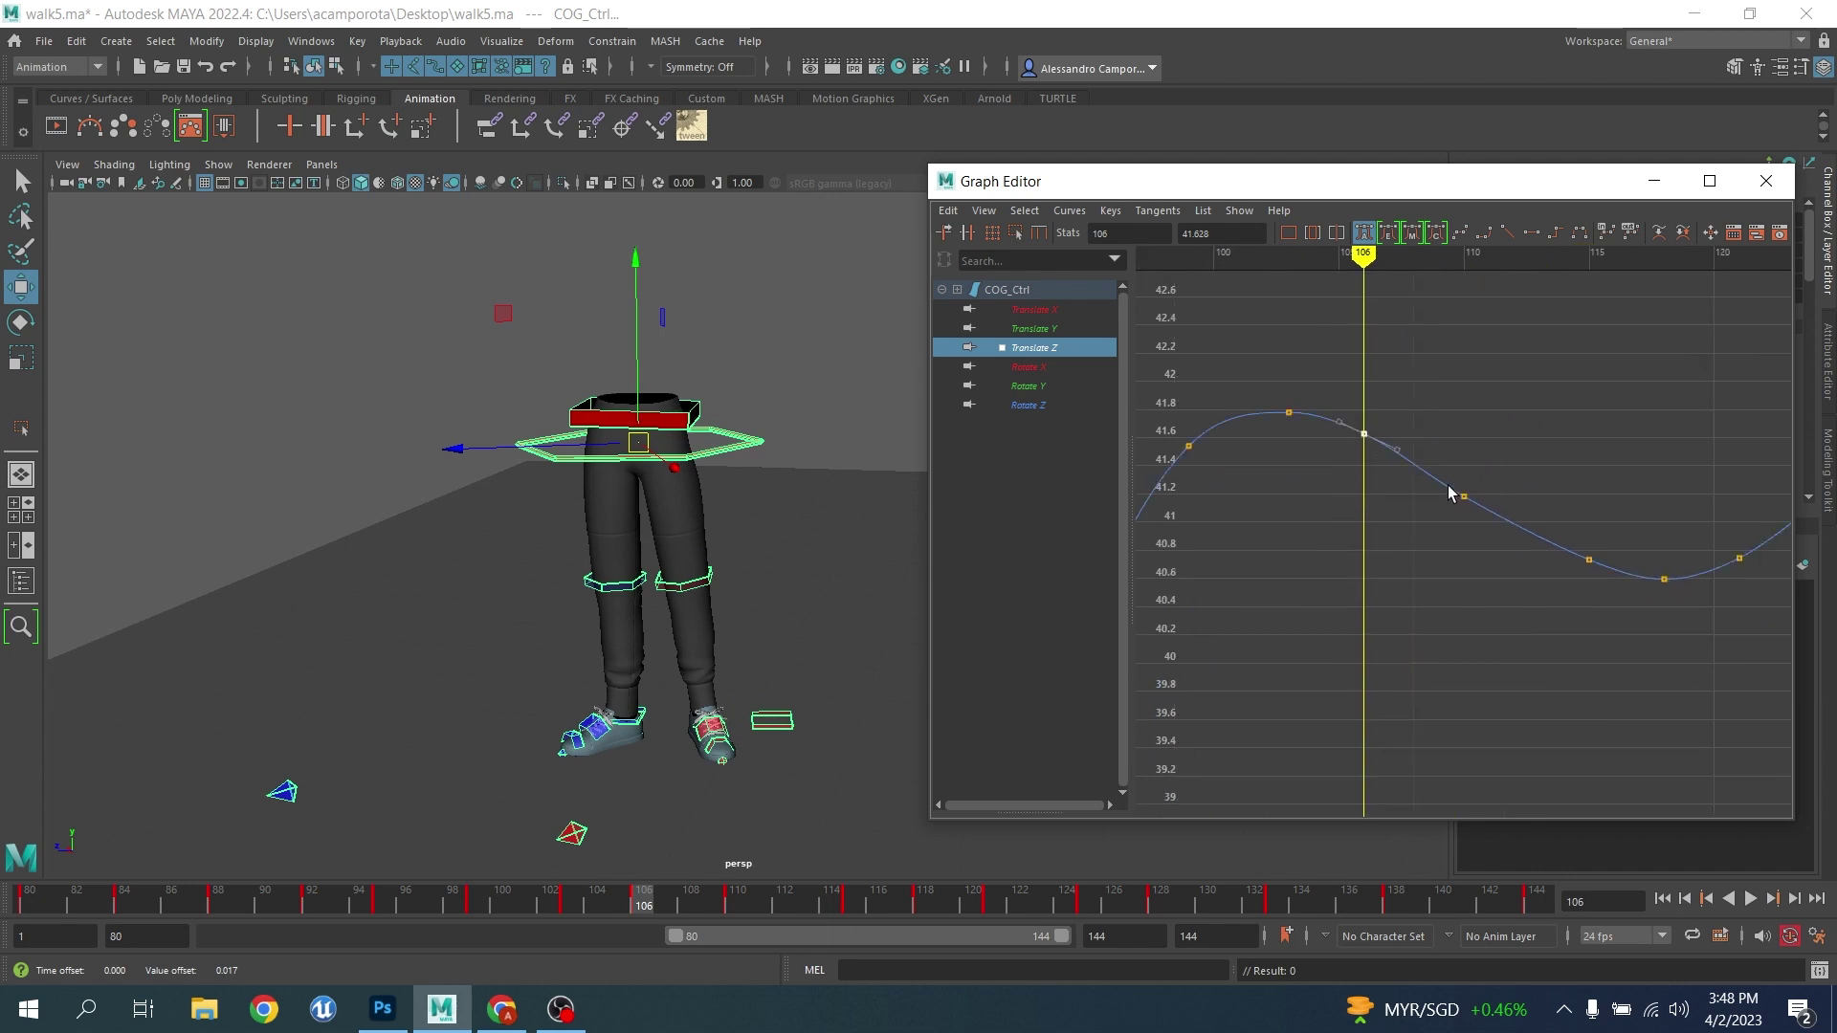
scroll(1478, 461, "up", 4)
scroll(1480, 446, "up", 1, "shift")
left_click_drag(1530, 409, 1374, 535)
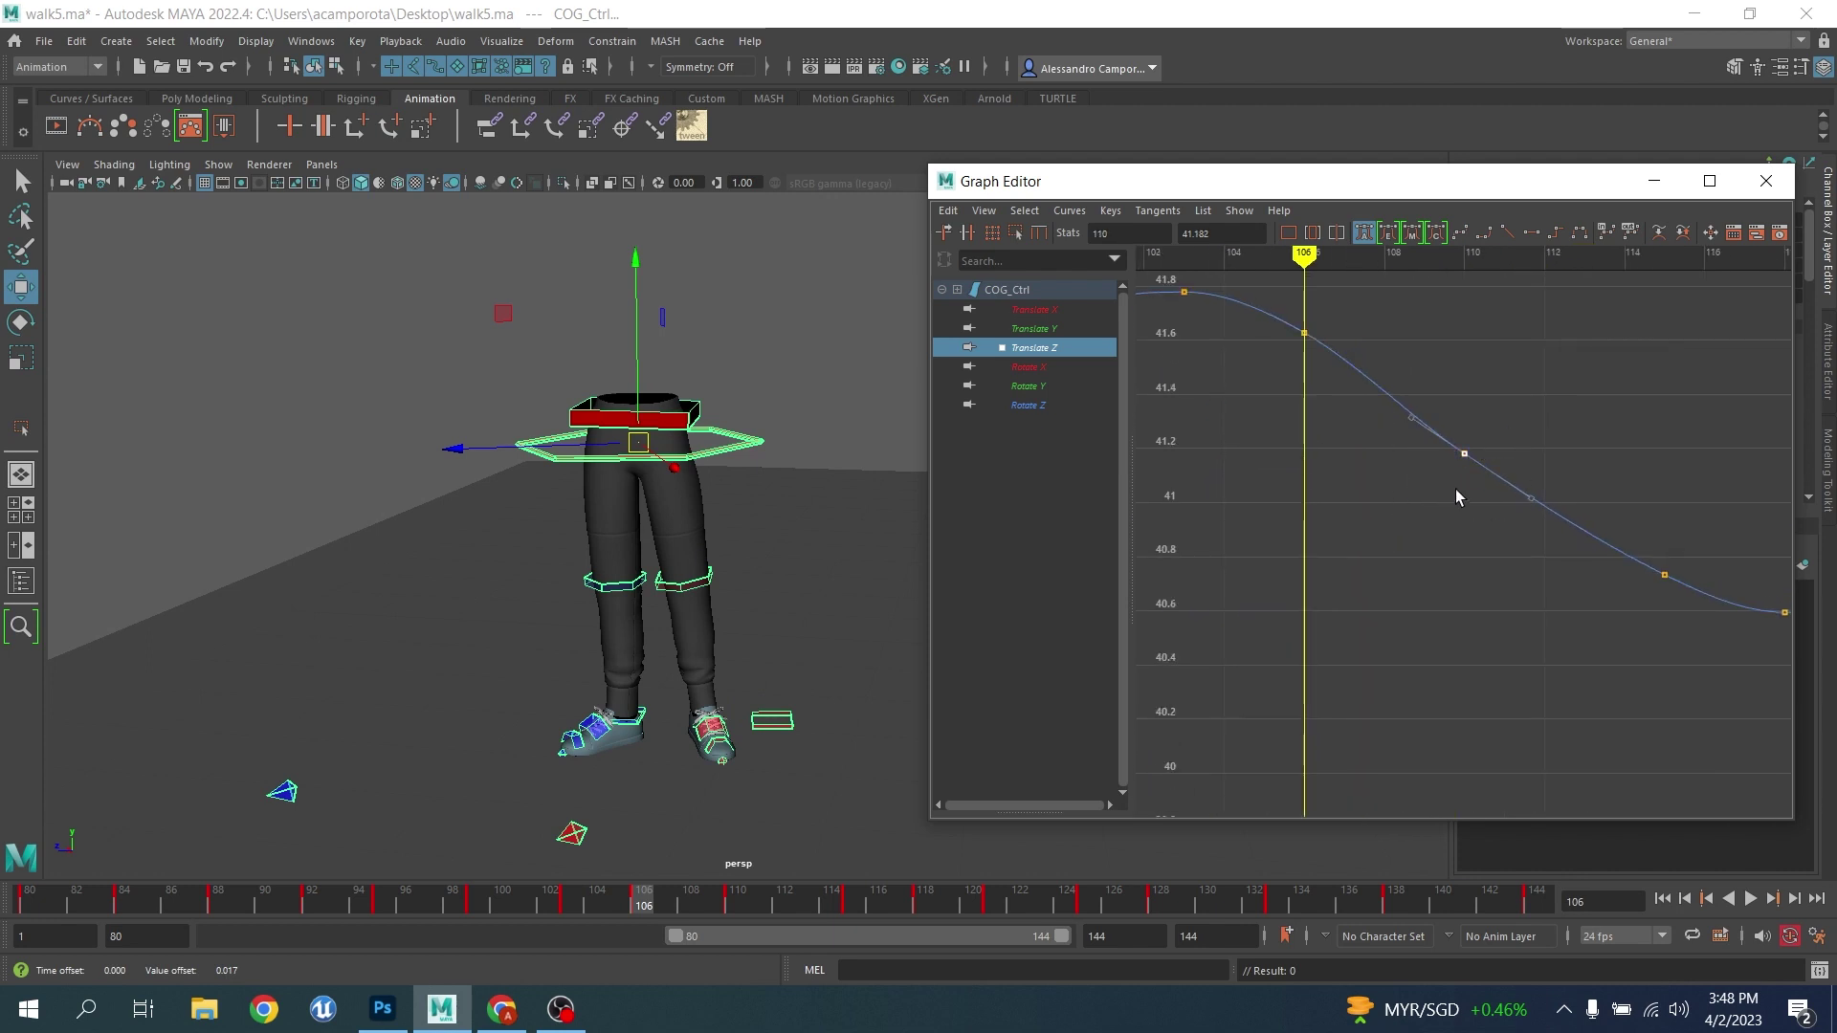
key("period")
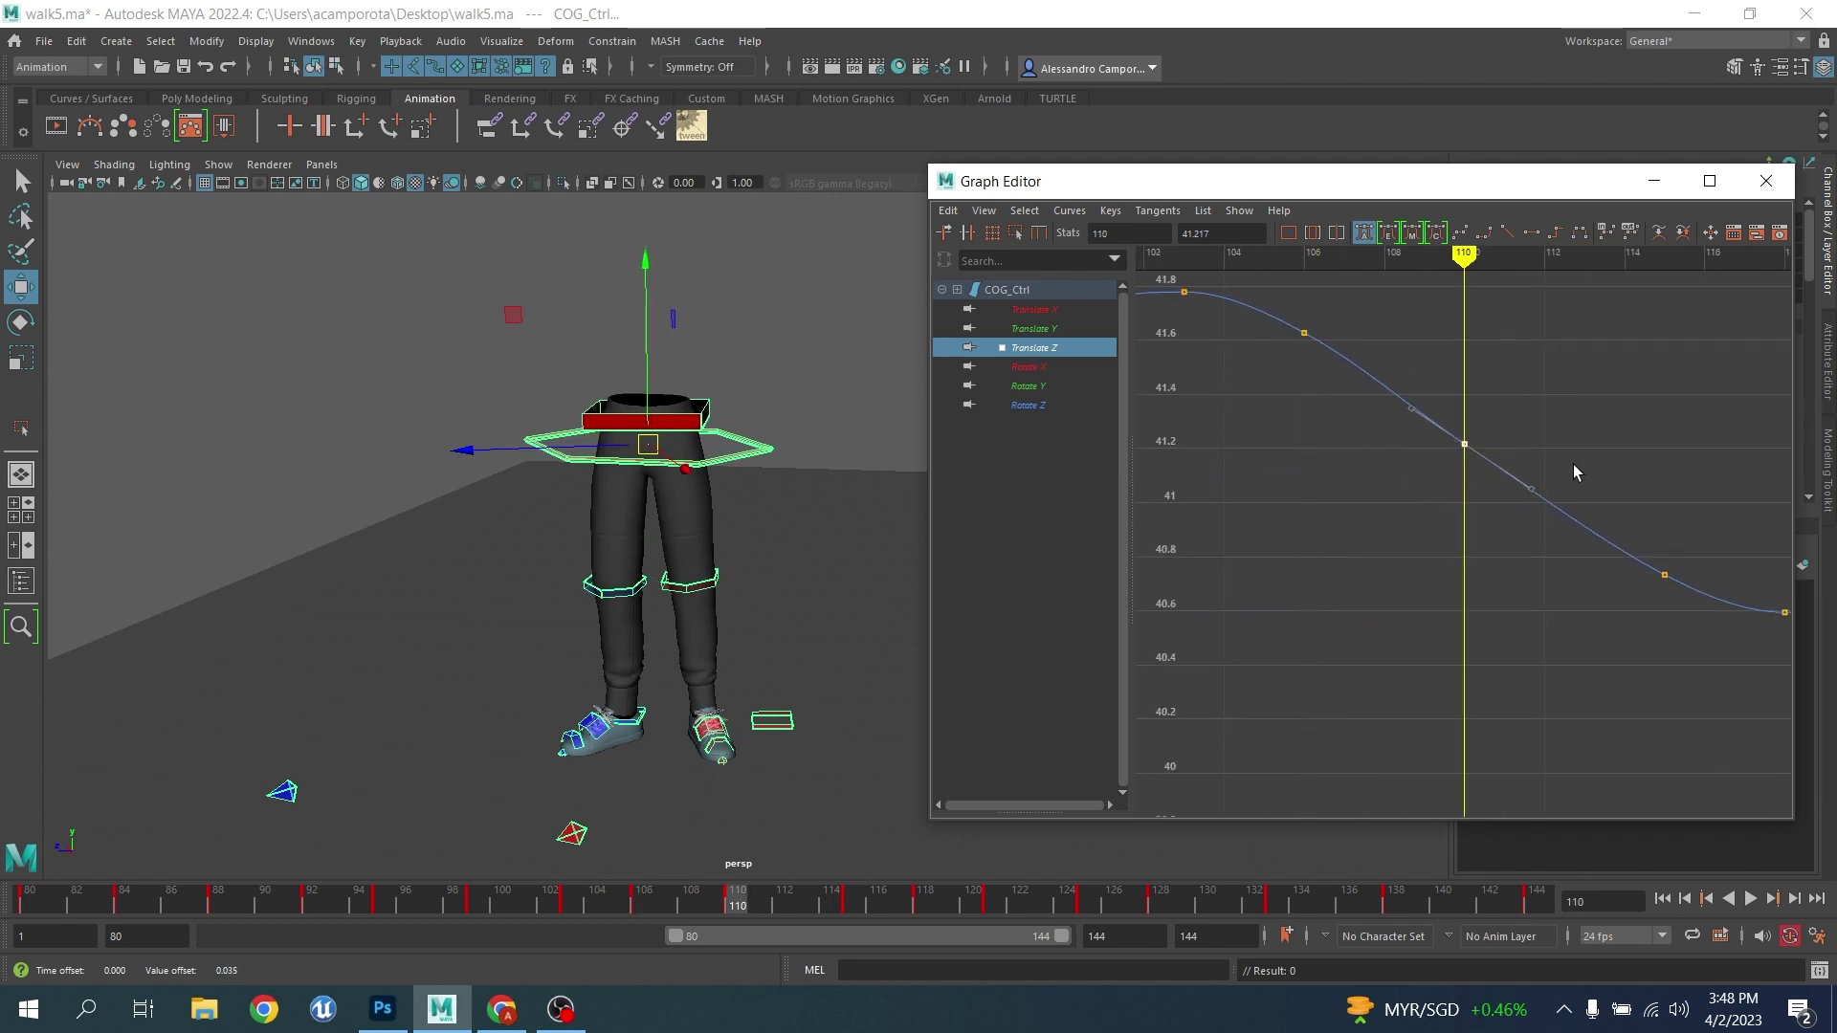
key("period")
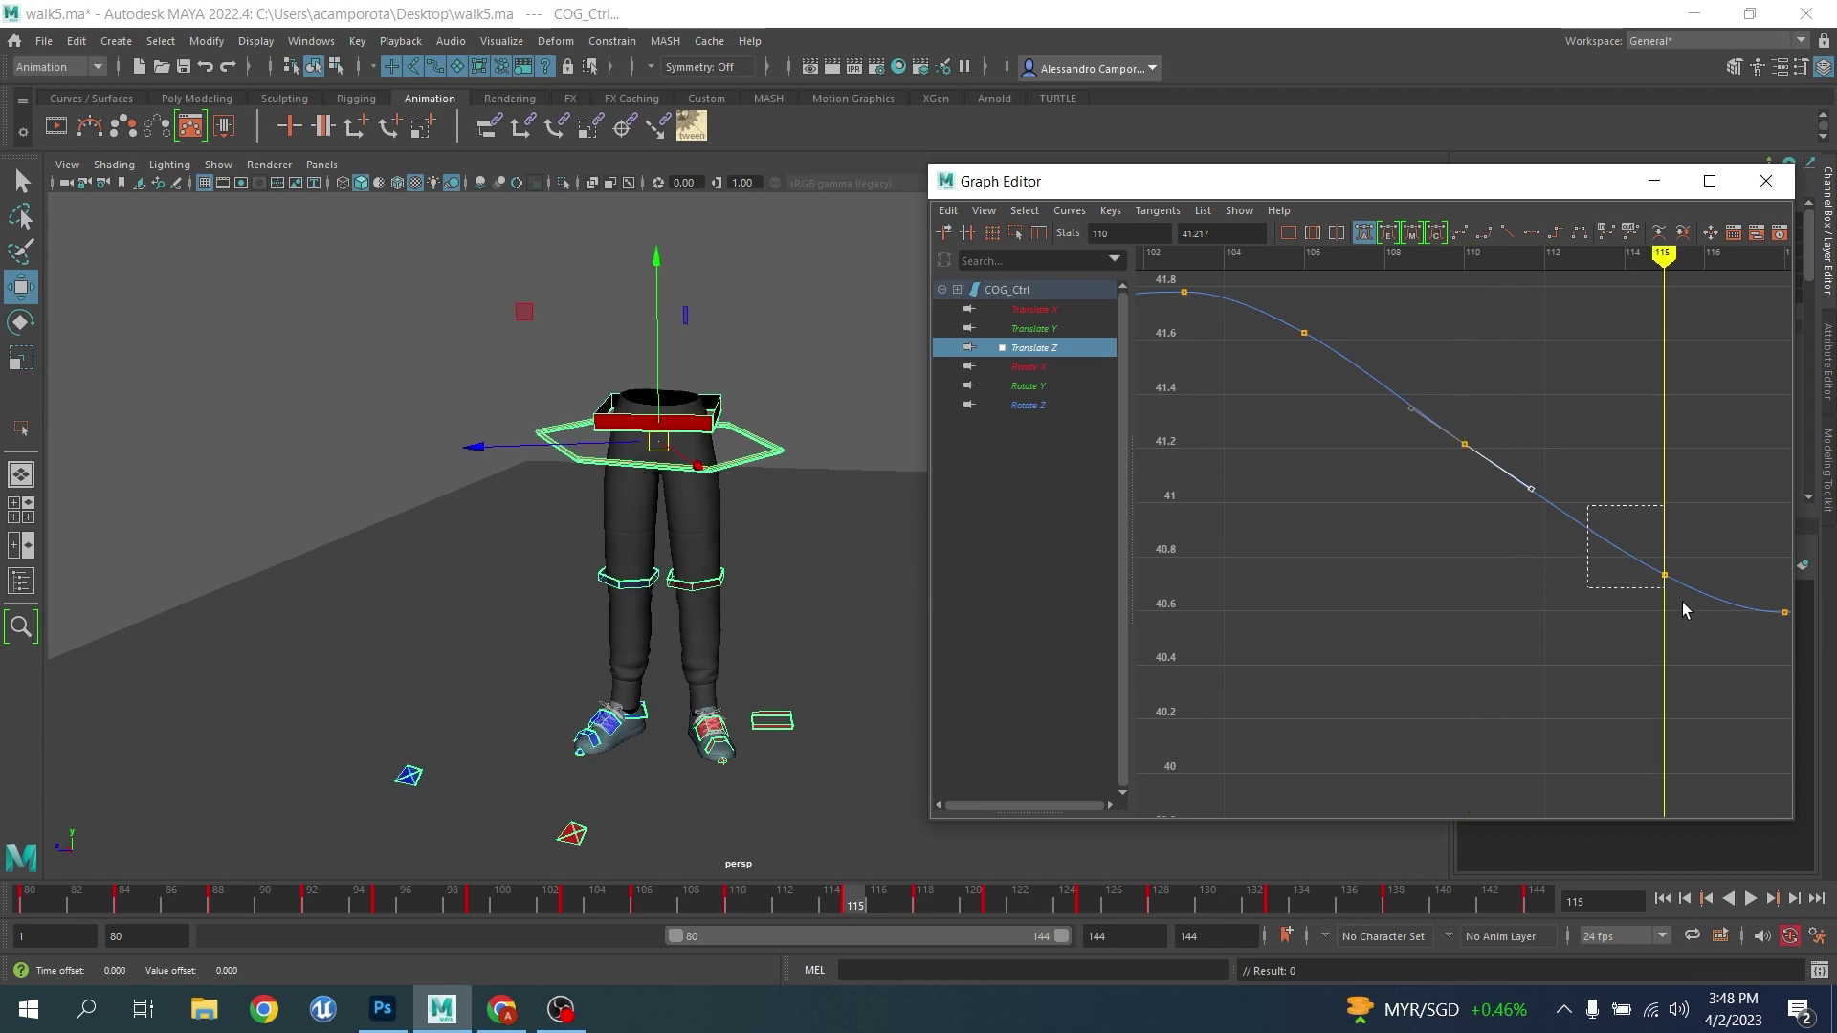
left_click_drag(1682, 602, 1684, 604)
middle_click_drag(1684, 605, 1686, 608)
Raise the Translate Z keys at frame 128 by about 0.003 and at frame 138 to about 41.49
scroll(1674, 608, "down", 3)
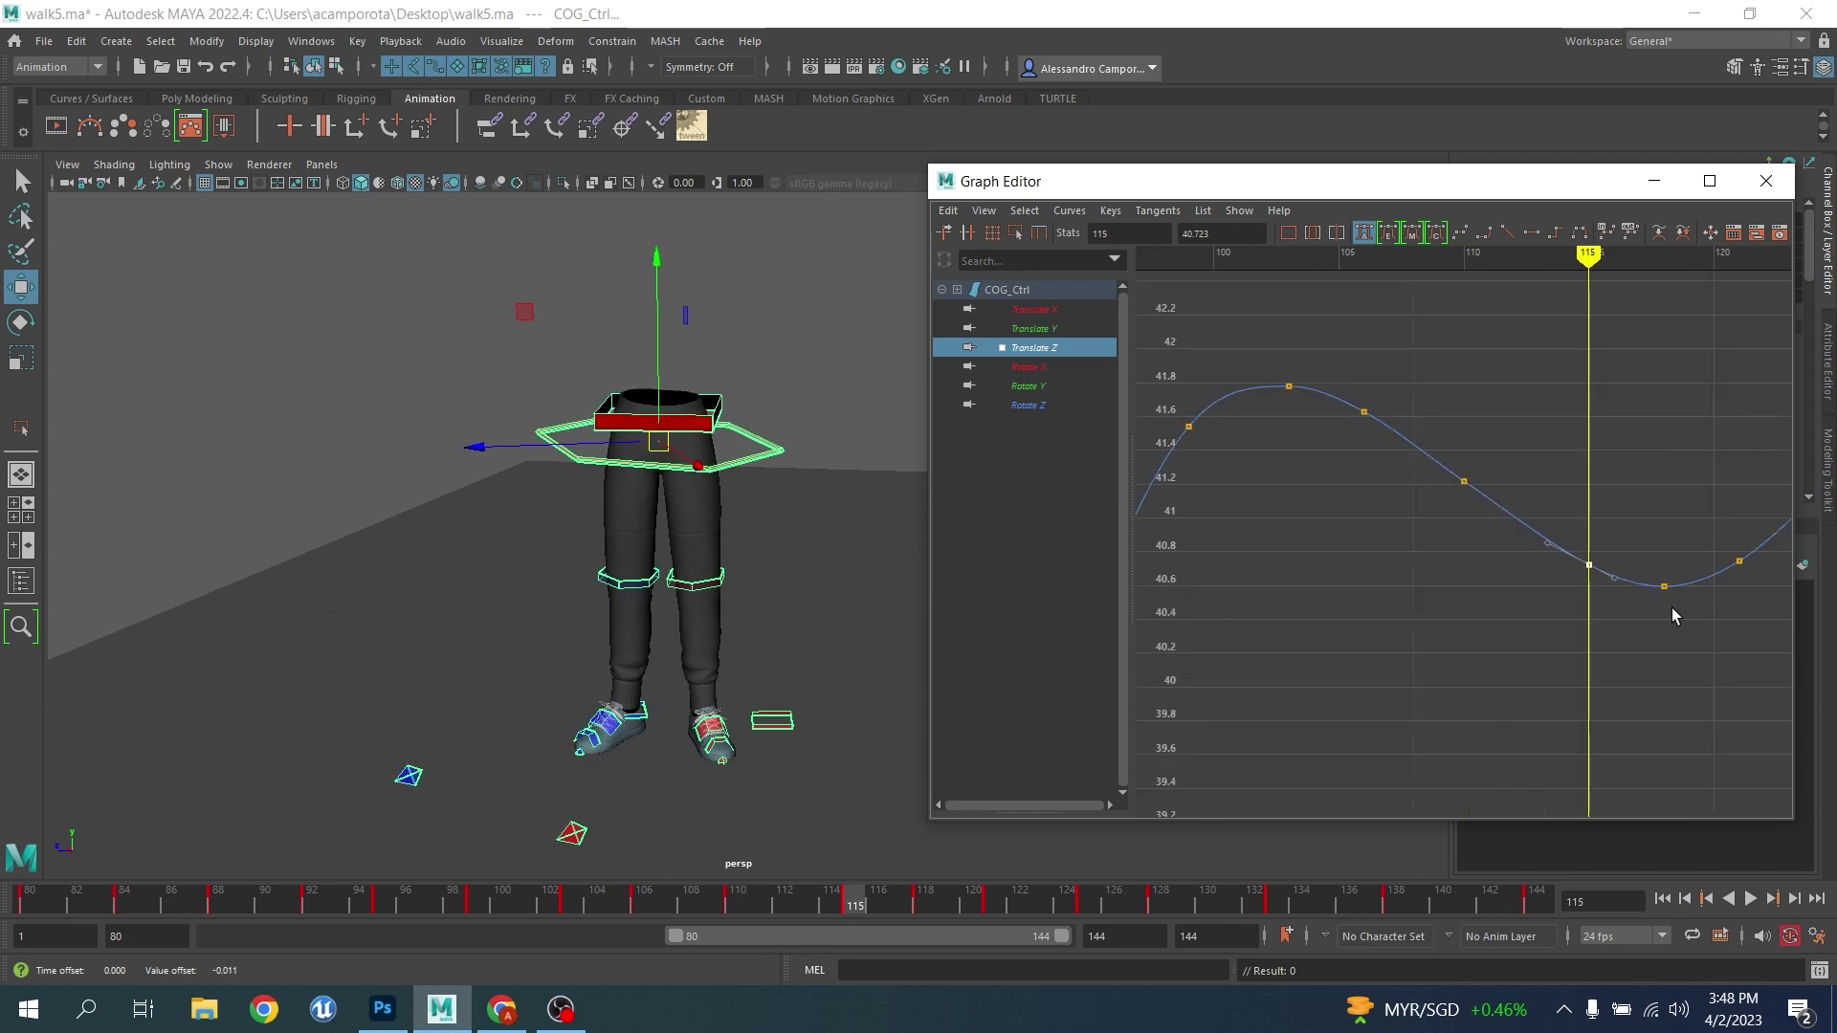
mouse_move(1652, 536)
middle_mouse_down("alt")
mouse_move(1474, 543)
mouse_move(1448, 578)
mouse_move(1342, 610)
middle_mouse_up("alt")
scroll(1477, 557, "up", 3)
scroll(1443, 576, "down", 3)
right_click_drag(1550, 576, 1521, 512, "alt+shift")
left_click_drag(1425, 526, 1472, 592)
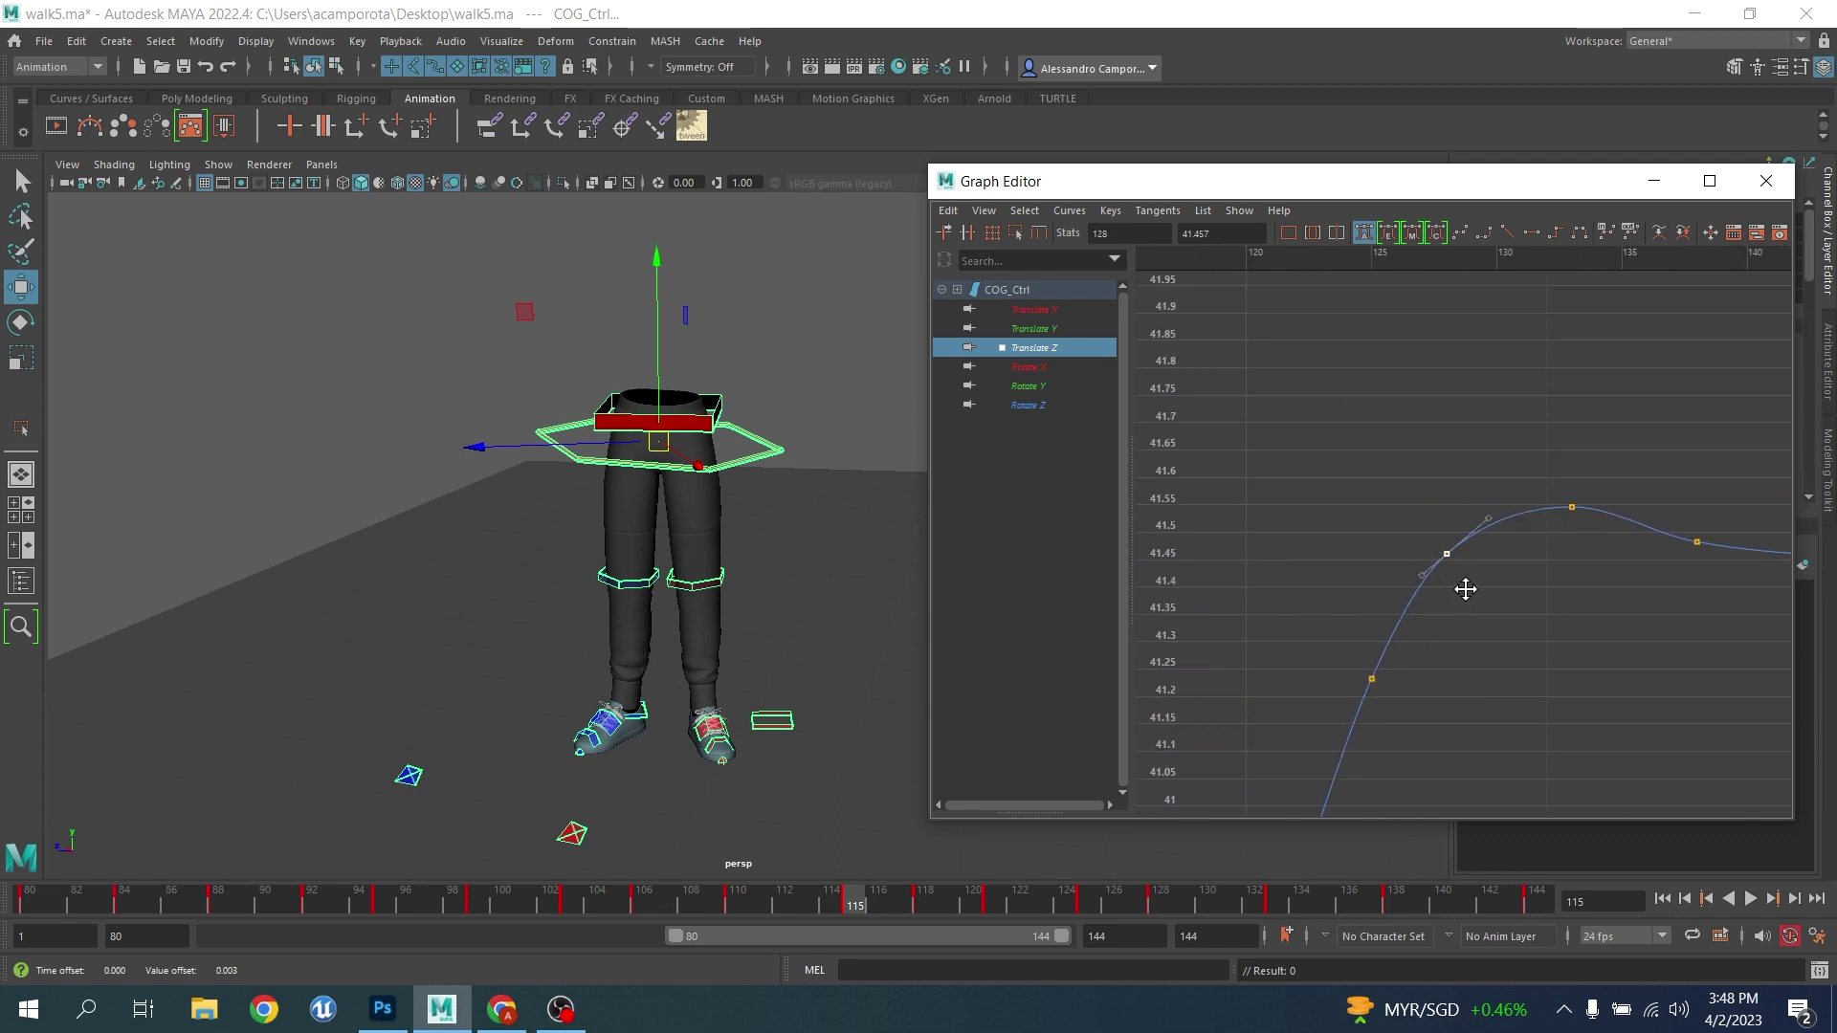
middle_click_drag(1465, 589, 1466, 589)
middle_click_drag(1608, 560, 1351, 583, "alt")
right_click_drag(1351, 582, 1391, 513, "alt+shift")
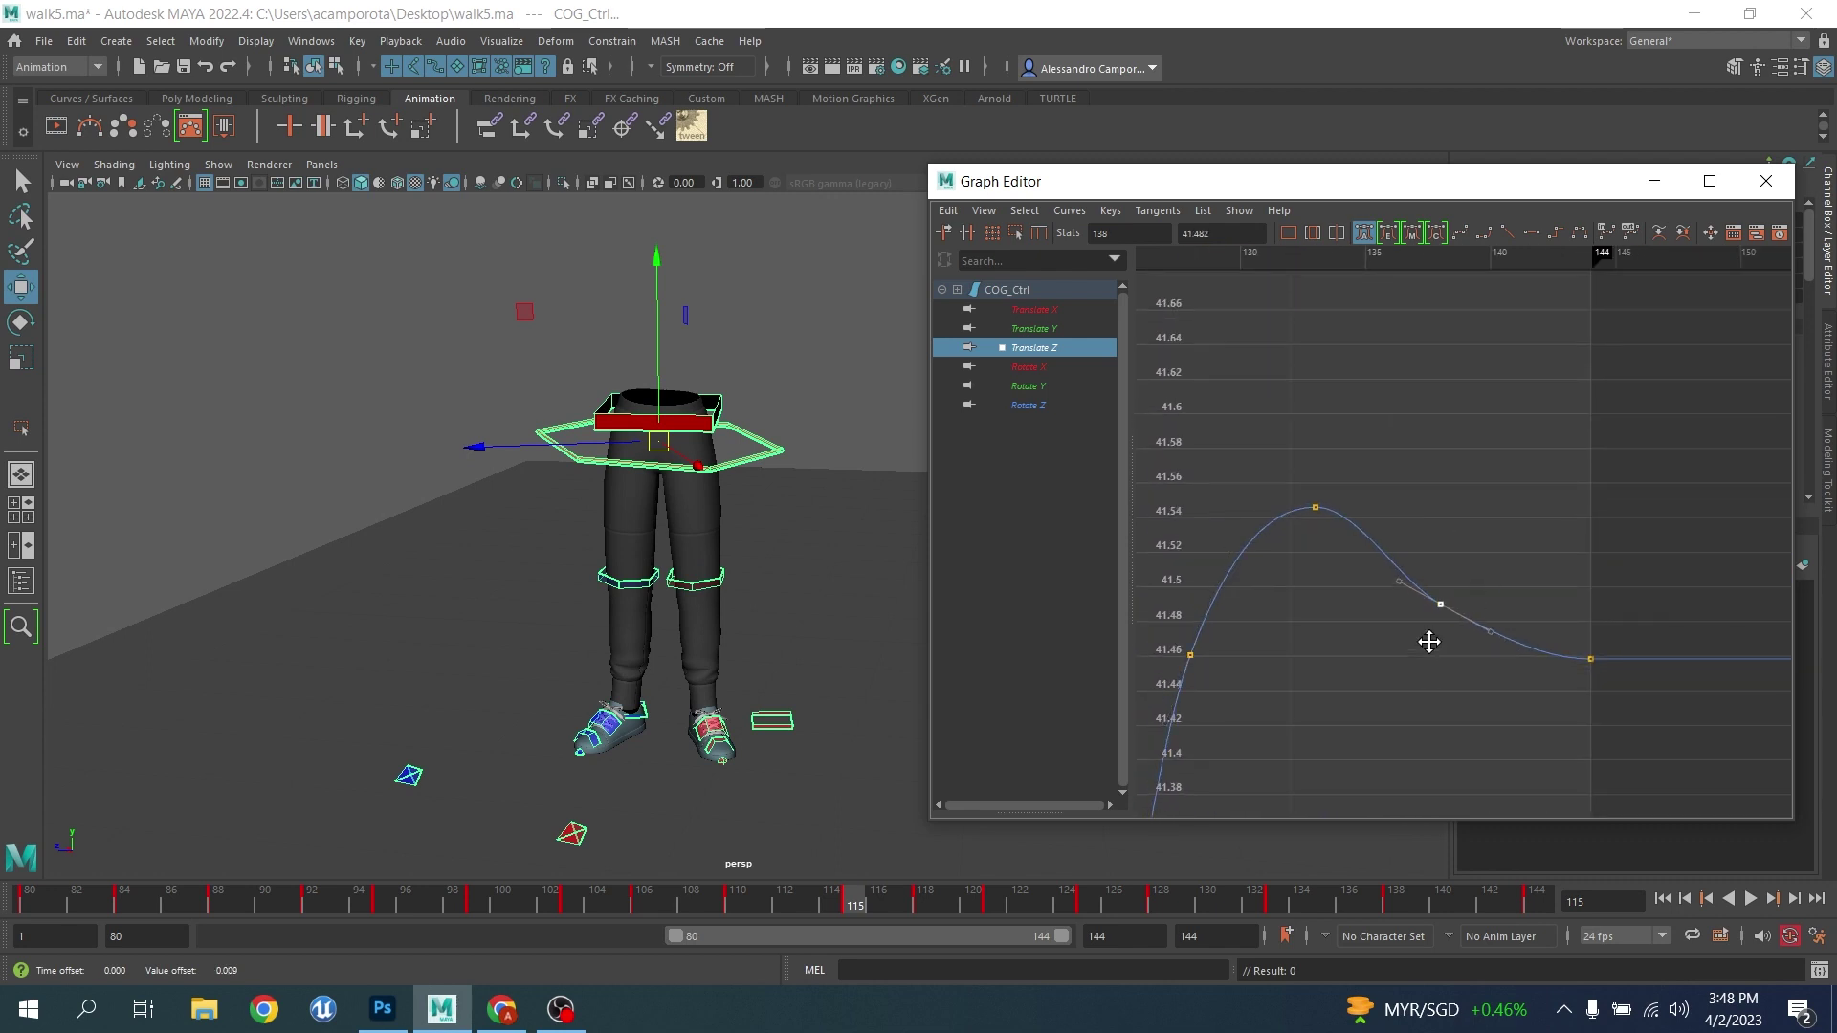
scroll(1415, 670, "down", 4)
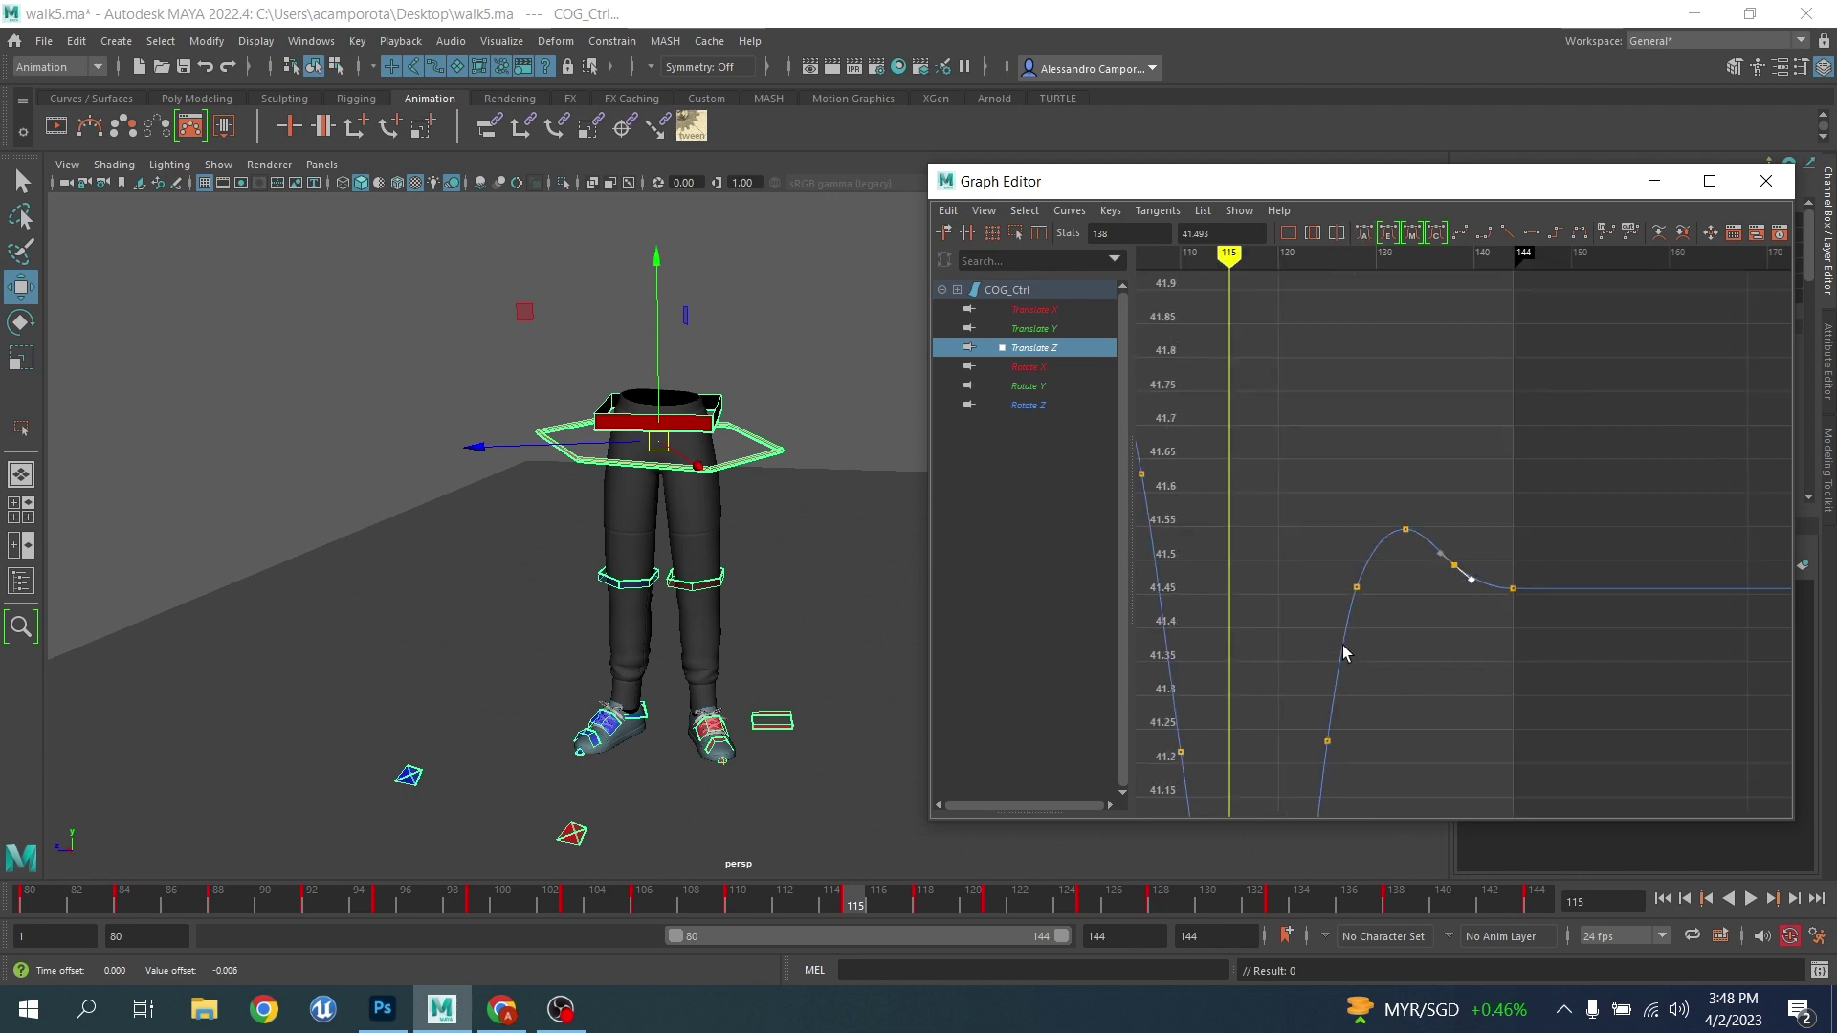
Raise the Translate Z key at frame 128 to about 41.47 and start playback of the animation
scroll(1345, 652, "up", 2)
middle_click_drag(1345, 652, 1393, 616, "alt")
left_click_drag(1247, 554, 1401, 638)
middle_click_drag(1383, 633, 1382, 632)
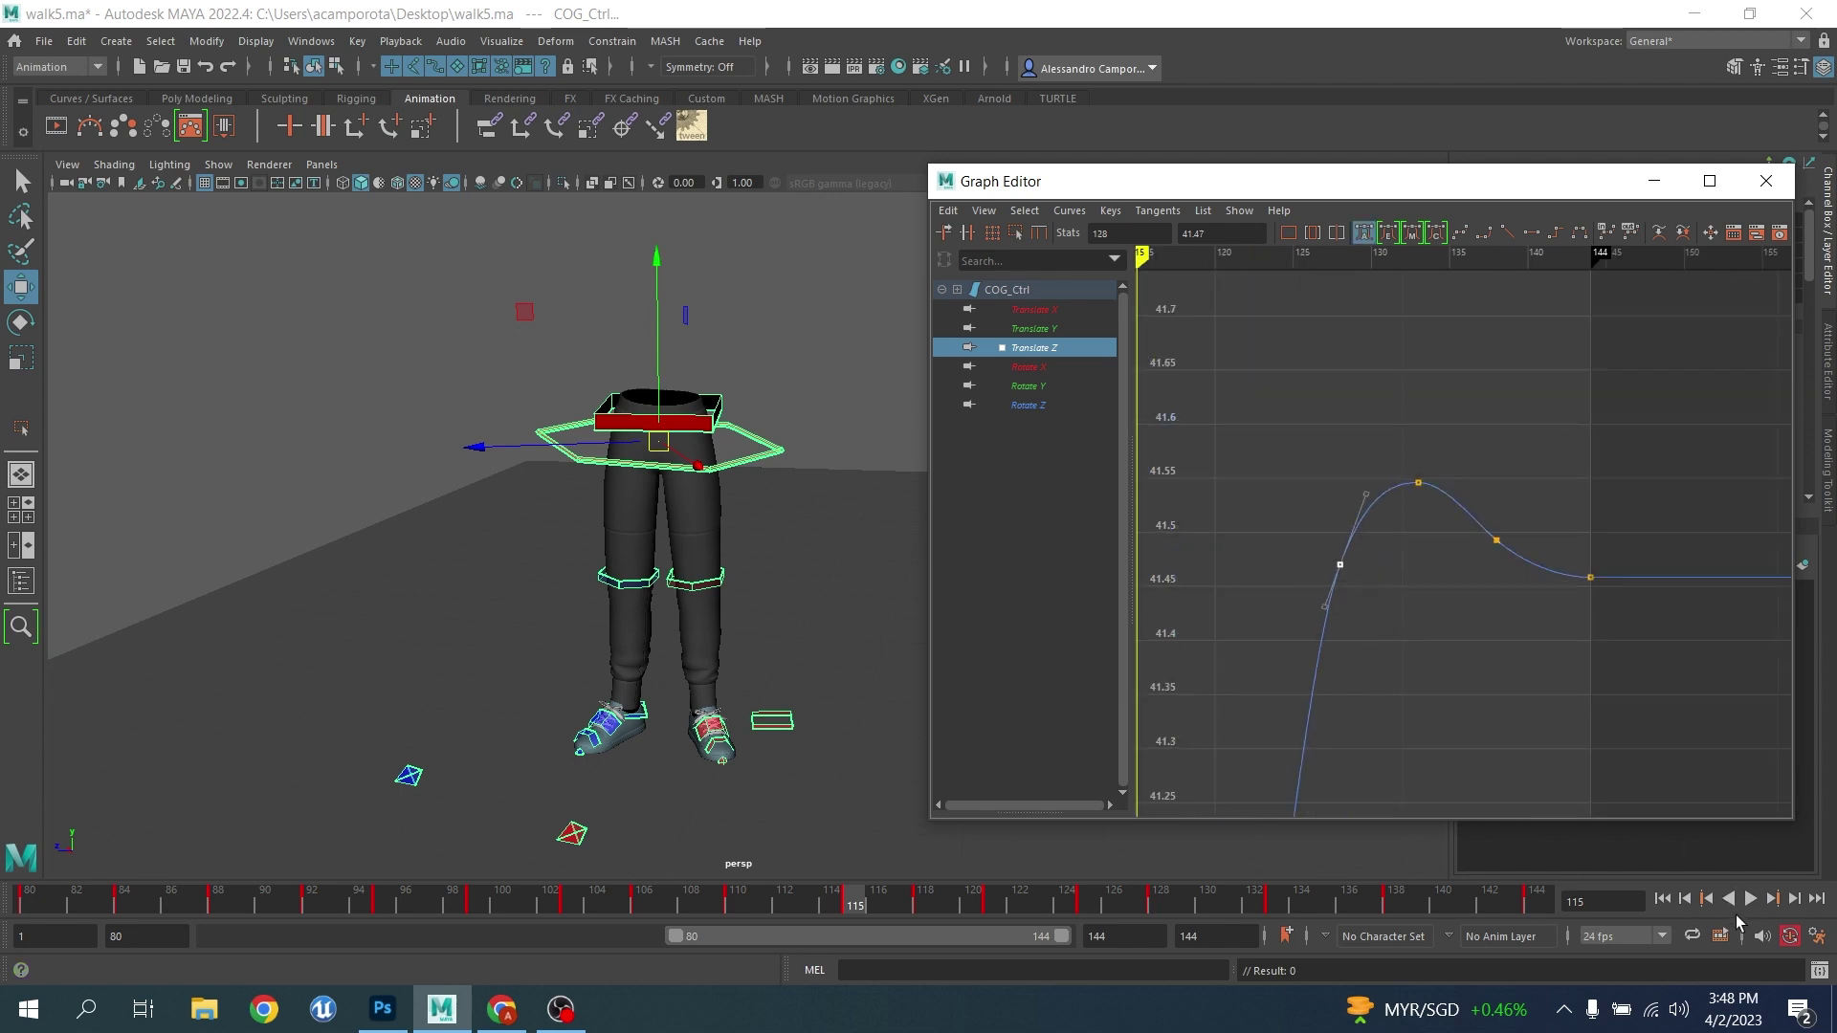
left_click(1750, 900)
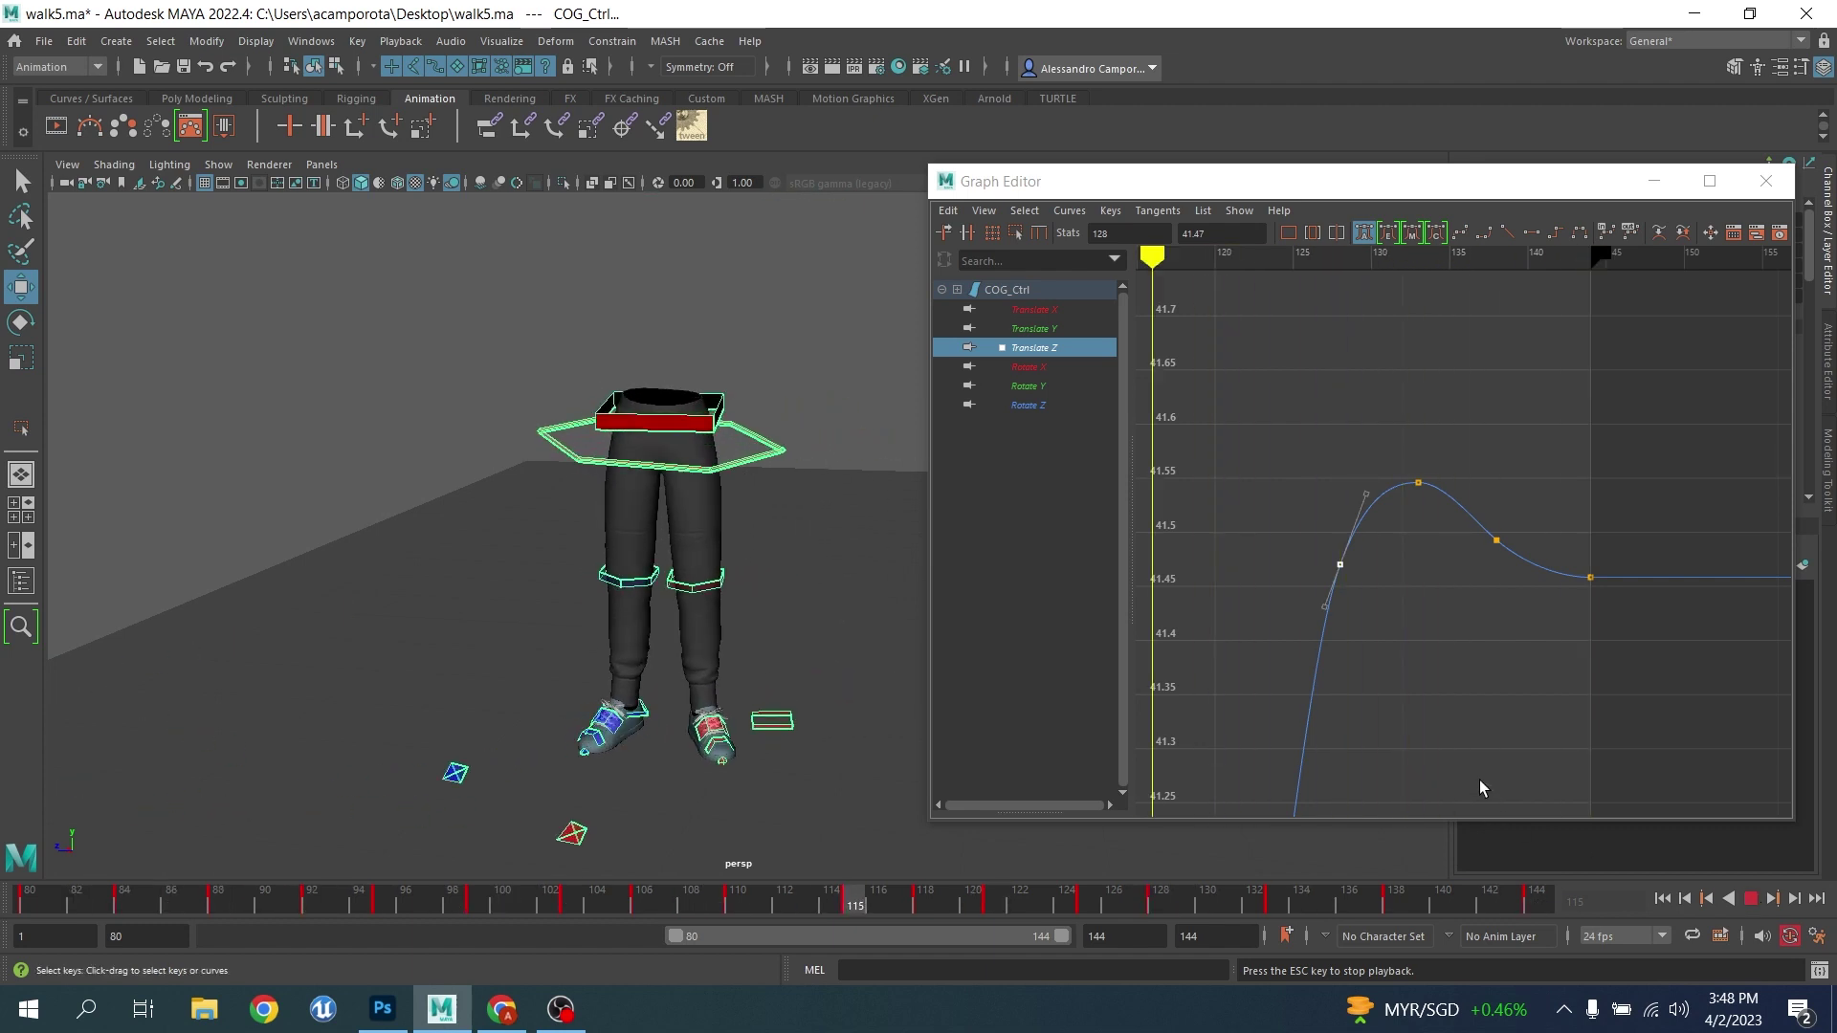
Lower the Translate Z key at frame 110 by about 0.15 while the animation plays
scroll(1289, 663, "down", 5)
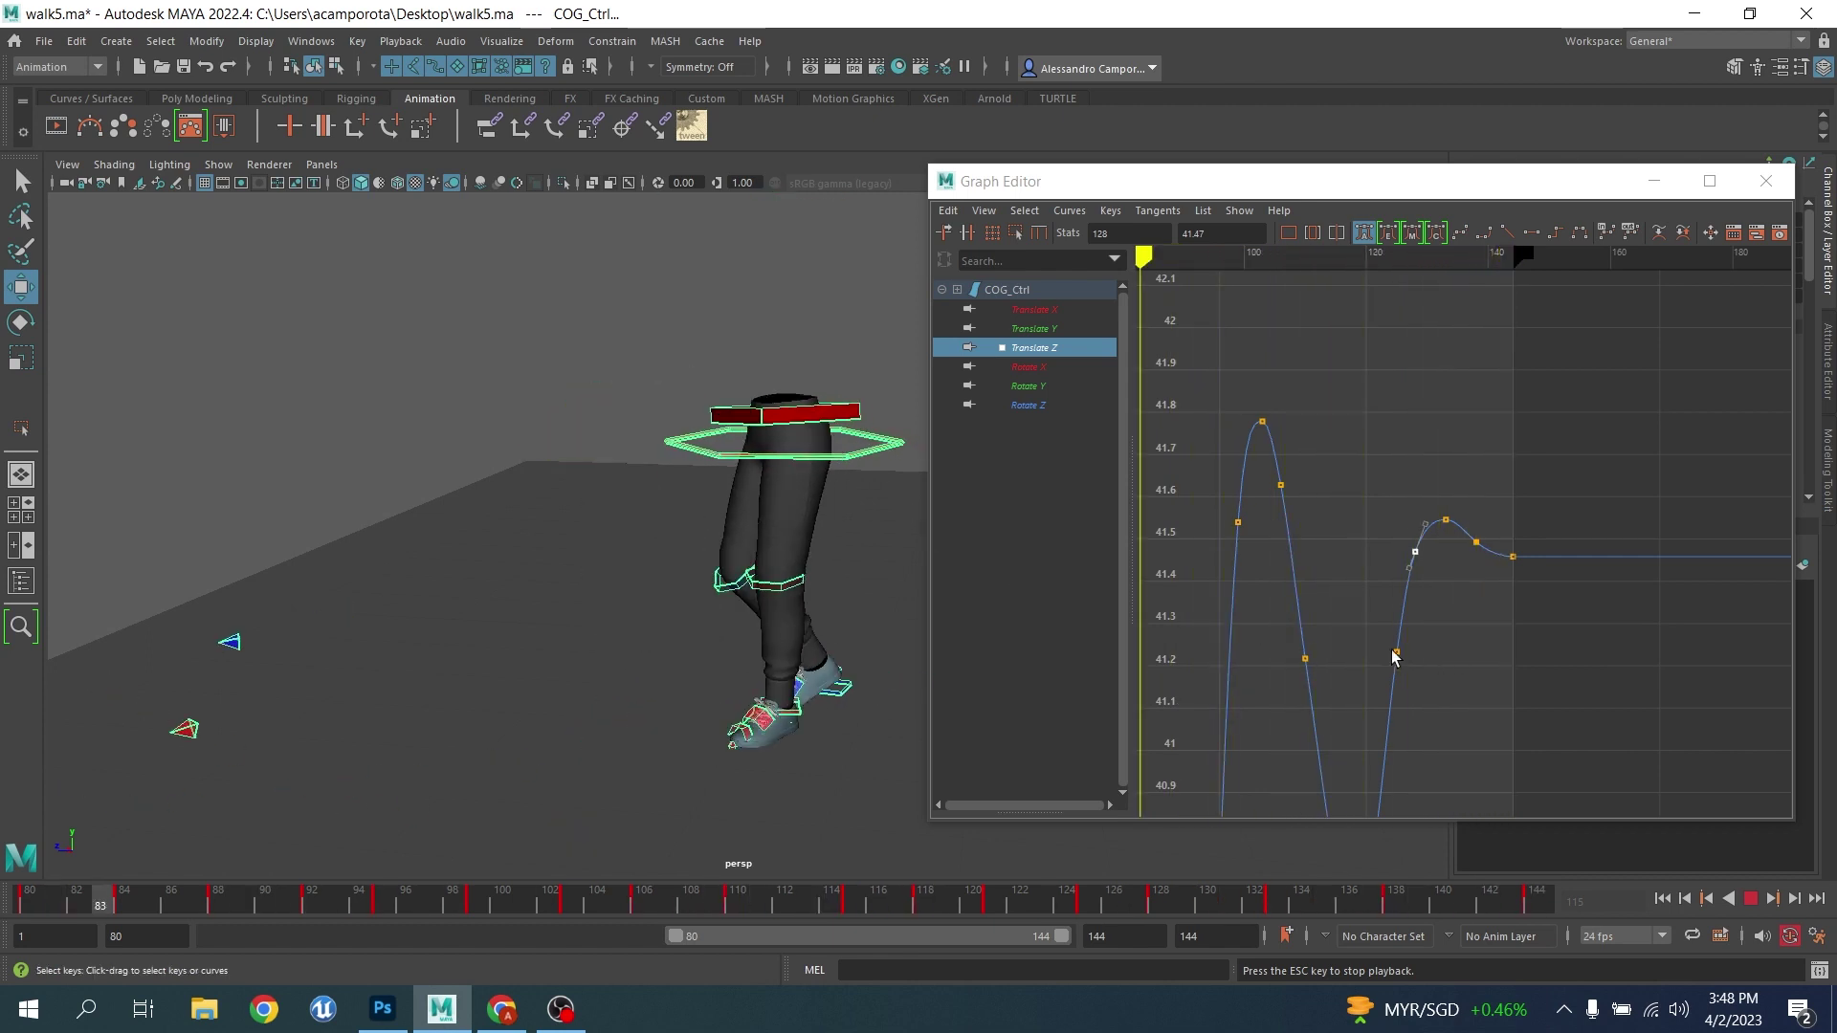
middle_click_drag(1395, 659, 1556, 442, "alt")
scroll(1406, 582, "down", 6)
right_click_drag(1387, 579, 1511, 578, "alt+shift")
middle_click_drag(1368, 612, 1281, 691, "alt")
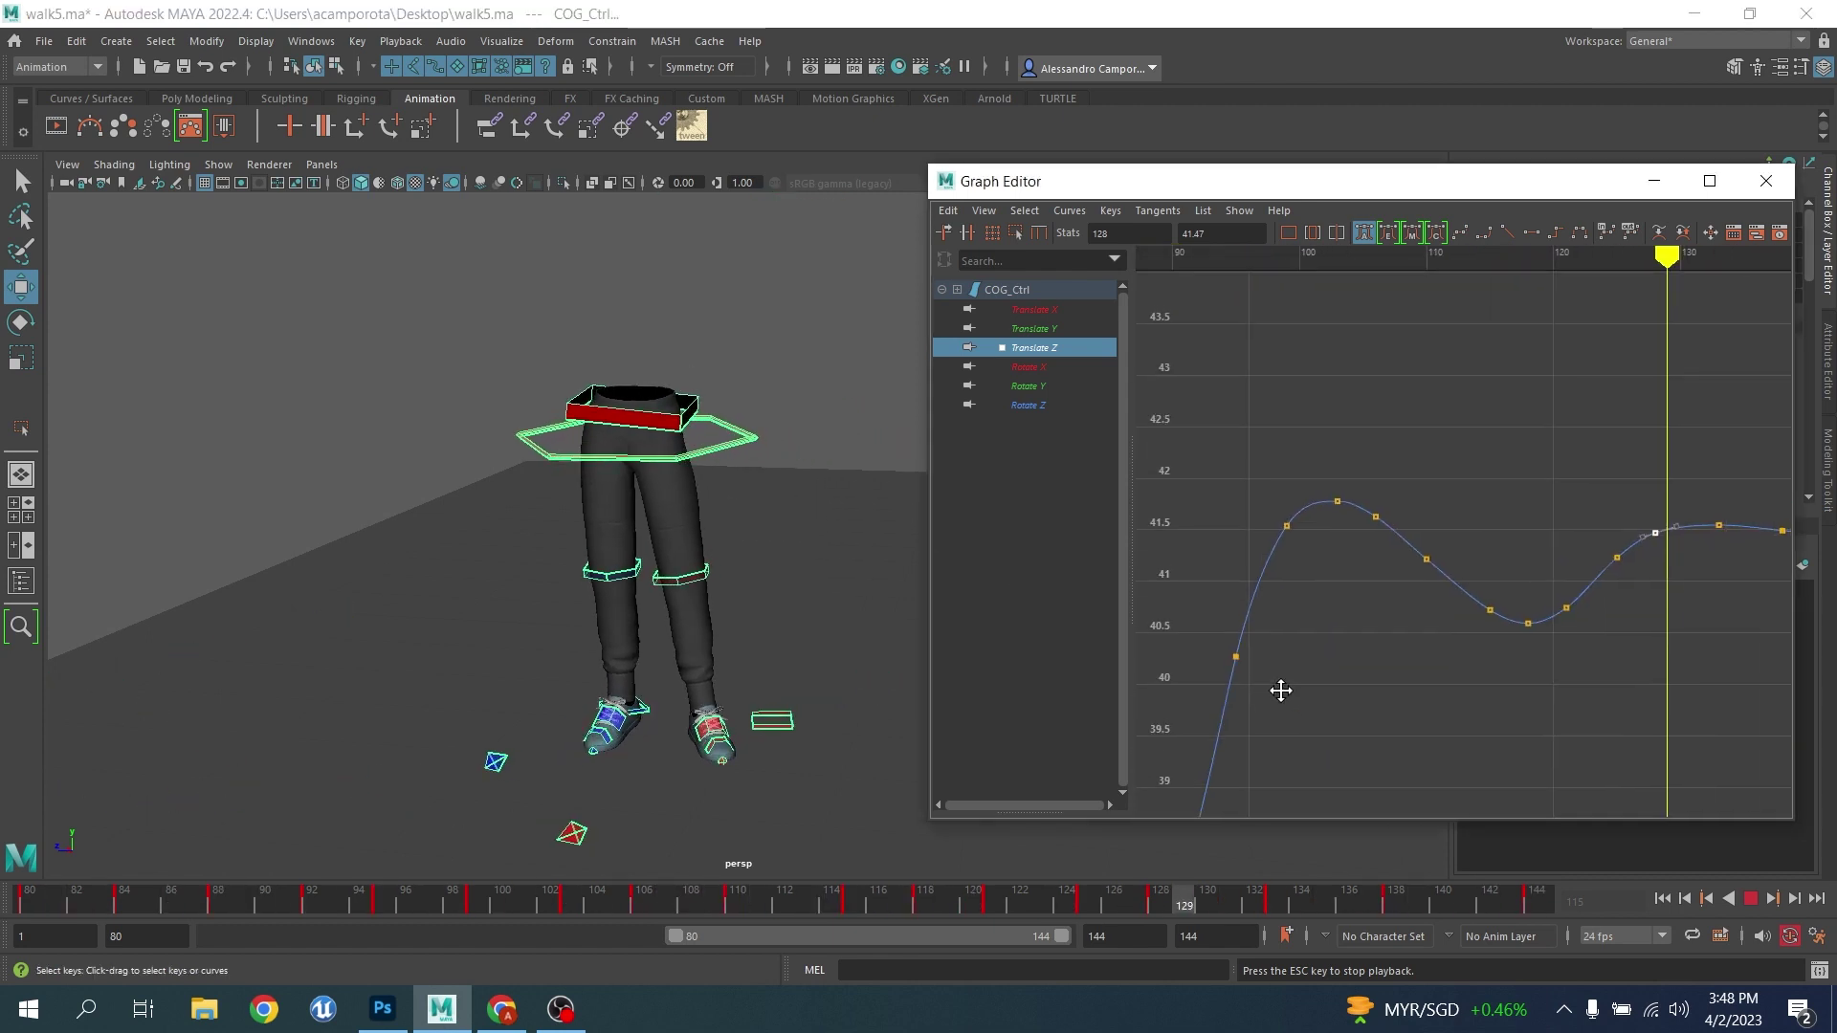
scroll(1424, 639, "up", 5)
left_click_drag(1393, 523, 1317, 624)
middle_click_drag(1316, 624, 1318, 663)
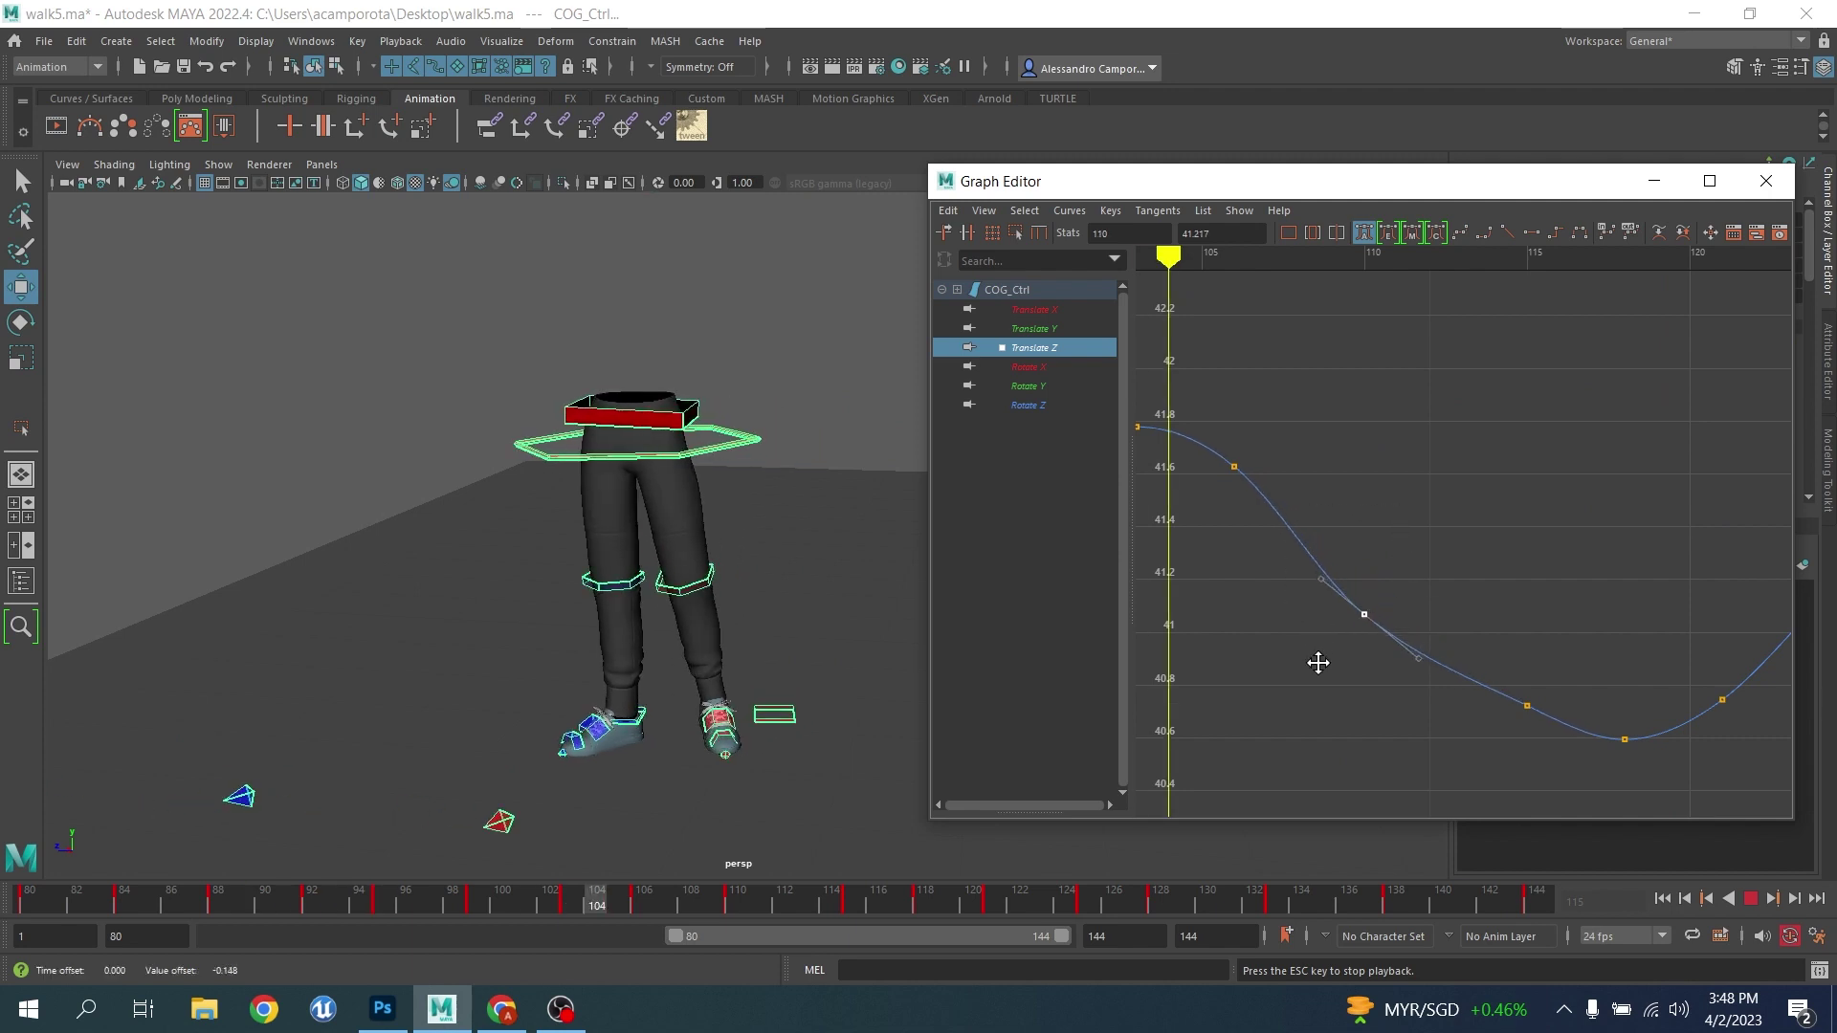
Move the Translate Z key at frame 115 to frame 113 and lower the frame 110 key to about 41.03
left_click_drag(1431, 623, 1558, 748)
middle_click_drag(1542, 766, 1509, 767)
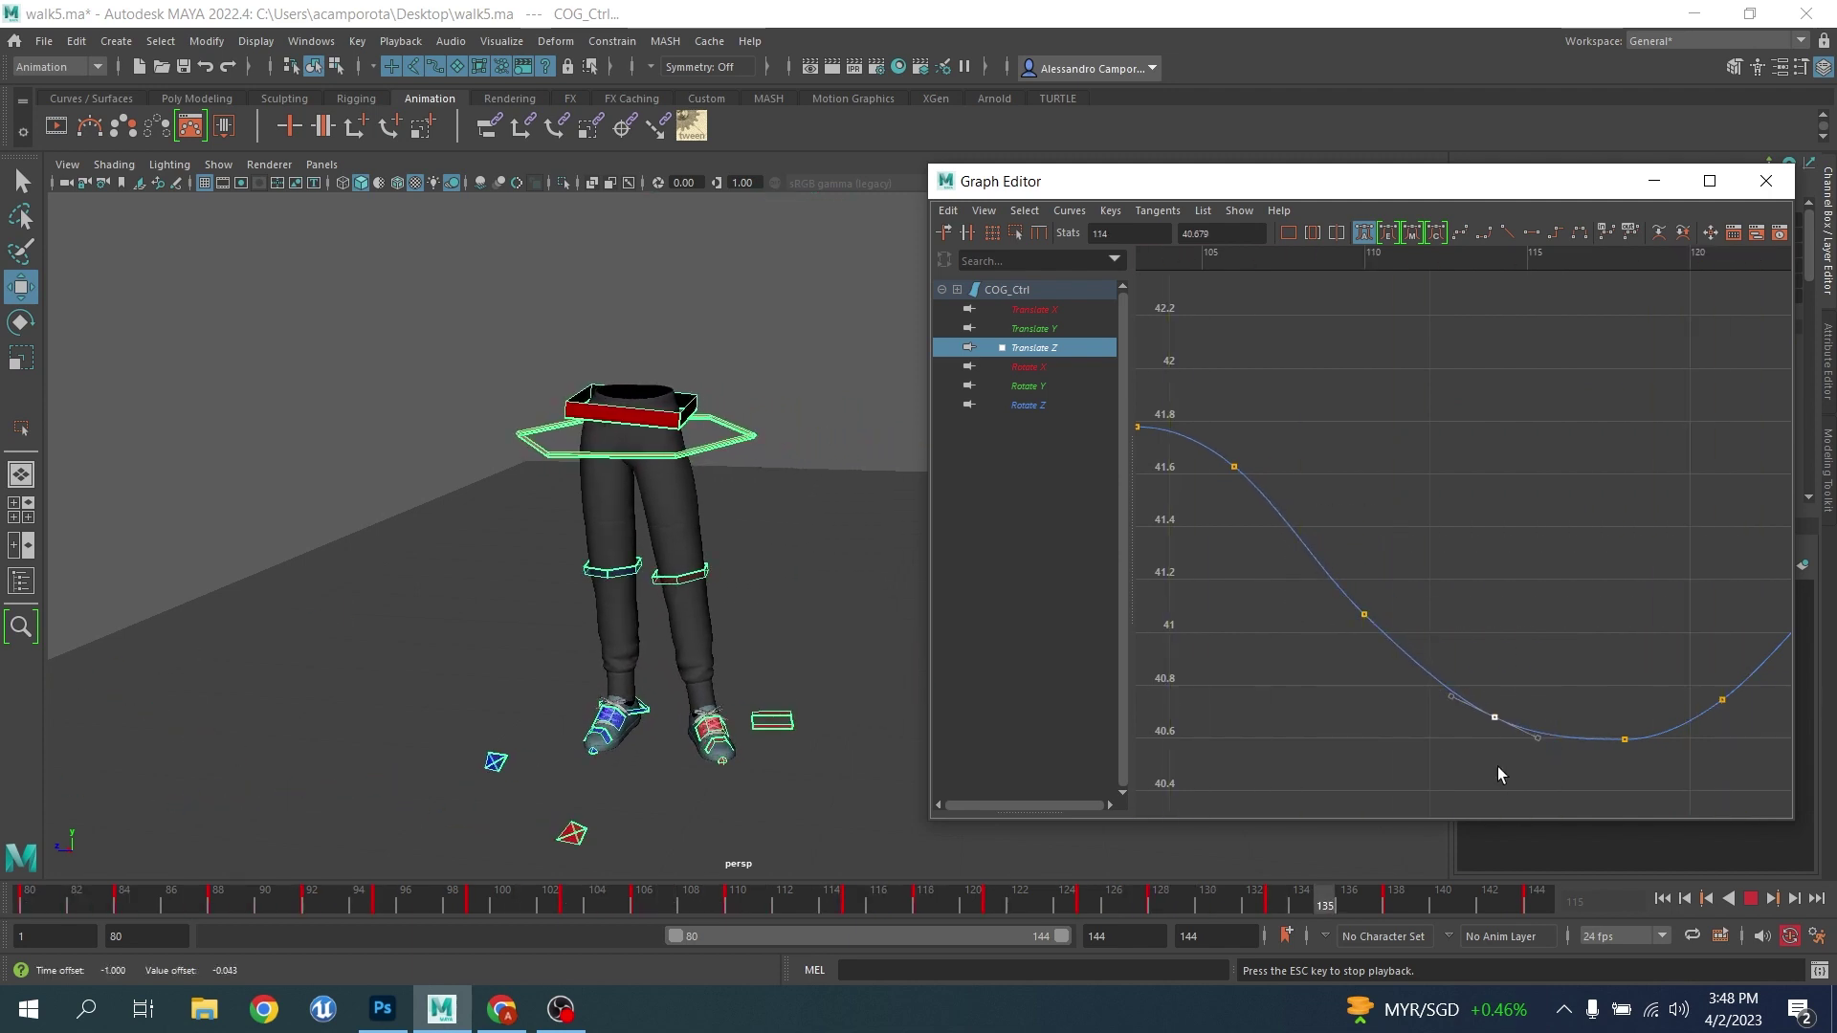
middle_click_drag(1468, 725, 1454, 726)
left_click_drag(1419, 553, 1335, 647)
middle_click_drag(1335, 651, 1335, 663)
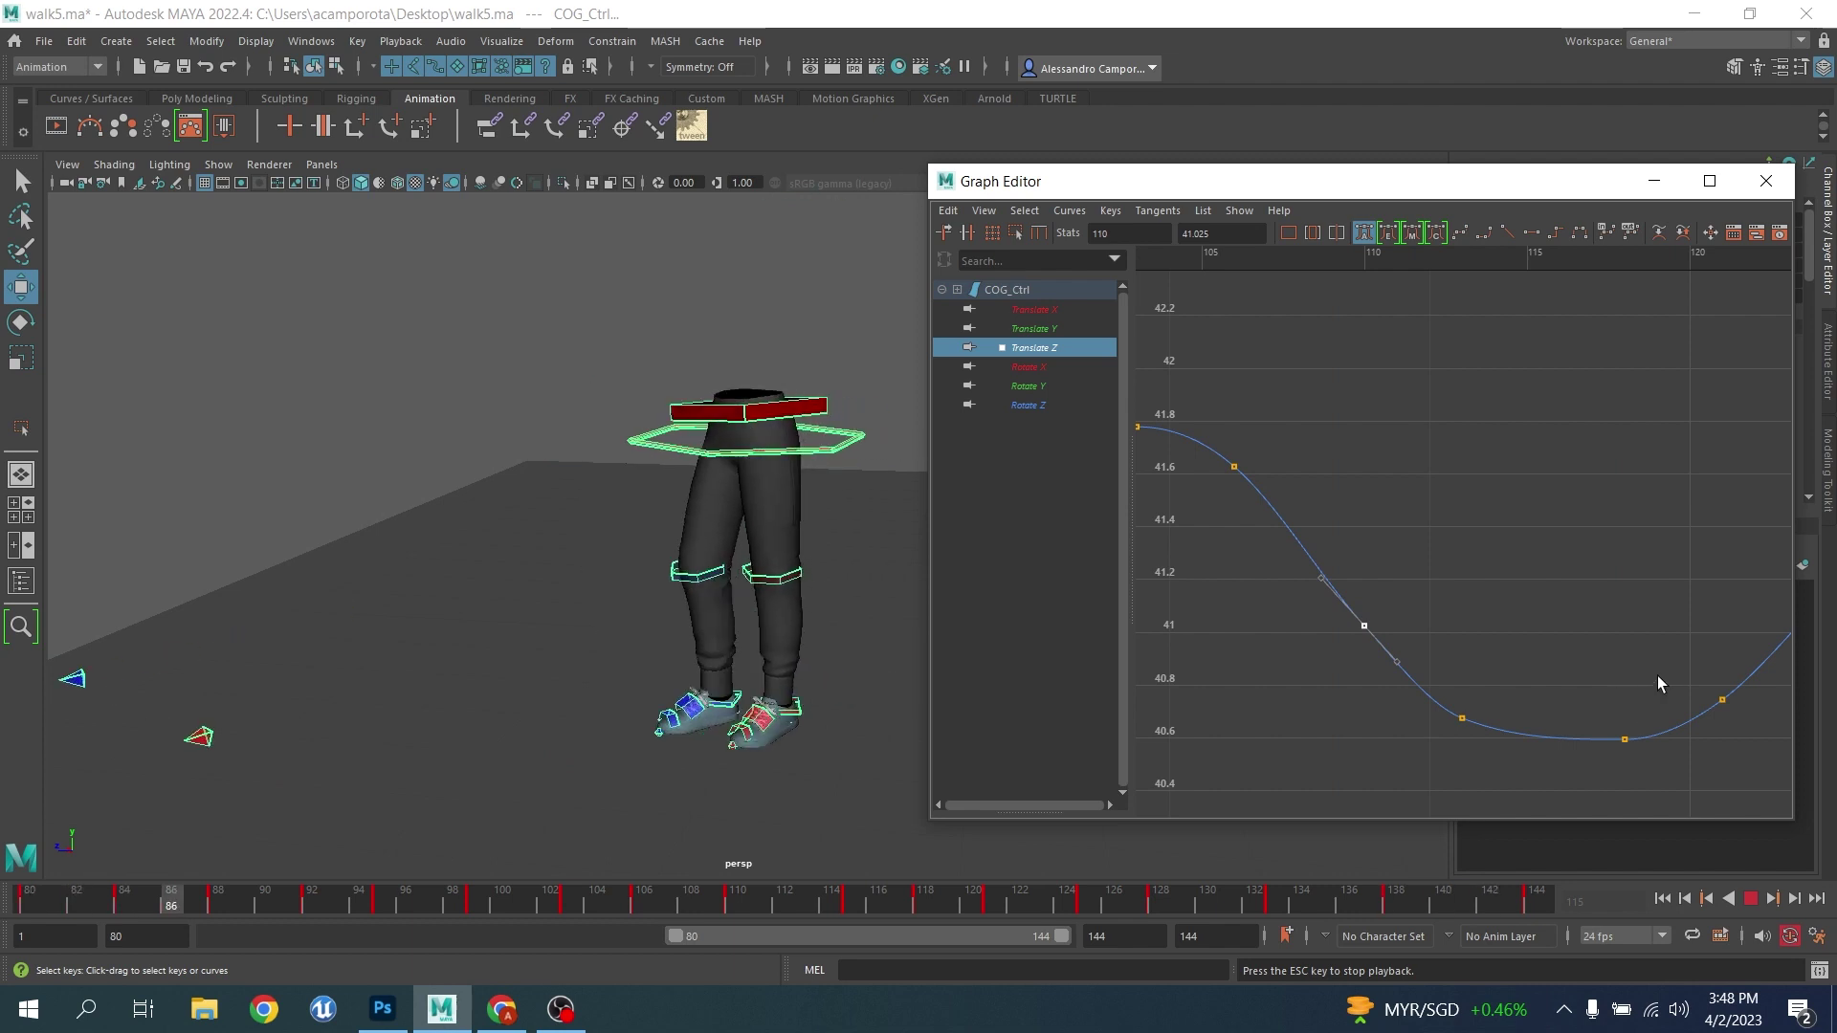
Shift the Translate Z key after the curve's dip from frame 121 to frame 122 at about 40.73
middle_click_drag(1657, 676, 1424, 660, "alt")
left_click_drag(1471, 640, 1531, 705)
middle_click_drag(1538, 706, 1566, 711)
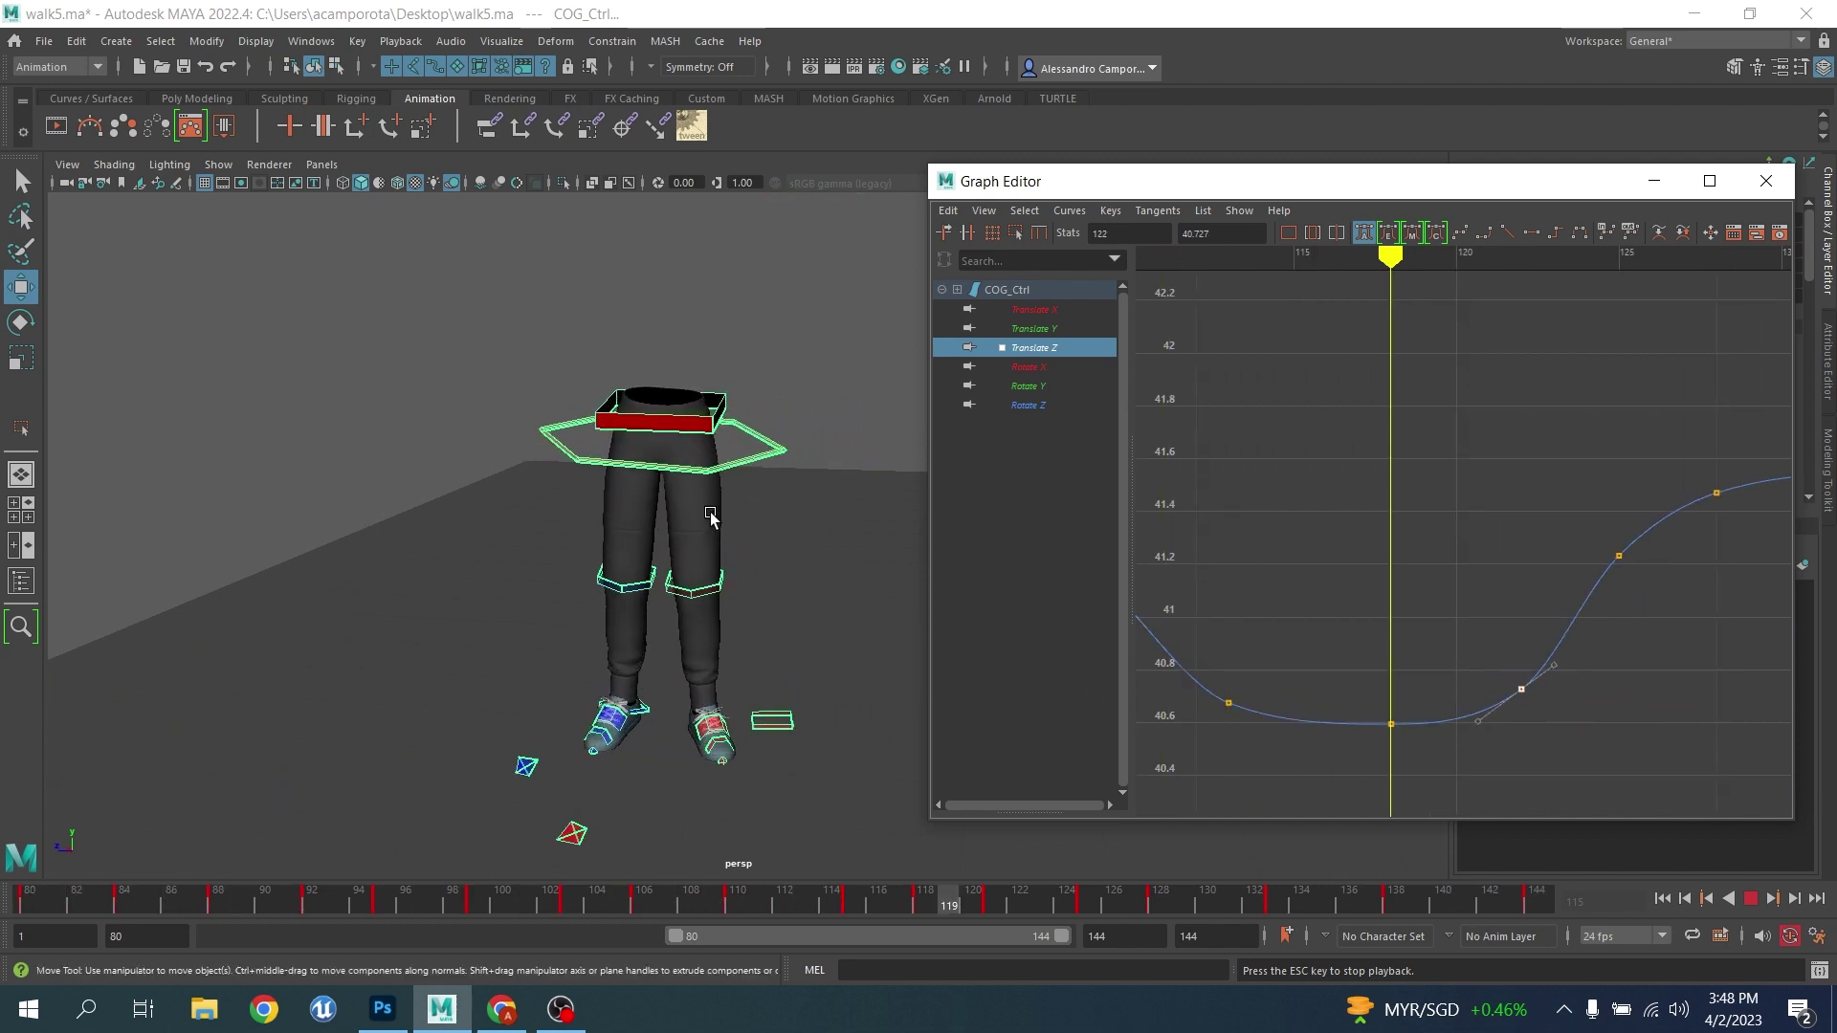
Lower the Translate Z key at frame 125 slightly and adjust its tangent to smooth the rise
middle_click_drag(1569, 562, 1464, 571, "alt")
left_click_drag(1455, 520, 1525, 602)
middle_click_drag(1525, 604, 1525, 612)
left_click_drag(1518, 519, 1561, 559)
middle_click_drag(1562, 561, 1519, 605)
Raise the Translate Z key at frame 128 to about 41.476 and stop the playback
right_click_drag(1518, 606, 1521, 529, "alt+shift")
left_click_drag(1514, 538, 1582, 611)
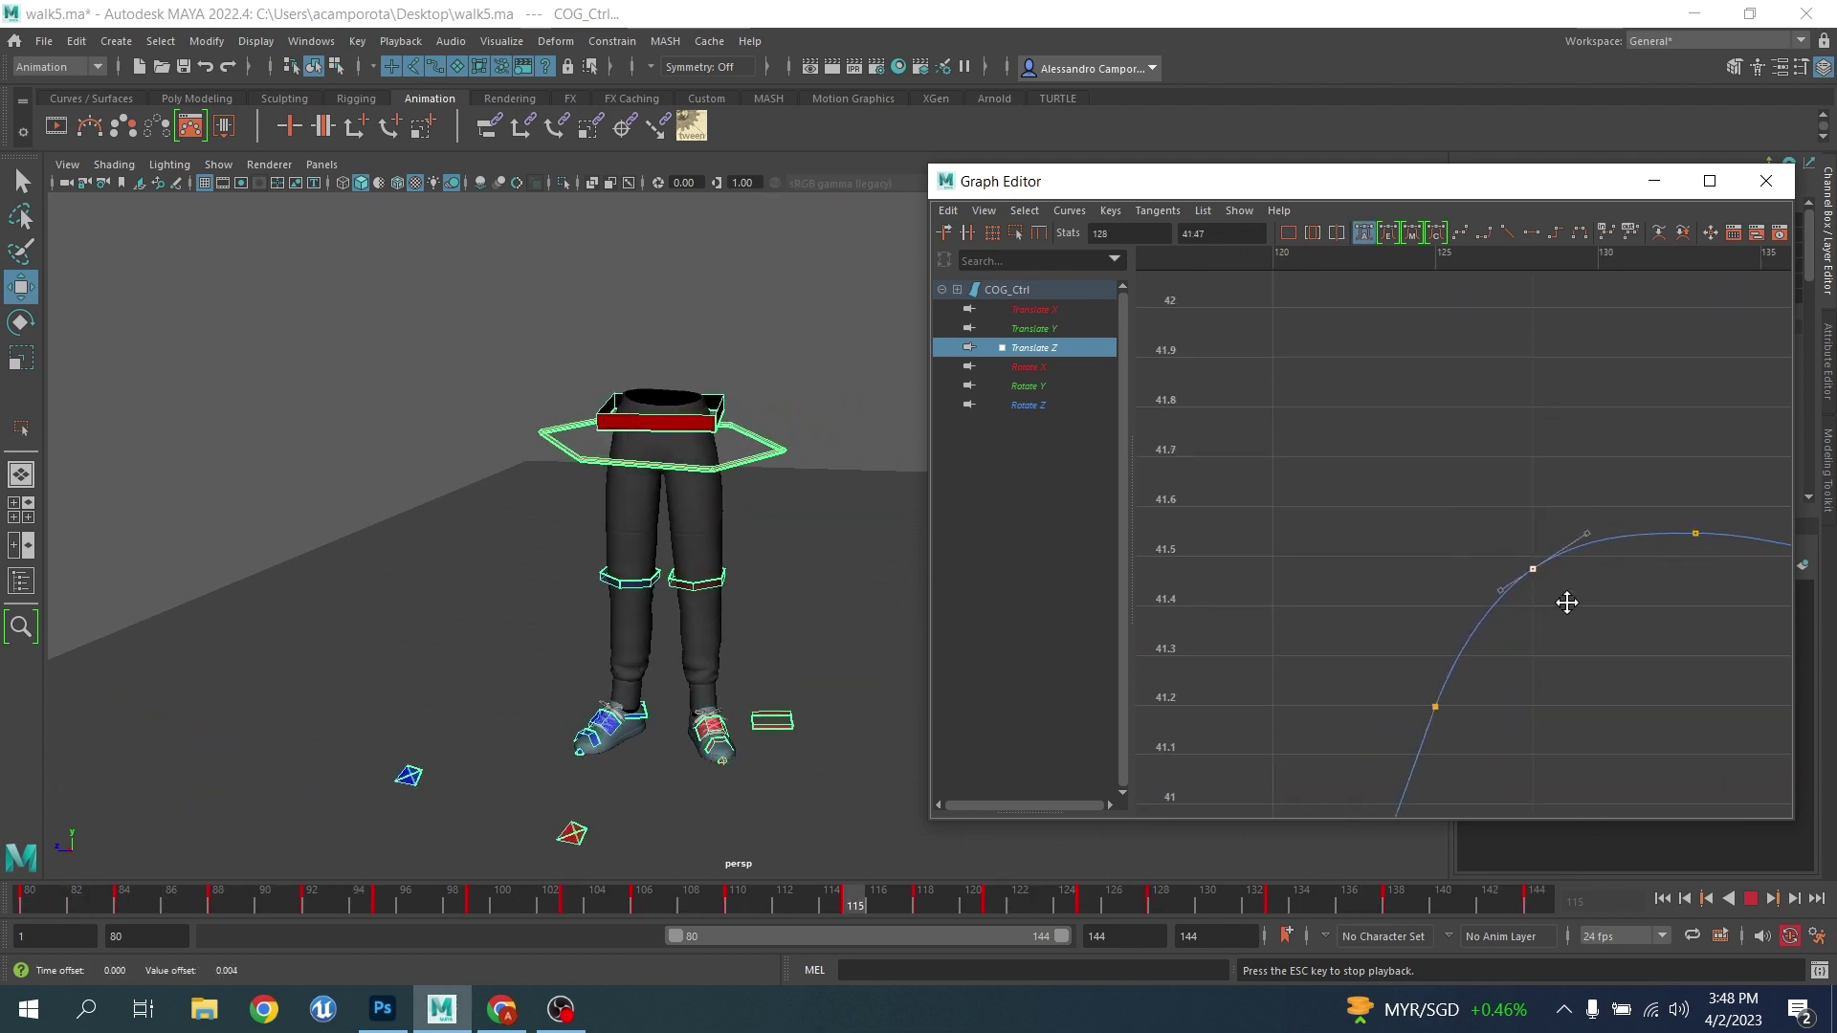
right_click_drag(1566, 603, 1525, 582, "alt")
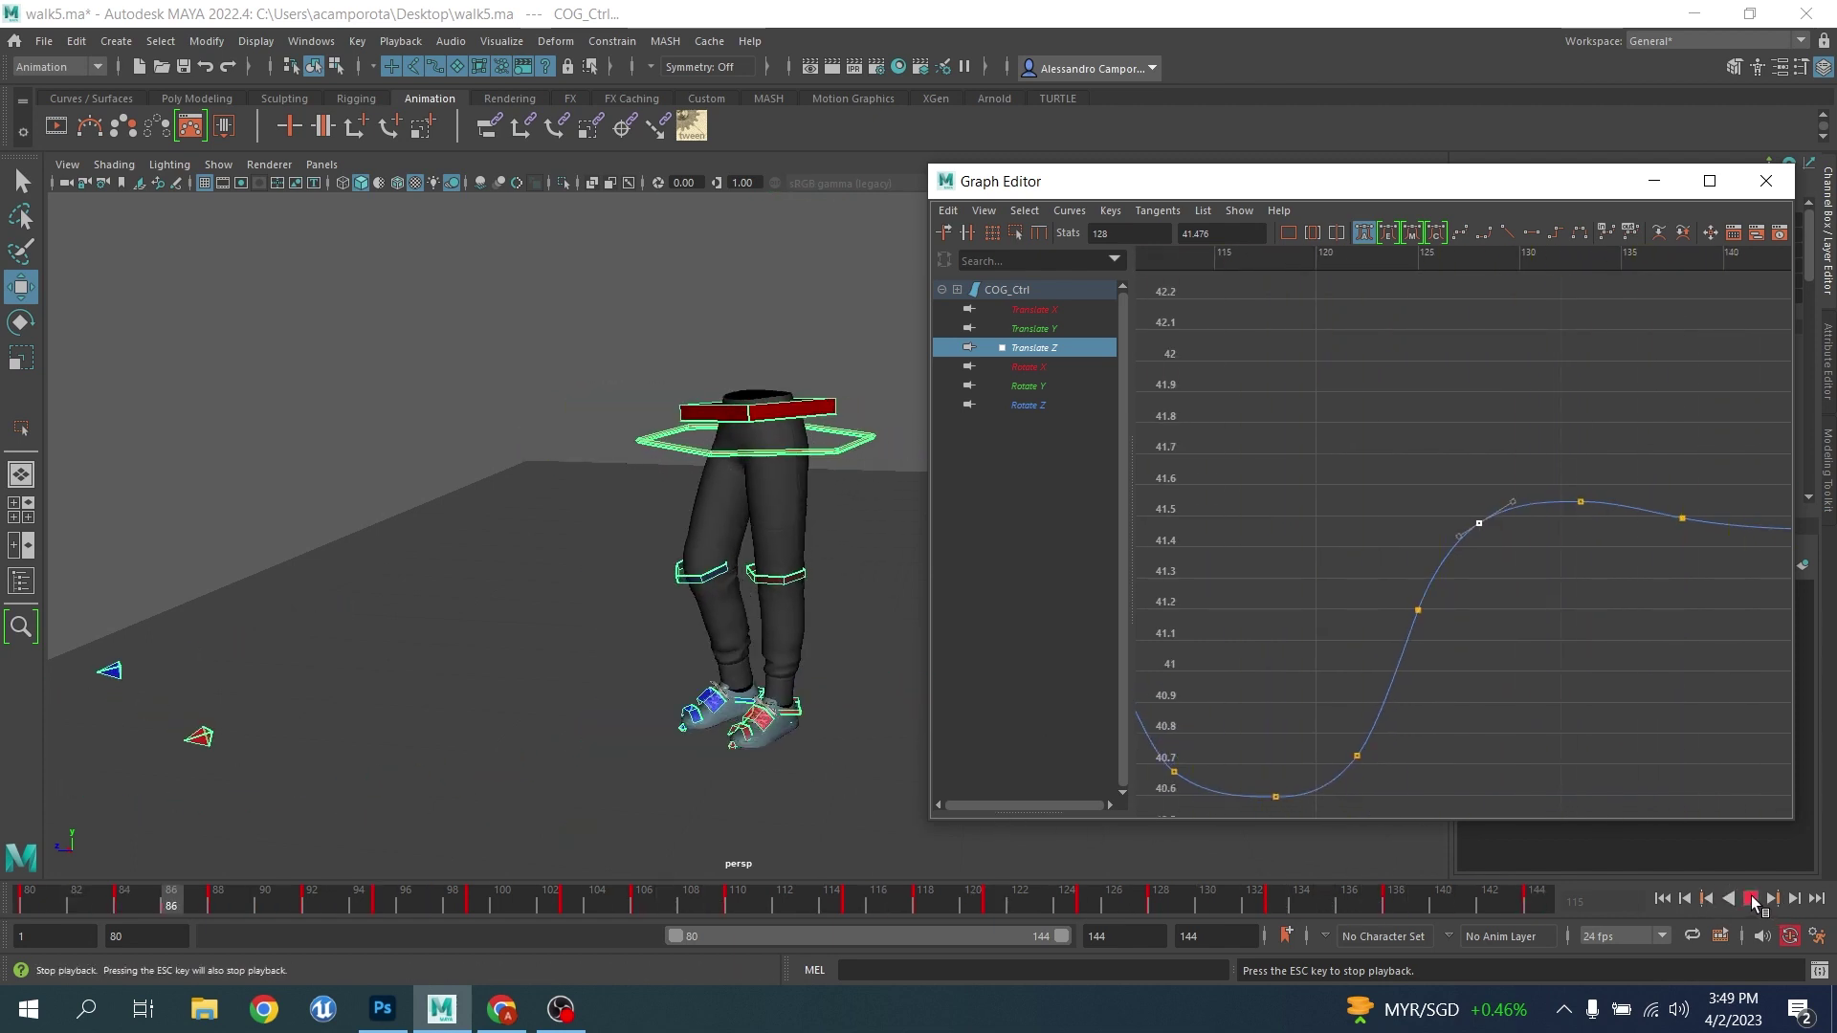
left_click(1749, 899)
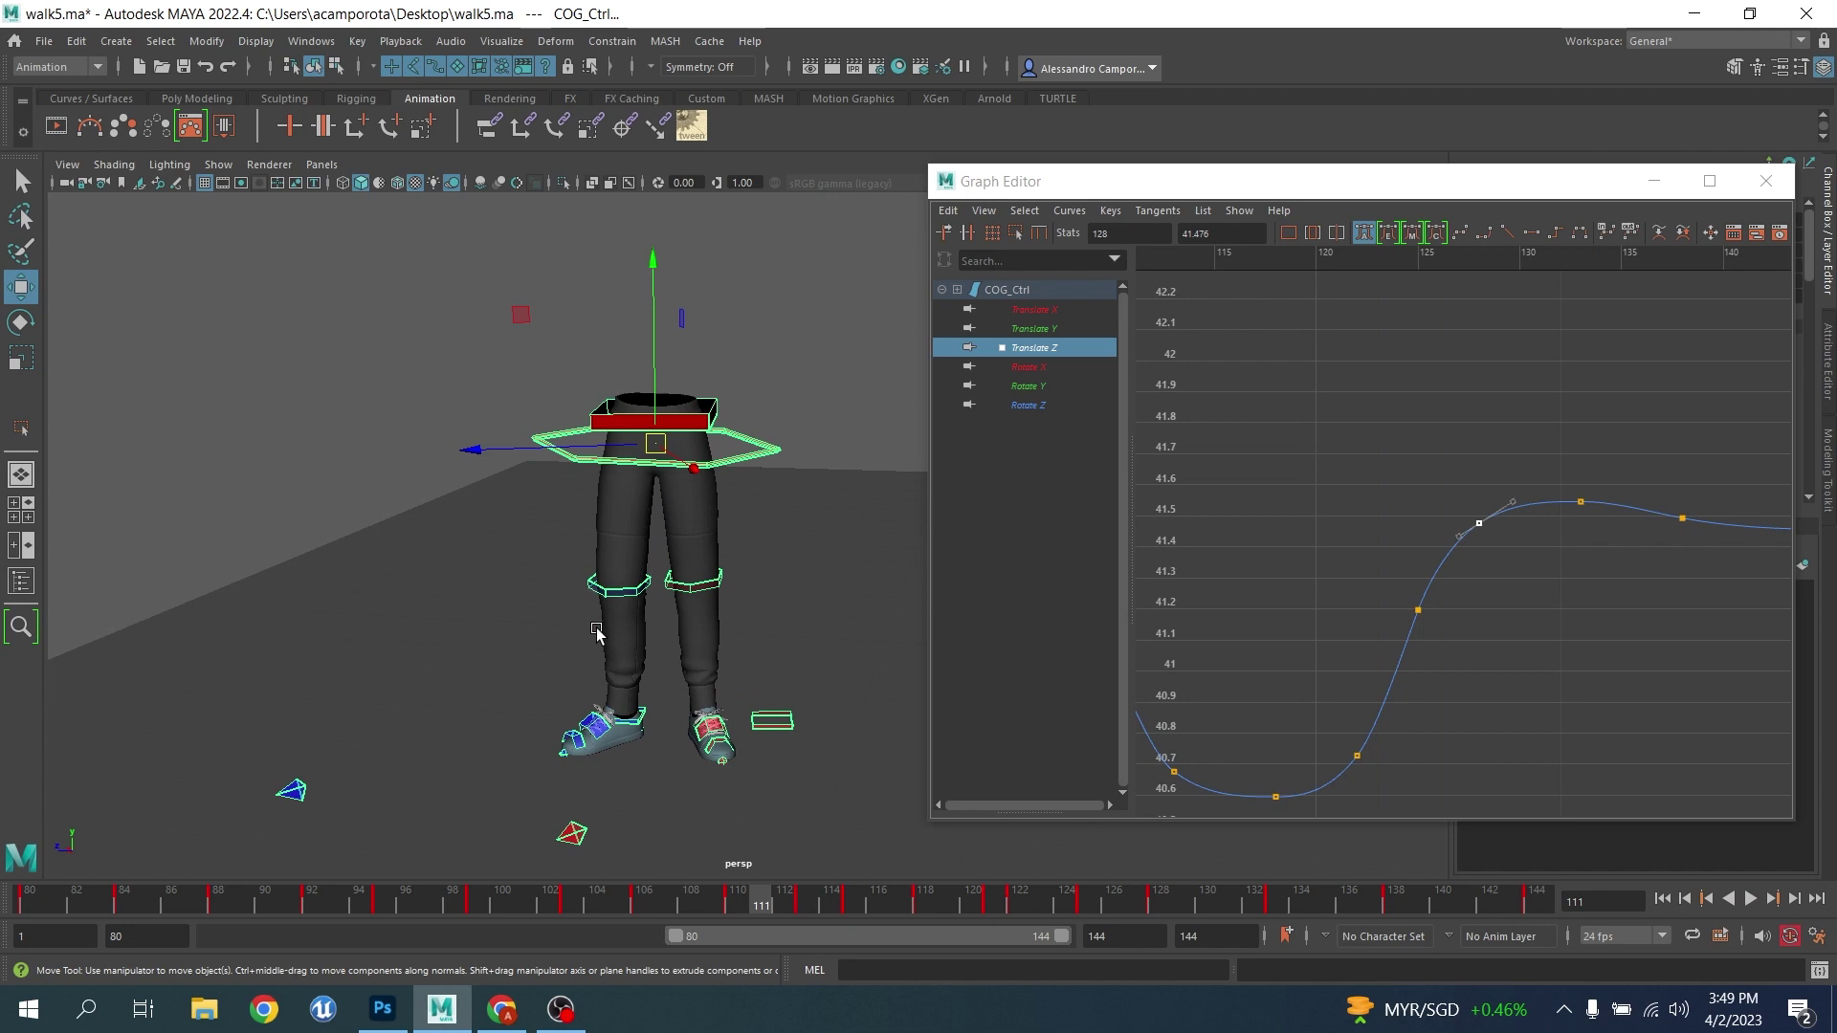
Isolate COG_Ctrl's Translate X curve in the Graph Editor and frame its keys between about frames 85 and 105
left_click(1033, 310)
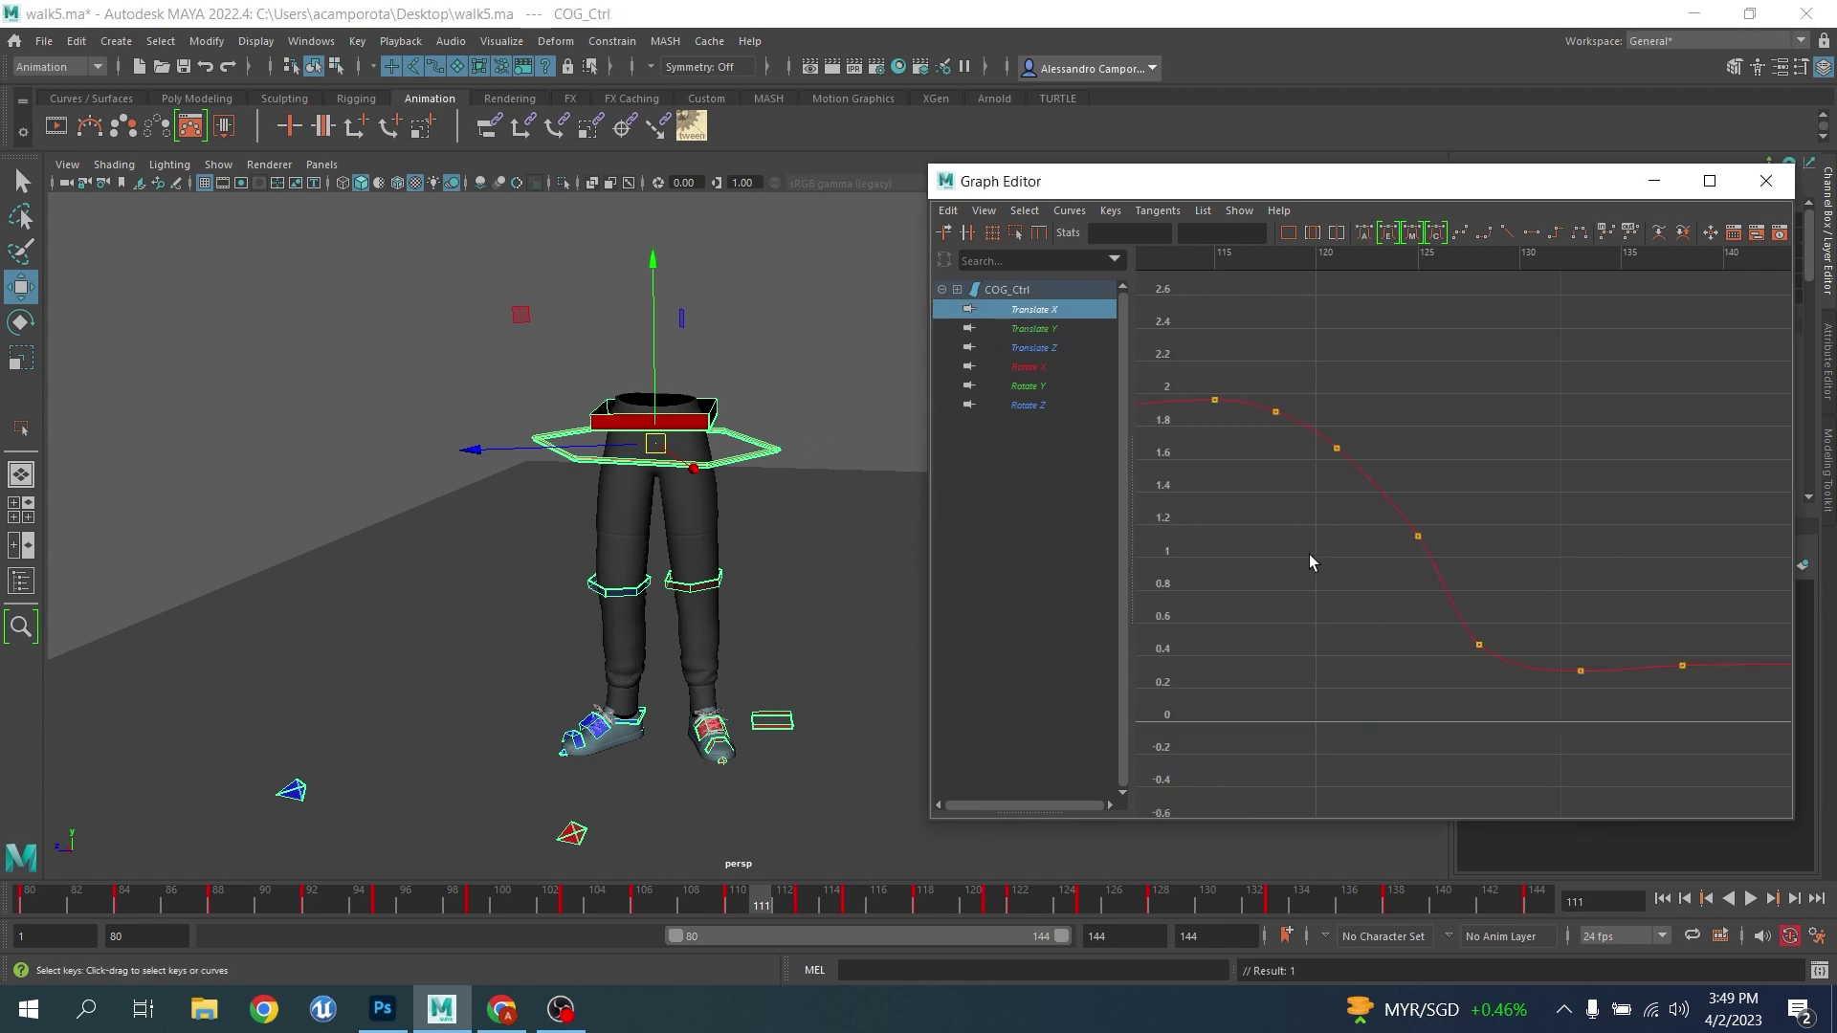
key("f")
right_click_drag(1435, 536, 1326, 472, "alt+shift")
middle_click_drag(1326, 473, 1522, 628, "alt")
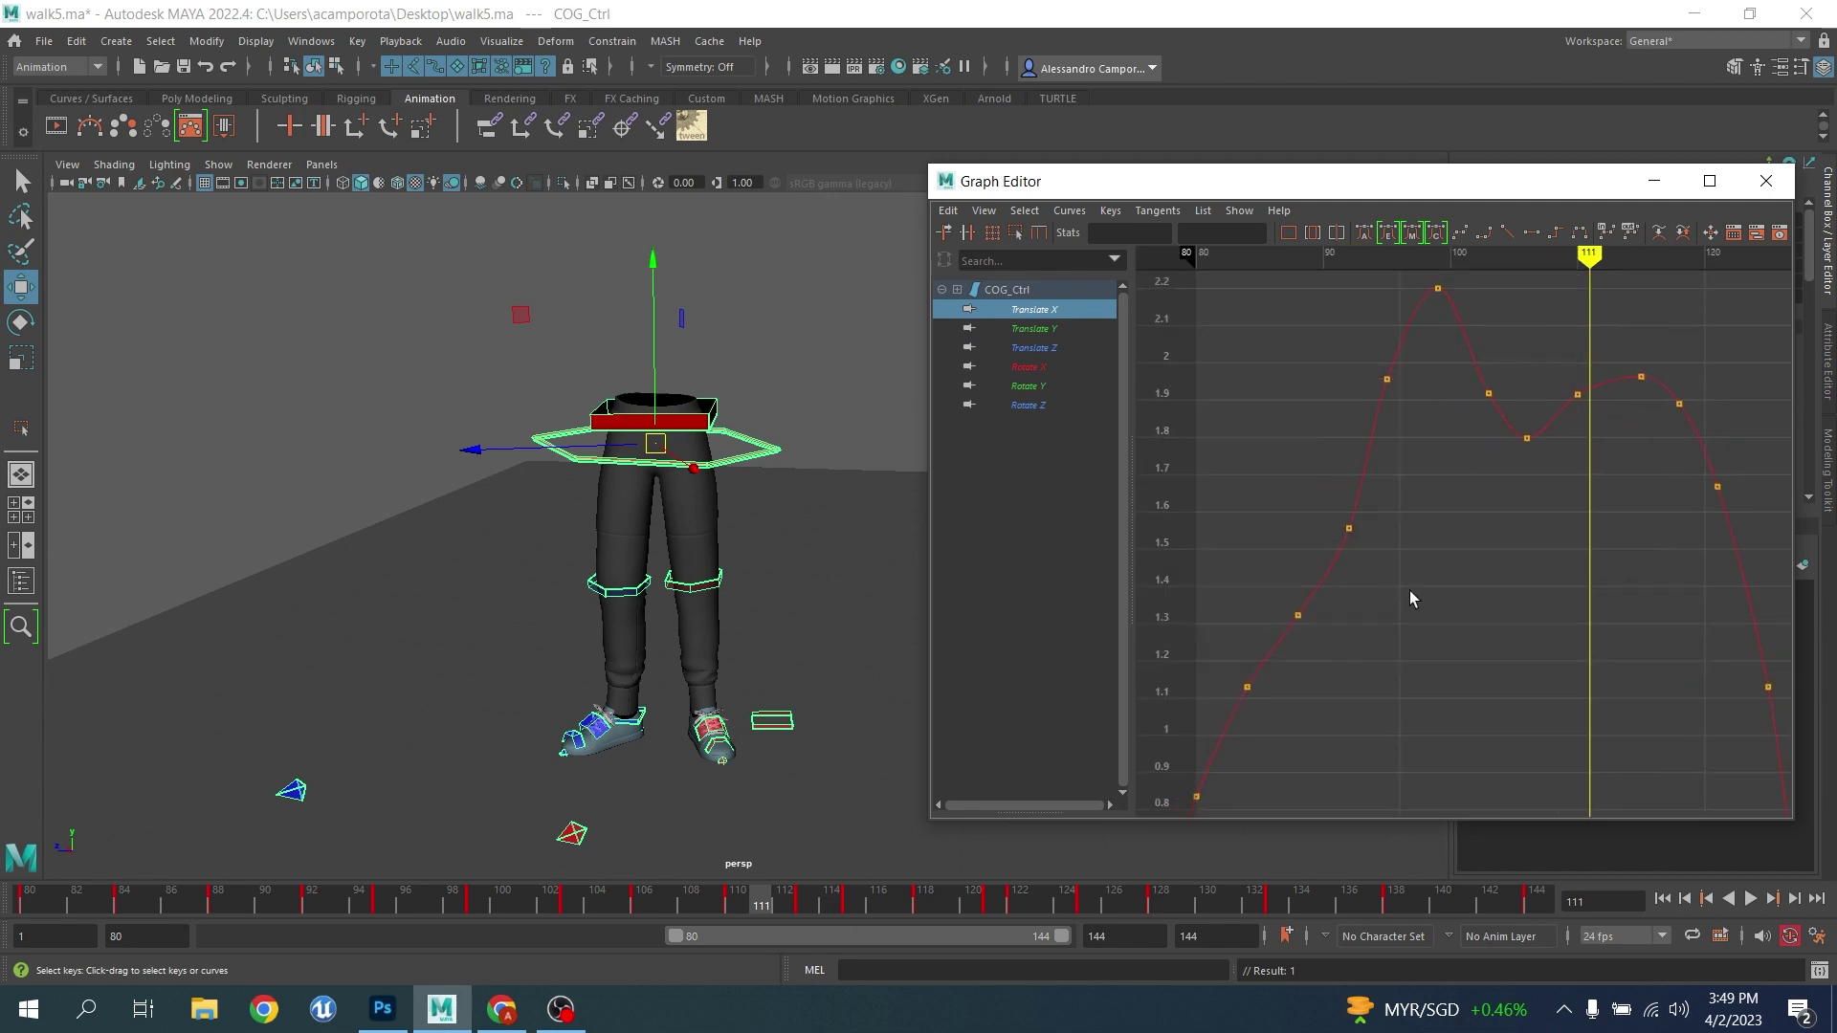
middle_click_drag(1380, 574, 1462, 578, "alt")
right_click_drag(1387, 568, 1450, 565, "alt+shift")
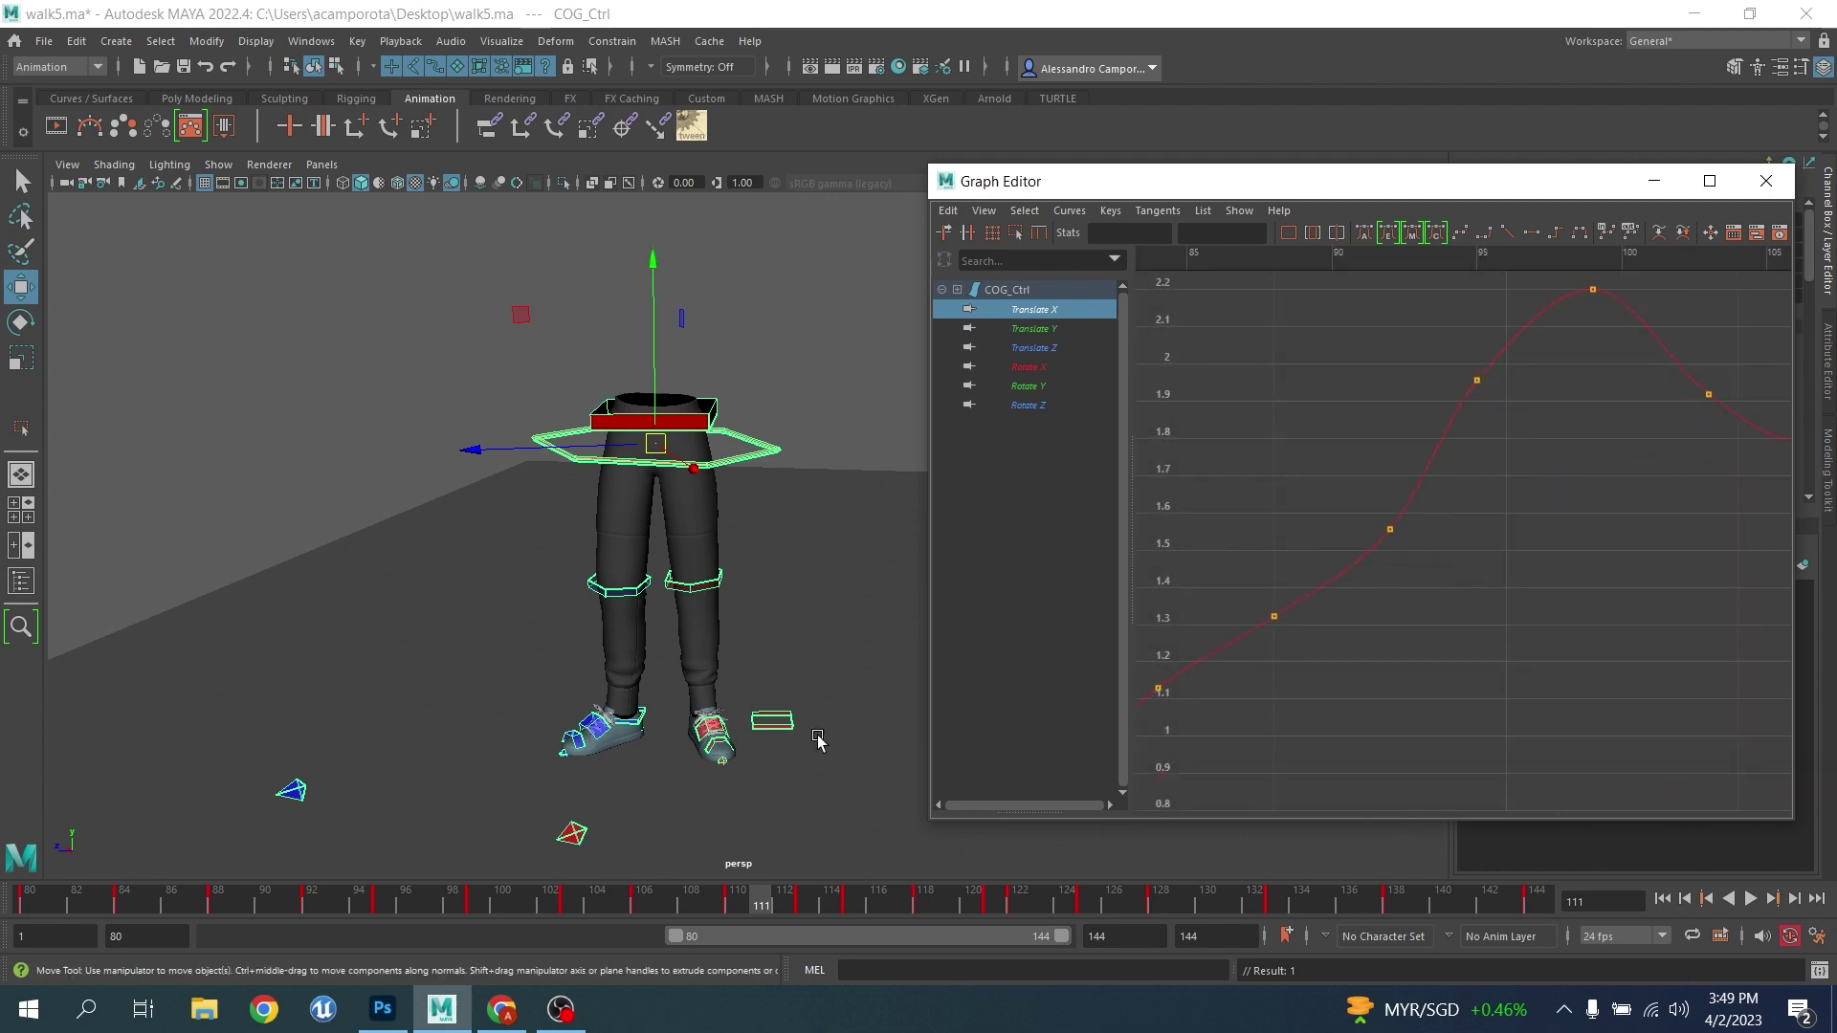
Create an editable motion trail for COG_Ctrl and view its path closely from above
left_click(95, 125)
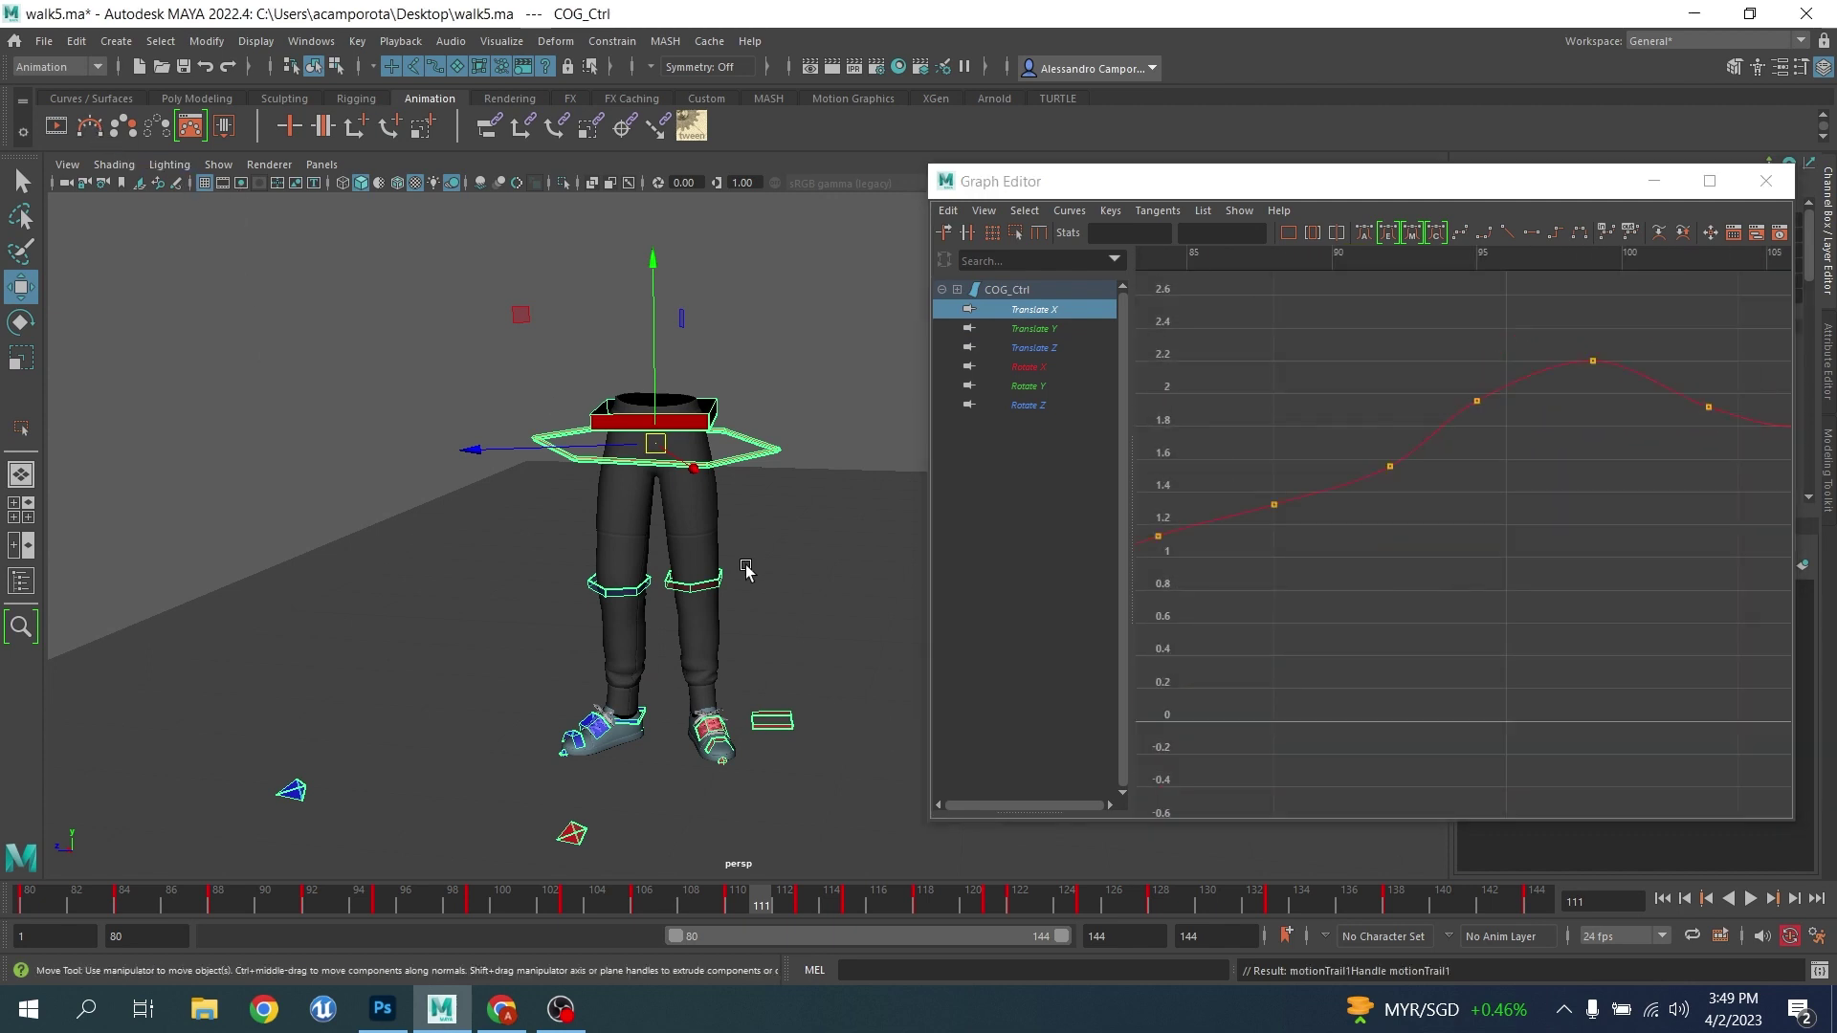
left_click_drag(746, 568, 782, 654, "alt")
middle_click_drag(782, 654, 512, 639, "alt")
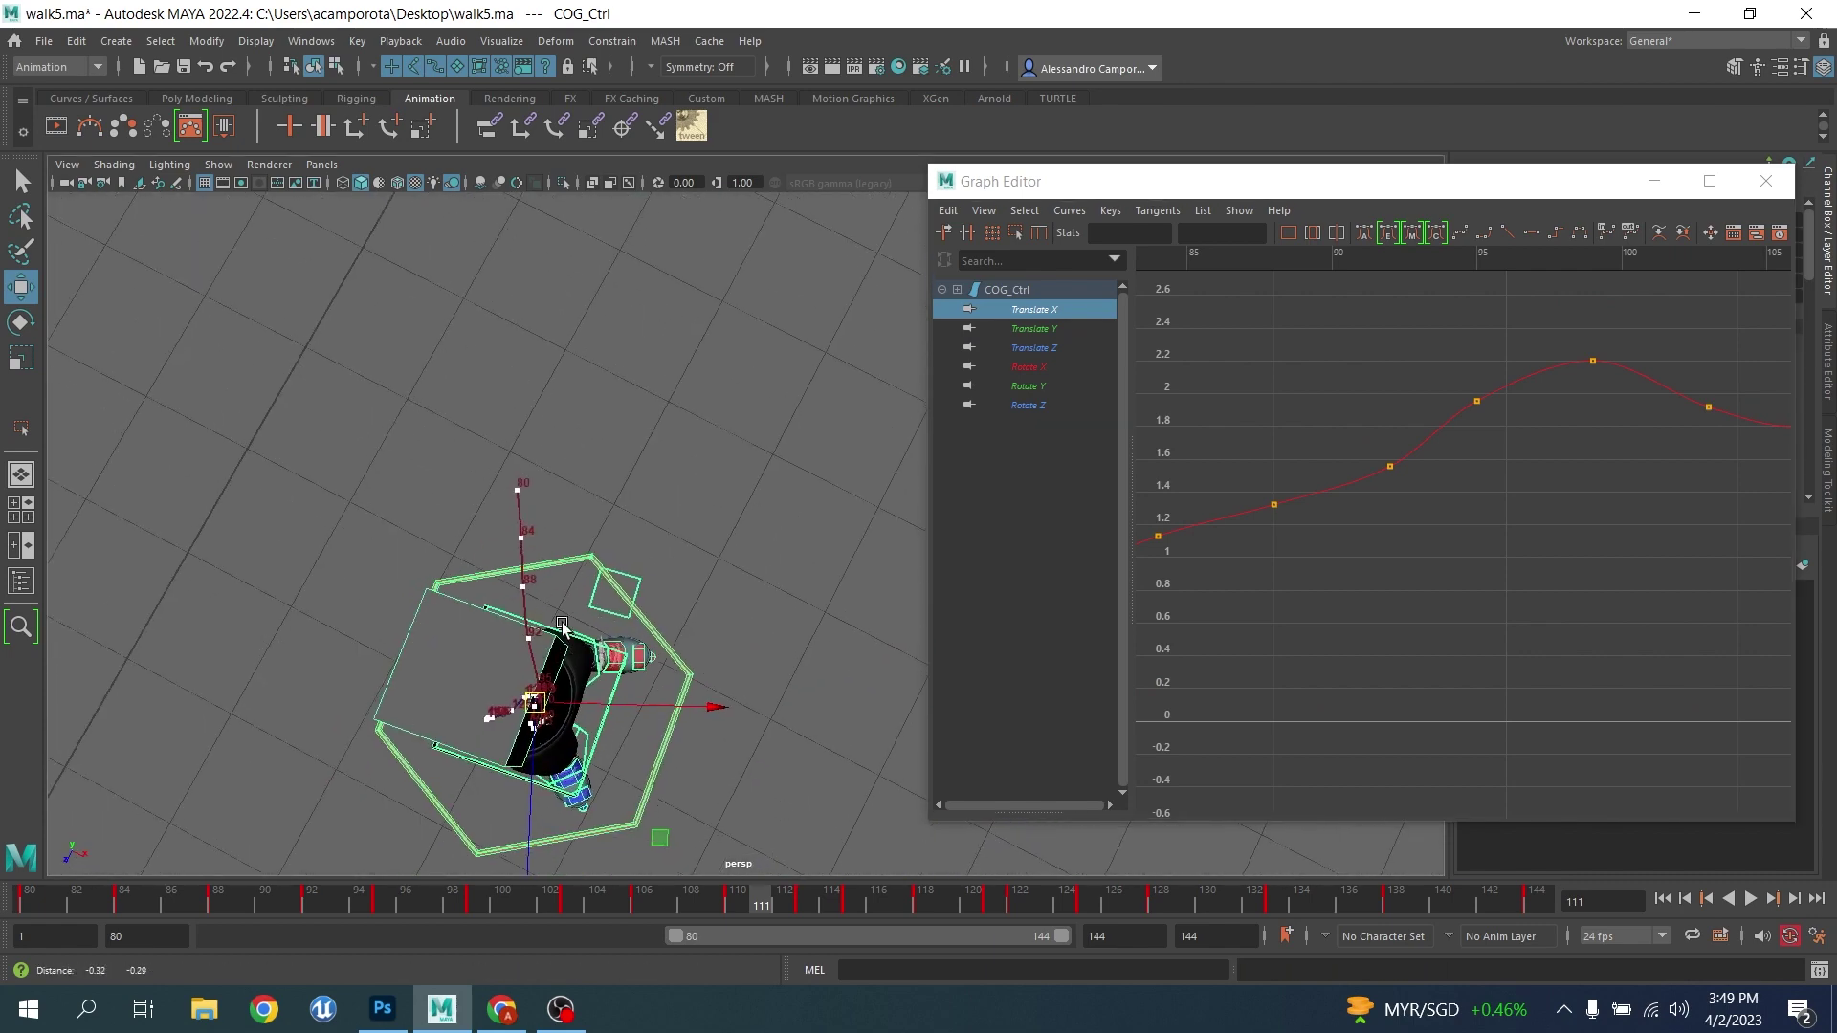
right_click_drag(512, 639, 550, 627, "alt")
left_click_drag(550, 627, 555, 621, "alt")
right_click_drag(555, 622, 590, 596, "alt")
middle_click_drag(591, 596, 627, 599, "alt")
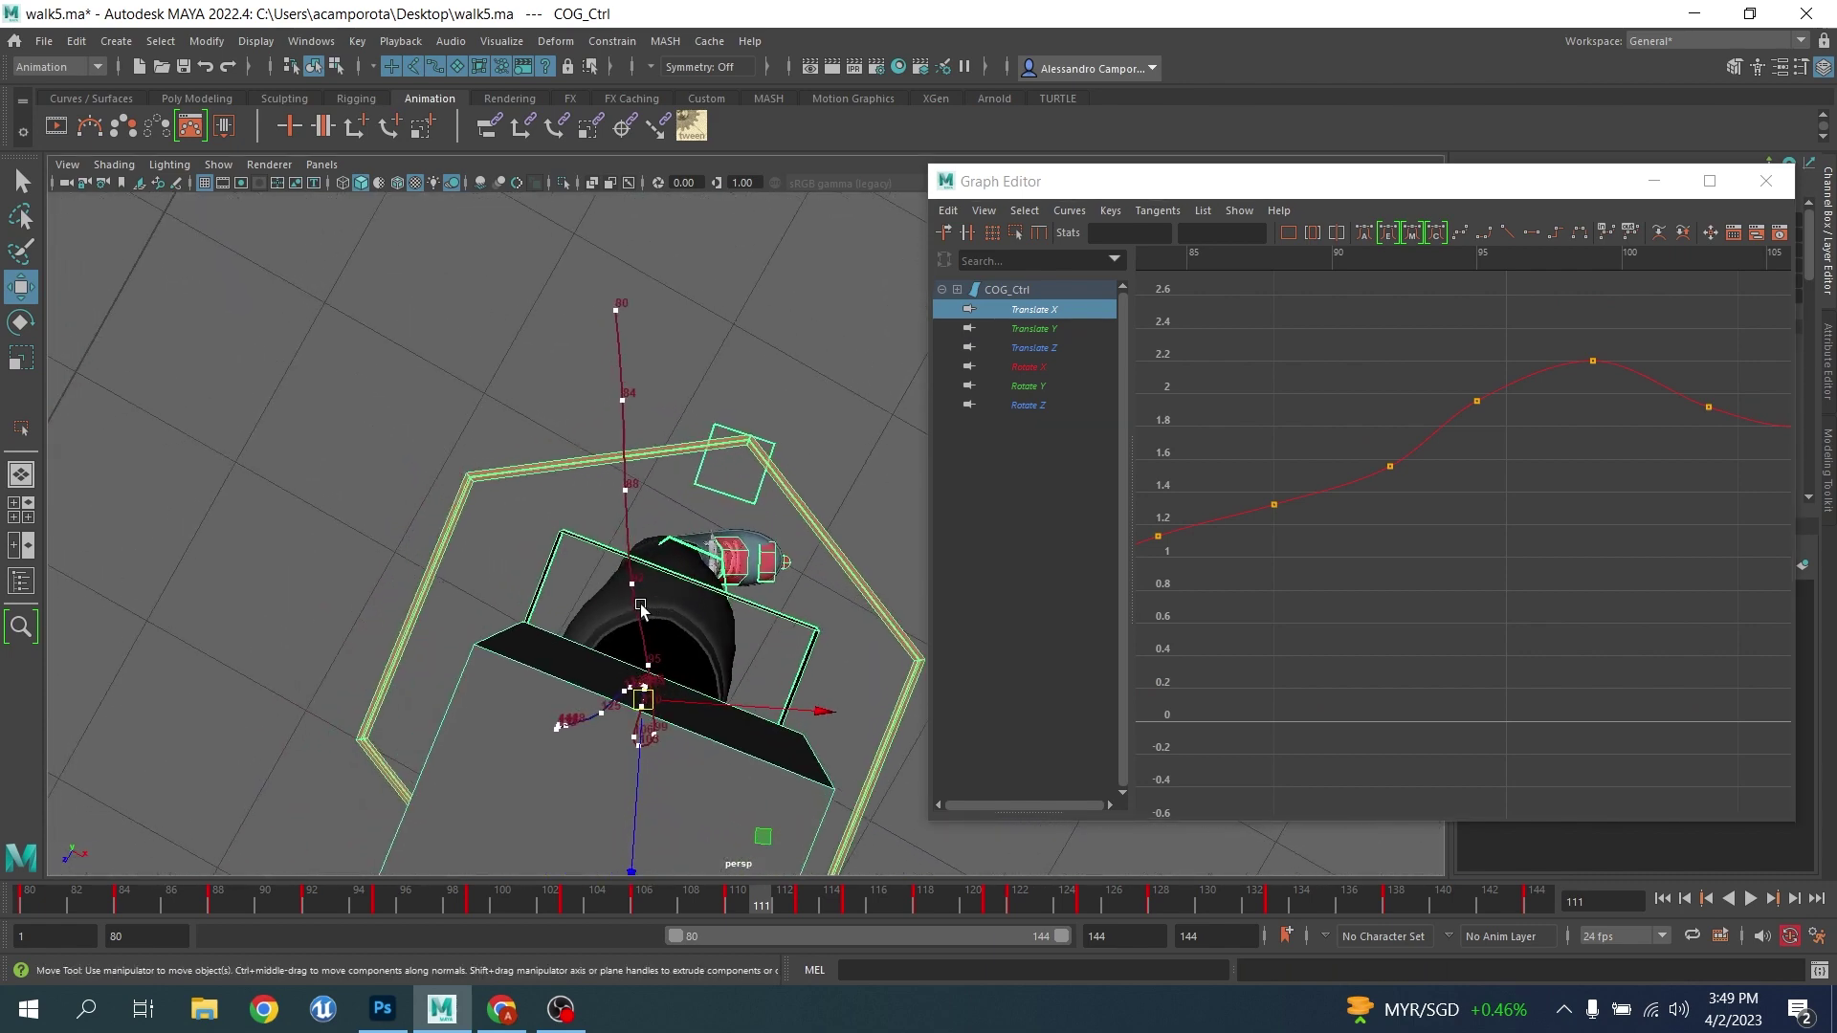
right_click_drag(627, 598, 635, 615, "alt")
middle_click_drag(636, 615, 676, 722, "alt")
right_click_drag(676, 722, 682, 615, "alt")
left_click_drag(682, 617, 754, 595, "alt")
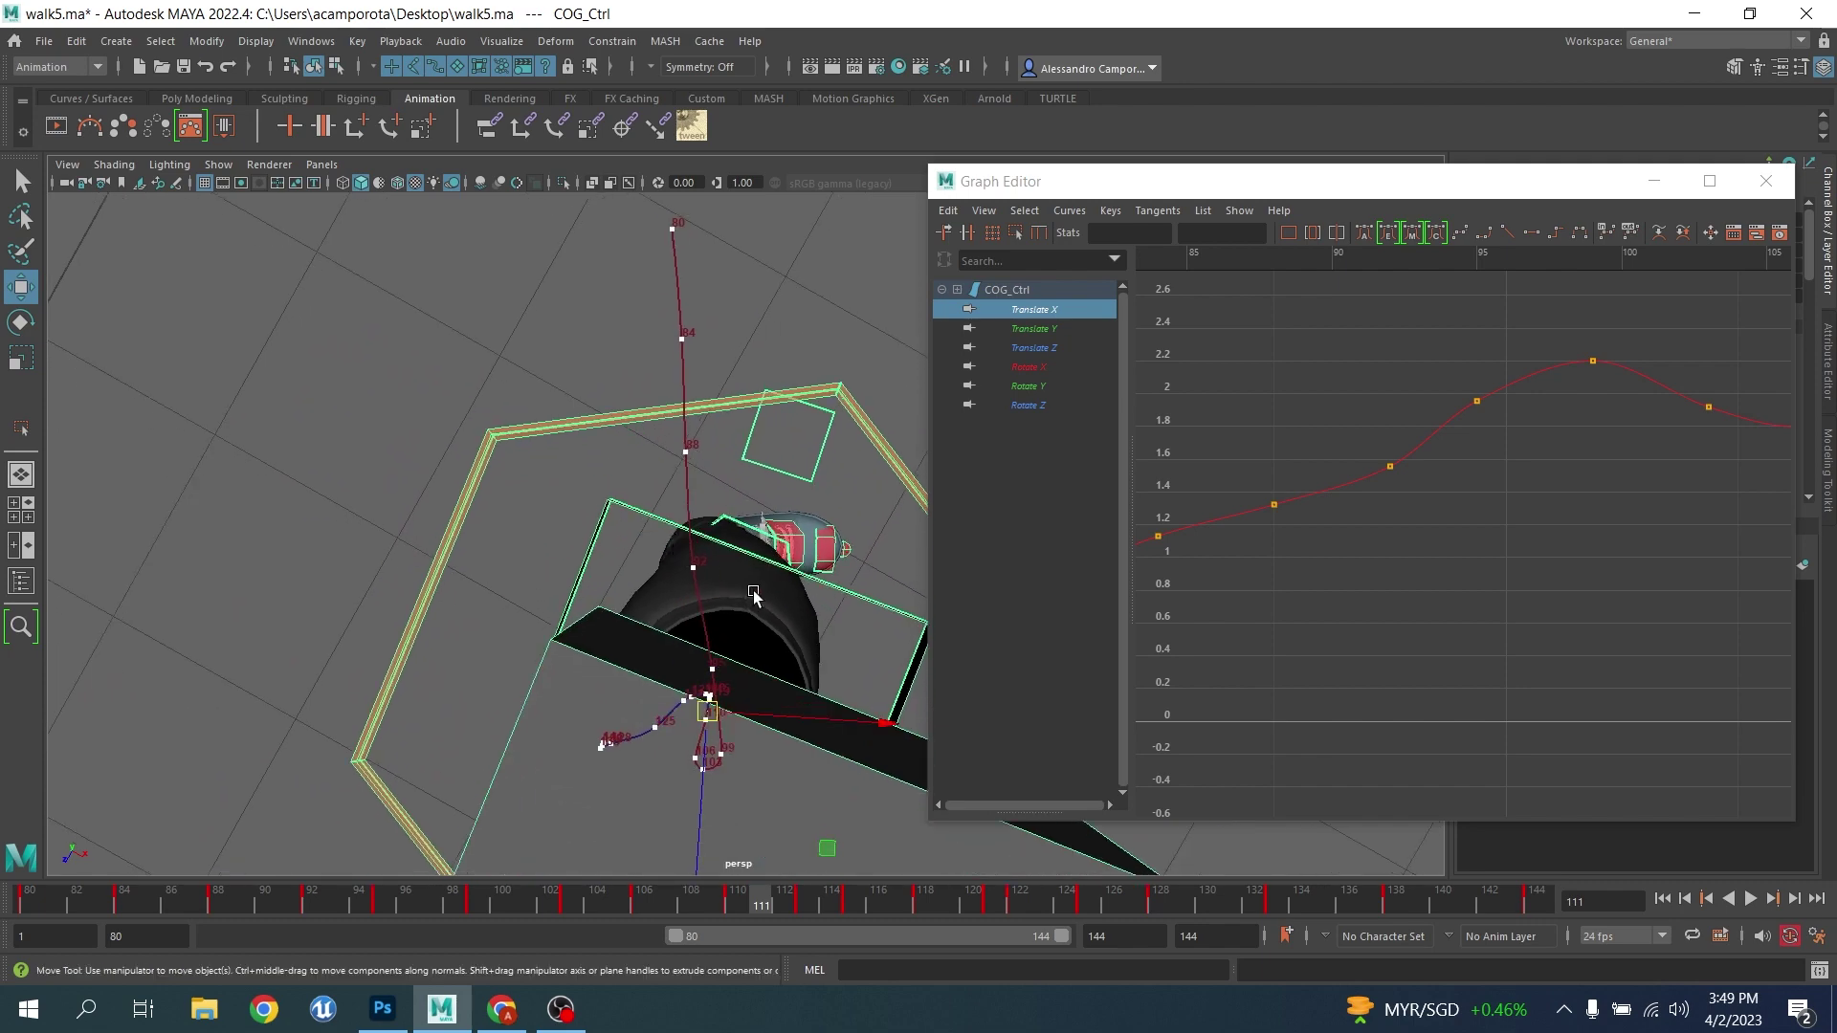
Raise the Translate X keys at frame 92 to about 1.63 and at frame 95 to about 1.98
key("comma")
key("comma")
key("comma")
key("comma")
key("comma")
key("comma")
key("comma")
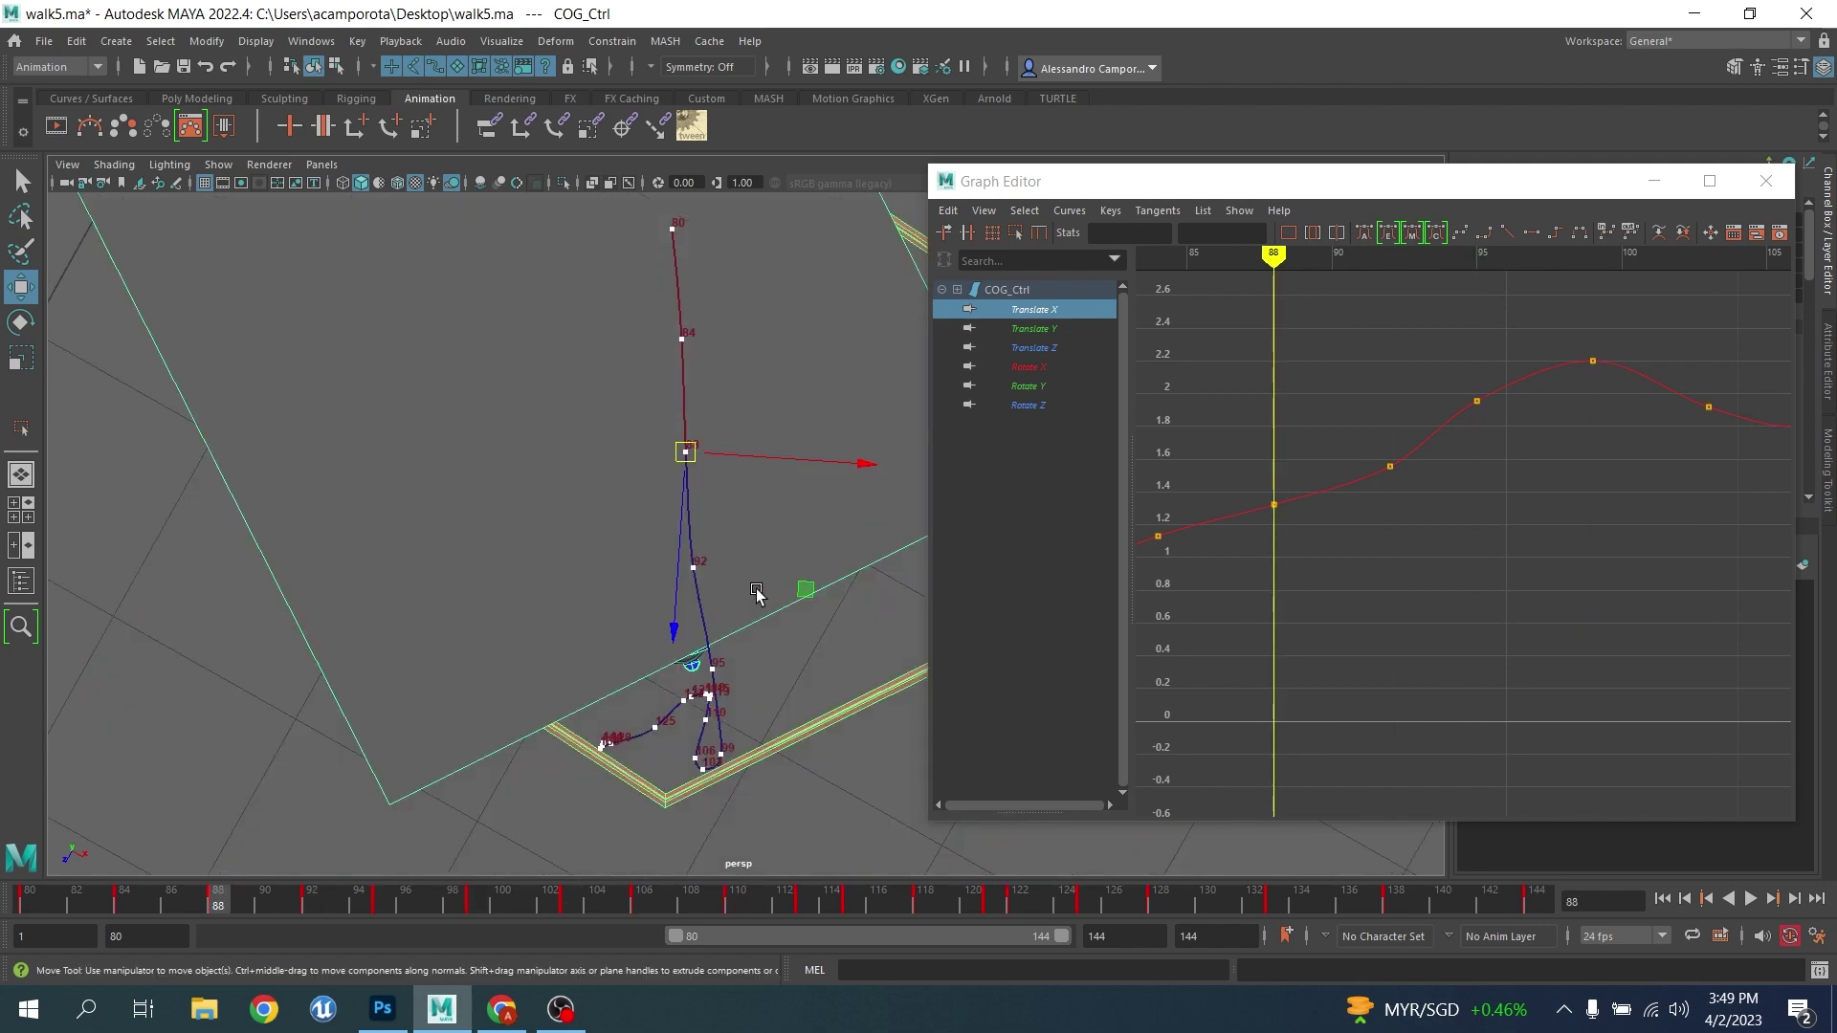
key("period")
left_click(1389, 466)
middle_click_drag(1433, 530, 1428, 552)
left_click_drag(1435, 382, 1484, 436)
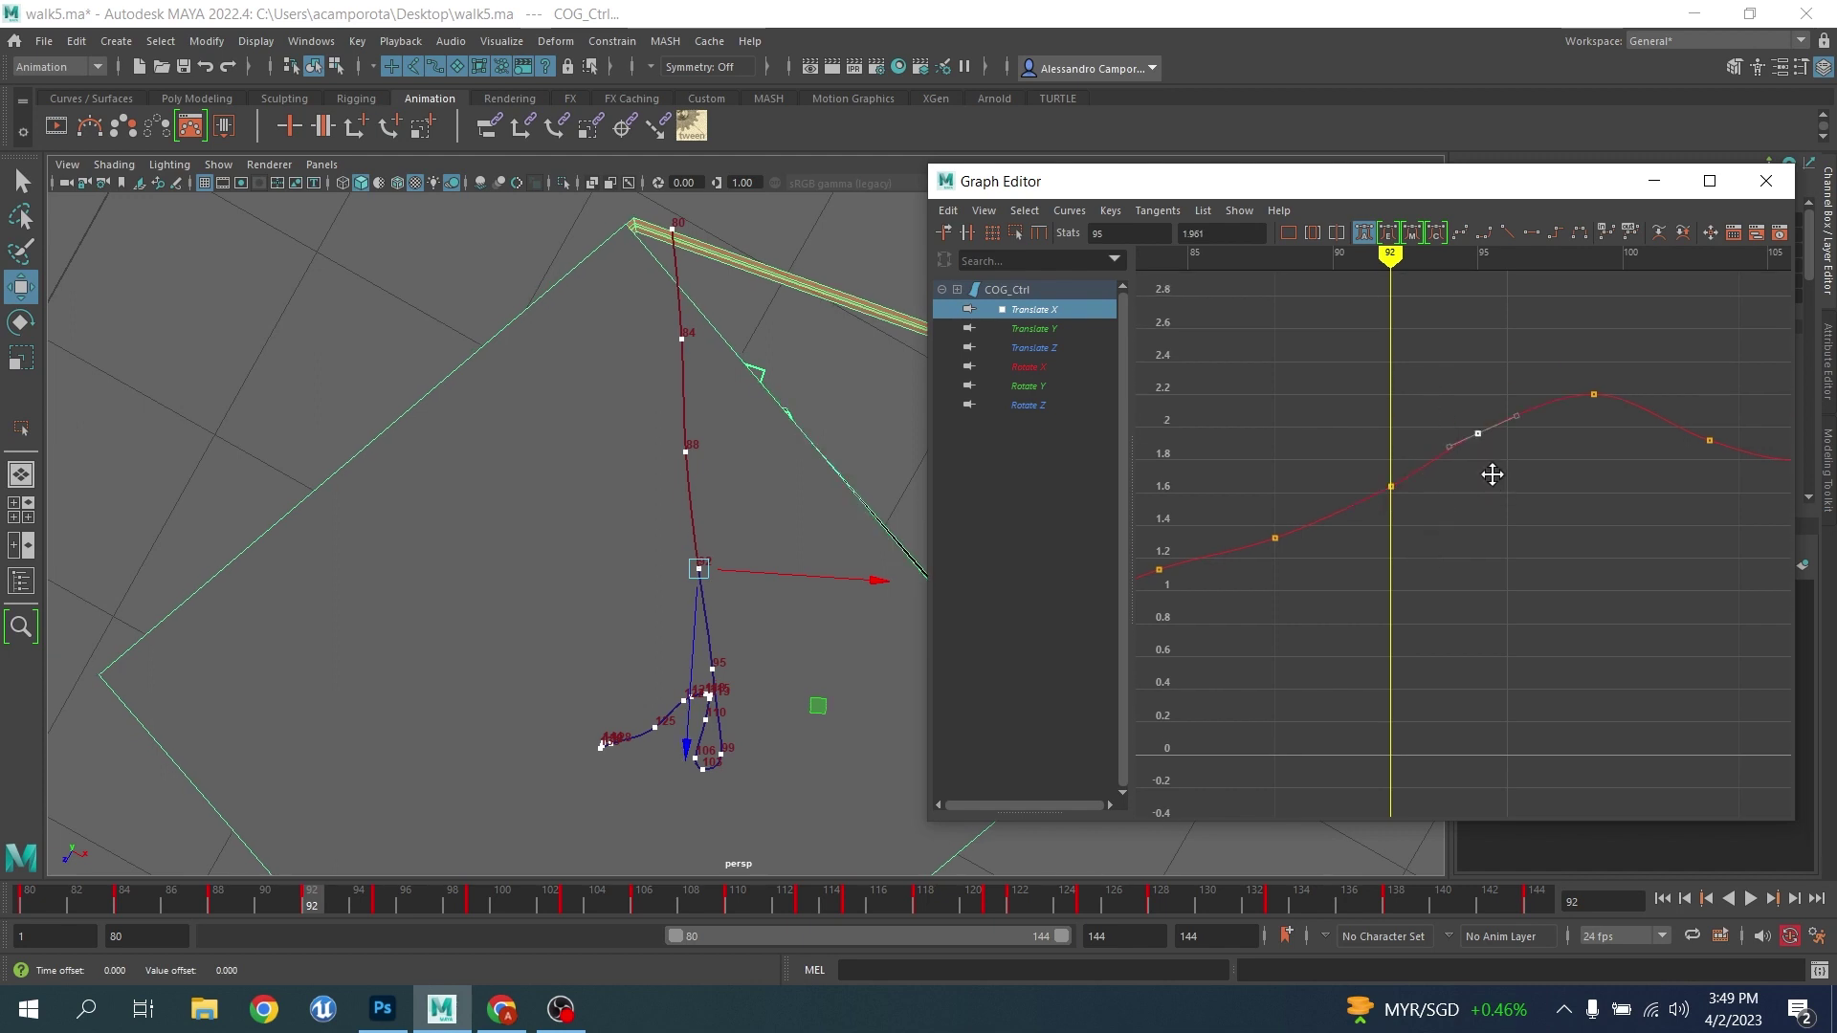
mouse_move(1492, 474)
middle_mouse_down()
mouse_move(1540, 437)
mouse_move(1514, 484)
middle_mouse_up()
Raise the Translate X keys at frame 103 to about 2.0 and at frame 106 to about 1.88
key("period")
key("period")
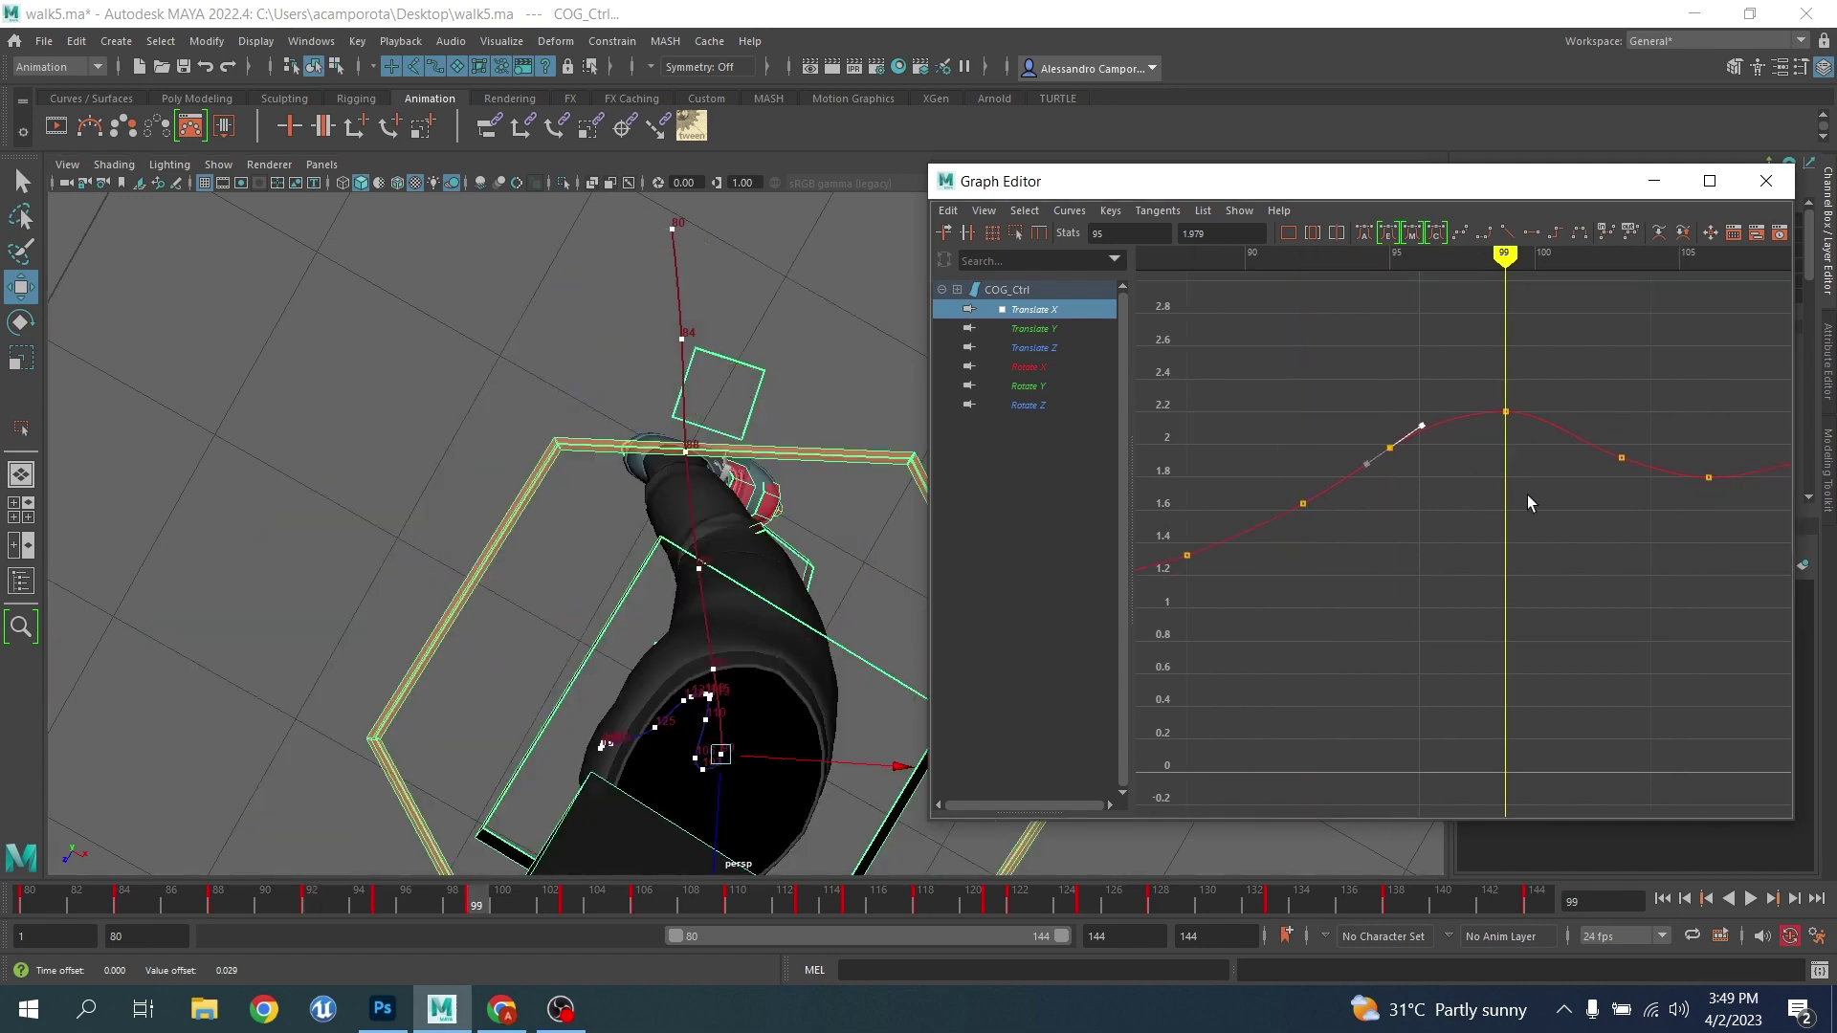
key(".")
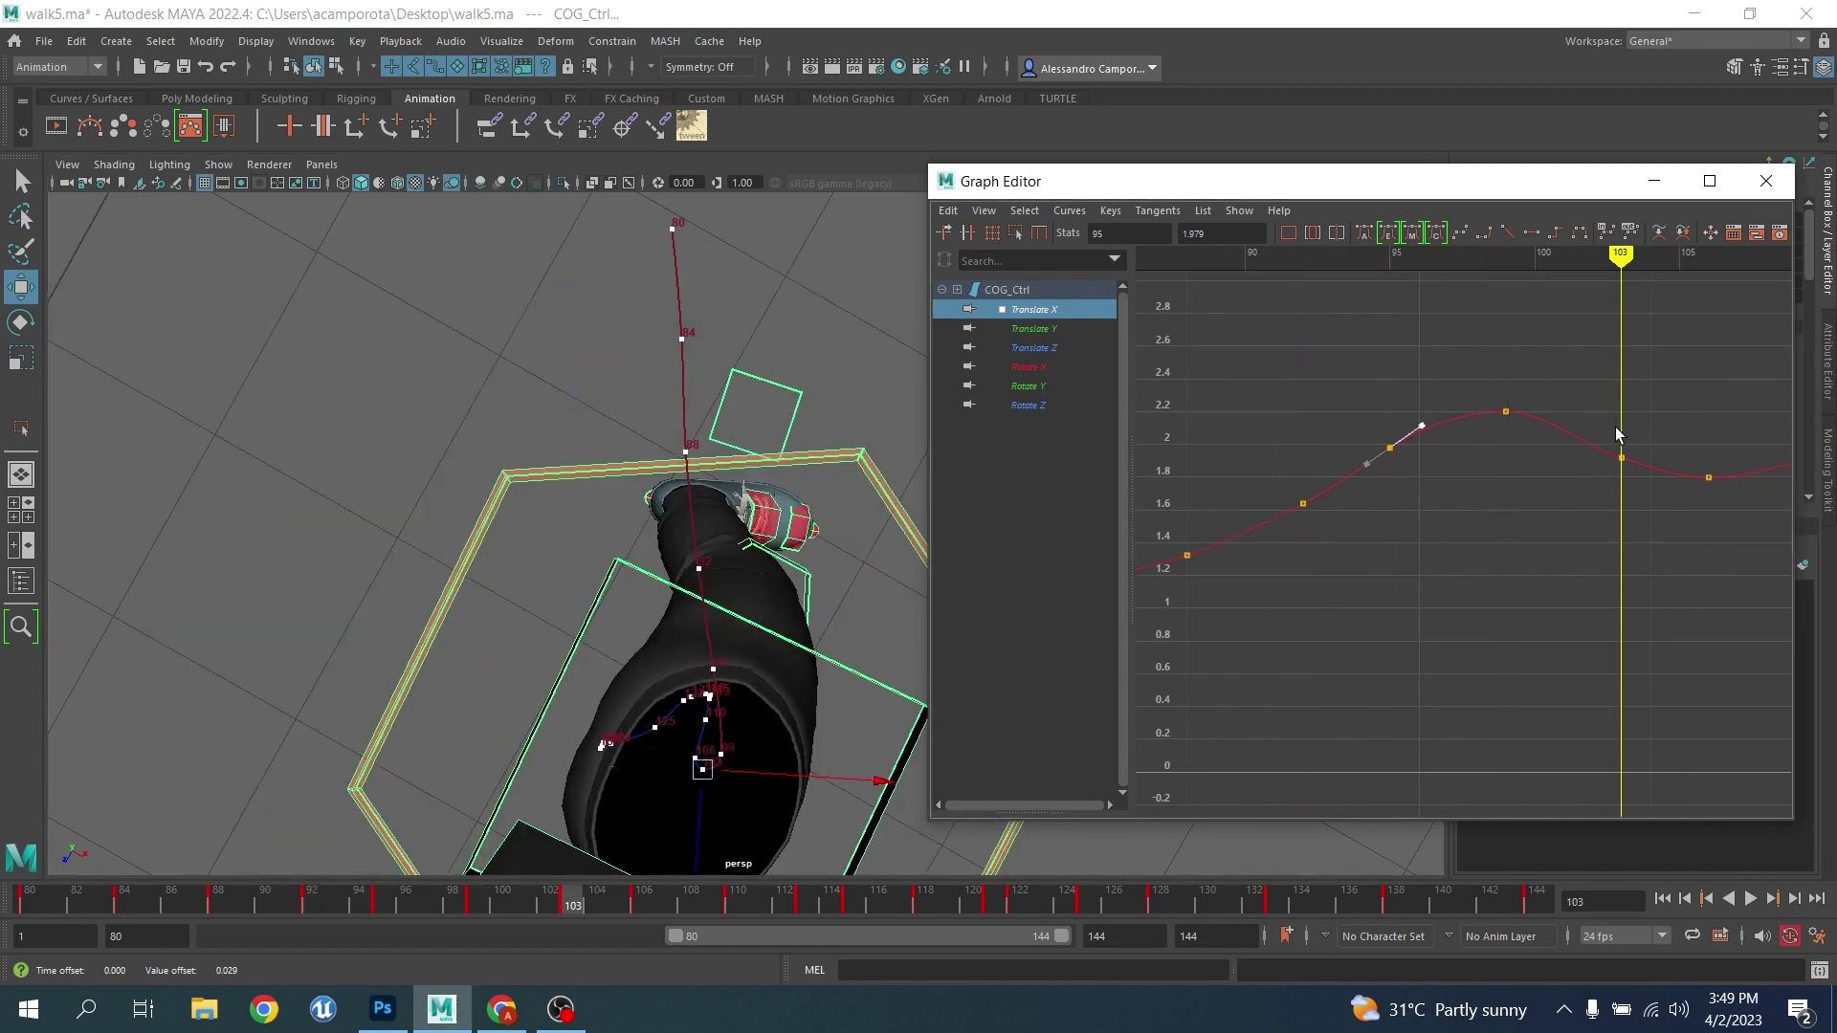
left_click_drag(1617, 427, 1592, 501)
middle_click_drag(1592, 501, 1588, 487)
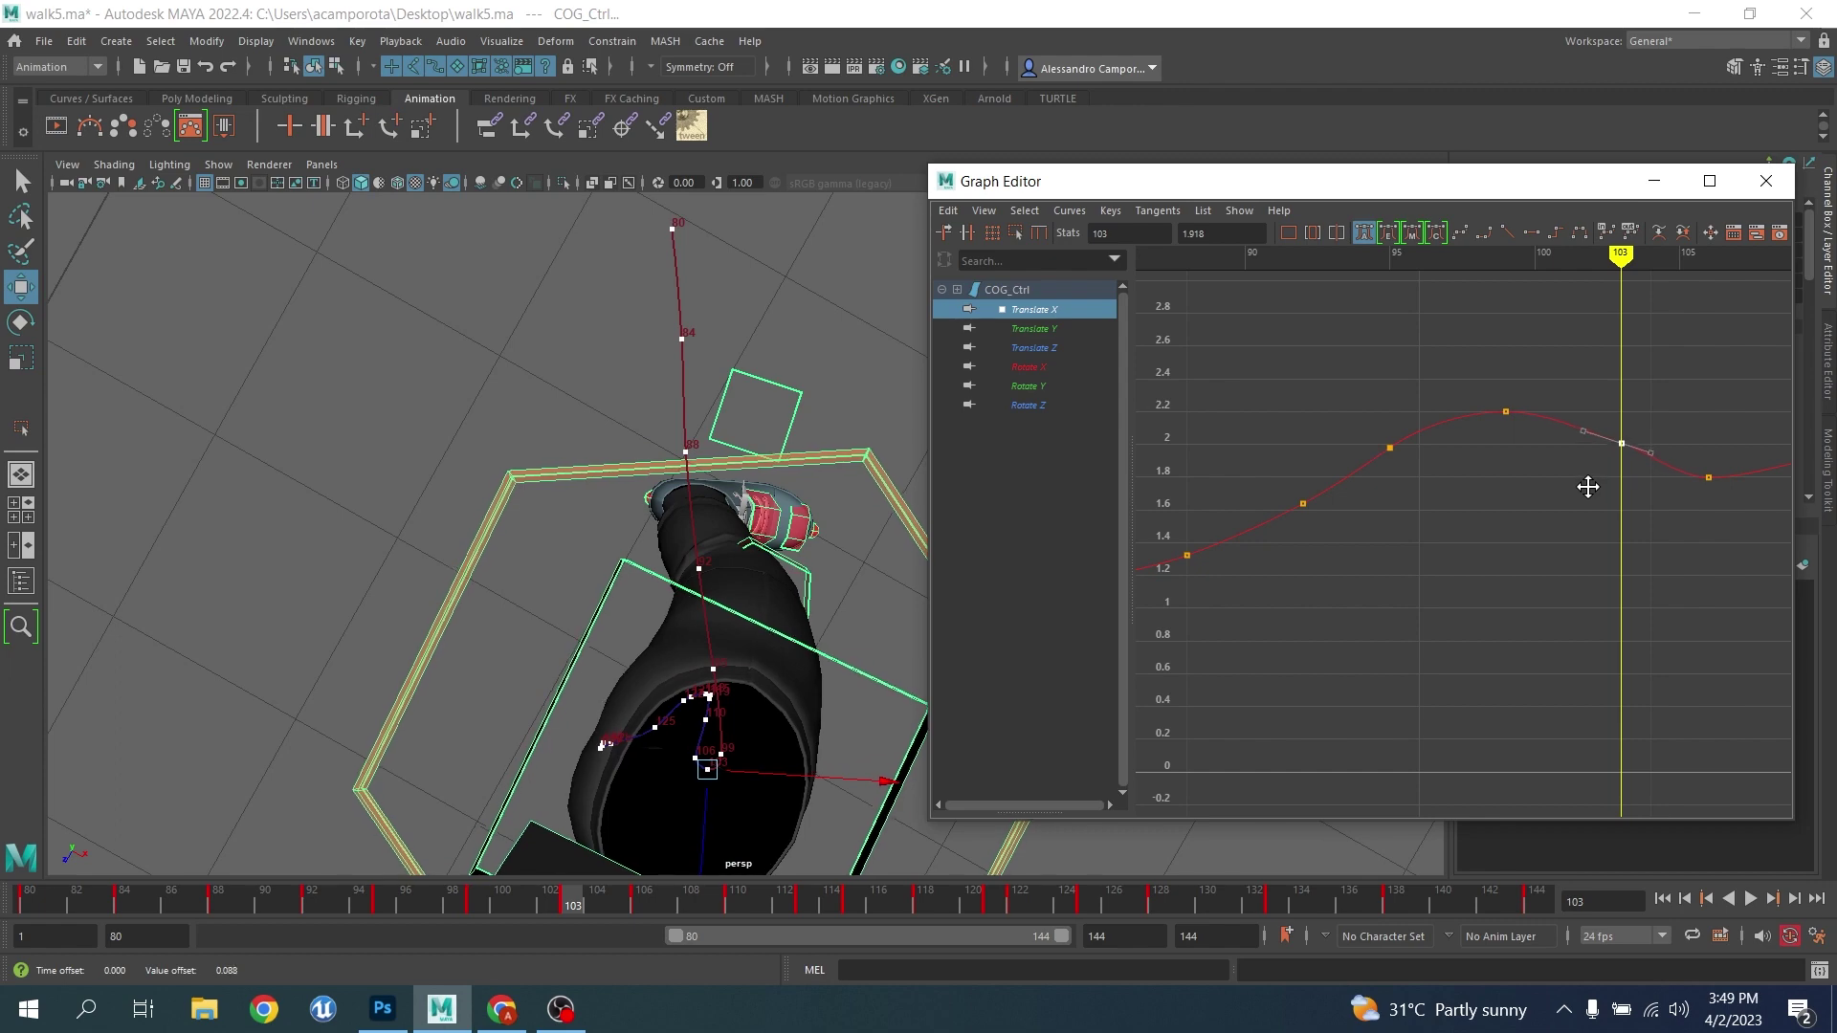
key(".")
left_click_drag(1677, 427, 1719, 509)
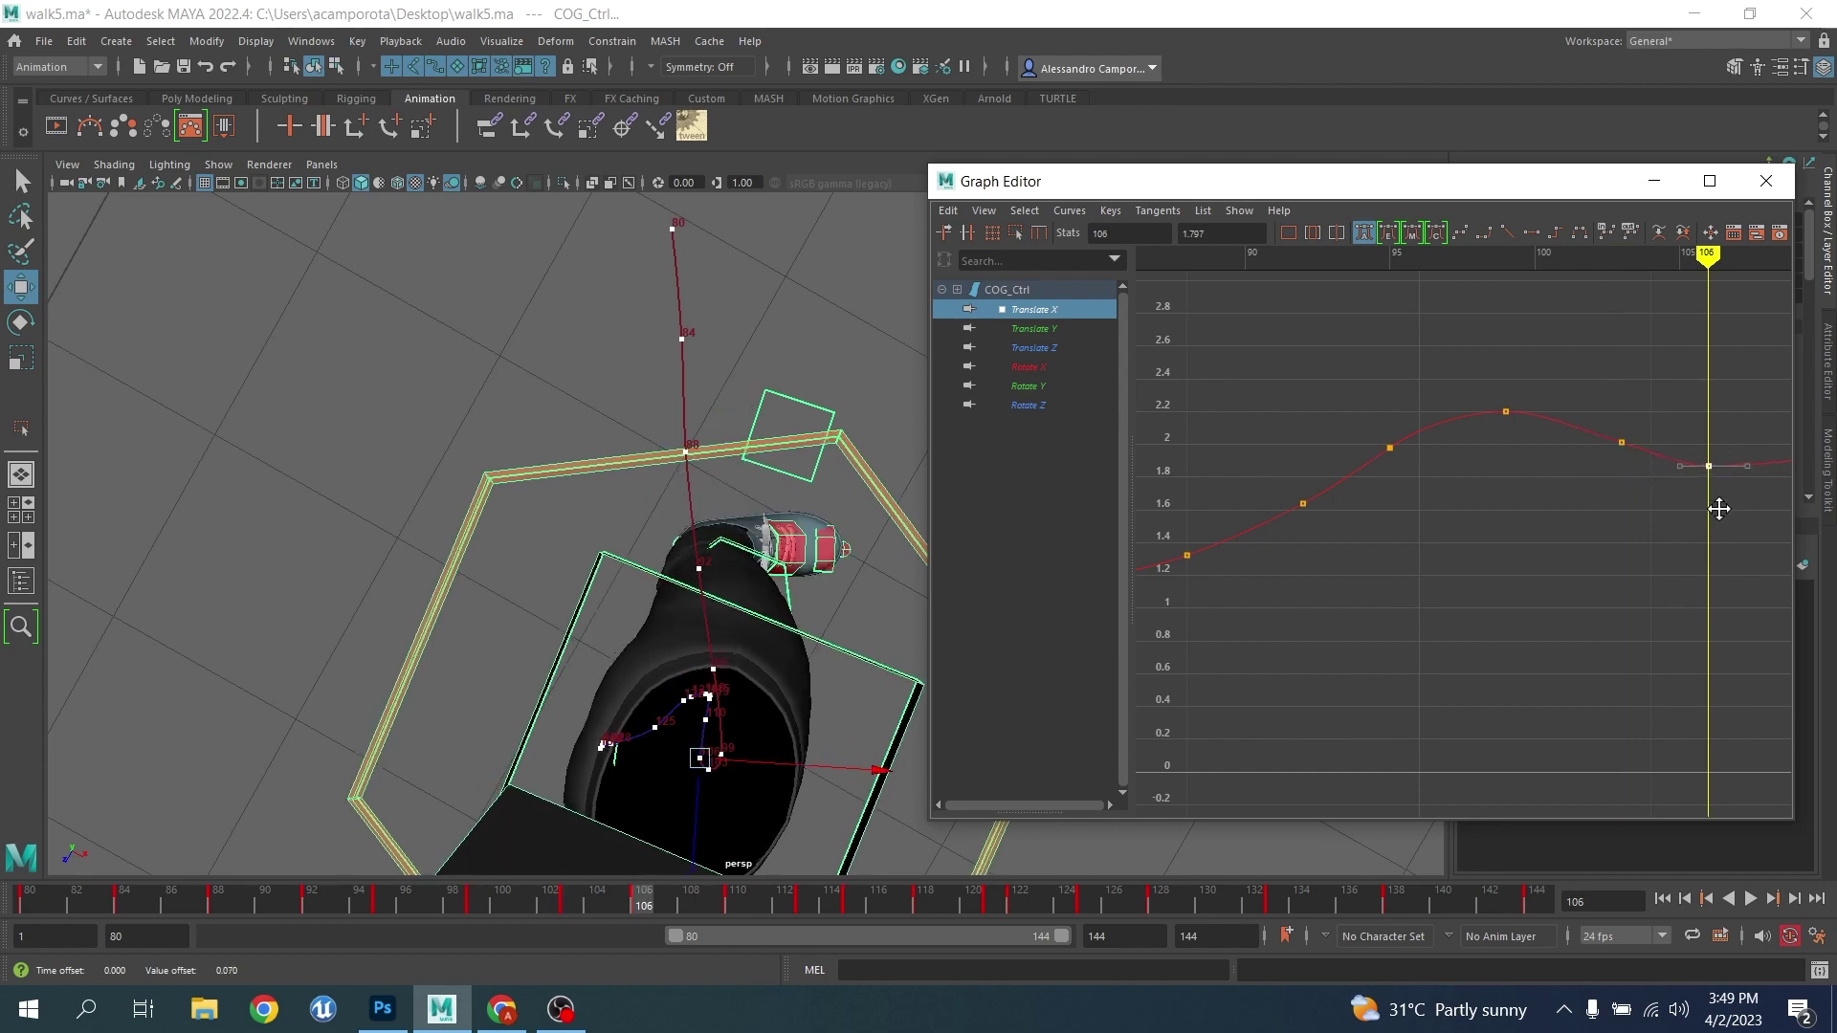
middle_click_drag(1719, 509, 1719, 507)
Lower the Translate X key at frame 103 to about 1.98 and raise the key at frame 110 to about 1.925
left_click_drag(488, 666, 532, 542, "alt")
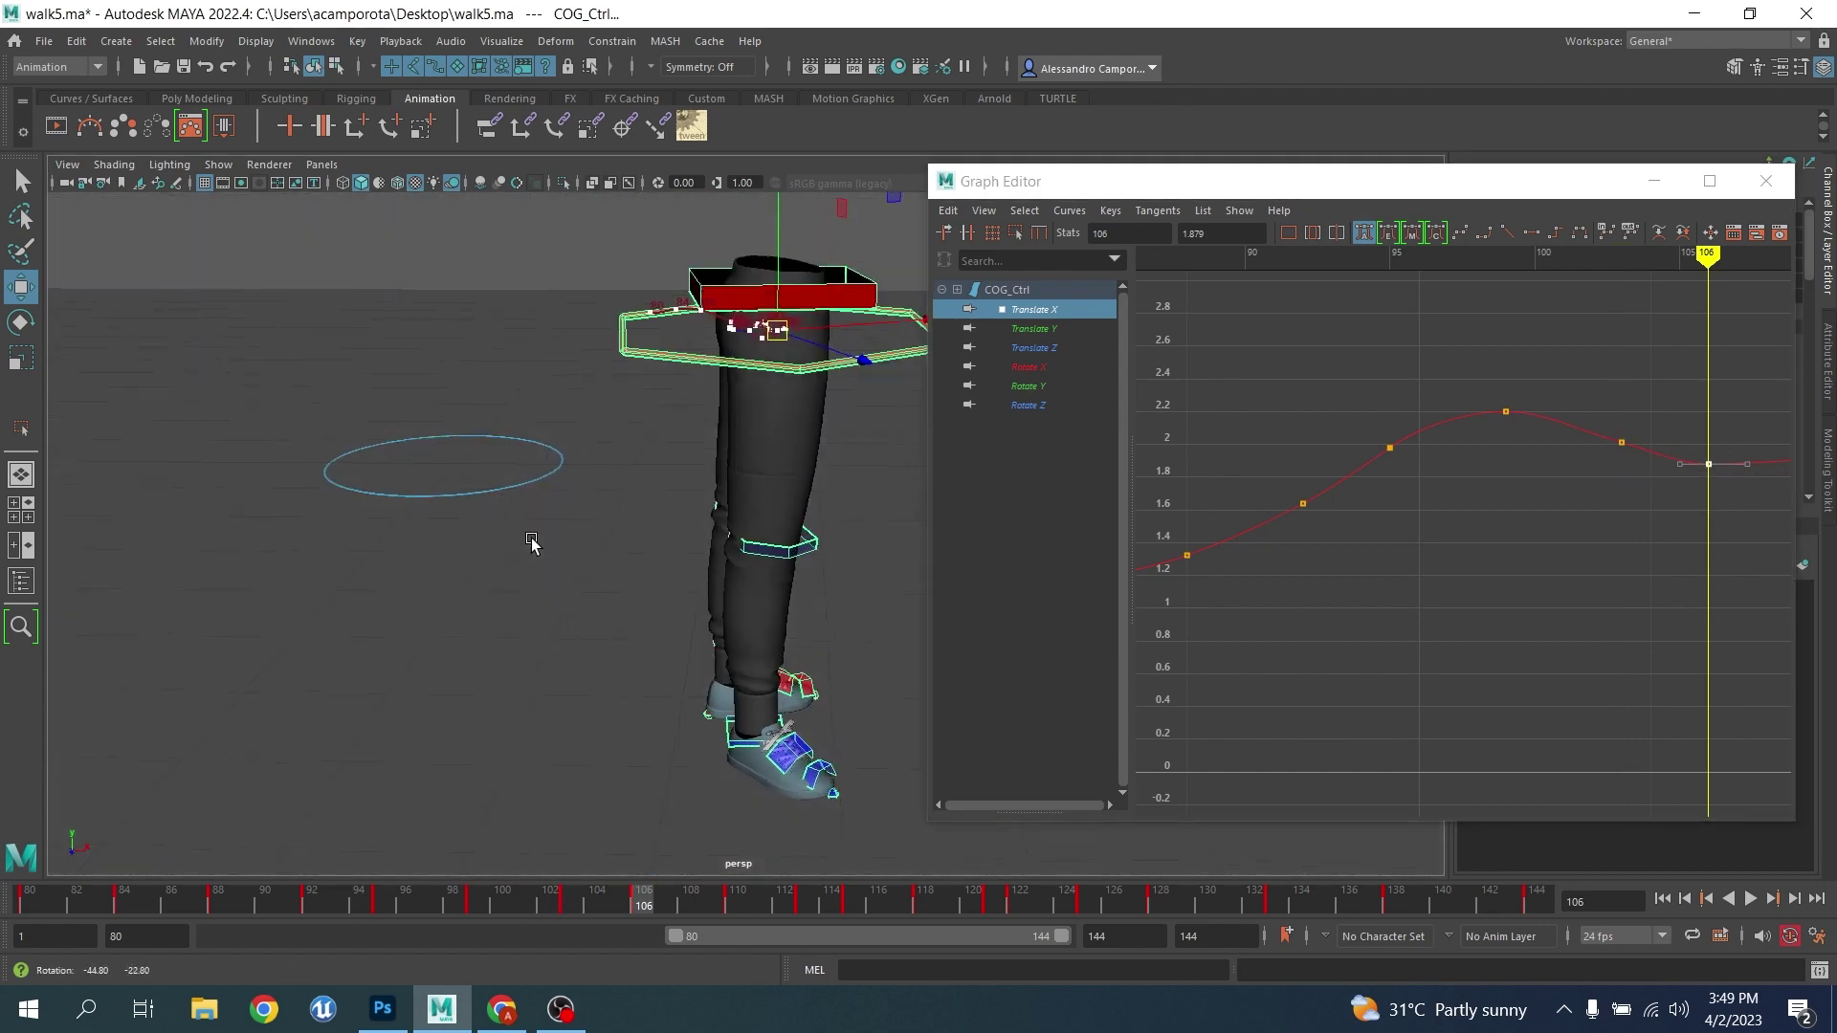
left_click_drag(609, 905, 644, 893)
middle_click_drag(1514, 541, 1177, 677, "alt")
right_click_drag(1265, 718, 1277, 614, "alt+shift")
middle_click_drag(1265, 720, 1243, 603, "alt")
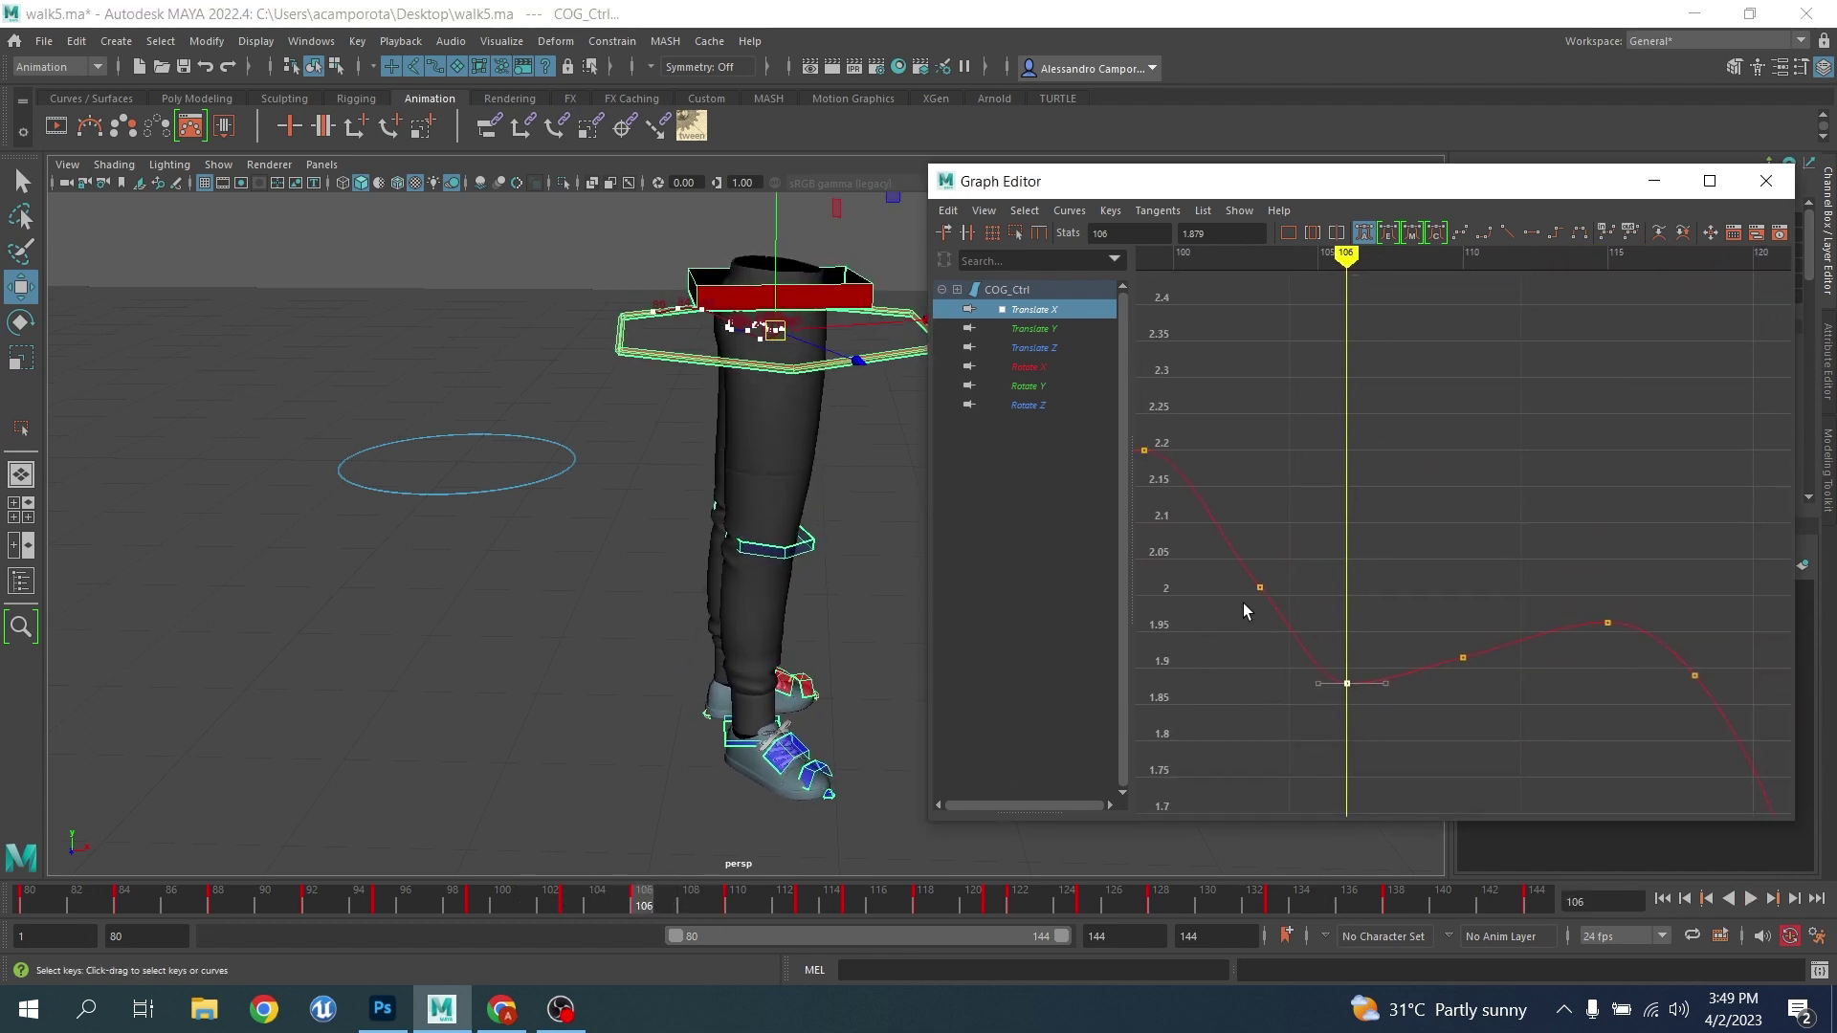
left_click_drag(1228, 631, 1228, 632)
middle_click_drag(1233, 629, 1234, 651)
left_click_drag(1552, 616, 1440, 703)
middle_click_drag(1509, 718, 1510, 719)
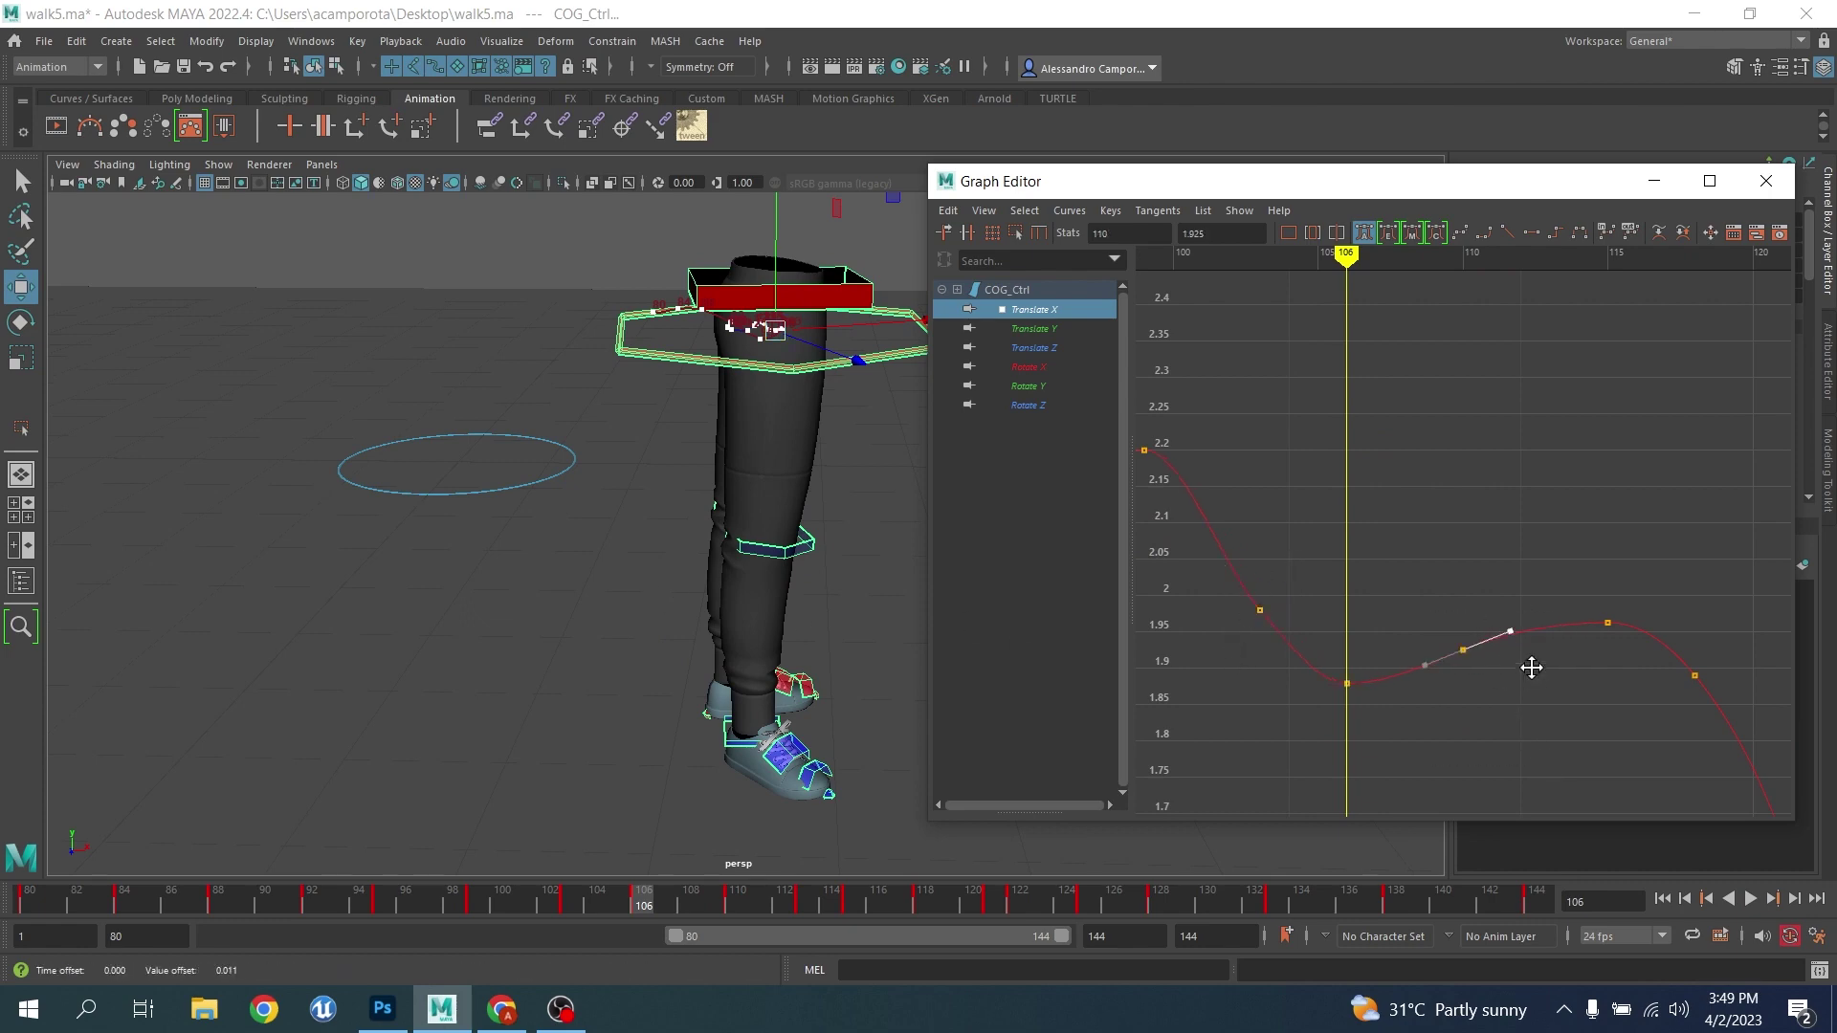
Try raising the Translate X key at frame 121 while viewing the motion trail closely from above
left_click_drag(614, 364, 640, 582, "alt")
middle_click_drag(640, 583, 607, 387, "alt")
right_click_drag(598, 393, 658, 531, "alt")
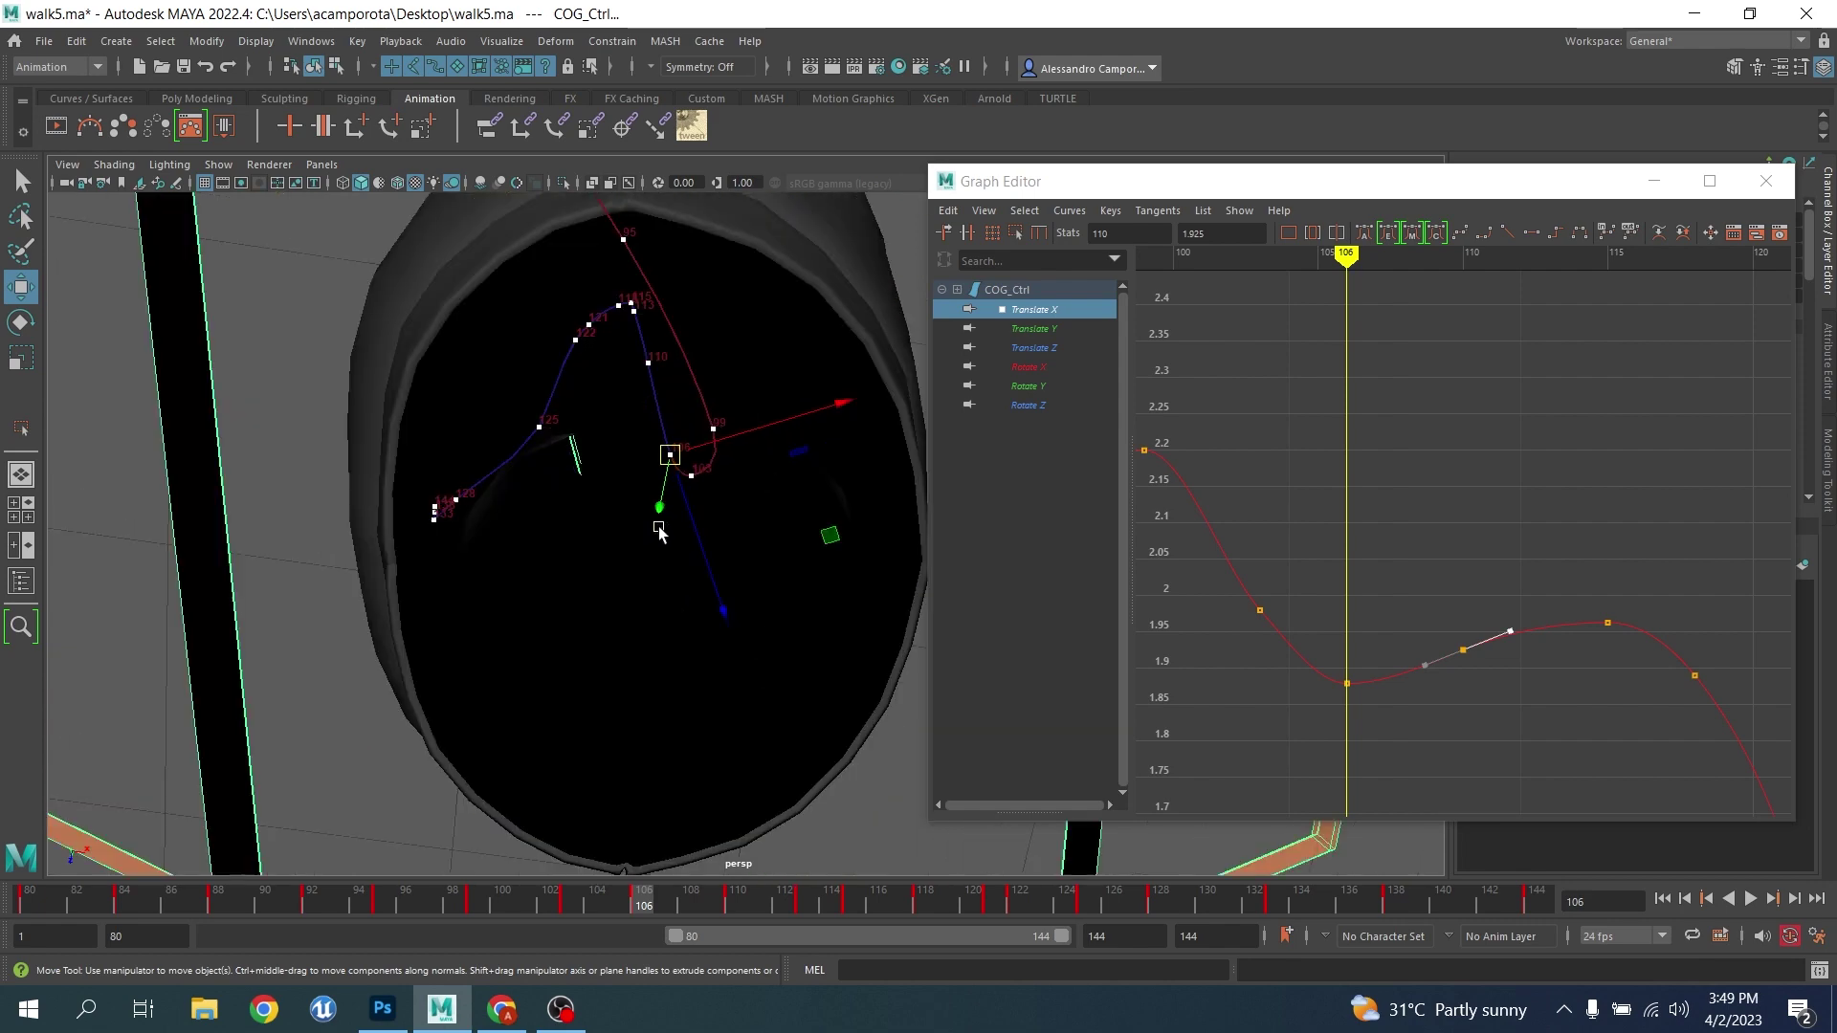
middle_click_drag(646, 497, 681, 571, "alt")
scroll(697, 522, "up", 3)
middle_click_drag(1494, 660, 1298, 515, "alt")
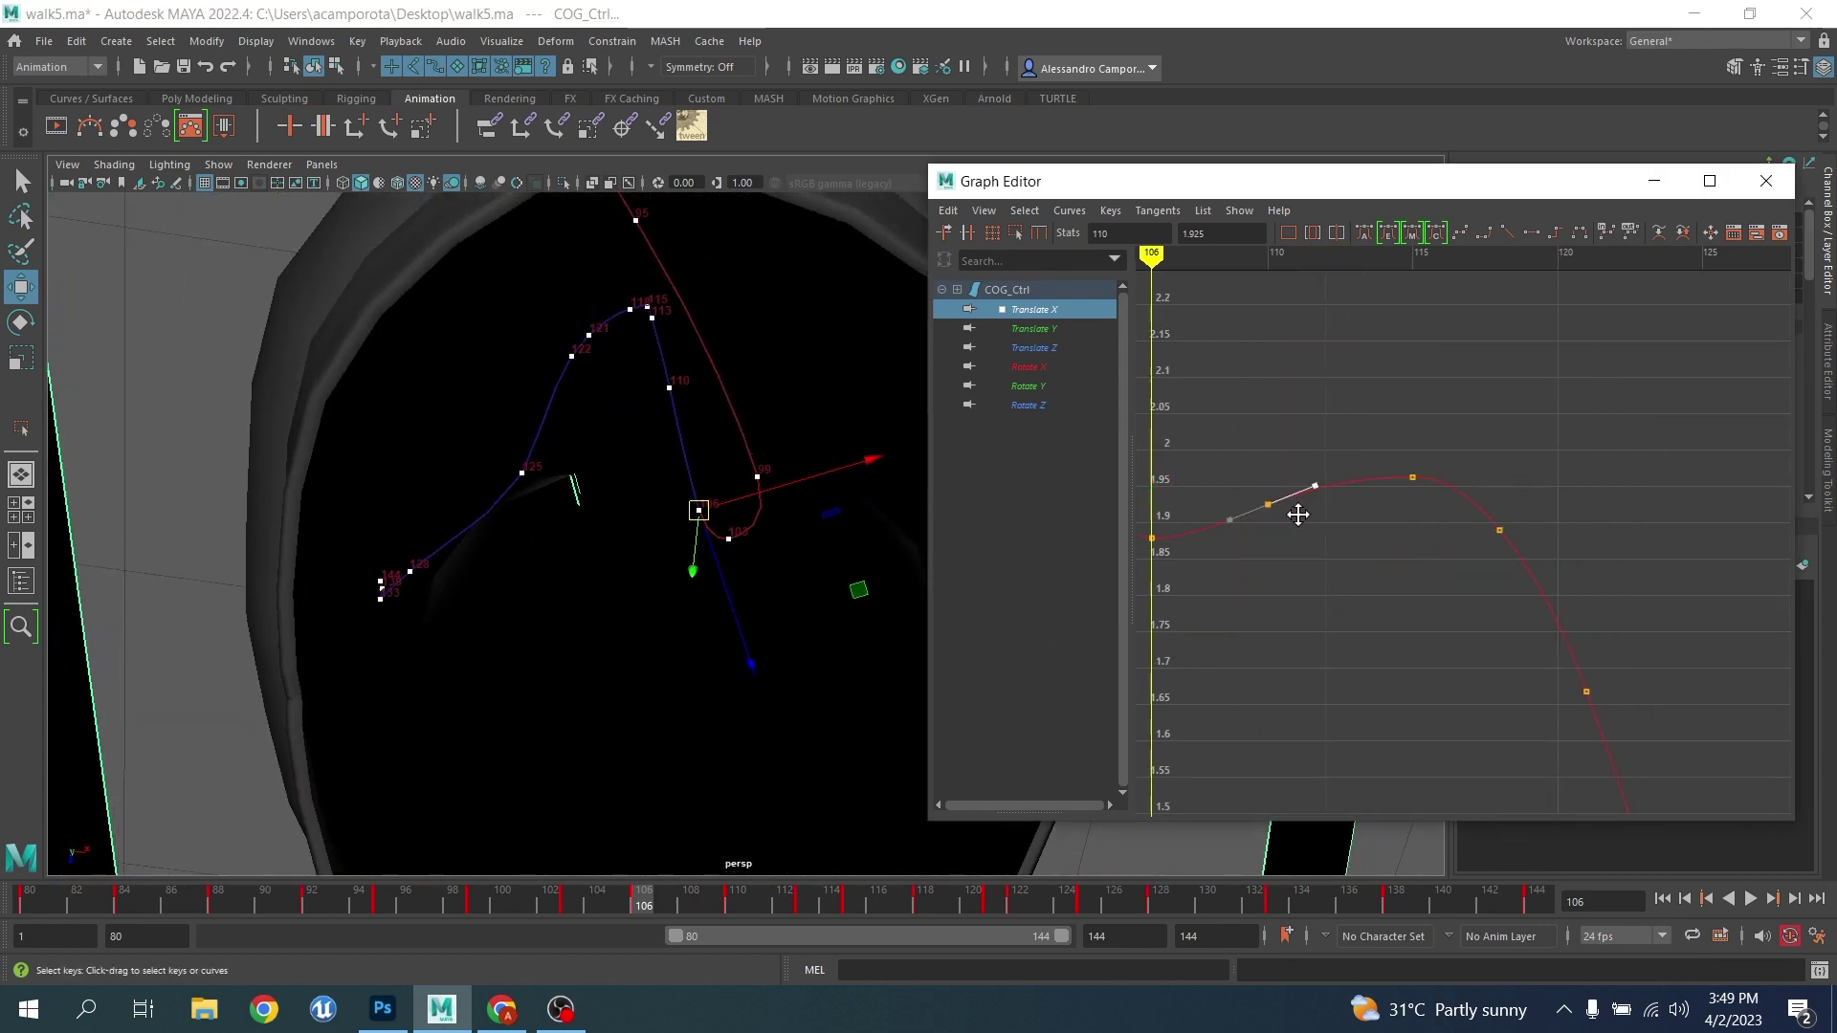
left_click_drag(1676, 660, 1561, 737)
middle_click_drag(1561, 740, 1561, 700)
key("ctrl+z")
Lower the Translate X keys at frame 118 to about 1.87 and at frame 115 to about 1.952
left_click_drag(1528, 501, 1474, 572)
middle_click_drag(1475, 571, 1479, 564)
key("ctrl+z")
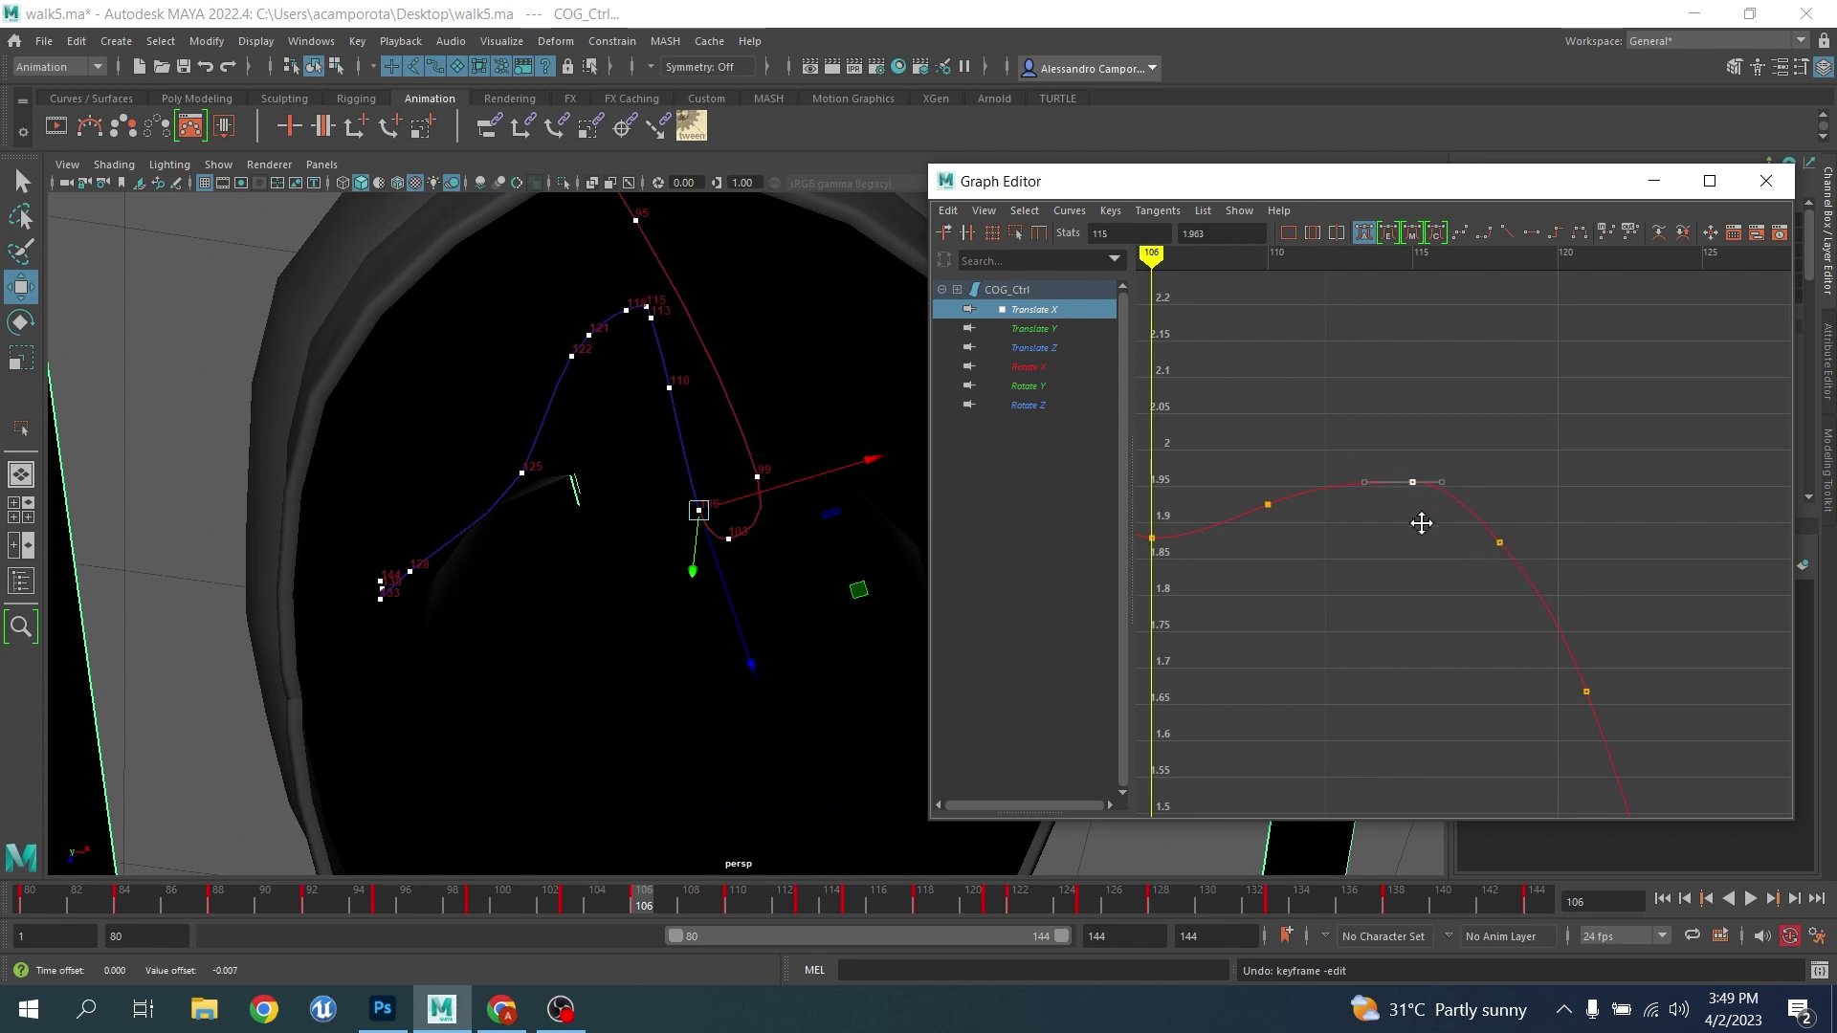
scroll(1439, 560, "down", 5)
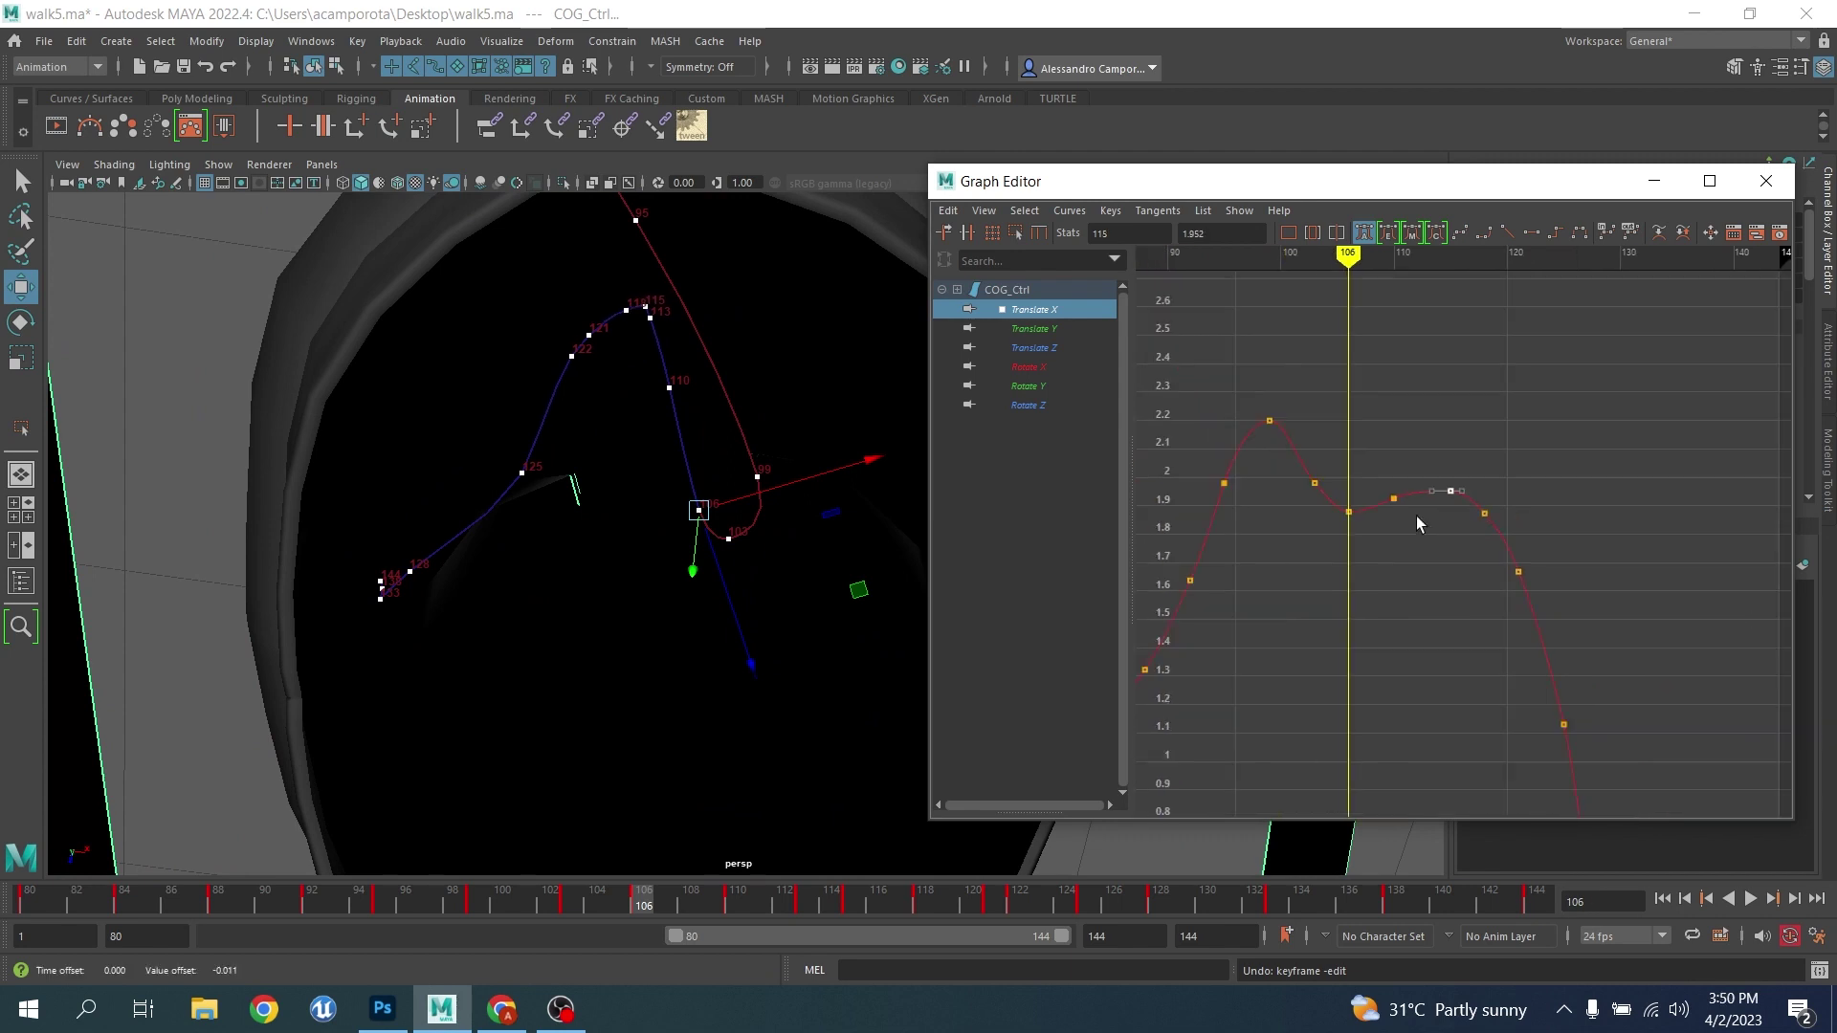
Step through the keys to frame 128 and try raising the Translate X key there
key("period")
key("period")
key("period")
key("period")
key("period")
key("period")
key("period")
key("period")
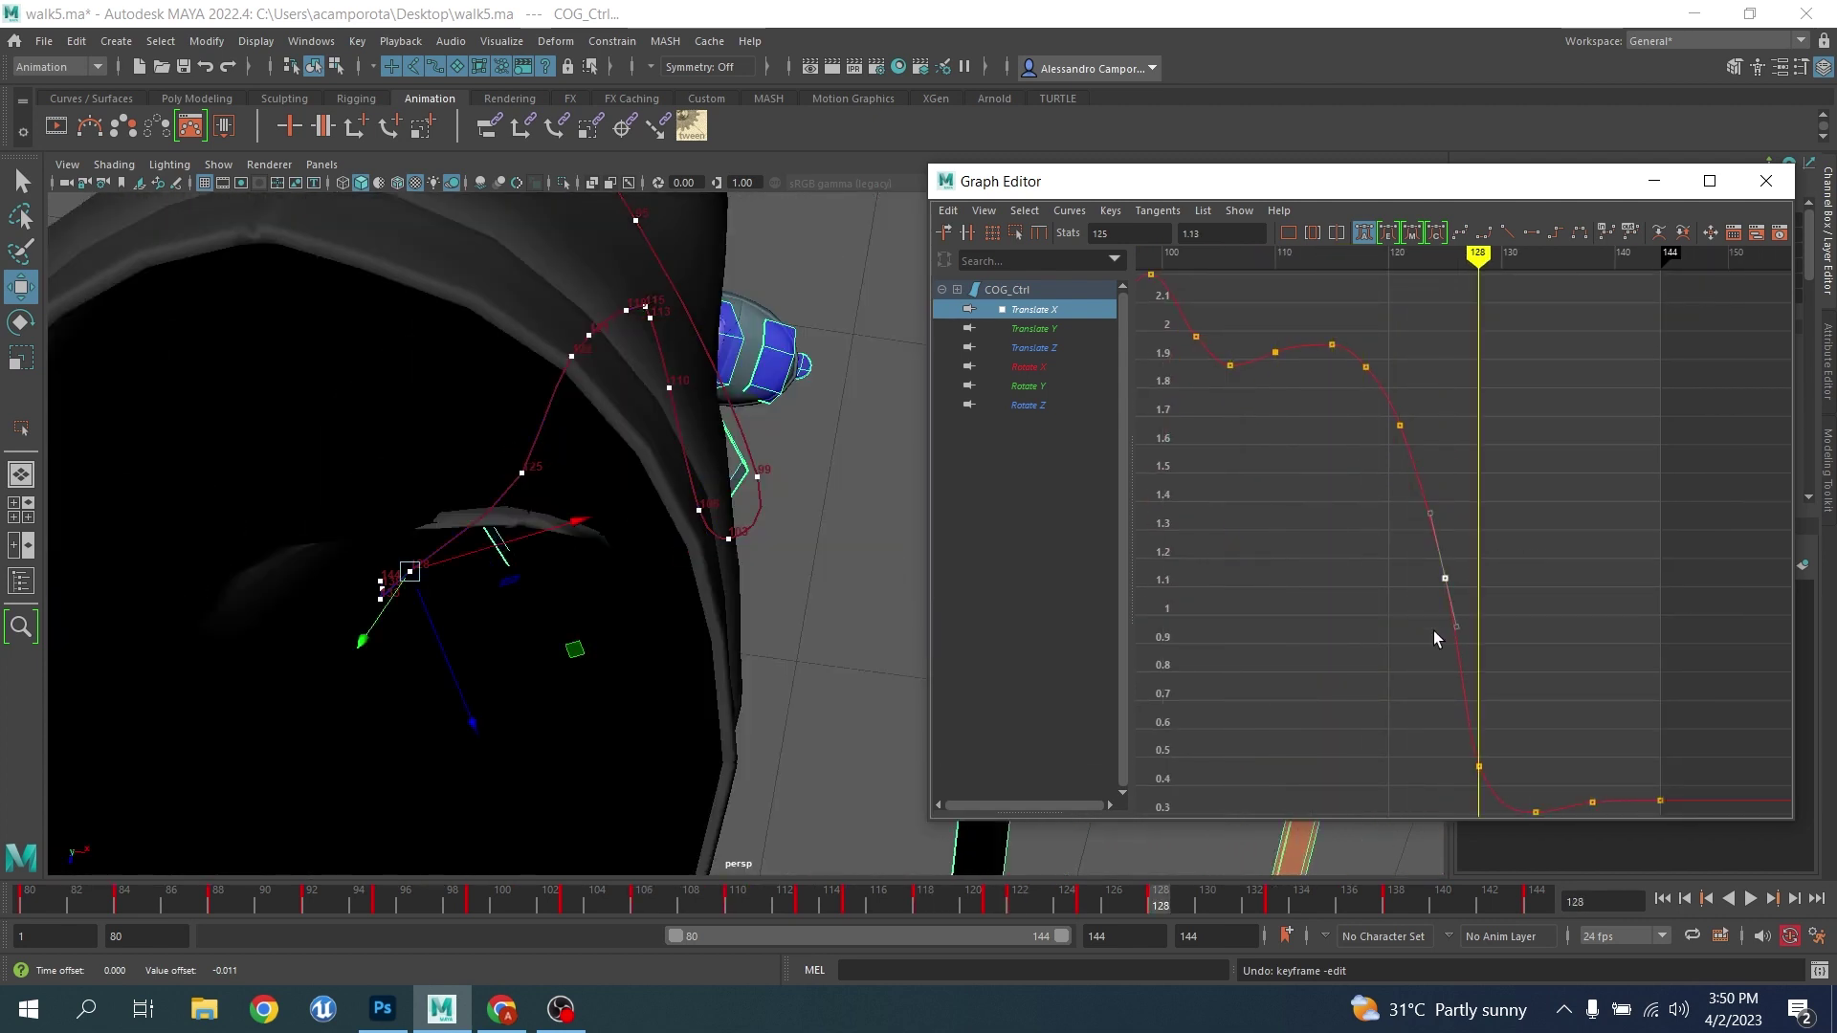
scroll(1511, 545, "up", 5)
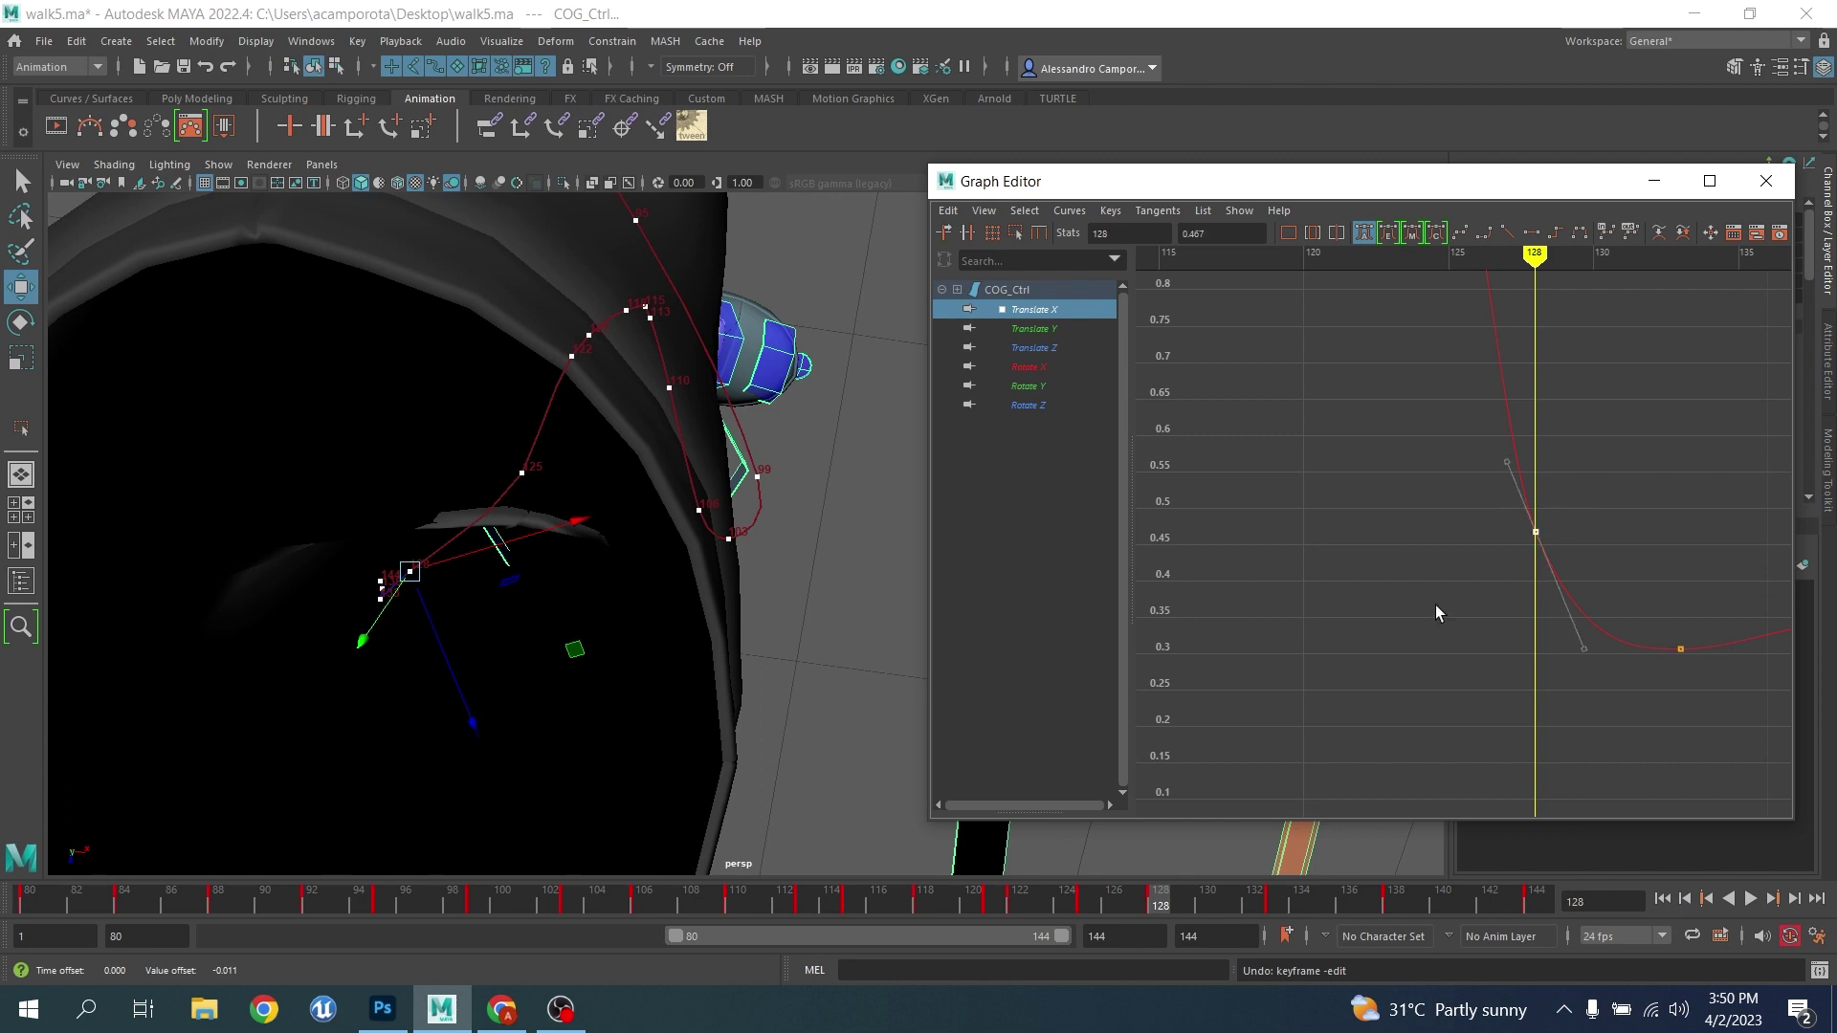
middle_click_drag(1436, 606, 1427, 572)
key("ctrl+z")
Delete the Translate X key at frame 133
left_click_drag(1626, 595, 1698, 694)
key(".")
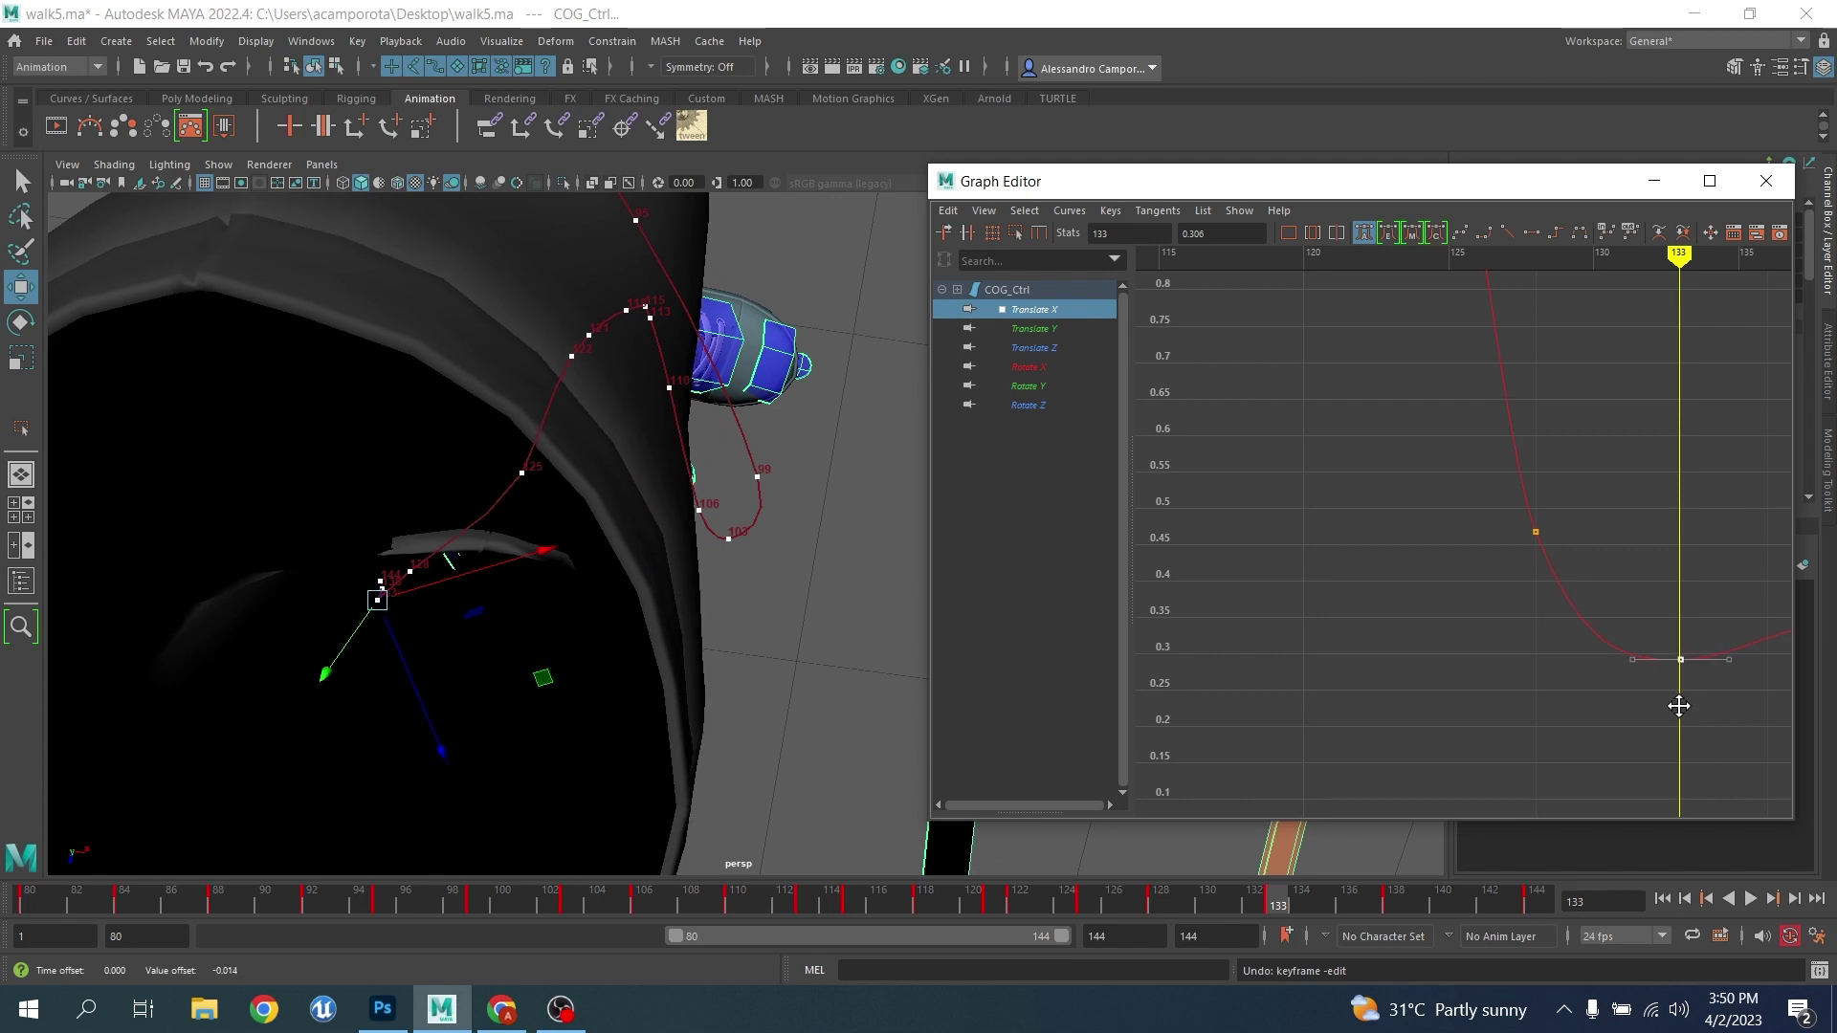
middle_click_drag(1679, 698, 1458, 518)
key("Delete")
Raise the Translate X key at frame 128 to about 0.654 and steepen its tangent
left_click_drag(1448, 468, 1341, 568)
middle_click_drag(1341, 569, 1341, 522)
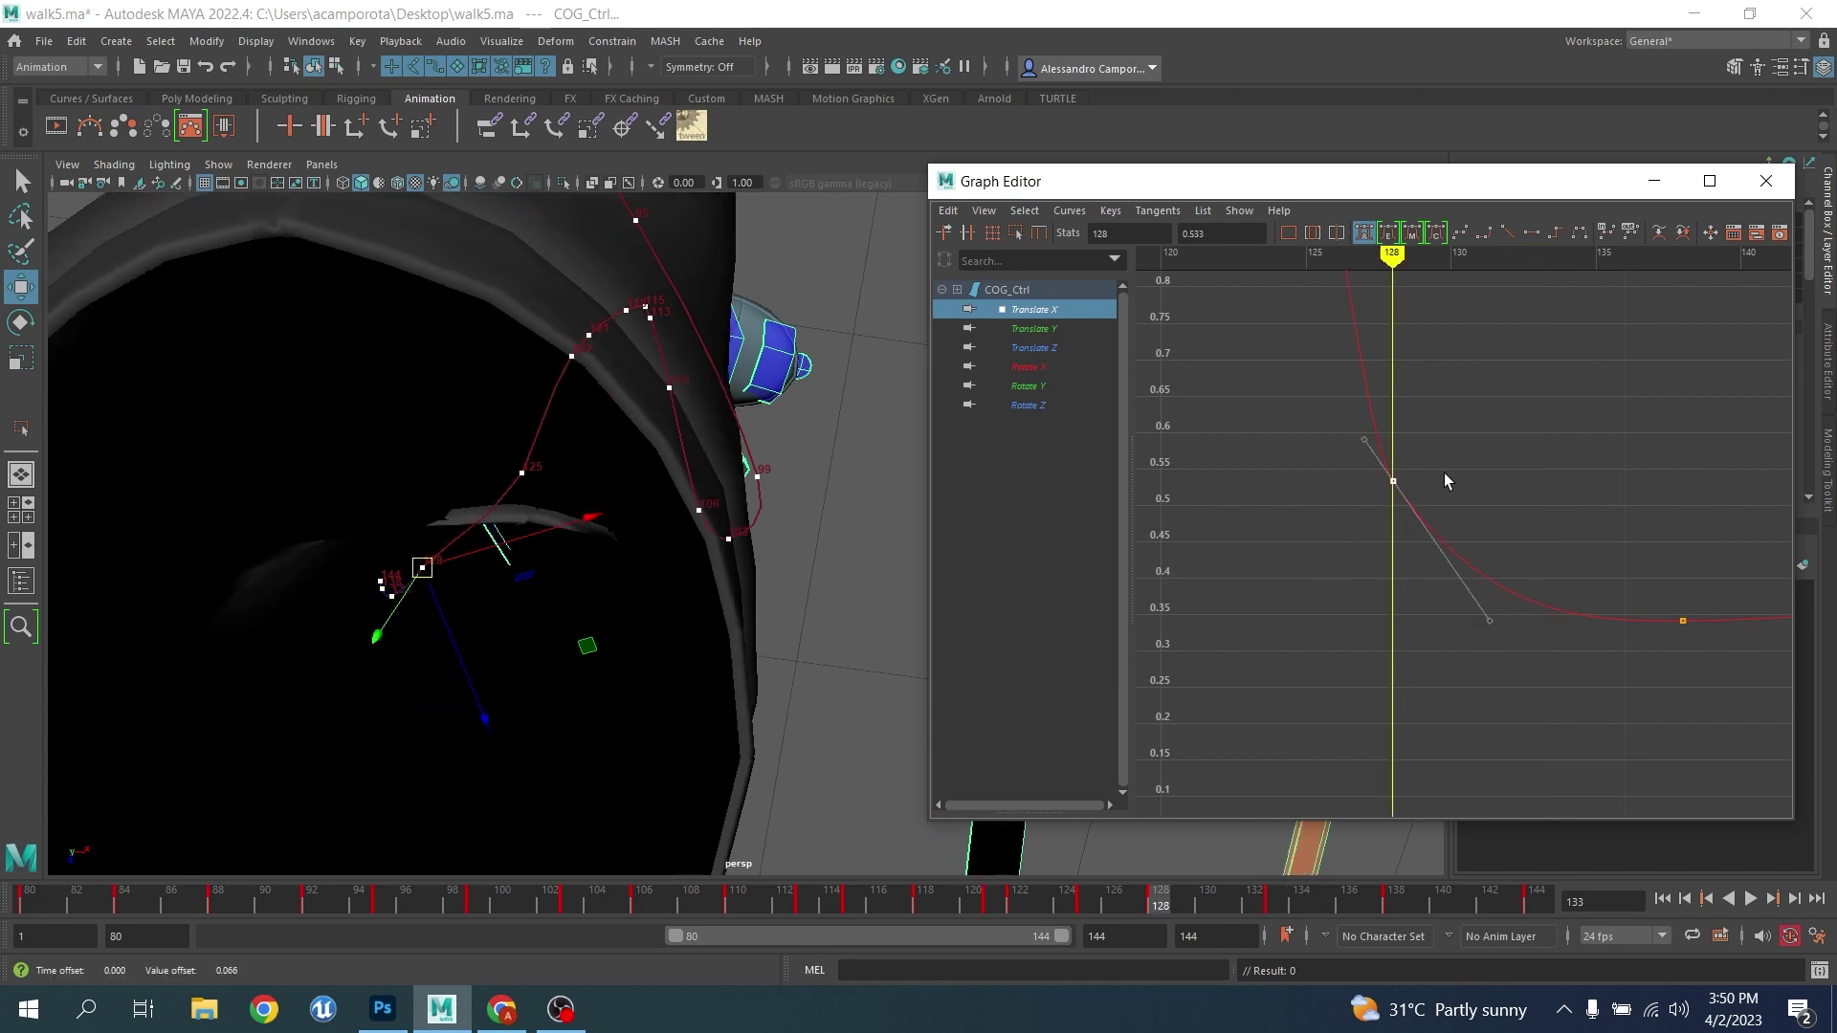
middle_click_drag(1403, 491, 1407, 420)
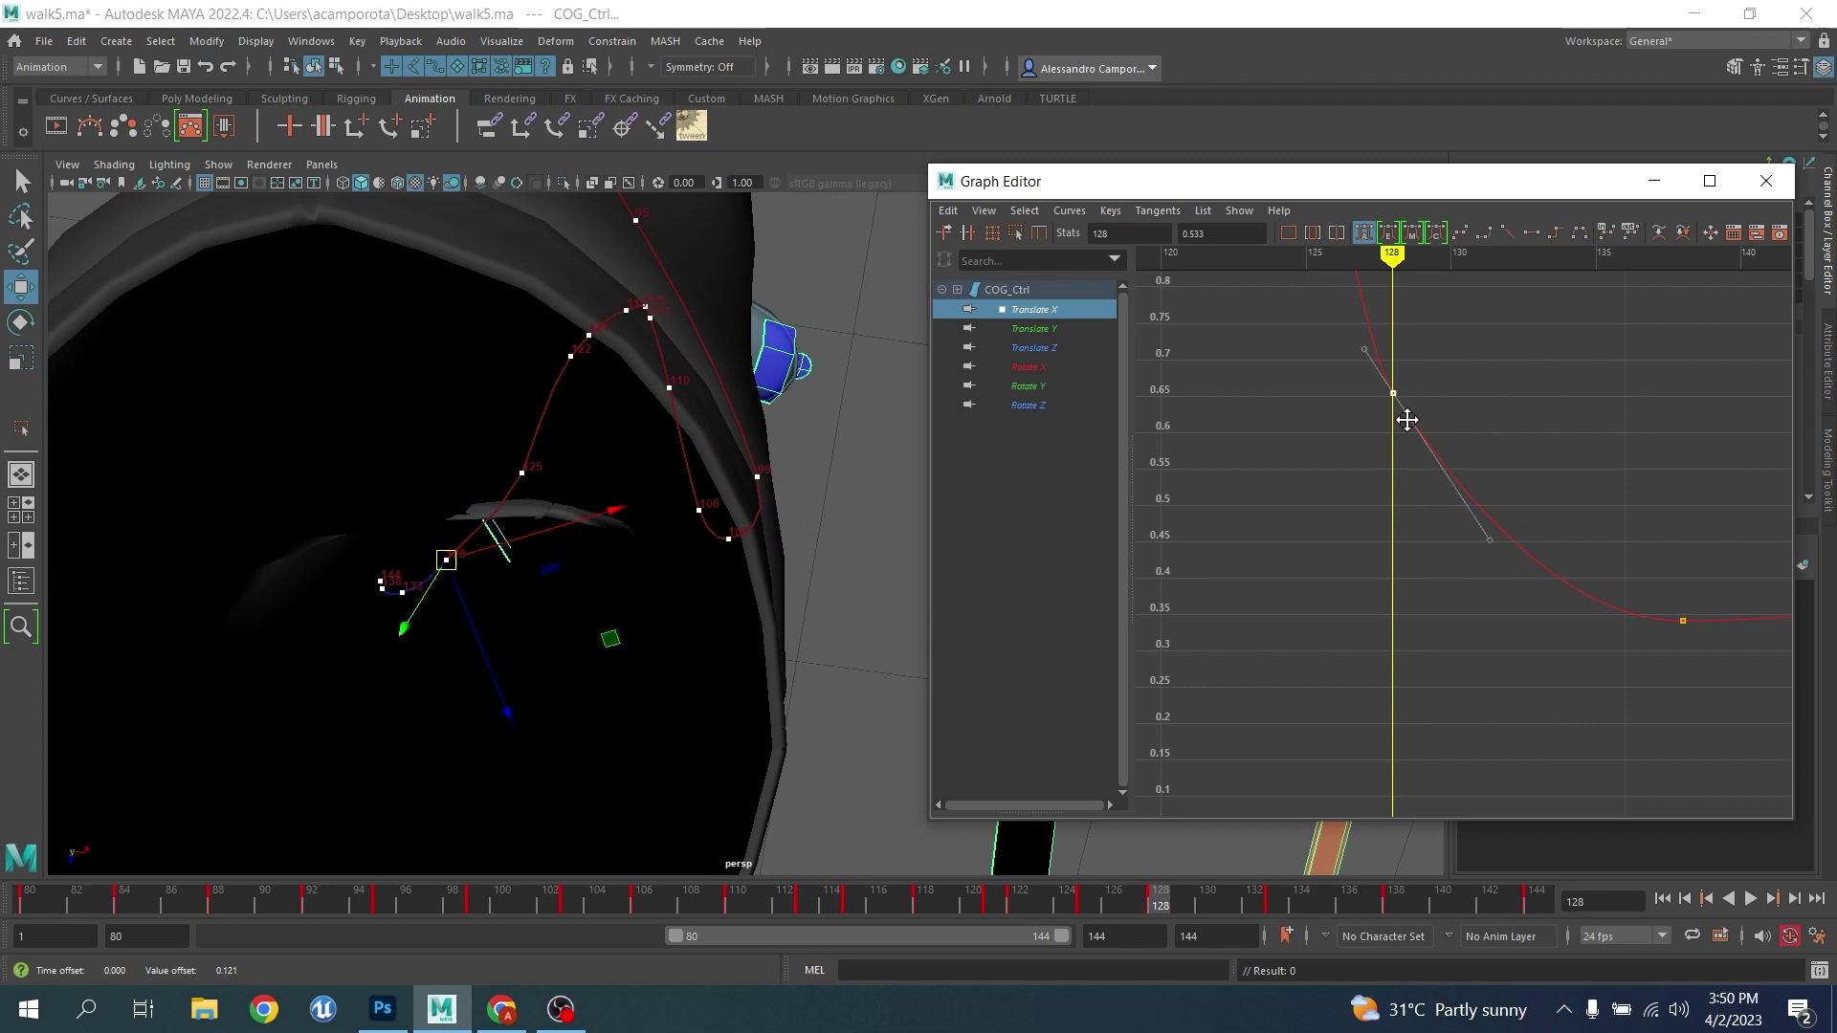
left_click(1488, 546)
middle_click_drag(1488, 545, 1388, 623)
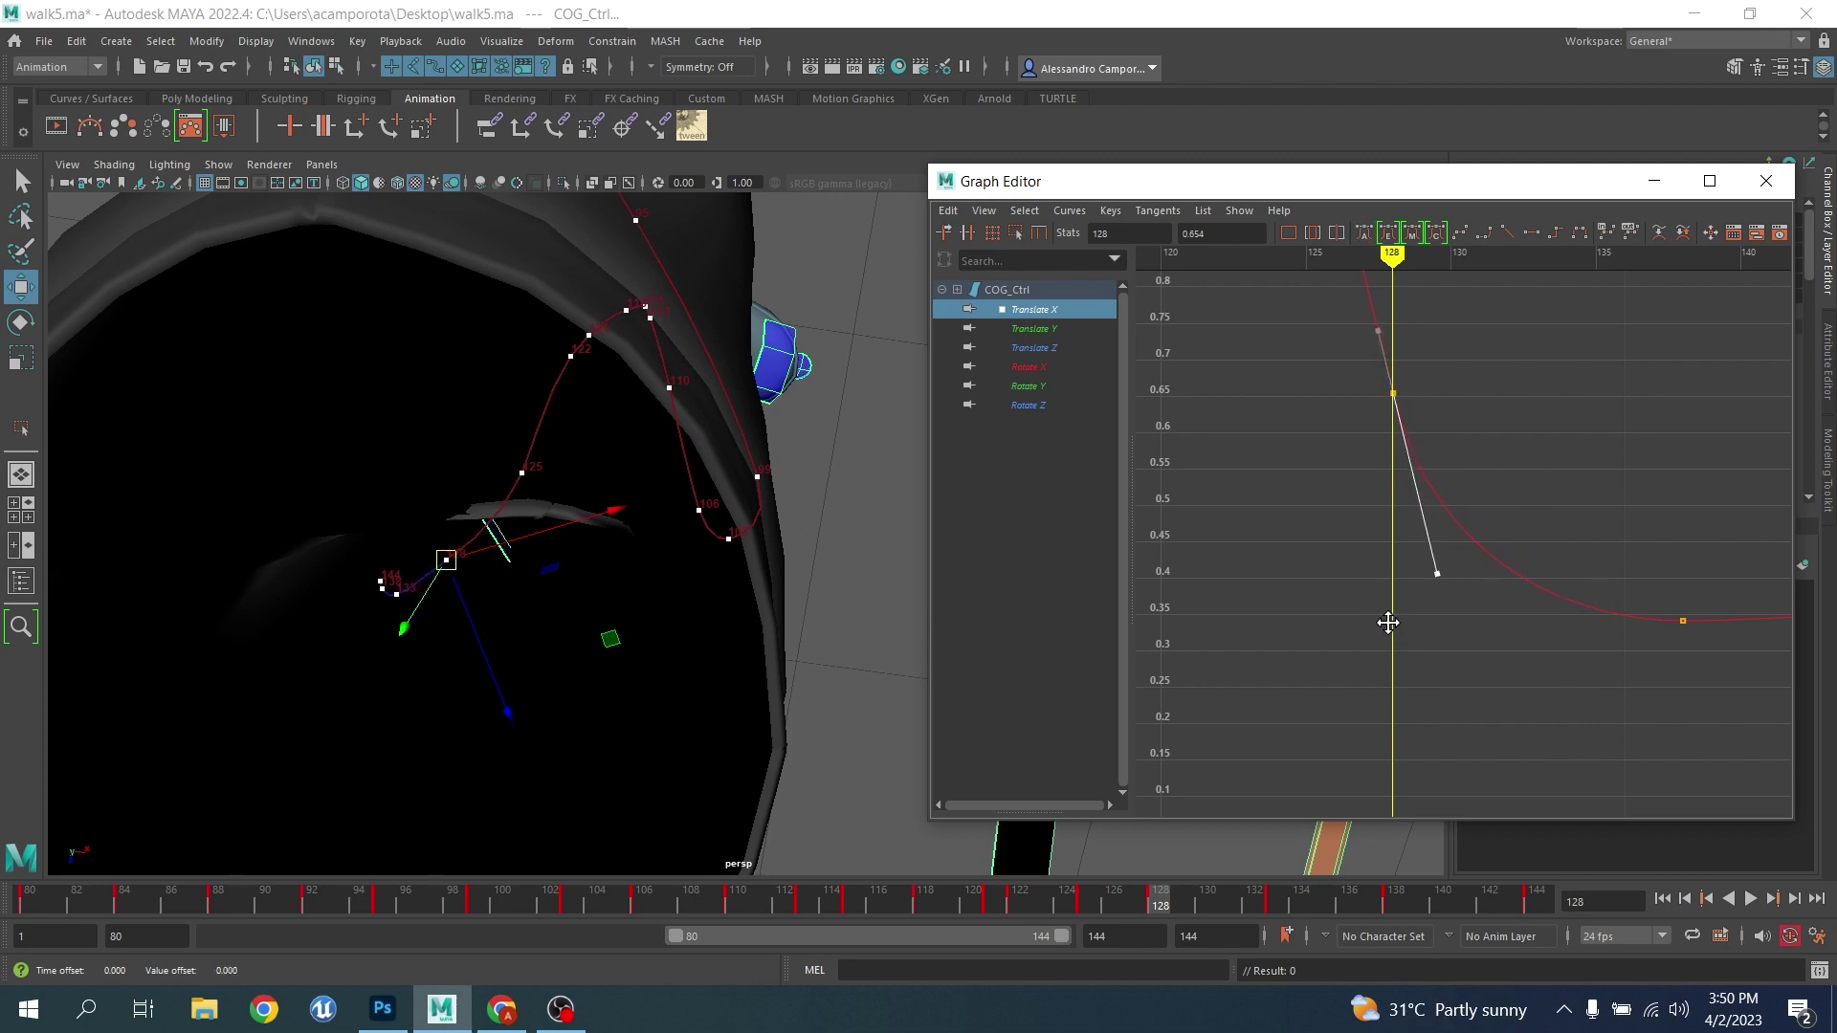
Delete the Translate X key at frame 125
scroll(1393, 574, "down", 4)
middle_click_drag(1380, 464, 1411, 638, "alt")
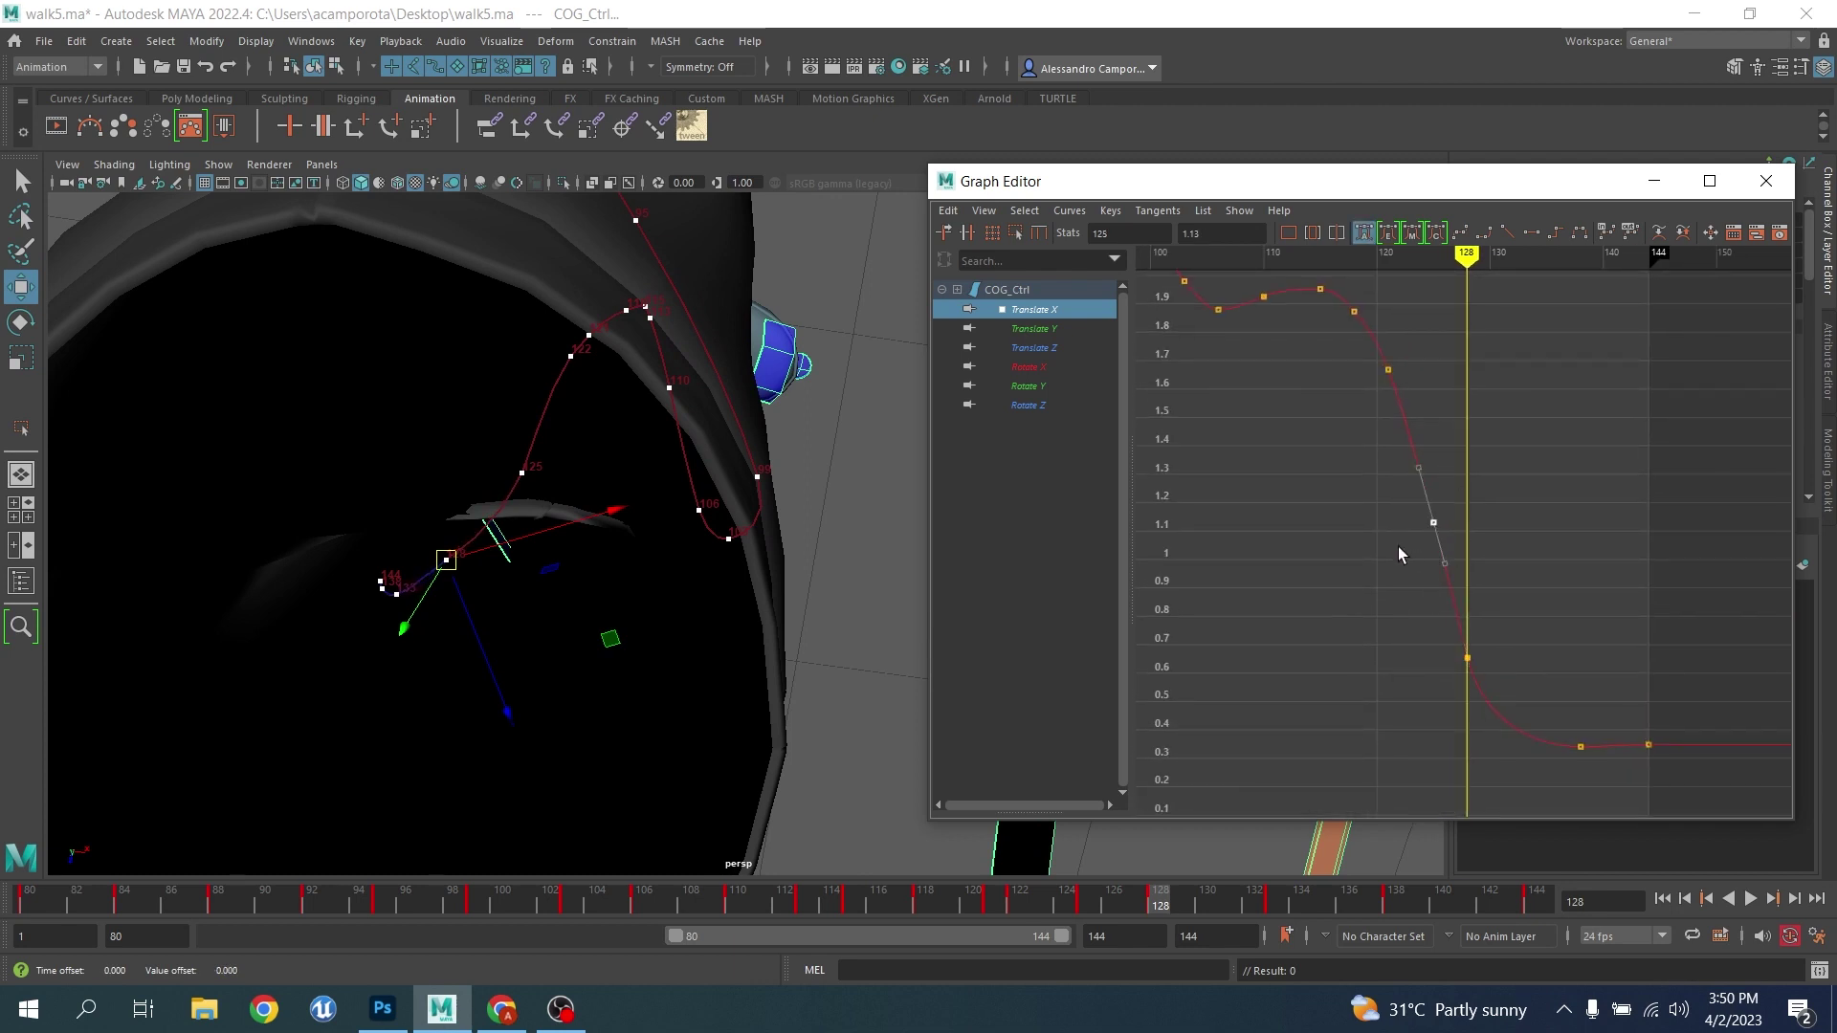
key("Delete")
Isolate the Translate Z curve and raise its keys at frame 128 to about 41.527 and at frame 125 to about 41.25
left_click(1037, 351)
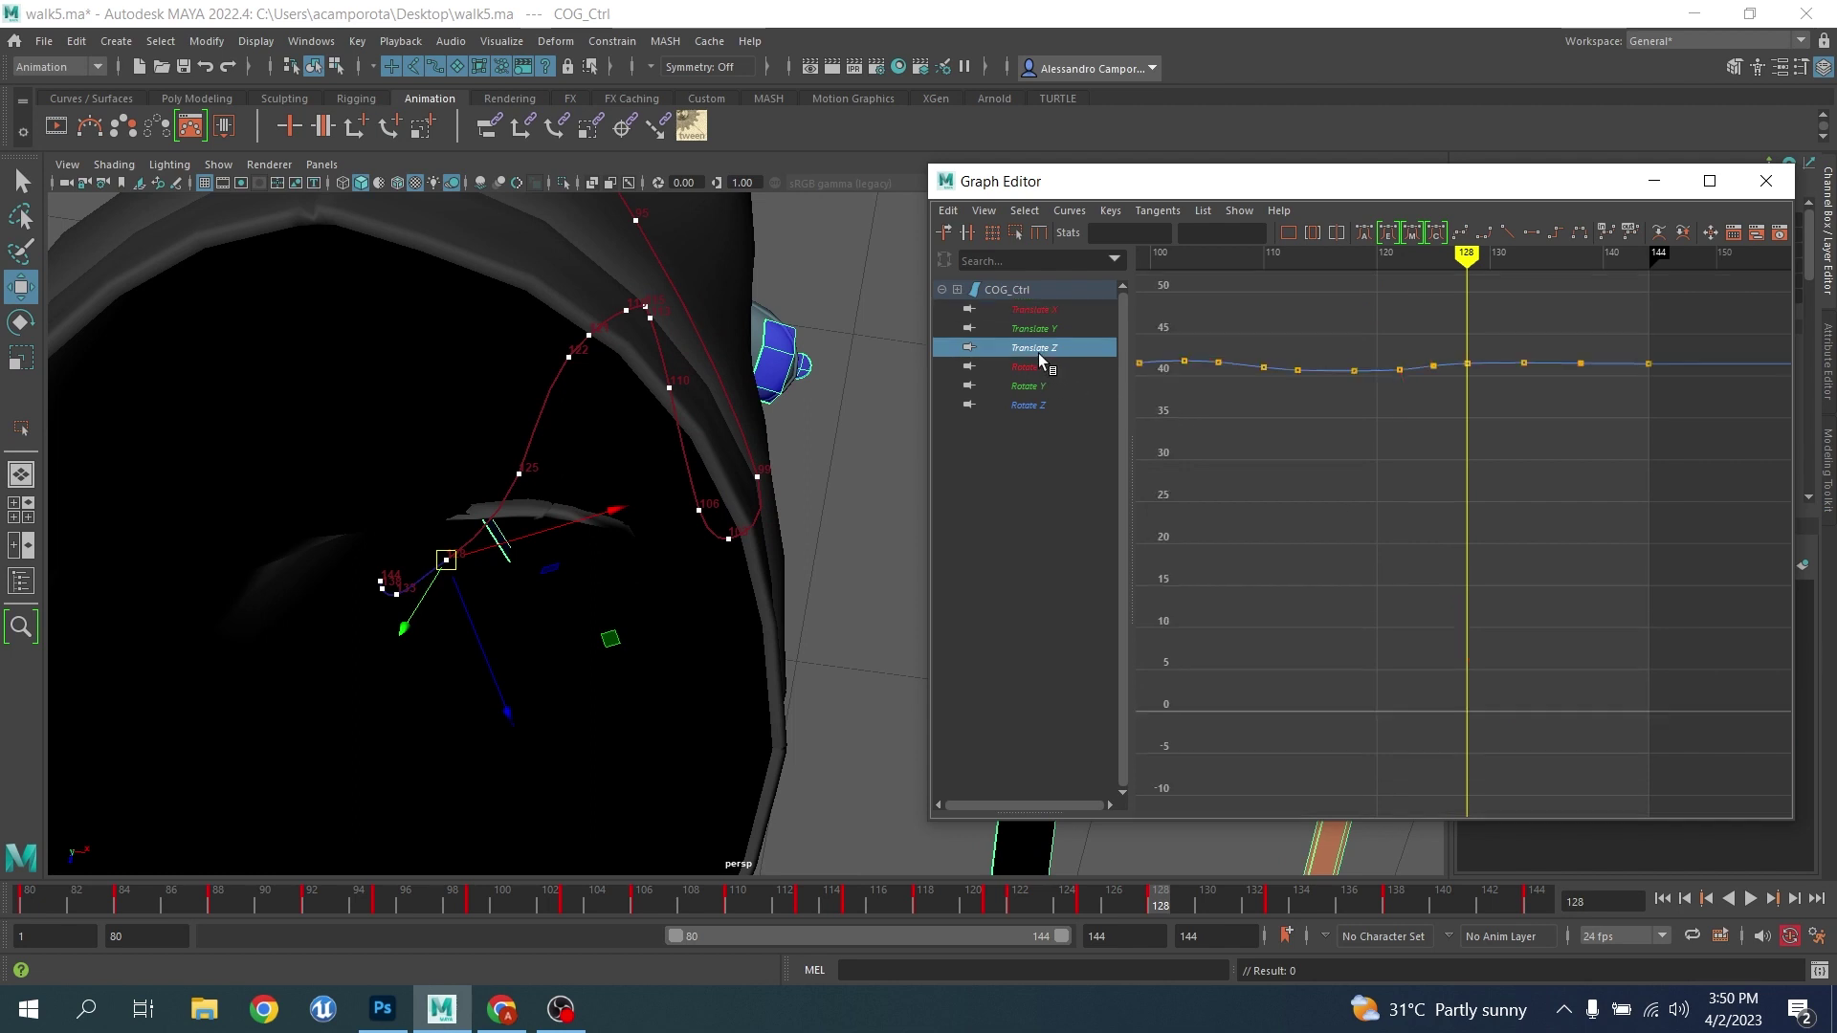
key("f")
left_click(1463, 432)
scroll(1476, 668, "up", 5)
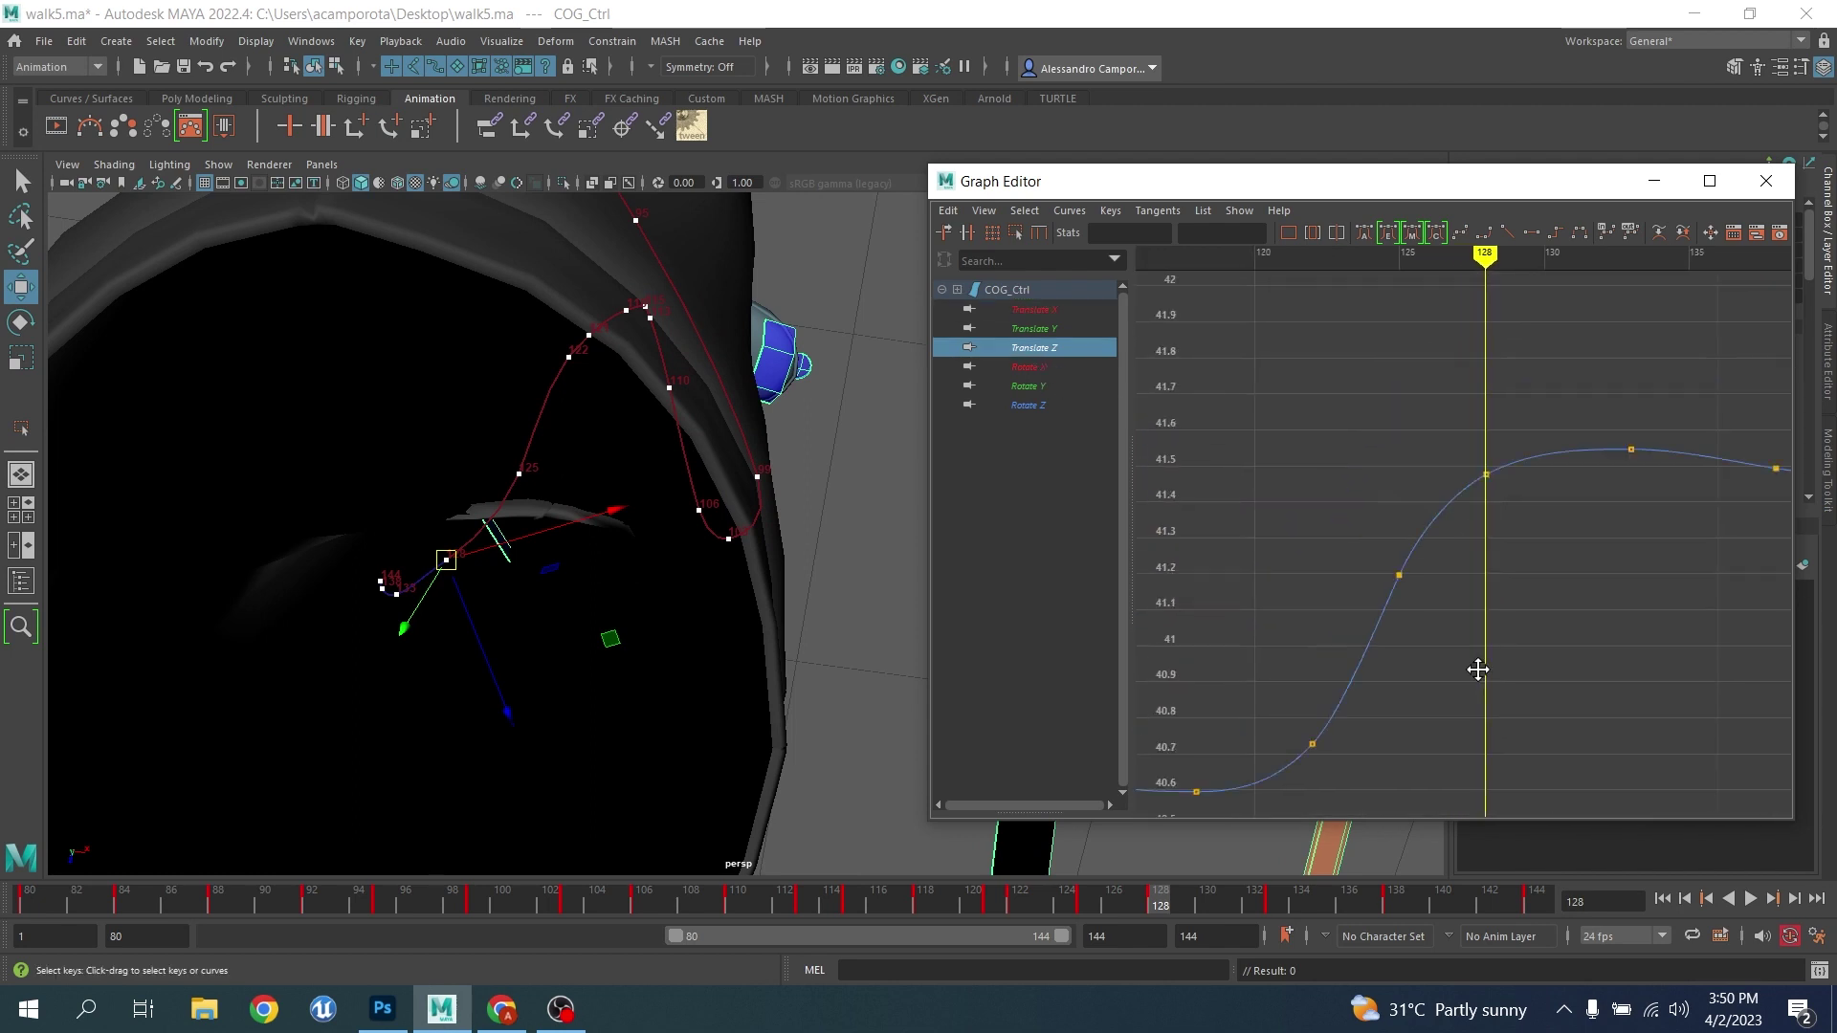
middle_click_drag(1529, 565, 1508, 537)
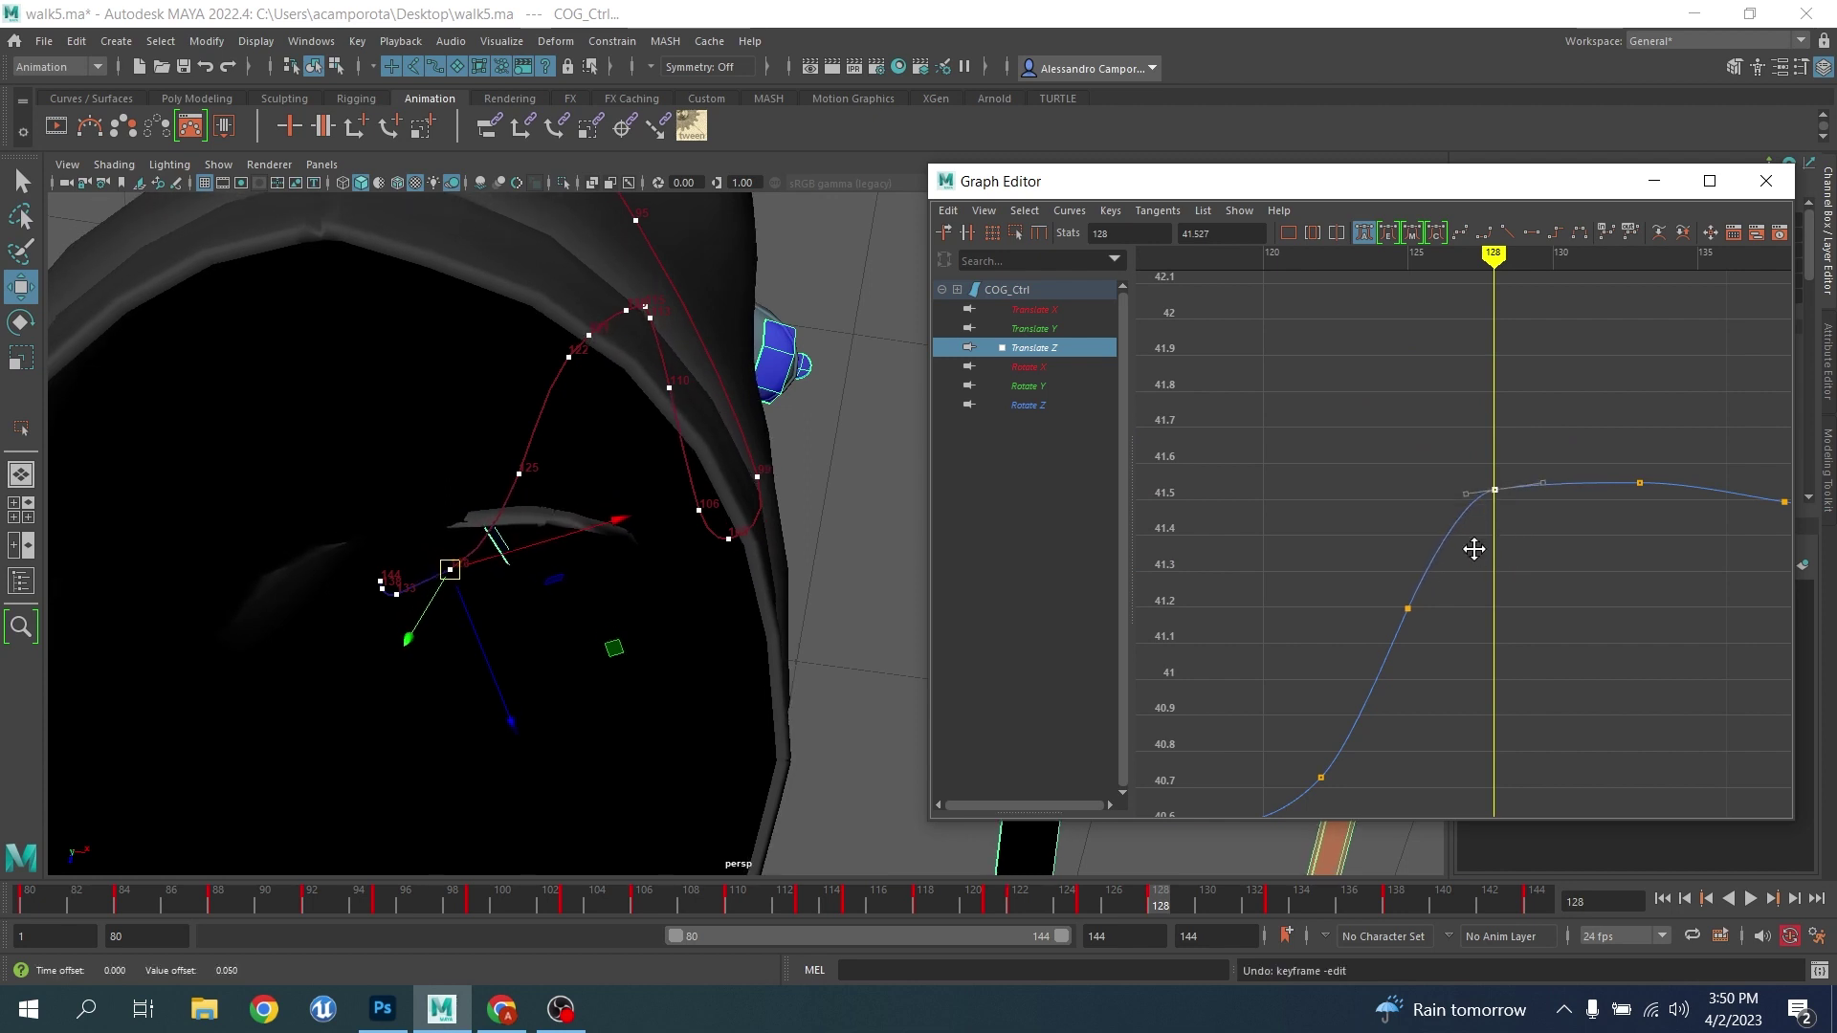
left_click_drag(1374, 549, 1427, 607)
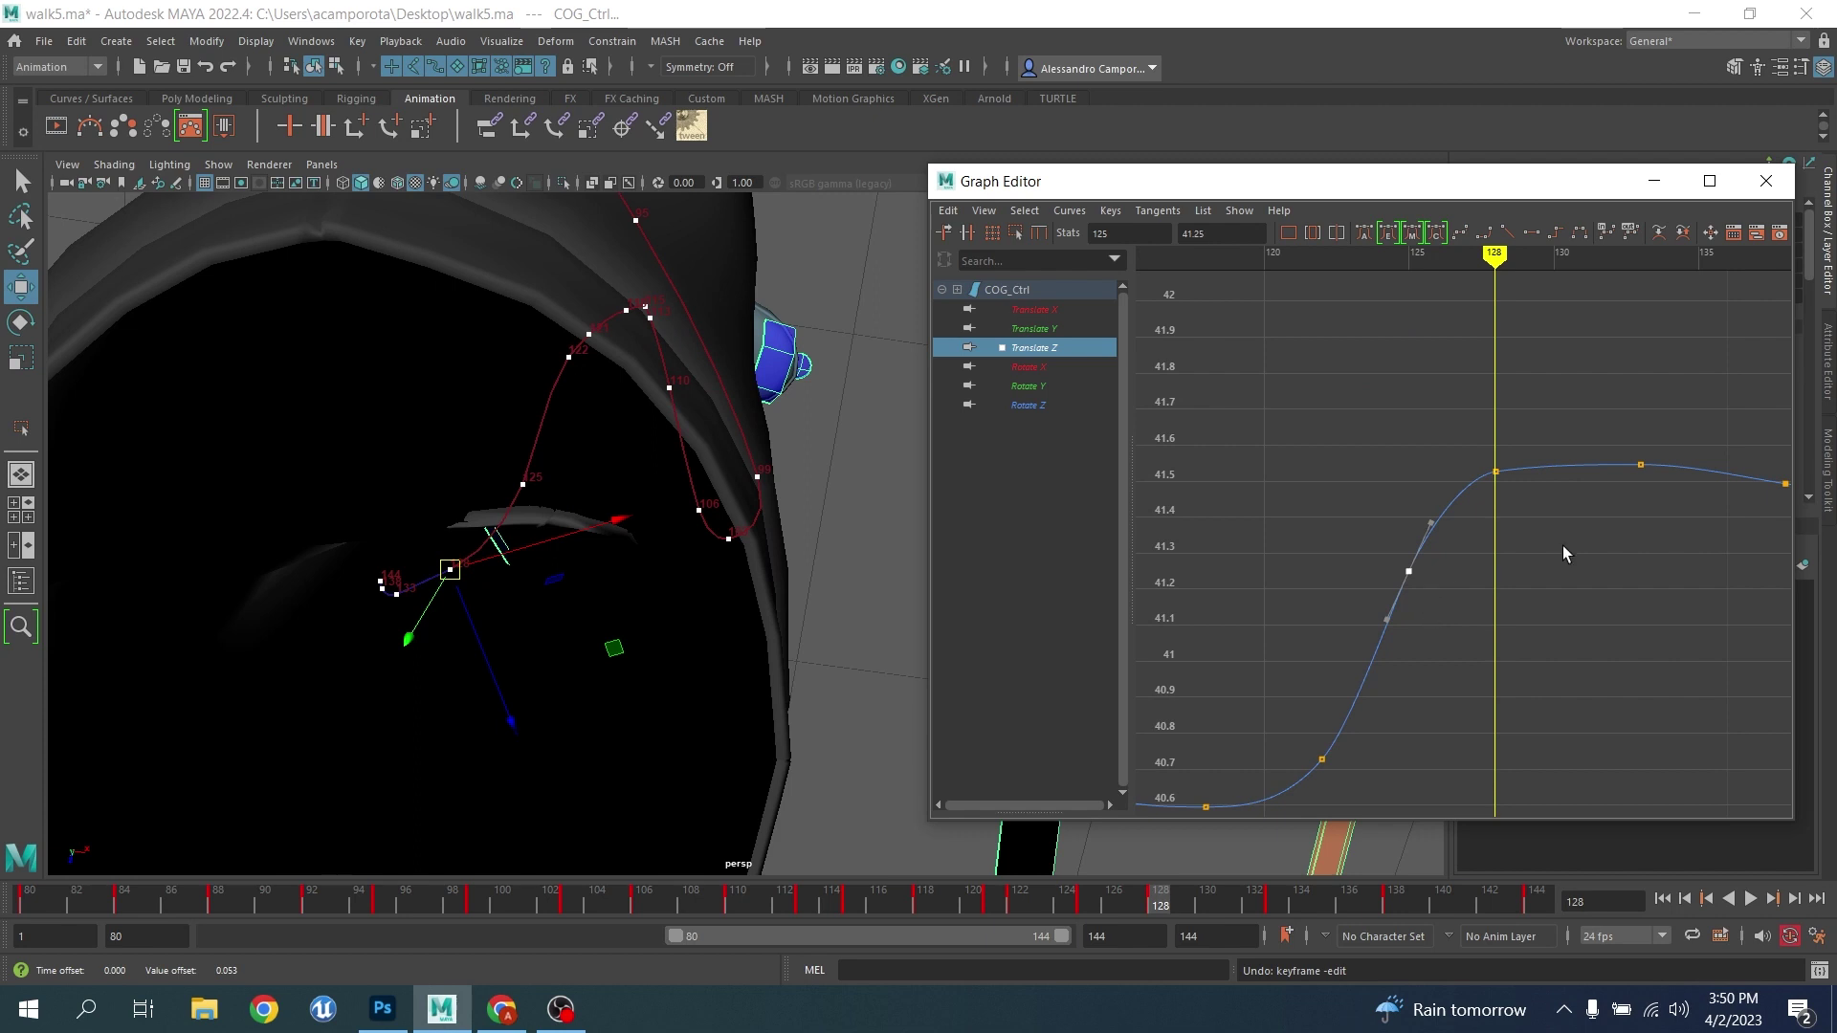
Try lowering the Translate Z key at frame 133 by about 0.05
middle_click_drag(1565, 554, 1471, 606, "alt")
left_click(1537, 501)
middle_click_drag(1538, 500, 1548, 584)
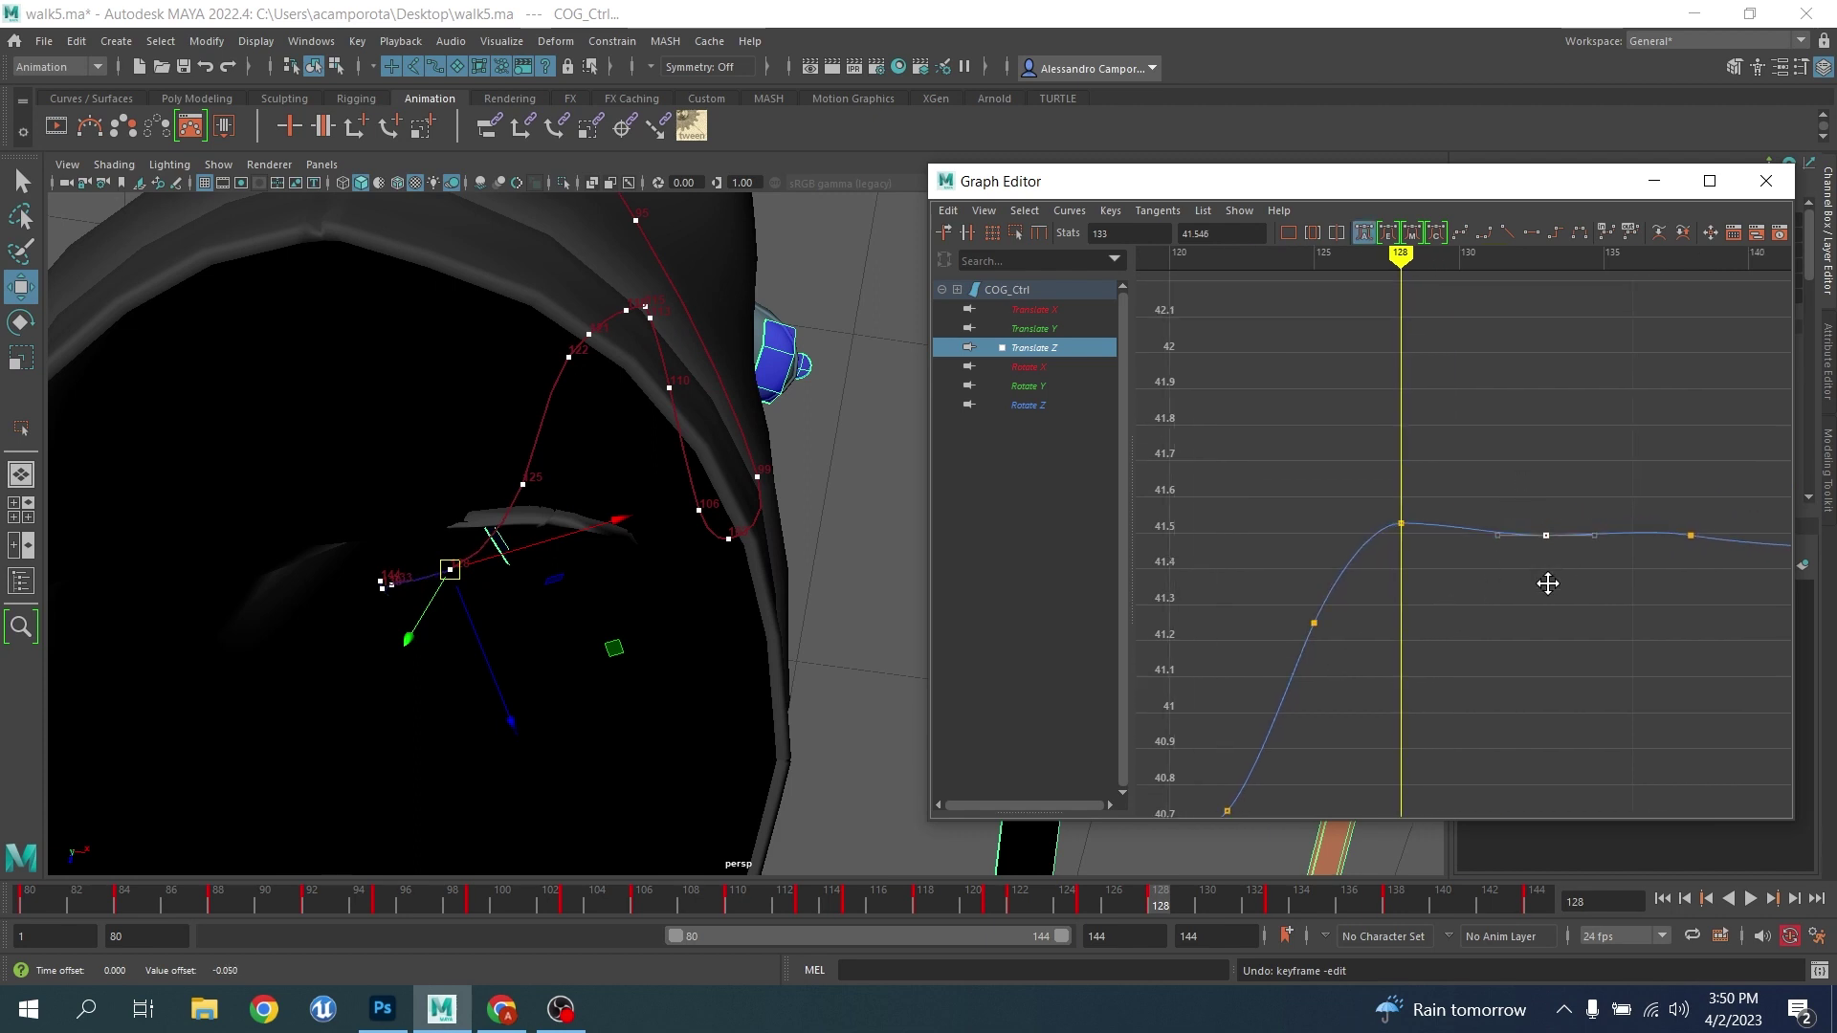
key("ctrl+z")
Move the Translate Z key from frame 128 to frame 129 and raise it to about 41.572
right_click_drag(1571, 599, 1523, 468, "alt+shift")
middle_click_drag(1523, 467, 1521, 468, "alt")
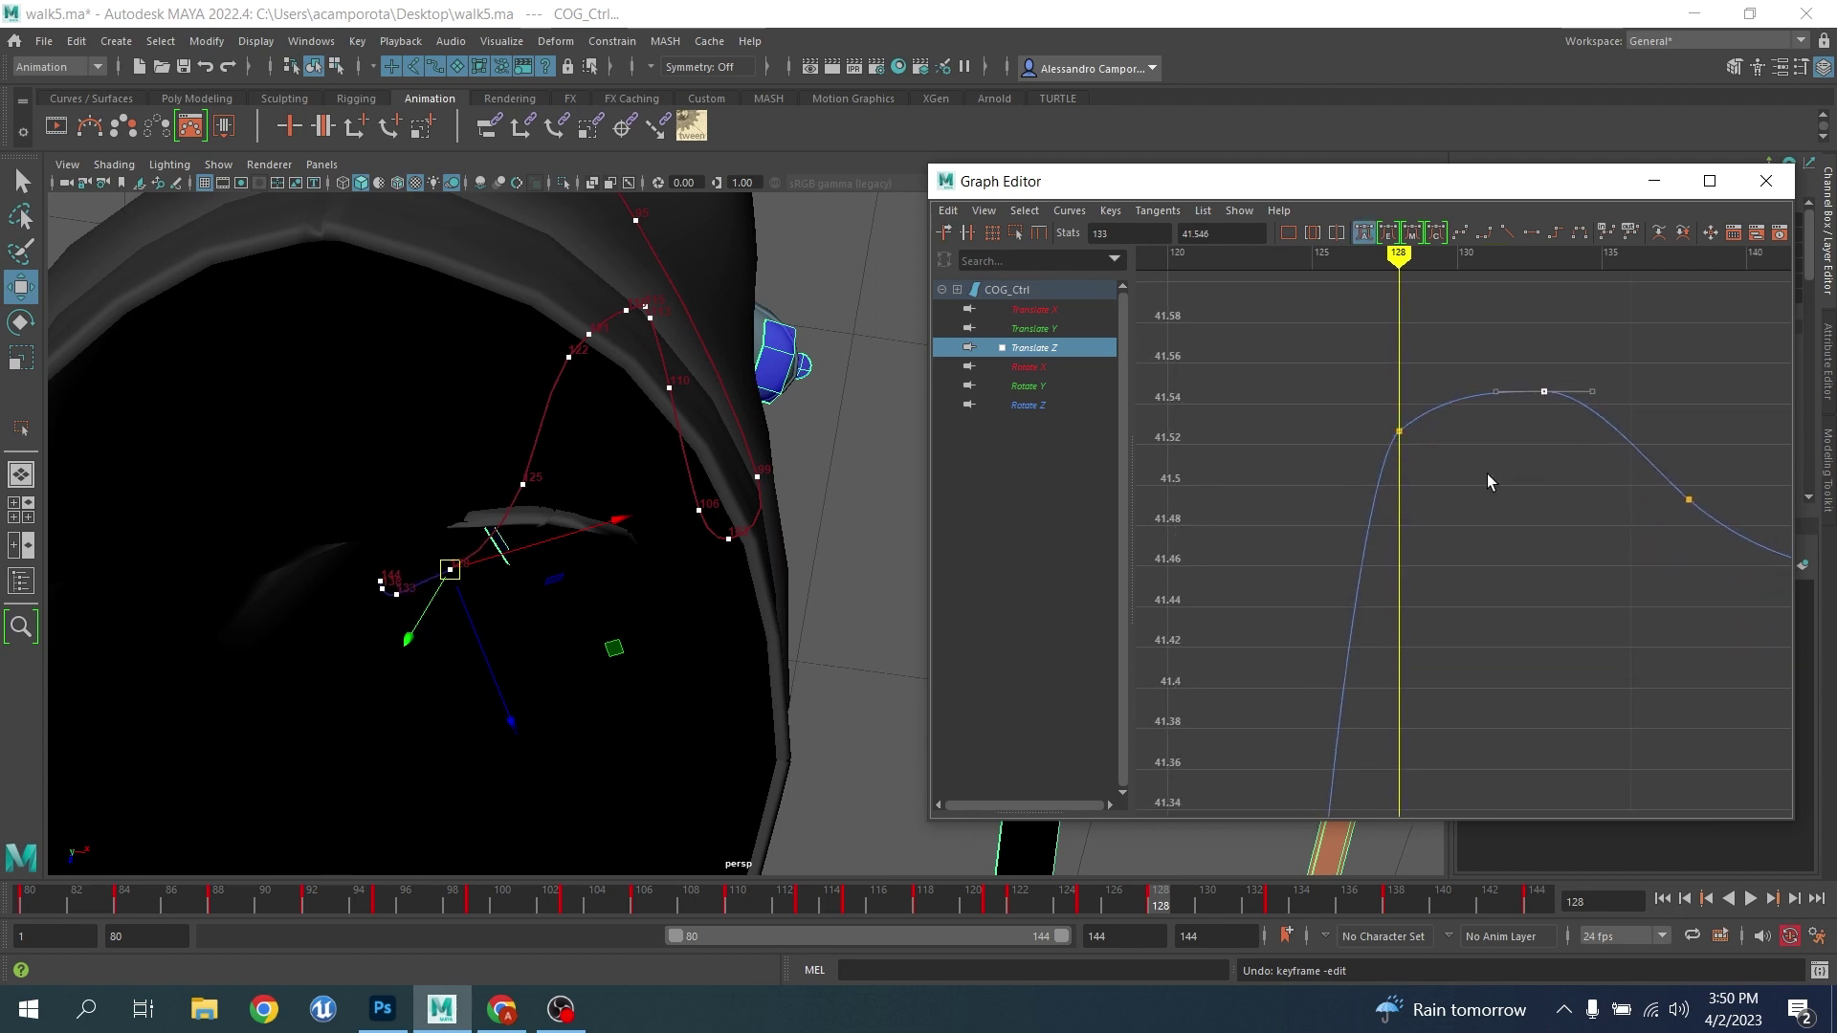
left_click_drag(1370, 406, 1421, 467)
middle_click_drag(1451, 463, 1450, 446)
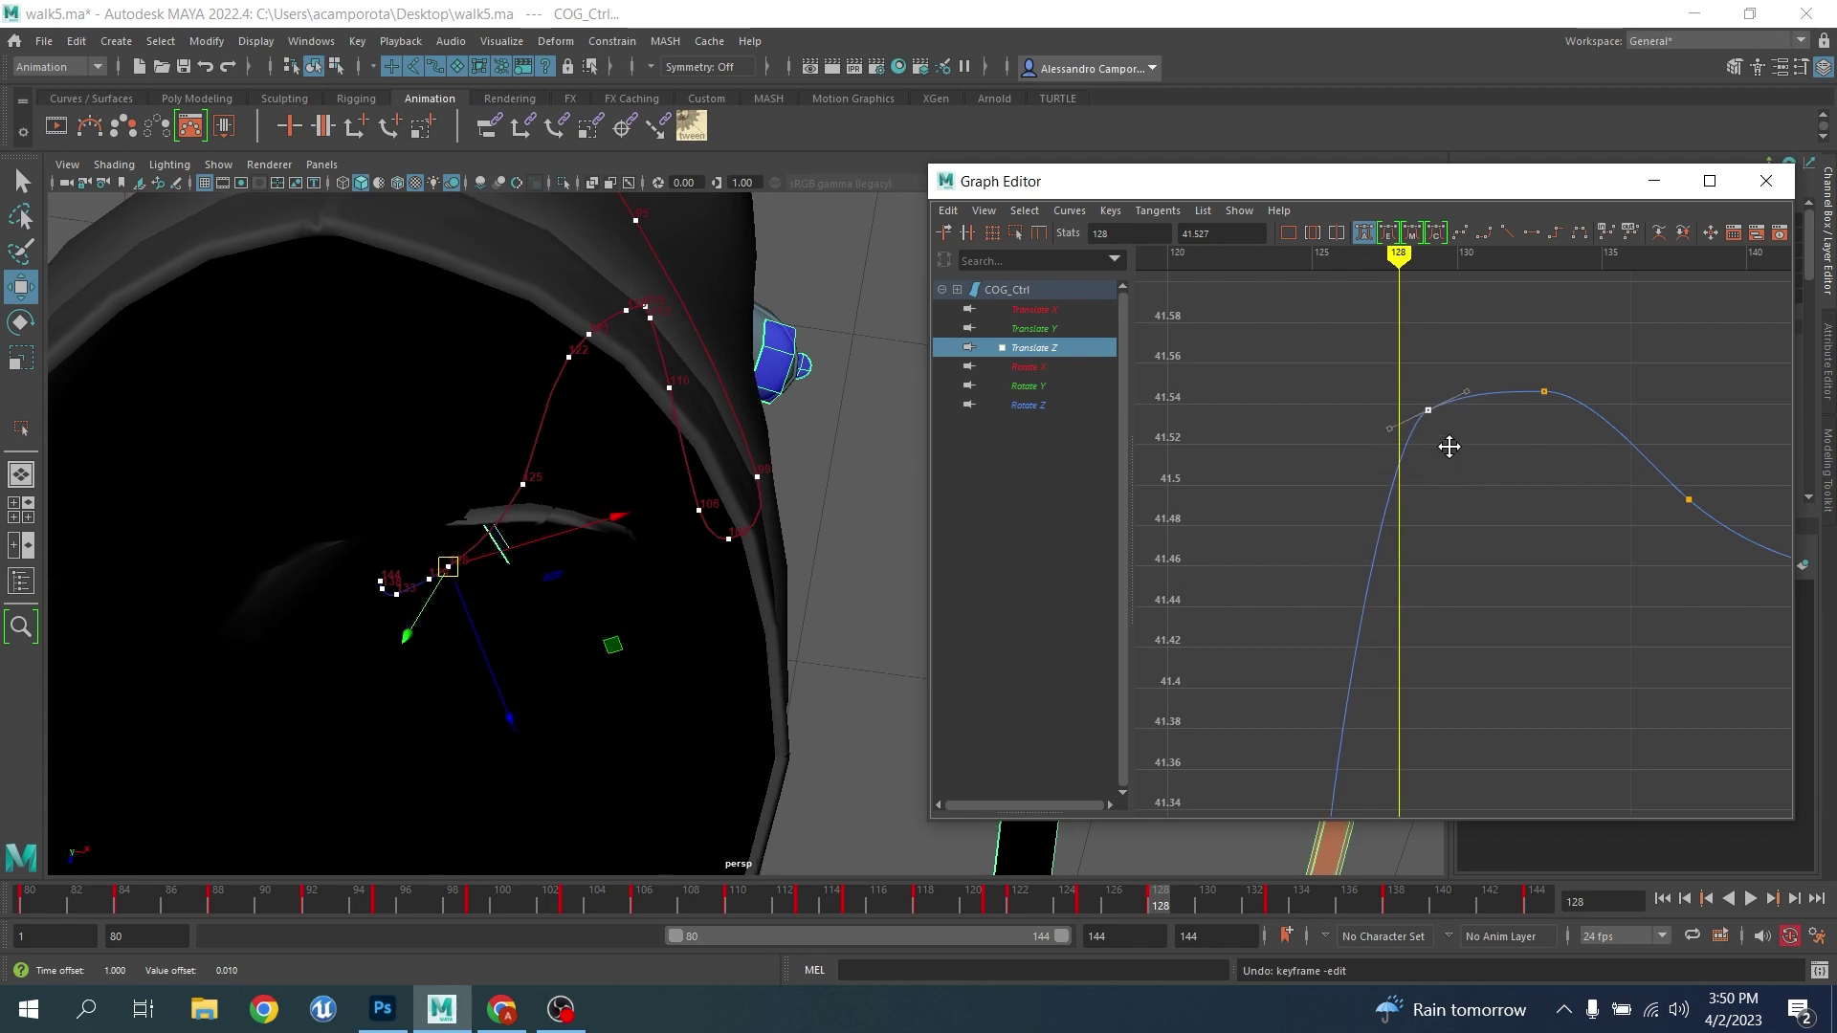
right_click_drag(1449, 450, 1546, 512, "alt")
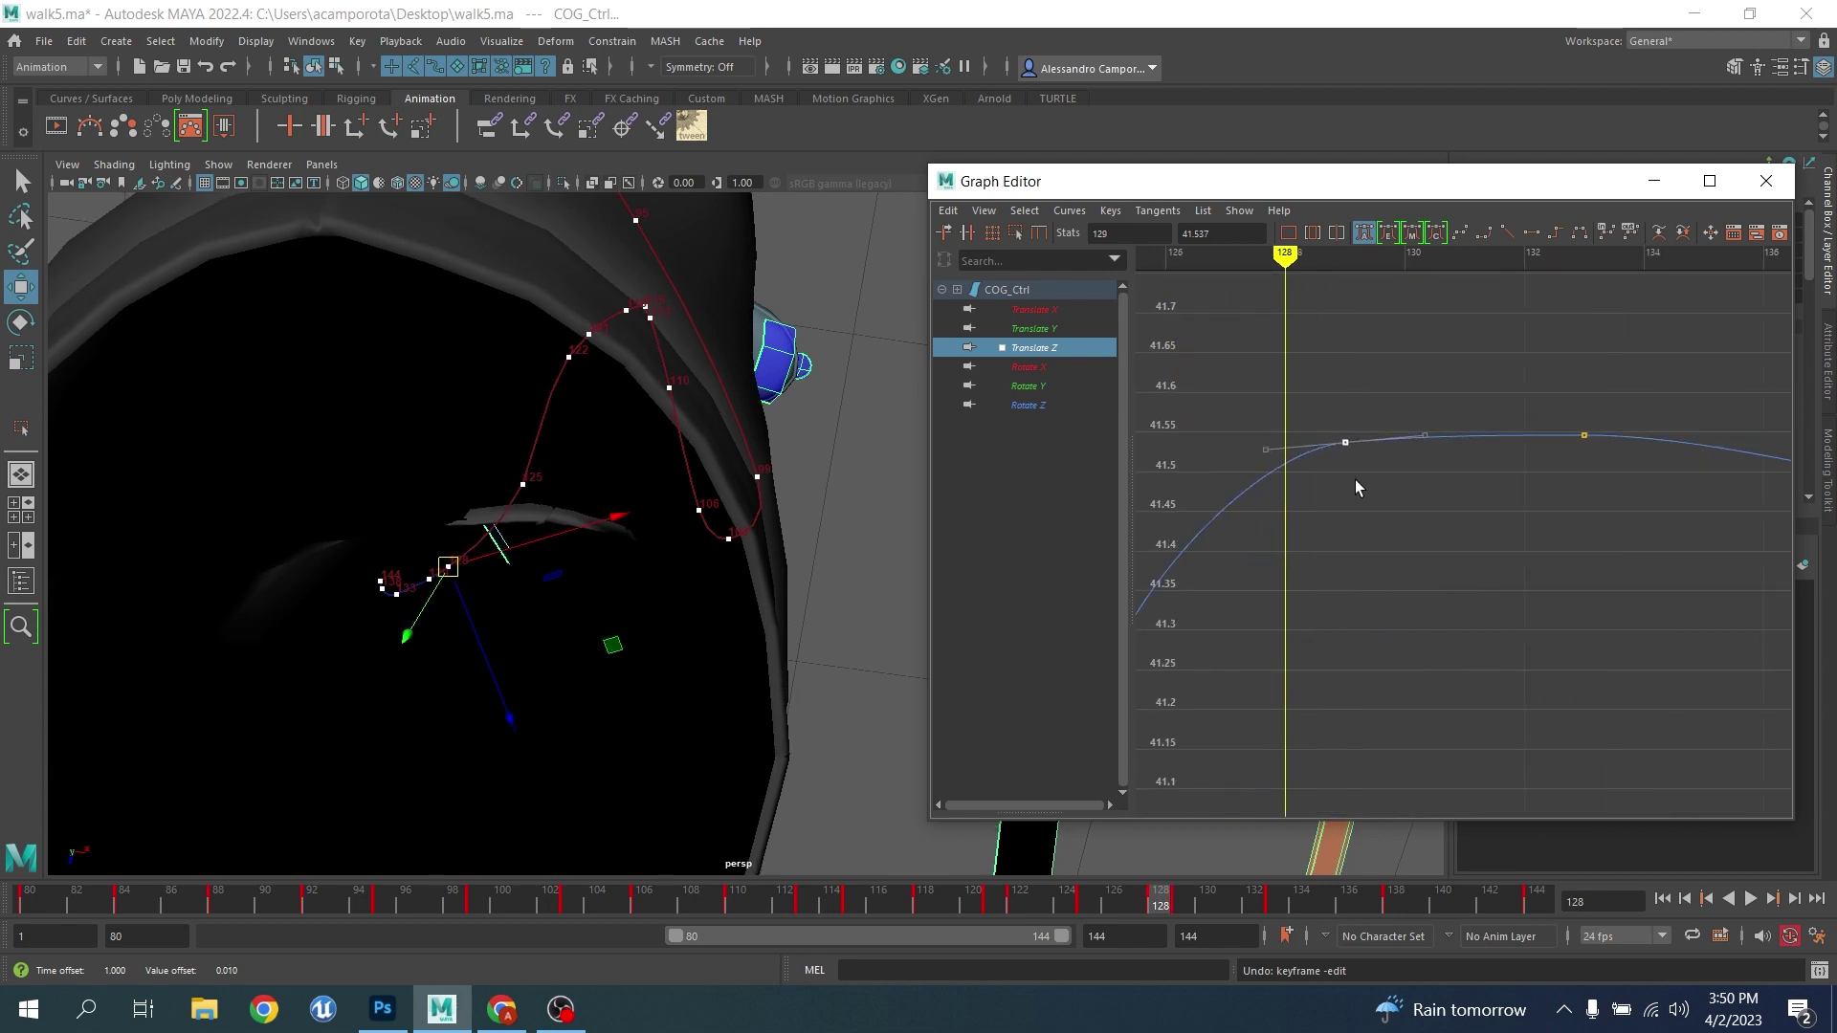
middle_click_drag(1354, 479, 1355, 484)
middle_click_drag(1619, 517, 1614, 518)
key("period")
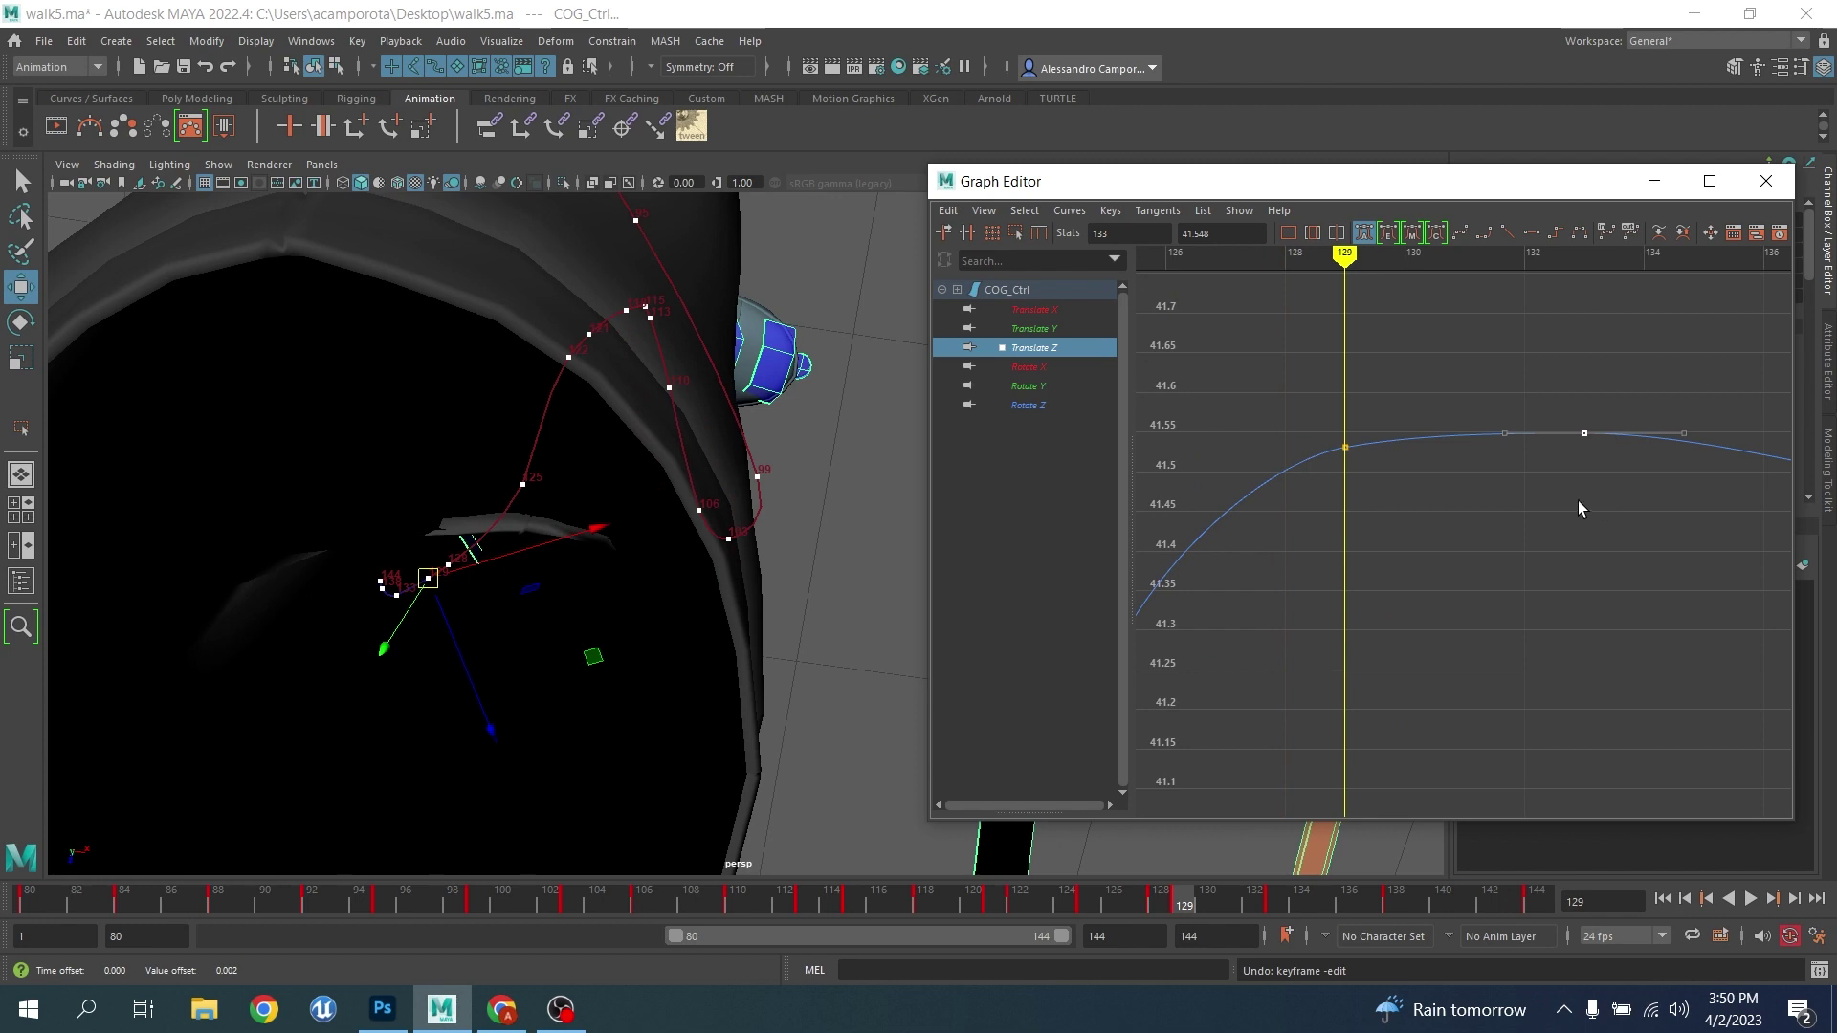
left_click_drag(1327, 453, 1377, 498)
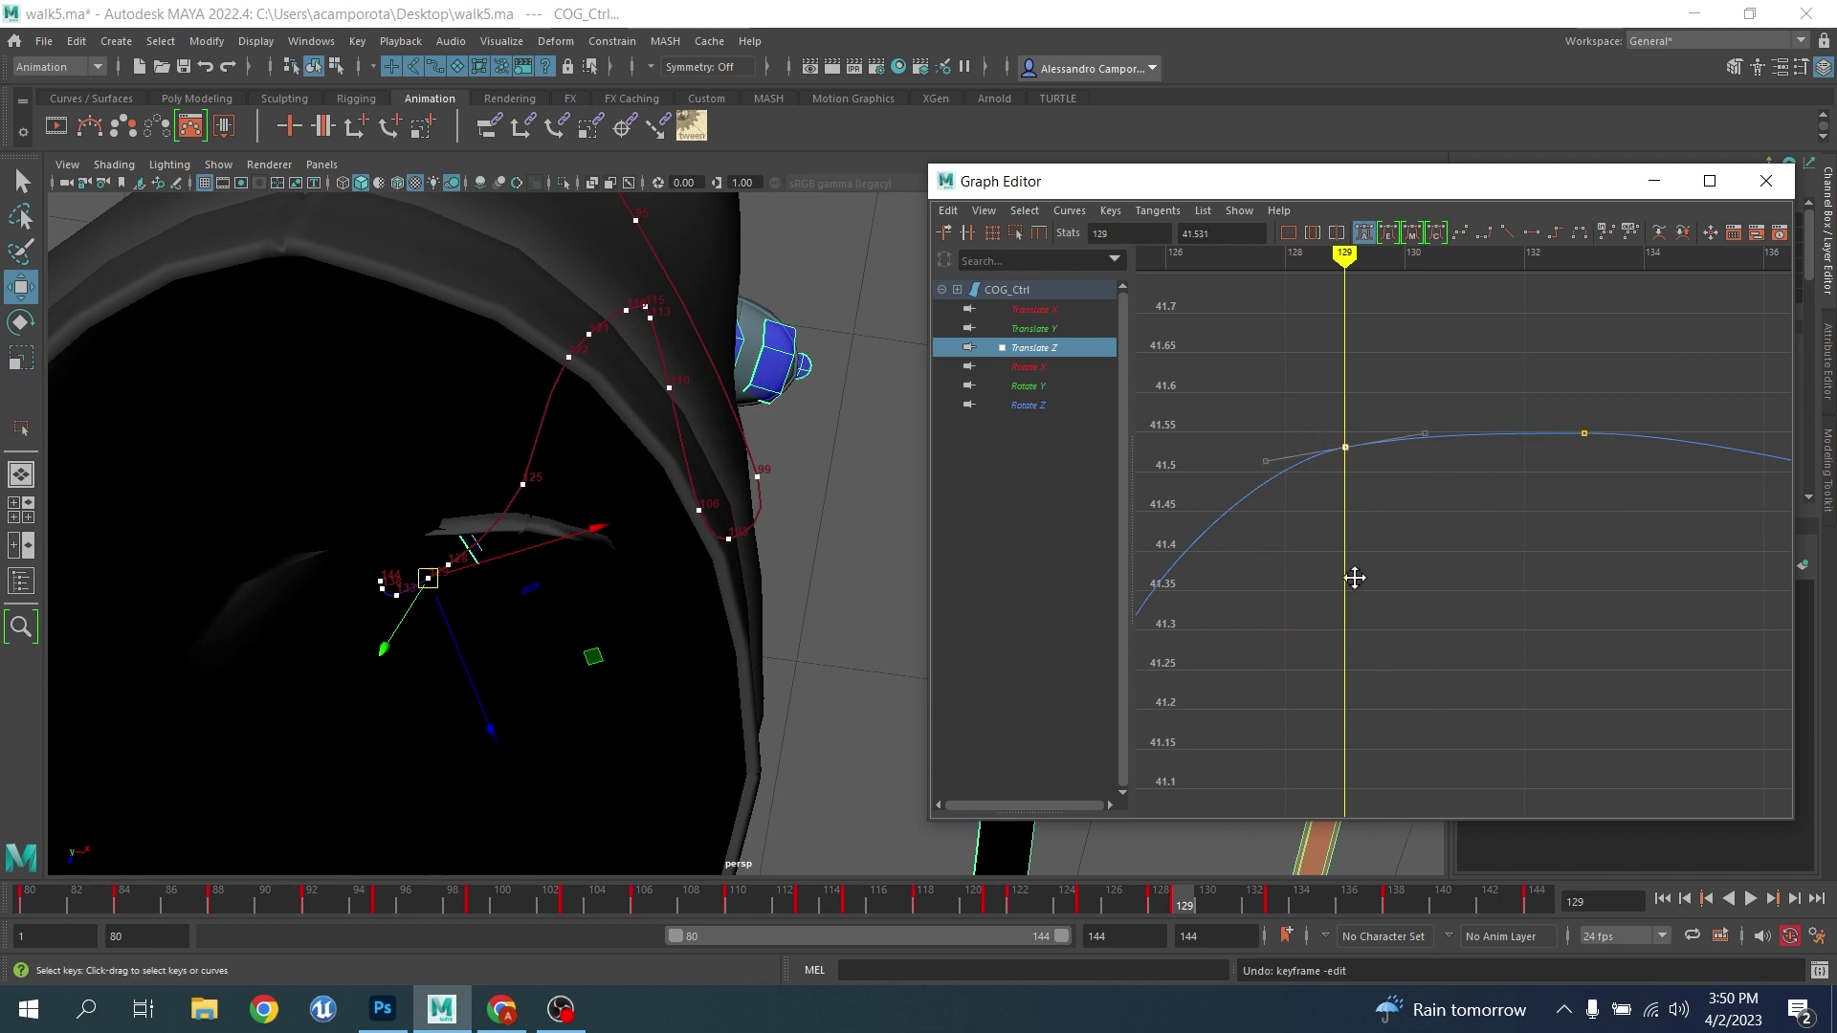
middle_click_drag(1355, 578, 1354, 541)
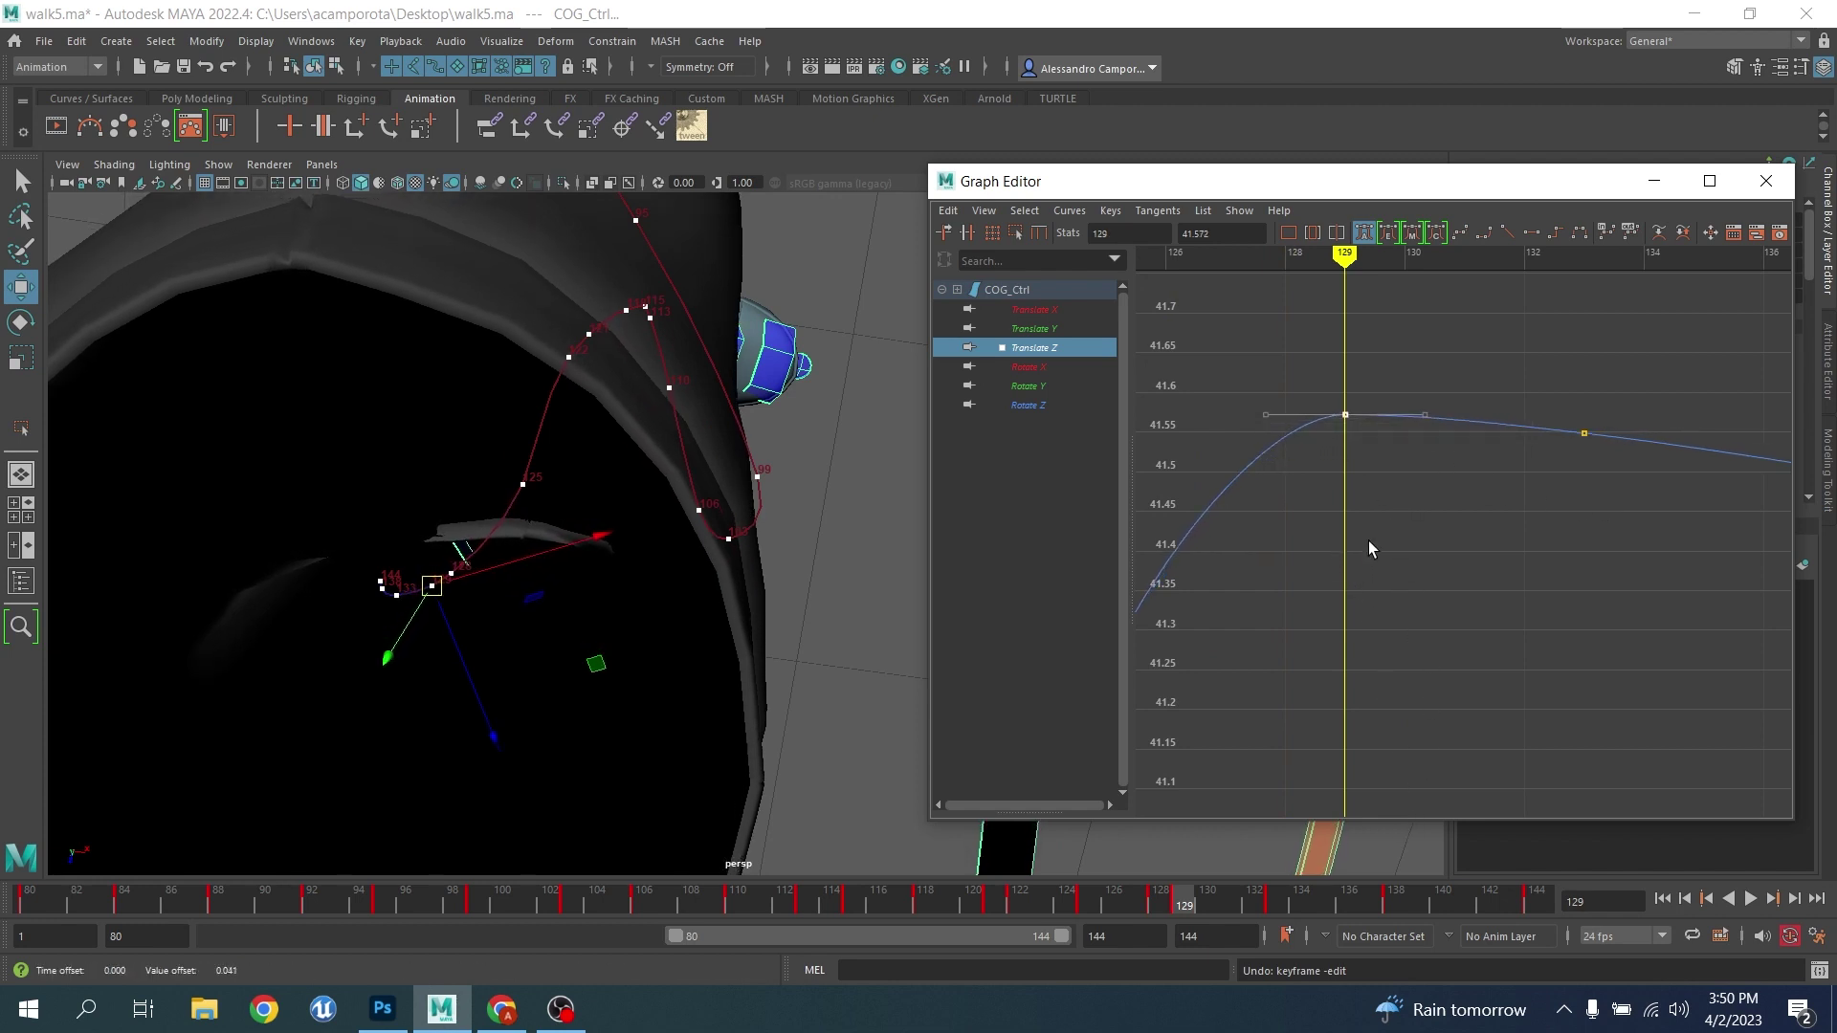
Delete the Translate Z key at frame 133 and lengthen the flat tangent of the key at frame 129
left_click_drag(1641, 517, 1642, 517)
key("Delete")
right_click_drag(1639, 507, 1375, 387, "alt")
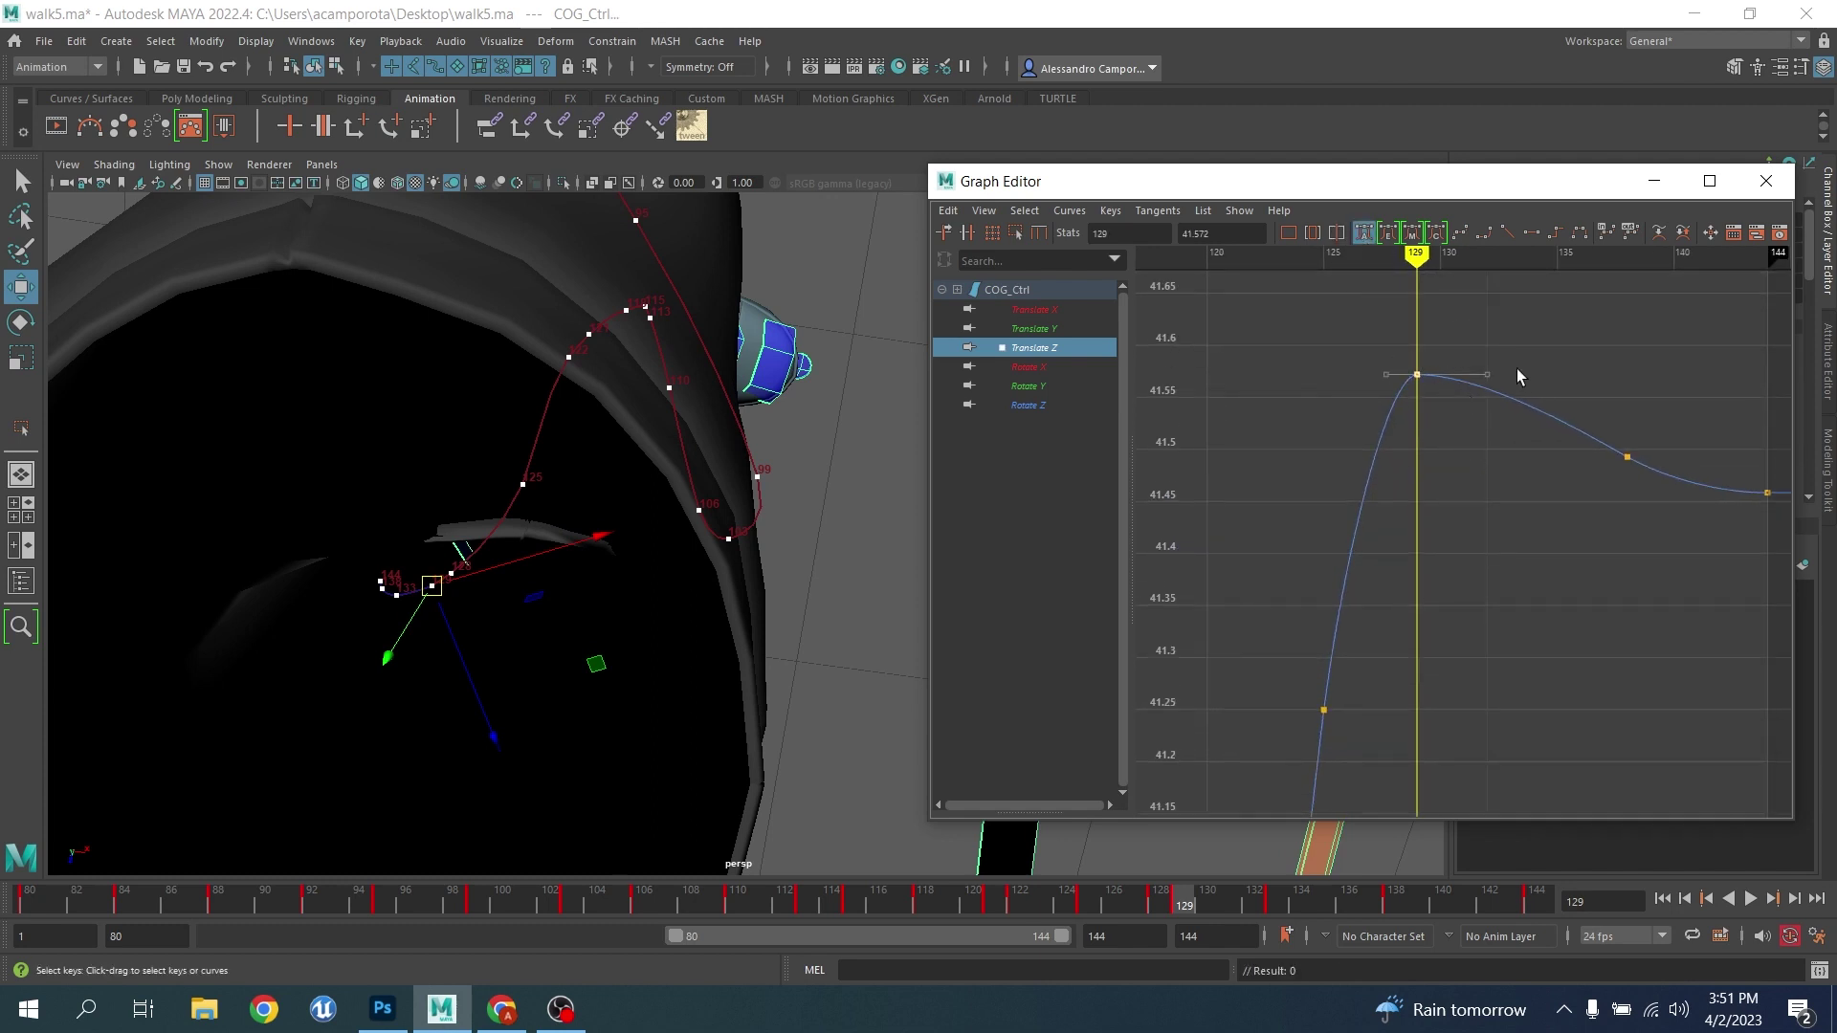
middle_click_drag(1533, 404, 1539, 396)
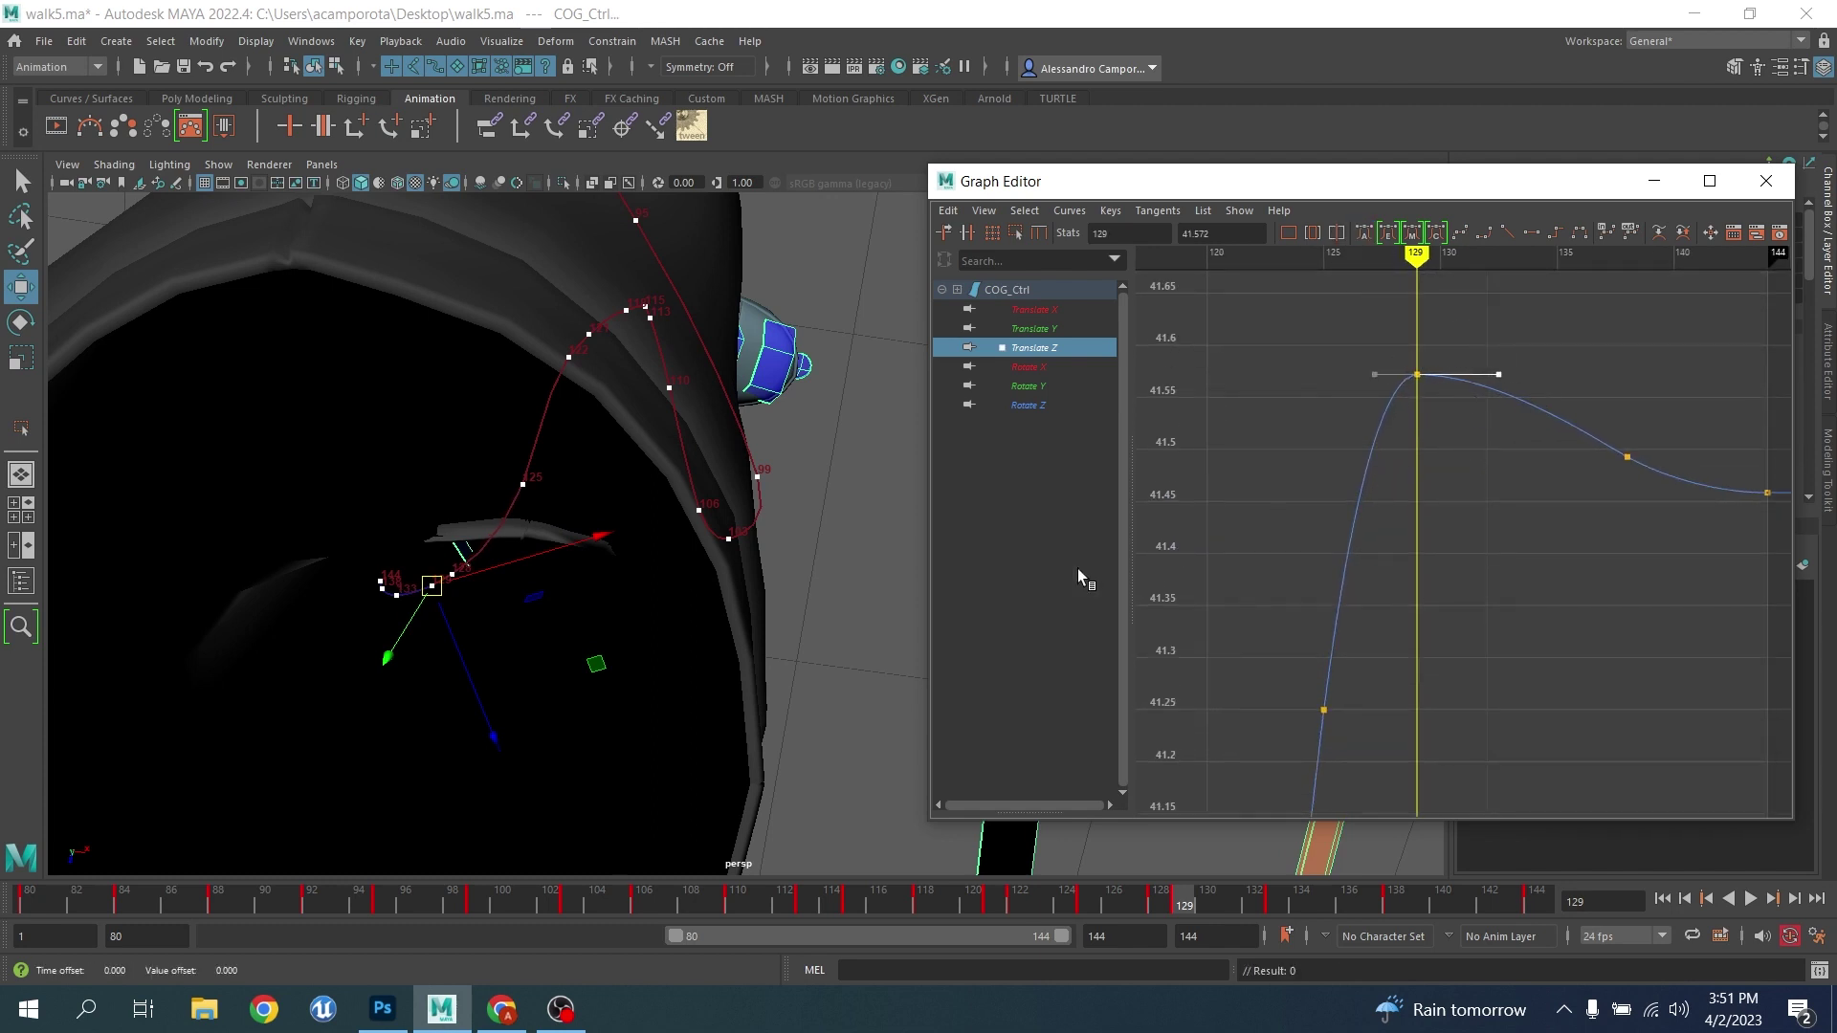
Go to frame 115 and insert a key on the Translate Z curve there
middle_click_drag(686, 373, 745, 523, "alt")
left_click_drag(797, 905, 854, 905)
right_click_drag(1372, 478, 1362, 636, "alt")
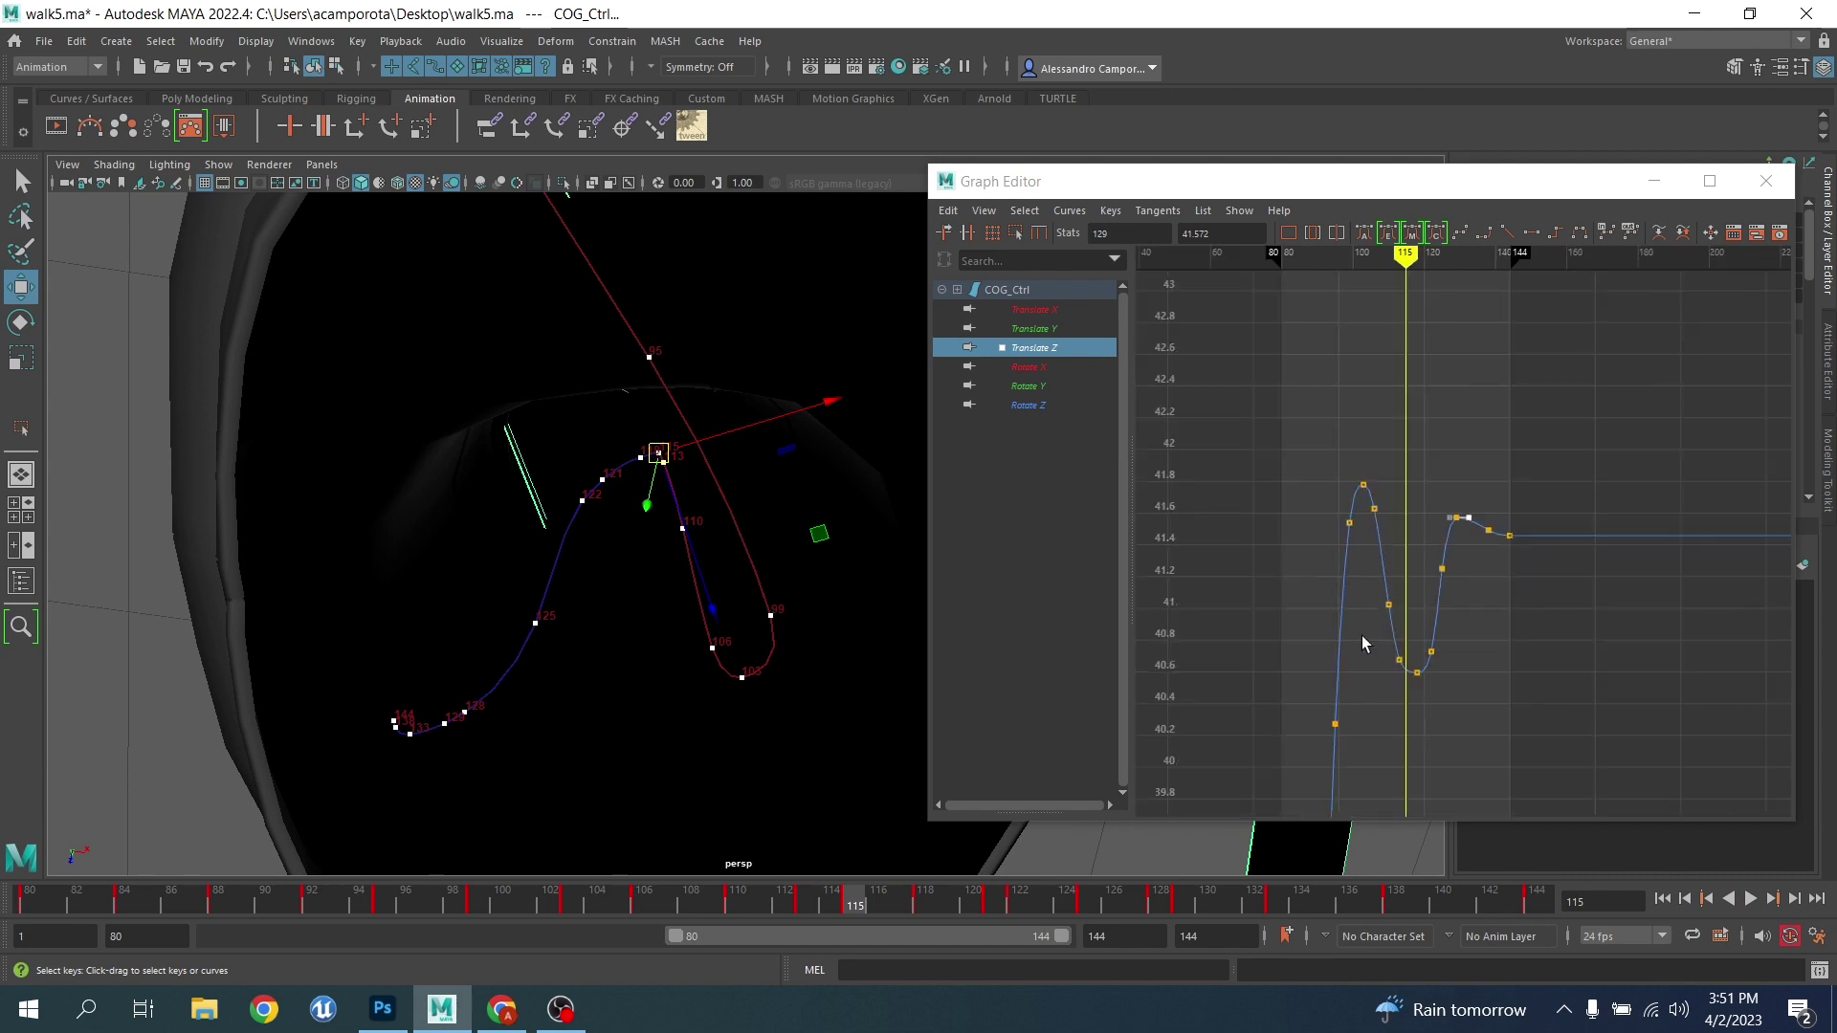
middle_click_drag(1362, 635, 1435, 474, "alt")
right_click_drag(1435, 474, 1616, 525, "alt+shift")
middle_click_drag(1616, 525, 1445, 574, "alt")
right_click_drag(1444, 574, 1454, 572, "alt")
middle_click_drag(1350, 556, 1423, 545, "alt")
scroll(1422, 547, "up", 2)
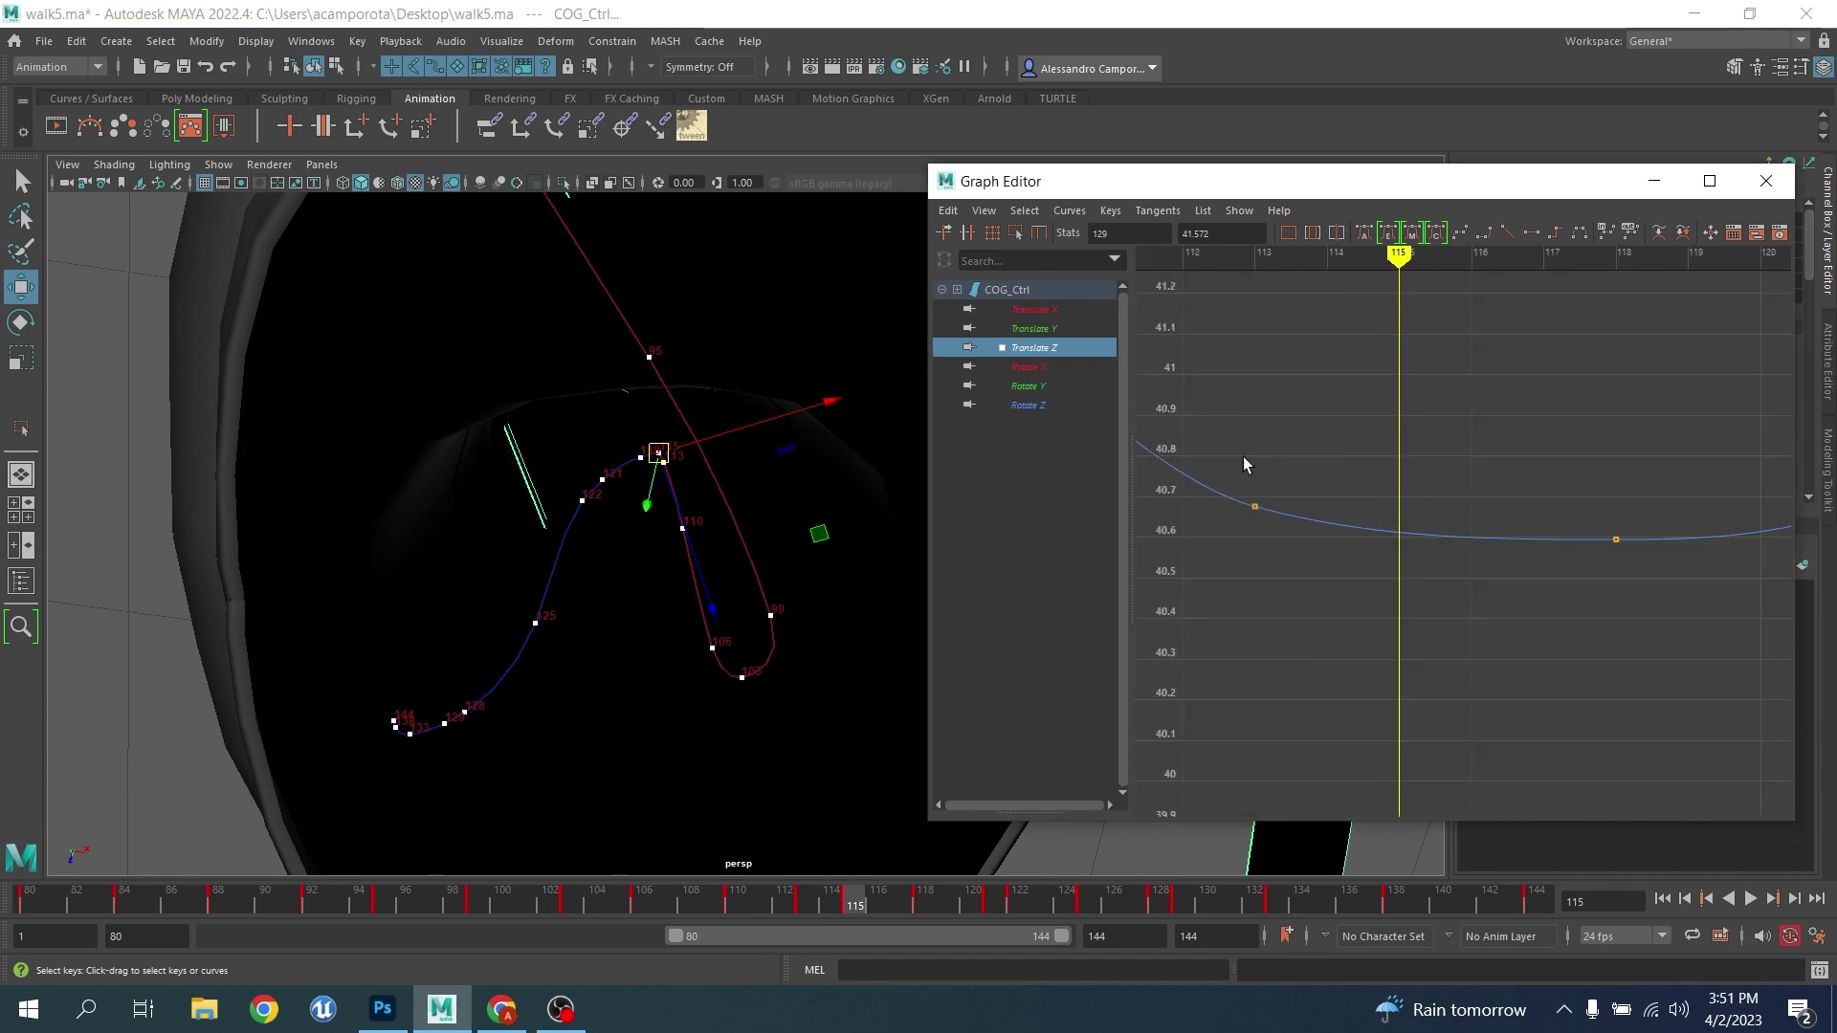
left_click(1468, 488)
left_click(1421, 535)
right_click(1422, 534)
left_click(1470, 537)
Try raising the Translate Z key at frame 113 slightly
left_click_drag(1312, 469, 1236, 541)
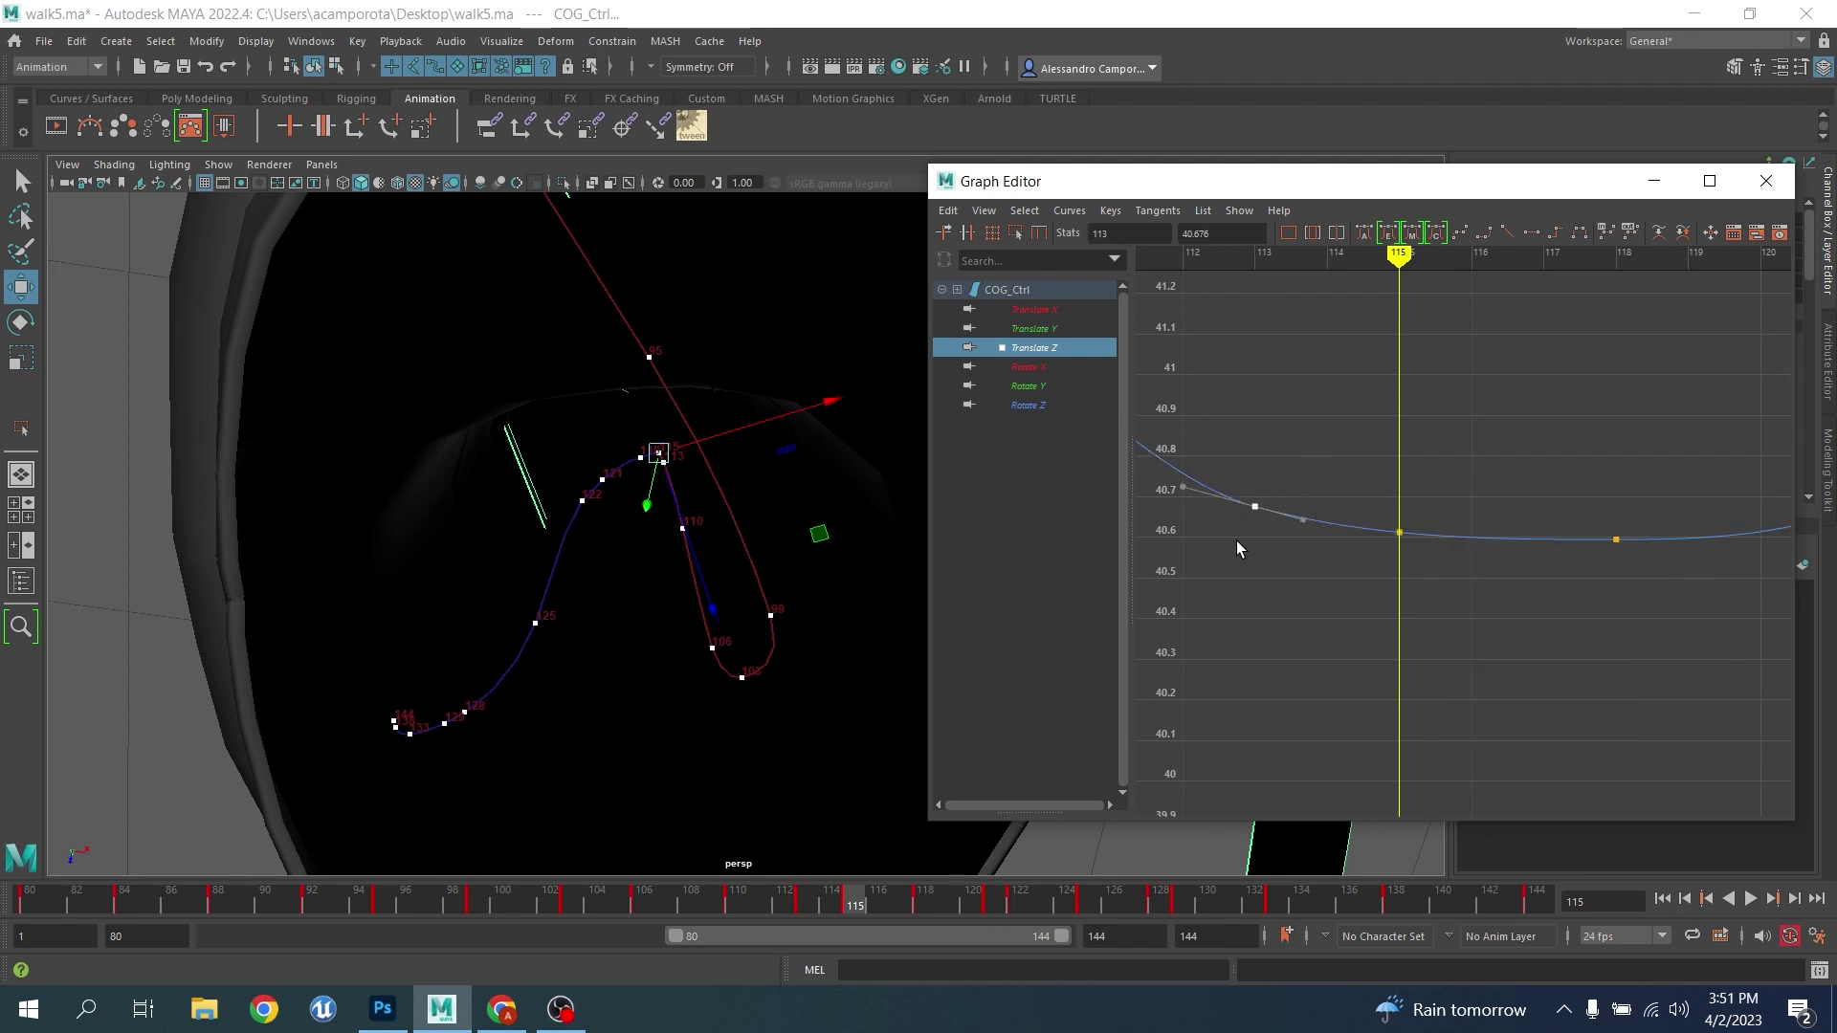
middle_click_drag(1236, 541, 1232, 528)
key("ctrl+z")
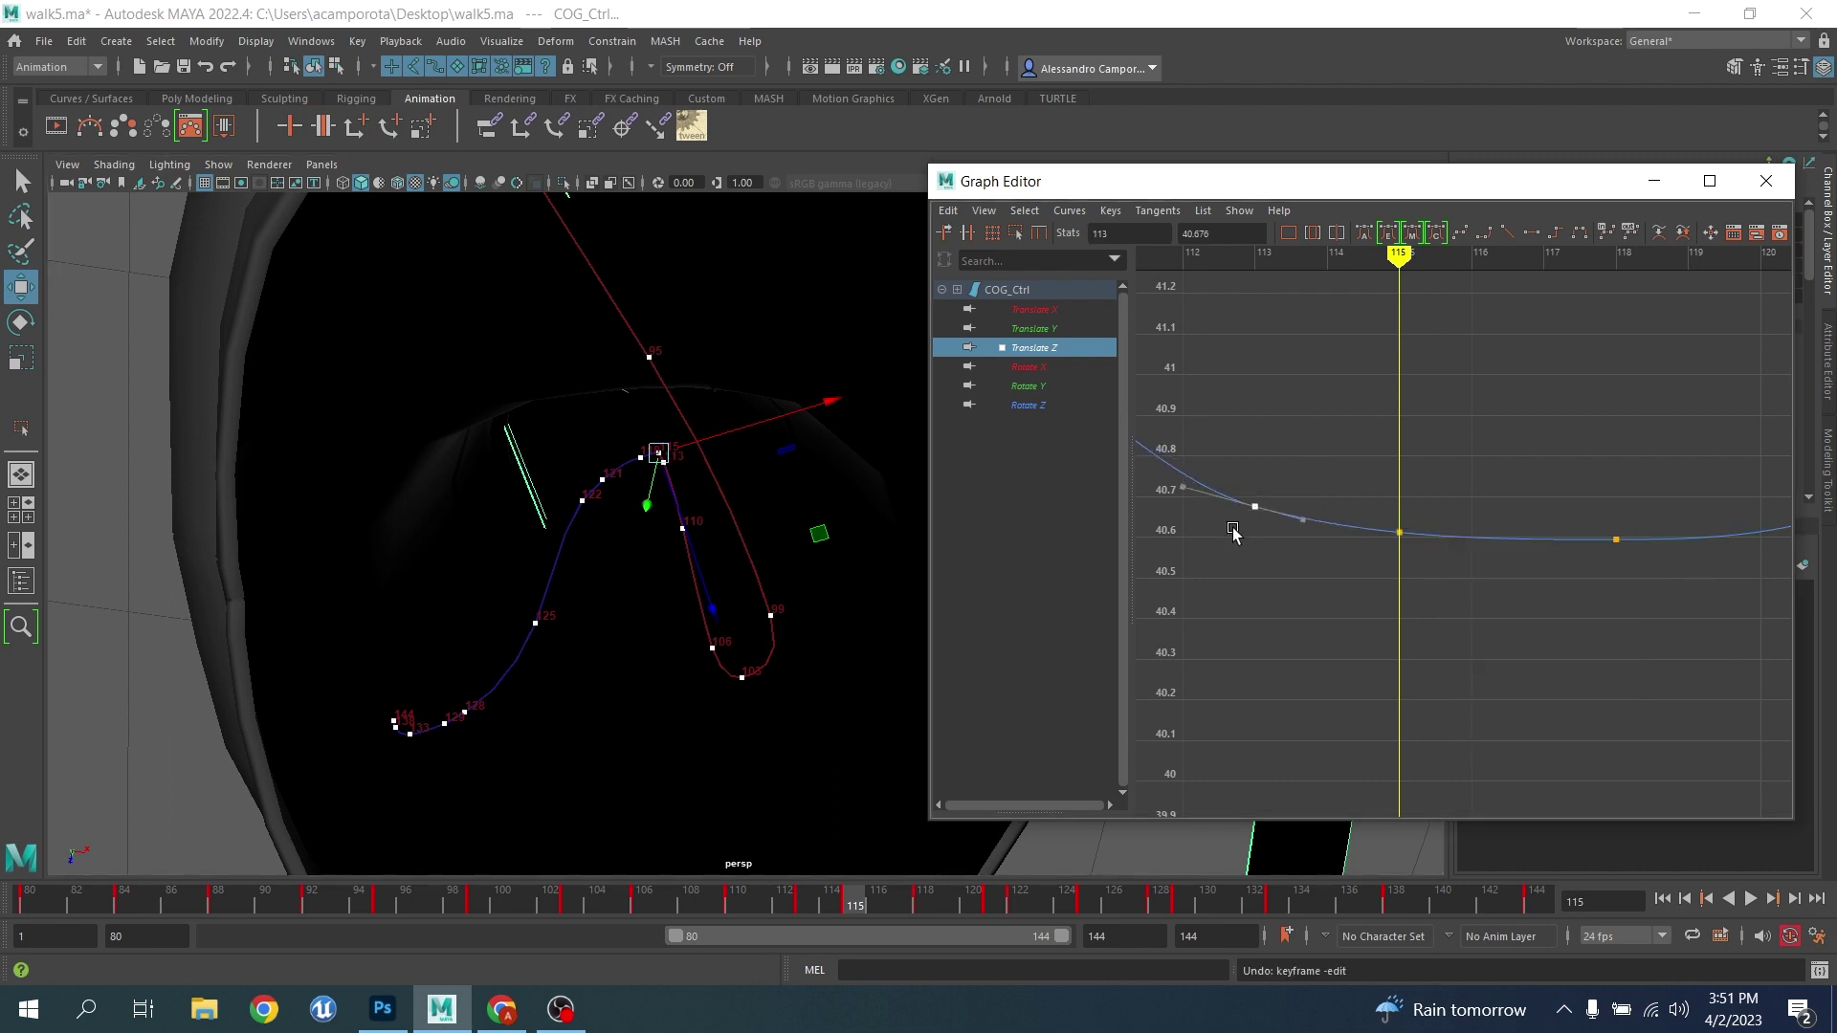
Undo the last move of the Translate Z key at frame 113 and its selection
key("ctrl+z")
key("ctrl+z")
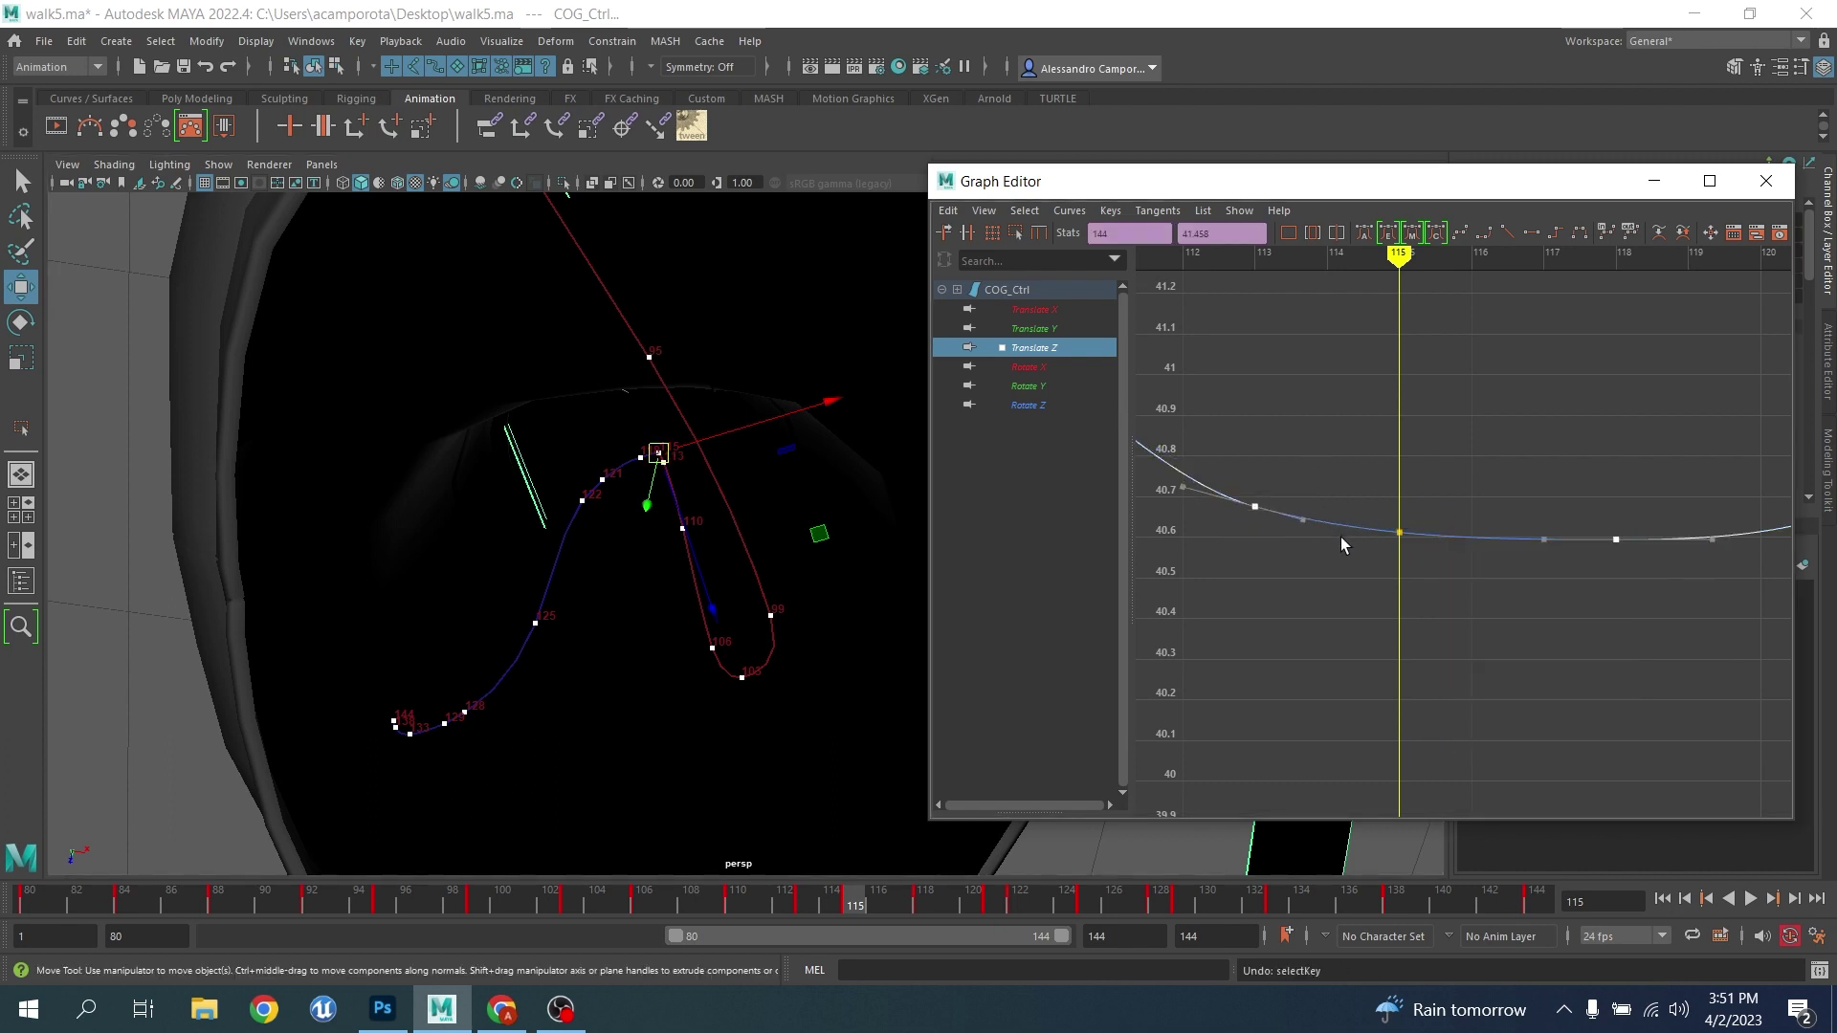
Go to frame 113 and insert a key on the Translate X curve there
left_click(1041, 312)
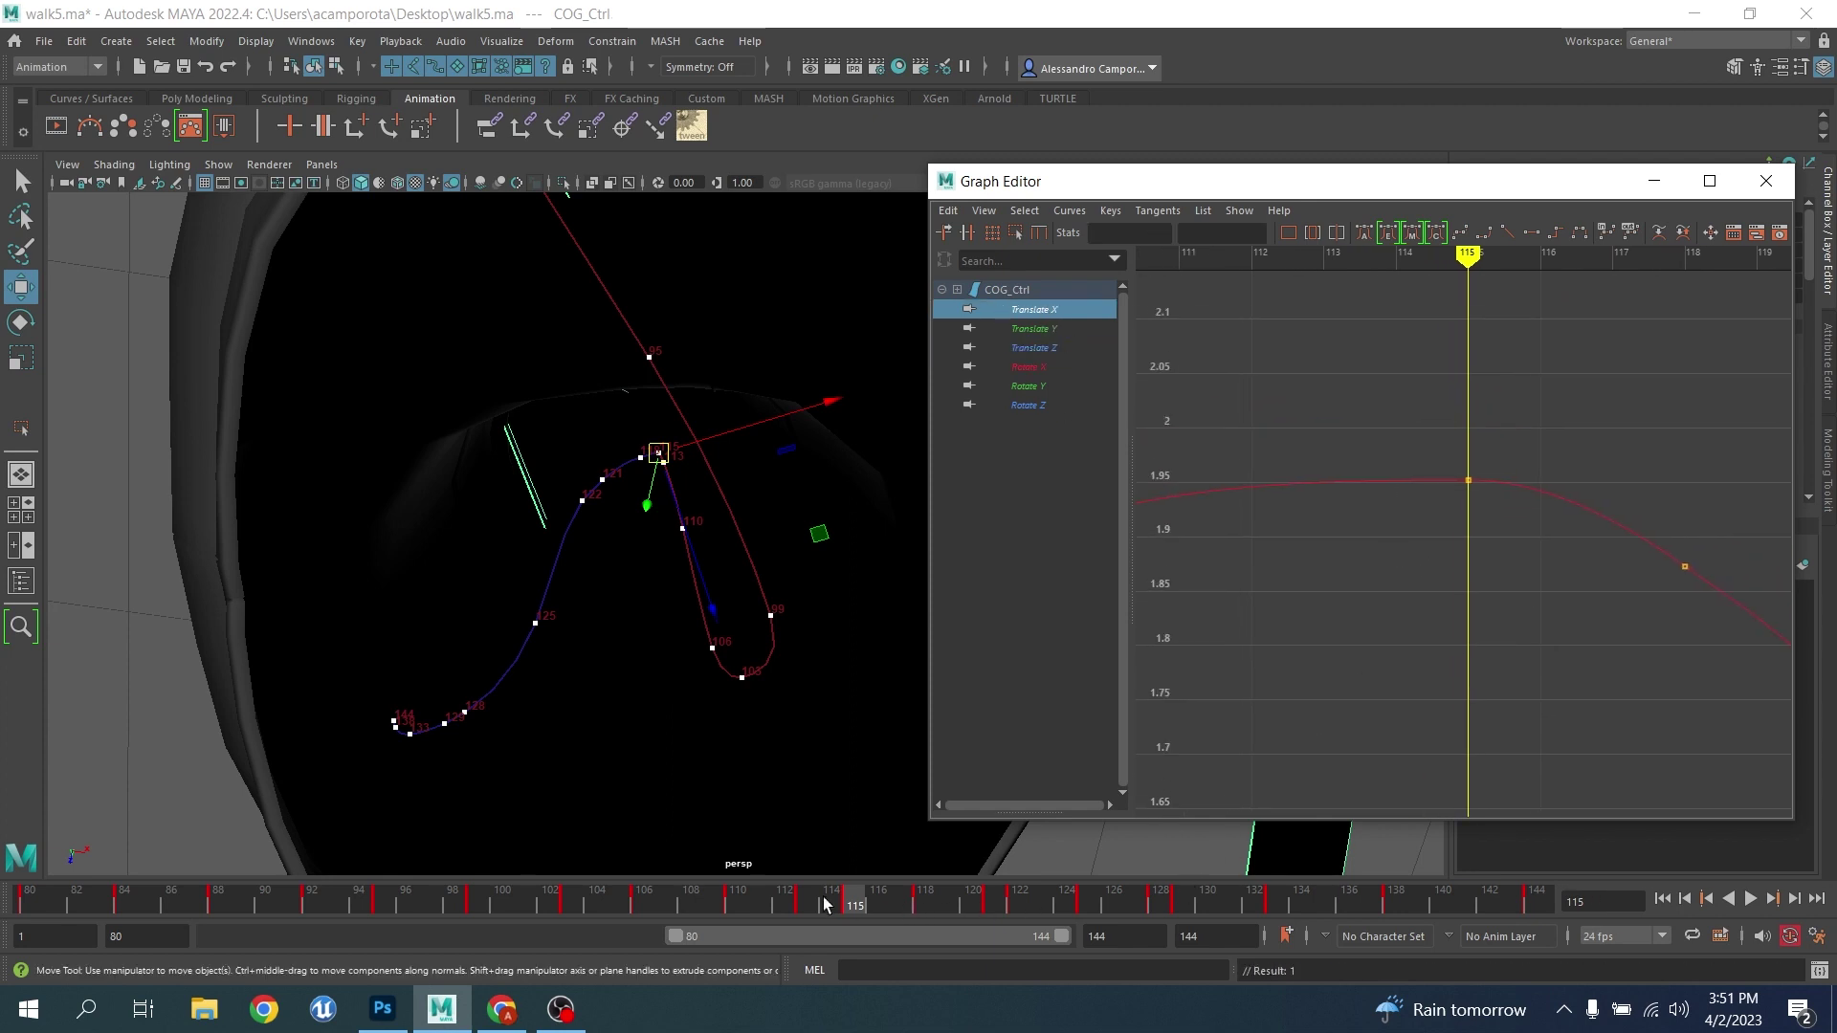
left_click_drag(825, 904, 812, 902)
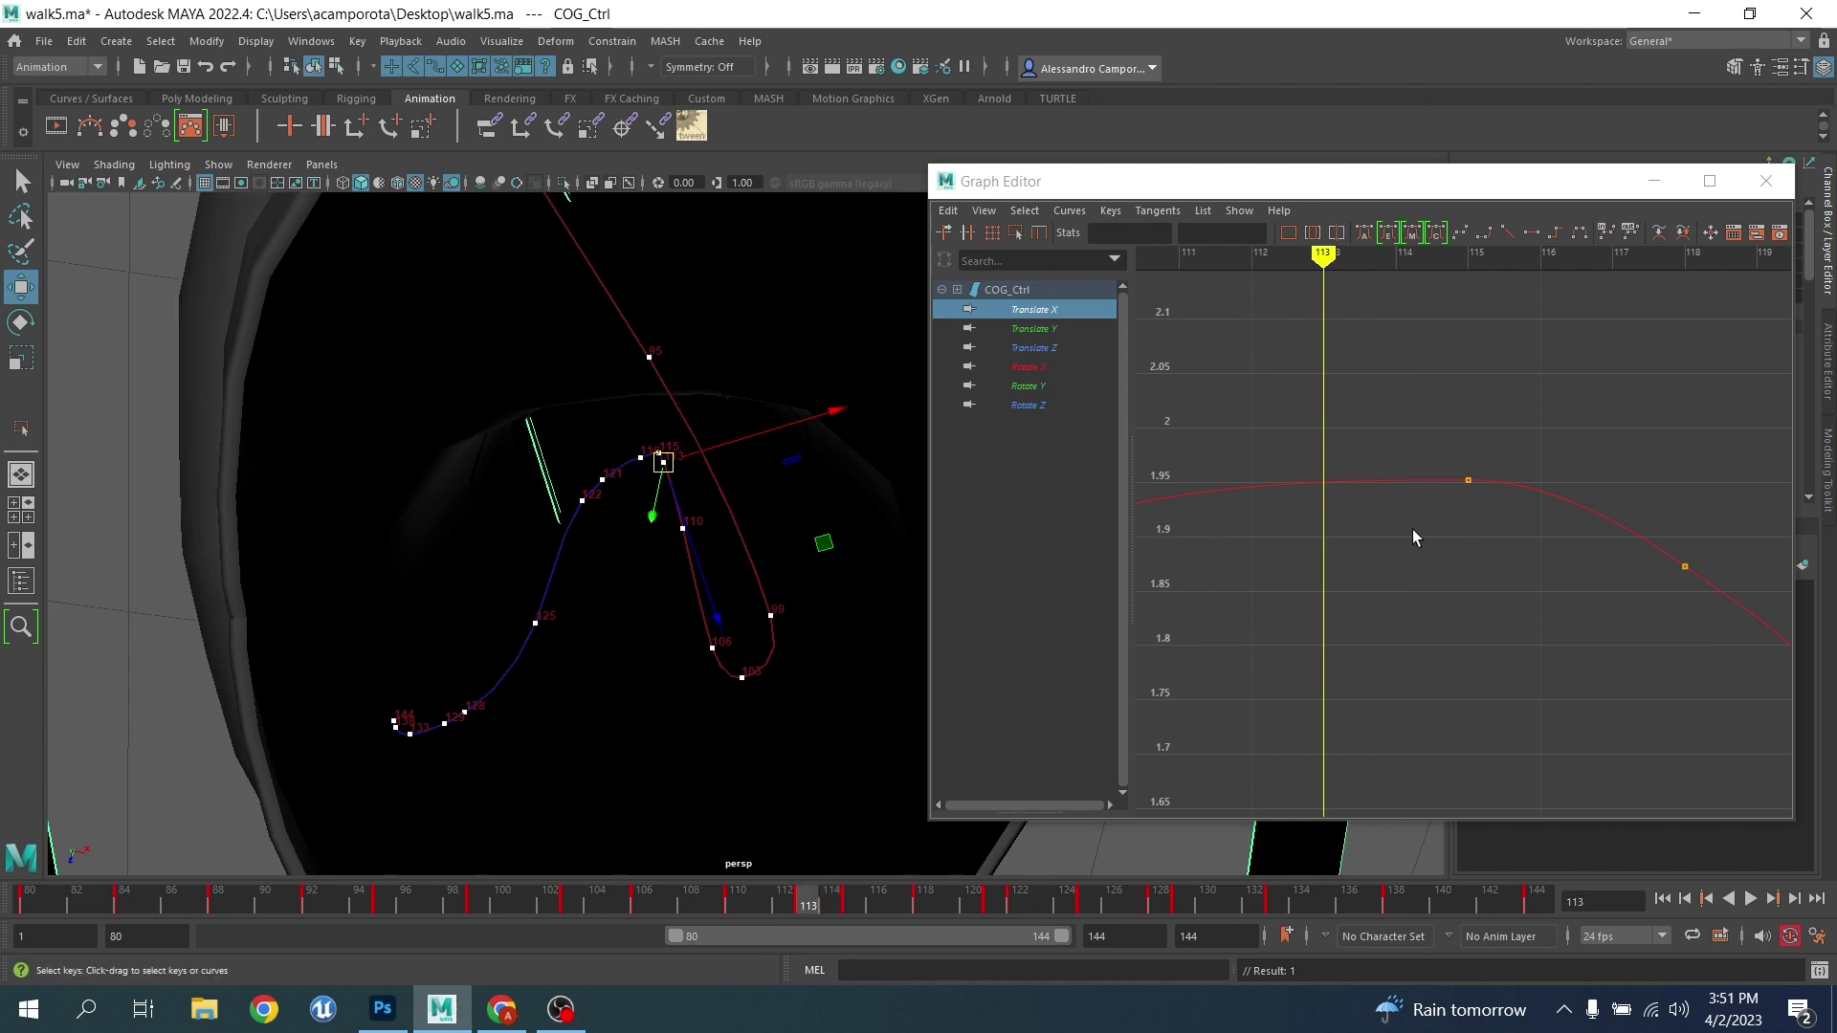
left_click_drag(1280, 431, 1328, 502)
right_click(1322, 486)
left_click(1358, 496)
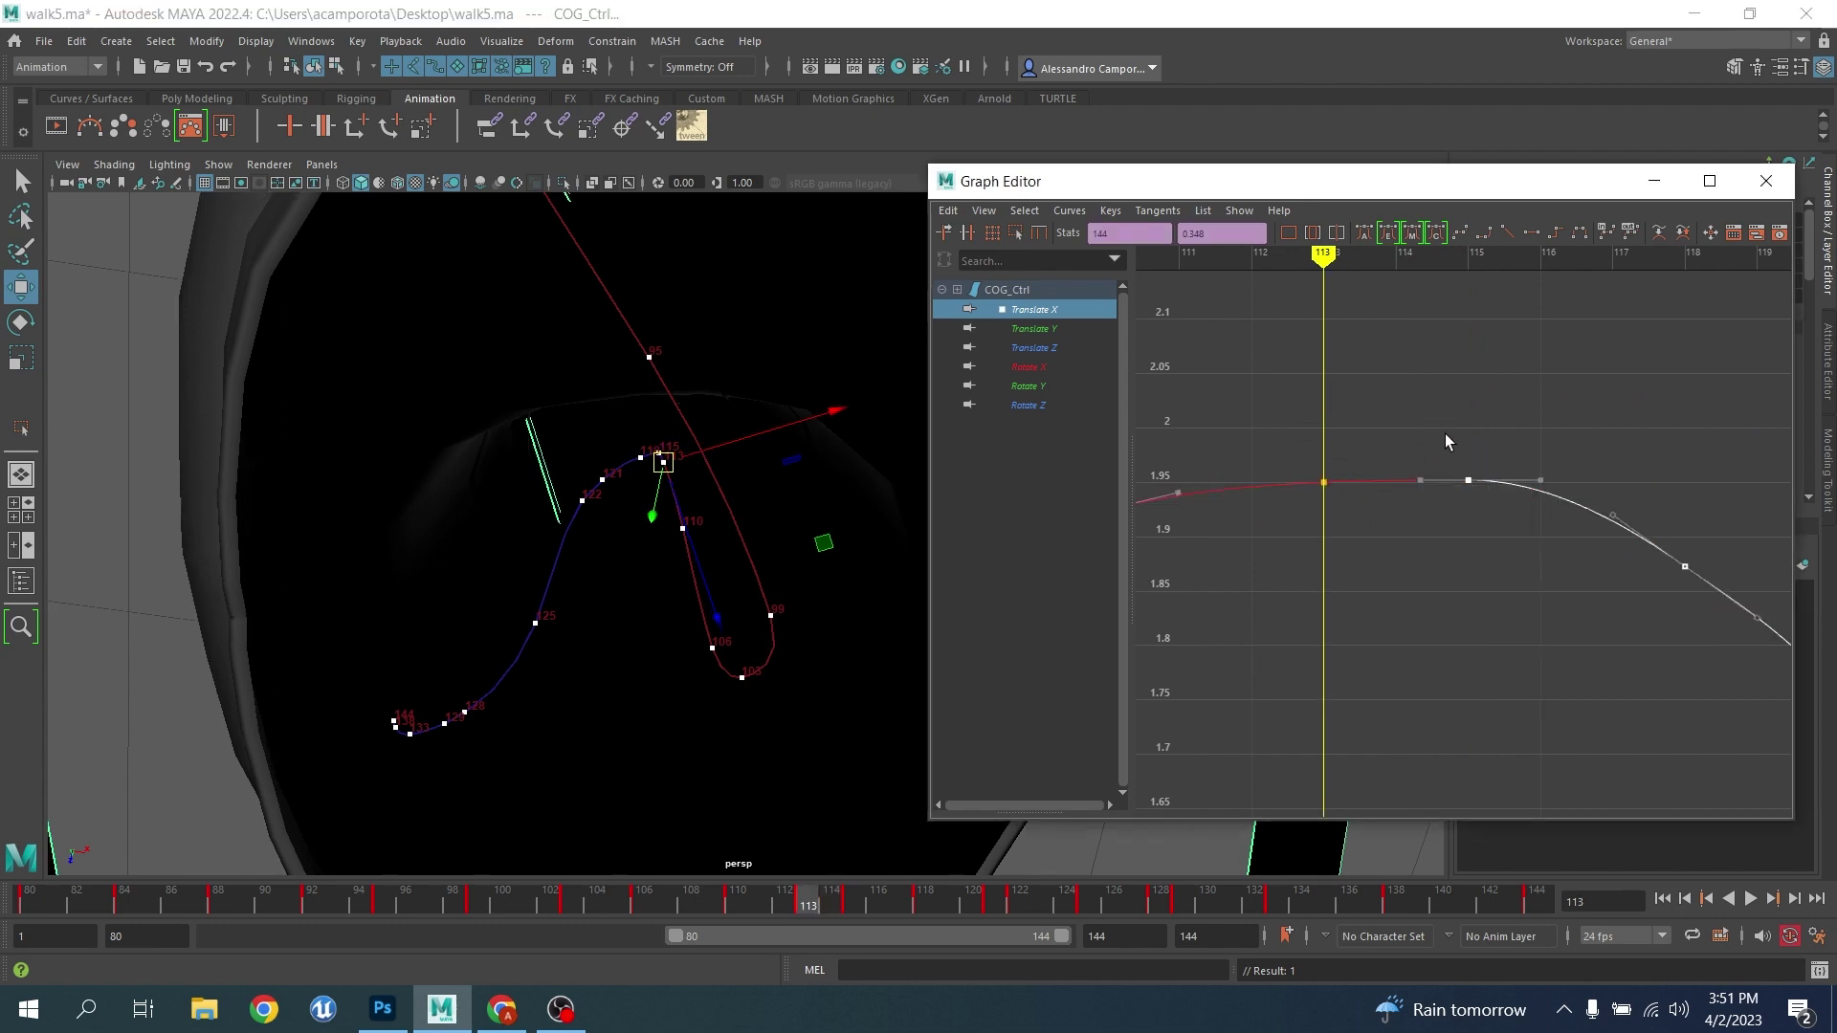
Delete the Translate X key at frame 115
left_click_drag(1445, 434, 1491, 532)
middle_click_drag(1491, 540, 1493, 548)
key("Delete")
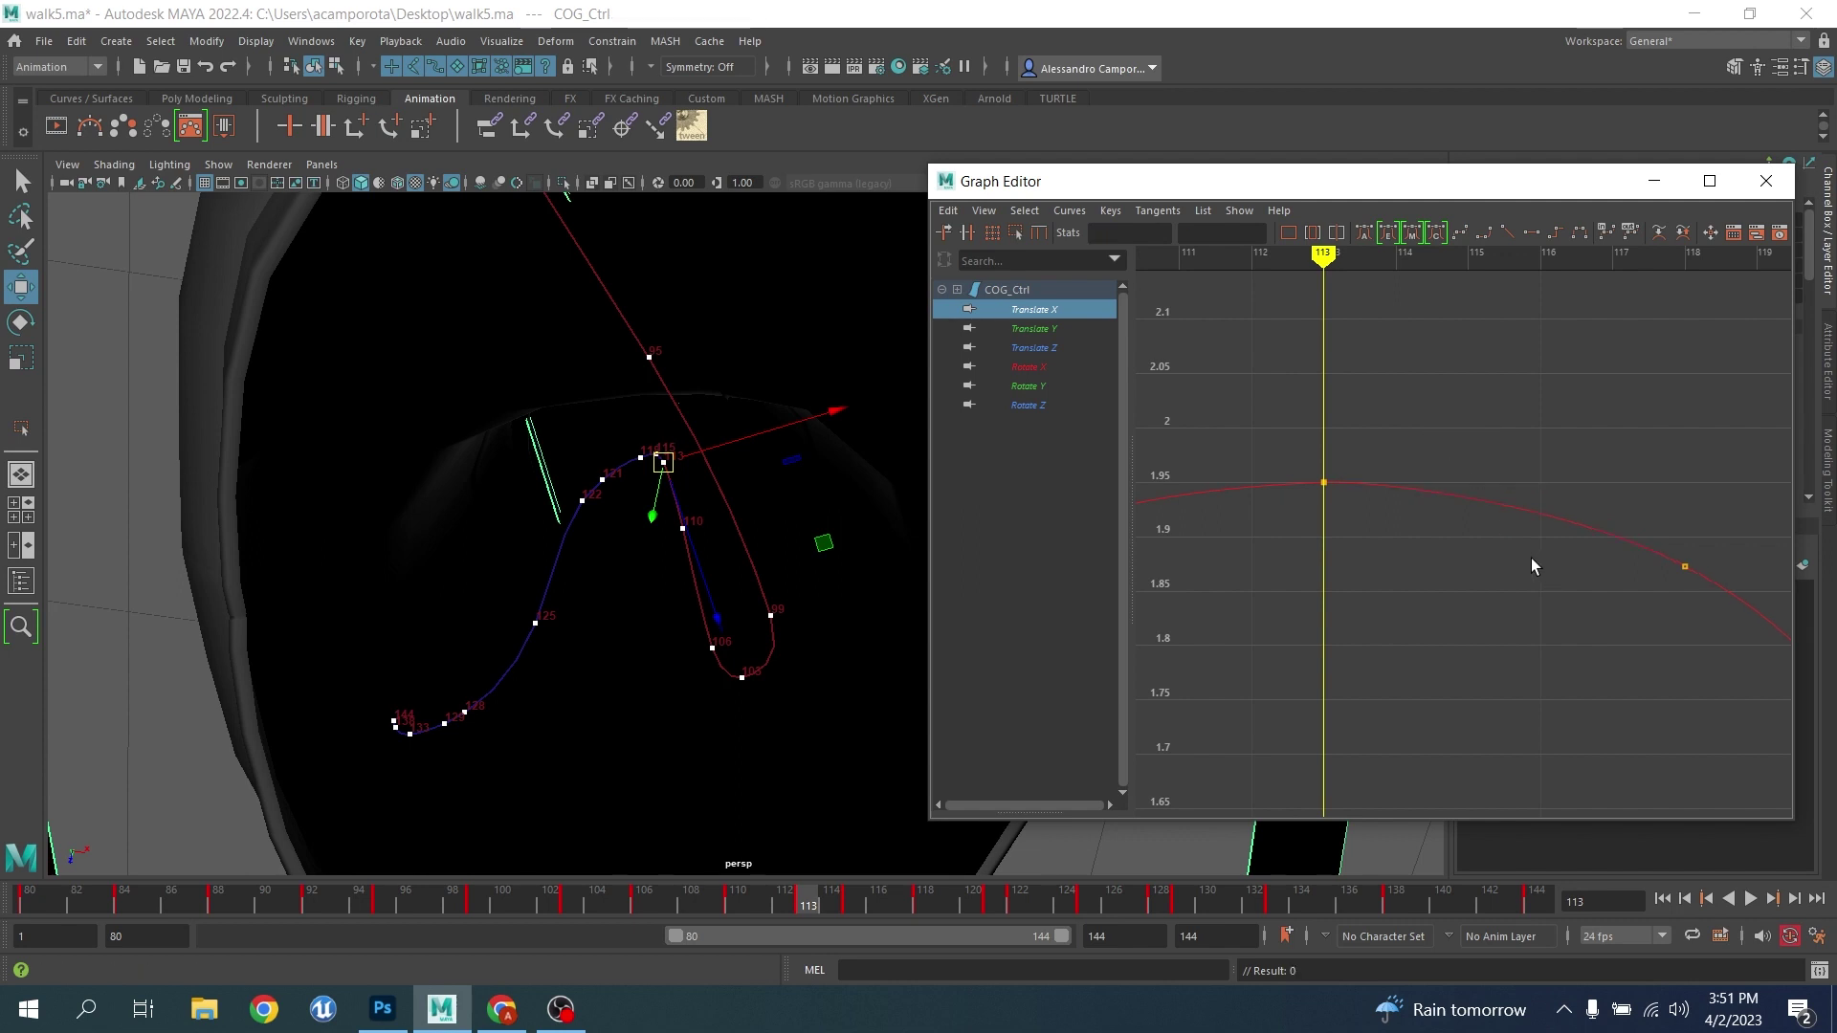
Lower the Translate X key at frame 118 to about 1.853 and steepen its tangent
left_click_drag(1658, 488, 1722, 644)
middle_click_drag(1722, 644, 1730, 673)
scroll(1727, 673, "down", 5)
right_click_drag(1680, 645, 1603, 525, "alt+shift")
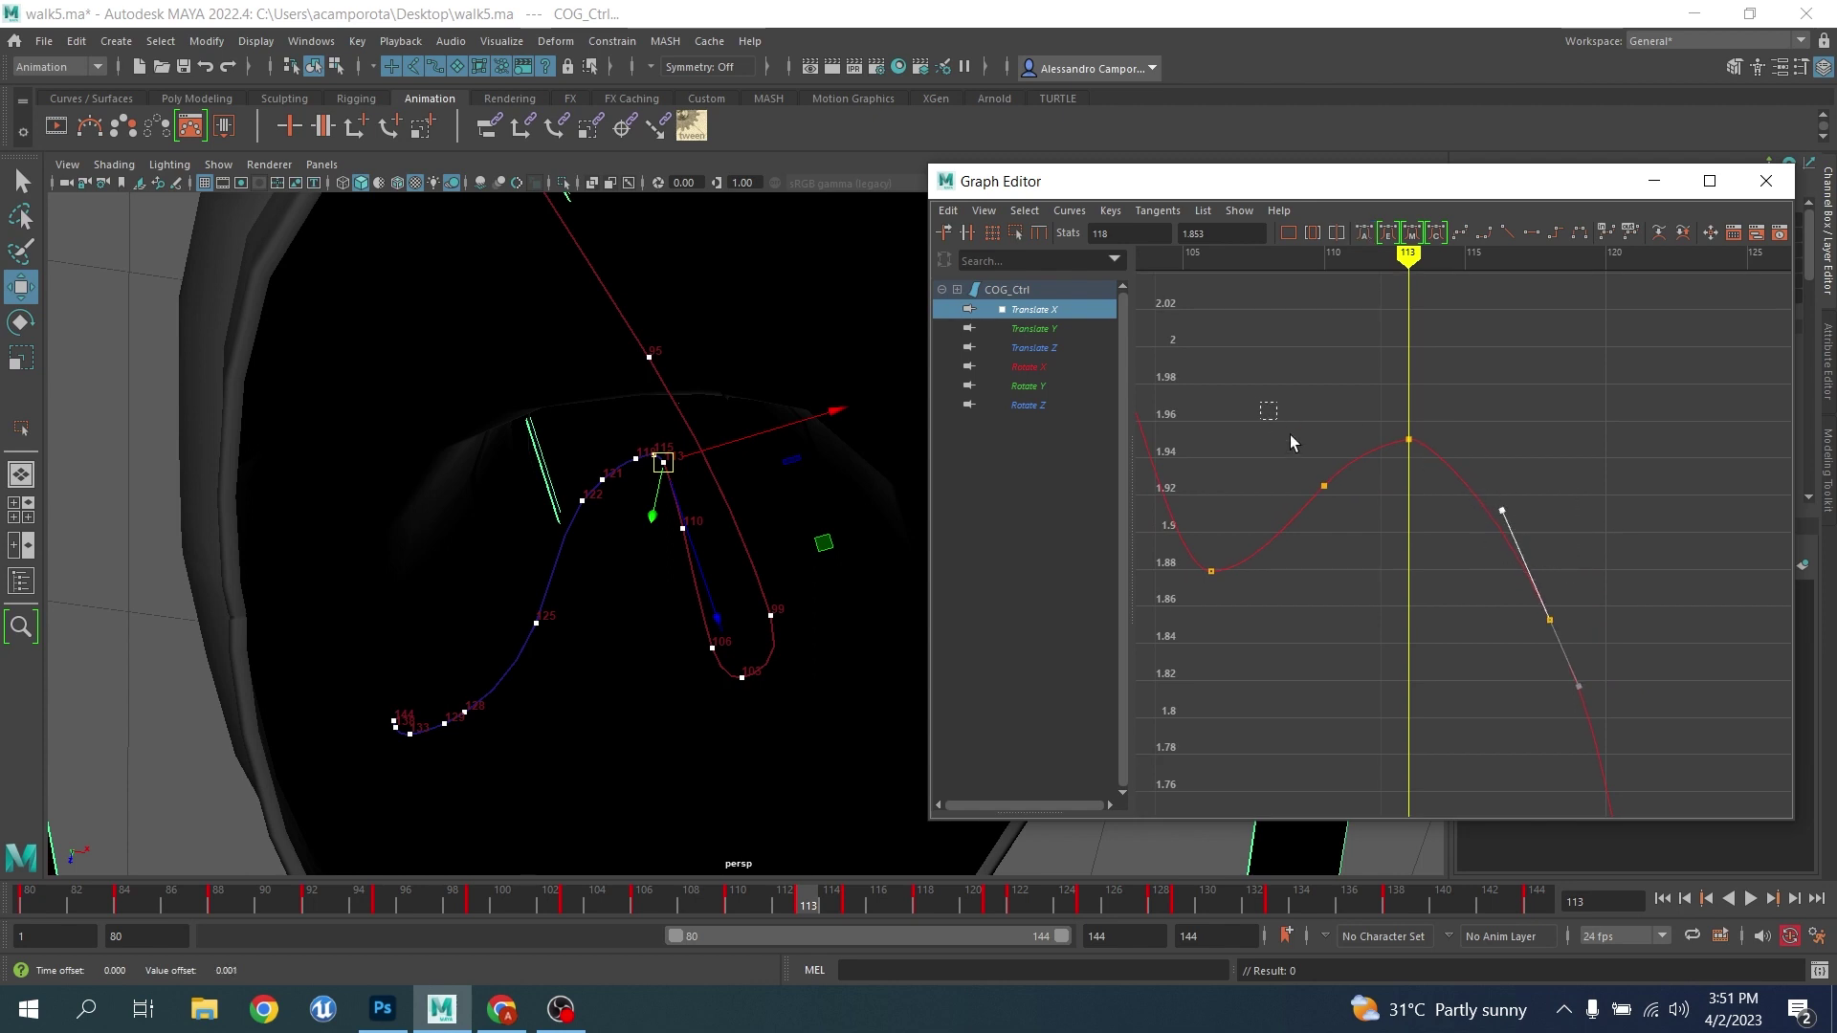
Set the Translate X keys at frames 110 and 113 to auto tangents and steepen the tangent at frame 110
left_click_drag(1290, 435, 1421, 498)
left_click(1363, 233)
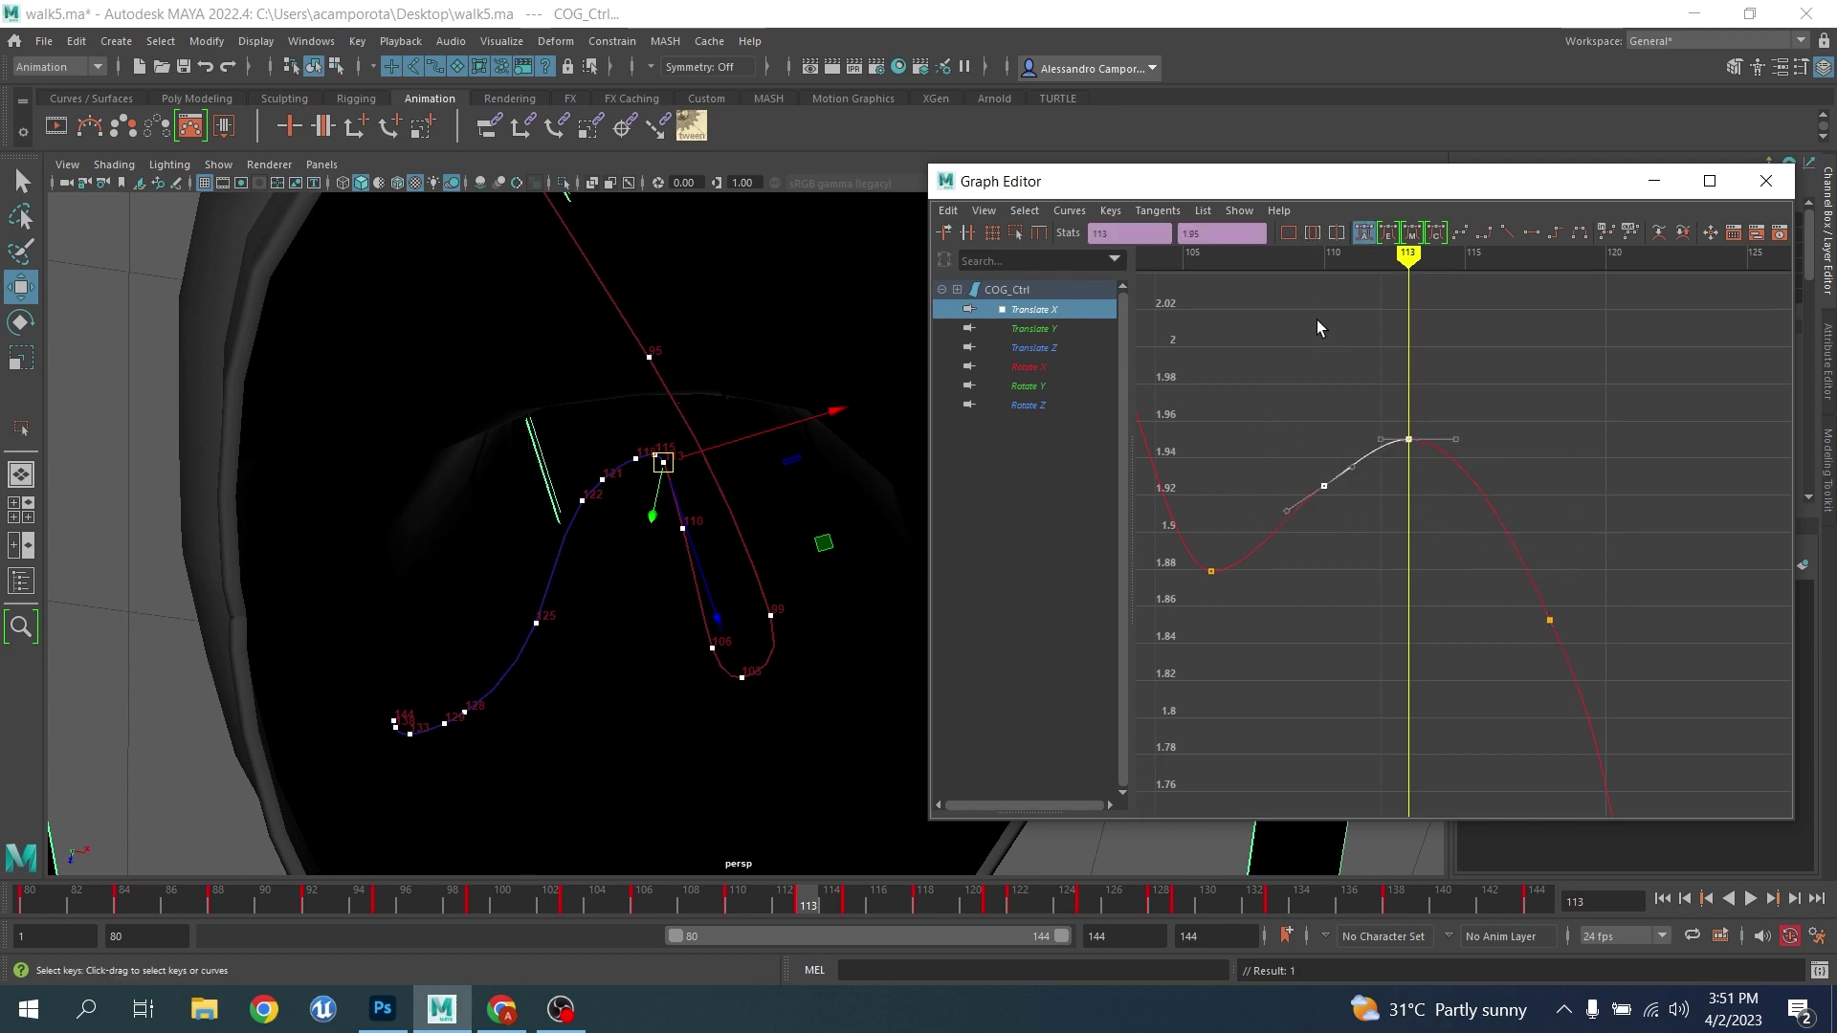
left_click_drag(1285, 431, 1379, 503)
middle_click_drag(1379, 504, 1382, 494)
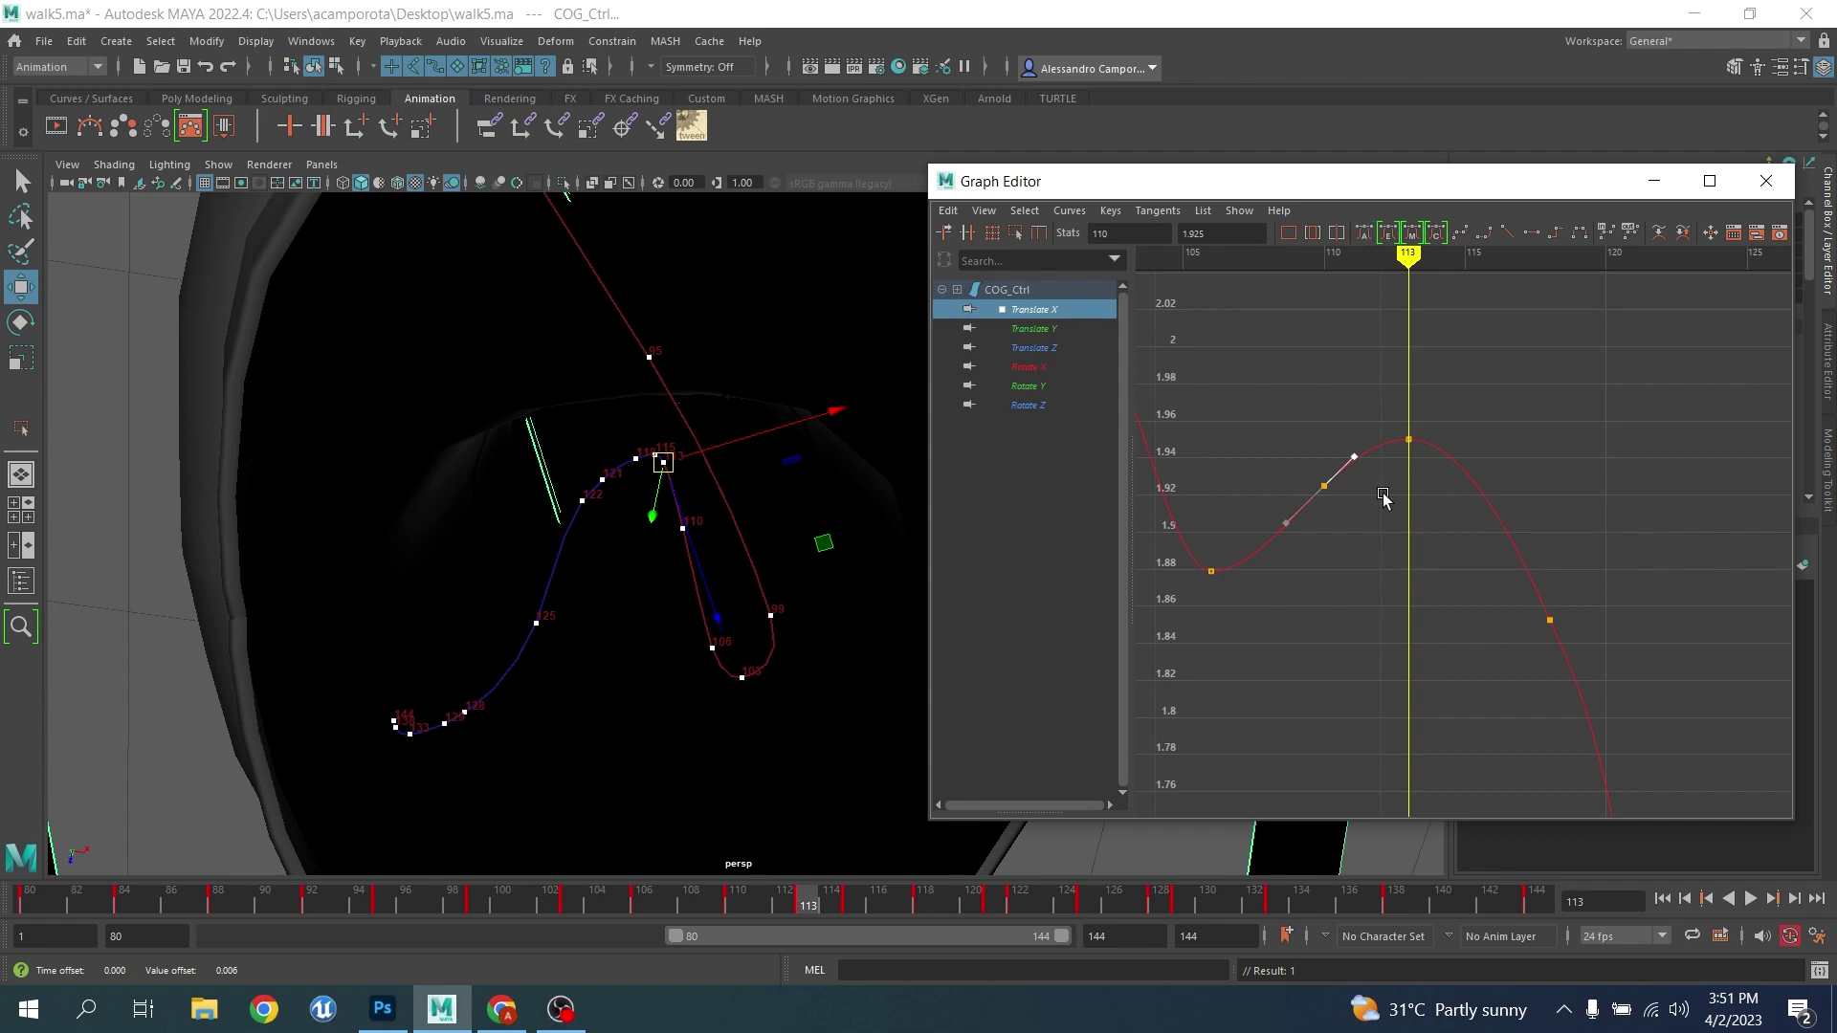
Delete motionTrail1Handle from the scene to remove the COG control's motion trail
left_click(1033, 329)
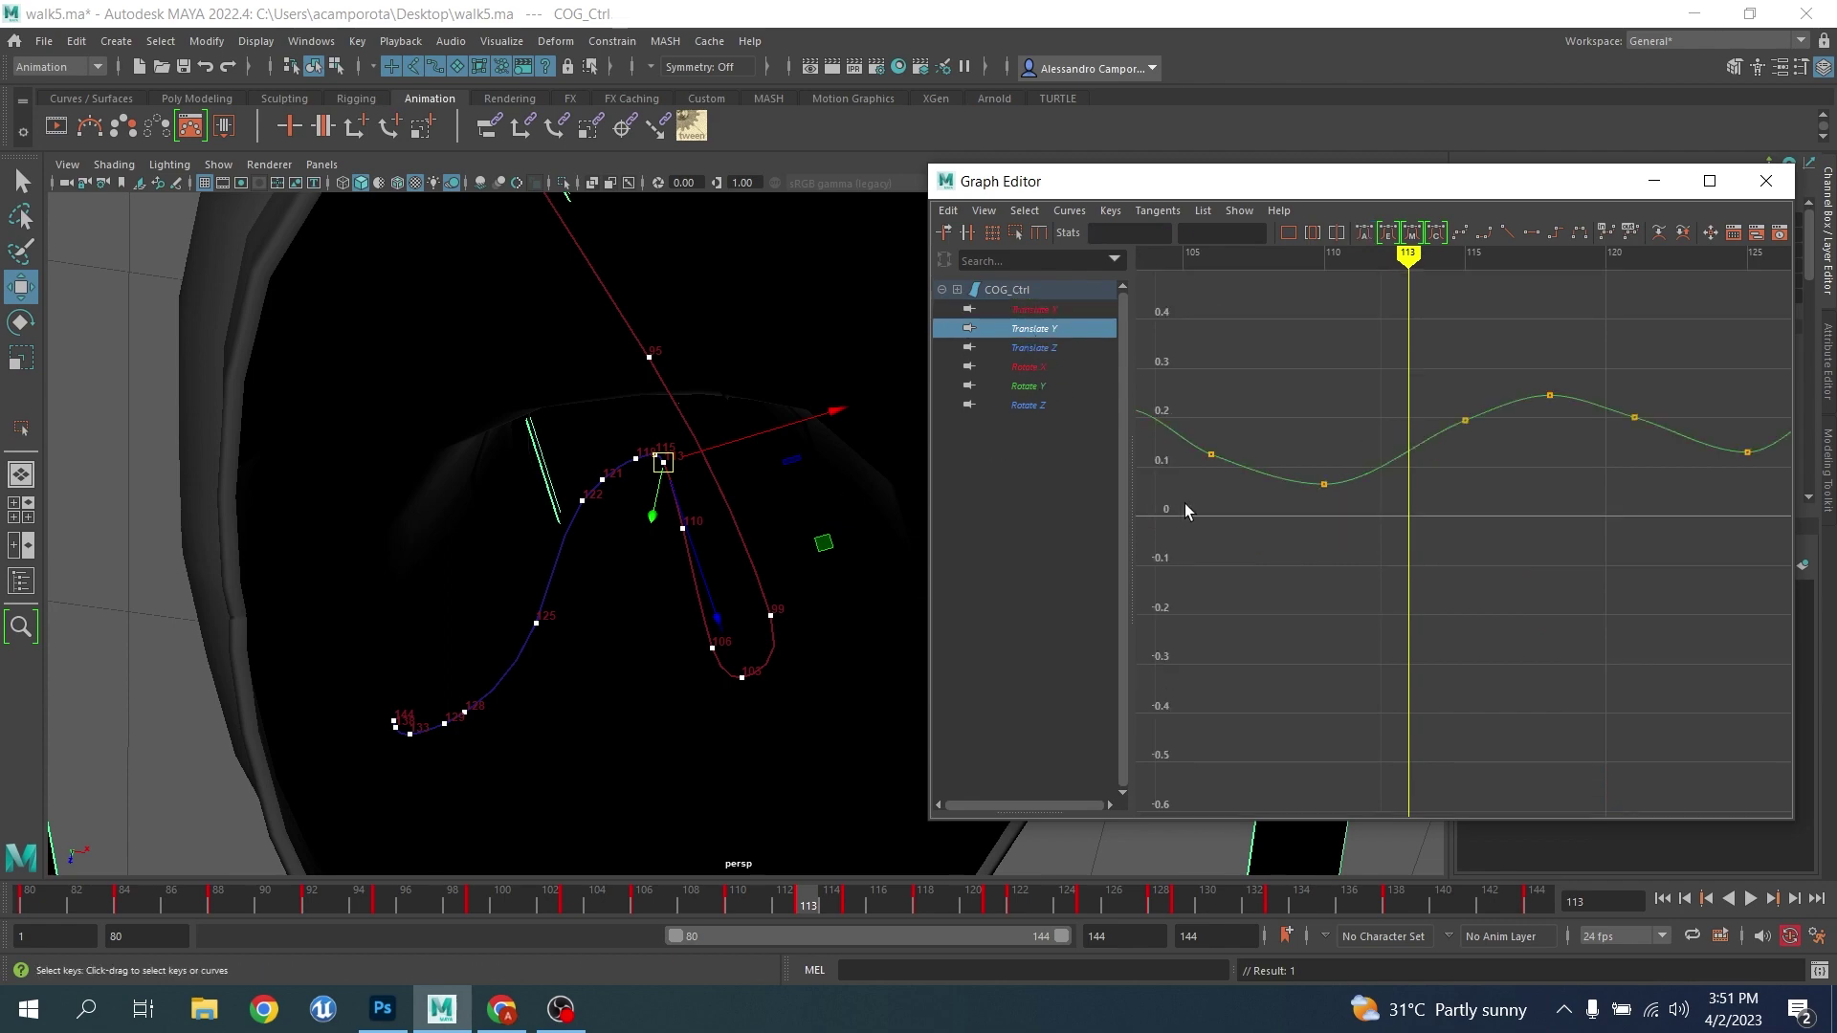
scroll(652, 560, "down", 6)
left_click_drag(652, 560, 294, 479, "alt")
scroll(294, 476, "down", 3)
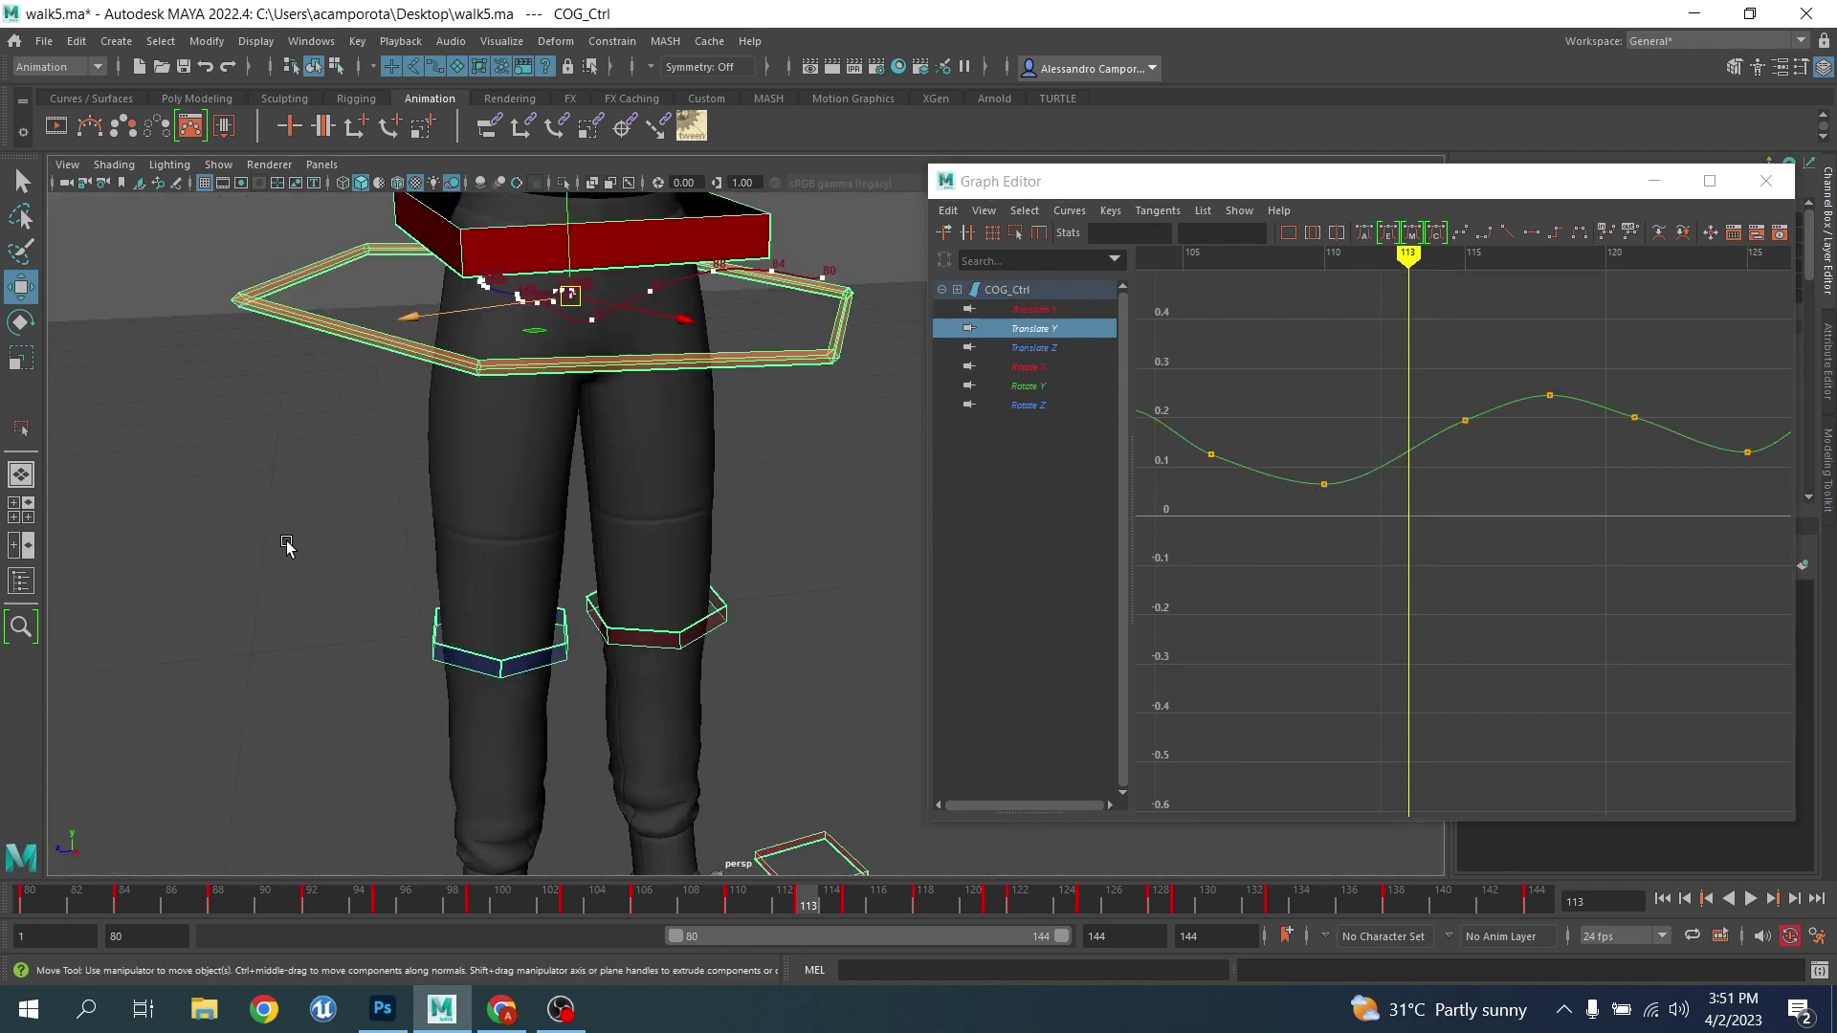
left_click(311, 41)
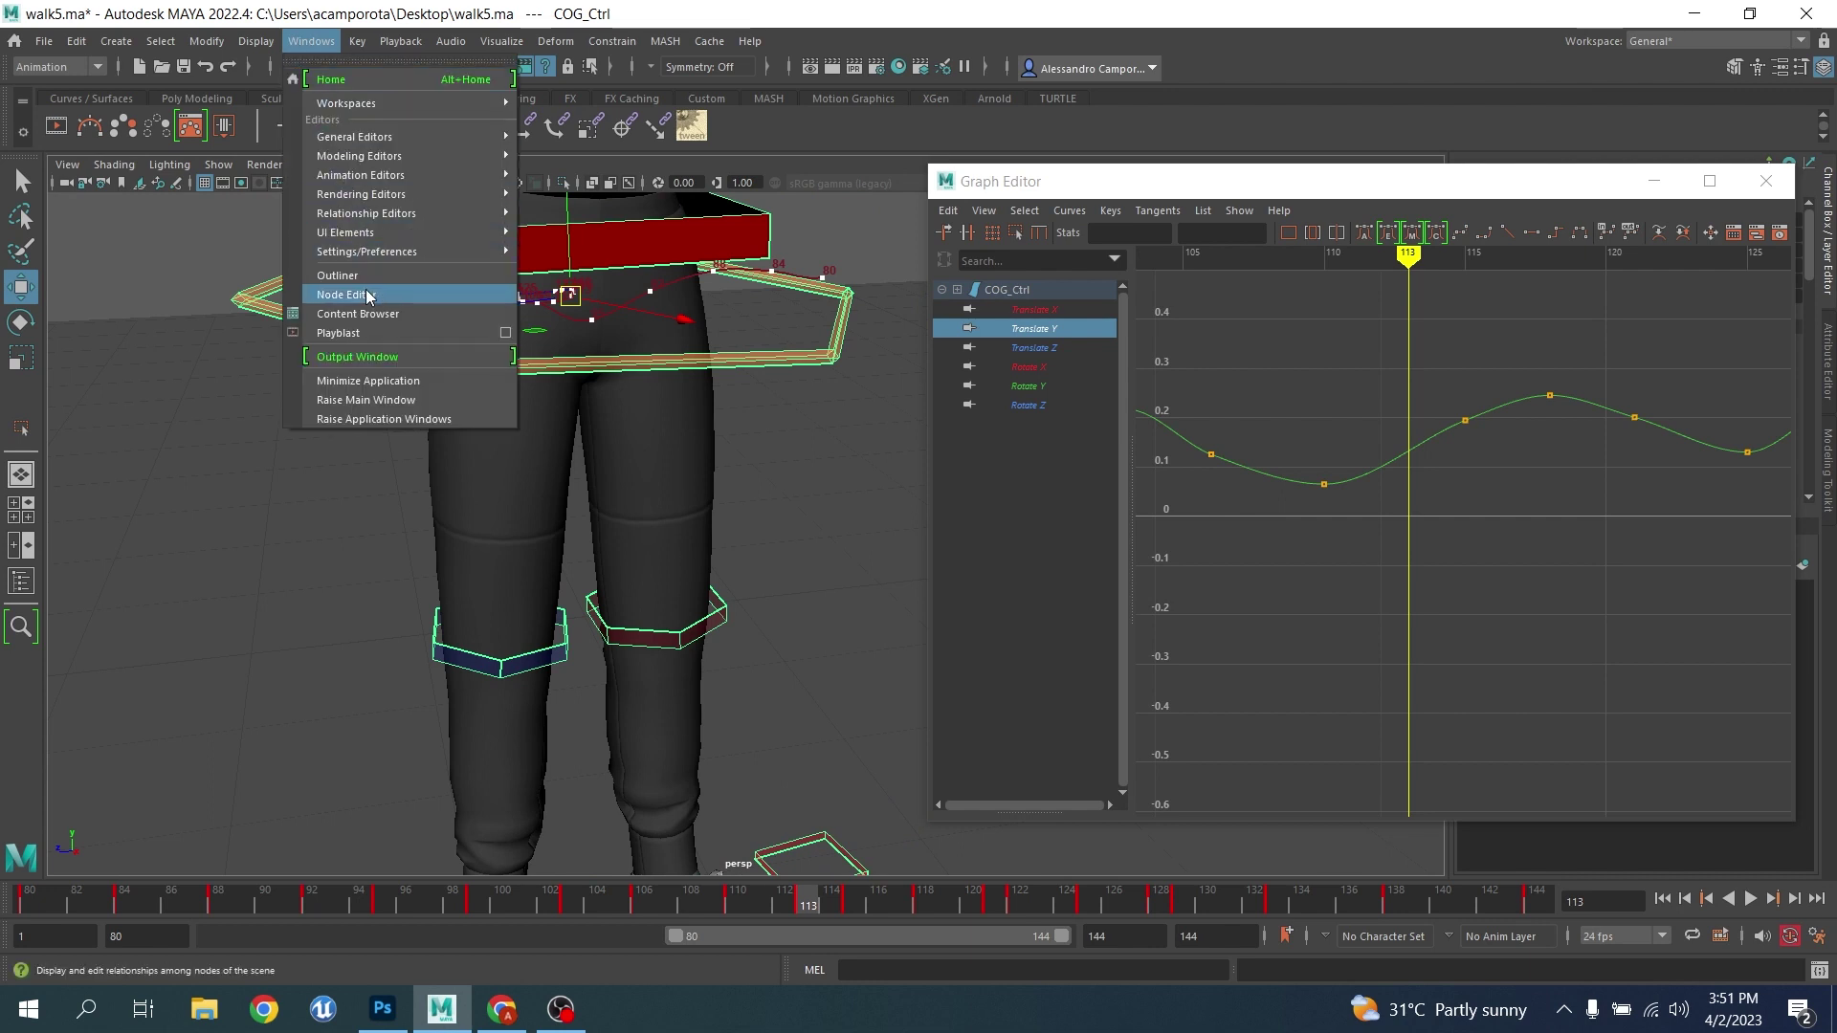
mouse_move(359, 178)
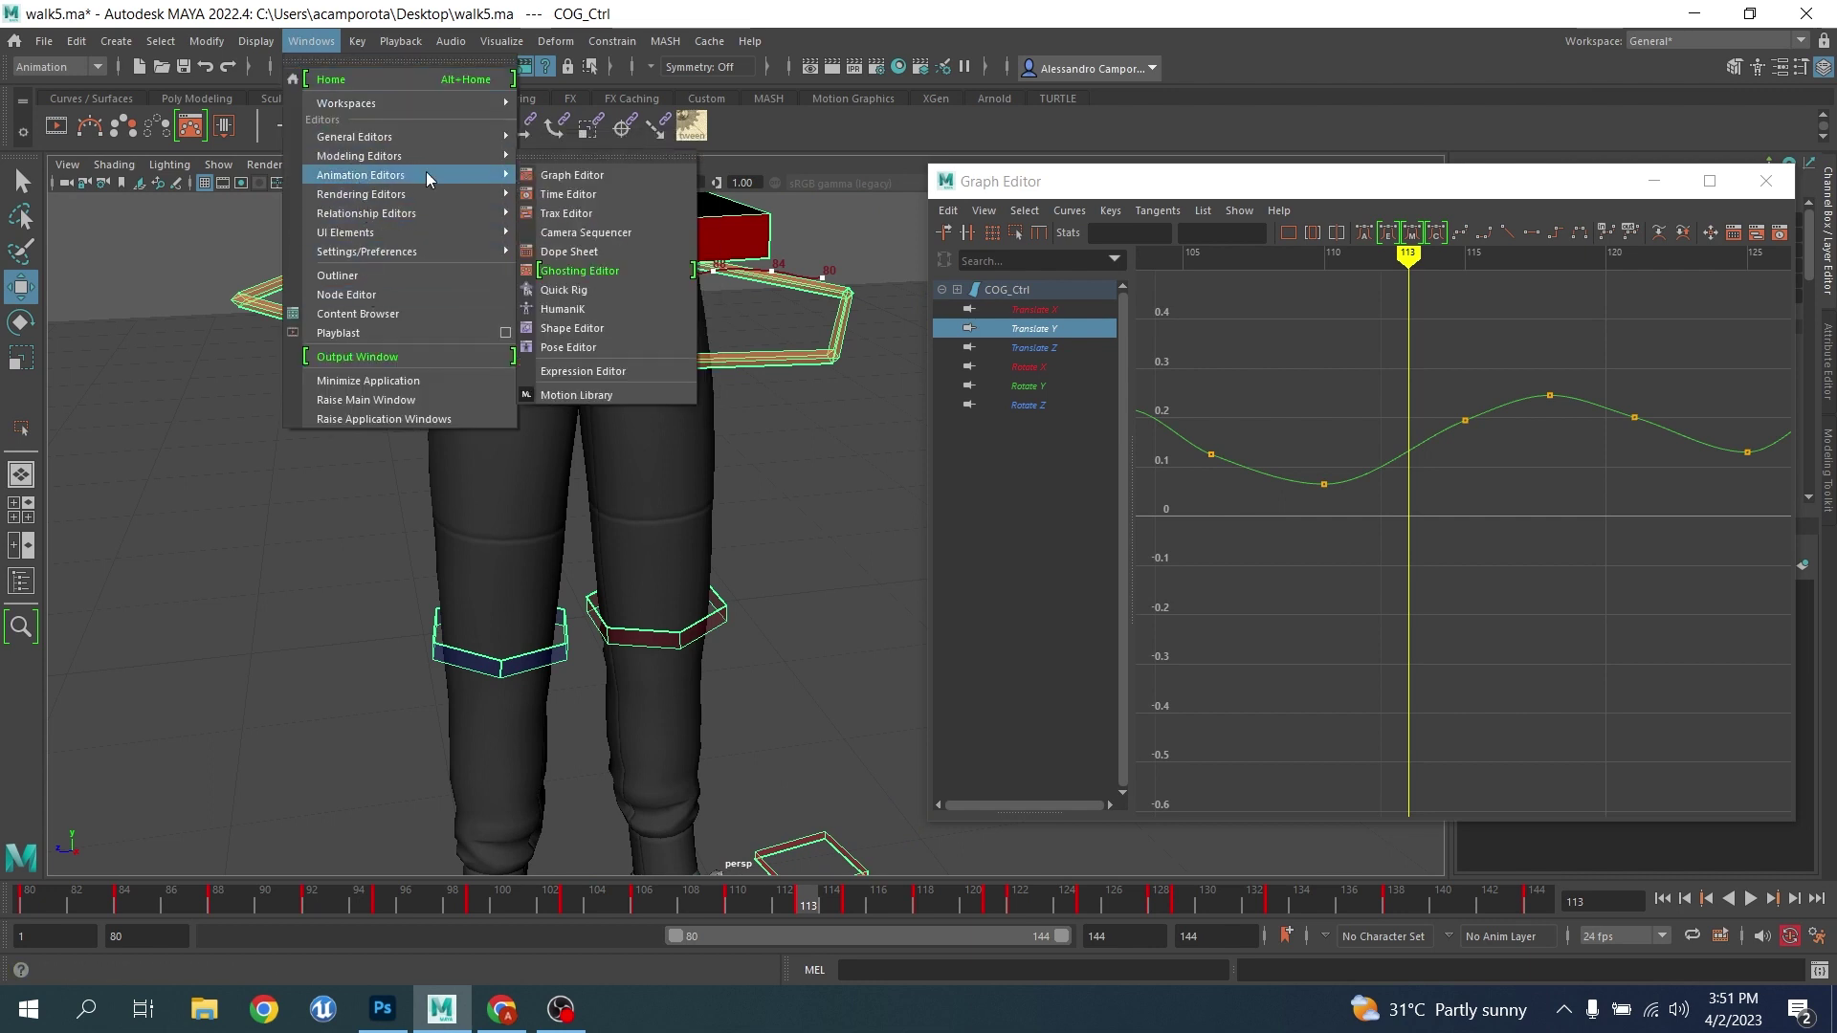
left_click(555, 176)
left_click(313, 42)
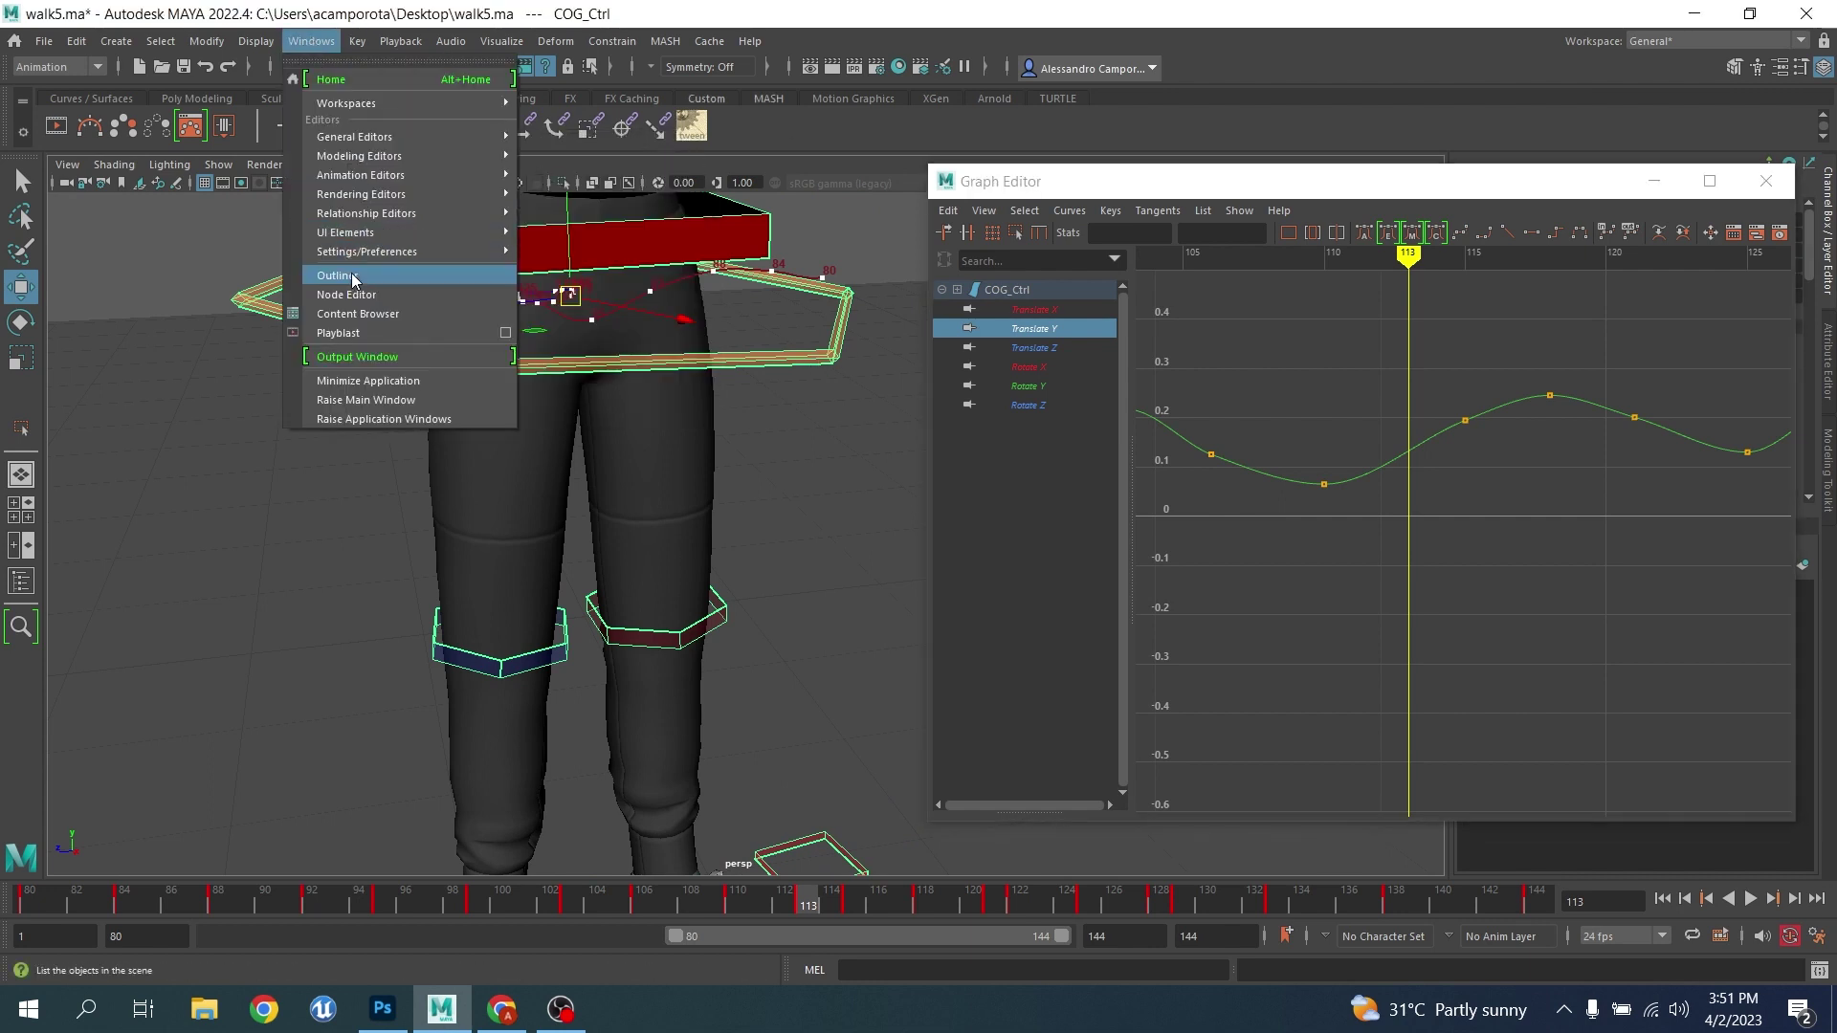
left_click(338, 275)
left_click(1132, 355)
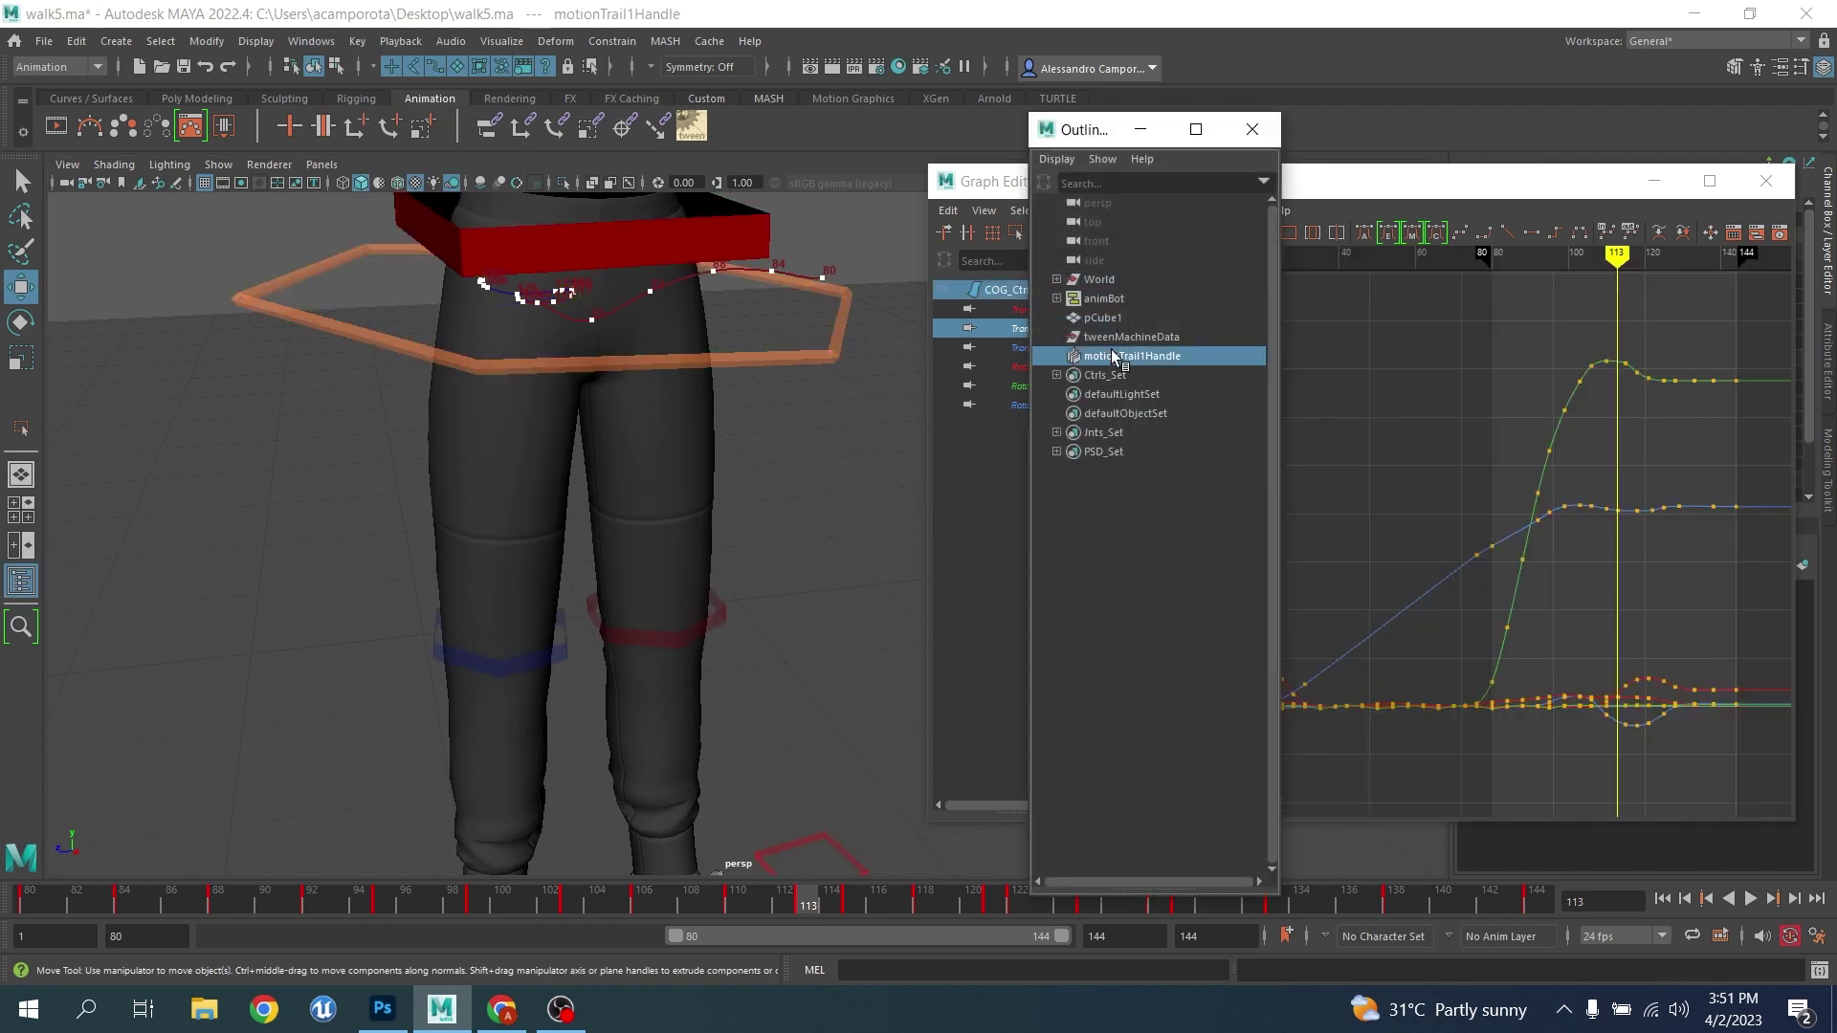
key("Delete")
left_click(1250, 129)
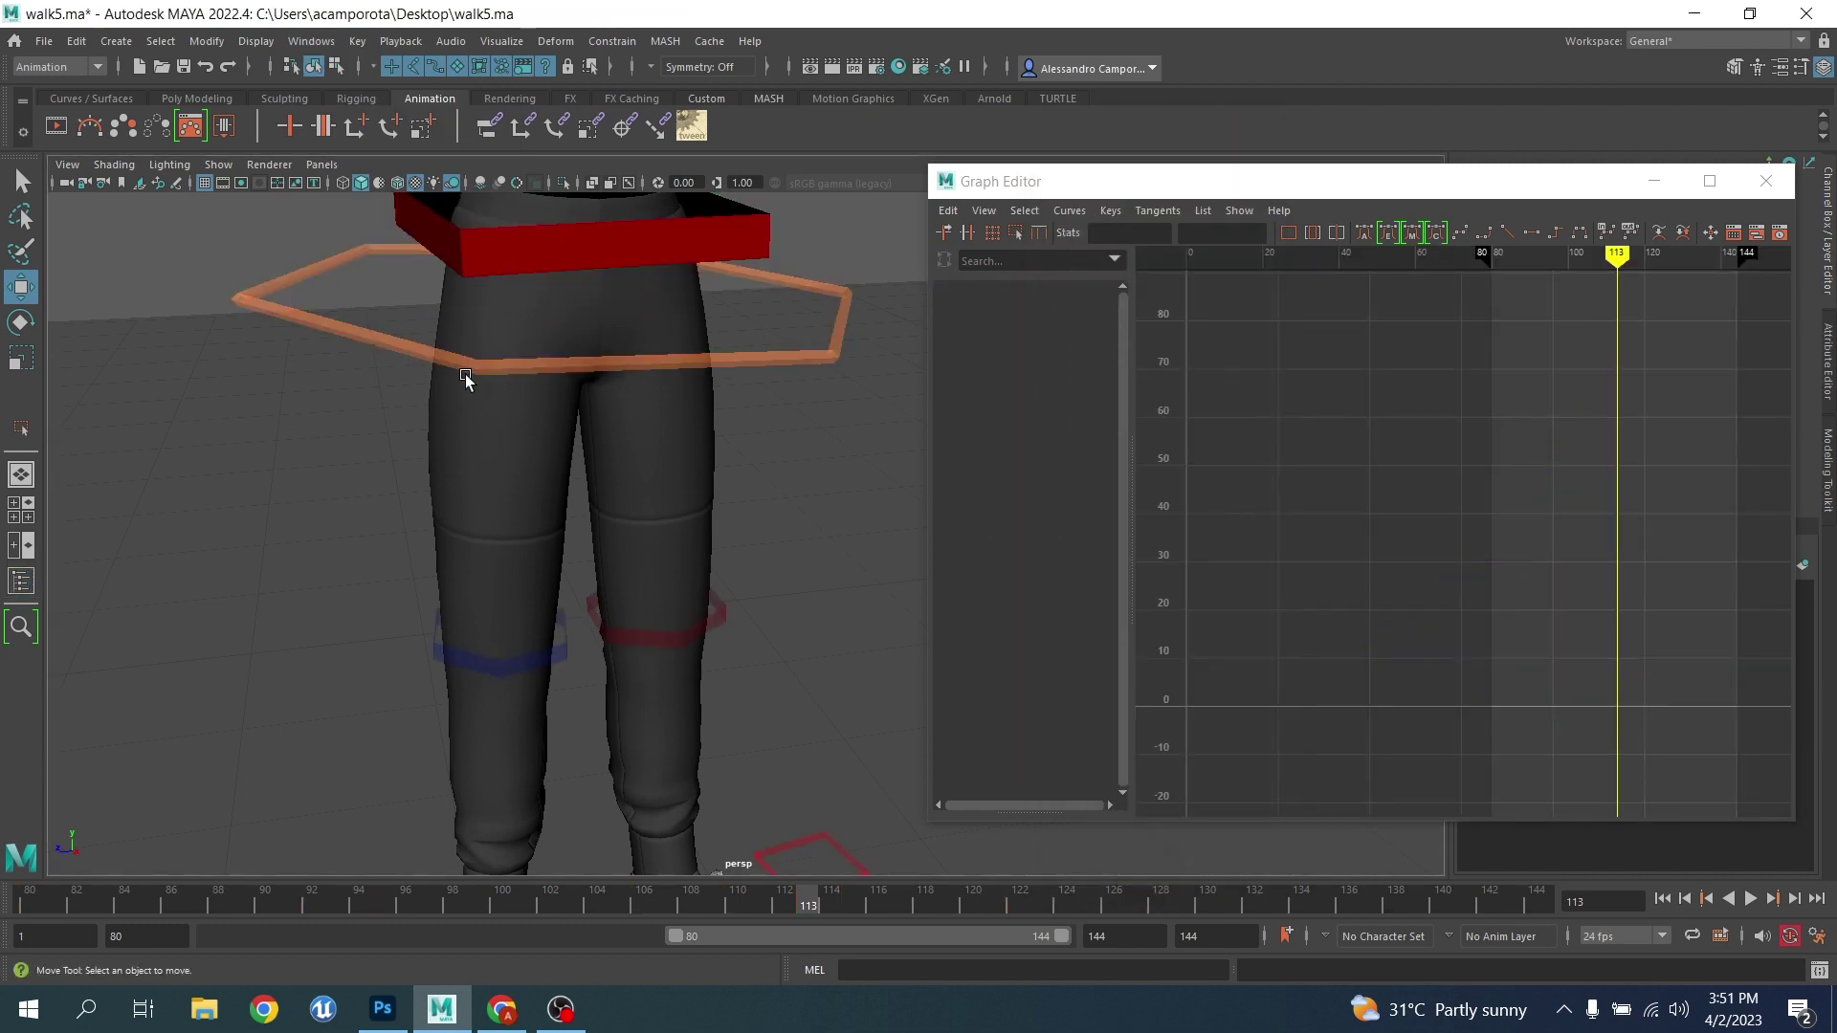
Reselect the COG control, display only its Translate Y curve, and go to frame 80
left_click(406, 344)
left_click(1033, 328)
right_click_drag(1377, 502, 1582, 547, "alt")
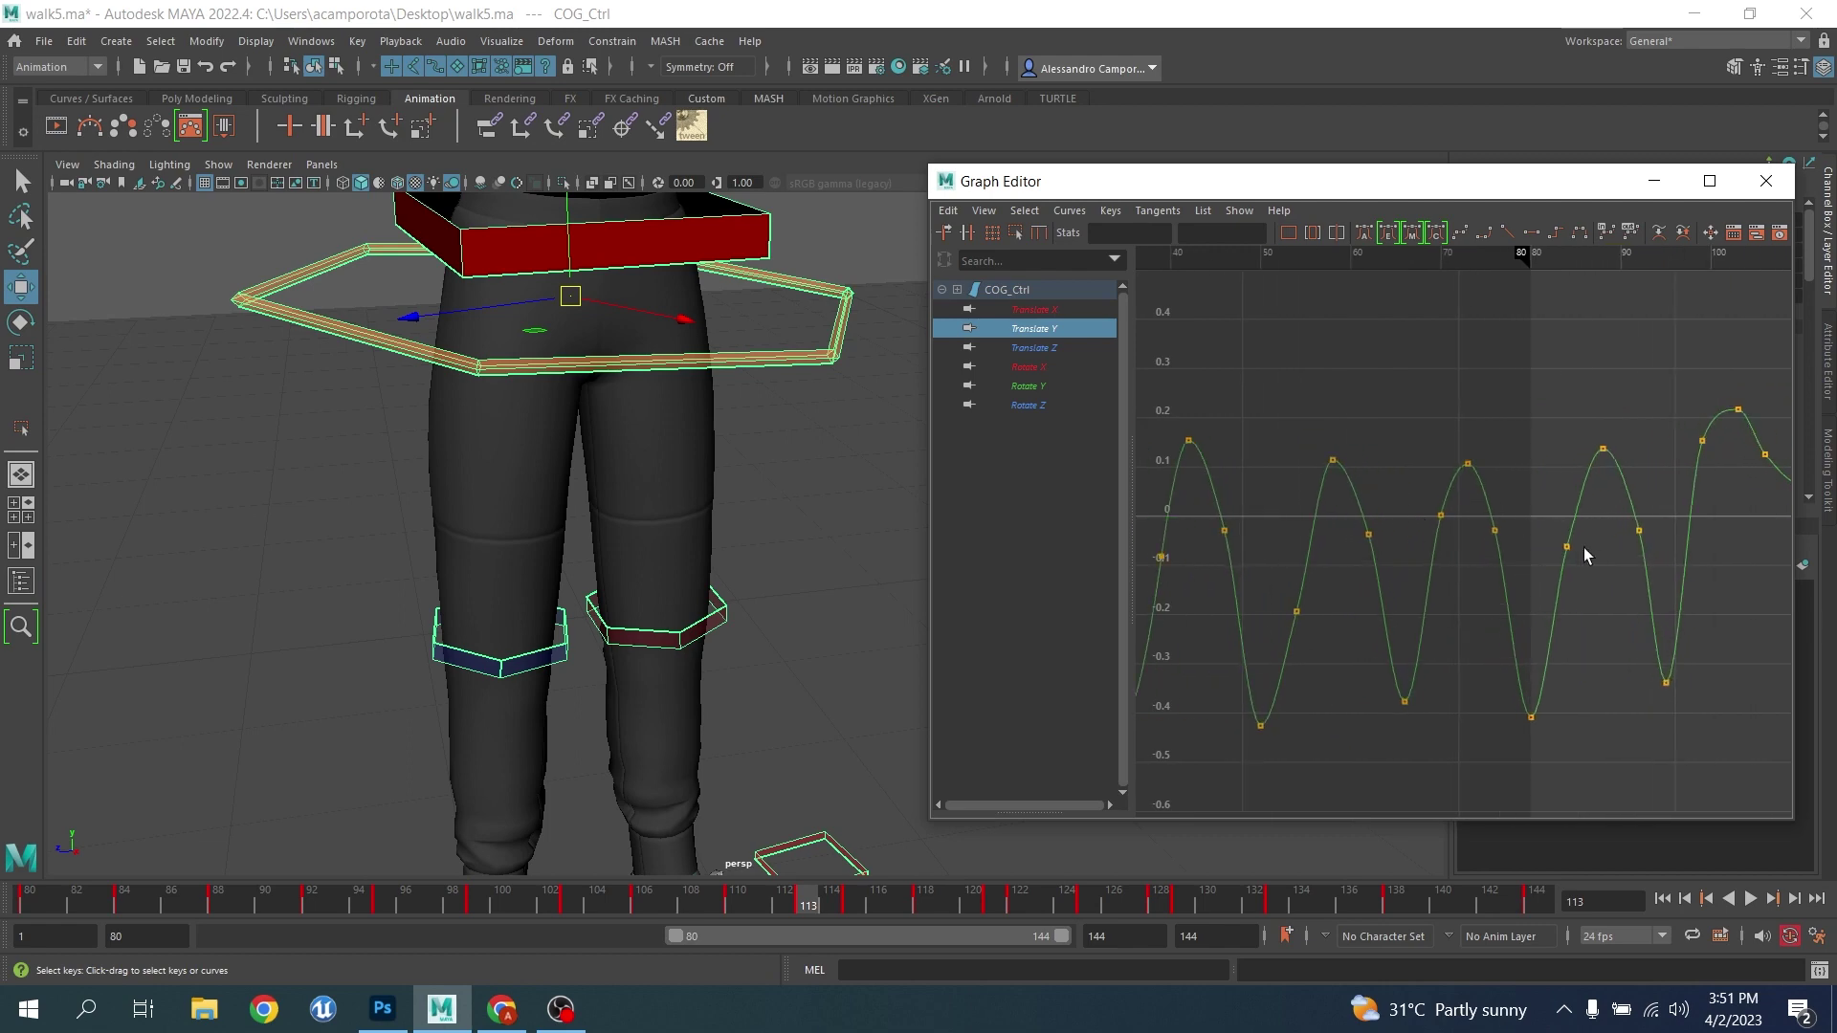
middle_click_drag(1603, 553, 1285, 580, "alt")
right_click_drag(1303, 588, 1195, 593, "alt")
left_click_drag(65, 899, 27, 899)
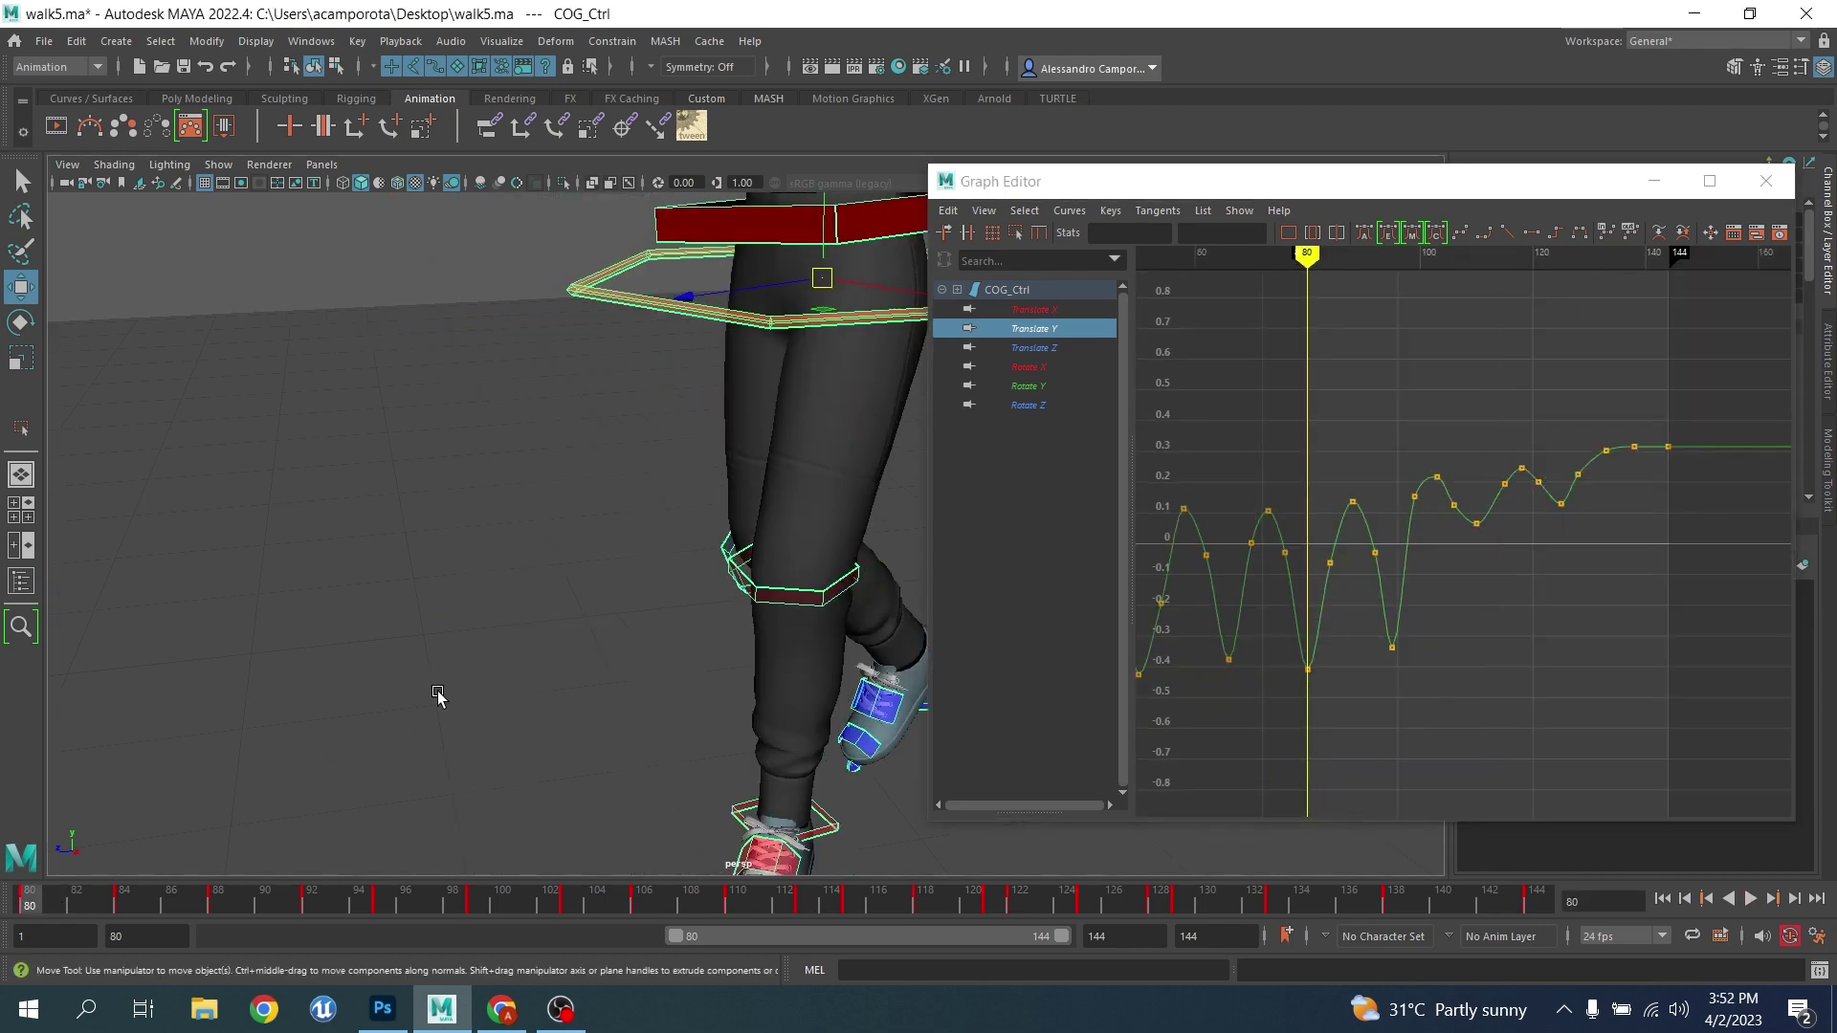
Go to frame 88 and lower the Translate Y key there by about 0.053
key("f")
key("period")
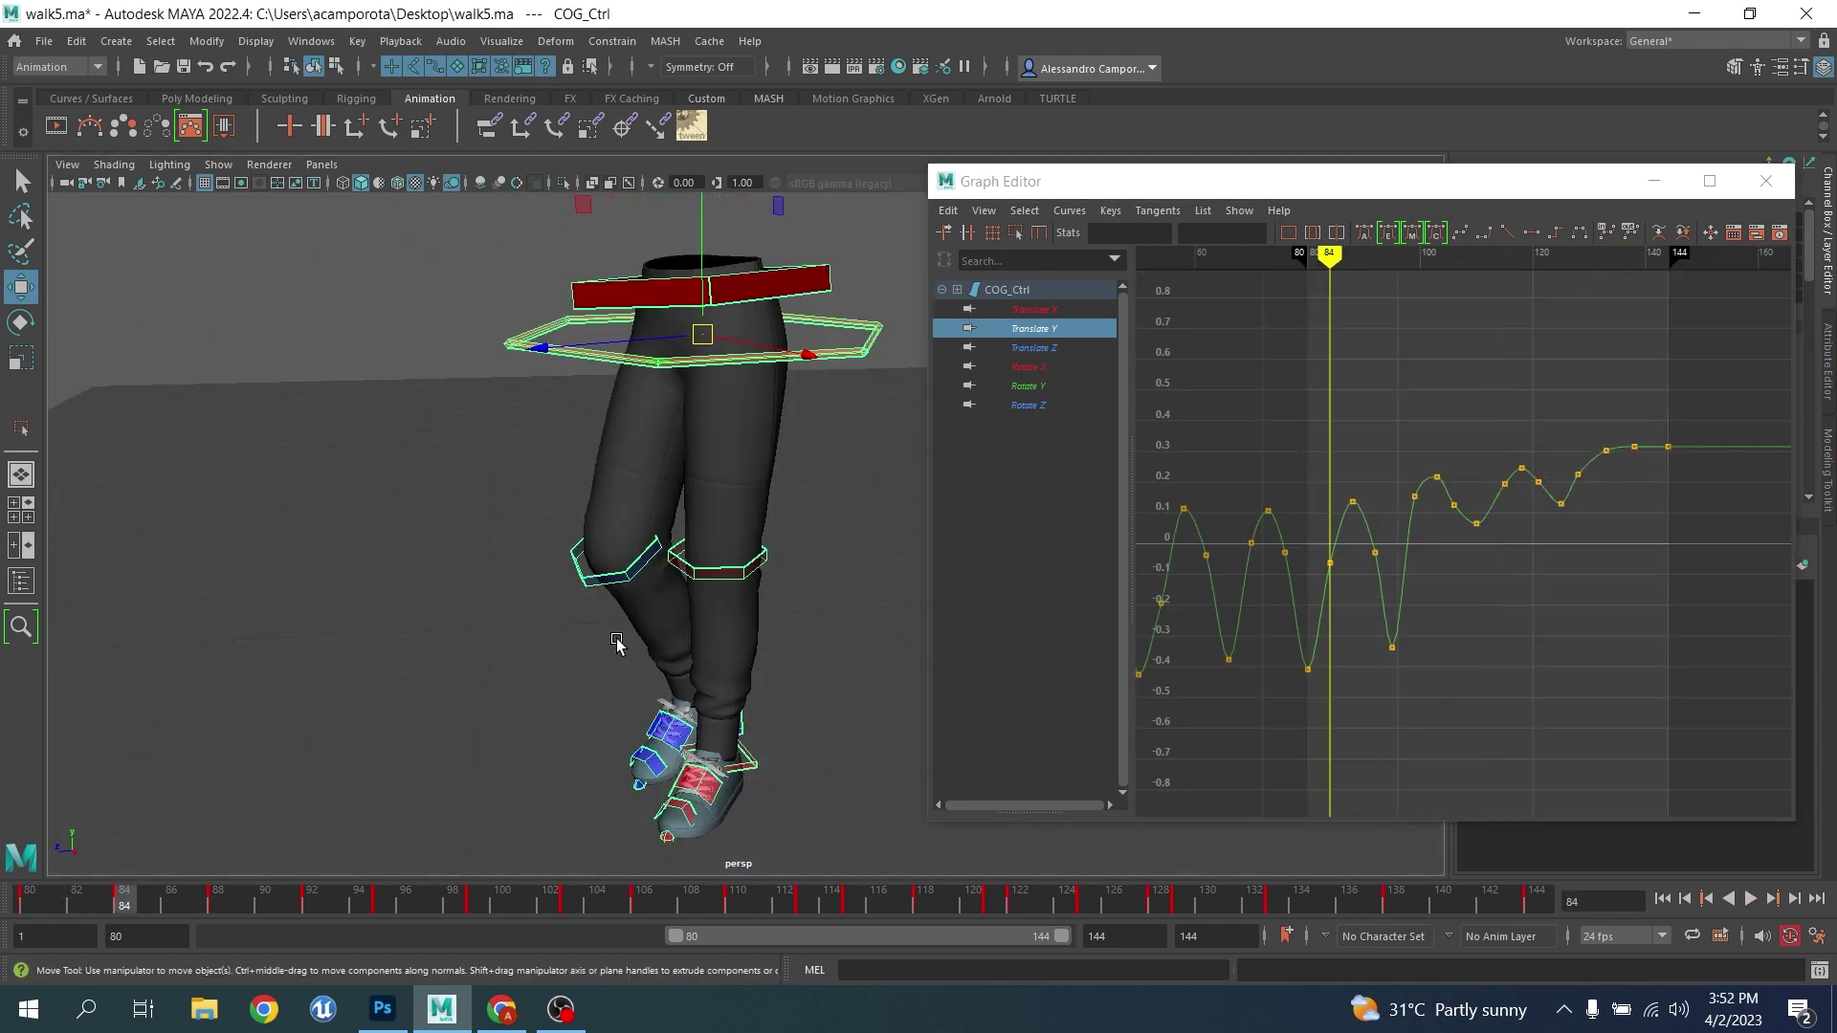
key("period")
left_click_drag(753, 616, 574, 540, "alt")
scroll(1438, 522, "up", 3)
scroll(1486, 494, "up", 3)
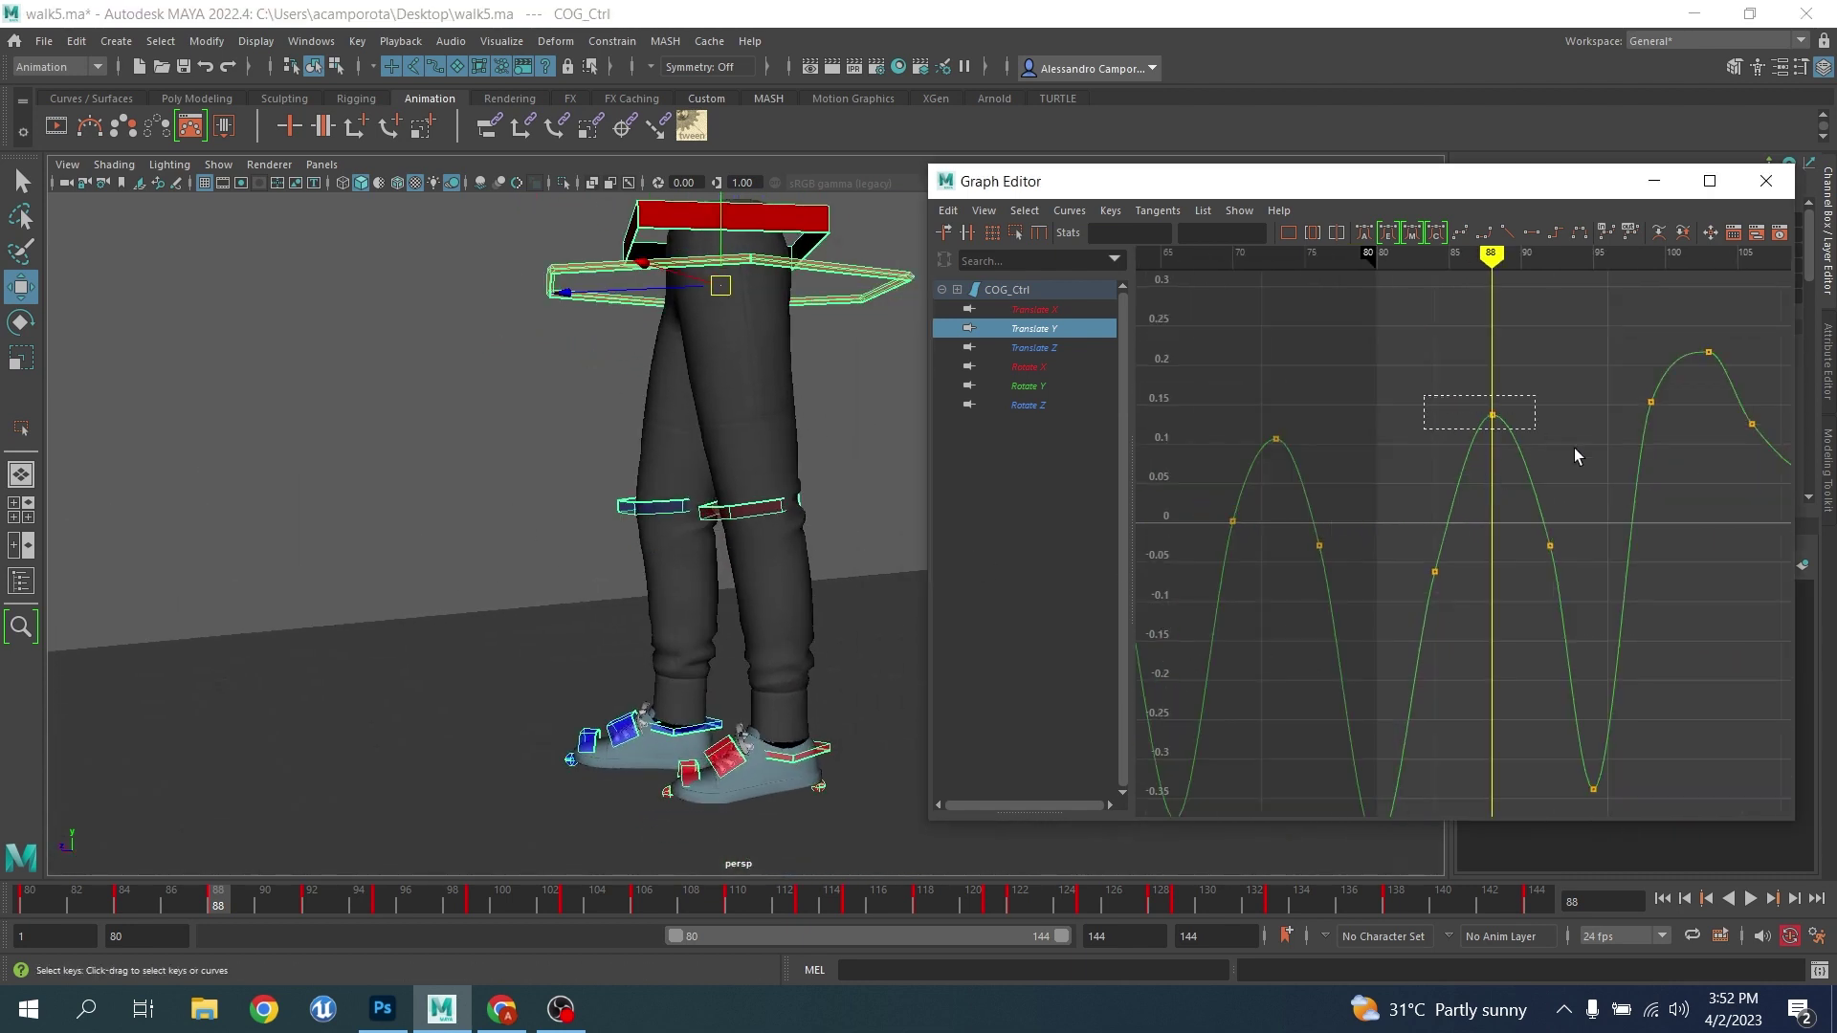
left_click_drag(1469, 411, 1521, 469)
mouse_move(1534, 516)
middle_mouse_down()
mouse_move(1537, 545)
mouse_move(1531, 523)
middle_mouse_up()
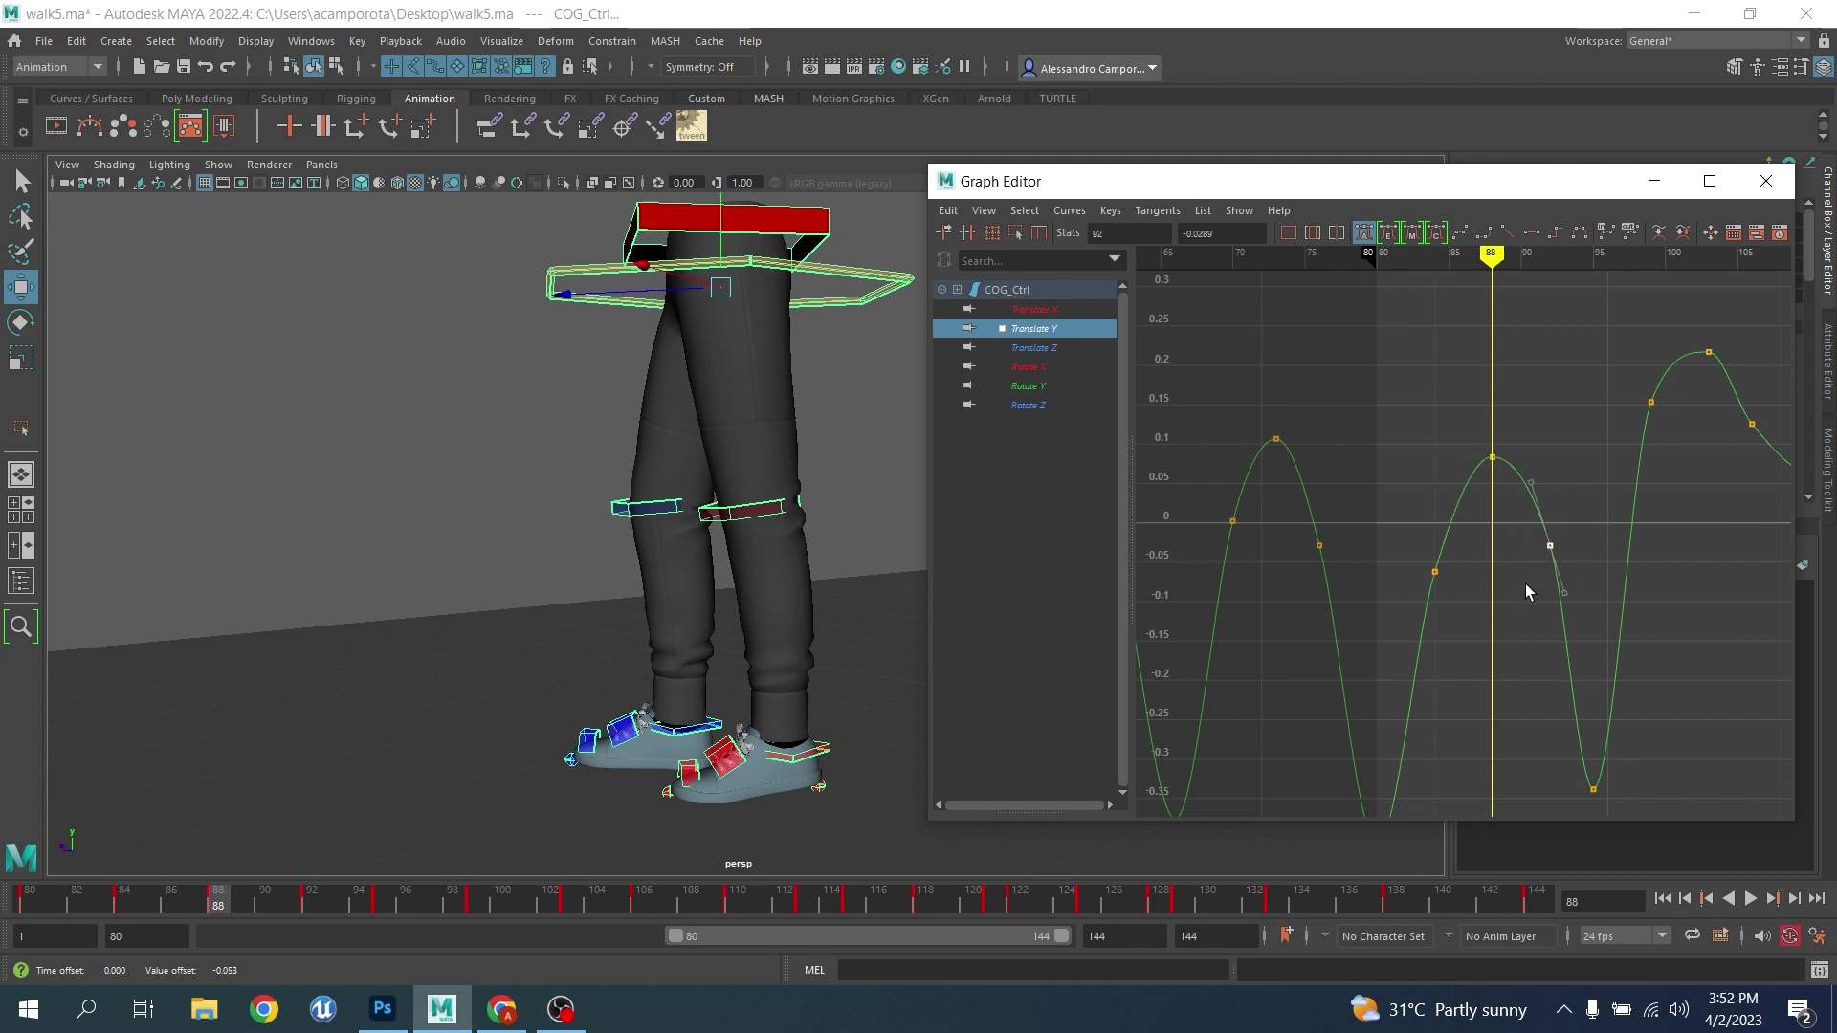
Raise the Translate Y low point at frame 95 by about 0.039
key("period")
key("period")
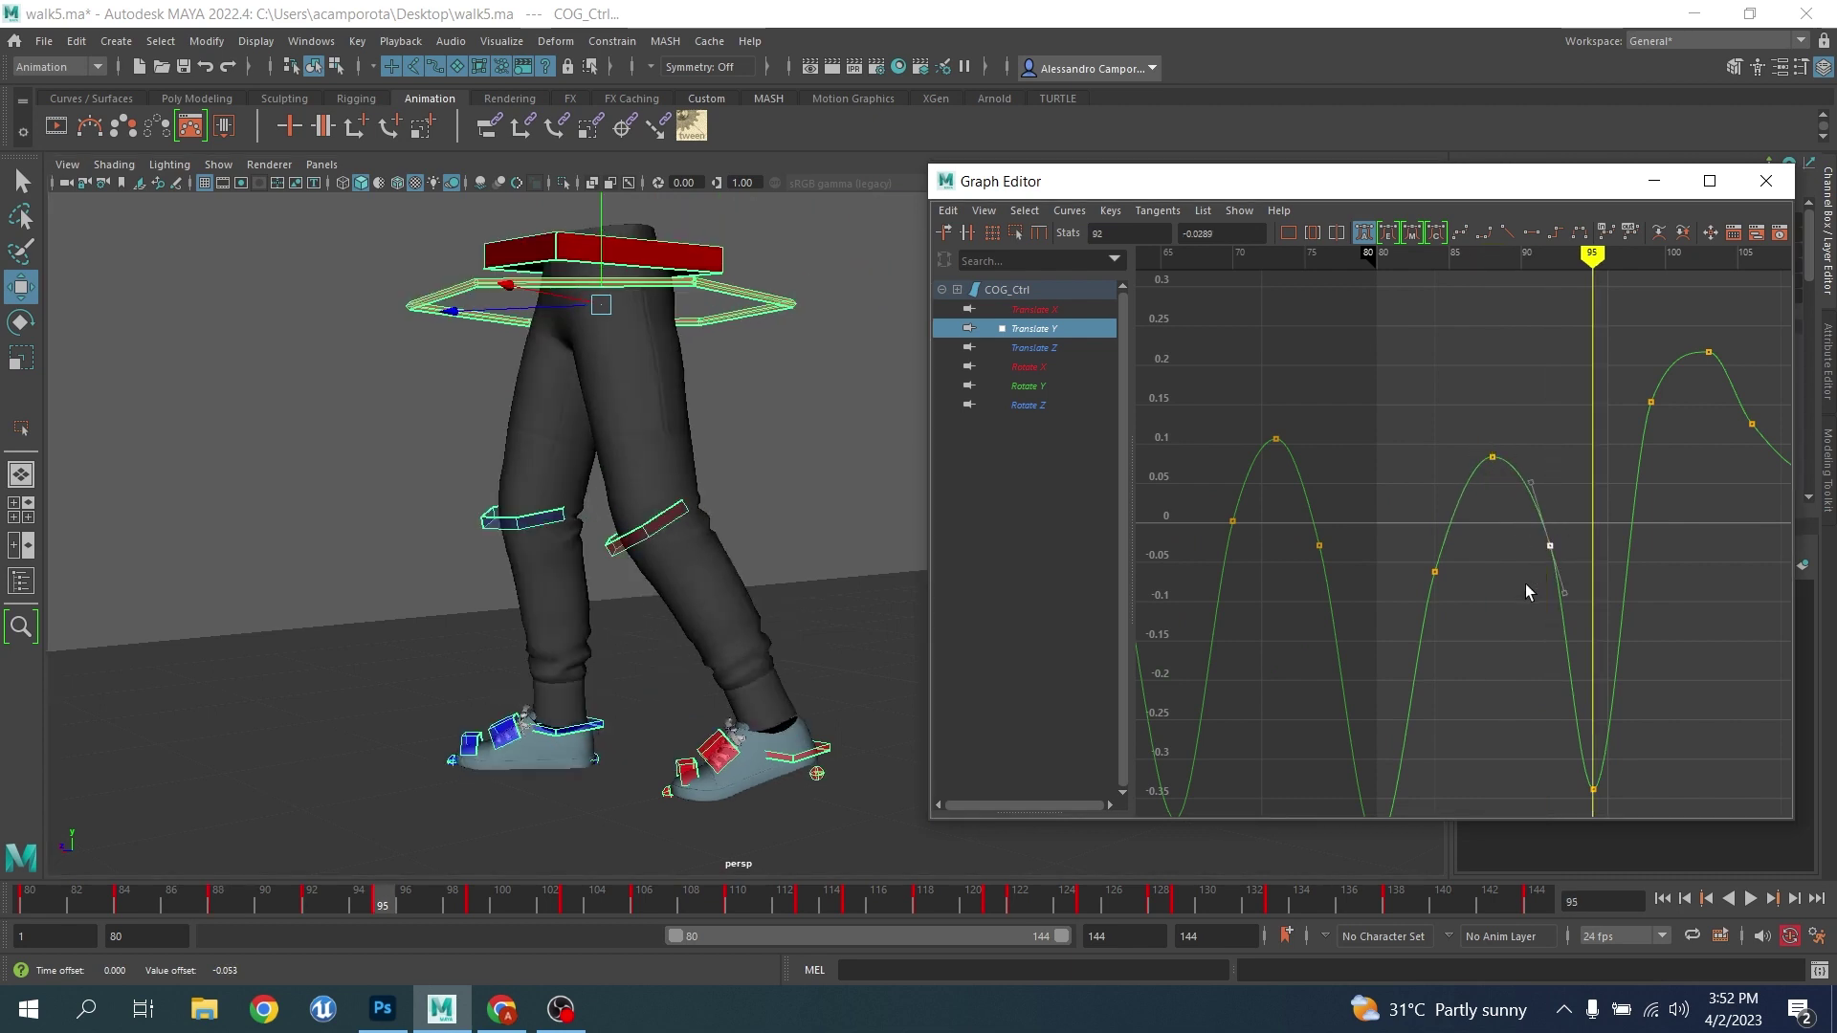
key("a")
left_click_drag(1517, 660, 1579, 736)
middle_click_drag(1579, 735, 1578, 720)
key("period")
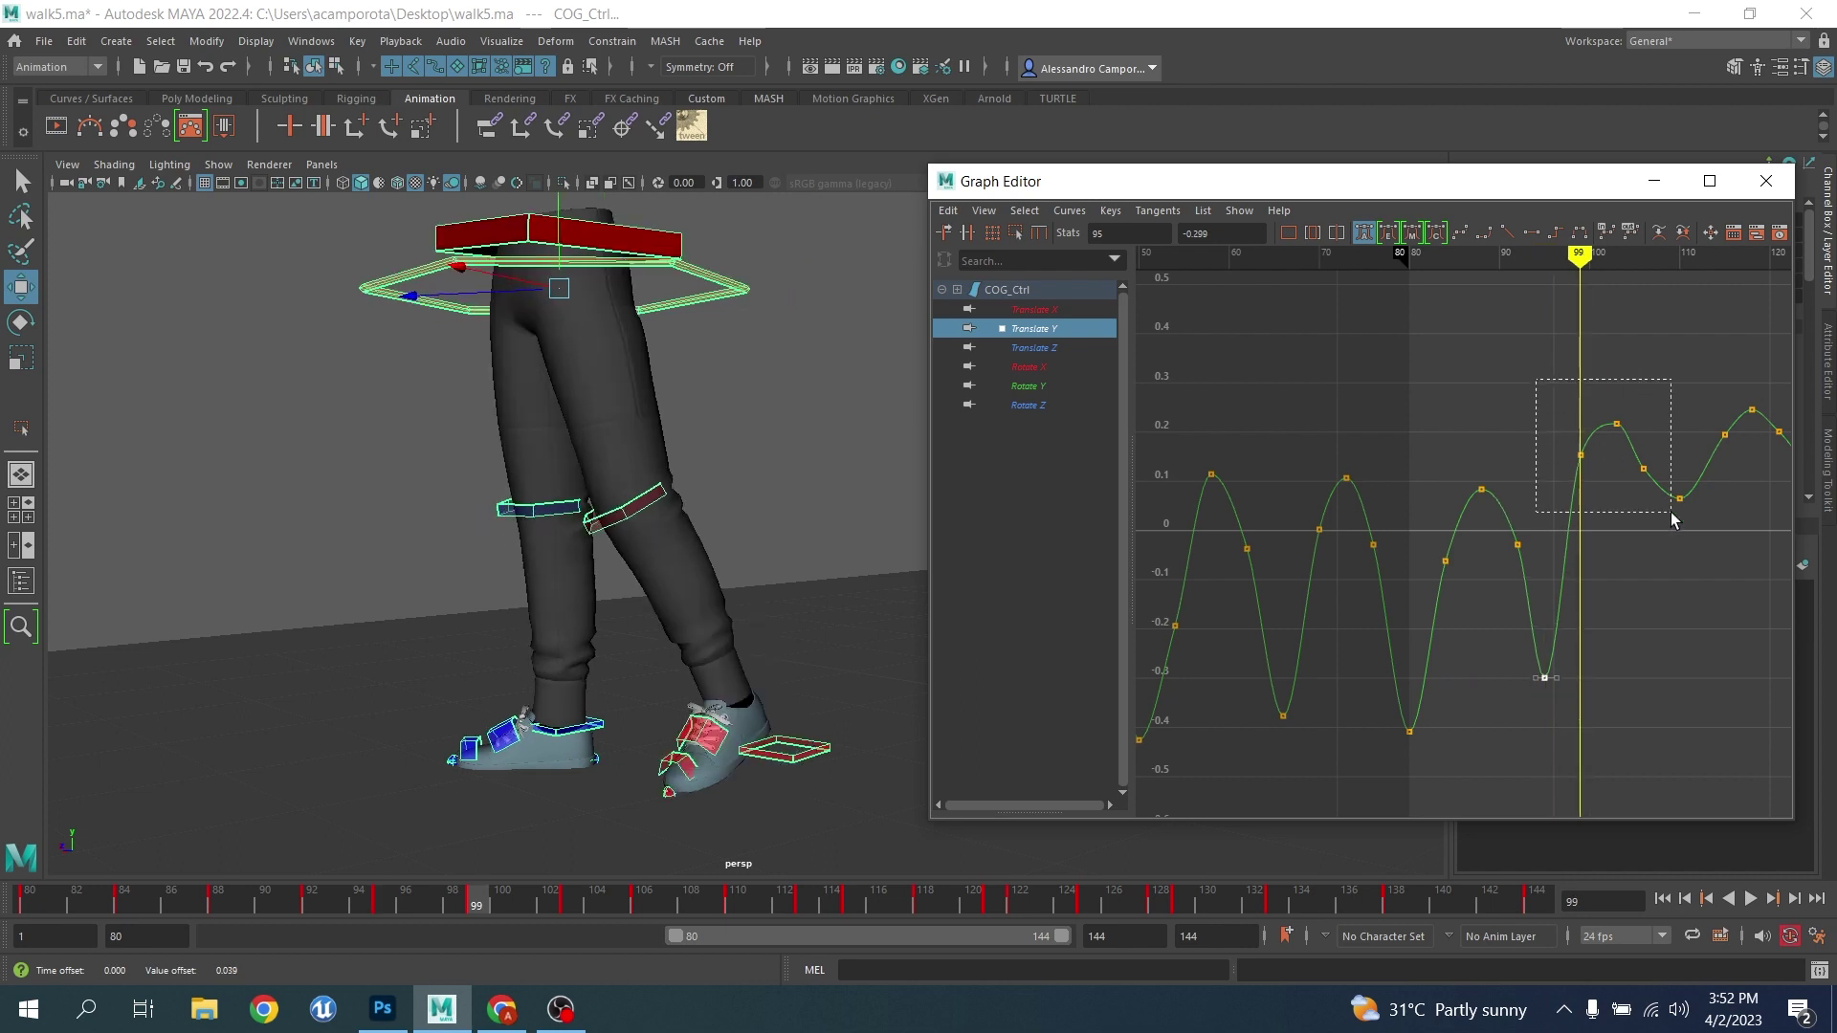
Lower the Translate Y keys from frame 99 to frame 110 together by about 0.134, keeping their timing
left_click_drag(1671, 520, 1670, 524)
key("period")
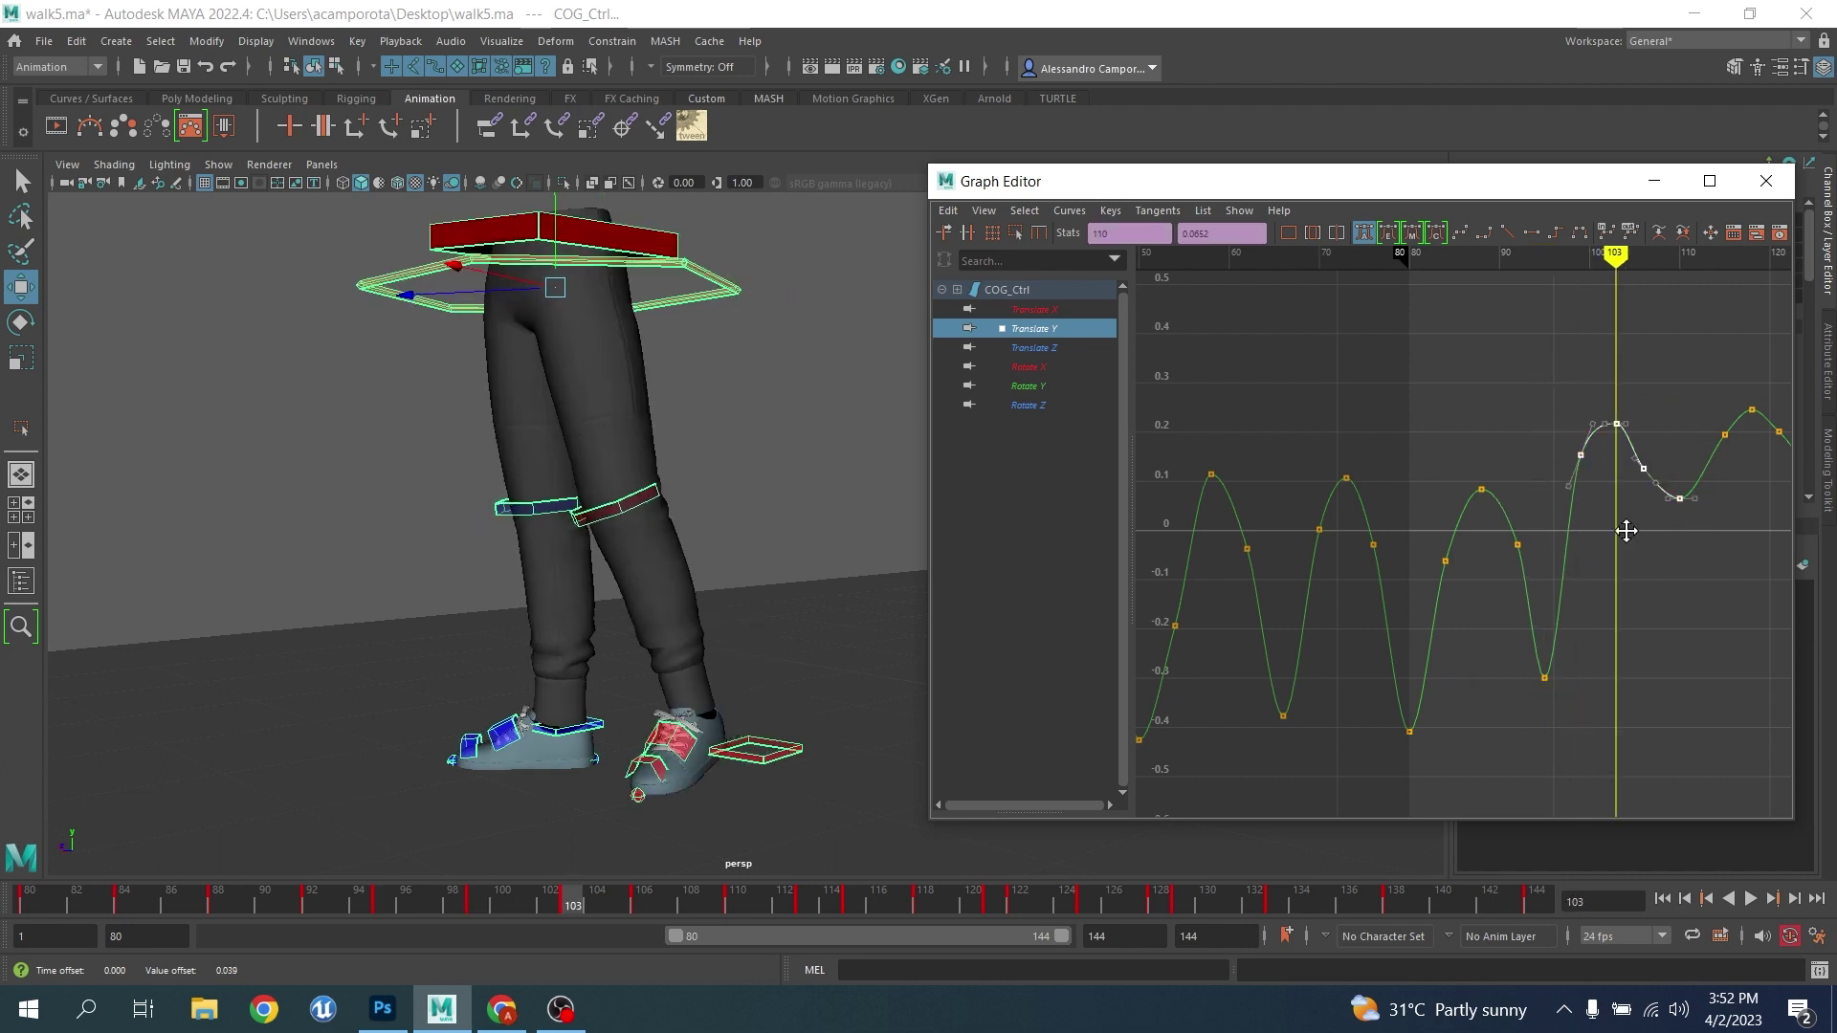
middle_click_drag(1624, 526, 1610, 680)
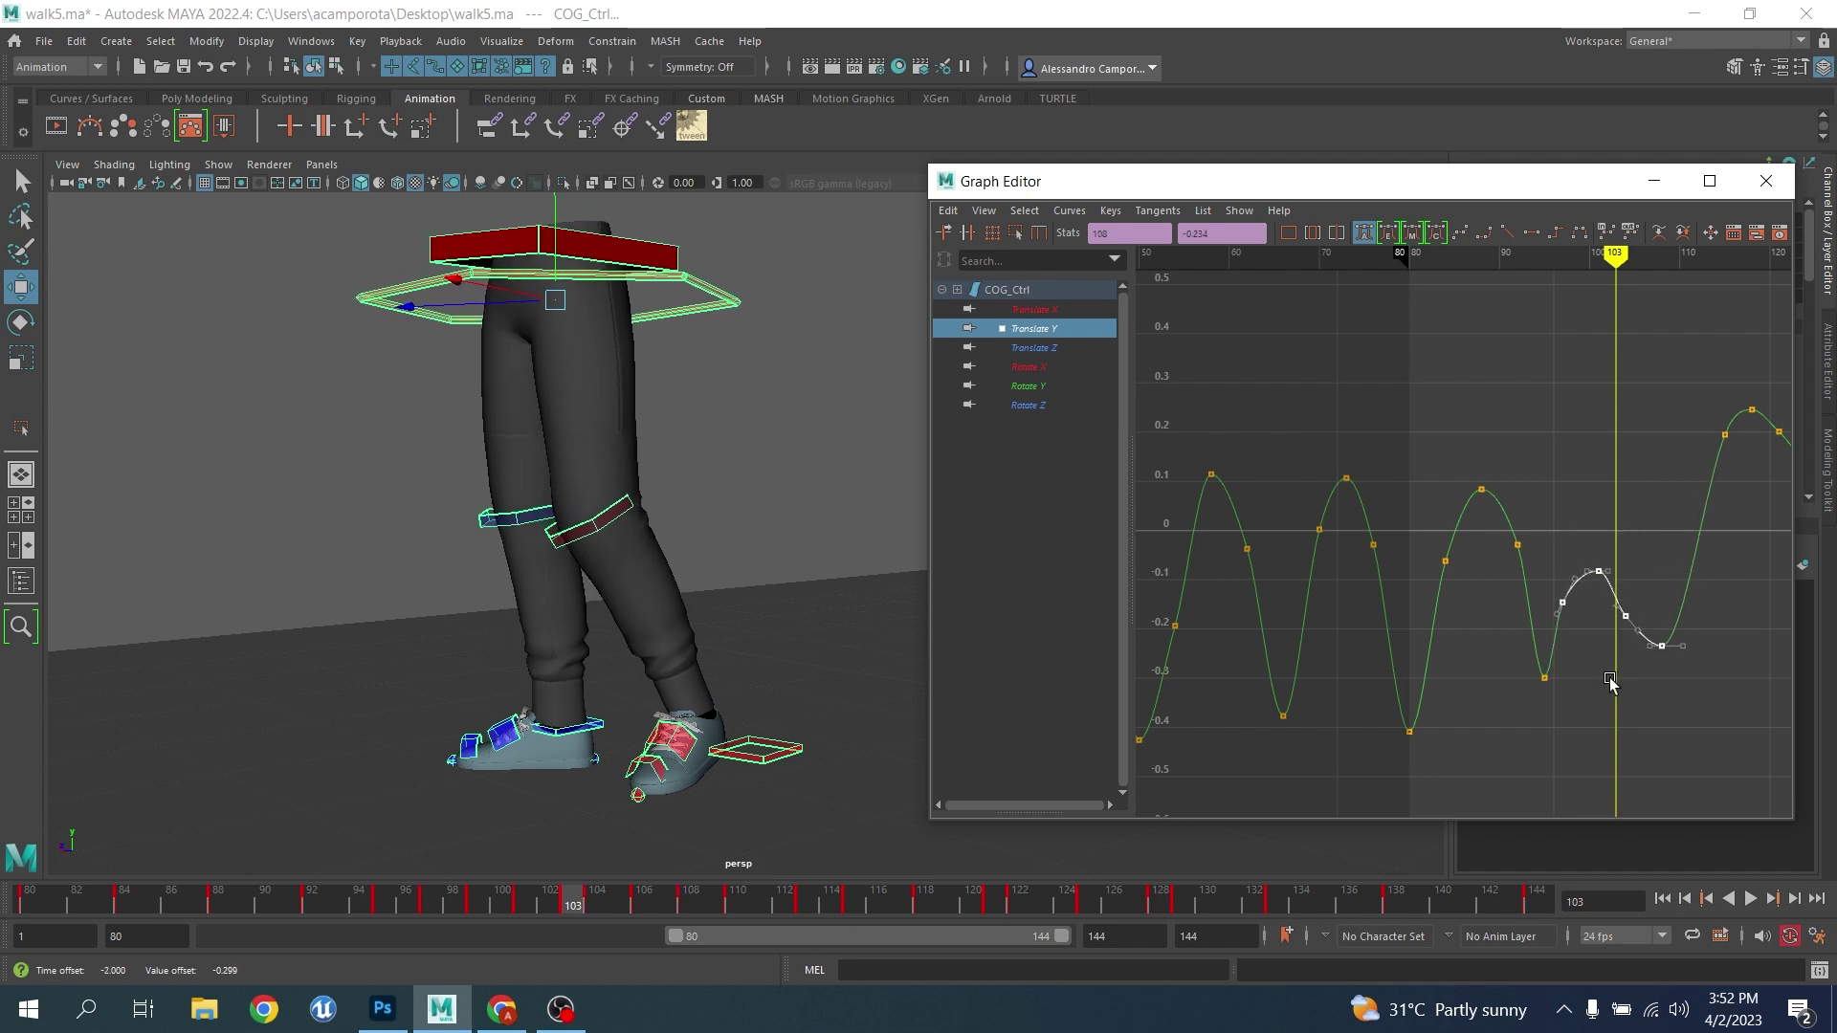
key("ctrl+z")
middle_click_drag(1623, 521, 1618, 580)
key("comma")
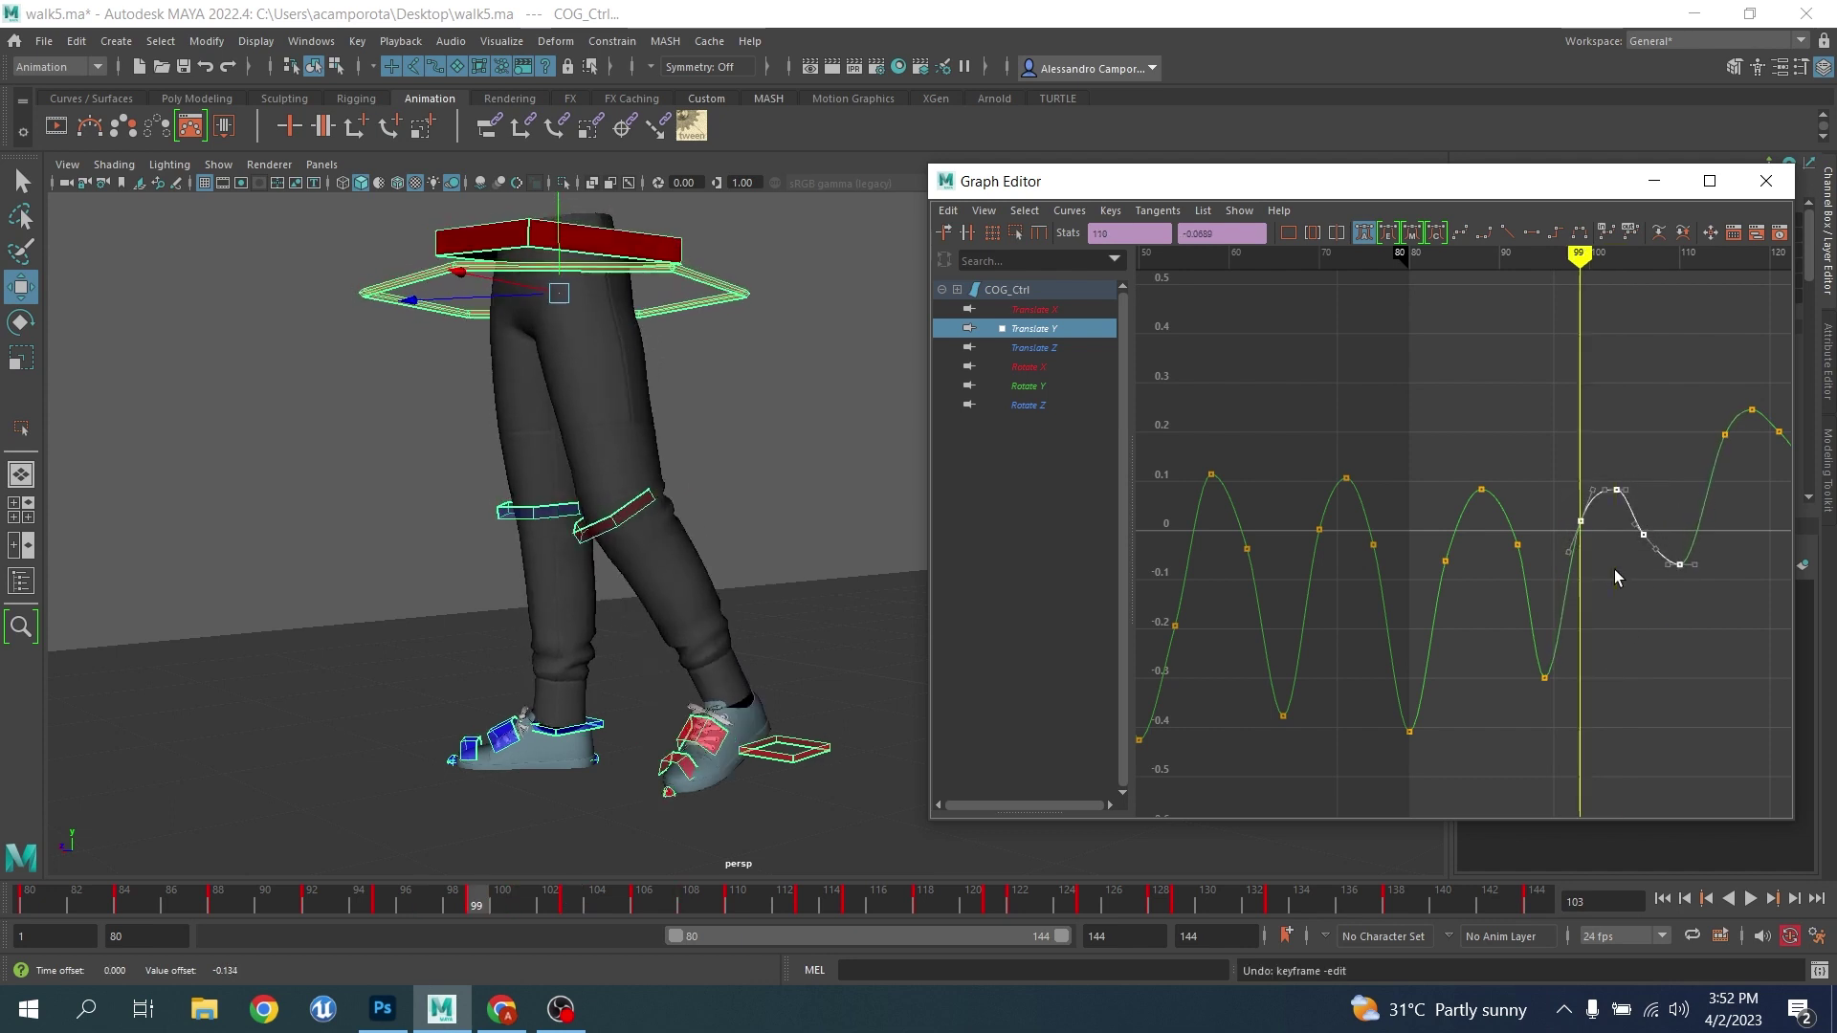
key("comma")
key("period")
key("period")
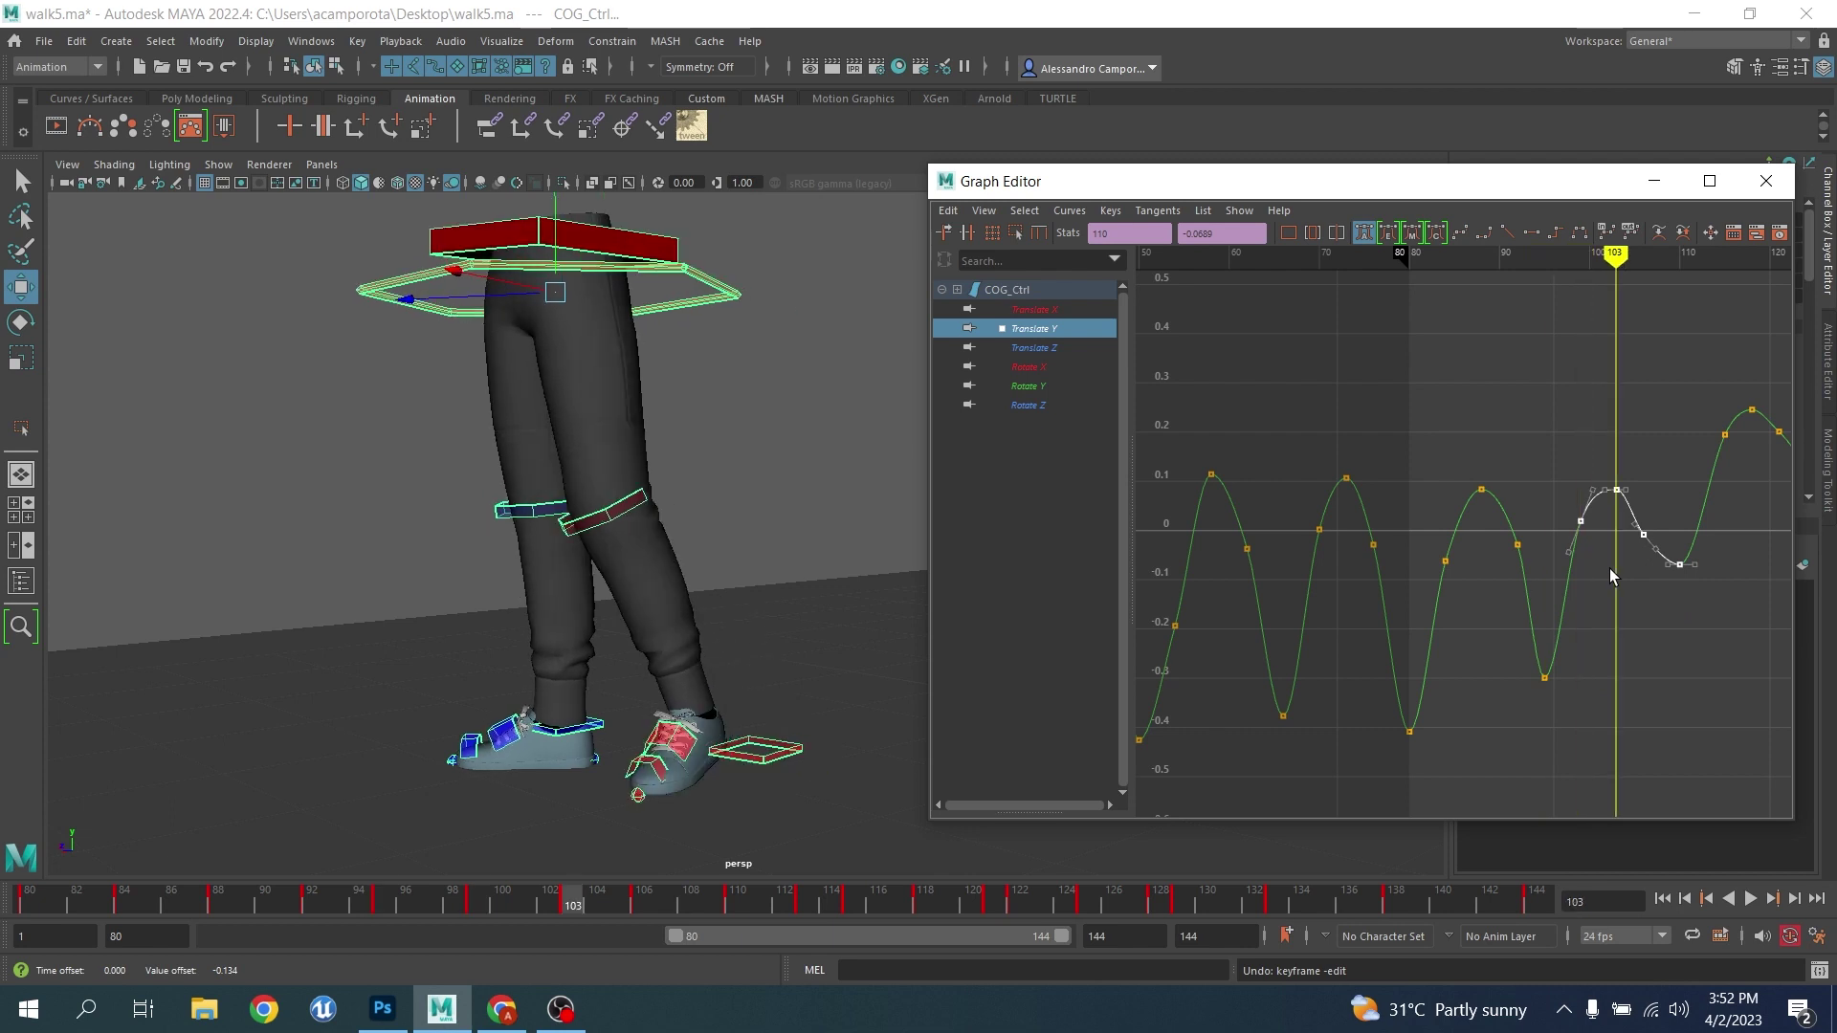
Raise the Translate Y key at frame 110 by about 0.037 and the key at frame 106 to about 0.028
key("period")
key("period")
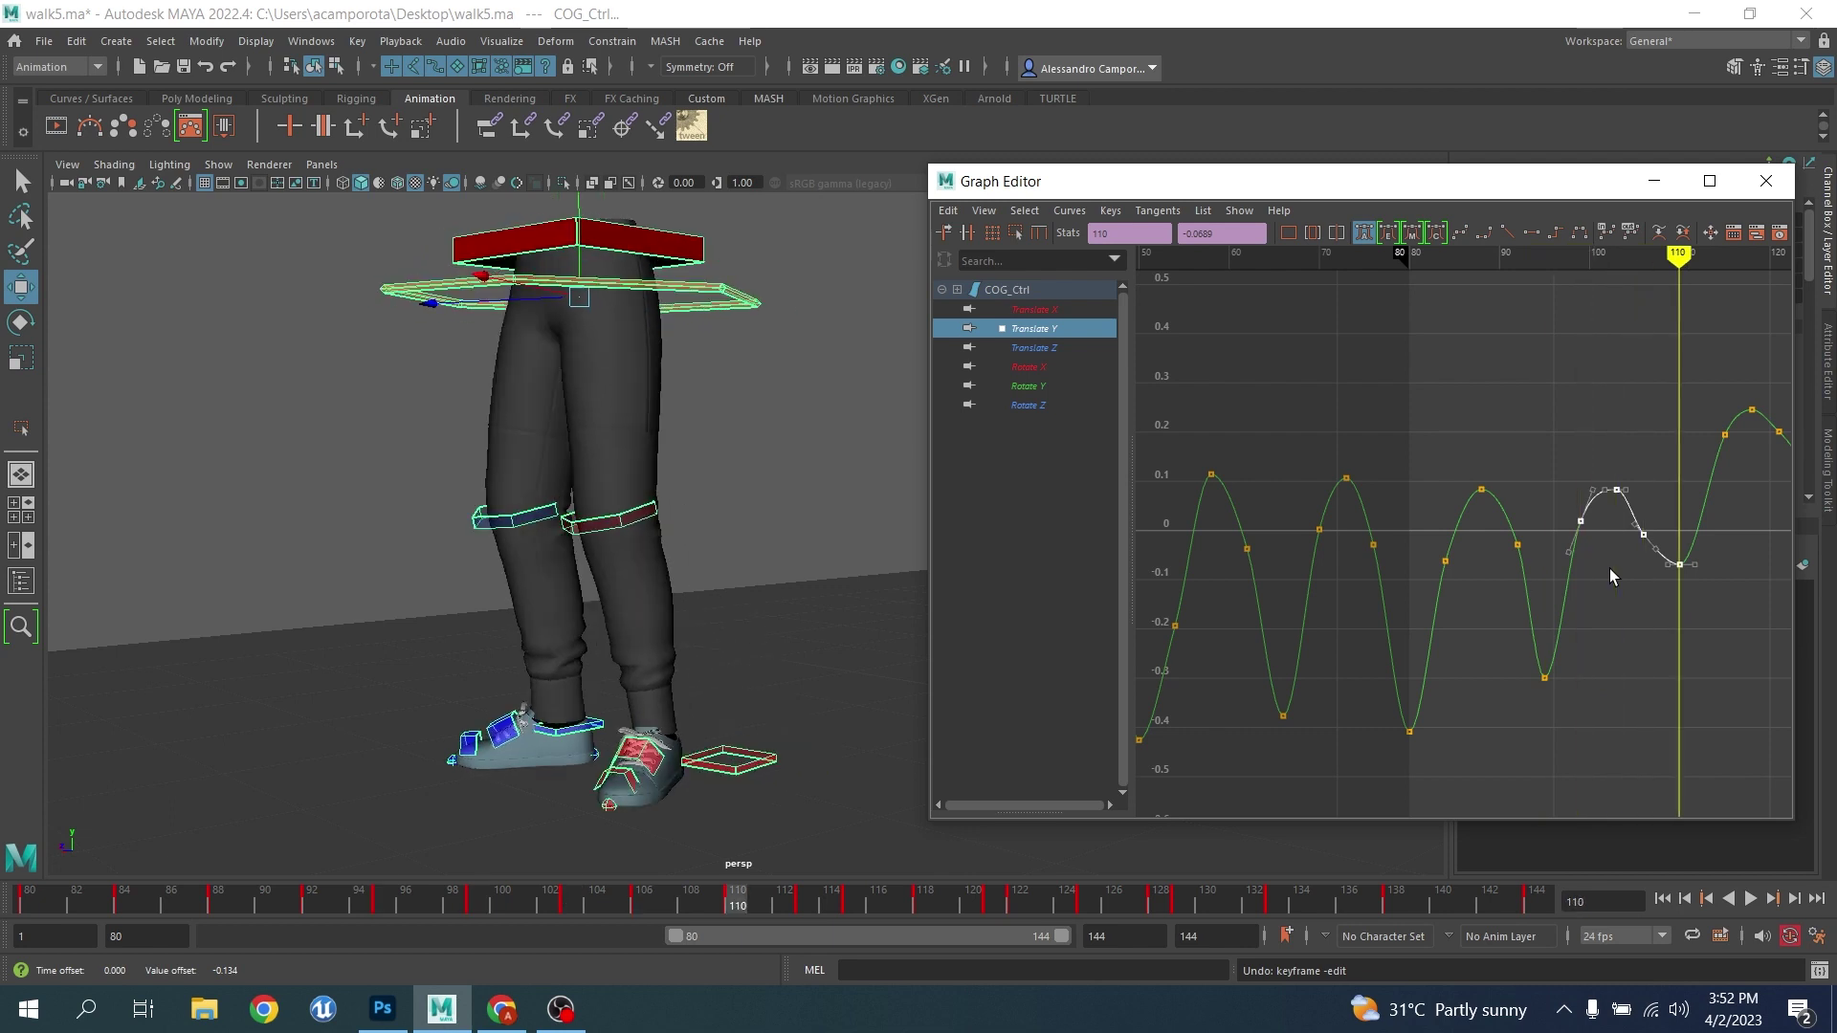
left_click(1679, 564)
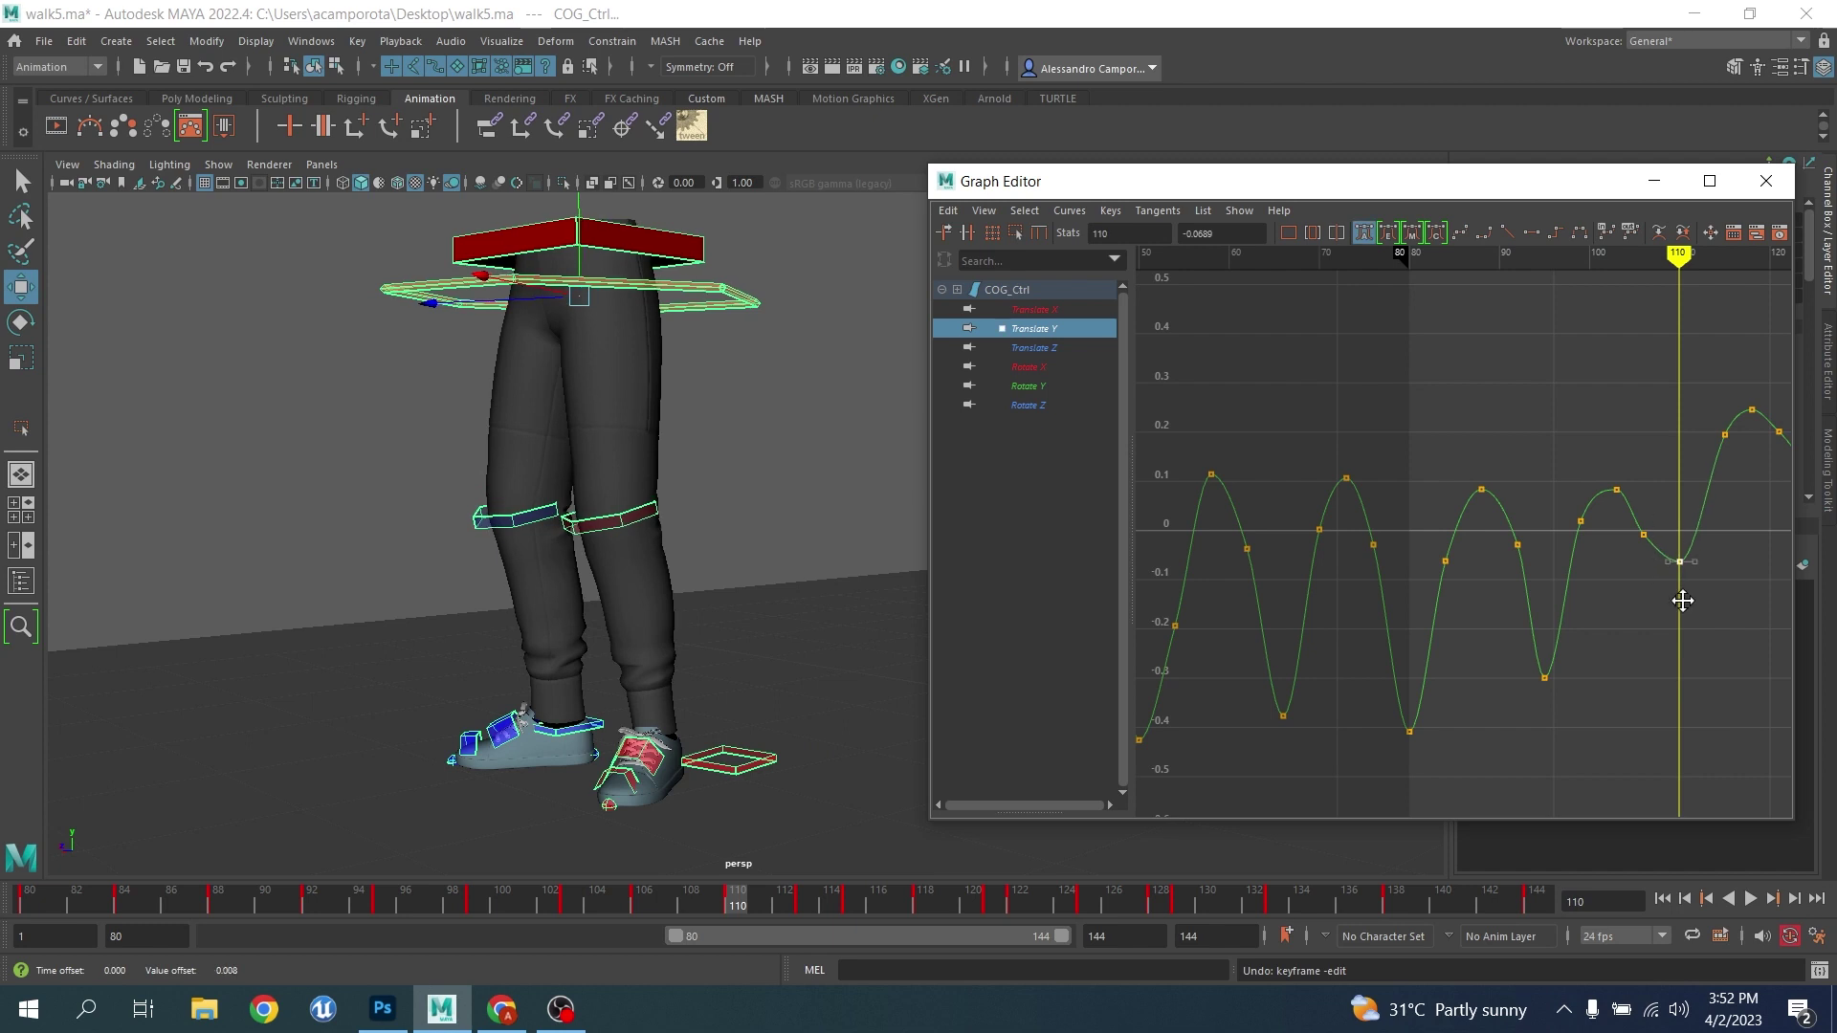
middle_click_drag(1681, 599, 1683, 588)
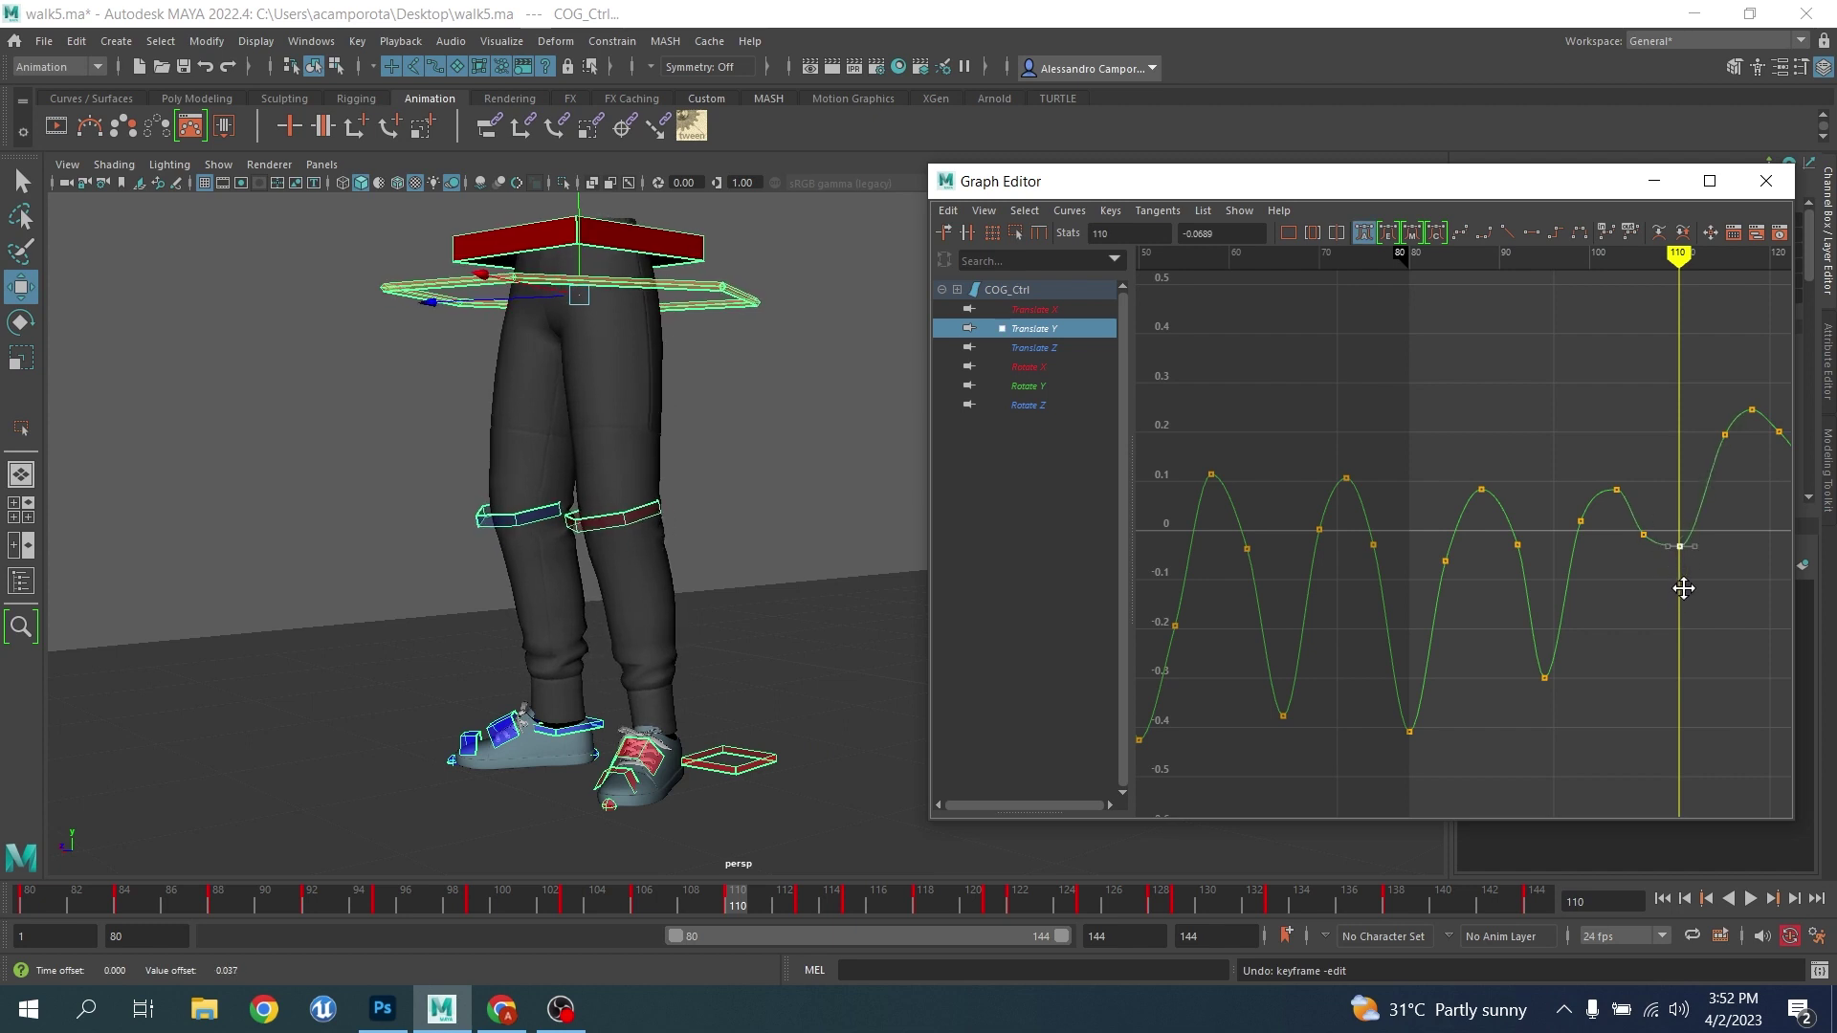
key("comma")
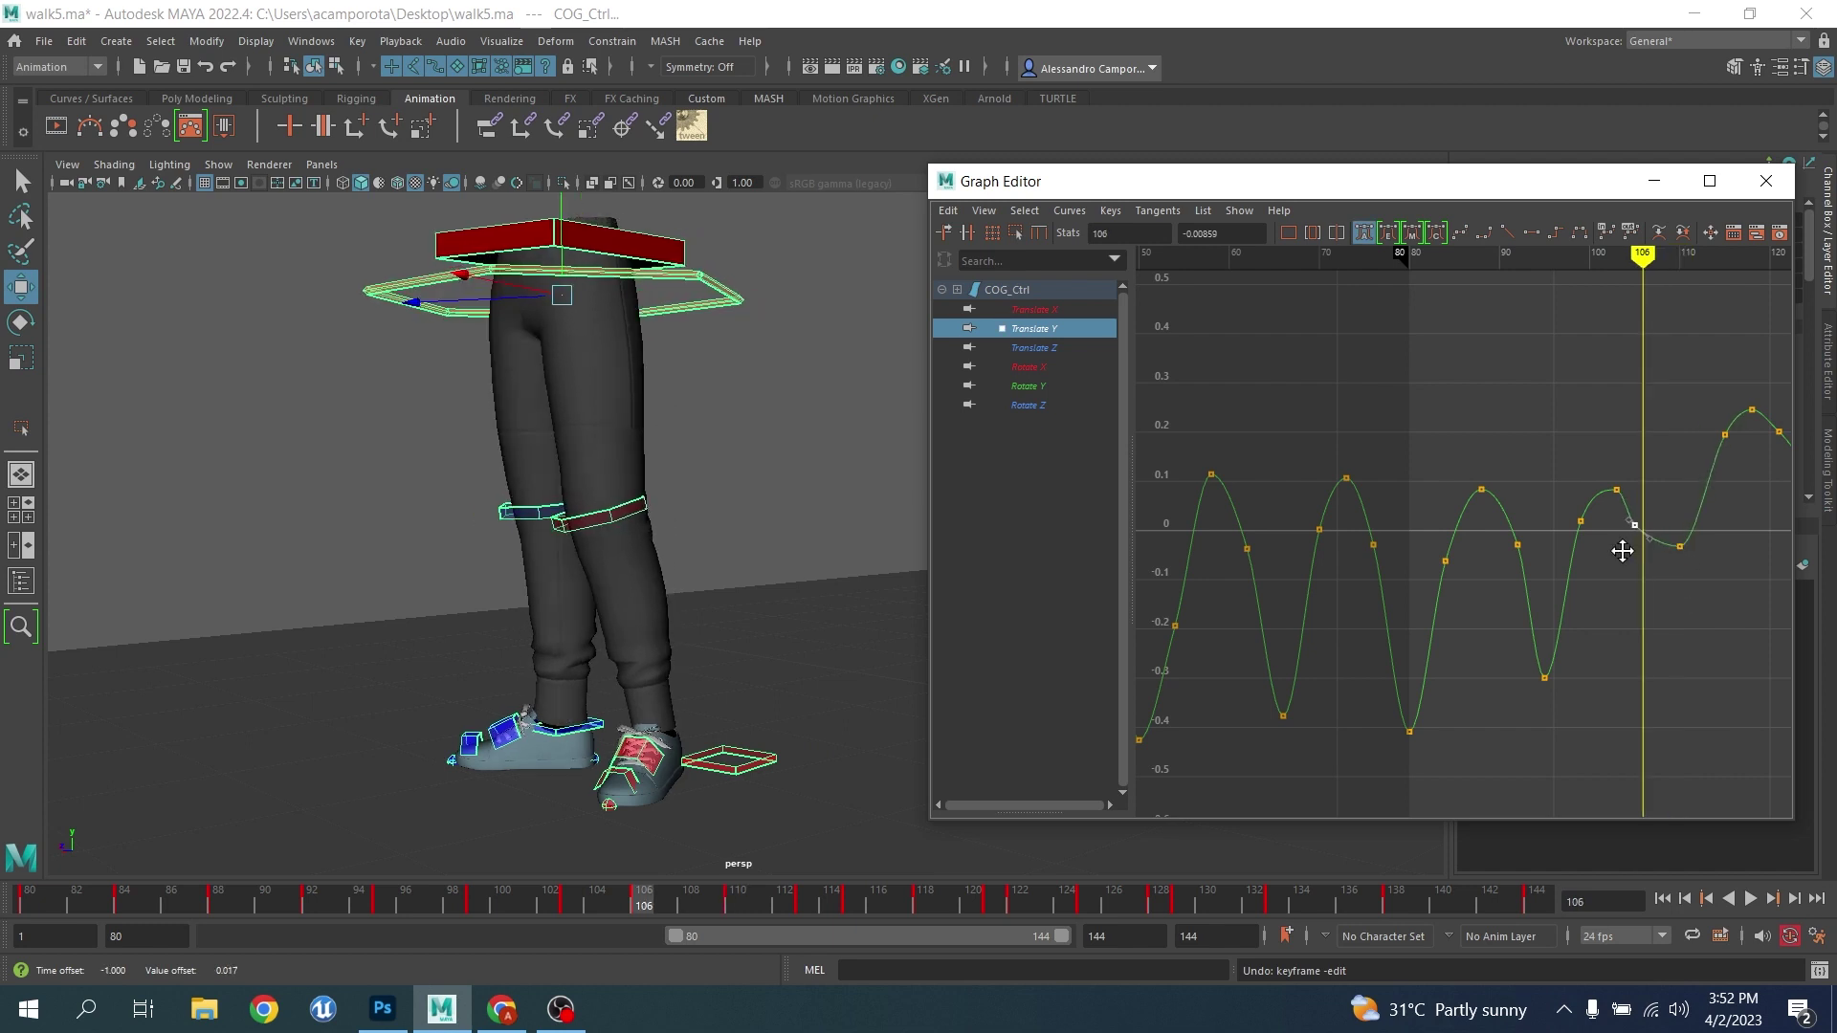
middle_click_drag(1621, 547, 1626, 543)
key("alt+v")
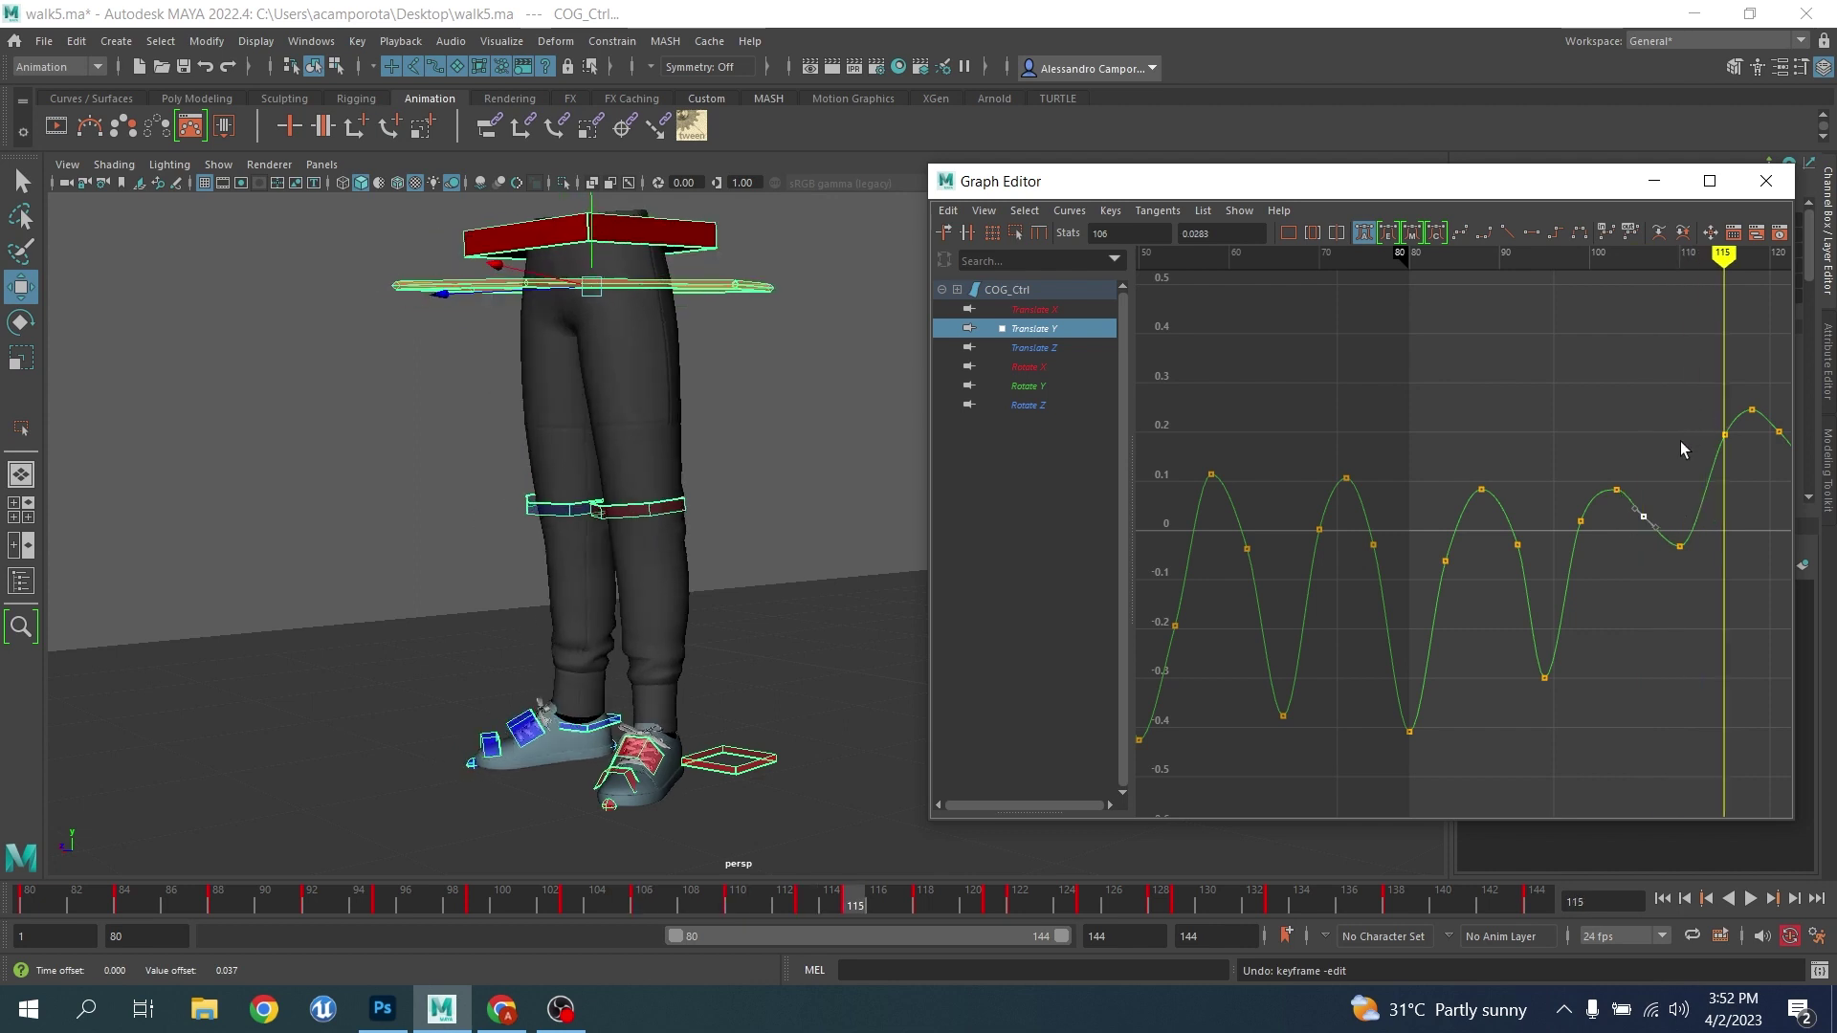
Examine the hip height and leg poses from the front, key by key between frames 115 and 121
middle_click_drag(1626, 485, 1425, 594, "alt")
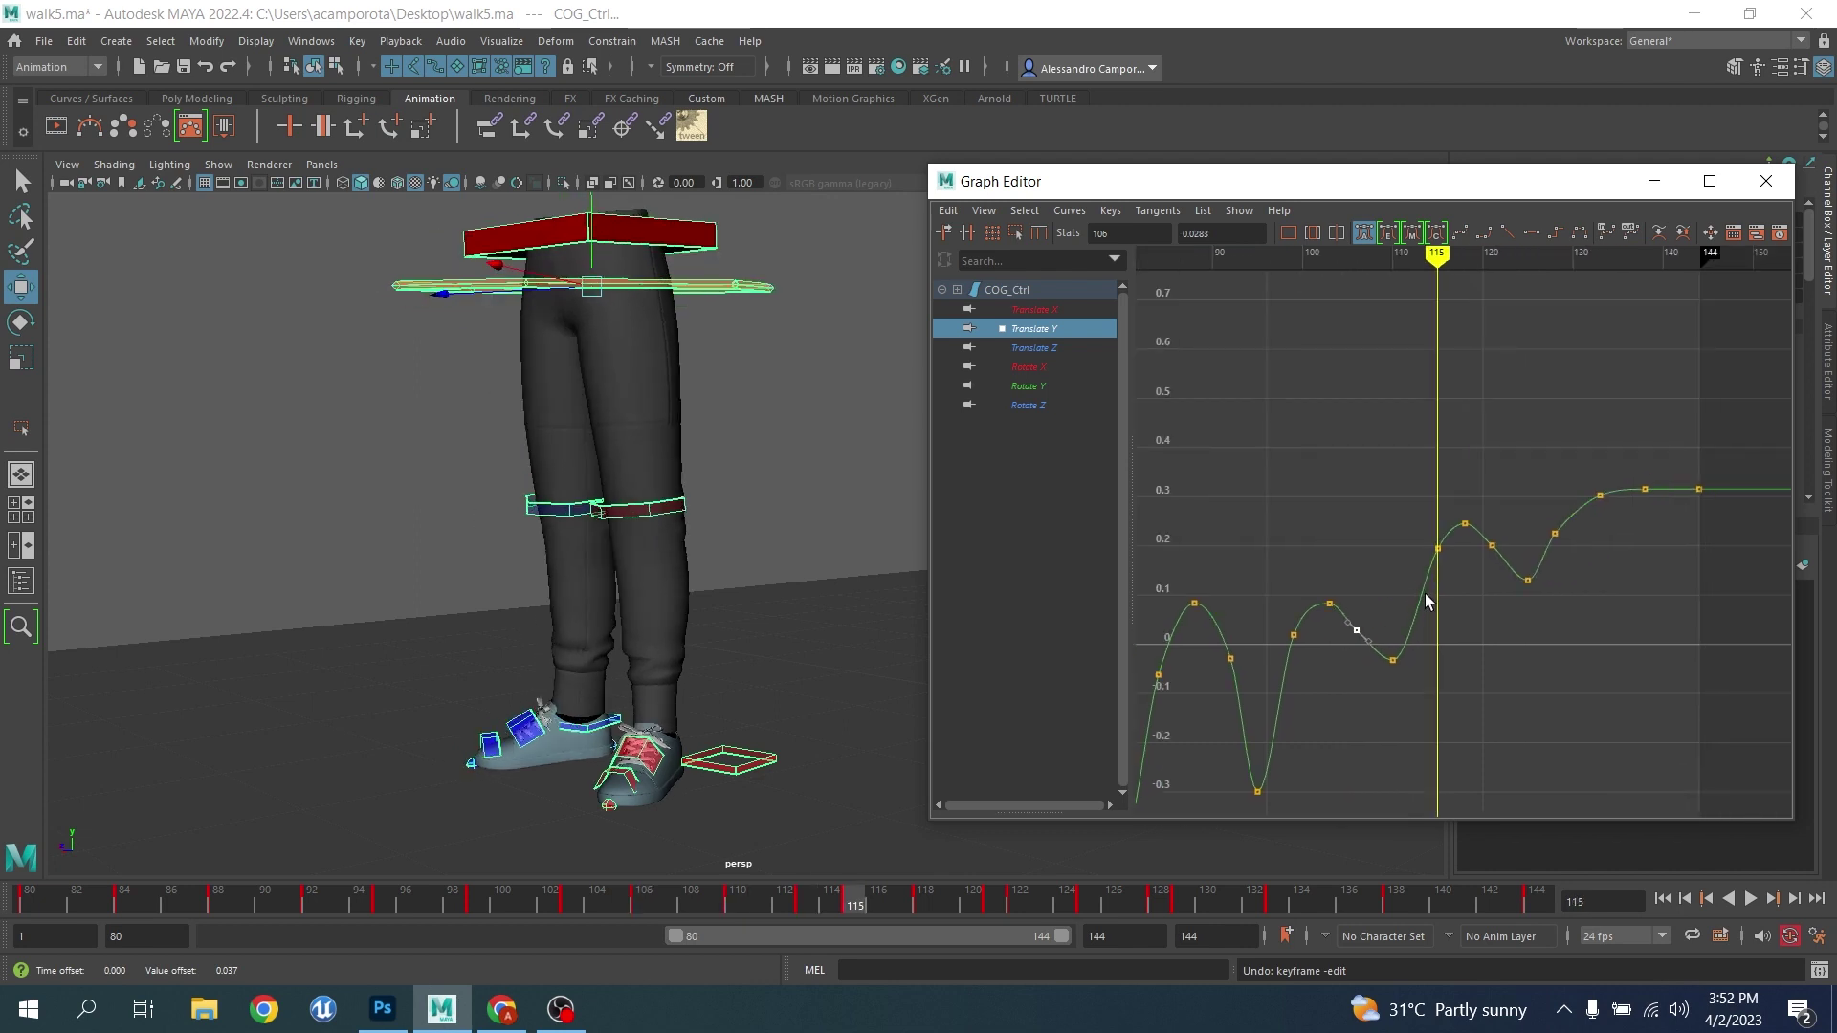
key("period")
key("comma")
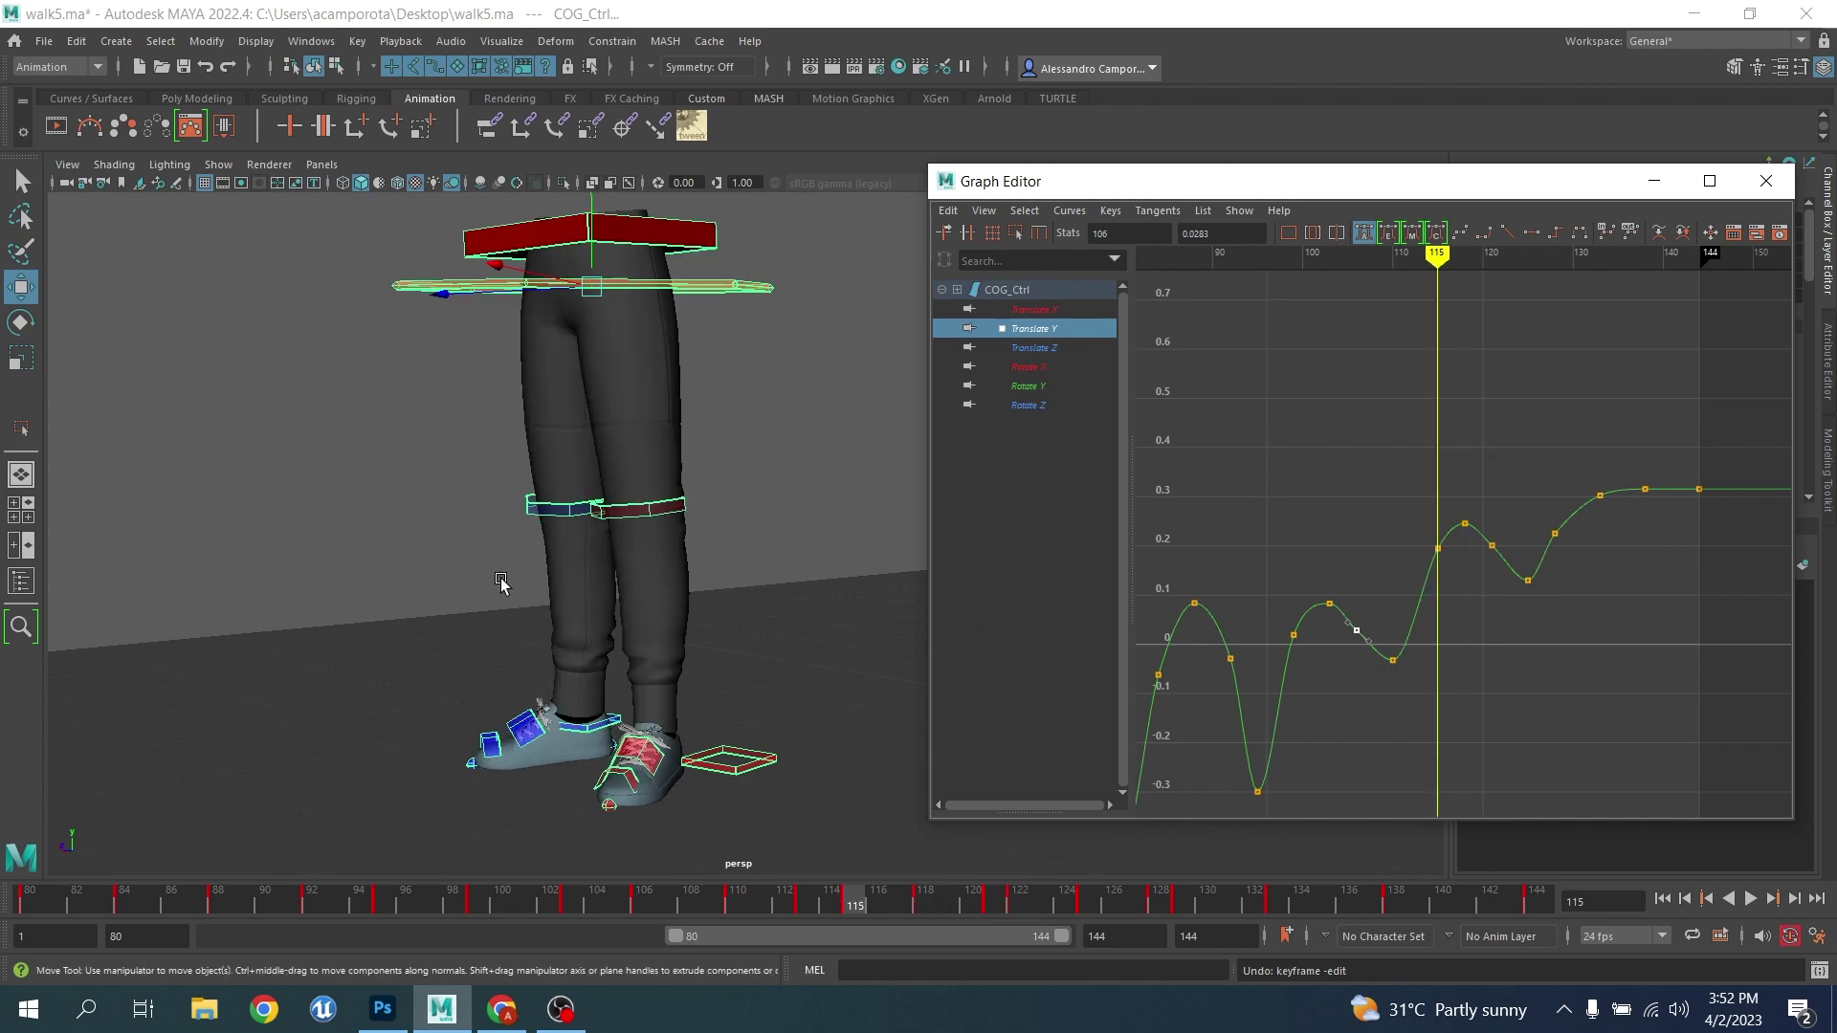
left_click_drag(501, 580, 622, 586, "alt")
key("comma")
key("period")
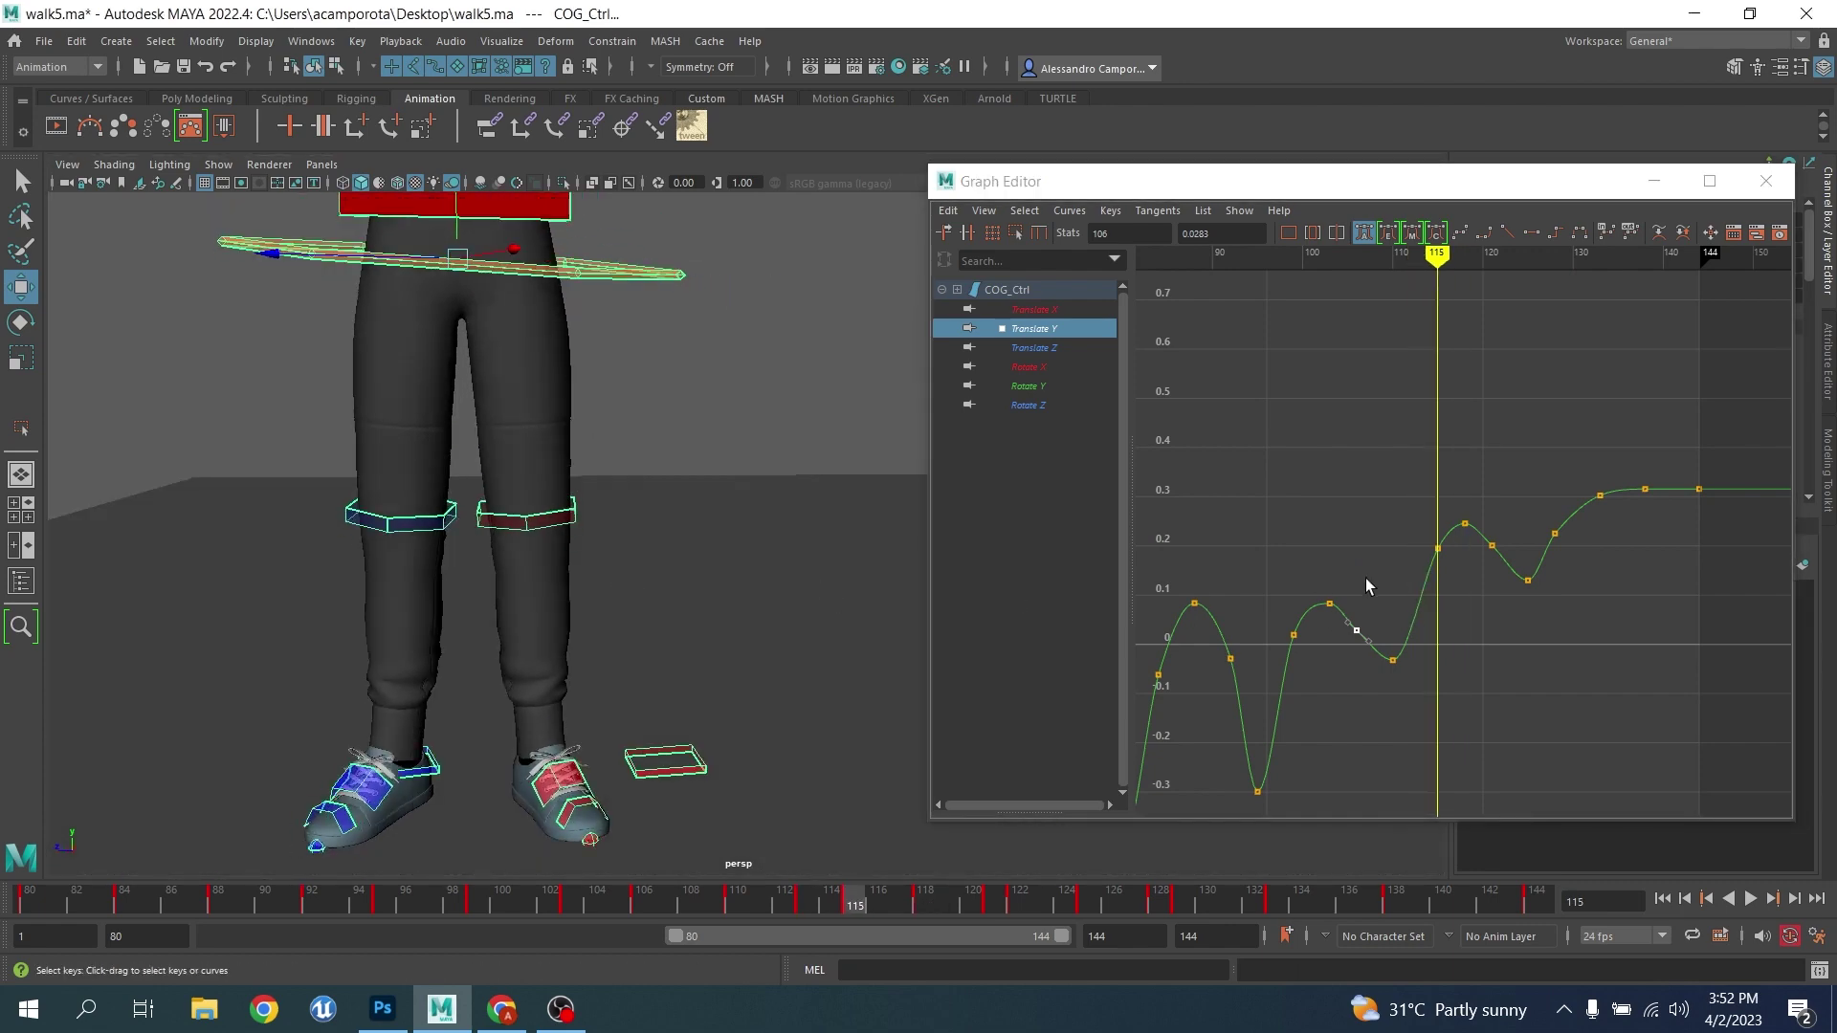
key("period")
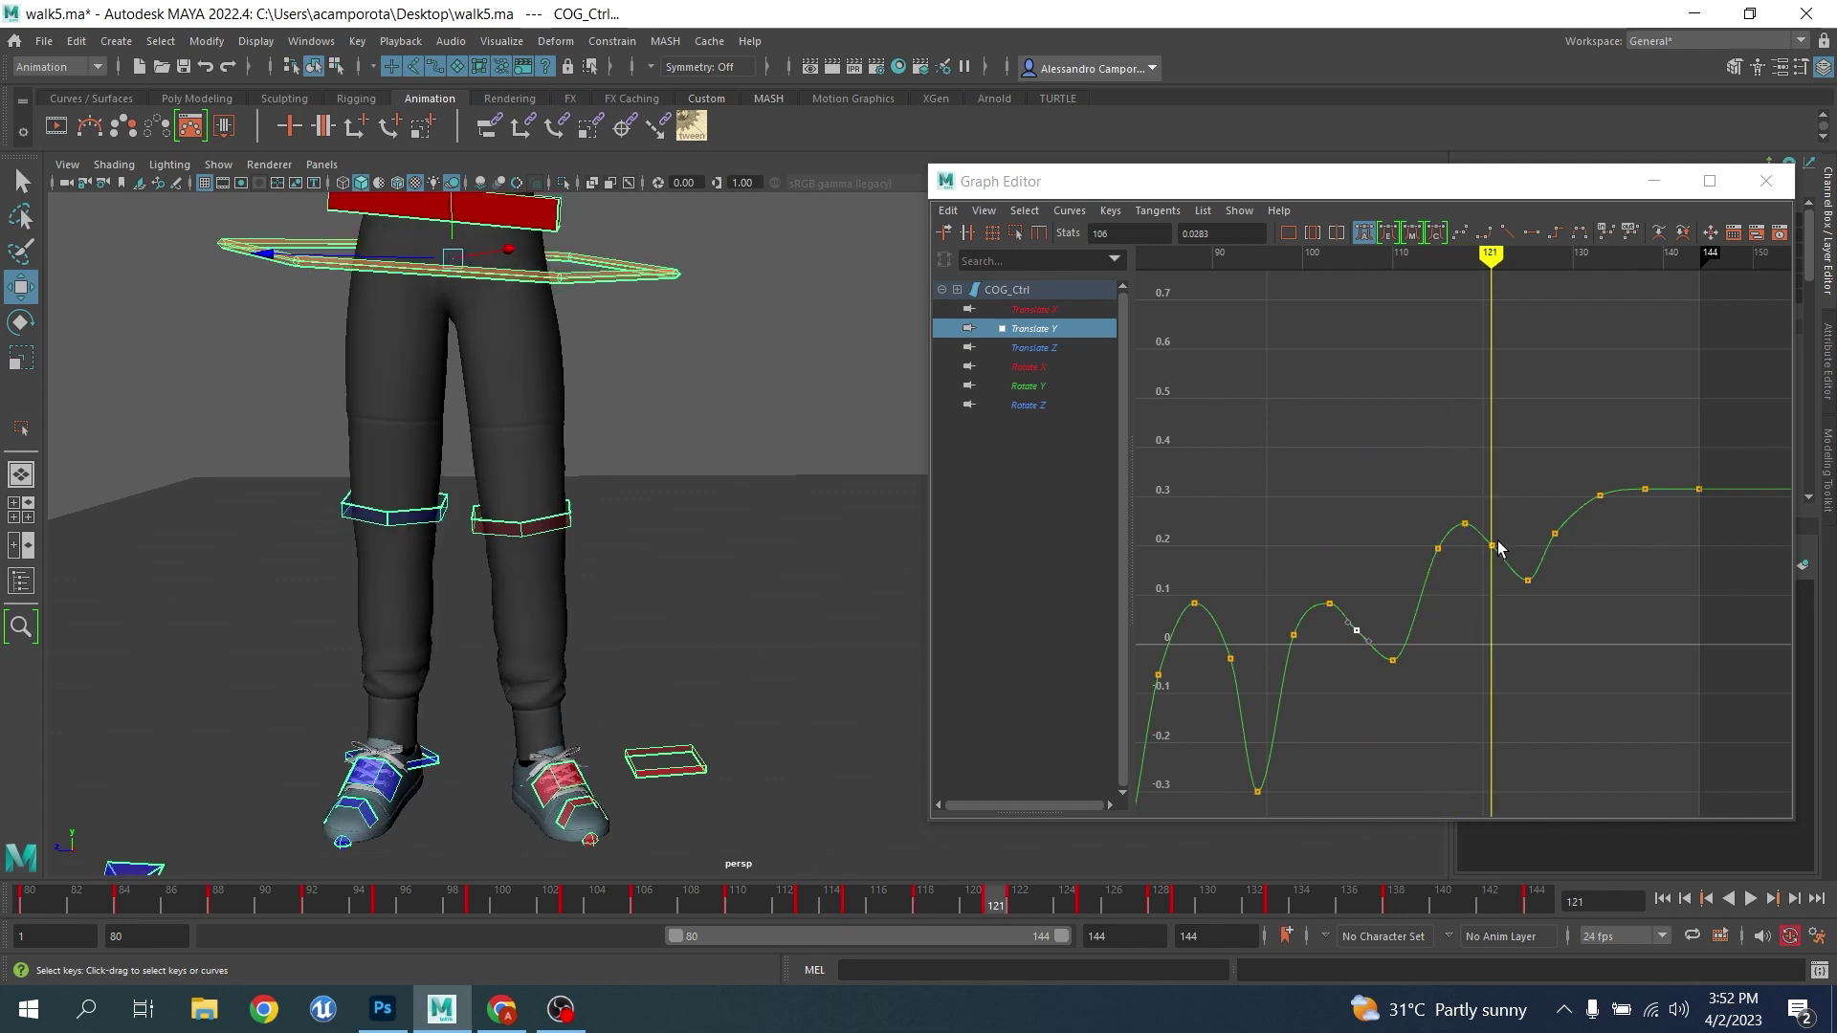
Adjust the Translate Y key at frame 121 to about 0.201 and raise the key at frame 138 to about 0.321
left_click_drag(1520, 534, 1490, 565)
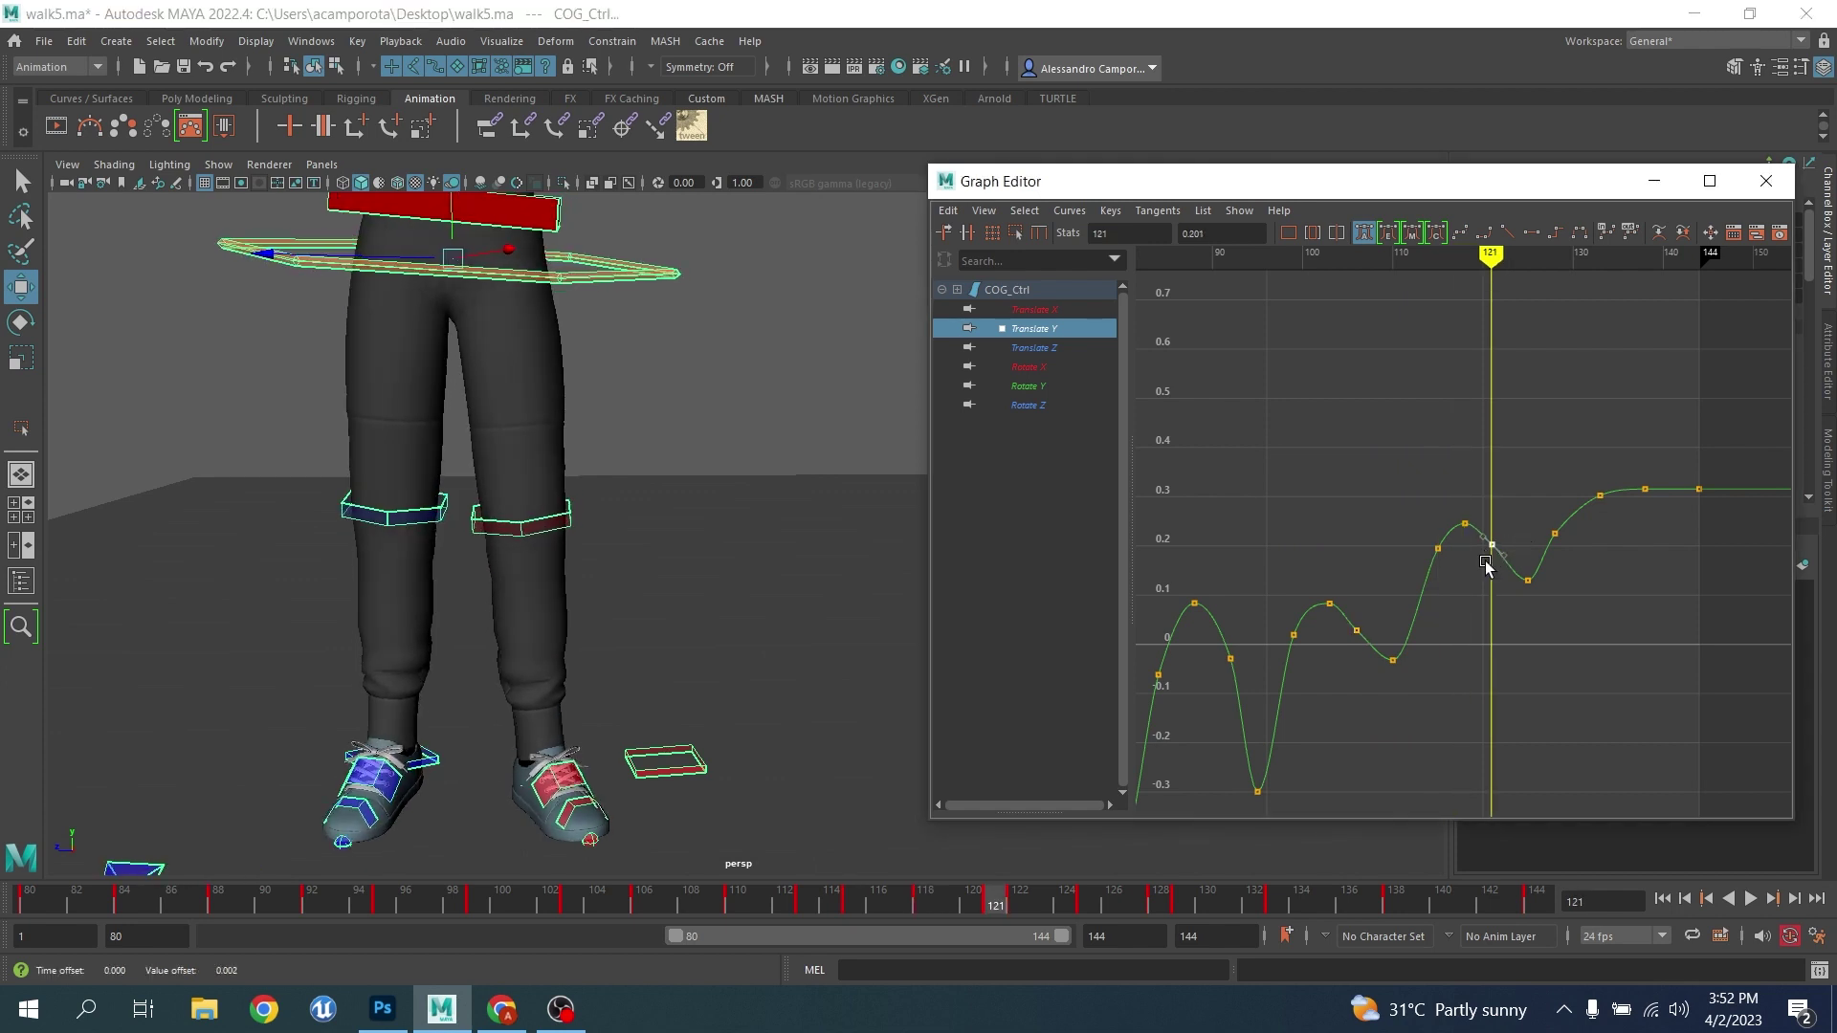
key("period")
key("period")
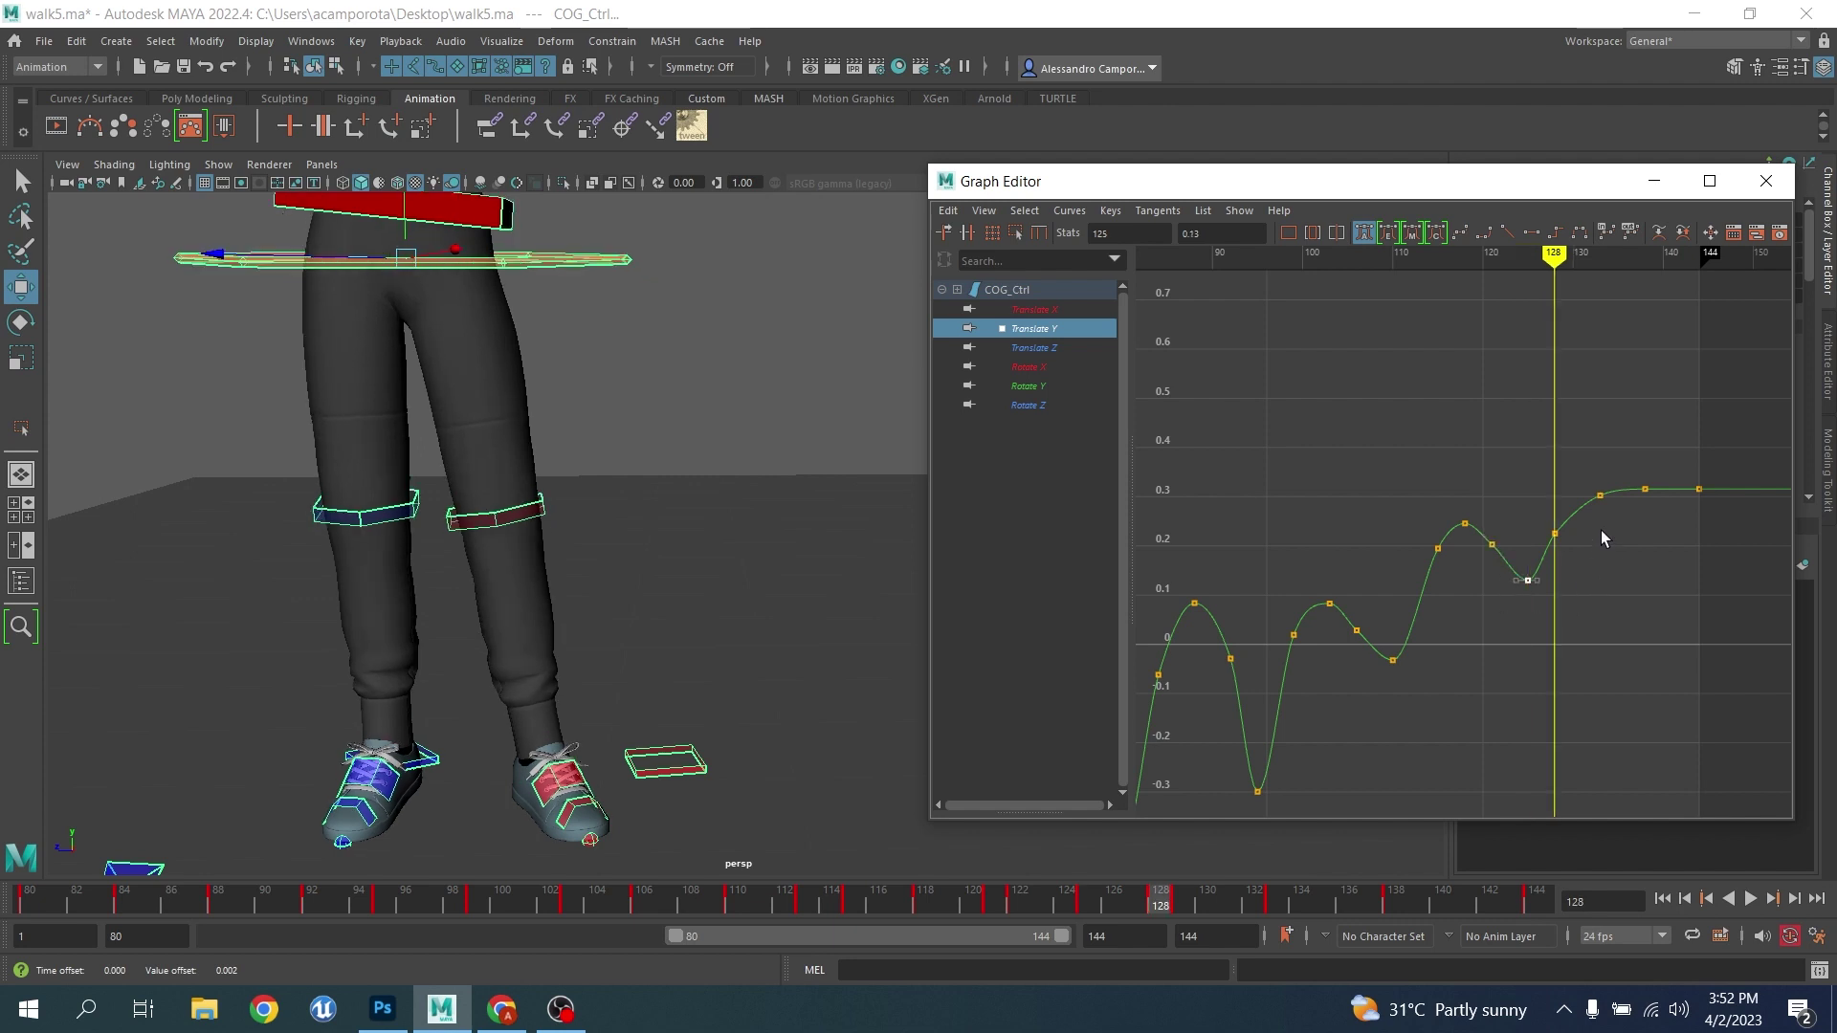
left_click_drag(1626, 452, 1658, 526)
middle_click_drag(1656, 518, 1655, 520)
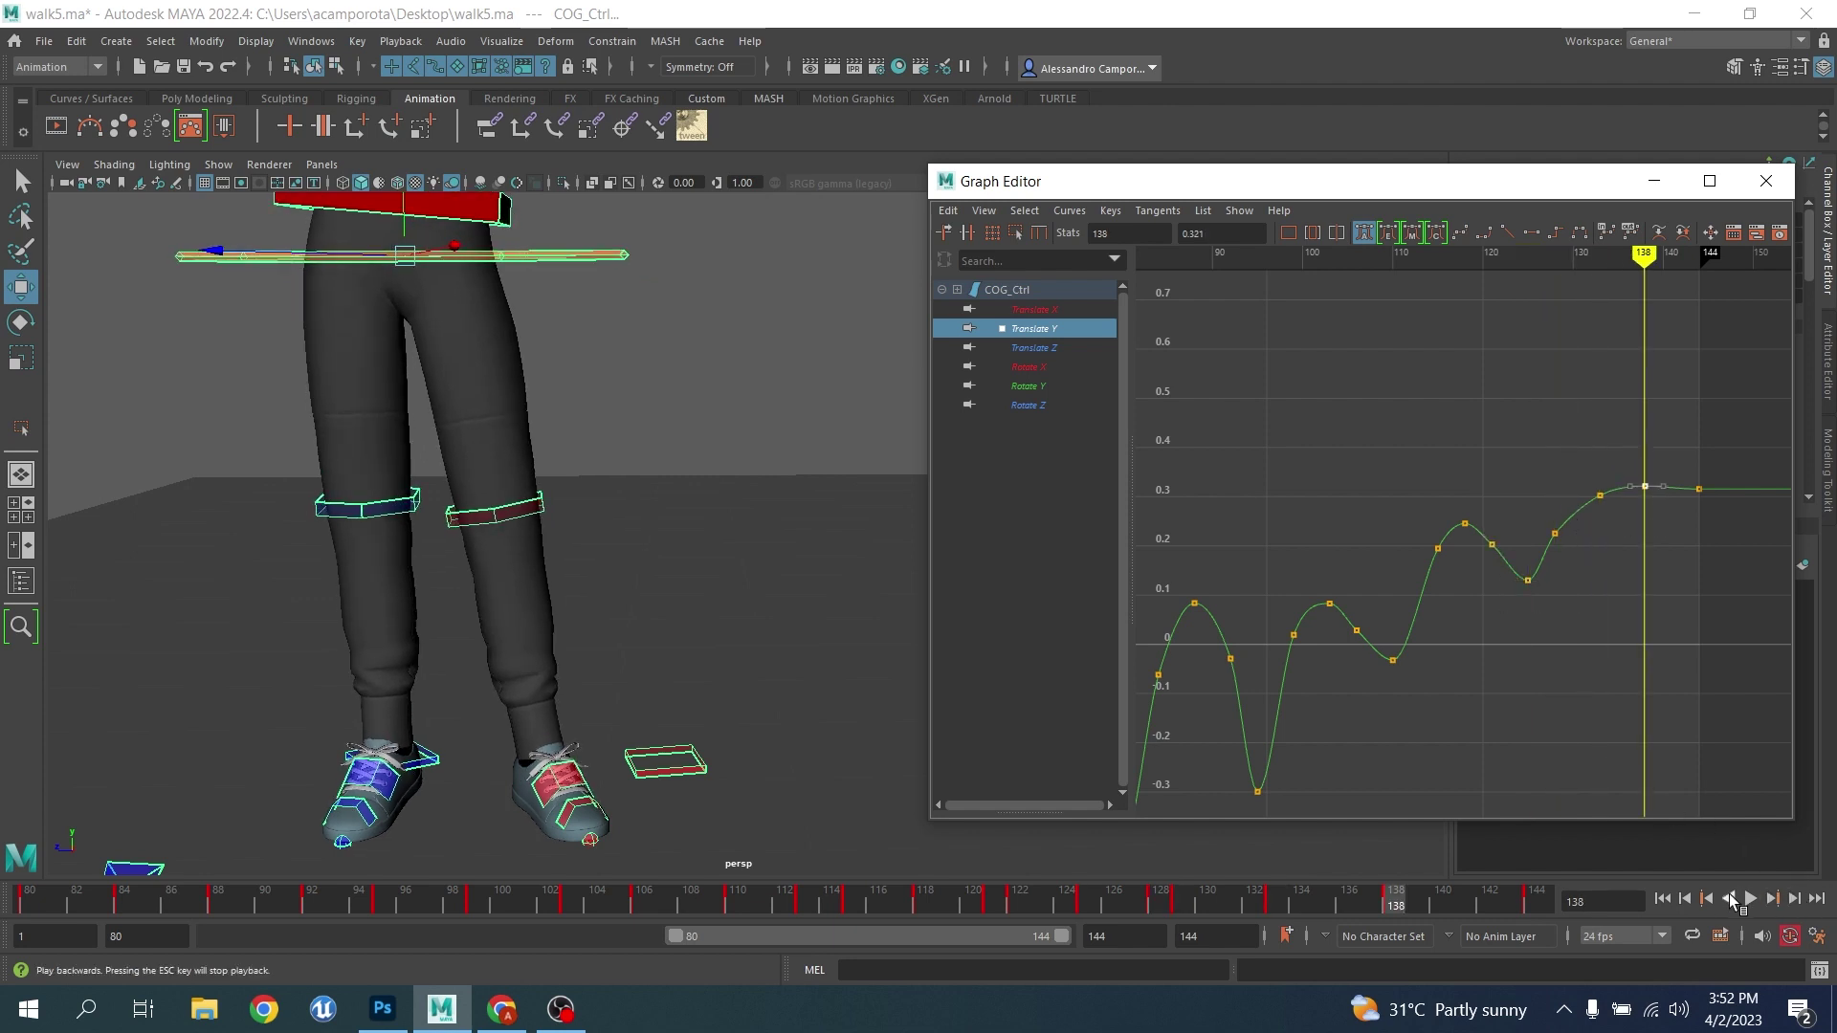
Play the walk back and lower the Translate Y key at frame 128 to about 0.159
left_click(1750, 900)
scroll(290, 578, "down", 3)
left_click_drag(290, 578, 300, 586, "alt")
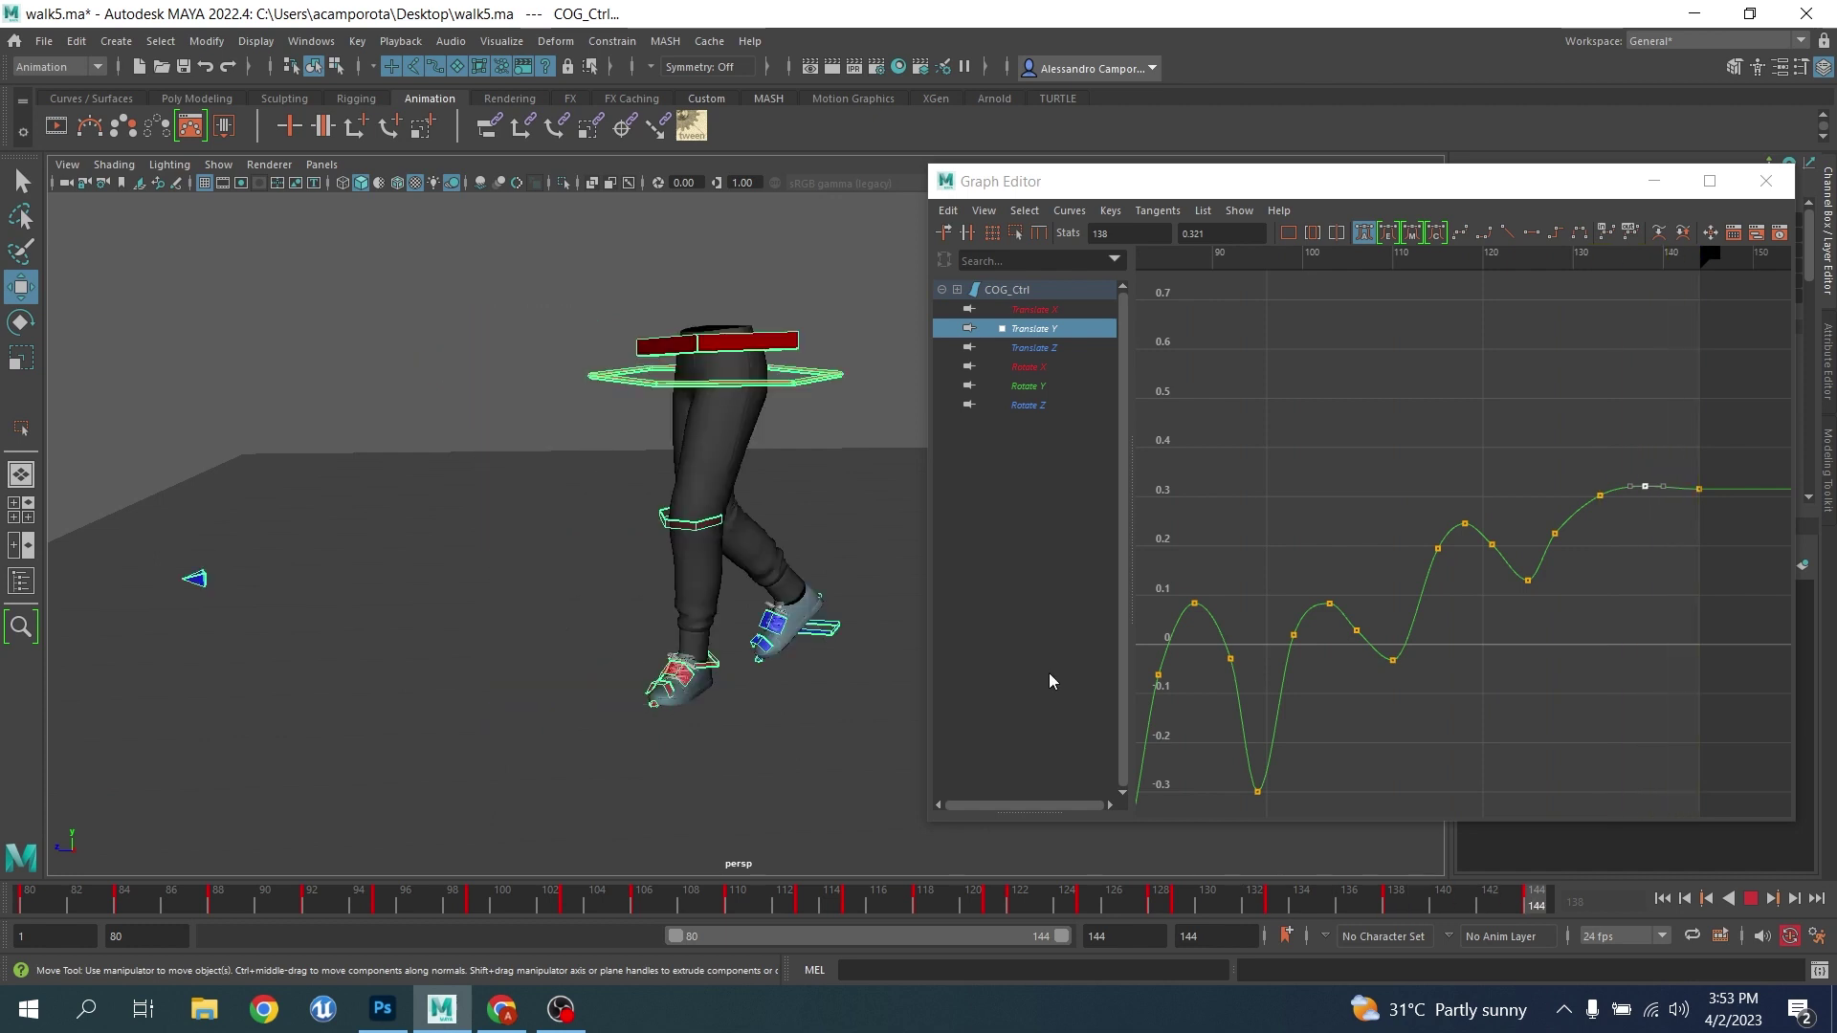
left_click_drag(1537, 519, 1584, 568)
middle_click_drag(1586, 579, 1584, 612)
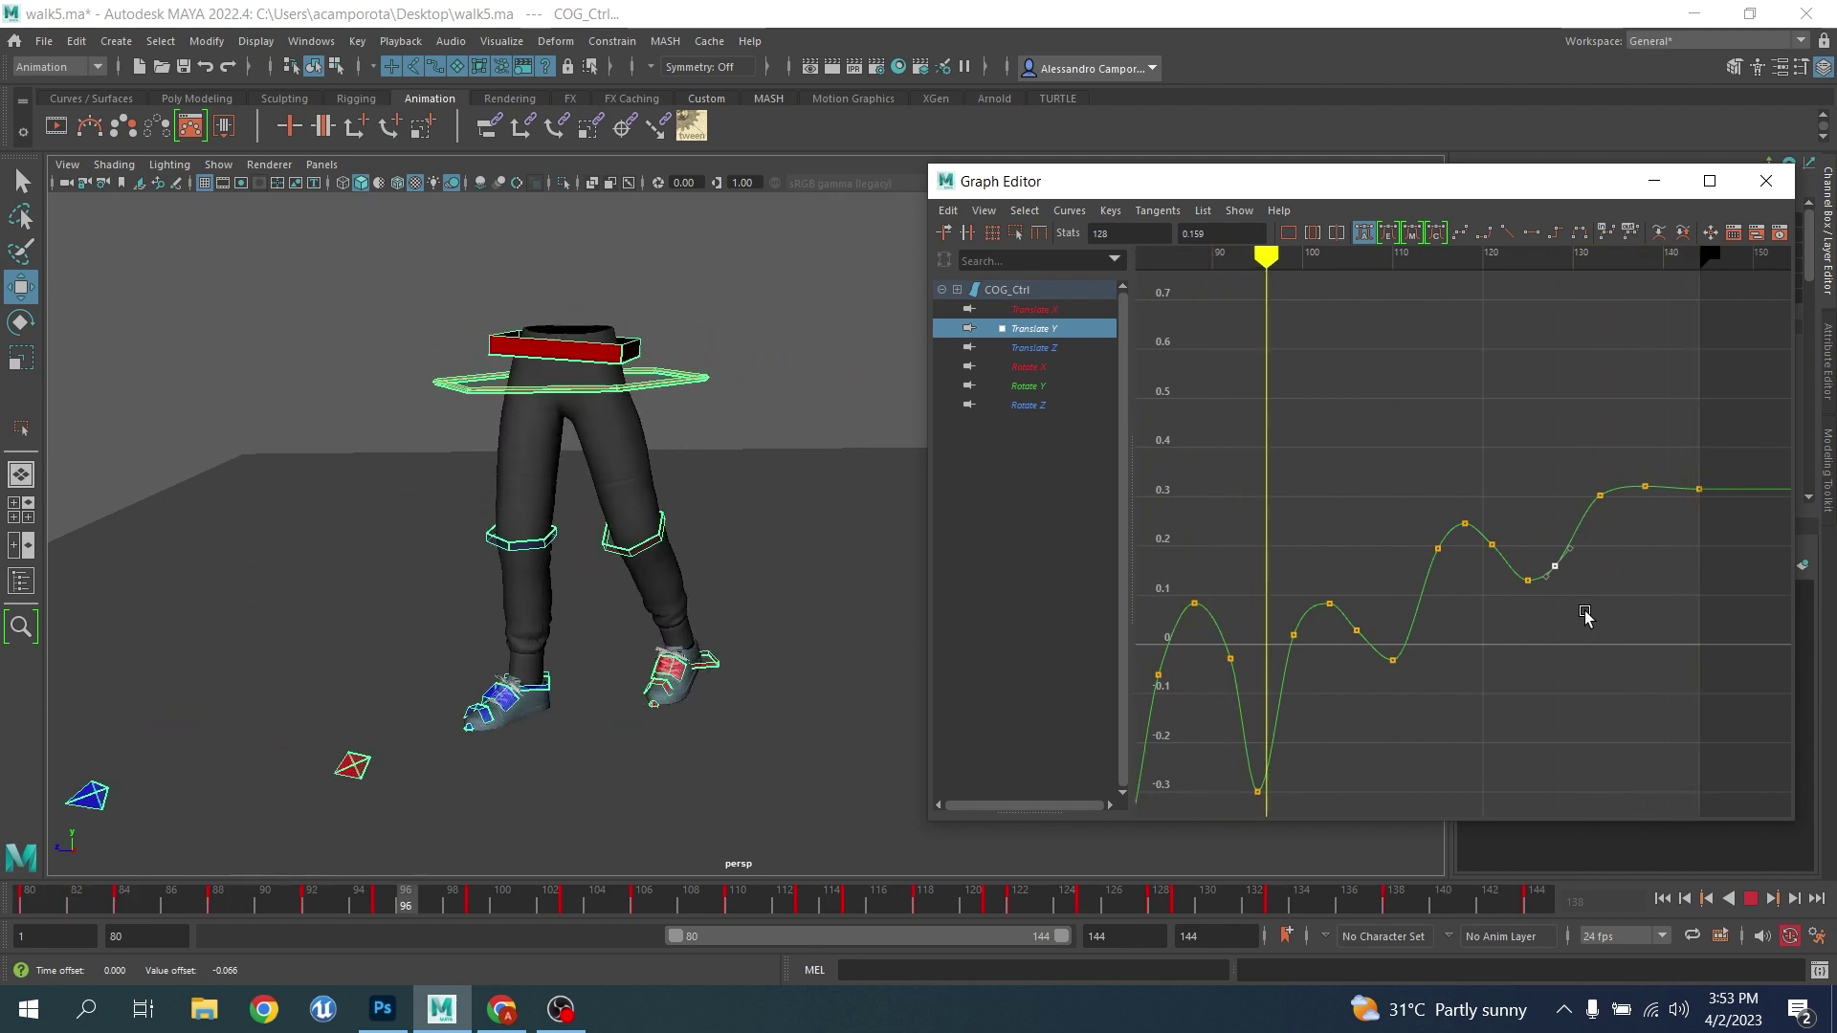
middle_click_drag(1598, 517, 1535, 564, "alt")
scroll(1537, 560, "up", 4)
left_click_drag(1552, 521, 1596, 571)
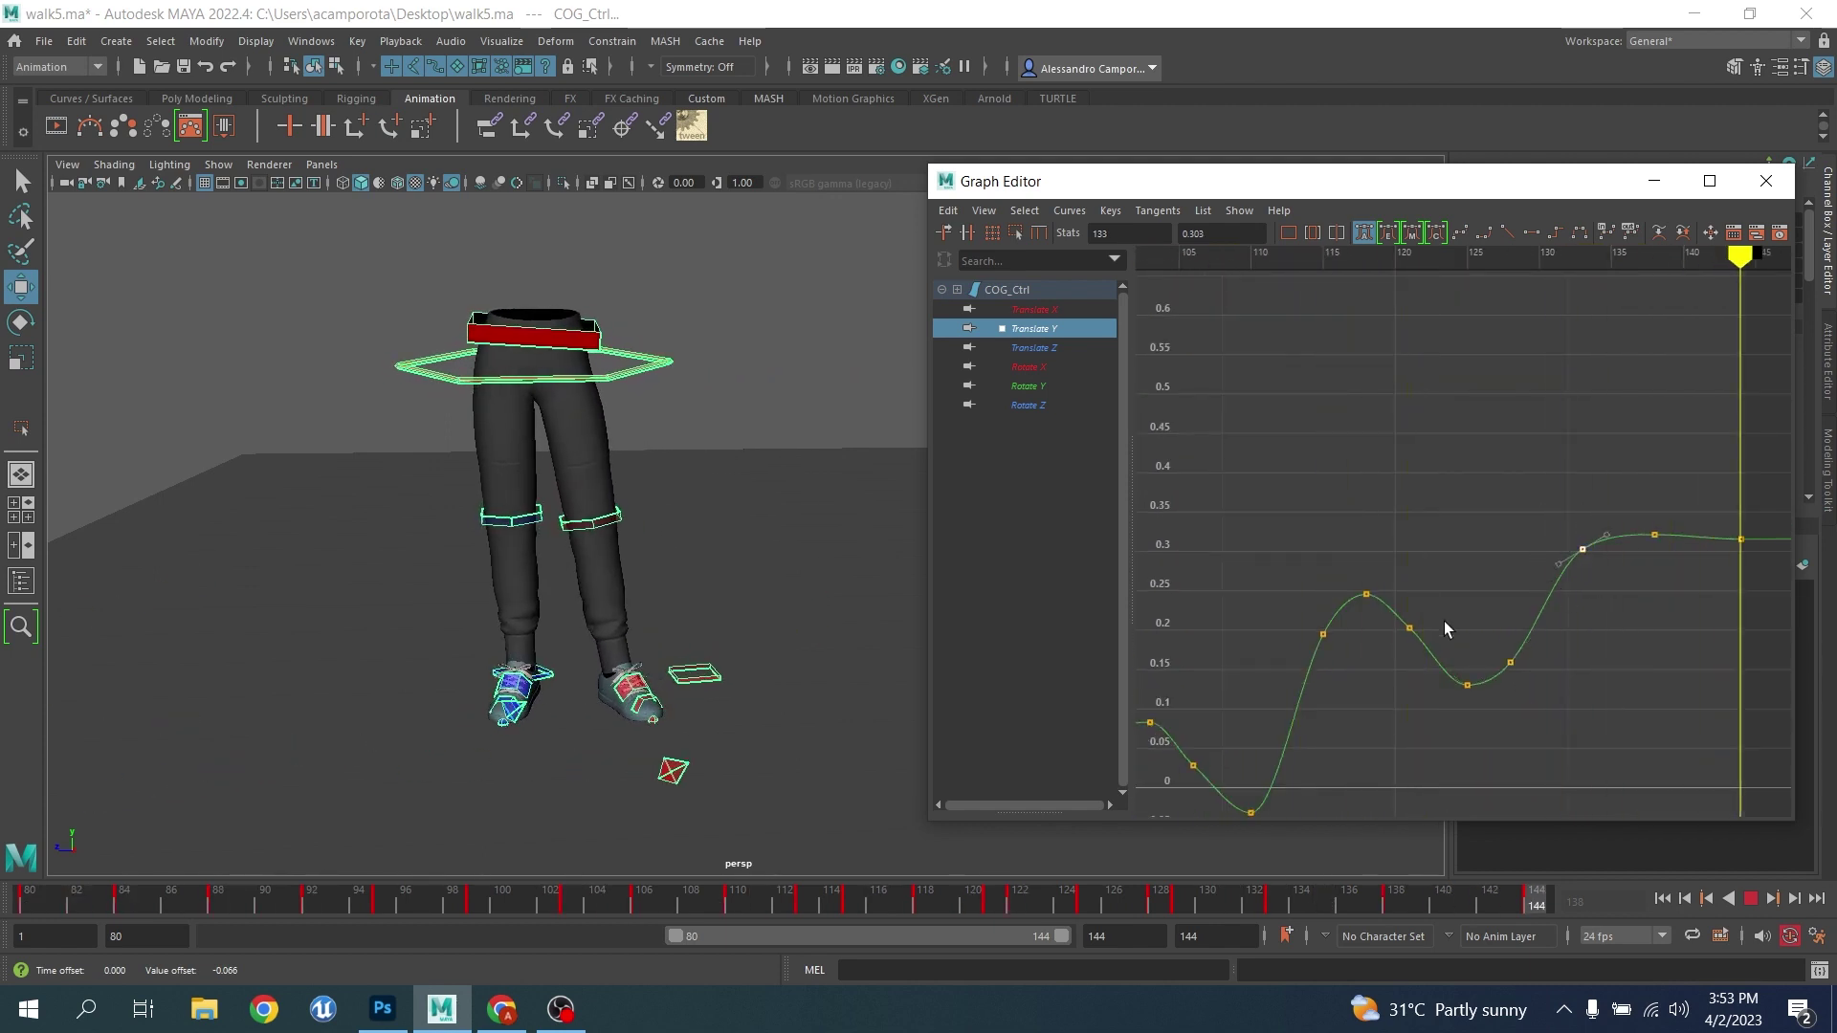
Stop playback and examine the COG control's Rotate X and Rotate Z curves over the end of the walk
left_click(1751, 900)
key("e")
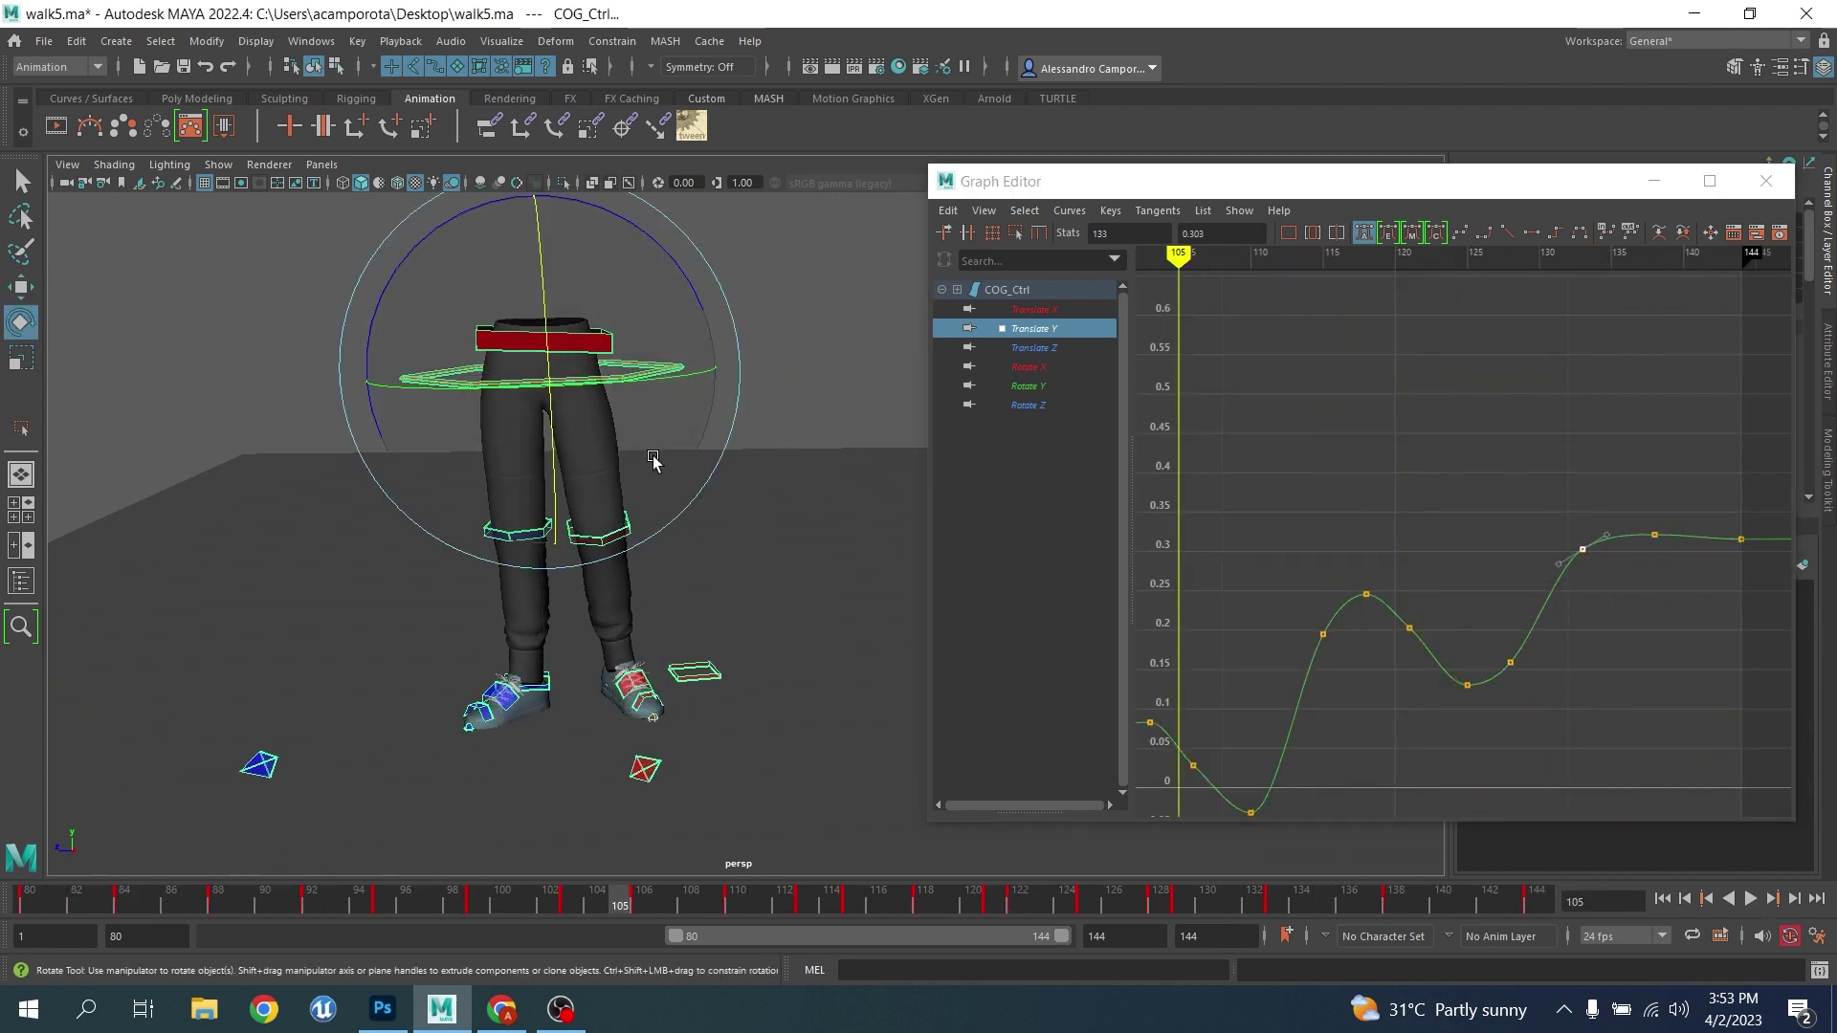
left_click(1028, 368)
scroll(1290, 505, "up", 5)
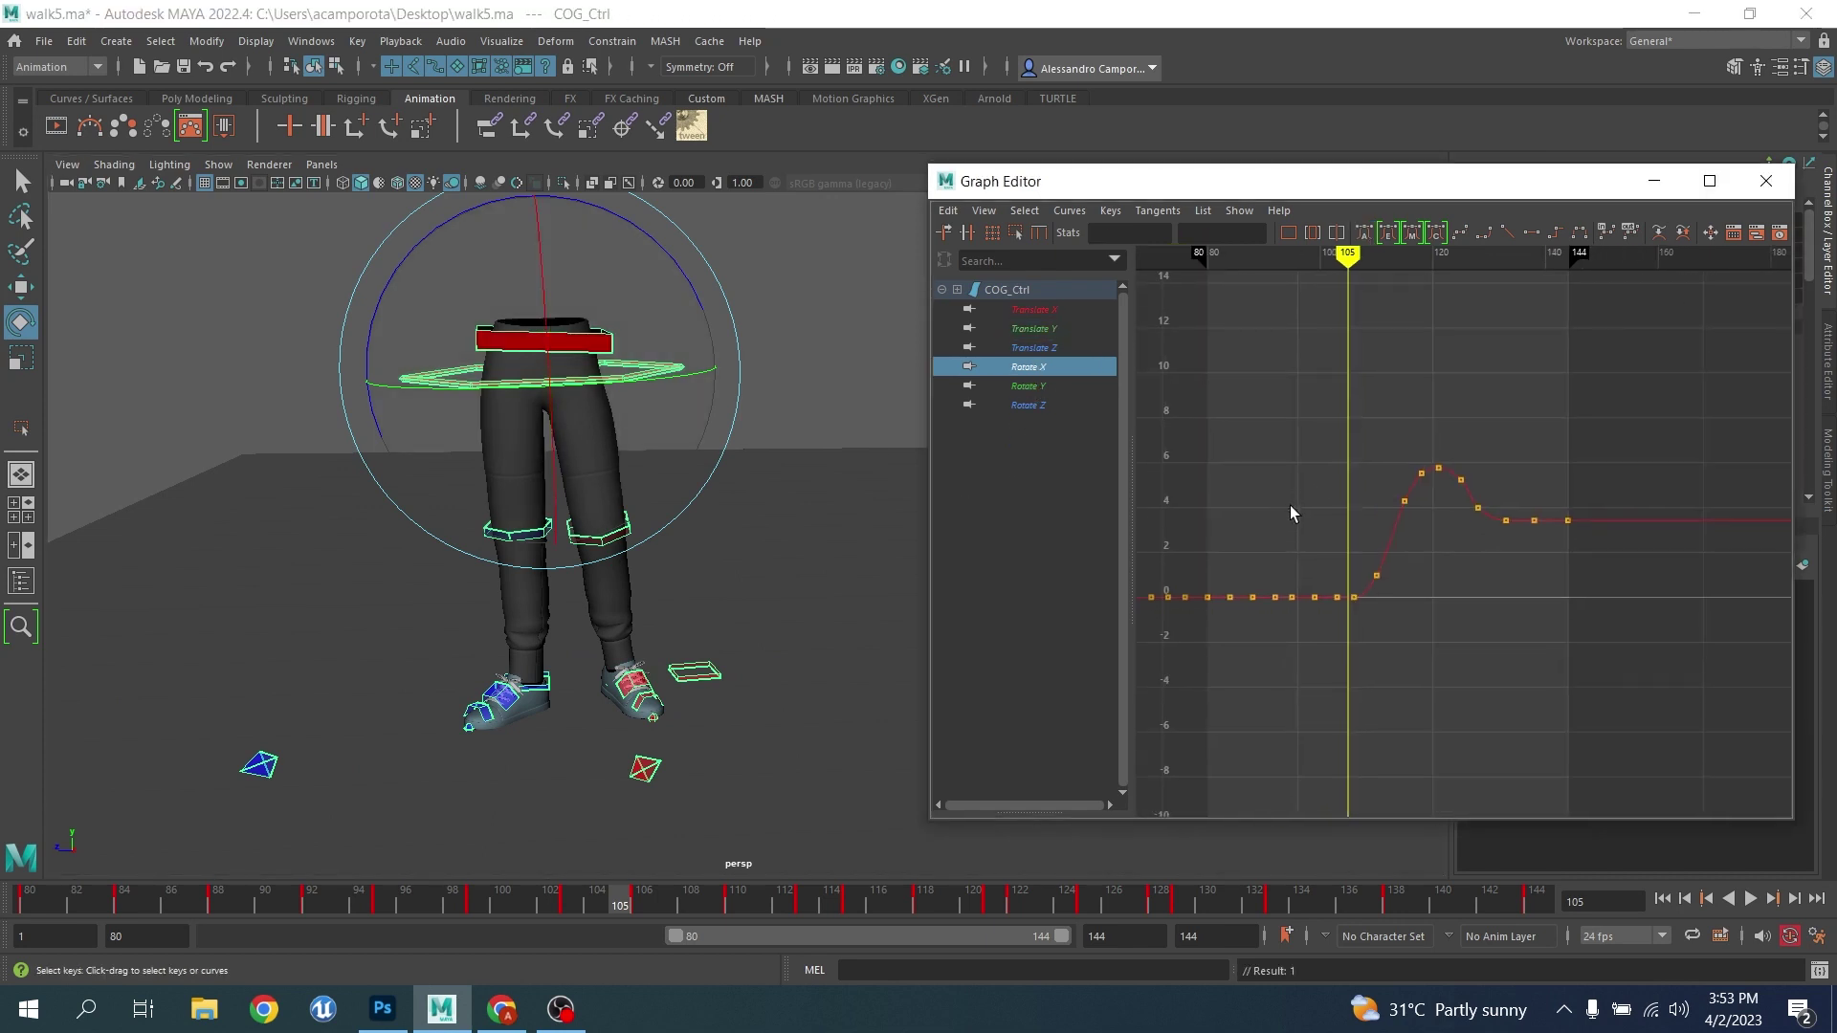
left_click(1029, 406)
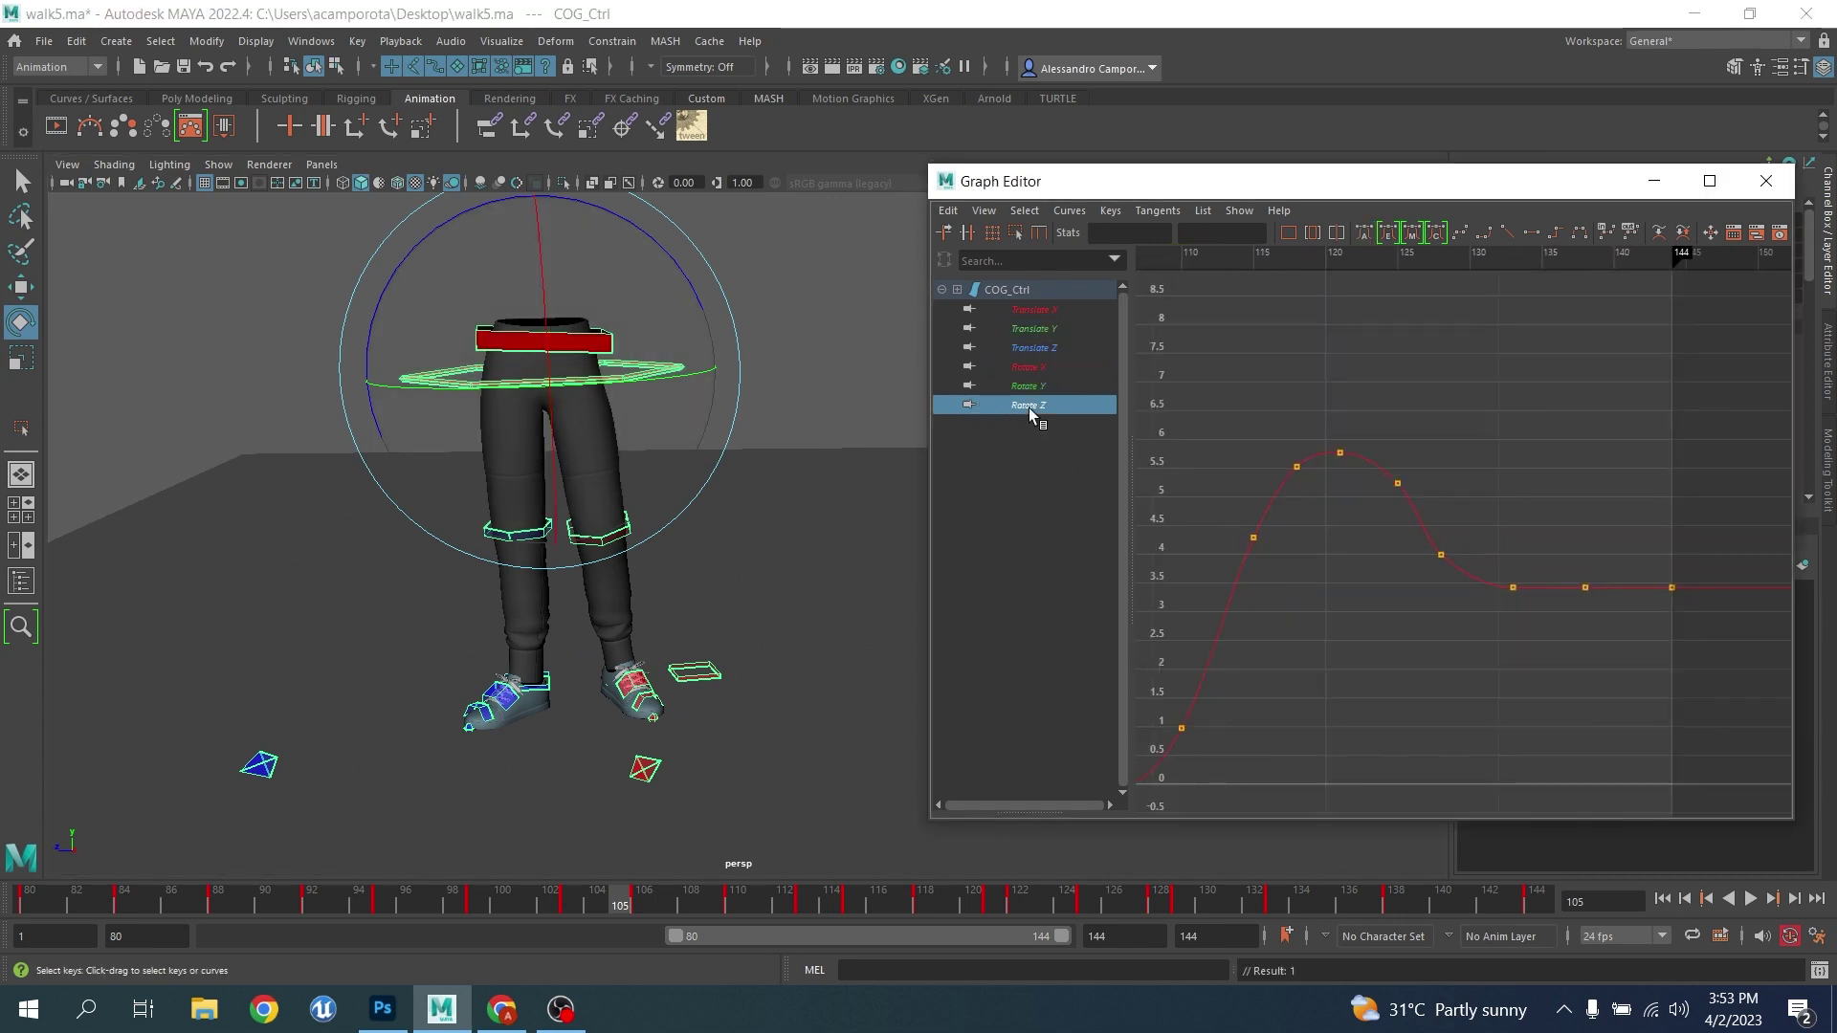
middle_click_drag(1378, 804, 1354, 551, "alt")
scroll(1412, 521, "down", 5)
scroll(1395, 531, "up", 5)
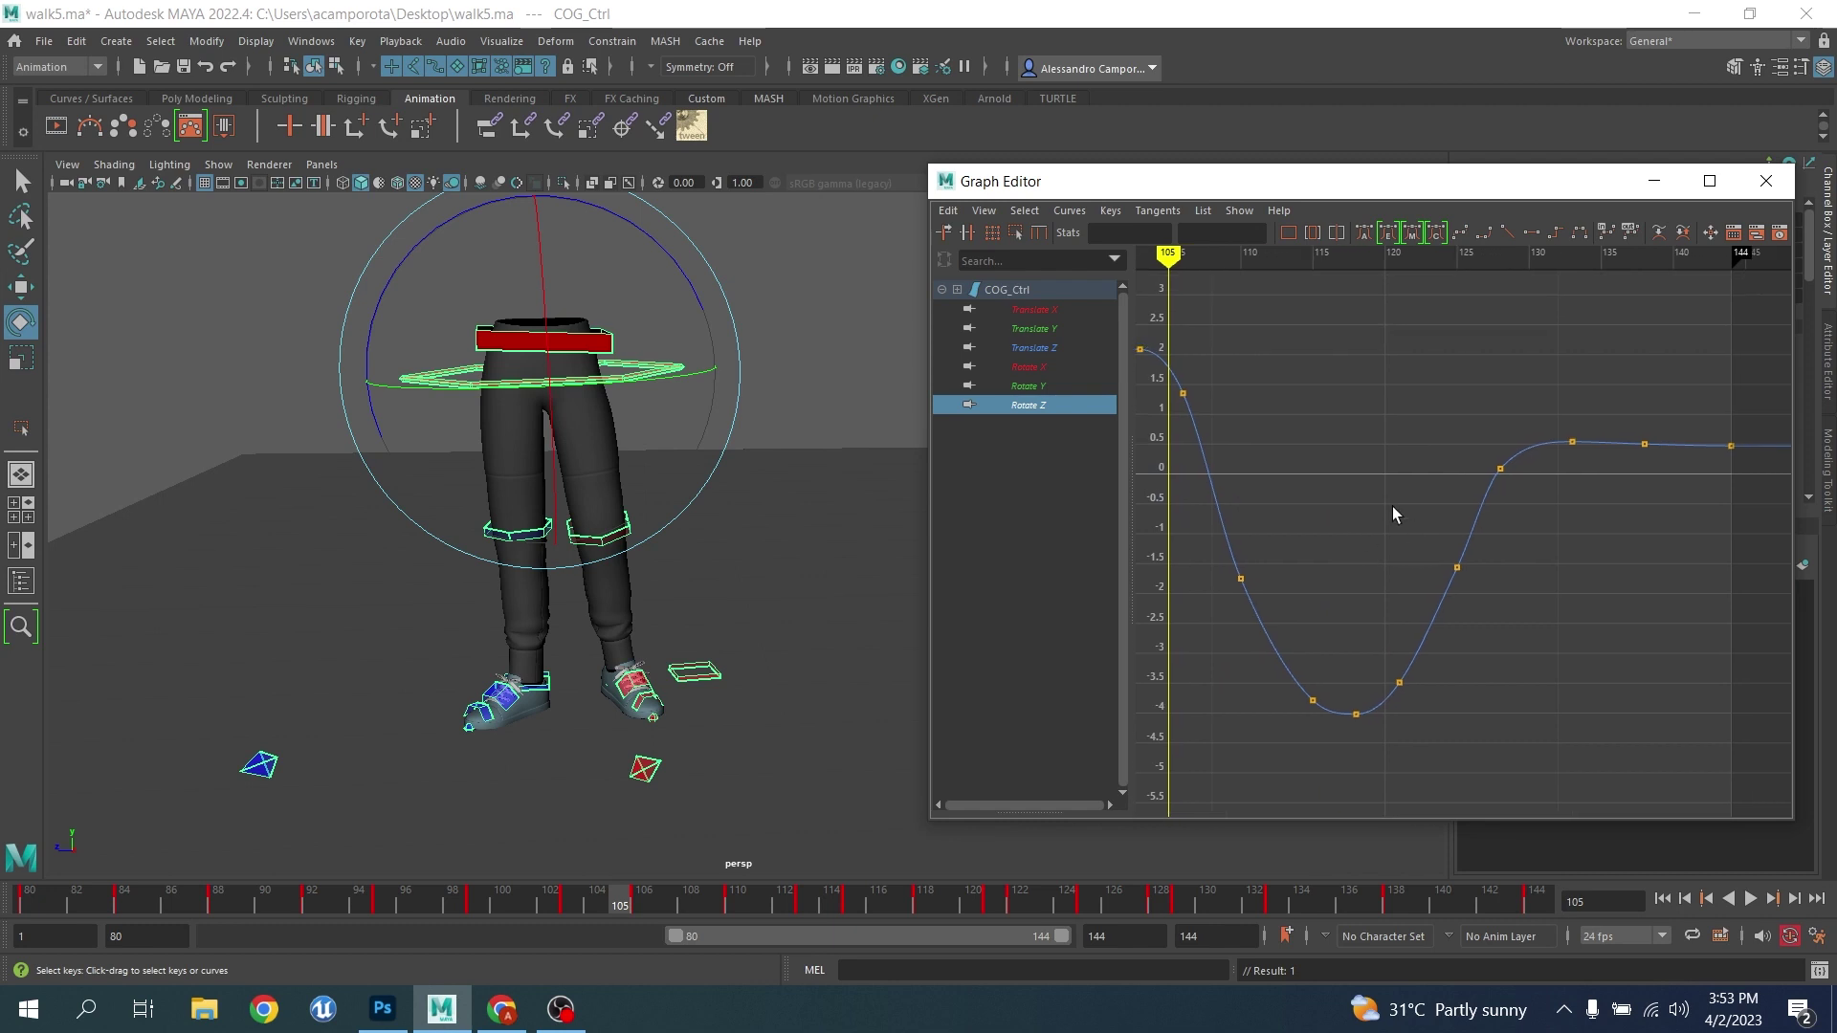
Isolate the COG control's Rotate Y curve and delete its key at frame 103
left_click(1000, 384)
key("f")
scroll(1391, 500, "down", 3)
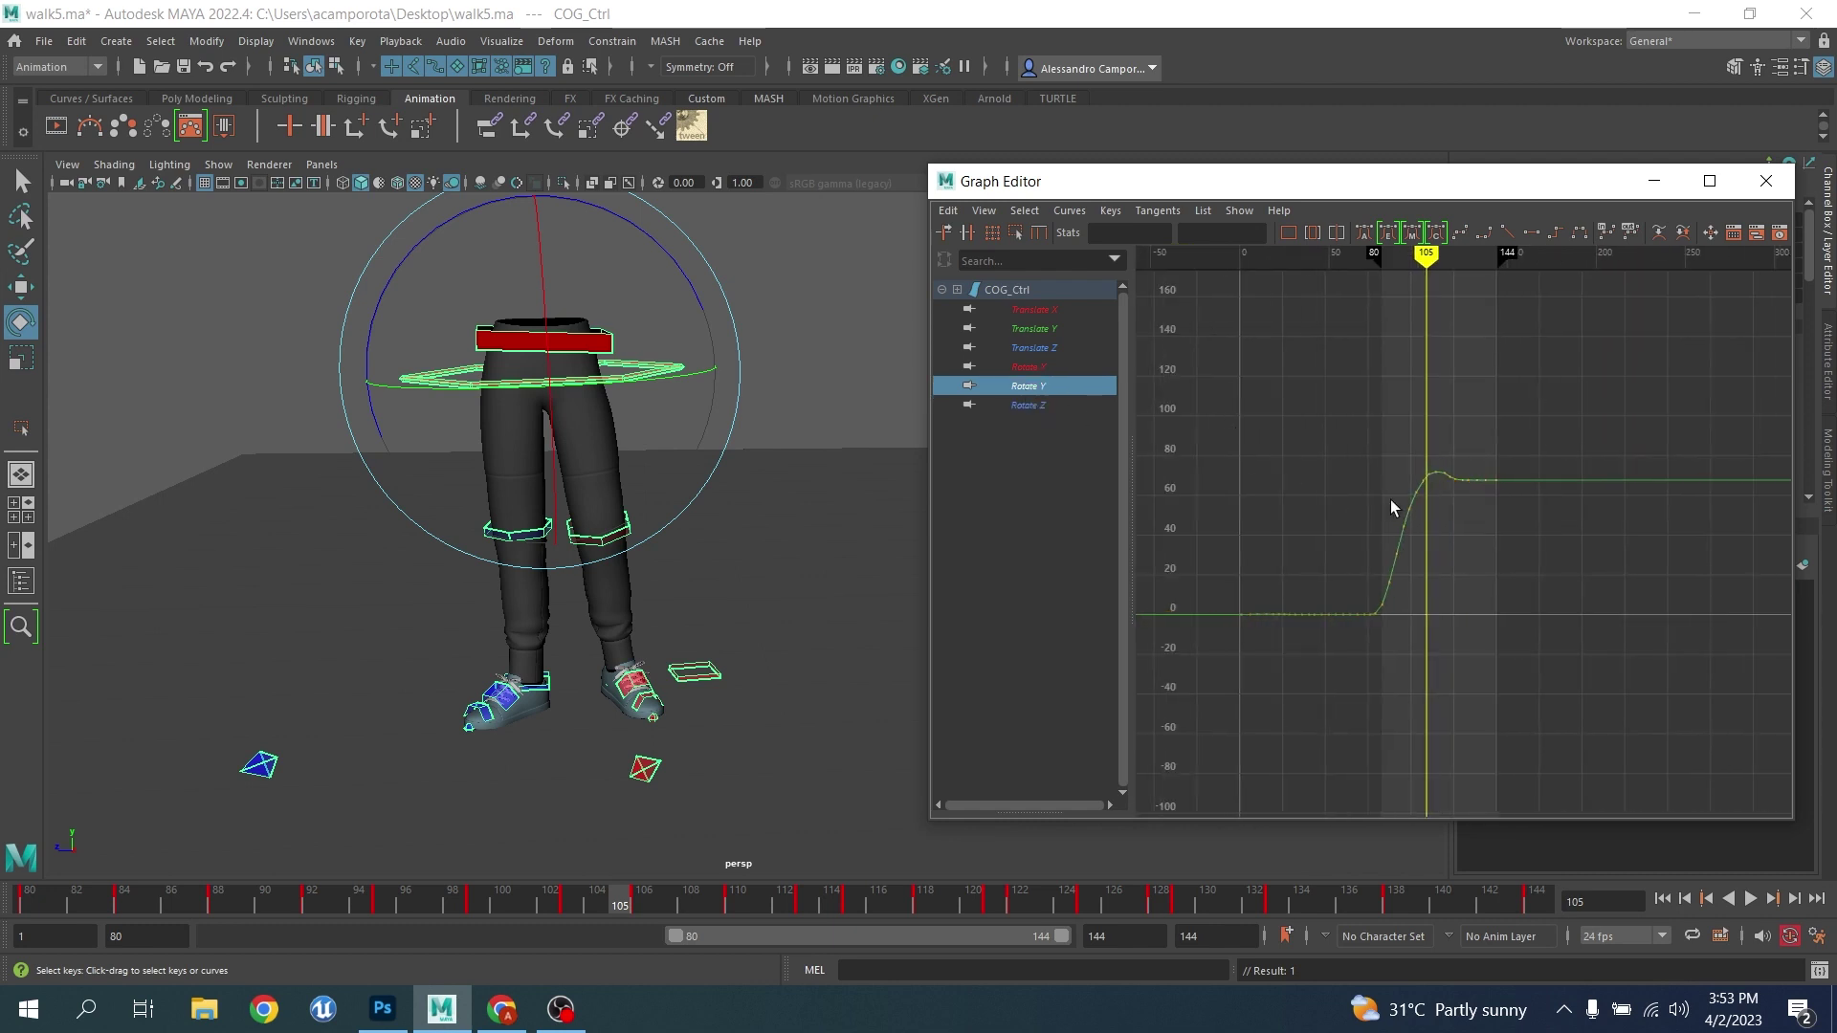
scroll(1340, 522, "up", 3)
scroll(1339, 522, "up", 6)
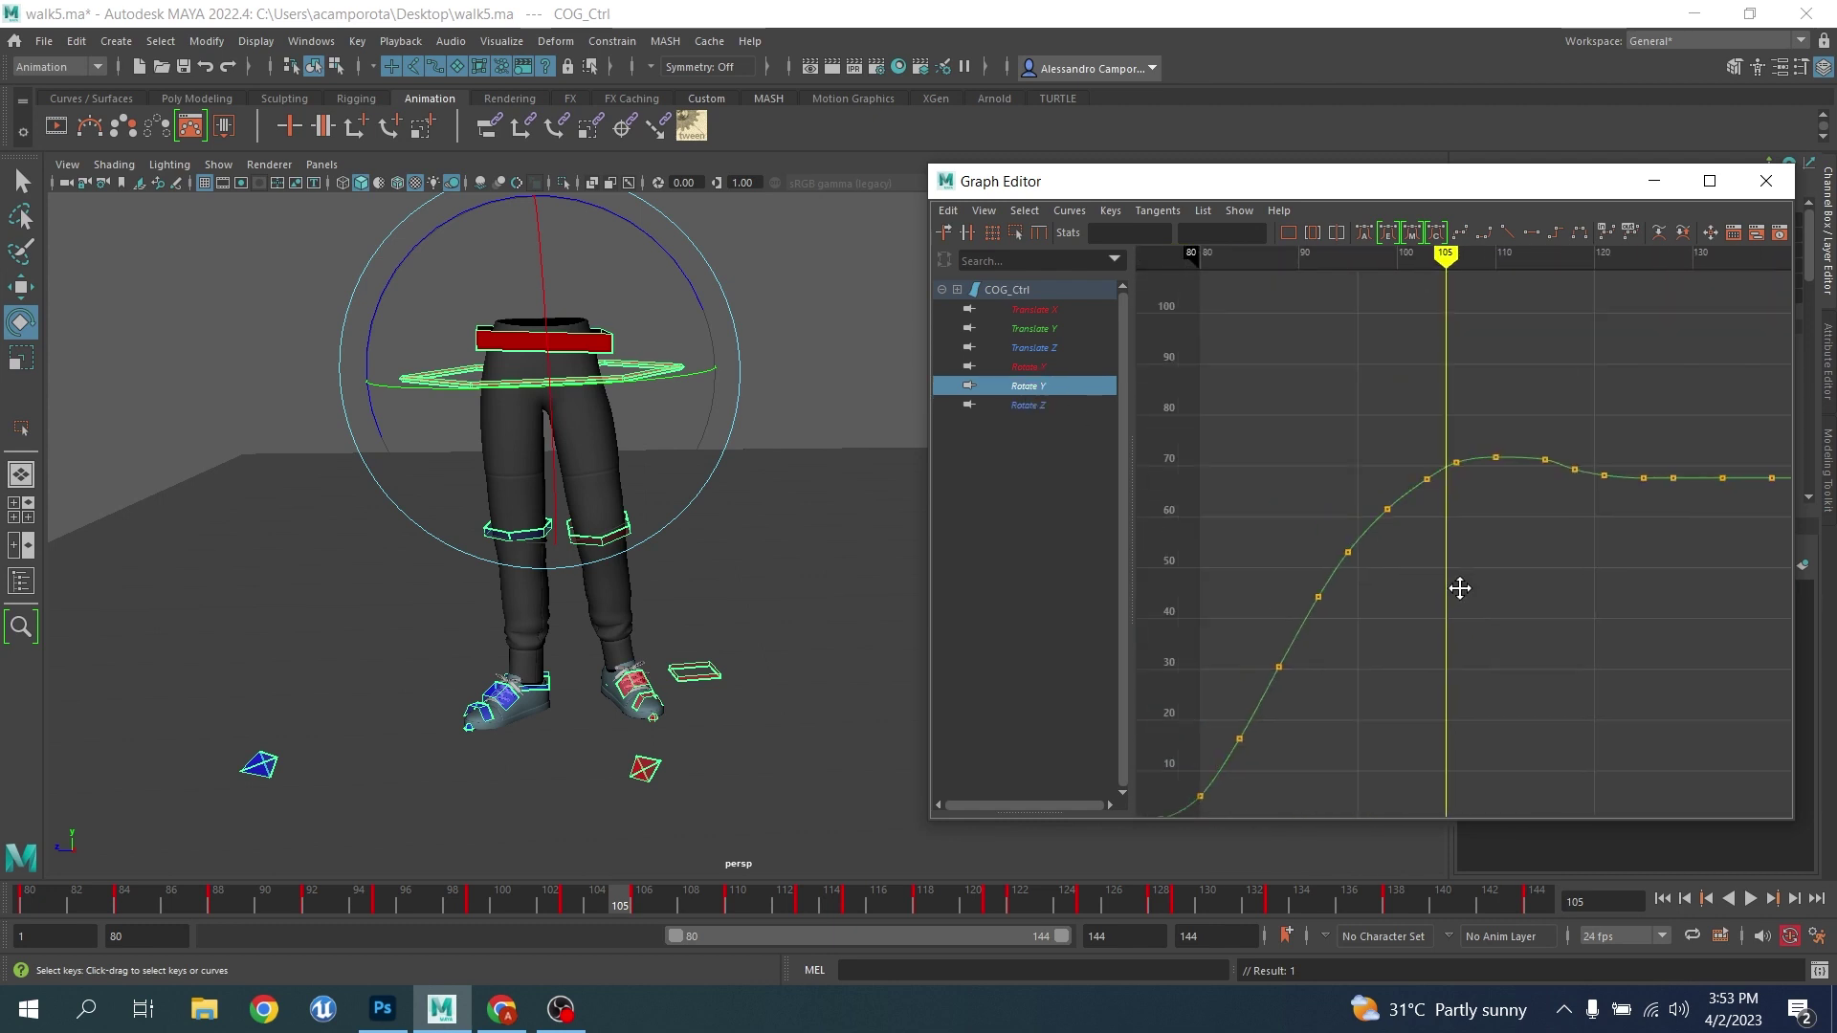
middle_click_drag(1471, 559, 1312, 598, "alt")
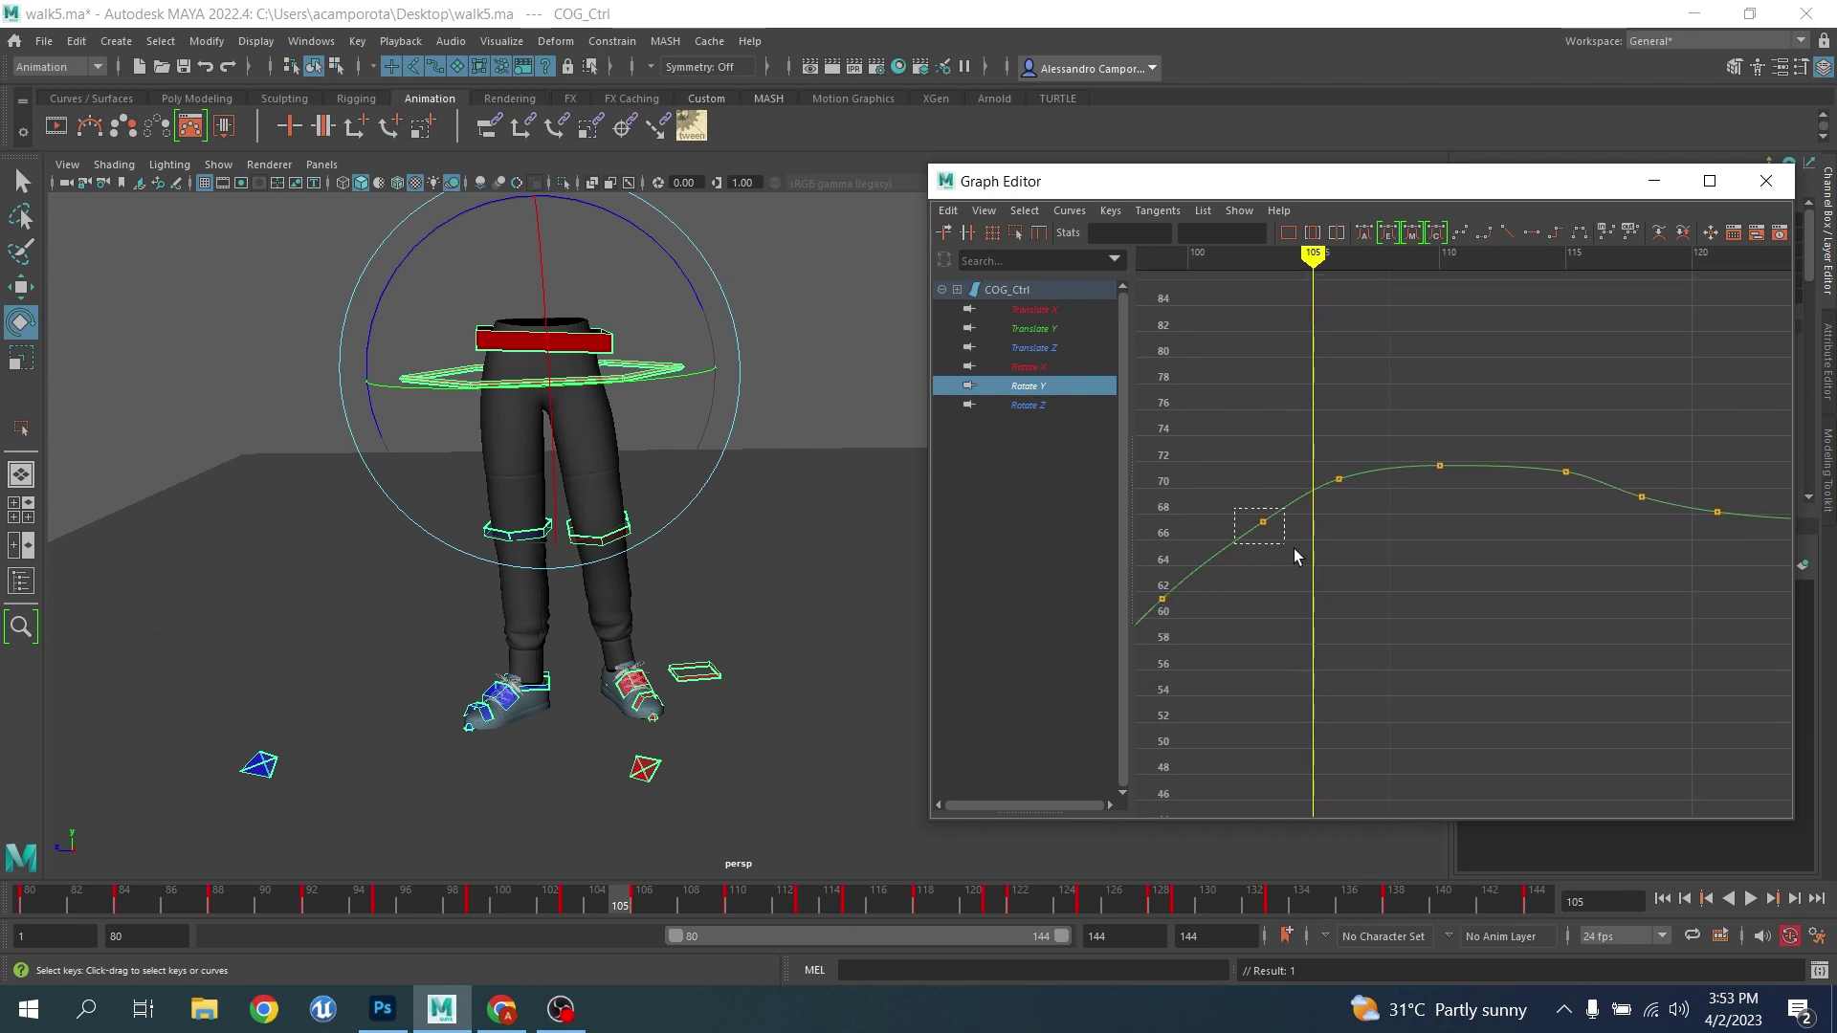
left_click_drag(1294, 548, 1289, 549)
key("Delete")
scroll(1273, 574, "down", 5)
middle_click_drag(1271, 578, 1374, 406, "alt")
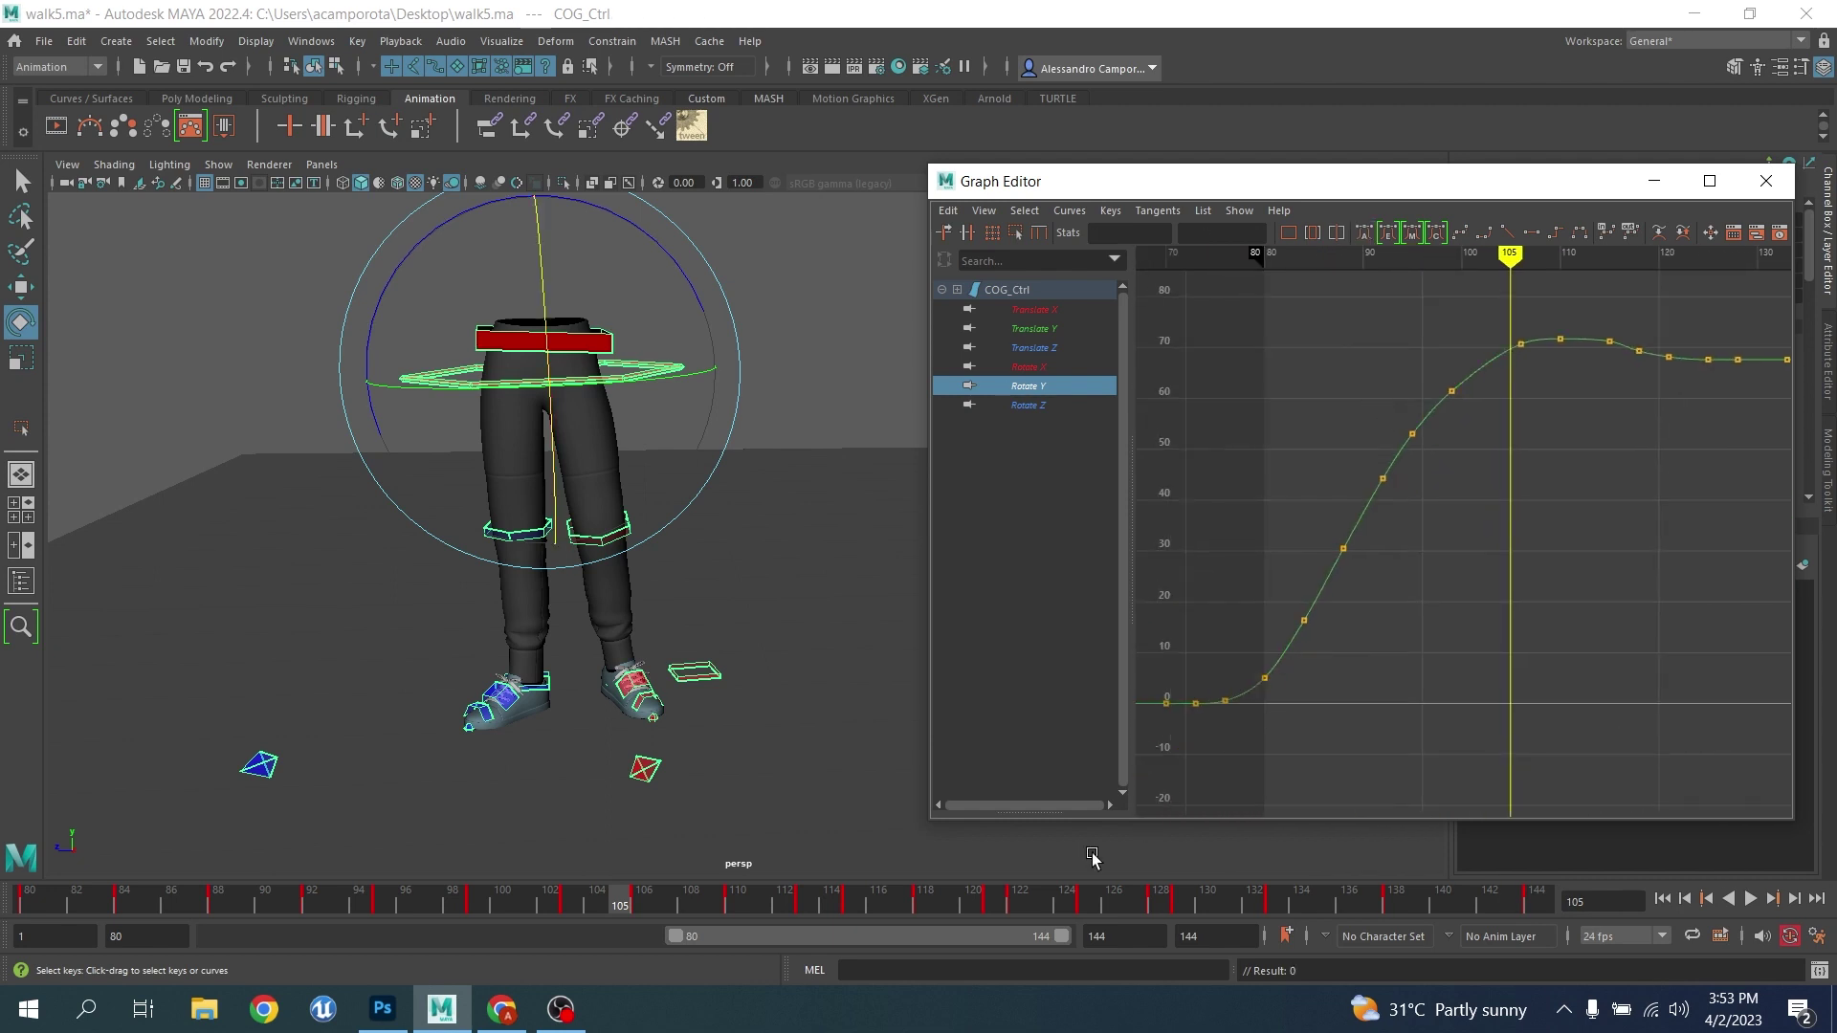
Review the turn from frame 80 to 99, delete the Rotate Y key at frame 95 and raise the frame 99 key to about 63.1
left_click(26, 902)
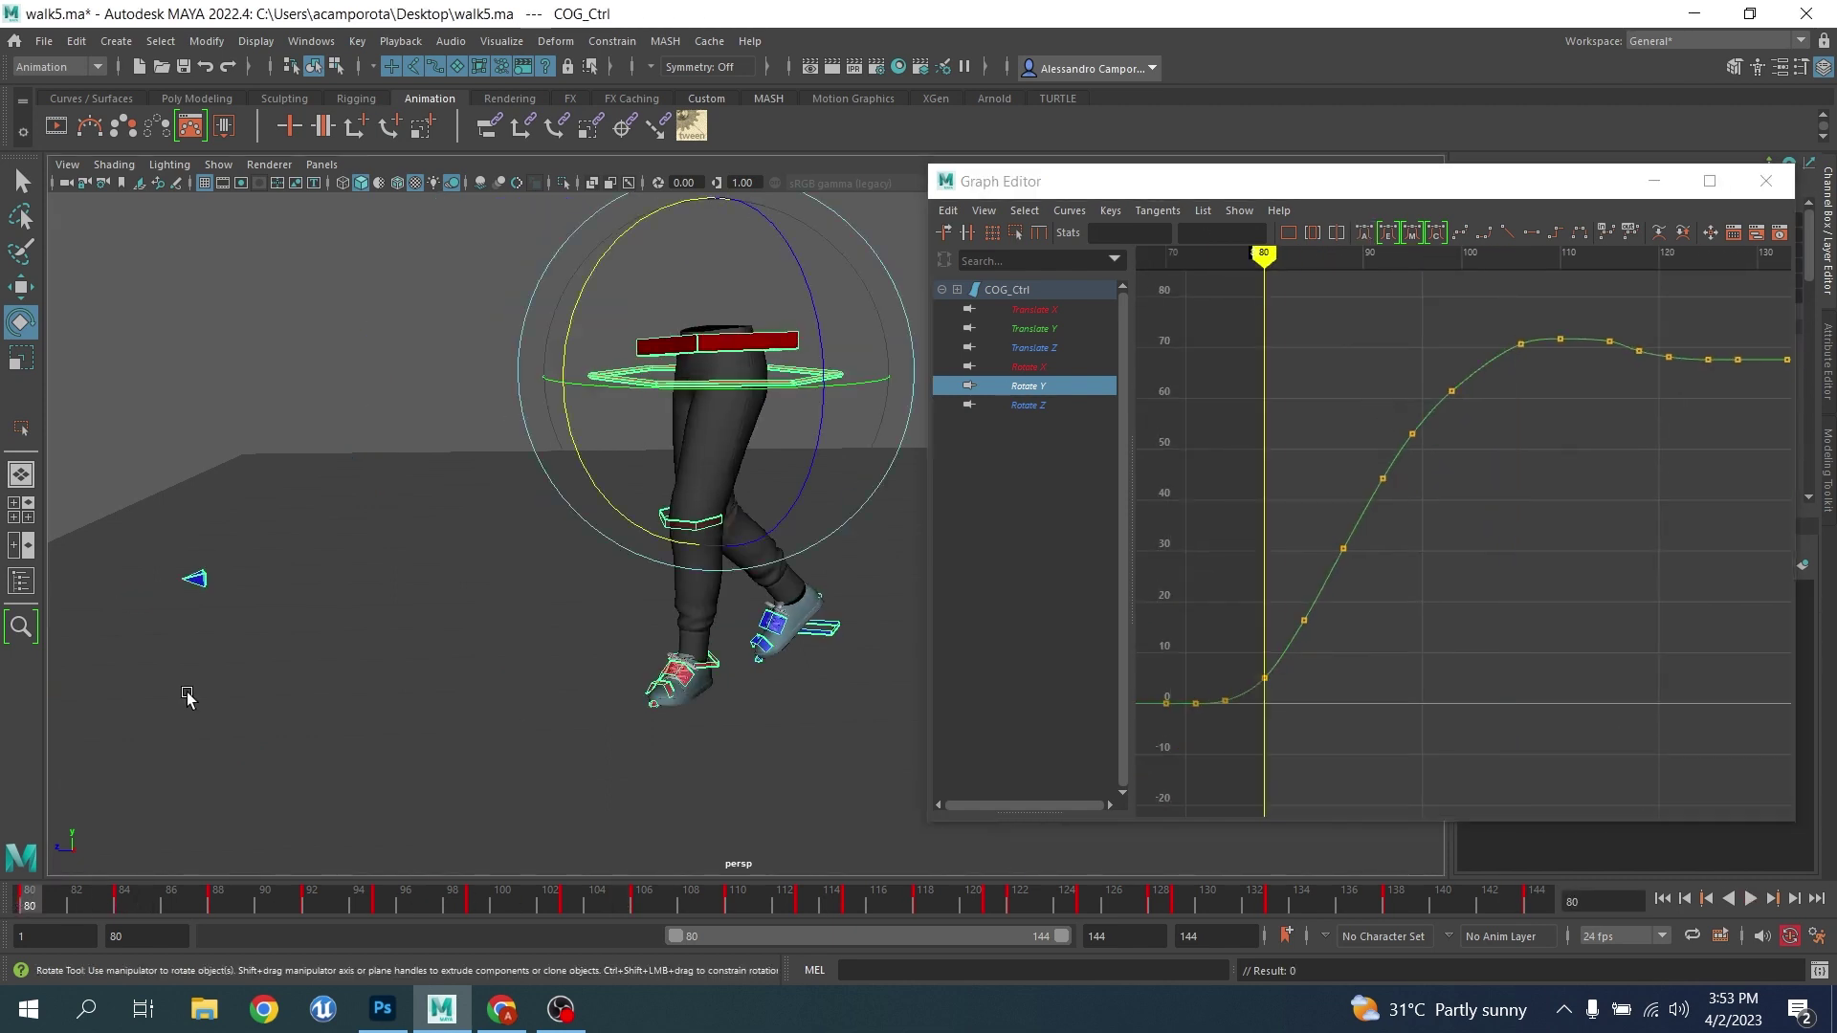
left_click_drag(226, 555, 509, 588, "alt")
mouse_move(52, 904)
left_mouse_down()
mouse_move(265, 899)
mouse_move(29, 899)
mouse_move(476, 909)
left_mouse_up()
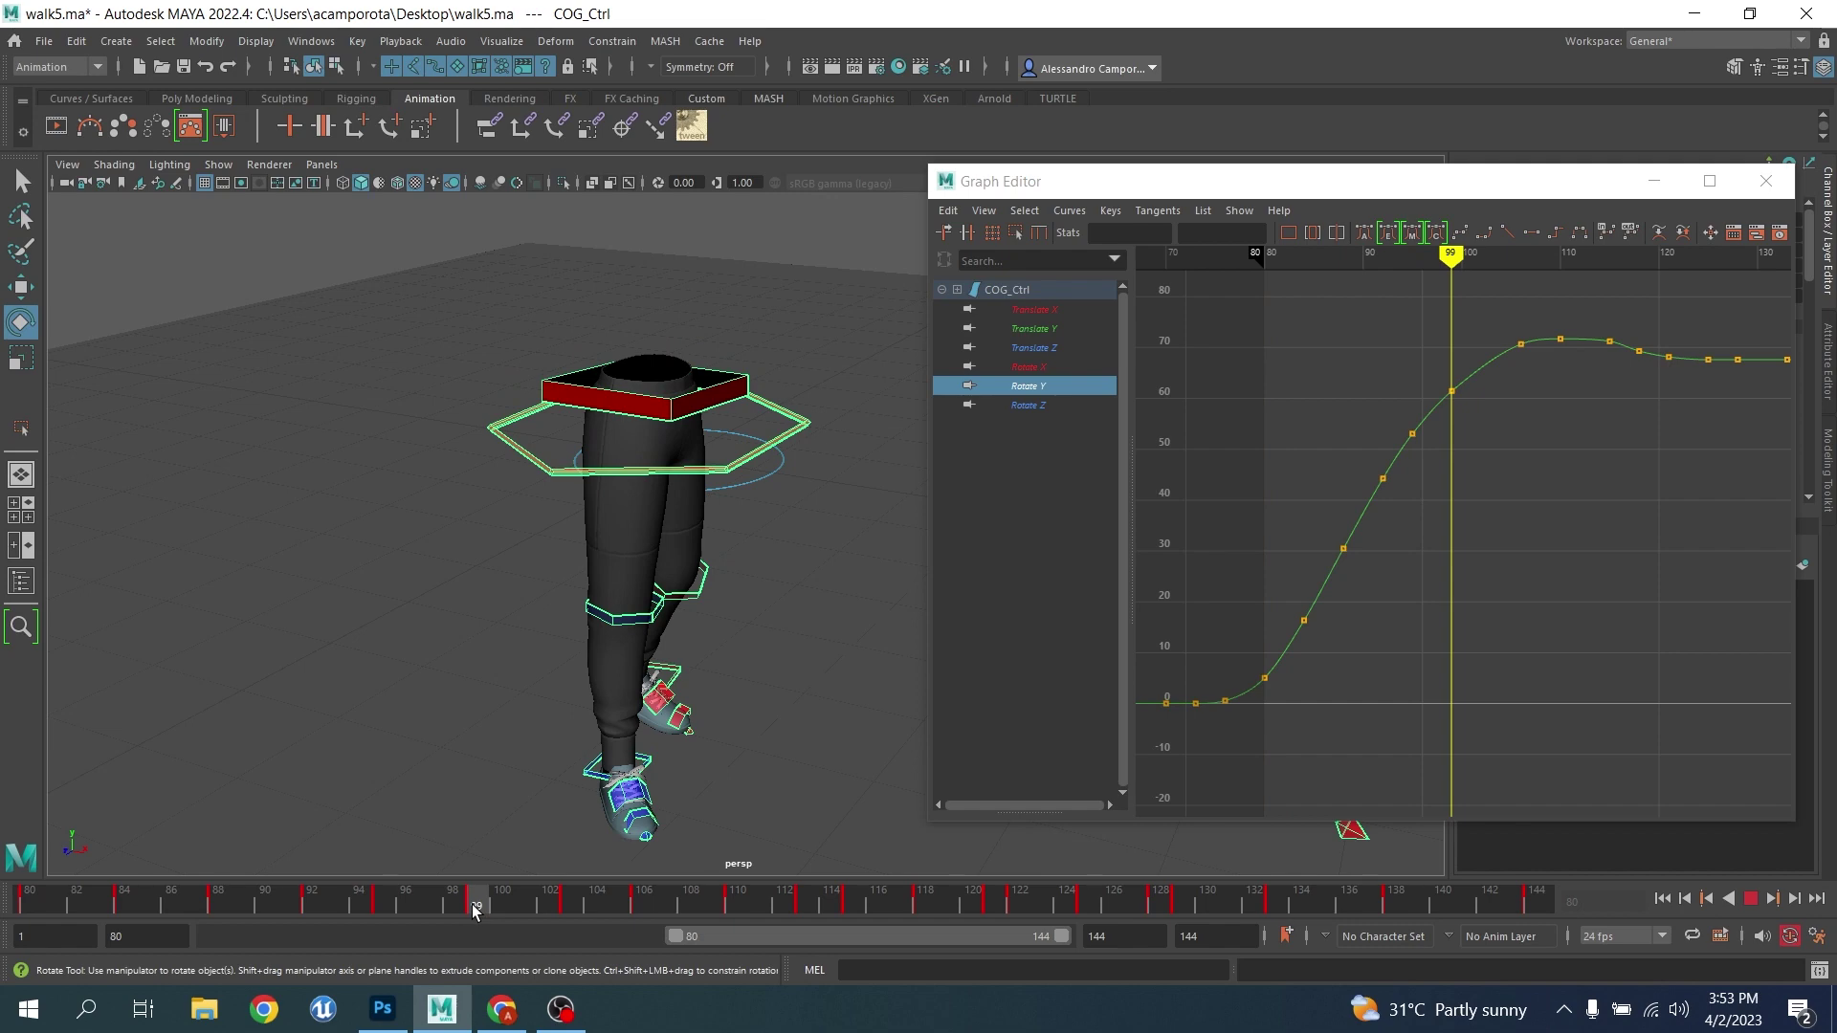
middle_click_drag(1460, 449, 1449, 602, "alt")
scroll(1450, 603, "up", 4)
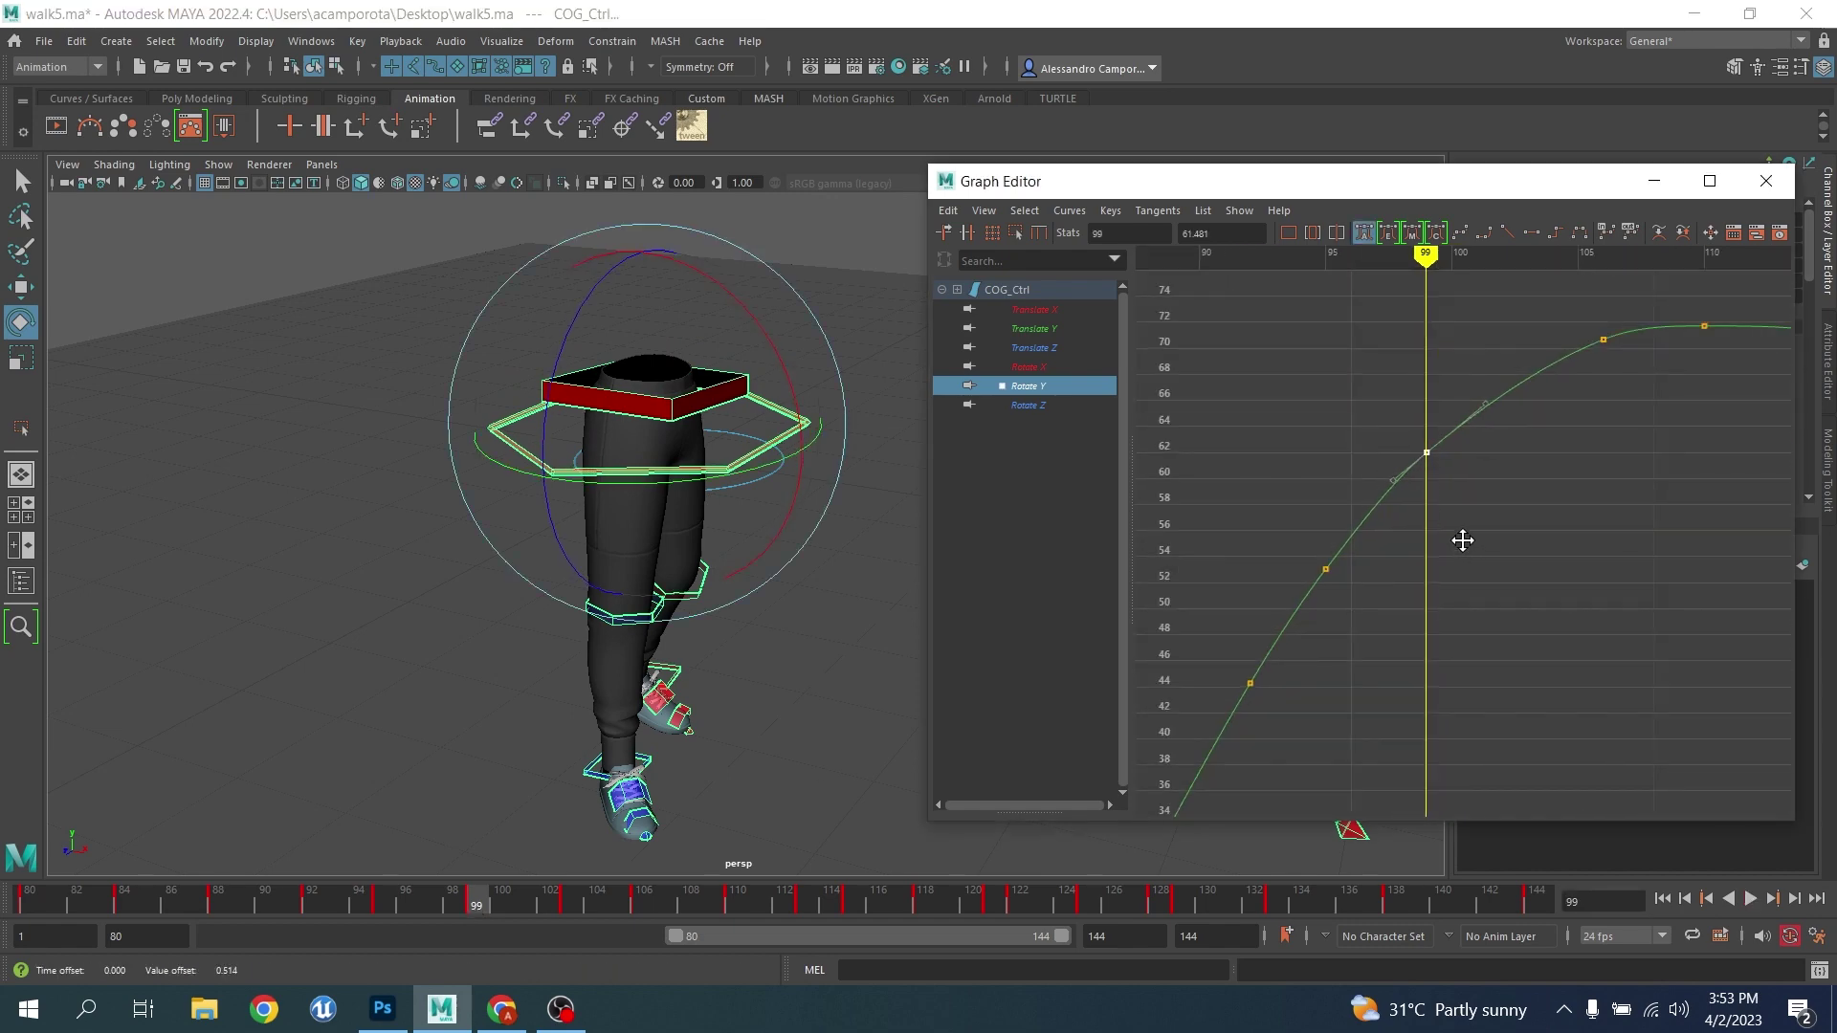
key("Delete")
left_click_drag(1382, 406, 1521, 574)
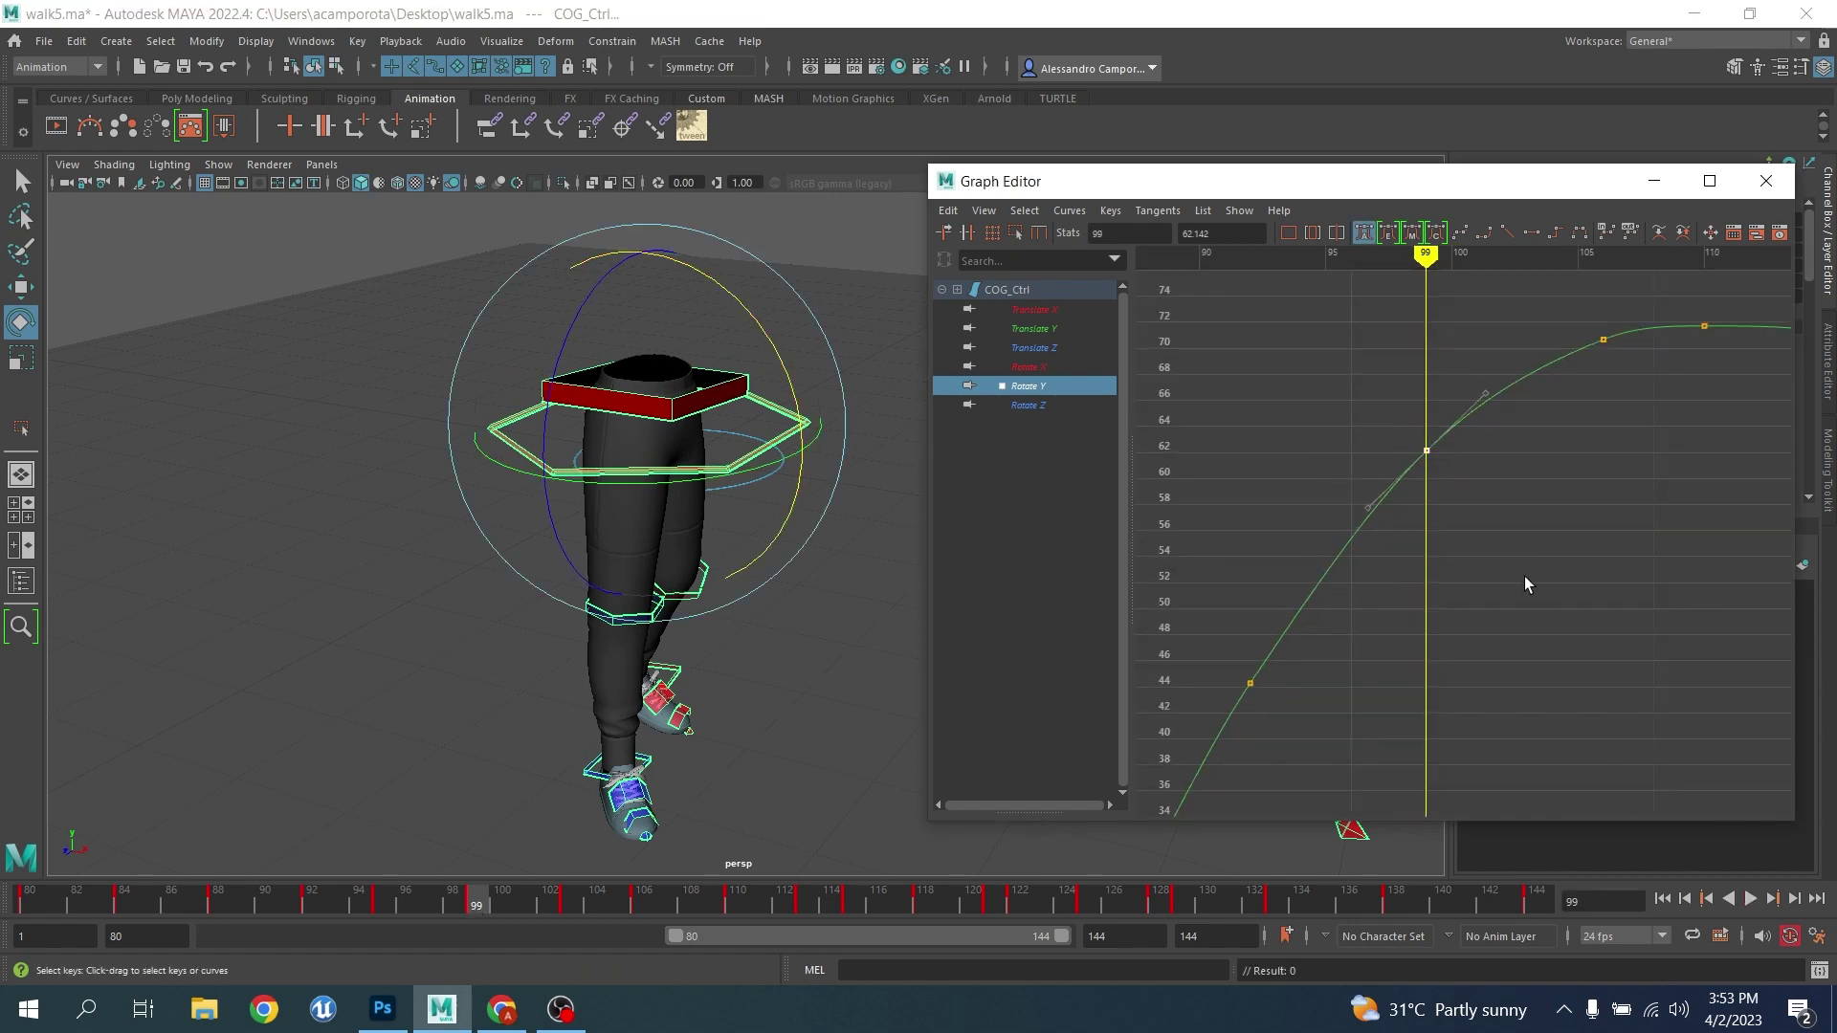
middle_click_drag(1512, 572, 1508, 560)
Delete the Rotate Y key at frame 106 and lower the key at frame 115 to about 70.8
middle_click_drag(1565, 501, 1364, 635, "alt")
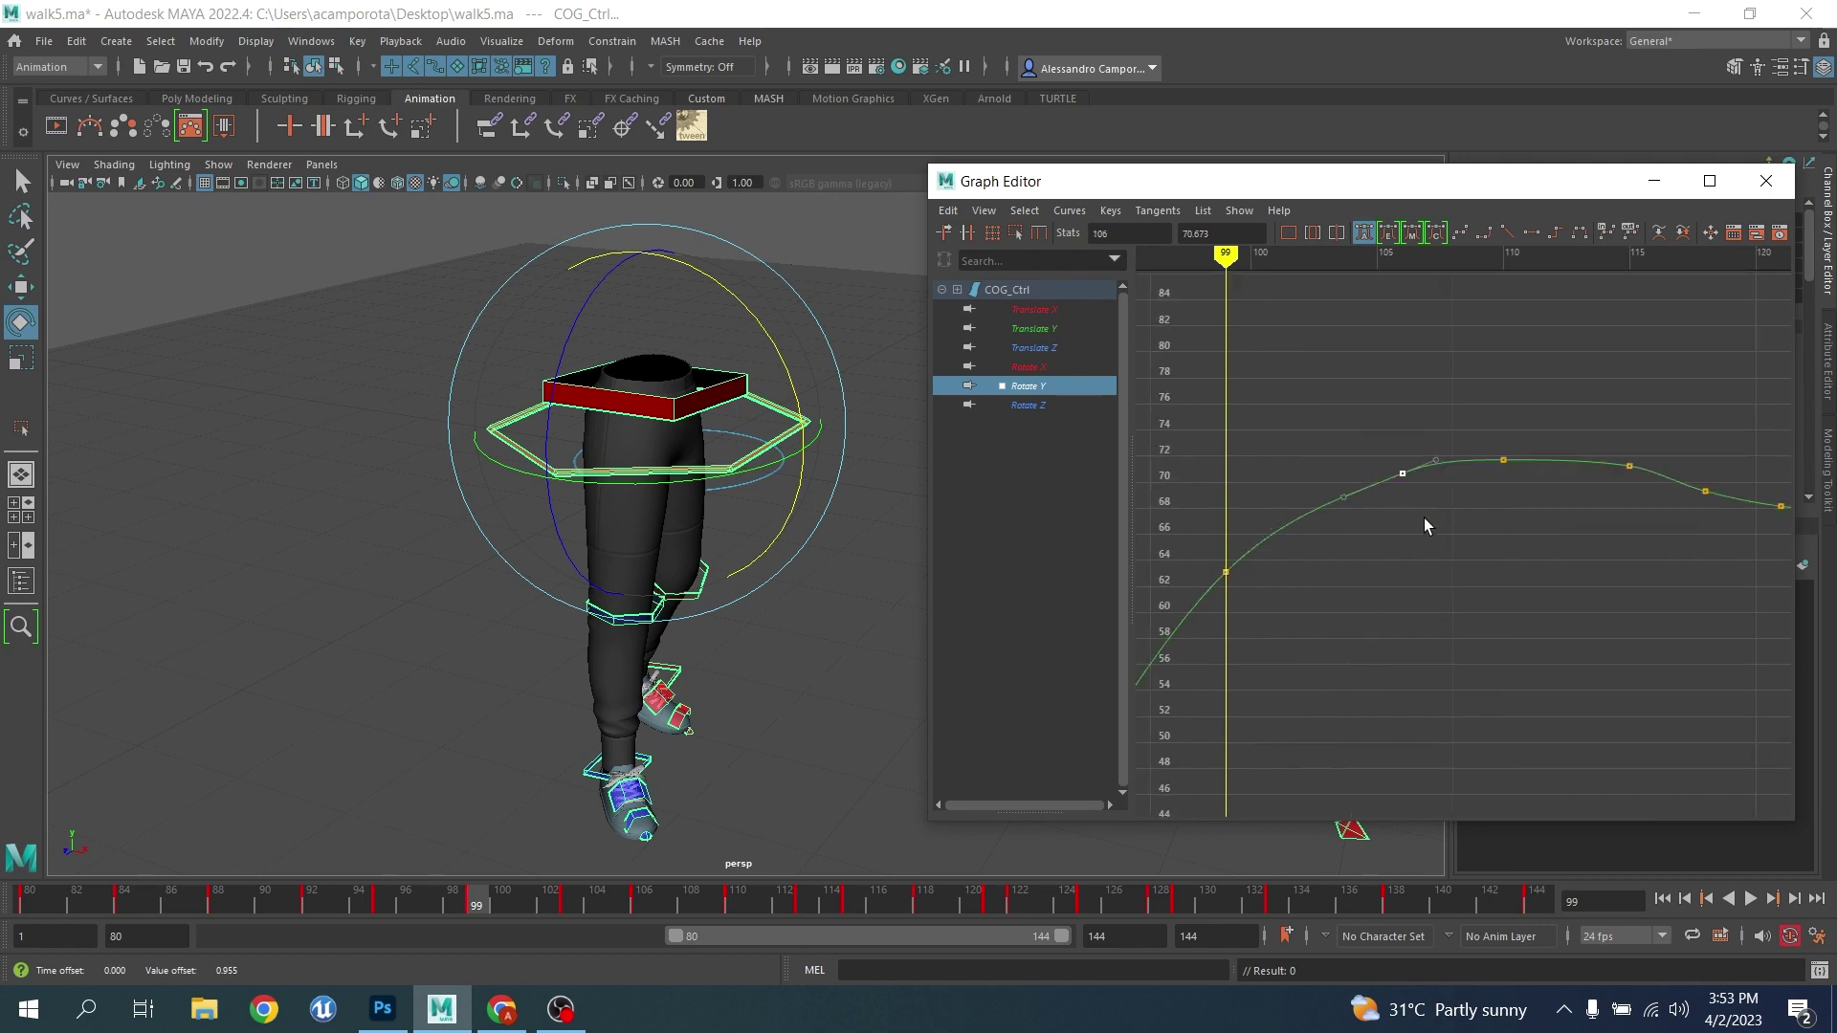
key("Delete")
middle_click_drag(1590, 486, 1335, 494, "alt")
right_click_drag(1334, 494, 1362, 406, "alt+shift")
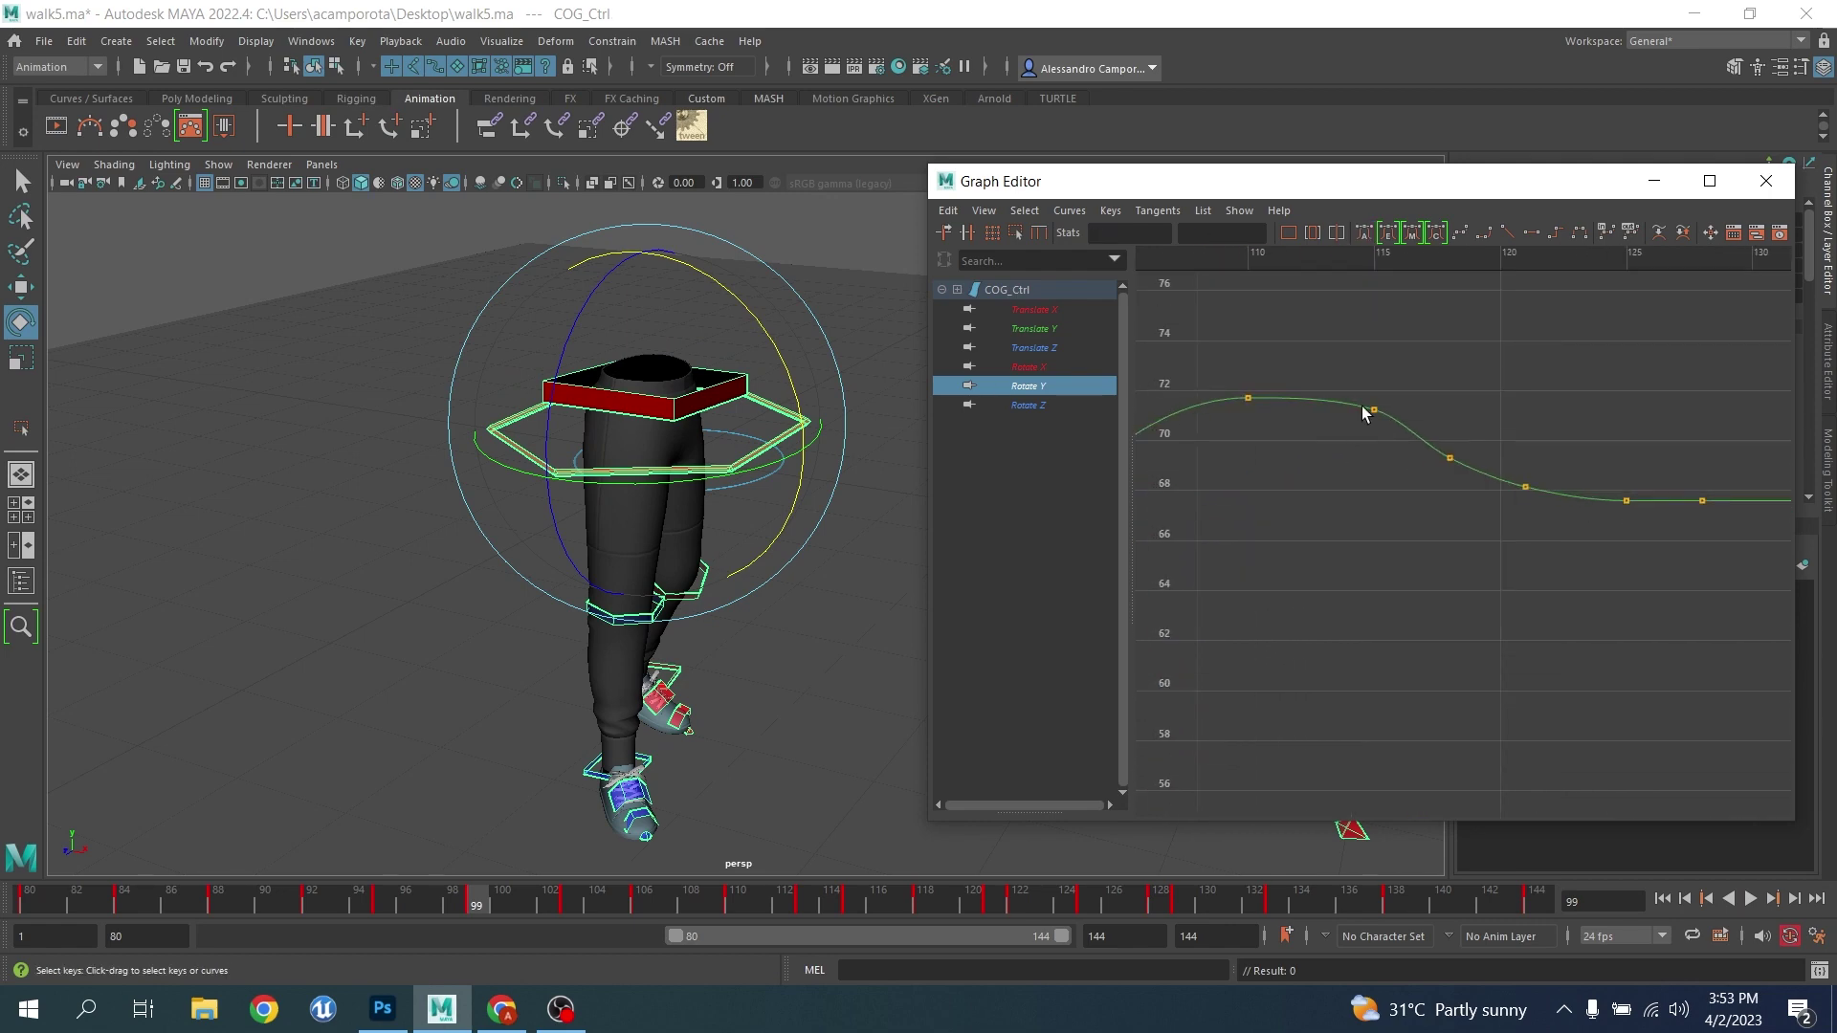
middle_click_drag(1588, 507, 1352, 611, "alt")
right_click_drag(1352, 610, 1397, 478, "alt+shift")
Delete the Rotate Y keys at frames 125 and 133 and lower the key at frame 128 to about 67.487
scroll(1442, 613, "down", 6)
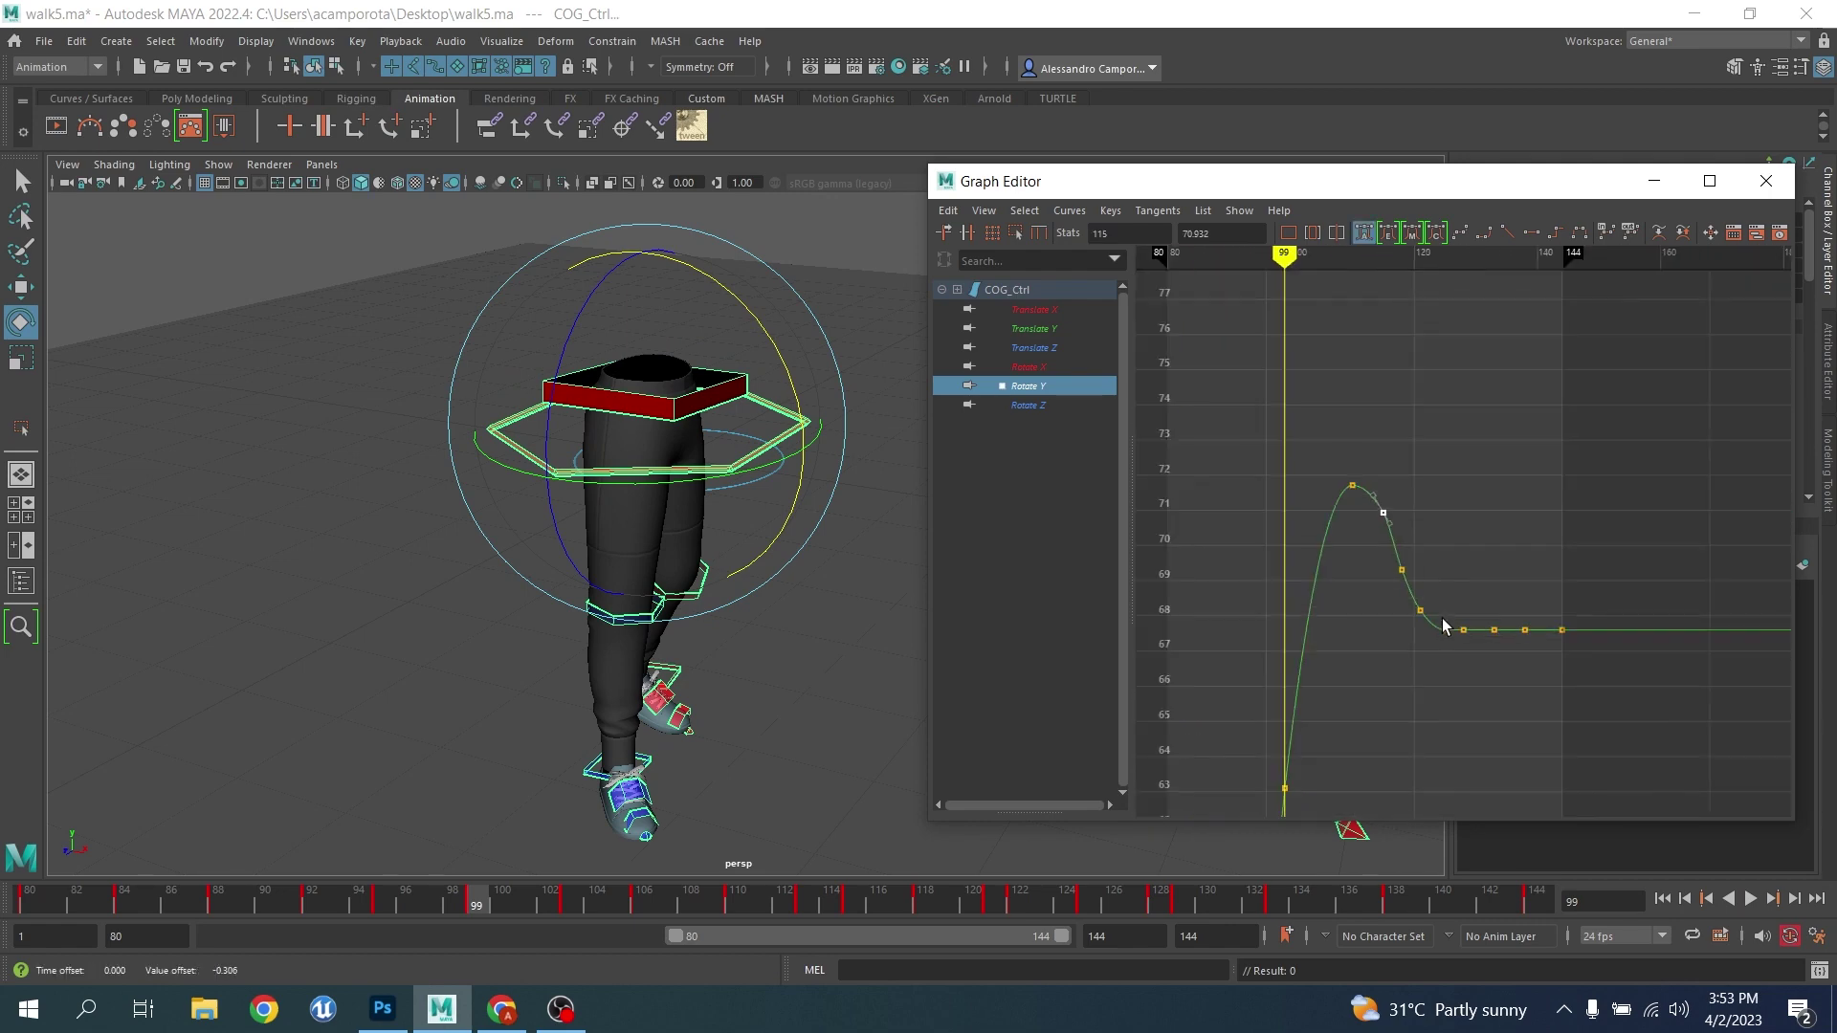
middle_click_drag(1445, 628, 1439, 563, "alt")
scroll(1438, 564, "up", 6)
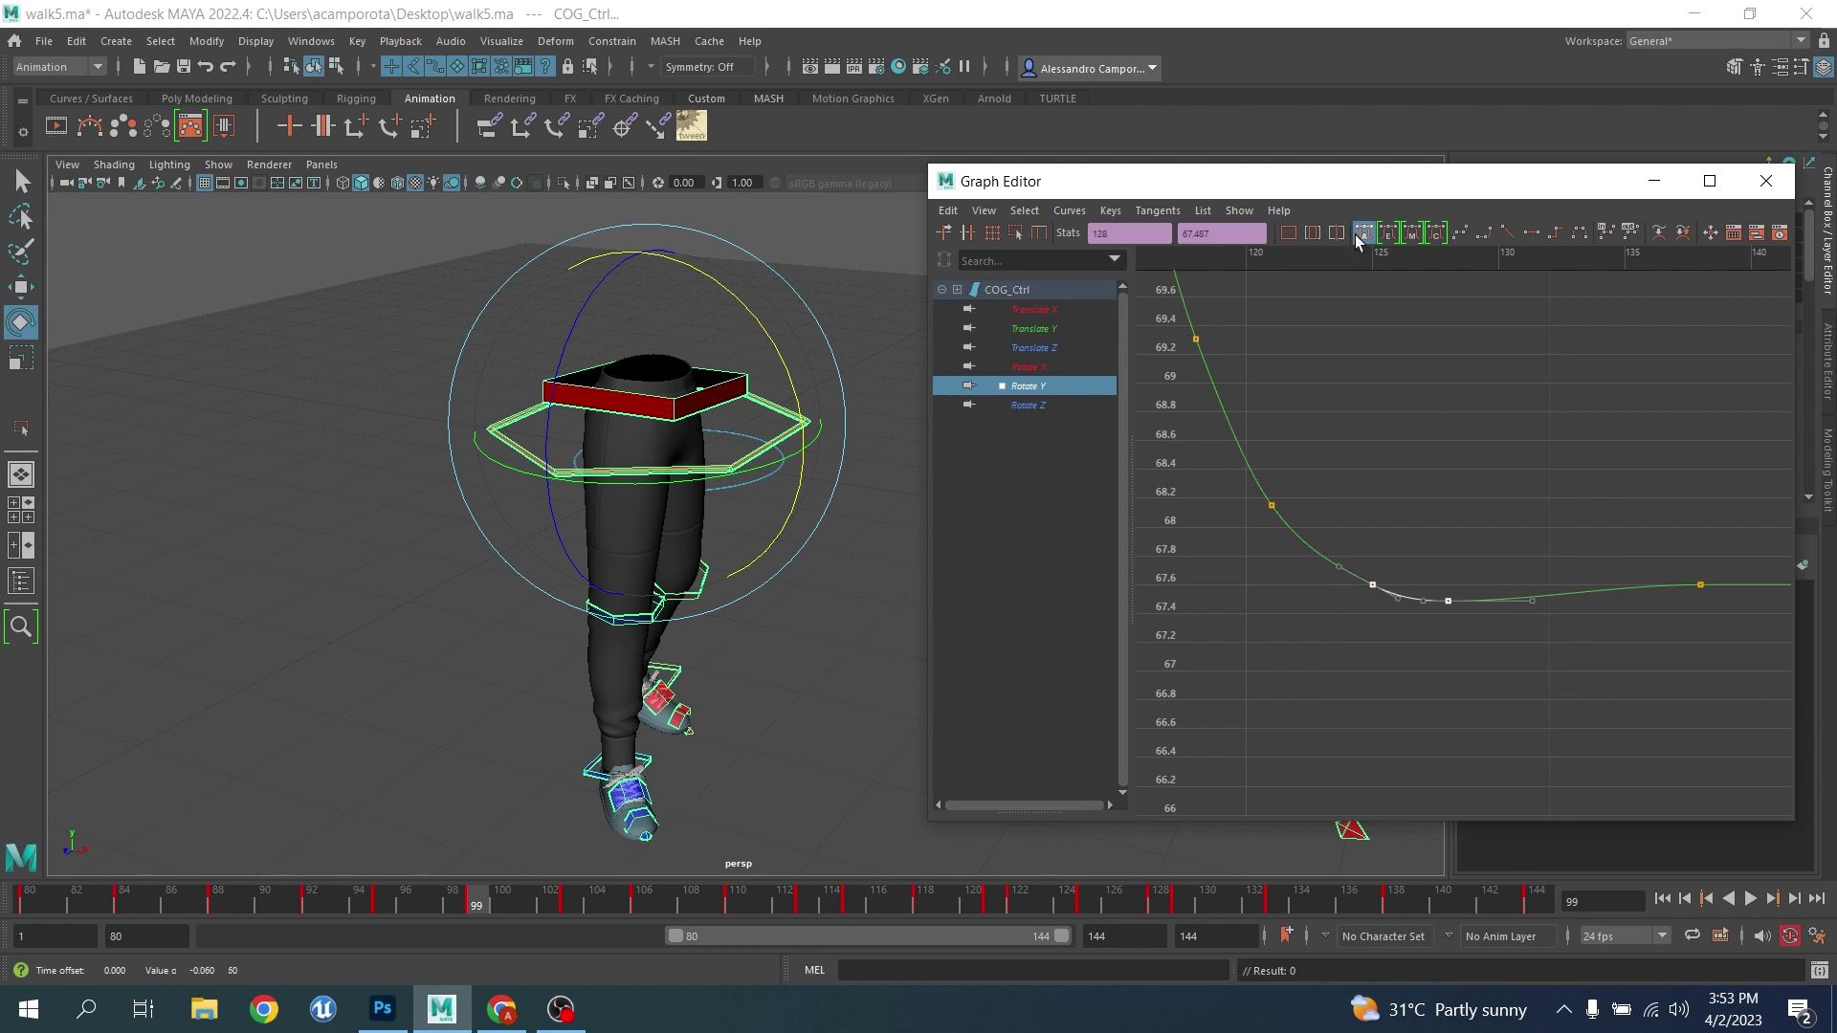
left_click_drag(1346, 542, 1402, 641)
key("Delete")
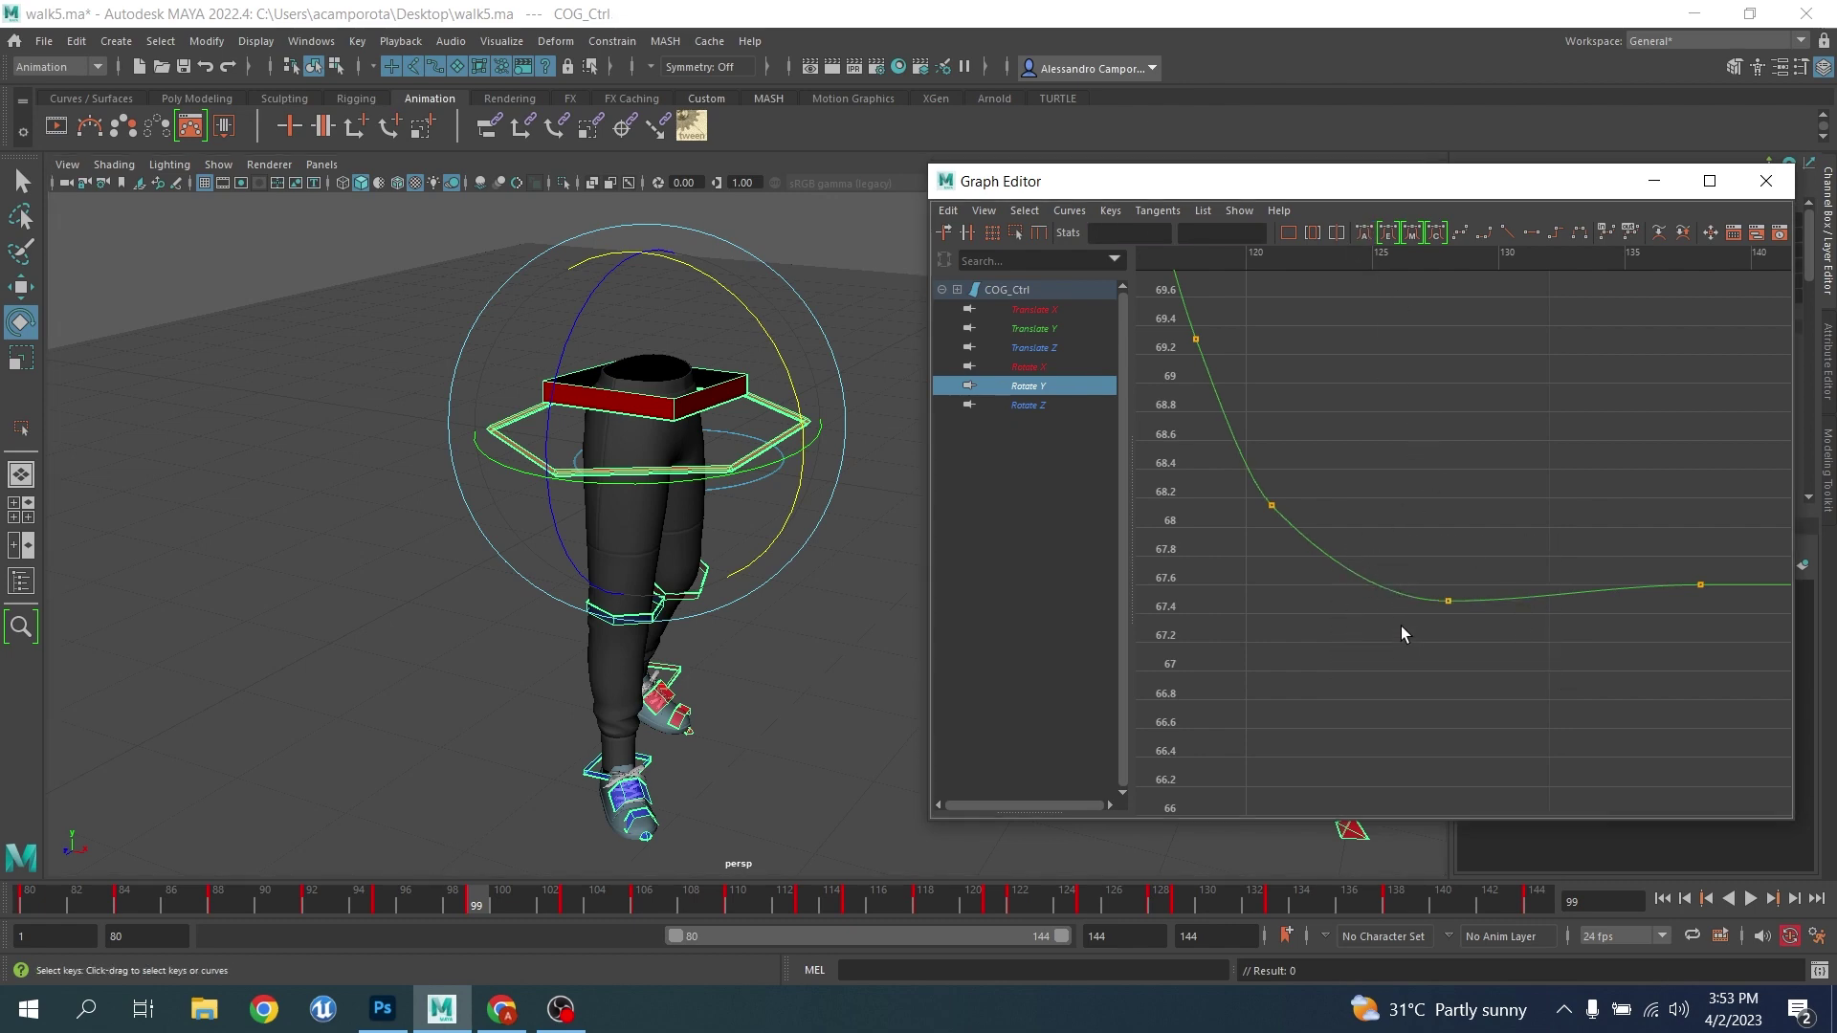
Play the animation back from the front to check the smoothed COG turn, then stop playback
scroll(1460, 588, "down", 3)
left_click_drag(667, 597, 505, 576, "alt")
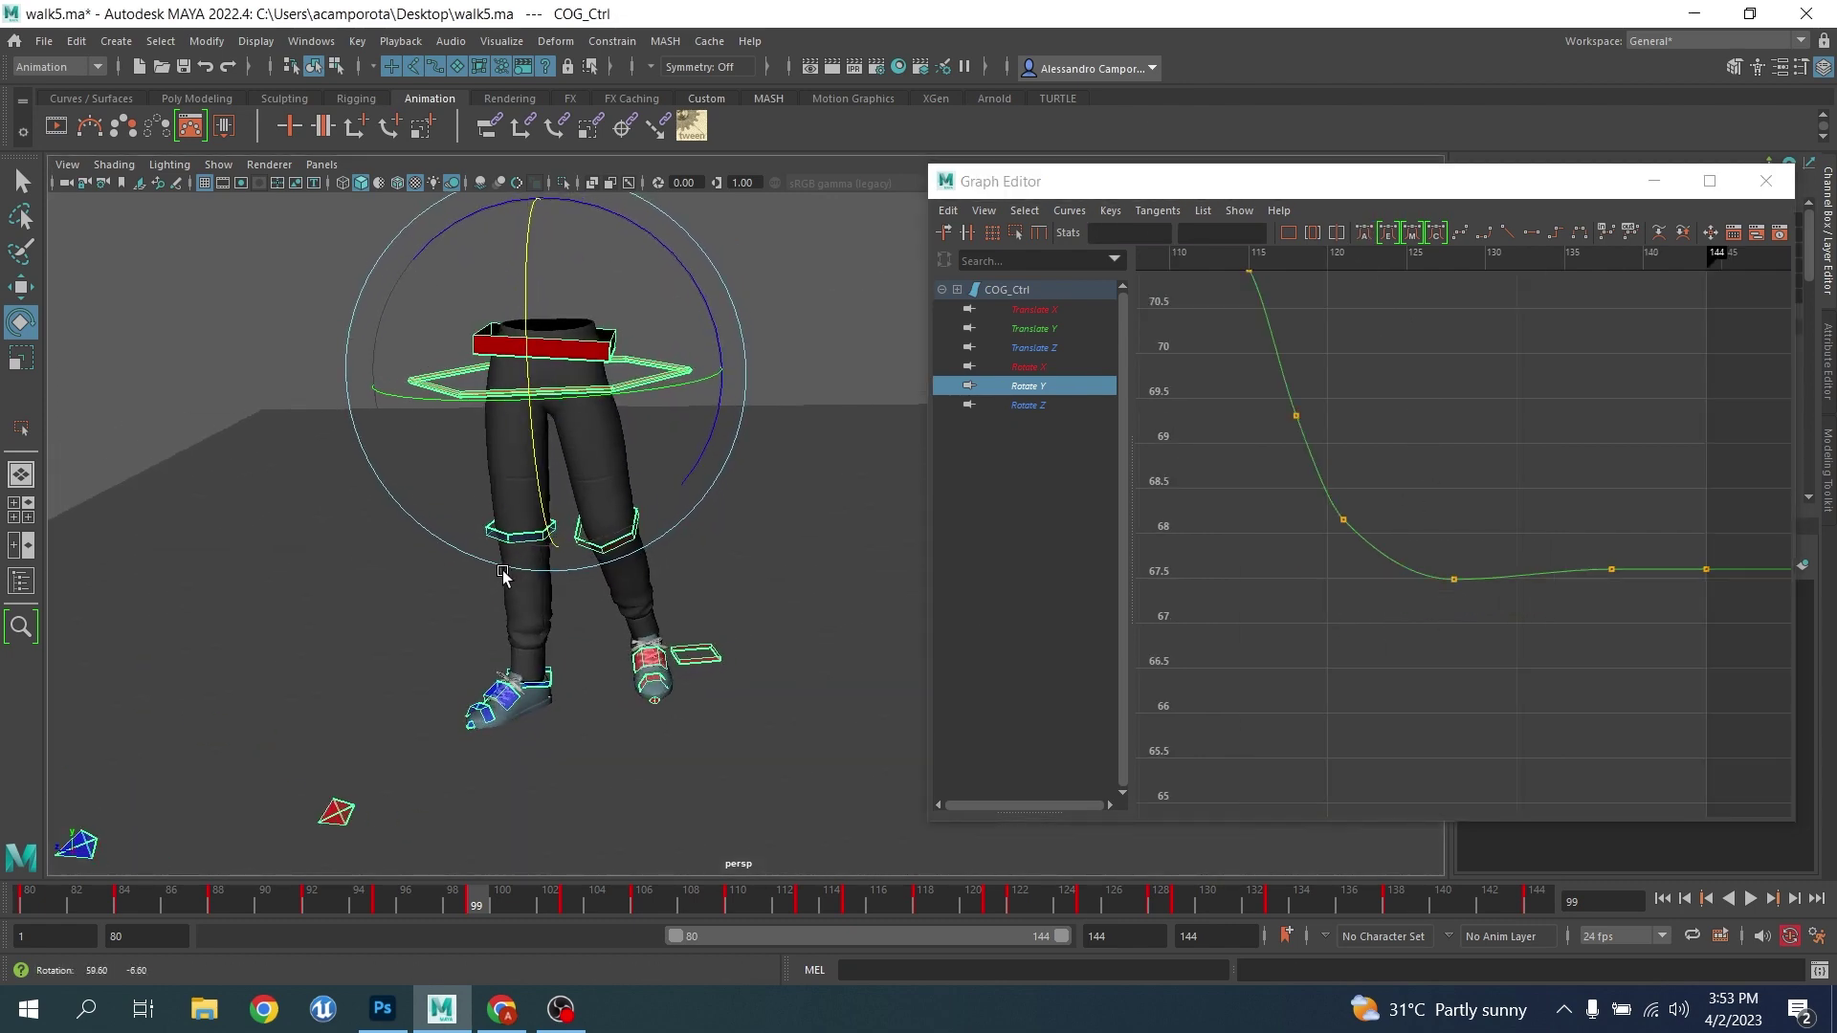
left_click(1751, 899)
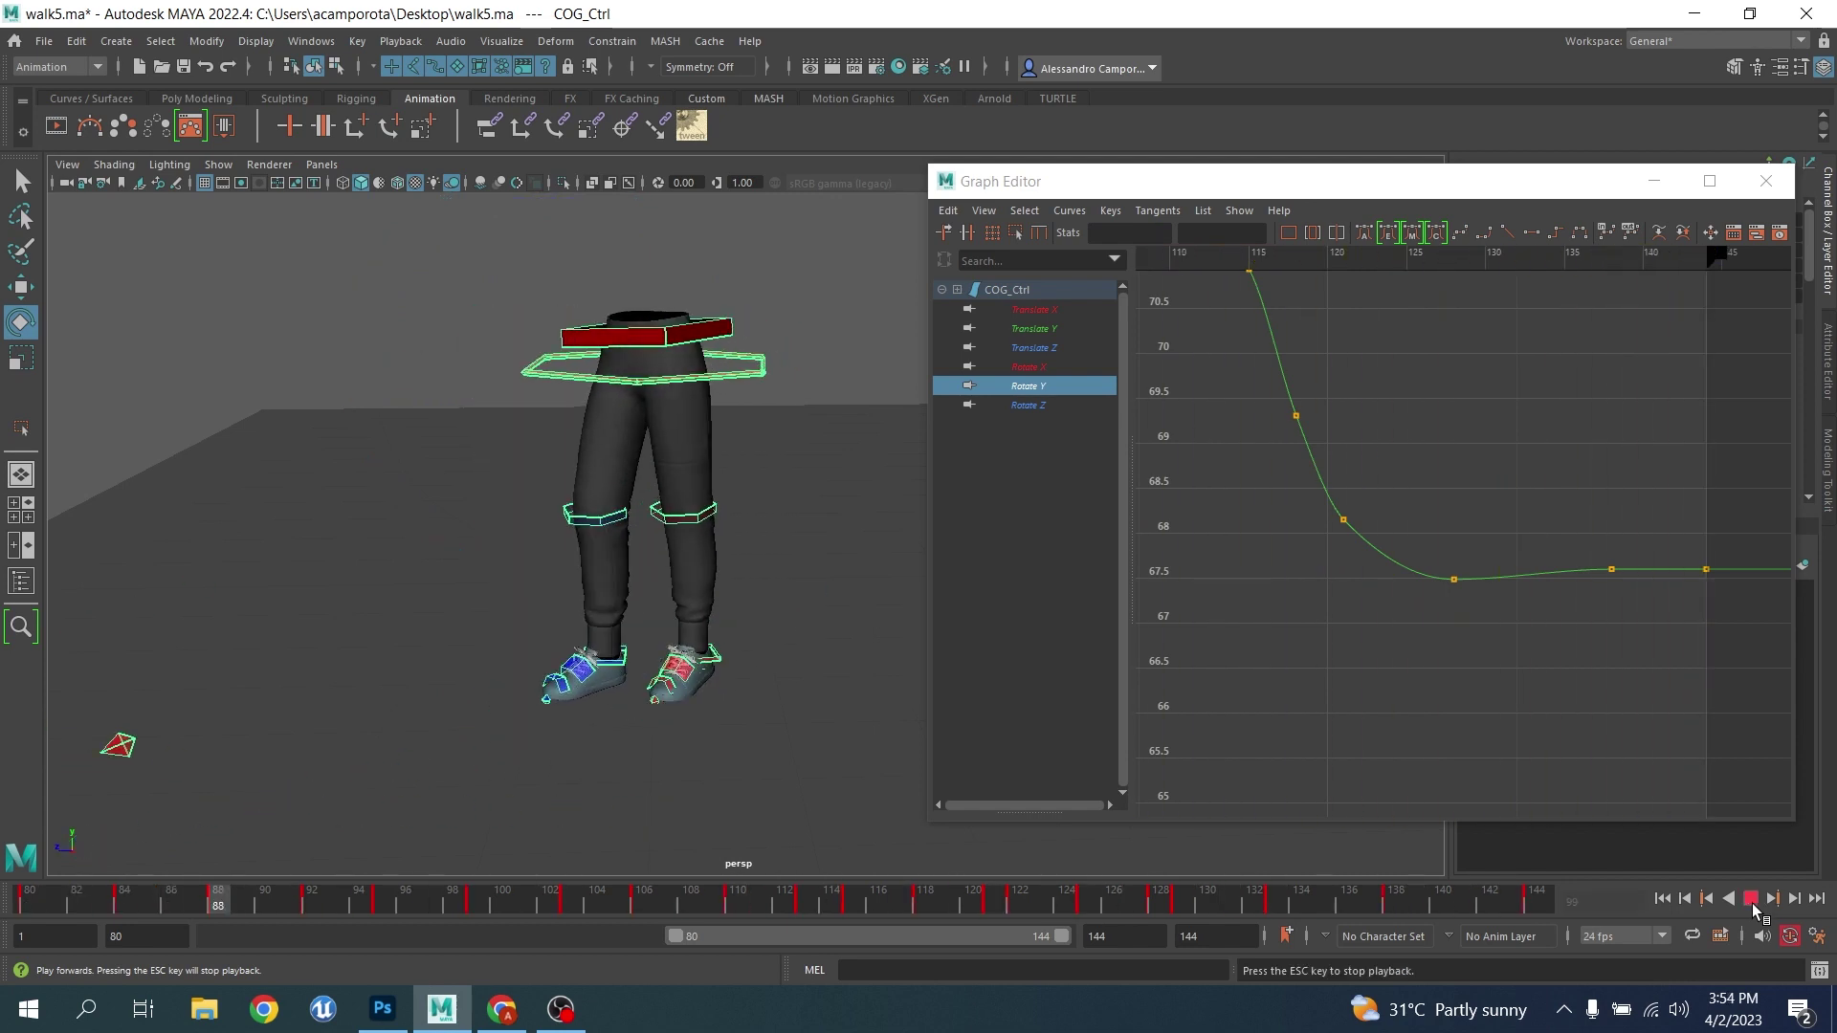
key("Escape")
Select the hip control, isolate its Rotate Z curve and set the current time to frame 80
left_click(809, 315)
left_click(617, 359)
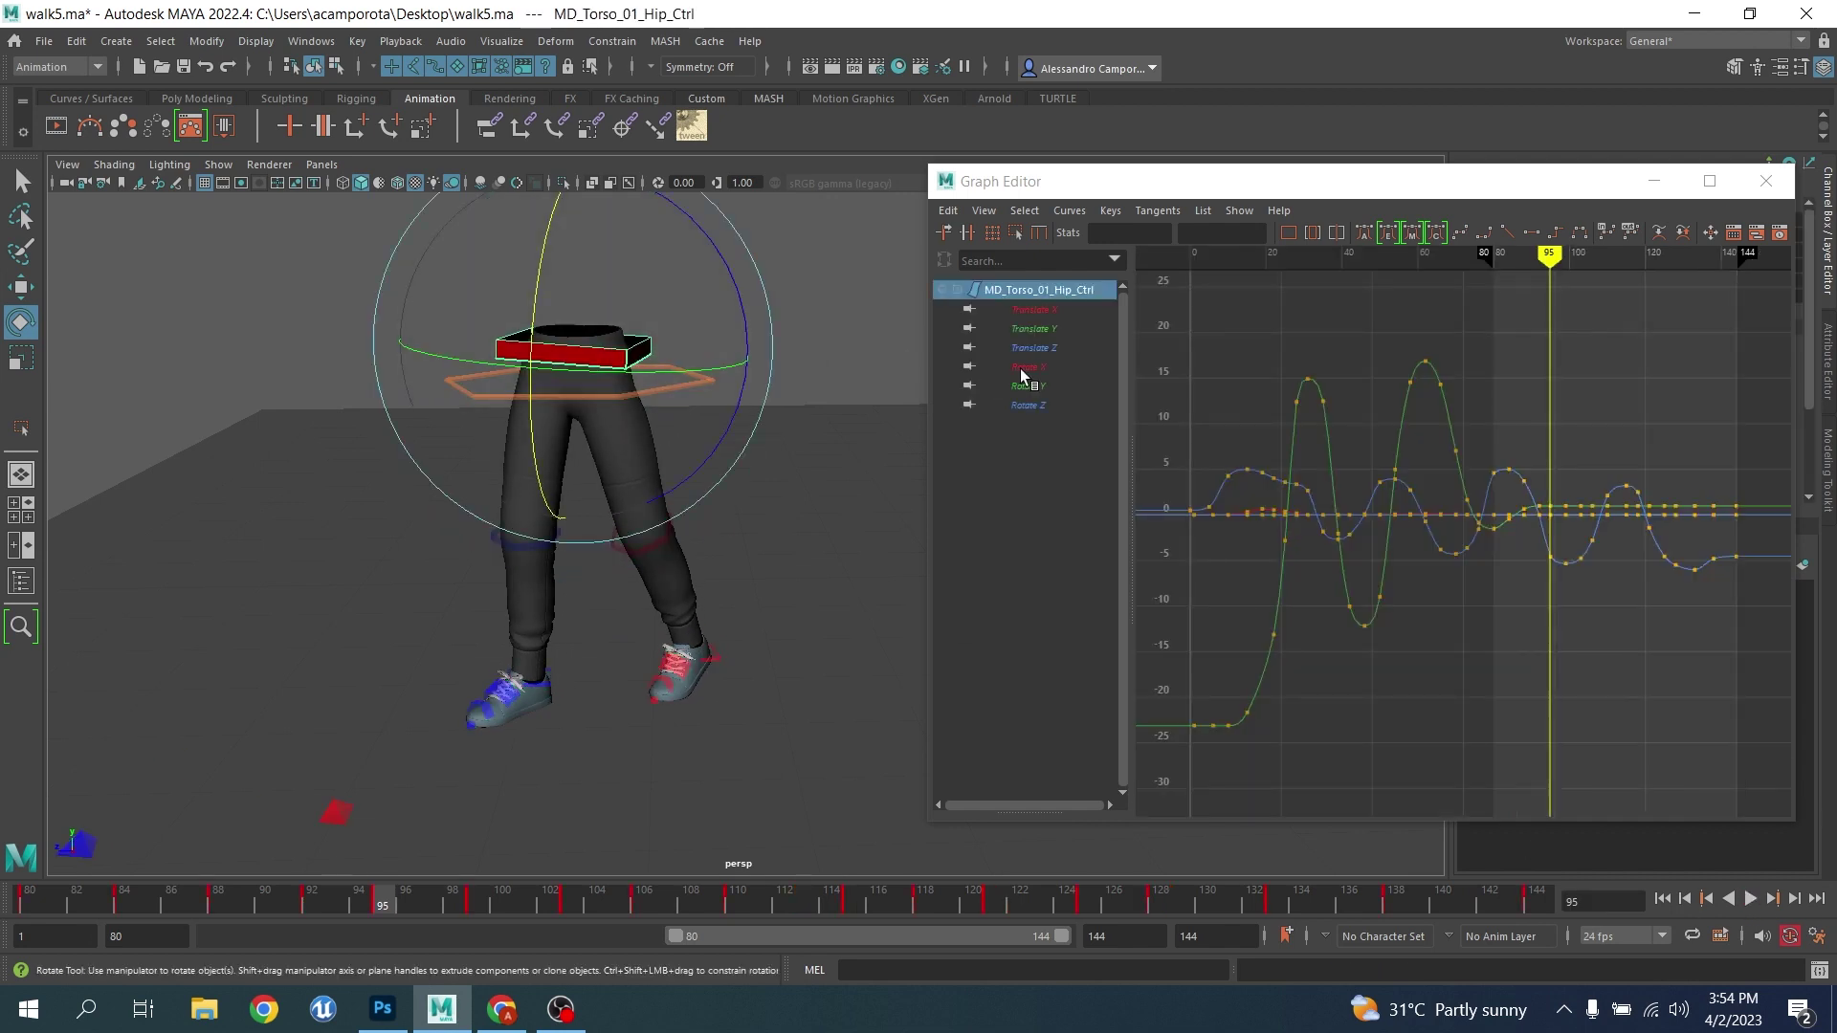
left_click(1043, 405)
middle_click_drag(1259, 455, 1248, 491, "alt")
right_click_drag(1248, 491, 1423, 576, "alt+shift")
middle_click_drag(1424, 576, 1295, 627, "alt")
left_click(30, 901)
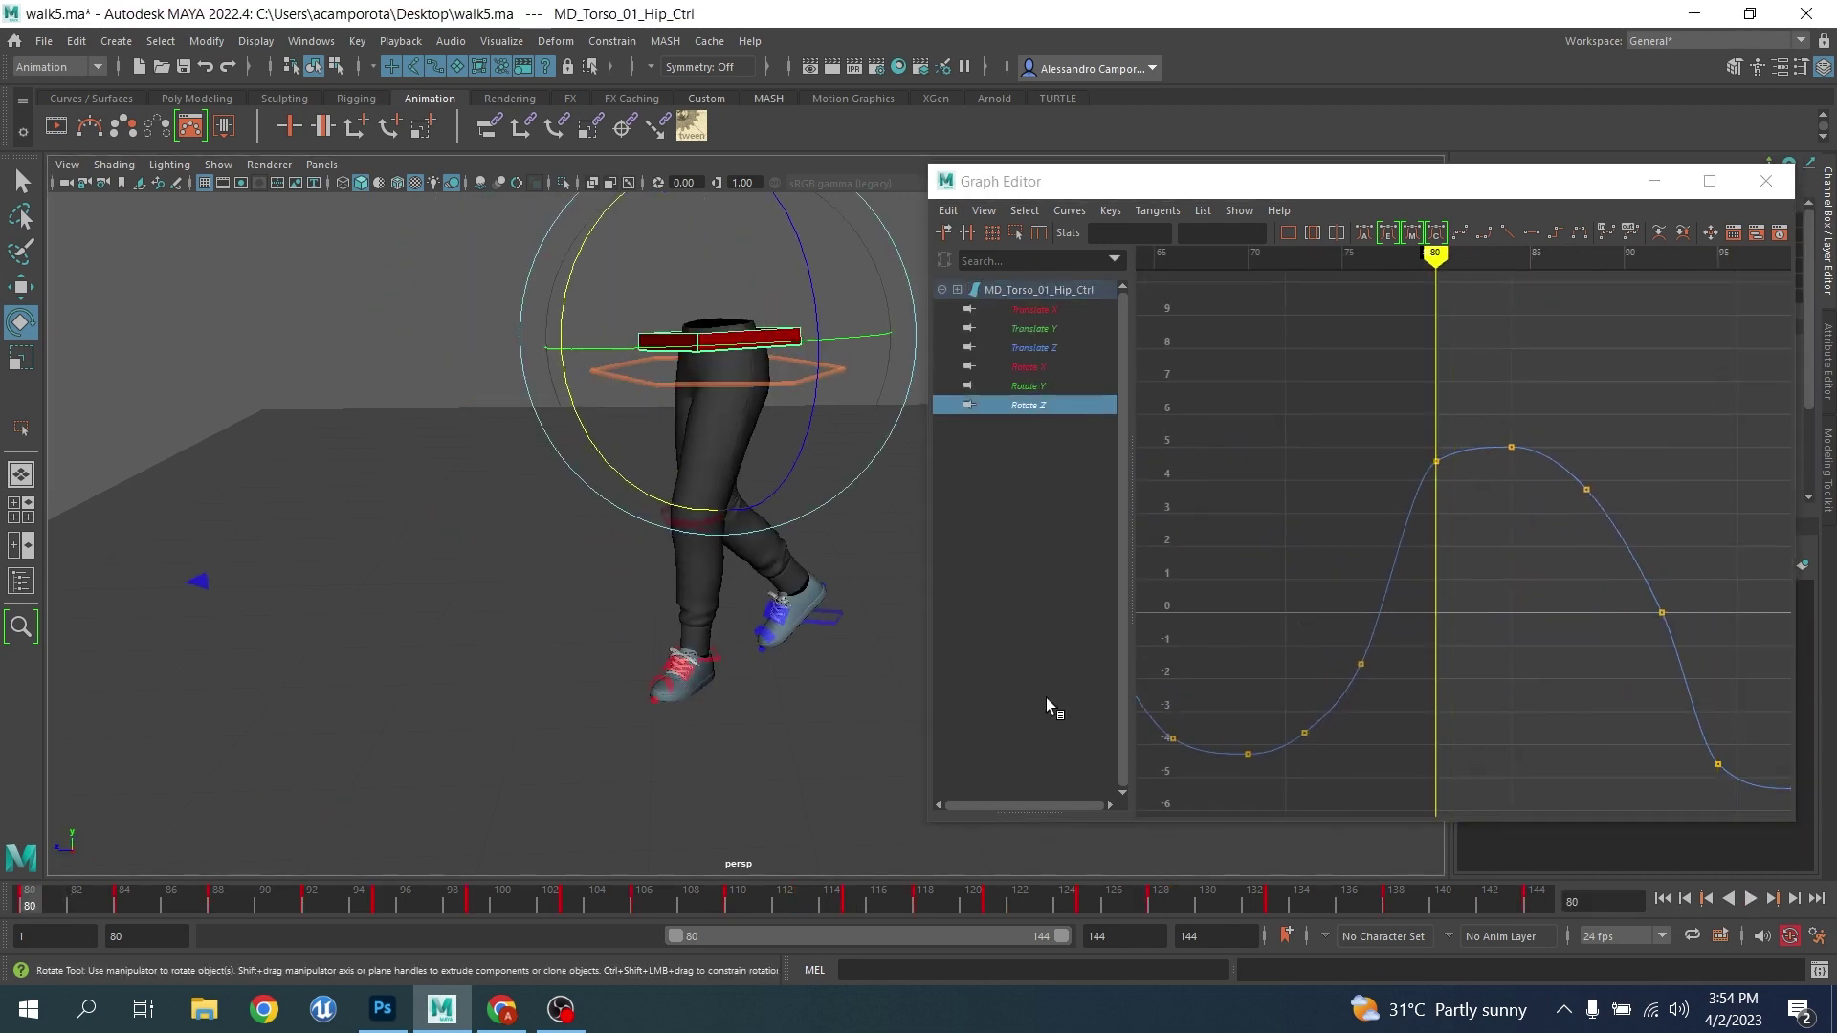
Raise the hip control's Rotate Z key at frame 88 to about 3.93
middle_click_drag(1537, 612, 1487, 654, "alt")
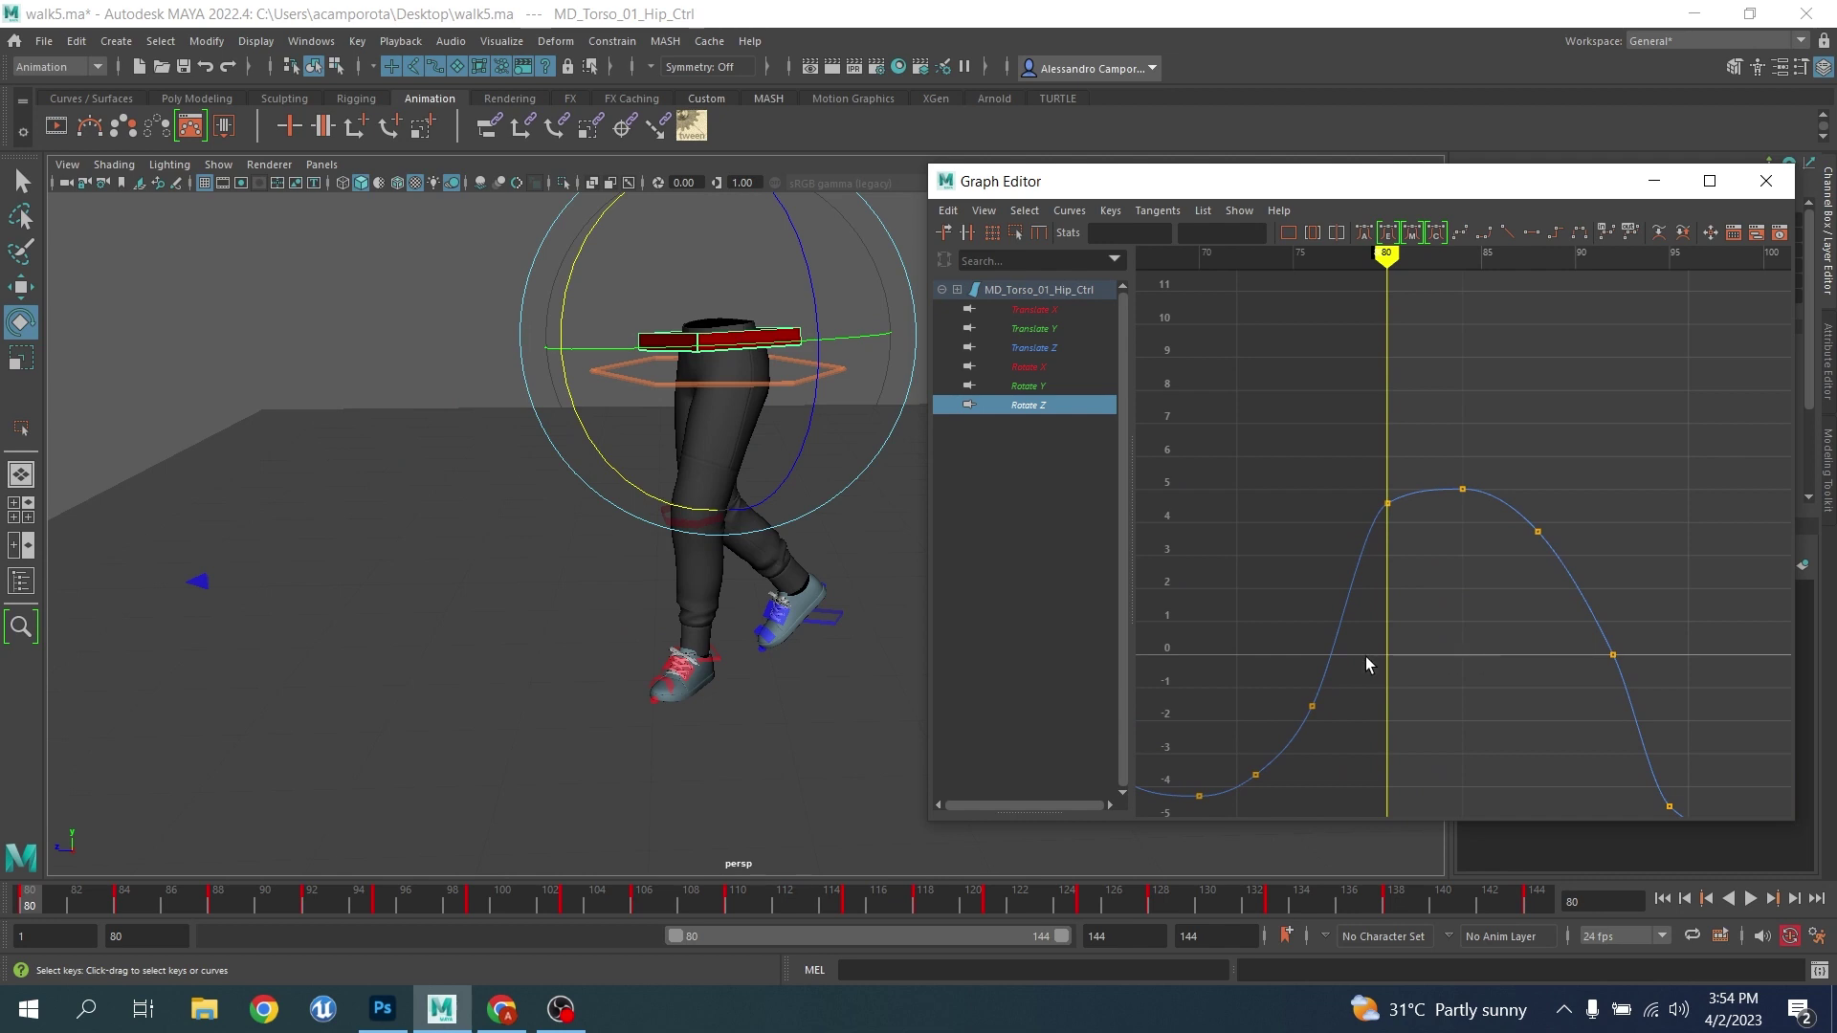
left_click_drag(737, 601, 780, 605, "alt")
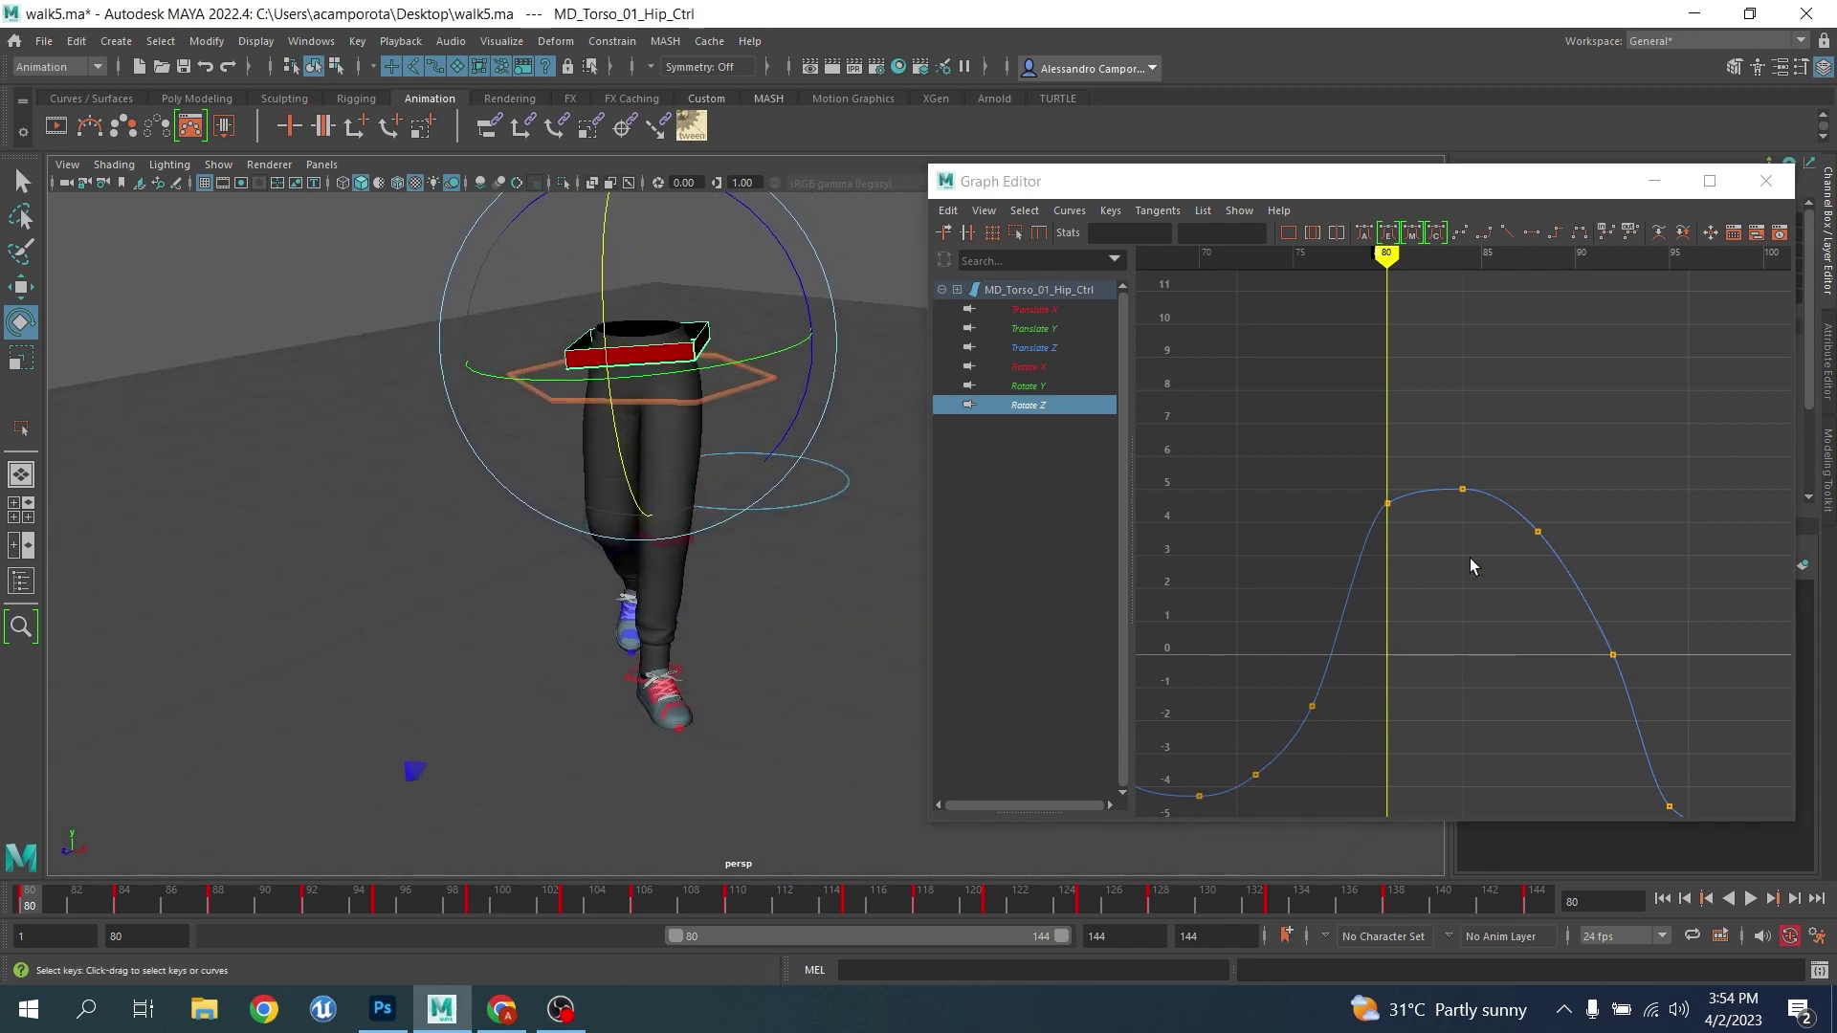
left_click(1538, 530)
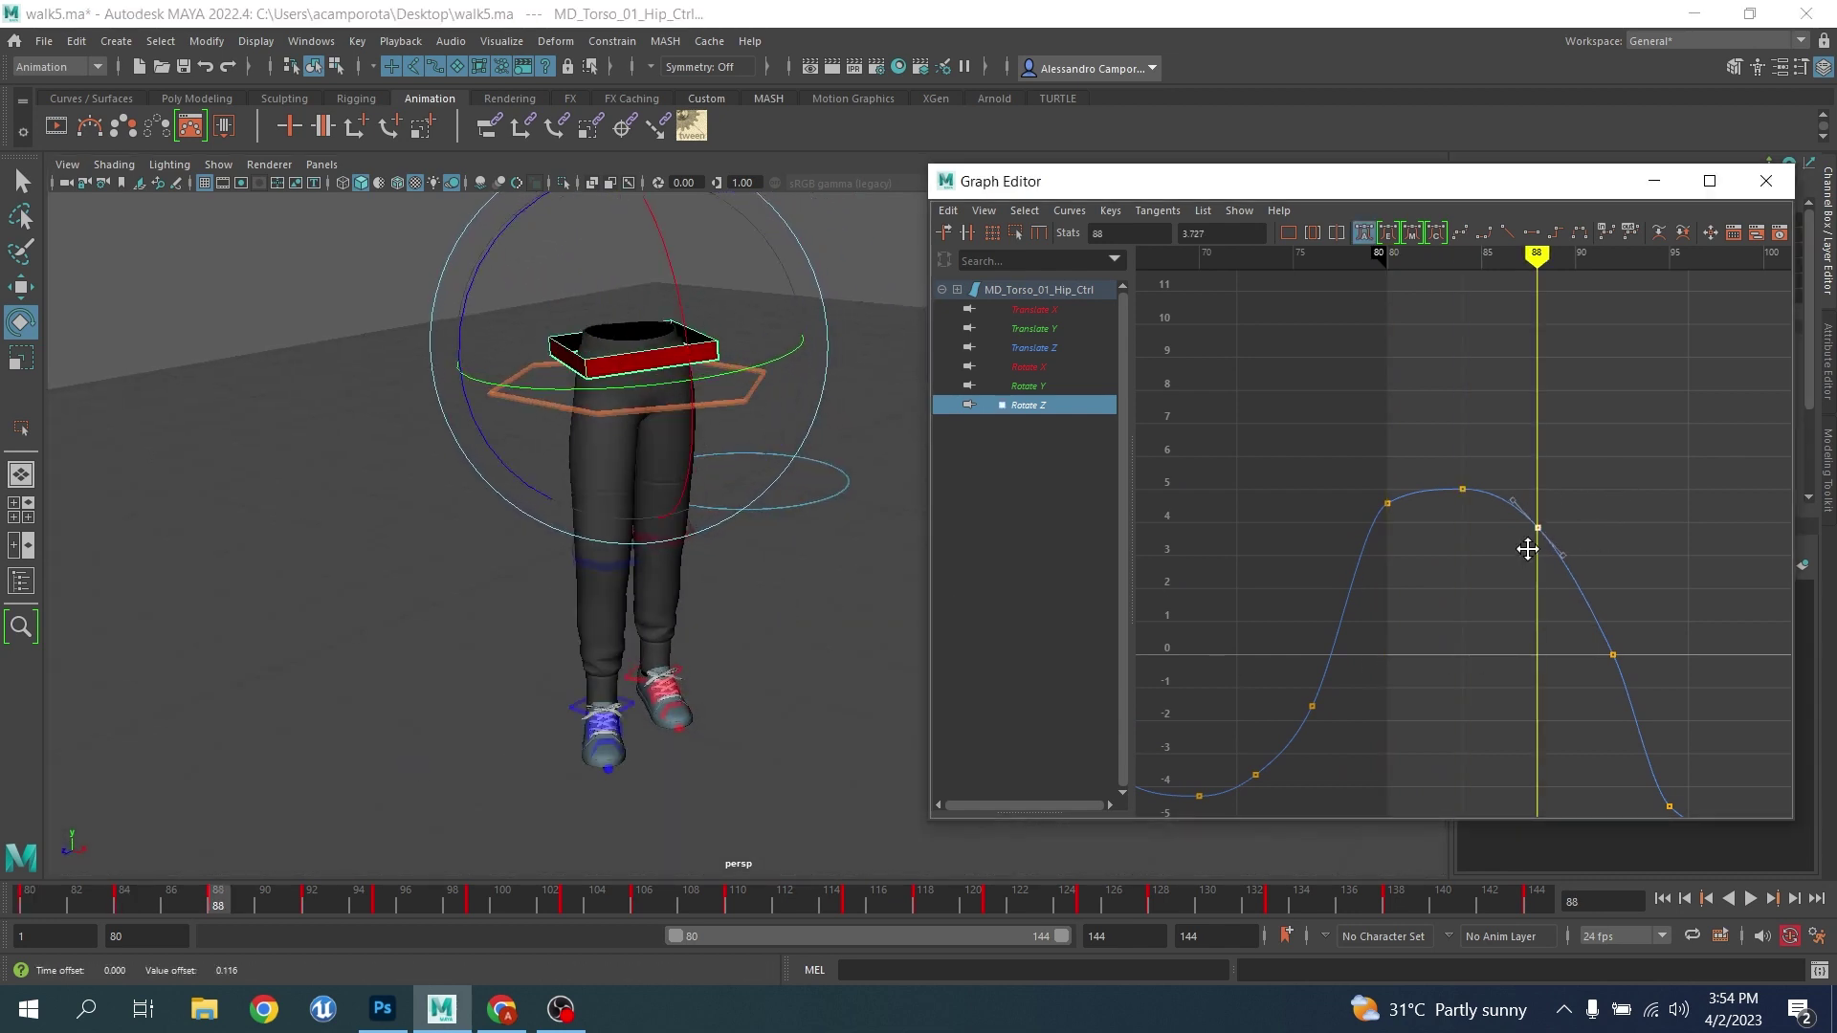
key("period")
left_click_drag(608, 595, 566, 574, "alt")
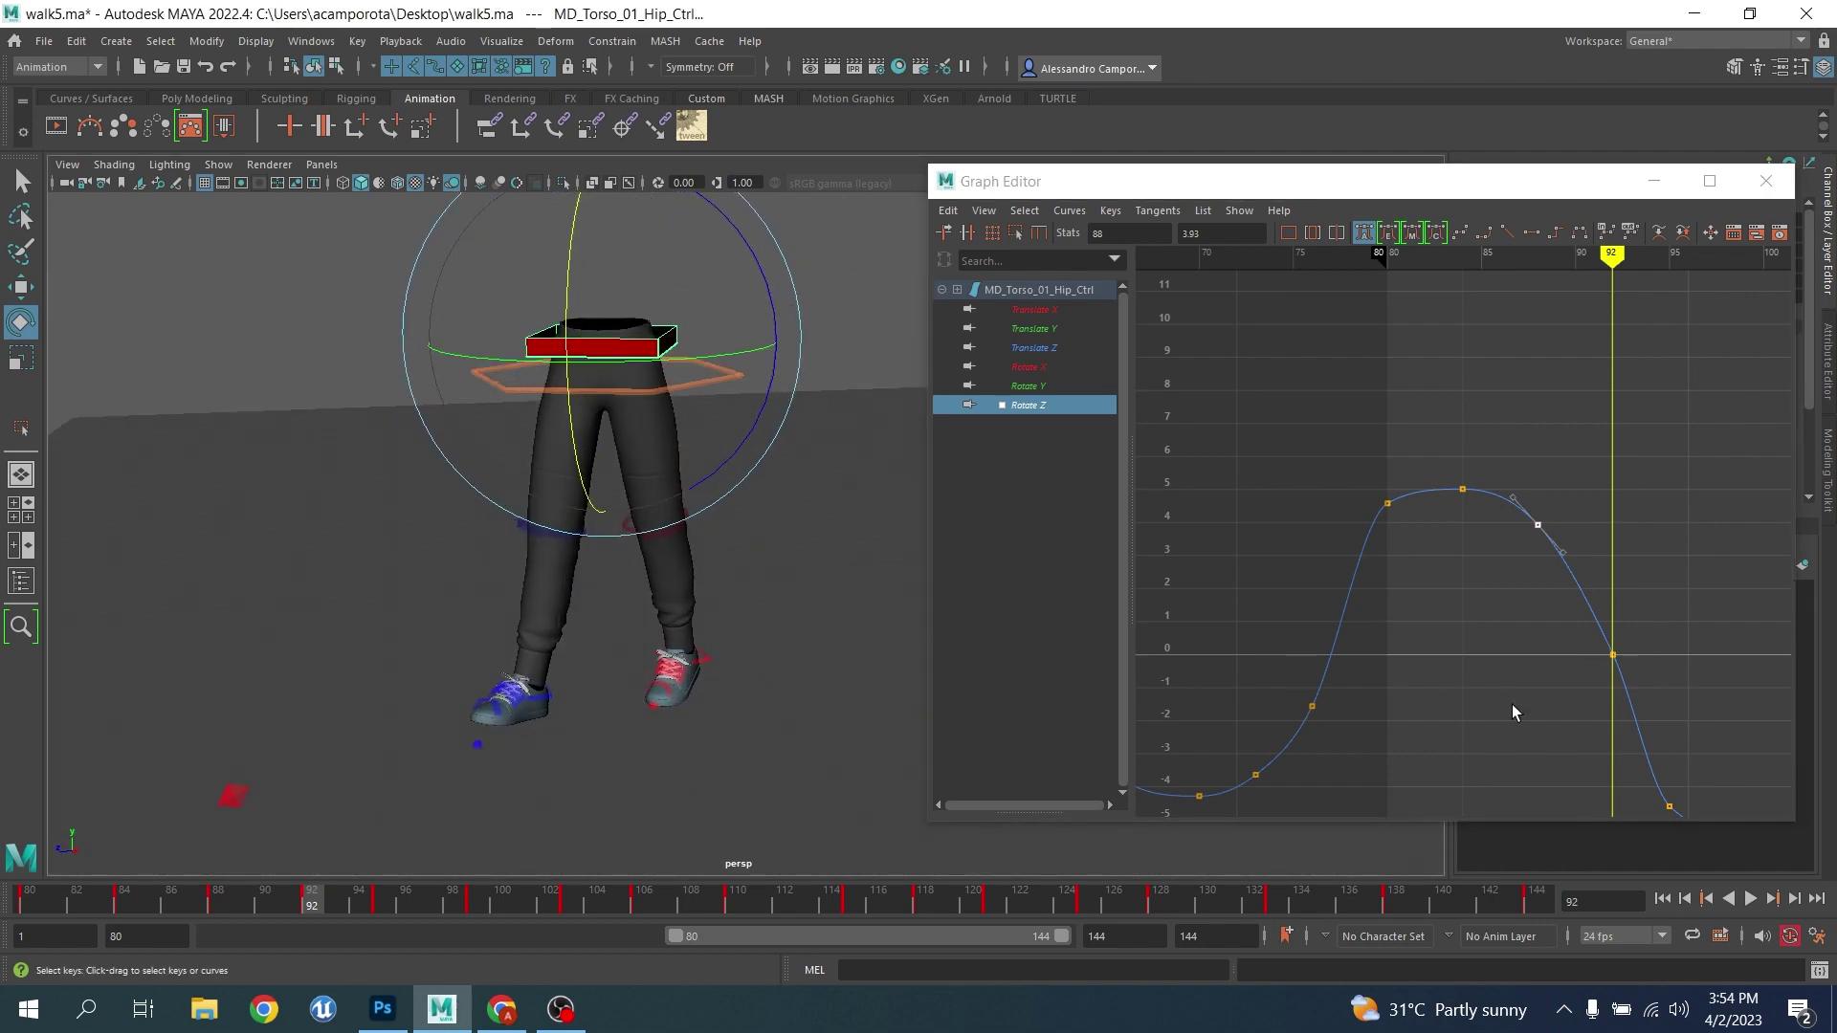
Lower the hip's Rotate Z key at frame 99 by about 0.55, then lower the keys at frames 95 and 99 together by about 0.174
middle_click_drag(1512, 712, 1412, 526, "alt")
key(".")
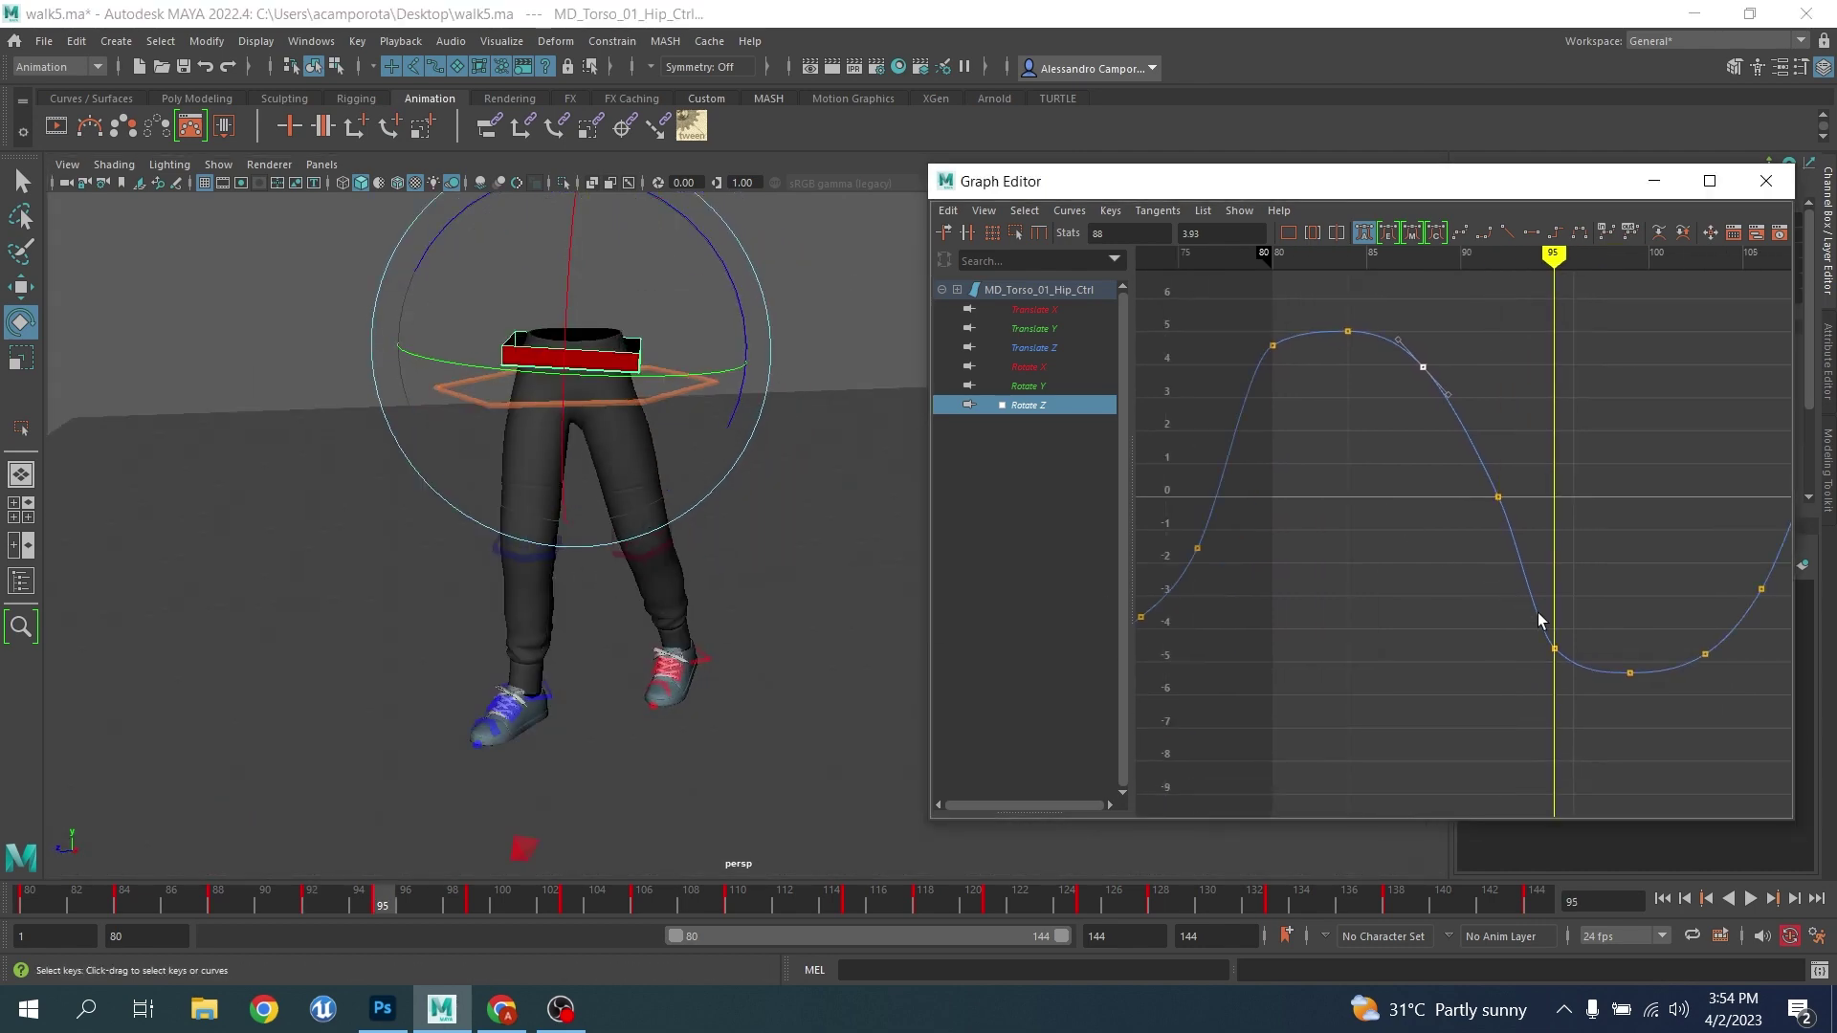
left_click_drag(1605, 612, 1524, 678)
key(".")
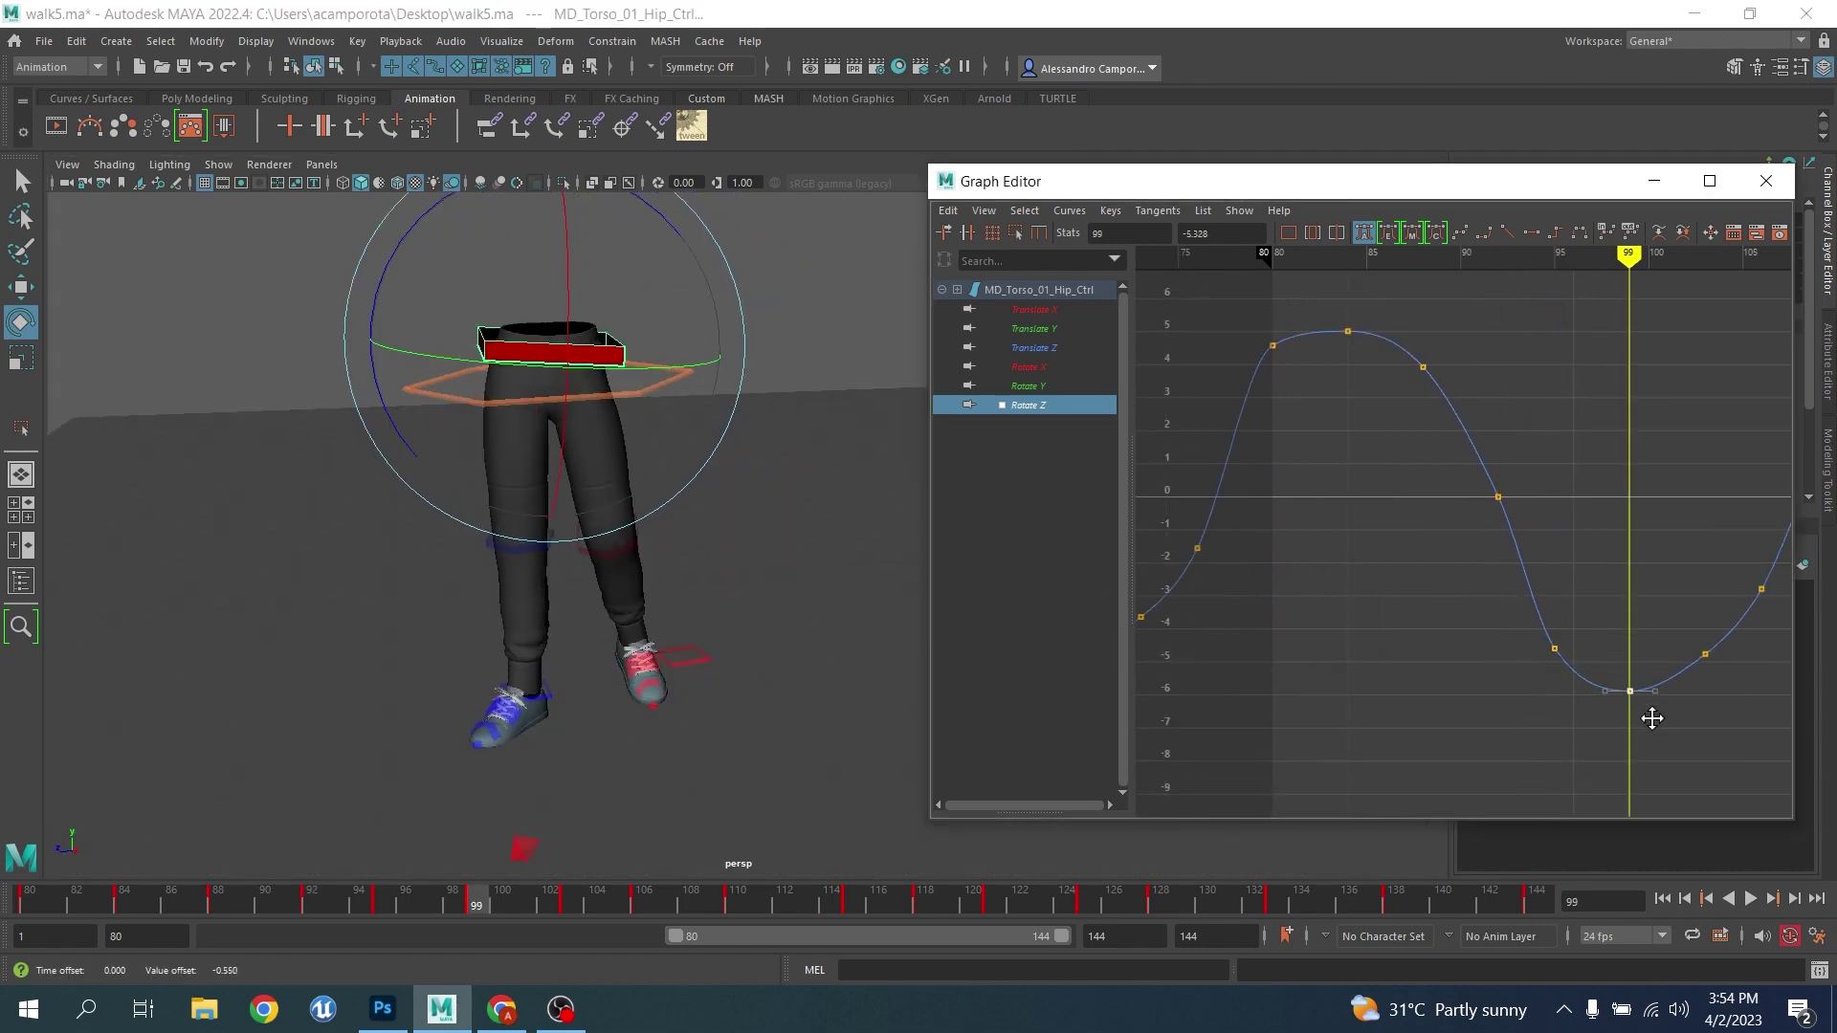
left_click_drag(1484, 612, 1655, 738)
middle_click_drag(1655, 737, 1653, 744)
key(".")
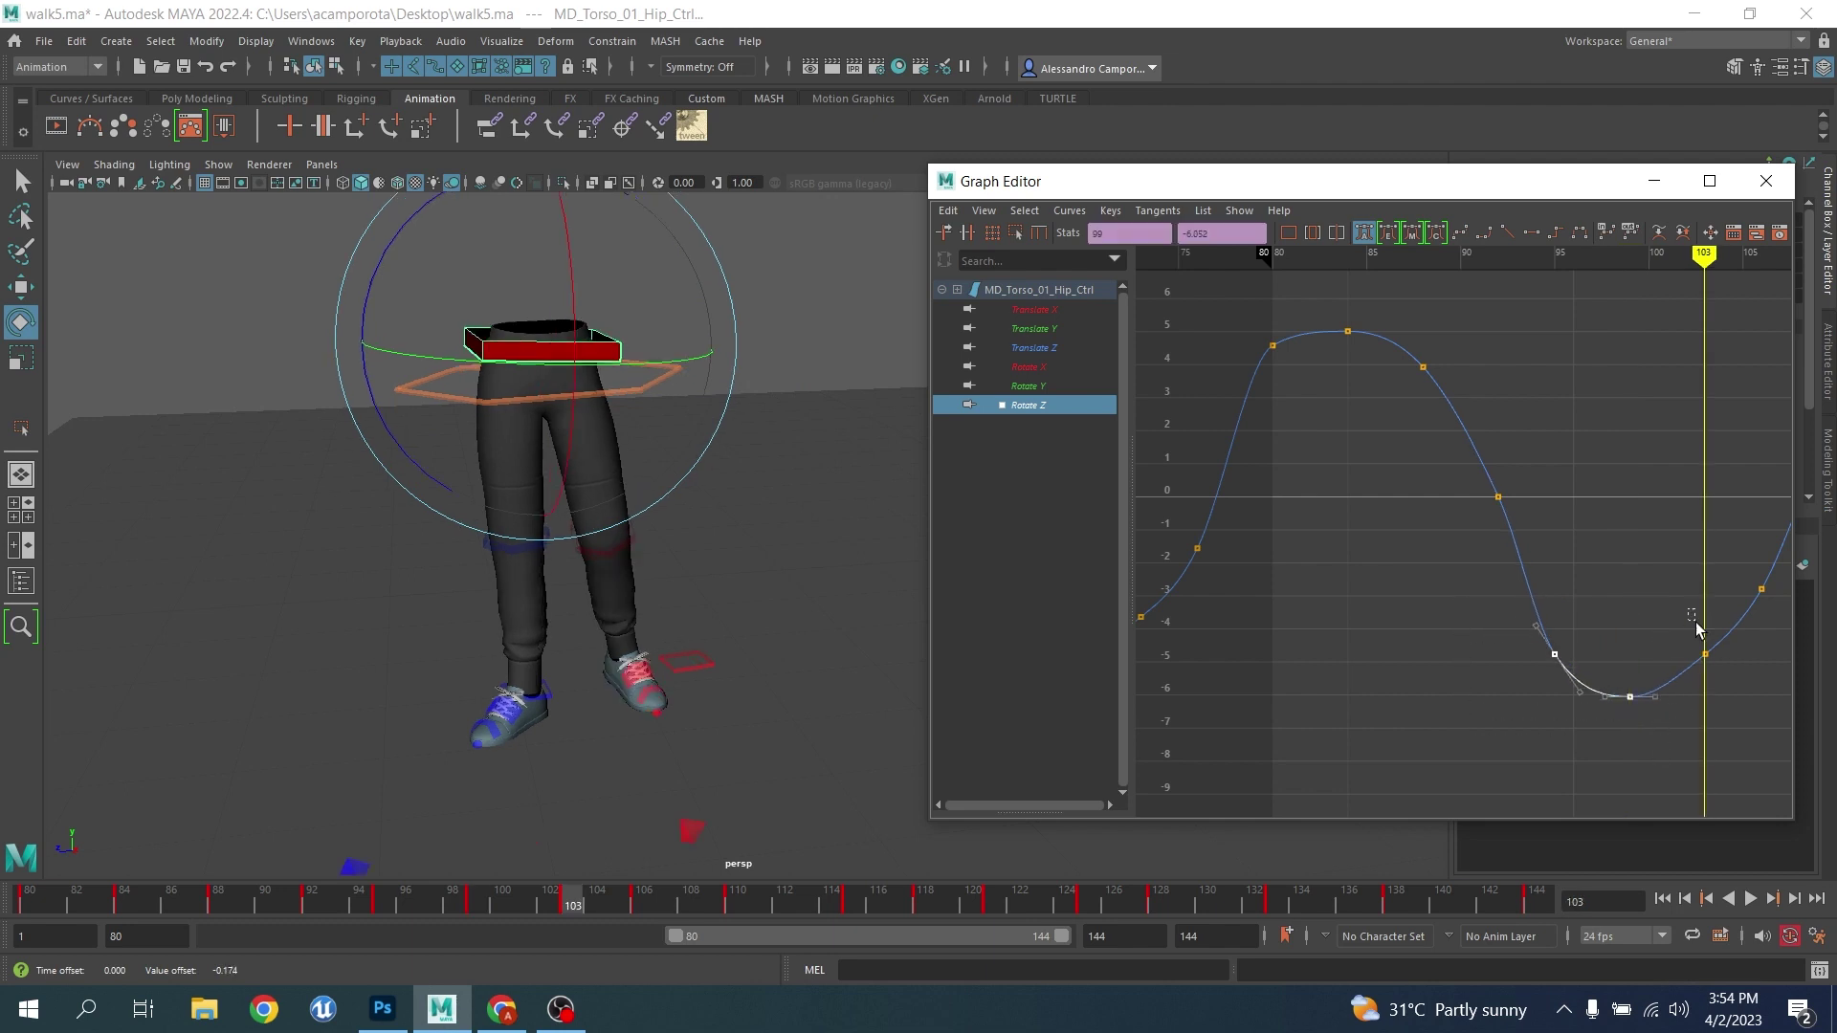
Lower the hip's Rotate Z key at frame 103 to about -5.31 and advance to the key at frame 106
left_click_drag(1688, 612, 1724, 682)
middle_click_drag(1724, 683, 1724, 701)
key(".")
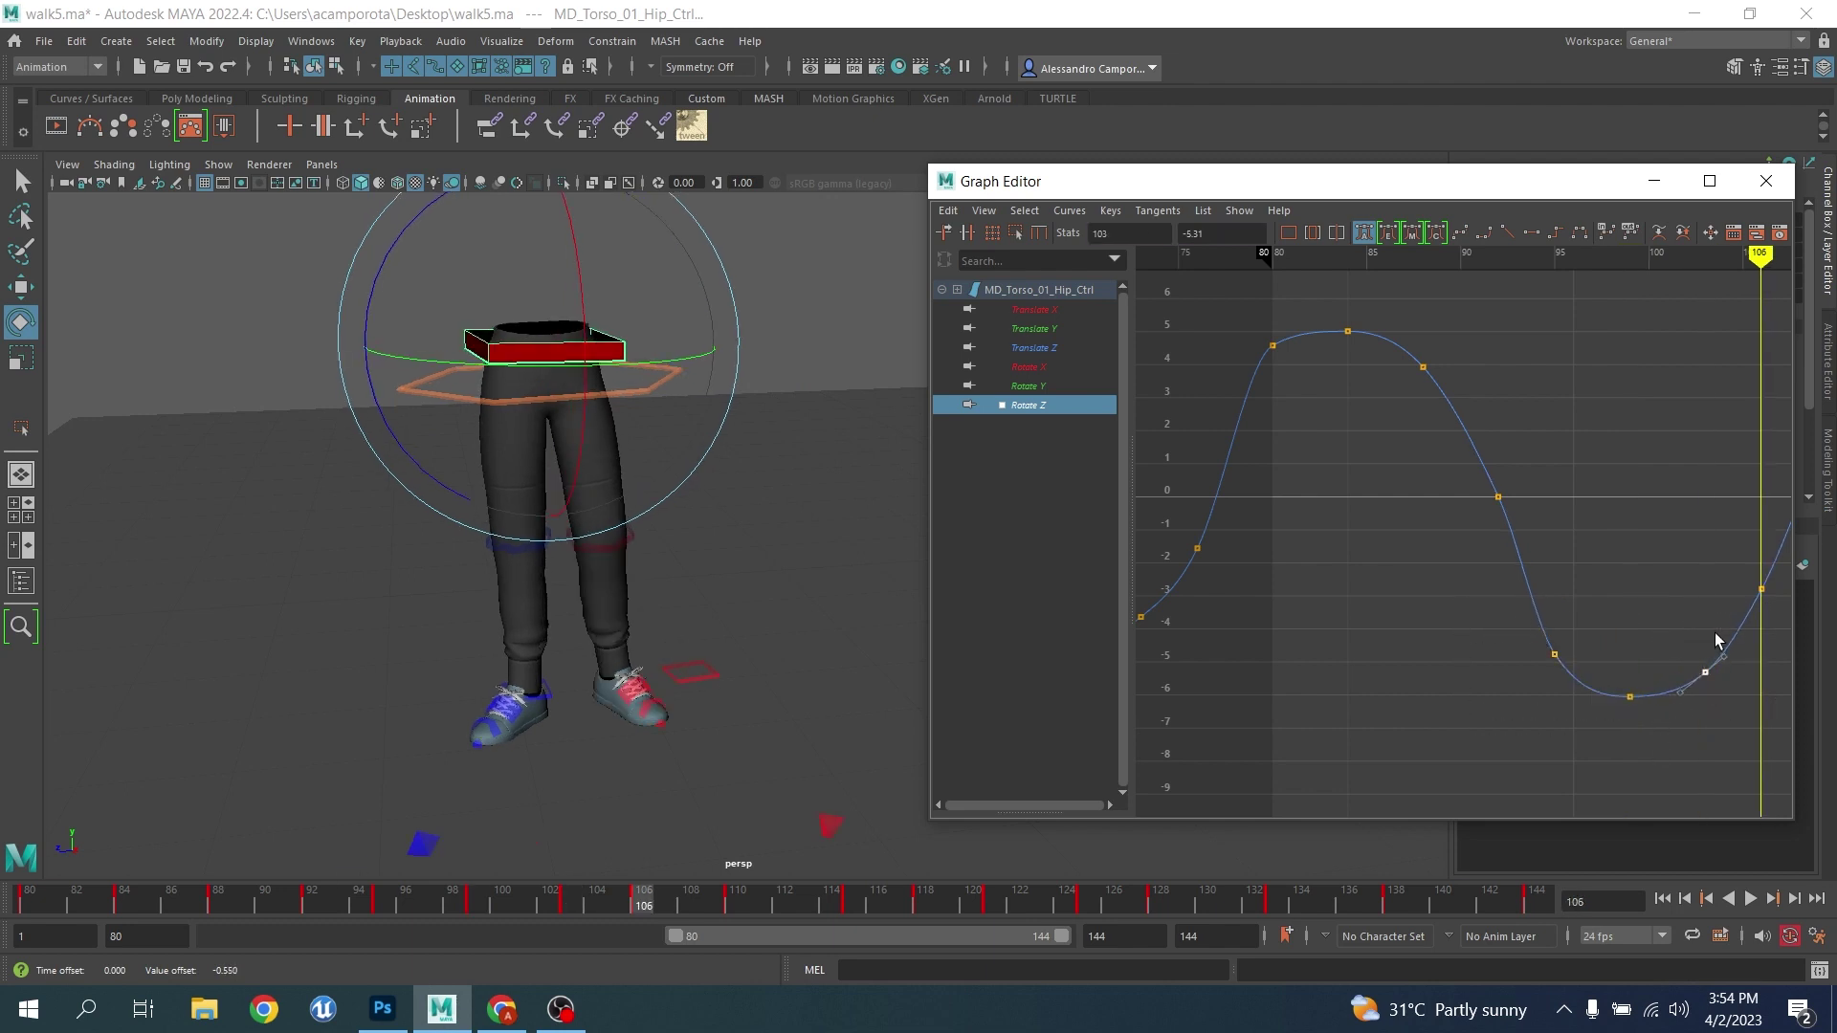
Lower the hip's Rotate Z key at frame 106 by about 0.753 and advance to the key at frame 115
left_click_drag(1737, 555, 1776, 627)
middle_click_drag(1777, 654, 1776, 654)
key(".")
middle_click_drag(1518, 564, 1165, 662, "alt")
key(".")
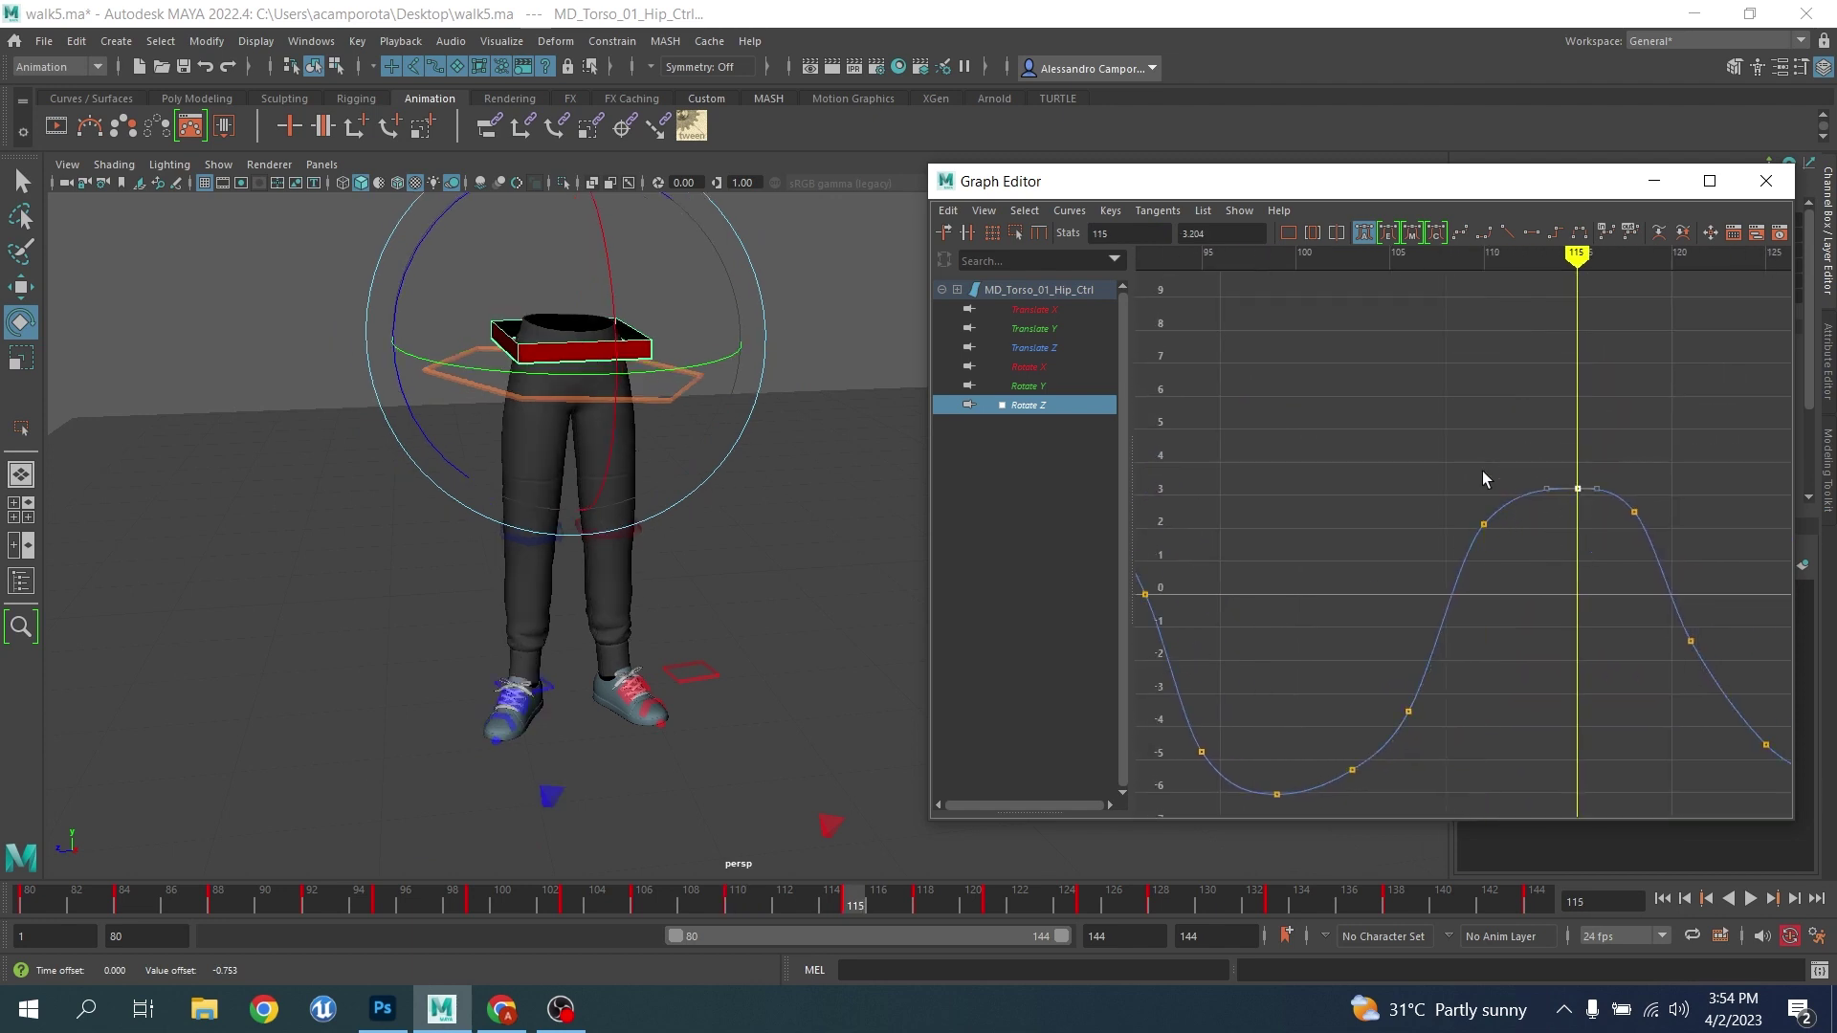
Raise the hip's Rotate Z keys at frames 110, 115 and 118 by about 2.519, then lower frame 110 to about 4 and frame 118 to 4.233
left_click_drag(1478, 474, 1672, 615)
middle_click_drag(1672, 614, 1654, 537)
left_click_drag(1609, 491, 1507, 494)
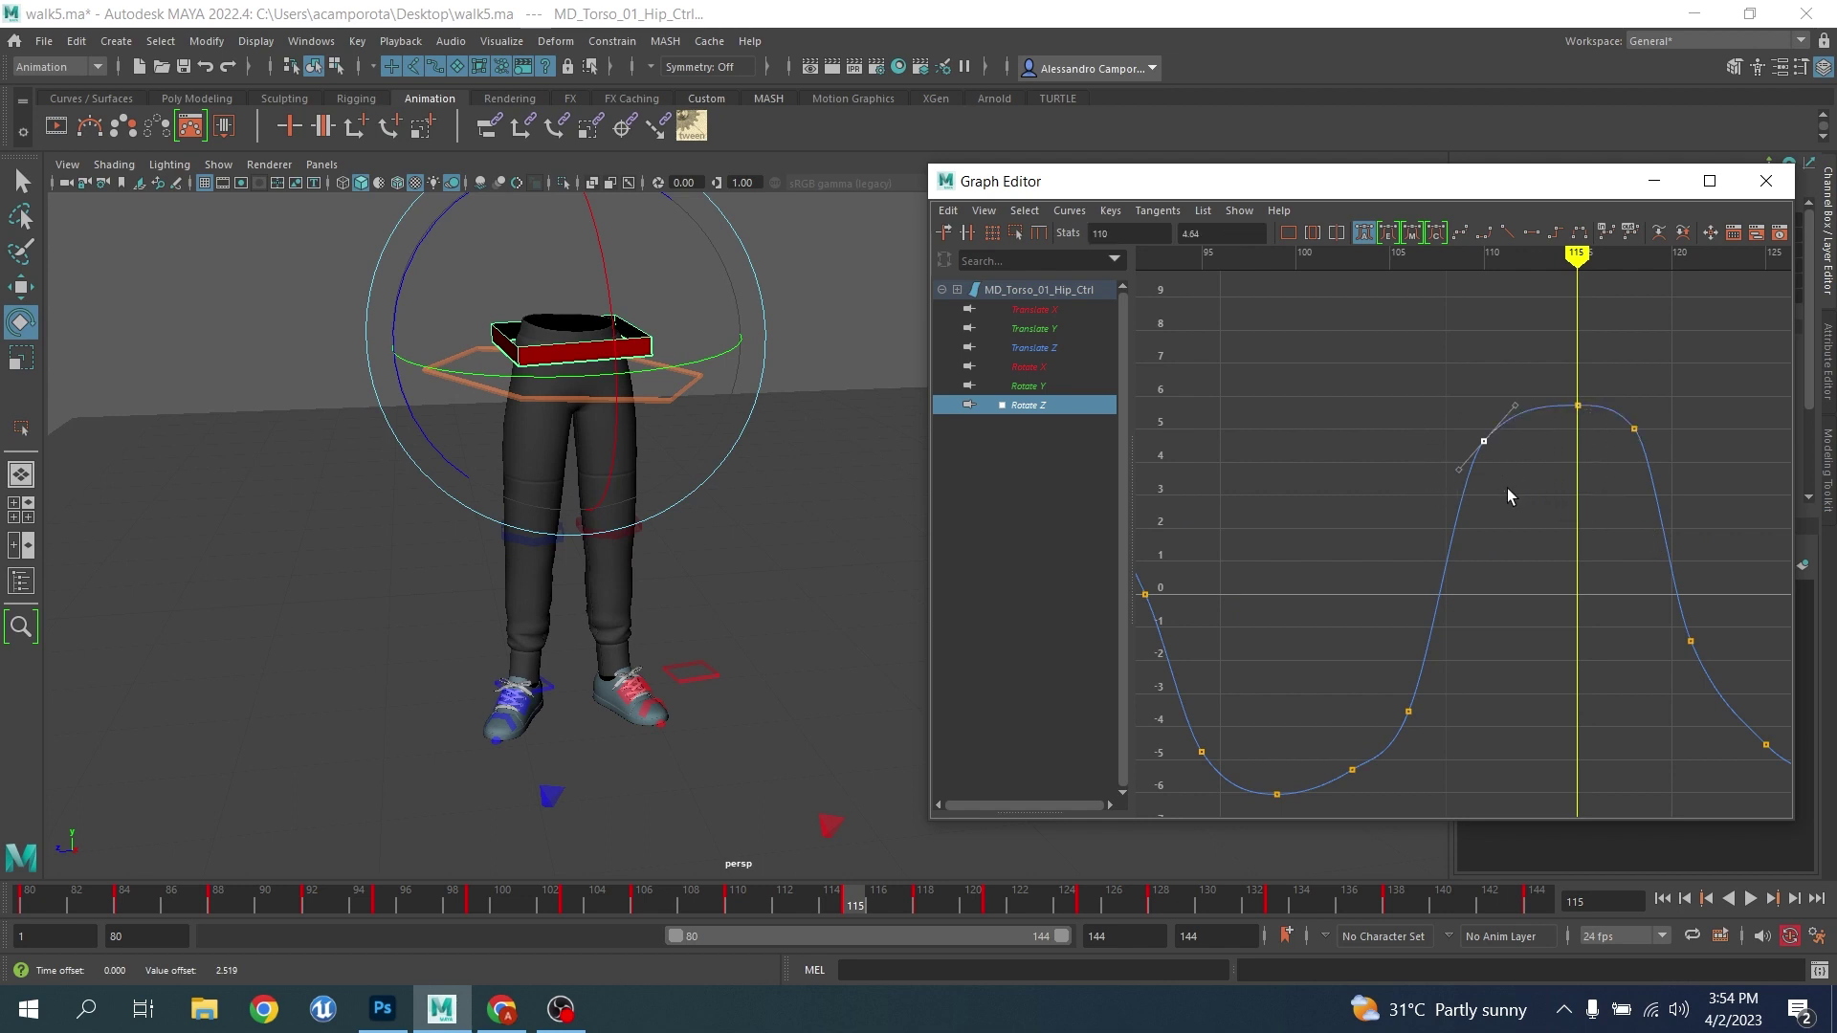
key("period")
key("period")
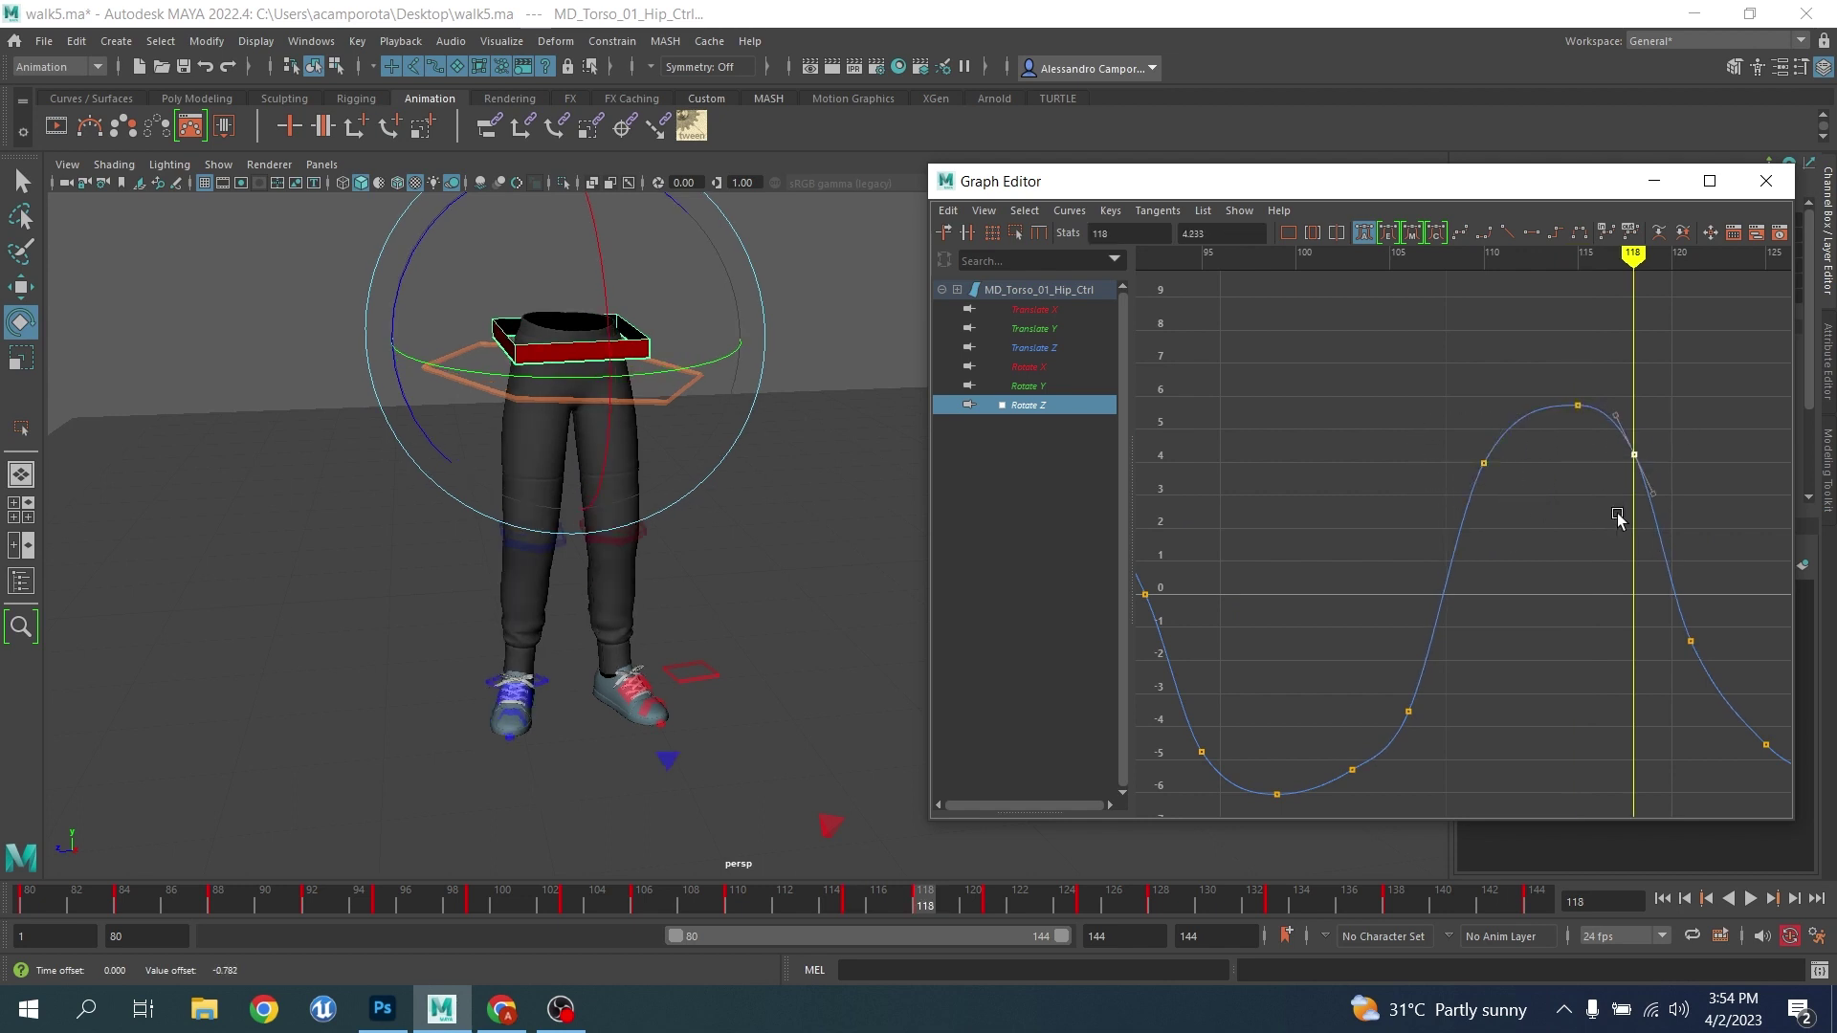
Raise the hip's Rotate Z key at frame 121 to about -0.5 and advance to the key at frame 125
left_click_drag(1735, 588, 1661, 675)
middle_click_drag(1661, 674, 1657, 641)
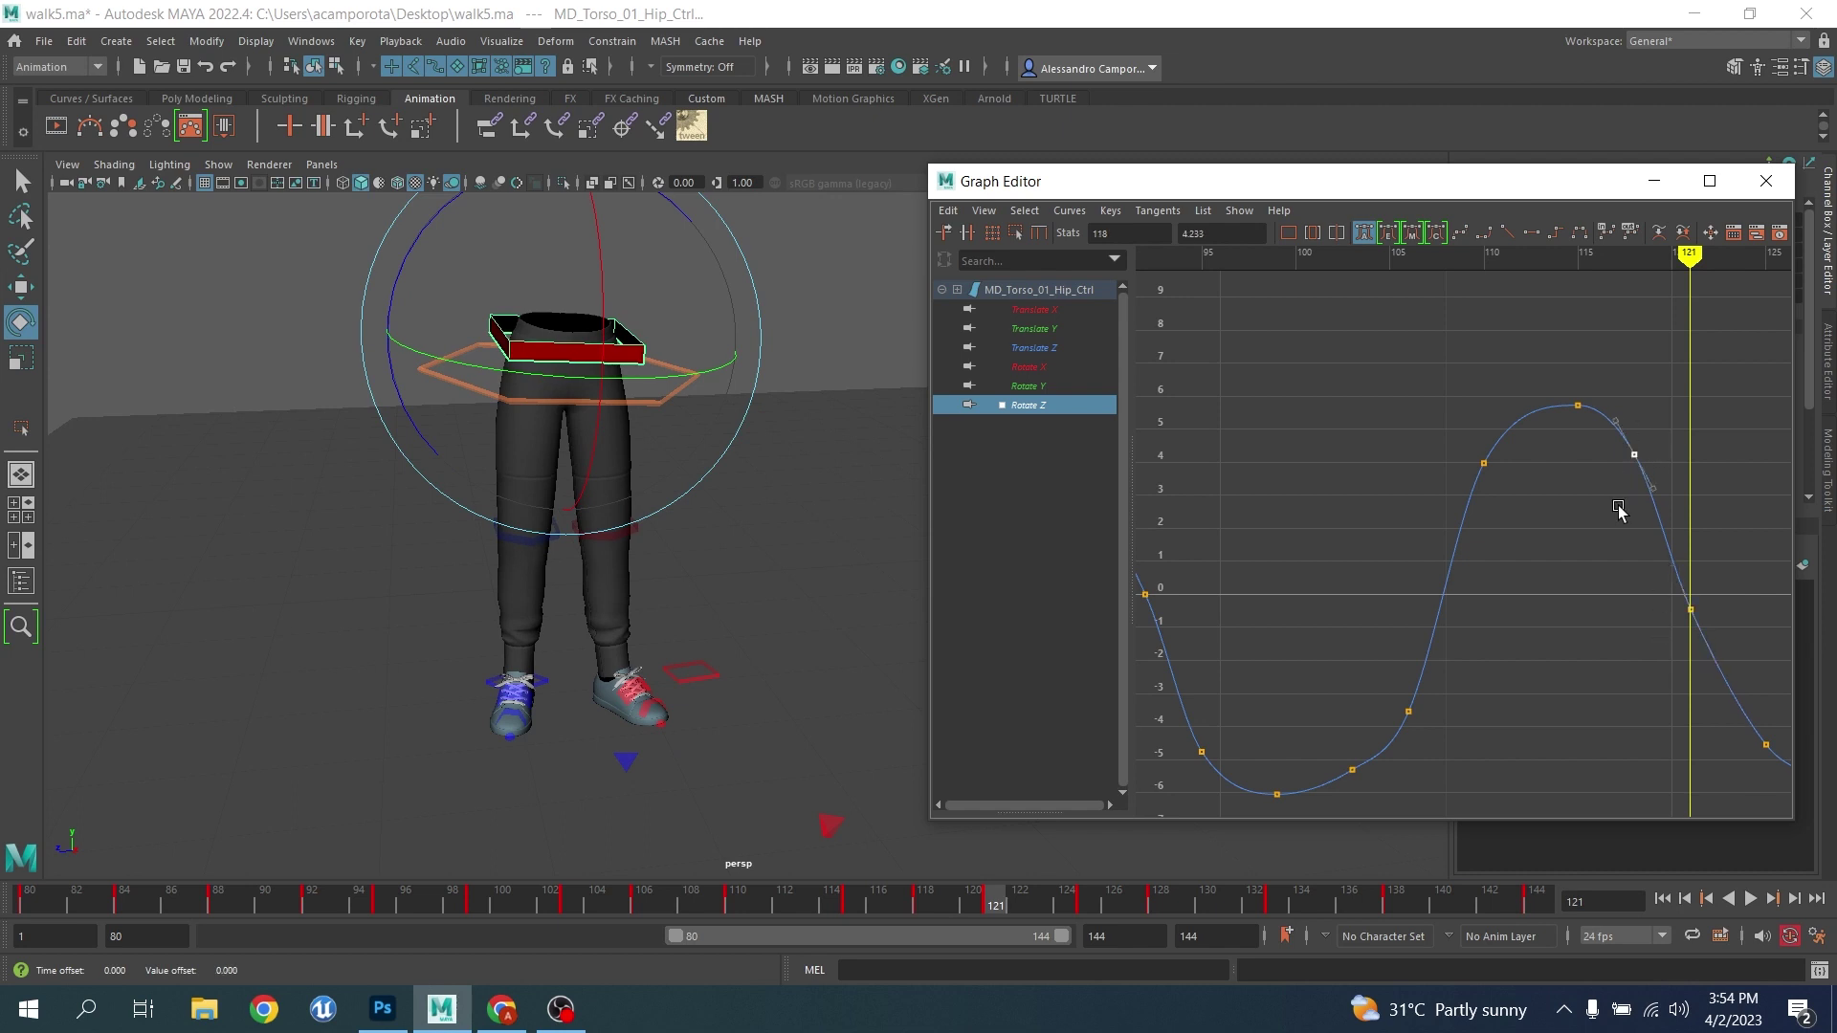
key("period")
Delete the hip's Rotate Z key at frame 128 and lower the keys at frames 133 and 138 to about -6.8 and -5.325
scroll(1617, 534, "down", 2)
middle_click_drag(1669, 576, 1416, 435, "alt")
scroll(1426, 467, "up", 2)
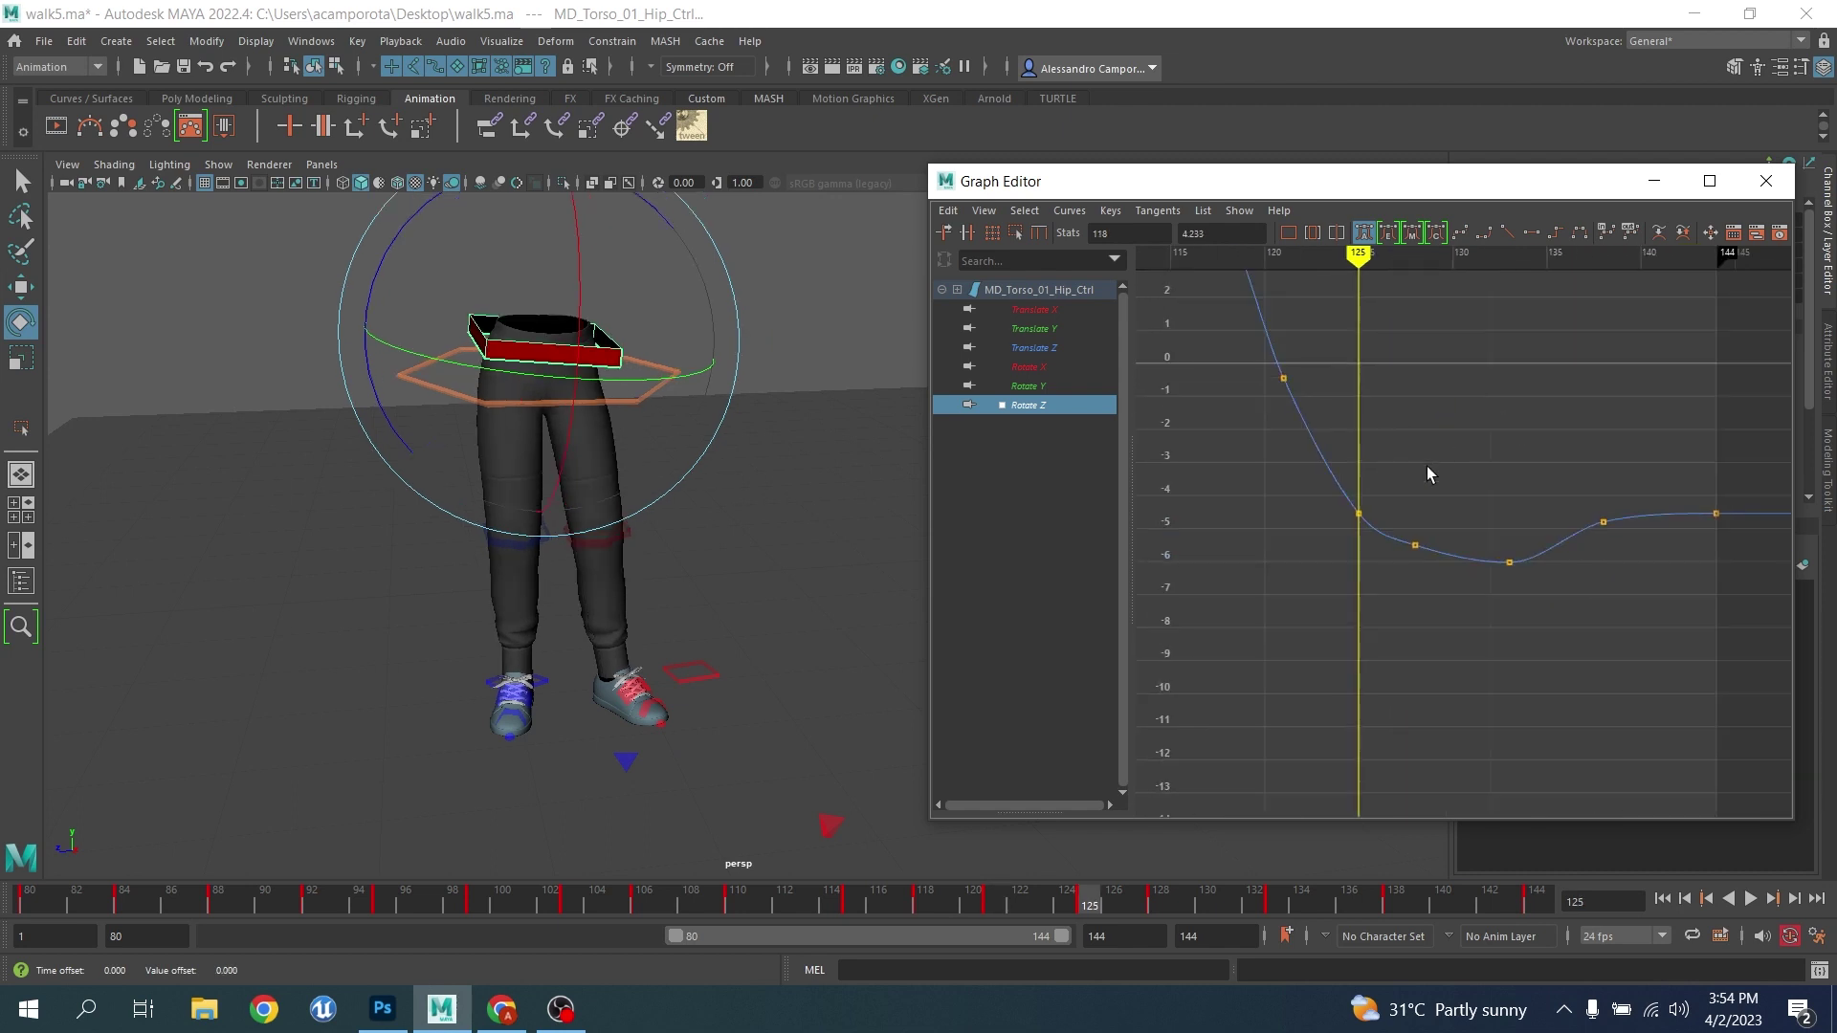
key("Delete")
left_click(1508, 562)
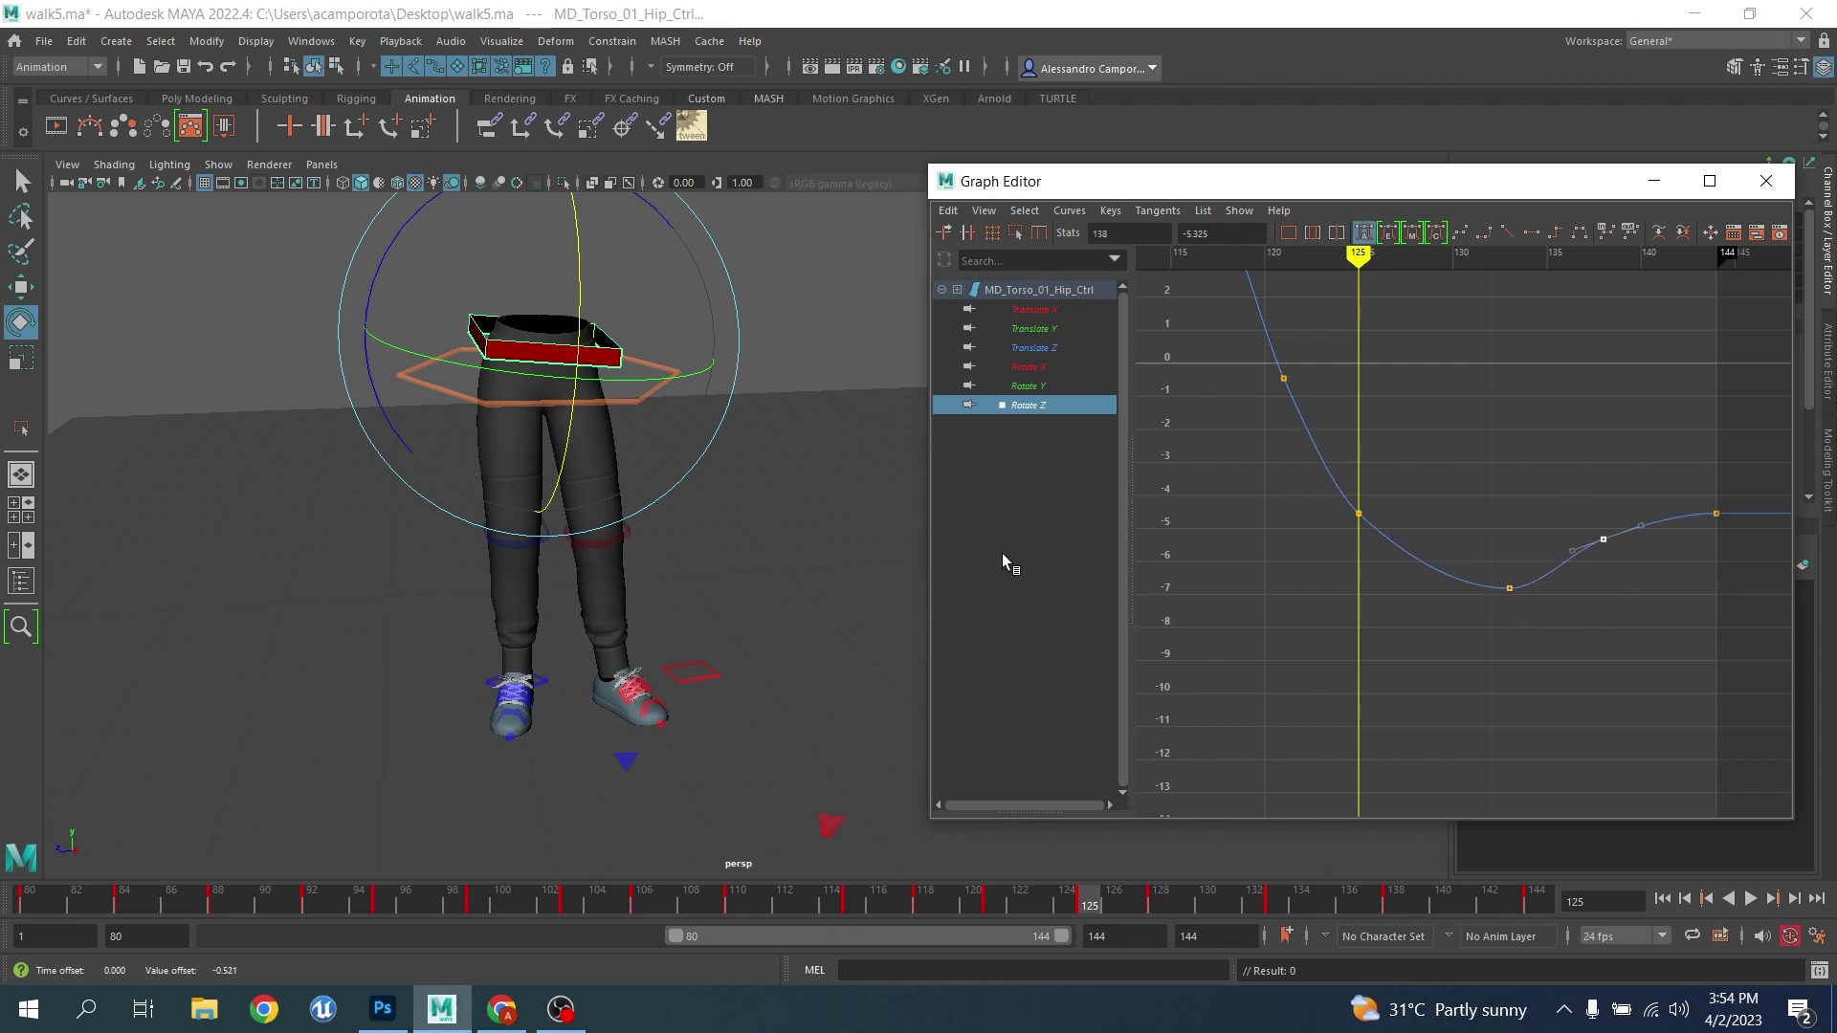
Isolate the hip's Rotate Y curve and examine its keys from frame 80 onward
left_click(1058, 387)
scroll(1325, 536, "down", 3)
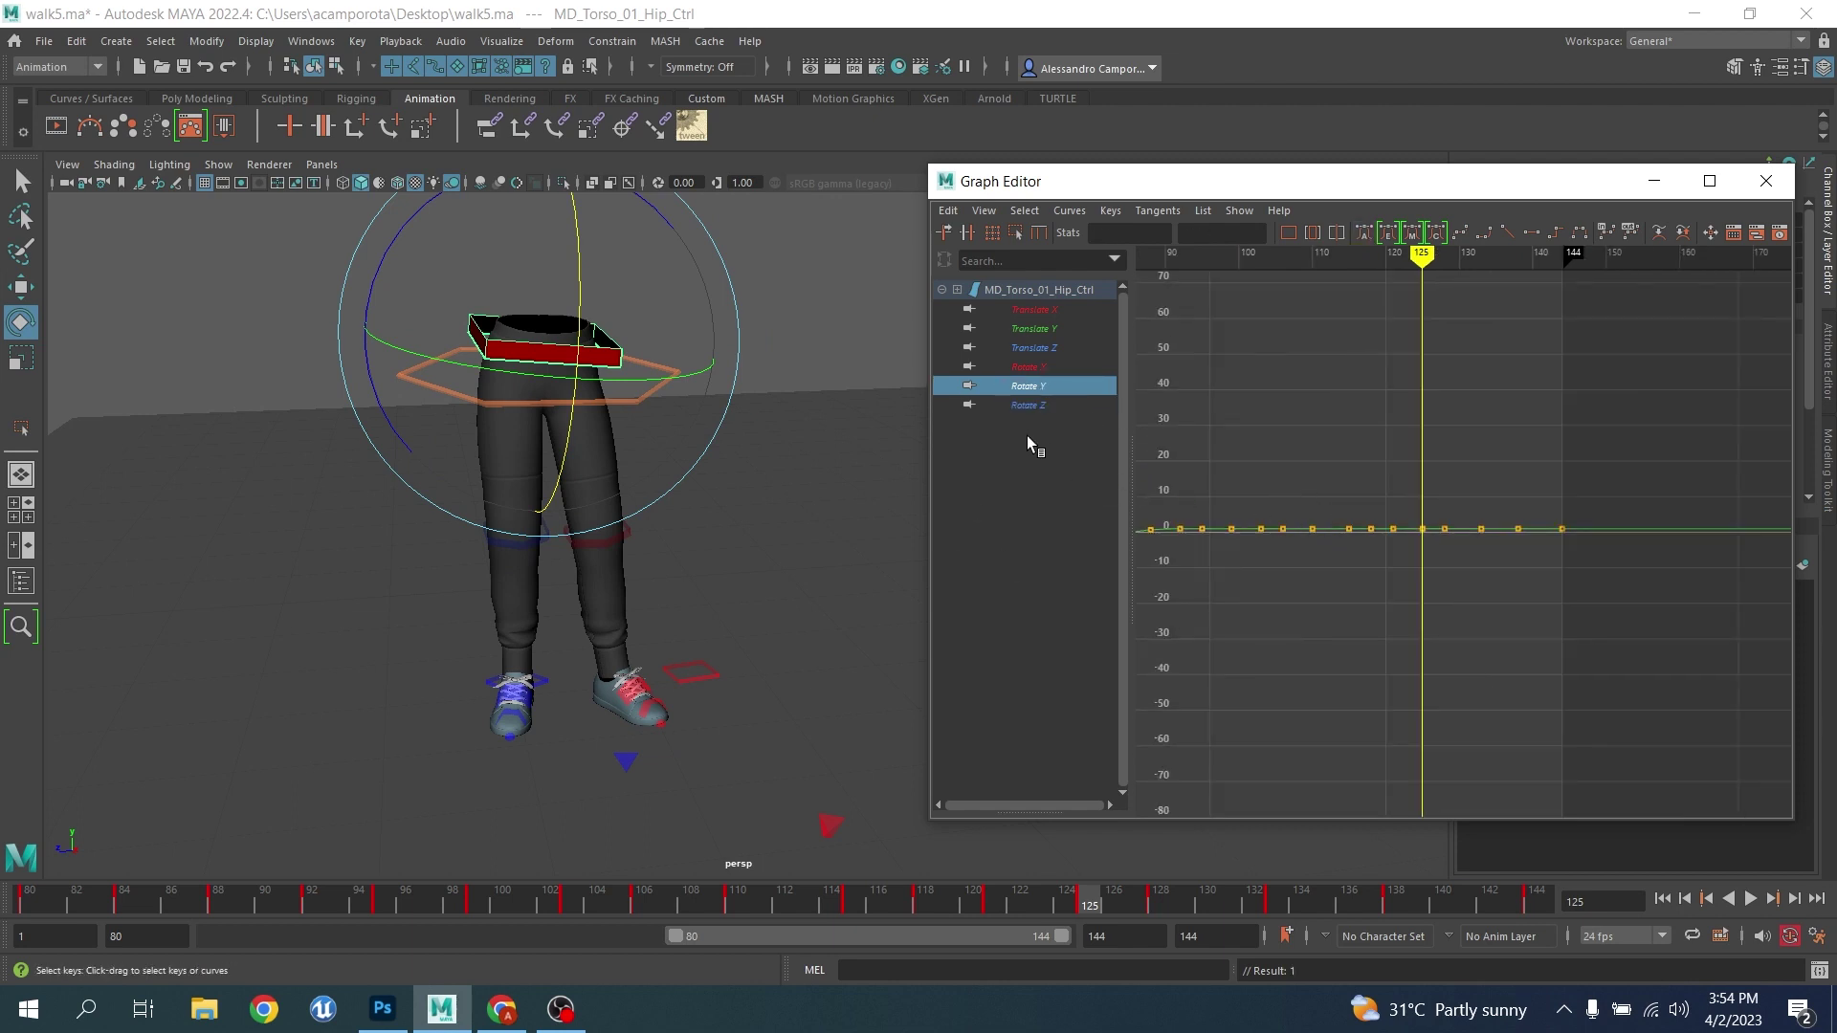
middle_click_drag(1192, 496, 1425, 516, "alt")
scroll(1464, 519, "down", 3)
right_click_drag(1463, 519, 1422, 444, "alt+shift")
scroll(1422, 444, "up", 3)
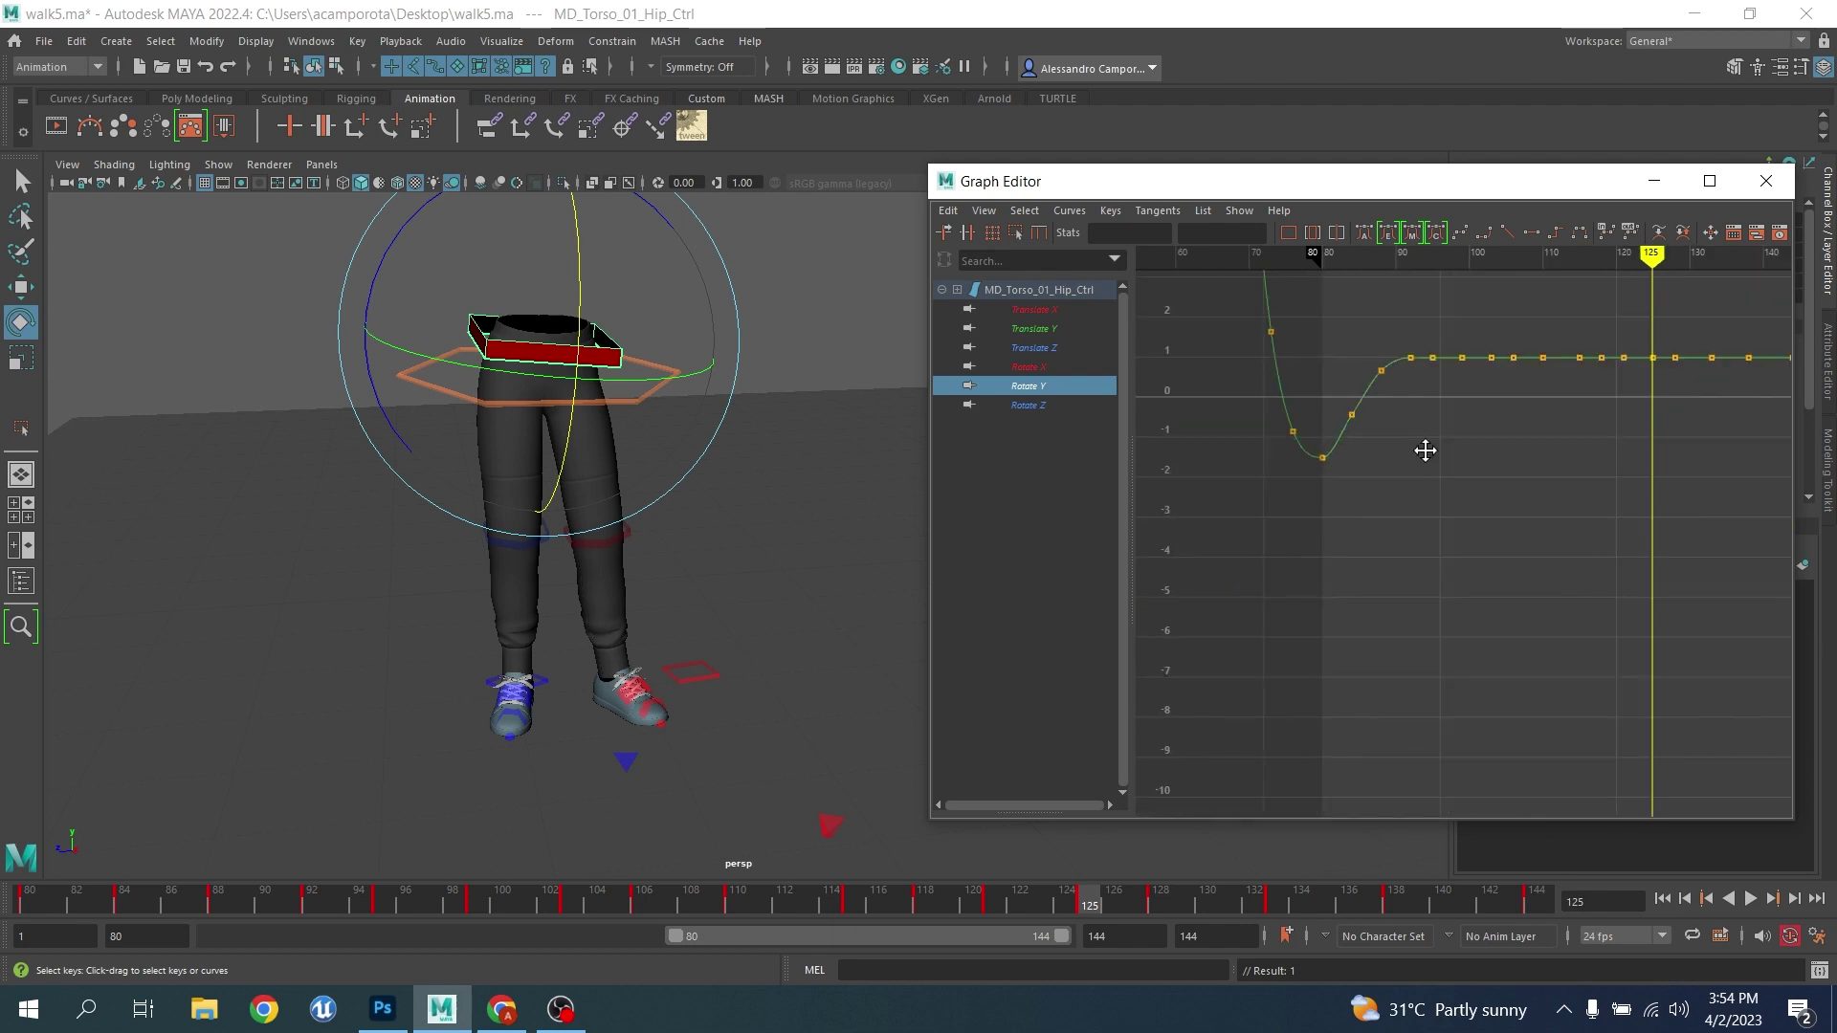
middle_click_drag(1423, 449, 1430, 498, "alt")
Play the walk's ending from frame 81 and try rotating the hip control about Y at frames 94 and 117
left_click(53, 905)
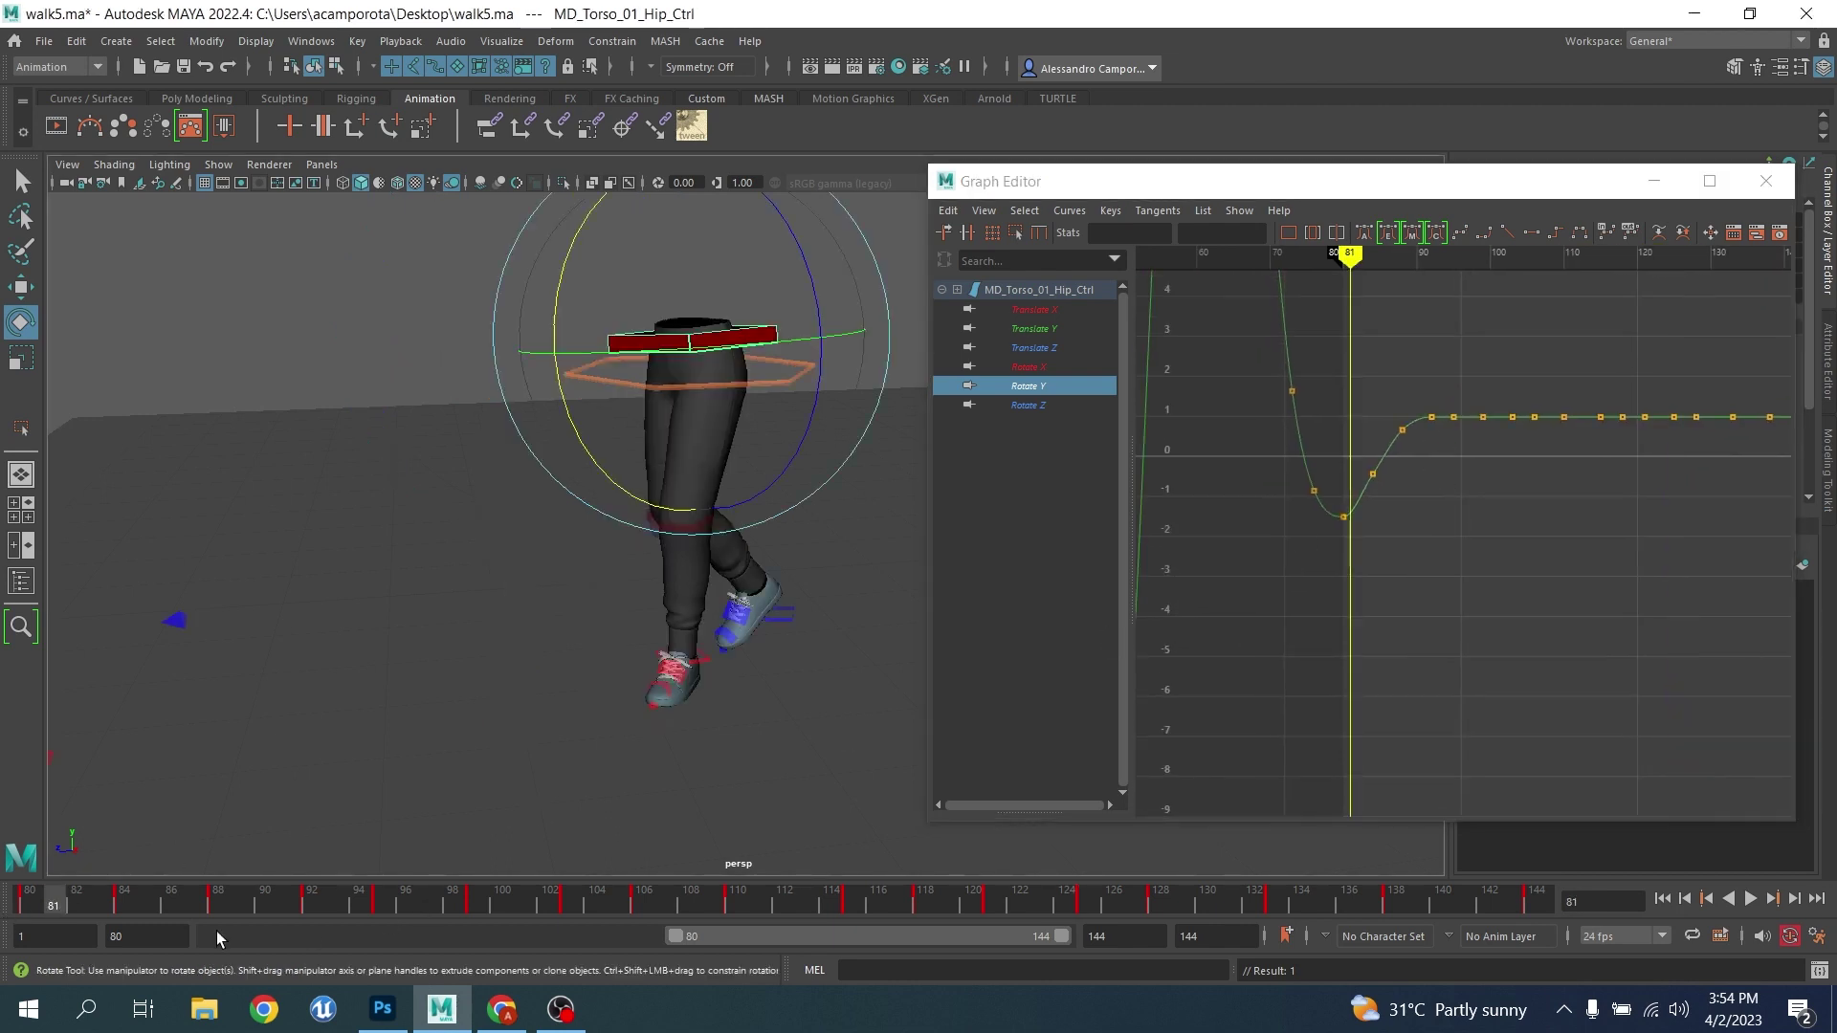
key("alt+v")
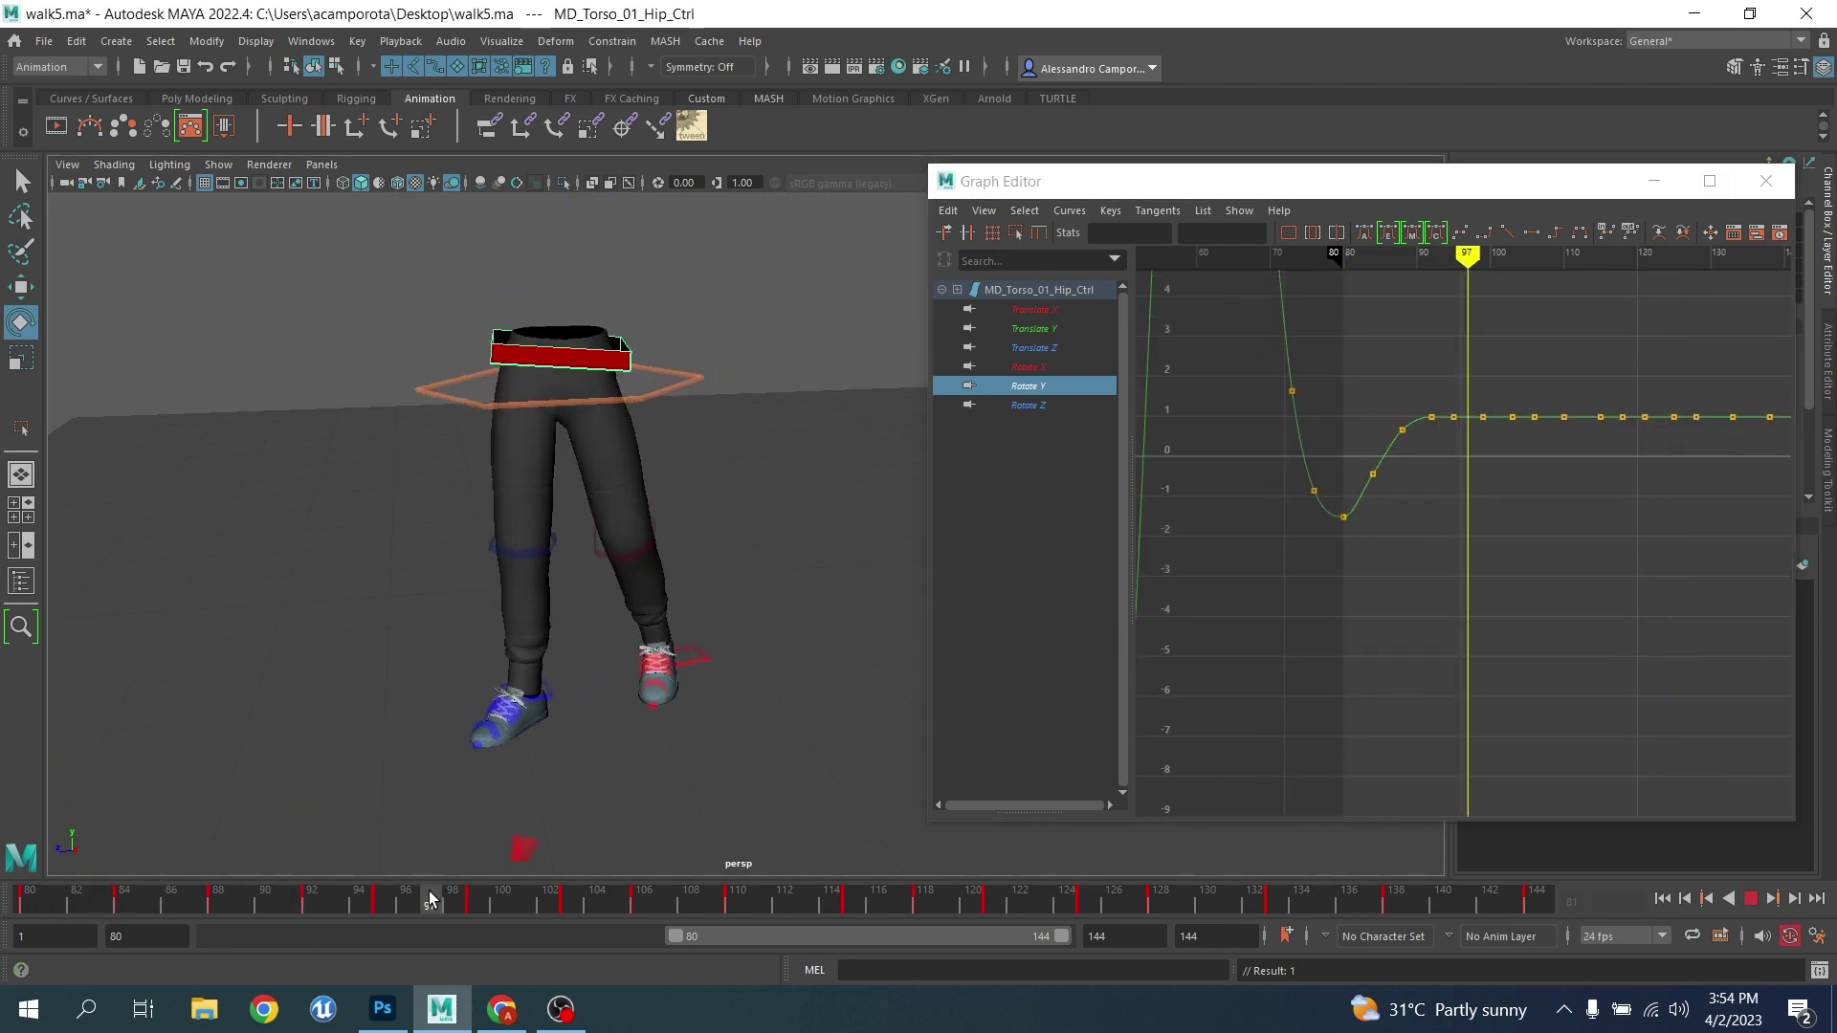
left_click_drag(428, 900, 360, 897)
left_click_drag(637, 372, 644, 371)
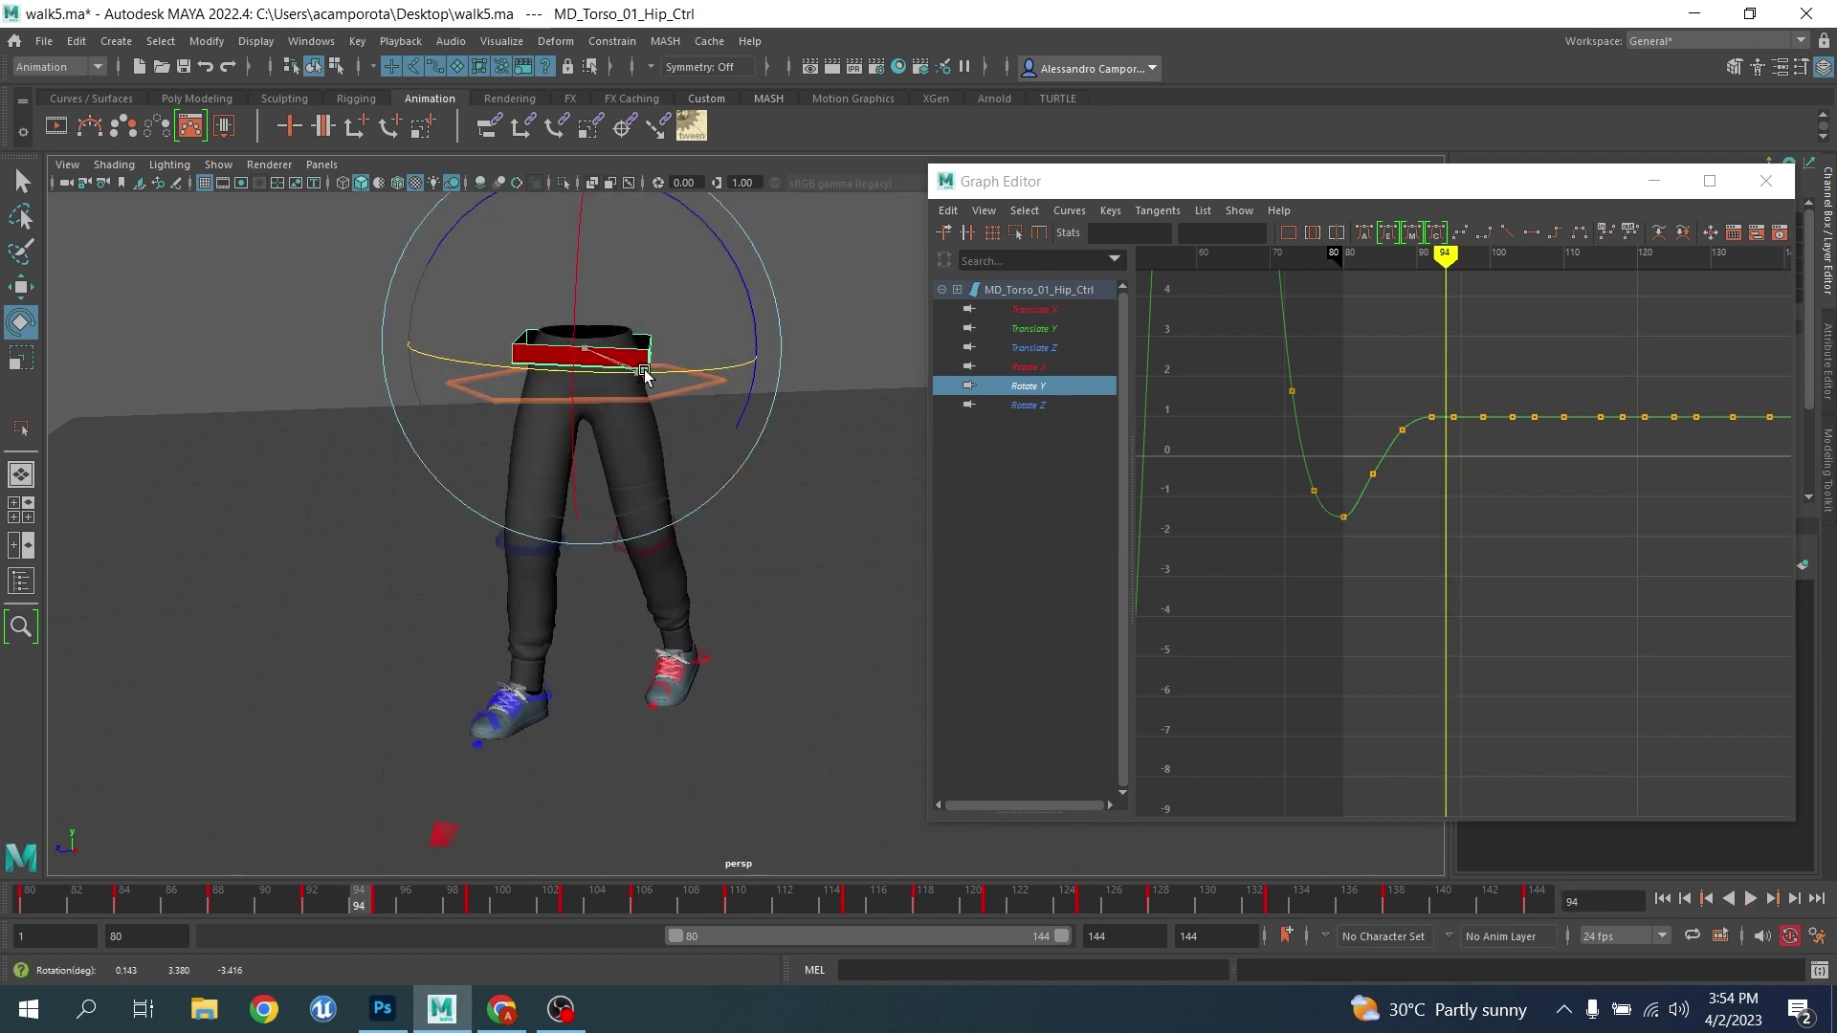
key("ctrl+z")
key("alt+v")
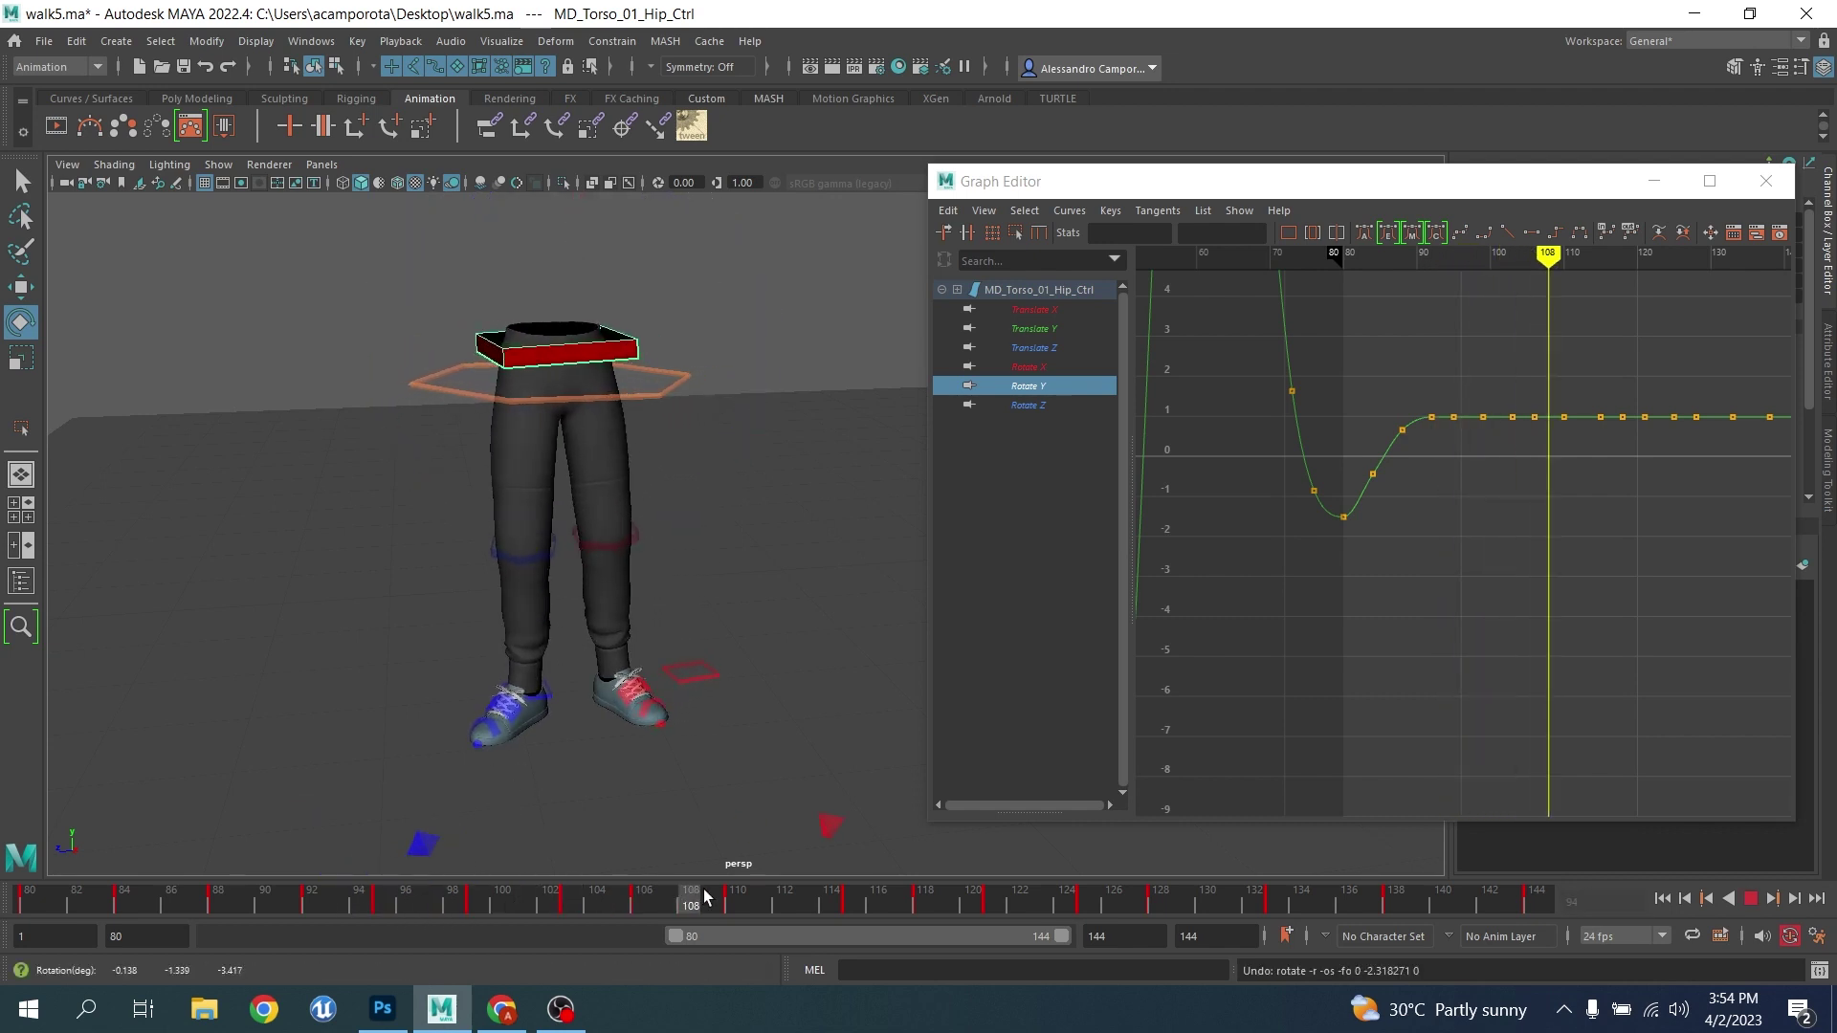
left_click_drag(861, 907, 903, 902)
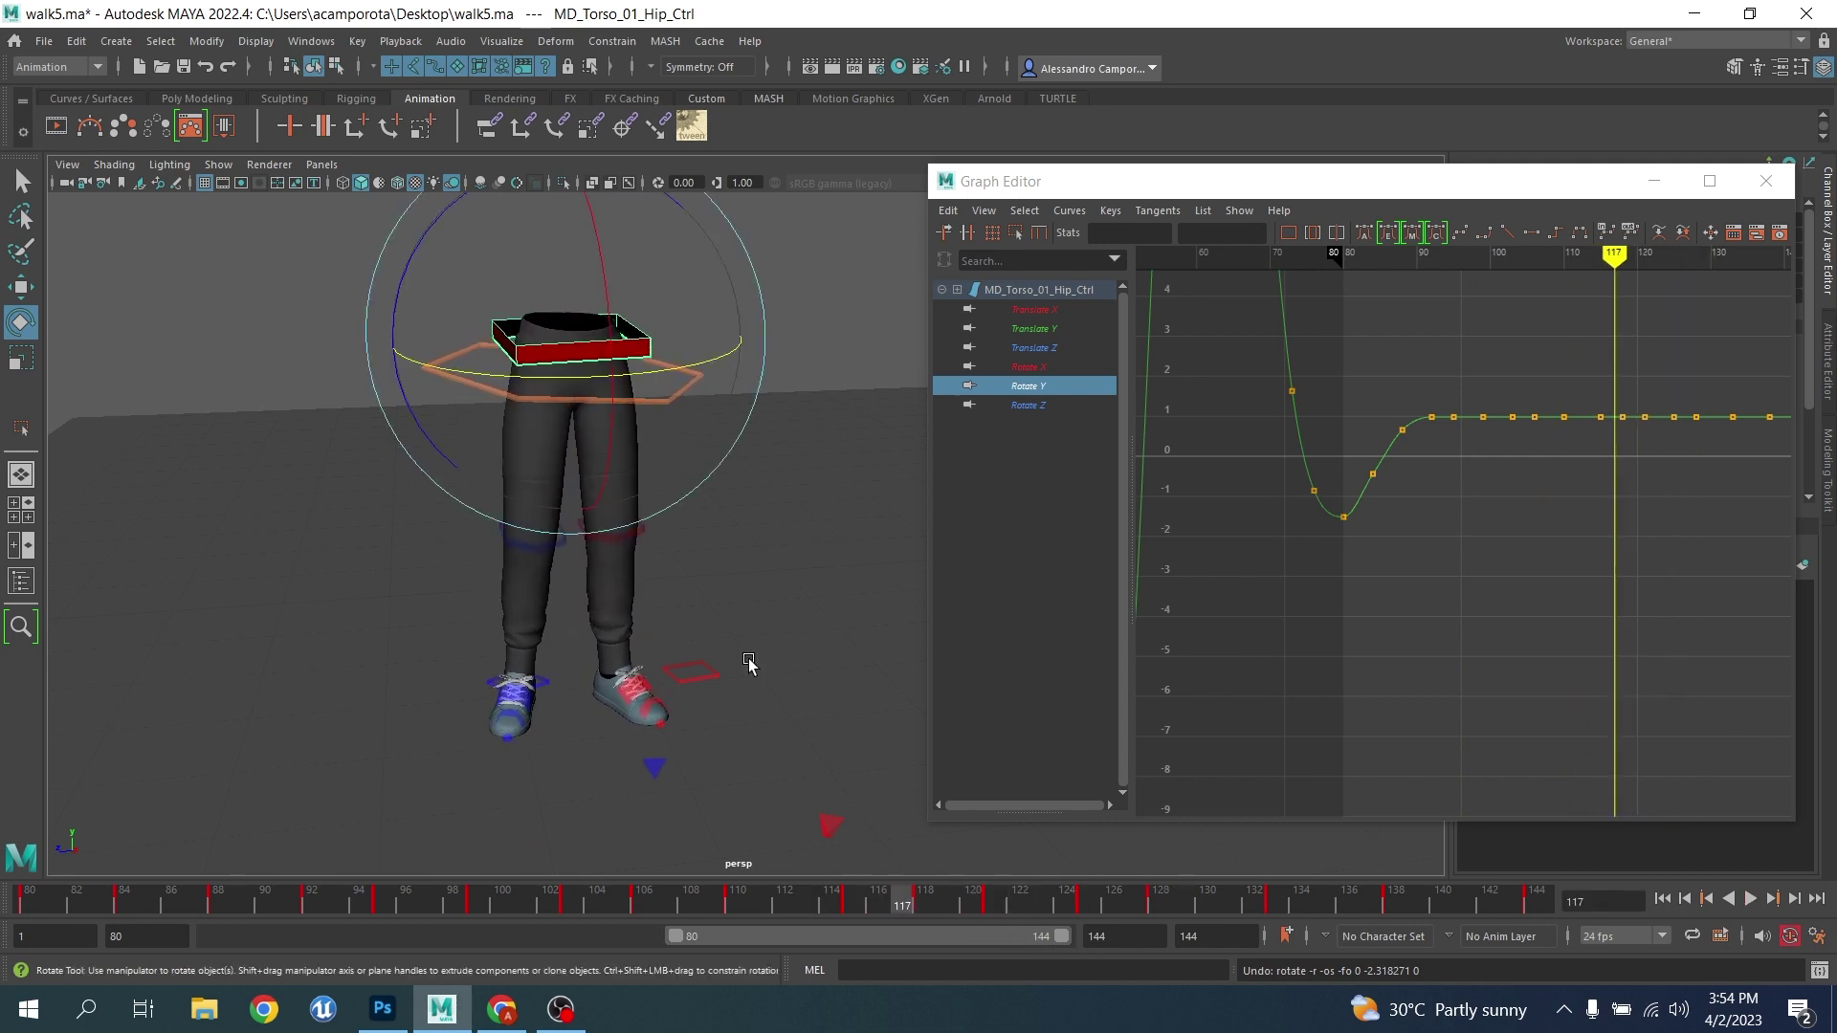
left_click_drag(650, 366, 635, 378)
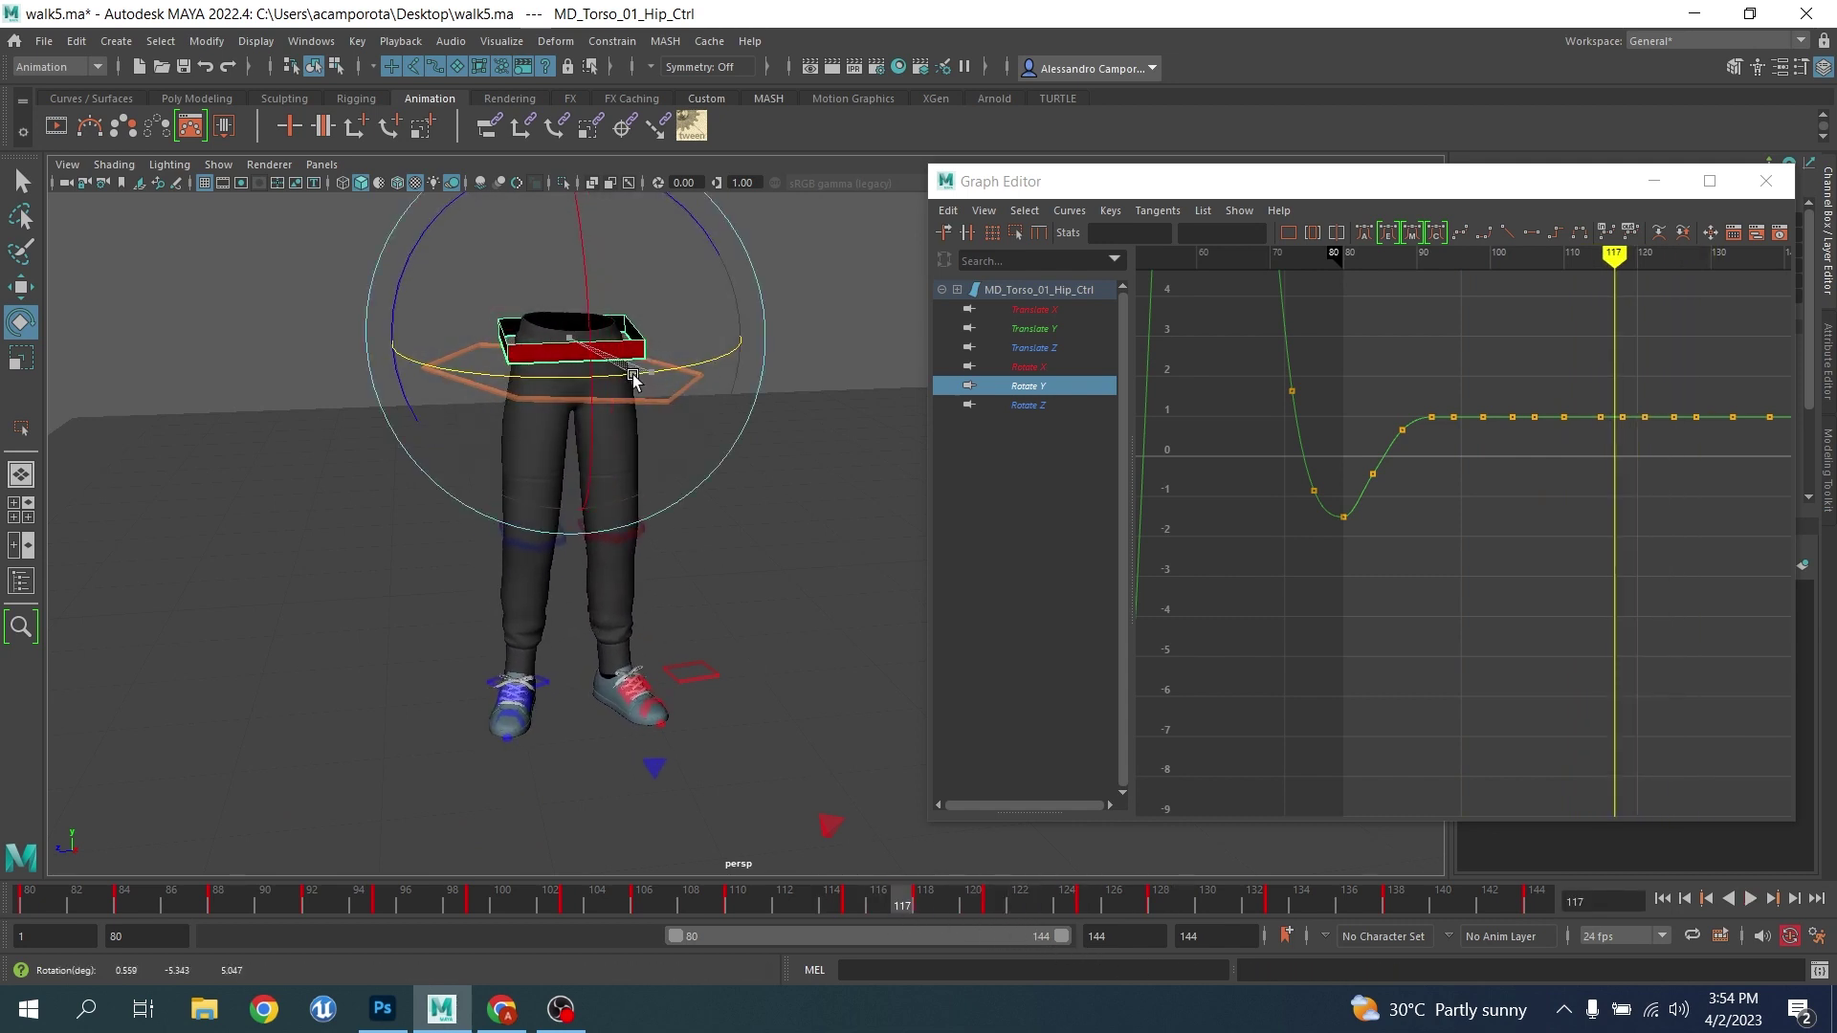
Inspect the hip's Rotate X curve, then review the walk's playback from another angle with the Graph Editor closed
left_click(1031, 368)
key("f")
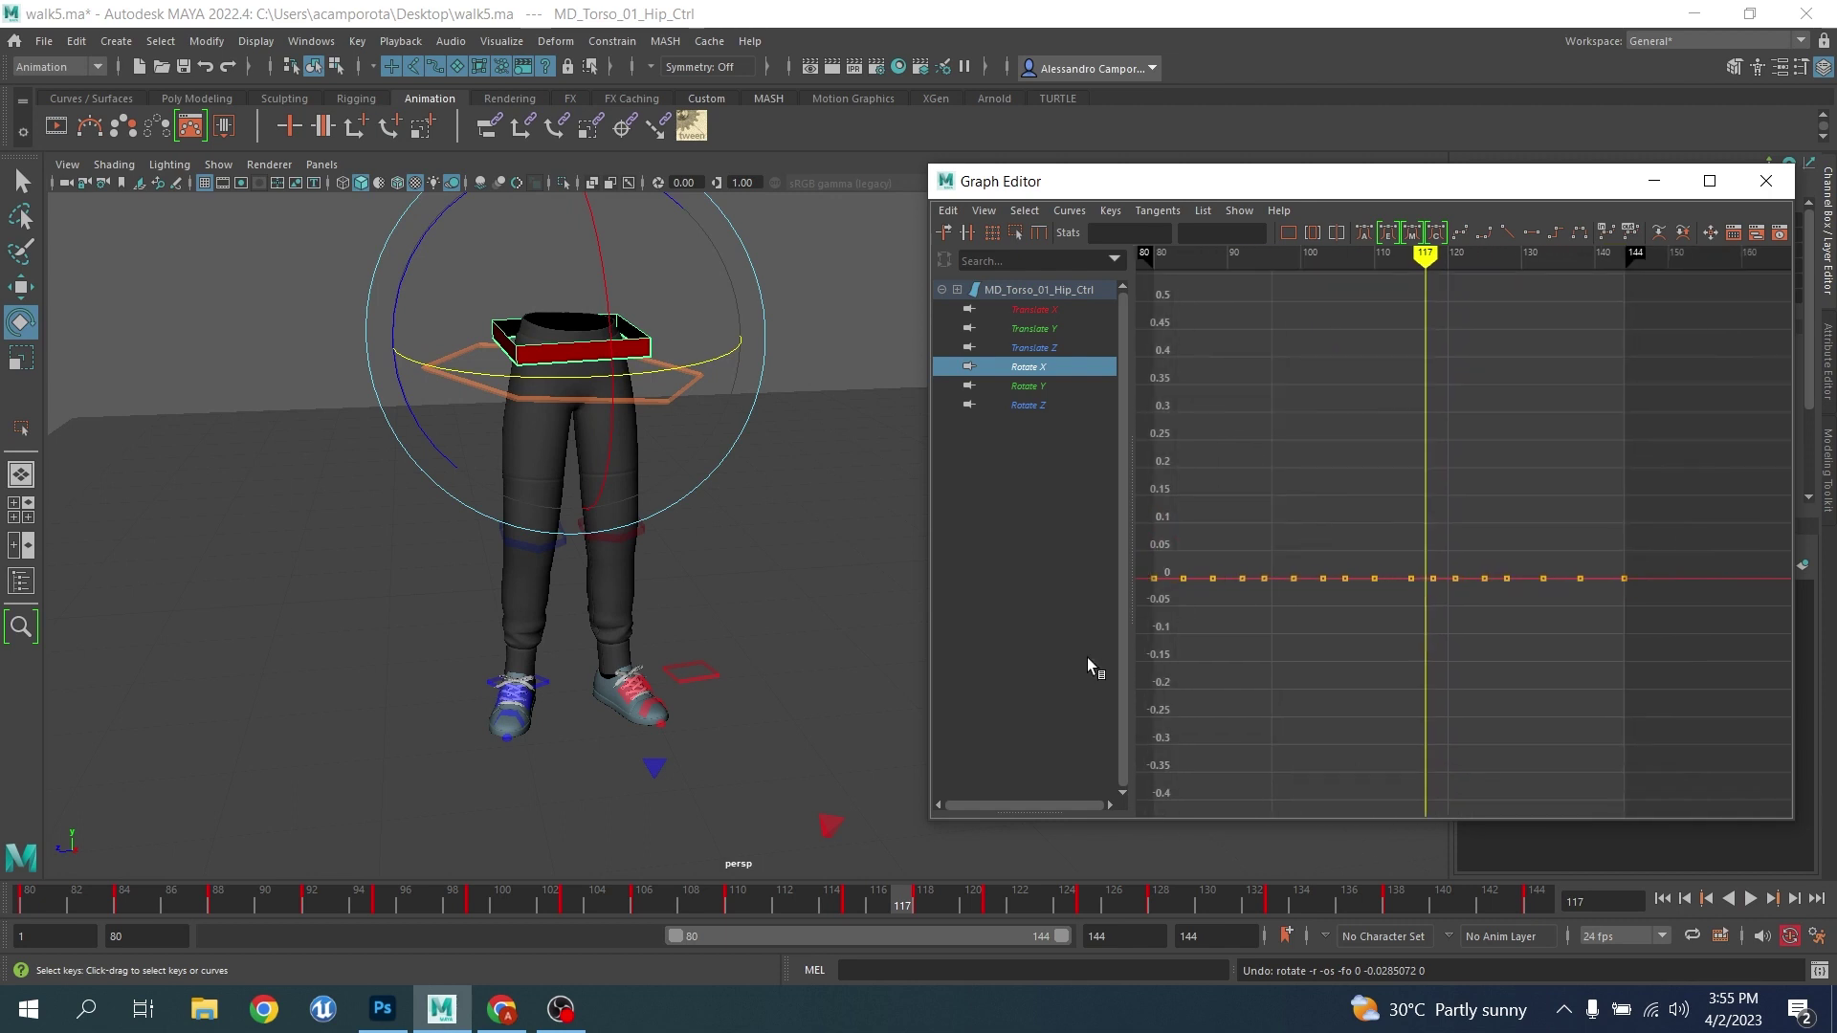
left_click(1750, 899)
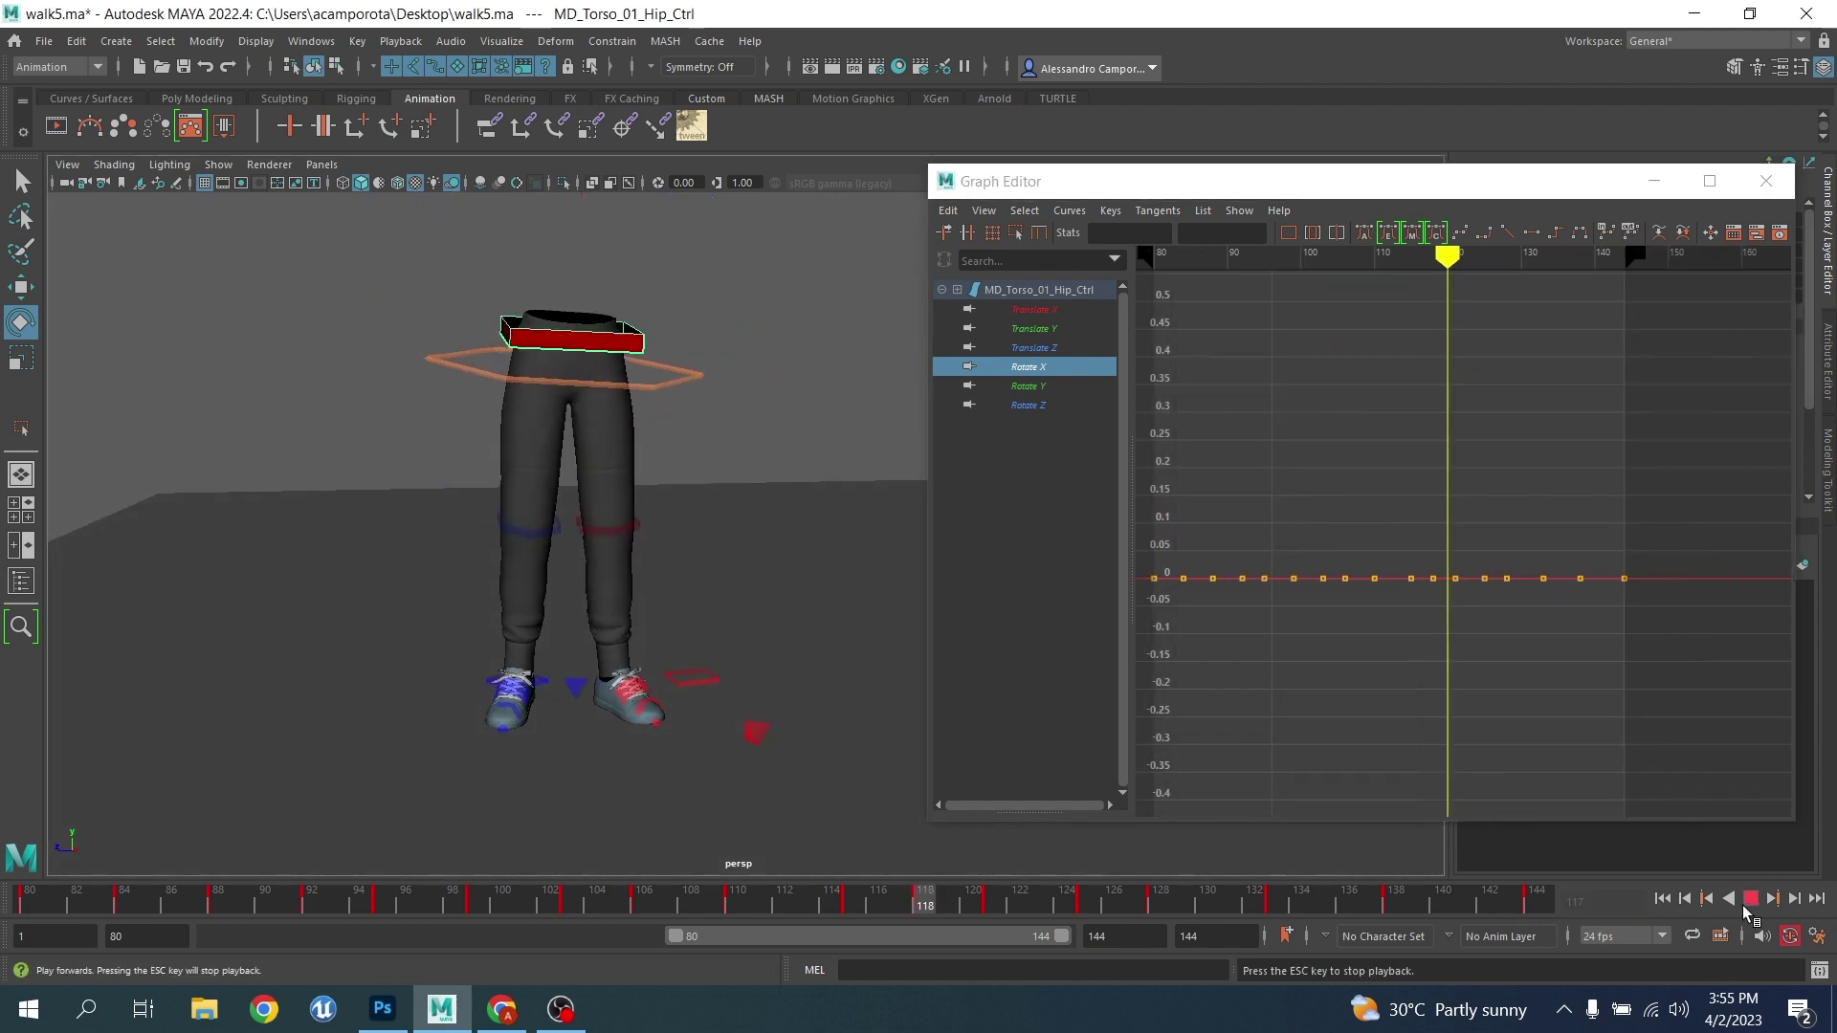
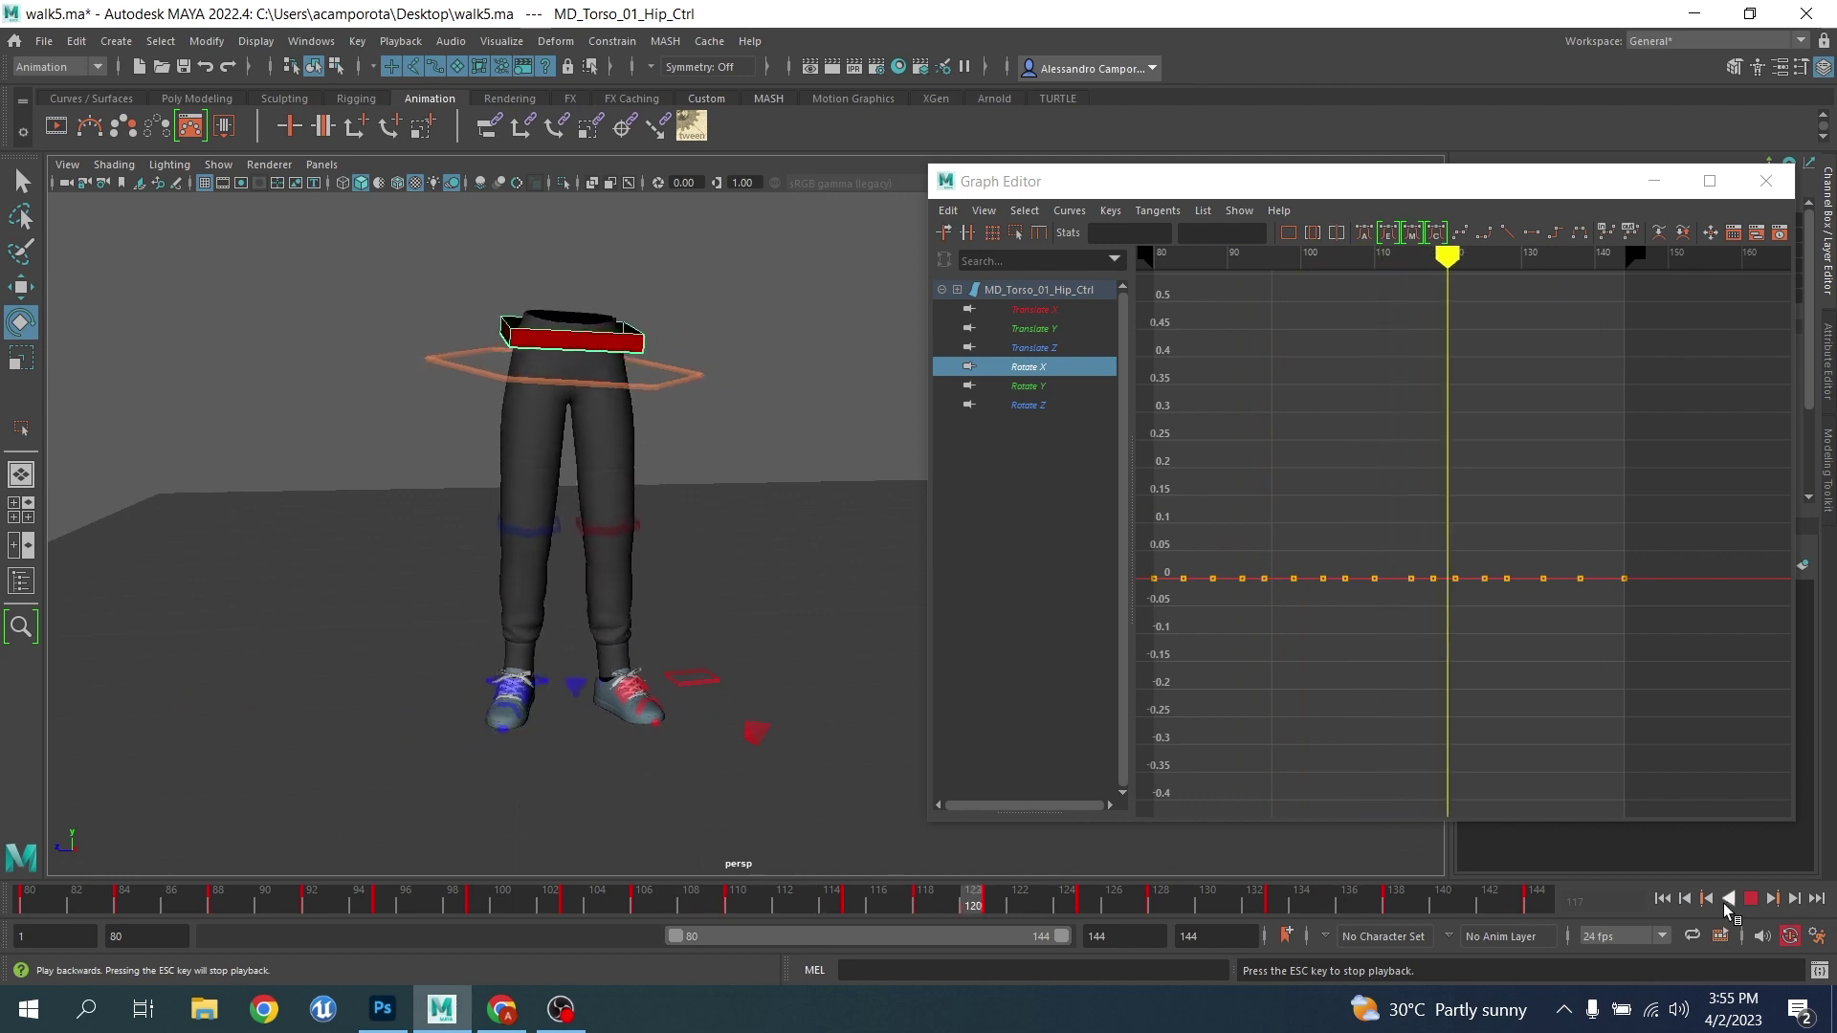
left_click(1780, 181)
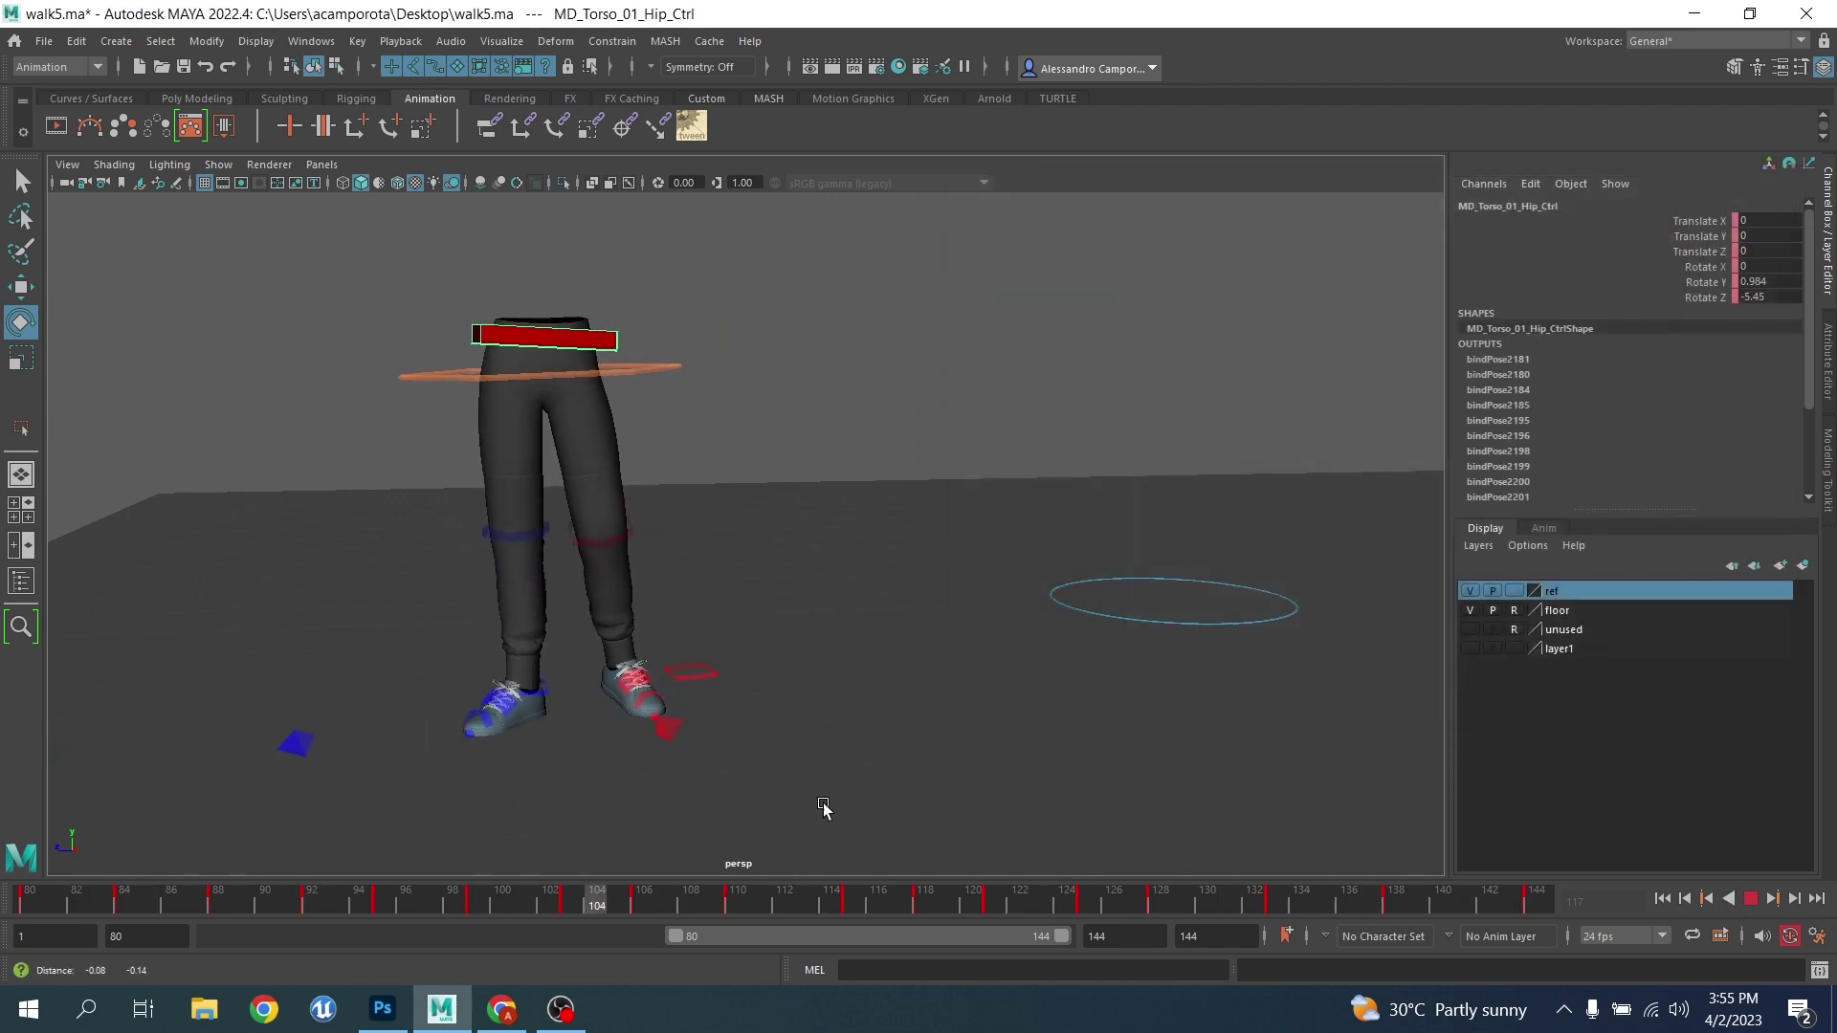
middle_click_drag(824, 807, 978, 691, "alt")
scroll(977, 691, "up", 3)
left_click_drag(978, 689, 766, 756, "alt")
Stop playback at frame 126 and save the scene
left_click(1753, 900)
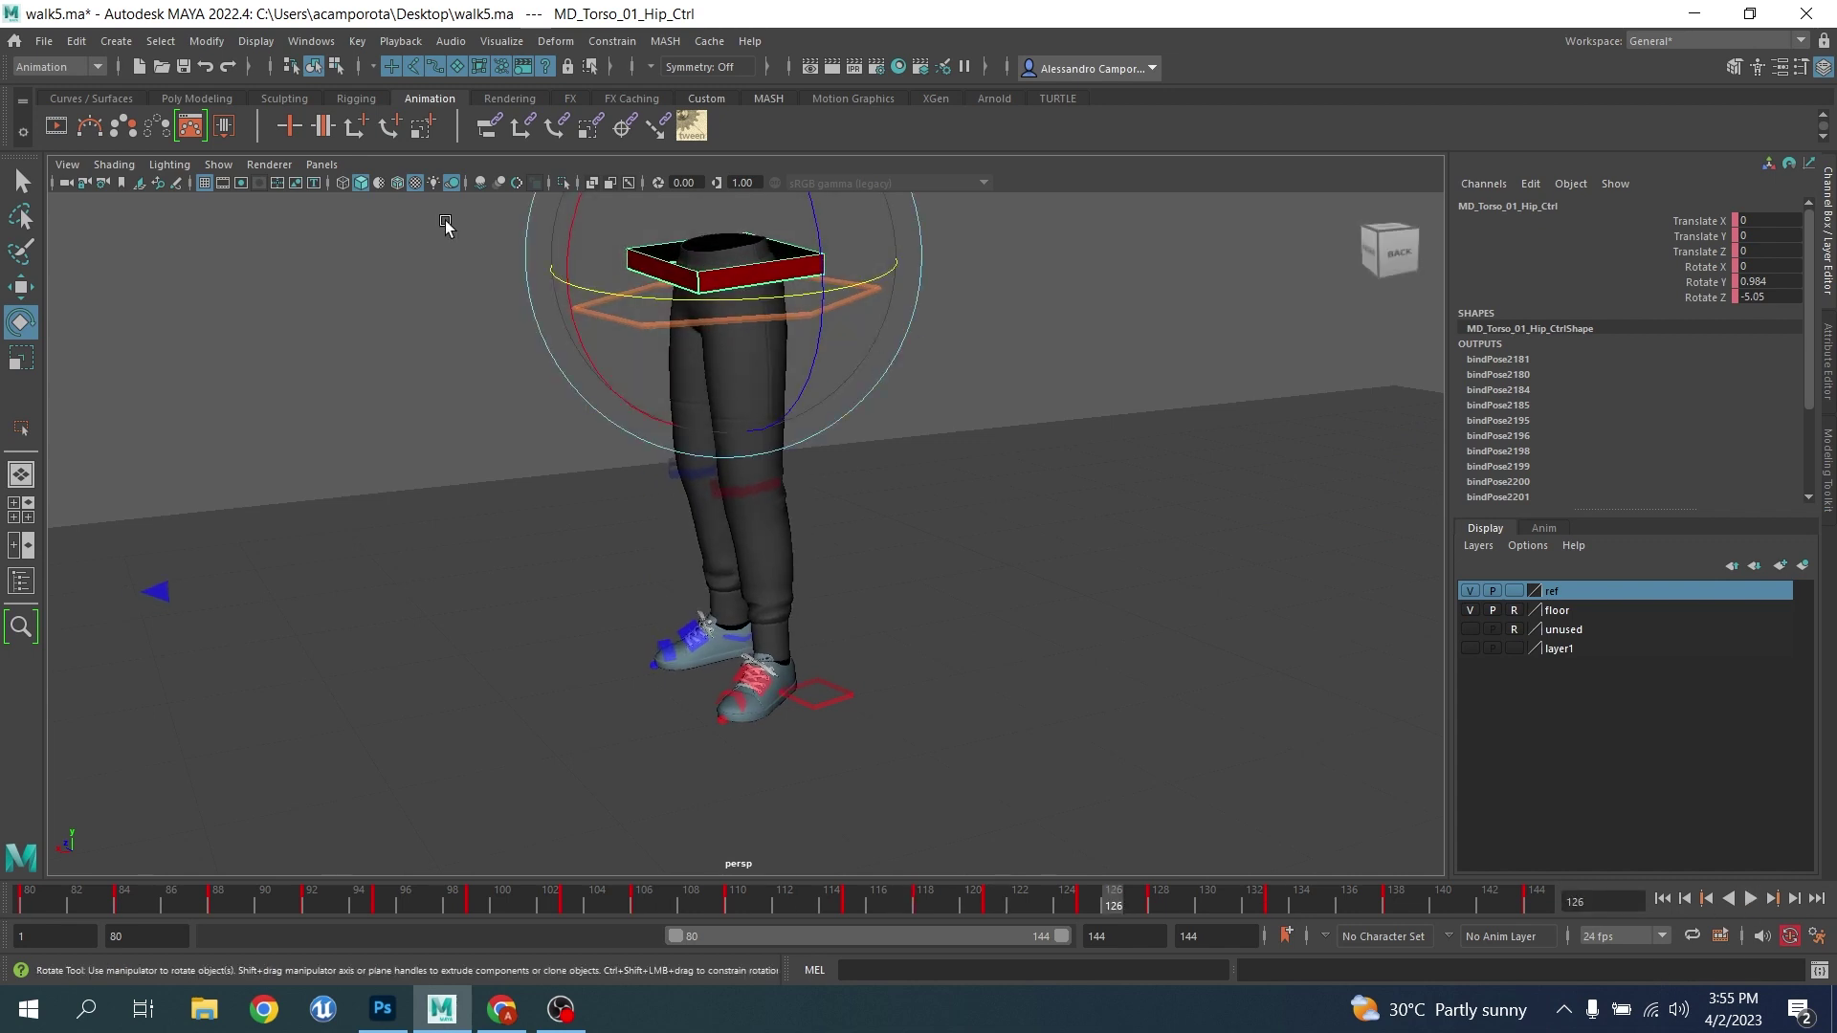
left_click(35, 45)
left_click(82, 123)
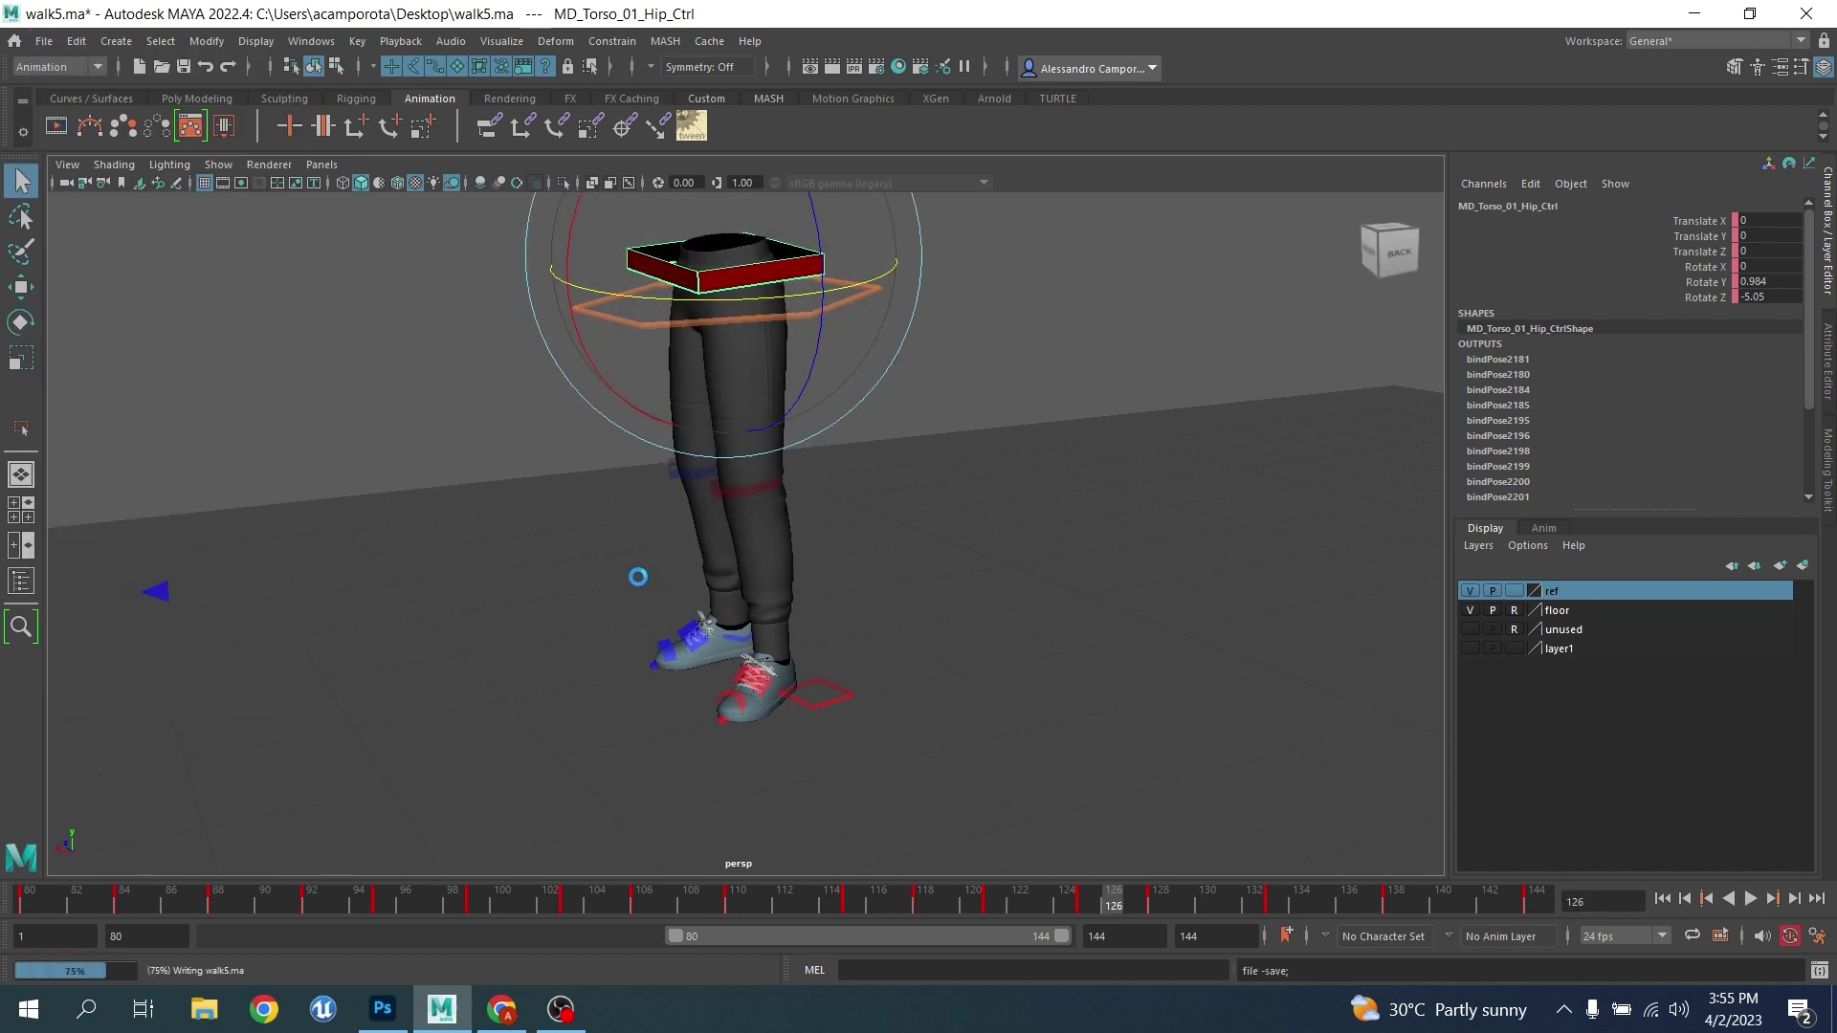
Review the feet up close from frame 80 and shorten the playback range to end at frame 99
left_click_drag(692, 631, 616, 680, "alt")
middle_click_drag(615, 681, 600, 622, "alt")
scroll(600, 623, "up", 4)
left_click_drag(592, 645, 763, 613, "alt")
left_click_drag(144, 902, 0, 889)
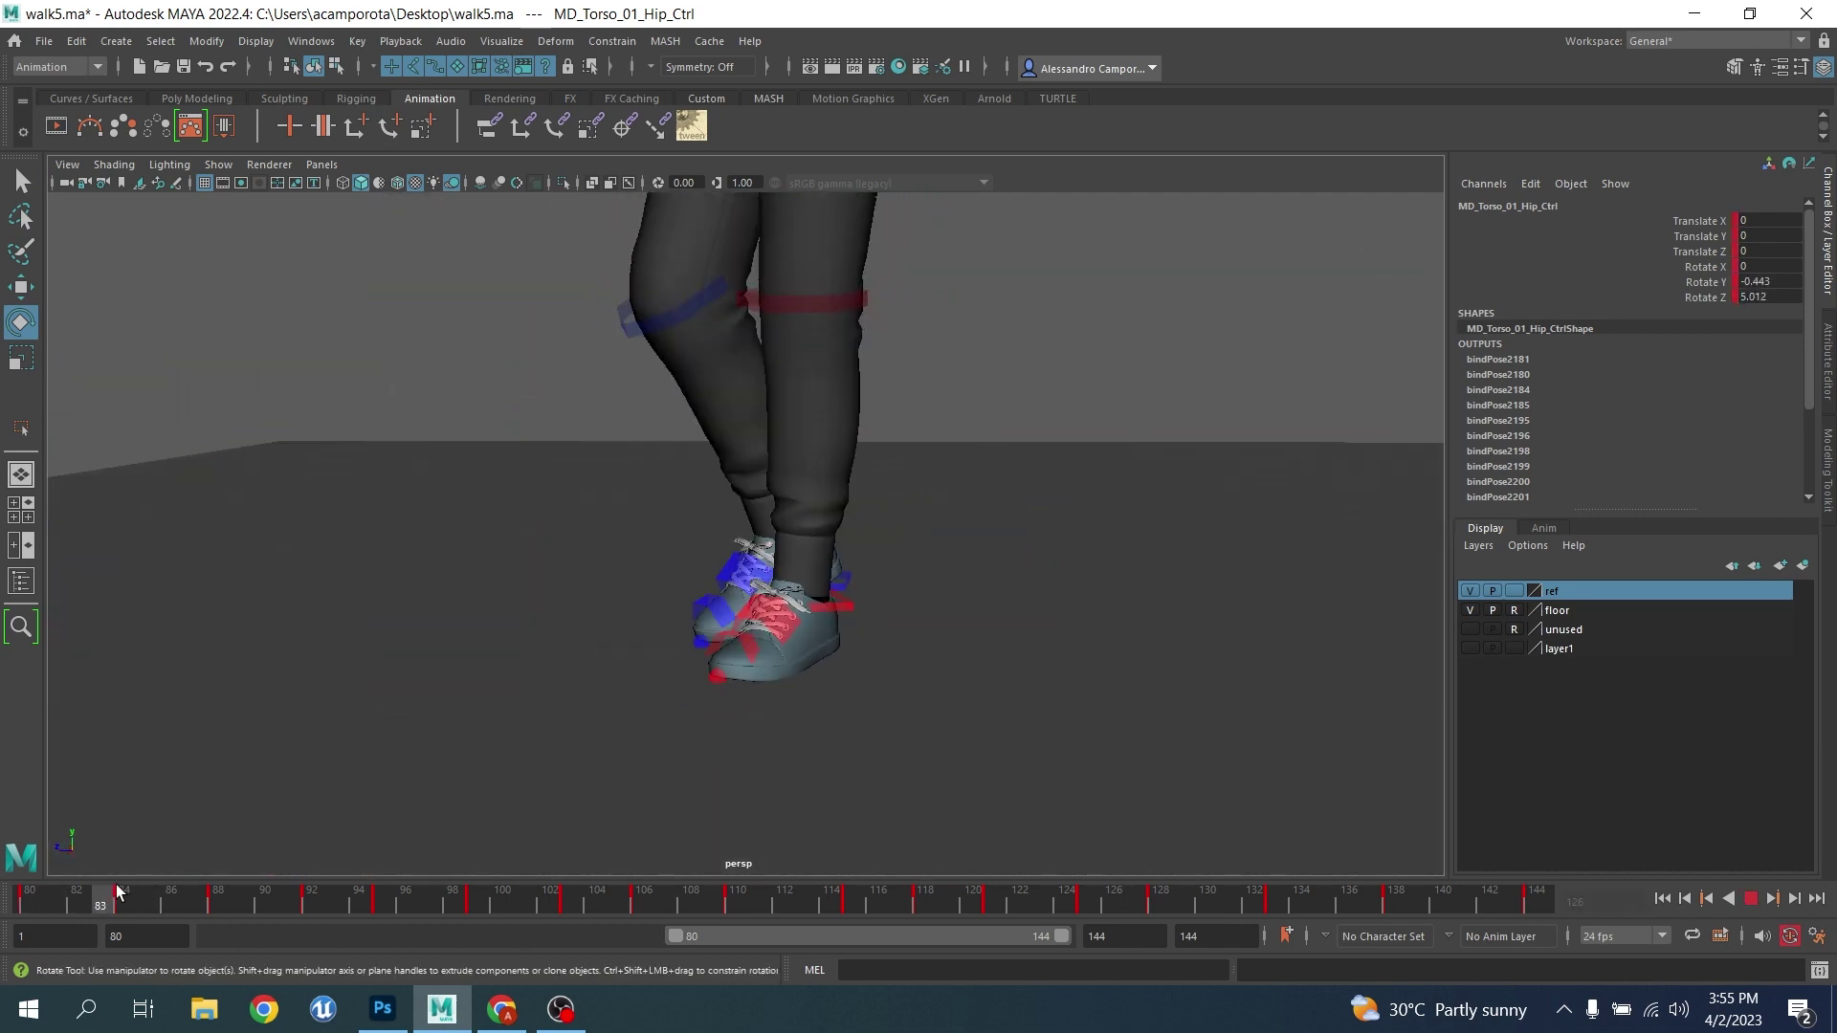
left_click_drag(353, 915, 468, 937)
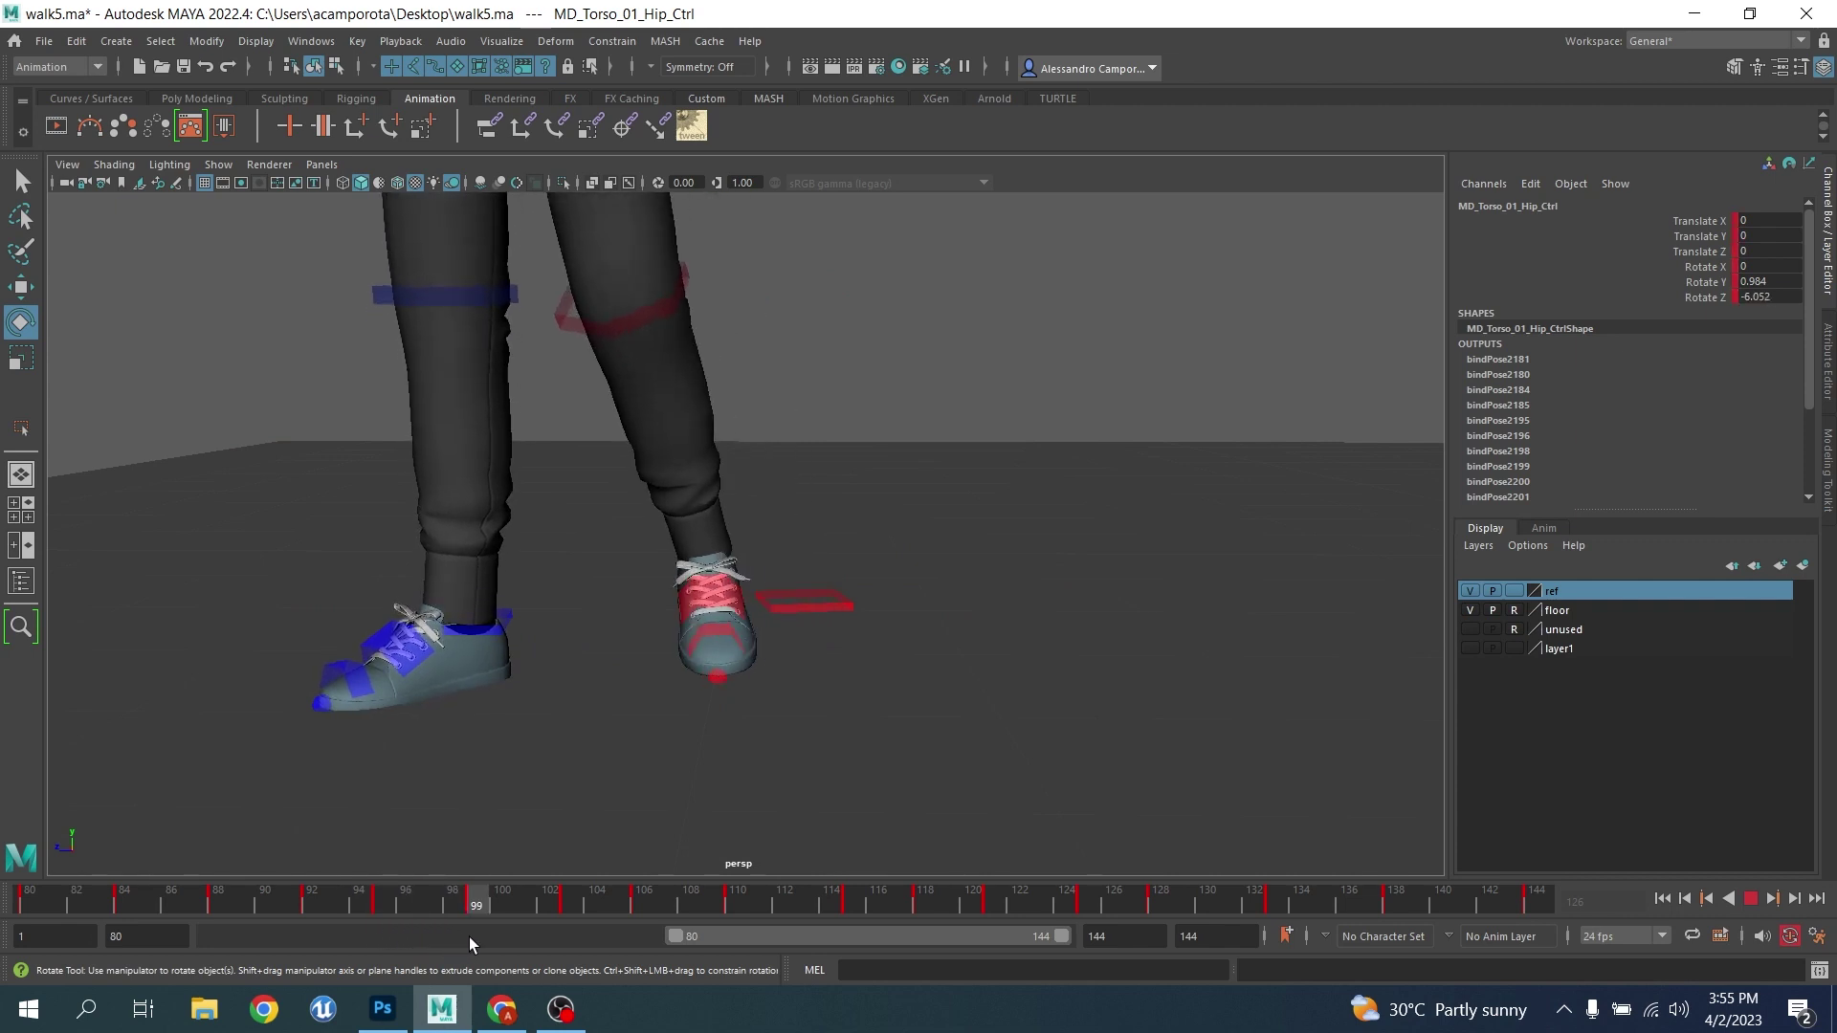
left_click_drag(1061, 936, 791, 962)
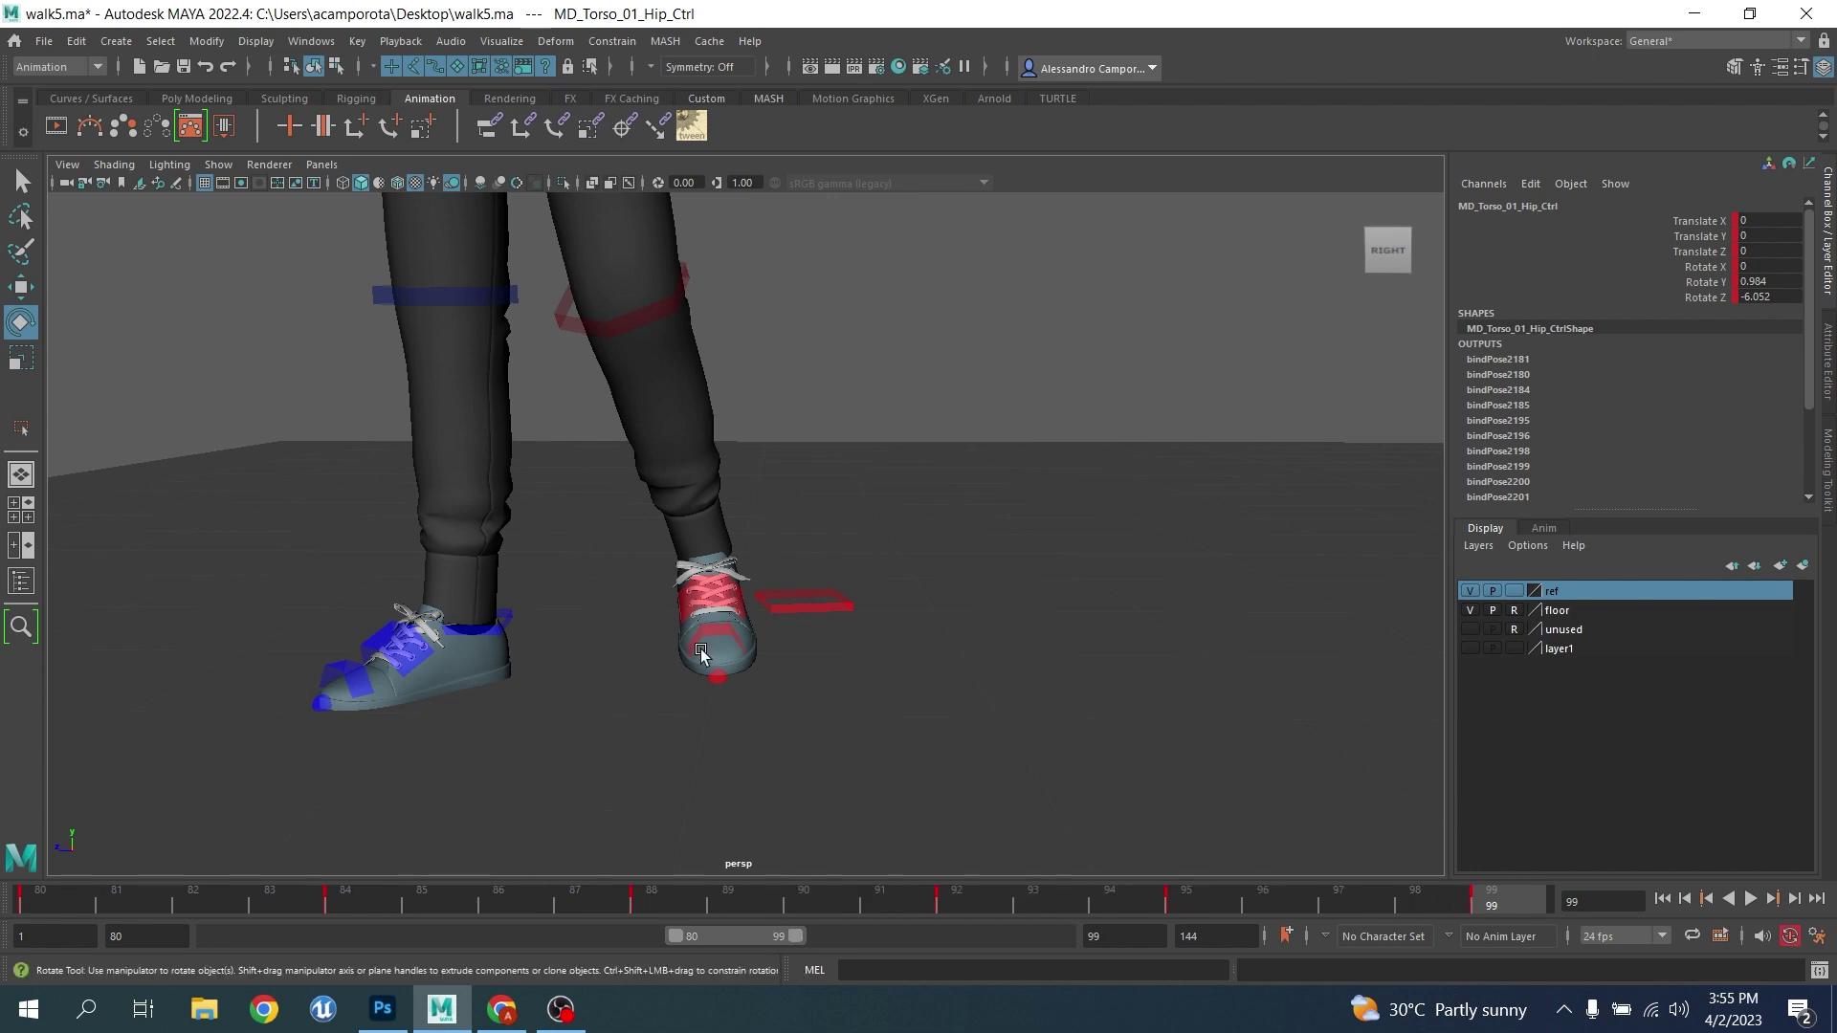
Select the left foot IK control and isolate its Rotate X curve in the Graph Editor
left_click(724, 611)
left_click(311, 41)
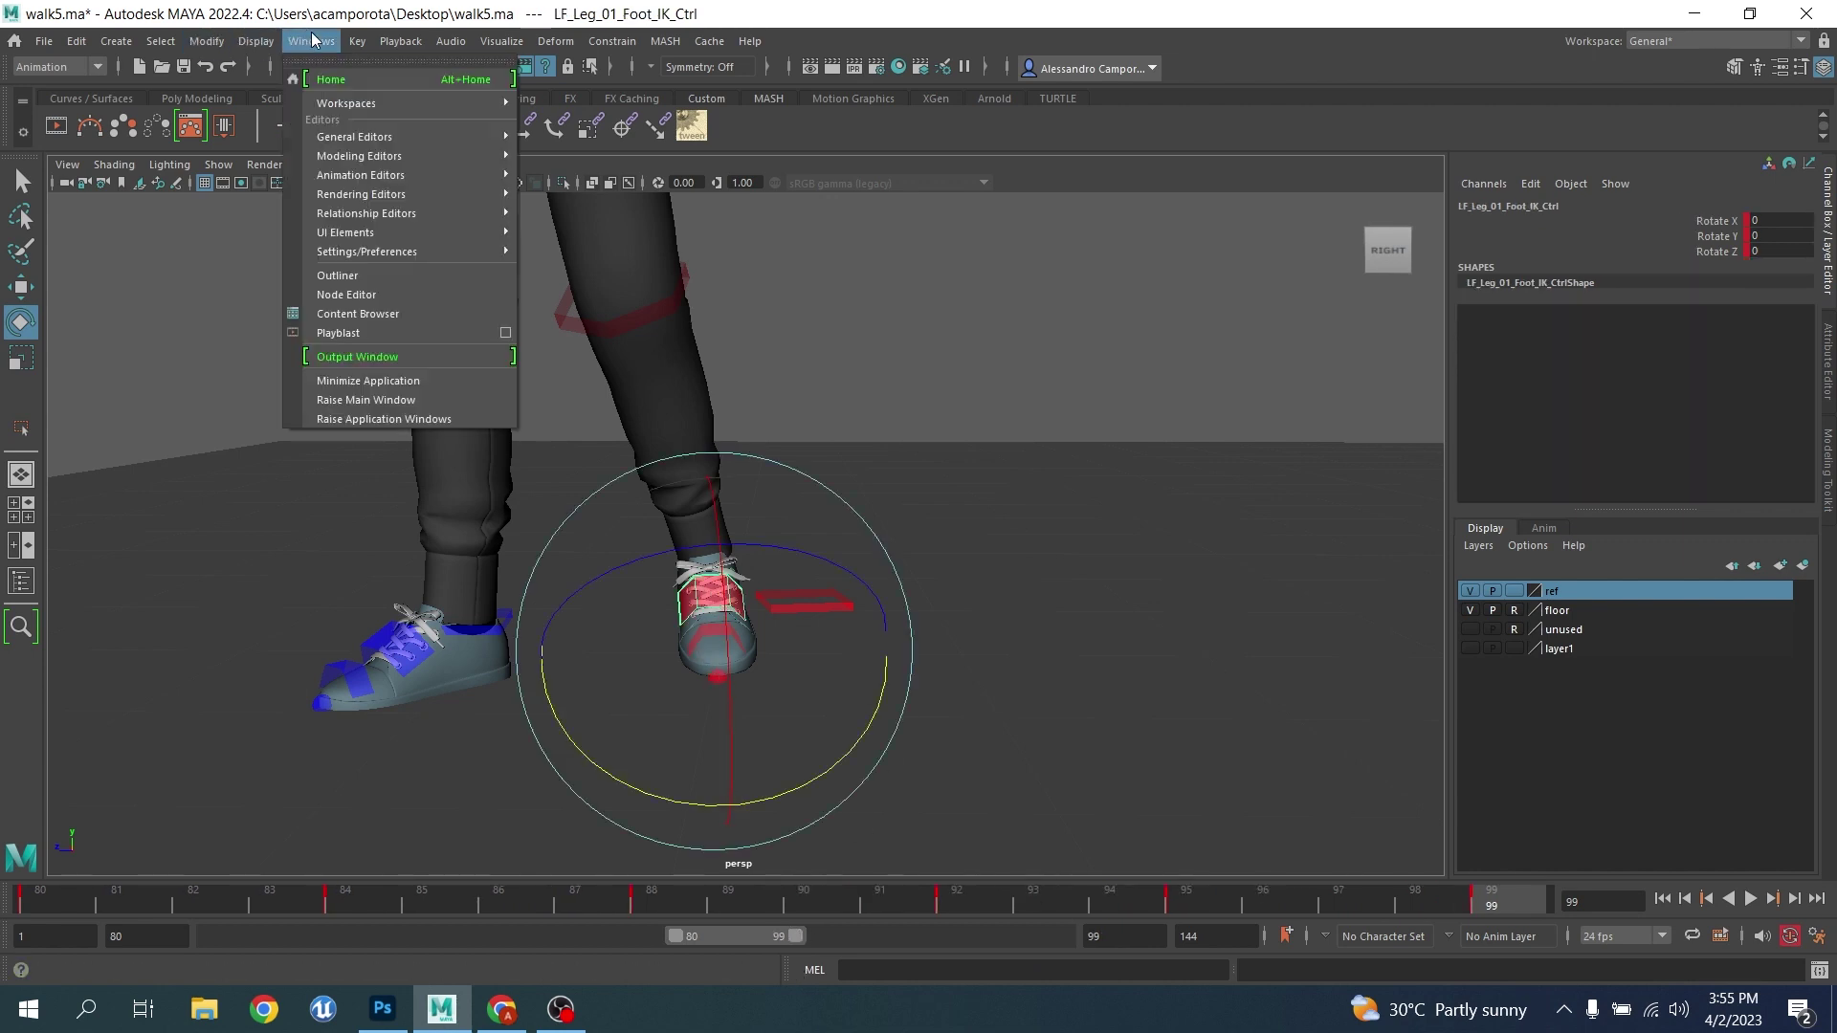
mouse_move(369, 172)
left_click(566, 174)
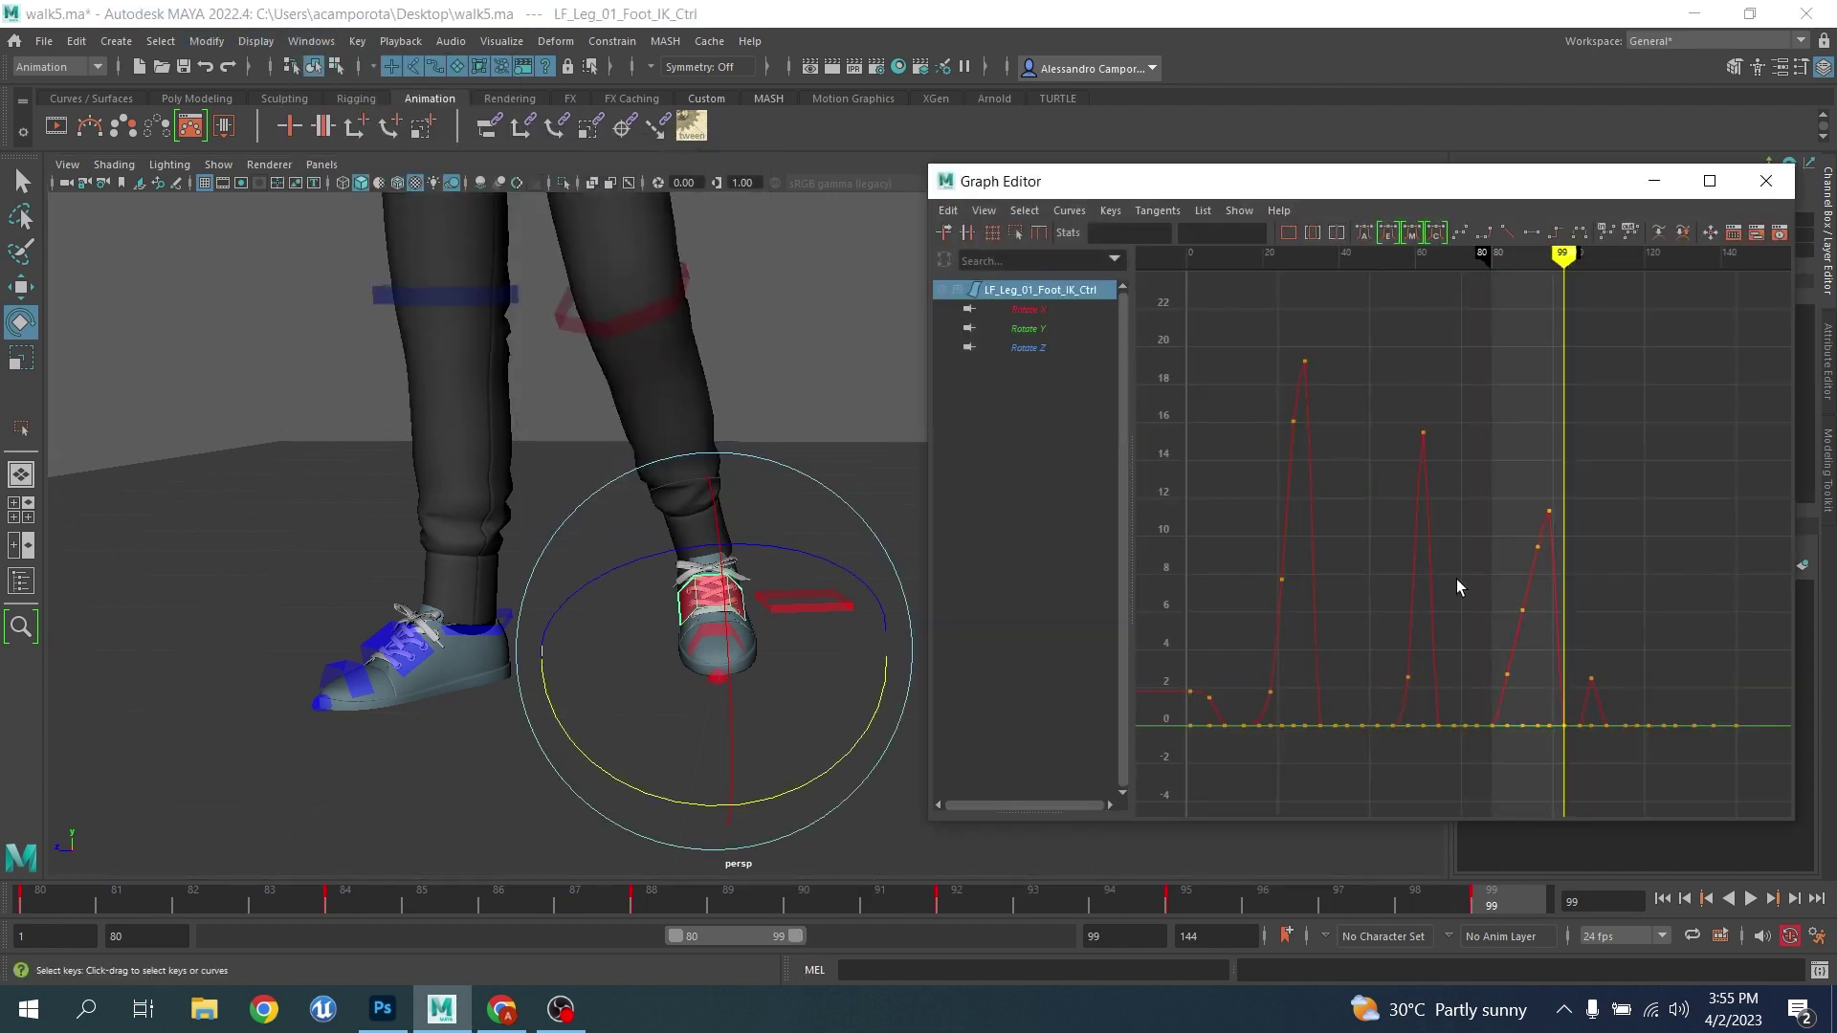
left_click(1028, 309)
key("f")
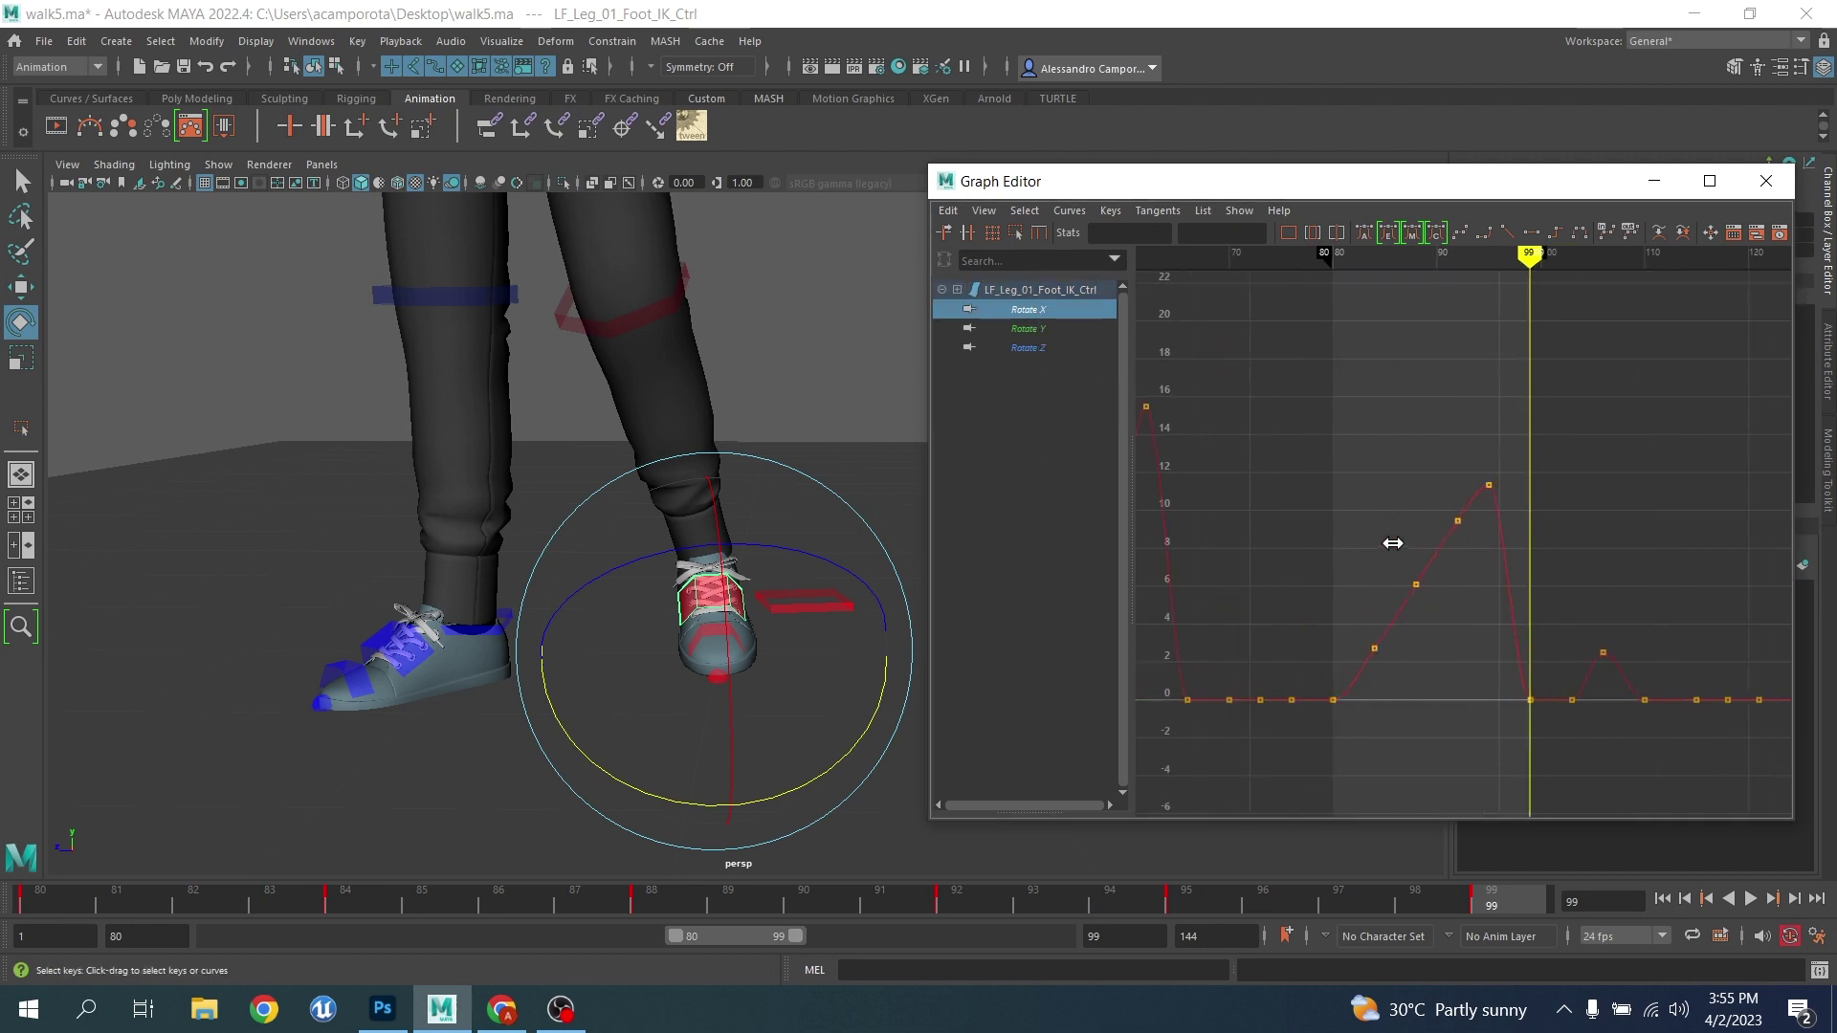
Raise the left foot IK control's Rotate X keys at frame 88 to about 7 and at frame 92 to about 10.7
scroll(1438, 567, "up", 3)
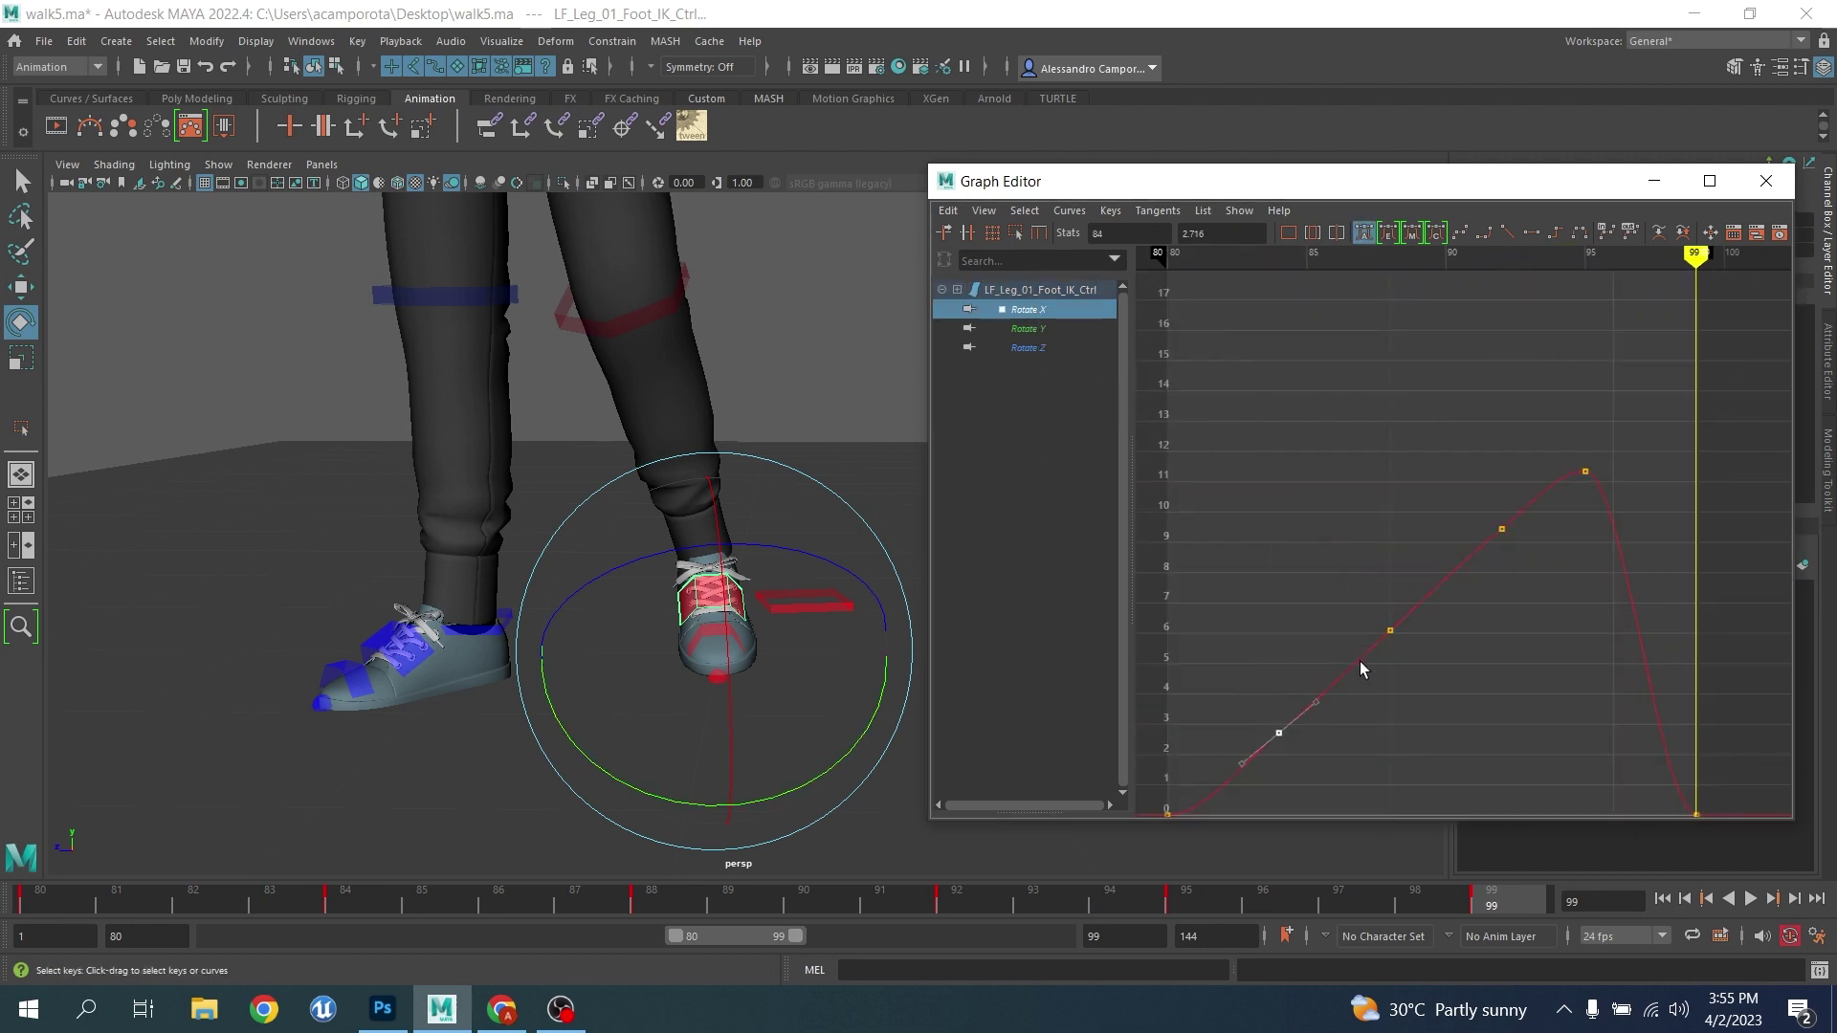
key("period")
key("period")
key("period")
left_click_drag(1358, 587, 1415, 664)
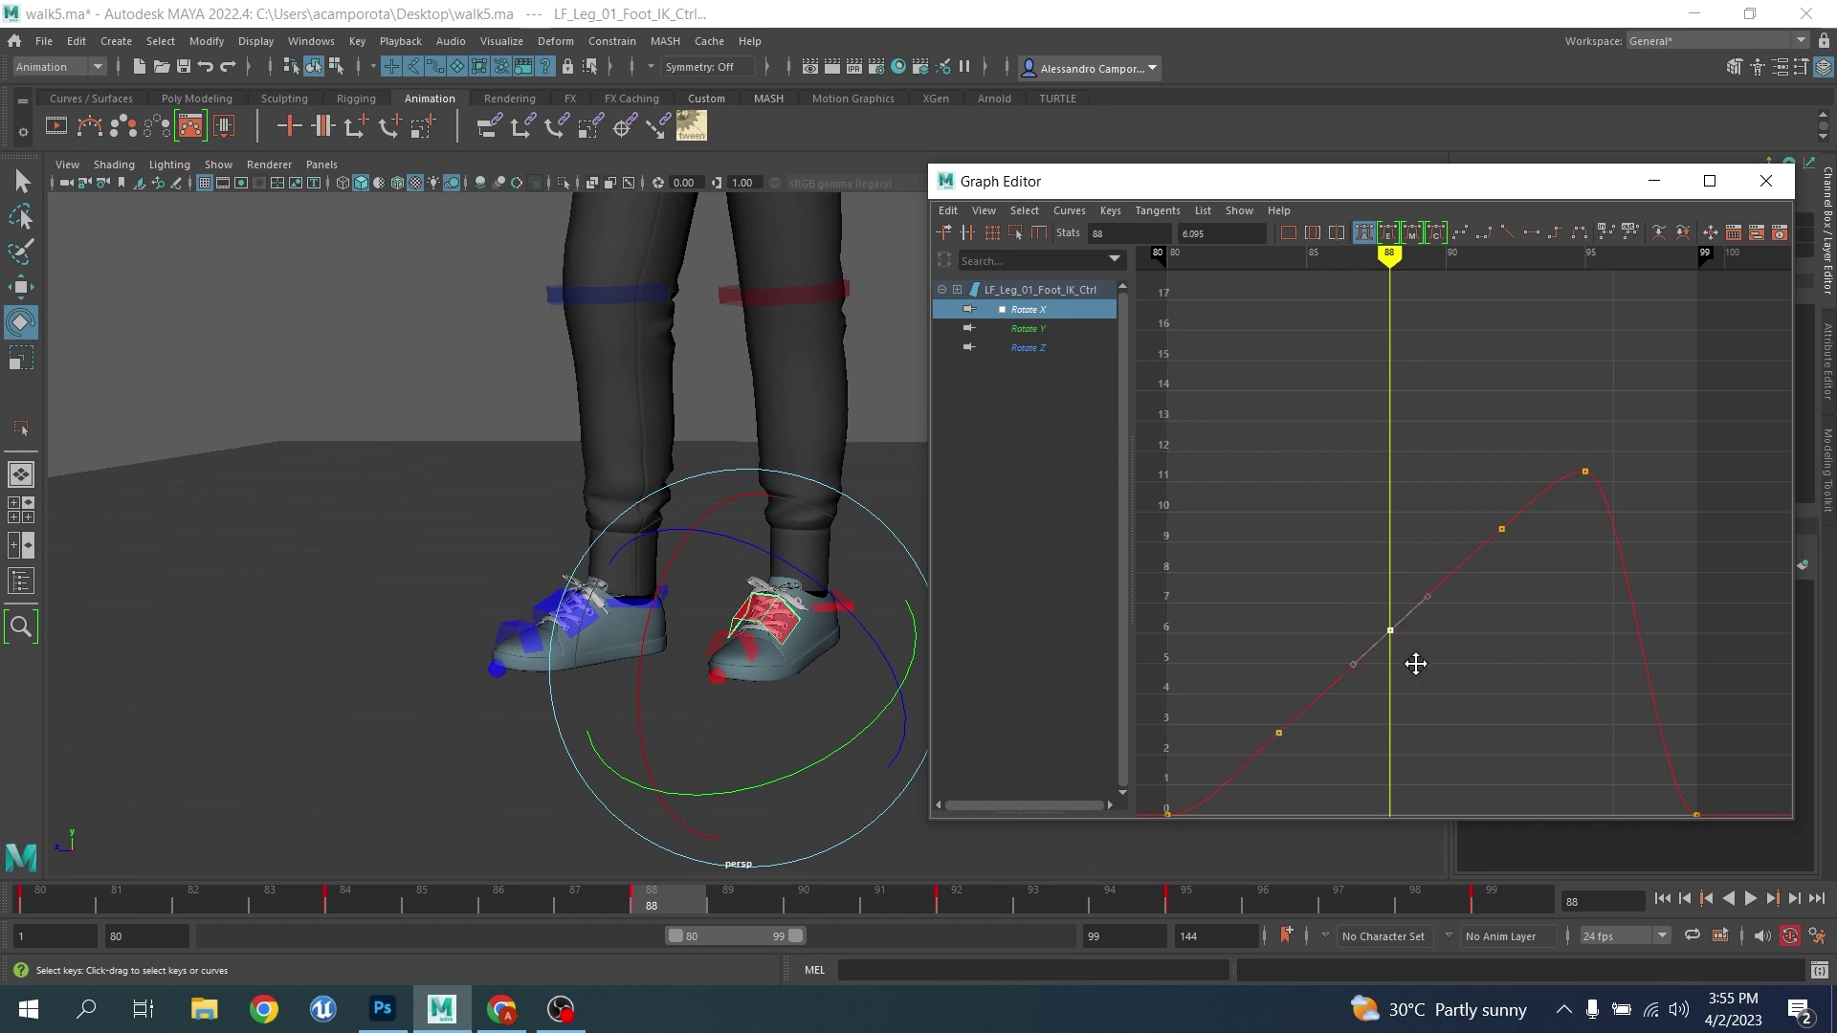
key("period")
left_click_drag(1470, 494, 1539, 588)
middle_click_drag(1532, 586, 1507, 547, "shift")
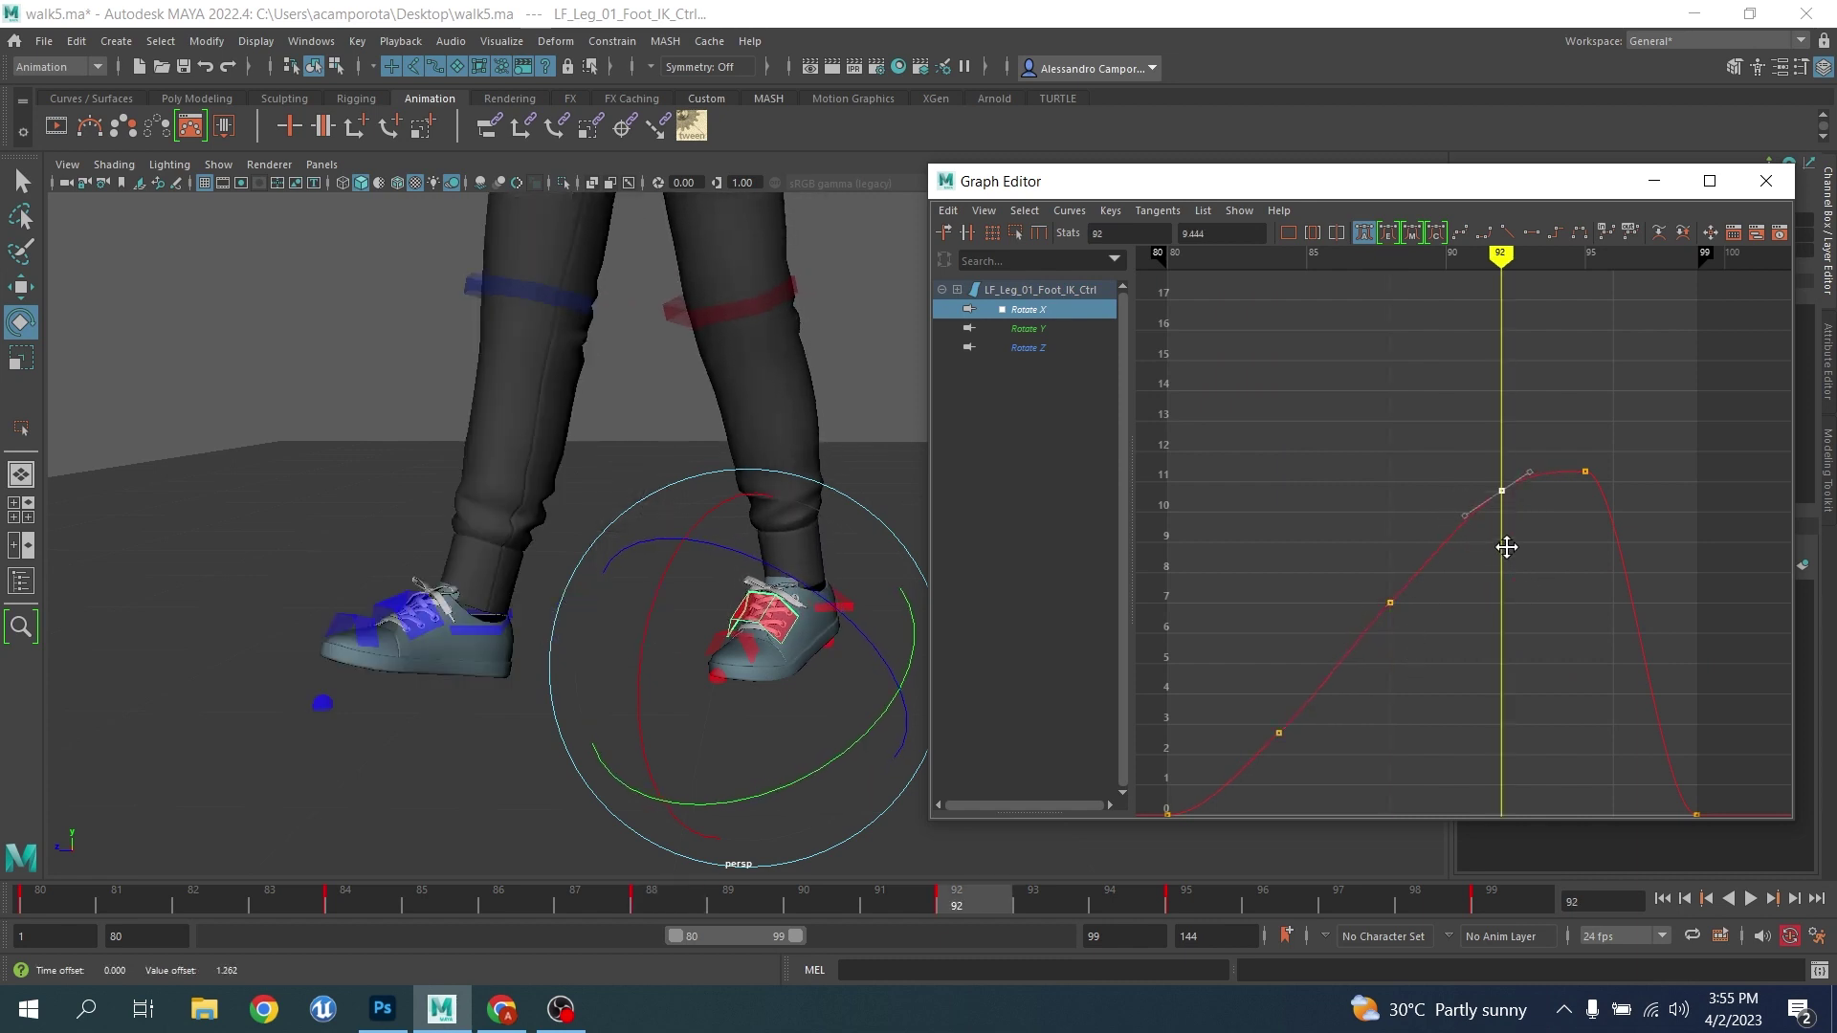
left_click_drag(1529, 630, 1521, 628)
scroll(1414, 656, "down", 3)
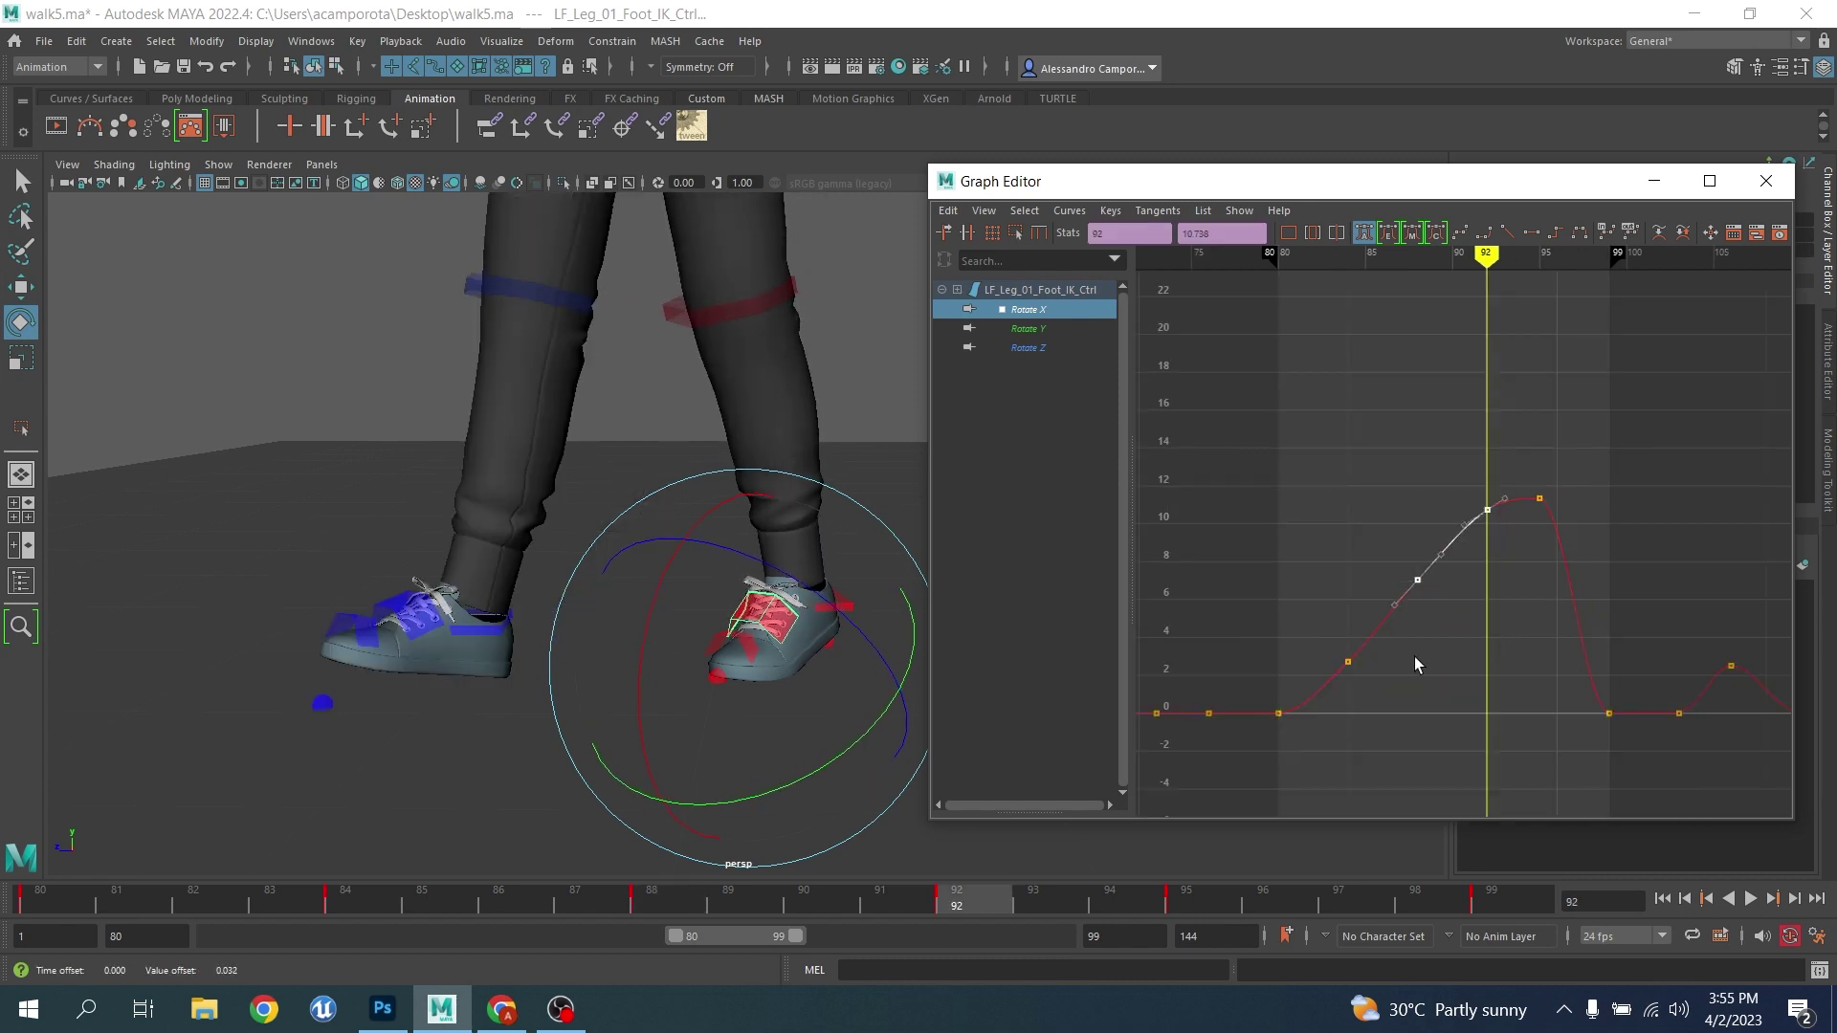
Lower the left foot IK control's Rotate X key at frame 84 to 2.565 and return to frame 92
left_click(1348, 661)
key("period")
key("period")
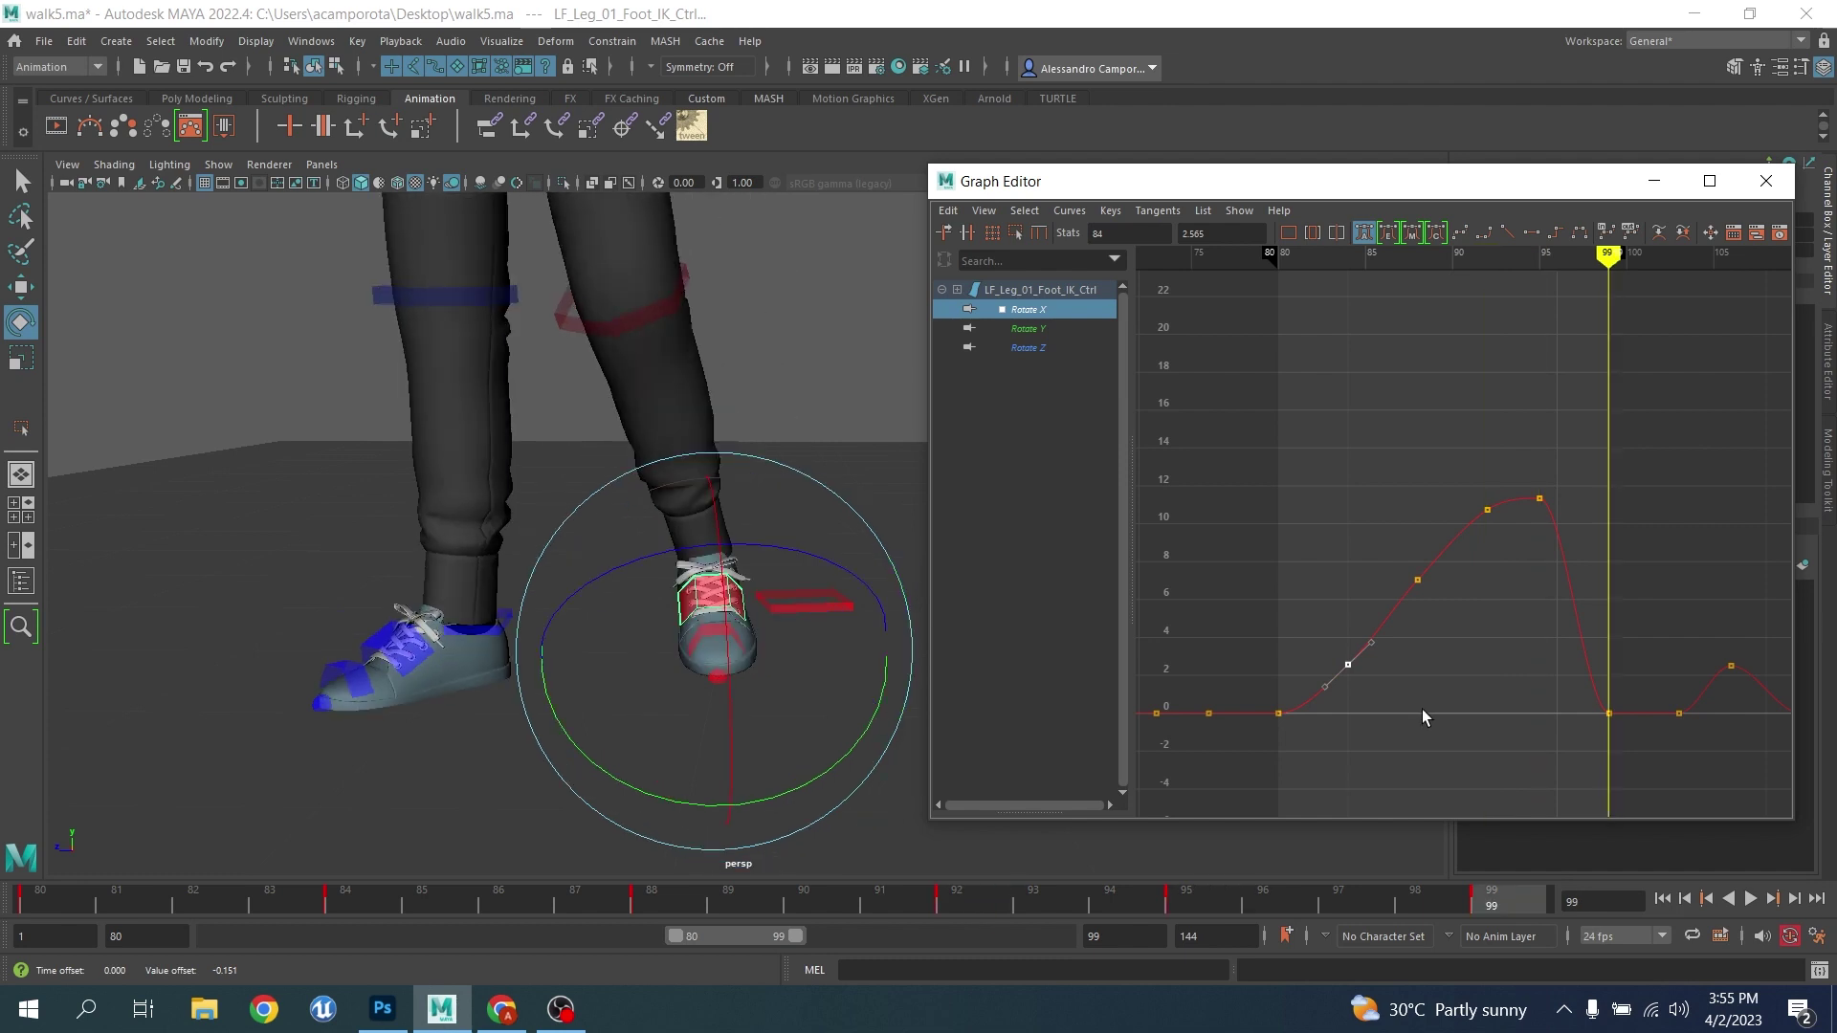
key("comma")
key("comma")
Check the left foot IK control's Rotate Z curve, then the curves of the left foot's heel and toe tilt controls
left_click(1028, 347)
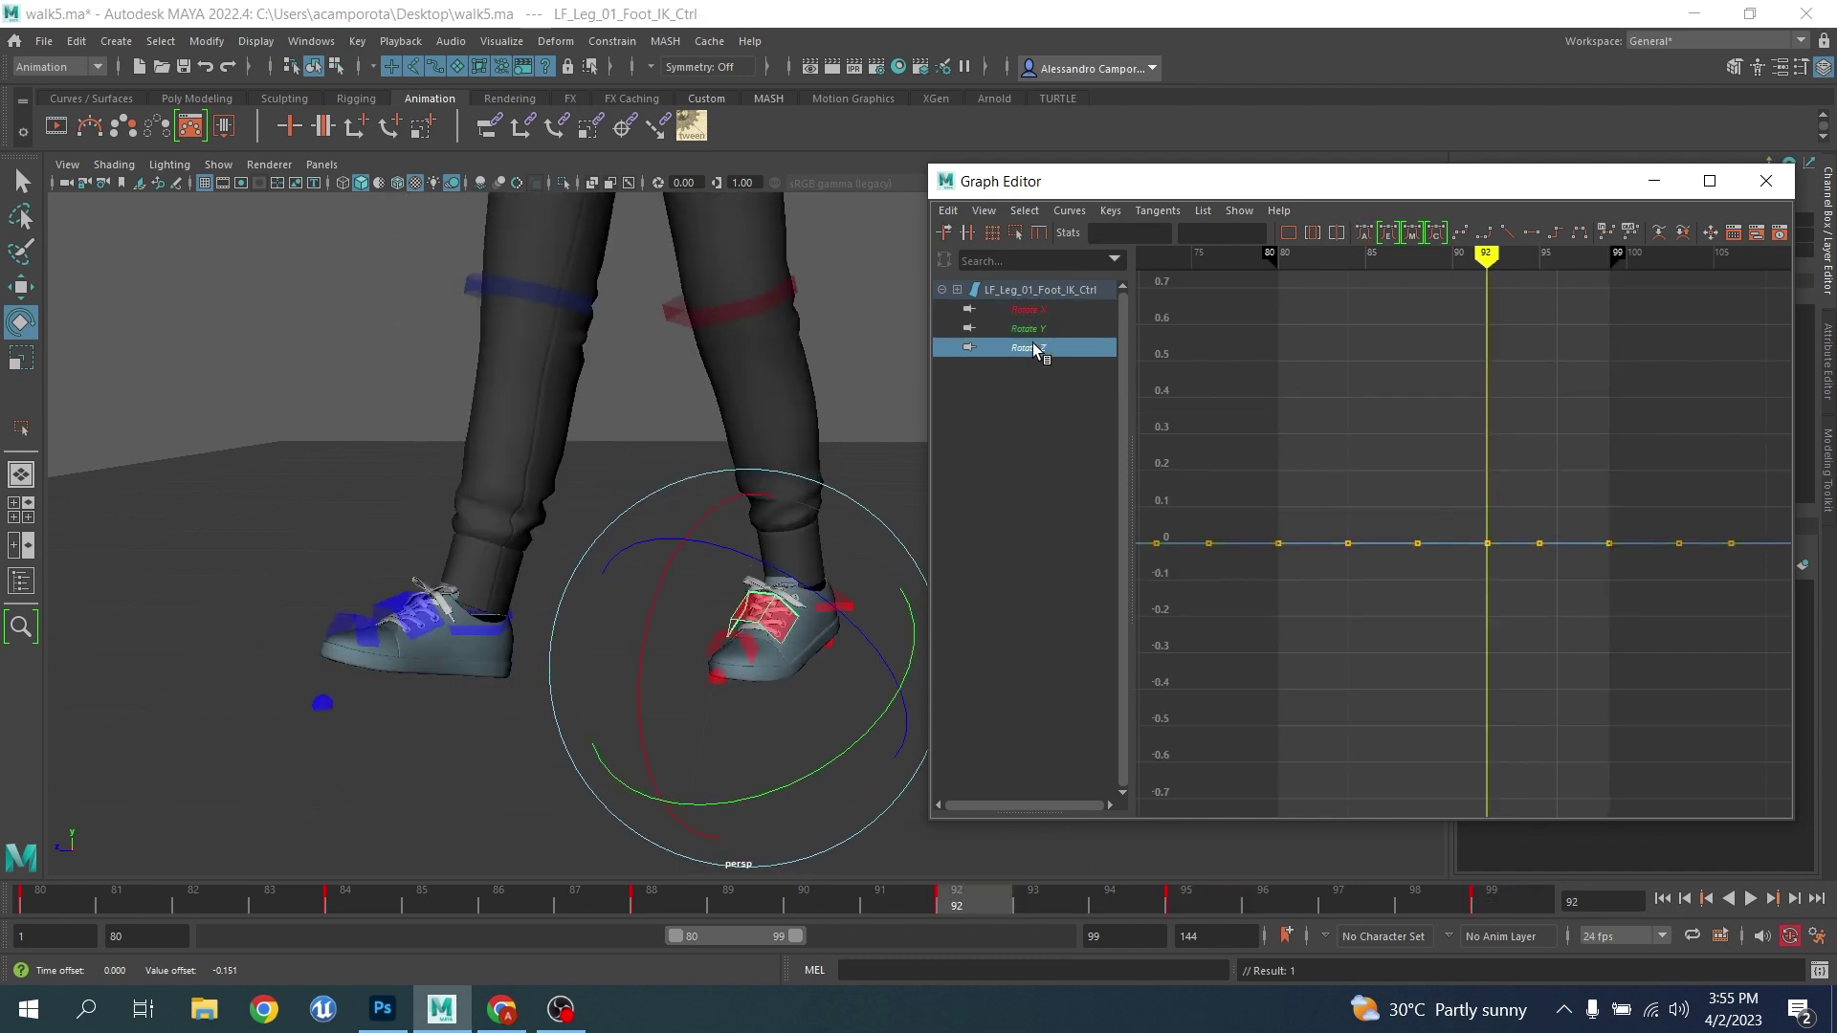
left_click(713, 658)
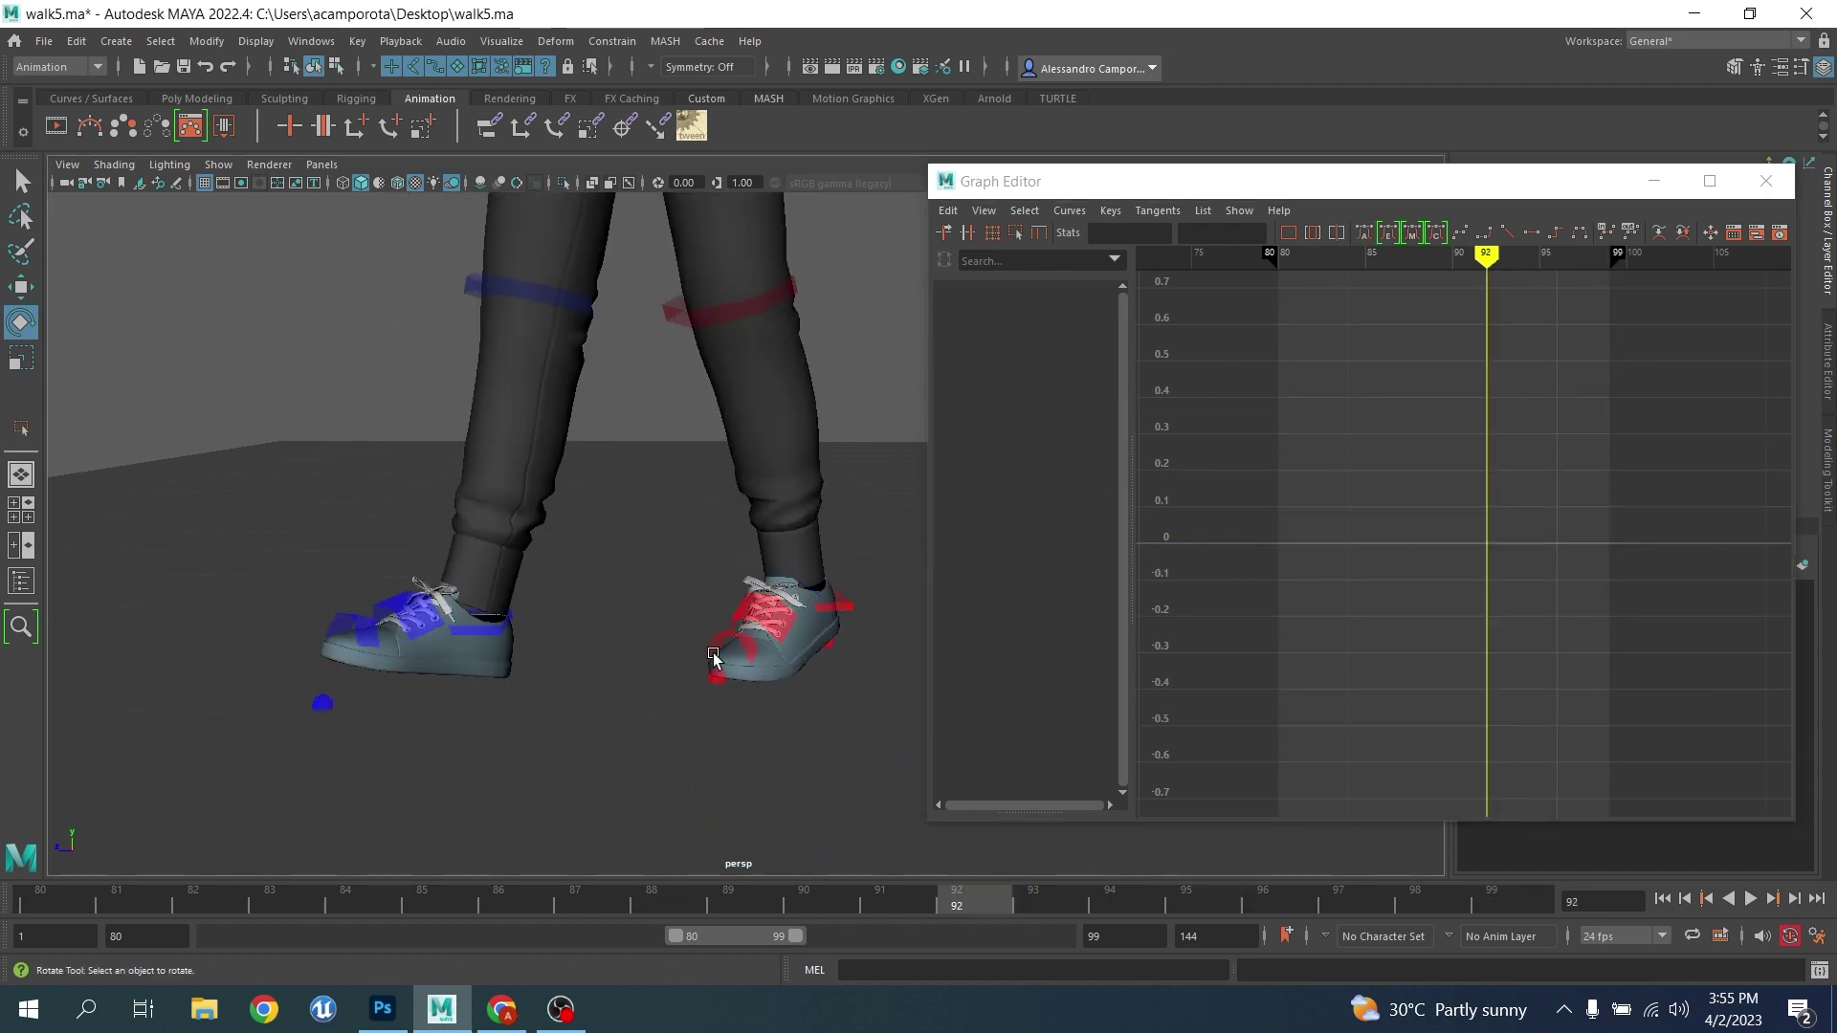
left_click(846, 649)
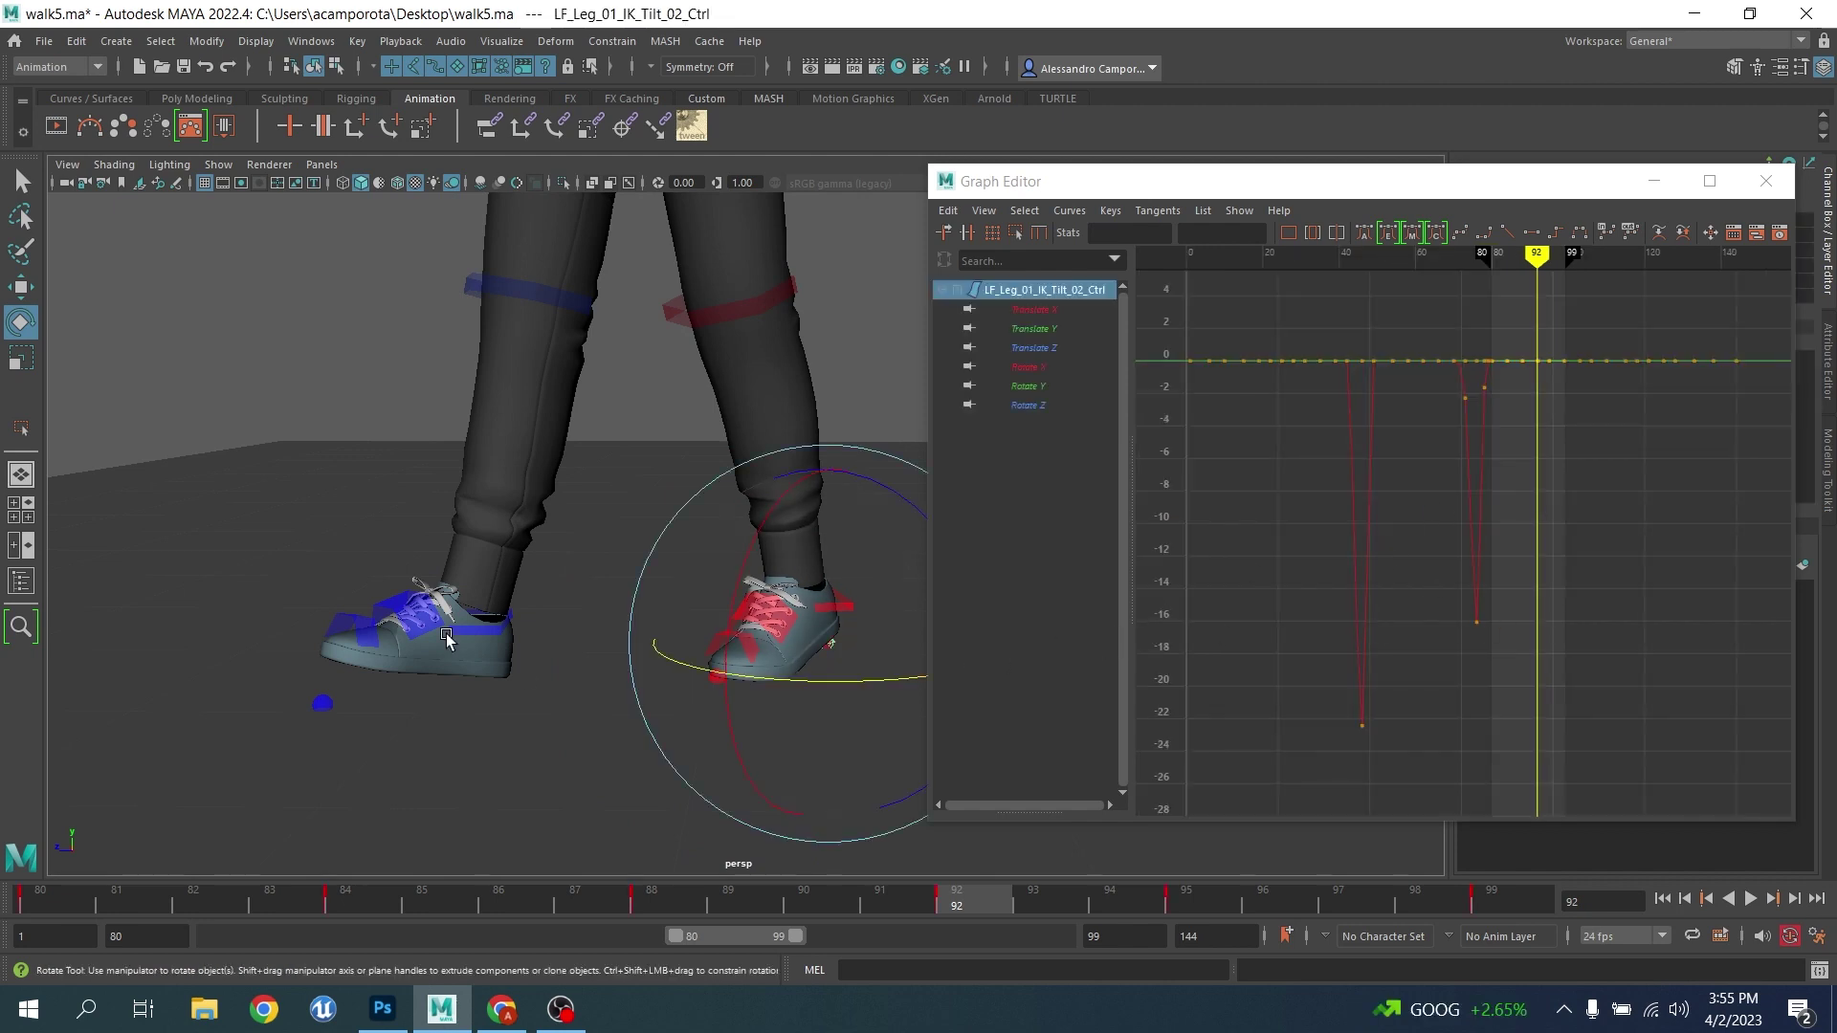
left_click(676, 706)
left_click(721, 675)
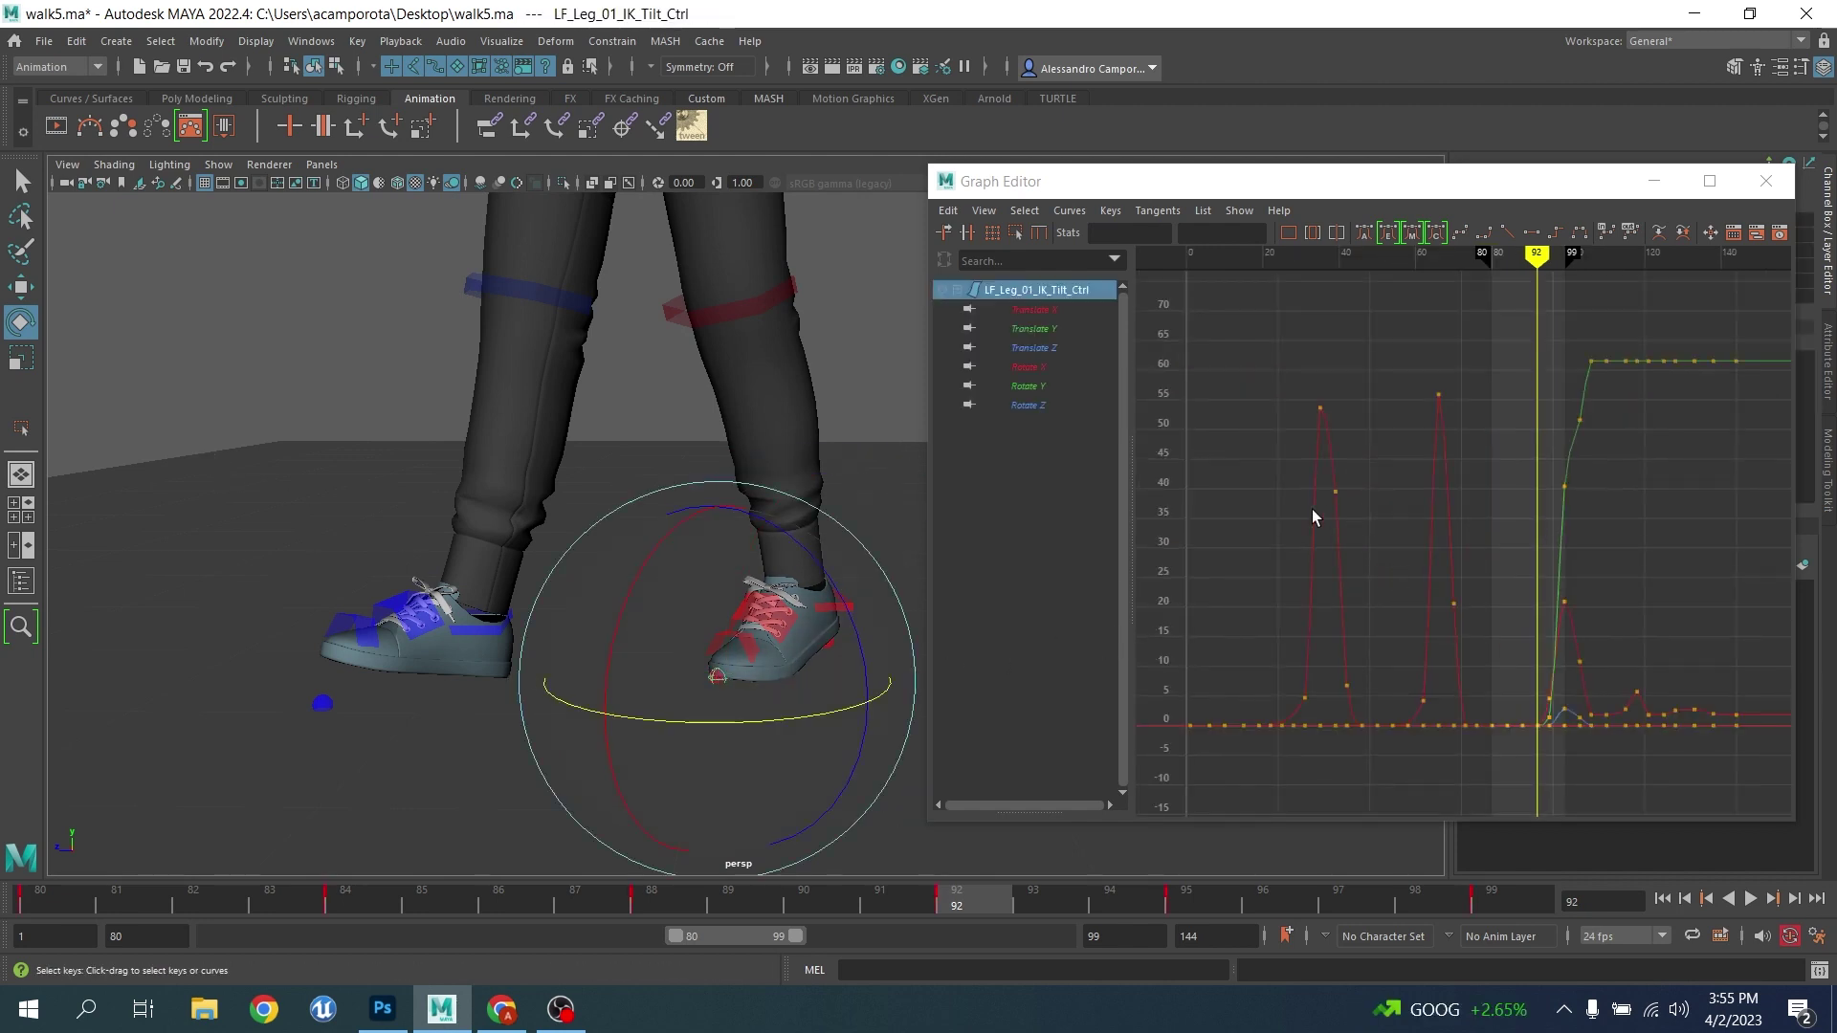
Raise the left foot tilt control's keys at frame 95 to about 5 in Rotate X and 5.778 in Rotate Y
left_click(1031, 369)
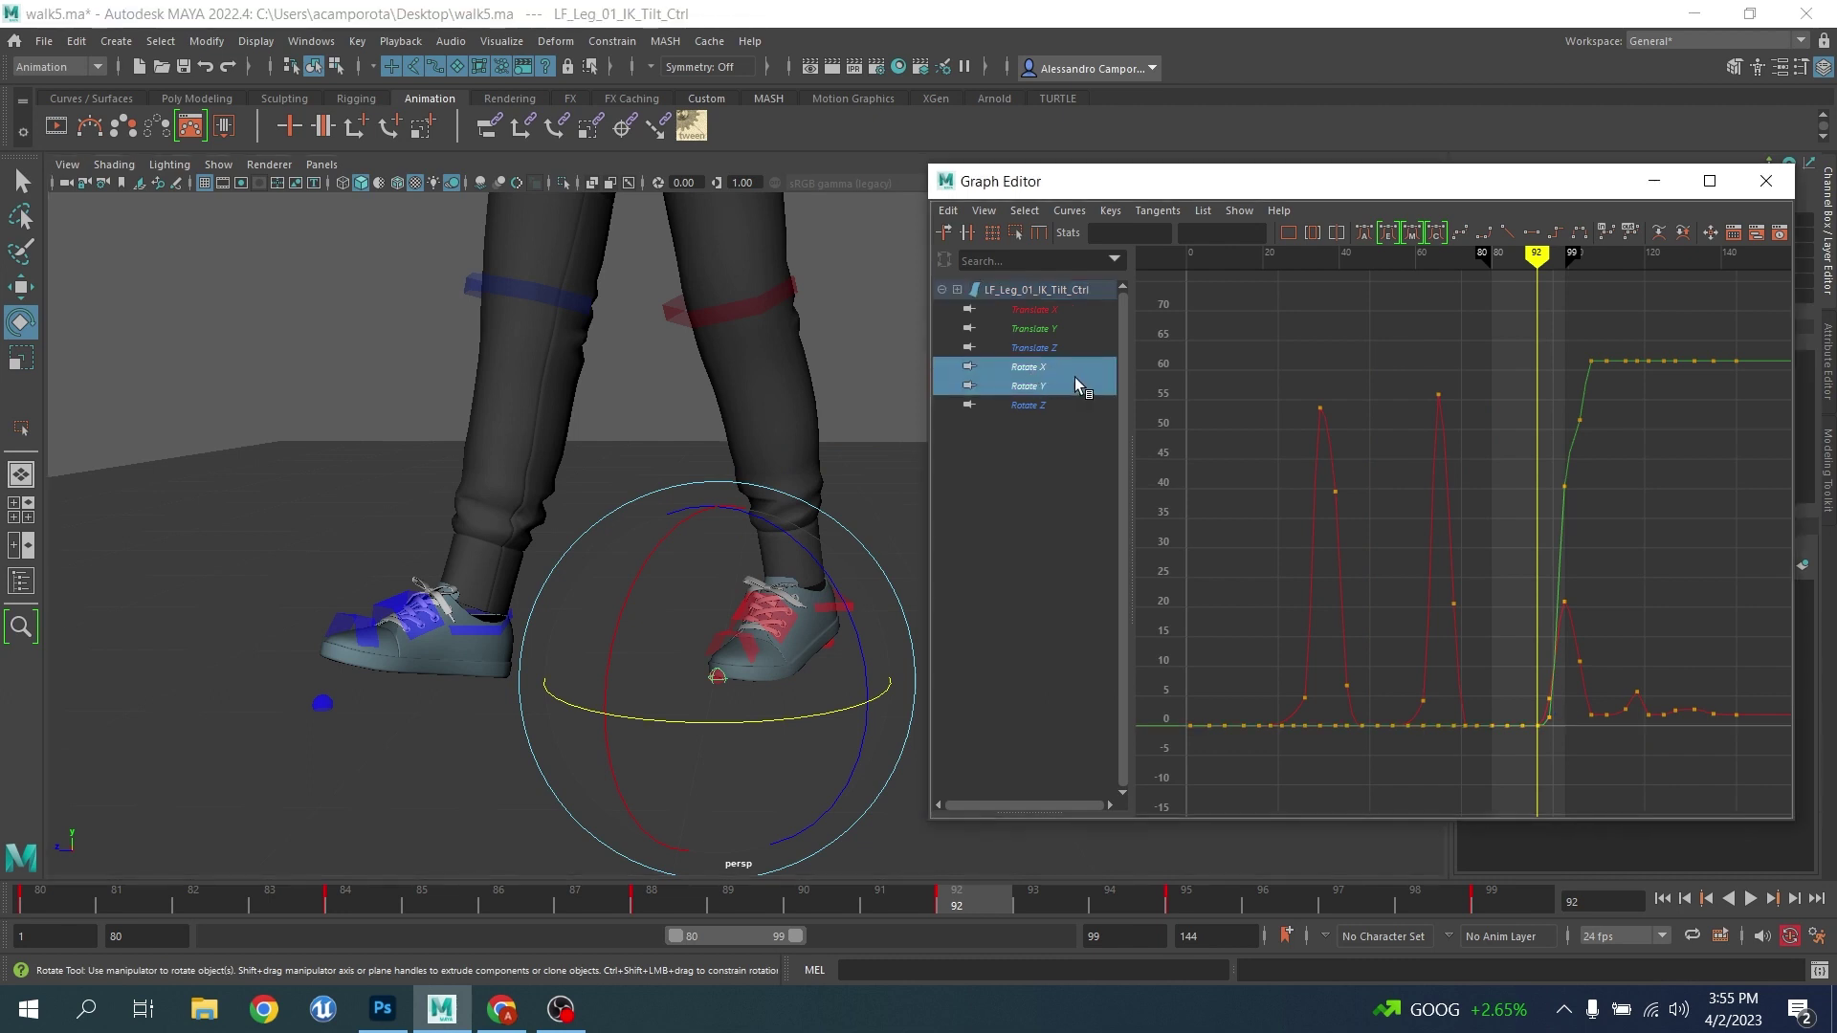
key("f")
middle_click_drag(1463, 455, 1424, 427, "alt")
right_click_drag(1425, 427, 1472, 542, "alt+shift")
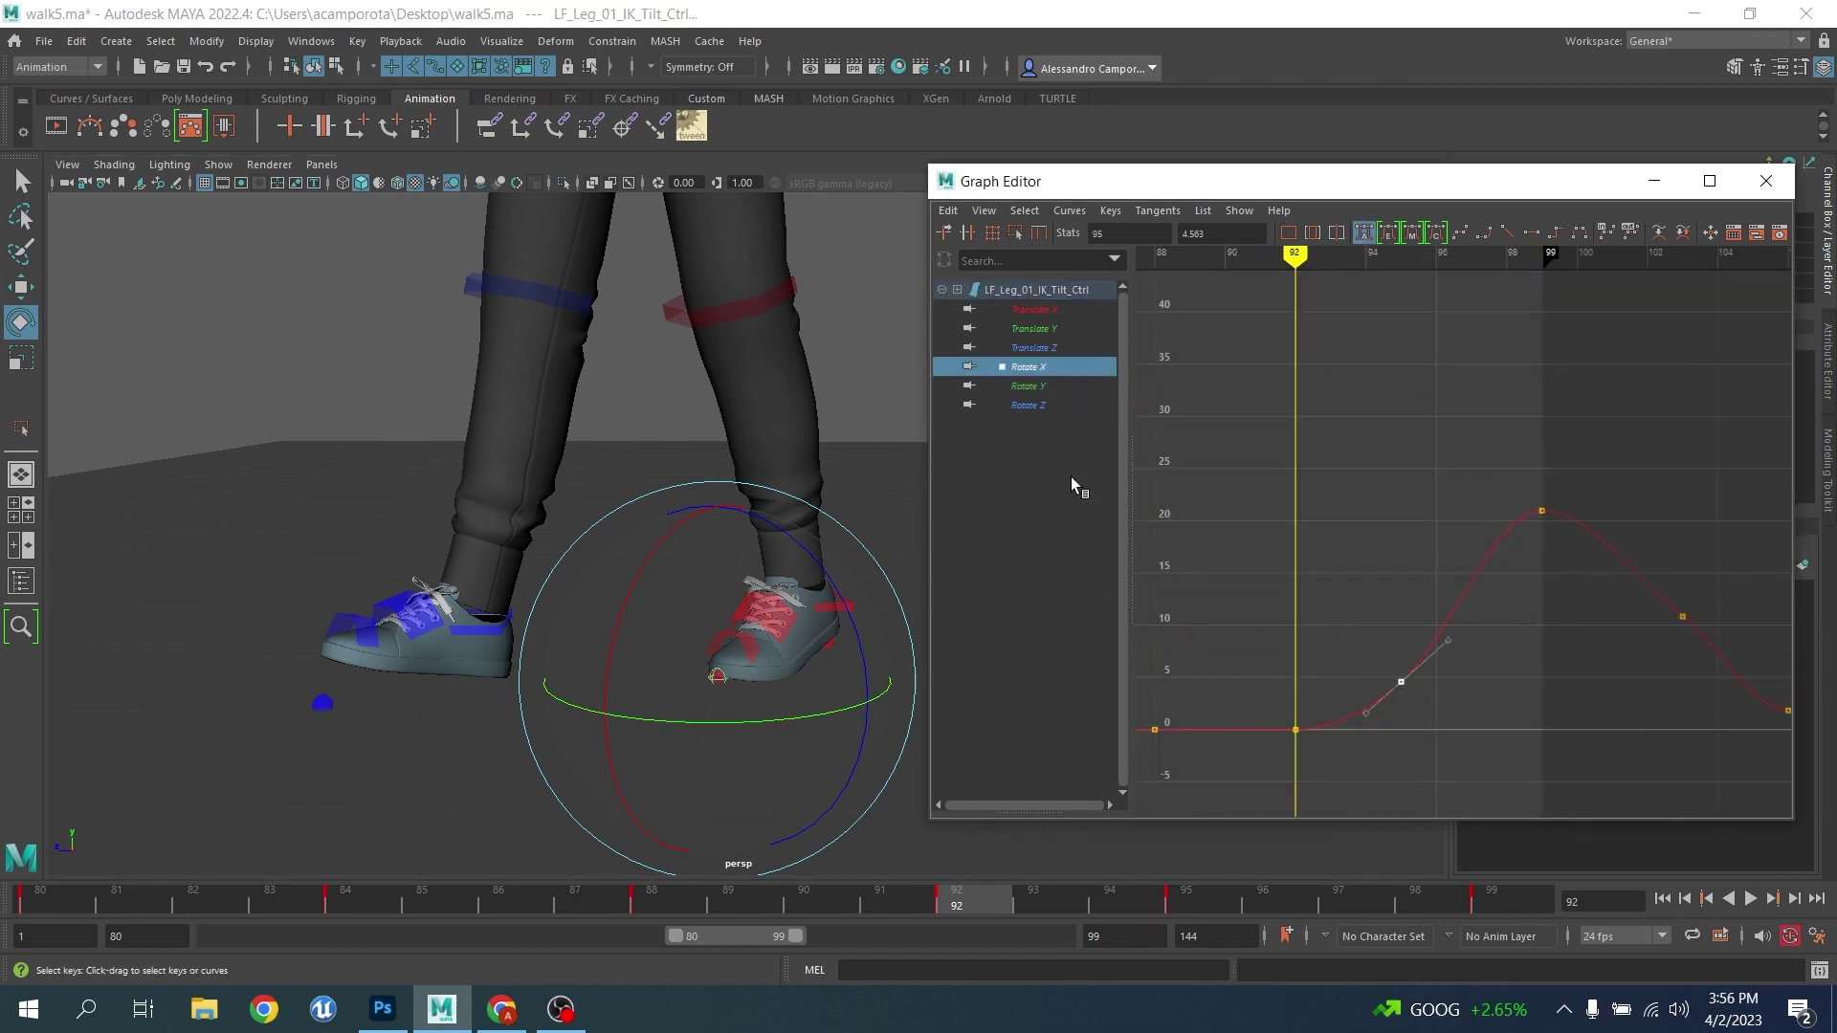
left_click(1029, 387)
key("f")
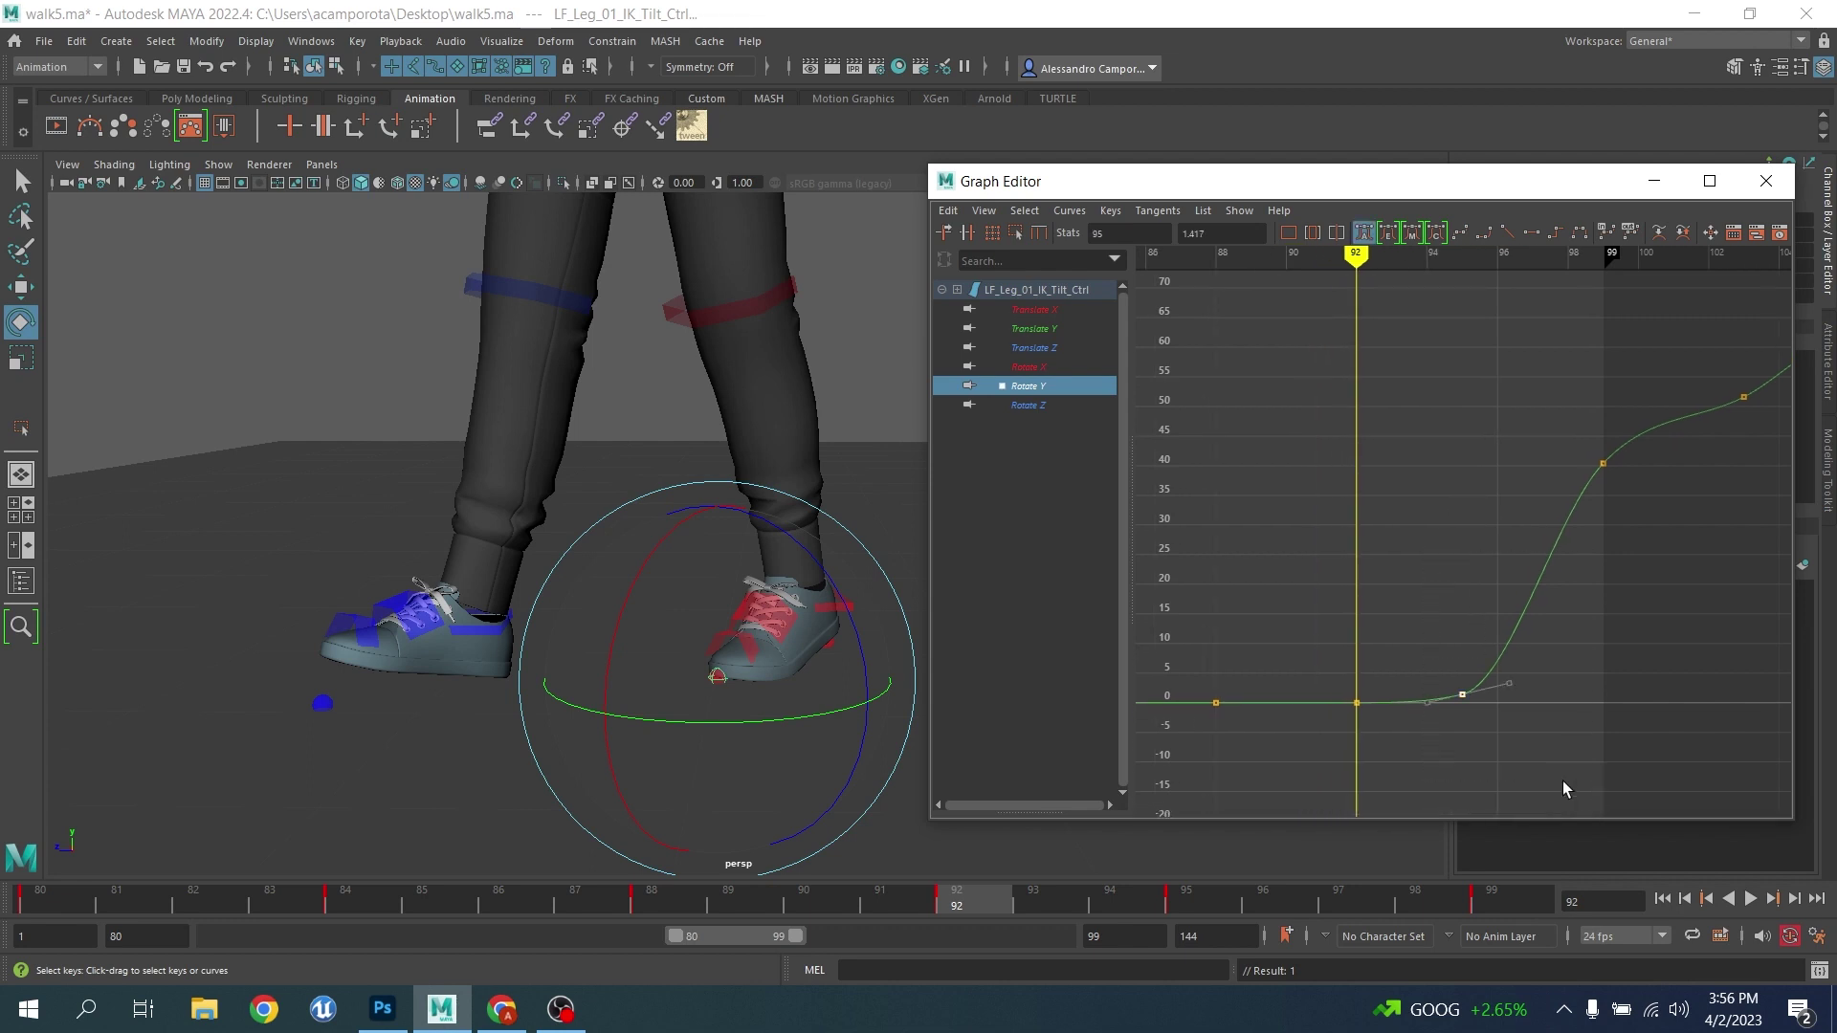
scroll(1523, 714, "down", 3)
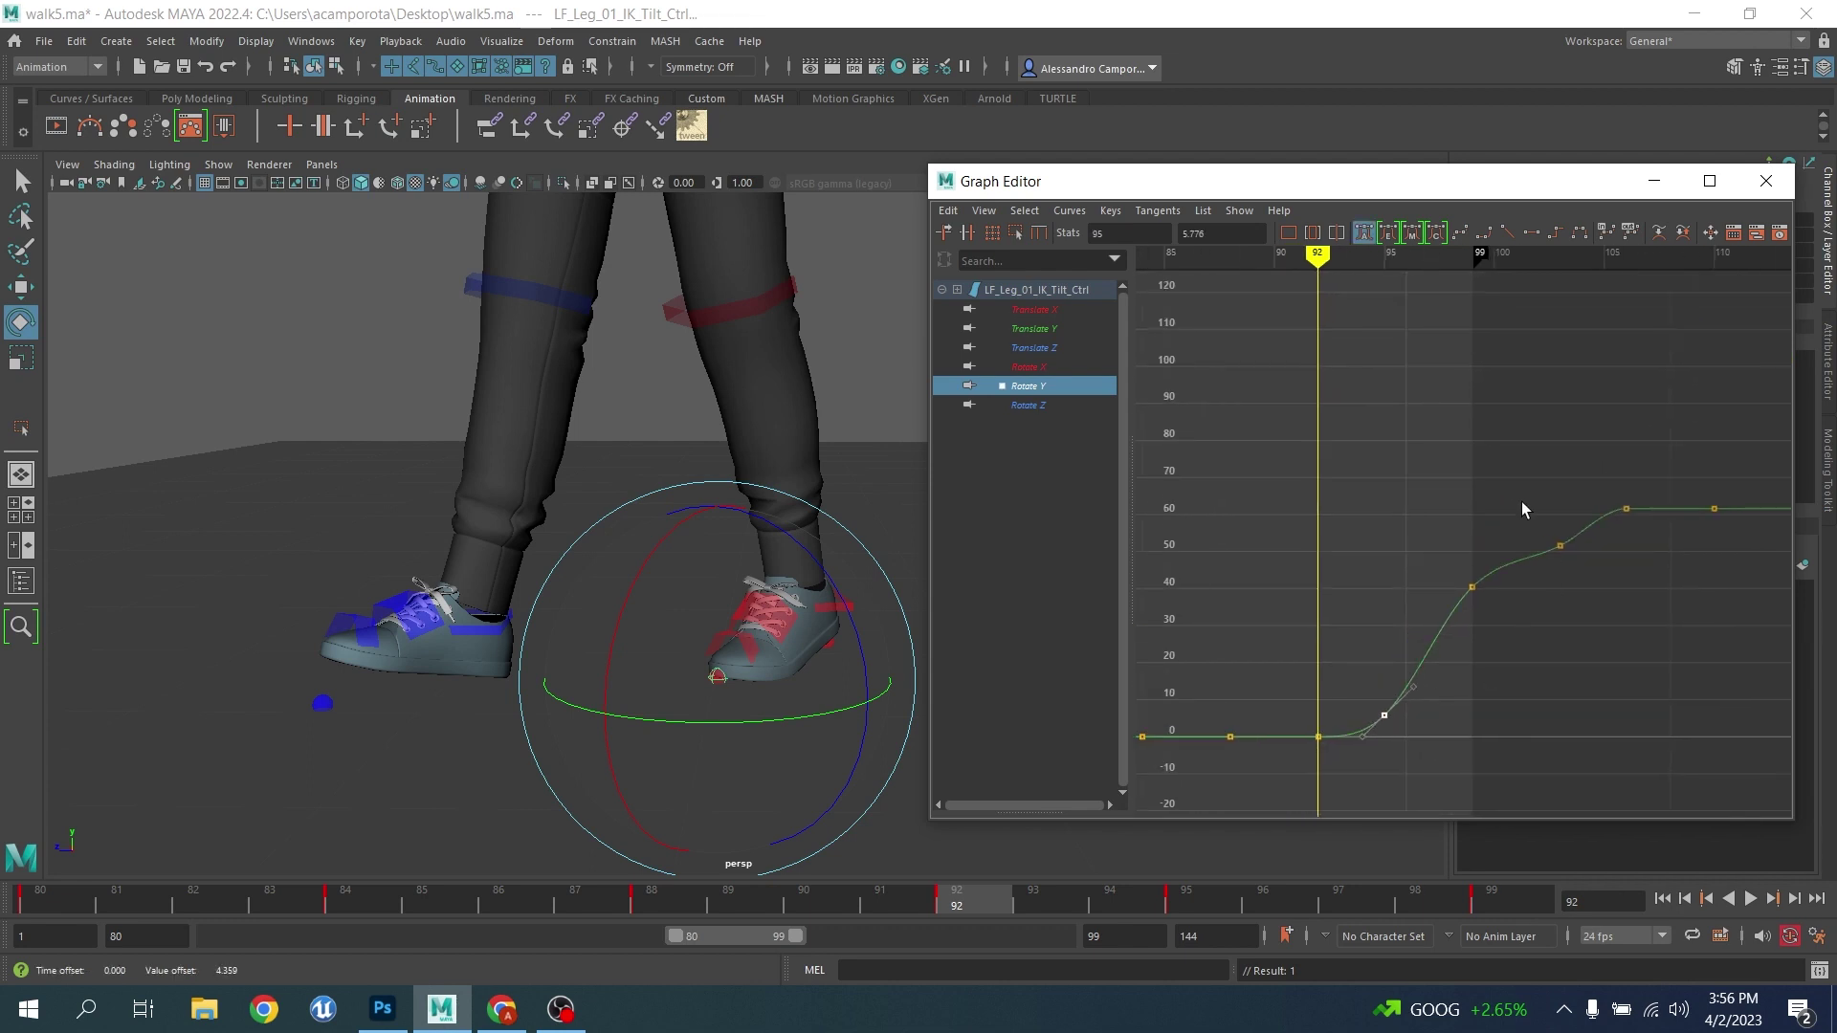
Go to frame 95 and raise the tilt control's Rotate Z key there to 0.752
left_click(1027, 406)
key("f")
key("period")
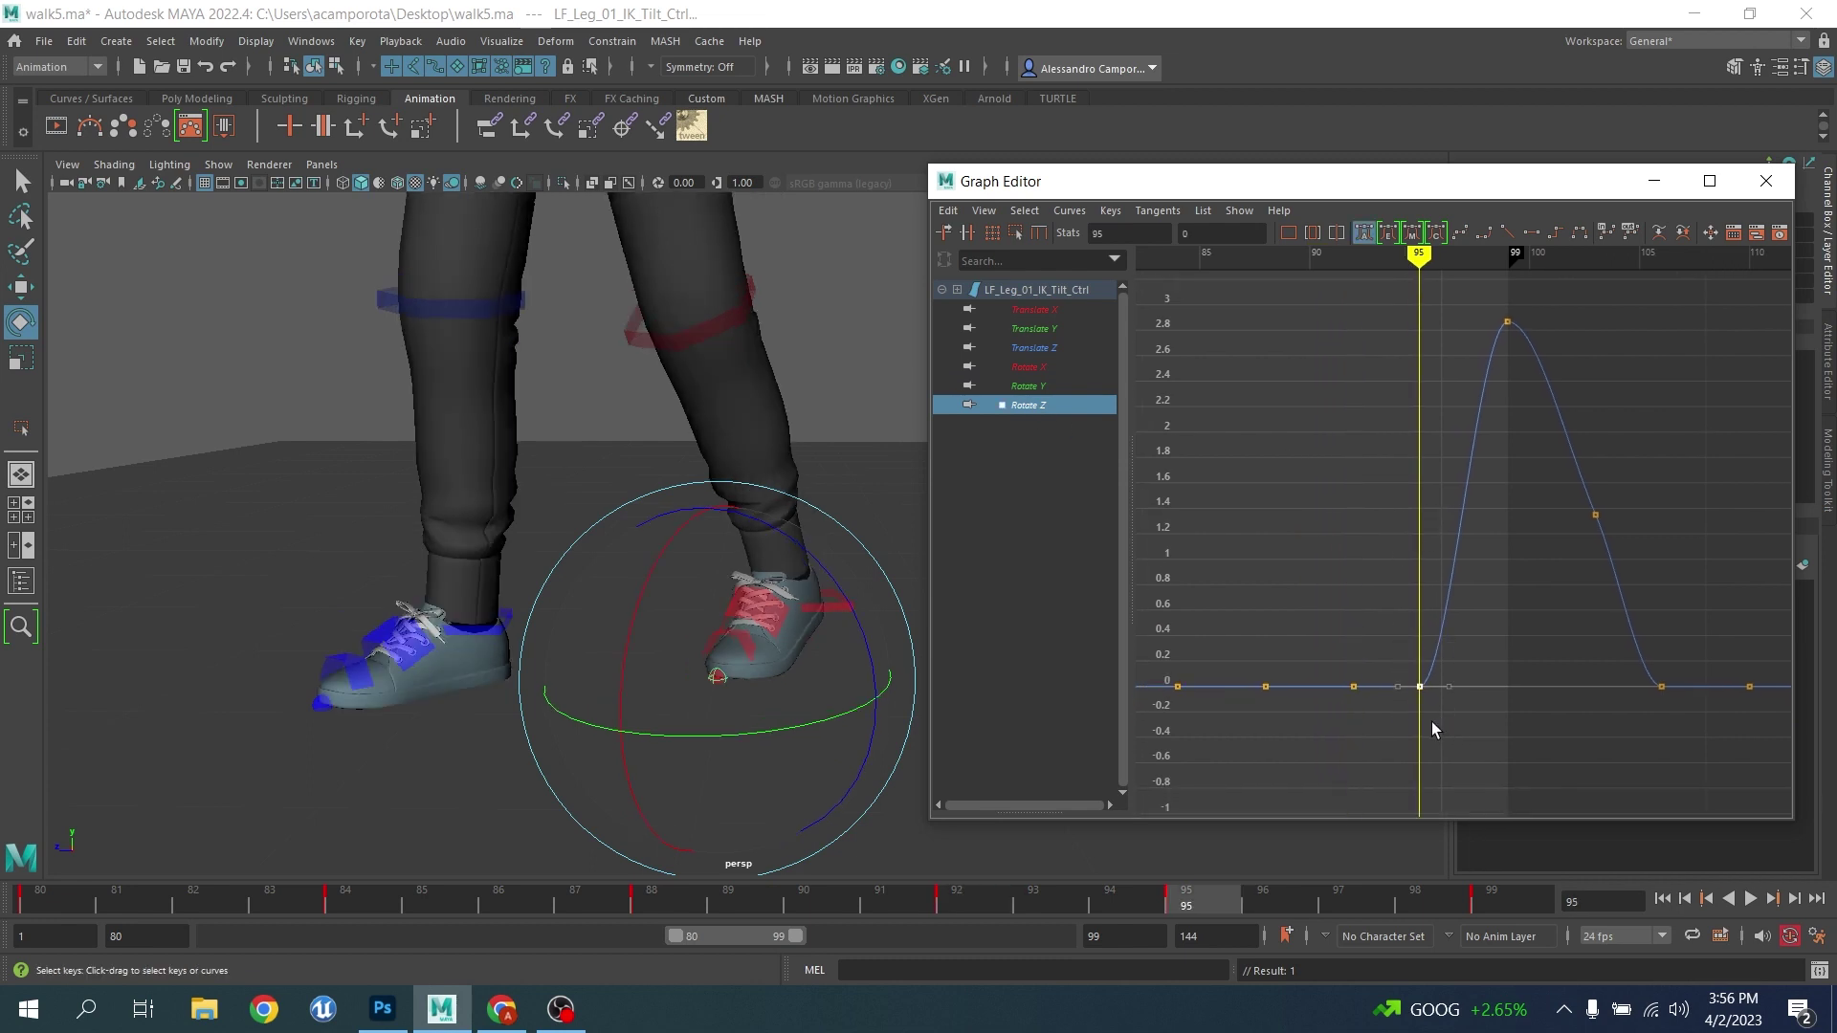
mouse_move(1431, 722)
middle_mouse_down()
mouse_move(1415, 562)
mouse_move(1427, 685)
middle_mouse_up()
key("a")
Rotate the left foot tilt control at frames 92, 95 and 99 to Rotate Z values of about 1.4, 4 and 8.4
key("comma")
key("comma")
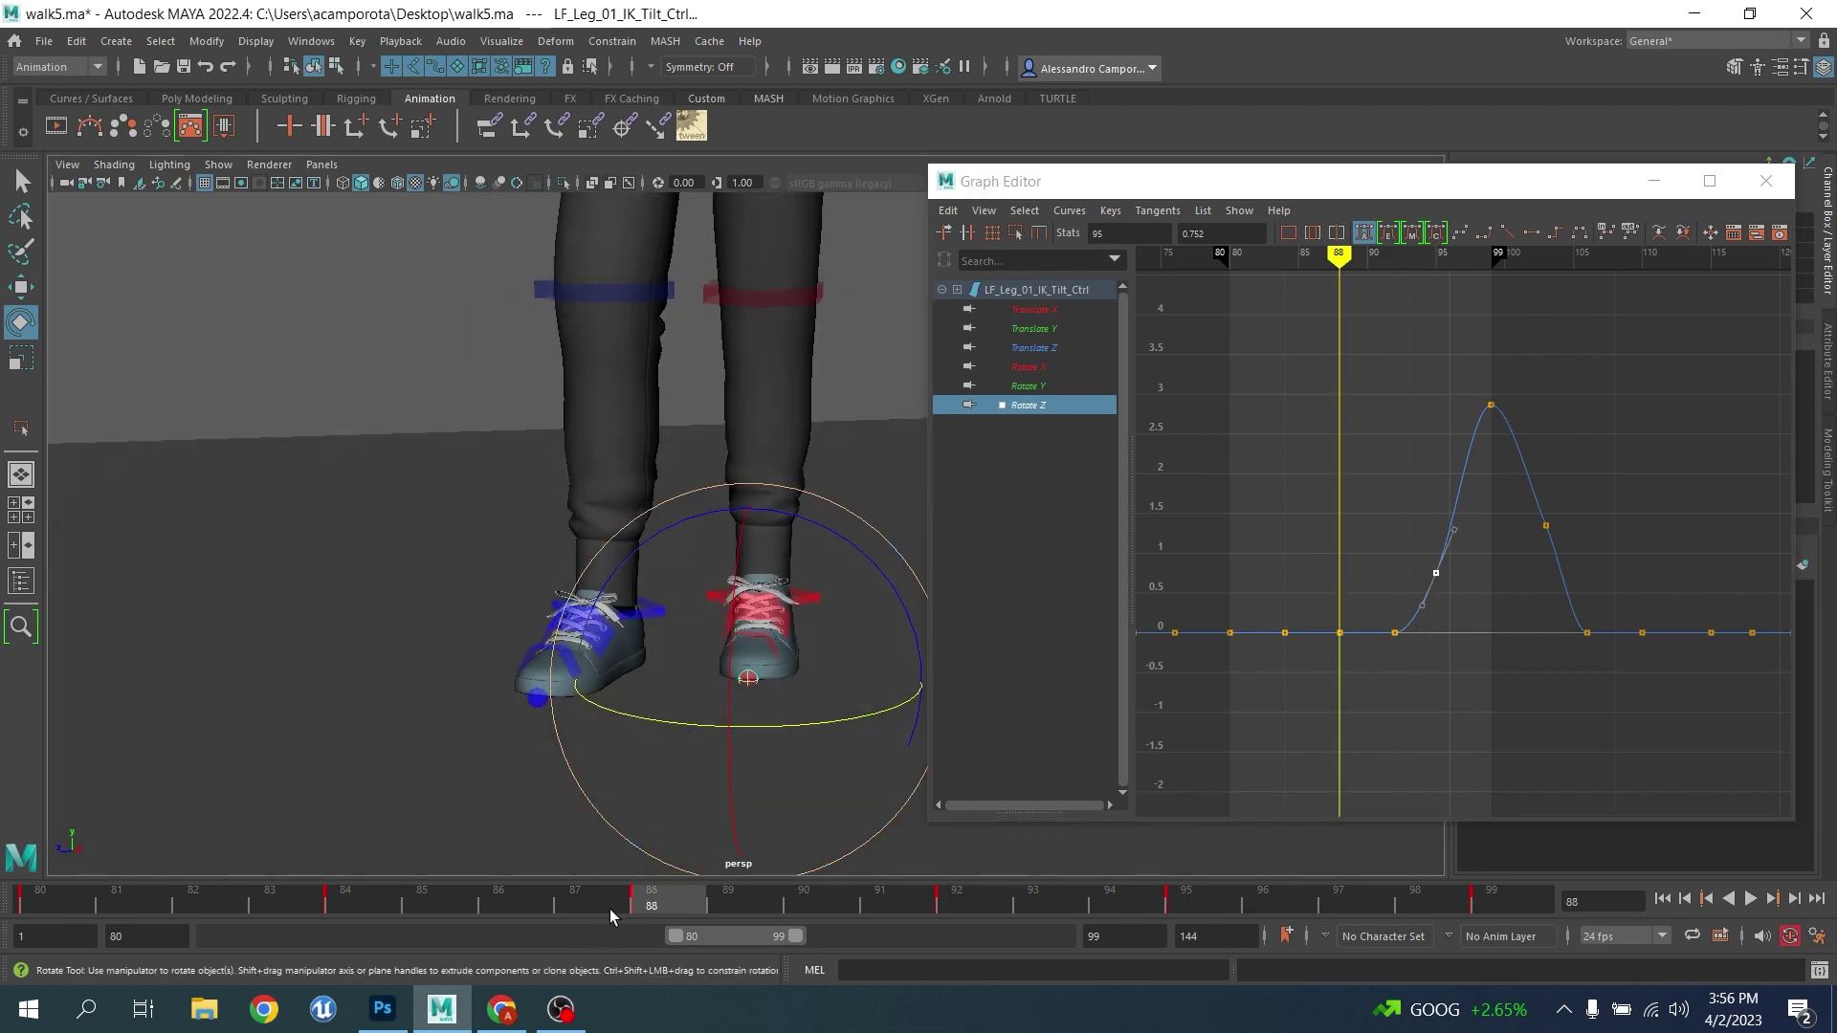
mouse_move(610, 909)
left_mouse_down()
mouse_move(826, 904)
mouse_move(1022, 926)
left_mouse_up()
key("comma")
key("comma")
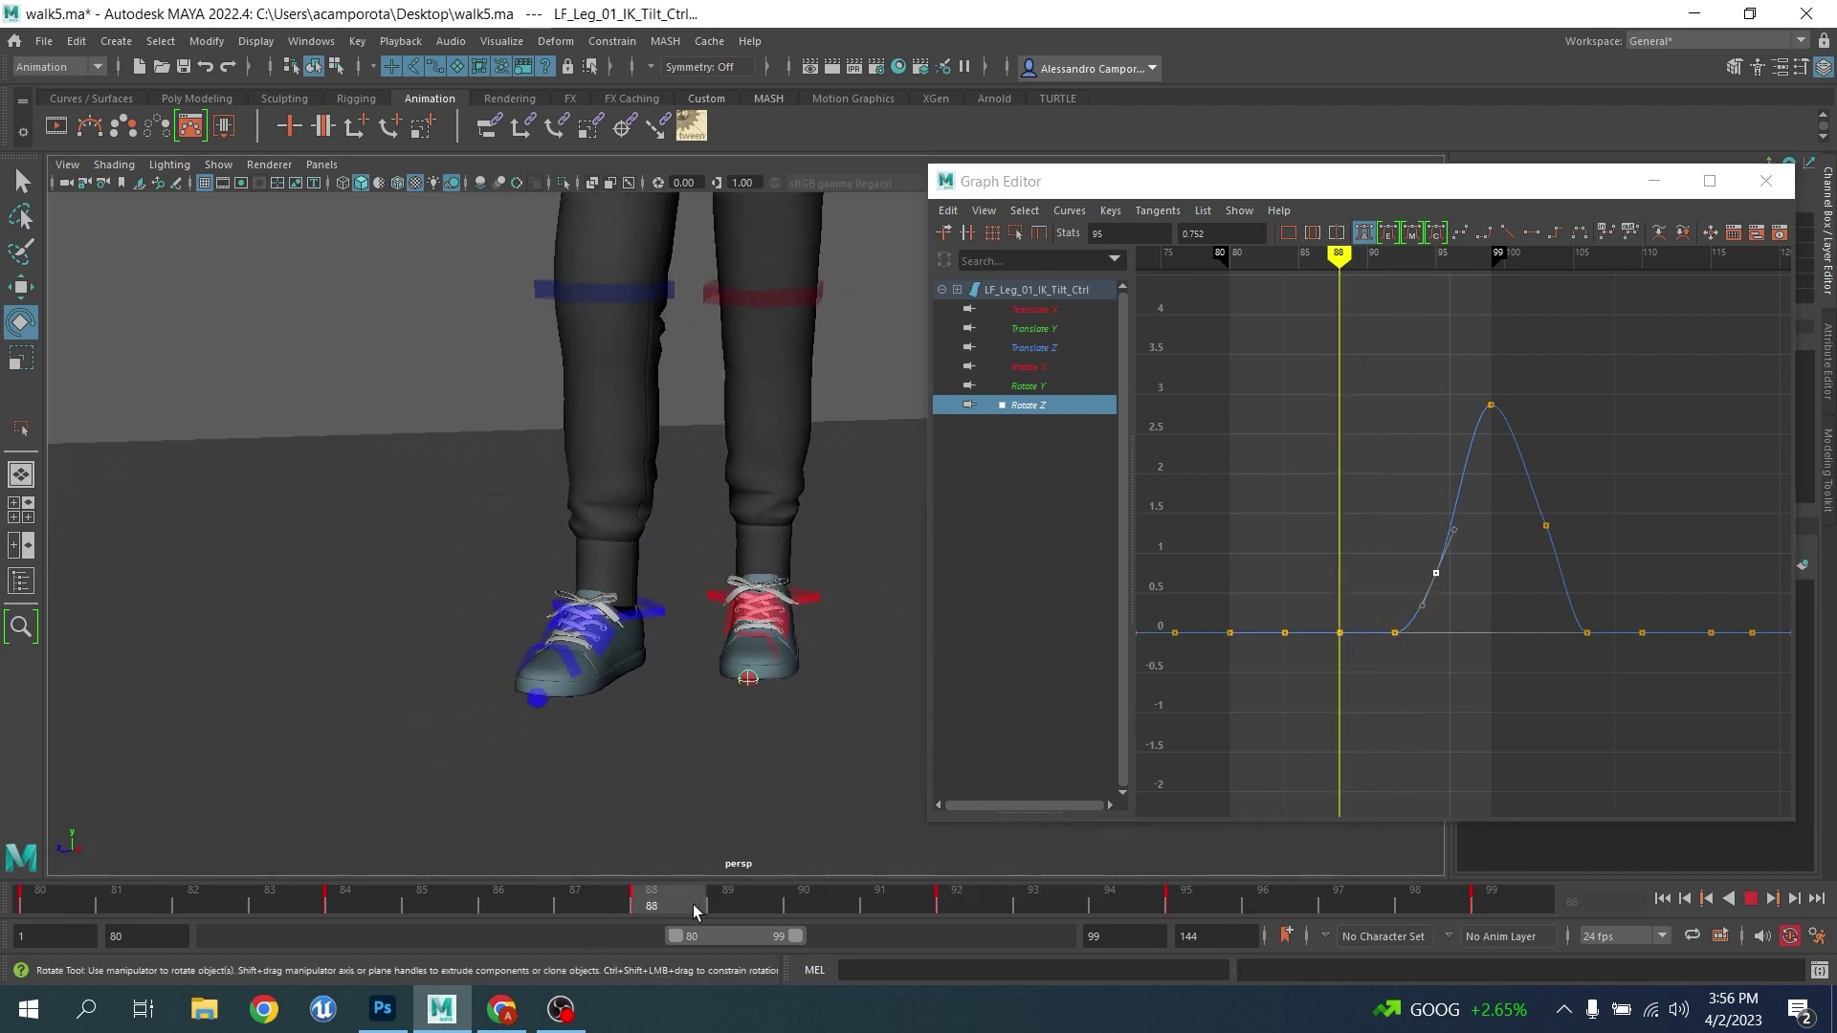
key("period")
left_click_drag(848, 555, 715, 557)
key("period")
key("period")
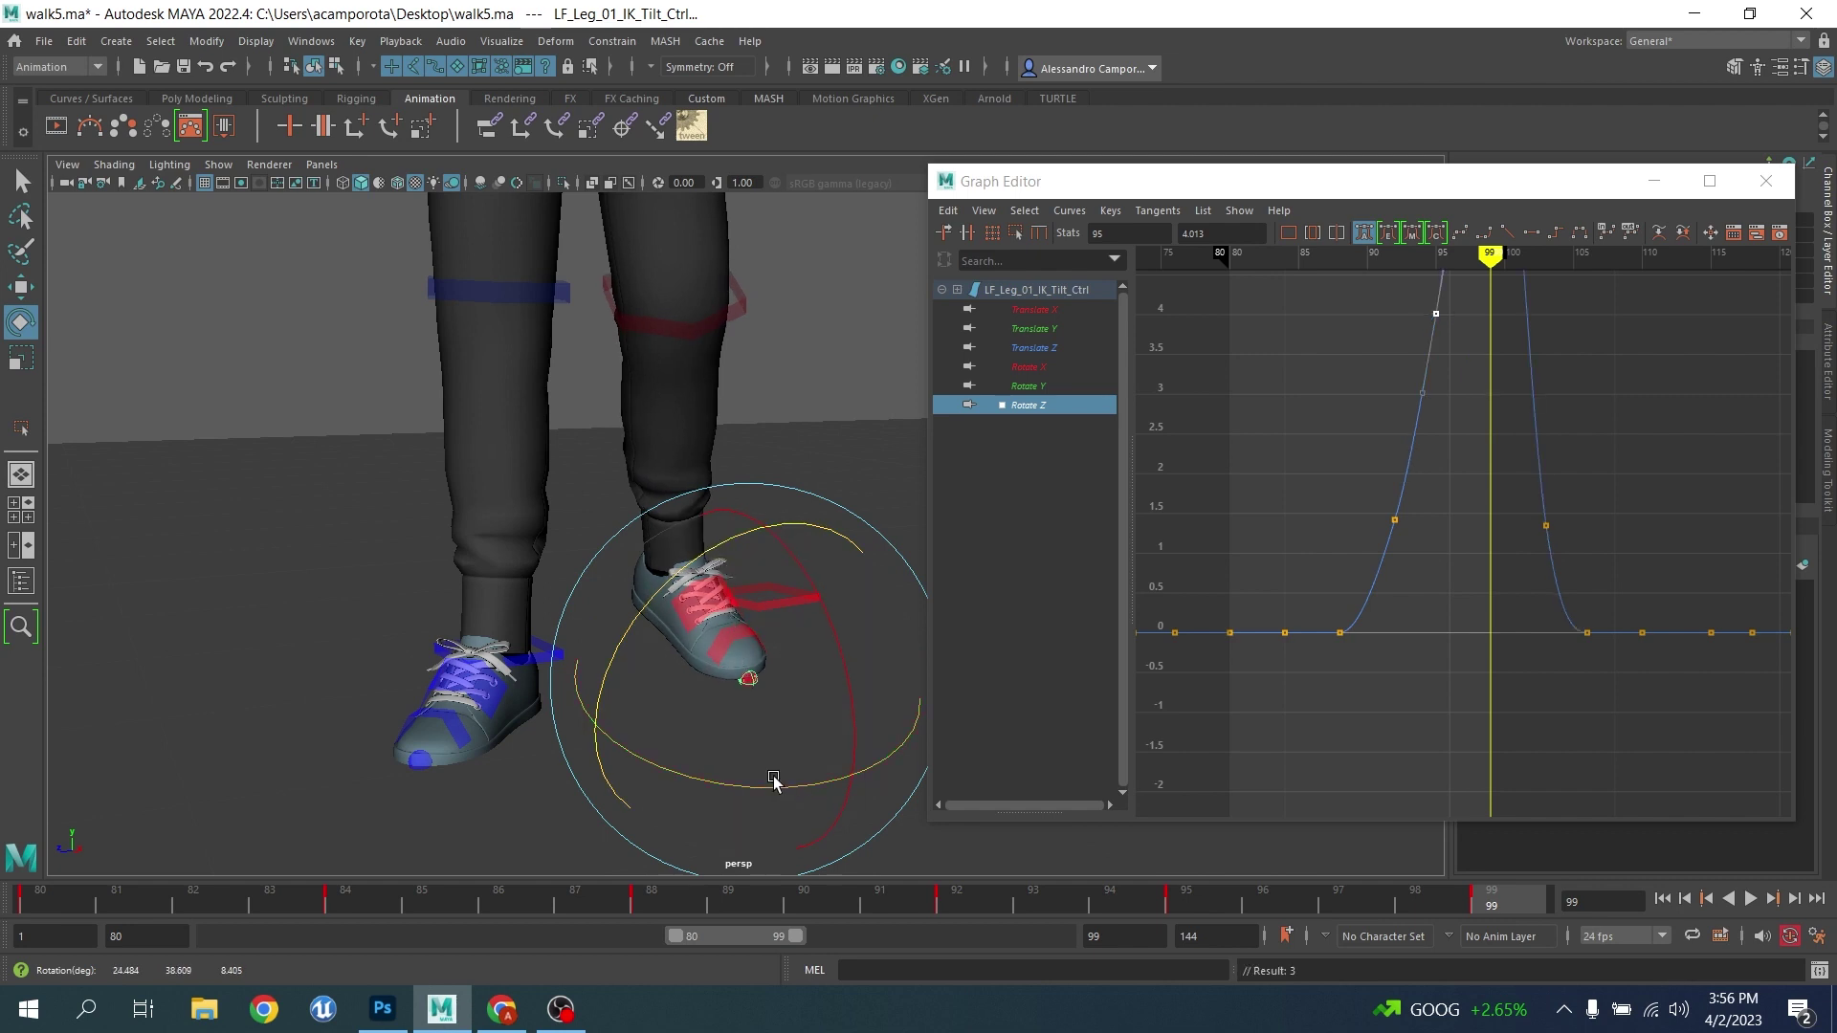
left_click_drag(750, 776, 696, 788, "alt")
middle_click_drag(1412, 463, 1382, 574, "alt")
right_click_drag(1382, 574, 1510, 616, "alt+shift")
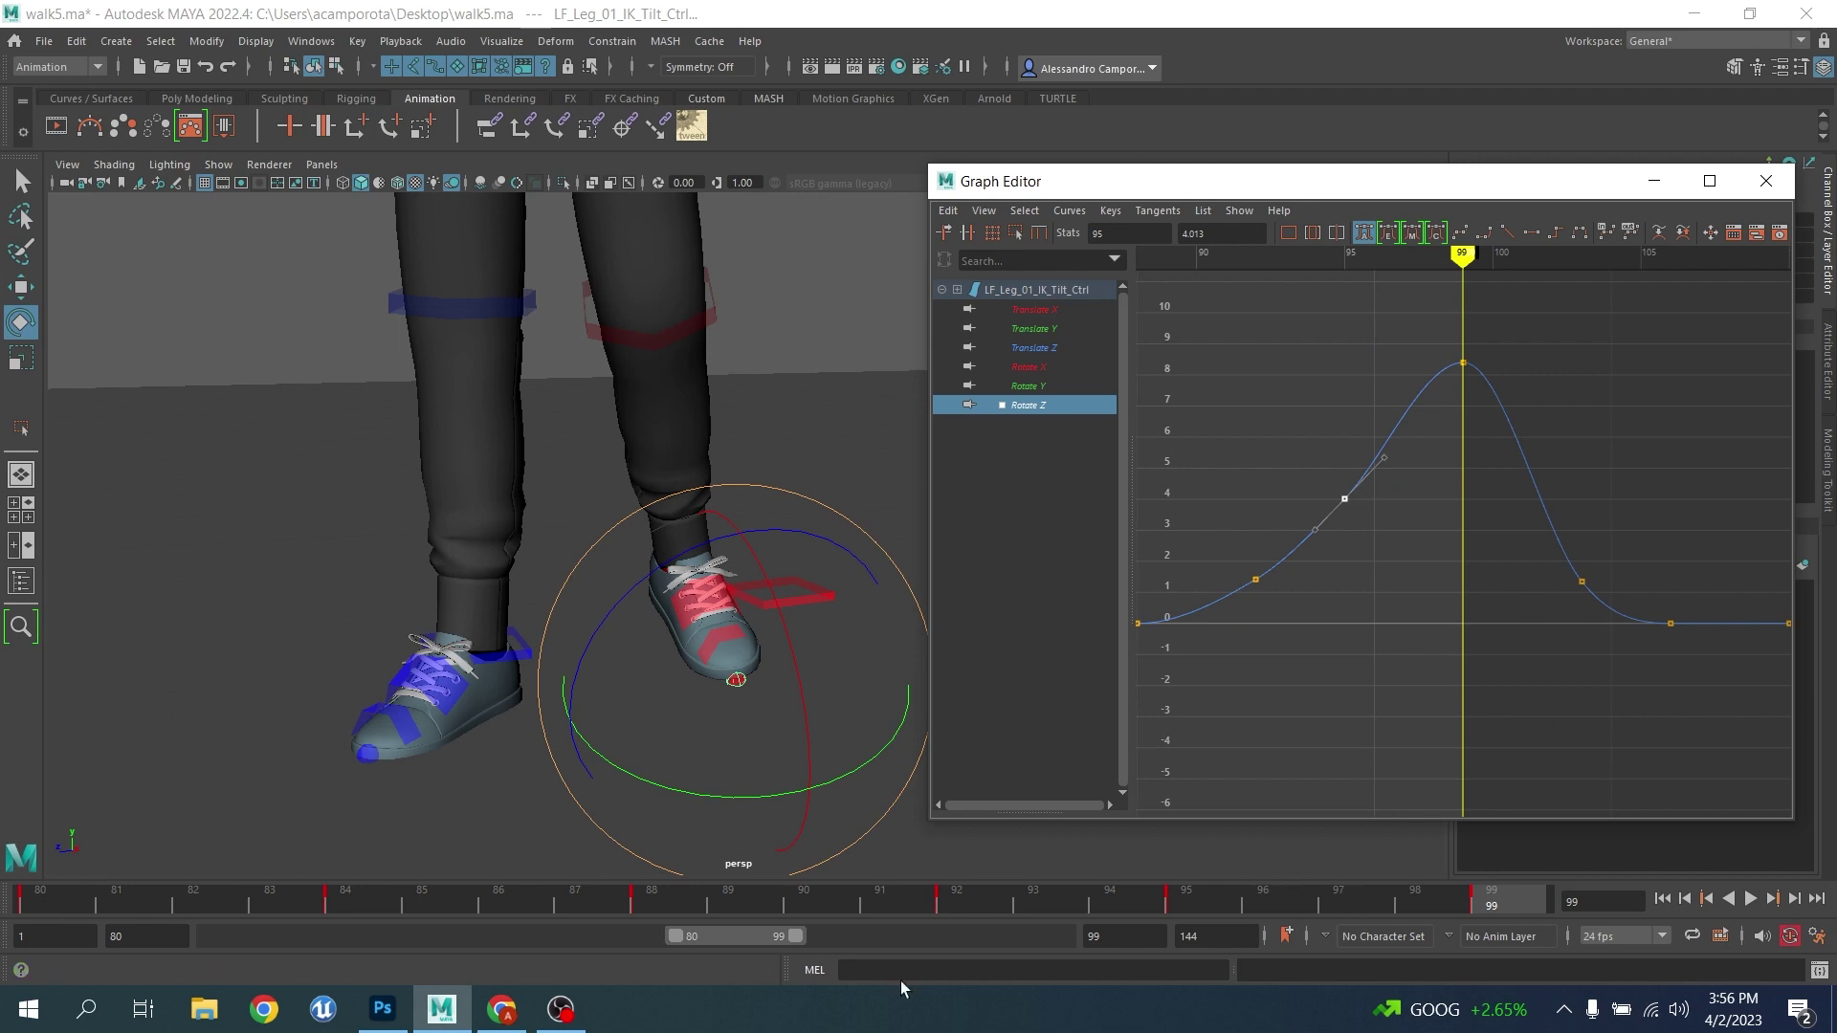
Extend the playback range to frame 144 and rotate the tilt control at frame 106 to a Rotate Z of about 5.8
left_click_drag(796, 933, 1170, 953)
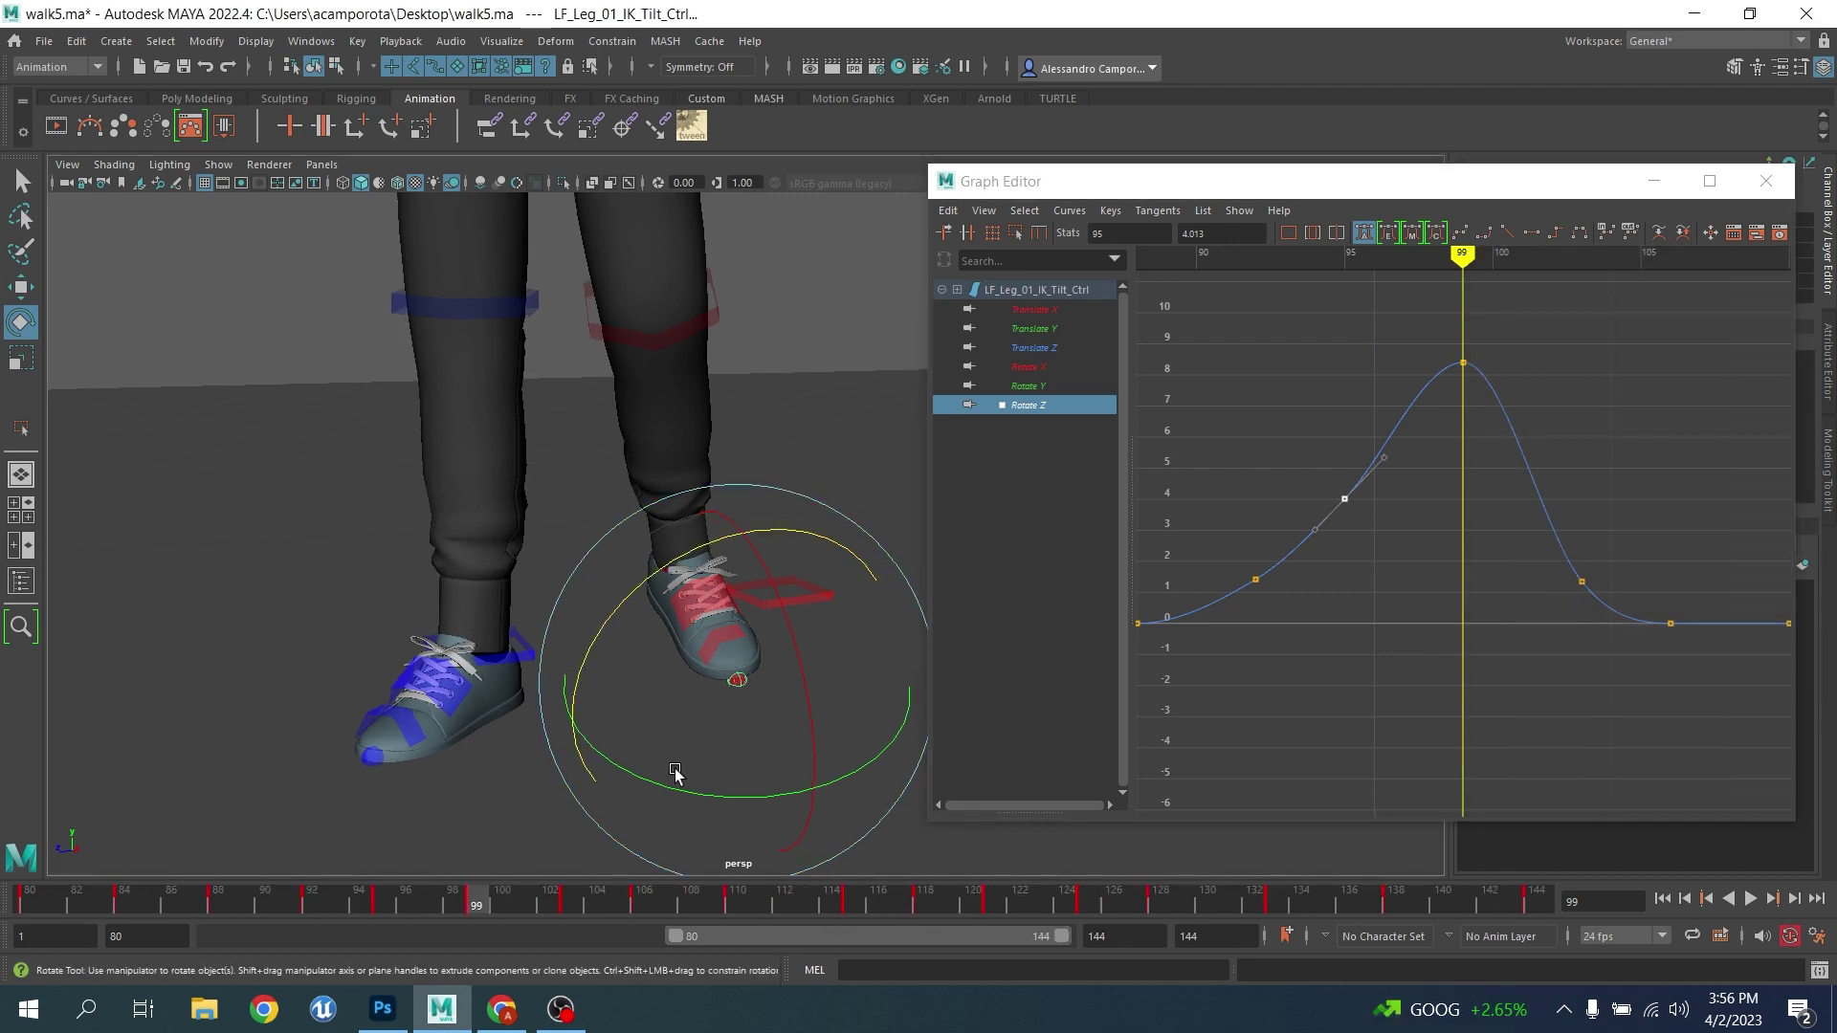
left_click_drag(522, 900, 647, 905)
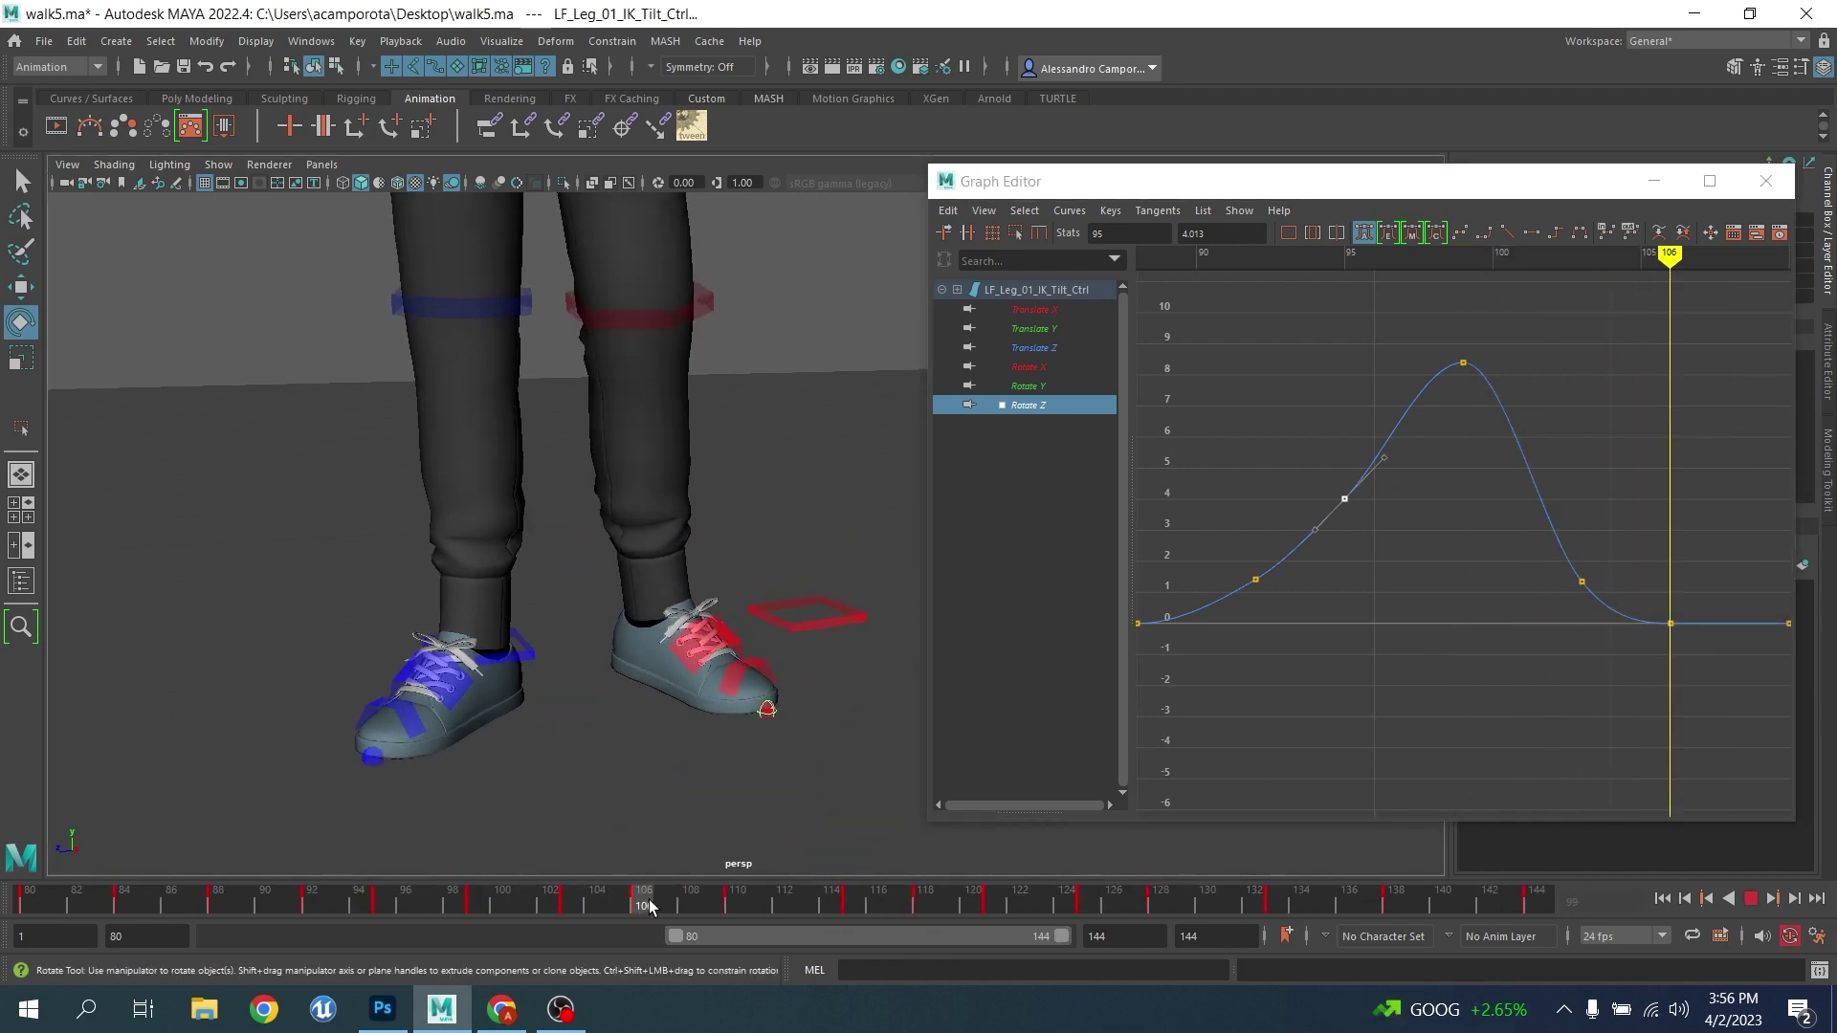
left_click_drag(675, 762, 589, 727, "alt")
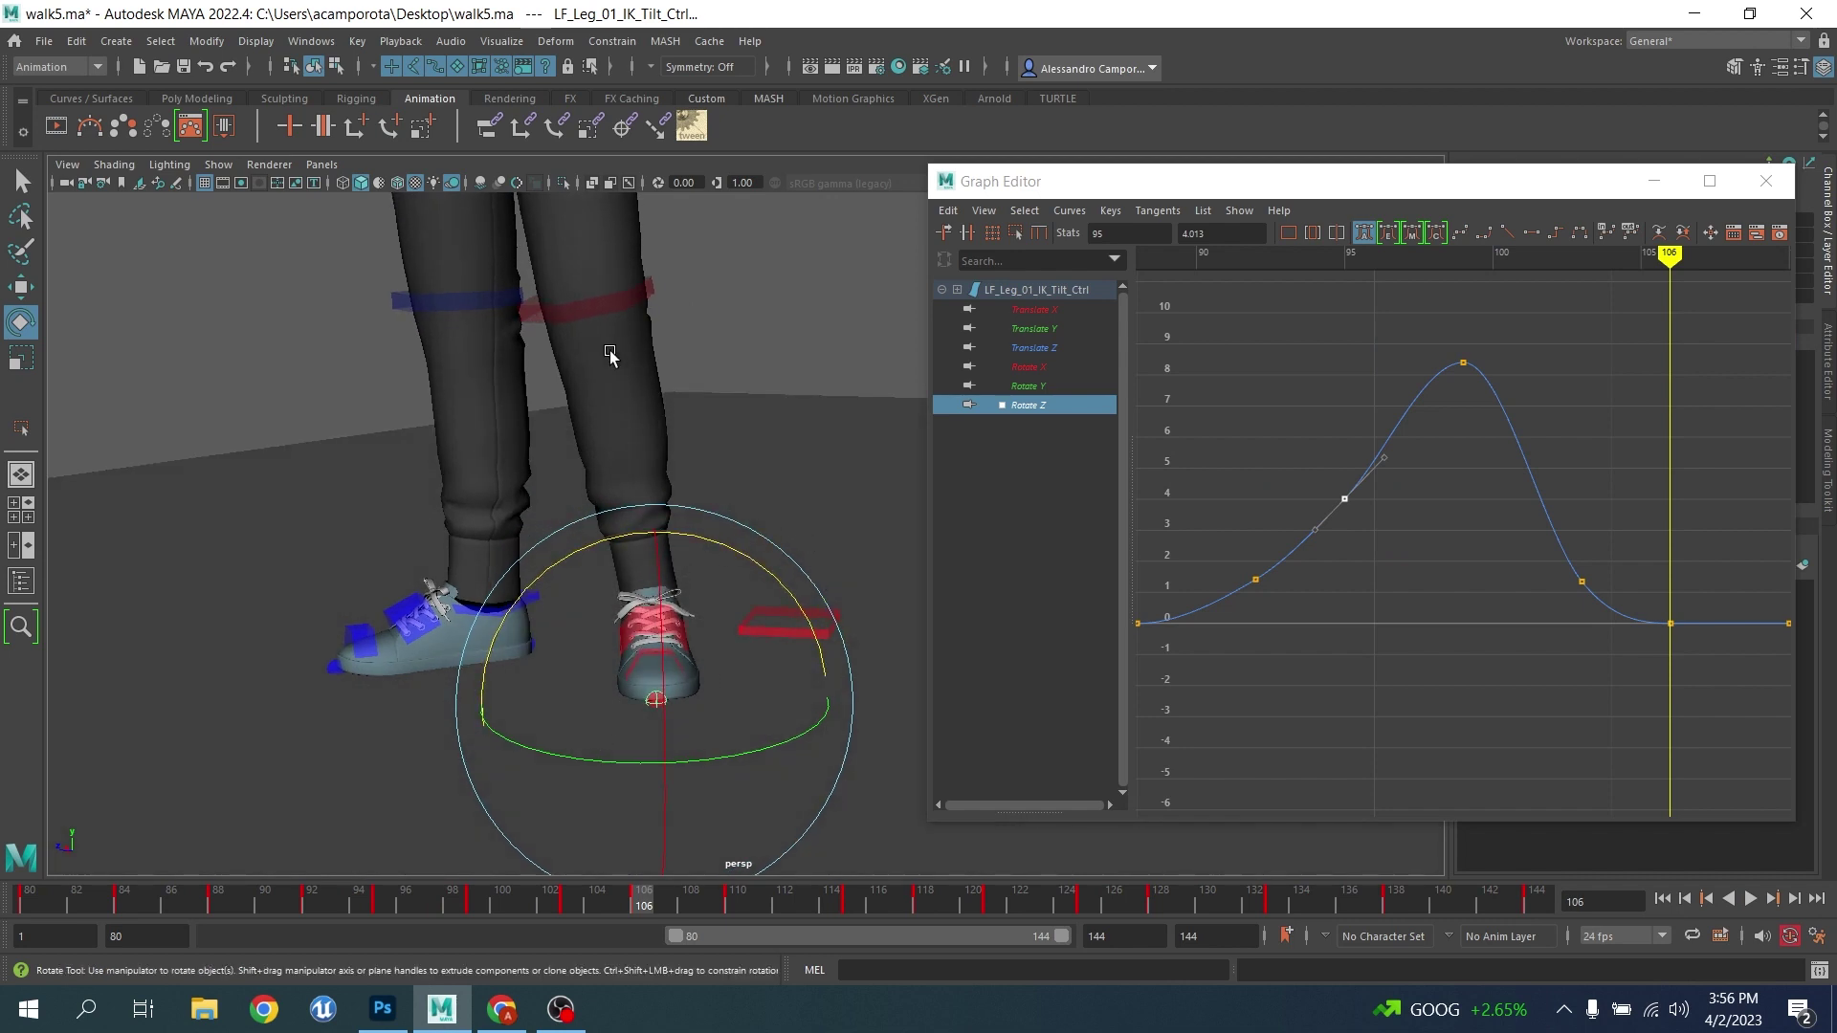
left_click_drag(752, 568, 743, 549)
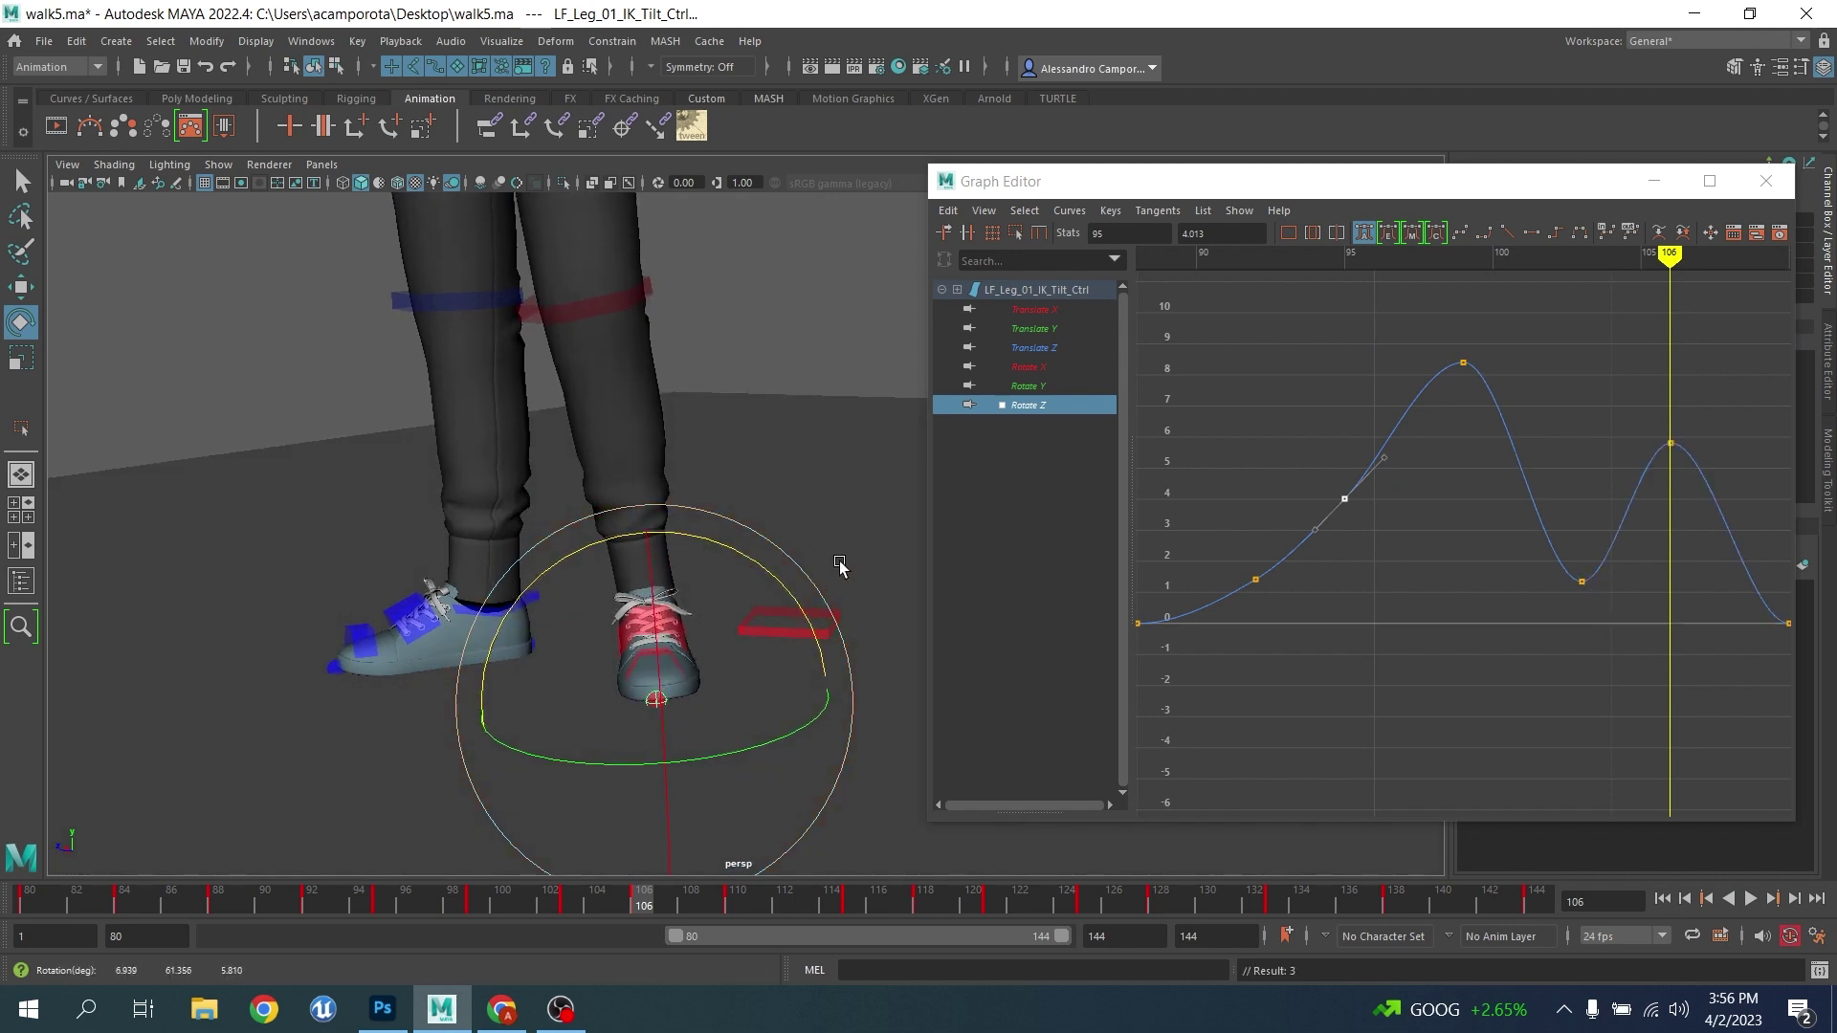
Raise the tilt control's Rotate Z keys to 7.657 at frame 103 and about 1.5 at frame 110, and advance to frame 118
left_click_drag(1550, 527, 1597, 578)
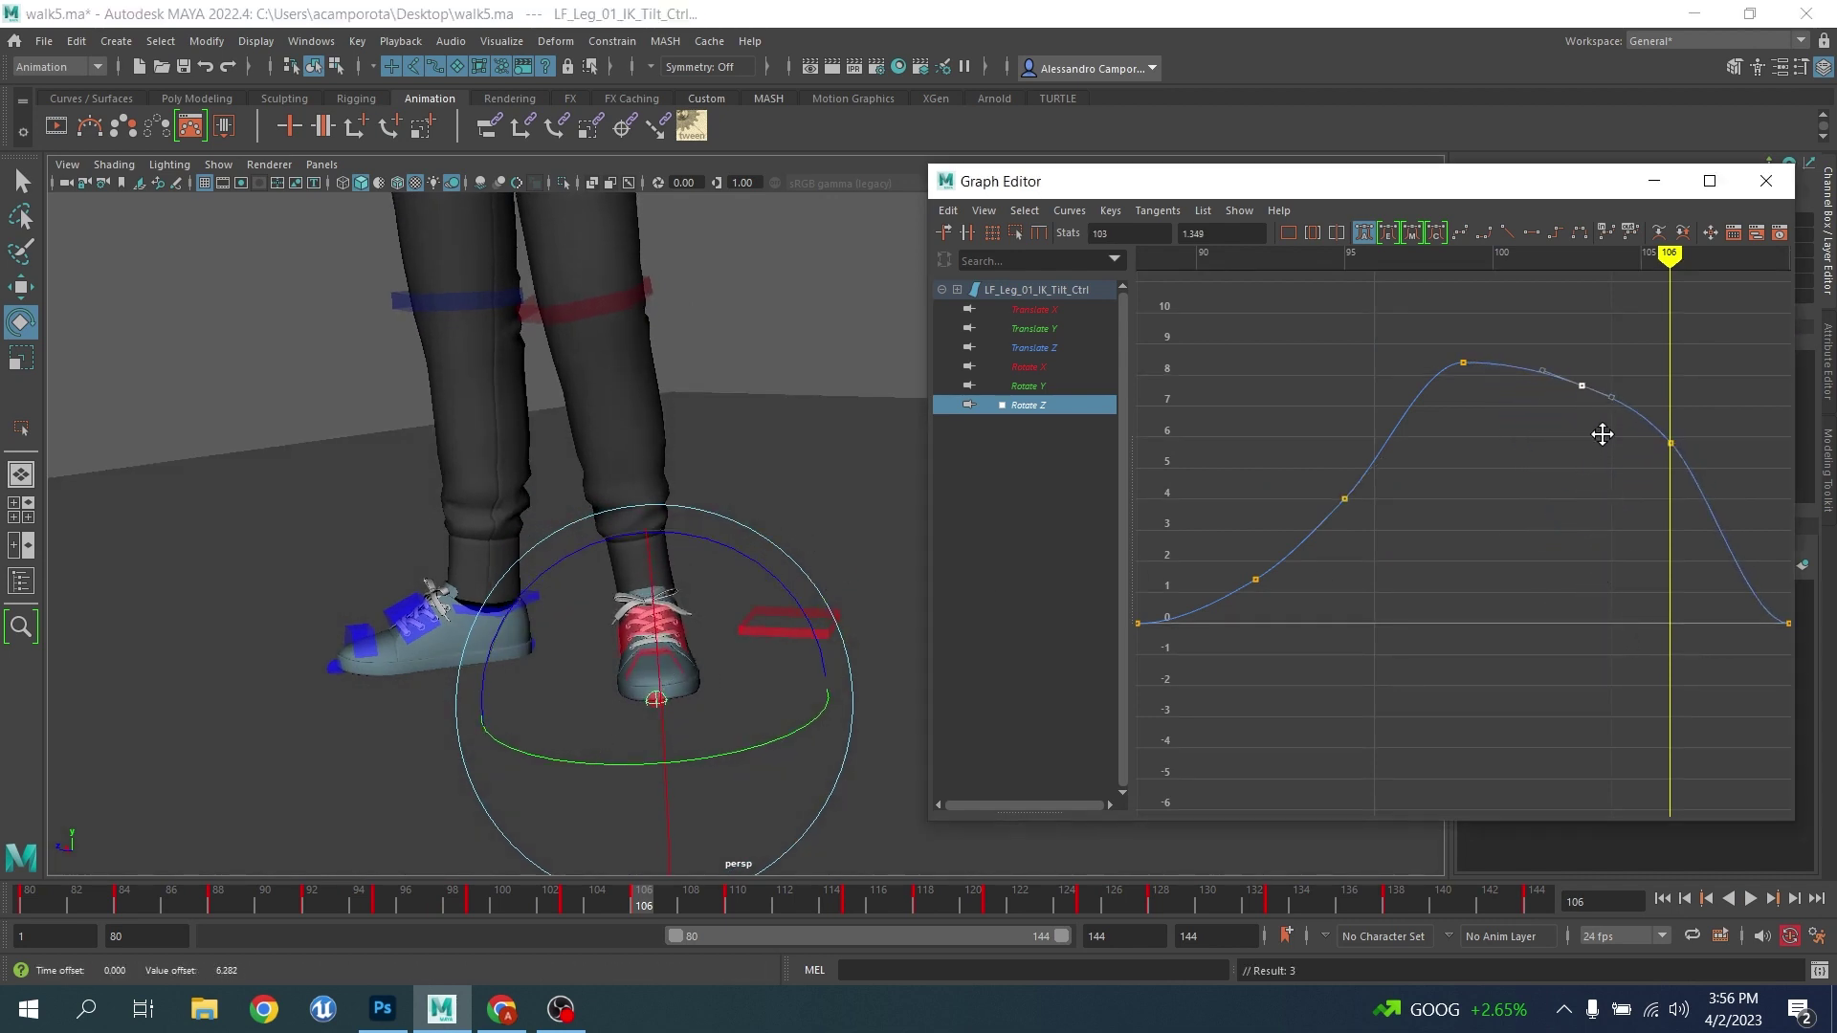
middle_click_drag(1603, 434, 1428, 443, "alt")
key(".")
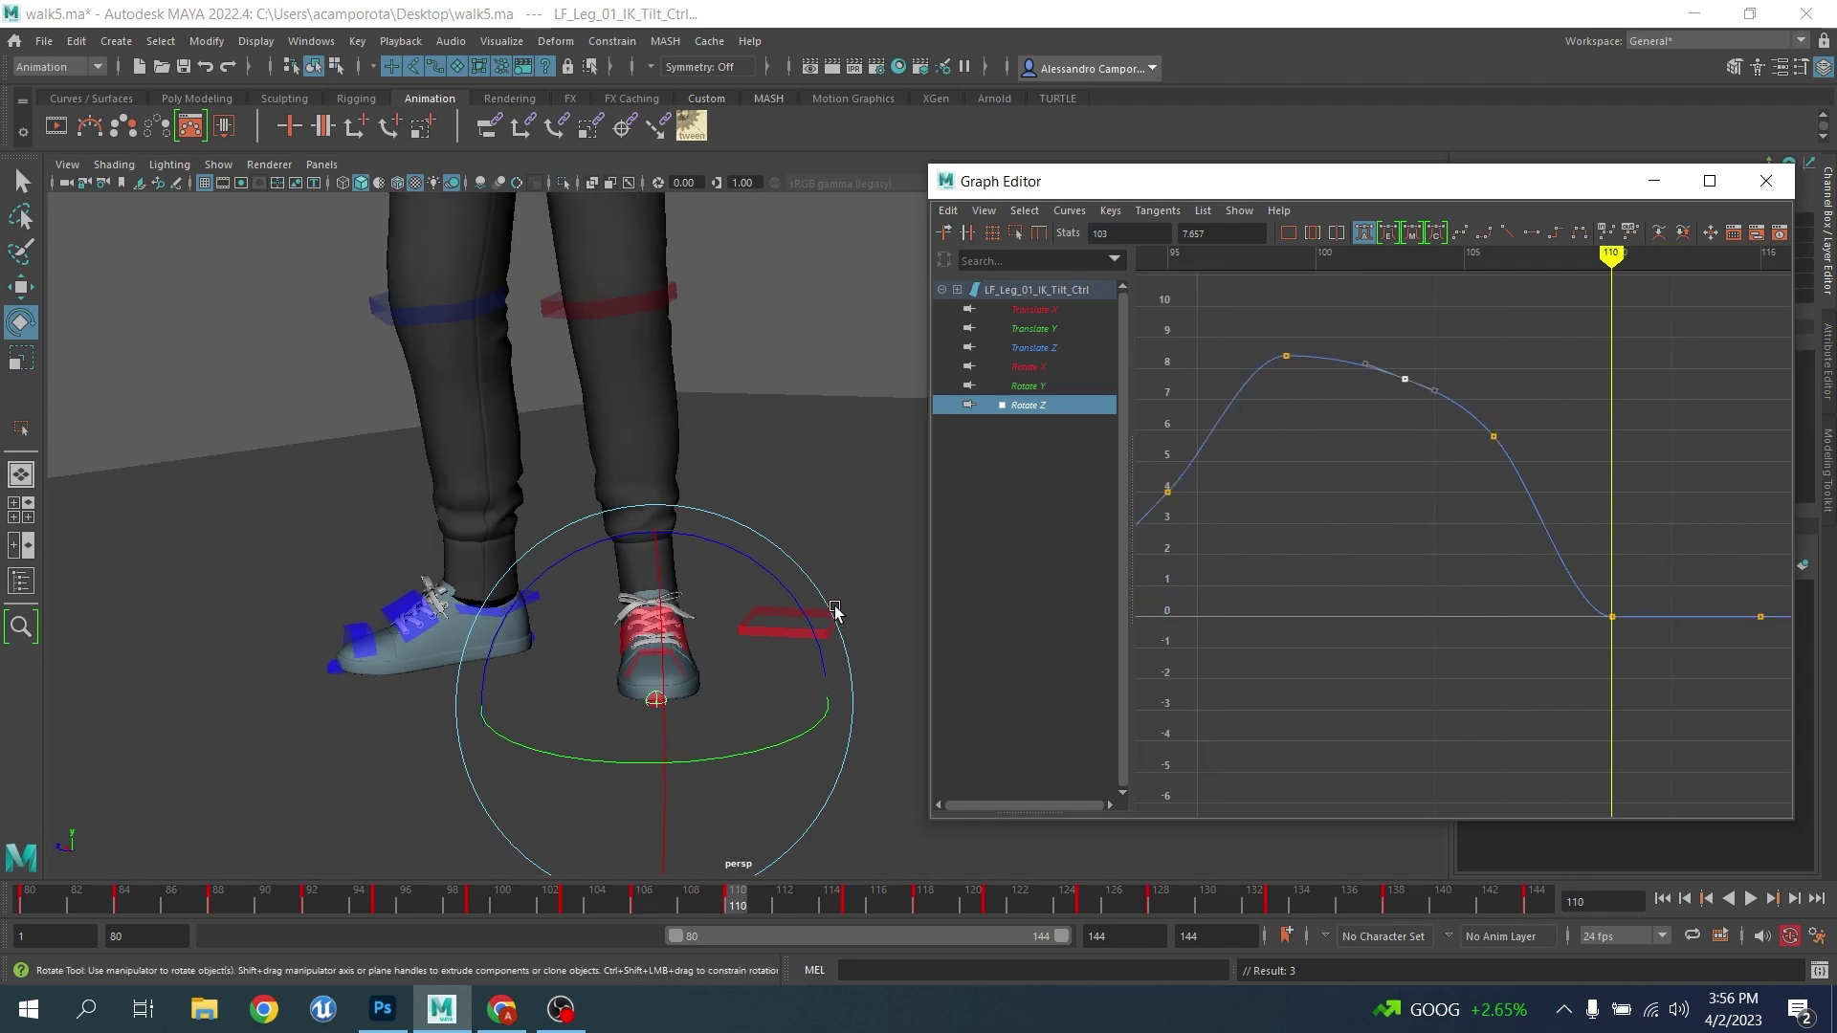
left_click_drag(780, 579, 809, 578)
key(".")
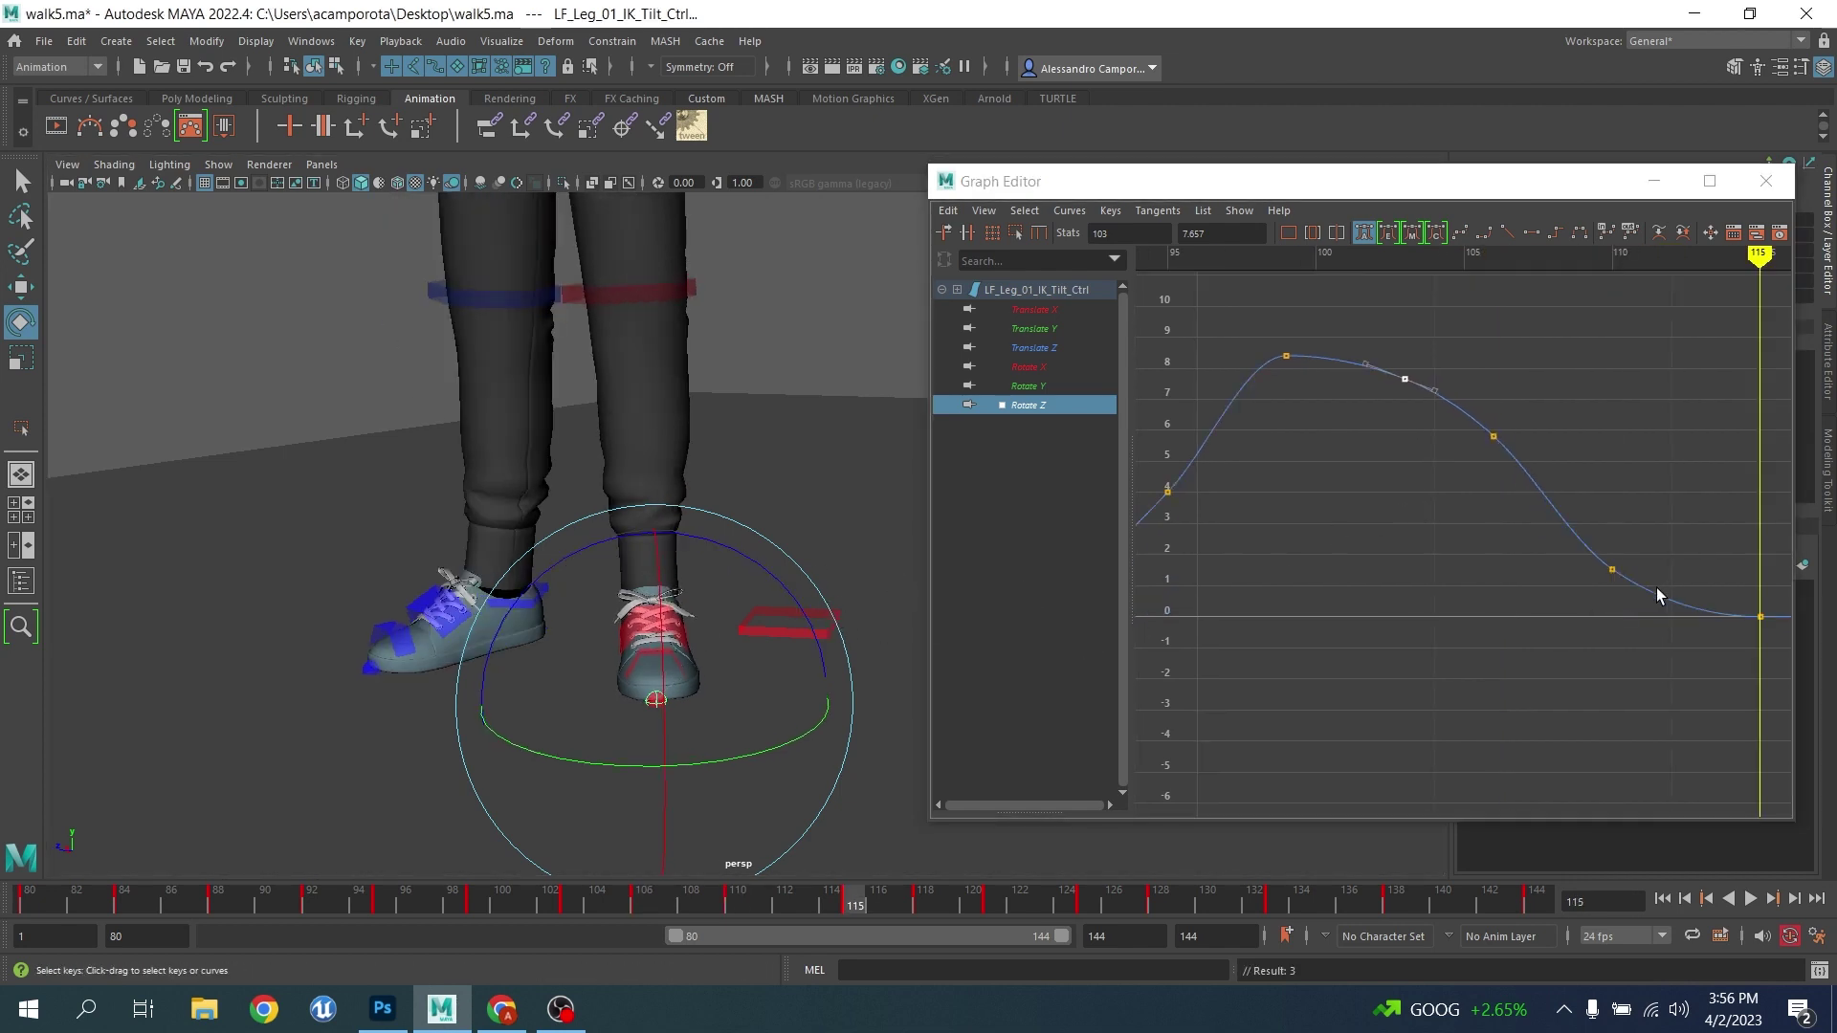
key(".")
scroll(1621, 599, "down", 5)
middle_click_drag(1620, 600, 1382, 614, "alt")
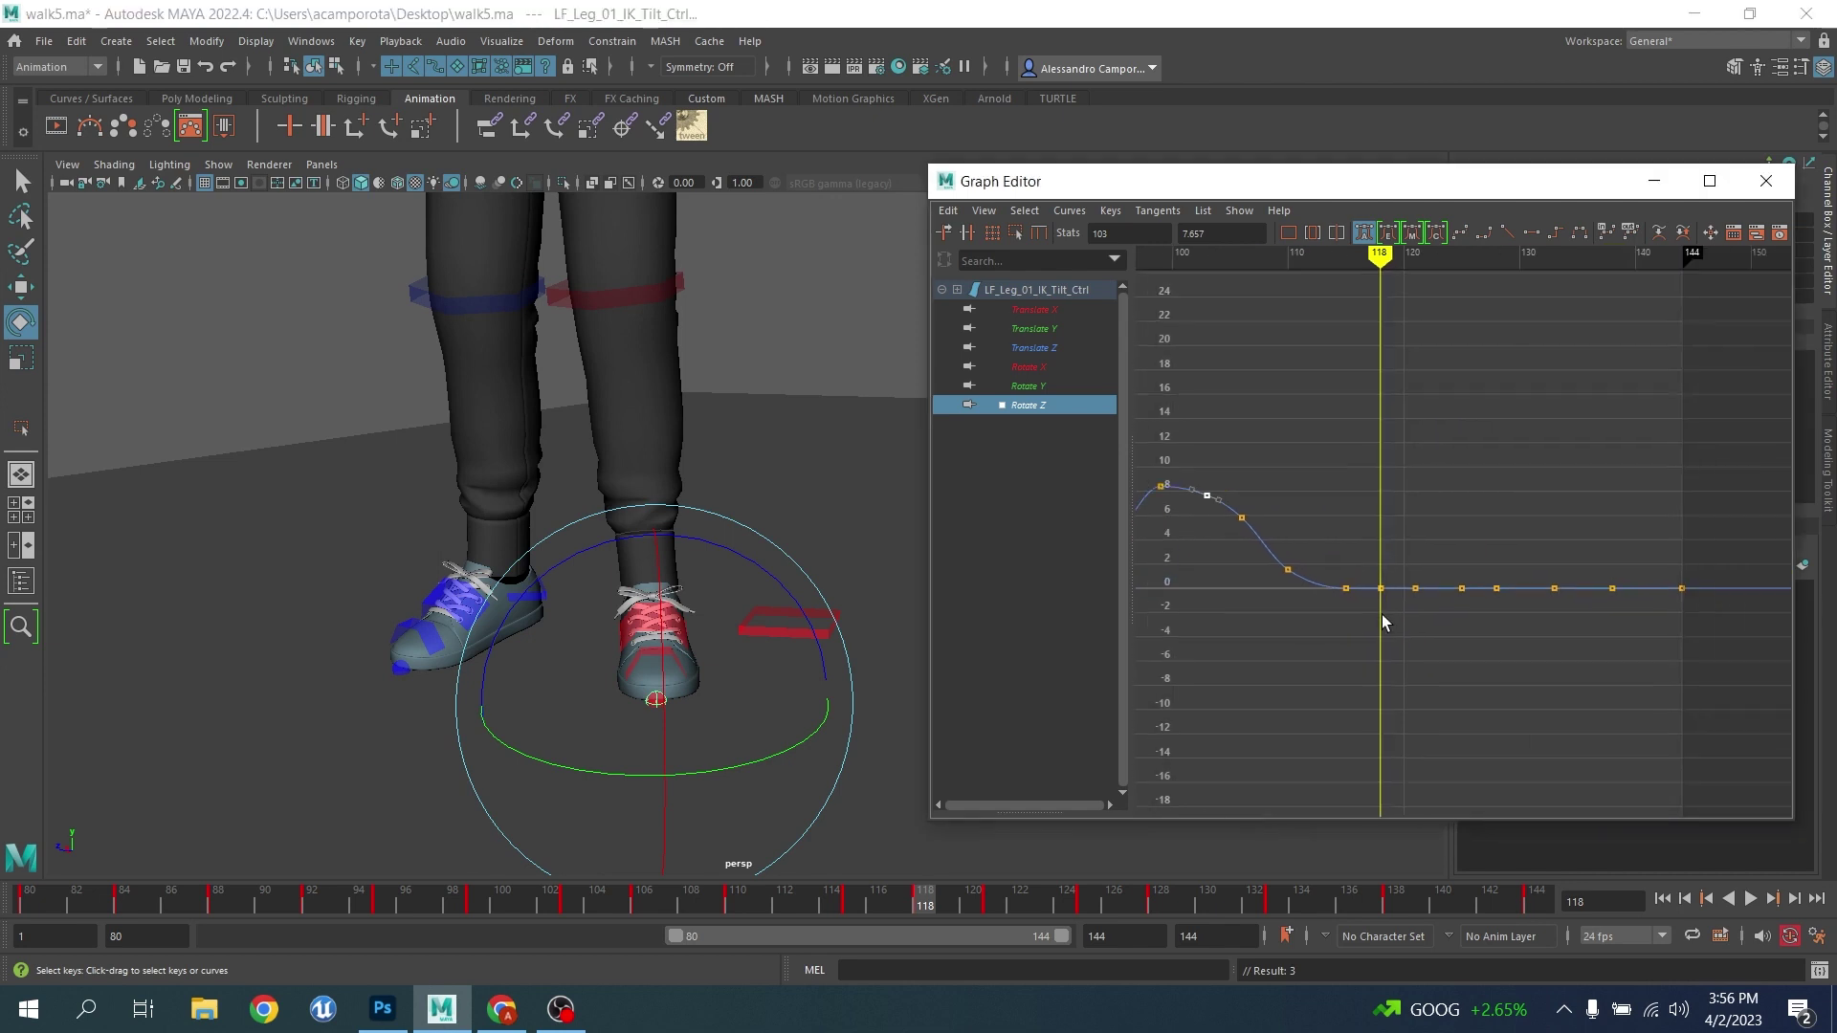
Lower the tilt control's Rotate X keys at frames 106, 110 and 115 to about 3, 1 and 0.7
left_click(1036, 374)
middle_click_drag(1296, 557, 1357, 414, "alt")
scroll(1416, 564, "up", 5)
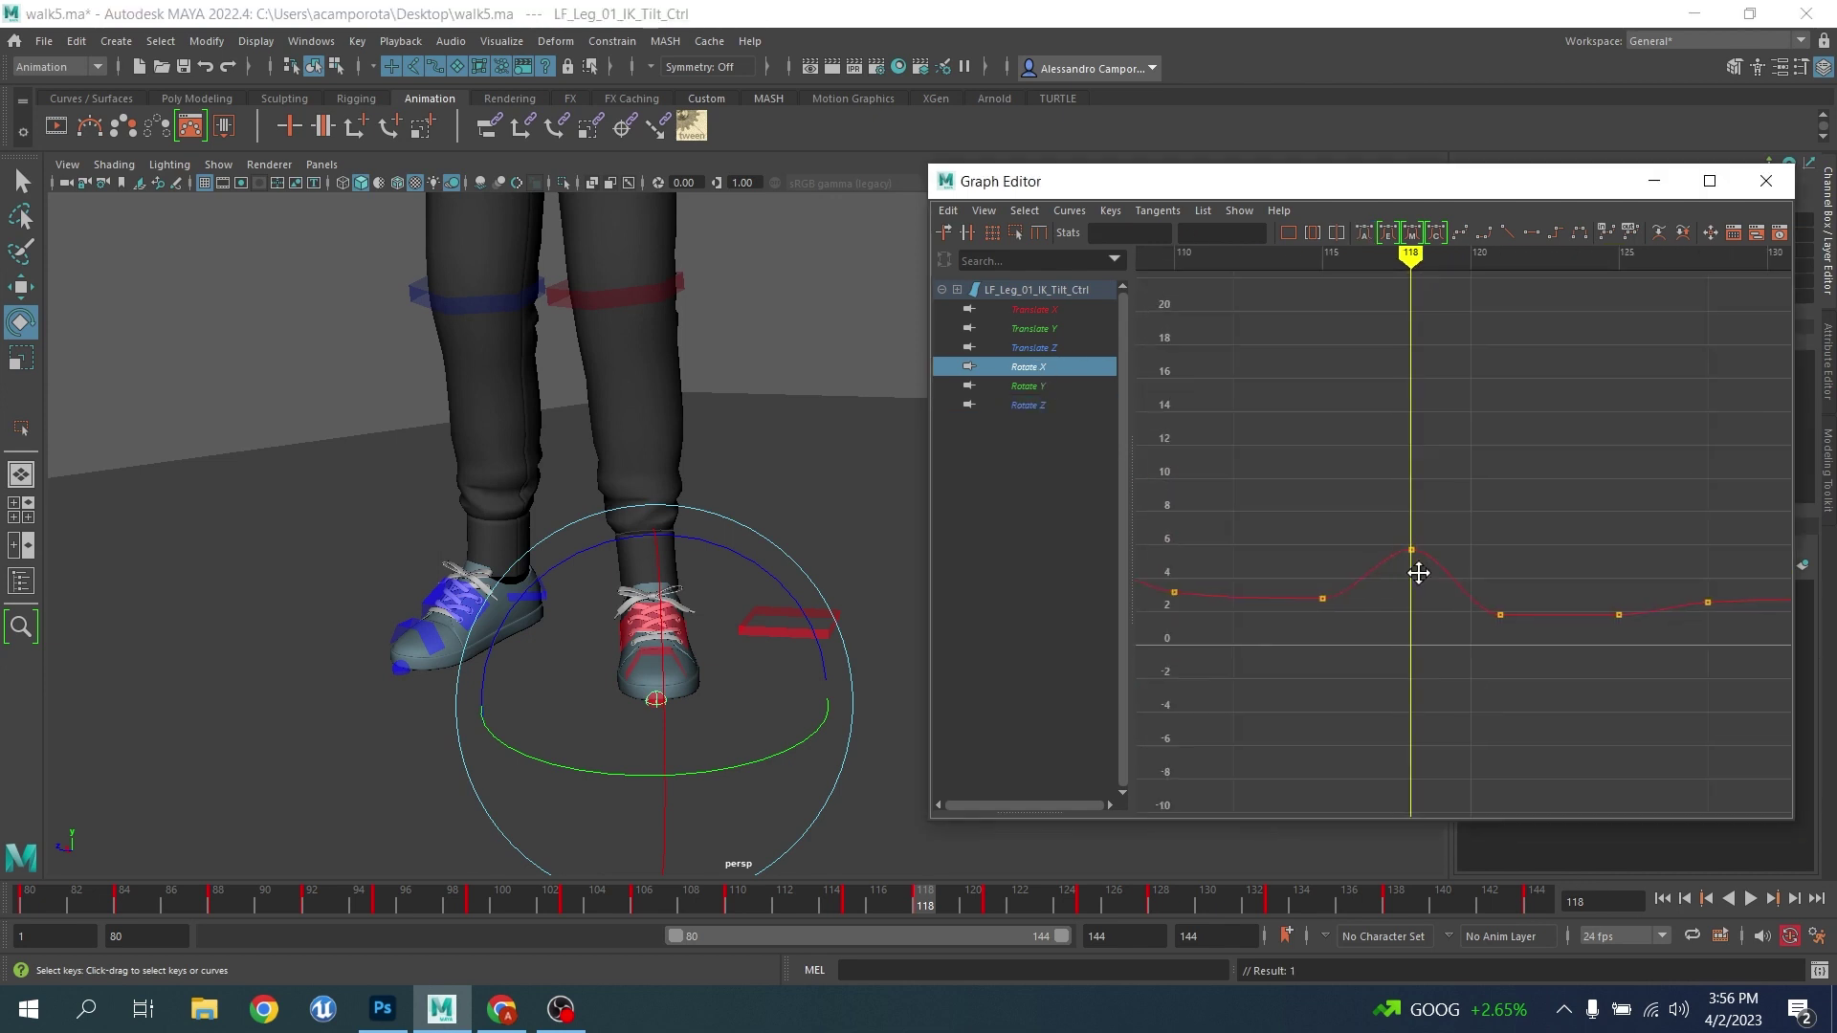
middle_click_drag(1419, 565, 1700, 553, "alt")
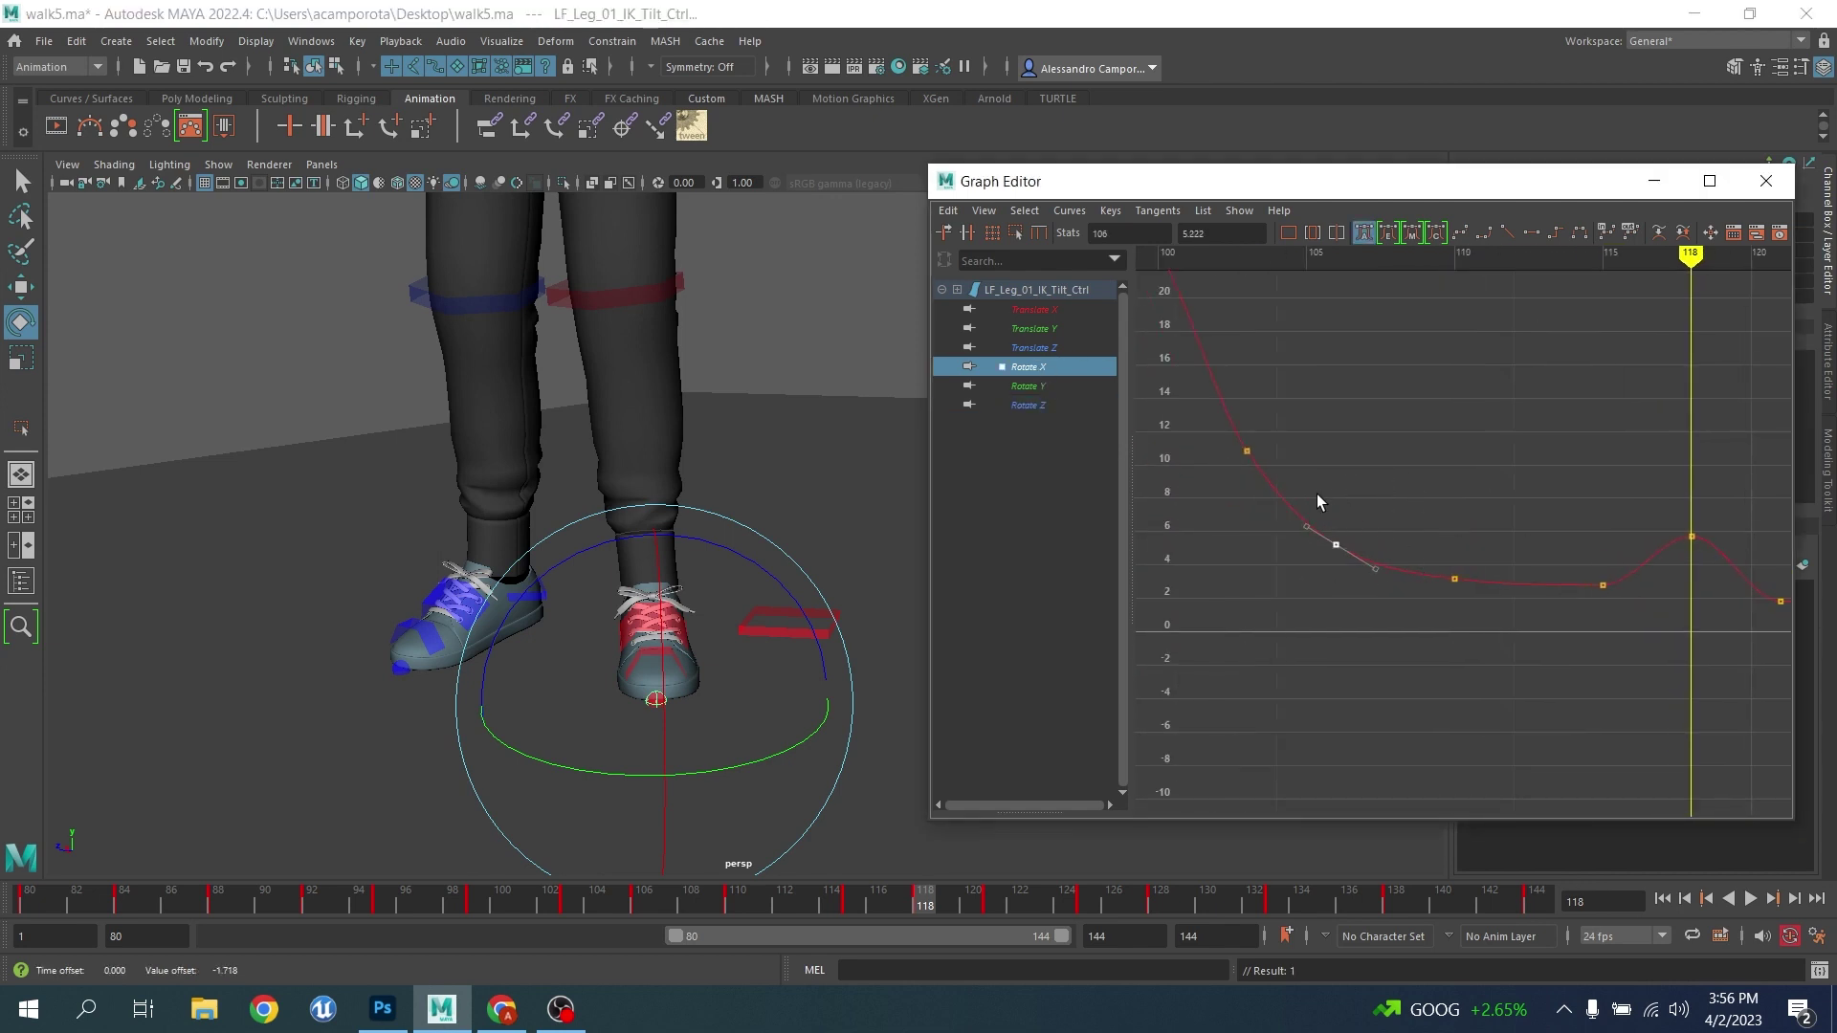
left_click_drag(1312, 493, 1613, 629)
middle_click_drag(1567, 633, 1559, 671)
middle_click_drag(1570, 660, 1407, 665, "alt")
Reshape the tilt control's Rotate X bump from frame 118 to 128, lower the frame 133 key to 0.448, and delete the last two keys
left_click_drag(1497, 500, 1549, 579)
mouse_move(1542, 583)
middle_mouse_down()
mouse_move(1544, 640)
mouse_move(1460, 611)
mouse_move(1221, 600)
mouse_move(1393, 543)
middle_mouse_up()
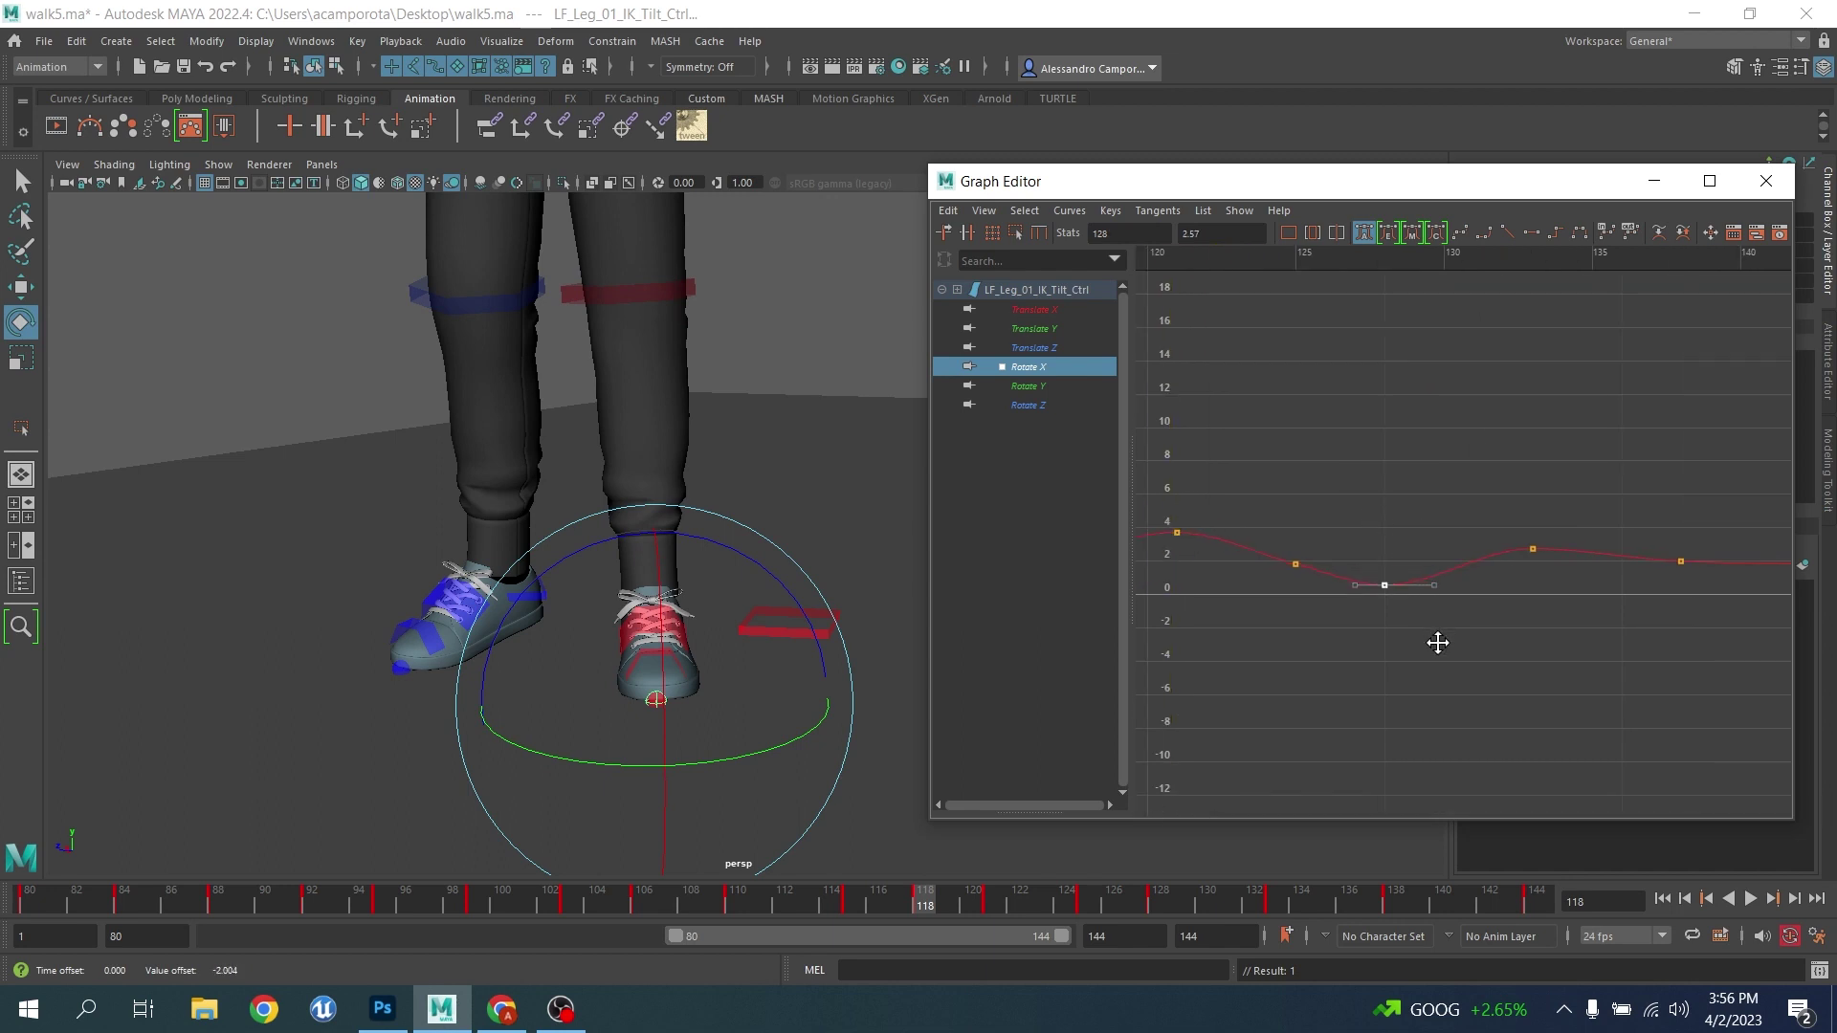
right_click_drag(1569, 655, 1356, 643, "alt")
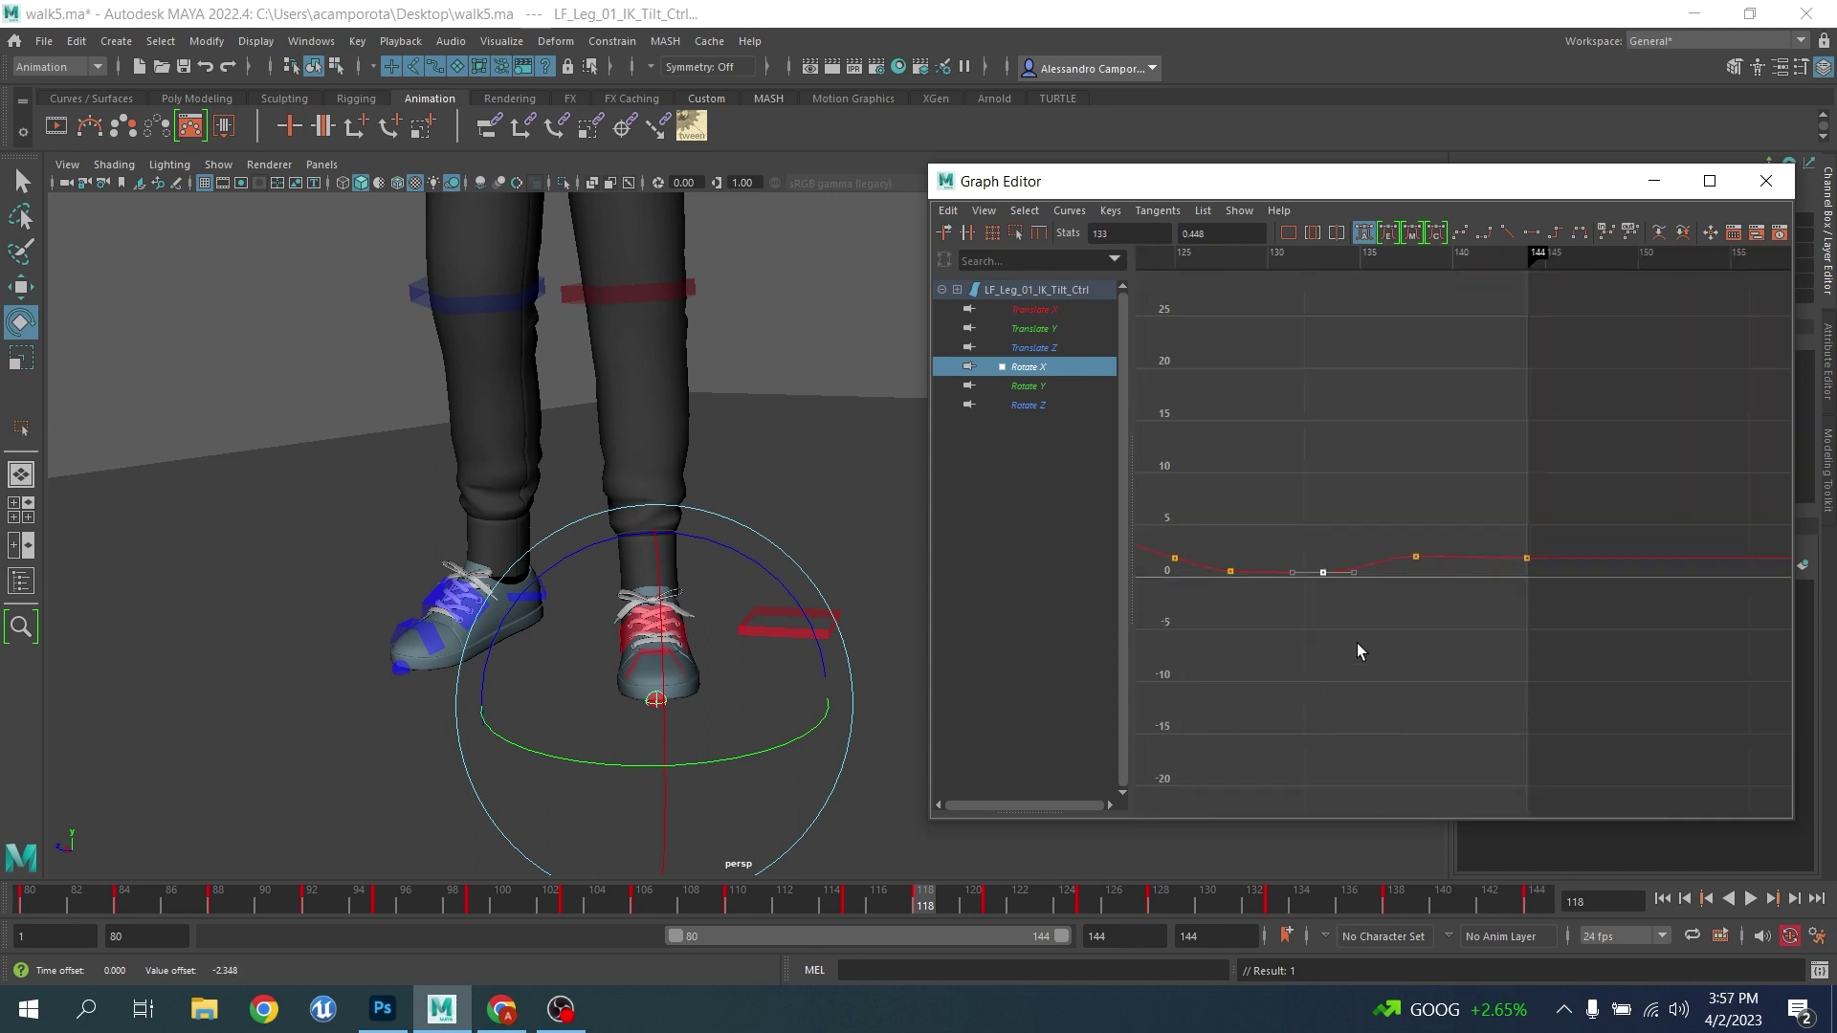
key("Delete")
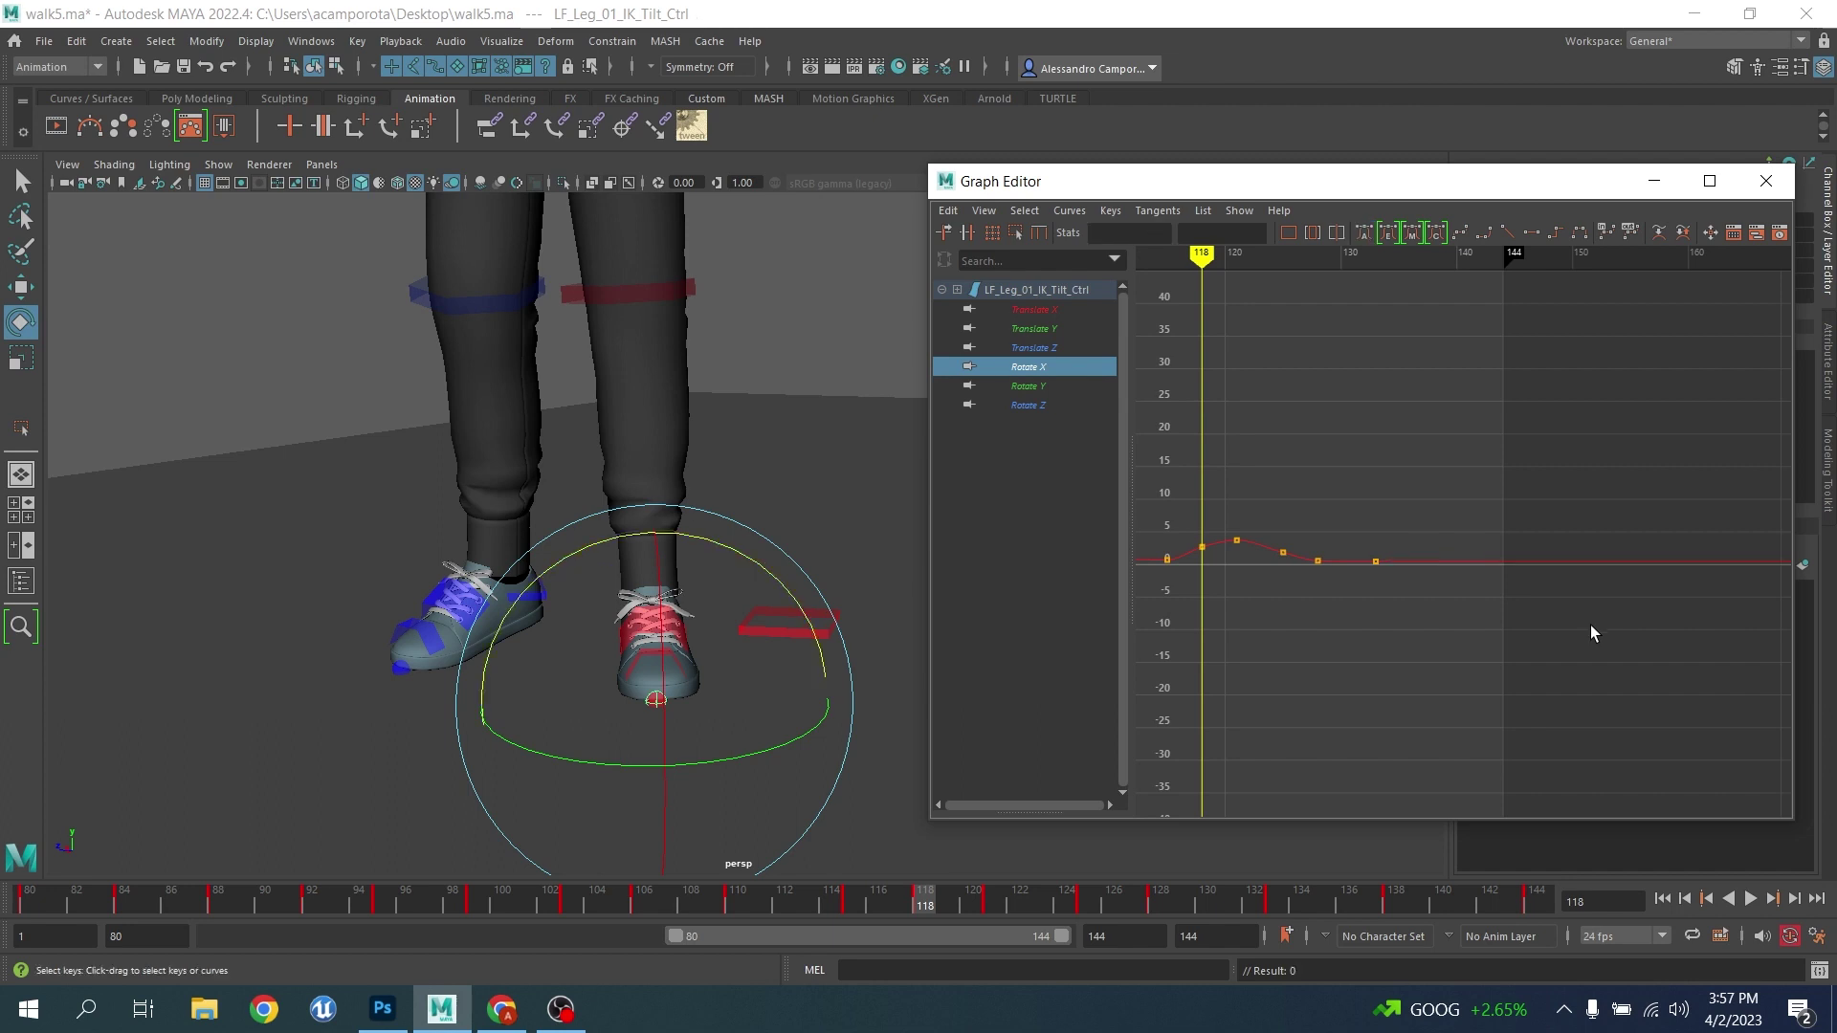
Play back the walk's ending, review the left foot from the front and side, and stop at frame 121
left_click(1751, 900)
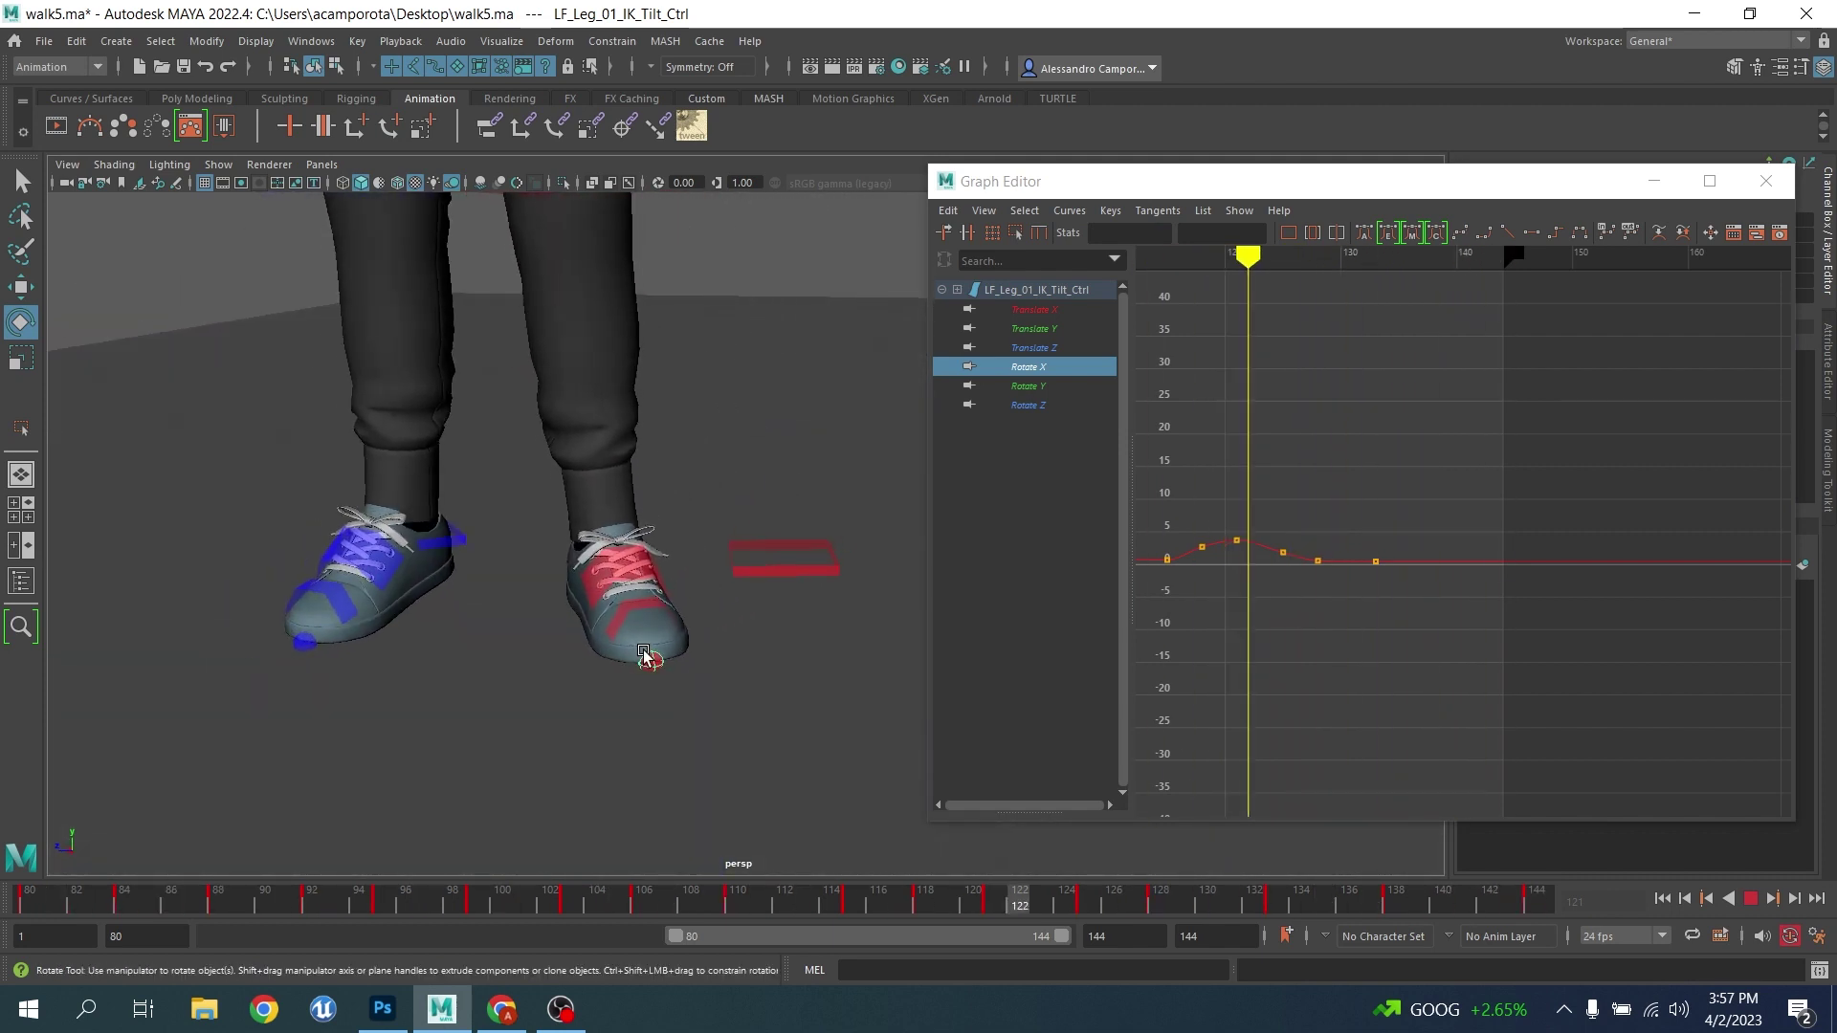
left_click_drag(636, 653, 865, 615, "alt")
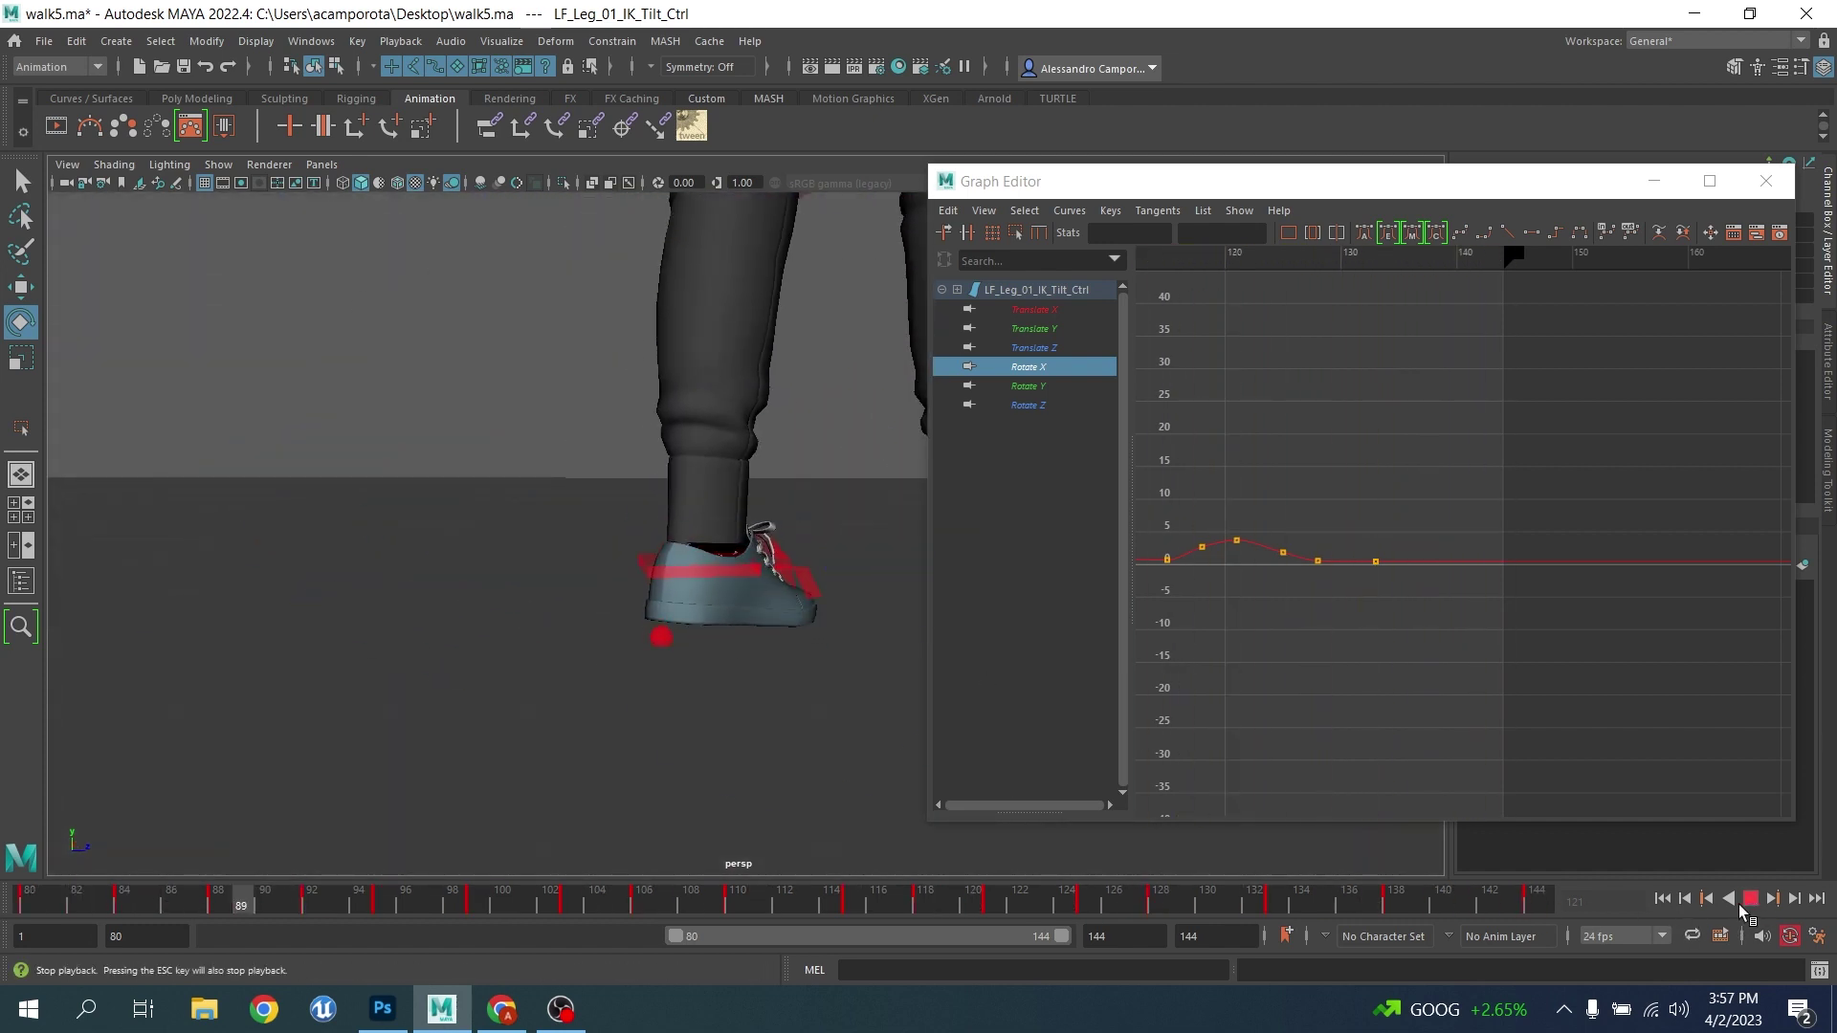
left_click_drag(822, 904, 985, 916)
Smooth the Rotate X keys at frames 118 and 125, and scale the keys from frame 115 to 133 to a peak of about 2
middle_click_drag(1346, 675, 1430, 710, "alt")
right_click_drag(1429, 709, 1379, 737, "alt+shift")
middle_click_drag(1379, 736, 1332, 550, "alt")
left_click_drag(1485, 639, 1483, 637)
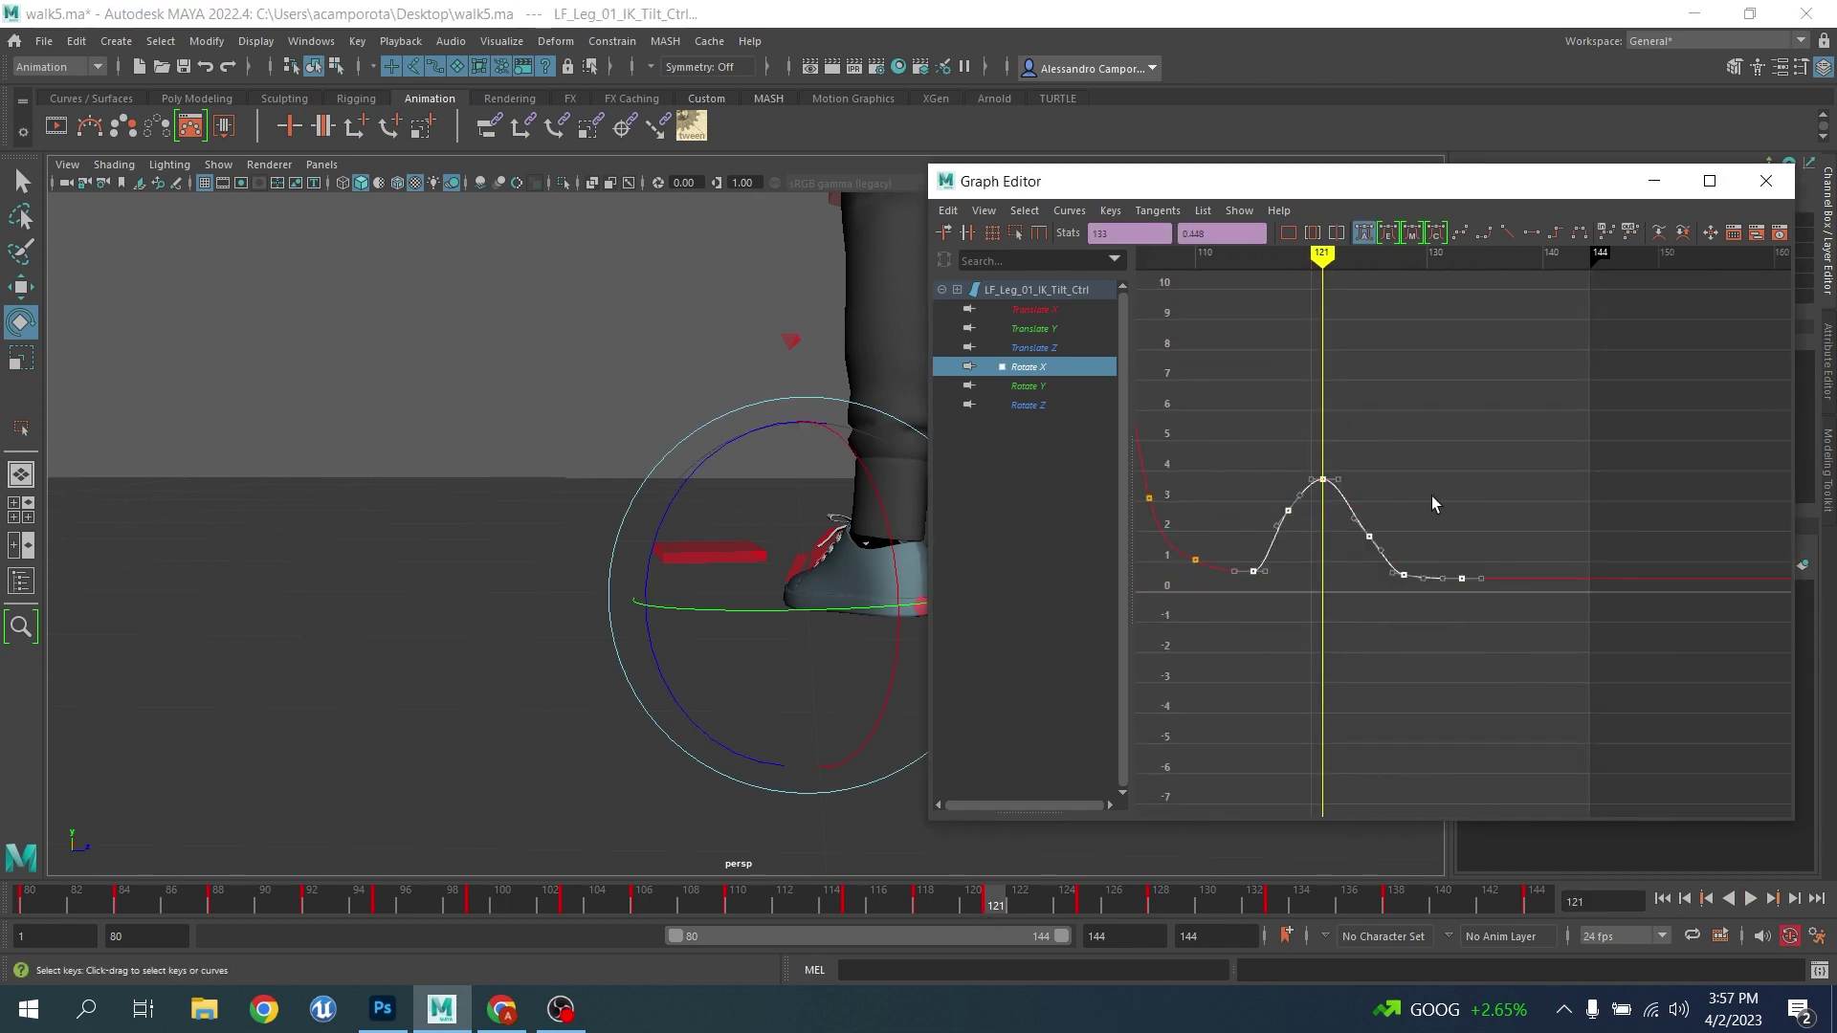
scroll(1422, 521, "up", 3)
left_click_drag(1127, 800, 1198, 799)
scroll(1324, 539, "down", 5)
middle_click_drag(1259, 514, 1361, 545)
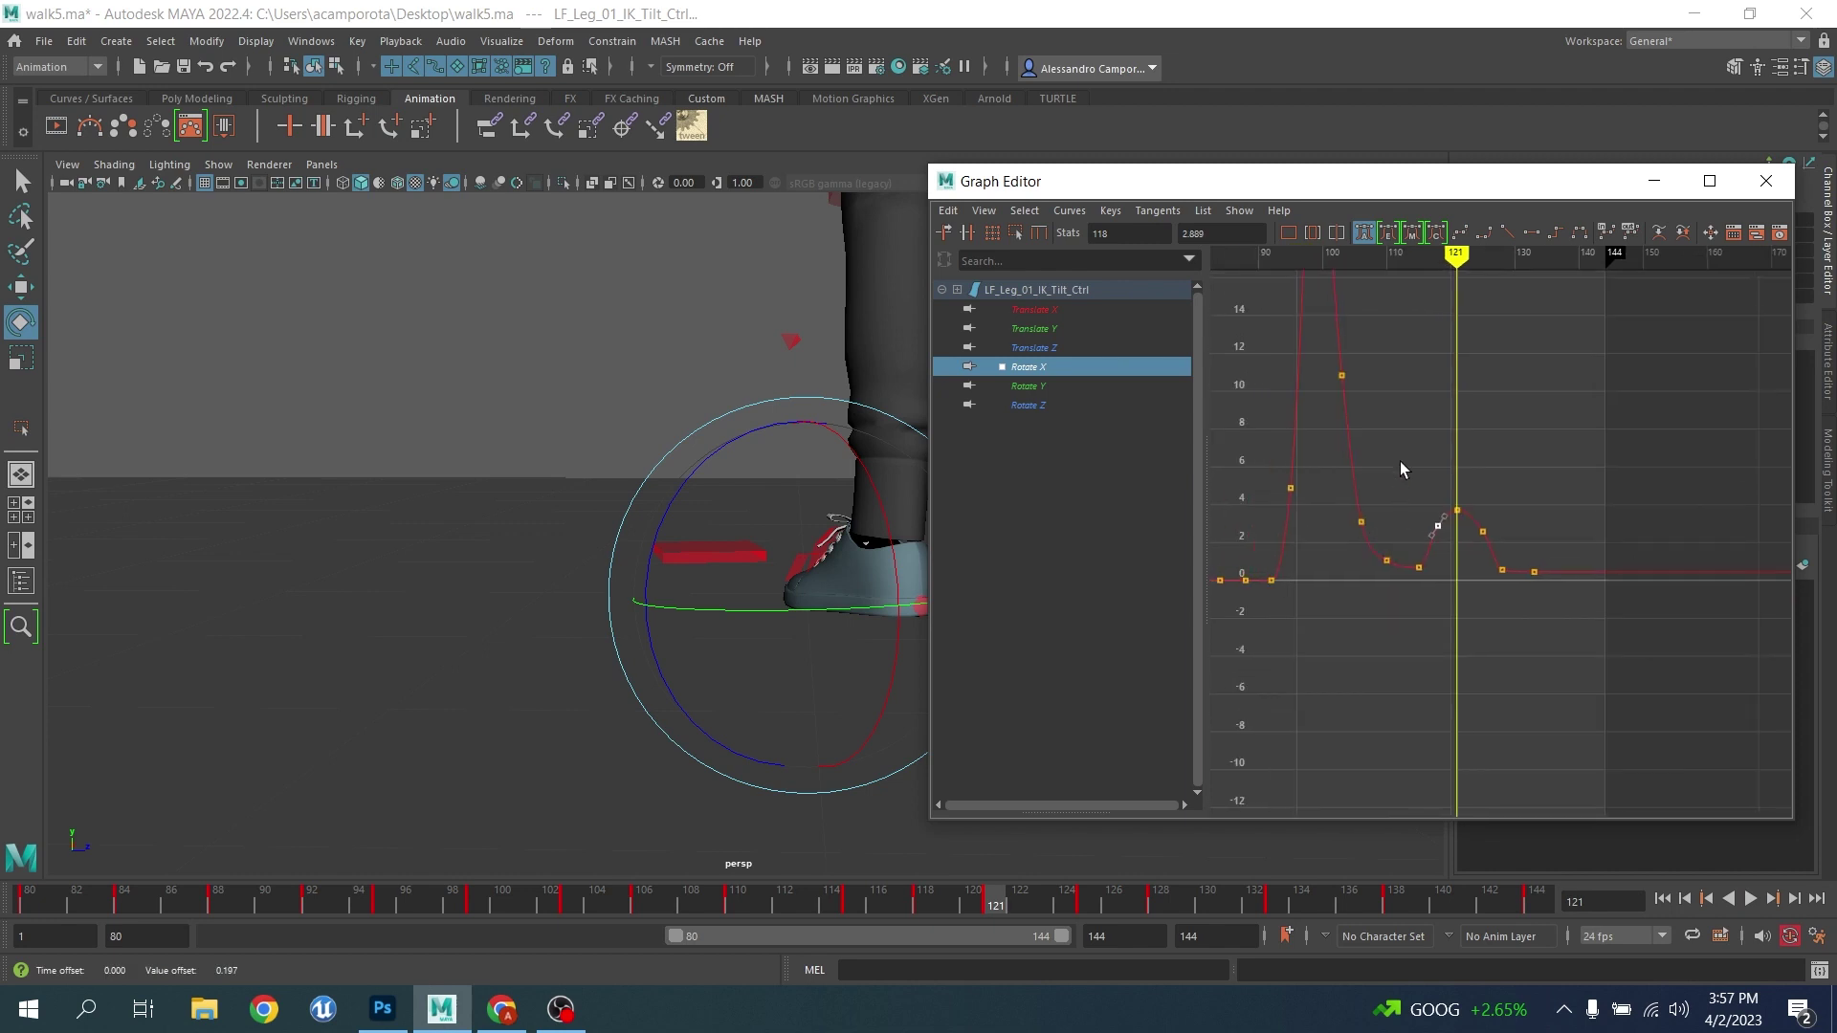
left_click_drag(1400, 460, 1657, 664)
left_click(1010, 234)
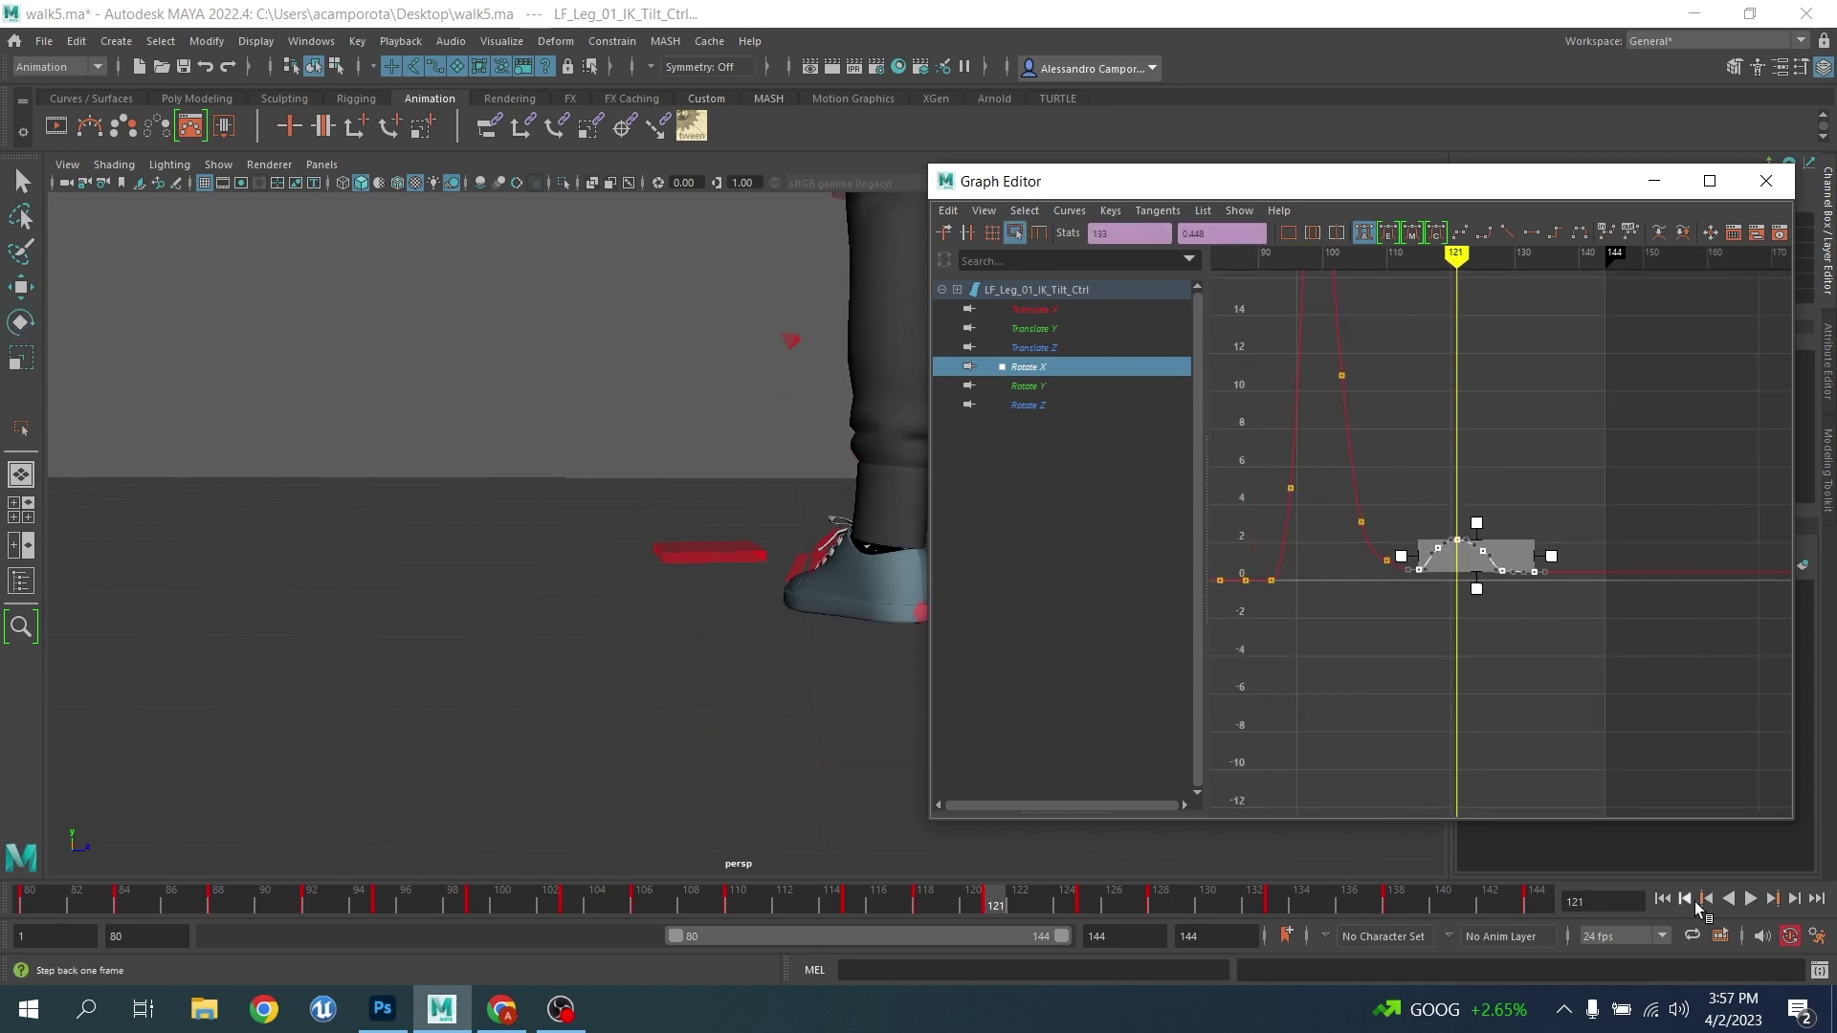
Play back the walk's ending and review the feet and the whole lower body from several angles
left_click(1750, 899)
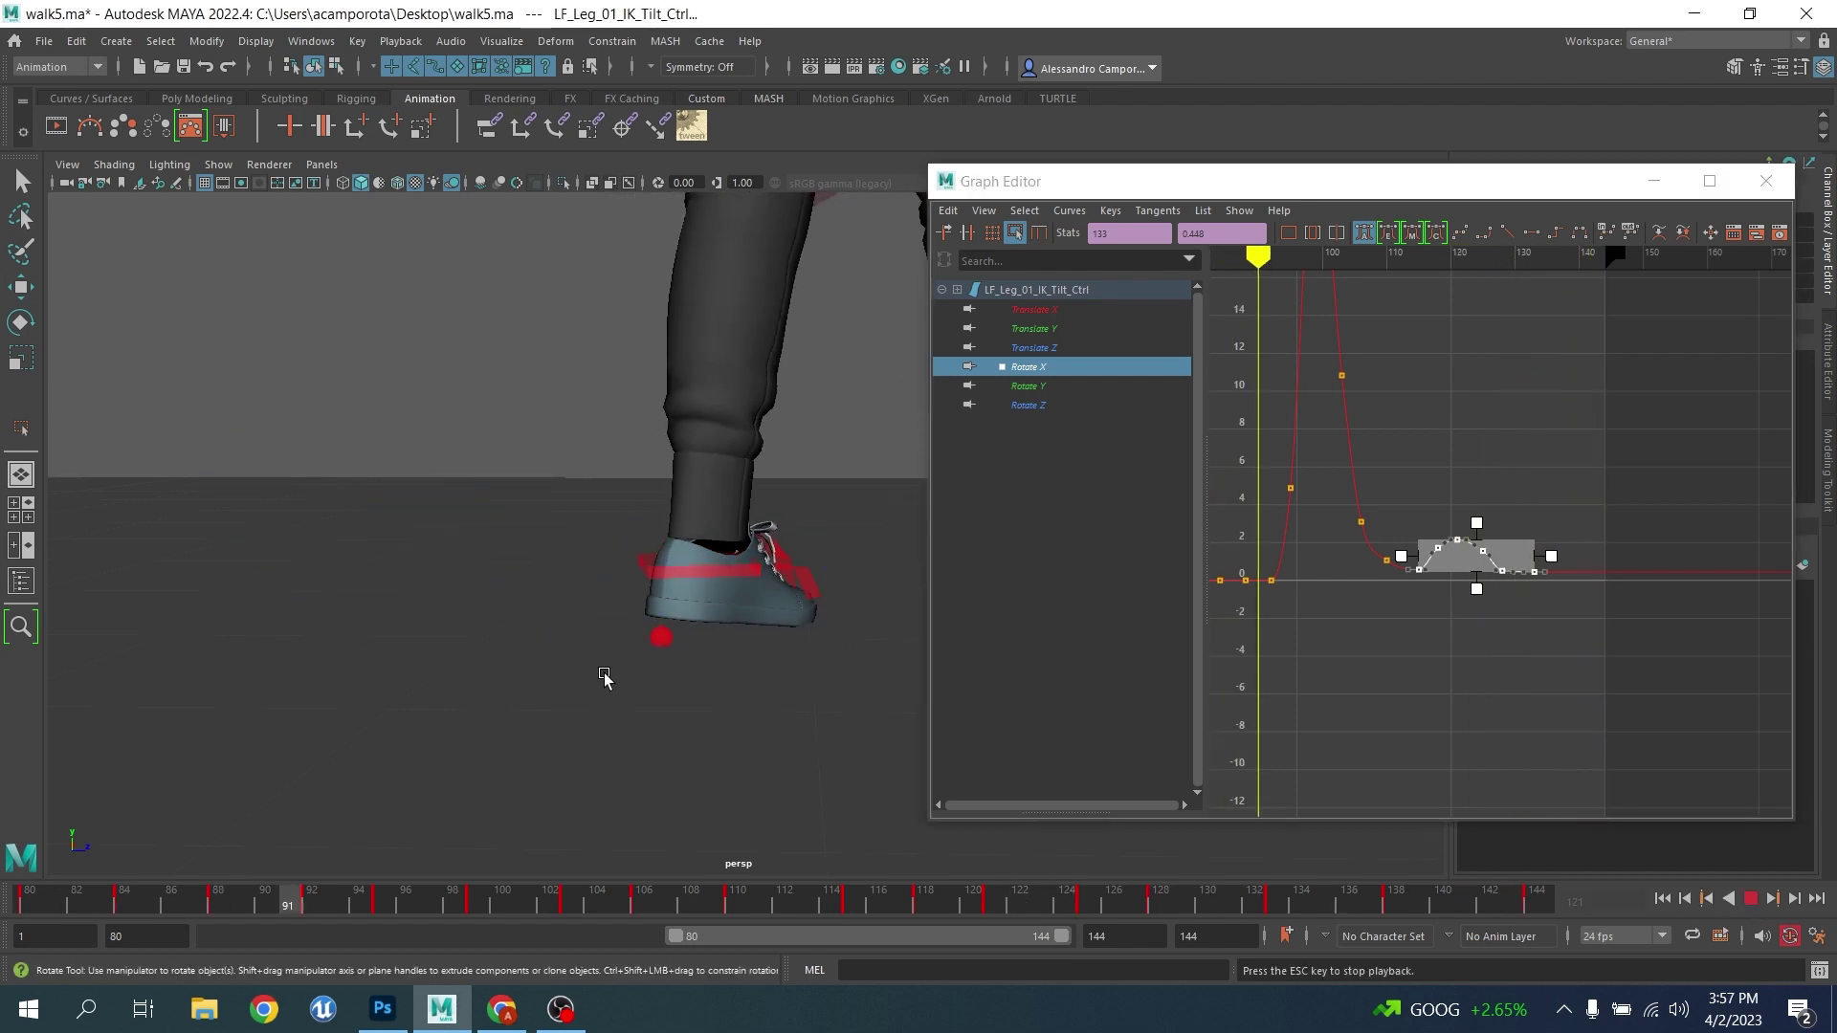
left_click_drag(605, 673, 910, 672, "alt")
left_click_drag(590, 603, 650, 658, "alt")
key("q")
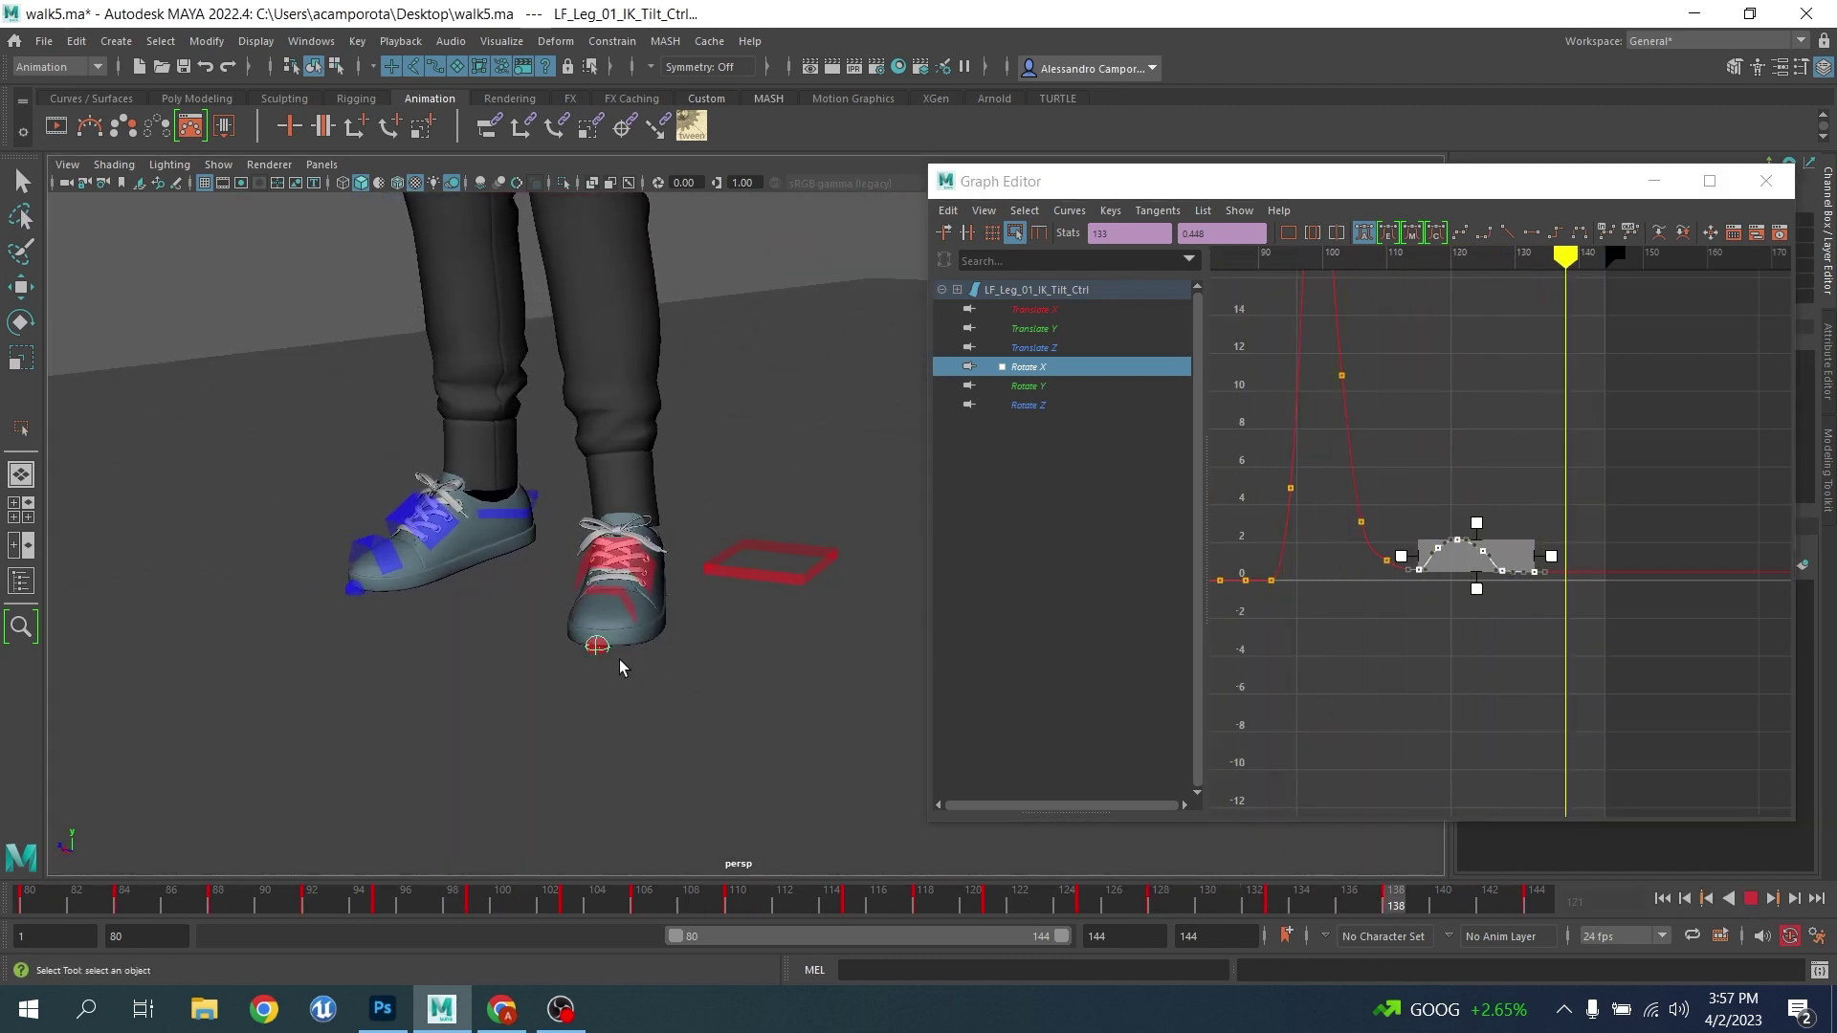
scroll(620, 667, "down", 5)
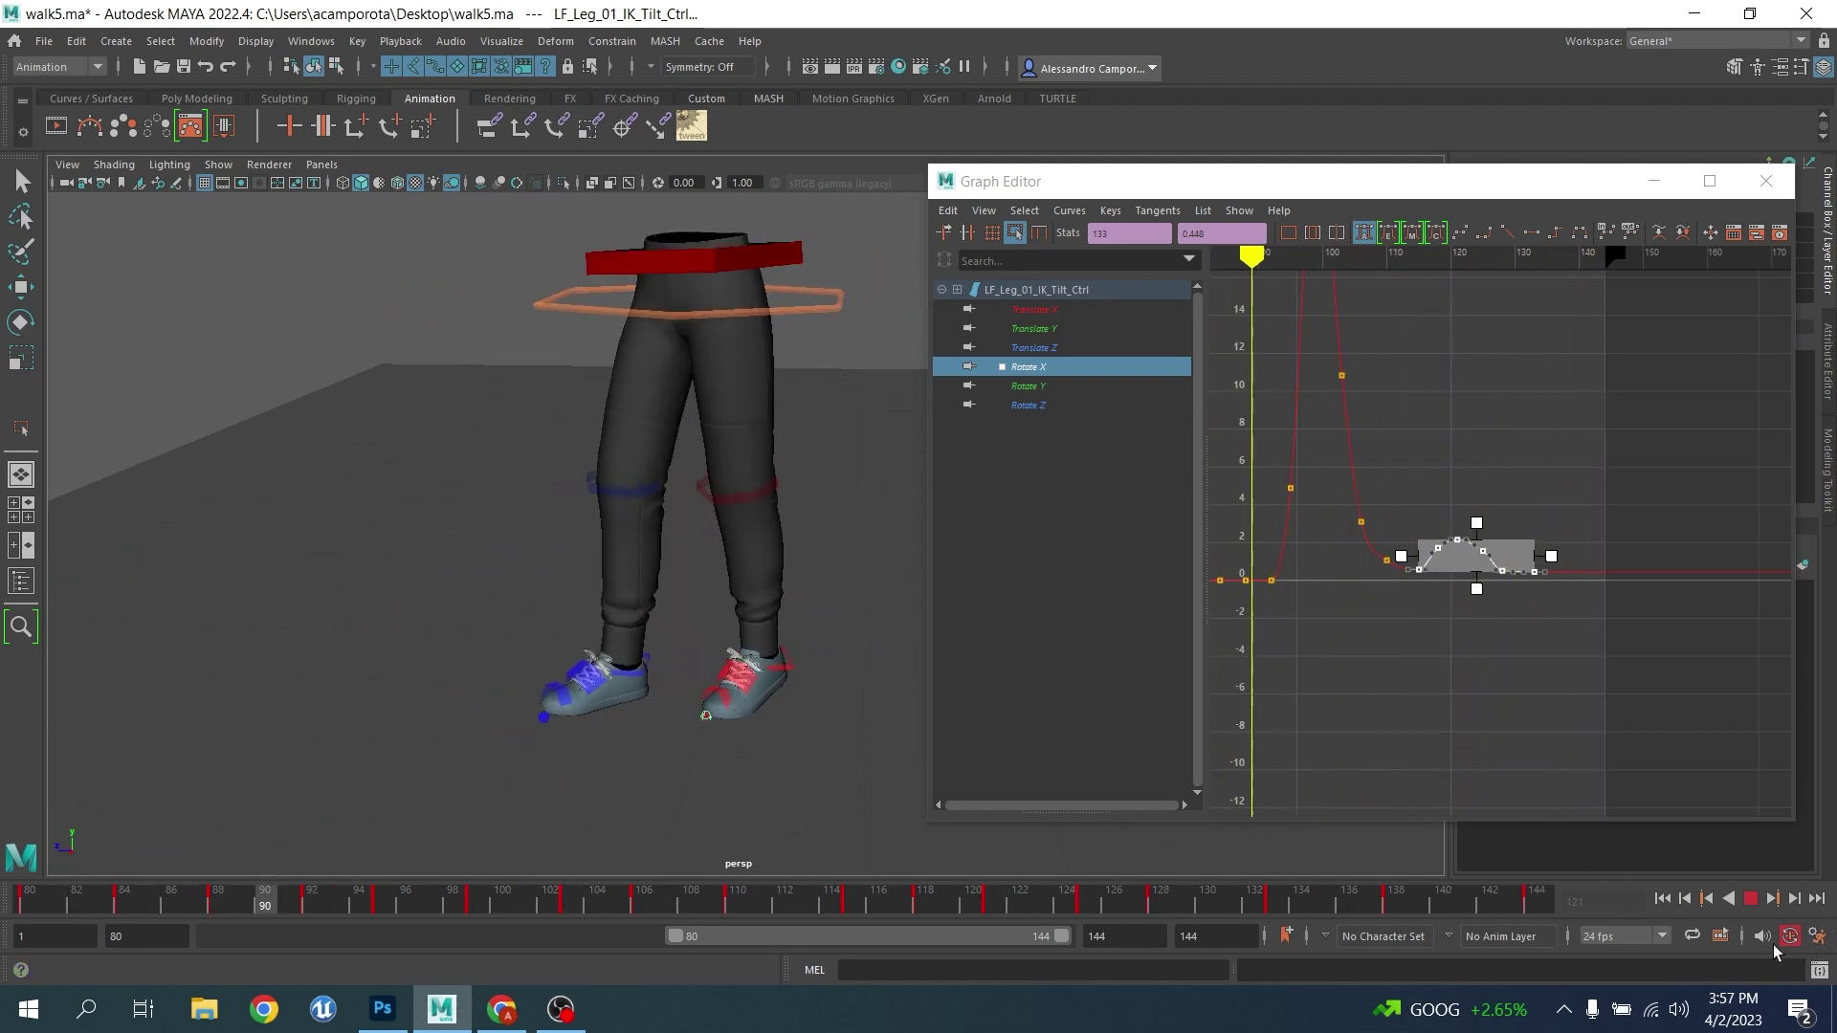
left_click(1752, 899)
Select the COG control, isolate its Translate Y curve and go to frame 118
left_click(439, 321)
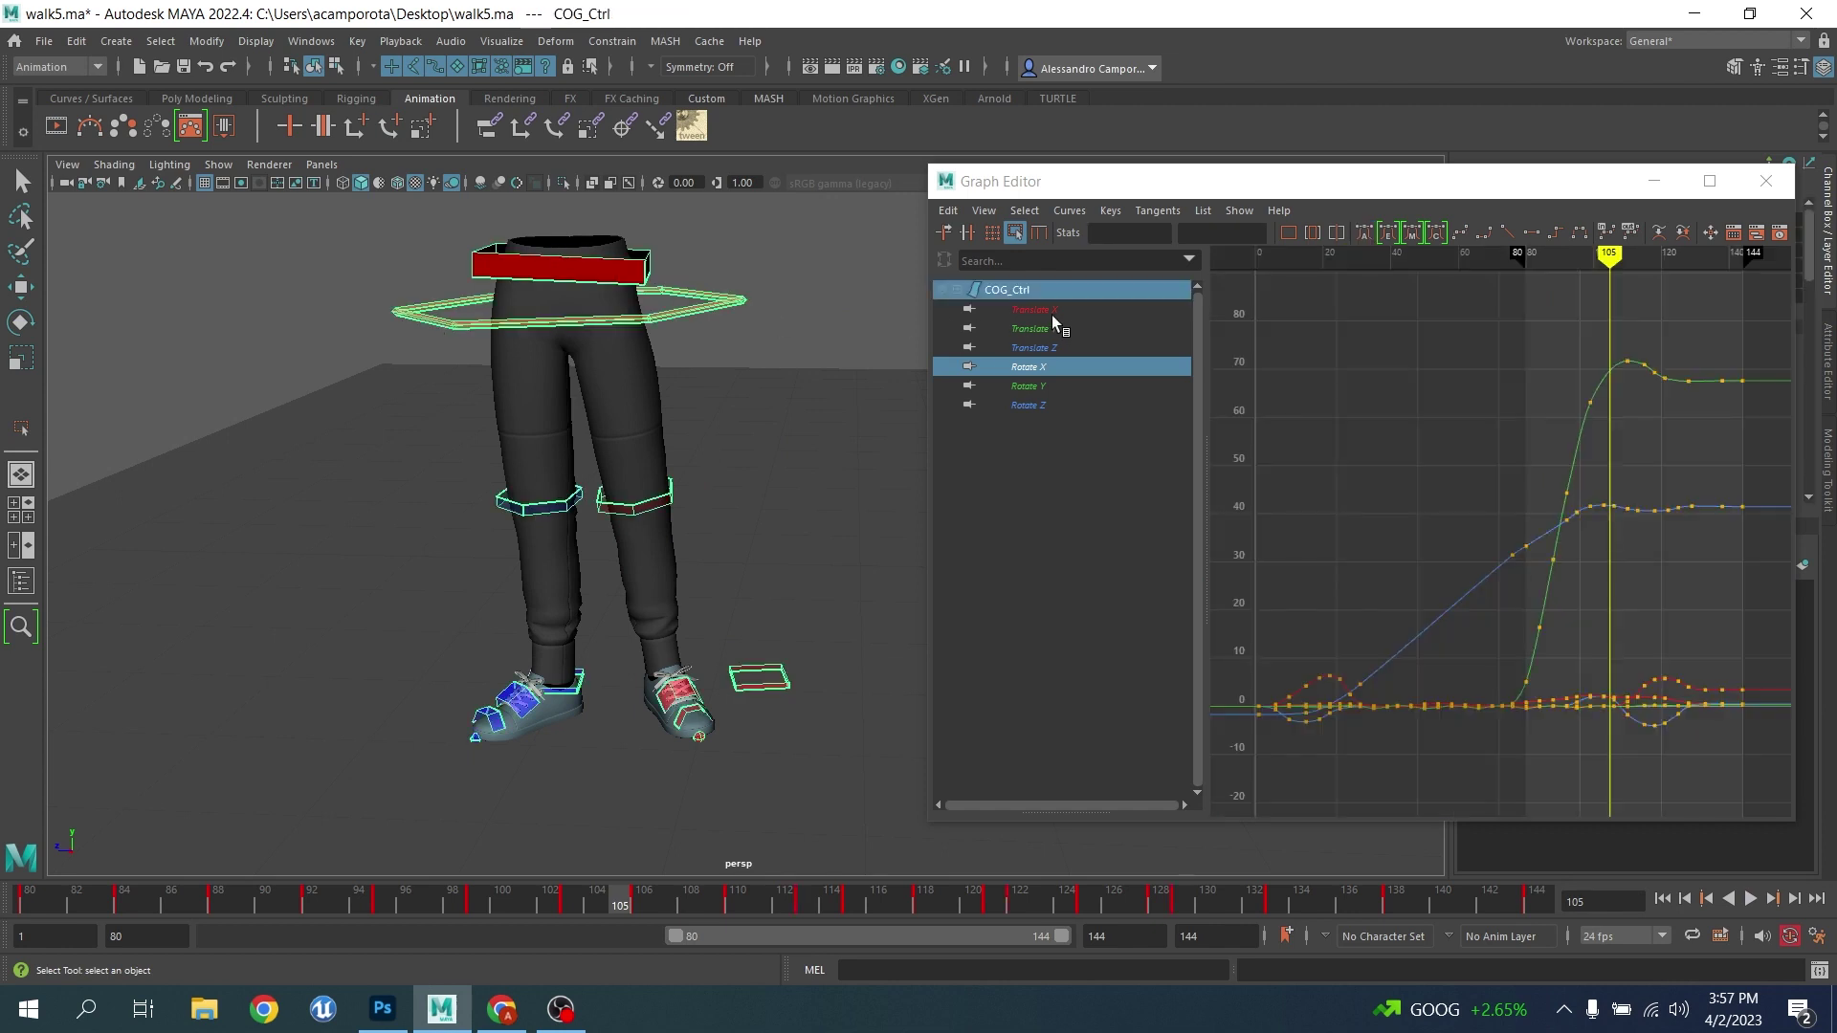
left_click(1031, 328)
key("f")
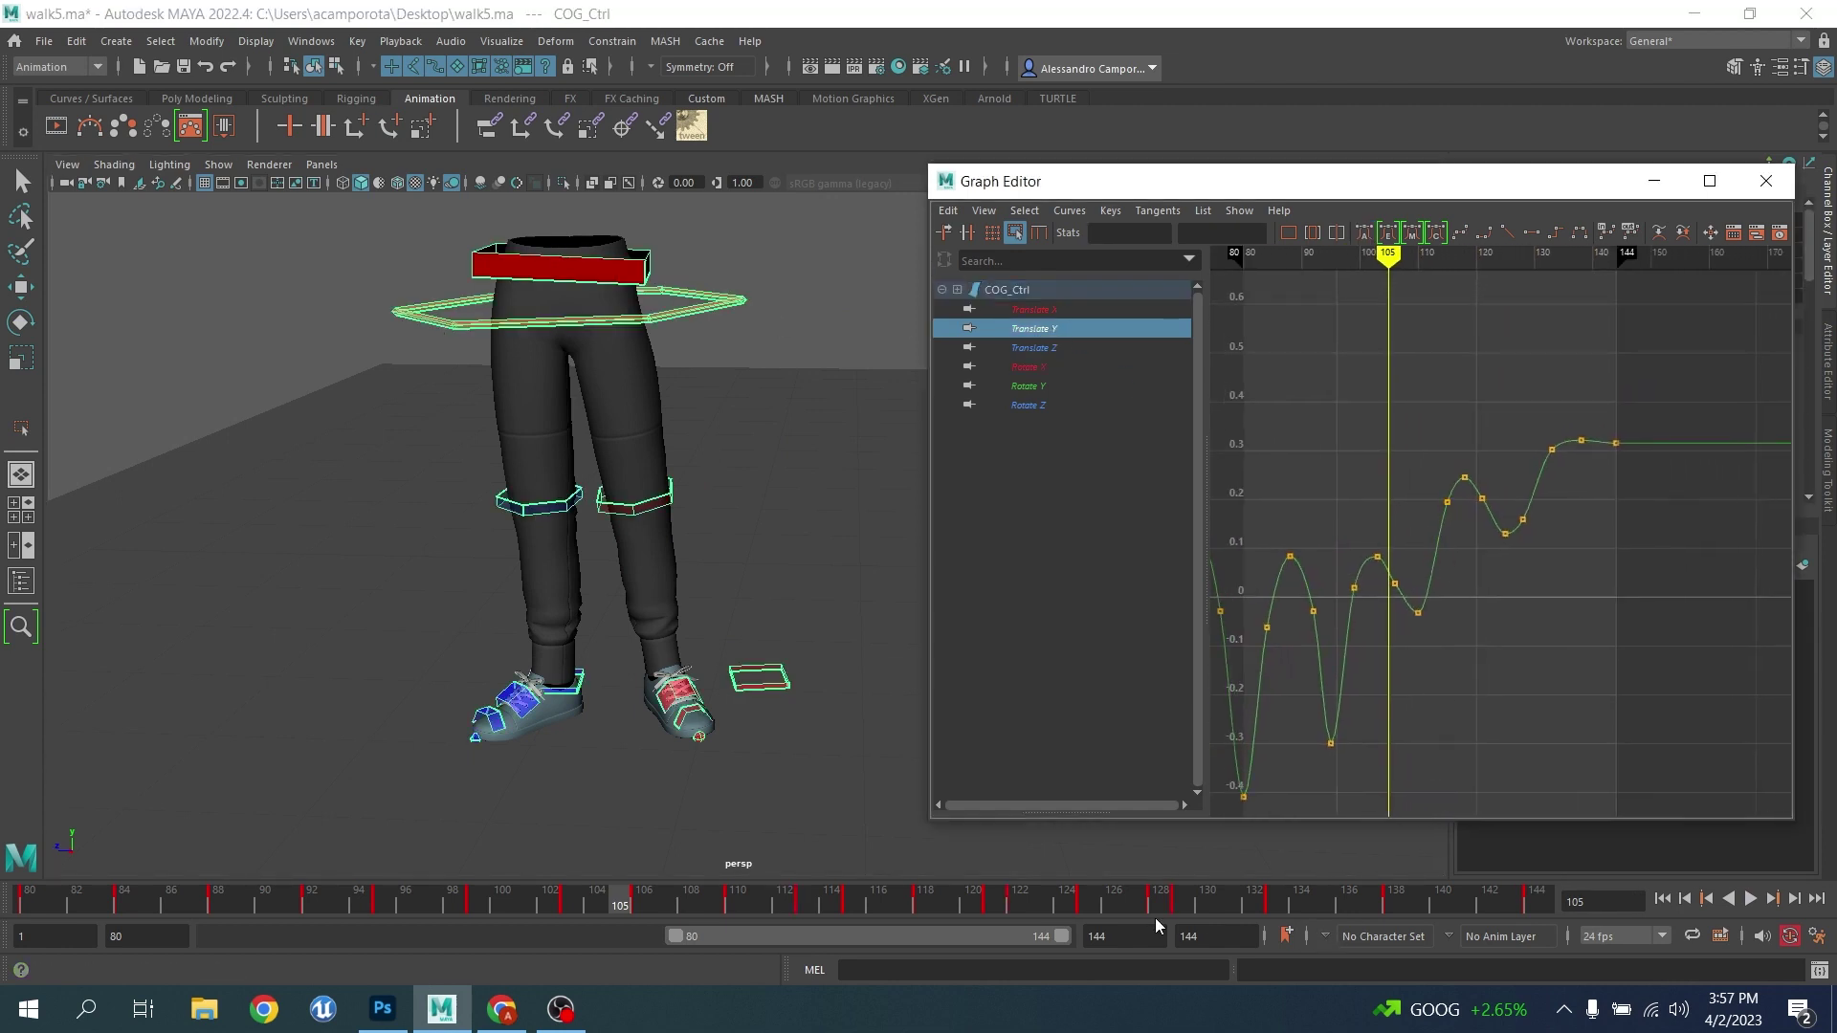
left_click_drag(1156, 916, 925, 900)
Try scaling the COG control's Translate Y keys from frame 115 to 144, and undo the scaling
left_click_drag(1684, 371, 1425, 595)
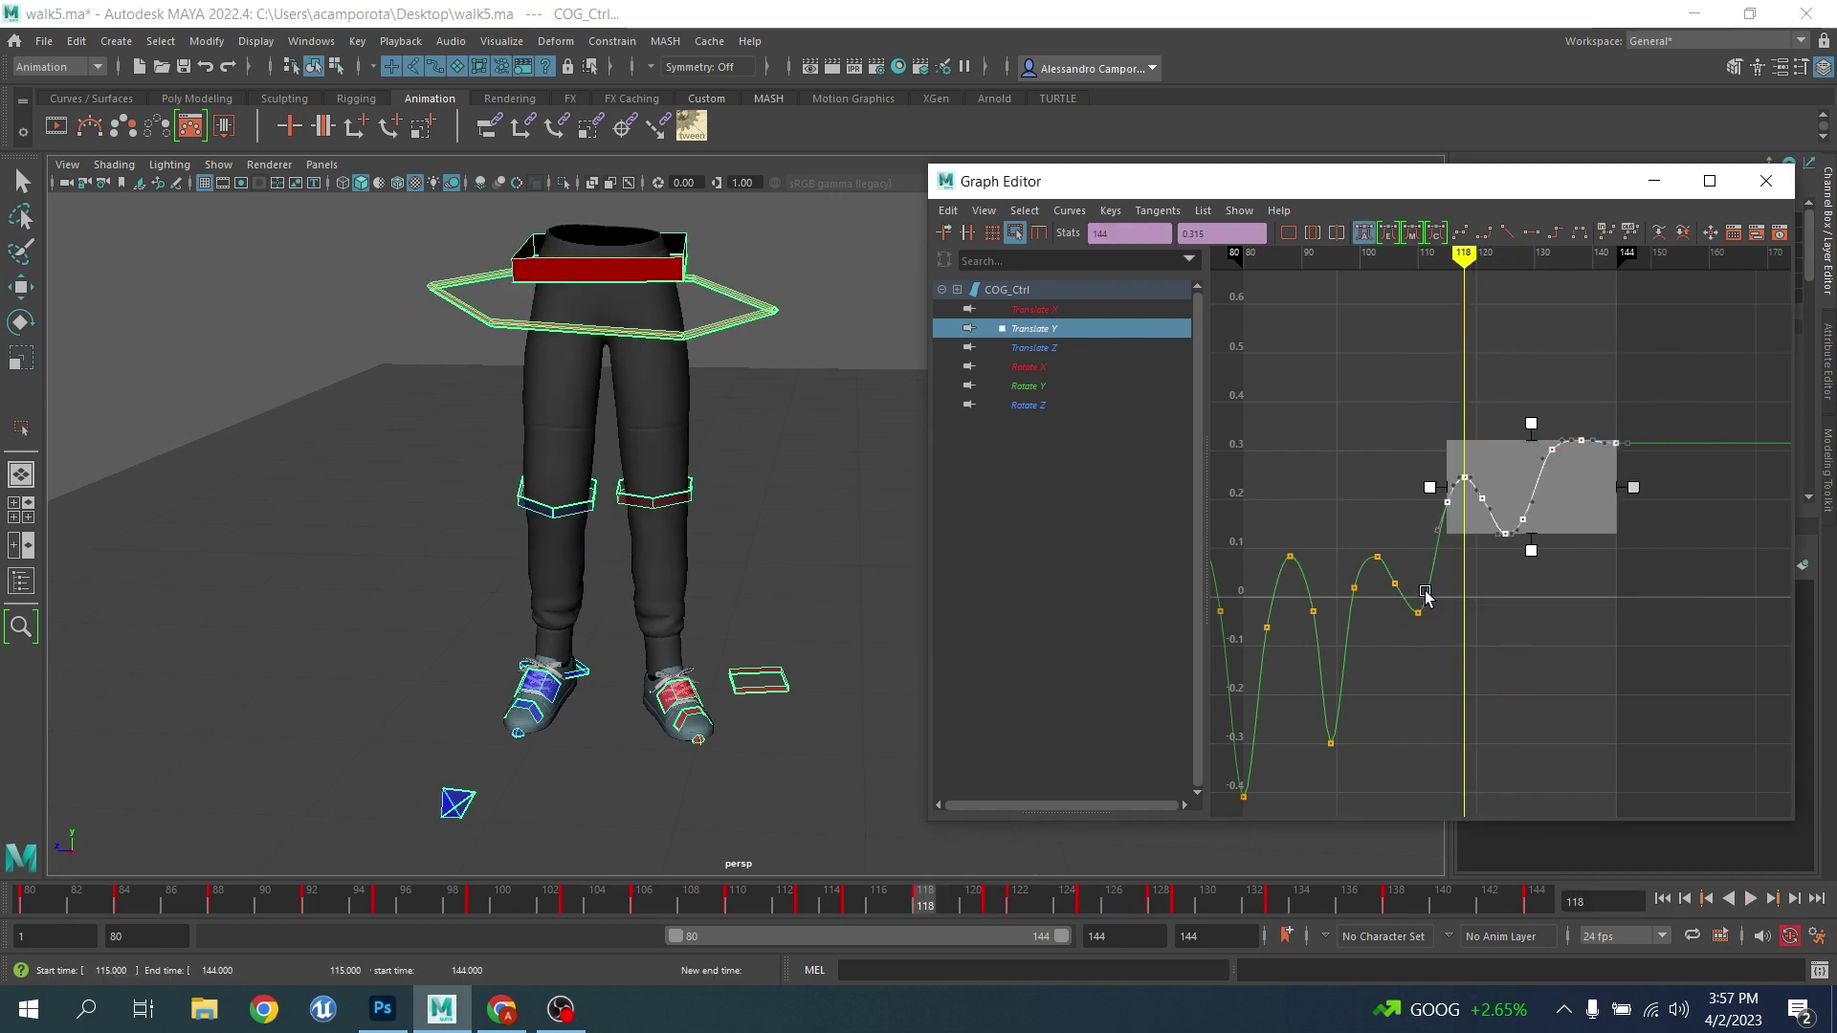
middle_click_drag(1456, 595, 1456, 640)
key("ctrl+z")
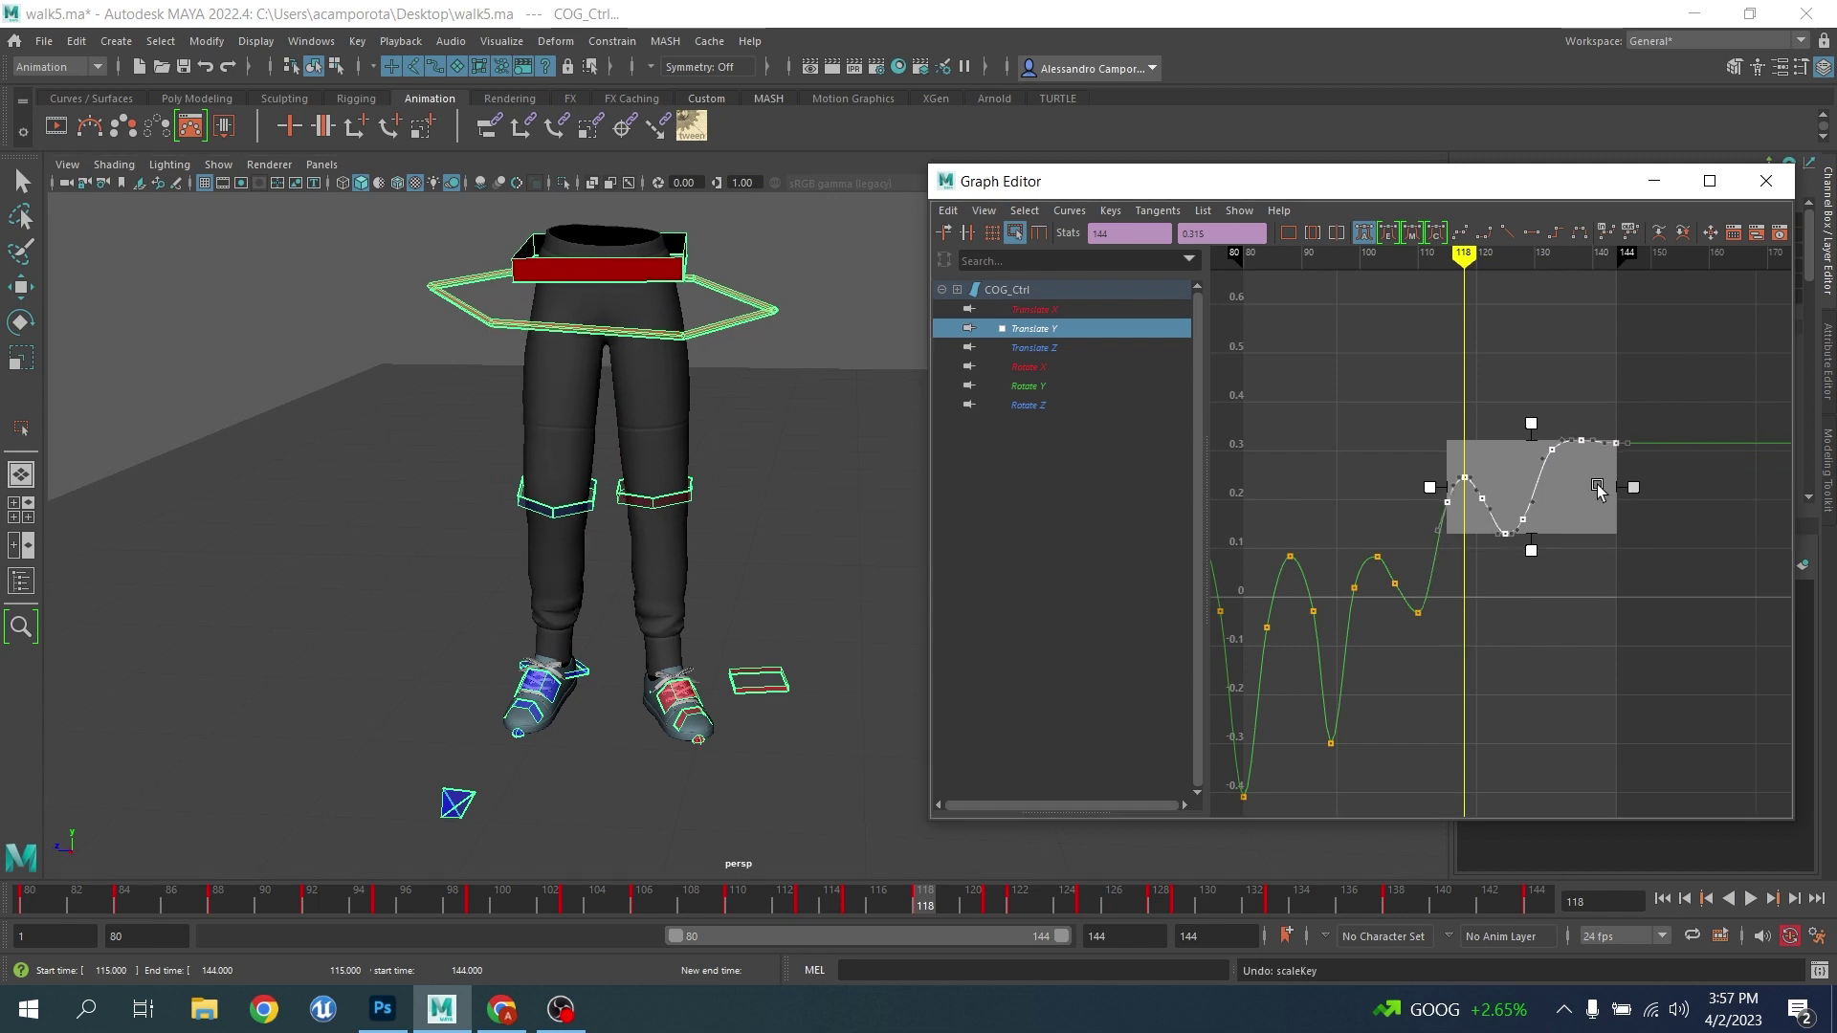
Lower the COG control's Translate Y keys from frame 133 to 144 so the end of the curve settles at about 0.2
left_click(1695, 356)
left_click_drag(1538, 502, 1536, 504)
key("period")
key("period")
key("period")
key("period")
key("period")
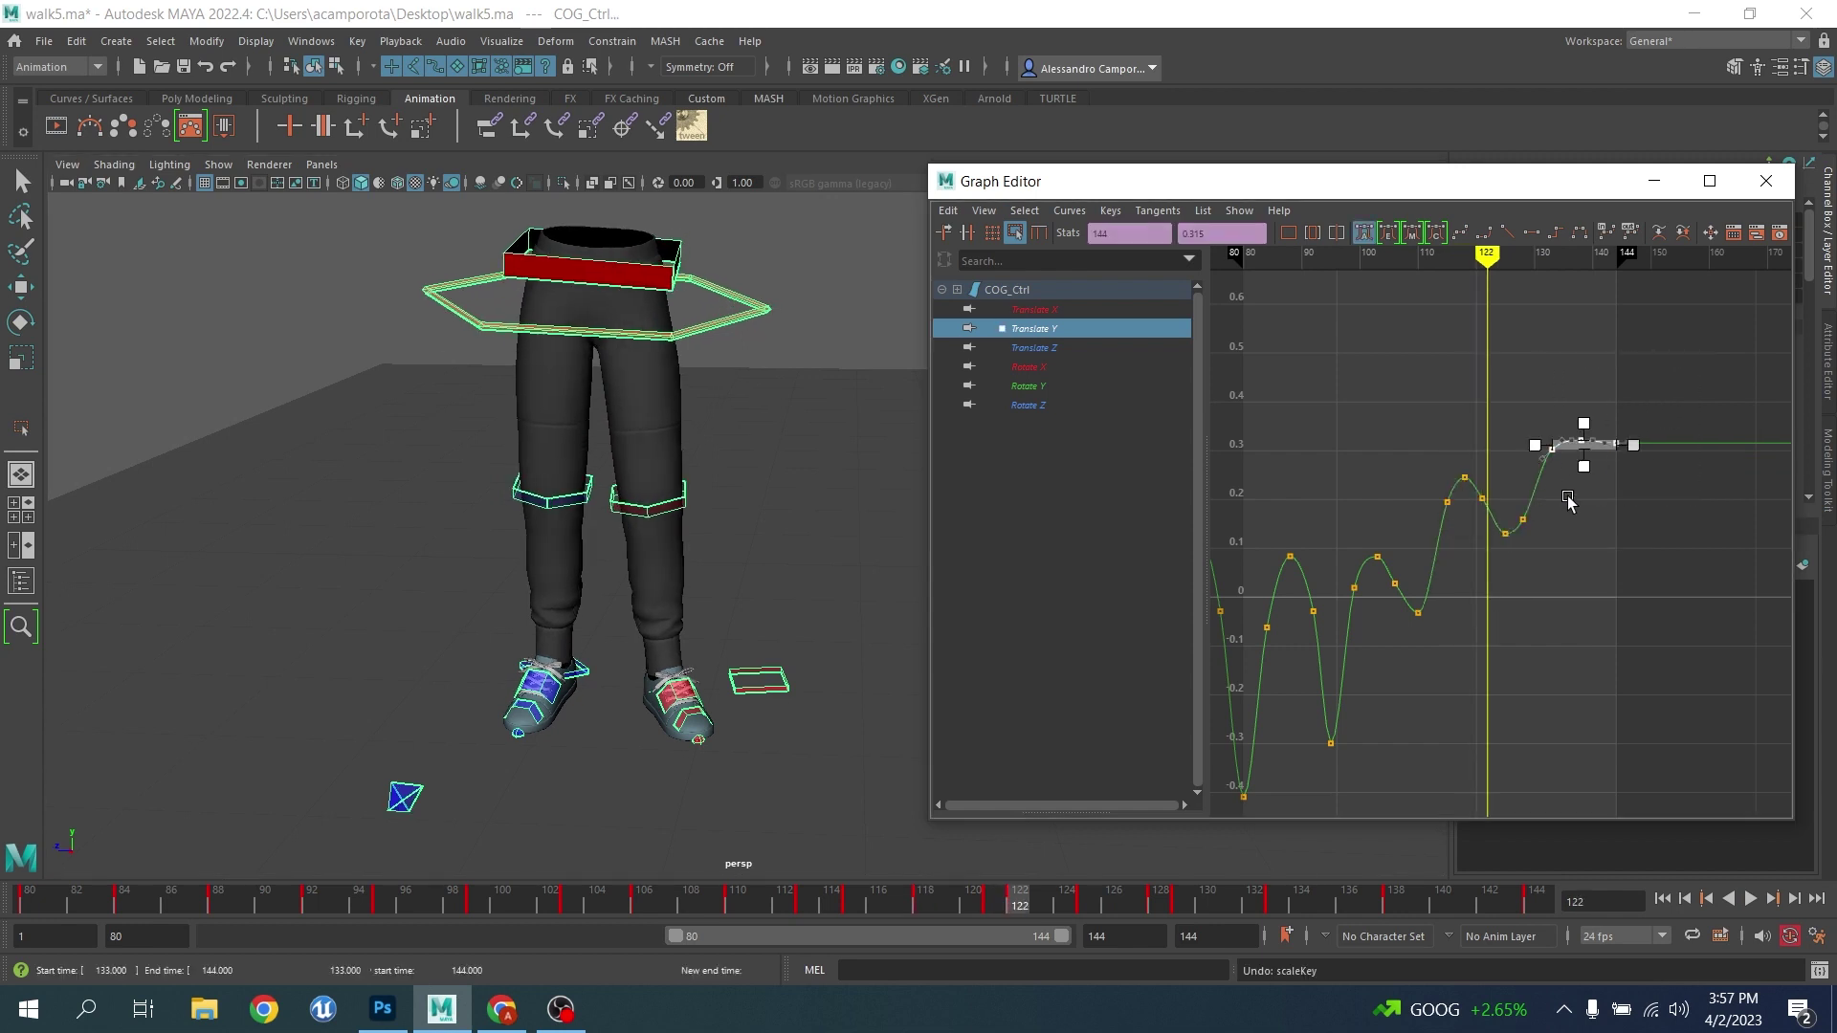
key("w")
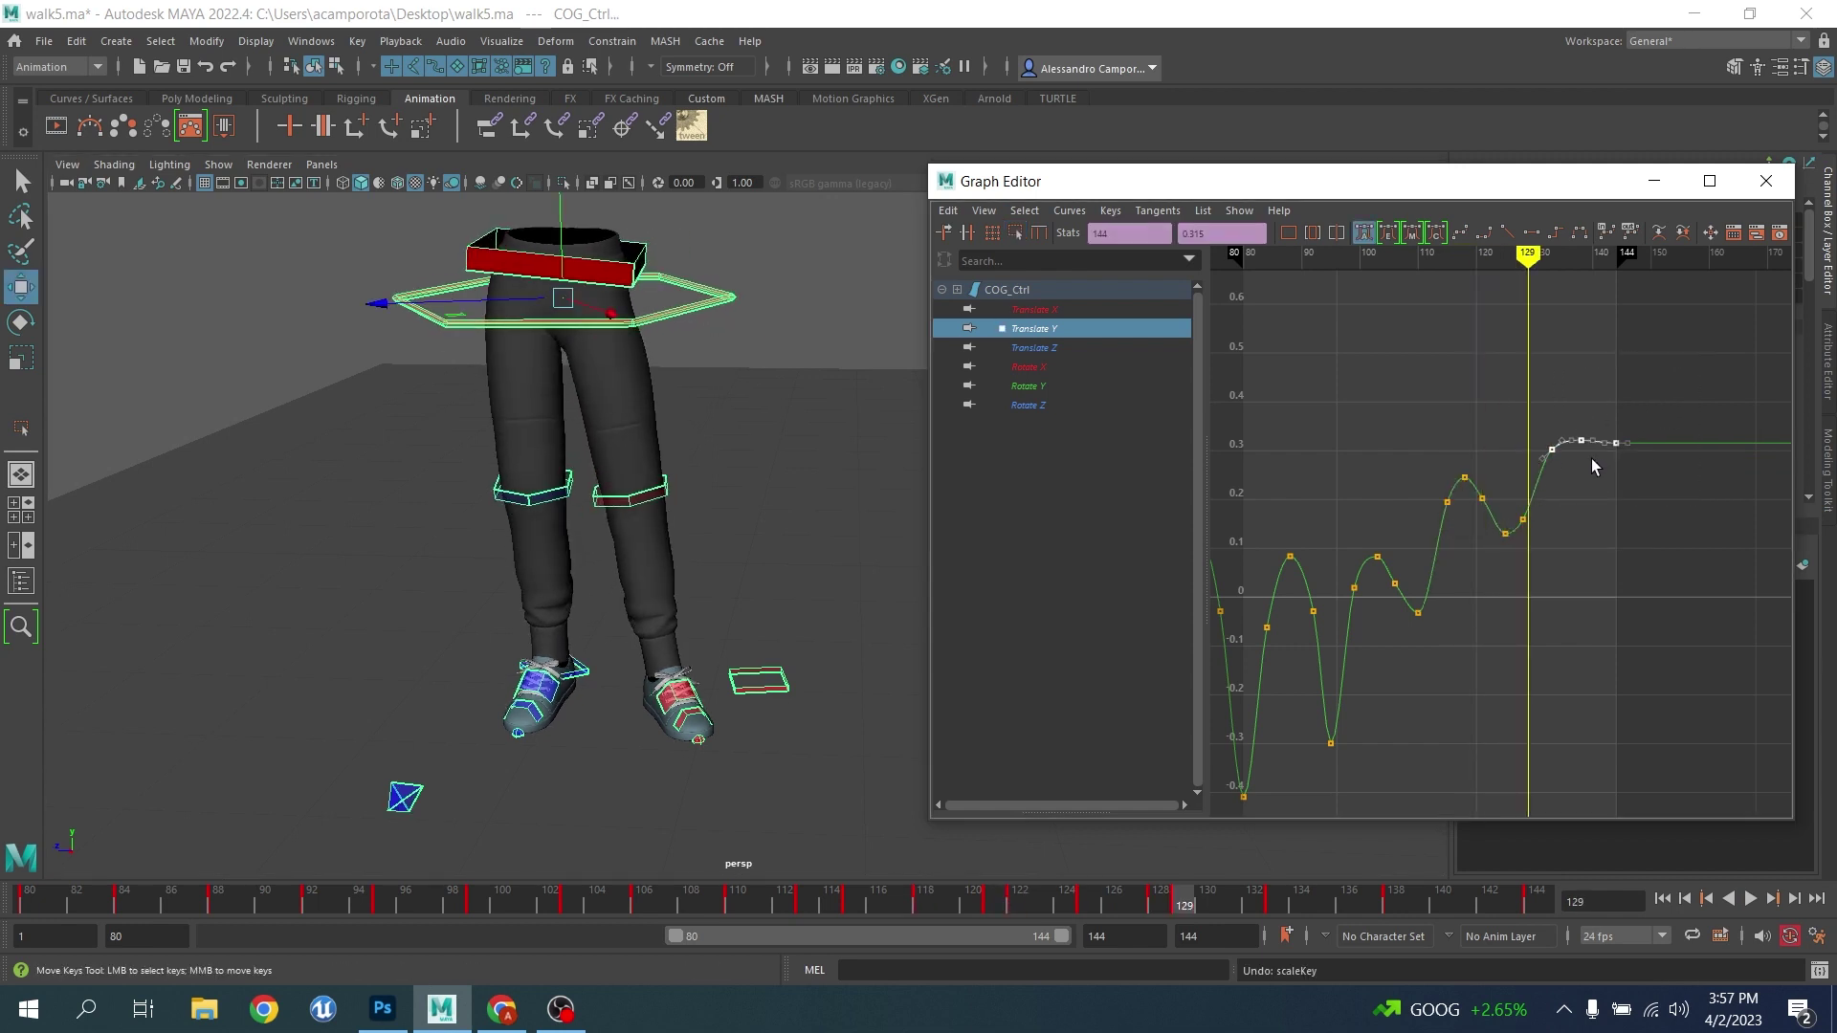
key("period")
key("period")
key("period")
key("comma")
middle_click_drag(1584, 459, 1579, 524)
key("ctrl+z")
mouse_move(1609, 493)
right_mouse_down("alt+shift")
mouse_move(1575, 492)
mouse_move(1630, 497)
right_mouse_up("alt+shift")
right_click_drag(1593, 545, 1534, 497, "alt+shift")
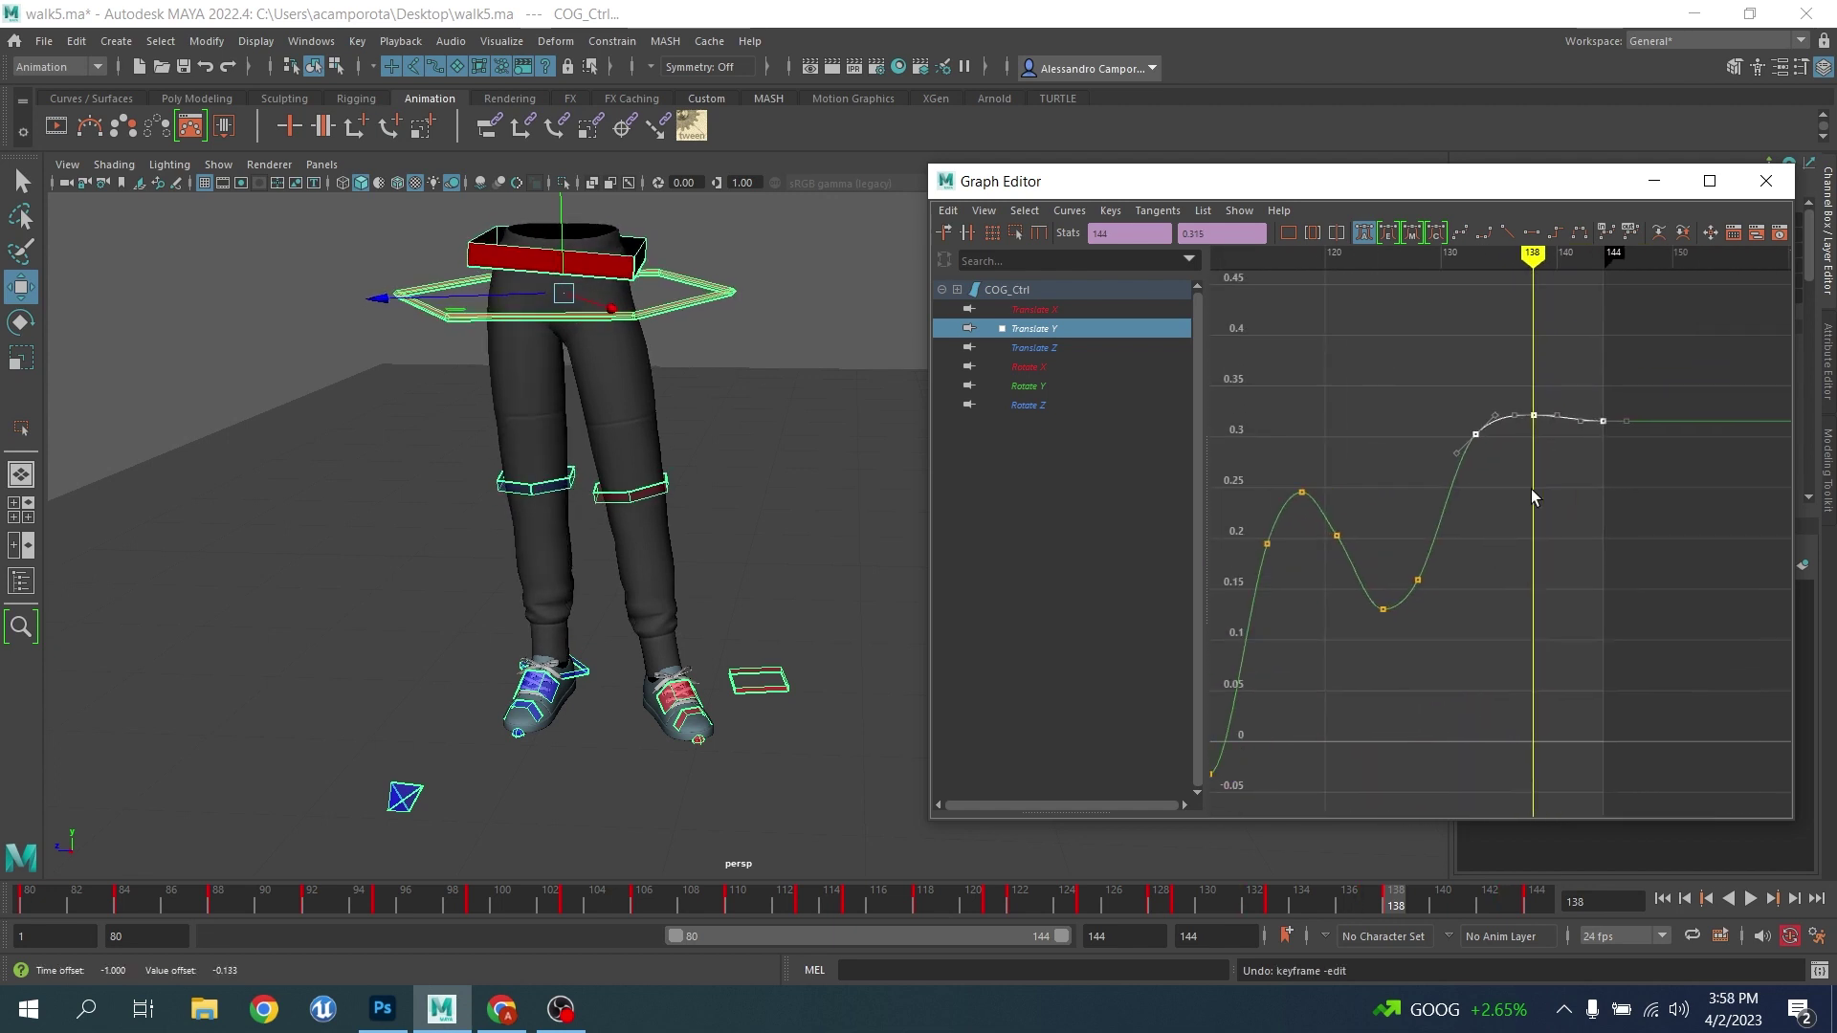
middle_click_drag(1533, 496, 1533, 616)
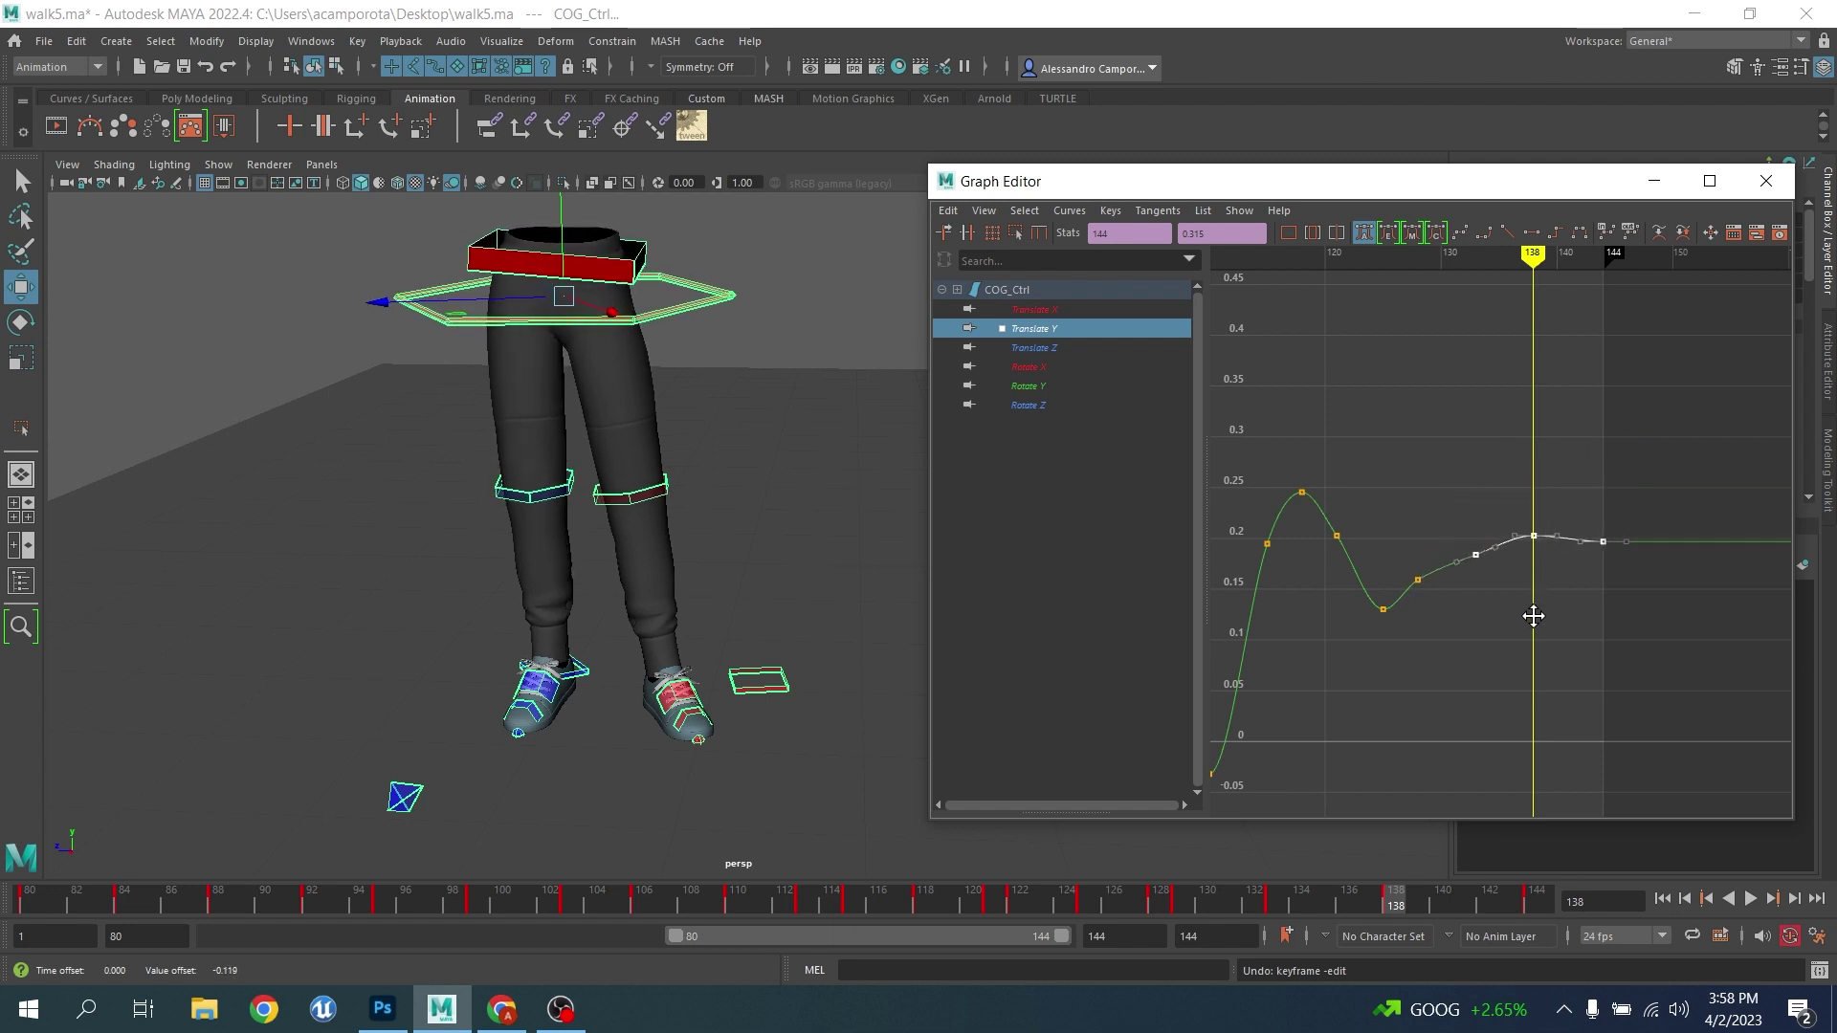
Lower the COG's Translate Y key at frame 128 to about 0.14, and nudge the keys from frame 125 to 144 slightly down
left_click(1418, 579)
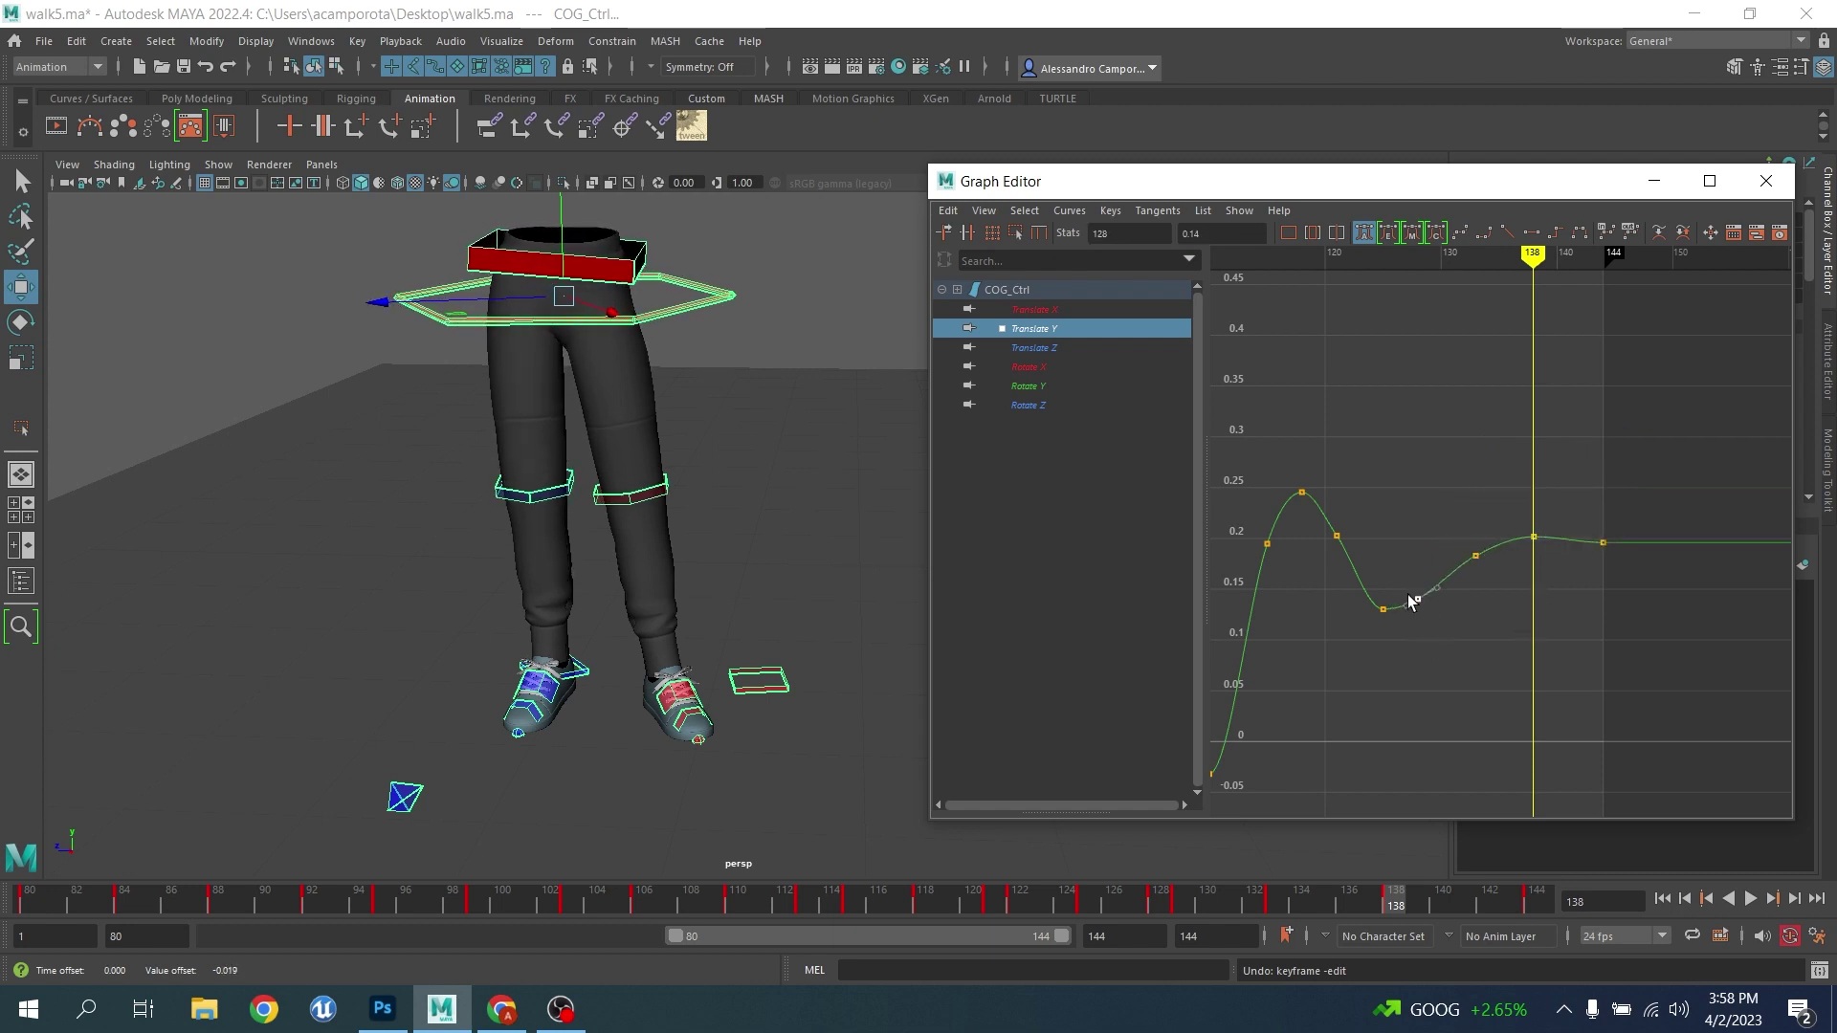
left_click_drag(1583, 670, 1565, 676)
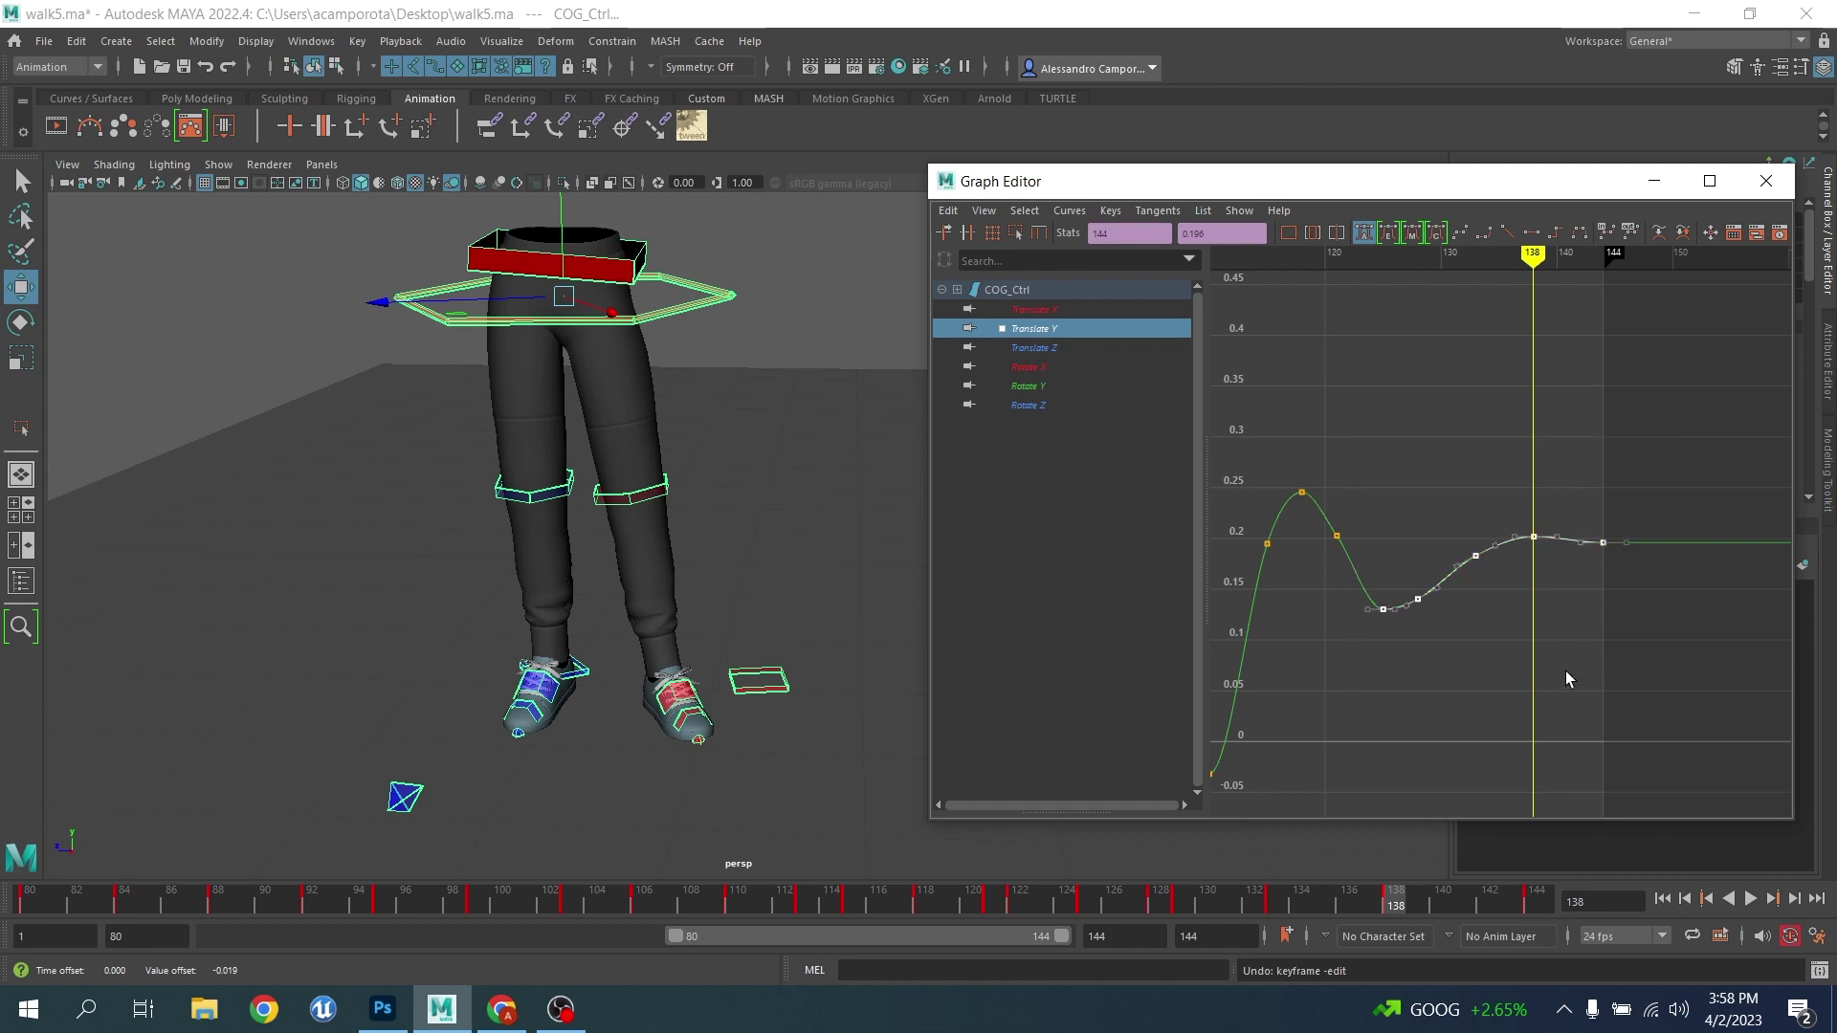
middle_click_drag(1565, 676, 1570, 691)
Select the left foot's IK control and rotate it to about 1.9 in Rotate X at frame 128
left_click(698, 742)
key("q")
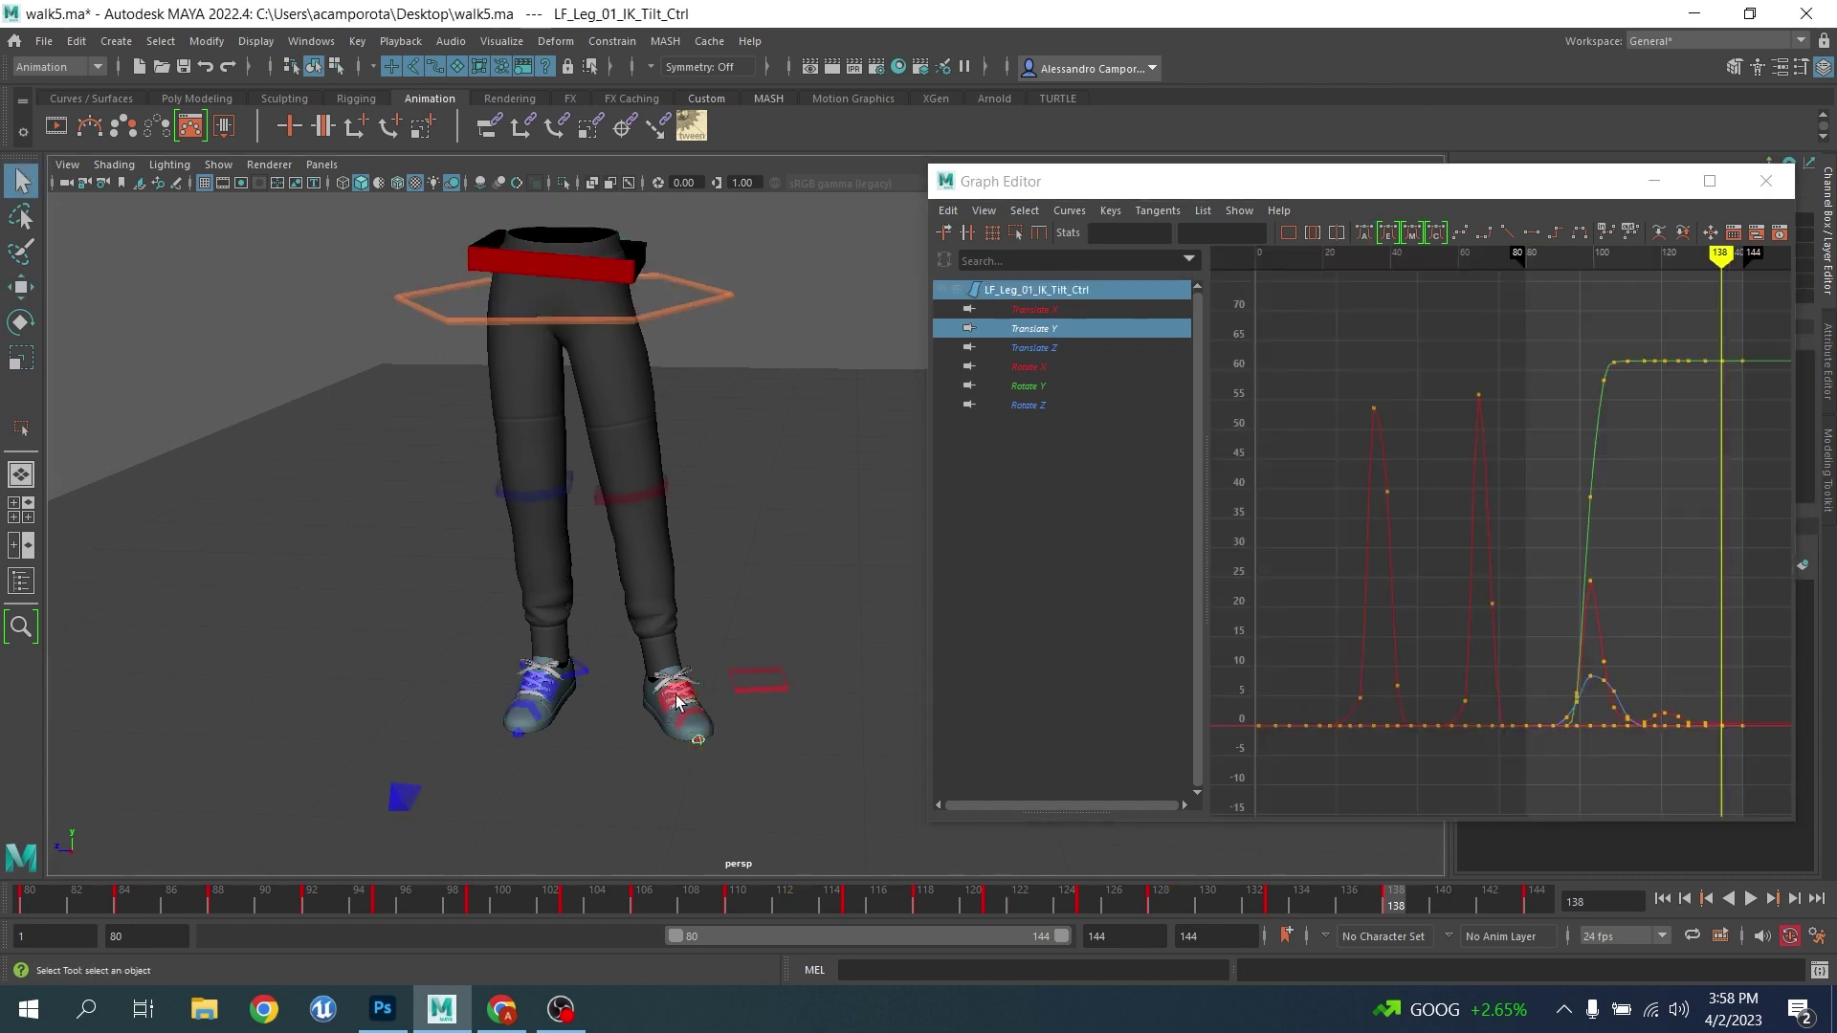
left_click(681, 703)
key("alt+v")
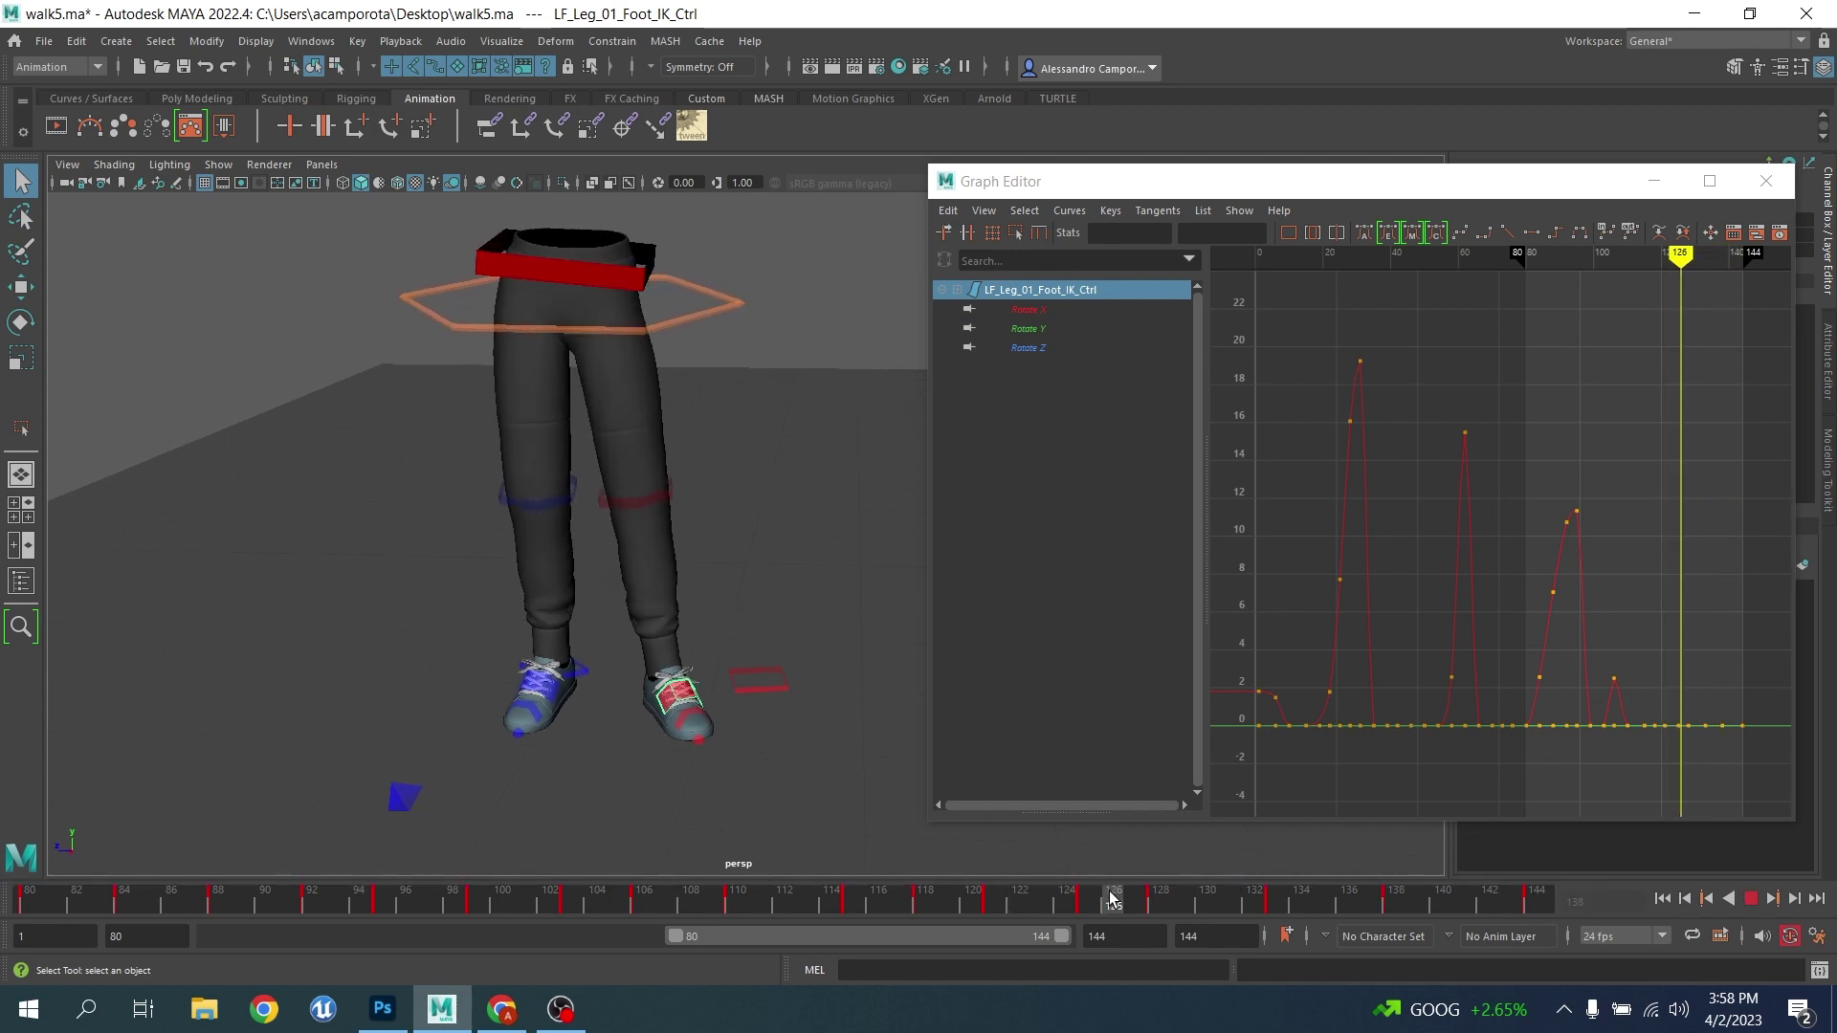
key("alt+v")
key("e")
left_click_drag(736, 674, 738, 681)
Reshape the left foot's Rotate X curve to about 0.4 at frame 125 and a flat 2.2 from frame 133 on
left_click(1019, 313)
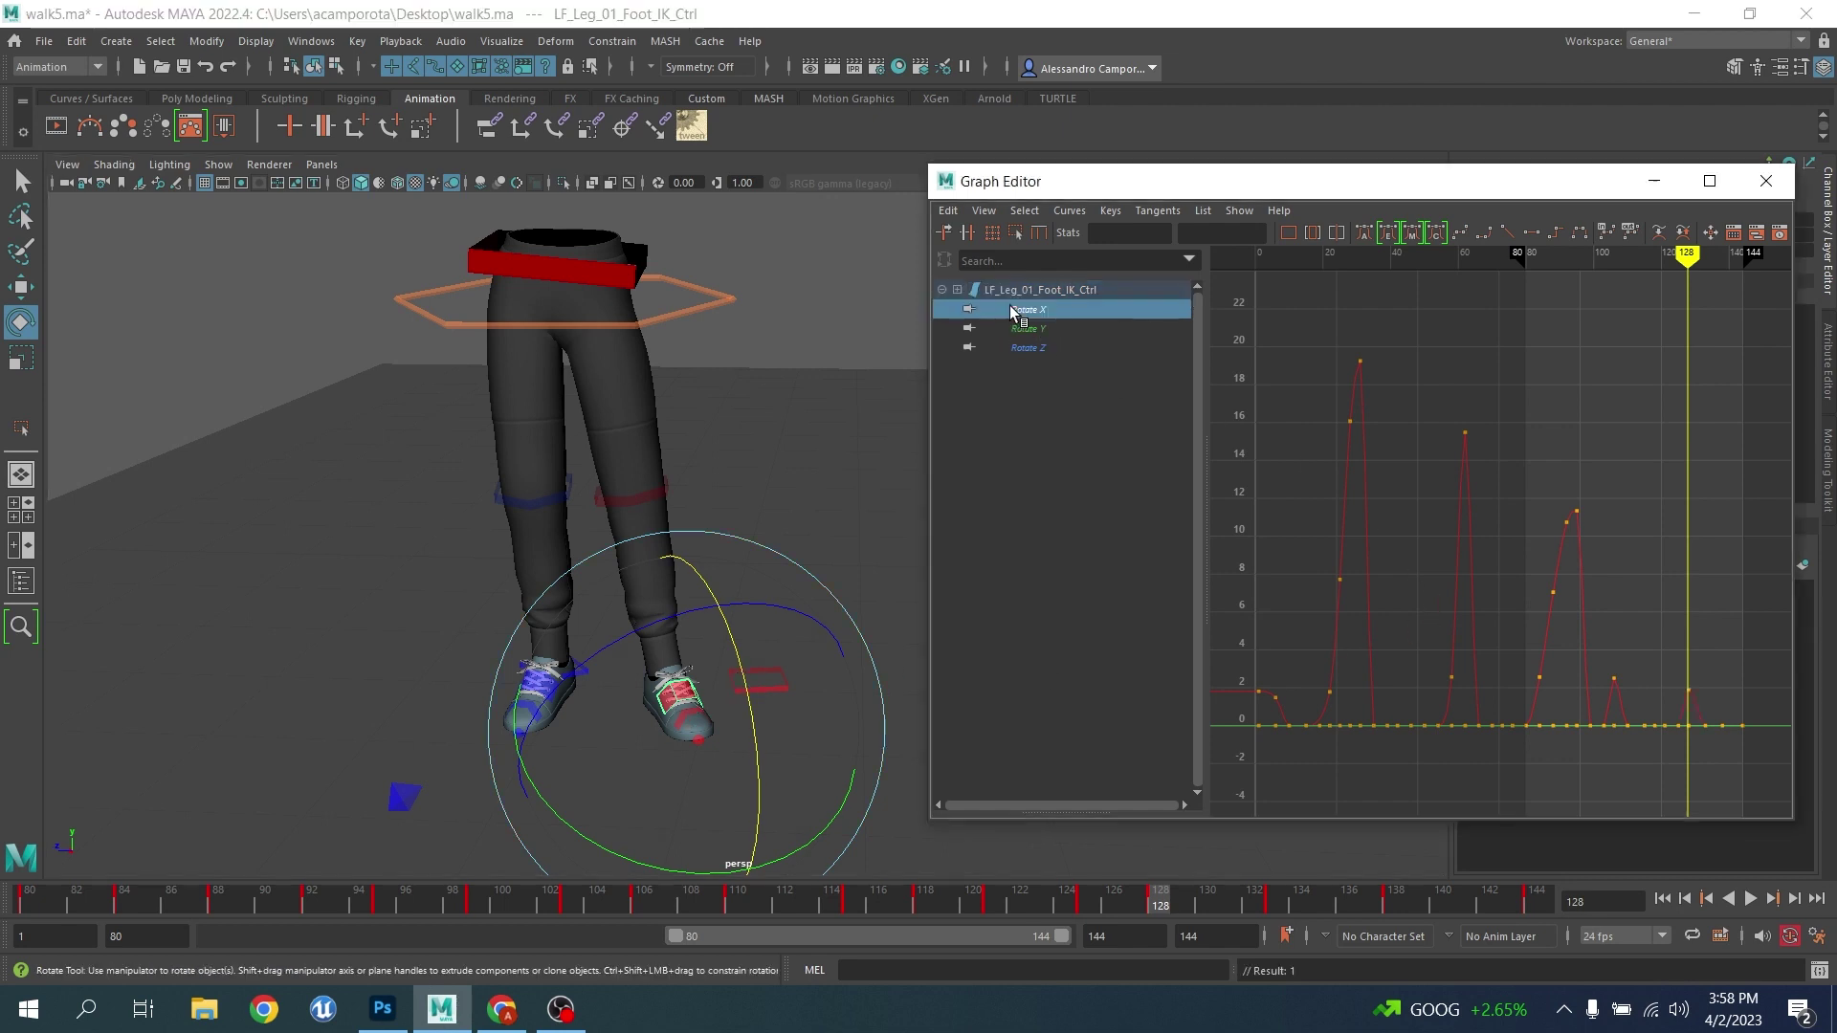
middle_click_drag(1637, 598, 1466, 441, "alt")
scroll(1498, 536, "up", 6)
middle_click_drag(1545, 563, 1514, 564, "alt")
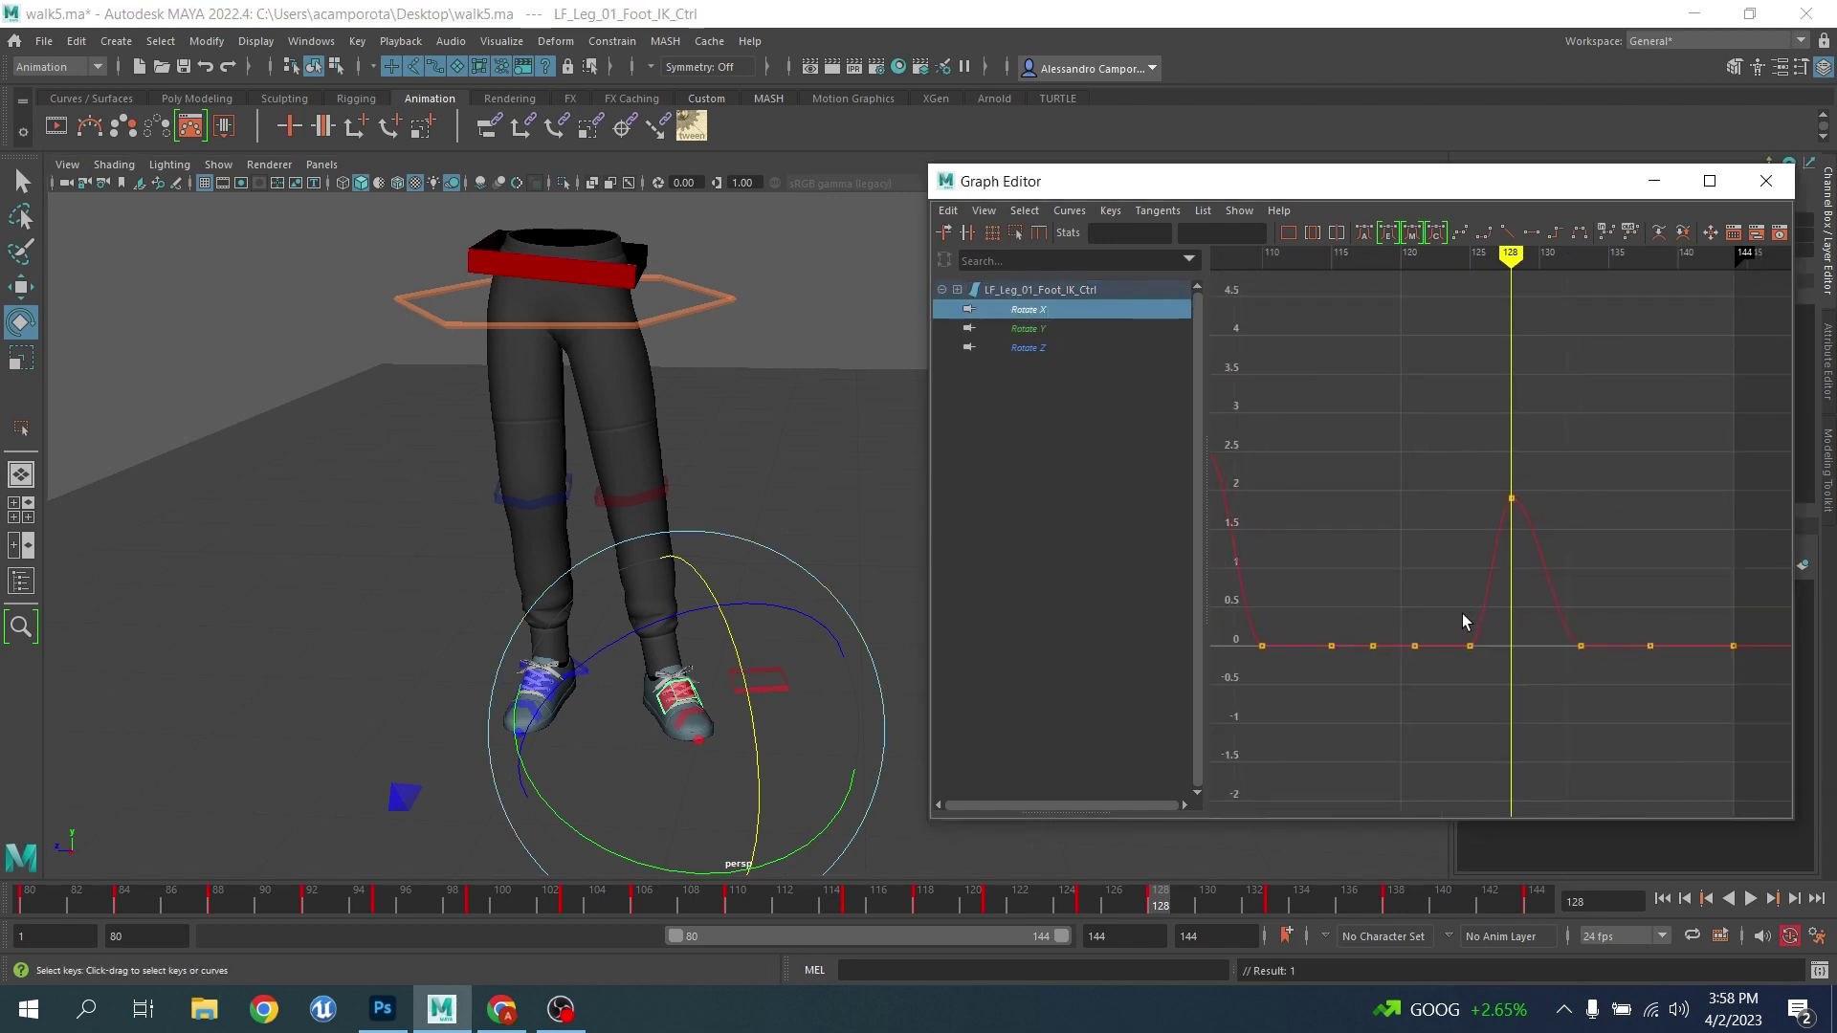
scroll(1511, 670, "up", 2)
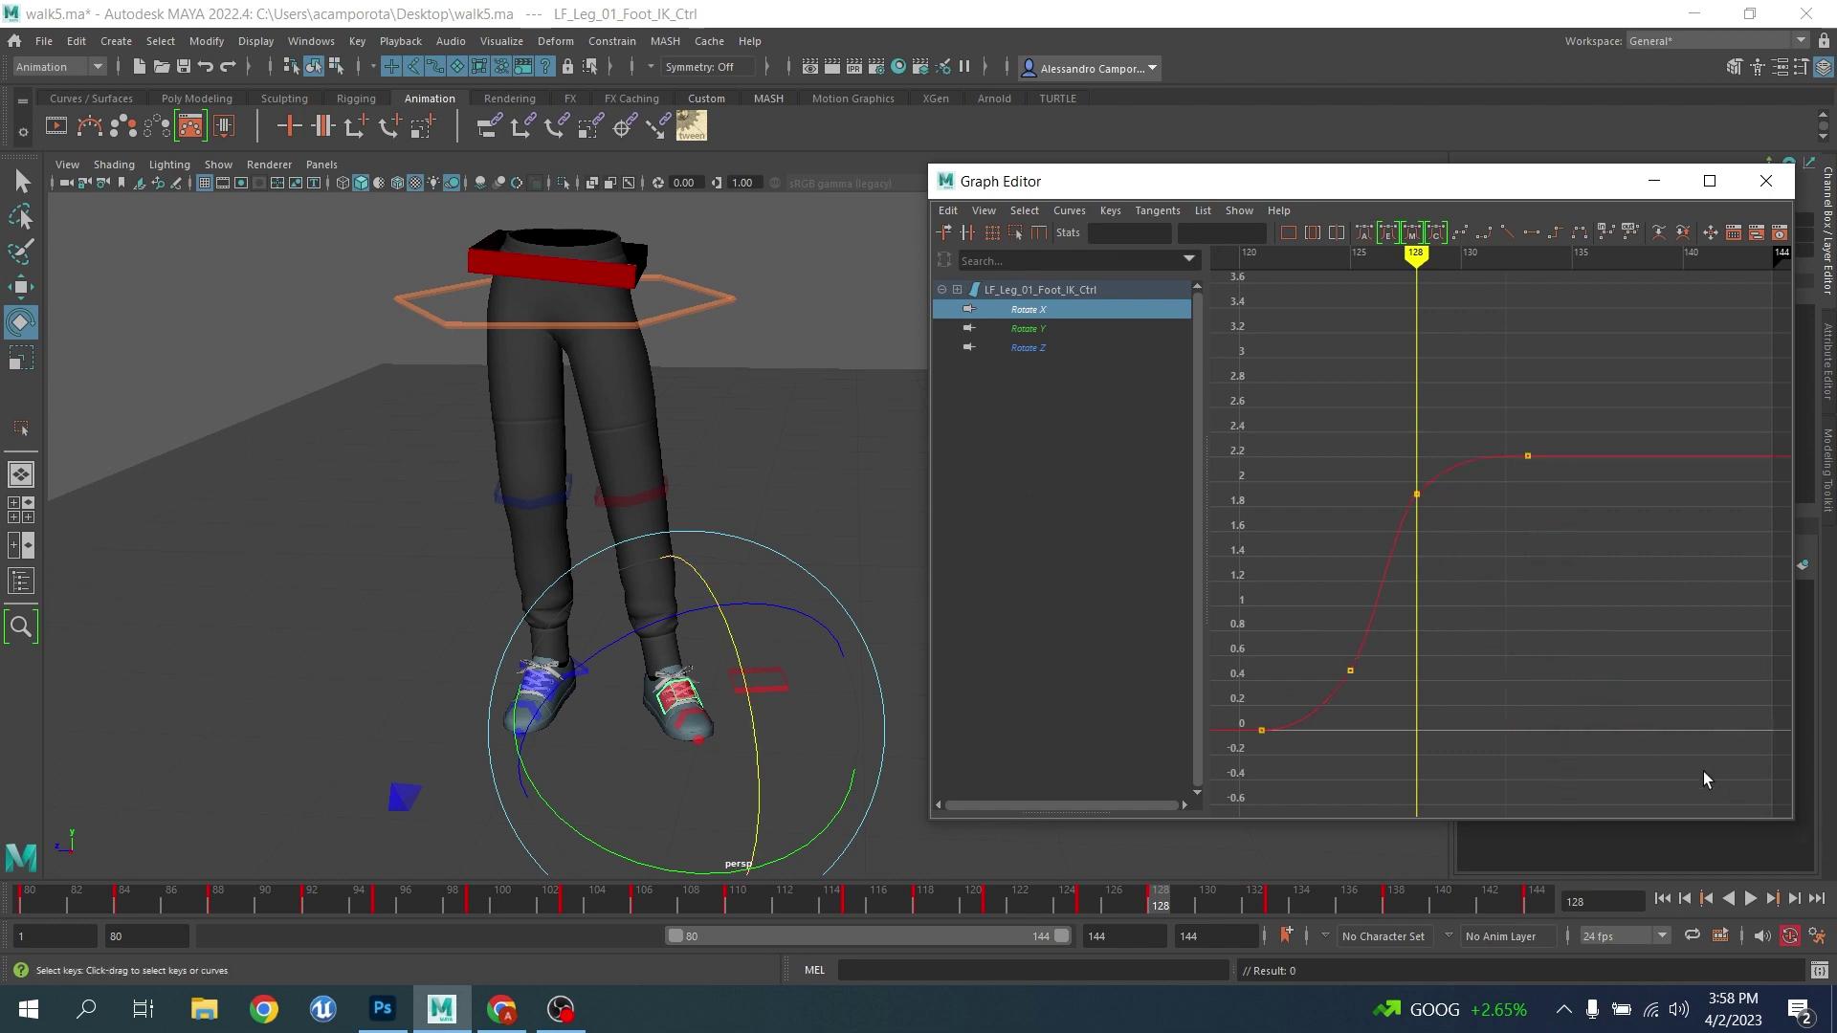
Play back the walk's ending and scrub through the early frames to review both feet
left_click(1750, 900)
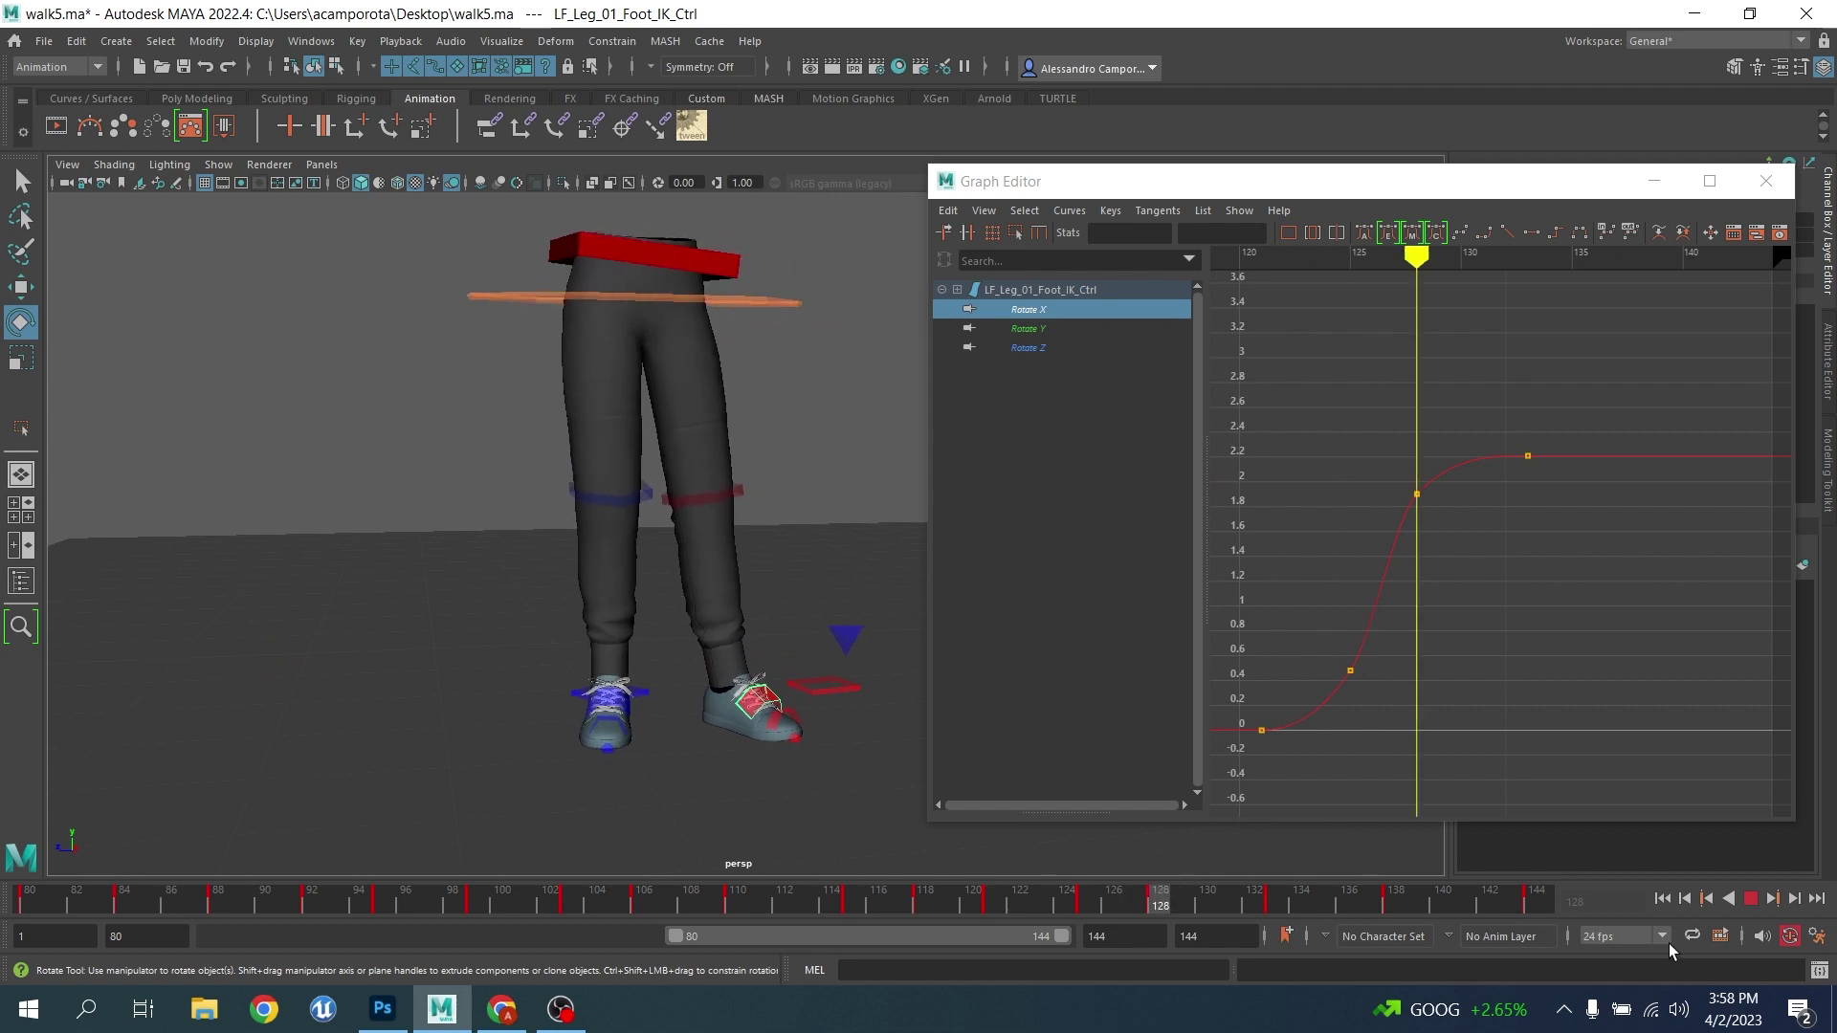
left_click(1752, 903)
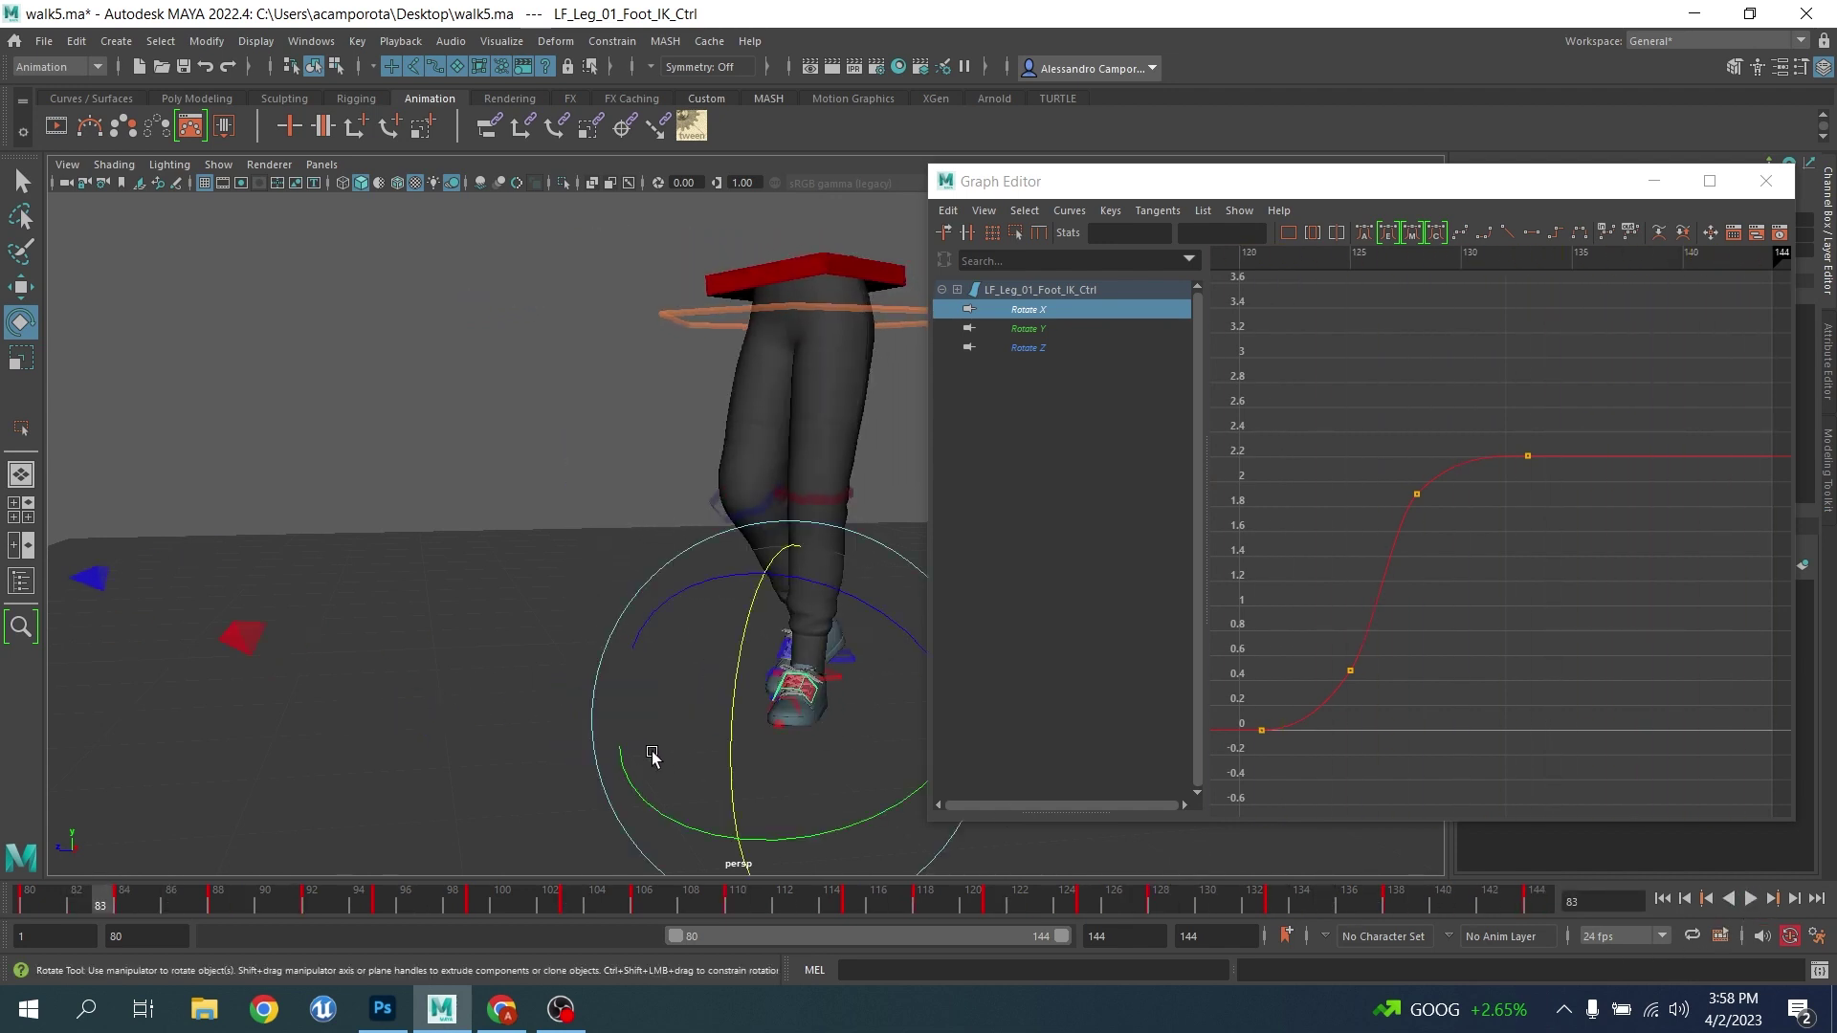
mouse_move(297, 899)
left_mouse_down()
mouse_move(75, 890)
mouse_move(266, 898)
left_mouse_up()
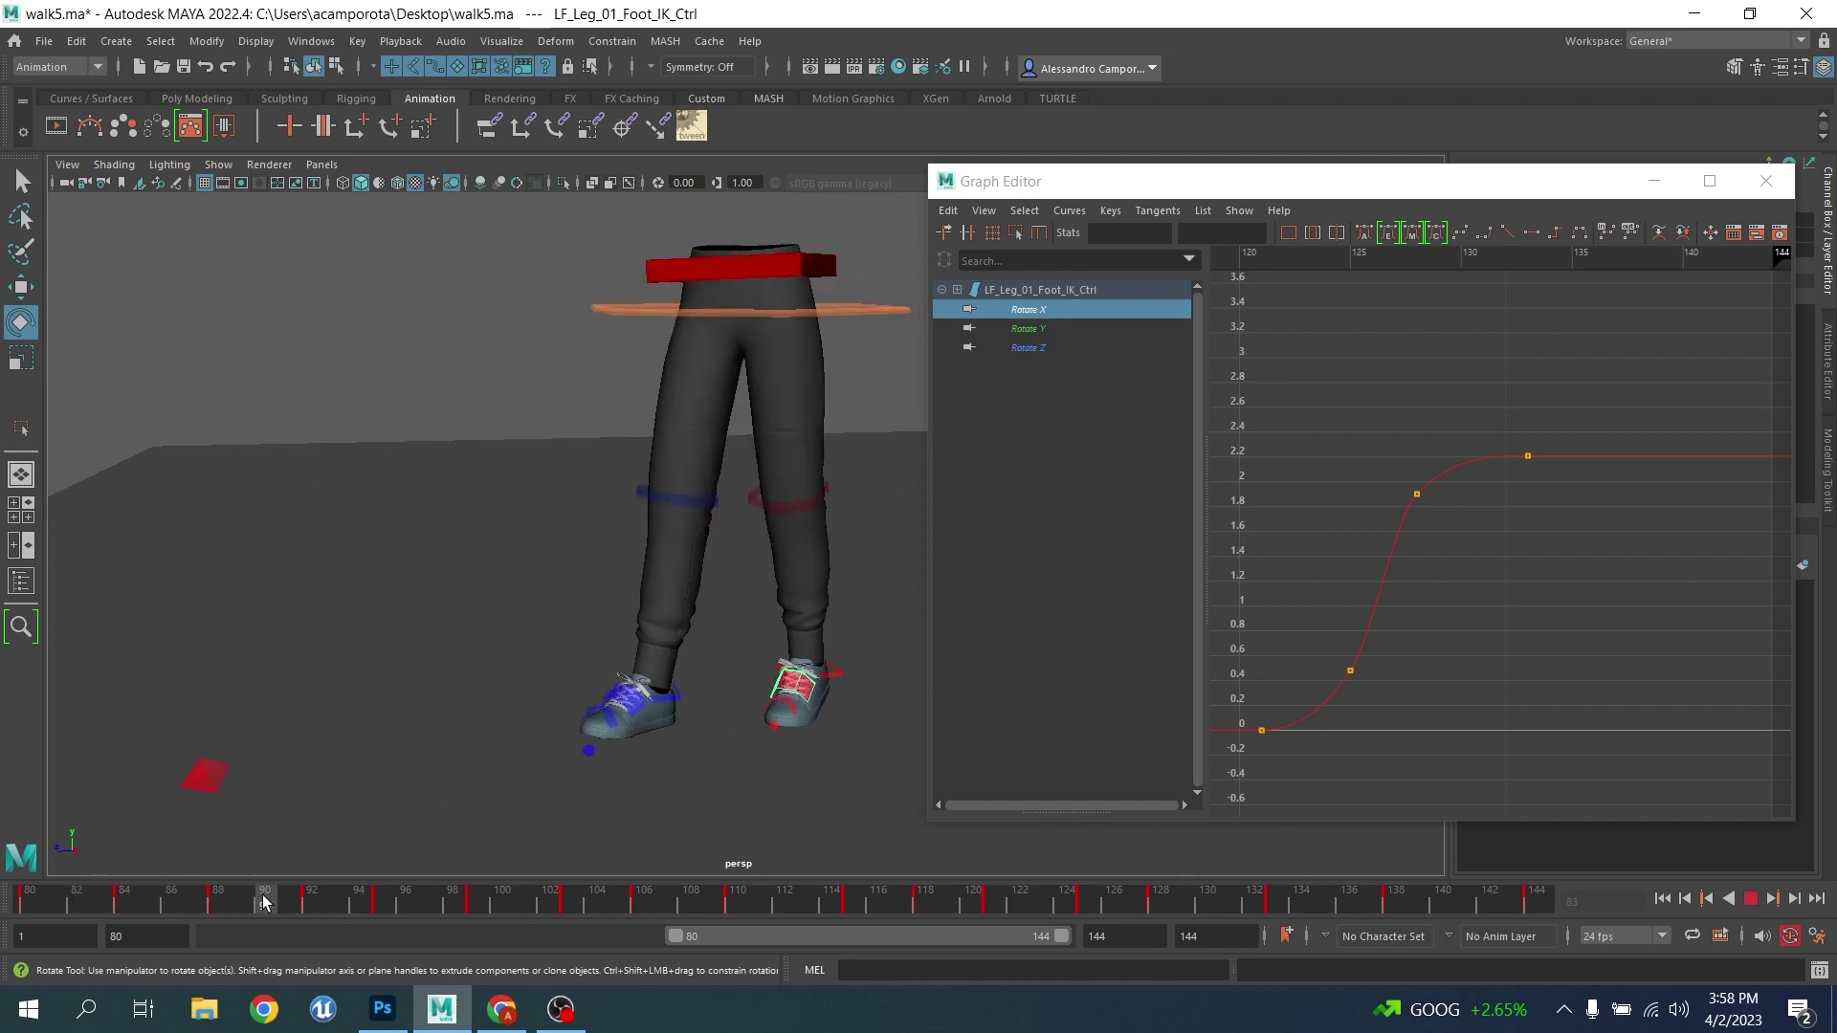
Select the right foot's heel tilt control and rotate it to about -4.3 in Rotate X at frame 93
left_click_drag(293, 814, 453, 801, "alt")
right_click_drag(454, 799, 322, 719, "alt")
key("q")
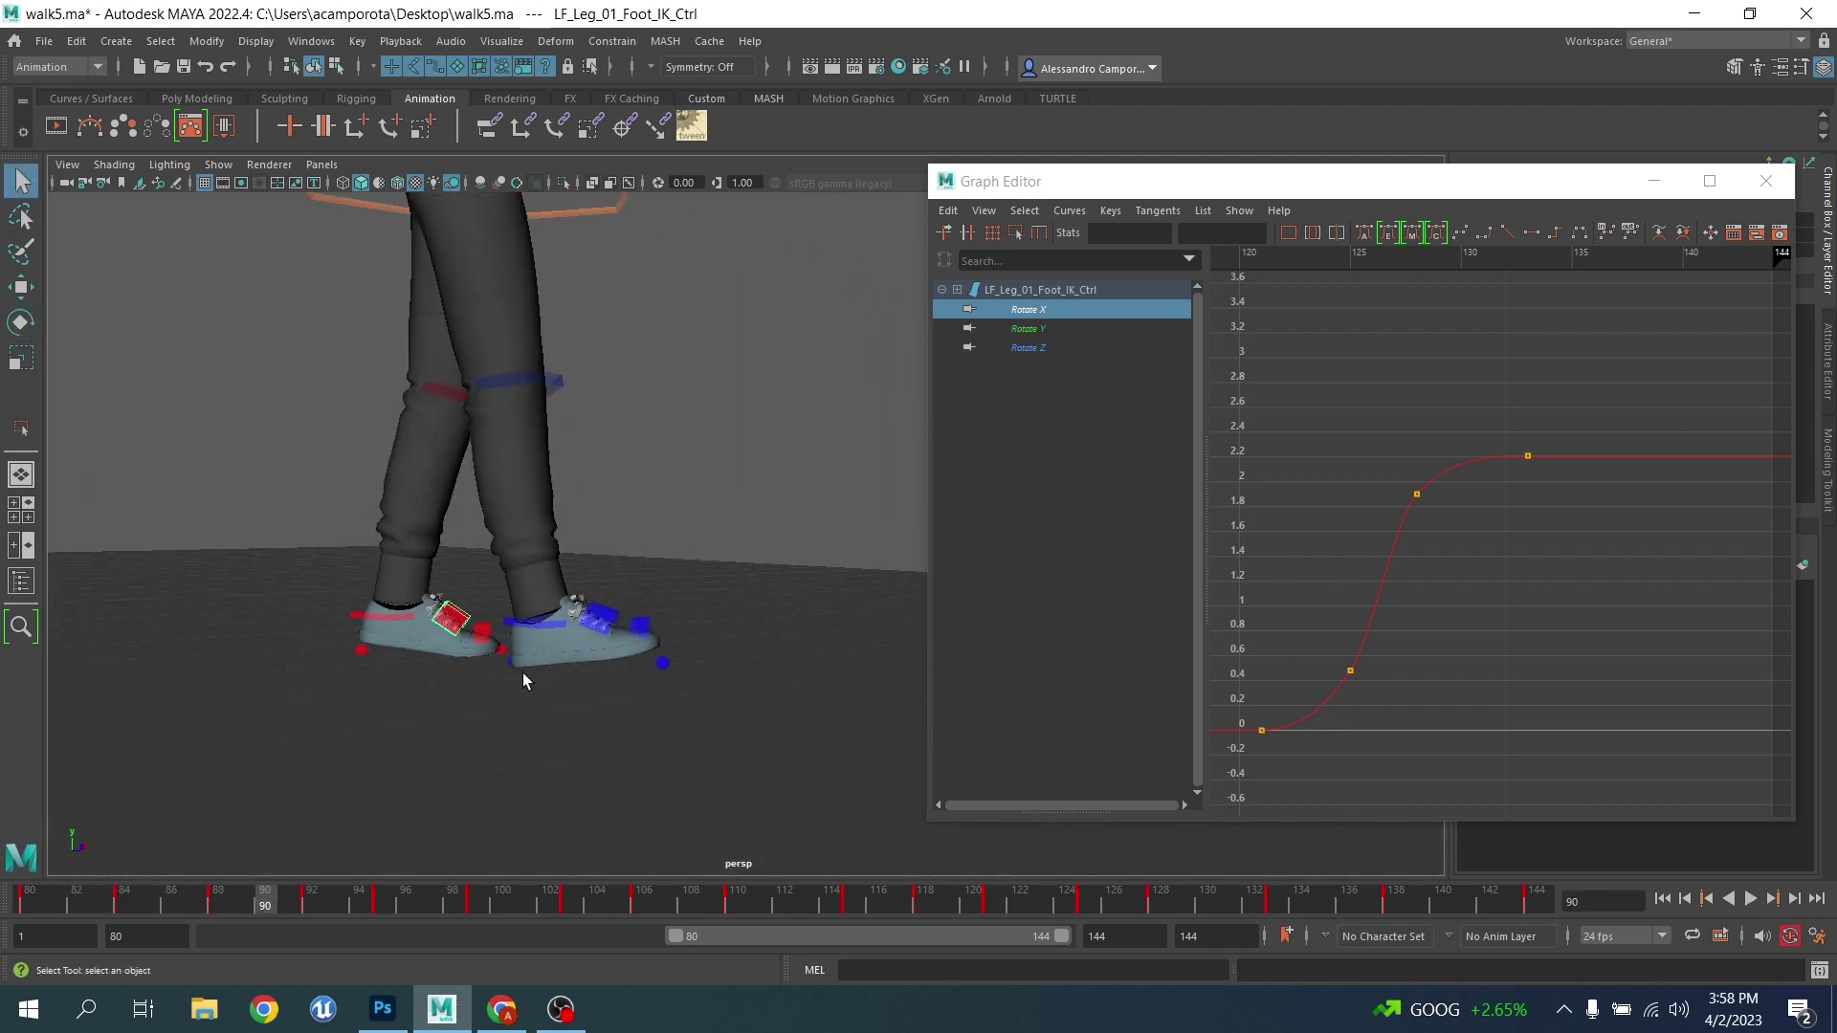
left_click(510, 661)
mouse_move(271, 897)
left_mouse_down()
mouse_move(380, 918)
mouse_move(308, 914)
mouse_move(337, 914)
left_mouse_up()
key("e")
left_click_drag(682, 548, 685, 562)
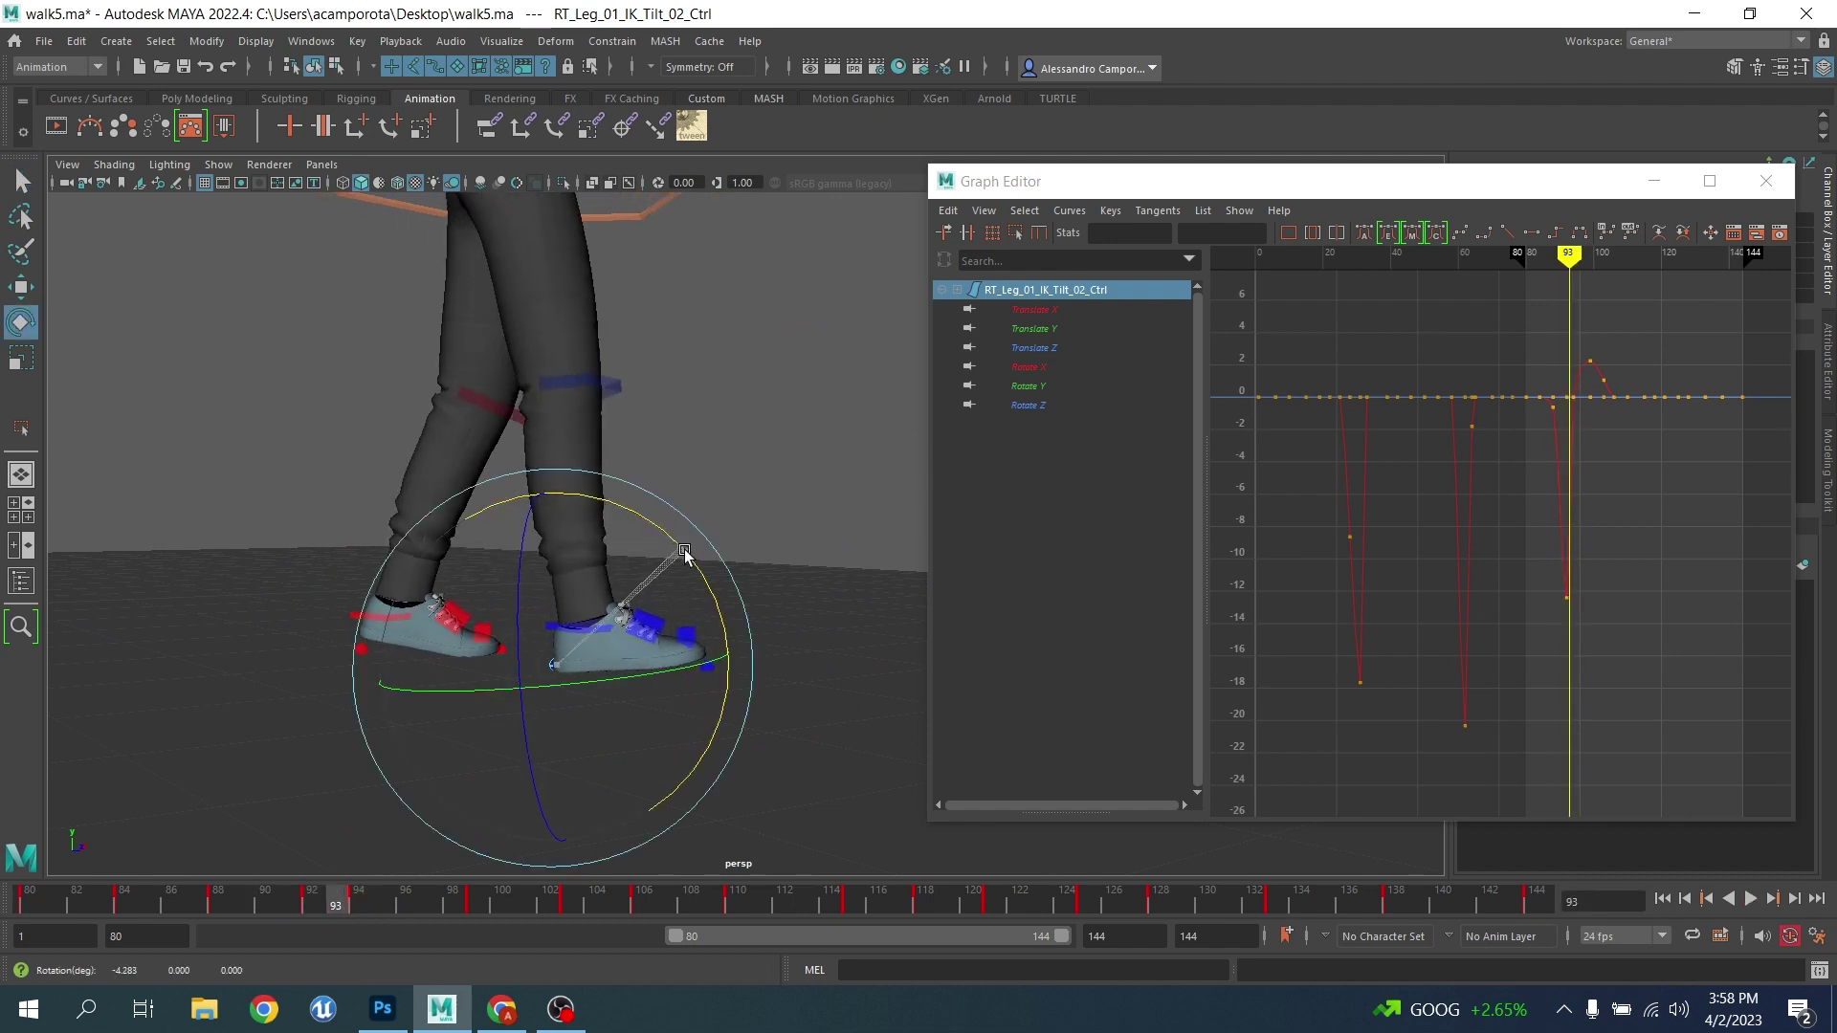
Delete the right heel tilt control's Rotate X keys at frames 99 and 103, and scrub through the walk to check the foot
key("alt+v")
mouse_move(48, 904)
left_mouse_down()
mouse_move(496, 904)
mouse_move(476, 905)
left_mouse_up()
middle_click_drag(1366, 526, 1280, 646, "alt")
right_click_drag(1280, 646, 1350, 635, "alt+shift")
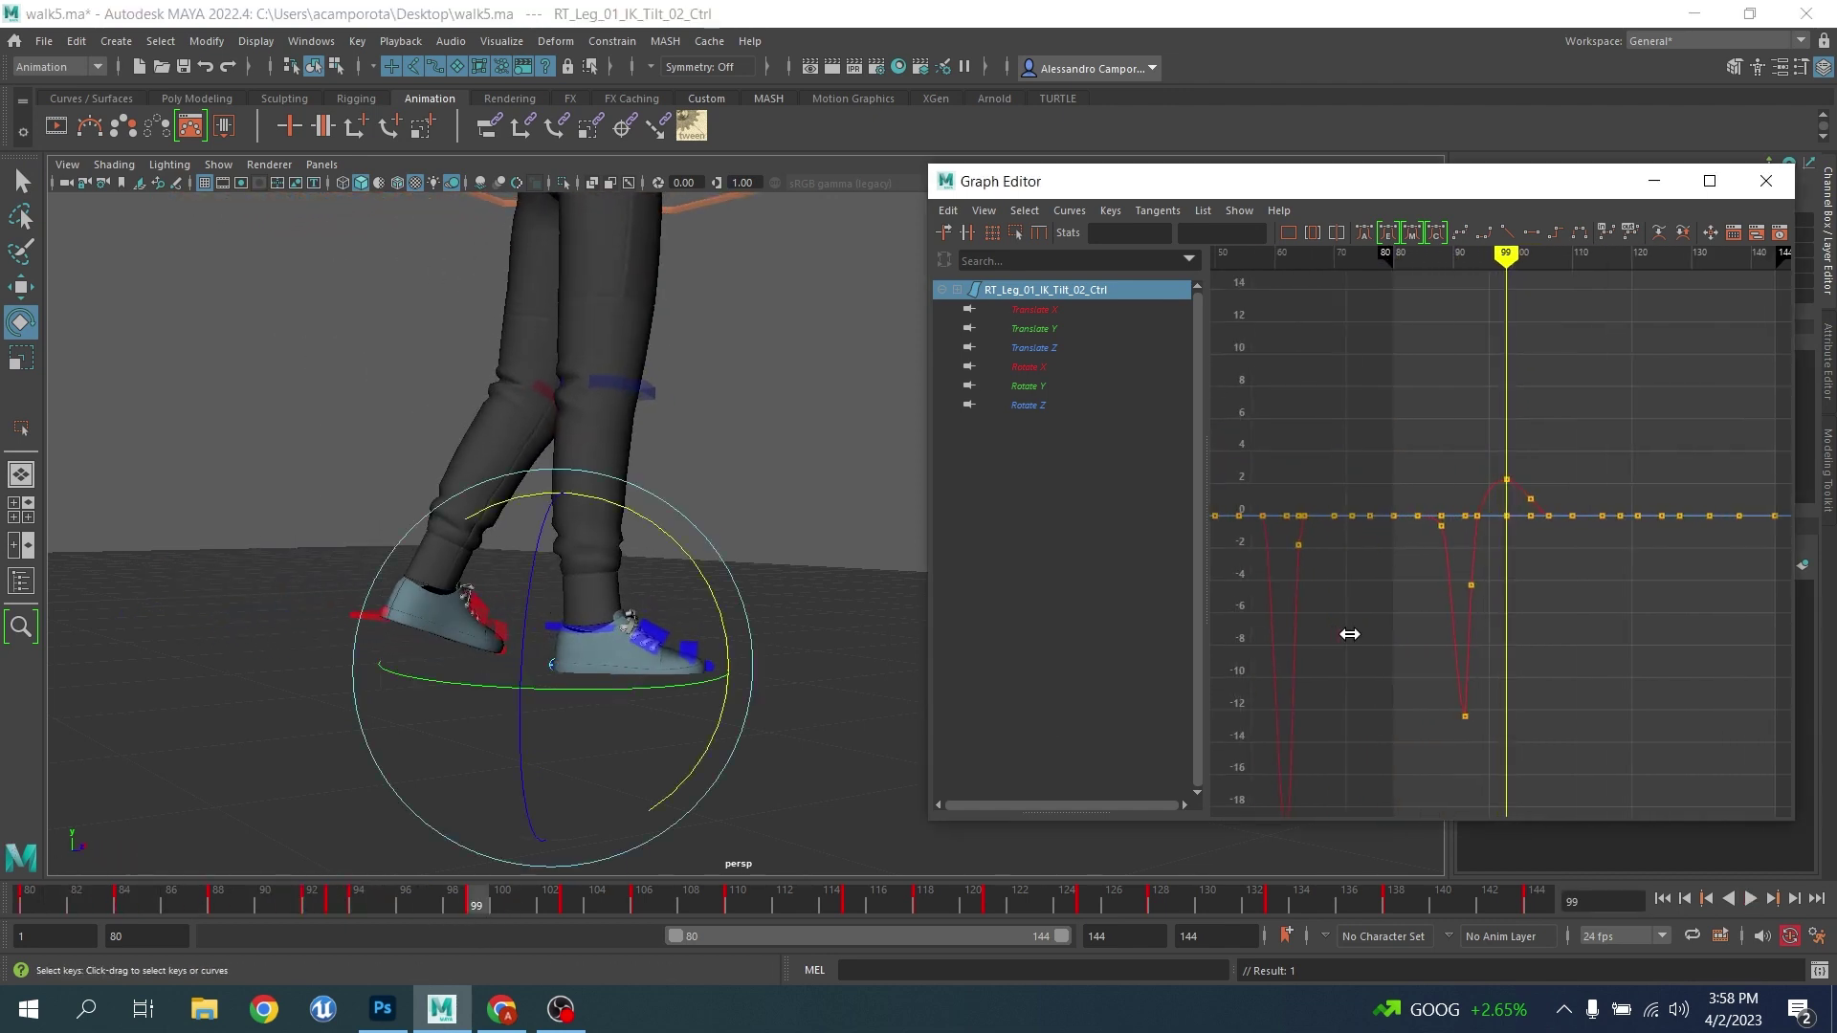
scroll(1514, 594, "up", 5)
left_click_drag(1486, 364, 1608, 458)
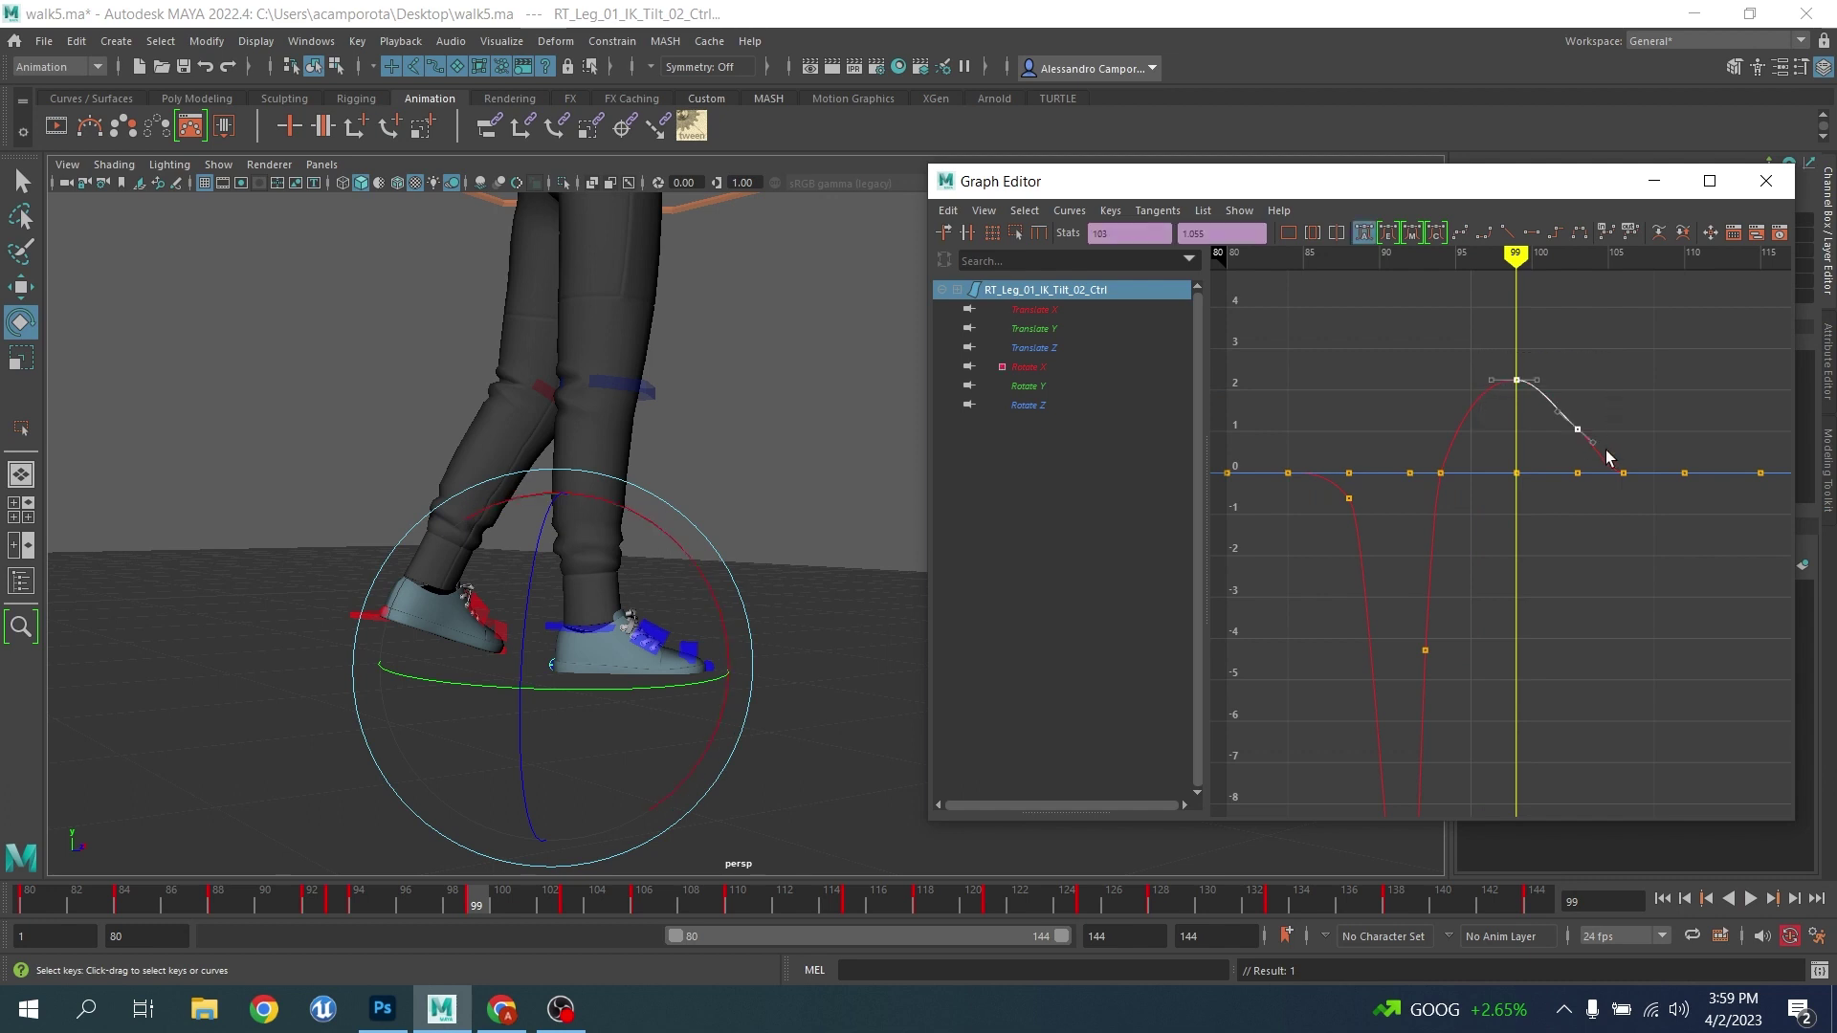
key("Delete")
key("alt+v")
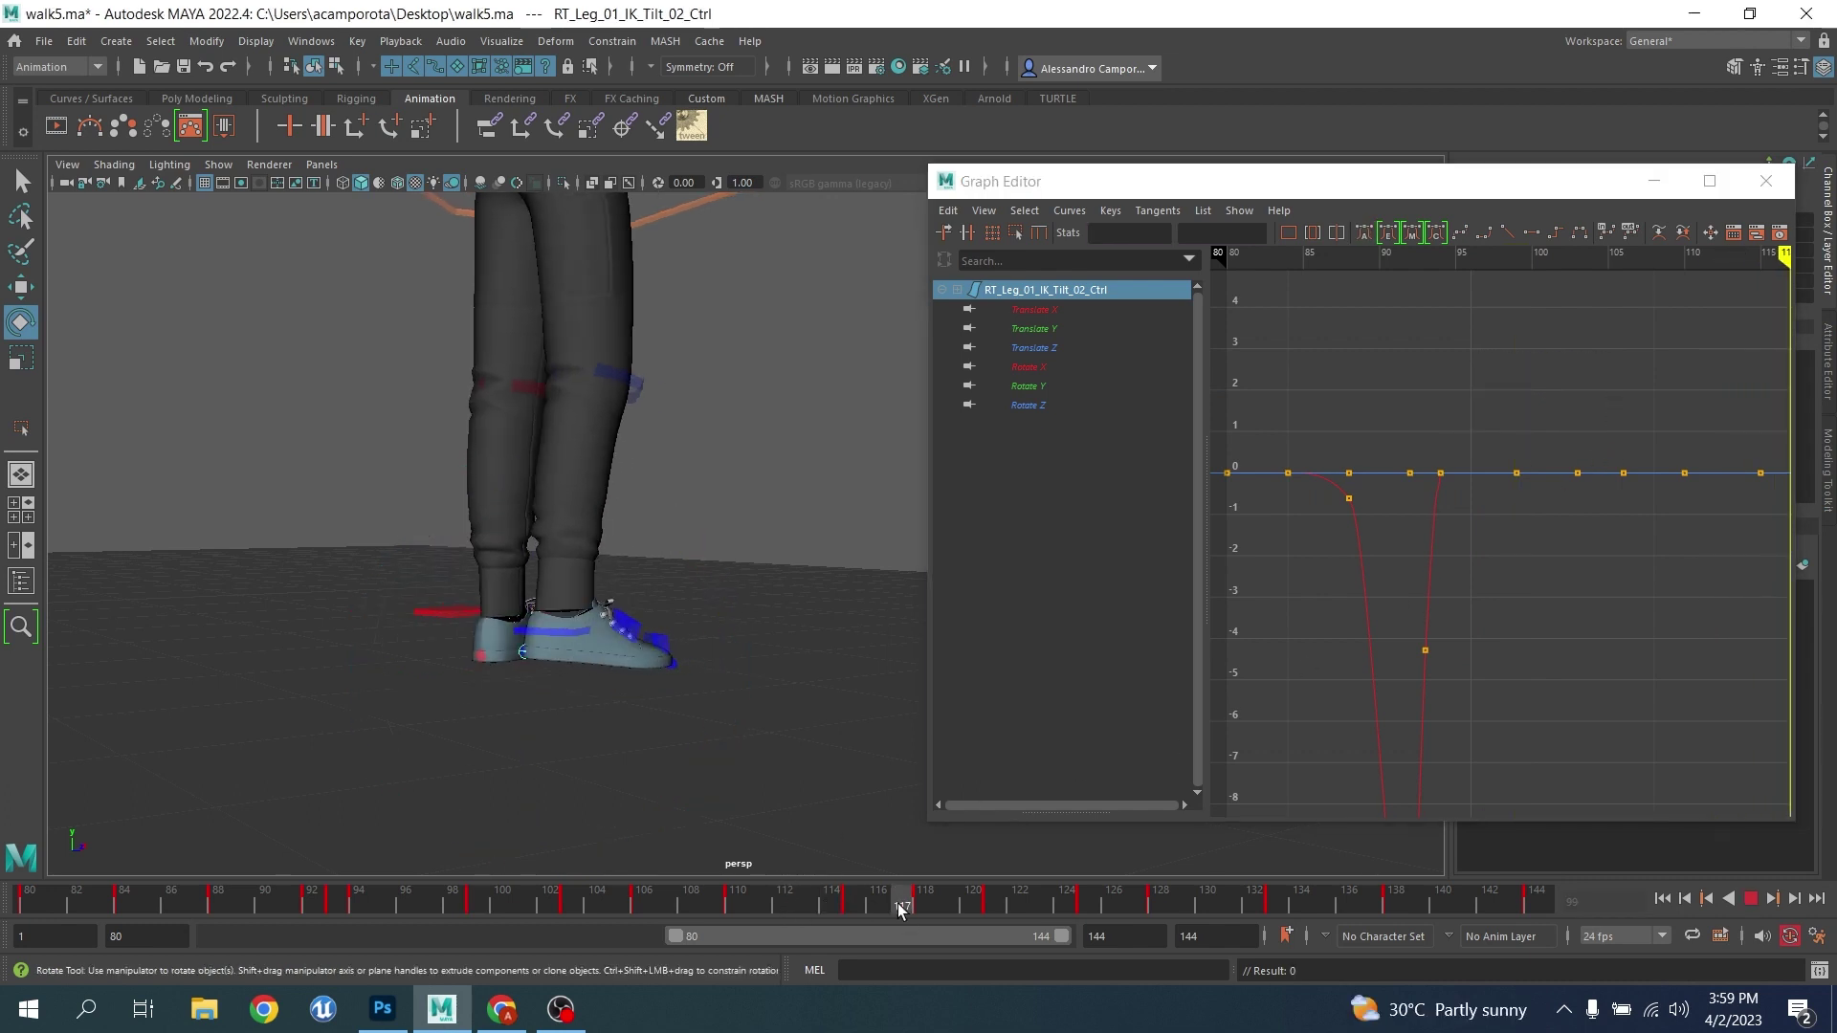
mouse_move(900, 909)
left_mouse_down()
mouse_move(311, 897)
mouse_move(571, 911)
left_mouse_up()
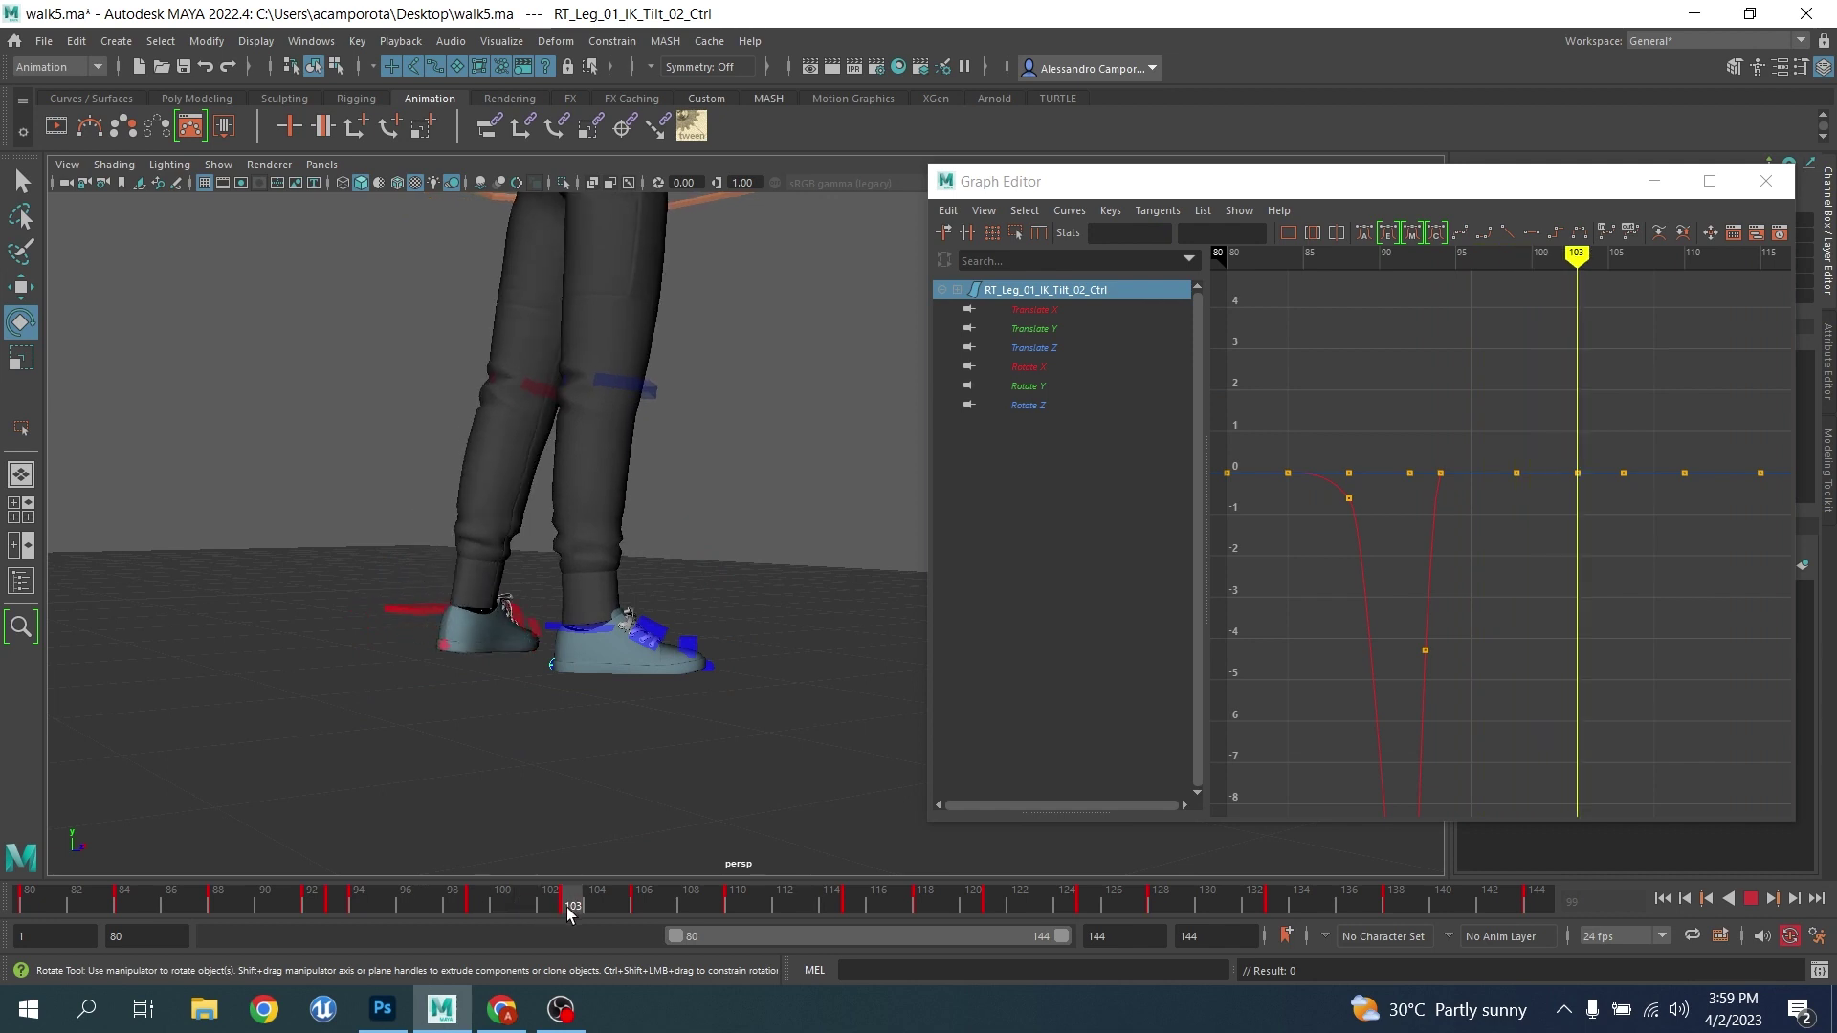
Select the right foot's IK control and rotate it to about 1.5 in Rotate X at frame 99
left_click_drag(612, 780, 609, 729, "alt")
scroll(521, 798, "up", 2)
key("q")
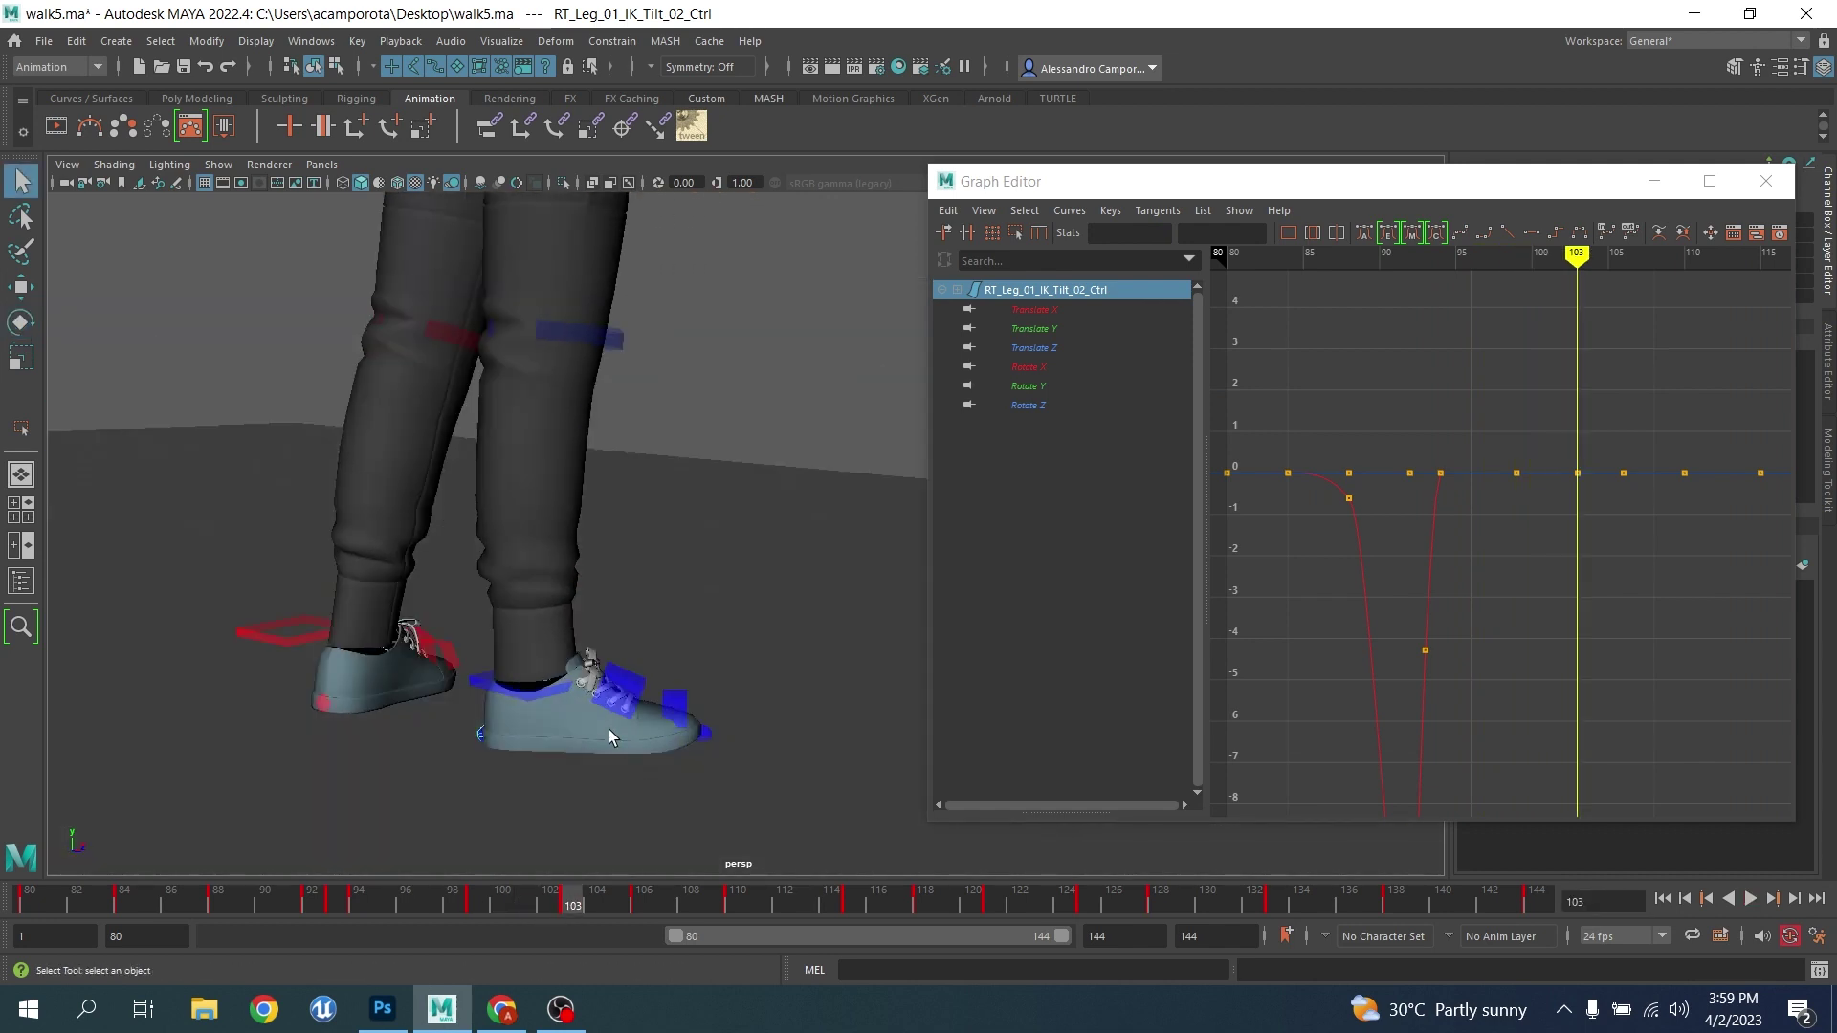
left_click(615, 696)
key("e")
key("comma")
key("comma")
key("comma")
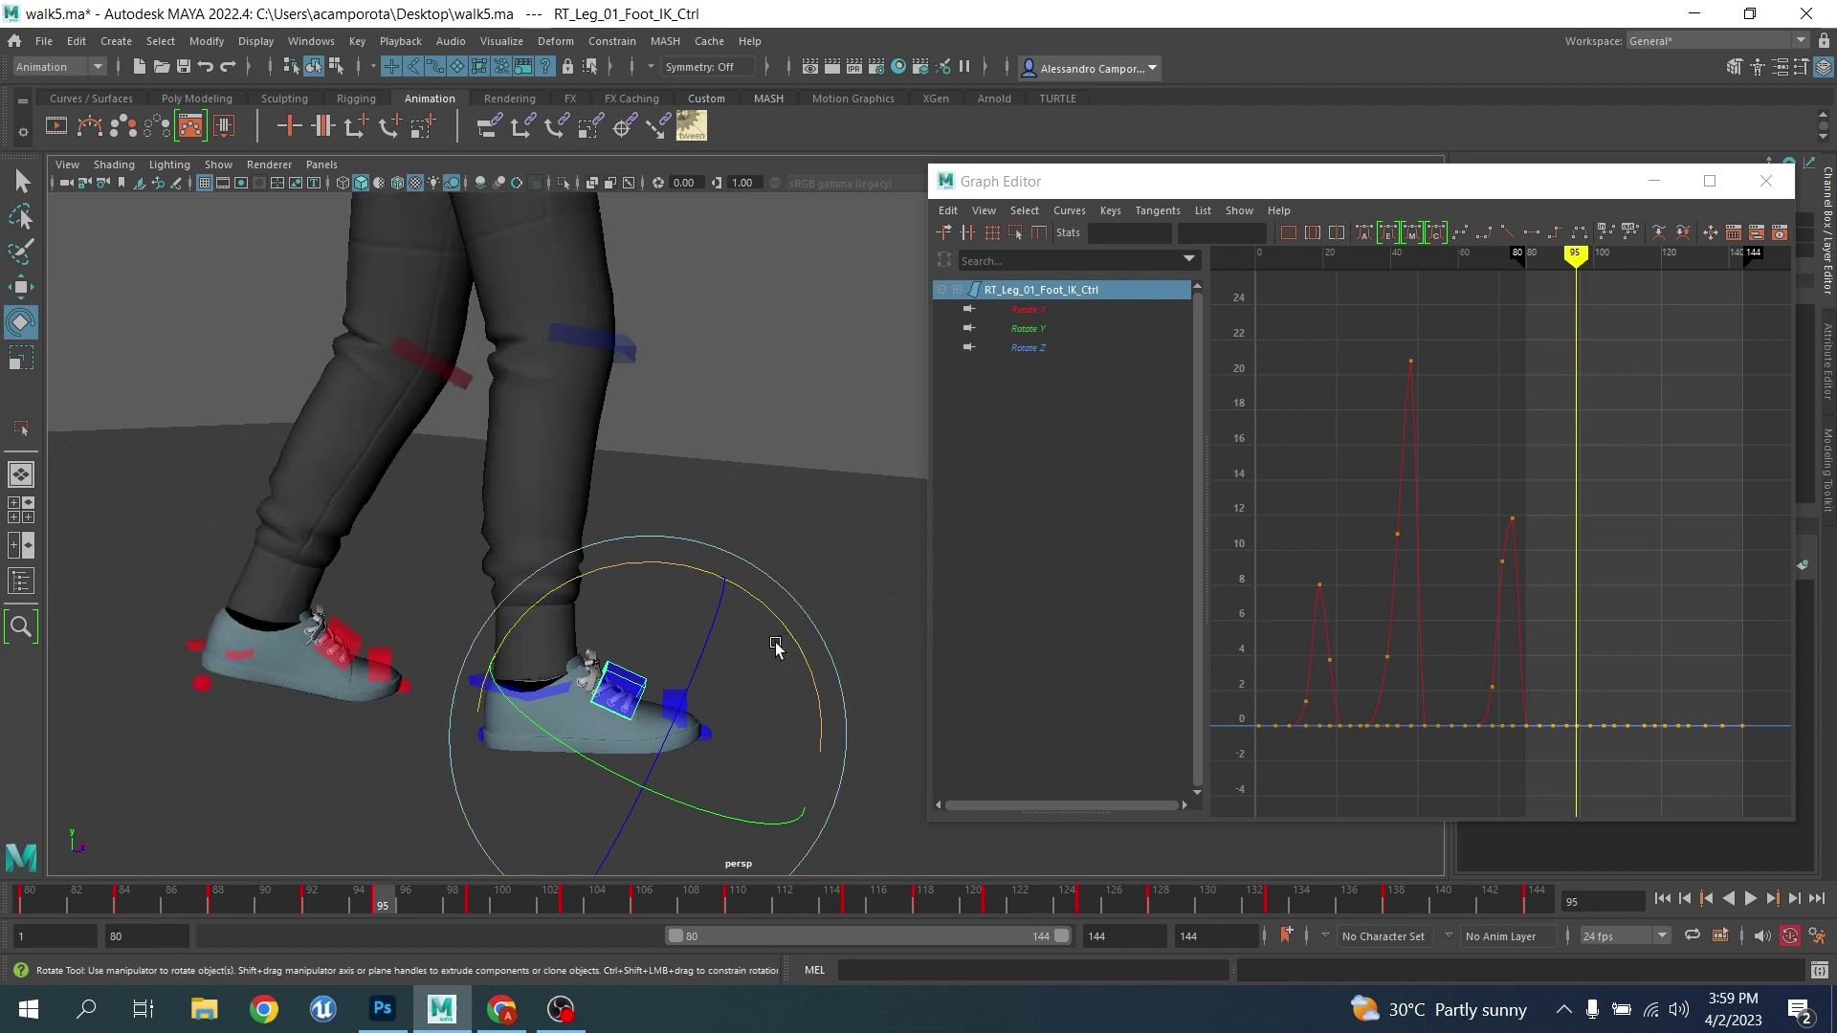
key("period")
key("period")
left_click_drag(766, 619, 771, 620)
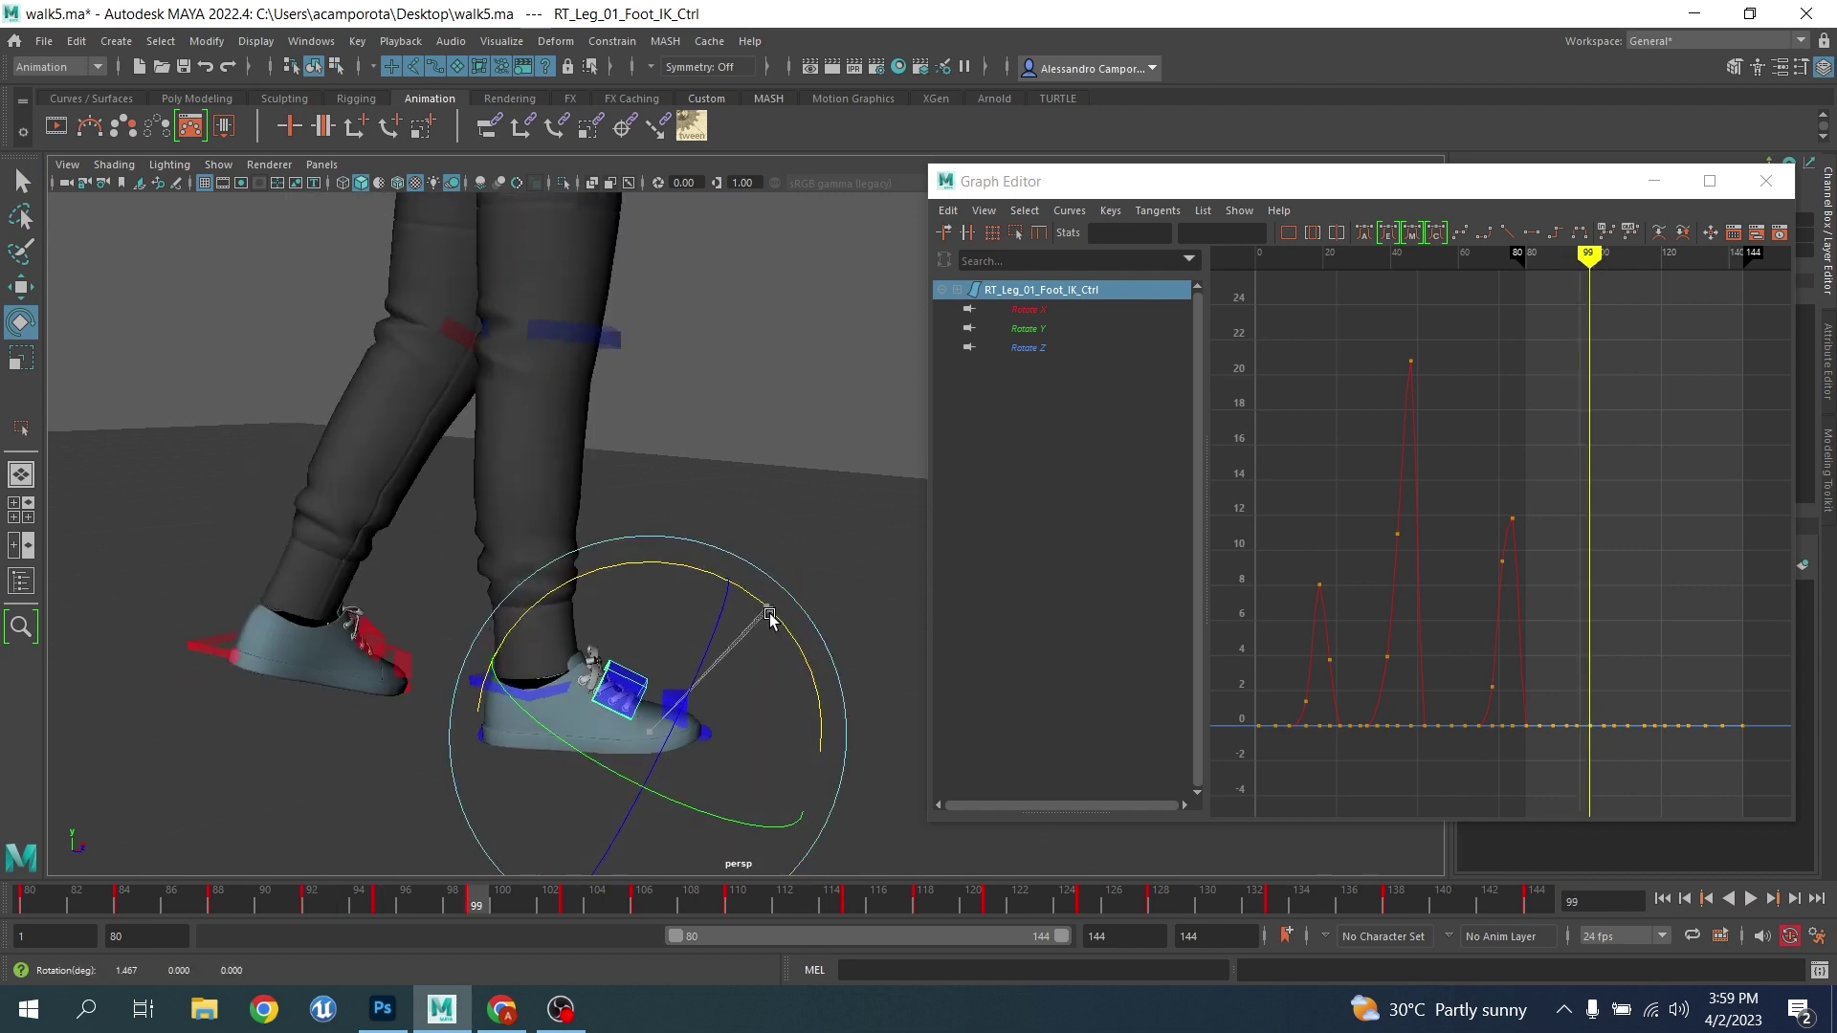
Match the right foot control's frame 103 key to the previous pose with tweenMachine, and rotate it to about 2.3 in Rotate X
key("period")
left_click(691, 124)
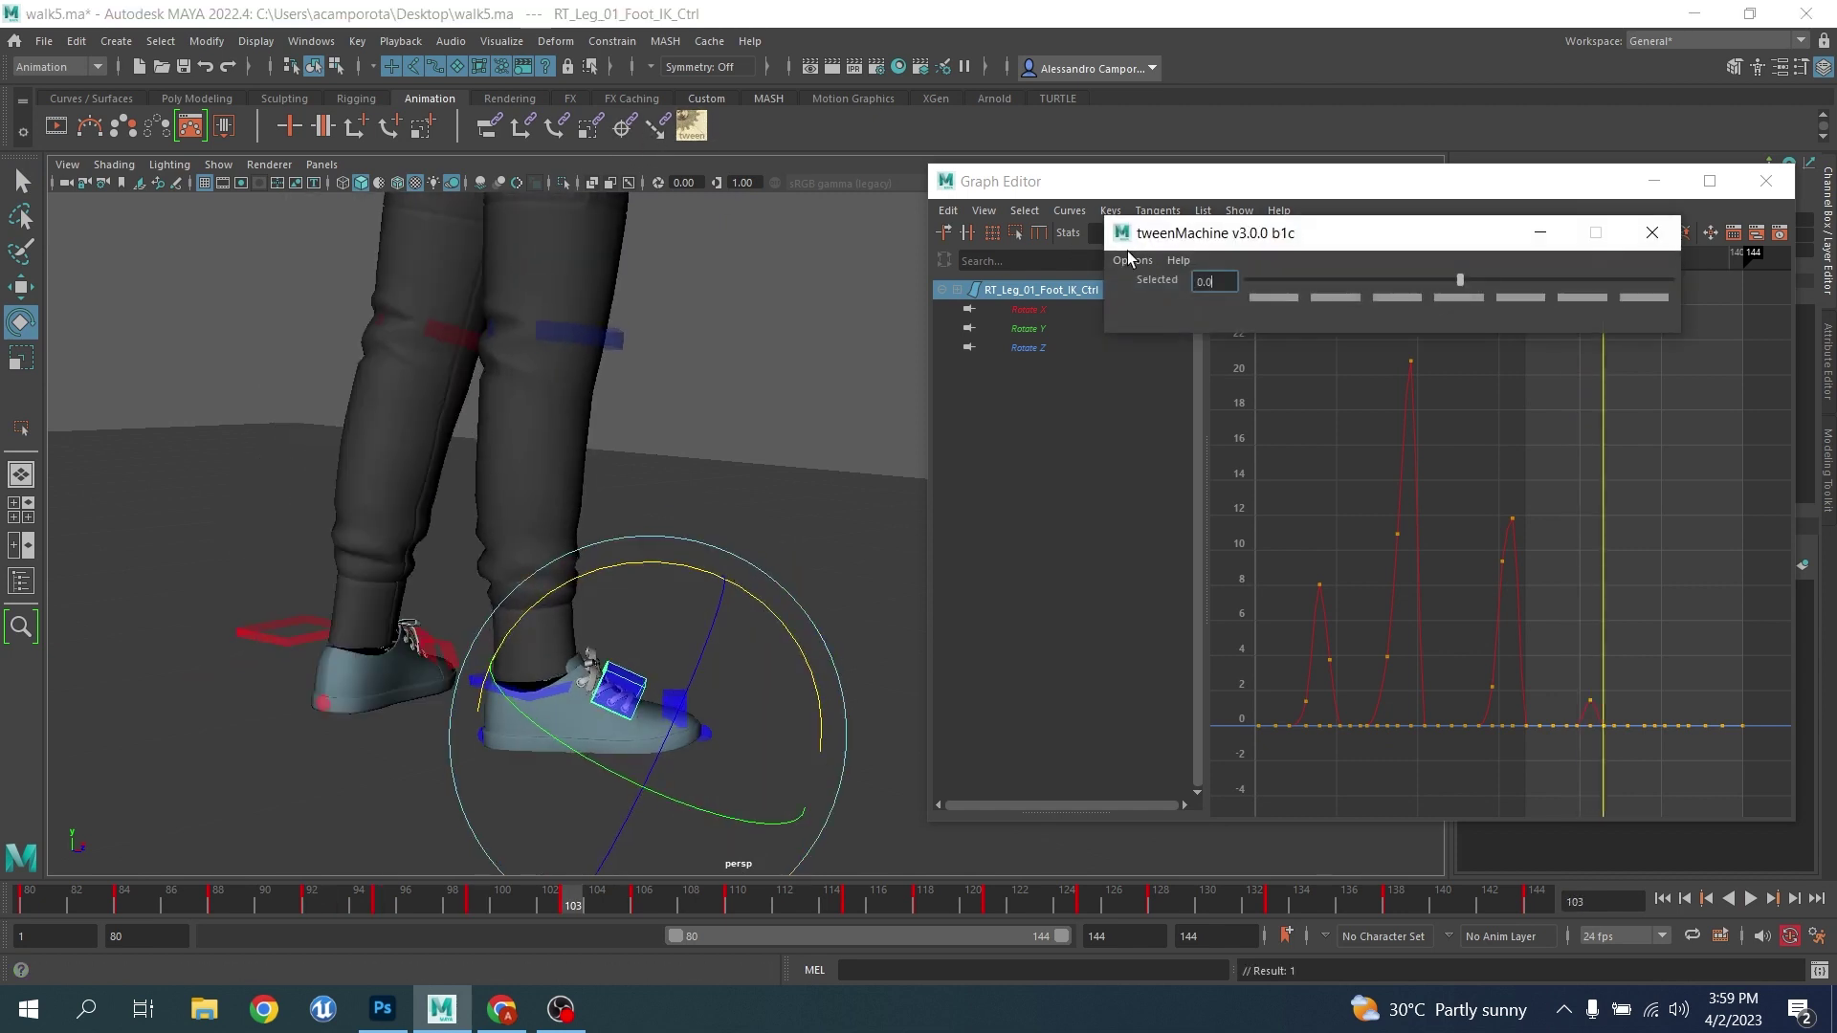
left_click(1256, 285)
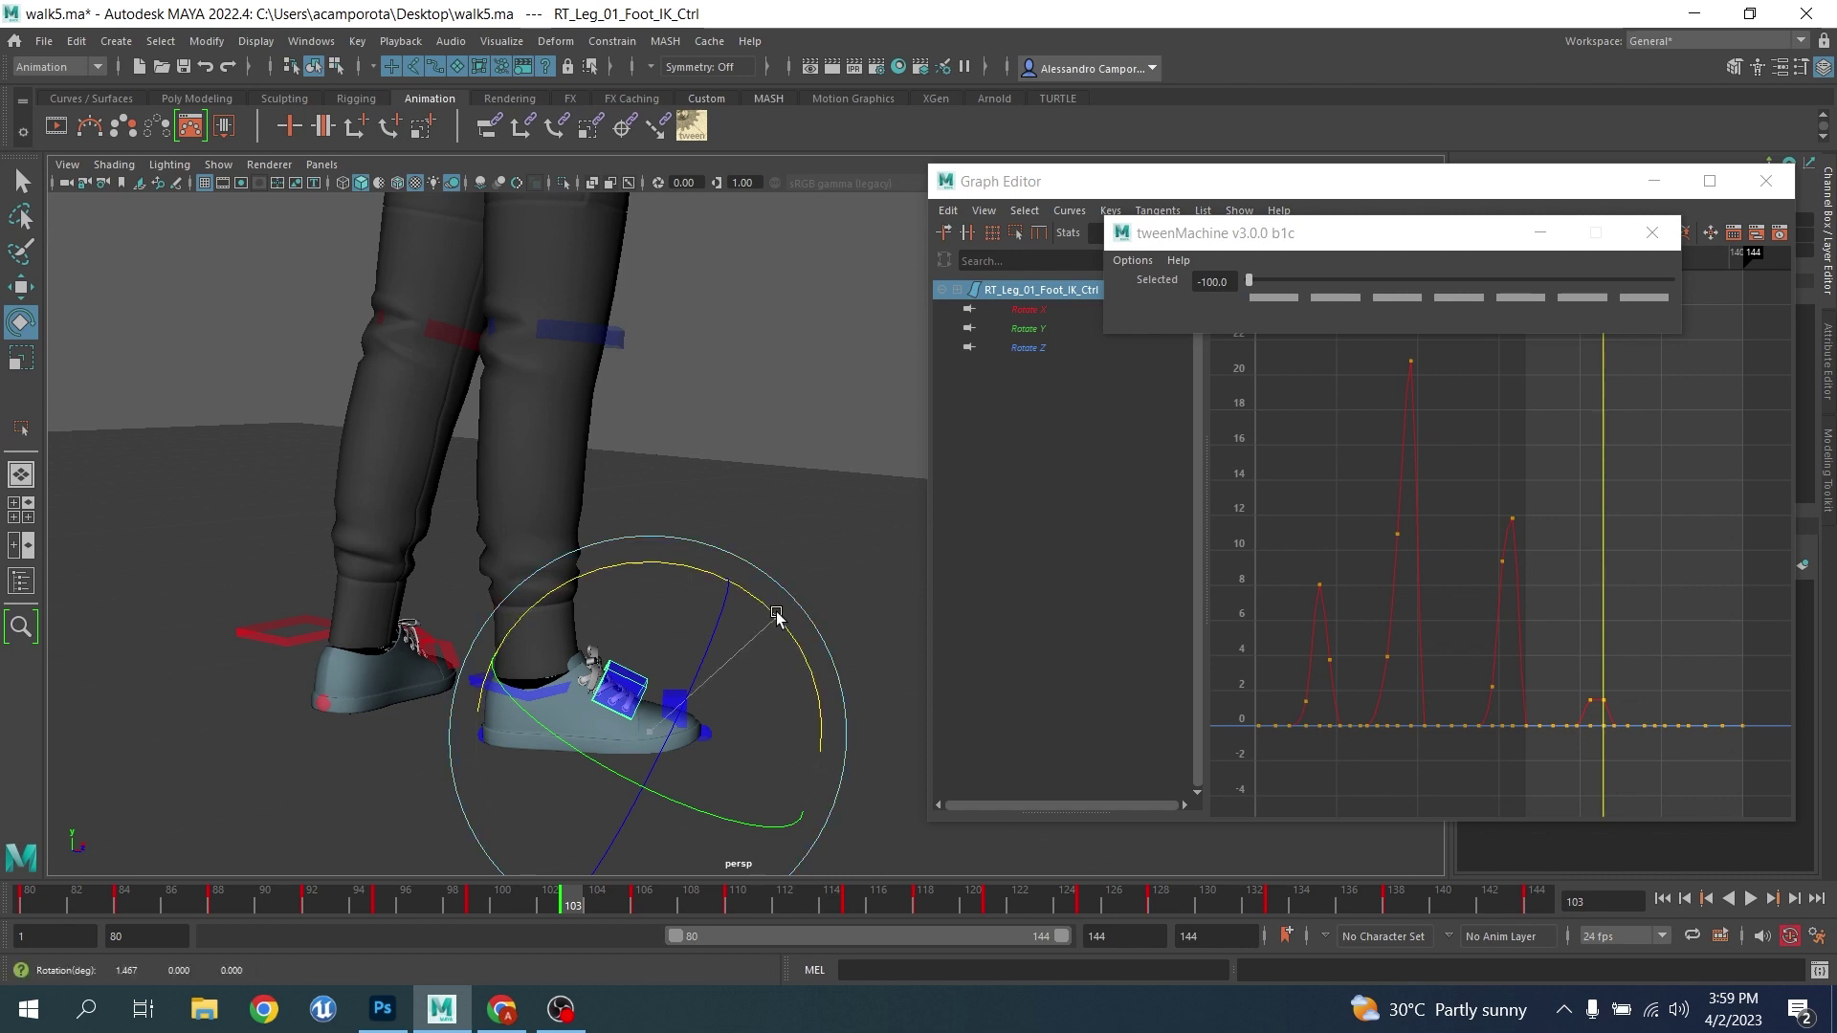
key("comma")
key("period")
left_click_drag(776, 612, 781, 617)
Copy the right foot control's frame 103 pose onto frame 106 with tweenMachine, and step through the keys to frame 125
key("period")
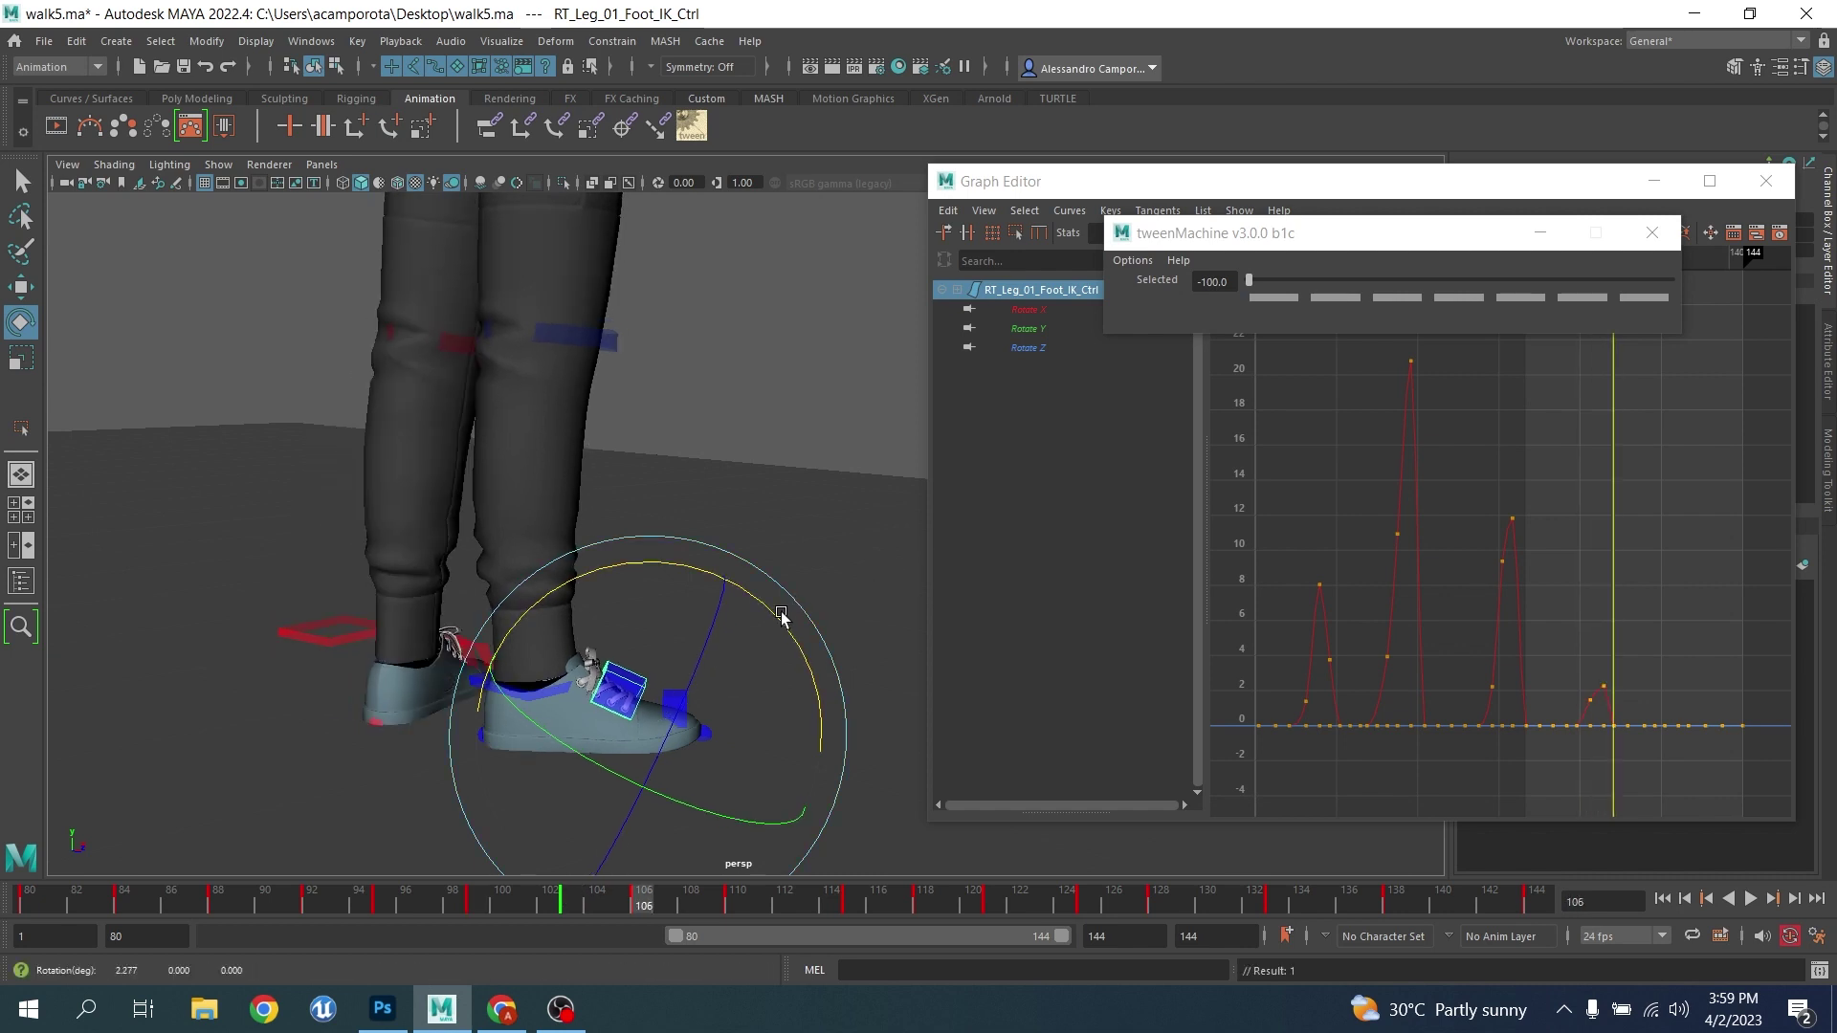
left_click(1251, 281)
left_click(1138, 409)
key("period")
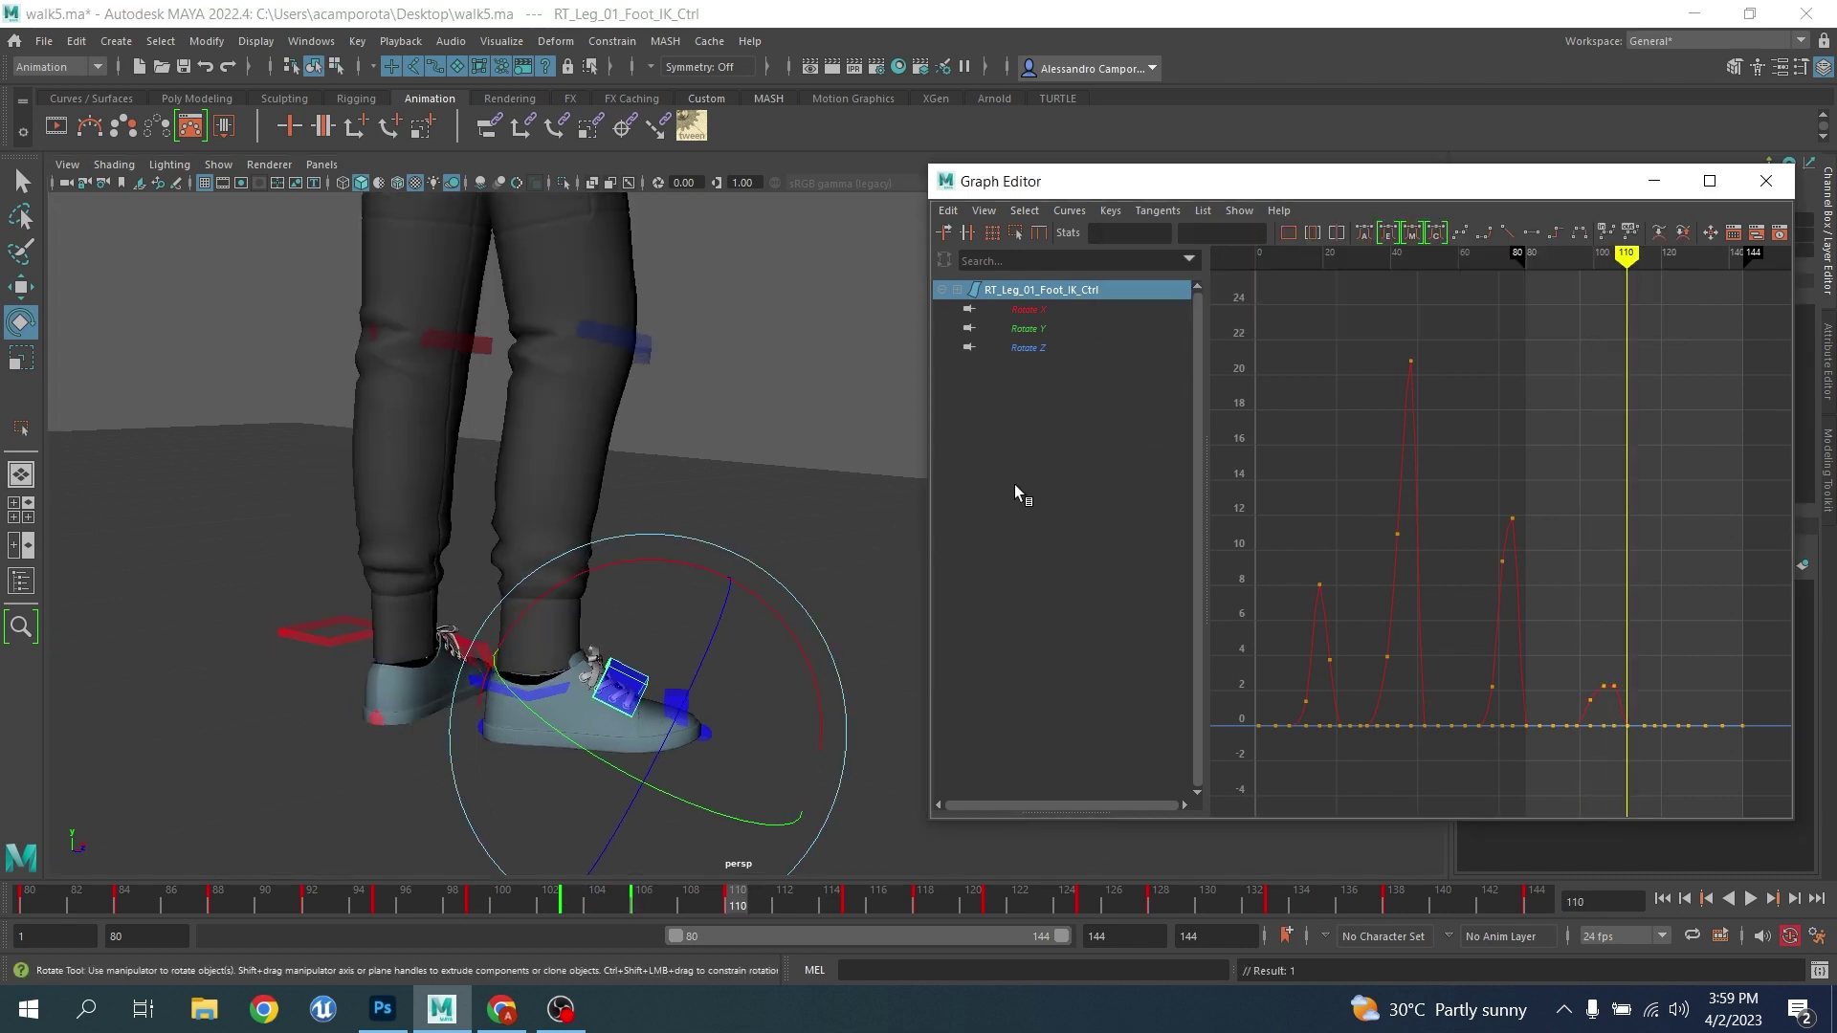
key("comma")
key("period")
key("period")
key("period")
key("period")
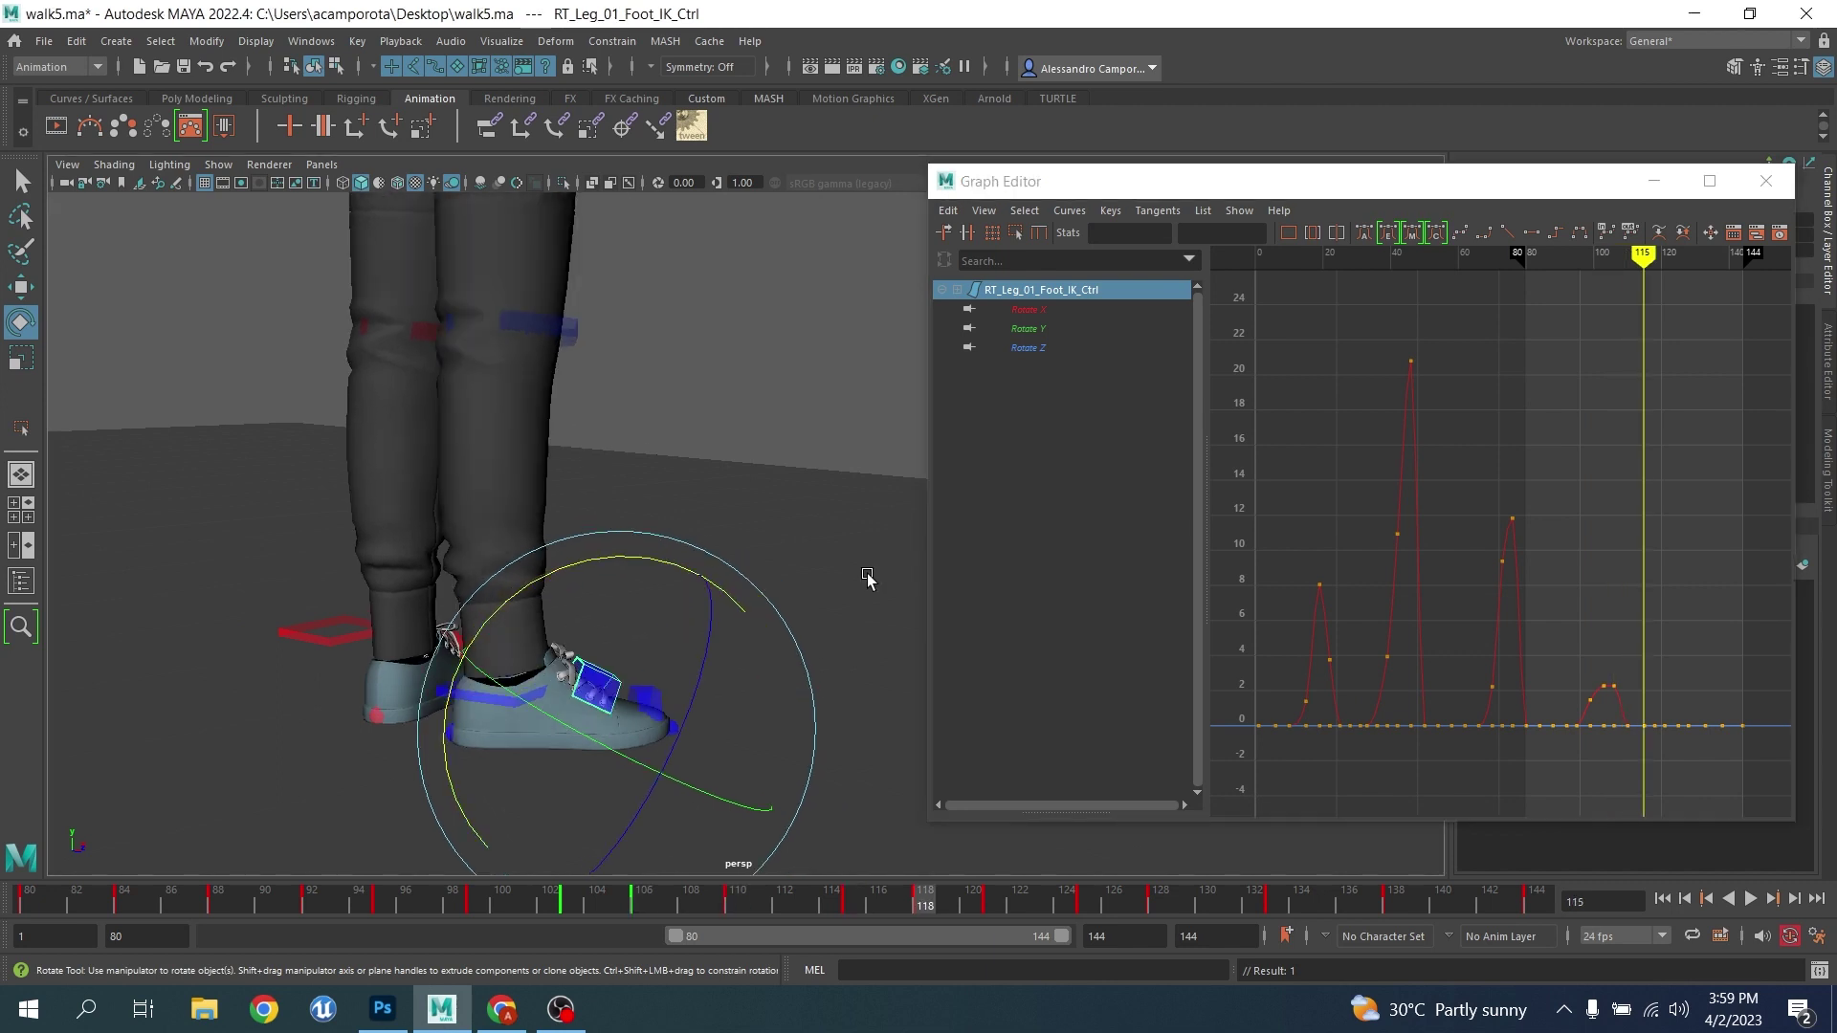
key("period")
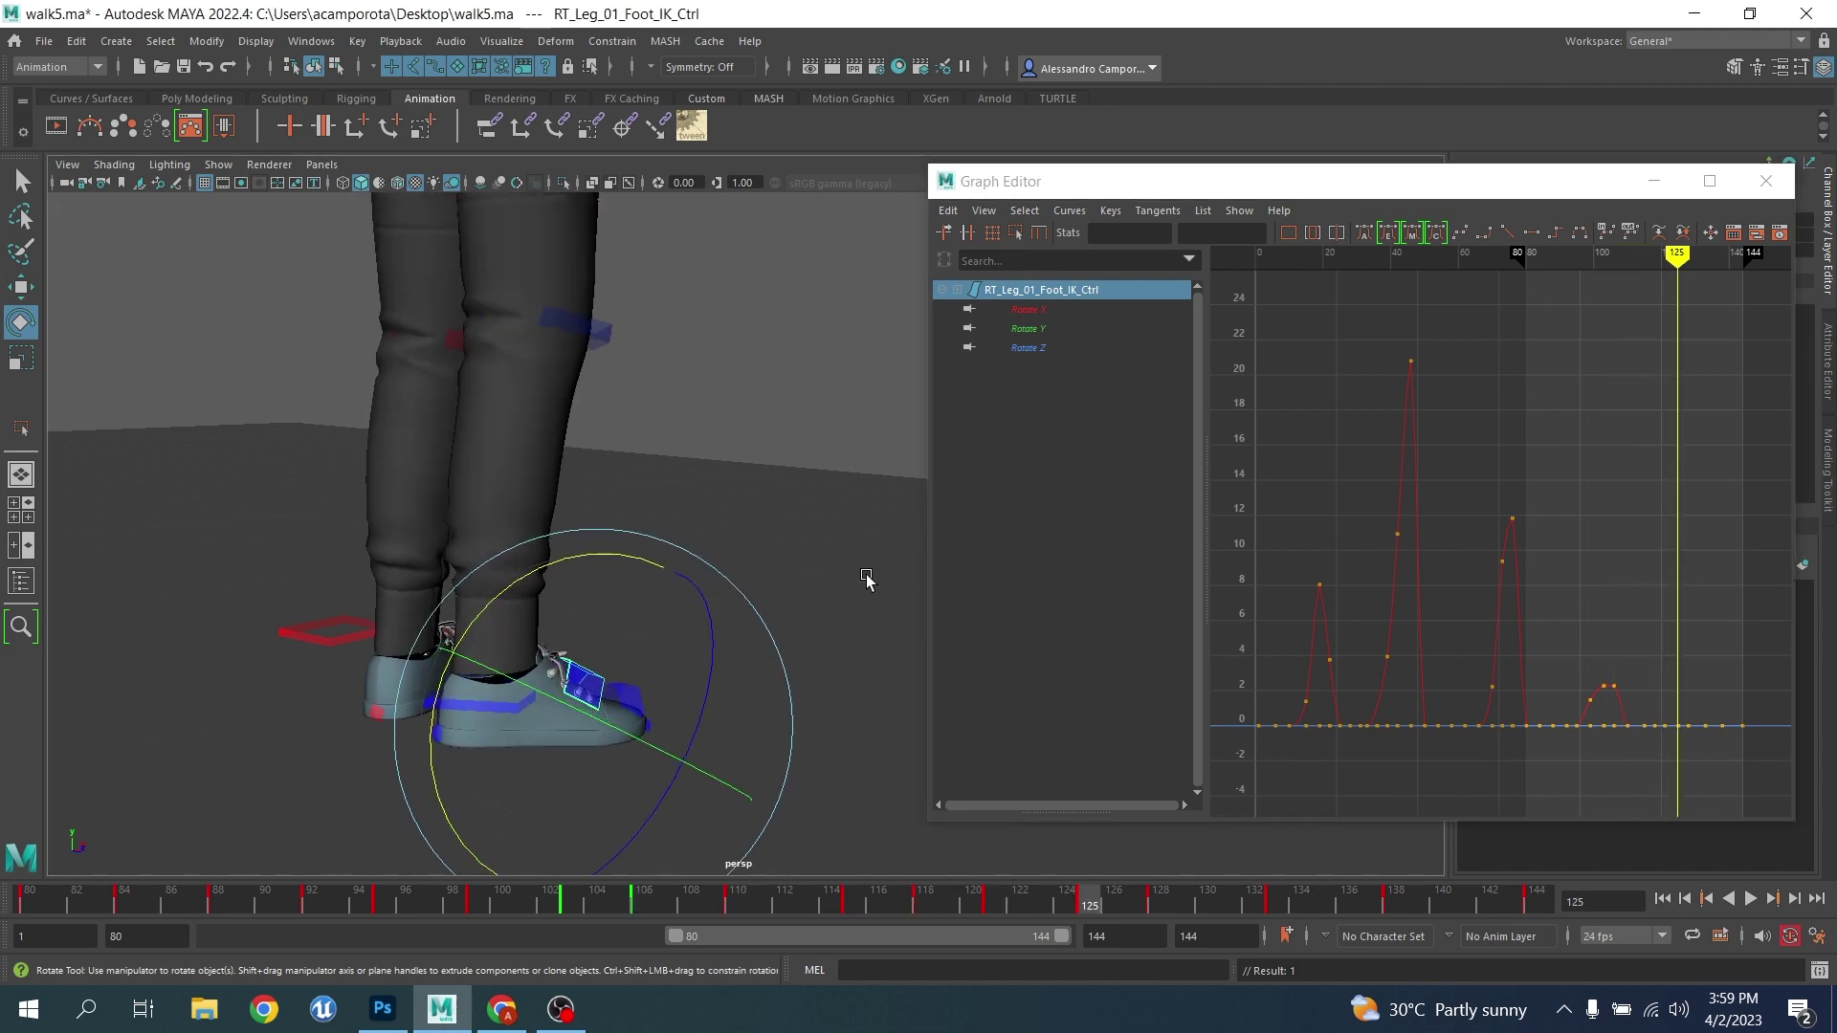
Select the right foot's toe tilt control and raise its Rotate X key at frame 115 to about 6.4
middle_click_drag(1591, 566, 1519, 519, "alt")
left_click_drag(699, 546, 513, 542, "alt")
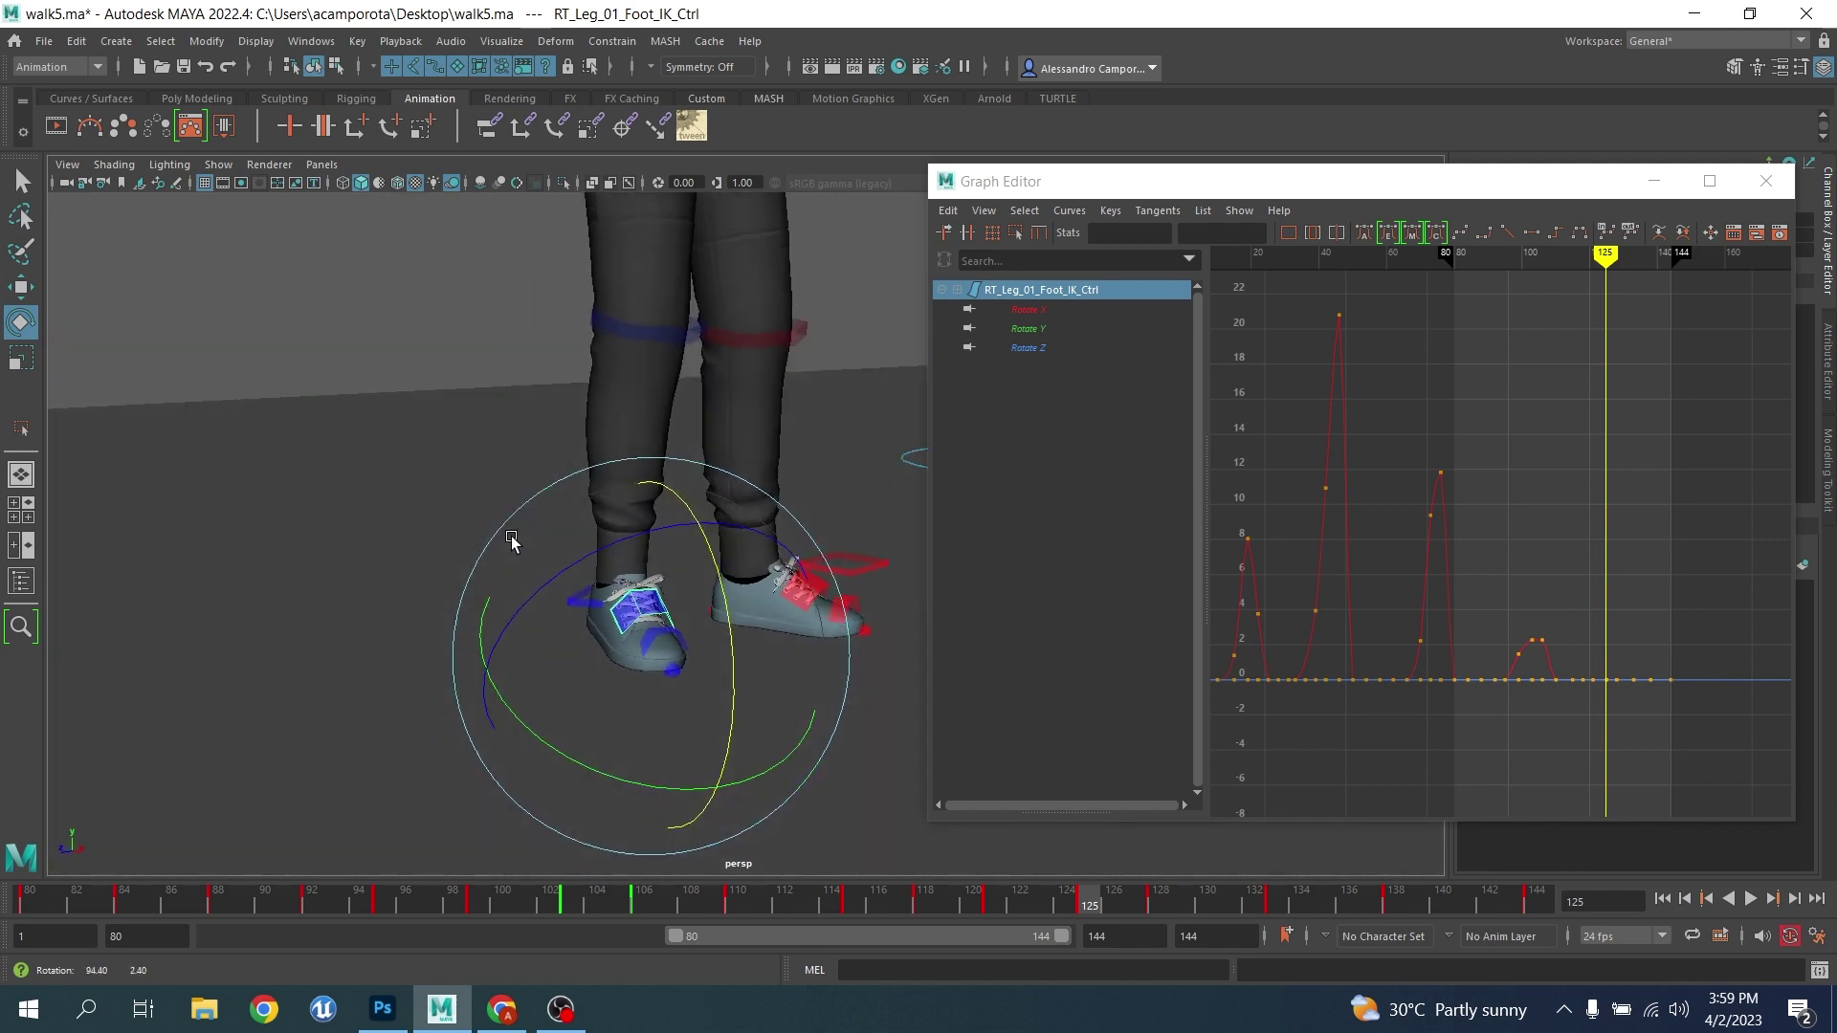
scroll(657, 626, "up", 1)
key("q")
left_click(661, 695)
middle_click_drag(1426, 584, 1287, 485, "alt")
right_click_drag(1287, 485, 1455, 540, "alt")
left_click(1800, 873)
middle_click_drag(1646, 648, 1643, 678, "alt")
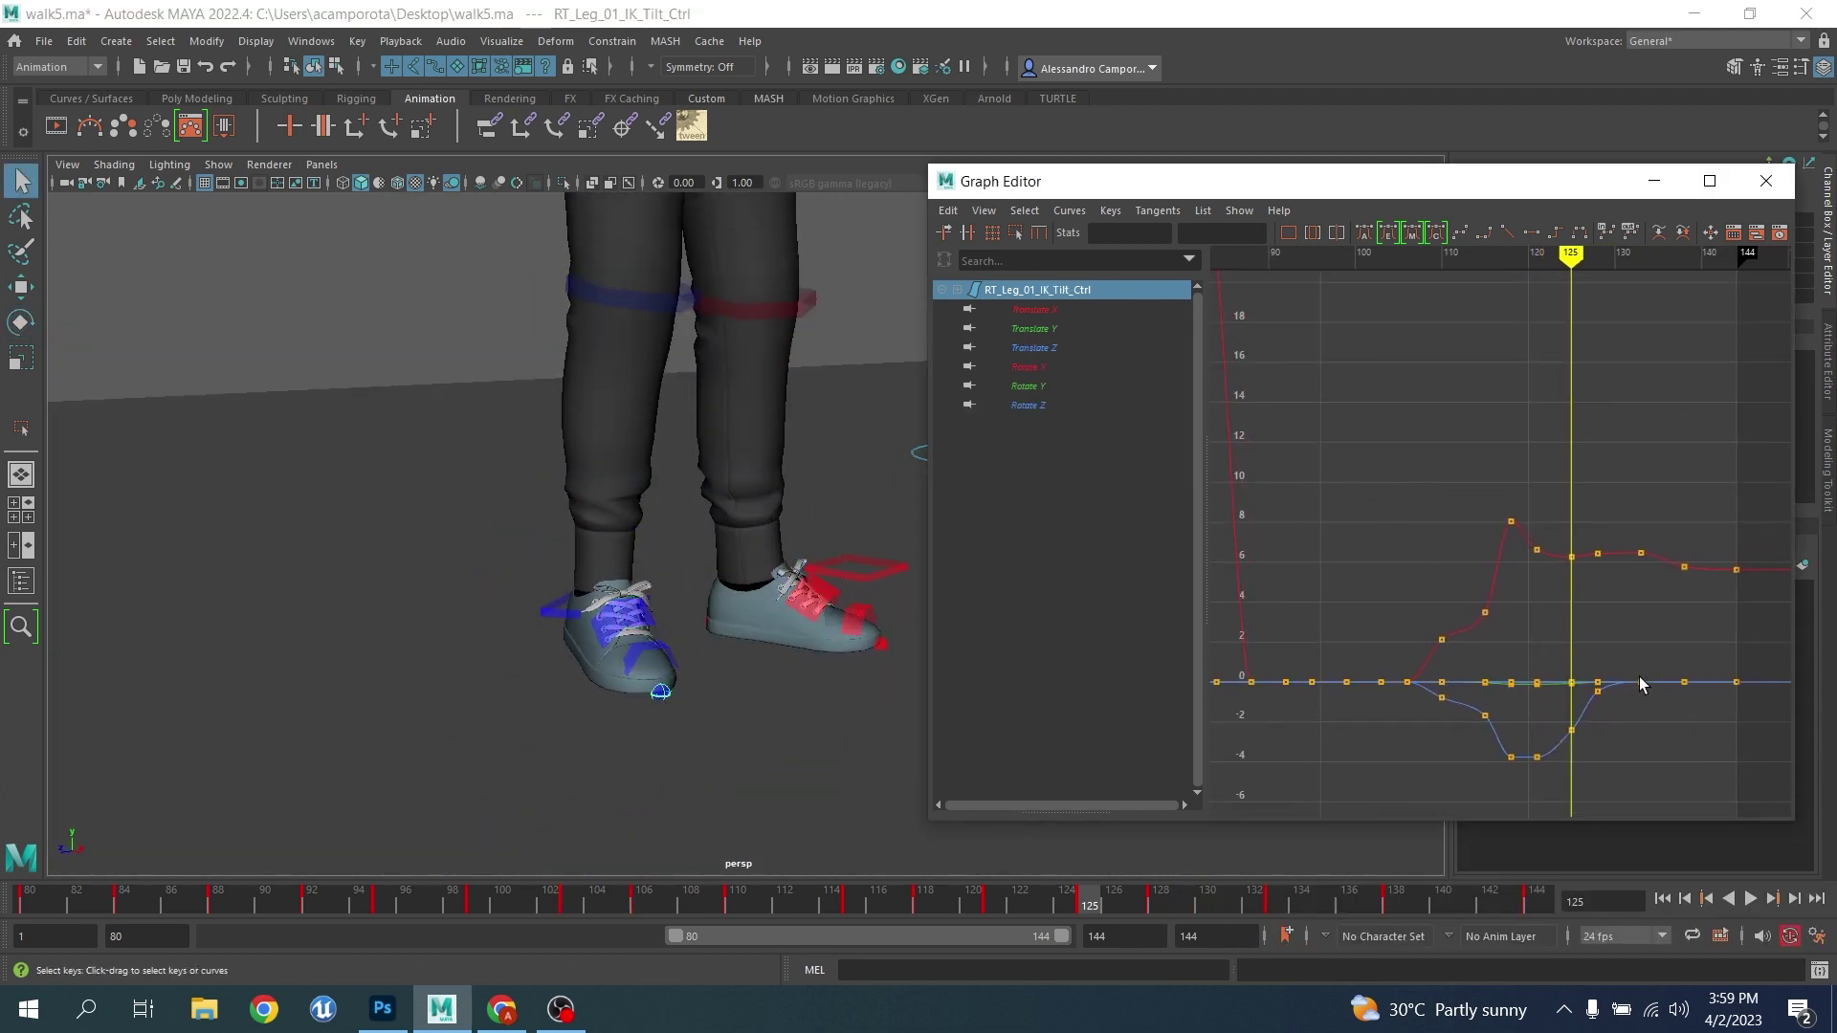
scroll(1626, 668, "up", 3)
left_click_drag(1442, 585, 1442, 604)
key("comma")
key("comma")
key("comma")
key("comma")
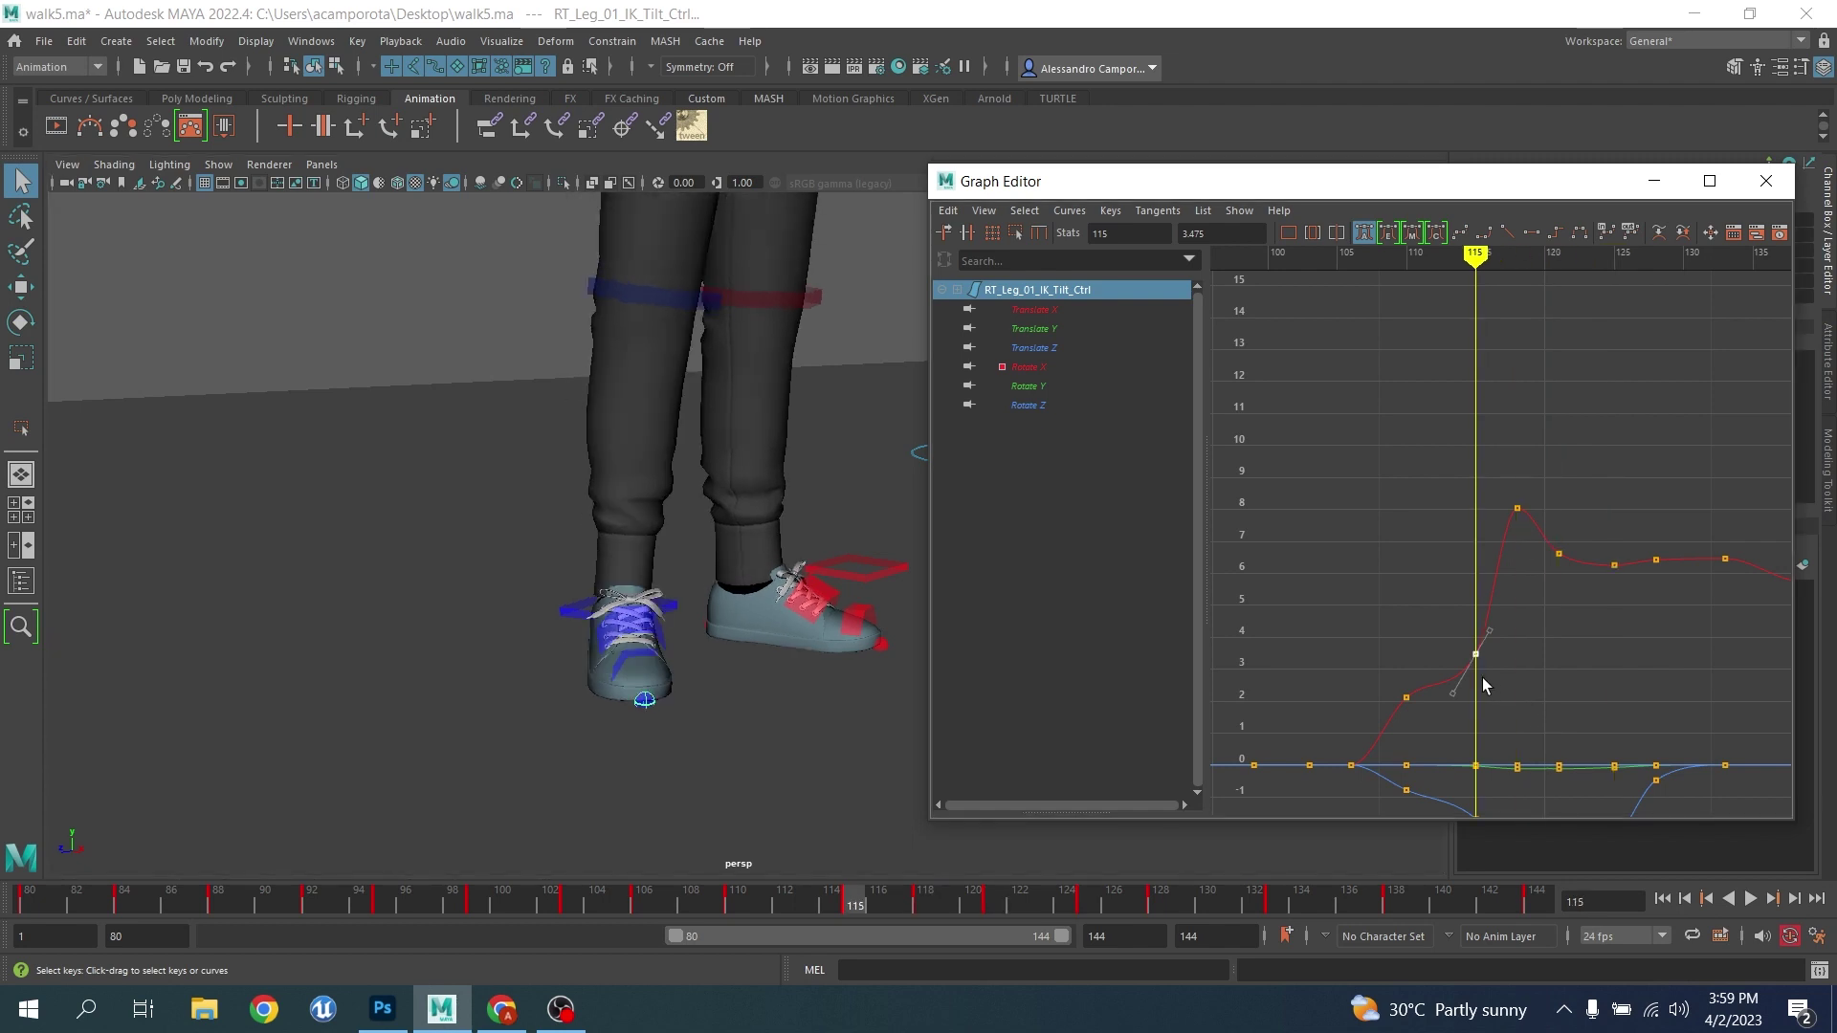
key("period")
middle_click_drag(1477, 678, 1476, 587)
key("period")
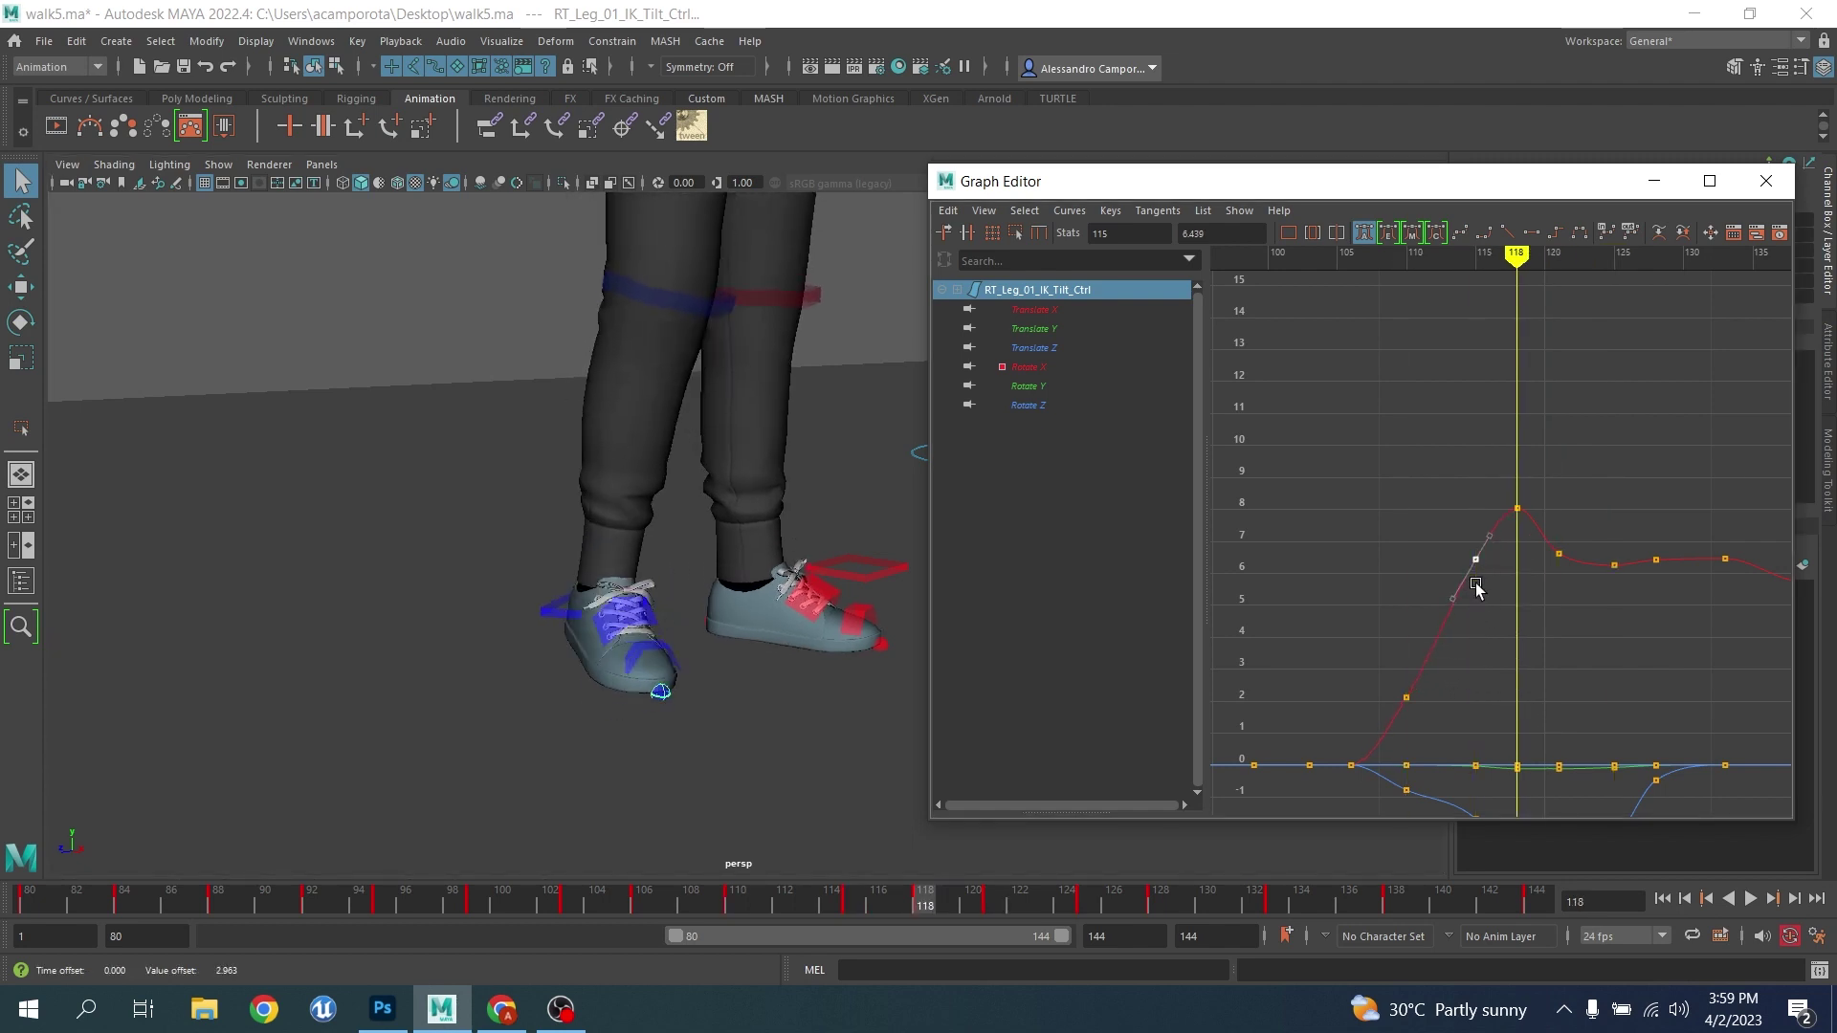
key("period")
Lower the right tilt control's Rotate Z key at frame 115 to about -3.4, and step through the keys to frame 125
scroll(1521, 648, "down", 3)
scroll(1522, 650, "up", 3)
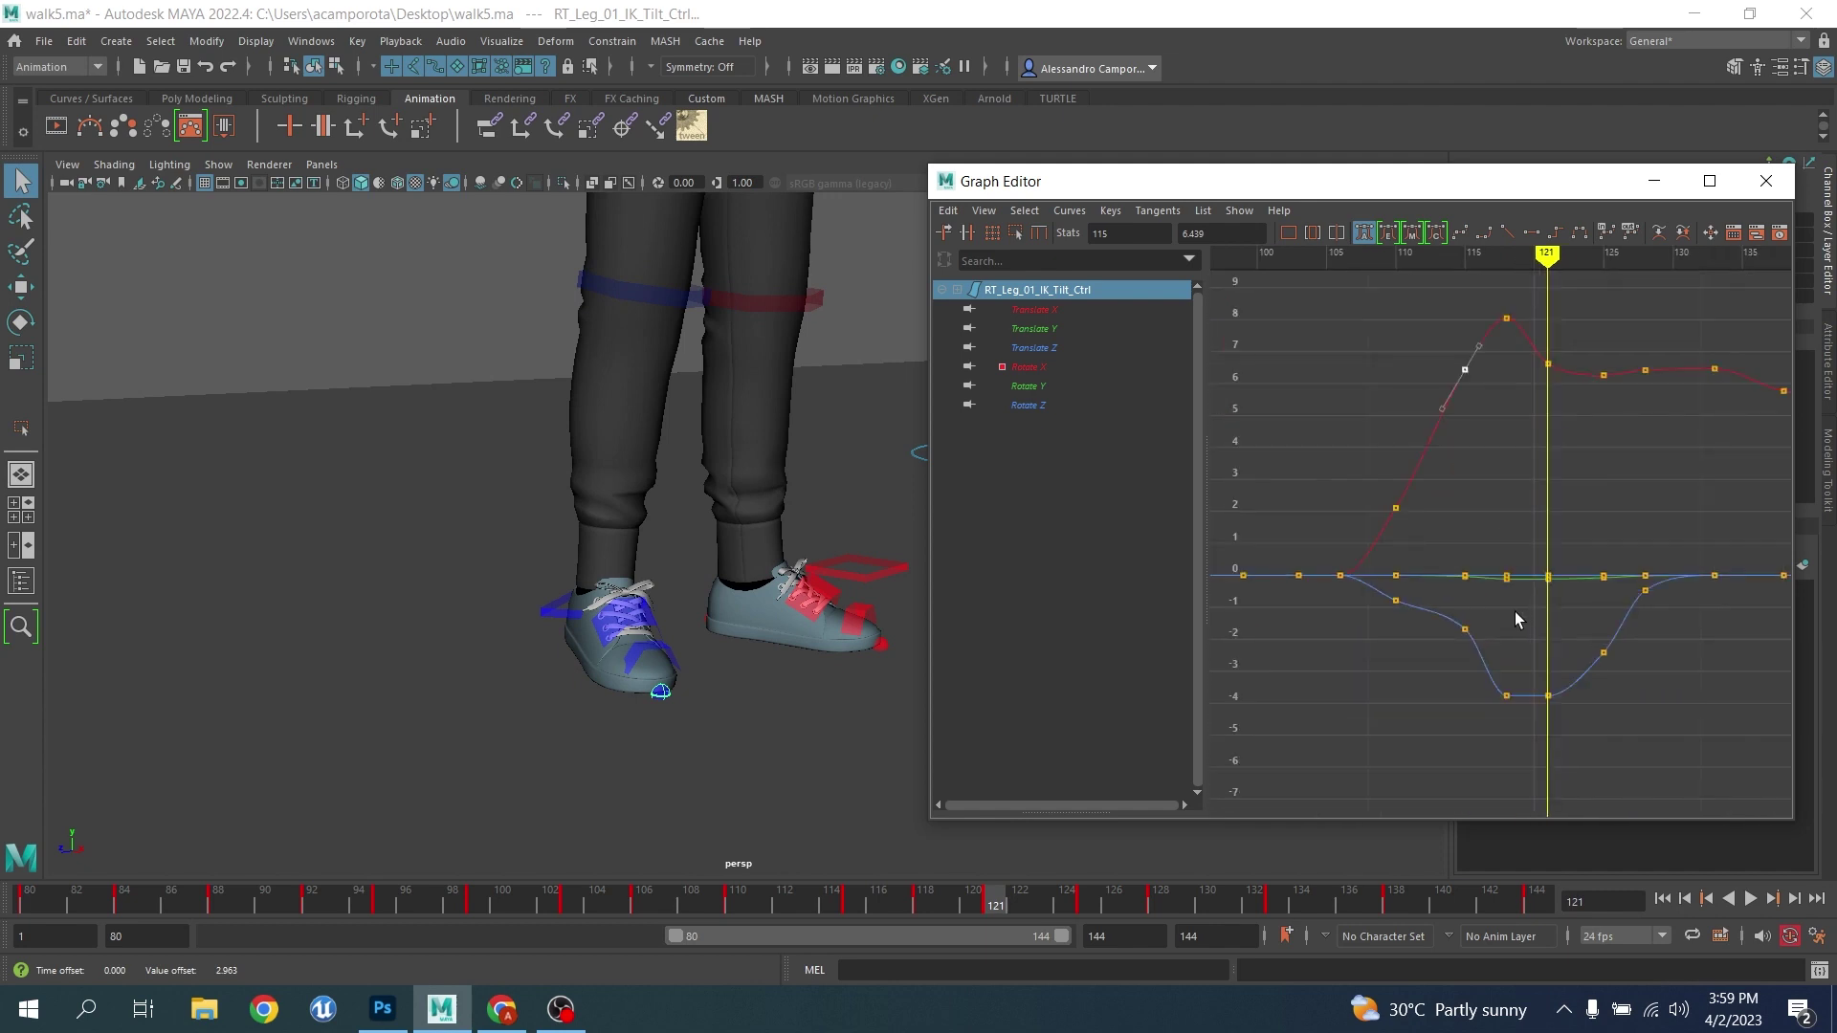
key("comma")
key("comma")
middle_click_drag(1454, 658, 1464, 705)
key("period")
key("period")
key("period")
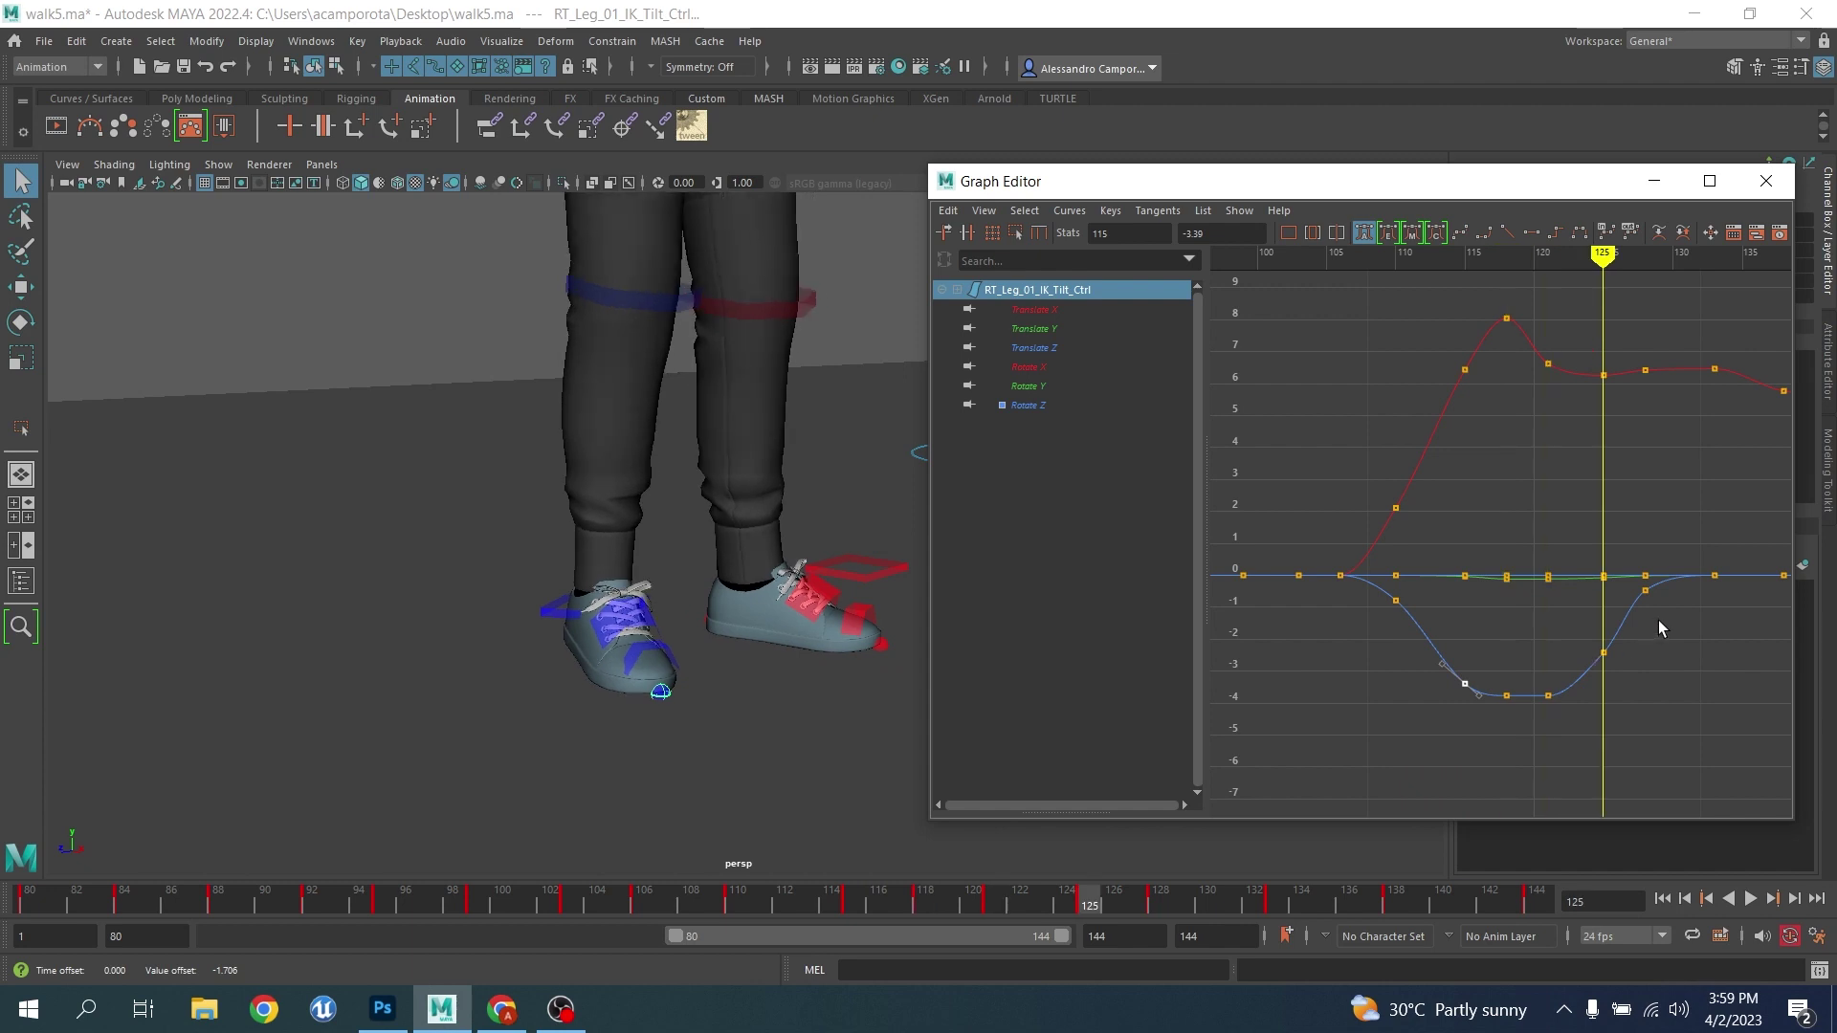
Delete the right tilt control's Translate X, Y, Z and Rotate Y keys between frames 115 and 125
left_click_drag(1456, 536, 1614, 610)
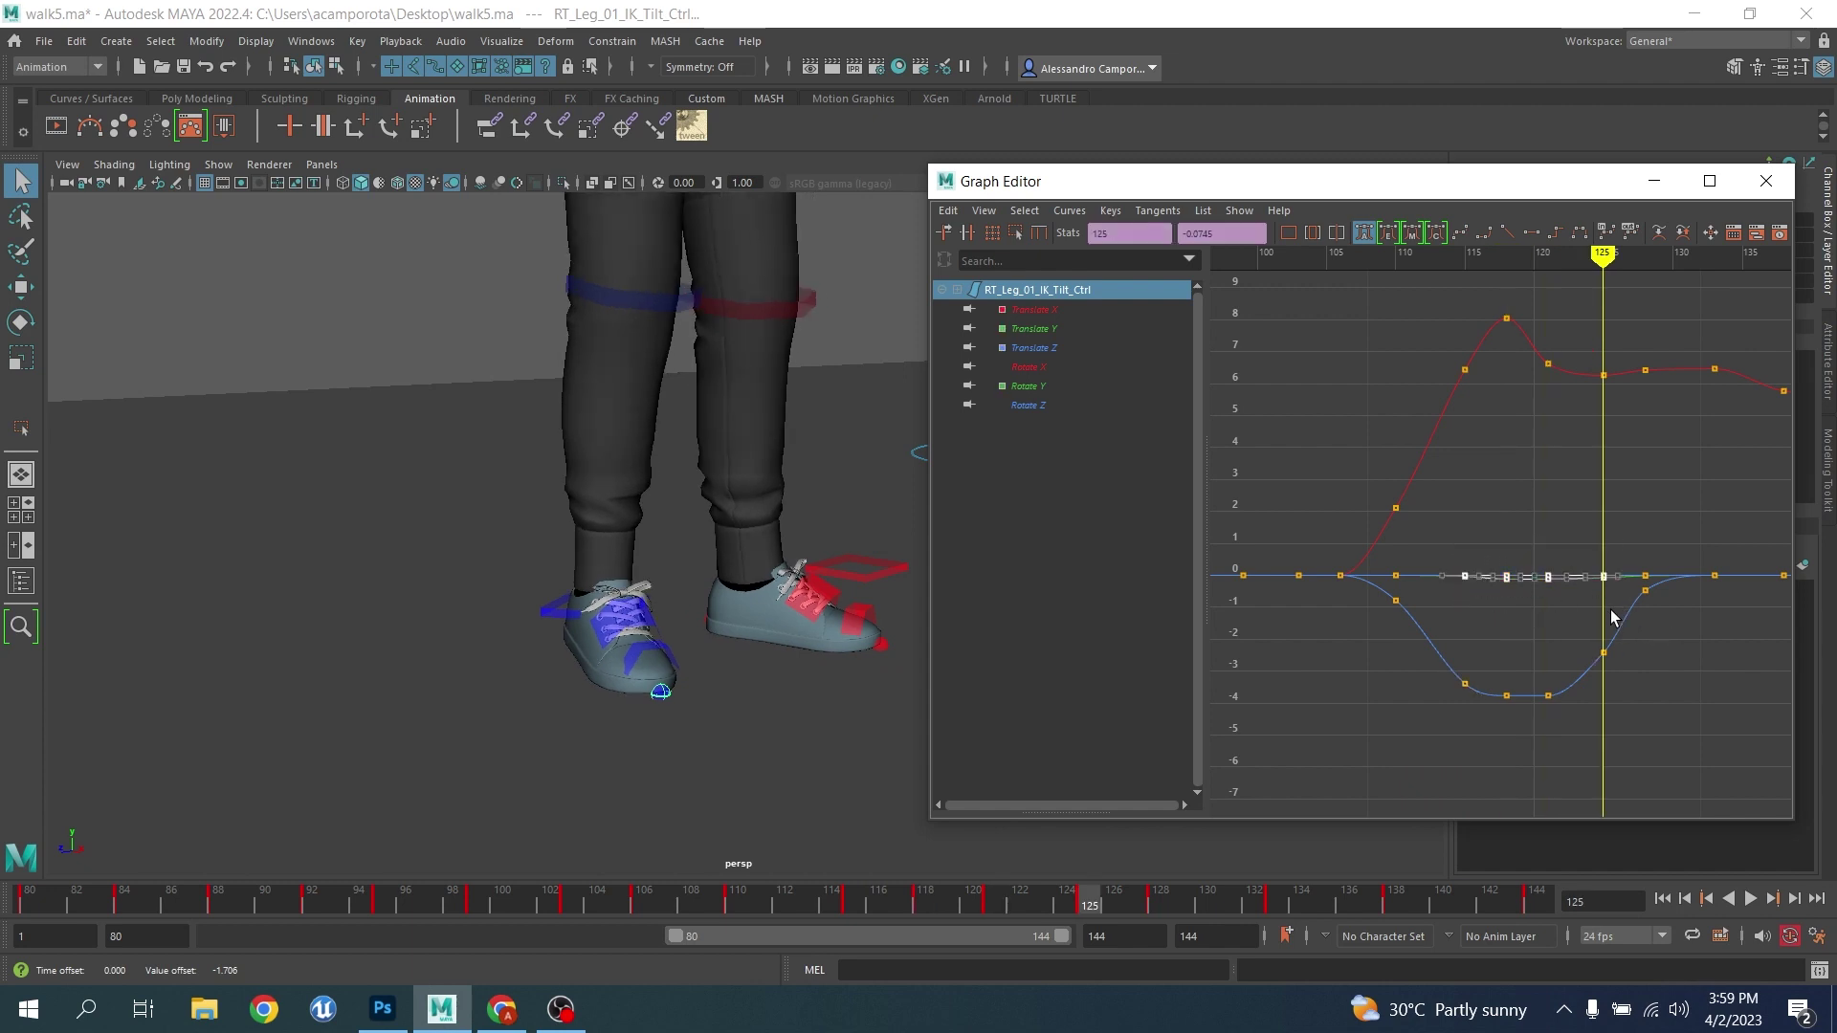
key("Delete")
scroll(1487, 613, "down", 4)
middle_click_drag(1496, 572, 1411, 642, "alt")
scroll(1435, 631, "up", 2)
scroll(1411, 642, "up", 2)
scroll(1411, 642, "up", 3)
Play back the walk through frame 144 and examine the feet from different angles
left_click(1123, 902)
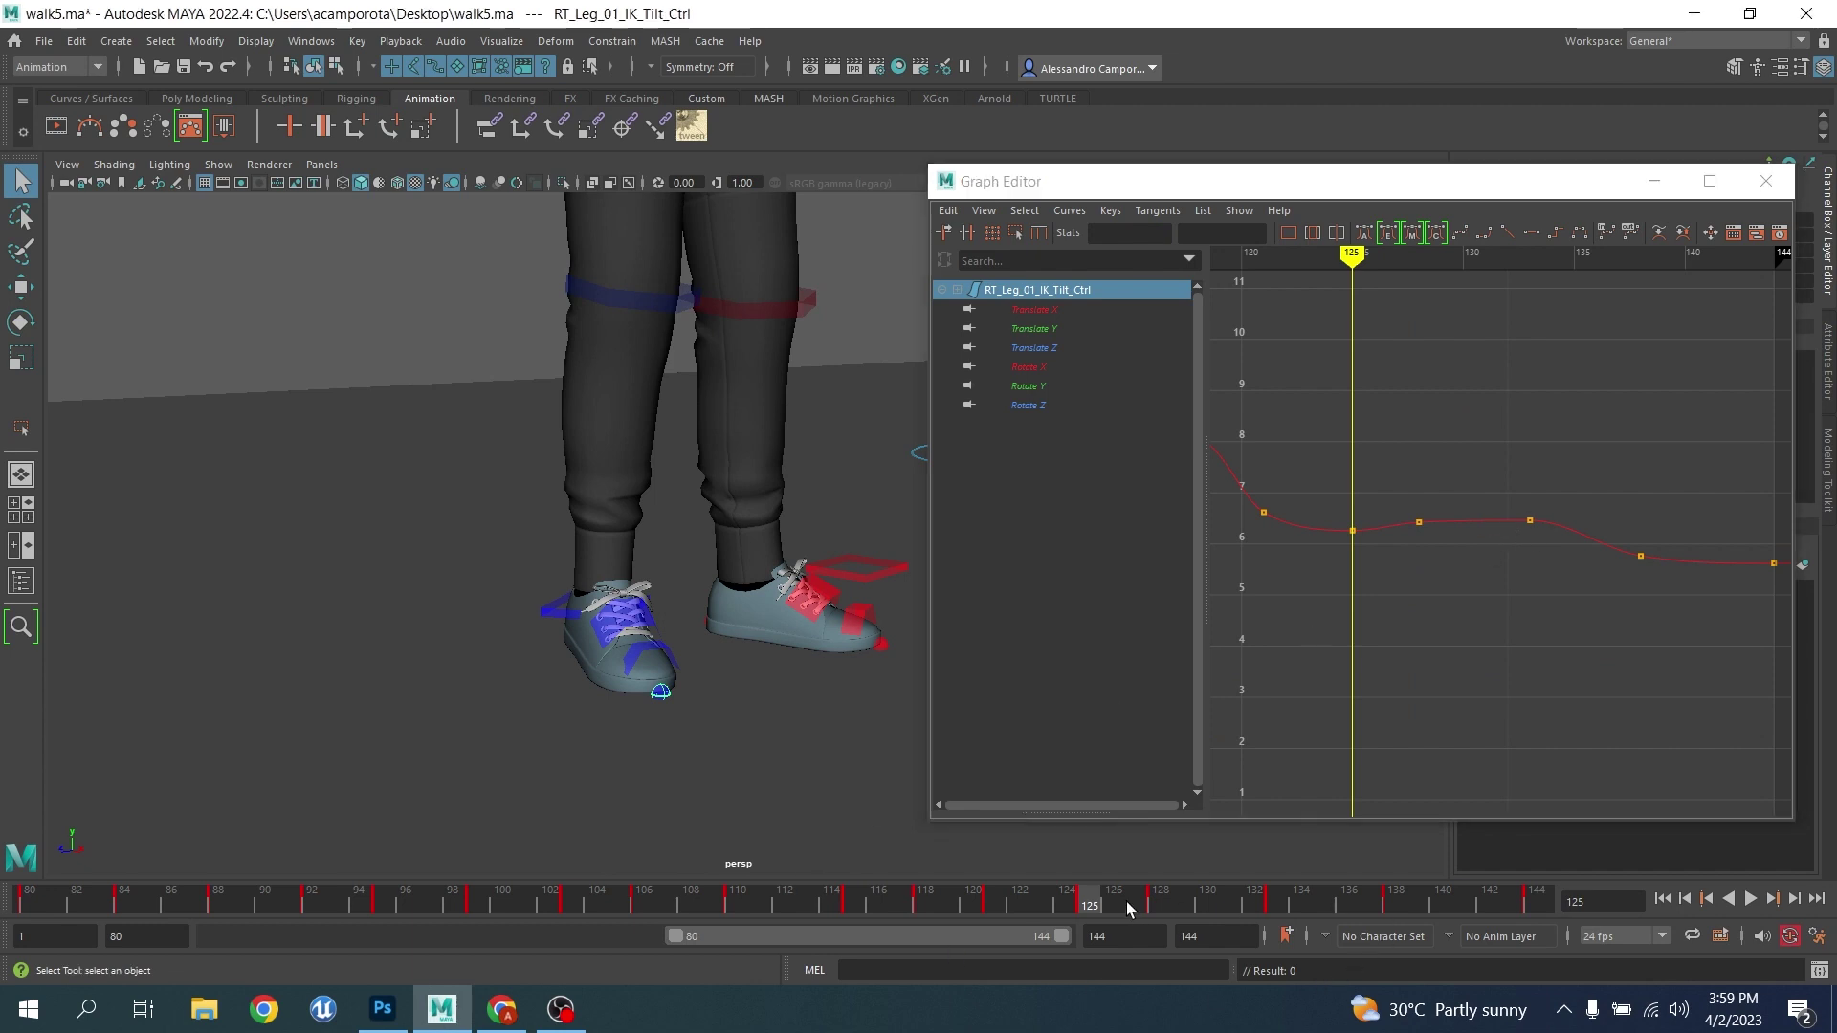
key("alt+v")
left_click_drag(1374, 935, 1691, 973)
scroll(570, 628, "down", 5)
left_click_drag(571, 627, 521, 622, "alt")
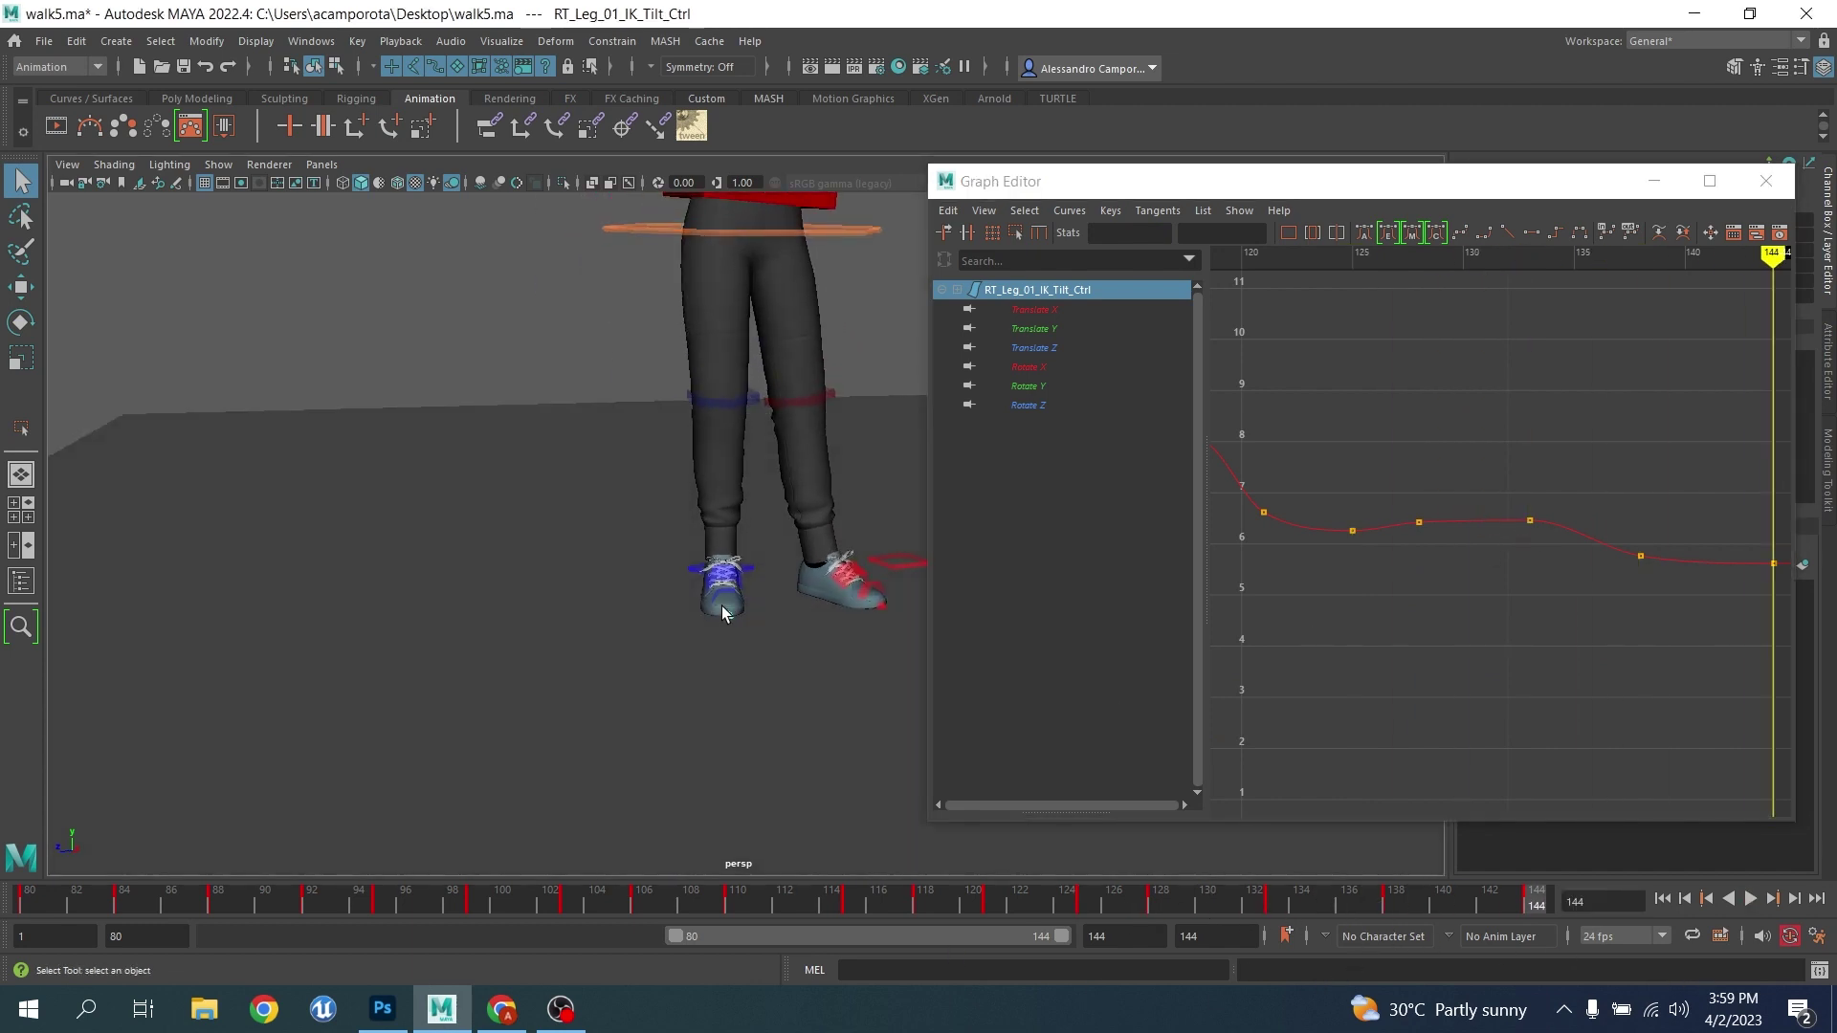
middle_click_drag(726, 615, 722, 679, "alt")
mouse_move(722, 679)
left_mouse_down("alt")
mouse_move(699, 696)
mouse_move(727, 708)
left_mouse_up("alt")
Close the Graph Editor and review the walk playback from the other side of the legs
left_click(1750, 901)
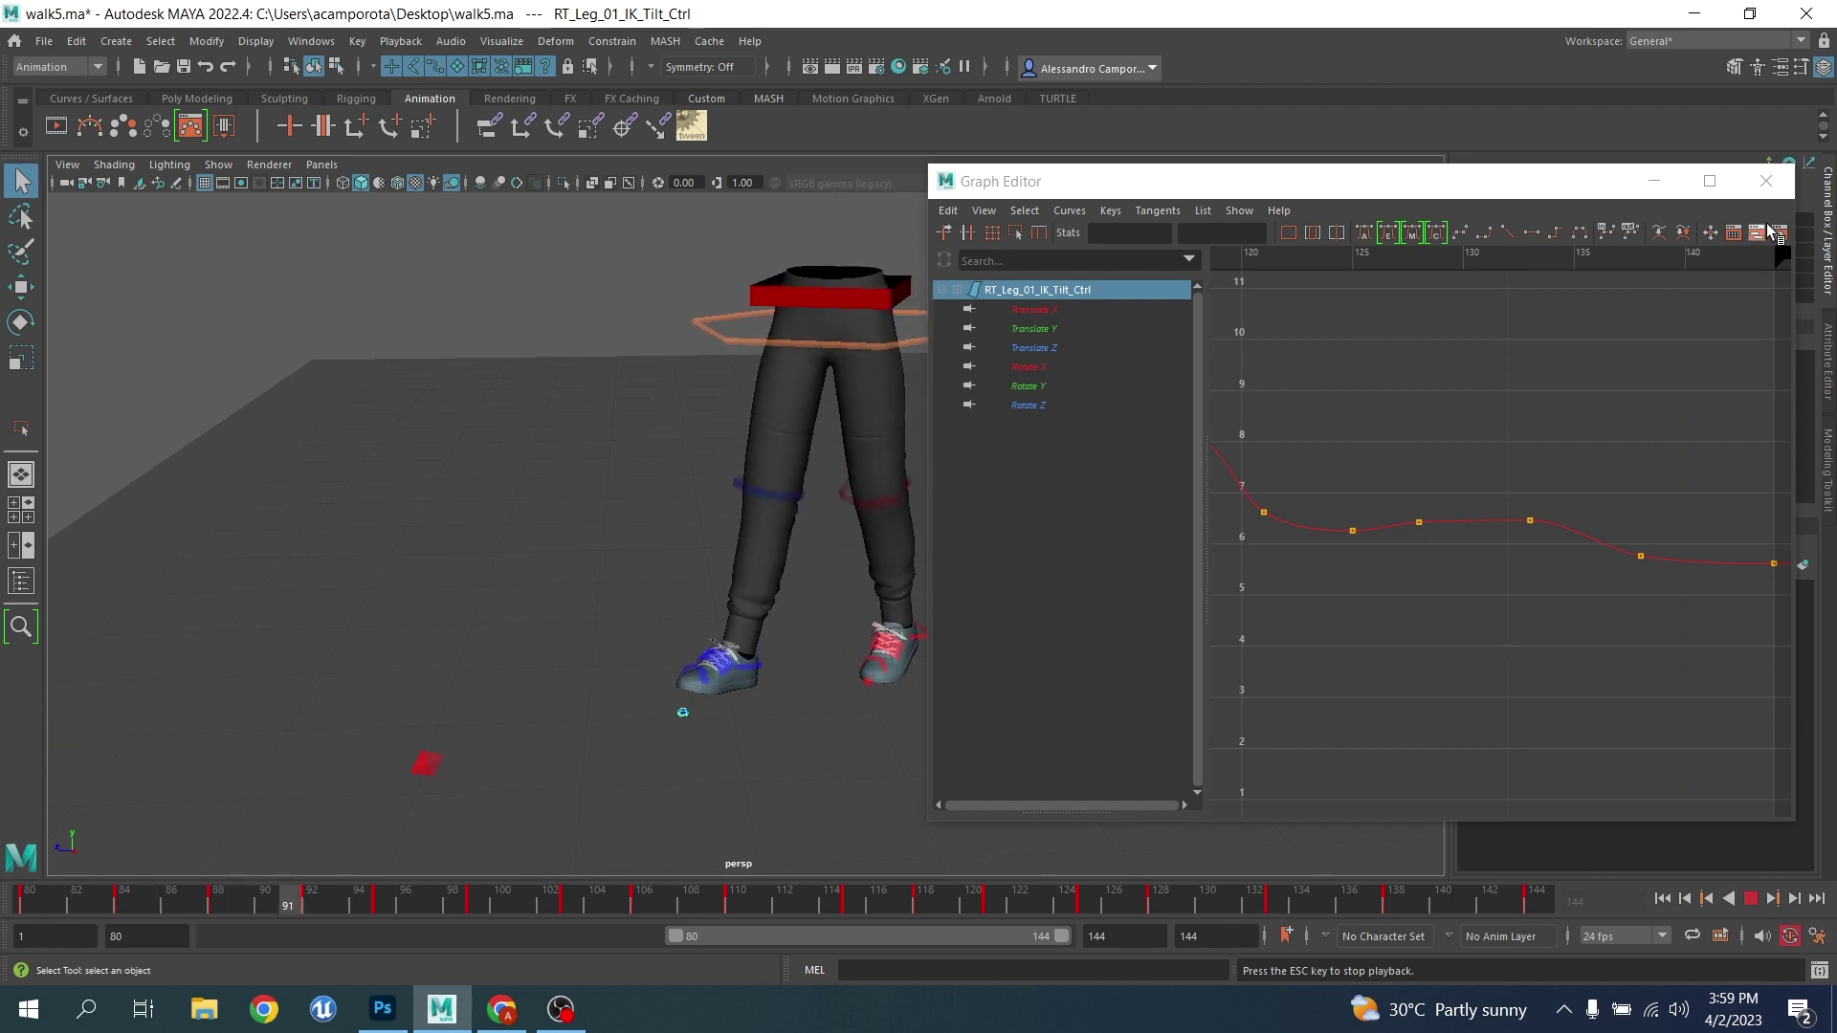
left_click(1766, 182)
left_click_drag(736, 631, 899, 665, "alt")
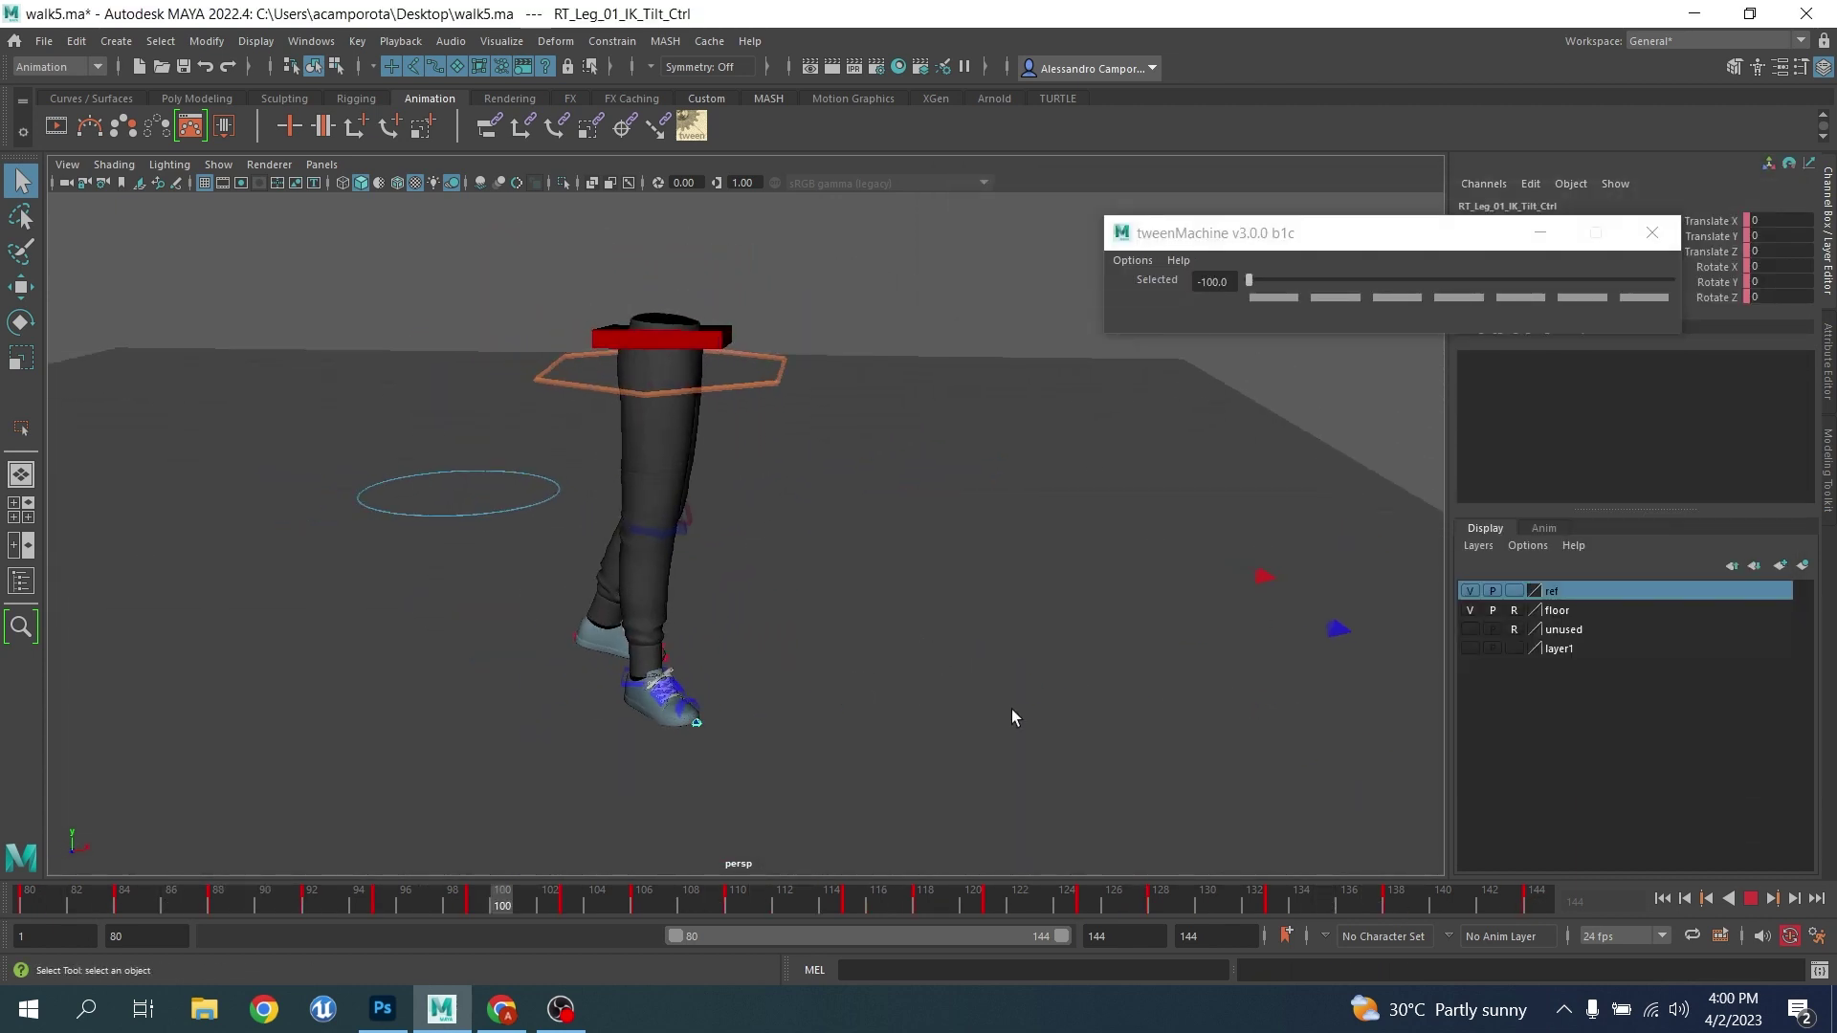
left_click(1751, 900)
Select the knee controls with the left foot IK control, frame them, and play back the walk from frame 80
left_click_drag(659, 549, 659, 548)
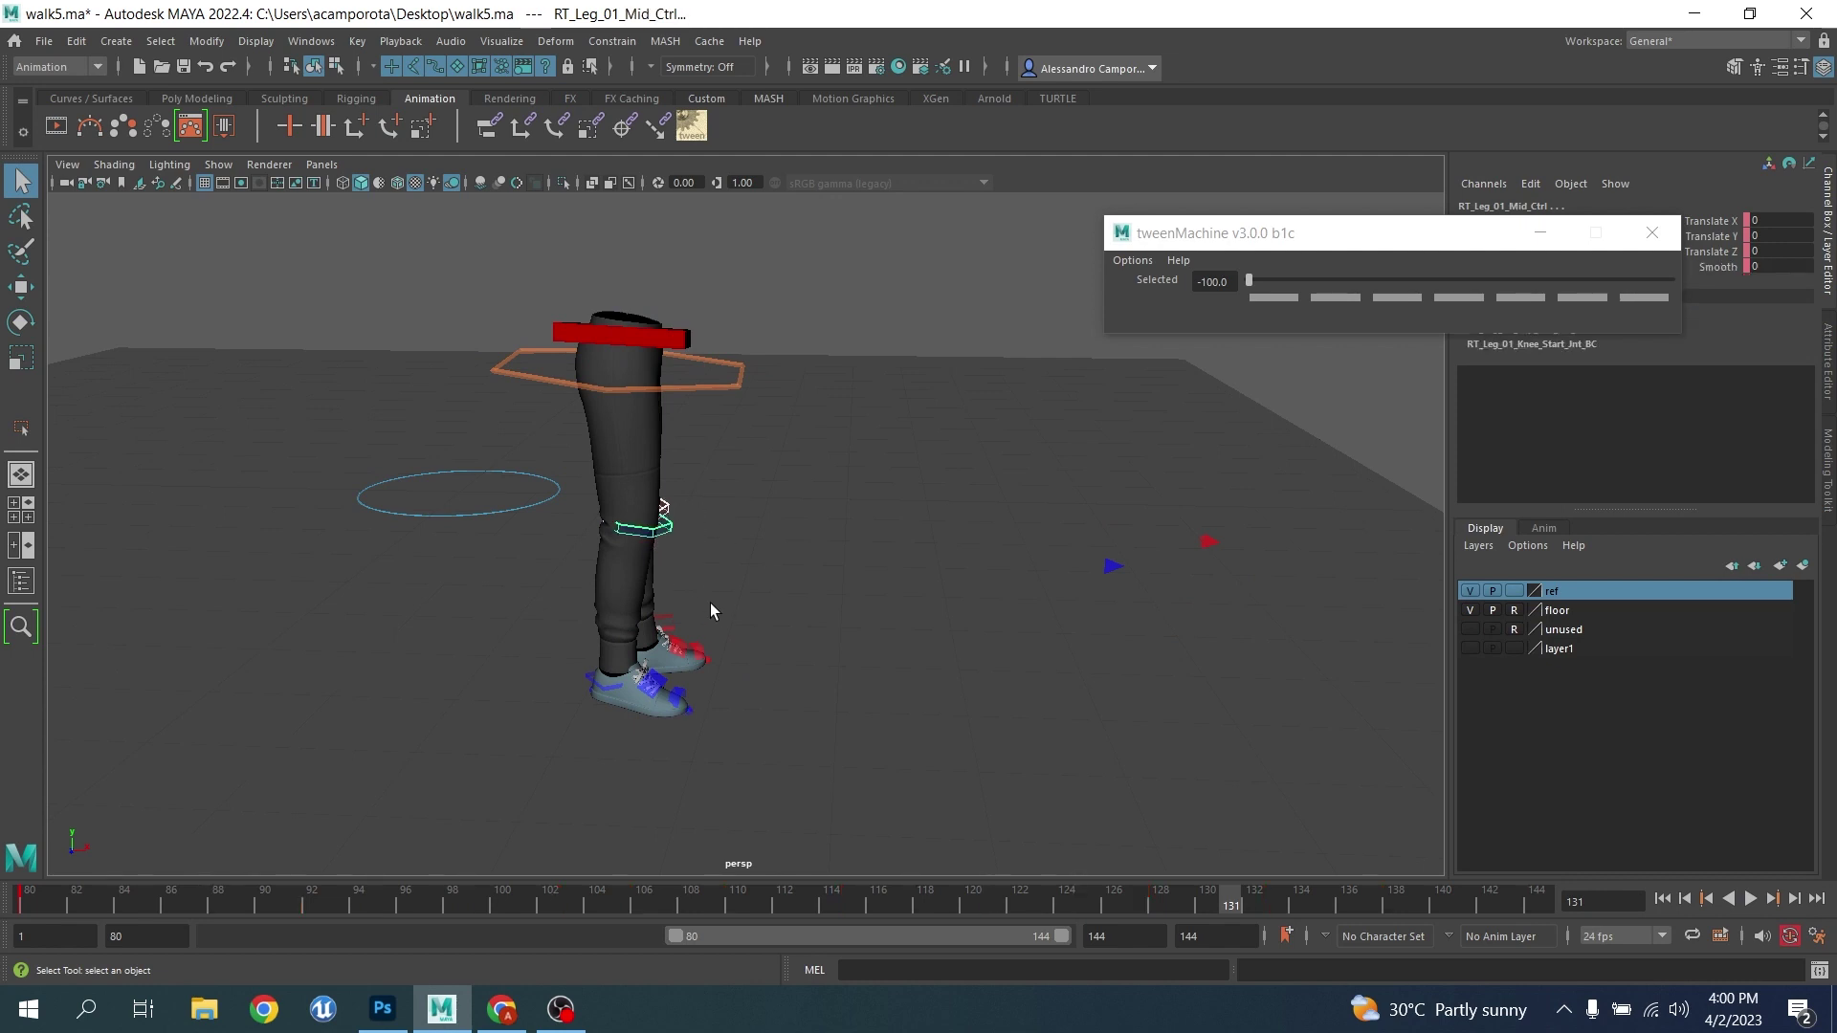
key("f")
left_click(808, 575)
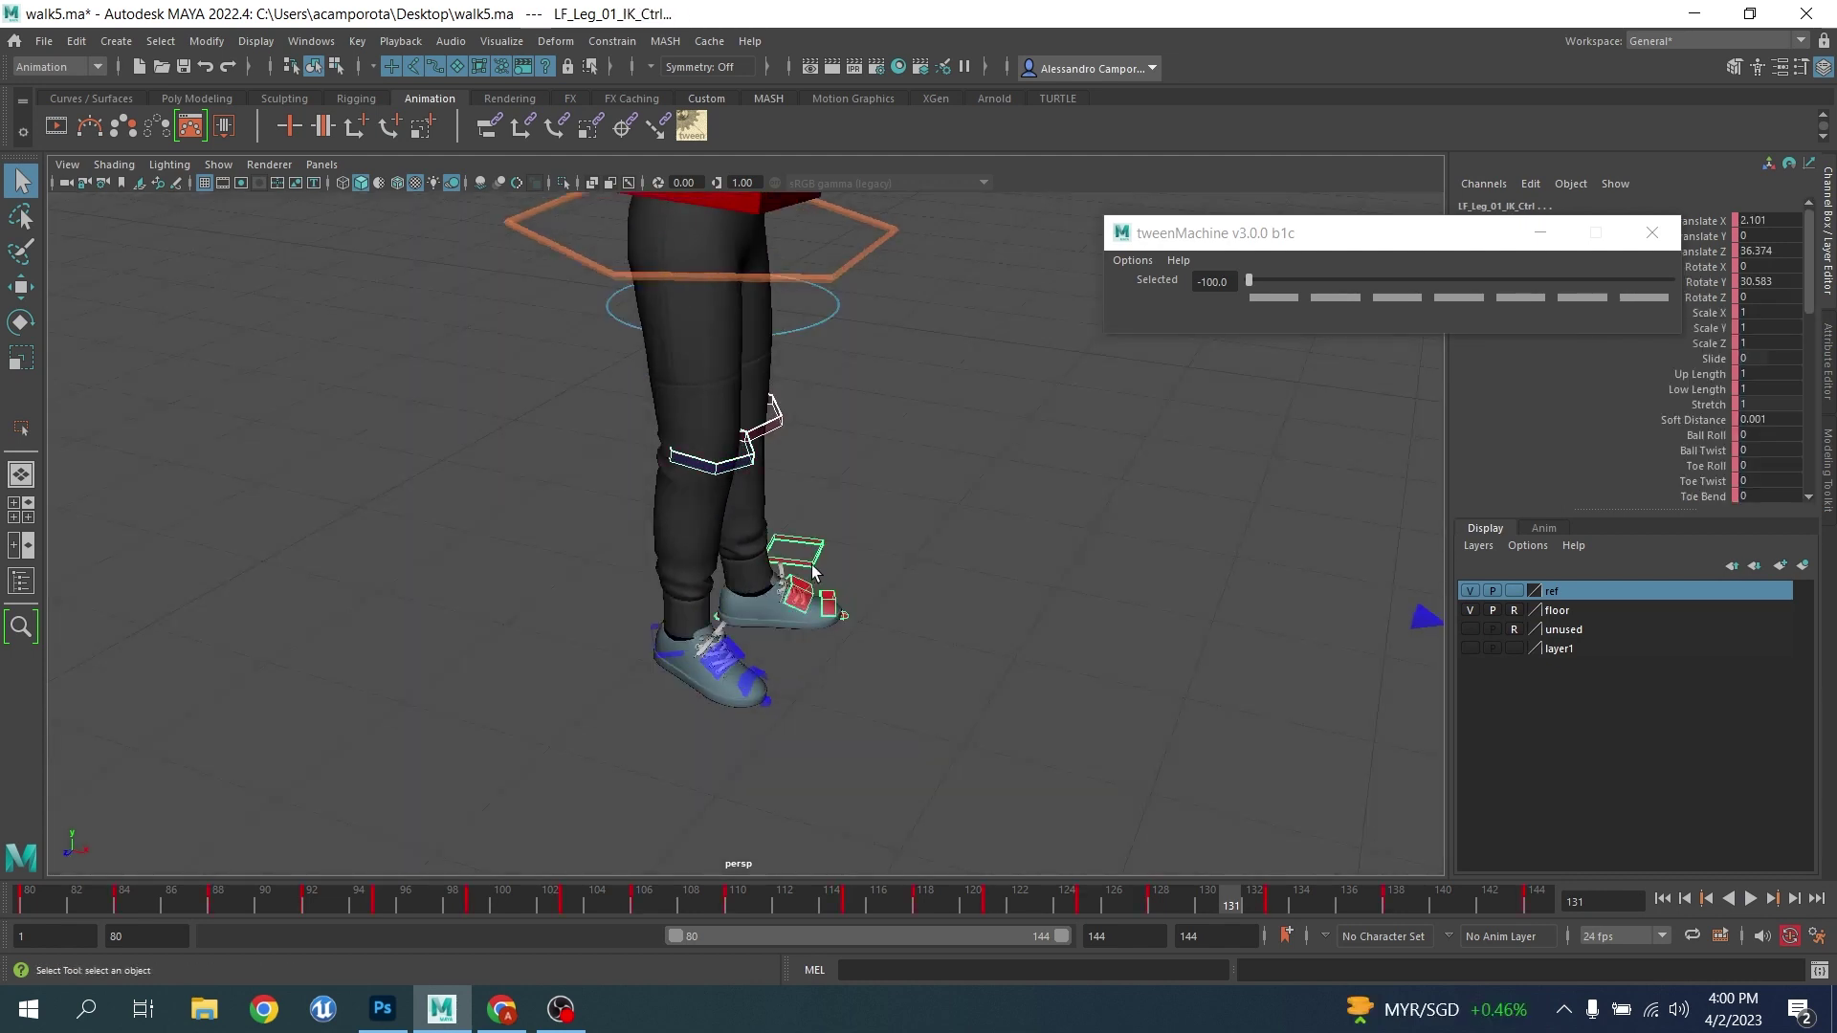
left_click(30, 901)
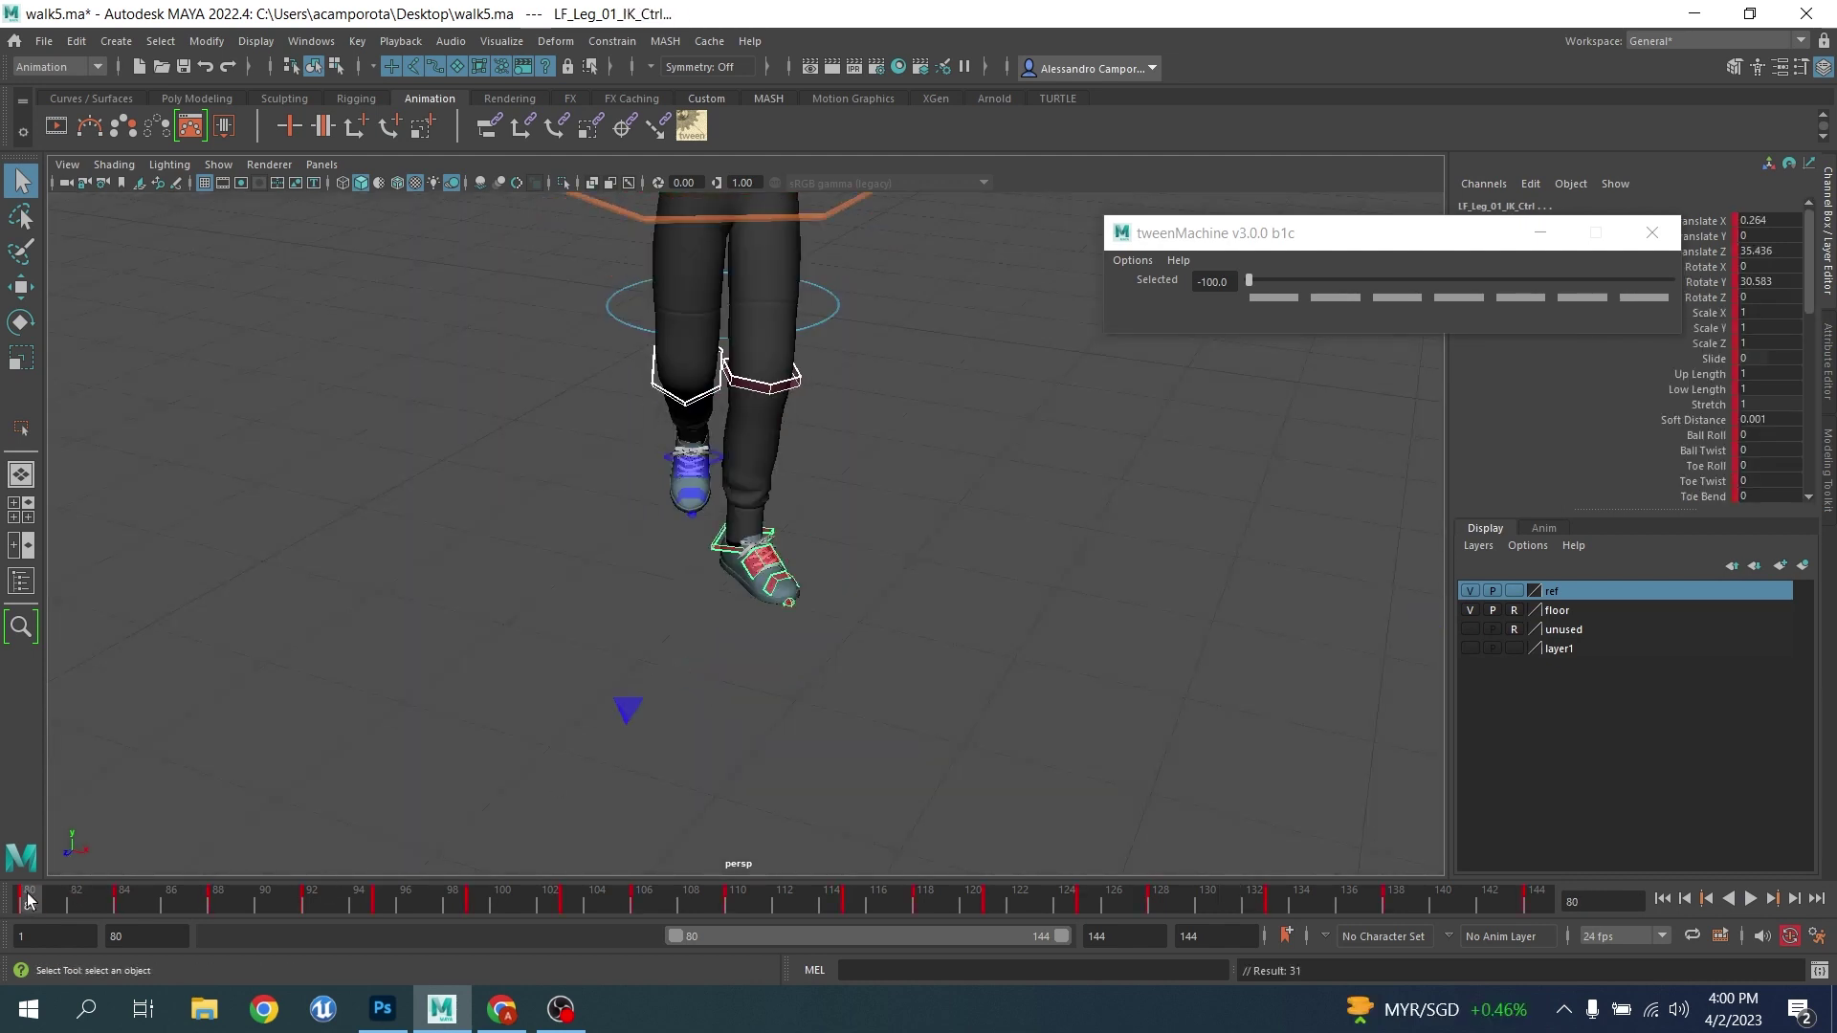
key("alt+v")
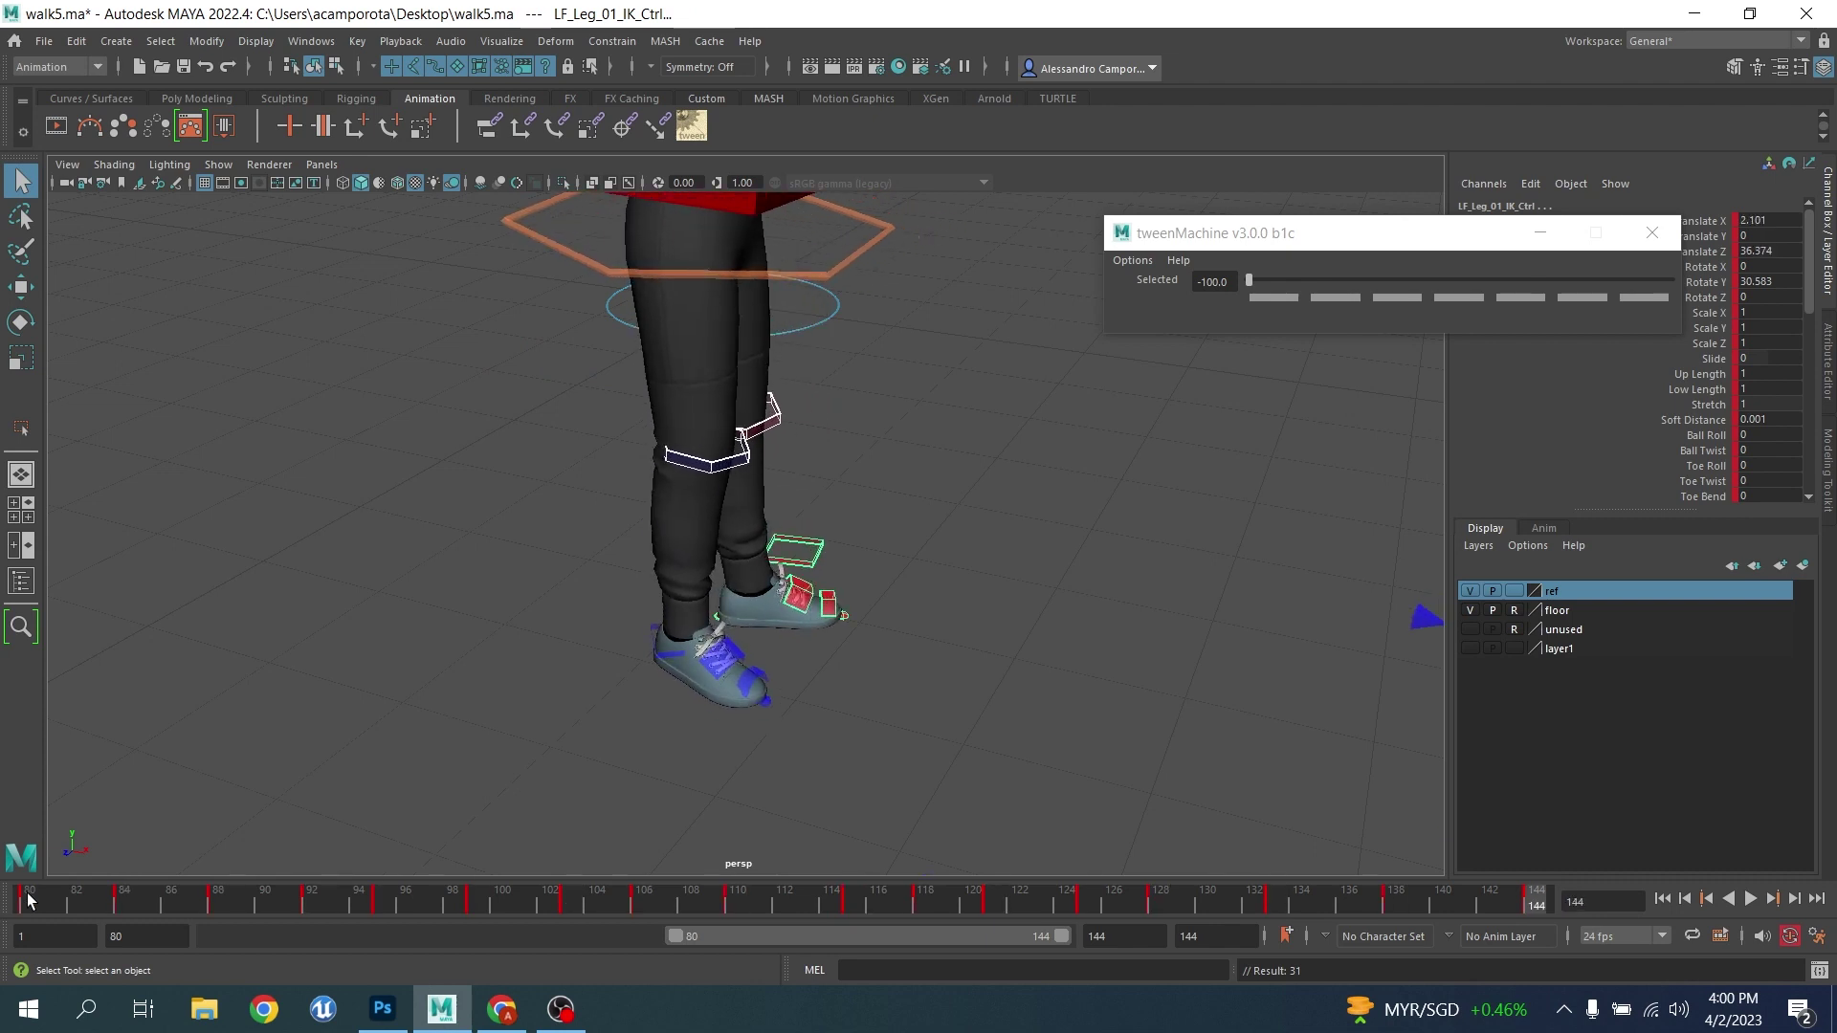
Select the right knee control and move it forward at frame 92 to about 0.123 in Translate Z
left_click(713, 469)
left_click_drag(626, 507, 668, 450, "alt")
left_click(127, 904)
middle_click_drag(620, 571, 635, 624, "alt")
key("w")
left_click_drag(714, 623, 889, 622, "alt")
key("period")
key("period")
scroll(823, 574, "up", 3)
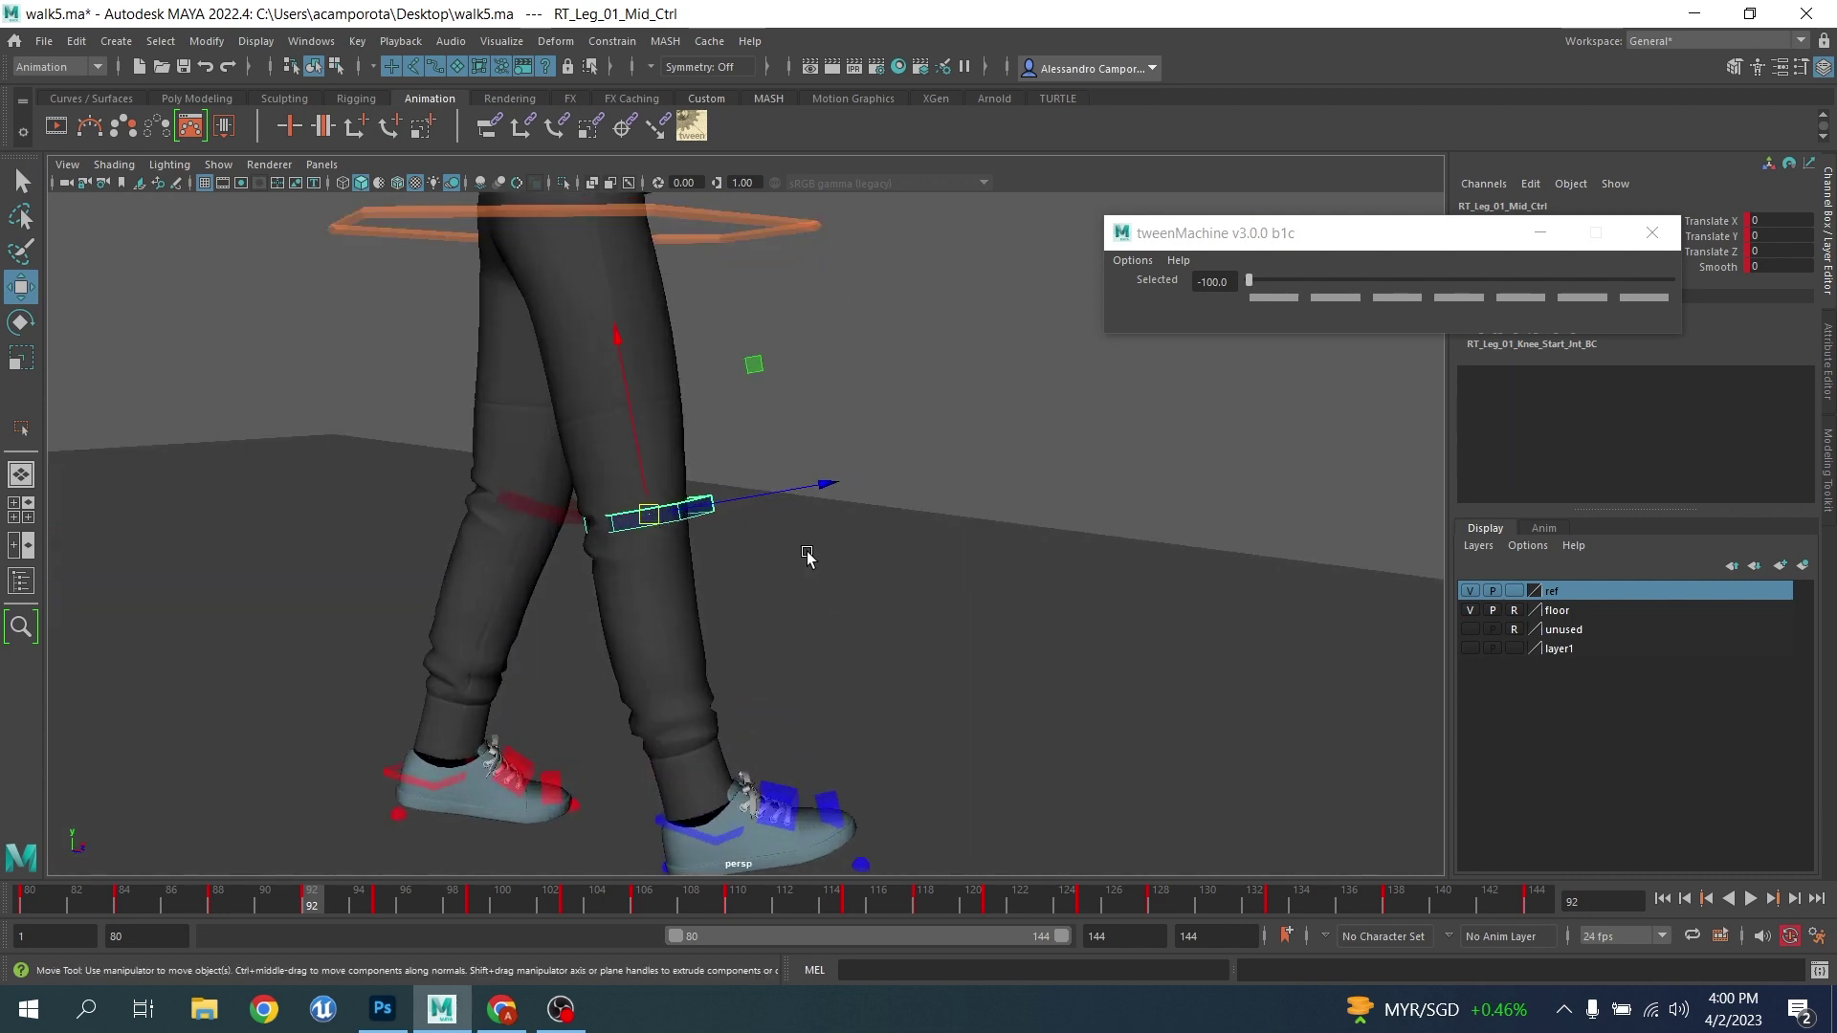
left_click_drag(785, 489, 792, 488)
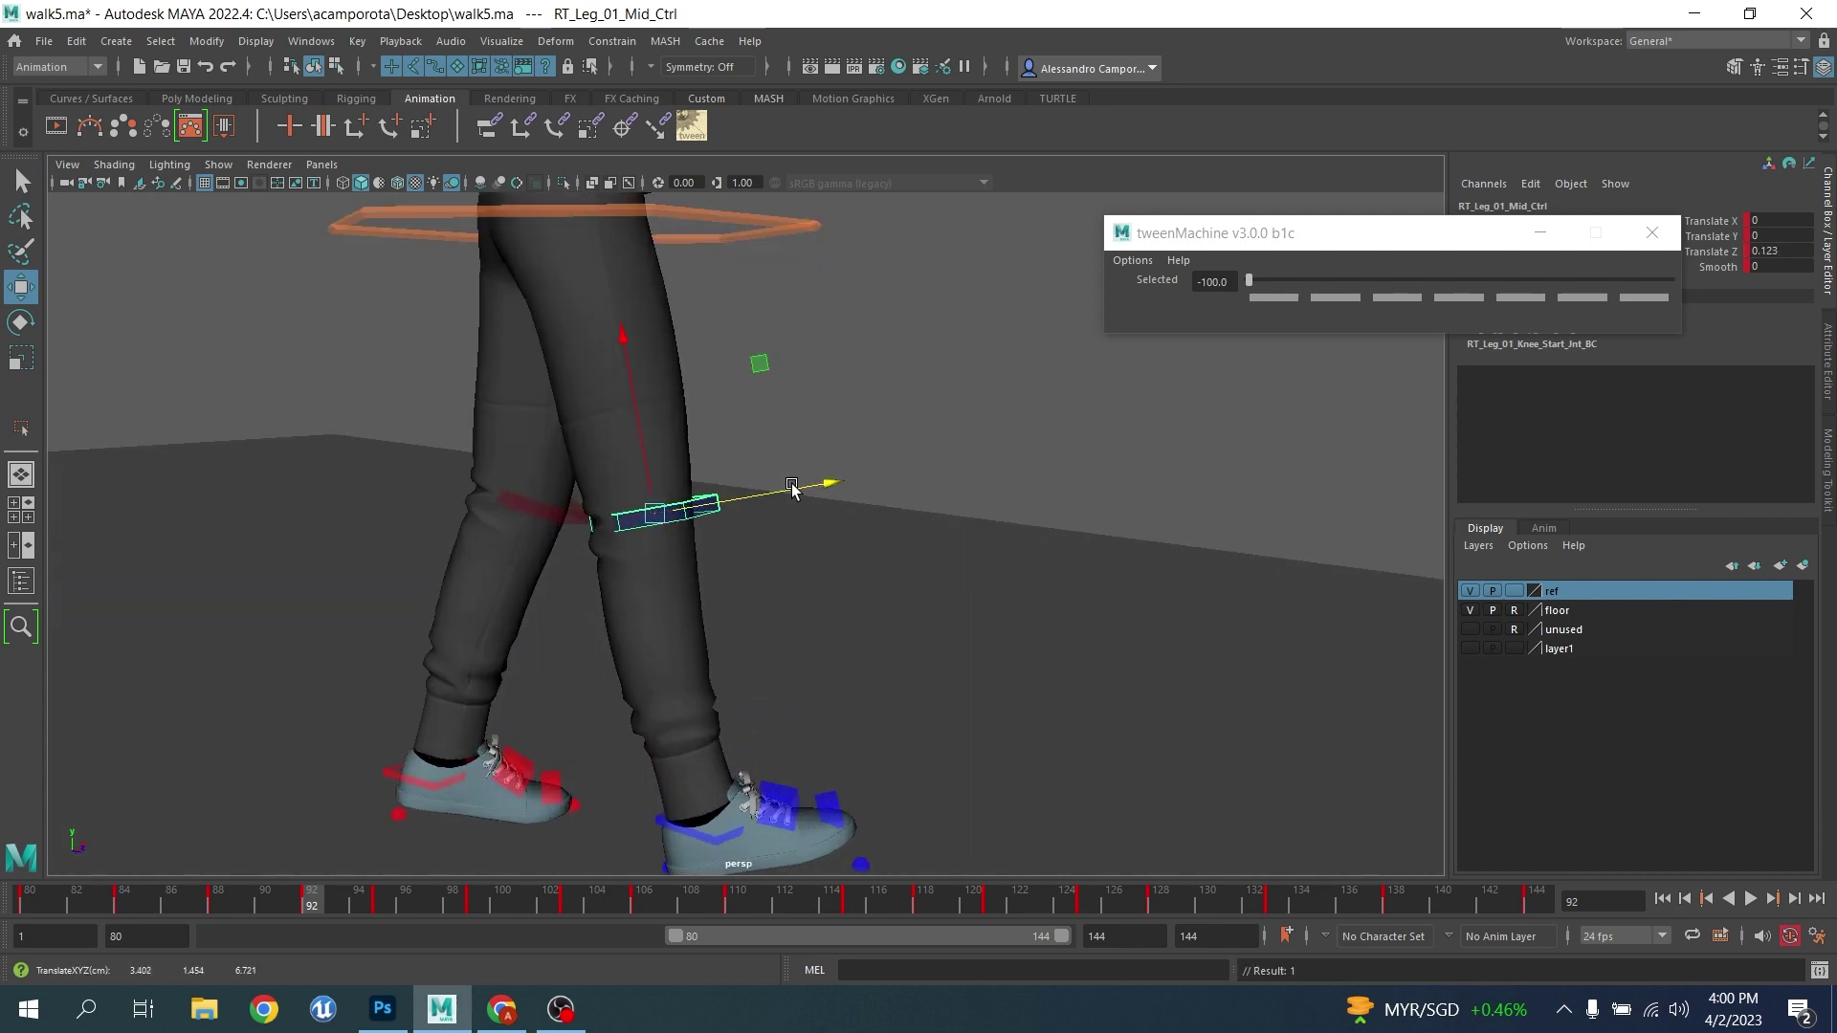
Compare the right knee's neighbouring keys and nudge its control along Z at frame 99
key("period")
key("period")
key("period")
key("comma")
key("comma")
key("period")
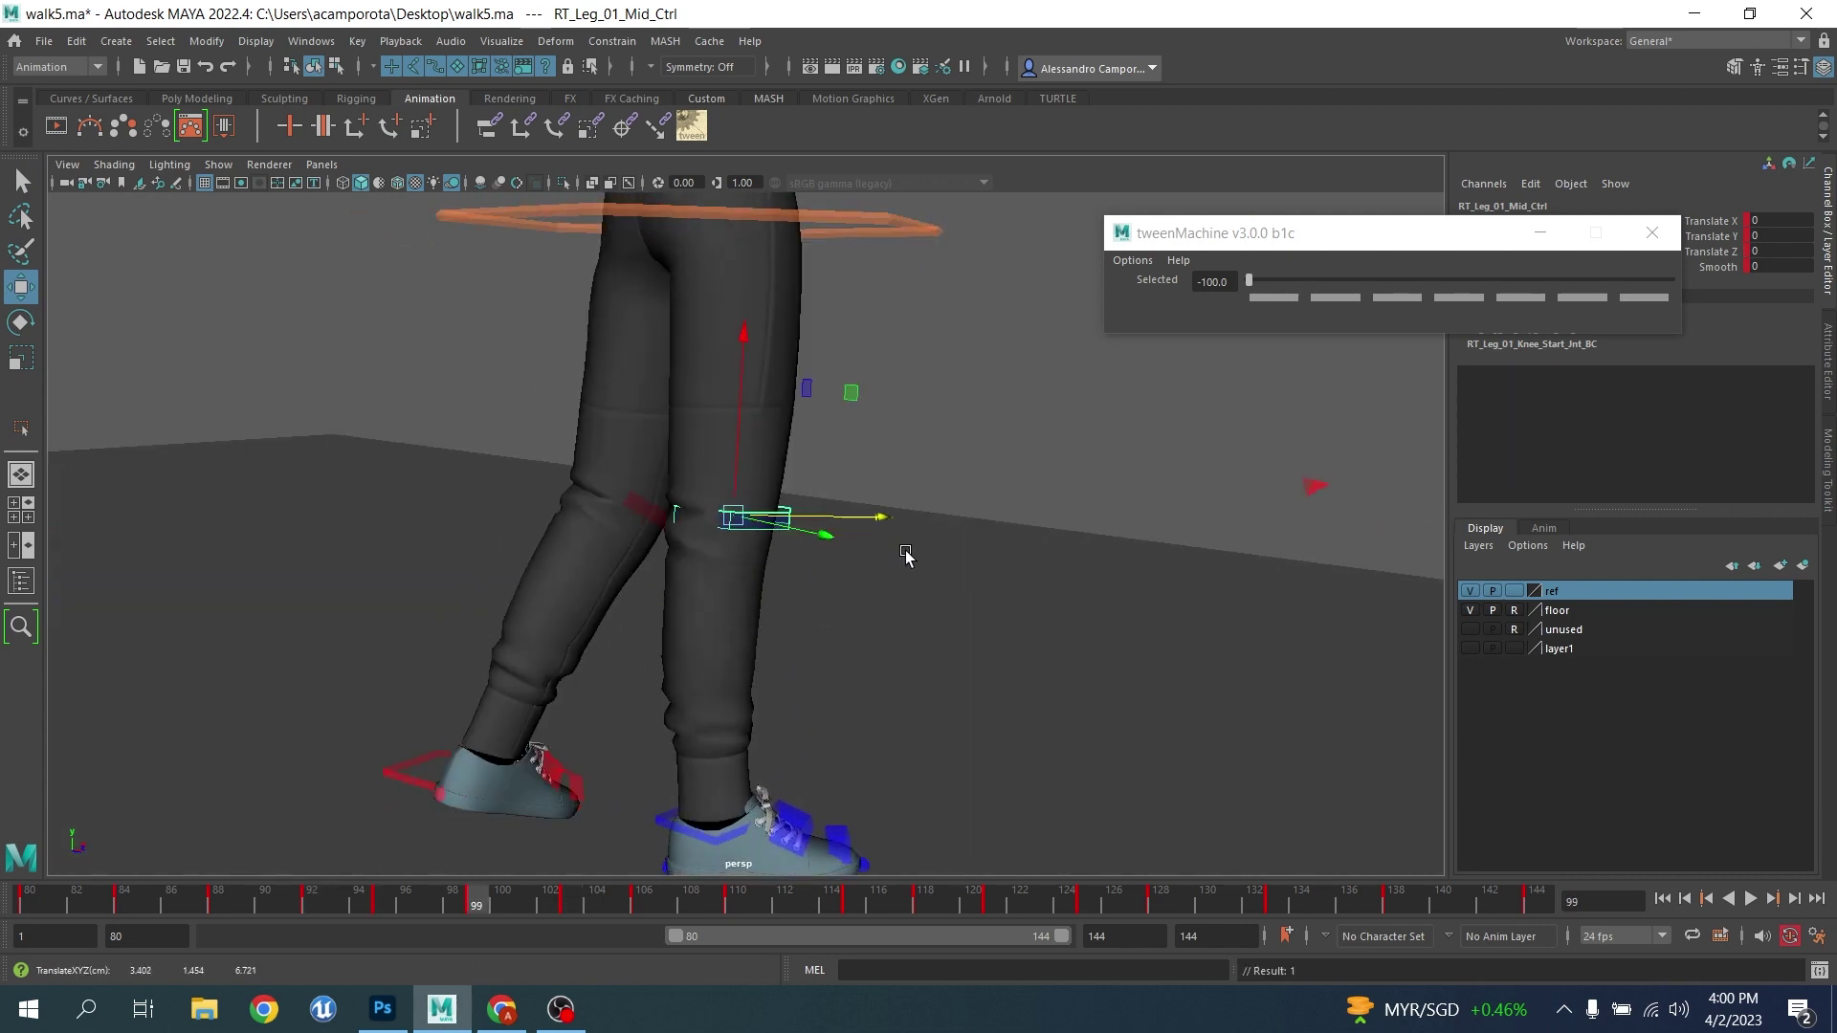
left_click_drag(948, 585, 894, 531, "alt")
Nudge the right knee control slightly along Z on the keys from frame 103 to frame 110
key("period")
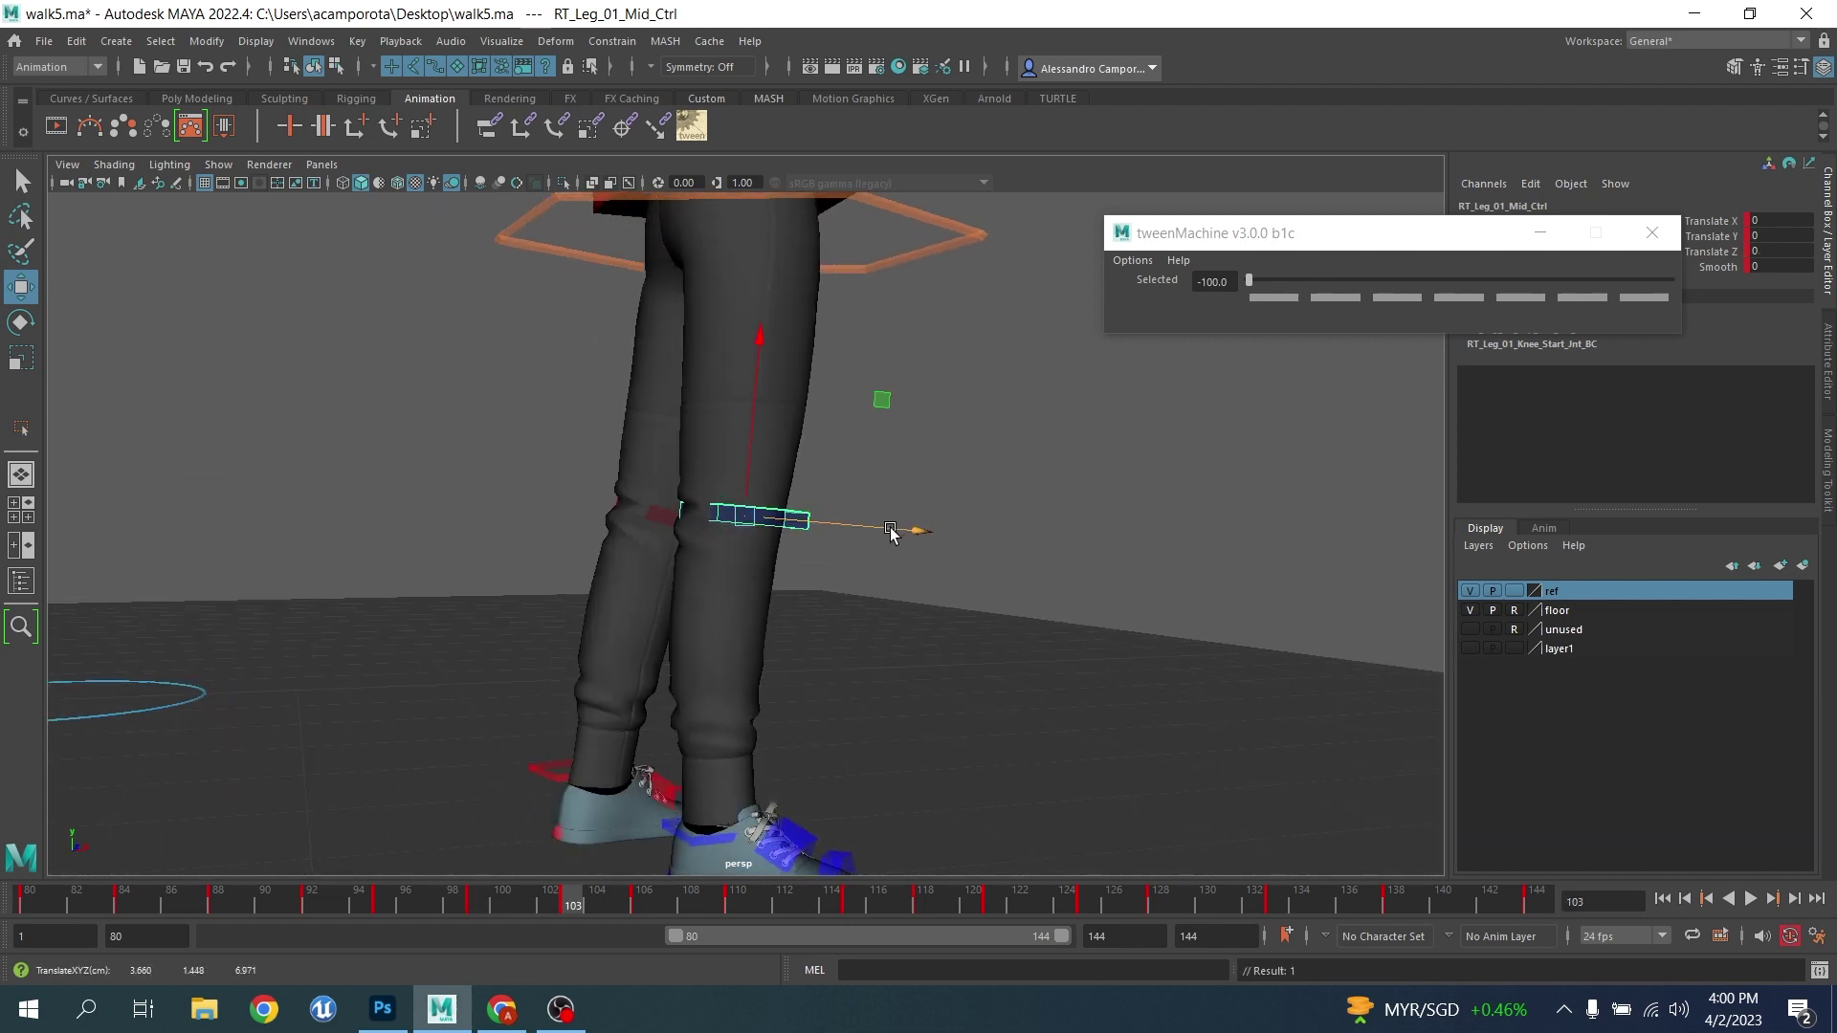
key("period")
key("period")
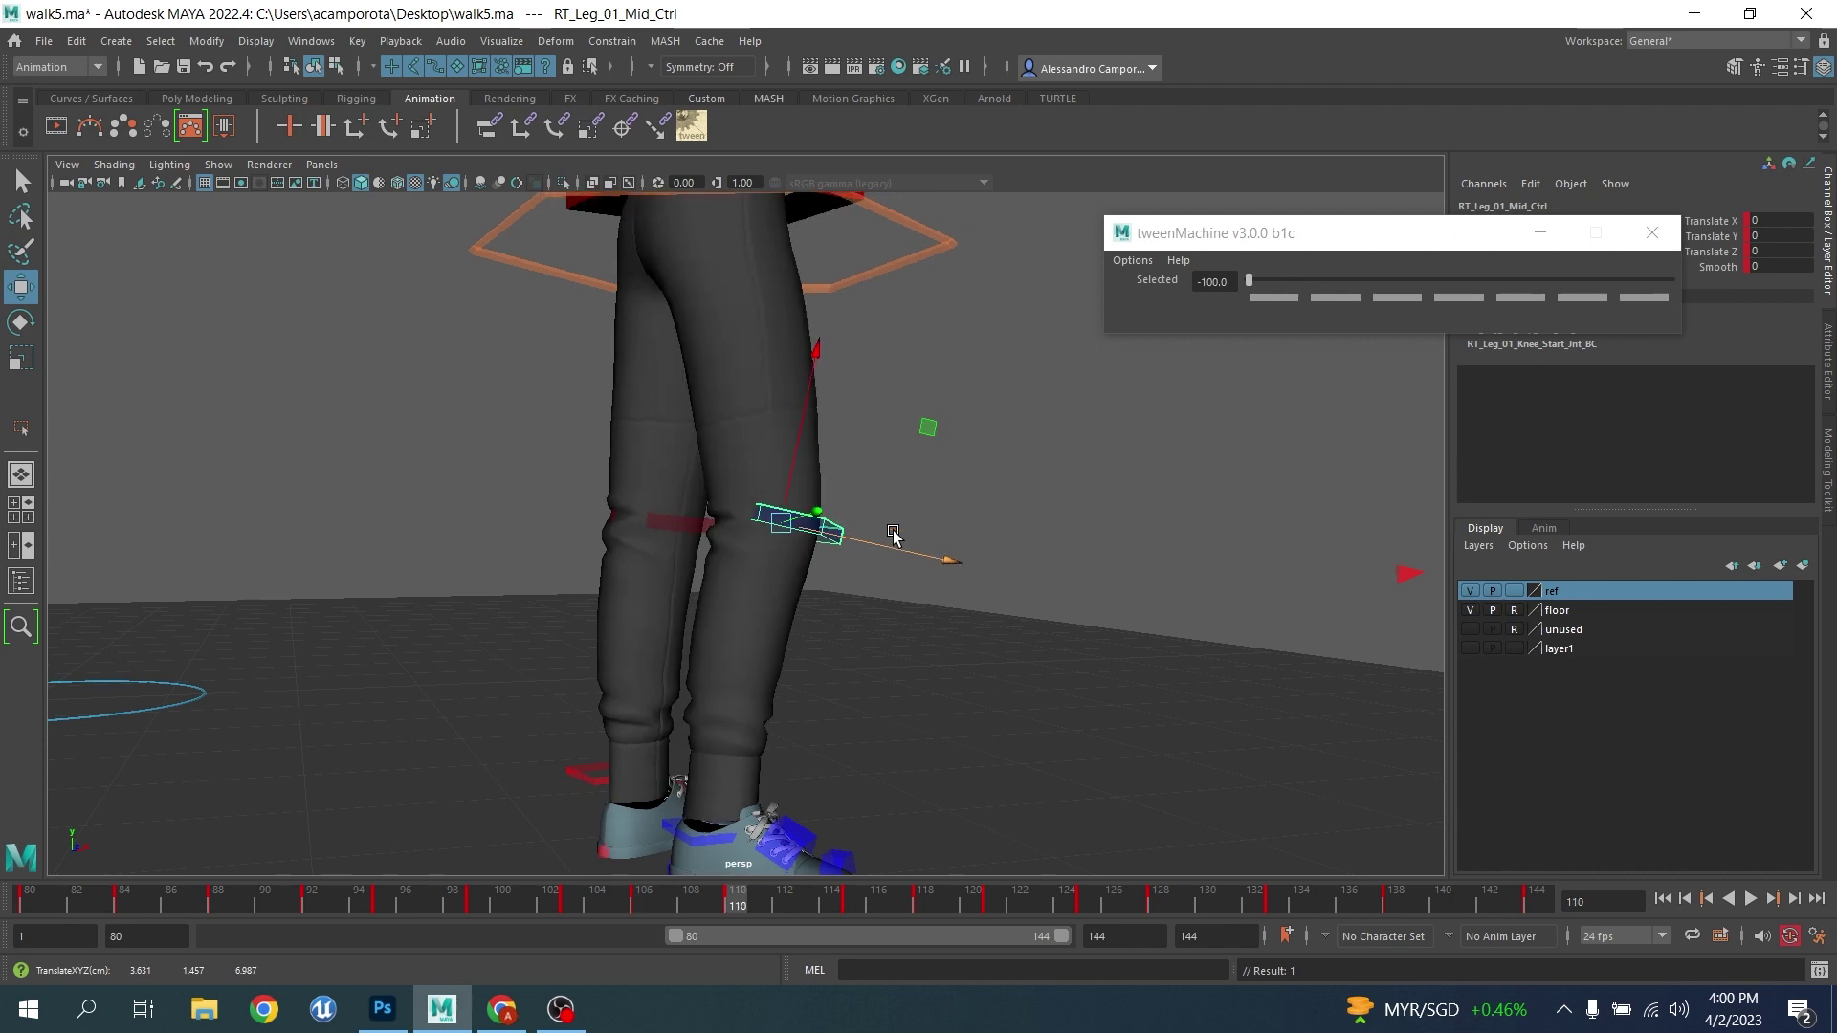
left_click_drag(870, 600, 841, 616, "alt")
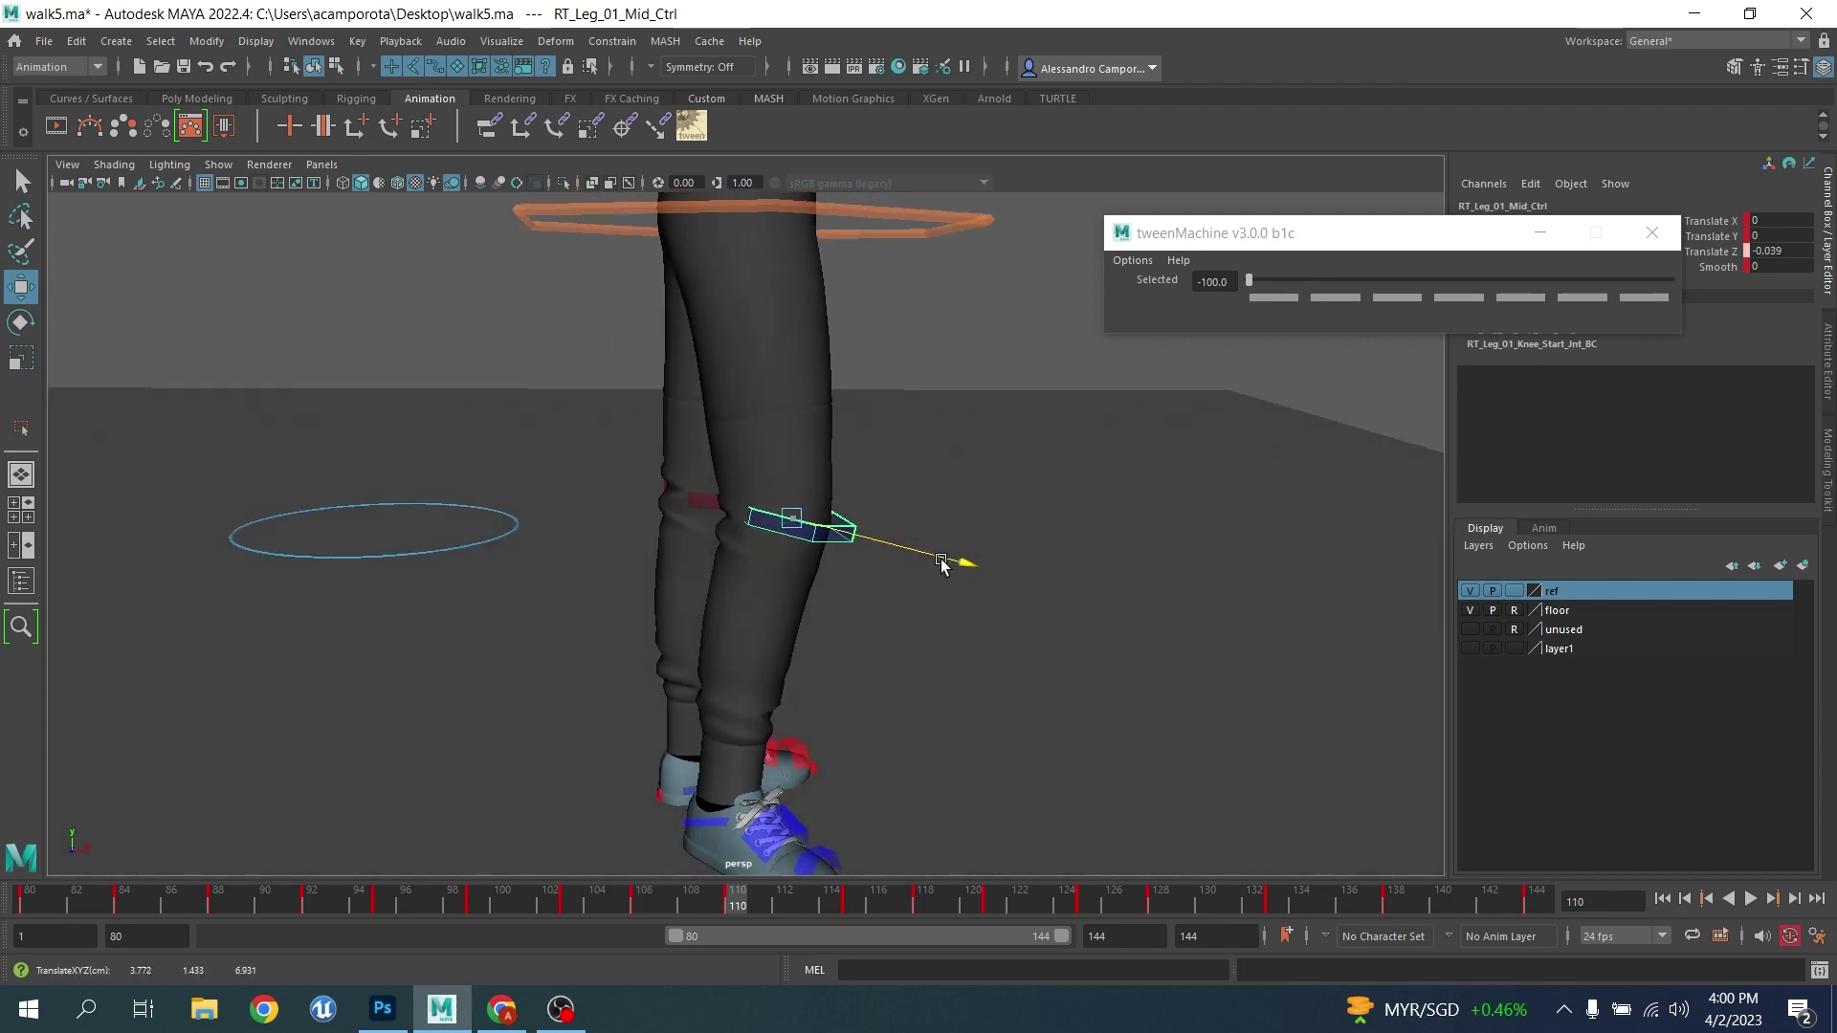
left_click_drag(956, 562, 928, 560)
Adjust the right knee control's Translate Z to about 0.241 at frame 121 and about -0.083 at frame 125
key("period")
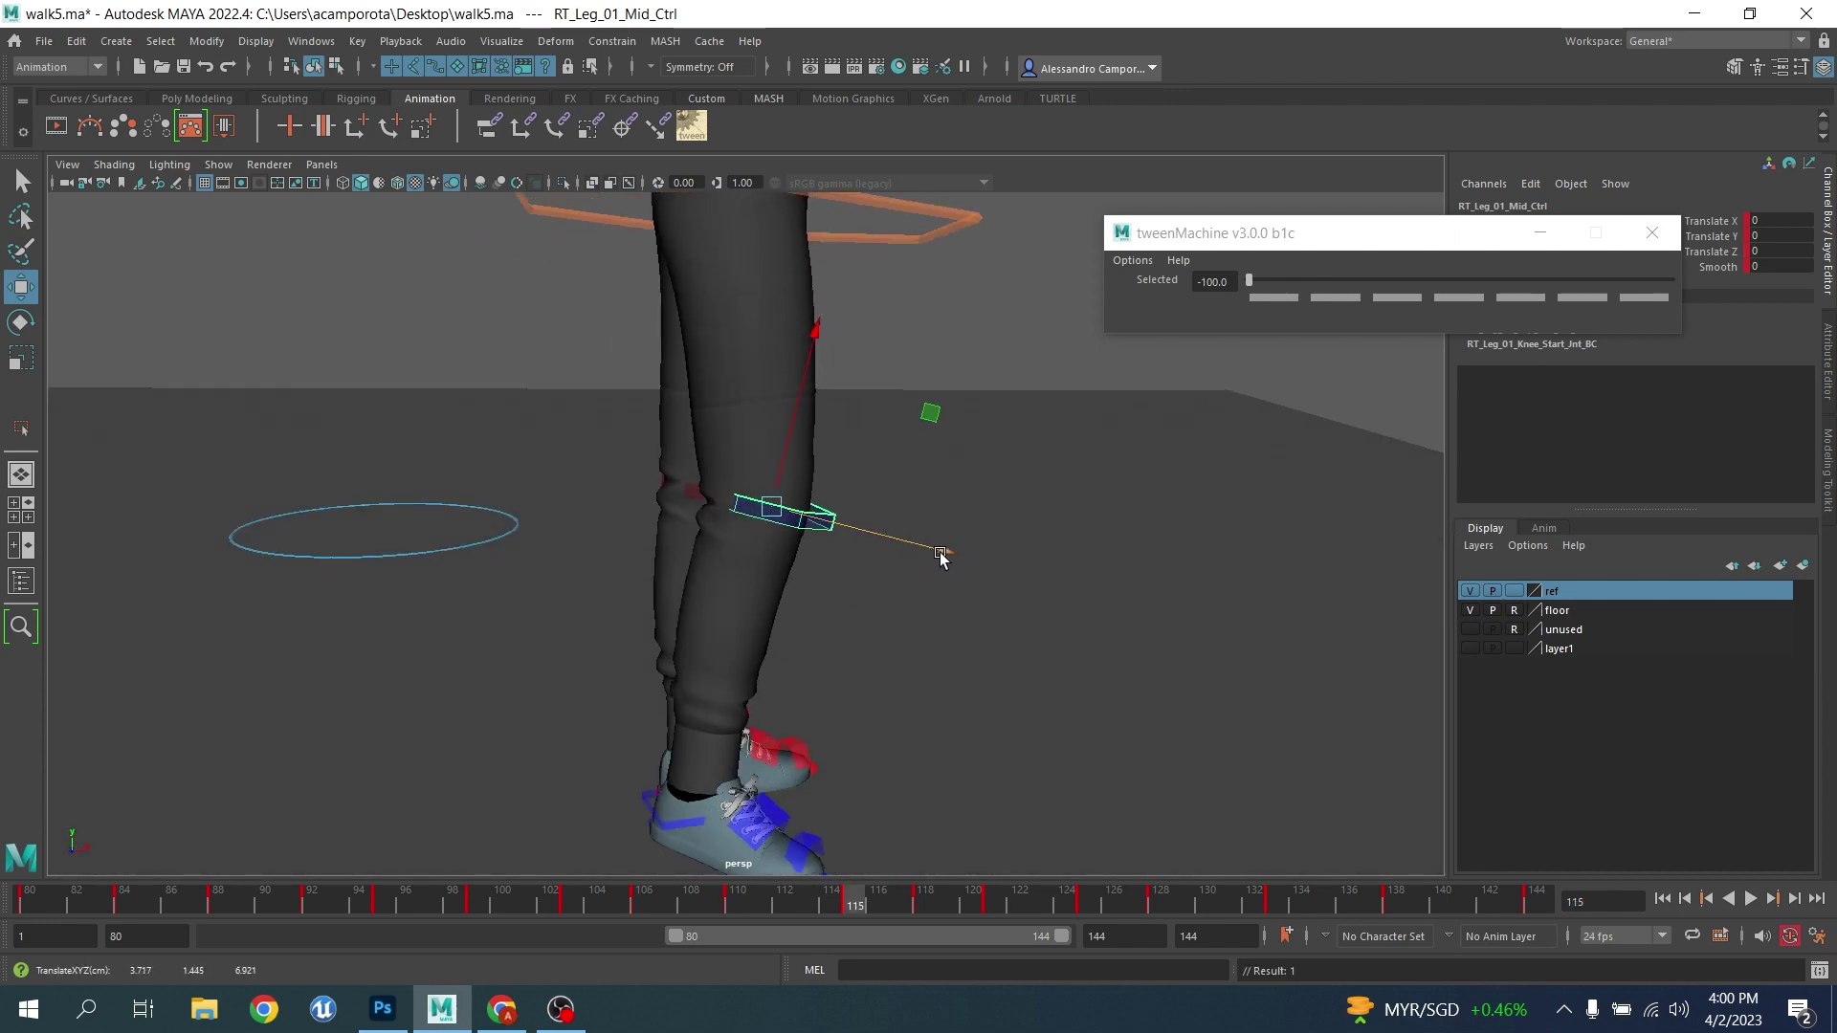
key("period")
key("period")
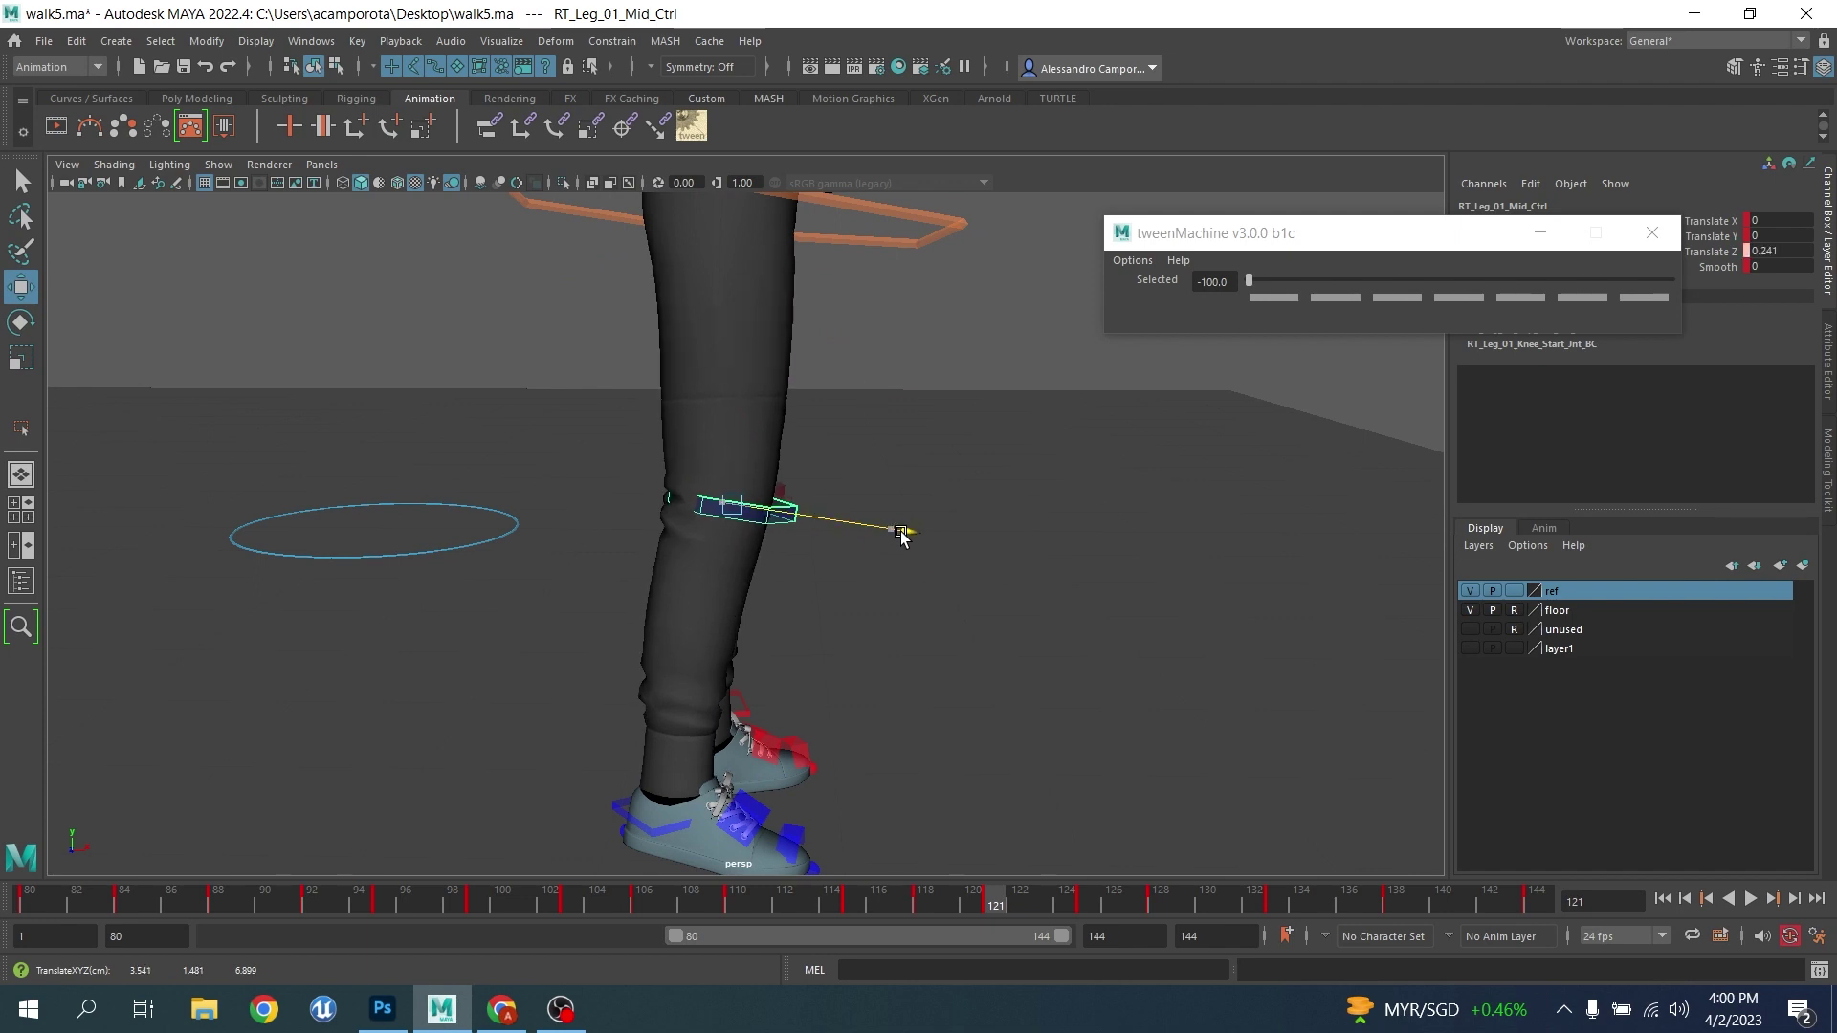
key("period")
key("period")
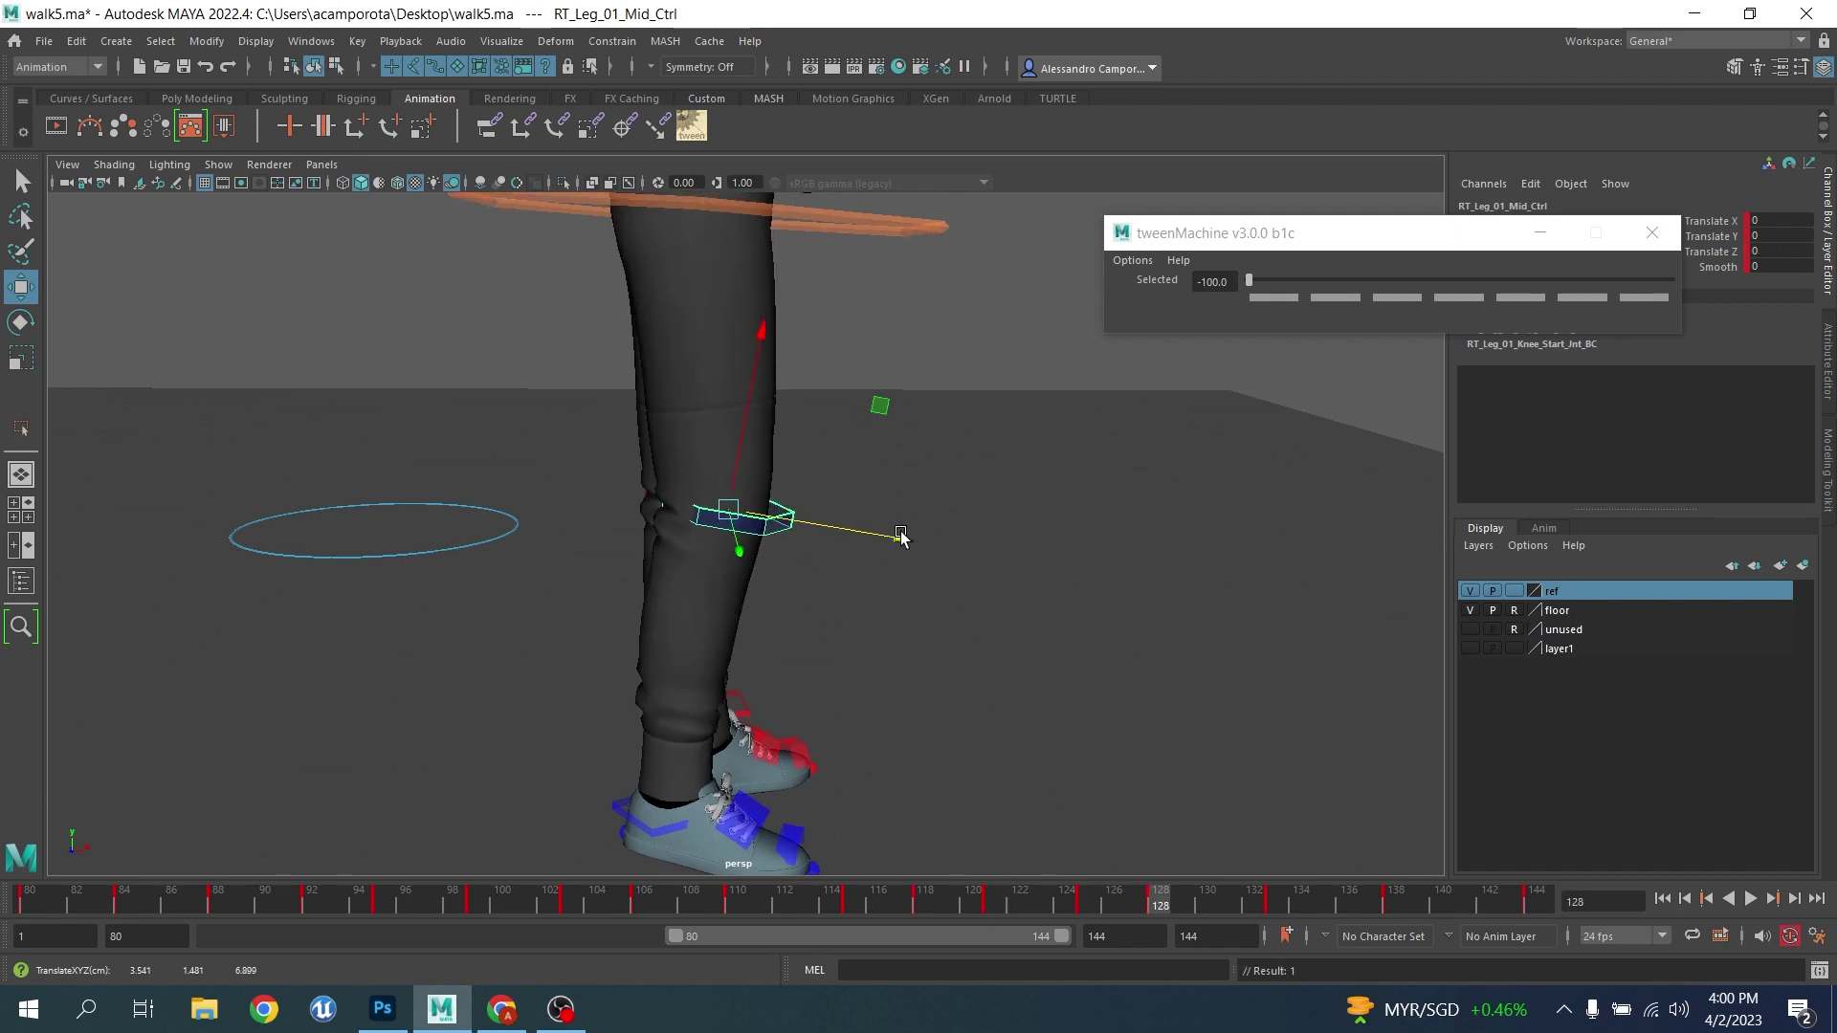
key("comma")
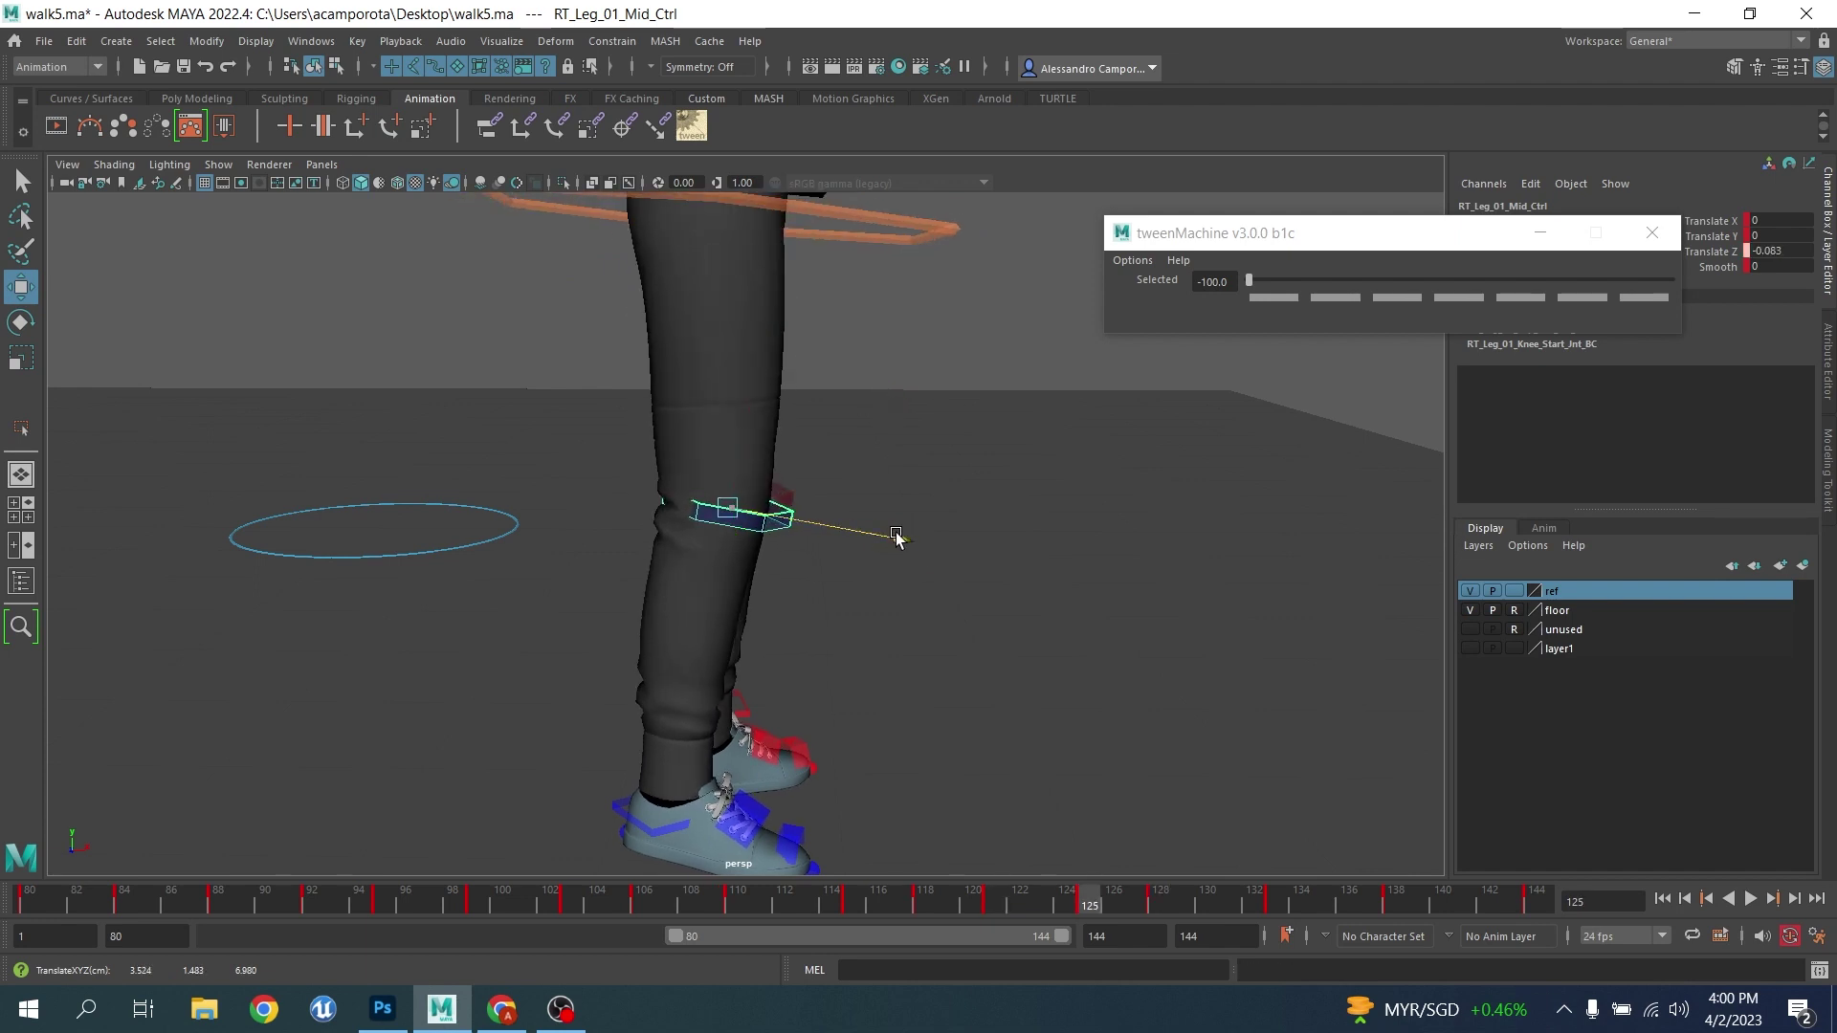
Nudge the right knee control along Z on the remaining keys from frame 128 to frame 144
key("period")
key("period")
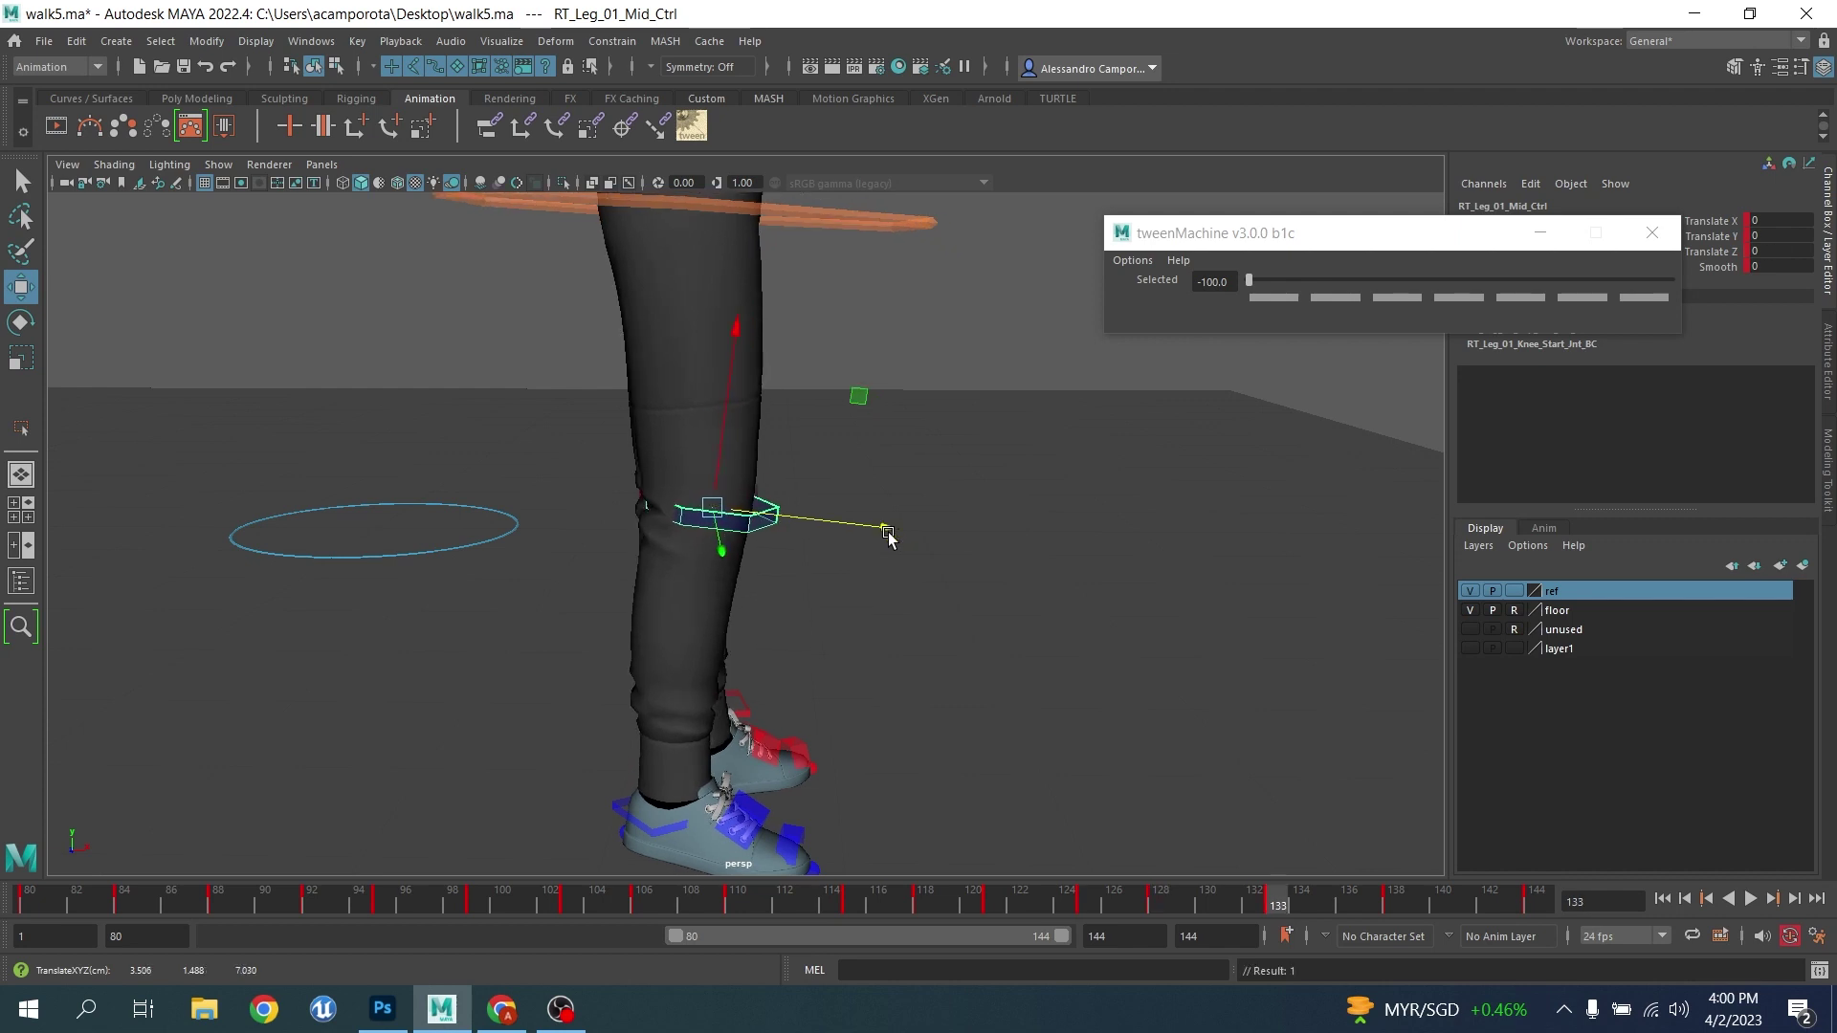
key("period")
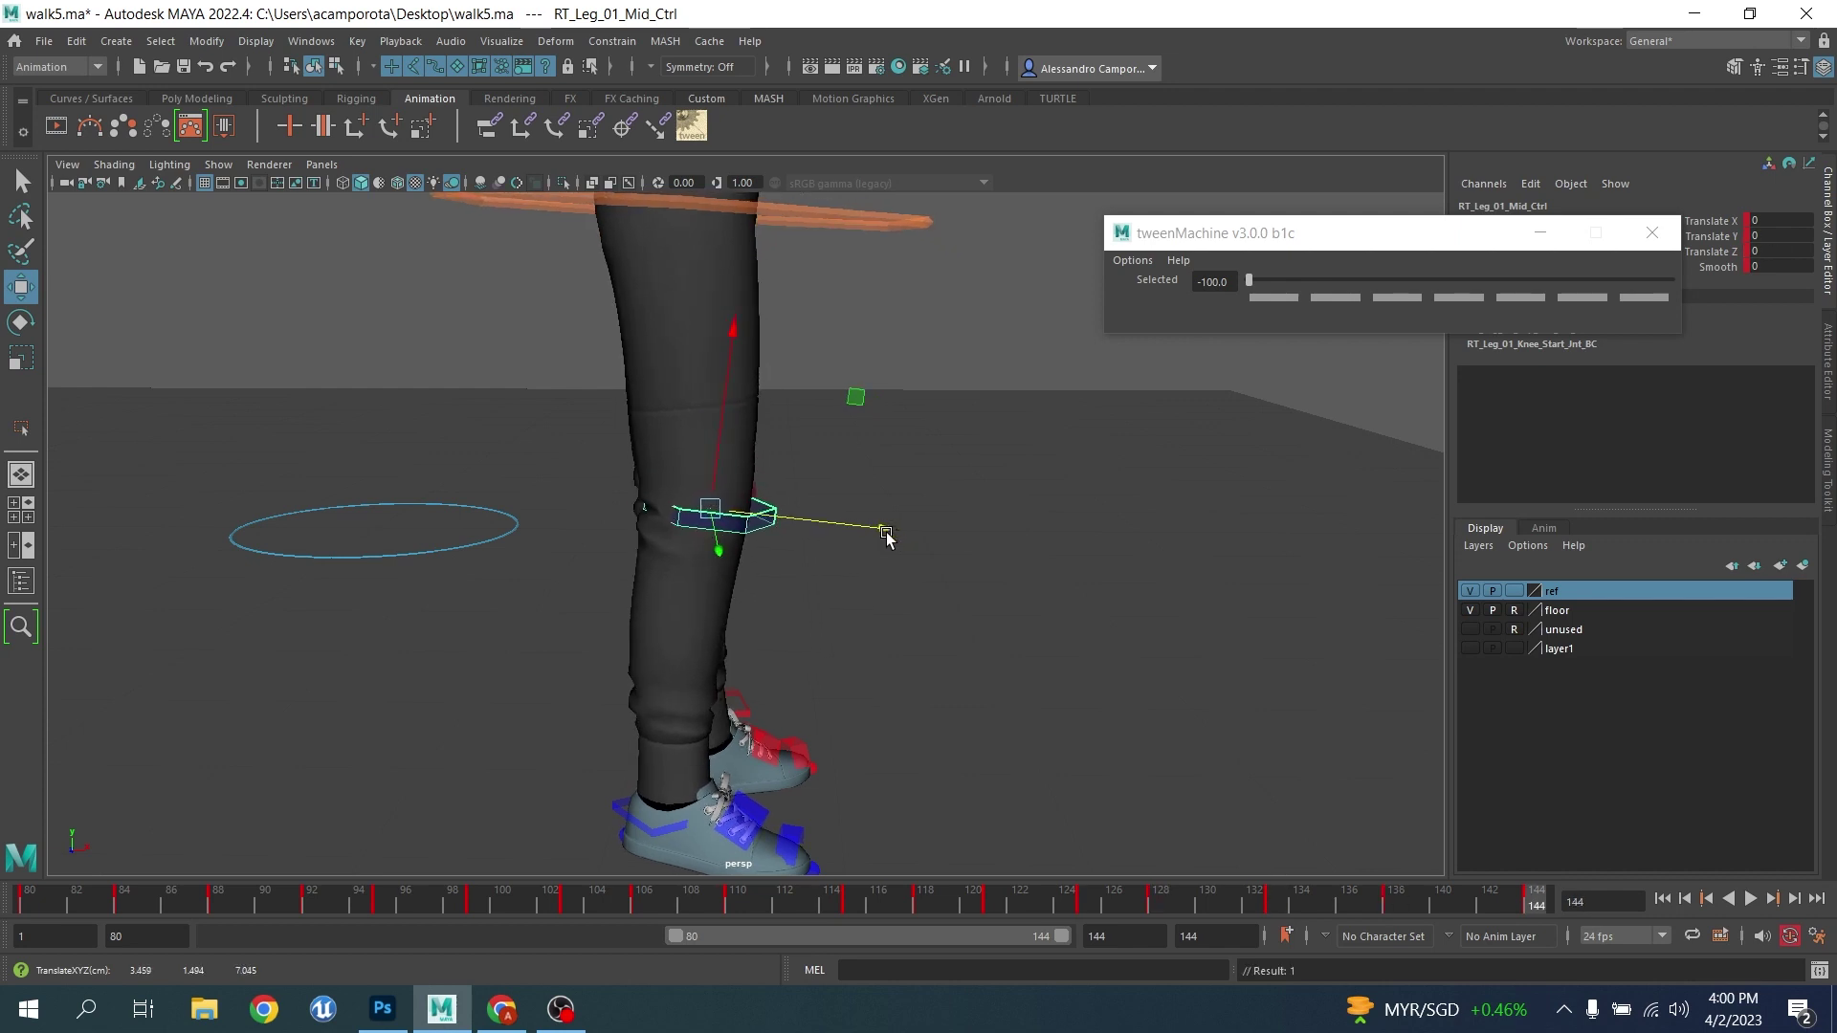
left_click_drag(882, 537, 845, 564)
Select the left knee control and move it at frame 88 to about 0.096 in Translate Z
left_click(807, 552)
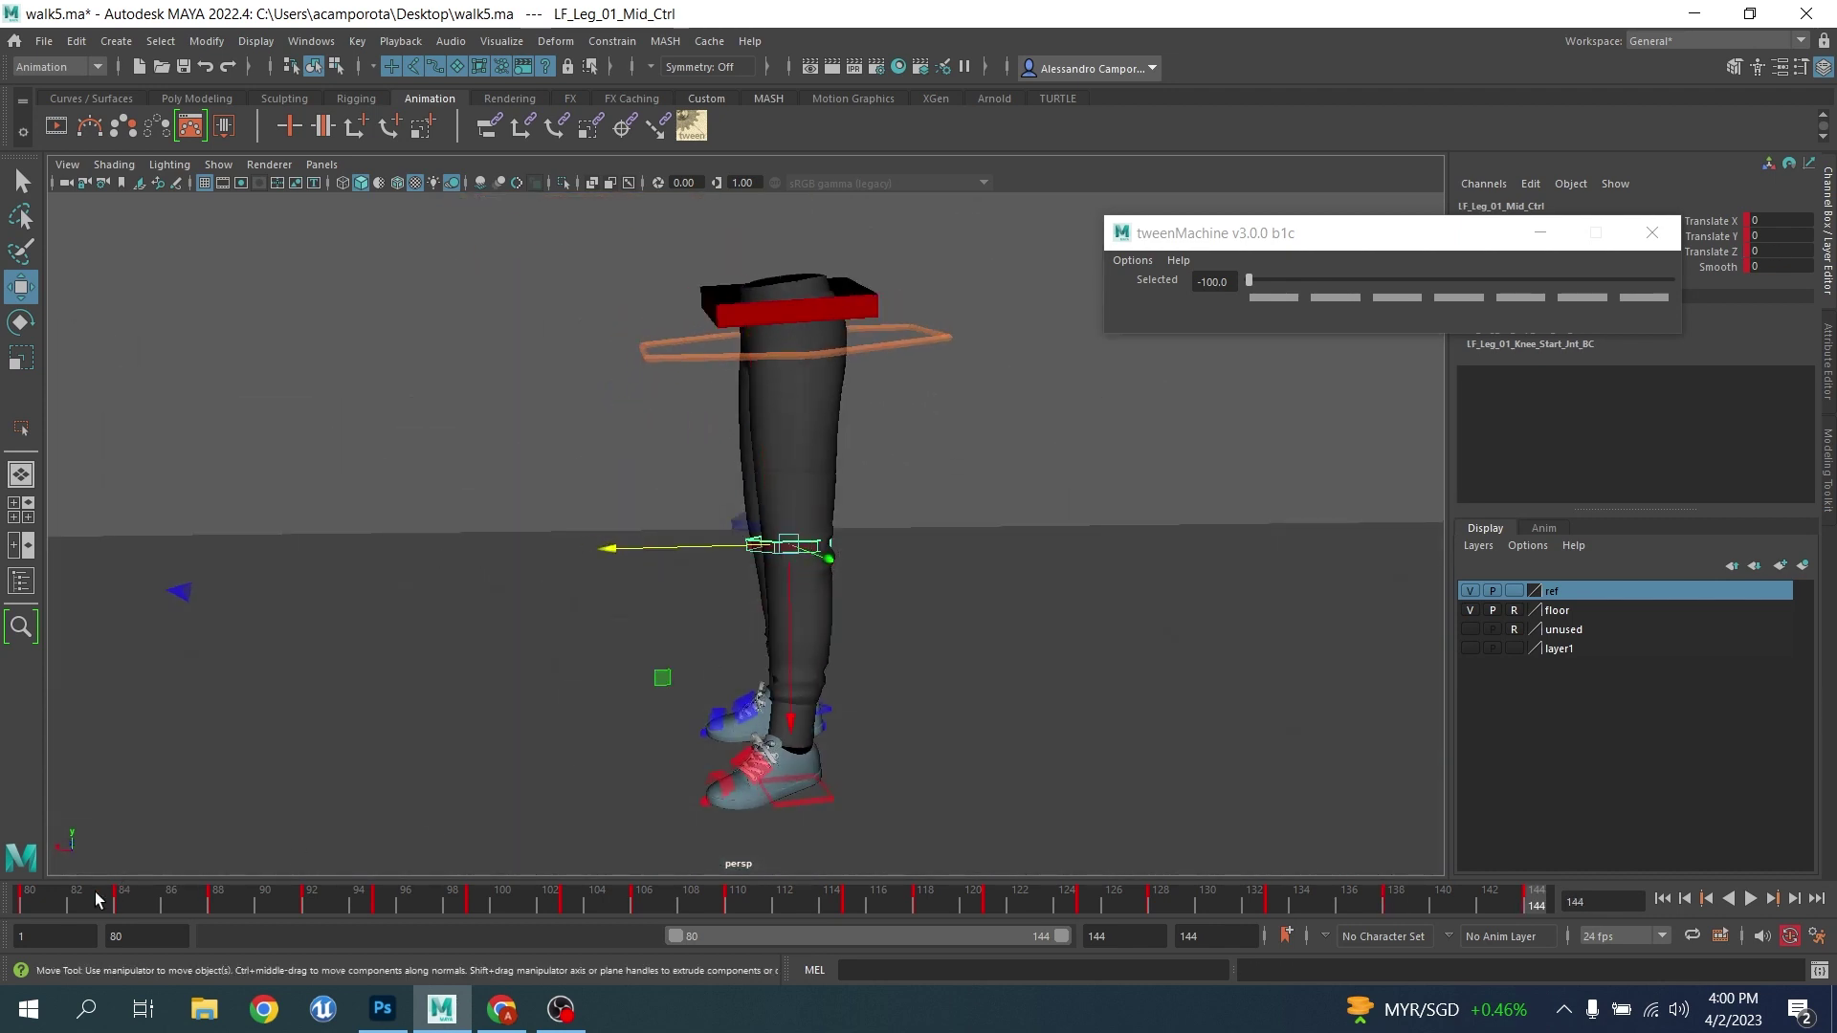
left_click(29, 901)
left_click_drag(677, 705, 706, 506, "alt")
scroll(890, 599, "up", 5)
key("period")
key("period")
left_click_drag(624, 432, 617, 435)
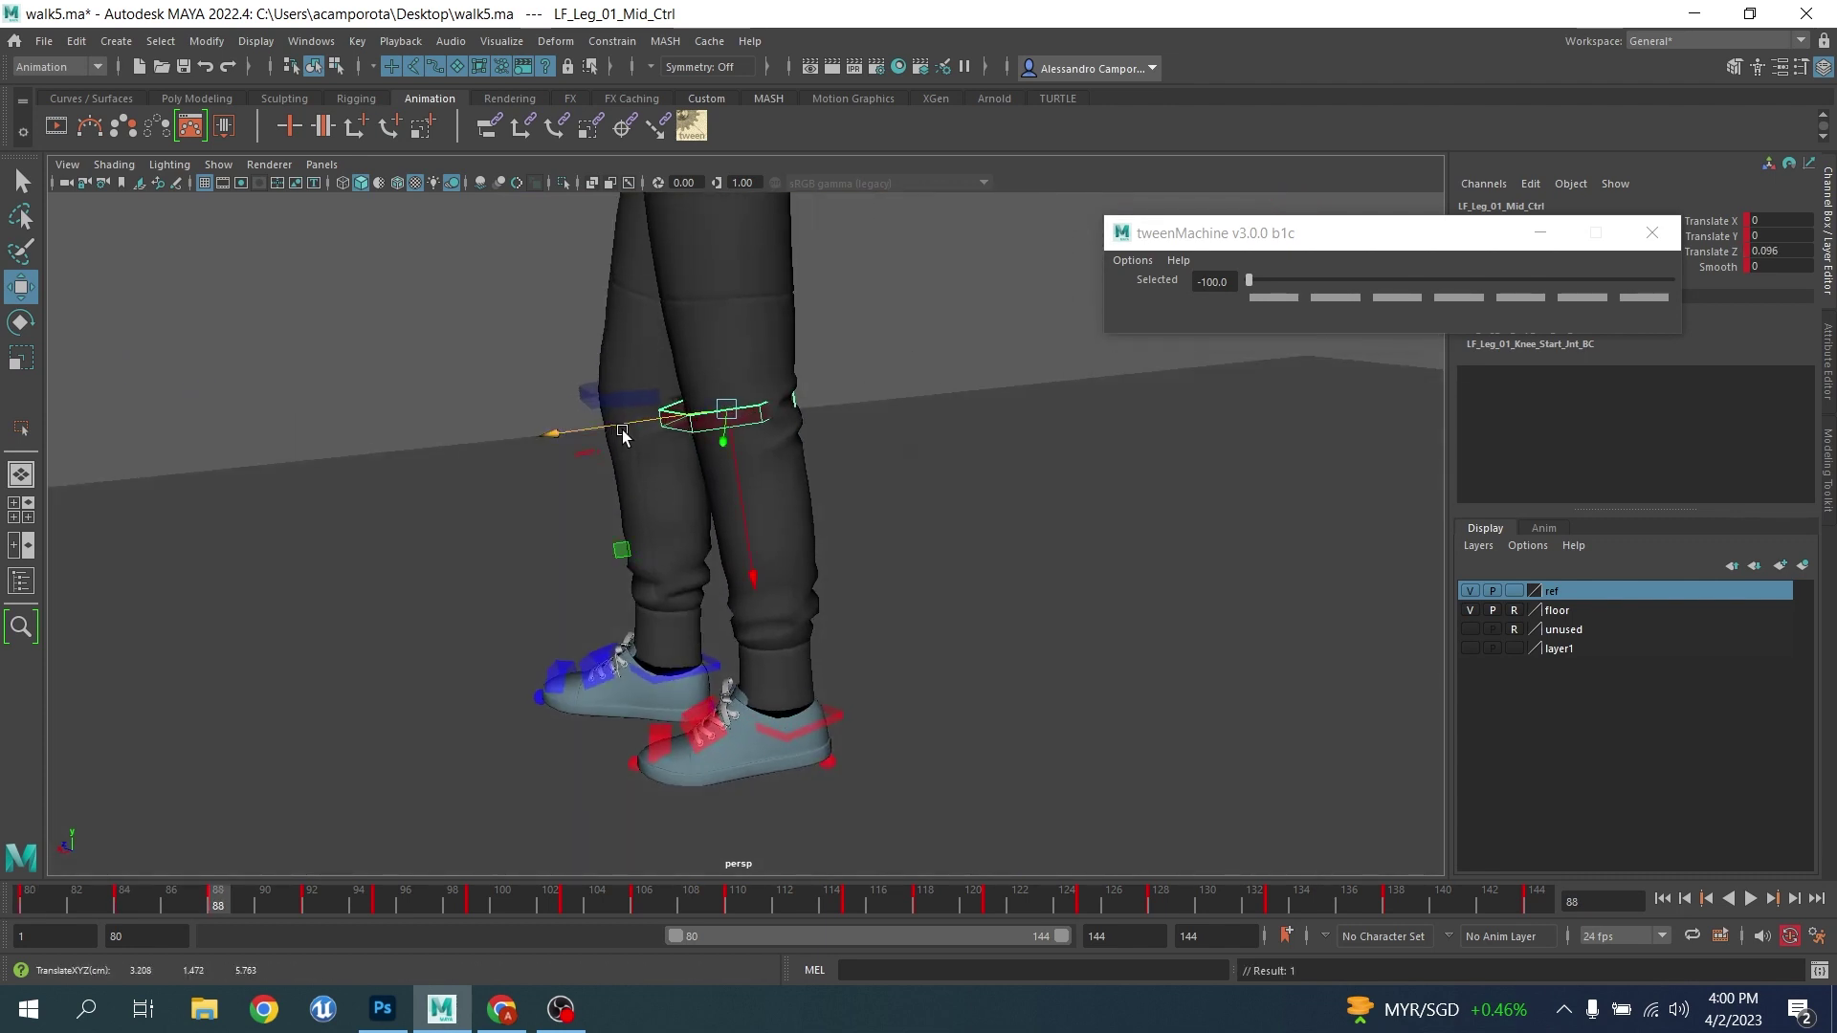
Move the left knee control back at frame 92 to about -0.172 in Translate Z, comparing it with the neighbouring keys
key("period")
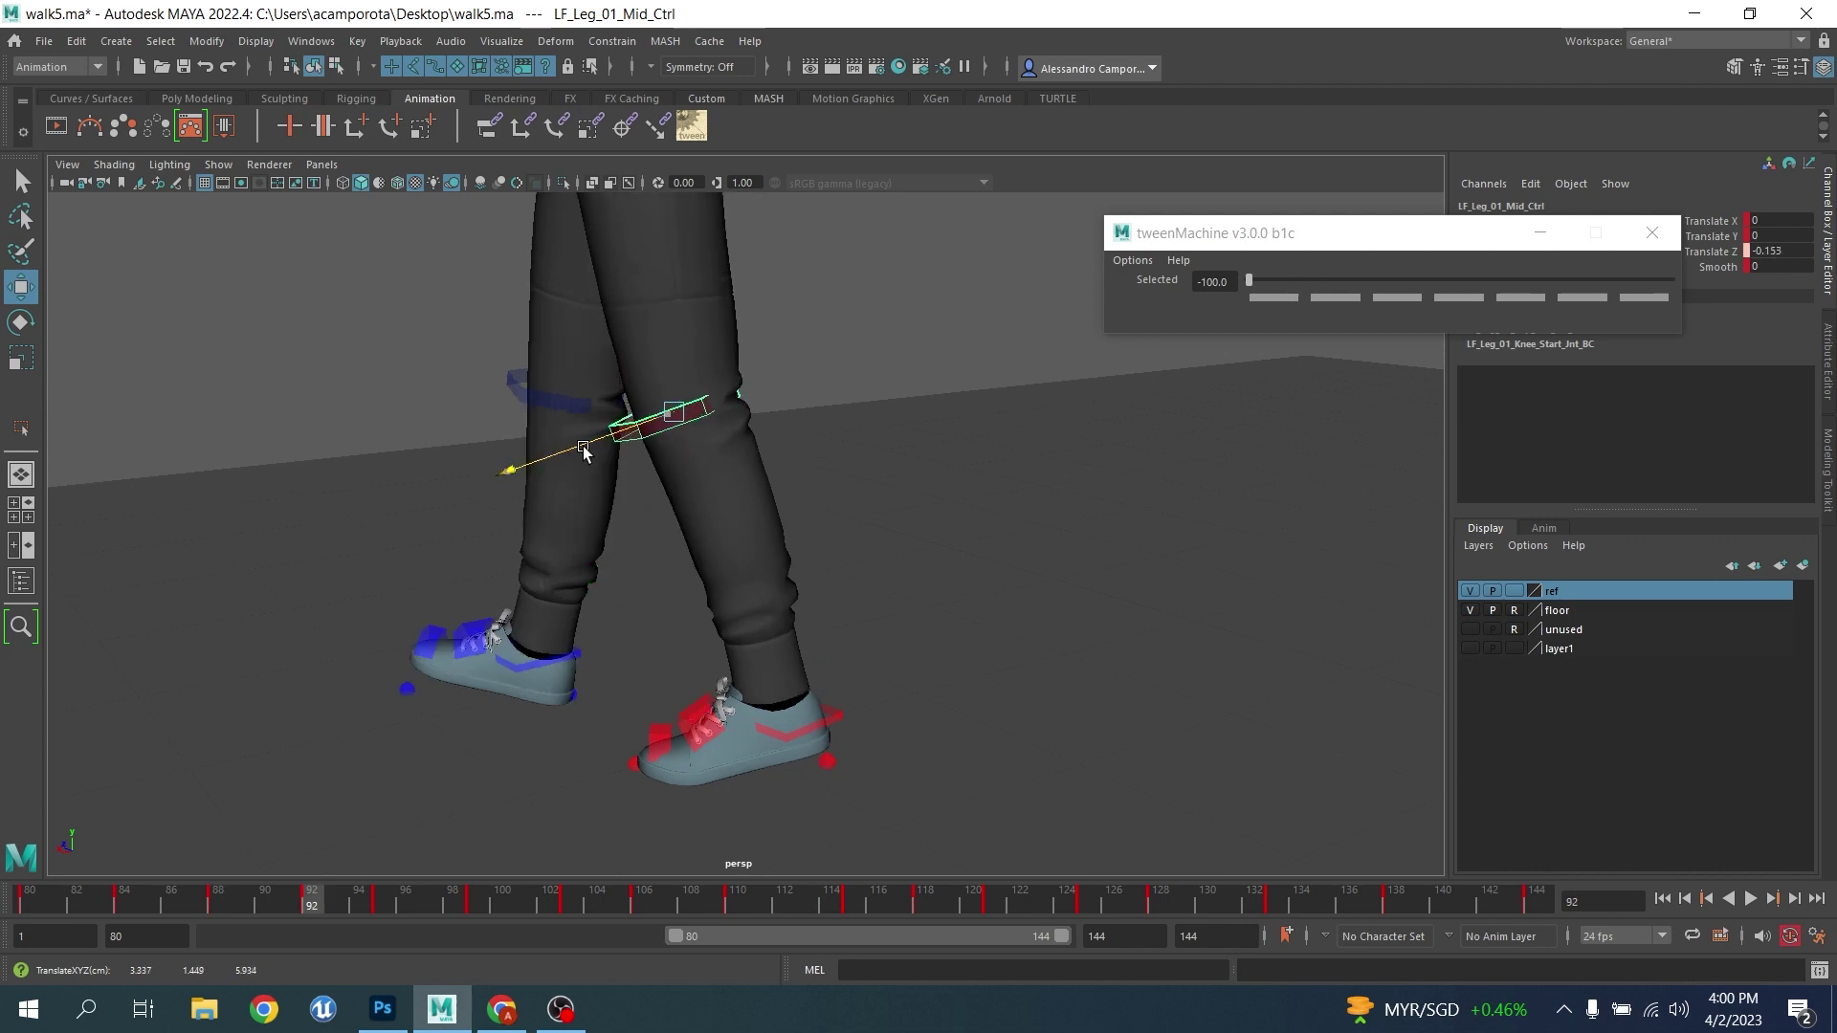
key("period")
key("period")
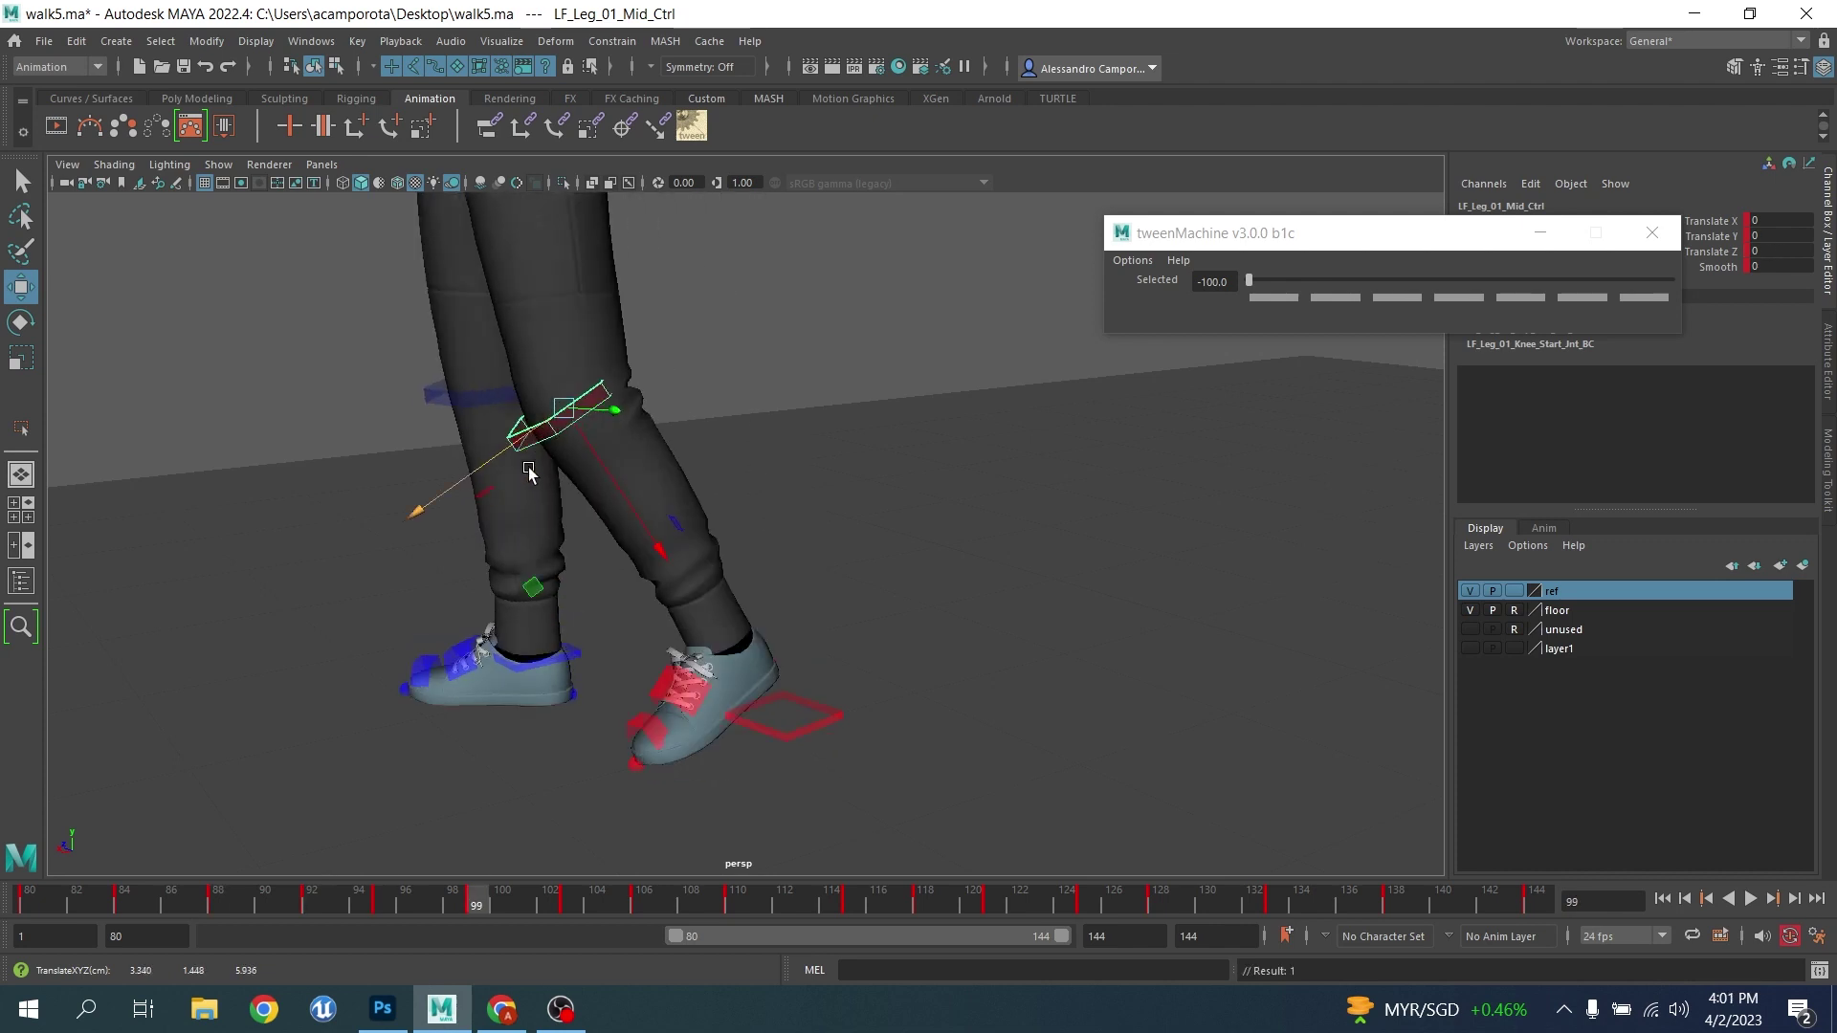
key("comma")
key("comma")
key("comma")
key("period")
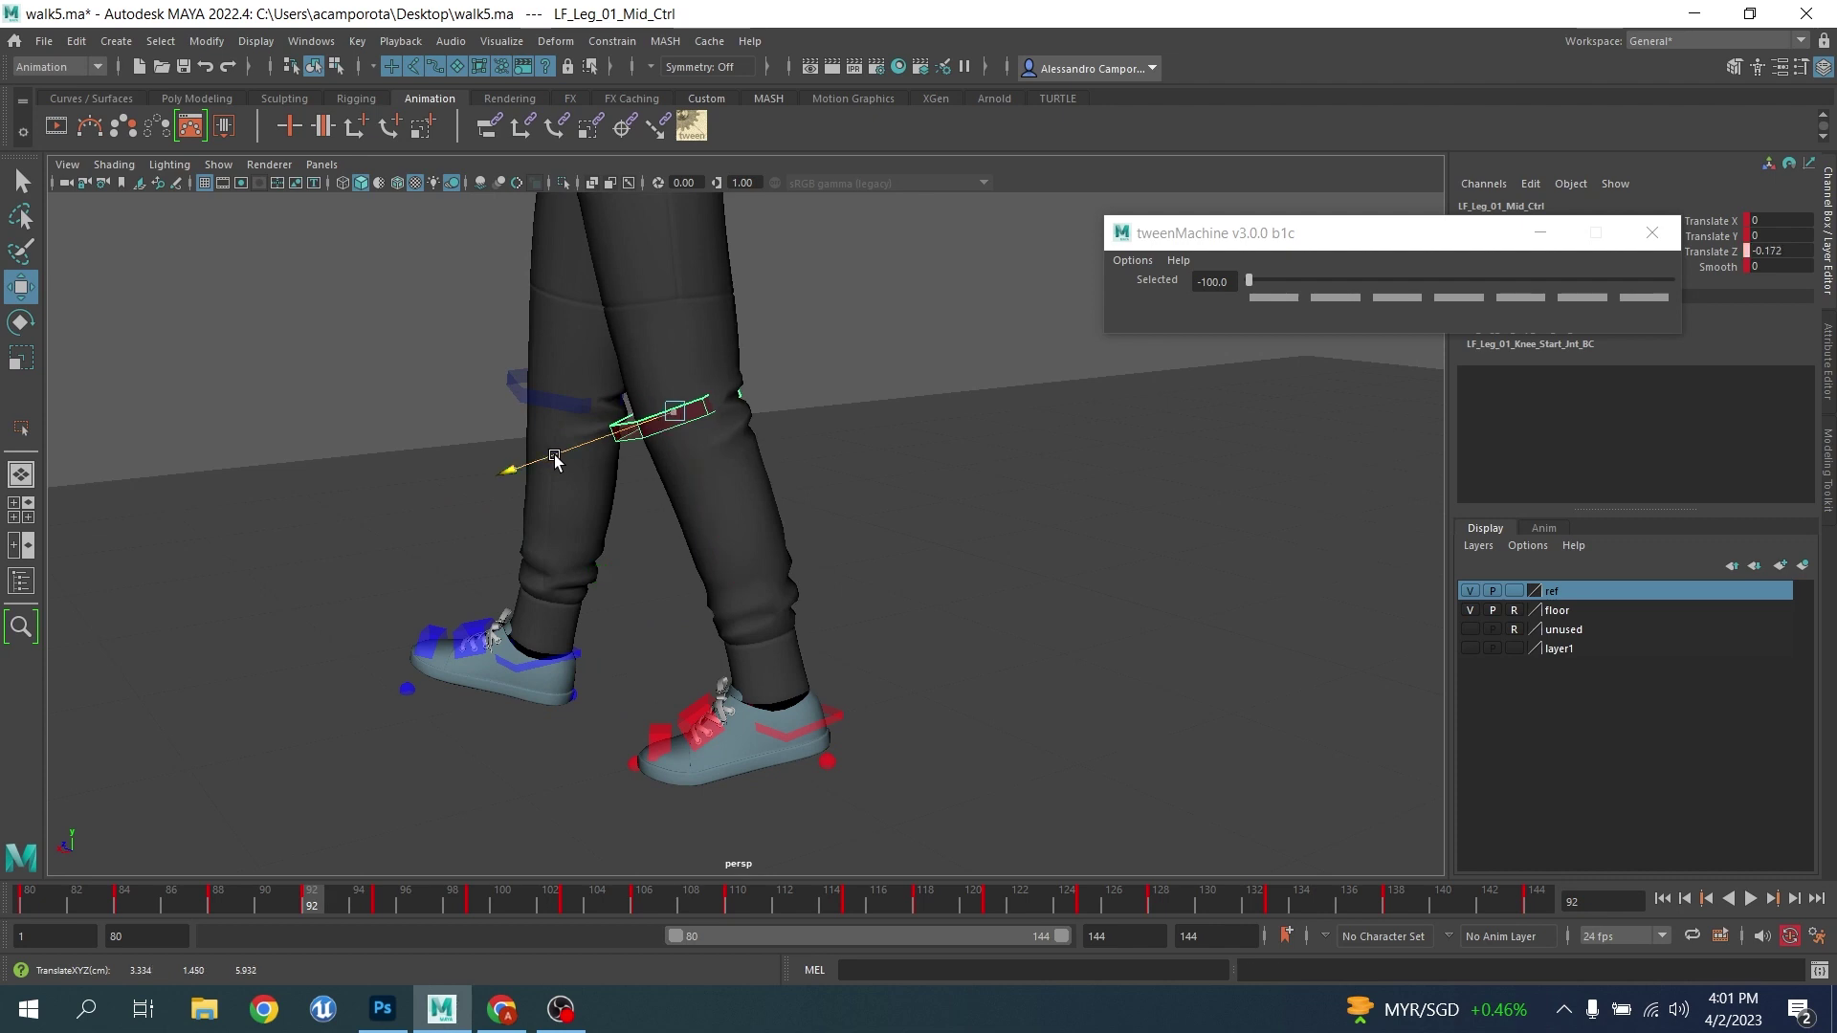
Move the left knee control back at frame 99 to about -0.263 in Translate Z
key("period")
key("period")
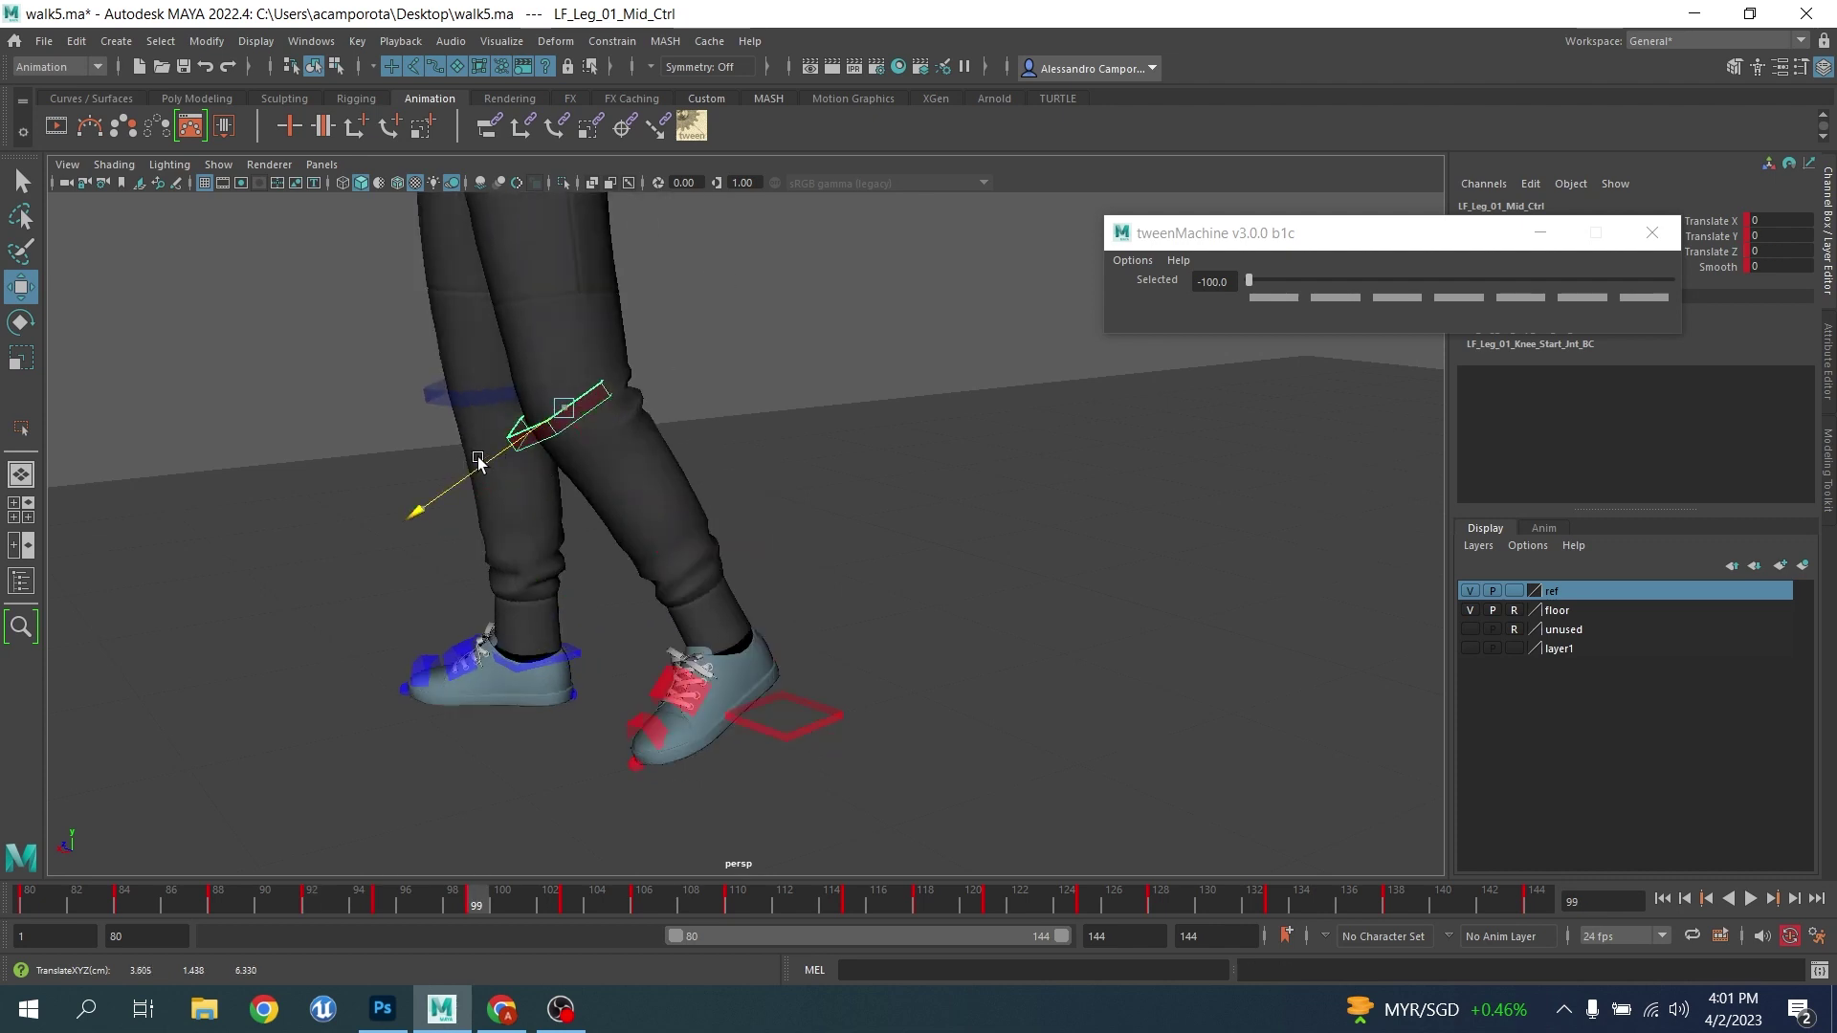
left_click_drag(480, 460, 489, 461)
left_click_drag(675, 520, 623, 513, "alt")
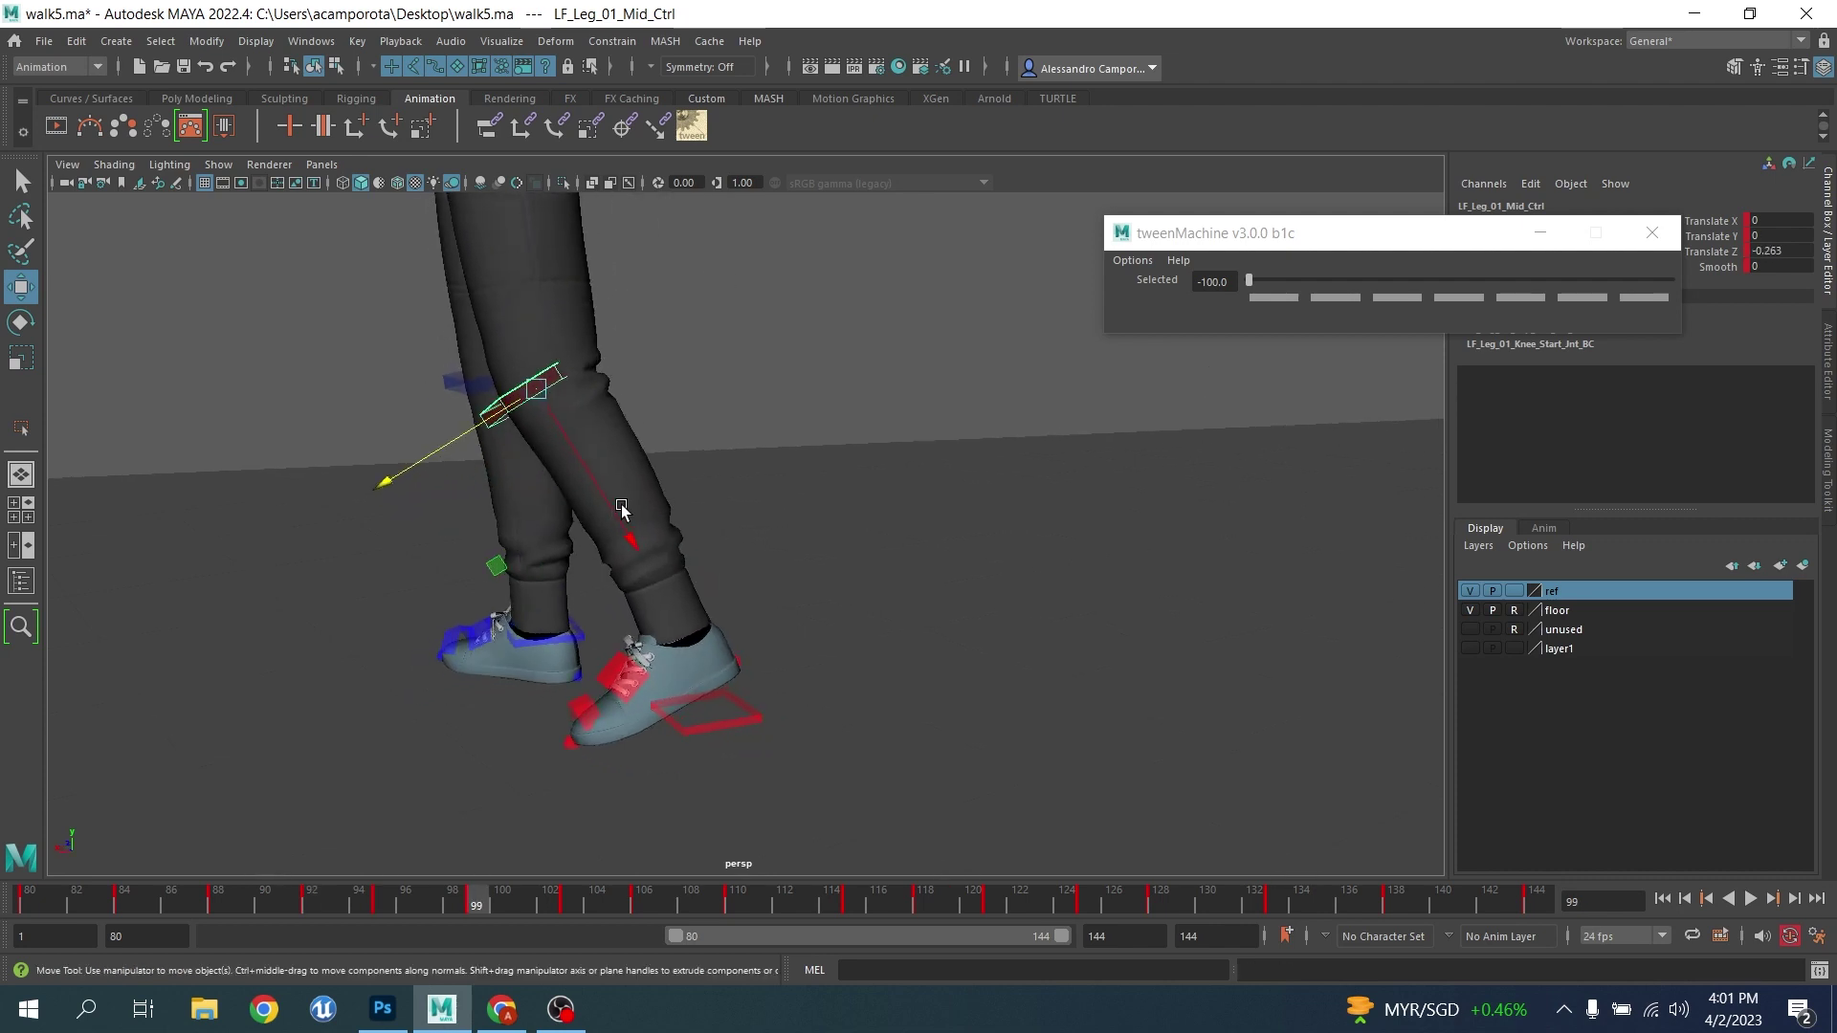
middle_click_drag(623, 513, 639, 564, "alt")
Key the left knee control at frame 103 and move it to about 0.19 in Translate Z at frame 106
key("period")
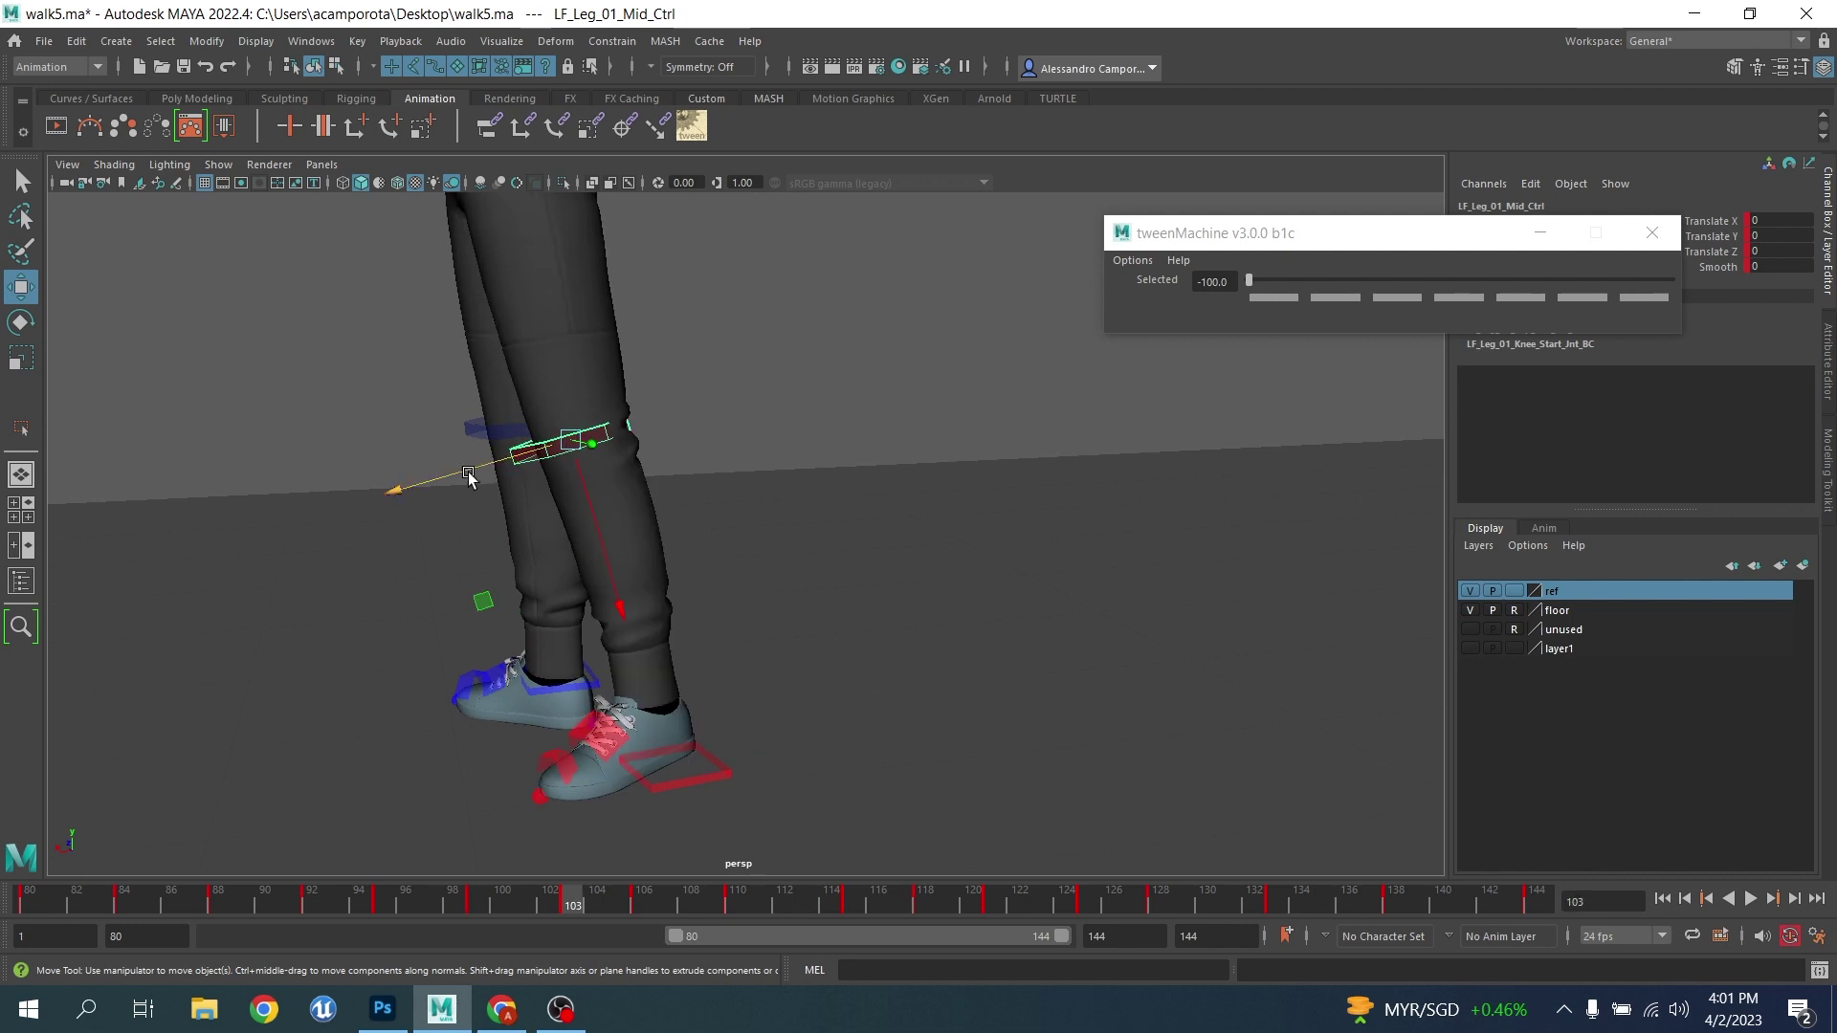
key("s")
key("period")
left_click_drag(460, 470, 454, 471)
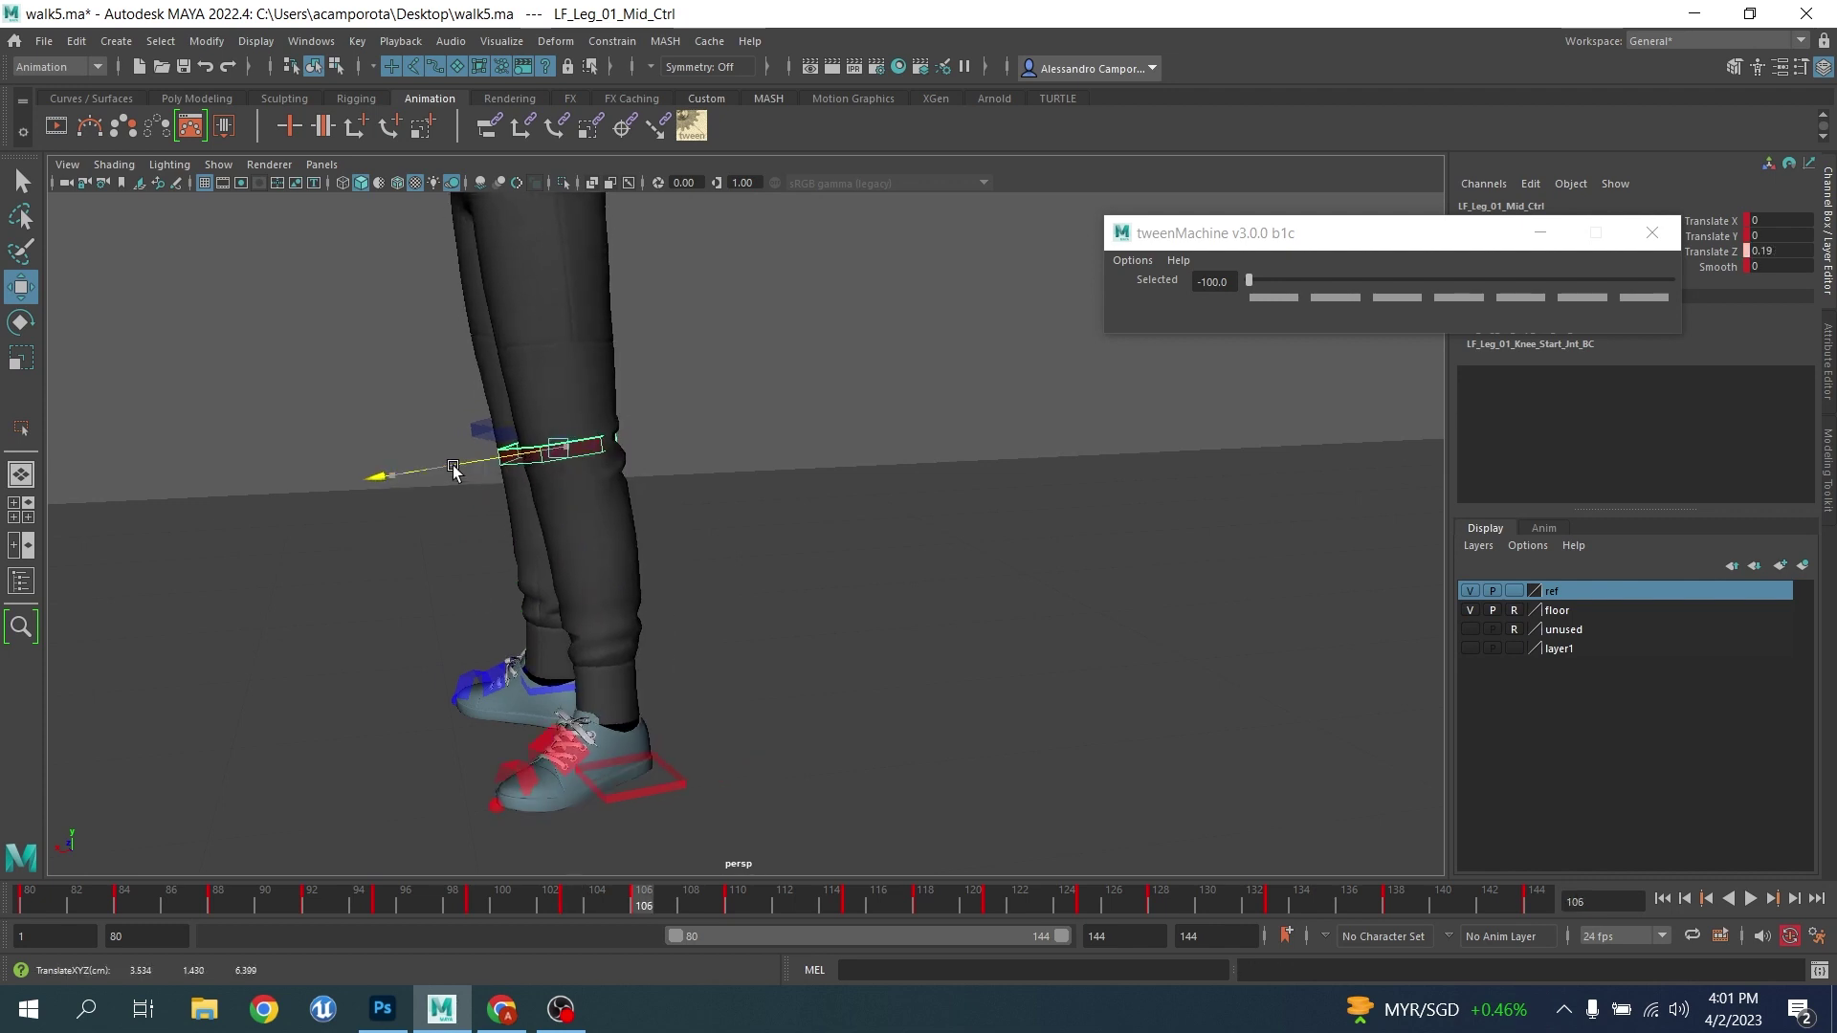
Advance to frame 110 and move the left knee control forward to about 0.312 in Translate Z
key("alt+period")
key("alt+period")
key("alt+period")
key("alt+period")
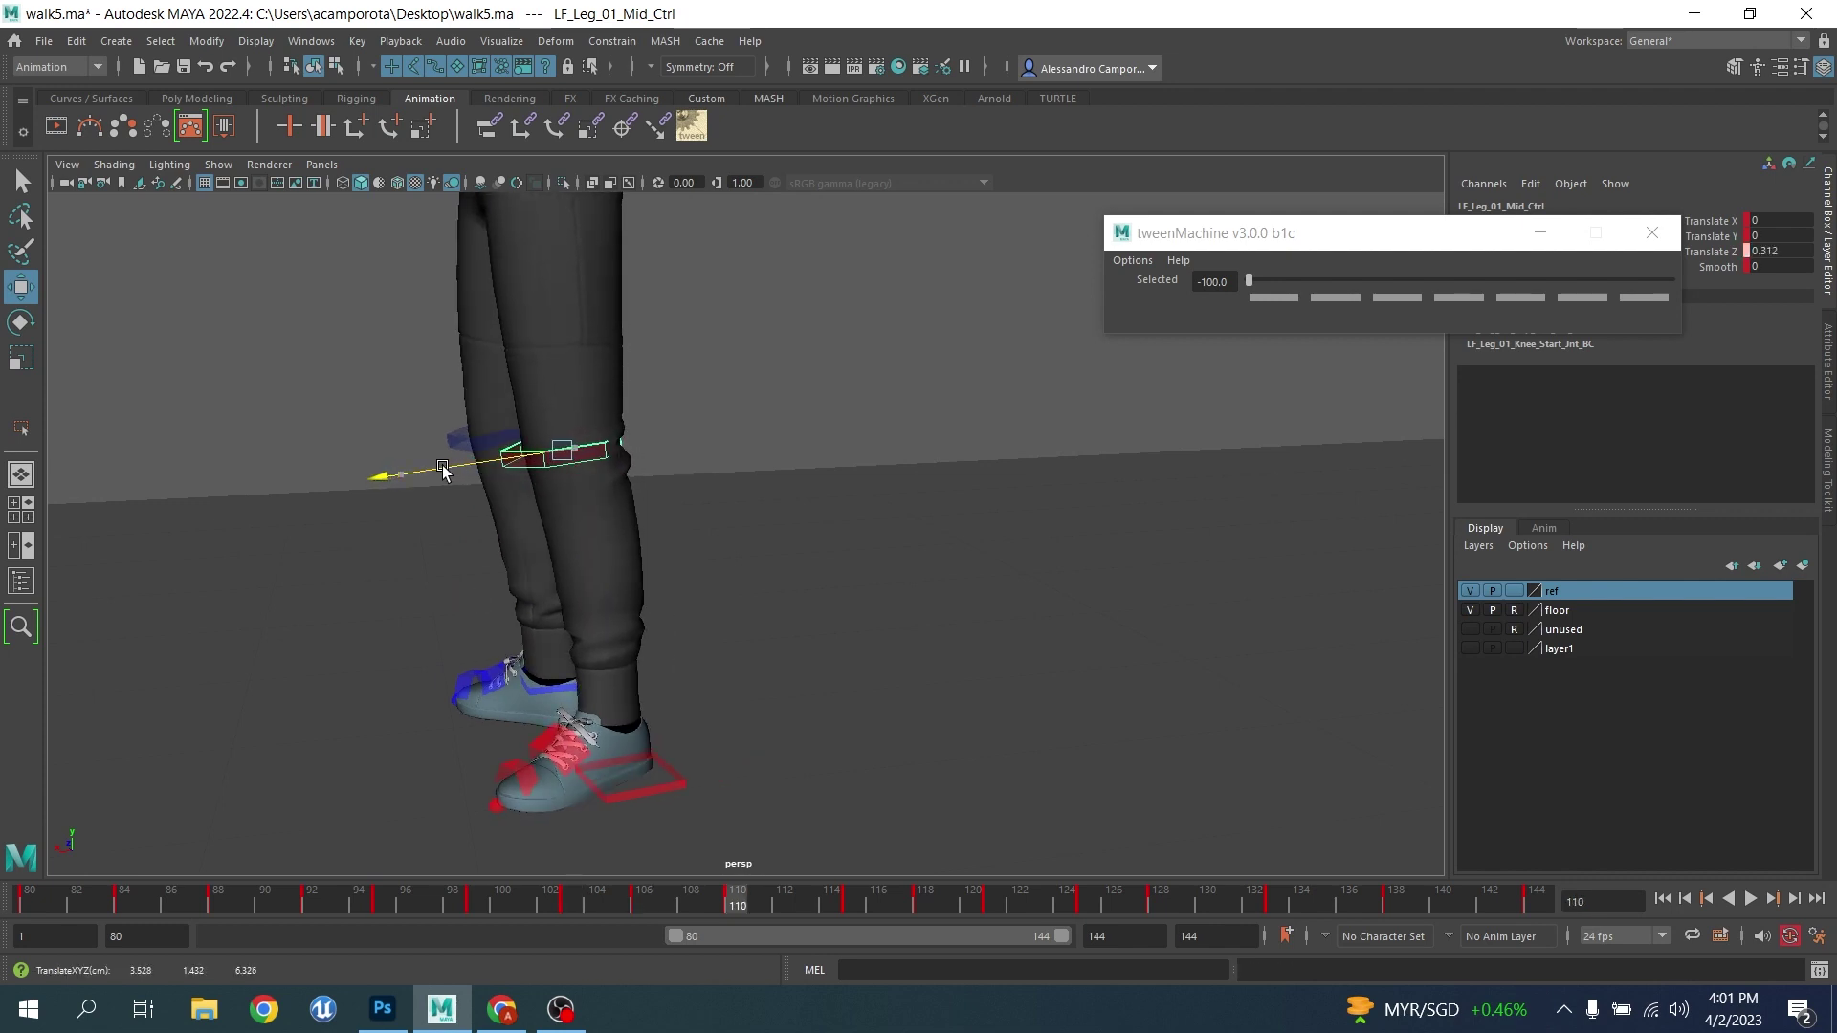
Carry the left knee control's frame 110 pose onto frames 115 and 118 with tweenMachine, and advance to frame 121
key("period")
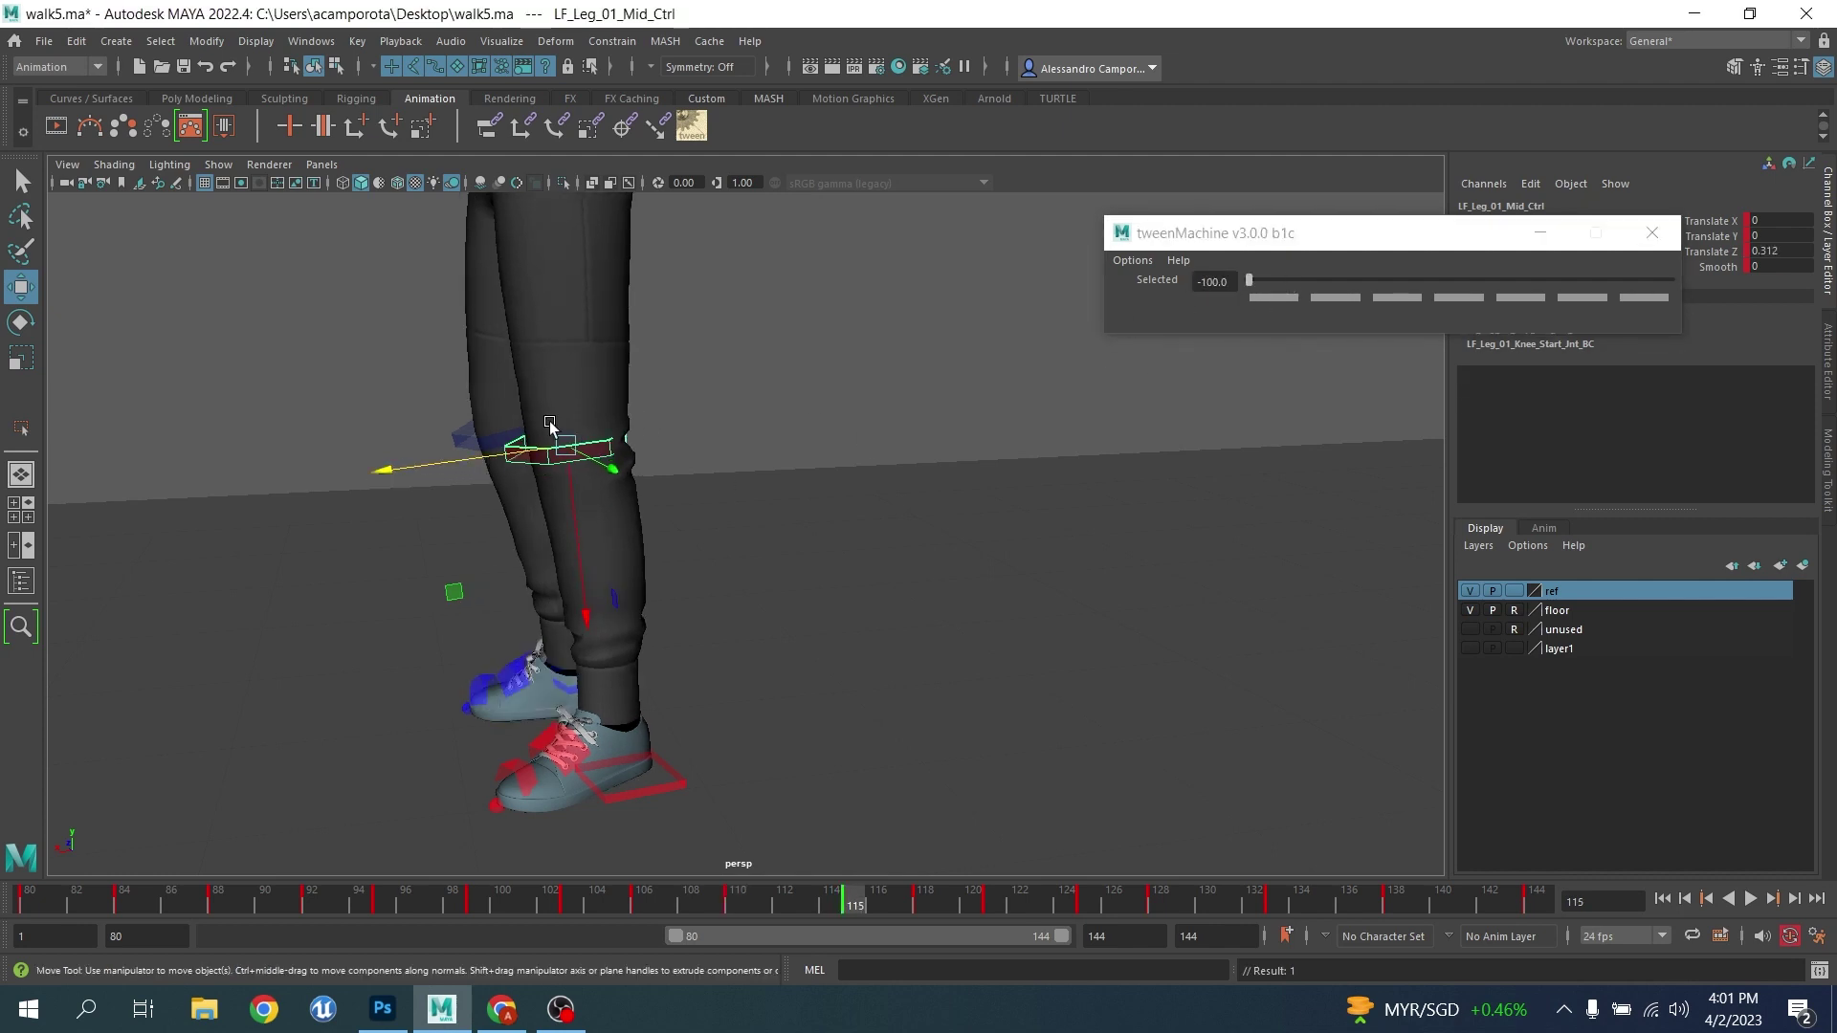
left_click(475, 464)
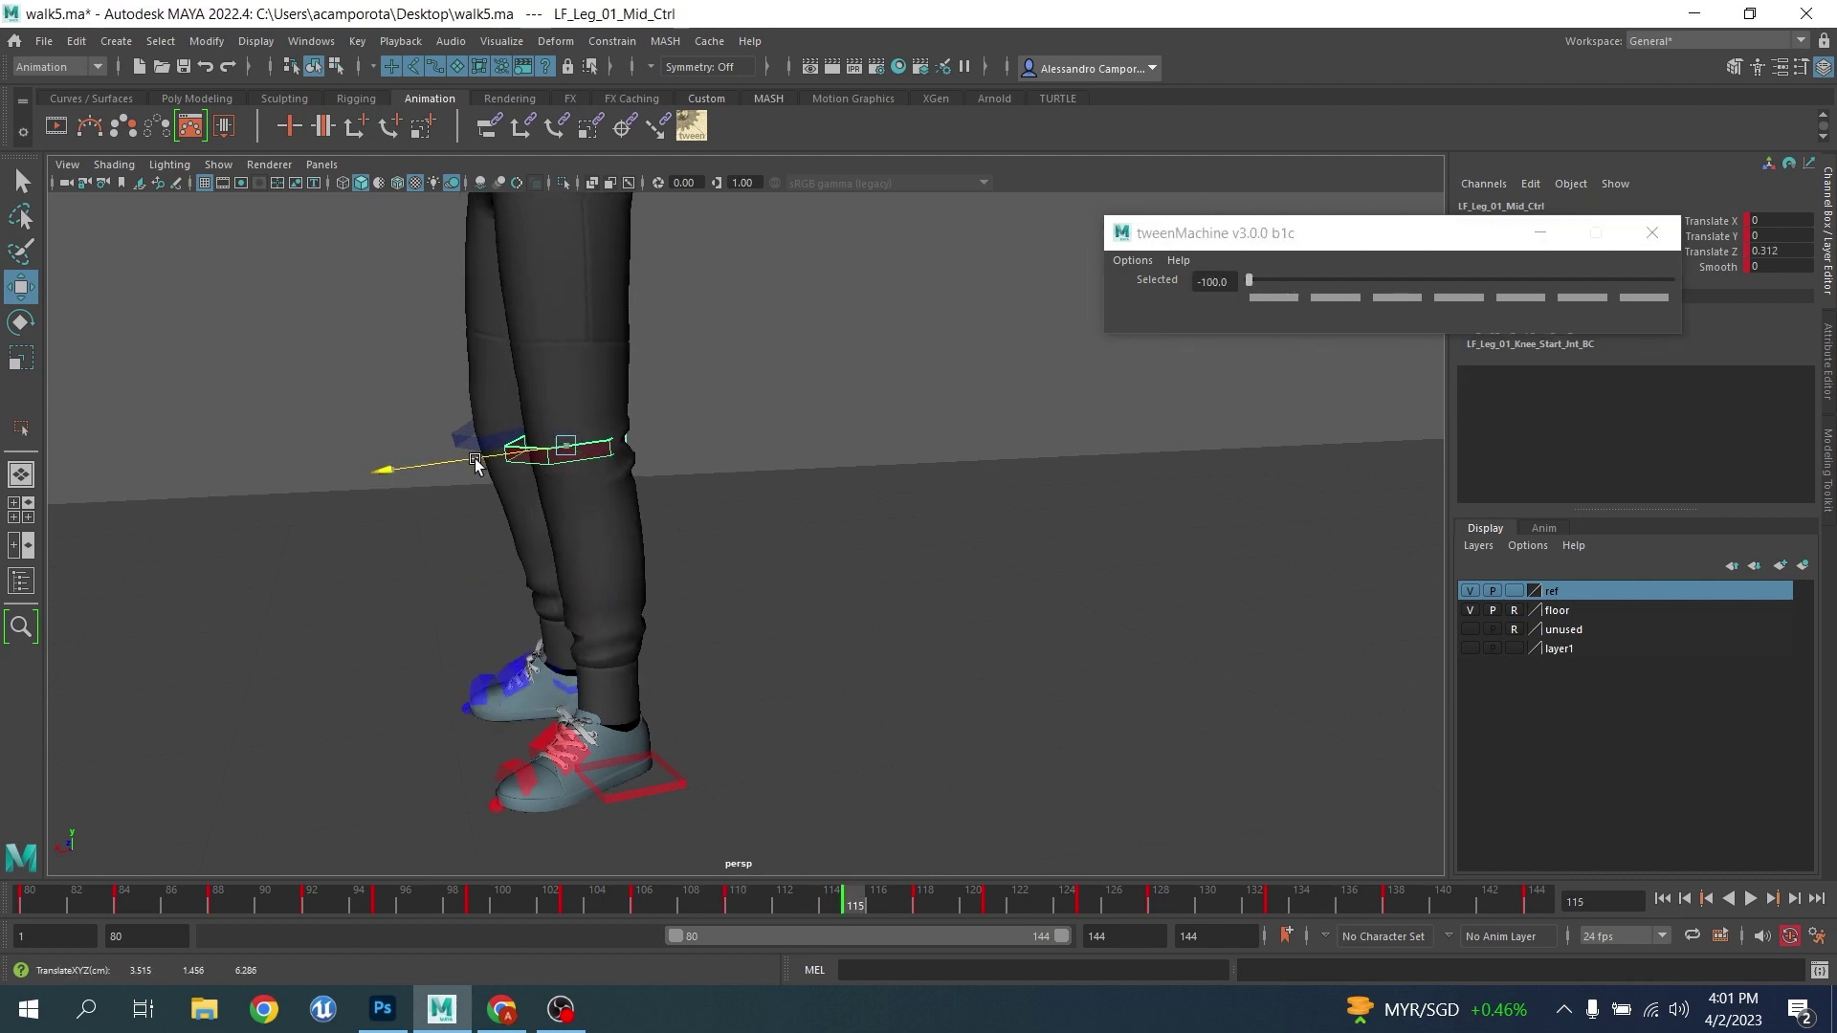
key("period")
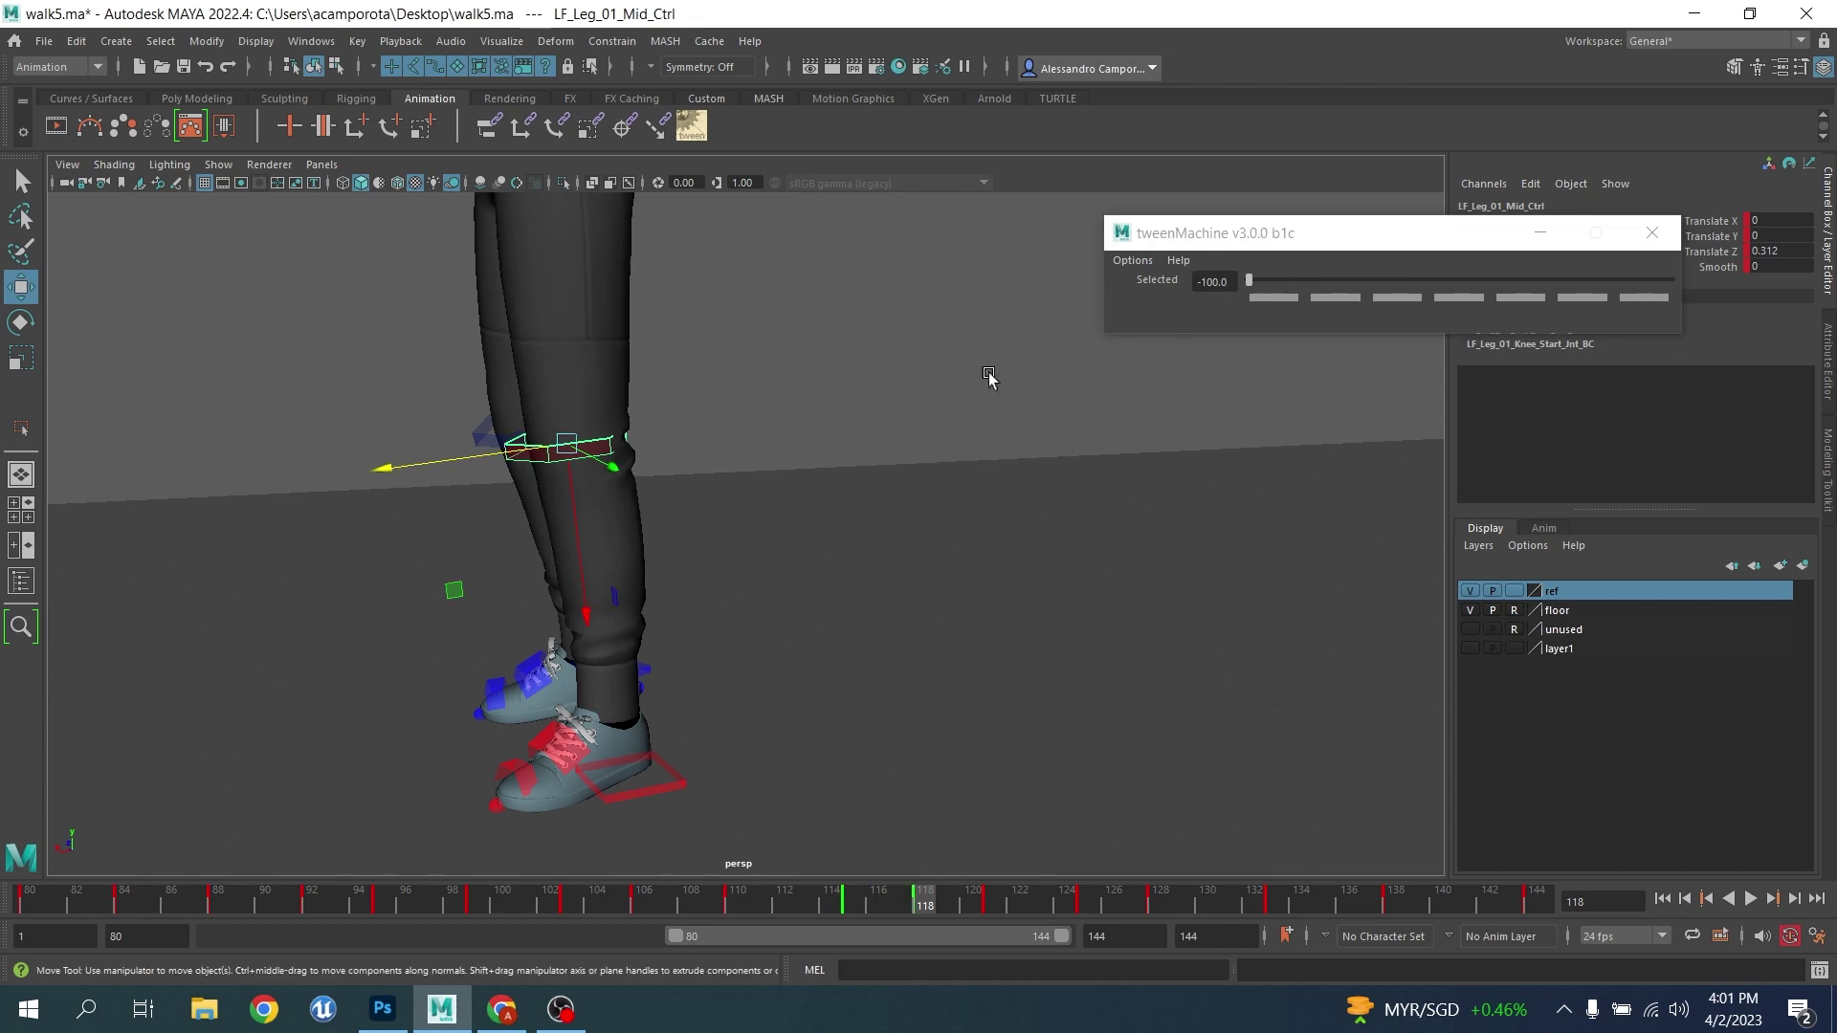
left_click(476, 463)
key("period")
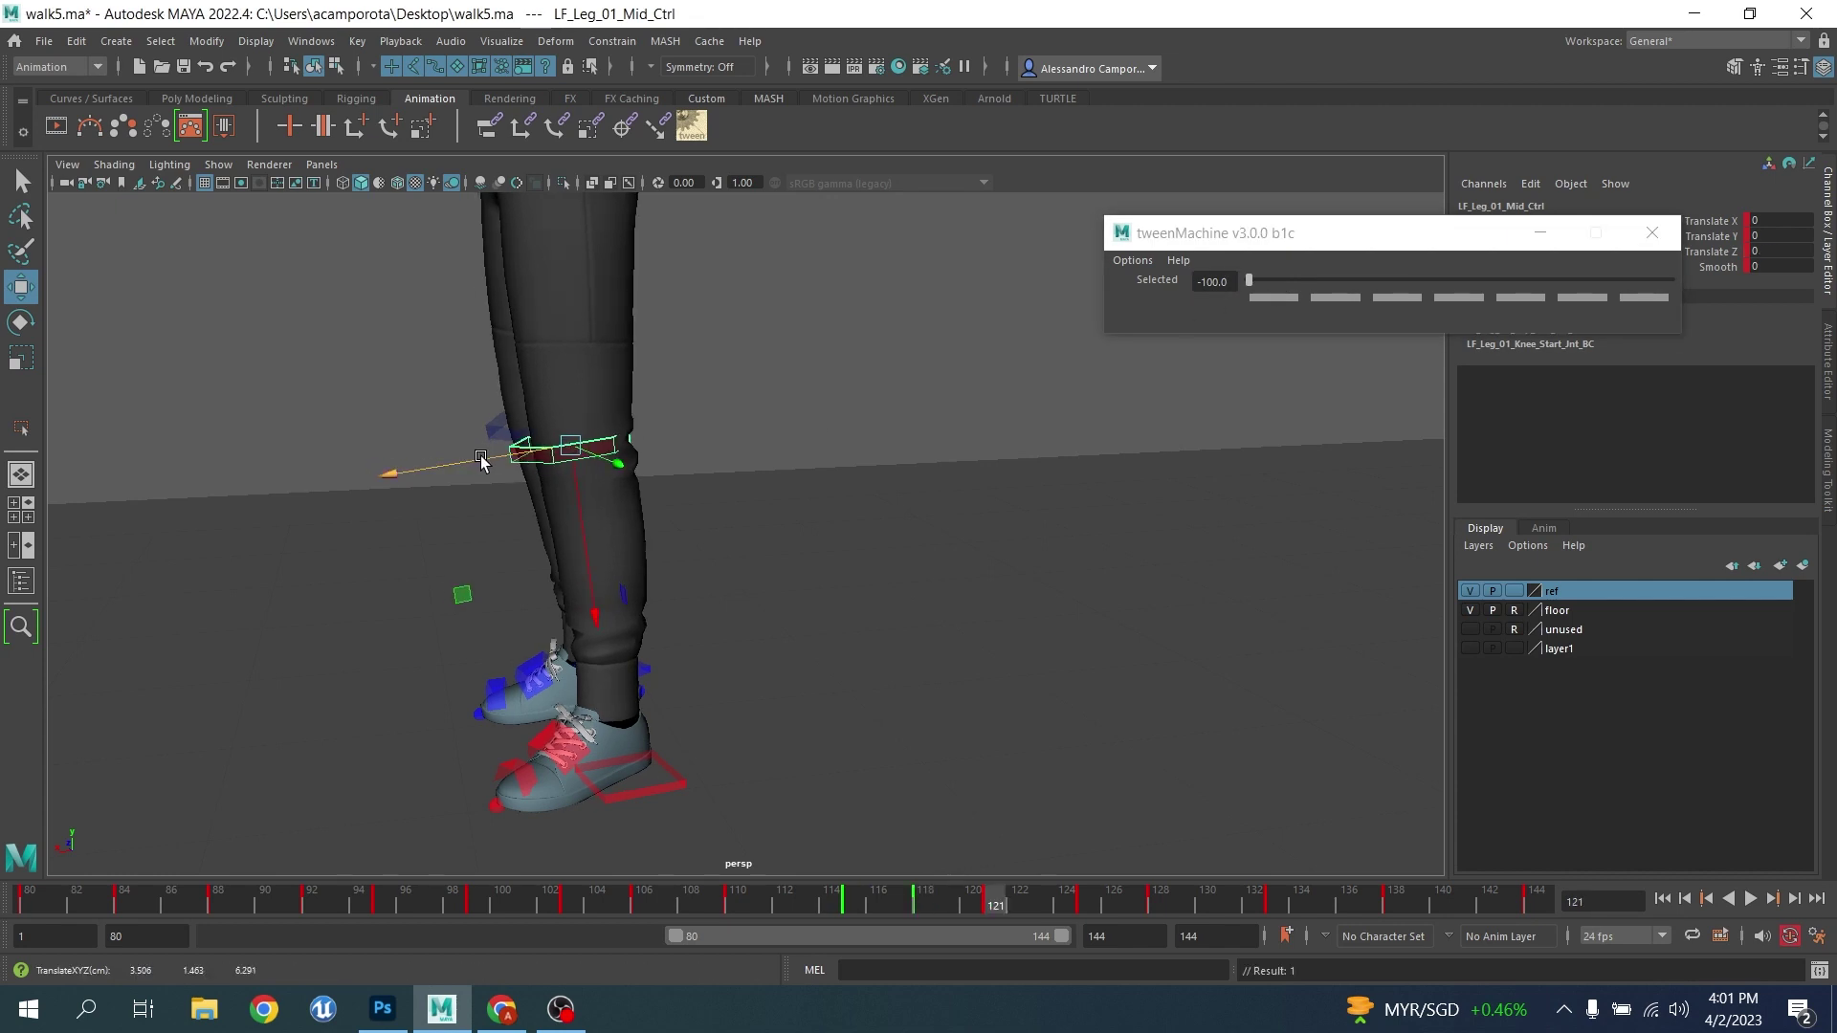
Move the left knee control at frame 121 to about 0.04 in Translate Z, comparing against the neighbouring keyed poses
left_click(1253, 280)
left_click_drag(478, 466, 468, 469)
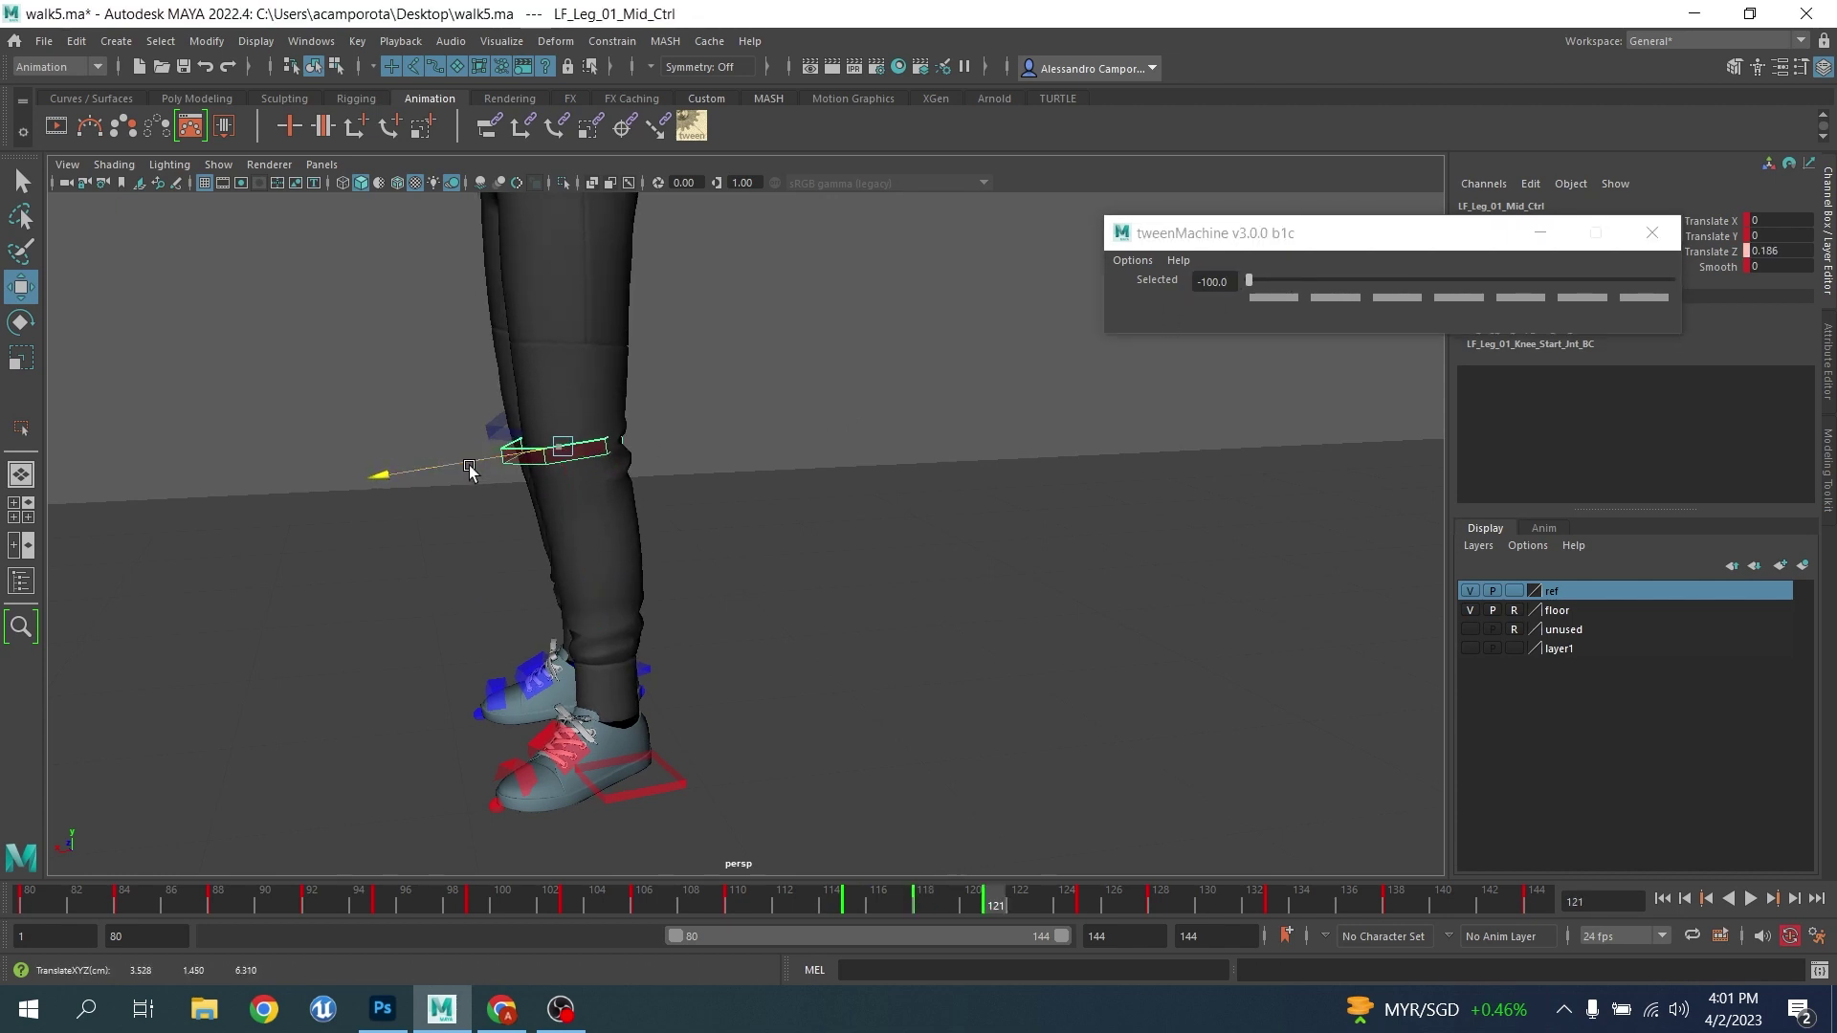
key("comma")
key("comma")
key("comma")
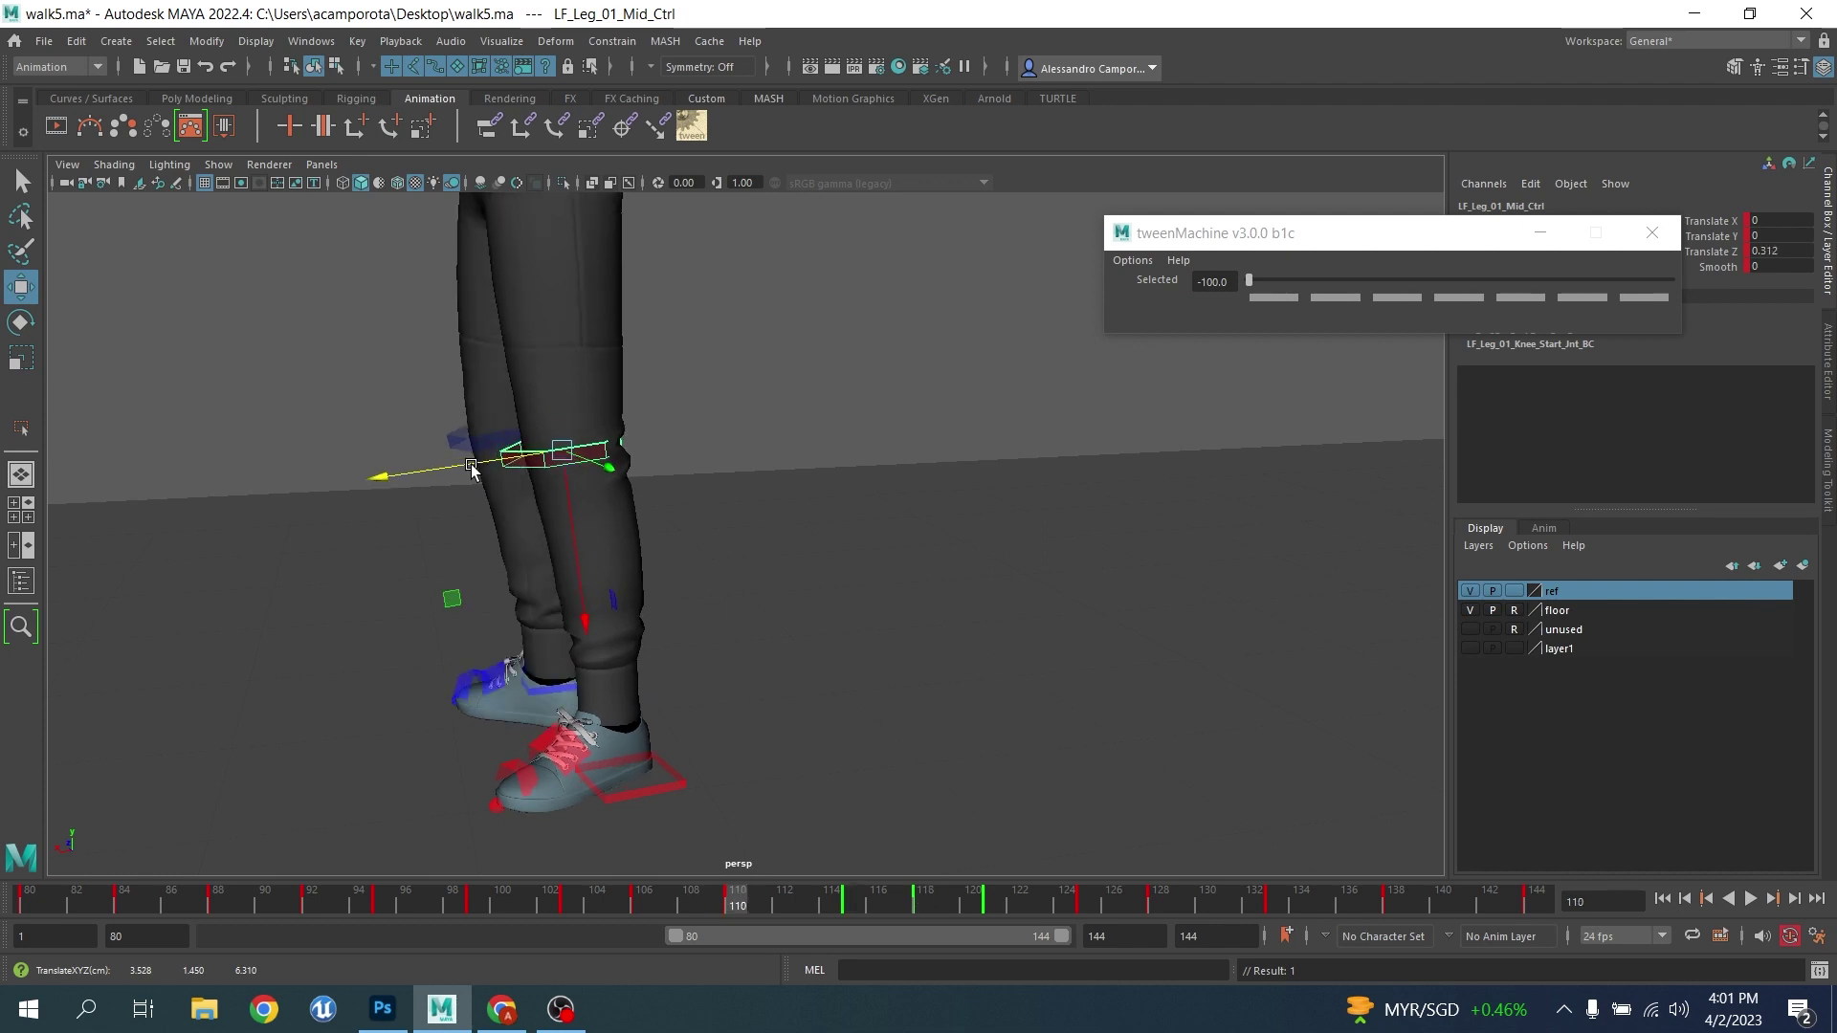
key("period")
key("period")
key("period")
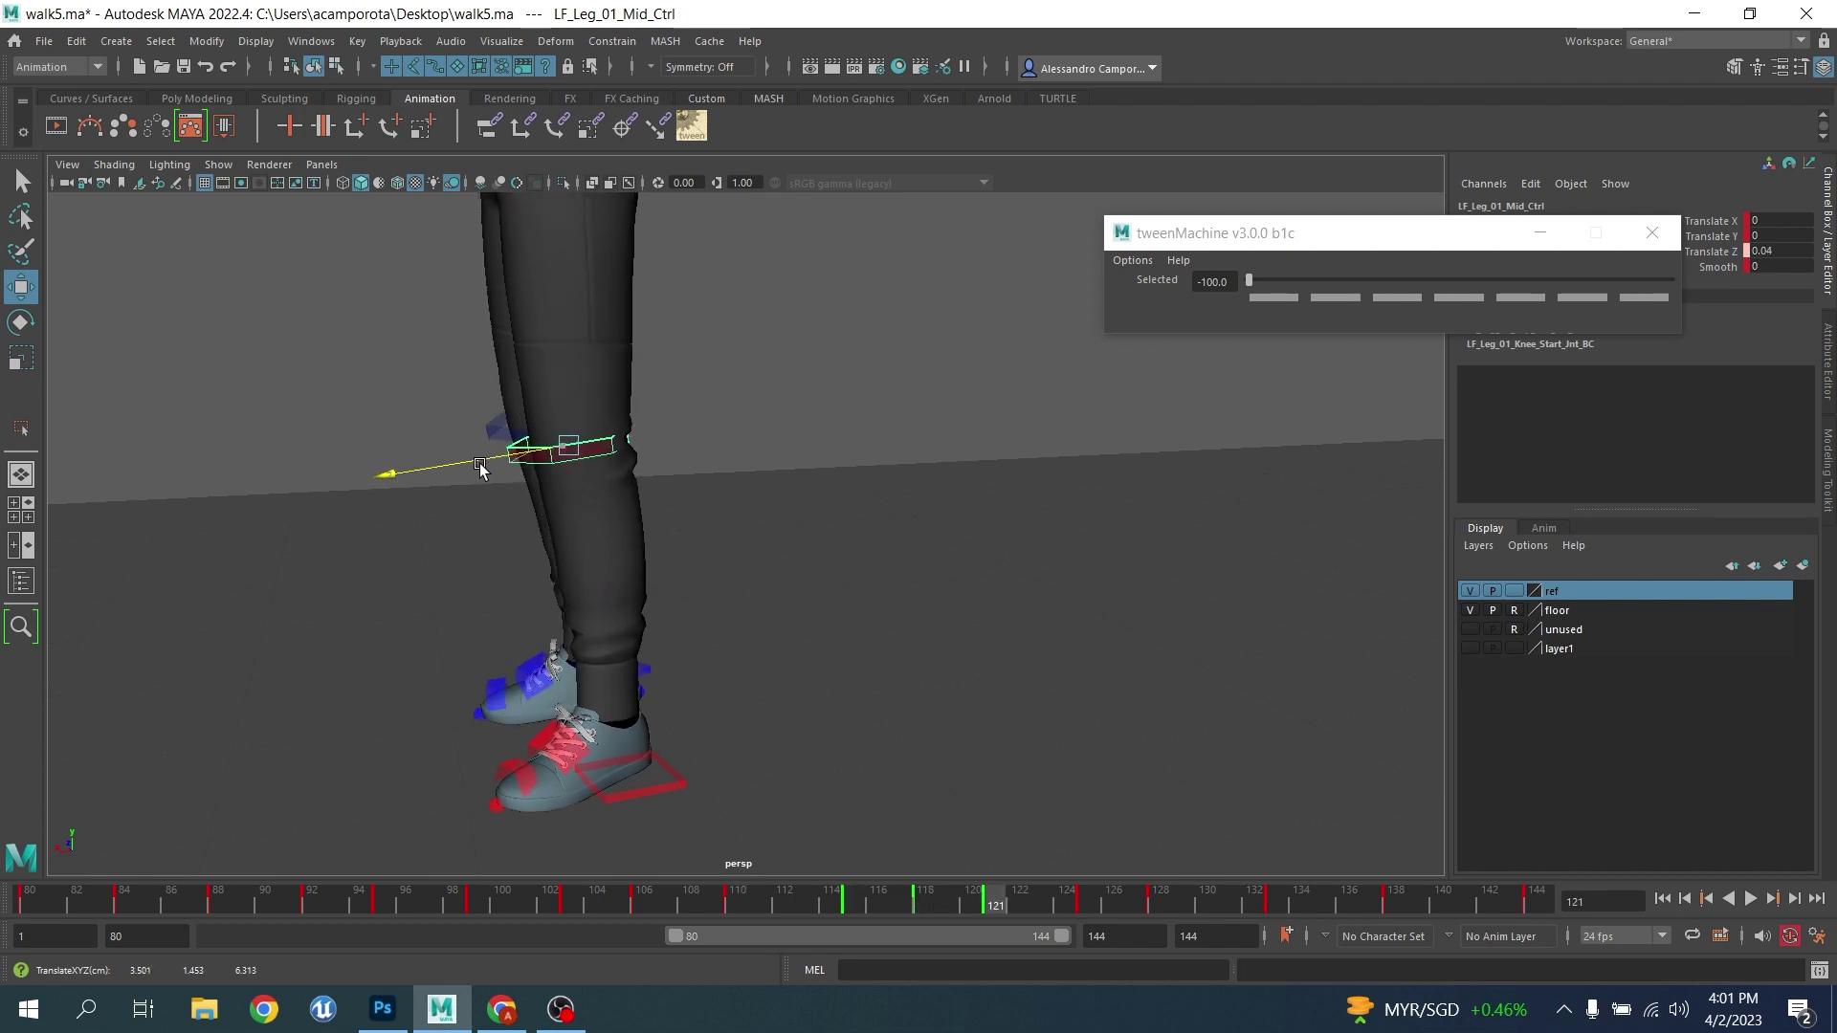
Move the left knee control in Translate Z to about -0.22 at frame 125 and about 0.356 at frame 128
key("period")
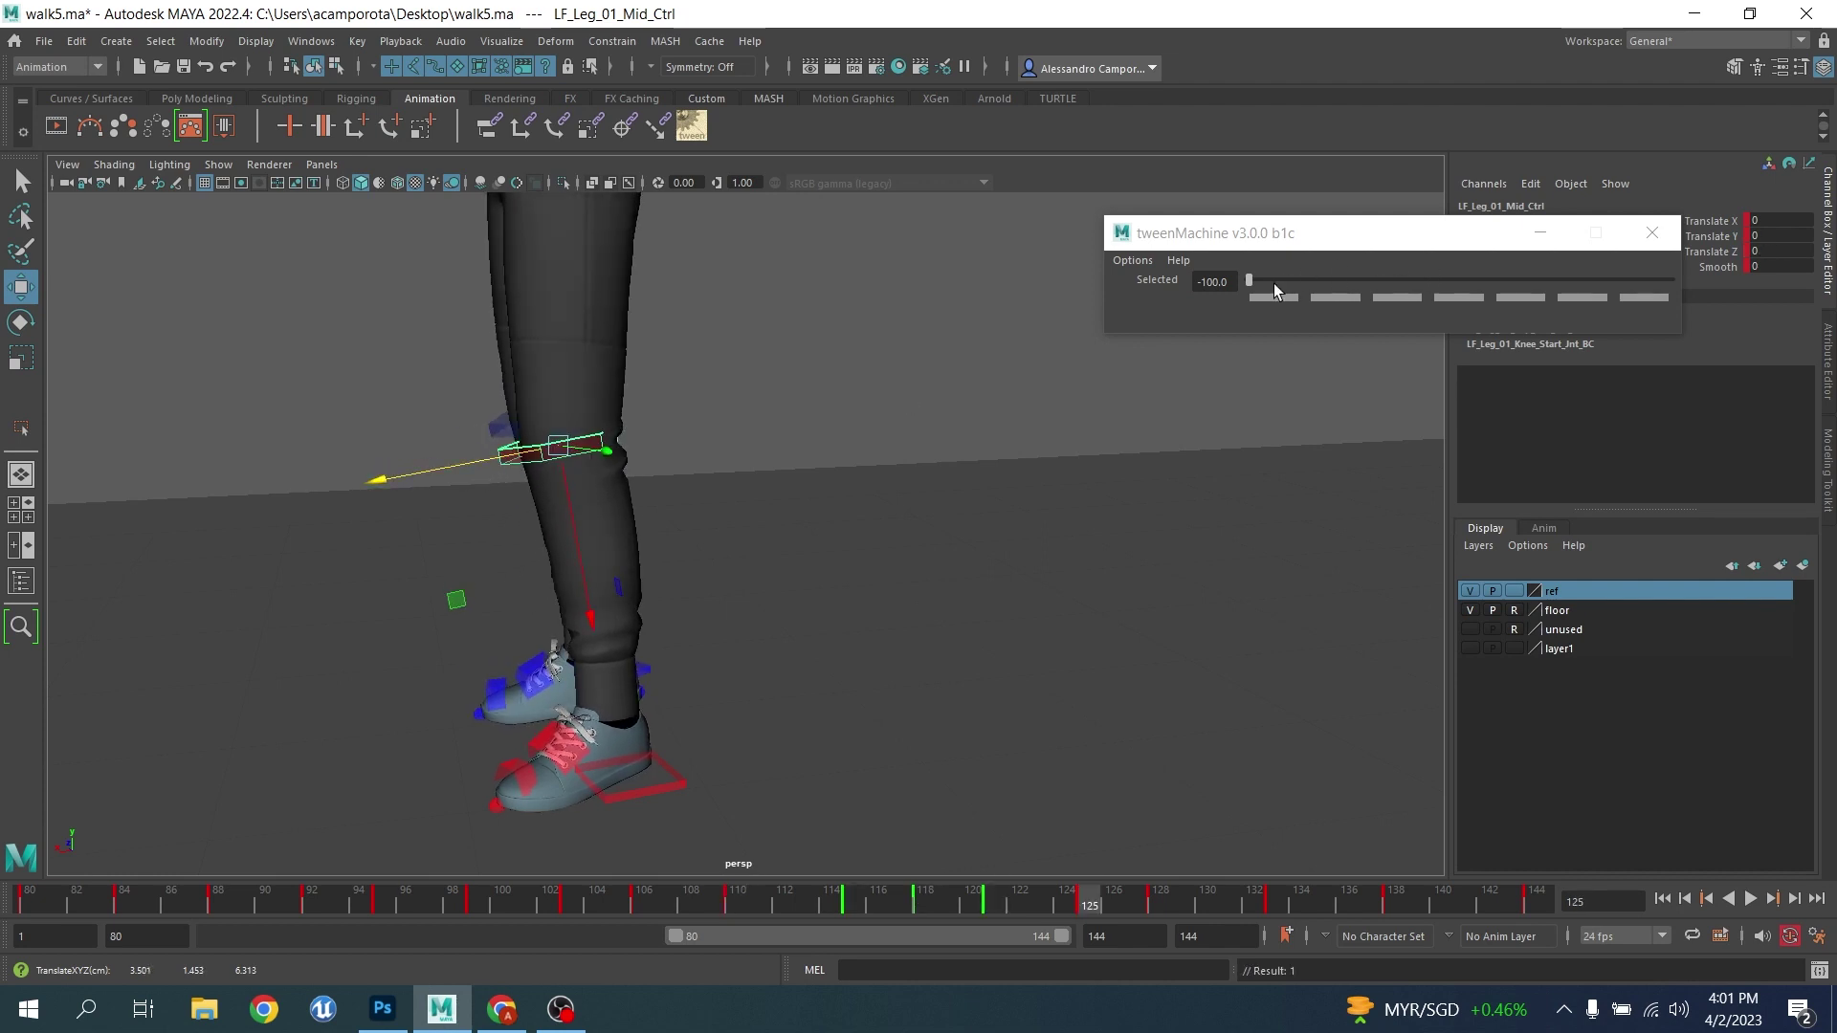
key("comma")
key("period")
left_click_drag(461, 466, 470, 464)
key("s")
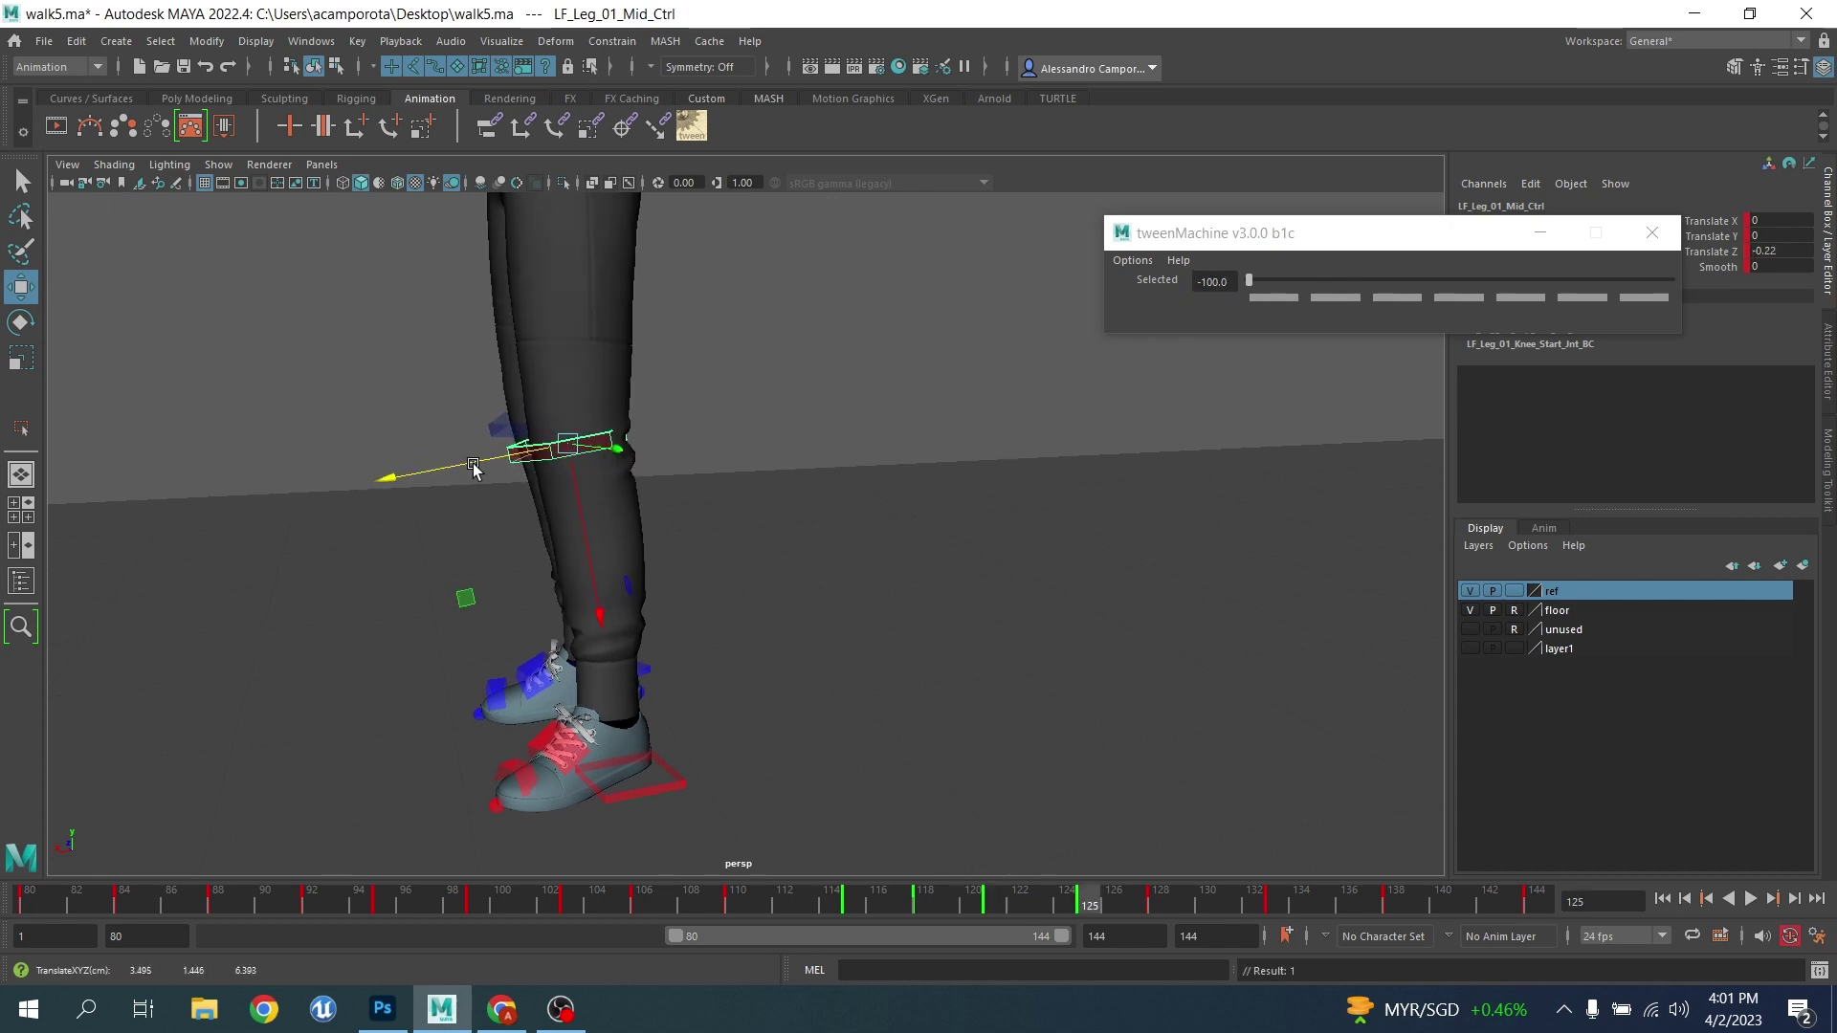
key("period")
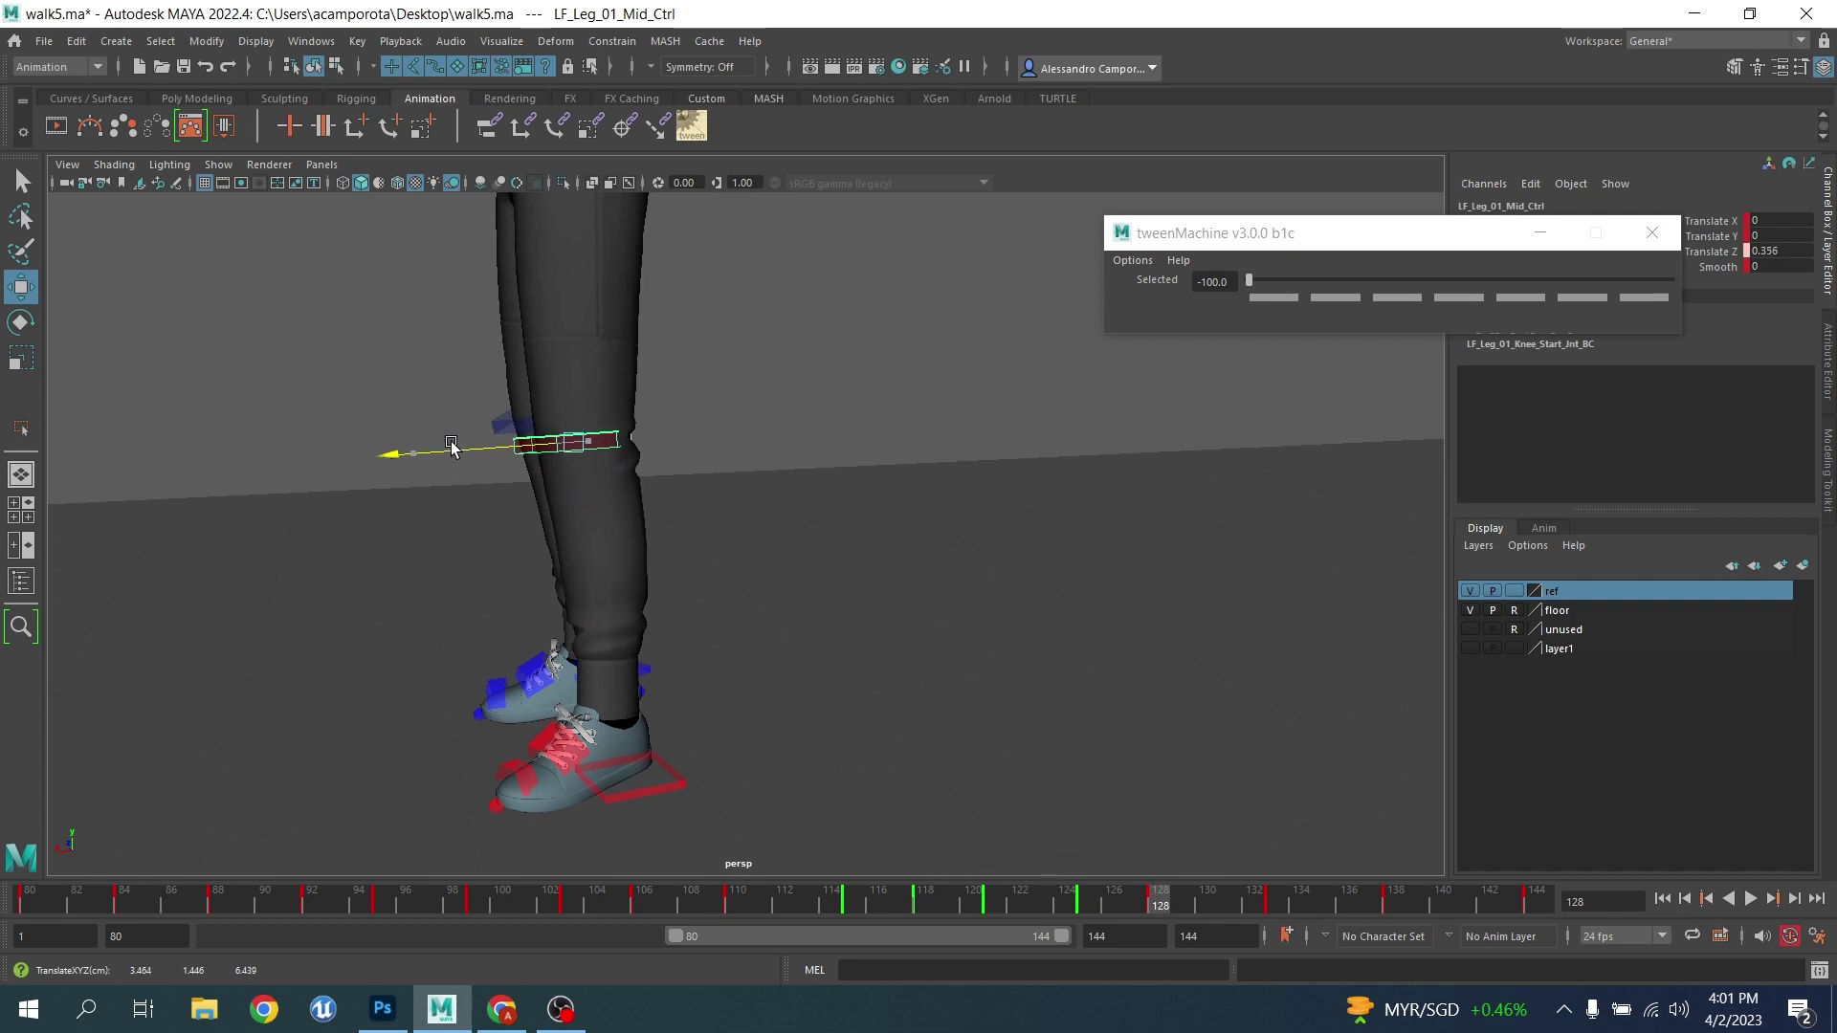
Move the left knee control to about 0.212 in Translate Z at frame 133 and carry that pose onto frame 138 with tweenMachine
key("period")
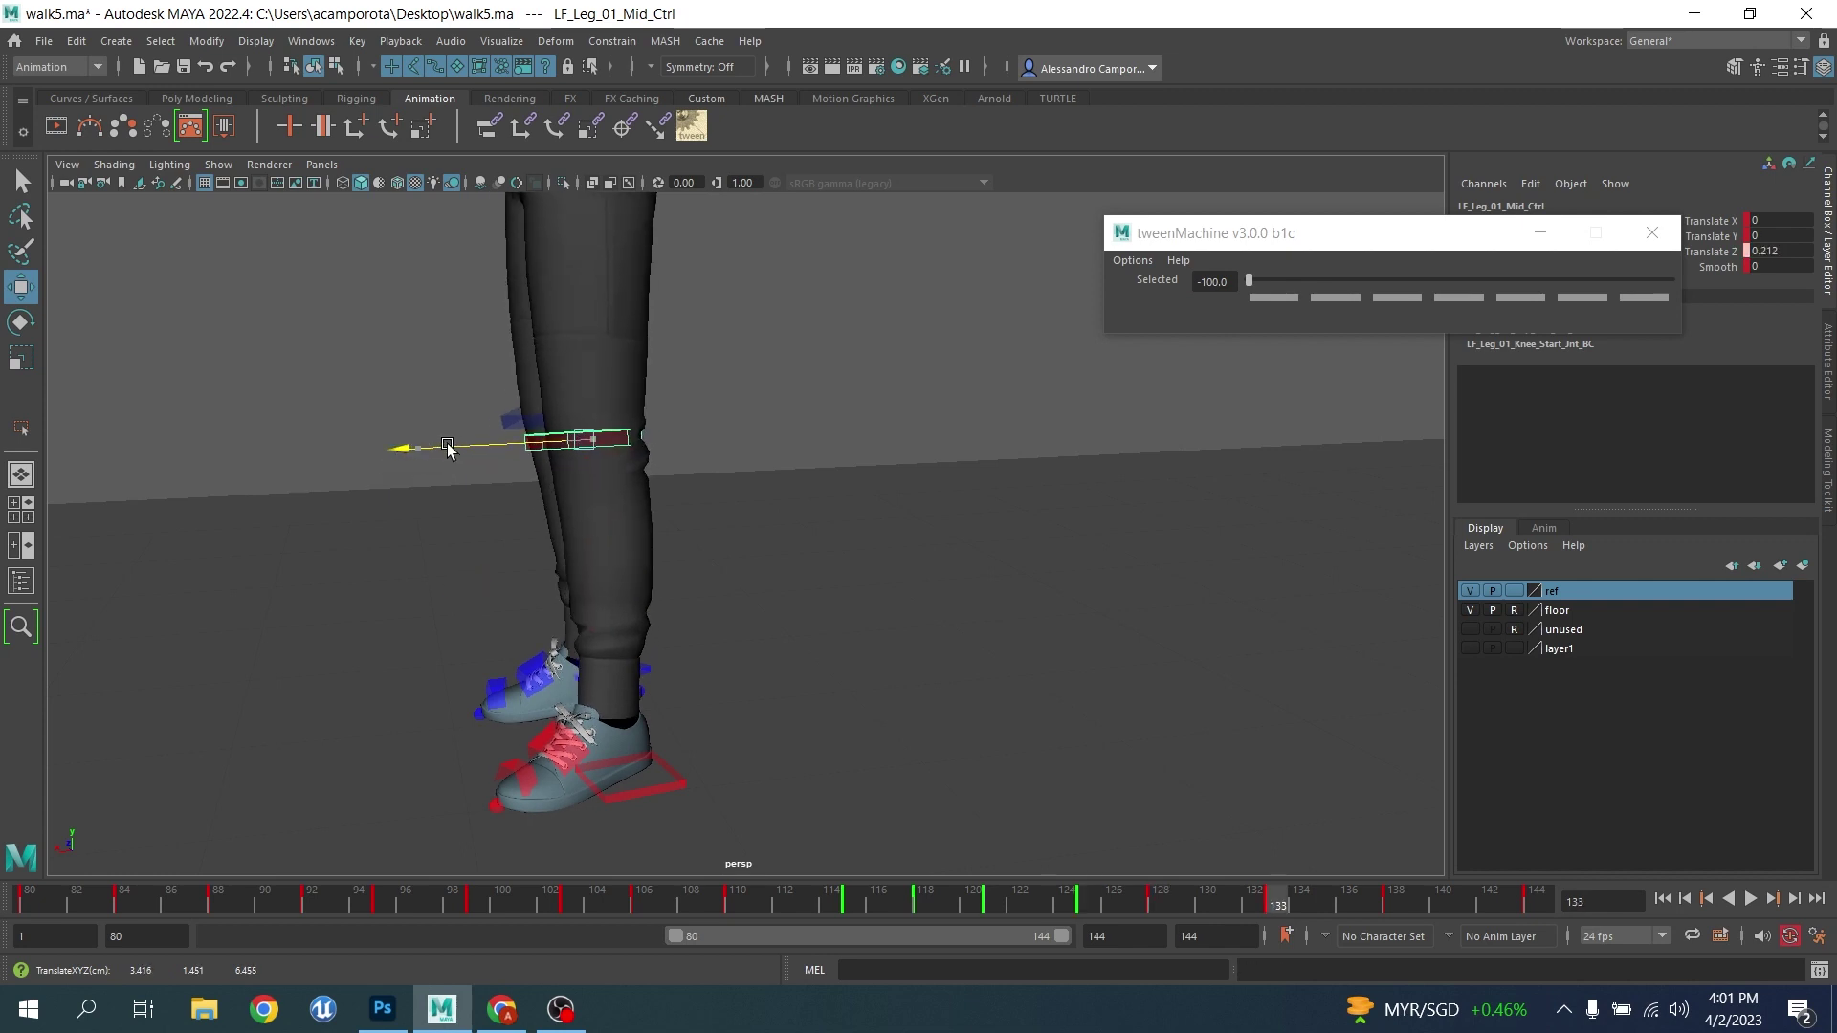
key("period")
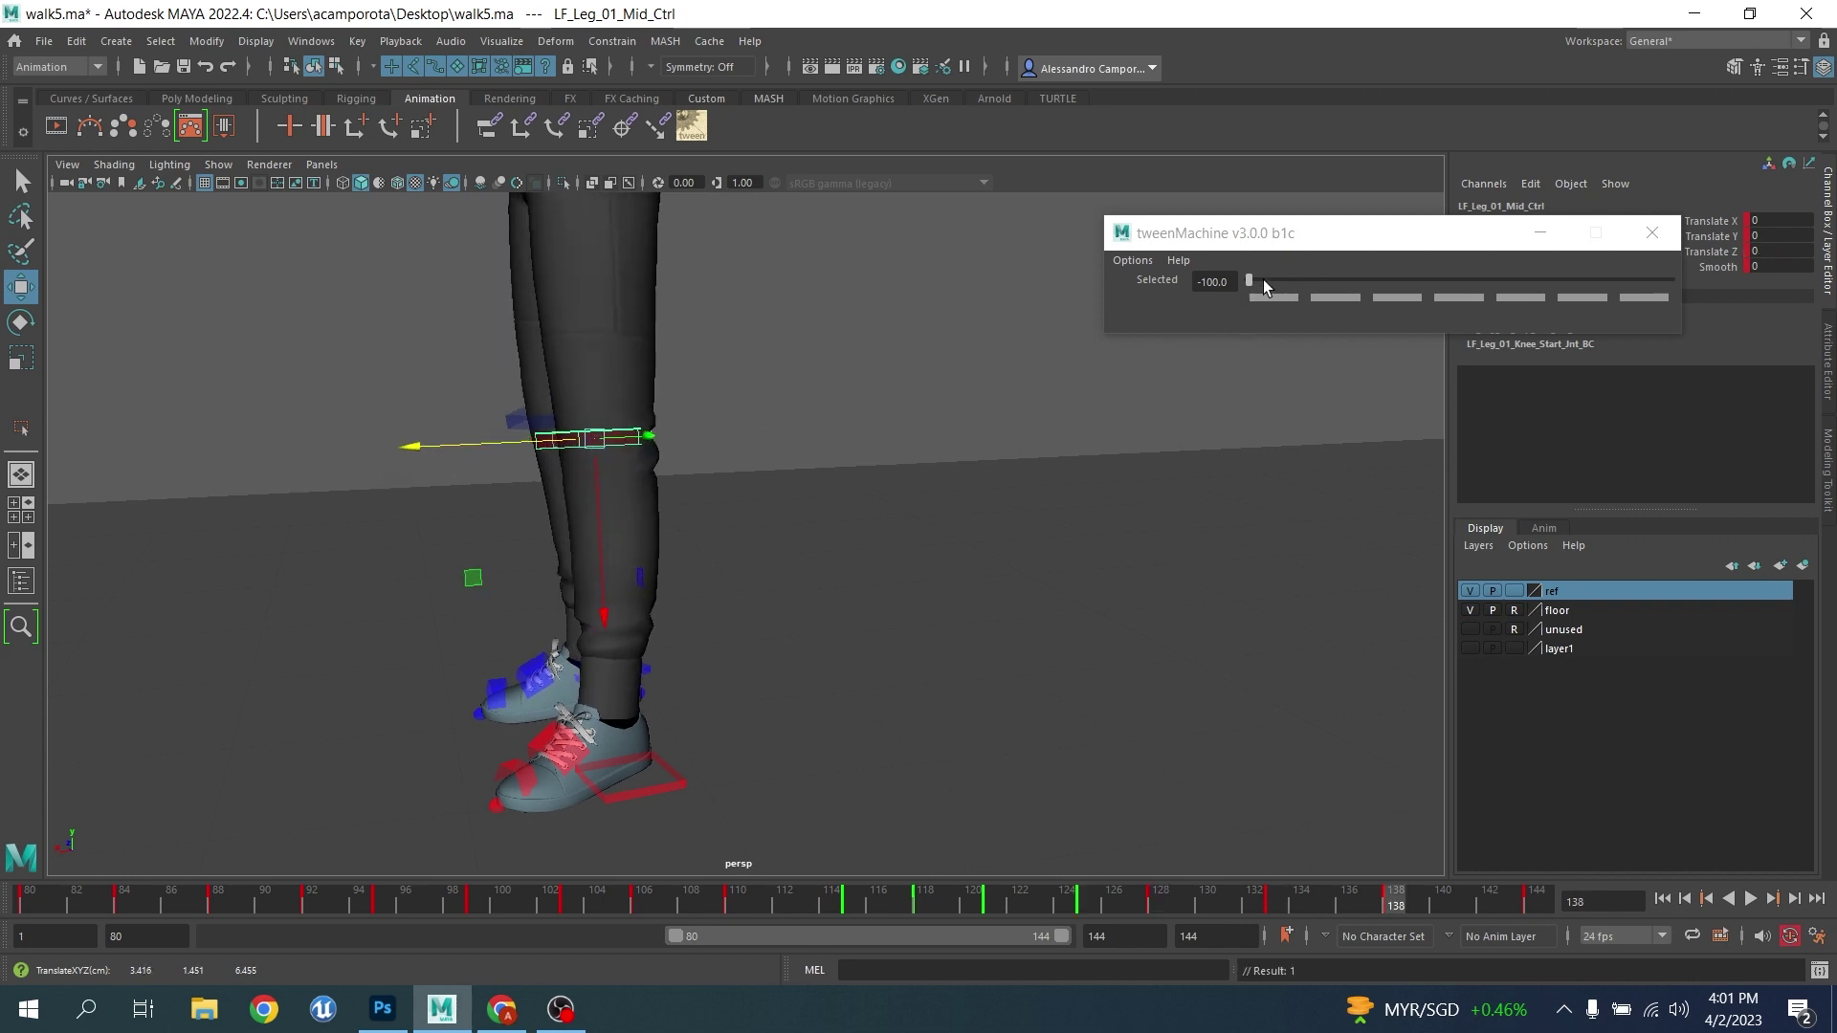
Return to frame 133 and nudge the left knee control forward to about 0.277 in Translate Z
key("comma")
key("comma")
key("period")
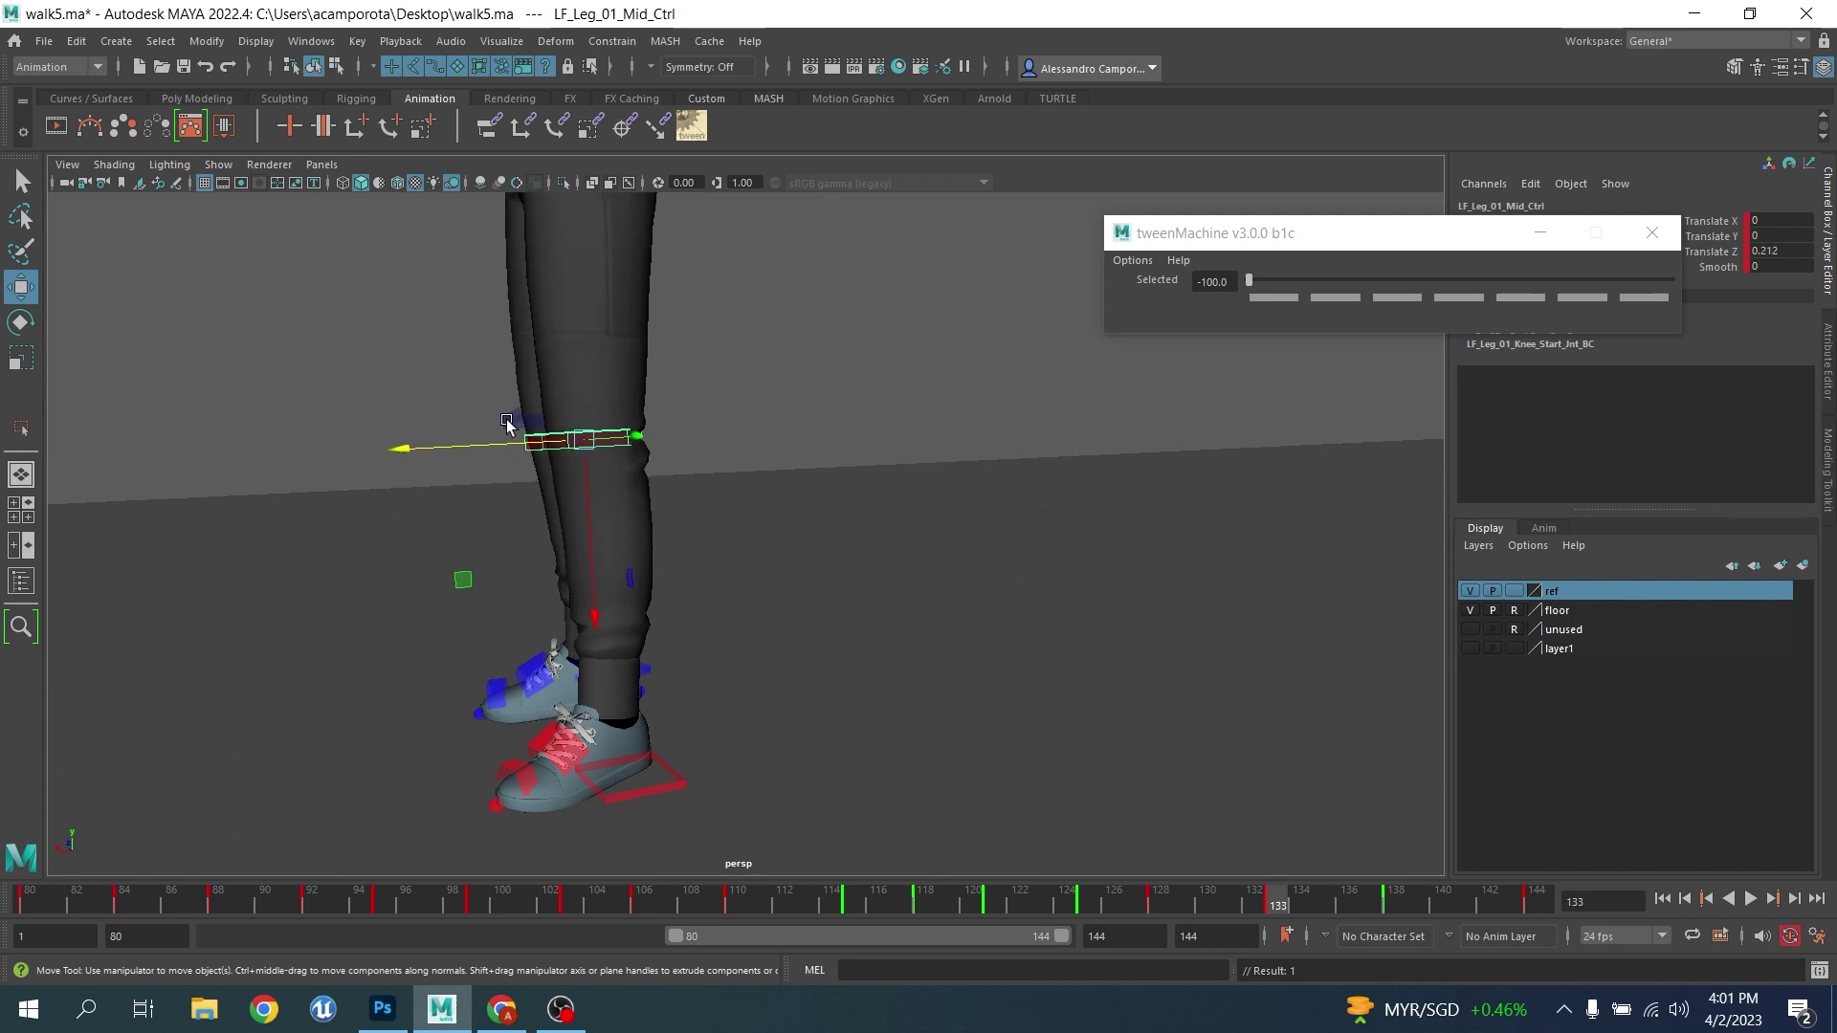
left_click(468, 446)
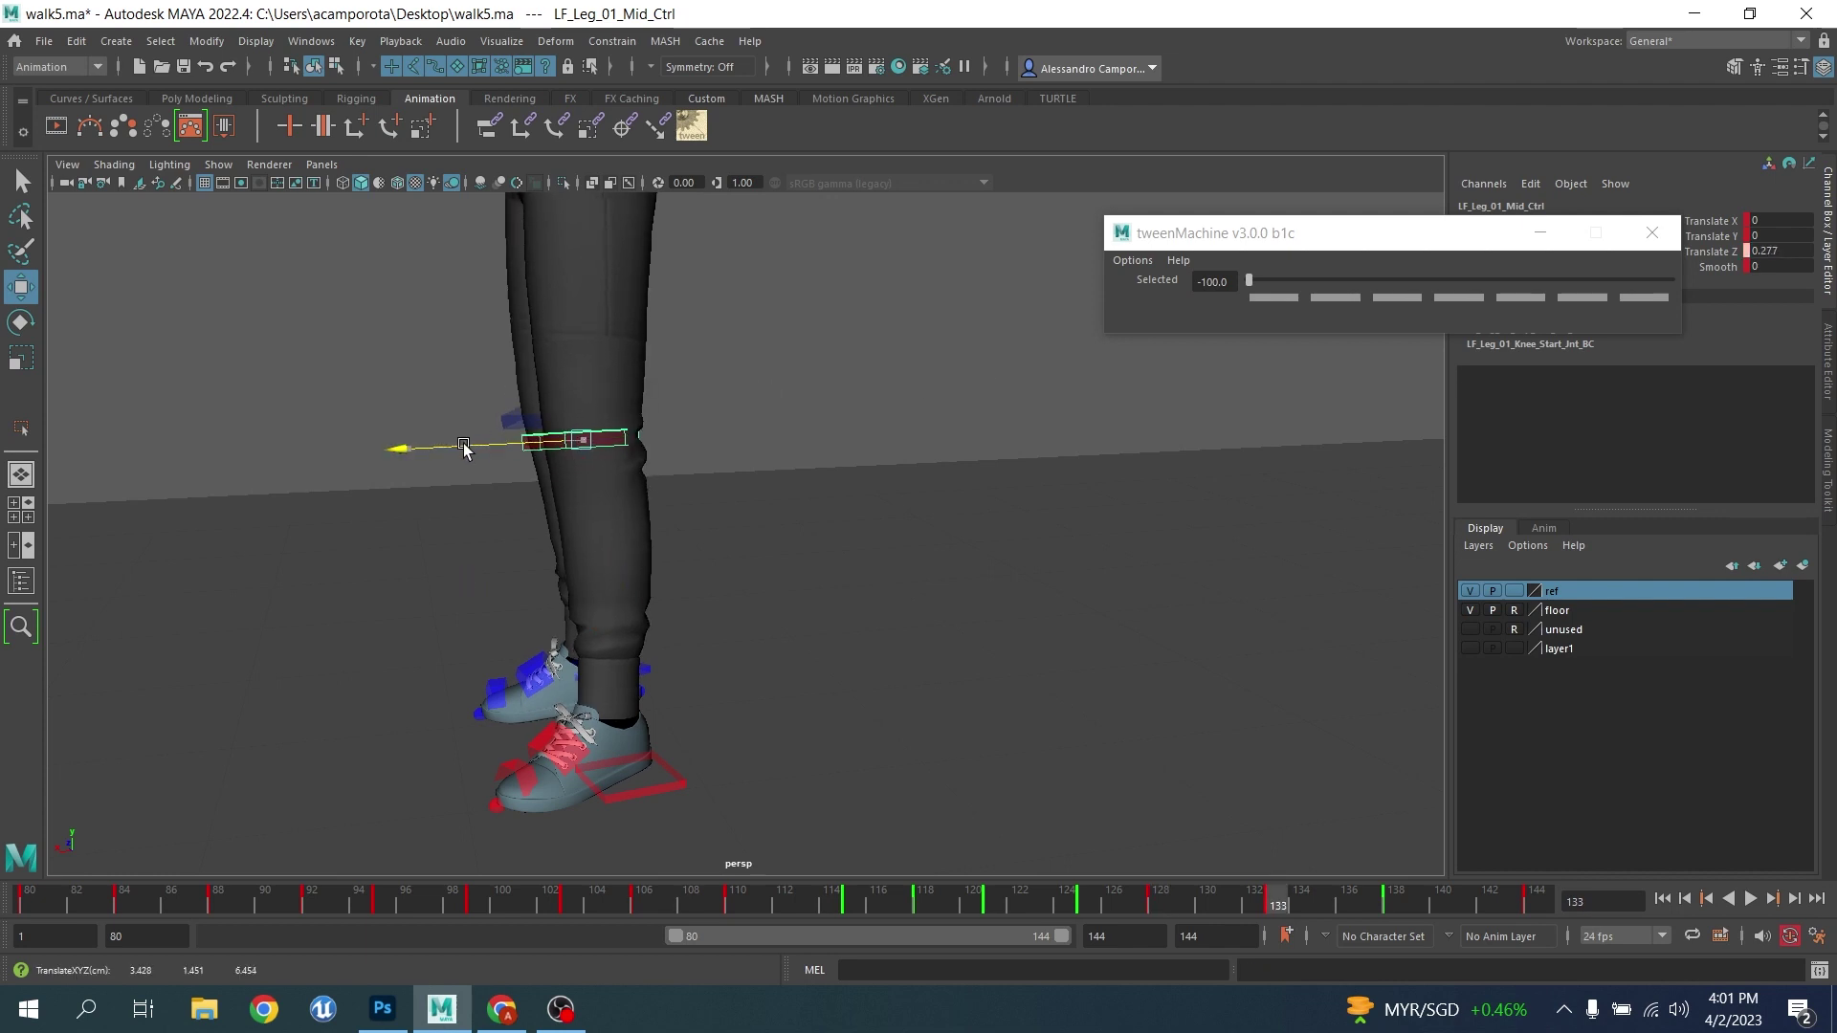
Carry the left knee control's frame 138 pose onto frame 144 with tweenMachine, and close tweenMachine
key("period")
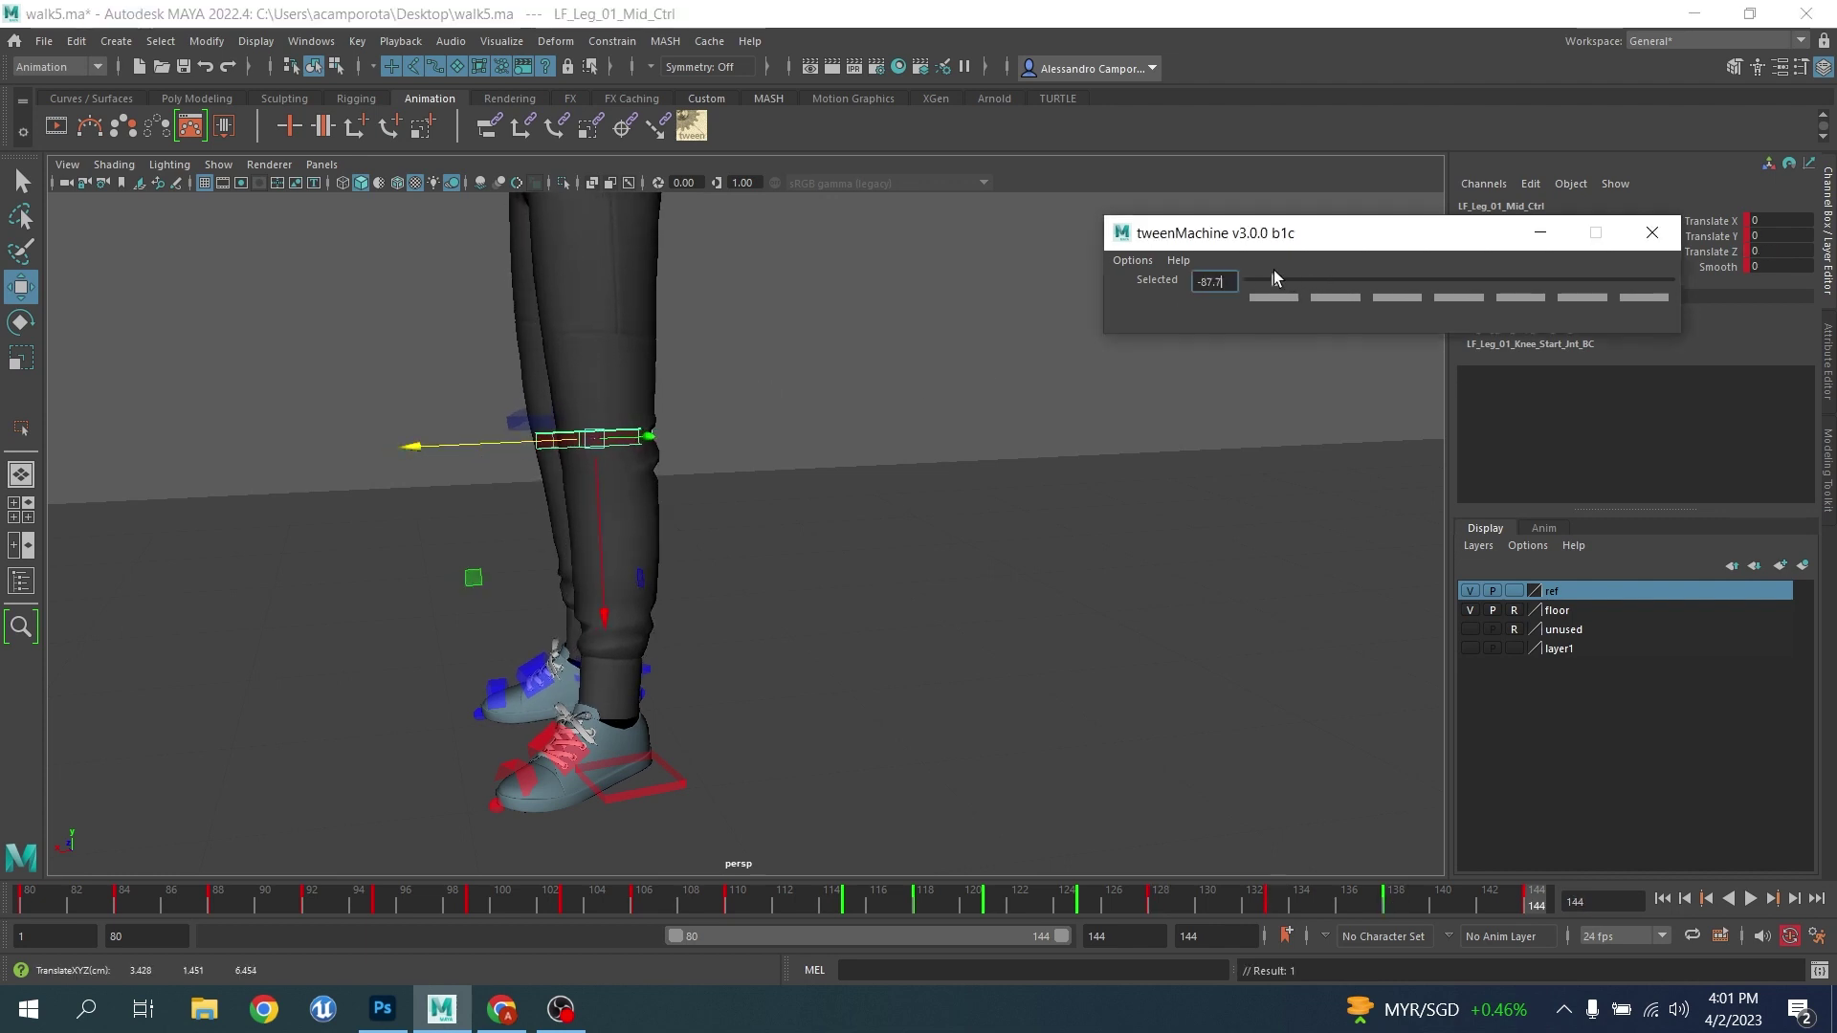
key("comma")
left_click(1654, 234)
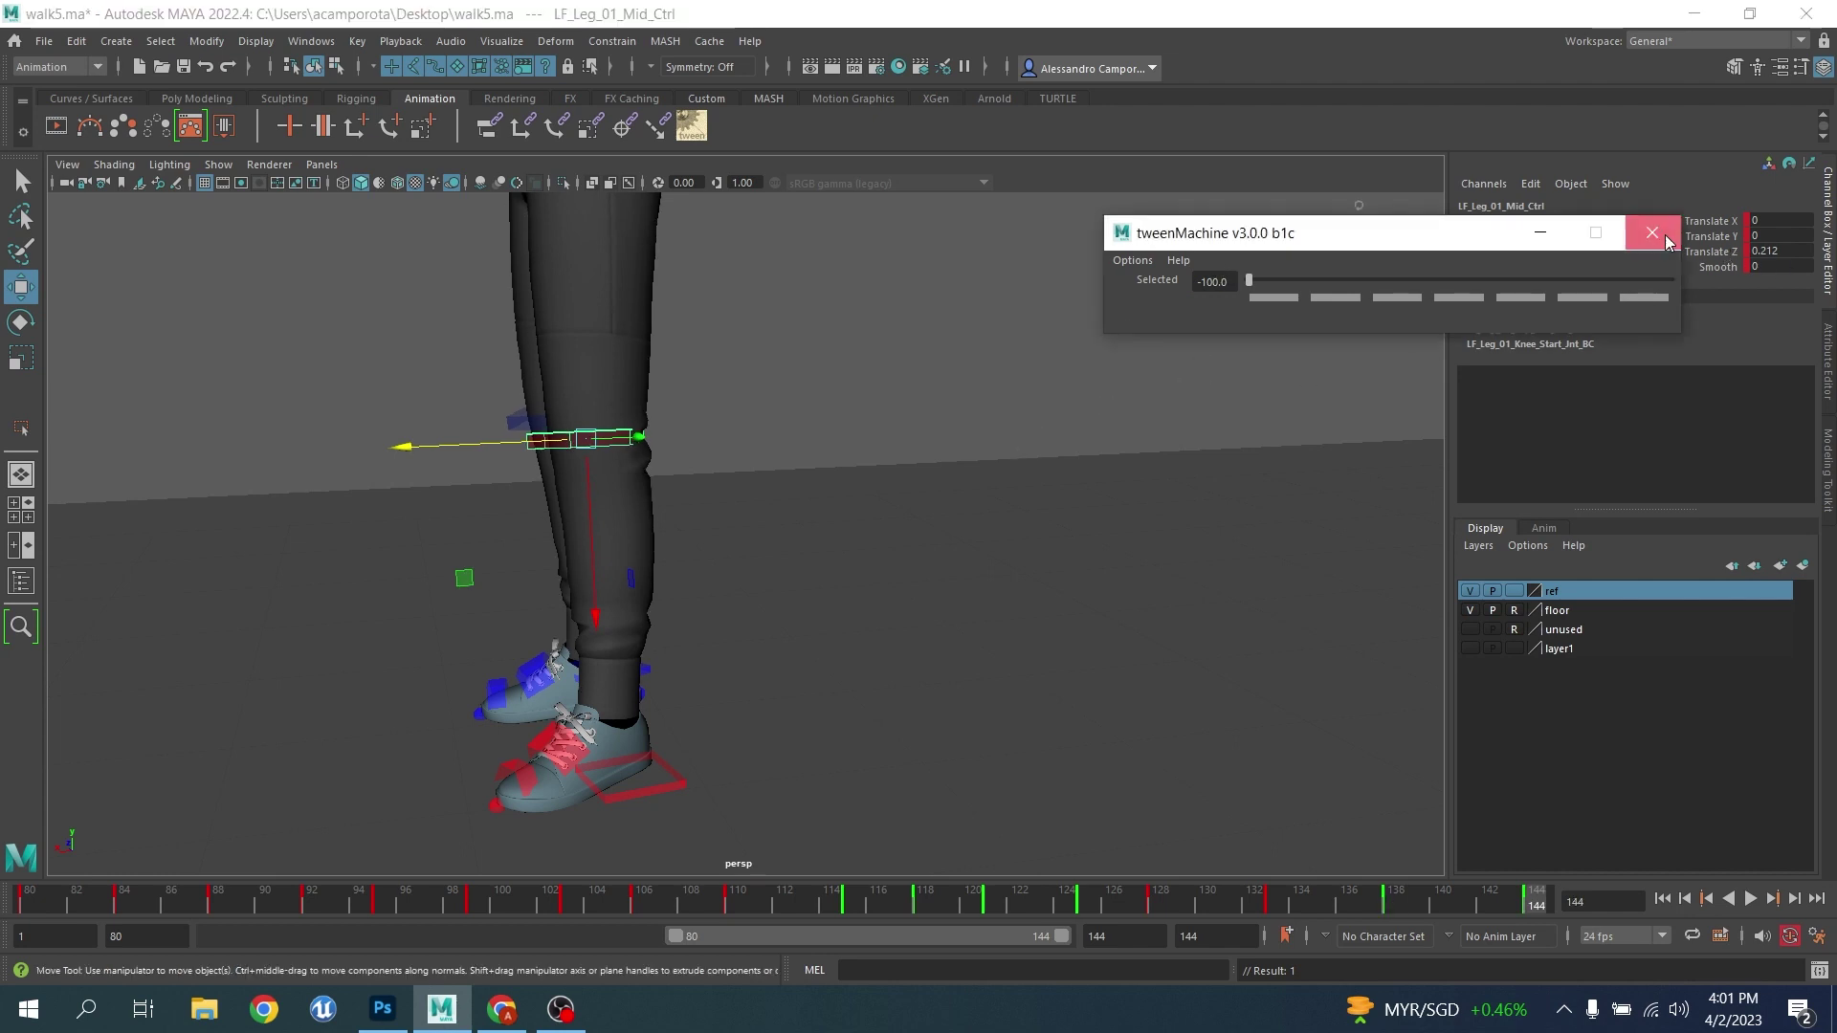
Play back frames 80 to 144 to review both knees from the front, and save the scene
left_click_drag(450, 442, 613, 483, "alt")
scroll(587, 456, "down", 5)
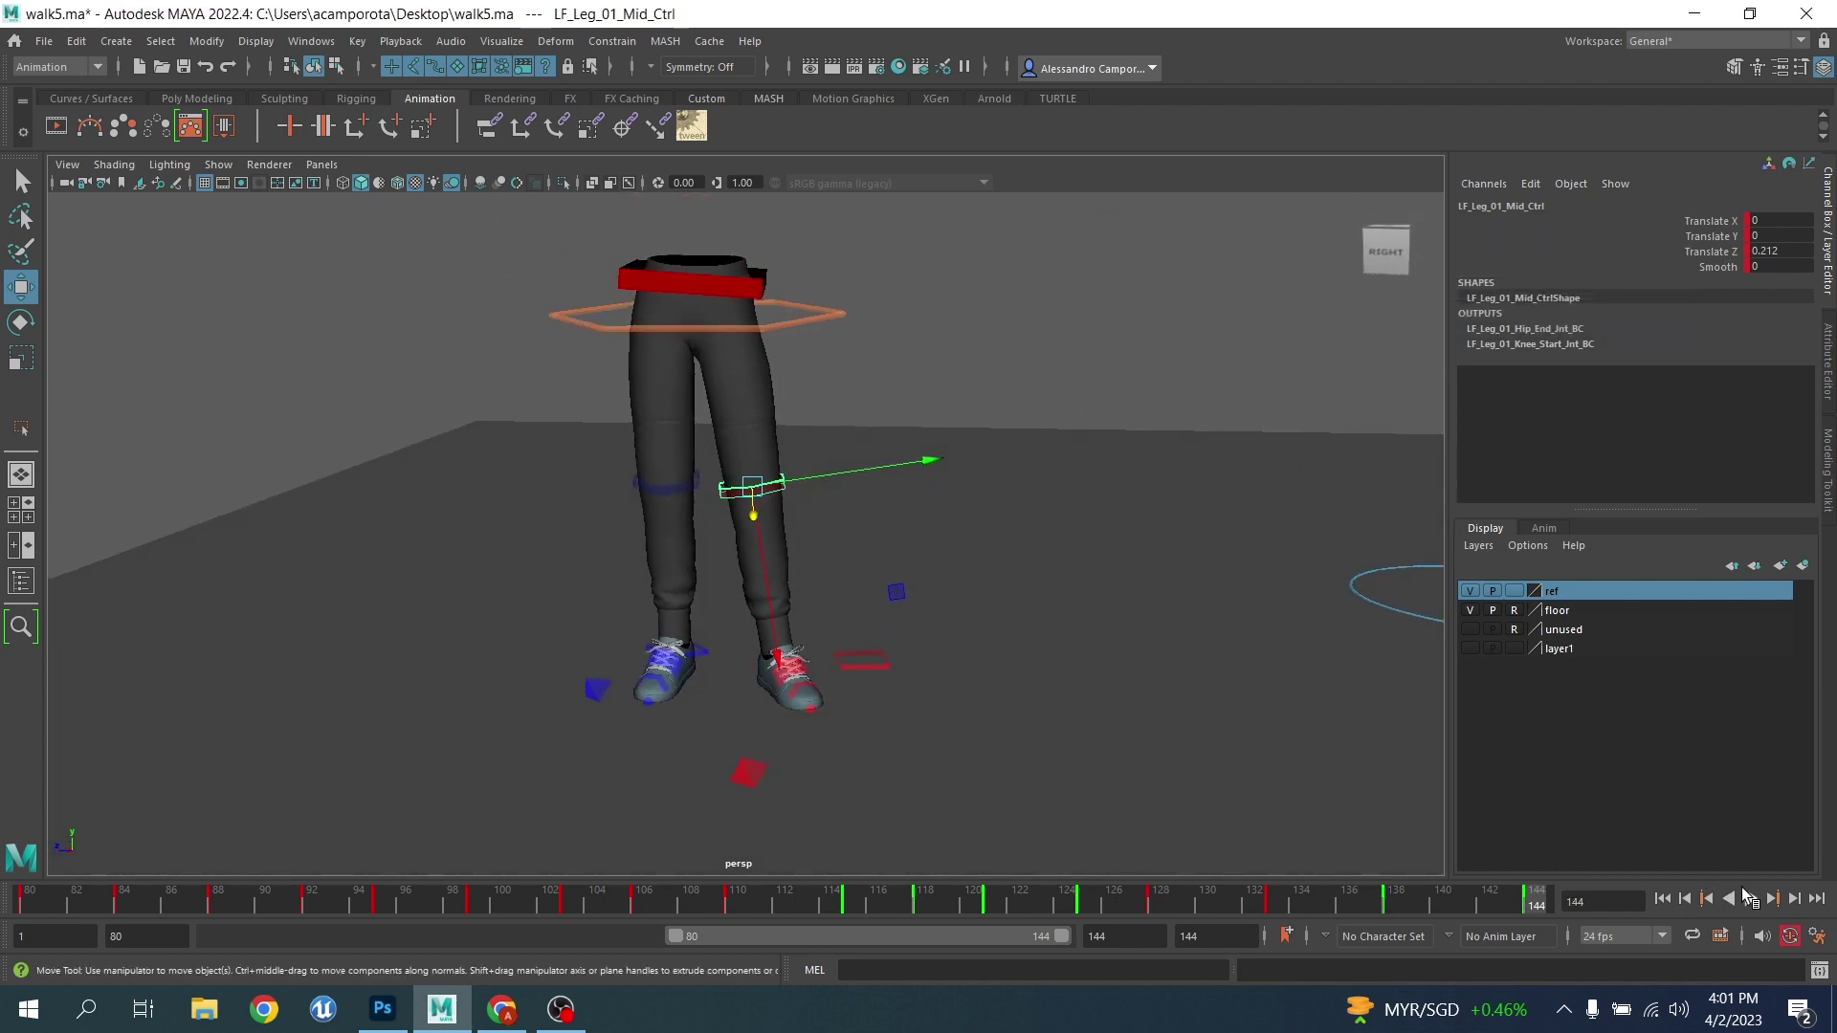
left_click(1748, 898)
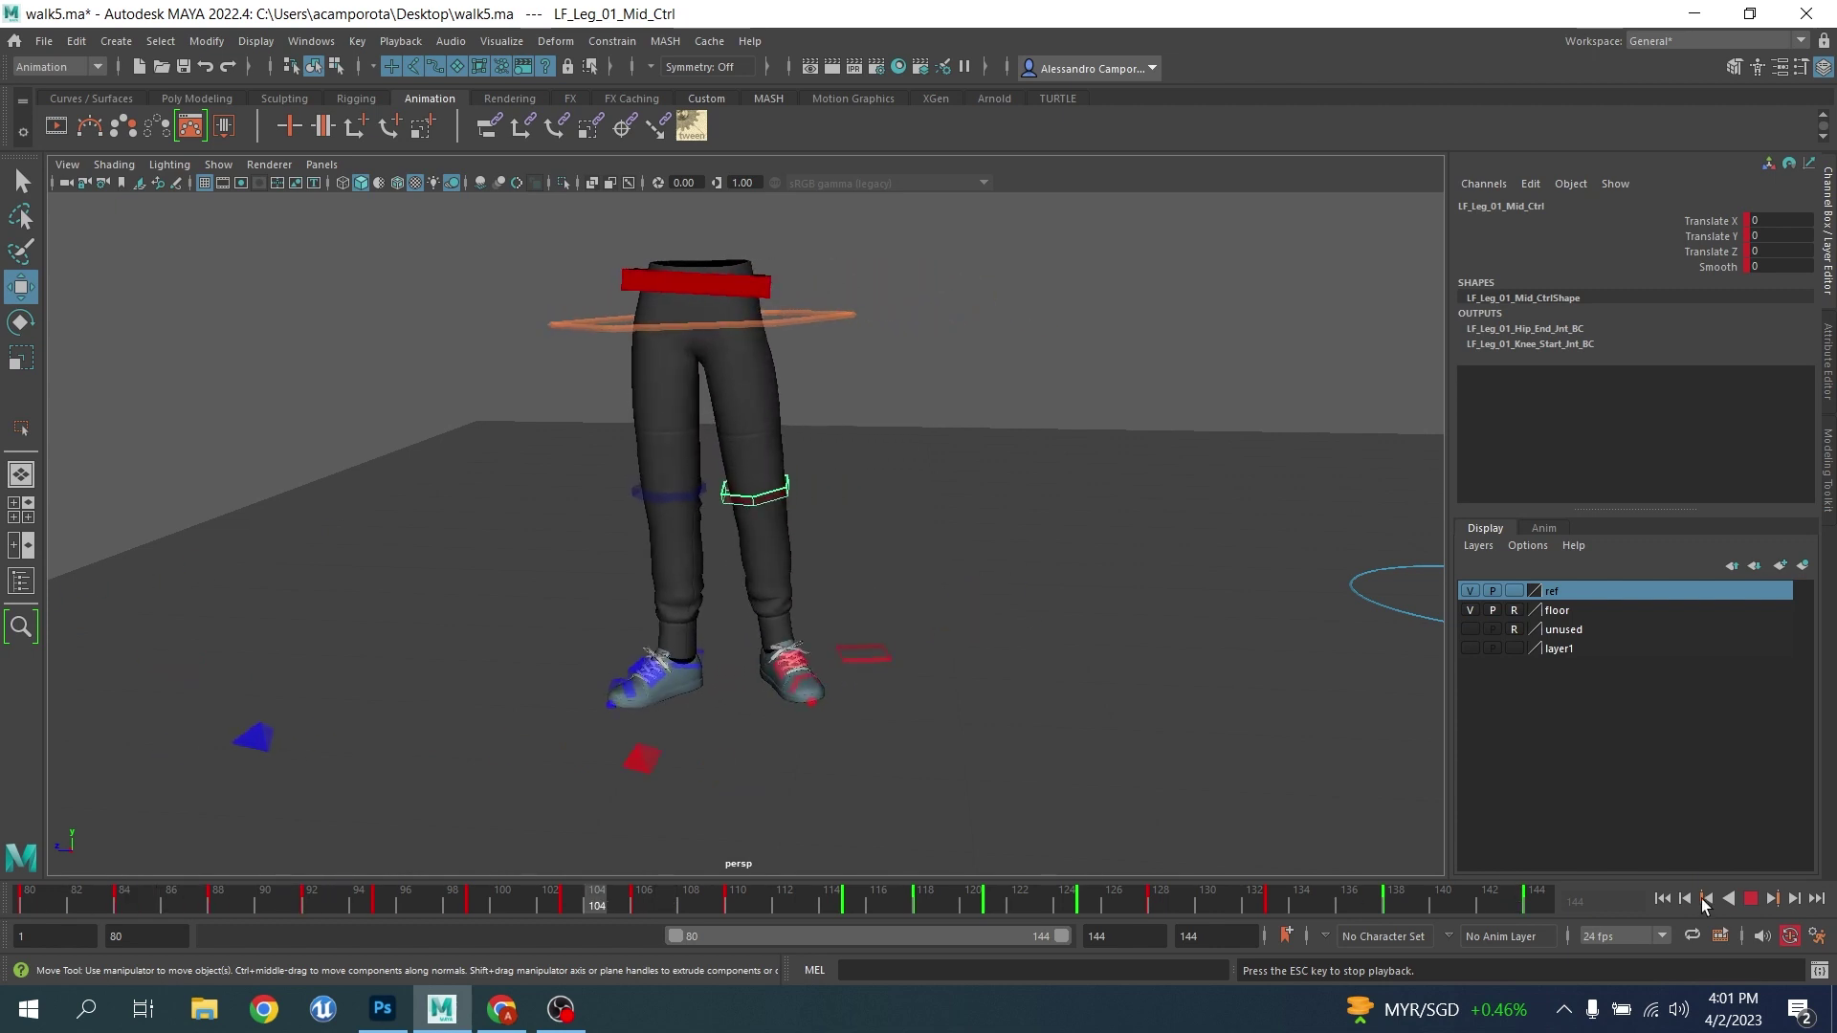
left_click(1749, 899)
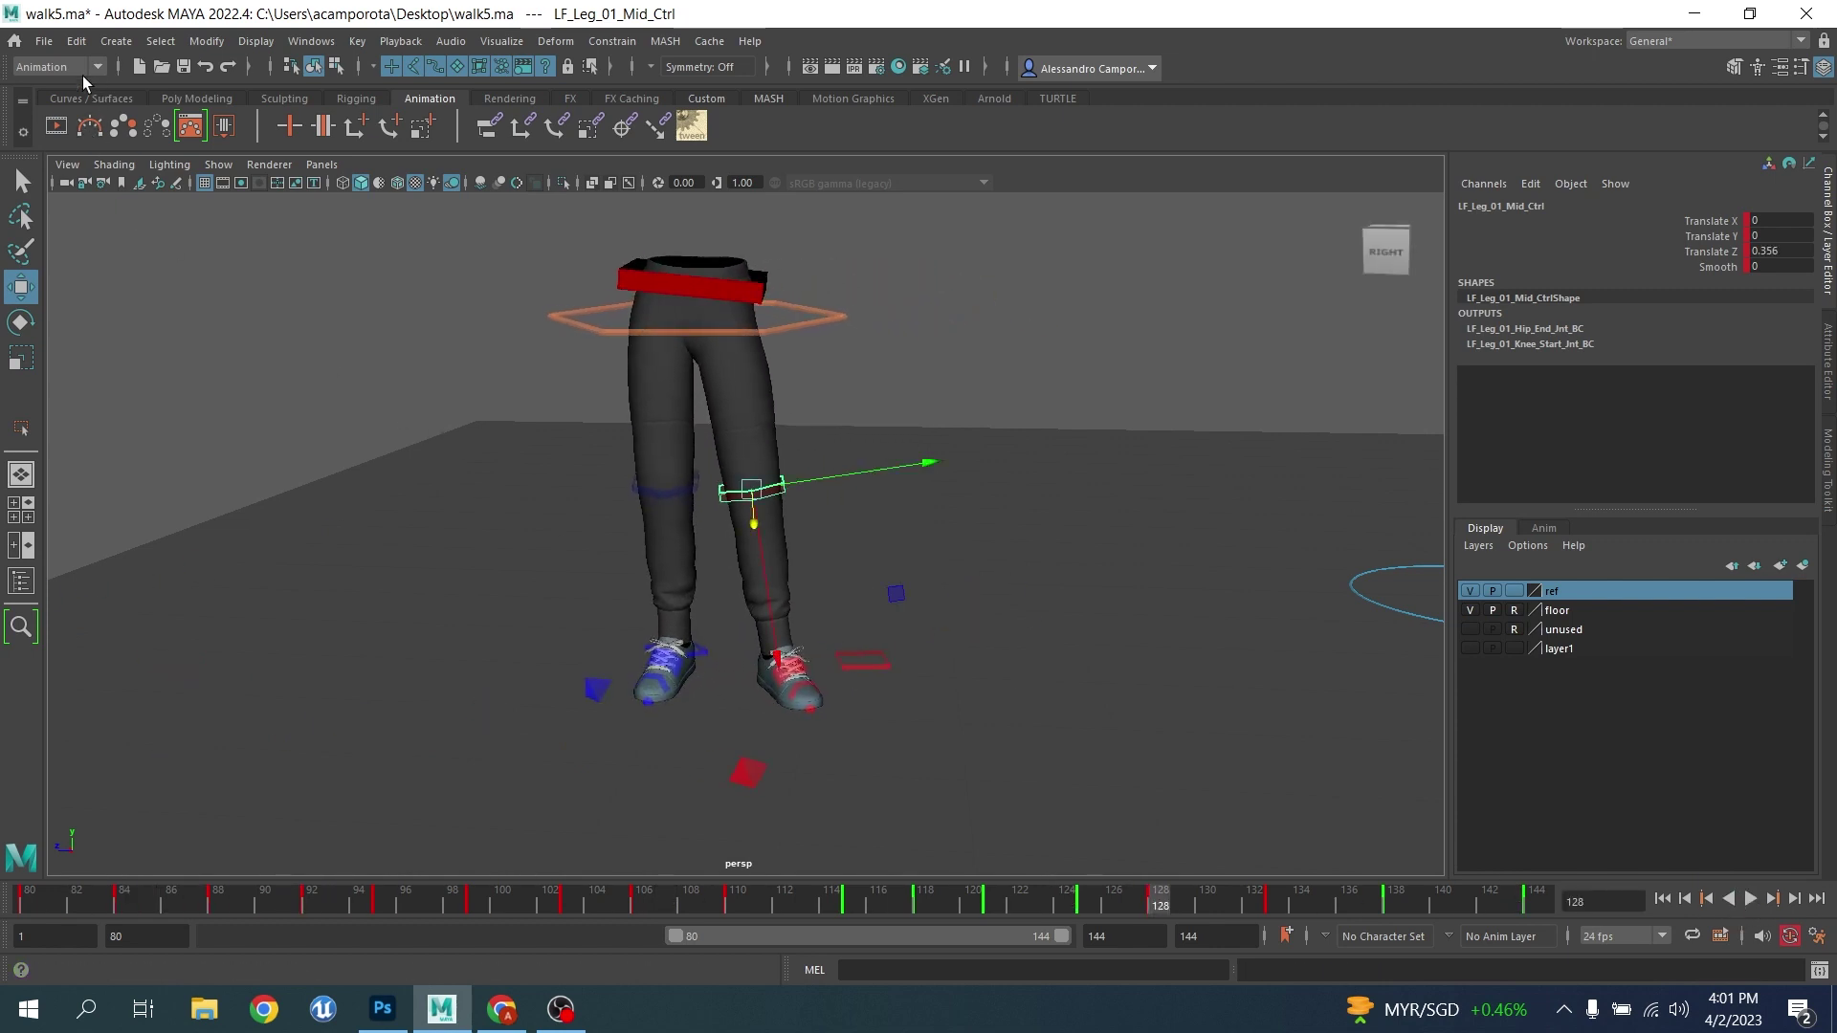
left_click(44, 41)
left_click(72, 115)
Select both knee controls and bake their animation onto every frame with Bake Simulation
key("q")
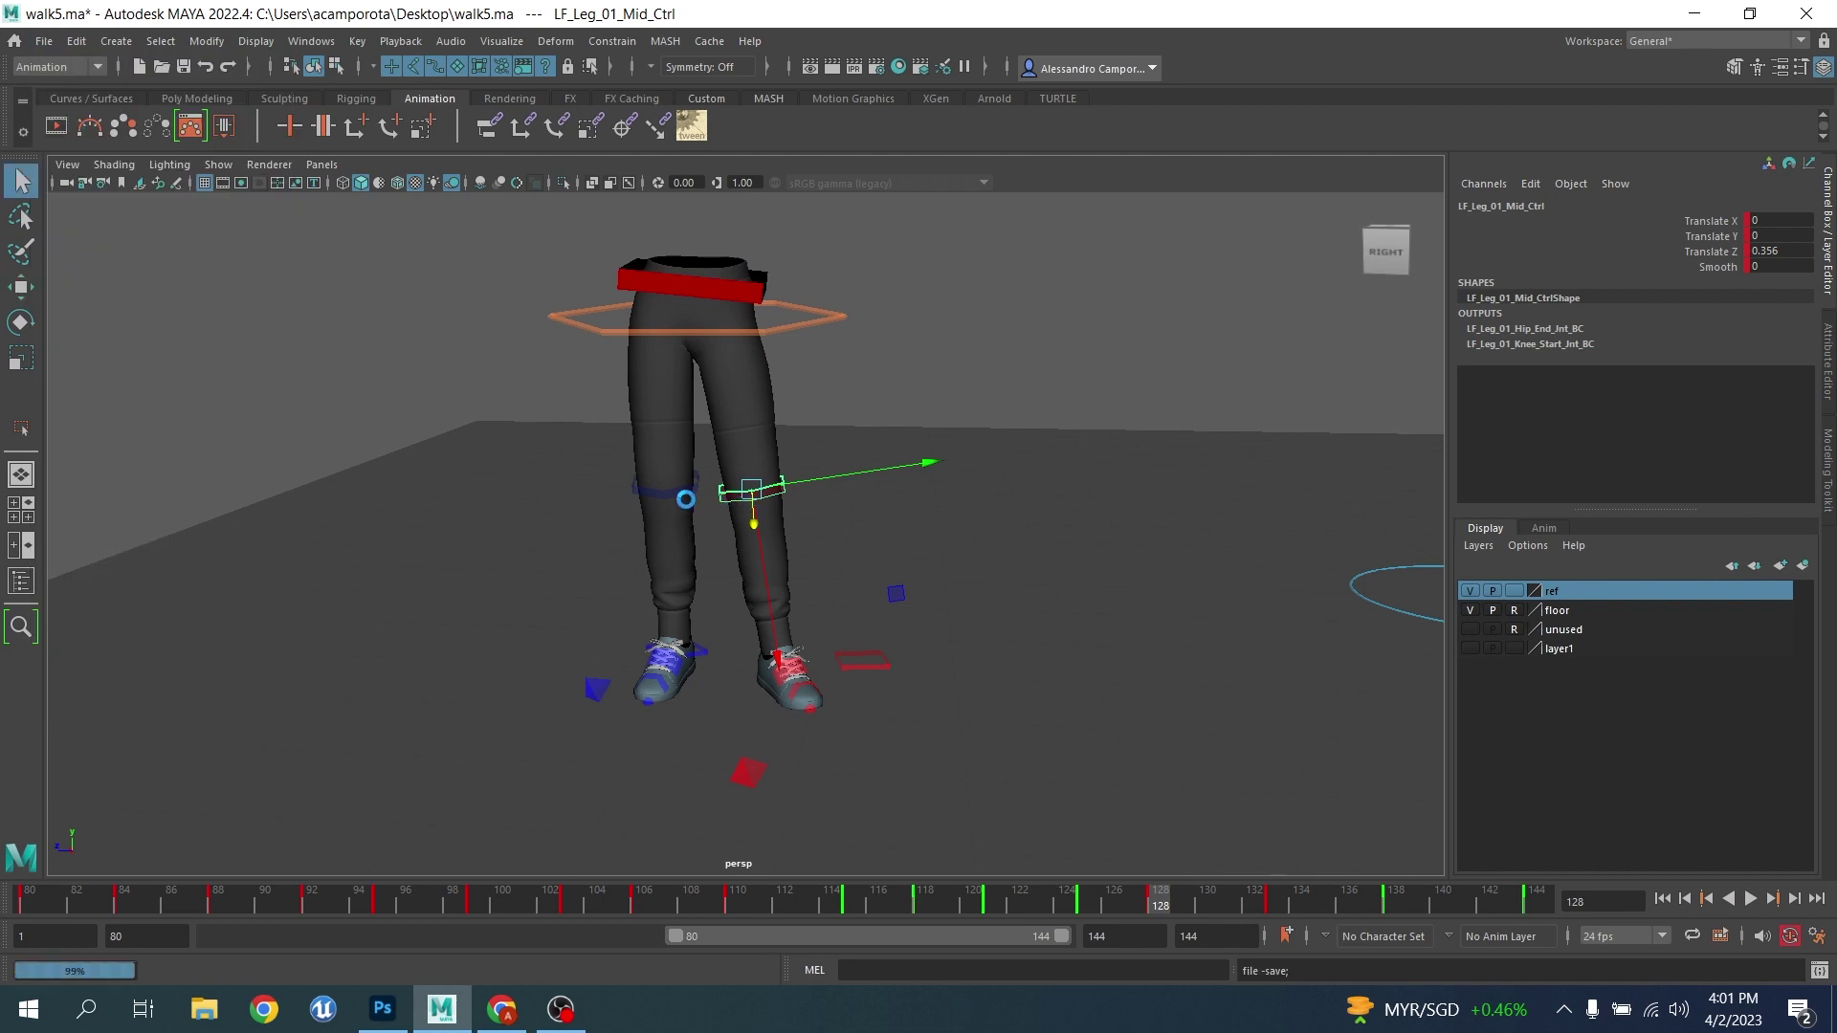
left_click(670, 494)
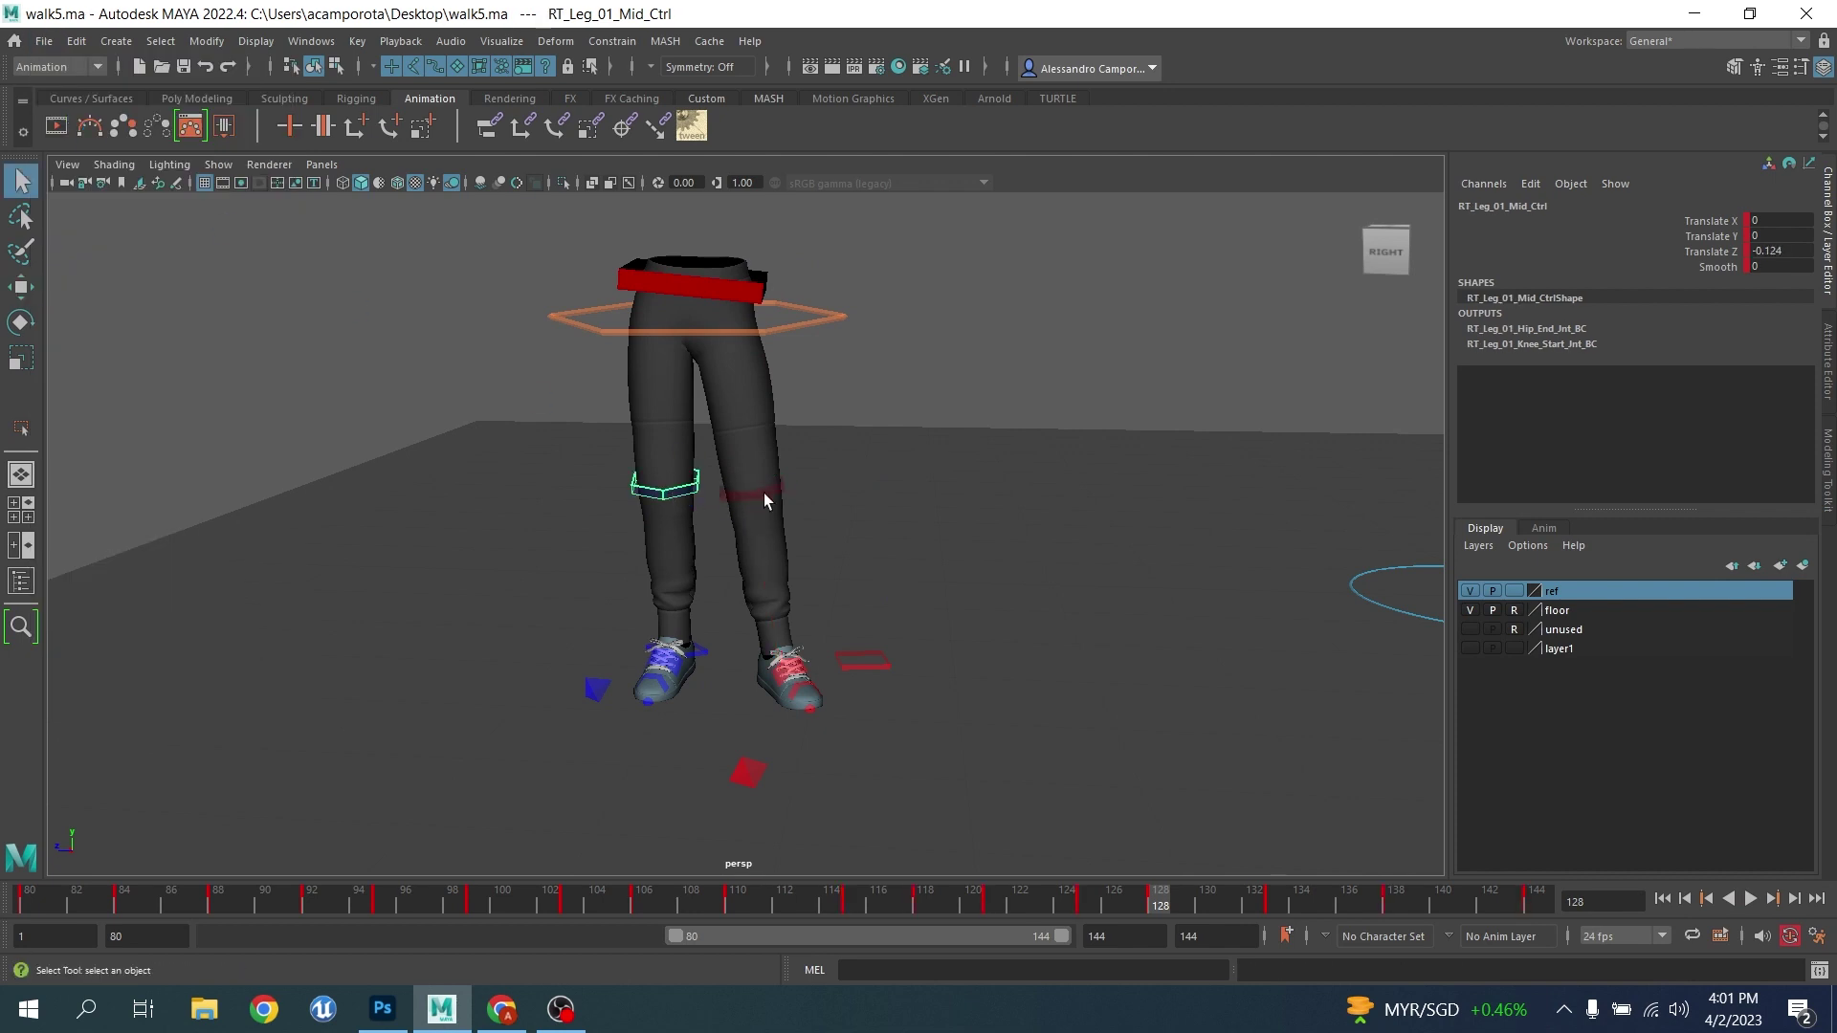
left_click(764, 492, "shift")
left_click(356, 41)
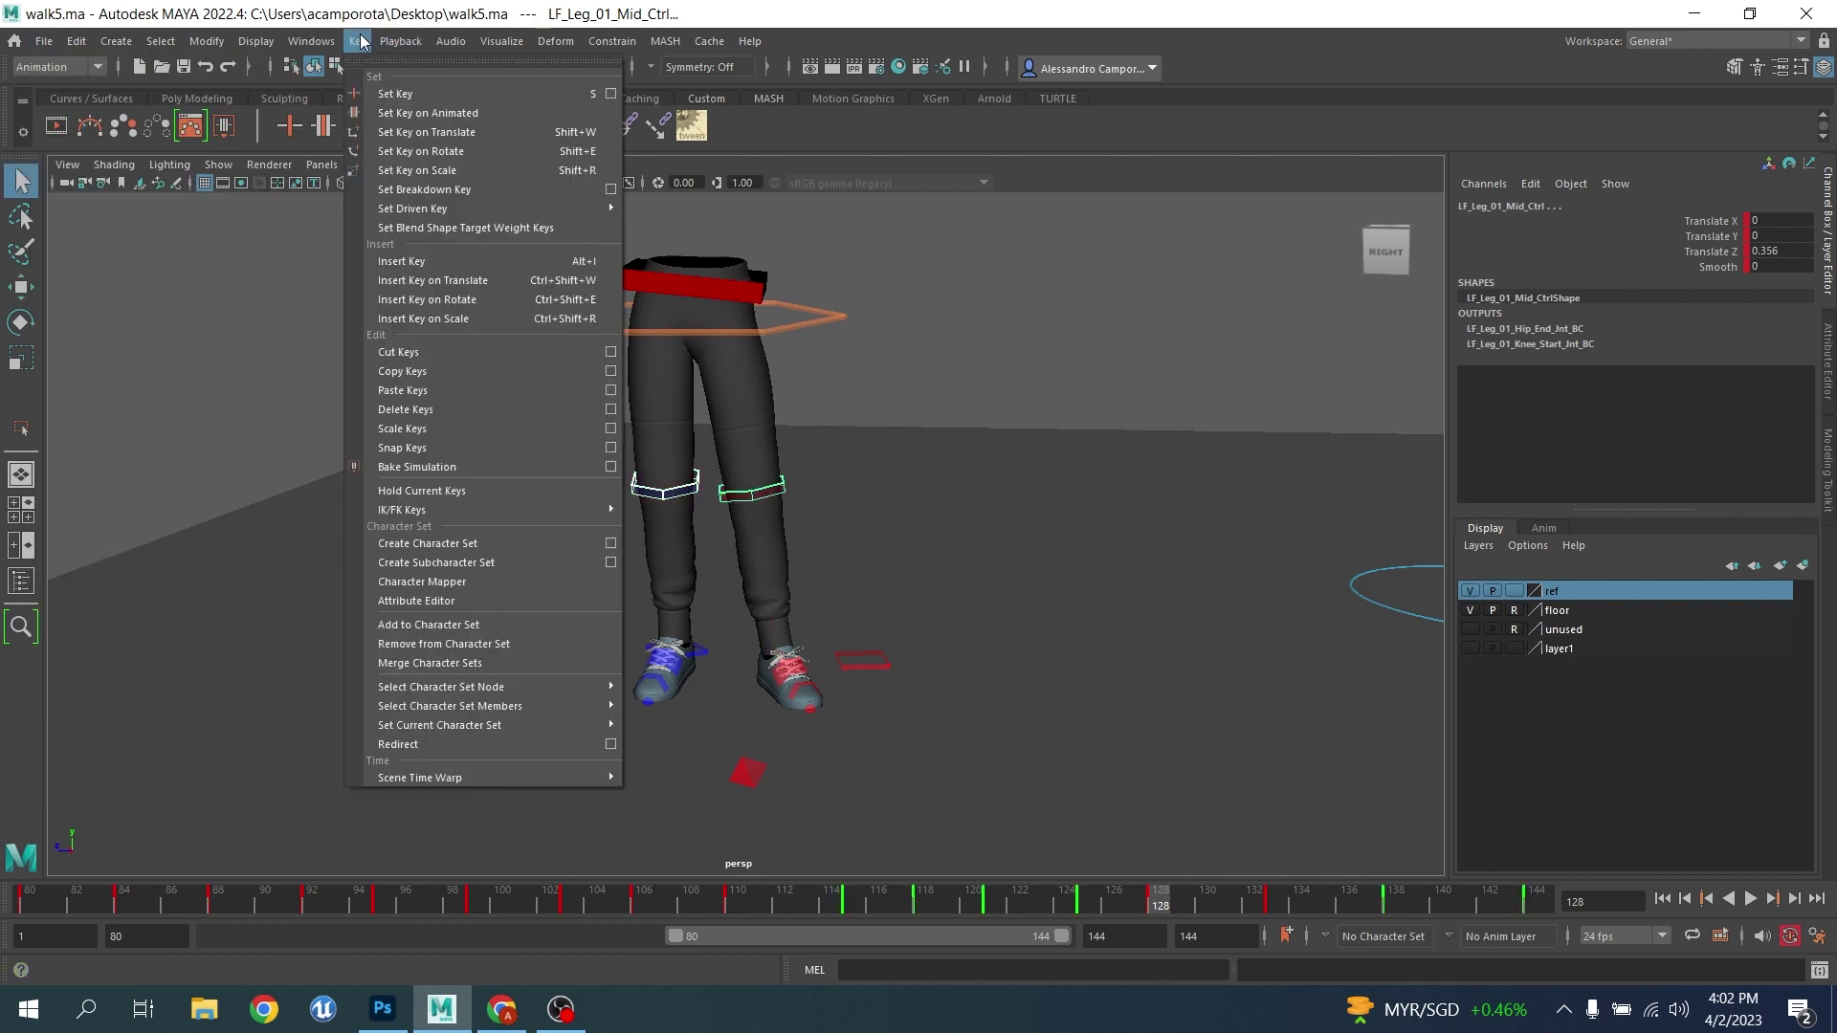
left_click(428, 461)
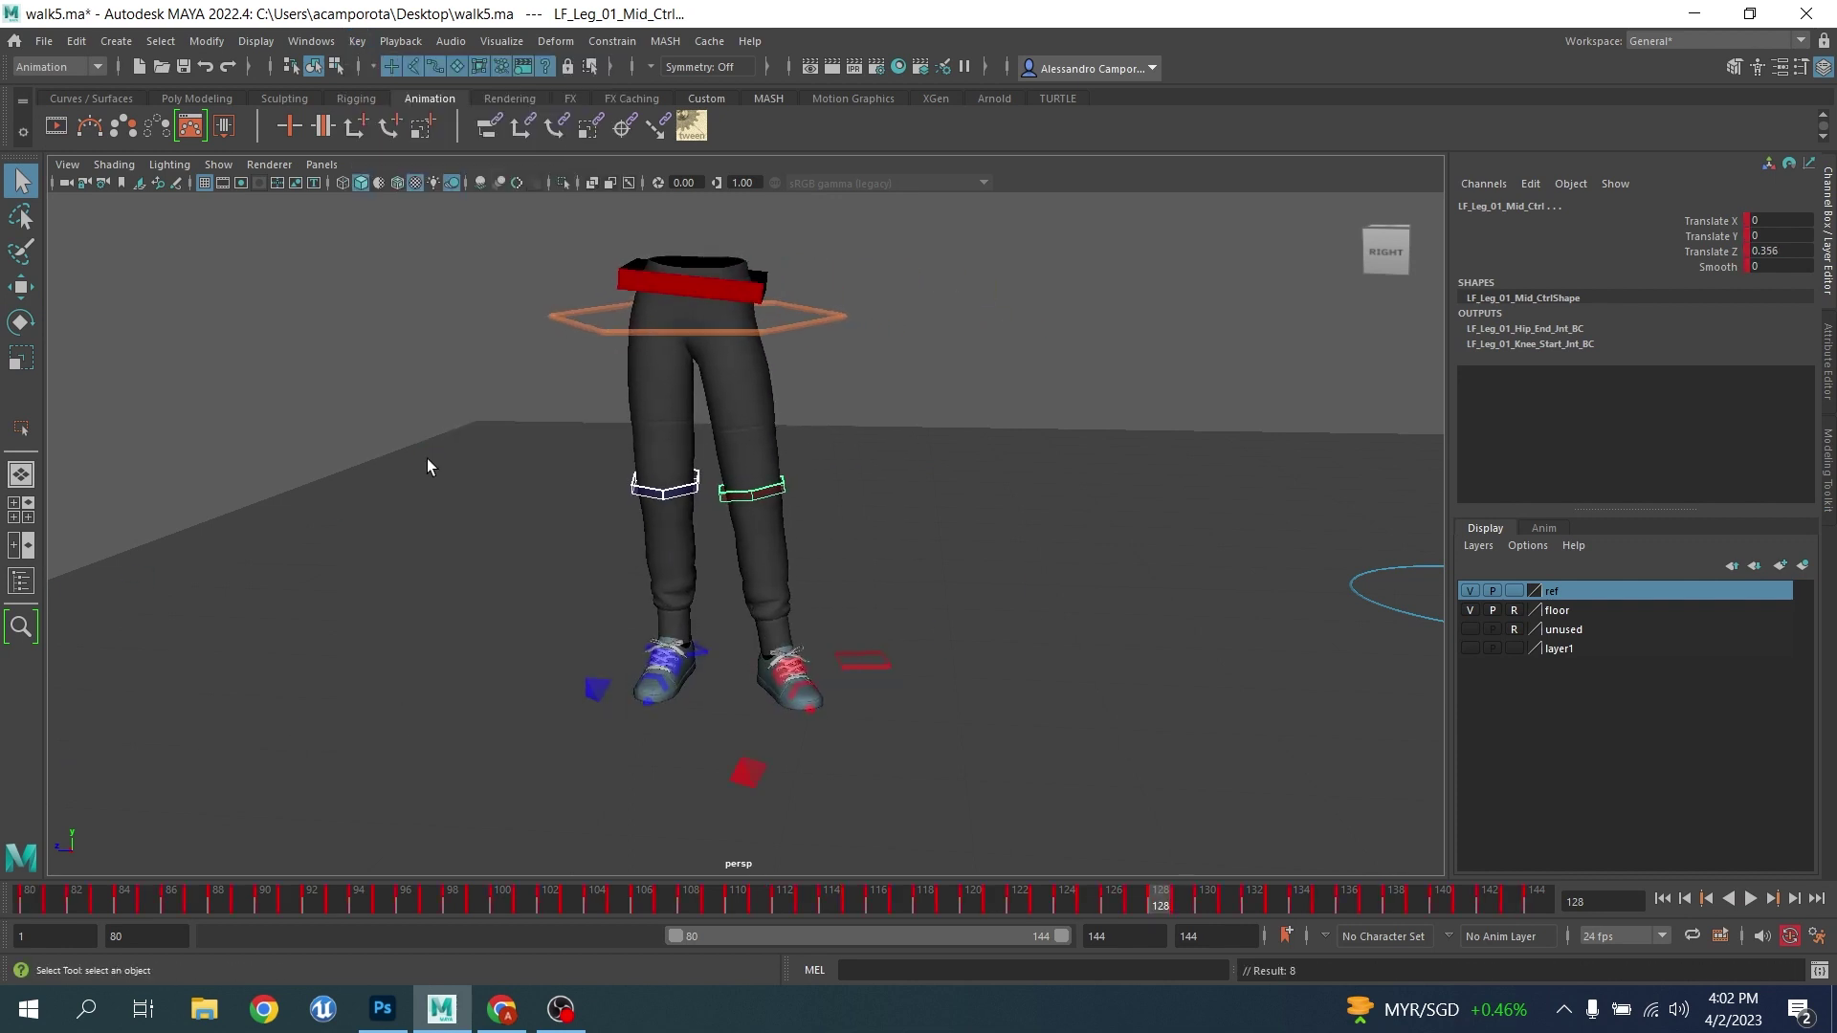
Create a motion trail for the left knee control, examine its arc up close, and delete the trail
left_click(460, 394)
left_click(759, 493)
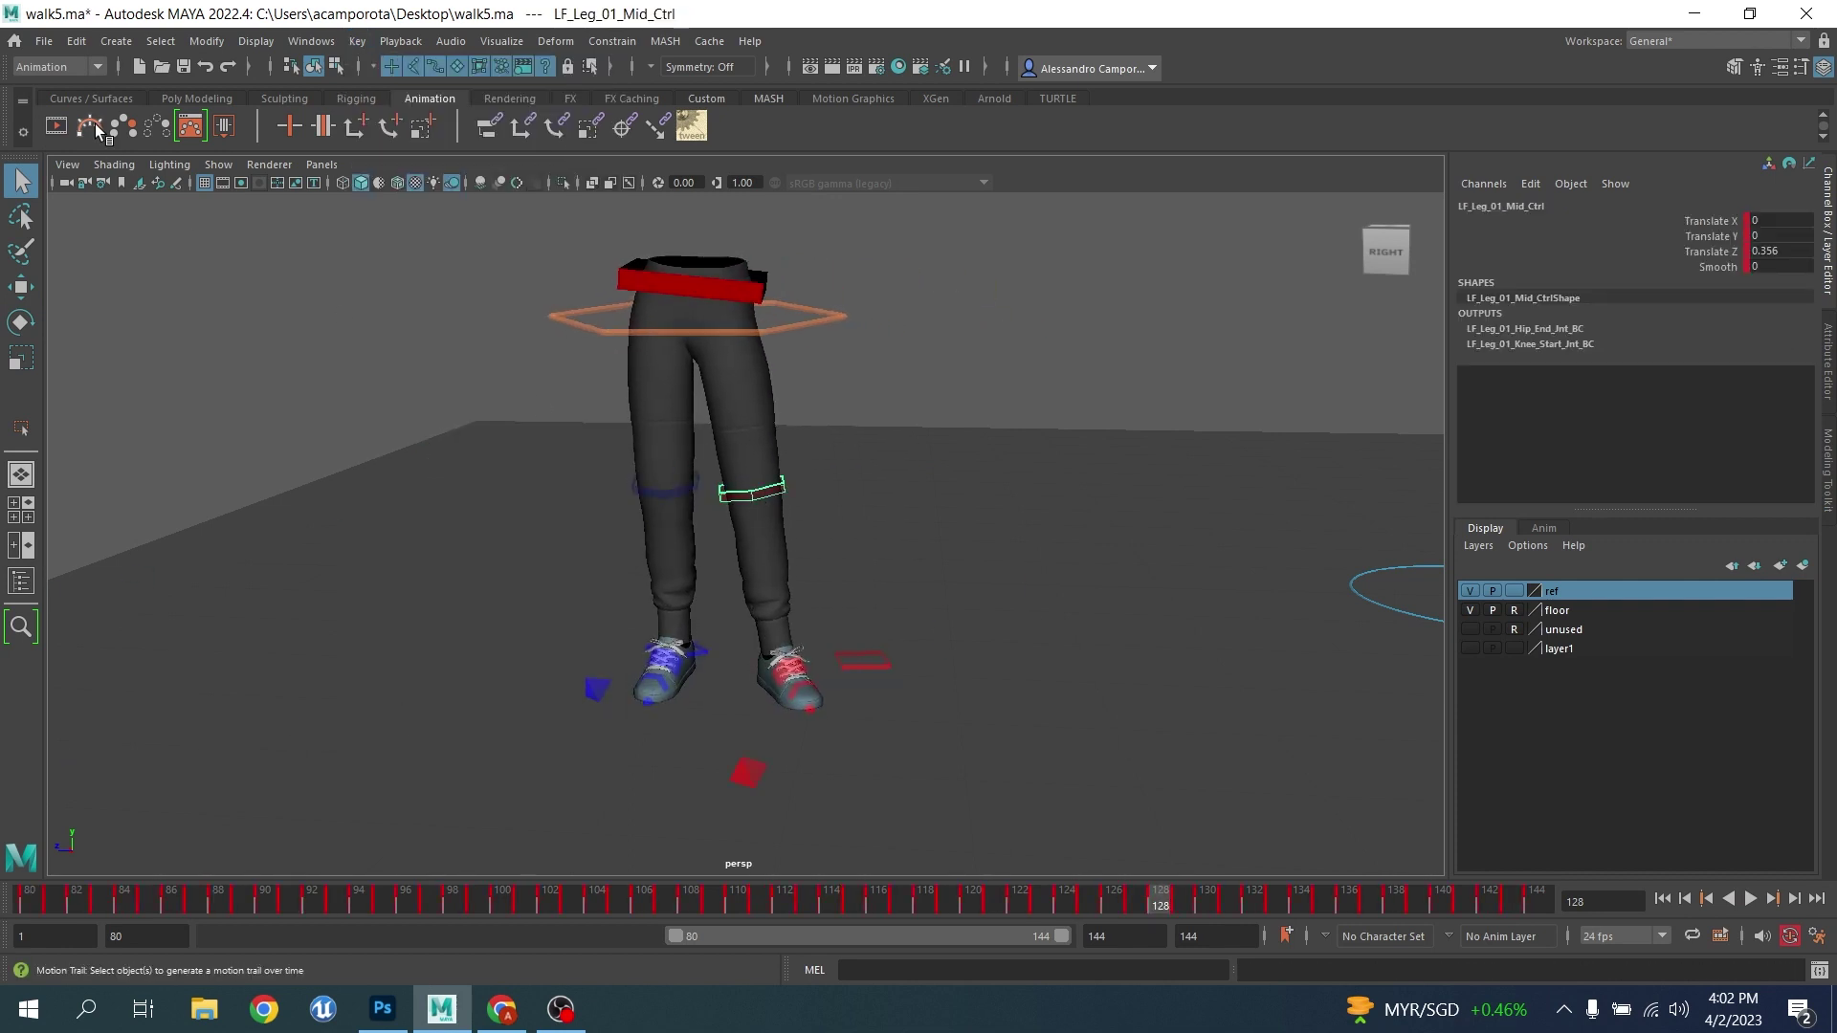
left_click_drag(899, 468, 915, 515, "alt")
scroll(717, 565, "up", 10)
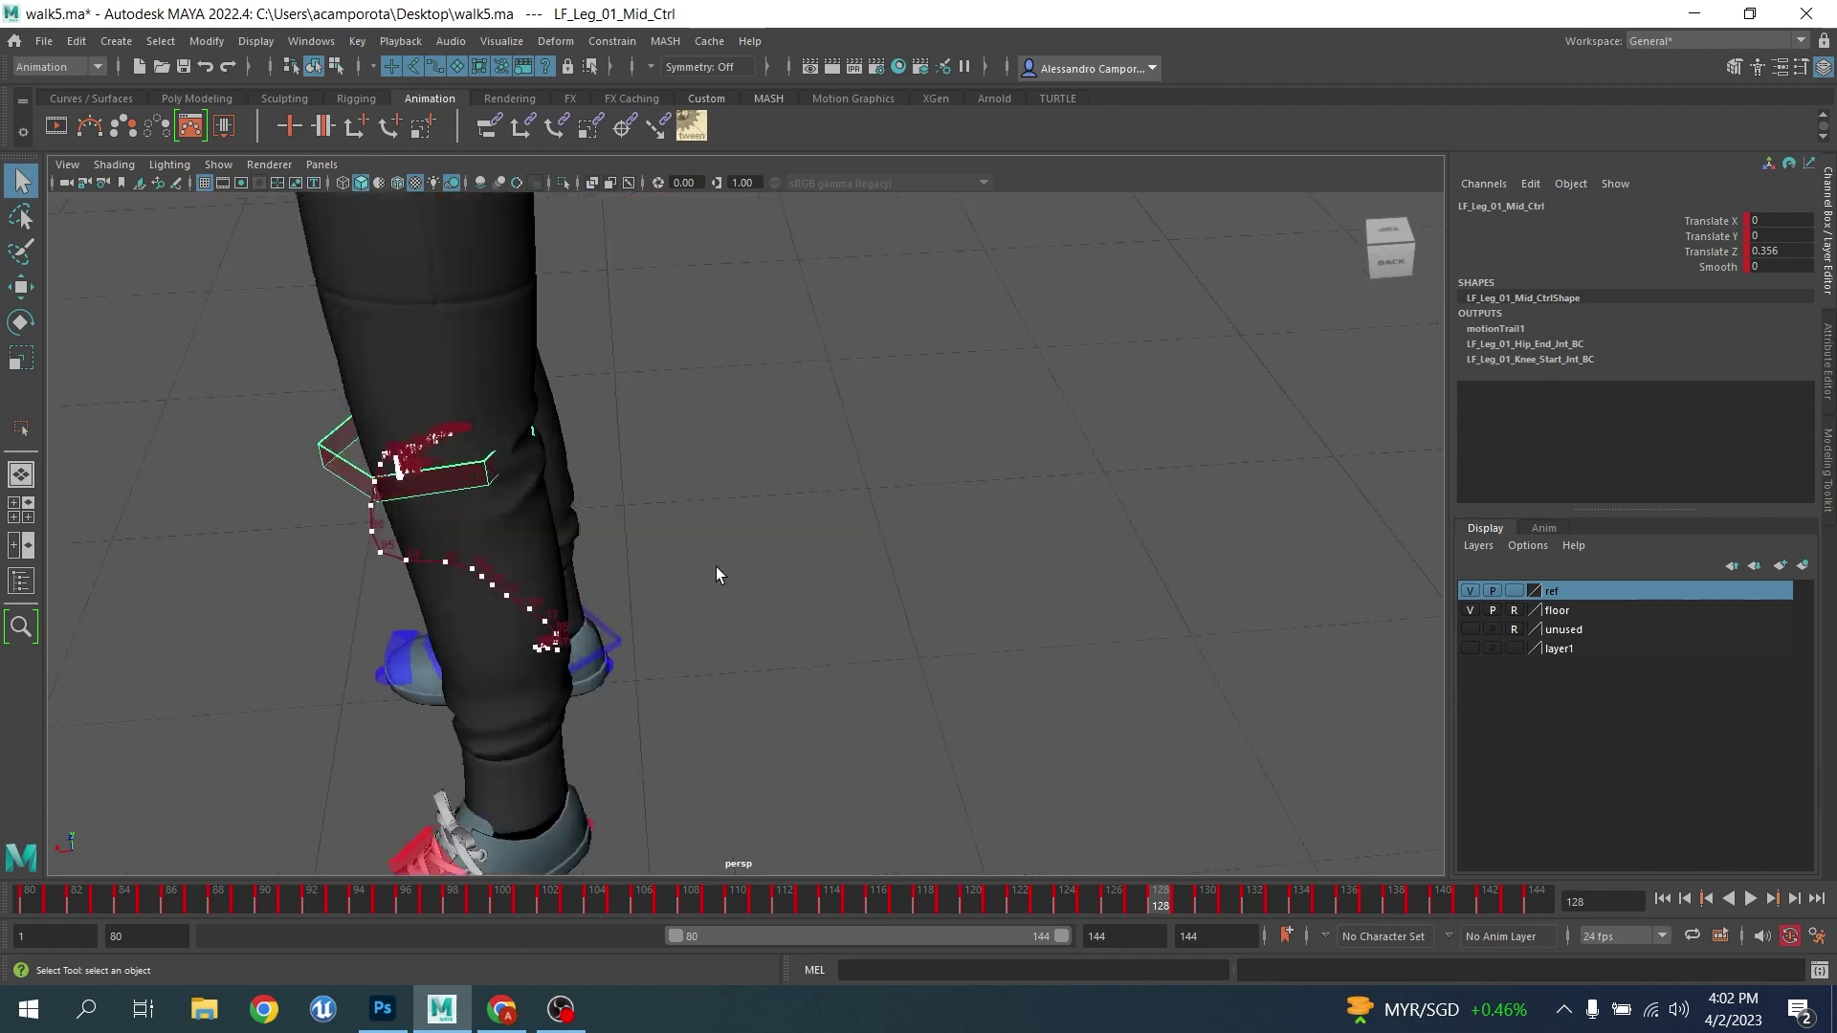
left_click_drag(716, 566, 522, 662, "alt")
middle_click_drag(522, 662, 684, 644, "alt")
left_click_drag(684, 650, 953, 595, "alt")
left_click(951, 591)
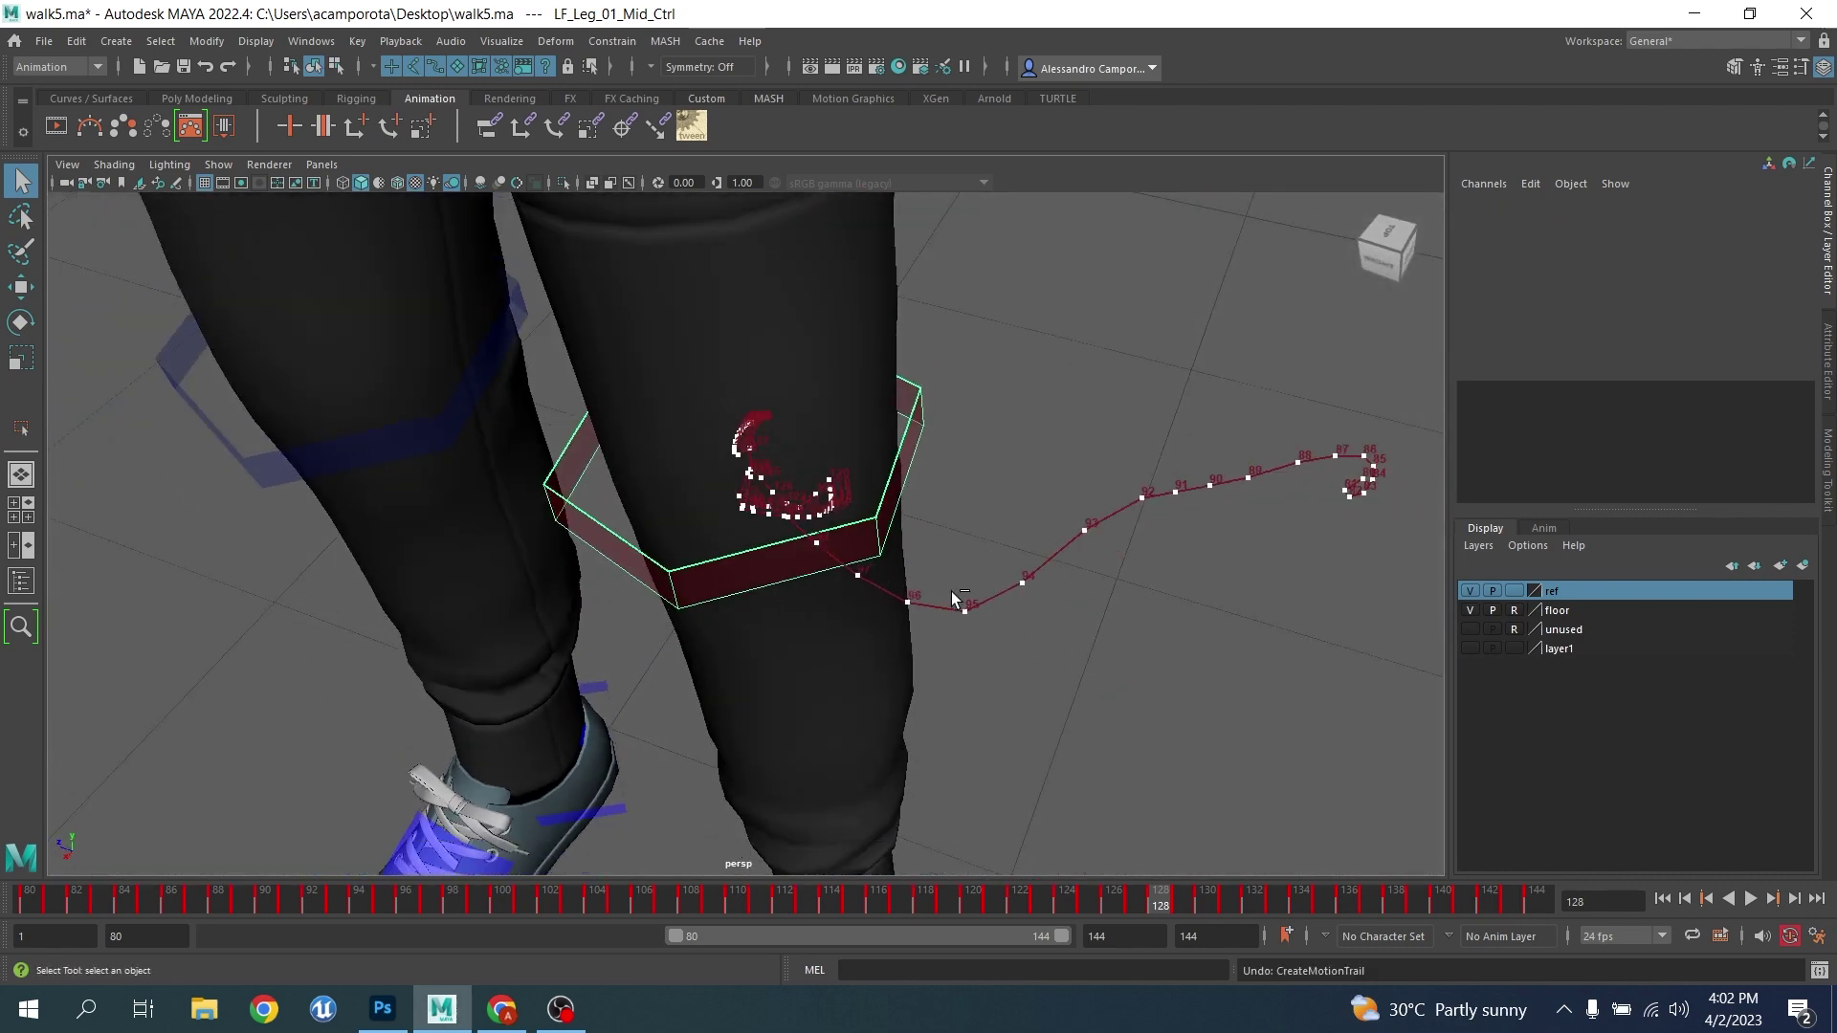
key("Delete")
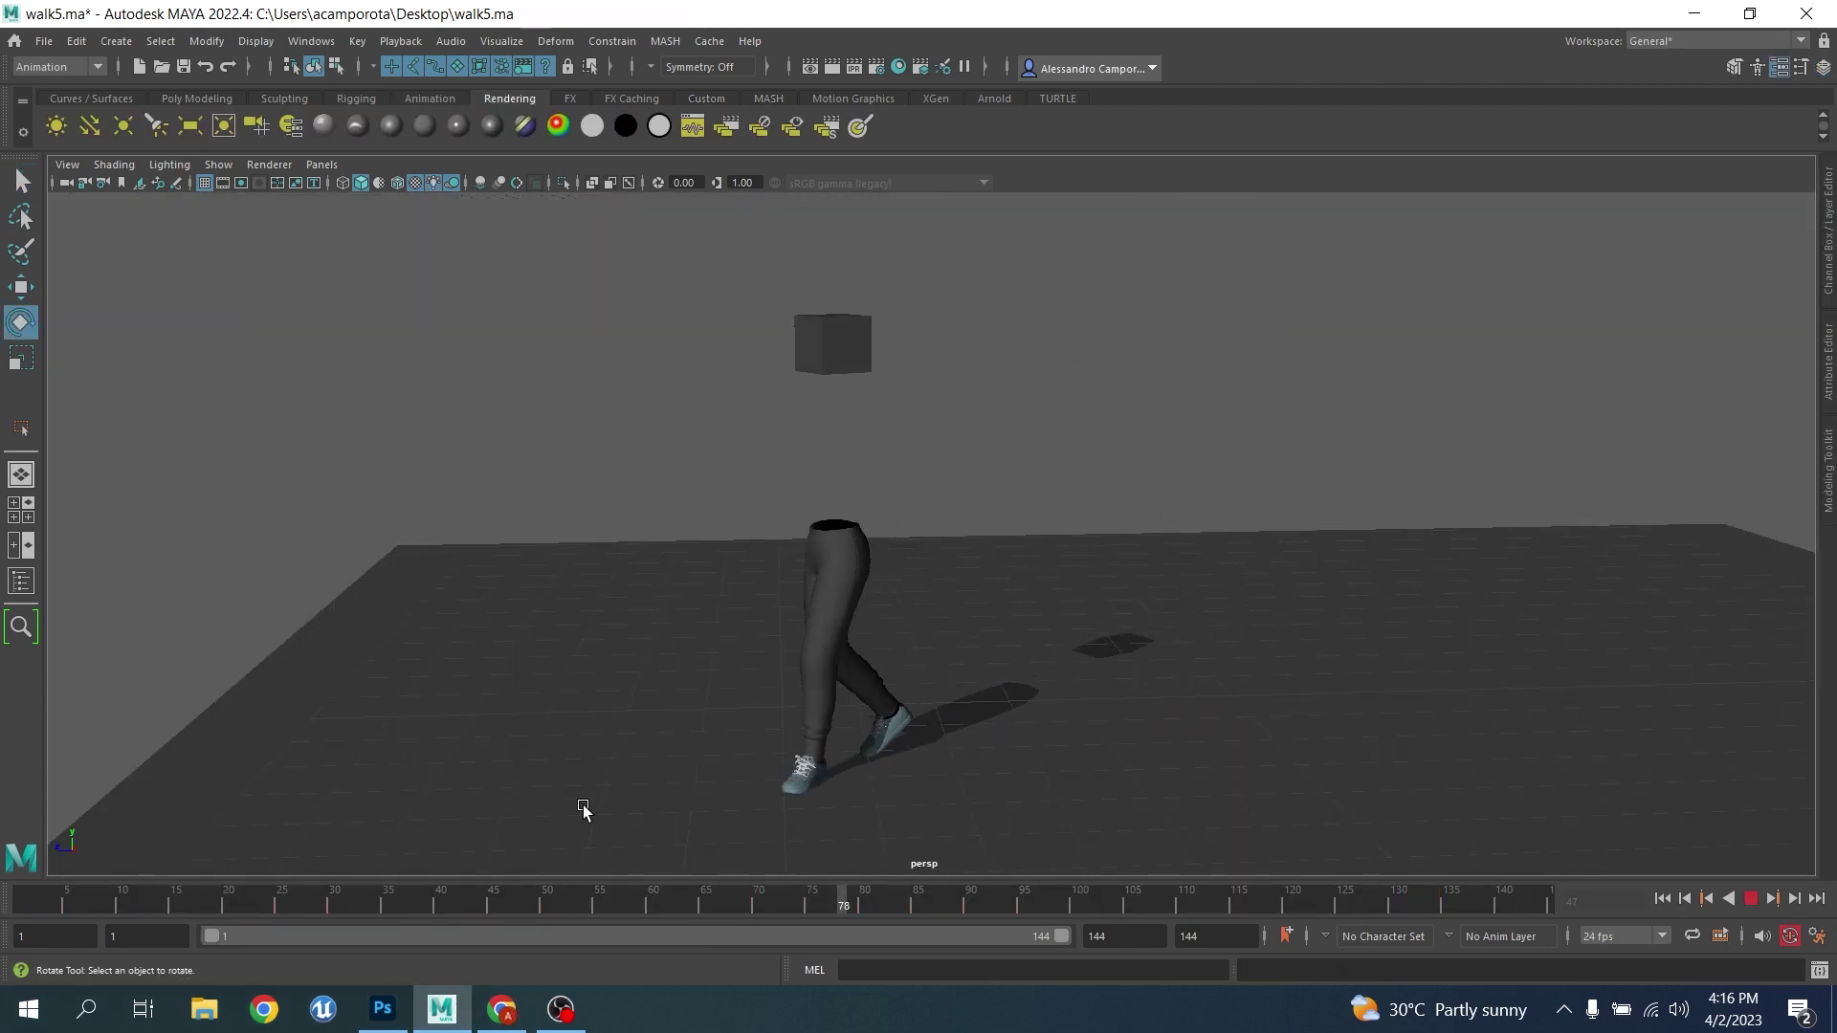
Review the looping walk animation over frames 1 to 144 from the front, side and back of the character
left_click_drag(632, 732, 855, 645, "alt")
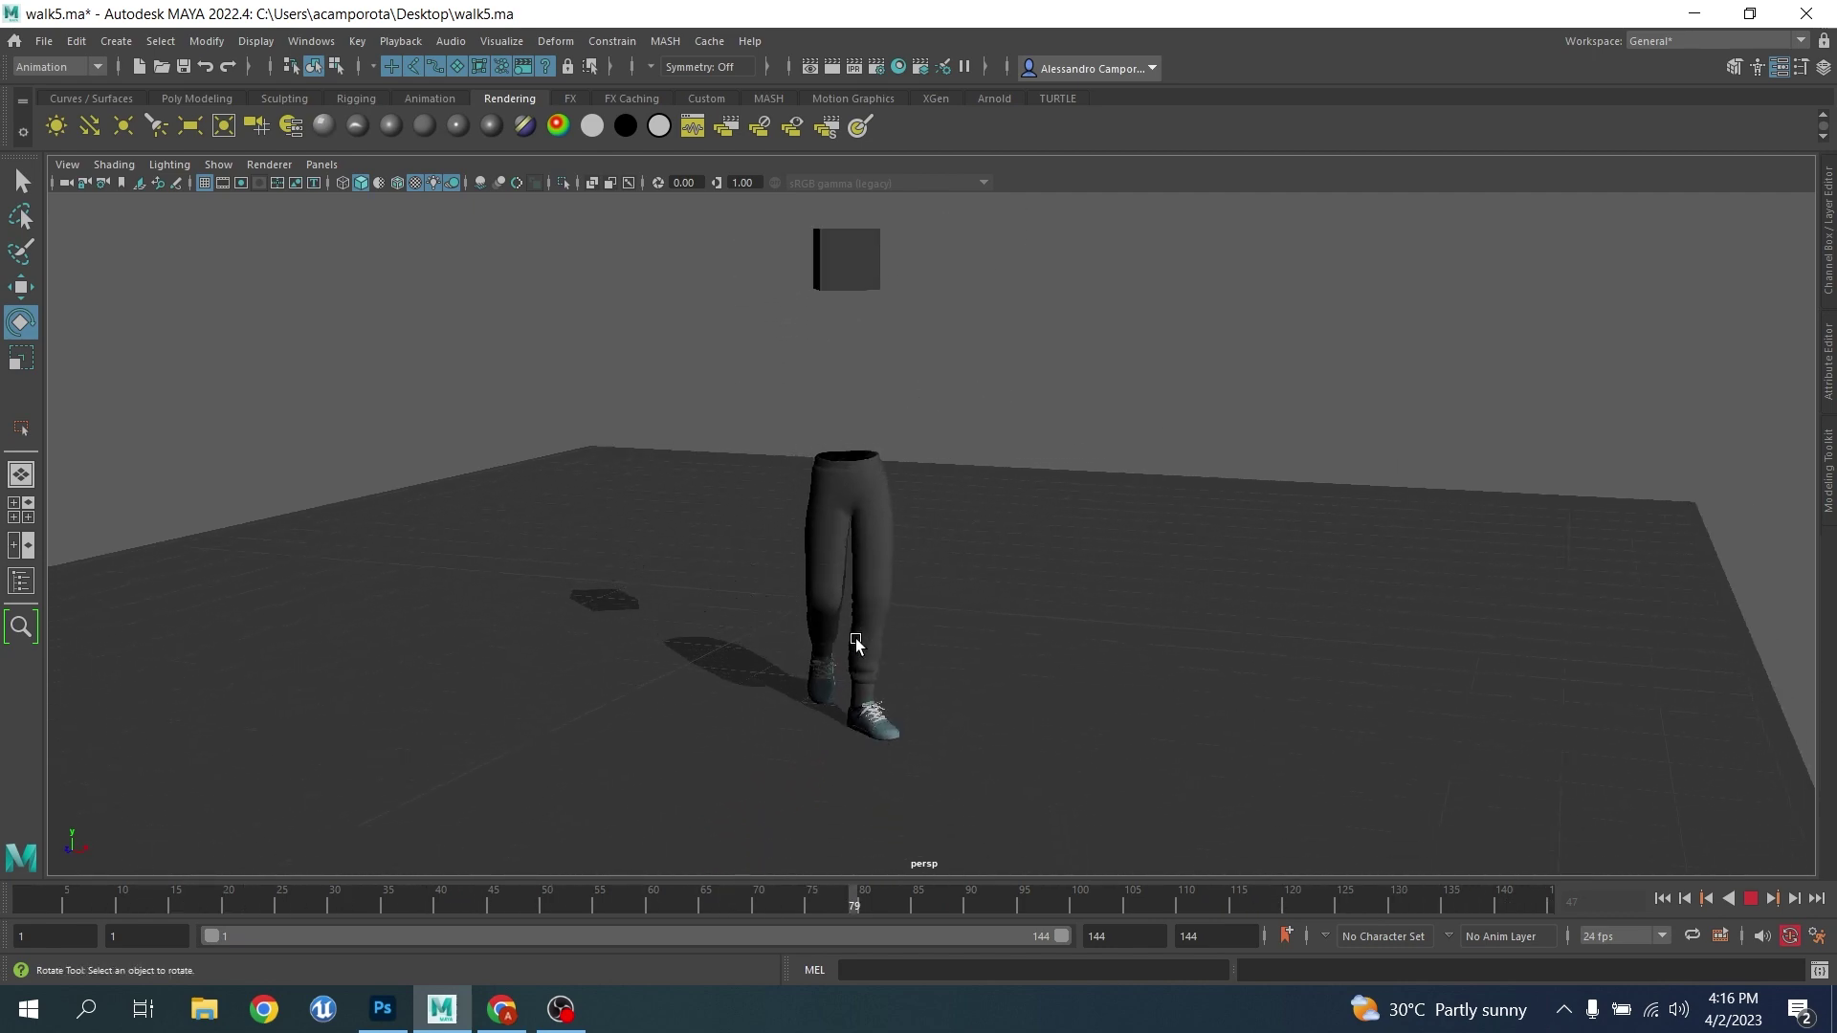
left_click_drag(855, 639, 902, 593, "alt")
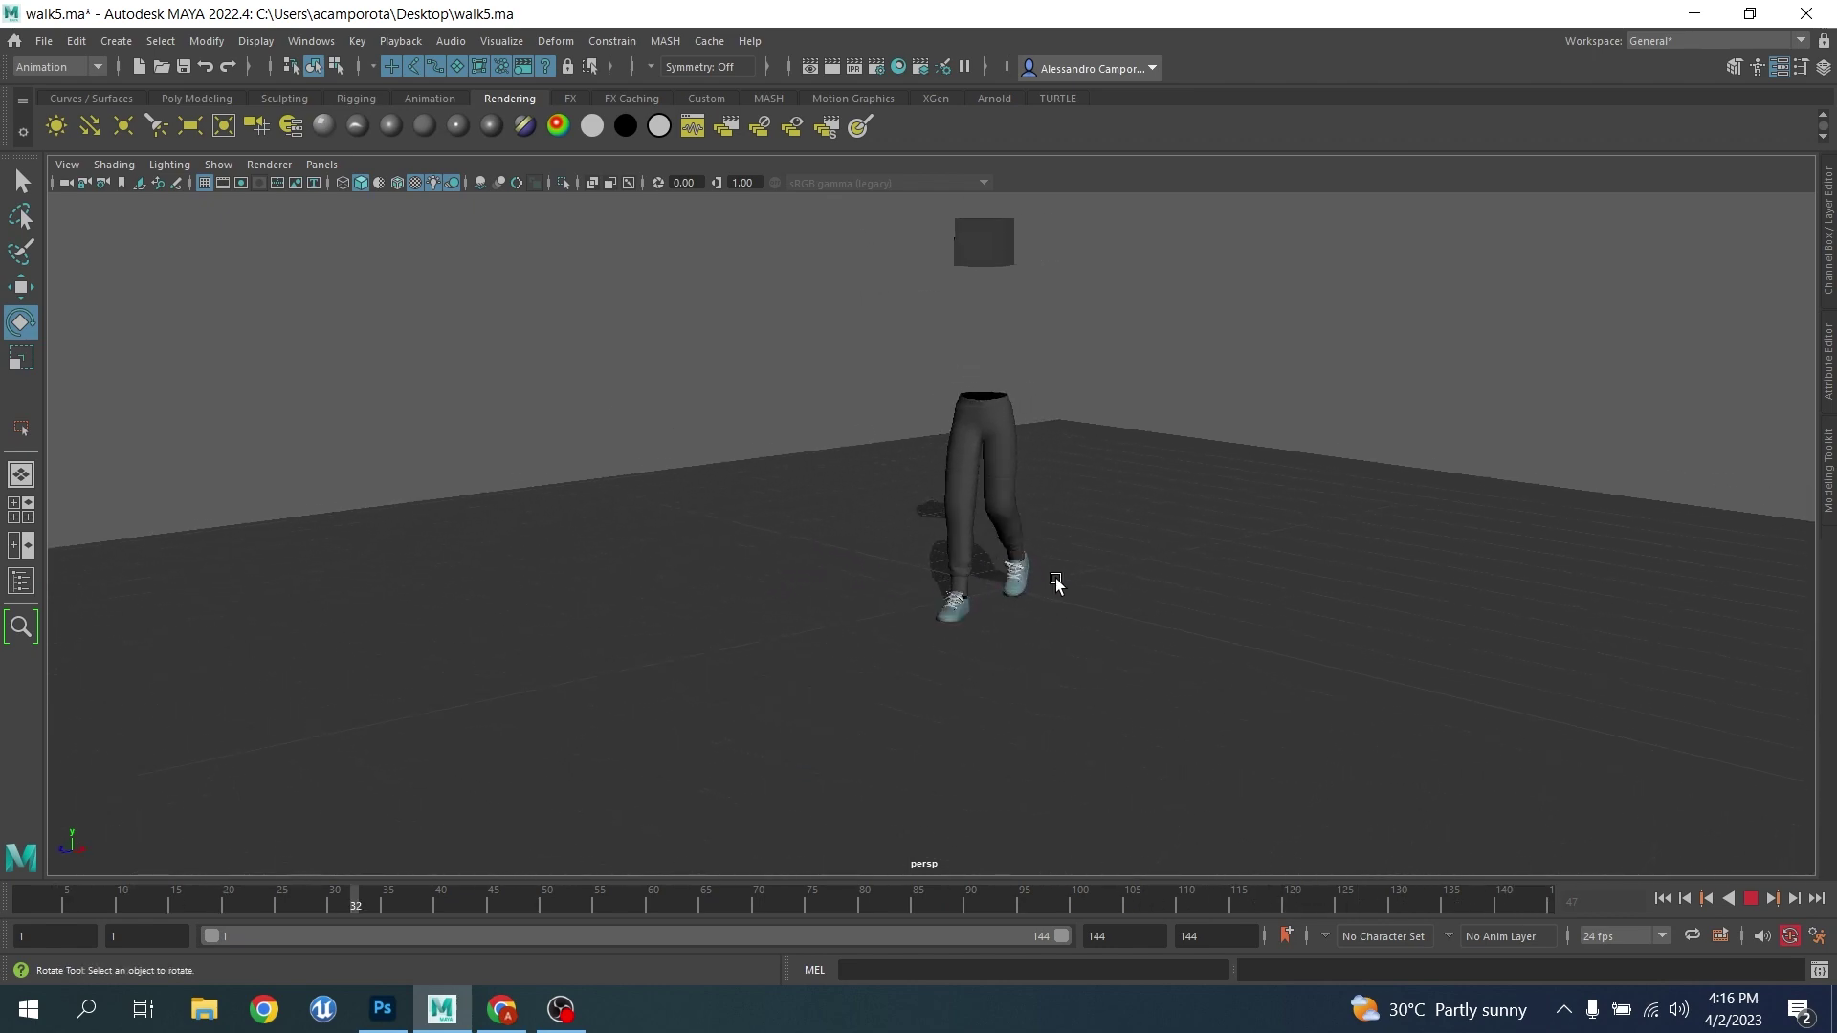
left_click_drag(1056, 584, 931, 581, "alt")
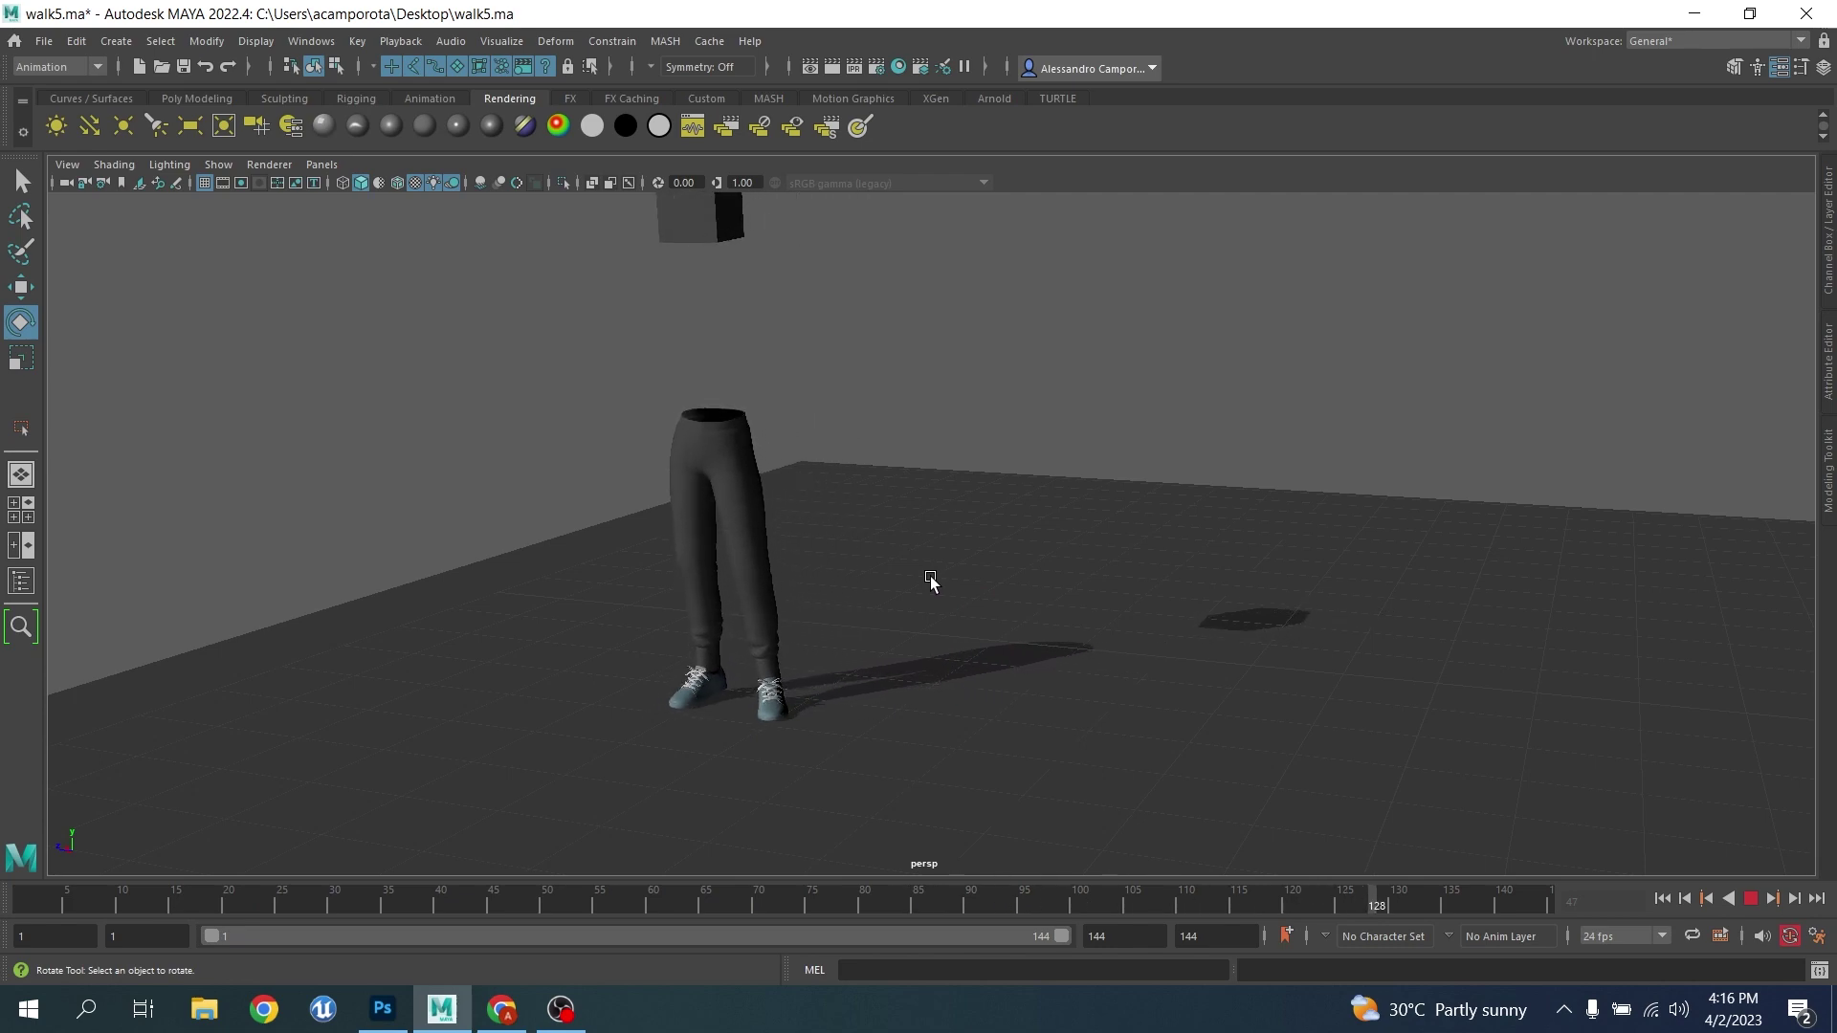
left_click_drag(929, 580, 992, 583, "alt")
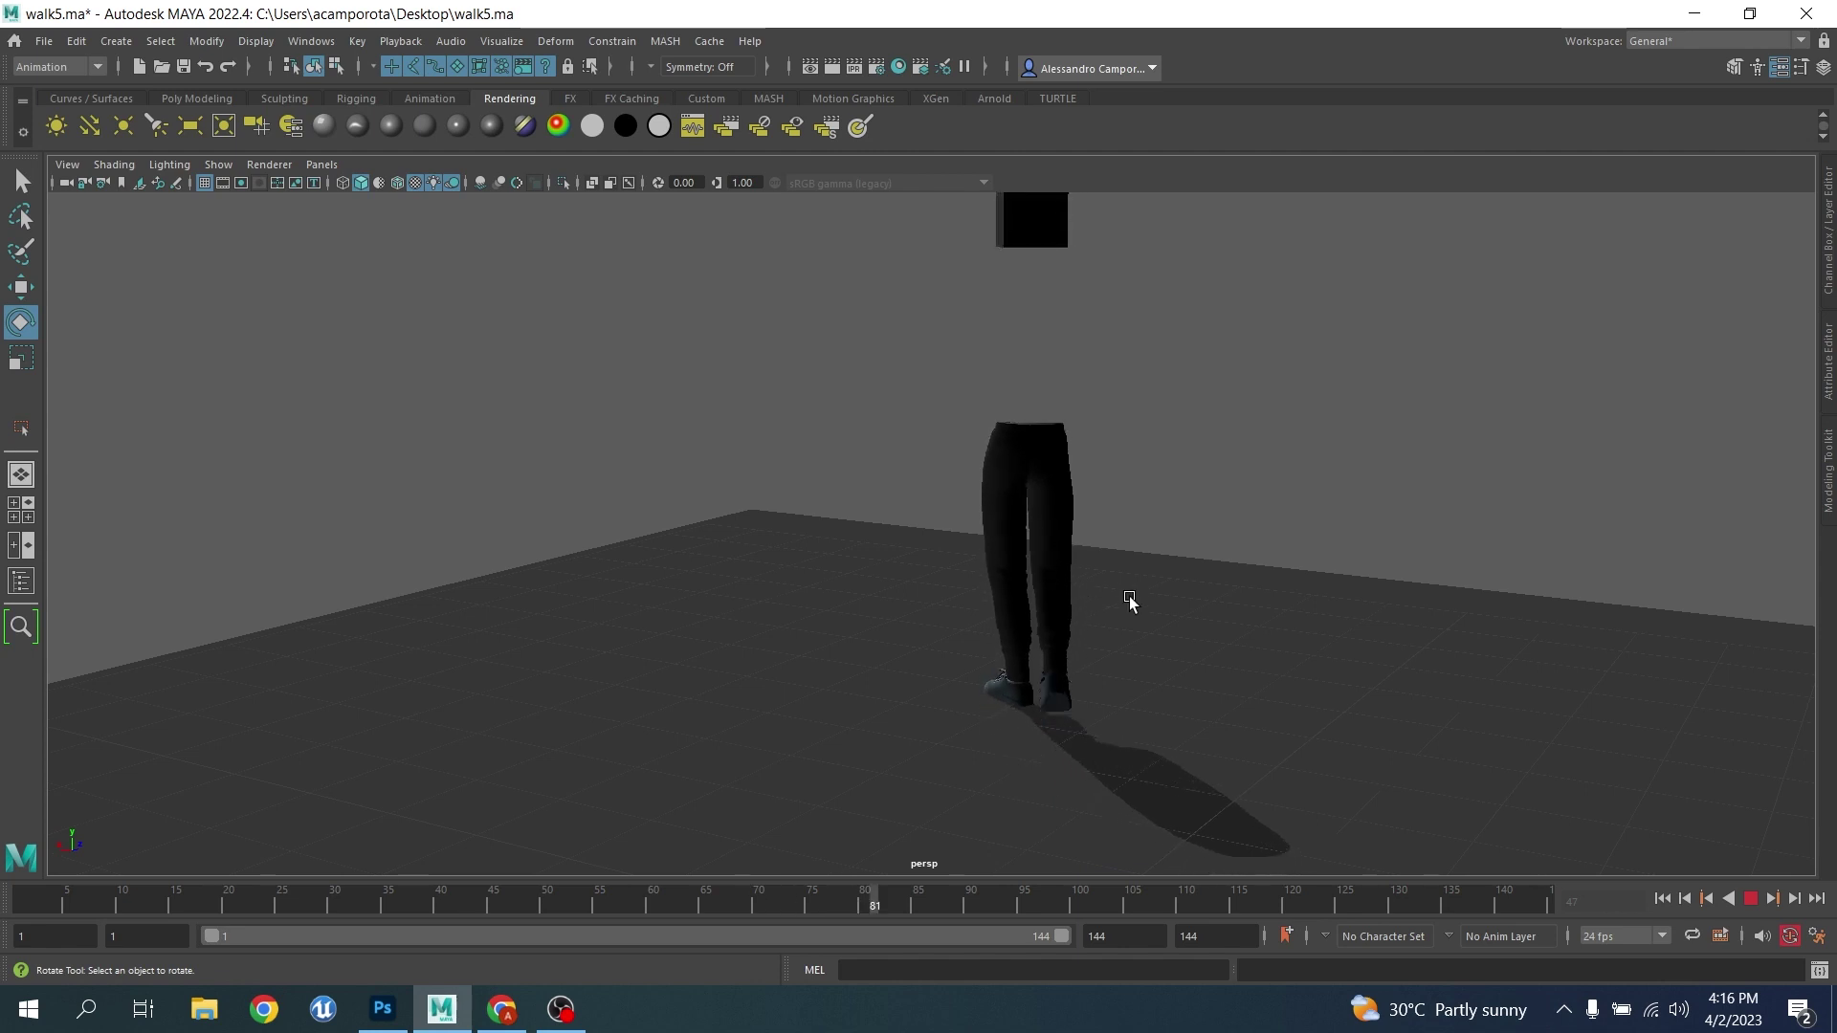
left_click_drag(1105, 601, 1346, 612, "alt")
left_click_drag(1174, 610, 1119, 617, "alt")
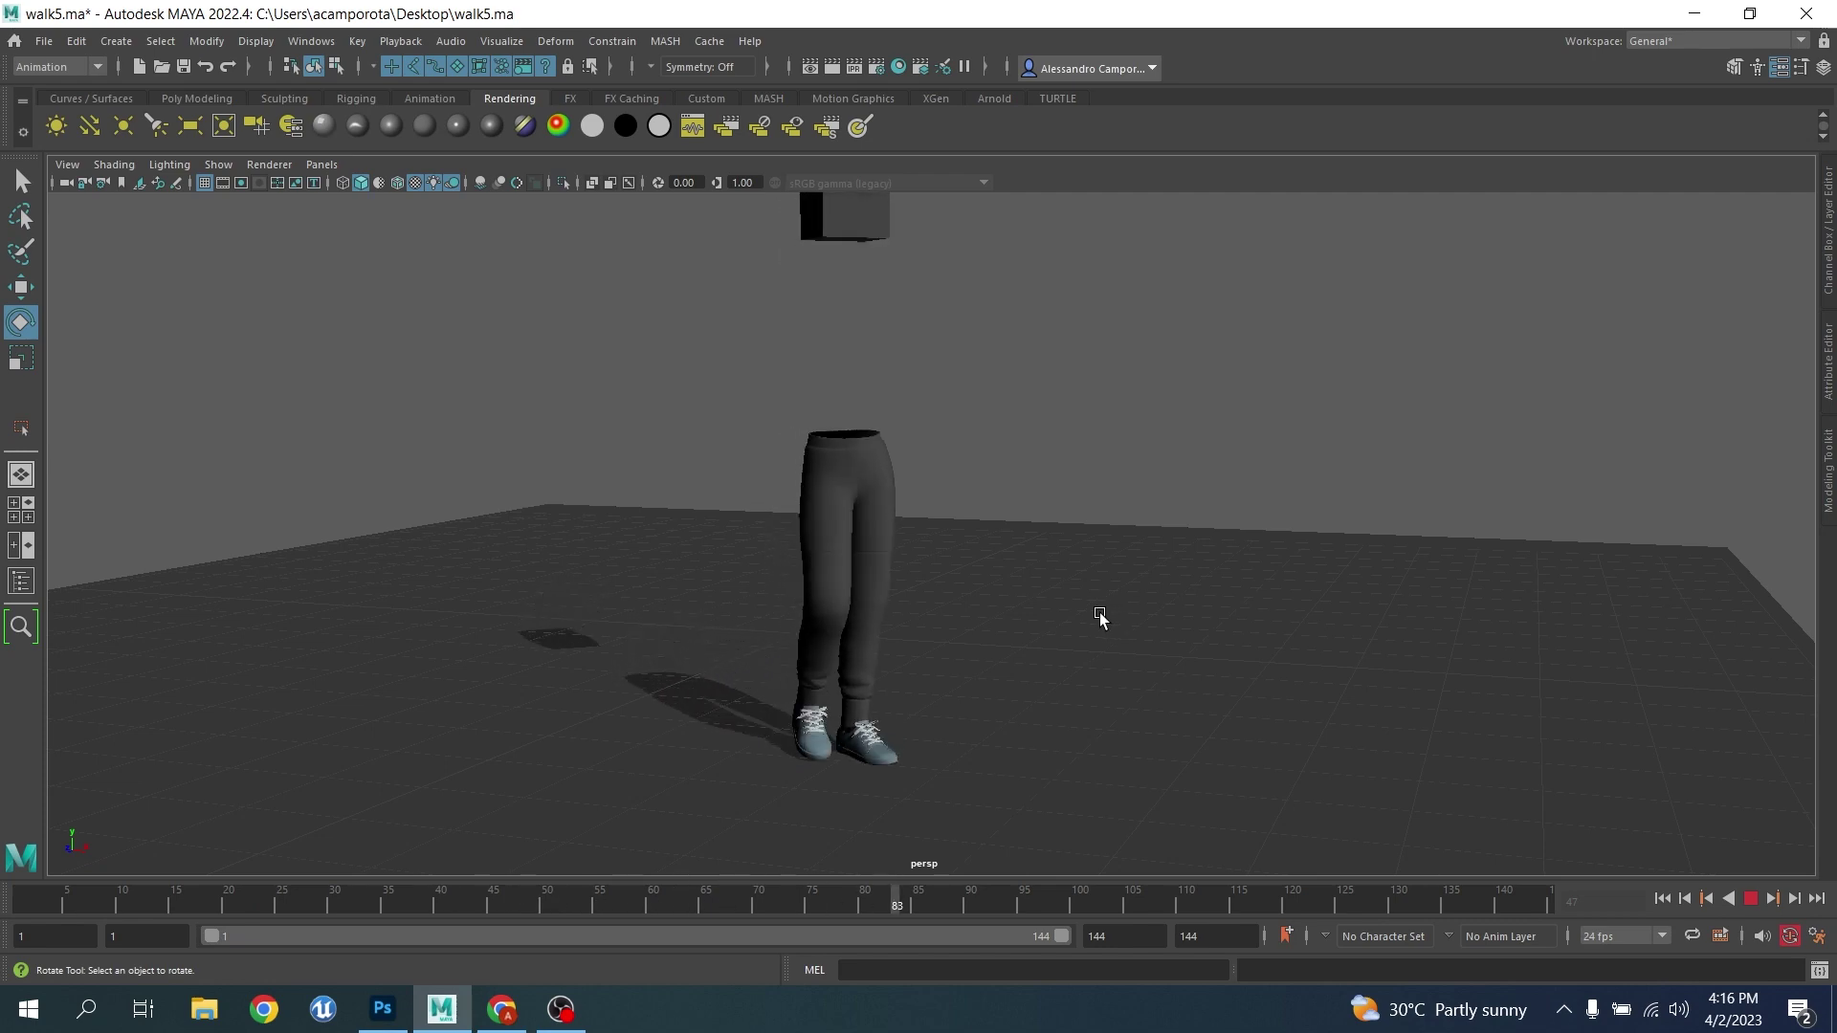
left_click_drag(1093, 619, 858, 619, "alt")
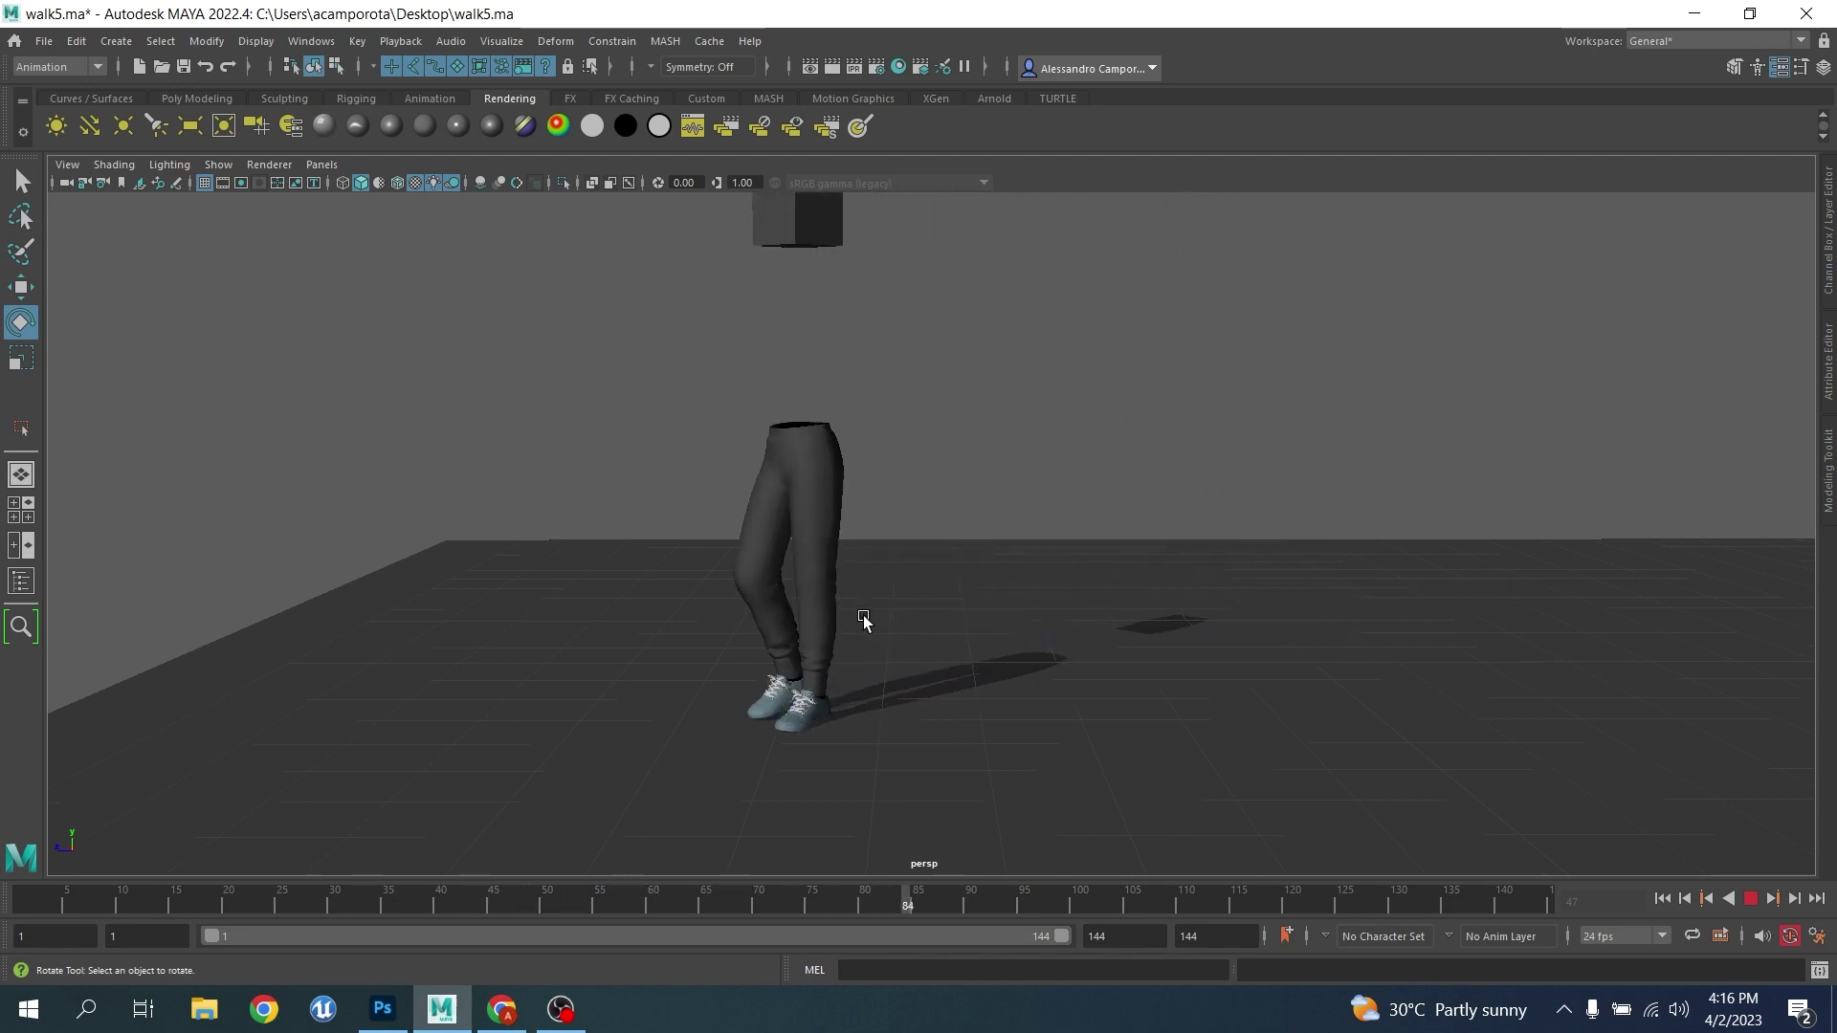
left_click_drag(864, 620, 846, 659, "alt")
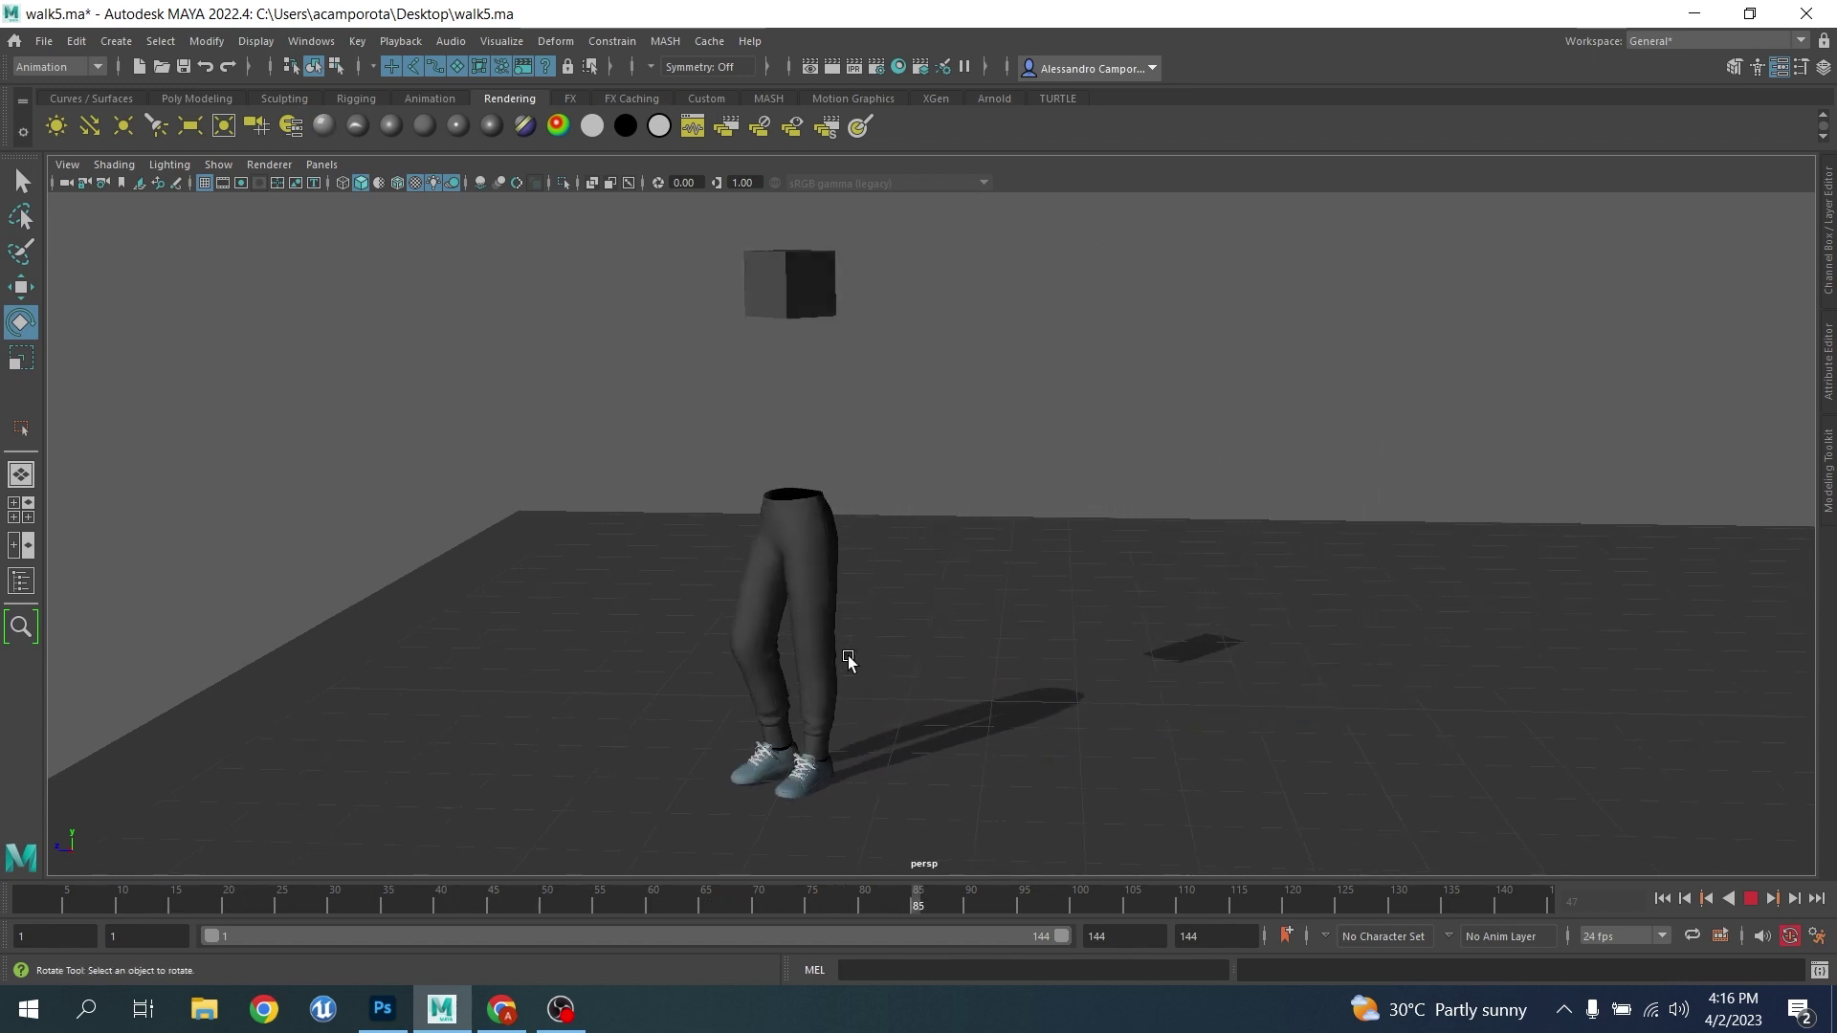
left_click_drag(833, 647, 845, 632, "alt")
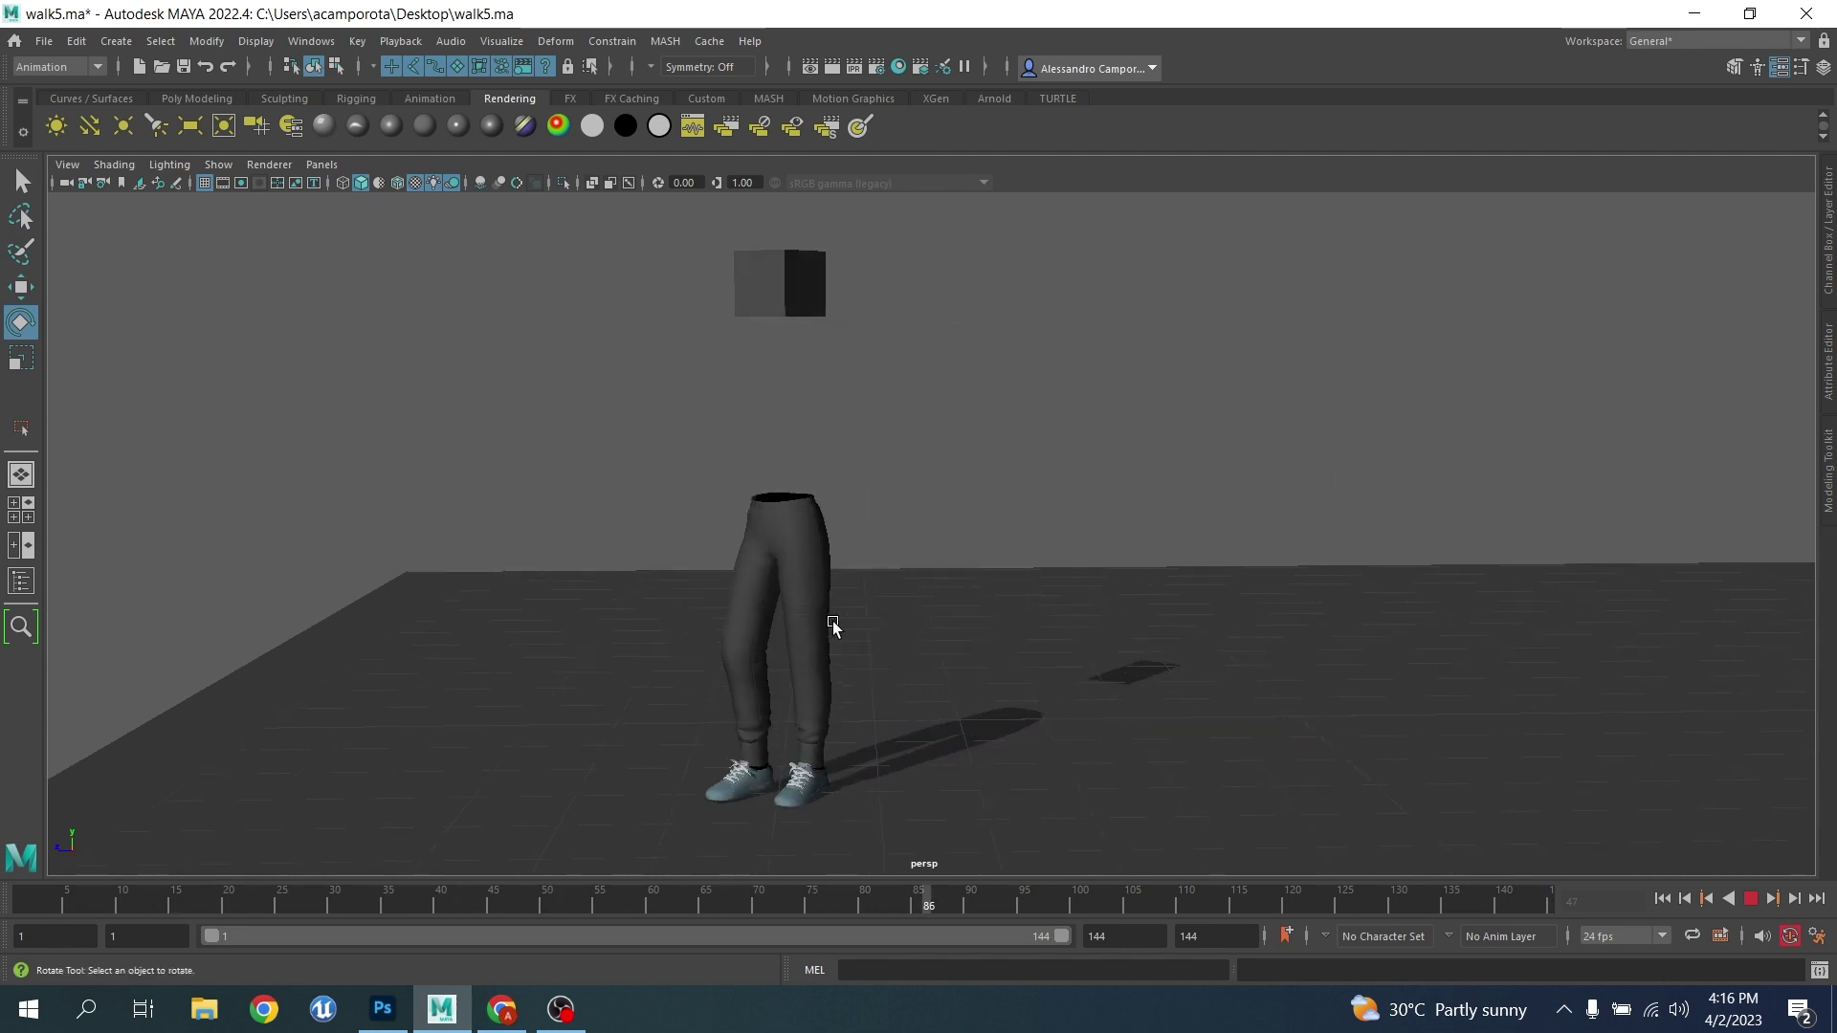
left_click_drag(616, 627, 717, 638, "alt")
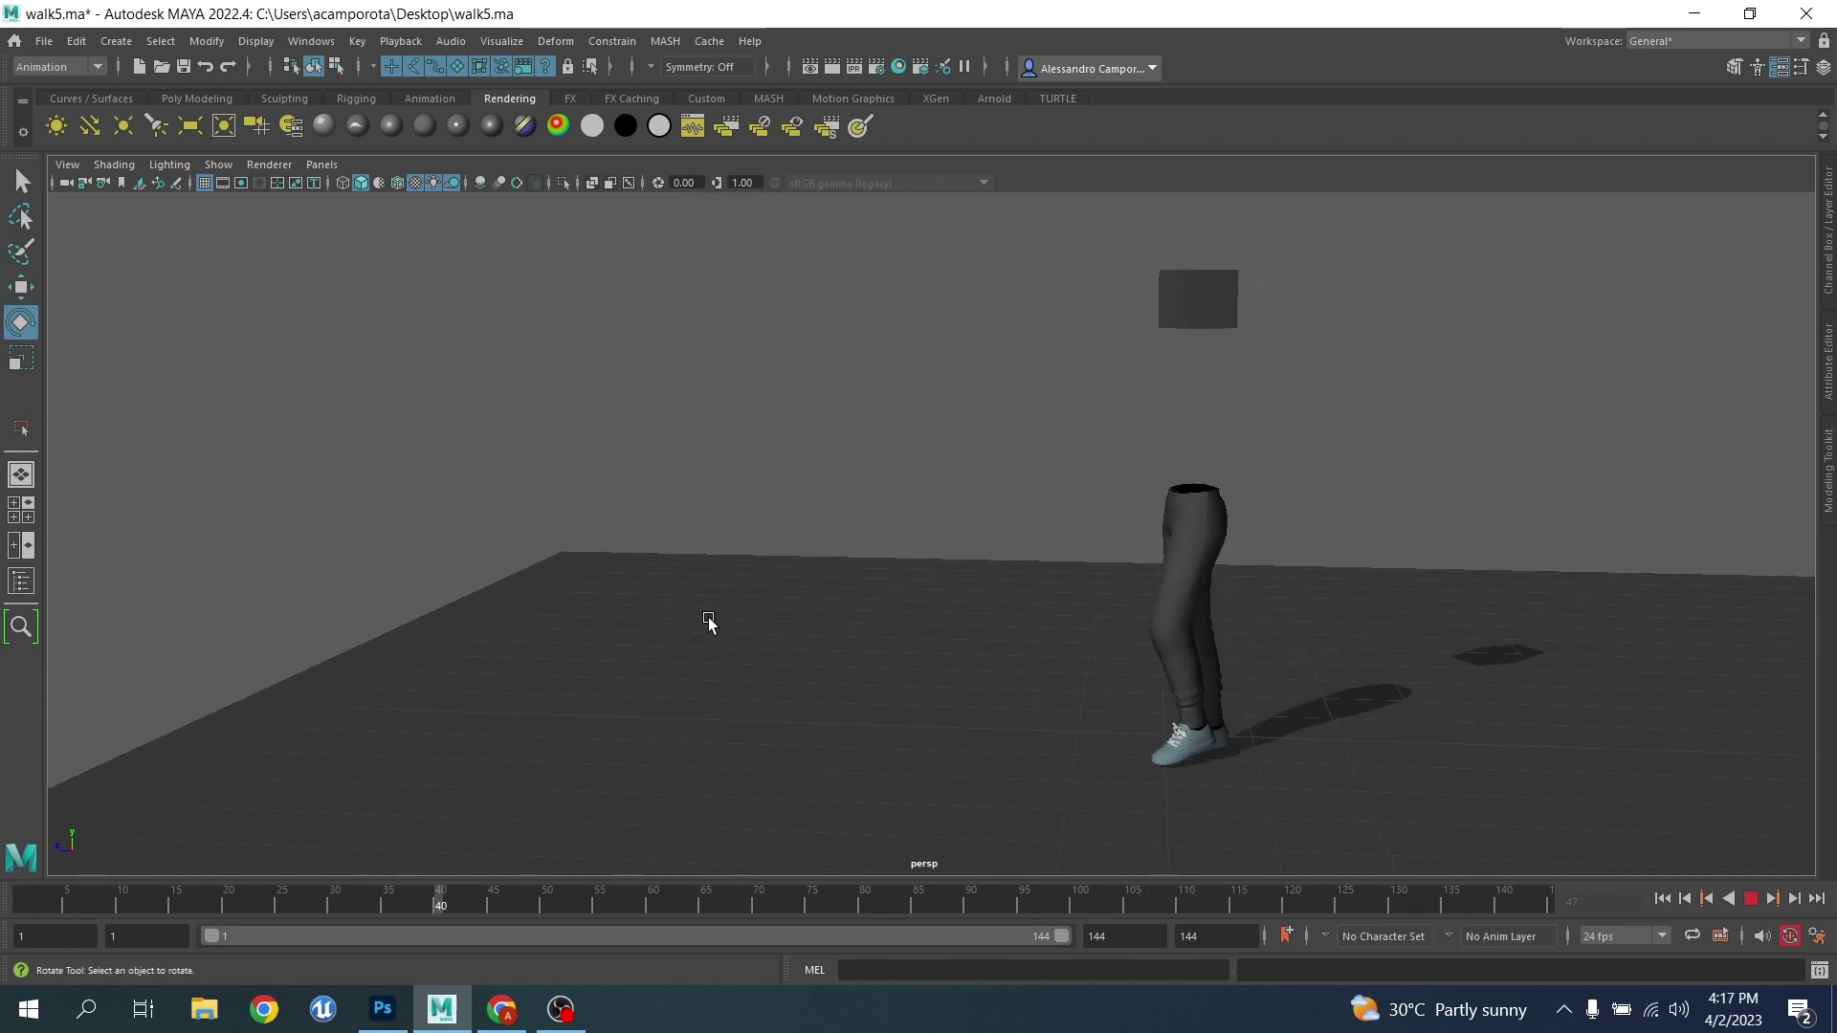